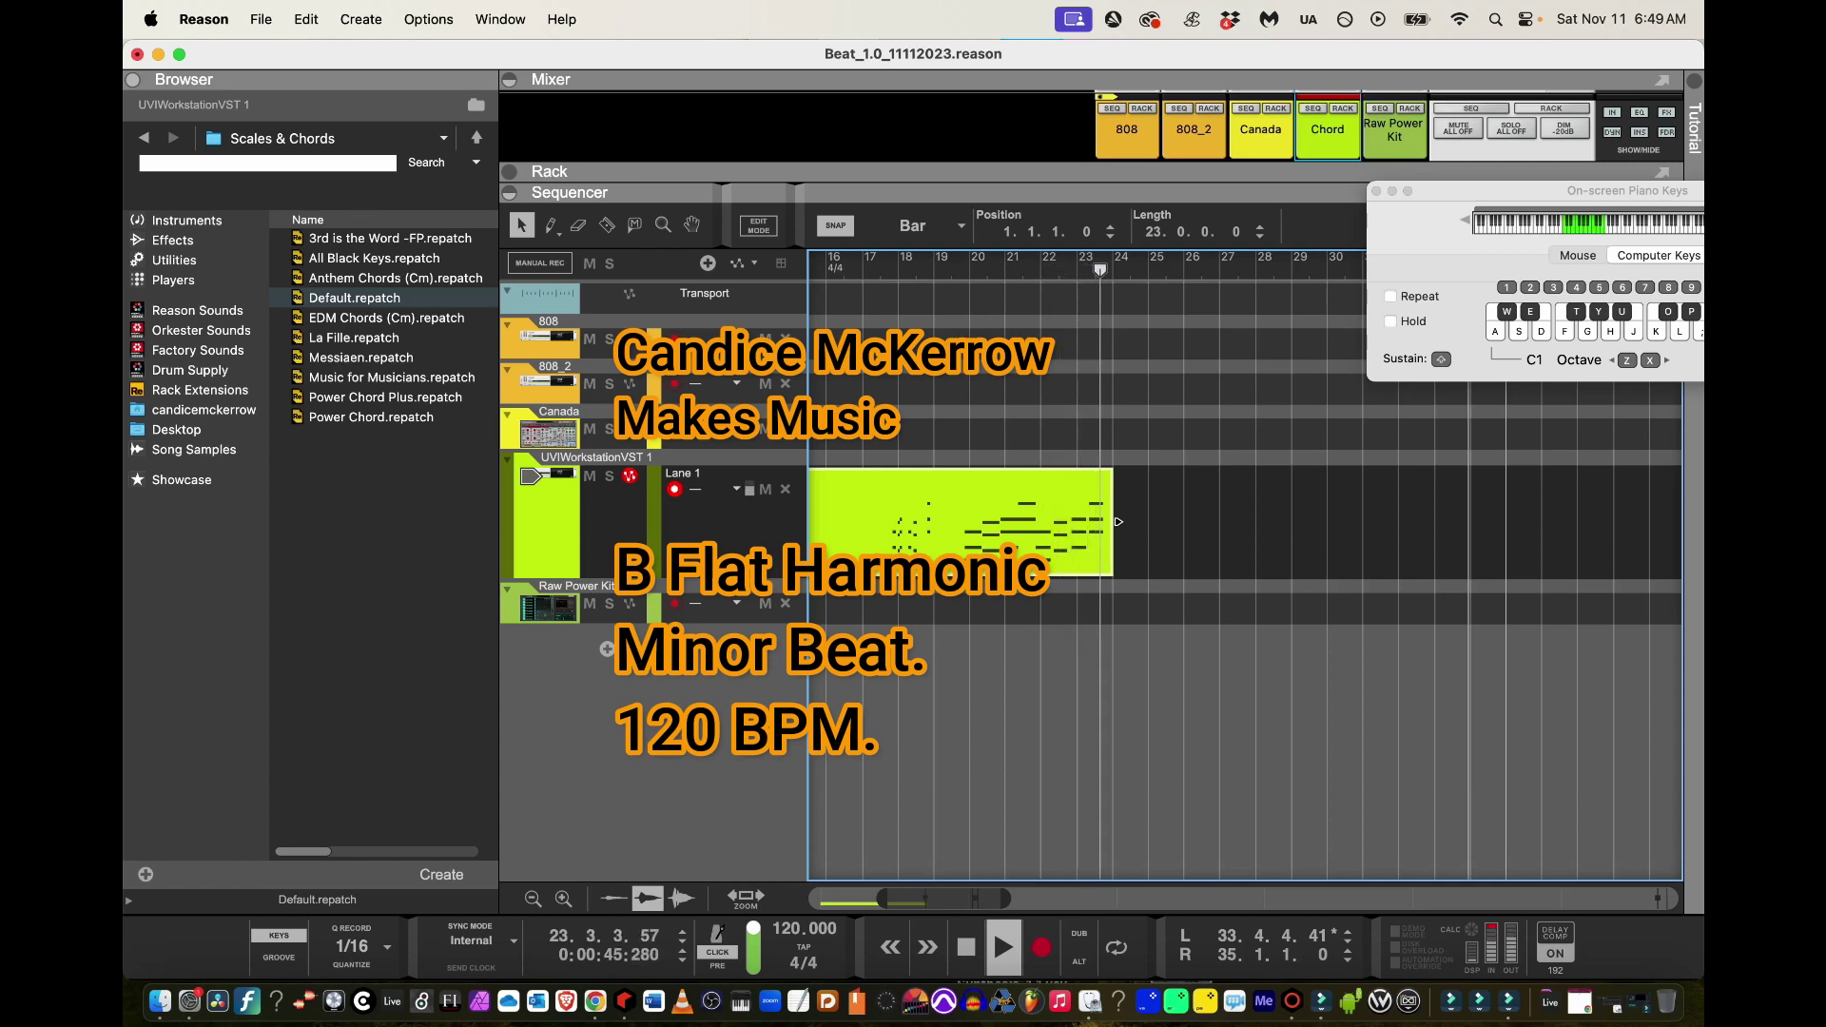
# Rewind the song position to bar 2 and play the UVIWorkstationVST 1 recording from there
pyautogui.press('space')
pyautogui.press('KP_7')
pyautogui.press('KP_7')
pyautogui.press('KP_7')
pyautogui.press('KP_7')
pyautogui.press('KP_7')
pyautogui.press('KP_7')
pyautogui.press('KP_7')
pyautogui.press('KP_7')
pyautogui.press('KP_7')
pyautogui.press('KP_7')
pyautogui.press('KP_7')
pyautogui.press('KP_7')
pyautogui.press('KP_7')
pyautogui.press('KP_7')
pyautogui.press('KP_7')
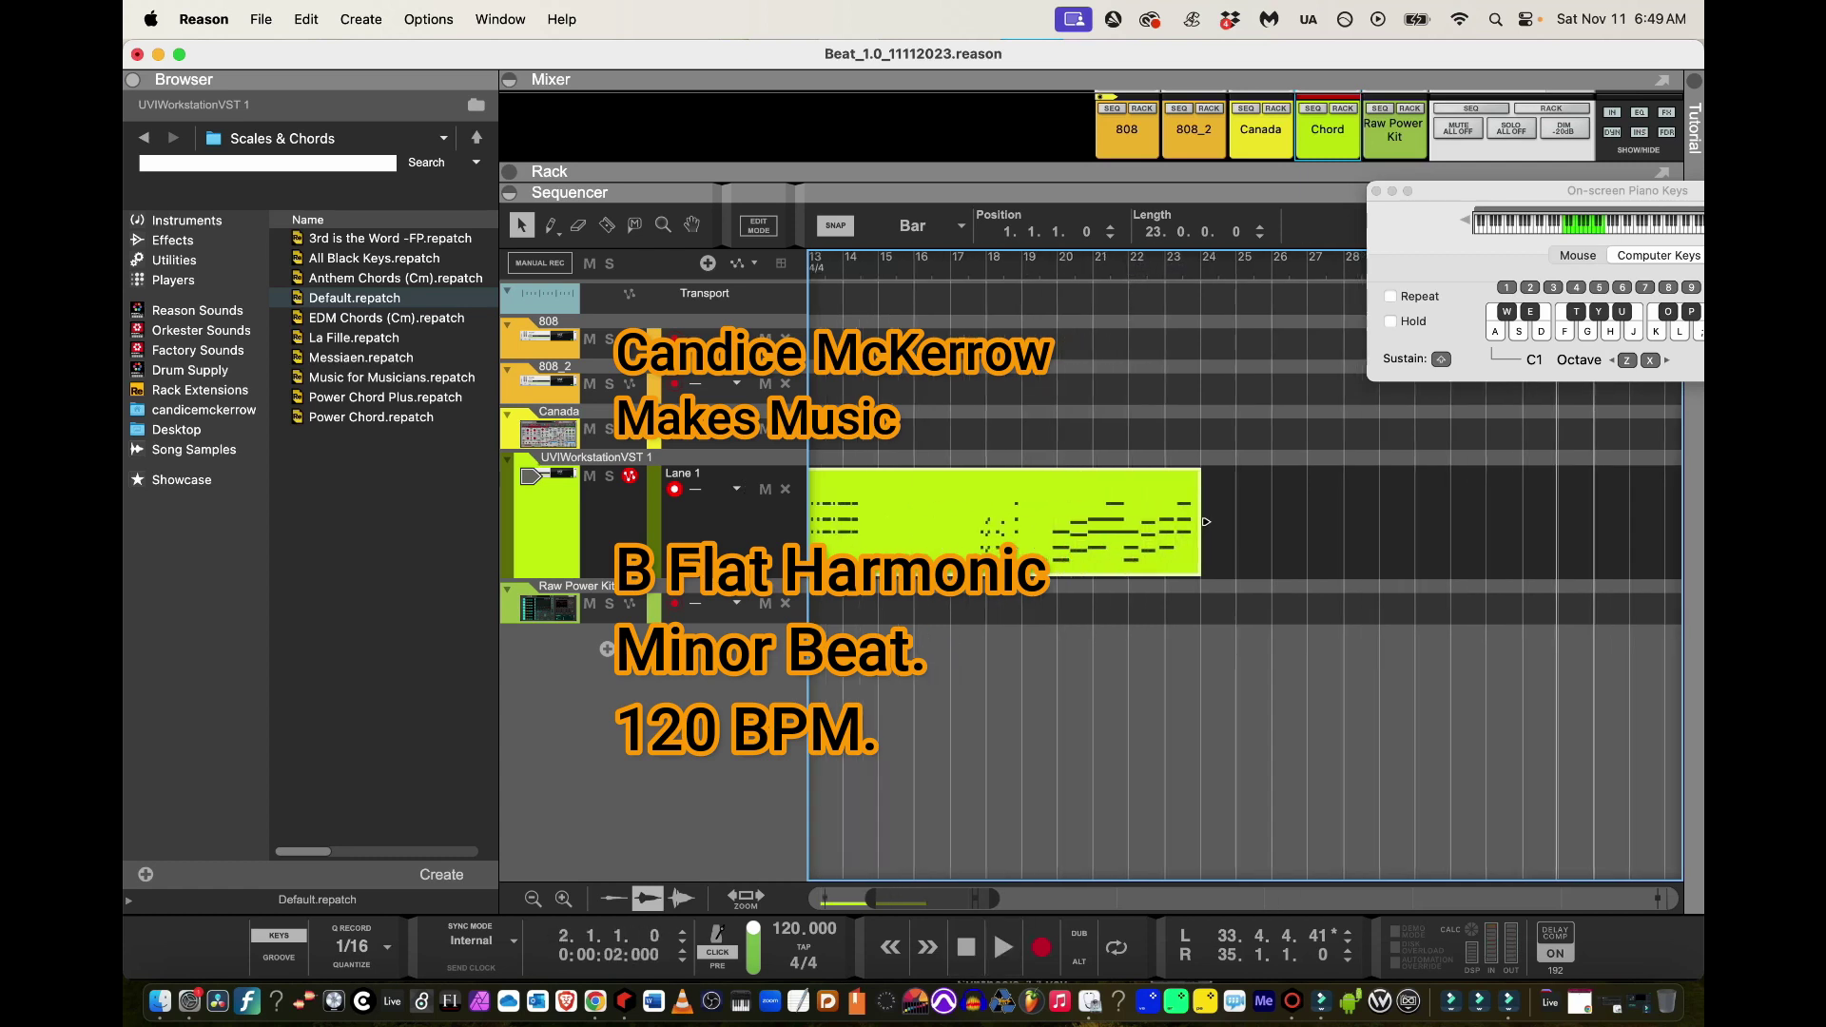
pyautogui.press('space')
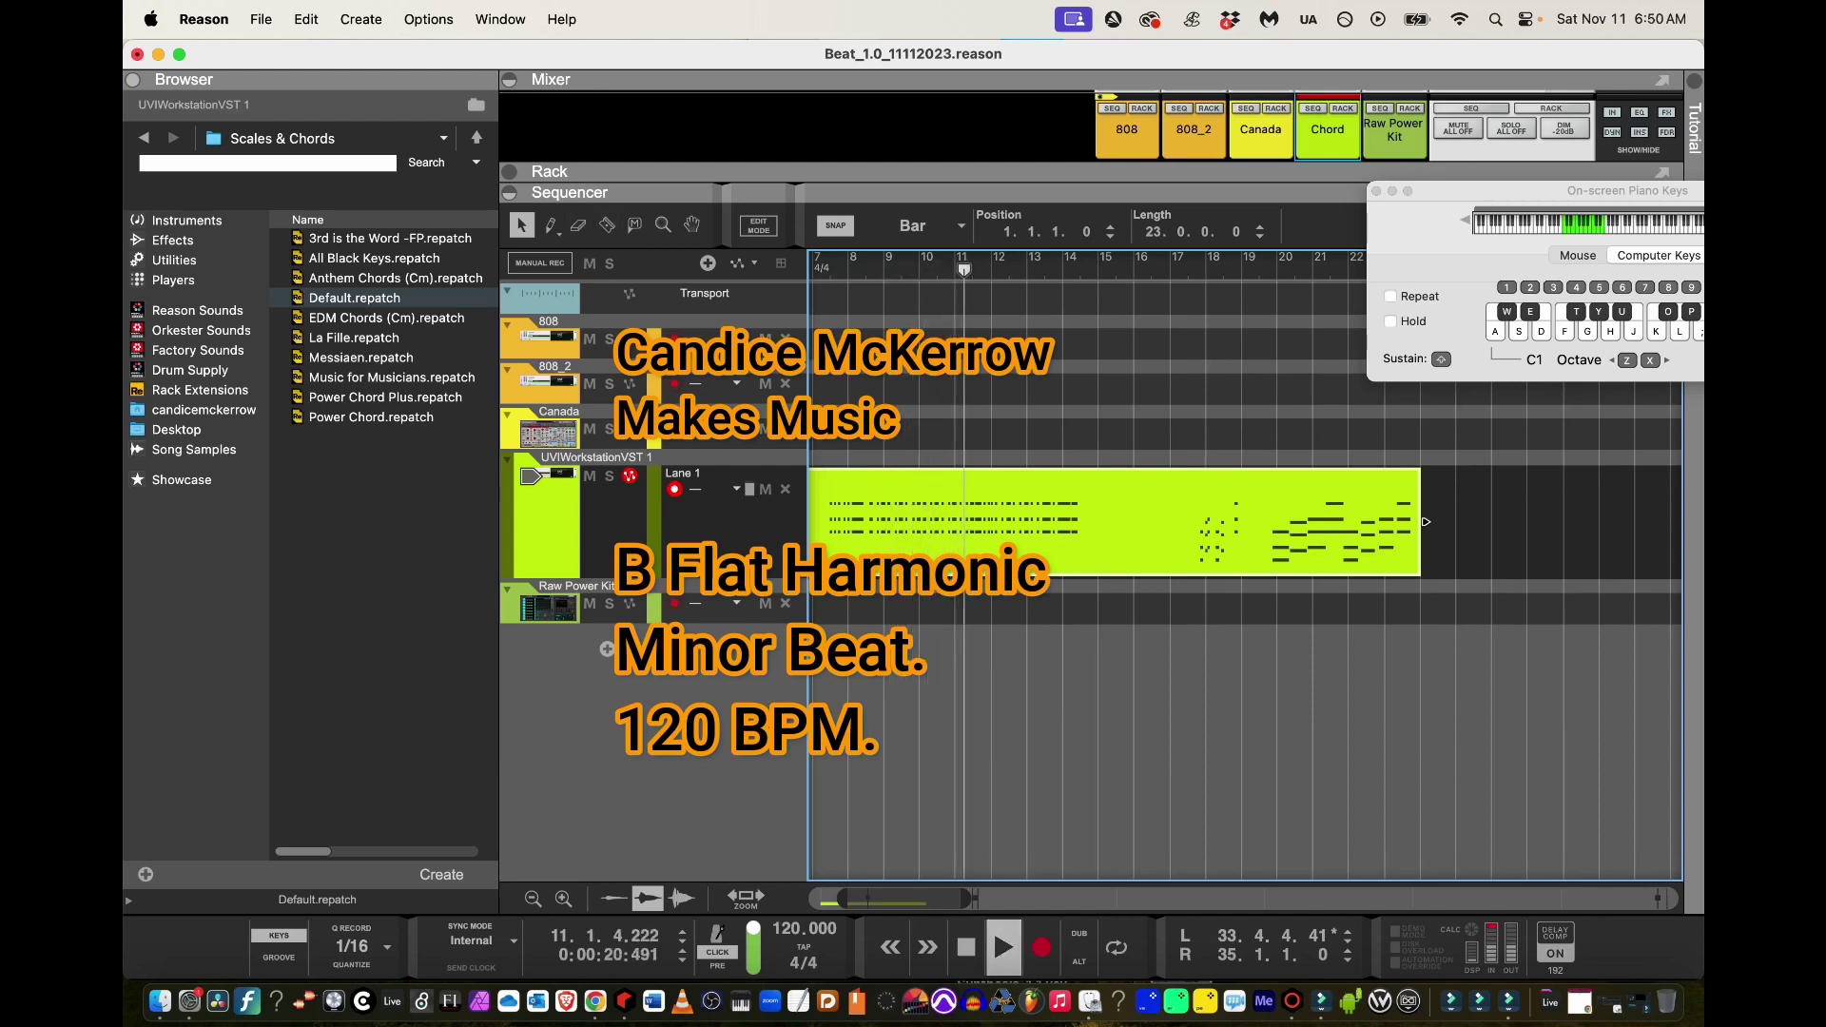
# Split the recorded clip on the UVIWorkstationVST 1 track at bars 9 and 15, and stop playback
pyautogui.rightClick(938, 528)
pyautogui.click(979, 914)
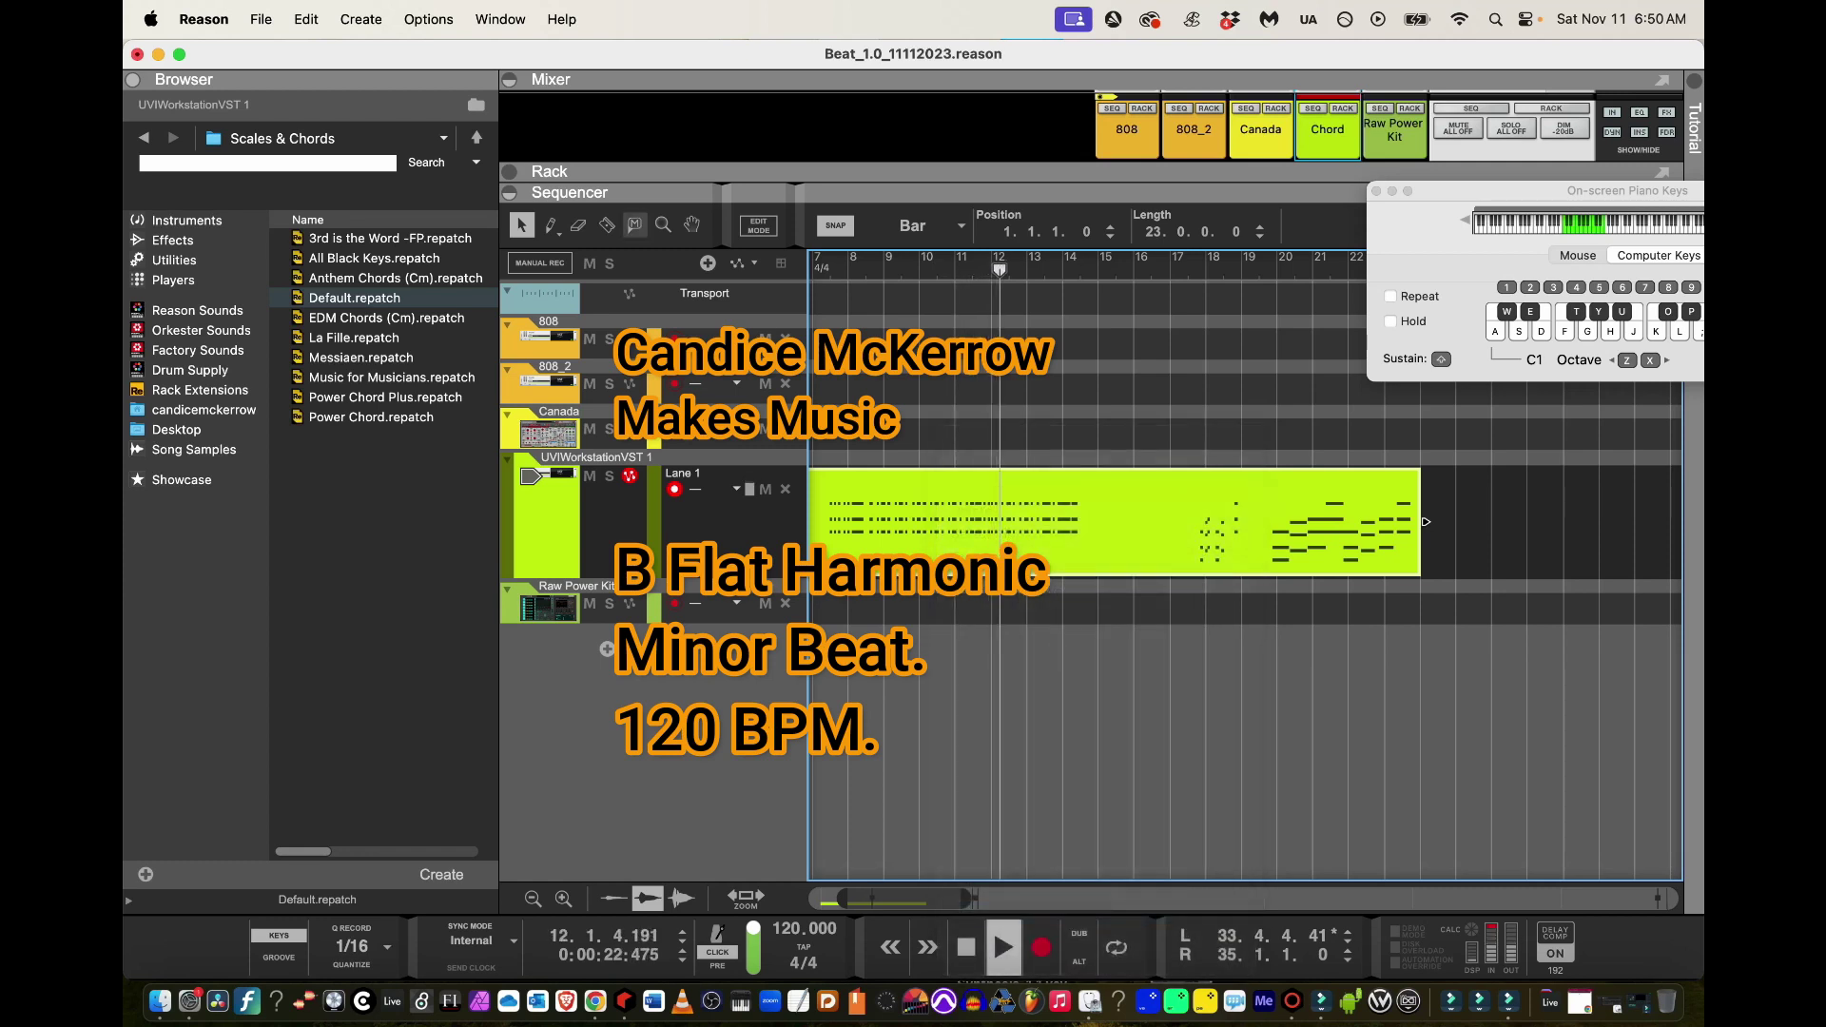
pyautogui.press('r')
pyautogui.click(883, 528)
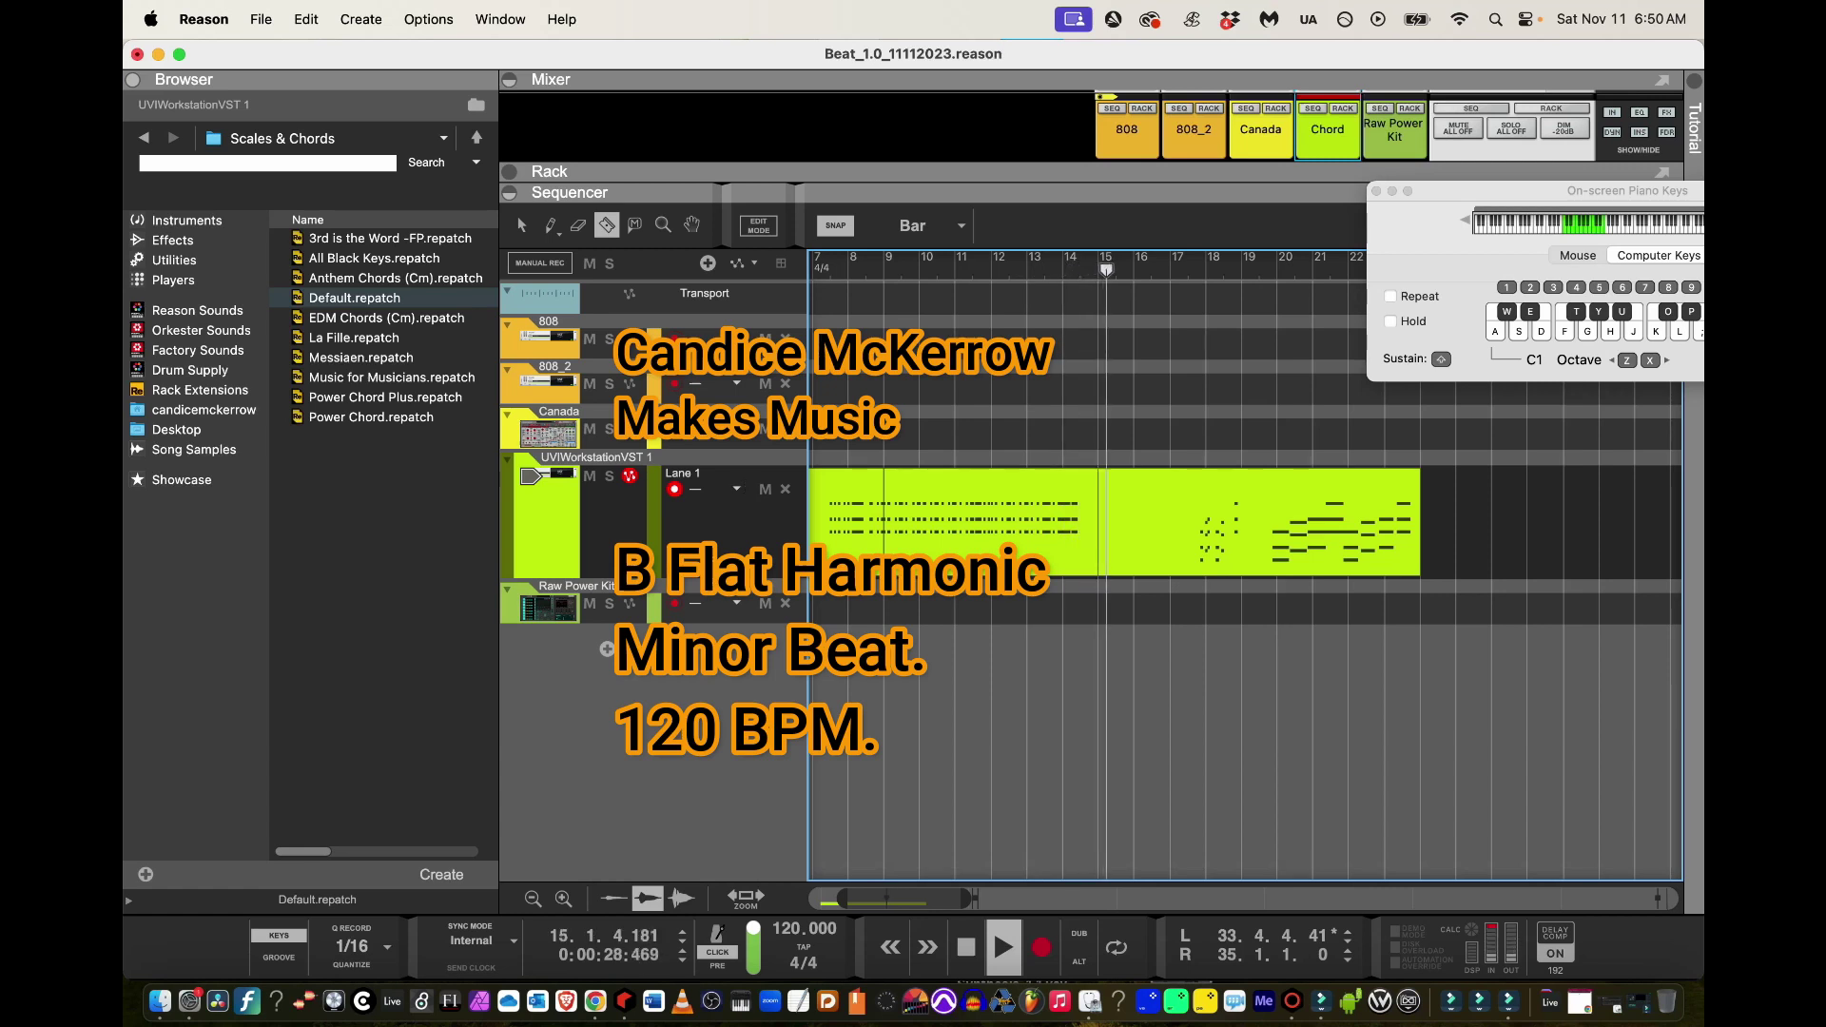
pyautogui.press('space')
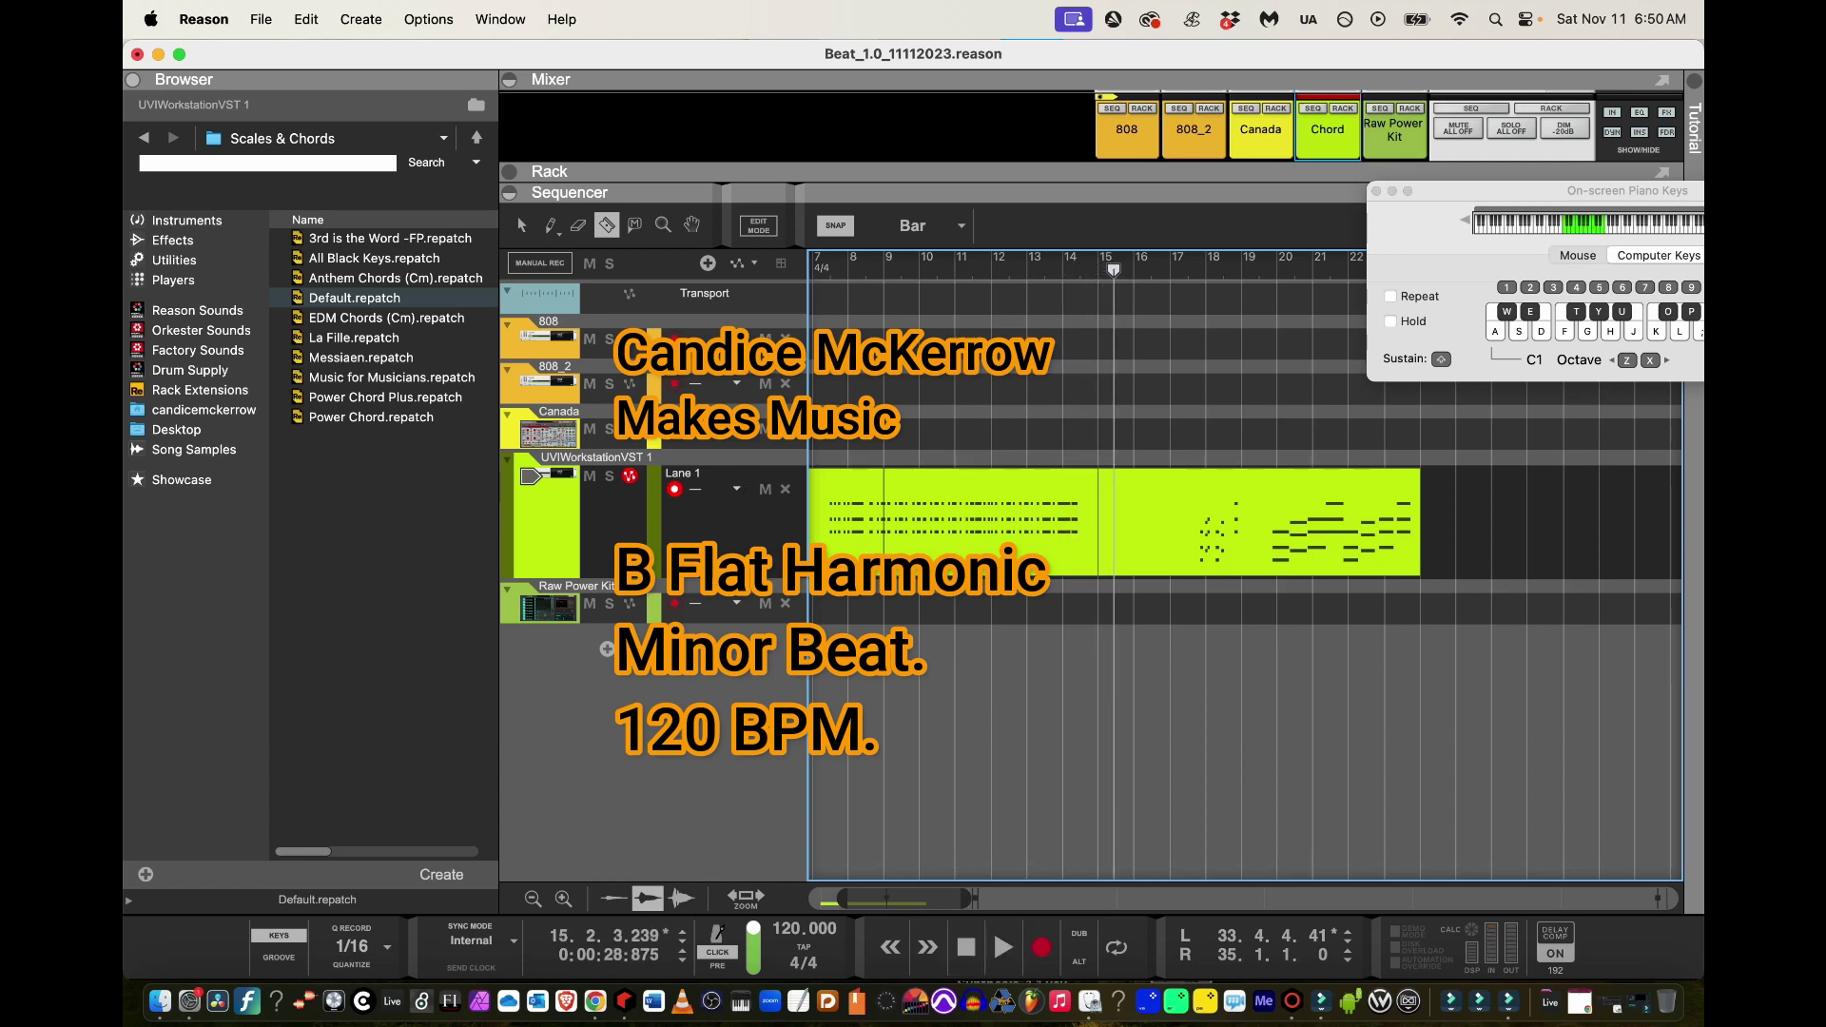
# Trim the start of the last clip to bar 19 and check its notes in the note editor
pyautogui.click(522, 226)
pyautogui.click(1174, 523)
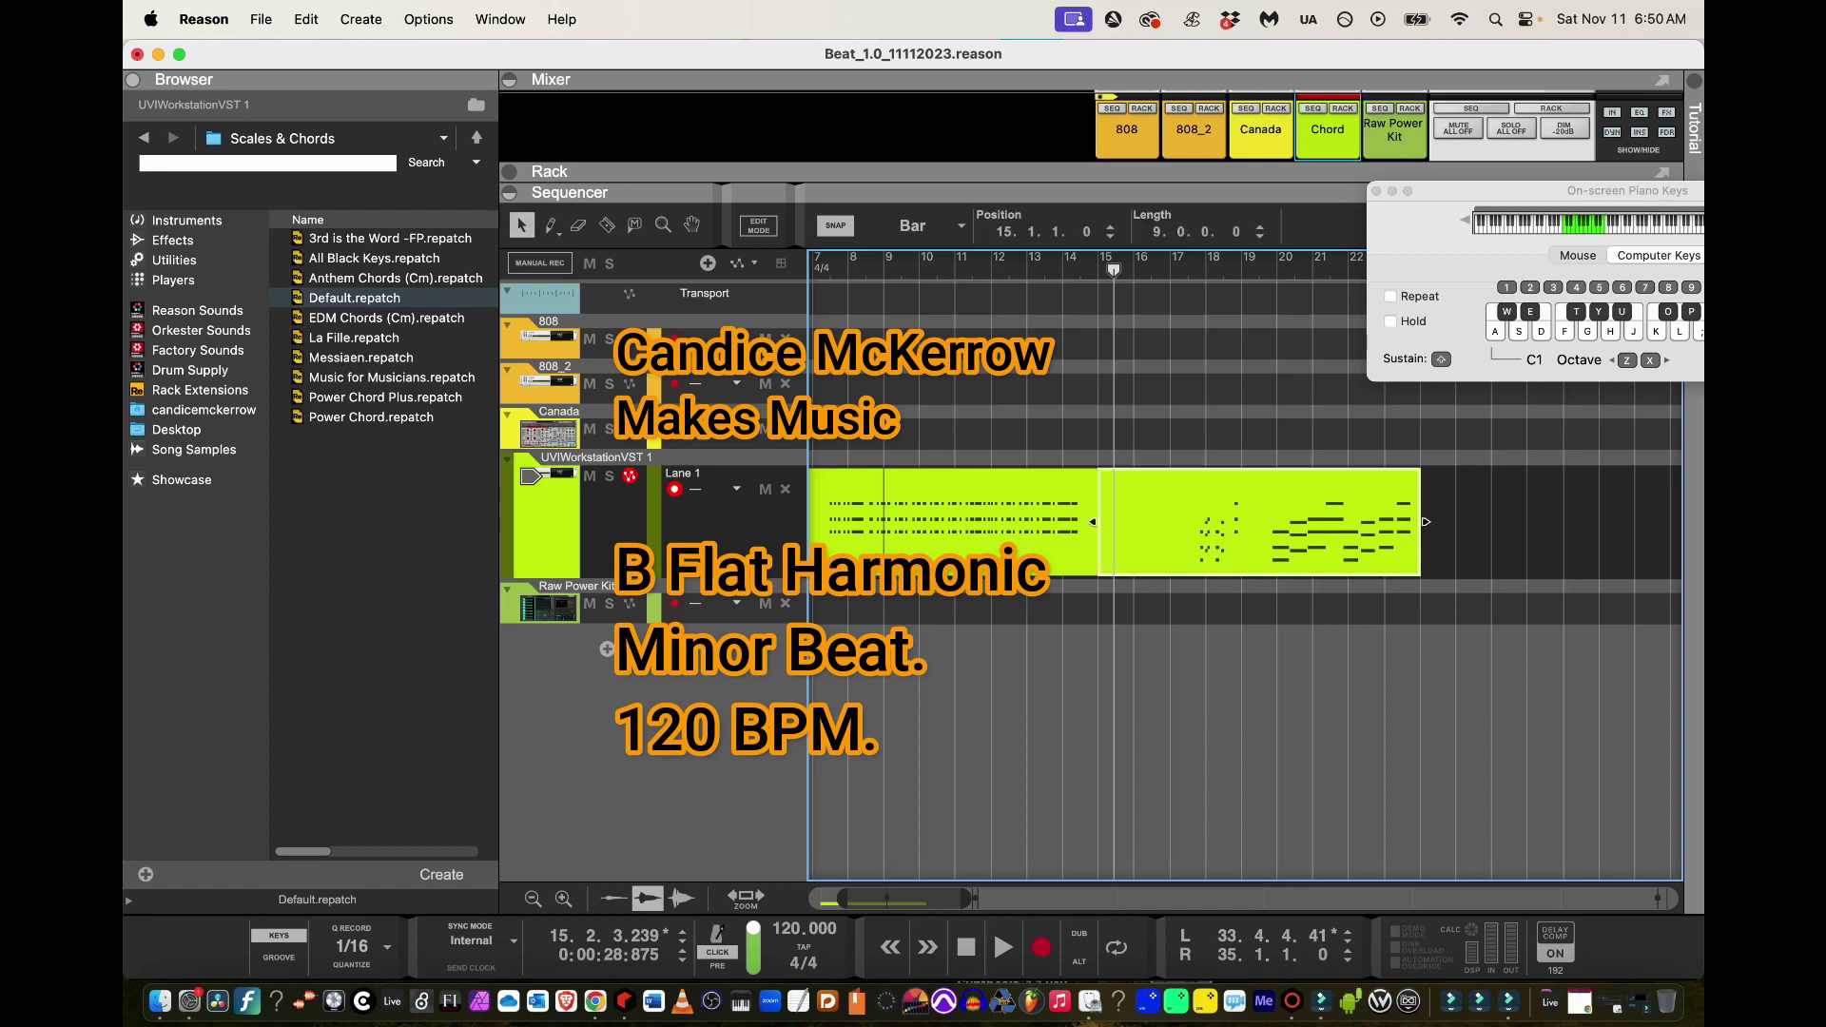
pyautogui.moveTo(1096, 521); pyautogui.dragTo(1243, 521)
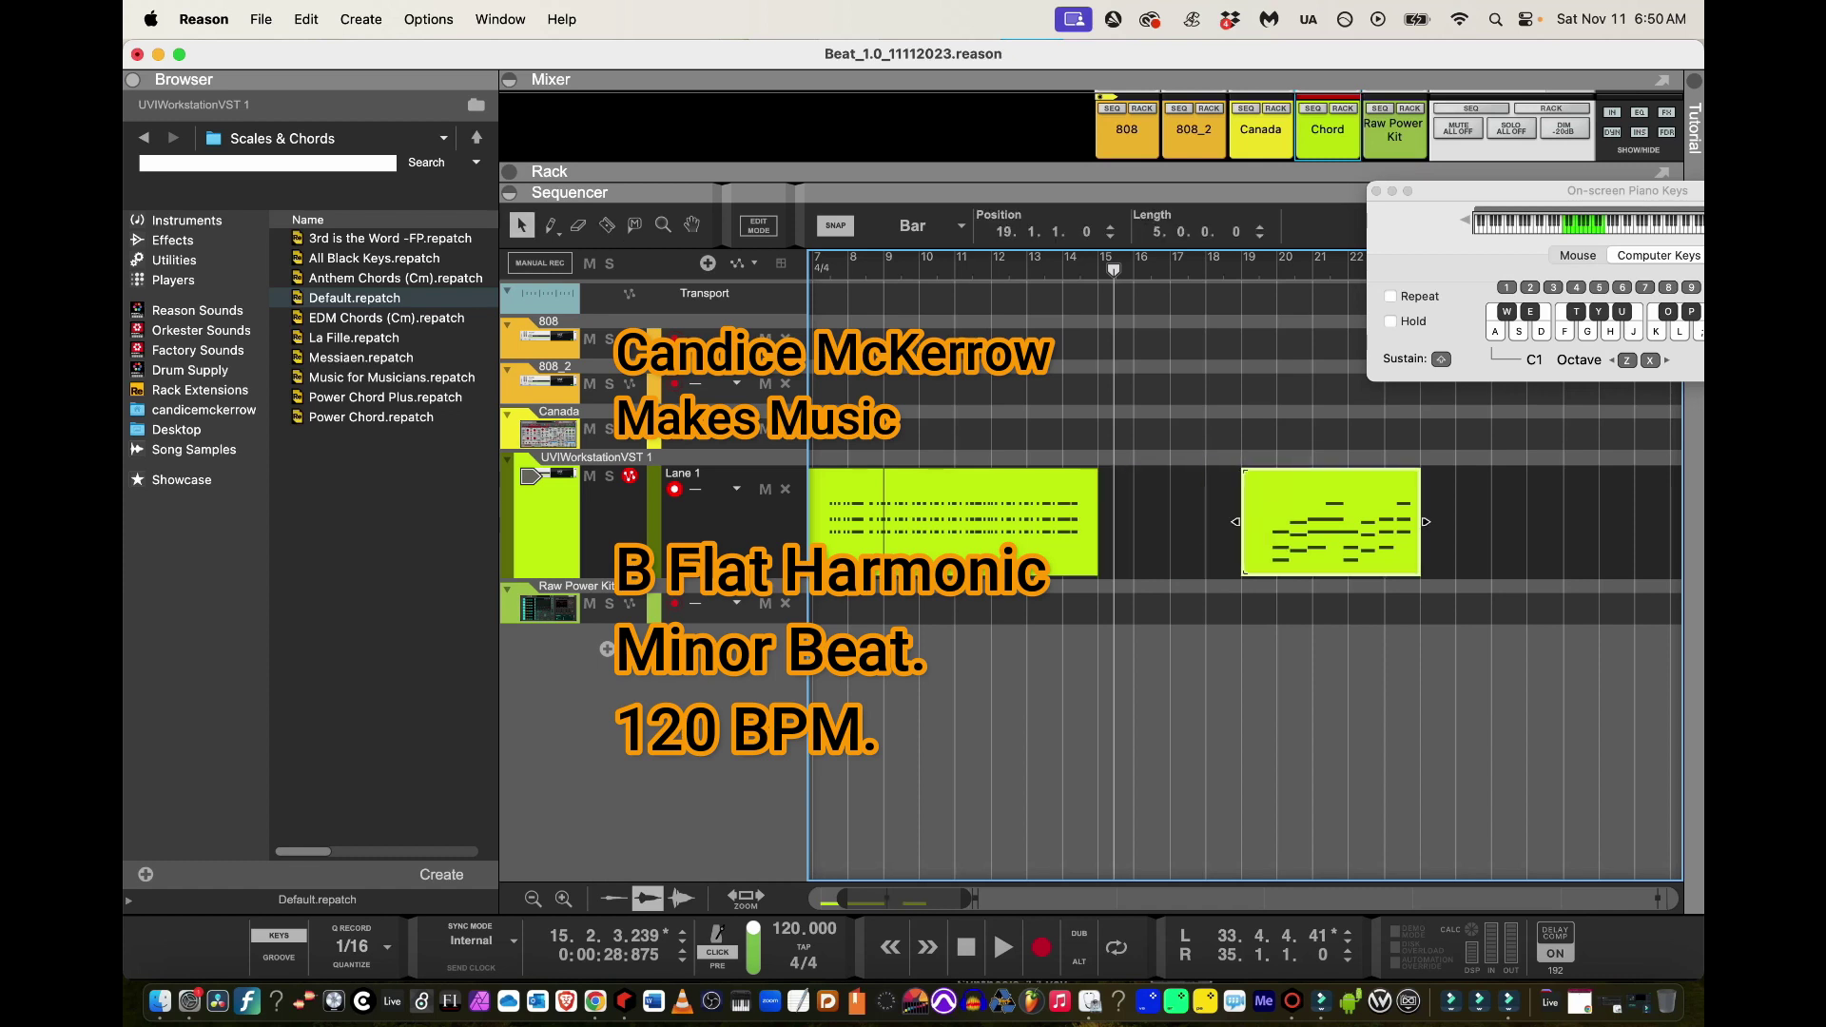
pyautogui.doubleClick(1317, 523)
pyautogui.moveTo(1180, 614); pyautogui.dragTo(1188, 793)
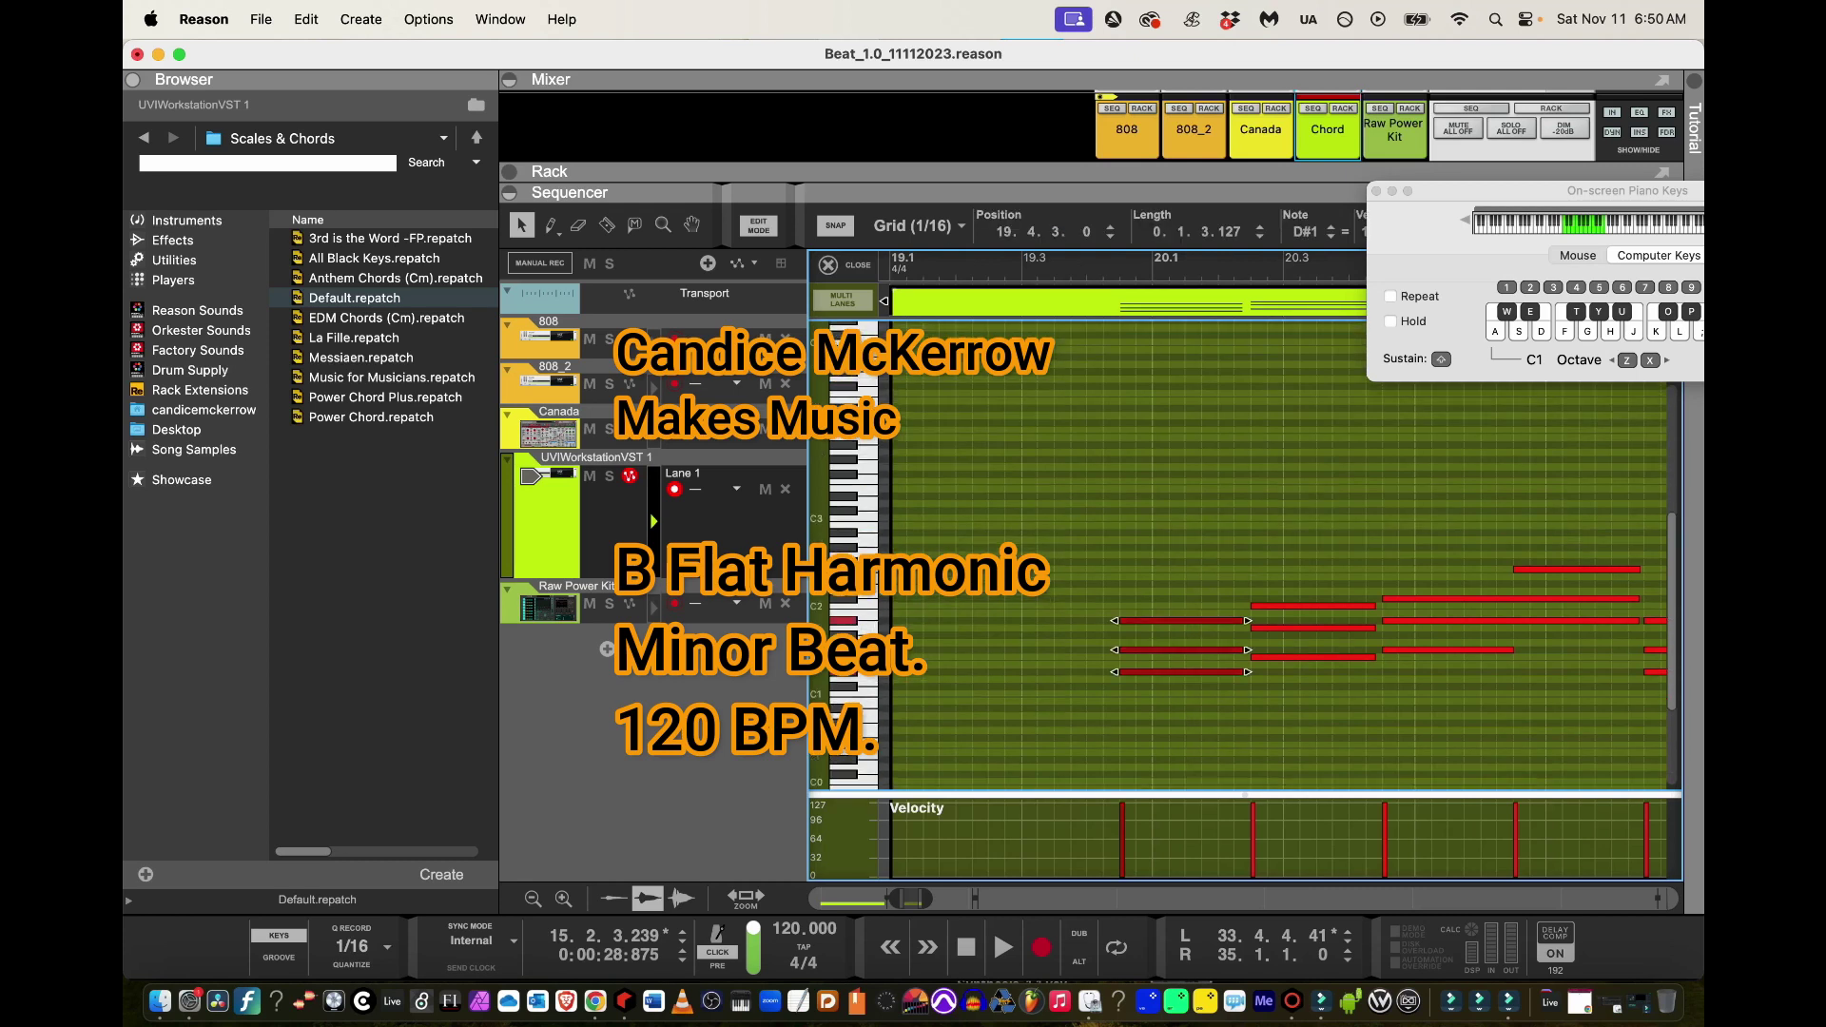
pyautogui.press('super+e')
# Delete the first clip, before bar 9, from the UVIWorkstationVST 1 track
pyautogui.moveTo(898, 899); pyautogui.dragTo(814, 898)
pyautogui.click(894, 521)
pyautogui.press('Delete')
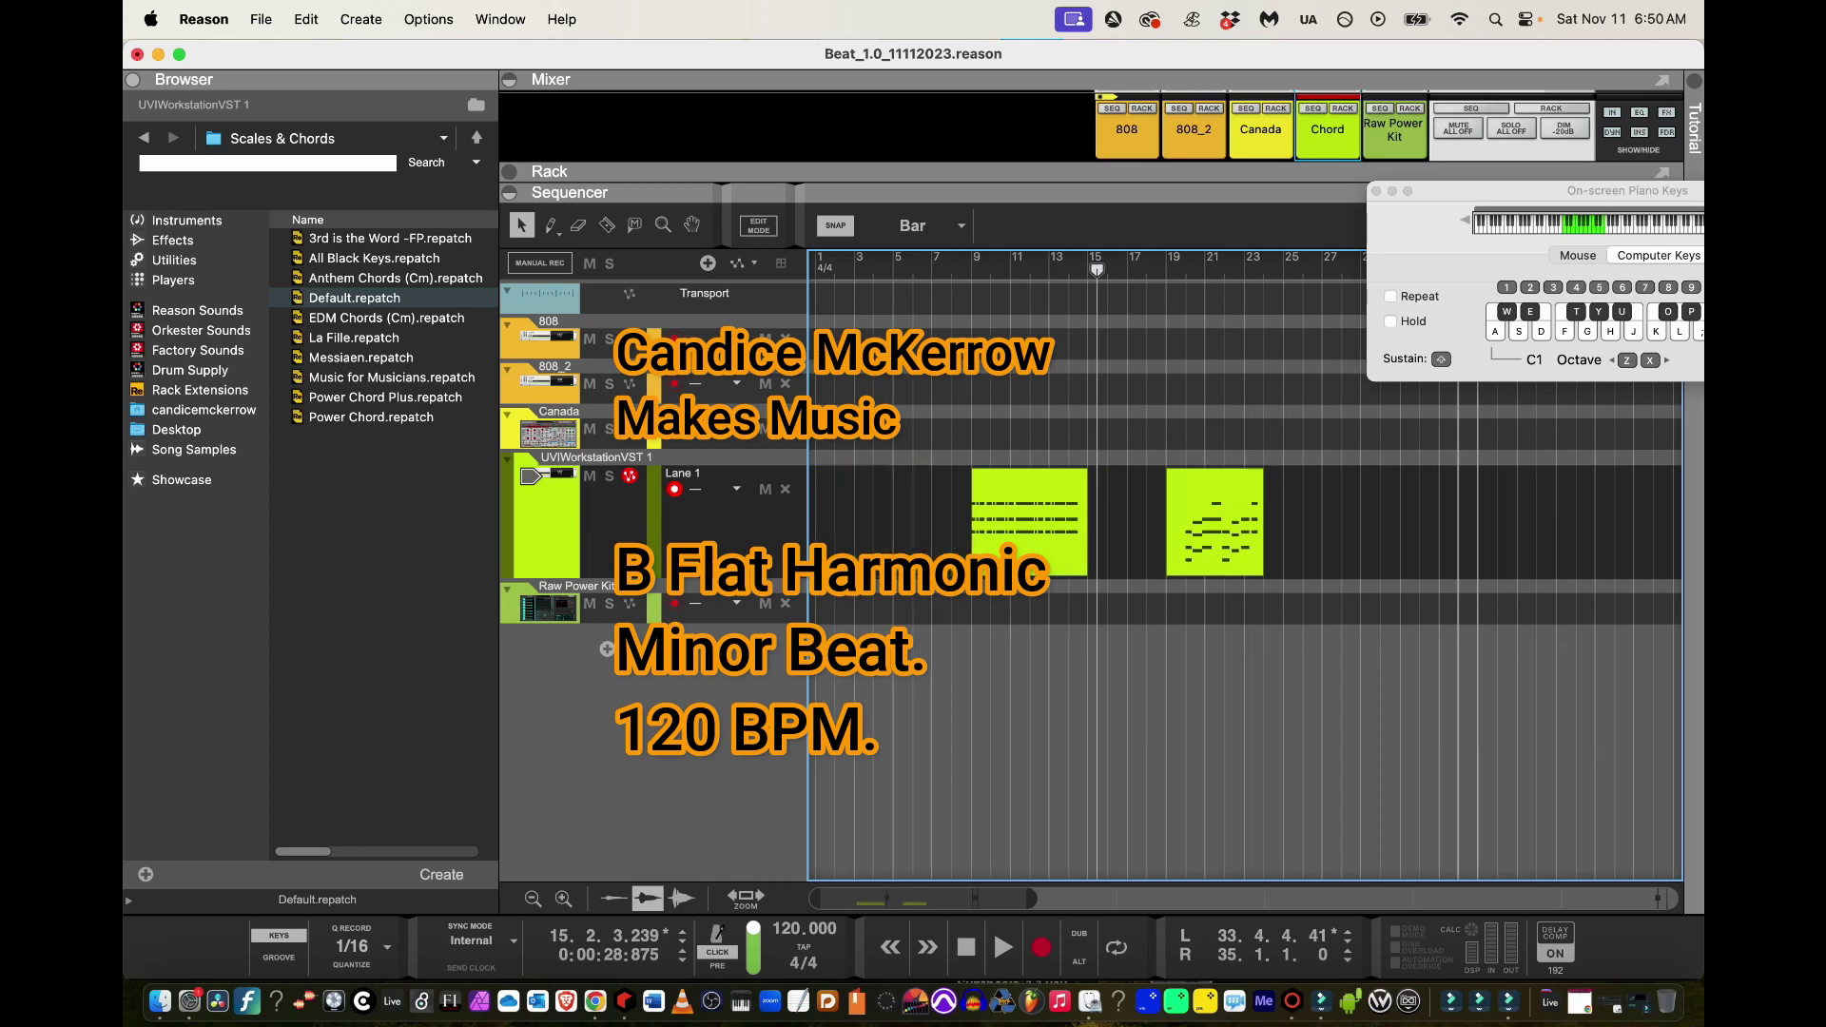
# Shorten the last clip to four bars by its start and place it at bar 1 with a duplicate at bar 5
pyautogui.click(1214, 521)
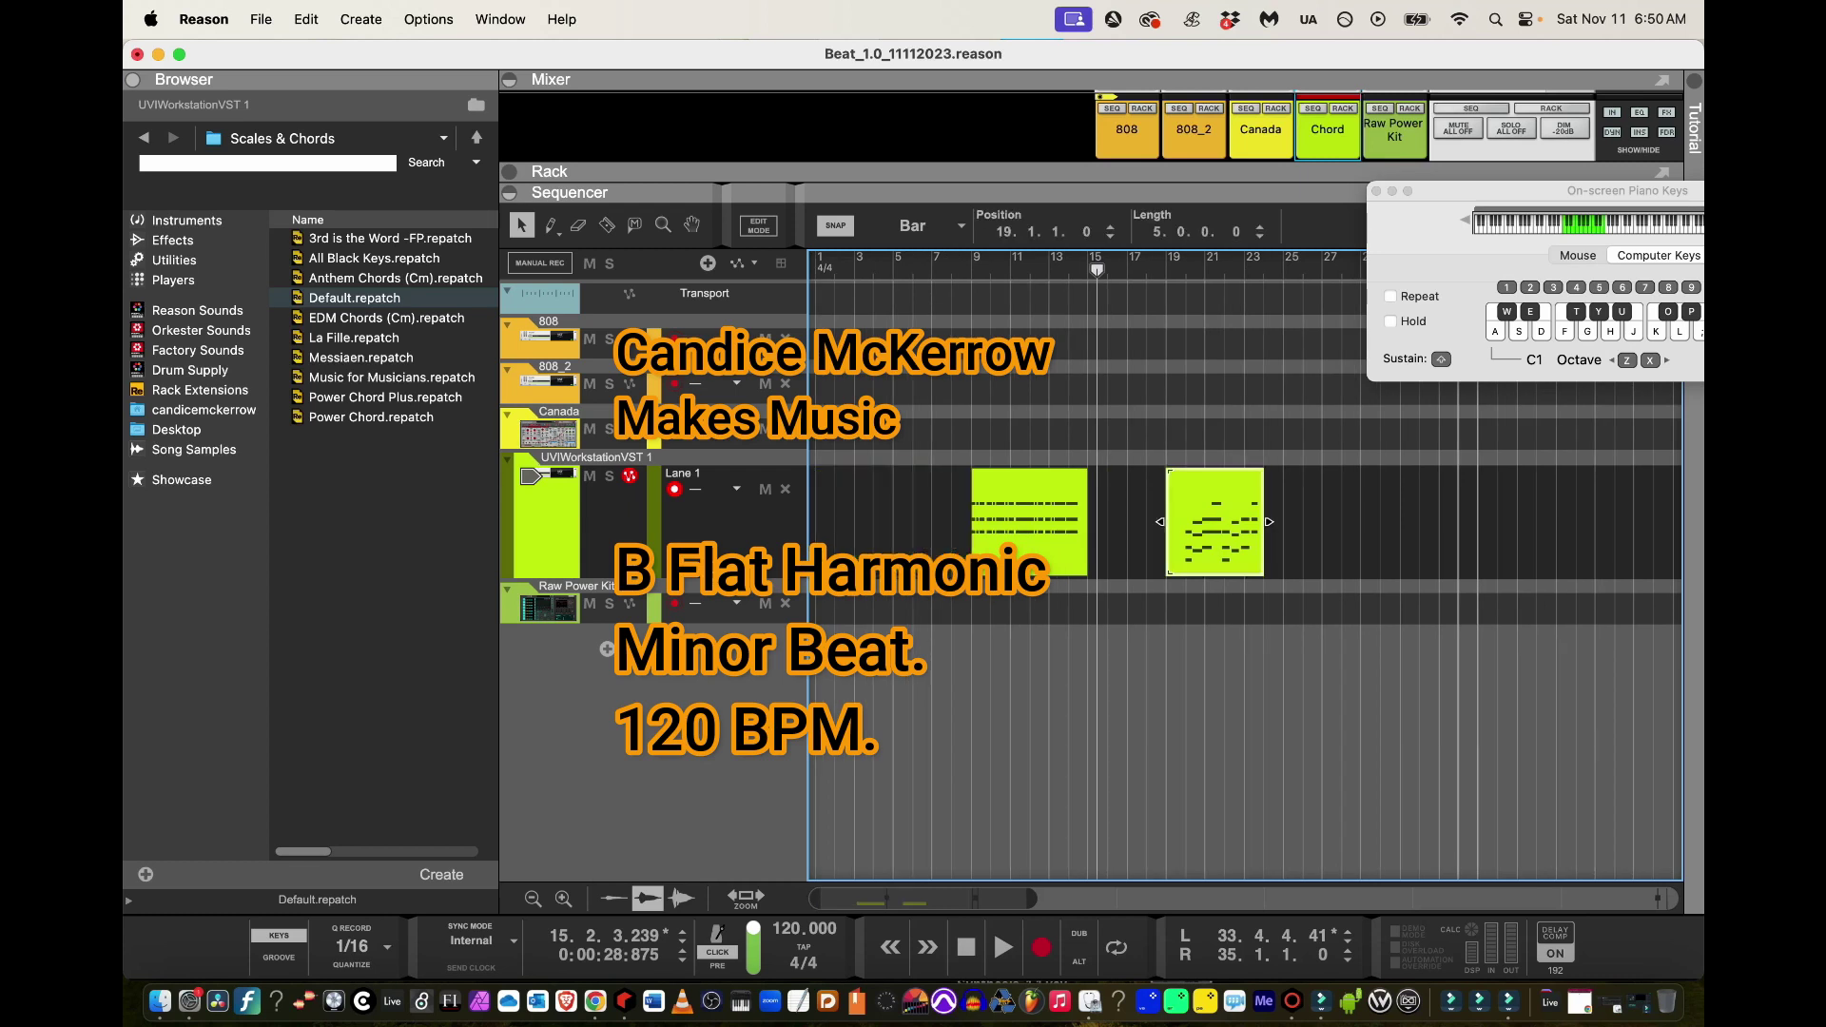
pyautogui.moveTo(1167, 522); pyautogui.dragTo(855, 522)
pyautogui.click(1149, 529)
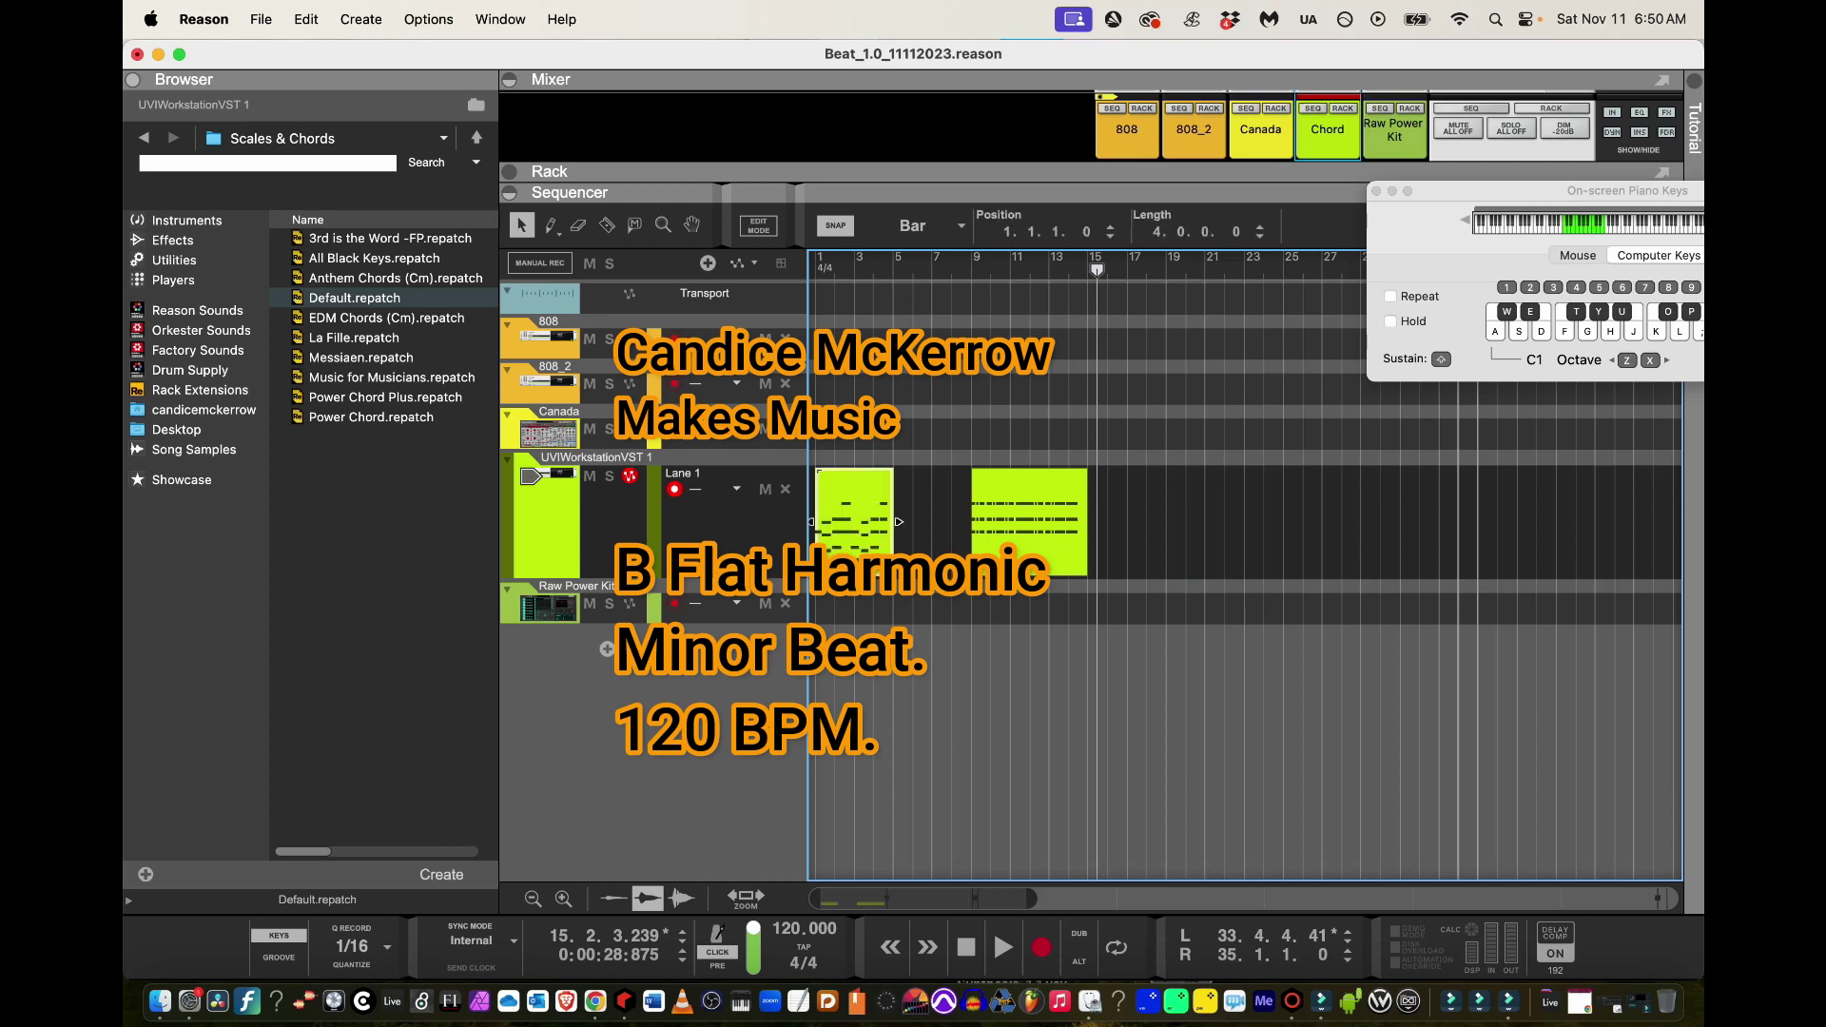
pyautogui.press('super+d')
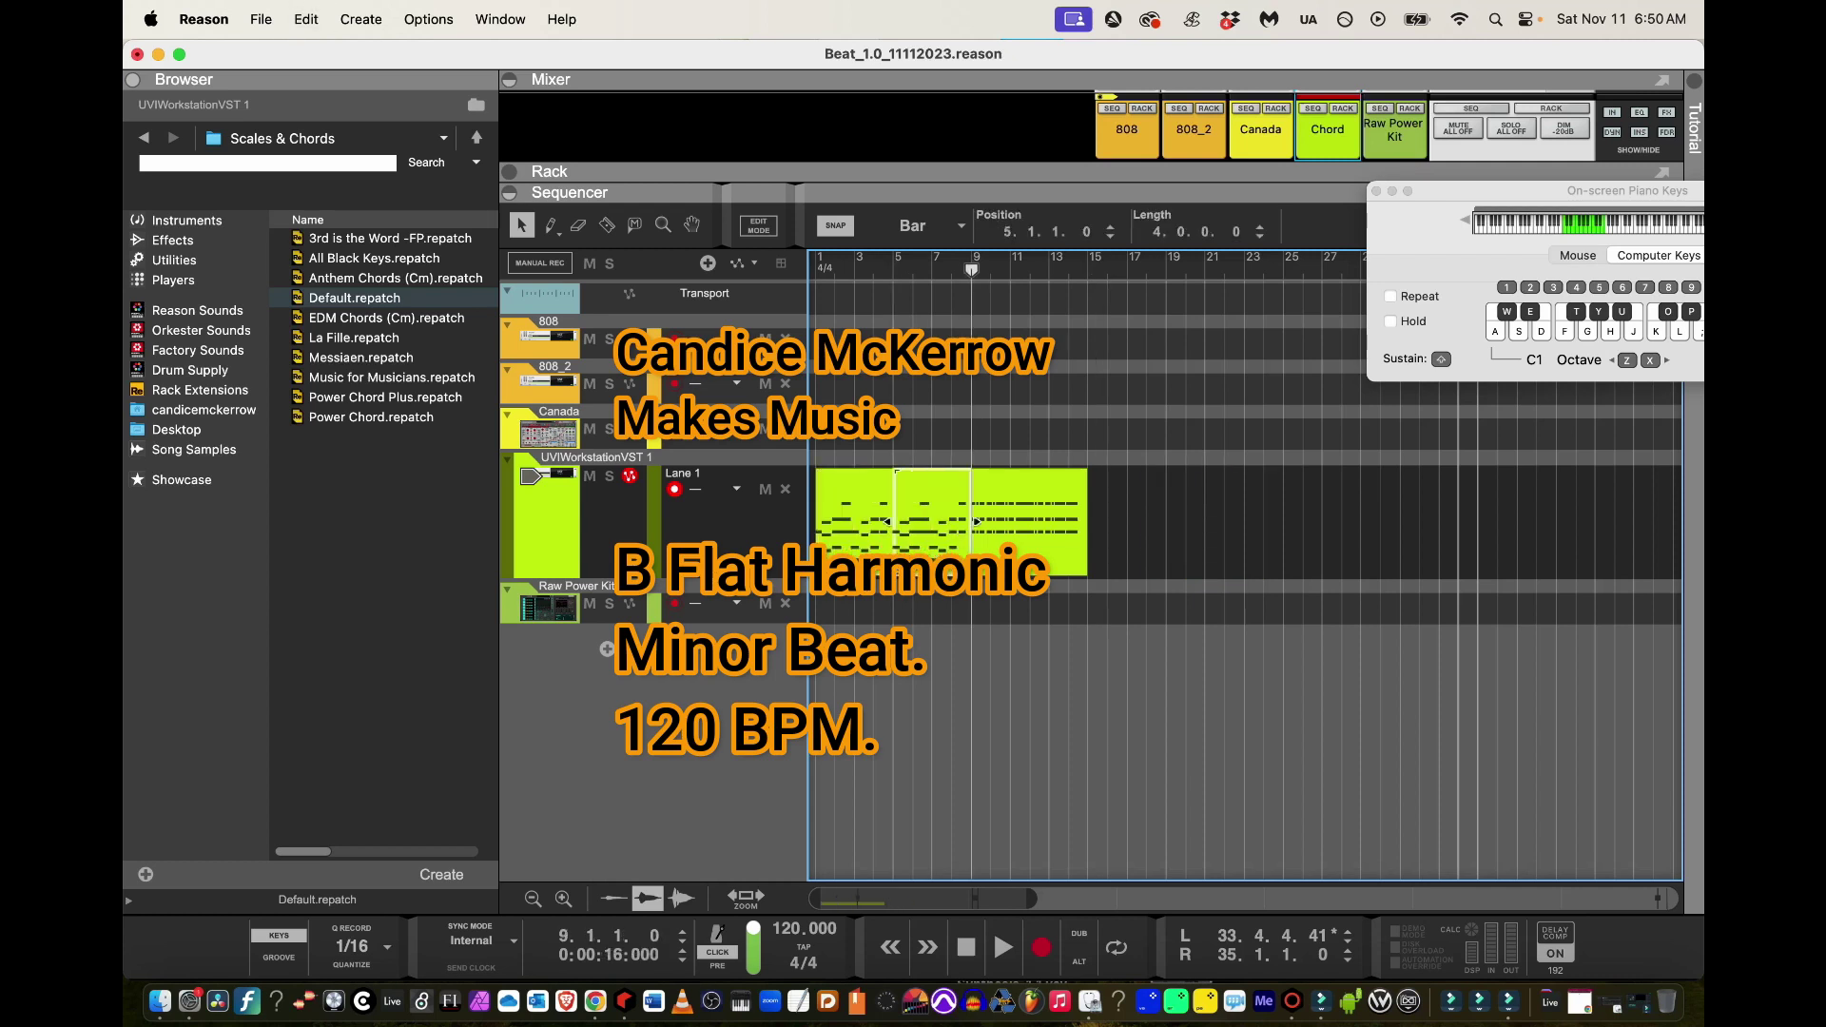
# Recolor the six-bar clip at bar 9 grey-blue and duplicate it to bar 15
pyautogui.click(1049, 525)
pyautogui.rightClick(1049, 525)
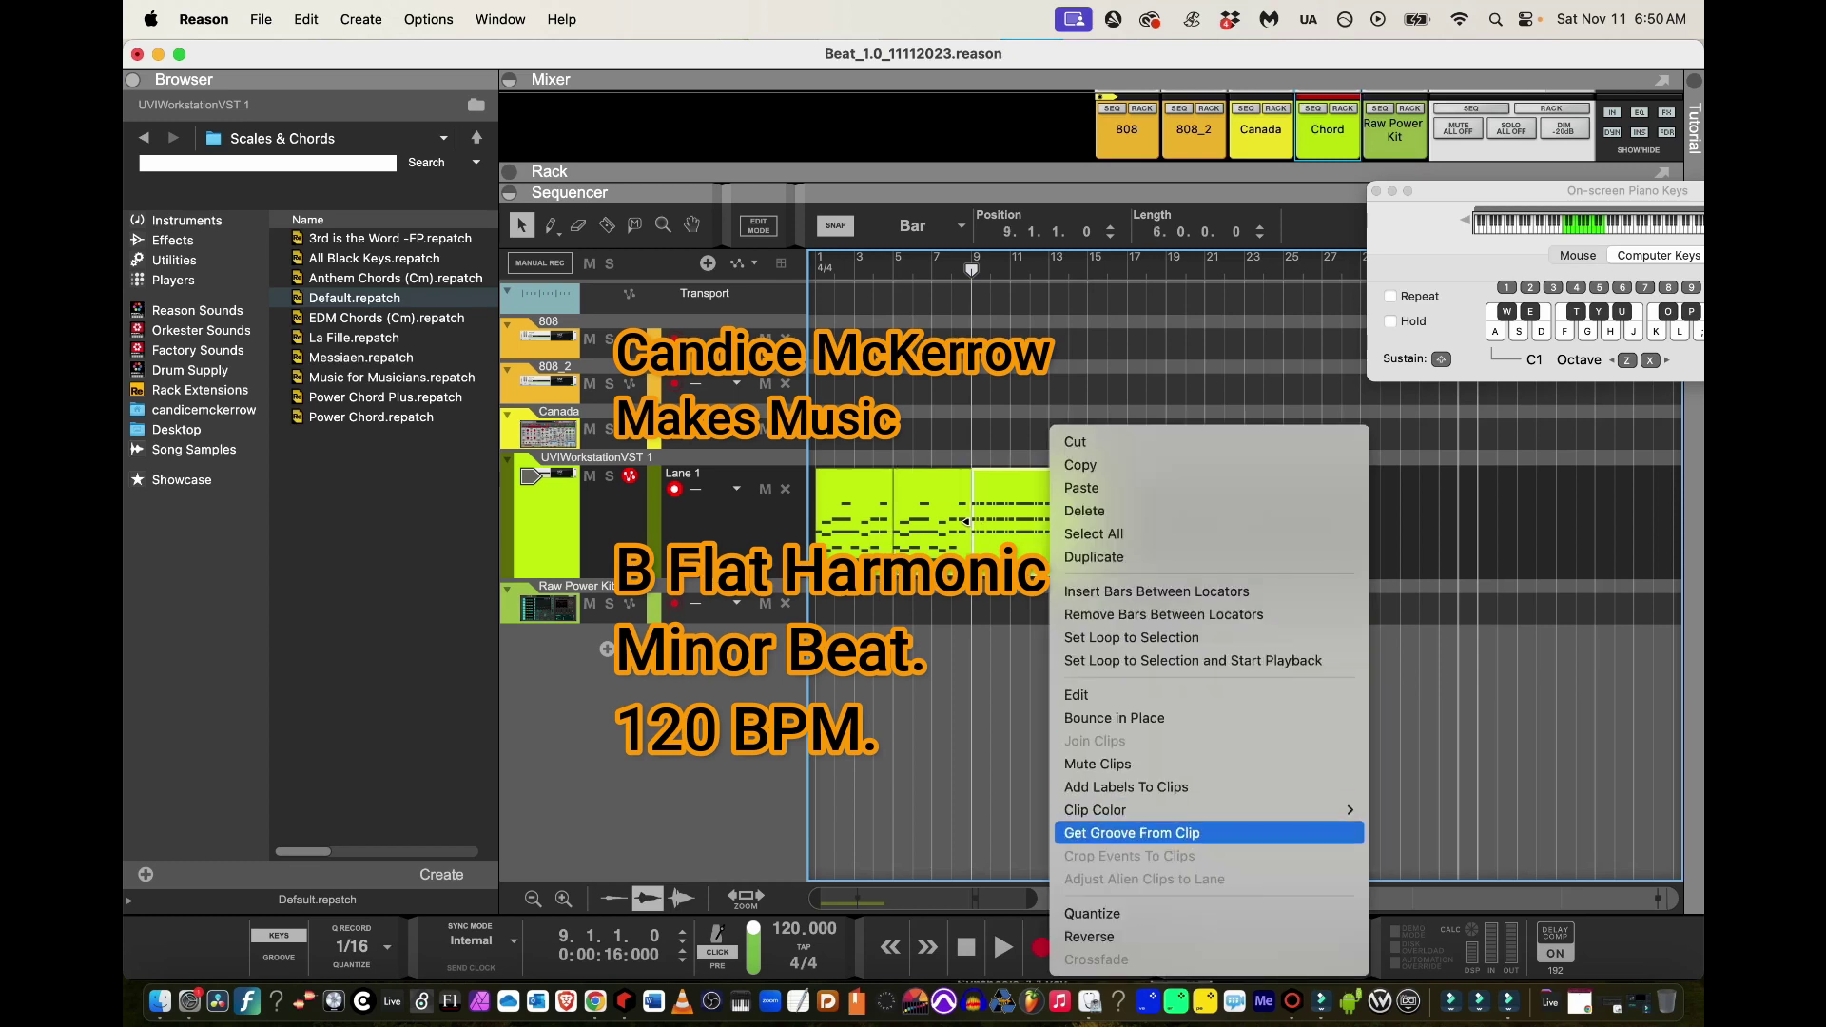
pyautogui.moveTo(1331, 809)
pyautogui.click(1455, 683)
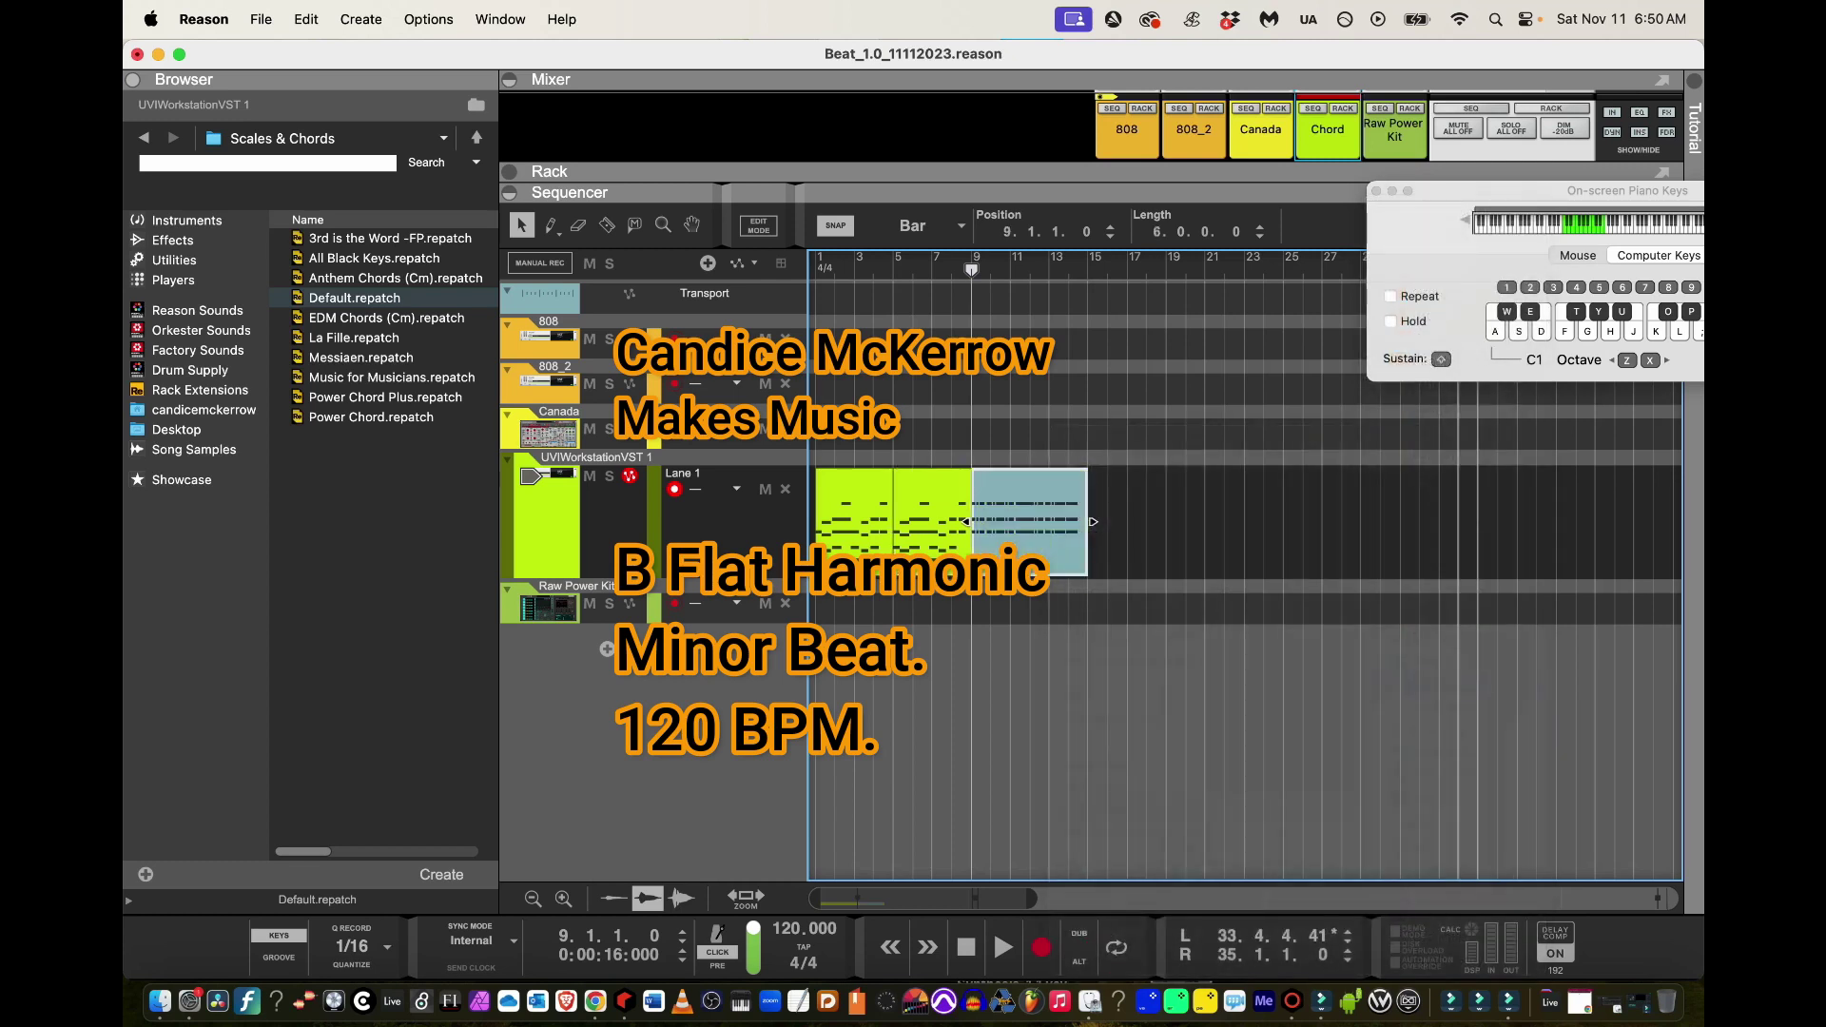
pyautogui.press('super+d')
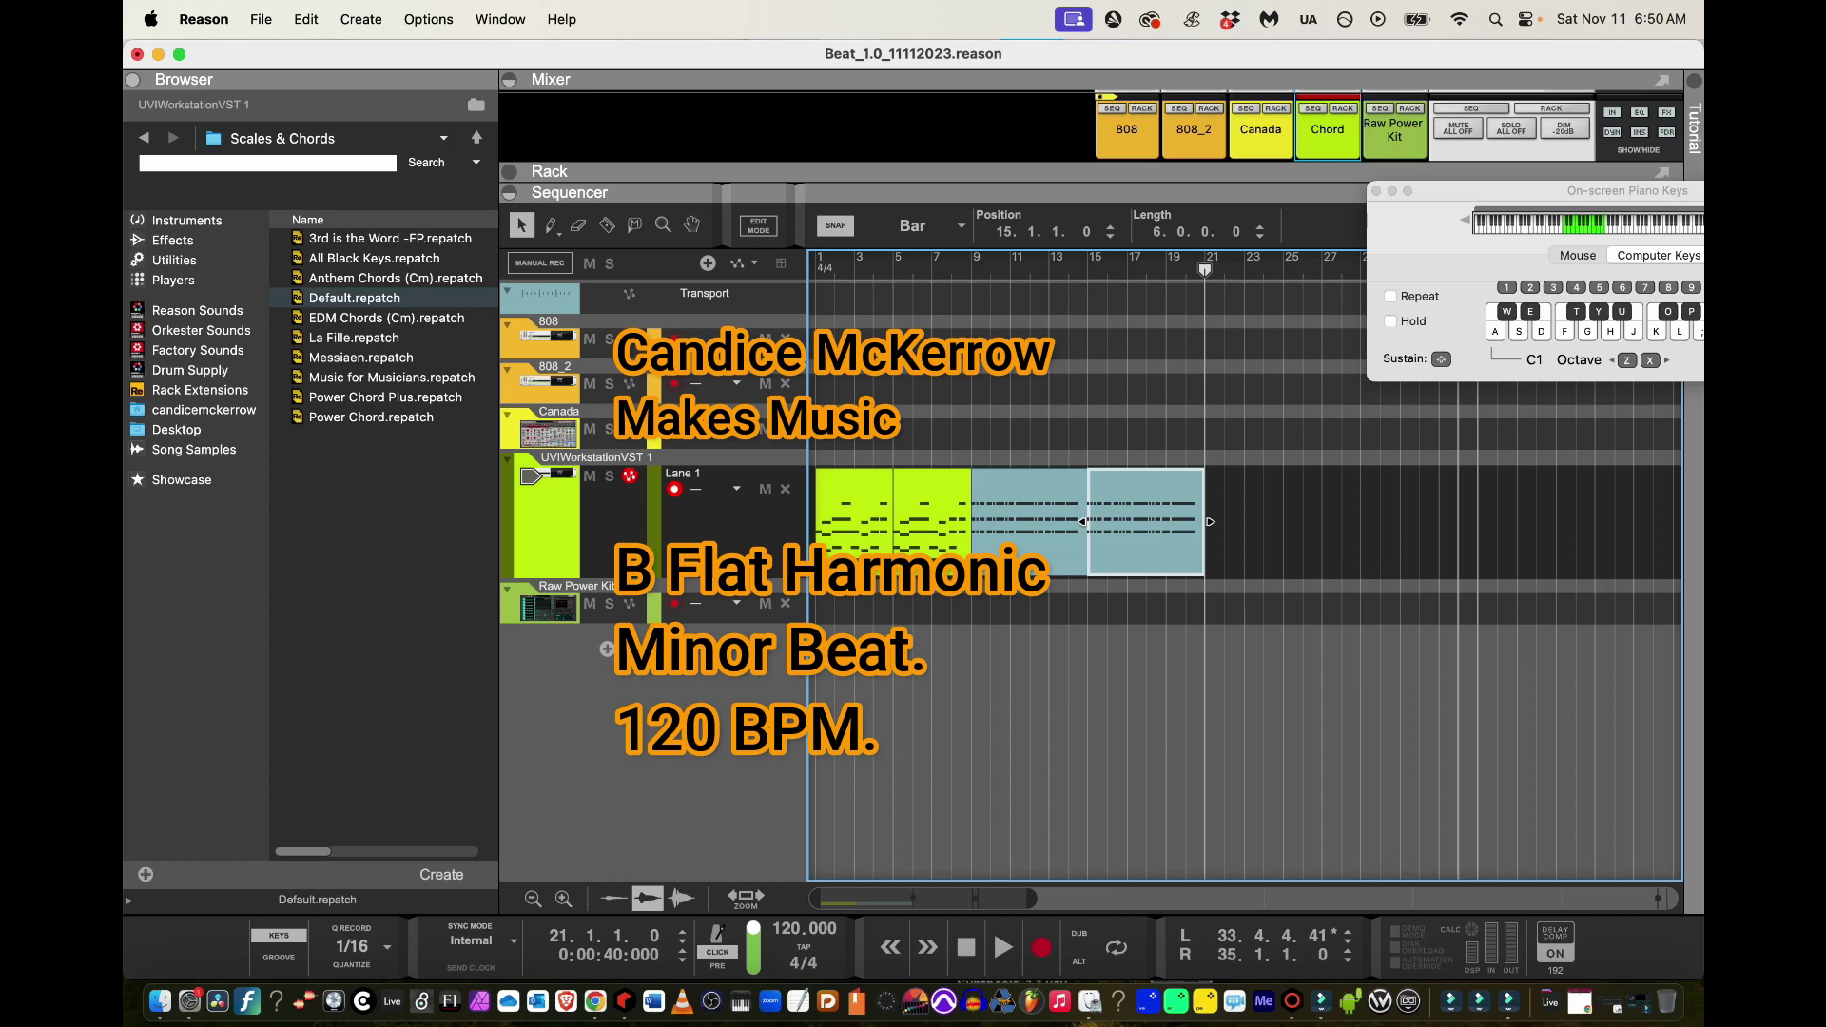
# Duplicate the whole four-clip, 20-bar pattern three times so the arrangement extends to bar 81
pyautogui.hotkey('shift', 'Return')
pyautogui.hotkey('shift', 'Return')
pyautogui.moveTo(1318, 532); pyautogui.dragTo(818, 525)
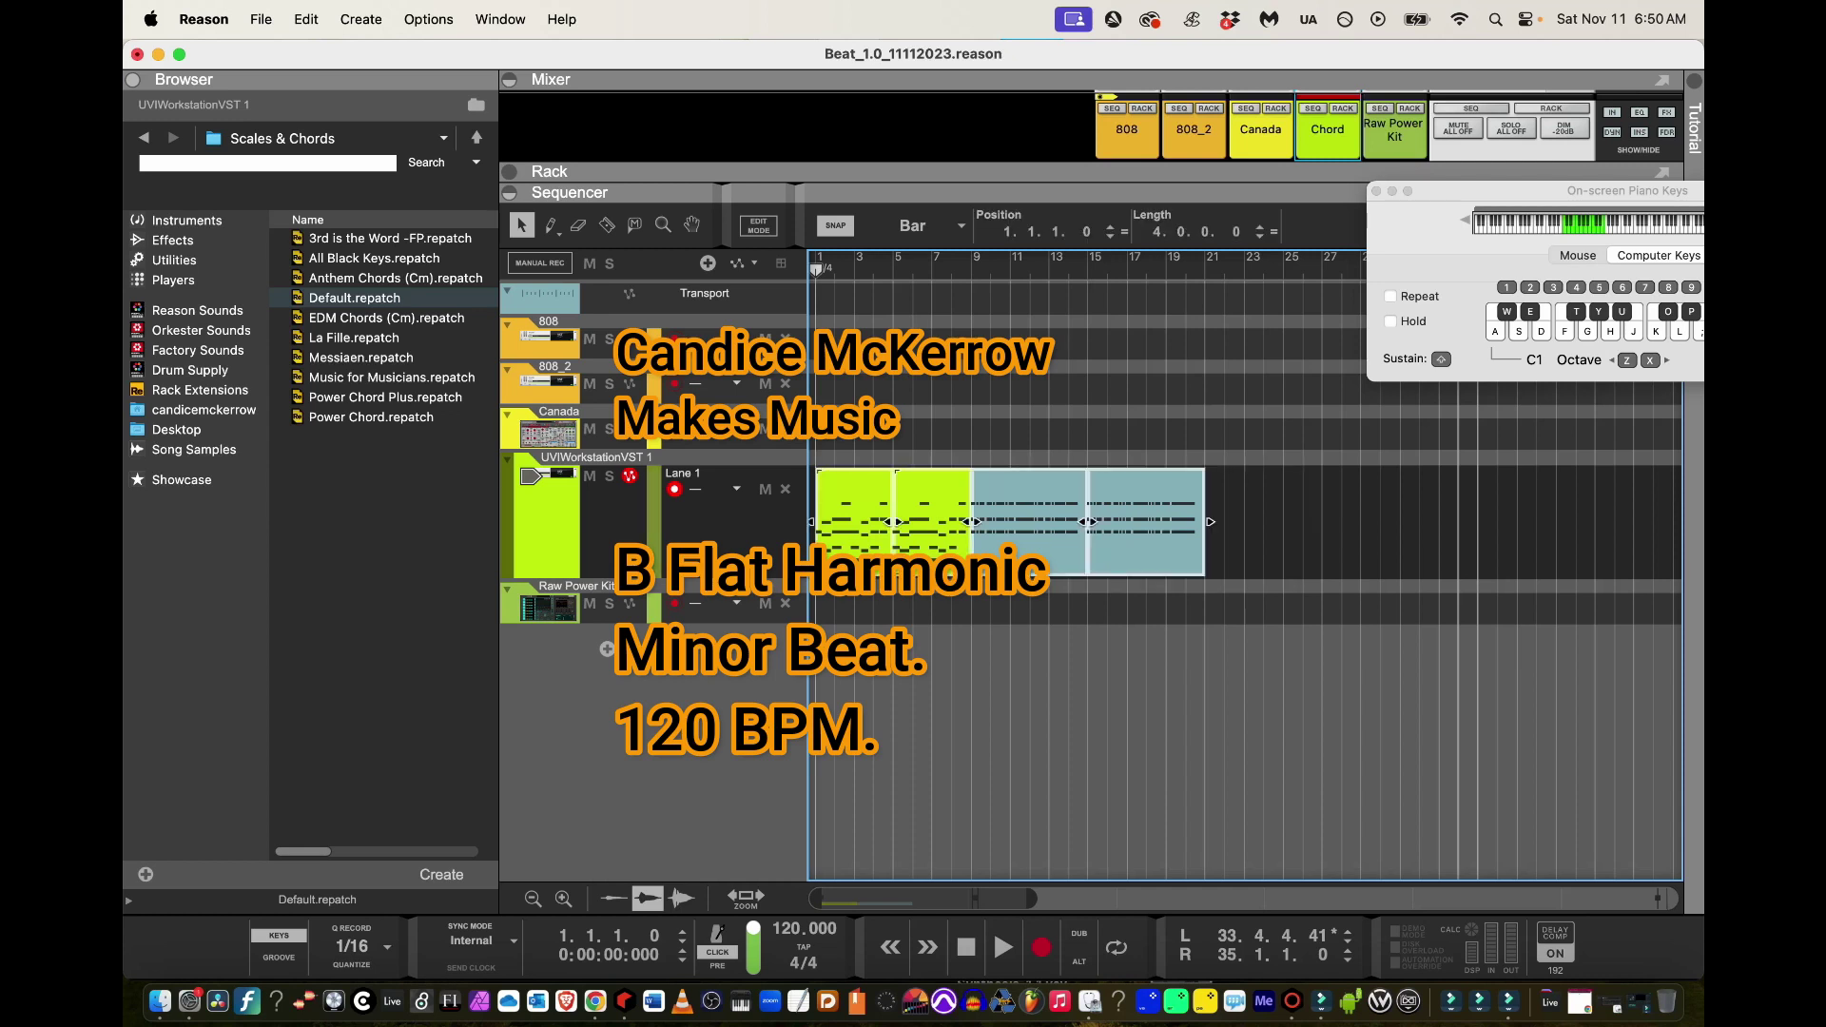
pyautogui.press('super+d')
pyautogui.press('super+d')
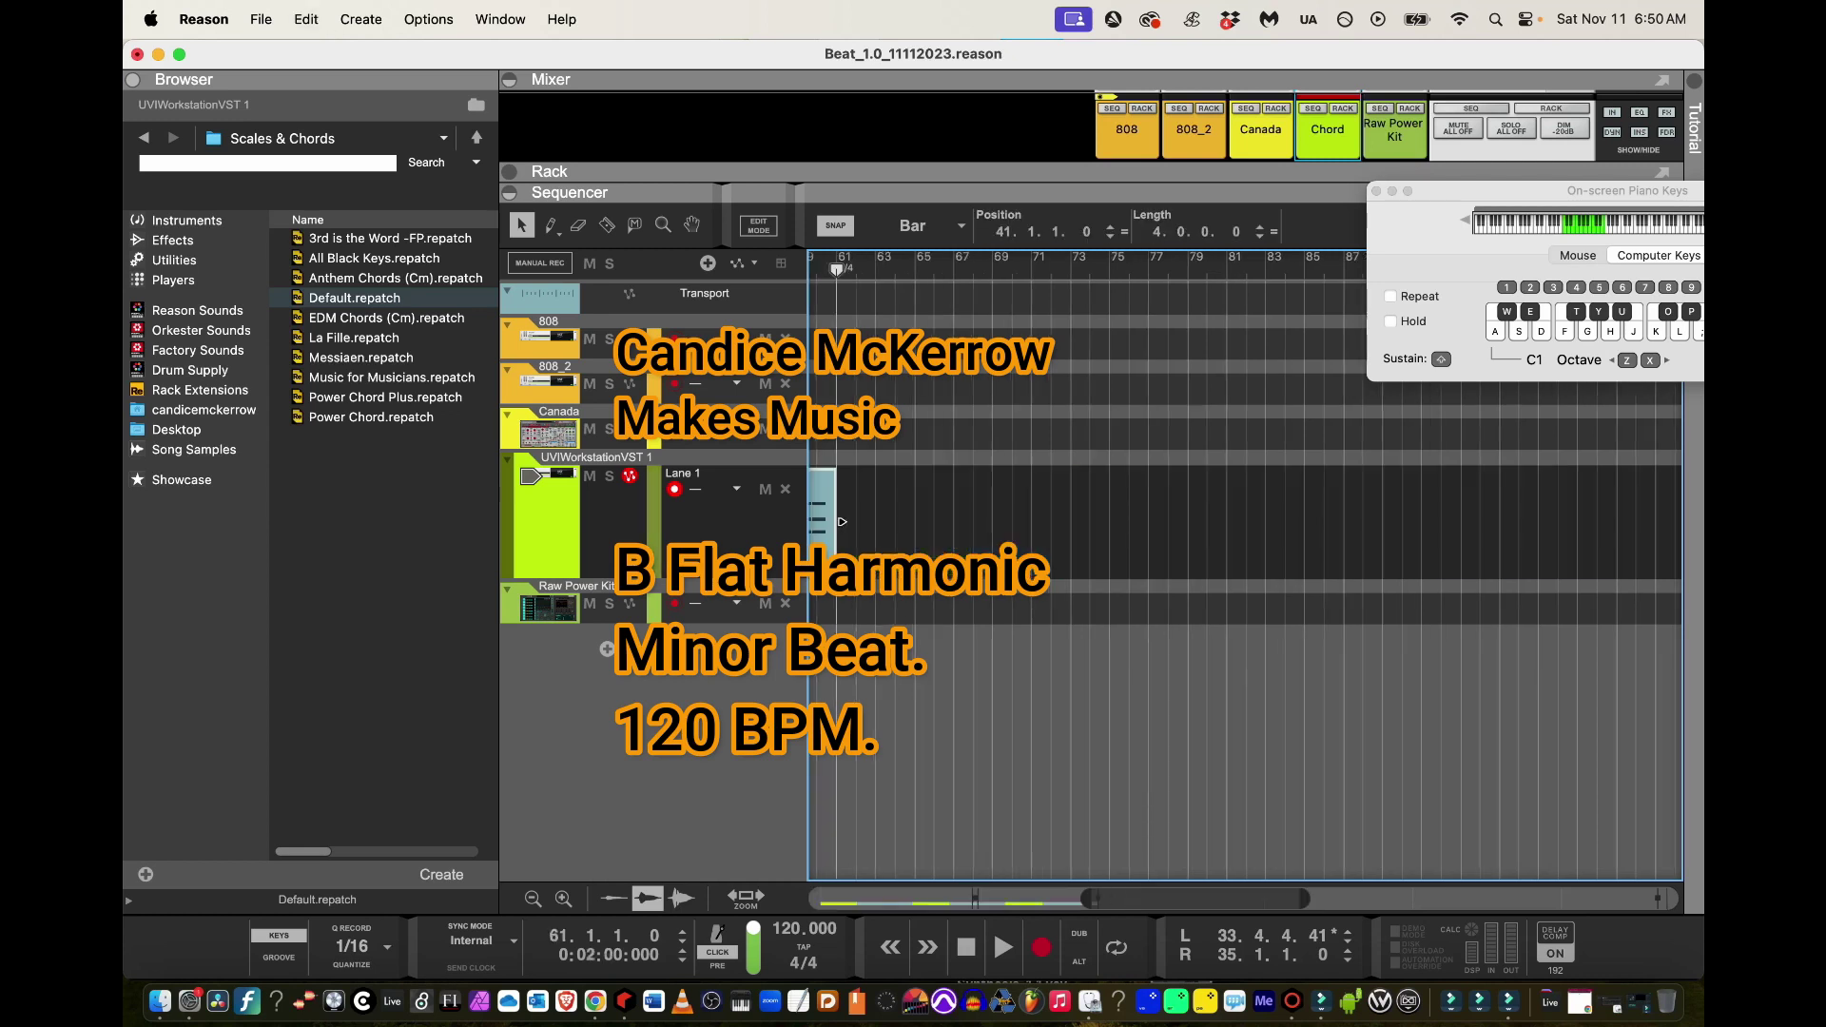
pyautogui.press('super+d')
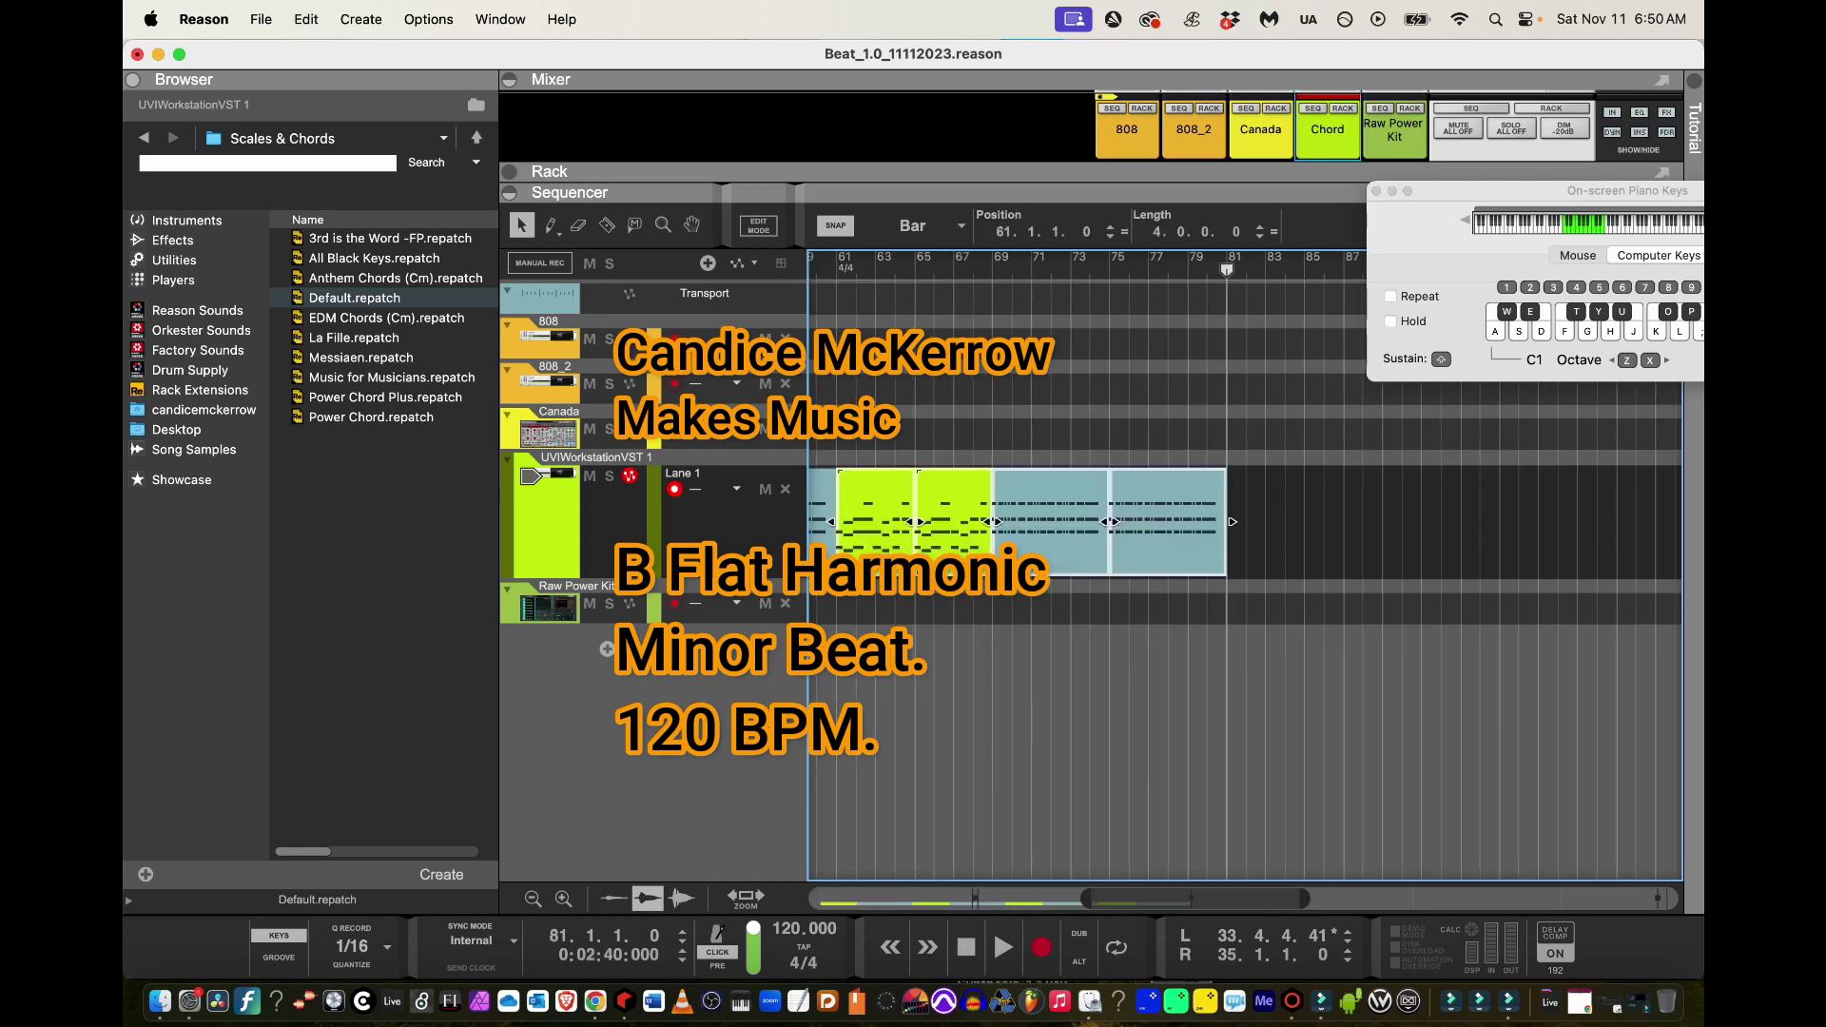
# Play the duplicated arrangement from bar 47 to check the clip transitions
pyautogui.moveTo(804, 270); pyautogui.dragTo(980, 270)
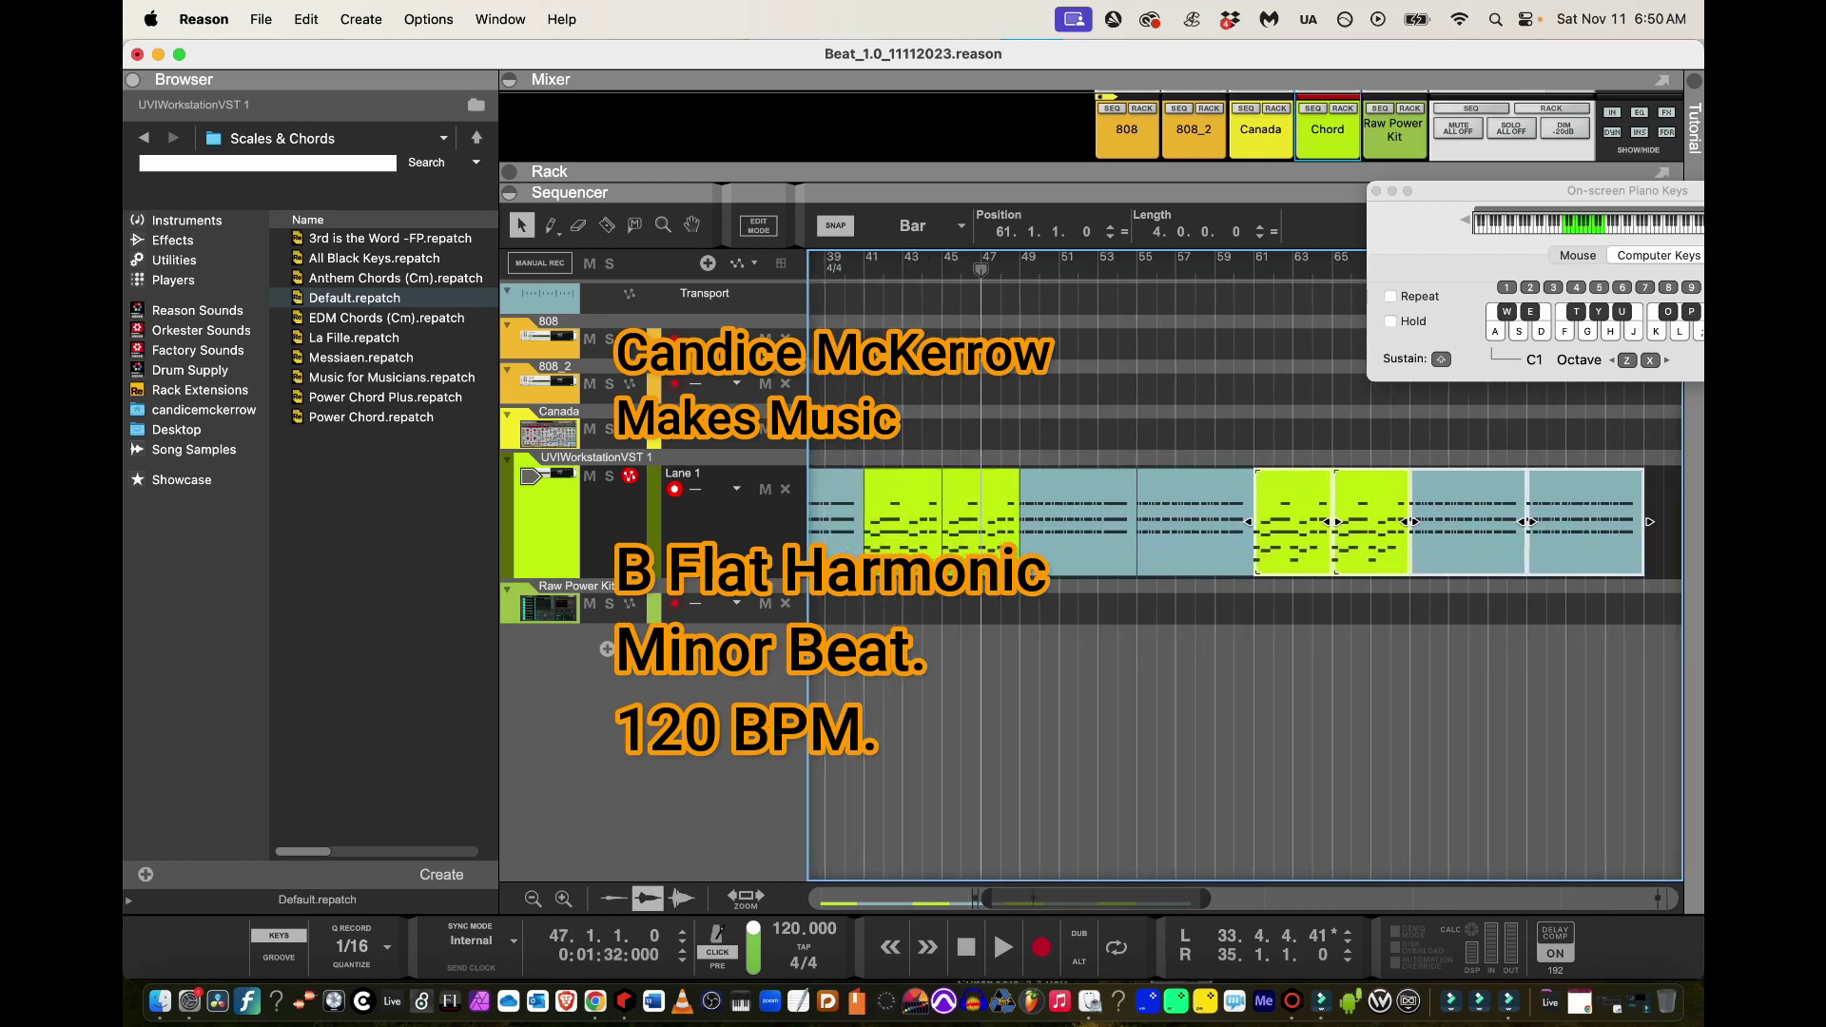
pyautogui.press('space')
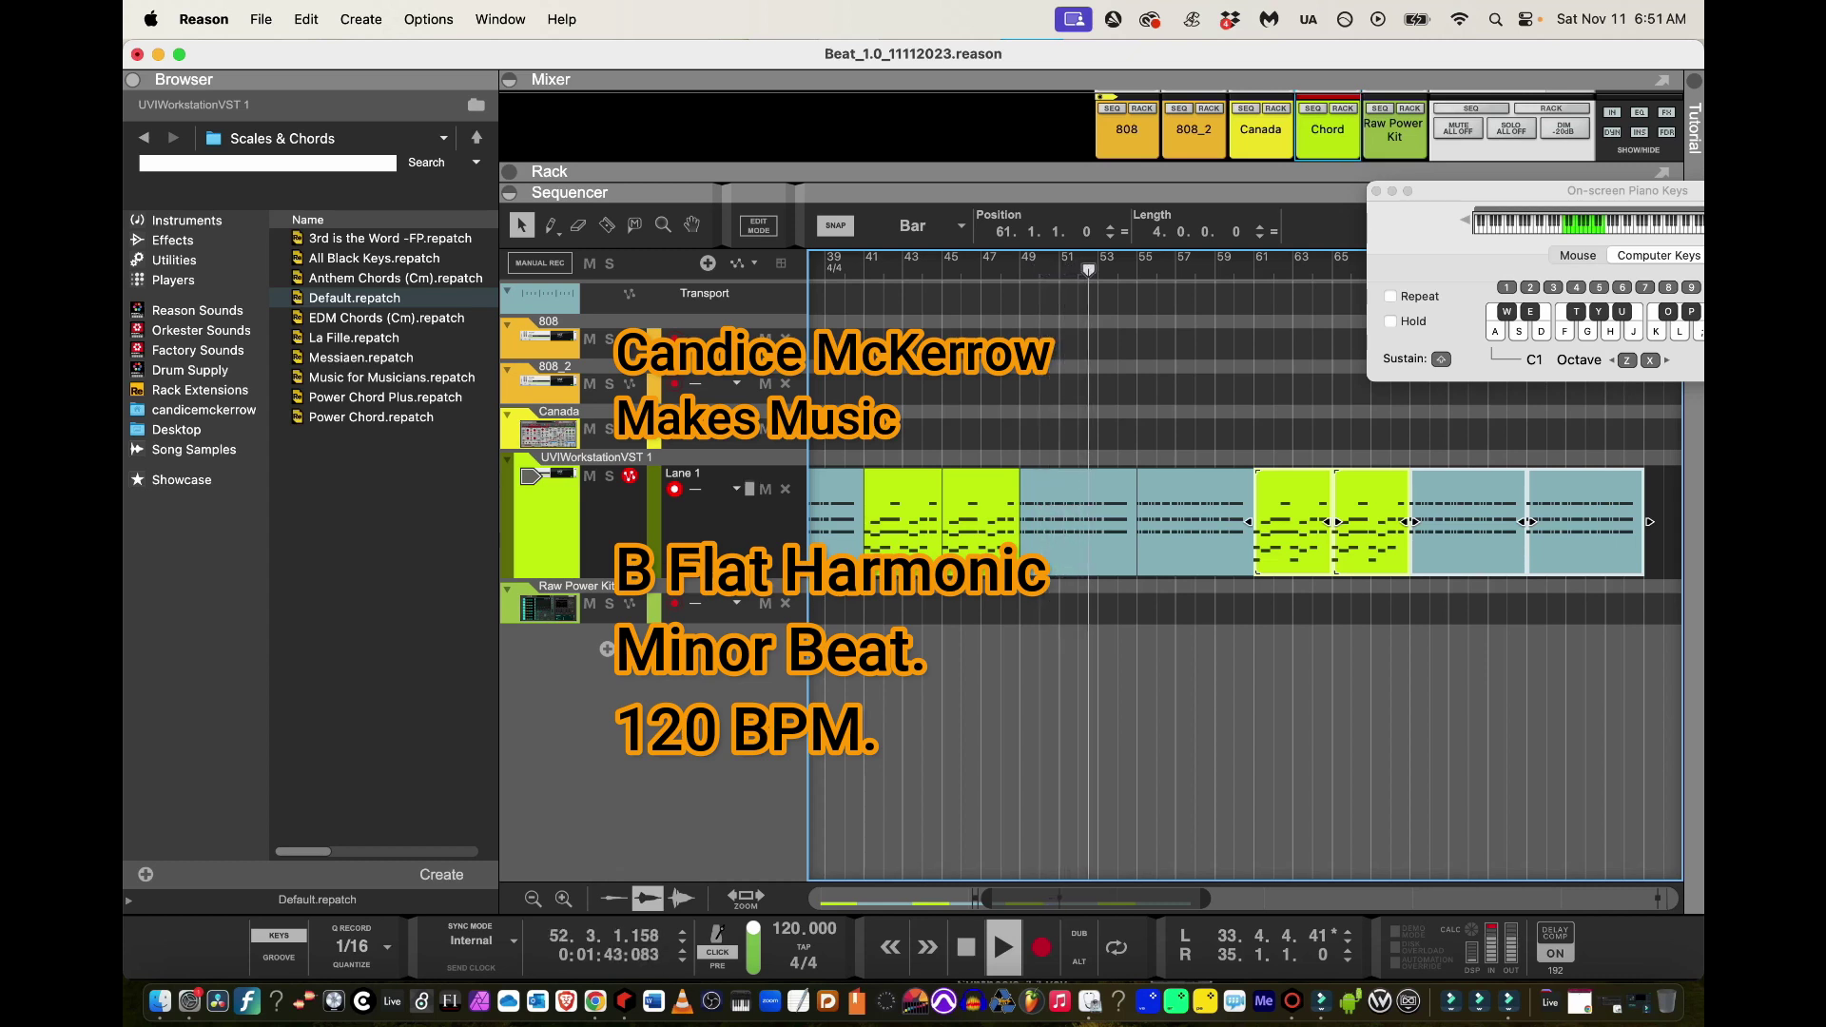
pyautogui.press('space')
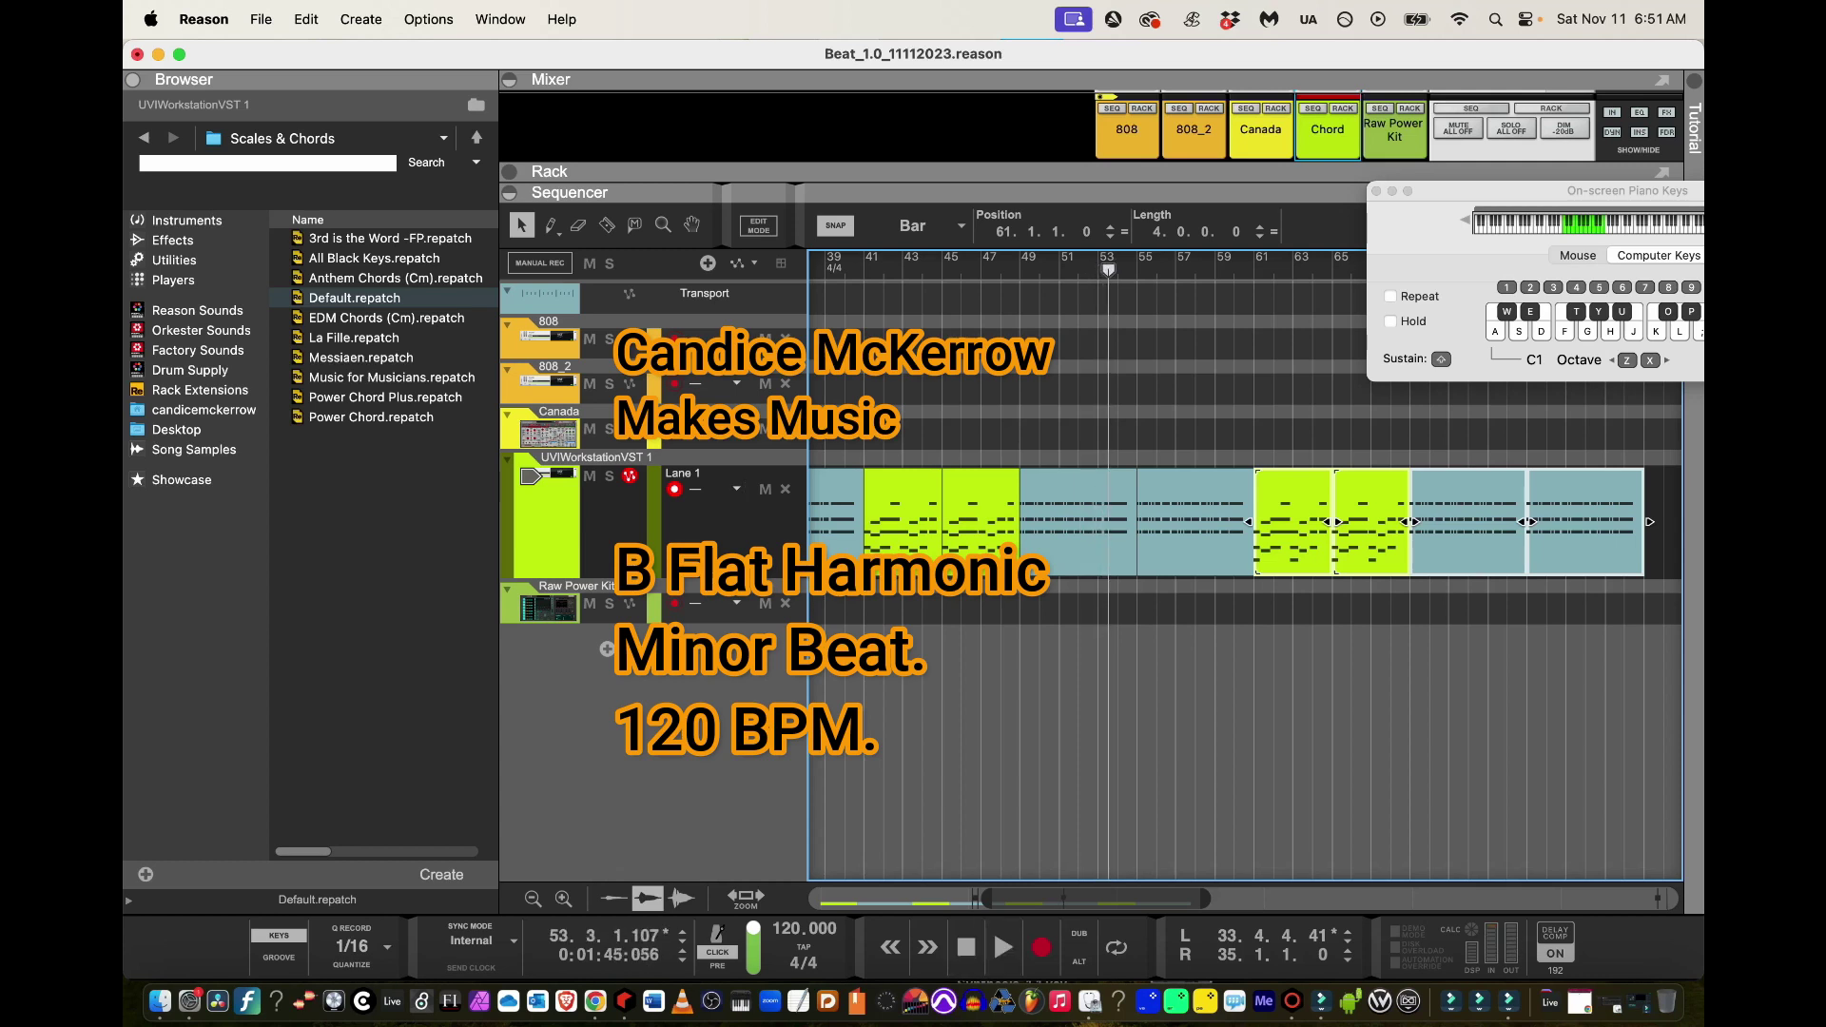
# Duplicate the UVIWorkstationVST 1 track with its device and clear all clips from the copy
pyautogui.press('super+d')
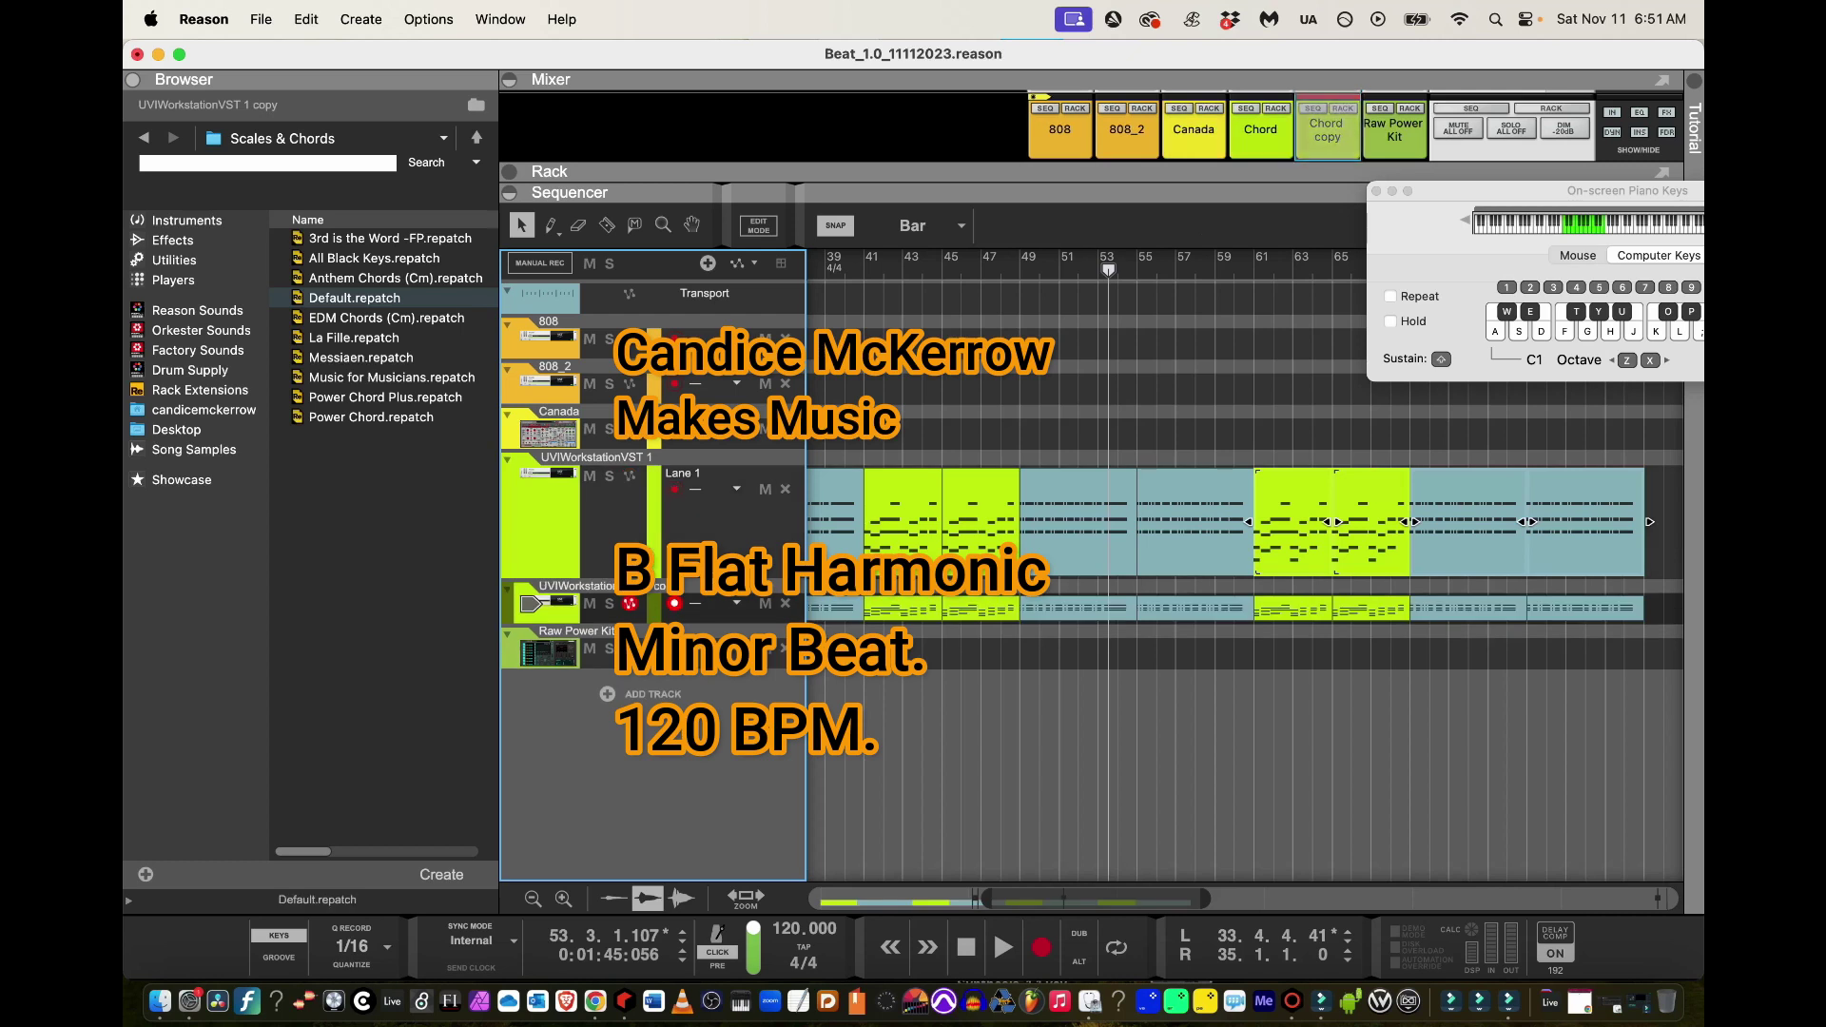
pyautogui.moveTo(1639, 656); pyautogui.dragTo(805, 608)
pyautogui.hscroll(-8, 1236, 570)
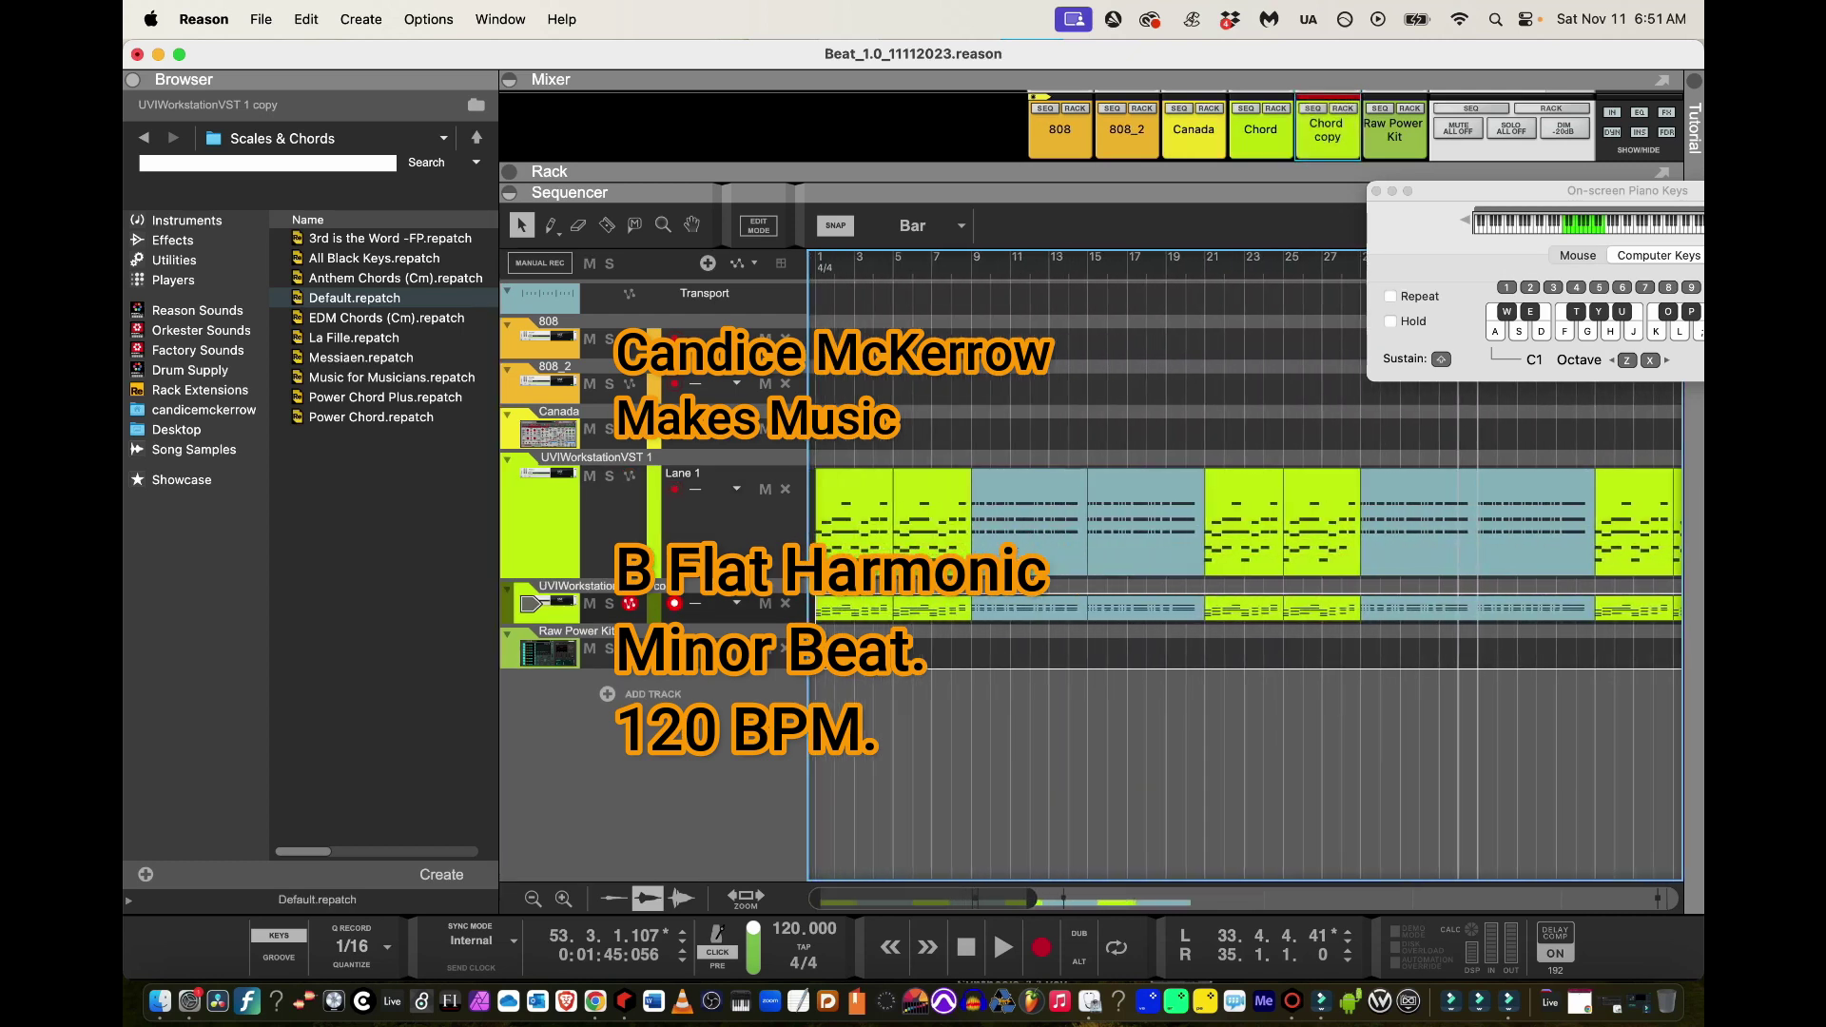
# Set the song tempo to 70 BPM
pyautogui.doubleClick(803, 929)
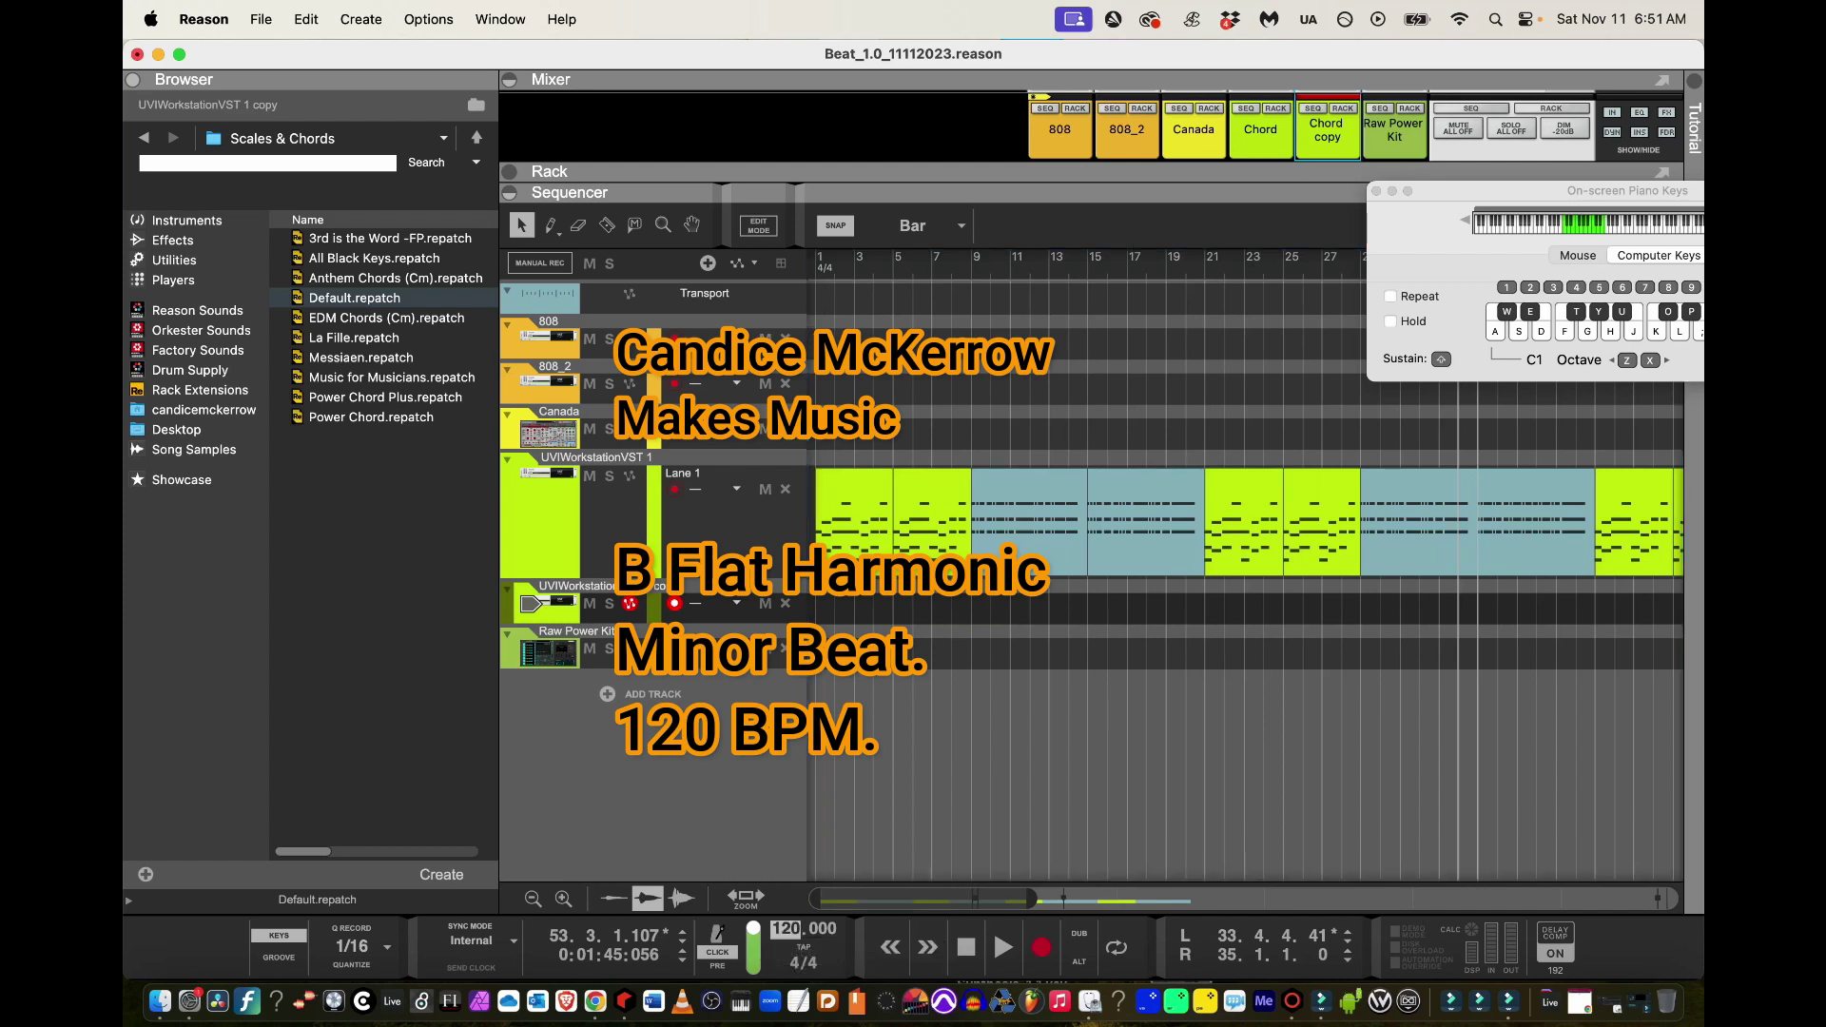
pyautogui.write('70')
pyautogui.press('Return')
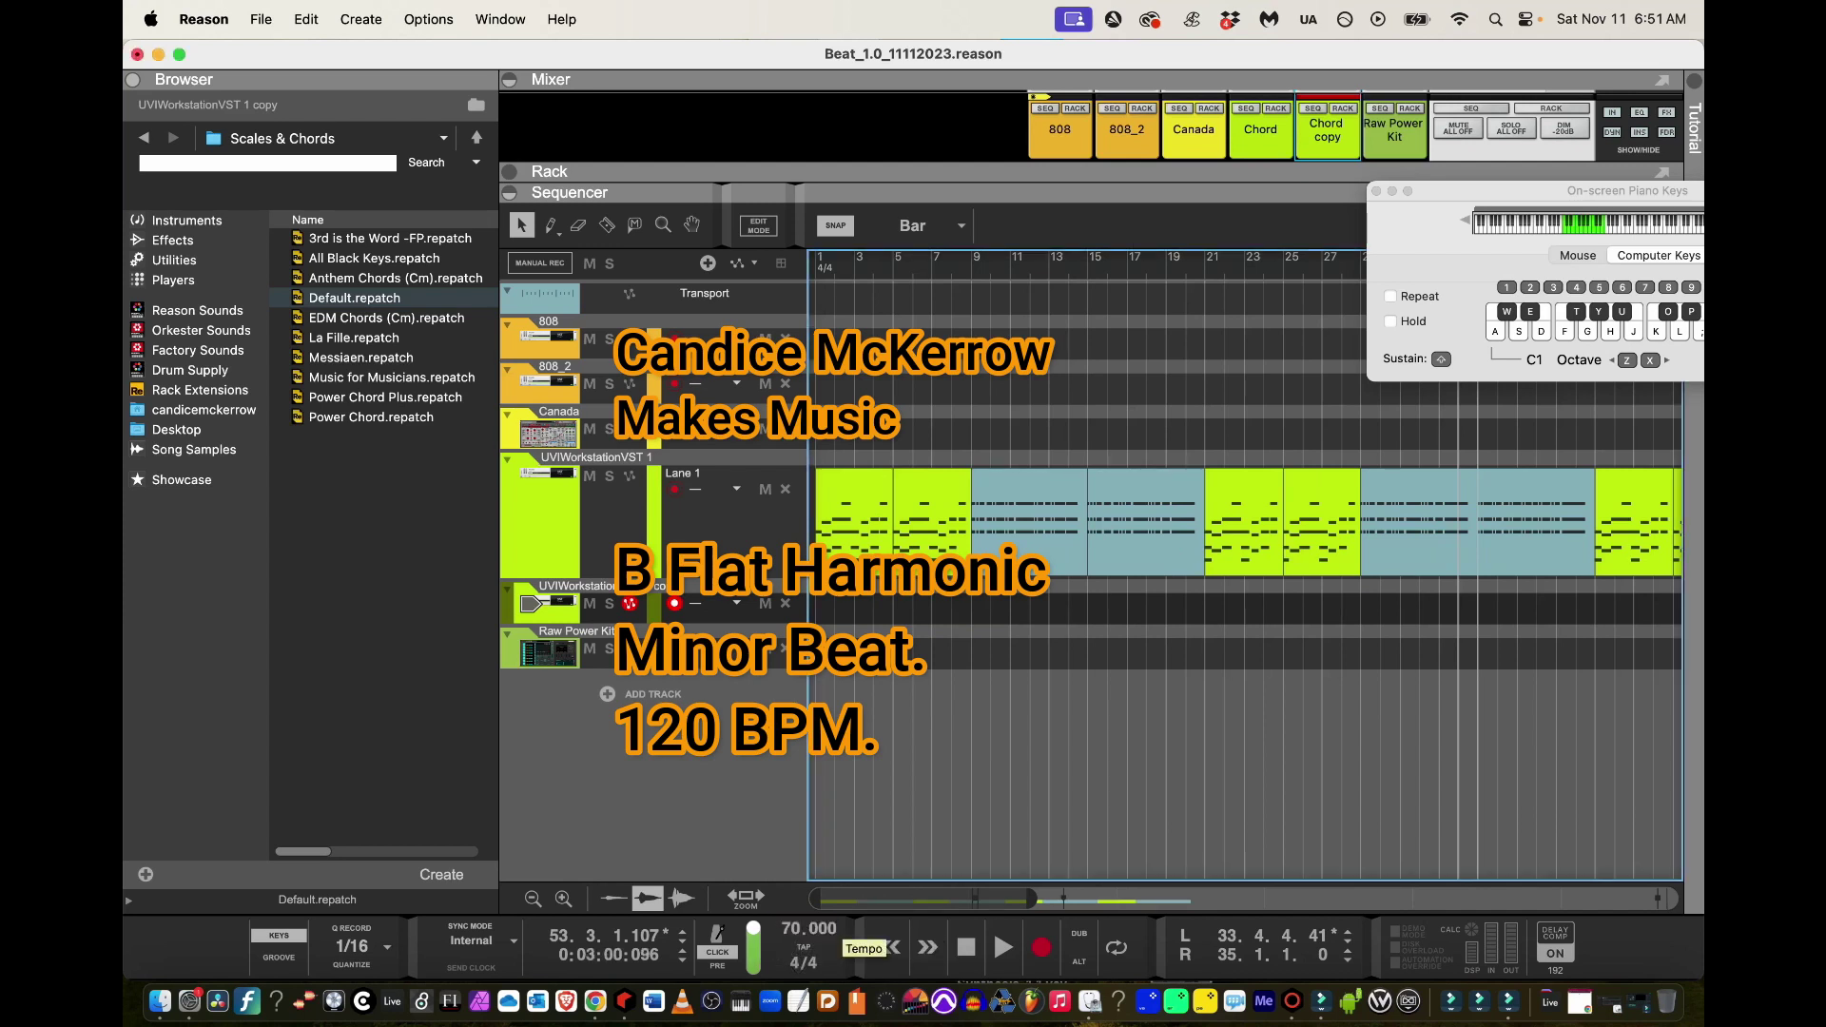
# Rename the UVIWorkstationVST 1 track as Chord
pyautogui.click(524, 471)
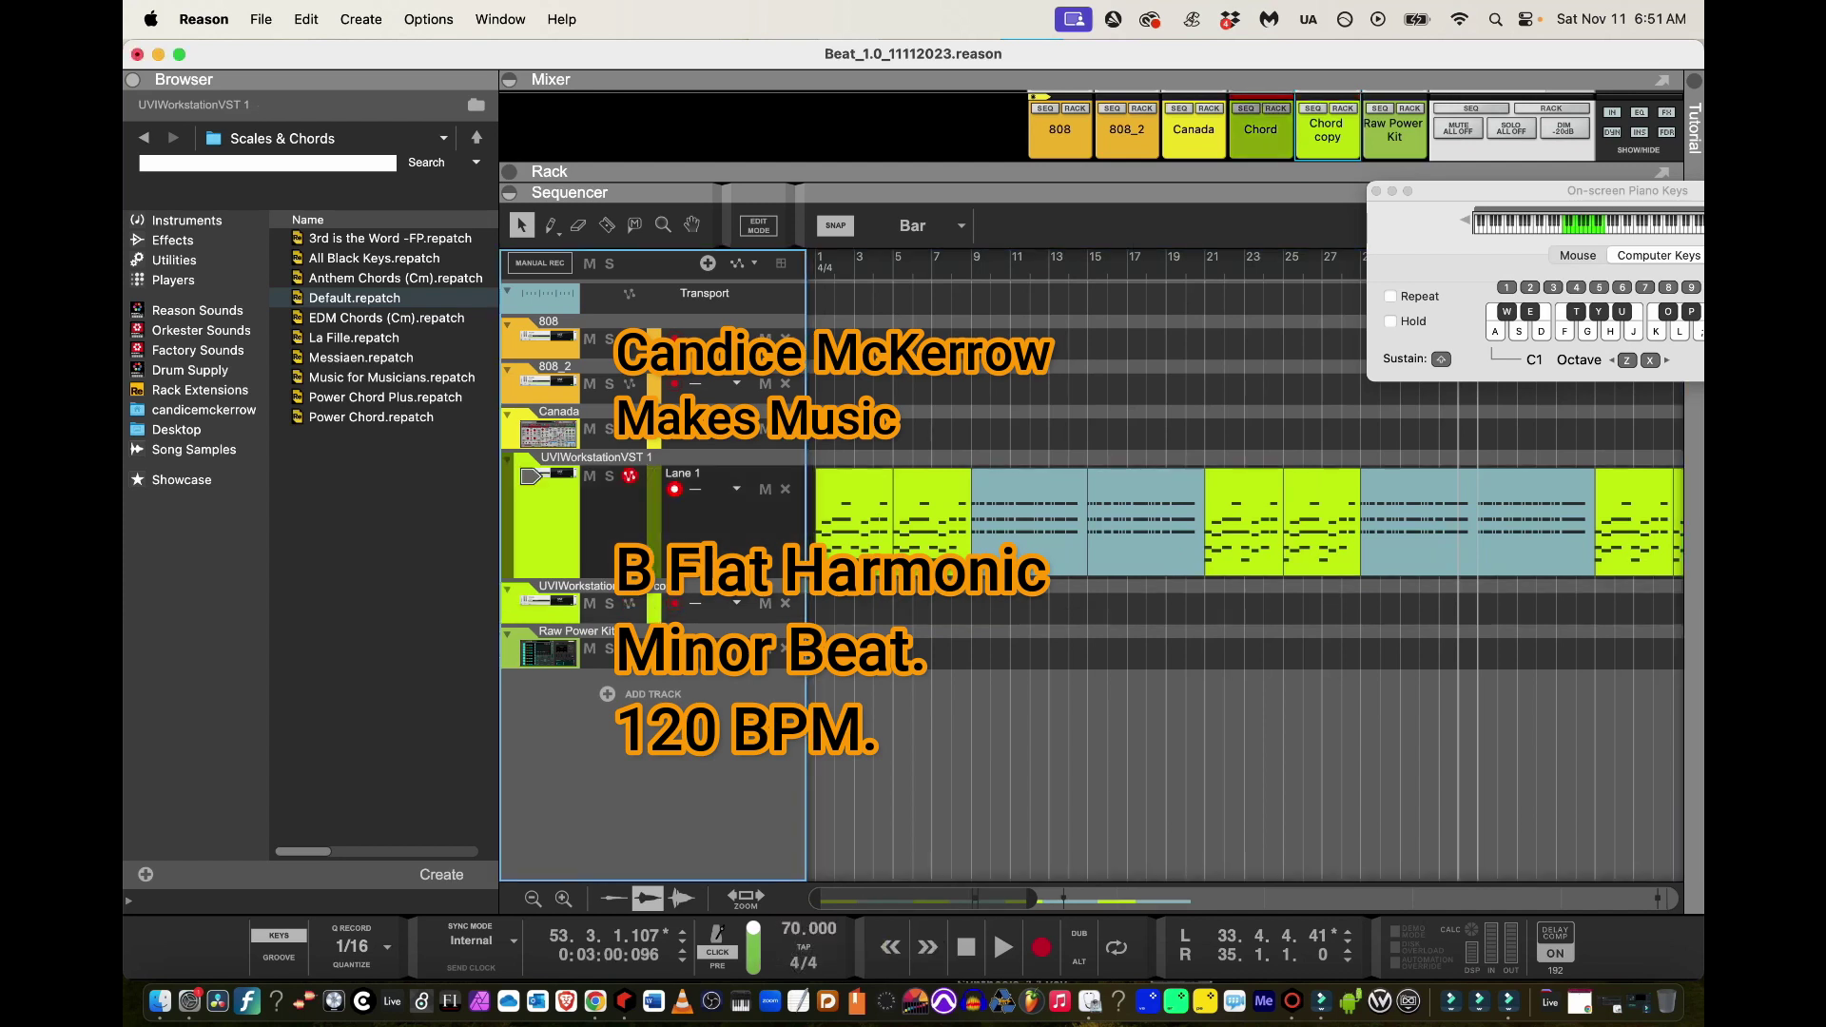
pyautogui.doubleClick(524, 471)
pyautogui.write('Chor')
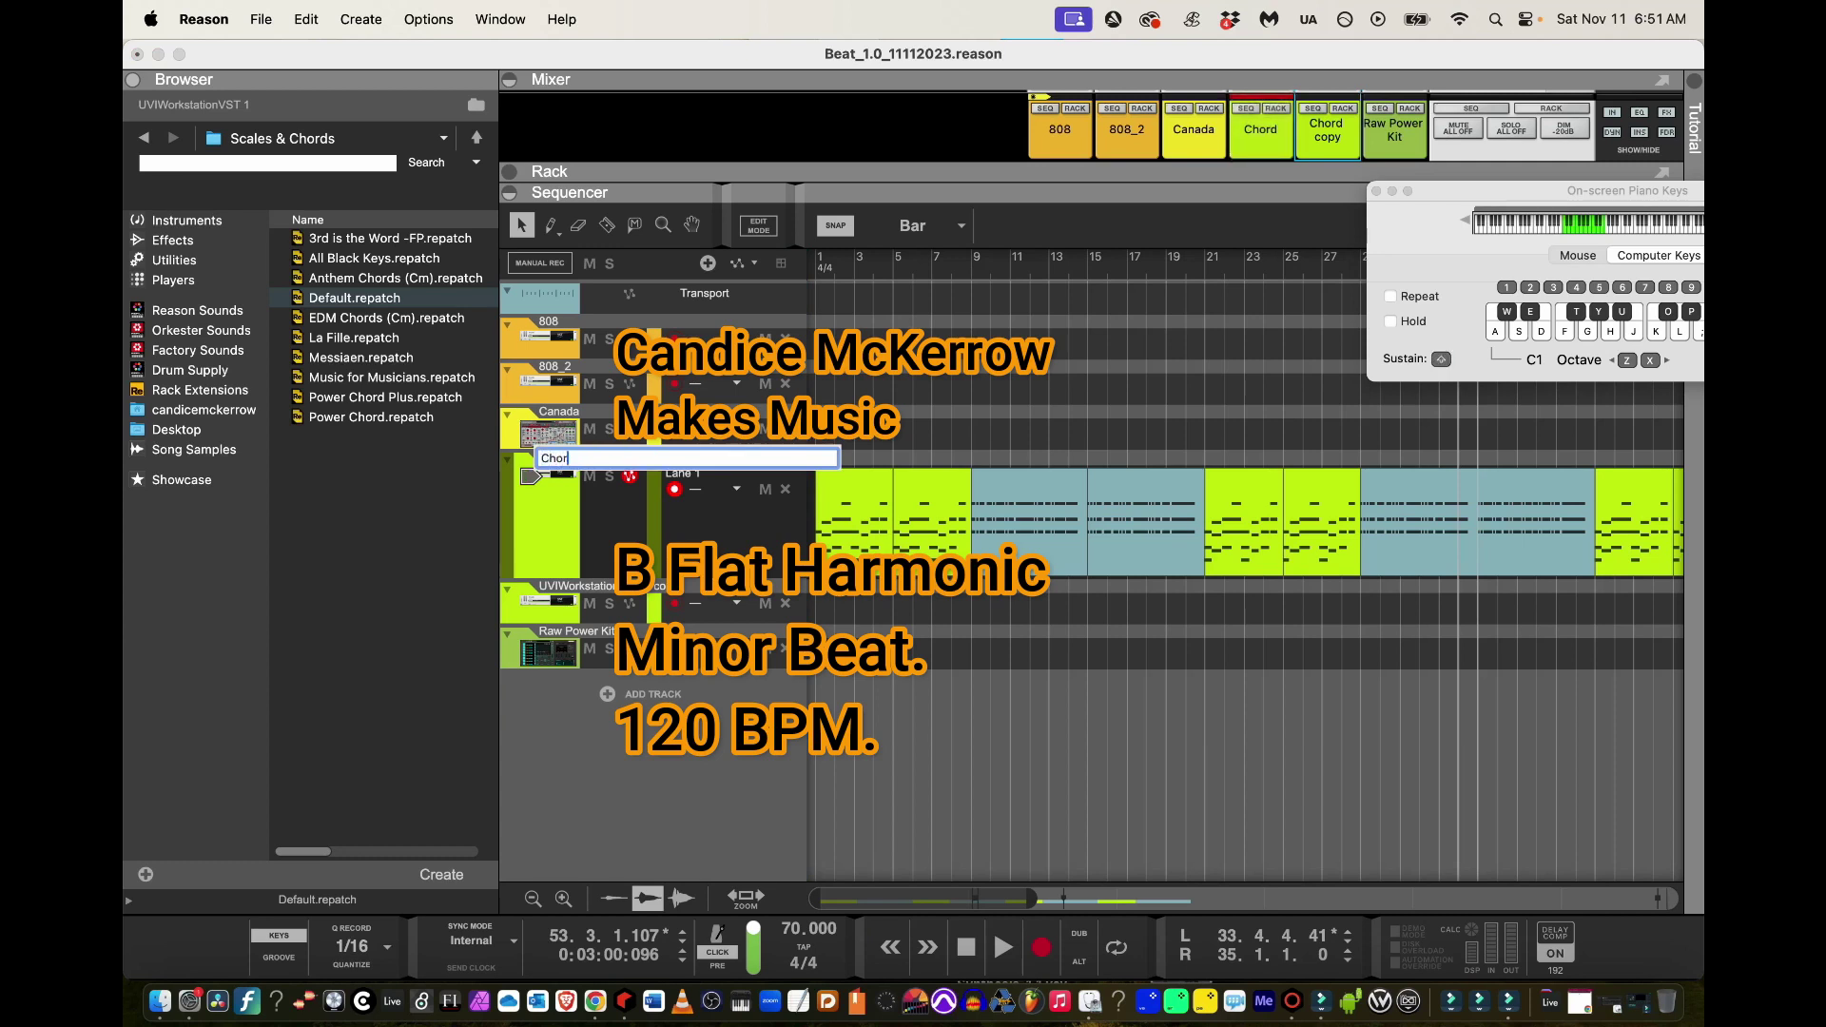
pyautogui.write('d')
pyautogui.press('Return')
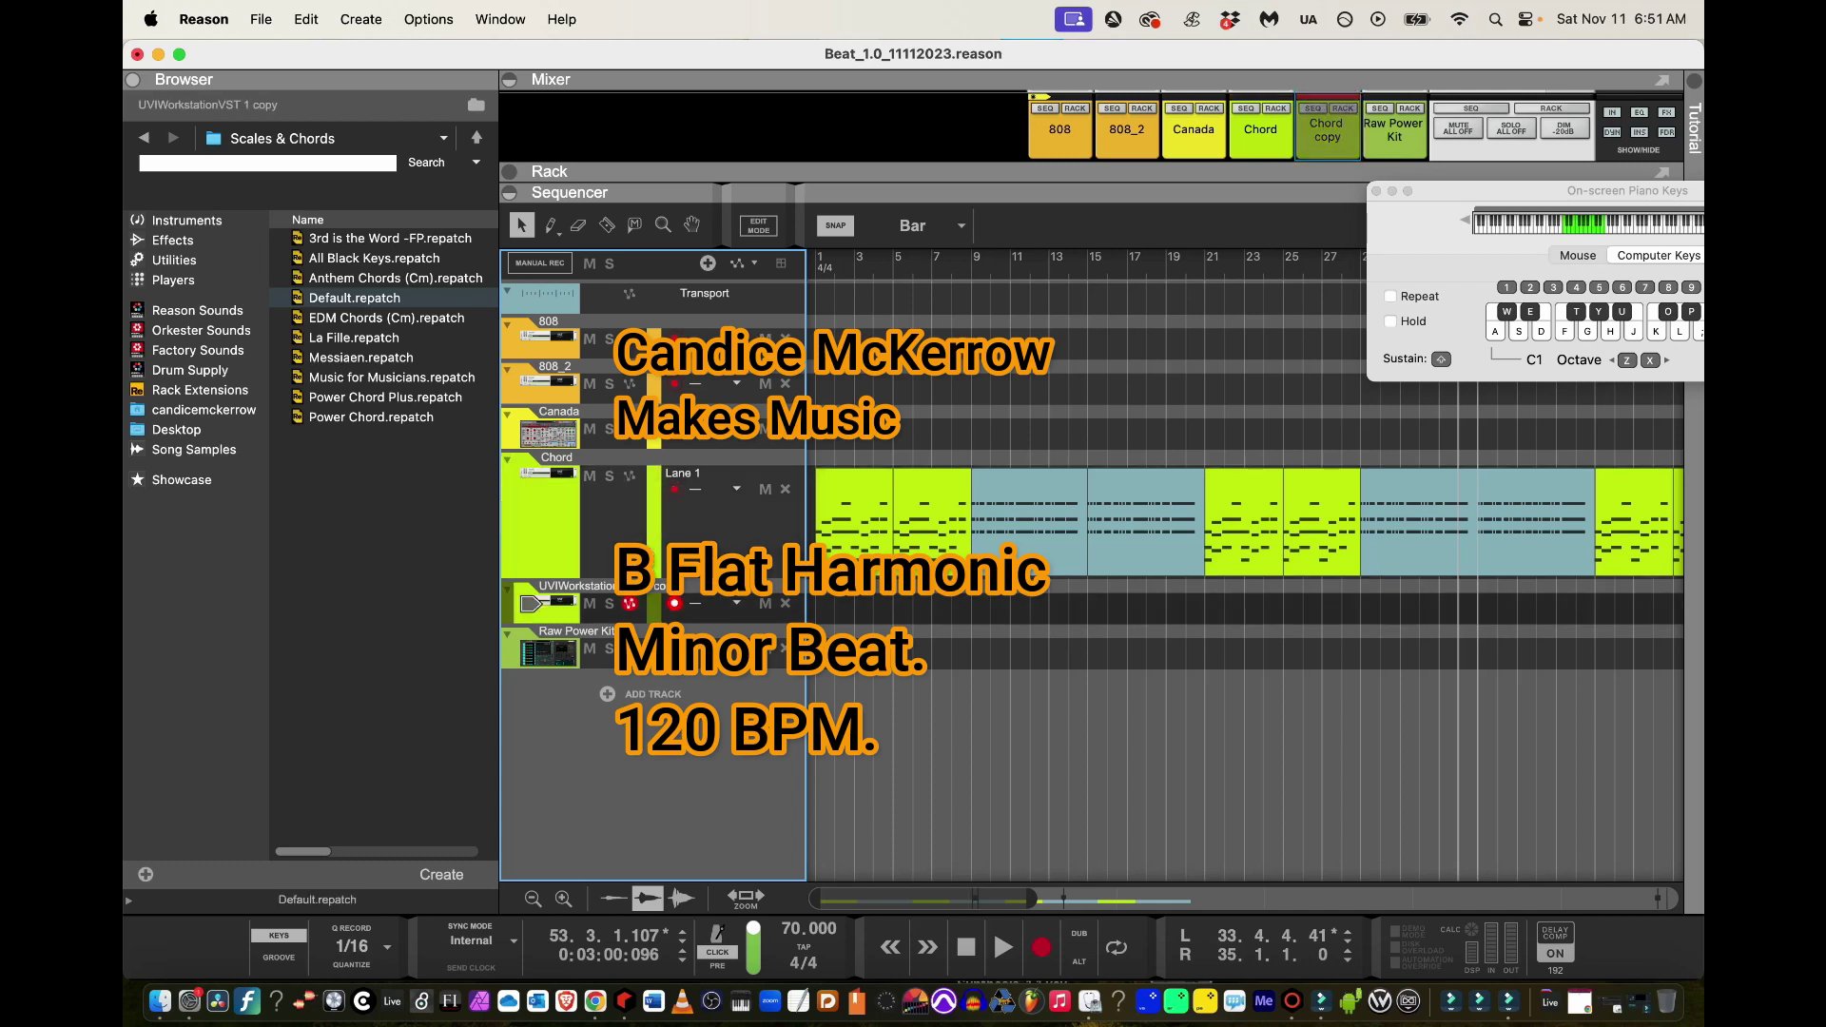
# Switch the Chord copy's UVI Workstation USQ-1 synth to the Many Wheel preset and audition the sound
pyautogui.click(1342, 108)
pyautogui.click(1087, 249)
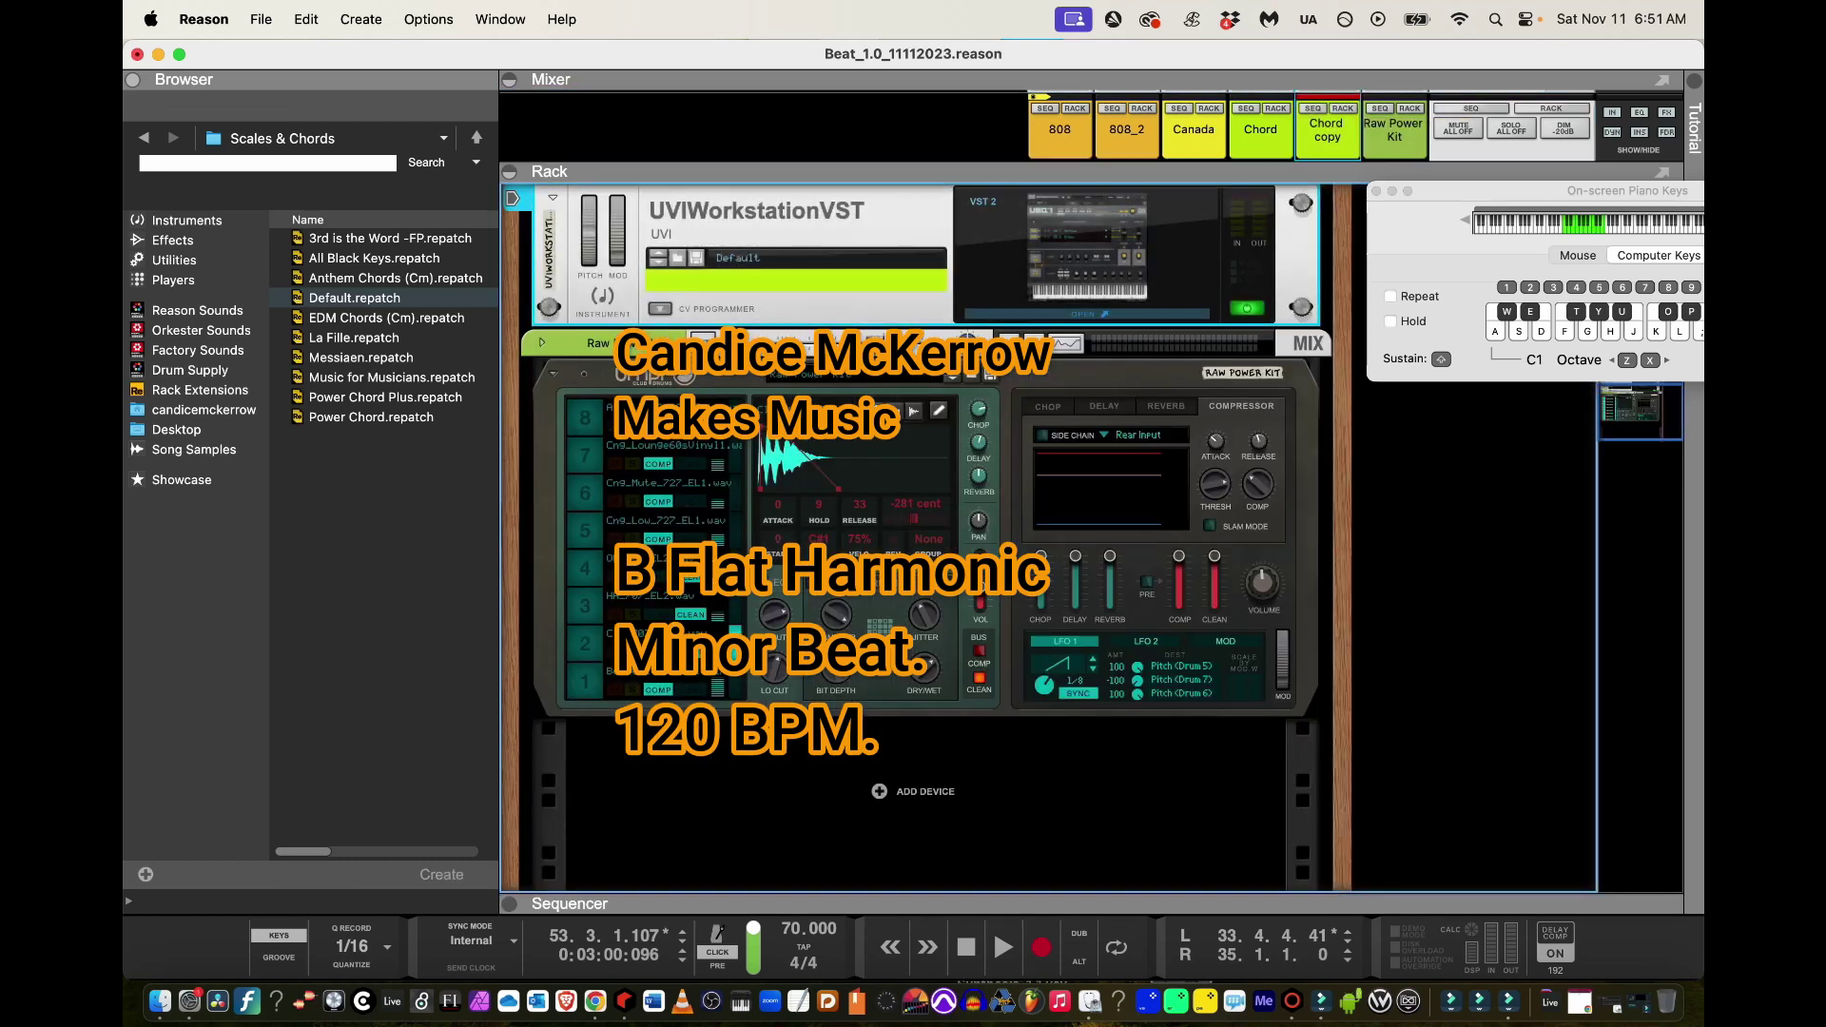
pyautogui.click(983, 320)
pyautogui.click(984, 320)
pyautogui.click(983, 321)
pyautogui.press('f')
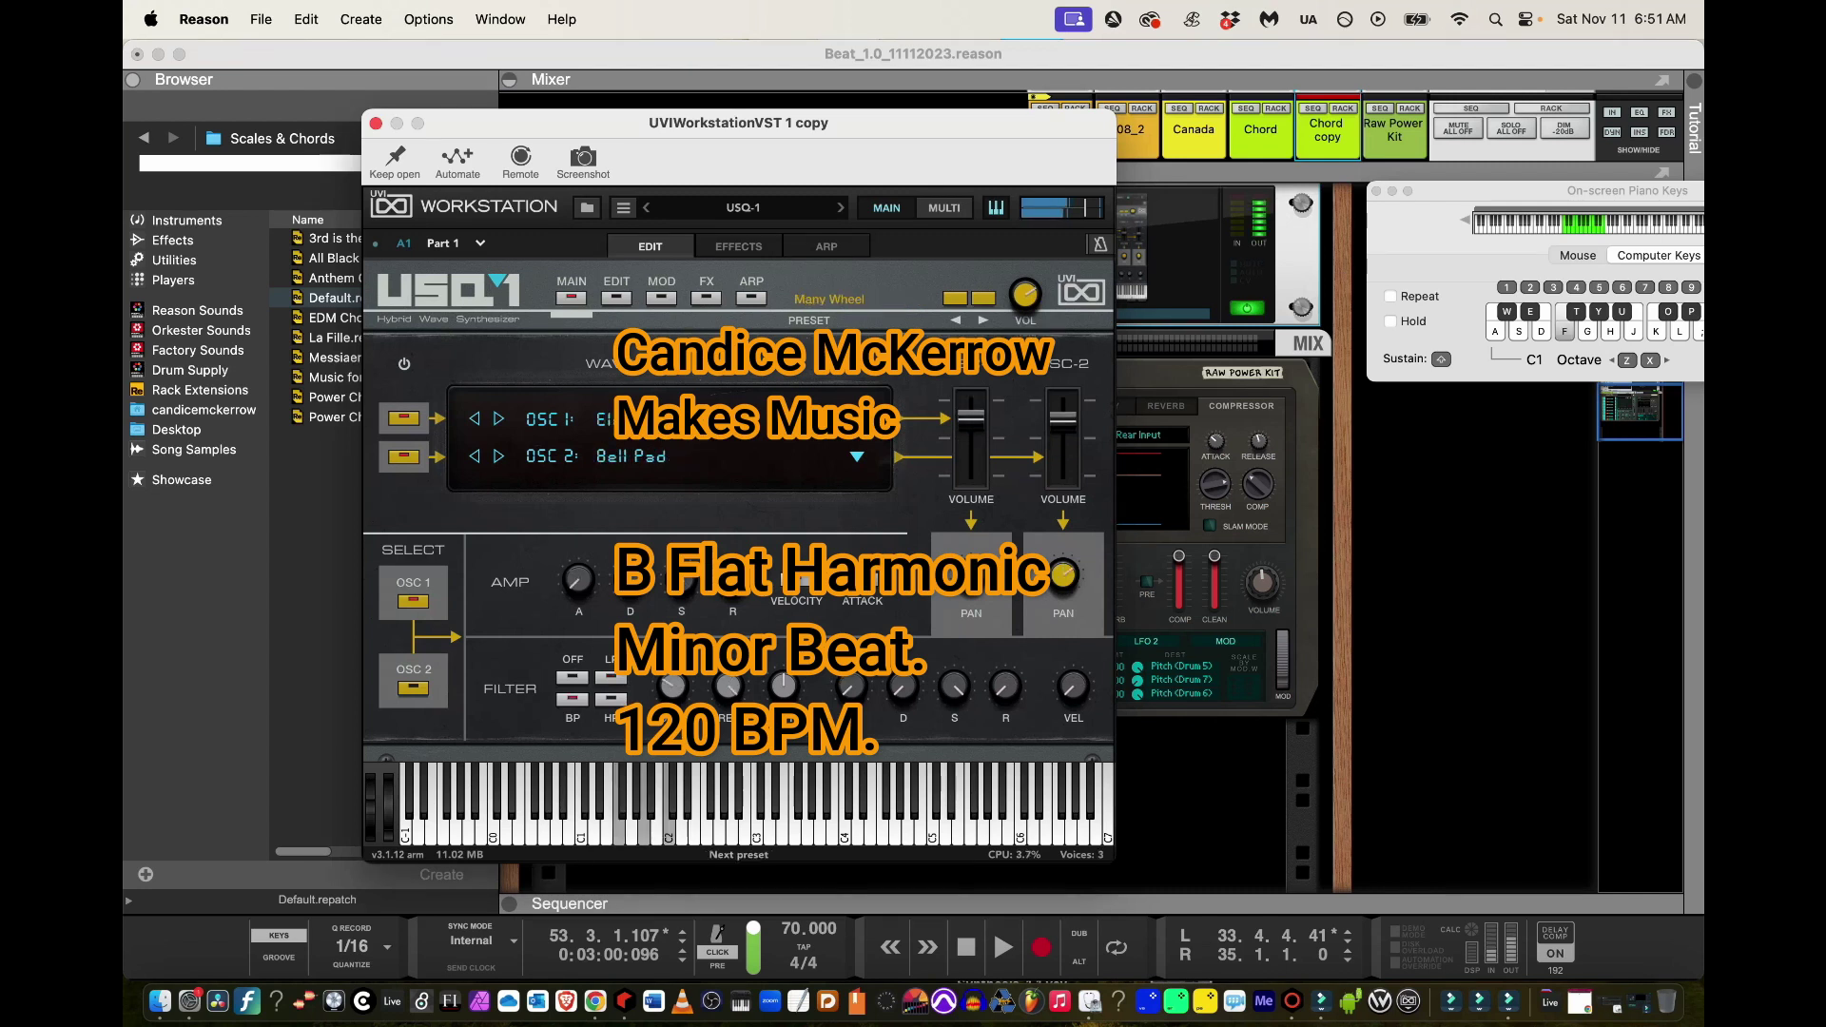
pyautogui.press('f')
pyautogui.press('super+w')
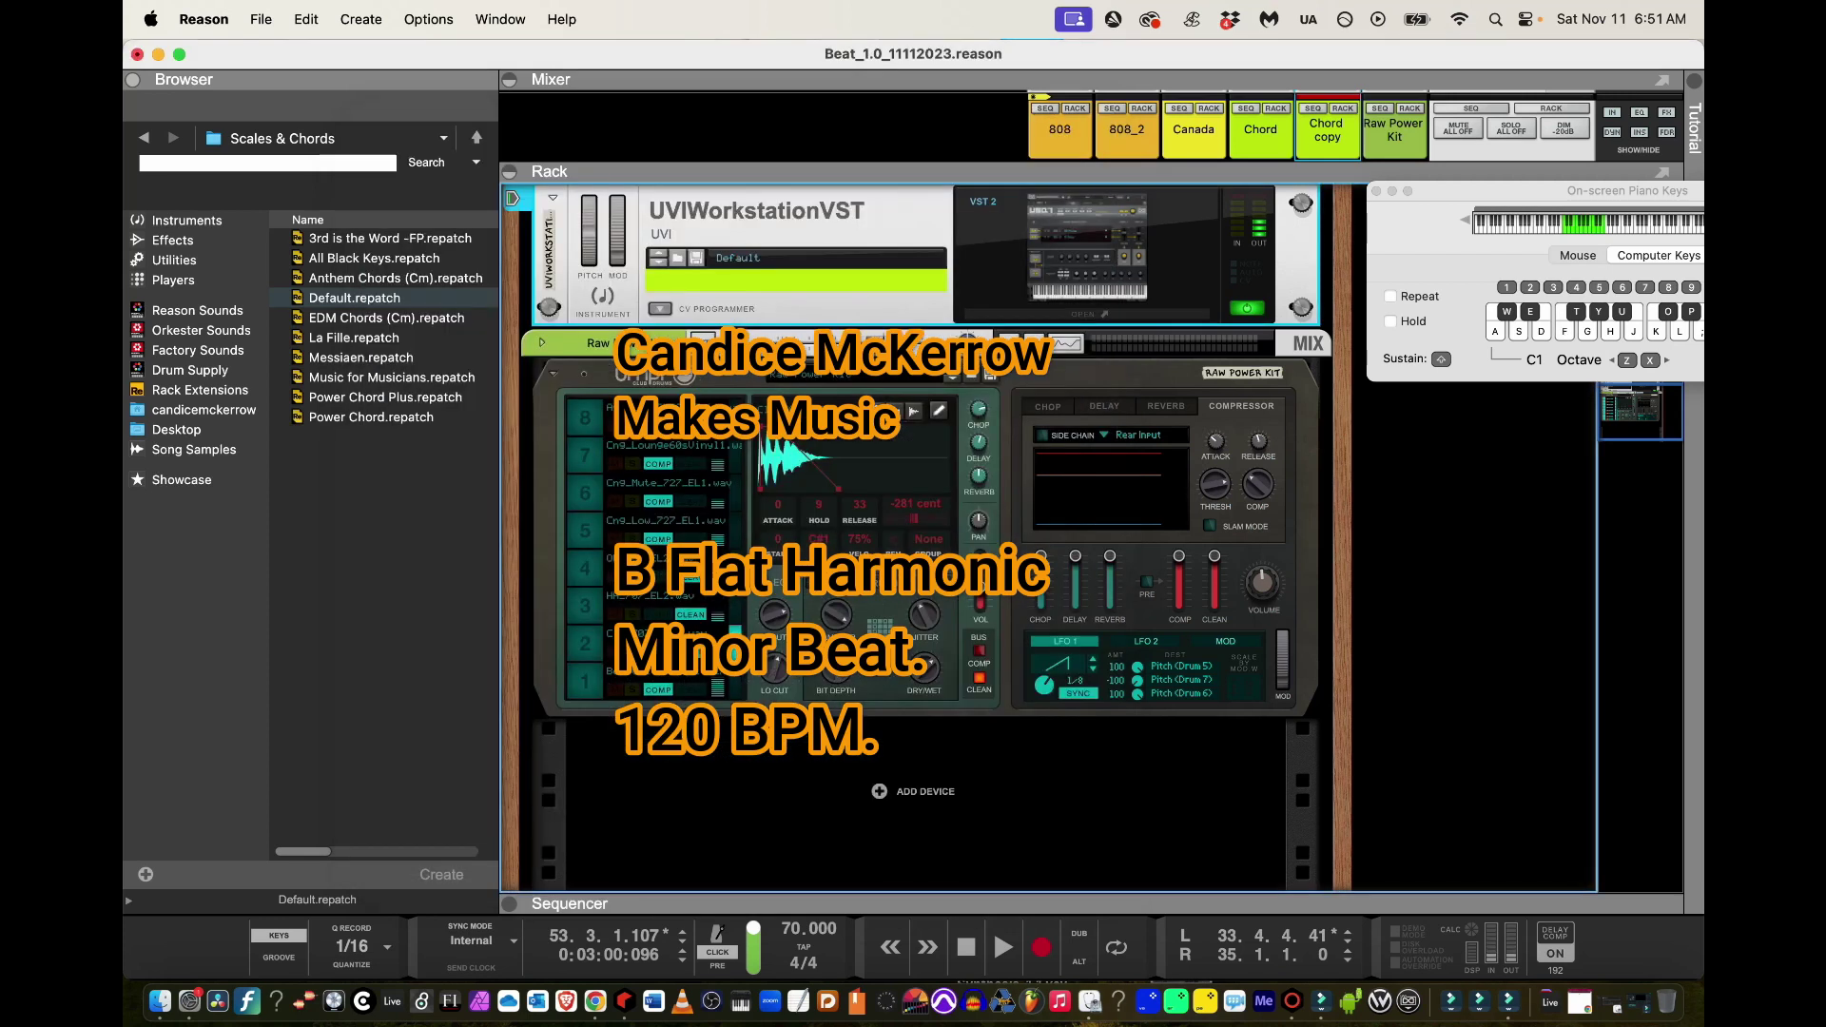
# Audition chords through the Chord copy's Scales & Chords player with 3 notes, and return to the sequencer with Raw Power Kit selected
pyautogui.scroll(5, 918, 537)
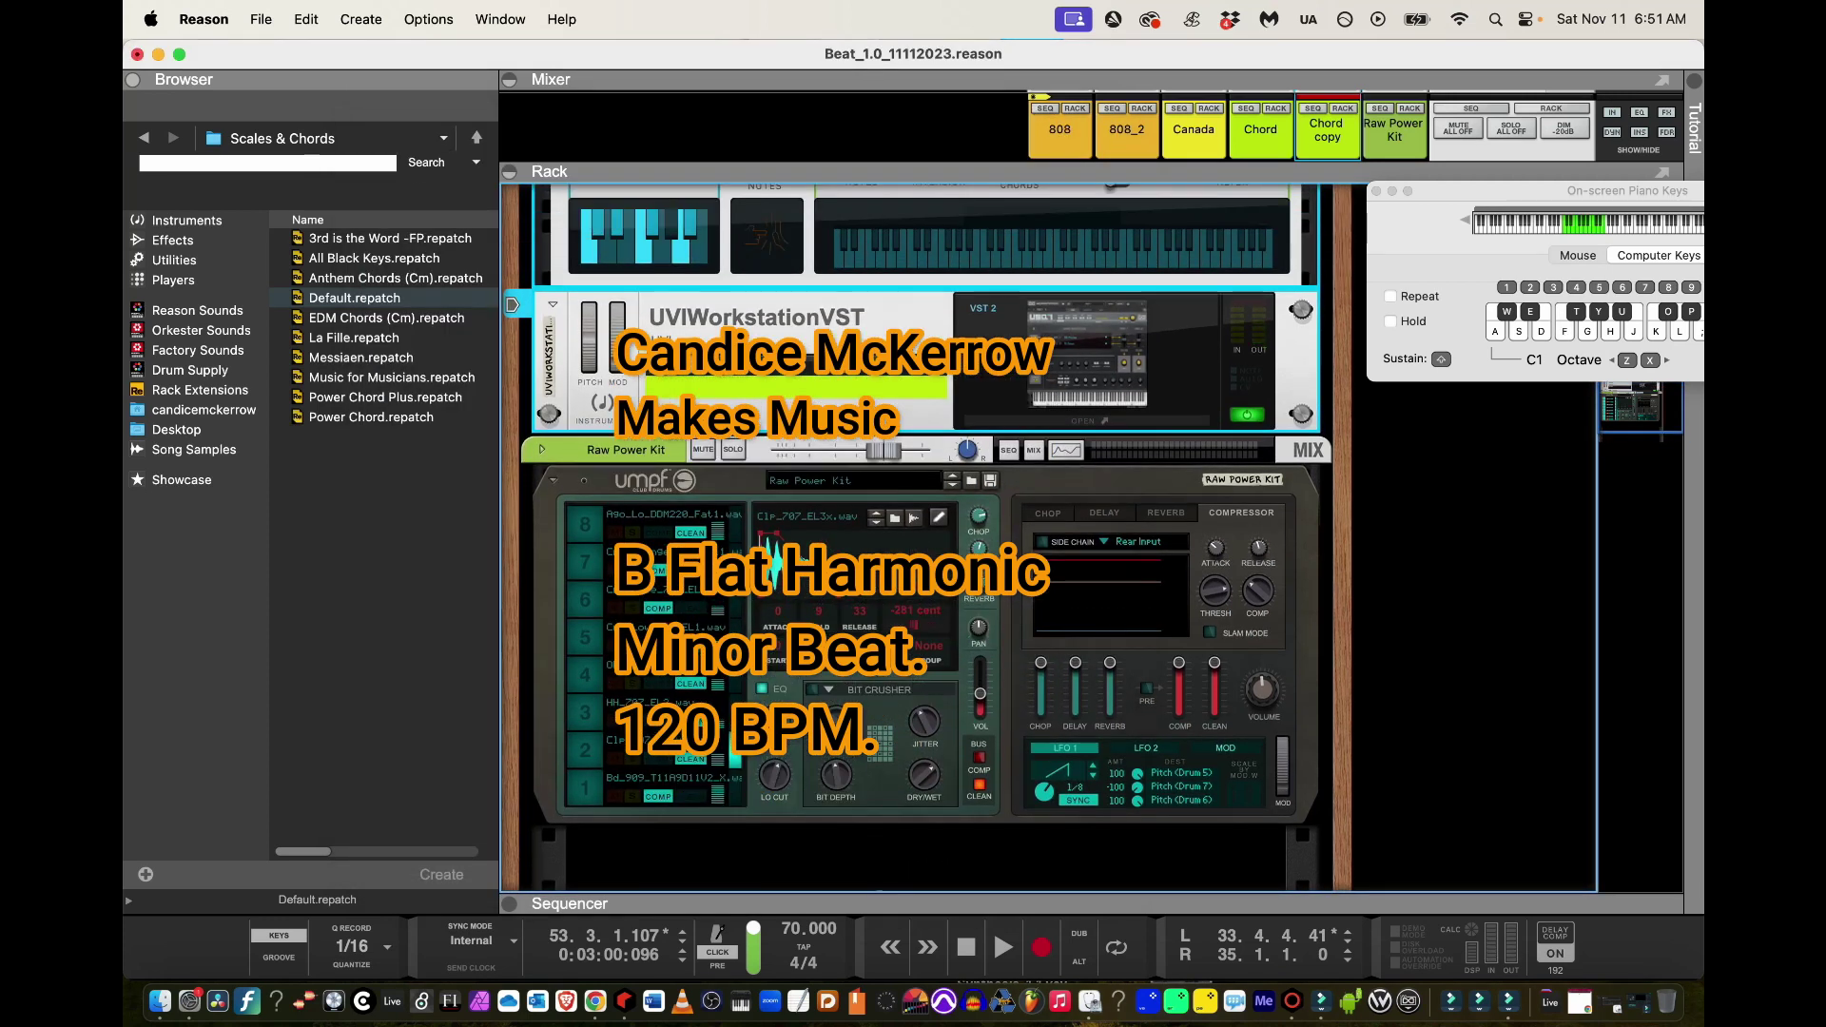
pyautogui.press('f')
pyautogui.press('f')
pyautogui.press('f')
pyautogui.press('f')
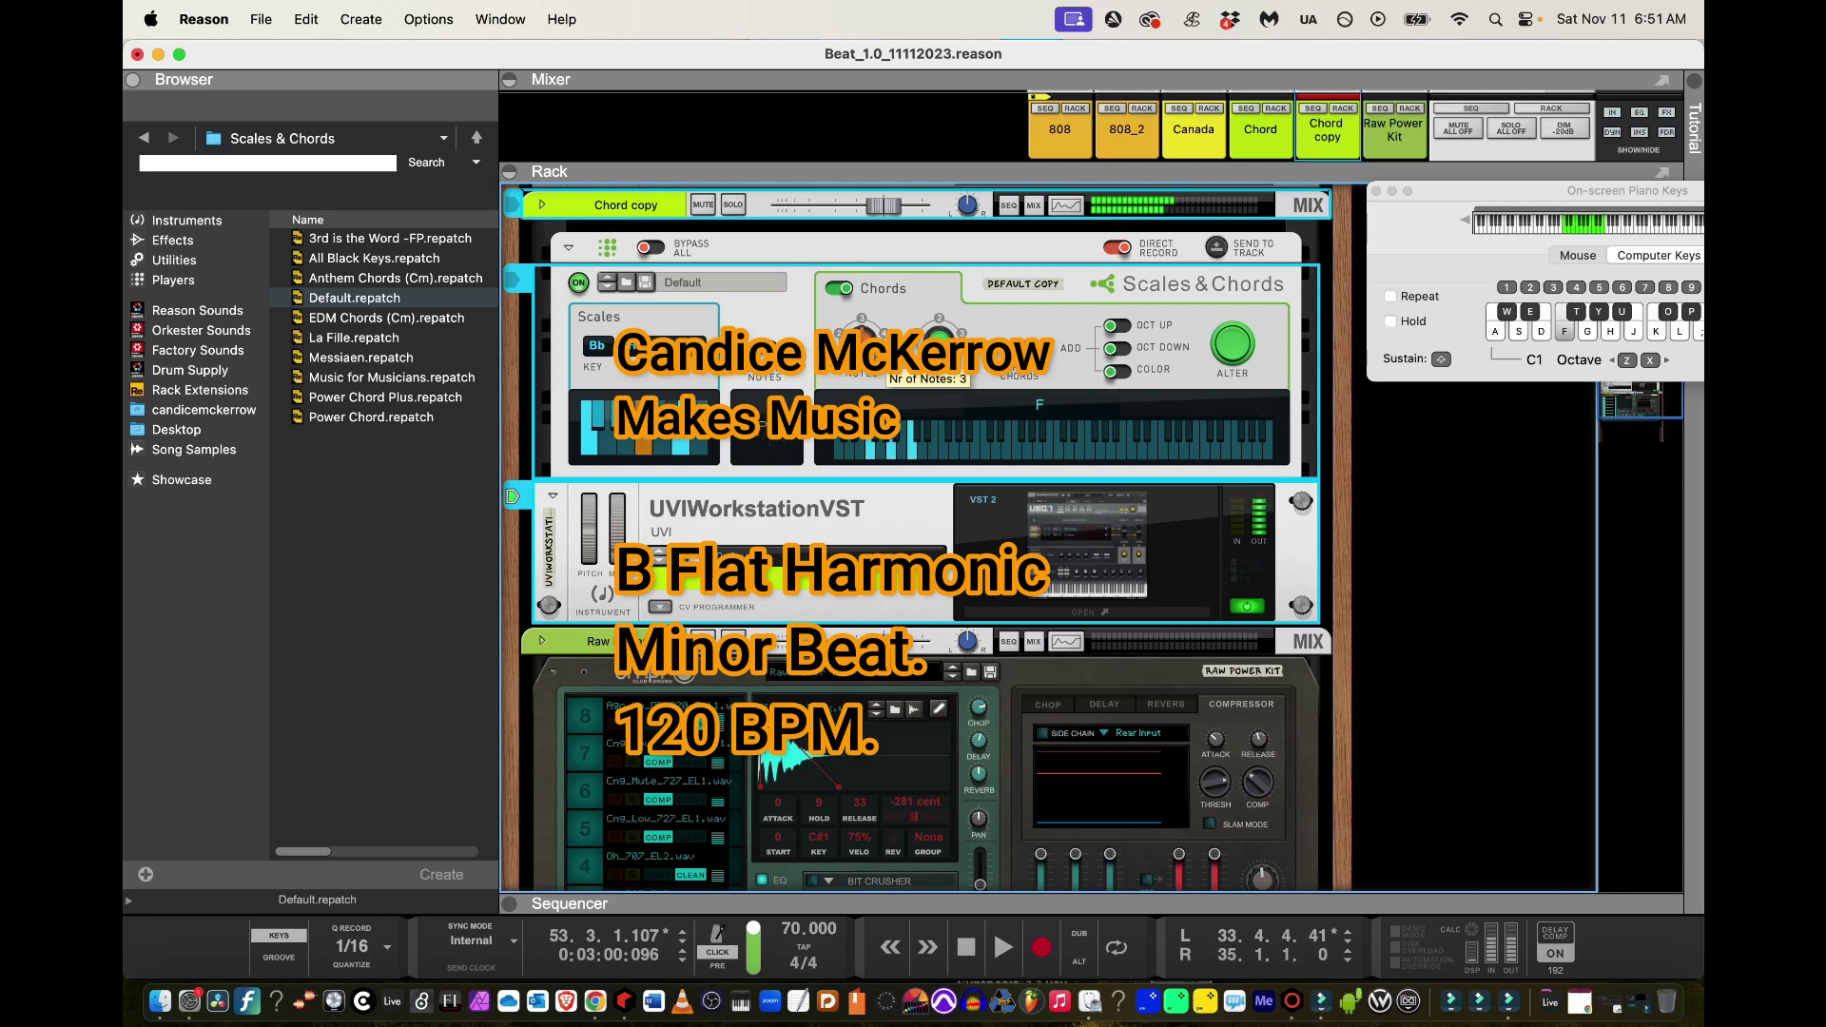
pyautogui.press('f')
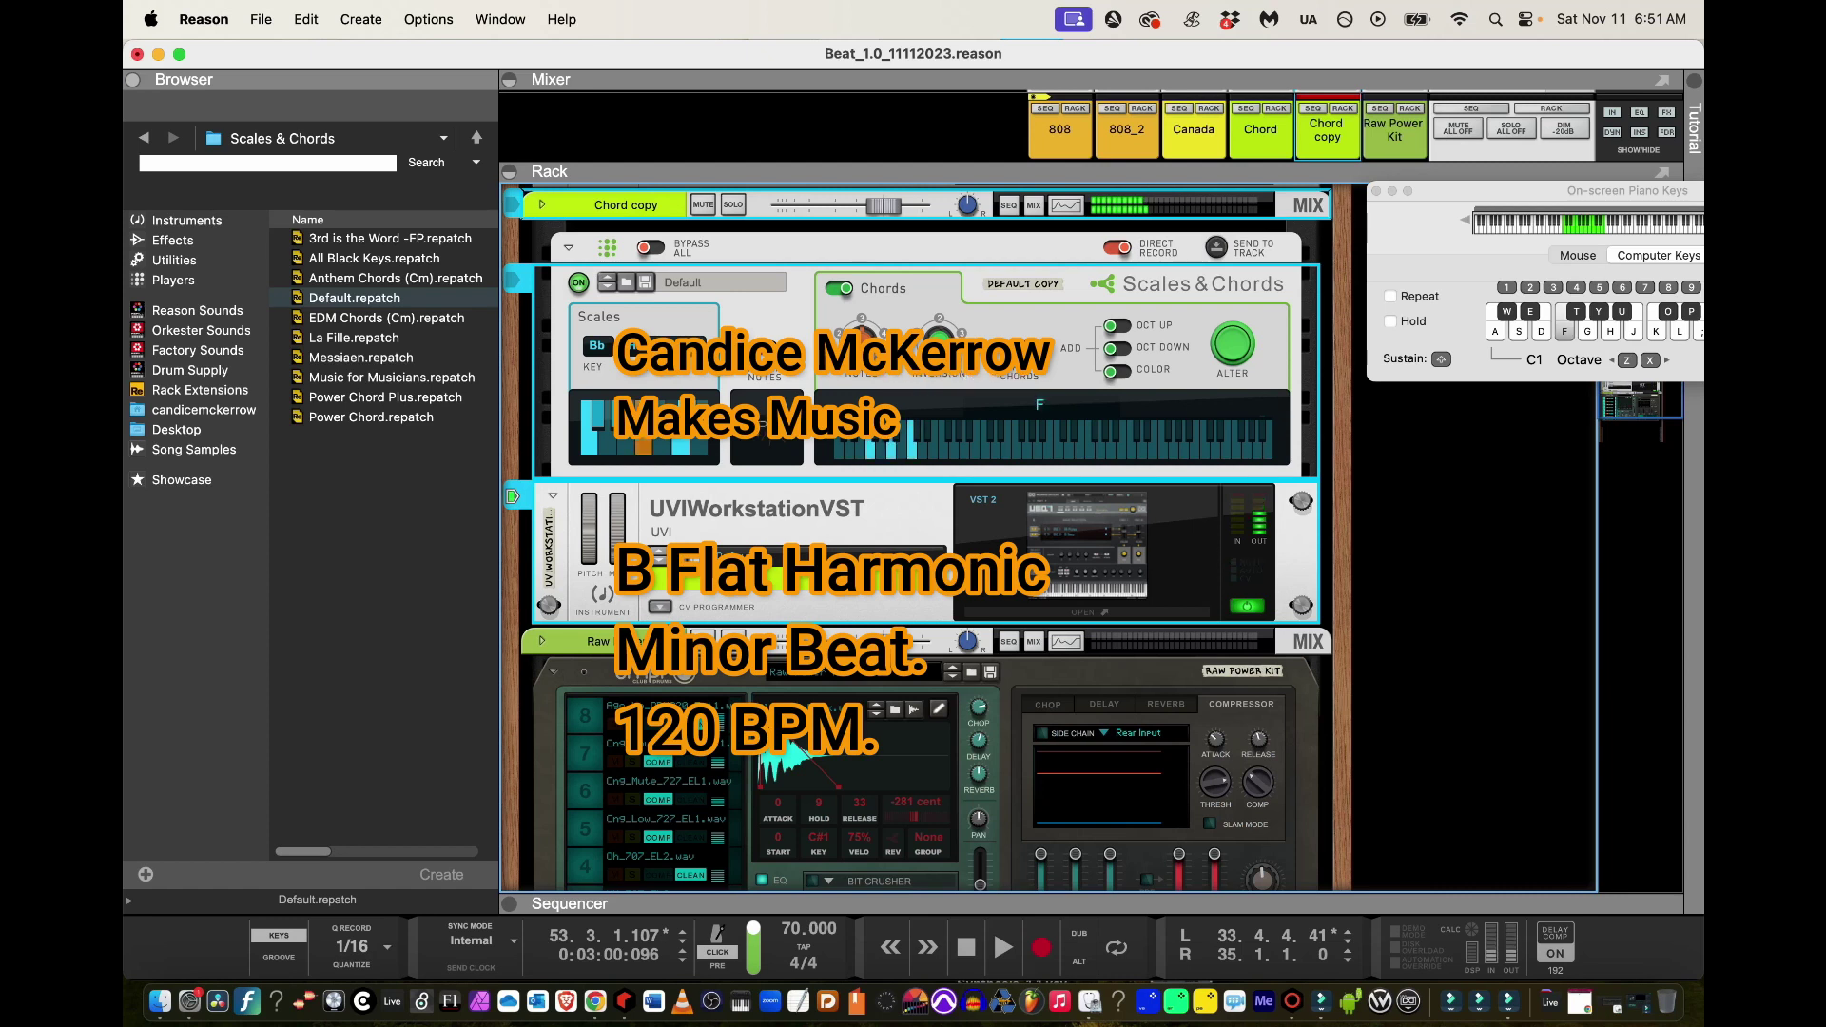
pyautogui.press('f')
pyautogui.click(1380, 108)
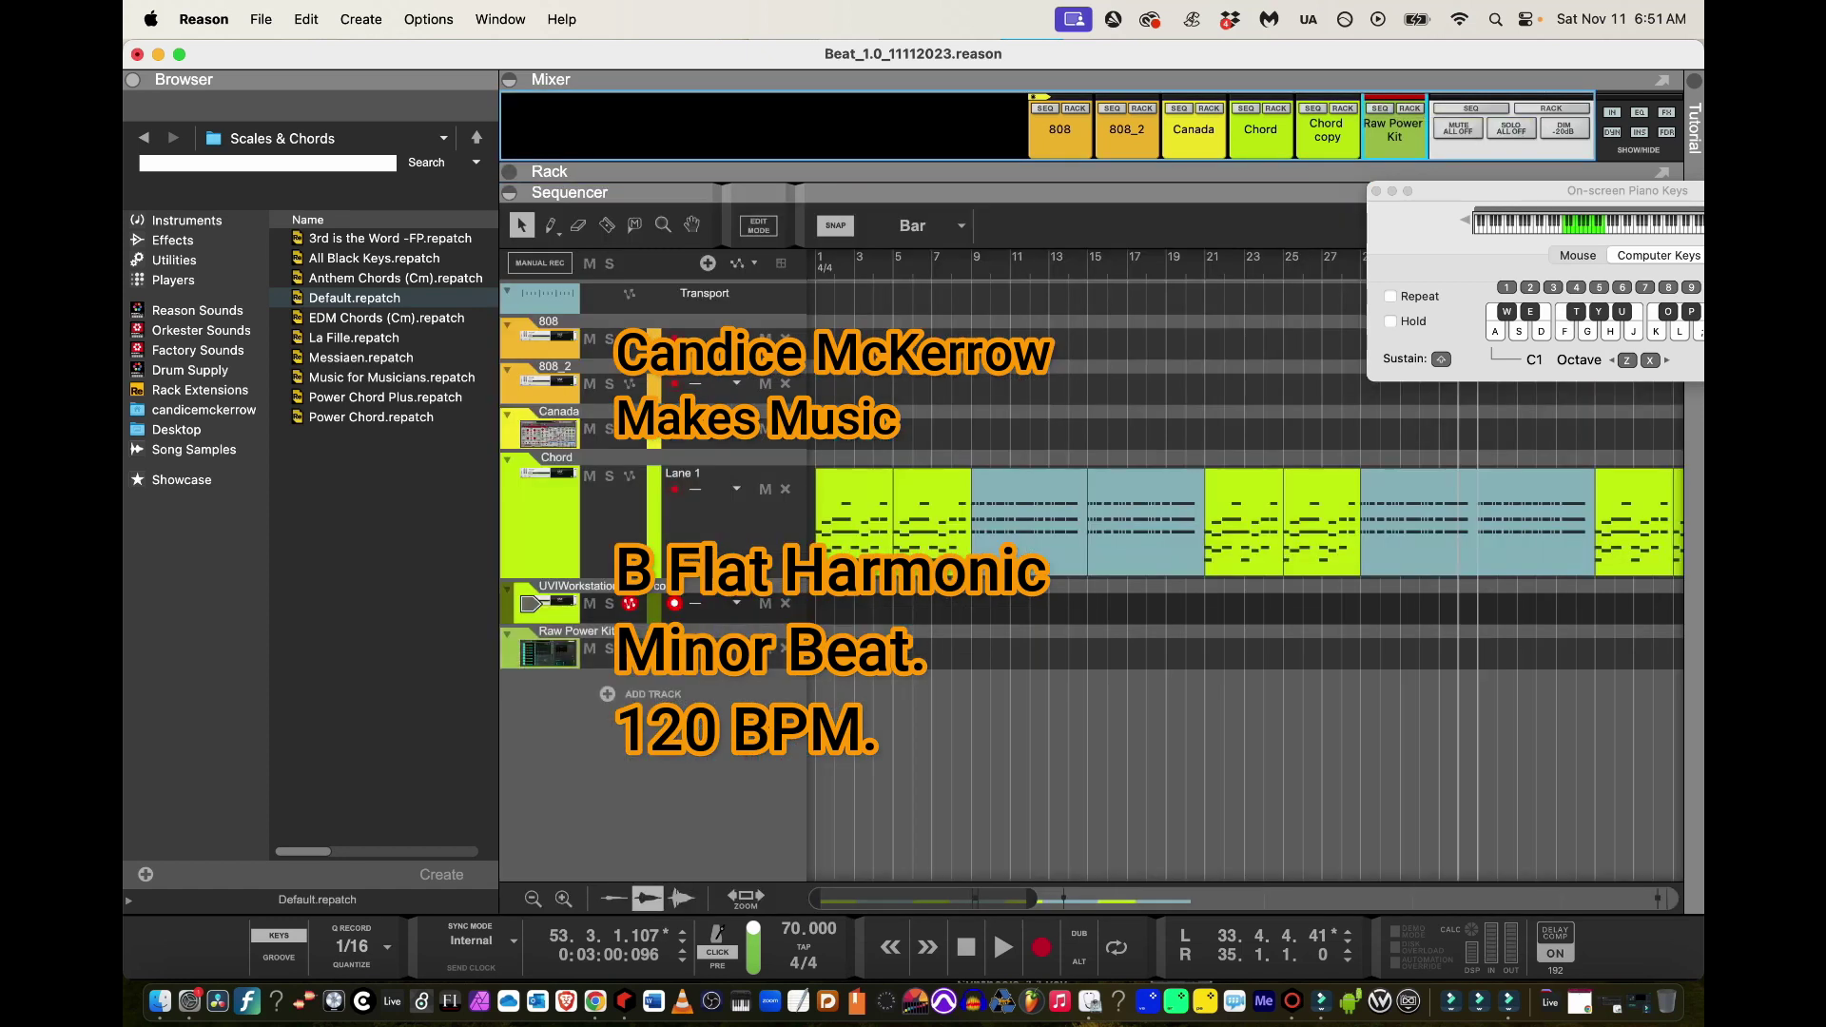
# Record a 12-bar part of held and repeated chords on the UVIWorkstationVST 1 copy track, starting at bar 1
pyautogui.click(817, 269)
pyautogui.click(1041, 948)
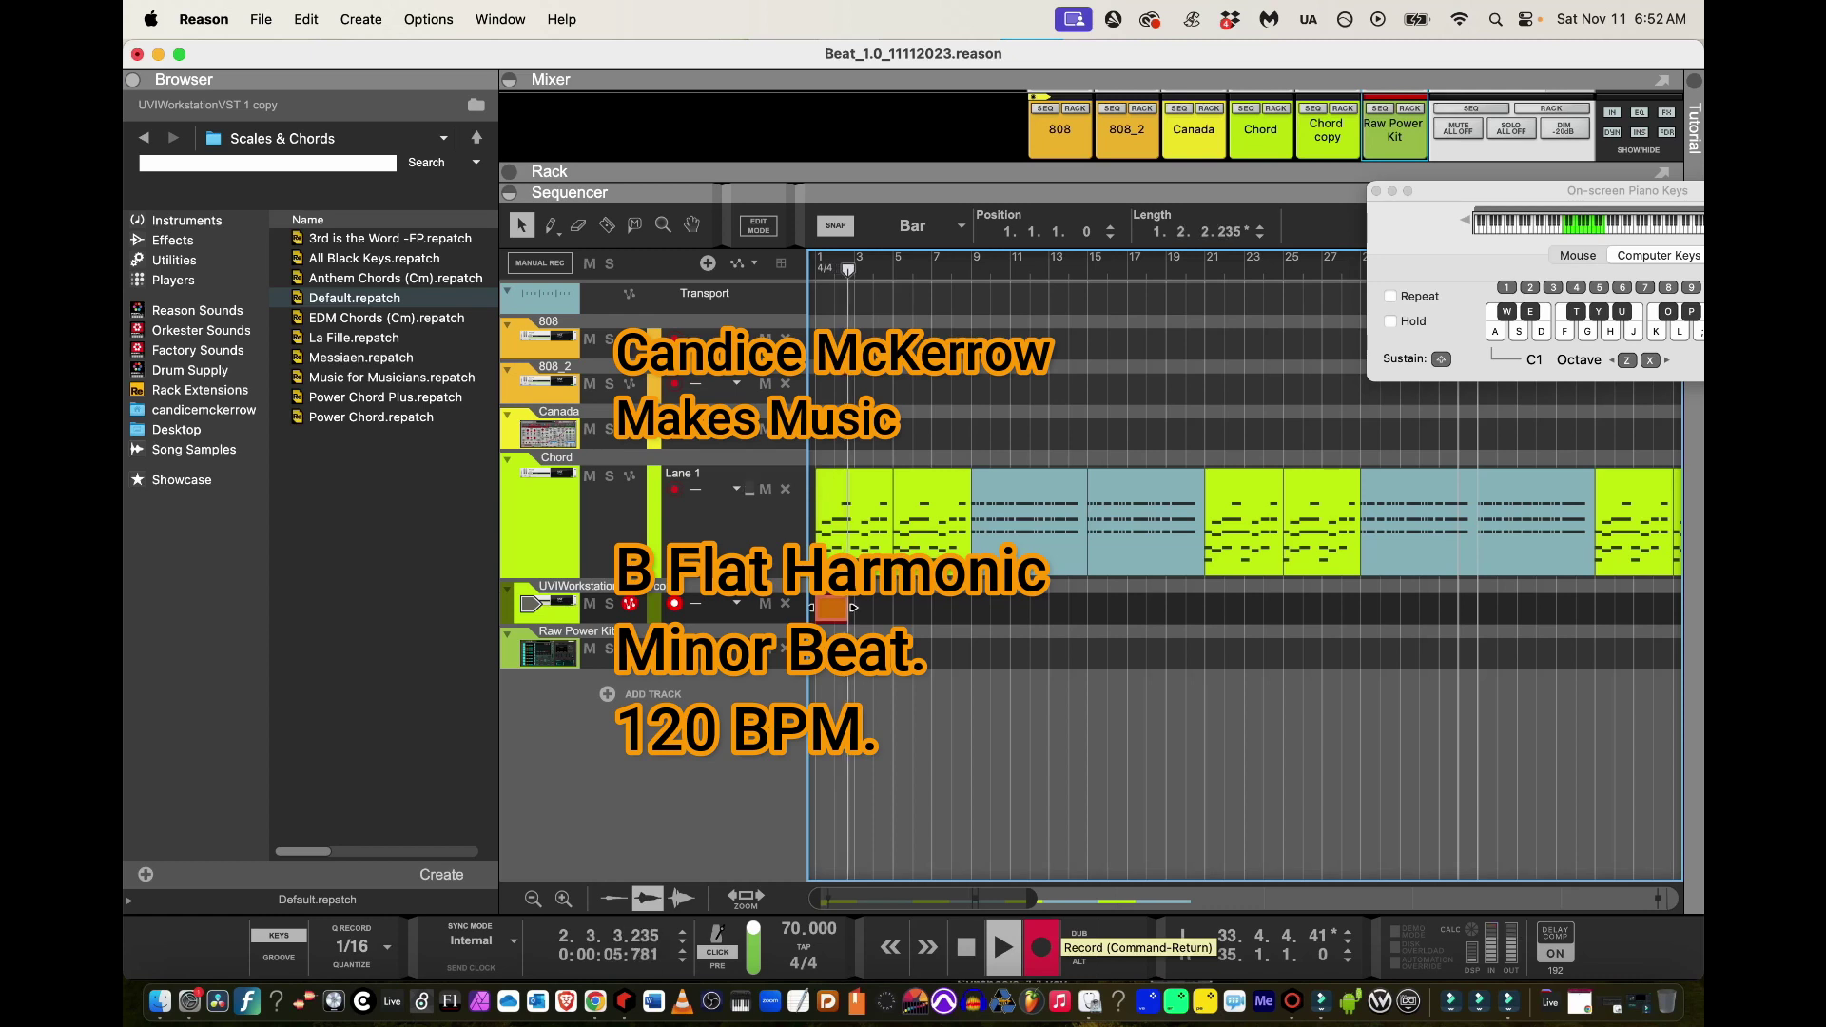
pyautogui.press('f')
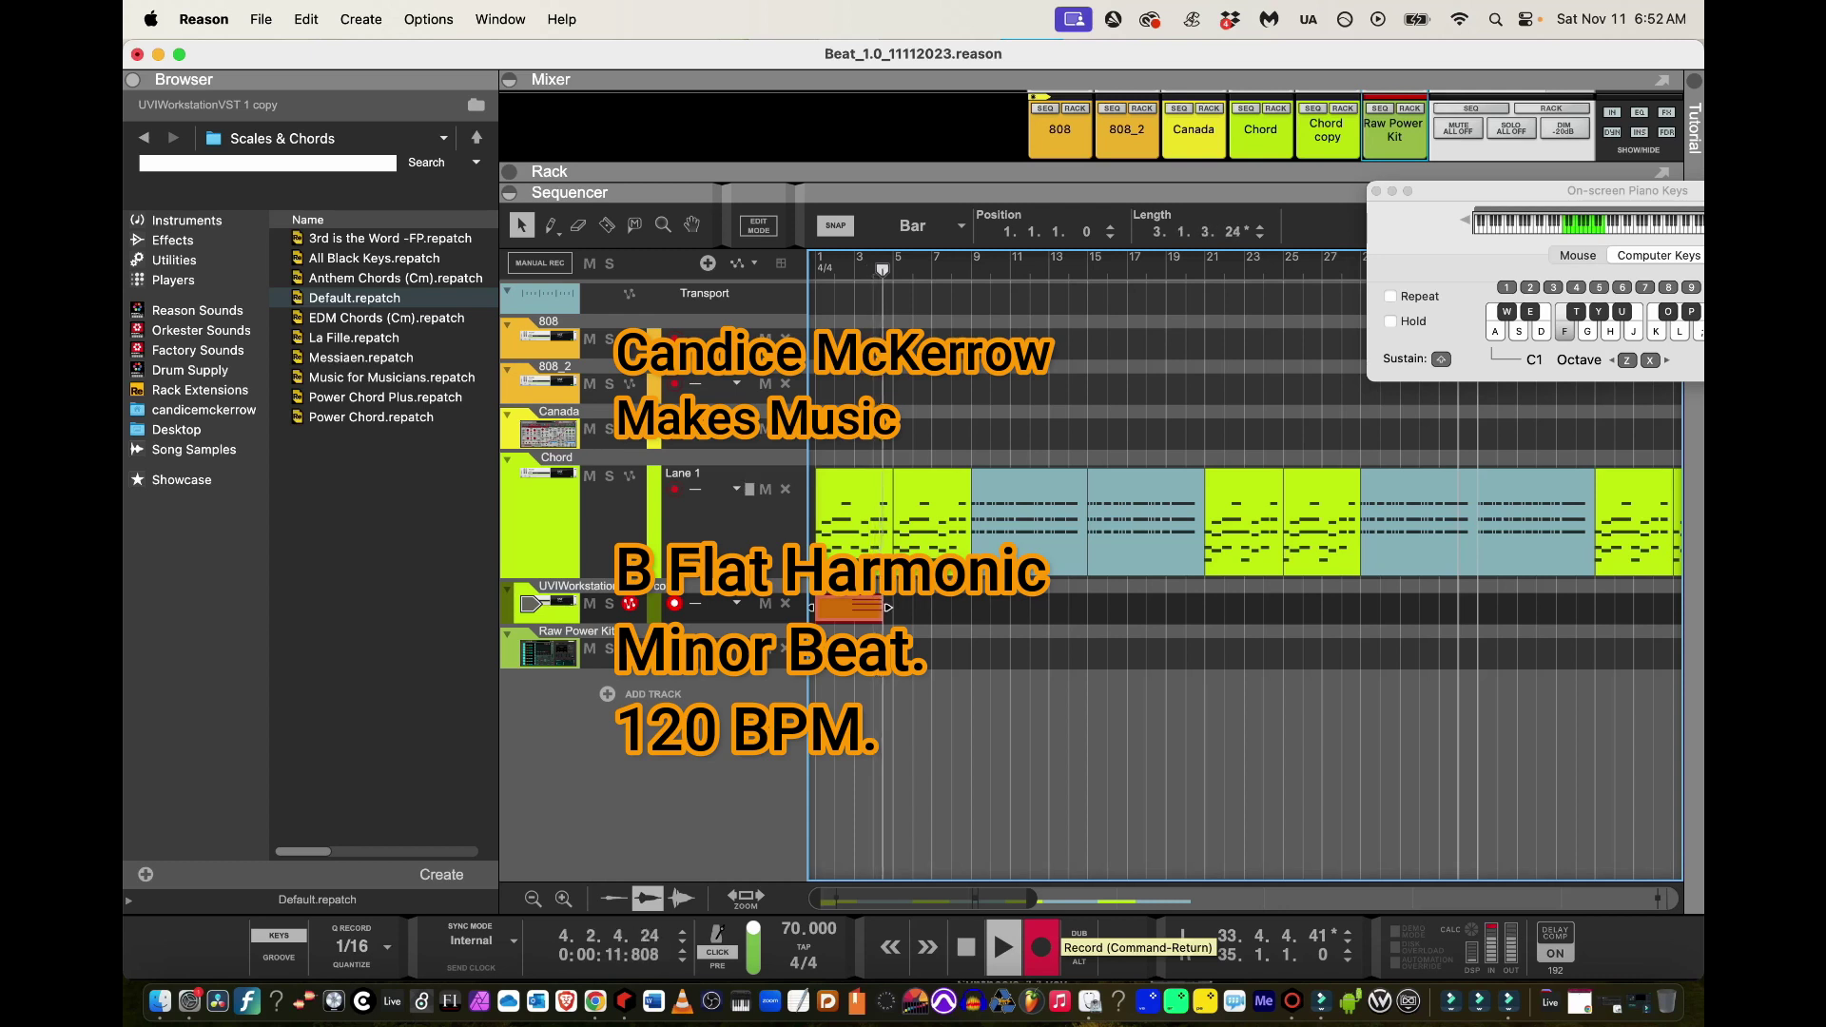
pyautogui.press('f')
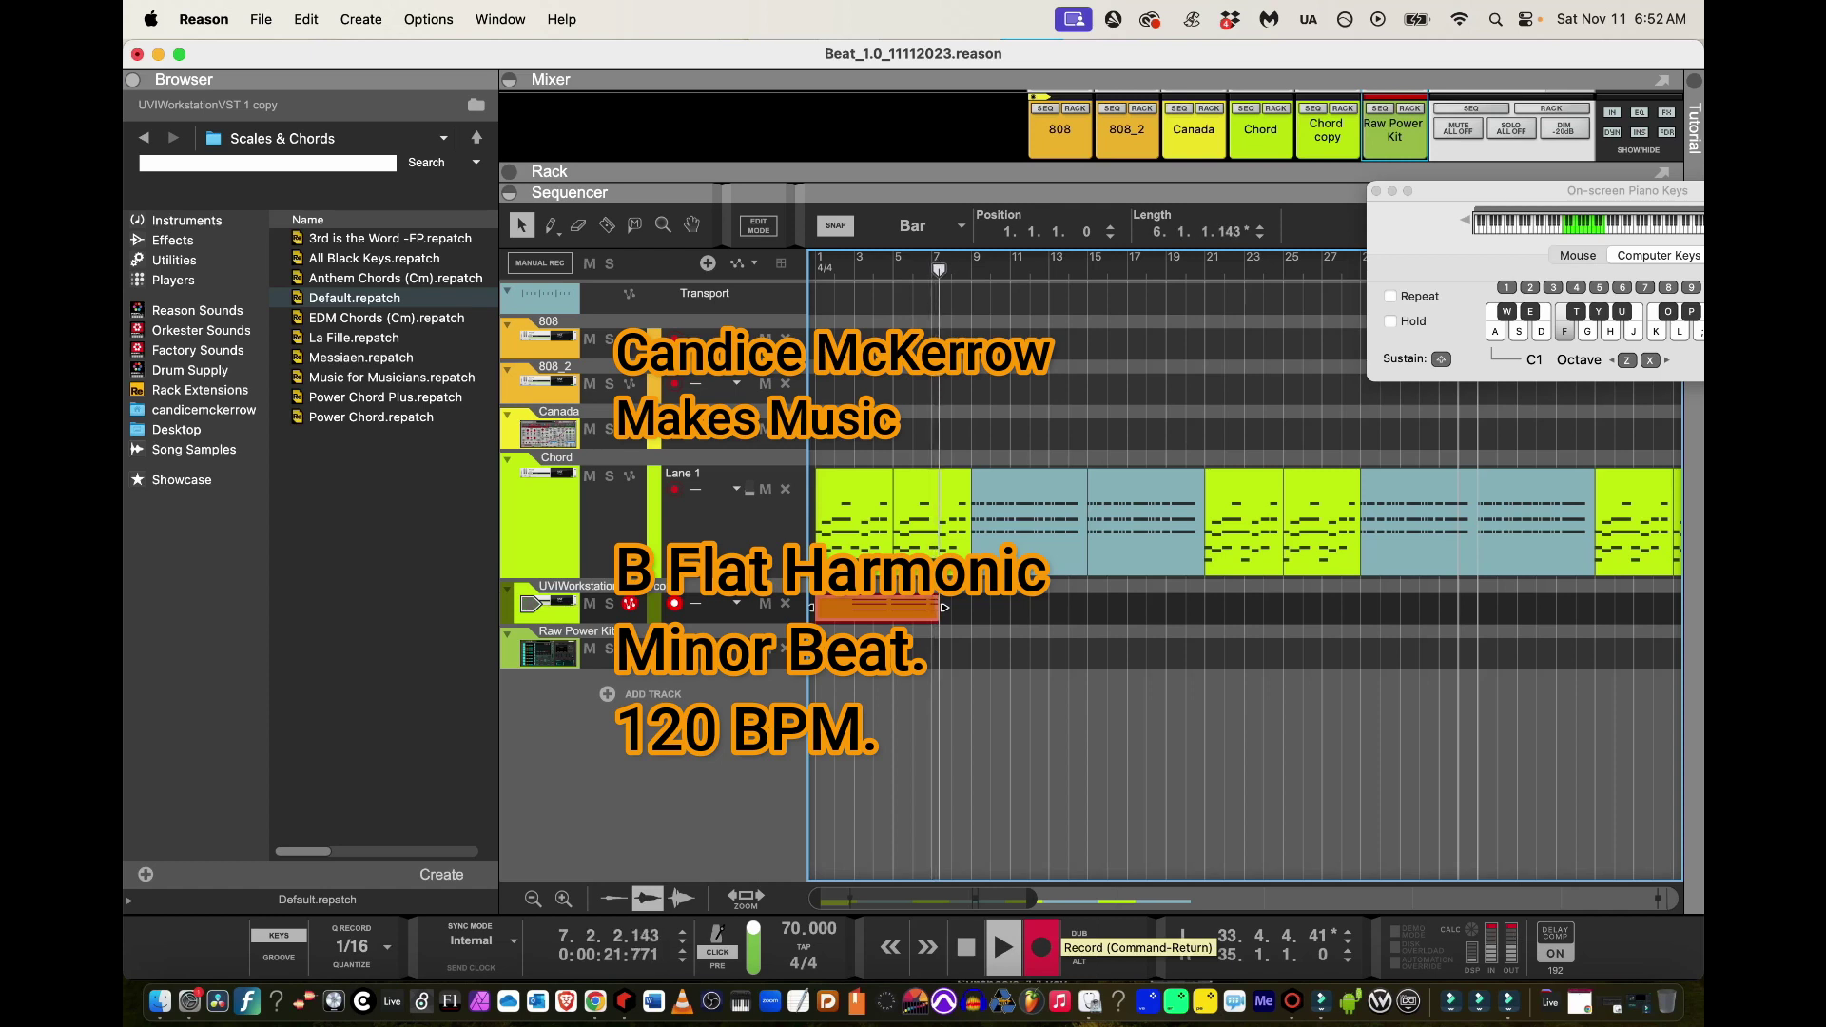
pyautogui.press('e')
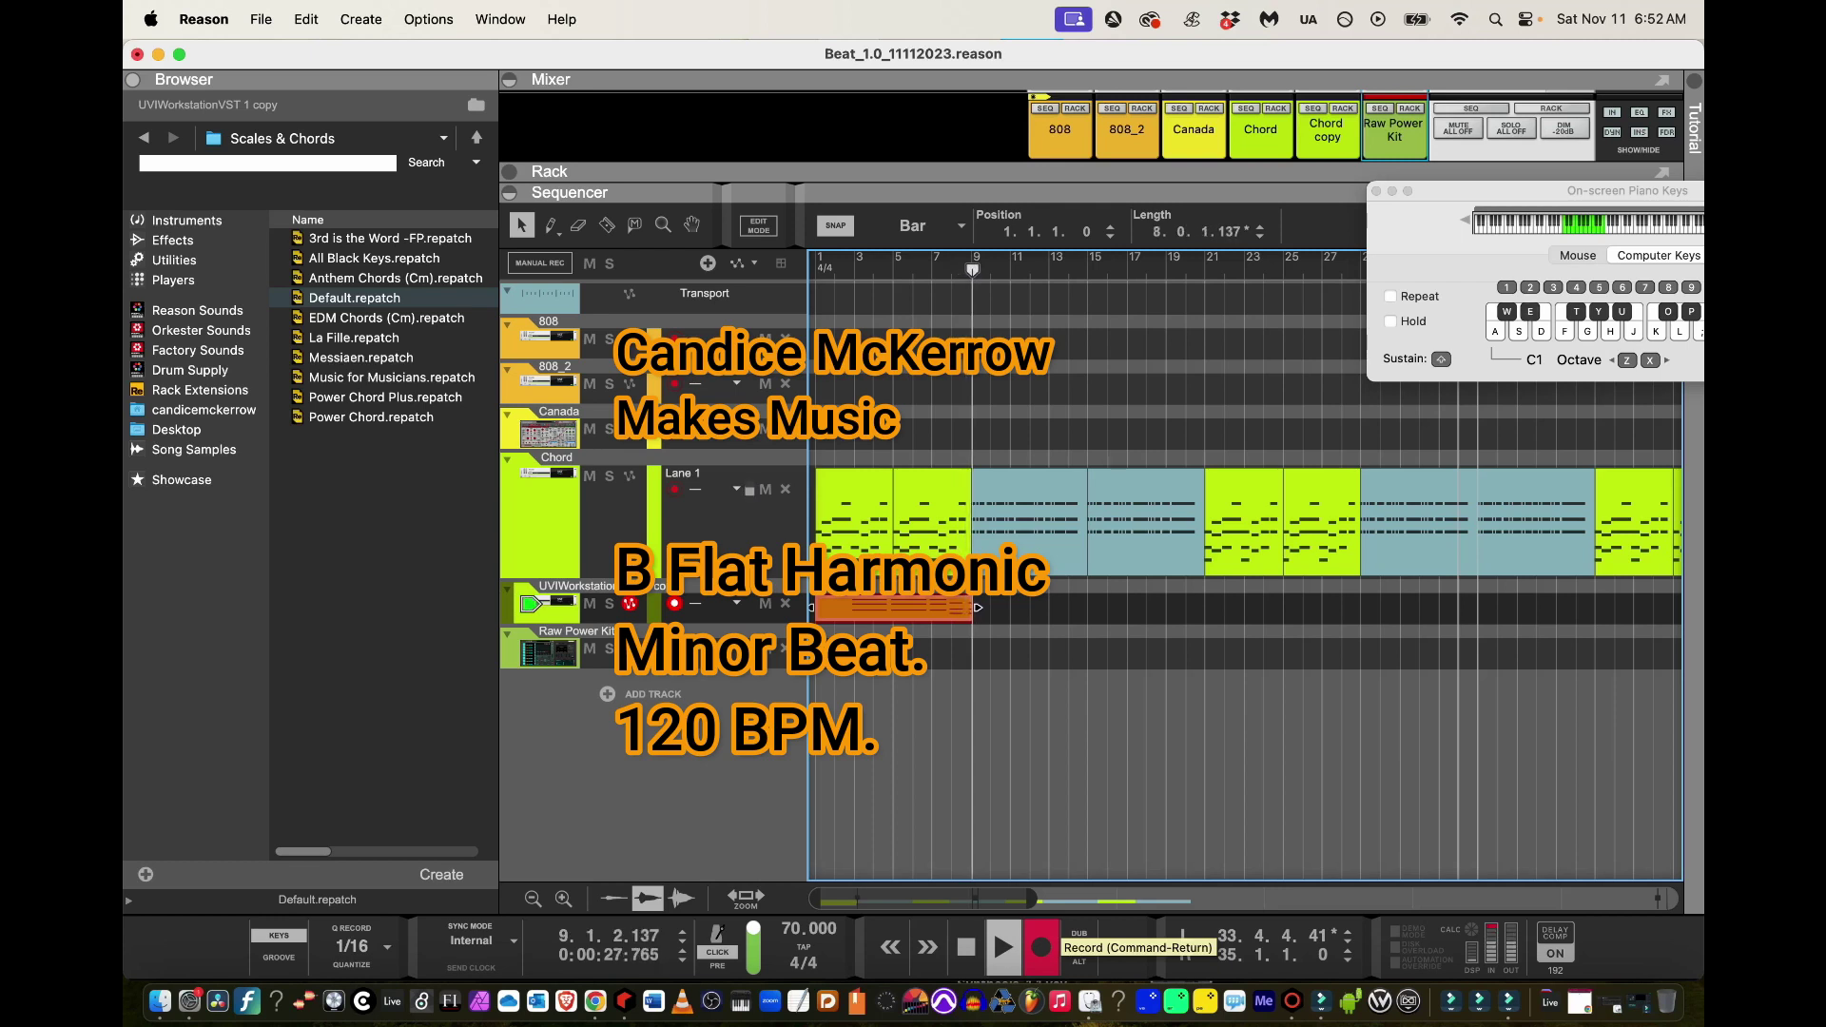
pyautogui.press('e')
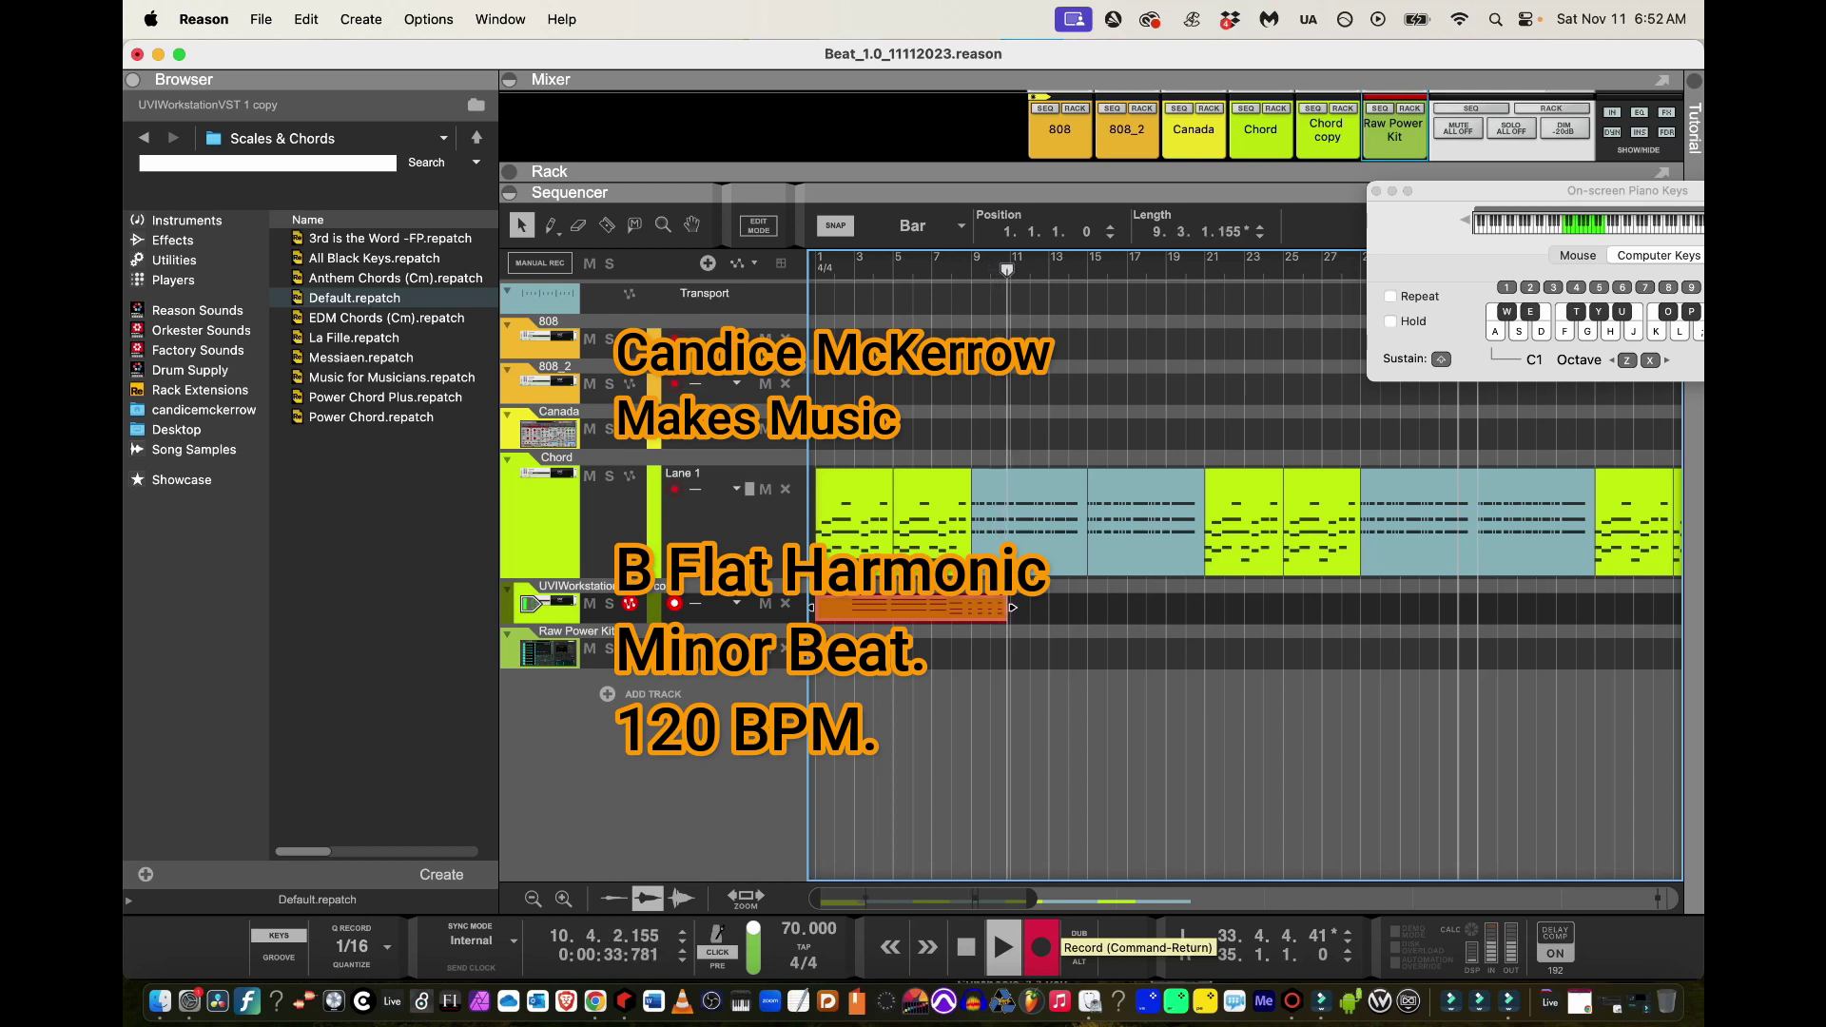
pyautogui.press('e')
pyautogui.press('f')
pyautogui.press('f')
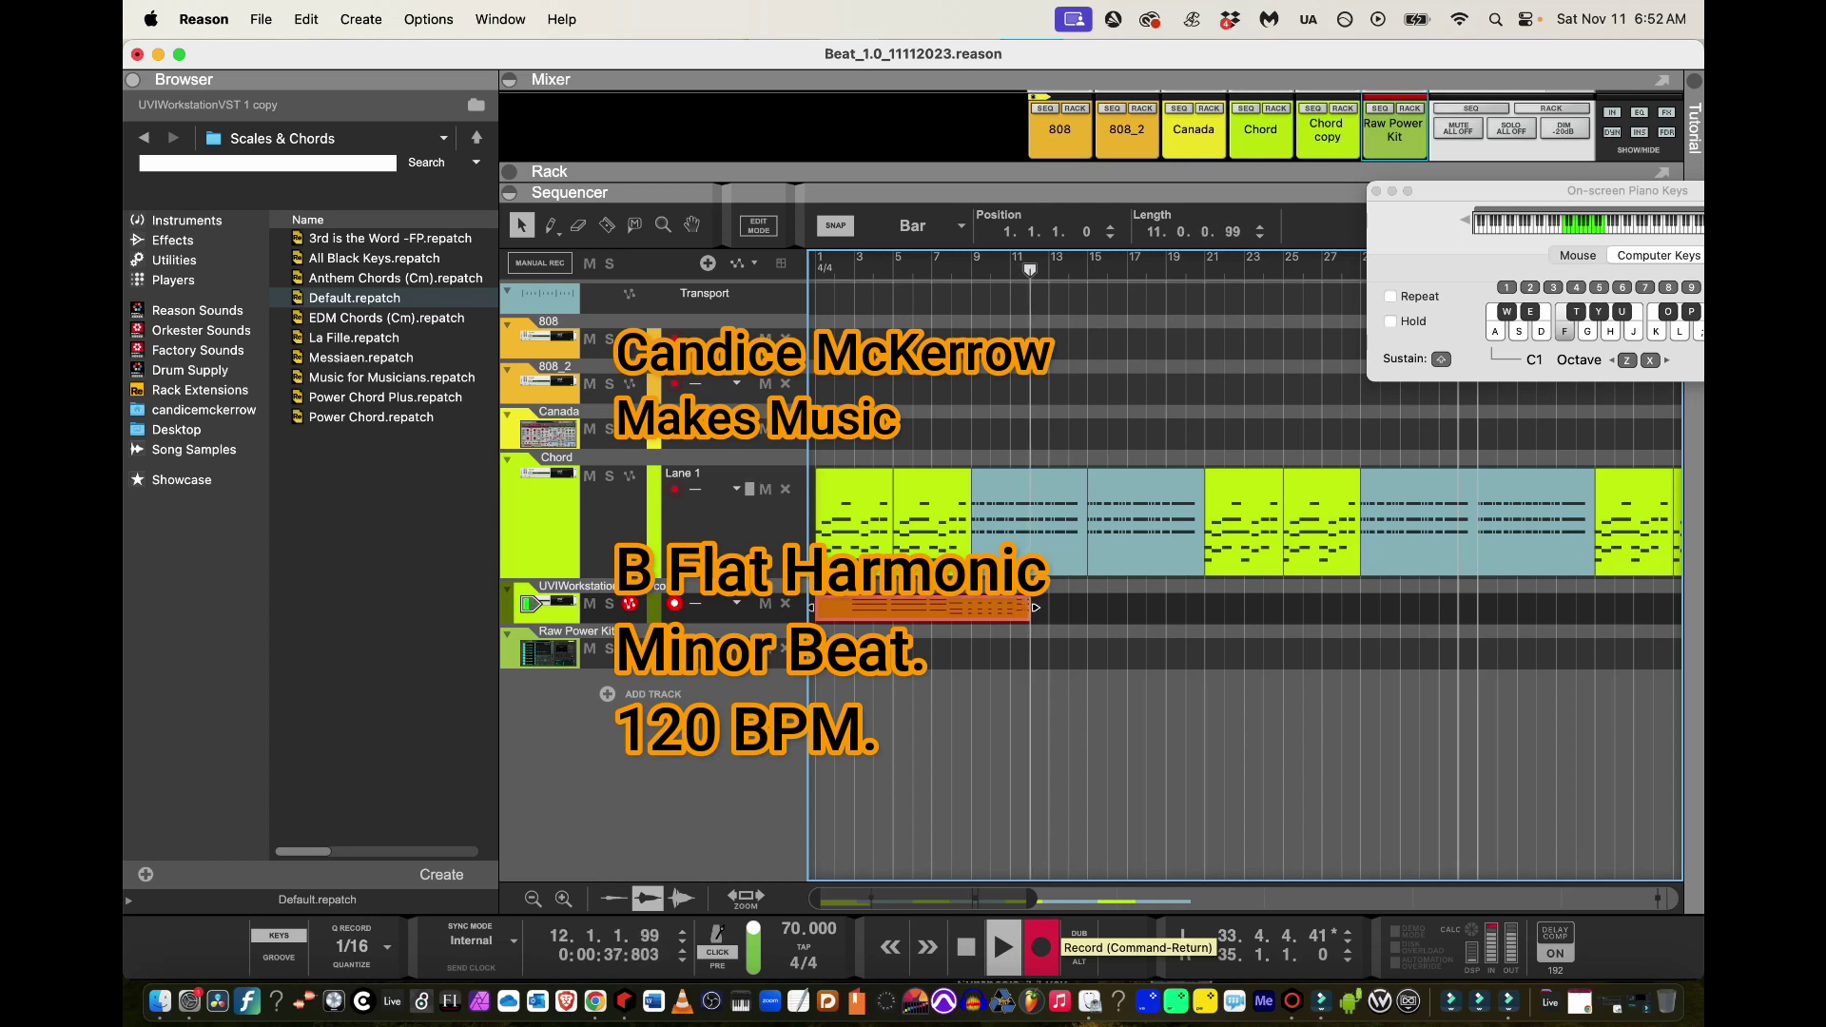
pyautogui.press('f')
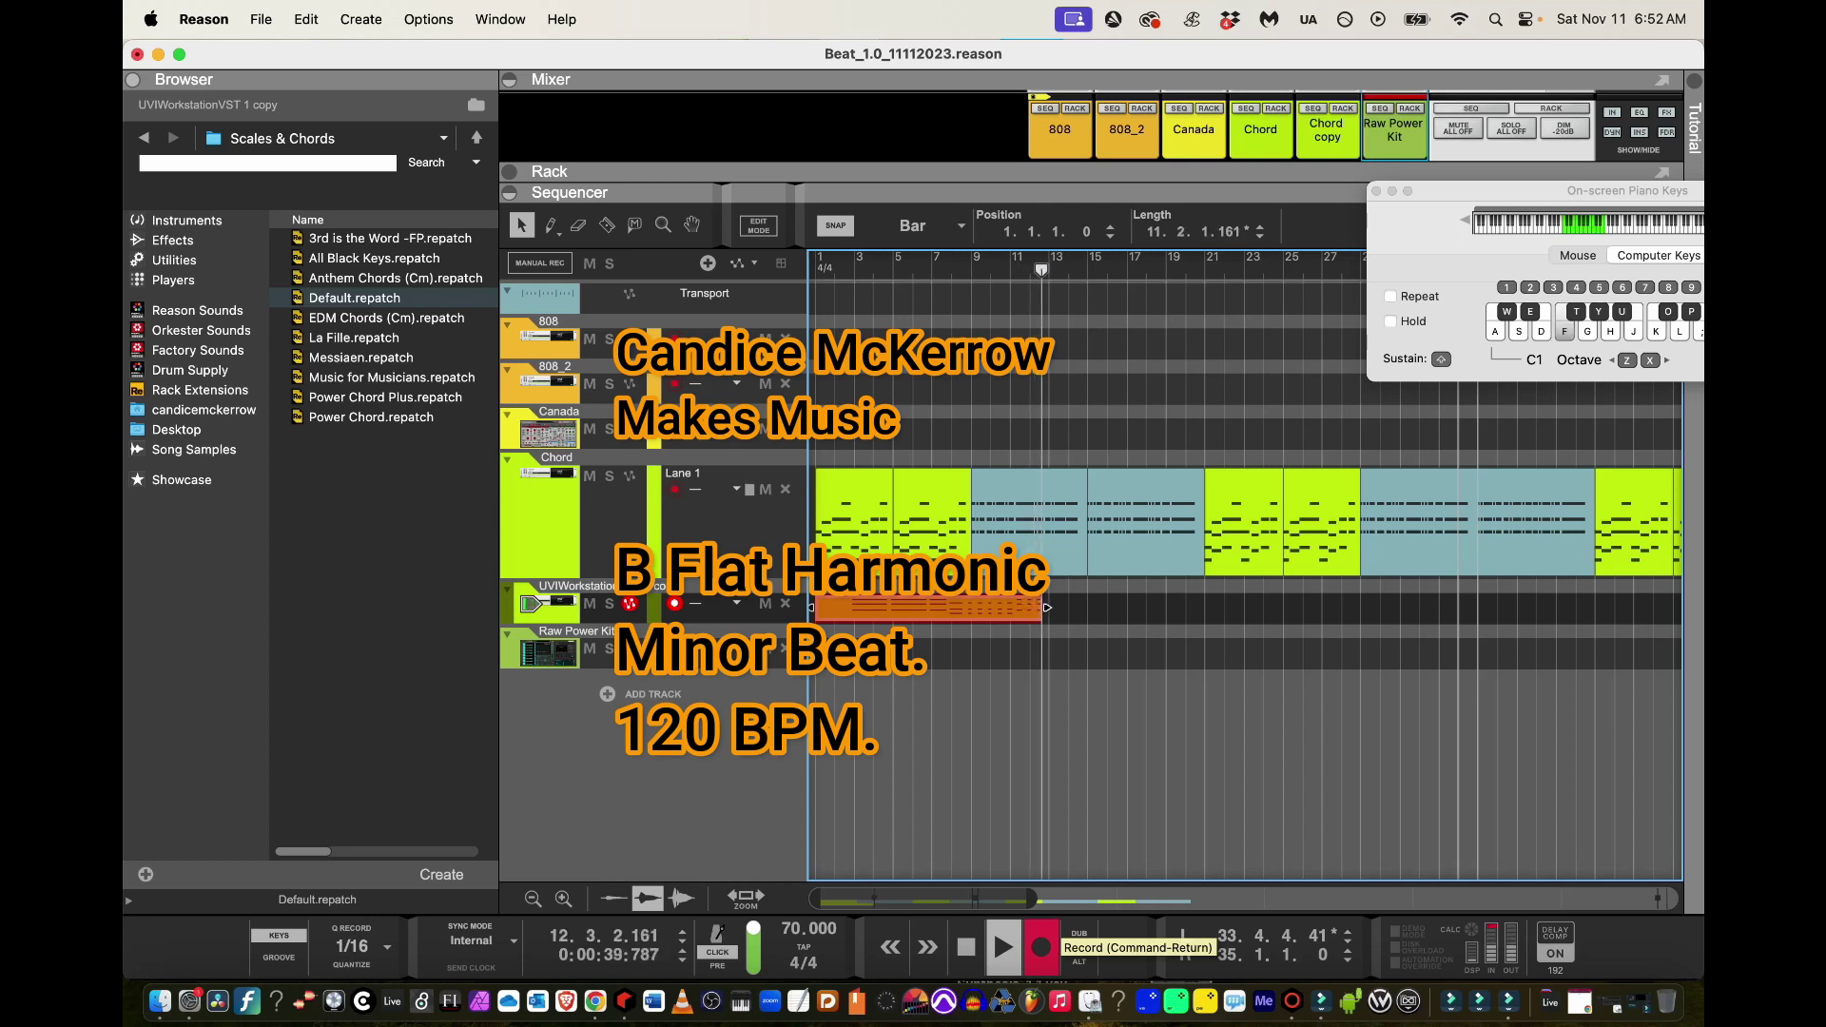
pyautogui.press('space')
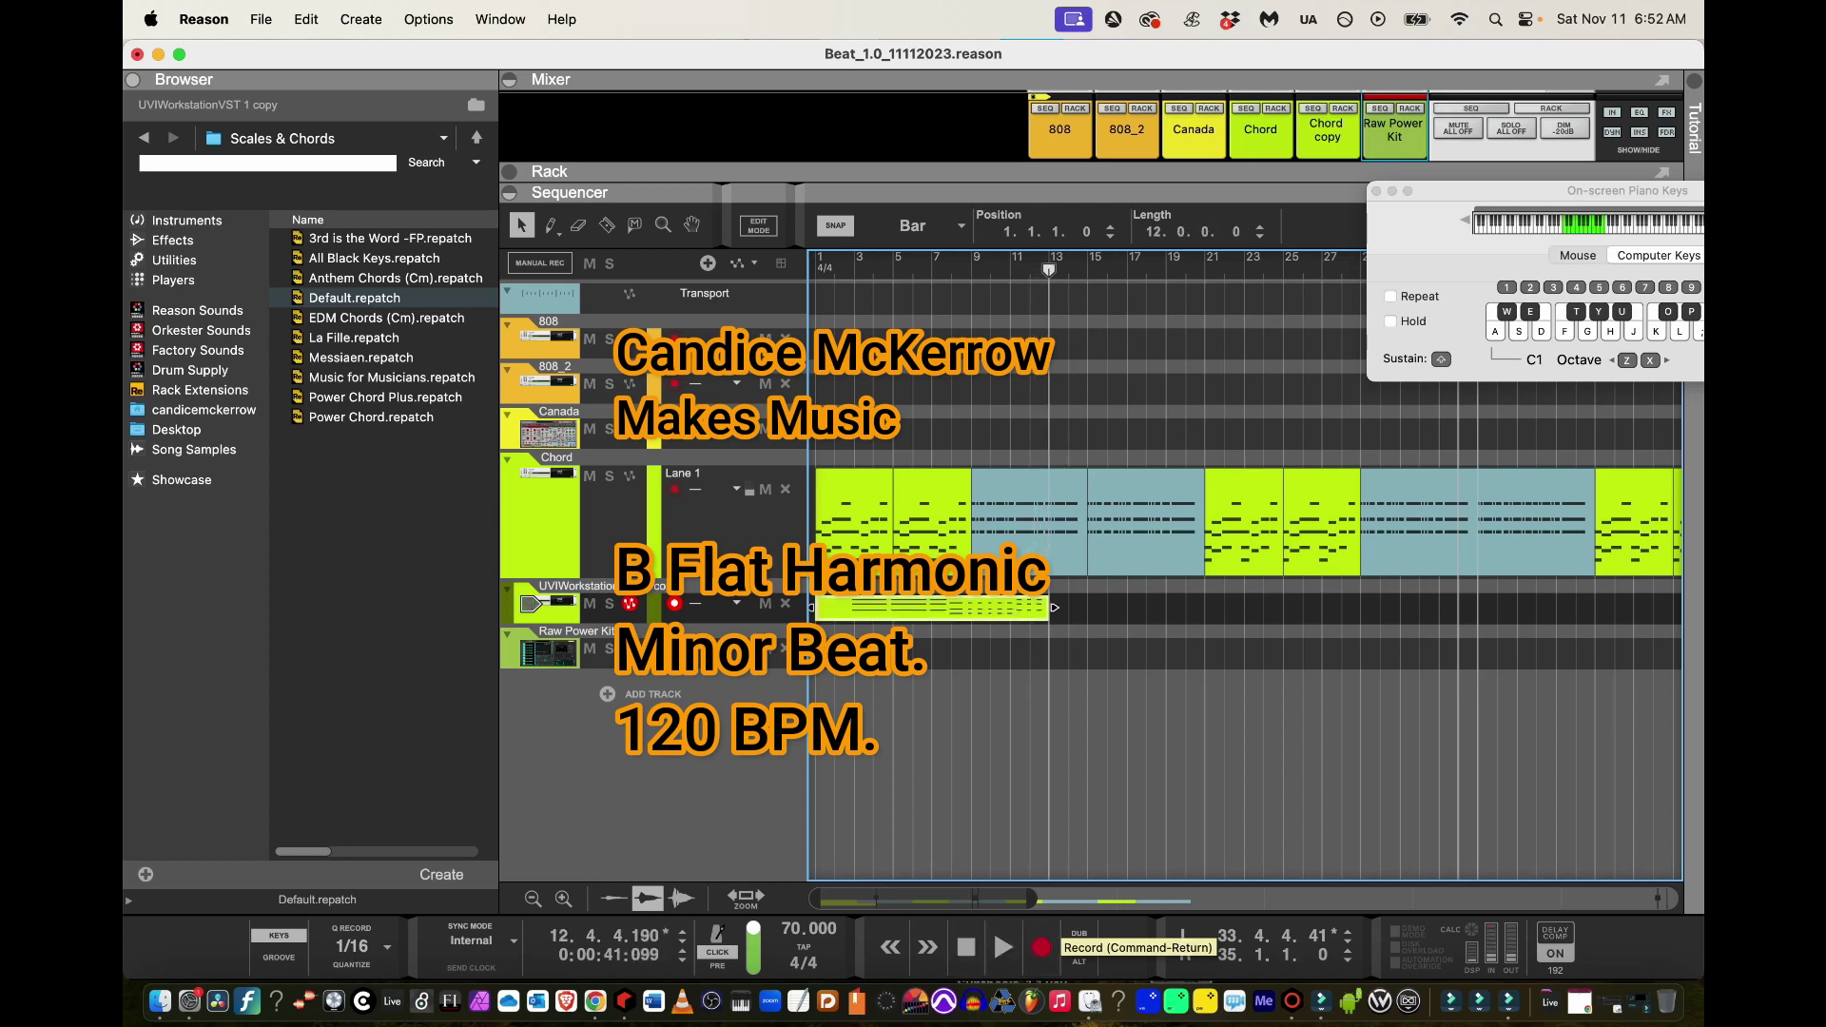
# Quantize the recorded chord clip and trim its start to bar 4
pyautogui.rightClick(951, 607)
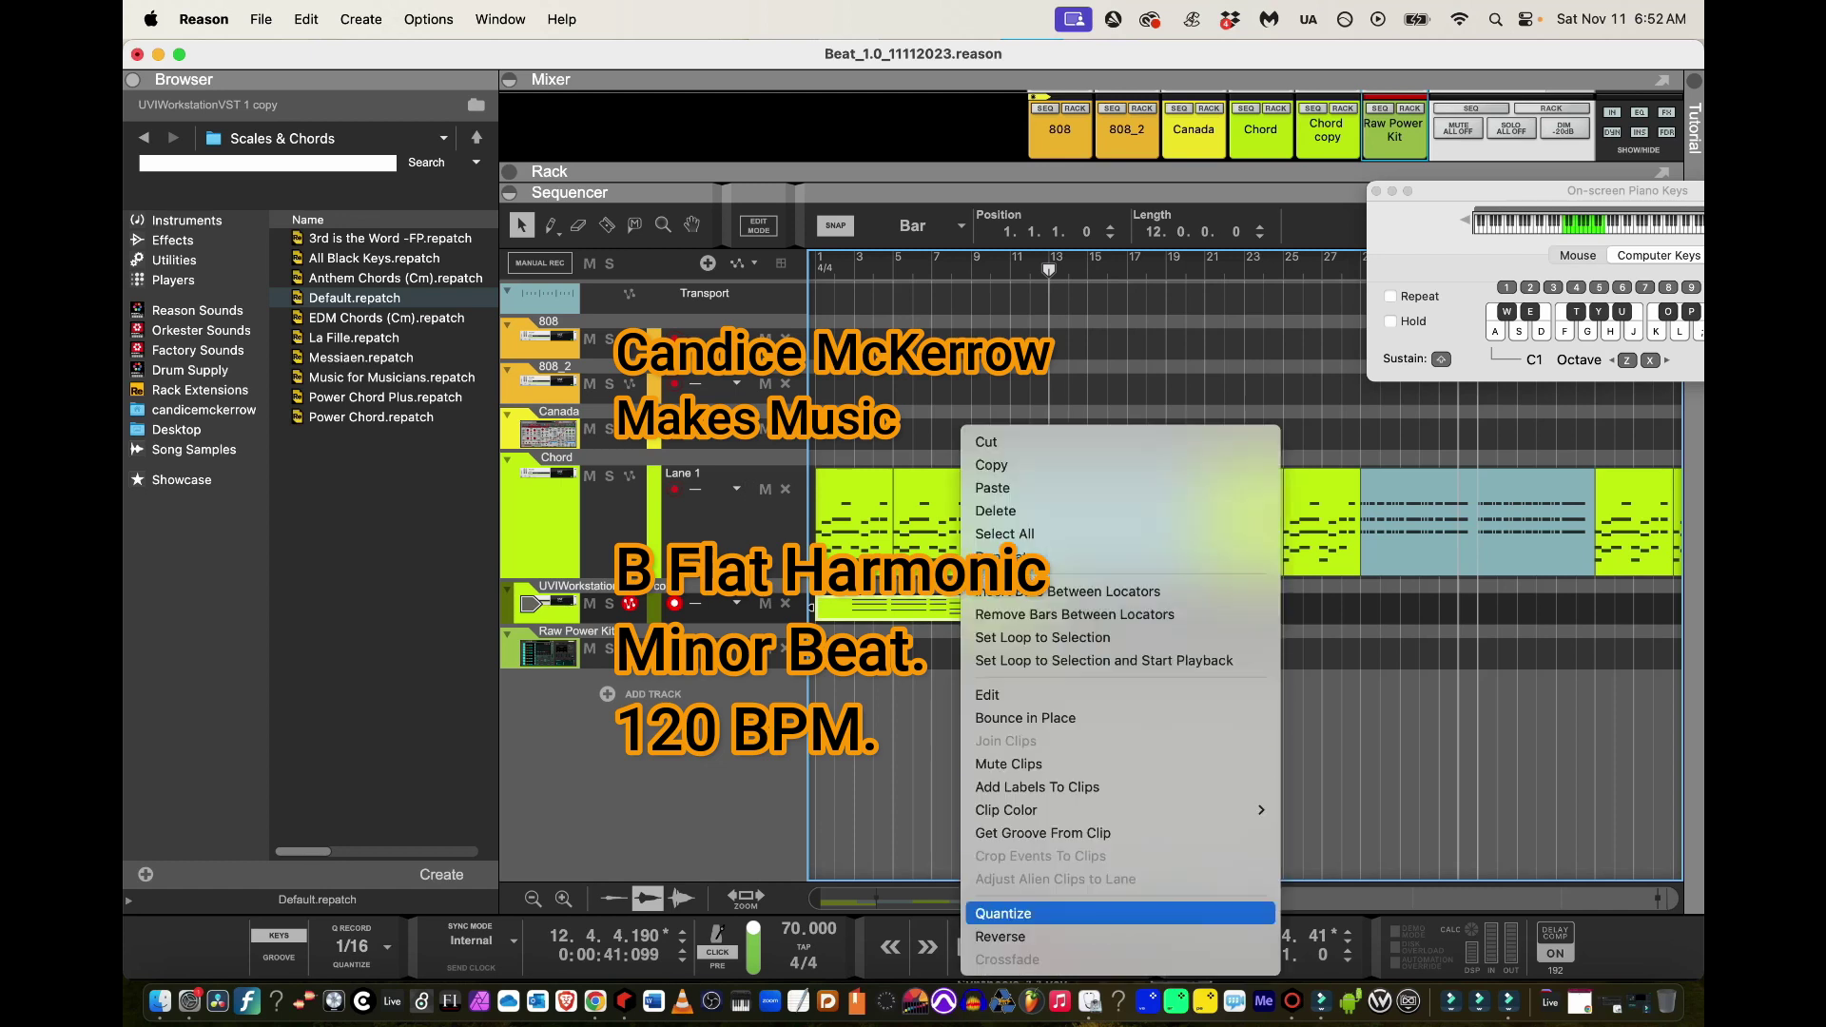
pyautogui.click(1113, 912)
pyautogui.moveTo(835, 608); pyautogui.dragTo(895, 610)
# Move the three-note chord before the clip's start to begin exactly at bar 4, and close the note editor
pyautogui.doubleClick(879, 608)
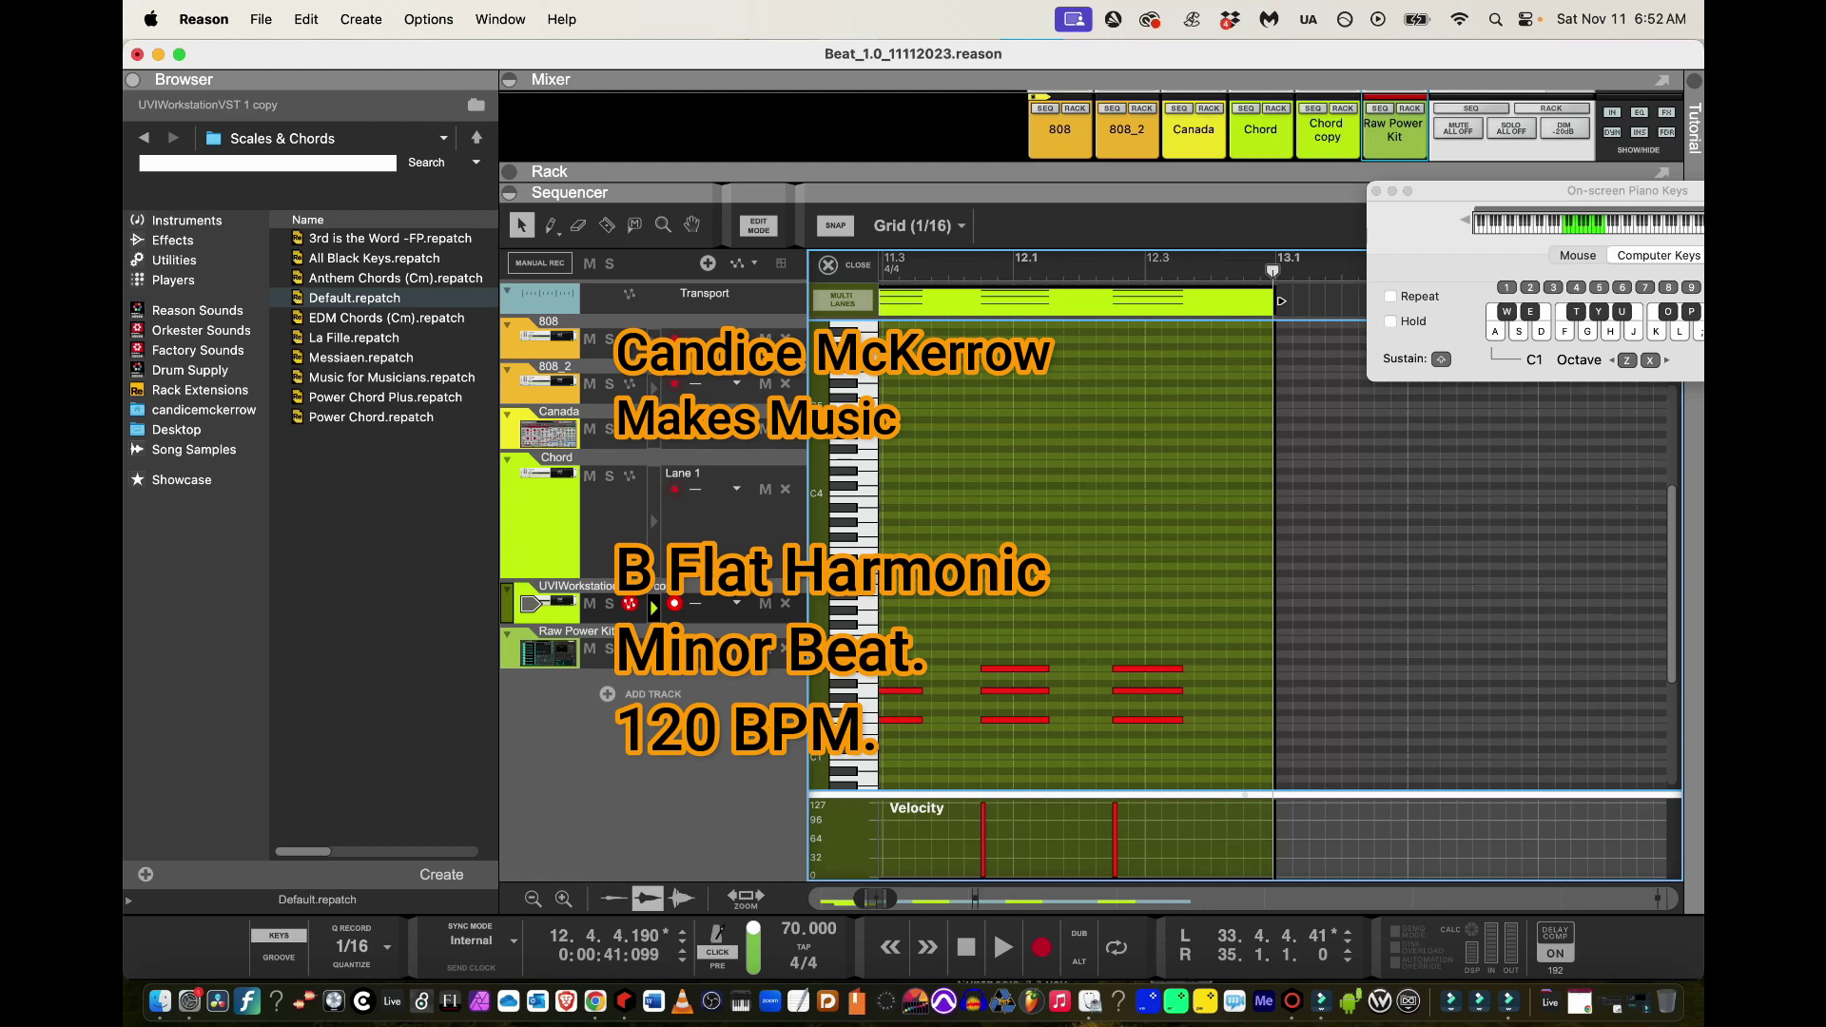
pyautogui.moveTo(859, 898); pyautogui.dragTo(846, 899)
pyautogui.click(830, 898)
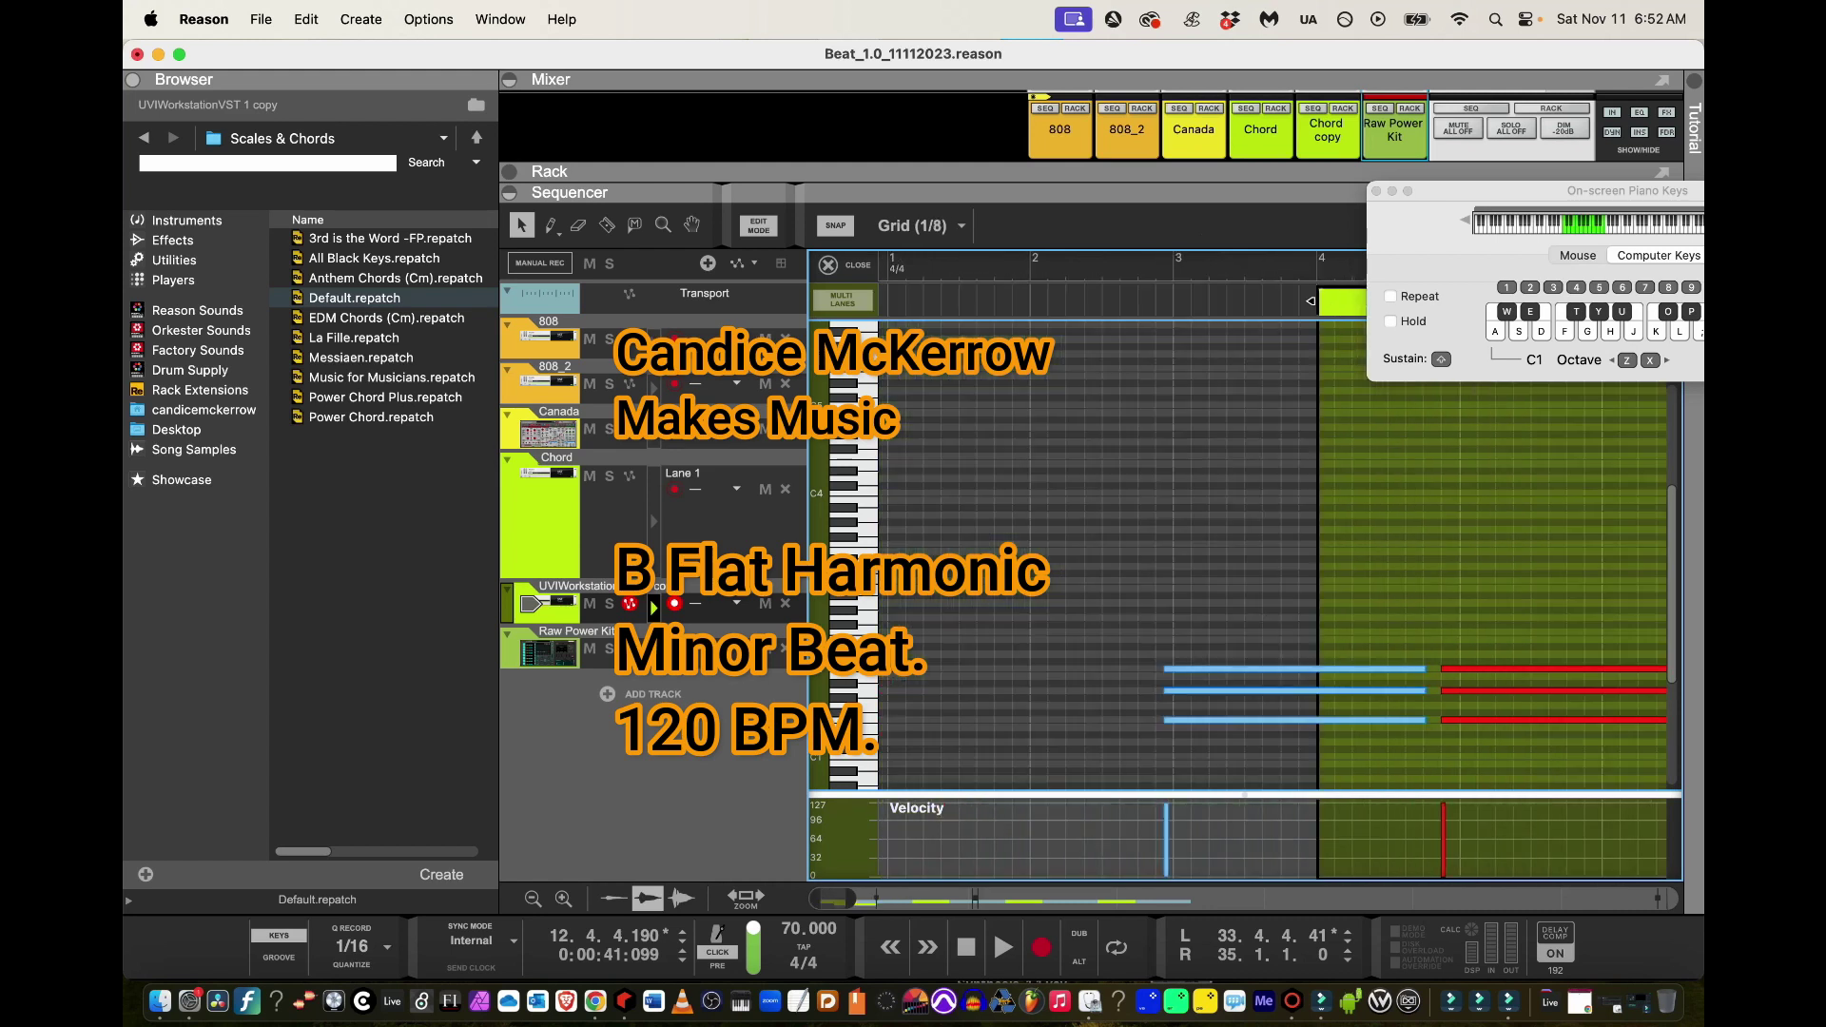
pyautogui.moveTo(1377, 563); pyautogui.dragTo(1373, 724)
pyautogui.moveTo(1157, 691); pyautogui.dragTo(1312, 691)
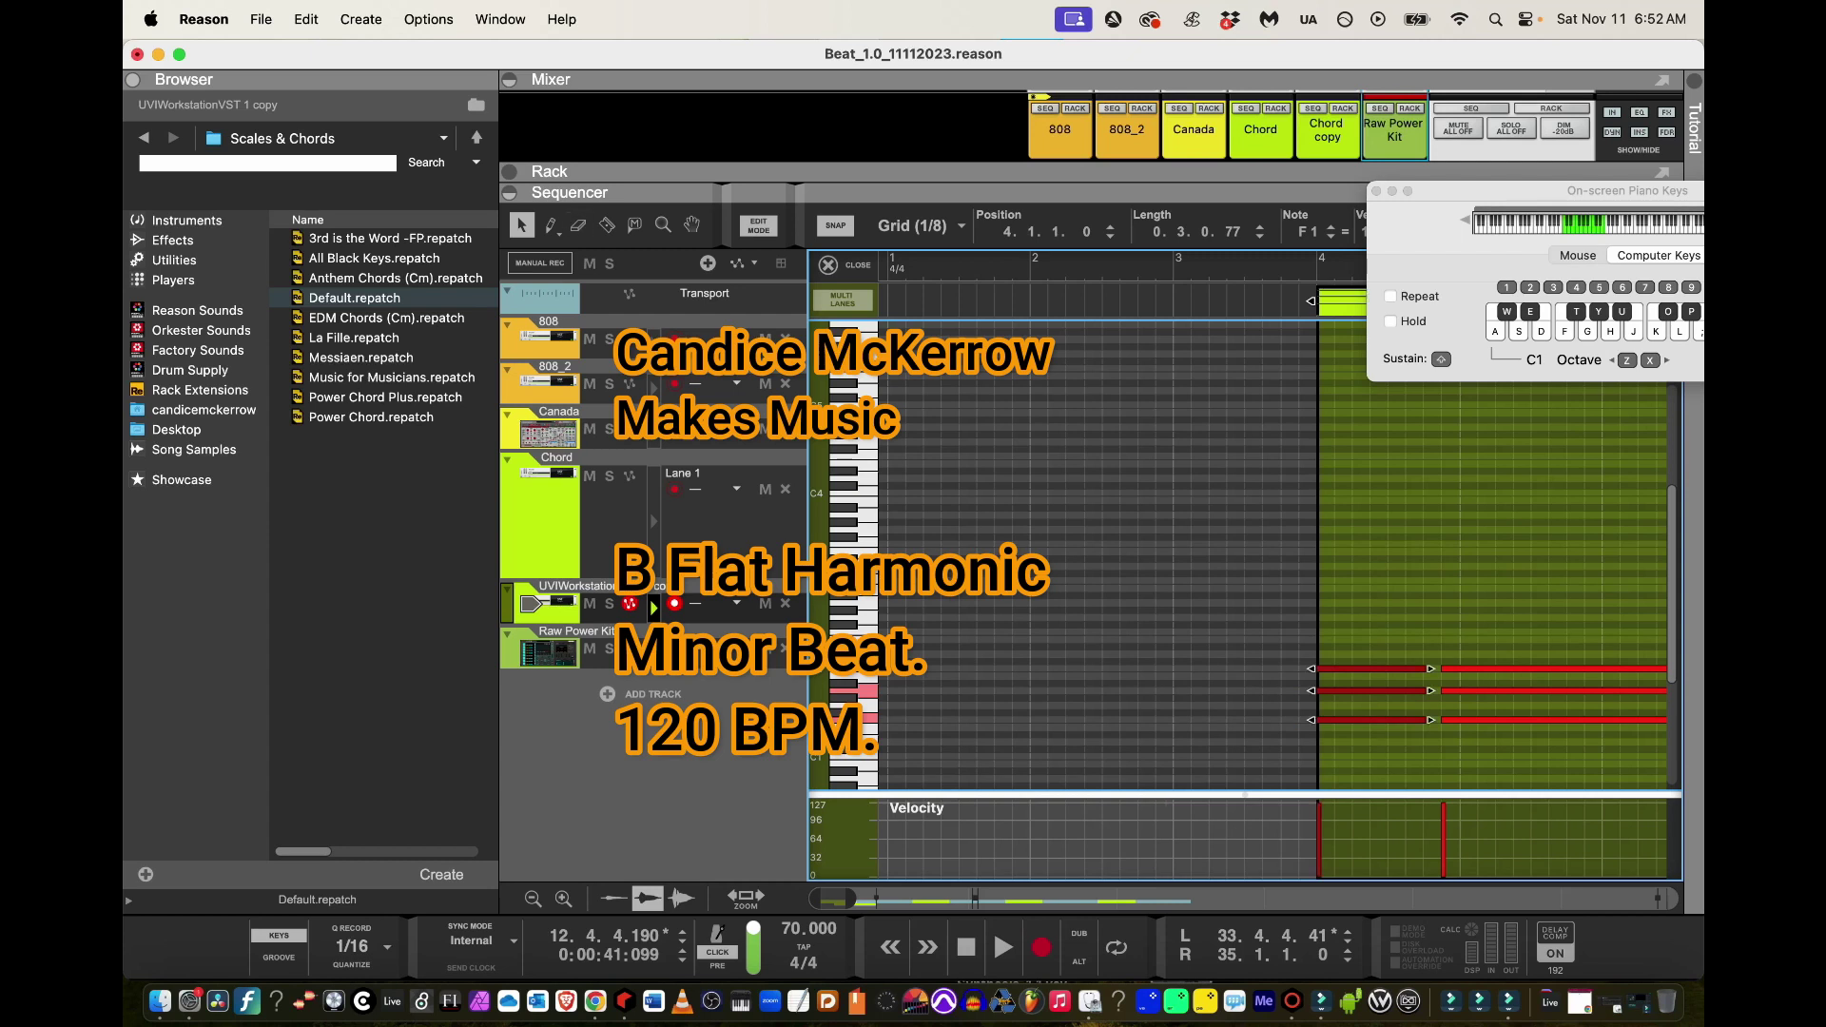
pyautogui.press('super+e')
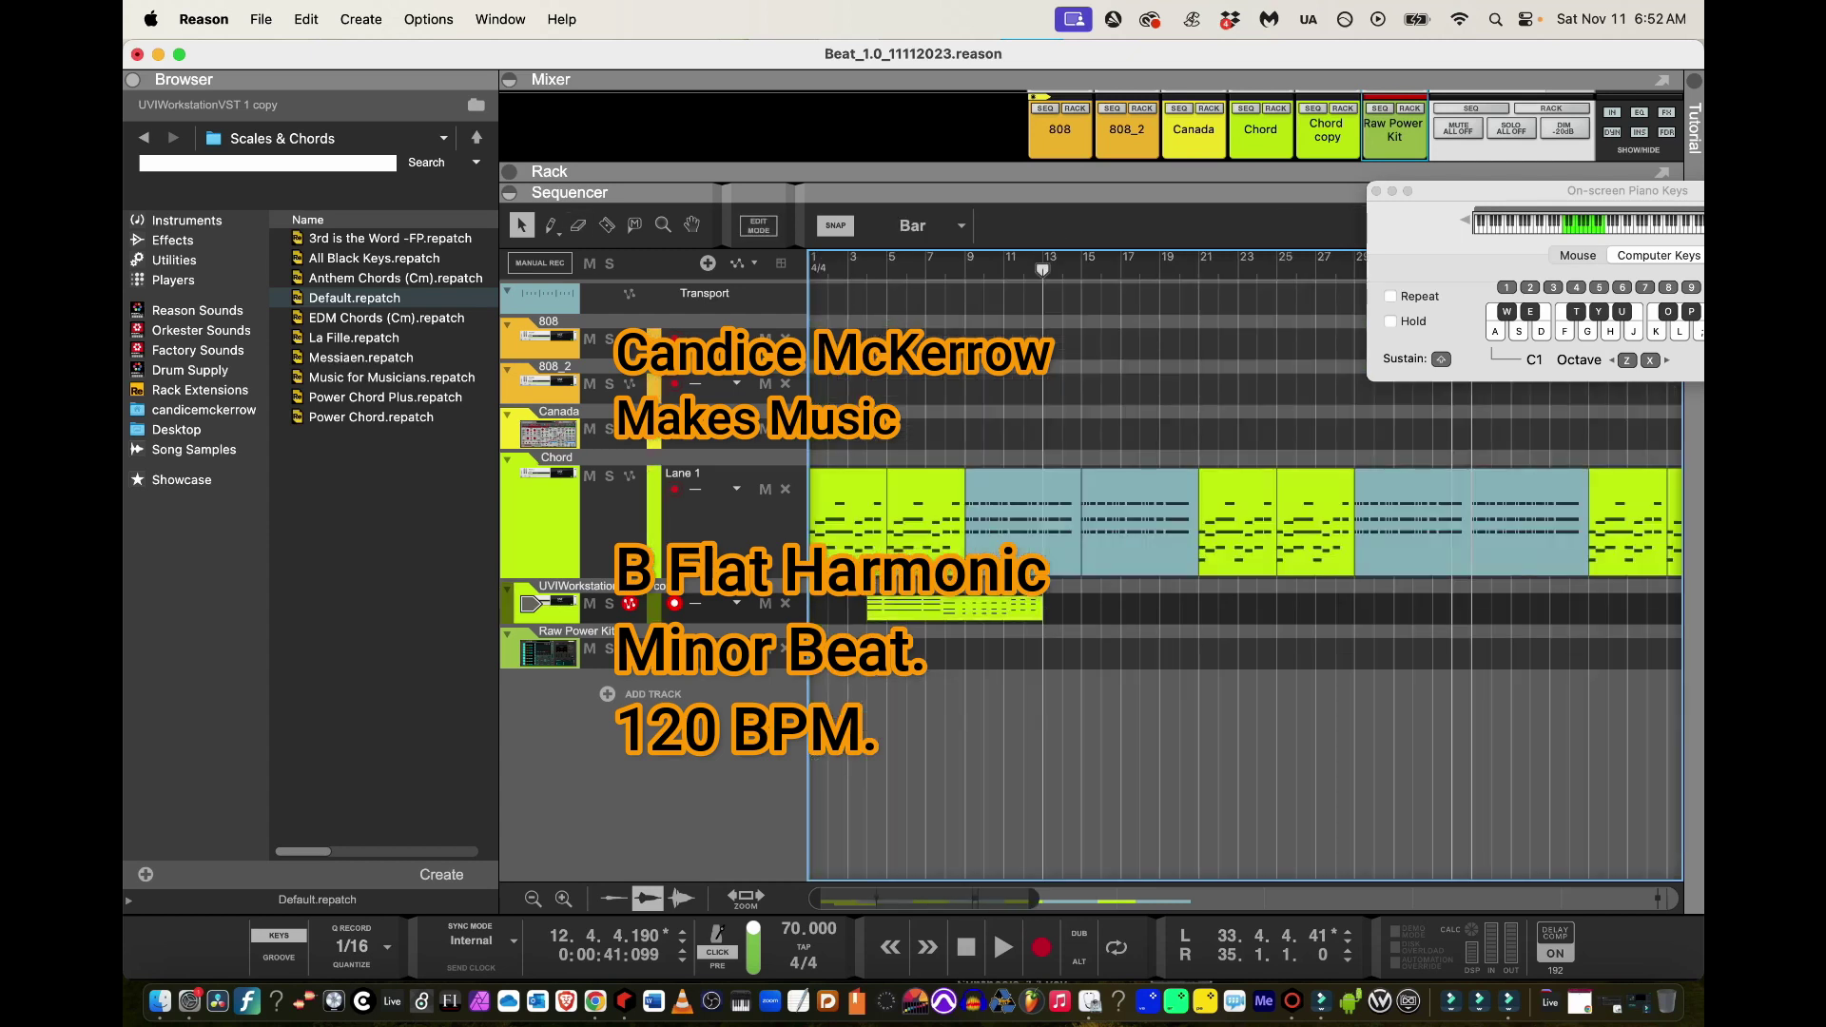
# Inspect the clip's repeated chords in the note editor, selecting the chord just before bar 9, and return to the arrangement
pyautogui.press('r')
pyautogui.moveTo(1034, 898); pyautogui.dragTo(874, 898)
pyautogui.press('q')
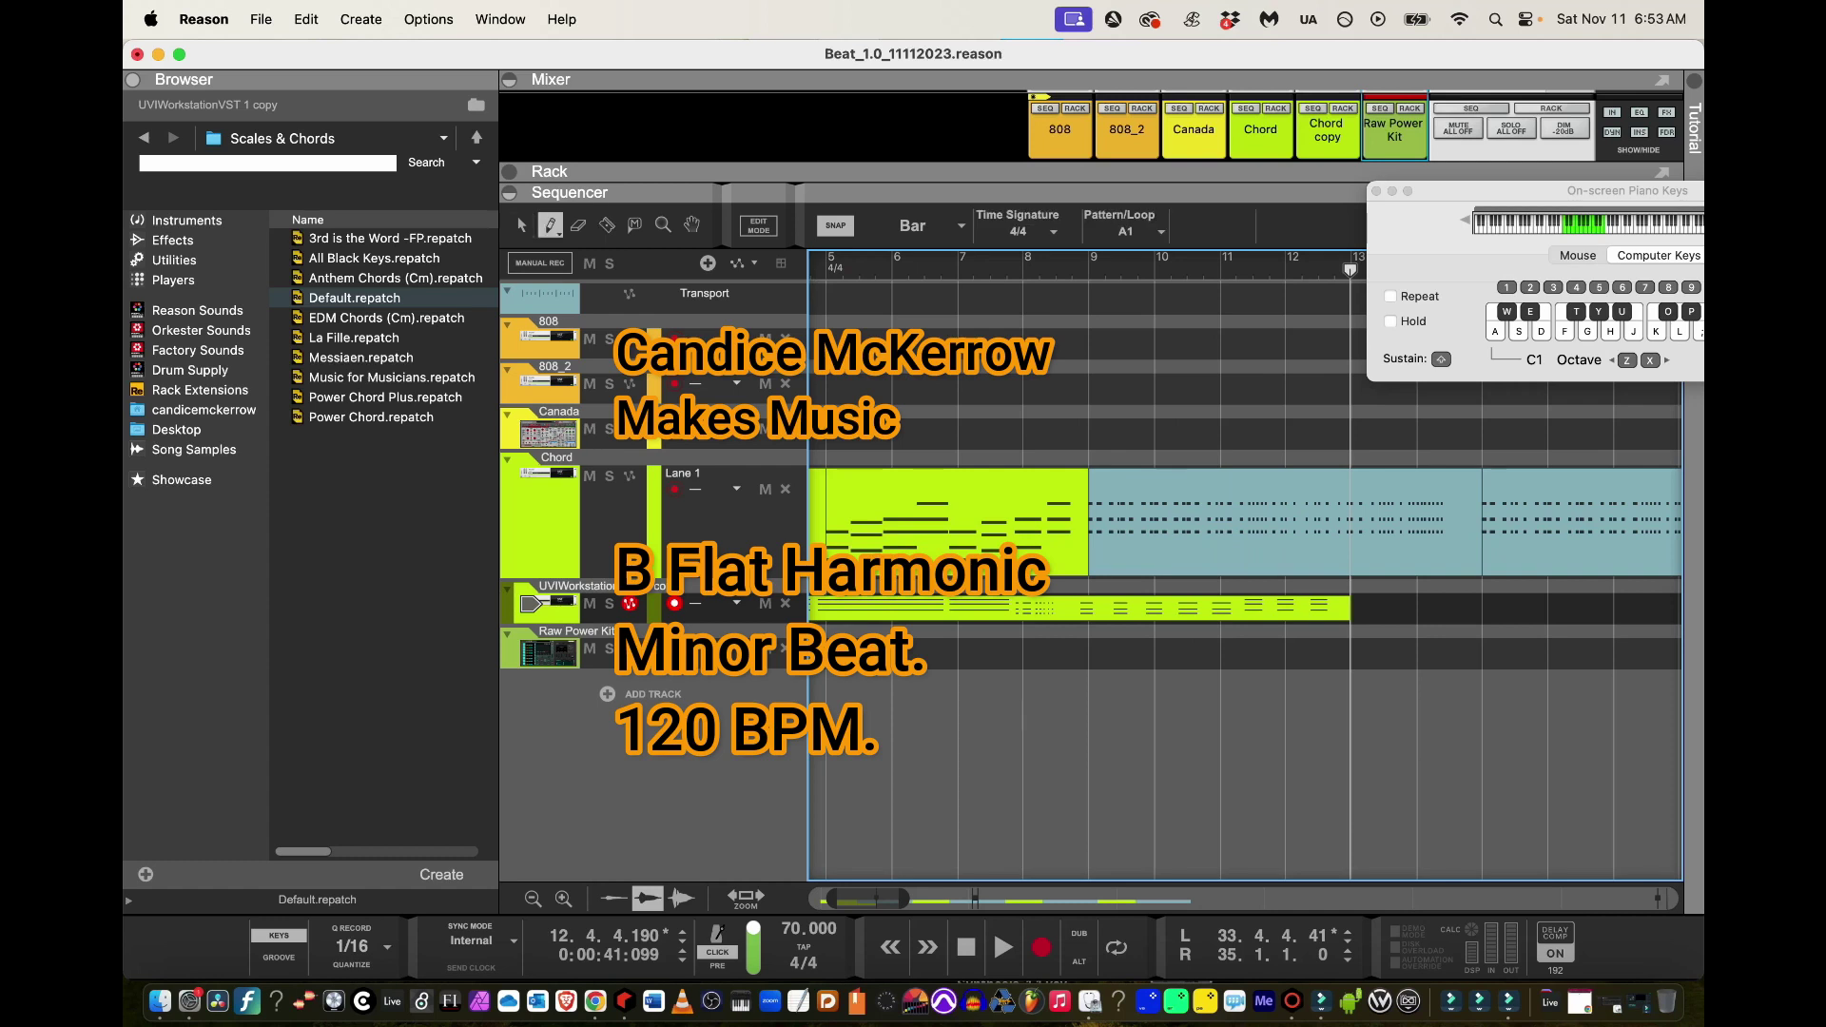
pyautogui.doubleClick(1195, 608)
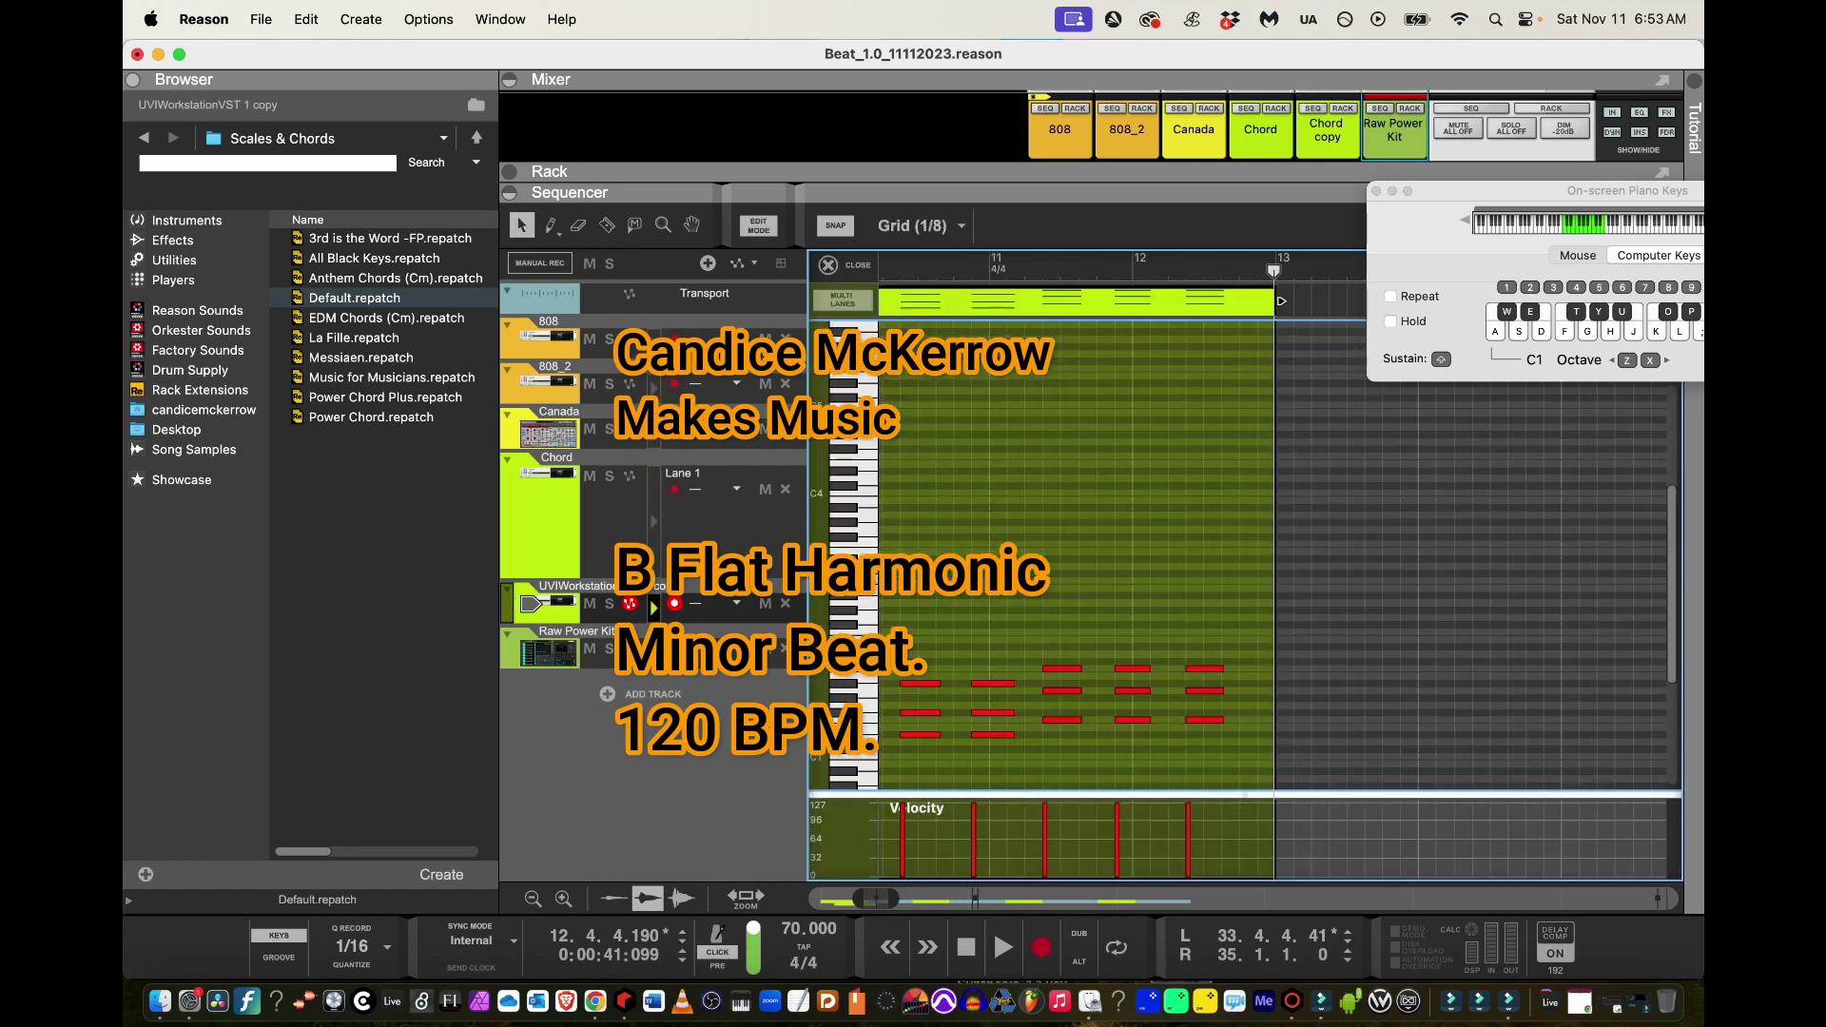
pyautogui.hscroll(-6, 1272, 556)
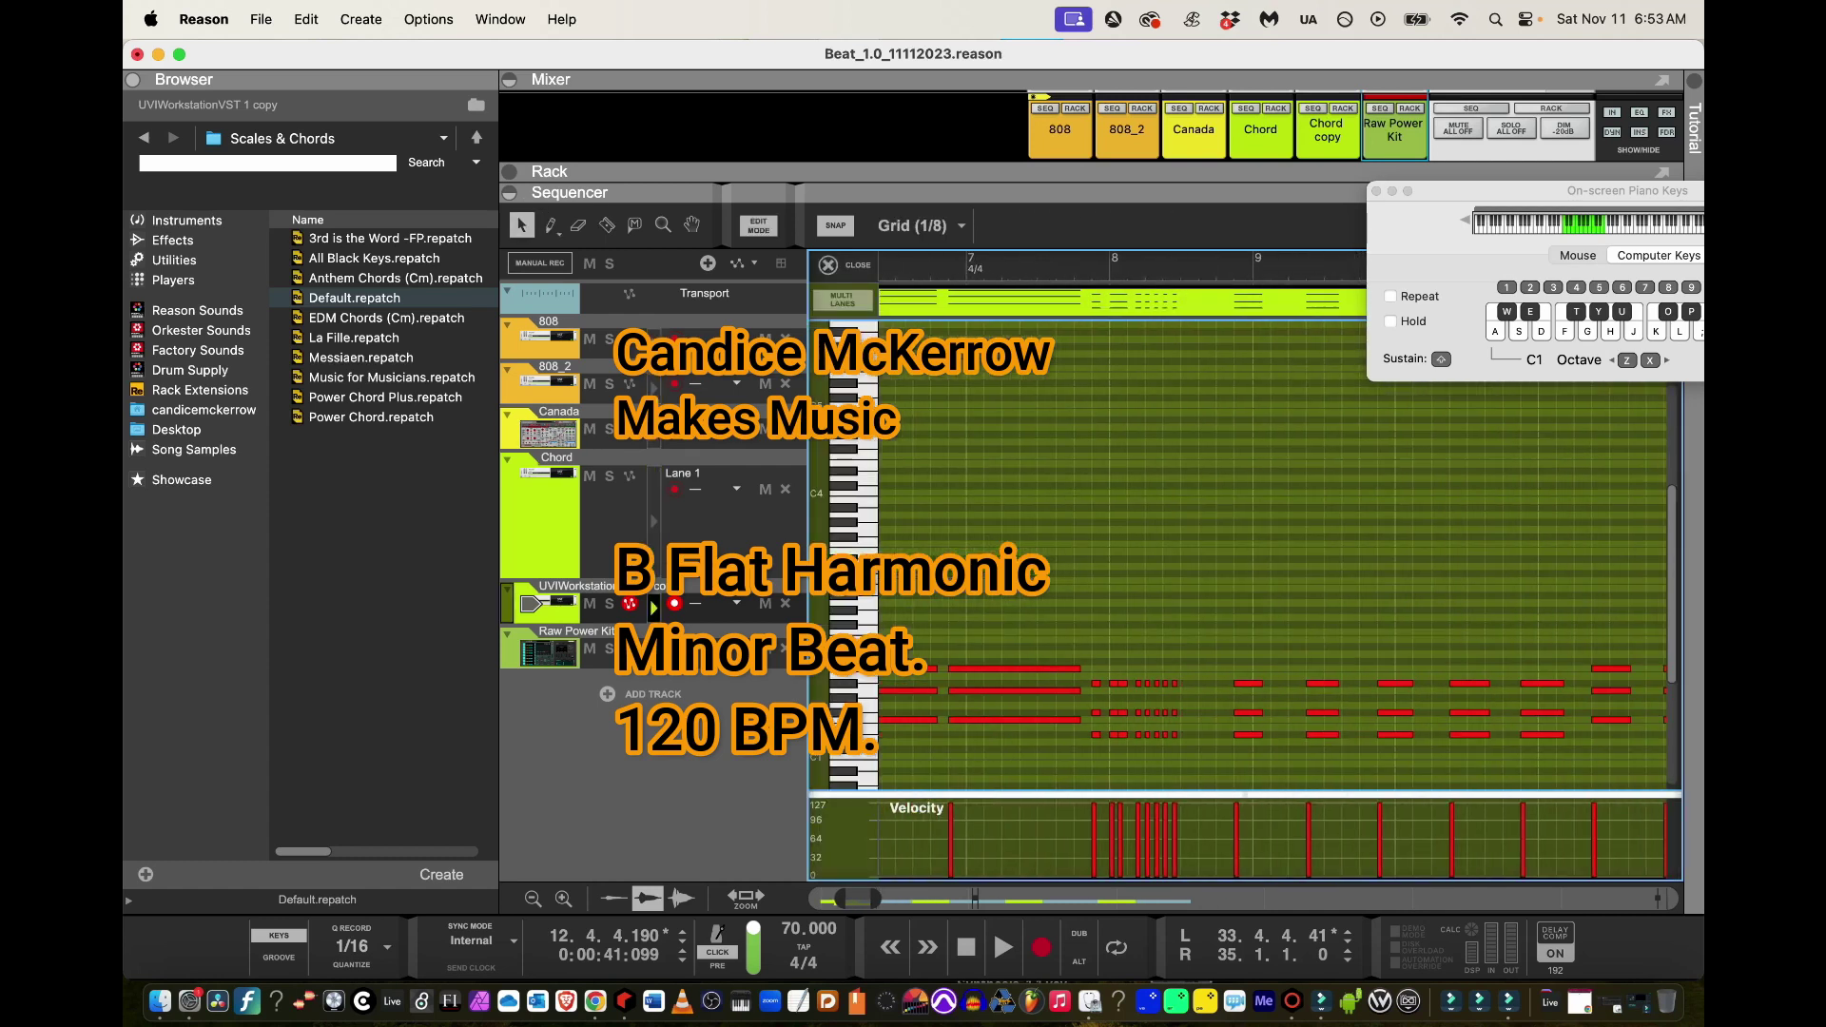
pyautogui.moveTo(1274, 615); pyautogui.dragTo(1253, 766)
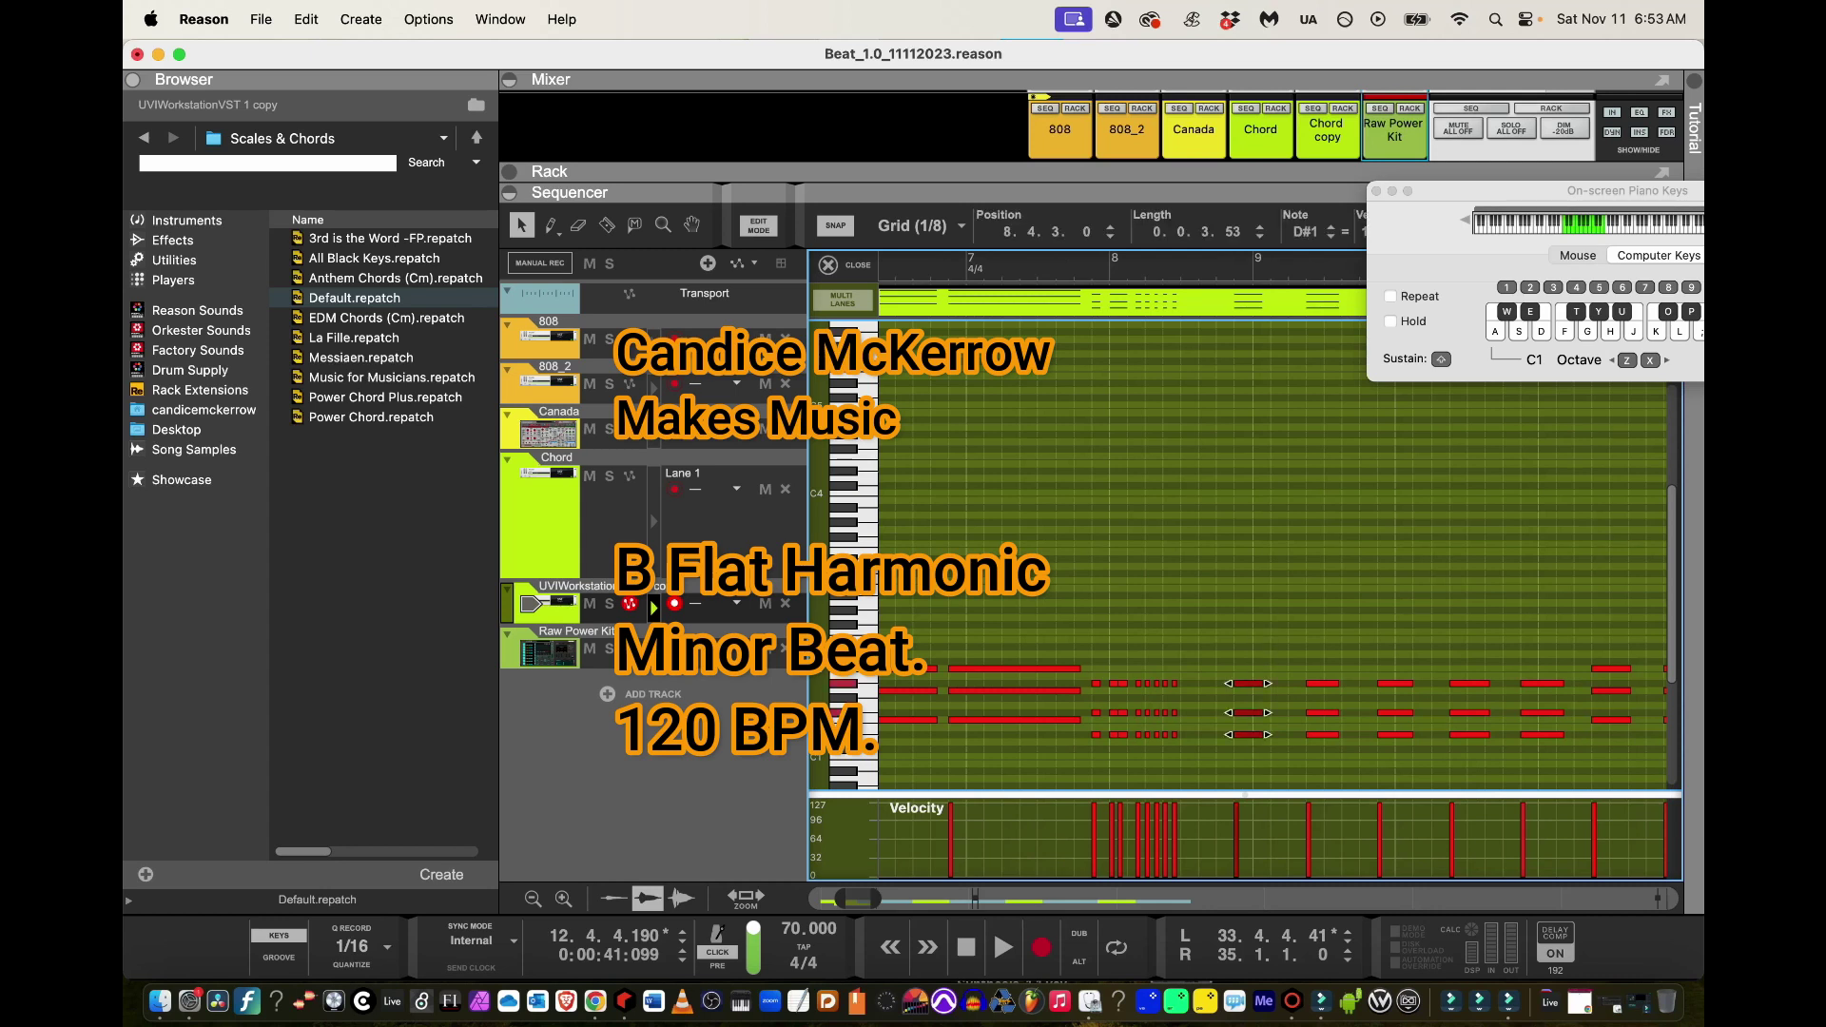
pyautogui.press('super+e')
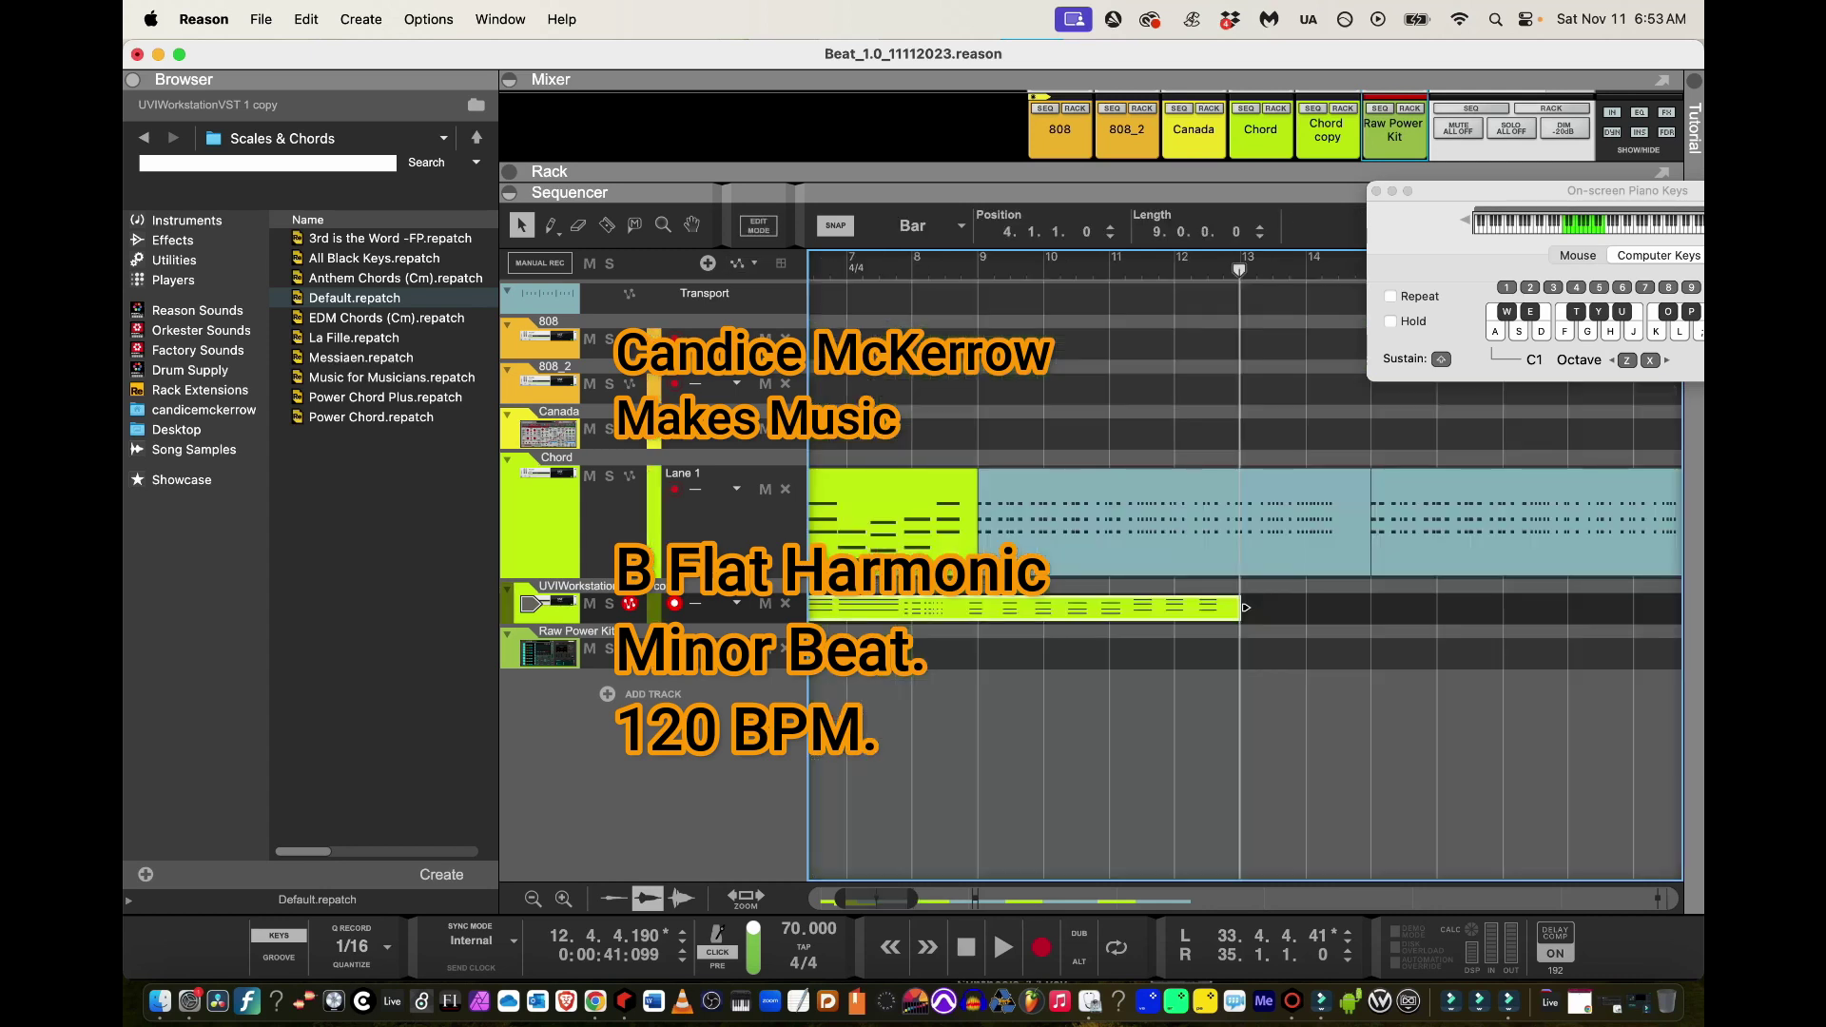
# Duplicate the 9-bar chord clip, shorten the copy to 3 bars and place it at bar 1
pyautogui.click(1252, 609)
pyautogui.moveTo(856, 899); pyautogui.dragTo(959, 899)
pyautogui.click(1065, 742)
pyautogui.click(1065, 609)
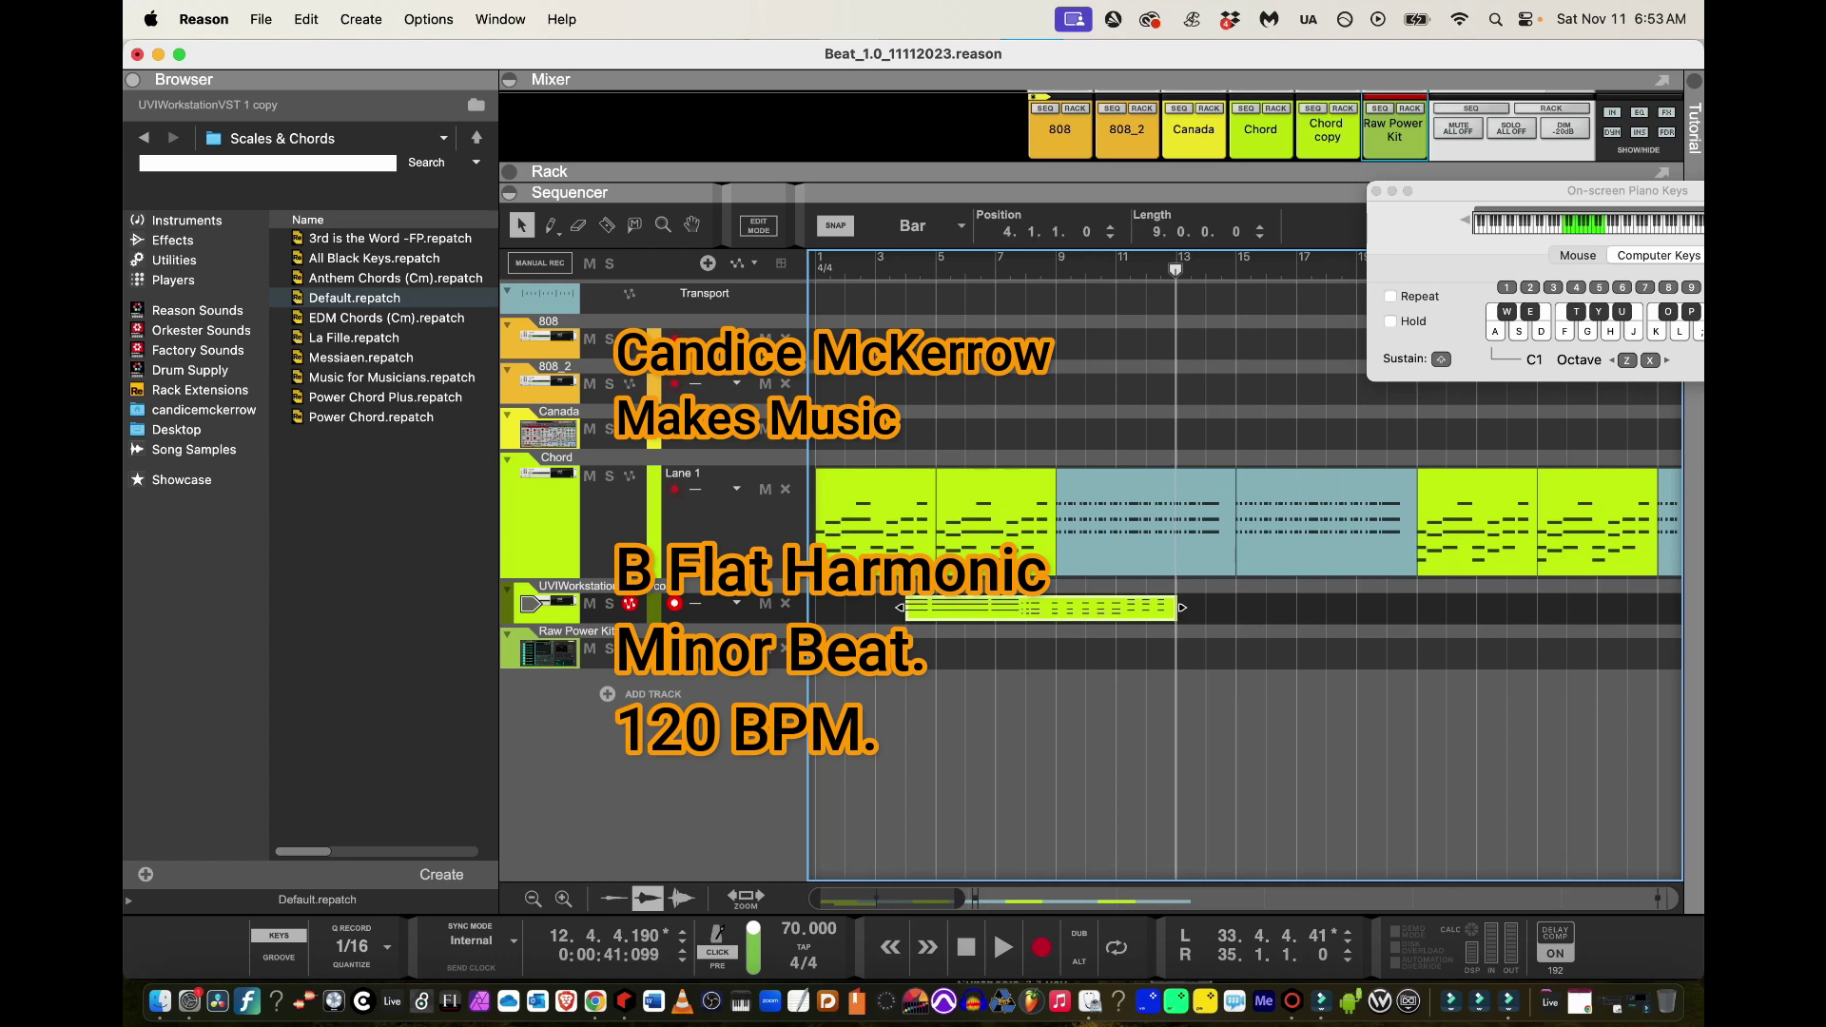
pyautogui.moveTo(1065, 608); pyautogui.dragTo(975, 653)
pyautogui.moveTo(1092, 653); pyautogui.dragTo(876, 608)
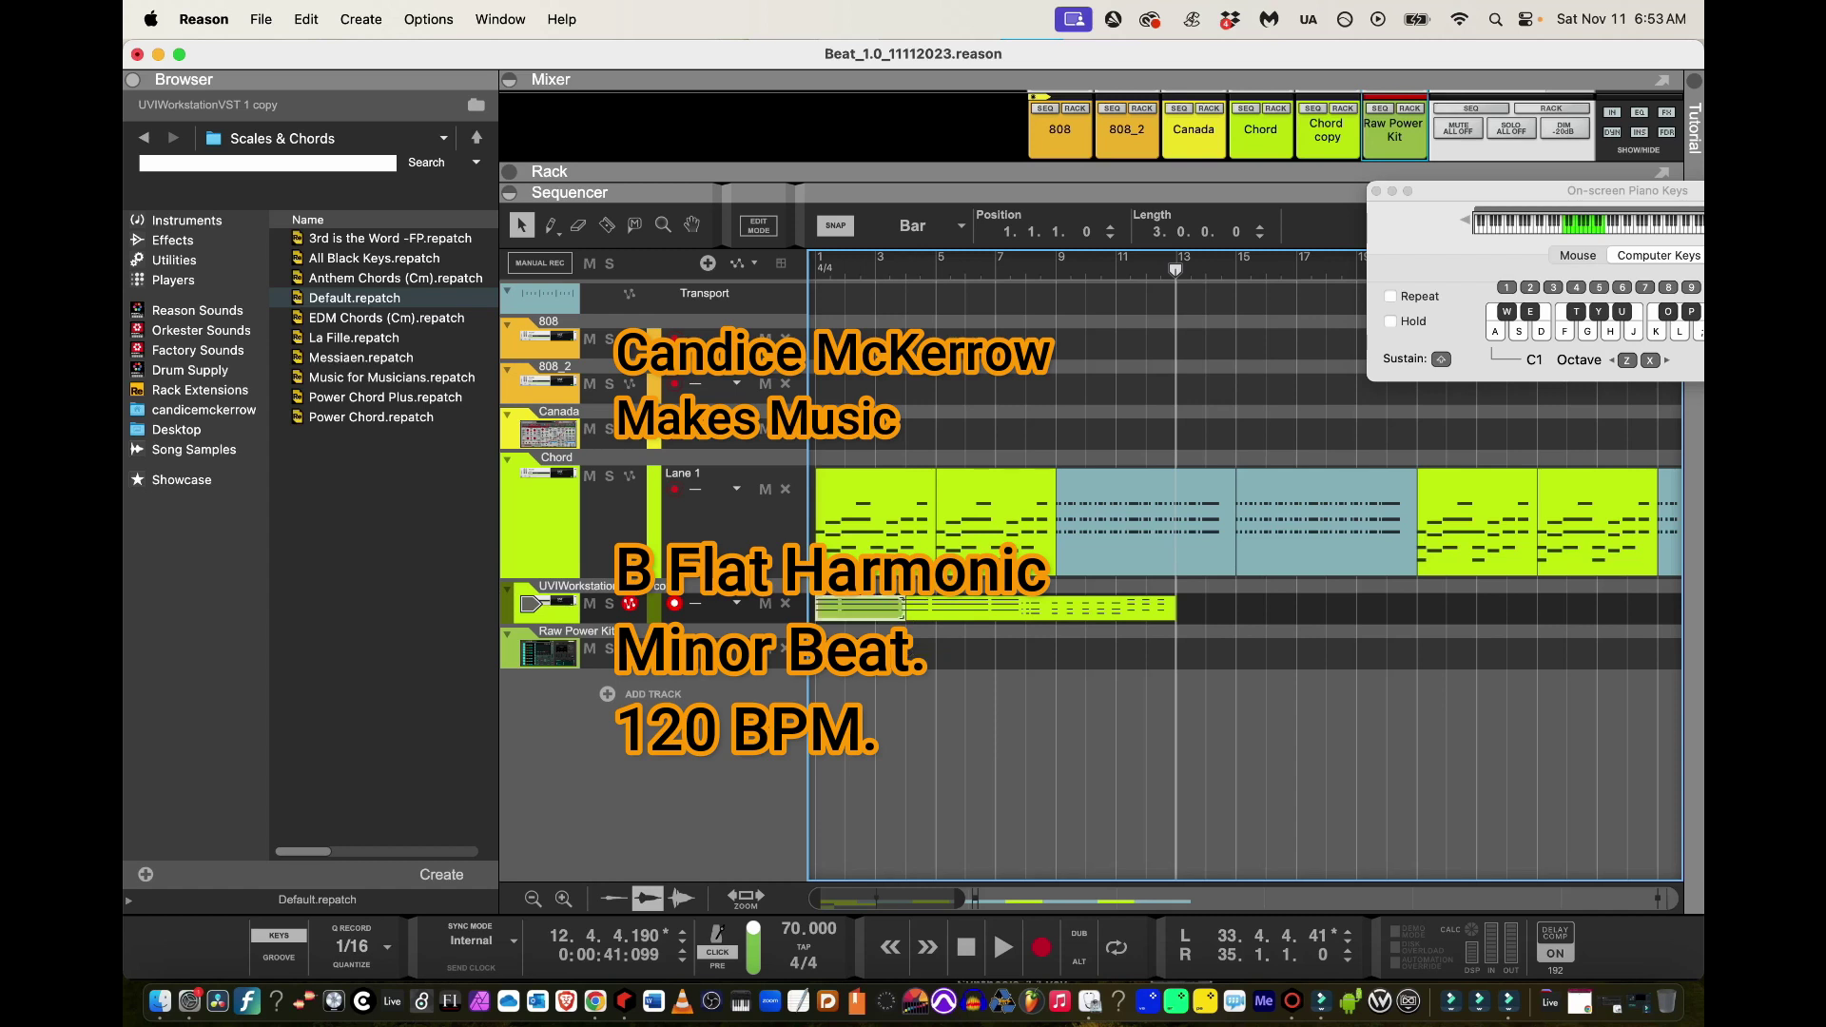
pyautogui.click(876, 742)
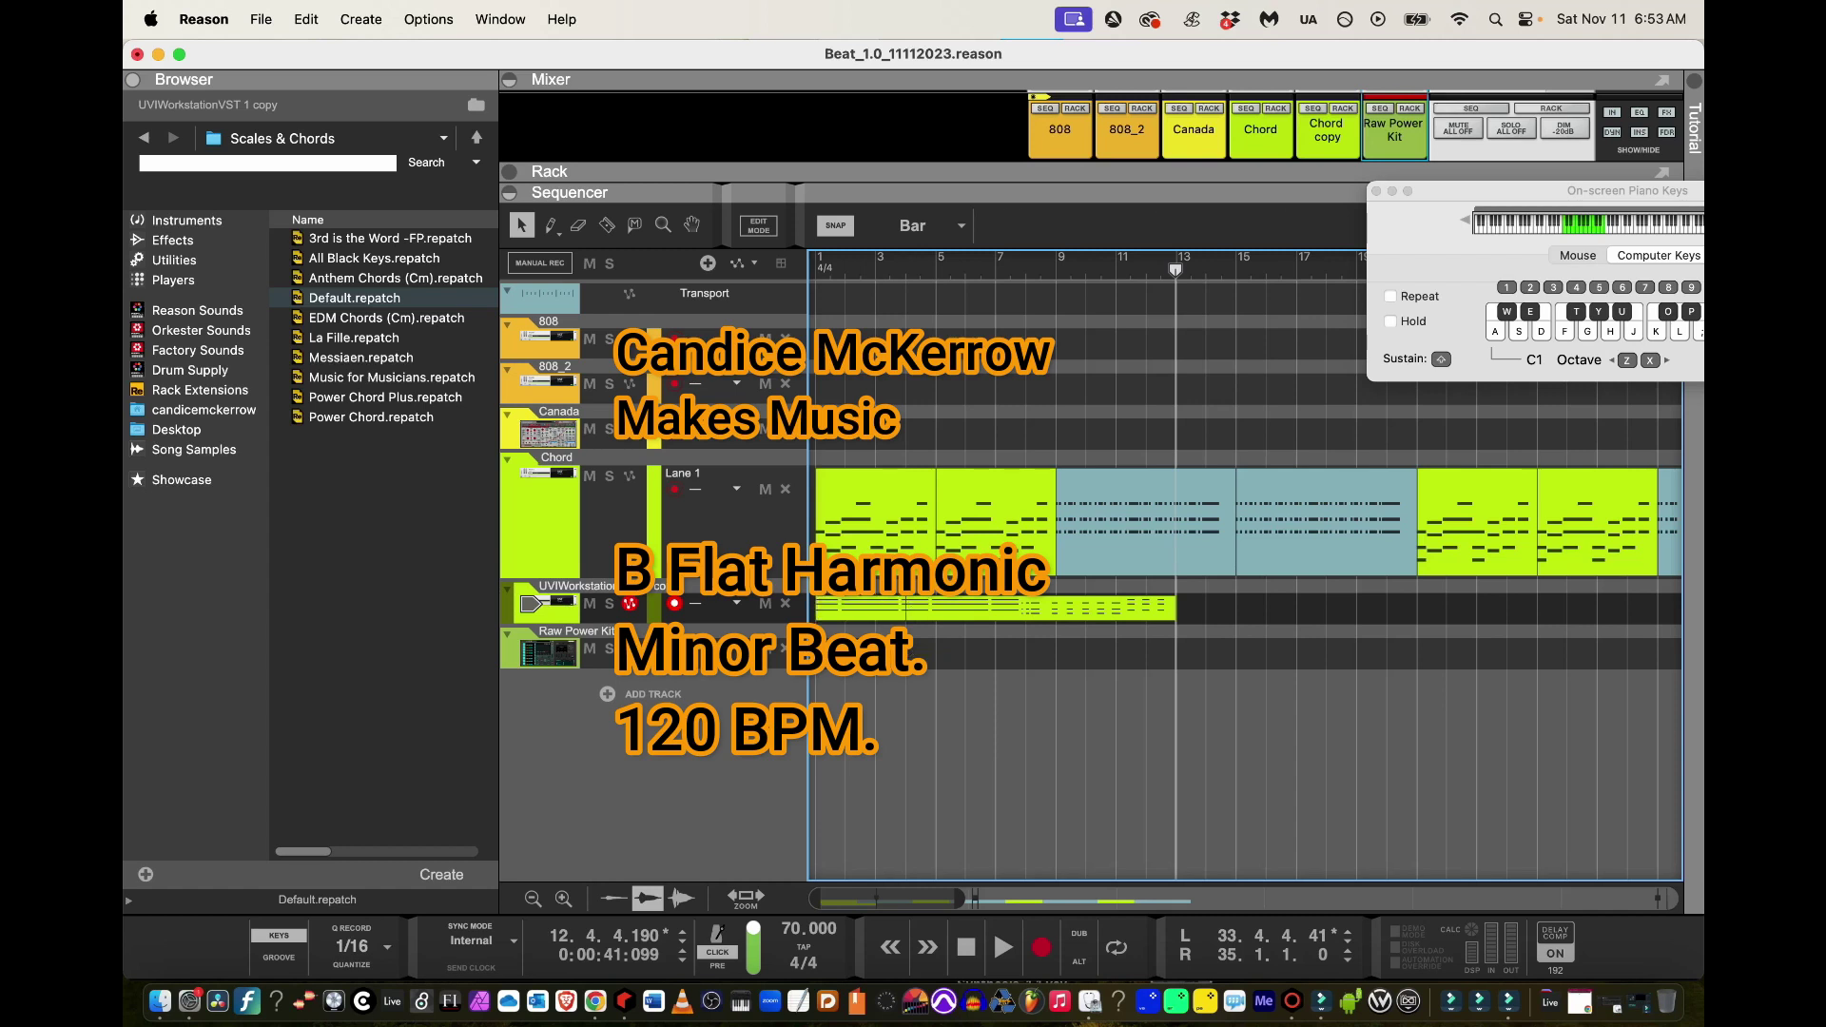
# Set the song tempo to 120 BPM and play the arrangement from bar 1
pyautogui.hotkey('shift', 'Return')
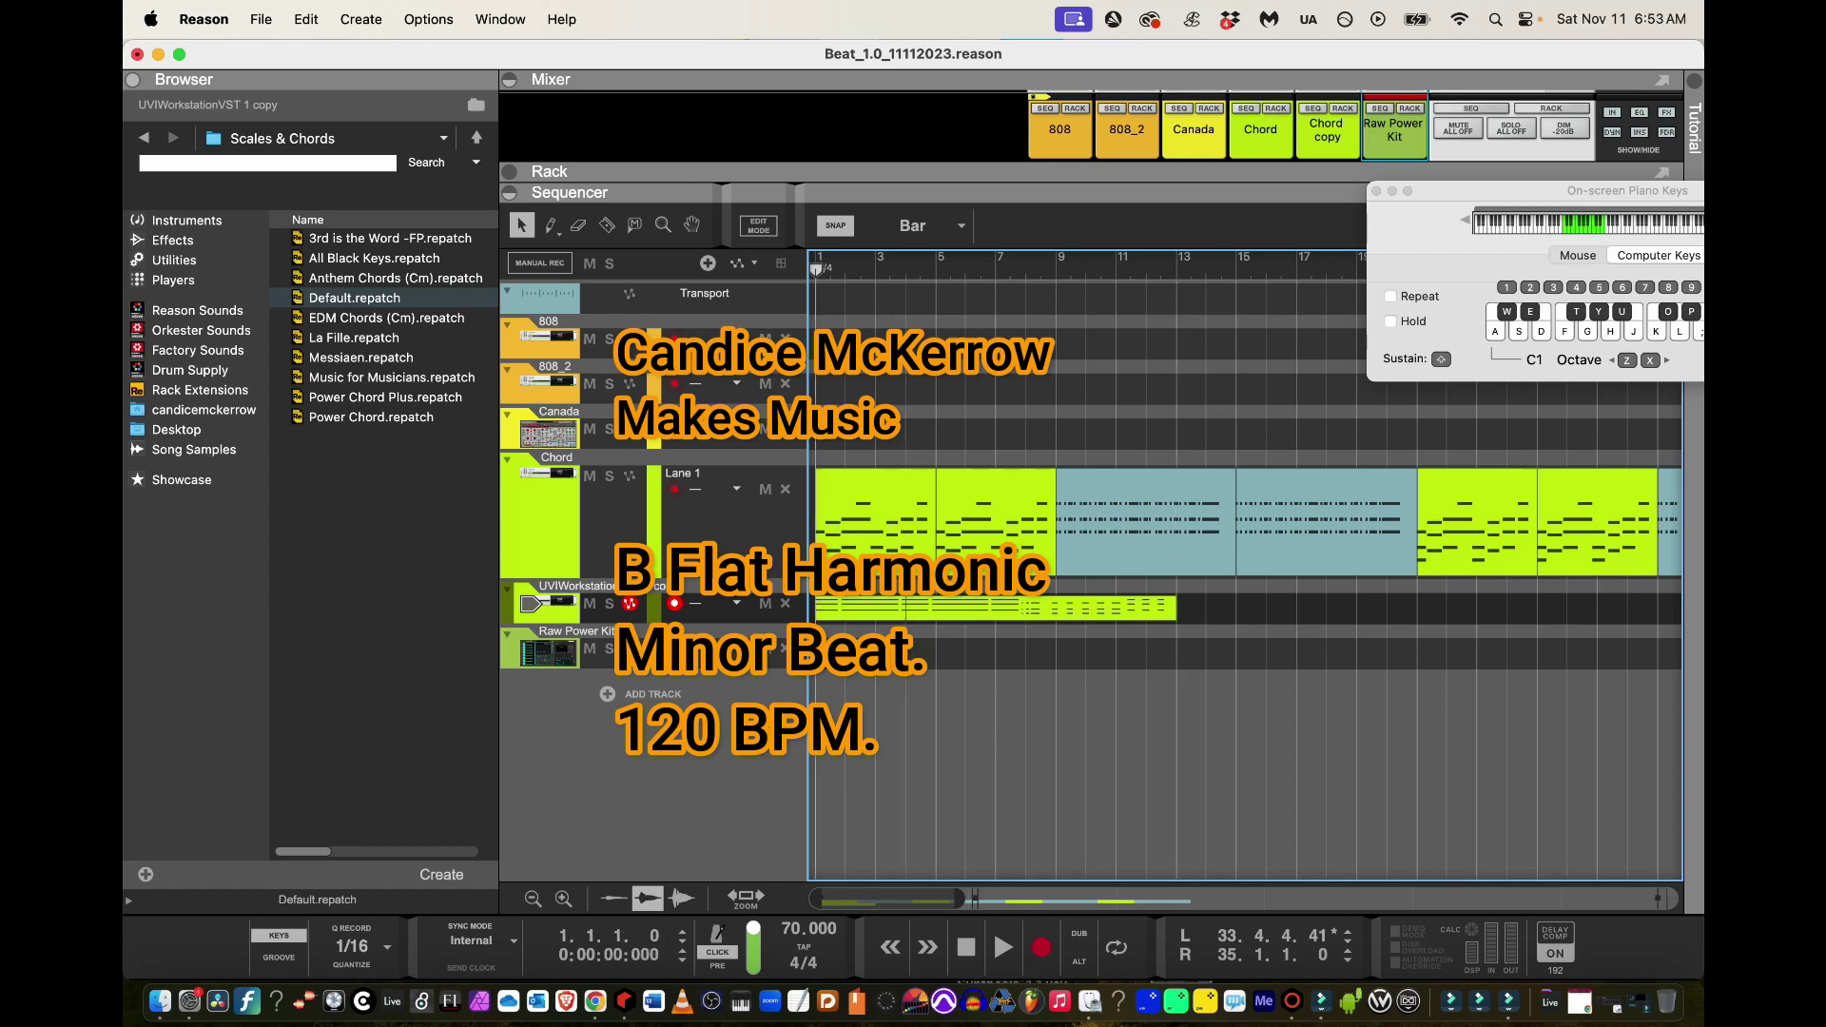
pyautogui.doubleClick(809, 930)
pyautogui.write('12')
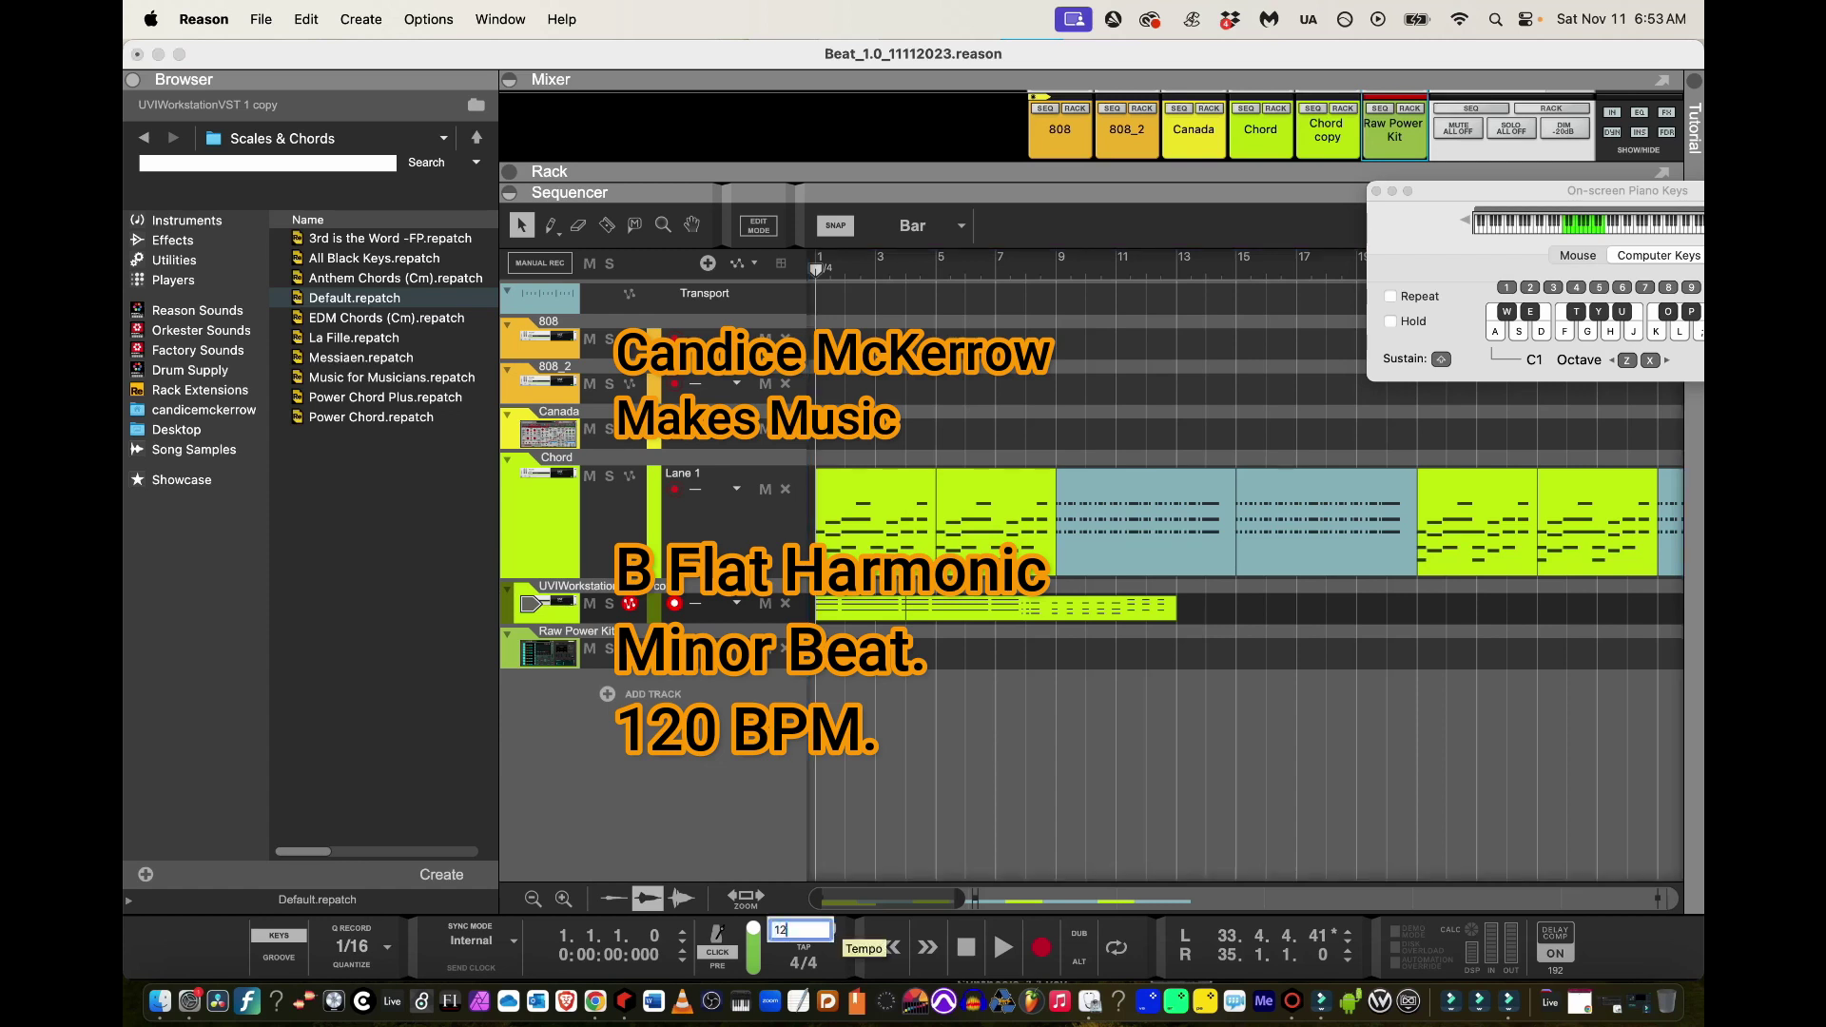
pyautogui.write('0')
pyautogui.press('Return')
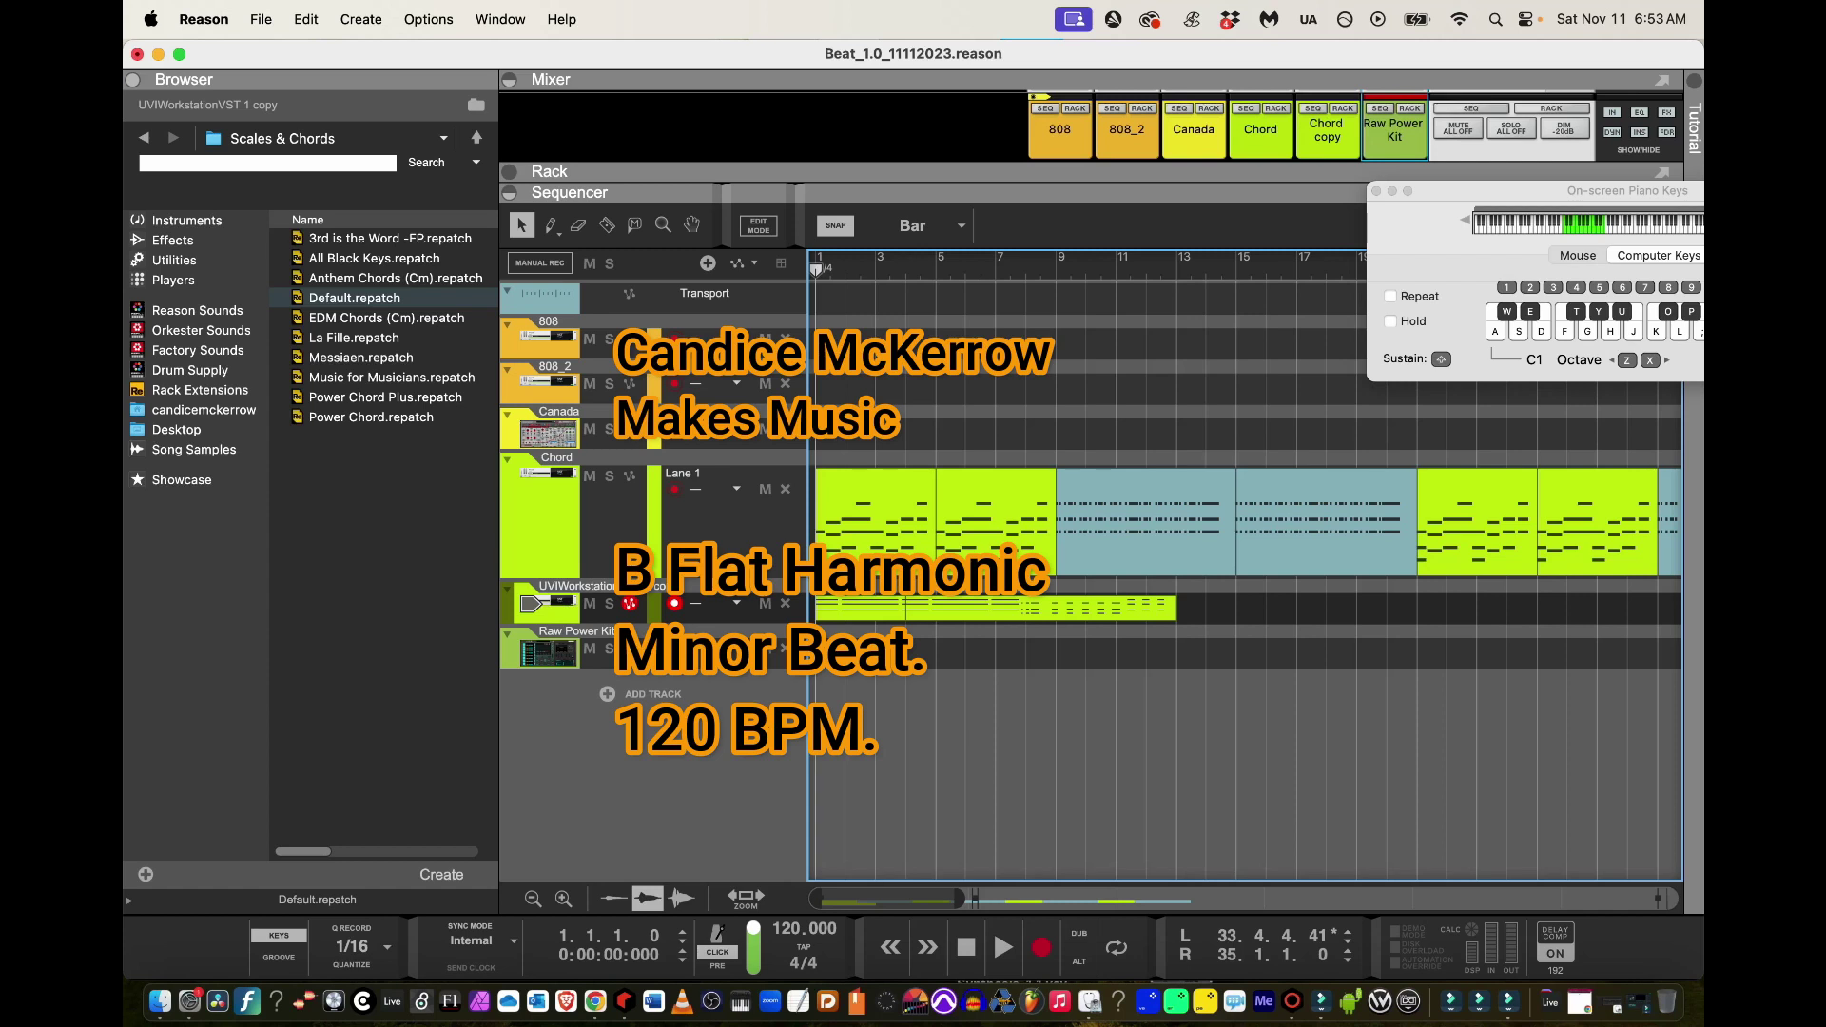
pyautogui.press('space')
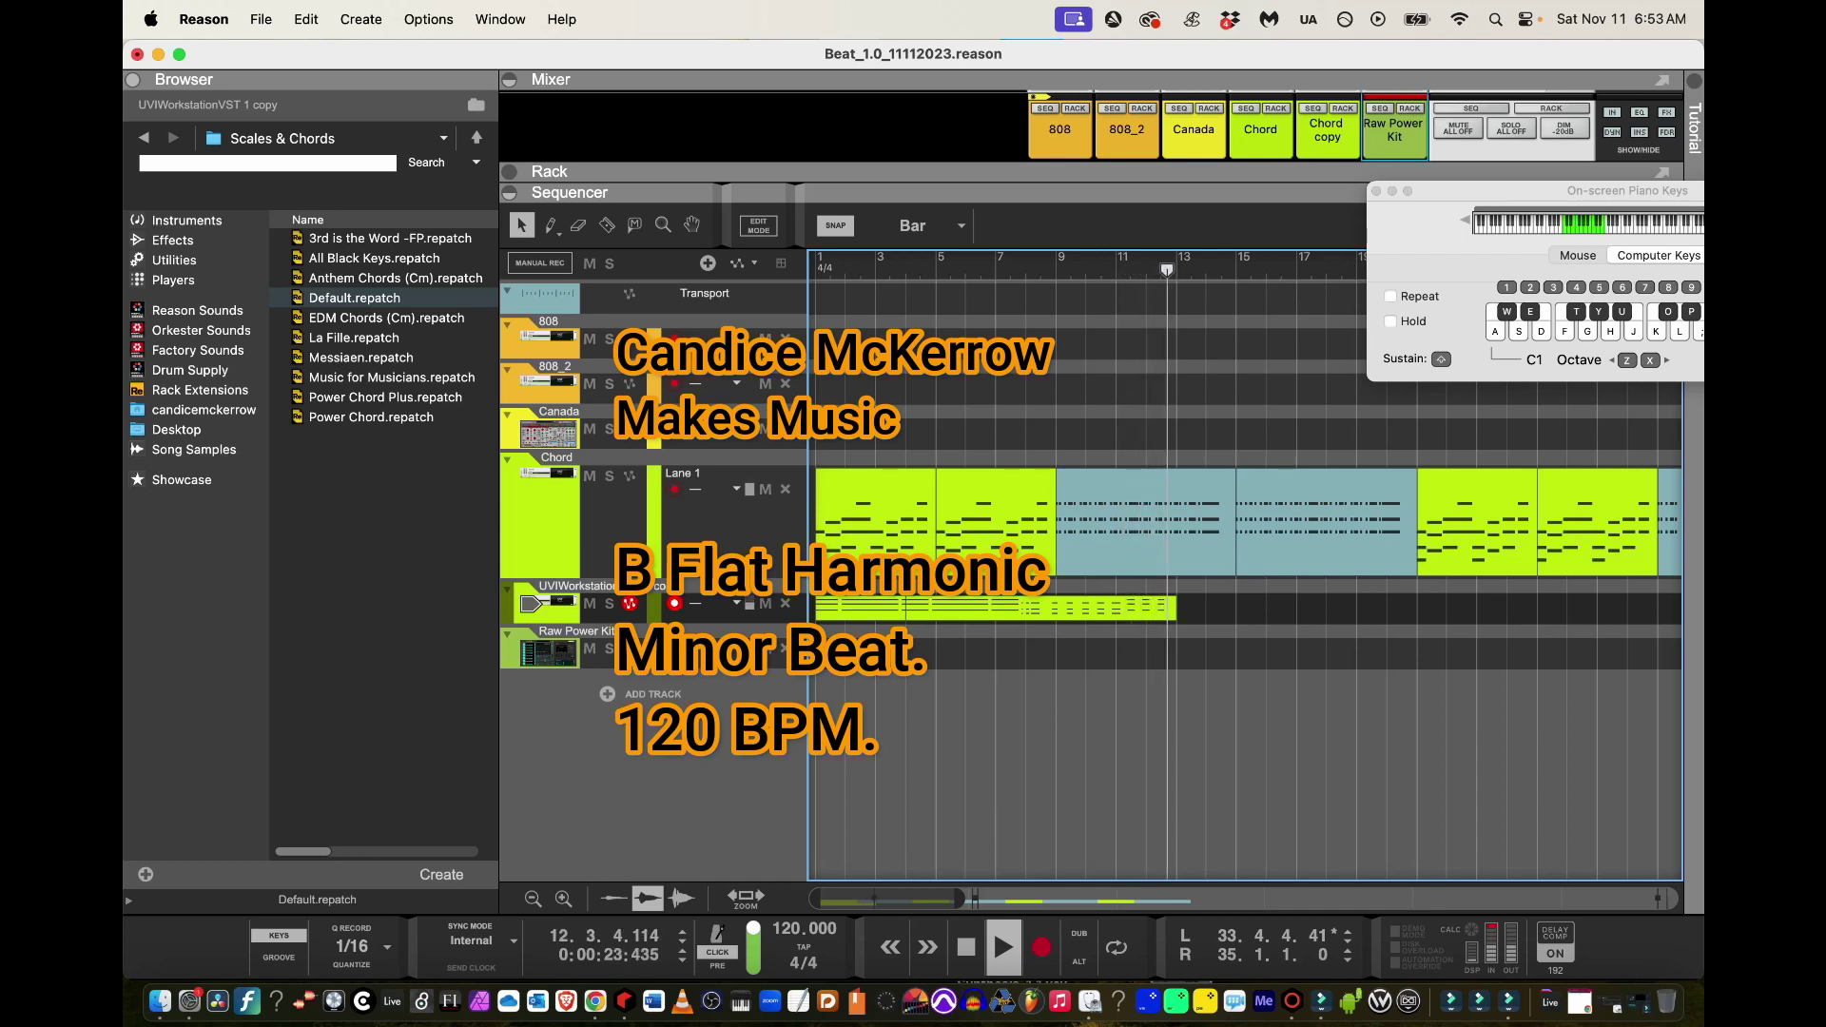
pyautogui.press('space')
pyautogui.click(899, 607)
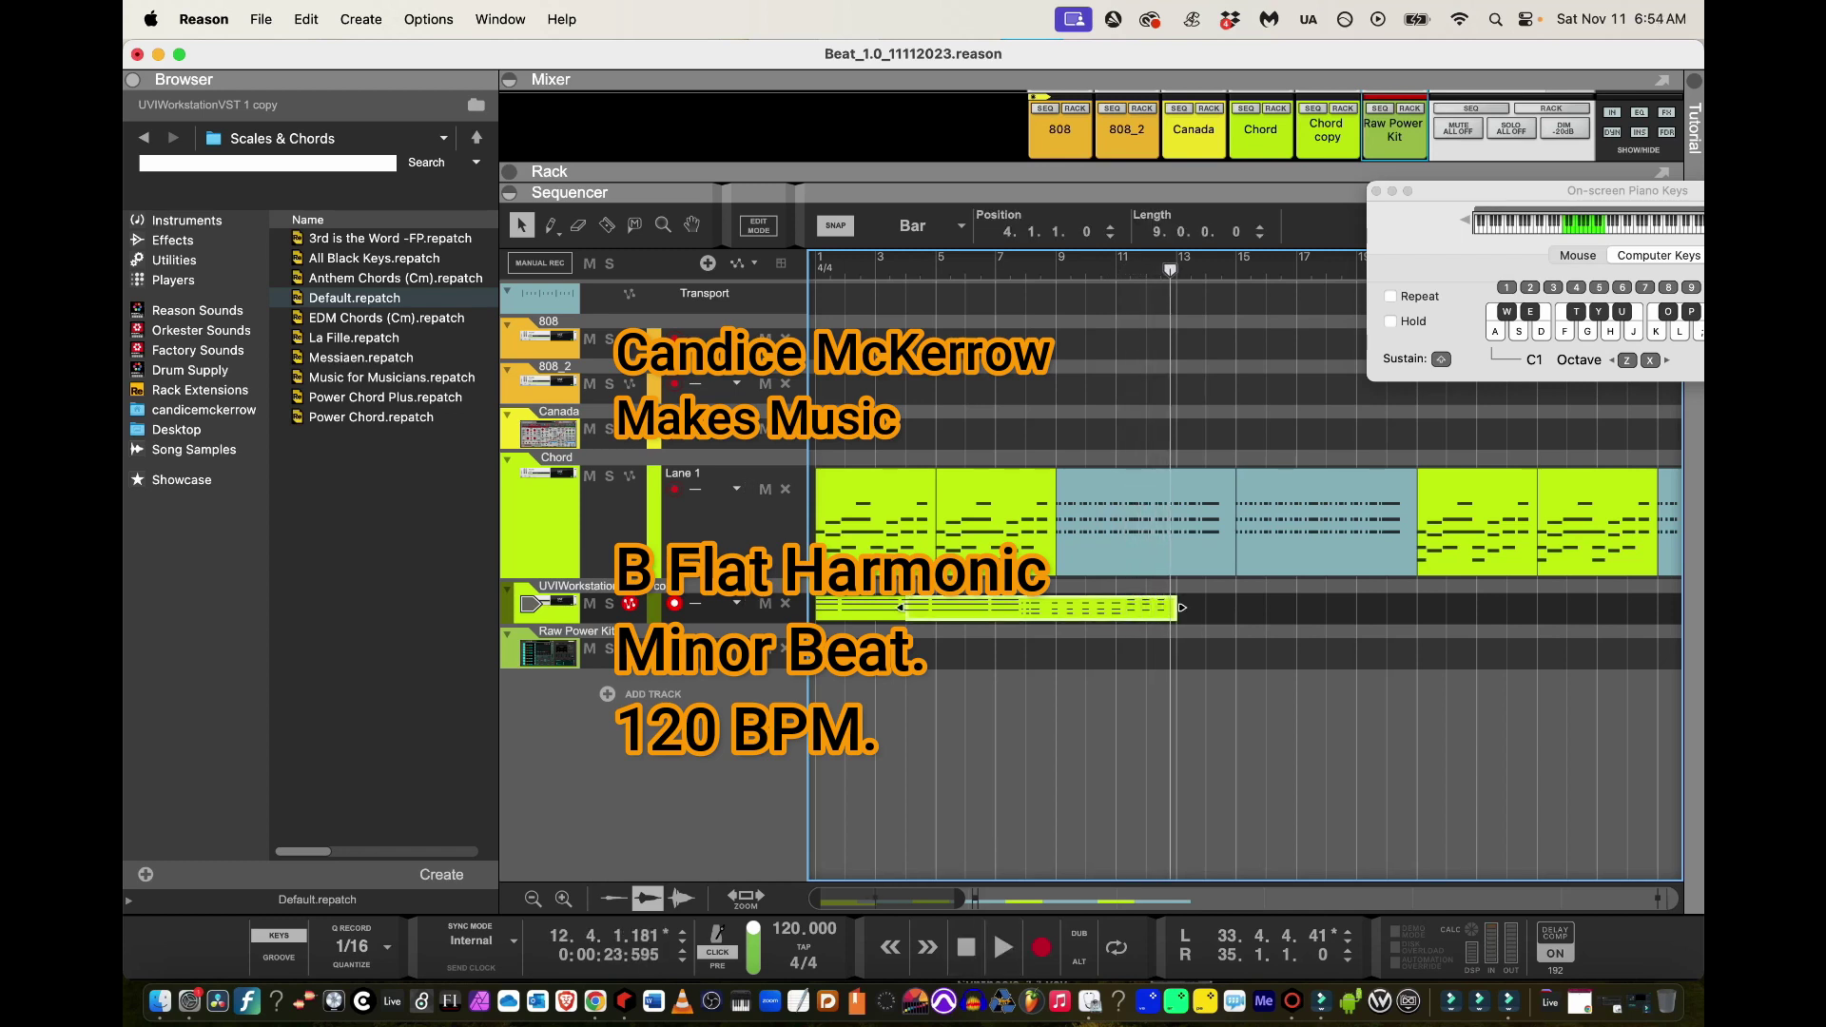
pyautogui.moveTo(937, 608); pyautogui.dragTo(1116, 607)
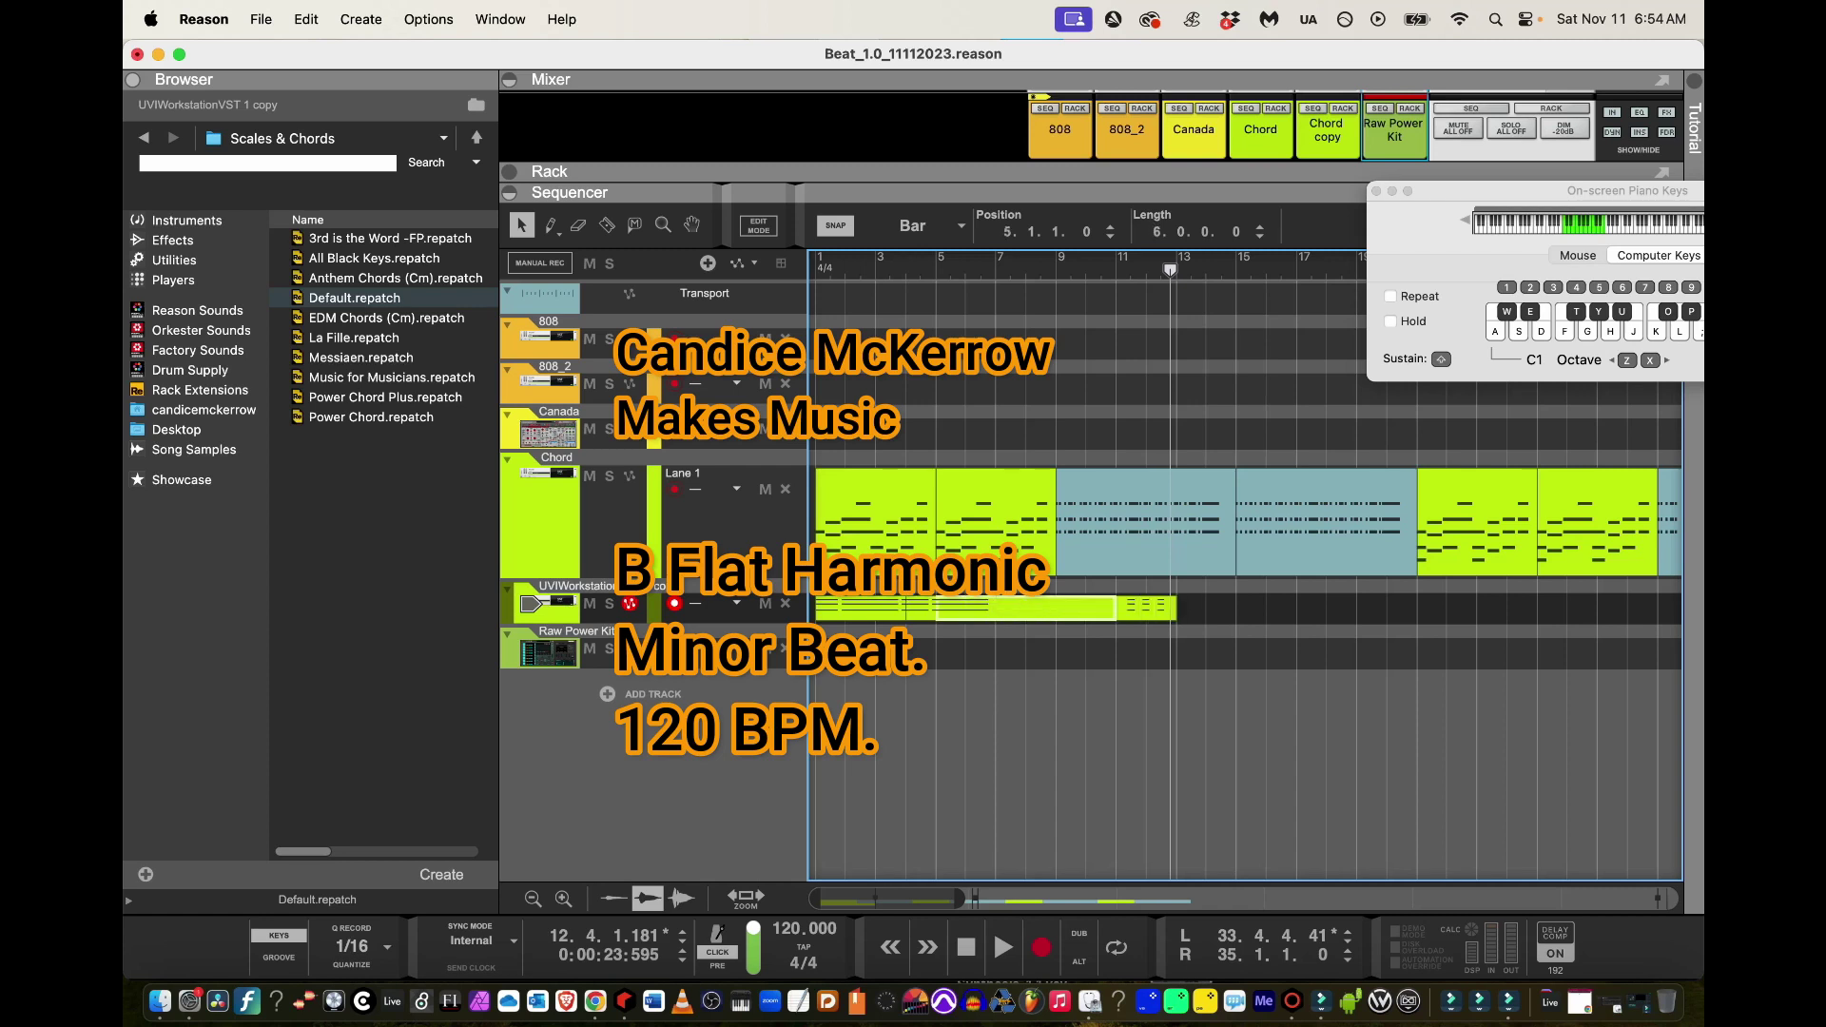
pyautogui.press('super+z')
# Duplicate the 9-bar chord clip, trim the copy to its last 4 bars and place it at bar 12
pyautogui.click(1114, 609)
pyautogui.rightClick(1023, 609)
pyautogui.click(1011, 609)
pyautogui.moveTo(1016, 609); pyautogui.dragTo(1136, 609)
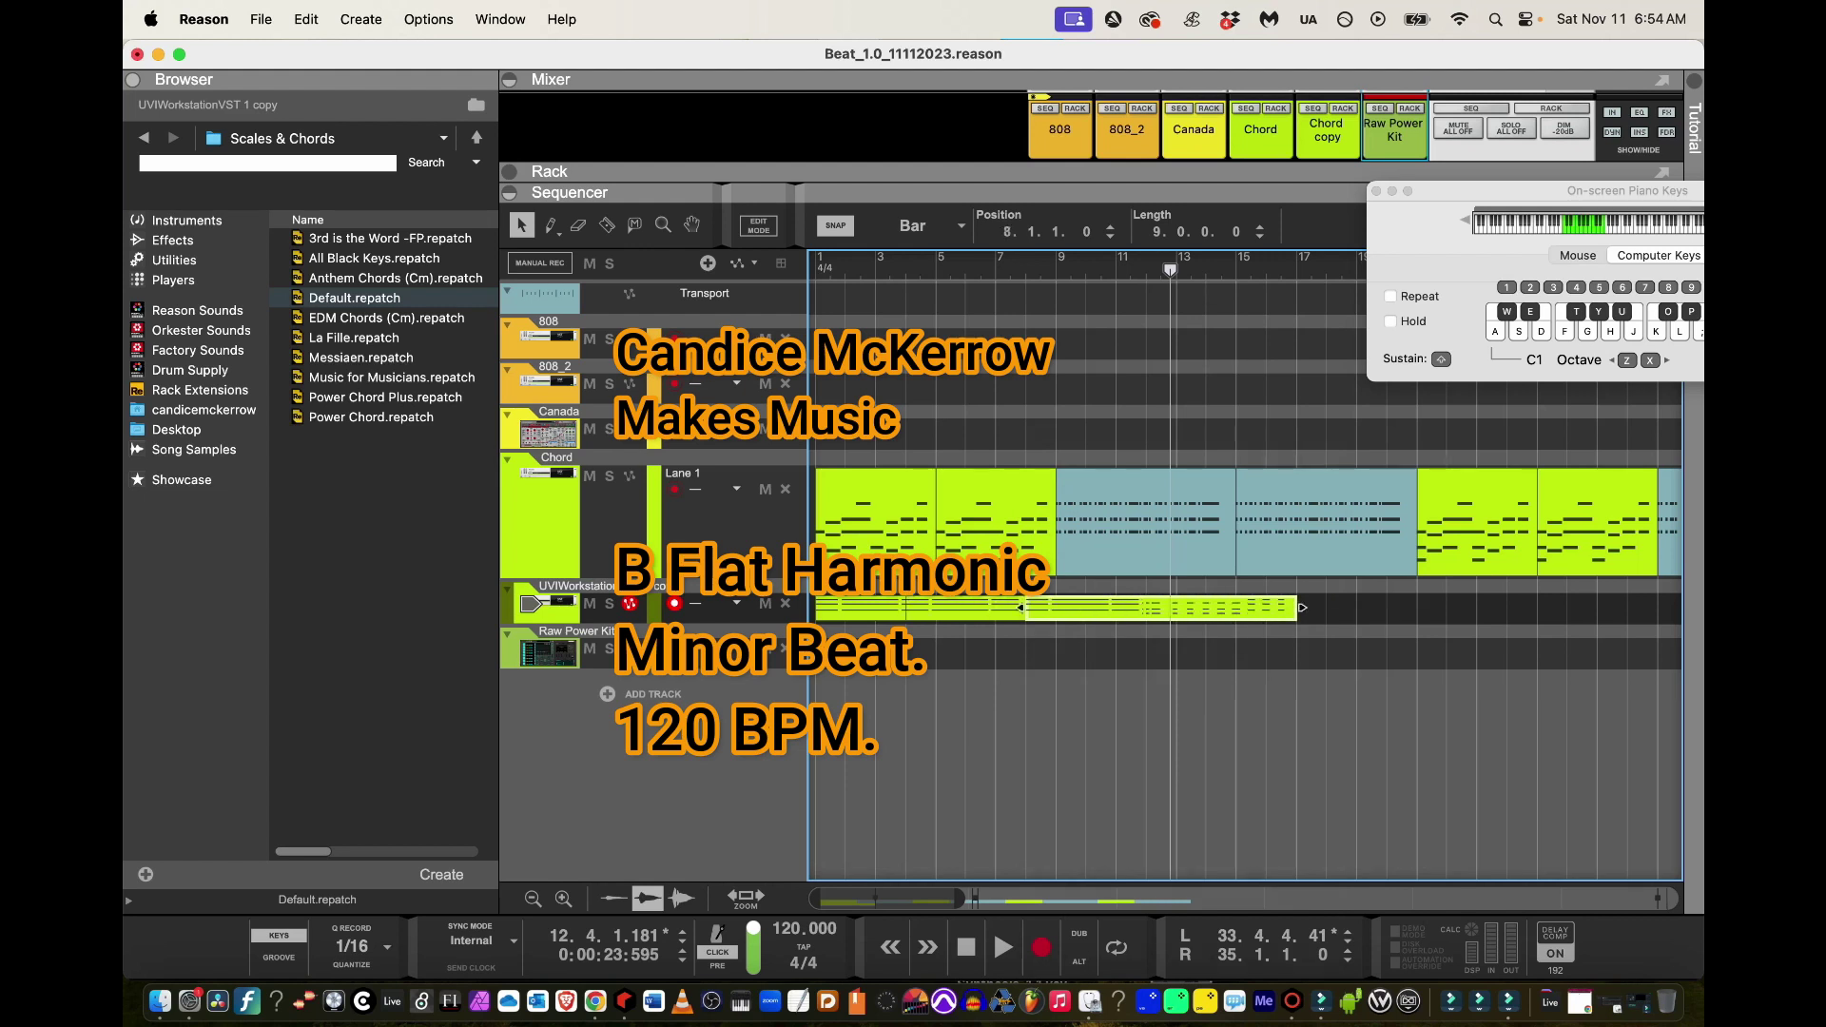
pyautogui.moveTo(1022, 608); pyautogui.dragTo(1151, 608)
pyautogui.press('Escape')
pyautogui.moveTo(1182, 609); pyautogui.dragTo(1146, 608)
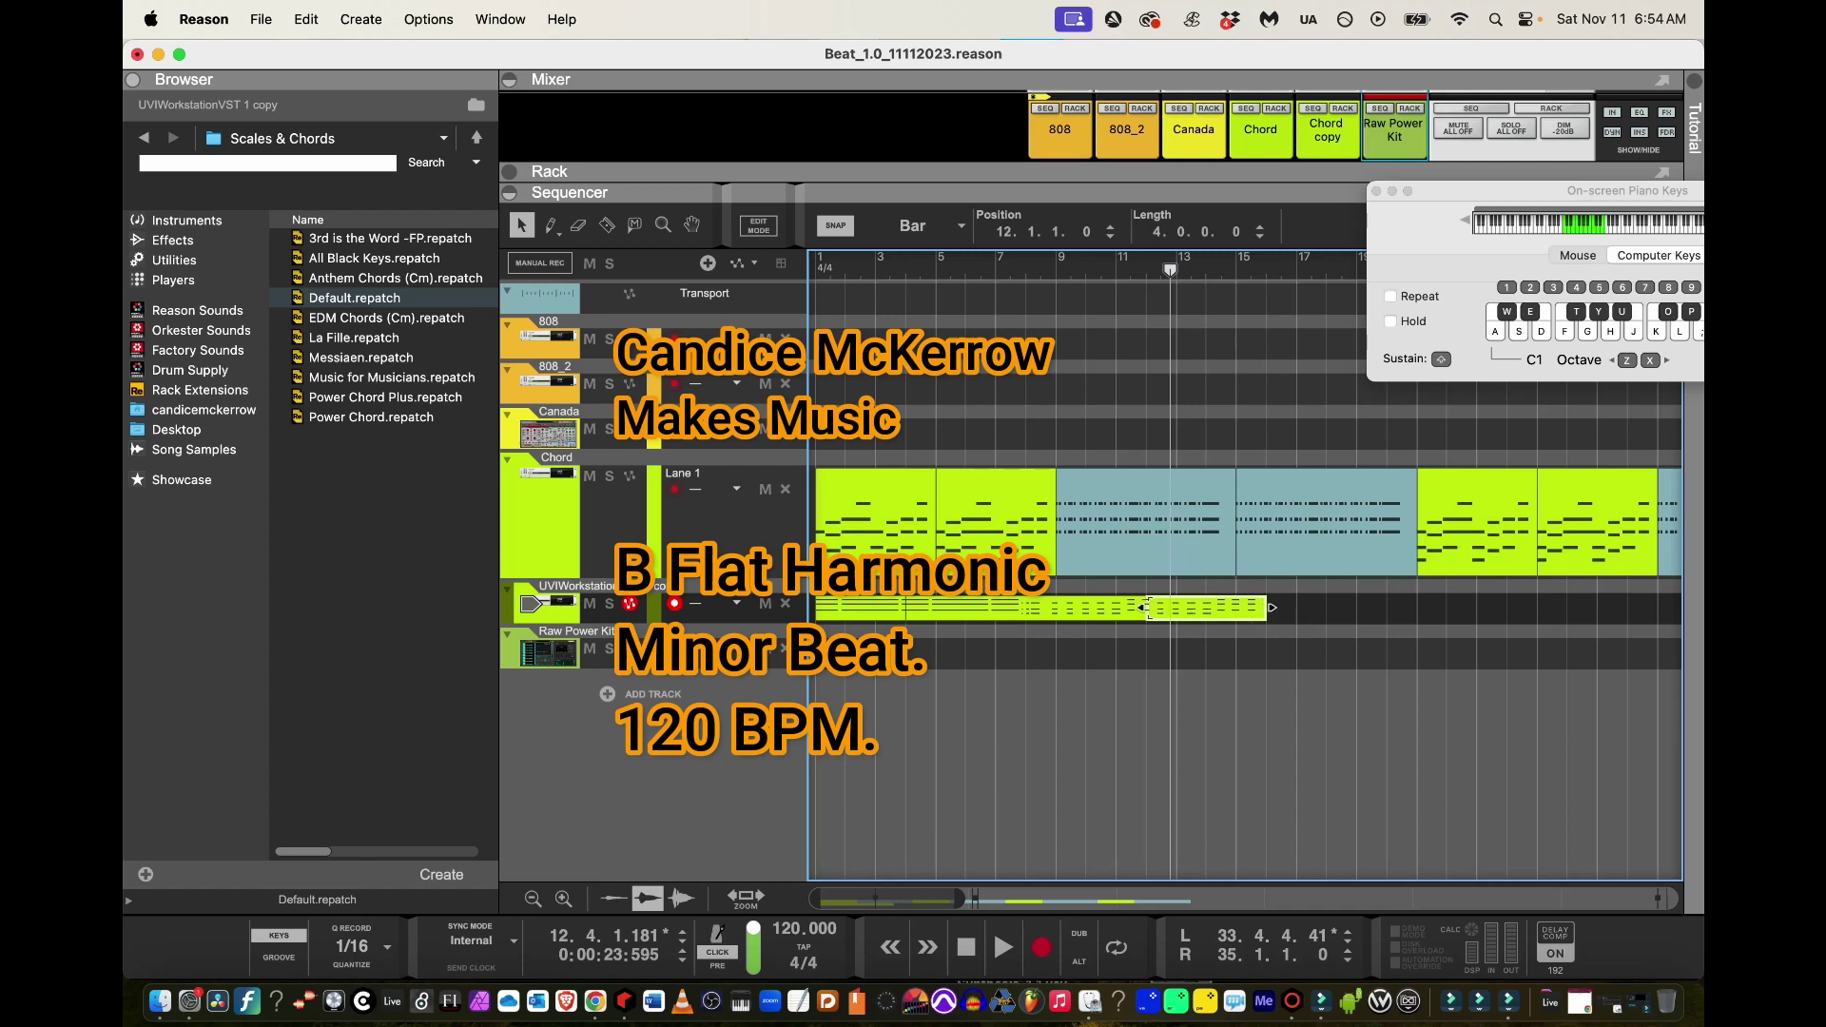
# Extend the part to bar 21 with more copies of the repeated-chord clip, ending with a 3-bar clip at bar 18
pyautogui.press('Escape')
pyautogui.moveTo(1221, 609); pyautogui.dragTo(1357, 608)
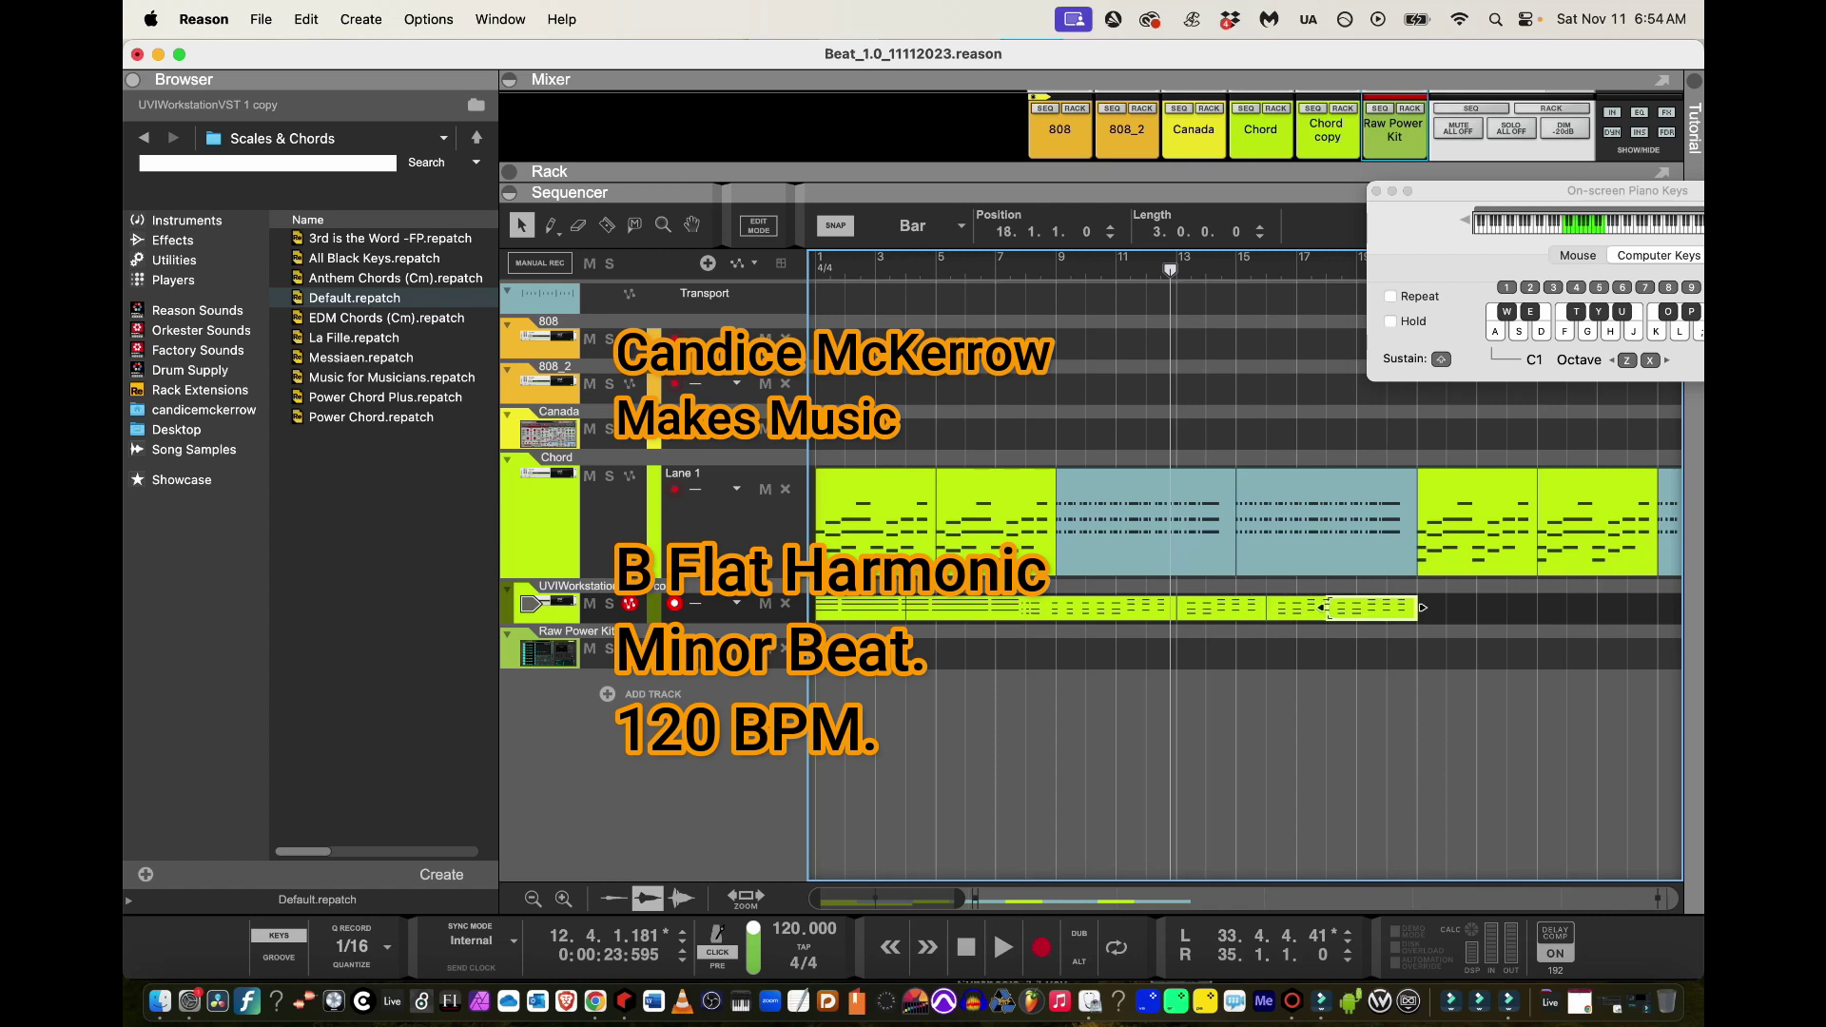
pyautogui.hscroll(3, 1246, 608)
pyautogui.press('Escape')
# Play back the extended chord part from bar 9
pyautogui.click(882, 269)
pyautogui.press('space')
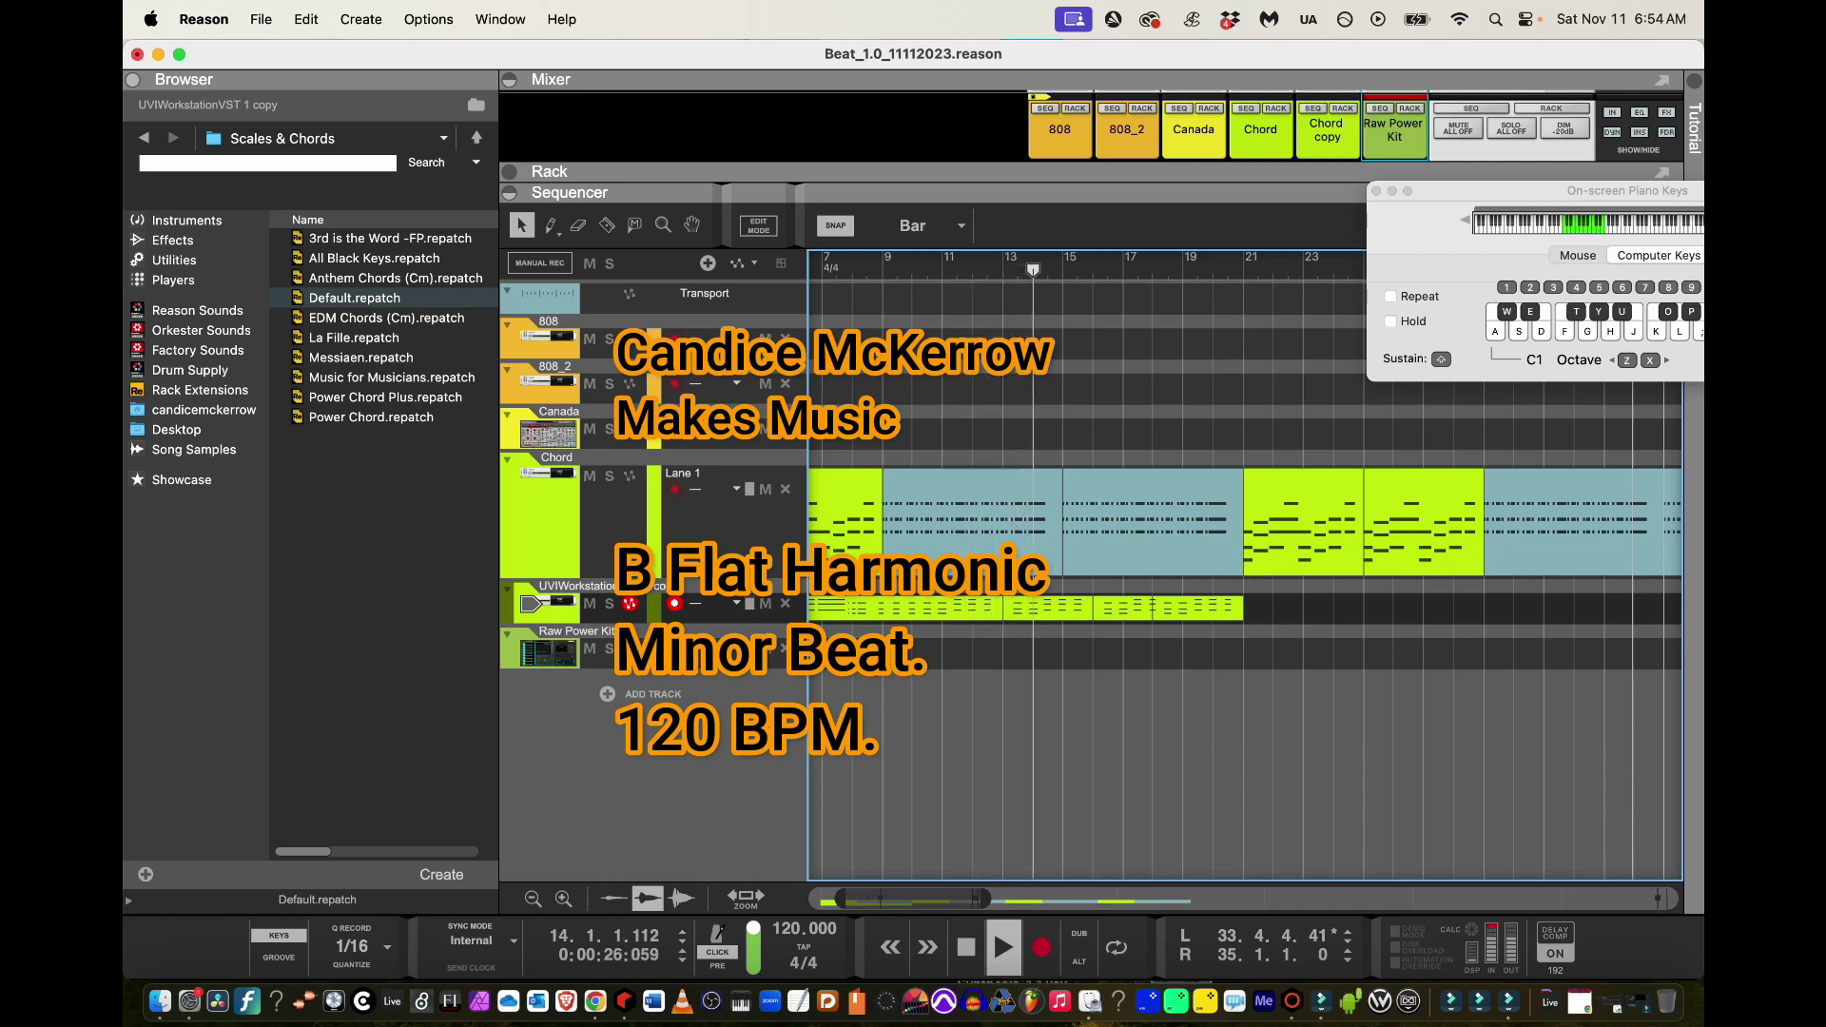
pyautogui.press('space')
# Join all clips on the UVIWorkstationVST 1 copy track into a single clip
pyautogui.moveTo(1280, 631); pyautogui.dragTo(785, 605)
pyautogui.rightClick(858, 607)
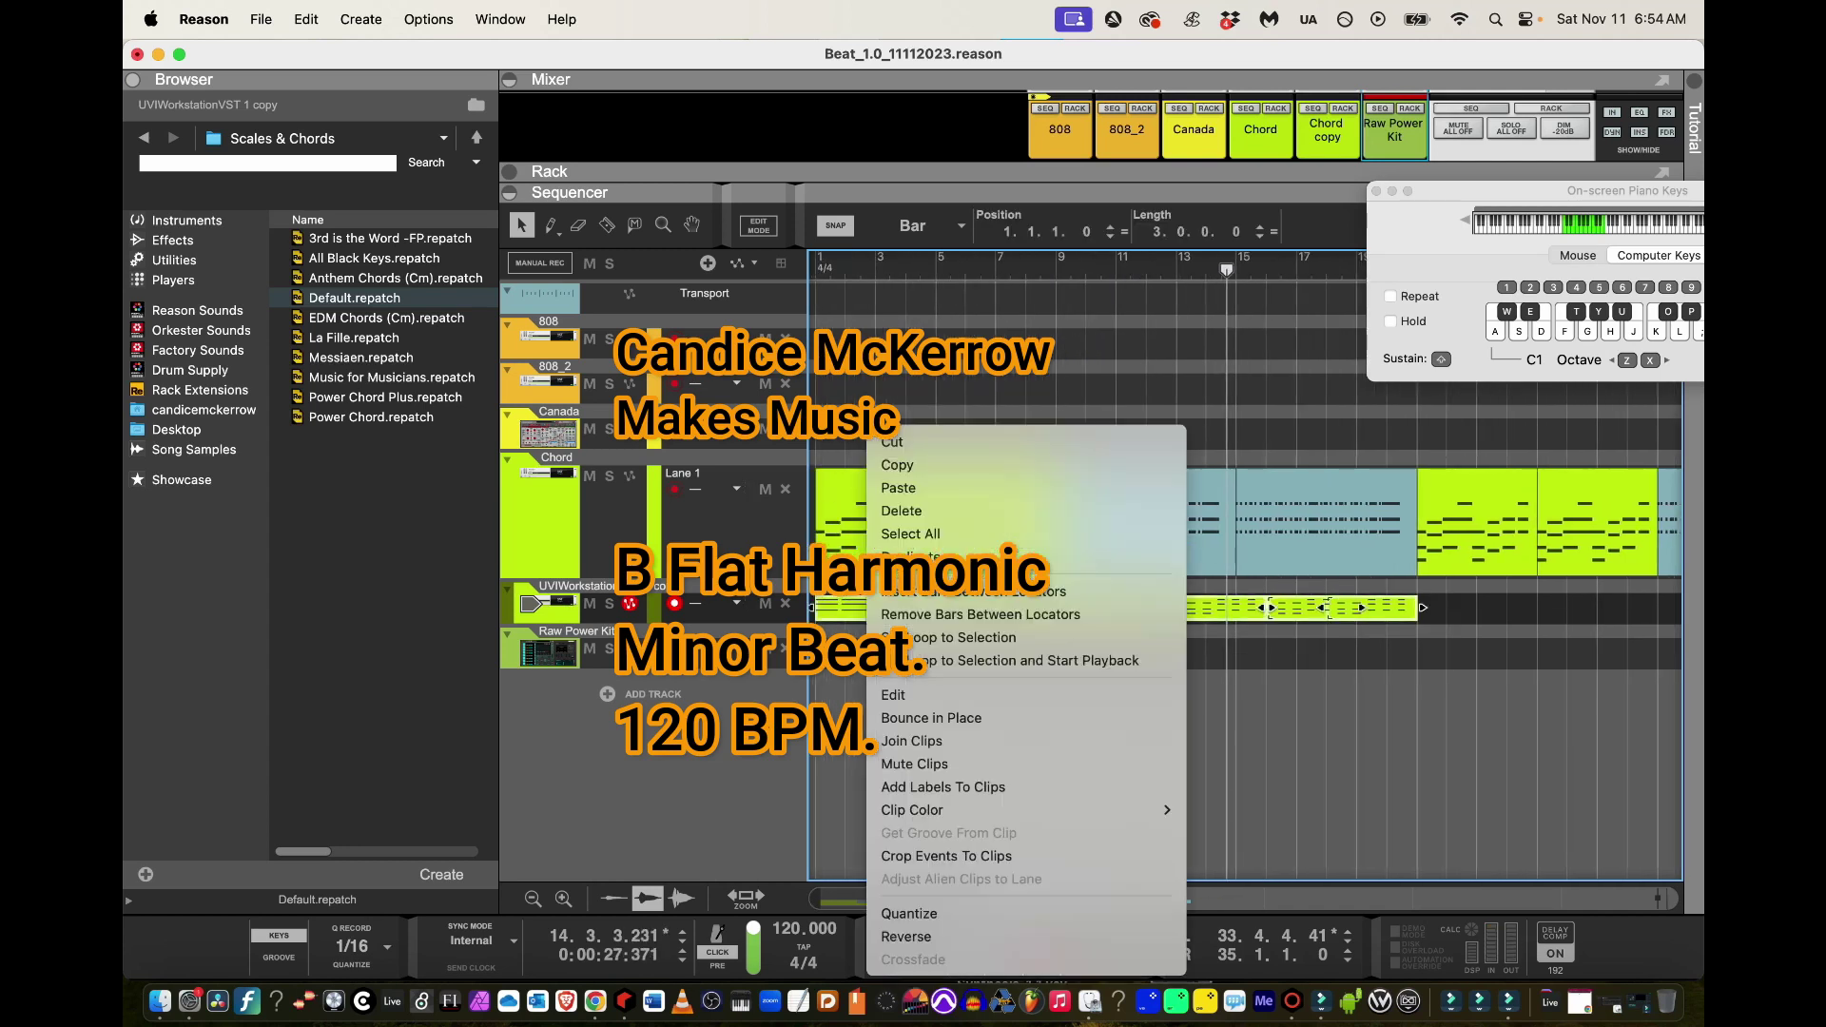
pyautogui.click(951, 739)
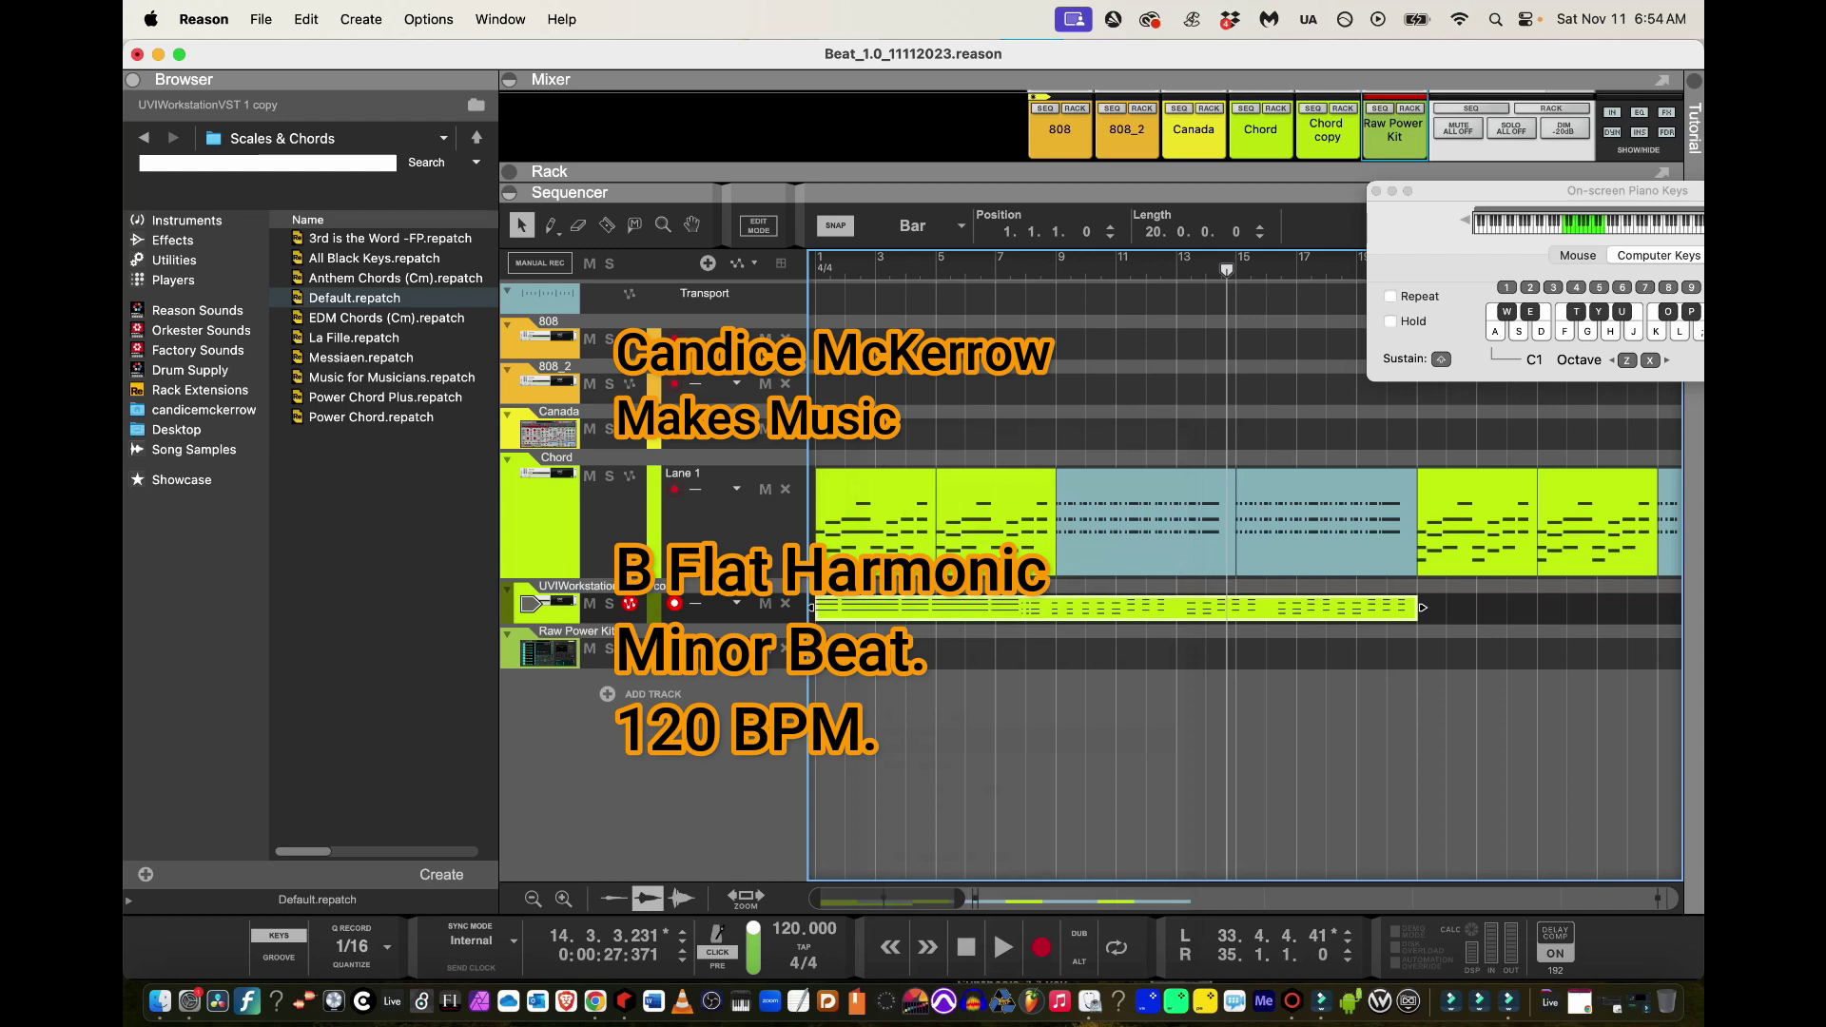
# Rename the UVIWorkstationVST 1 copy track as Bass_Arp
pyautogui.doubleClick(574, 587)
pyautogui.write('Bass')
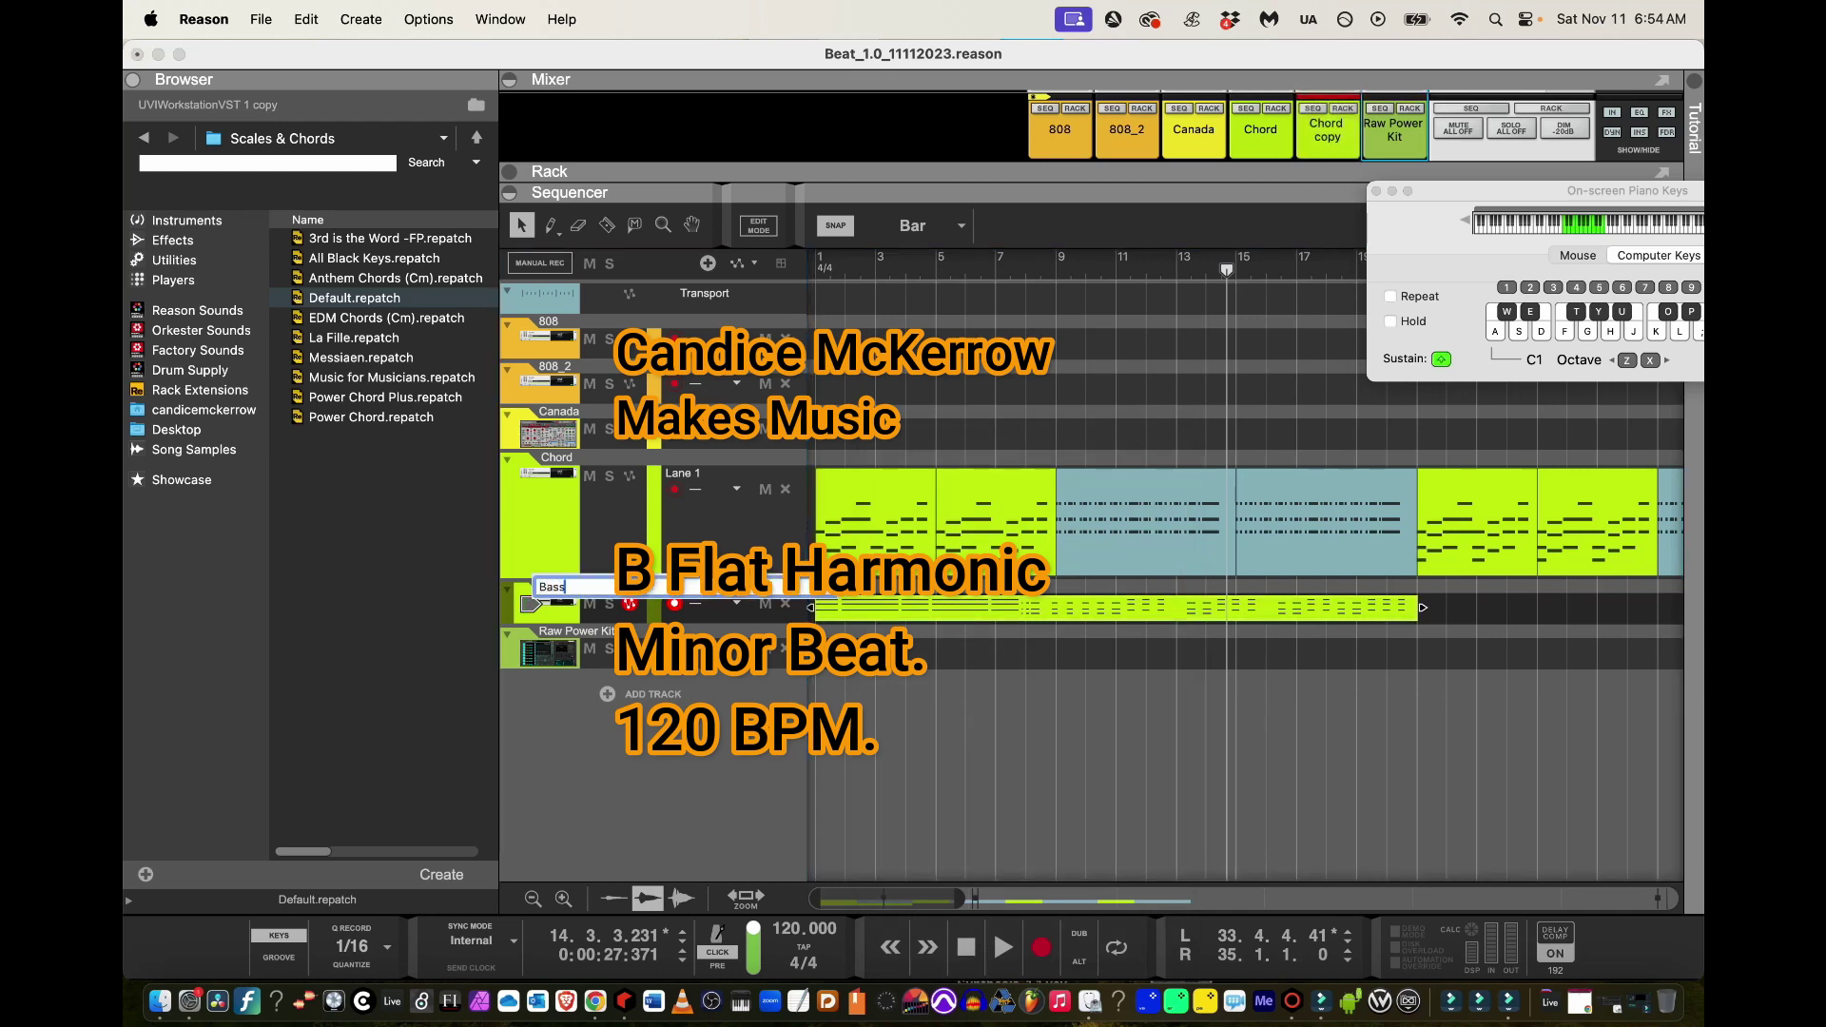
pyautogui.write('_Arp')
pyautogui.press('Return')
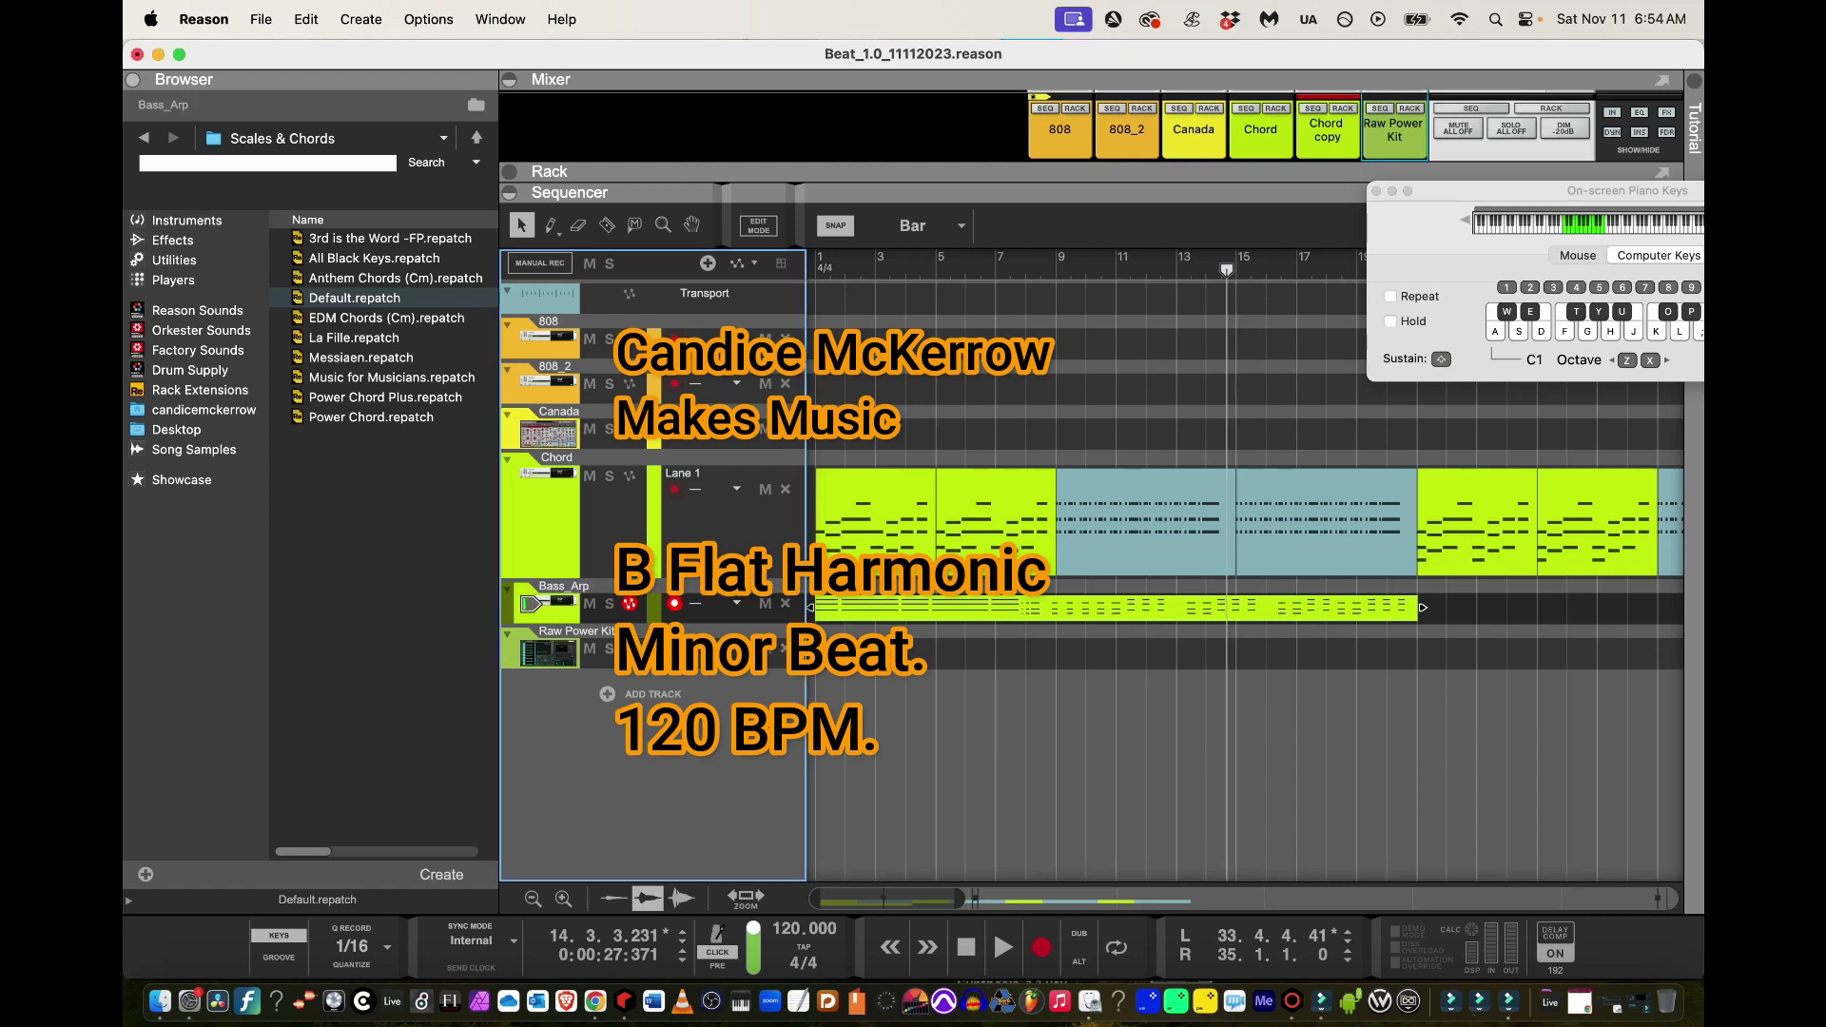
# Open the joined Bass_Arp clip for note editing and delete the lowest notes of the long chords in bars 1 to 7
pyautogui.doubleClick(1046, 607)
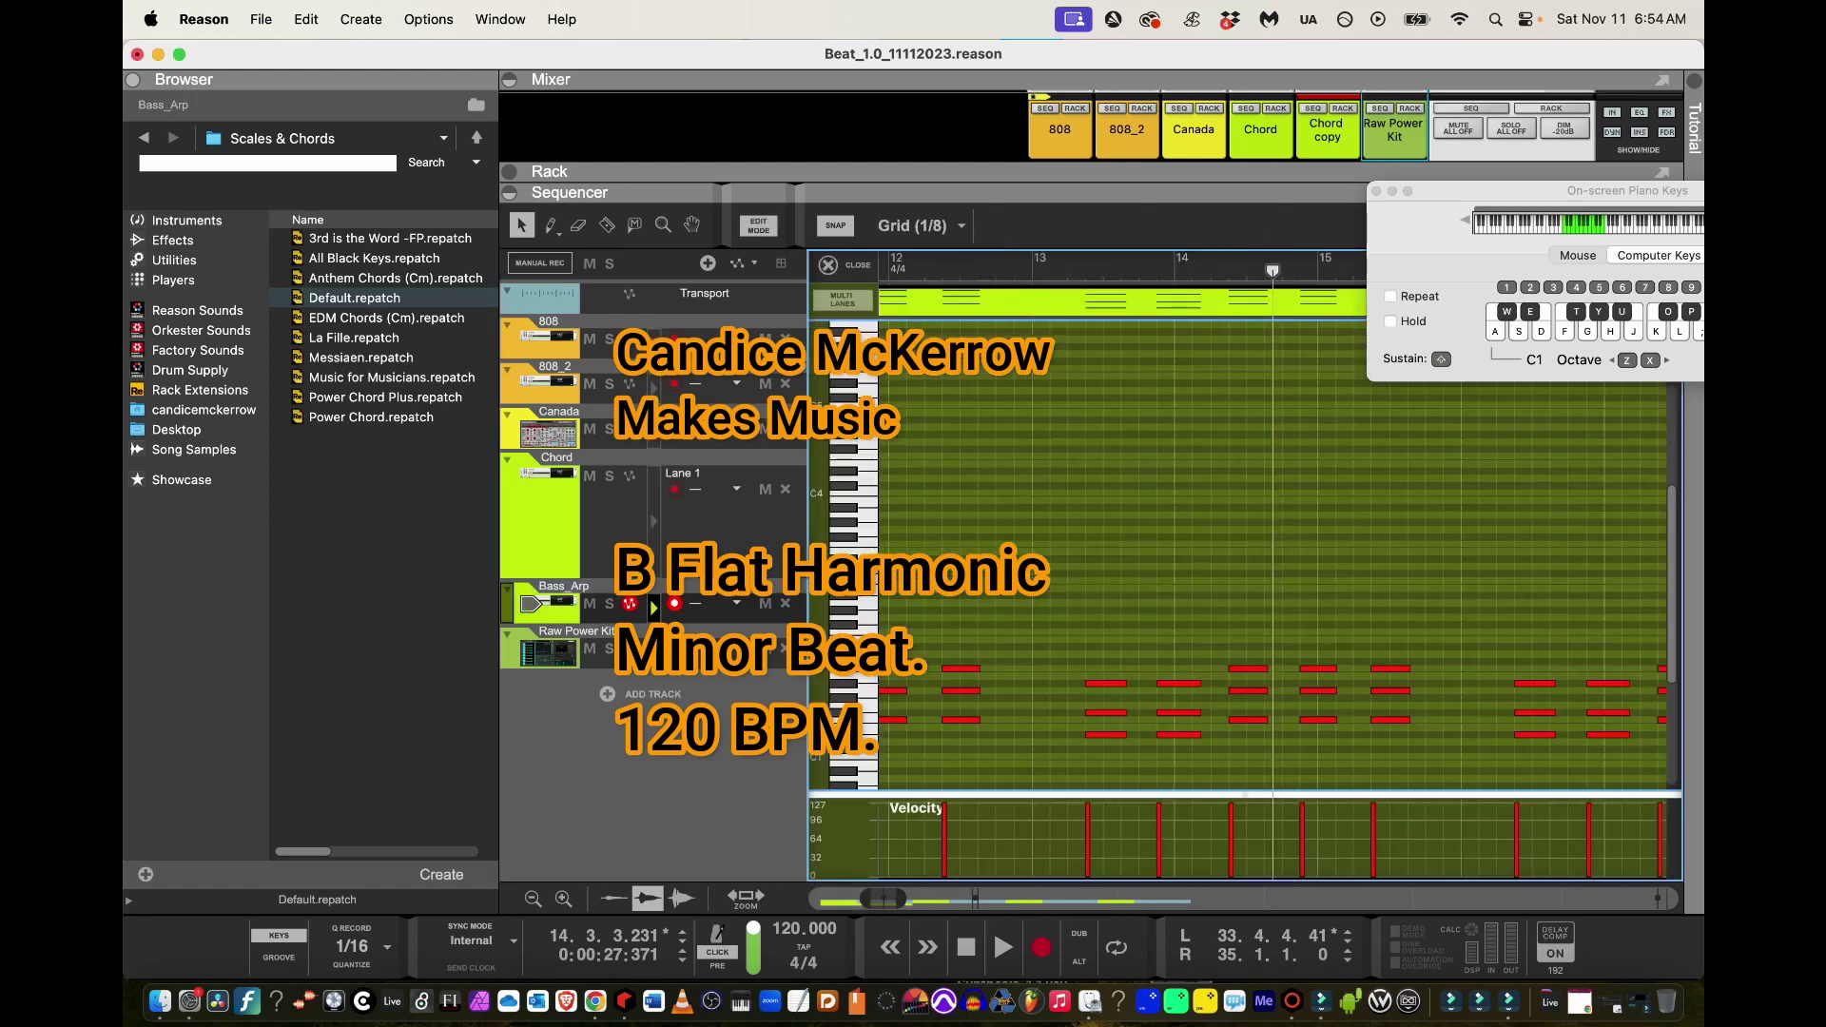
pyautogui.moveTo(866, 899); pyautogui.dragTo(815, 899)
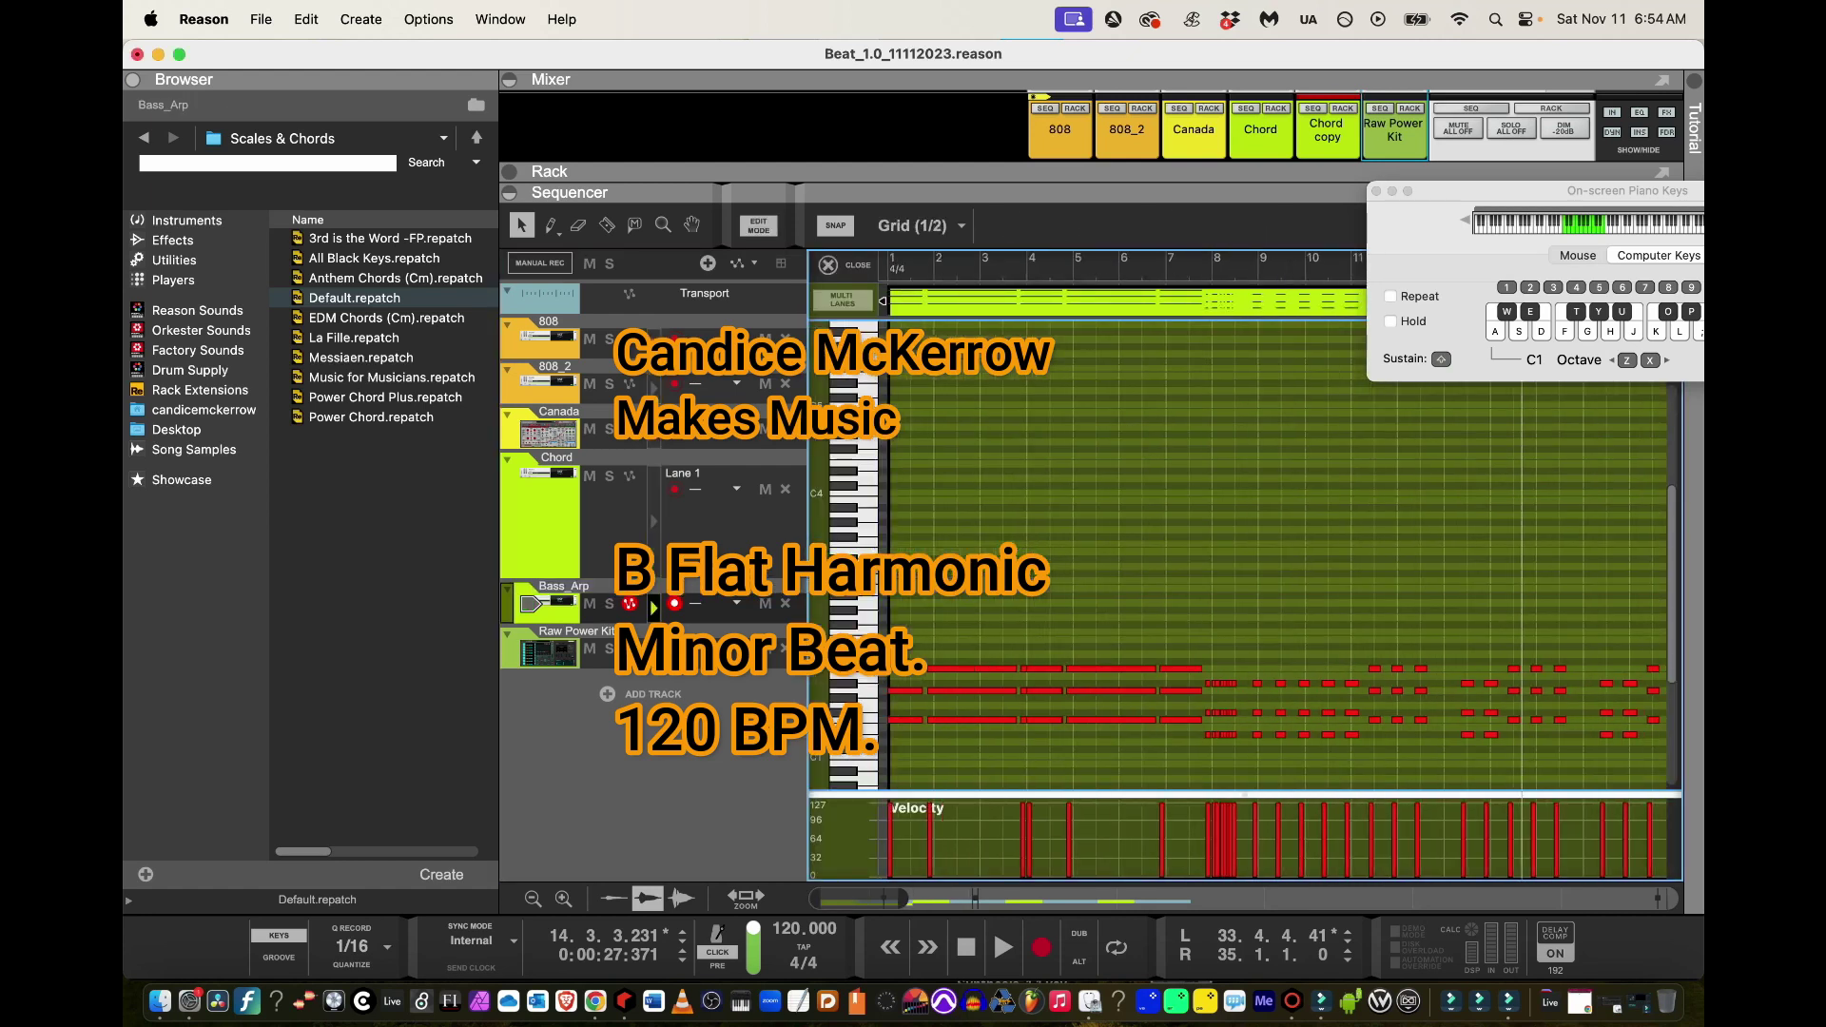
pyautogui.moveTo(1047, 725); pyautogui.dragTo(898, 704)
pyautogui.press('Delete')
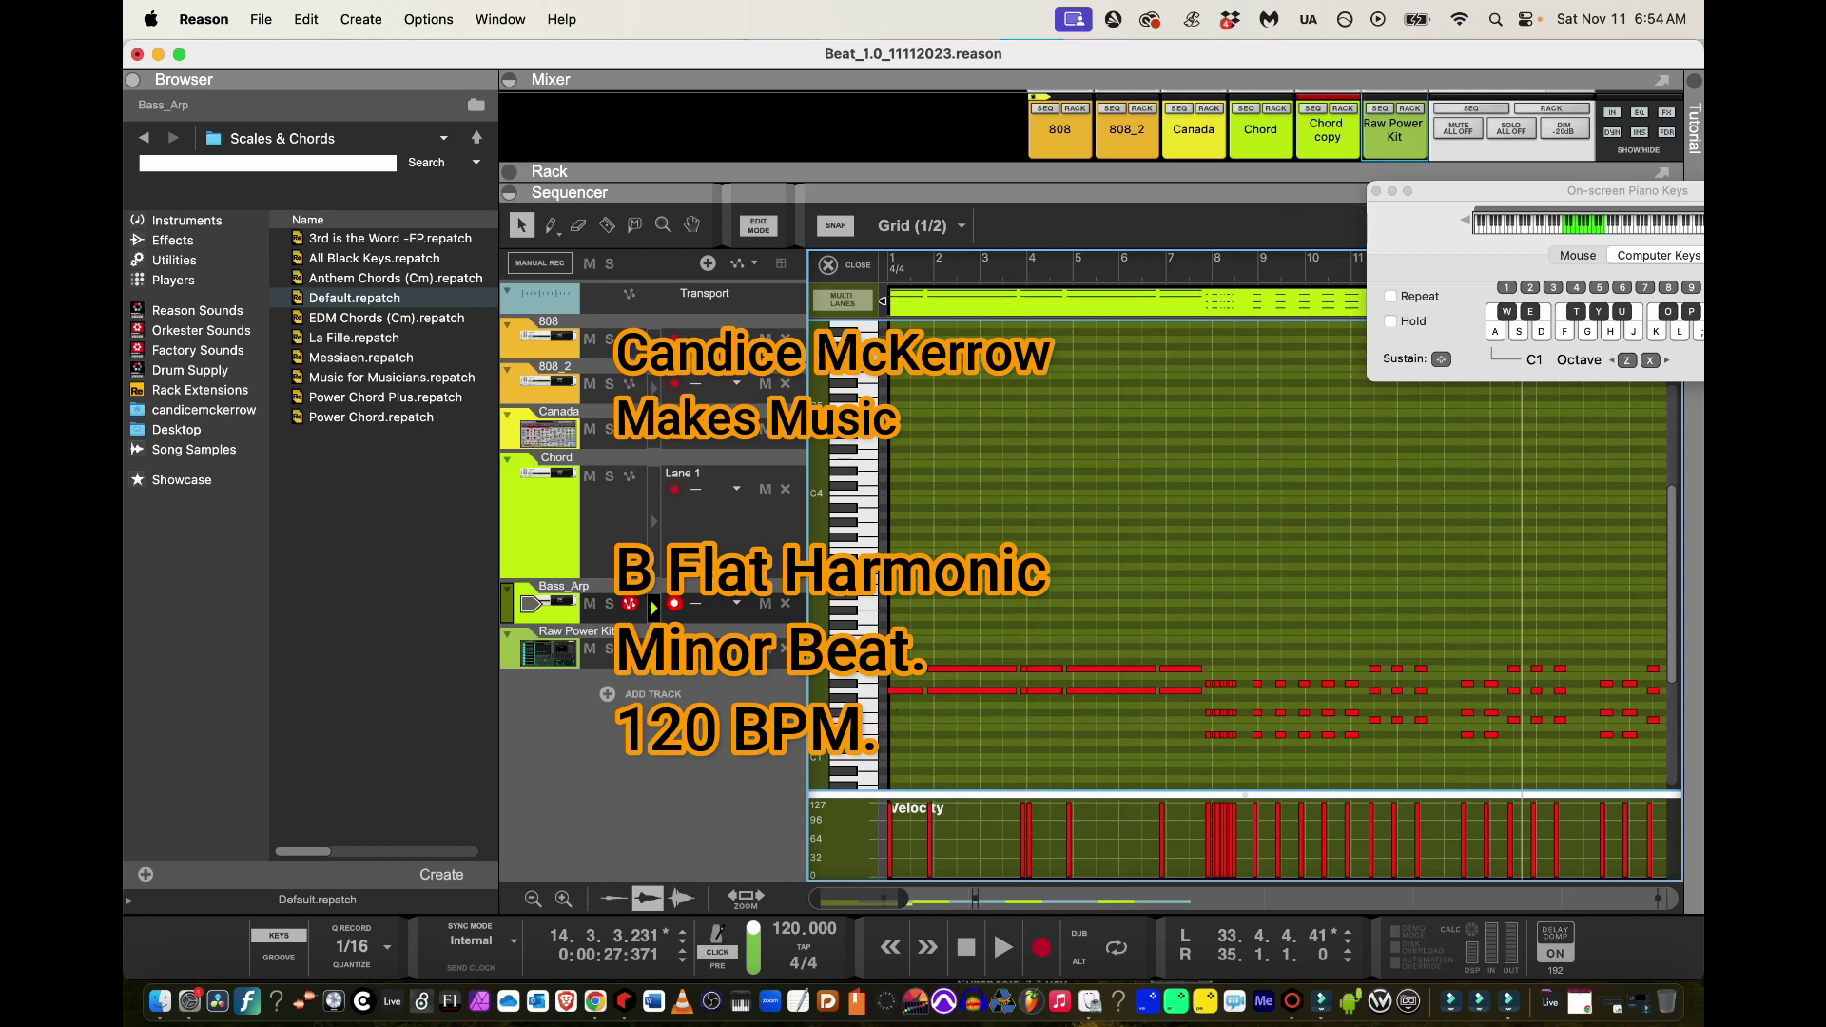
# Play back the opening bars from bar 1 to check the thinned-out chords
pyautogui.hotkey('shift', 'Return')
pyautogui.hotkey('shift', 'Return')
pyautogui.press('space')
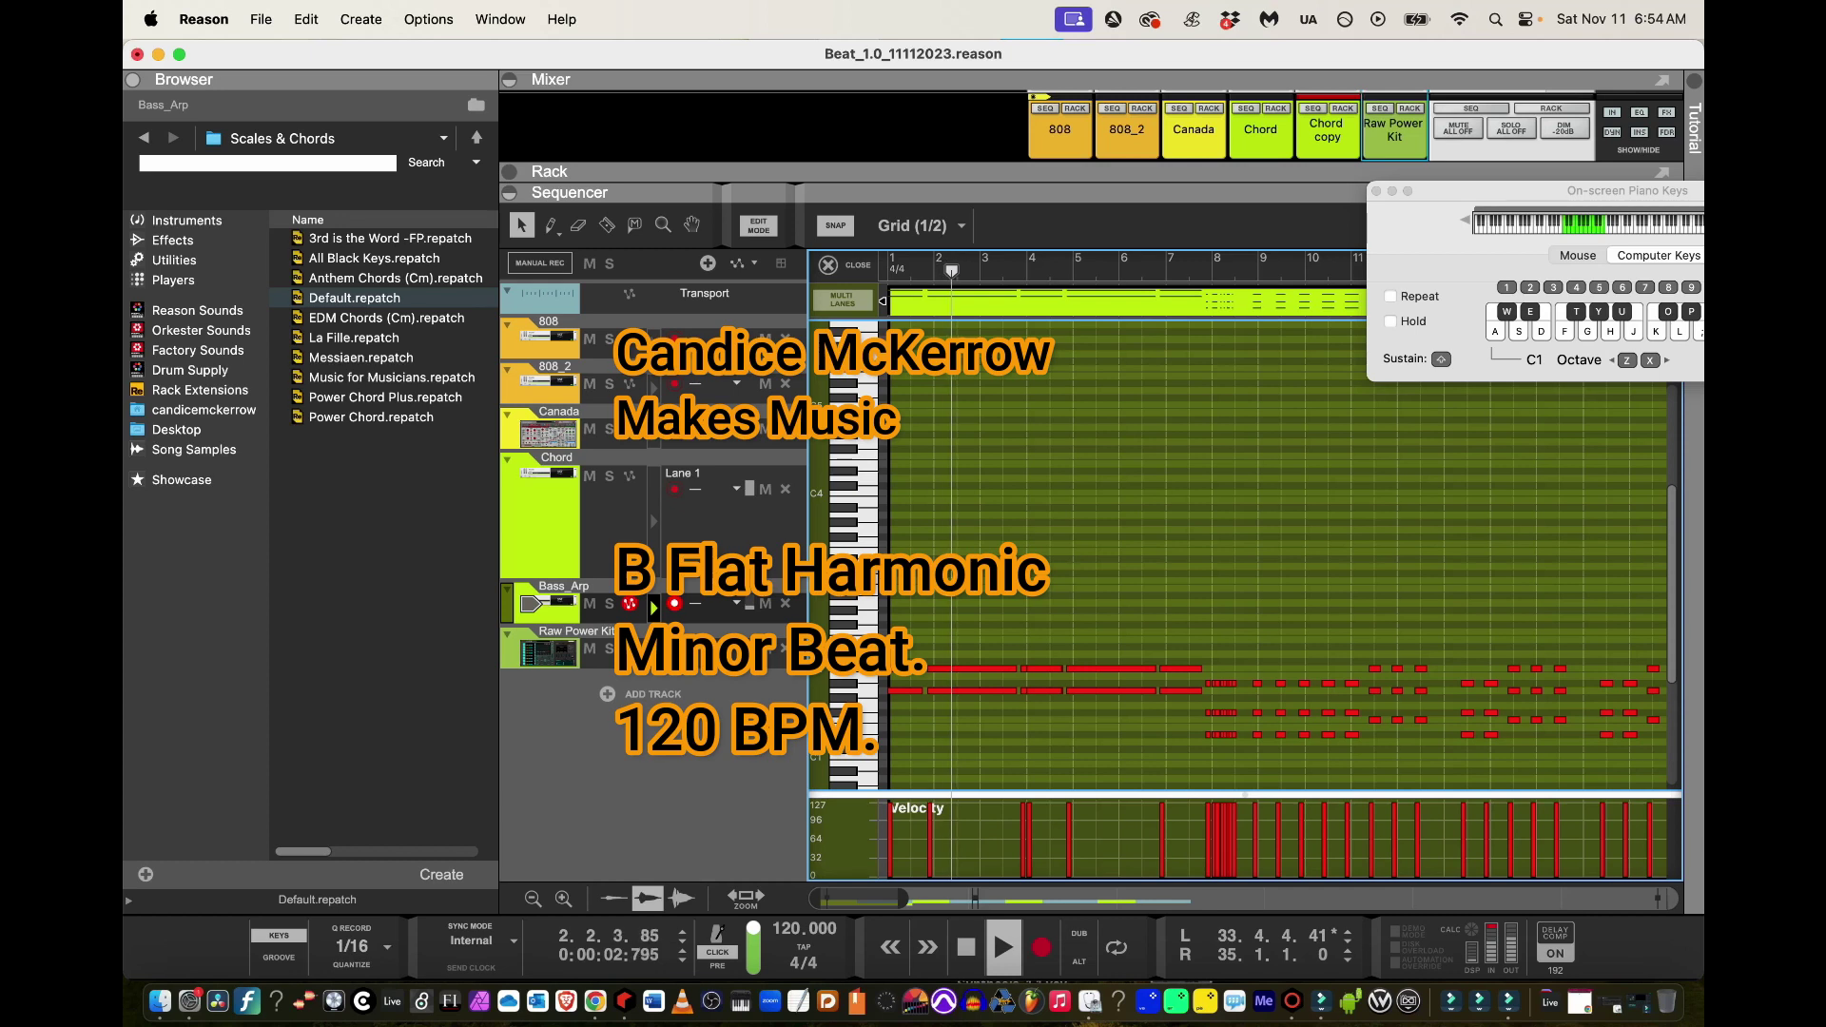
pyautogui.press('space')
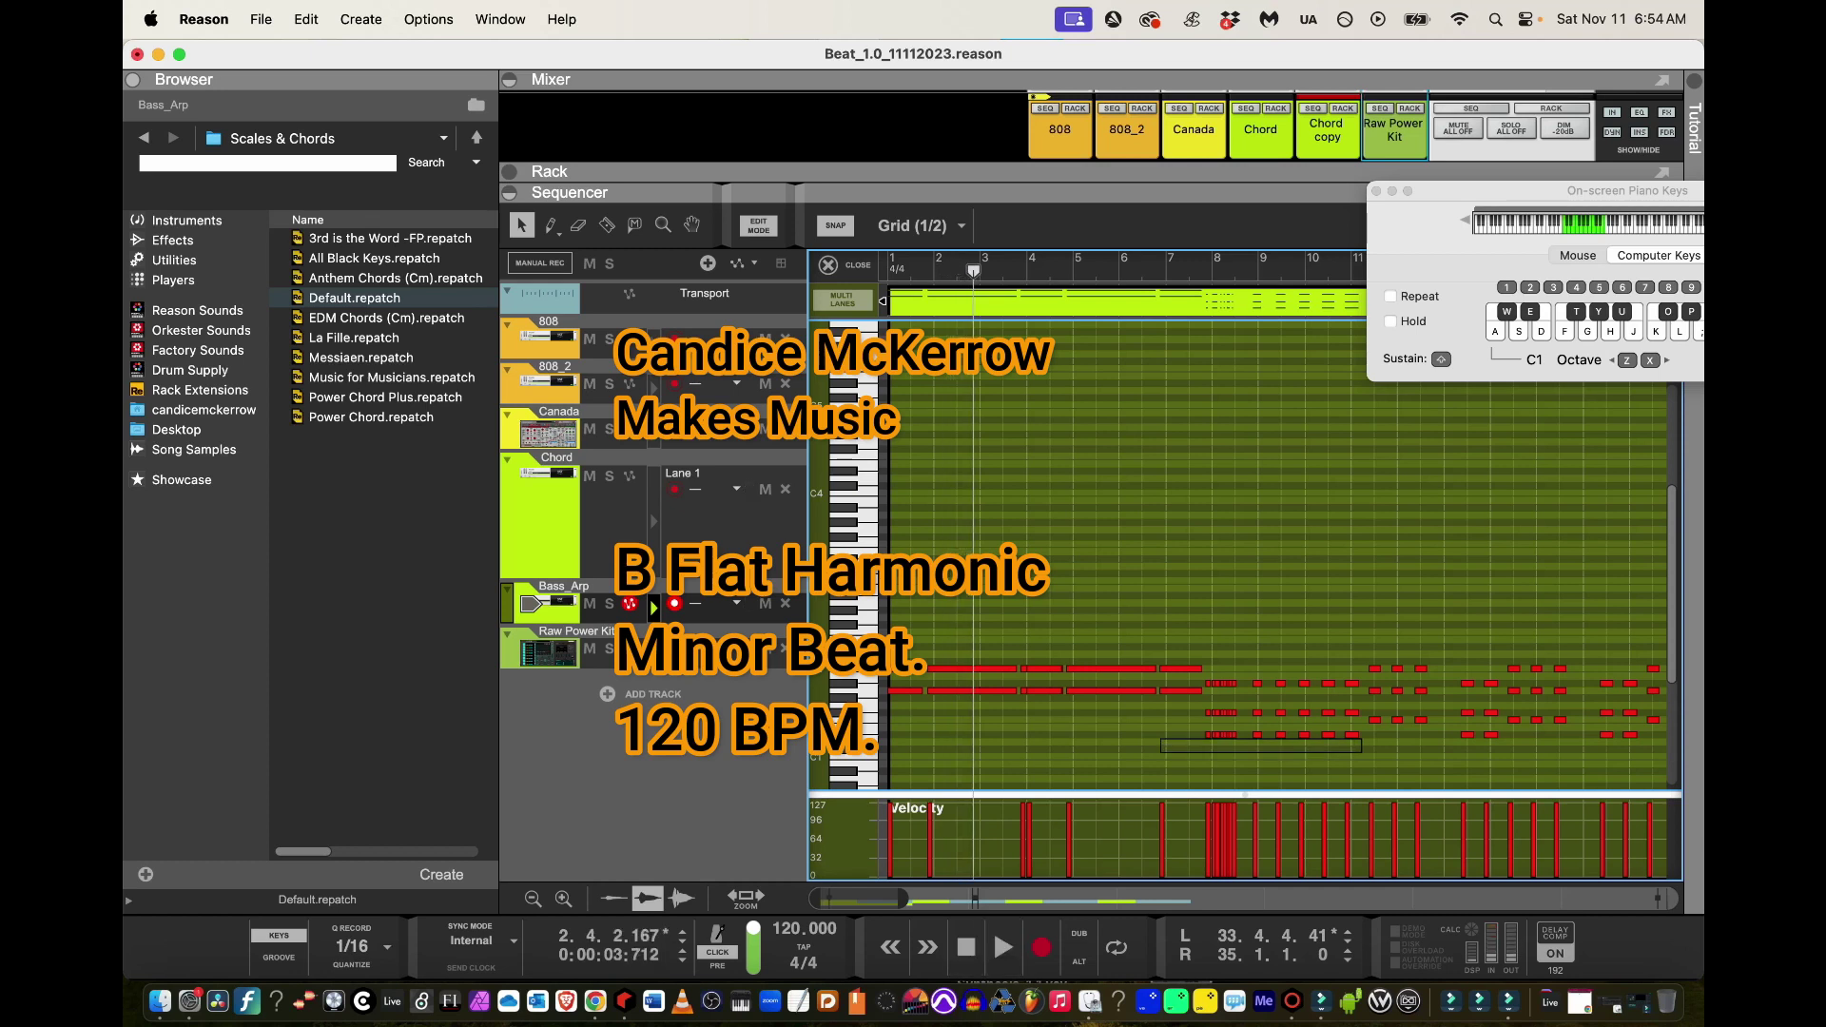
# Delete the lowest notes of the repeated short chords that follow the long chords, up to bar 14
pyautogui.moveTo(1364, 738); pyautogui.dragTo(1161, 738)
pyautogui.press('Delete')
pyautogui.moveTo(1504, 746)
pyautogui.mouseDown()
pyautogui.moveTo(1435, 737)
pyautogui.moveTo(1506, 719)
pyautogui.mouseUp()
pyautogui.press('Delete')
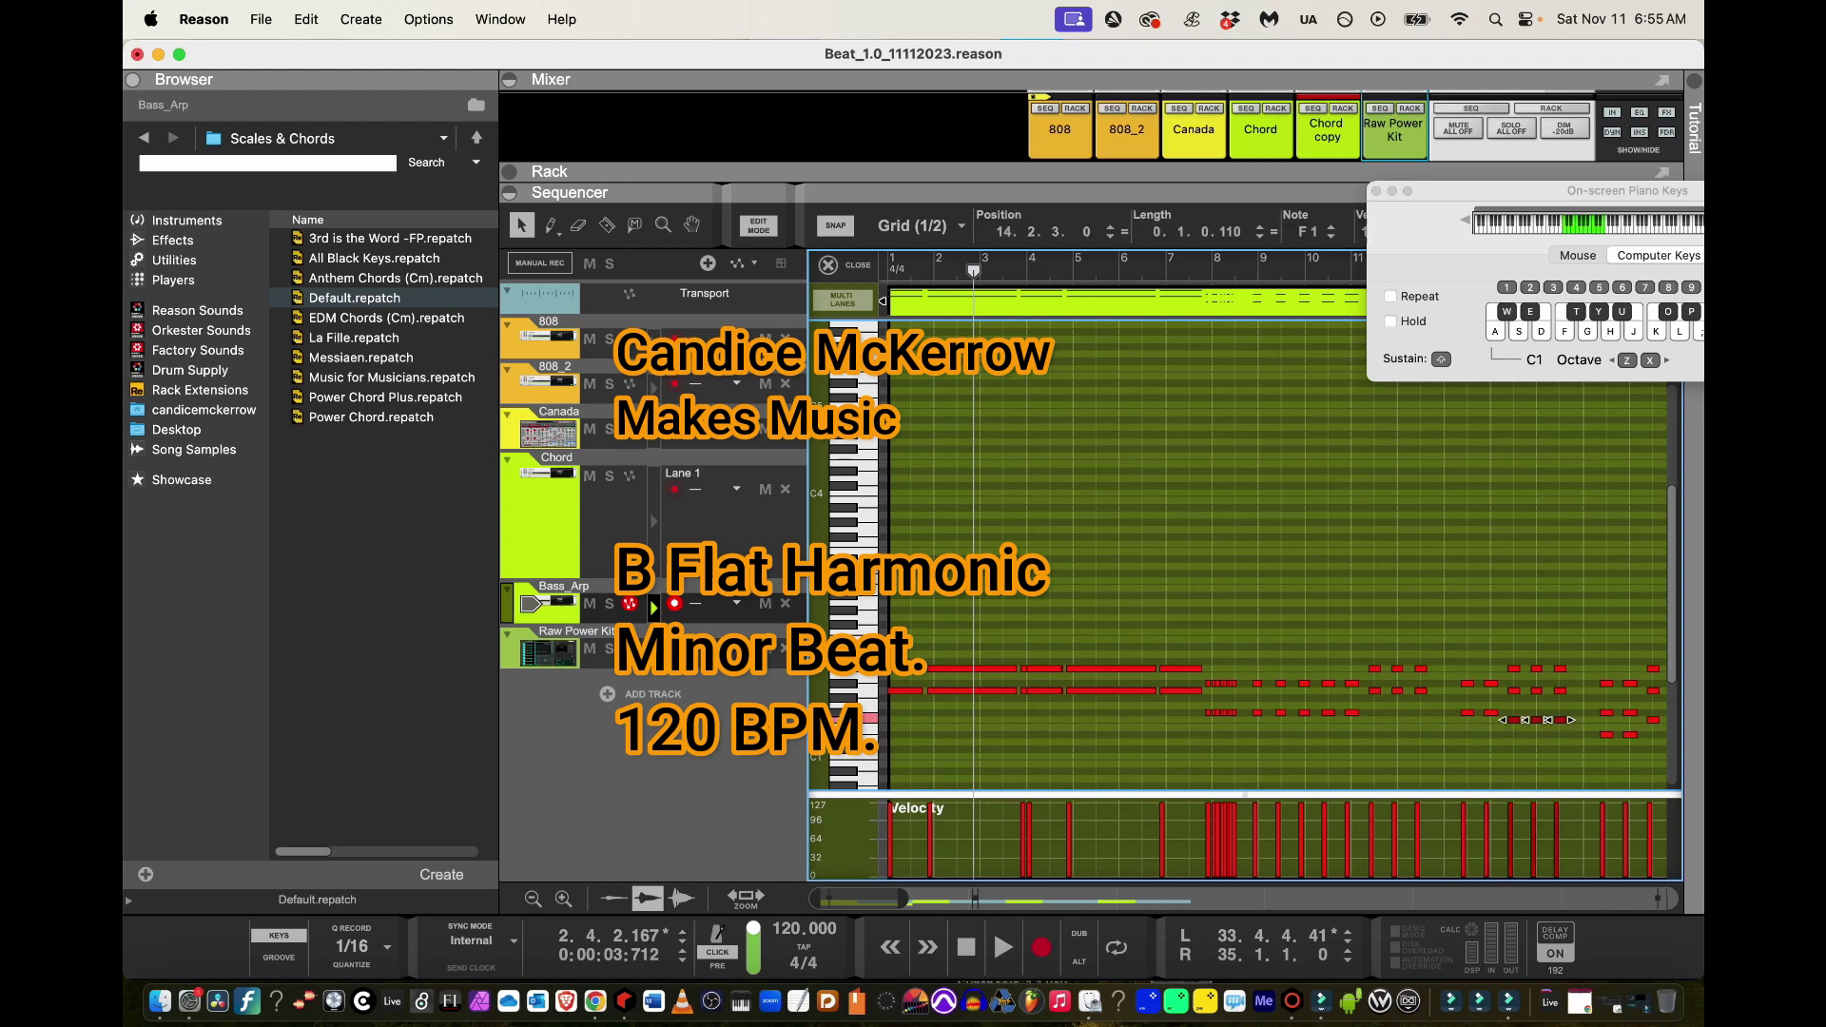
# Undo the deletions of the lowest chord notes
pyautogui.press('super+z')
pyautogui.press('super+z')
pyautogui.press('super+z')
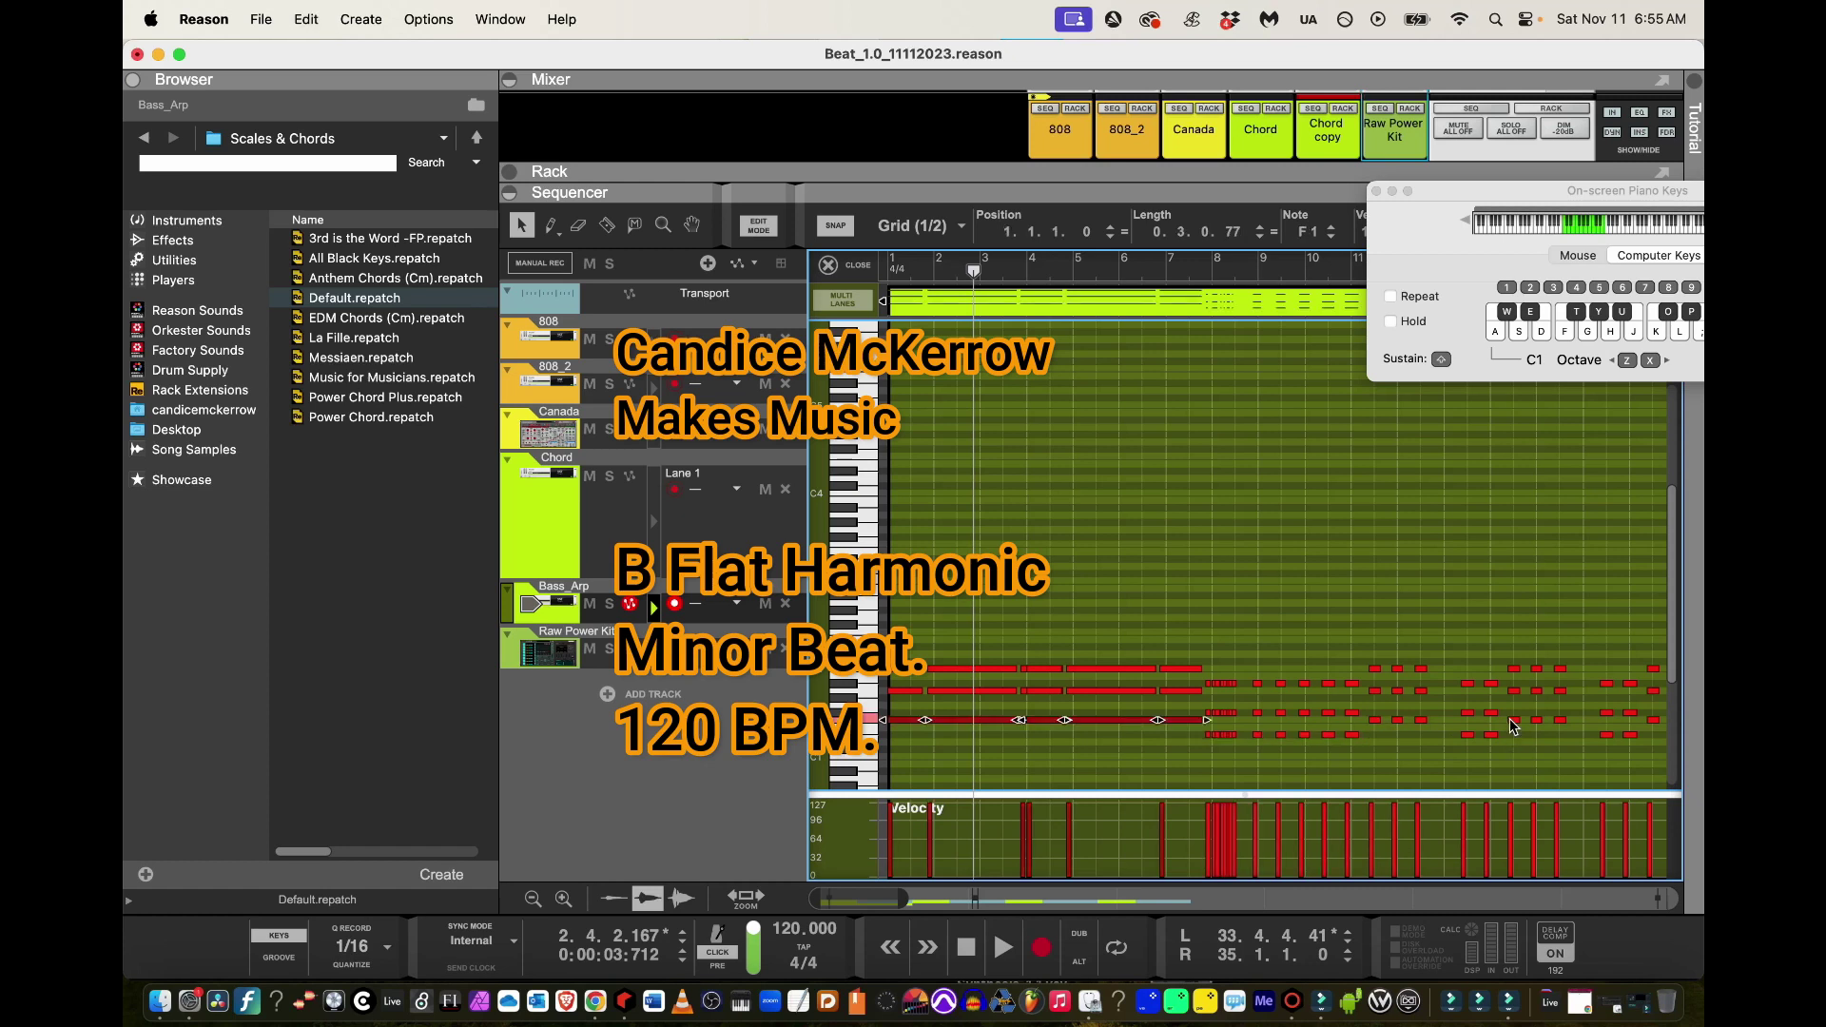
# Transpose the lowest notes of the opening long chords up to D#2 and play back the result from bar 1
pyautogui.moveTo(1121, 732); pyautogui.dragTo(906, 655)
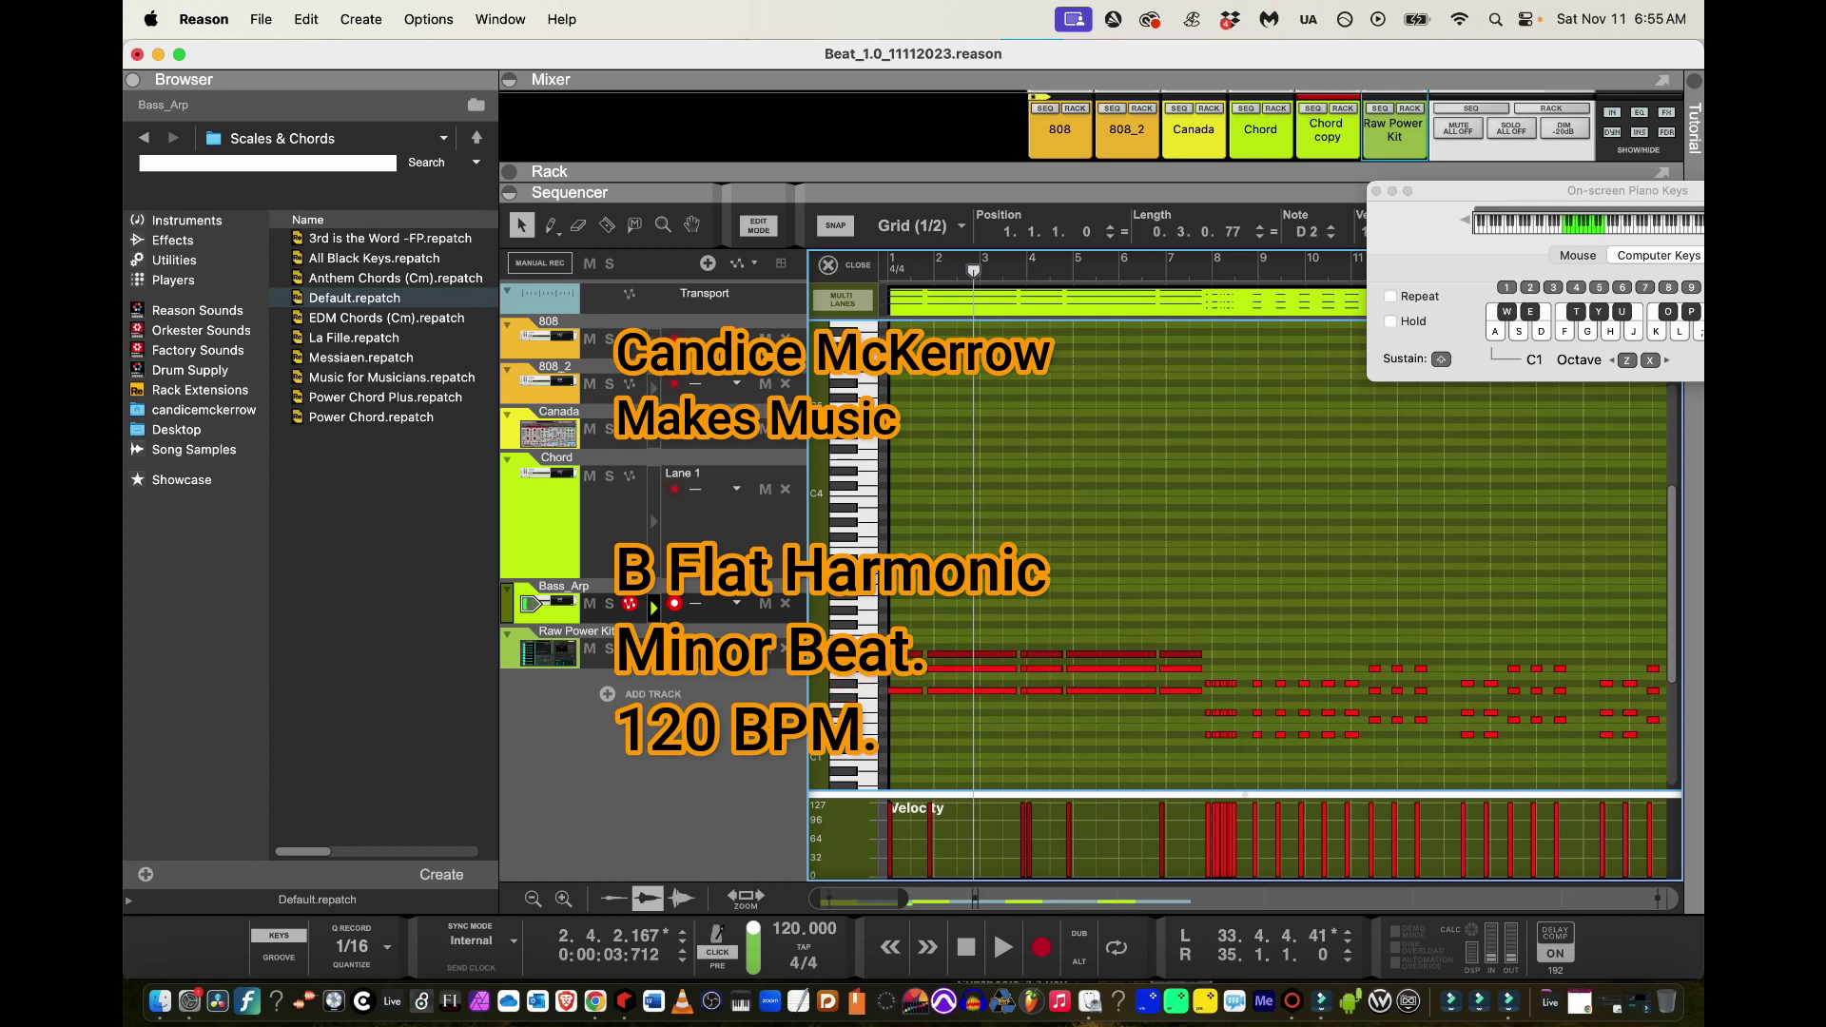
pyautogui.press('Up')
pyautogui.moveTo(973, 271); pyautogui.dragTo(889, 271)
pyautogui.press('space')
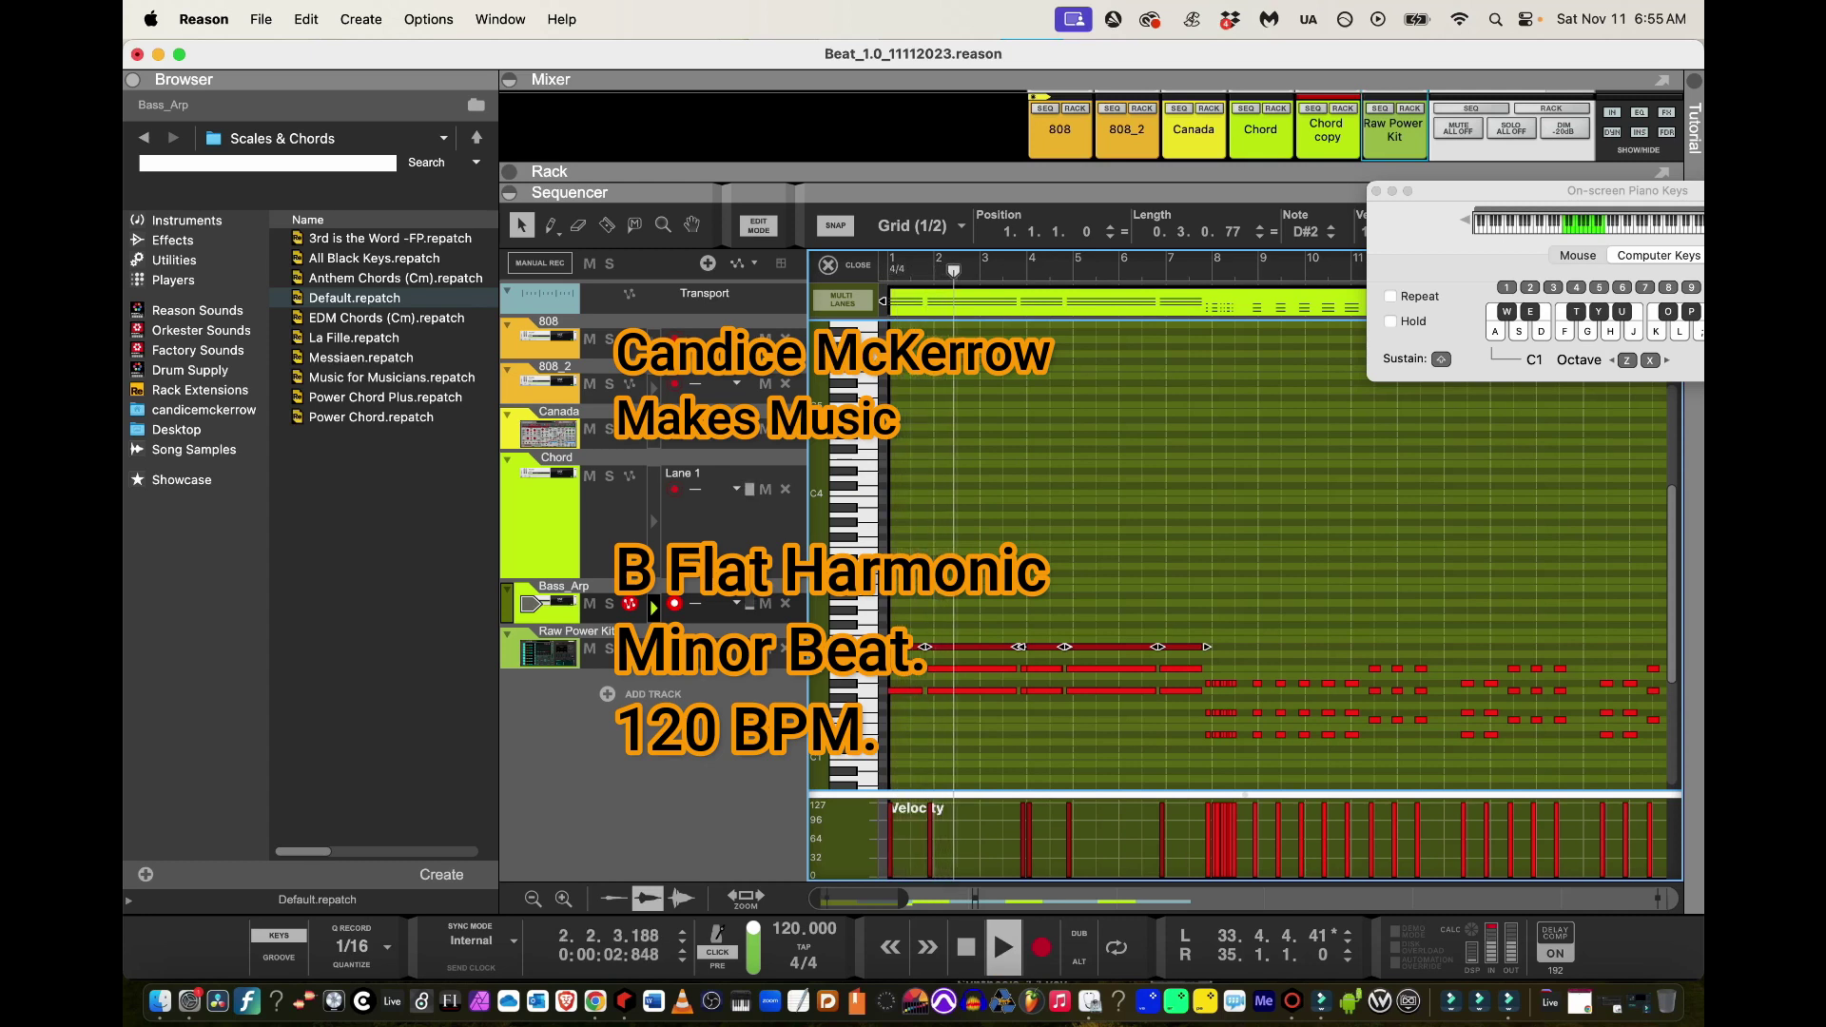
pyautogui.press('space')
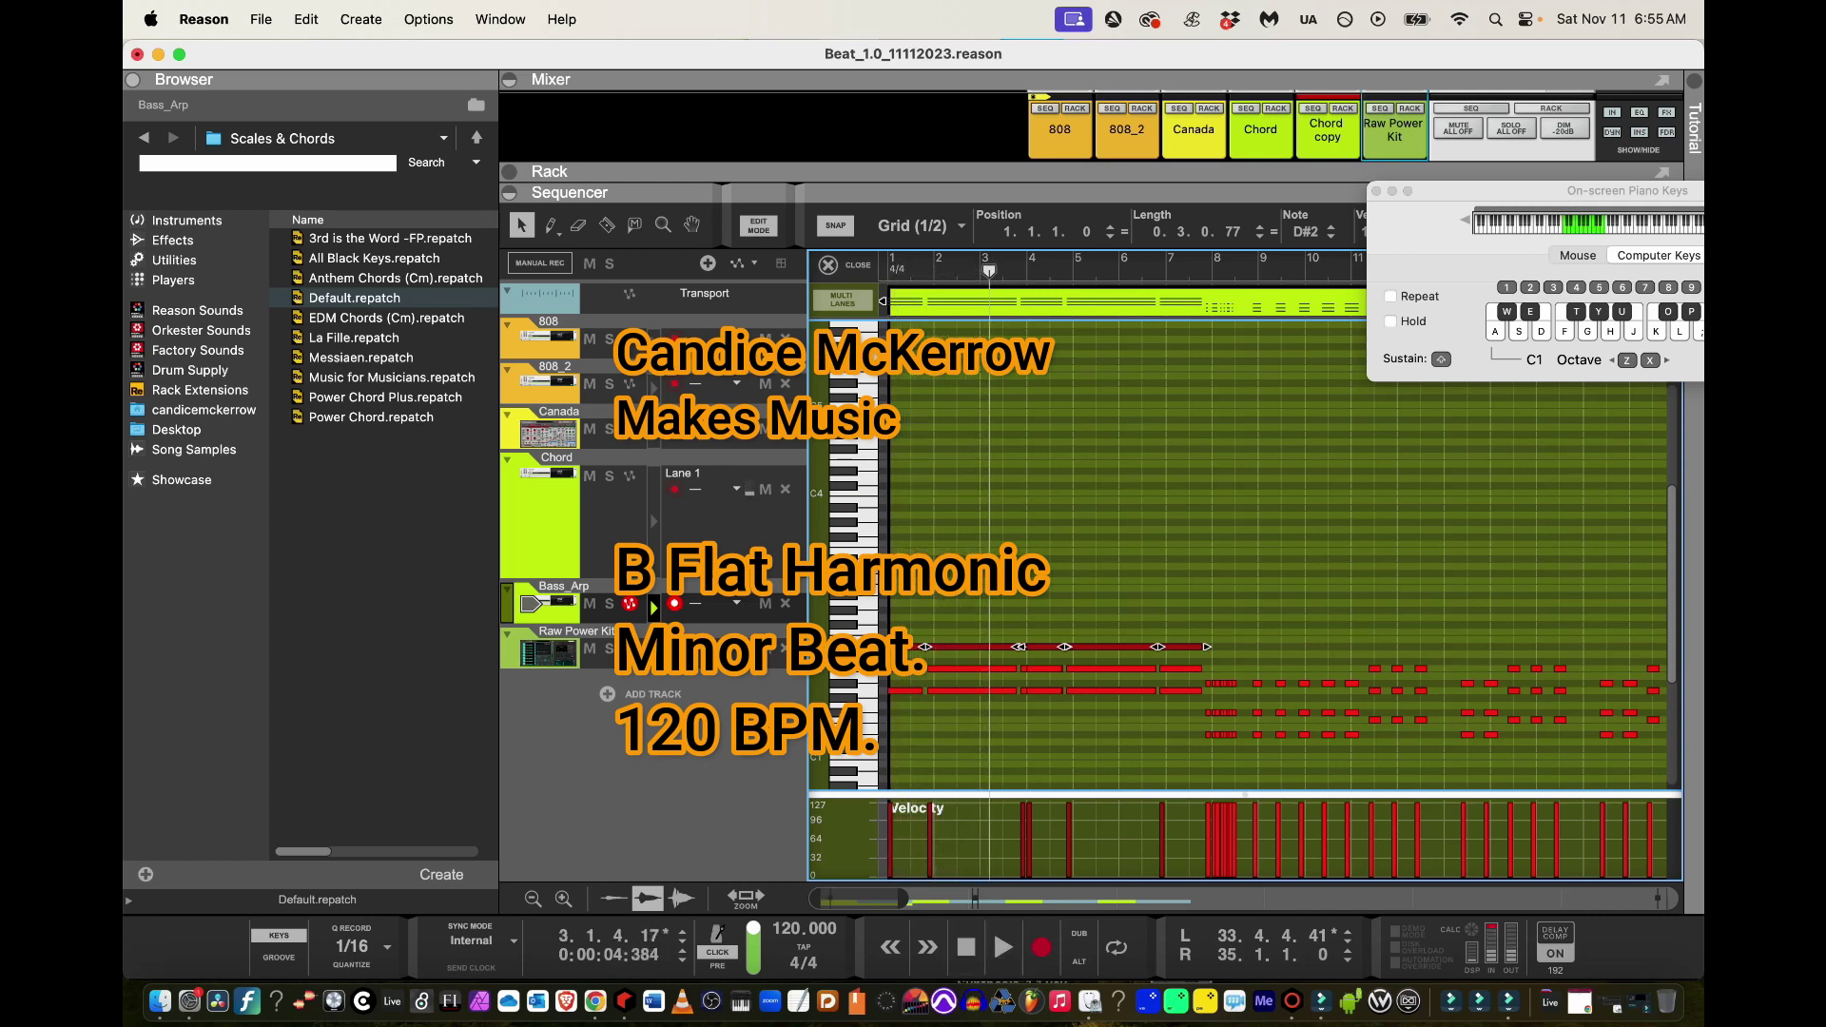
# Undo the note transposition and the renaming of the track to Bass_Arp
pyautogui.press('super+z')
pyautogui.press('super+z')
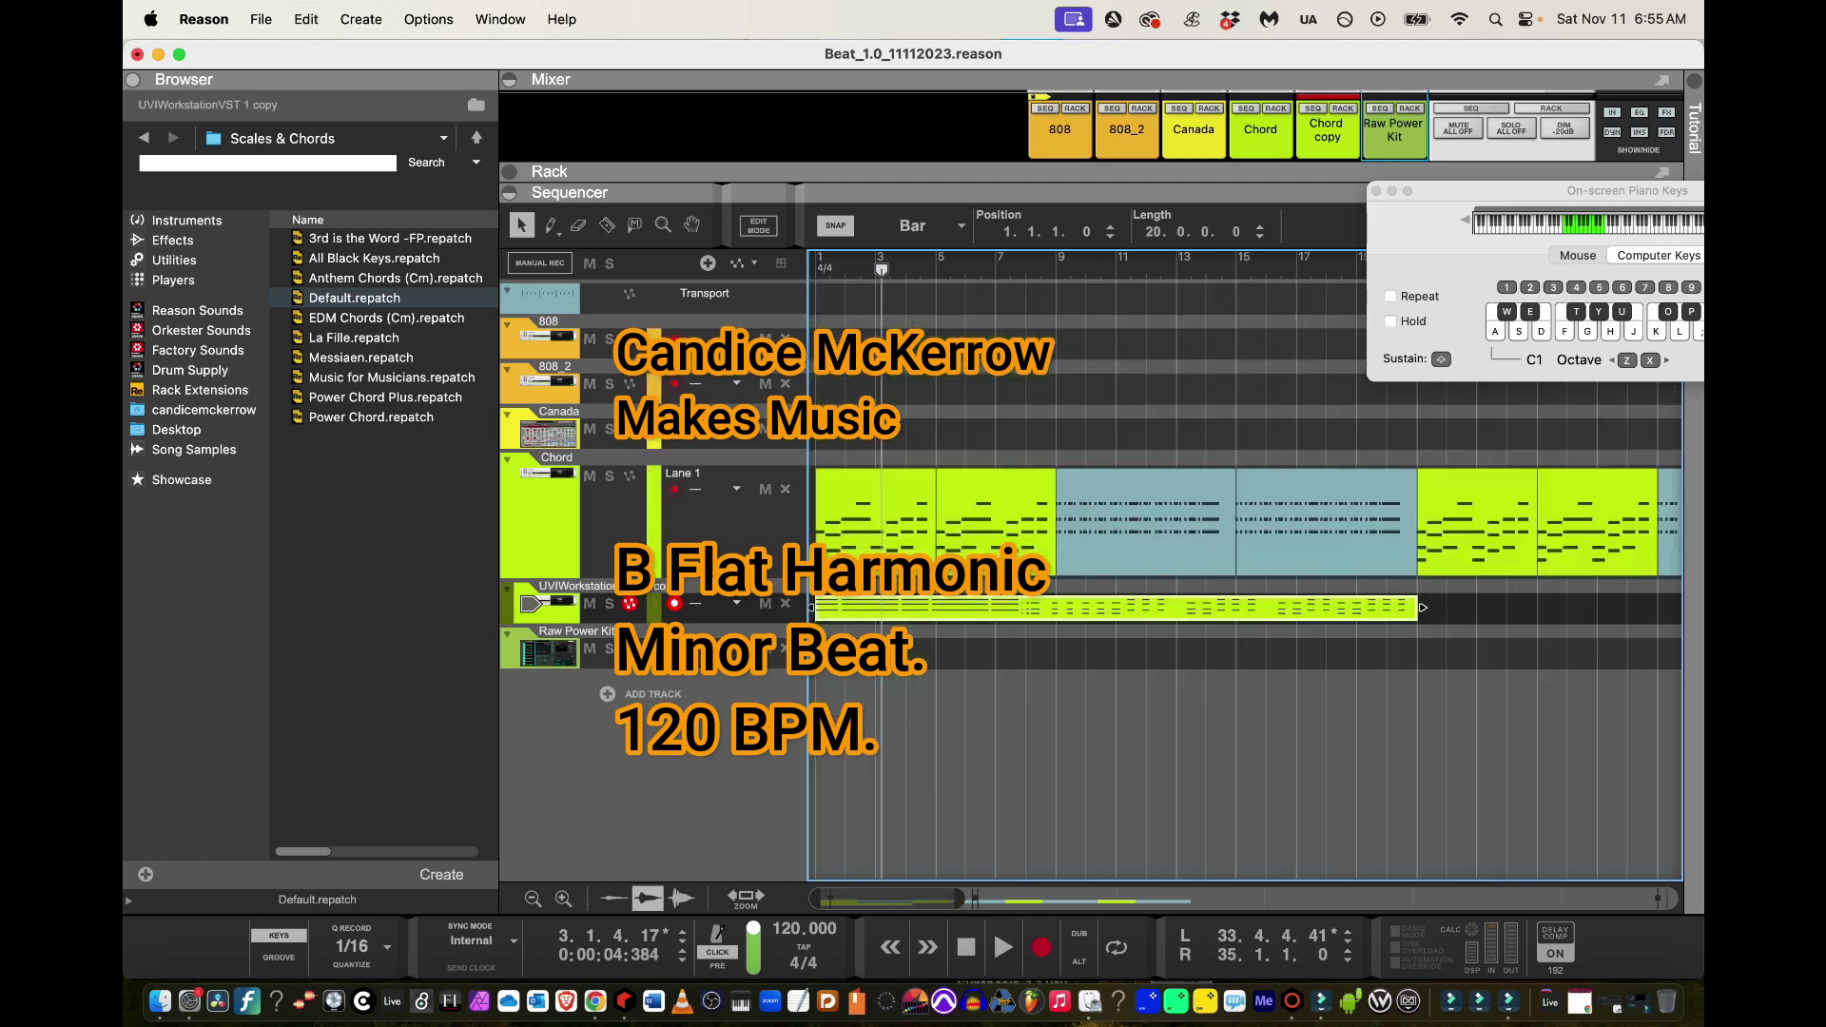
pyautogui.press('super+z')
# Add the label Bass to the joined 20-bar clip on the UVIWorkstationVST 1 copy track
pyautogui.moveTo(849, 899); pyautogui.dragTo(1164, 898)
pyautogui.hotkey('shift', 'Tab')
pyautogui.press('super+minus')
pyautogui.press('super+minus')
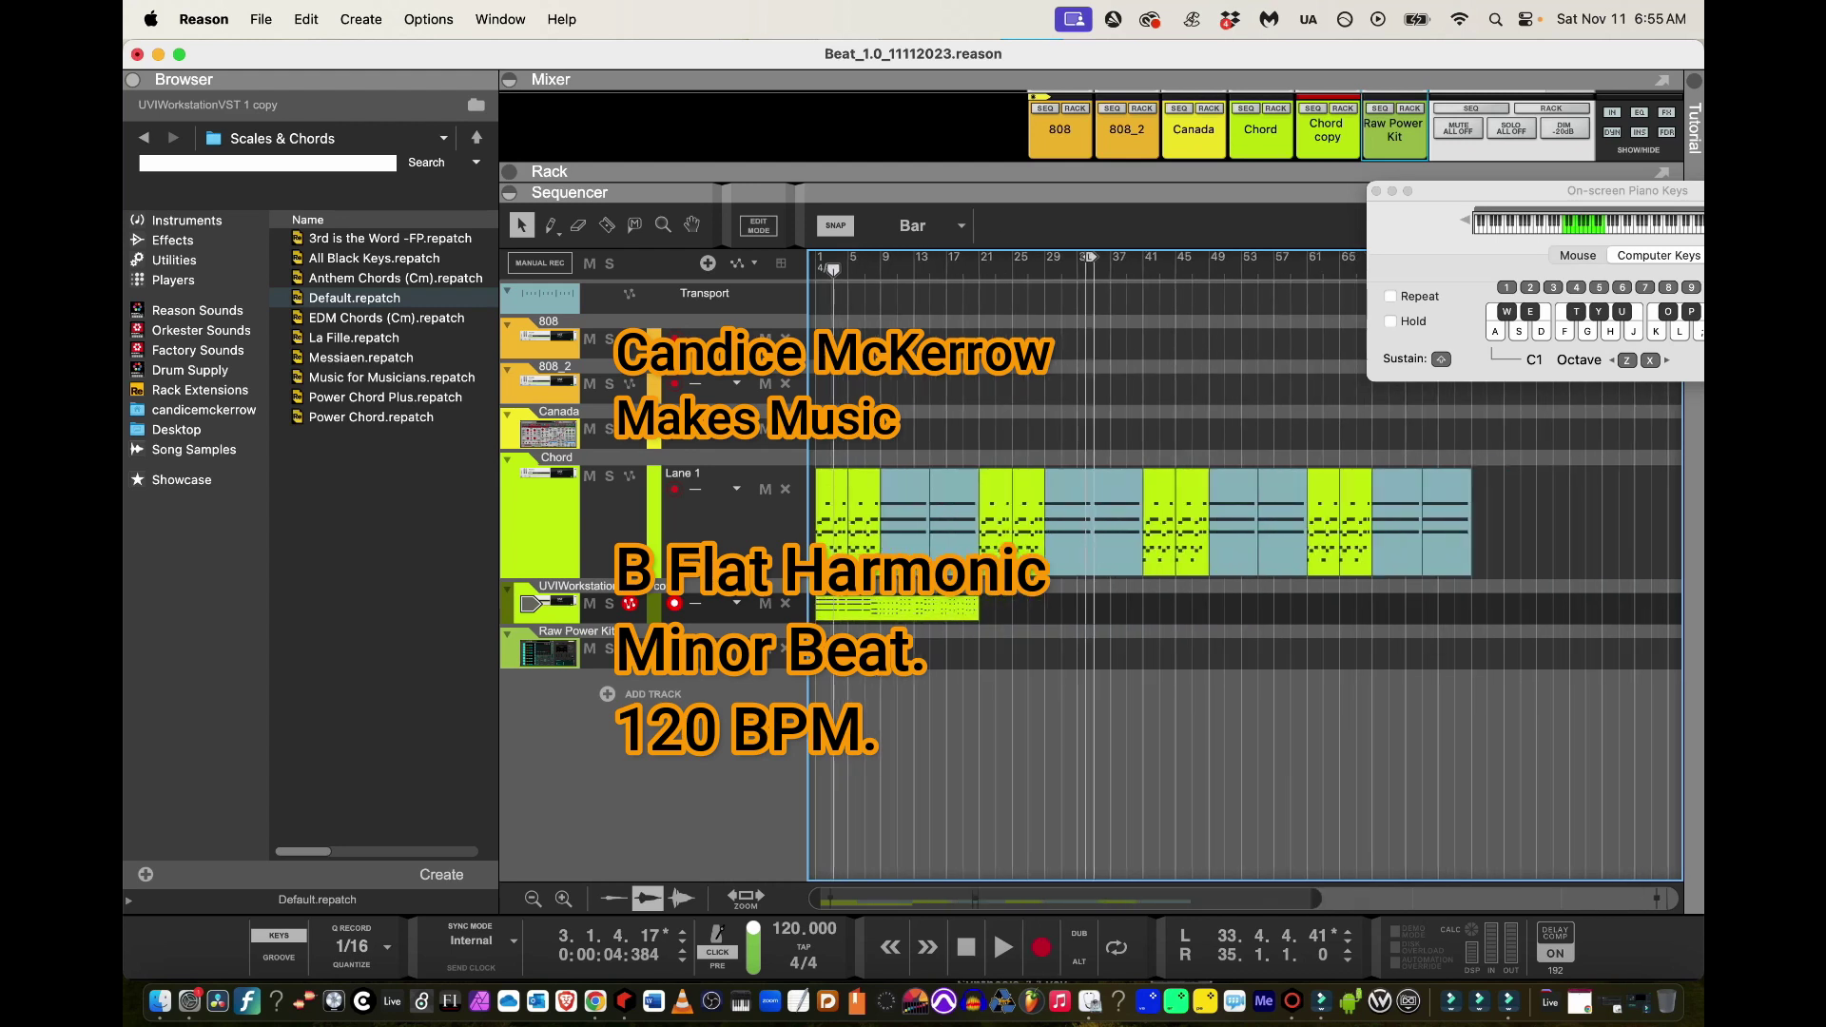
pyautogui.click(919, 608)
pyautogui.rightClick(919, 609)
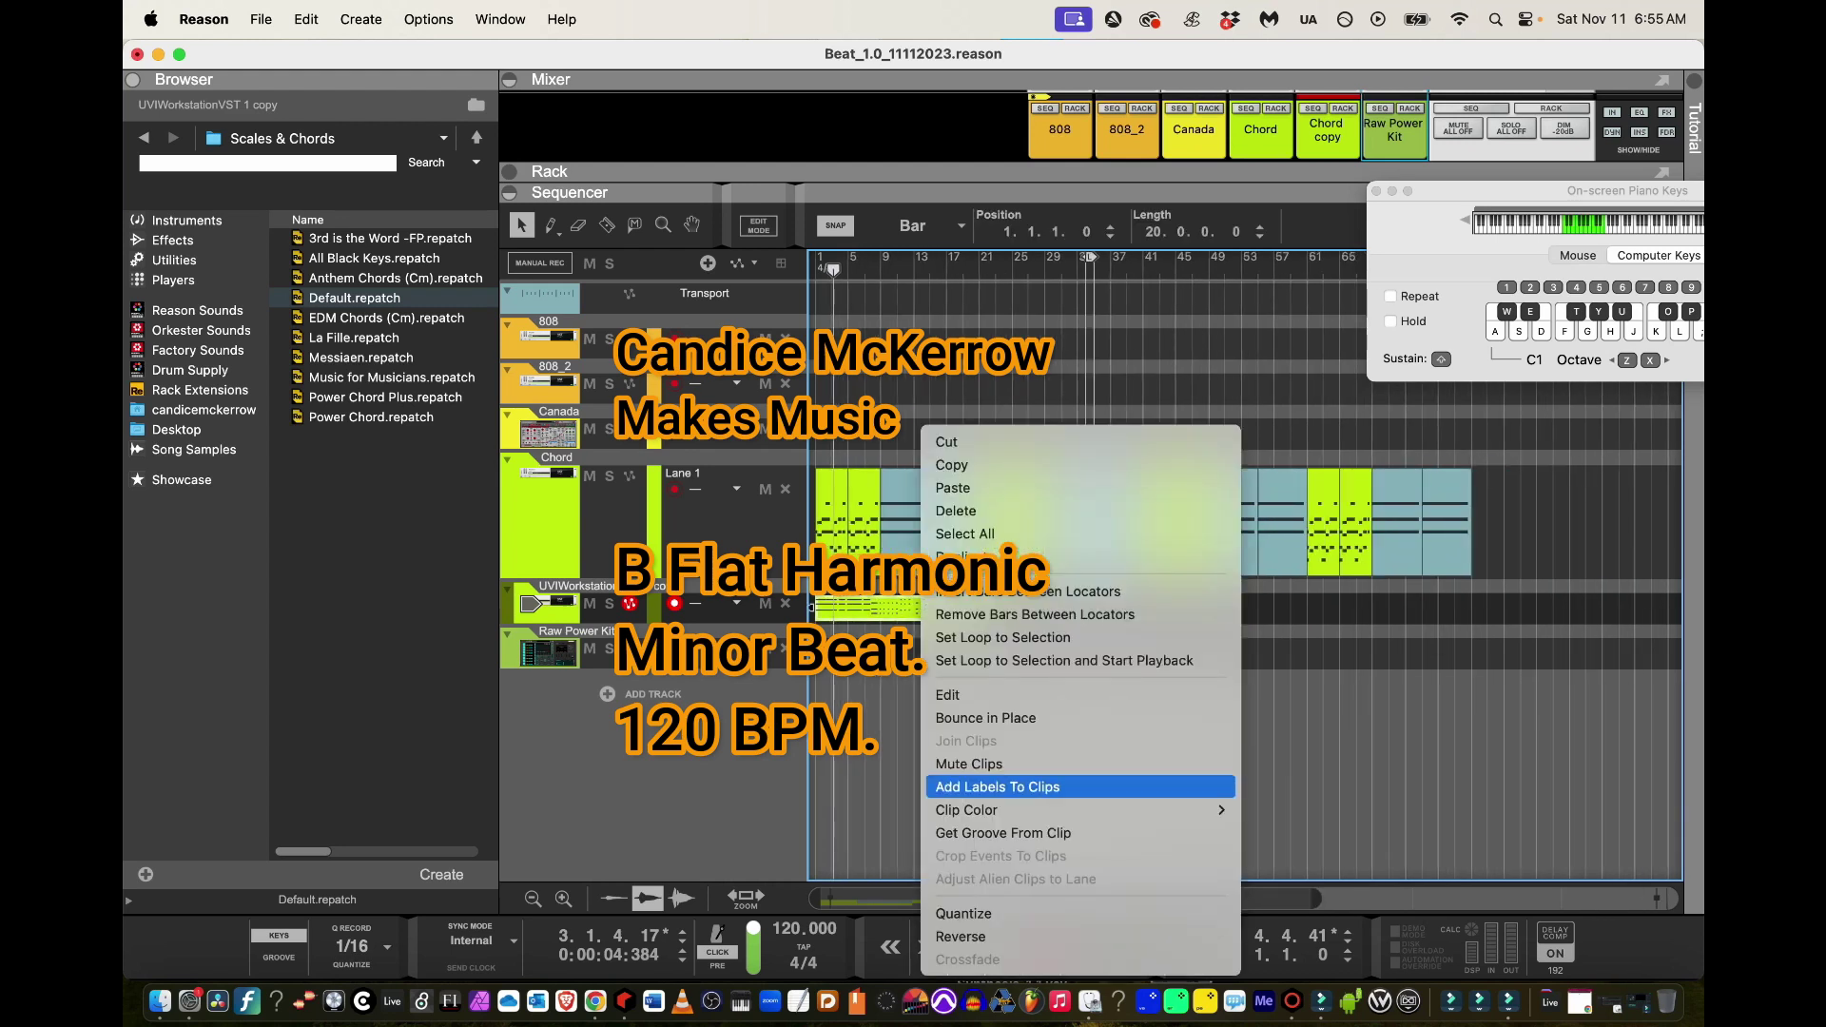
pyautogui.click(996, 788)
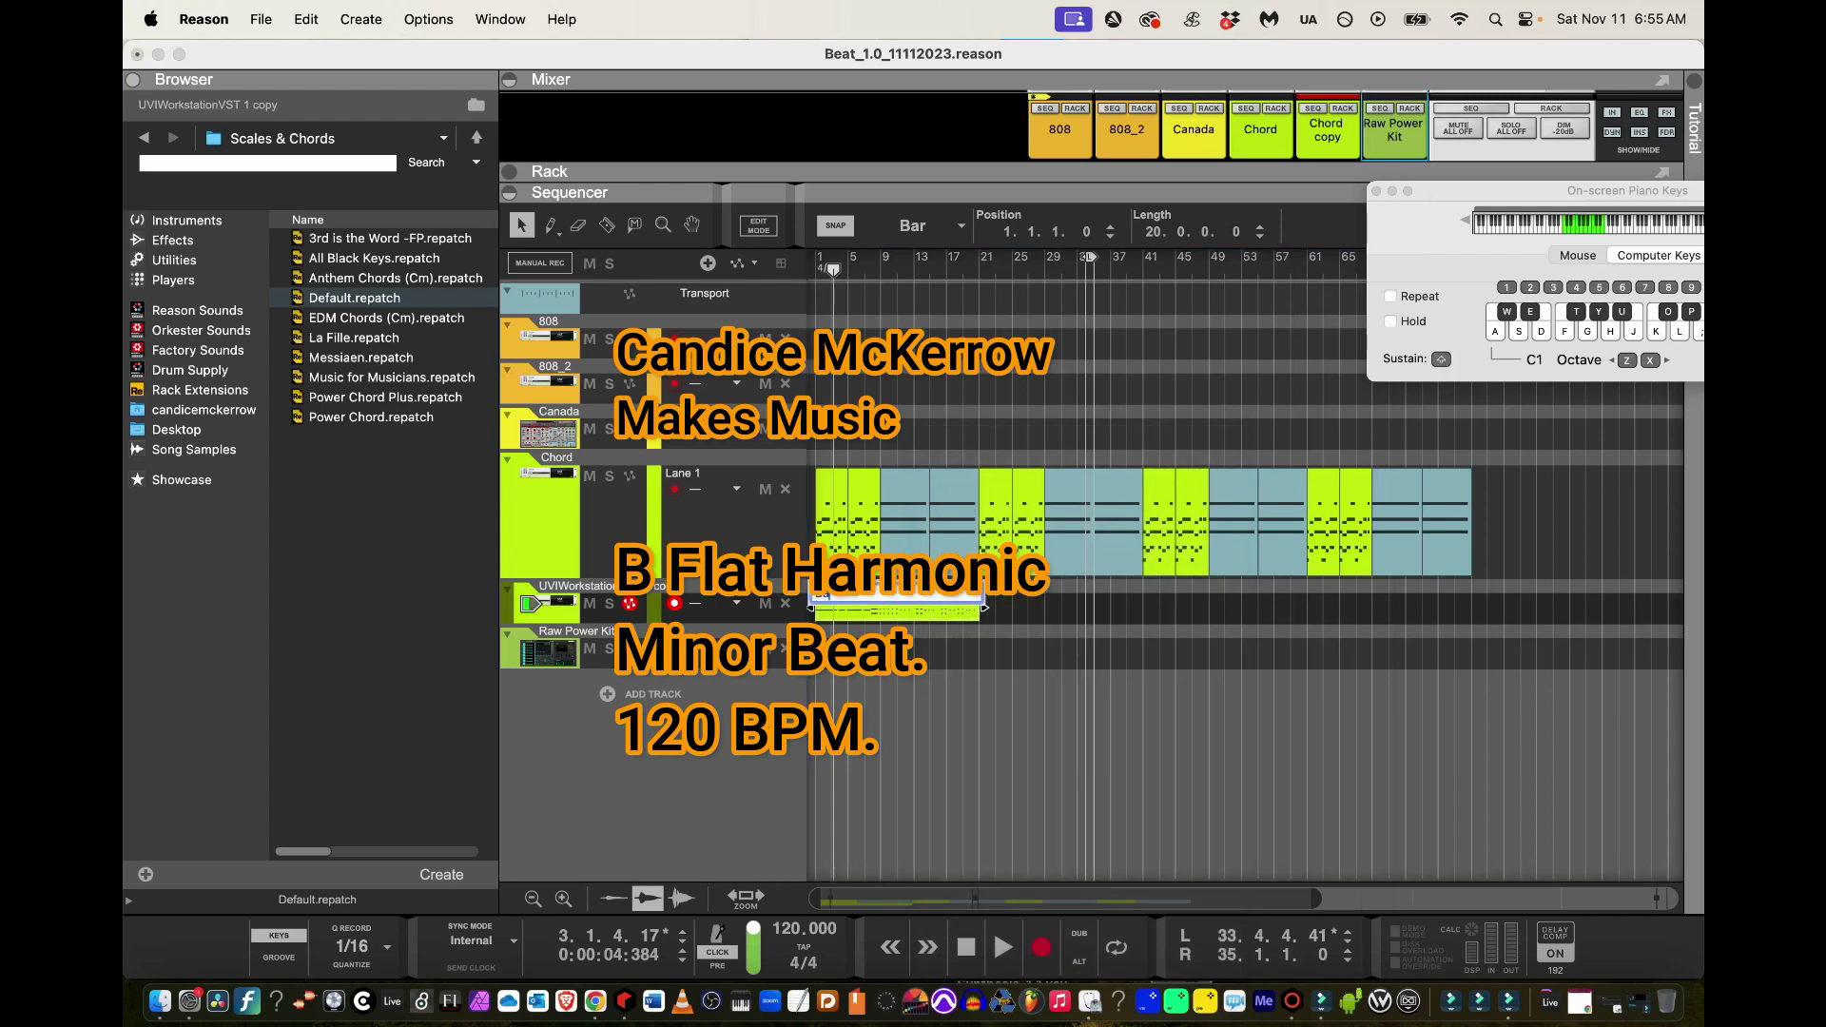
# Rename the UVIWorkstationVST 1 copy track as Bass
pyautogui.doubleClick(576, 586)
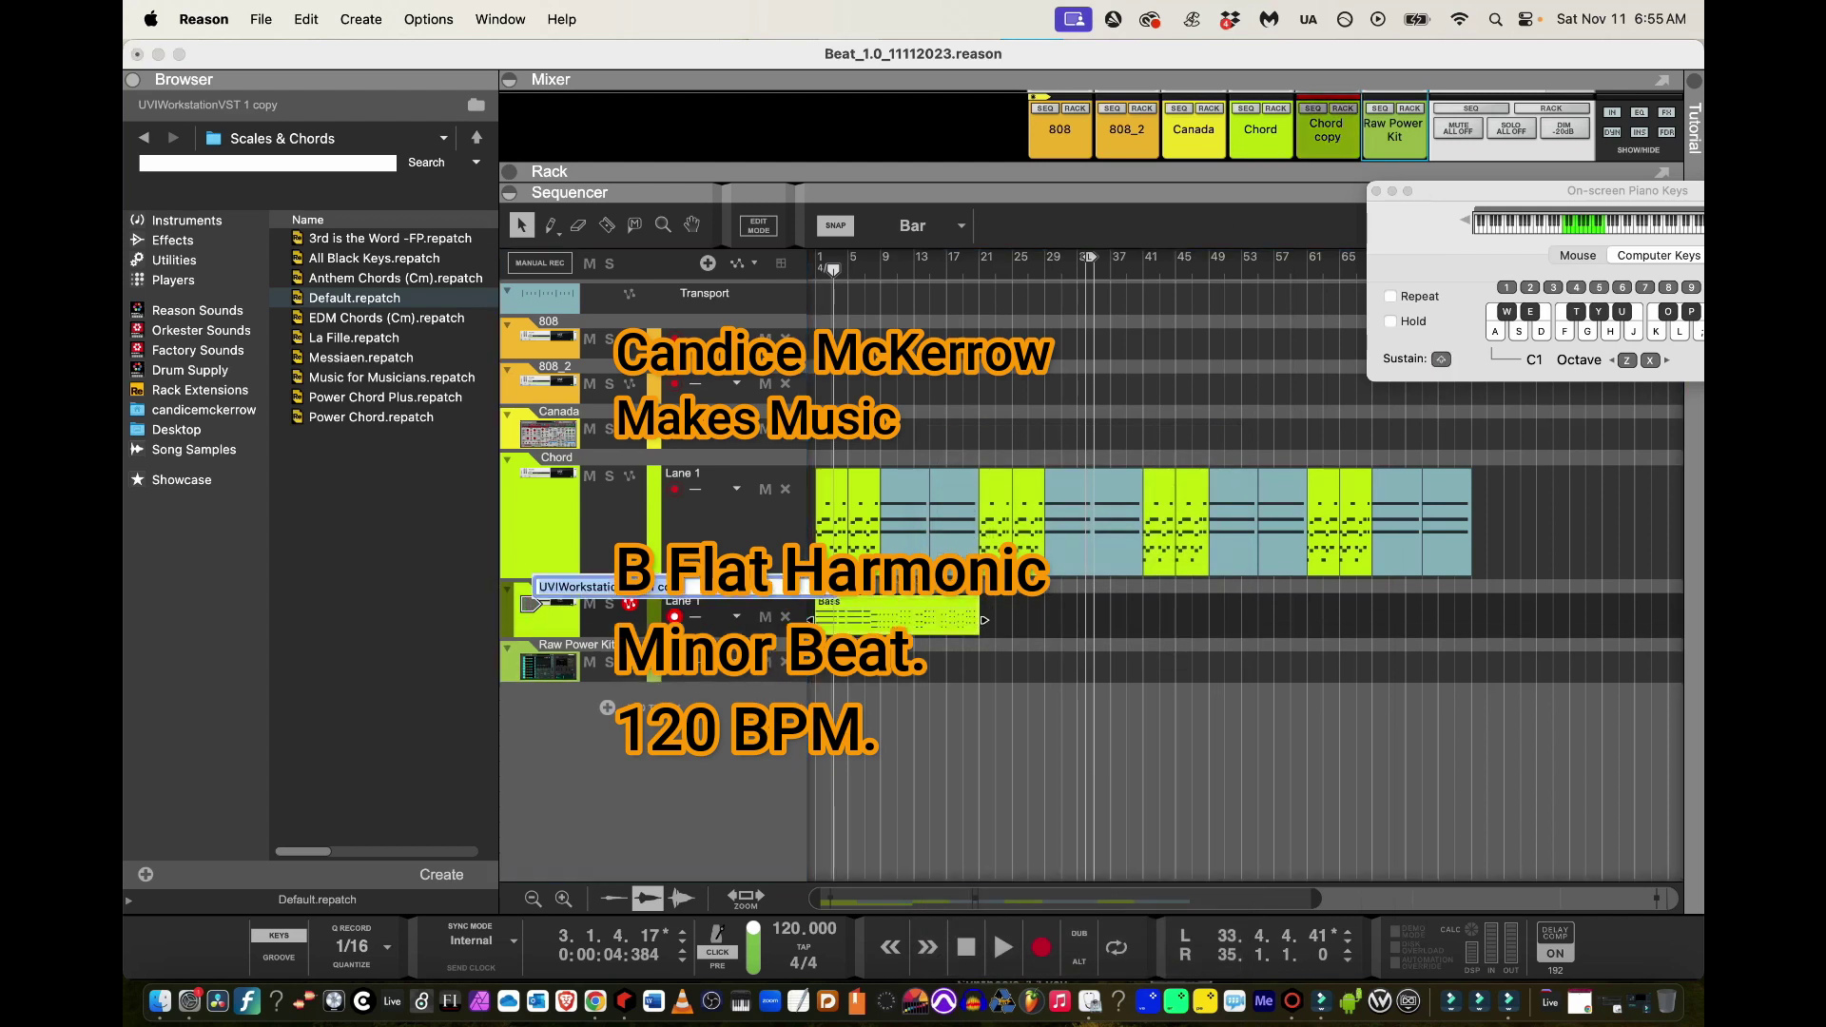
pyautogui.write('Bass')
pyautogui.press('Return')
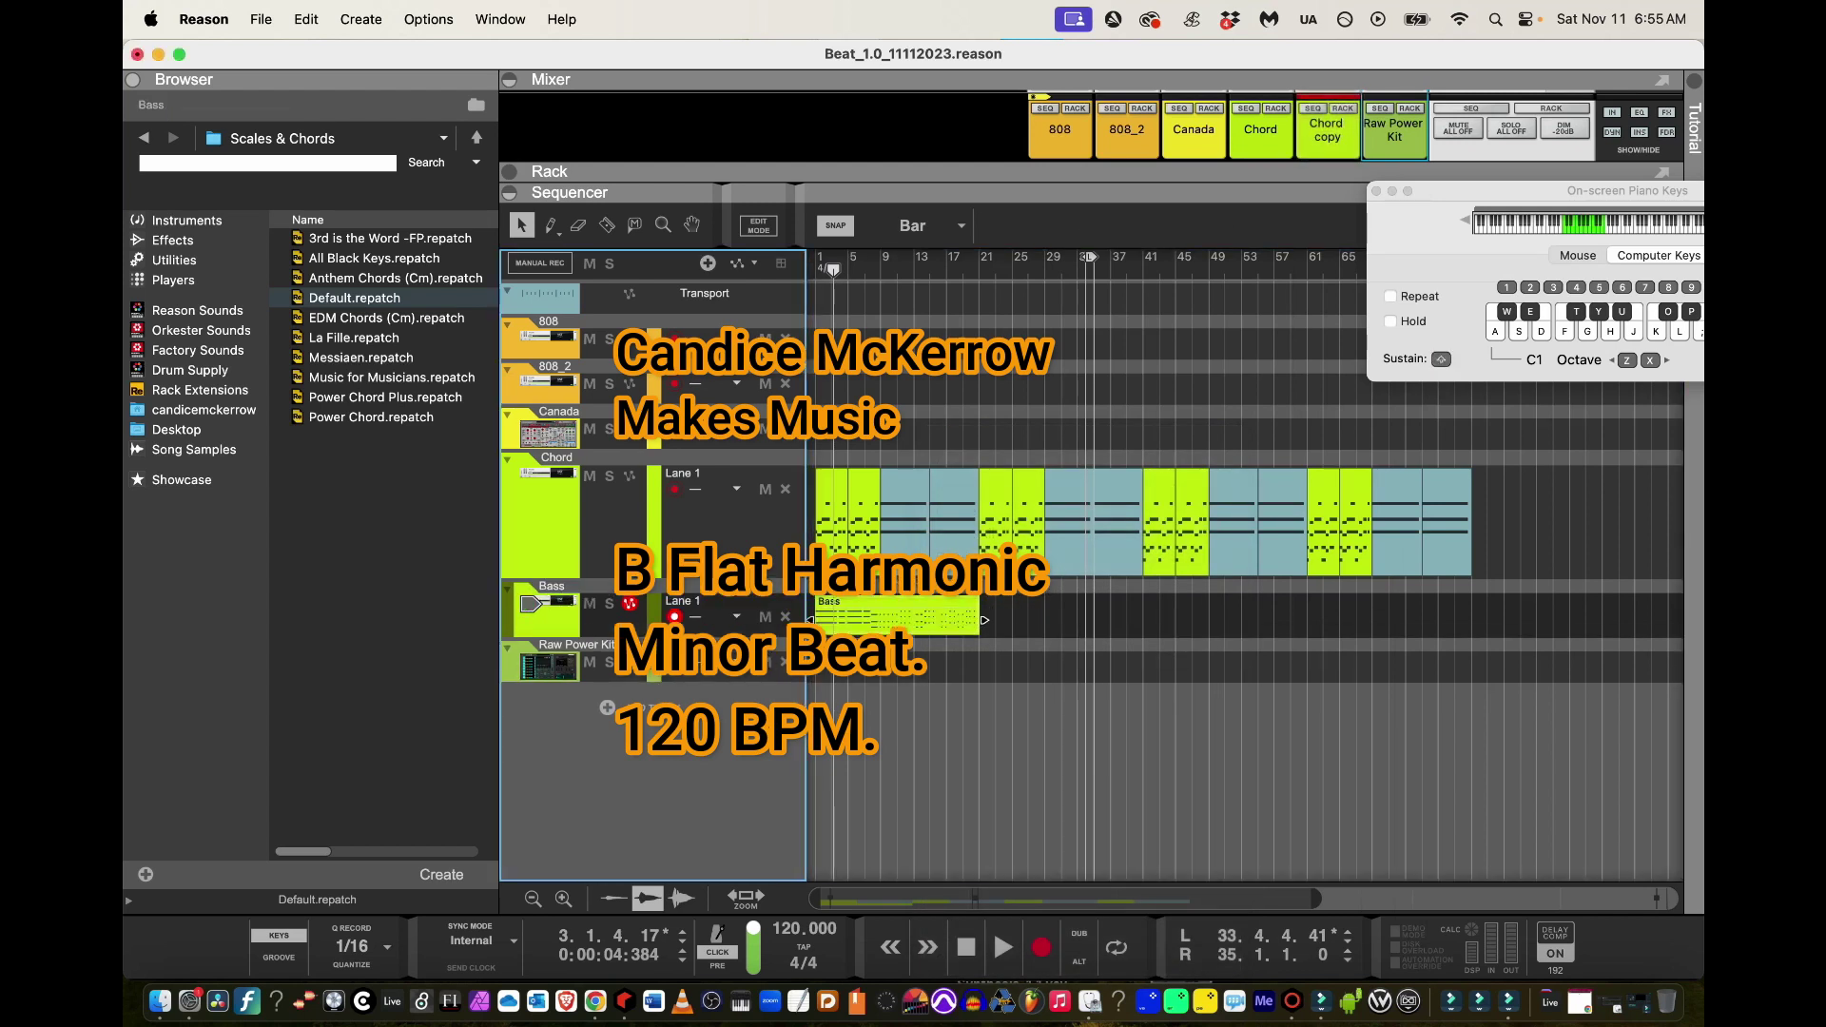
# Repeat the 20-bar Bass clip three more times back to back from bar 21 to bar 81
pyautogui.click(987, 270)
pyautogui.moveTo(987, 270); pyautogui.dragTo(978, 270)
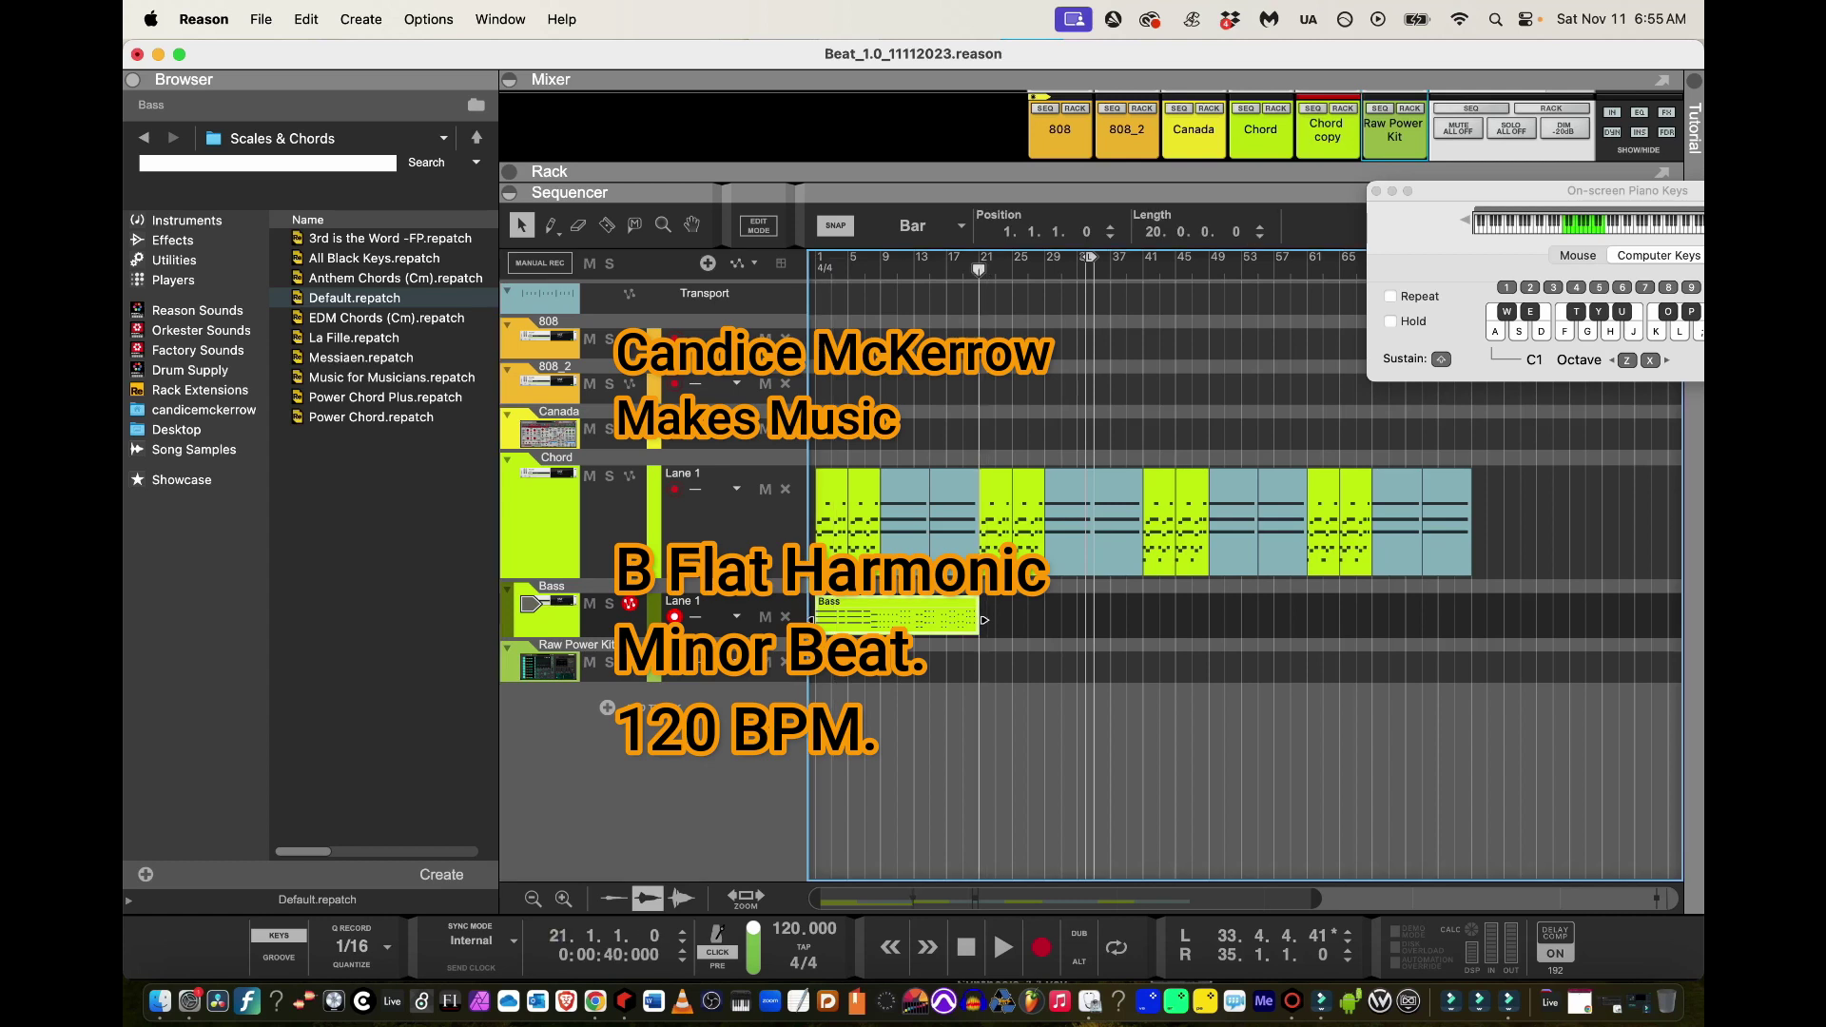
pyautogui.press('super+d')
pyautogui.press('super+d')
pyautogui.press('super+d')
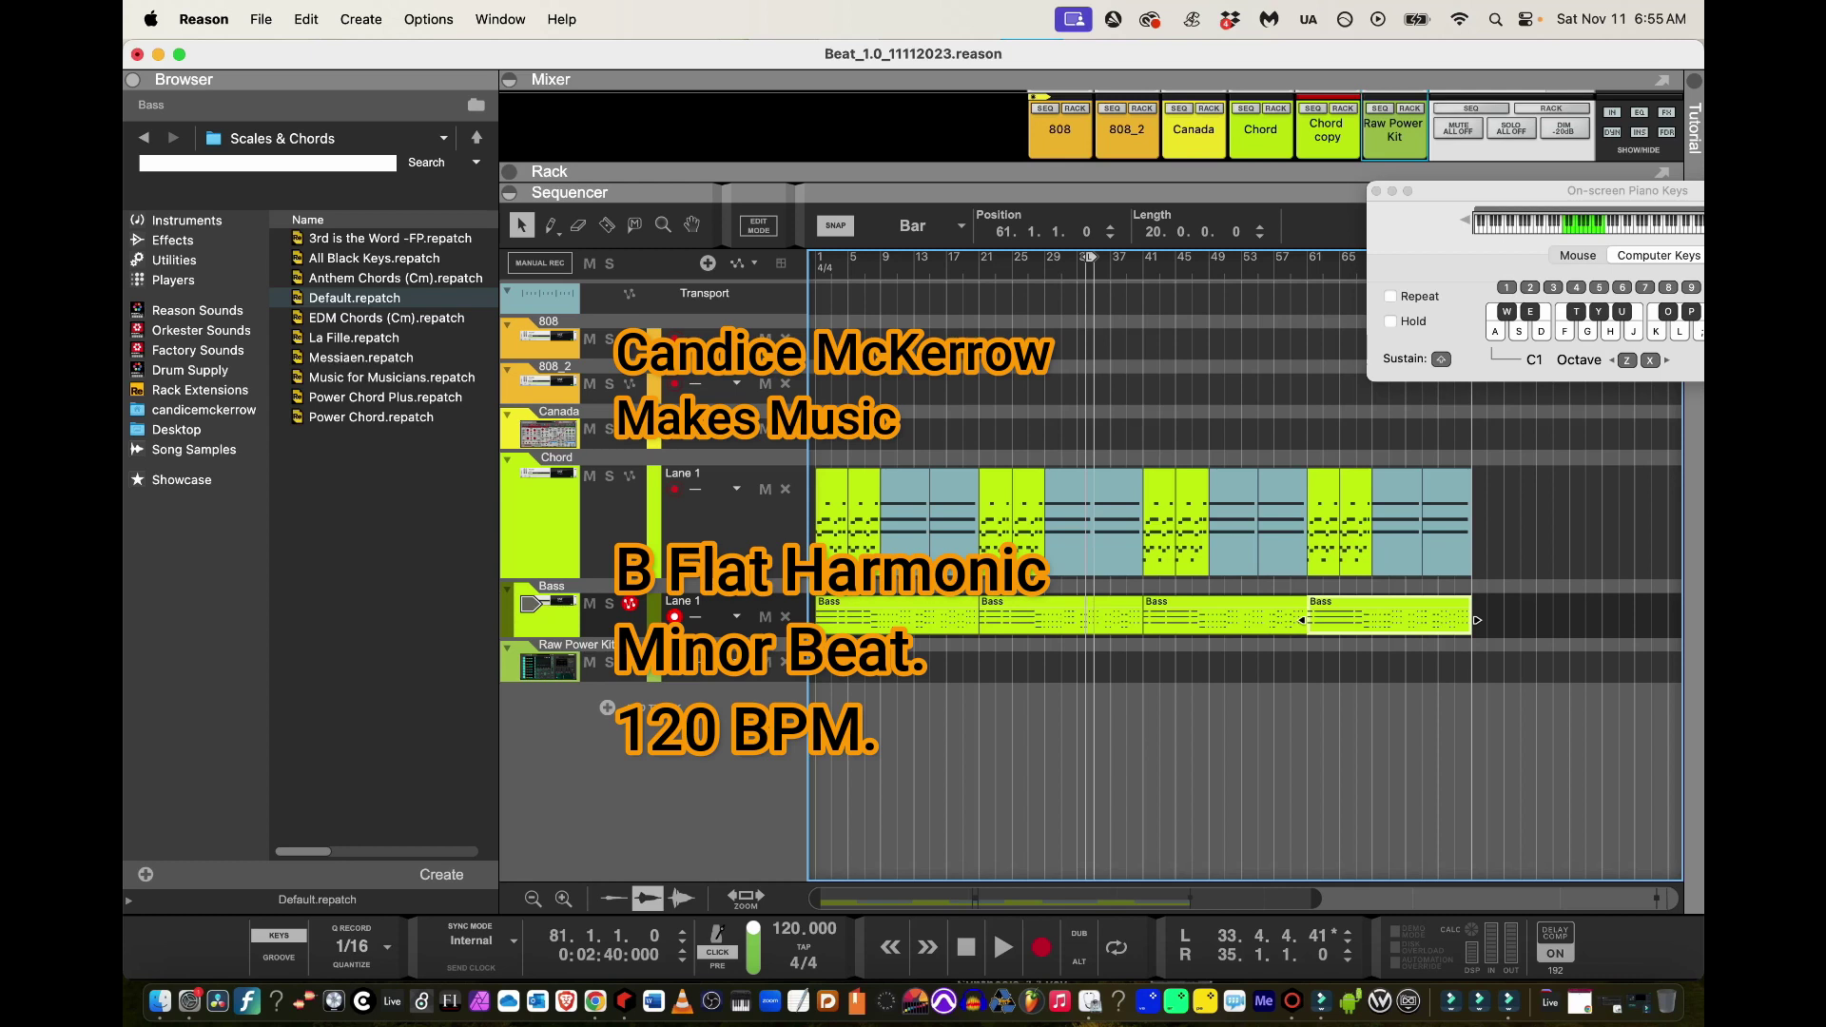
# Duplicate the Bass track and delete all clips from the copy
pyautogui.moveTo(1521, 190); pyautogui.dragTo(1315, 210)
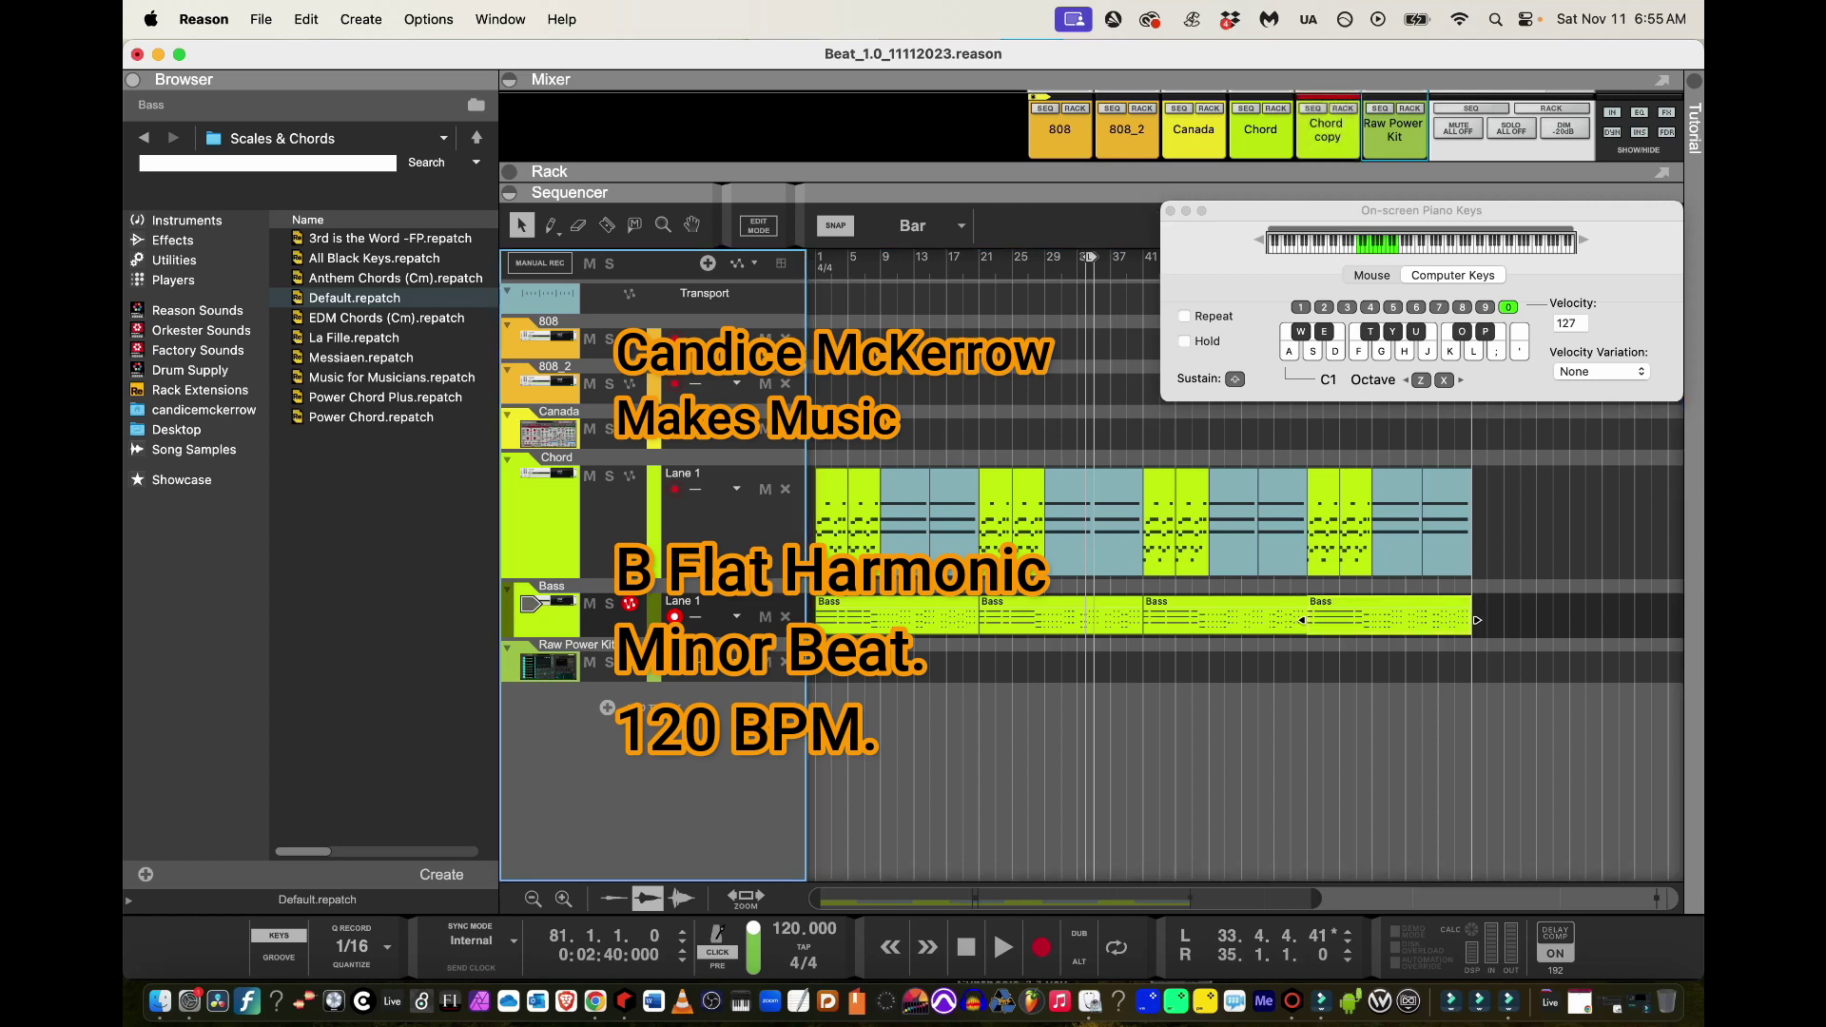
pyautogui.press('super+d')
pyautogui.moveTo(1555, 740); pyautogui.dragTo(861, 652)
pyautogui.press('Delete')
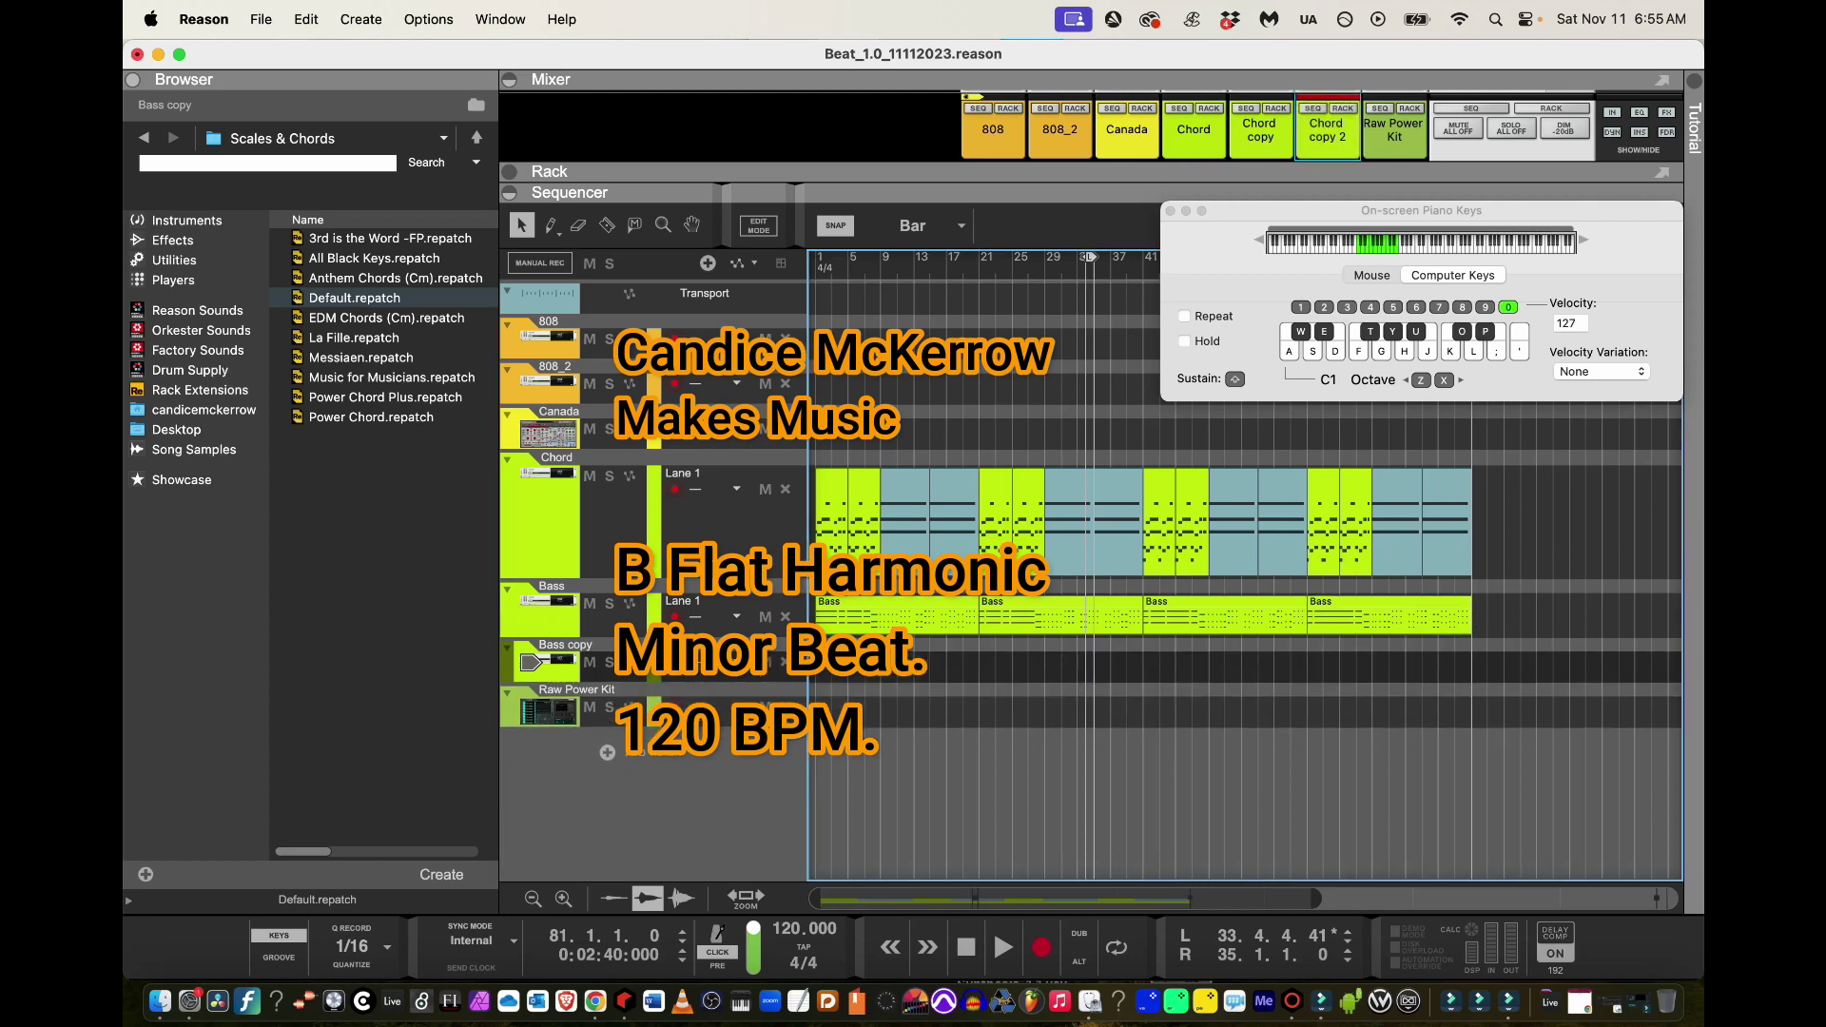
# Rename the Chord copy mixer channel as Bass
pyautogui.click(623, 628)
pyautogui.doubleClick(1260, 131)
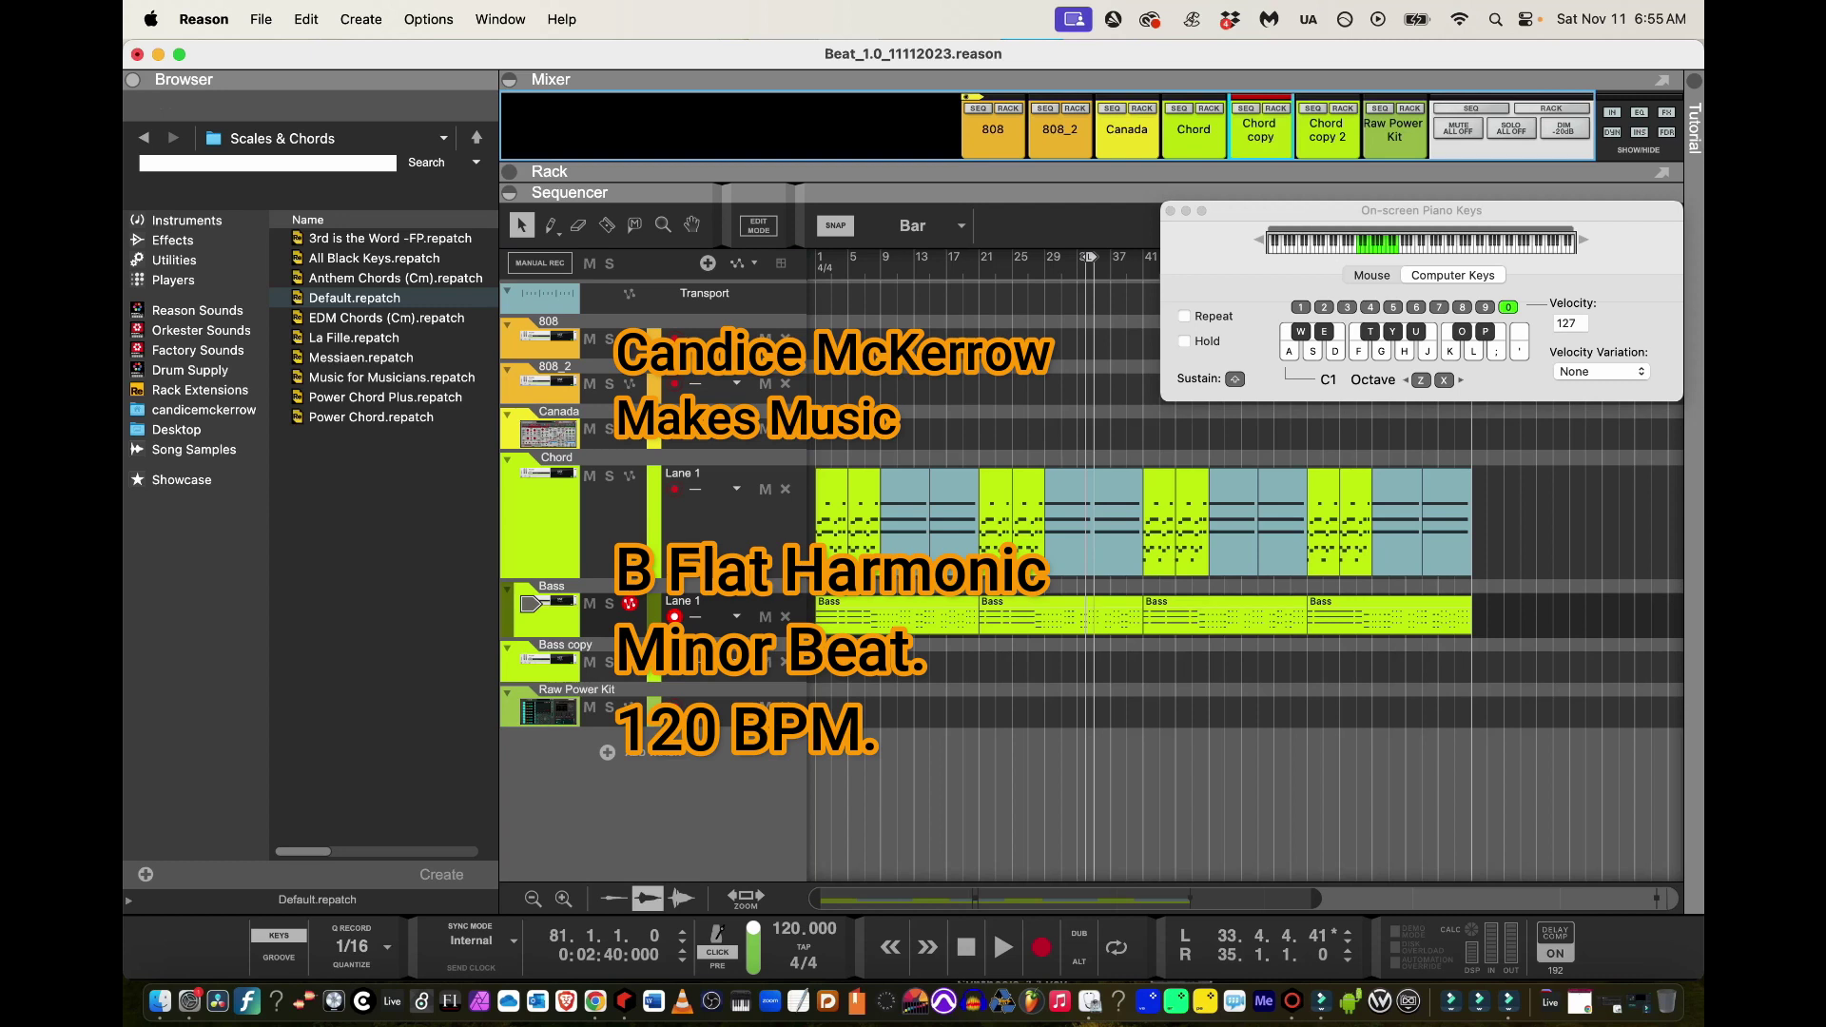
pyautogui.write('B')
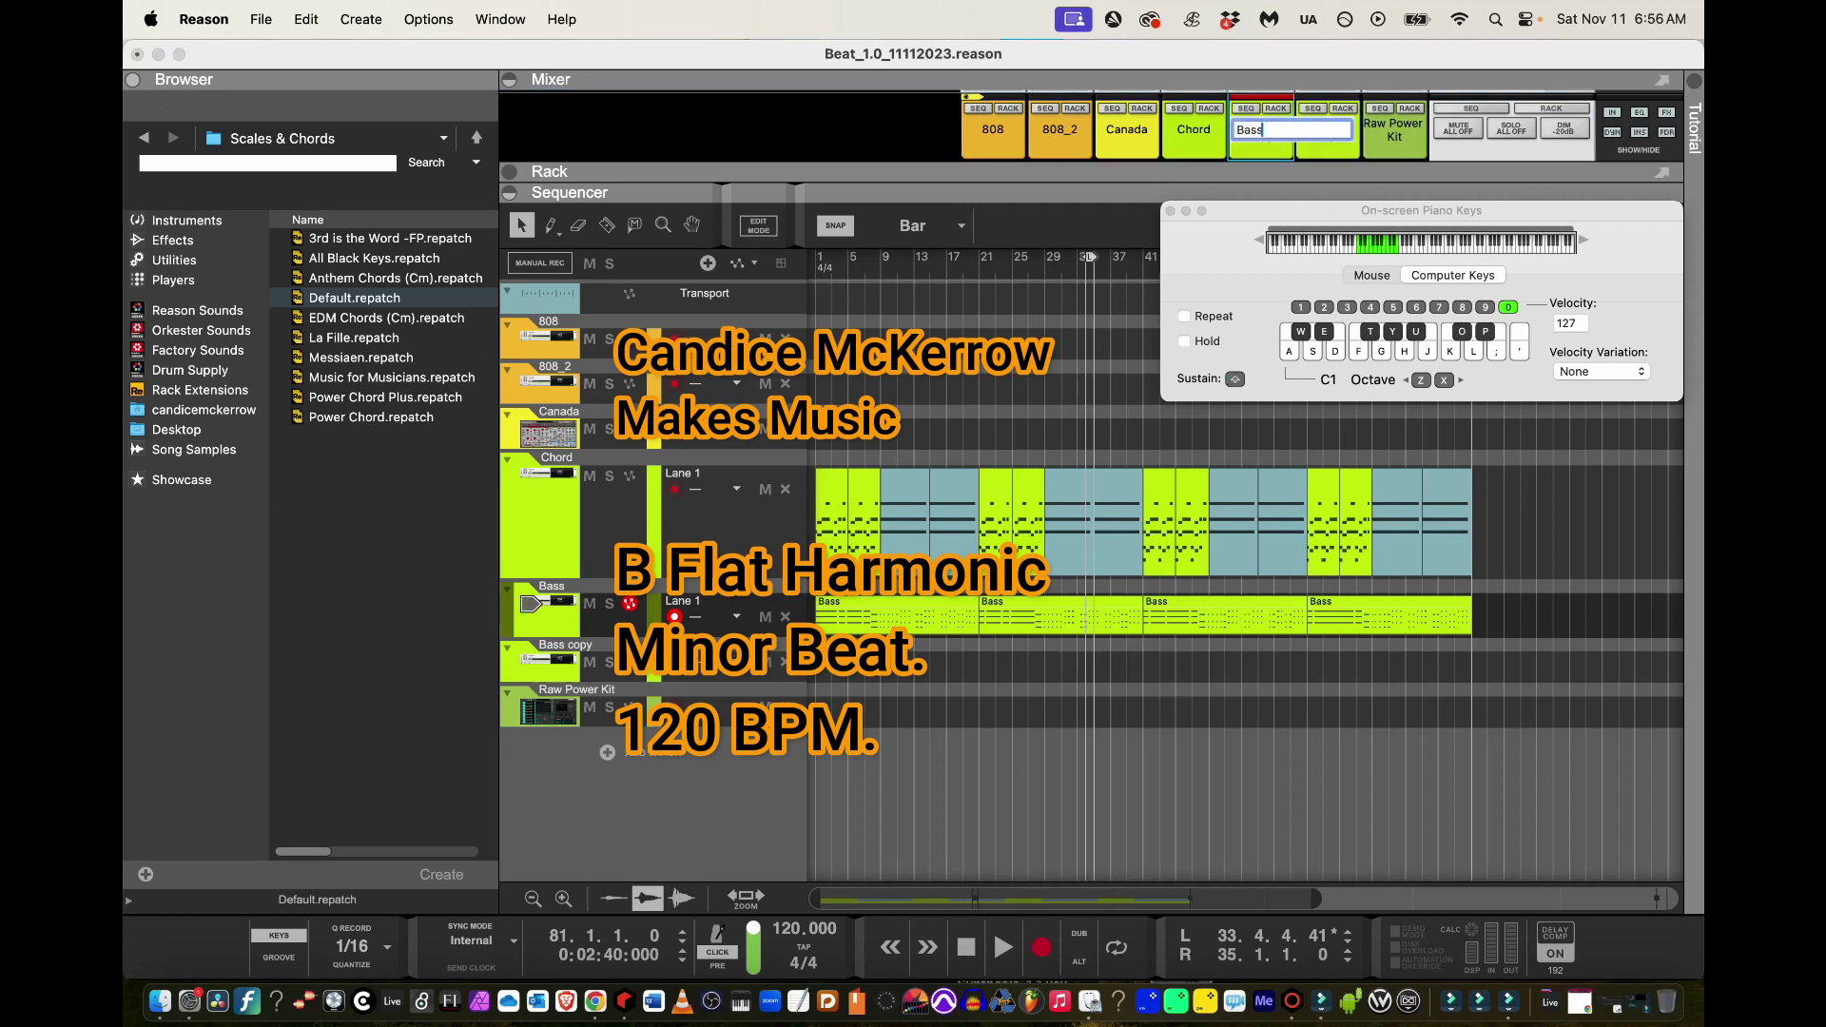
pyautogui.write('ass')
pyautogui.press('Return')
# Select the Bass copy track and open its UVIWorkstation instrument window from the rack
pyautogui.click(622, 671)
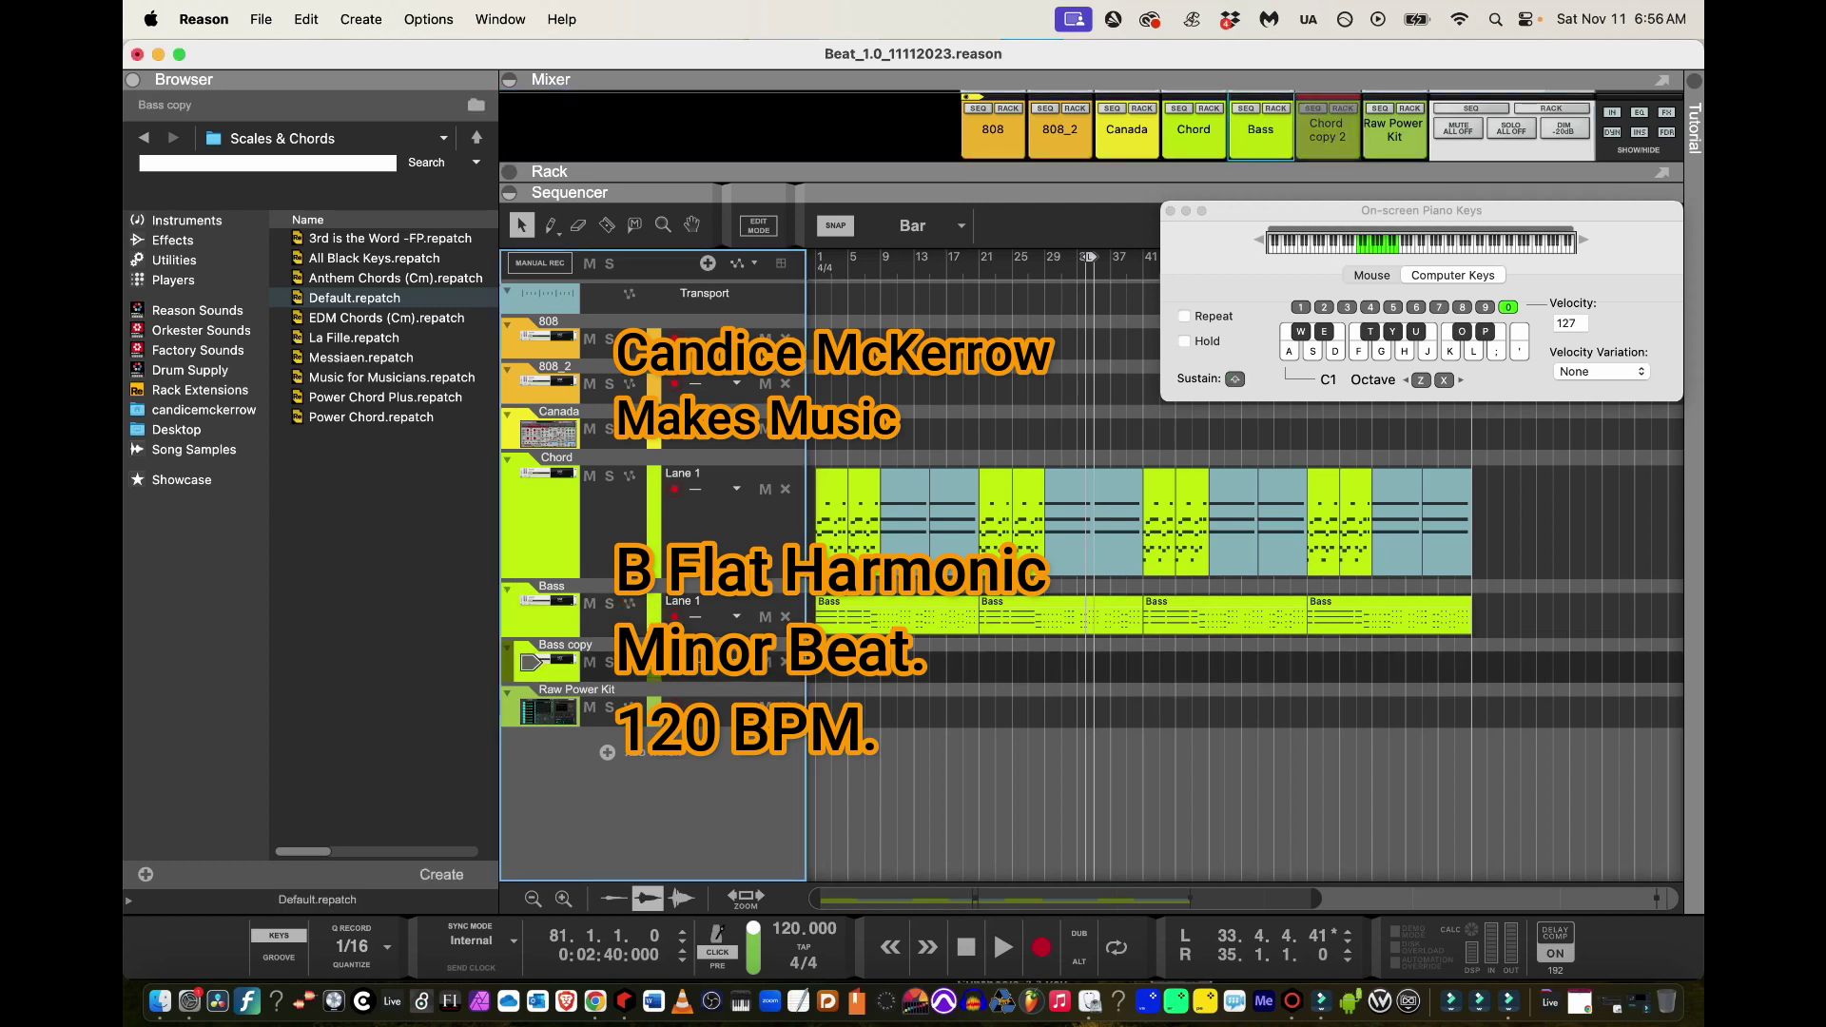
pyautogui.click(1342, 108)
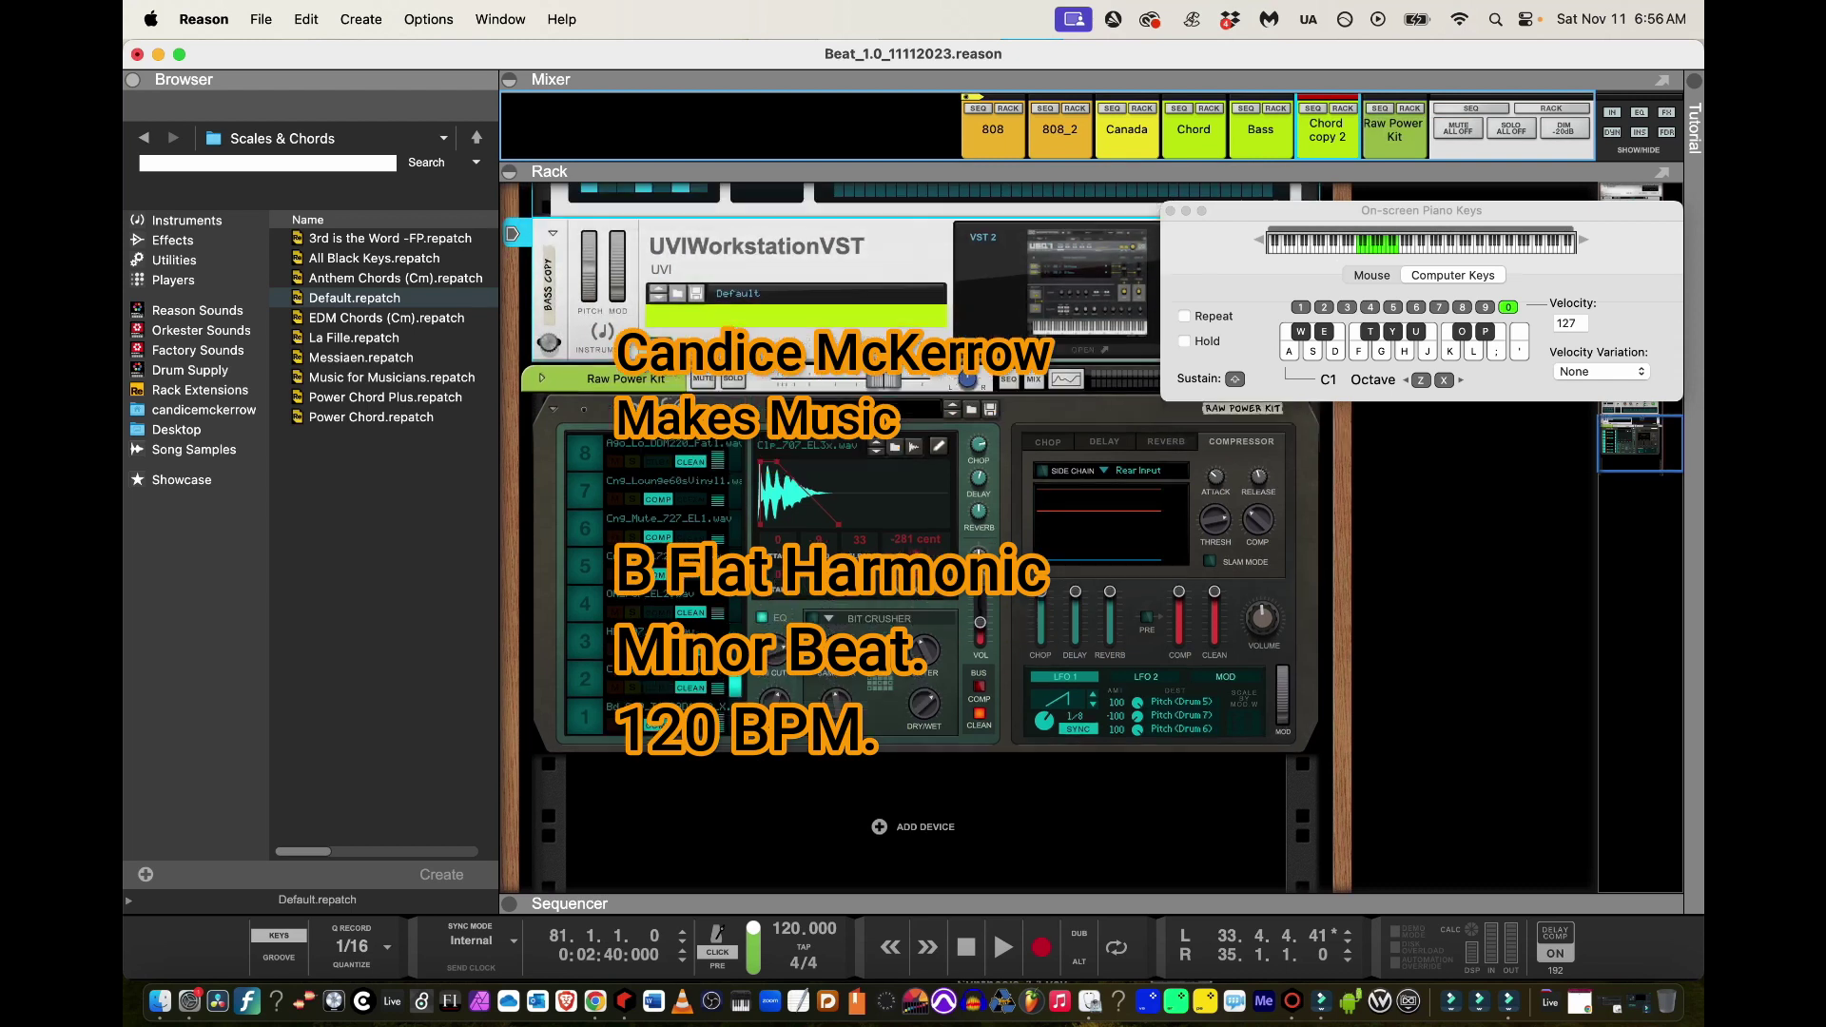
pyautogui.click(1086, 276)
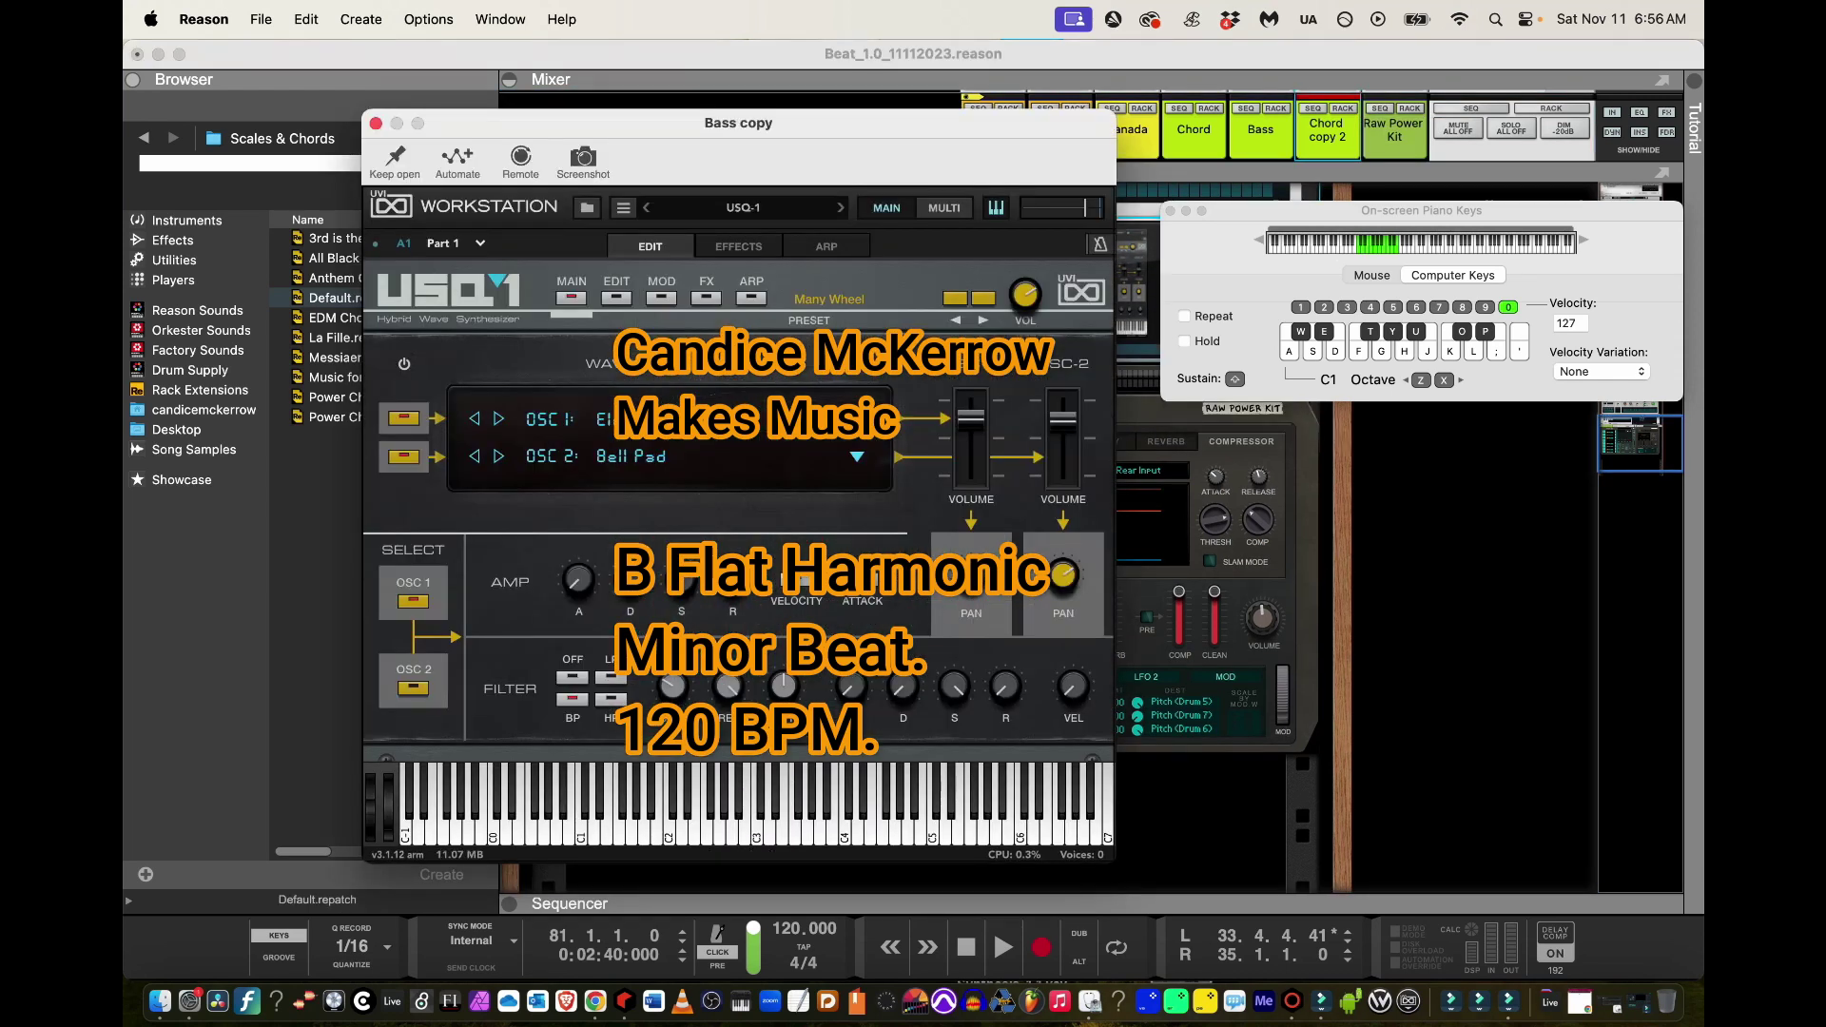
# Advance through the USQ-1 presets on Bass copy from Many Wheel to Pulsotronic, auditioning Place Carre along the way
pyautogui.click(983, 298)
pyautogui.click(983, 298)
pyautogui.click(984, 298)
pyautogui.click(983, 299)
pyautogui.click(983, 298)
pyautogui.click(983, 298)
pyautogui.click(984, 298)
pyautogui.click(983, 299)
pyautogui.click(983, 299)
pyautogui.click(983, 299)
pyautogui.click(983, 299)
pyautogui.click(983, 298)
pyautogui.click(984, 298)
pyautogui.click(983, 298)
pyautogui.click(983, 299)
pyautogui.click(983, 299)
pyautogui.click(983, 299)
pyautogui.click(983, 299)
pyautogui.click(984, 299)
pyautogui.click(983, 299)
pyautogui.click(983, 299)
pyautogui.click(983, 298)
pyautogui.click(984, 299)
pyautogui.press('f')
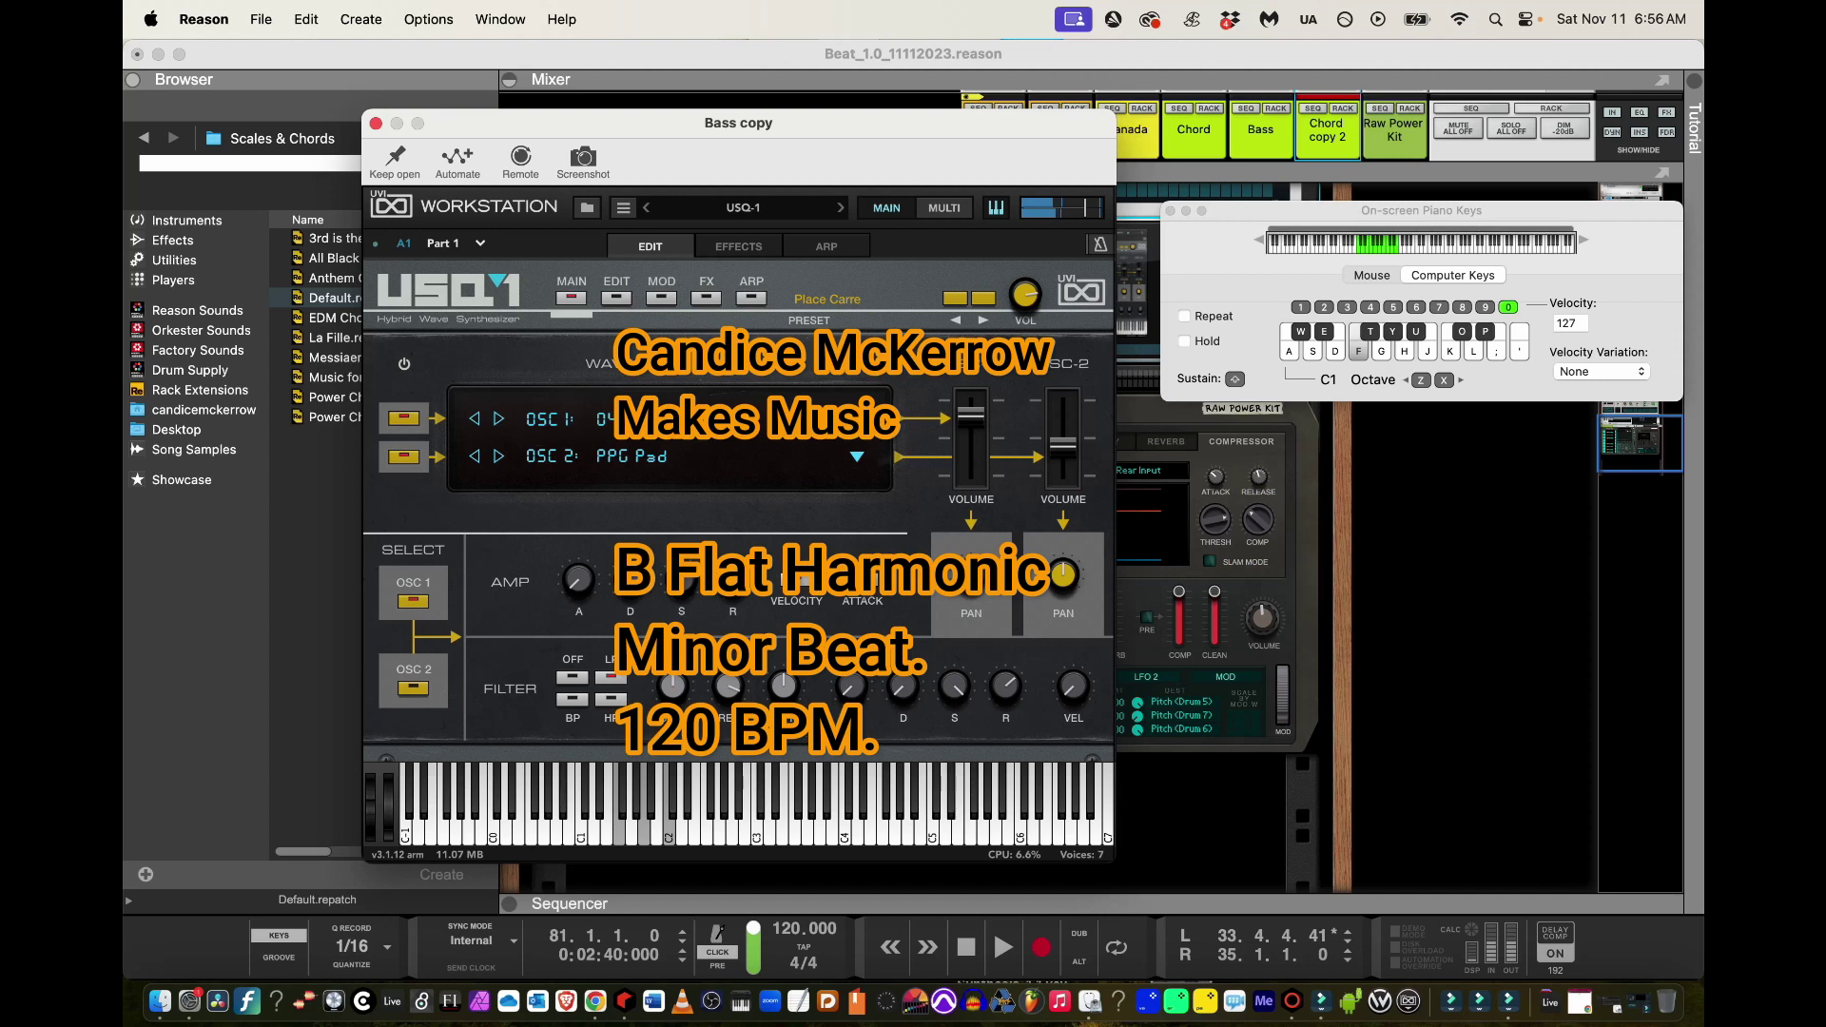
pyautogui.click(983, 299)
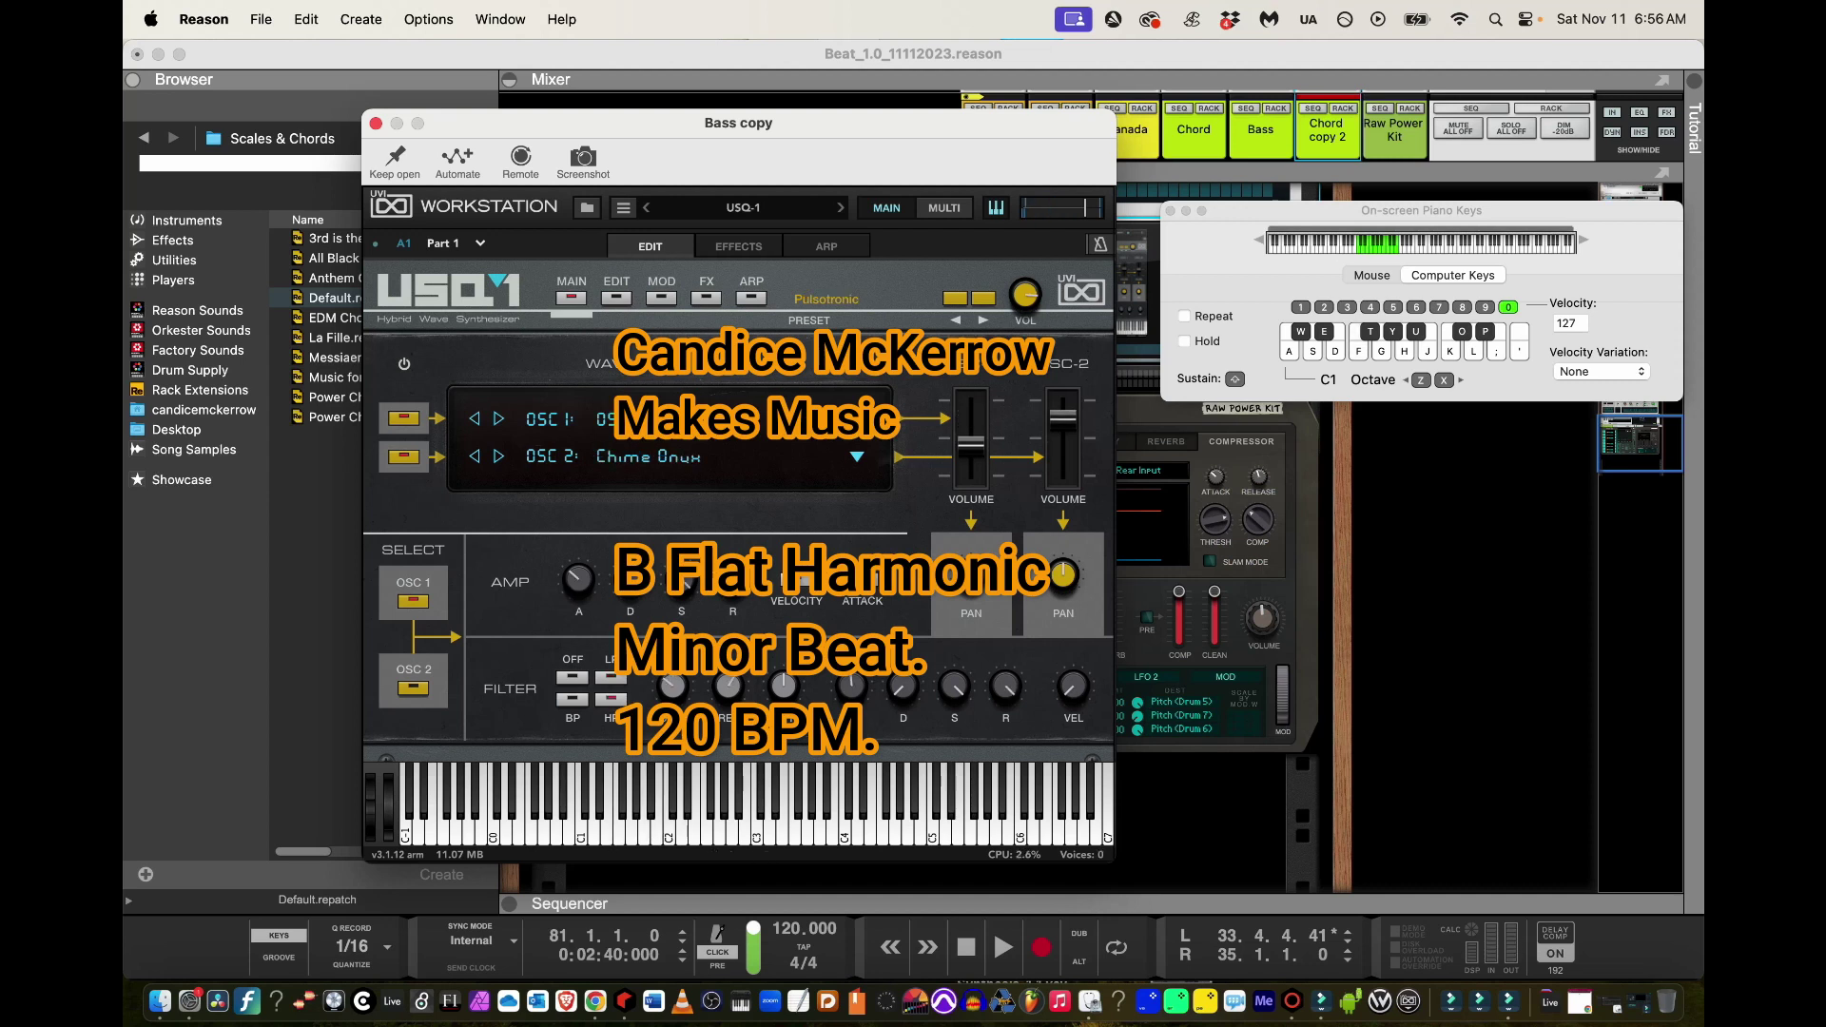
# Return to the sequencer with the Bass copy track selected and bring its instrument window back into view
pyautogui.click(1315, 109)
pyautogui.moveTo(894, 123); pyautogui.dragTo(1210, 966)
pyautogui.click(665, 663)
pyautogui.moveTo(1053, 966); pyautogui.dragTo(930, 96)
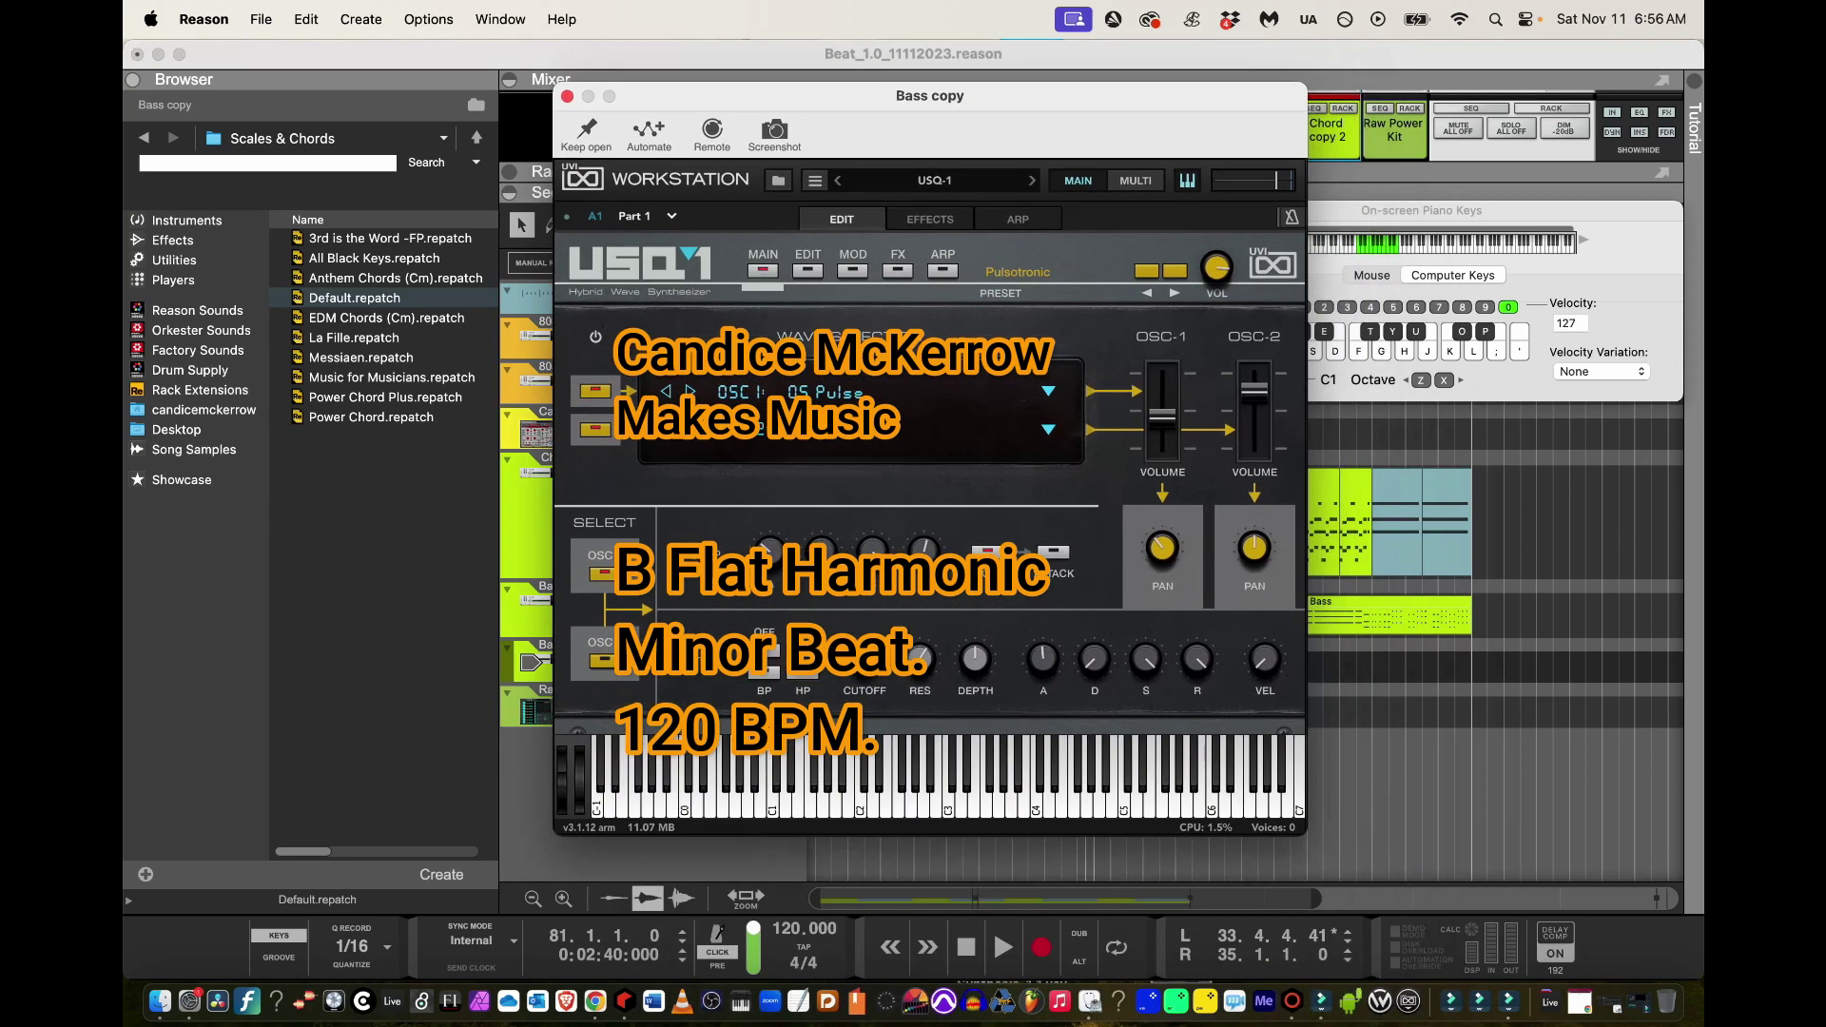
# Audition the Pulsotronic sound, and advance the USQ-1 preset to Space Vicking
pyautogui.press('f')
pyautogui.click(1176, 271)
pyautogui.click(1175, 271)
pyautogui.click(1175, 271)
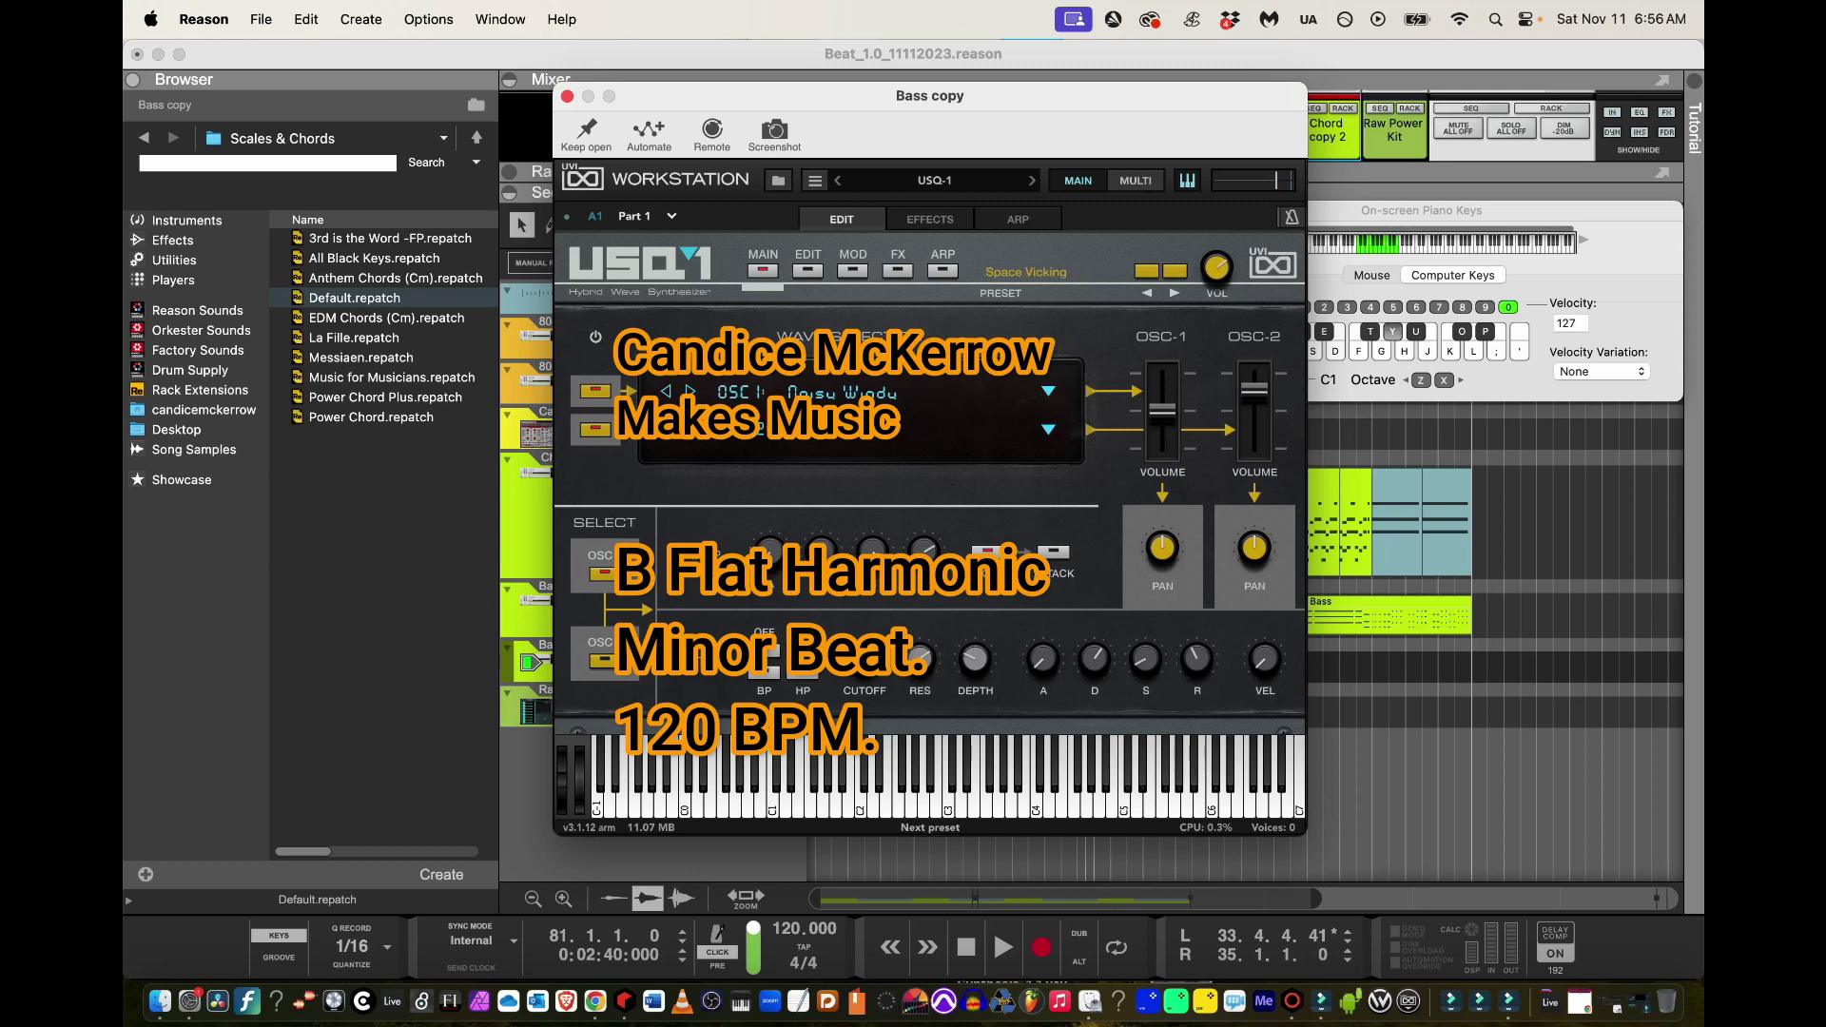
# Play a few notes on the computer keyboard to audition the Space Vicking preset
pyautogui.press('g')
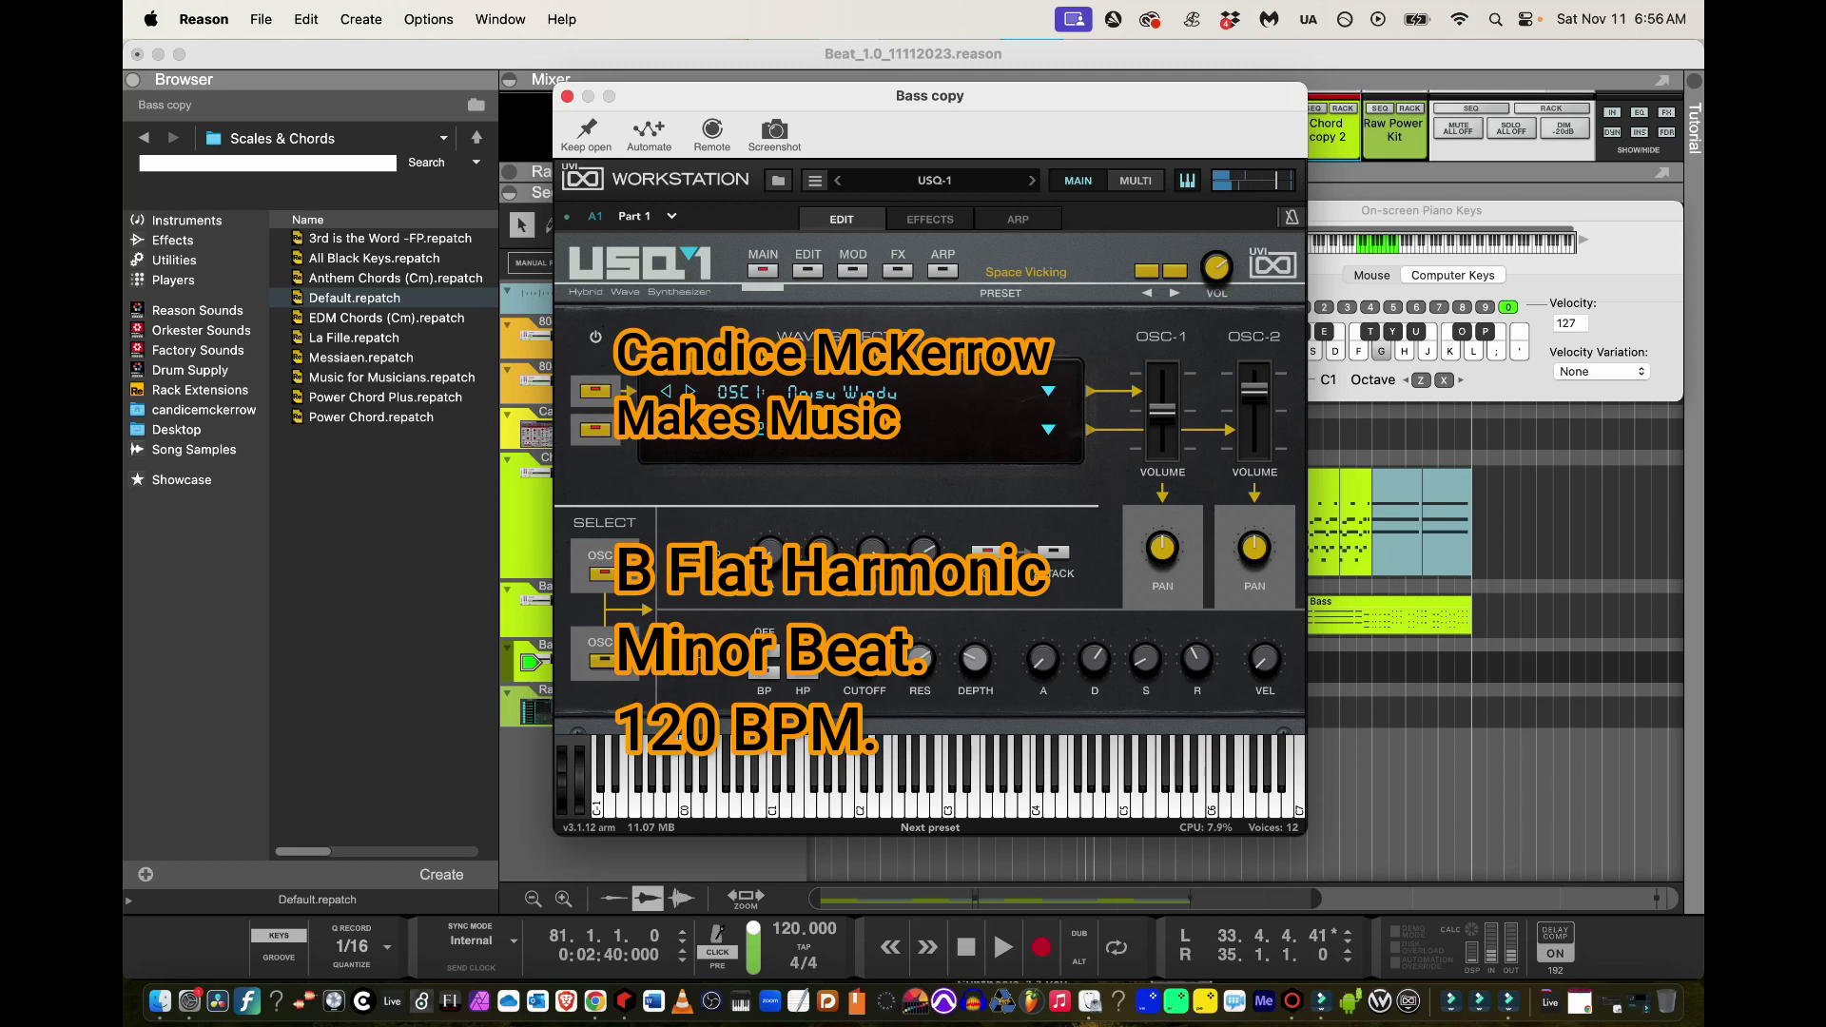
pyautogui.press('f')
pyautogui.press('f')
pyautogui.press('e')
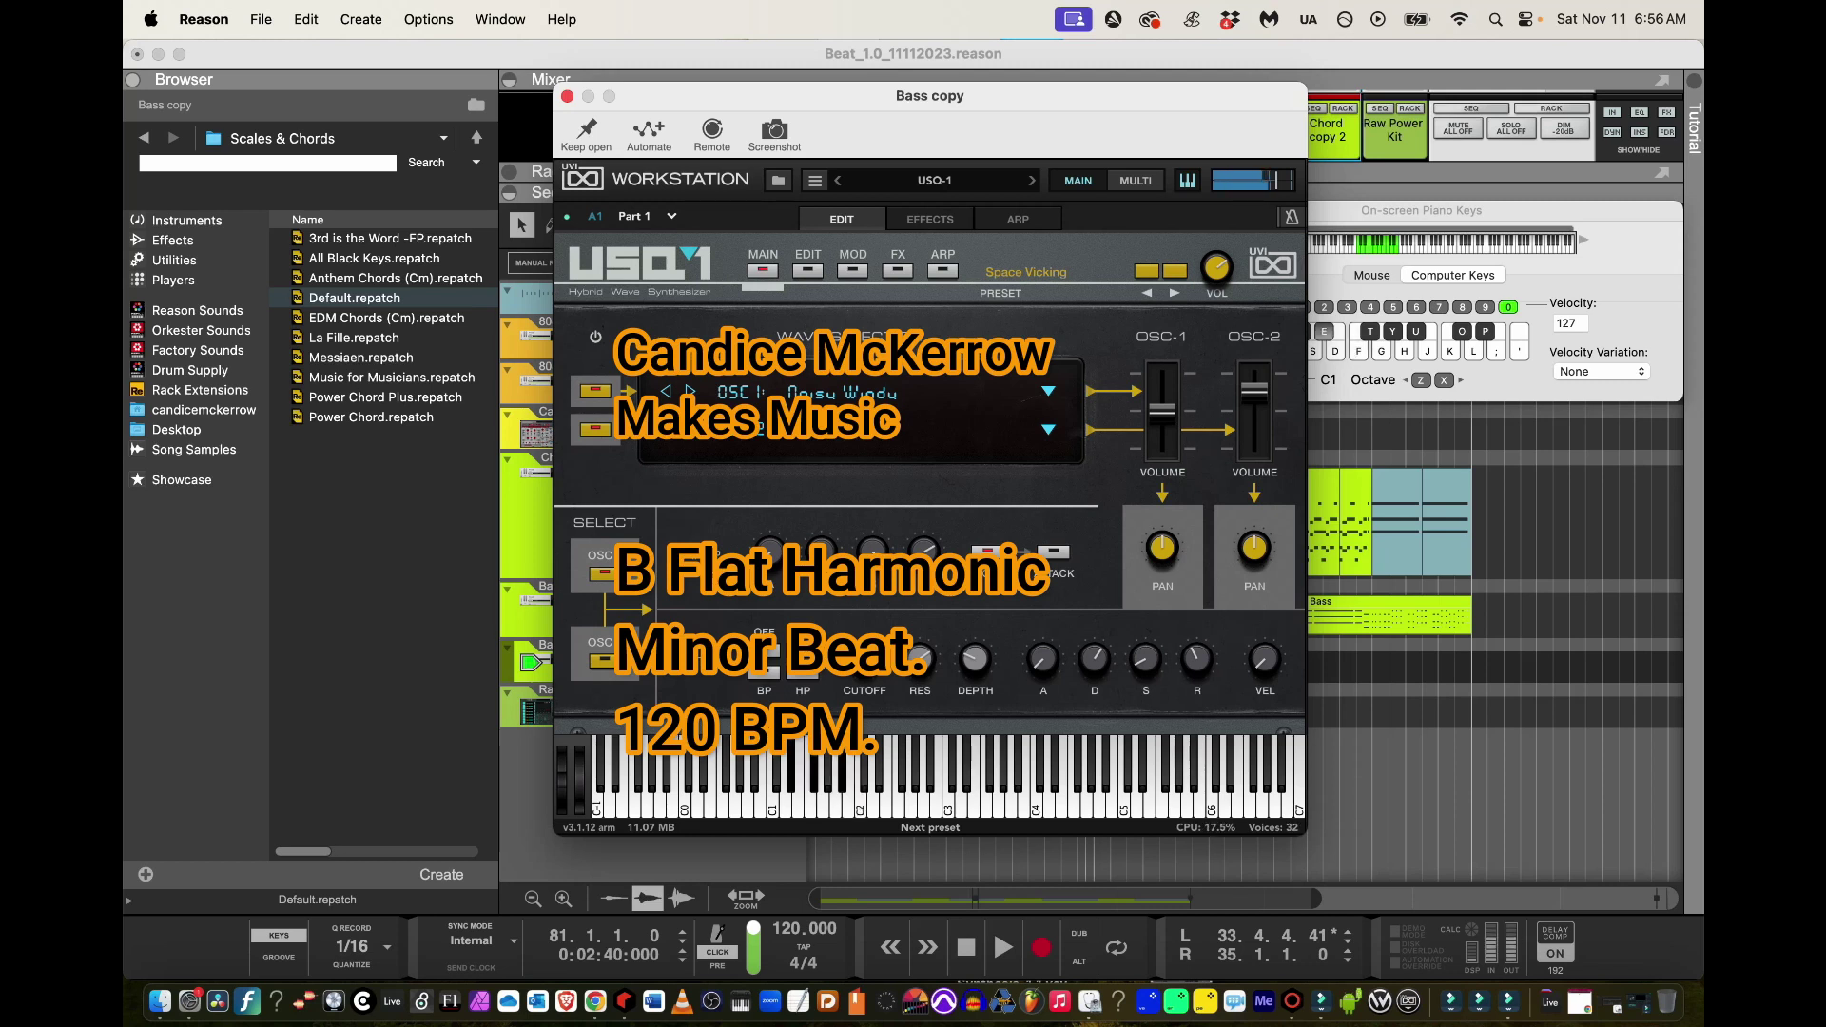
pyautogui.press('f')
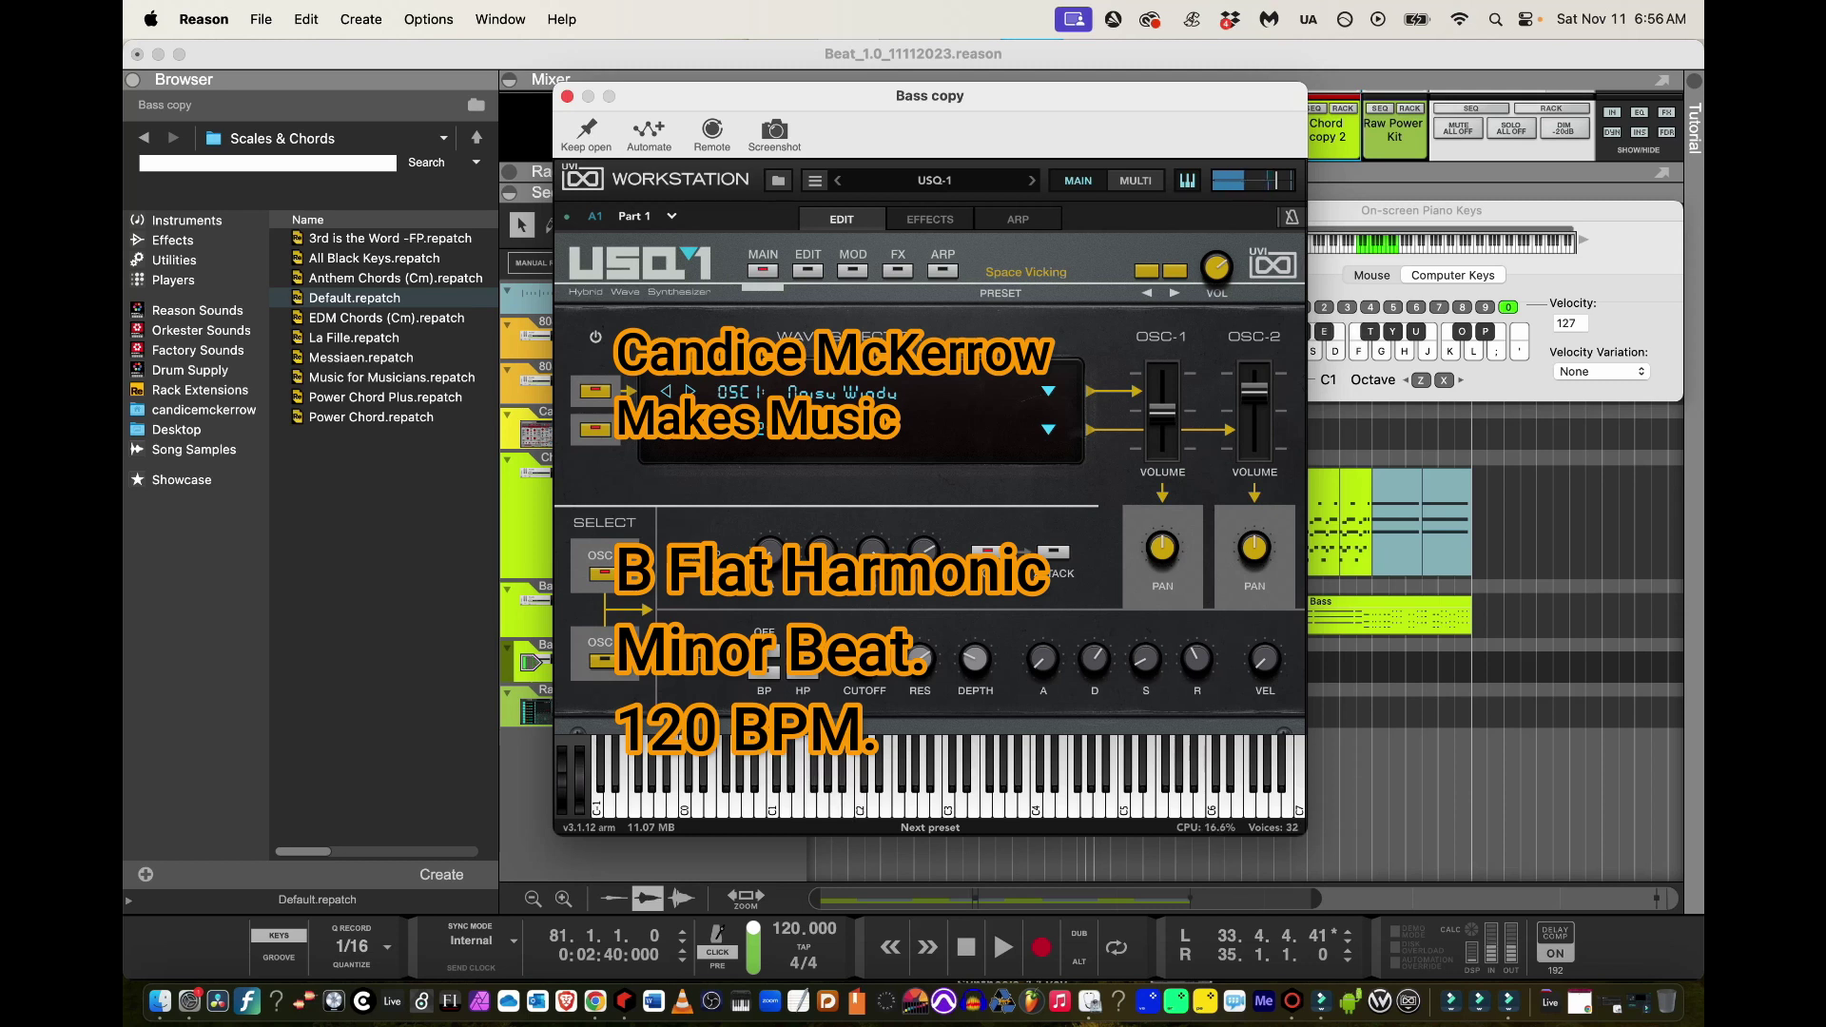
pyautogui.press('e')
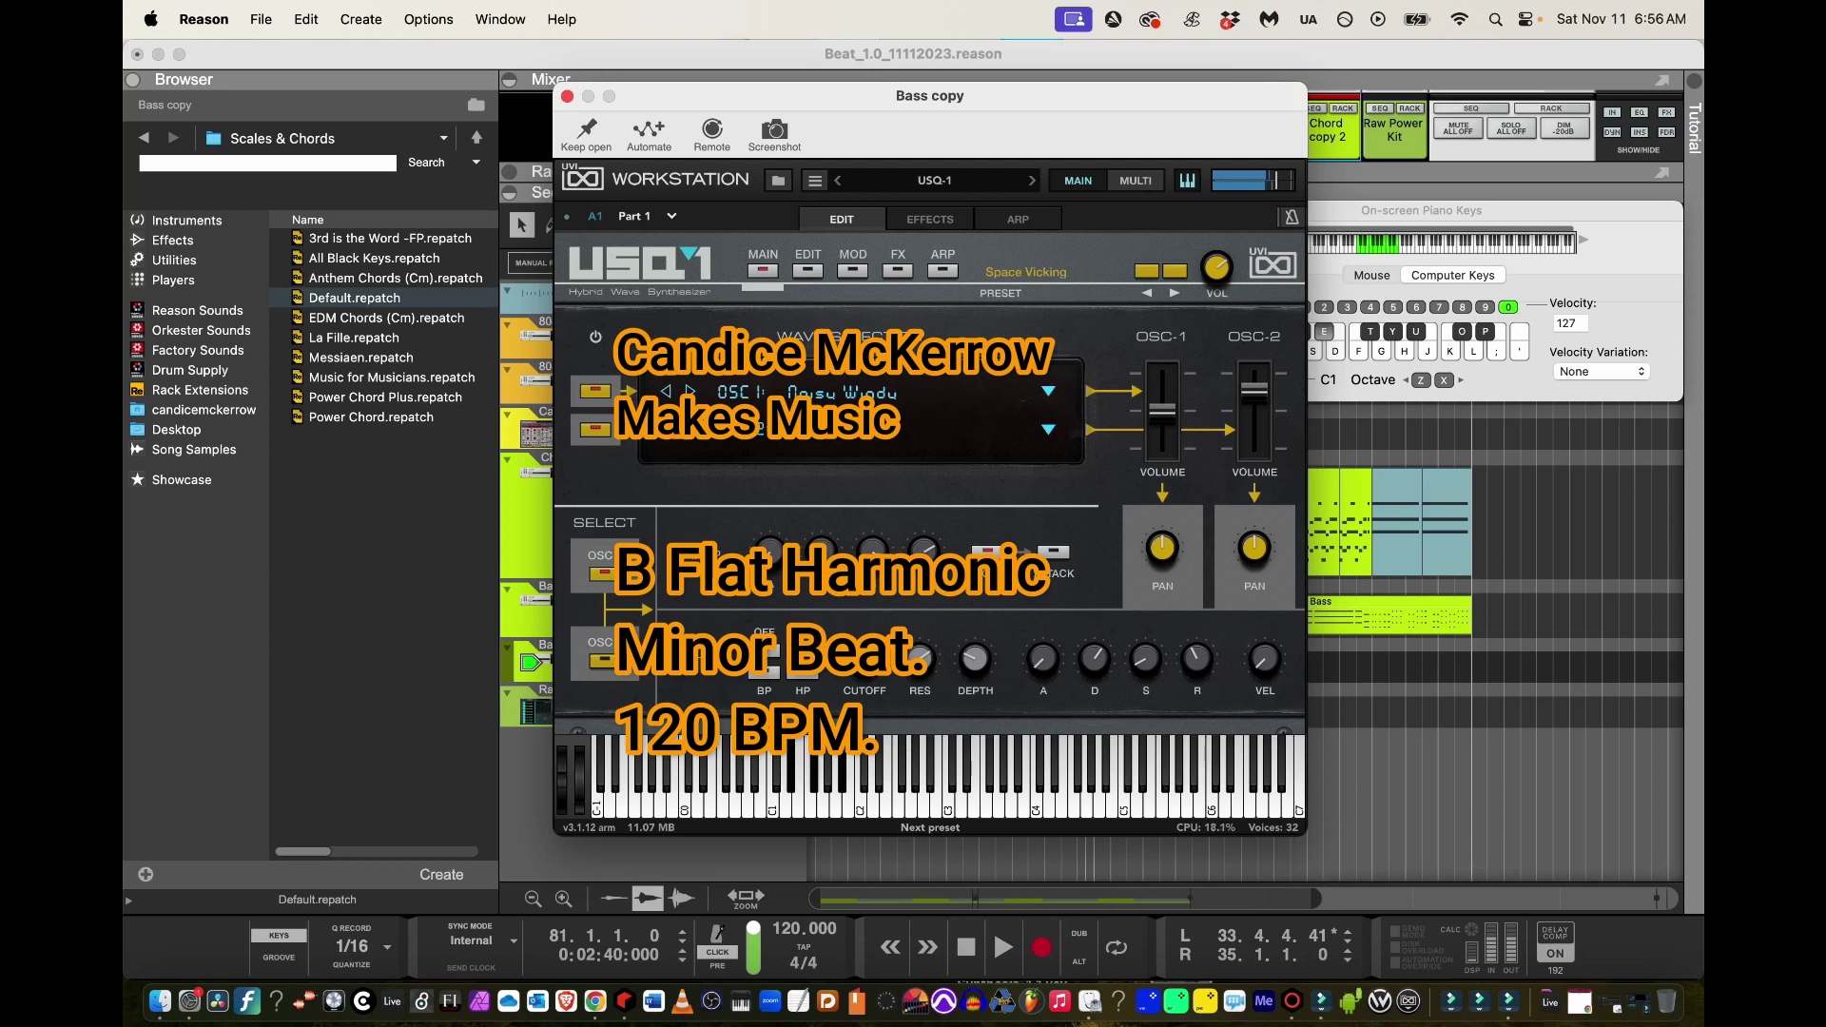
pyautogui.press('f')
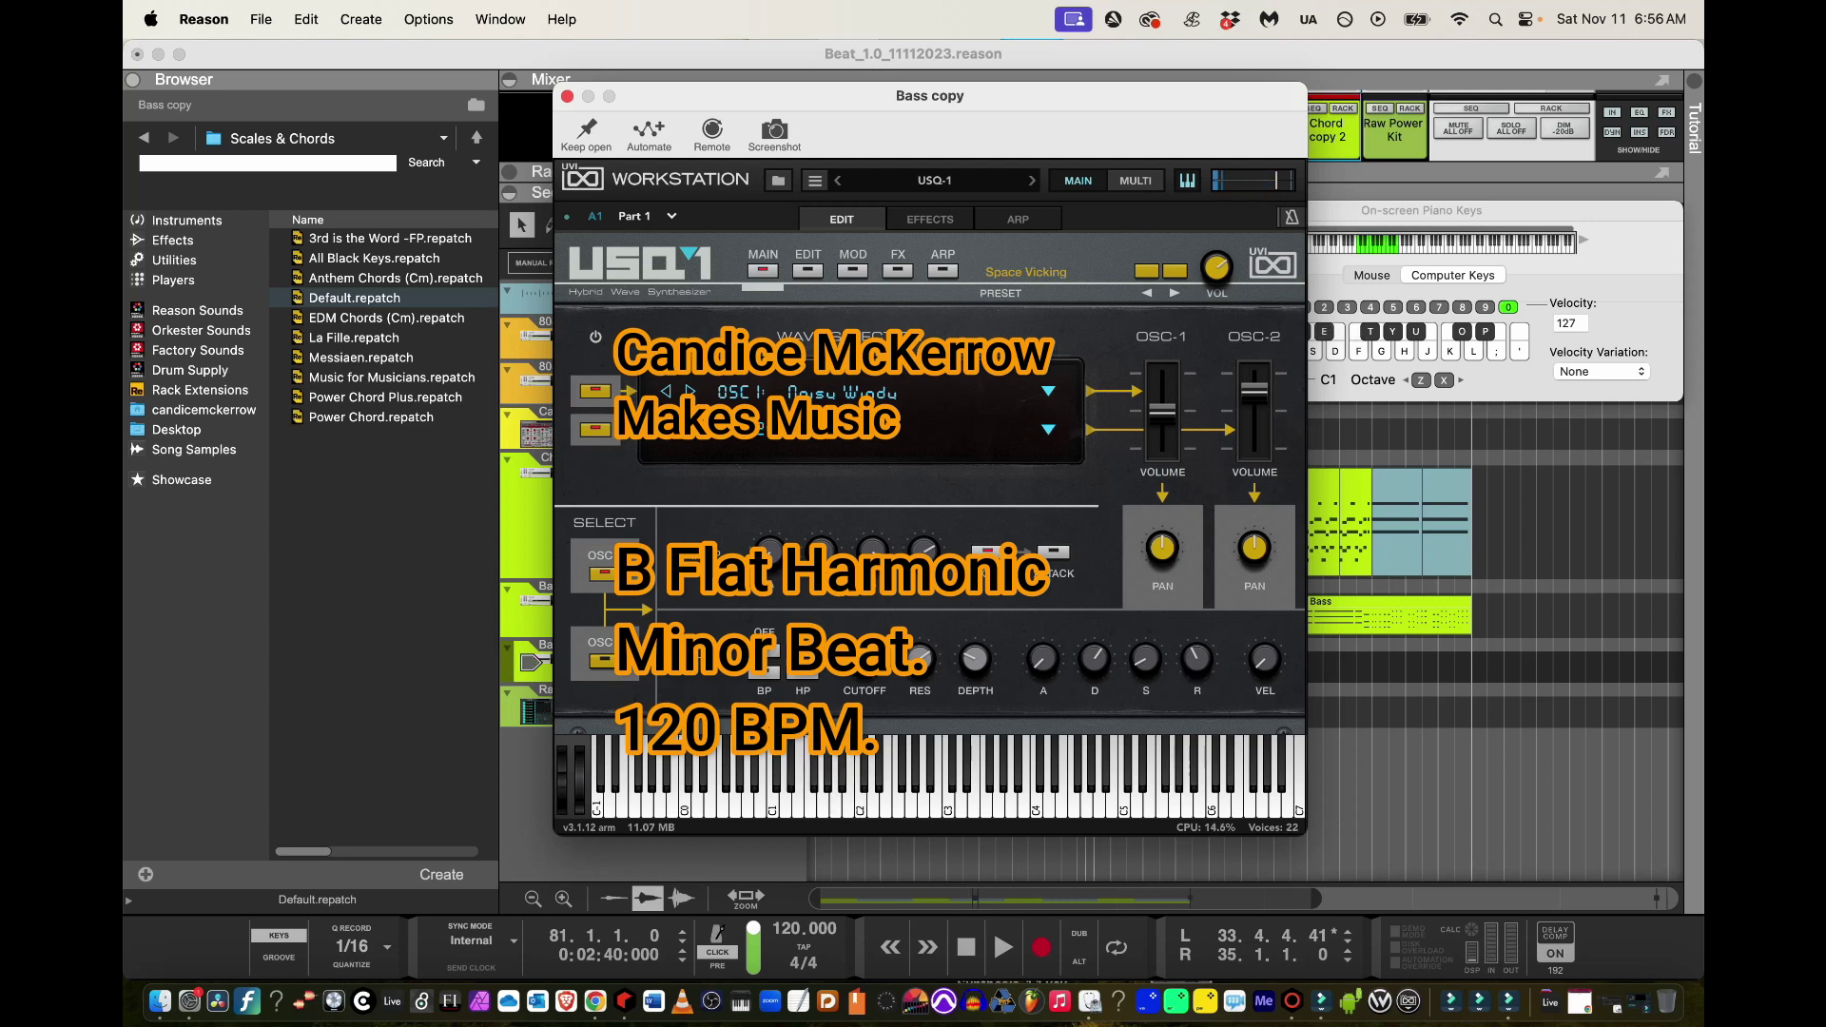
# Close the instrument window and turn off Filter Notes in the Bass copy track's Scales & Chords player
pyautogui.click(566, 96)
pyautogui.click(1342, 108)
pyautogui.scroll(3, 951, 457)
pyautogui.scroll(3, 913, 538)
pyautogui.click(764, 466)
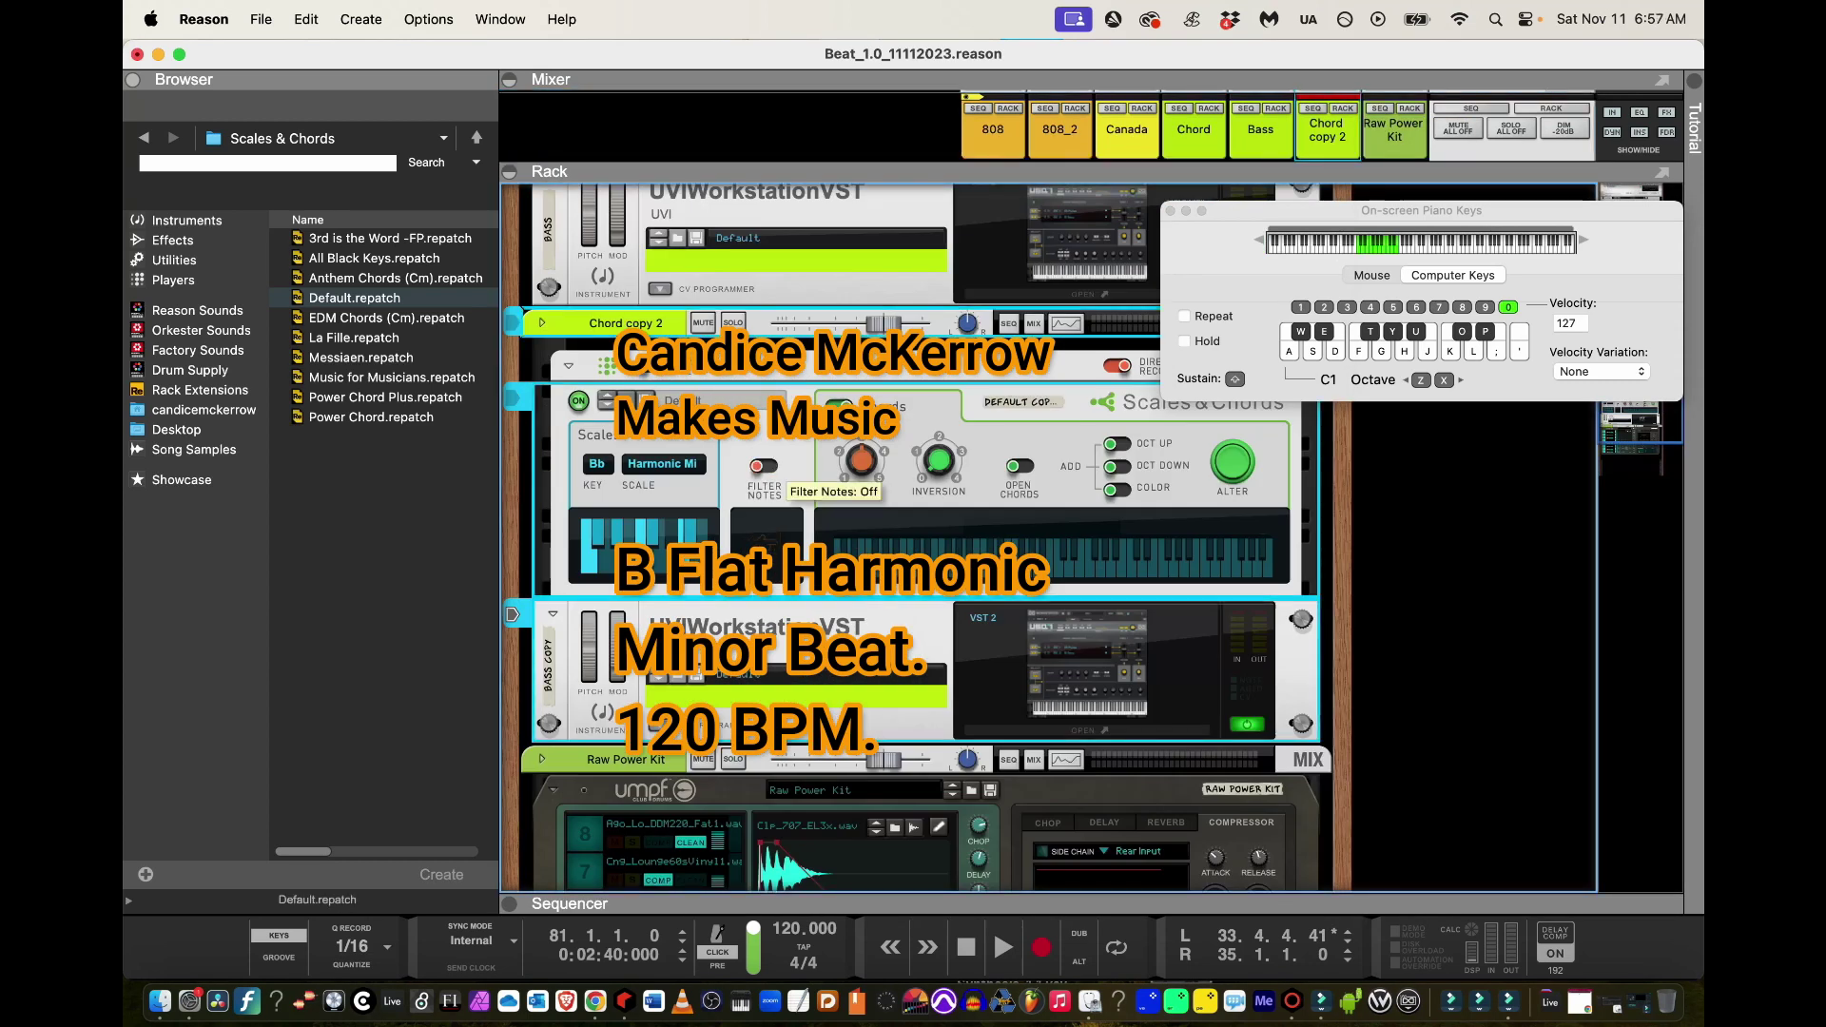
# Audition the unfiltered Bass copy sound by playing a few notes with the computer keyboard octave at C1 and C2
pyautogui.press('e')
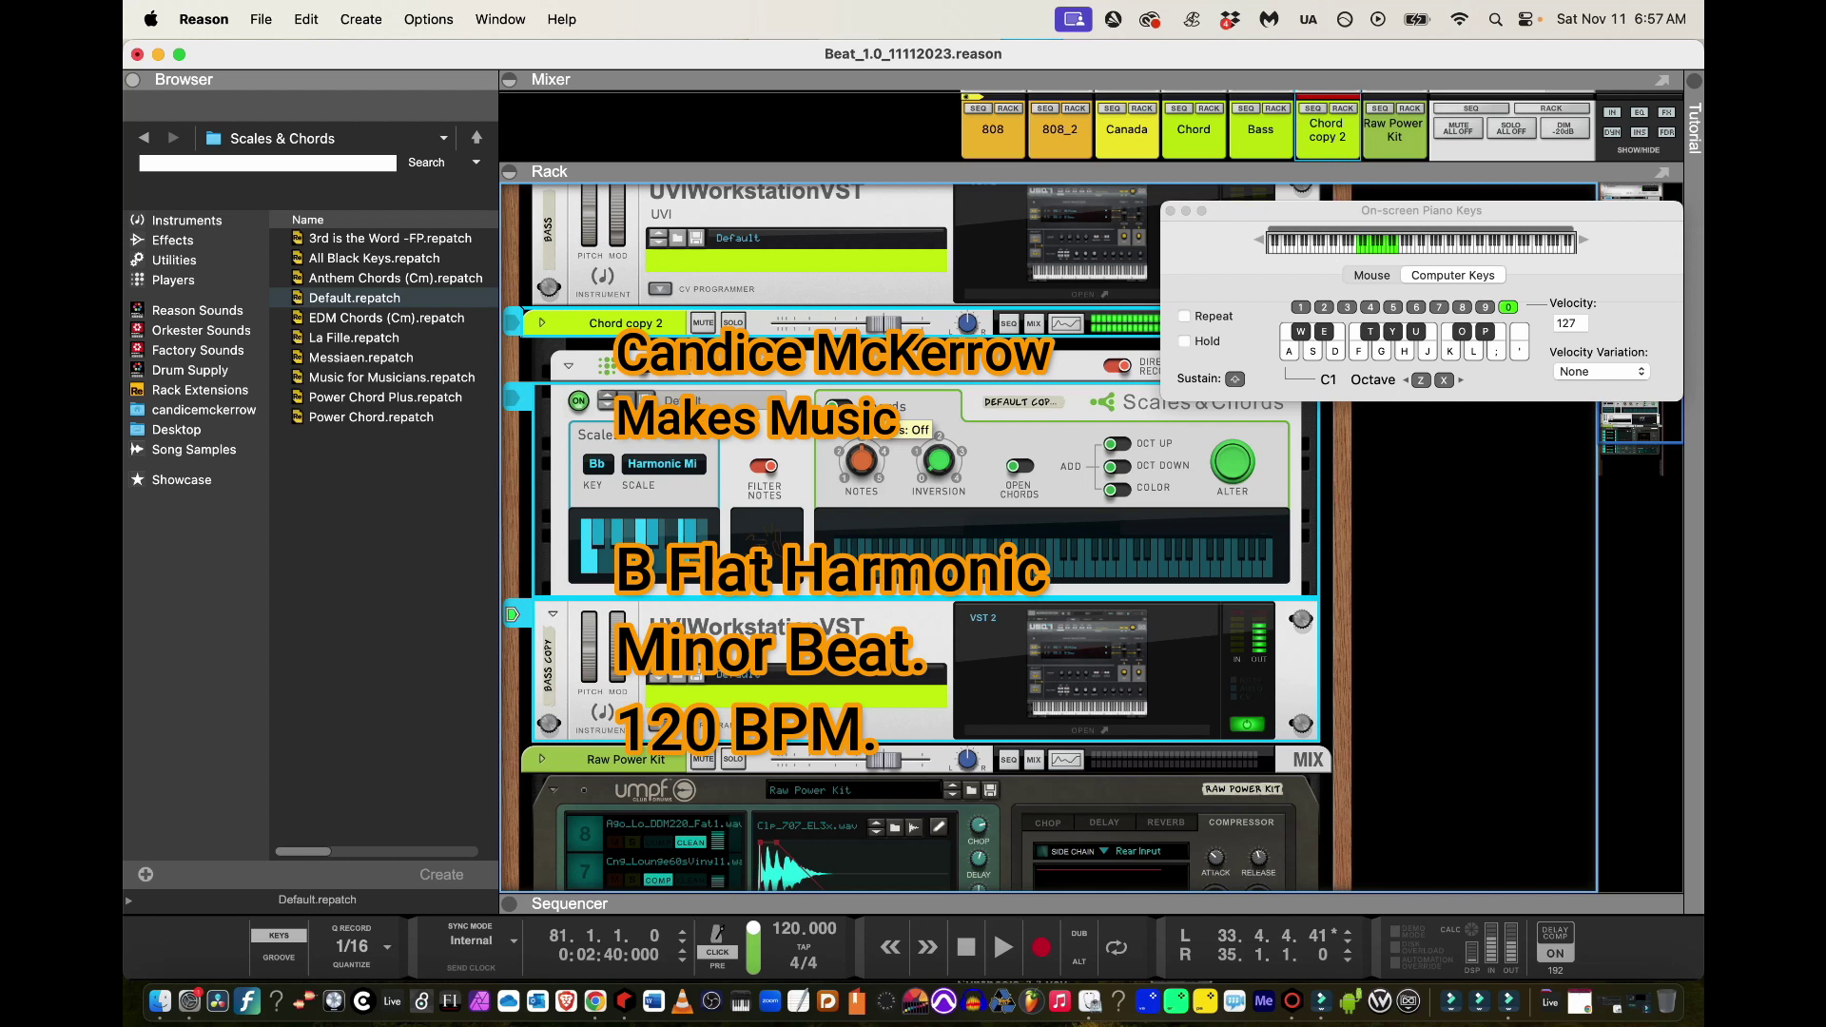
pyautogui.press('t')
pyautogui.press('t')
pyautogui.press('f')
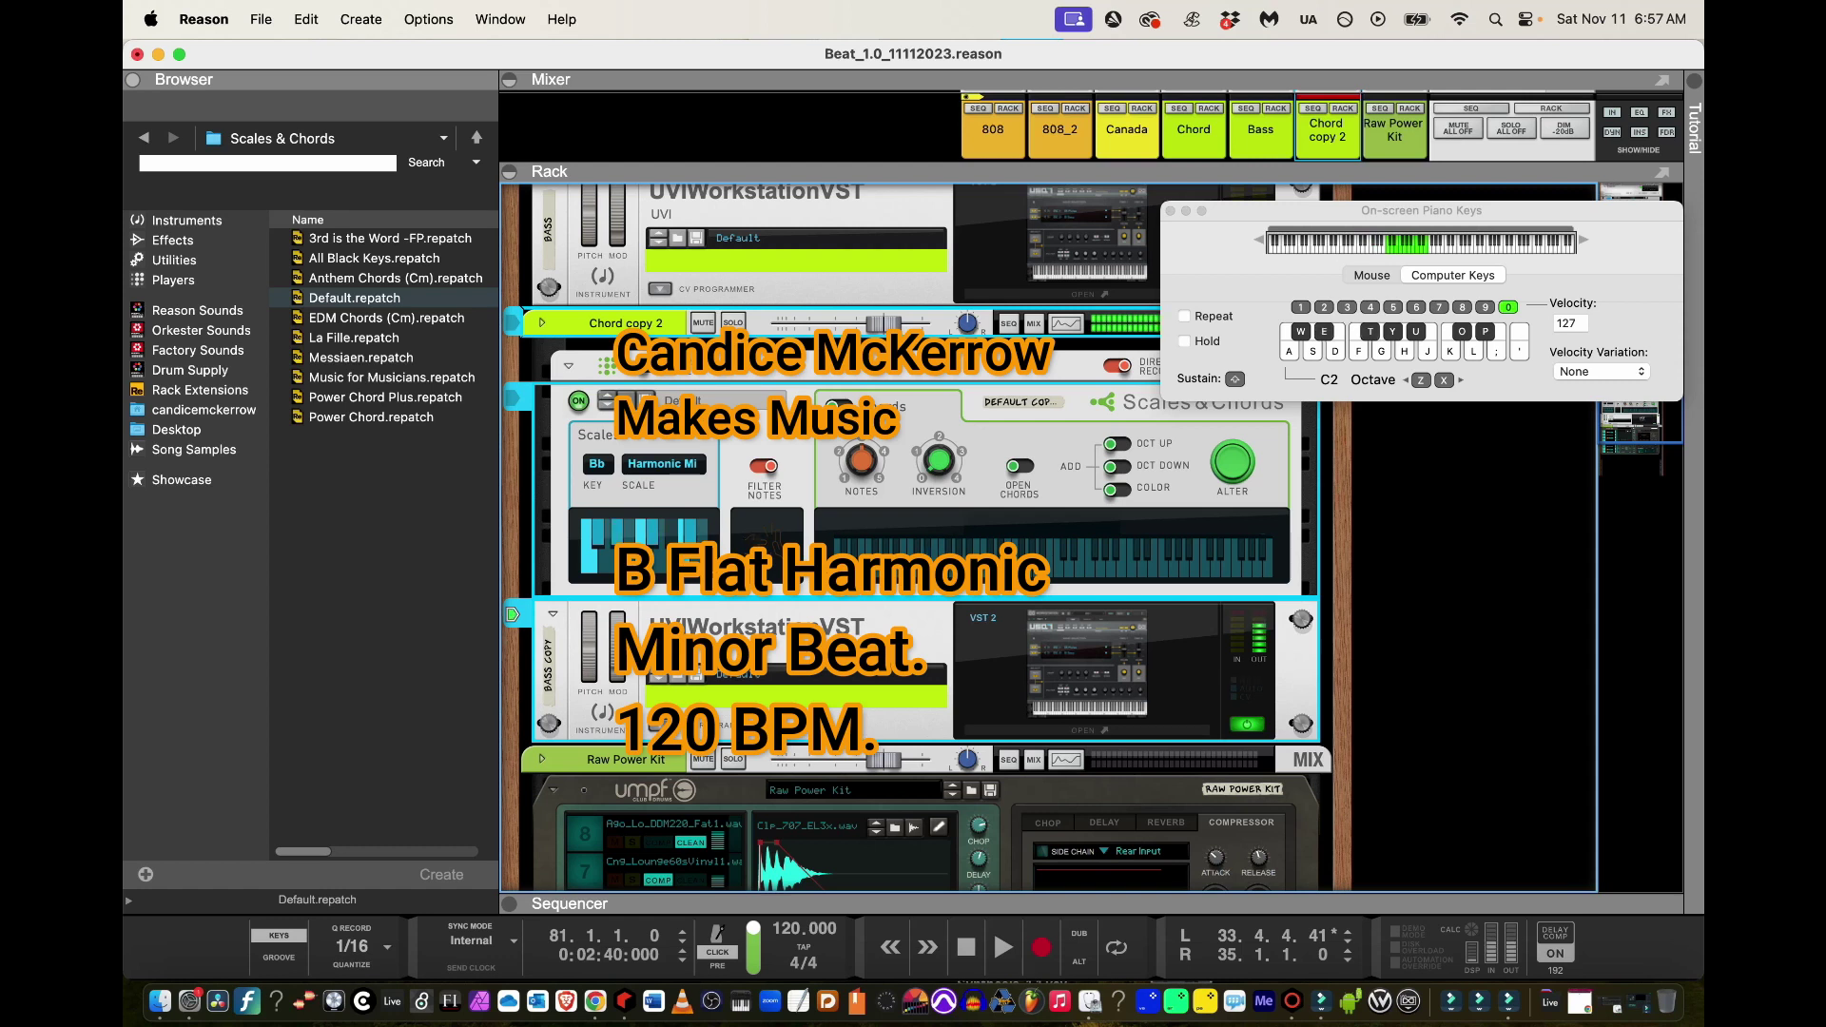
pyautogui.press('e')
# Show the sequencer and return the song position to bar 1
pyautogui.click(1312, 108)
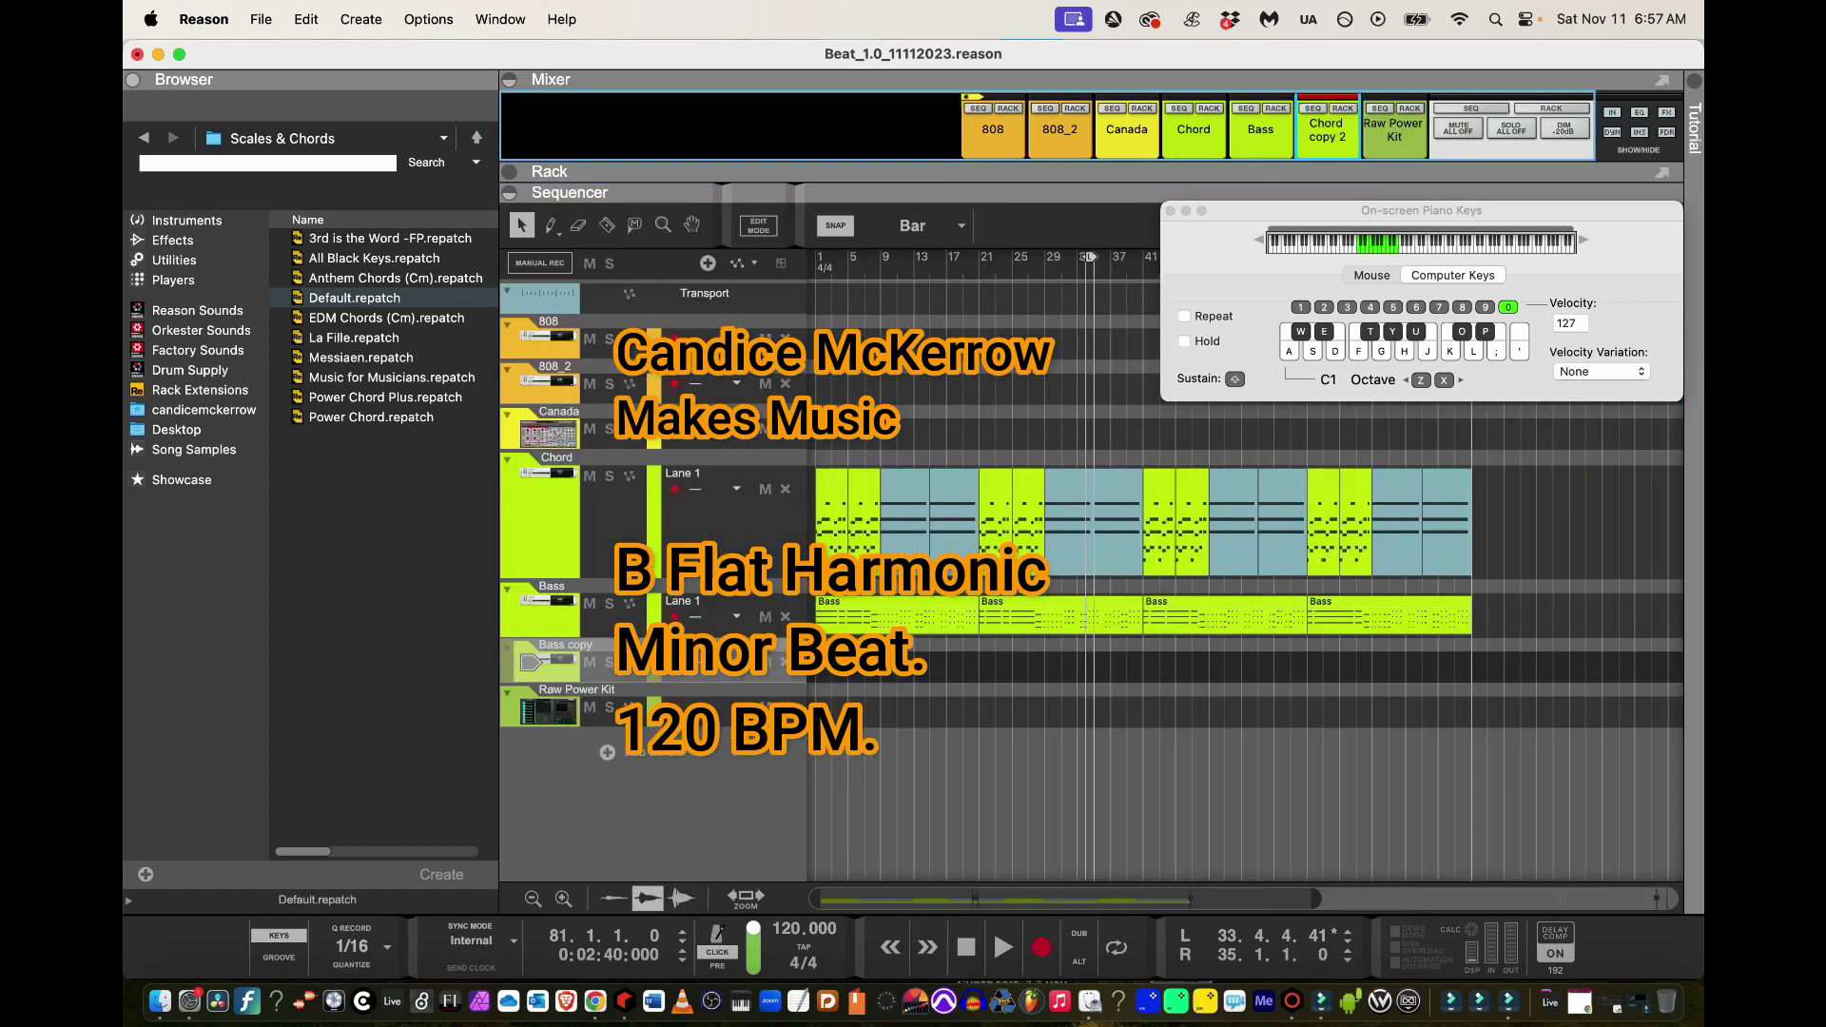
pyautogui.click(816, 269)
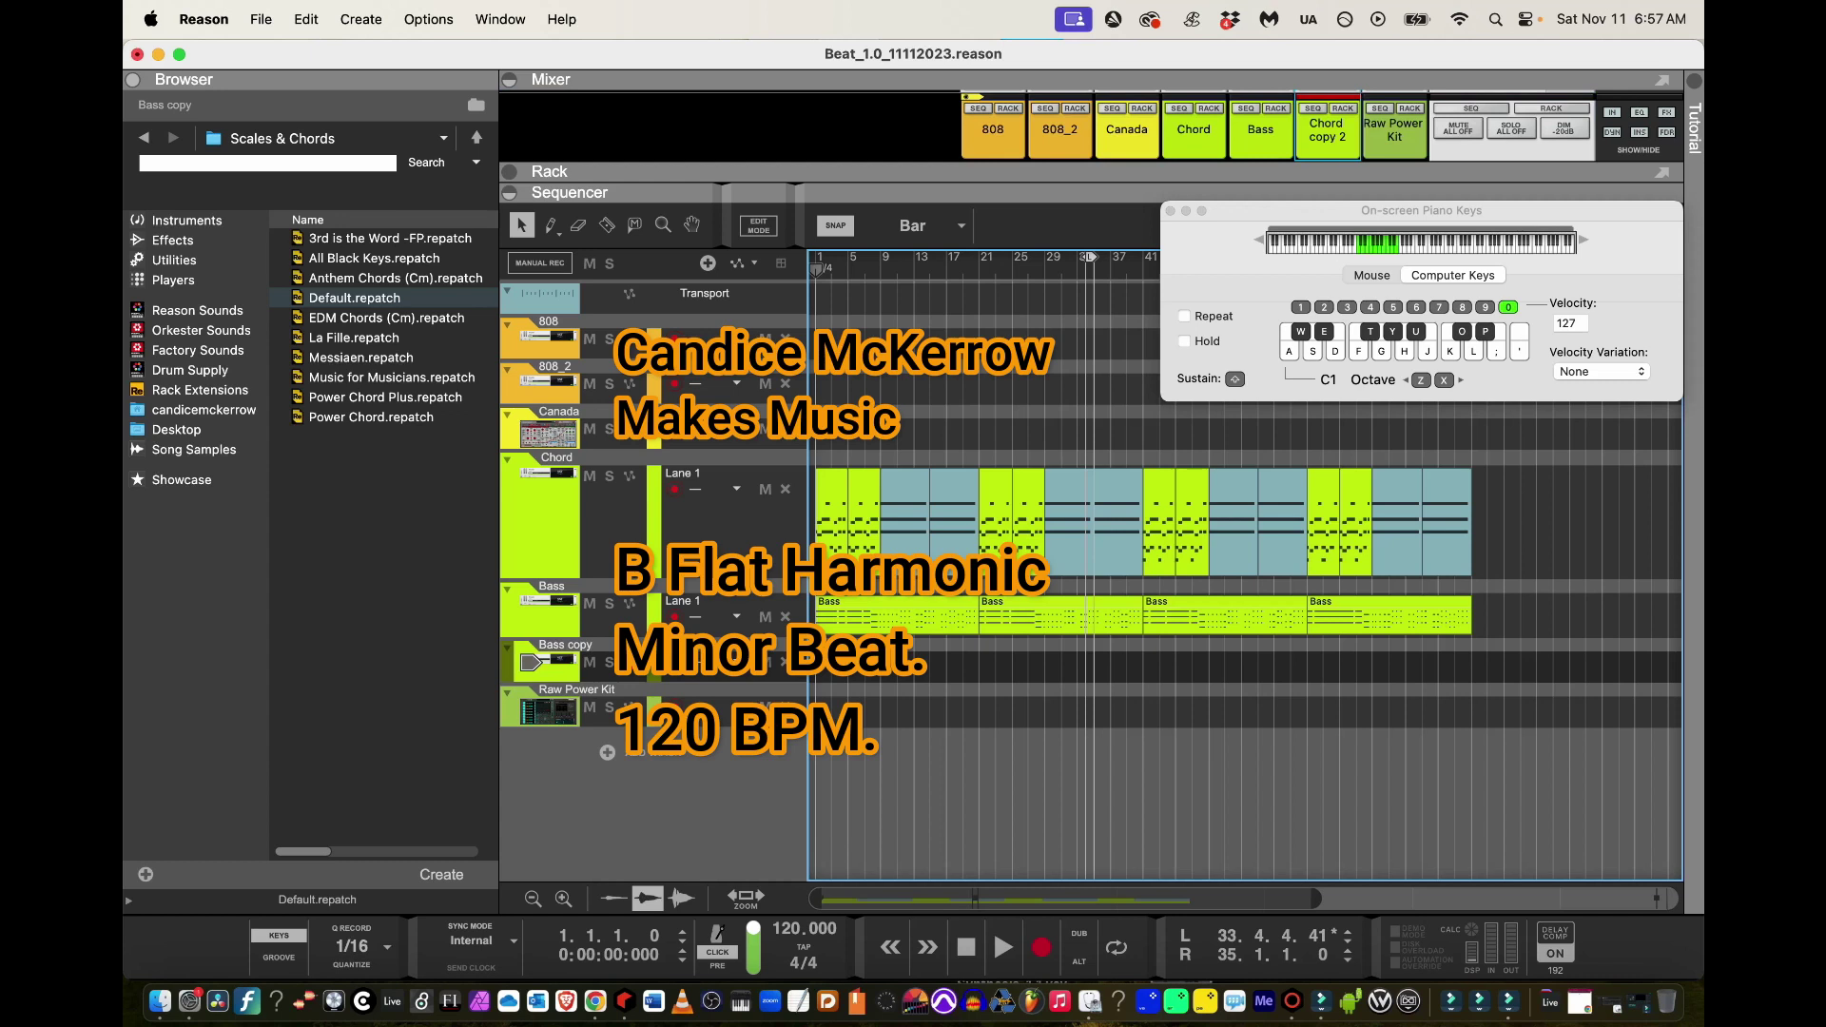
pyautogui.press('h')
pyautogui.press('h')
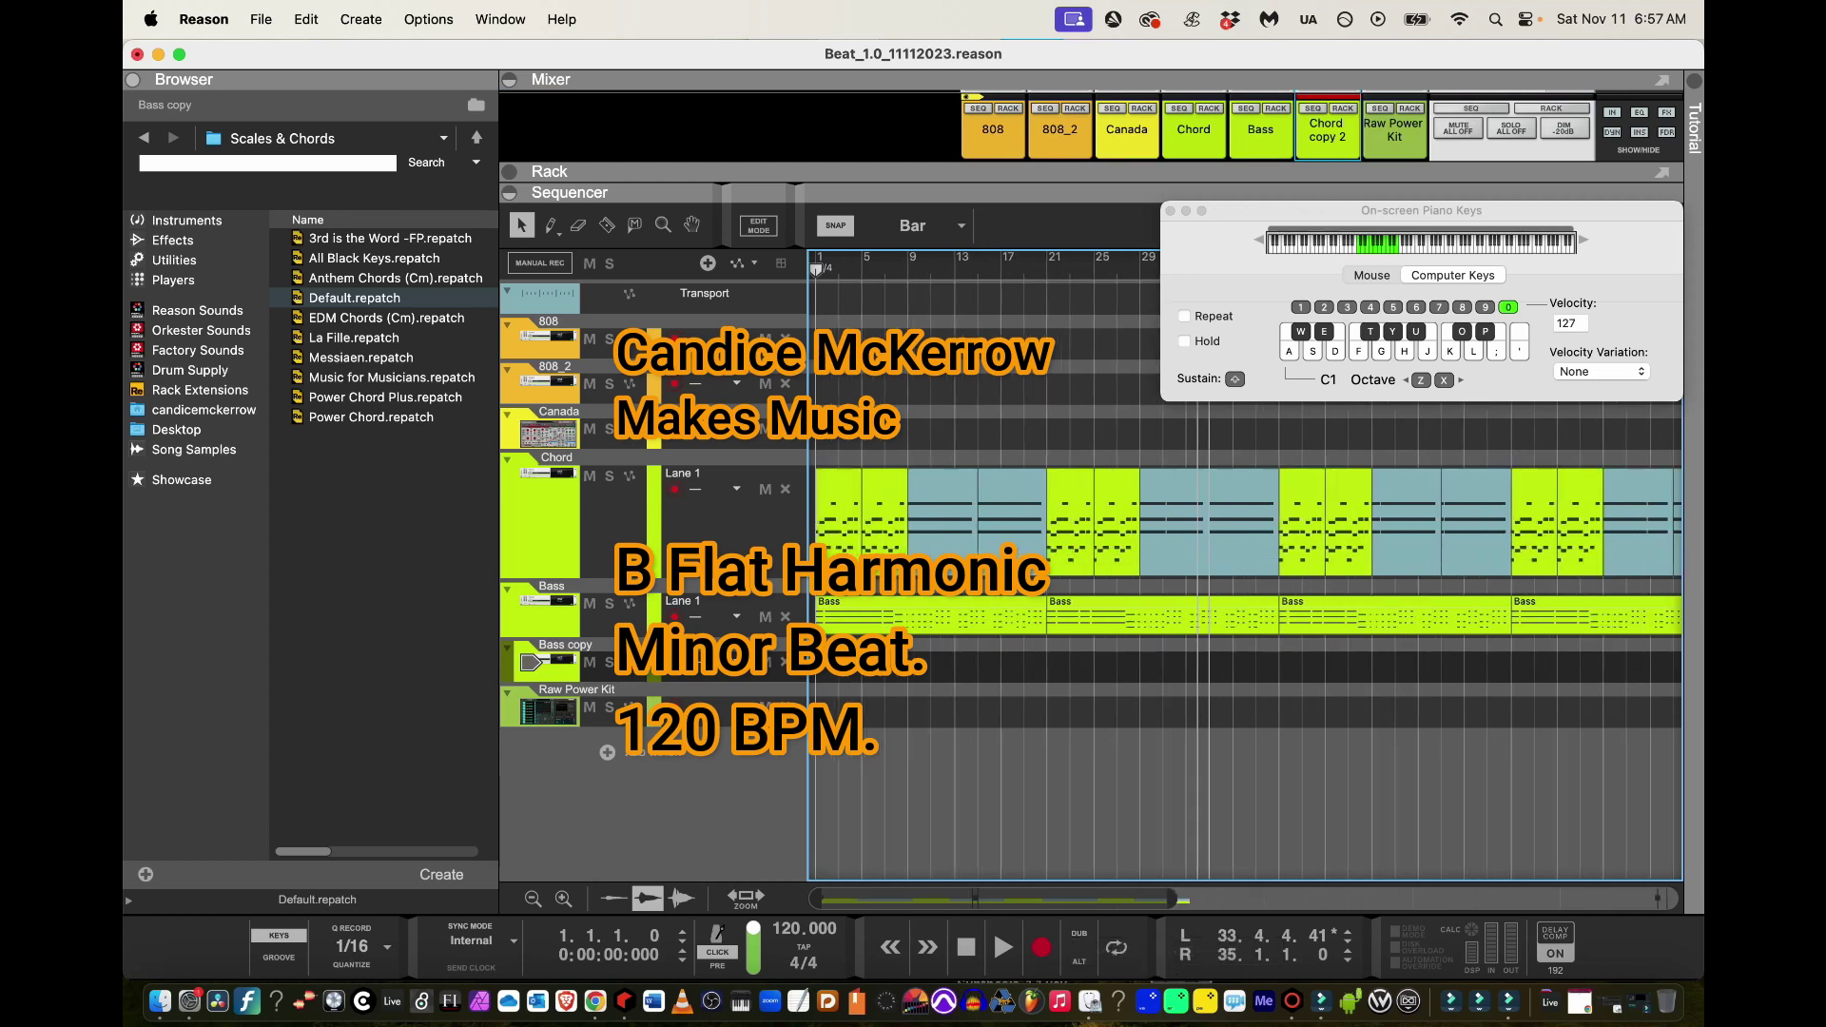
# Increase the Bass copy track's height and move the on-screen piano keys window clear of the sequencer clips
pyautogui.click(561, 689)
pyautogui.moveTo(561, 683); pyautogui.dragTo(561, 787)
pyautogui.moveTo(1331, 211); pyautogui.dragTo(1290, 146)
pyautogui.moveTo(816, 270); pyautogui.dragTo(896, 270)
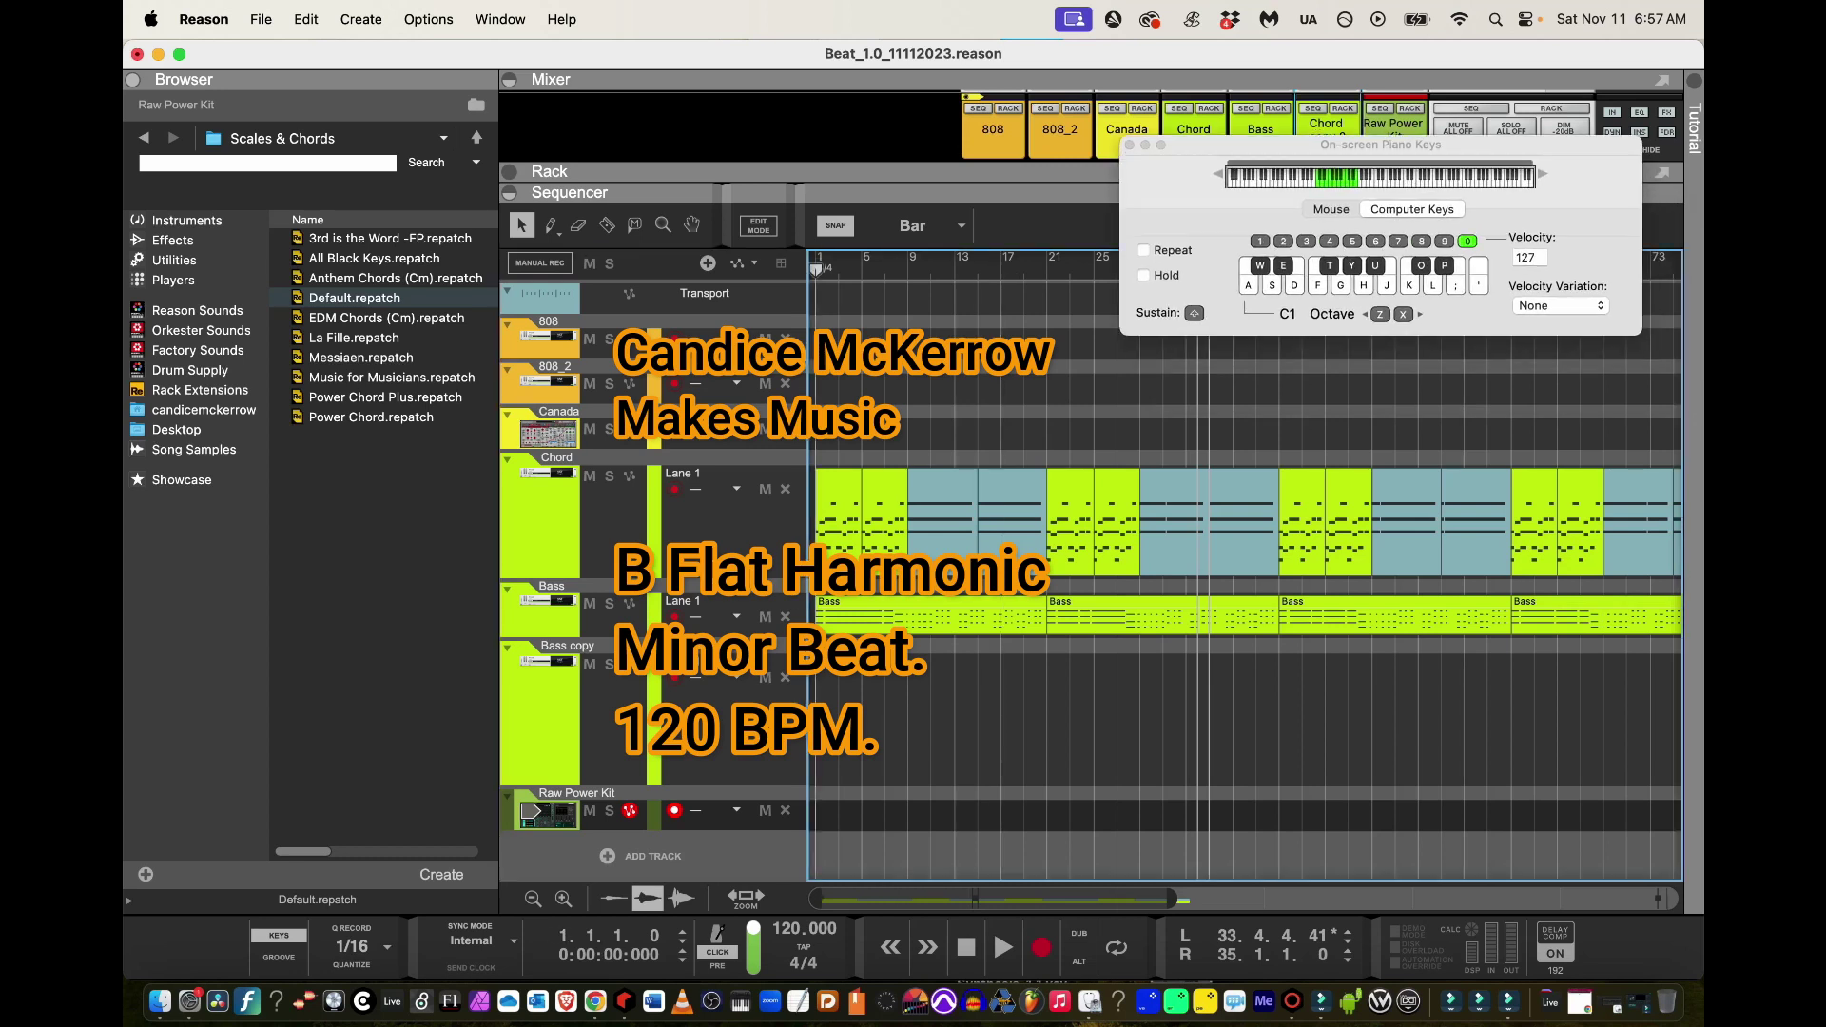
pyautogui.moveTo(1172, 898); pyautogui.dragTo(1095, 898)
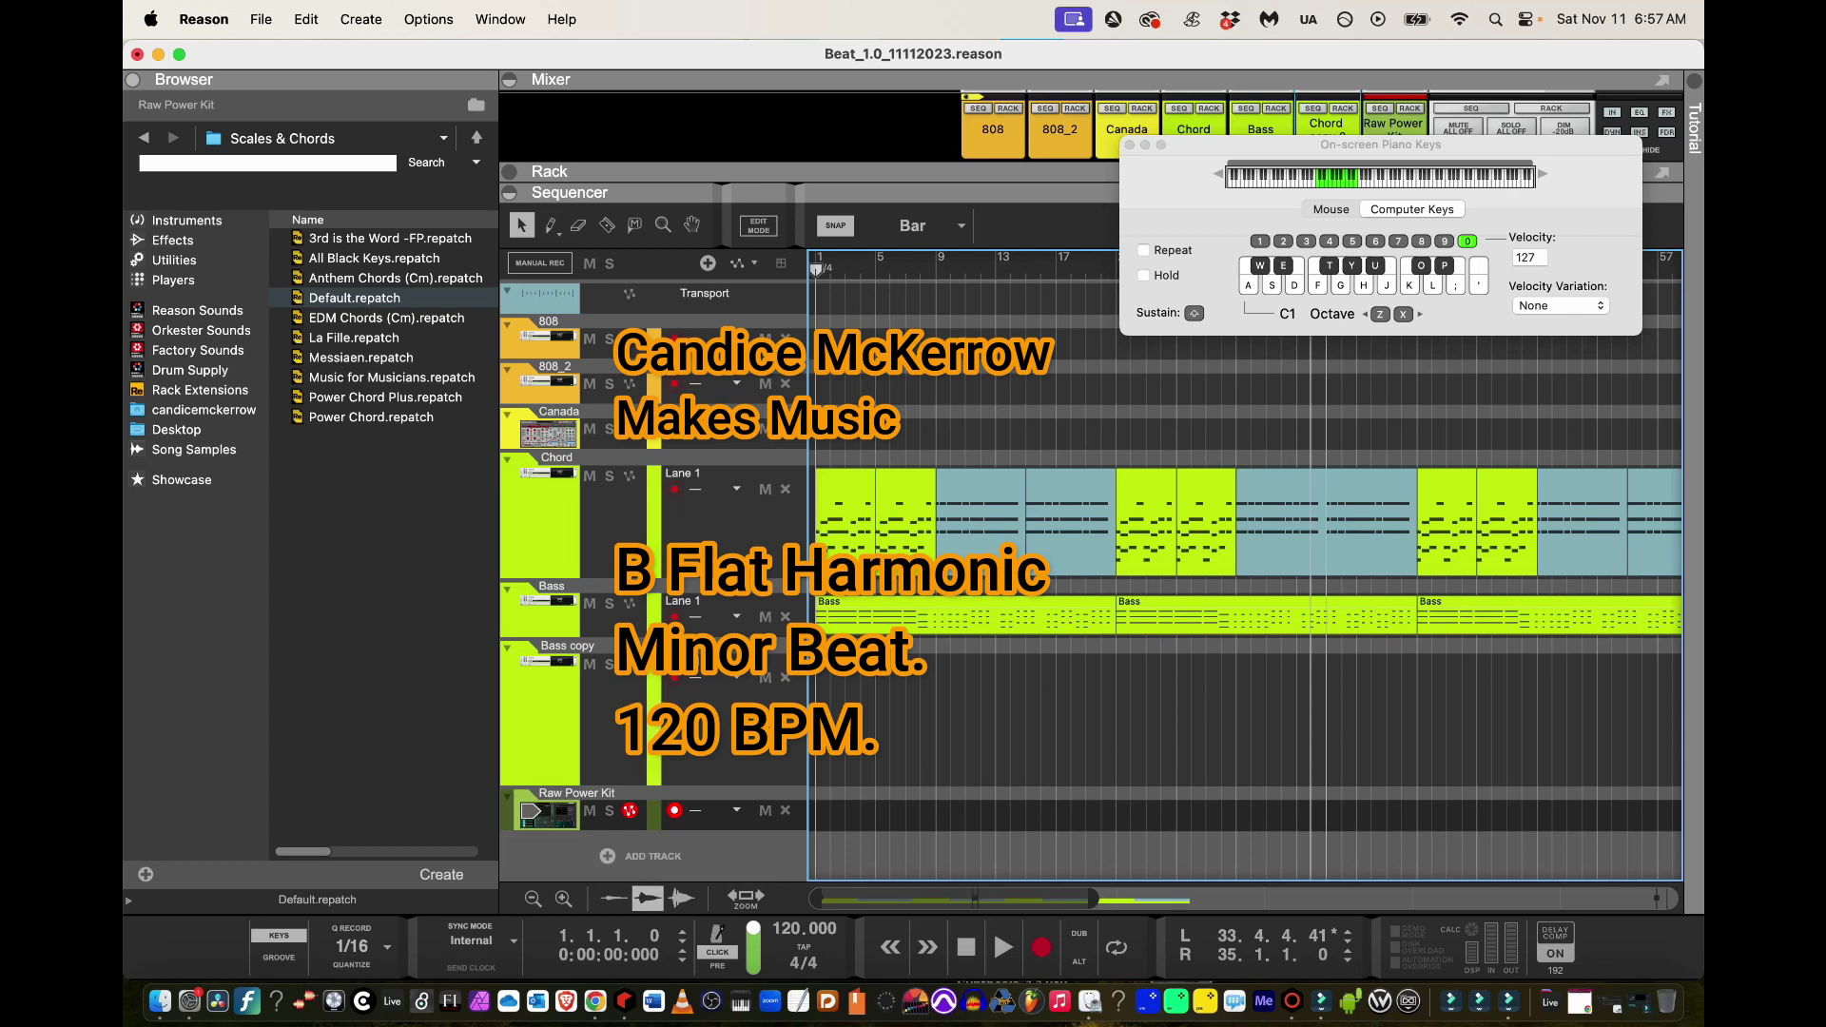
# Expand the sequencer to fill the window and reposition the on-screen piano keys window over its upper area
pyautogui.press('F7')
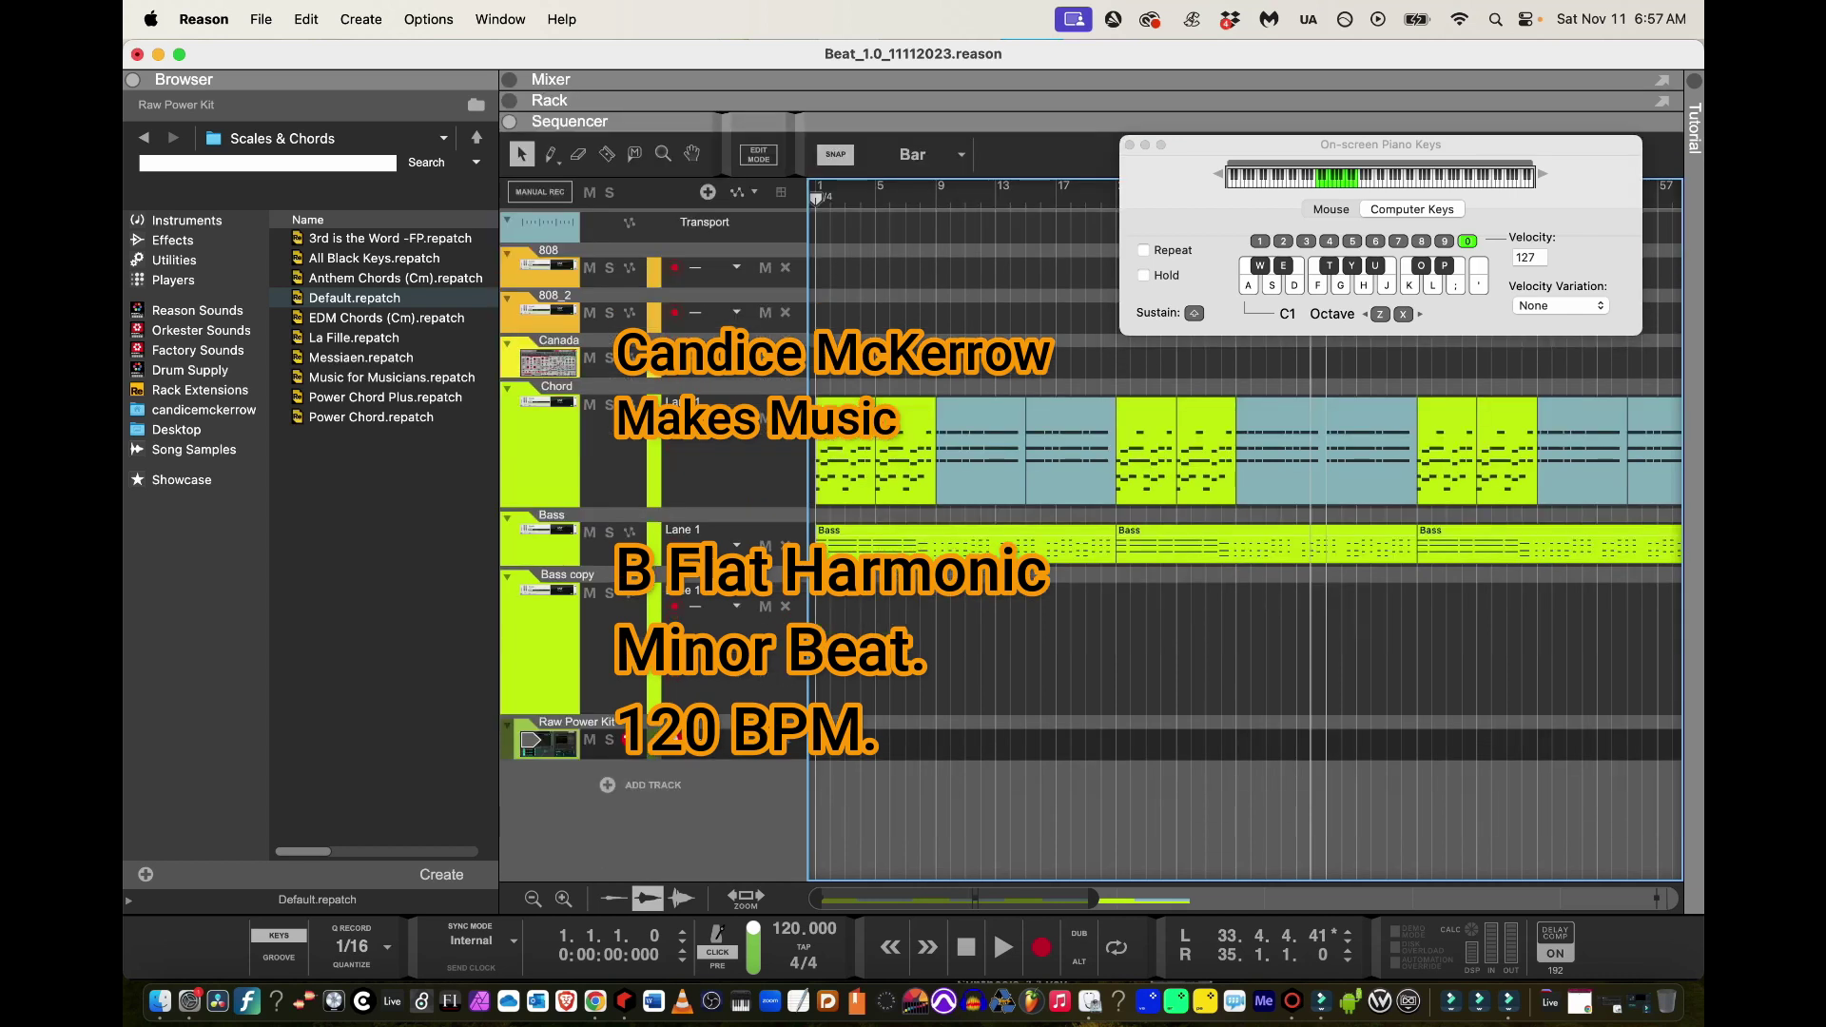
pyautogui.moveTo(1381, 145); pyautogui.dragTo(1139, 49)
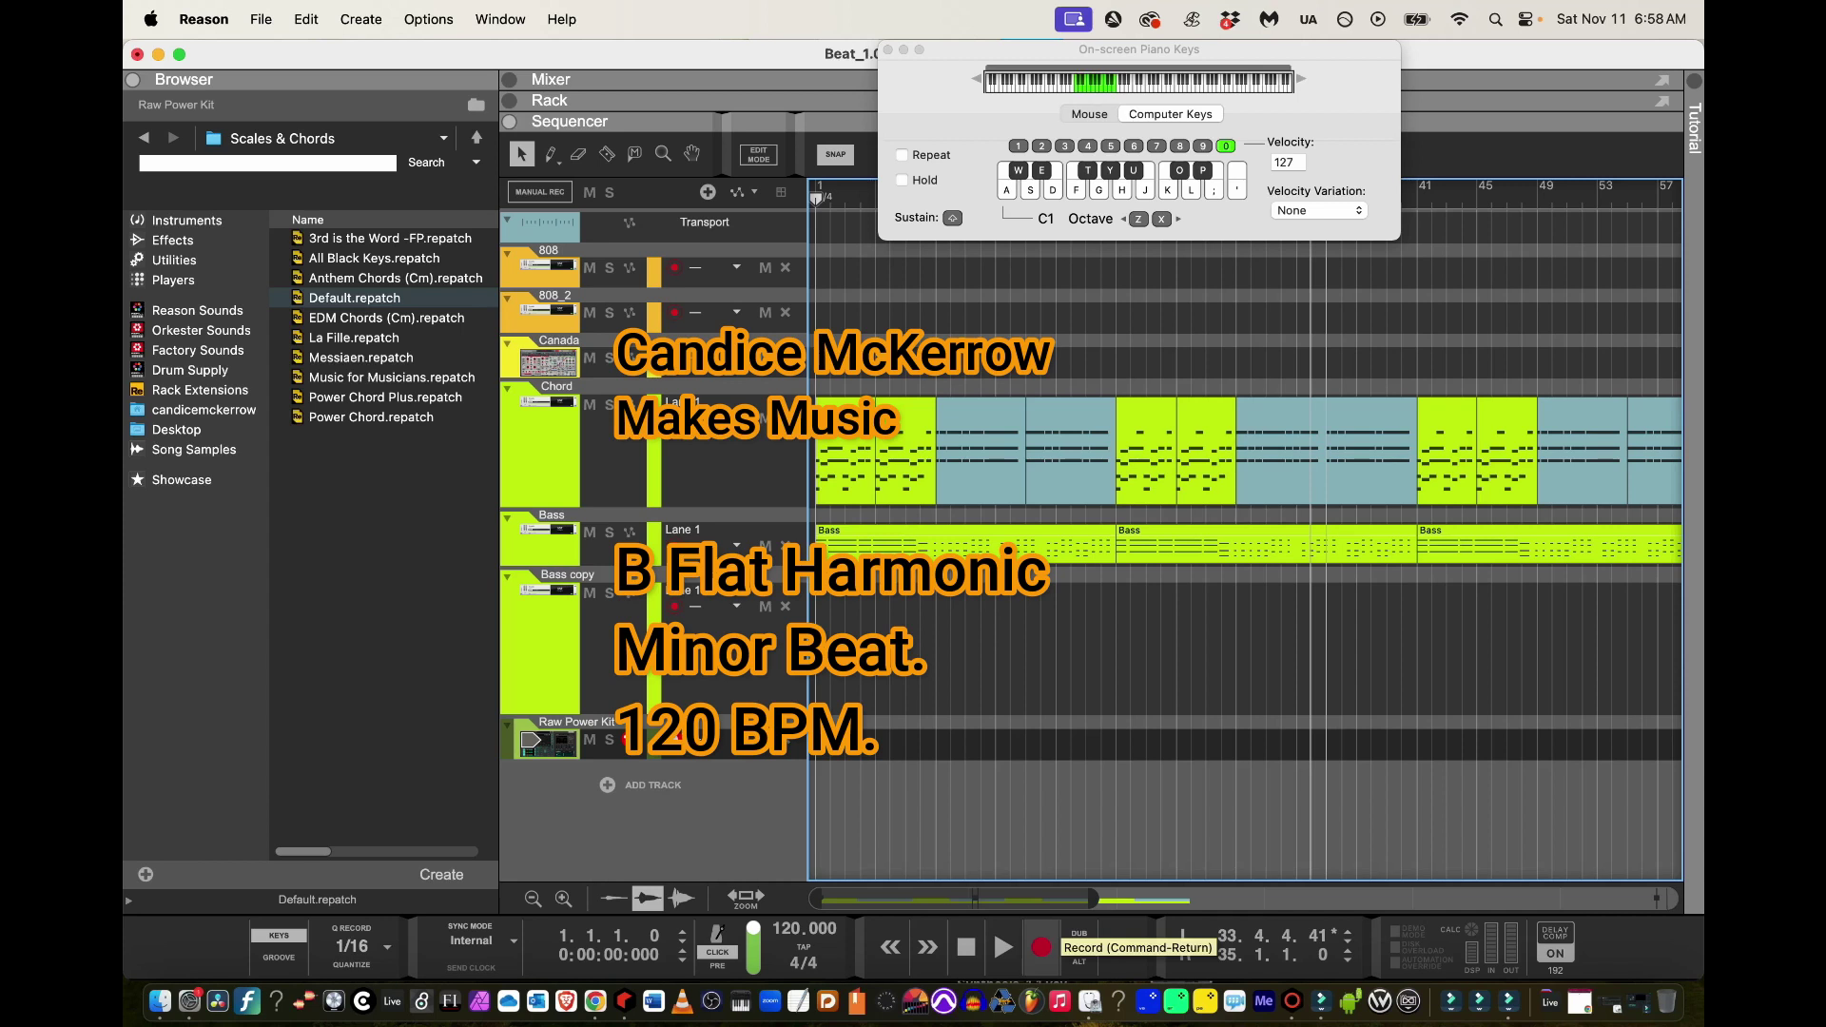
pyautogui.moveTo(1139, 49); pyautogui.dragTo(1041, 79)
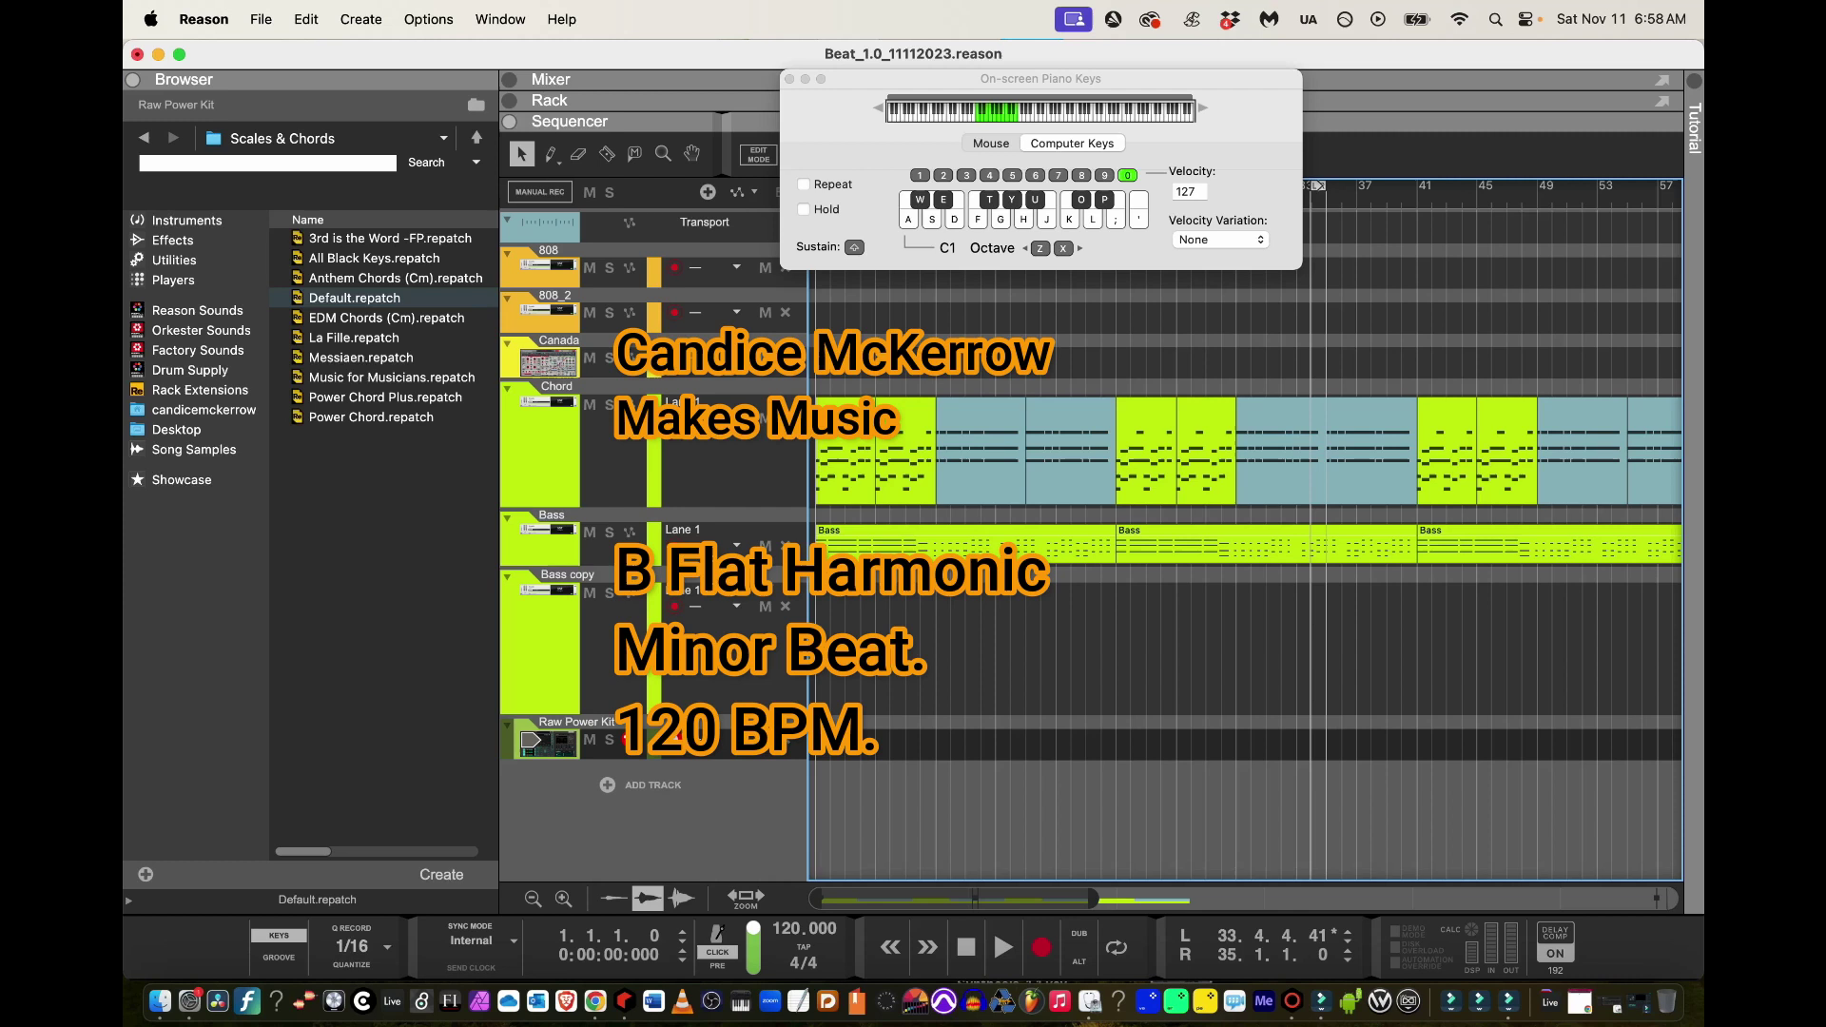
# Start recording from bar 1 and set the song tempo to 70 BPM
pyautogui.click(1004, 947)
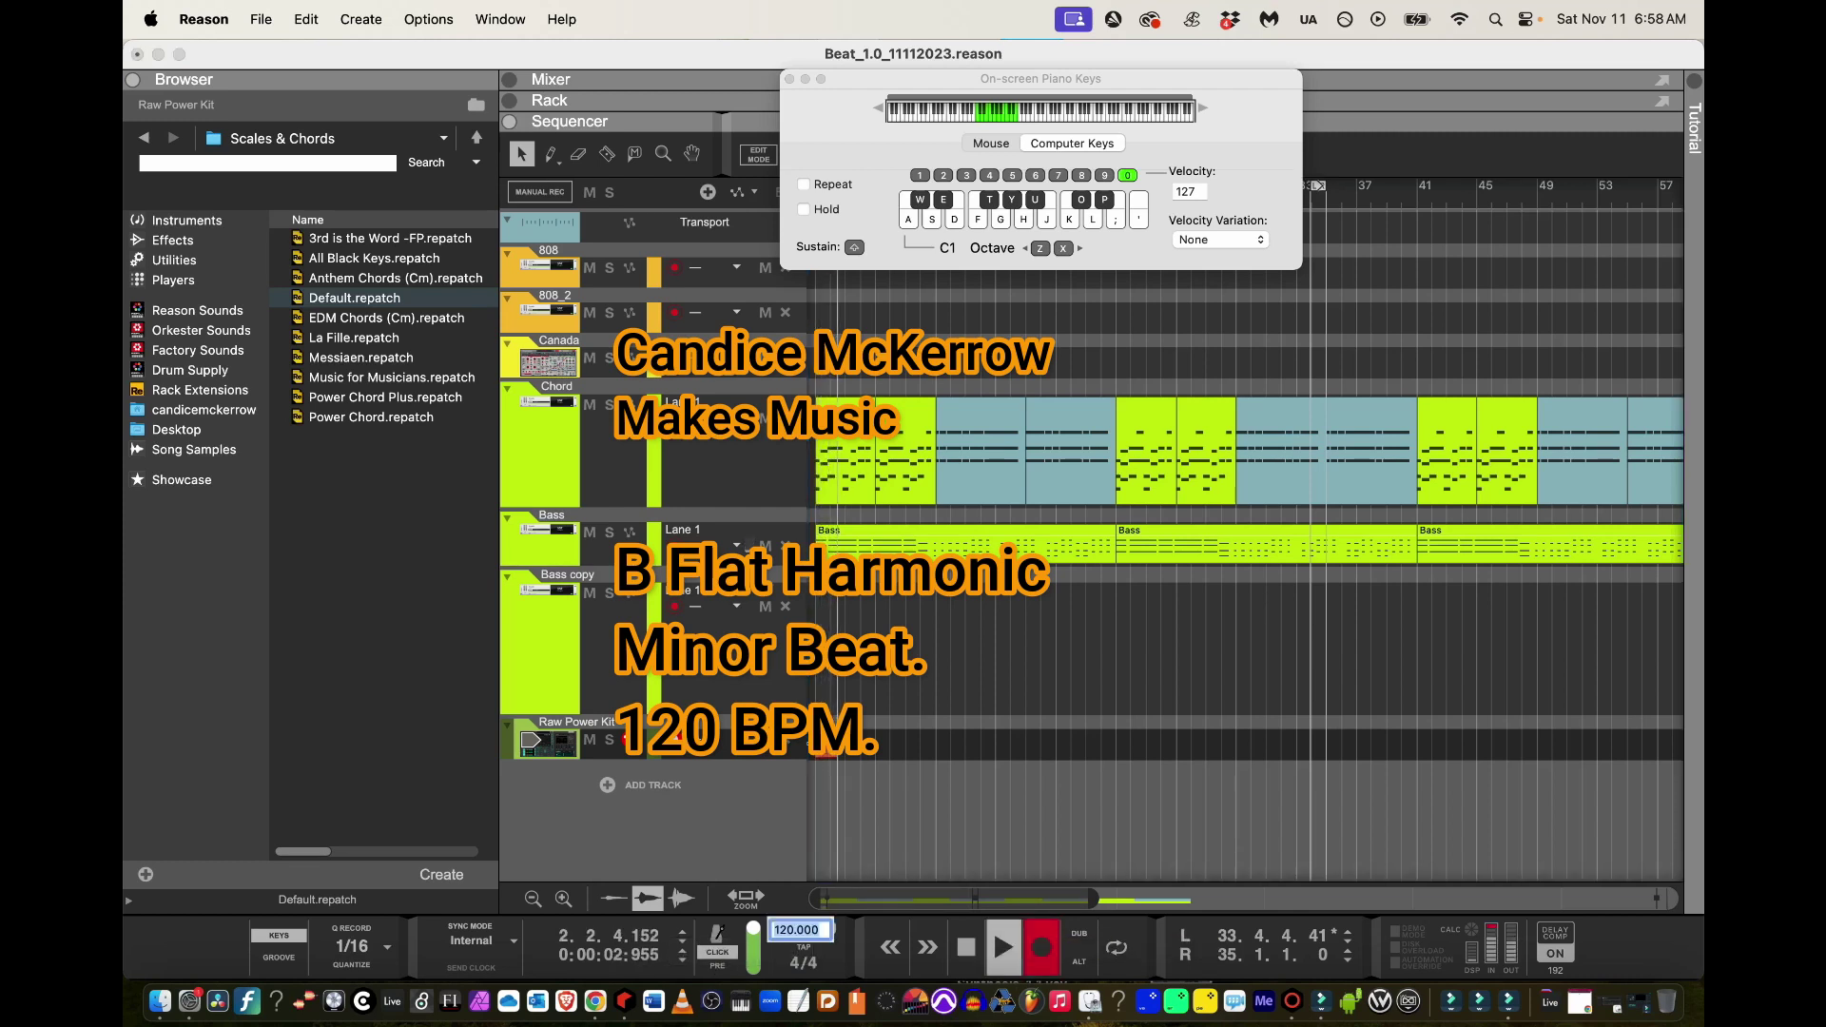
pyautogui.write('70')
pyautogui.press('Return')
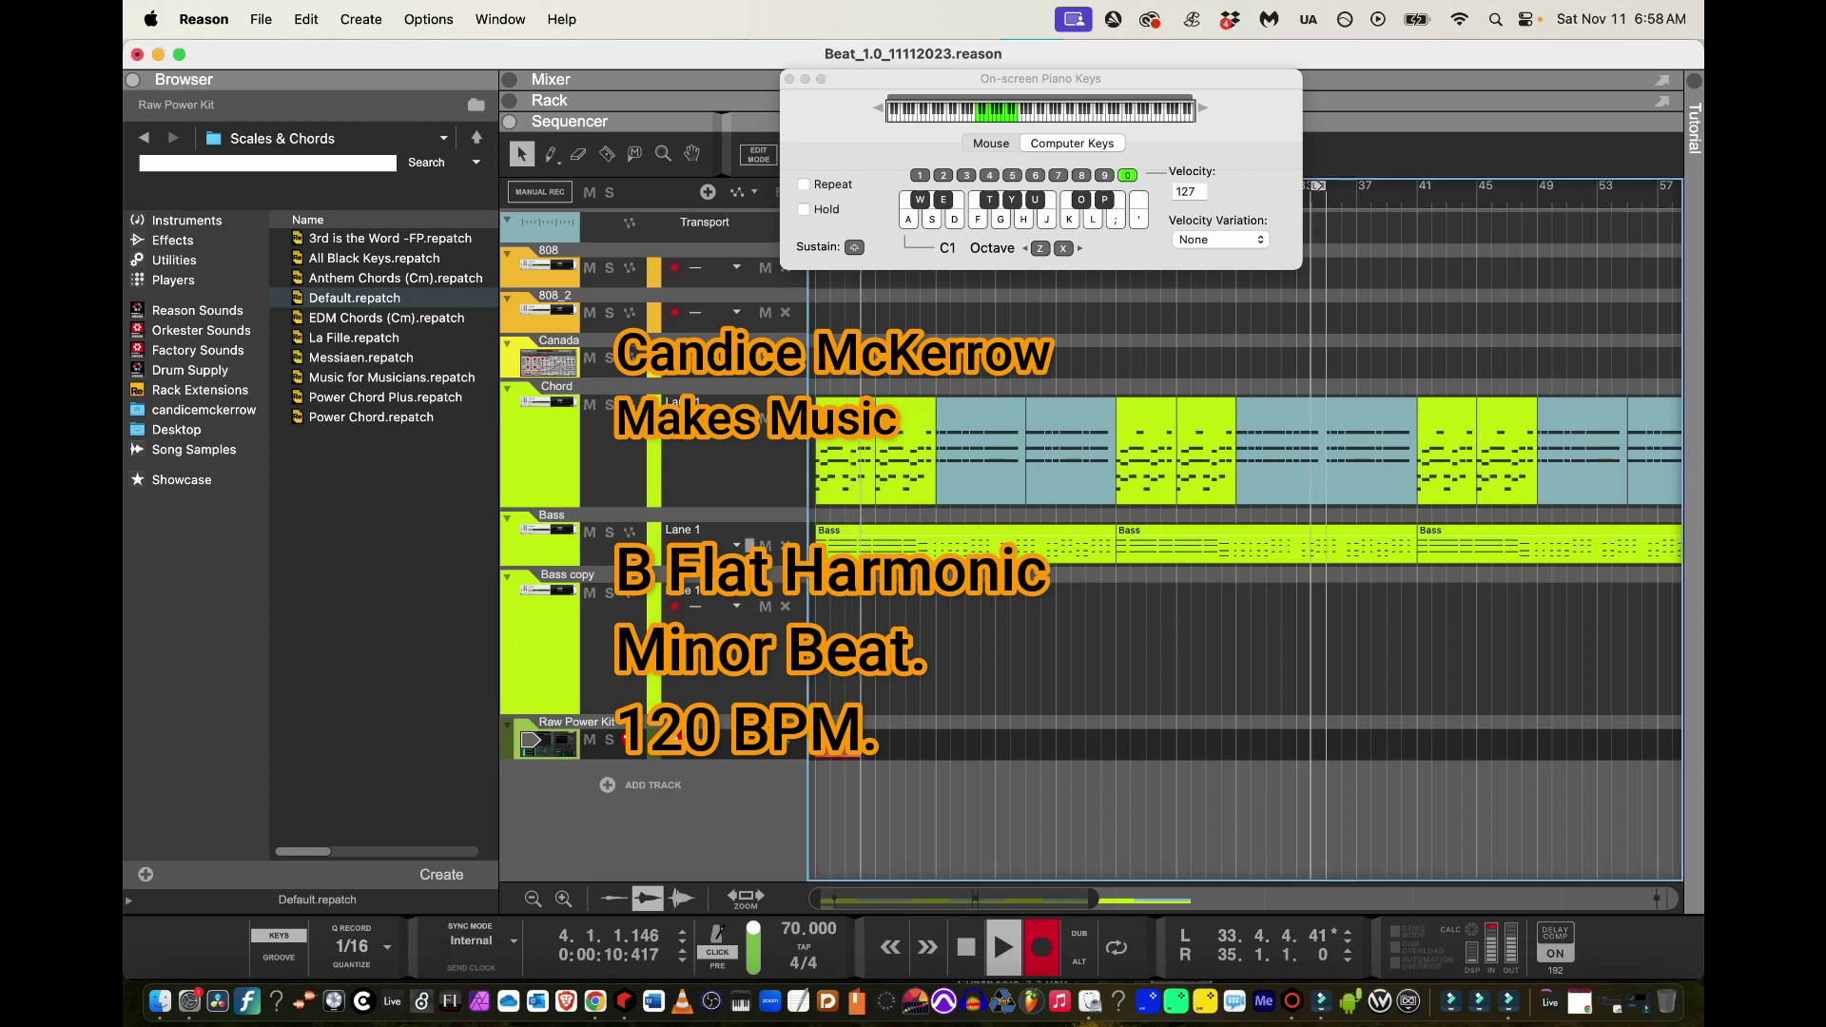
# Select the Bass copy track while recording and rename it Synth
pyautogui.press('Up')
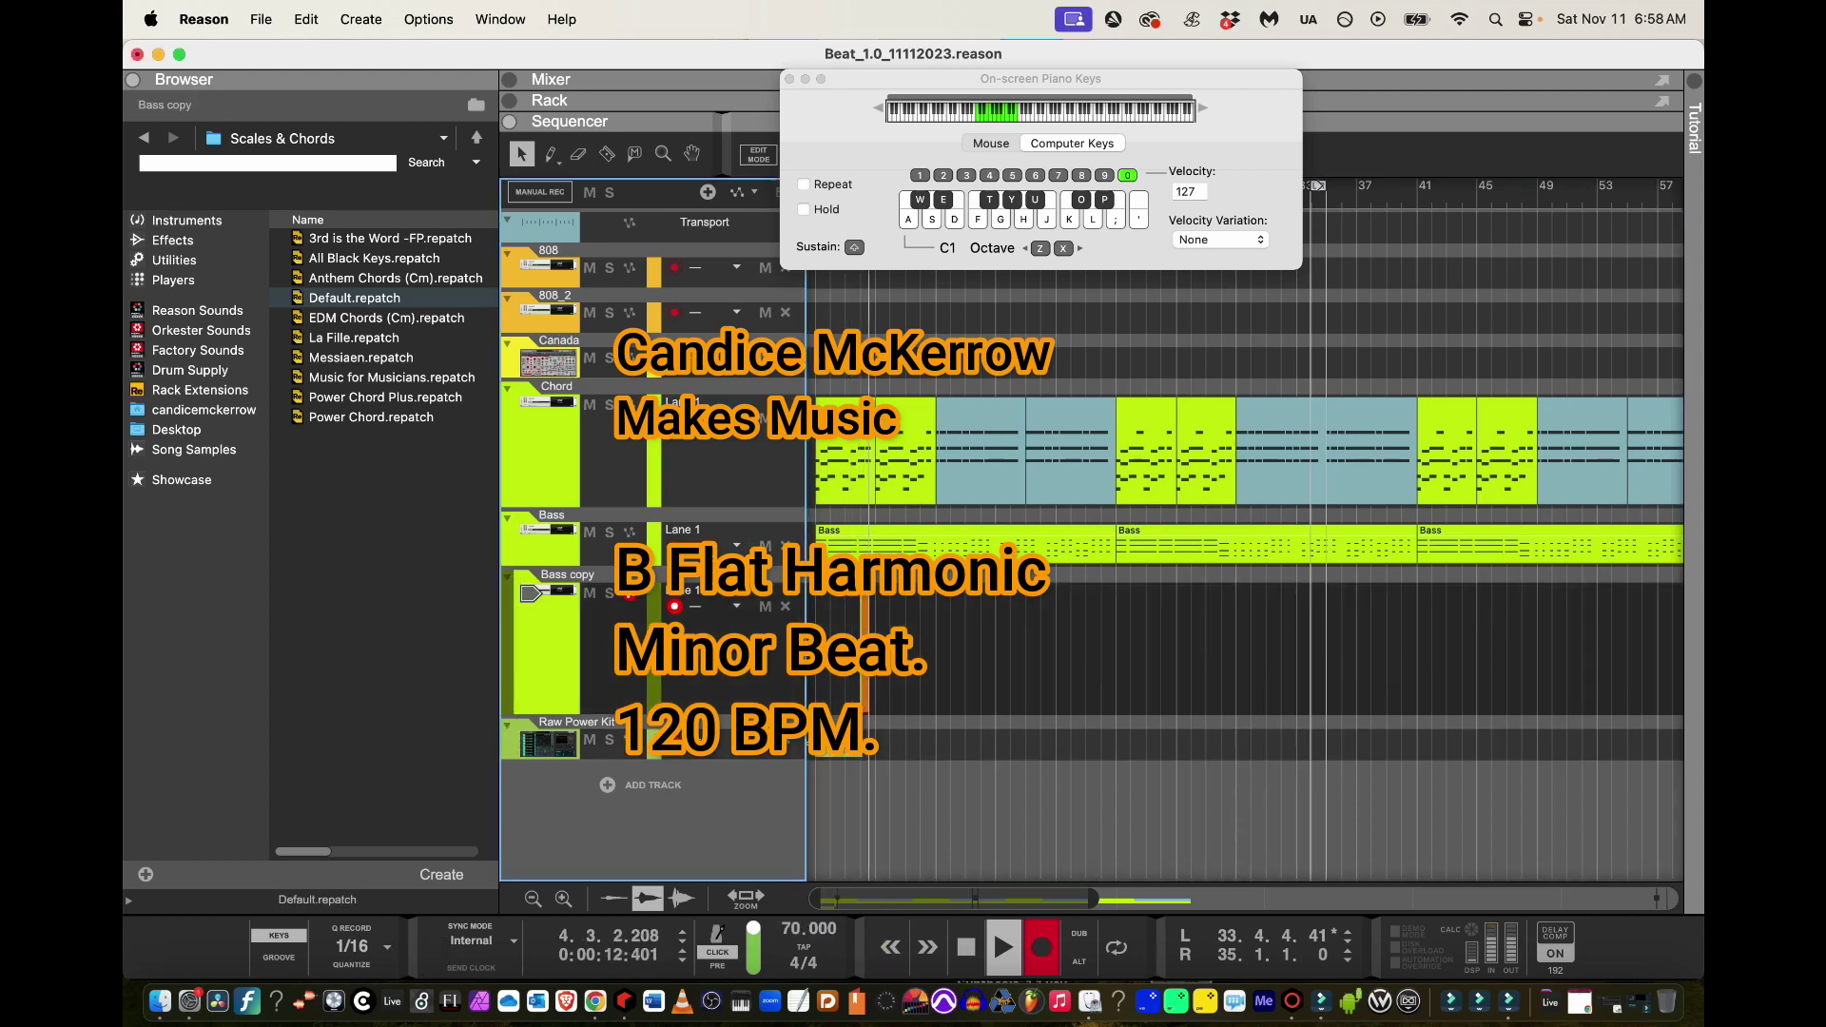
pyautogui.doubleClick(567, 574)
pyautogui.write('Synt')
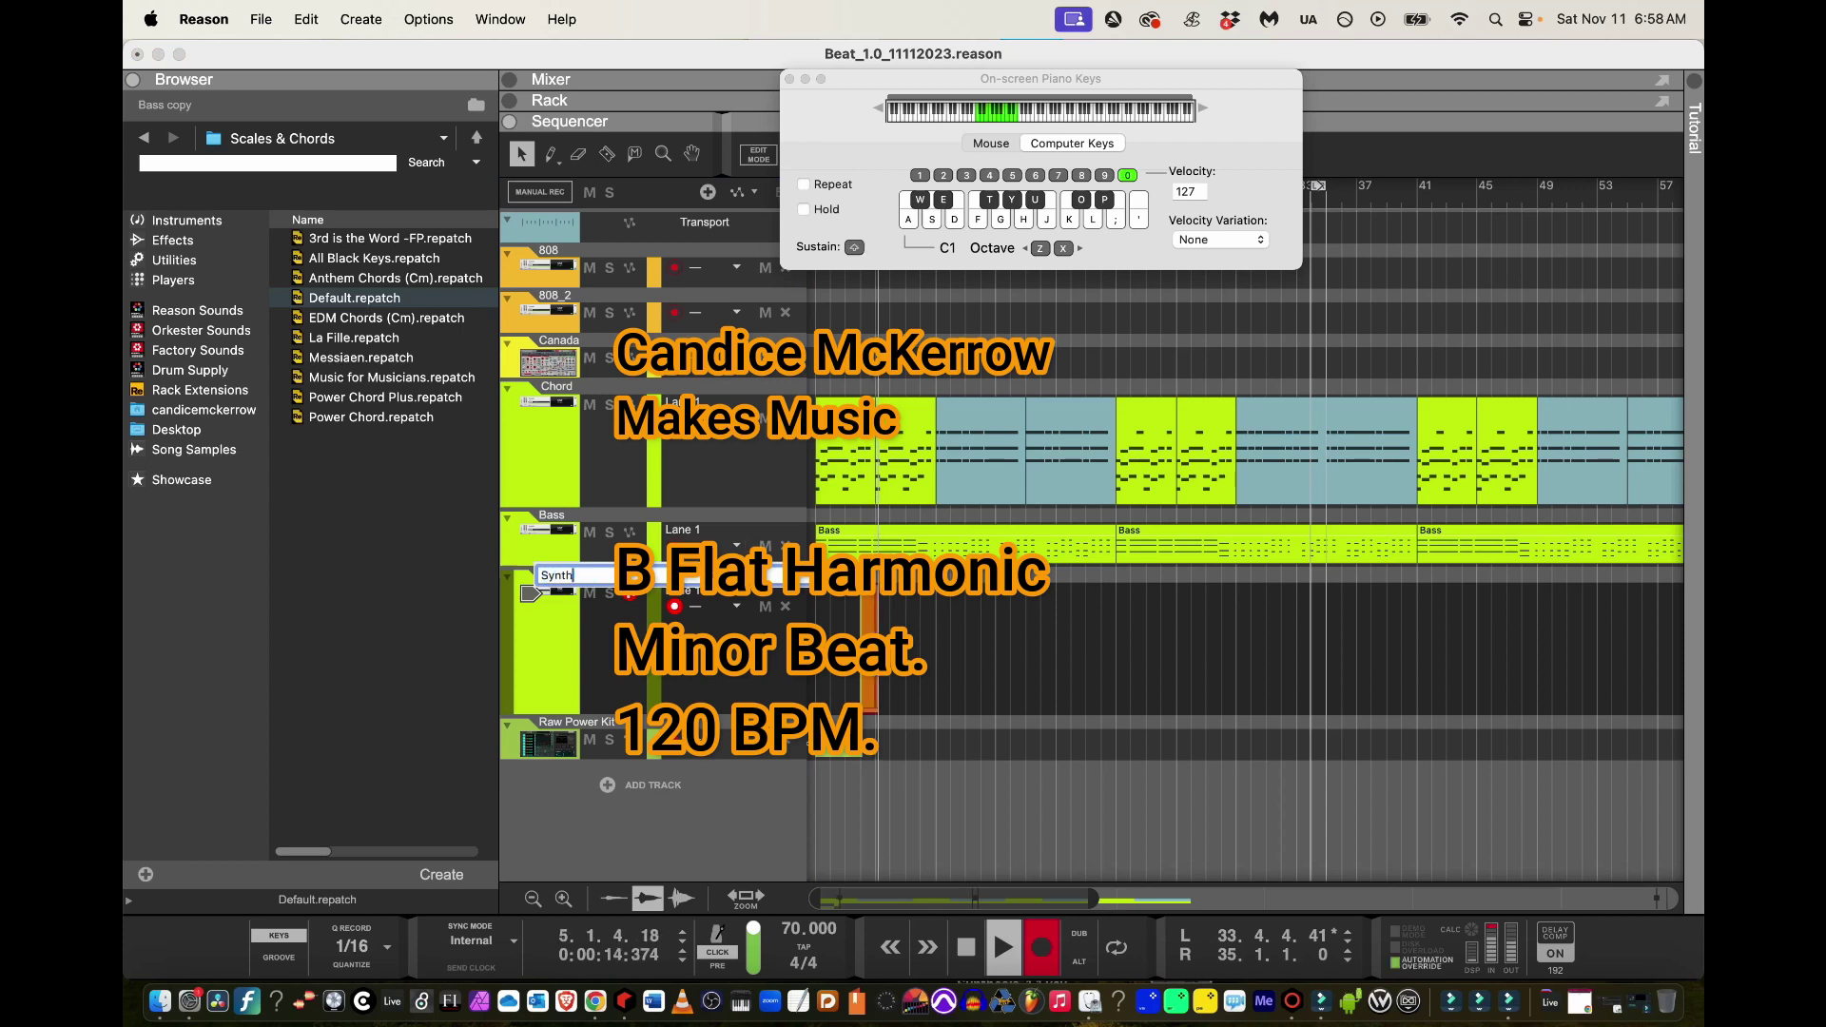
pyautogui.write('h')
pyautogui.press('Return')
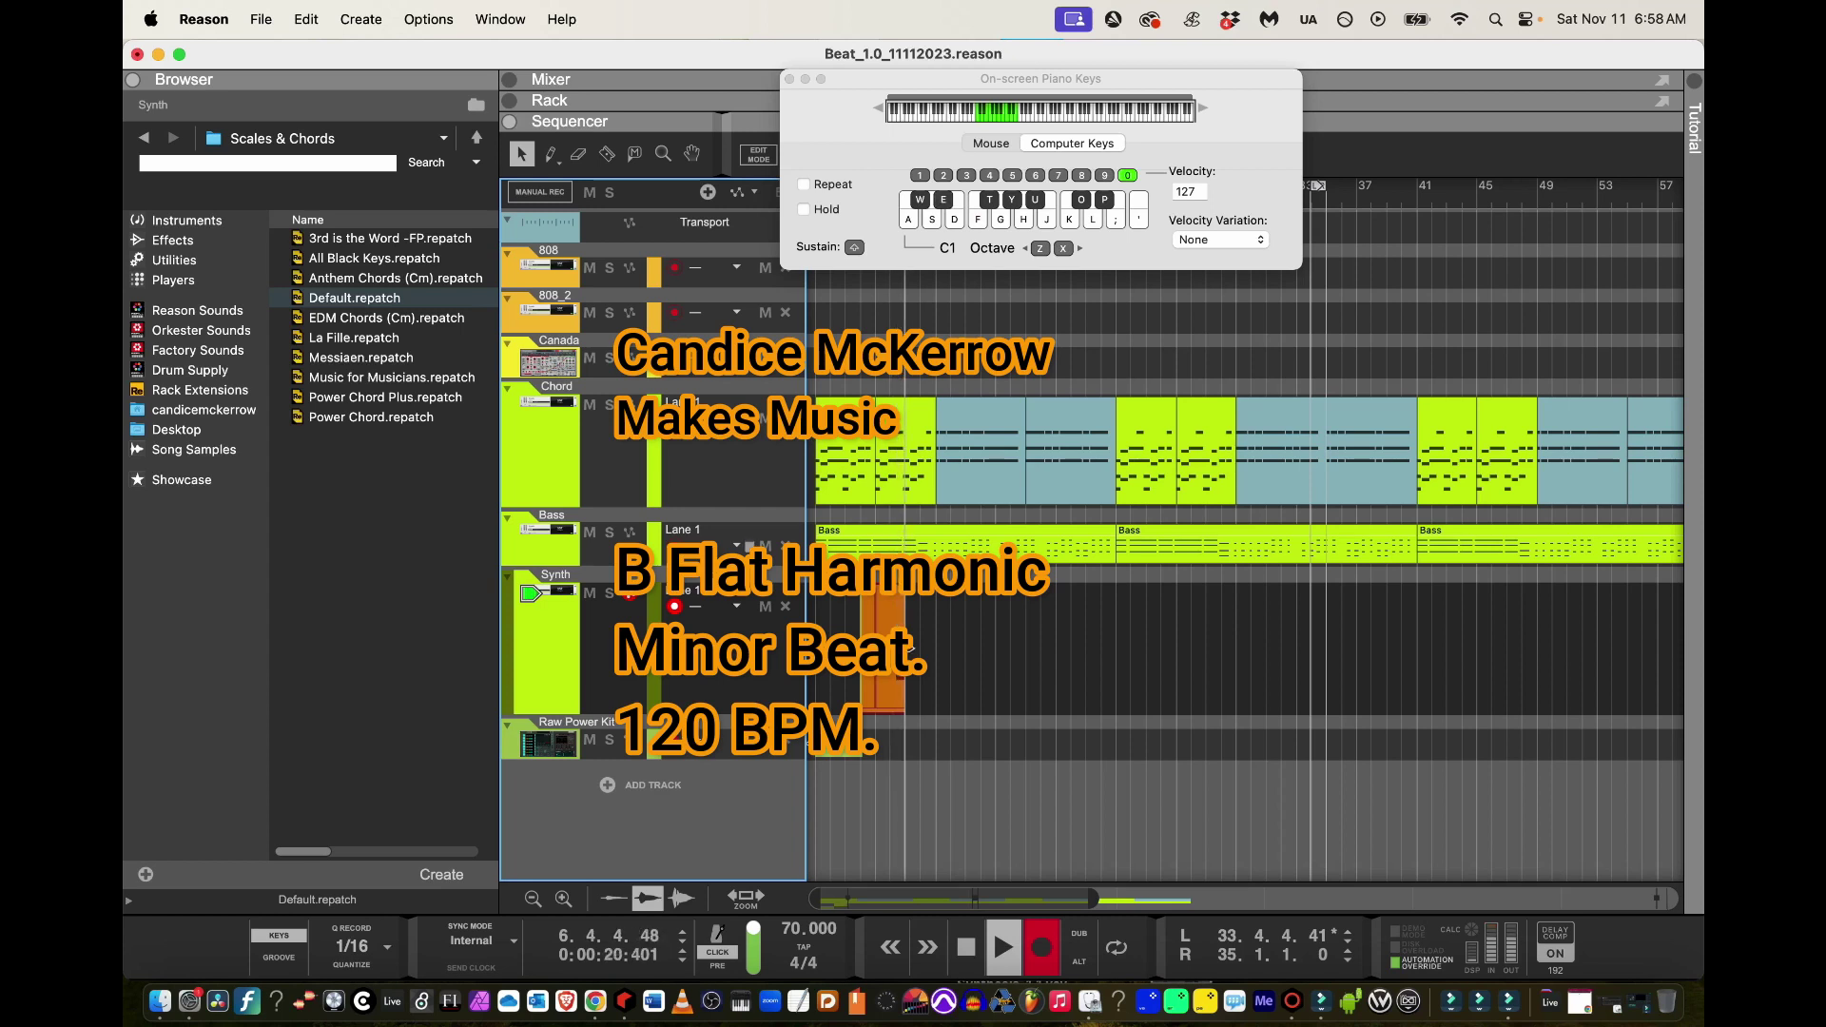
# Hide the browser and move the Synth track above the Chord track
pyautogui.press('h')
pyautogui.press('h')
pyautogui.press('h')
pyautogui.press('h')
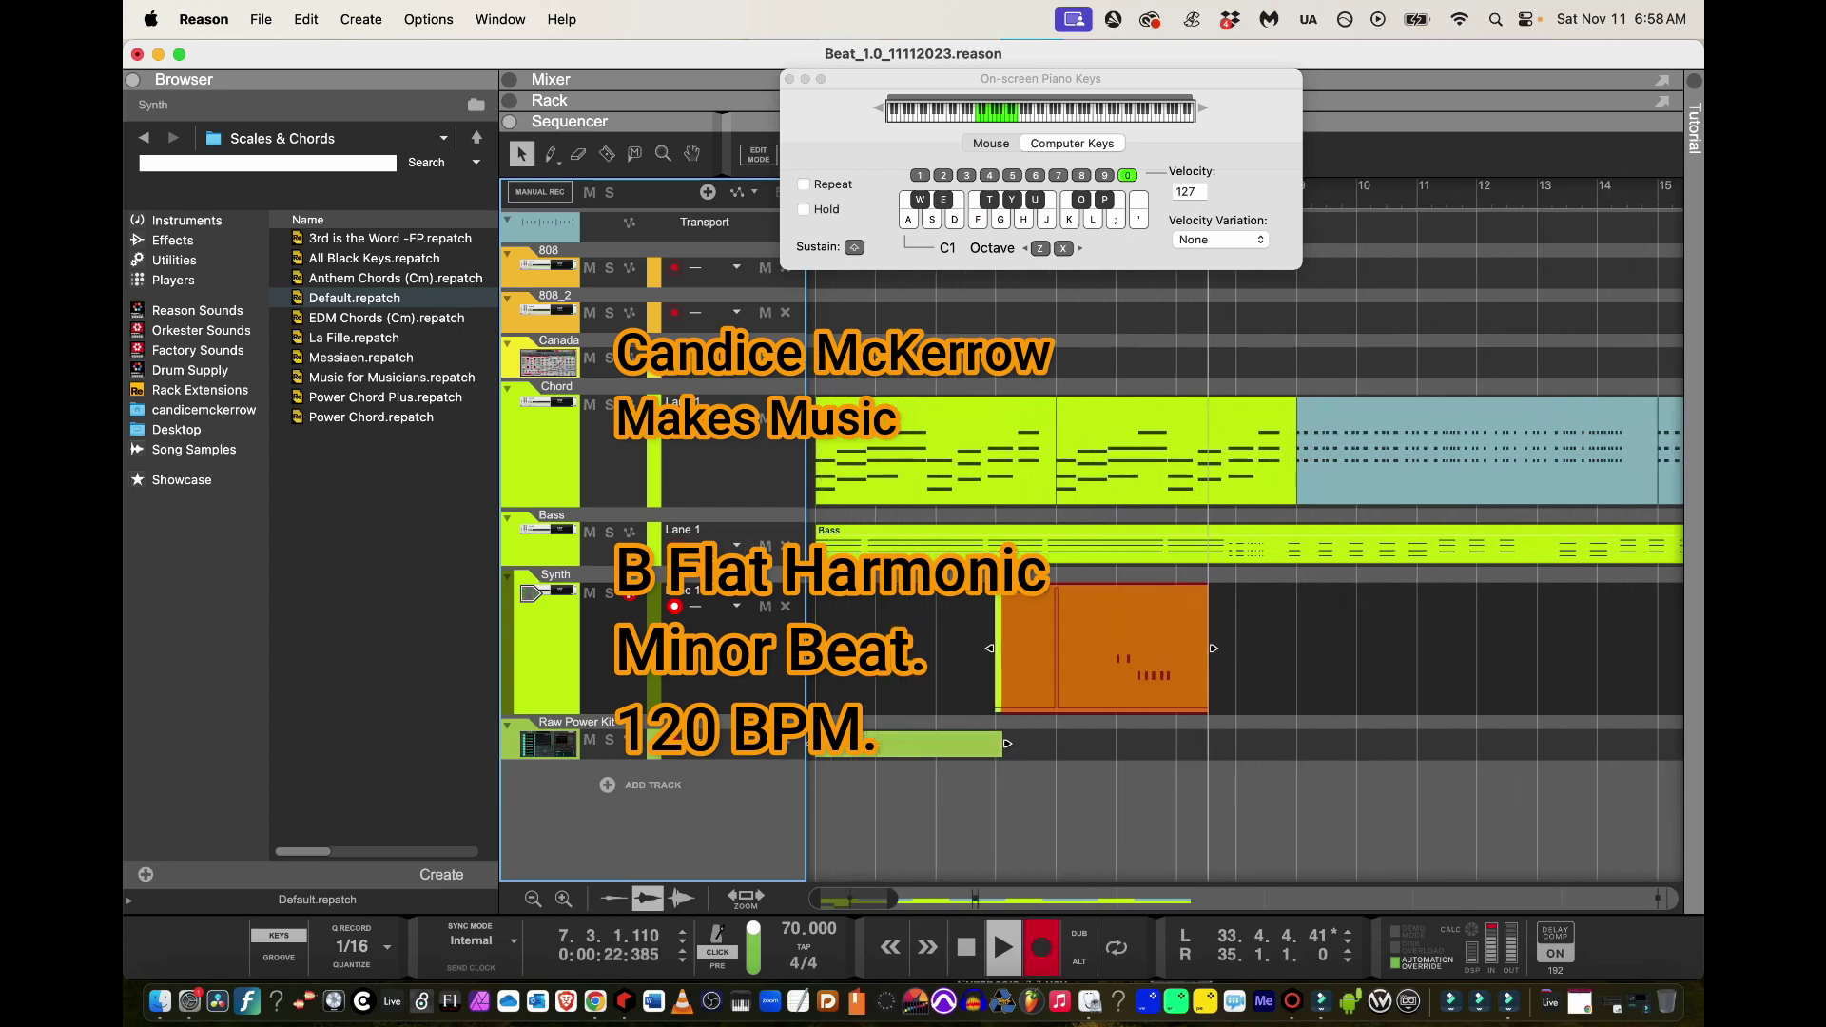
pyautogui.press('F3')
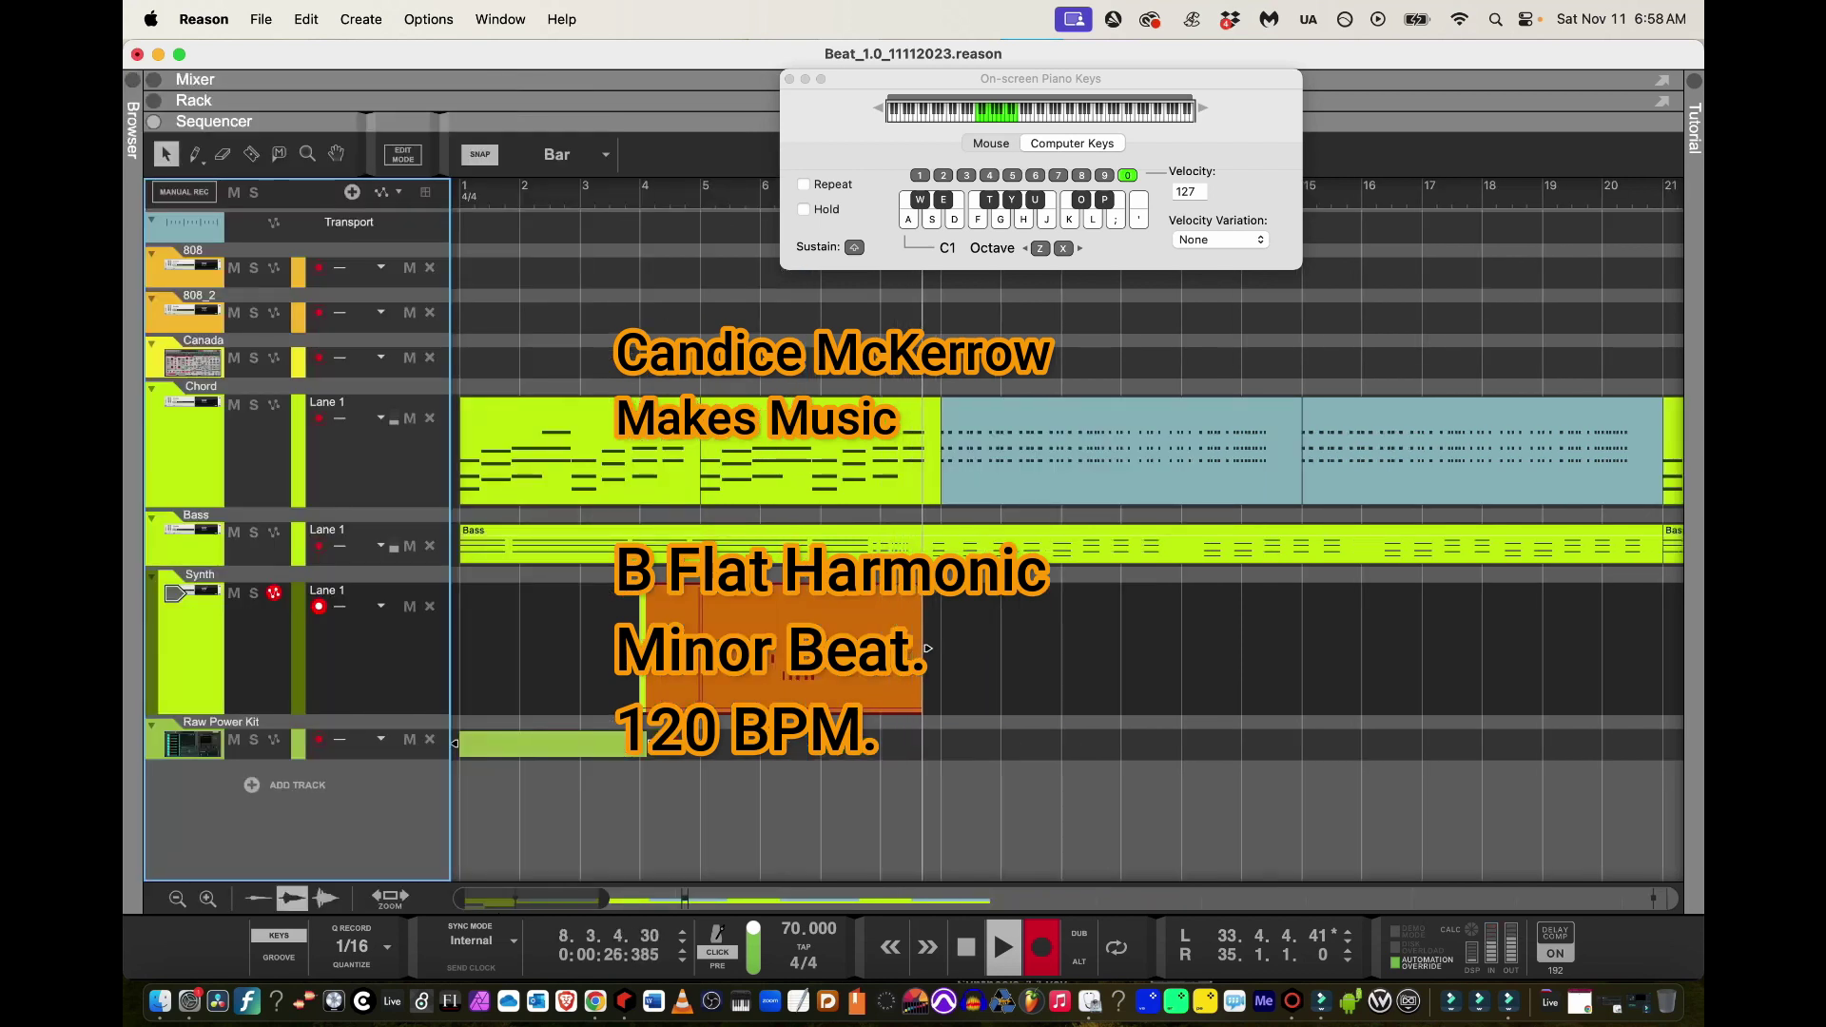
pyautogui.moveTo(152, 686); pyautogui.dragTo(152, 679)
pyautogui.moveTo(190, 605); pyautogui.dragTo(190, 388)
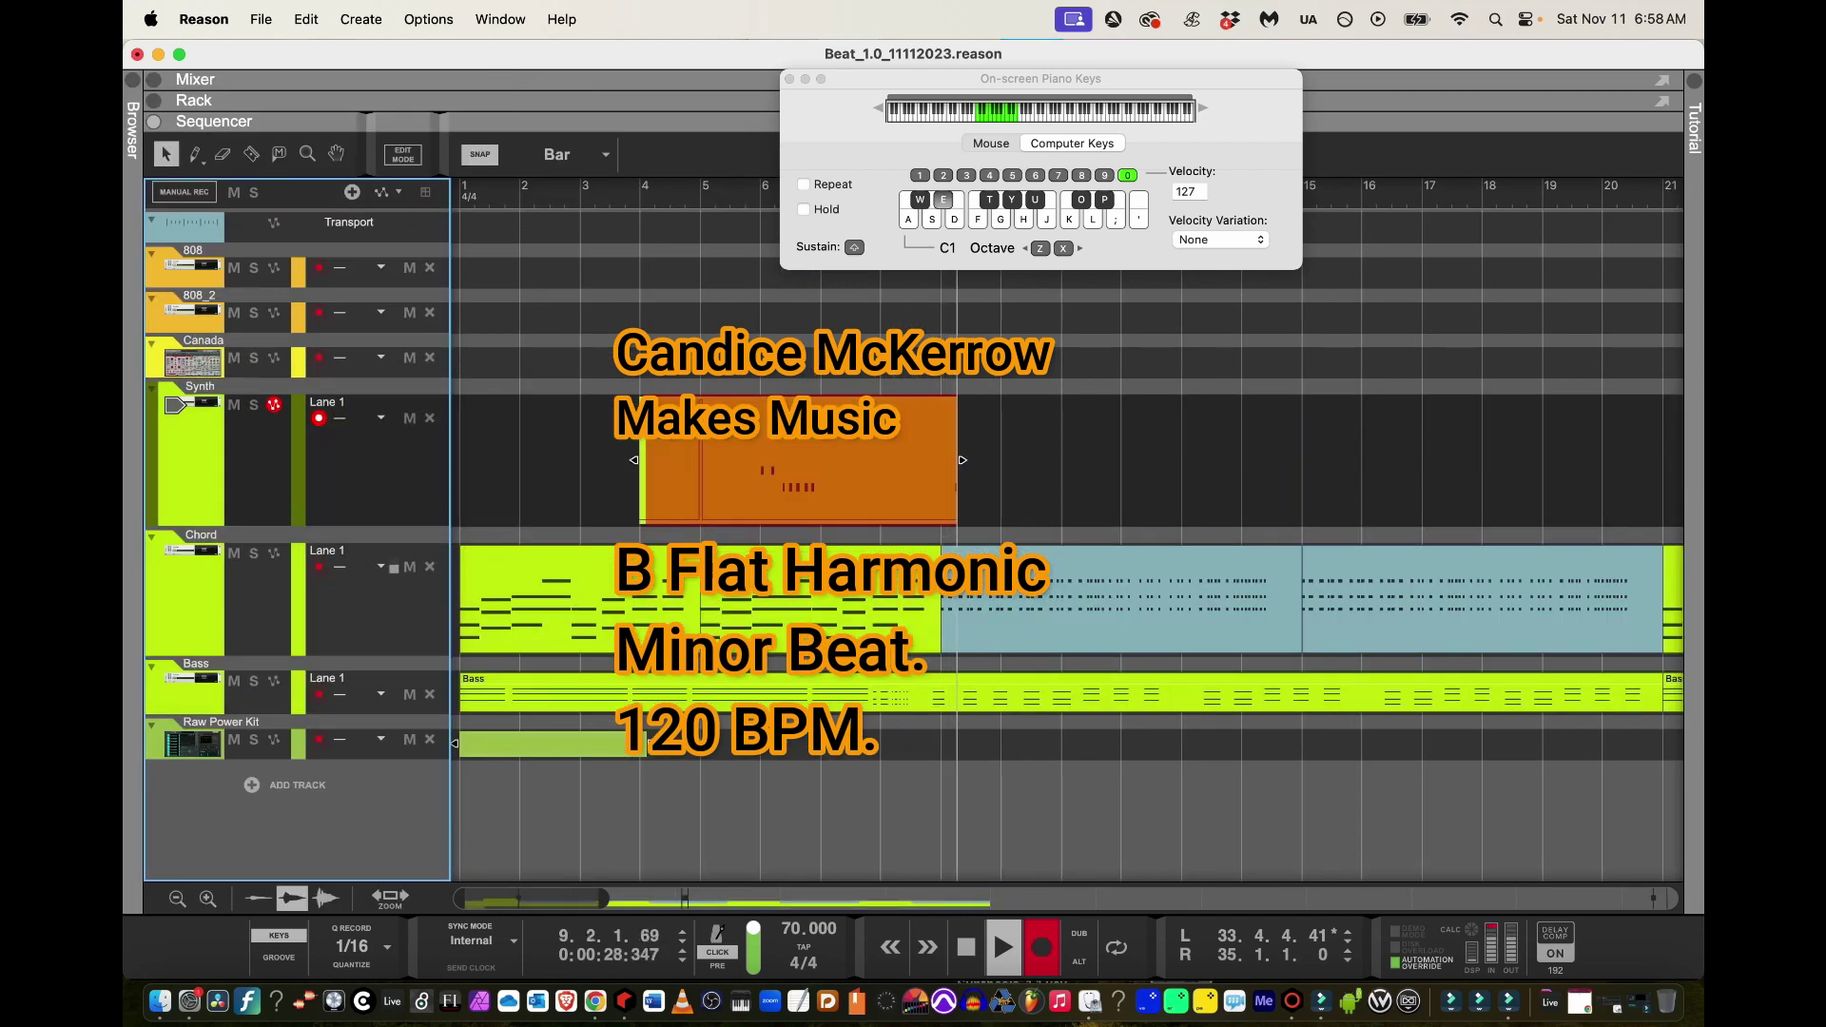
# Record a repeating low riff on the Synth track over bars 9 to 13 with the keyboard octave at C1
pyautogui.press('f')
pyautogui.press('e')
pyautogui.press('e')
pyautogui.press('t')
pyautogui.press('t')
pyautogui.press('f')
pyautogui.press('e')
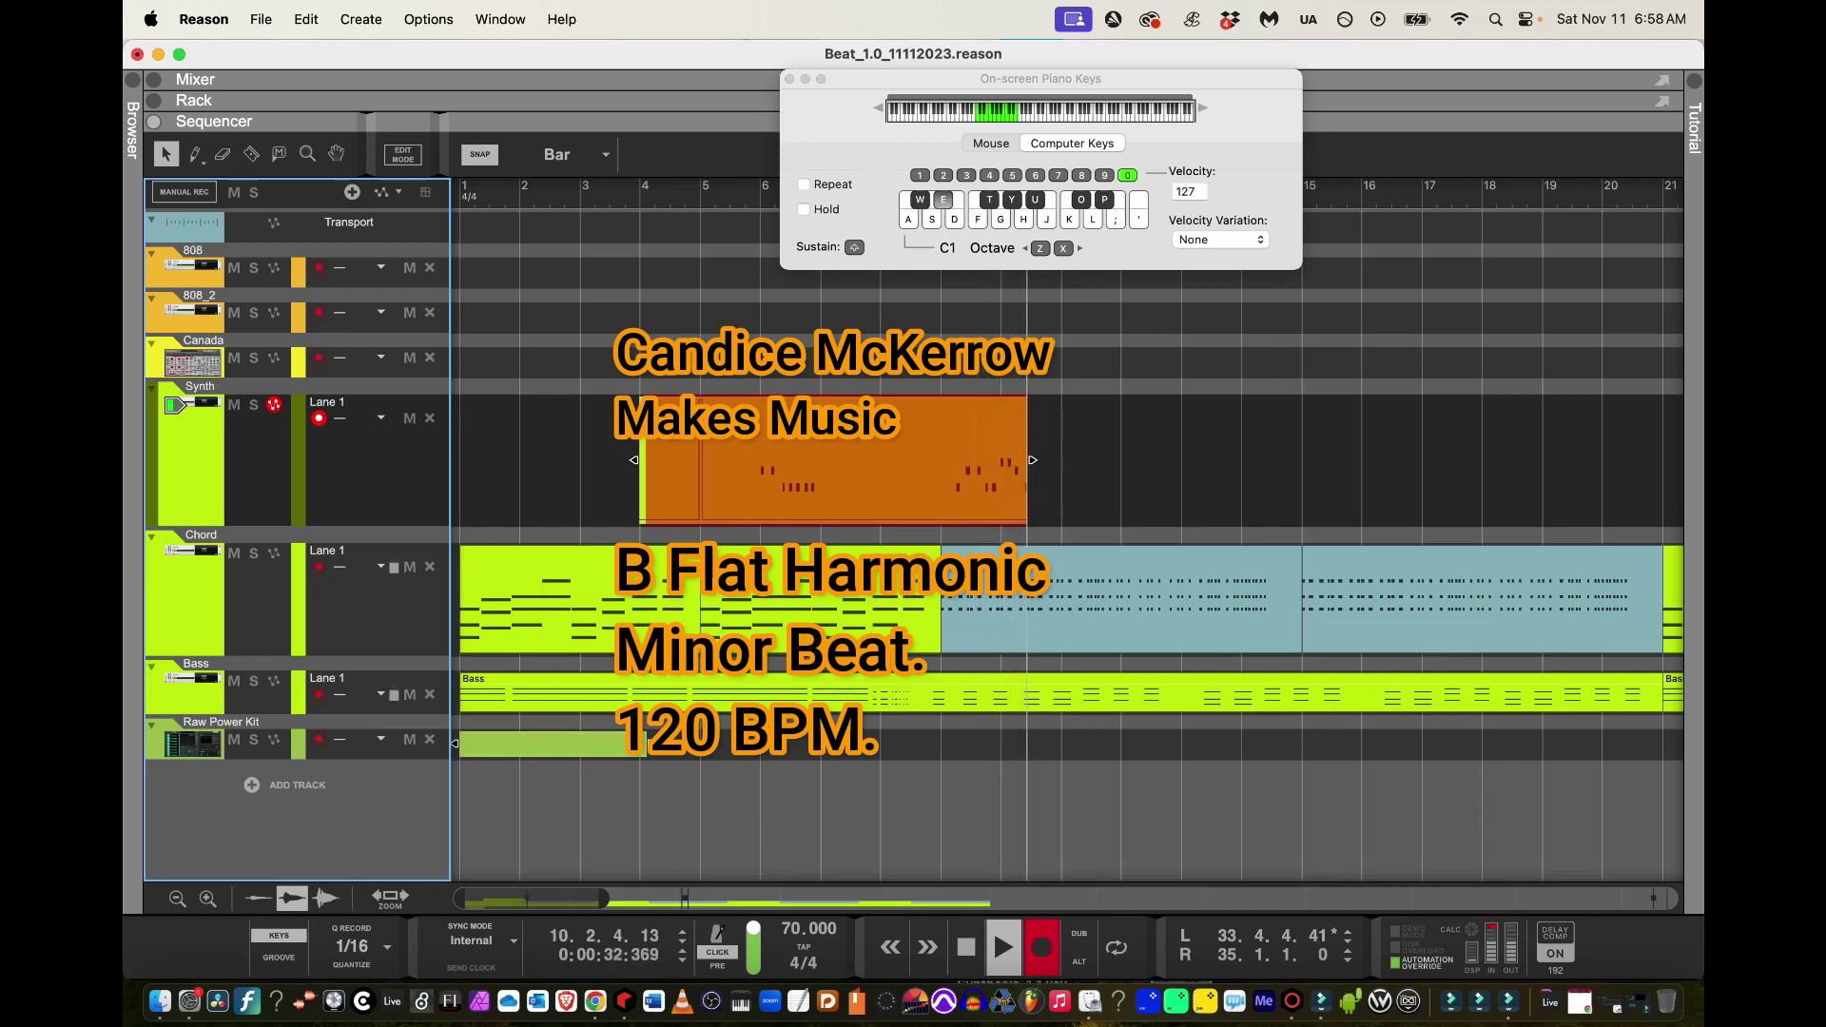
pyautogui.press('e')
pyautogui.press('e')
pyautogui.press('e')
pyautogui.press('e')
pyautogui.press('t')
pyautogui.press('t')
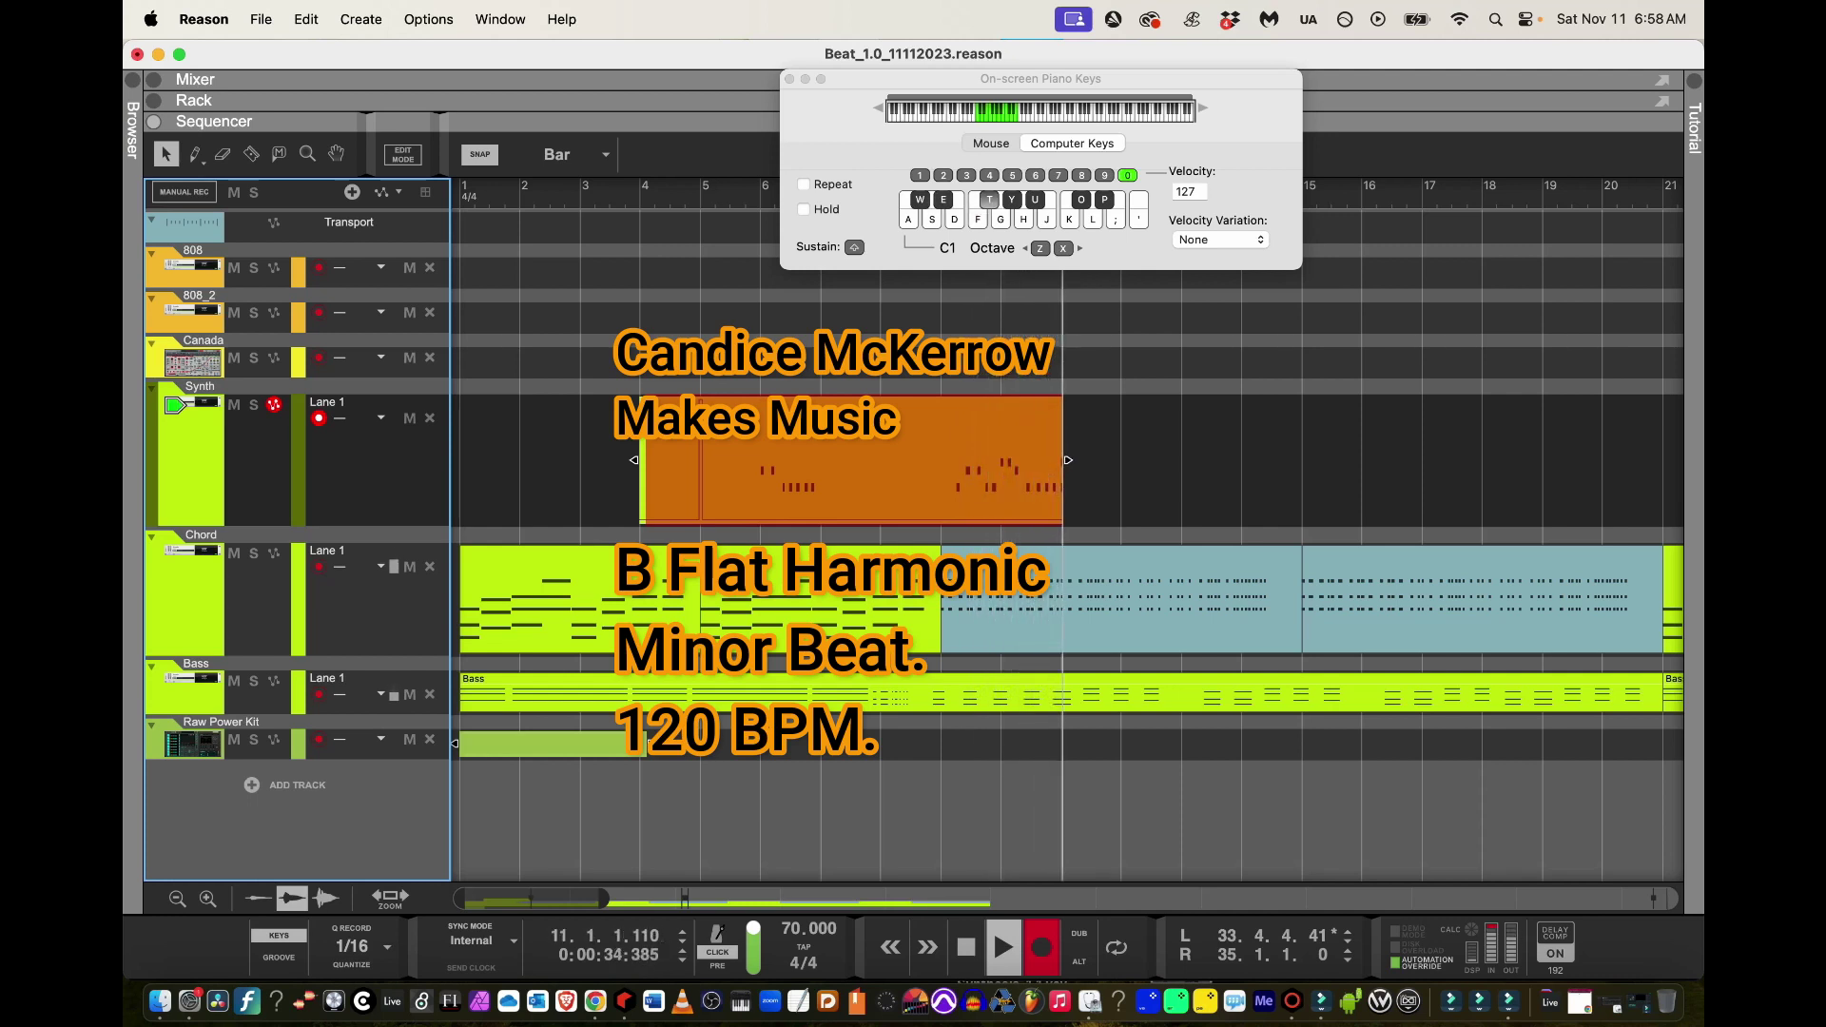
pyautogui.press('f')
pyautogui.press('e')
pyautogui.press('e')
pyautogui.press('e')
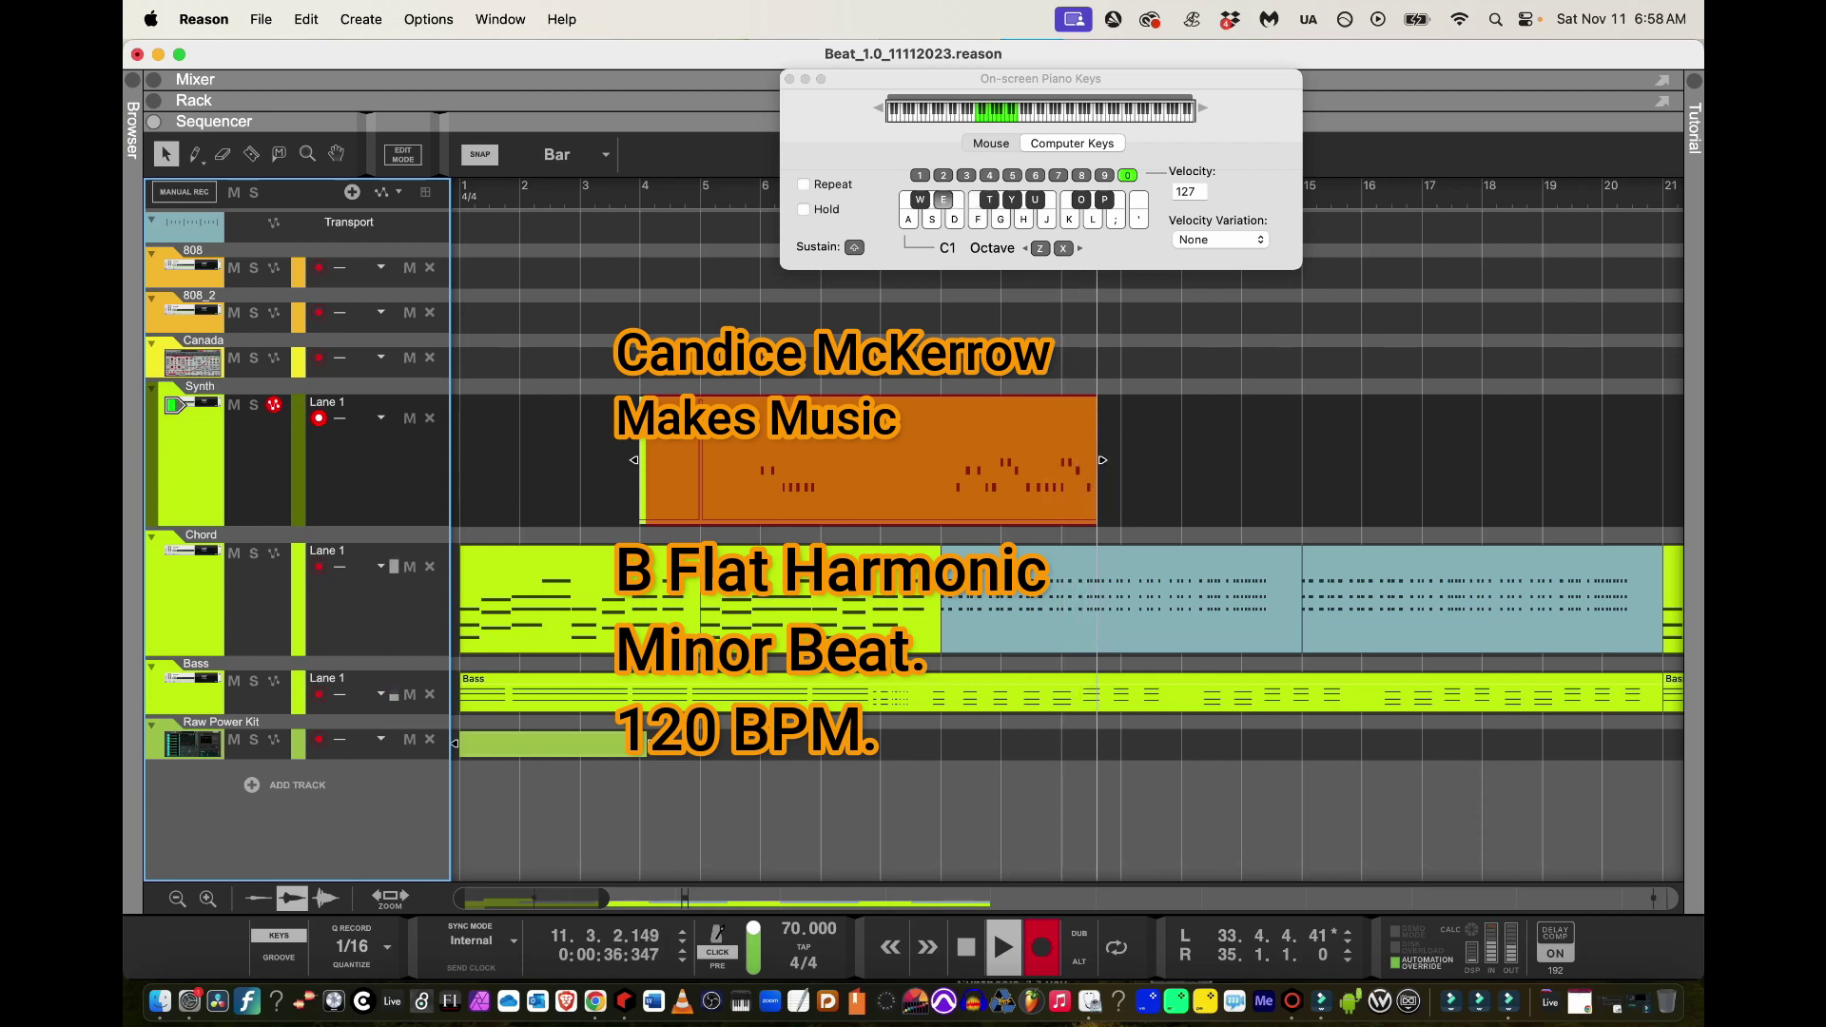
pyautogui.press('e')
pyautogui.press('t')
pyautogui.press('t')
pyautogui.press('f')
pyautogui.press('e')
pyautogui.press('e')
pyautogui.press('e')
pyautogui.press('e')
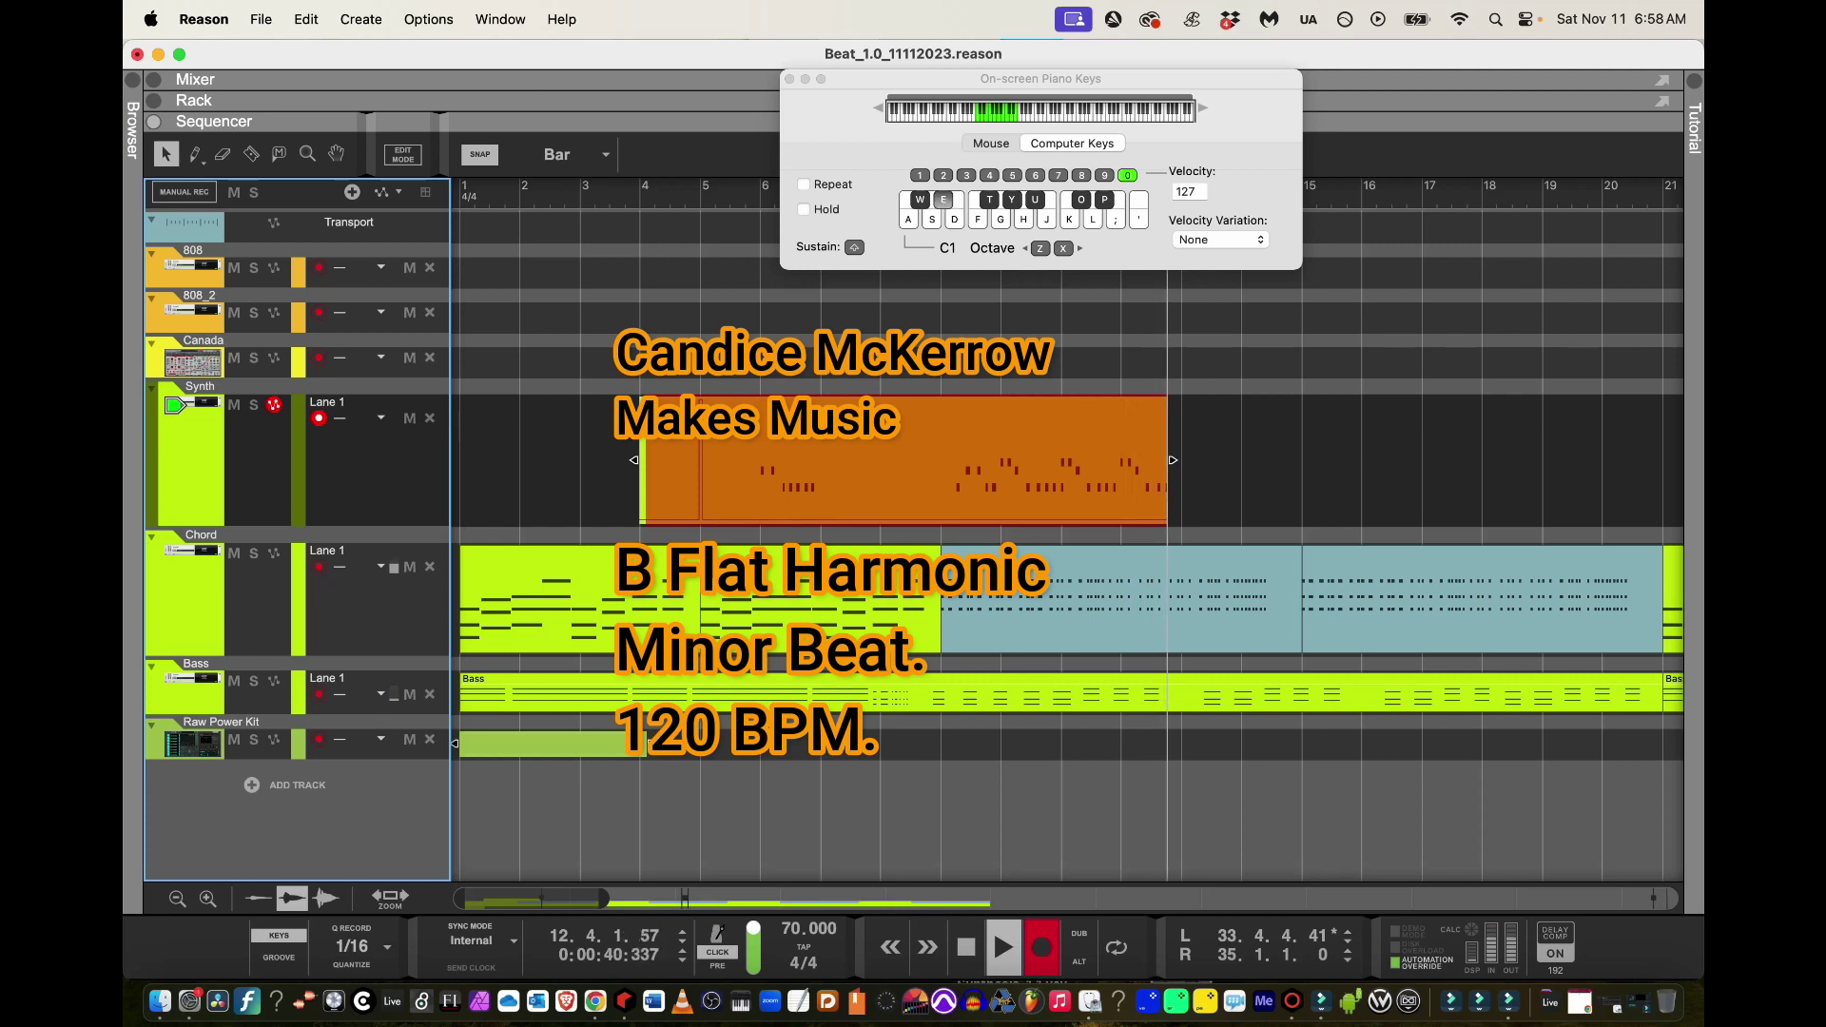
pyautogui.press('t')
pyautogui.press('t')
pyautogui.press('f')
pyautogui.press('e')
pyautogui.press('e')
pyautogui.press('e')
pyautogui.press('e')
# Raise the keyboard octave to C2 and record the riff on the Synth track over bars 14 and 15
pyautogui.press('x')
pyautogui.press('h')
pyautogui.press('t')
pyautogui.press('f')
pyautogui.press('e')
pyautogui.press('e')
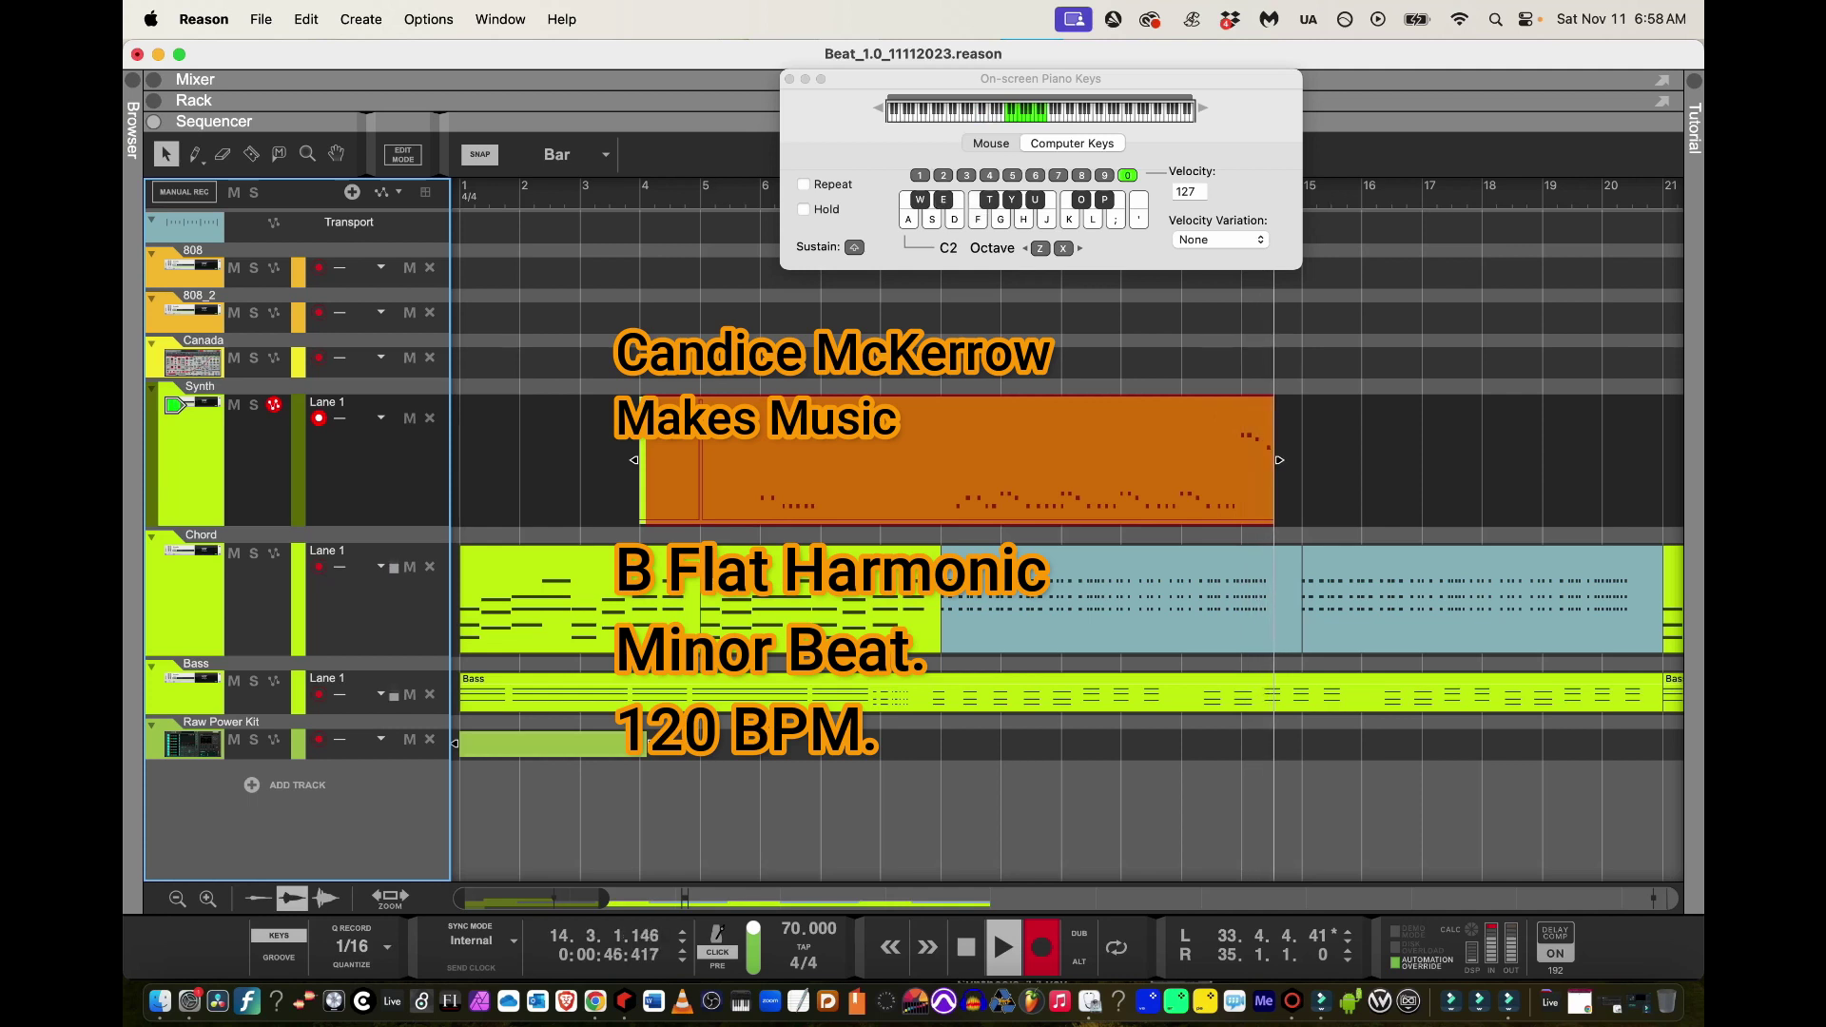
pyautogui.press('f')
pyautogui.press('e')
pyautogui.press('e')
pyautogui.press('e')
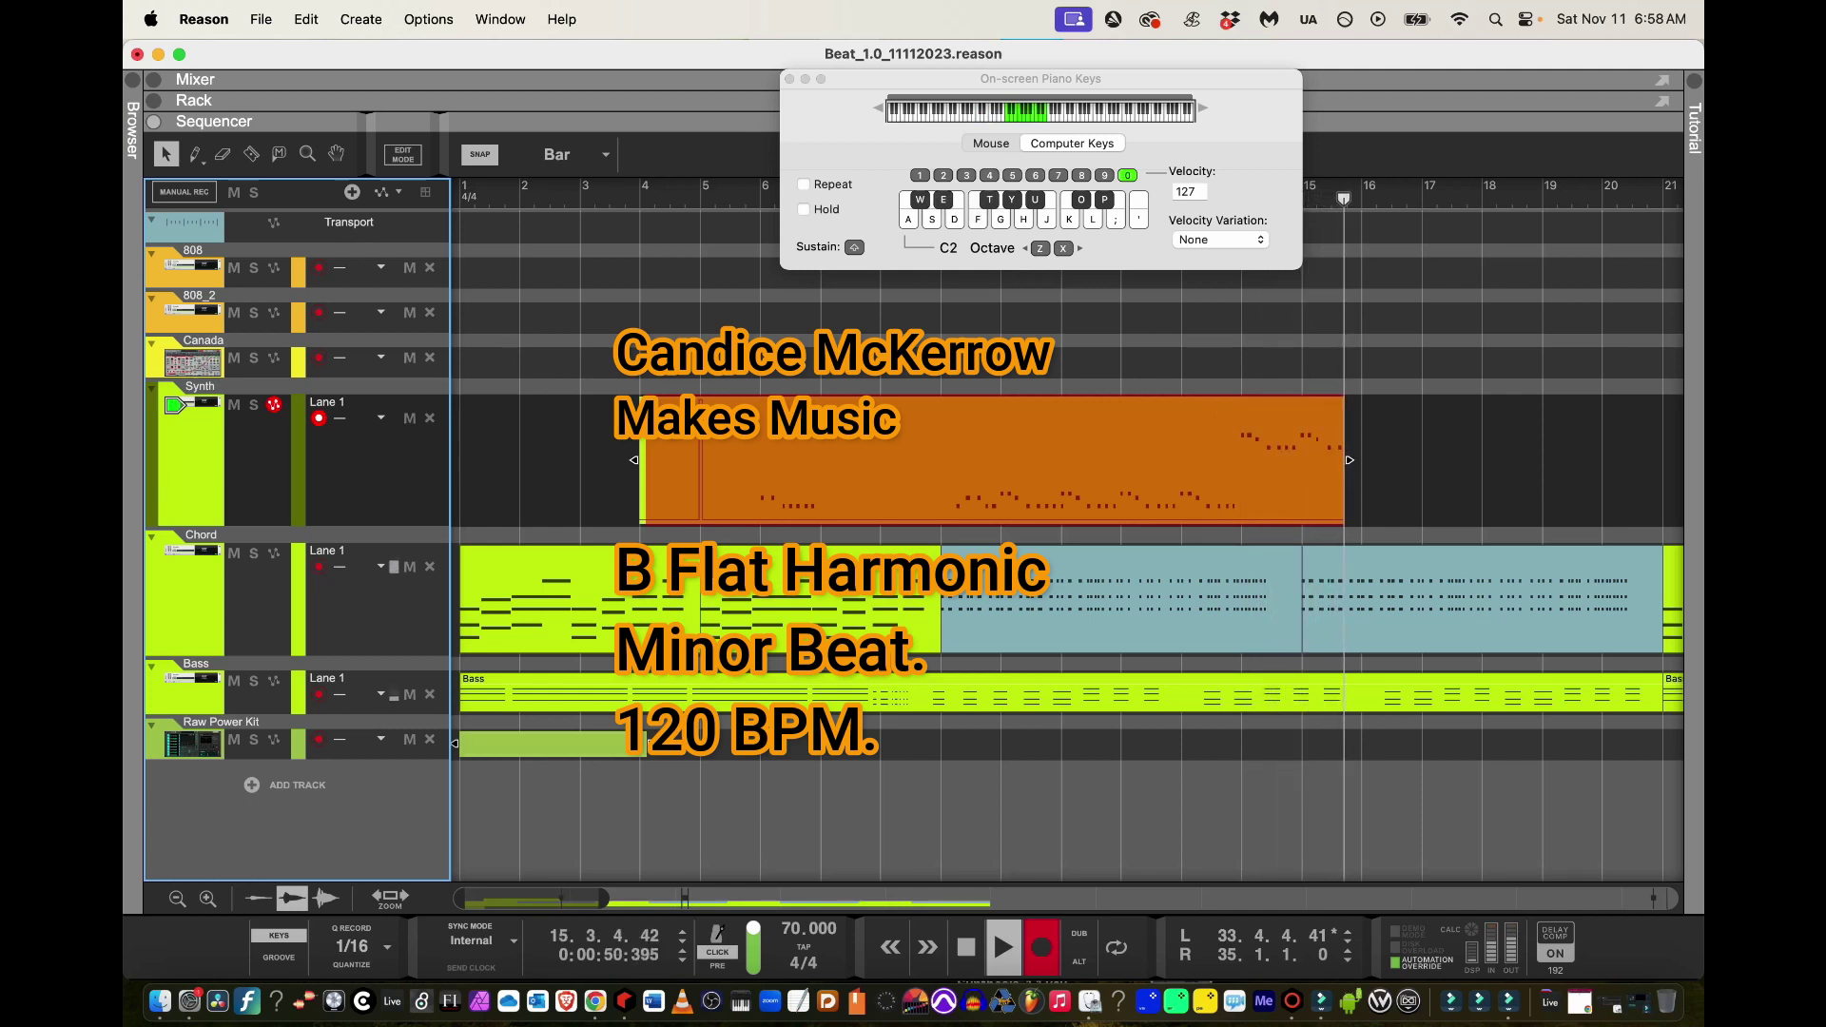
# Raise the keyboard octave to C3 and record a fast alternating note pattern on the Synth track over bars 16 to 18
pyautogui.press('x')
pyautogui.press('t')
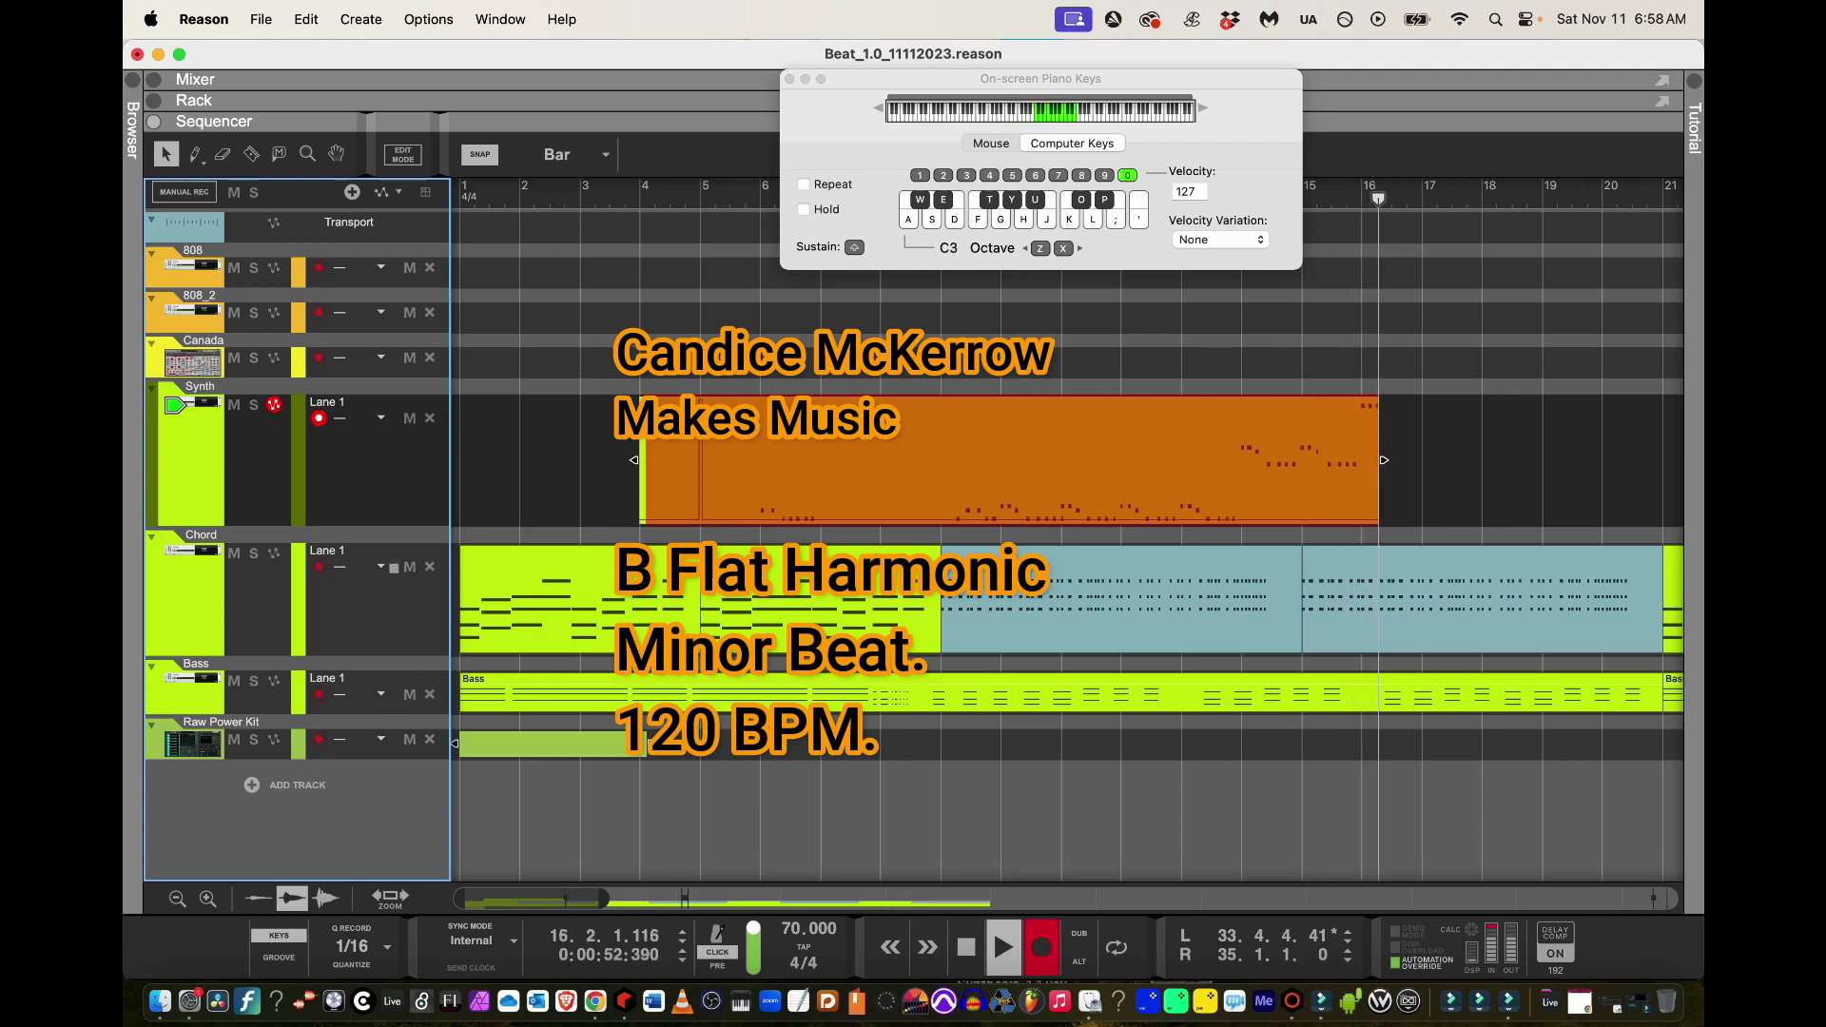
pyautogui.press('e')
pyautogui.press('f')
pyautogui.press('e')
pyautogui.press('f')
pyautogui.press('e')
pyautogui.press('t')
pyautogui.press('e')
pyautogui.press('t')
pyautogui.press('e')
pyautogui.press('f')
pyautogui.press('e')
pyautogui.press('f')
pyautogui.press('e')
pyautogui.press('t')
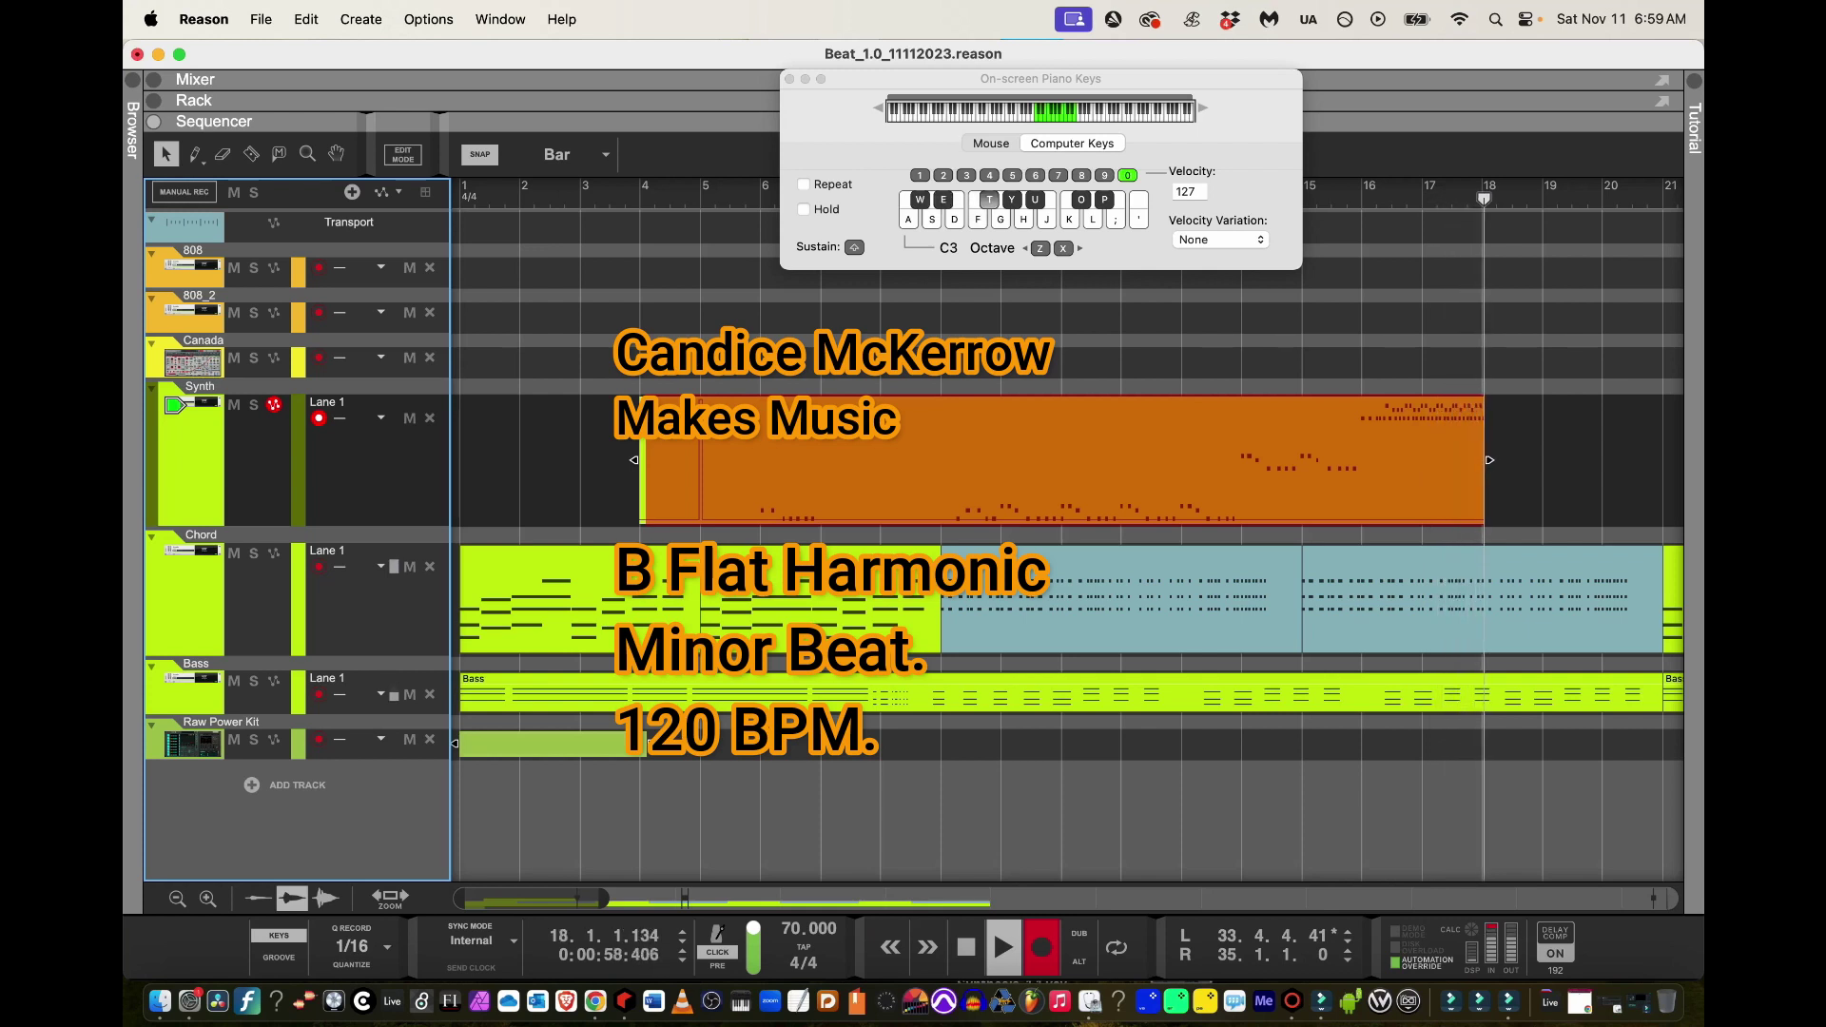
pyautogui.press('f')
pyautogui.press('e')
pyautogui.press('t')
pyautogui.press('f')
pyautogui.press('e')
pyautogui.press('t')
pyautogui.press('f')
pyautogui.press('e')
pyautogui.press('t')
pyautogui.press('f')
pyautogui.press('e')
pyautogui.press('t')
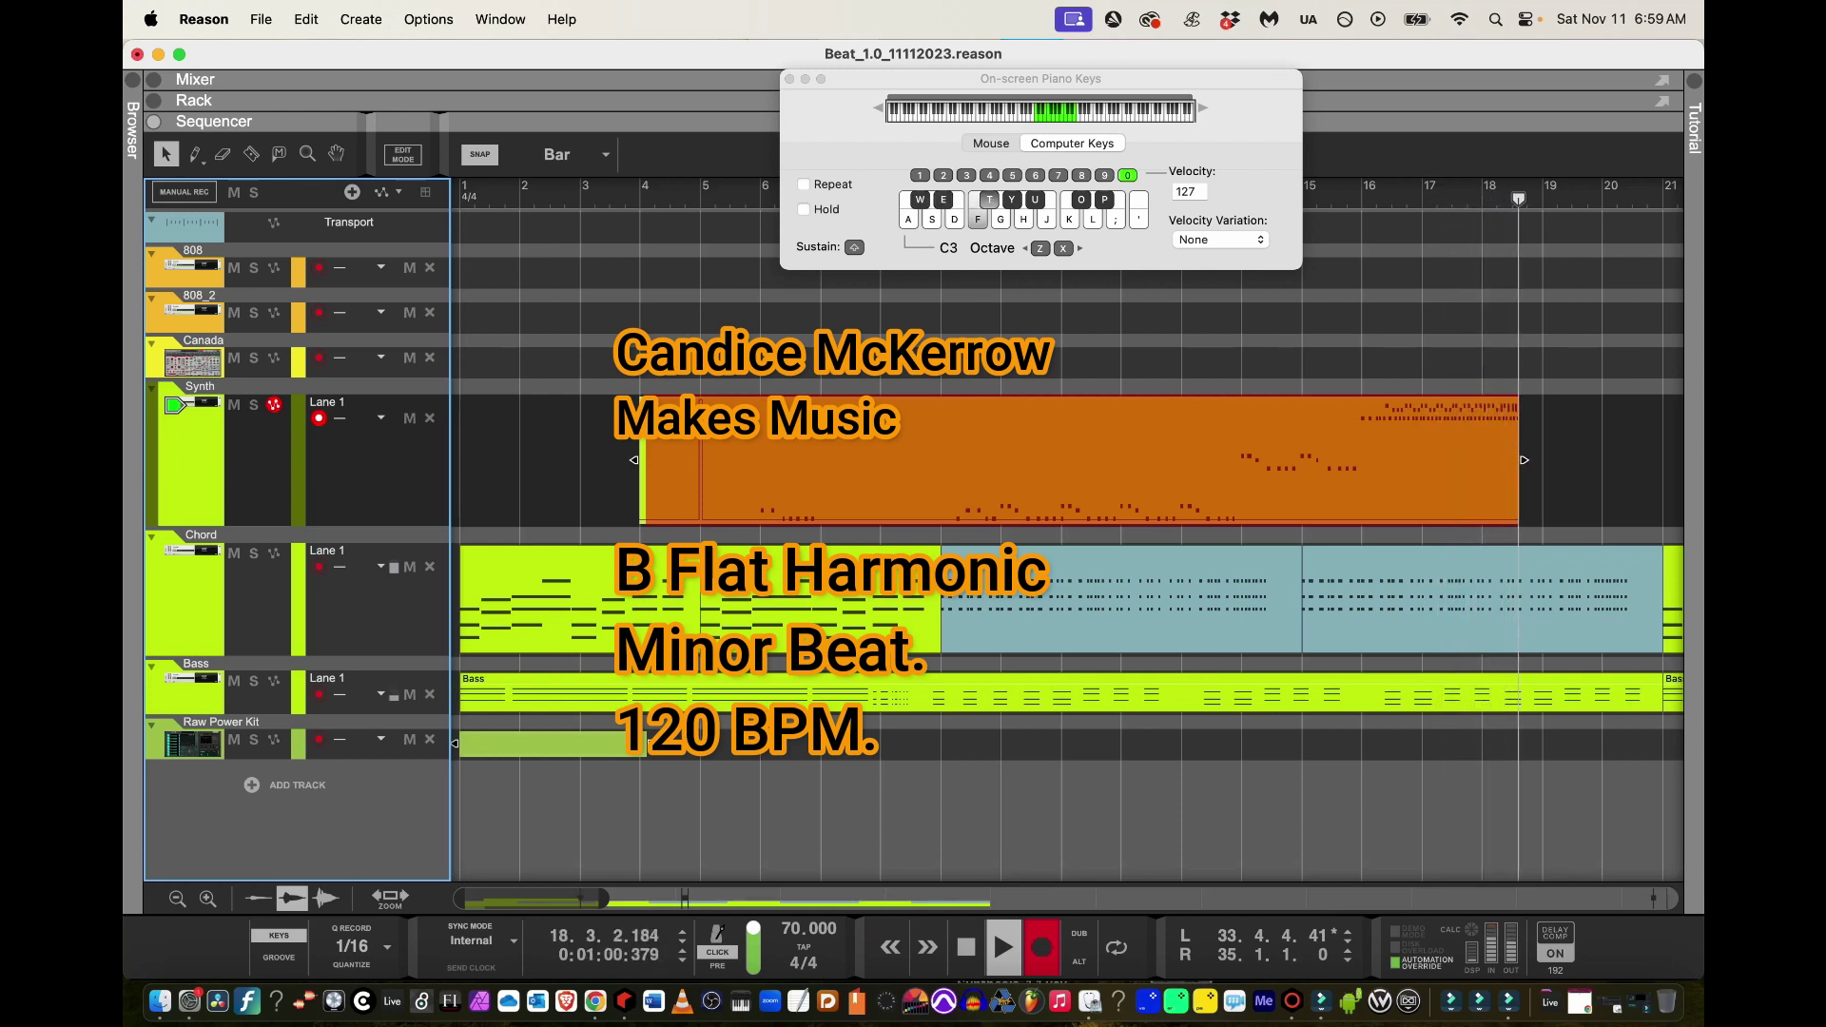
# Lower the keyboard octave to C1 and record the low riff on the Synth track over bars 21 and 22
pyautogui.press('z')
pyautogui.press('z')
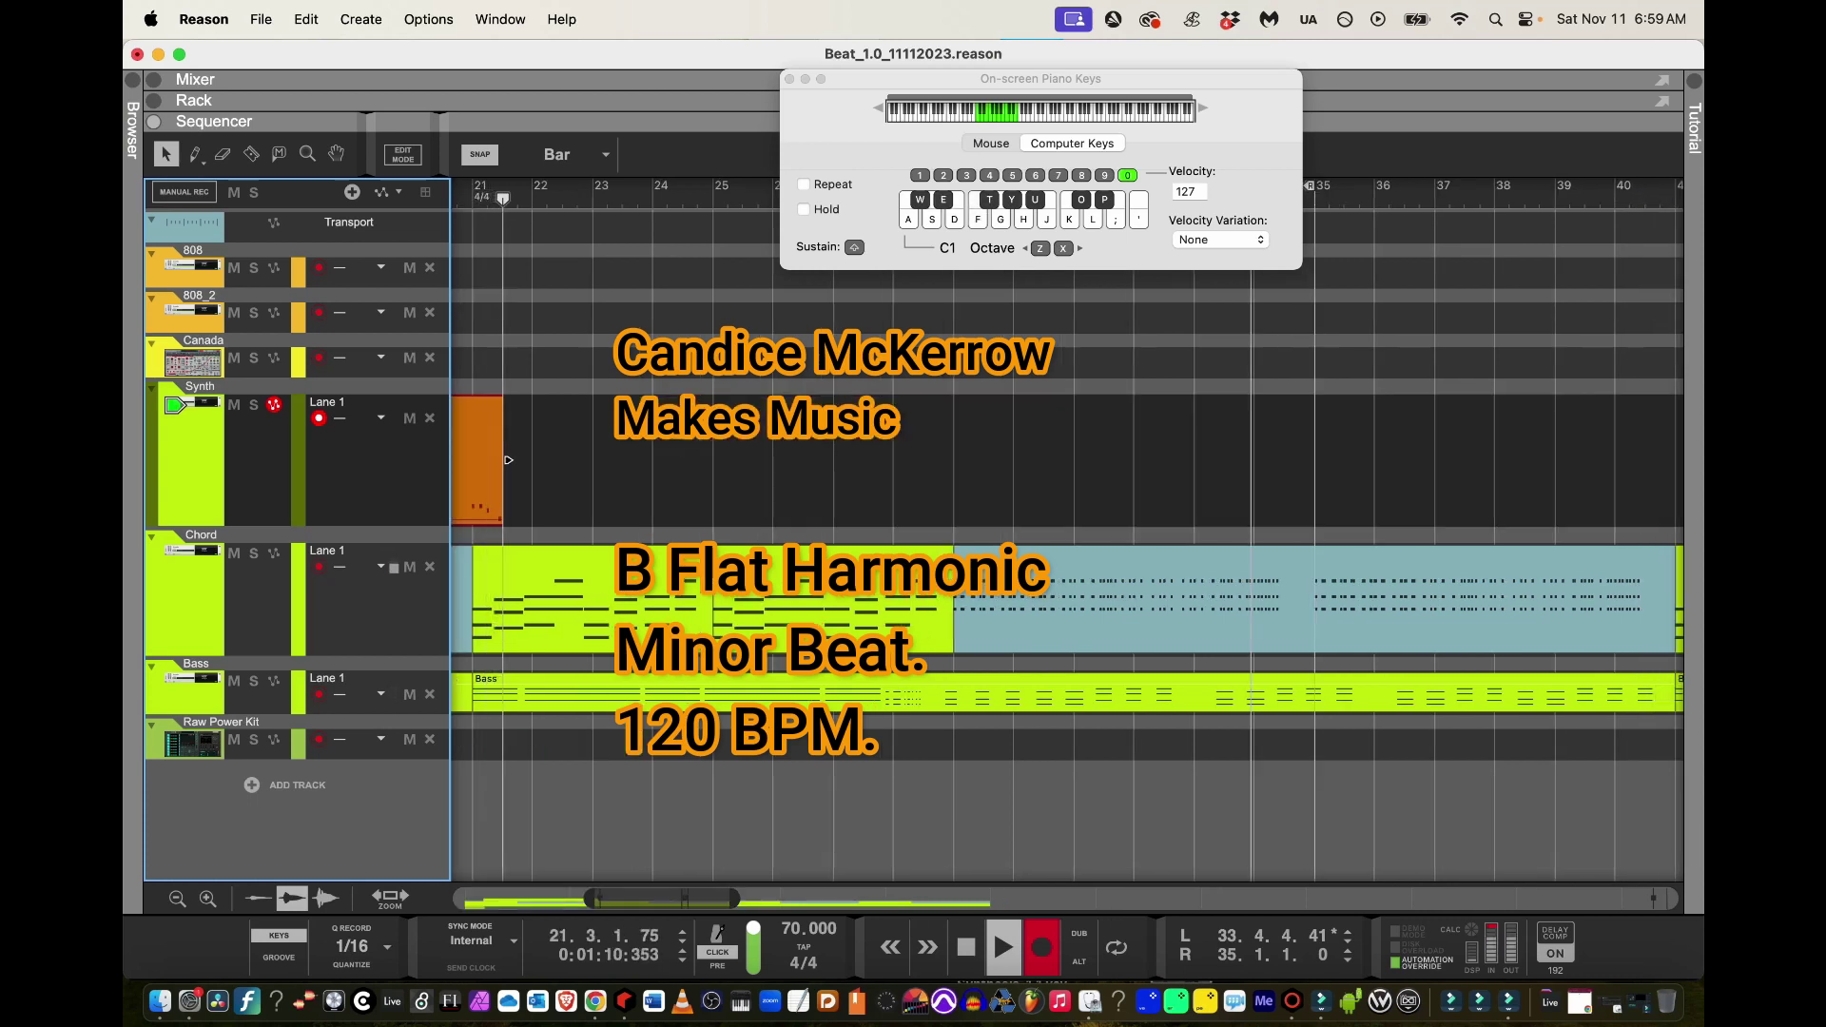
pyautogui.press('e')
pyautogui.press('e')
pyautogui.press('t')
pyautogui.press('t')
pyautogui.press('f')
pyautogui.press('e')
pyautogui.press('e')
pyautogui.press('e')
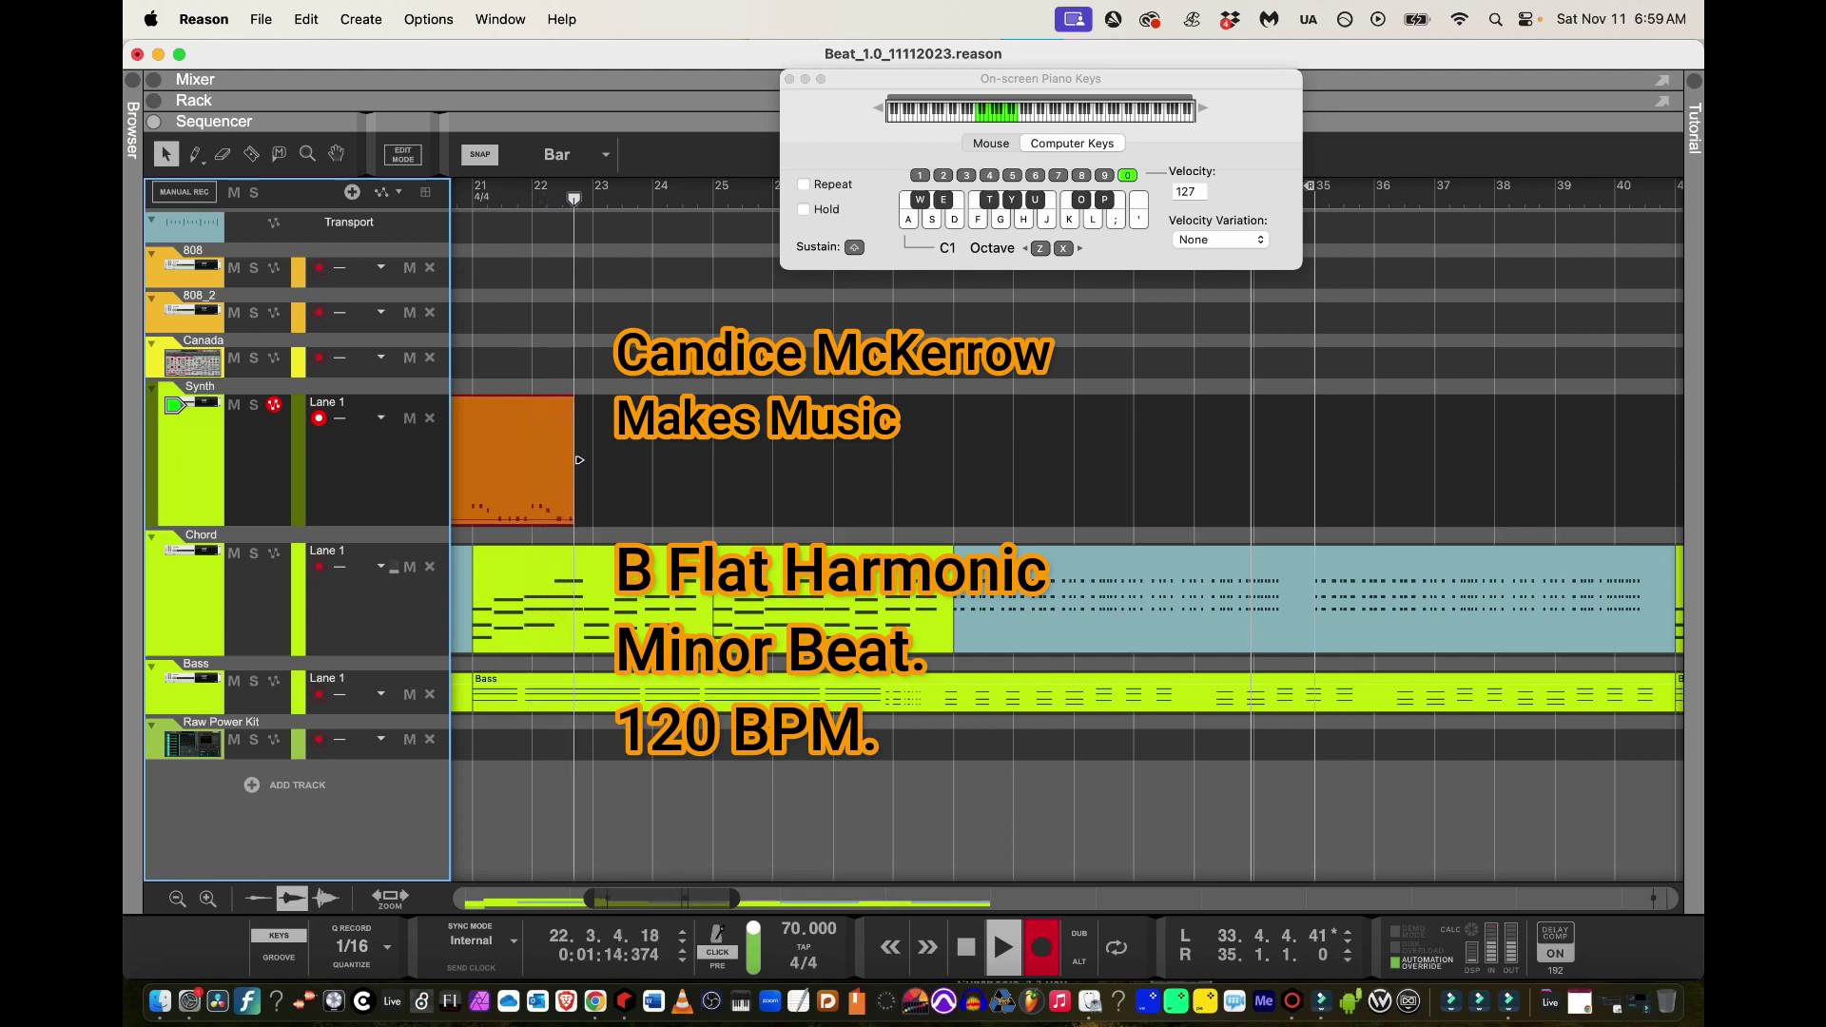
# Raise the keyboard octave to C2 and record a melody with repeated notes on the Synth track over bars 23 and 24
pyautogui.press('x')
pyautogui.press('t')
pyautogui.press('t')
pyautogui.press('f')
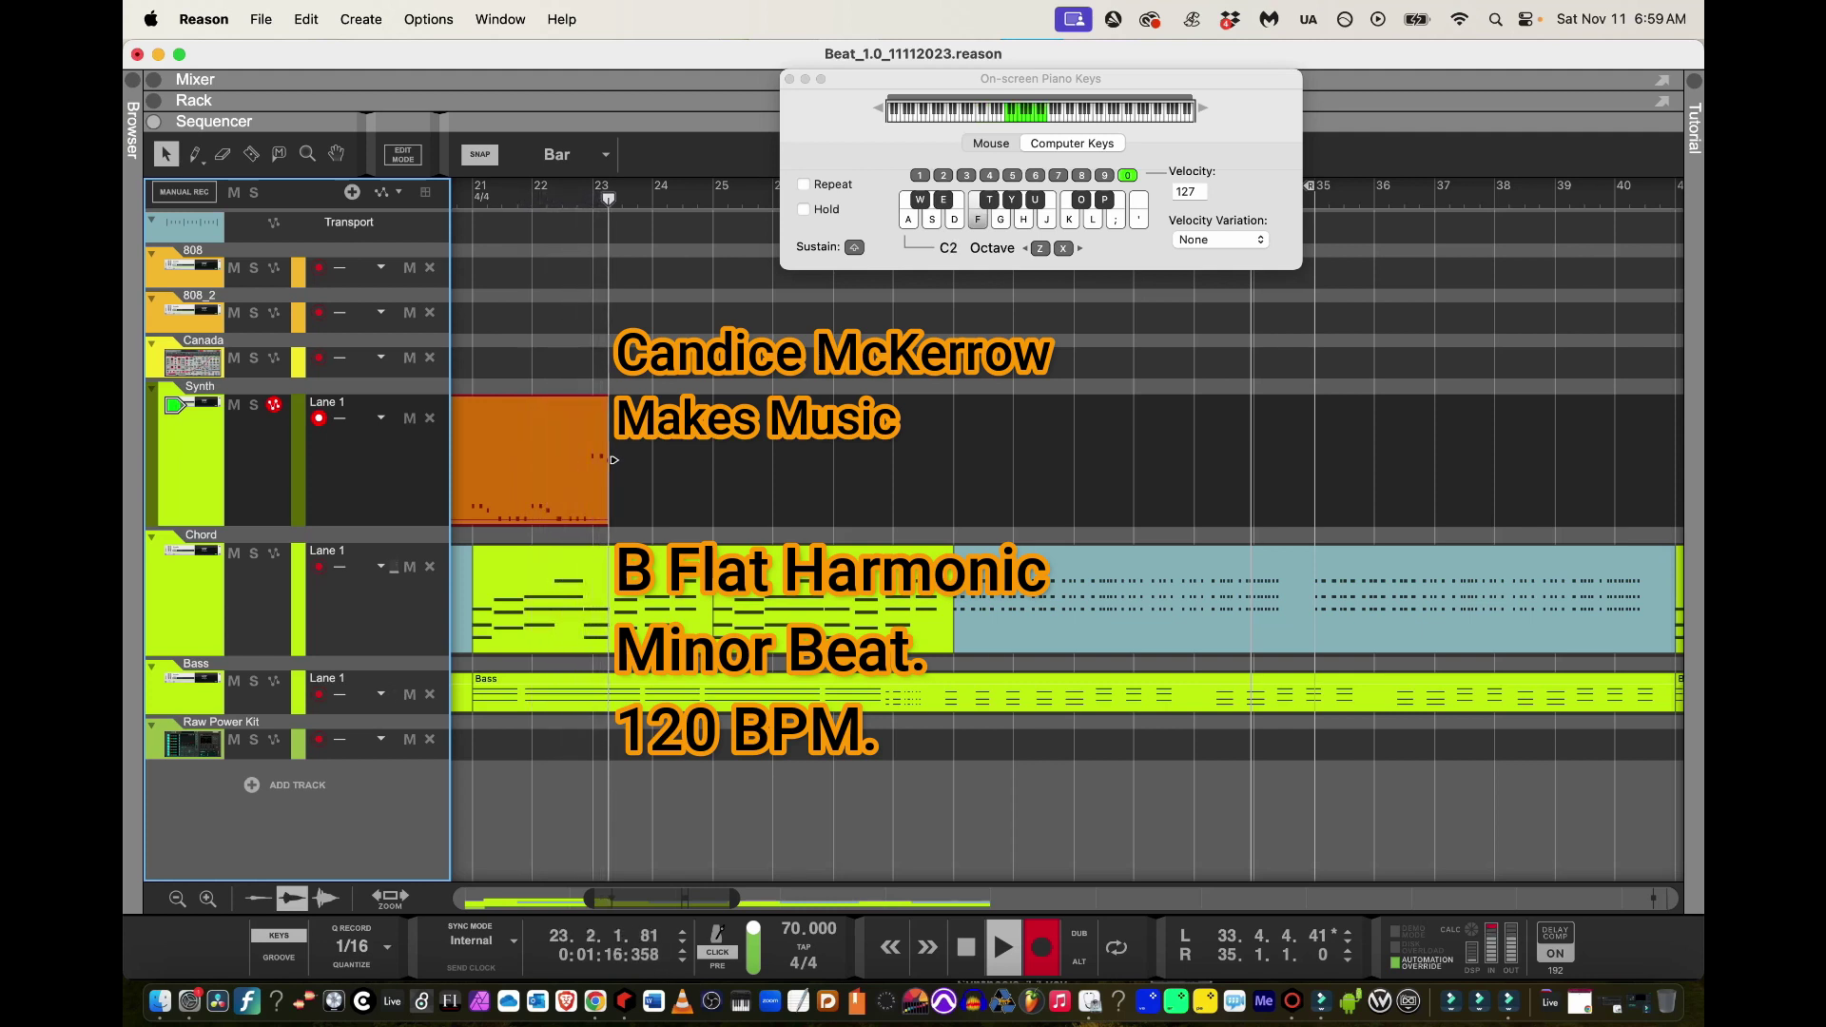
pyautogui.press('e')
pyautogui.press('e')
pyautogui.press('e')
pyautogui.press('e')
pyautogui.press('t')
pyautogui.press('f')
pyautogui.press('f')
pyautogui.press('f')
pyautogui.press('f')
pyautogui.press('f')
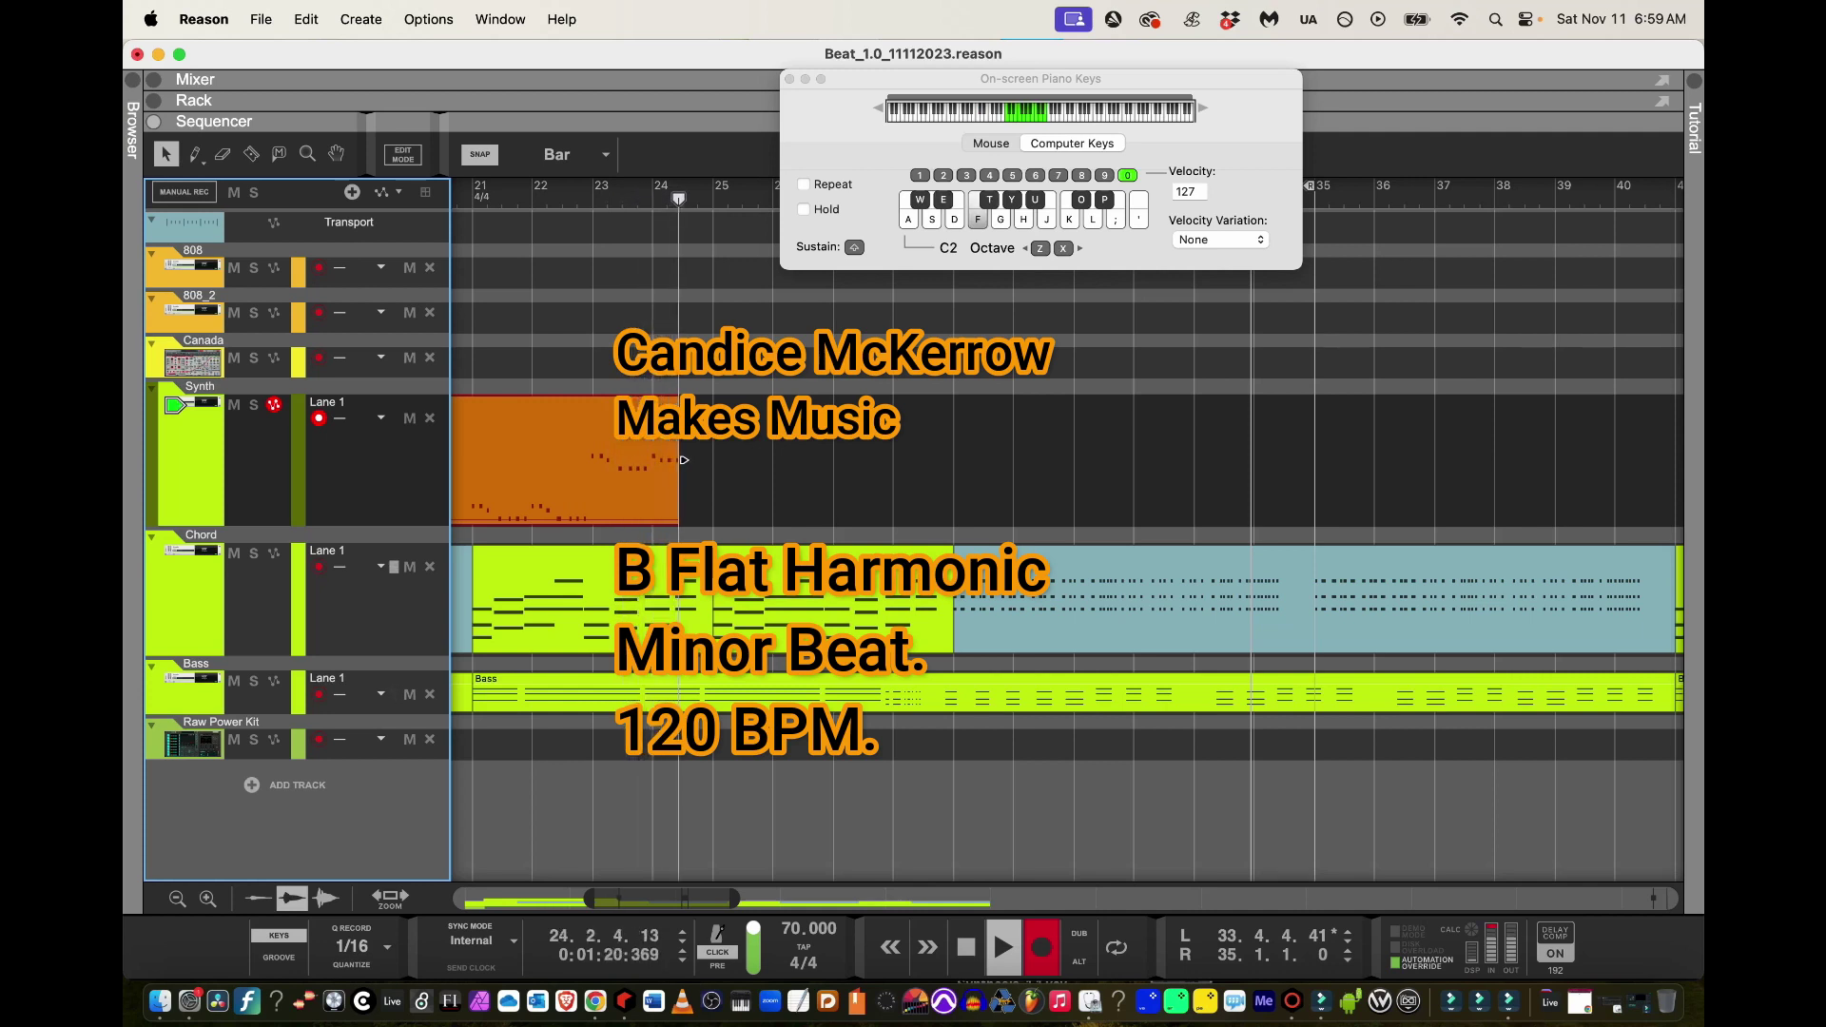
# Return the keyboard octave to C1 and record the low riff on the Synth track over bars 25 and 26
pyautogui.press('z')
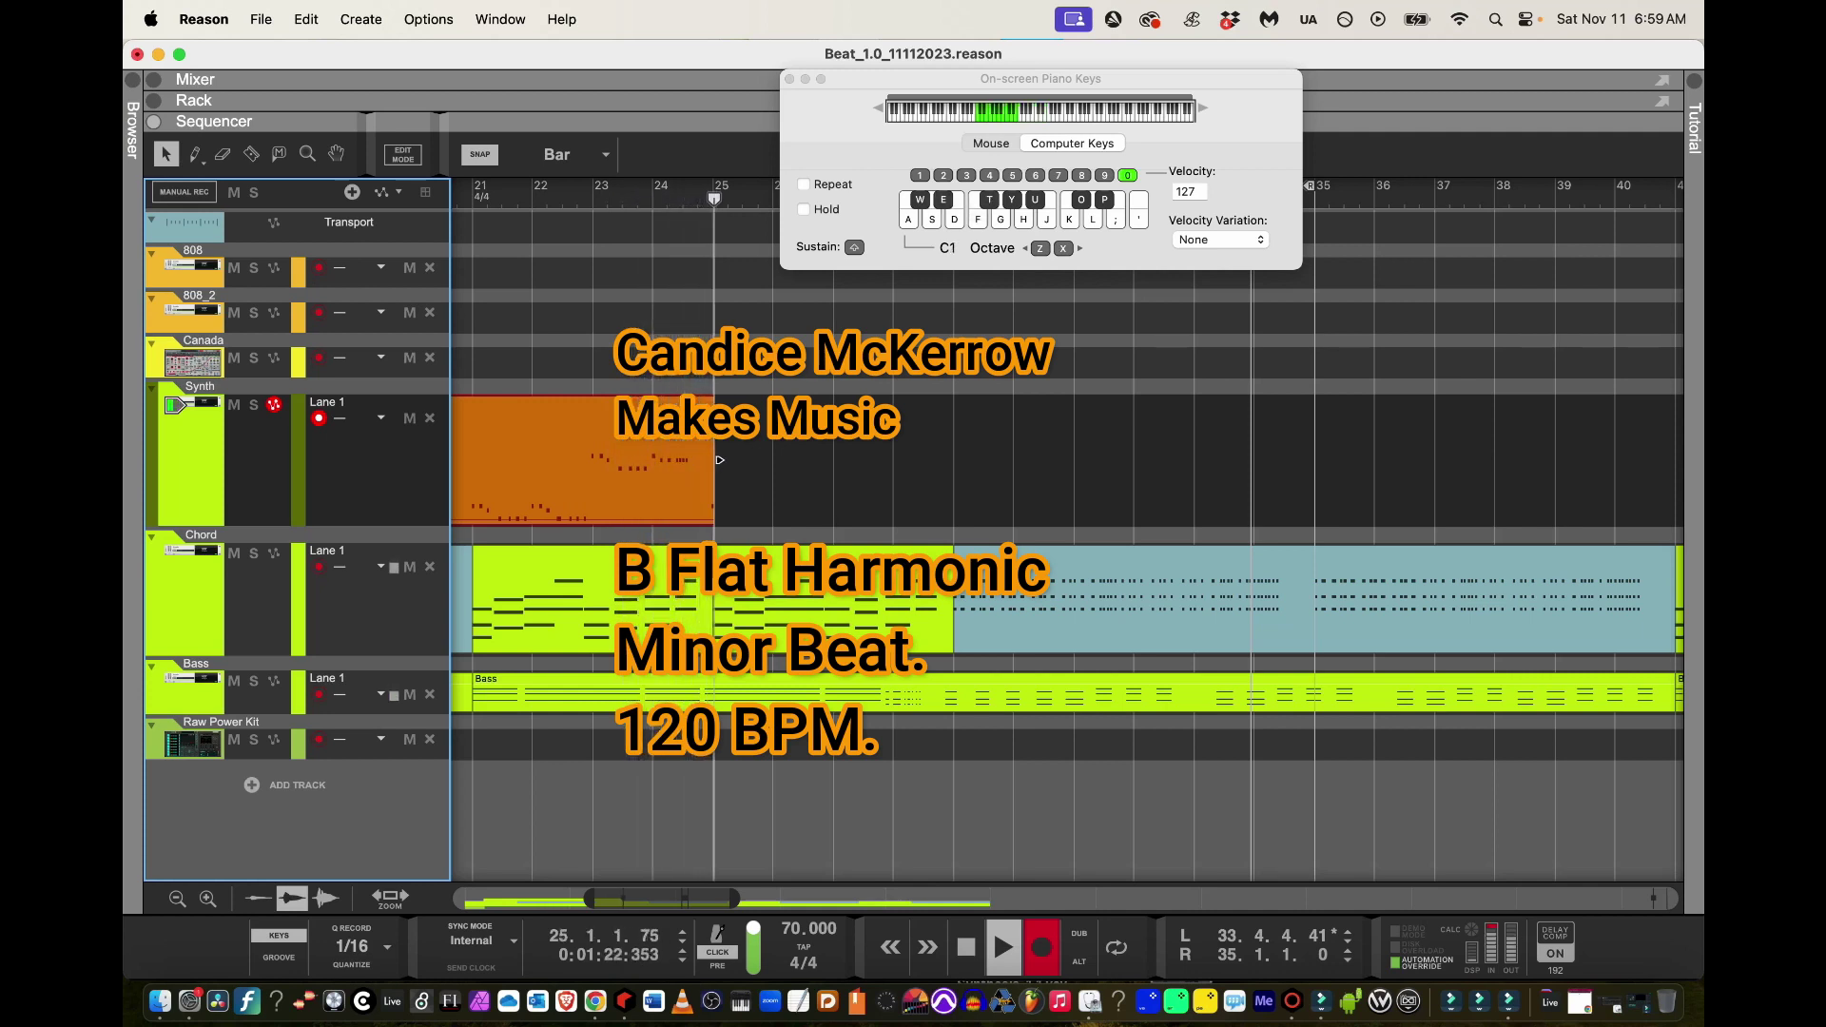
pyautogui.press('f')
pyautogui.press('e')
pyautogui.press('e')
pyautogui.press('e')
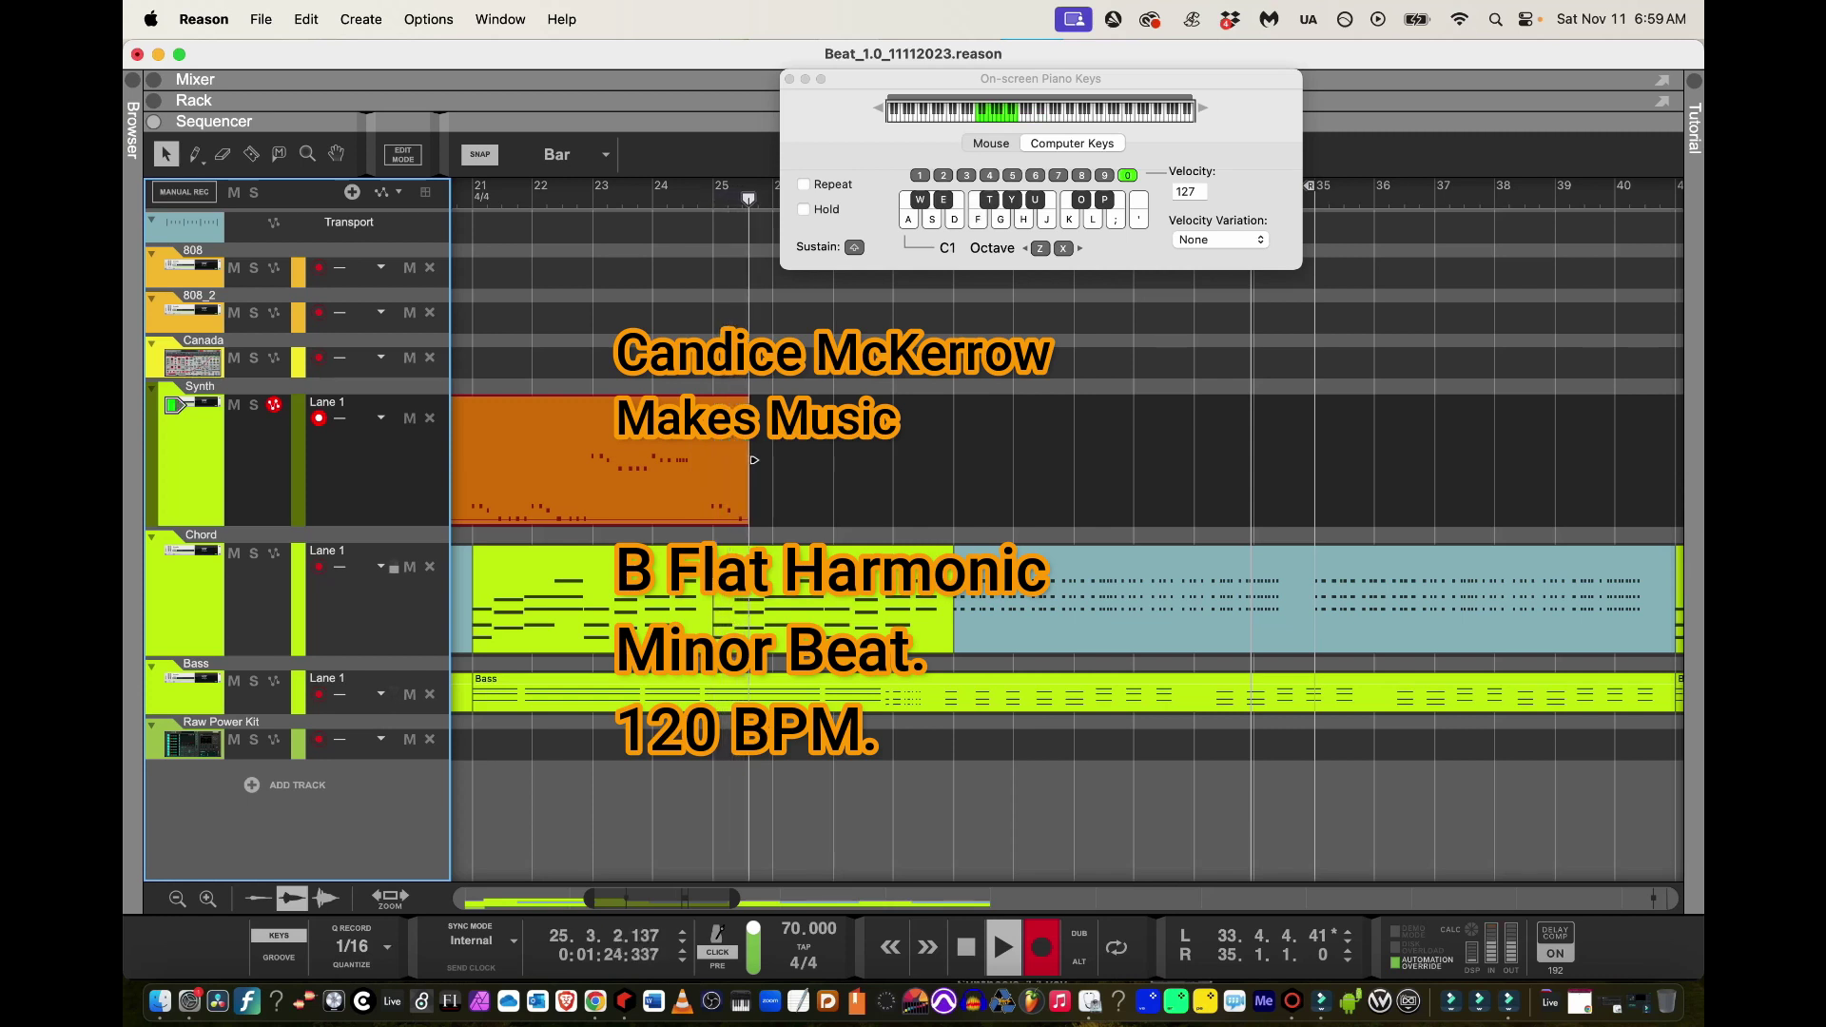
pyautogui.press('e')
pyautogui.press('t')
pyautogui.press('t')
pyautogui.press('f')
# Record a short phrase at octave C2 around bar 27 on the Synth track and stop recording
pyautogui.press('x')
pyautogui.press('t')
pyautogui.press('t')
pyautogui.press('f')
pyautogui.press('f')
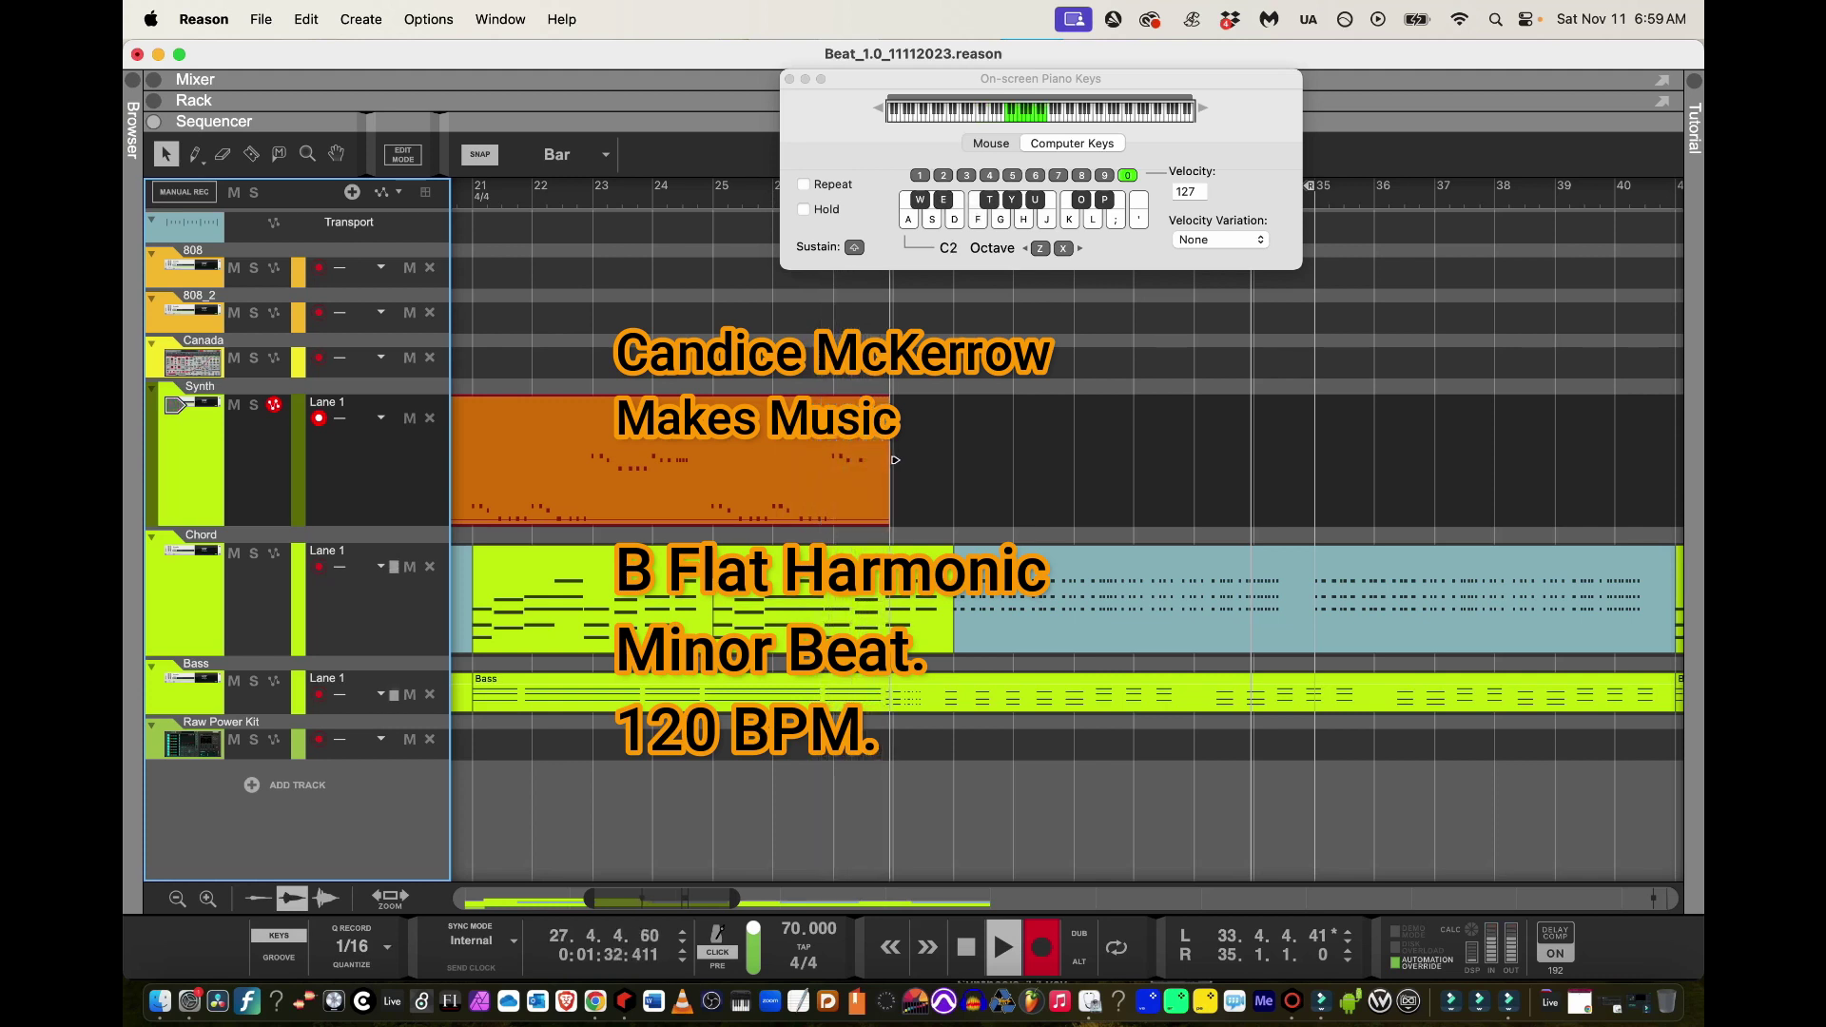
pyautogui.press('space')
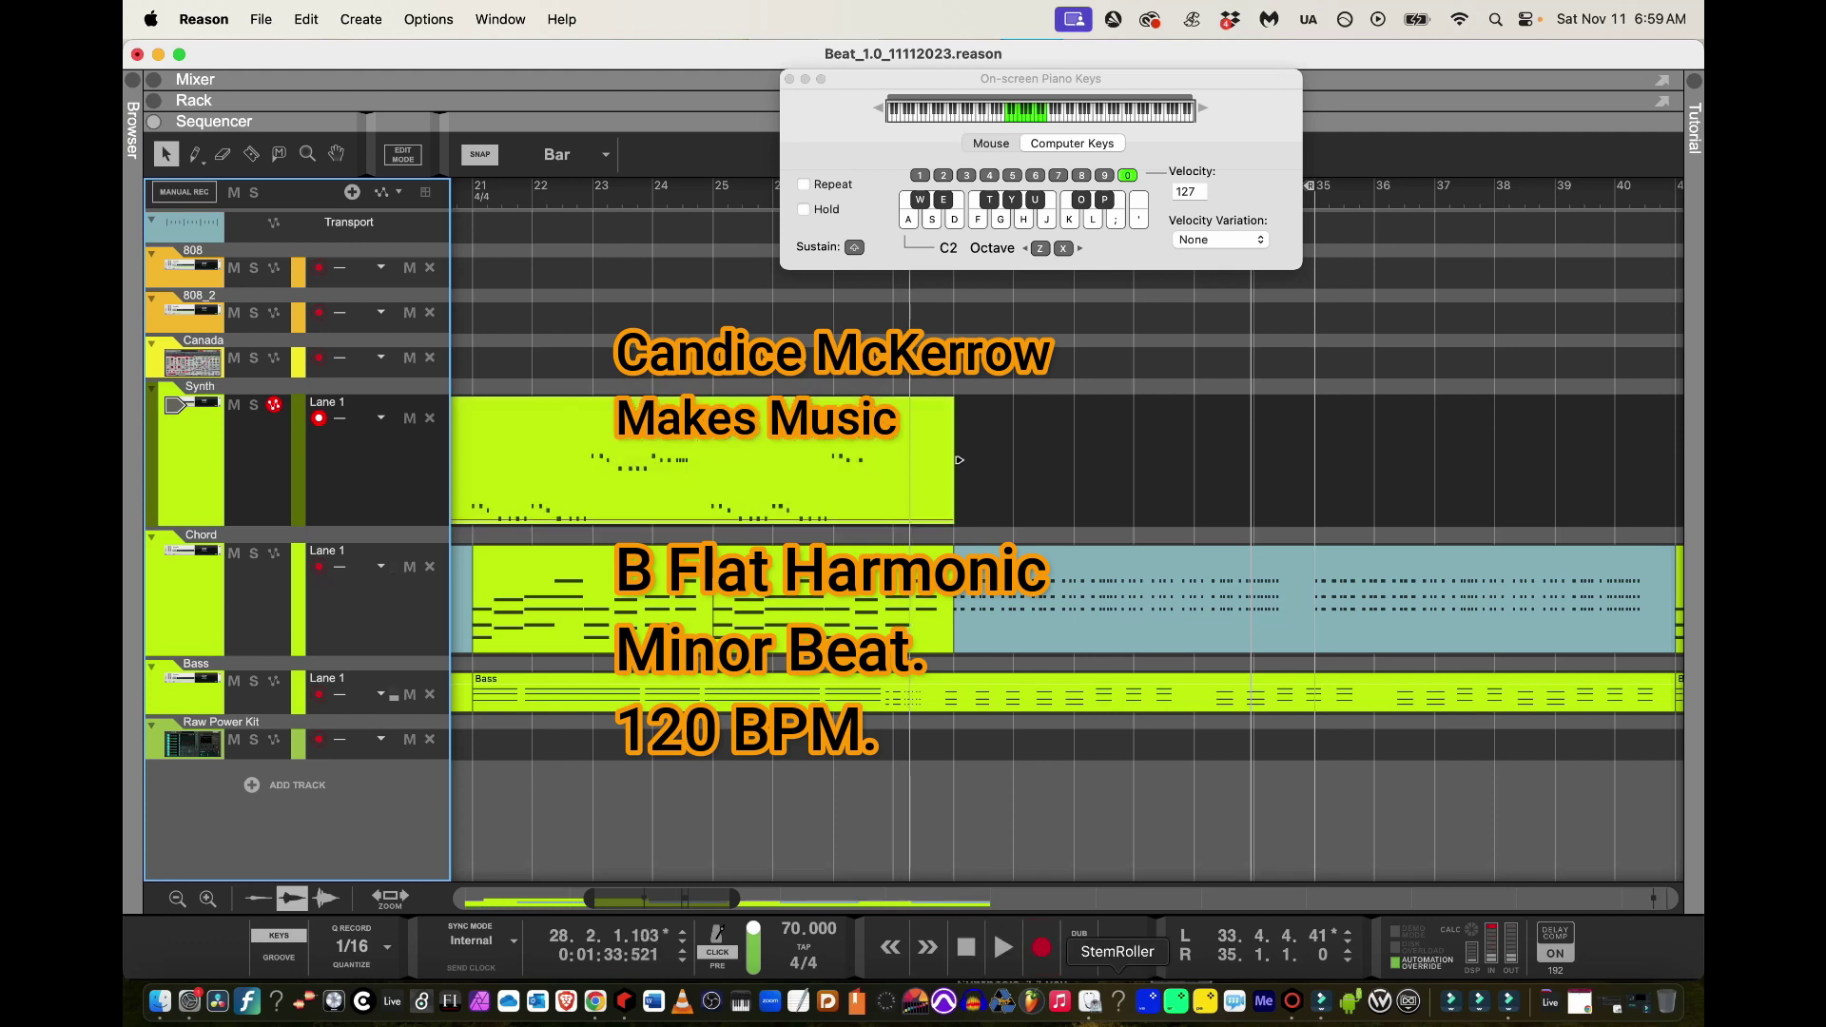
# Quantize the recorded Synth clip
pyautogui.press('g')
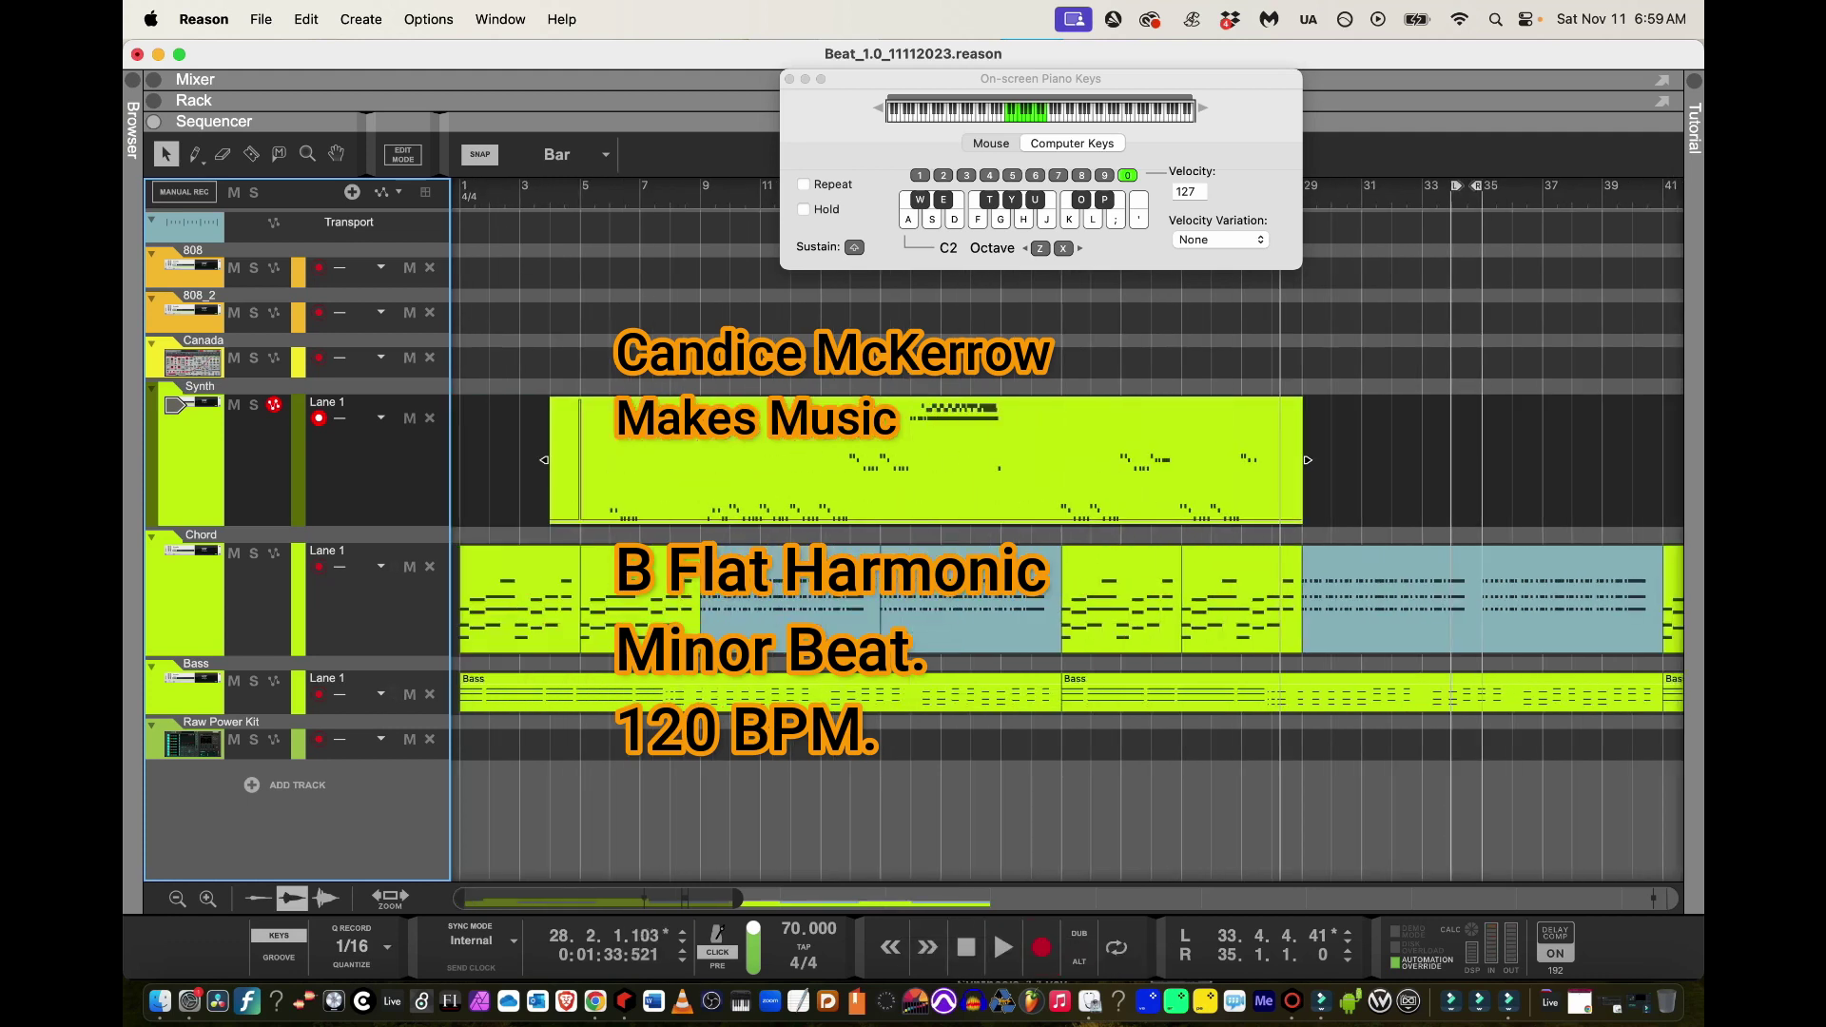
pyautogui.rightClick(936, 424)
pyautogui.click(989, 913)
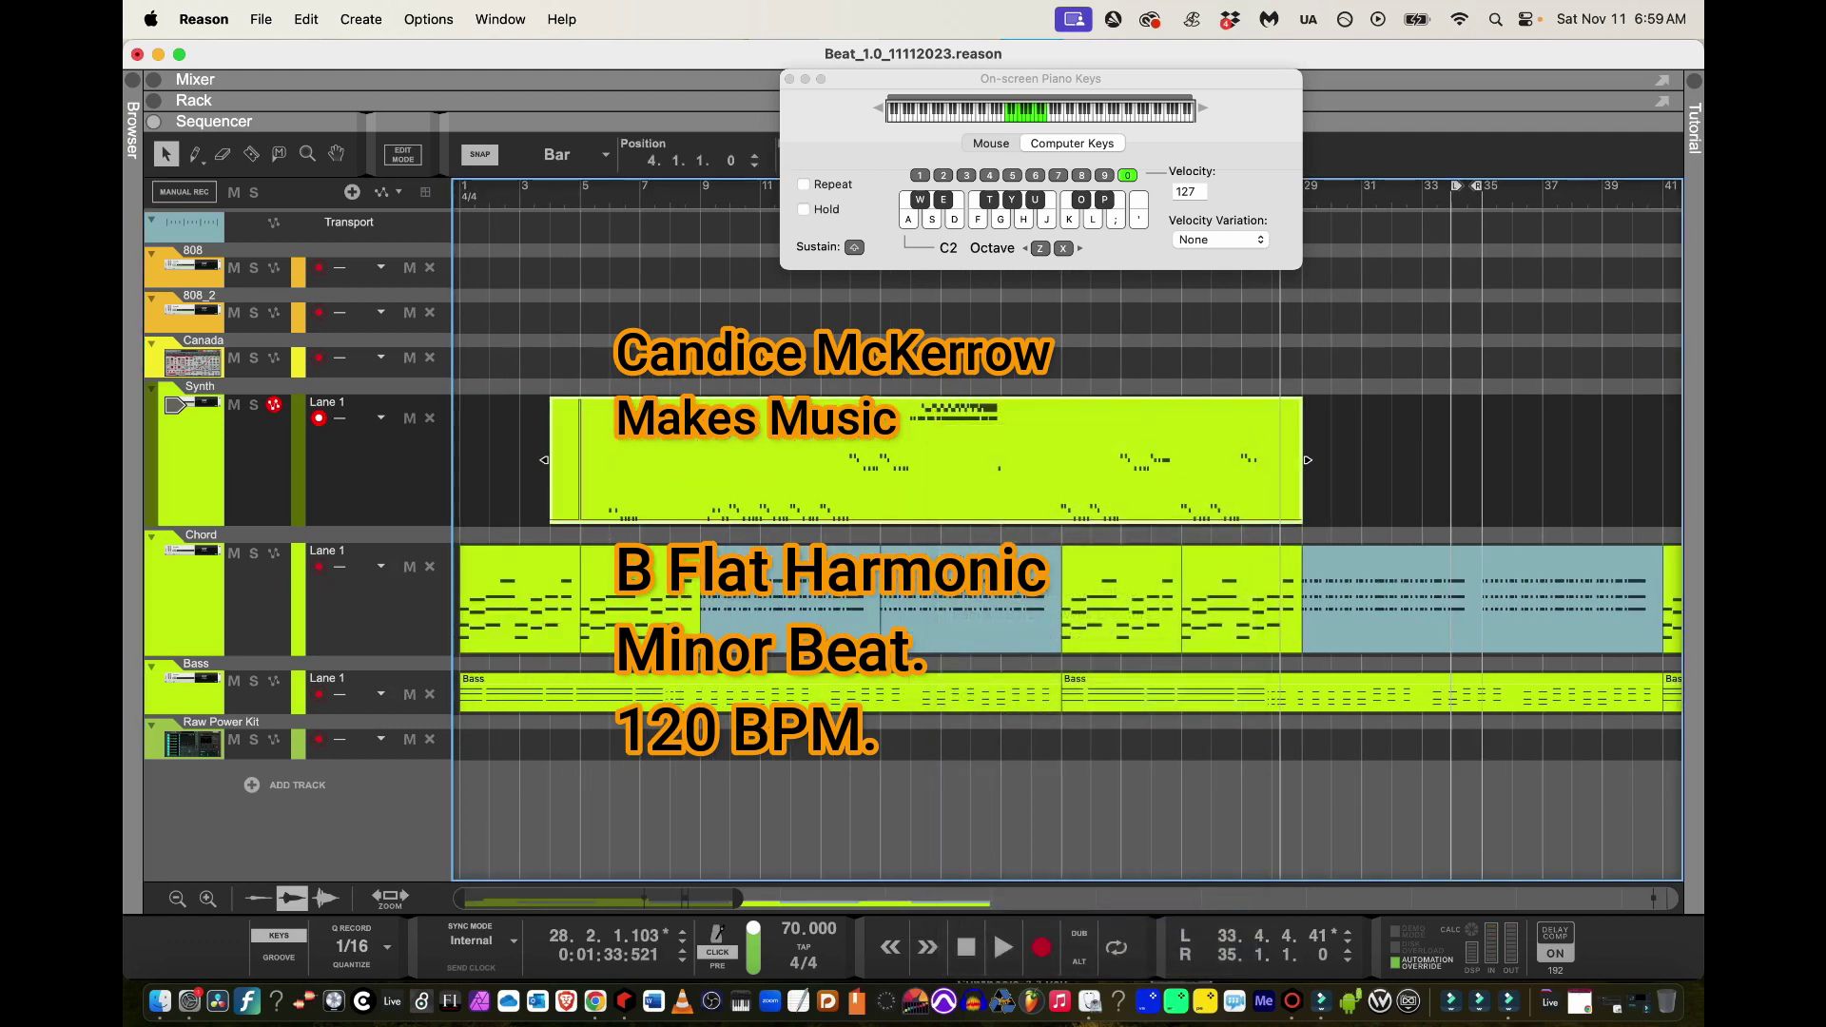
# Trim the Synth clip to the three bars from bar 16 to bar 19 and move it out to bar 90
pyautogui.moveTo(1307, 460); pyautogui.dragTo(1005, 460)
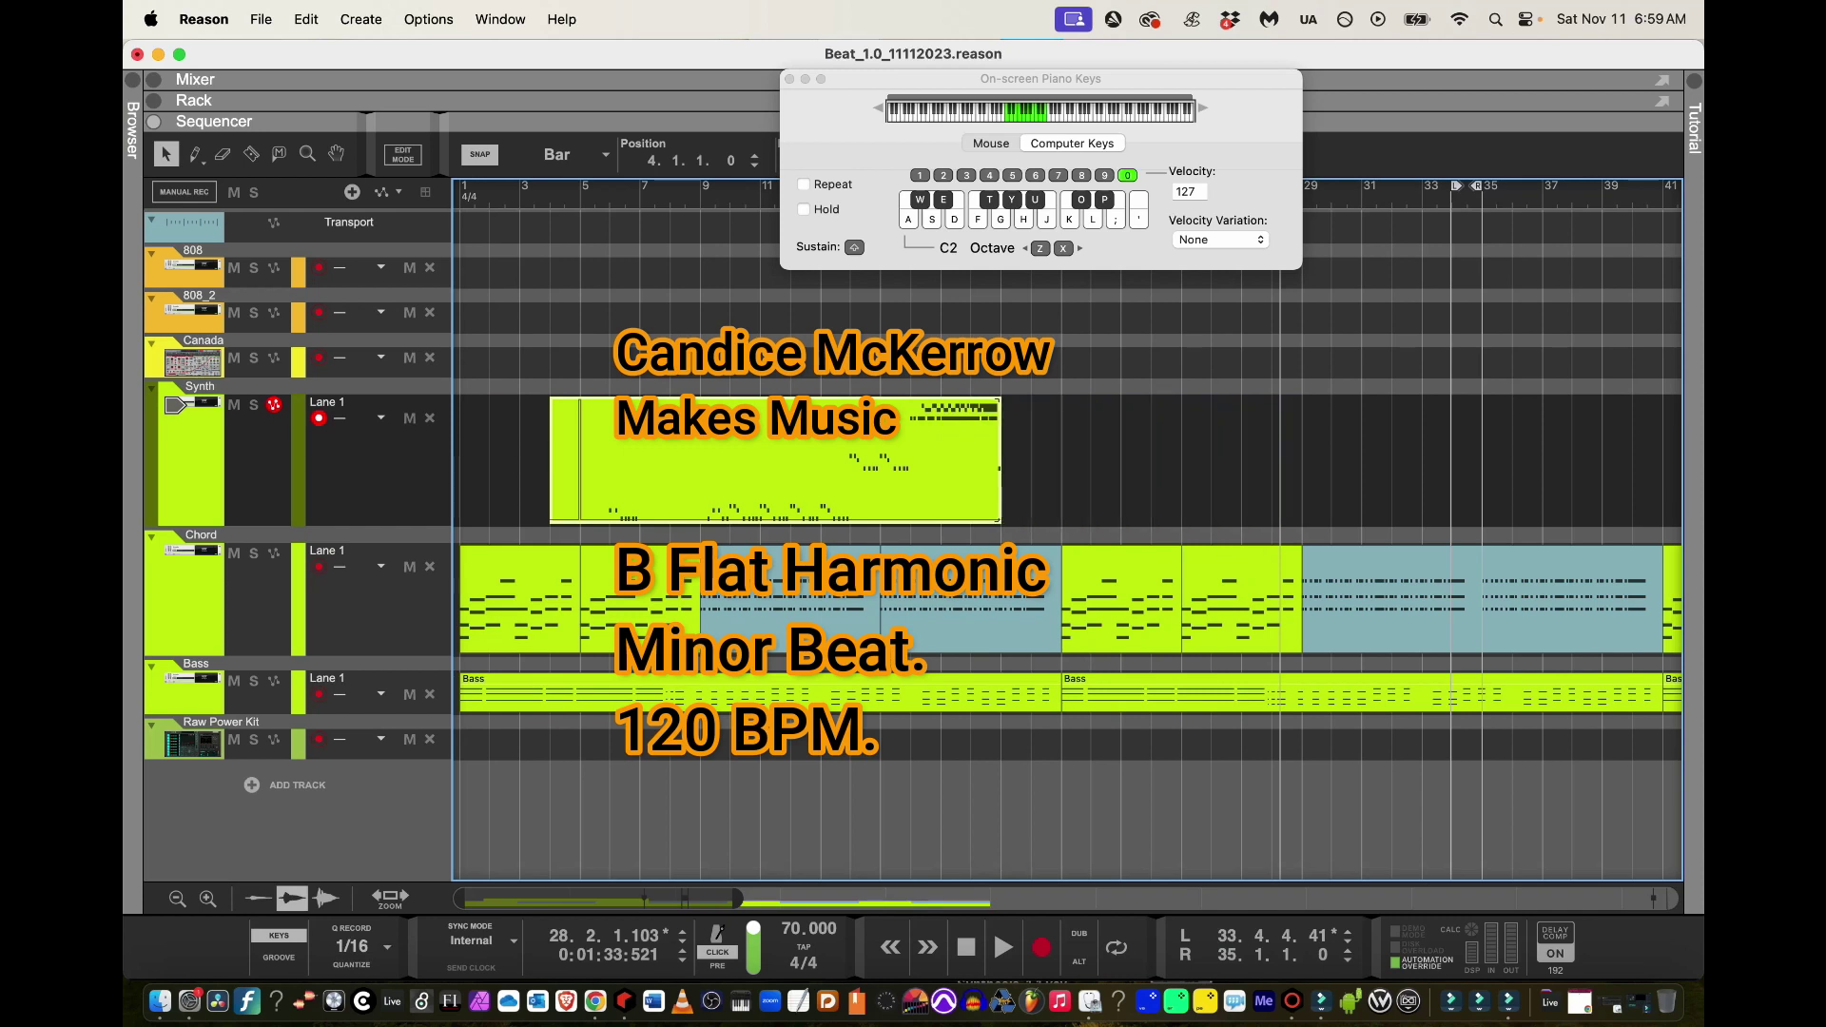
pyautogui.moveTo(551, 460); pyautogui.dragTo(911, 459)
pyautogui.moveTo(737, 897); pyautogui.dragTo(1106, 898)
pyautogui.moveTo(668, 476); pyautogui.dragTo(1603, 475)
# Start a new recording on the Synth track from bar 20
pyautogui.hotkey('shift', 'Return')
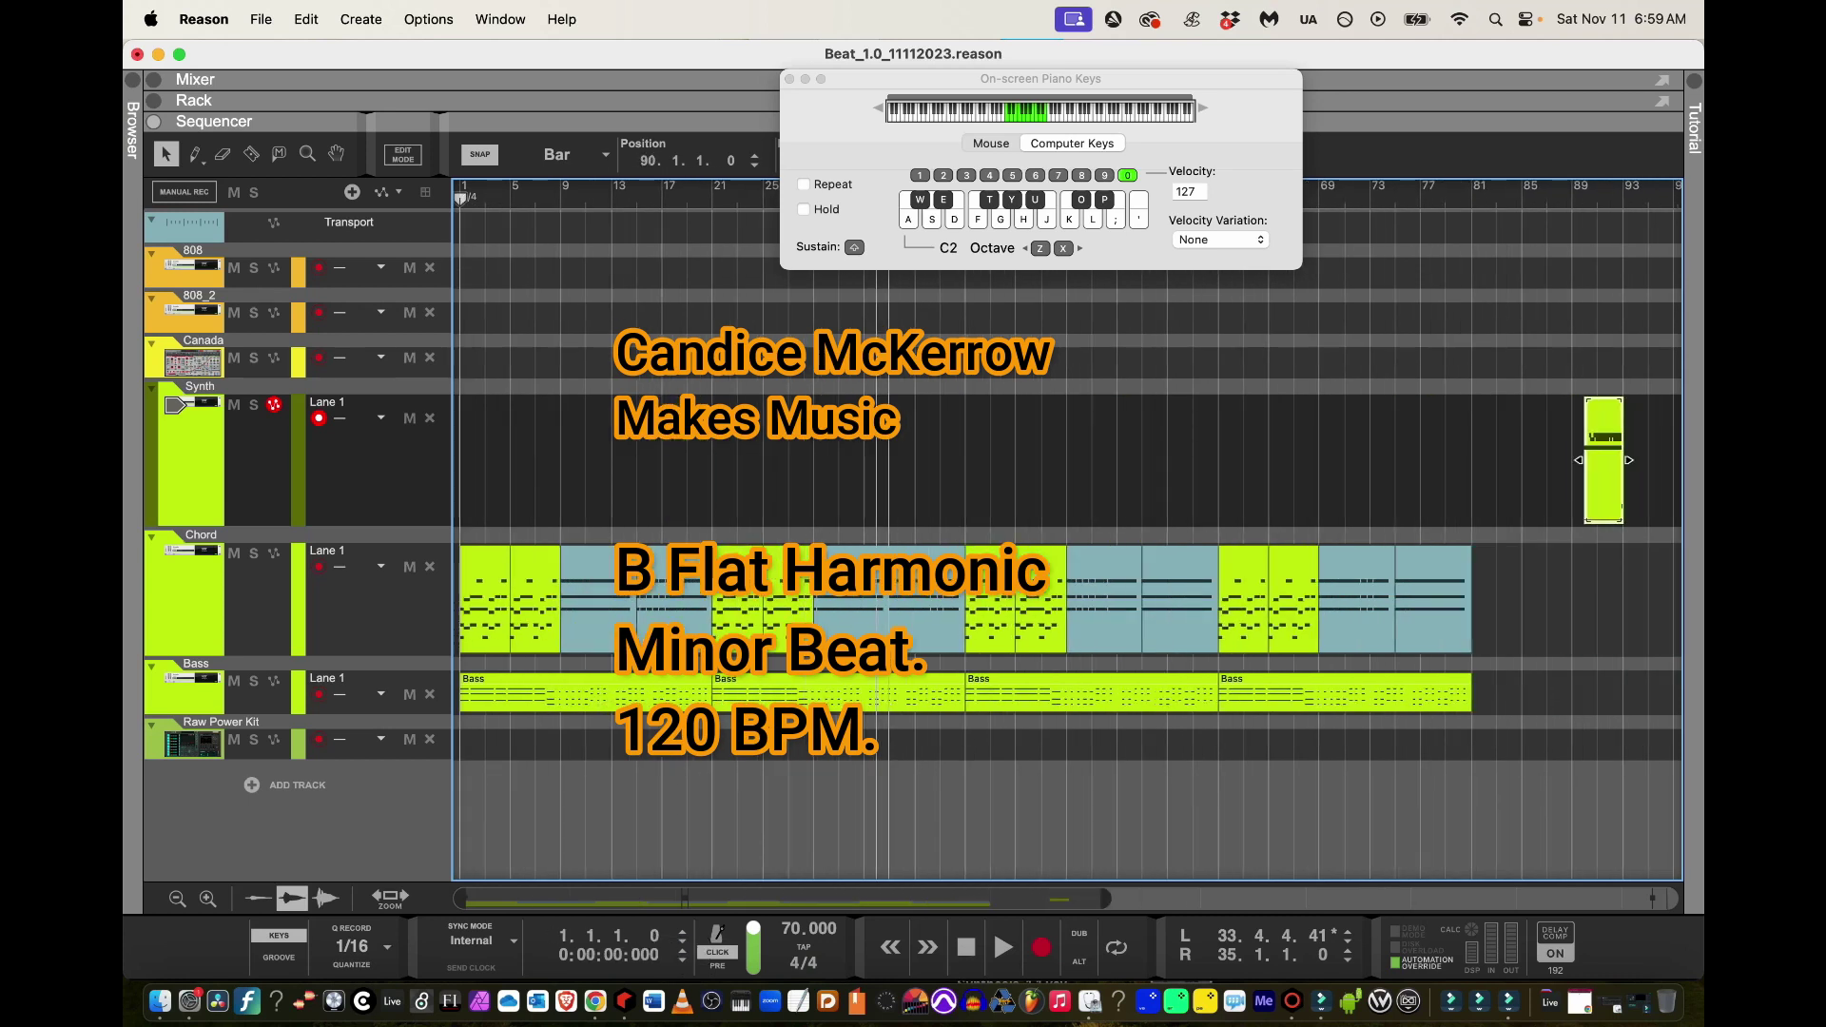
pyautogui.press('h')
pyautogui.press('h')
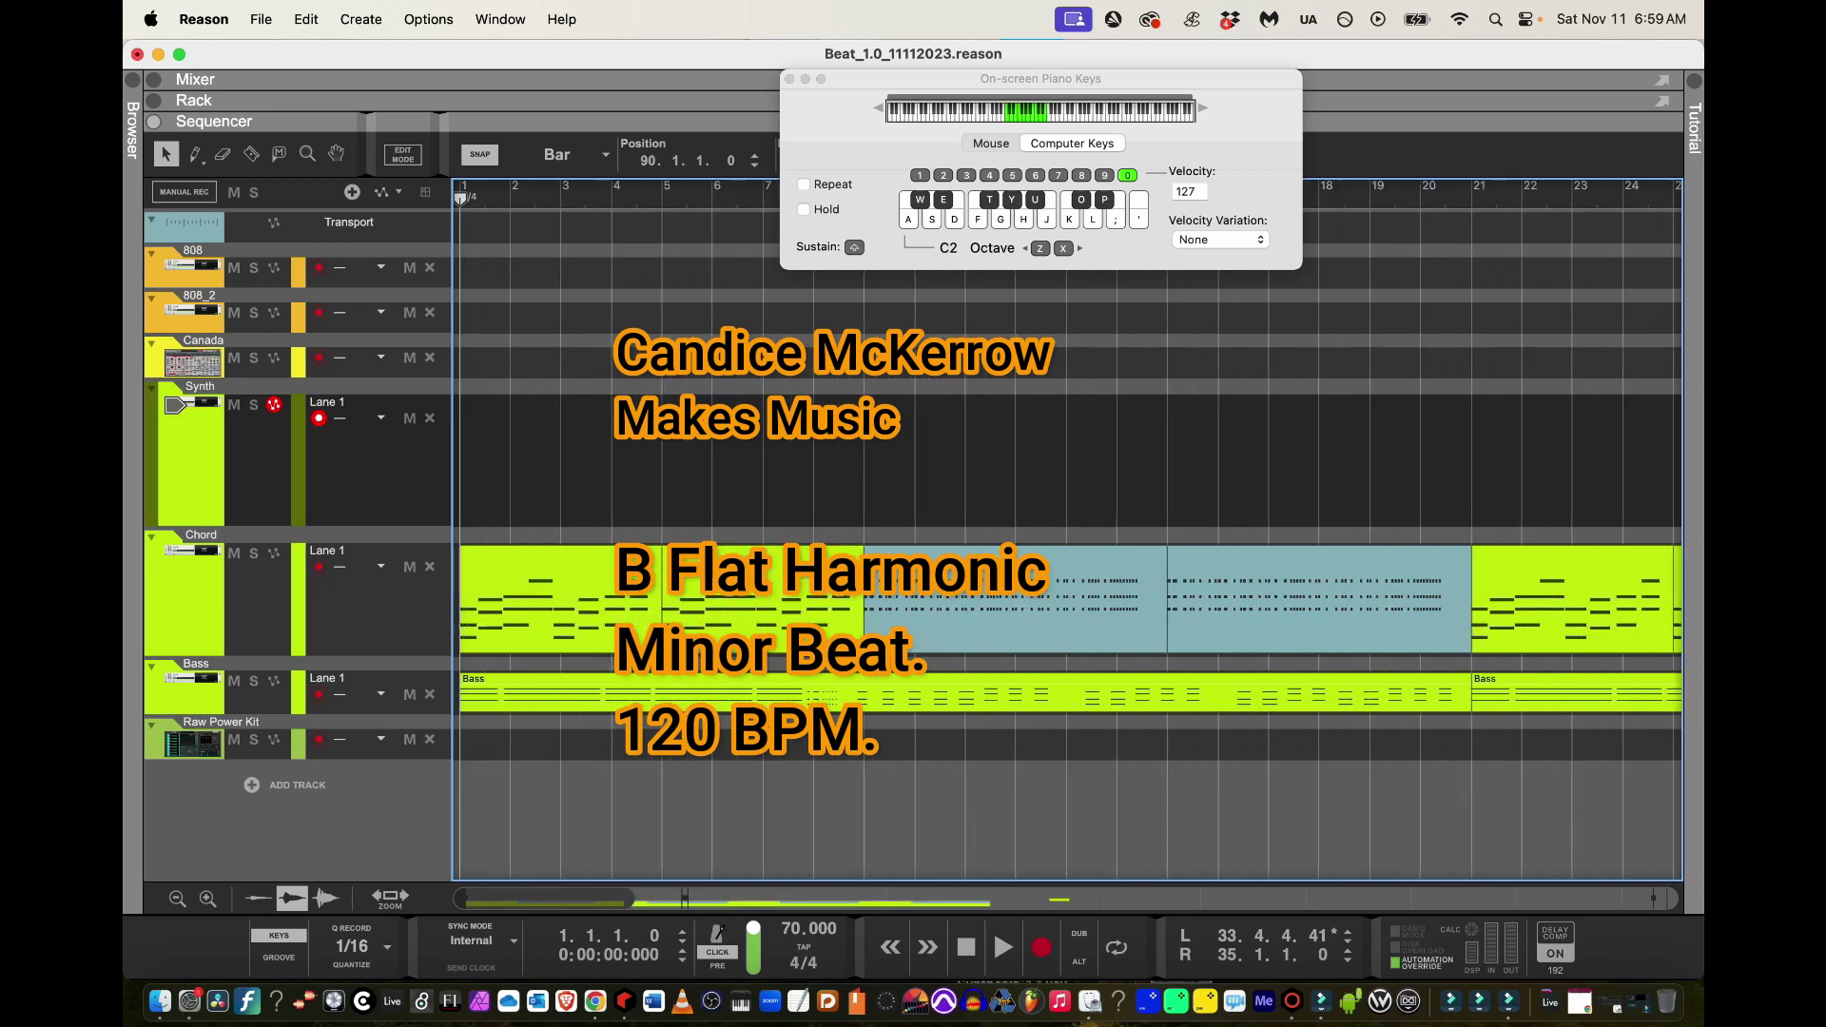
pyautogui.click(190, 466)
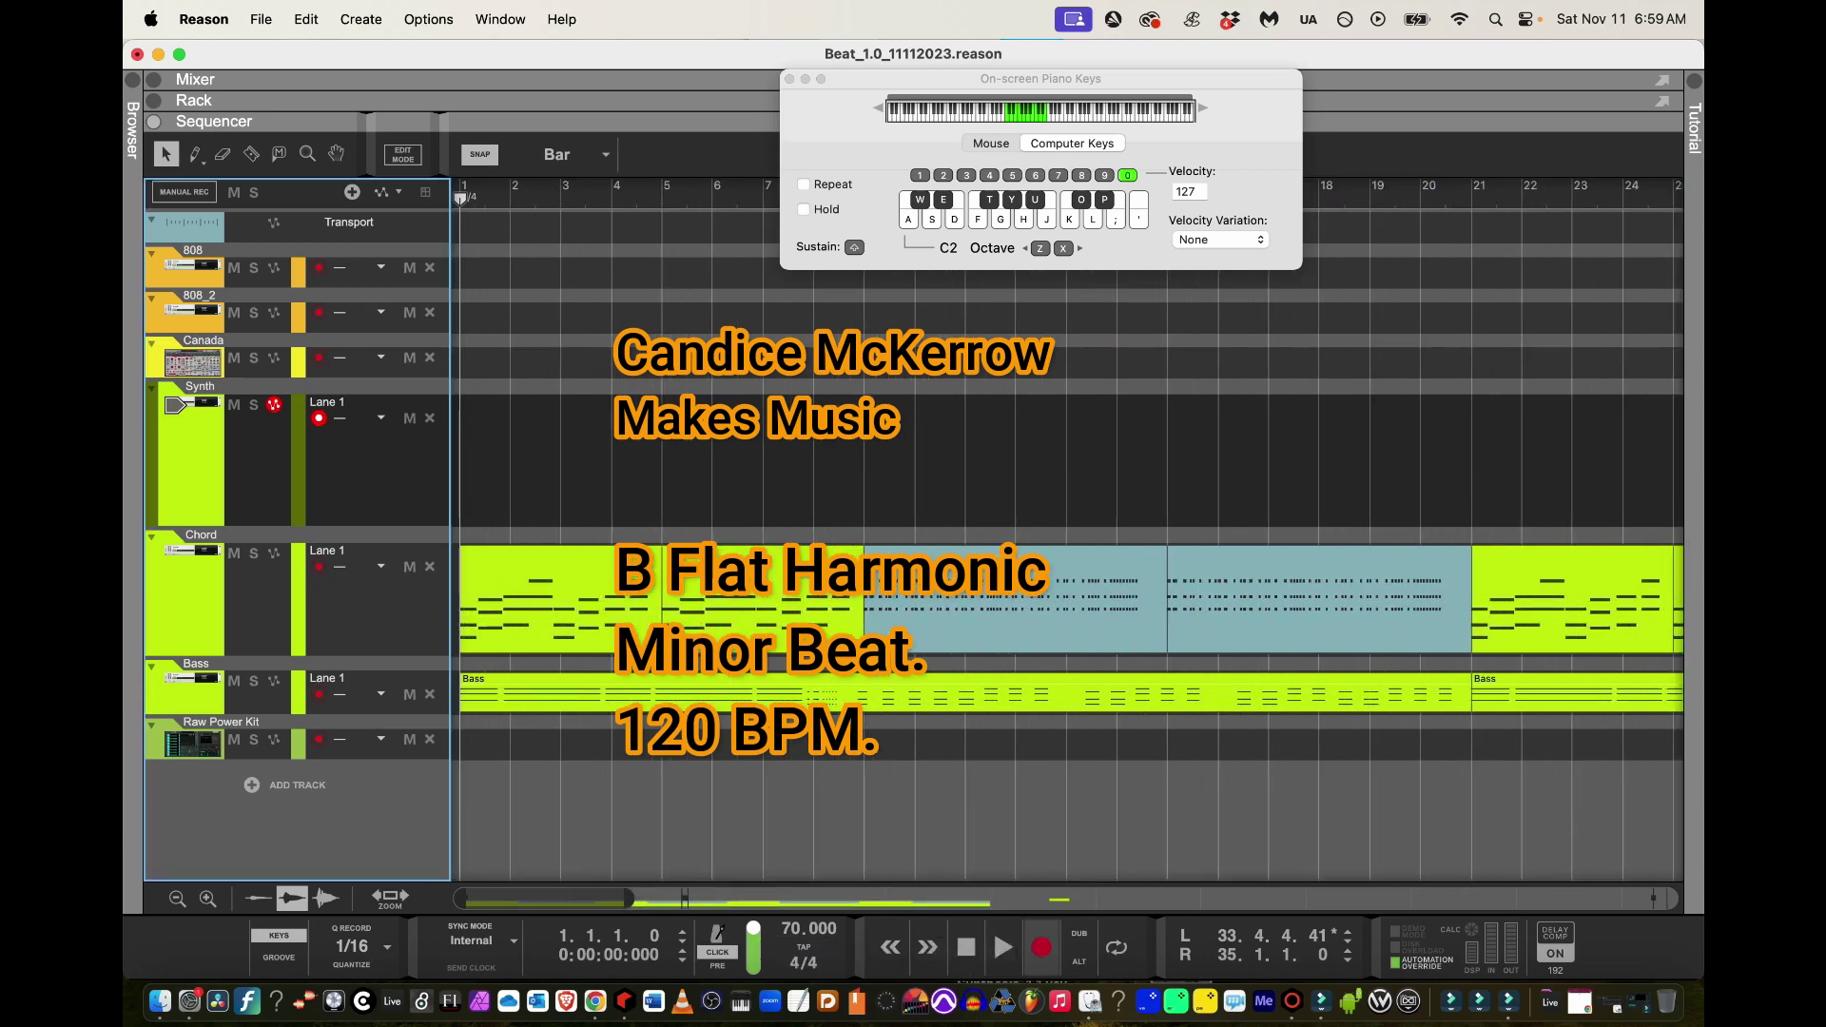
pyautogui.click(1419, 195)
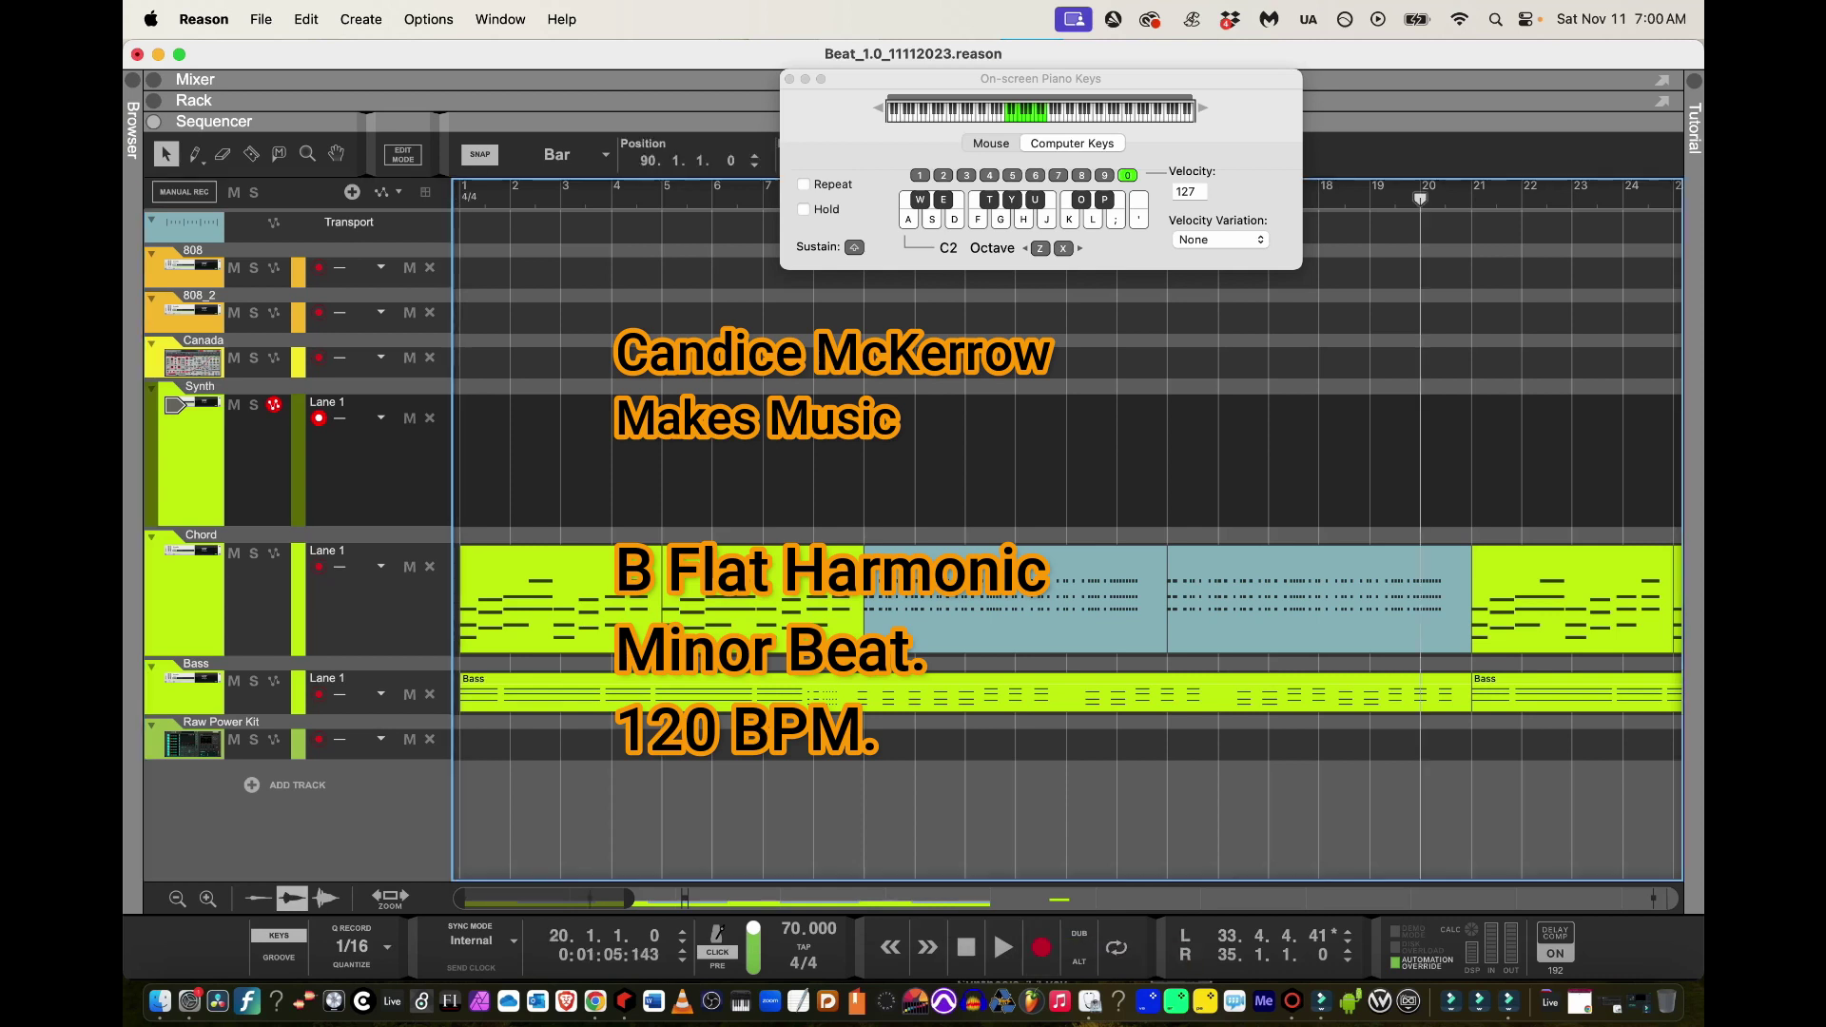
pyautogui.click(1042, 947)
# Lower the keyboard octave to C1 and record the low riff on the Synth track over bars 21 and 22
pyautogui.press('z')
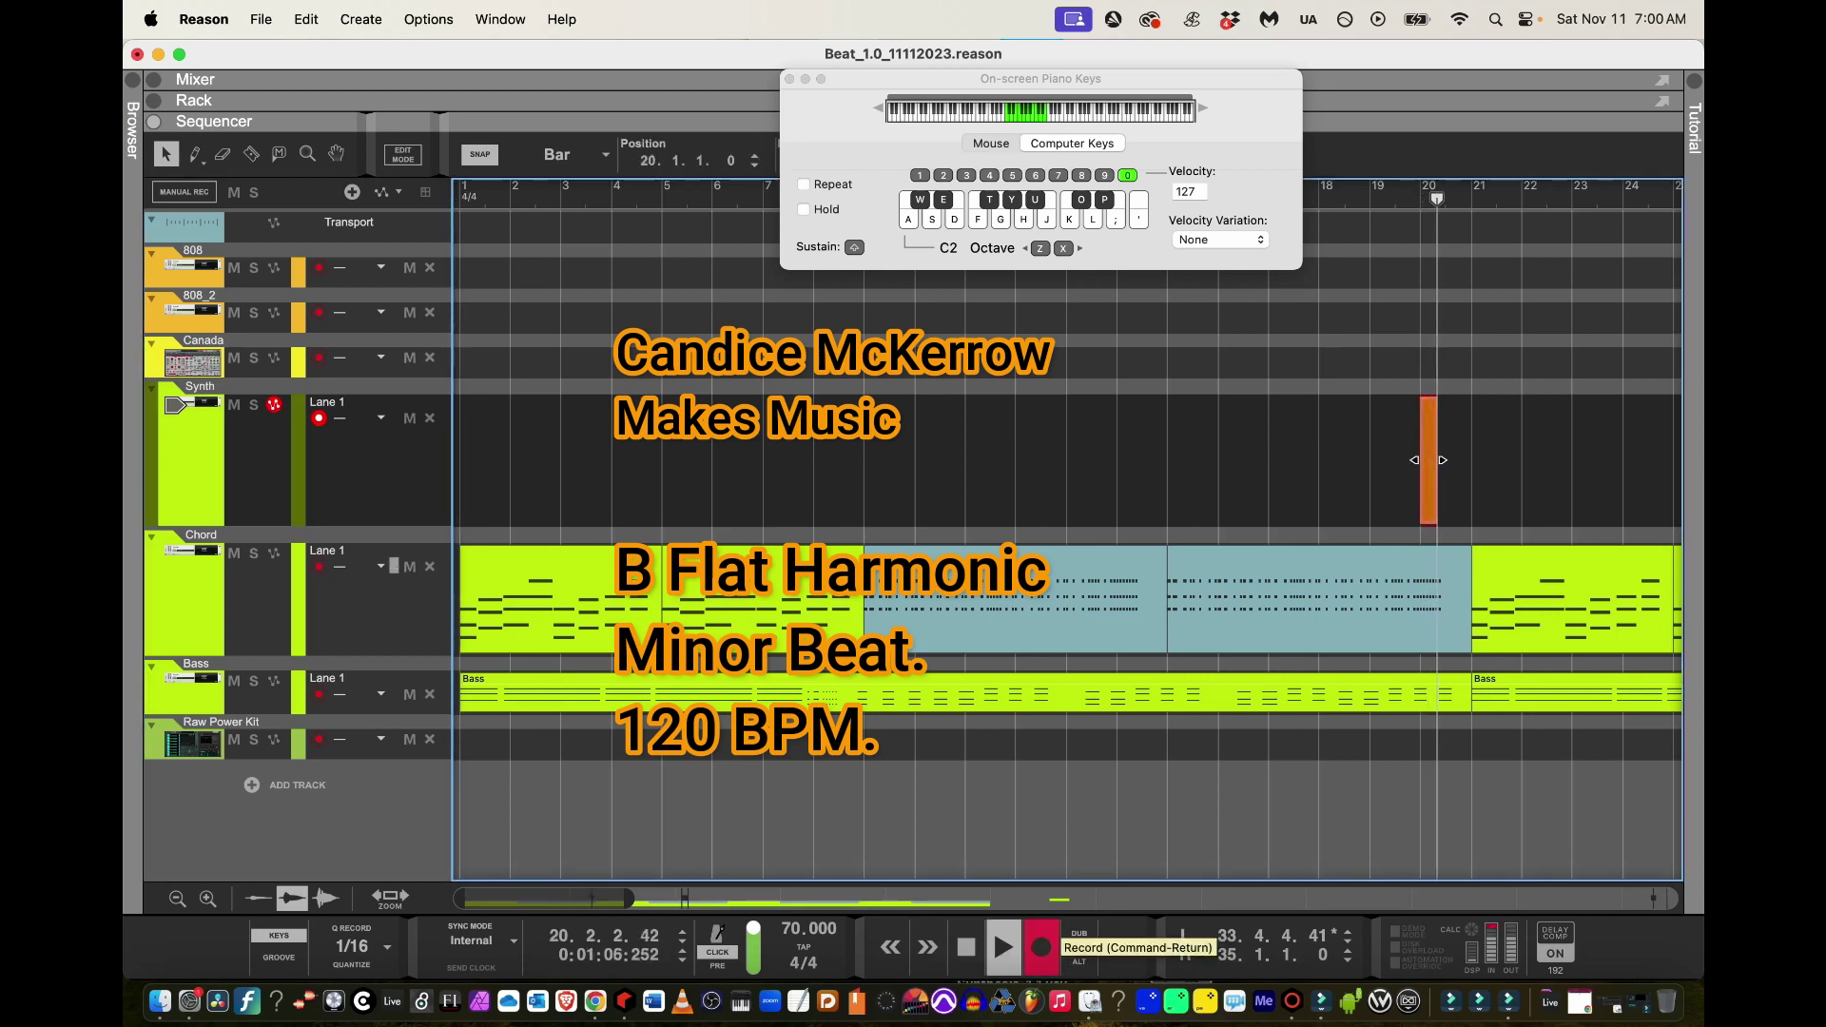
pyautogui.press('u')
pyautogui.press('u')
pyautogui.press('h')
pyautogui.press('e')
pyautogui.press('e')
pyautogui.press('e')
pyautogui.press('e')
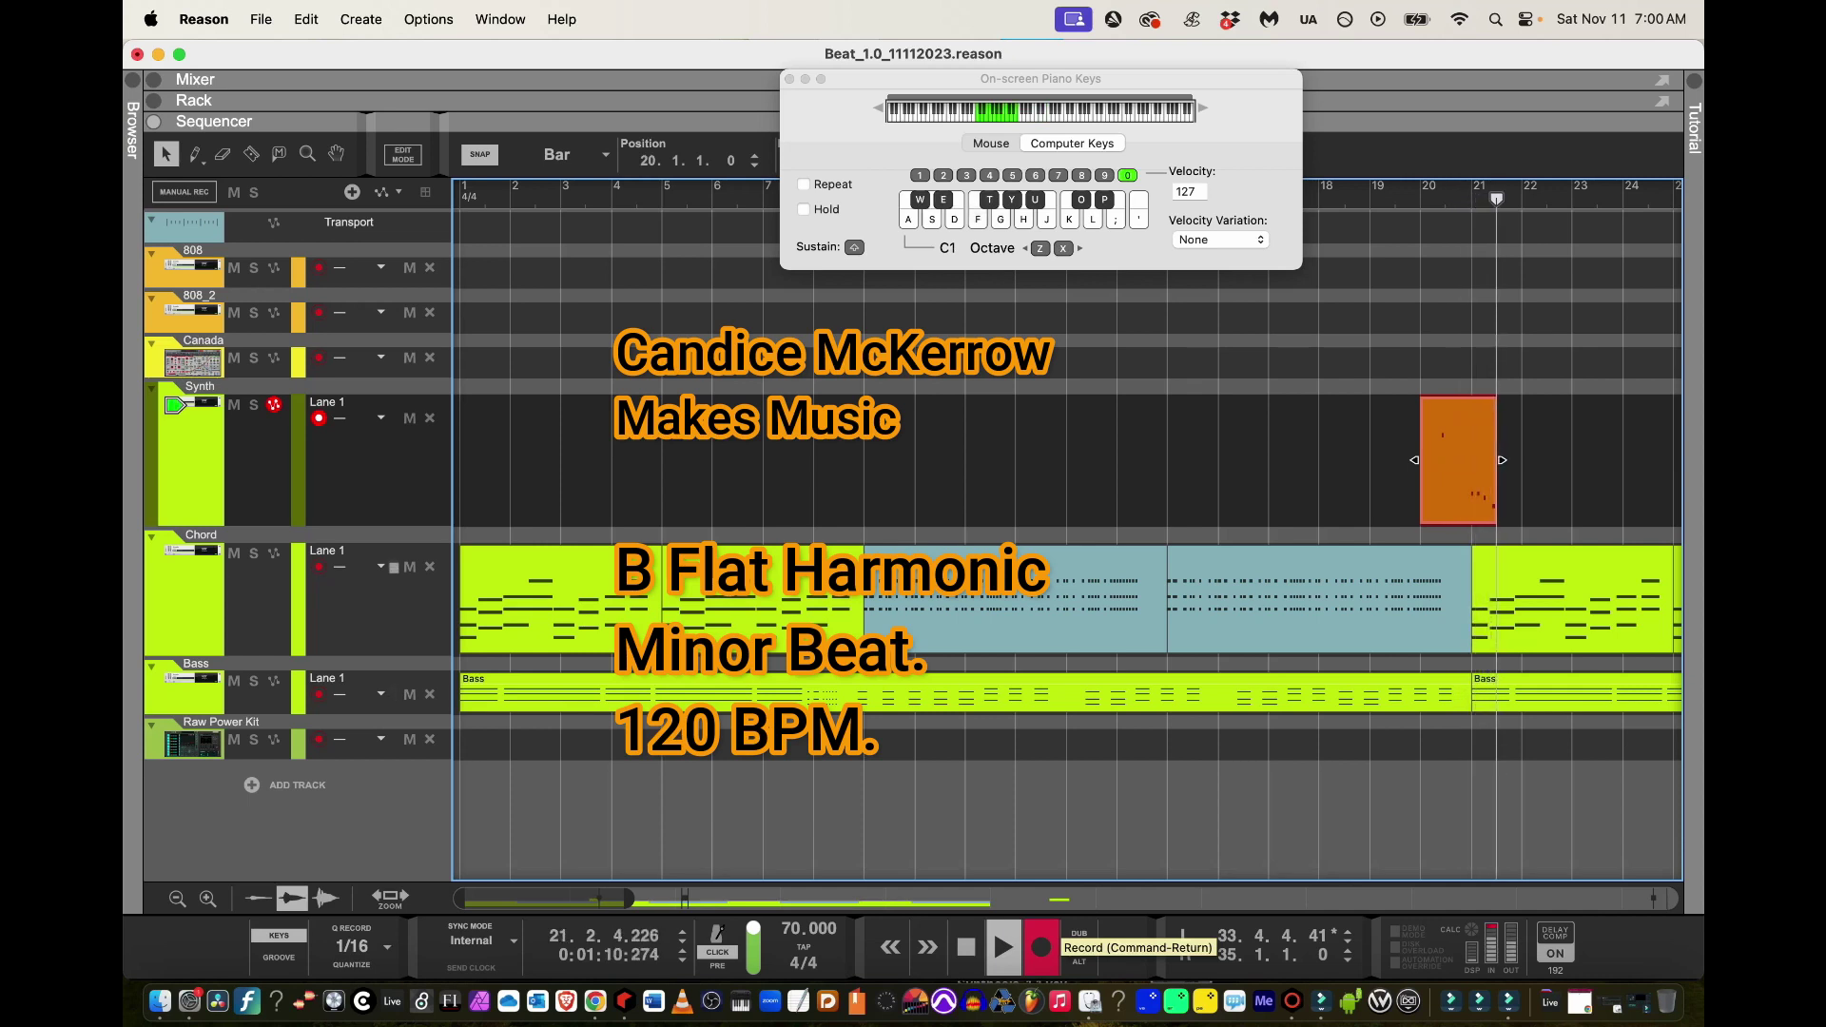
pyautogui.press('o')
pyautogui.press('o')
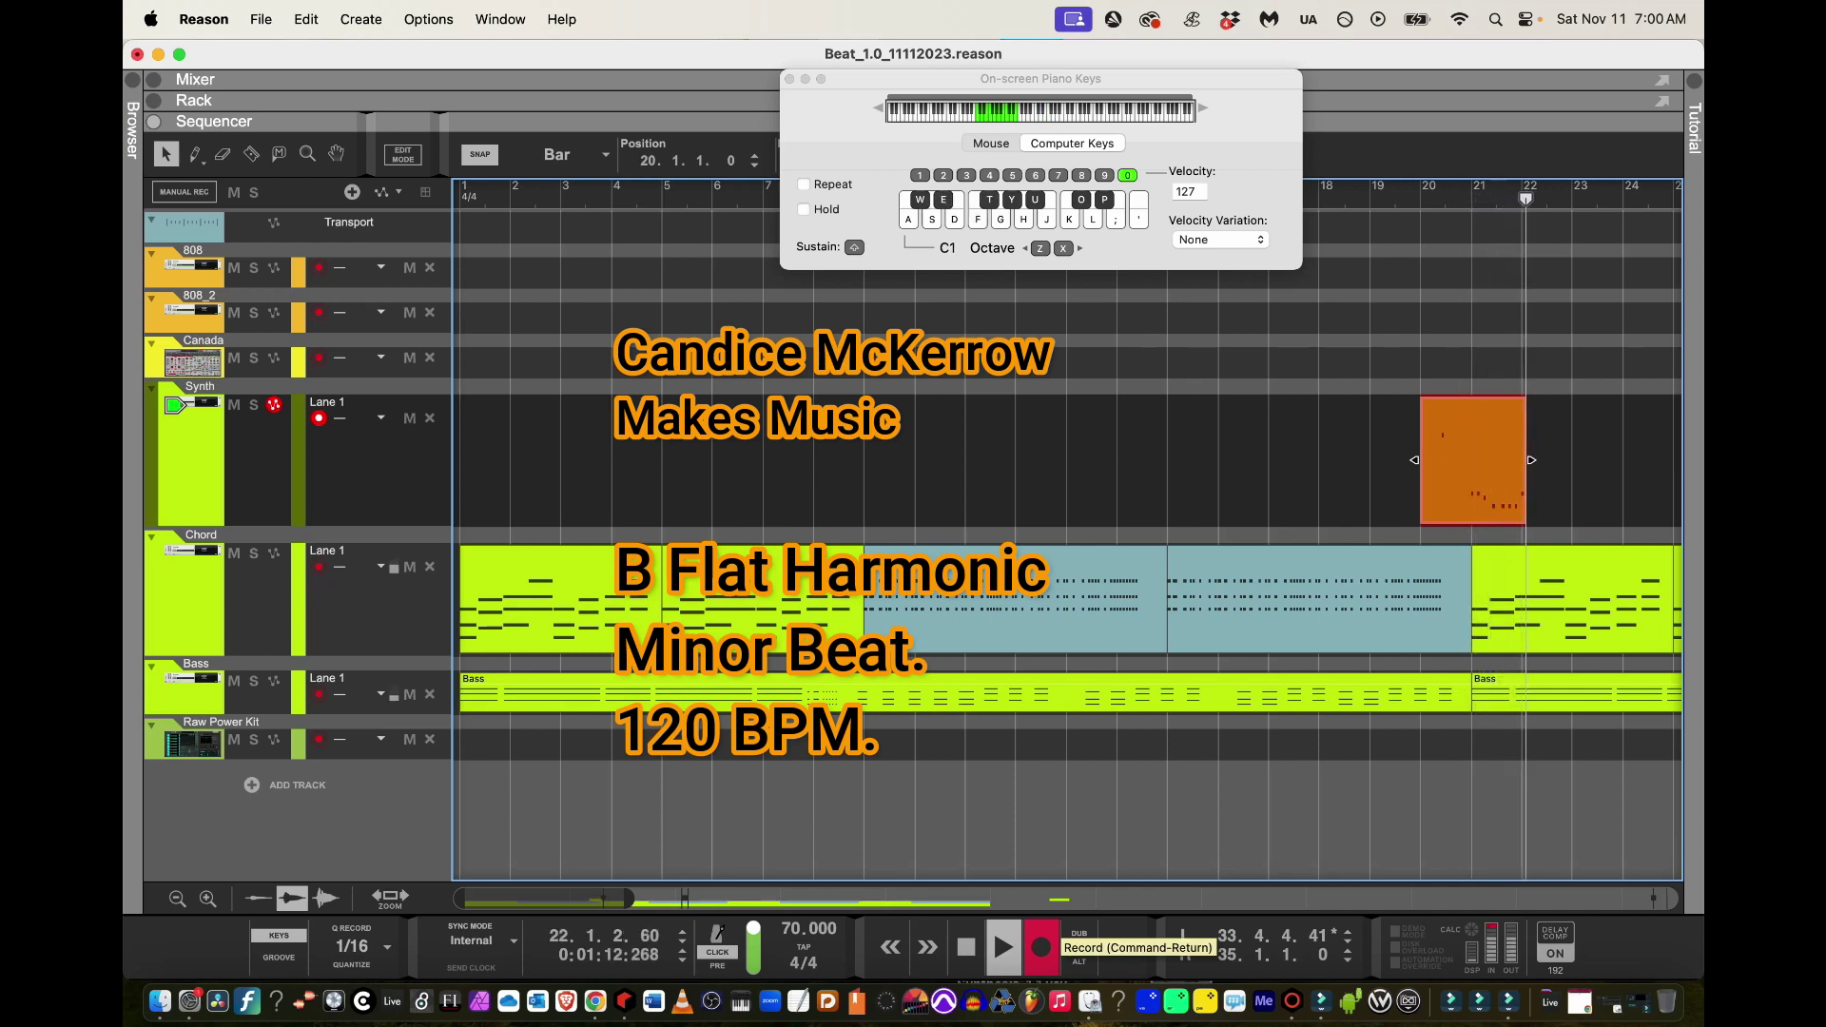
pyautogui.press('k')
pyautogui.press('u')
pyautogui.press('e')
pyautogui.press('e')
pyautogui.press('e')
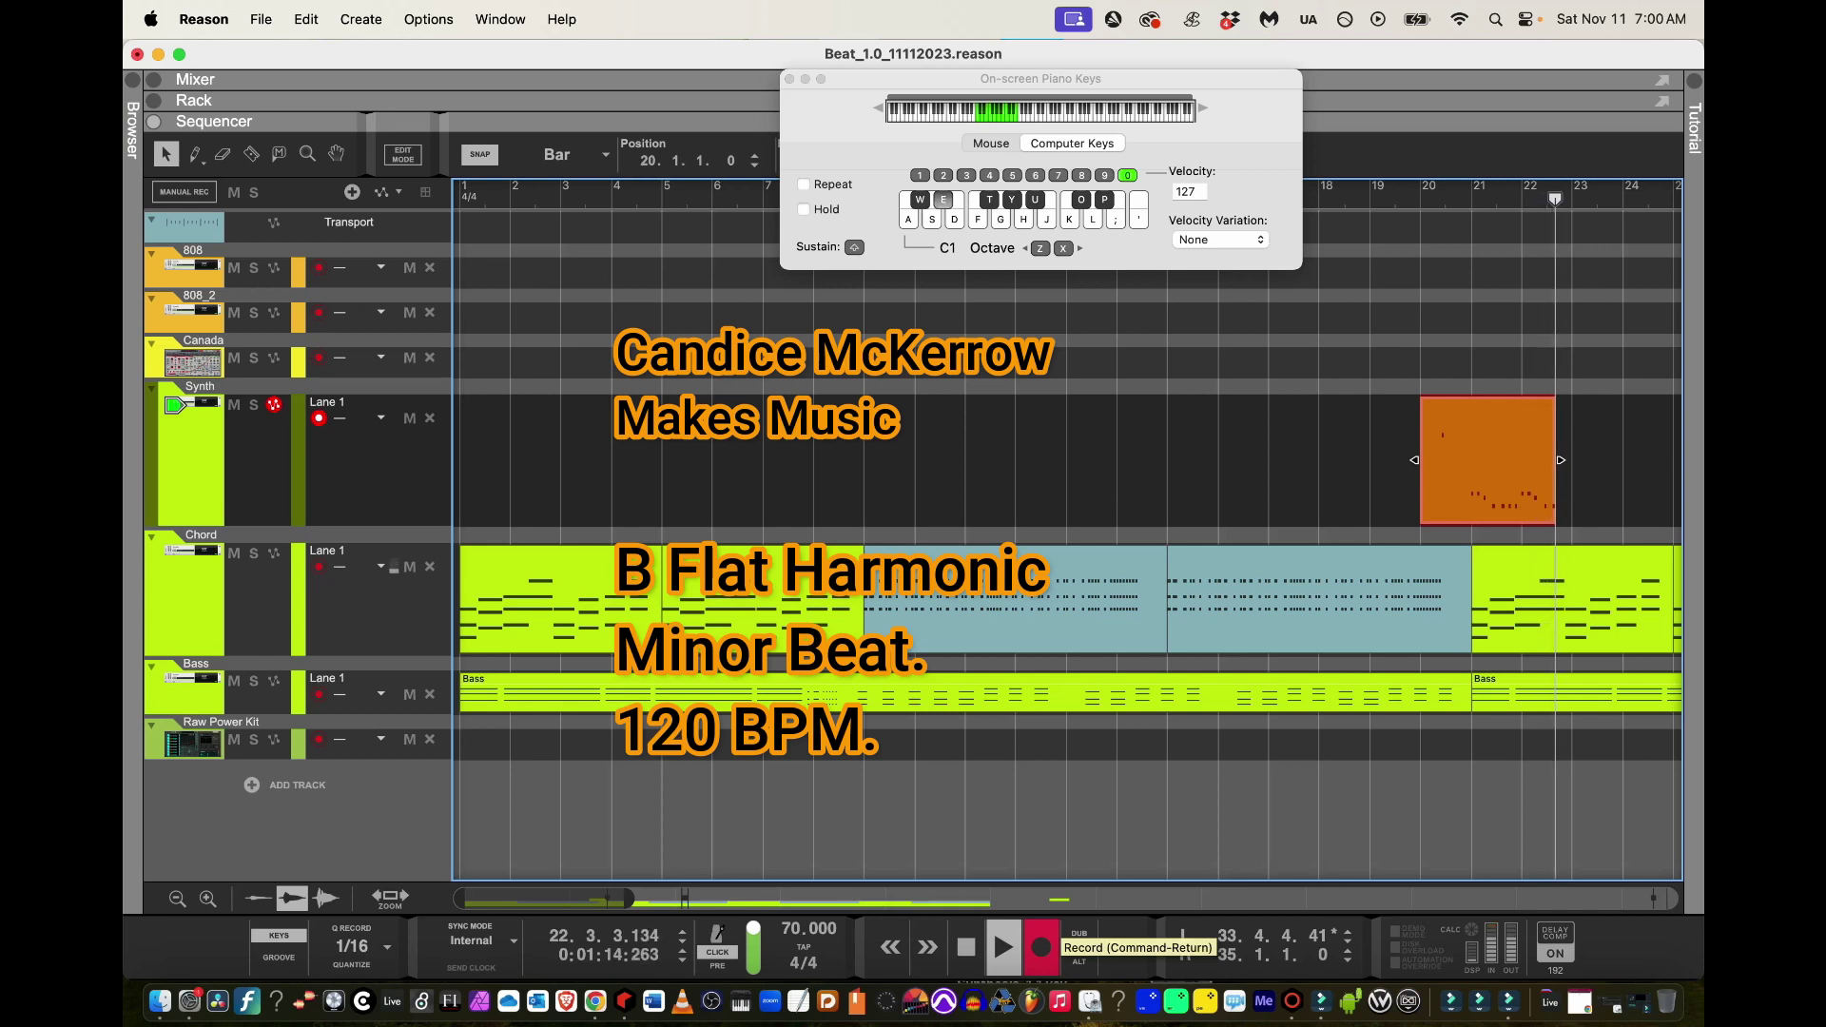
# Raise the keyboard octave to C2 and record the repeated-note melody on the Synth track over bars 23 and 24
pyautogui.press('x')
pyautogui.press('t')
pyautogui.press('t')
pyautogui.press('f')
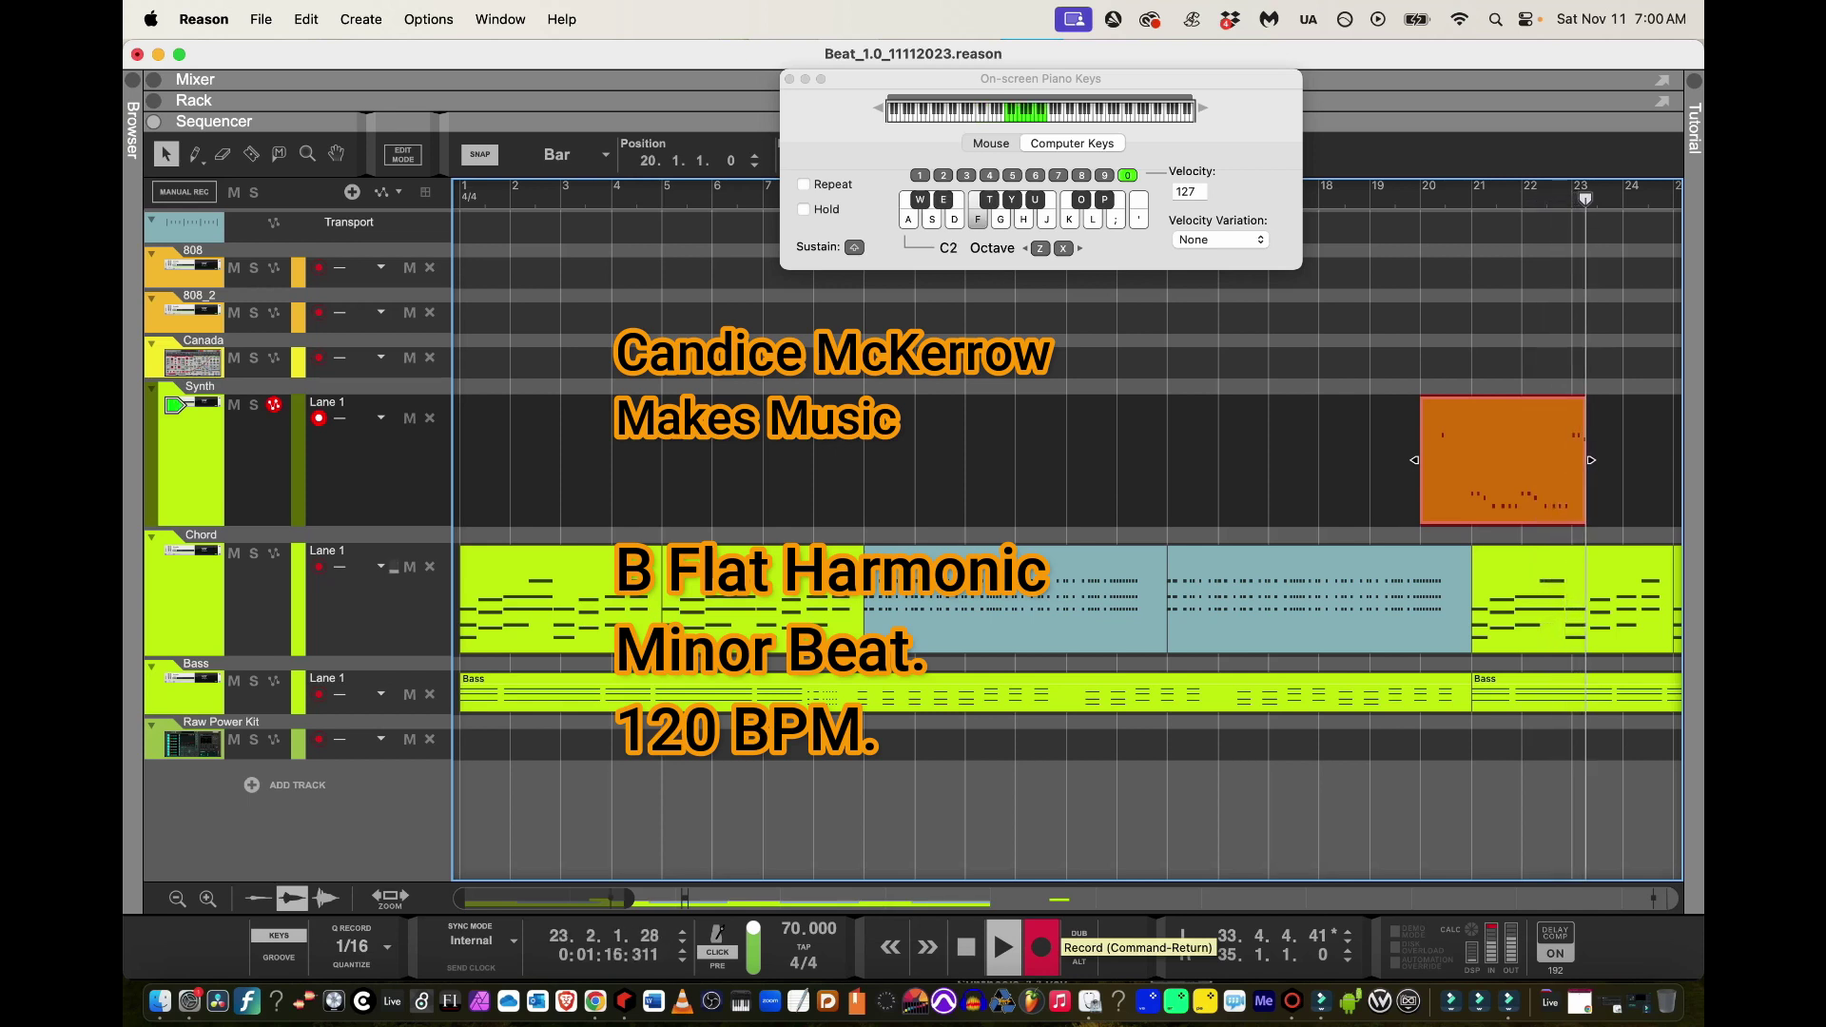
pyautogui.press('e')
pyautogui.press('e')
pyautogui.press('e')
pyautogui.press('e')
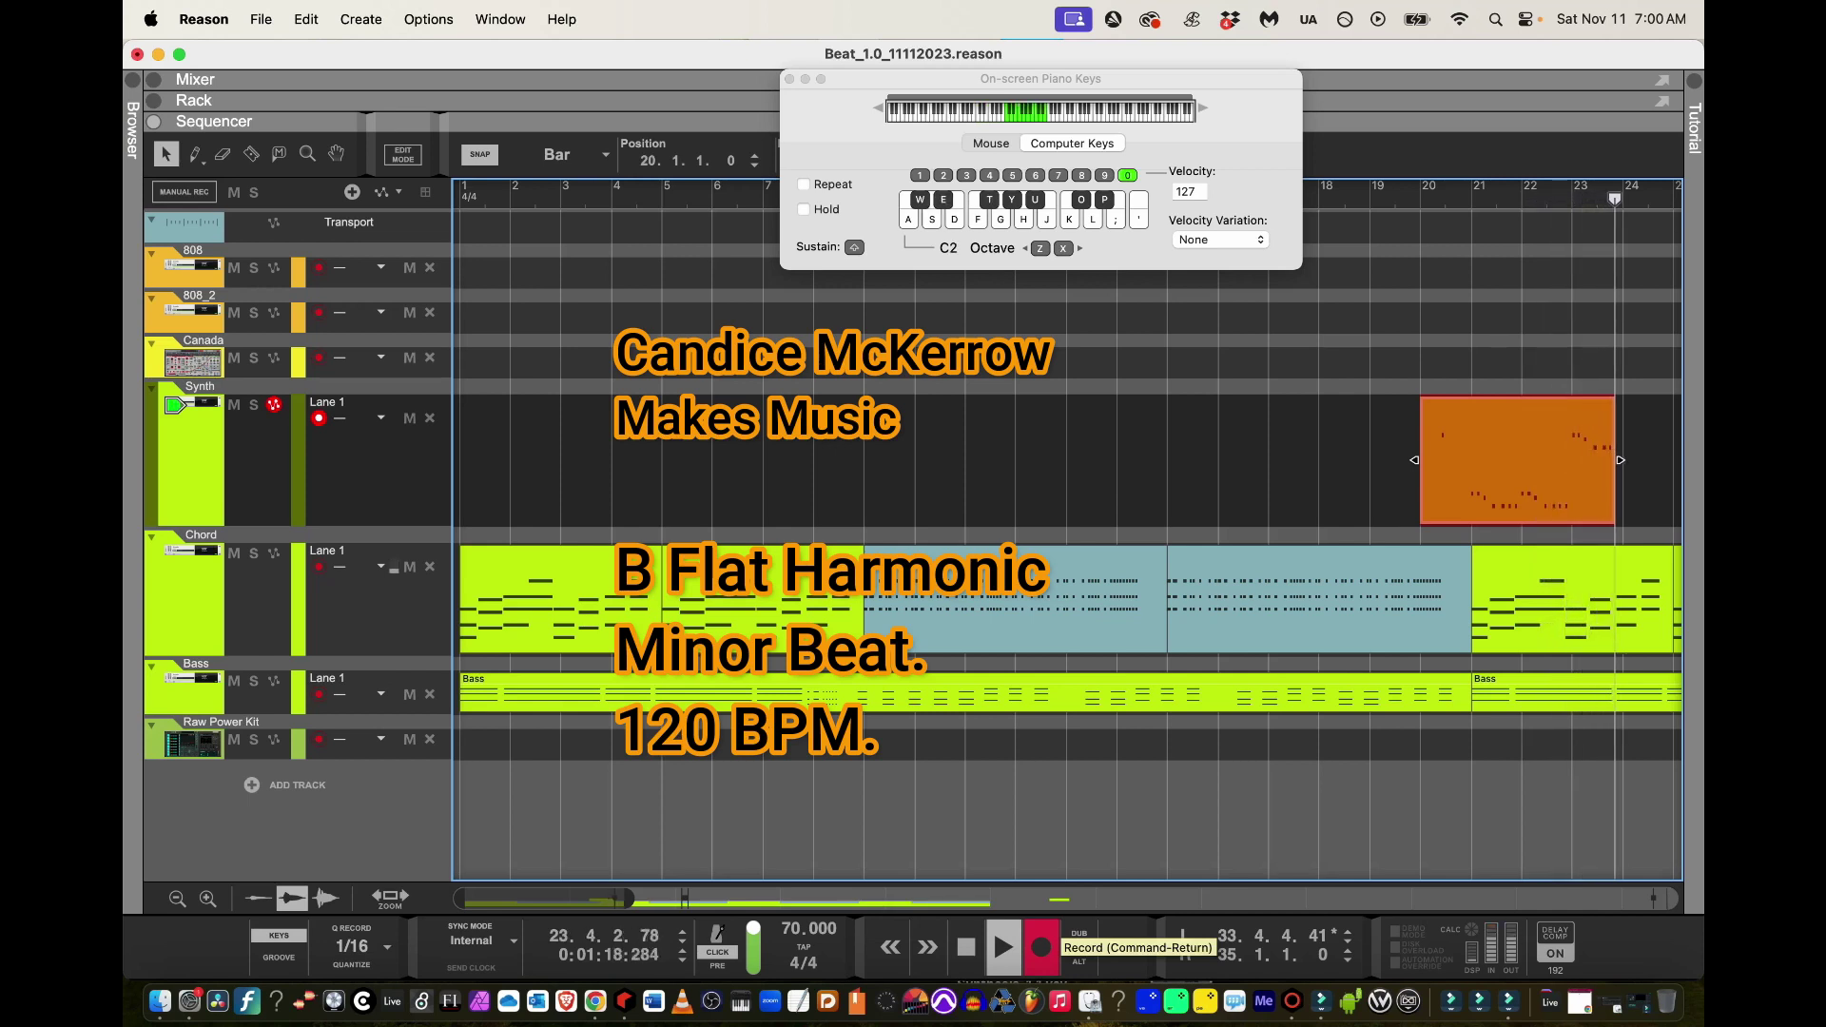
pyautogui.press('t')
pyautogui.press('t')
pyautogui.press('f')
pyautogui.press('e')
pyautogui.press('e')
pyautogui.press('e')
pyautogui.press('e')
# Return the keyboard octave to C1 and record the low riff on the Synth track over bars 25 and 26
pyautogui.press('z')
pyautogui.press('t')
pyautogui.press('t')
pyautogui.press('f')
pyautogui.press('e')
pyautogui.press('e')
pyautogui.press('e')
pyautogui.press('e')
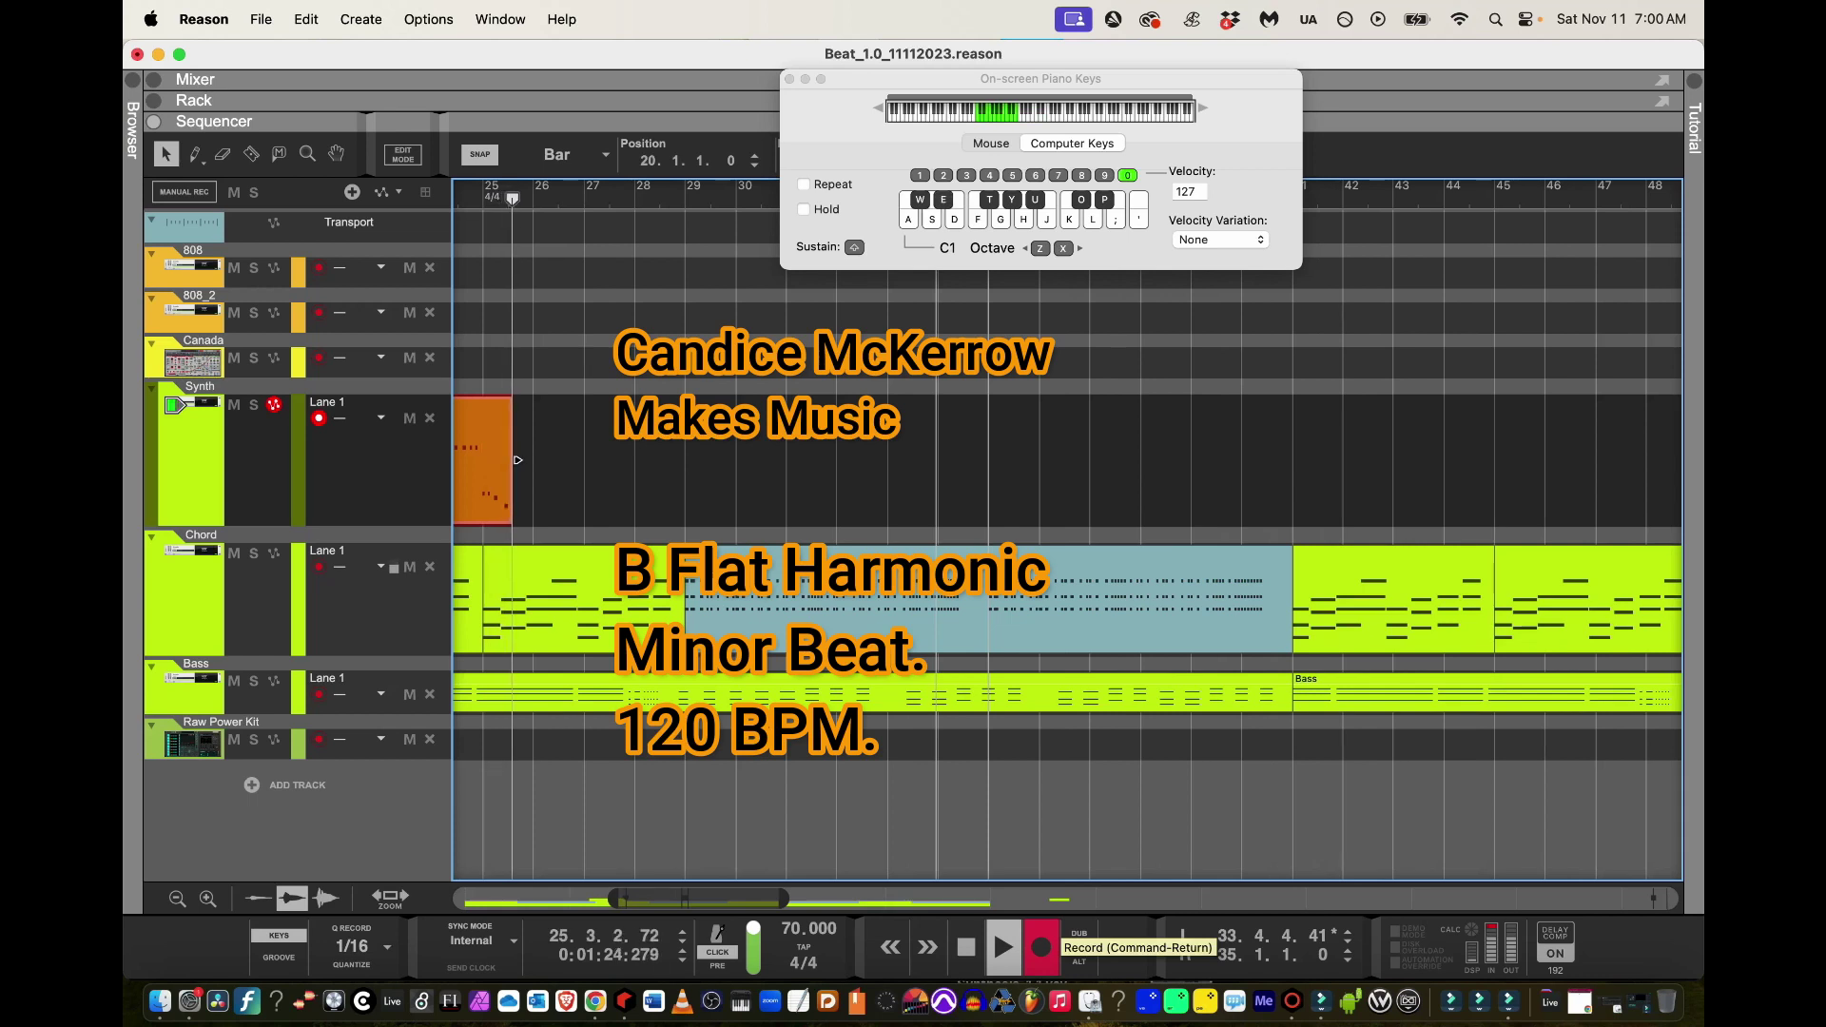
pyautogui.press('t')
pyautogui.press('t')
pyautogui.press('f')
pyautogui.press('e')
pyautogui.press('e')
pyautogui.press('e')
pyautogui.press('e')
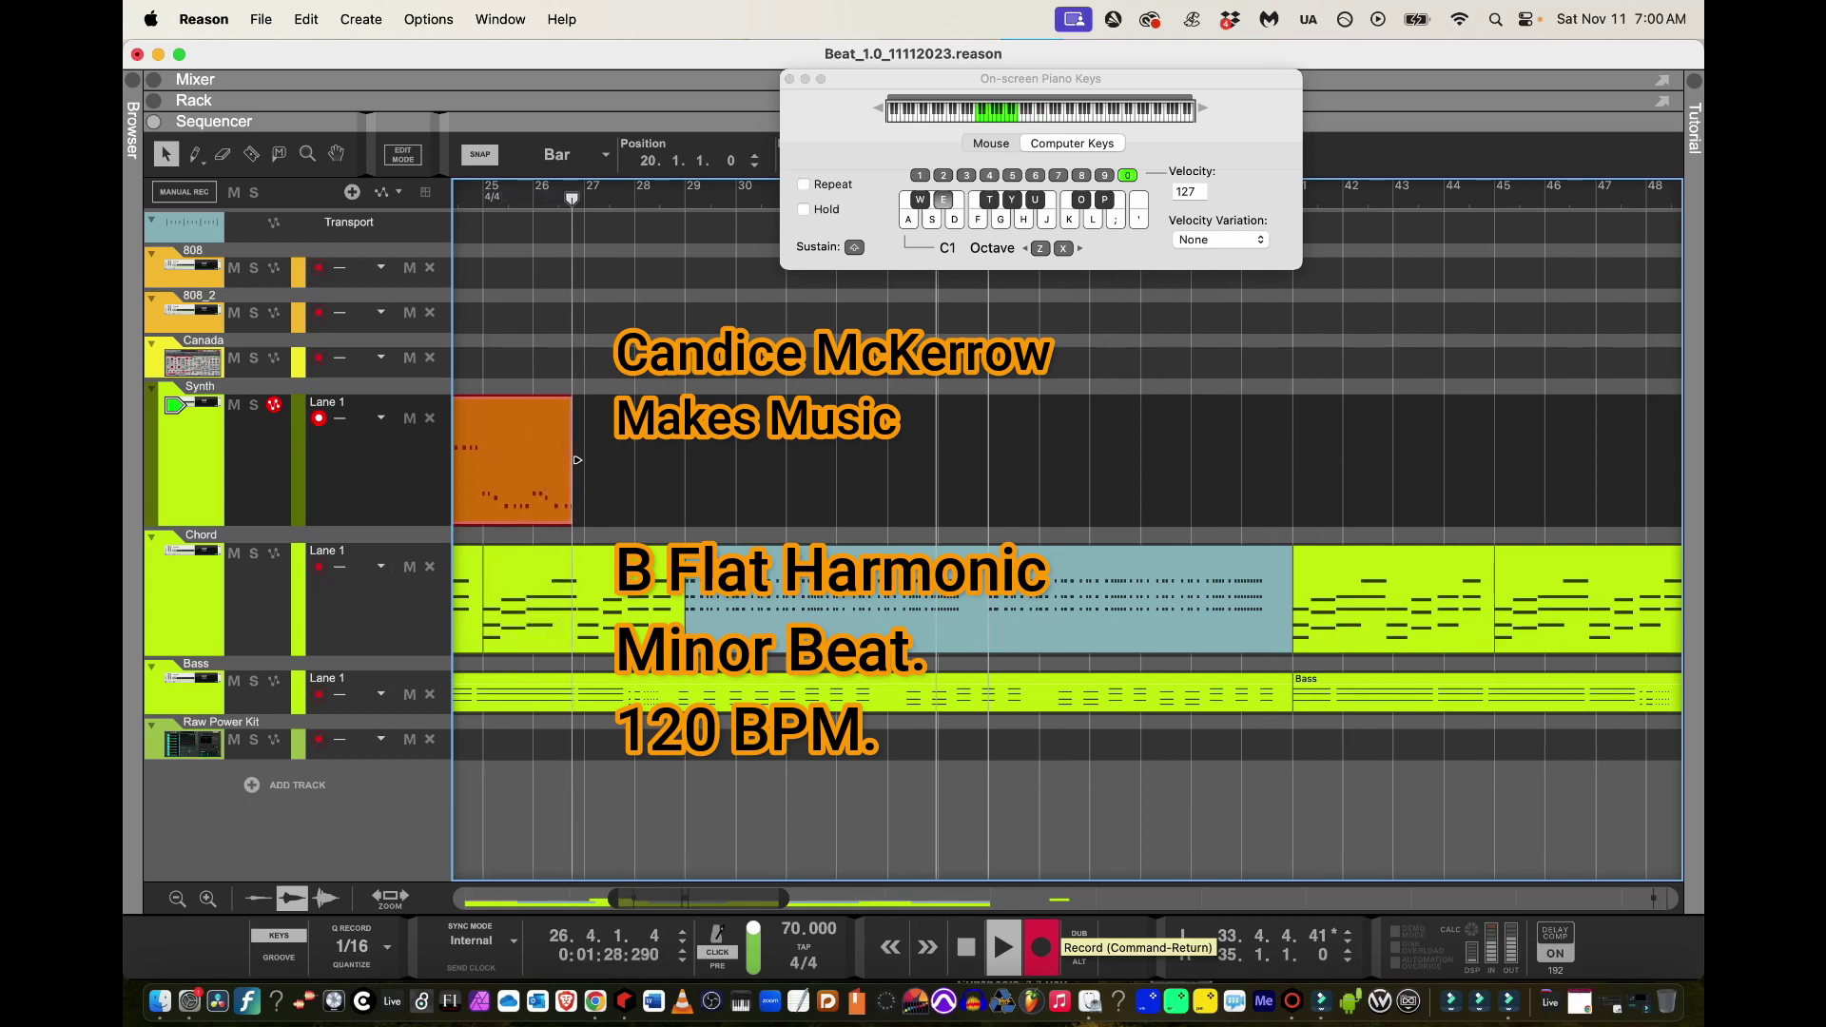
# Raise the keyboard octave to C2 and record the repeated-note melody on the Synth track over bars 27 and 28
pyautogui.press('x')
pyautogui.press('t')
pyautogui.press('t')
pyautogui.press('f')
pyautogui.press('e')
pyautogui.press('e')
pyautogui.press('e')
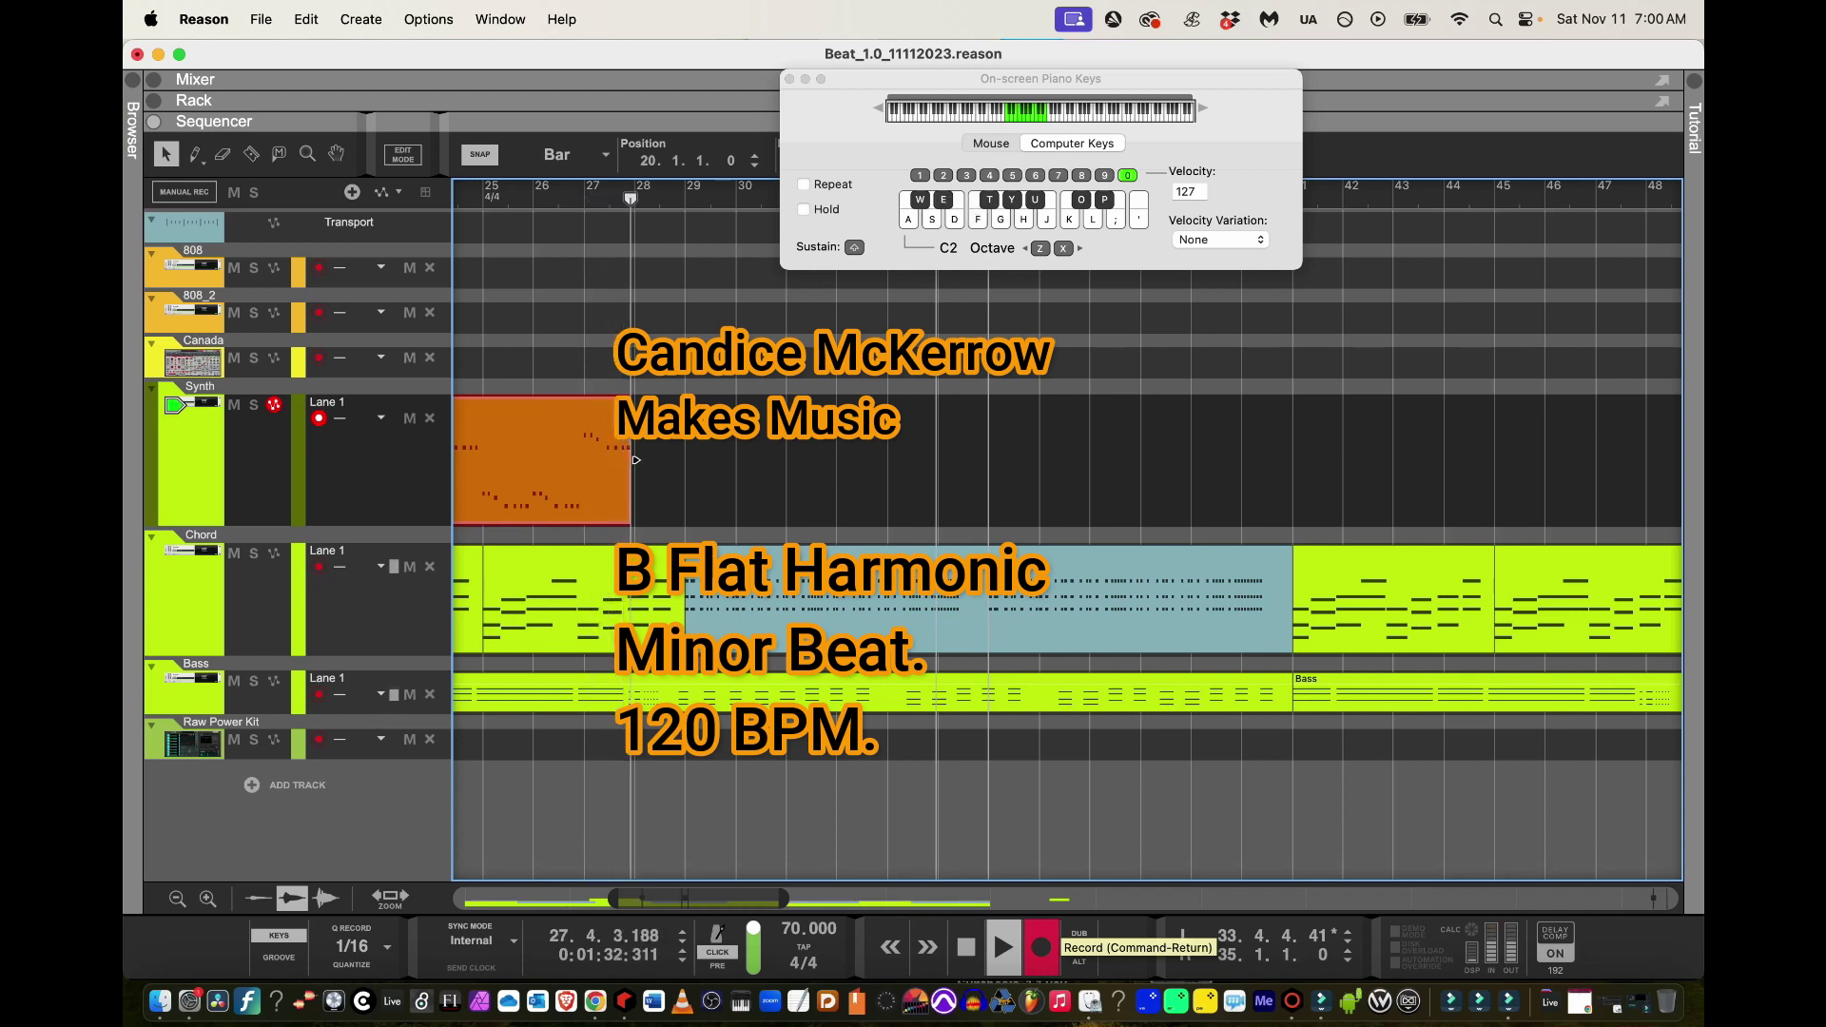
pyautogui.press('e')
pyautogui.press('e')
pyautogui.press('e')
pyautogui.press('e')
# Finish the take with a phrase at octave C3 over bars 29 and 30, and quantize the recorded Synth clip
pyautogui.press('x')
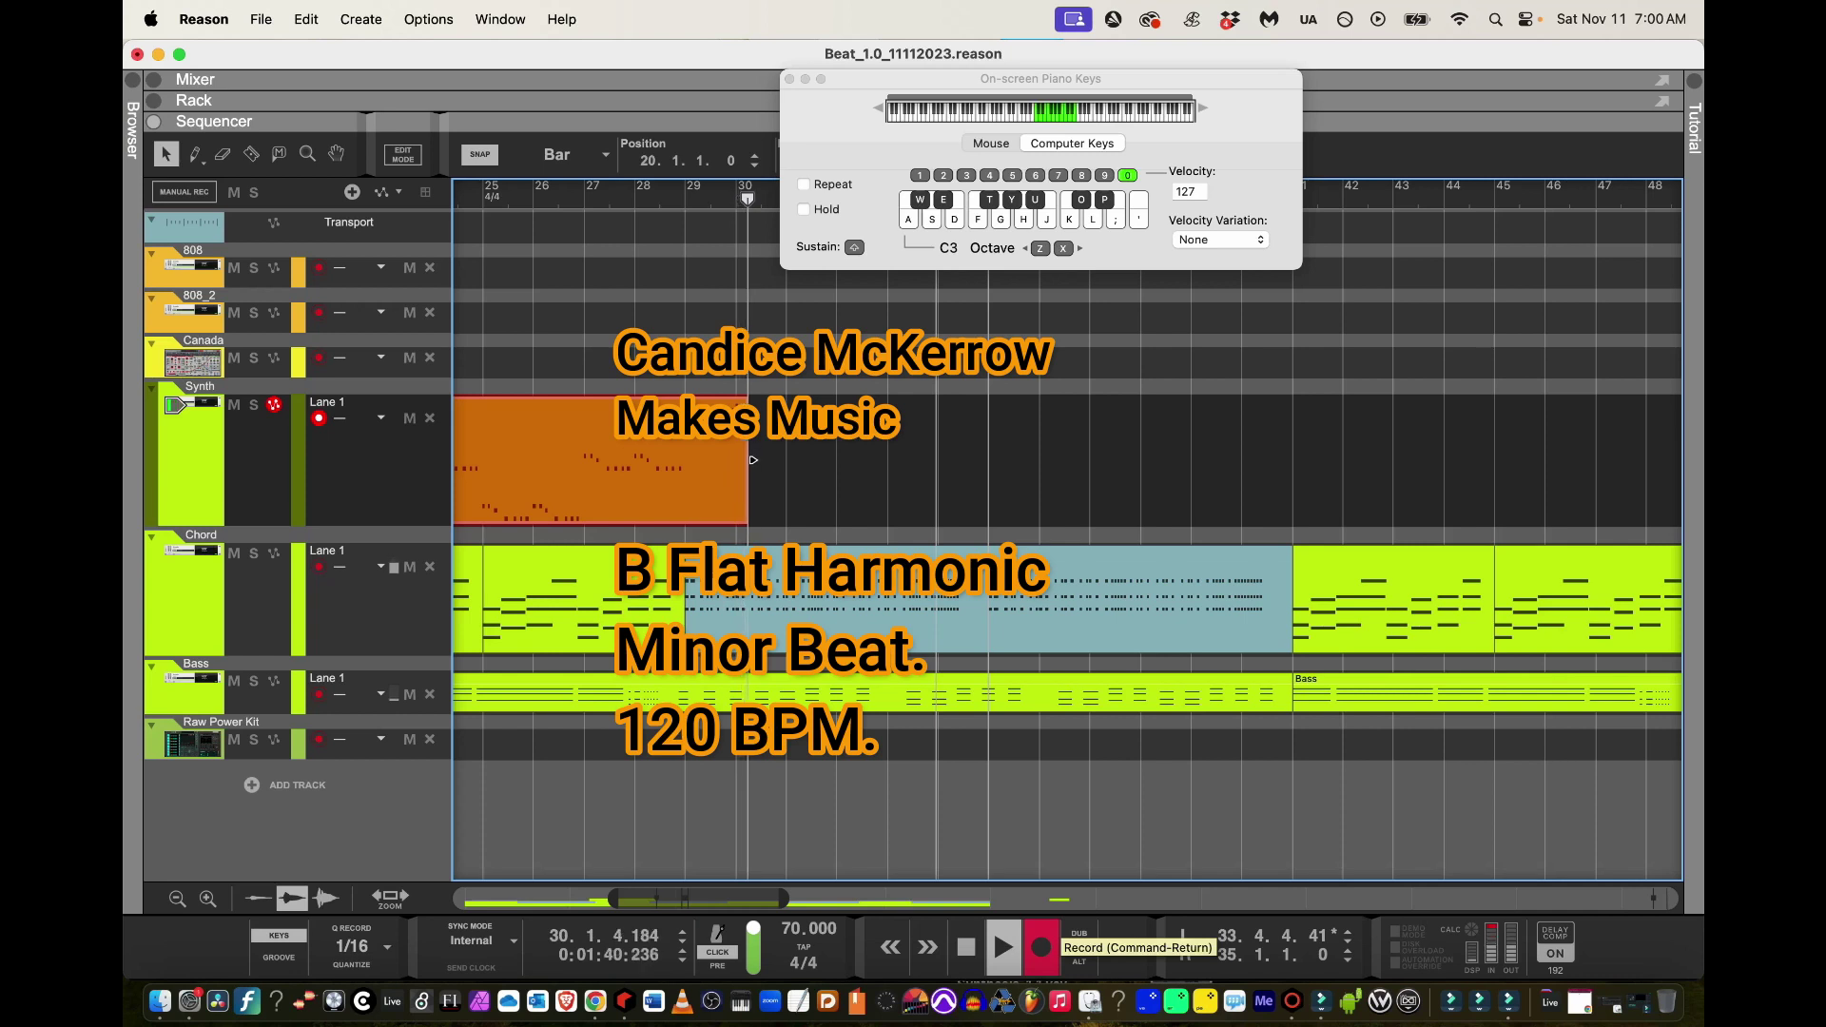
pyautogui.press('space')
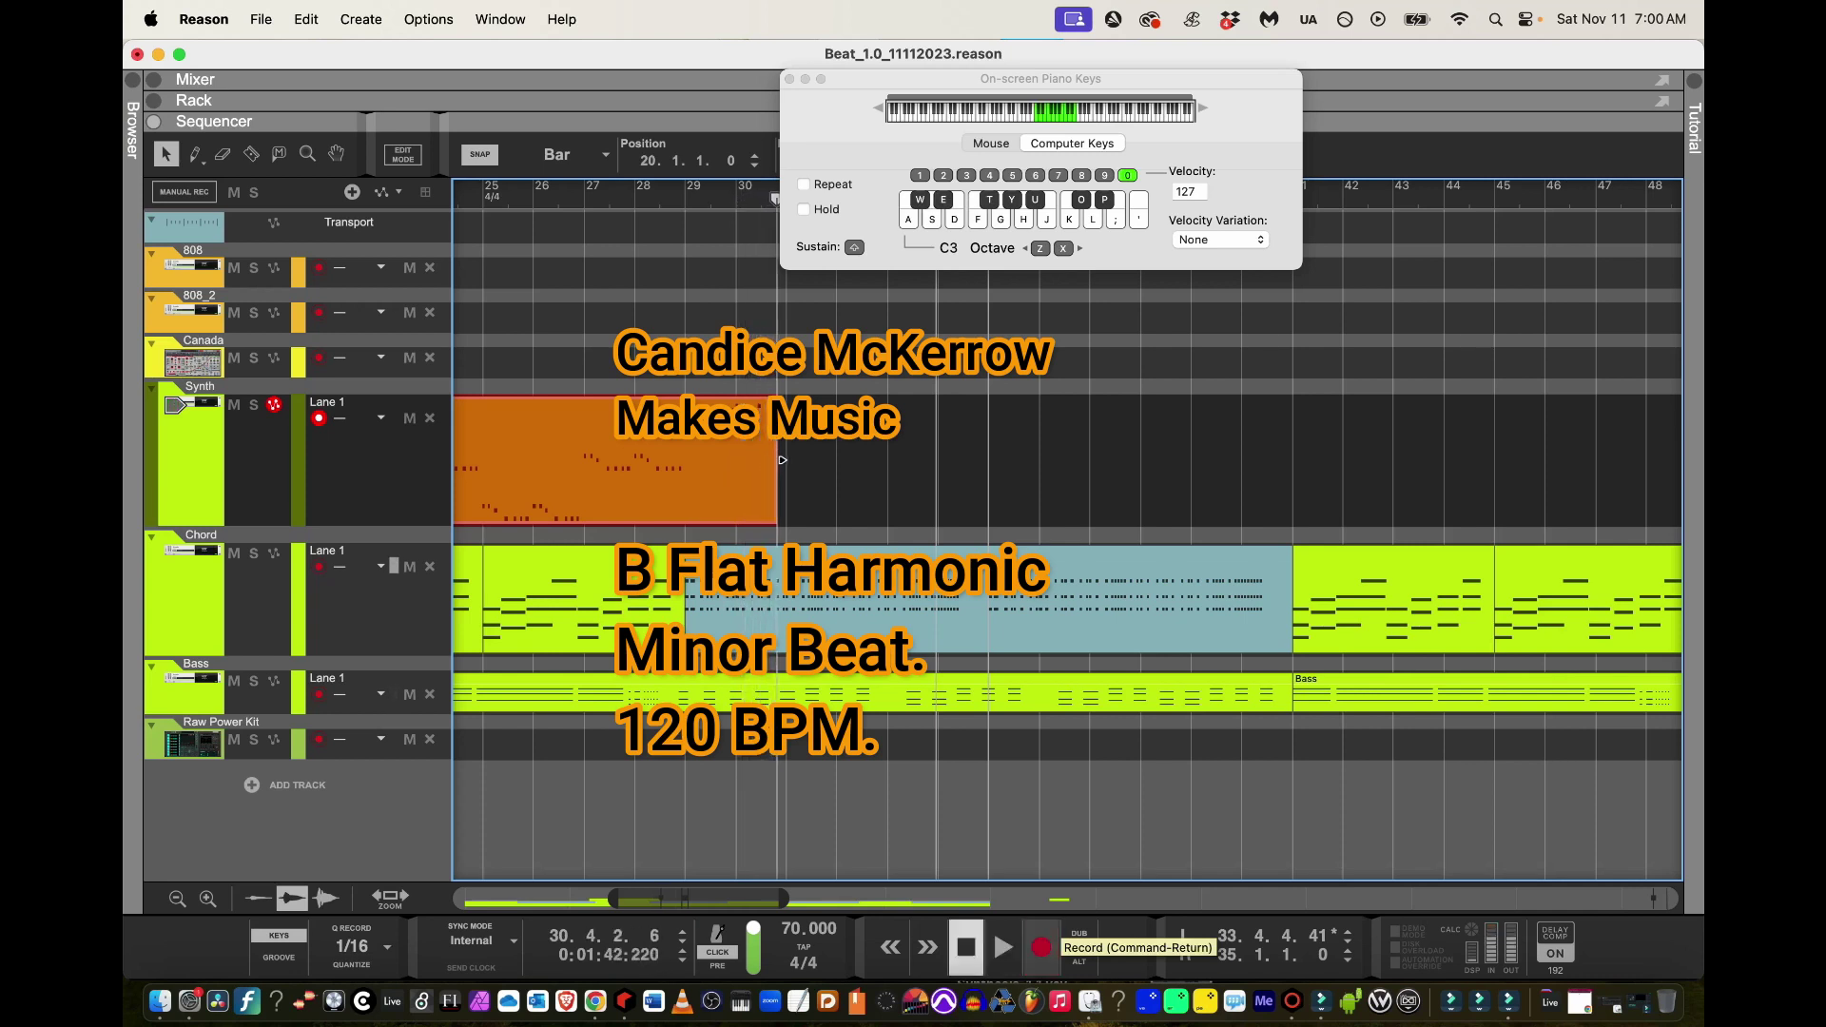
pyautogui.rightClick(751, 460)
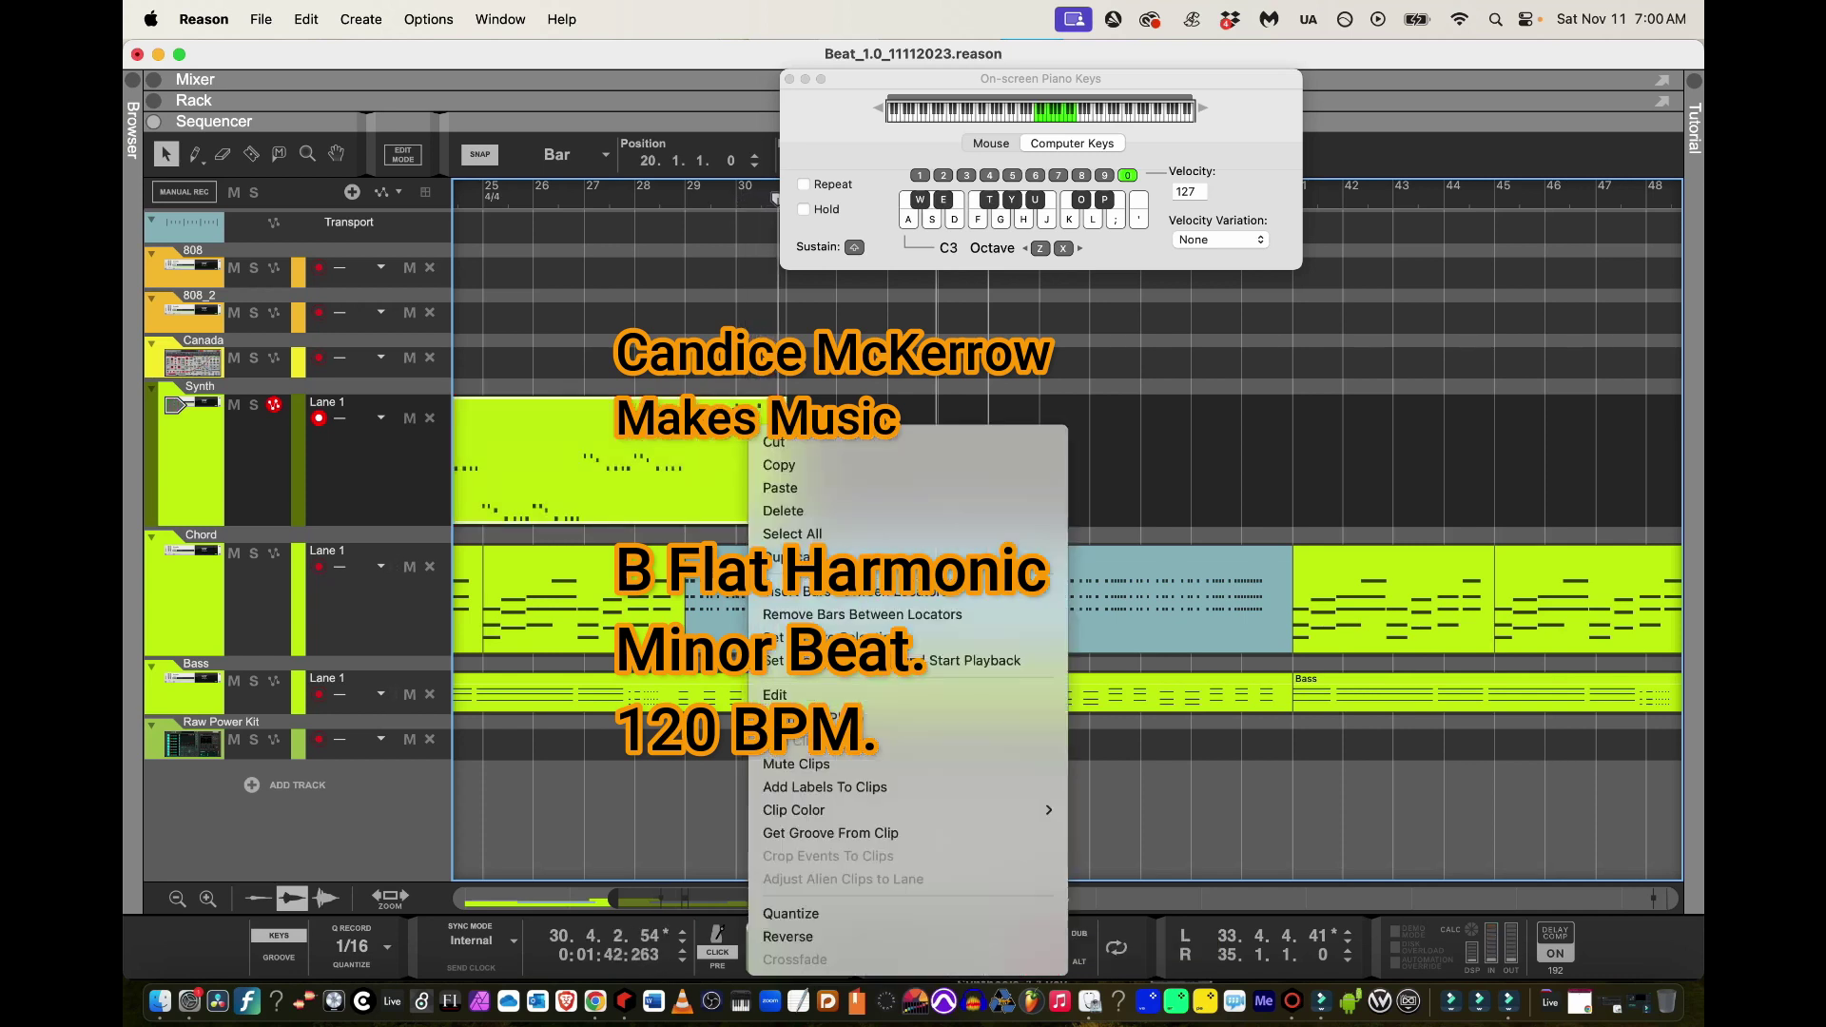
pyautogui.click(790, 913)
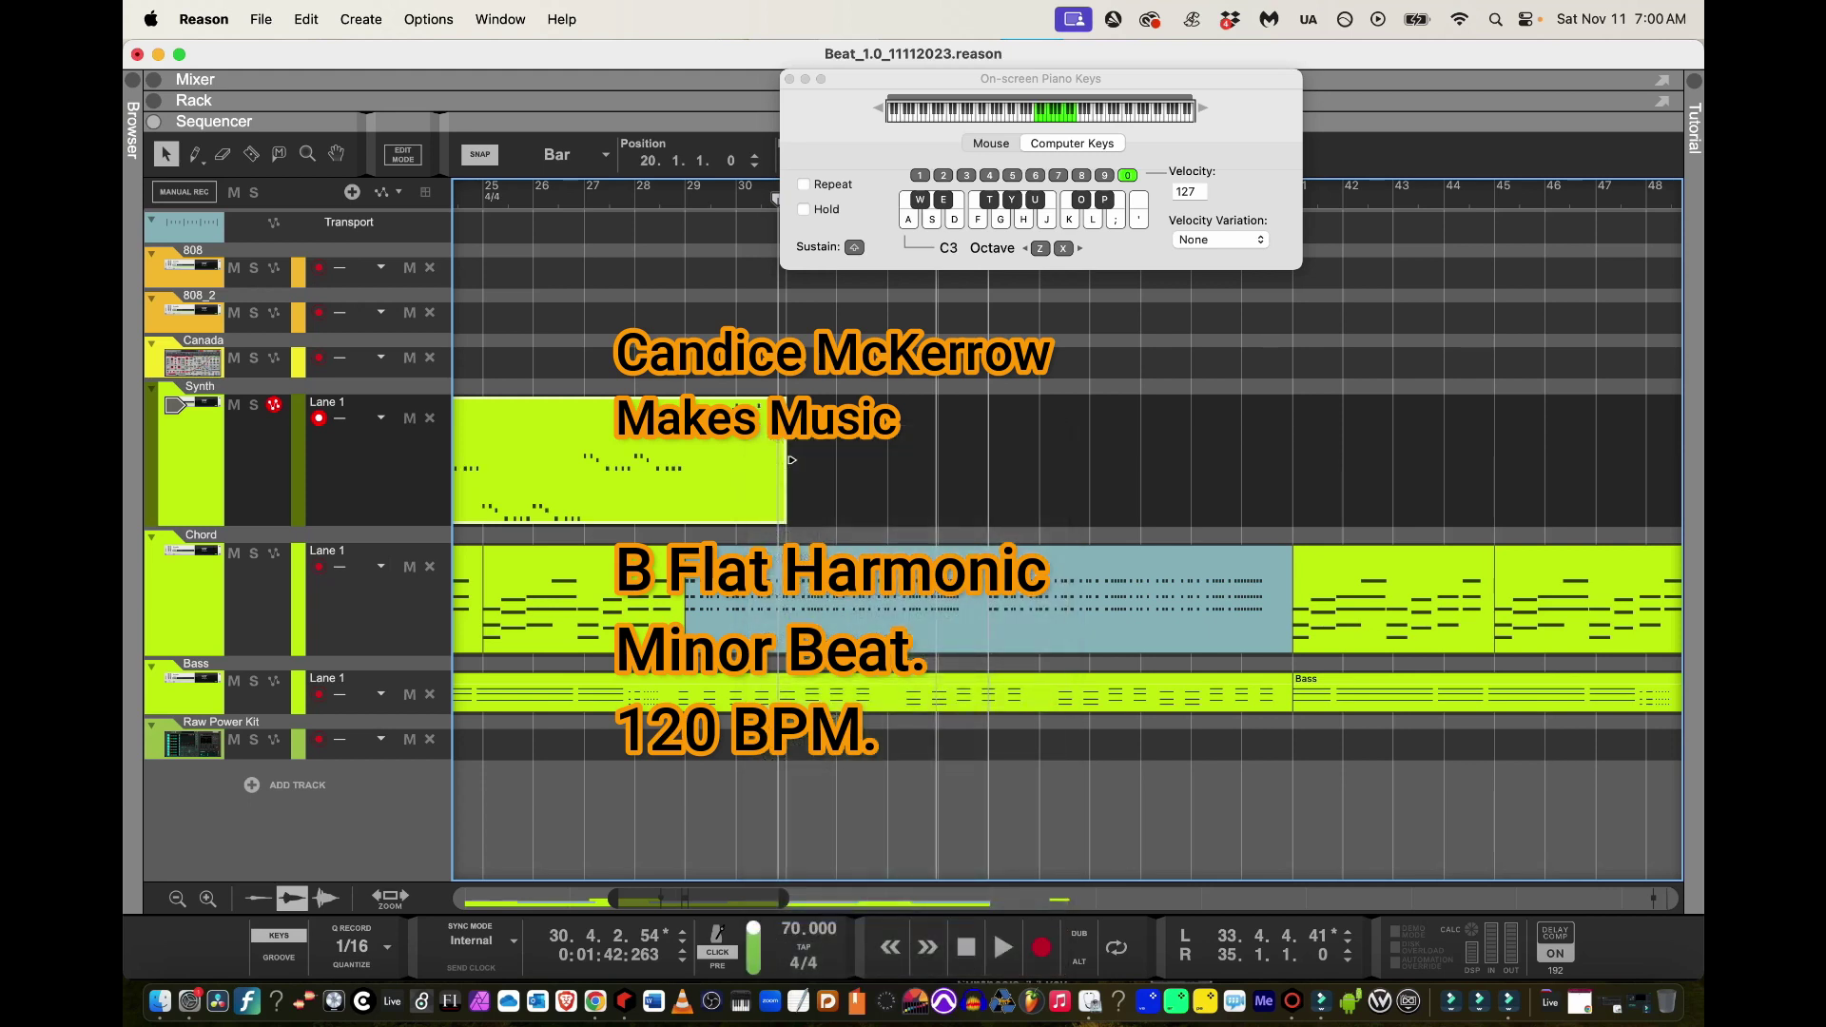
# Split the Synth clip with the Razor tool at bar 29 and, with snap at 1/2, halfway through bar 30
pyautogui.press('F4')
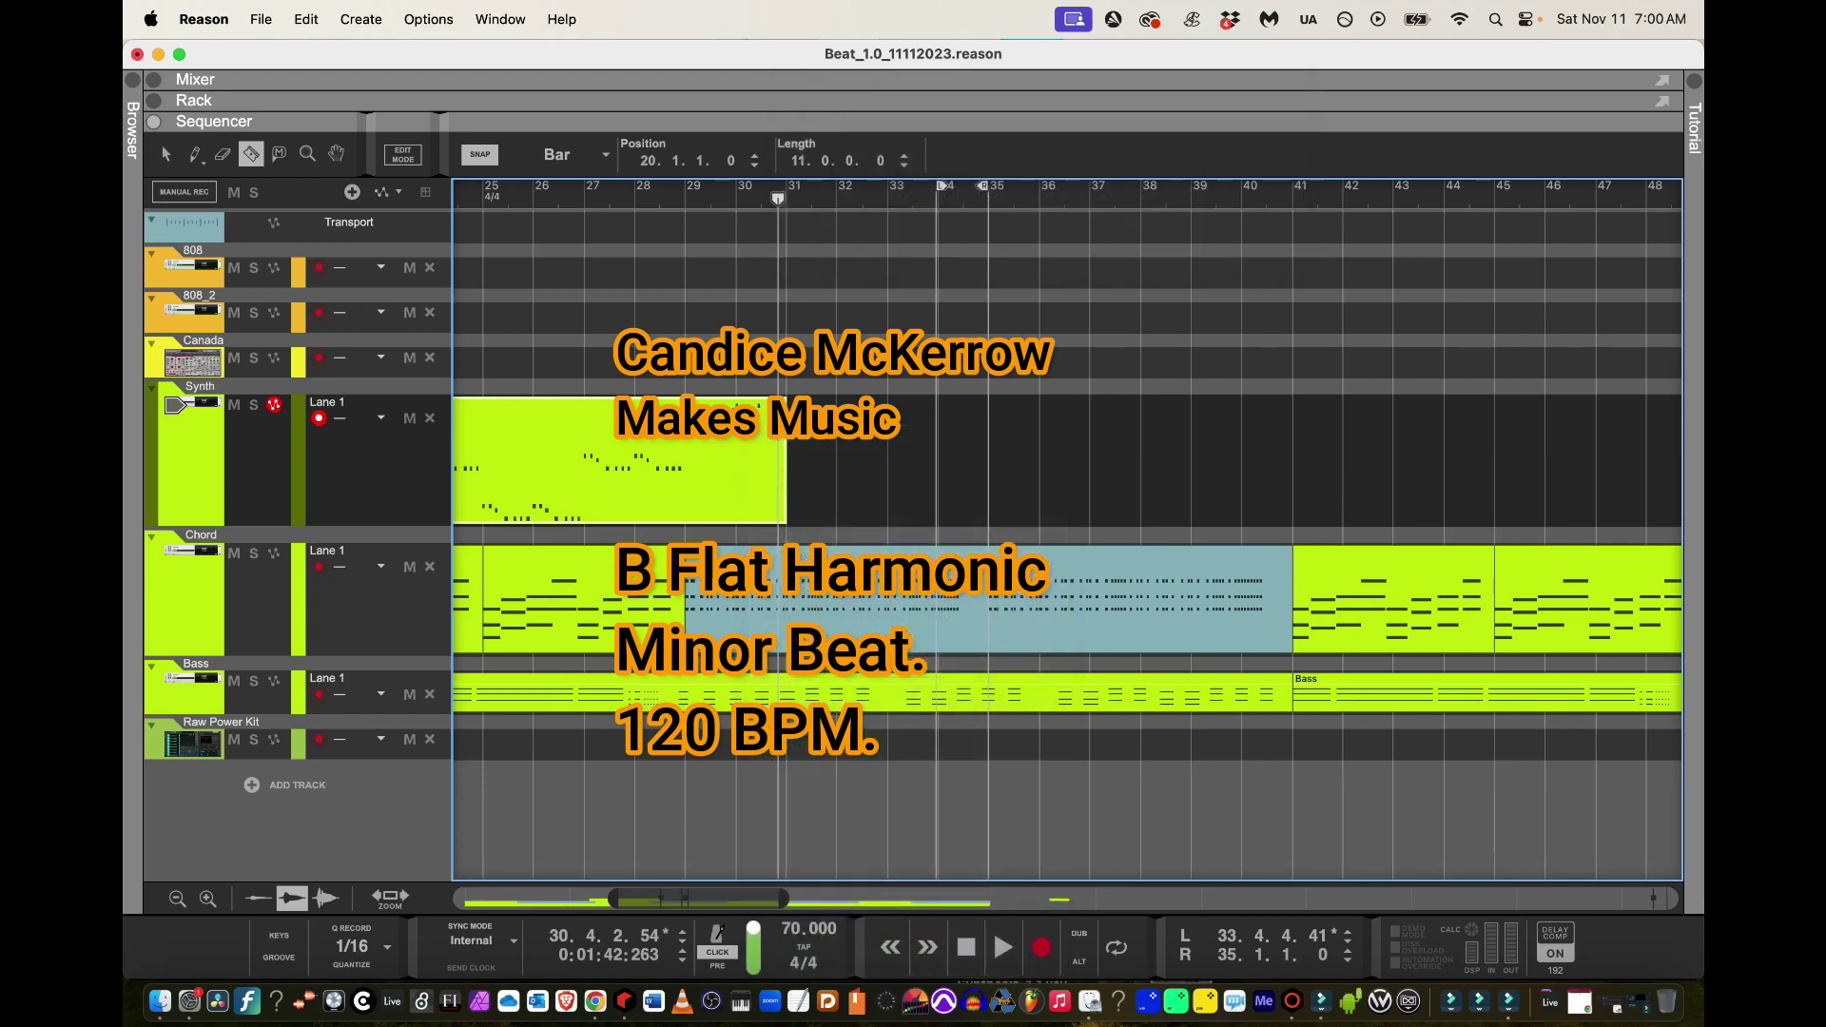
pyautogui.click(685, 460)
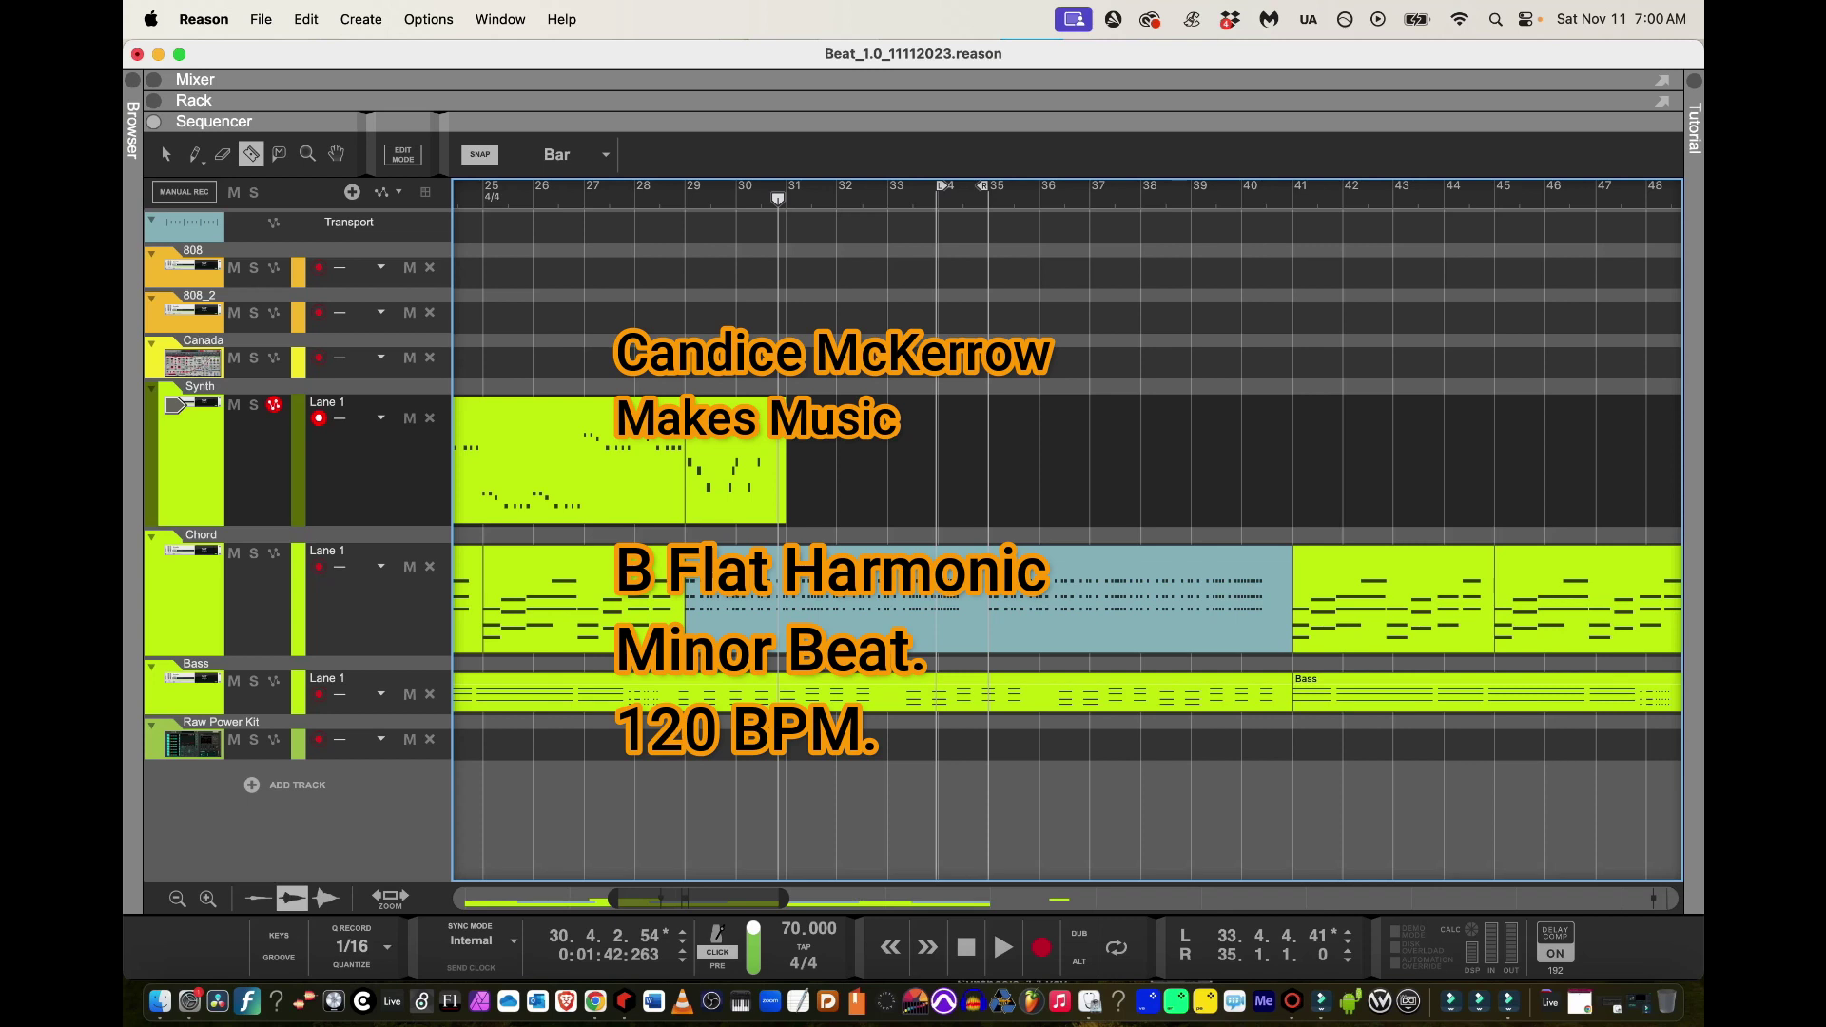
pyautogui.click(559, 154)
pyautogui.click(553, 200)
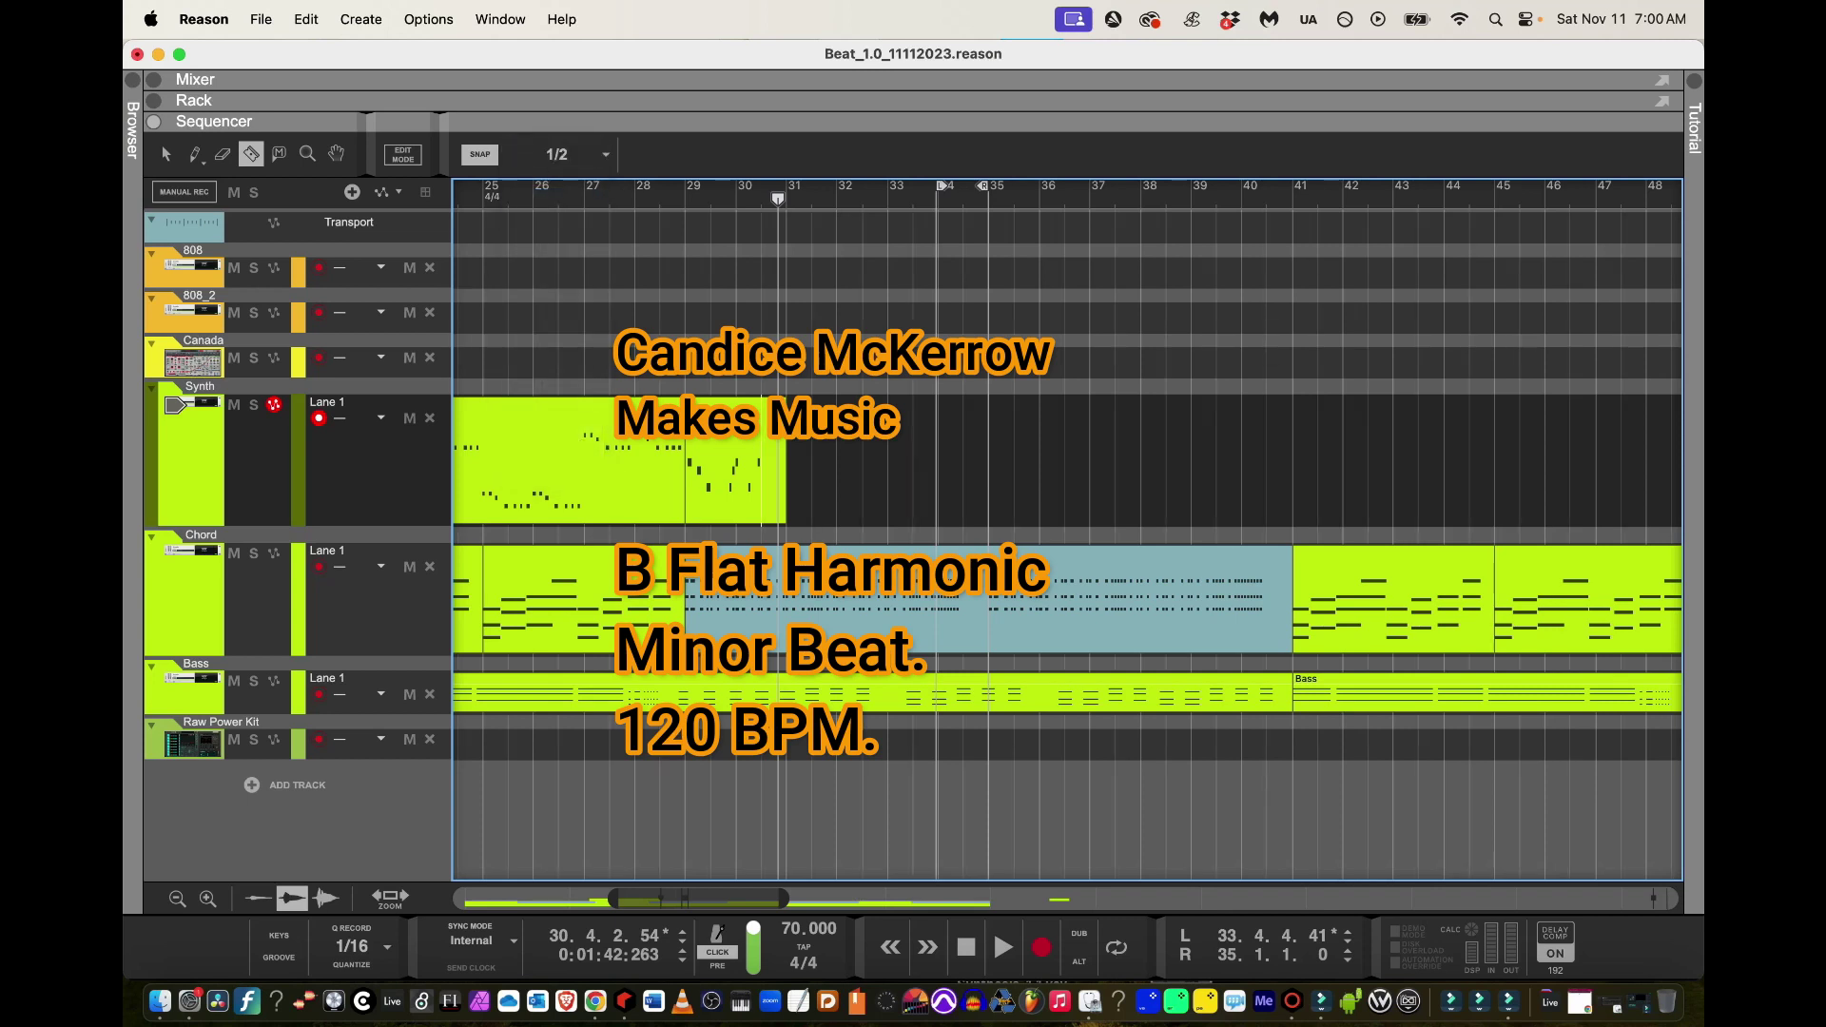
pyautogui.press('q')
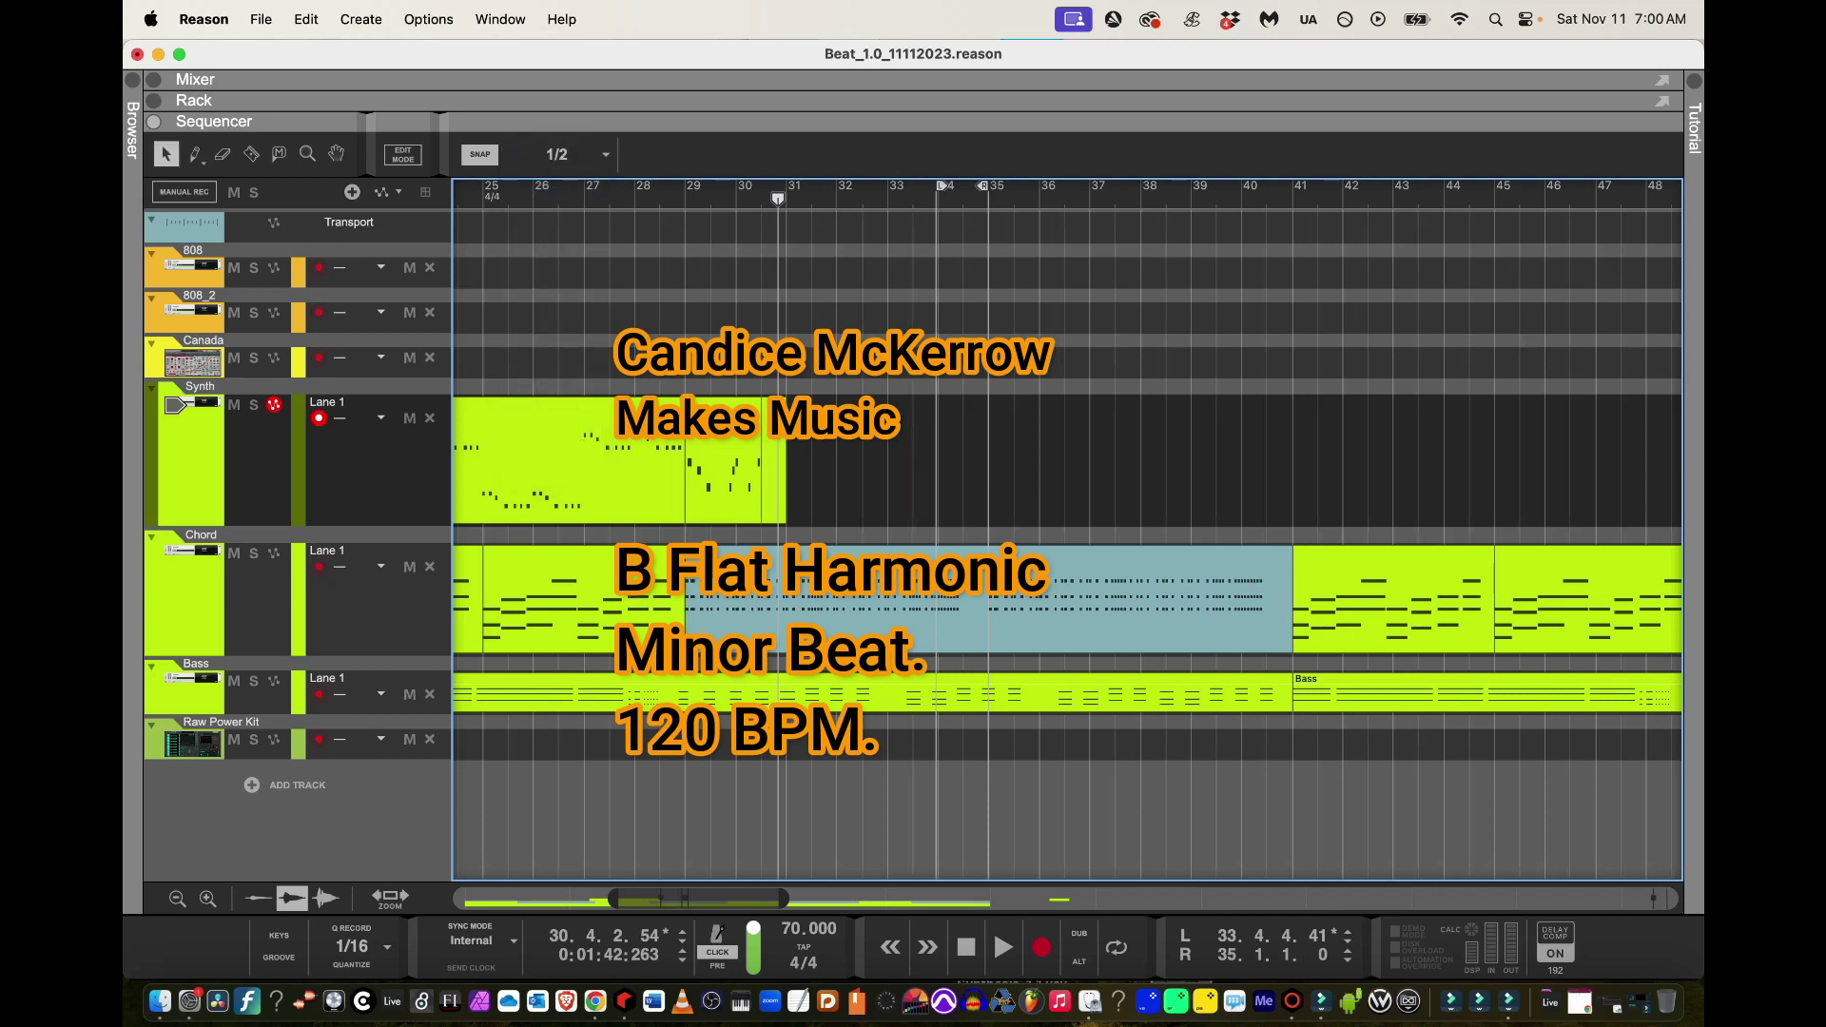
# Shorten the Synth clip at bar 29 to a length of 1.0.2.0, using 1/4 and then 1/8 snap
pyautogui.click(723, 494)
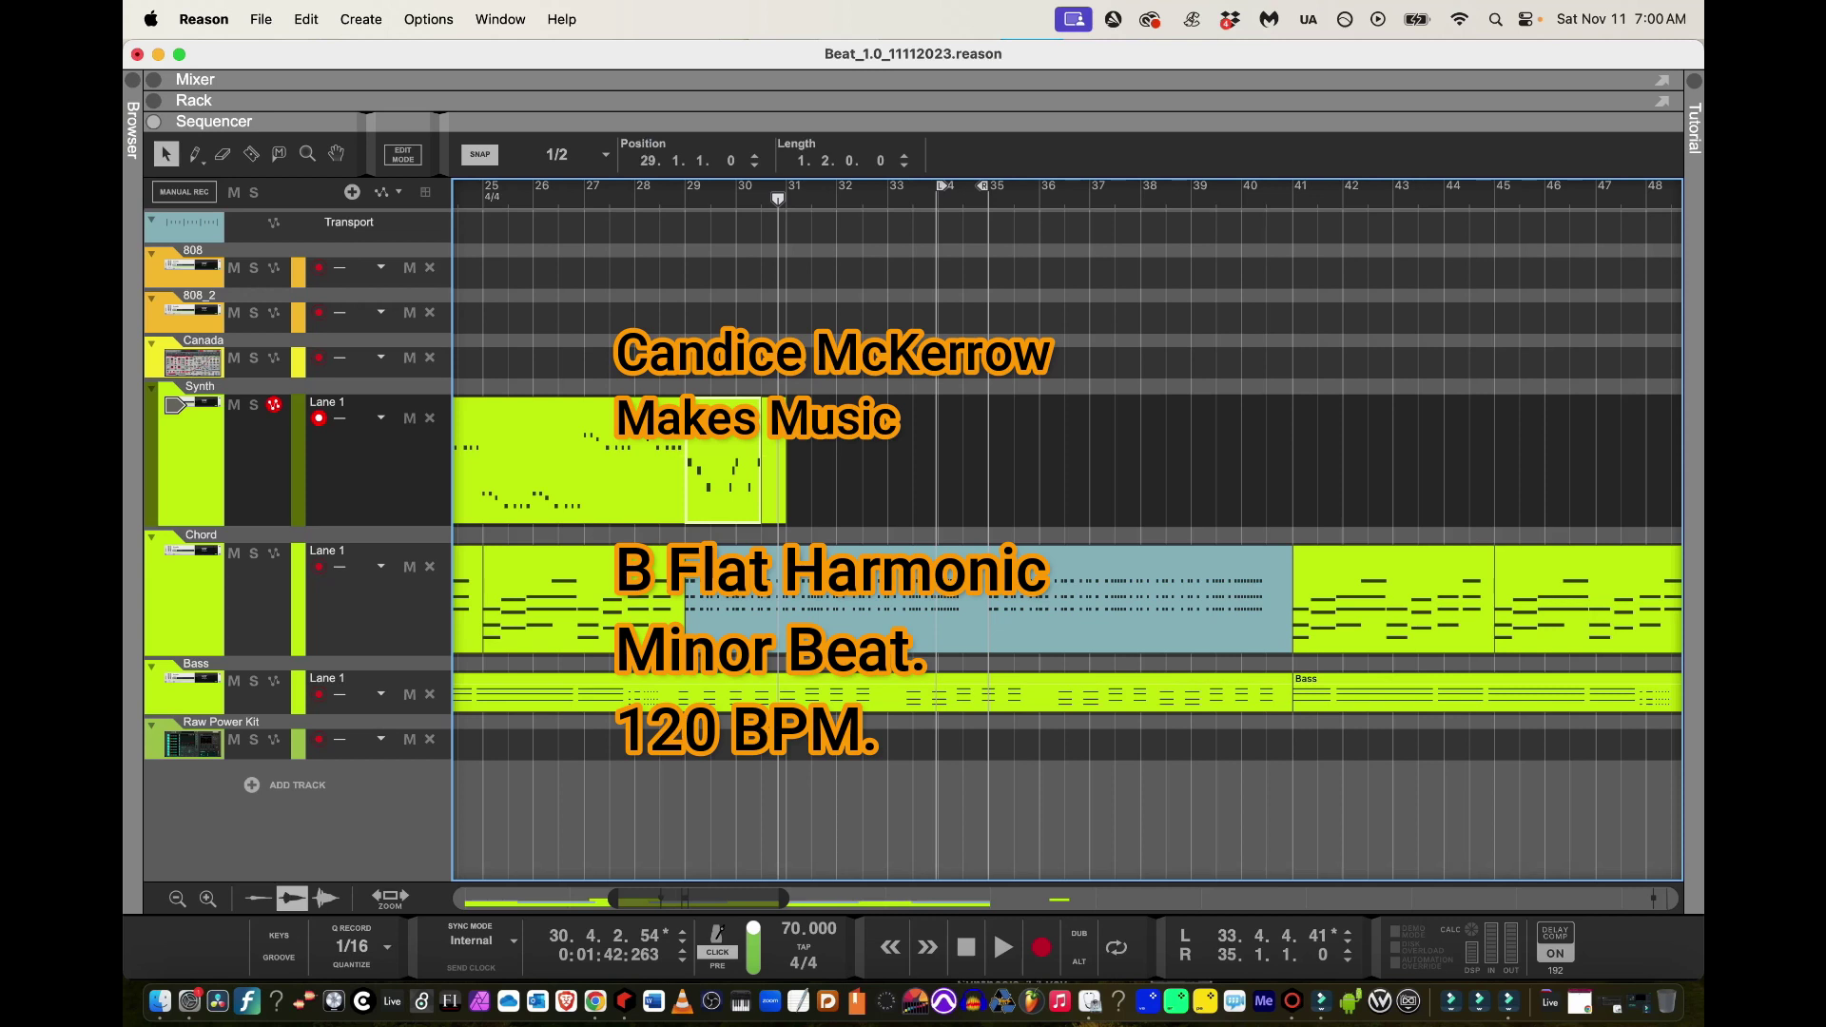
pyautogui.click(556, 154)
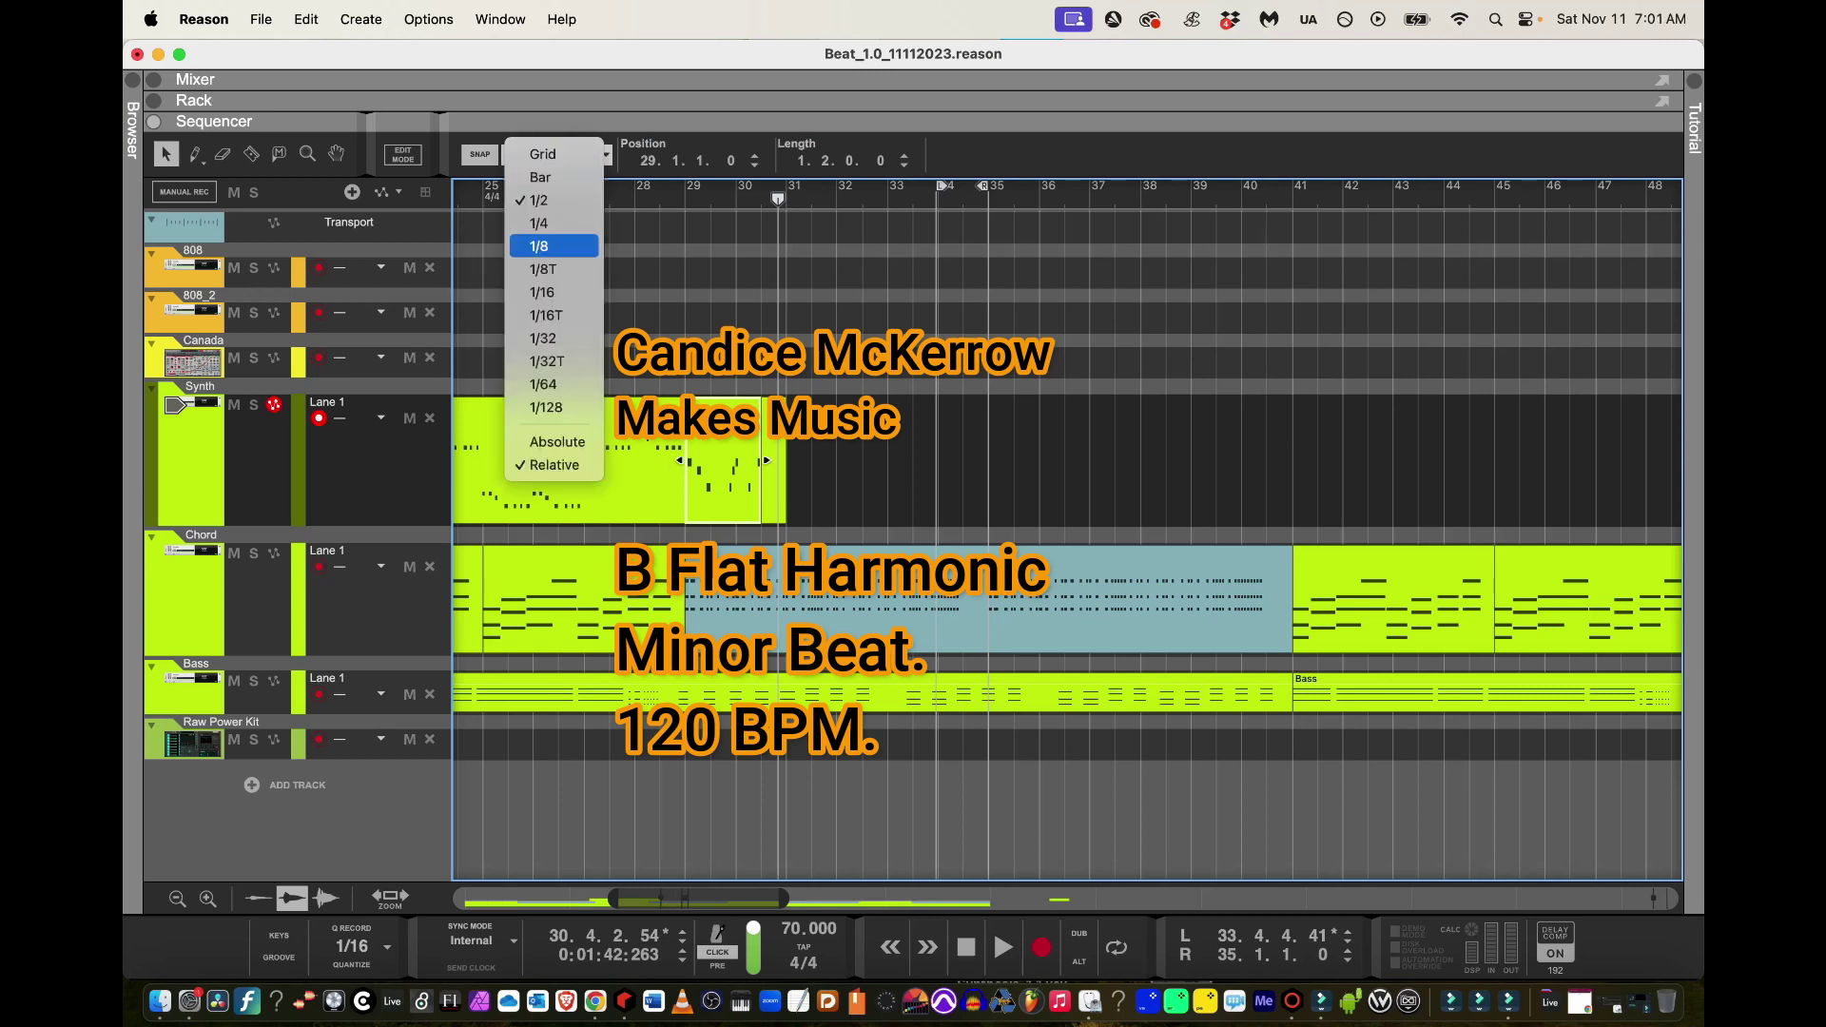
pyautogui.click(557, 224)
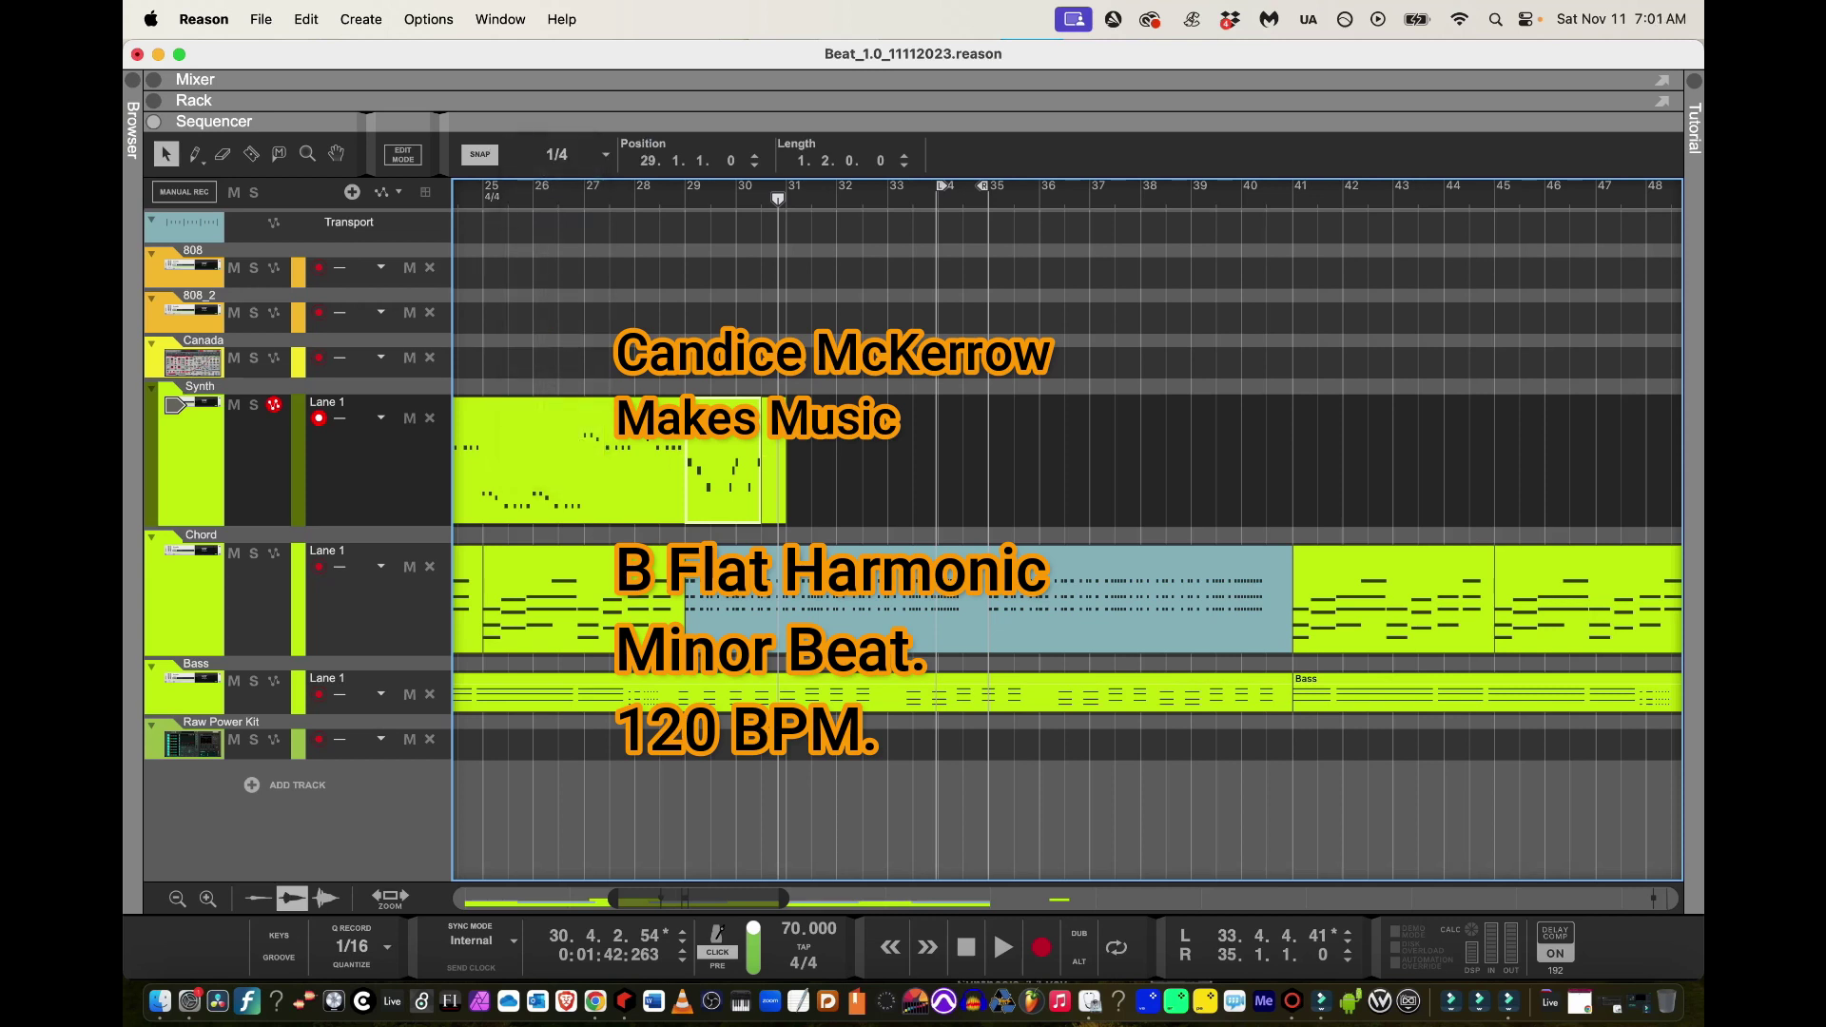
pyautogui.moveTo(736, 461); pyautogui.dragTo(748, 460)
pyautogui.click(749, 466)
pyautogui.click(715, 466)
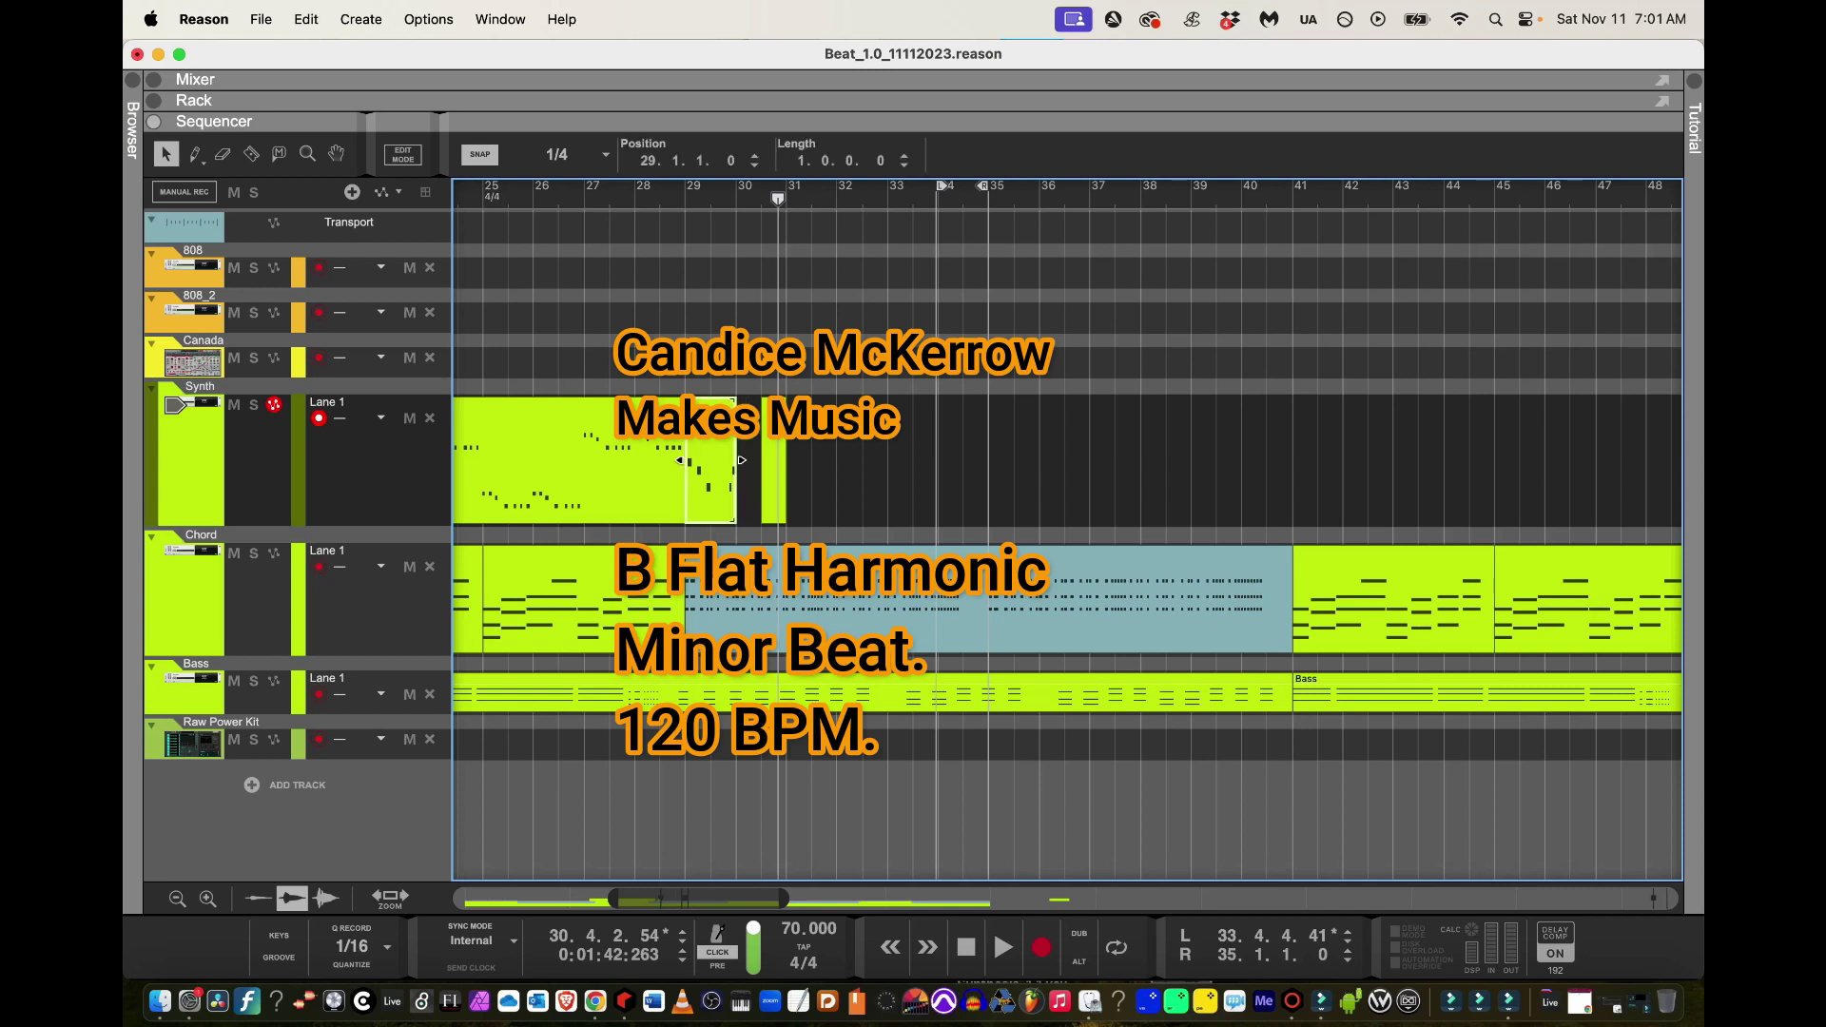
pyautogui.click(561, 154)
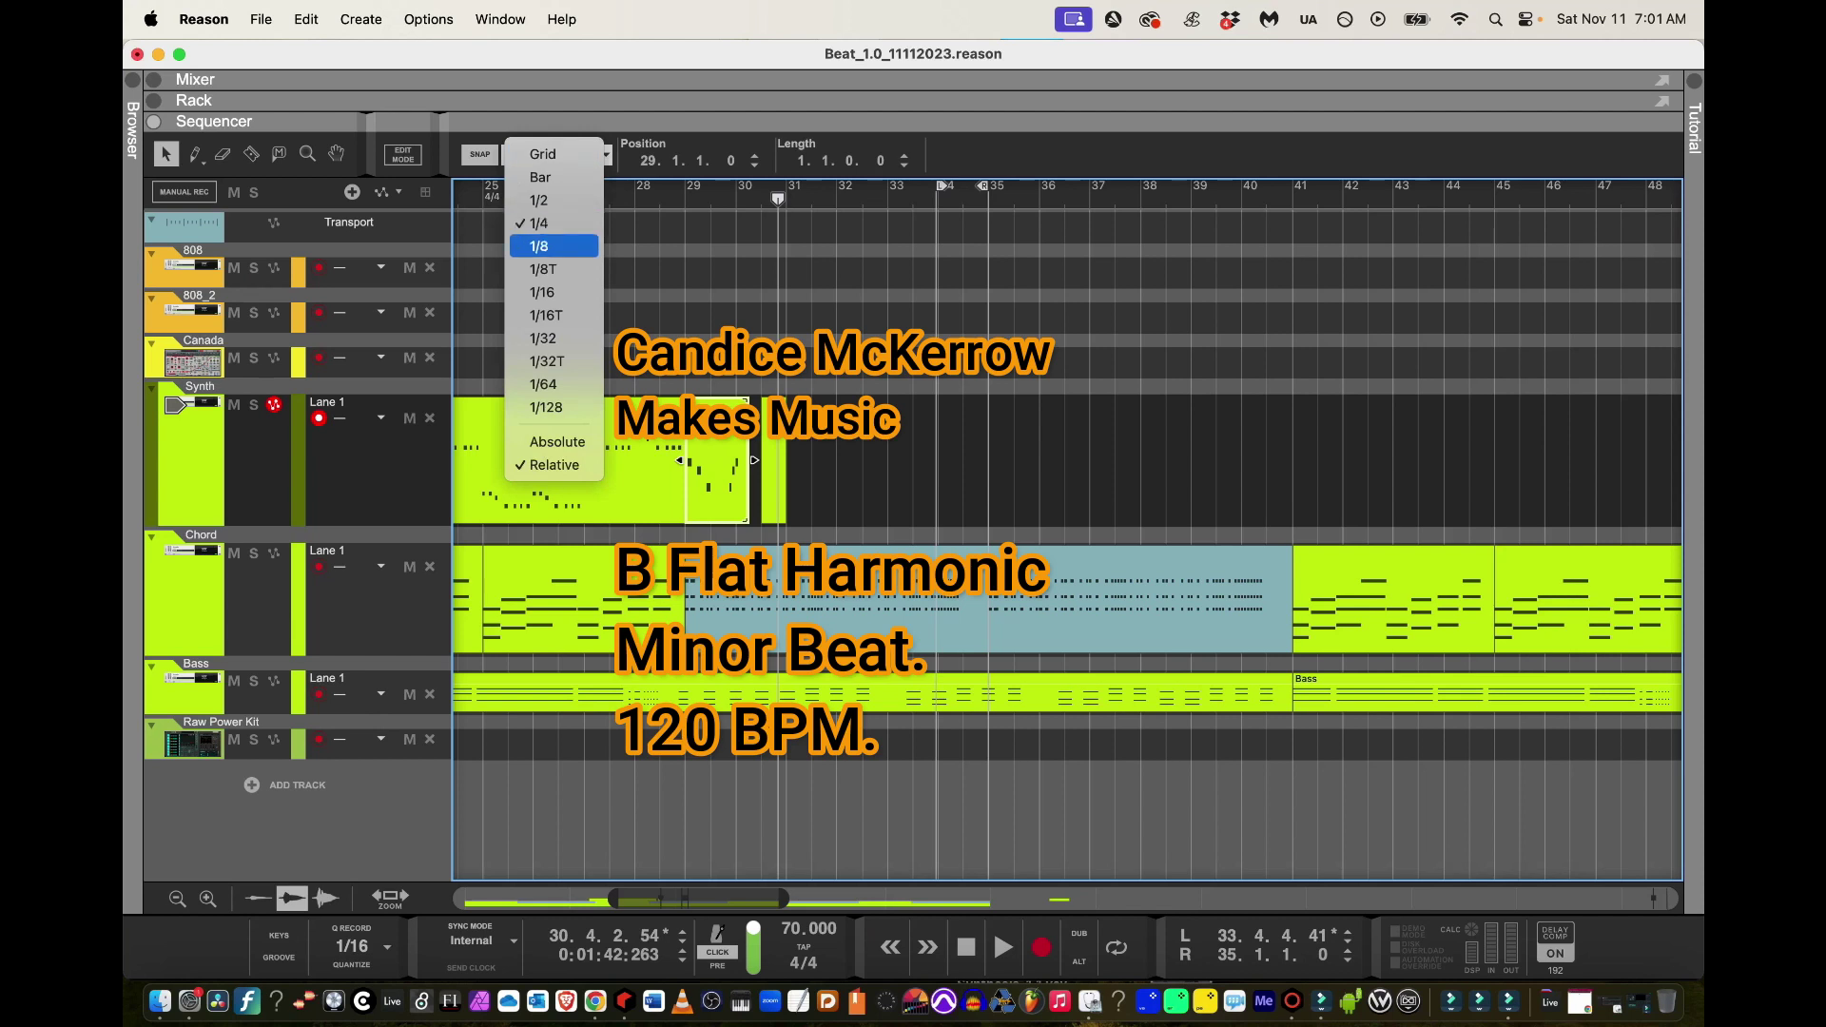
pyautogui.click(550, 244)
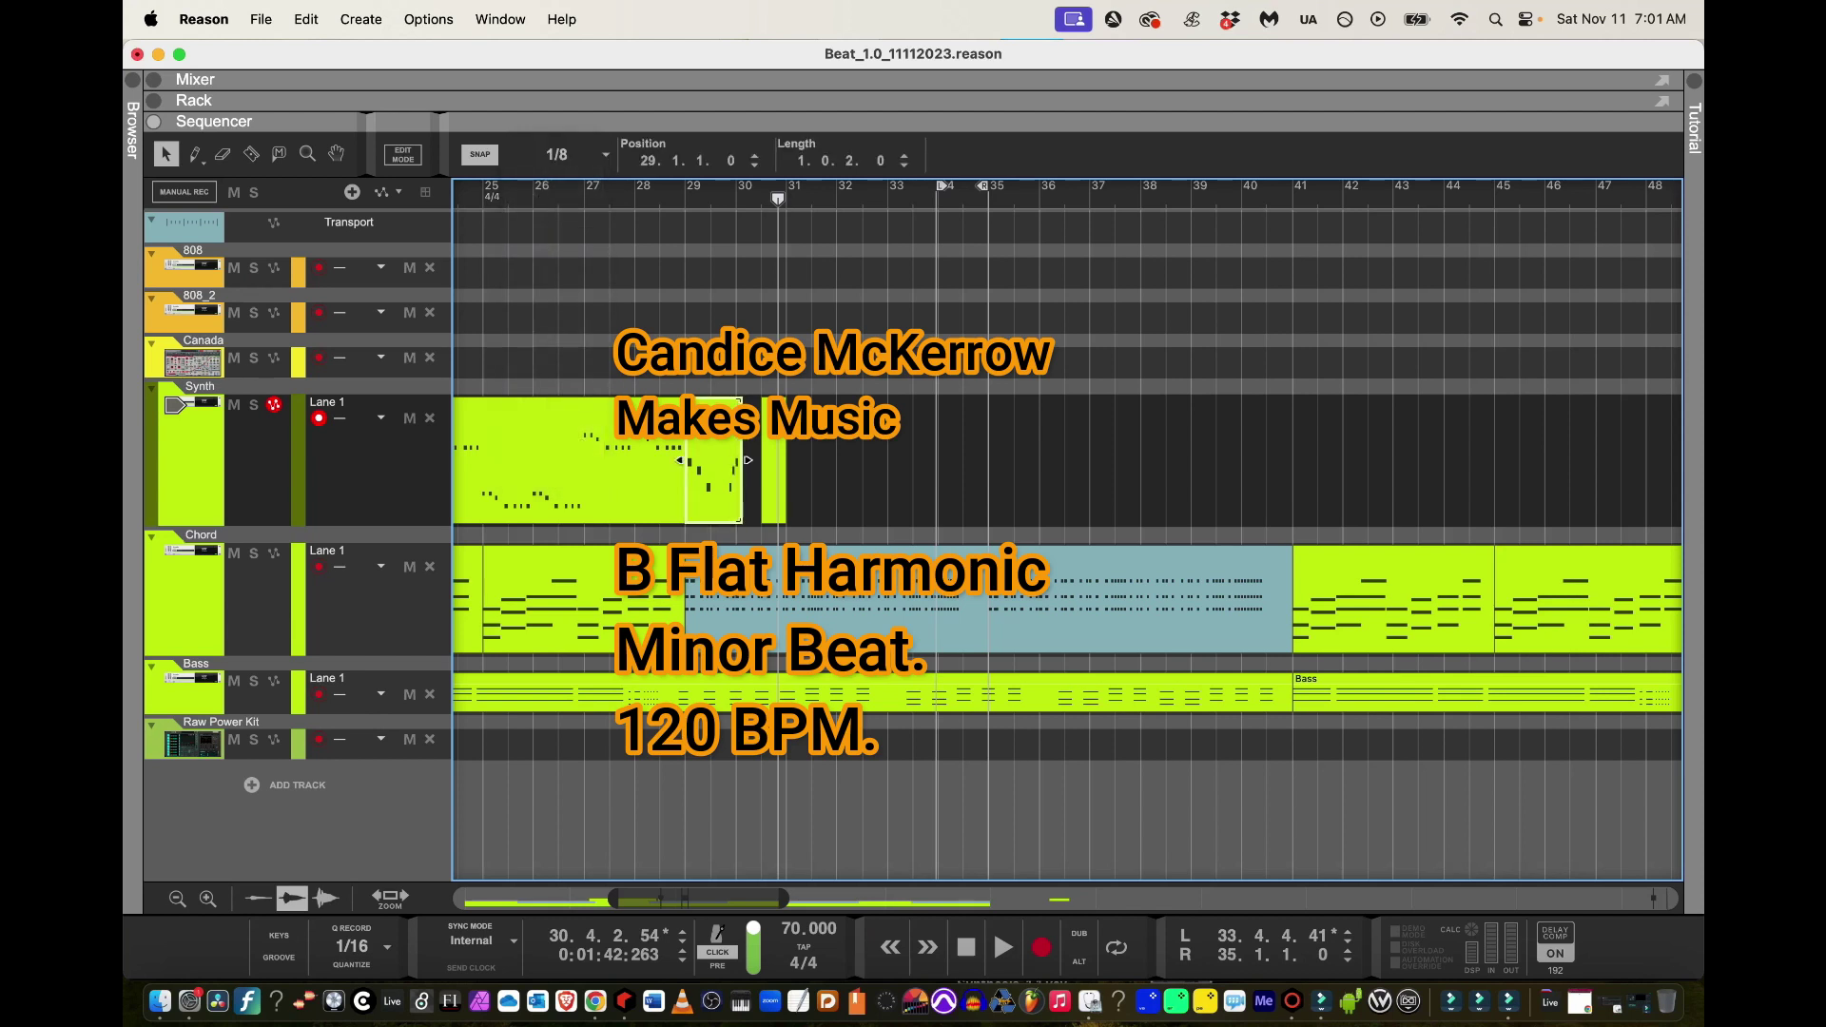
# Move the bar 29 Synth clip onto a new Lane 2 and delete the leftover clip in bar 30
pyautogui.click(773, 475)
pyautogui.click(557, 154)
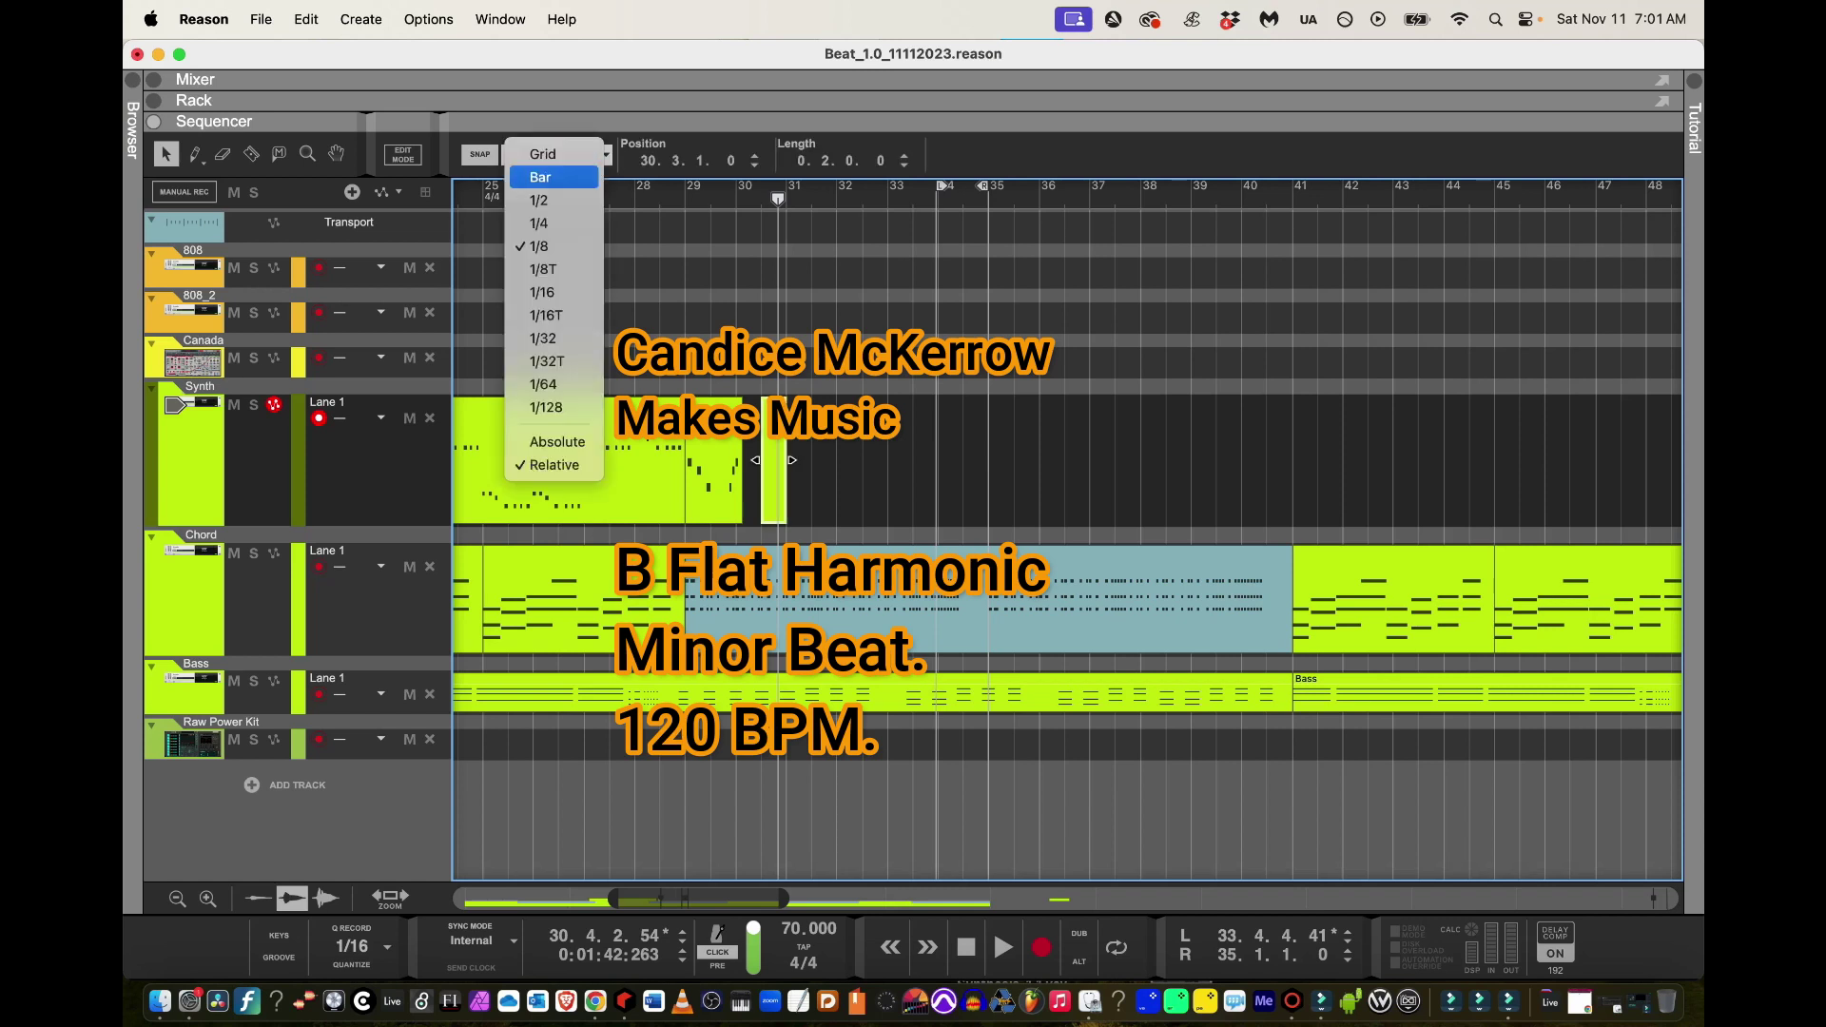
pyautogui.click(540, 201)
pyautogui.click(609, 476)
pyautogui.click(713, 475)
pyautogui.click(352, 192)
pyautogui.moveTo(713, 597); pyautogui.dragTo(714, 464)
pyautogui.click(773, 597)
pyautogui.press('Delete')
# Copy the short bar 29 clip from Lane 2 and place the duplicate on Lane 1 at bar 30
pyautogui.click(736, 199)
pyautogui.click(713, 451)
pyautogui.press('super+c')
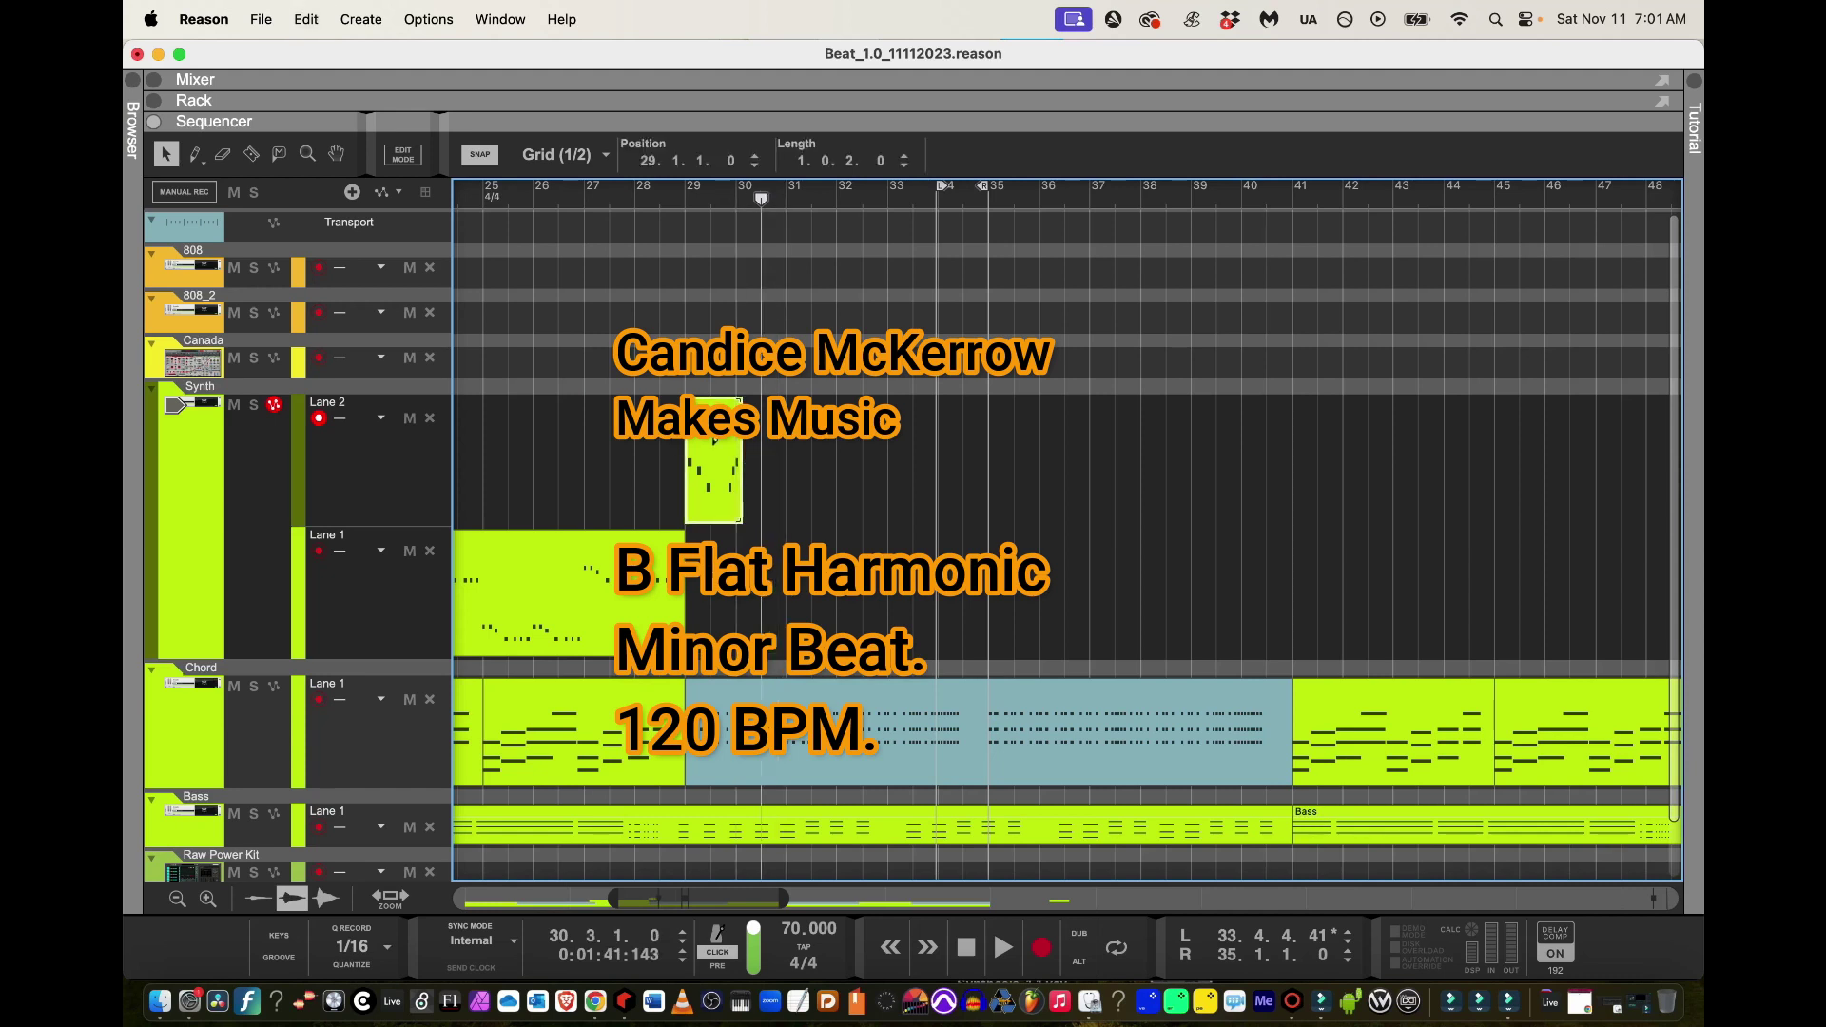
pyautogui.press('super+v')
pyautogui.moveTo(791, 428); pyautogui.dragTo(700, 403)
# Duplicate the pair of short Synth clips on both lanes, placing copies starting at bars 31 and 33
pyautogui.press('super+c')
pyautogui.press('super+v')
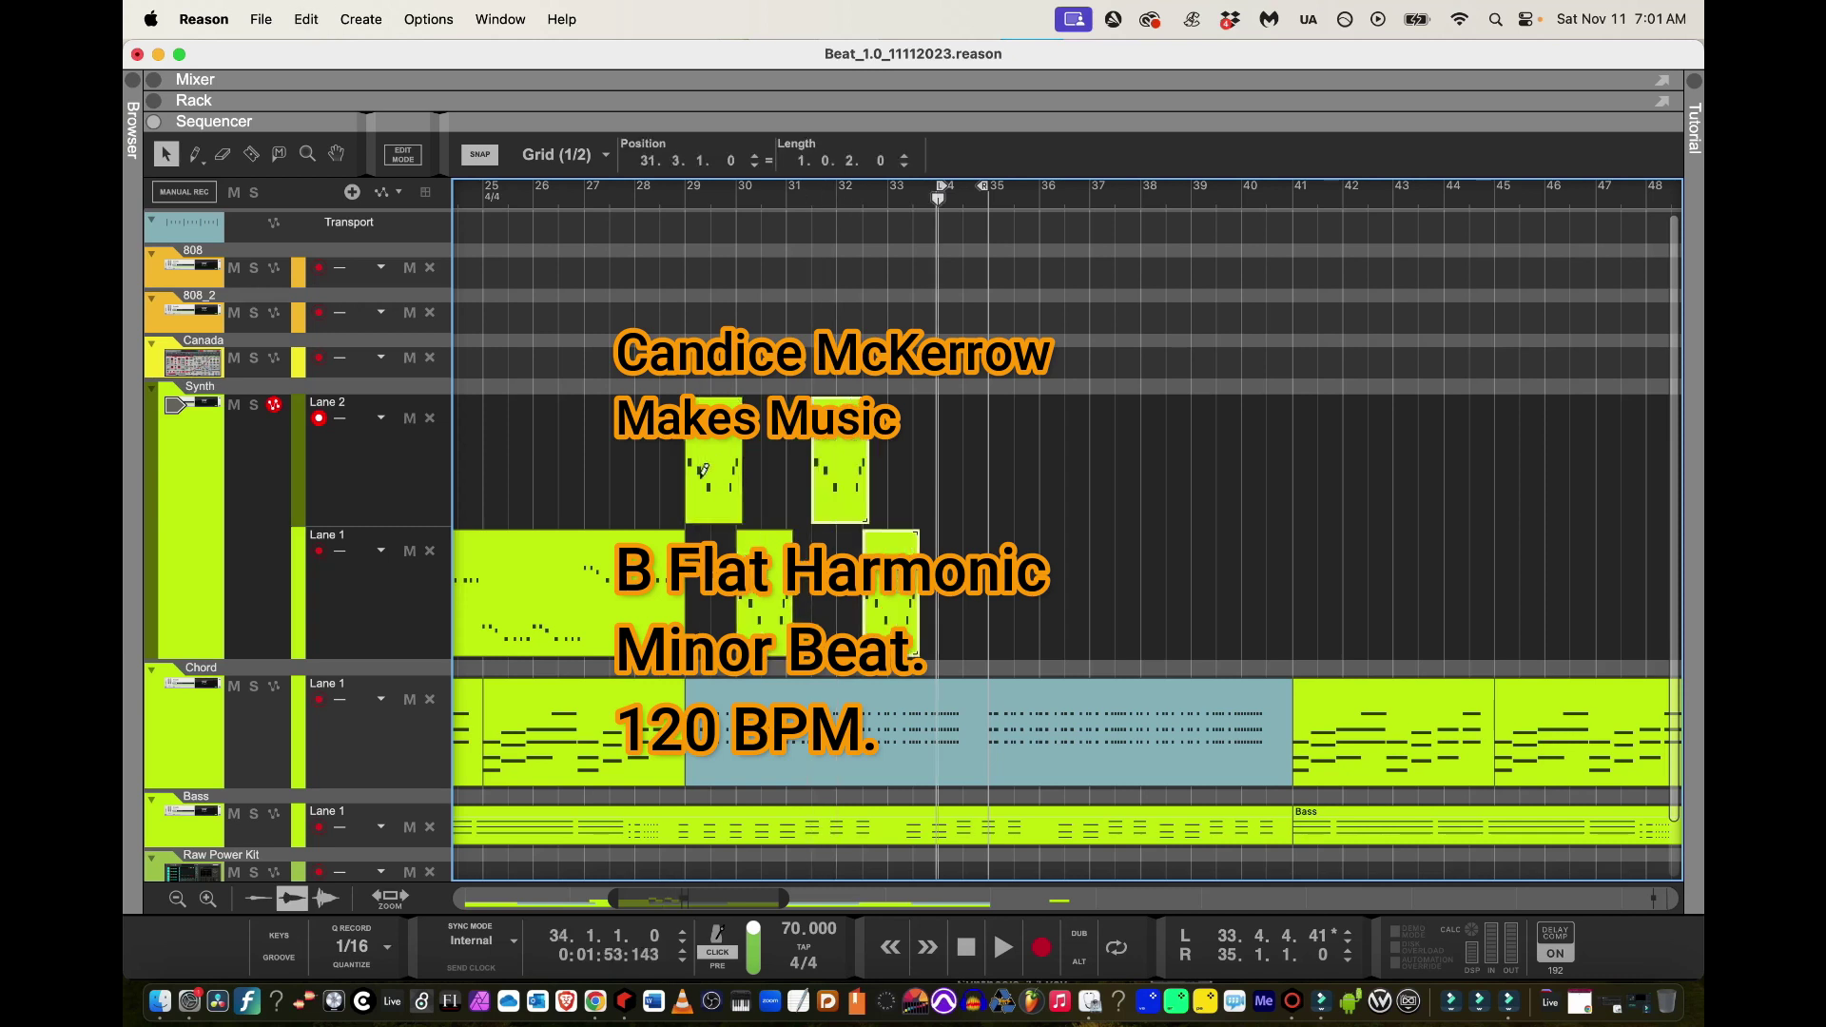
pyautogui.moveTo(840, 420); pyautogui.dragTo(814, 420)
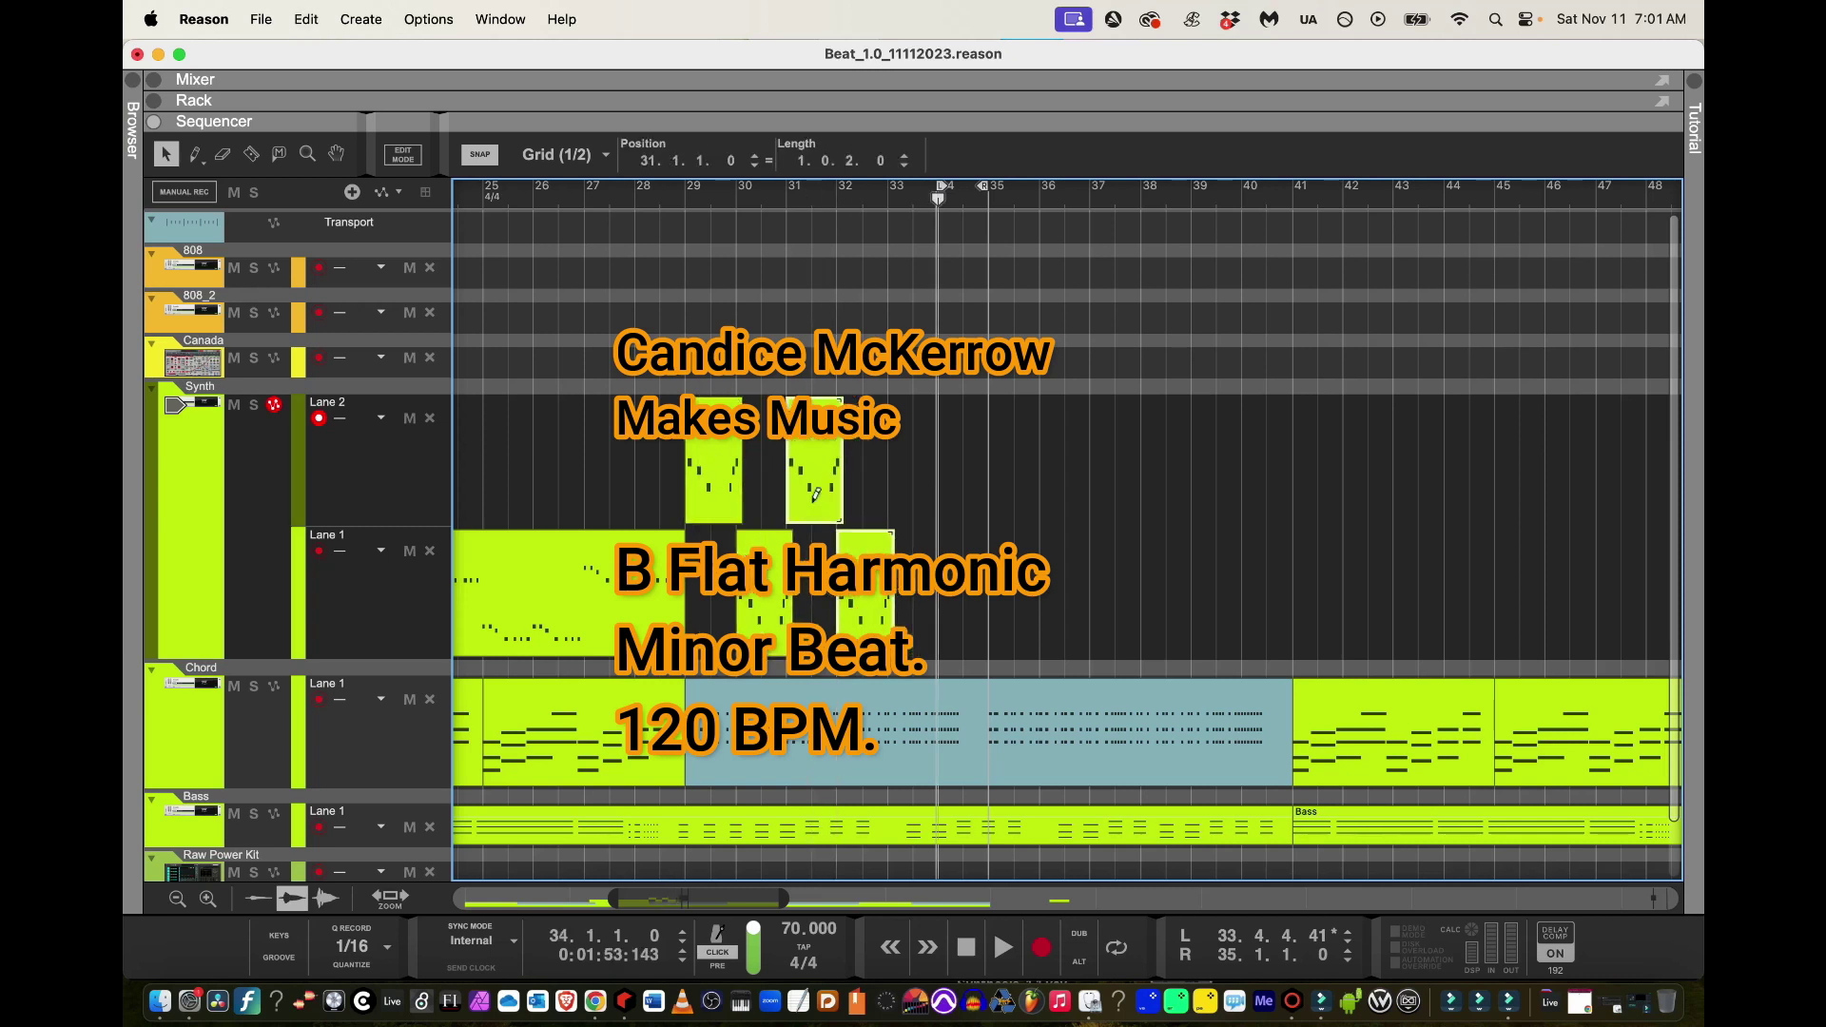
pyautogui.press('super+v')
pyautogui.press('super+Left')
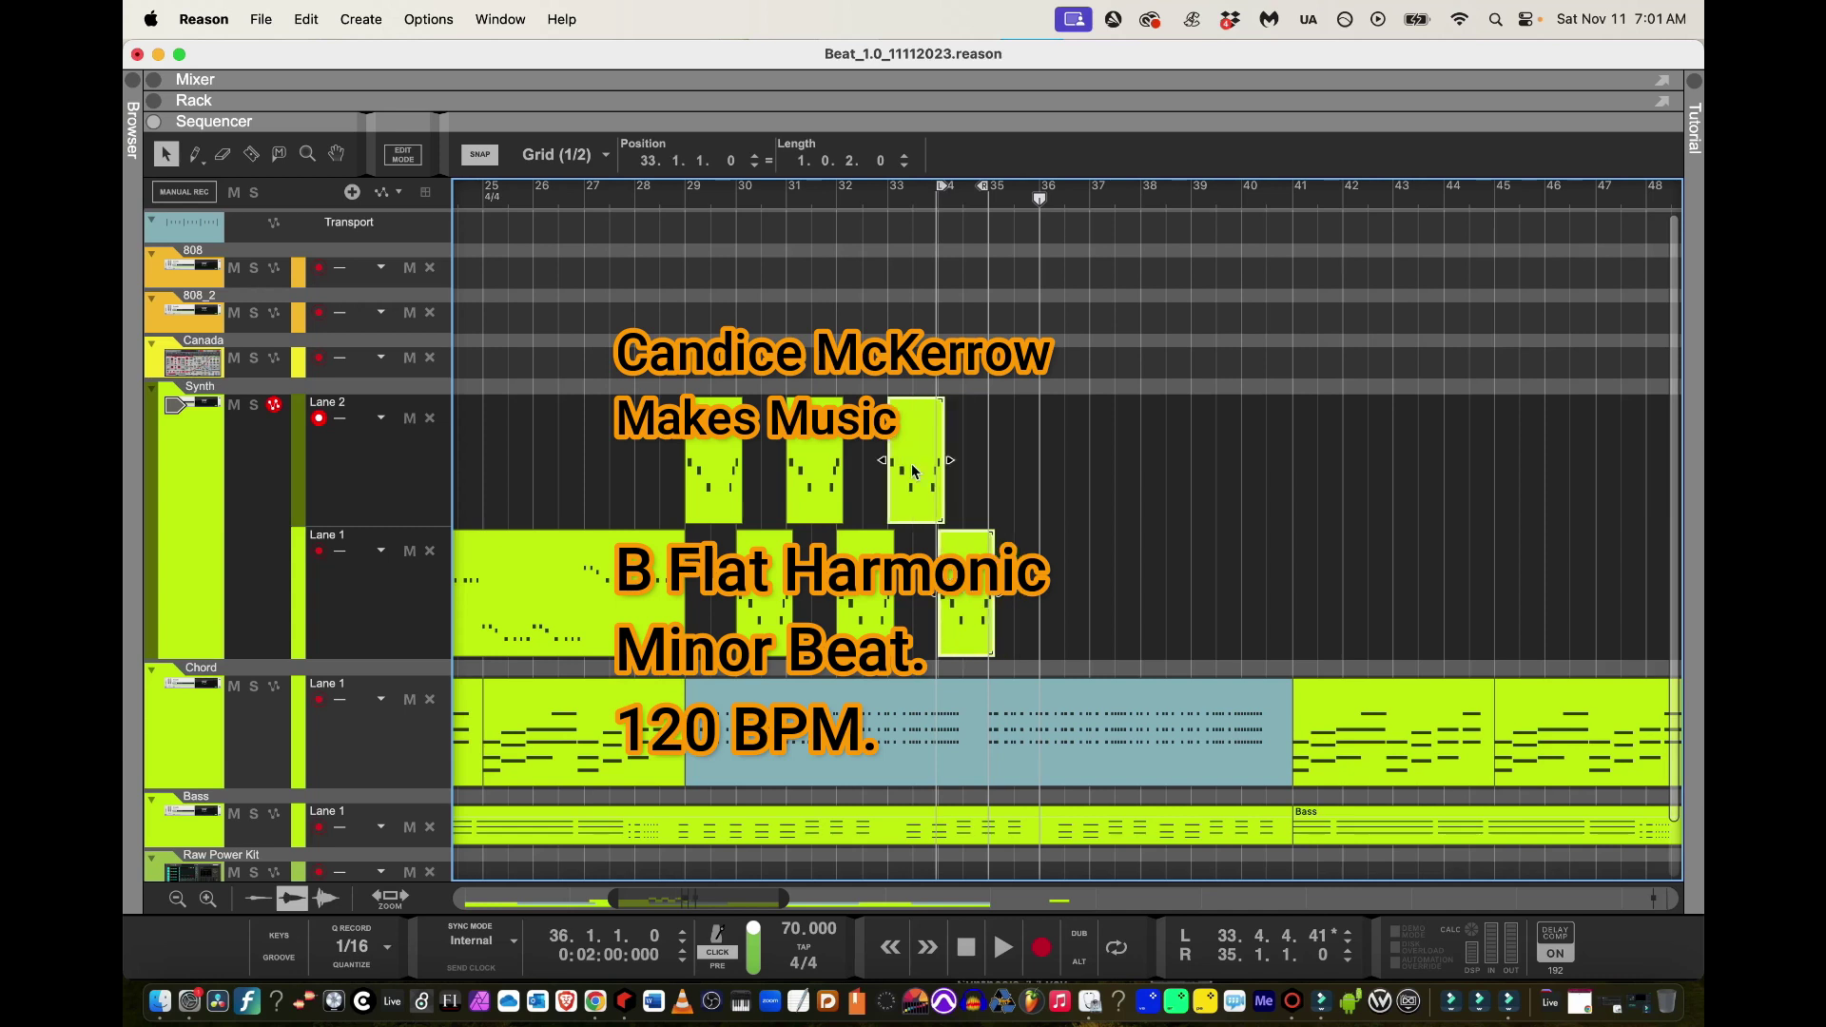
# Paste further copies of the short Synth clip pair on both lanes, starting the pairs at bars 35, 37 and 39
pyautogui.press('super+v')
pyautogui.press('super+Left')
pyautogui.press('super+v')
pyautogui.press('super+Left')
pyautogui.press('super+Left')
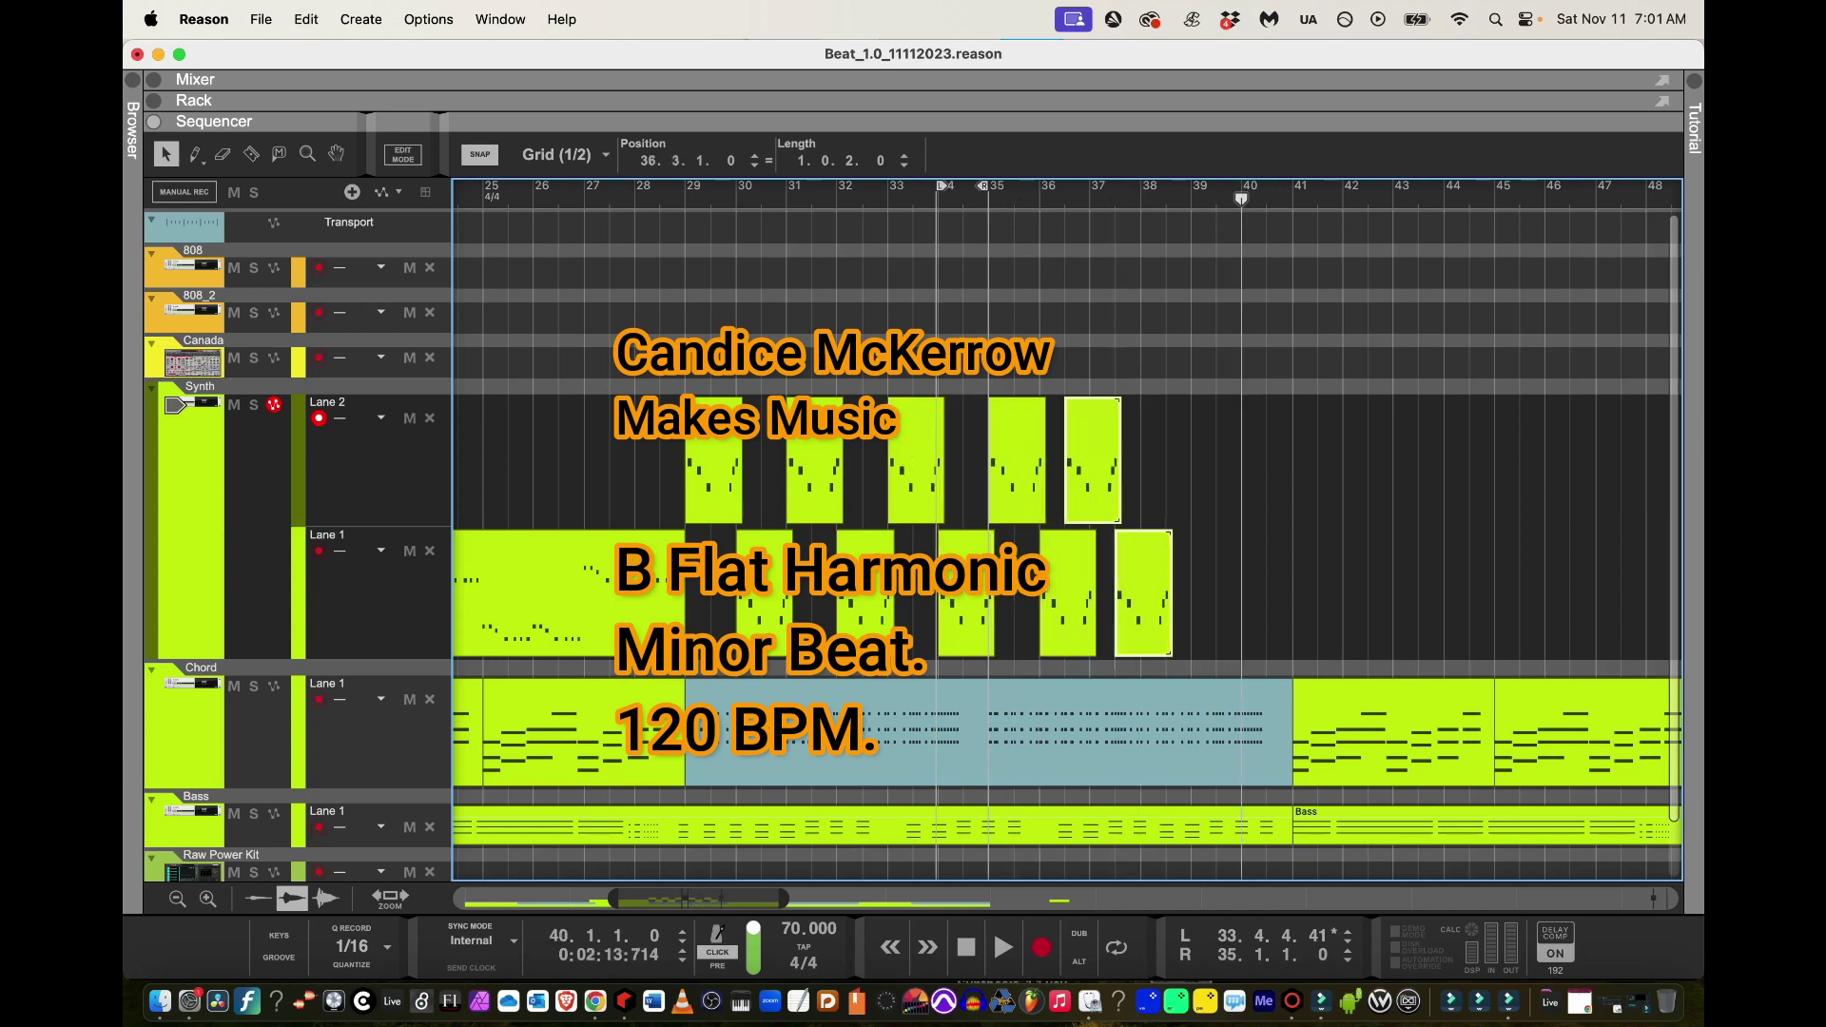
pyautogui.press('super+Right')
pyautogui.press('super+v')
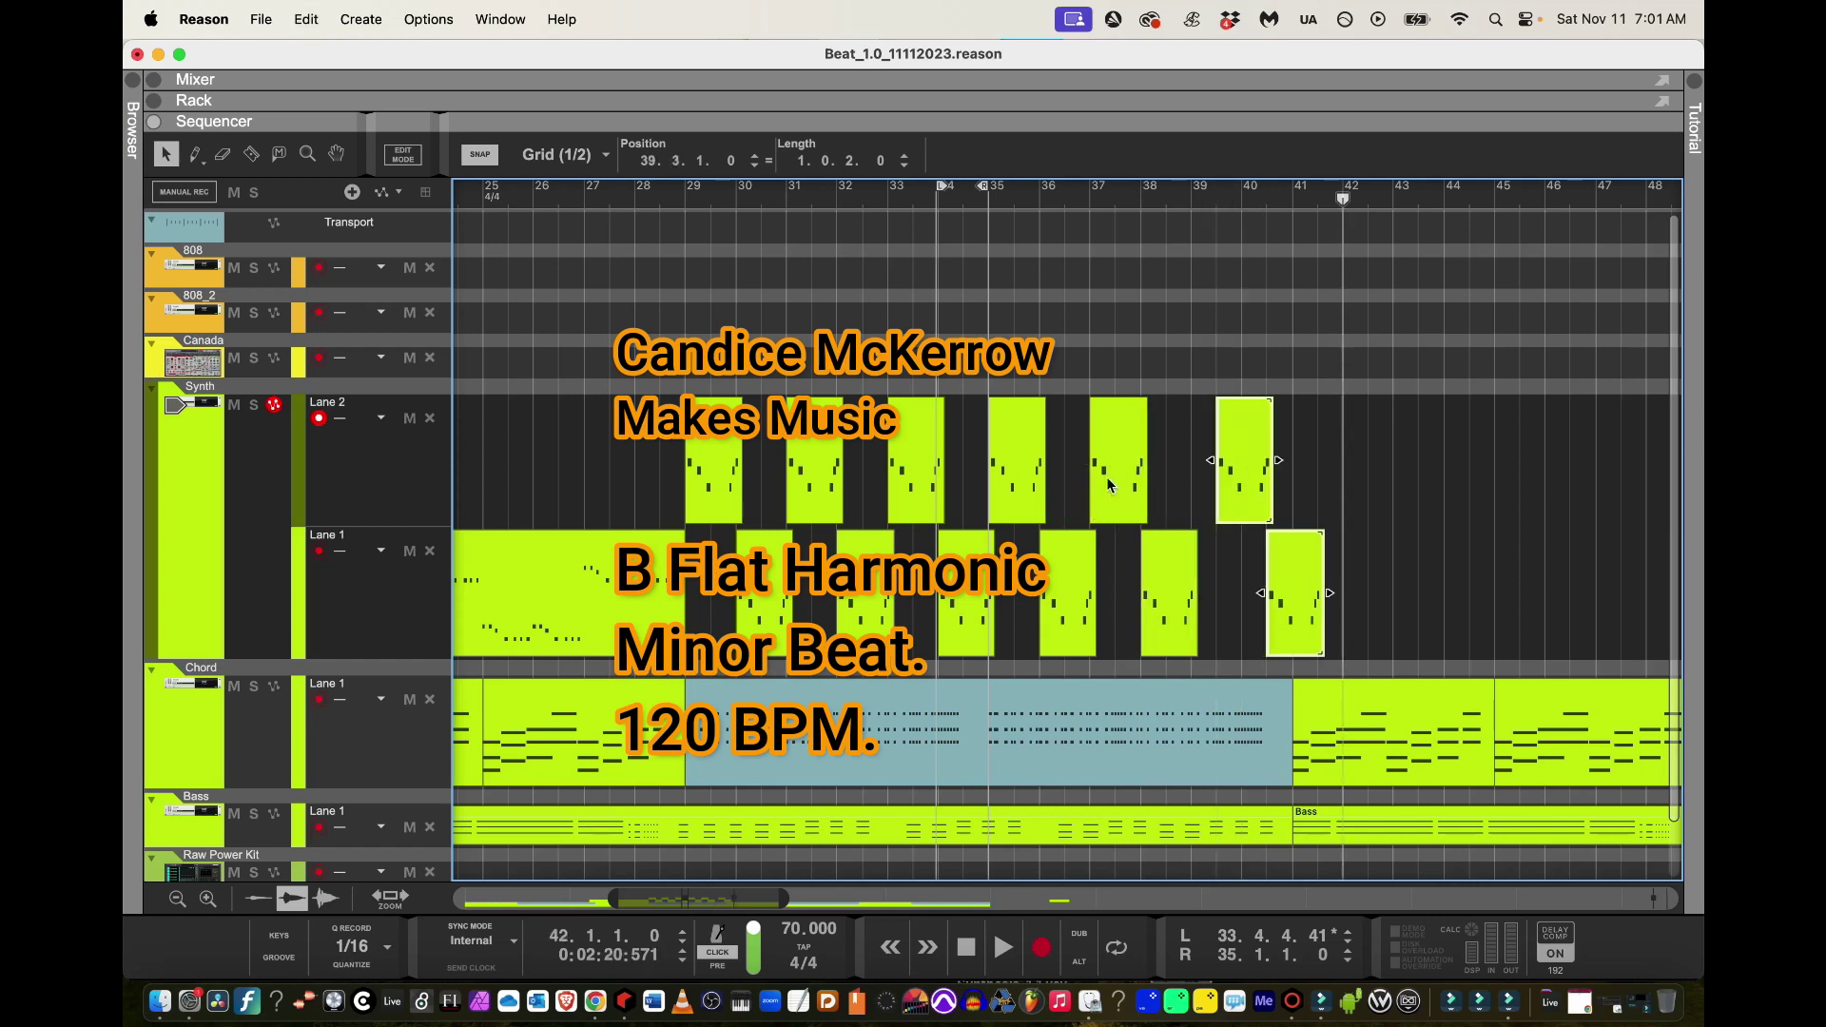
pyautogui.press('super+Left')
pyautogui.press('Escape')
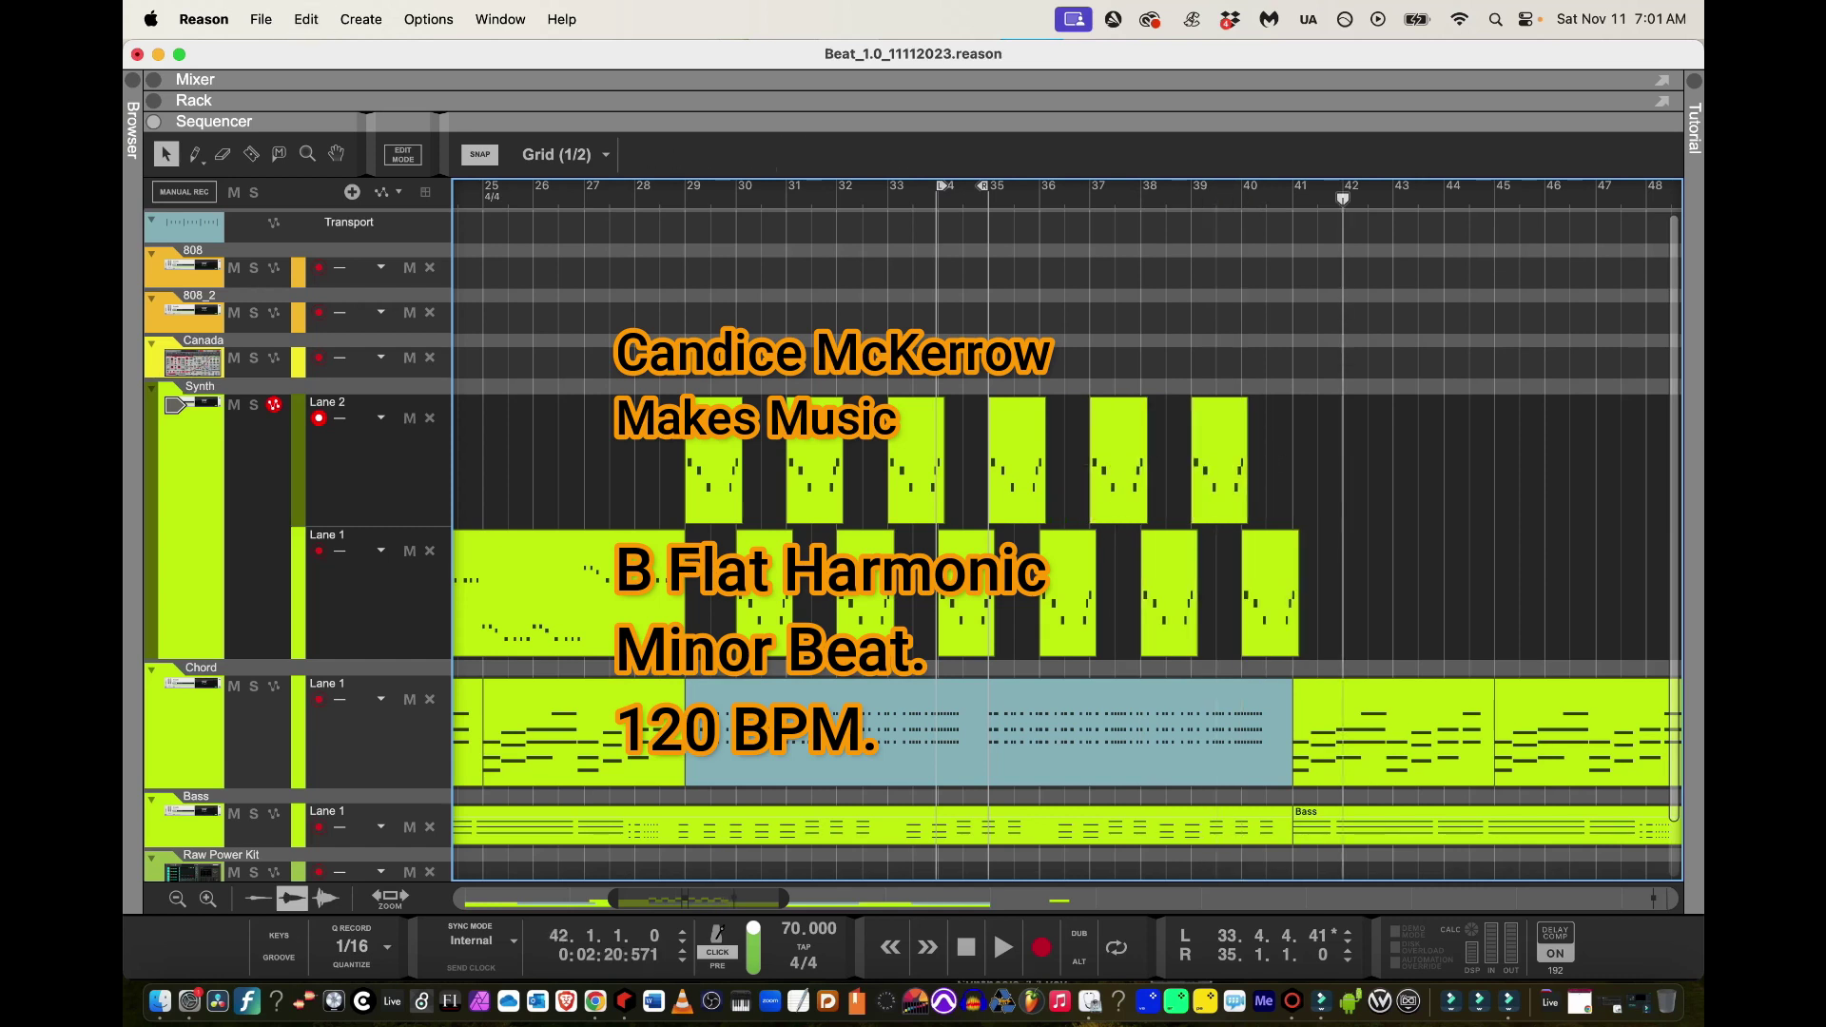
# Select all short Synth clips on both lanes and colour them Light Olive after trying Kelly Green
pyautogui.moveTo(1358, 608); pyautogui.dragTo(629, 452)
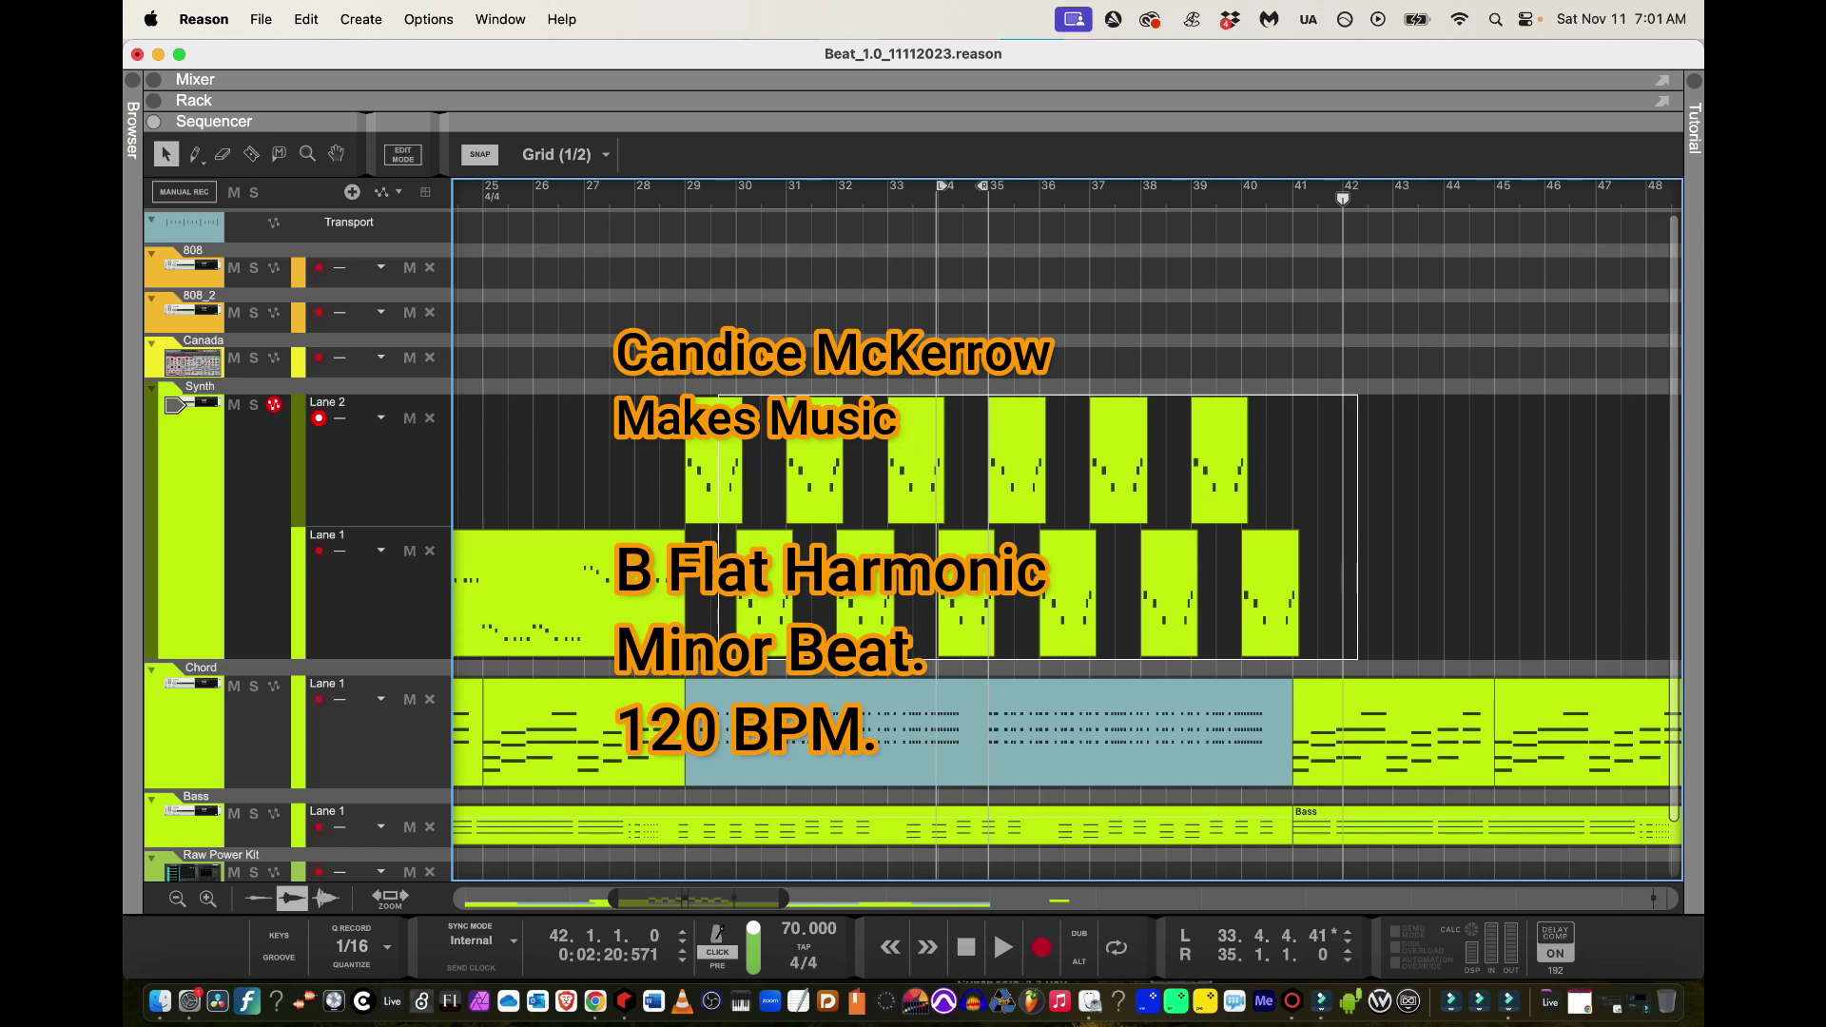
pyautogui.moveTo(1358, 660); pyautogui.dragTo(1358, 660)
pyautogui.rightClick(726, 430)
pyautogui.moveTo(856, 809)
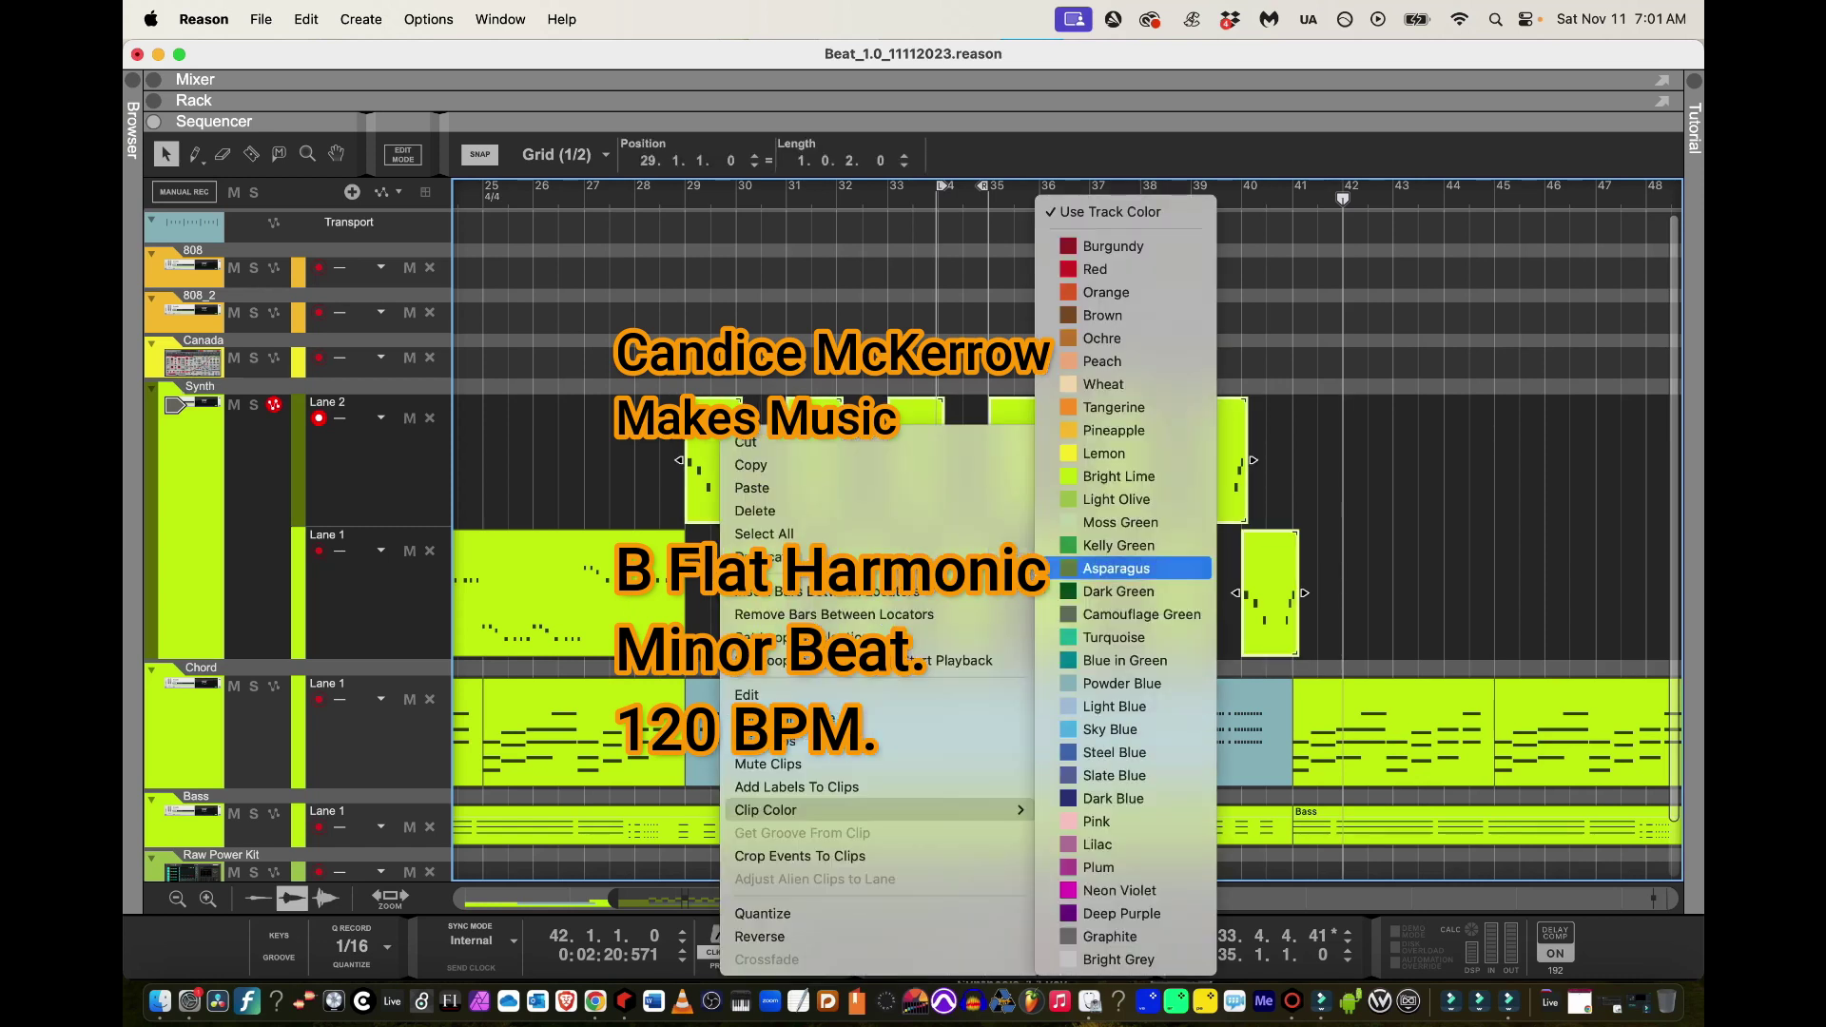
pyautogui.click(1118, 545)
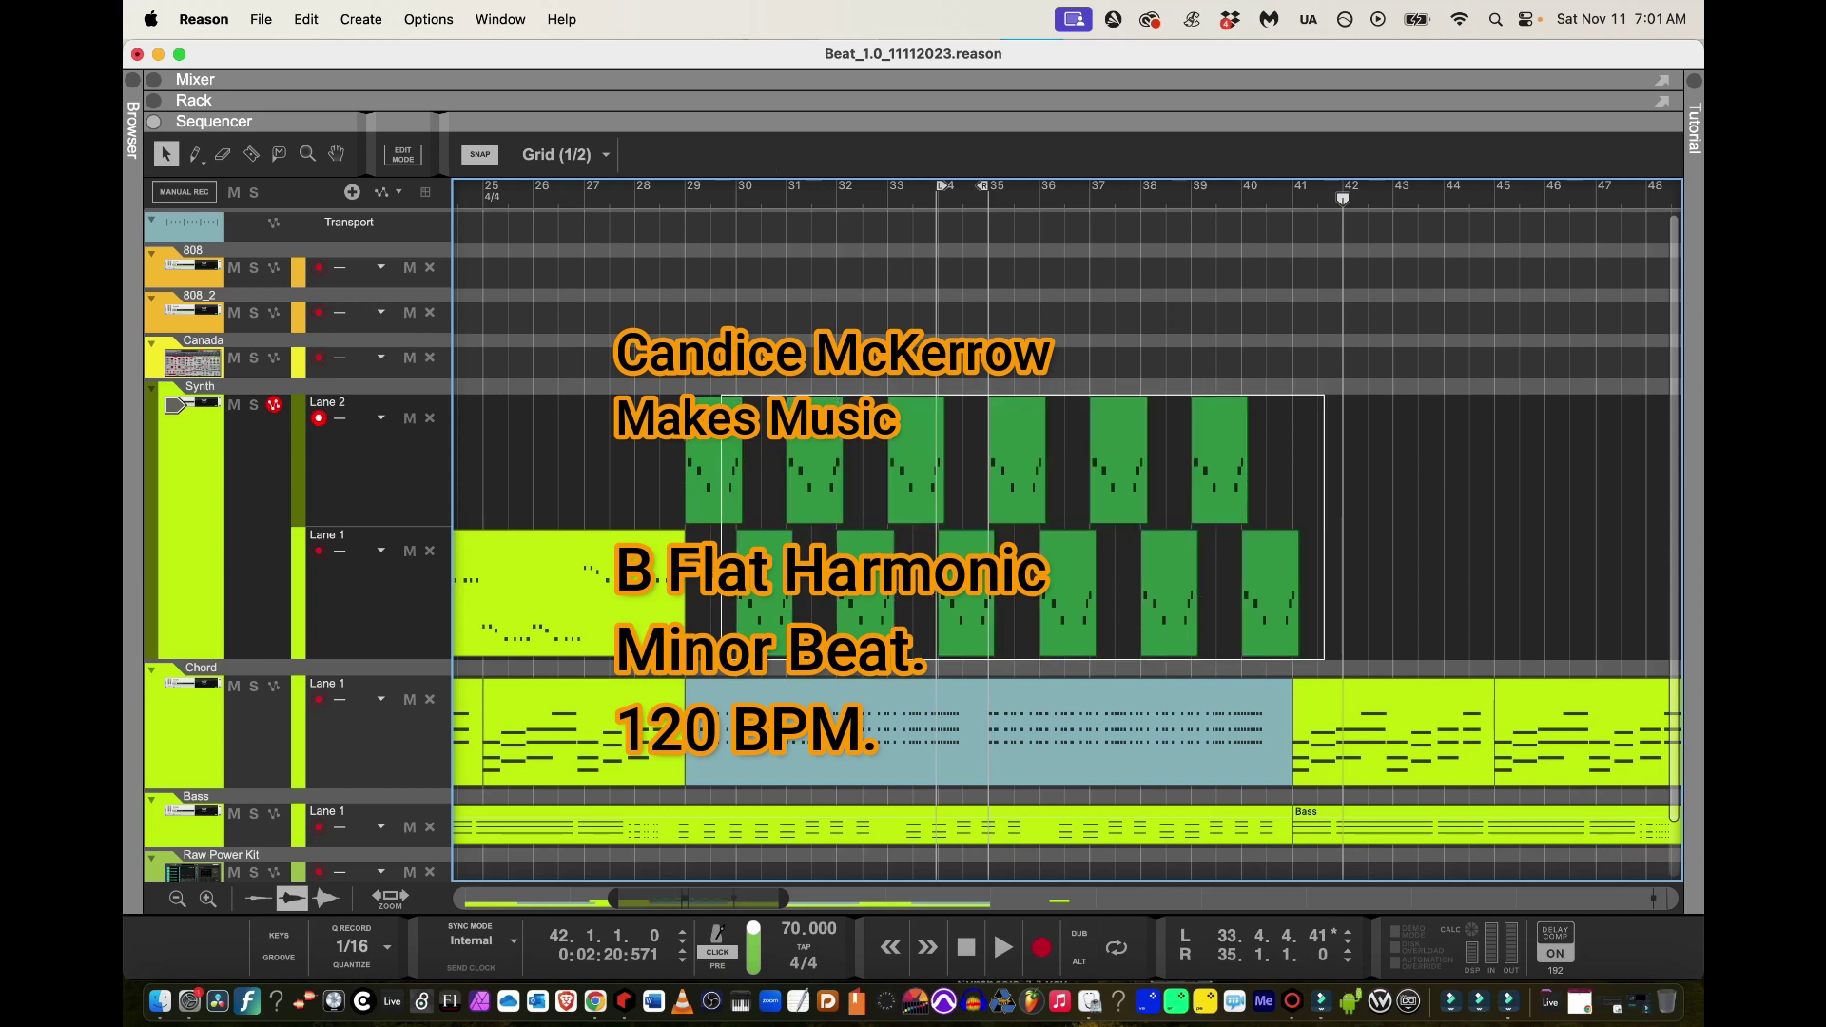
pyautogui.rightClick(722, 430)
pyautogui.moveTo(855, 809)
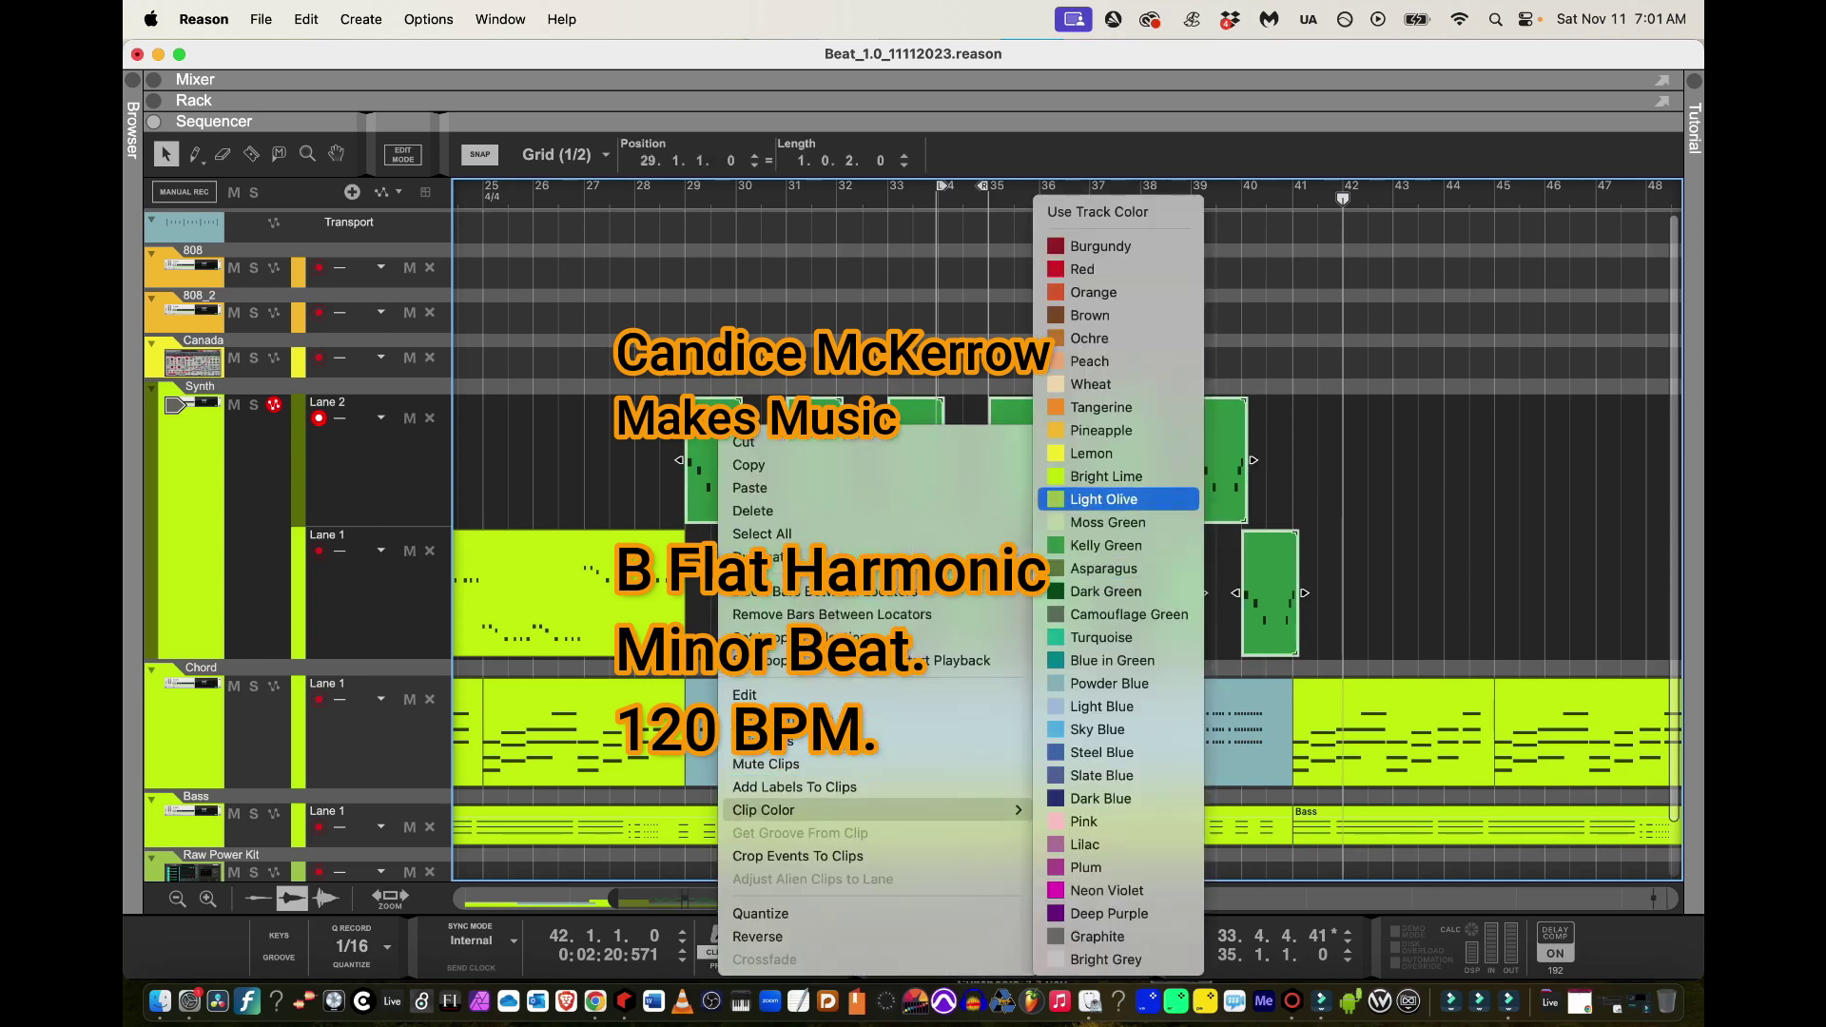
pyautogui.click(1103, 499)
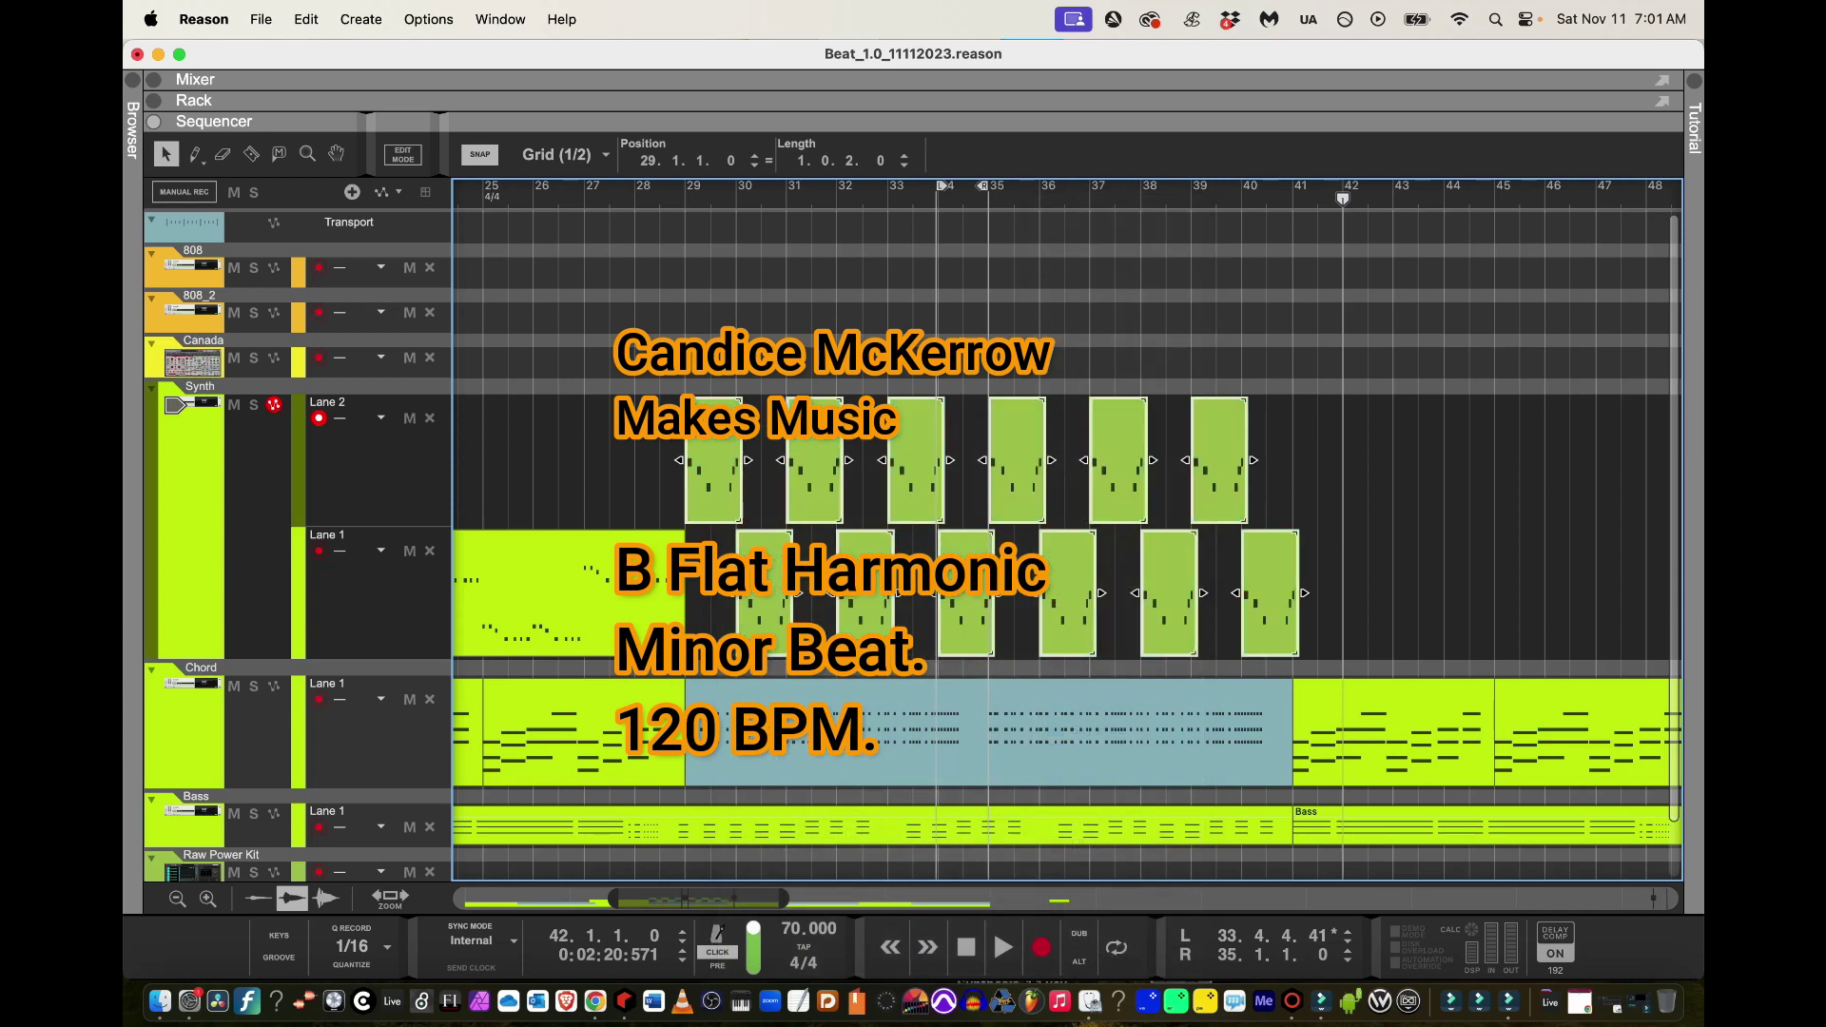
# Quantize the long Synth clip on Lane 1 and trim its start to bar 21 for a length of 8 bars
pyautogui.moveTo(614, 899); pyautogui.dragTo(460, 899)
pyautogui.click(1054, 599)
pyautogui.rightClick(1109, 599)
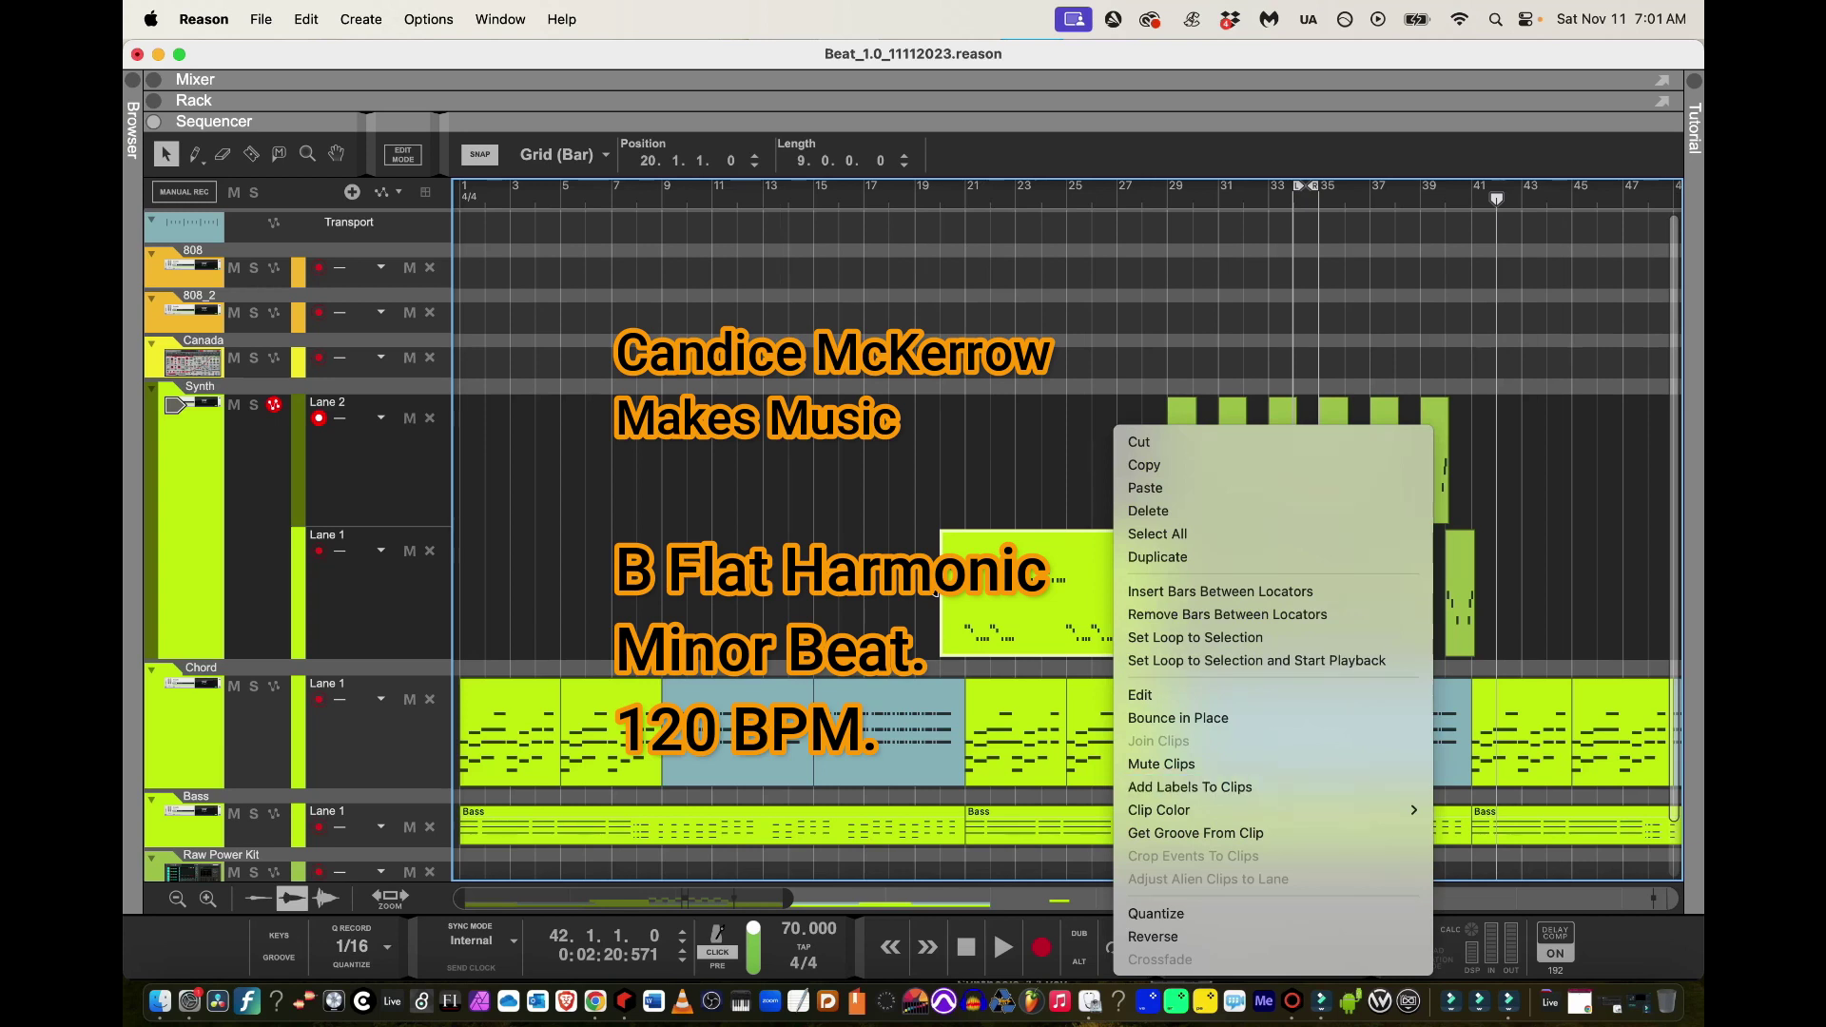
pyautogui.click(1160, 913)
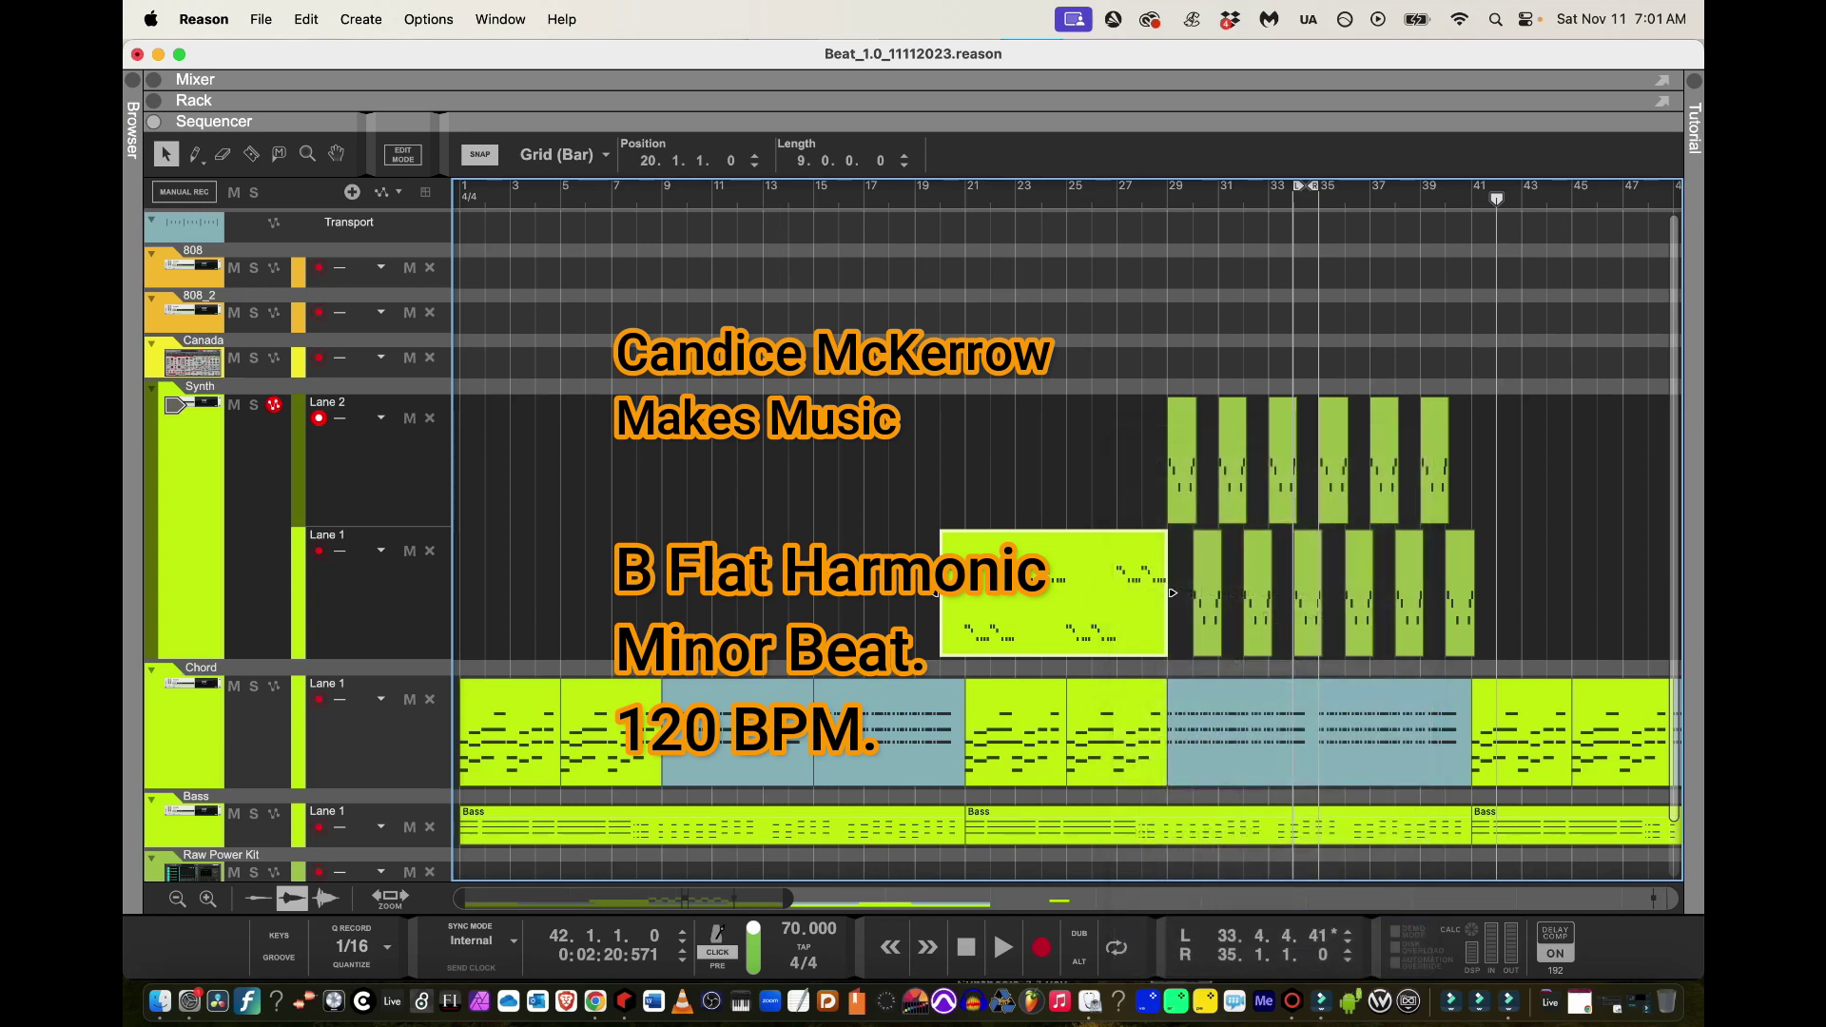
pyautogui.moveTo(941, 591); pyautogui.dragTo(966, 591)
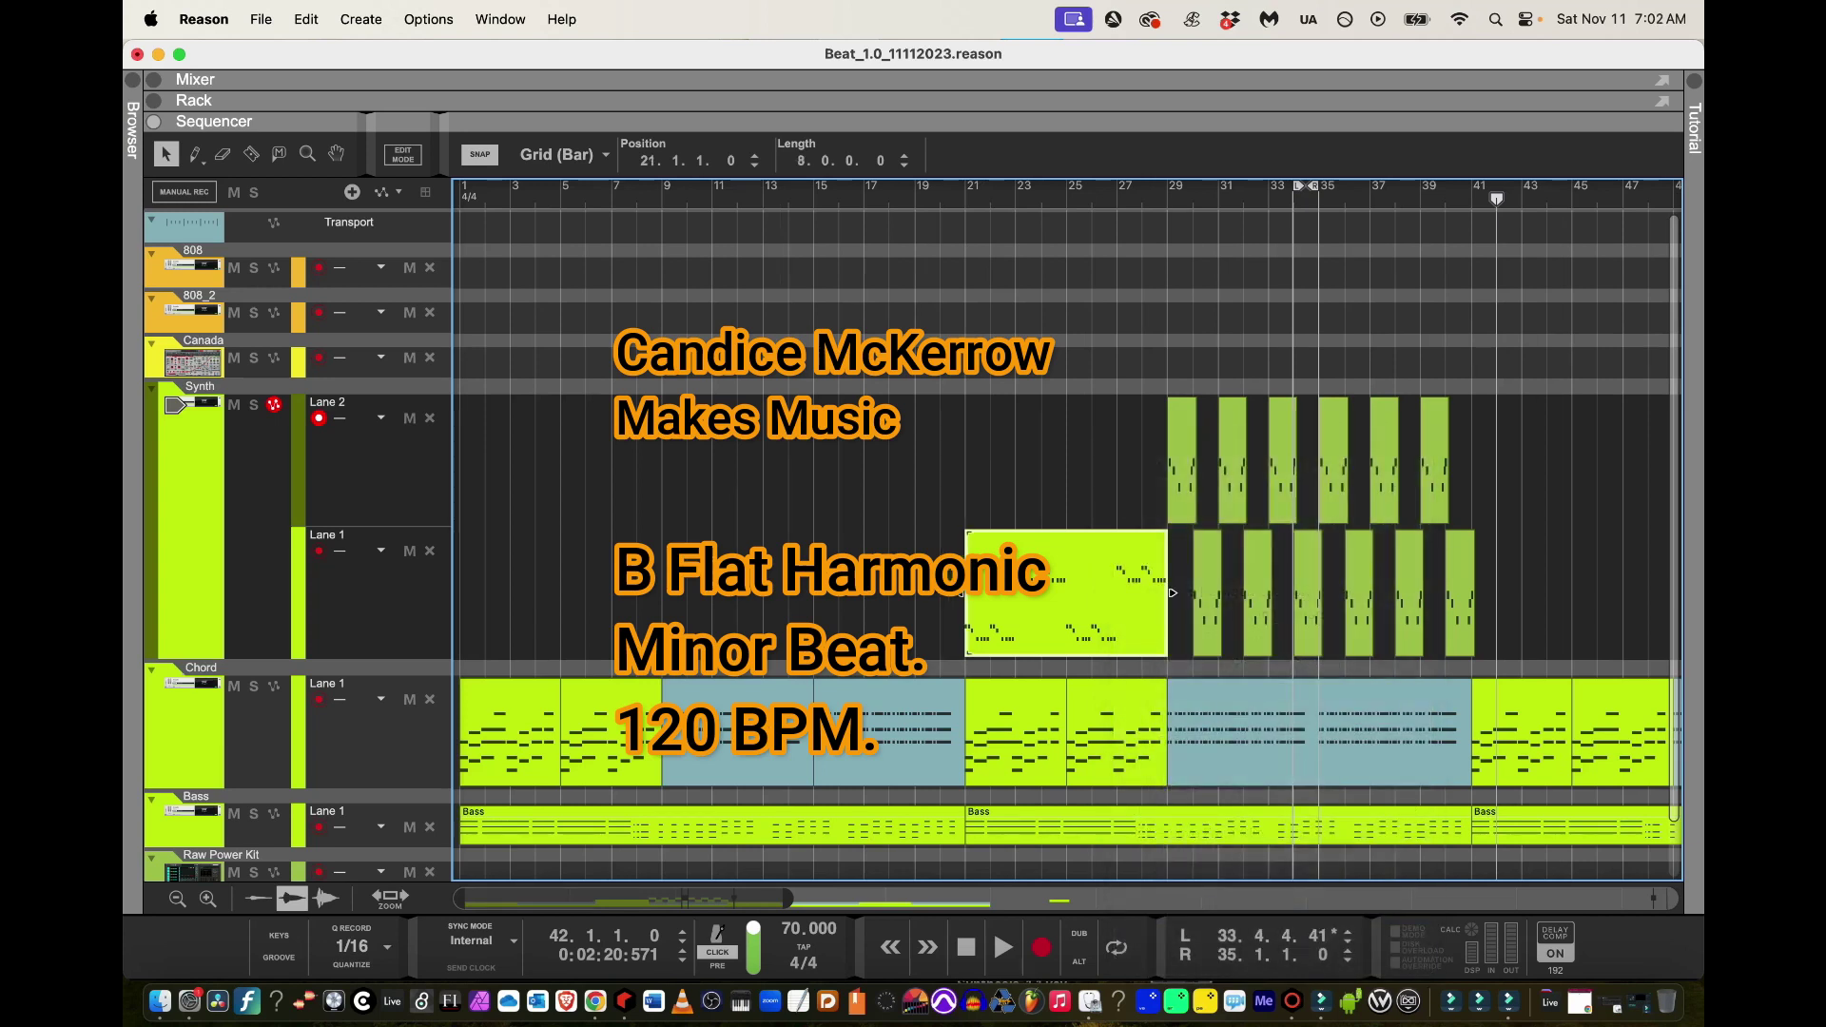
# Move all Synth clips so the long one starts at bar 1, and paste a copy of the set after them
pyautogui.moveTo(1522, 447); pyautogui.dragTo(541, 604)
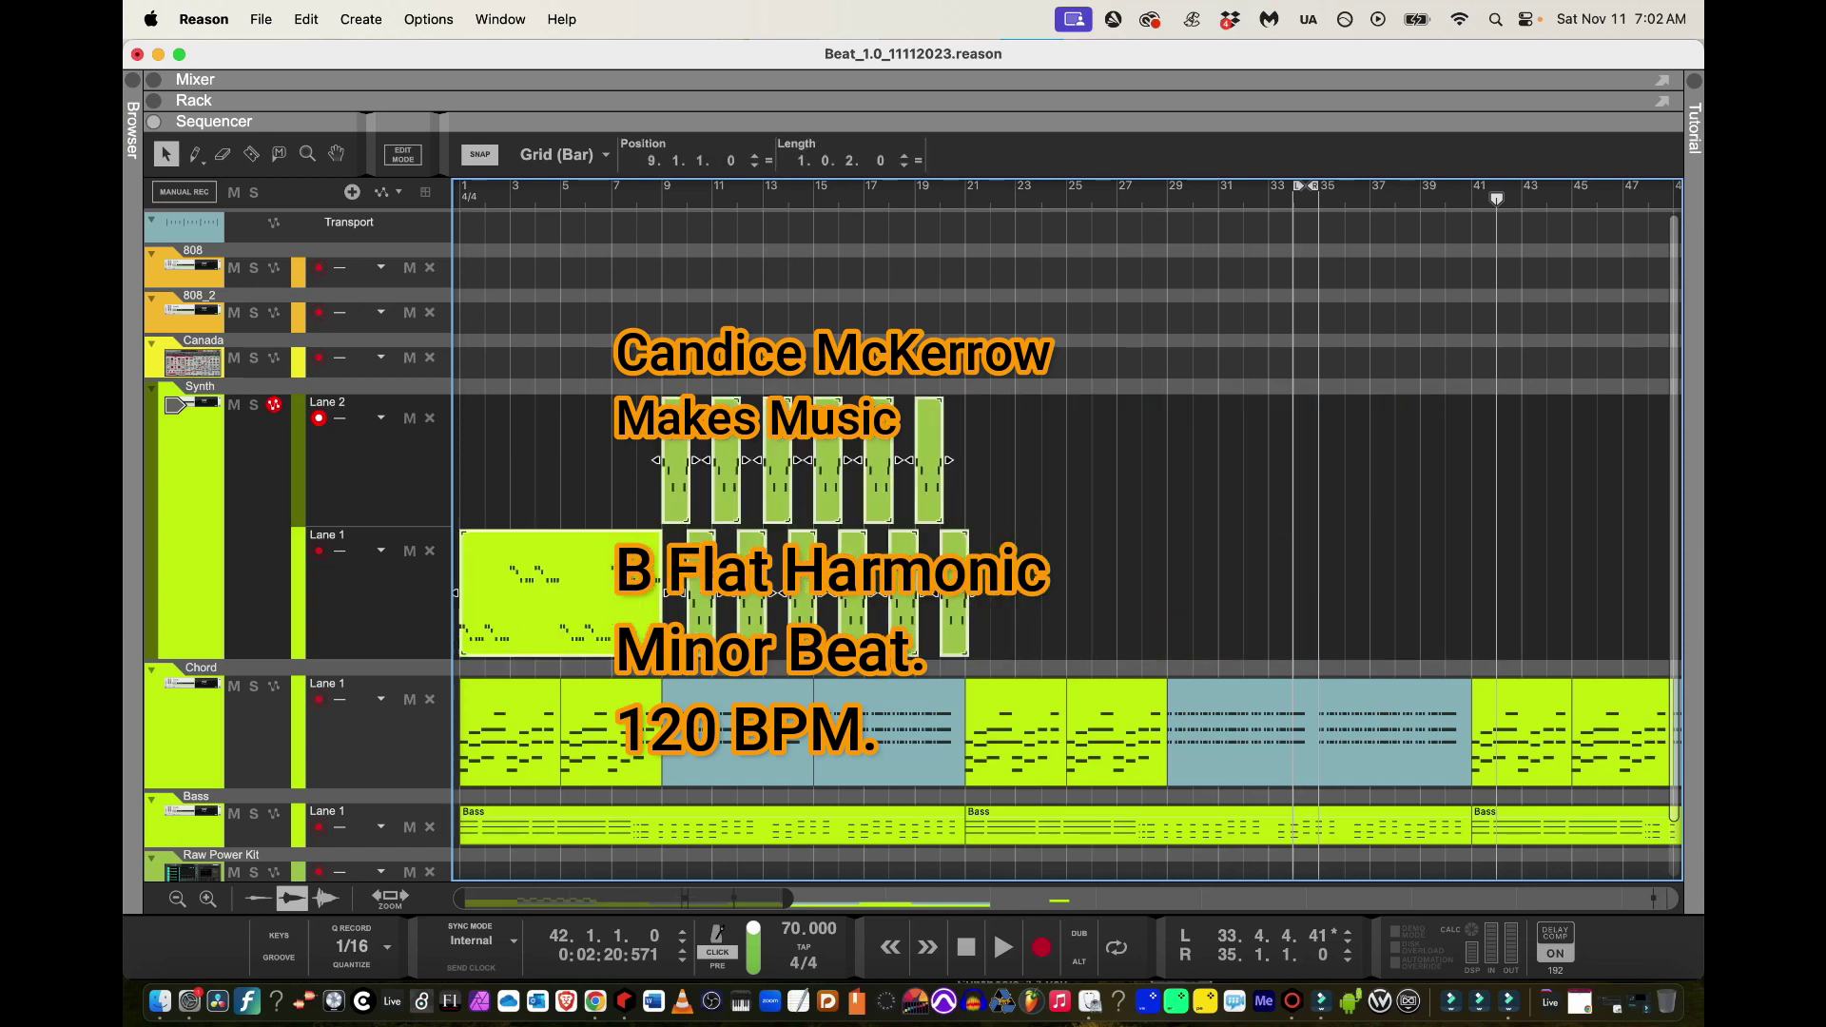
pyautogui.press('super+v')
# Move the second long Synth clip to Lane 2 at bar 21 and shift its short clips to start at bar 29
pyautogui.click(1094, 461)
pyautogui.moveTo(1091, 599); pyautogui.dragTo(1068, 459)
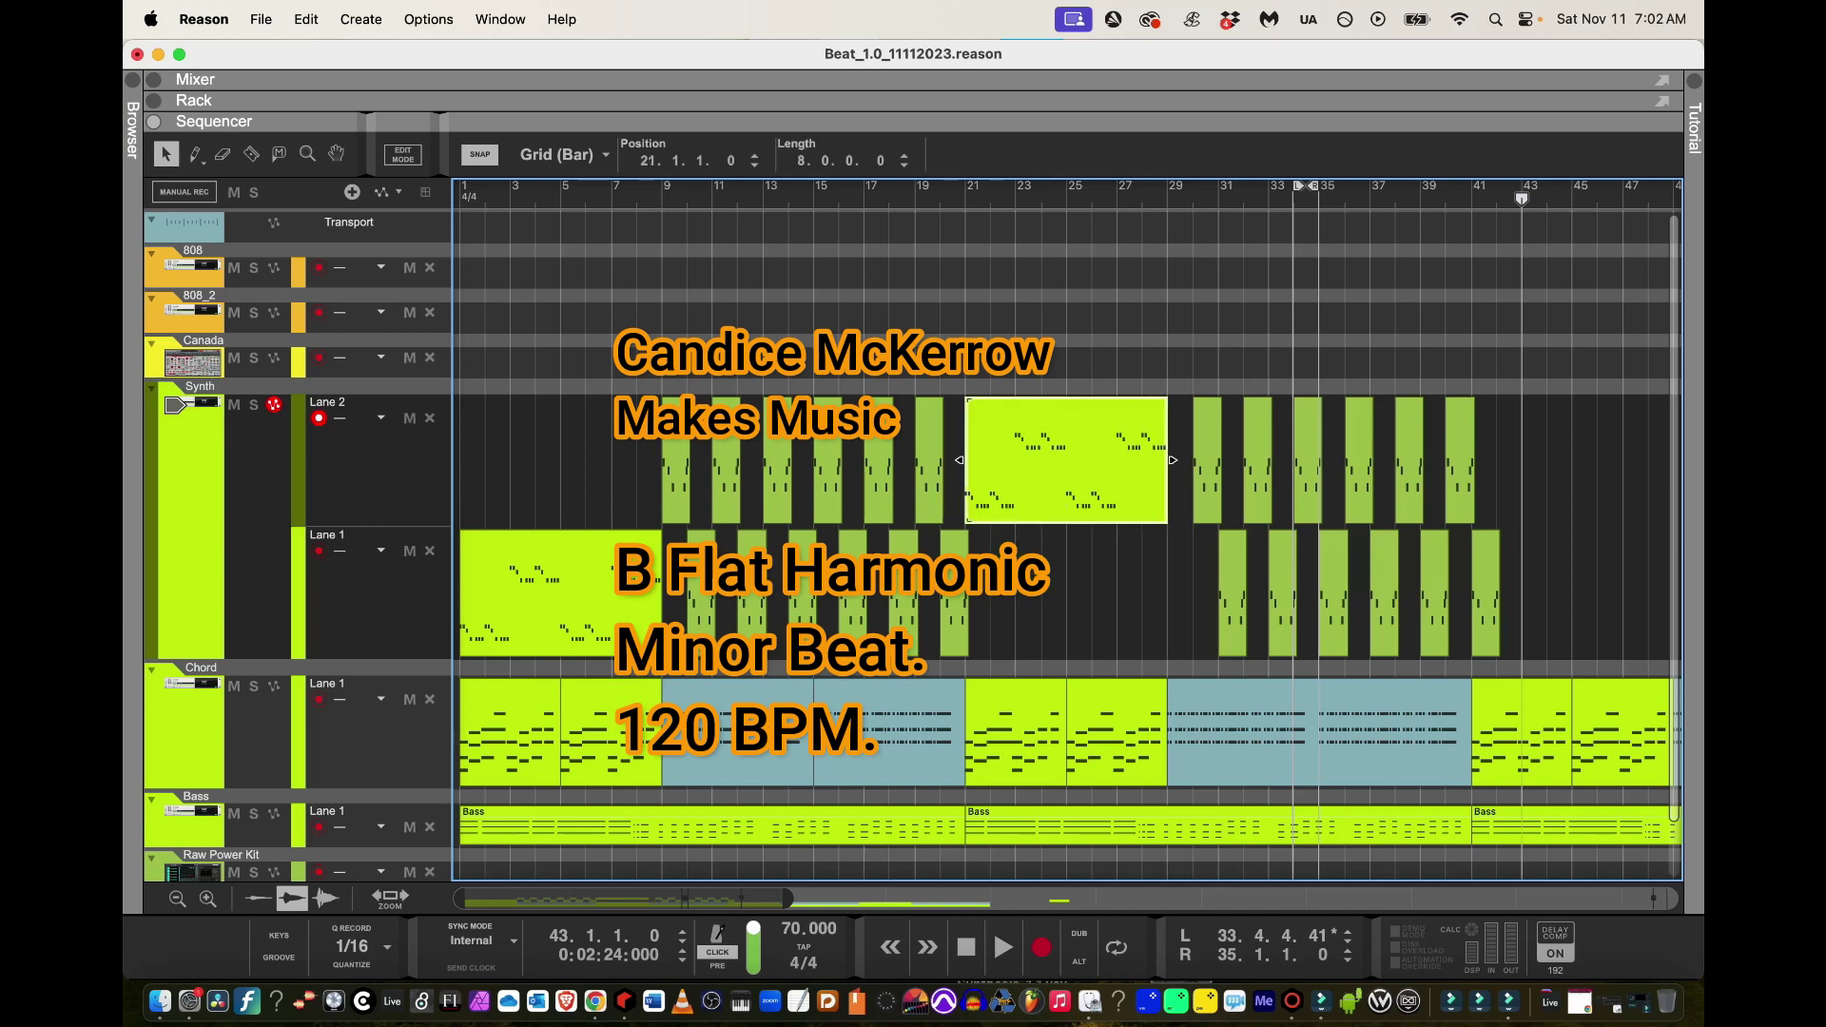
pyautogui.moveTo(1208, 459); pyautogui.dragTo(1460, 459)
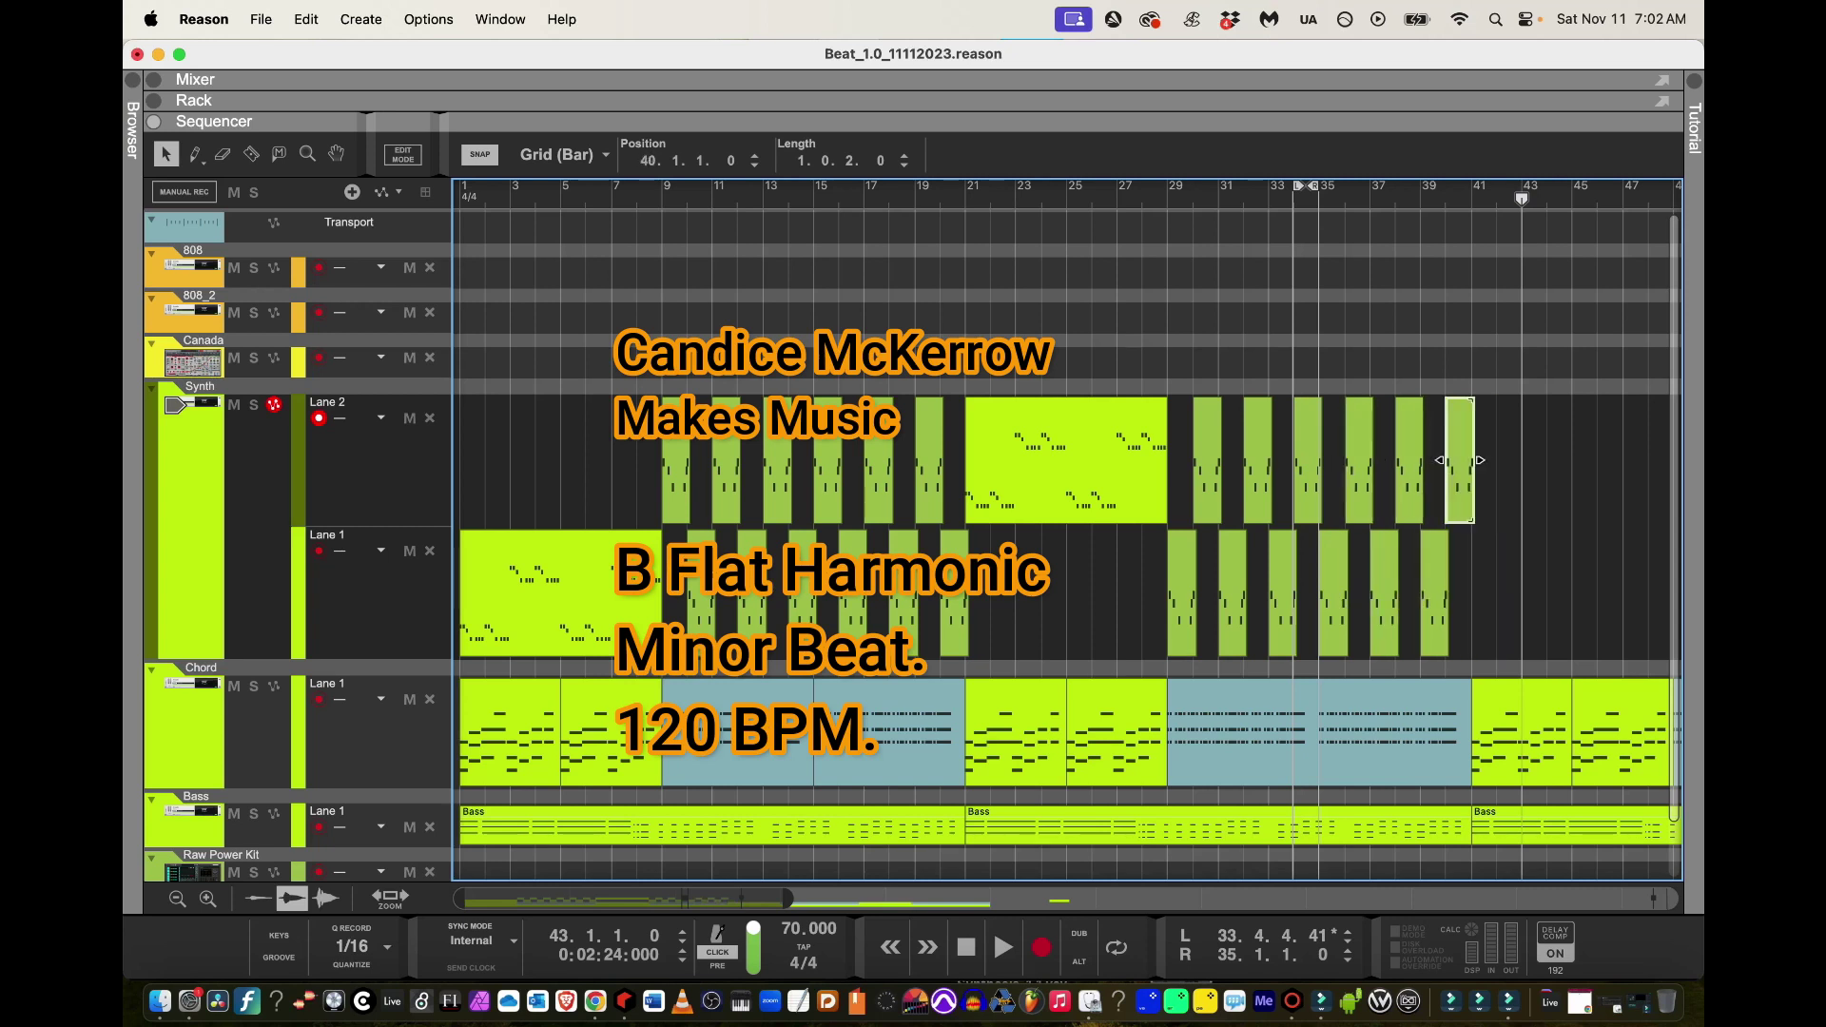
# Duplicate the whole Synth arrangement on both lanes and place the copy starting at bar 41
pyautogui.moveTo(787, 898); pyautogui.dragTo(1052, 899)
pyautogui.moveTo(1138, 618); pyautogui.dragTo(458, 457)
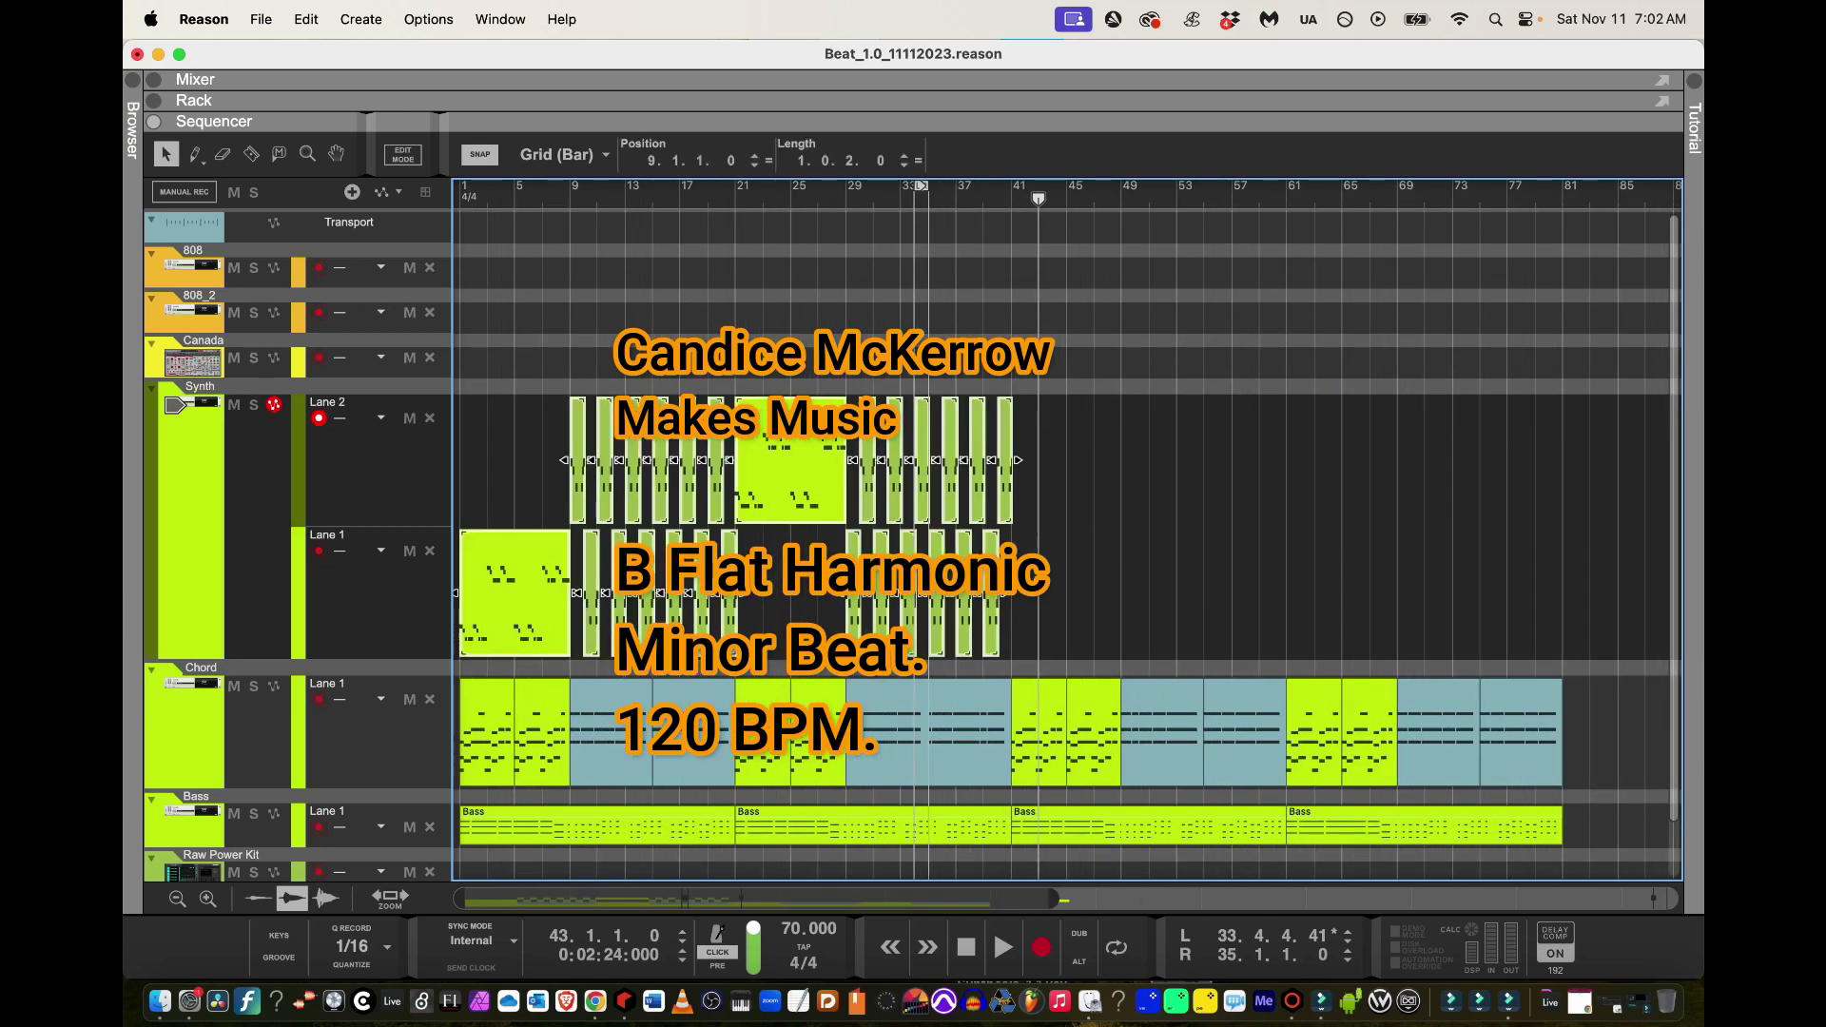
pyautogui.press('super+d')
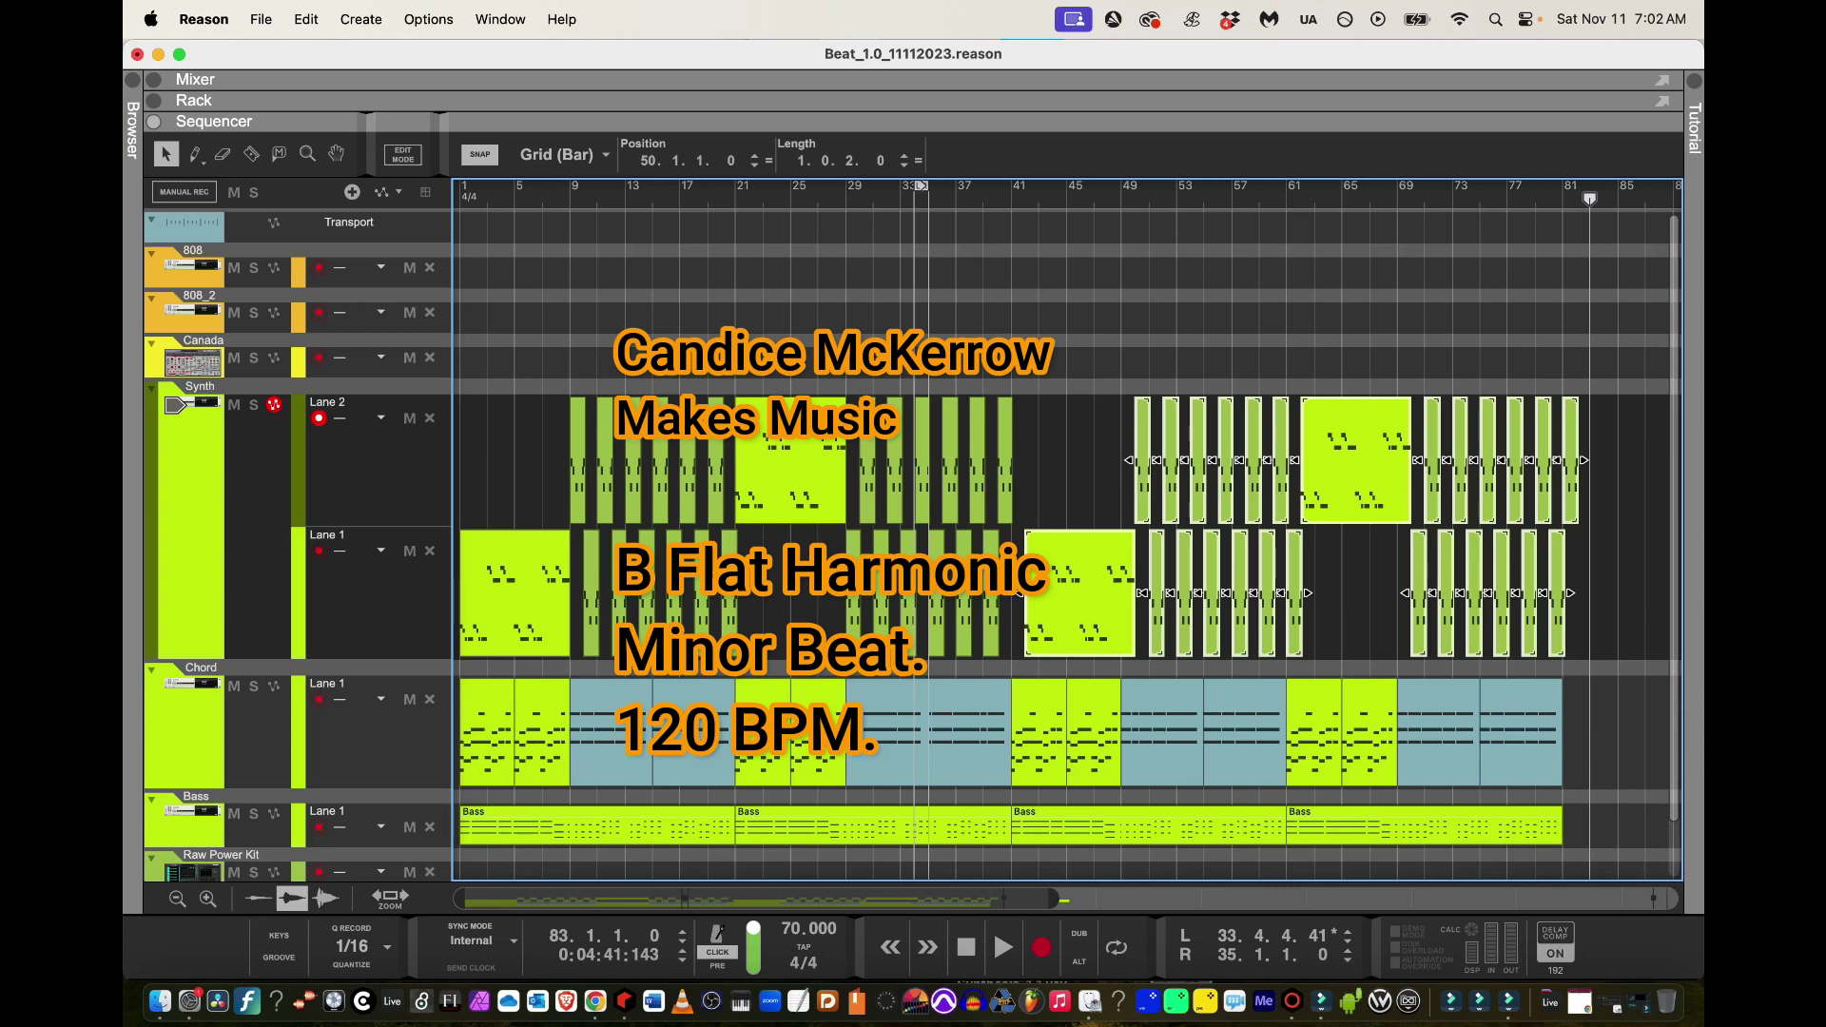
pyautogui.press('super+Left')
# Set the tempo to 120 BPM and play the song from the start with the whole arrangement in view
pyautogui.hotkey('shift', 'Return')
pyautogui.hotkey('shift', 'Return')
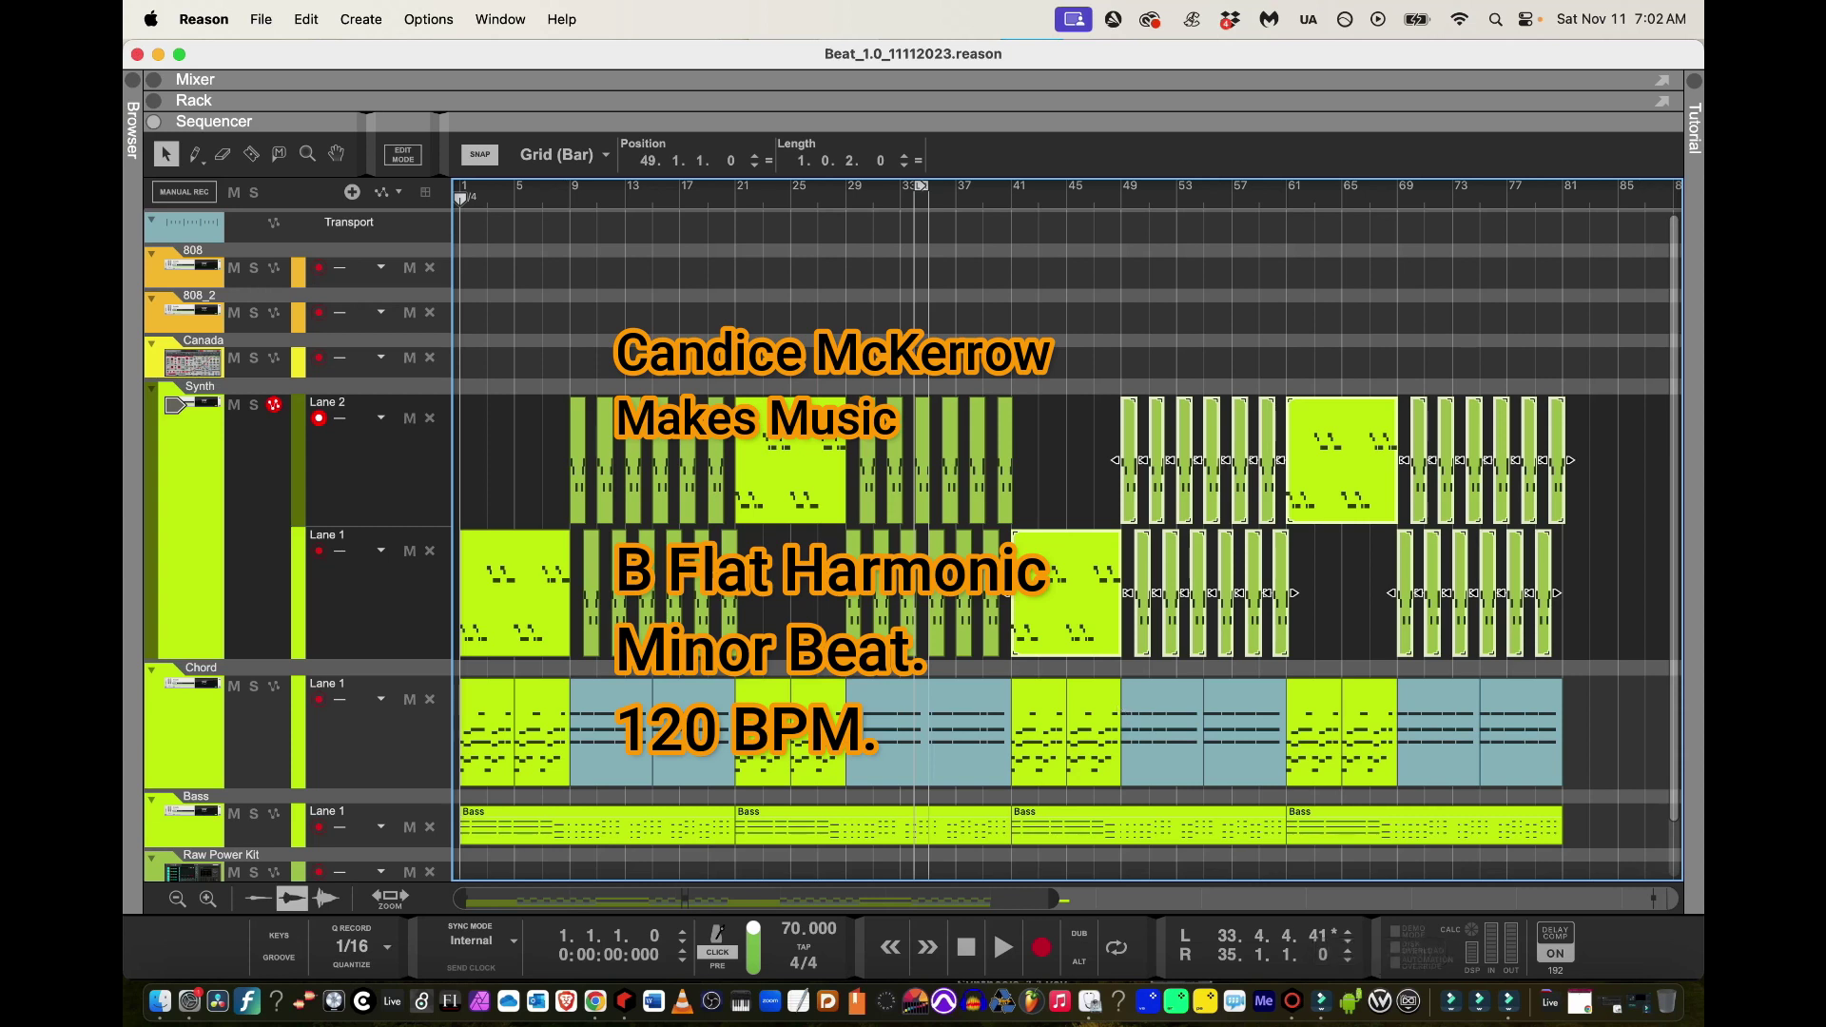
pyautogui.press('h')
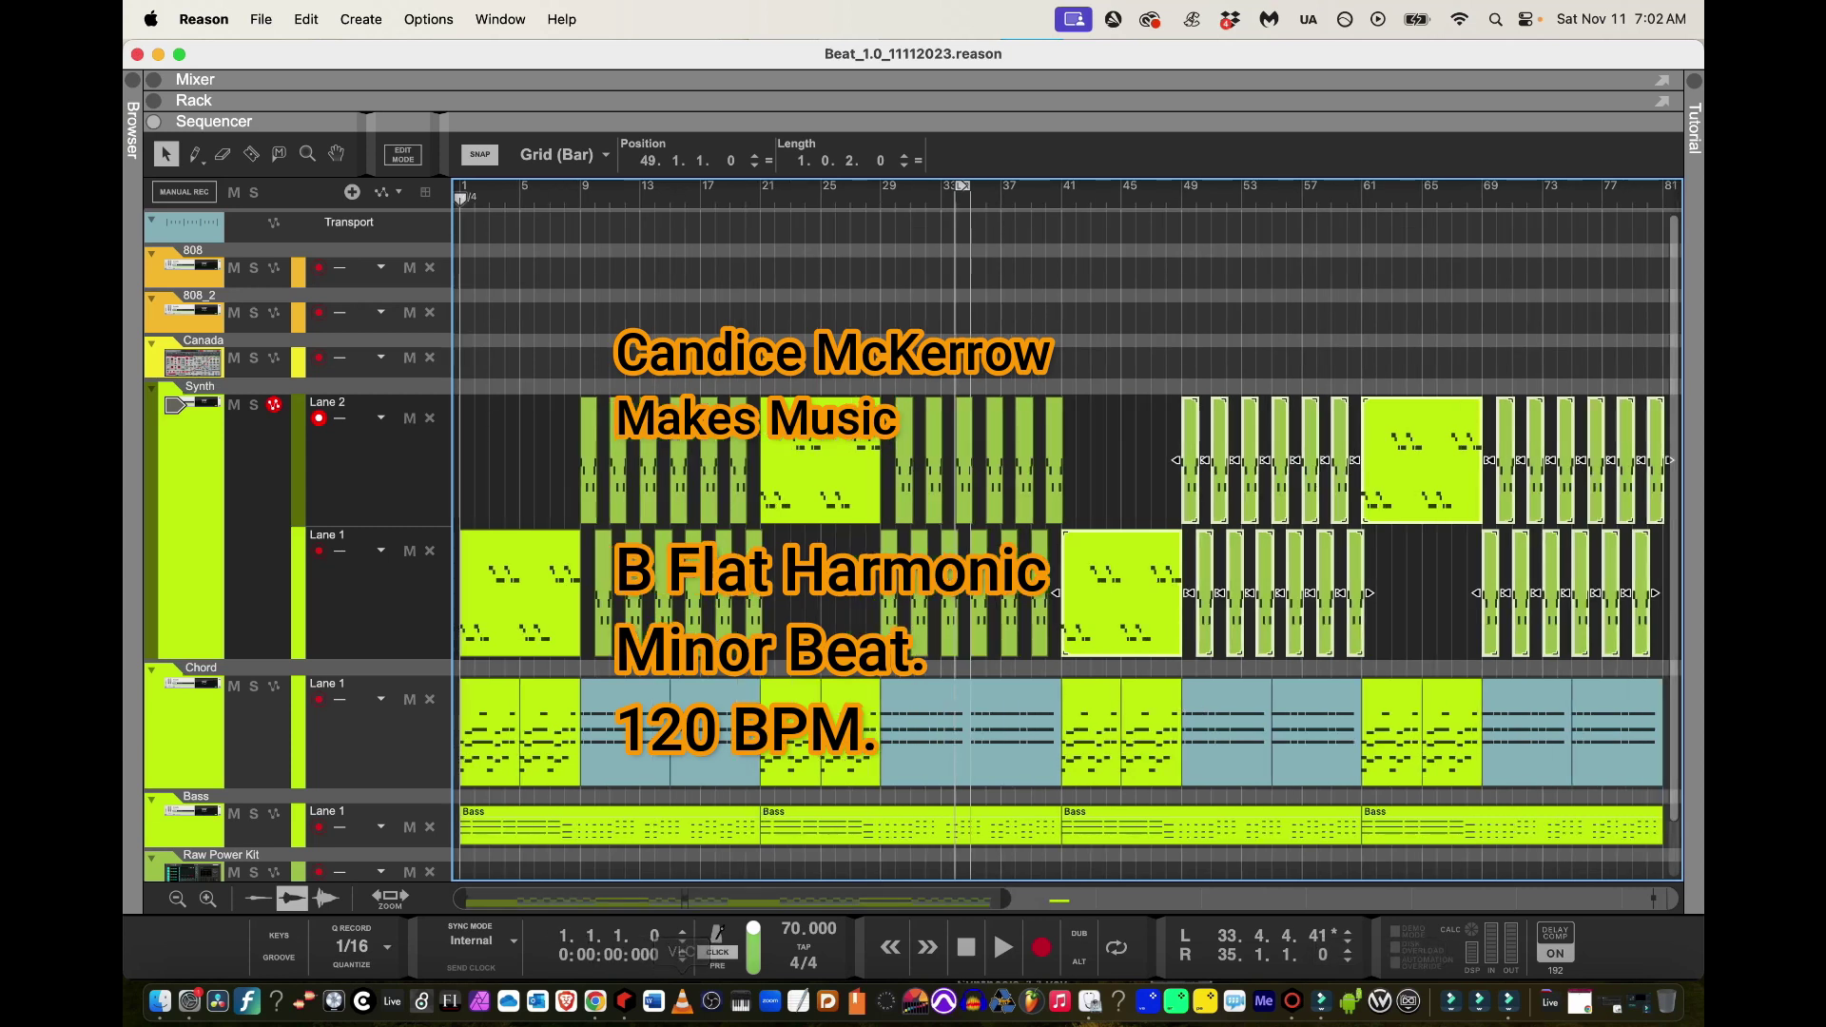
pyautogui.click(844, 925)
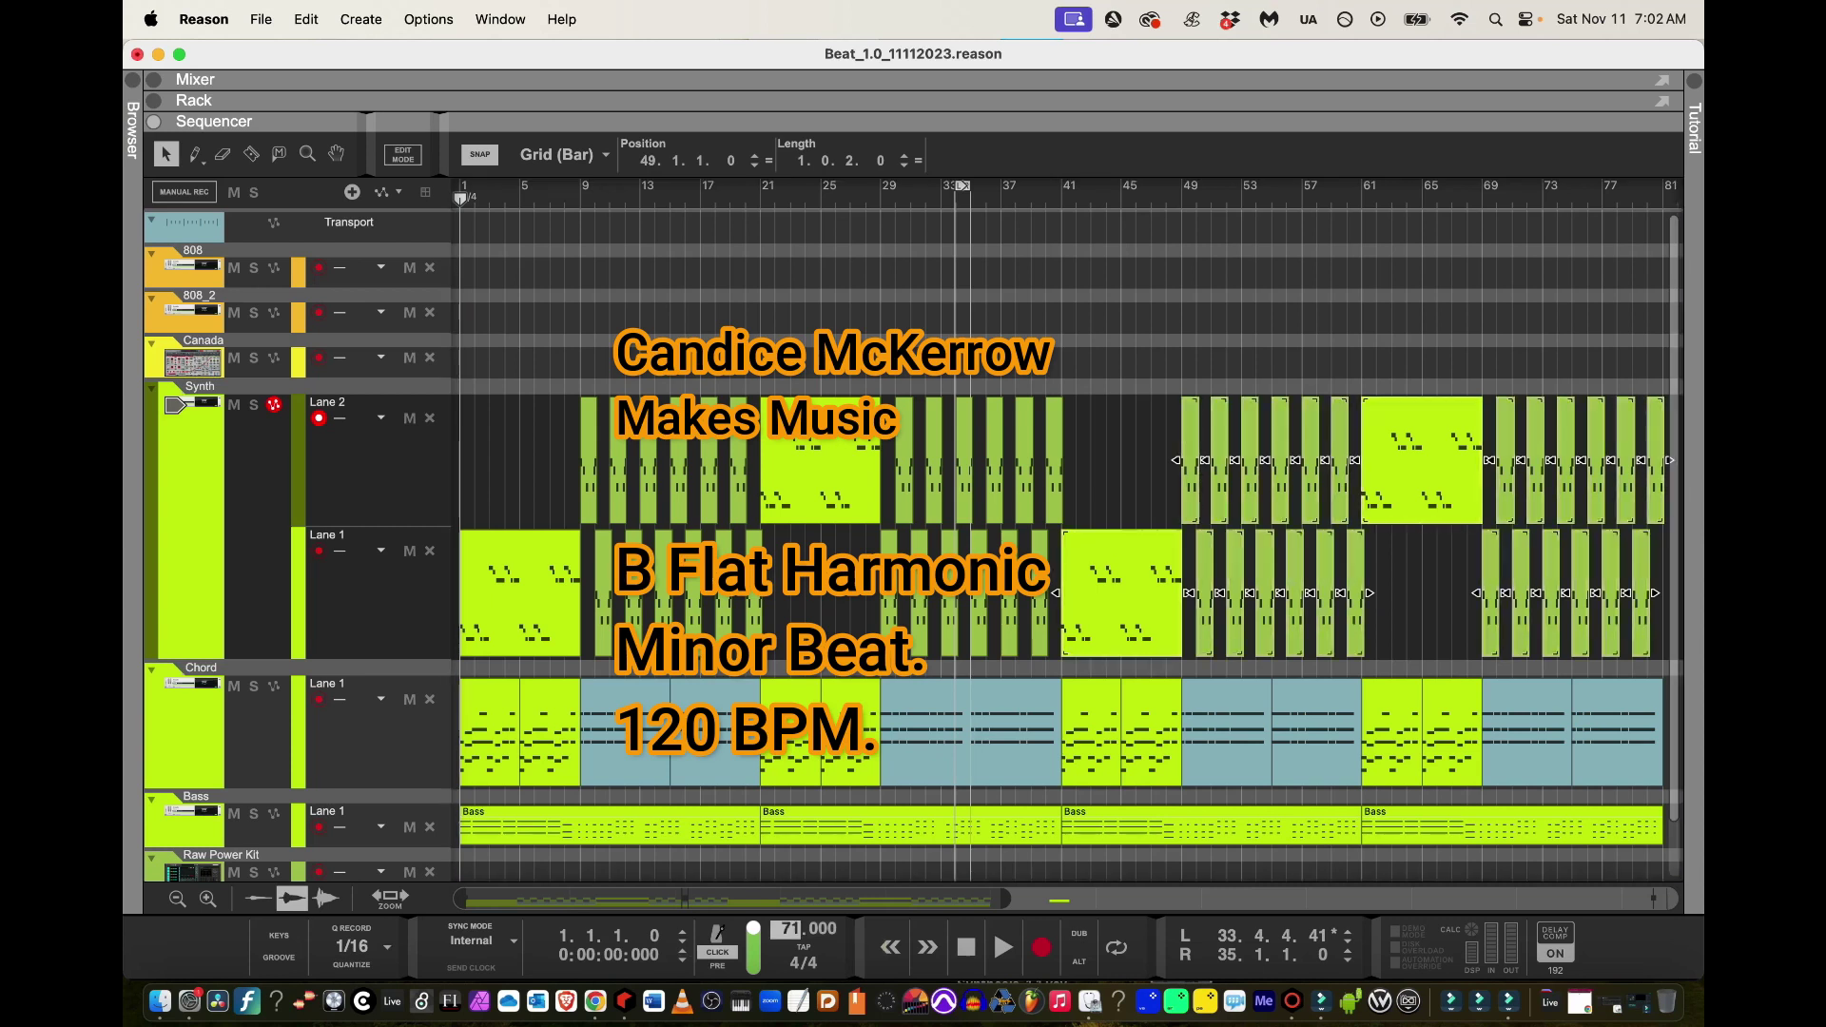
pyautogui.doubleClick(803, 929)
pyautogui.press('Return')
pyautogui.press('space')
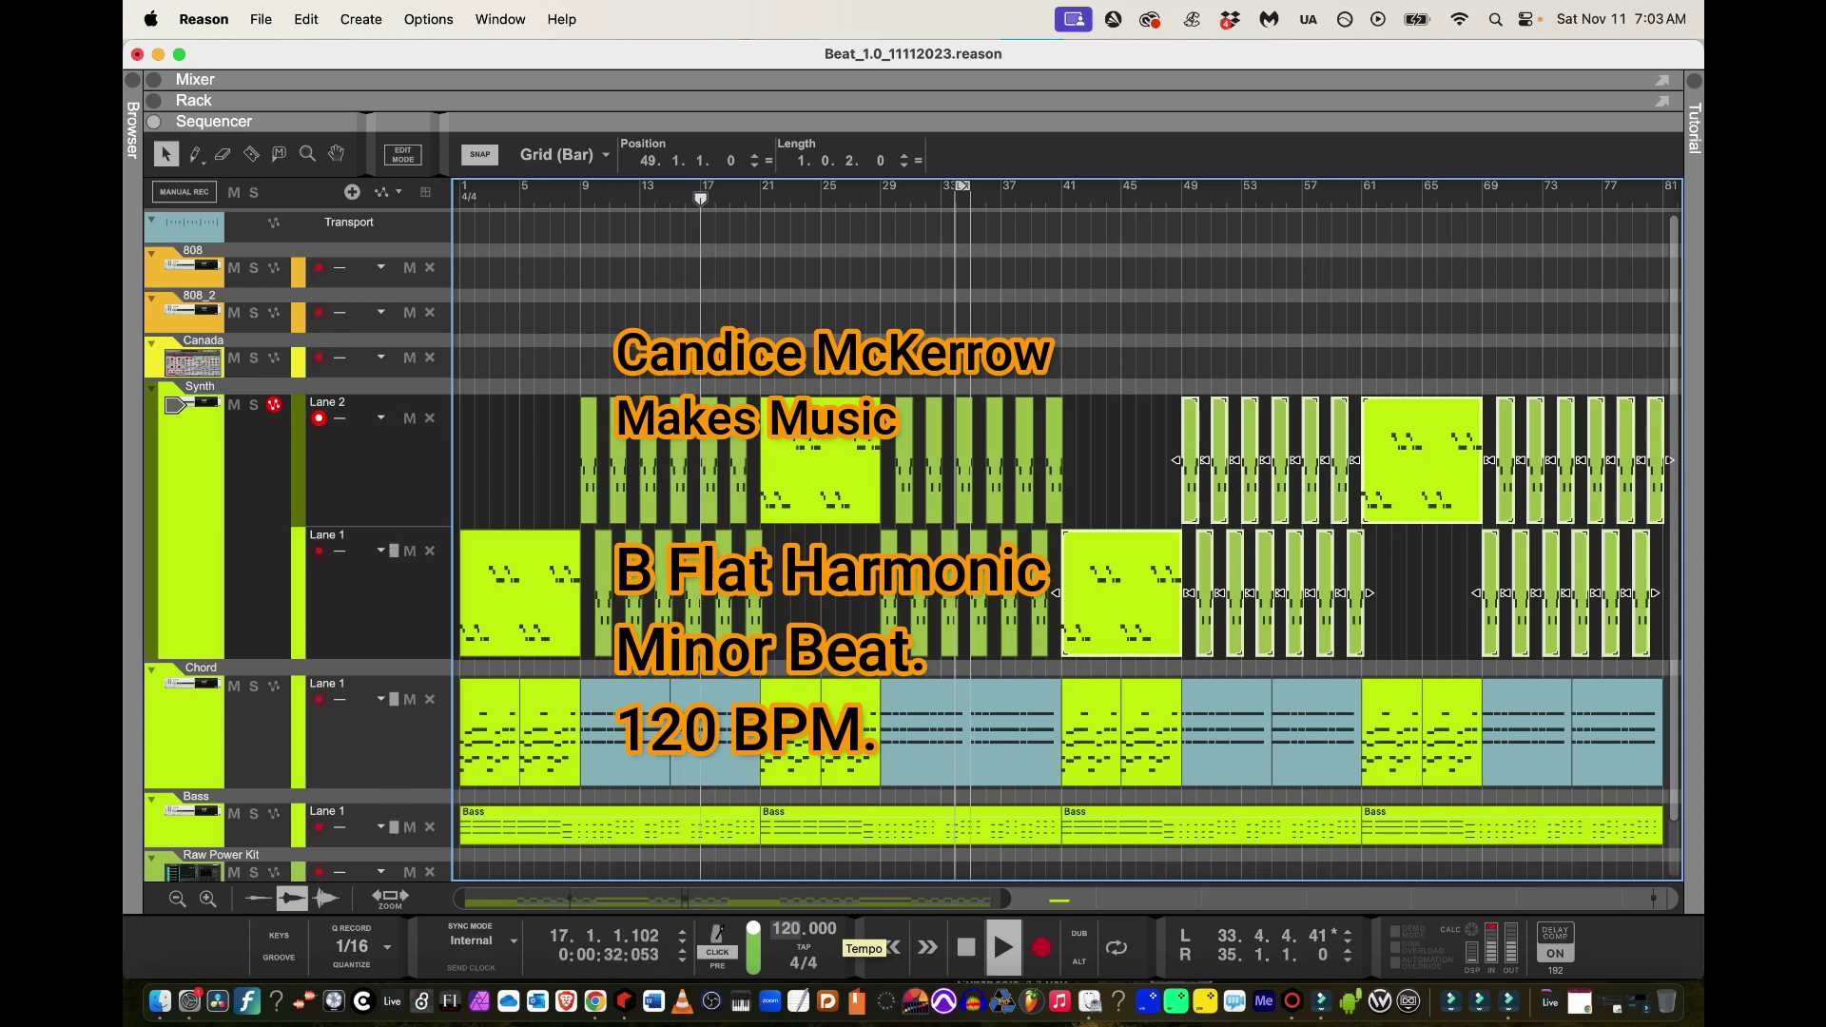
# Join the short Synth clips between bars 9 and 21 into a single clip on each lane
pyautogui.moveTo(525, 447); pyautogui.dragTo(741, 425)
pyautogui.rightClick(740, 425)
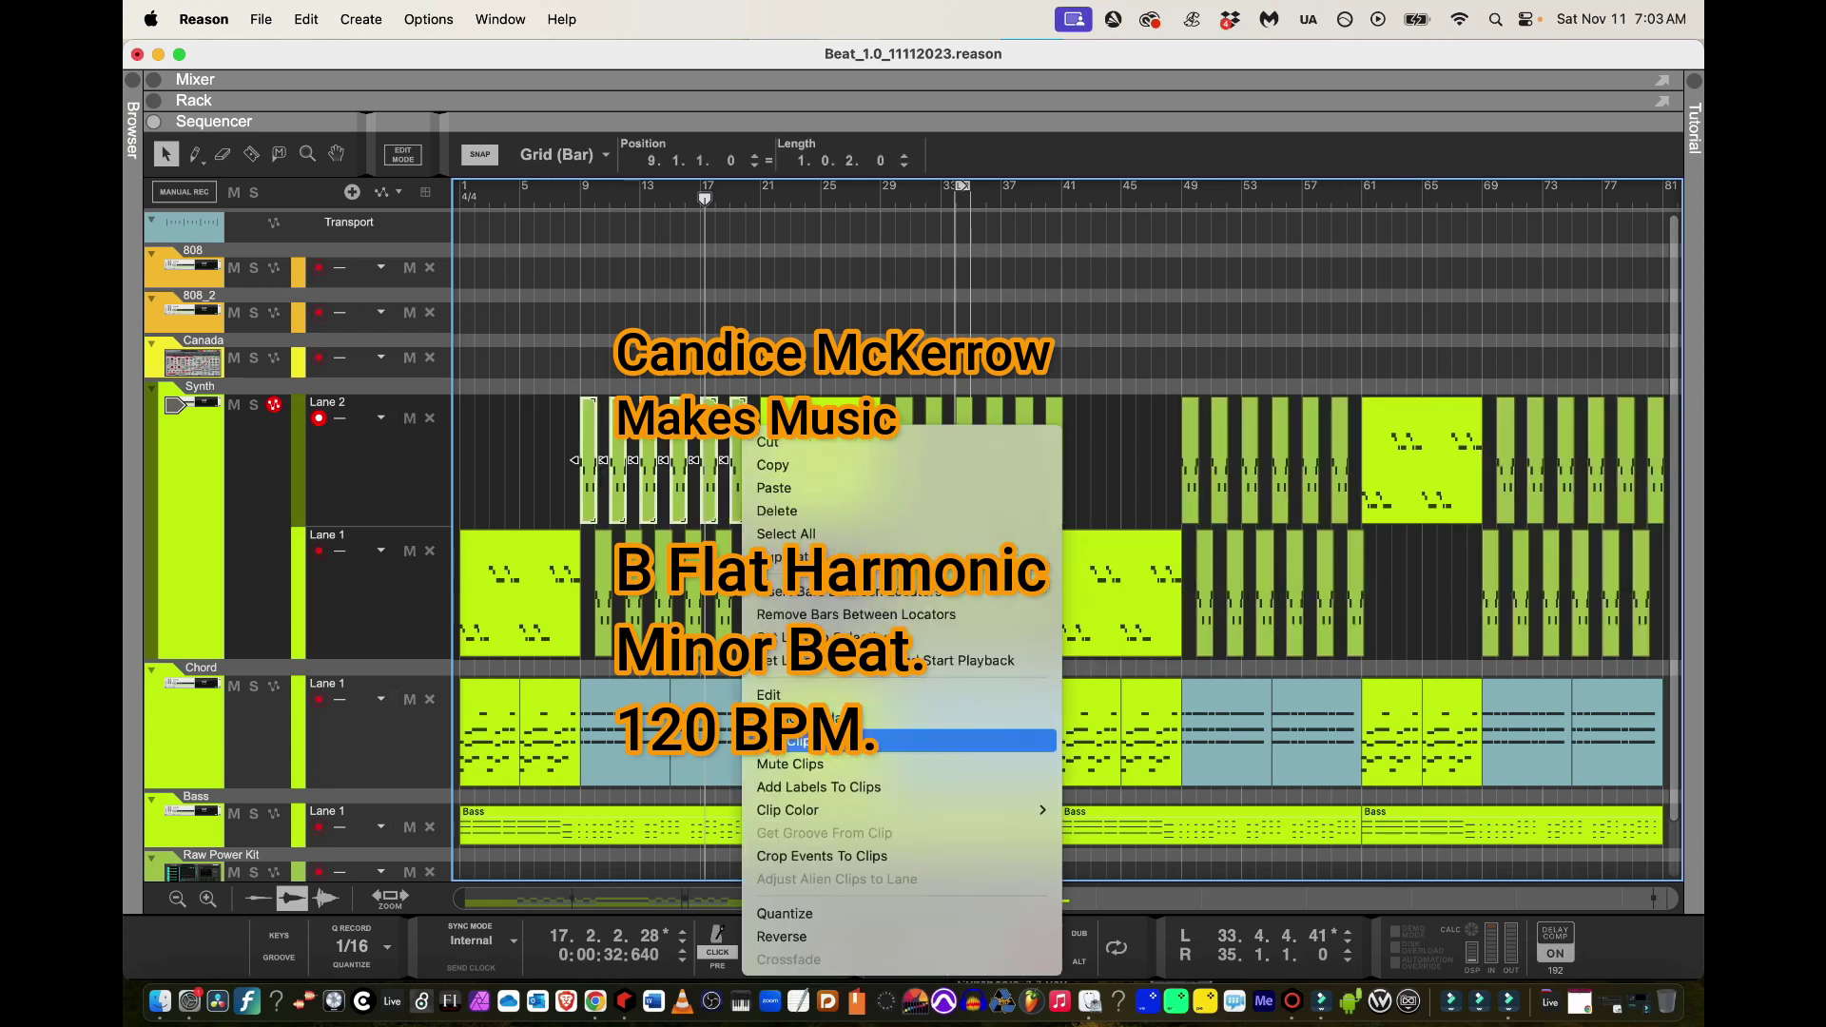
pyautogui.click(808, 740)
pyautogui.moveTo(797, 609); pyautogui.dragTo(586, 601)
pyautogui.rightClick(589, 592)
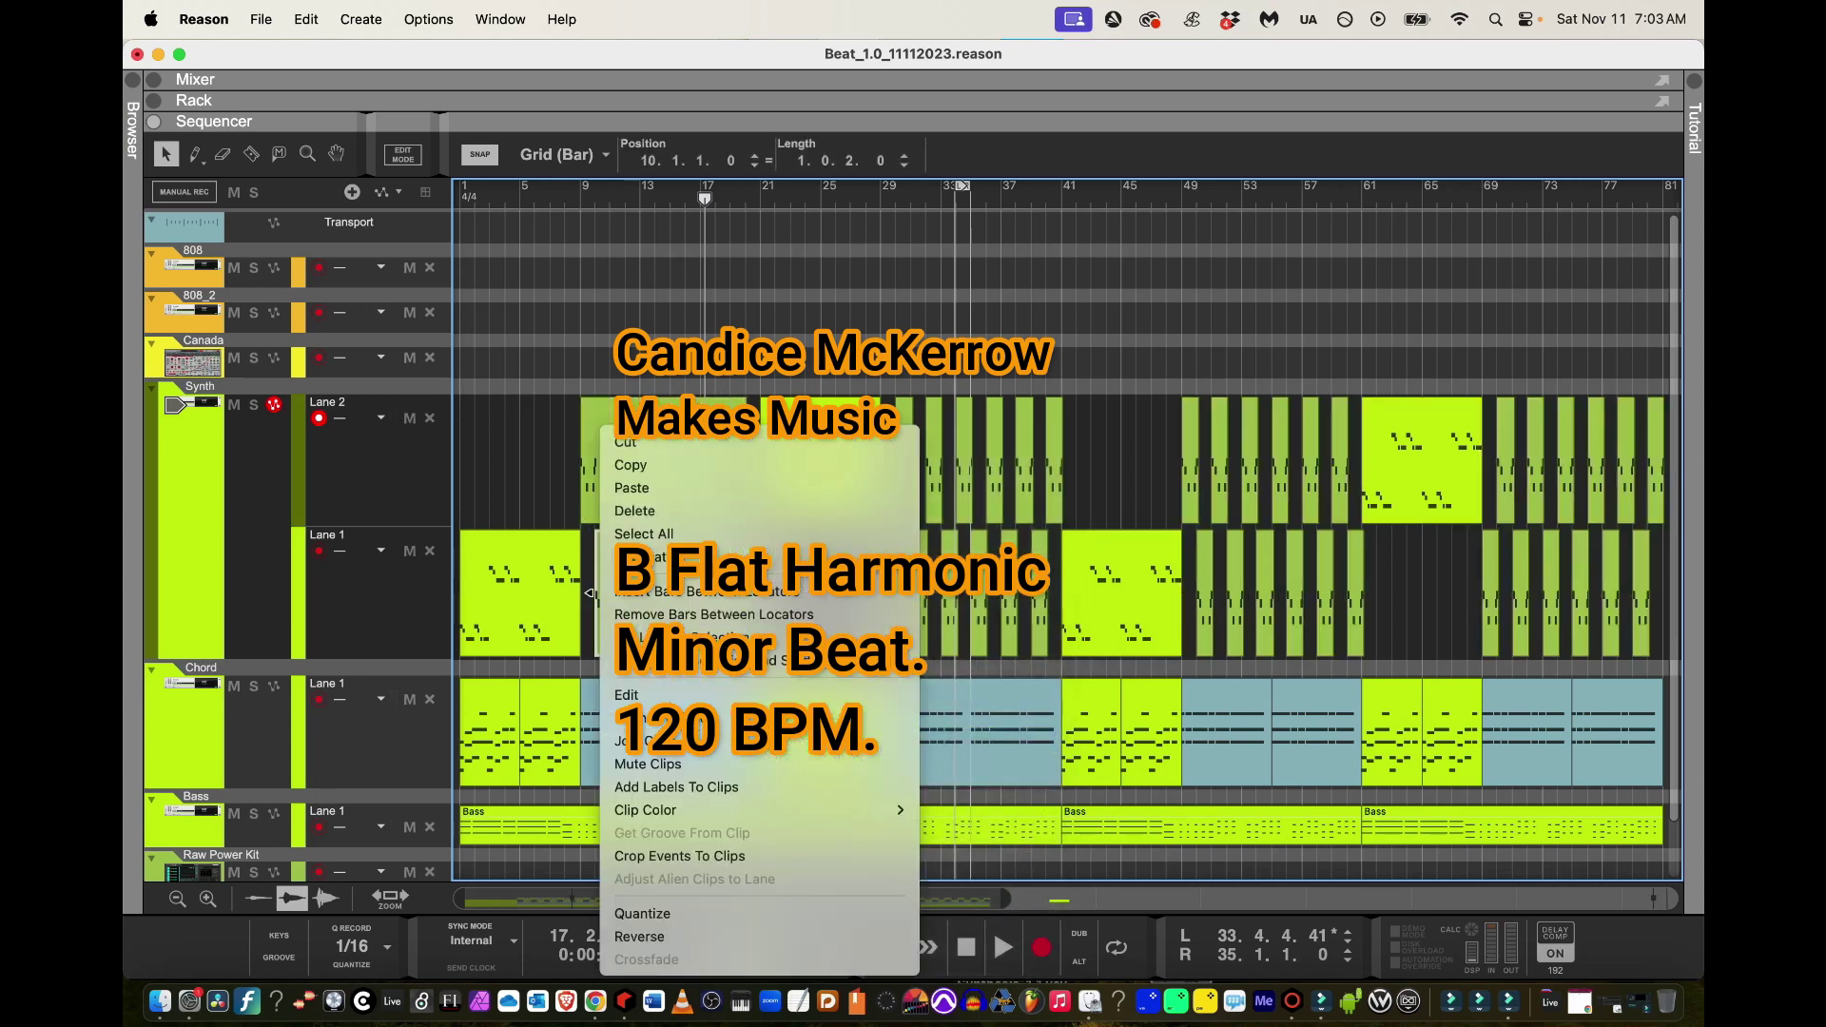
pyautogui.click(646, 740)
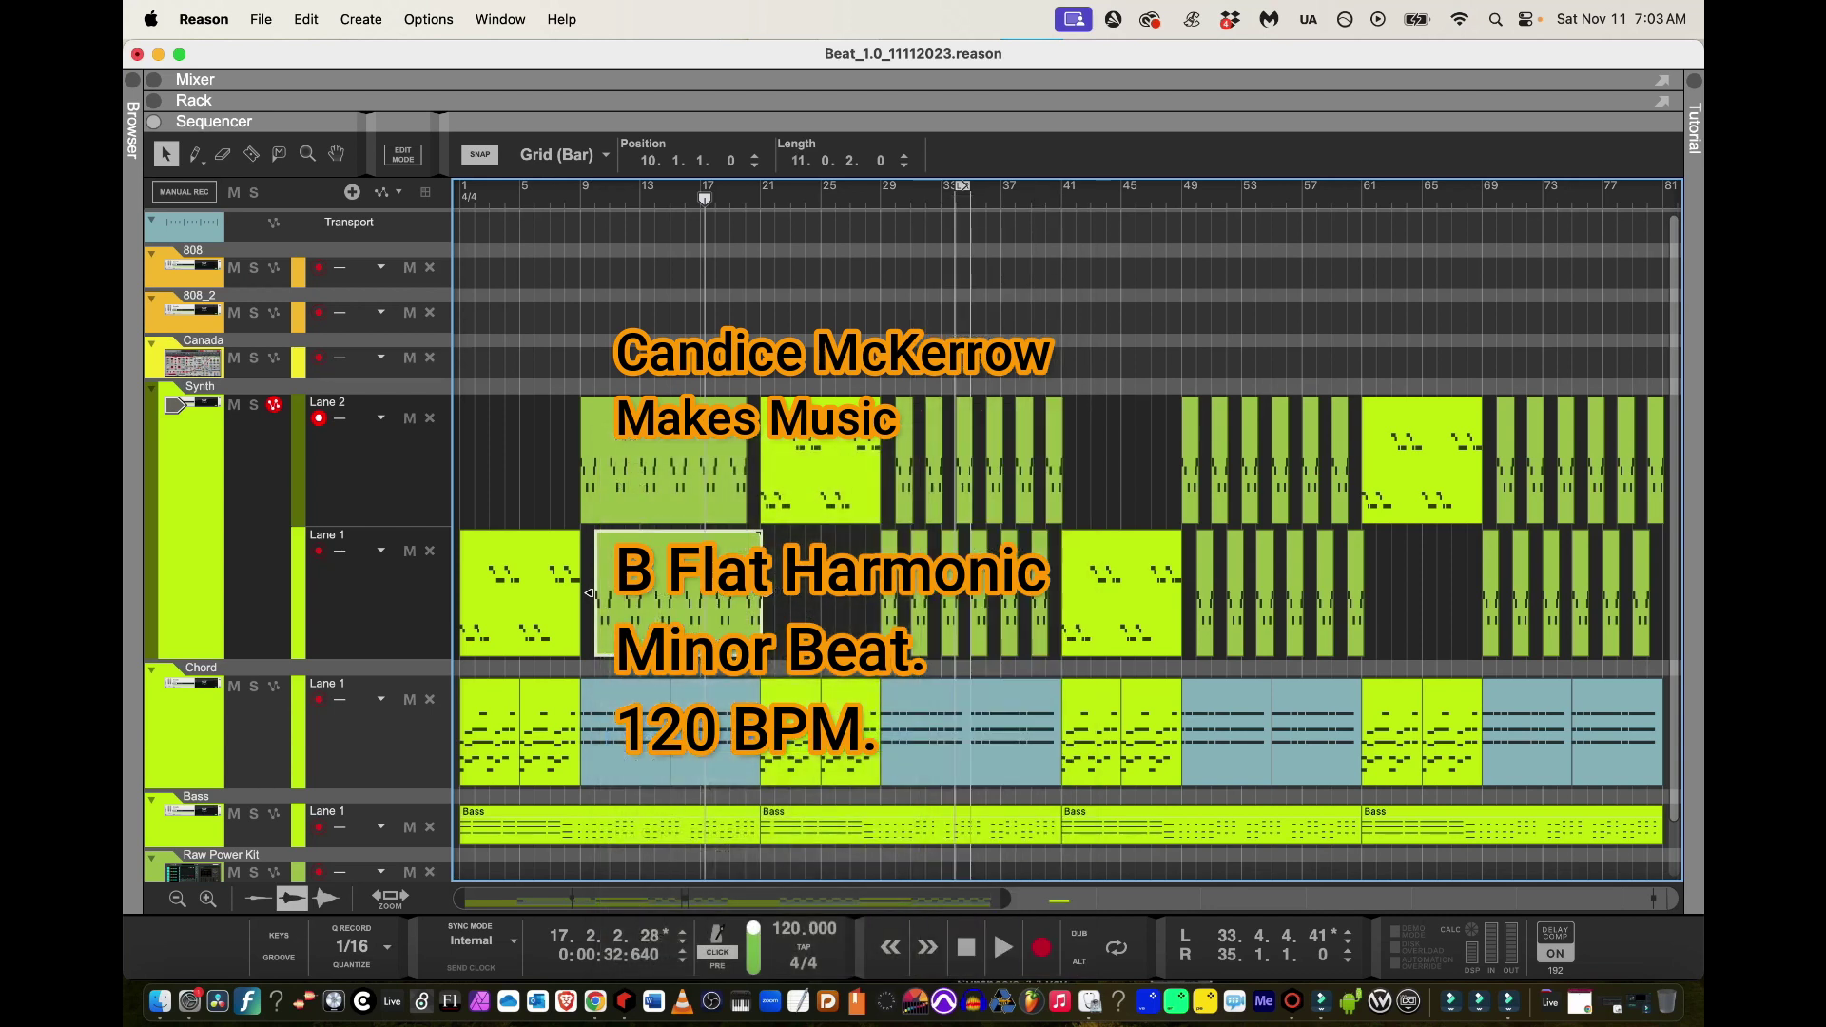
# Transpose all notes in the joined Lane 1 clip at bar 10 by setting the note value to F#4
pyautogui.doubleClick(589, 592)
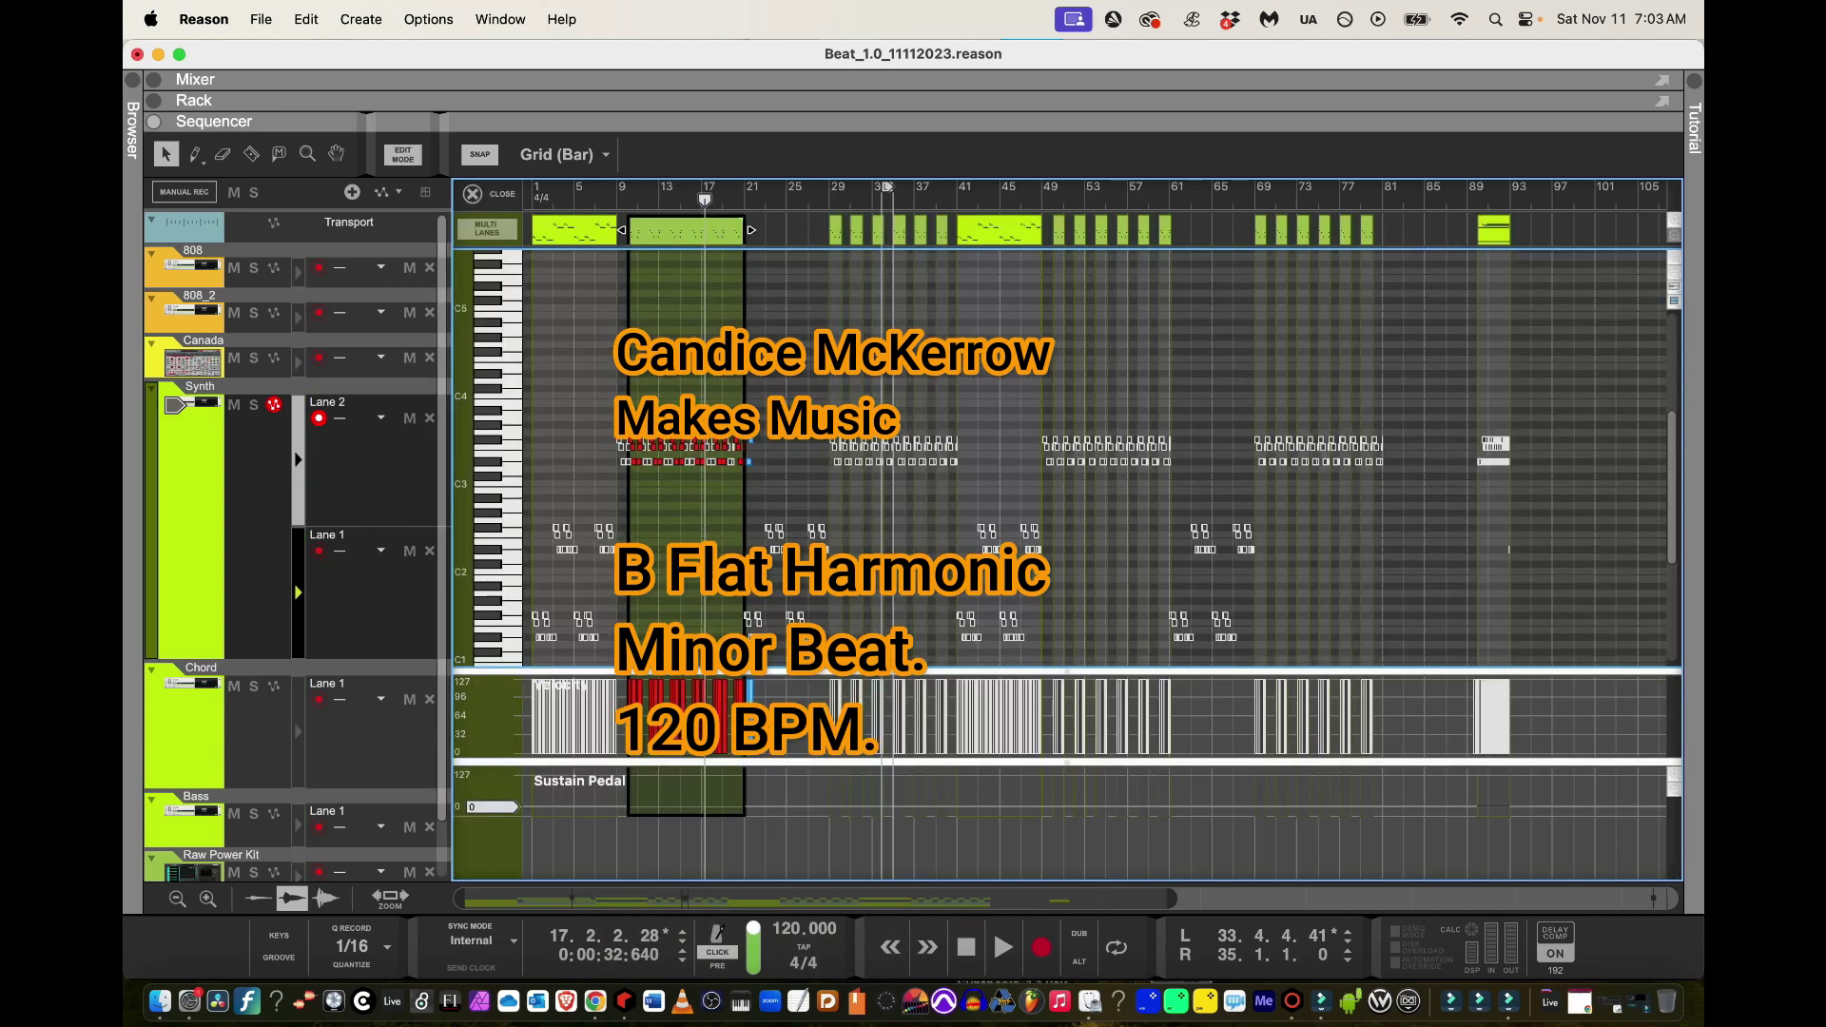
pyautogui.moveTo(781, 472); pyautogui.dragTo(616, 436)
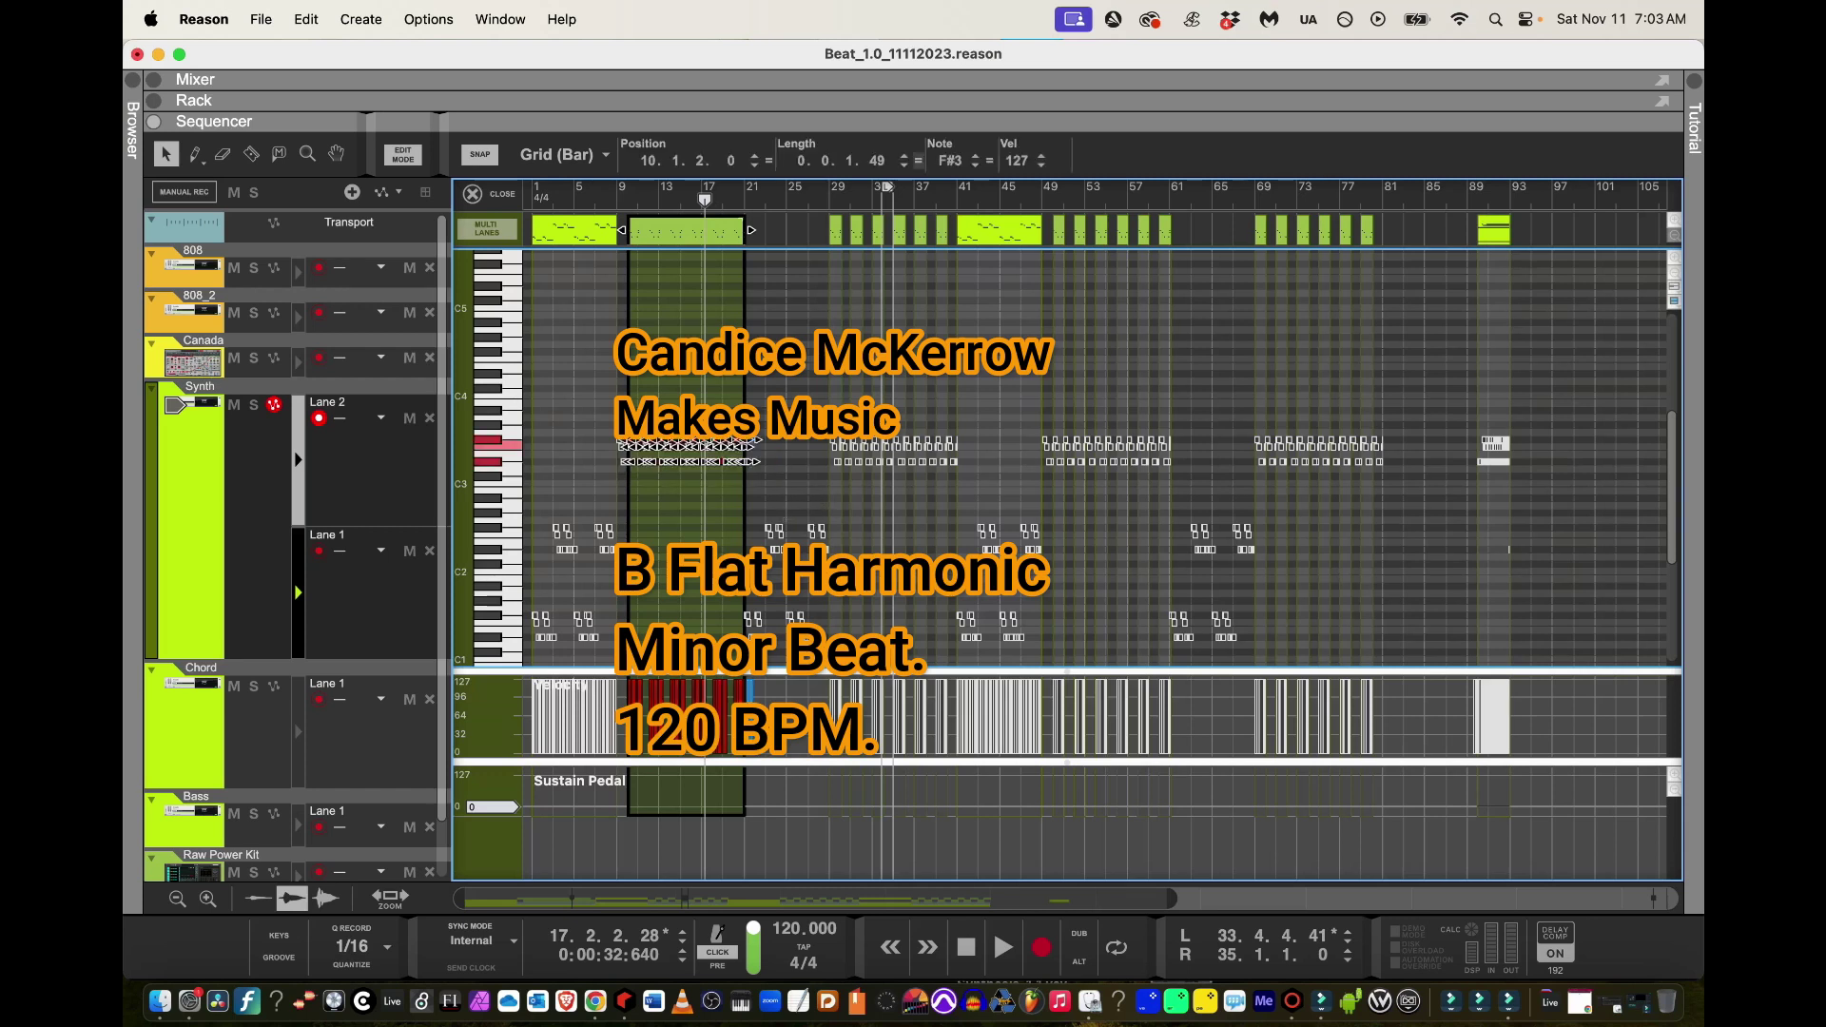
pyautogui.doubleClick(947, 161)
pyautogui.write('F#4')
pyautogui.press('Return')
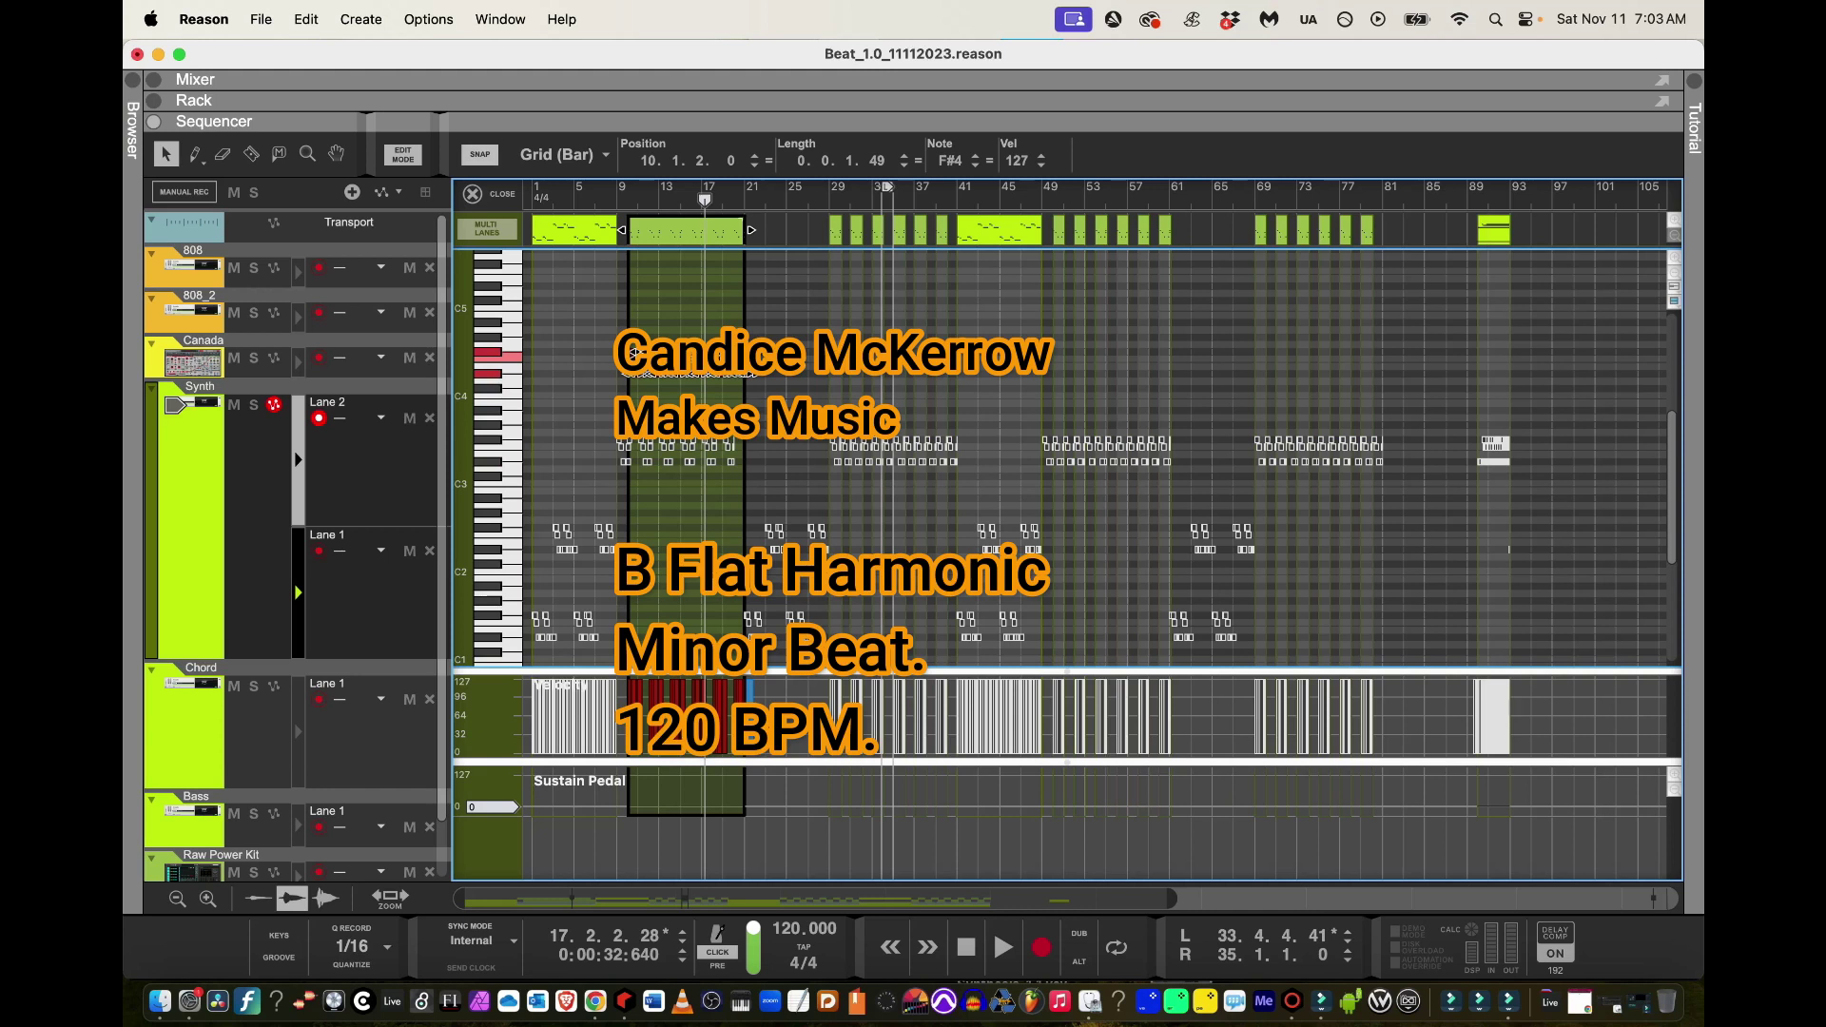
pyautogui.click(479, 154)
pyautogui.click(403, 154)
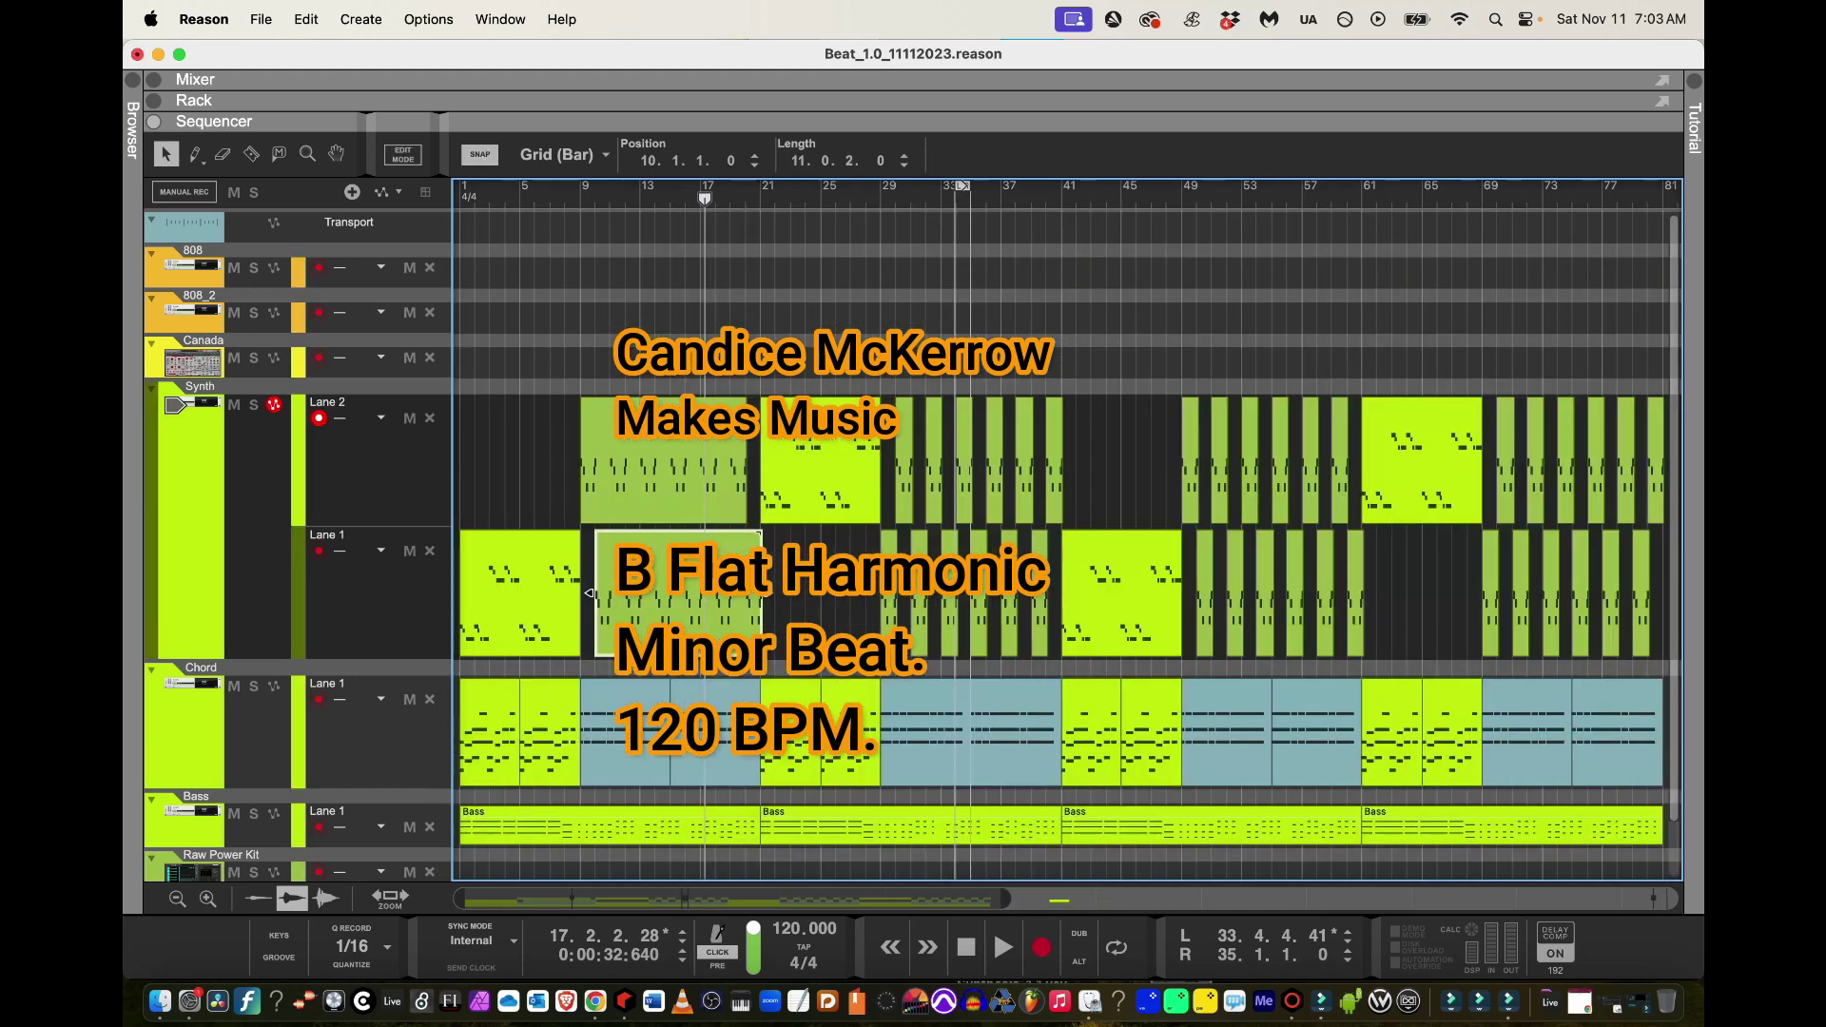
# Colour the joined Lane 1 Synth clip Orange after trying Red
pyautogui.rightClick(690, 563)
pyautogui.moveTo(751, 810)
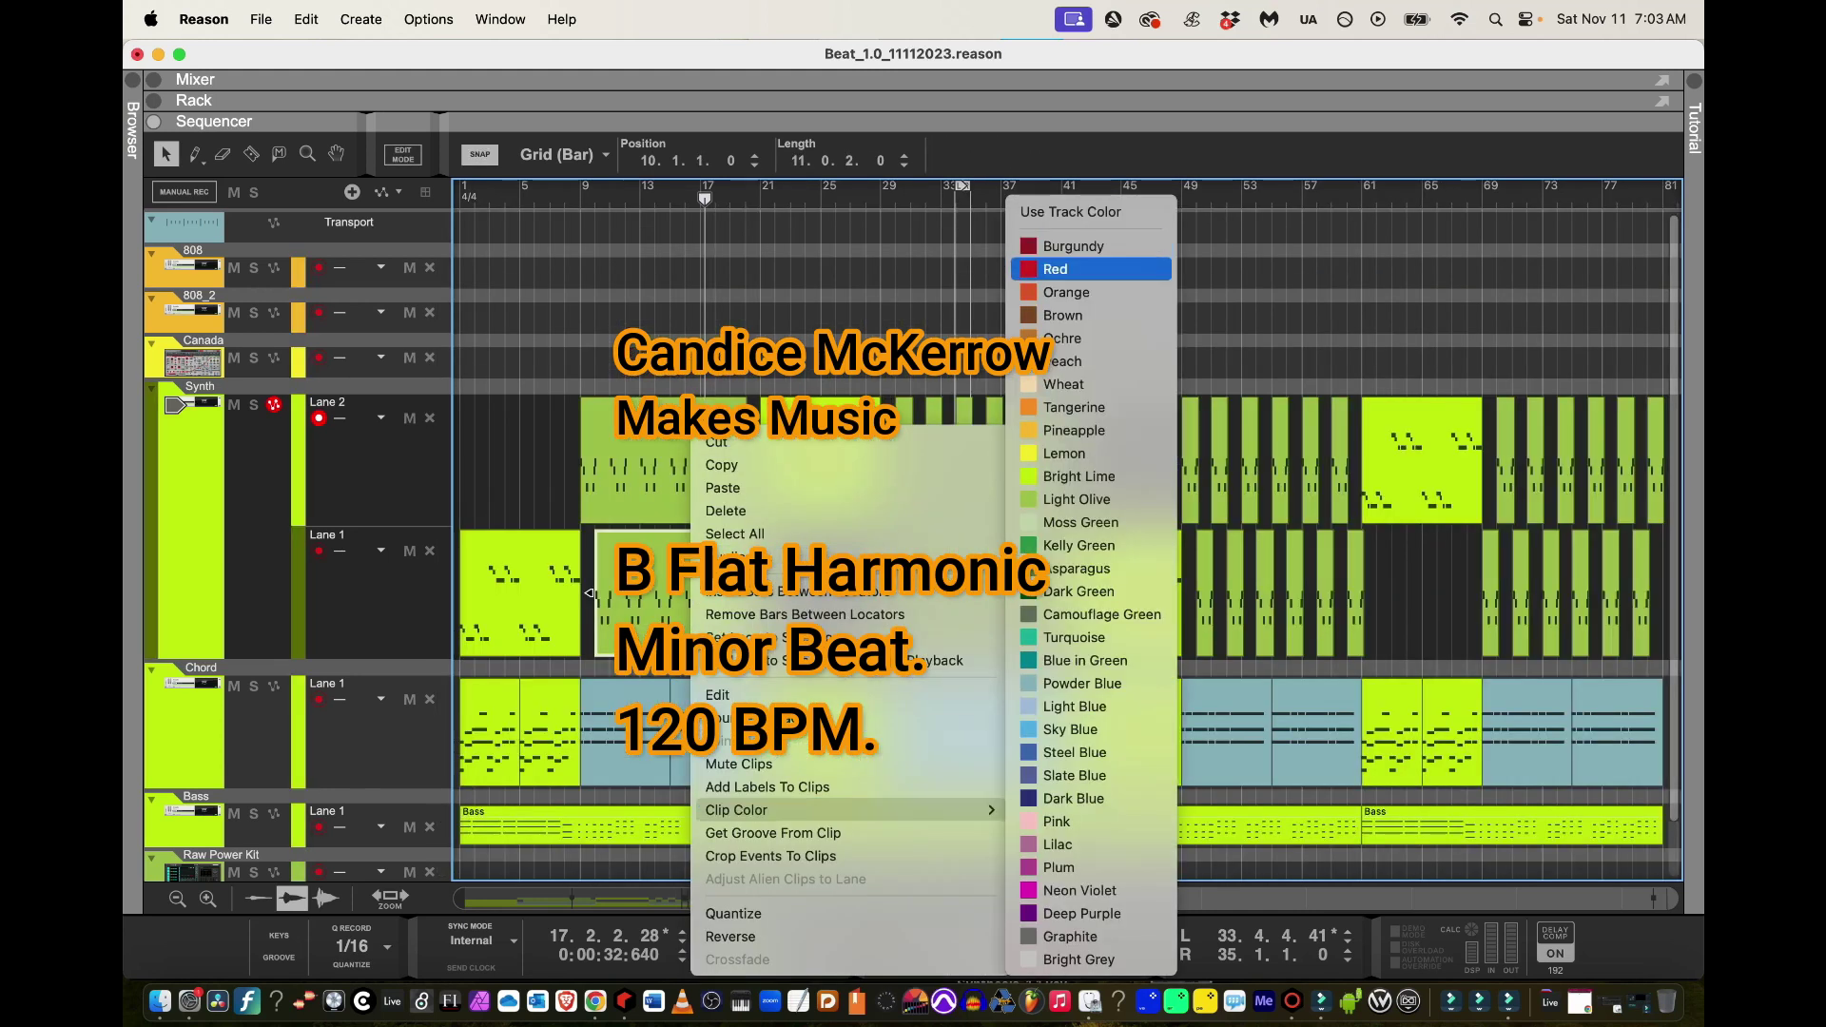
pyautogui.click(1055, 269)
pyautogui.rightClick(694, 561)
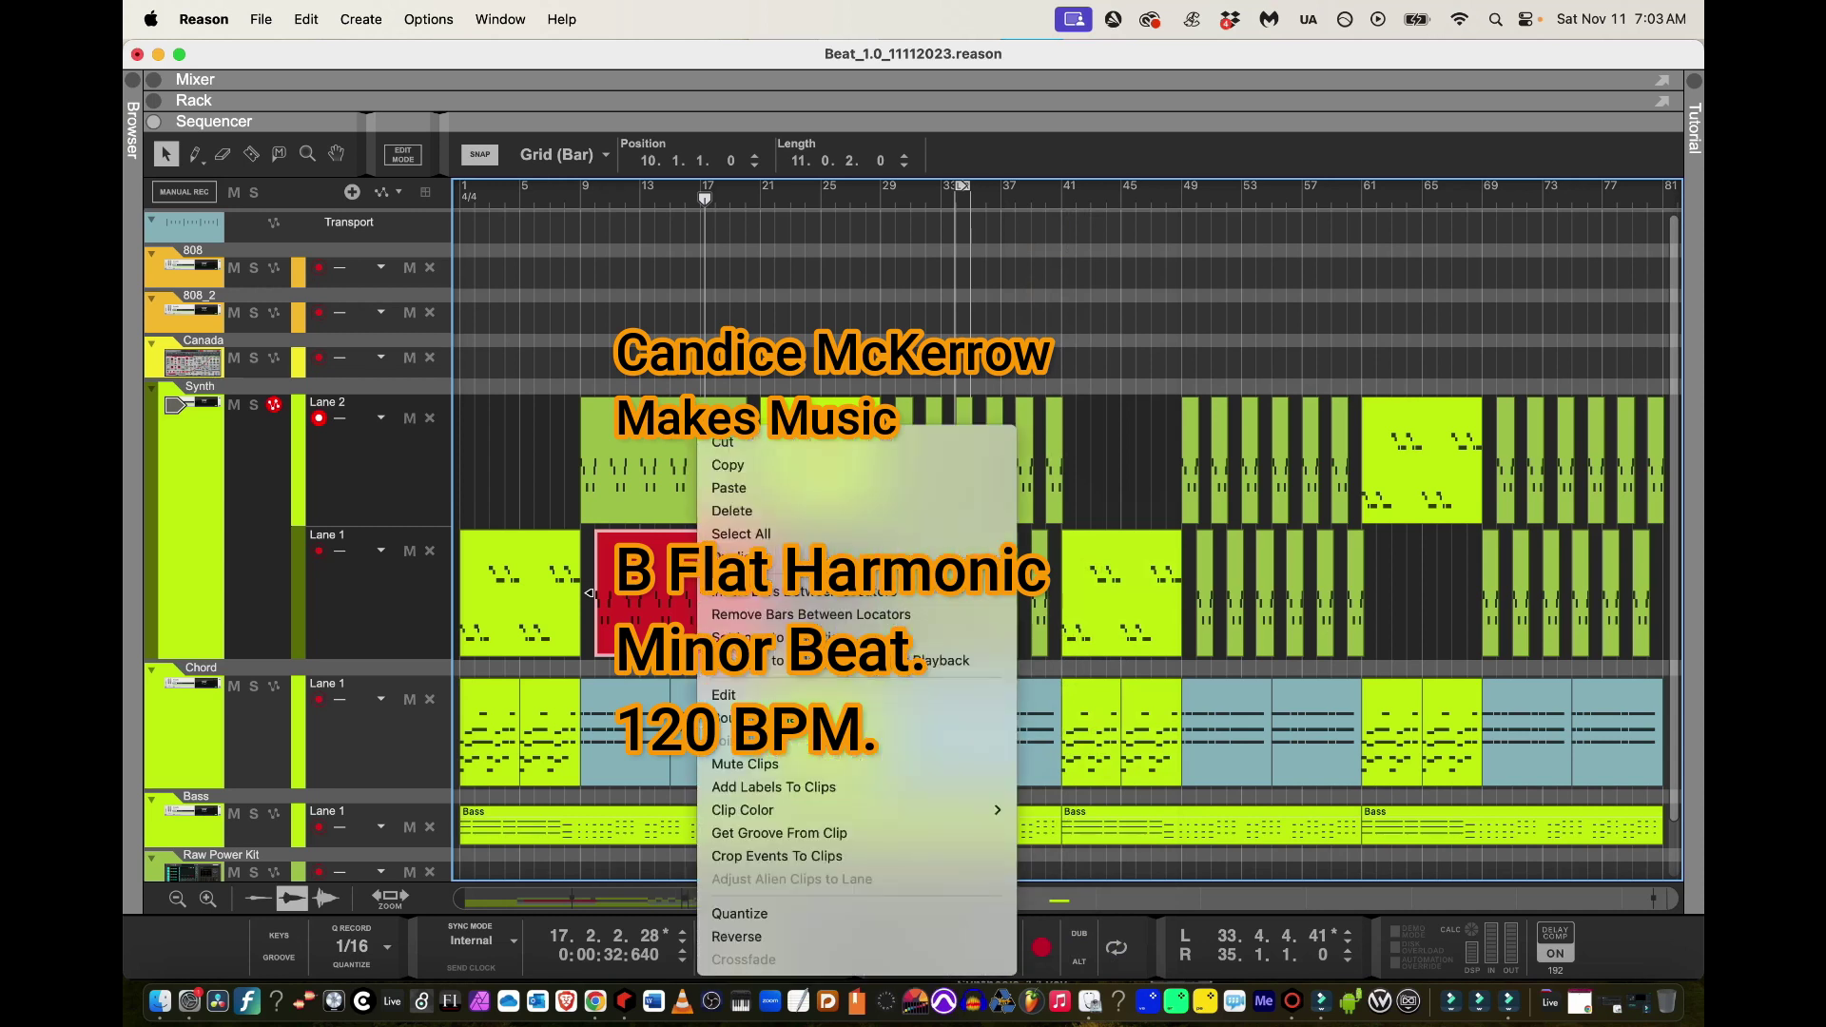
pyautogui.moveTo(760, 810)
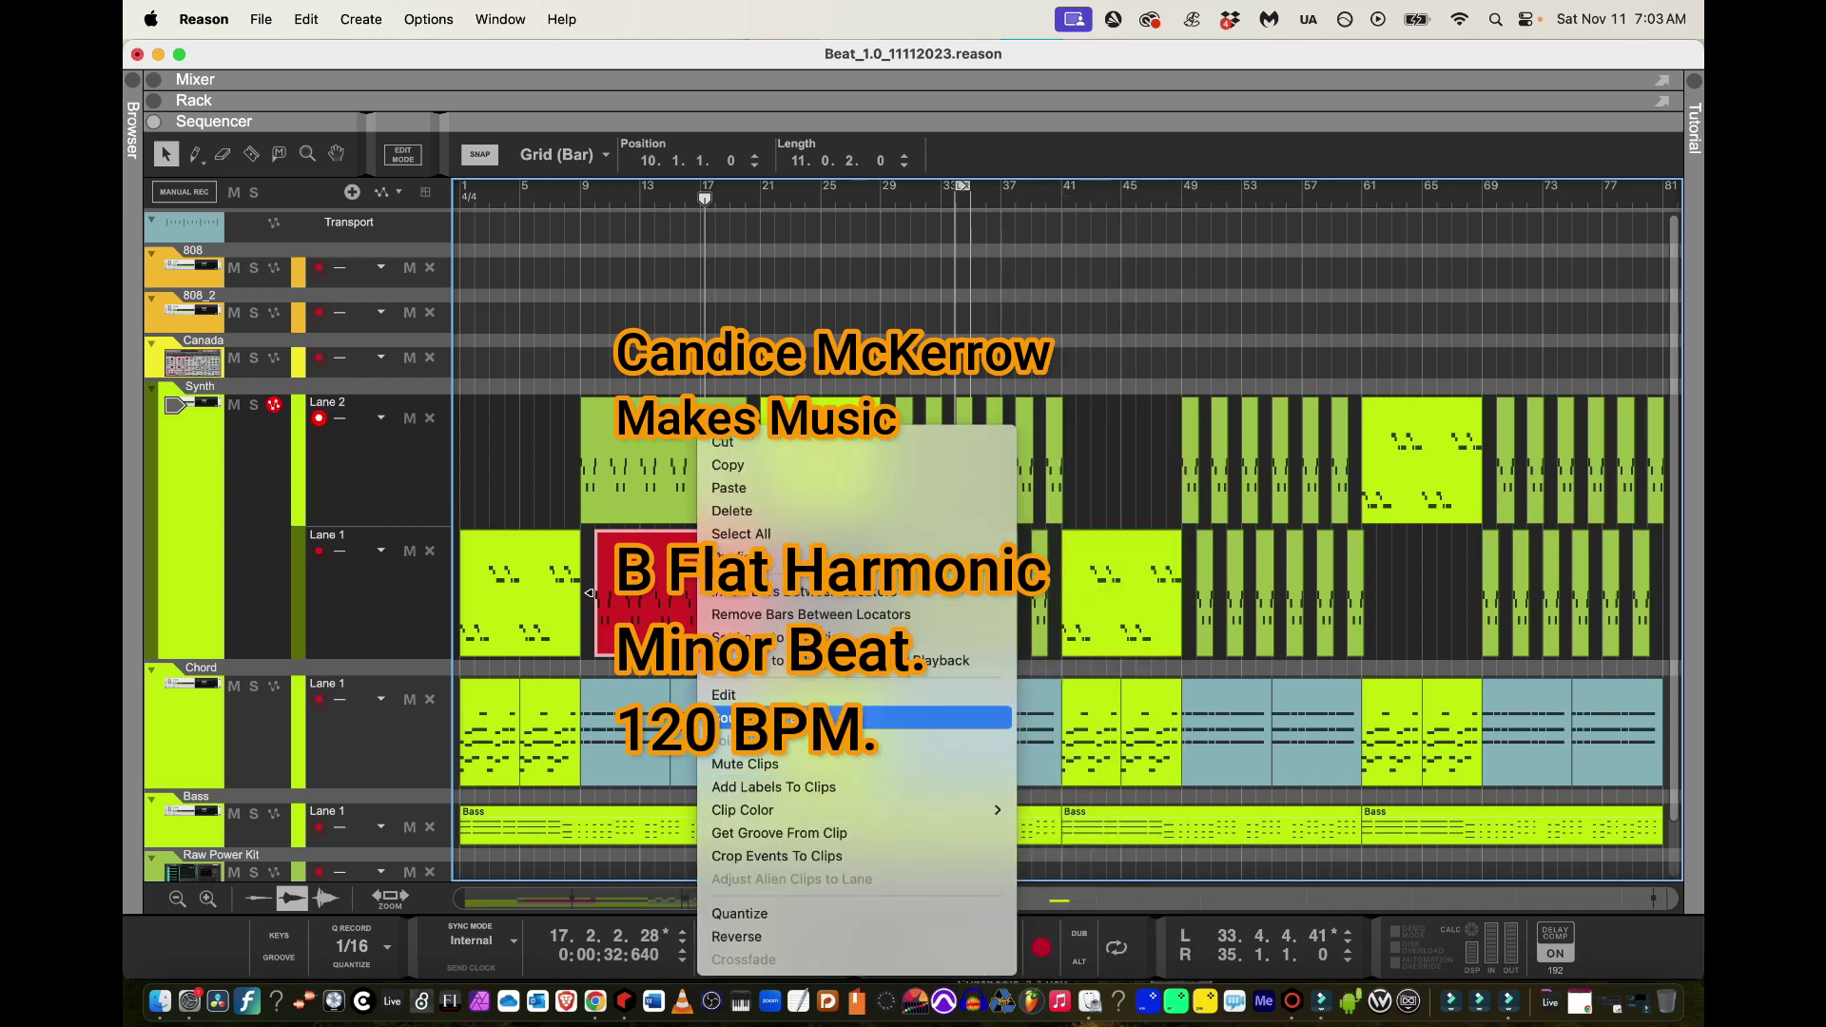
pyautogui.moveTo(856, 810)
pyautogui.click(1073, 292)
# Play the song from the start to hear the transposed Synth clip, and stop playback
pyautogui.hotkey('shift', 'Return')
pyautogui.press('space')
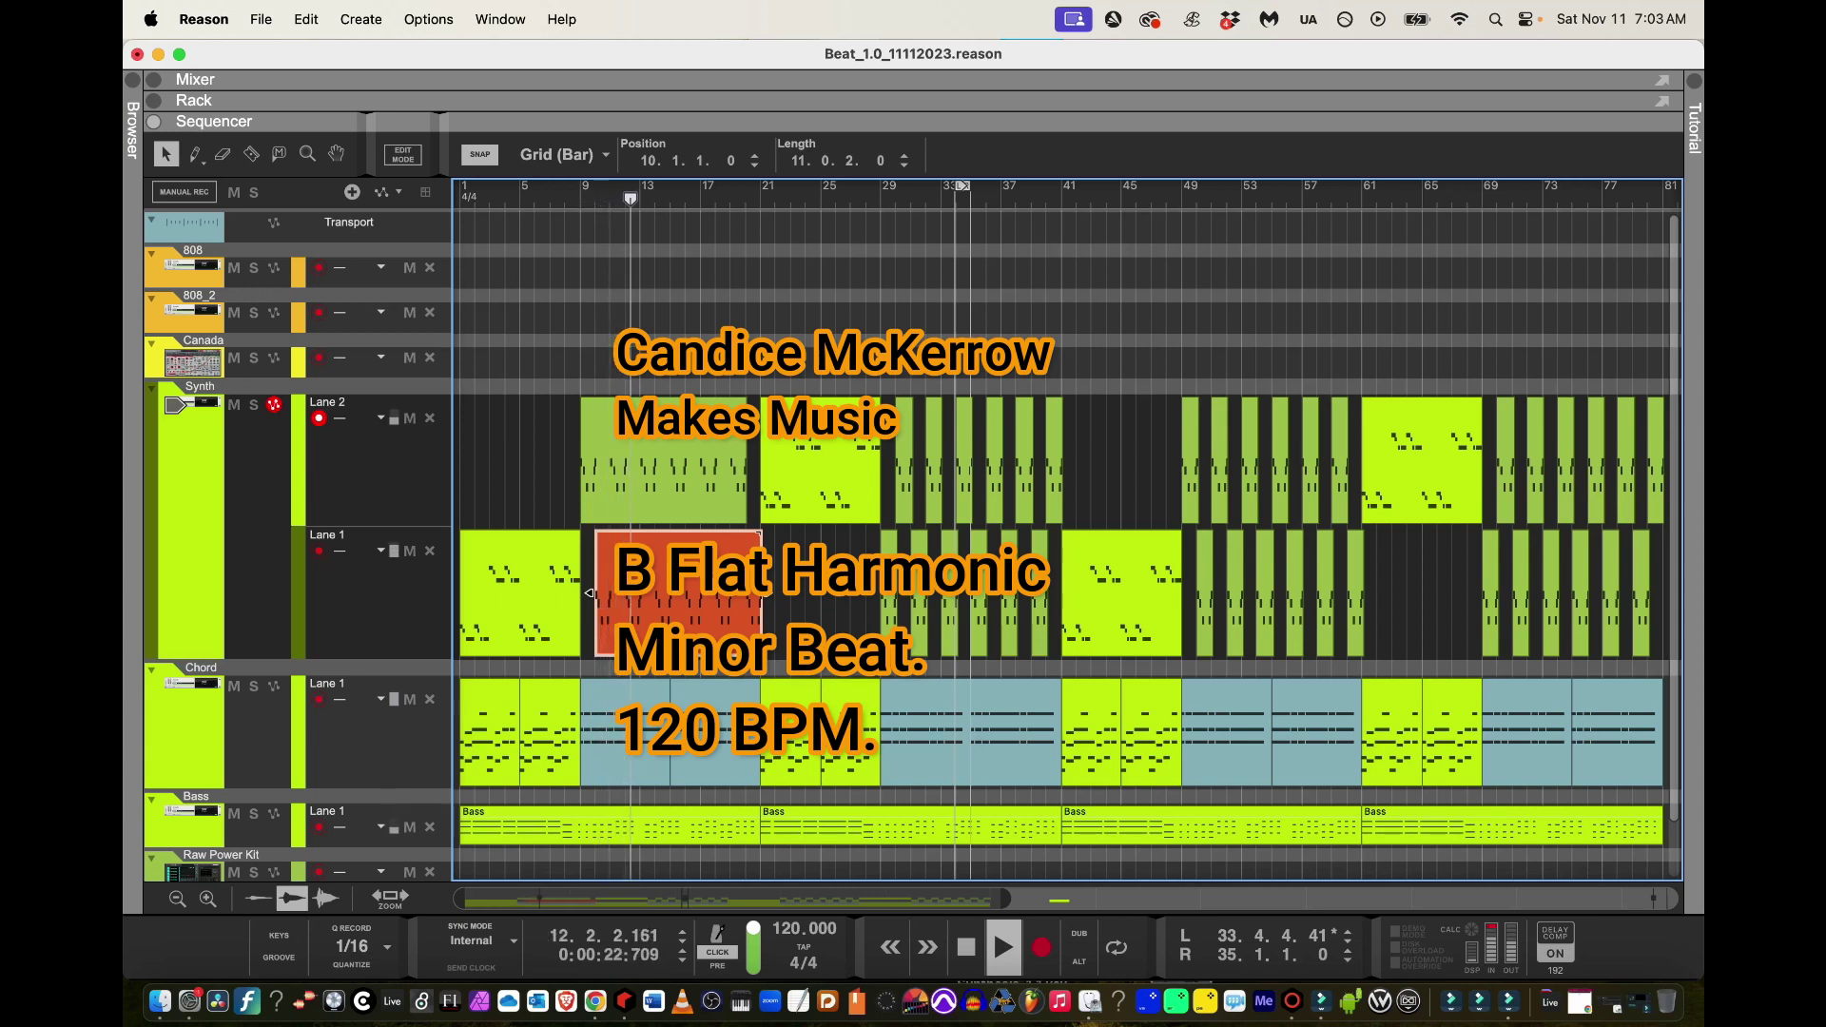
pyautogui.press('space')
# In the orange Lane 1 clip, transpose the group of notes at bar 12 by setting its note value to F#2
pyautogui.doubleClick(590, 593)
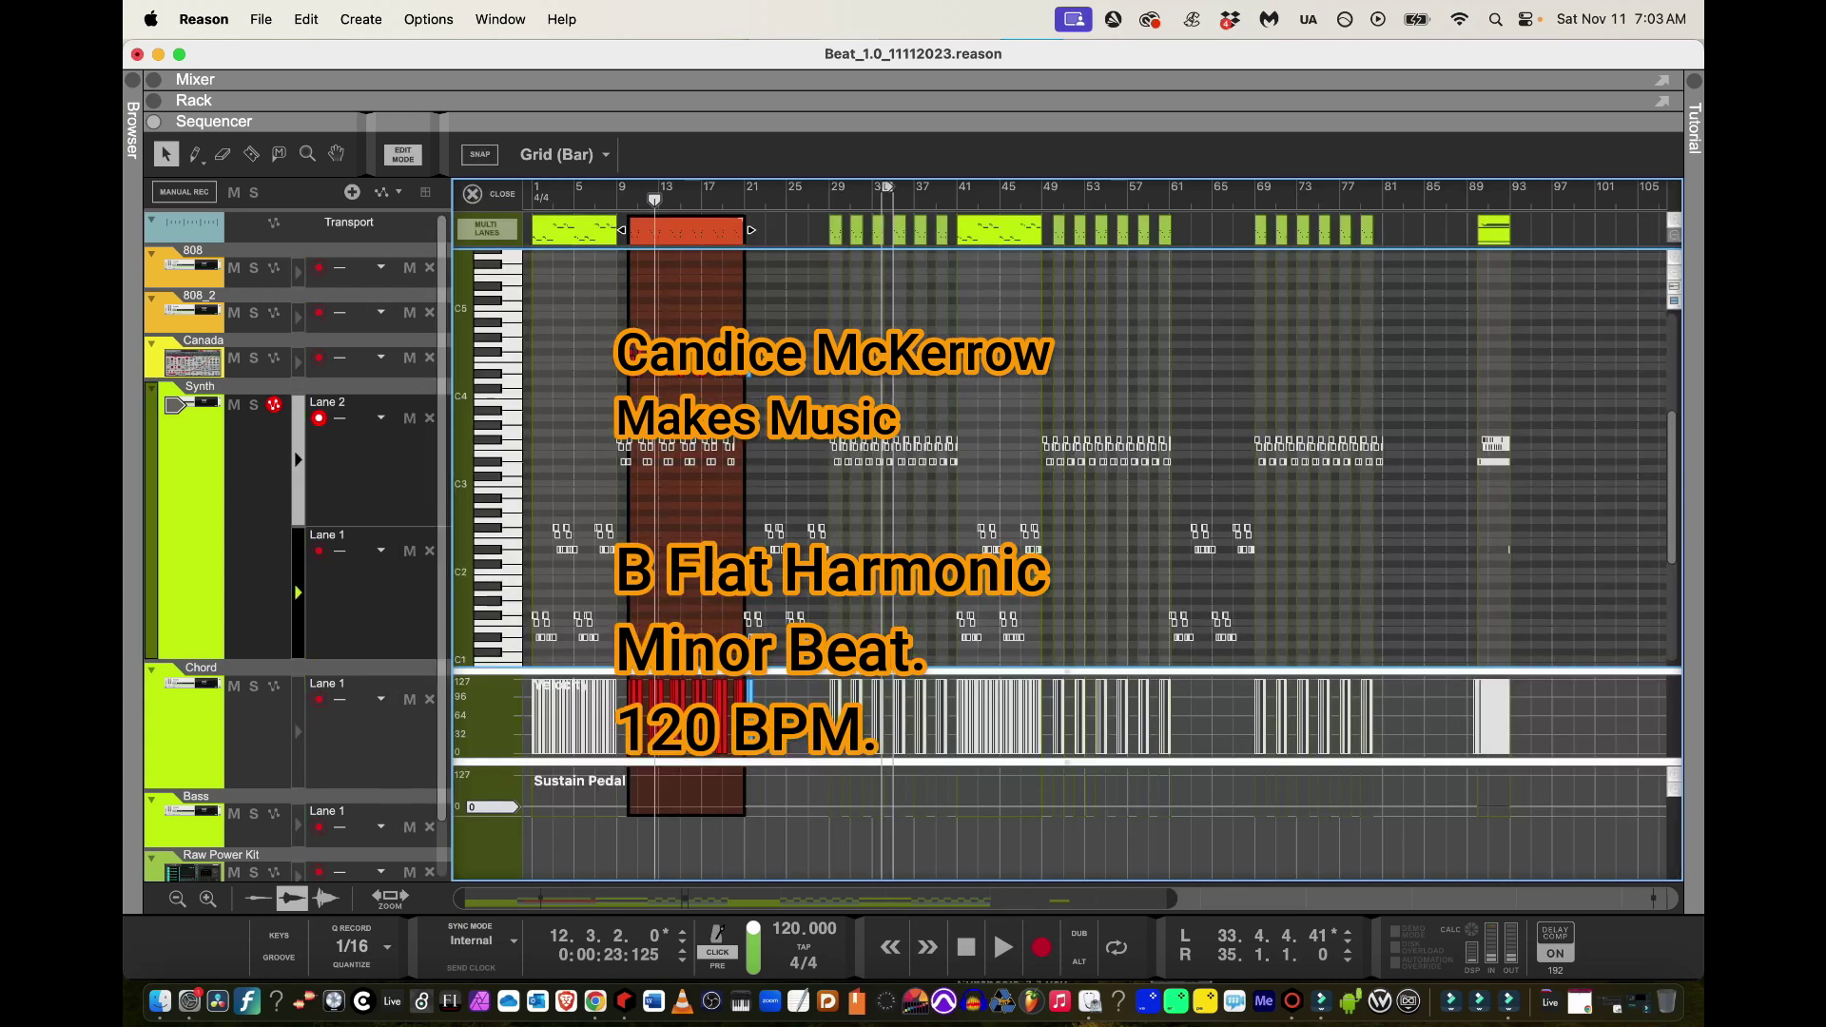
pyautogui.moveTo(1175, 899); pyautogui.dragTo(662, 898)
pyautogui.scroll(3, 1065, 457)
pyautogui.moveTo(1018, 476); pyautogui.dragTo(955, 401)
pyautogui.doubleClick(946, 161)
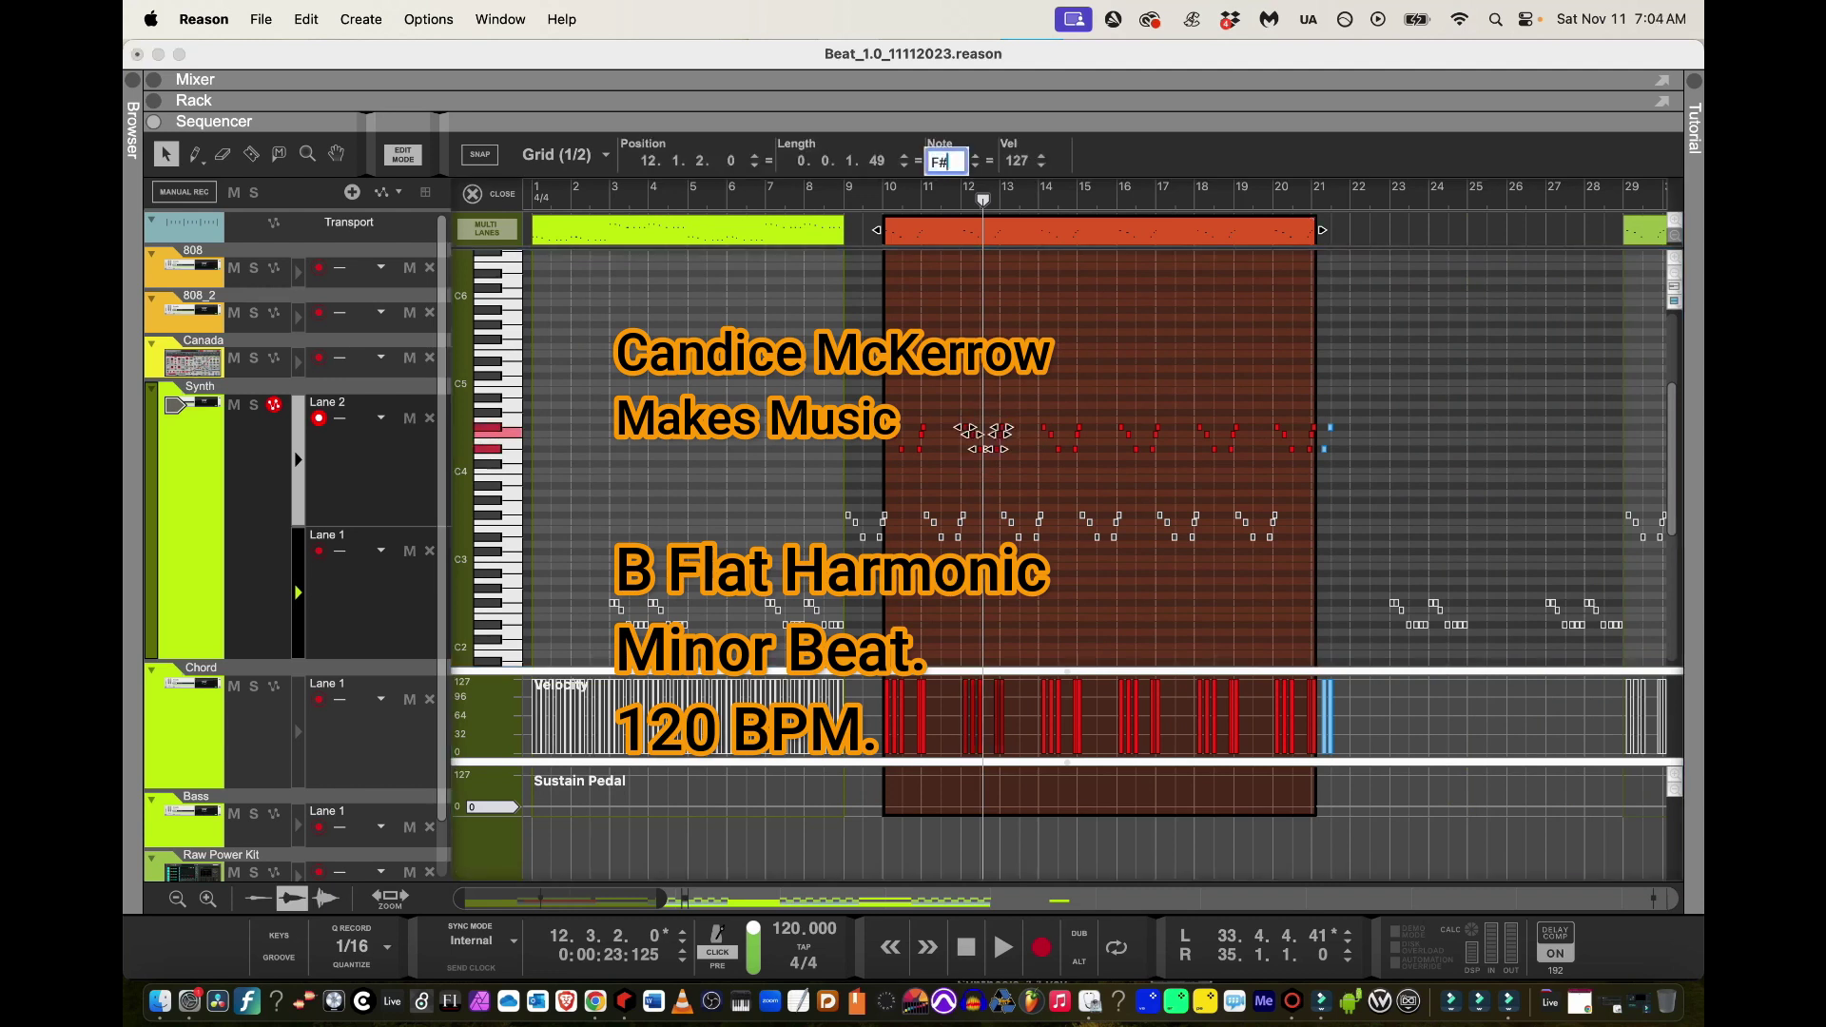
pyautogui.write('F#2')
pyautogui.press('Return')
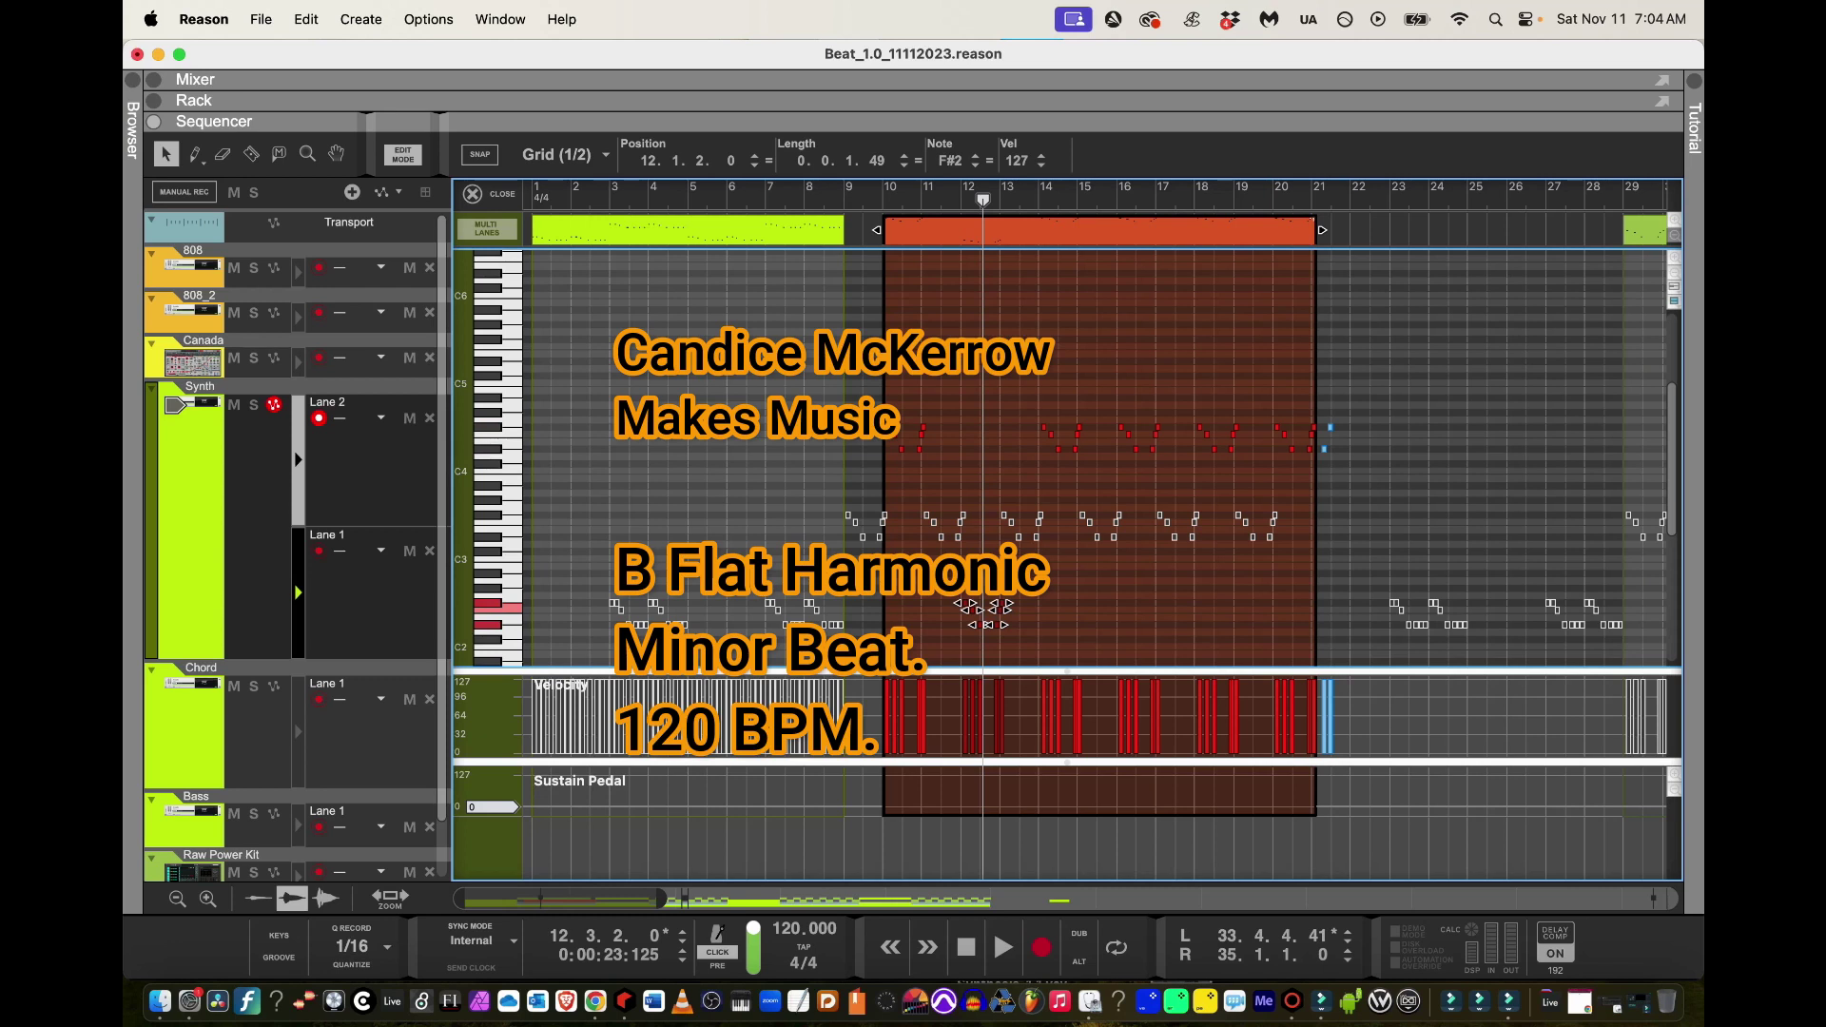
# In the orange Lane 1 clip, transpose the note group at bar 16 to F#2 and the group at bar 20 to F#1
pyautogui.moveTo(1172, 467); pyautogui.dragTo(1105, 387)
pyautogui.doubleClick(946, 162)
pyautogui.write('F#2')
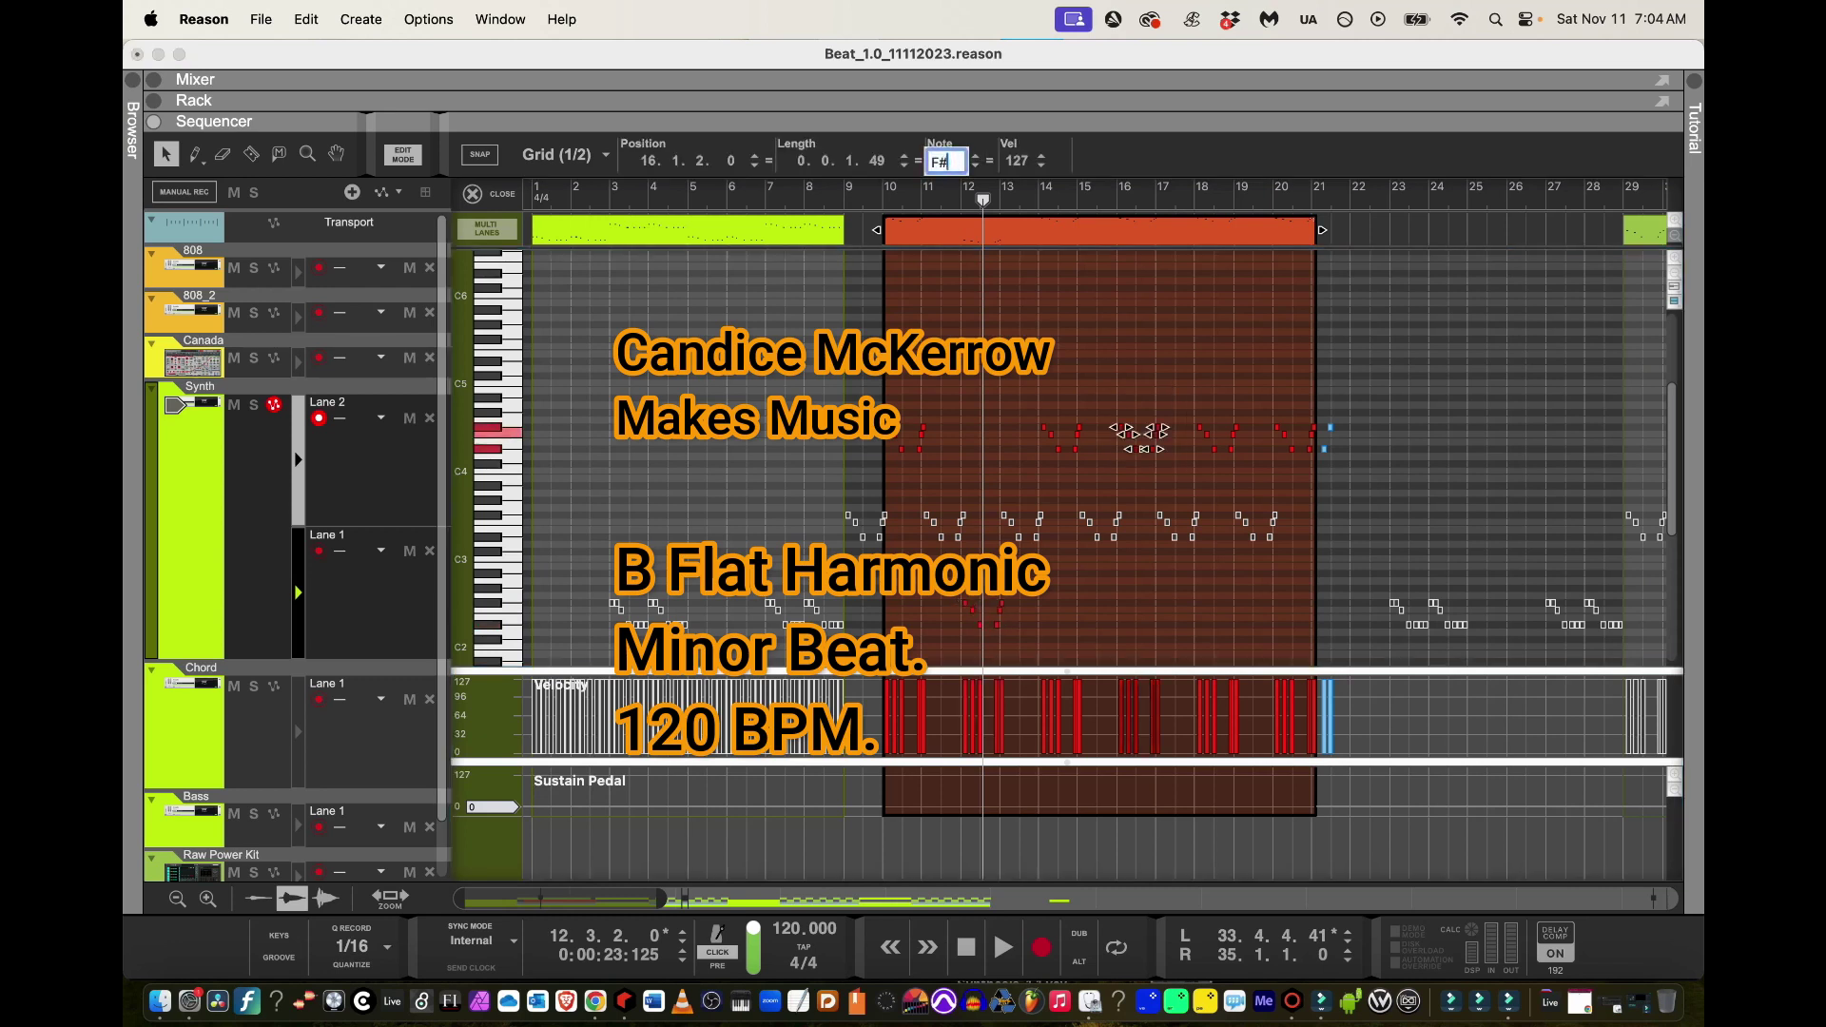
pyautogui.press('Return')
pyautogui.moveTo(1390, 496); pyautogui.dragTo(1269, 387)
pyautogui.doubleClick(948, 161)
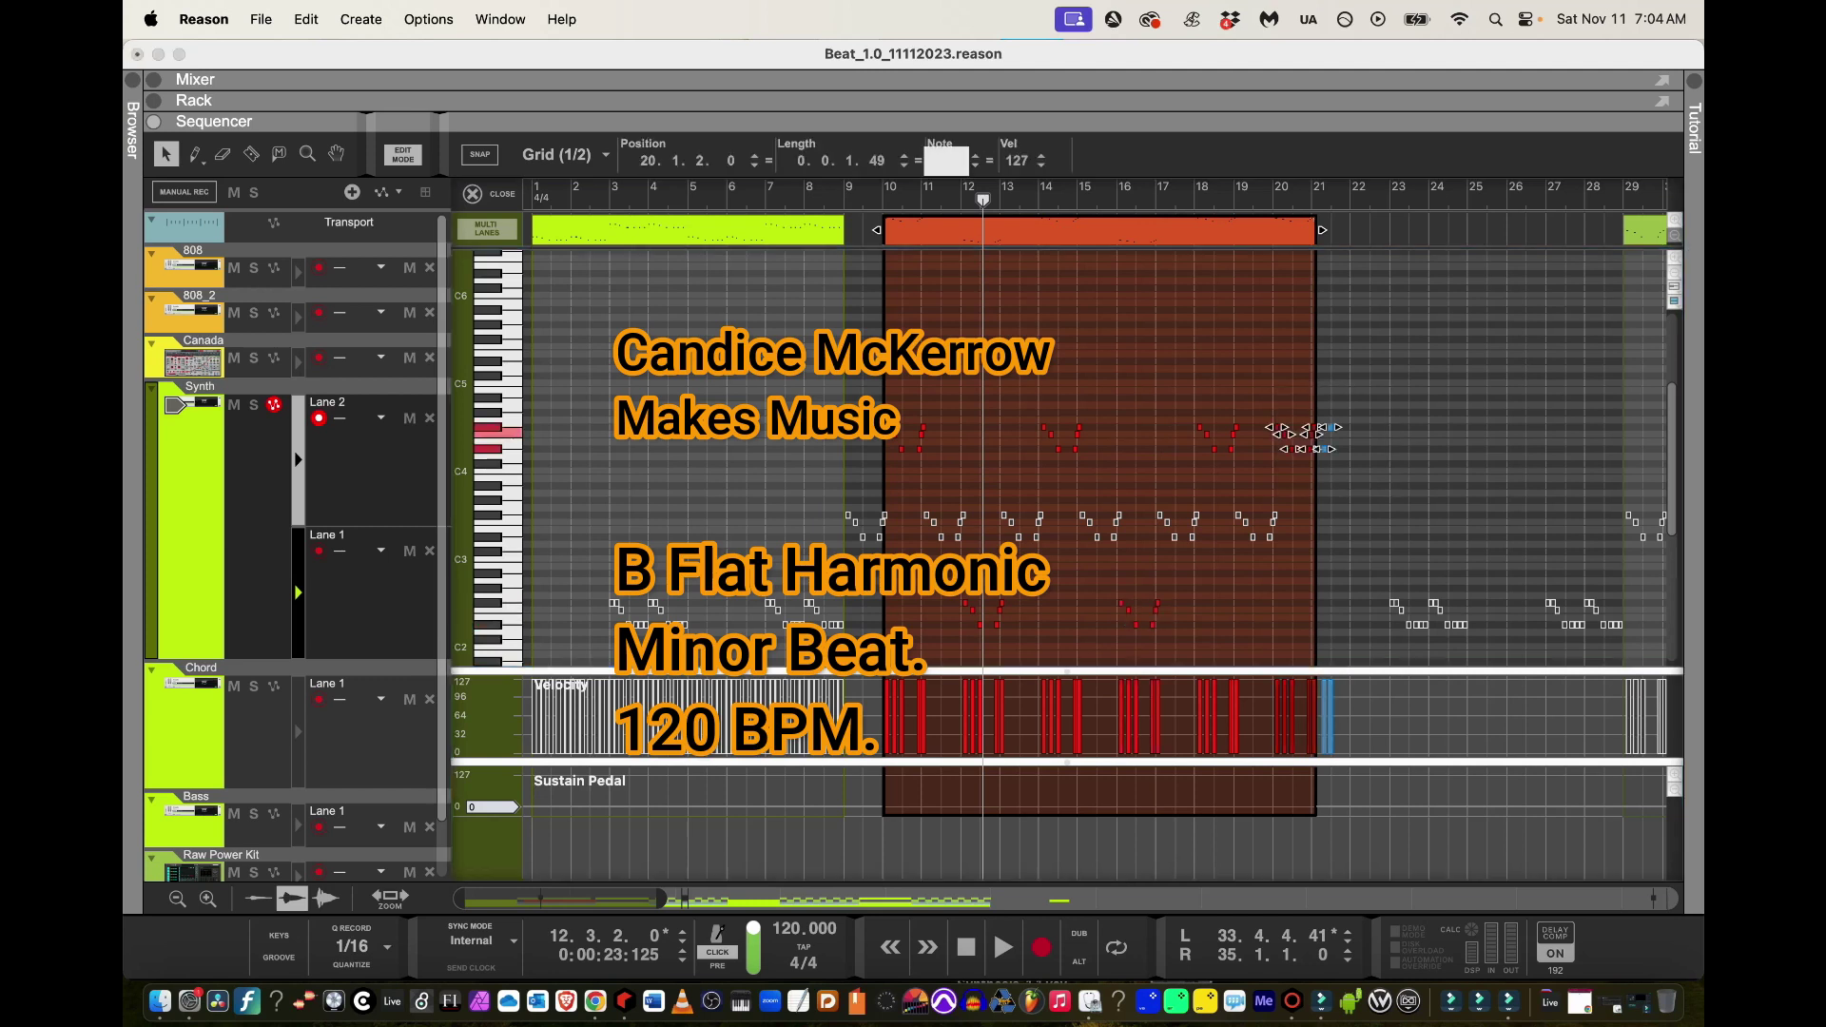
pyautogui.write('F#1')
pyautogui.press('Return')
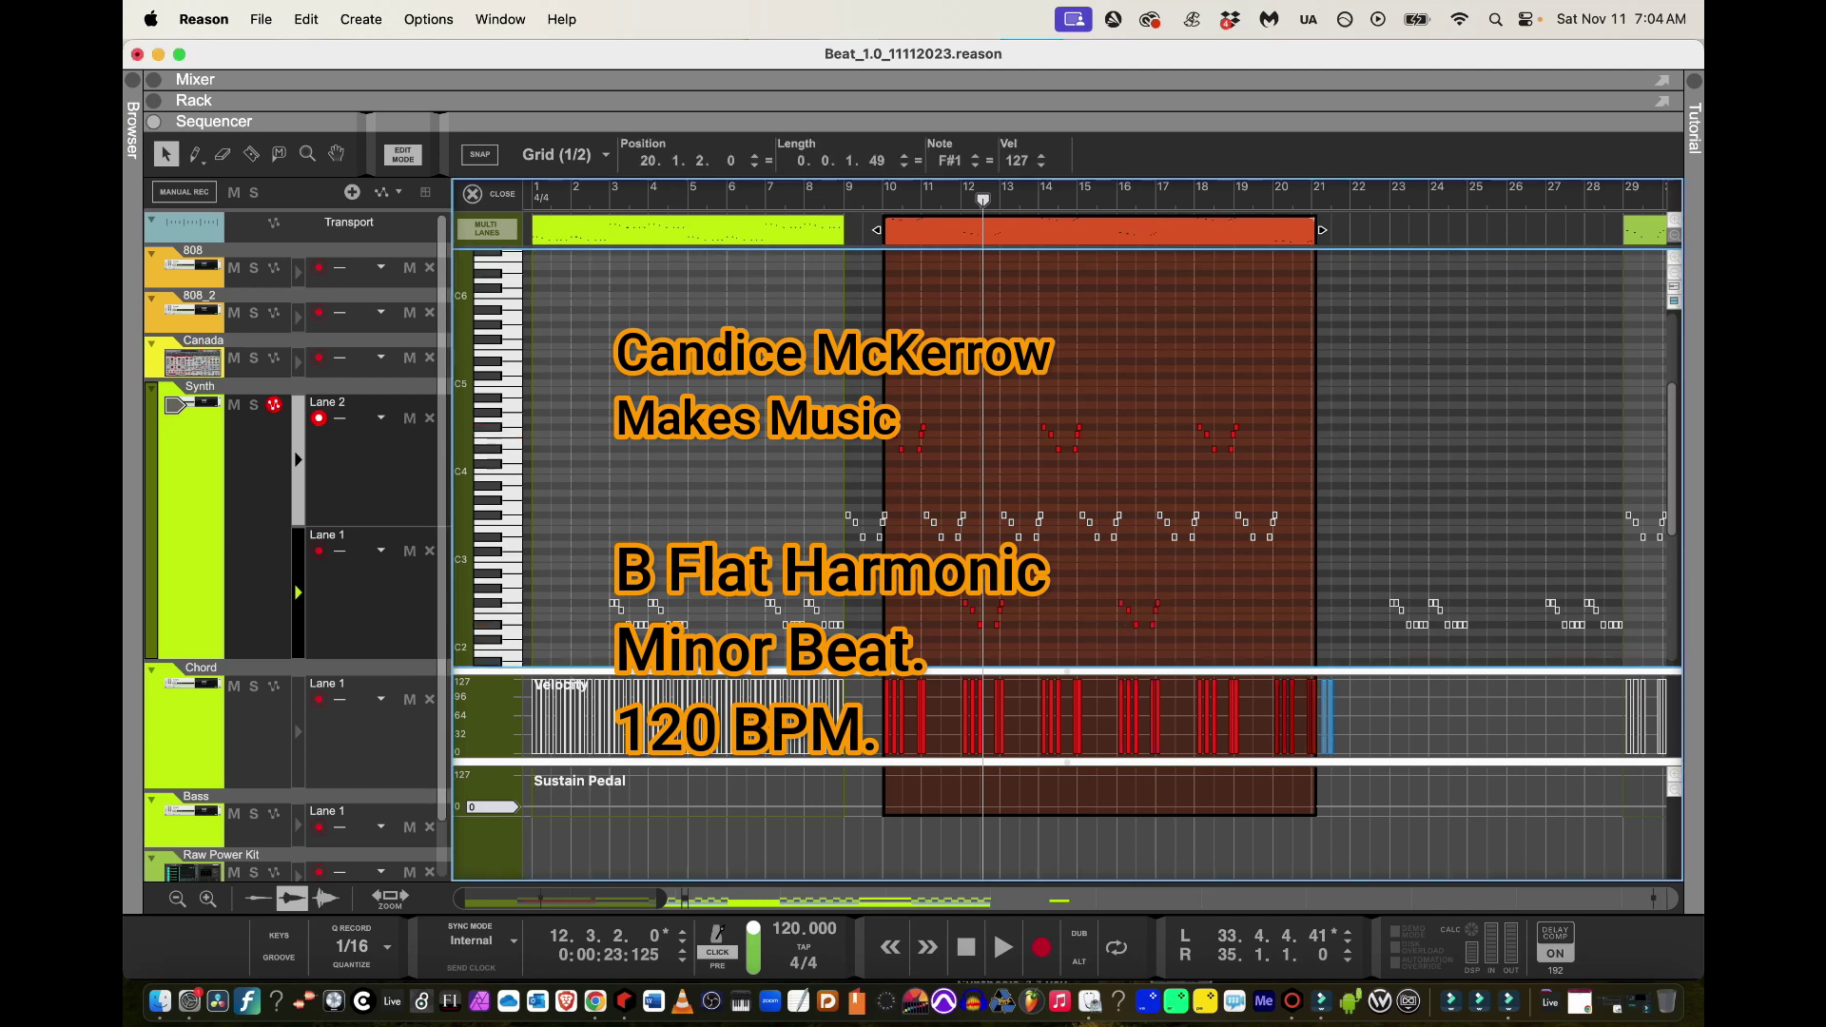
# Turn snapping back on and leave the clip's edit mode to return to the full arrangement
pyautogui.press('s')
pyautogui.hotkey('shift', 'Tab')
pyautogui.press('Escape')
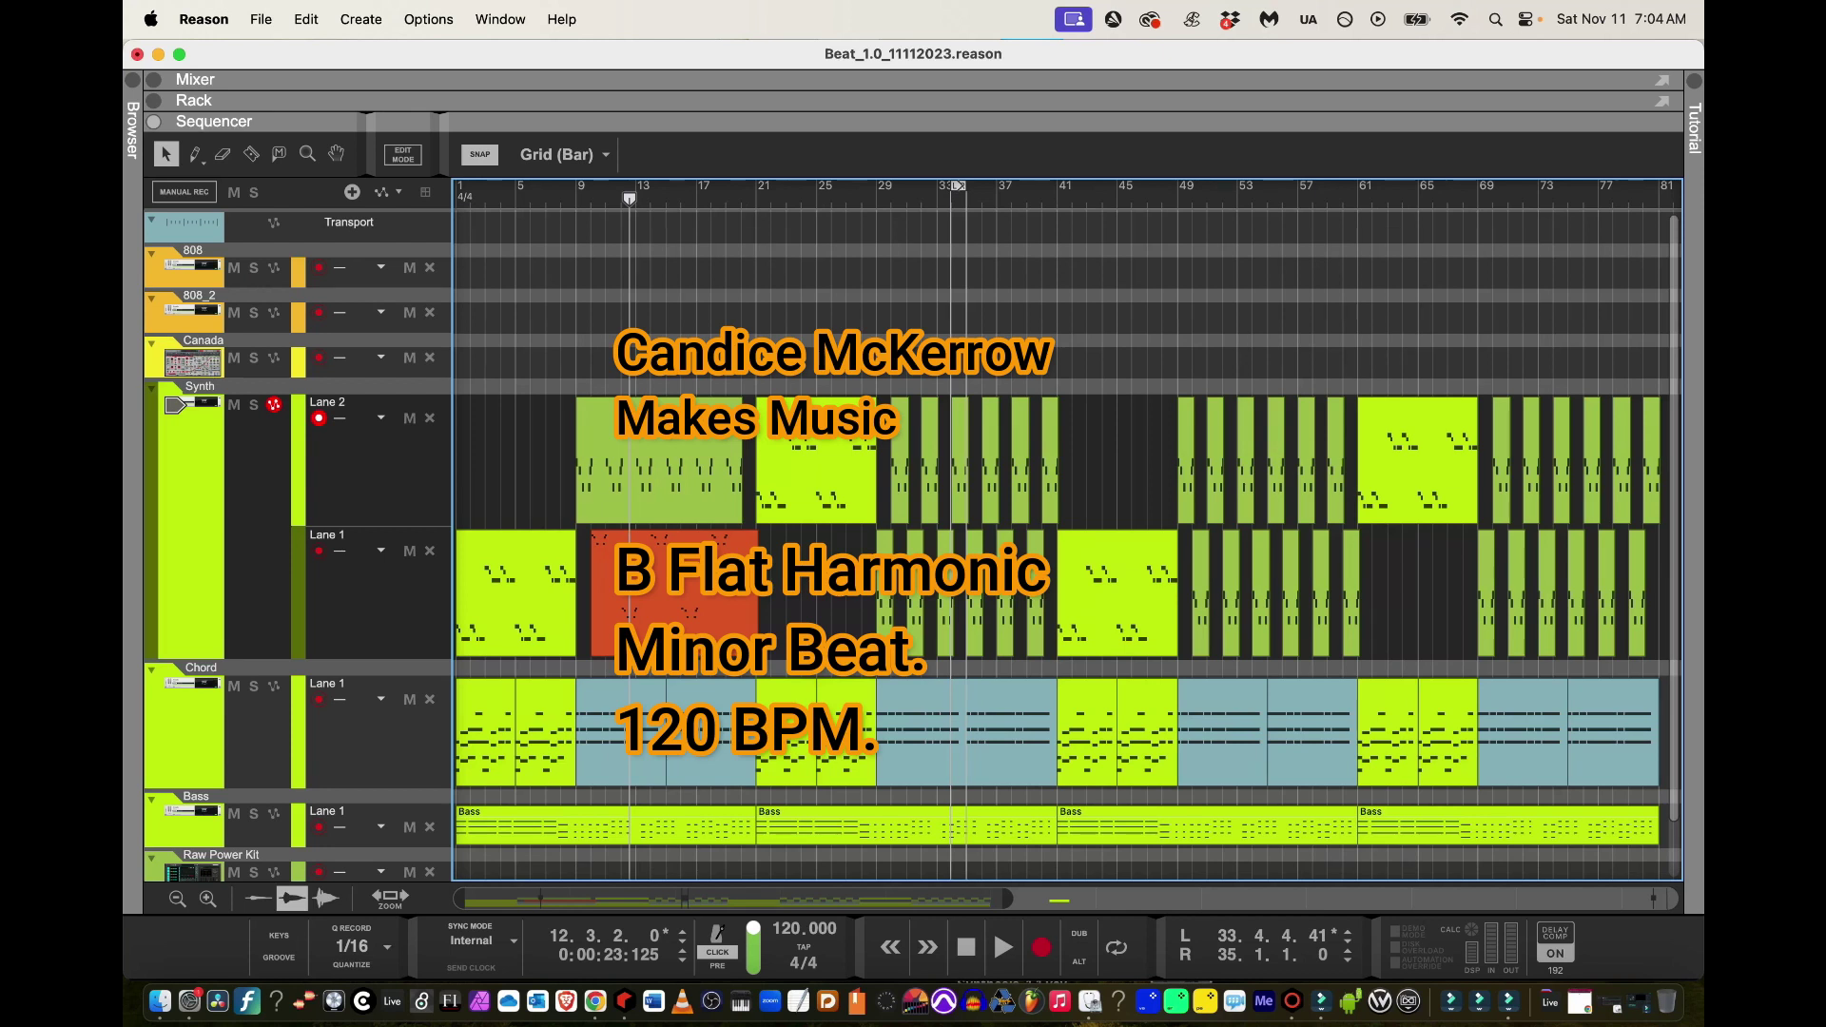
# Delete the short repeated Synth clips in both lanes between bars 29 and 41 and between bars 49 and 61
pyautogui.moveTo(788, 542); pyautogui.dragTo(1042, 657)
pyautogui.press('Delete')
pyautogui.press('Delete')
pyautogui.moveTo(1397, 599); pyautogui.dragTo(1182, 594)
pyautogui.press('Delete')
pyautogui.moveTo(1102, 461); pyautogui.dragTo(1337, 466)
pyautogui.press('Delete')
# Delete the short repeated Synth clips in both lanes between bars 69 and 81
pyautogui.moveTo(833, 899); pyautogui.dragTo(971, 898)
pyautogui.hscroll(1, 1322, 571)
pyautogui.moveTo(1322, 594); pyautogui.dragTo(1102, 595)
pyautogui.press('Delete')
pyautogui.moveTo(1307, 463); pyautogui.dragTo(1173, 463)
pyautogui.moveTo(1172, 396); pyautogui.dragTo(1126, 395)
pyautogui.press('Delete')
pyautogui.moveTo(894, 899); pyautogui.dragTo(732, 899)
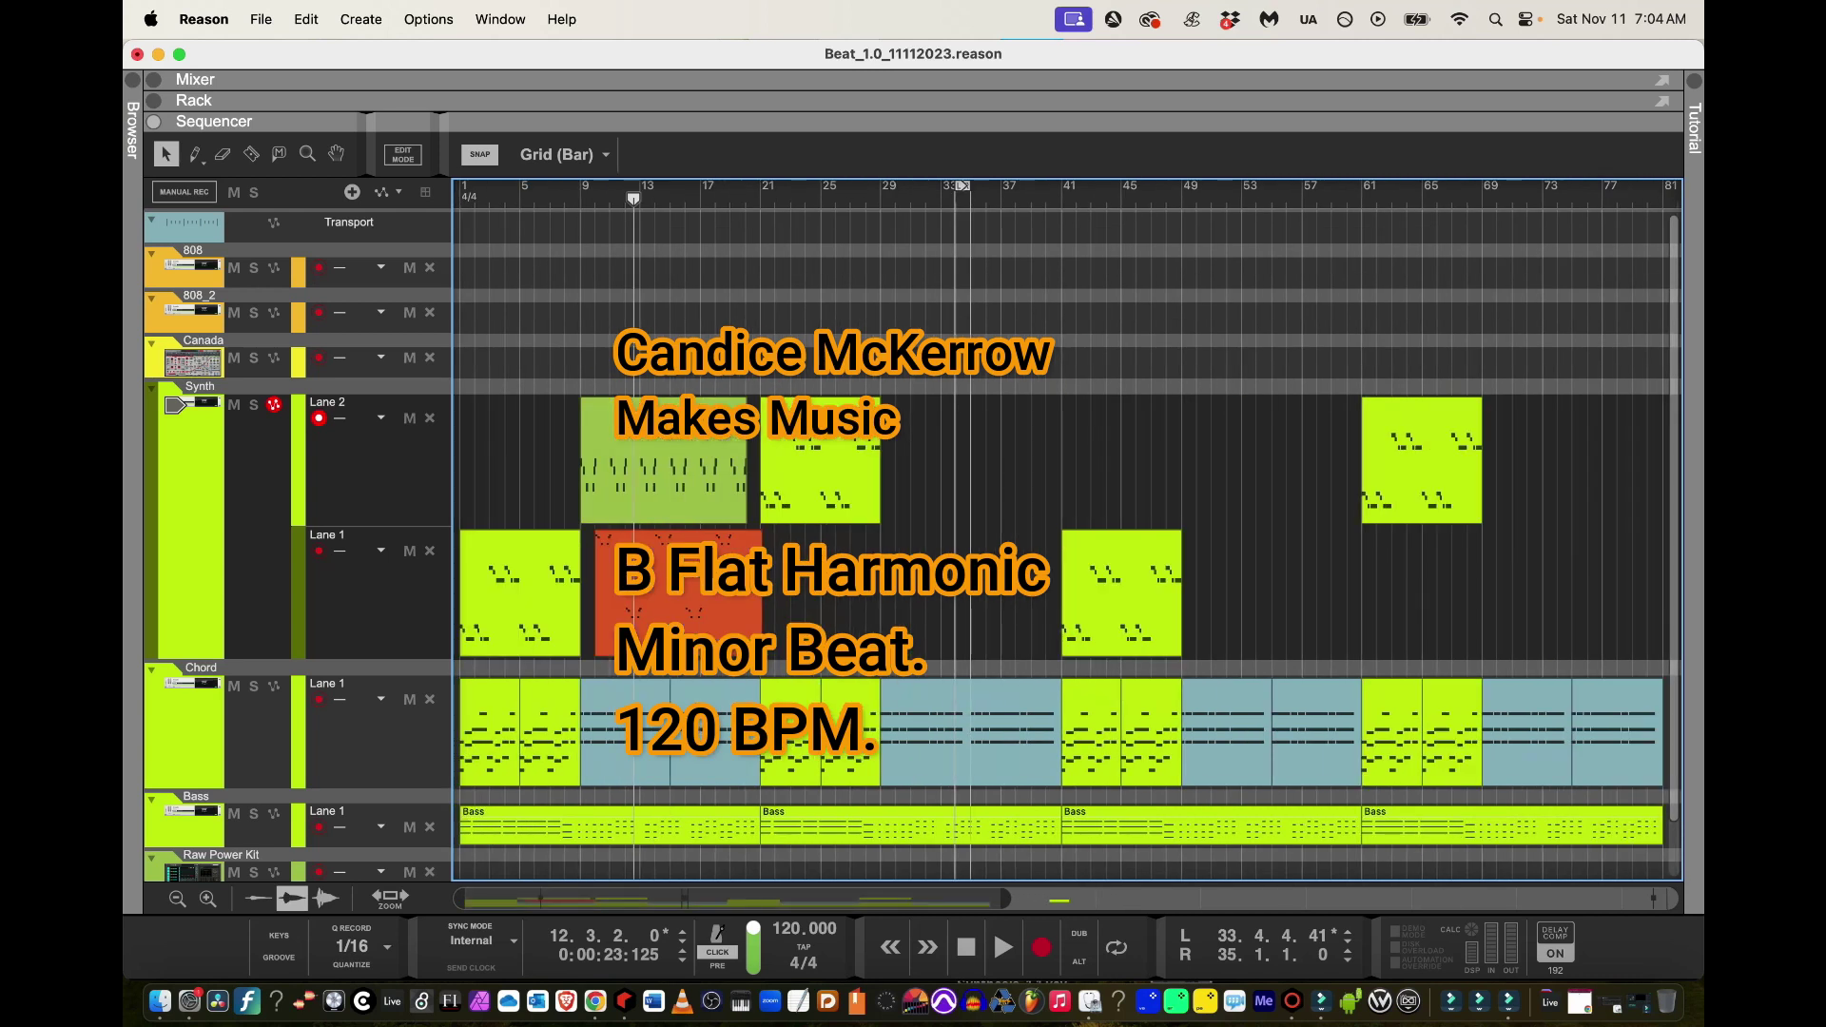
# Duplicate the orange Lane 1 Synth clip and place the copy in Lane 2 at bar 29
pyautogui.click(729, 601)
pyautogui.press('super+c')
pyautogui.press('super+v')
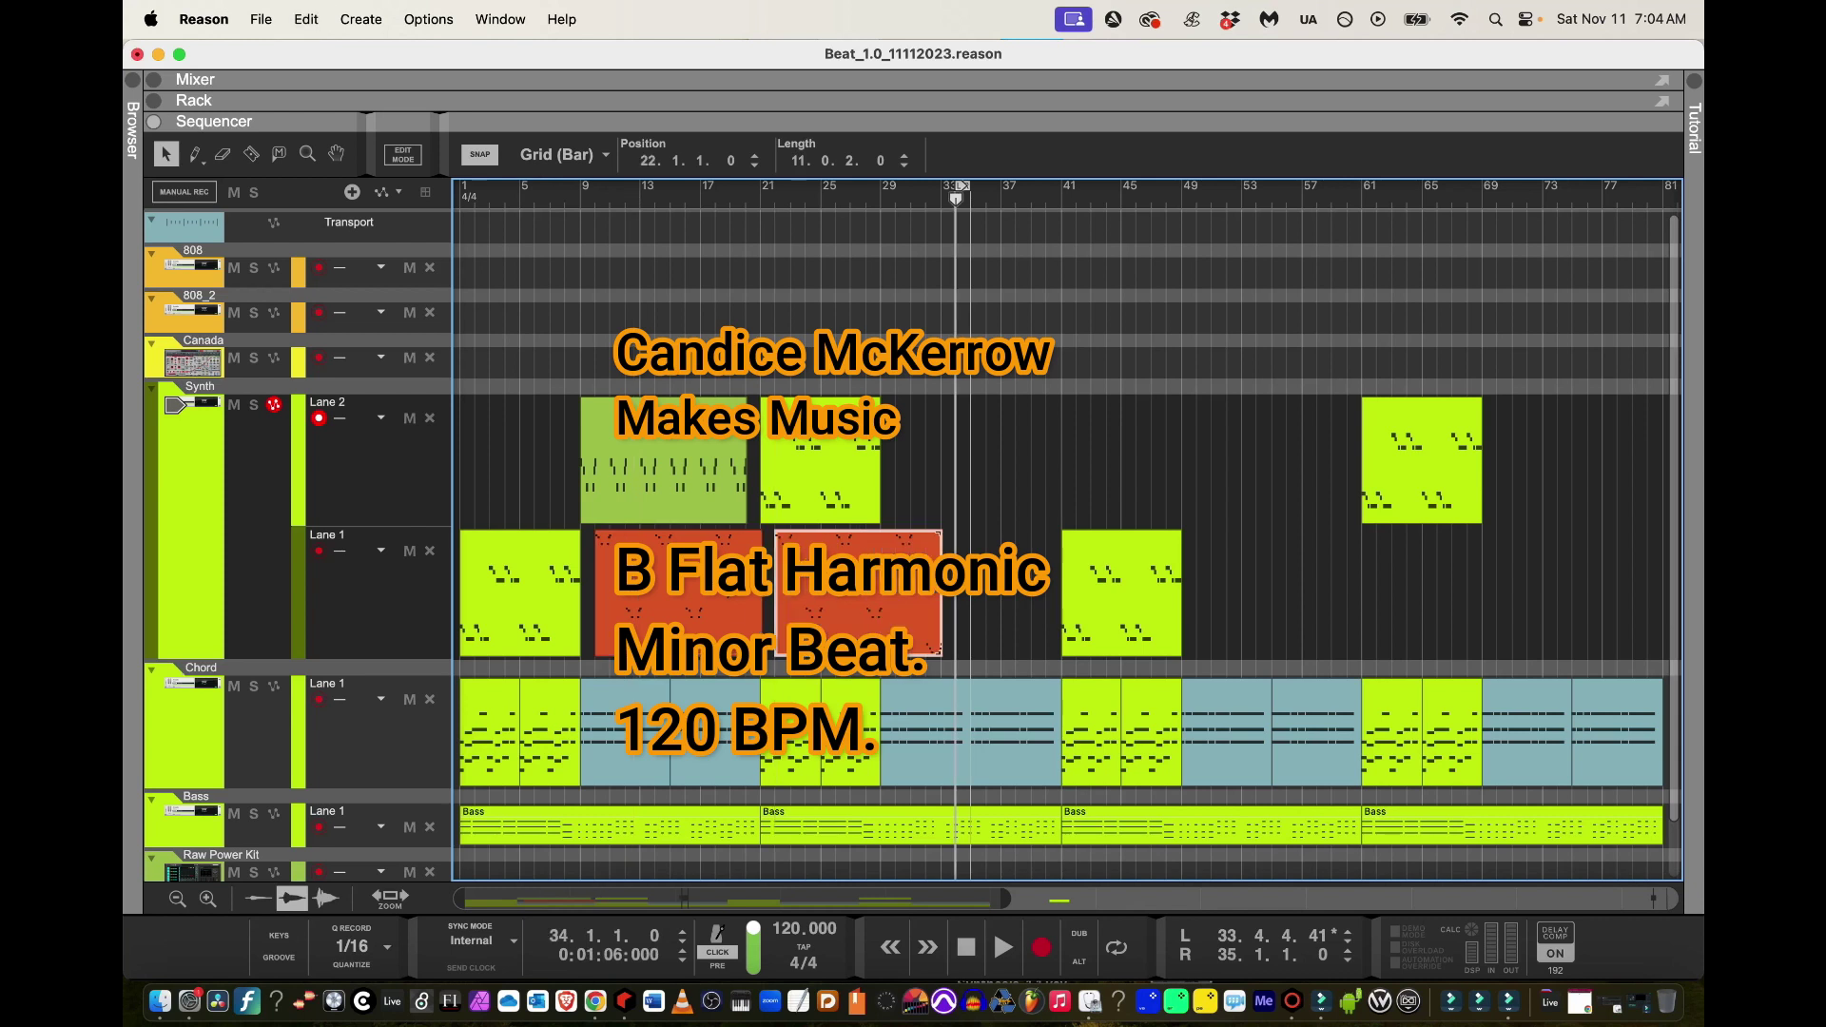
pyautogui.moveTo(854, 601); pyautogui.dragTo(964, 475)
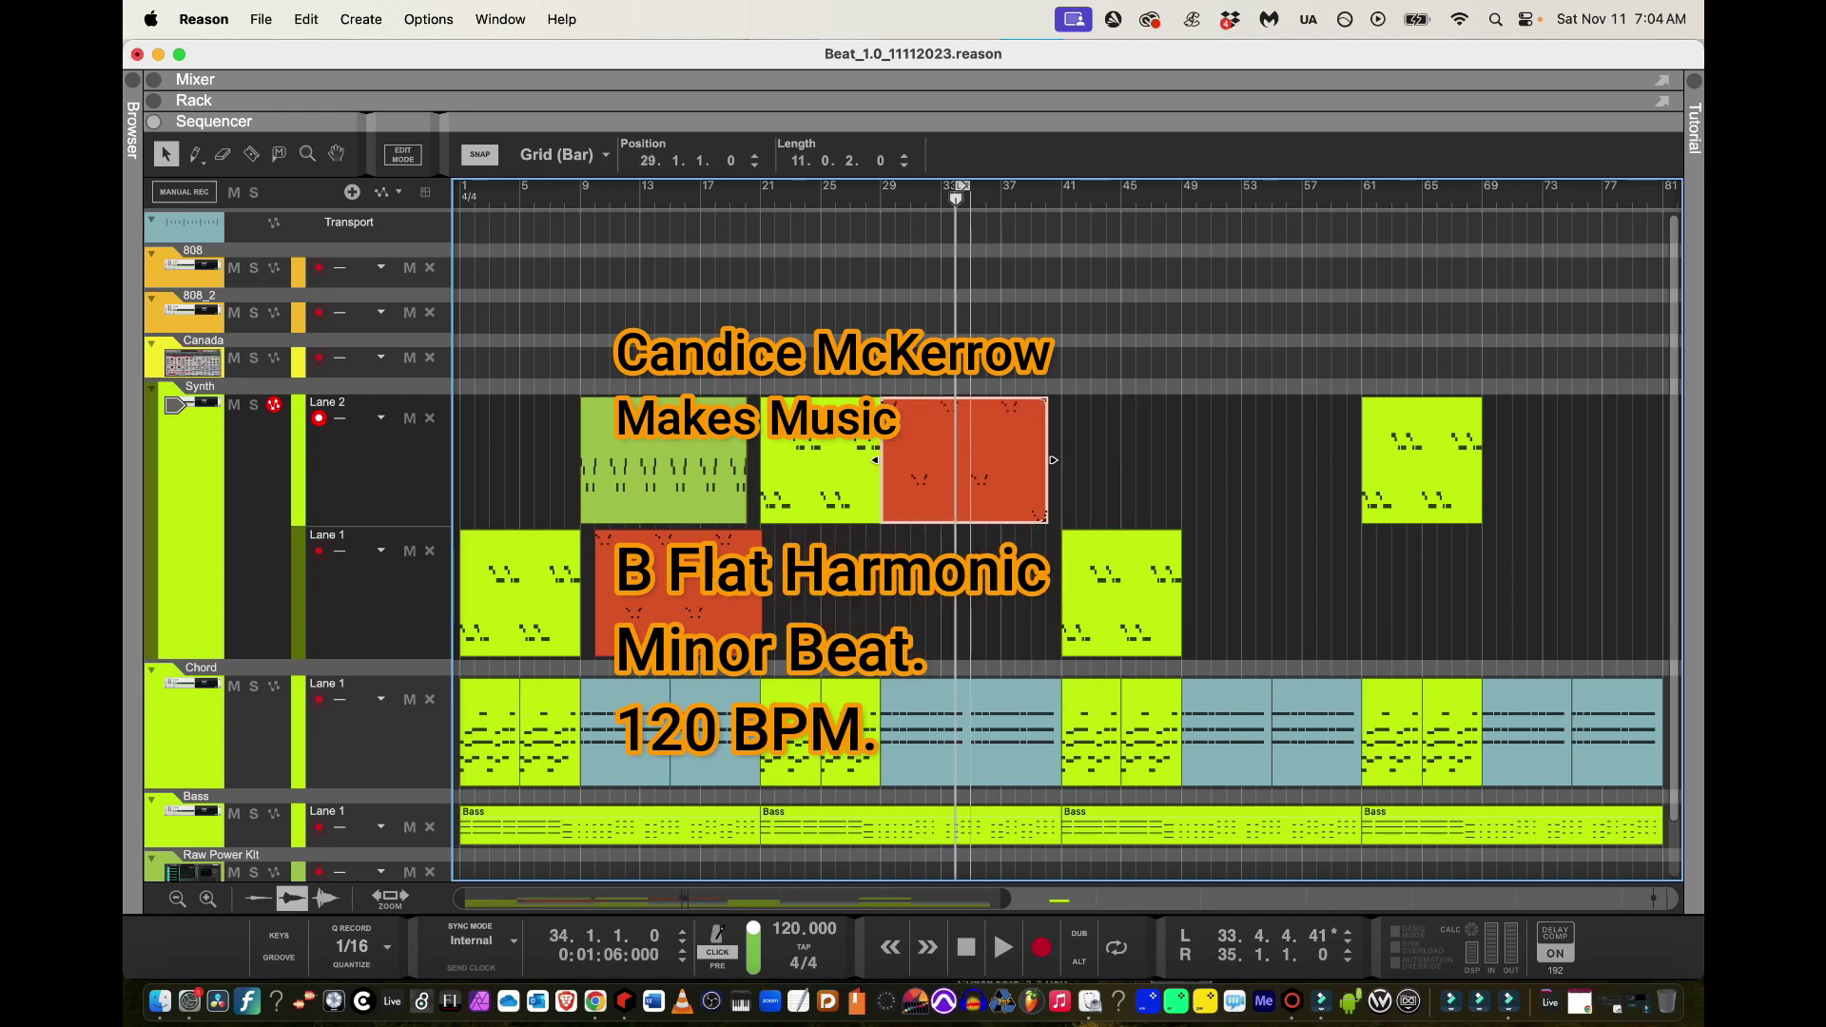
# Copy the darker green Lane 2 Synth clip at bar 9 into Lane 1, starting at bar 30 and ending at bar 41
pyautogui.click(664, 475)
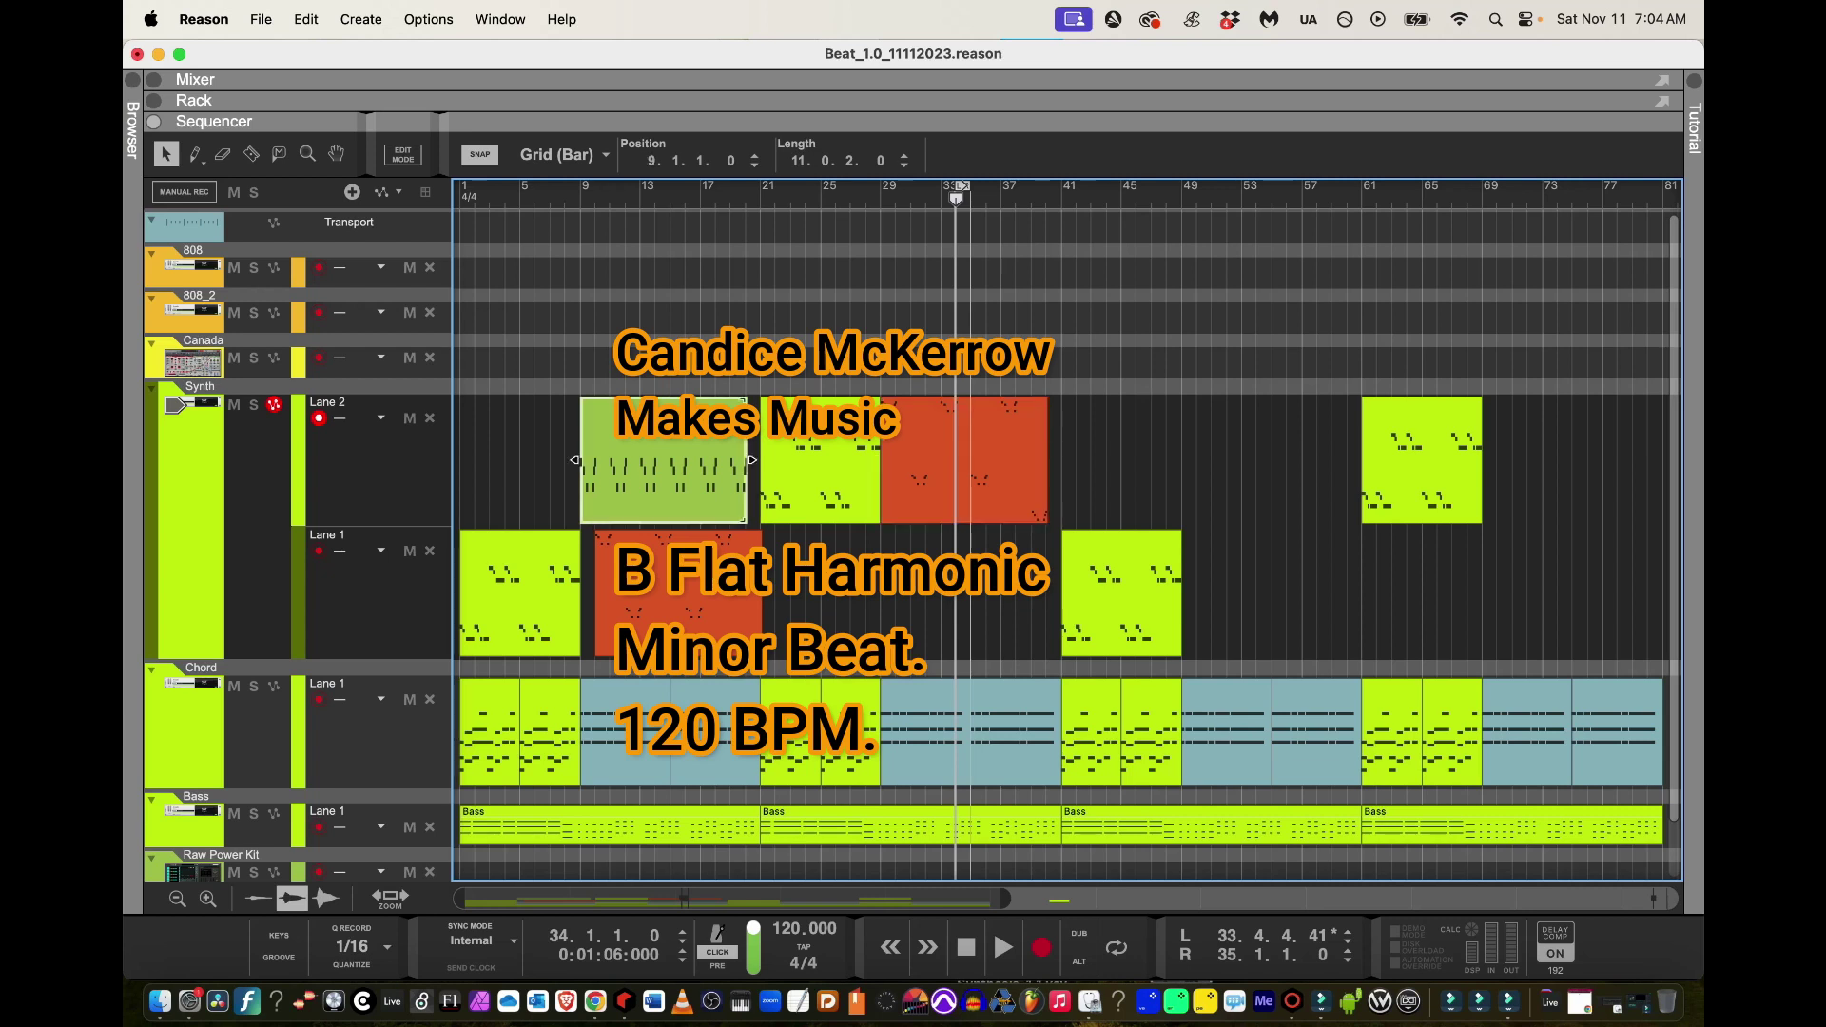
pyautogui.press('z')
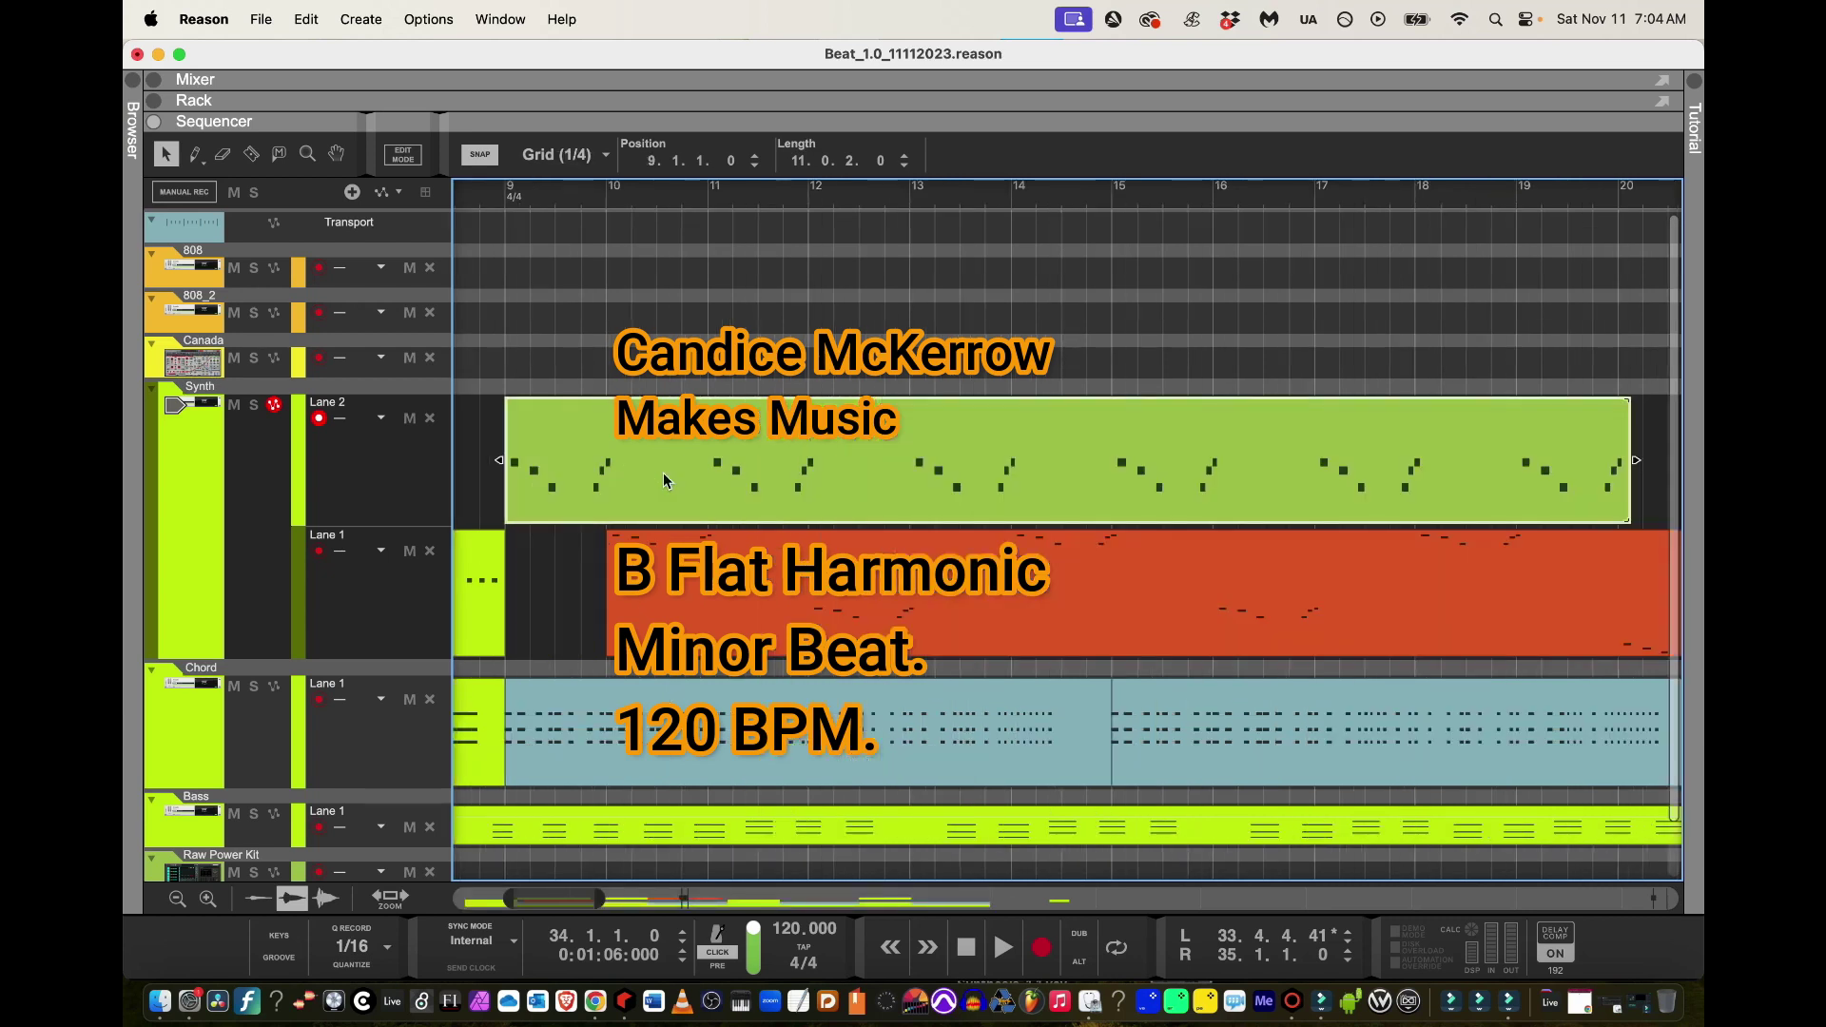
pyautogui.press('z')
pyautogui.press('z')
pyautogui.press('z')
pyautogui.press('z')
pyautogui.press('z')
pyautogui.press('z')
pyautogui.press('z')
pyautogui.press('z')
pyautogui.press('z')
pyautogui.press('z')
pyautogui.press('z')
pyautogui.press('z')
pyautogui.press('z')
pyautogui.press('z')
pyautogui.press('z')
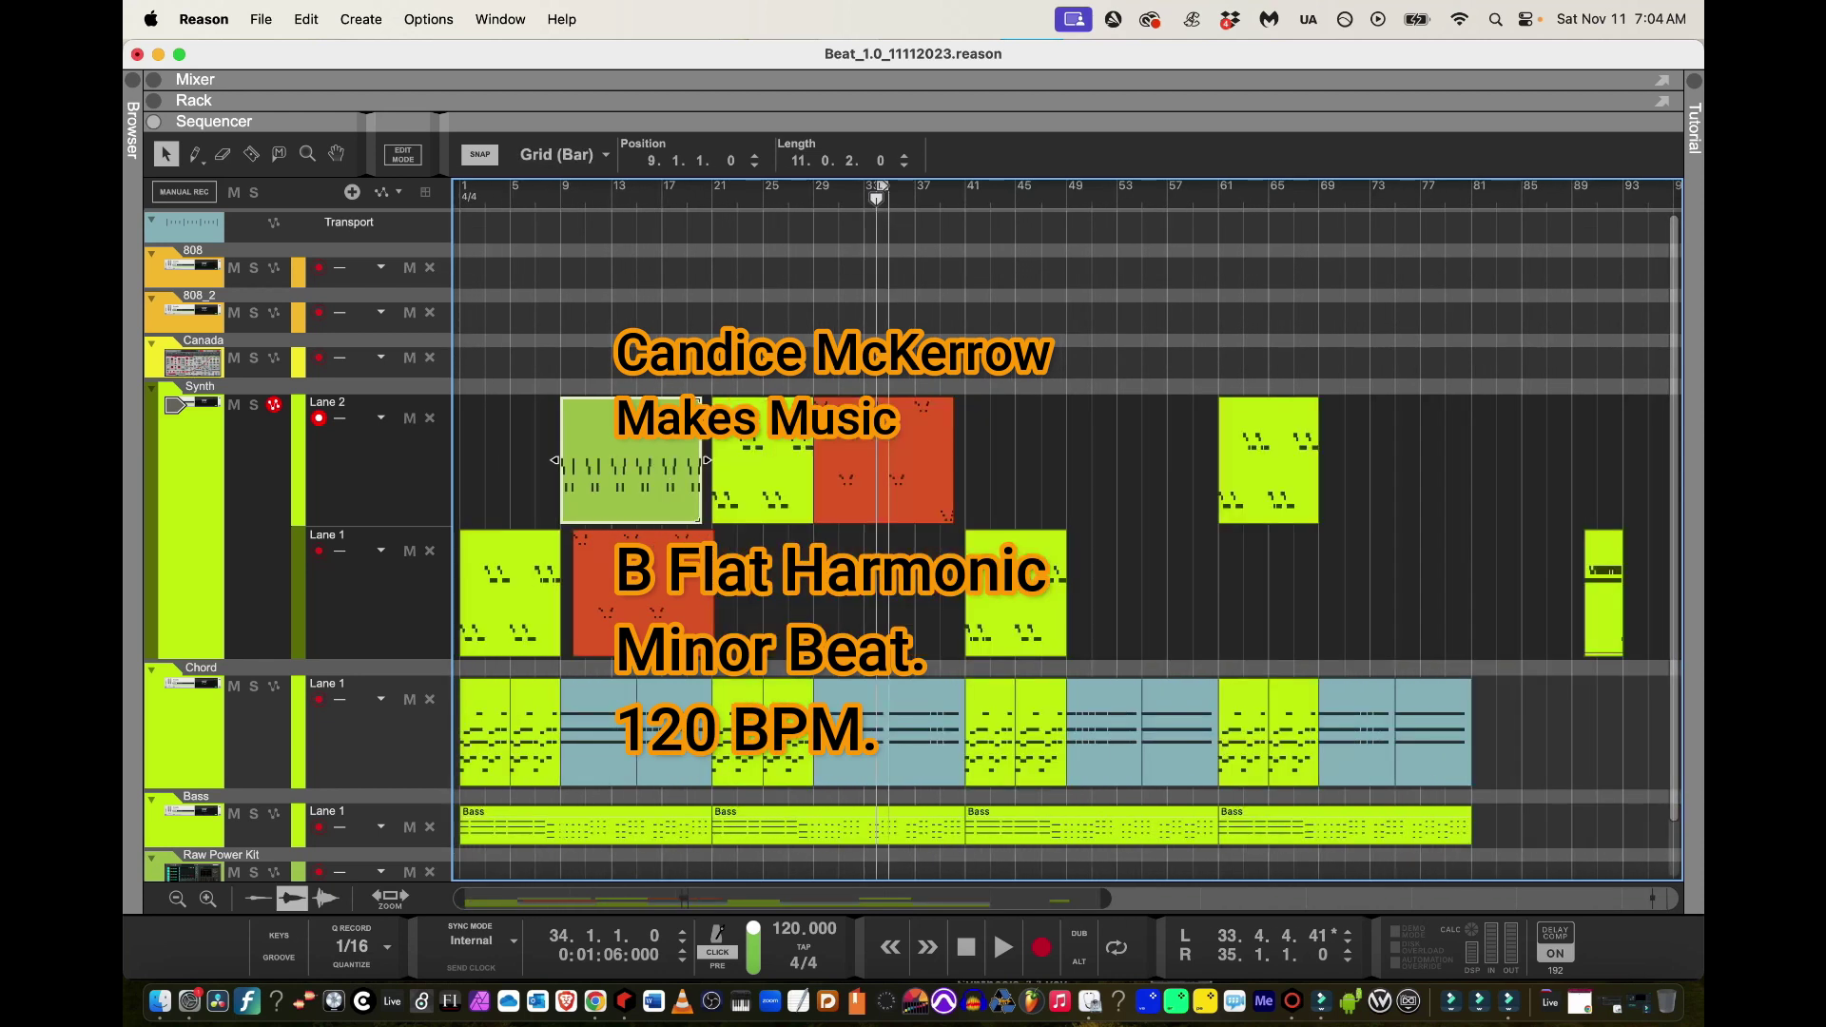
pyautogui.moveTo(556, 460); pyautogui.dragTo(808, 592)
pyautogui.moveTo(1103, 899); pyautogui.dragTo(613, 899)
pyautogui.hscroll(10, 1246, 592)
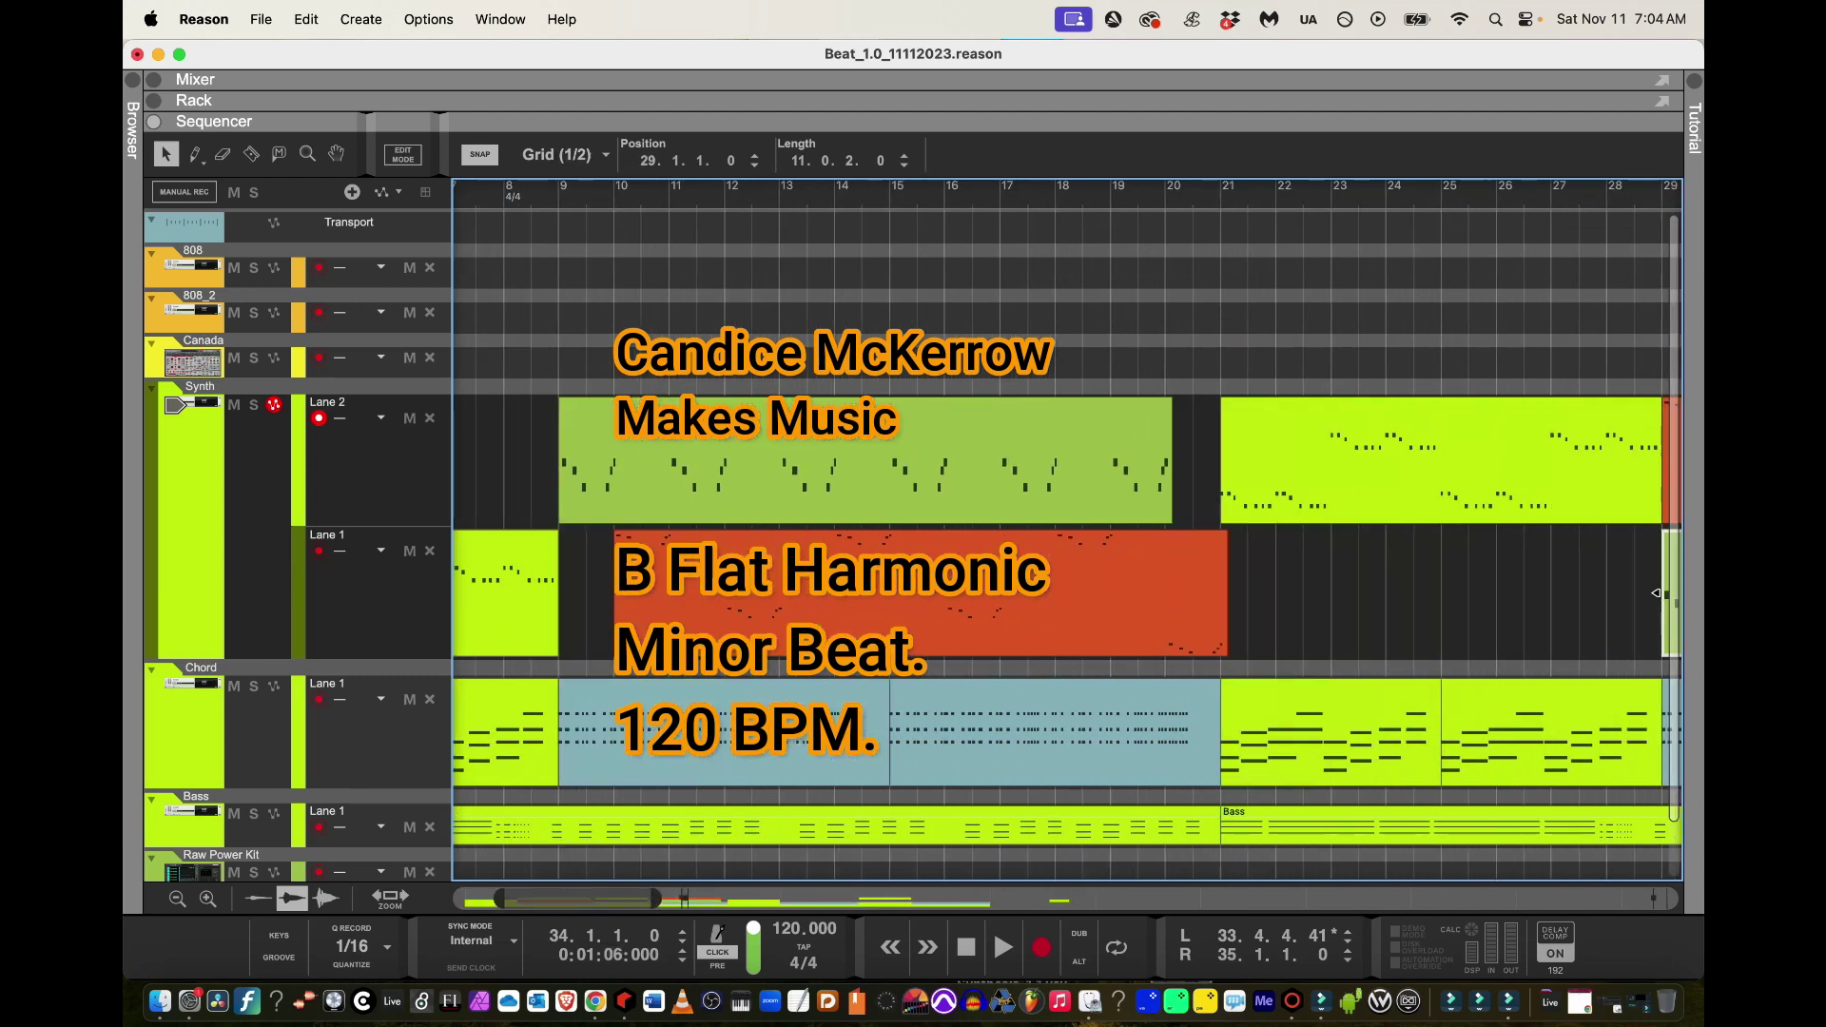
pyautogui.moveTo(1245, 593)
pyautogui.mouseDown()
pyautogui.moveTo(1295, 592)
pyautogui.moveTo(1274, 593)
pyautogui.mouseUp()
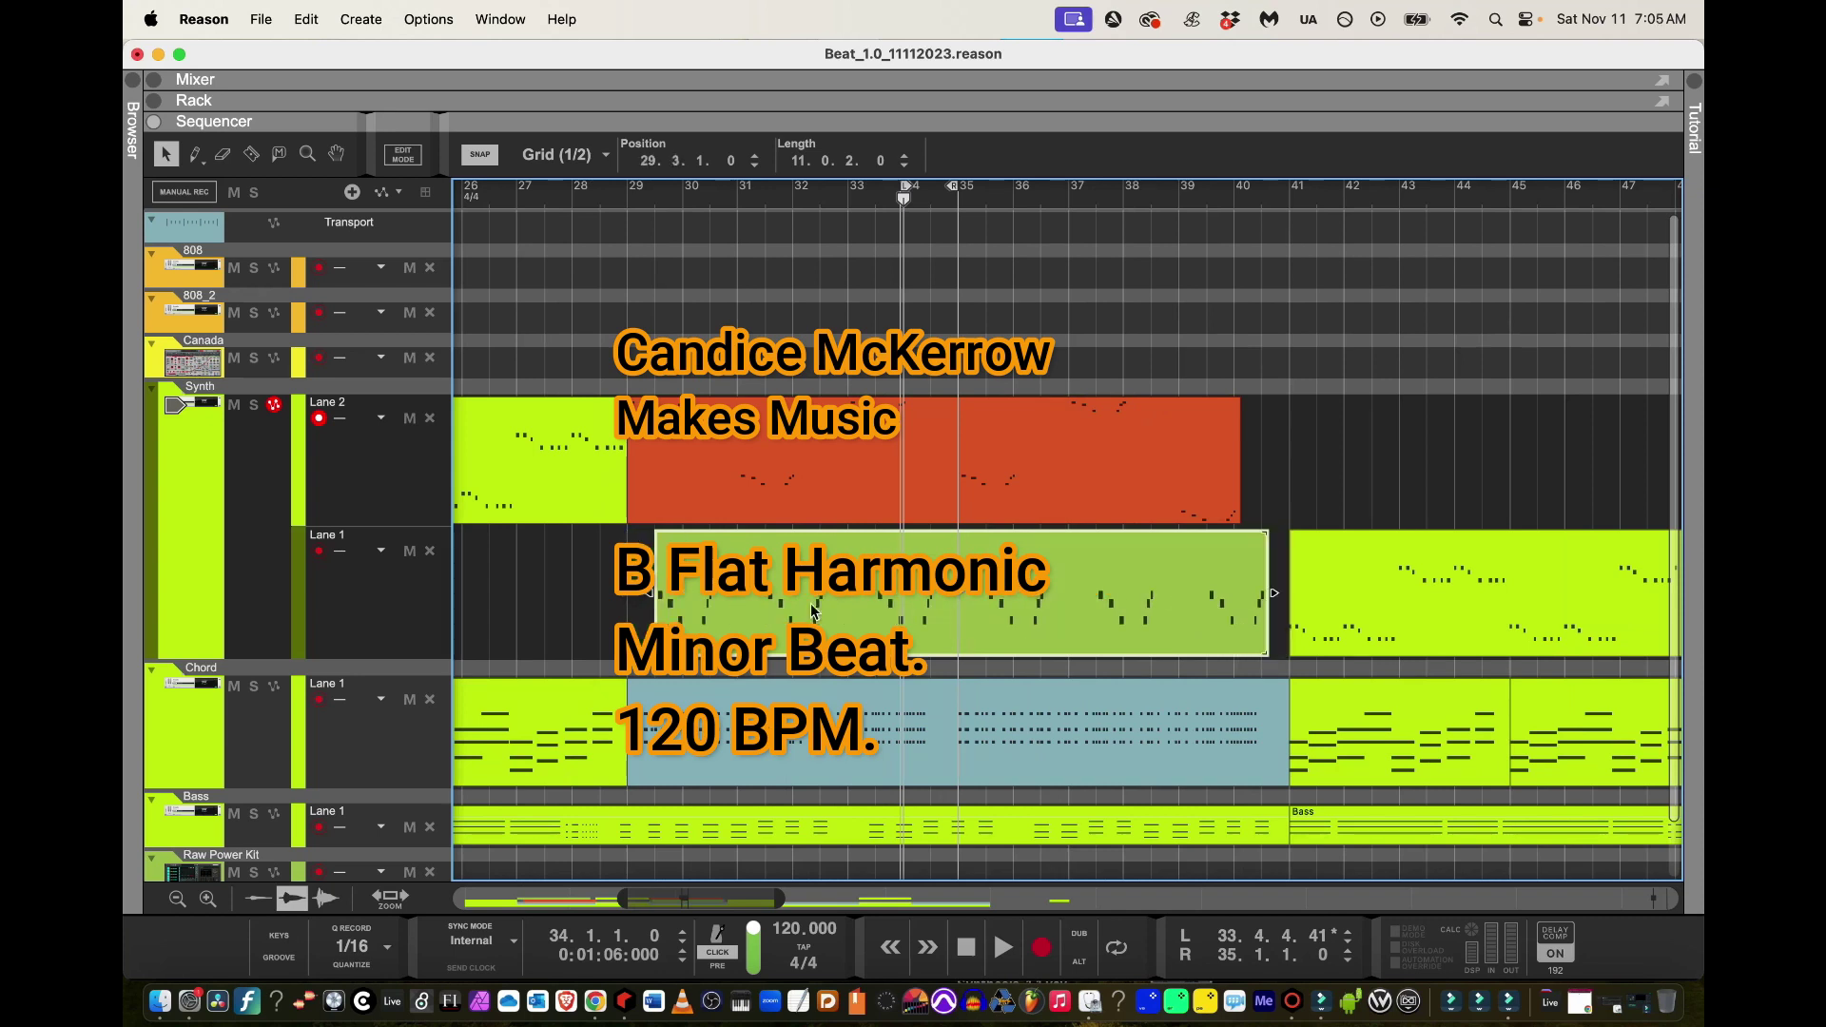
pyautogui.moveTo(797, 605); pyautogui.dragTo(824, 605)
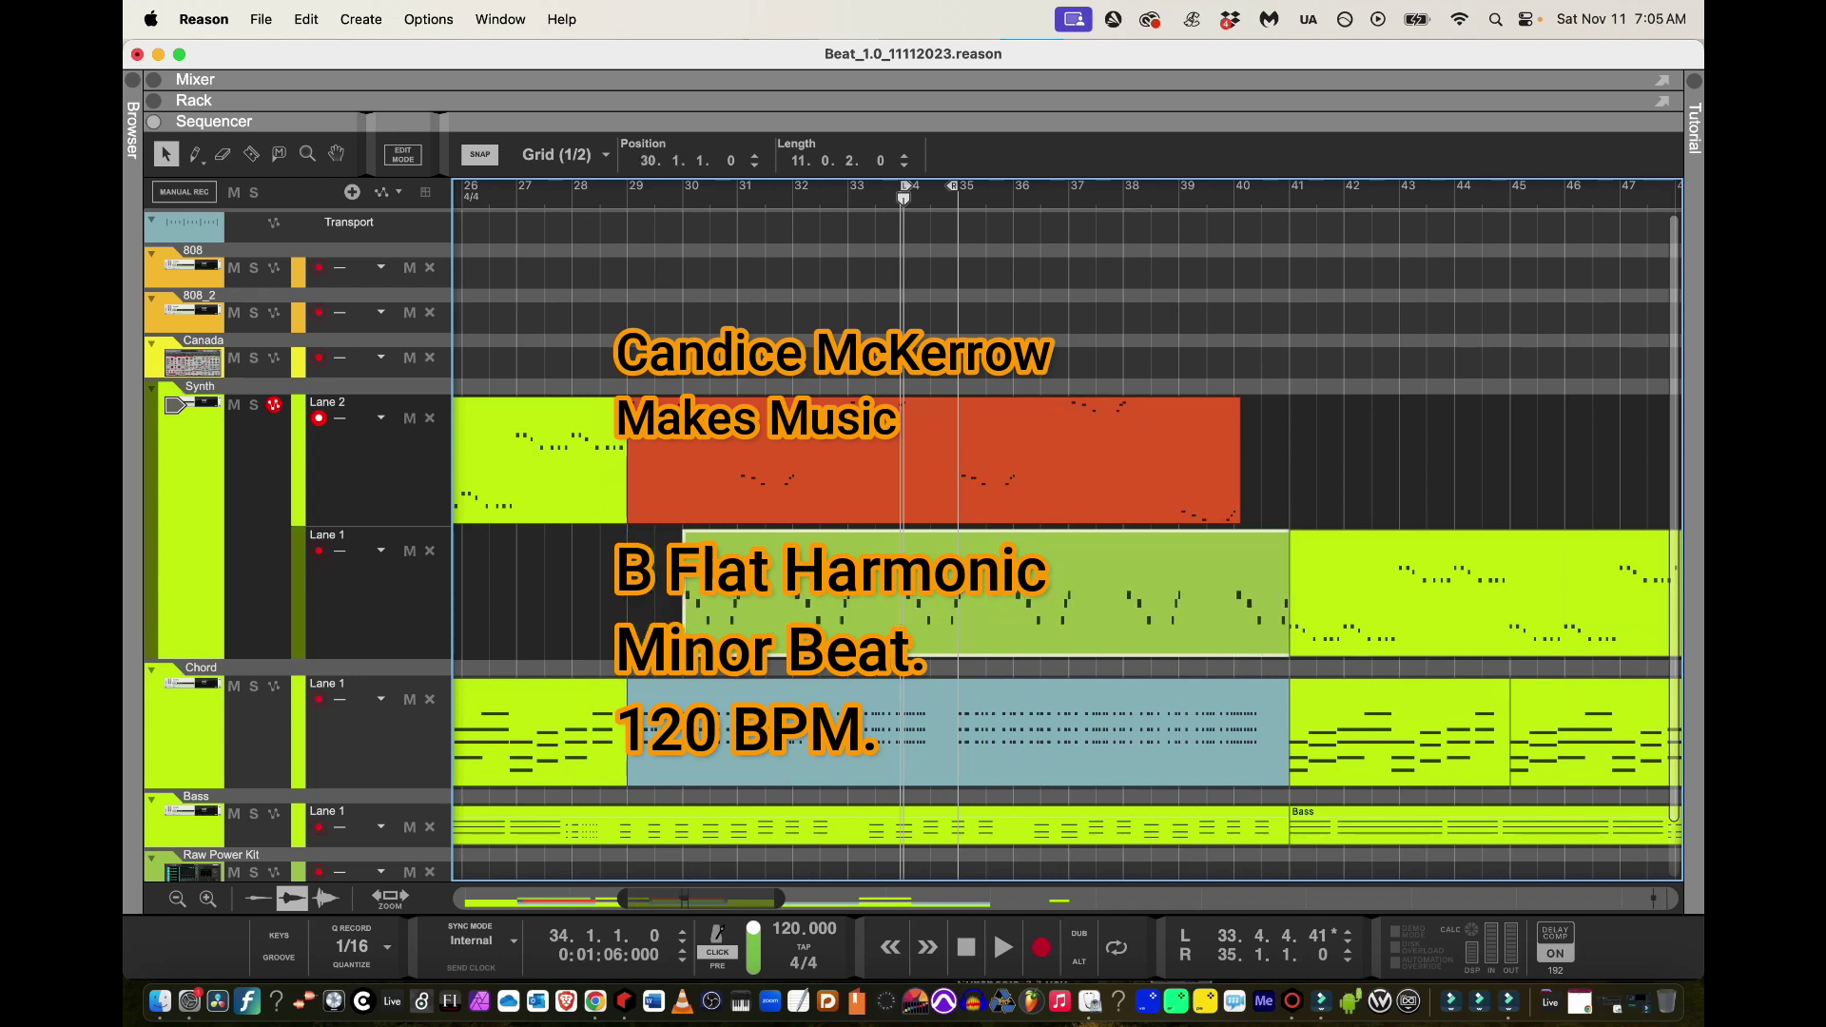
# Copy the orange and darker green Synth clips further along, placing the orange in Lane 1 at bar 49 and the green in Lane 2 at bar 50
pyautogui.moveTo(779, 898); pyautogui.dragTo(1048, 899)
pyautogui.hscroll(-10, 527, 592)
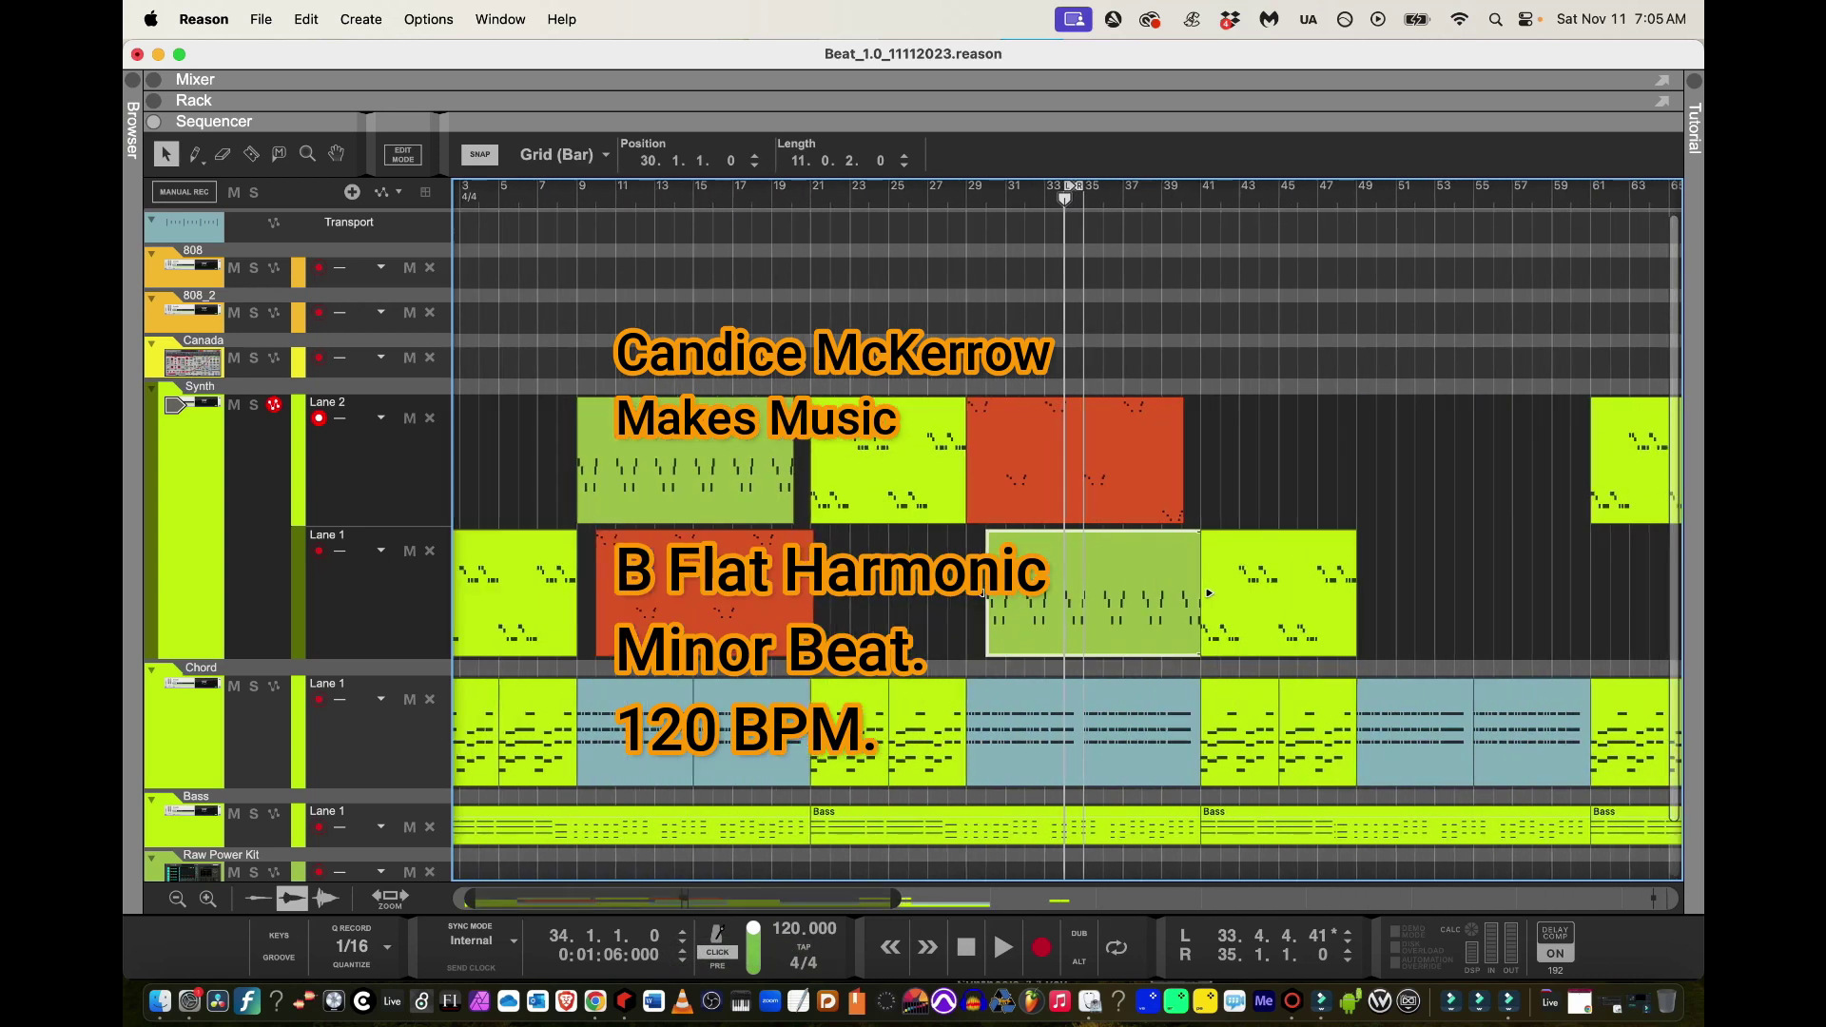
pyautogui.moveTo(1103, 368); pyautogui.dragTo(1409, 362)
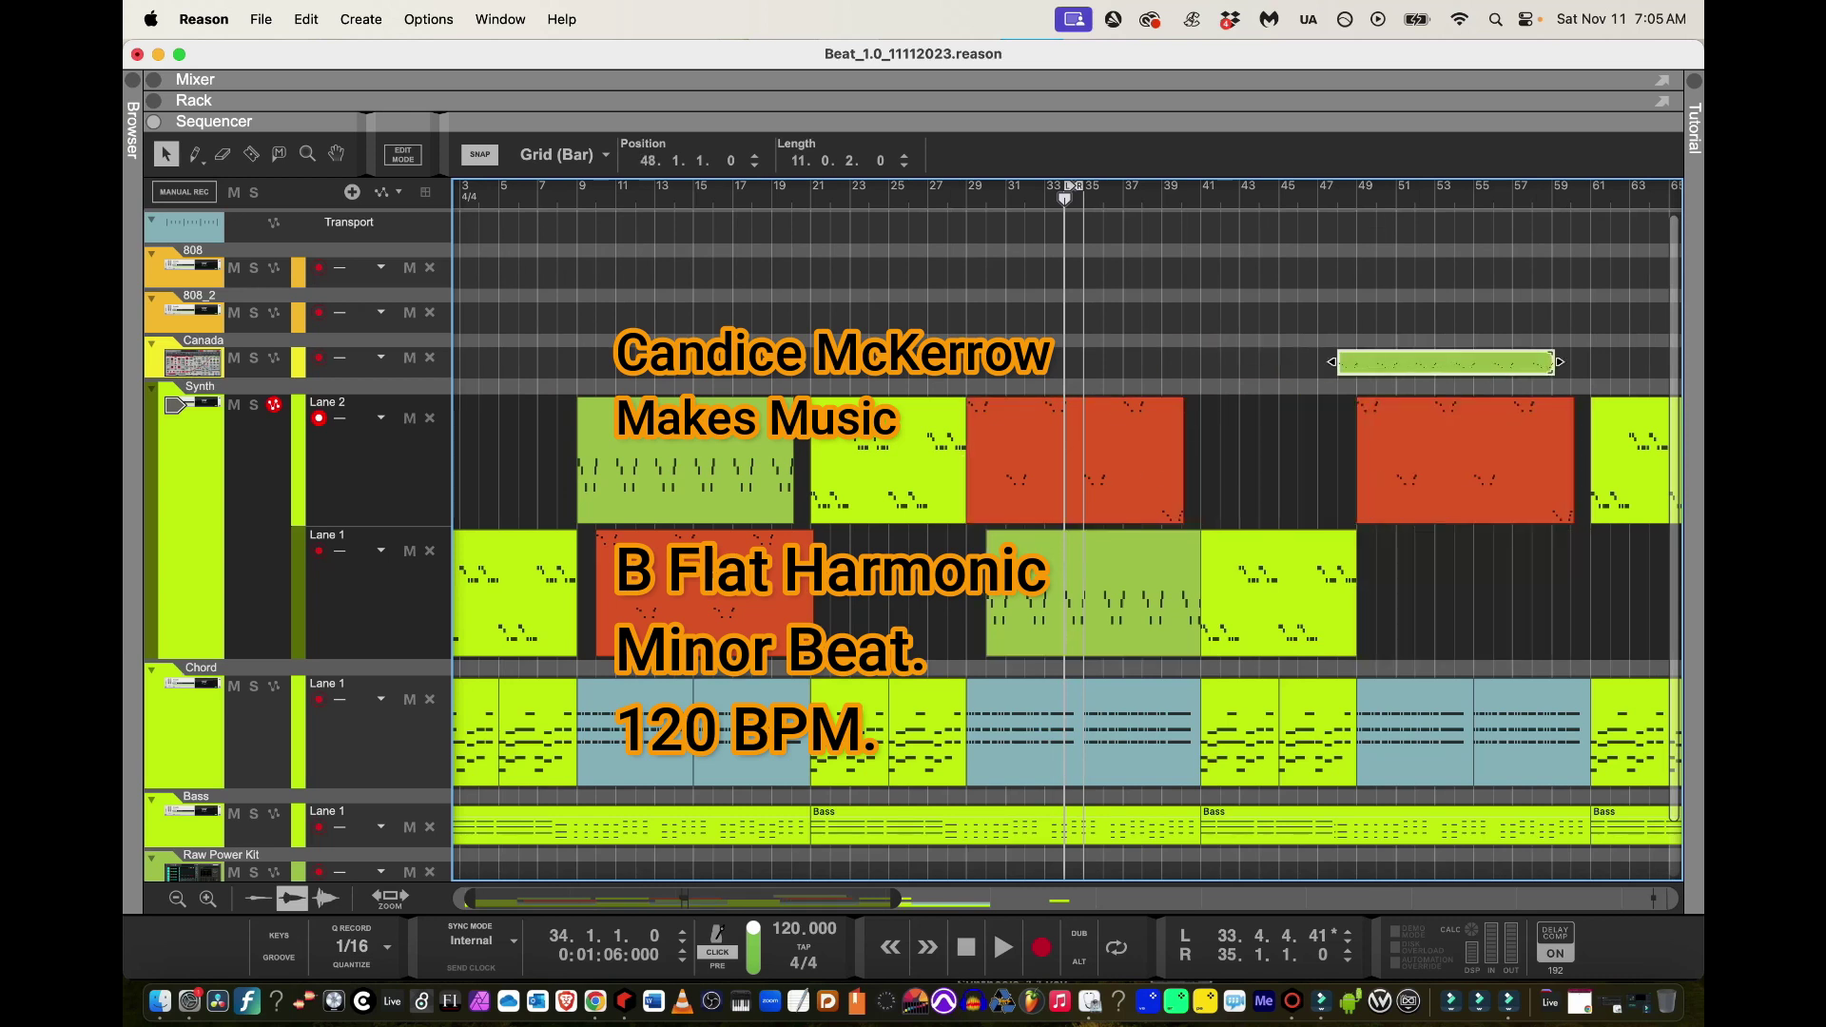
pyautogui.moveTo(1450, 459); pyautogui.dragTo(1450, 582)
pyautogui.moveTo(1450, 363); pyautogui.dragTo(1490, 460)
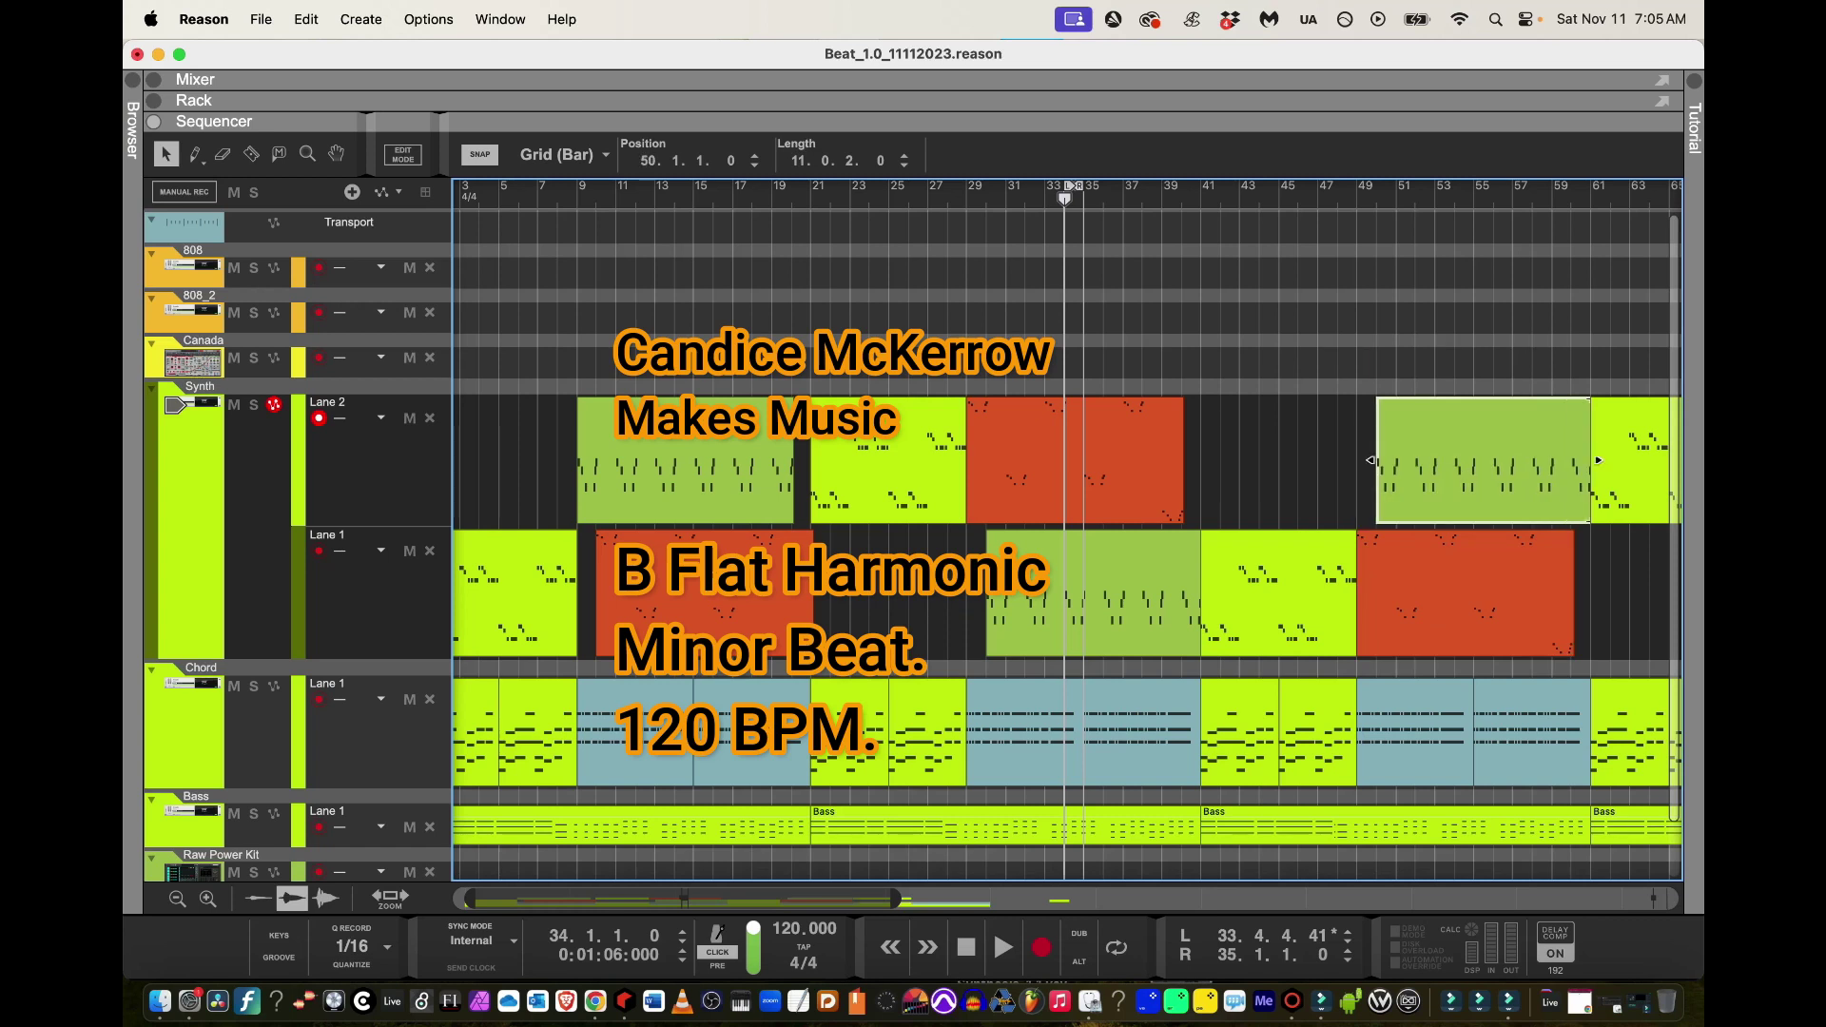
# Copy the same clip pair to the final section, with the green clip in Lane 1 at bar 69 and the orange in Lane 2 at bar 70
pyautogui.moveTo(656, 897); pyautogui.dragTo(833, 897)
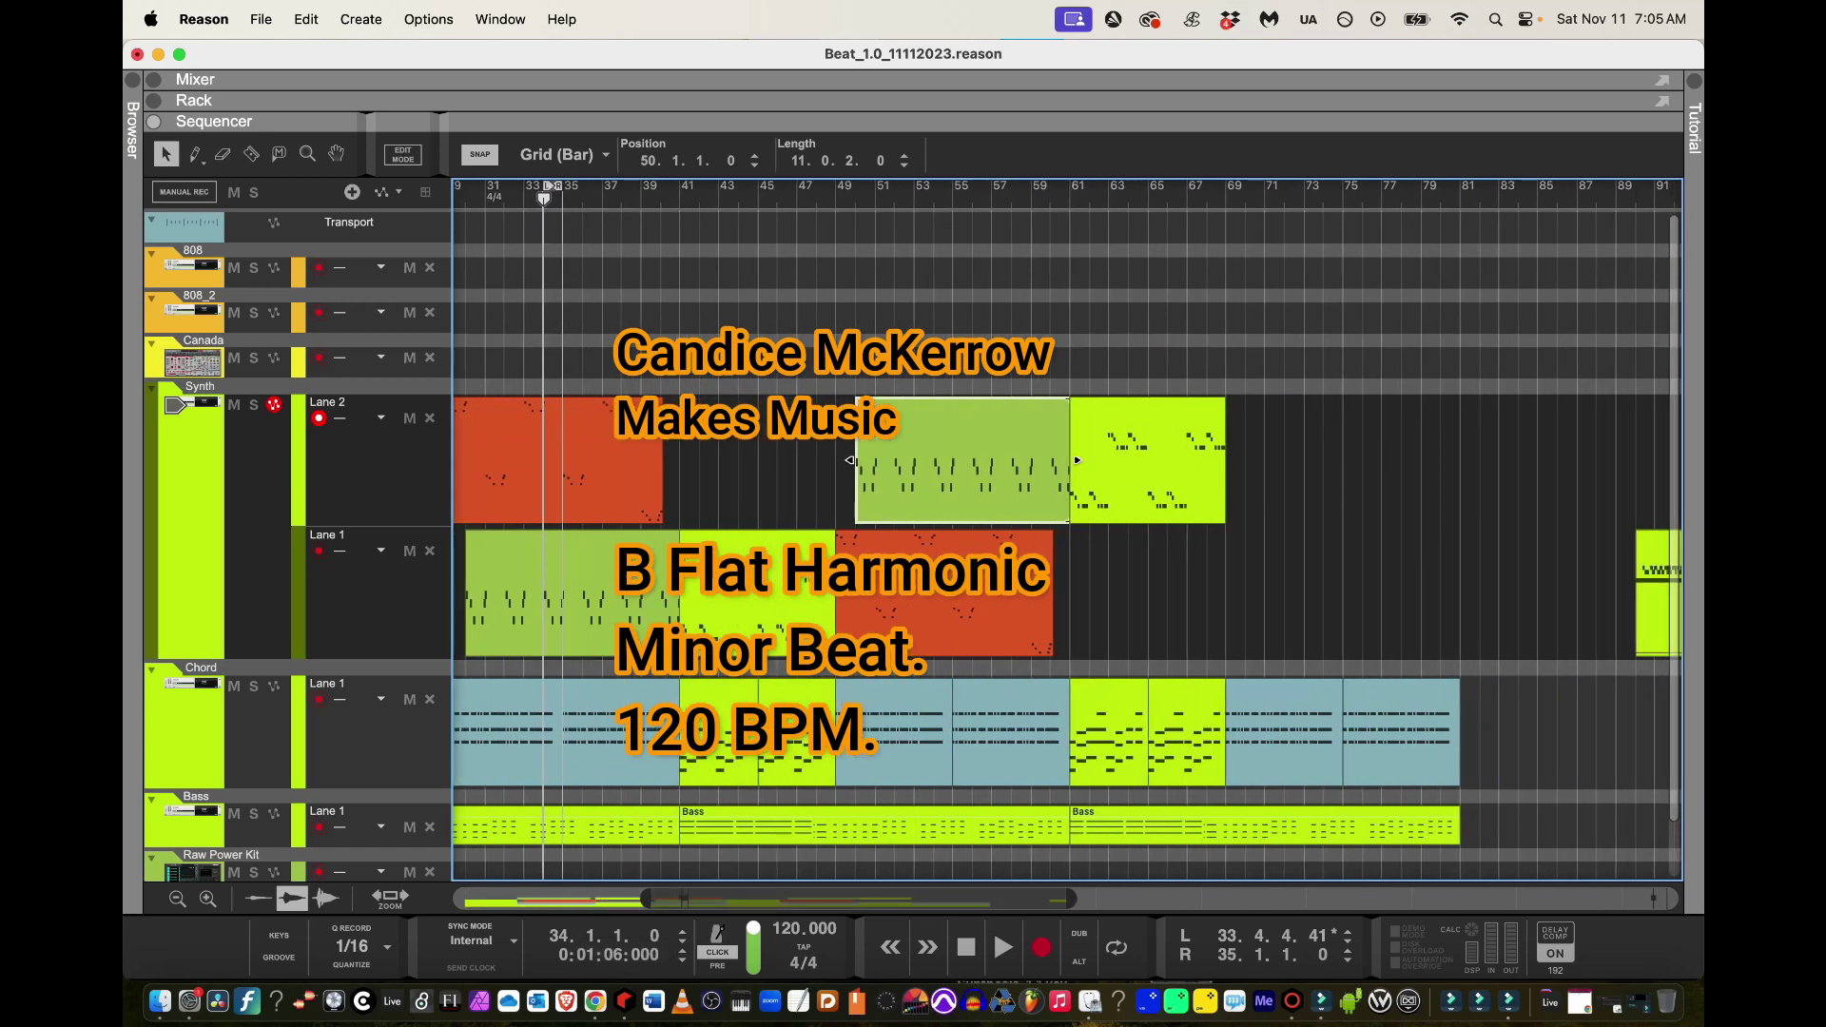
pyautogui.moveTo(1008, 367); pyautogui.dragTo(1476, 600)
pyautogui.click(1511, 732)
pyautogui.moveTo(1493, 456); pyautogui.dragTo(1317, 592)
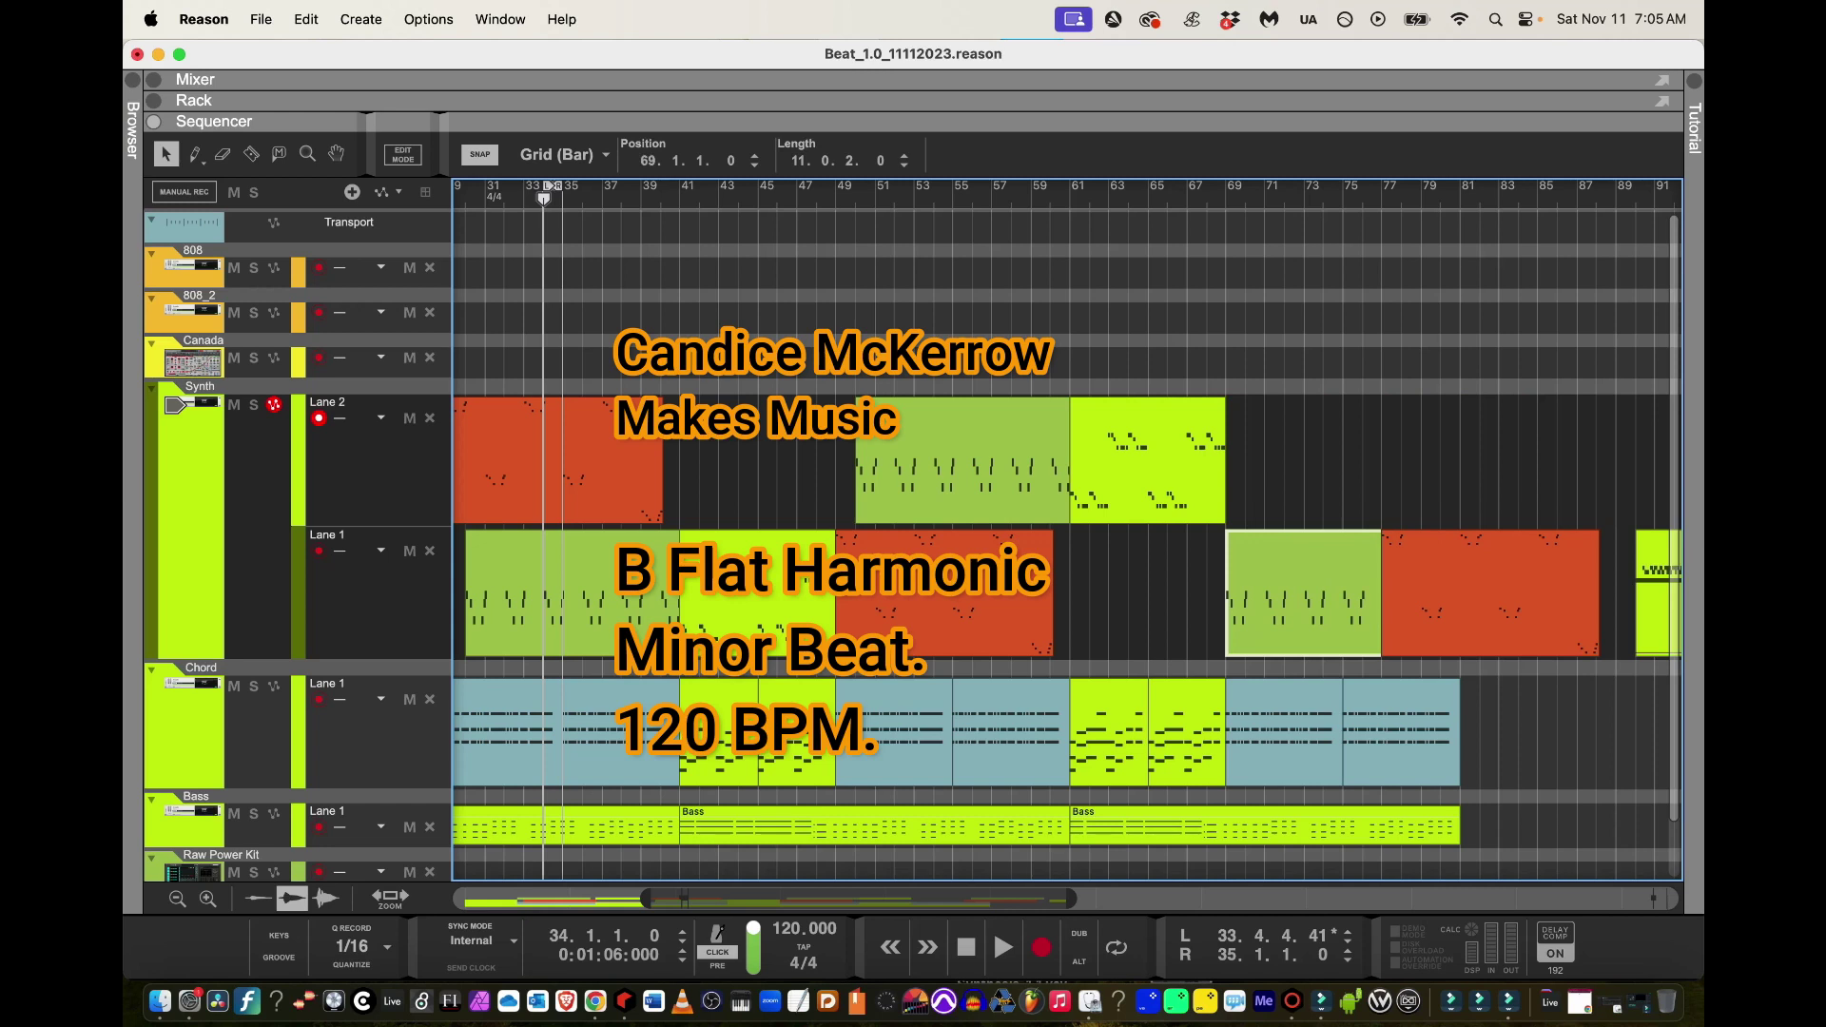
pyautogui.moveTo(1451, 594); pyautogui.dragTo(1314, 461)
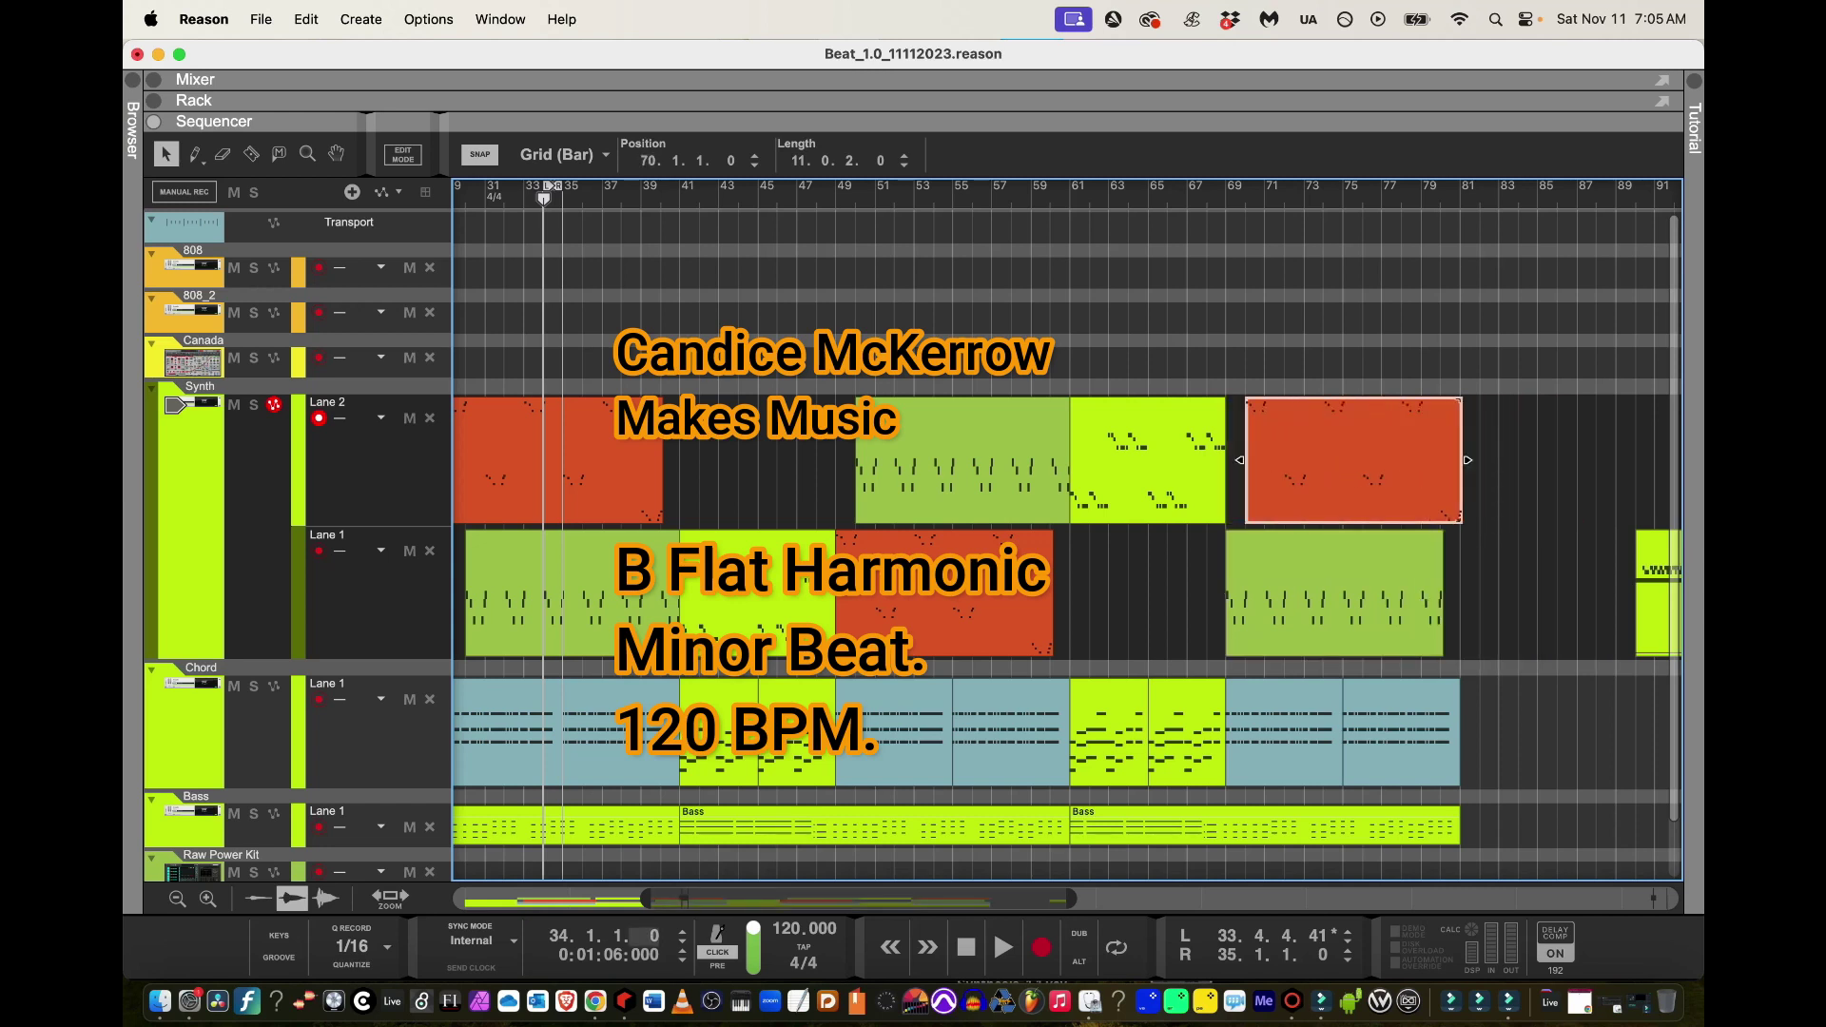
# Play the arrangement from about bar 8 to hear the new Synth clips, and stop playback
pyautogui.moveTo(646, 898); pyautogui.dragTo(454, 899)
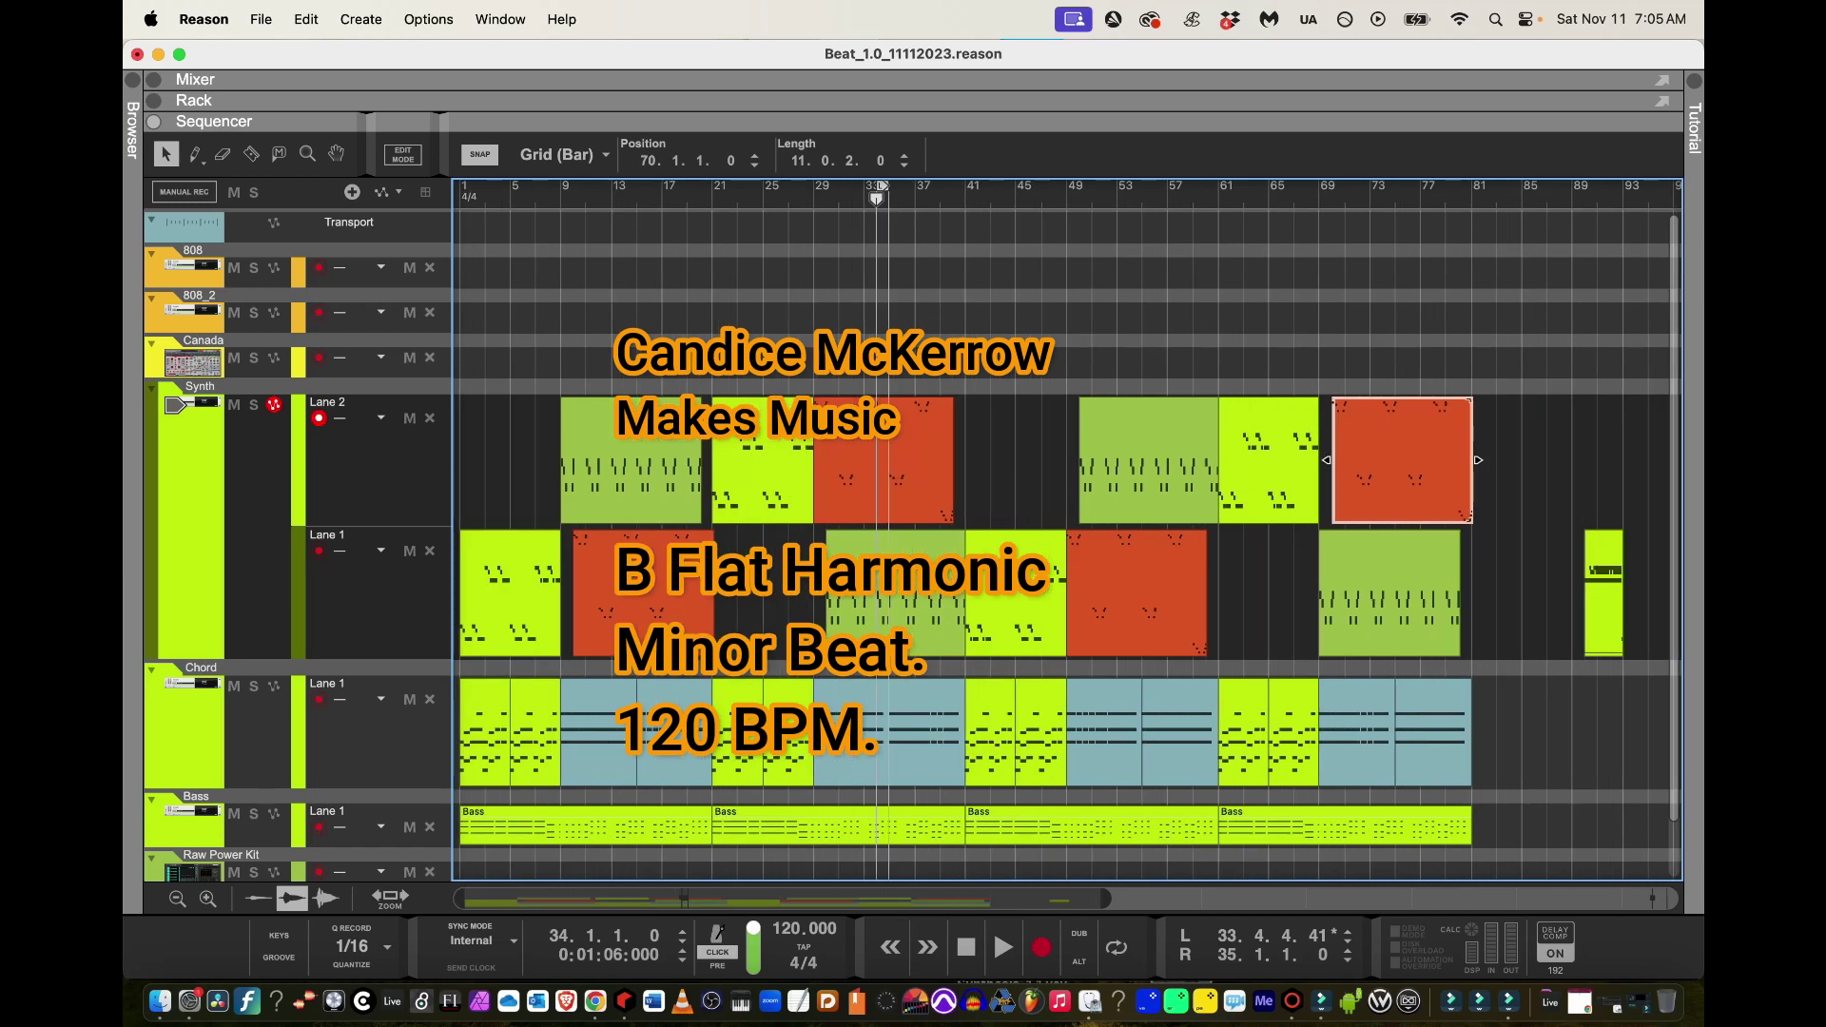
pyautogui.moveTo(573, 198); pyautogui.dragTo(548, 198)
pyautogui.press('space')
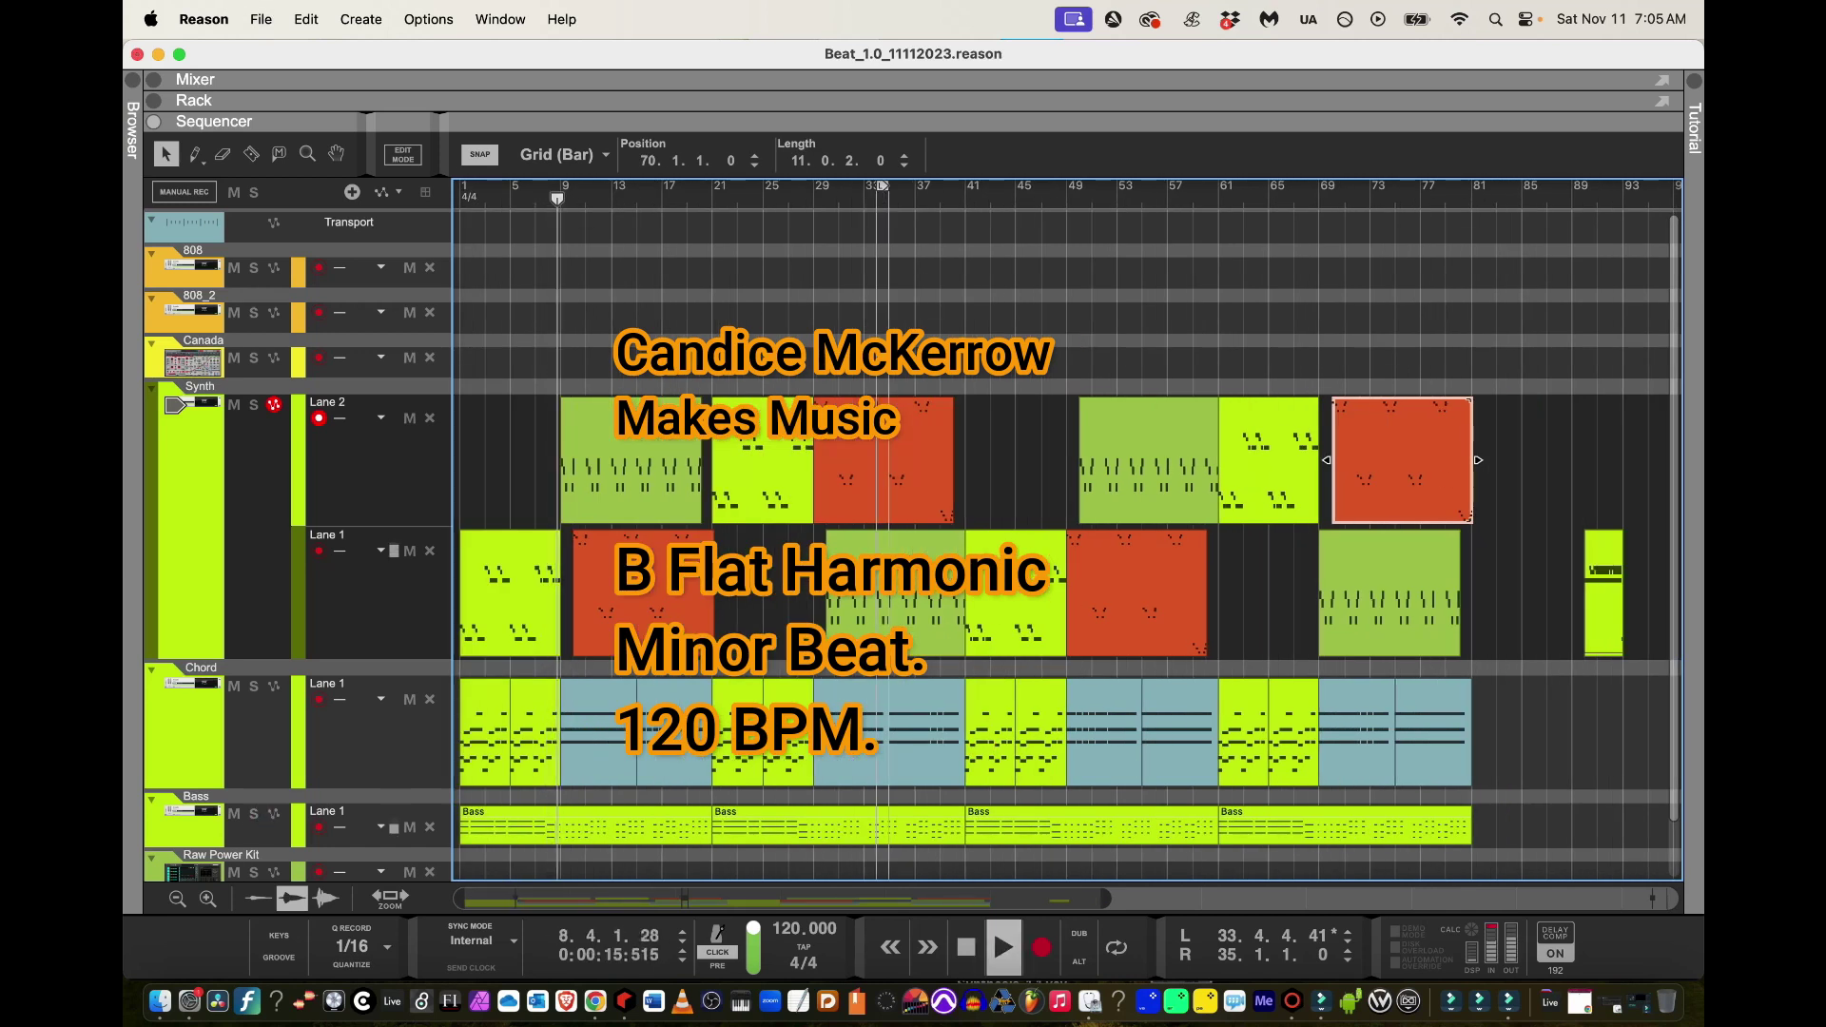
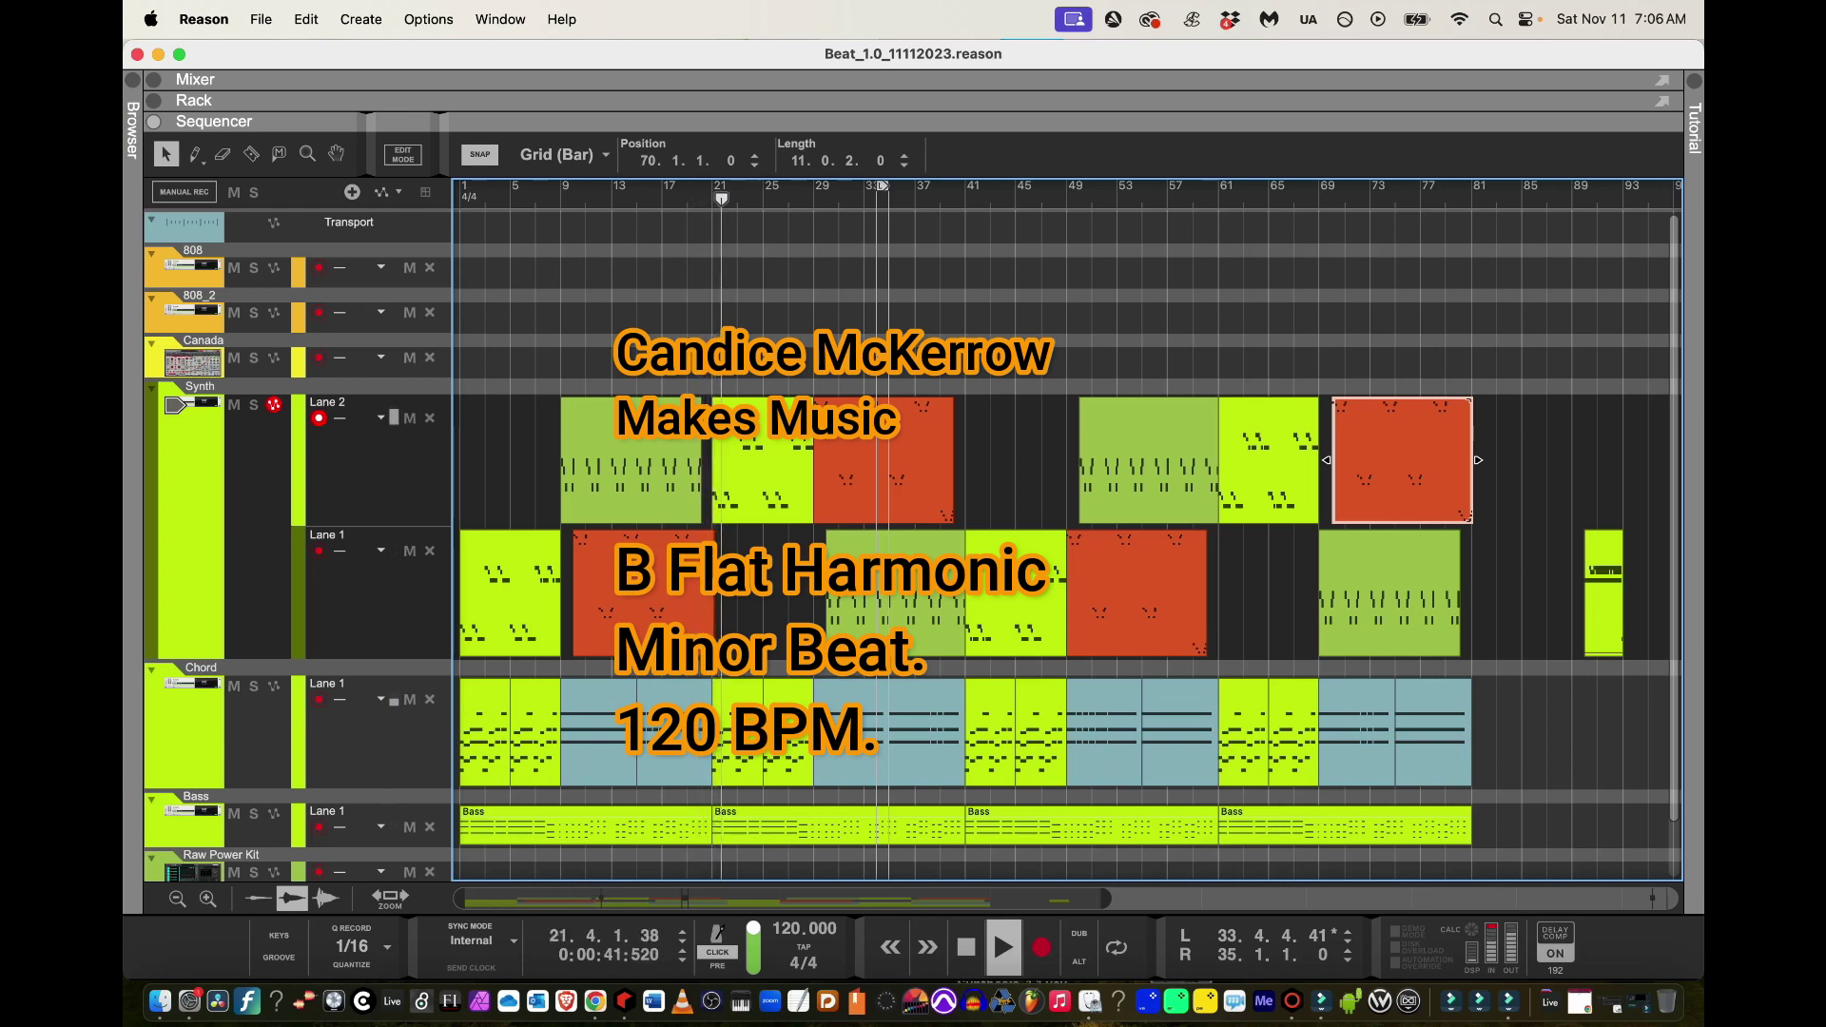
pyautogui.press('space')
# Return the playhead to the start of the song and set the tempo to 70 BPM
pyautogui.moveTo(726, 197); pyautogui.dragTo(460, 198)
pyautogui.doubleClick(802, 929)
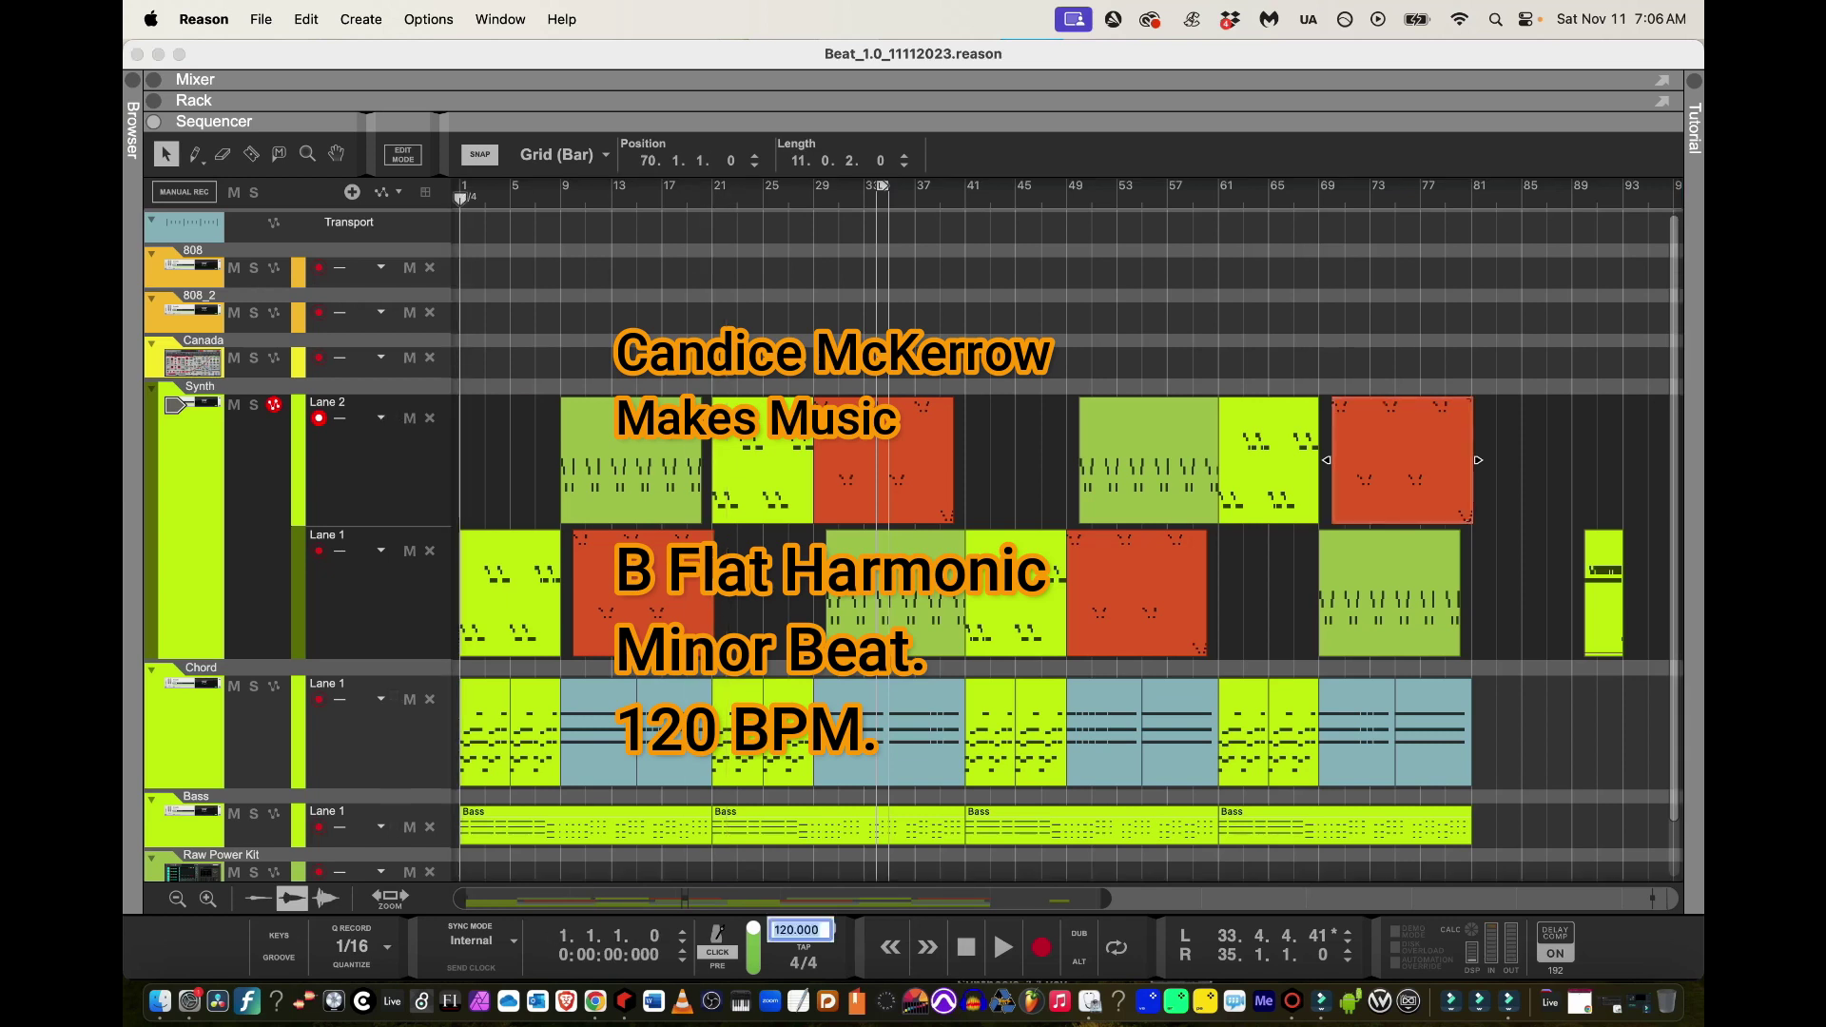
pyautogui.write('70')
pyautogui.press('Return')
# Select the Raw Power Kit track and audition its drums with the on-screen piano keys lowered to octave C1 in full-screen view
pyautogui.scroll(-2, 913, 544)
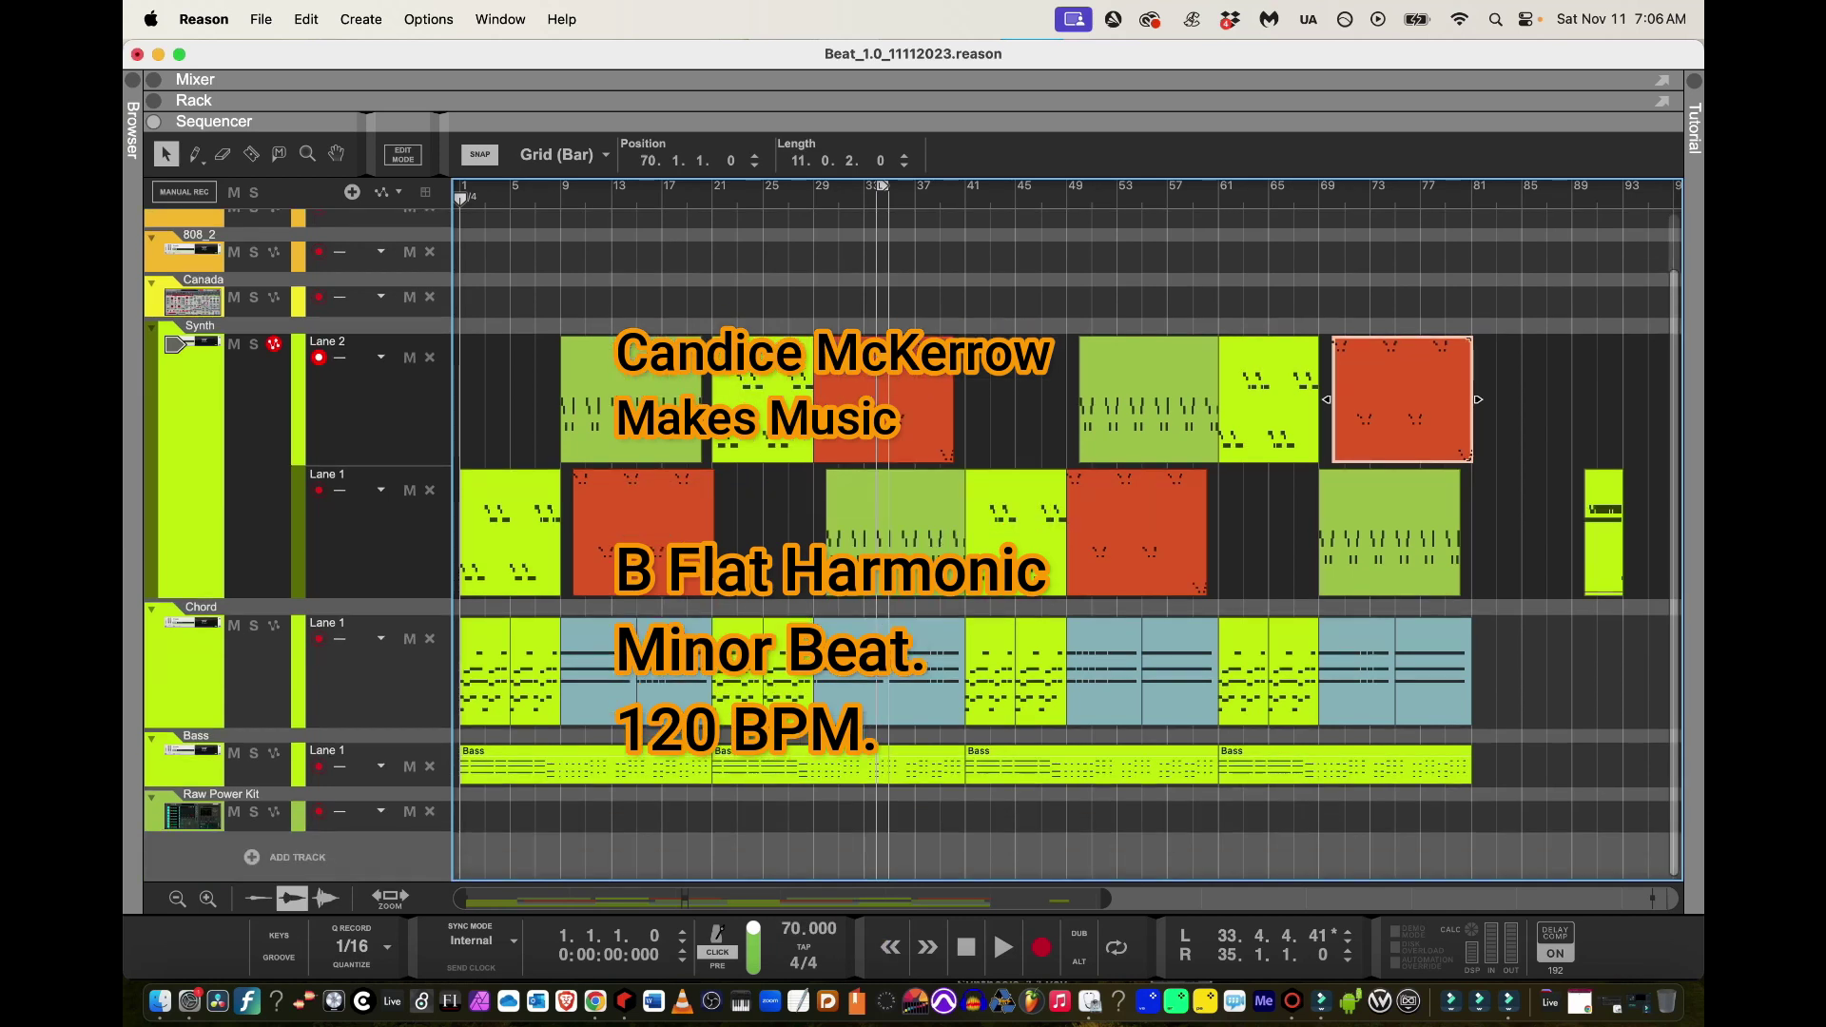
pyautogui.click(193, 813)
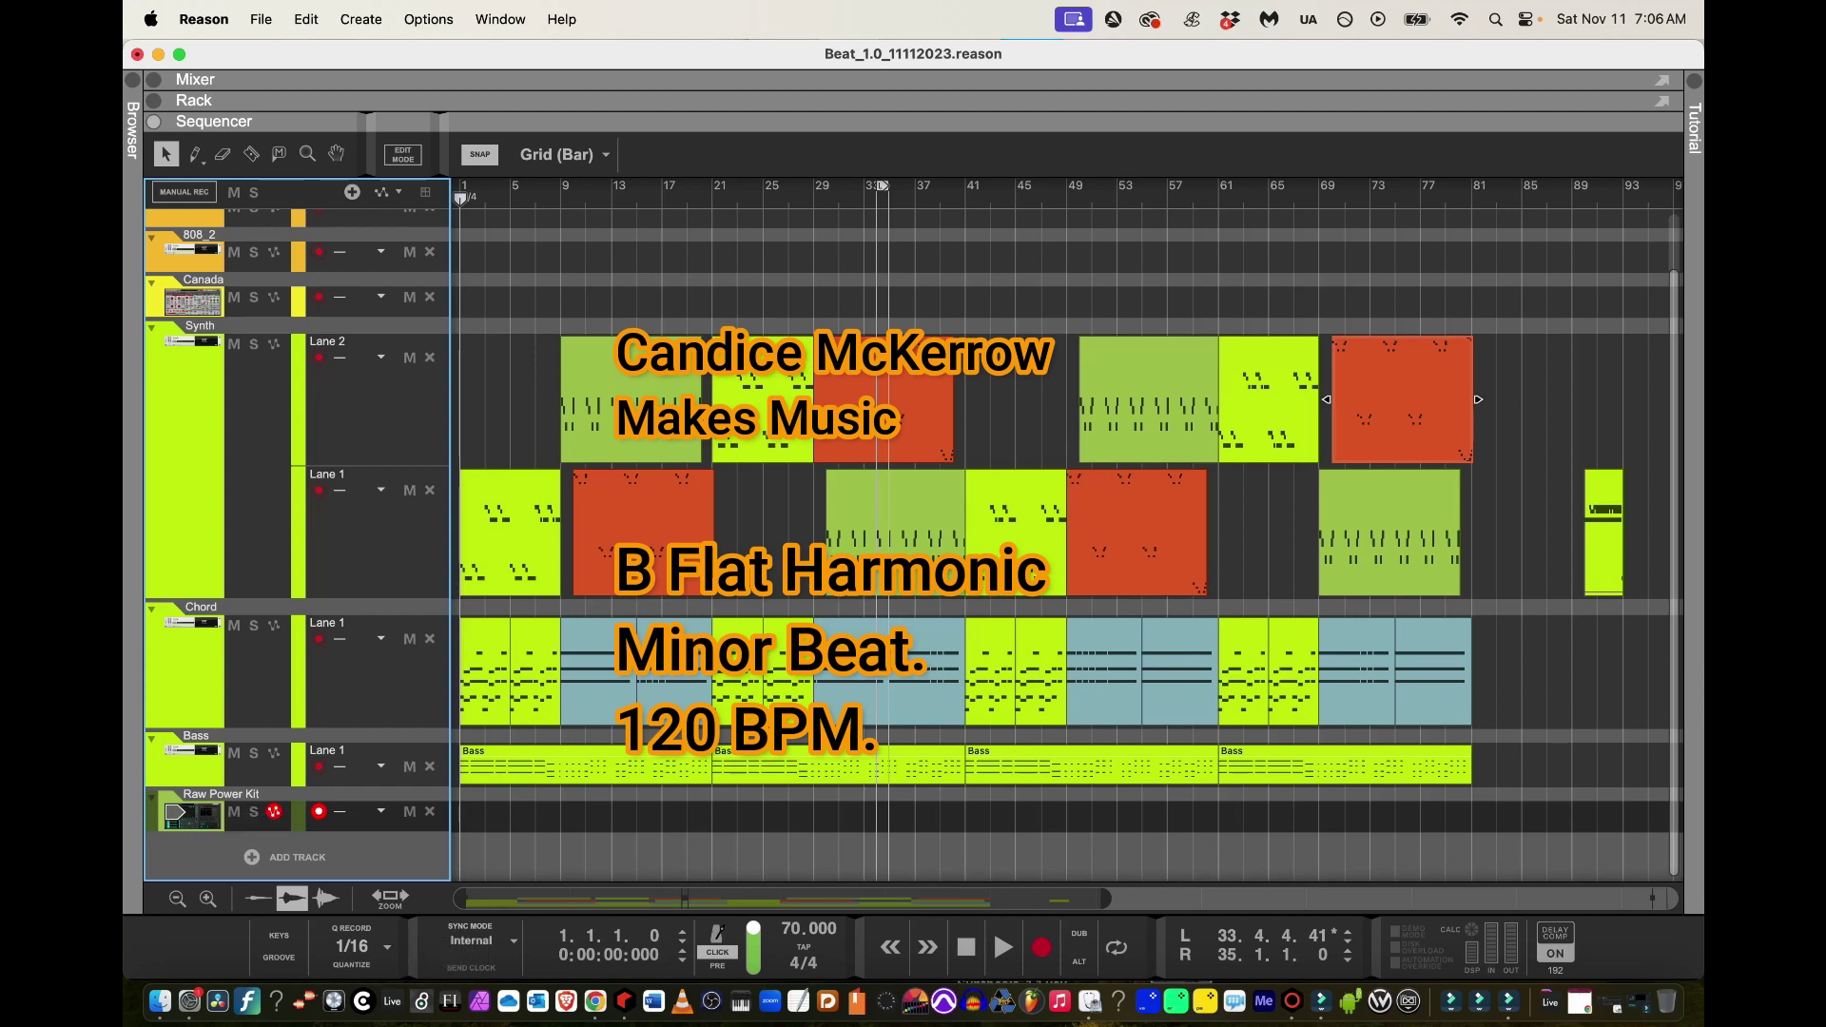
pyautogui.click(279, 935)
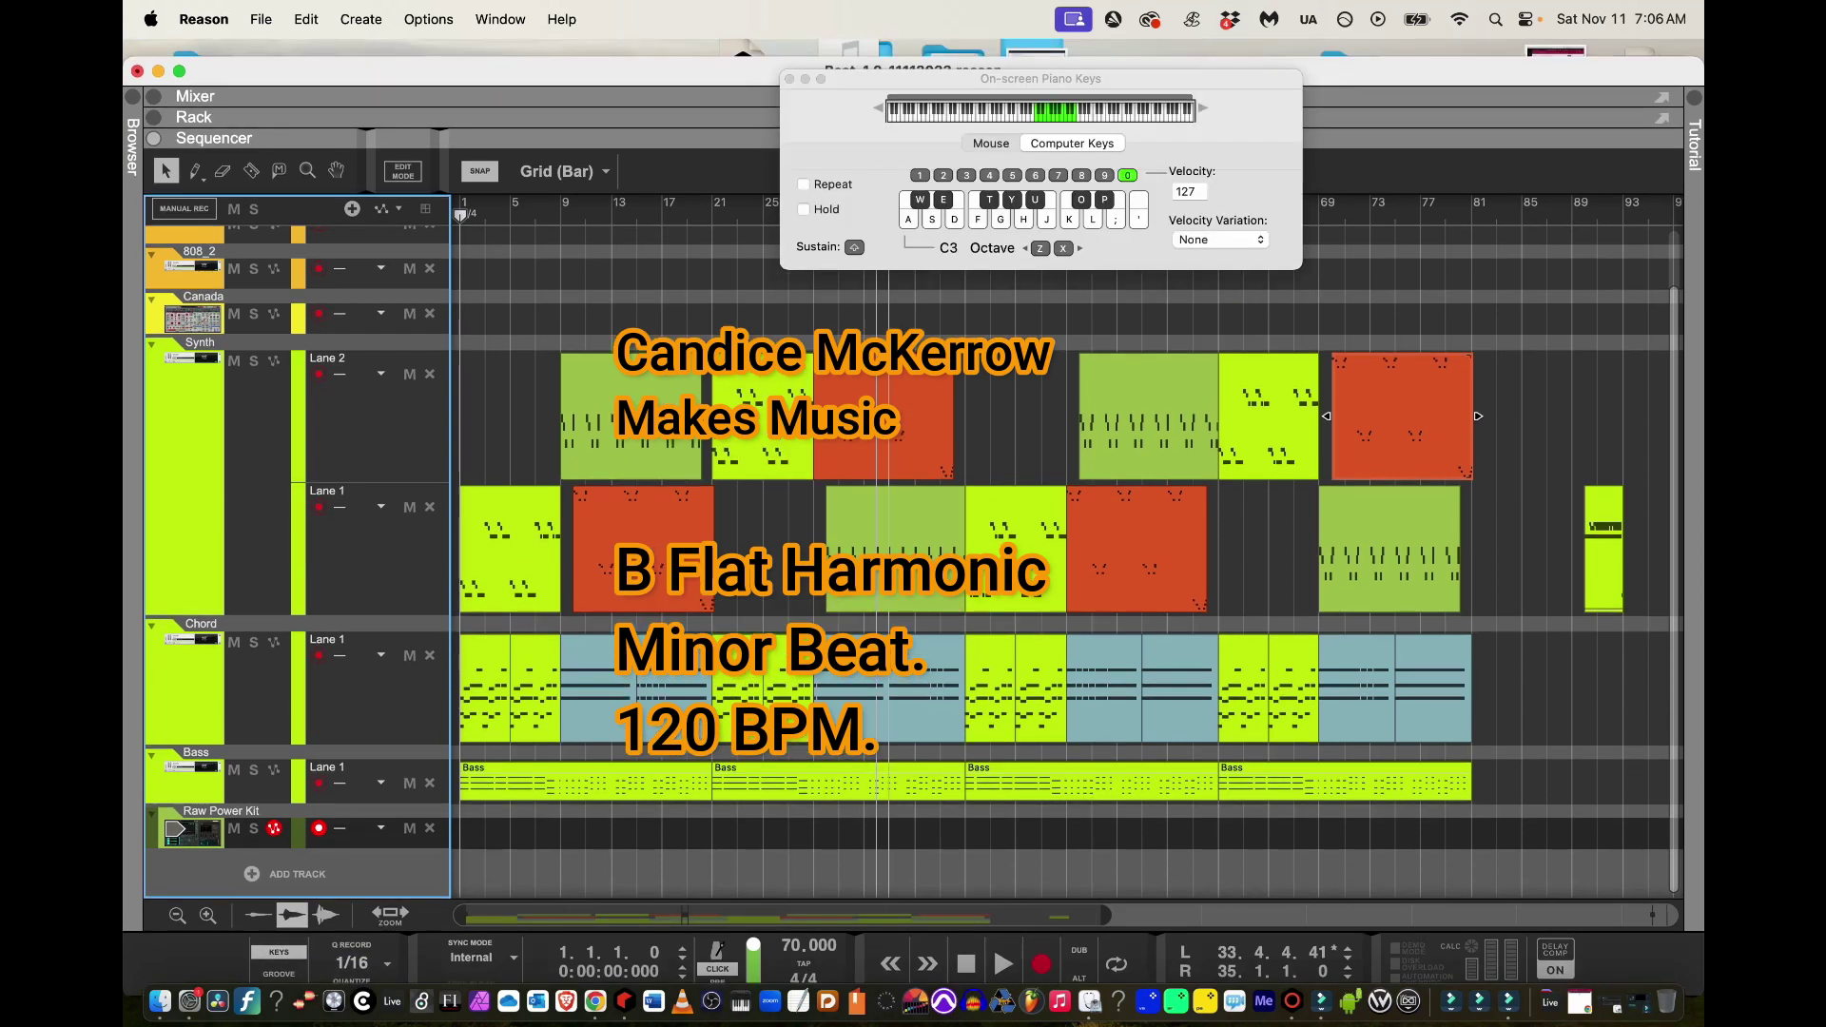
pyautogui.click(179, 71)
pyautogui.moveTo(1041, 79); pyautogui.dragTo(992, 202)
pyautogui.press('z')
pyautogui.press('z')
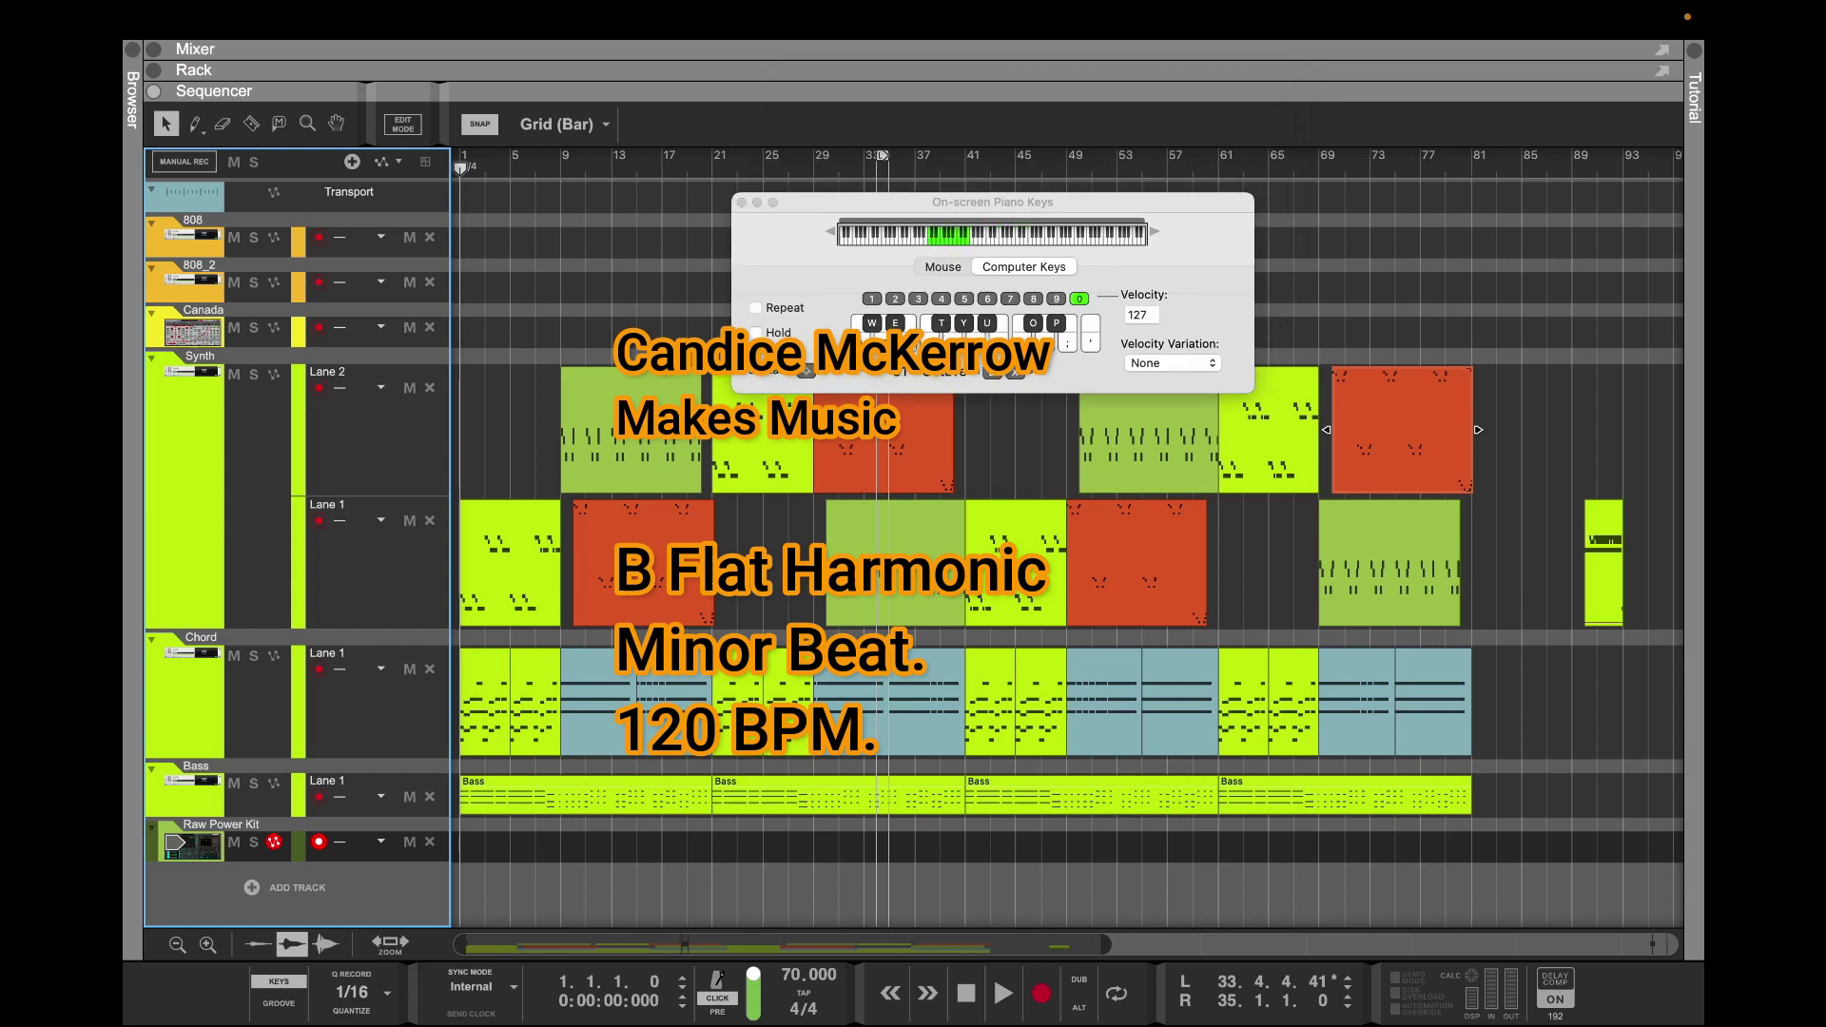
pyautogui.press('w')
pyautogui.press('a')
# Open the mixer and bring up the Raw Power Kit's Umpf device in the rack, moving the on-screen piano keys aside
pyautogui.press('F5')
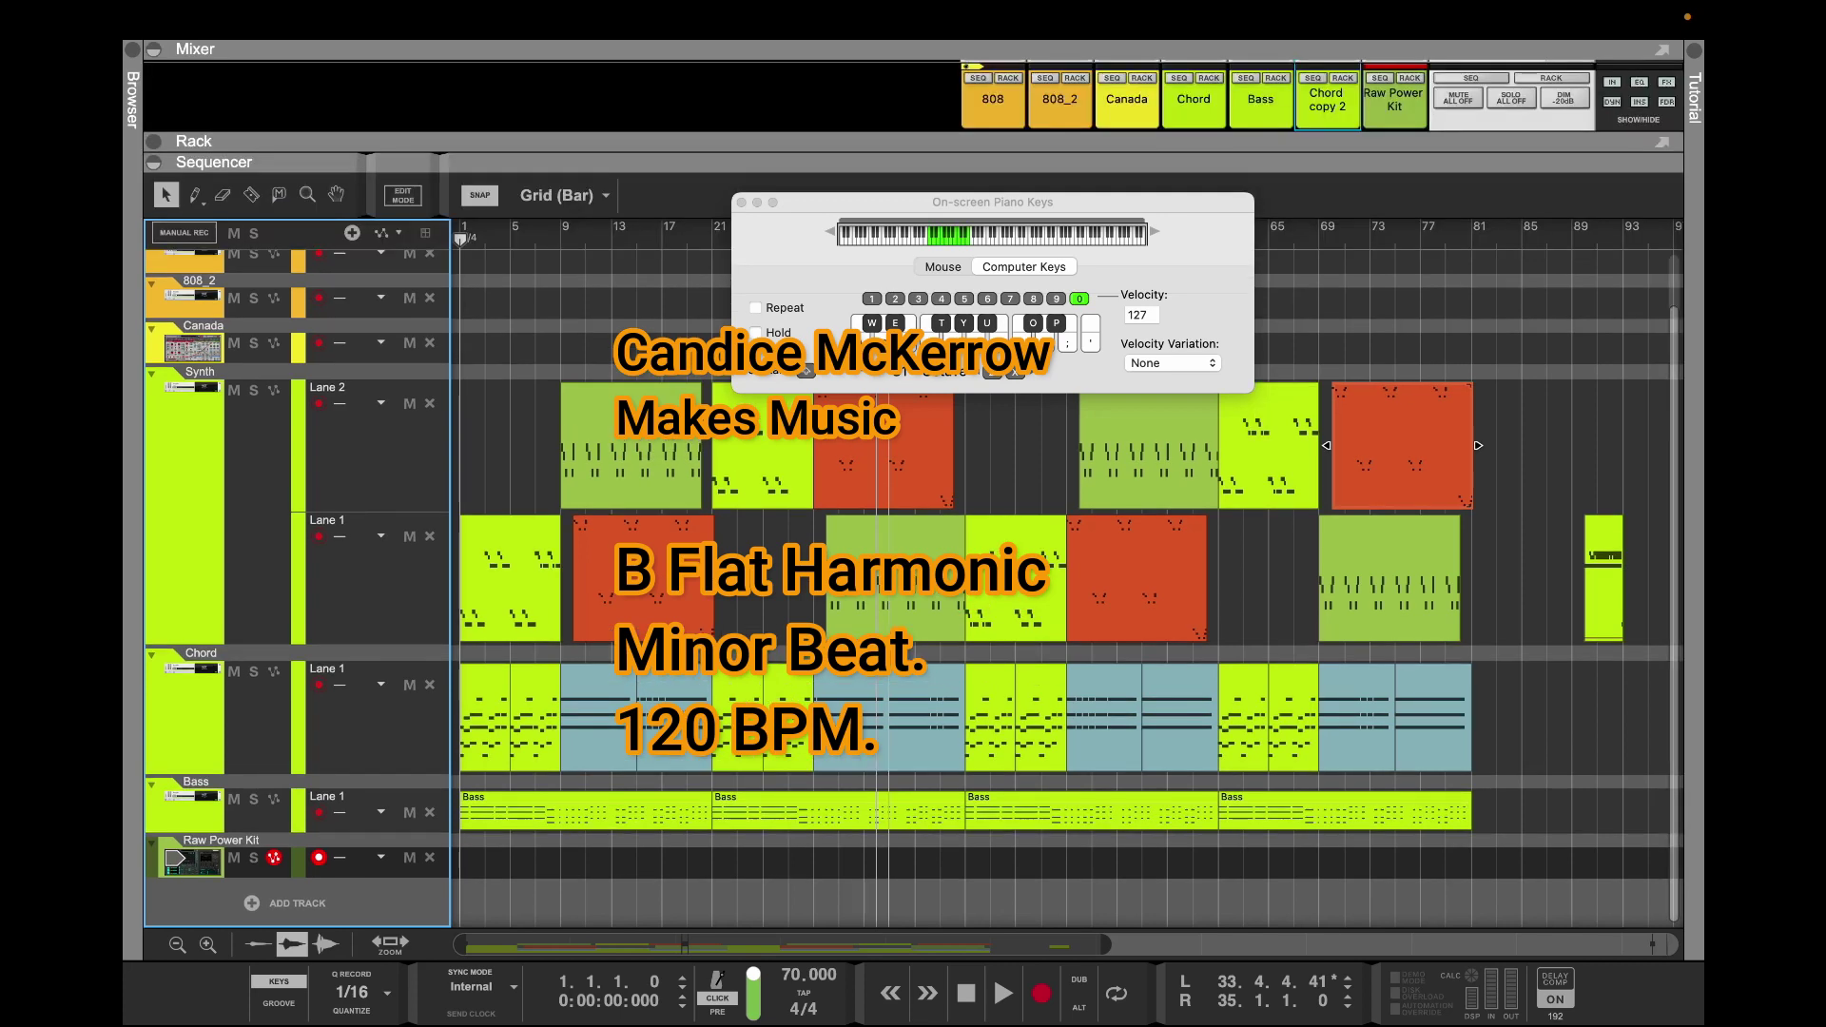
pyautogui.moveTo(609, 141); pyautogui.dragTo(609, 237)
pyautogui.click(1408, 174)
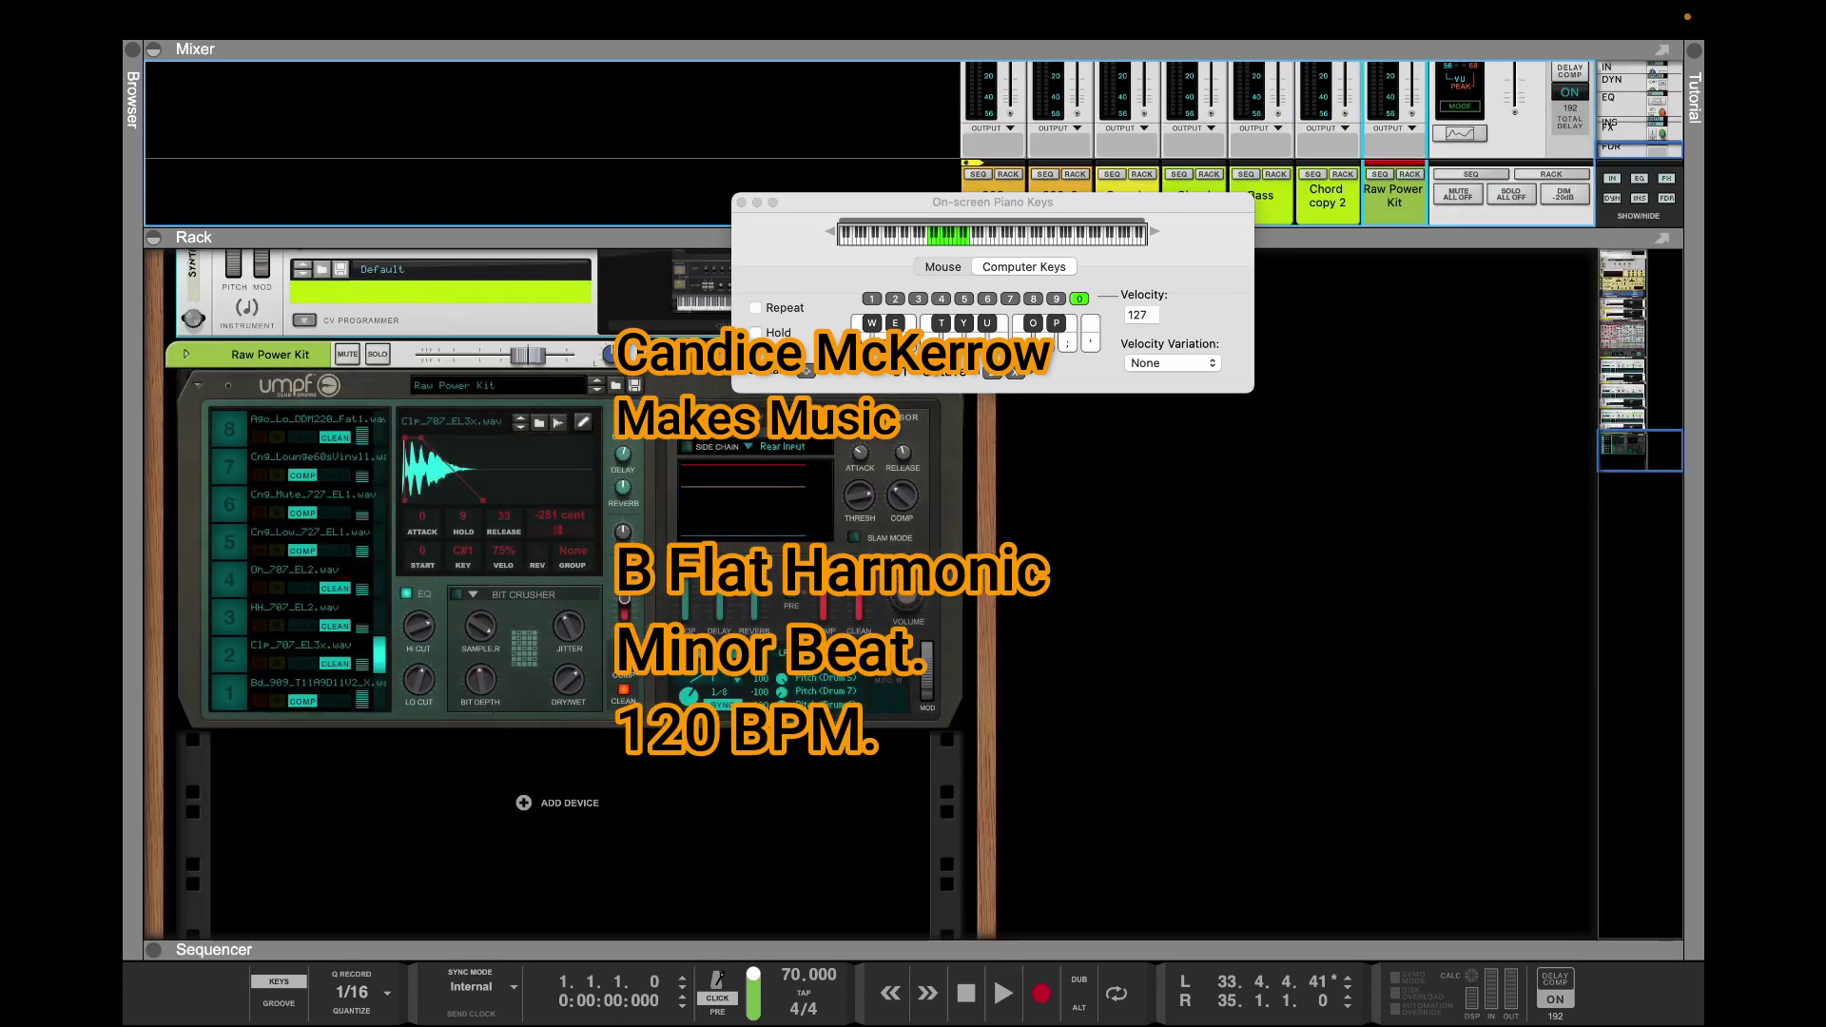
pyautogui.moveTo(991, 202); pyautogui.dragTo(1345, 218)
# Adjust Drum 2's EQ Hi Cut in the Raw Power Kit while auditioning the clap
pyautogui.press('w')
pyautogui.click(571, 552)
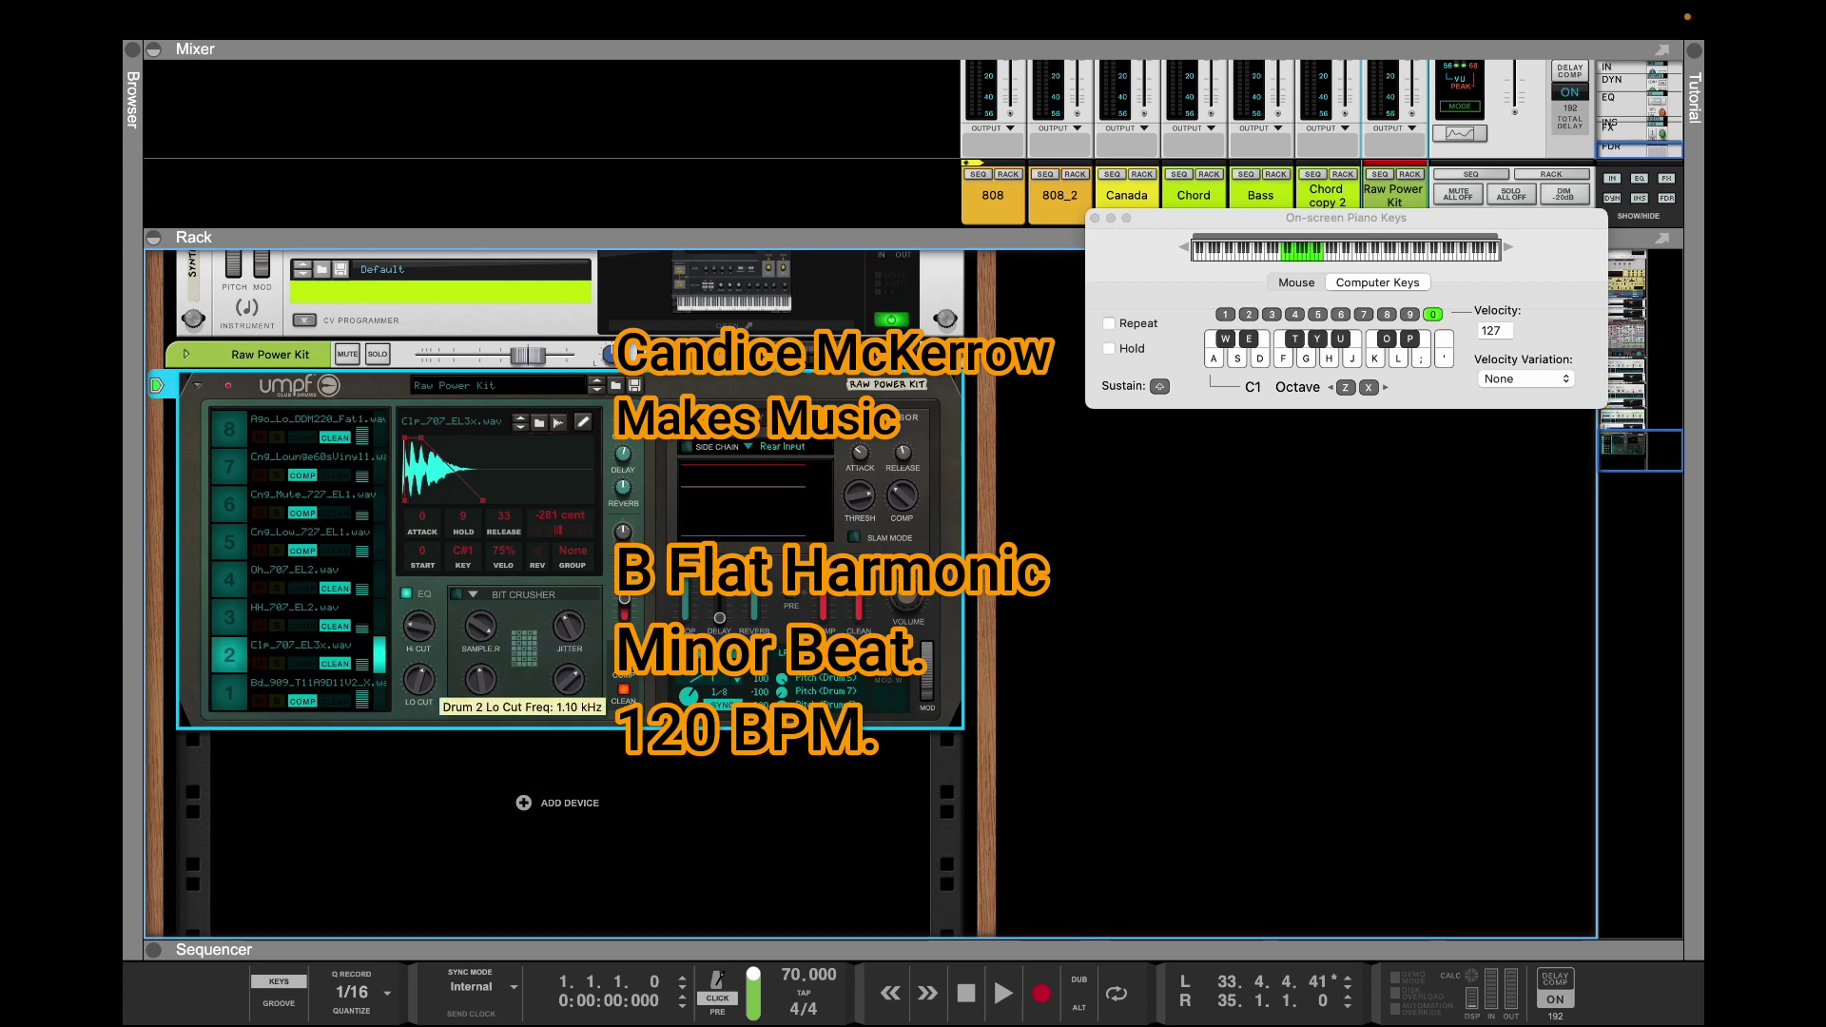
pyautogui.moveTo(419, 625); pyautogui.dragTo(419, 580)
pyautogui.press('w')
pyautogui.press('w')
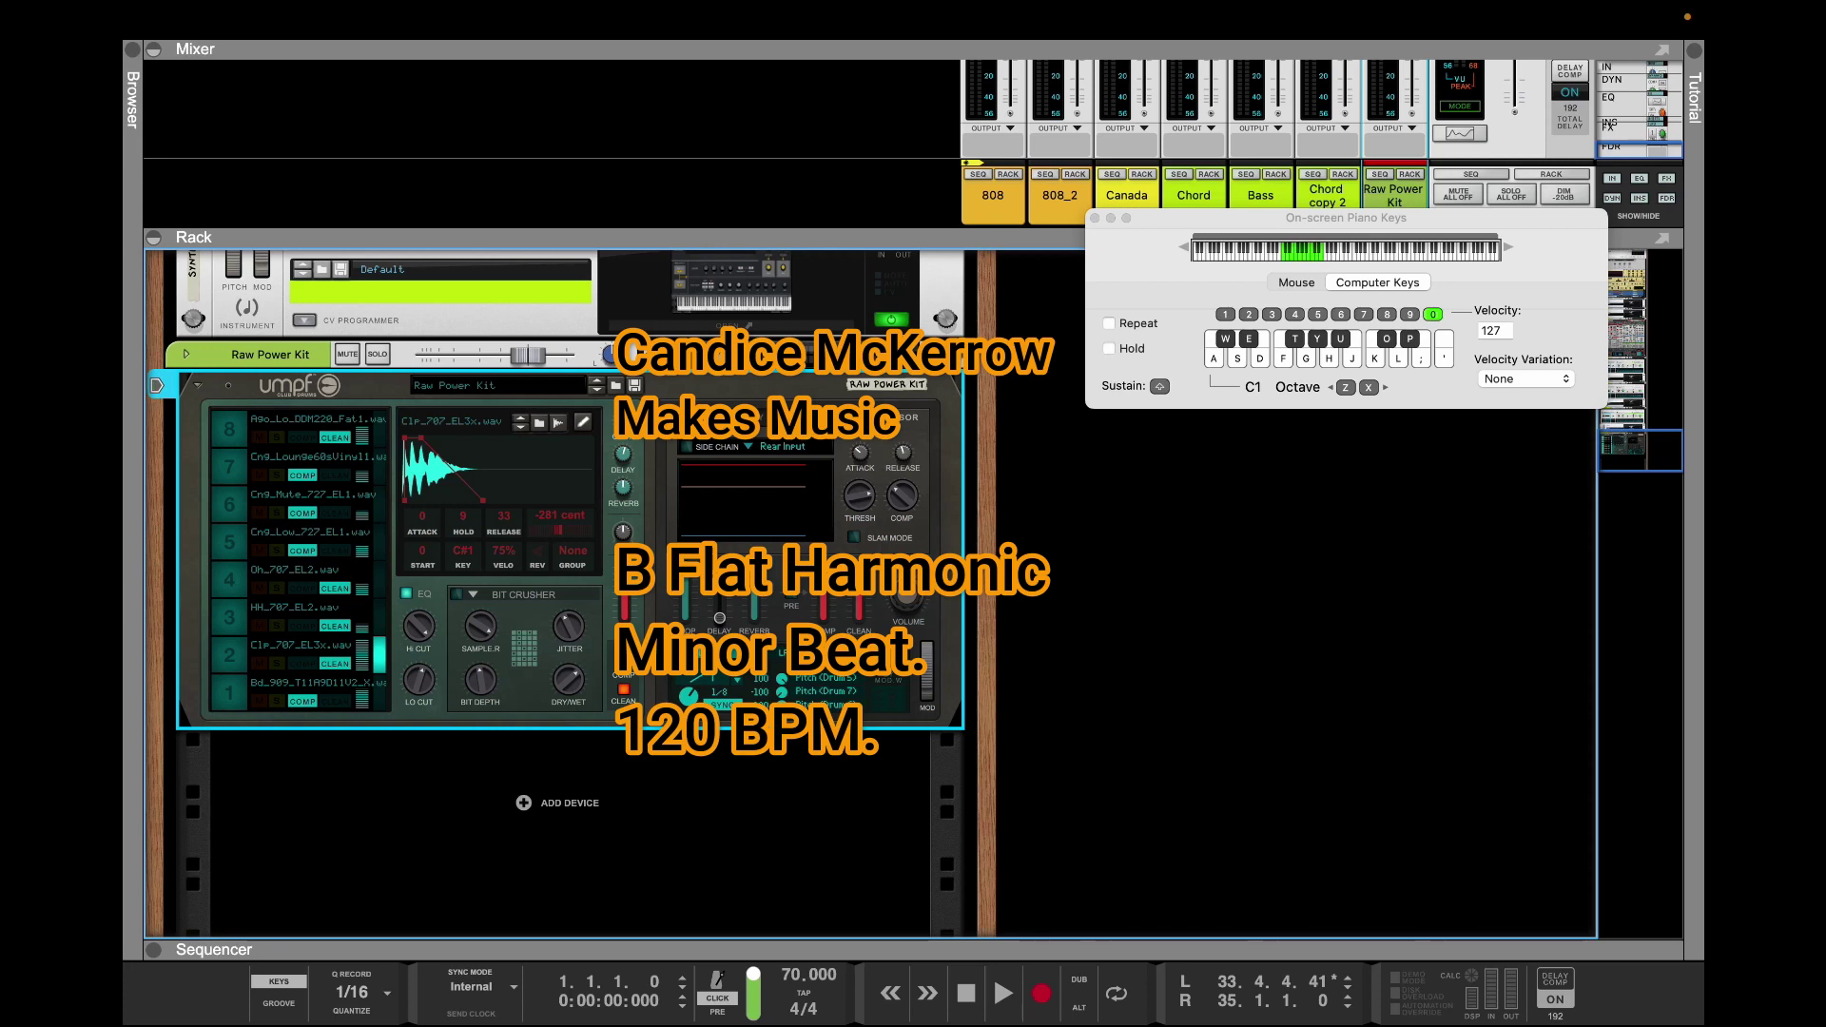
# Examine the kit's reverb and random-probability effect pages, and audition Drum 1 against Drum 2
pyautogui.click(805, 417)
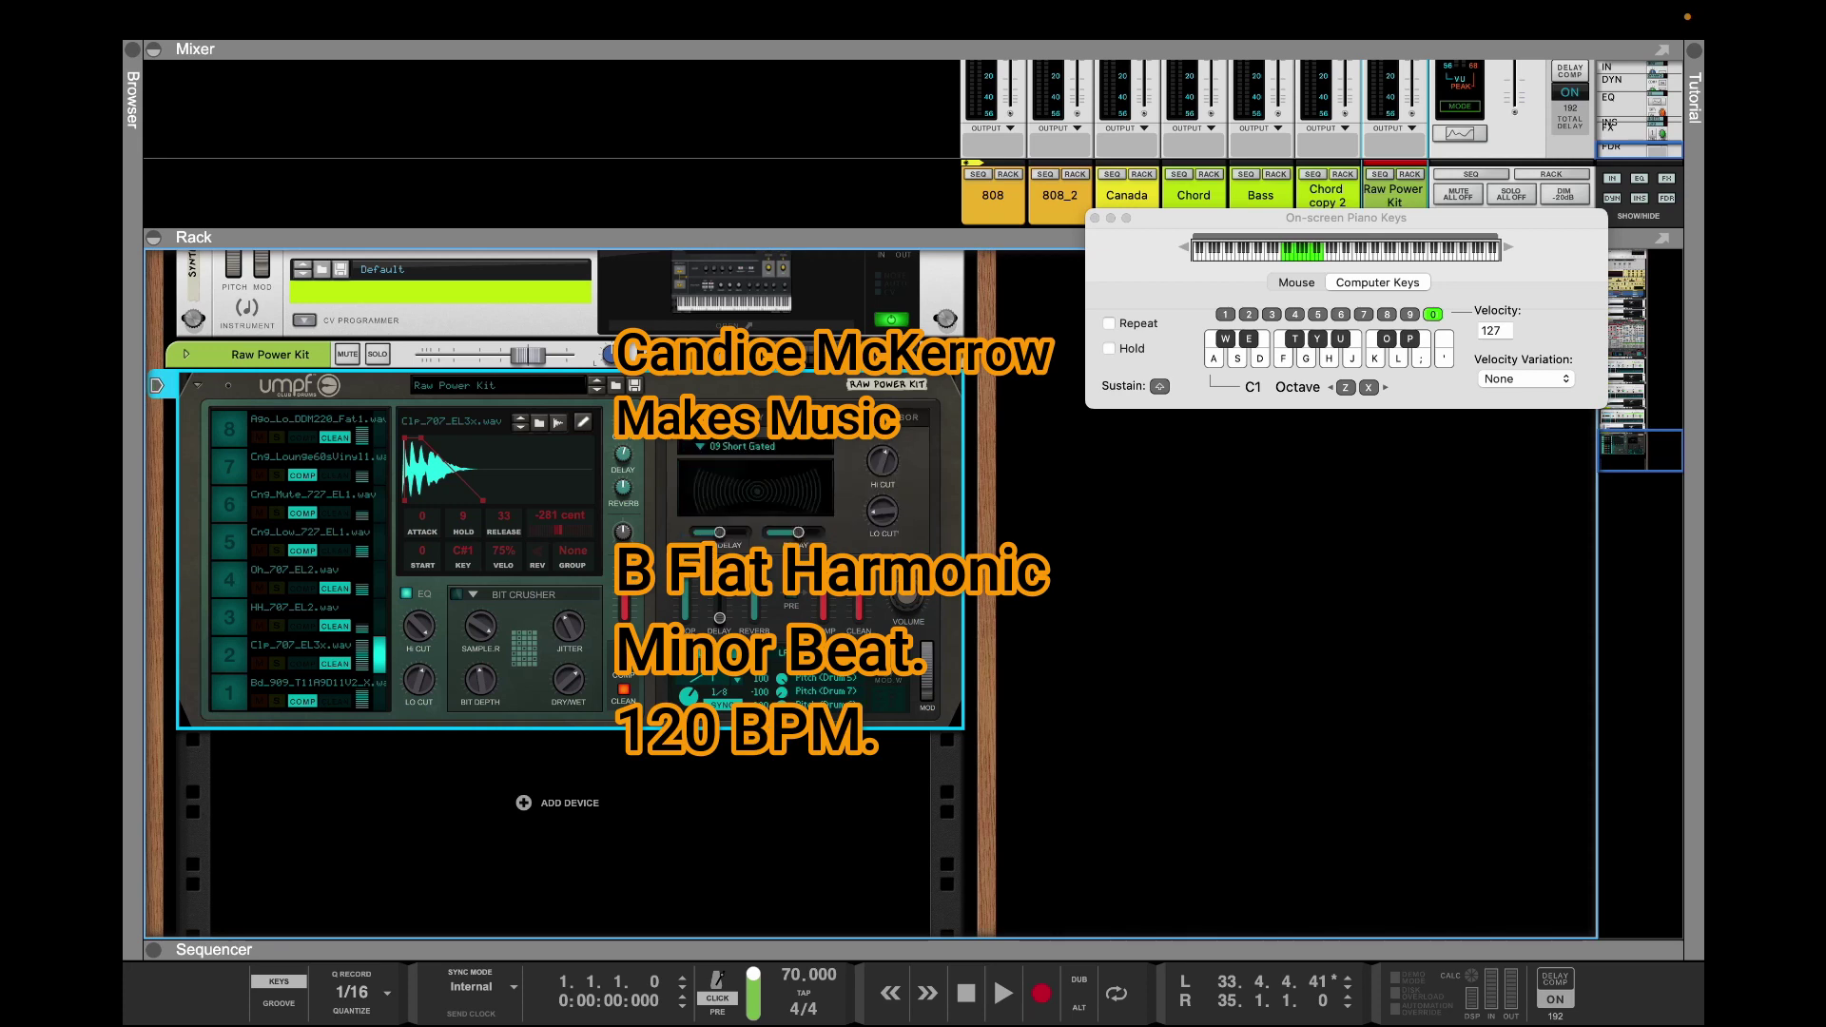
pyautogui.click(698, 418)
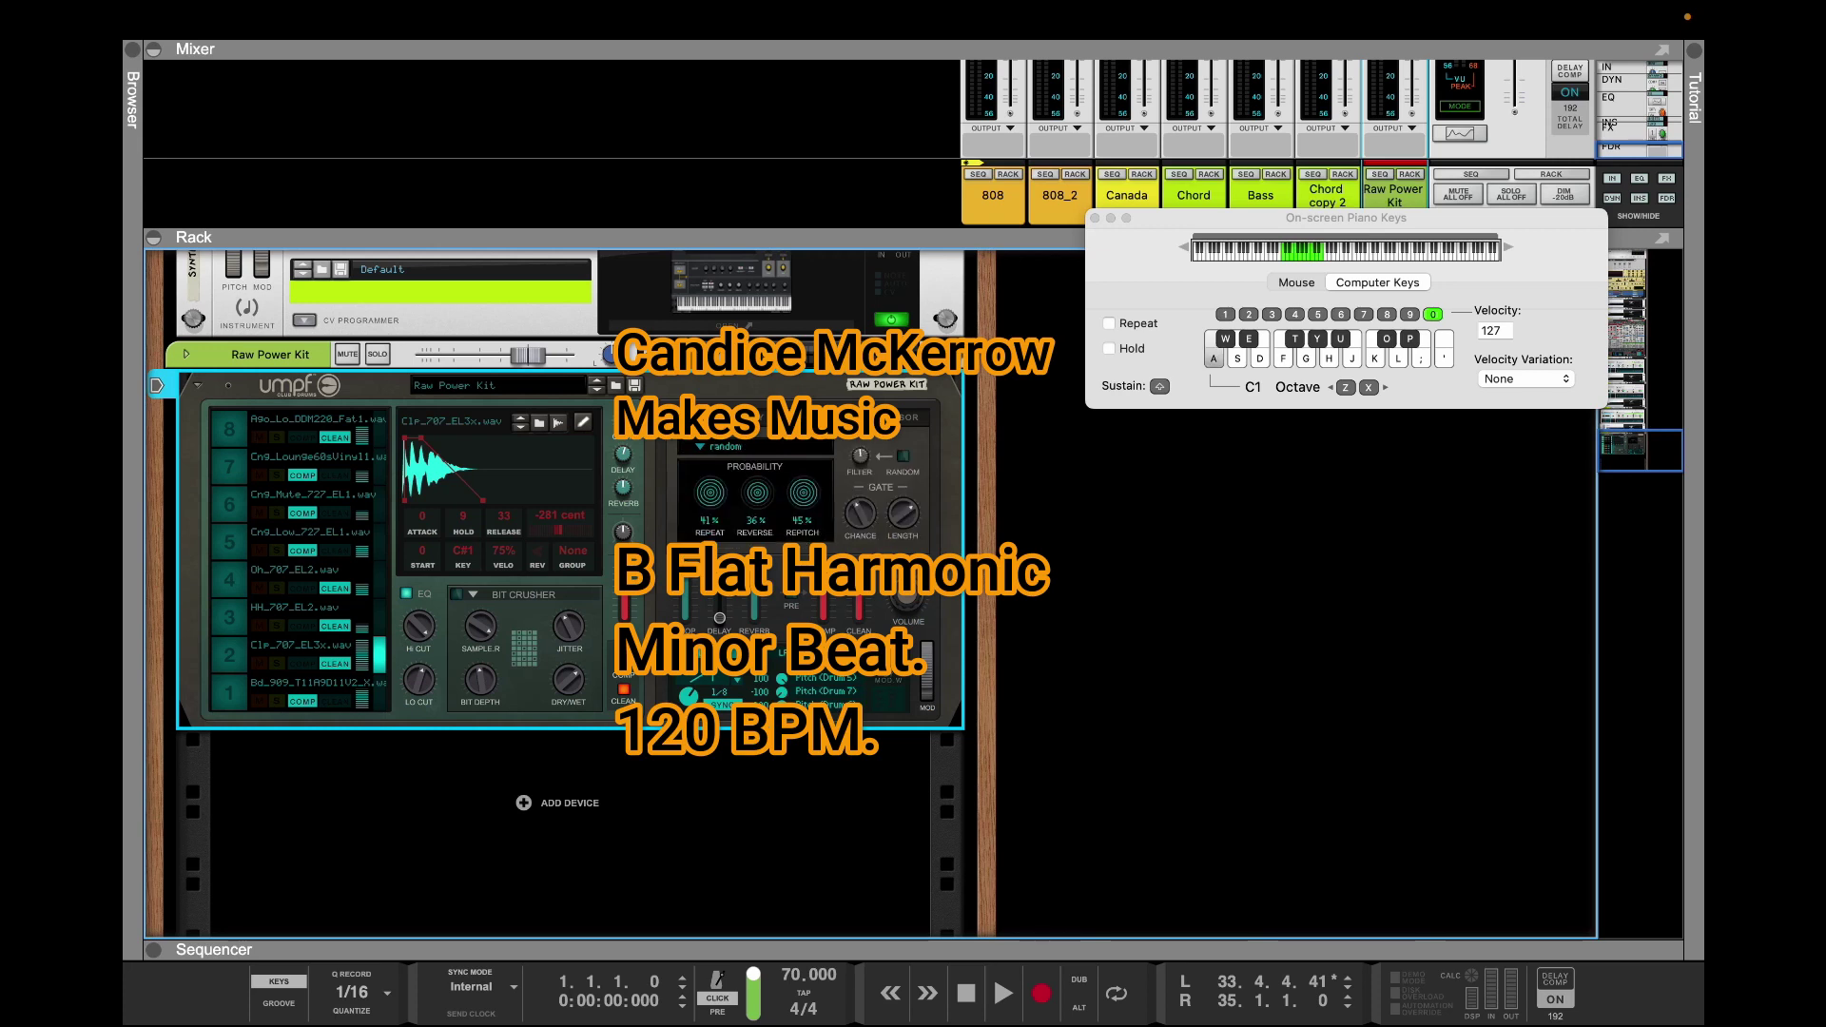
pyautogui.click(229, 693)
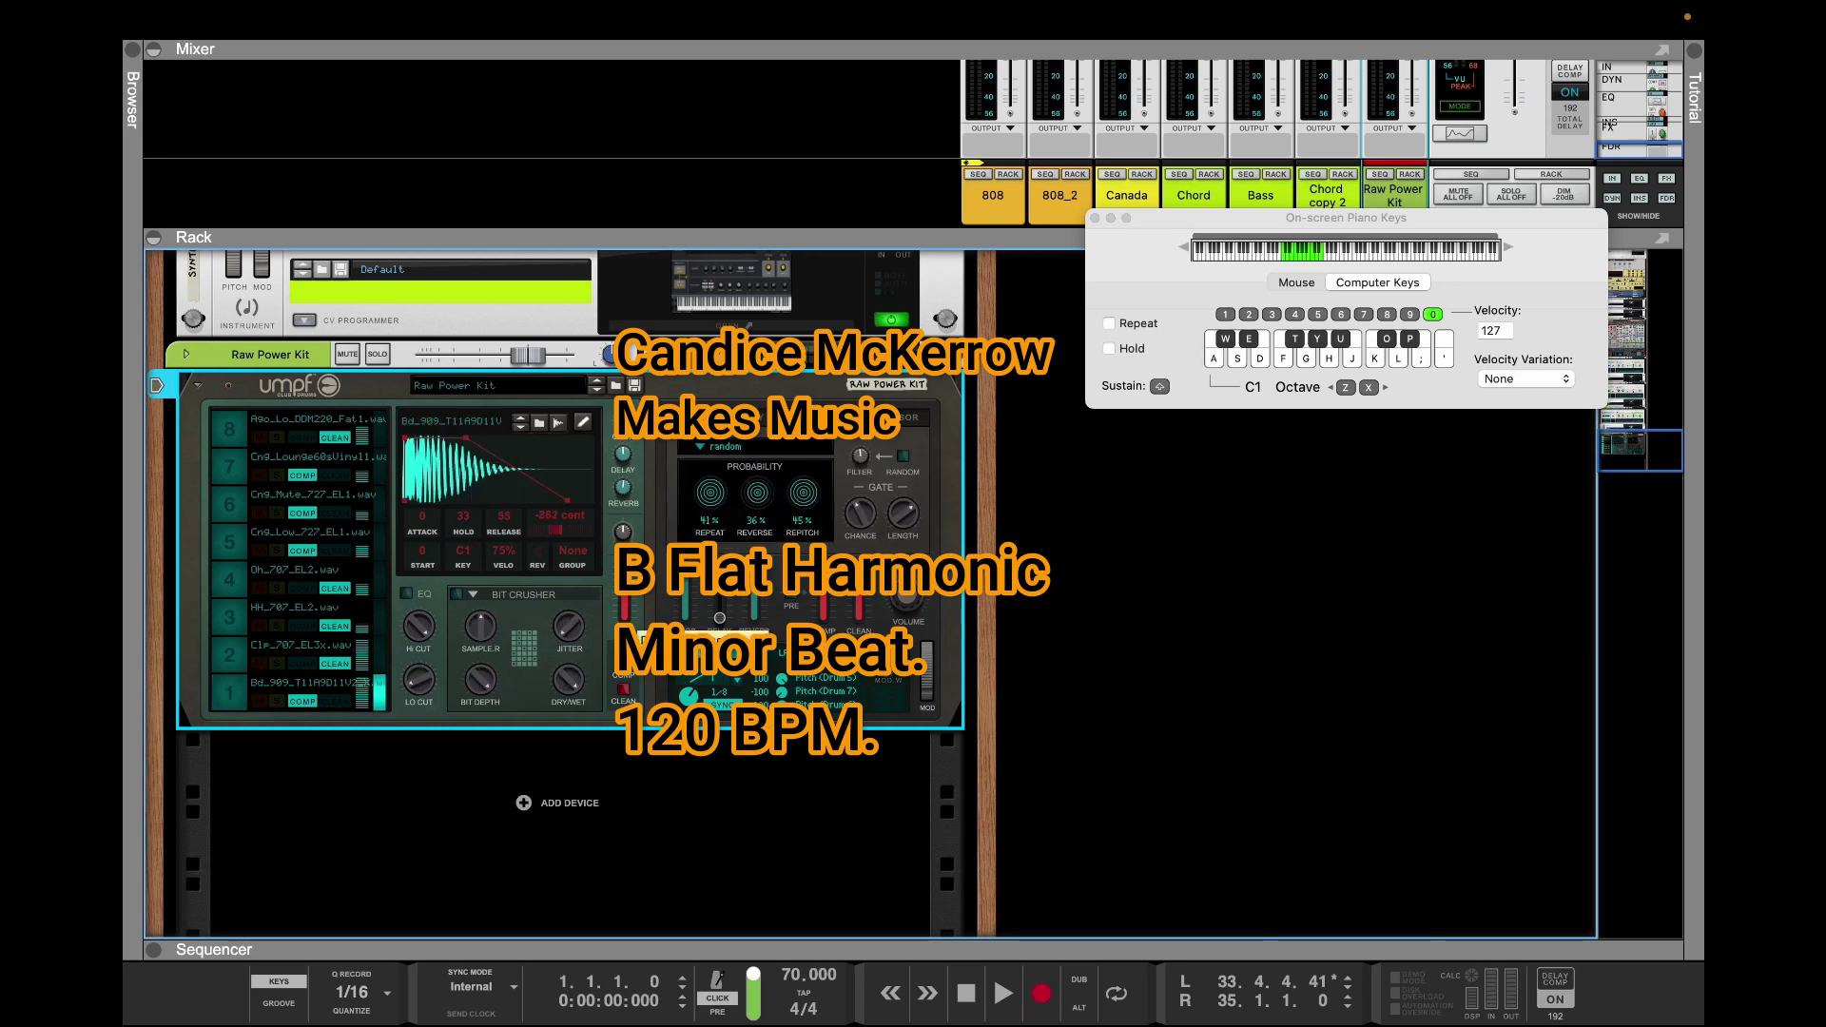
pyautogui.press('a')
pyautogui.press('a')
pyautogui.press('w')
pyautogui.press('a')
pyautogui.press('a')
pyautogui.press('a')
# Lengthen the hold of Drum 2's amplitude envelope and audition the clap
pyautogui.press('w')
pyautogui.press('w')
pyautogui.press('w')
pyautogui.moveTo(421, 438); pyautogui.dragTo(554, 438)
pyautogui.press('w')
pyautogui.press('w')
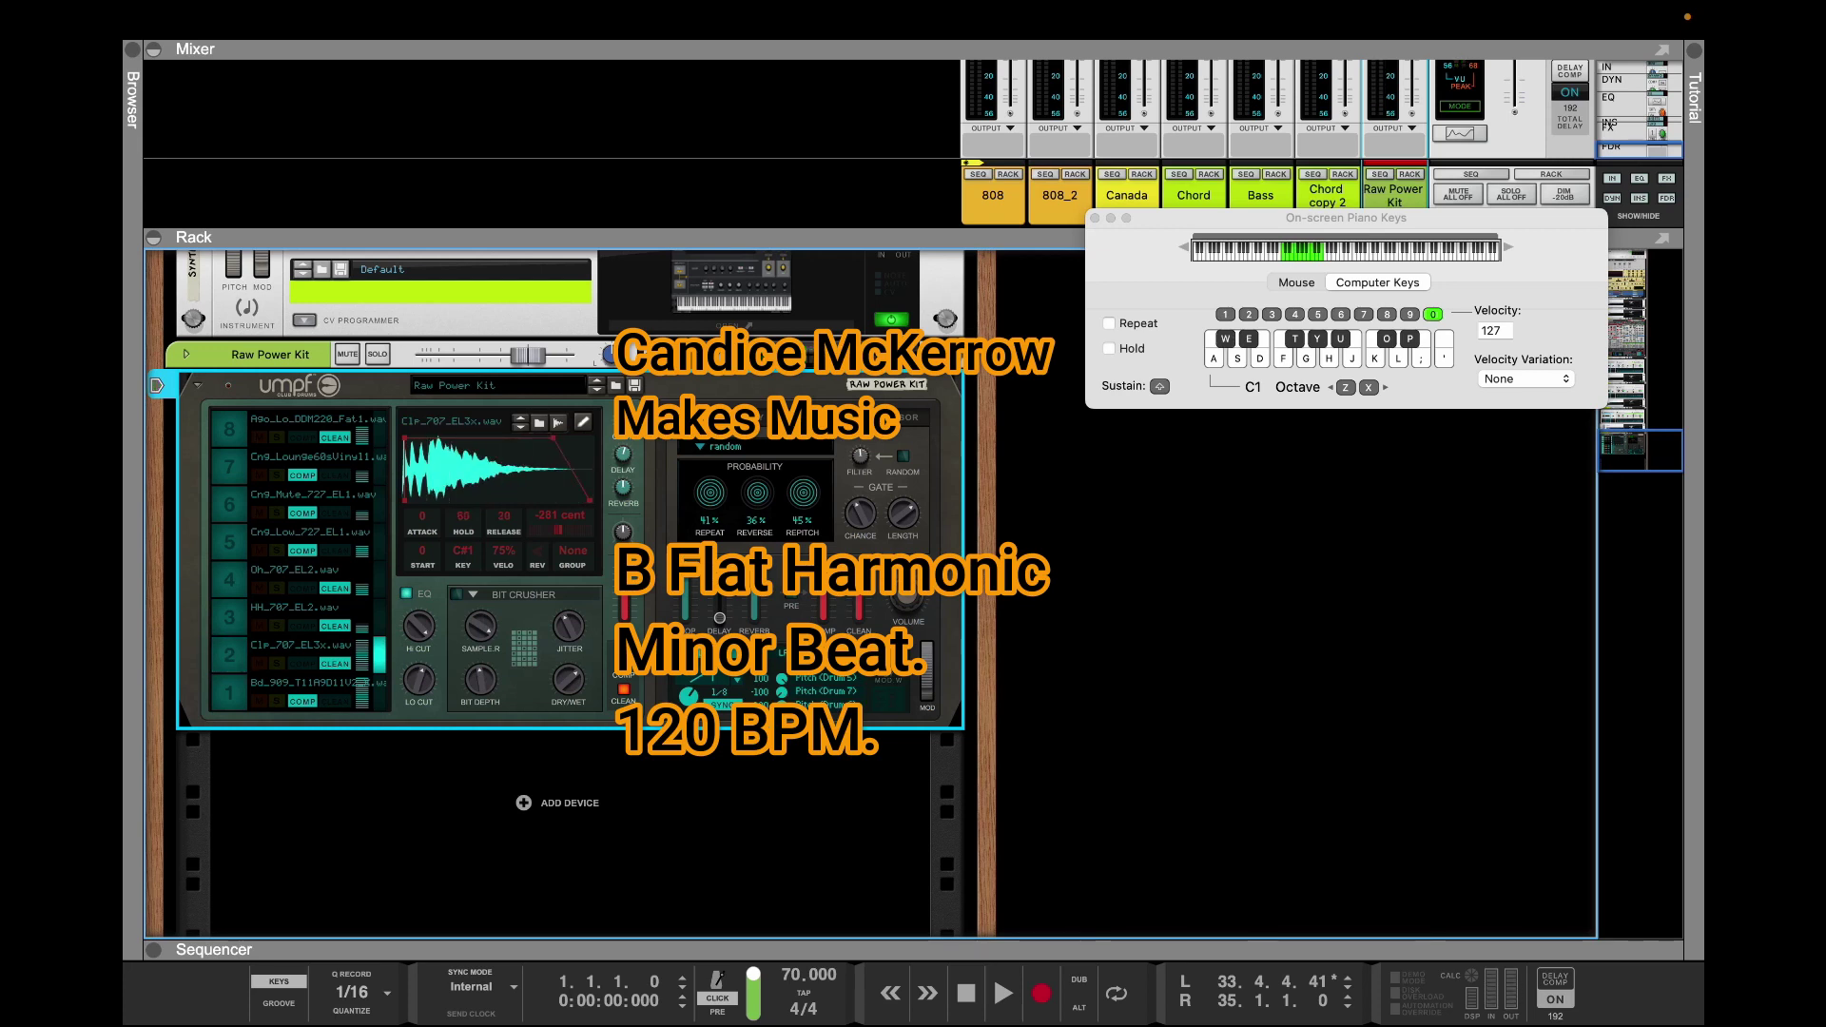
# Audition the Raw Power Kit's clap and move the on-screen piano keys clear of the mixer channels
pyautogui.press('w')
pyautogui.press('w')
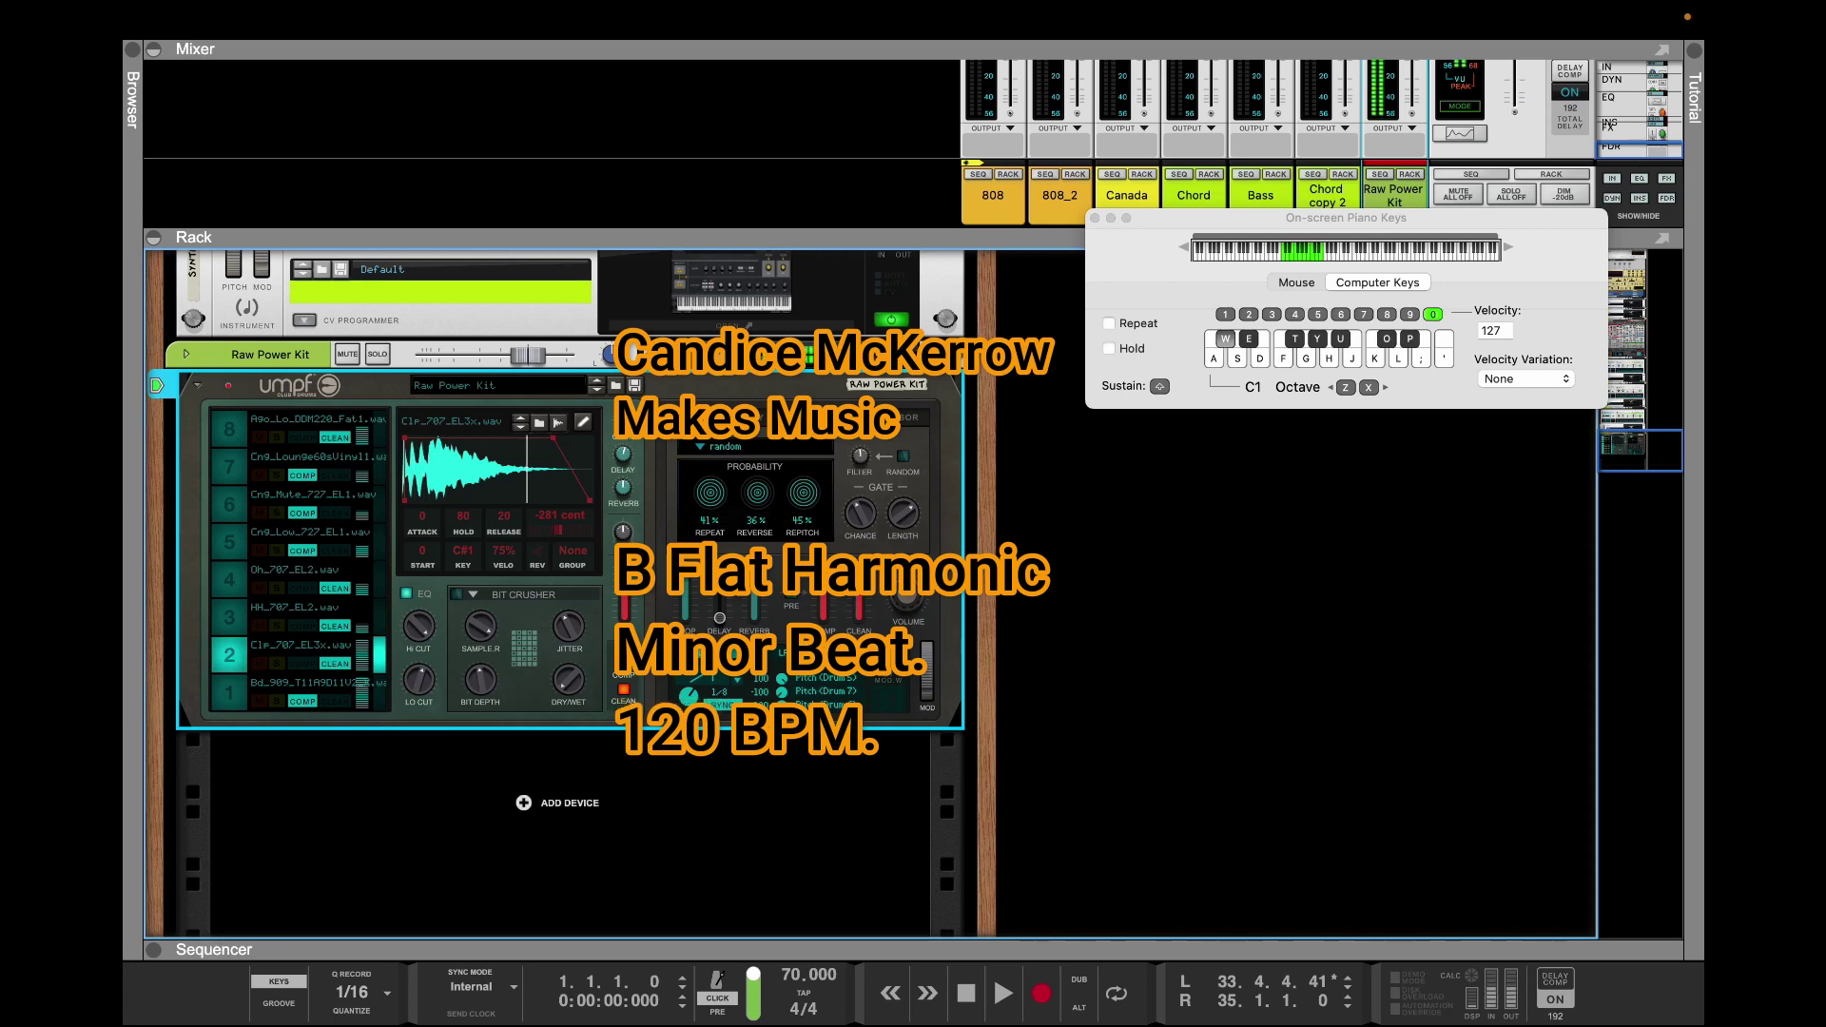
pyautogui.moveTo(1345, 218); pyautogui.dragTo(1339, 309)
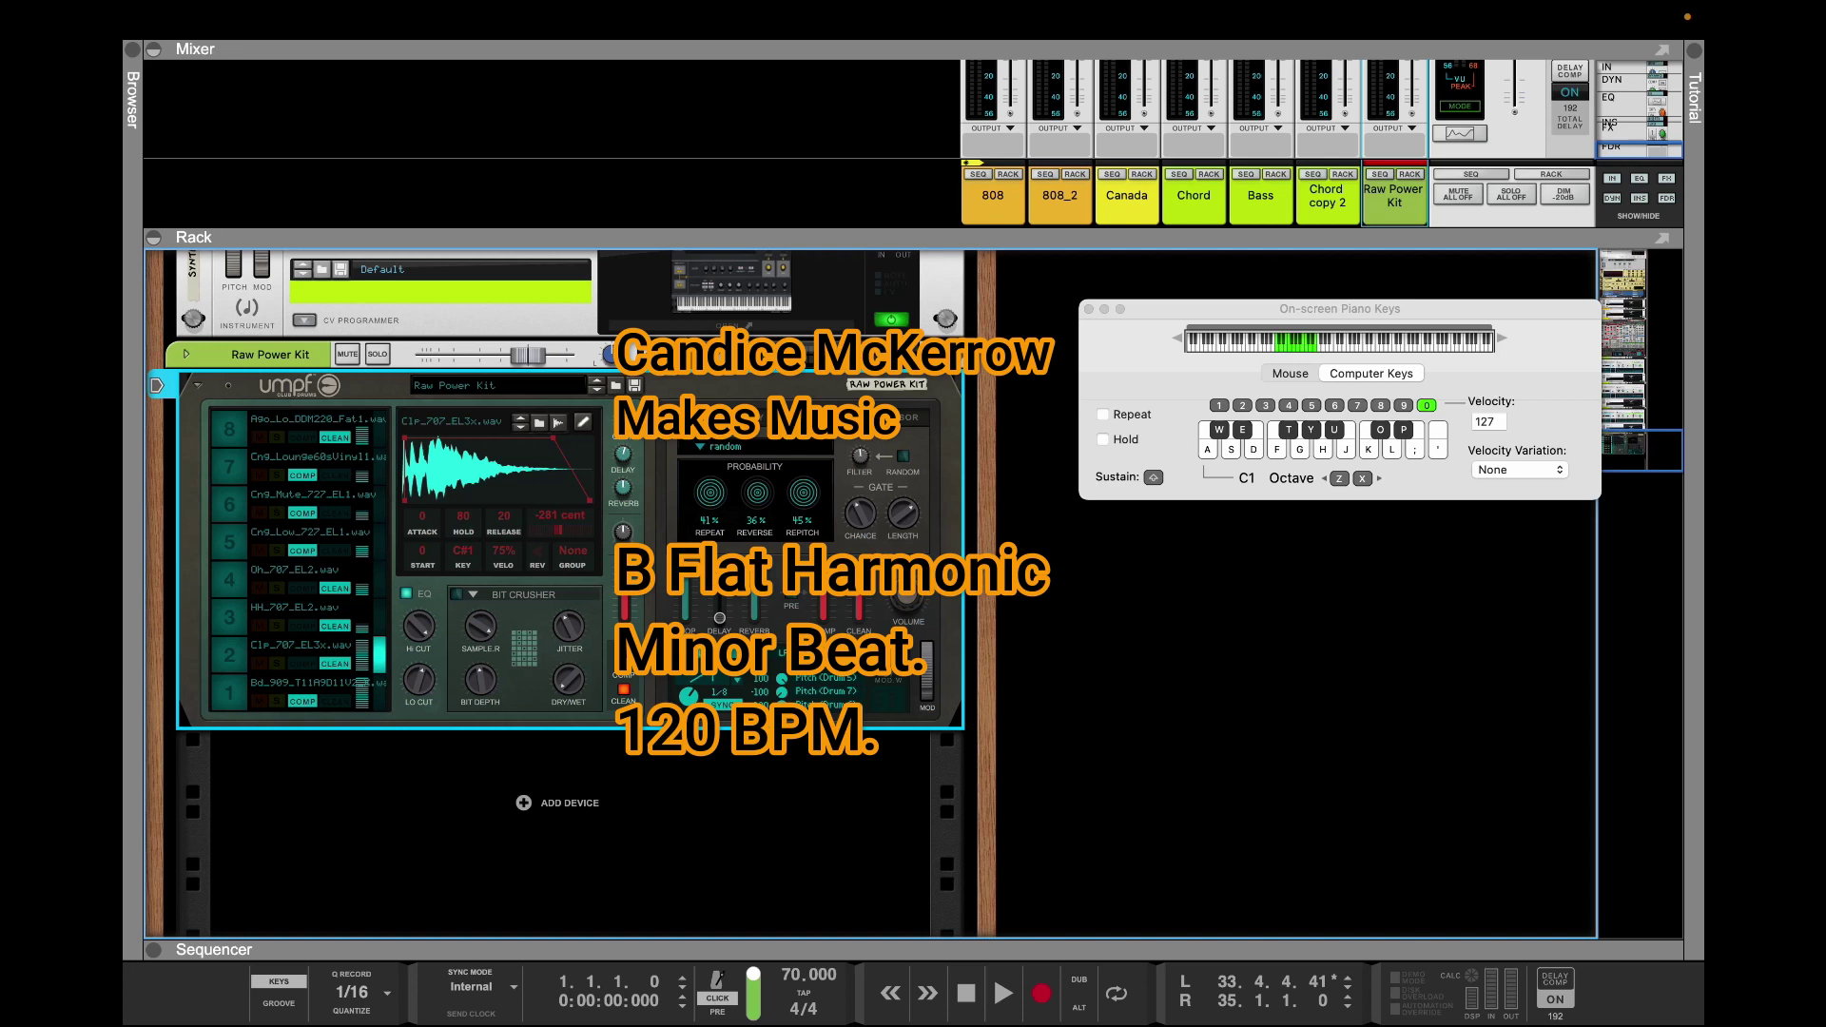
# Move the Raw Power Kit track above the Synth track in the sequencer and audition its kick
pyautogui.click(1380, 174)
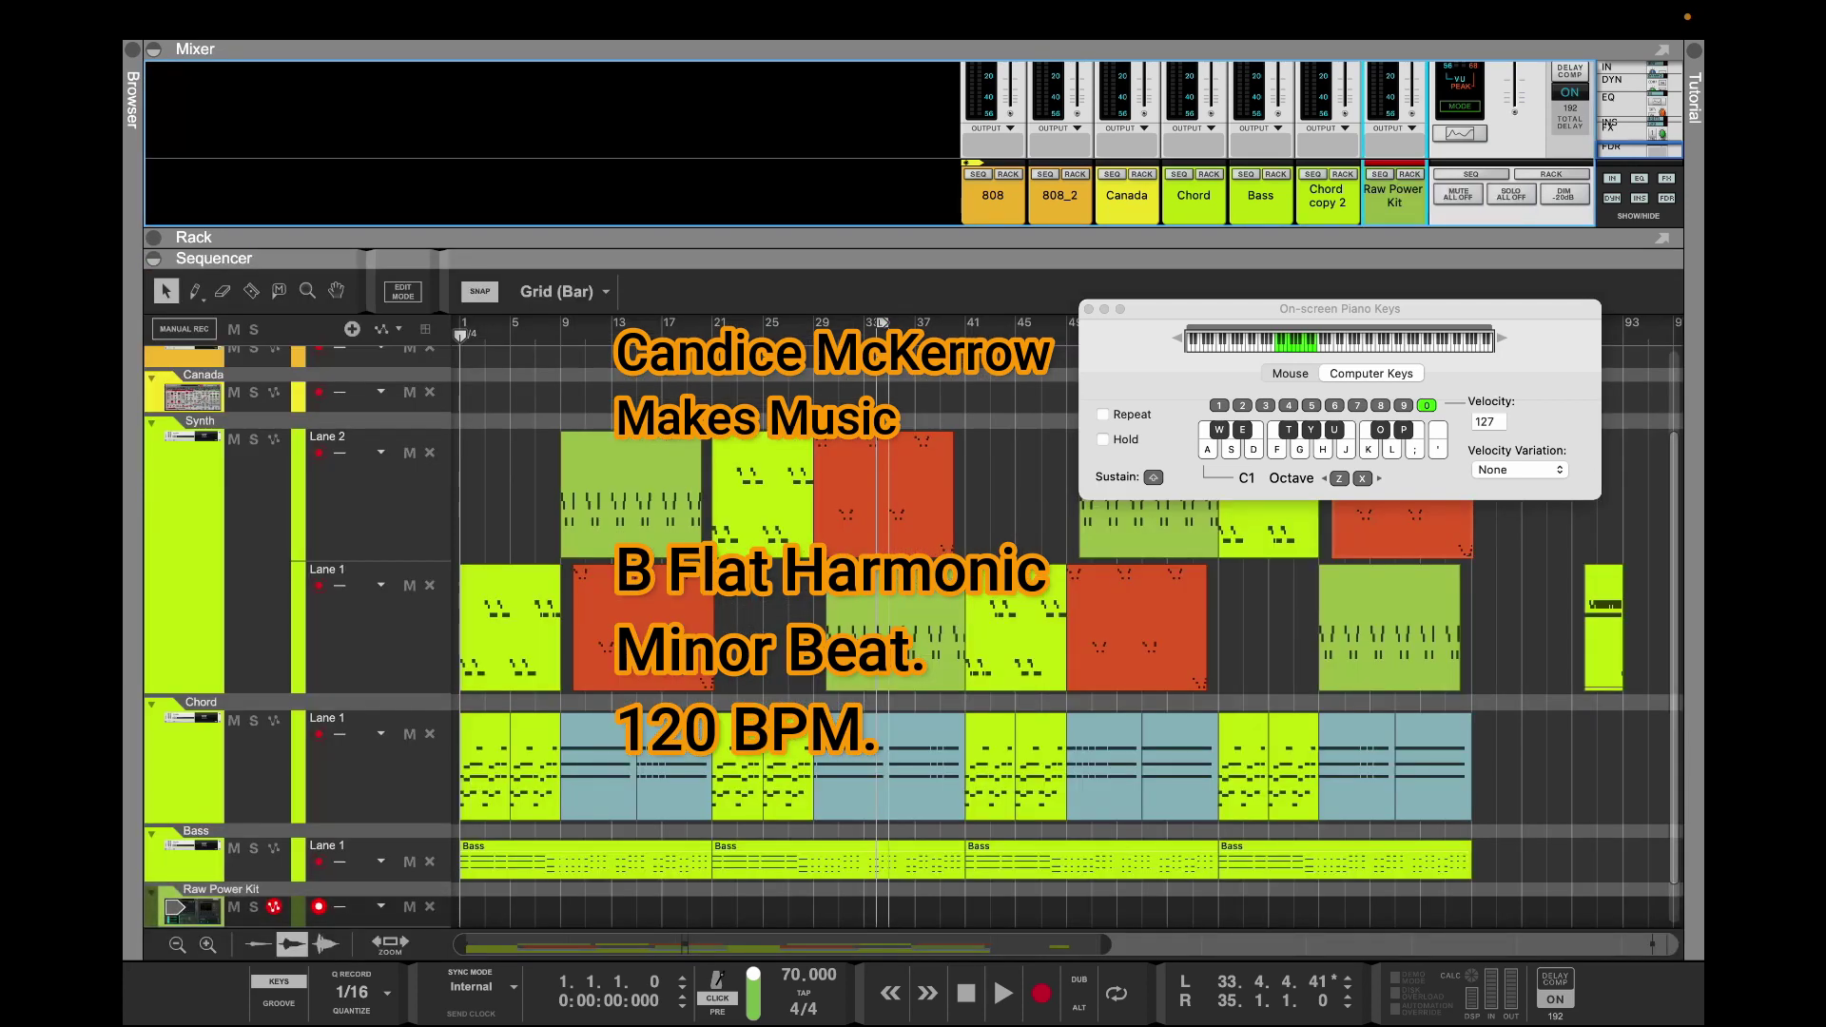
pyautogui.moveTo(151, 907); pyautogui.dragTo(153, 423)
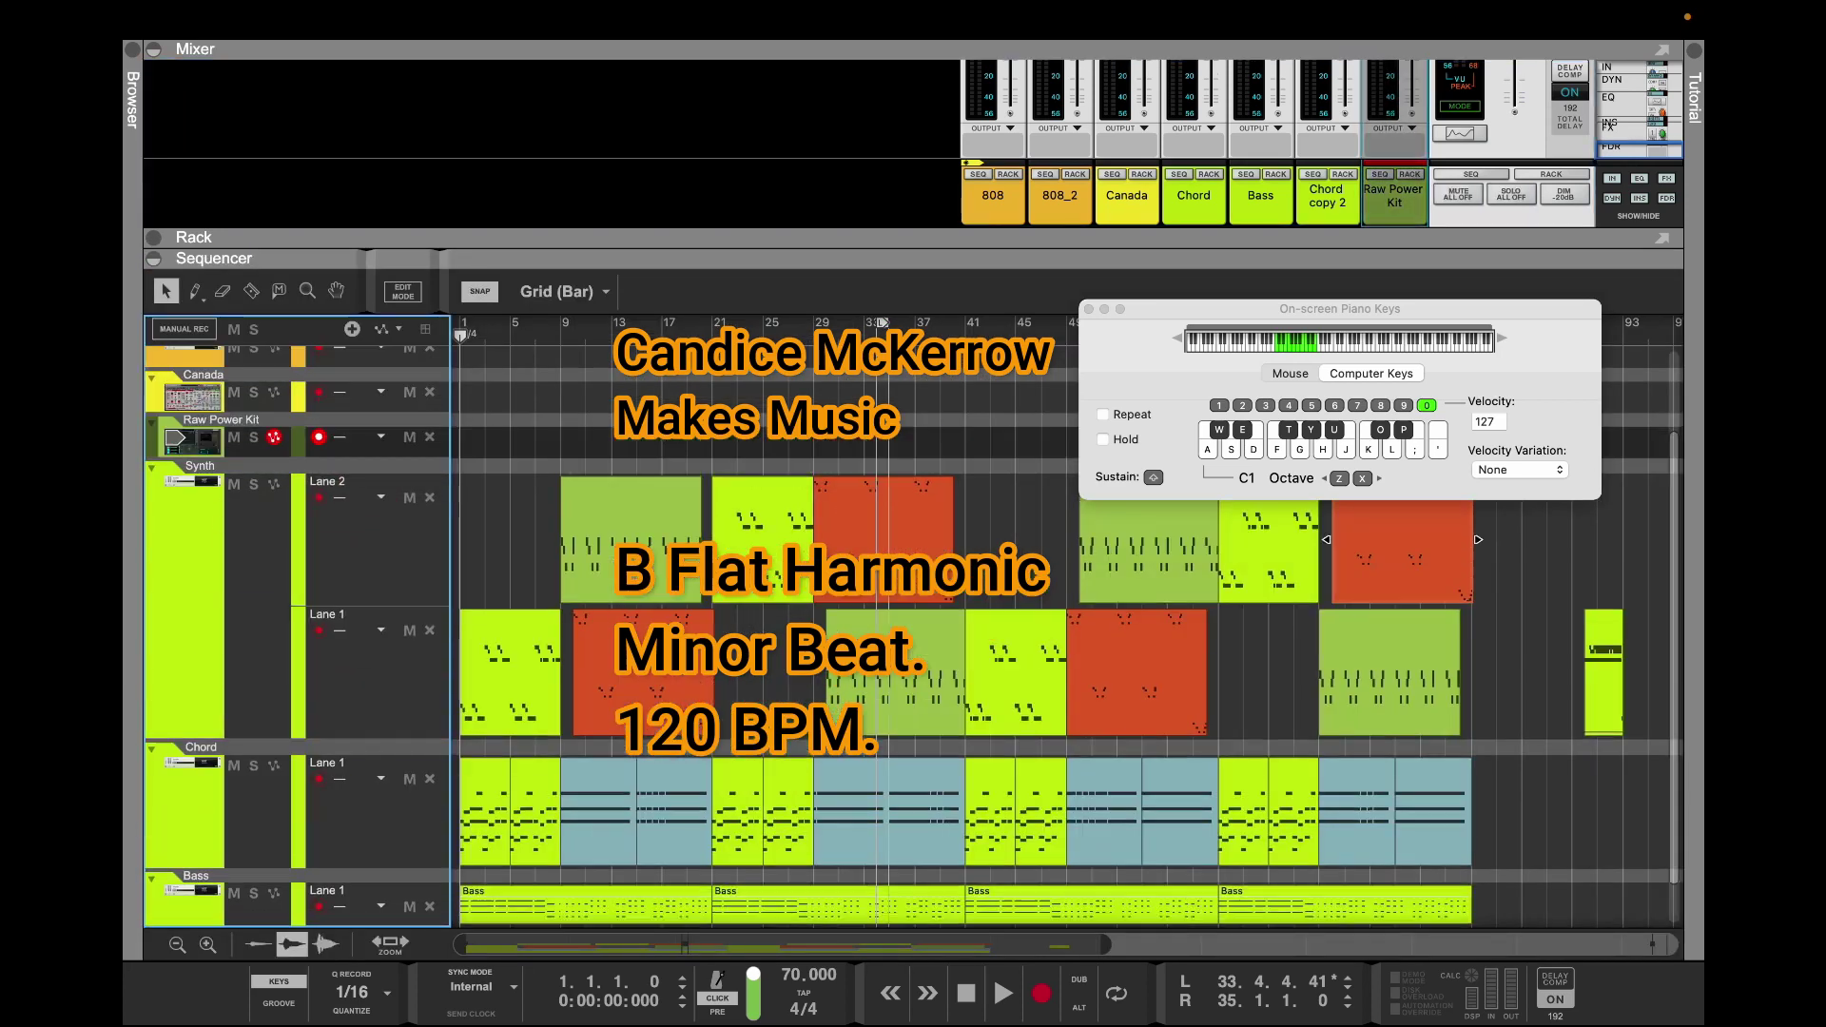
pyautogui.press('a')
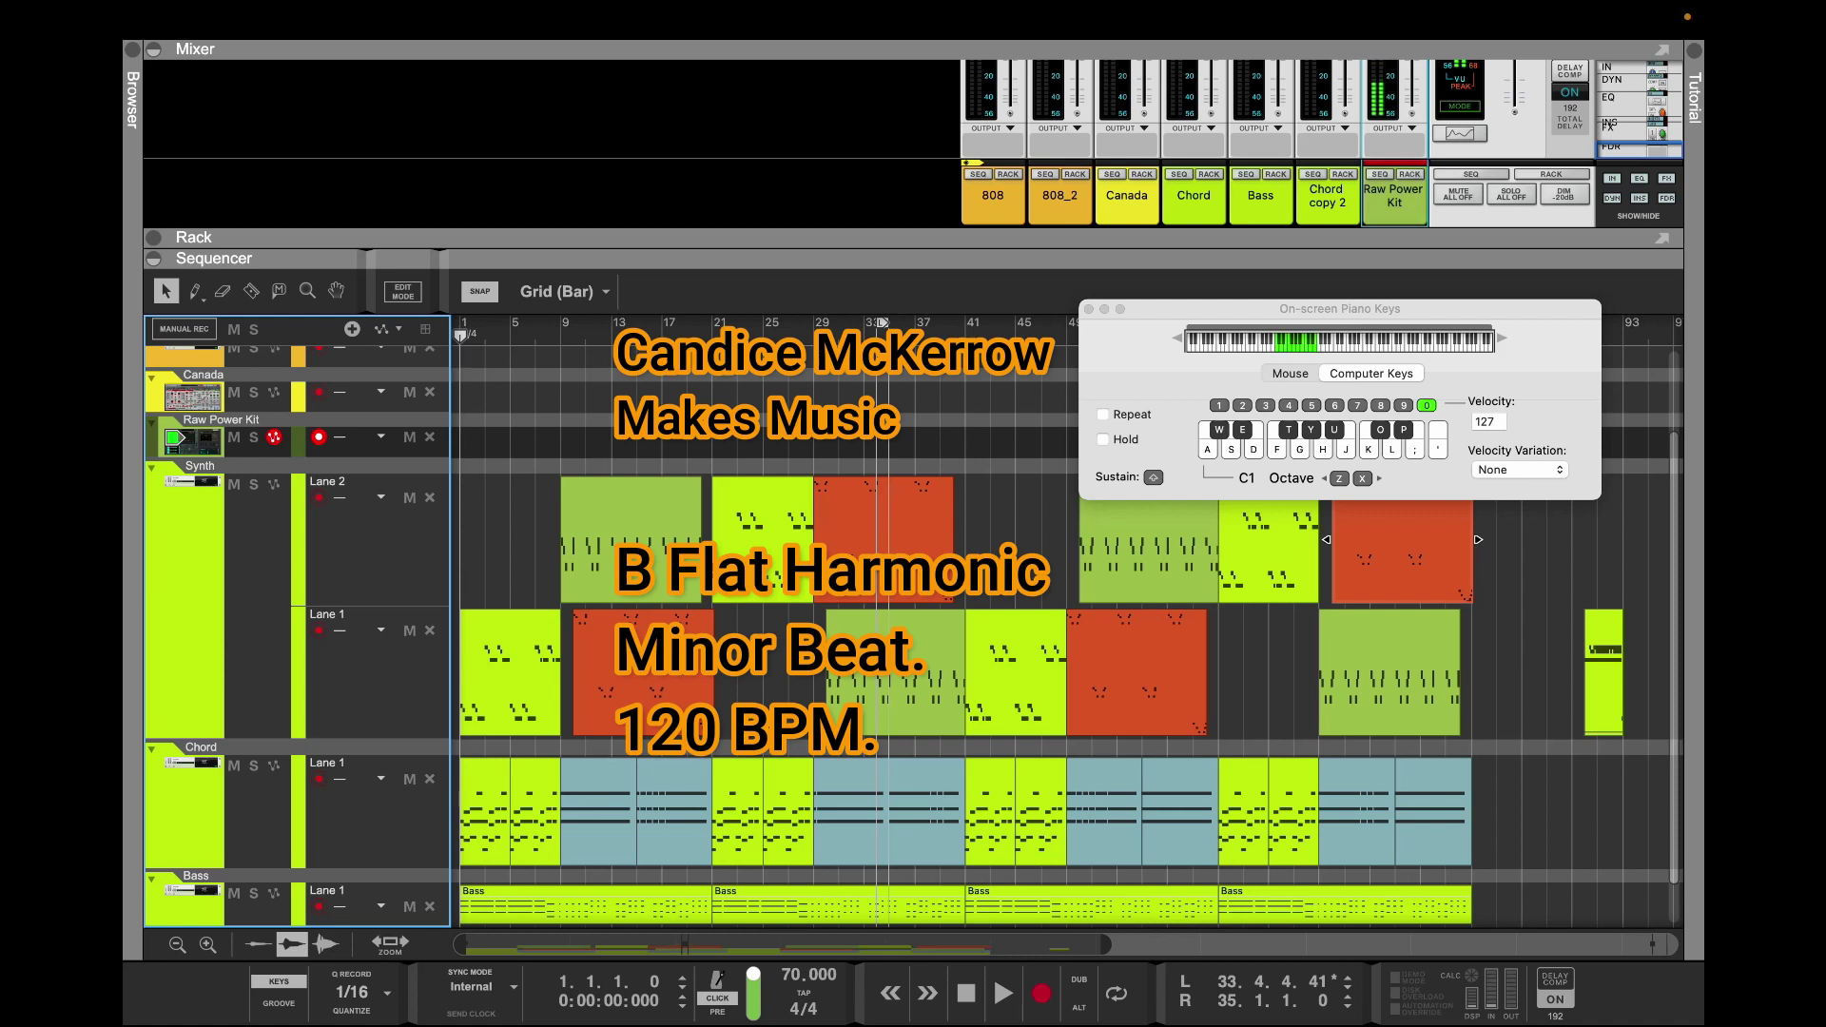
# Bring the Umpf device back up in the rack and audition Drum 1, checking its EQ Hi Cut
pyautogui.click(1409, 174)
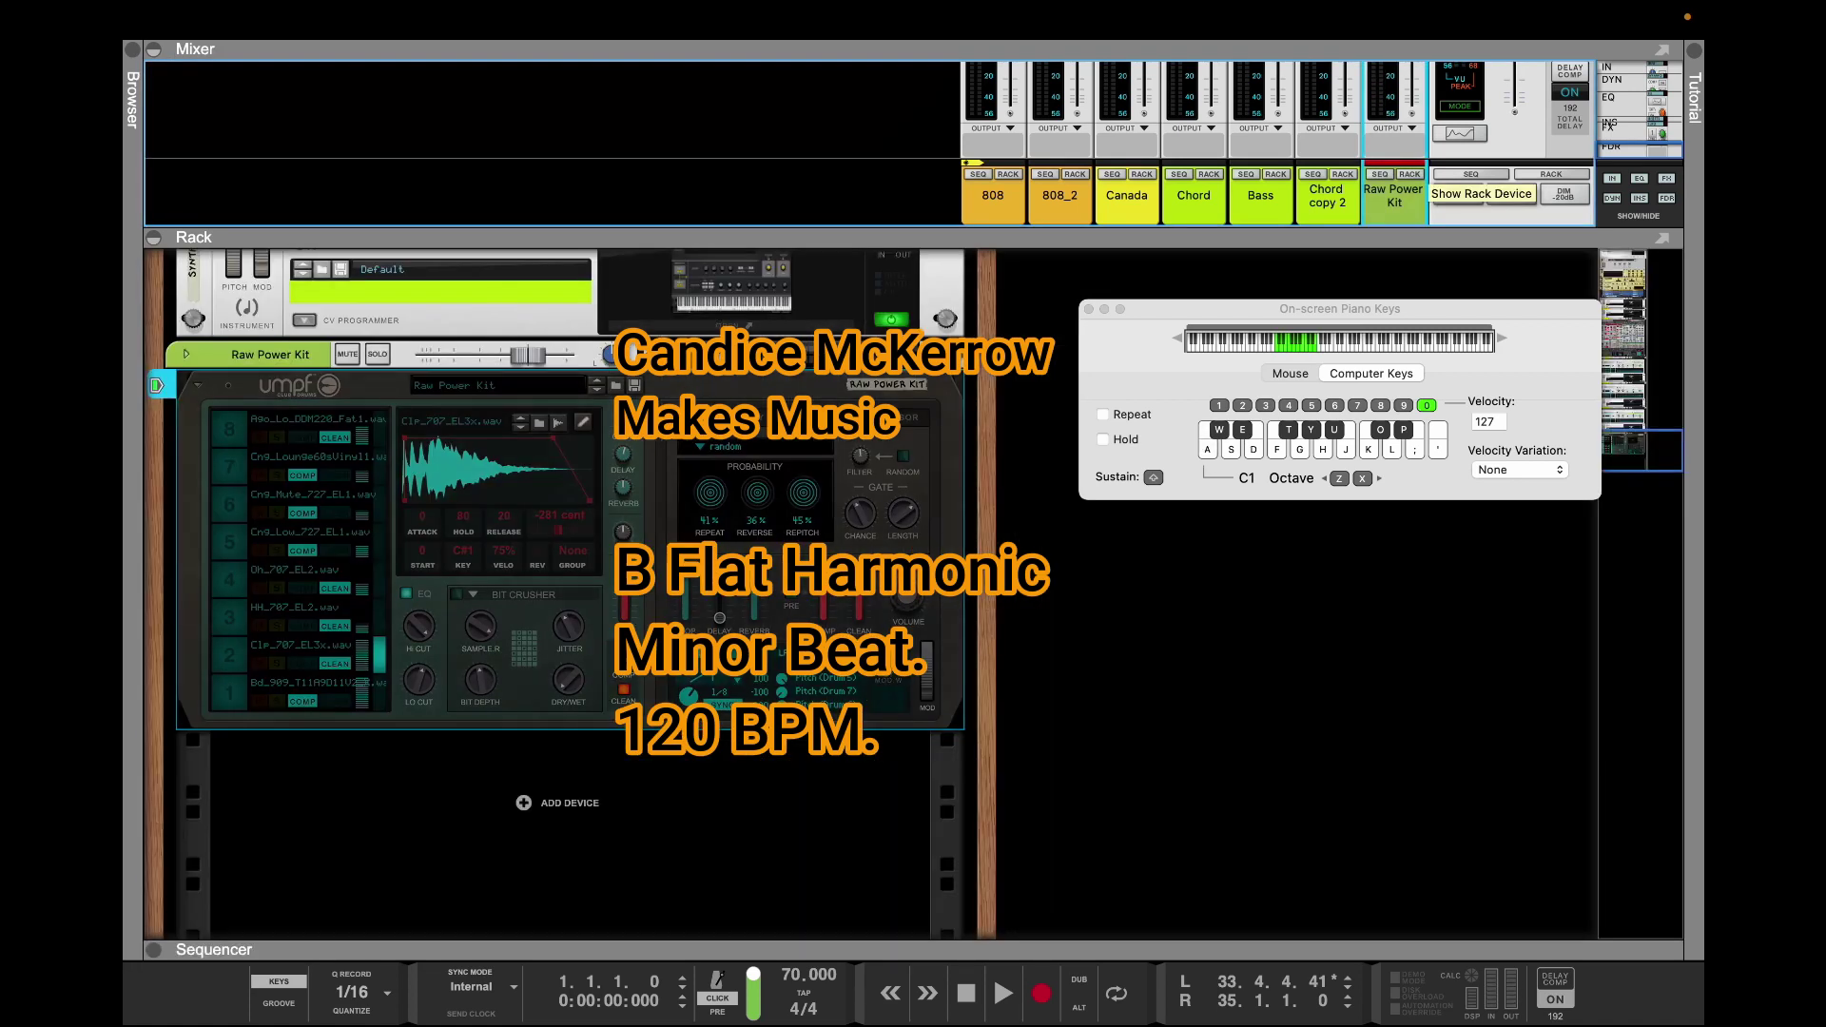
pyautogui.click(570, 369)
pyautogui.press('a')
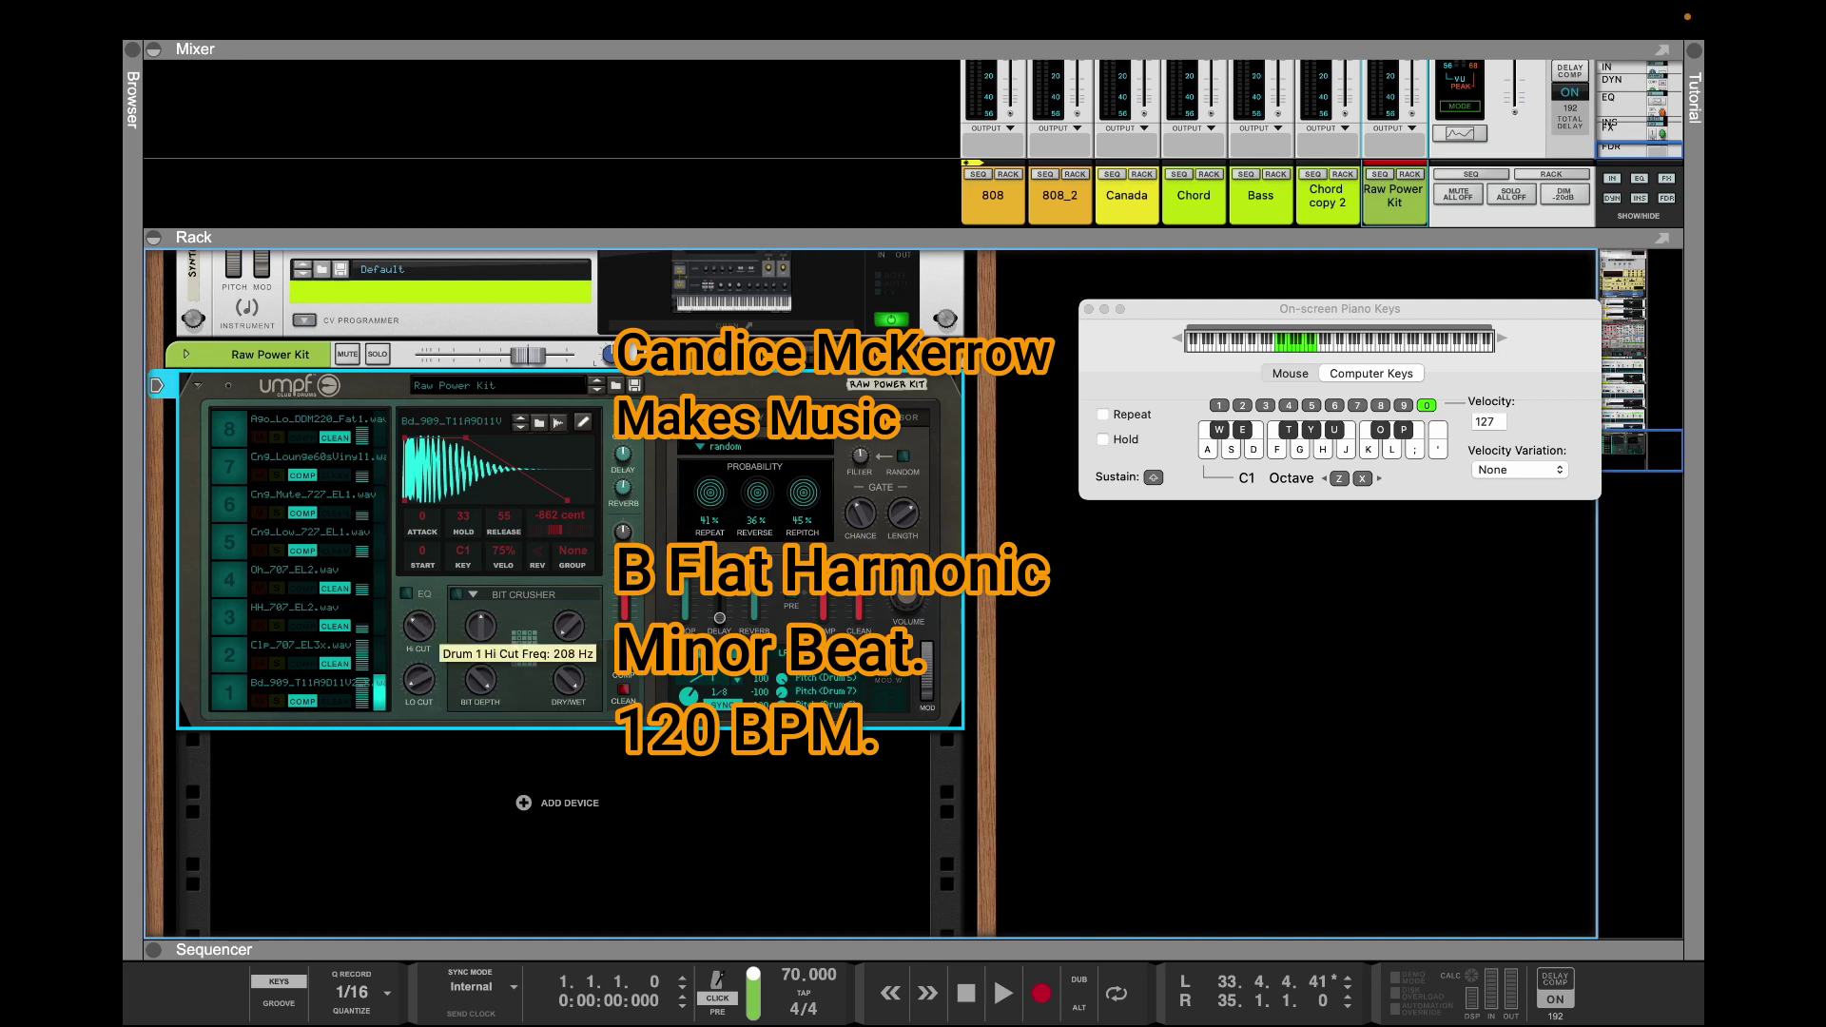
pyautogui.press('a')
pyautogui.press('a')
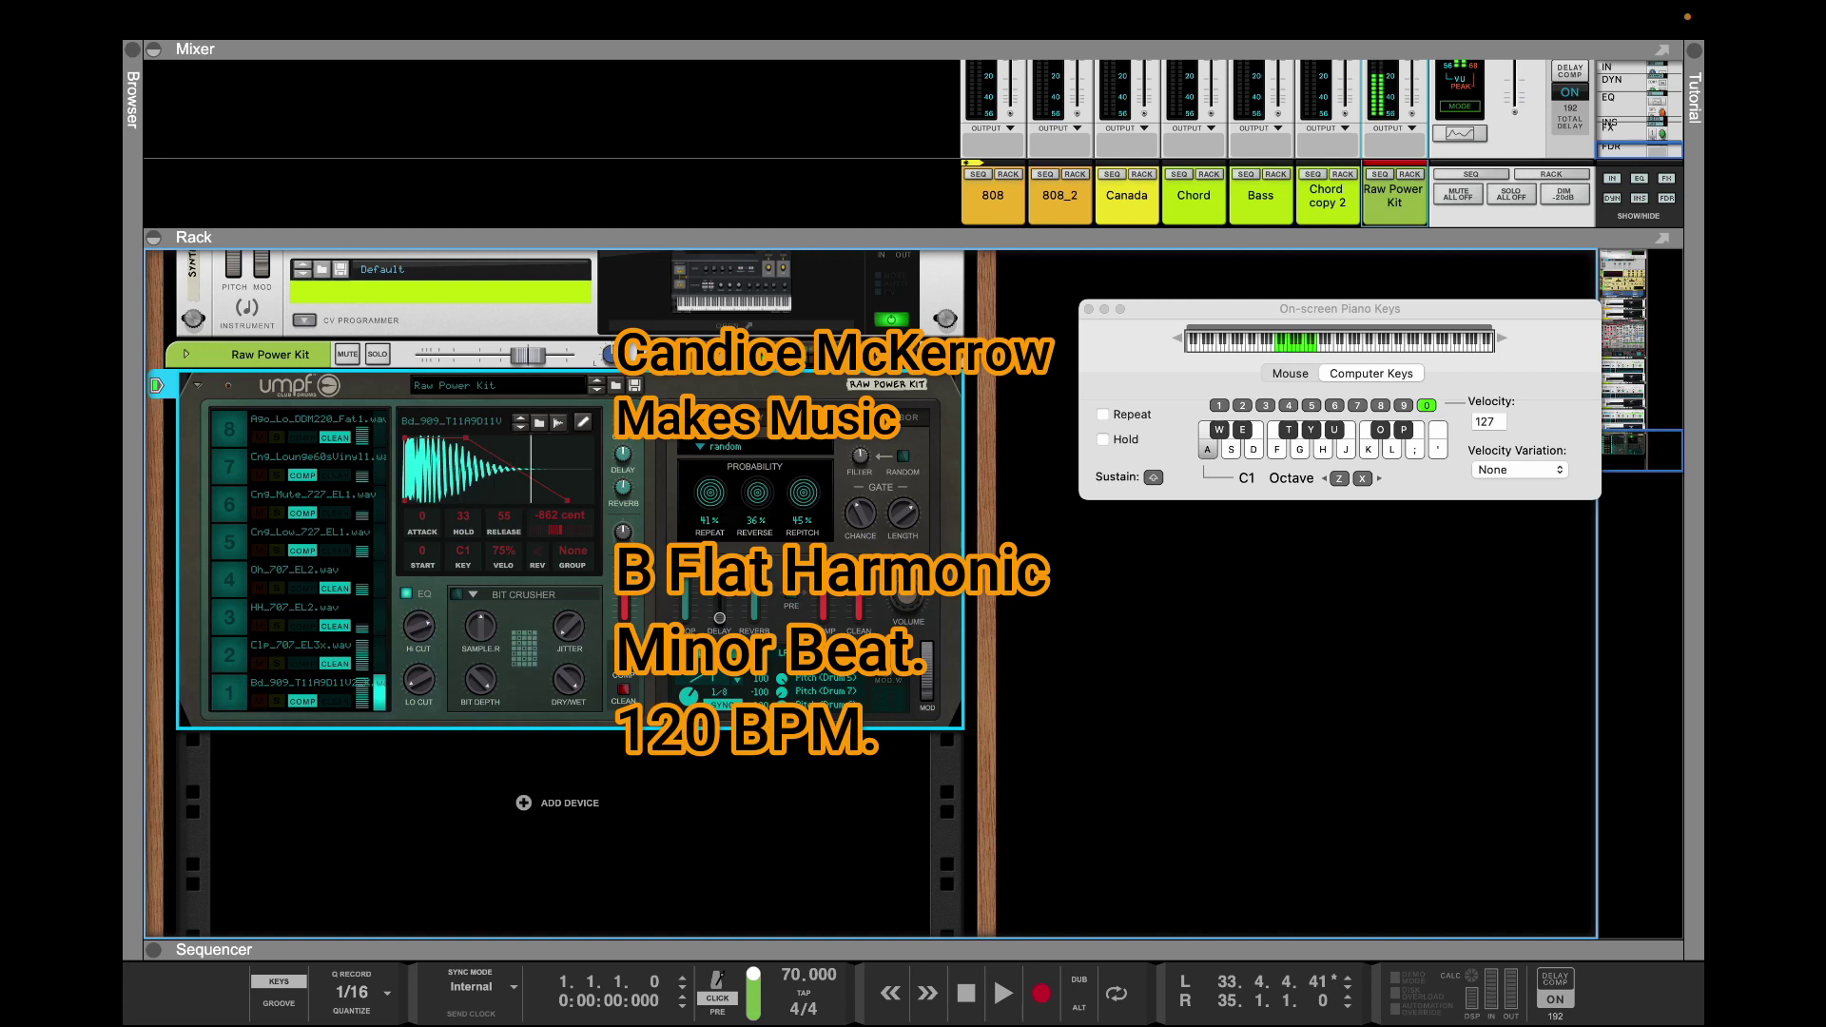
# Audition Drum 2's clap alone and in alternation with Drum 1's kick, checking Drum 2's EQ Hi Cut
pyautogui.press('w')
pyautogui.press('w')
pyautogui.press('w')
pyautogui.press('w')
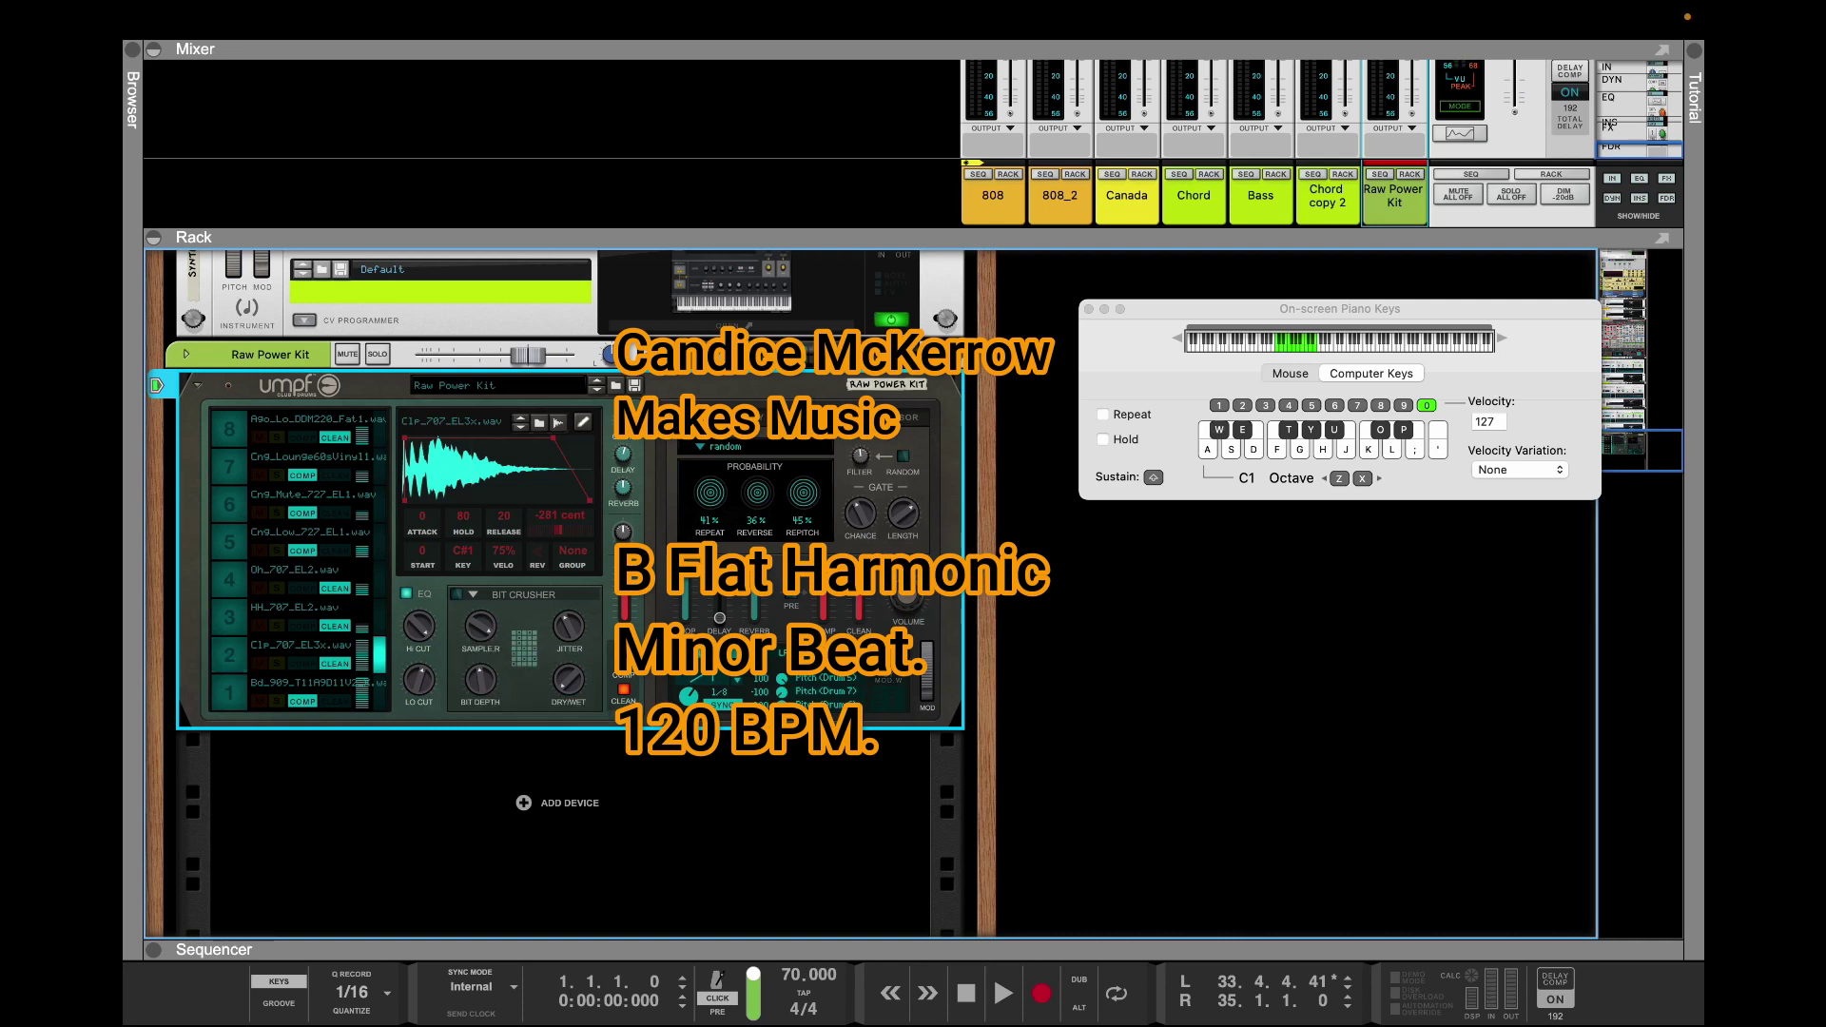
pyautogui.moveTo(418, 626)
pyautogui.press('a')
pyautogui.press('w')
pyautogui.press('a')
pyautogui.press('a')
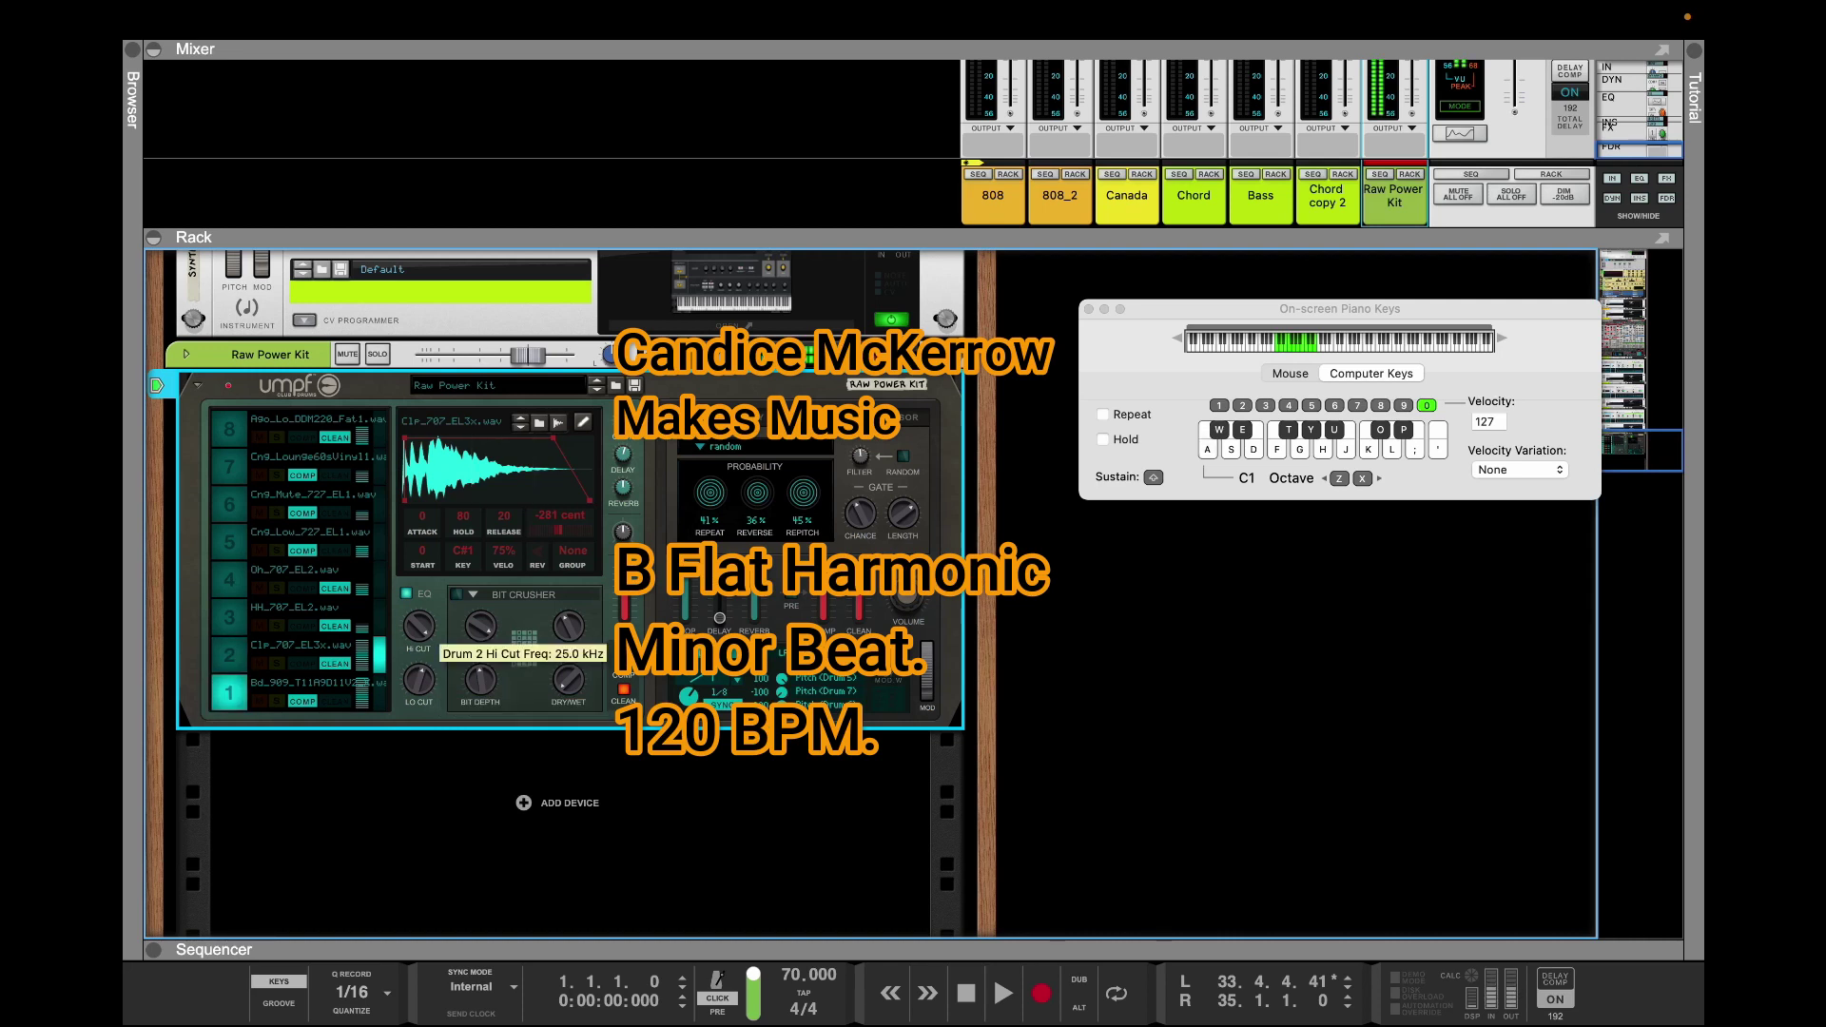
pyautogui.press('w')
pyautogui.press('a')
pyautogui.press('a')
pyautogui.press('w')
# Open the kit's compressor page, audition kick and clap, and set the compressor ratio to 4.38
pyautogui.click(887, 418)
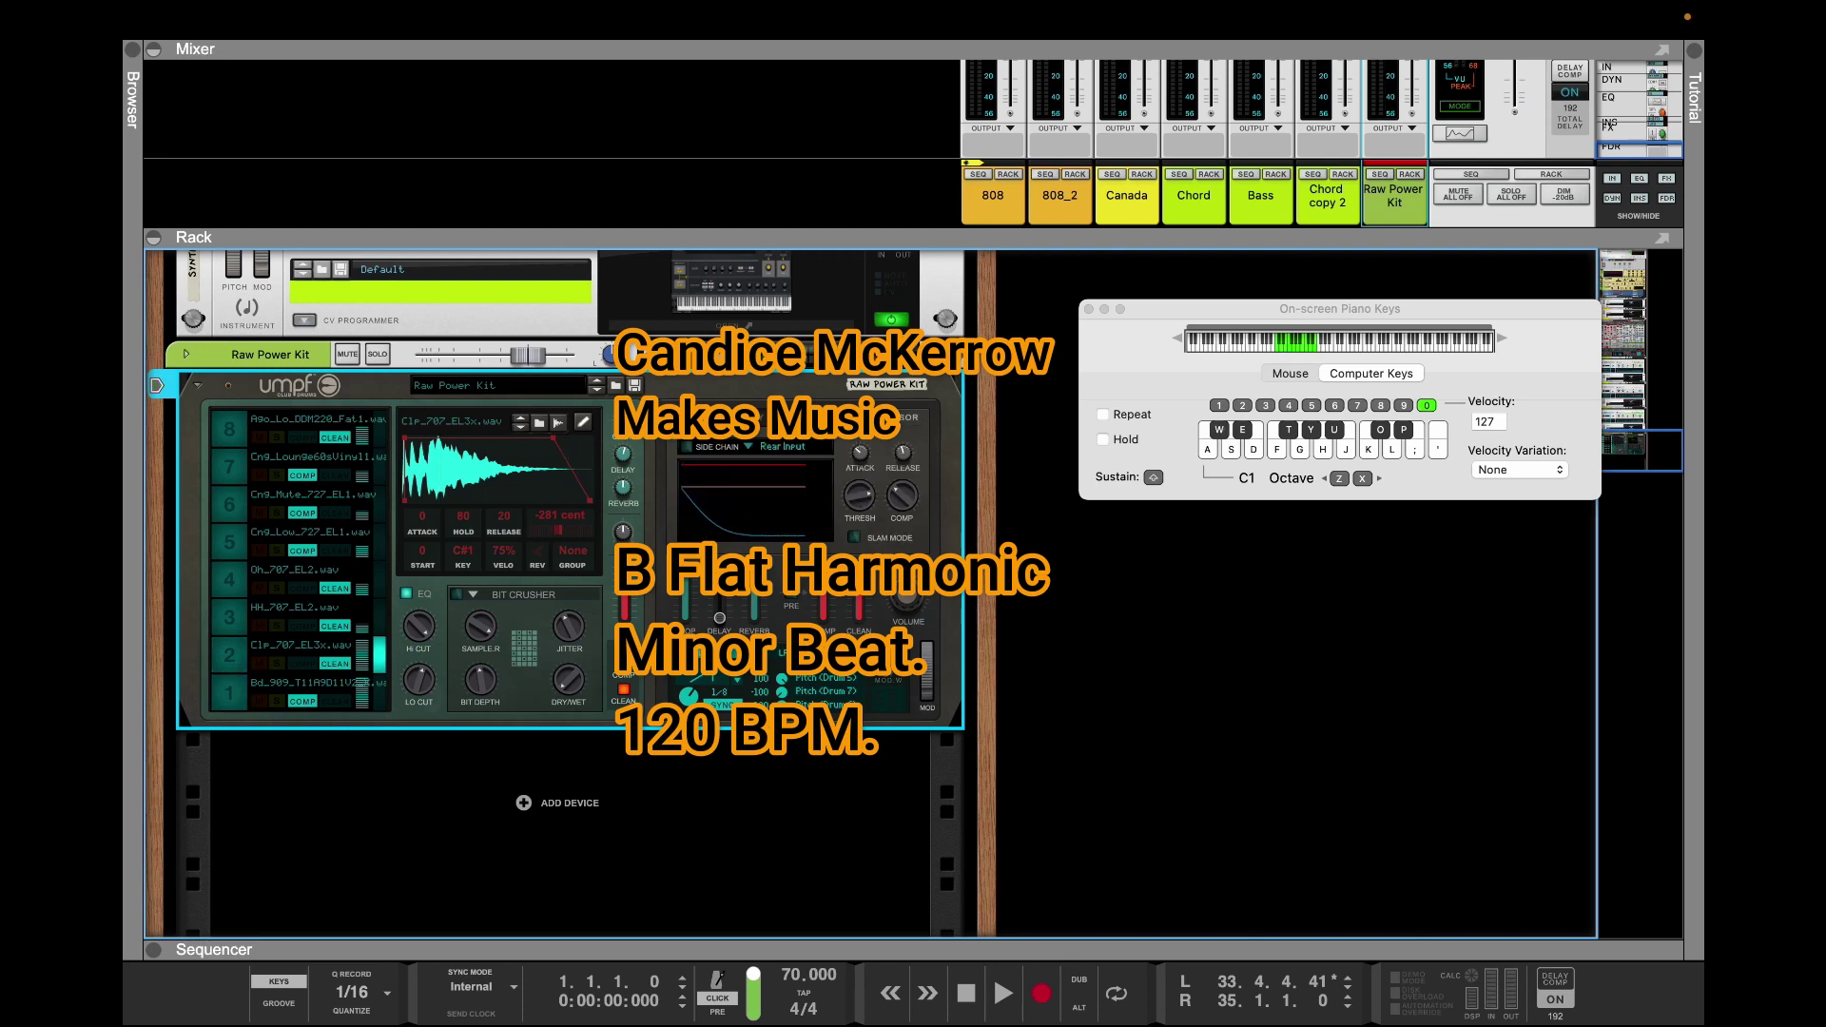
pyautogui.moveTo(860, 455)
pyautogui.press('a')
pyautogui.press('a')
pyautogui.press('w')
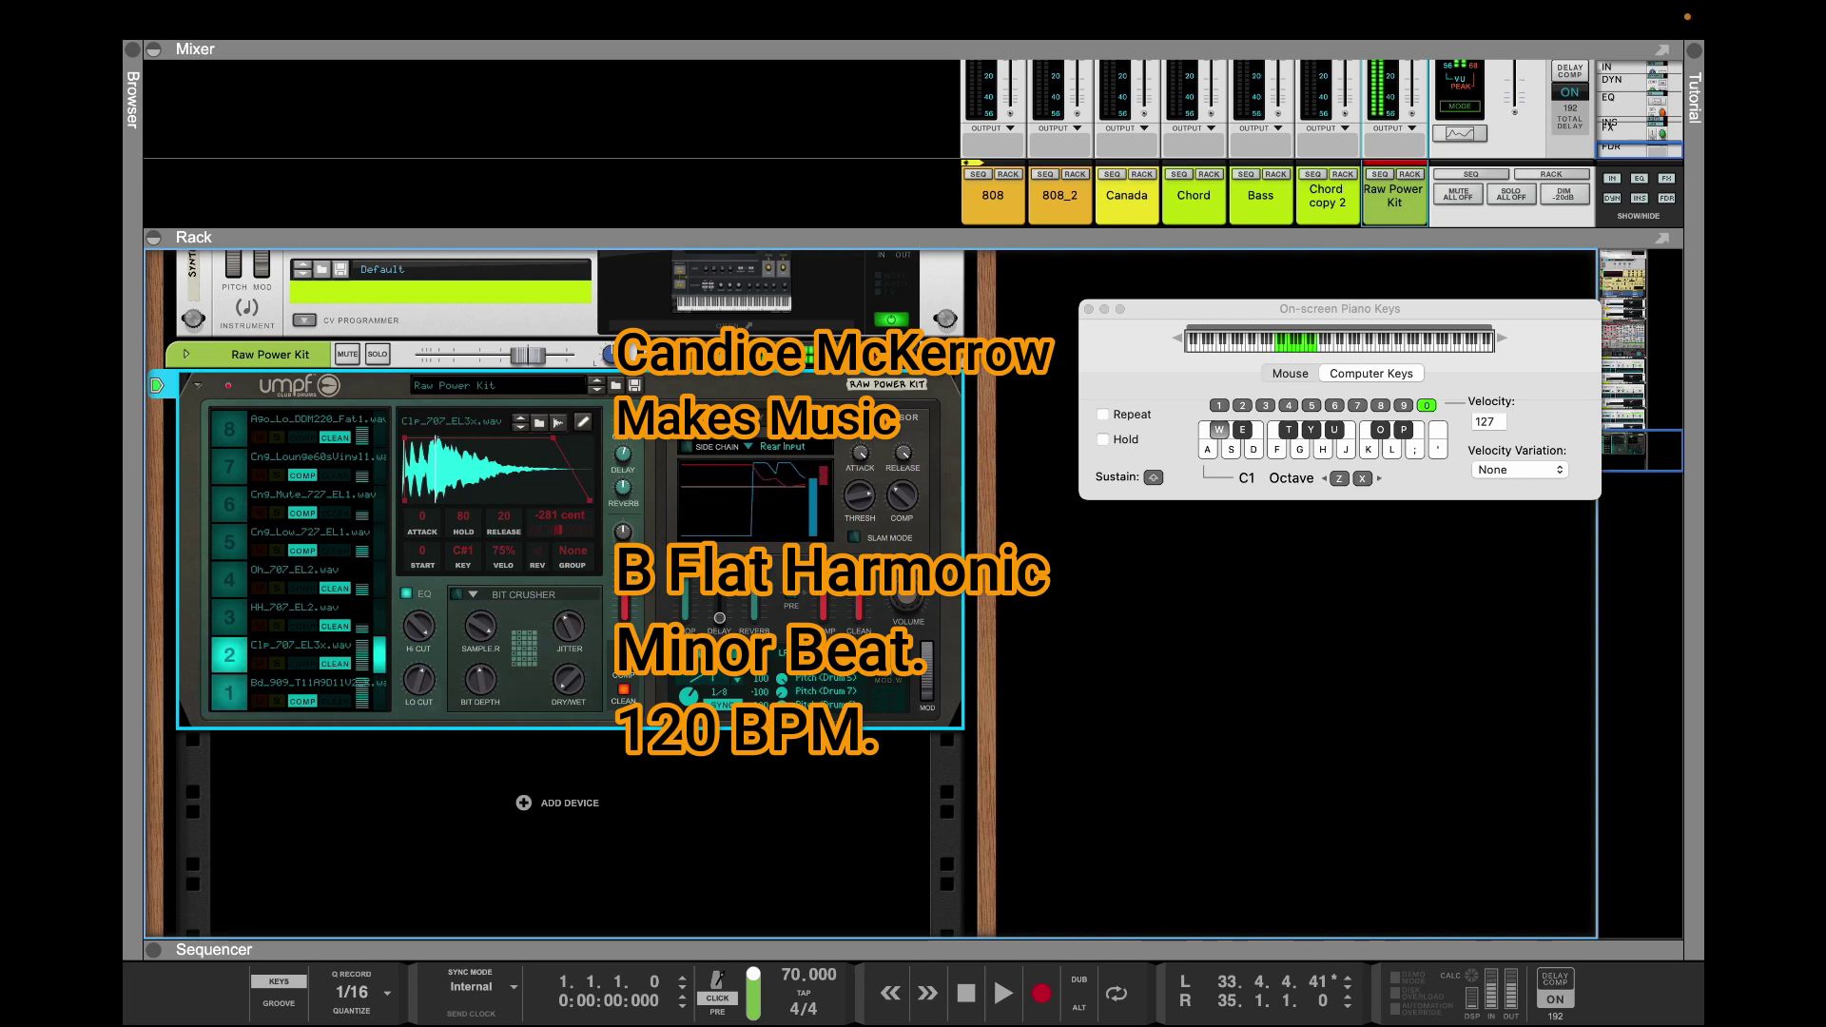
pyautogui.press('a')
pyautogui.press('a')
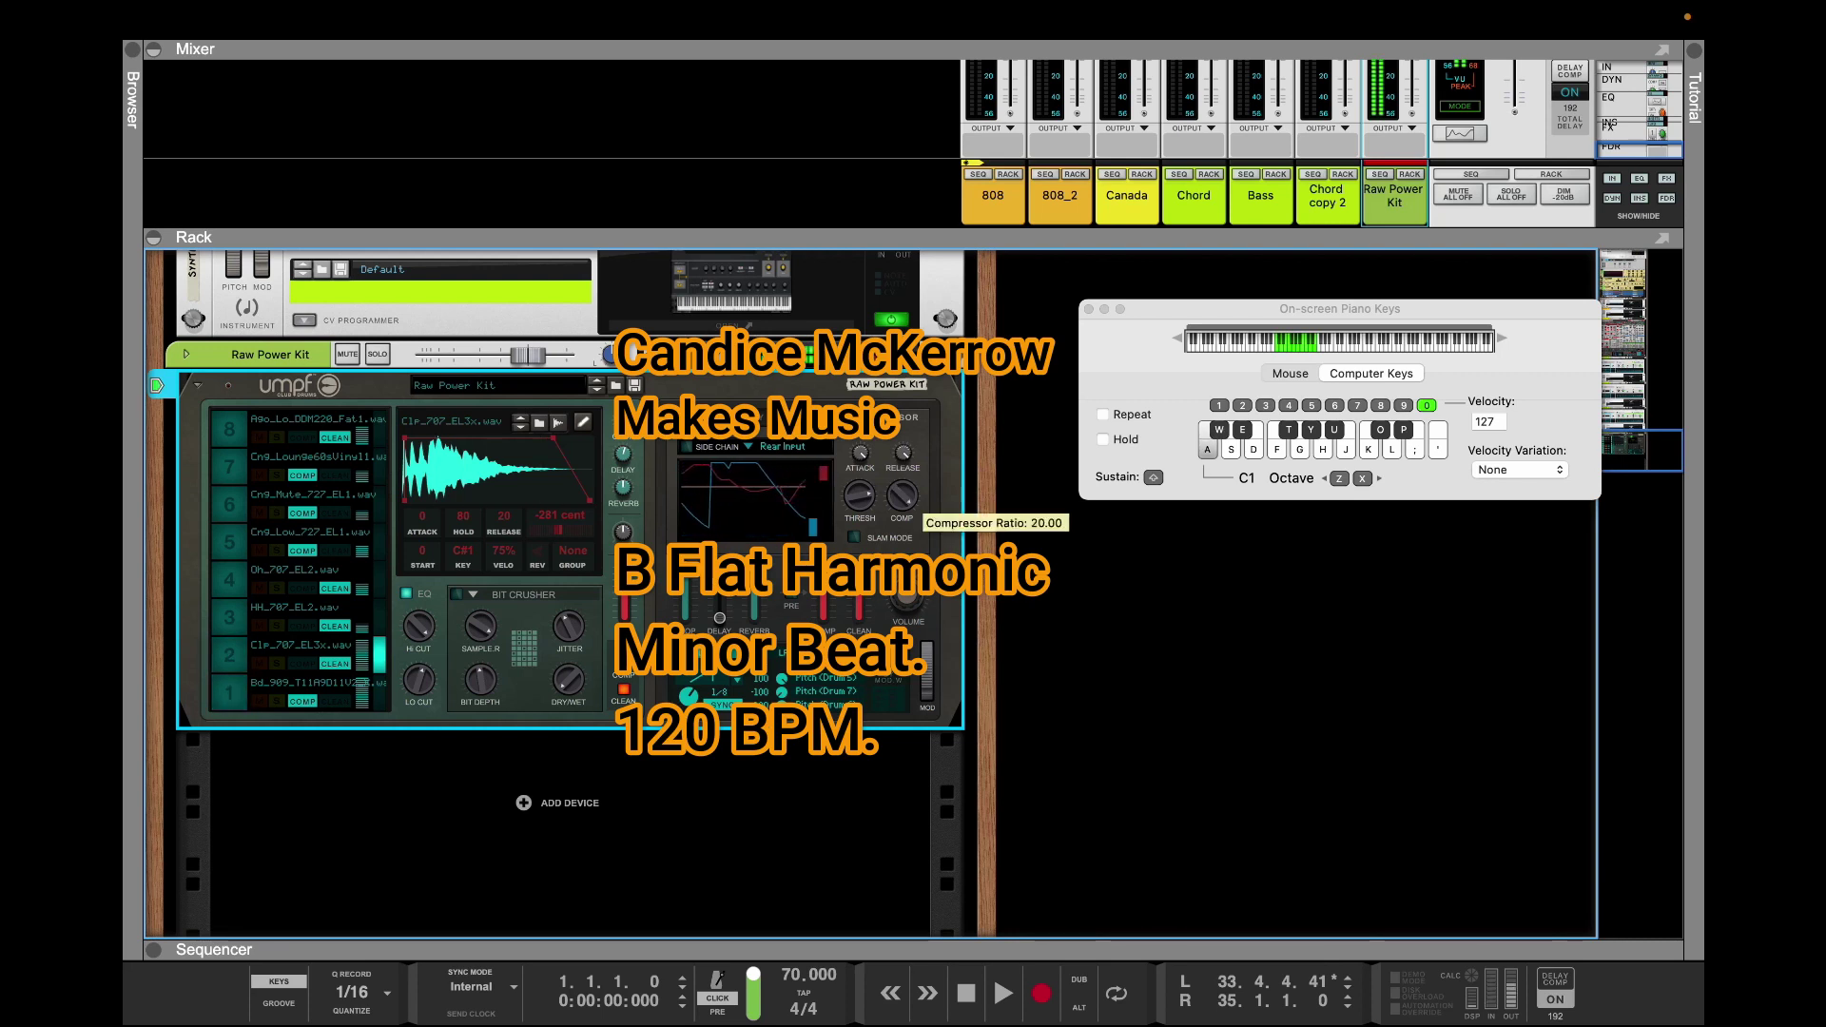
pyautogui.moveTo(902, 496); pyautogui.dragTo(901, 590)
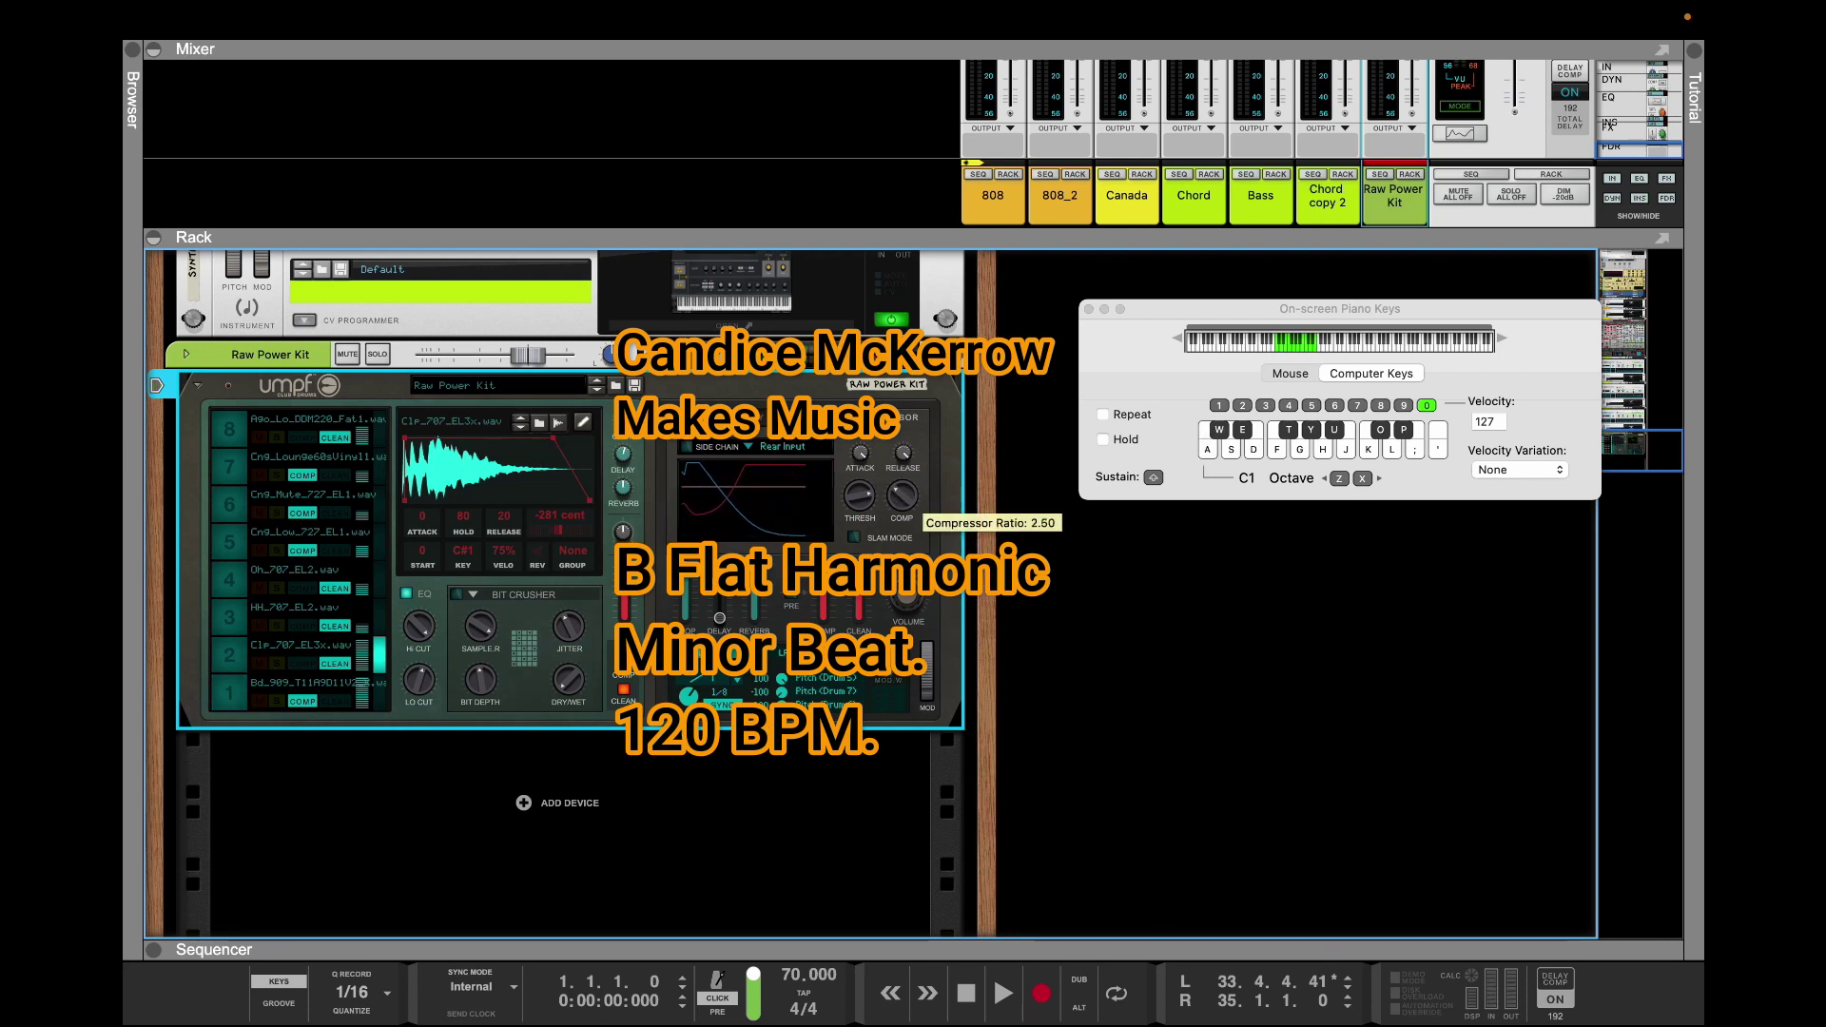
pyautogui.moveTo(901, 496); pyautogui.dragTo(901, 493)
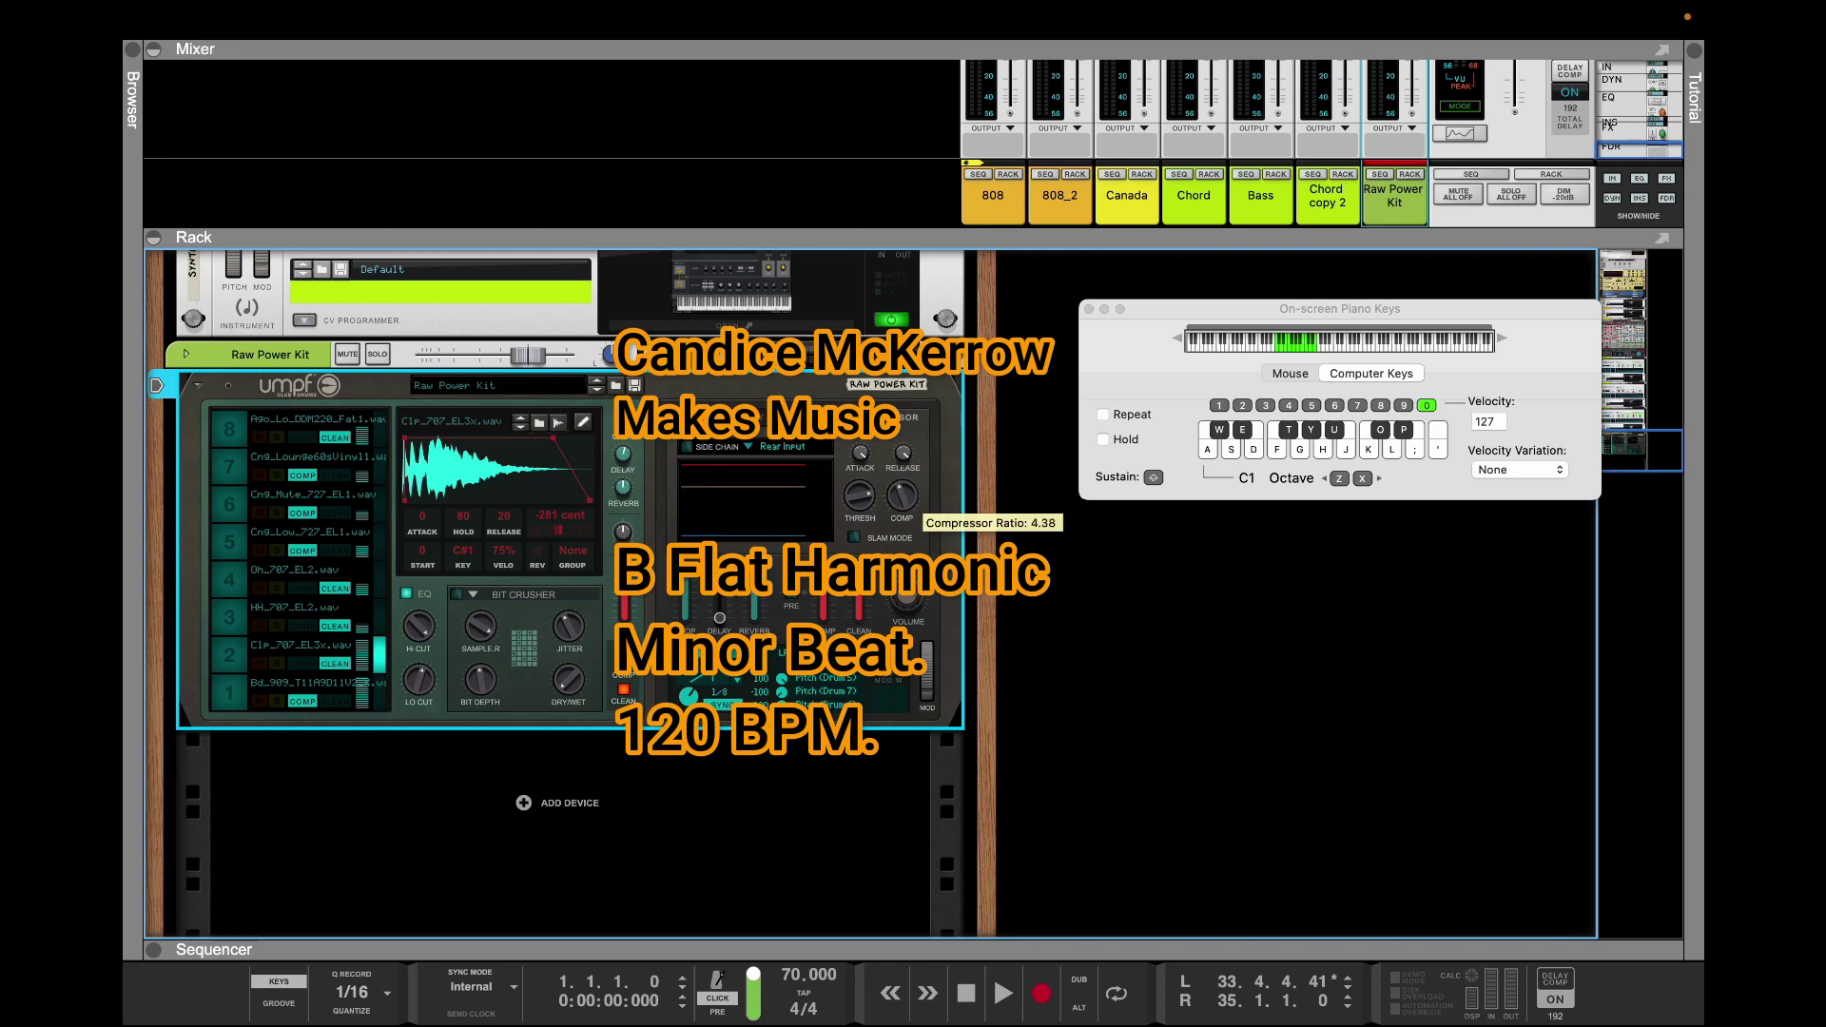
# Audition the kick and clap through the kit's compressor and check the output level
pyautogui.press('a')
pyautogui.press('w')
pyautogui.press('a')
pyautogui.press('a')
pyautogui.press('a')
pyautogui.press('w')
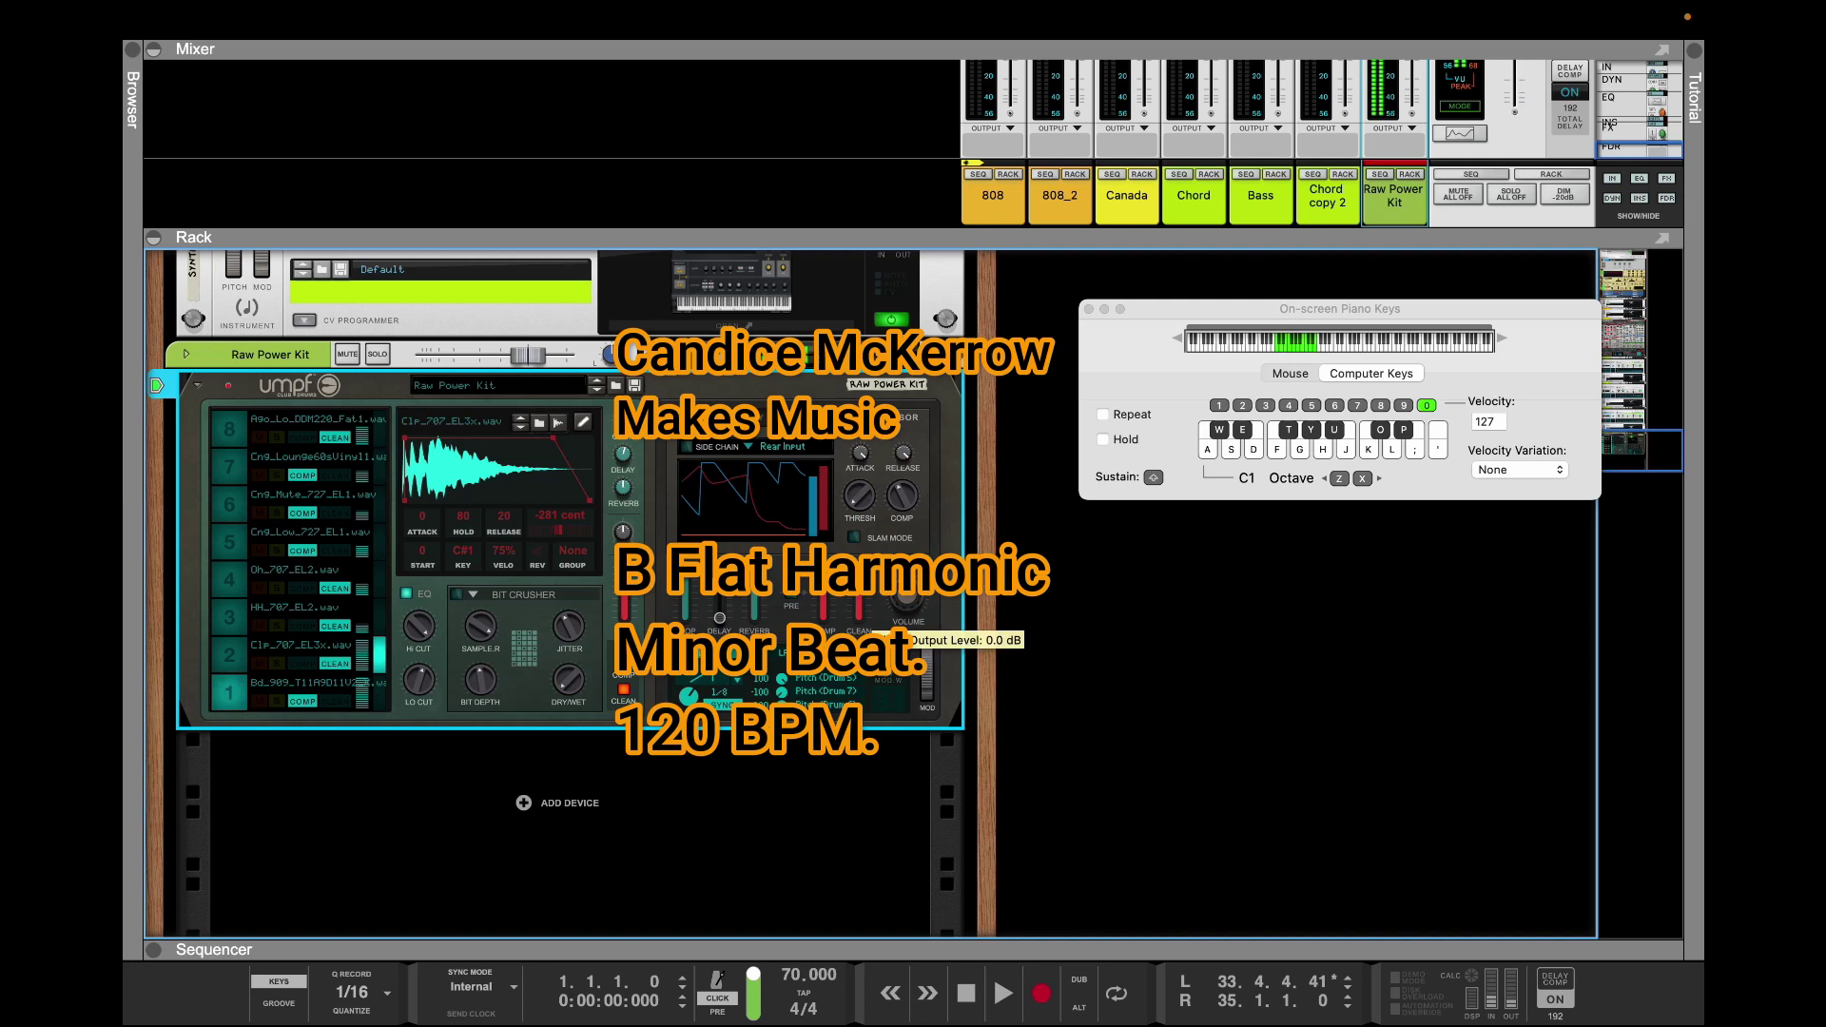
pyautogui.press('a')
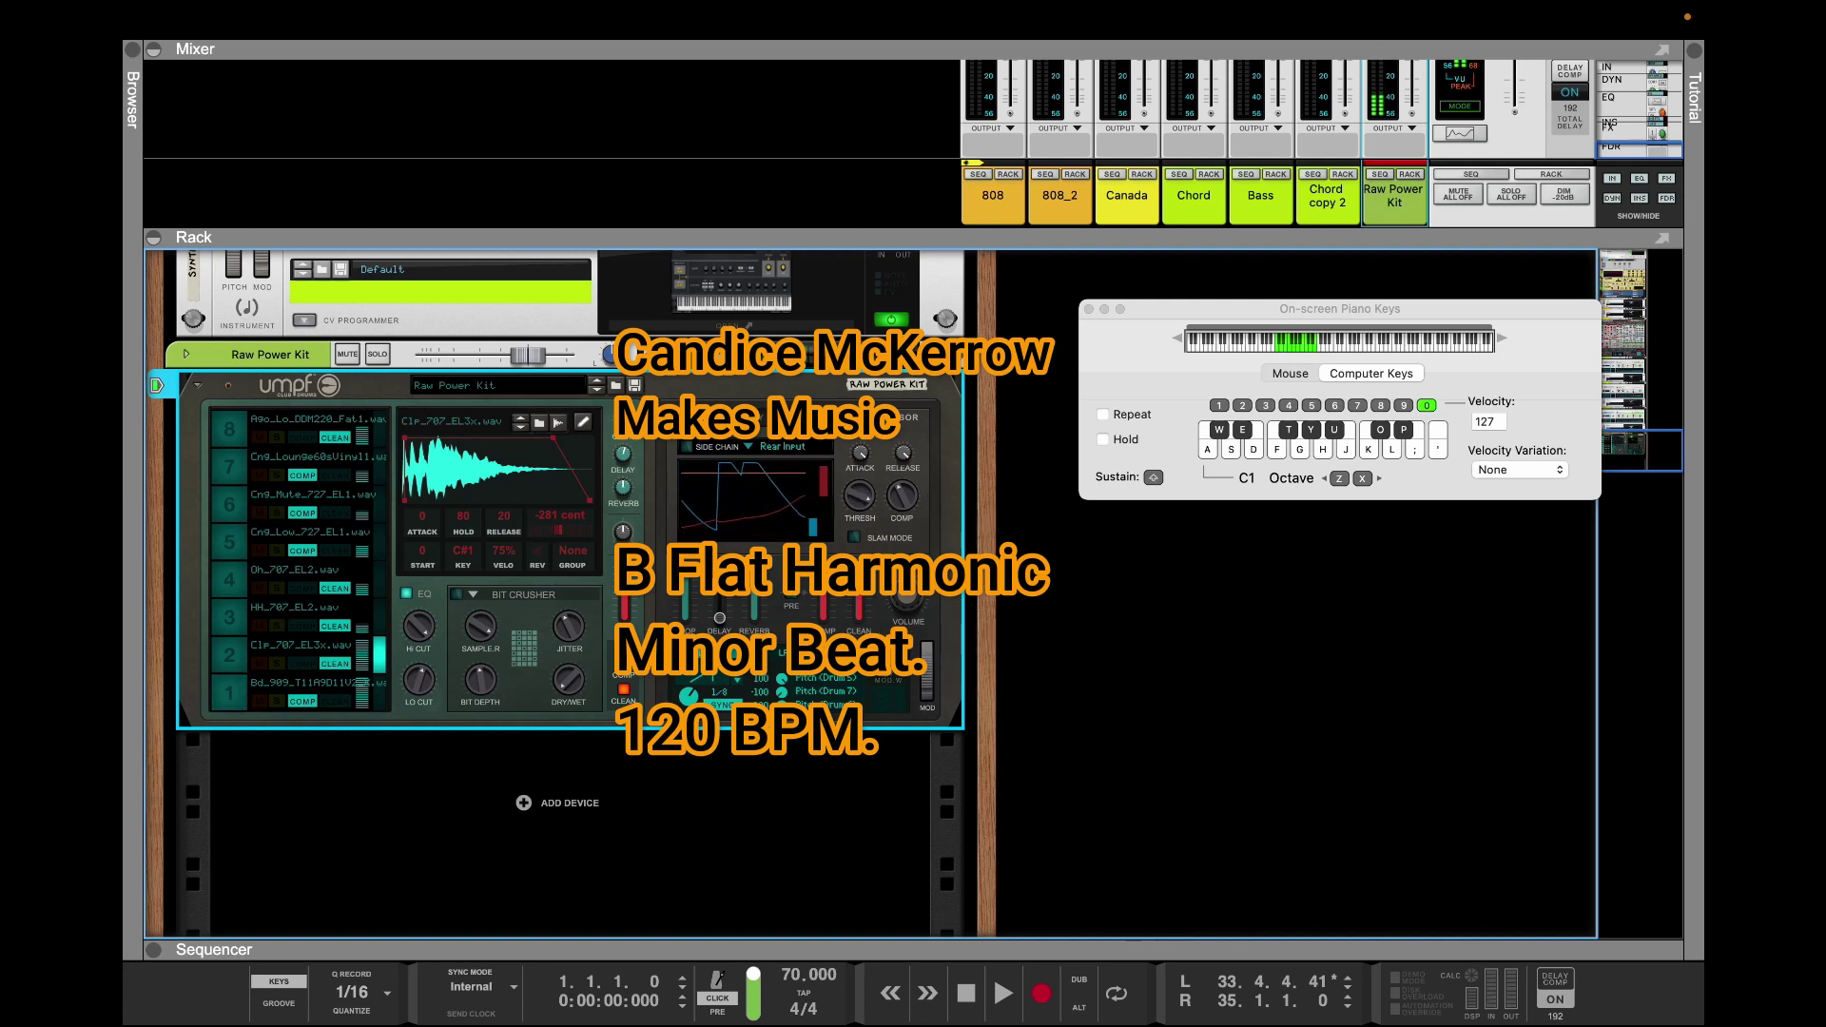
# Slightly adjust the compressor's threshold and audition an alternating kick-and-clap pattern
pyautogui.moveTo(860, 495); pyautogui.dragTo(859, 498)
pyautogui.press('a')
pyautogui.press('w')
pyautogui.press('a')
pyautogui.press('w')
pyautogui.press('a')
pyautogui.press('a')
pyautogui.press('w')
pyautogui.press('a')
pyautogui.press('w')
pyautogui.press('a')
pyautogui.press('w')
pyautogui.press('a')
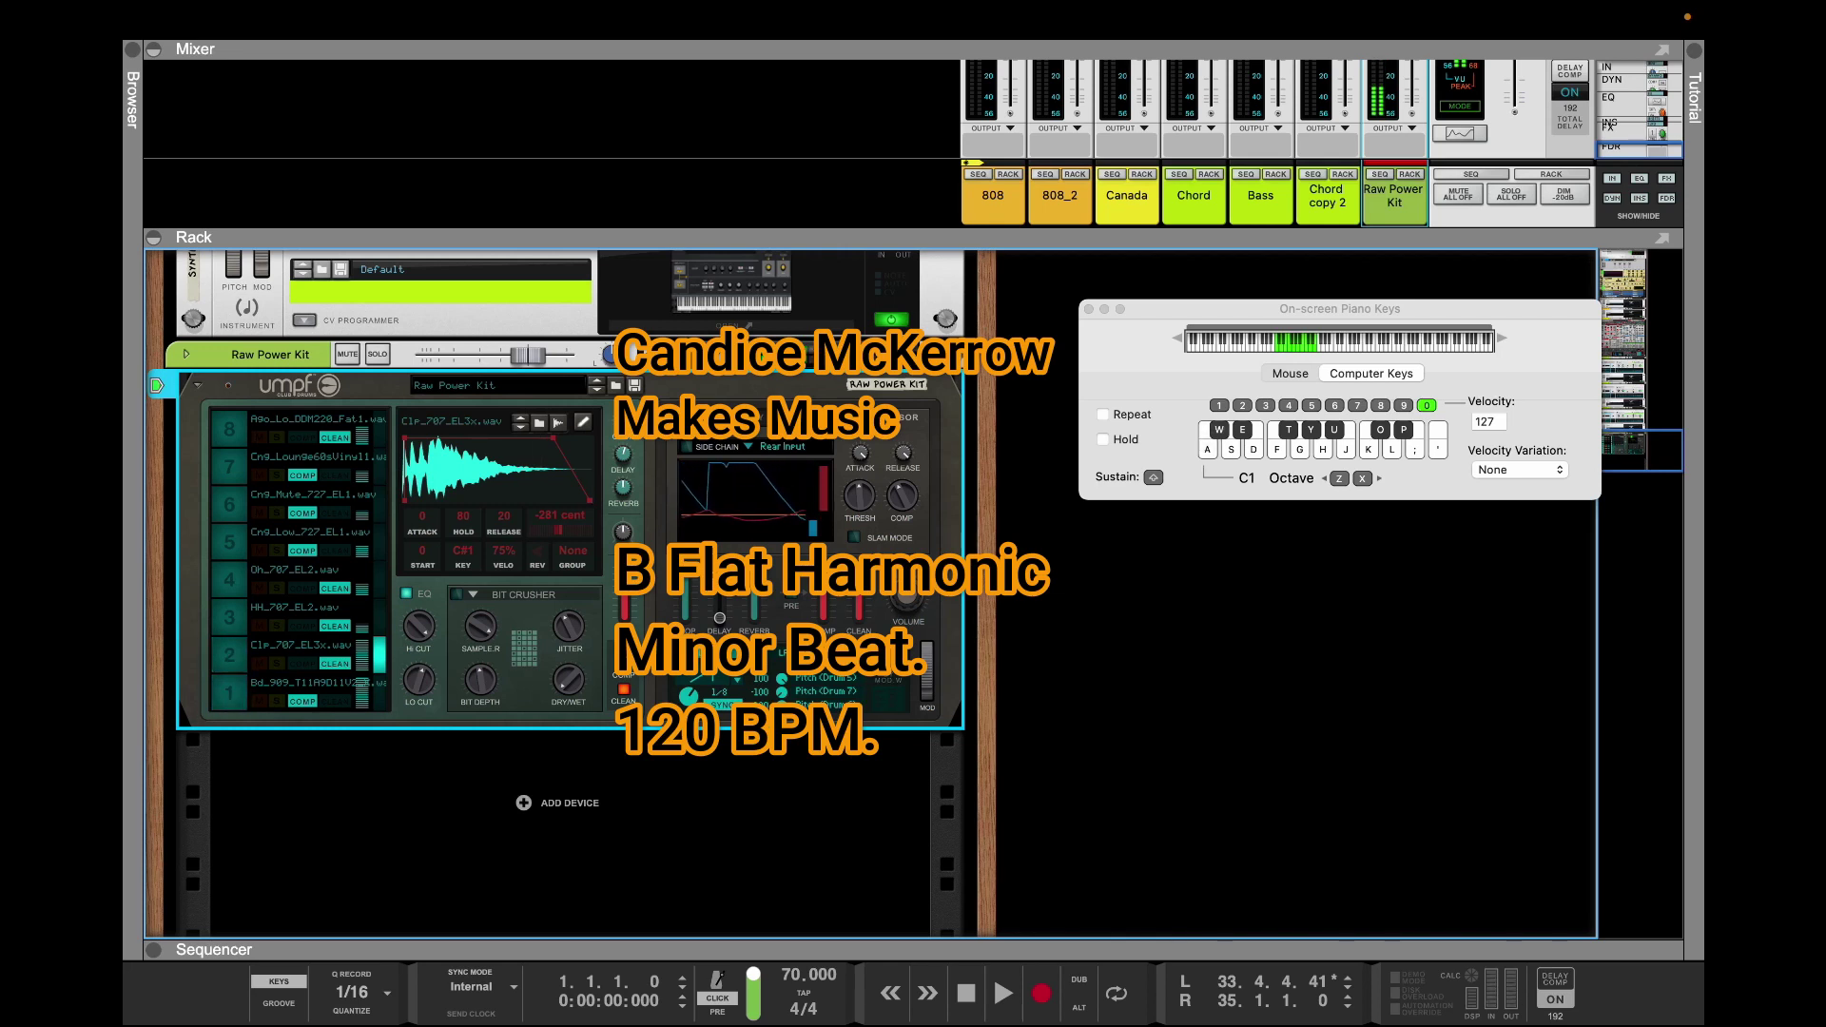
# Rename the Raw Power Kit mixer channel as Drum
pyautogui.doubleClick(1394, 196)
pyautogui.write('Drum')
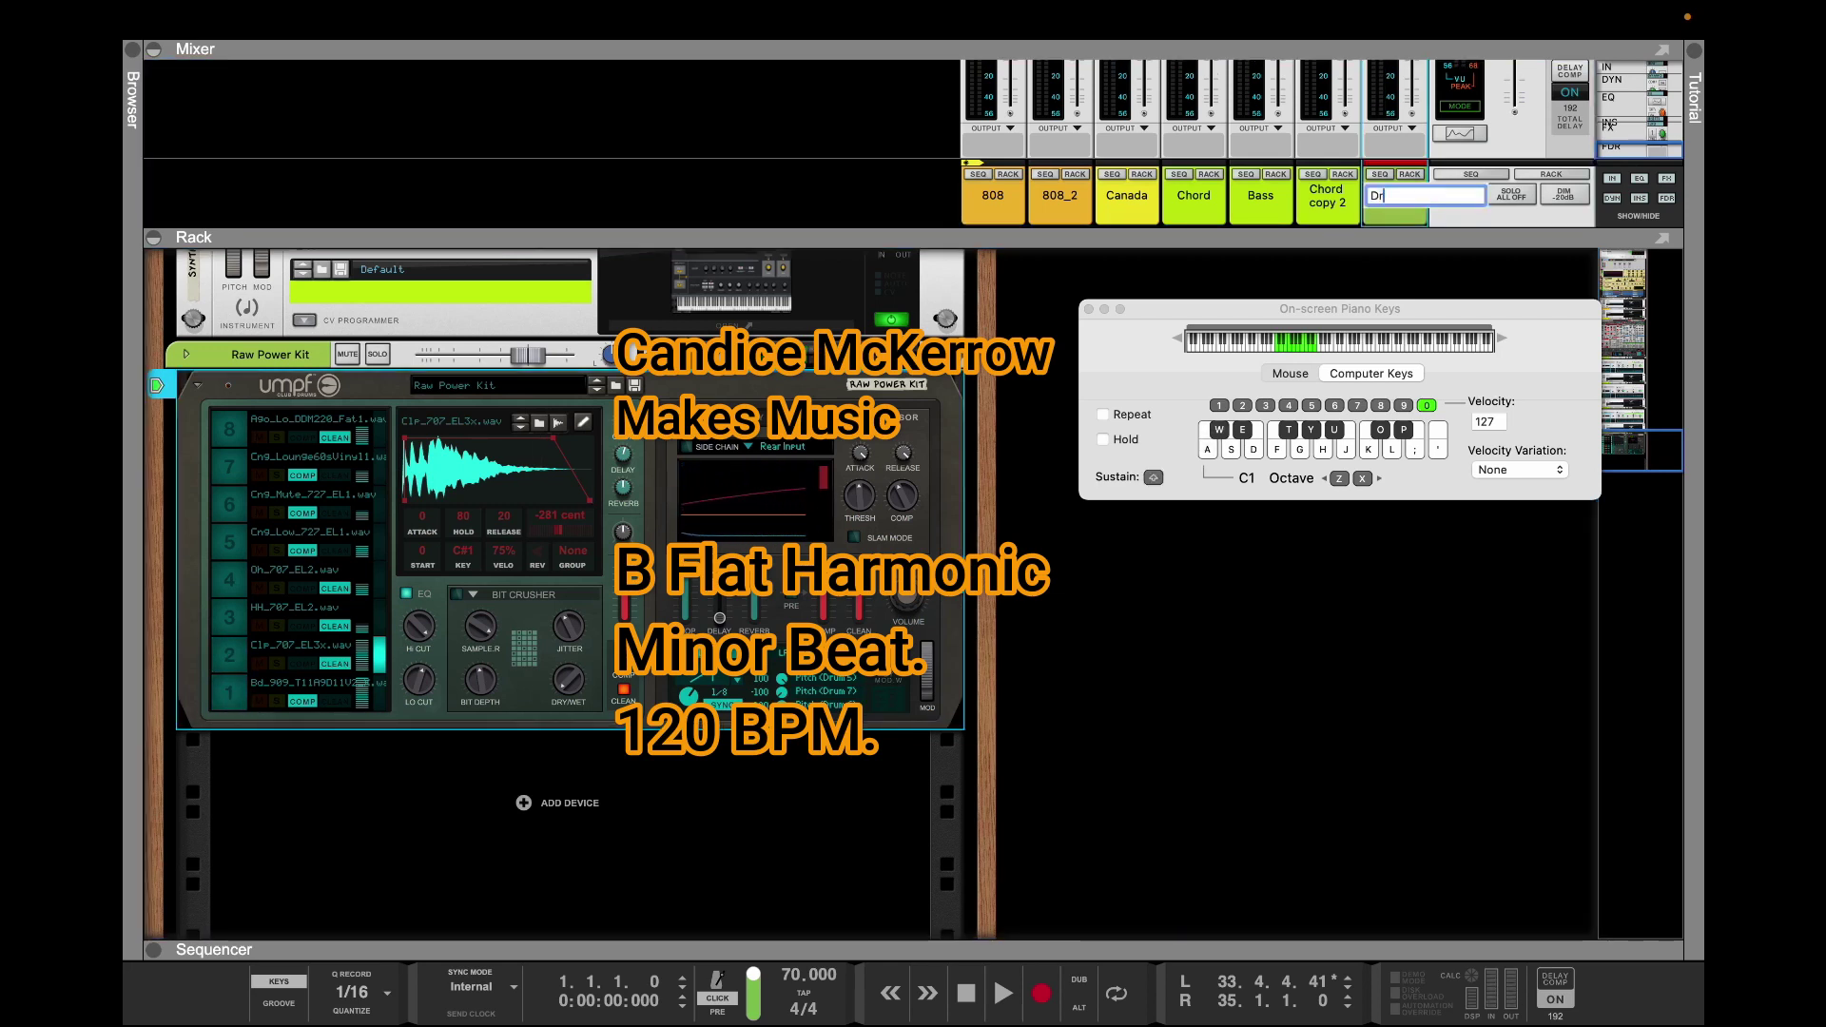
pyautogui.press('Return')
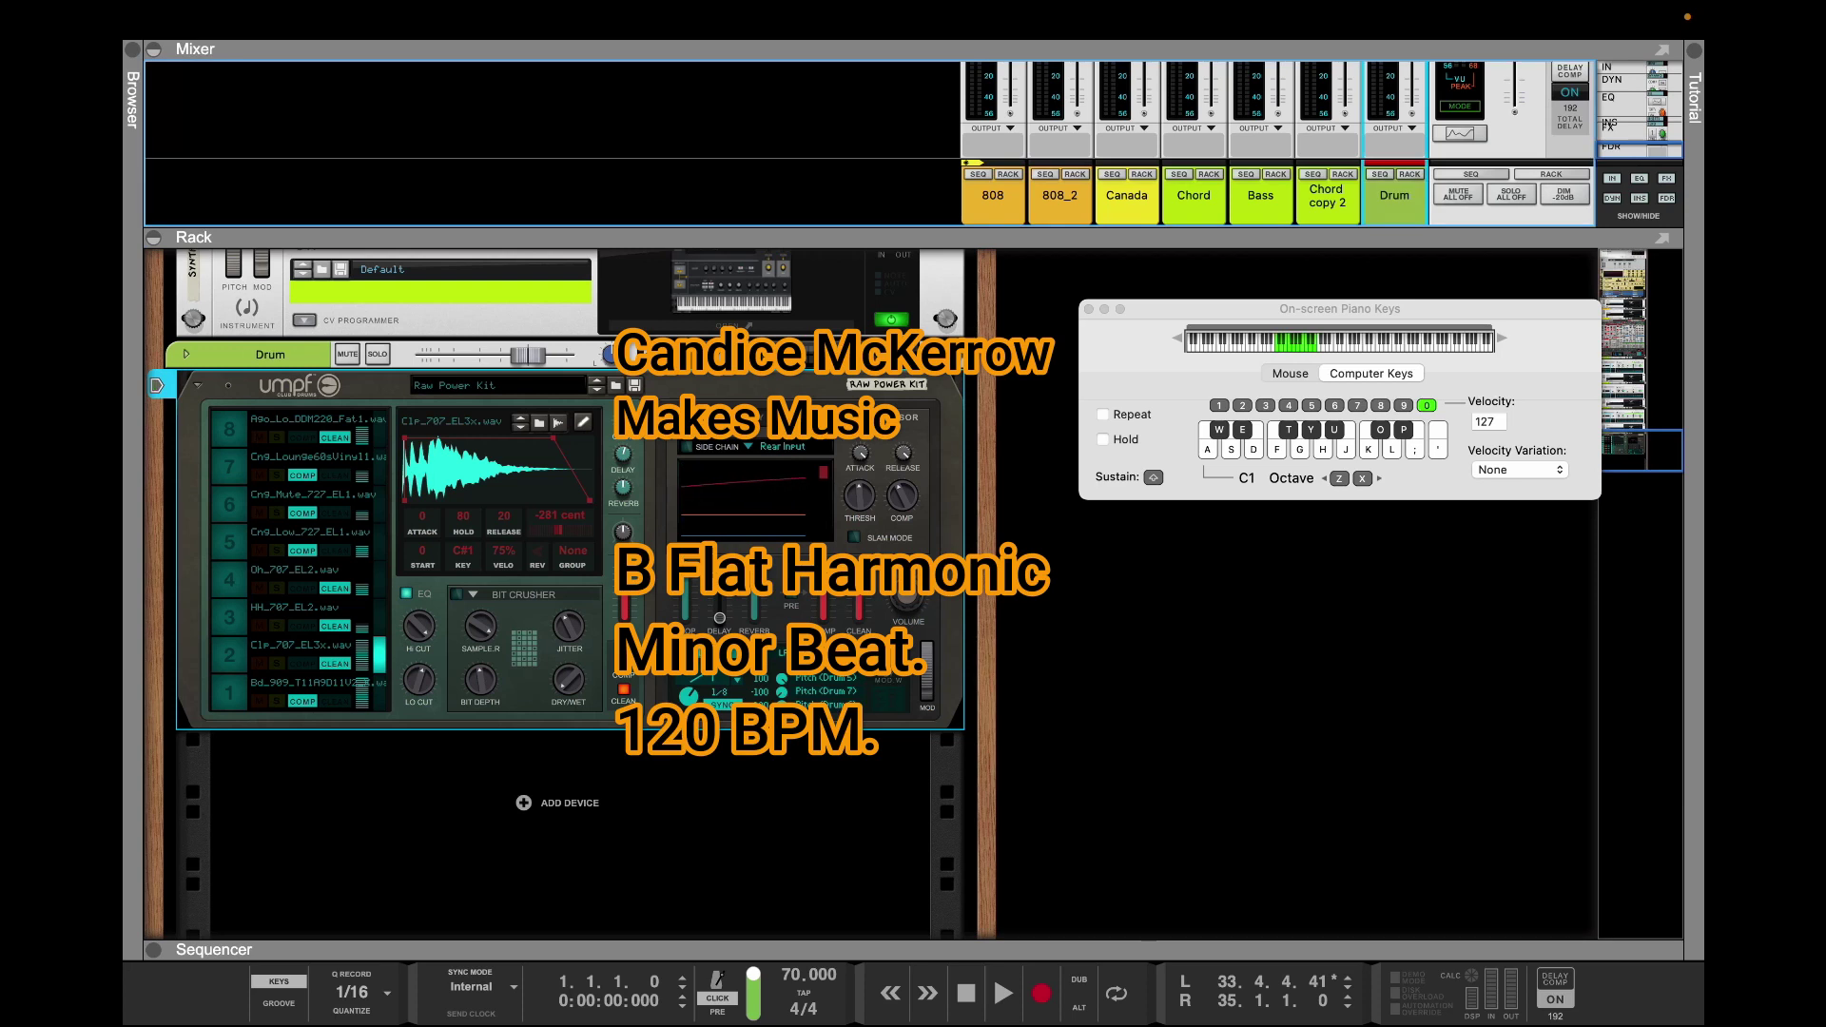
# Show the drum kit's track in the sequencer and enlarge its lane height above the Synth track
pyautogui.click(1380, 174)
pyautogui.moveTo(733, 325); pyautogui.dragTo(460, 325)
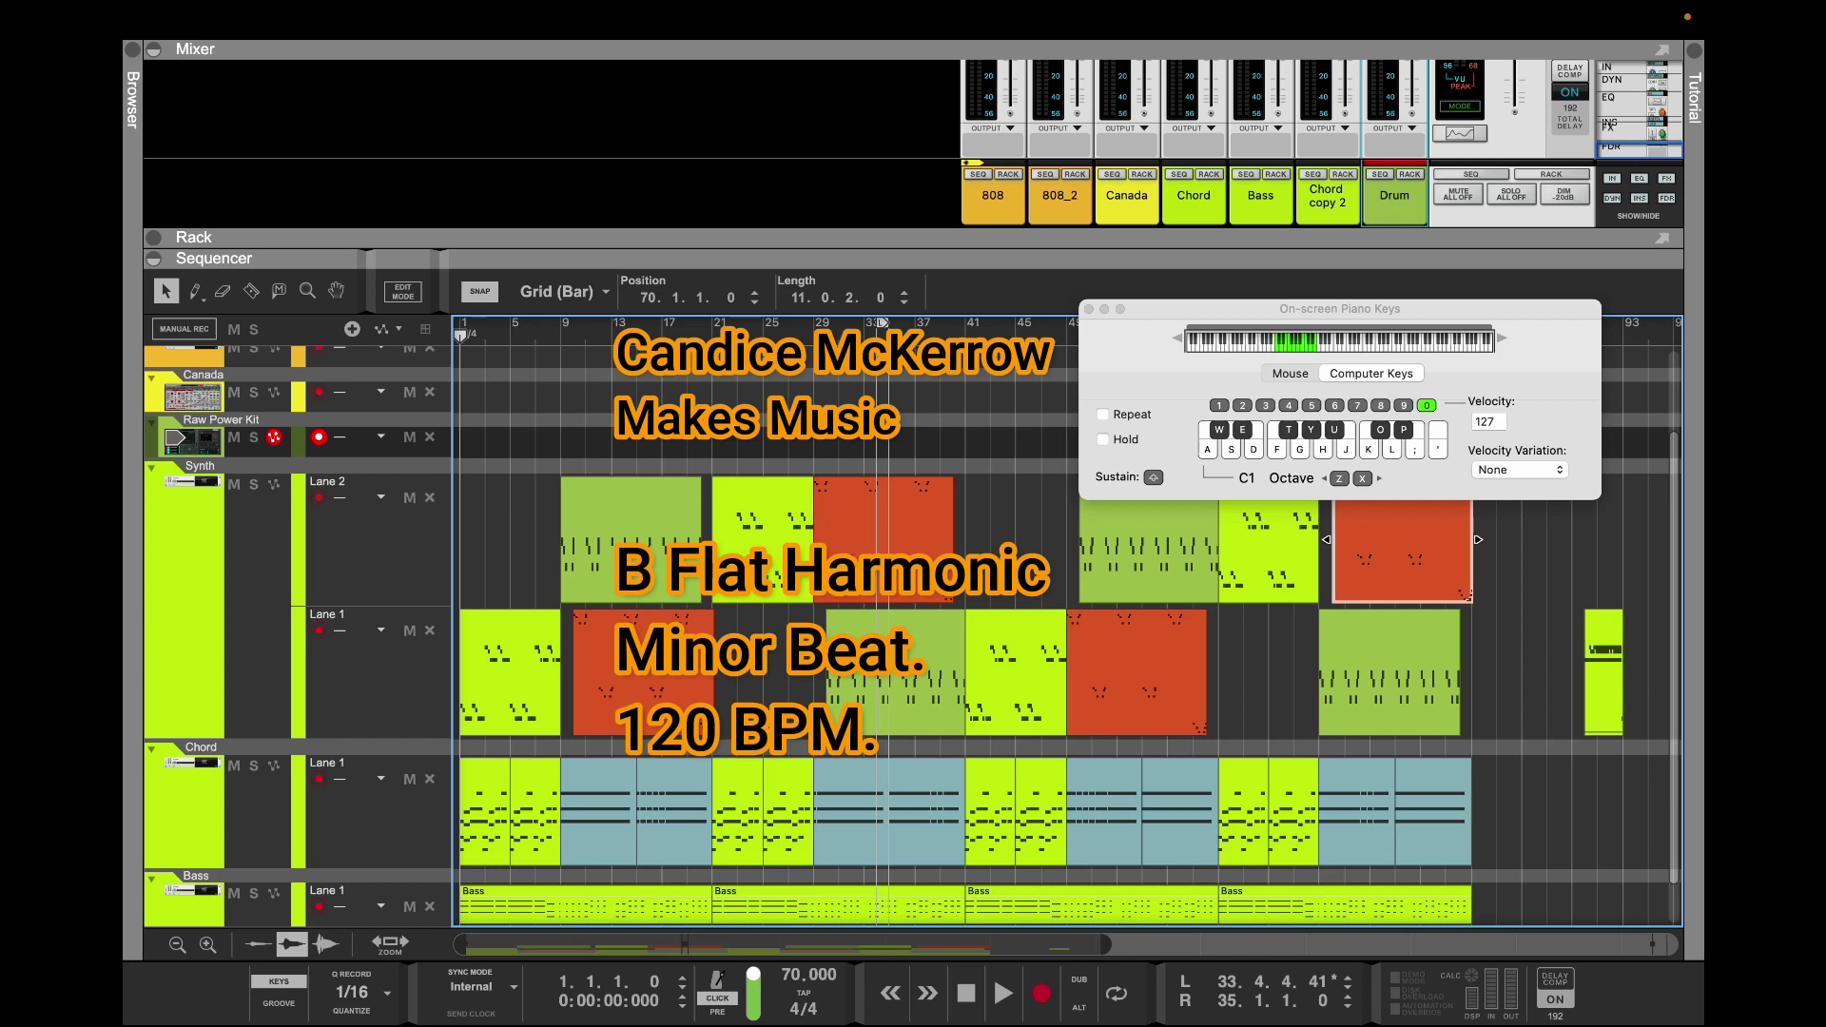
pyautogui.moveTo(257, 457); pyautogui.dragTo(257, 614)
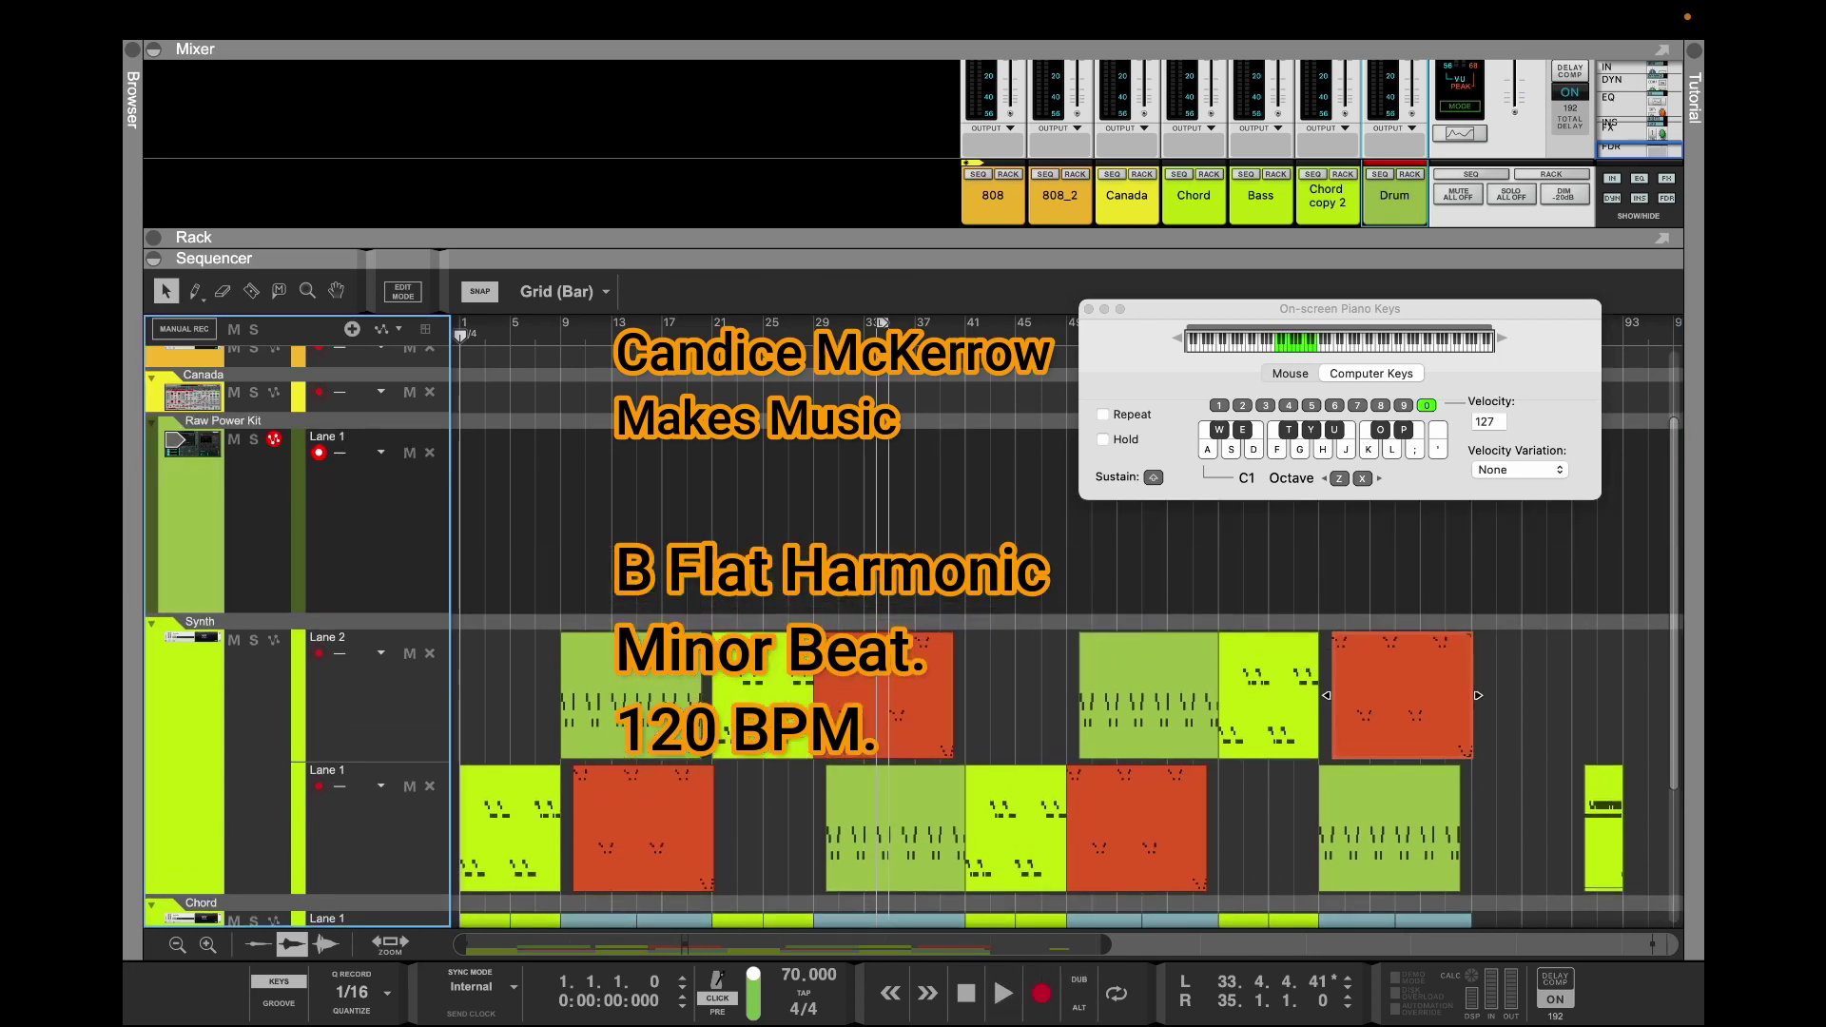
# Record a kick-and-clap pattern on the Raw Power Kit track from bar 1 into bar 21 at 70 BPM
pyautogui.moveTo(1104, 945); pyautogui.dragTo(1005, 944)
pyautogui.click(1042, 992)
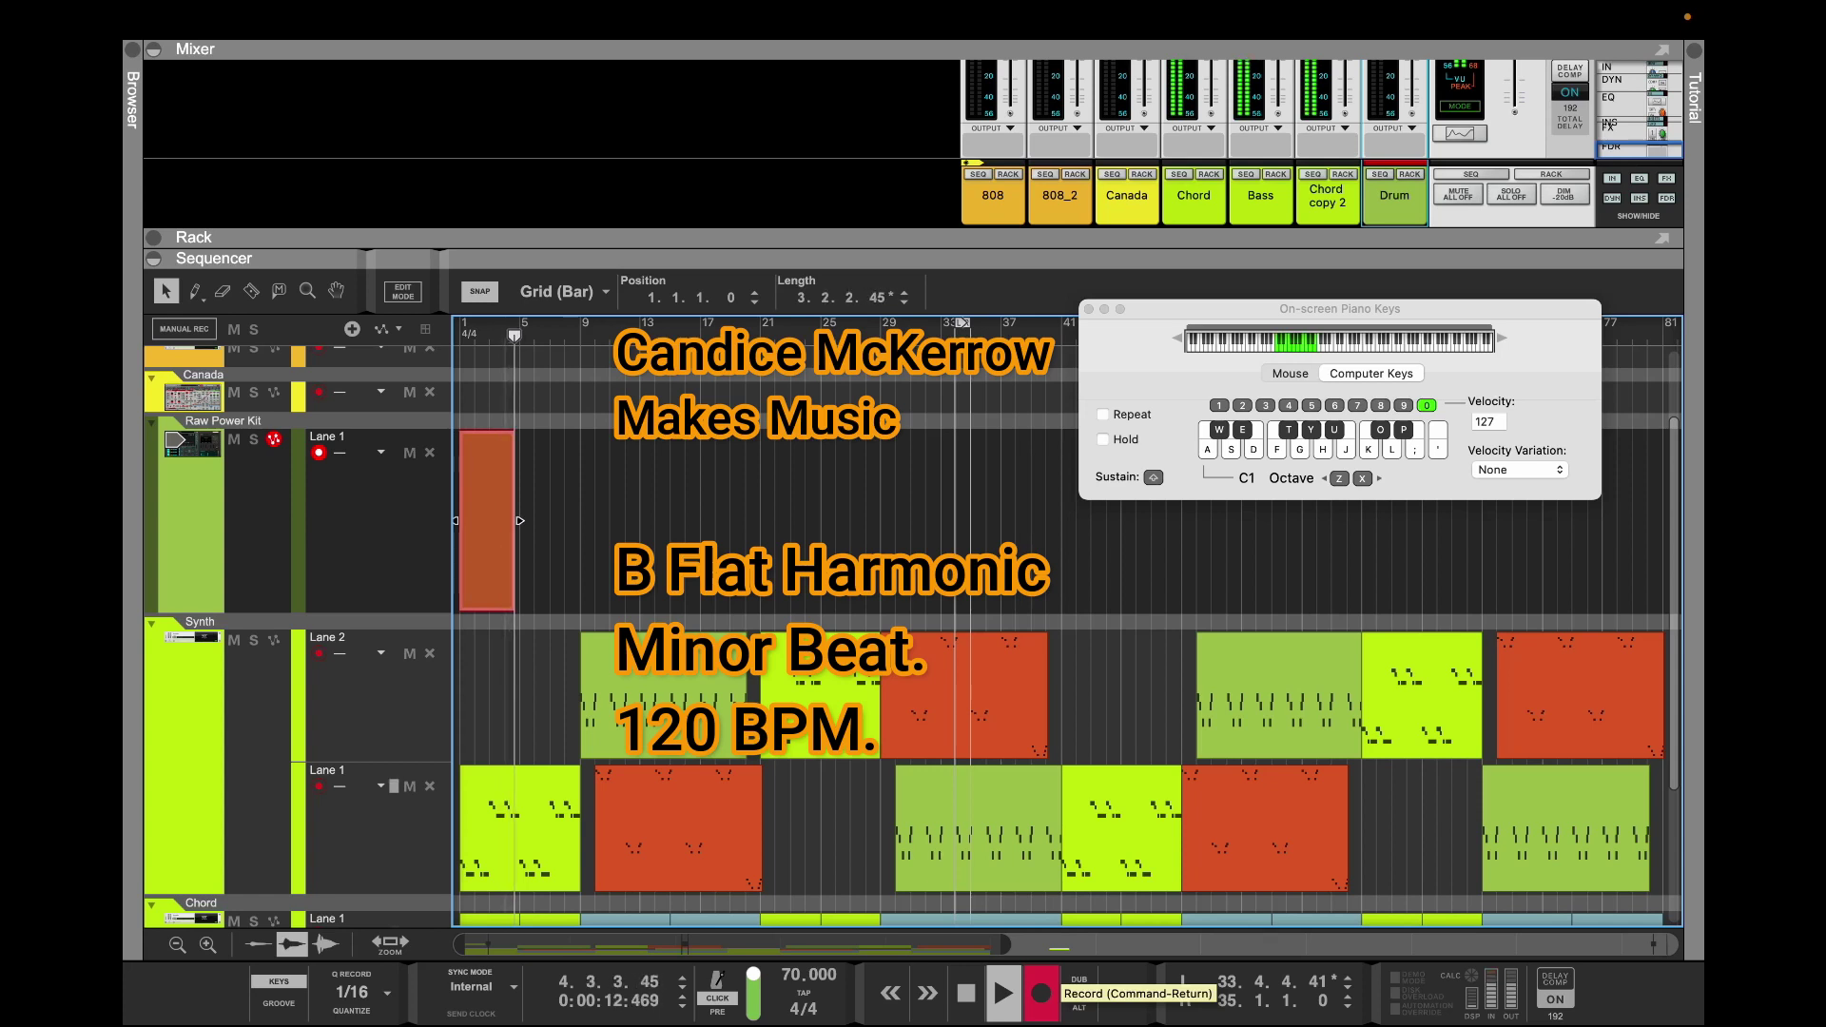
pyautogui.press('a')
pyautogui.press('w')
pyautogui.press('a')
pyautogui.press('a')
pyautogui.press('w')
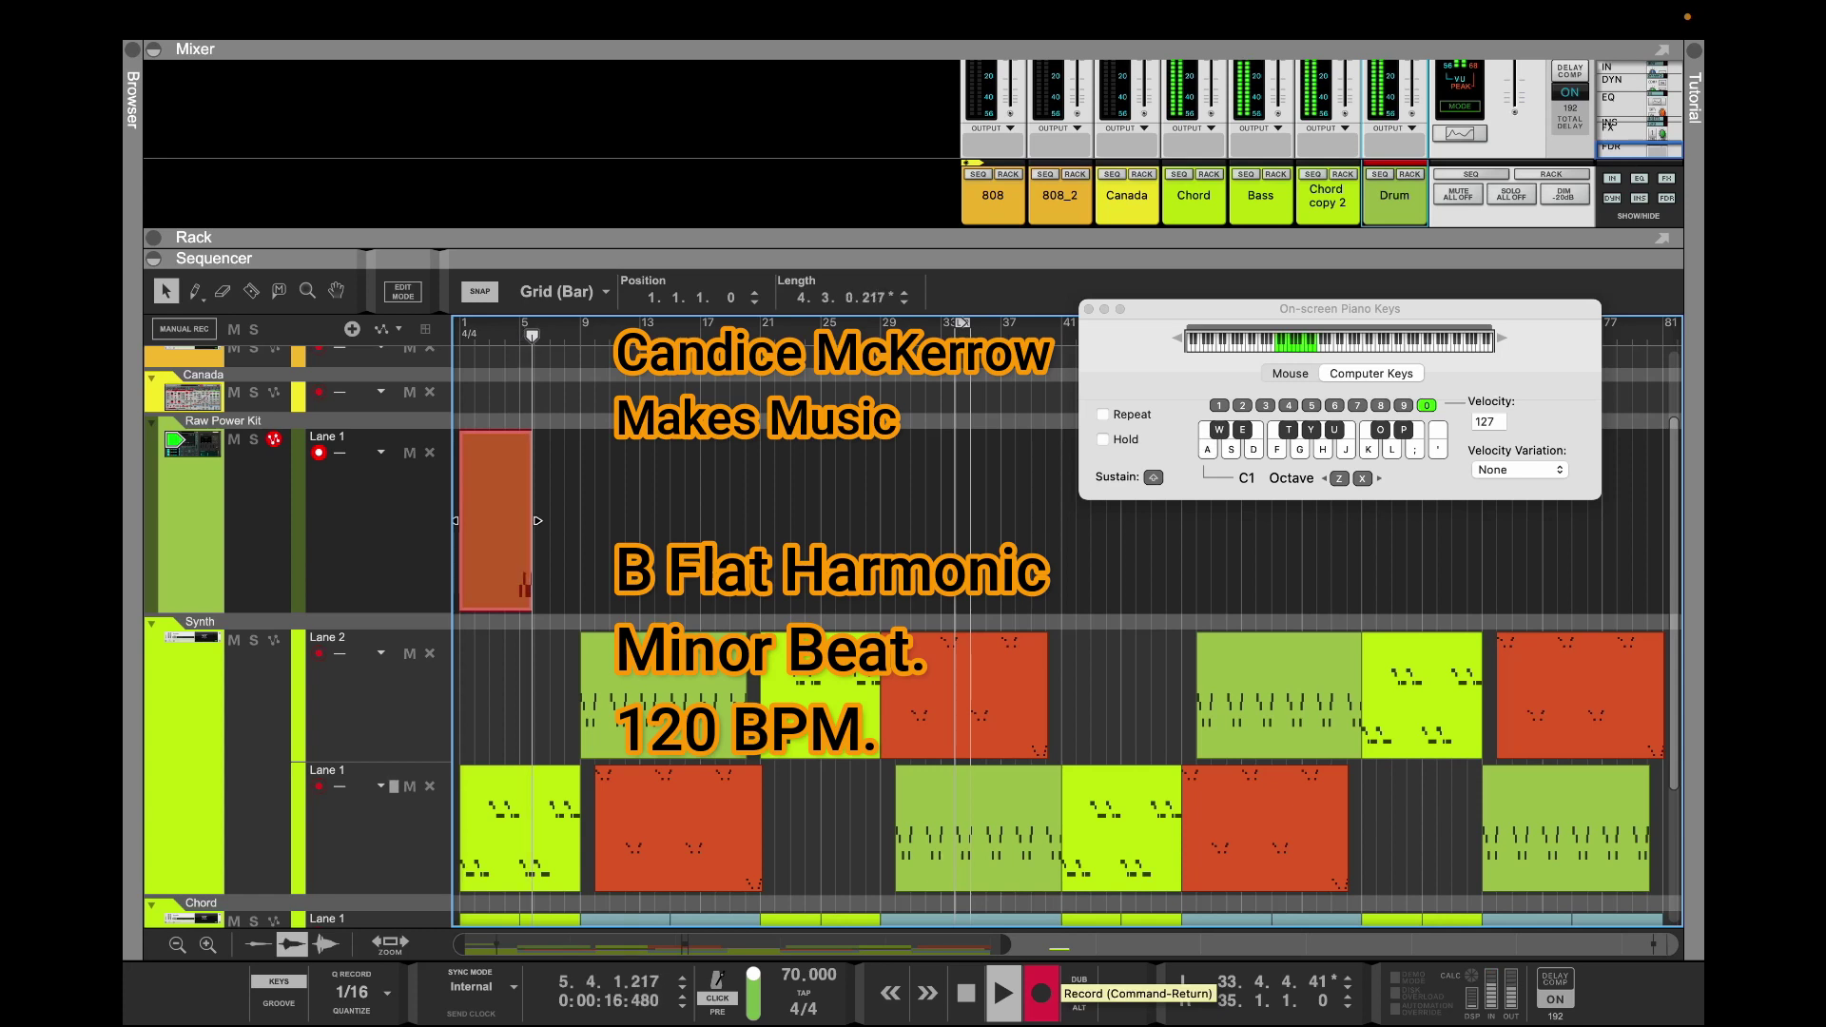
pyautogui.press('w')
pyautogui.press('w')
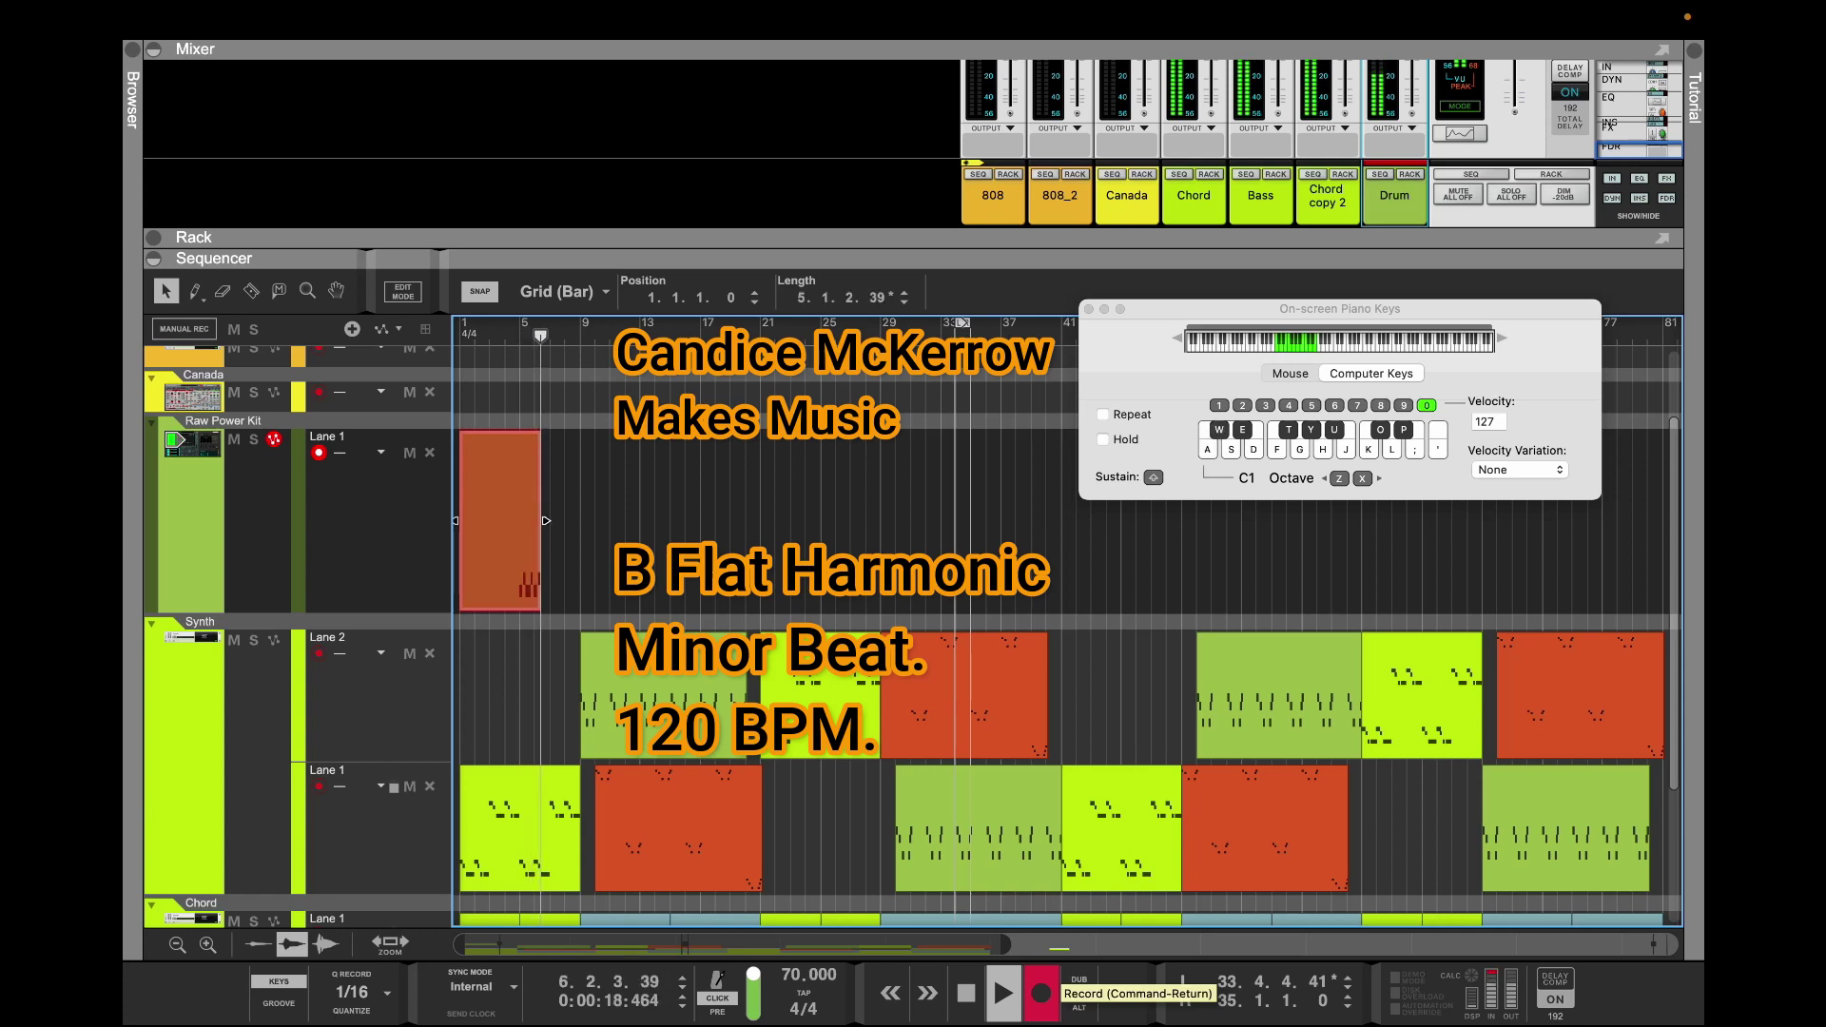
pyautogui.press('a')
pyautogui.press('w')
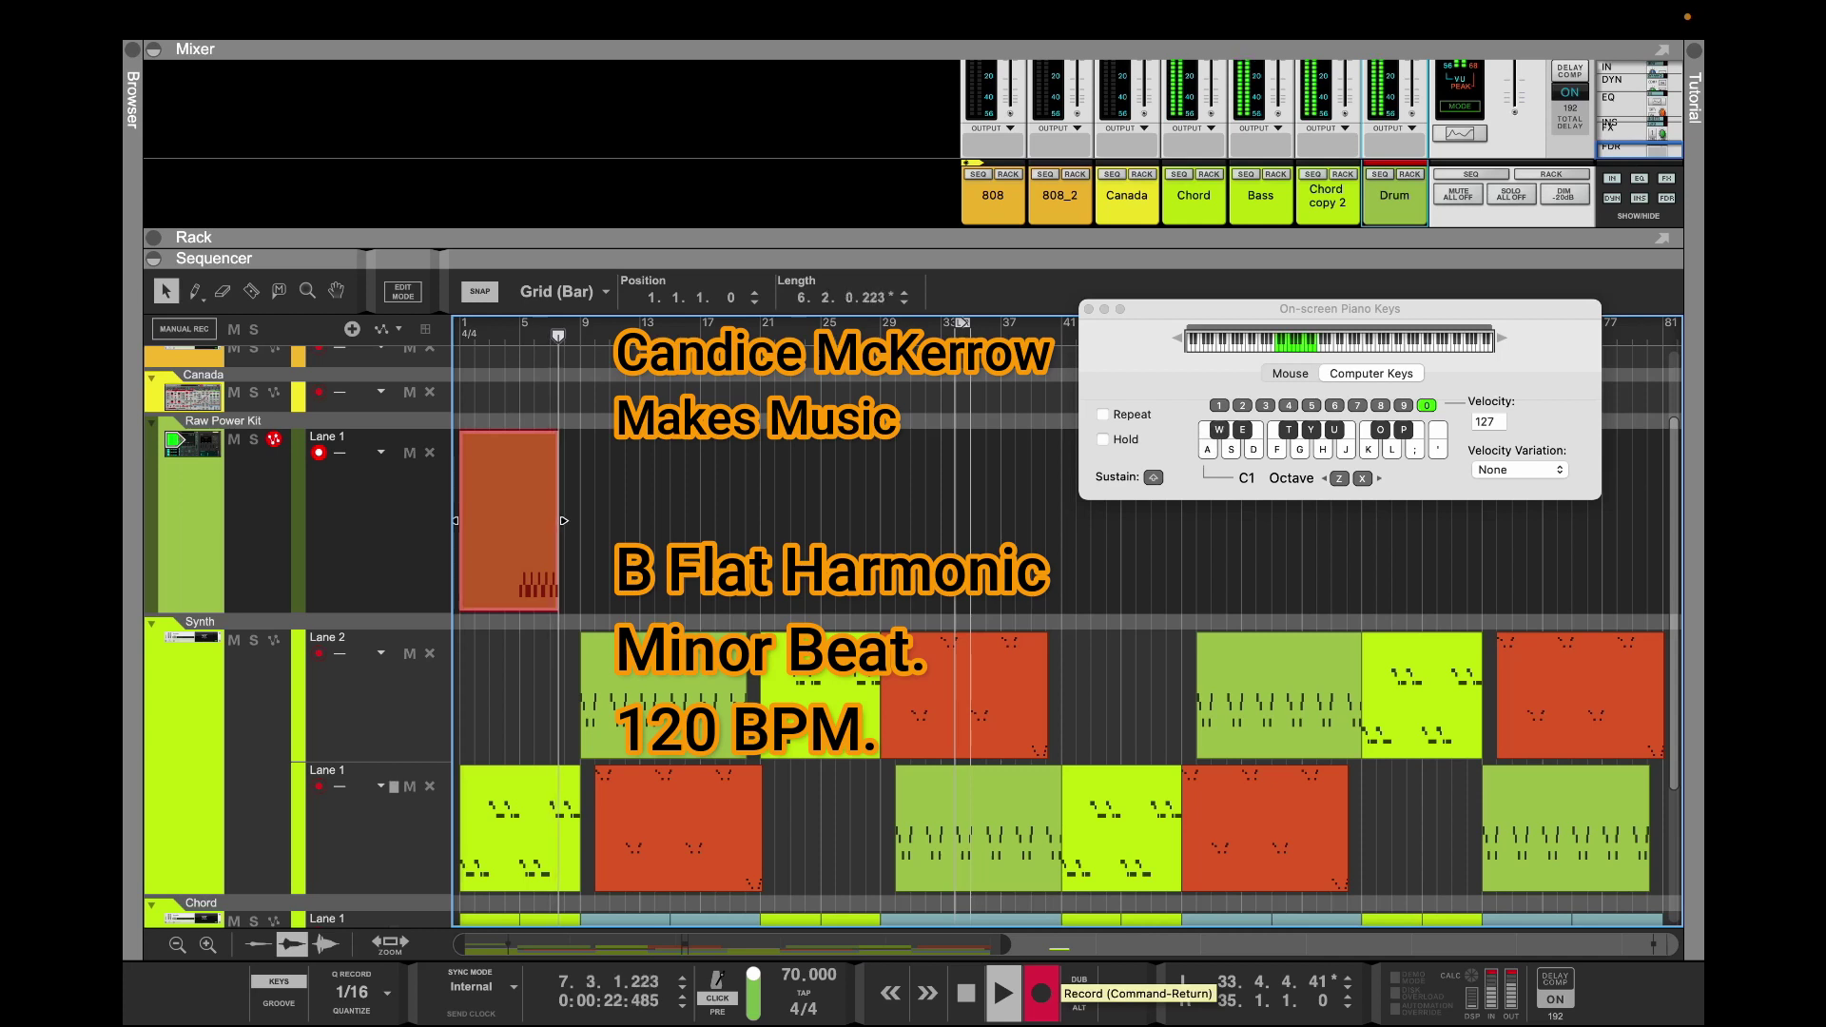
pyautogui.press('w')
pyautogui.press('w')
pyautogui.press('a')
pyautogui.press('w')
pyautogui.press('a')
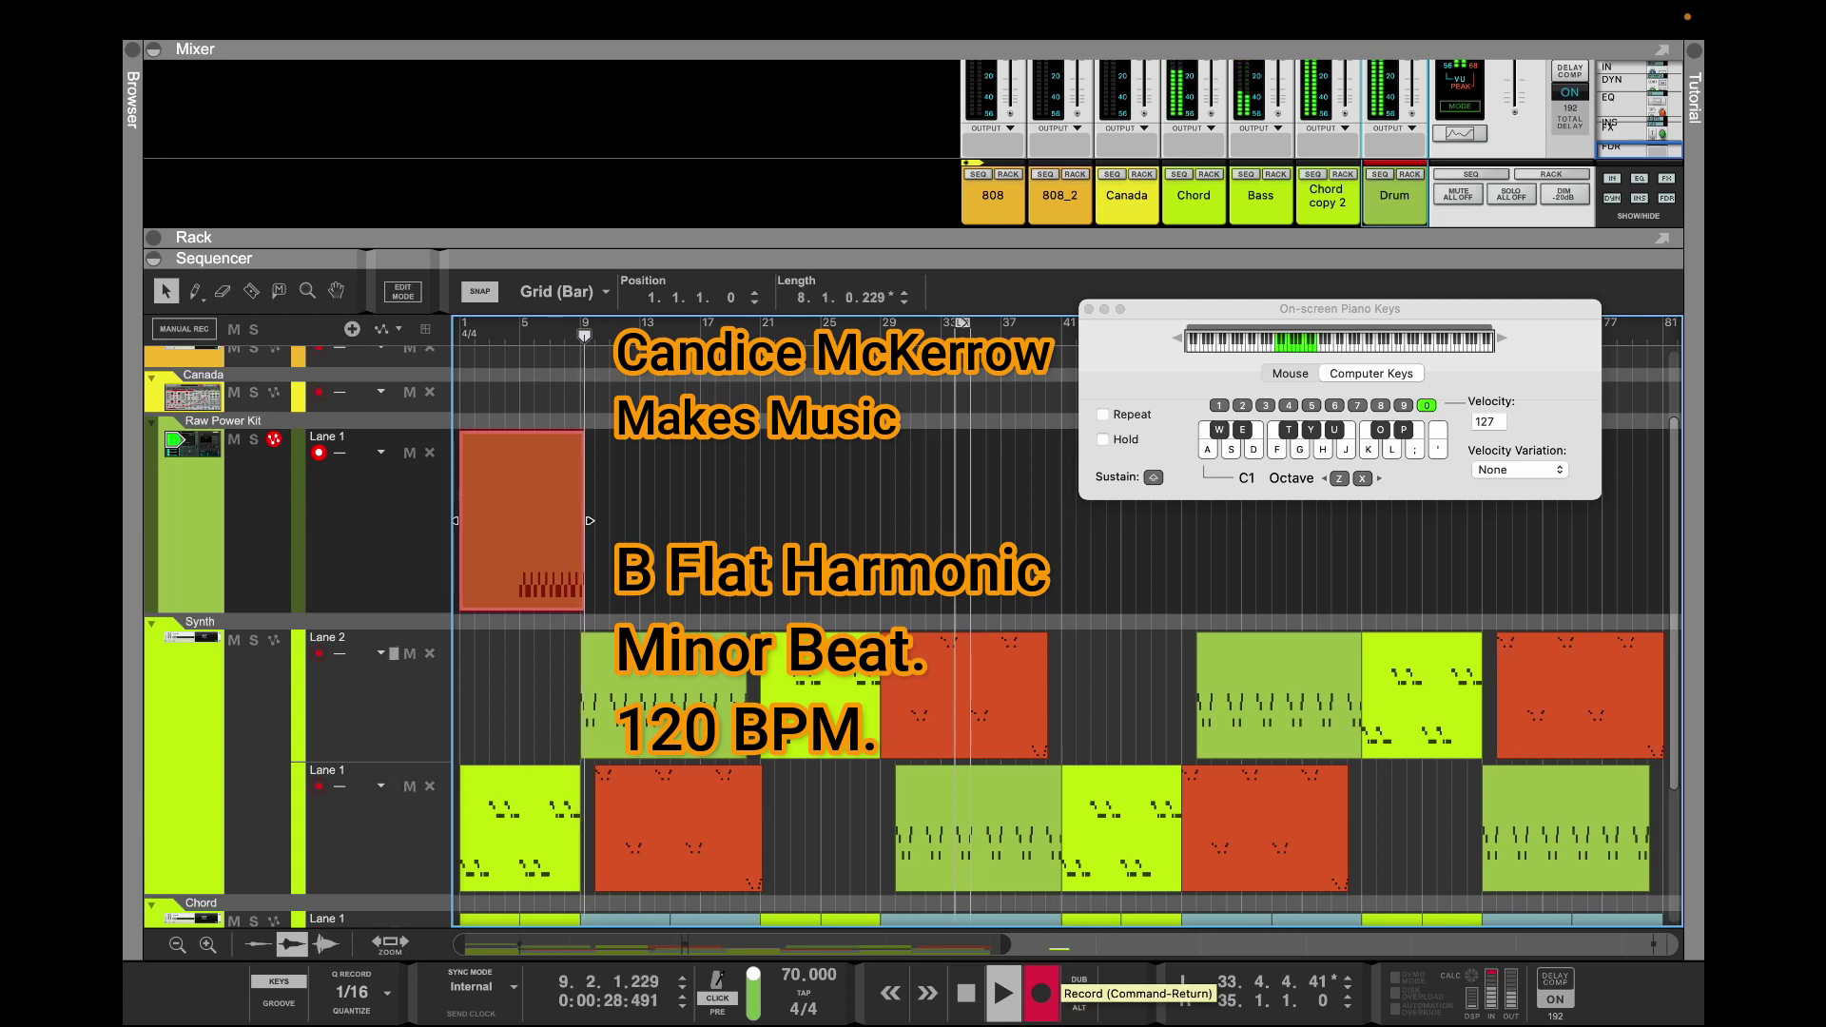
pyautogui.press('a')
pyautogui.press('w')
pyautogui.press('a')
pyautogui.press('w')
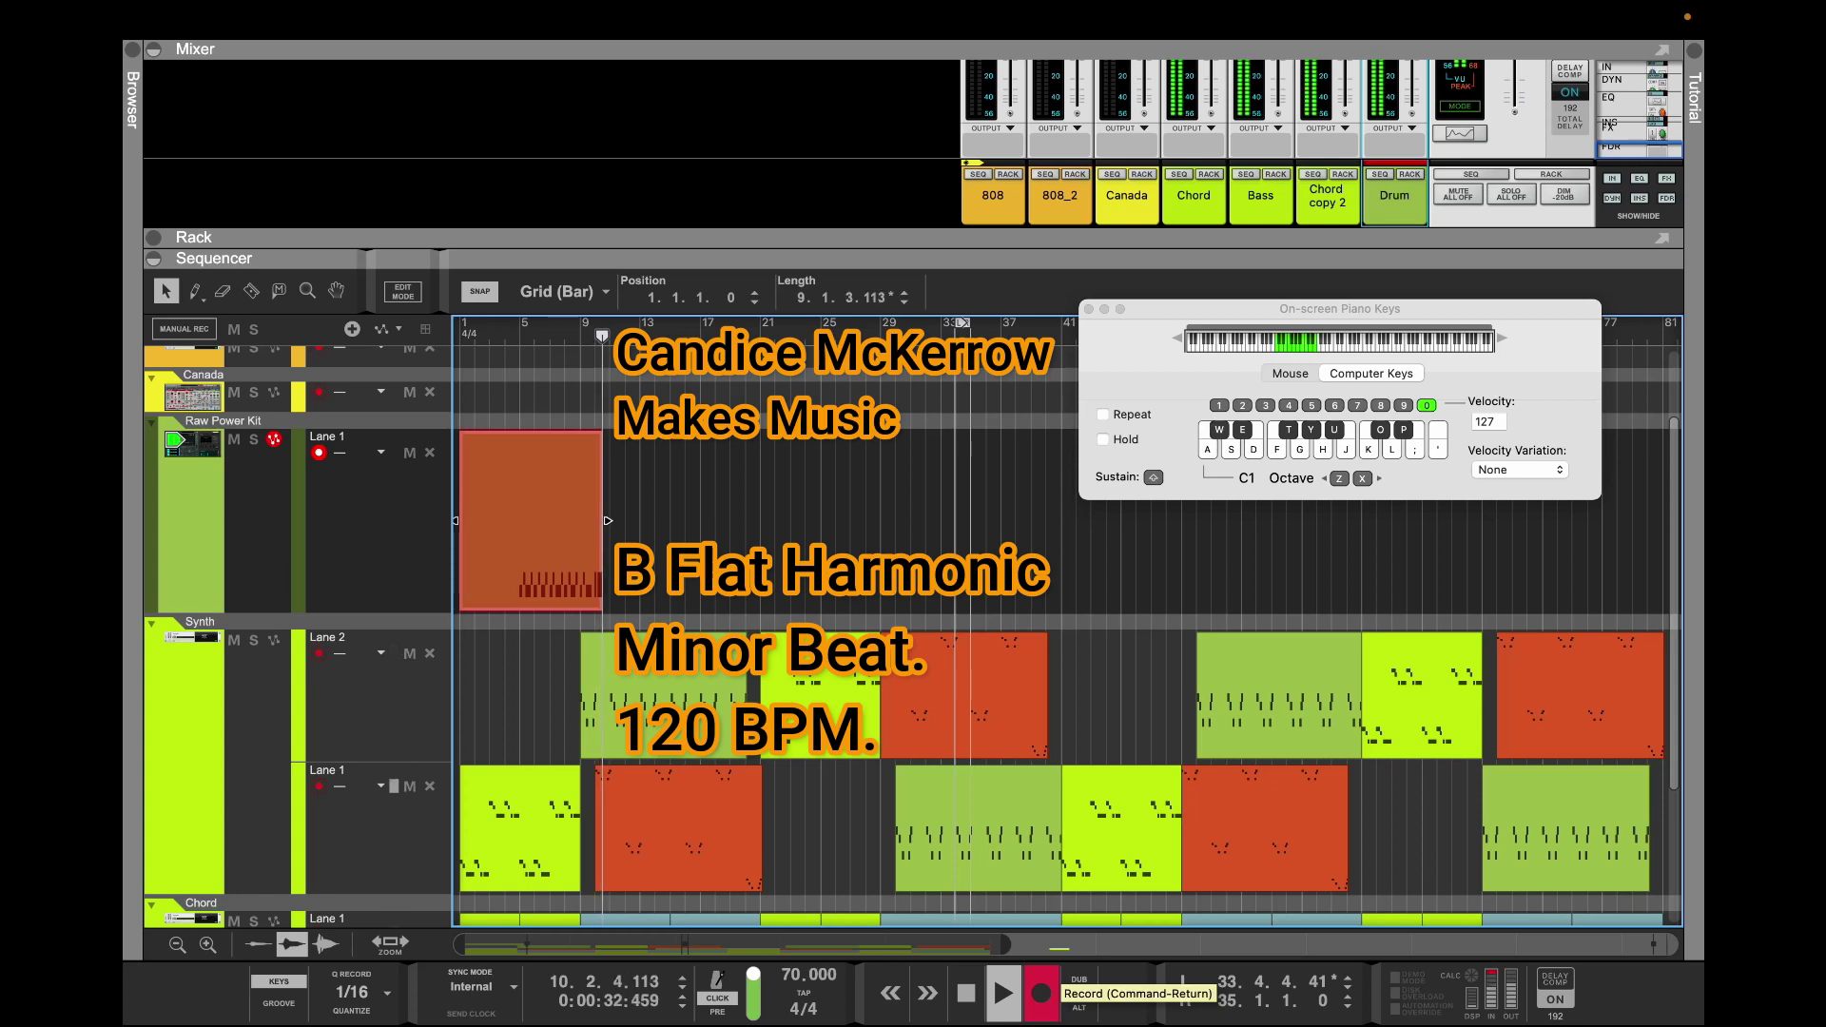
pyautogui.press('a')
pyautogui.press('a')
pyautogui.press('a')
pyautogui.press('w')
pyautogui.press('a')
pyautogui.press('w')
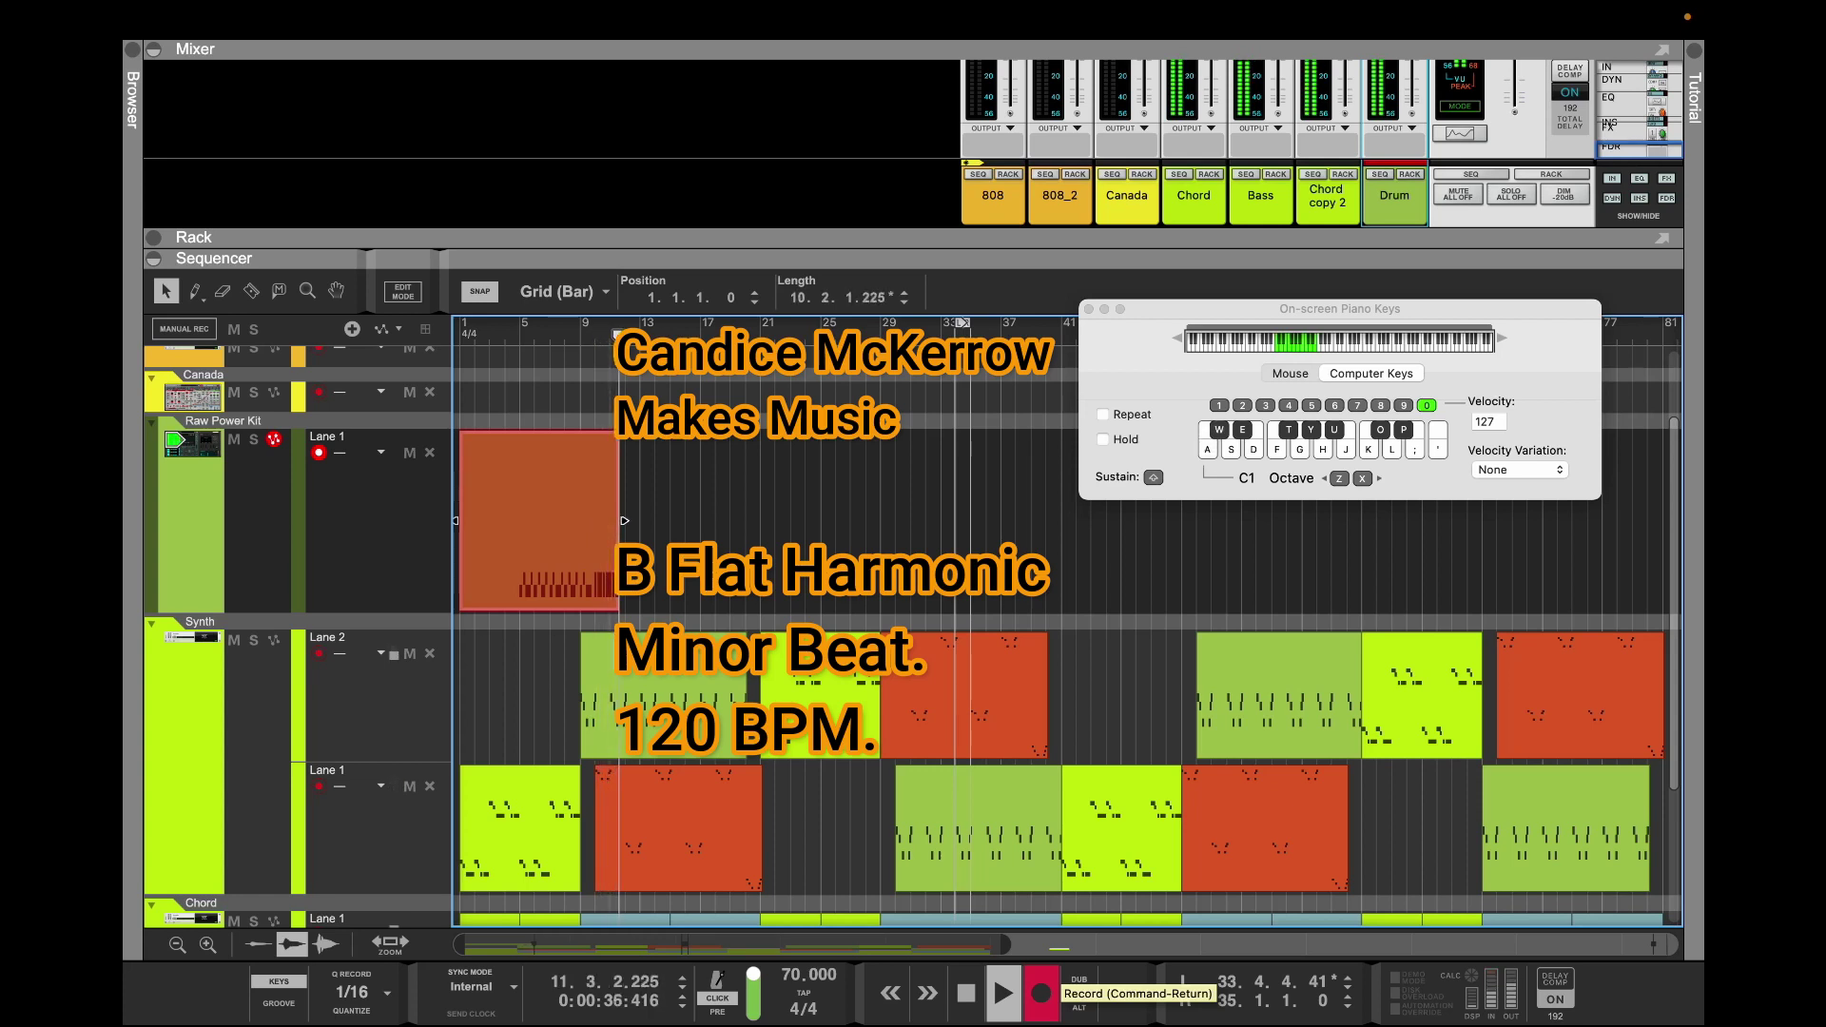
pyautogui.press('a')
pyautogui.press('a')
pyautogui.press('a')
pyautogui.press('a')
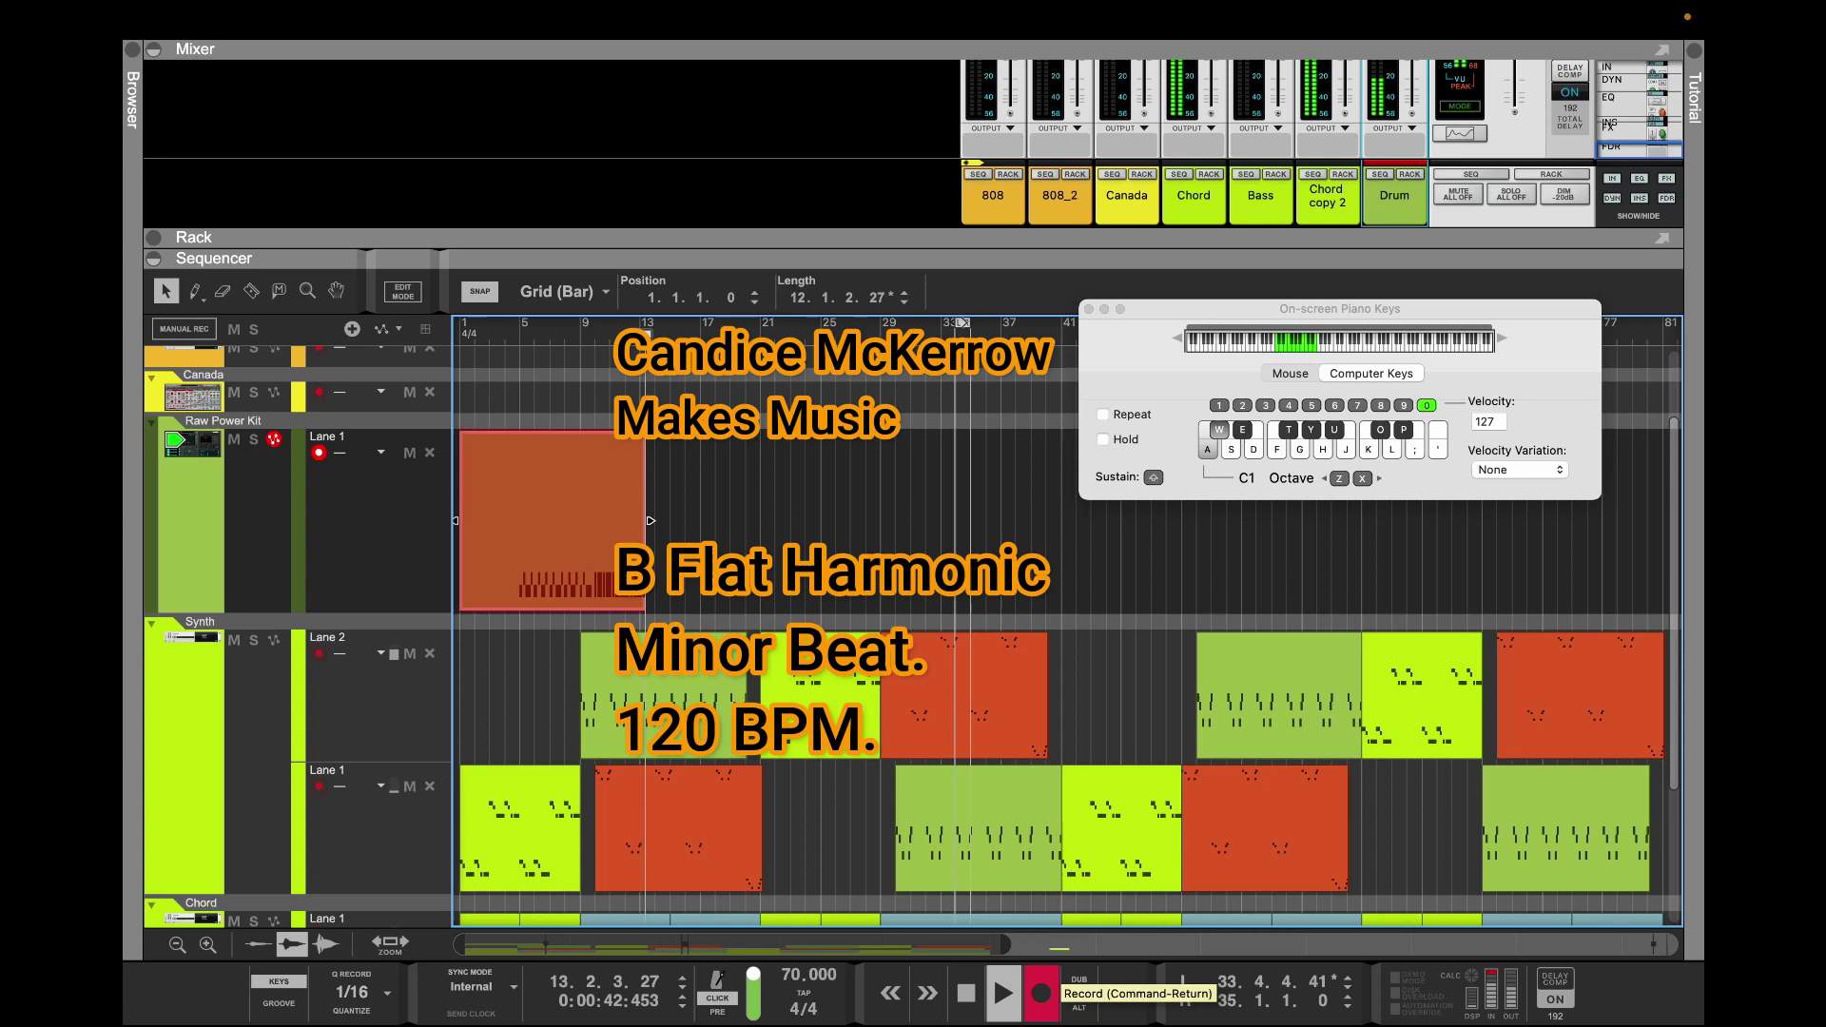
pyautogui.press('a')
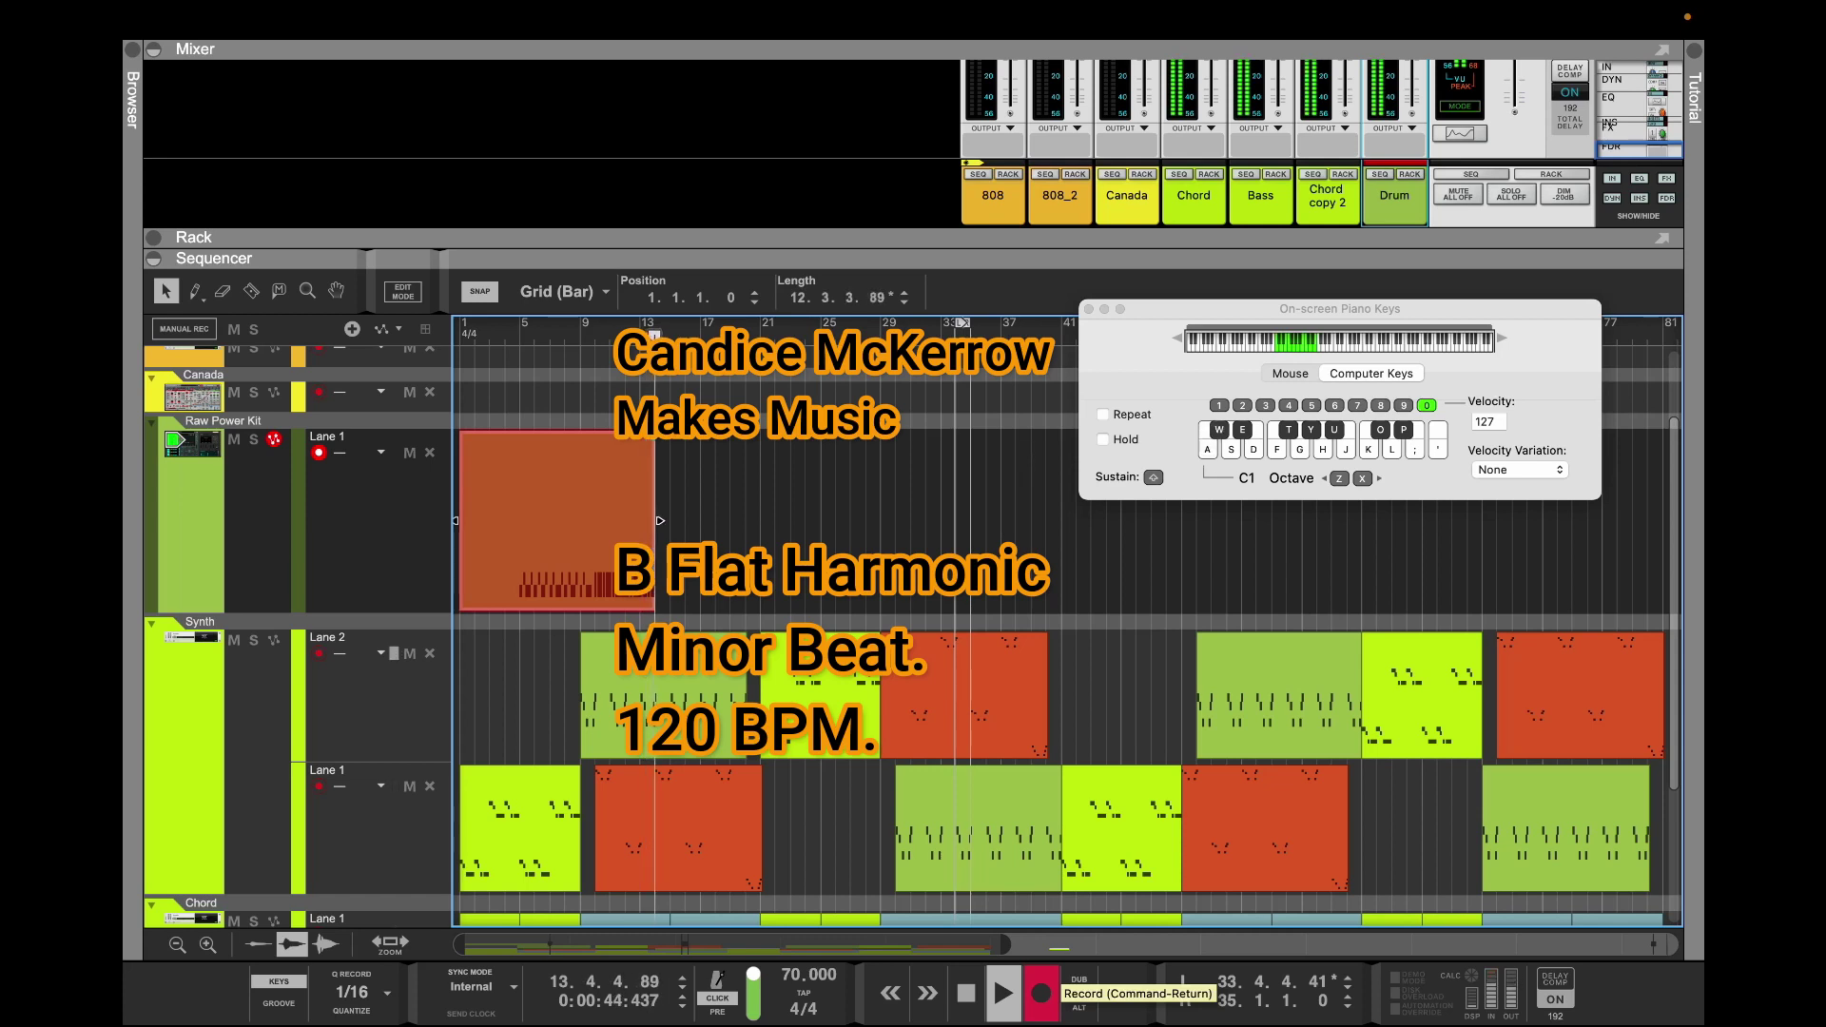
pyautogui.press('a')
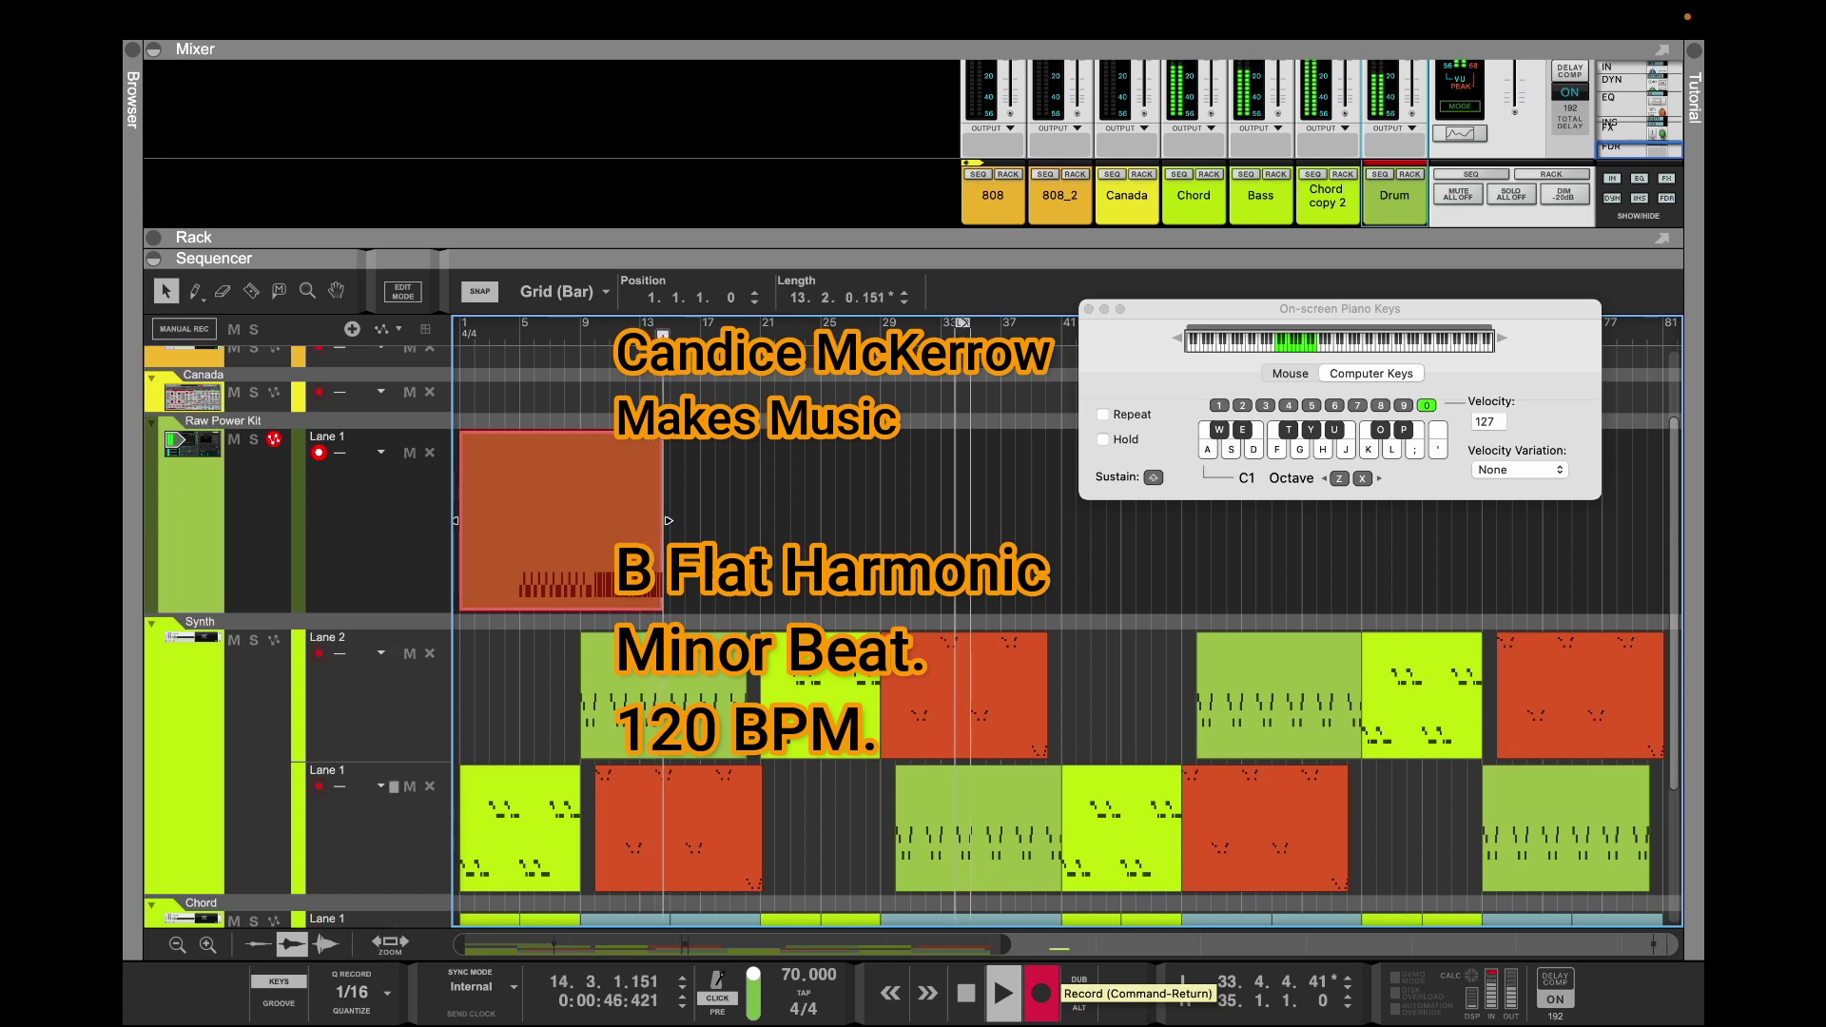
pyautogui.press('a')
pyautogui.press('a')
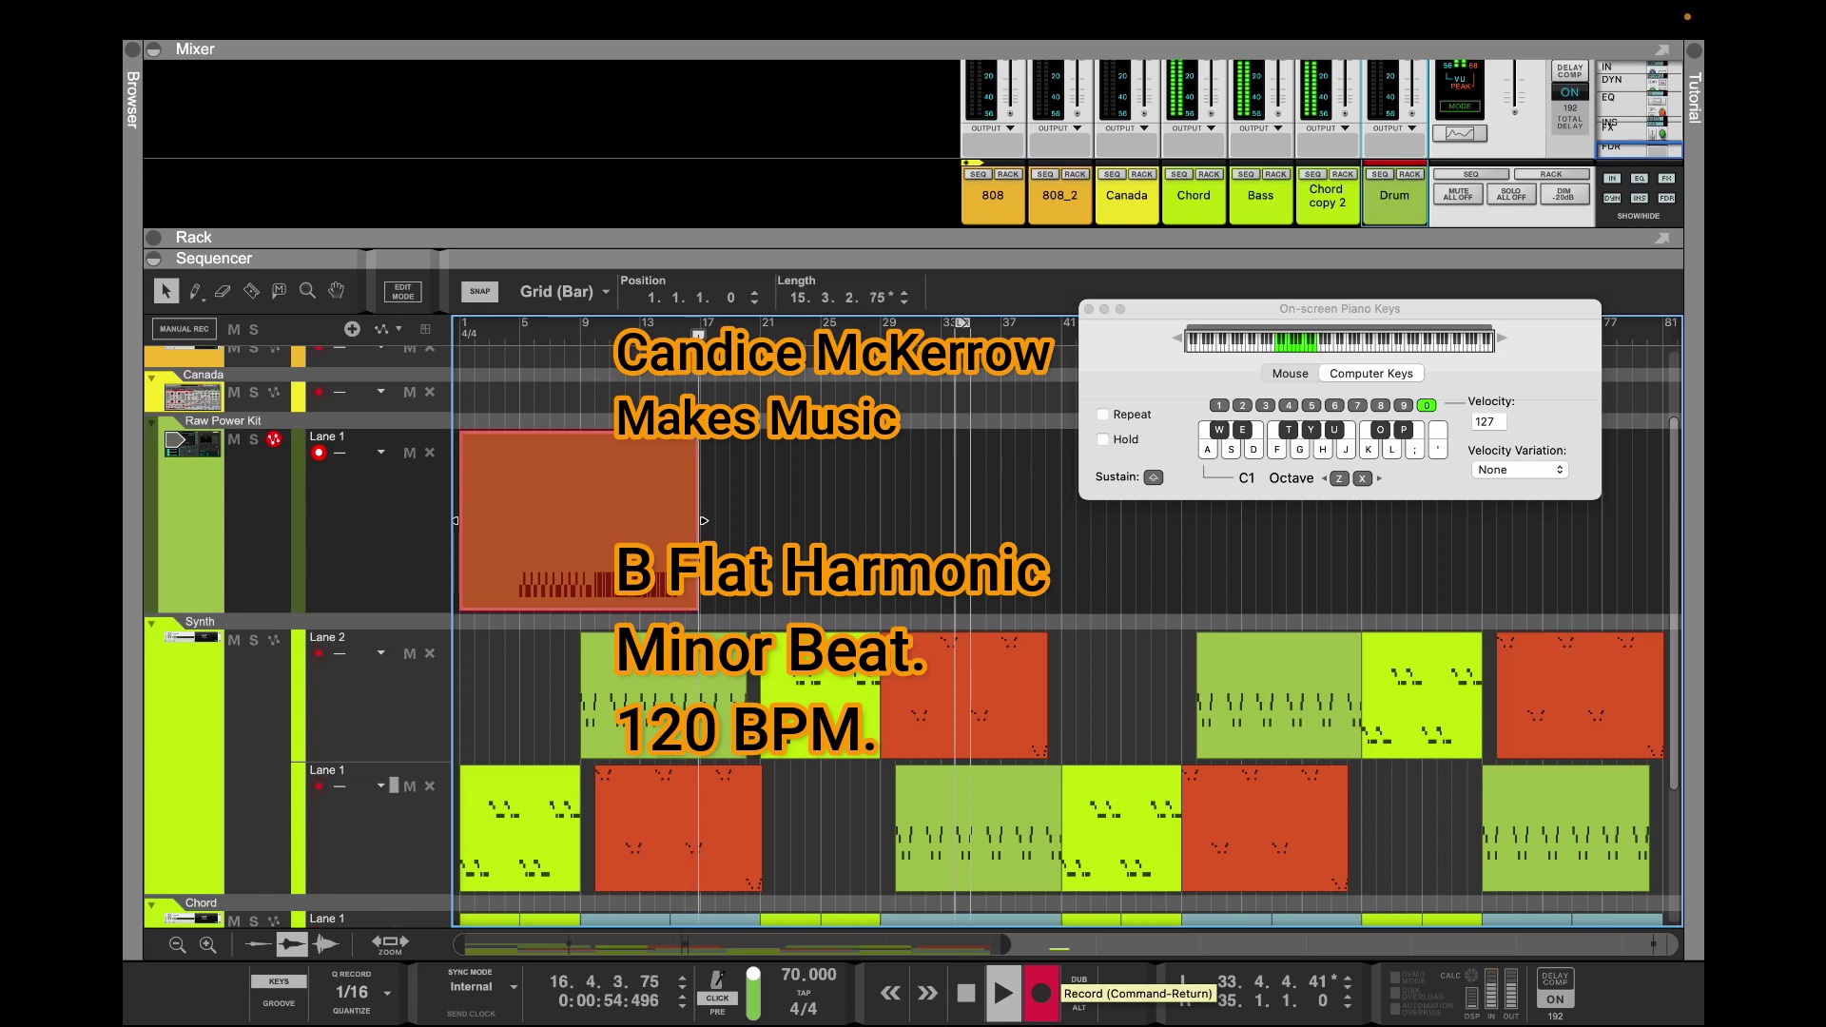
pyautogui.press('a')
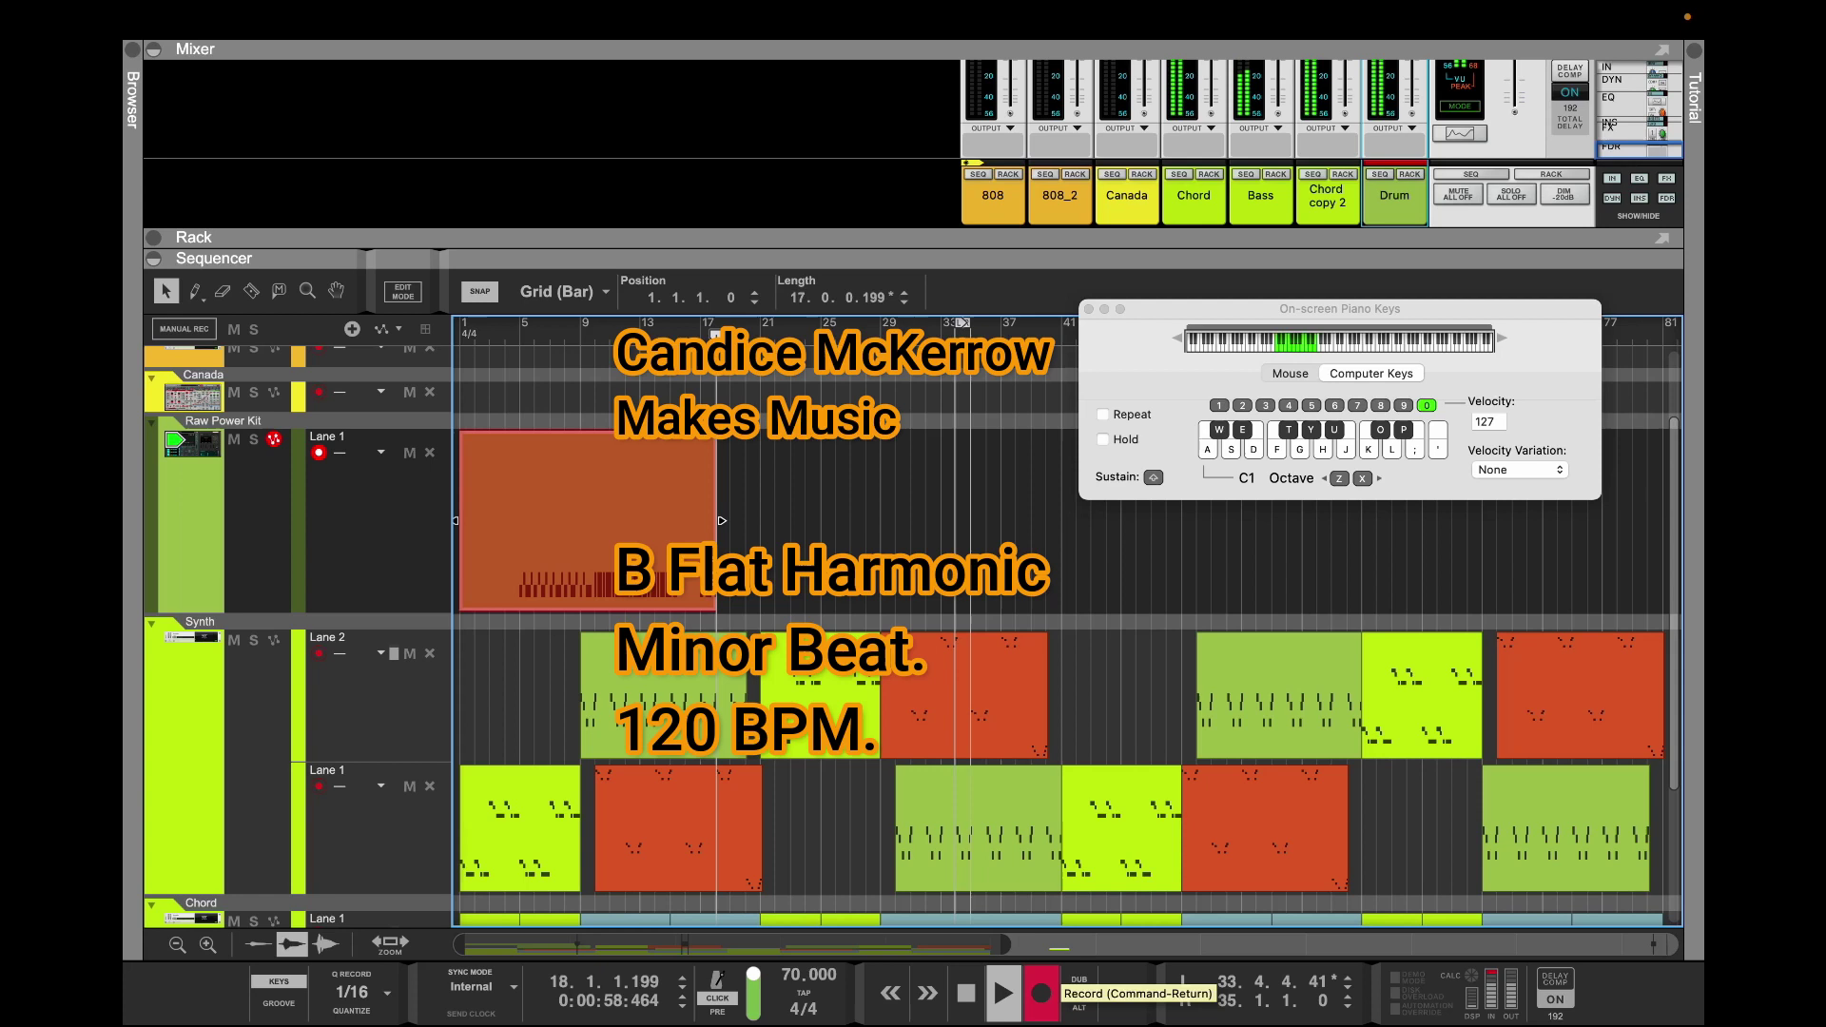
pyautogui.press('w')
pyautogui.press('a')
pyautogui.press('a')
pyautogui.press('w')
pyautogui.press('a')
pyautogui.press('w')
pyautogui.press('a')
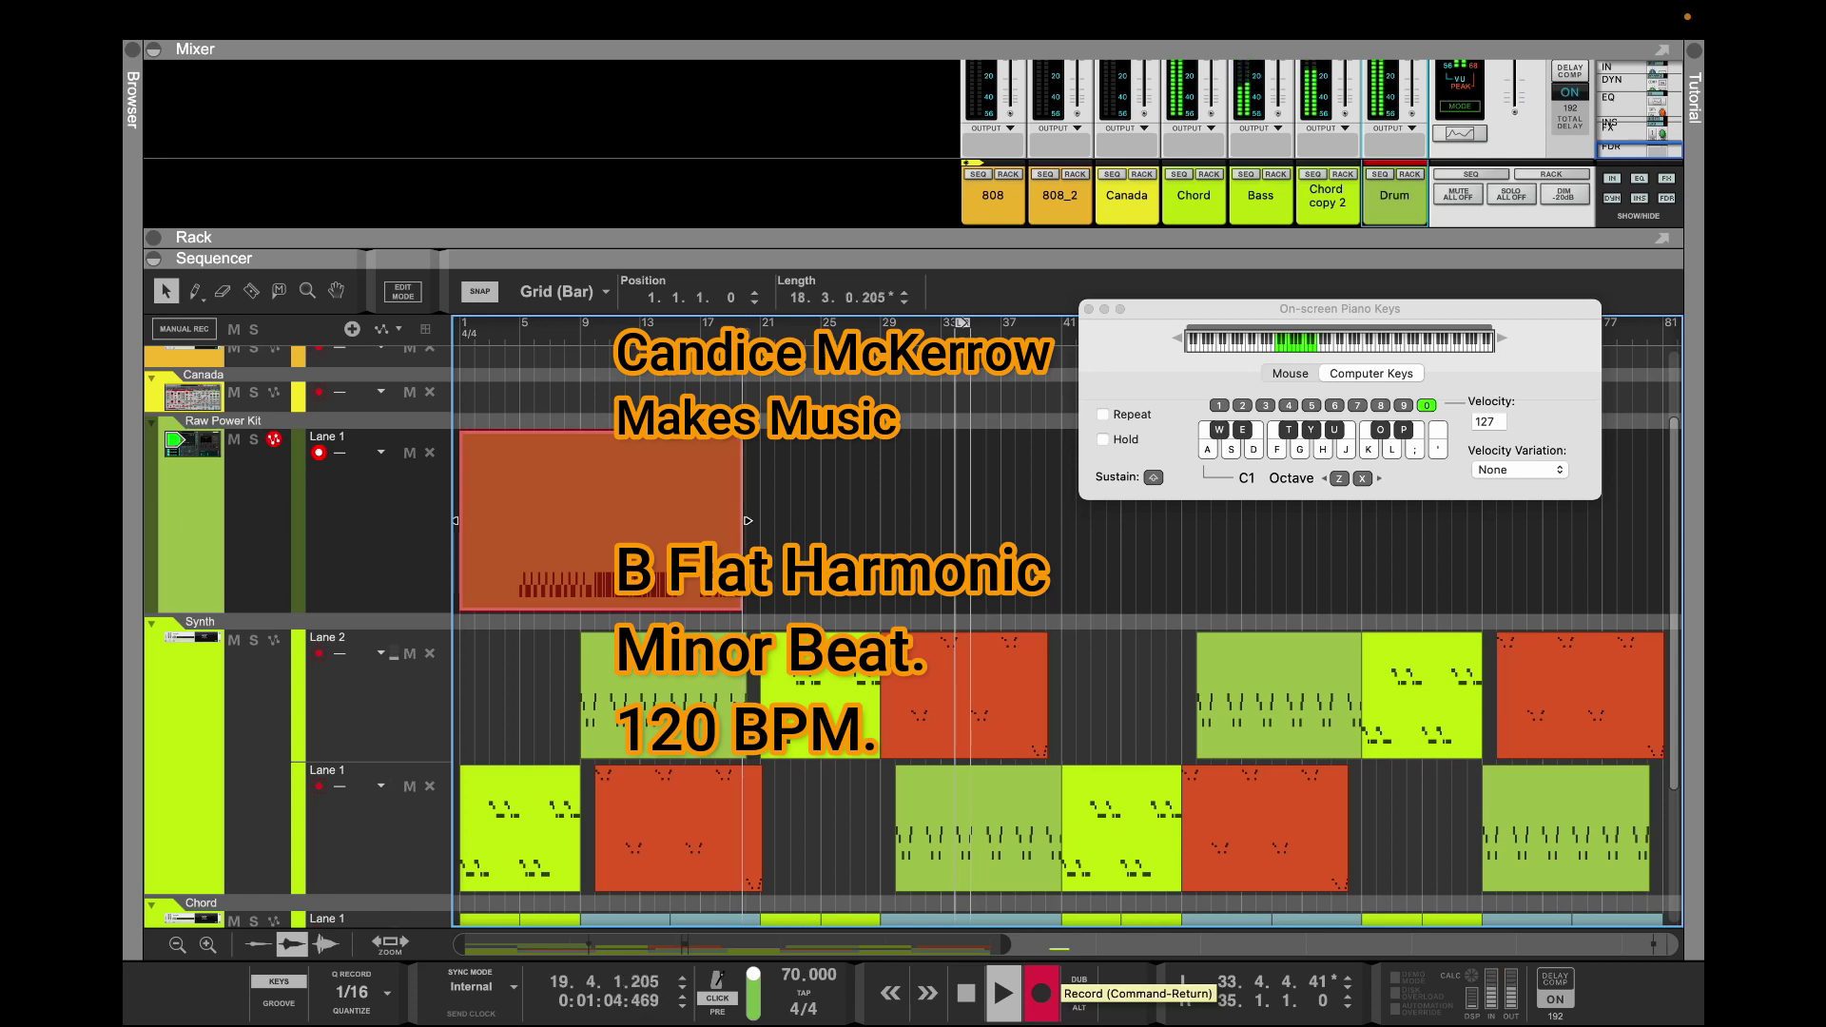
pyautogui.press('a')
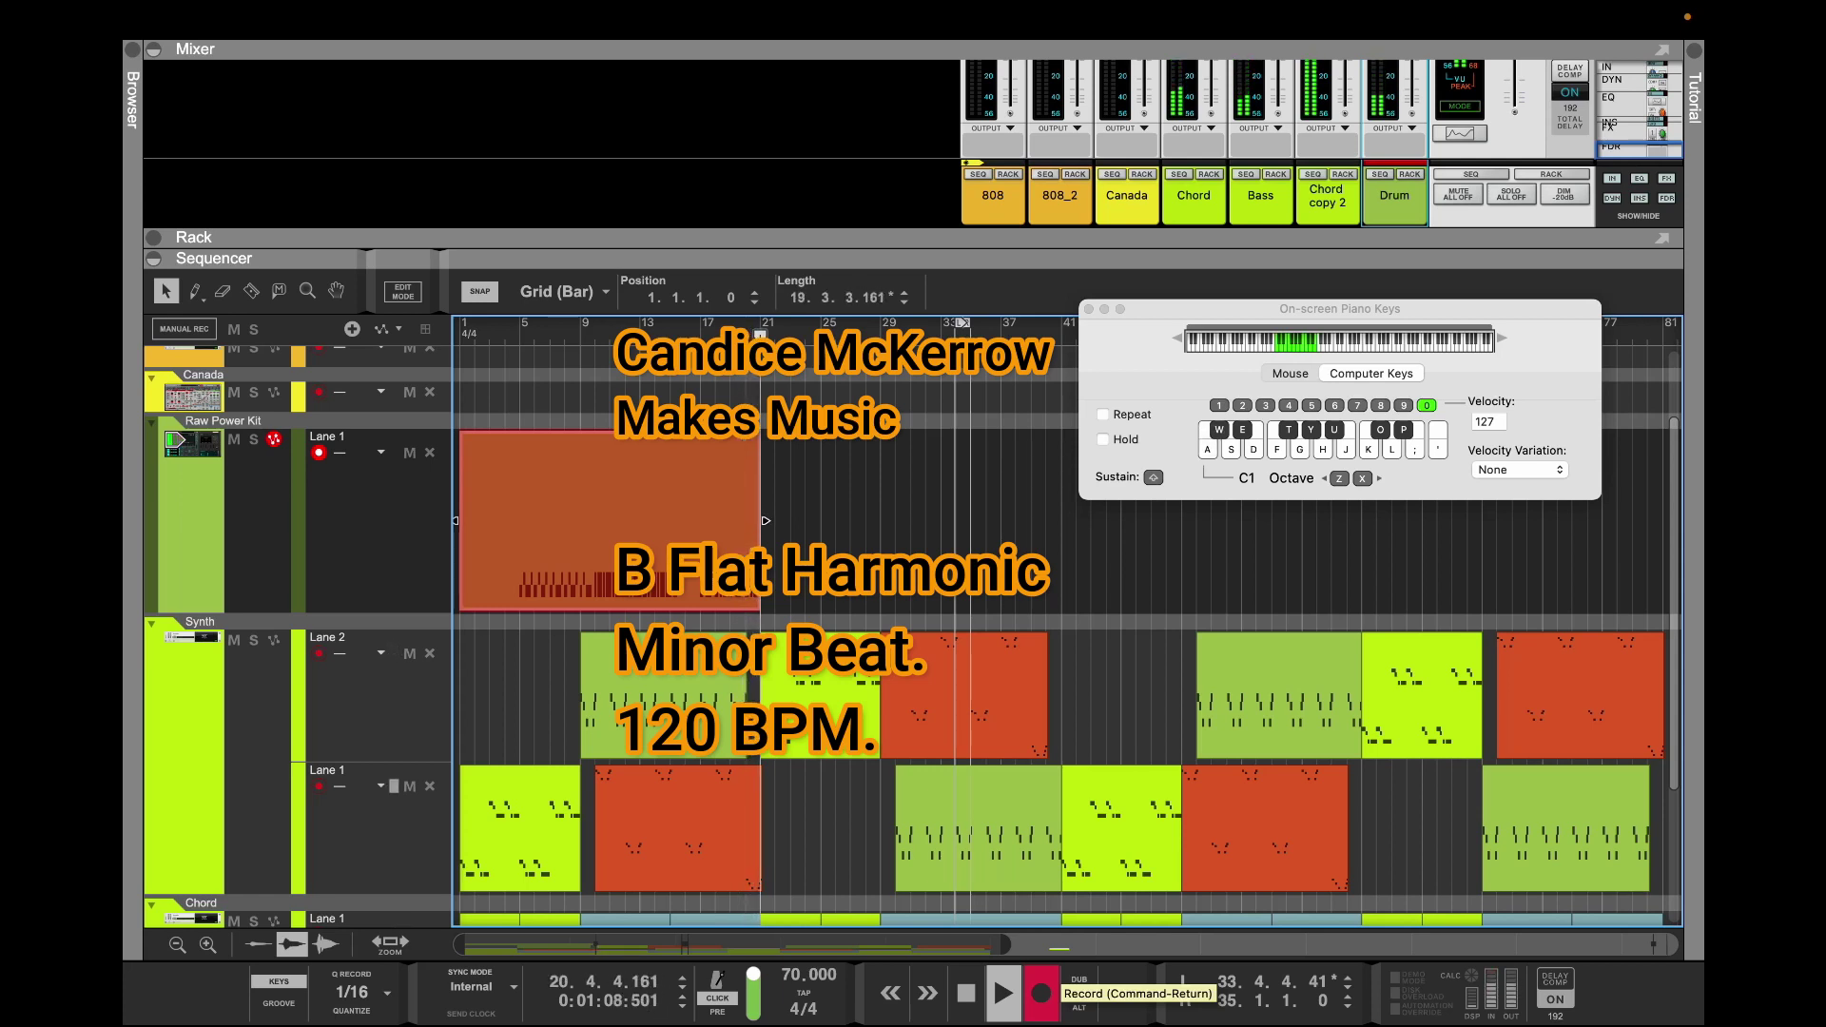
pyautogui.press('space')
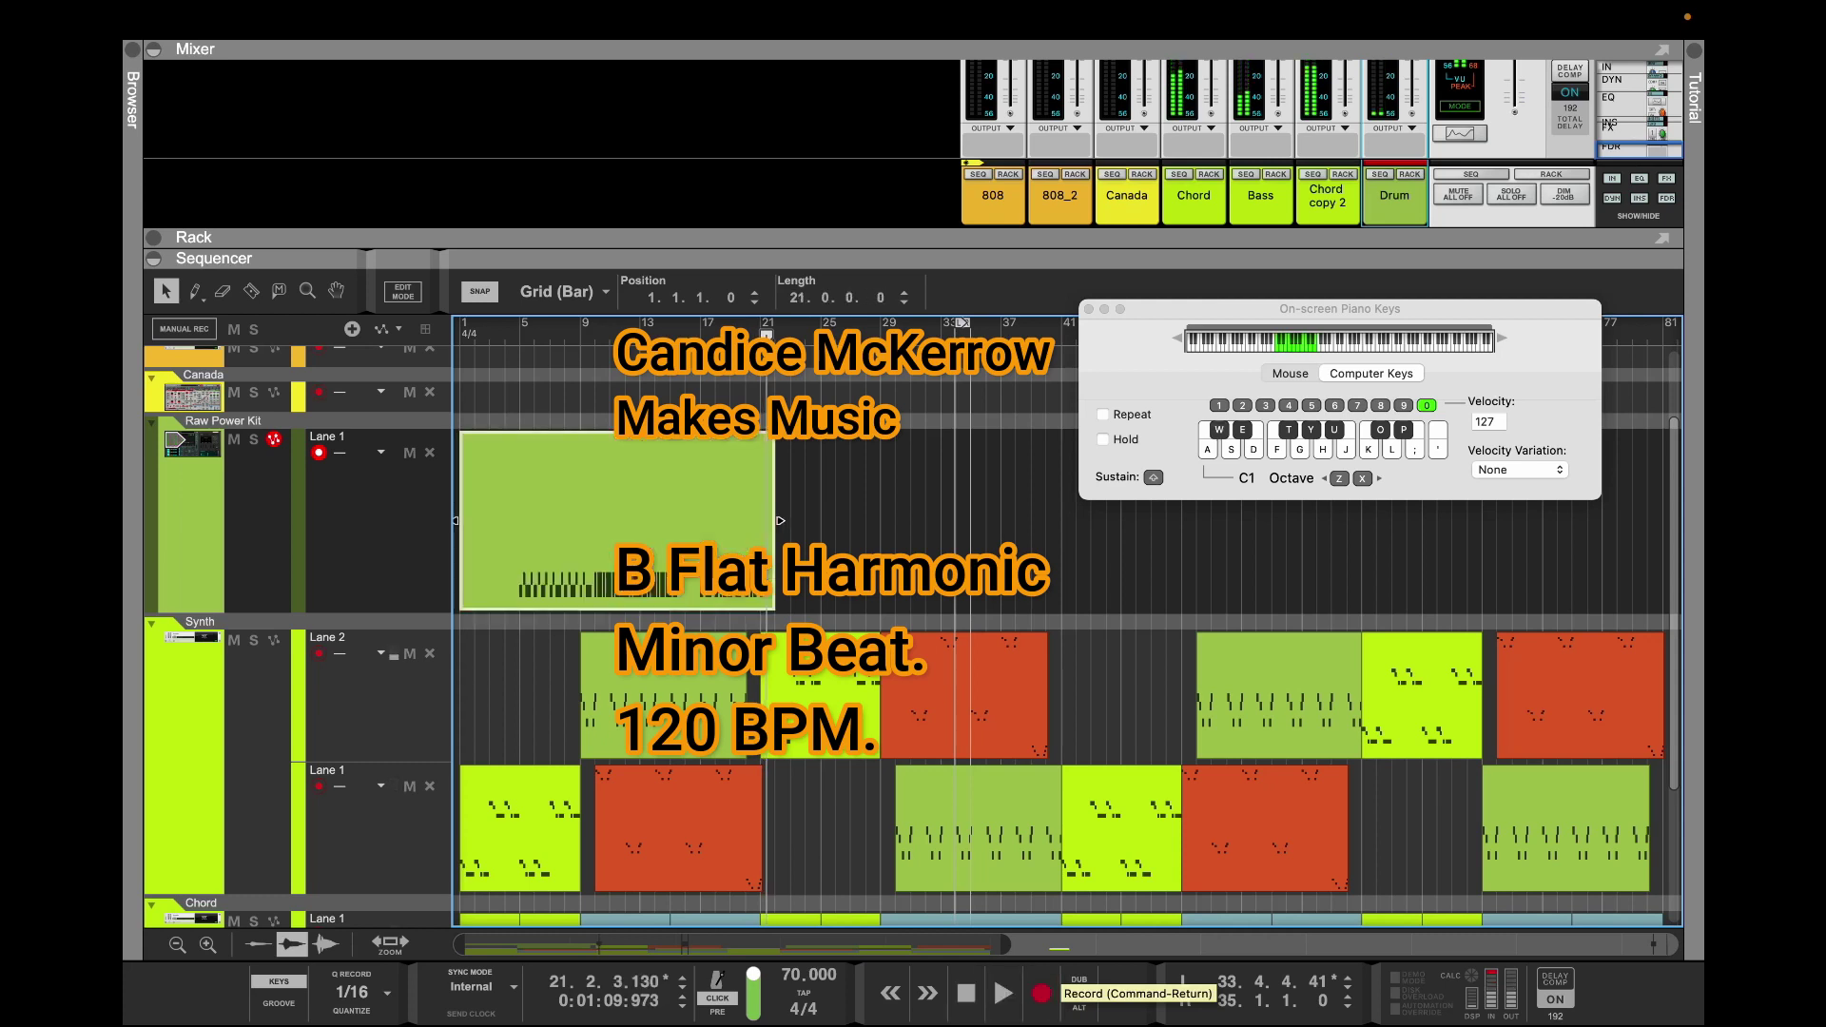
# Quantize the recorded drum clip and shorten it to 20 bars
pyautogui.rightClick(750, 472)
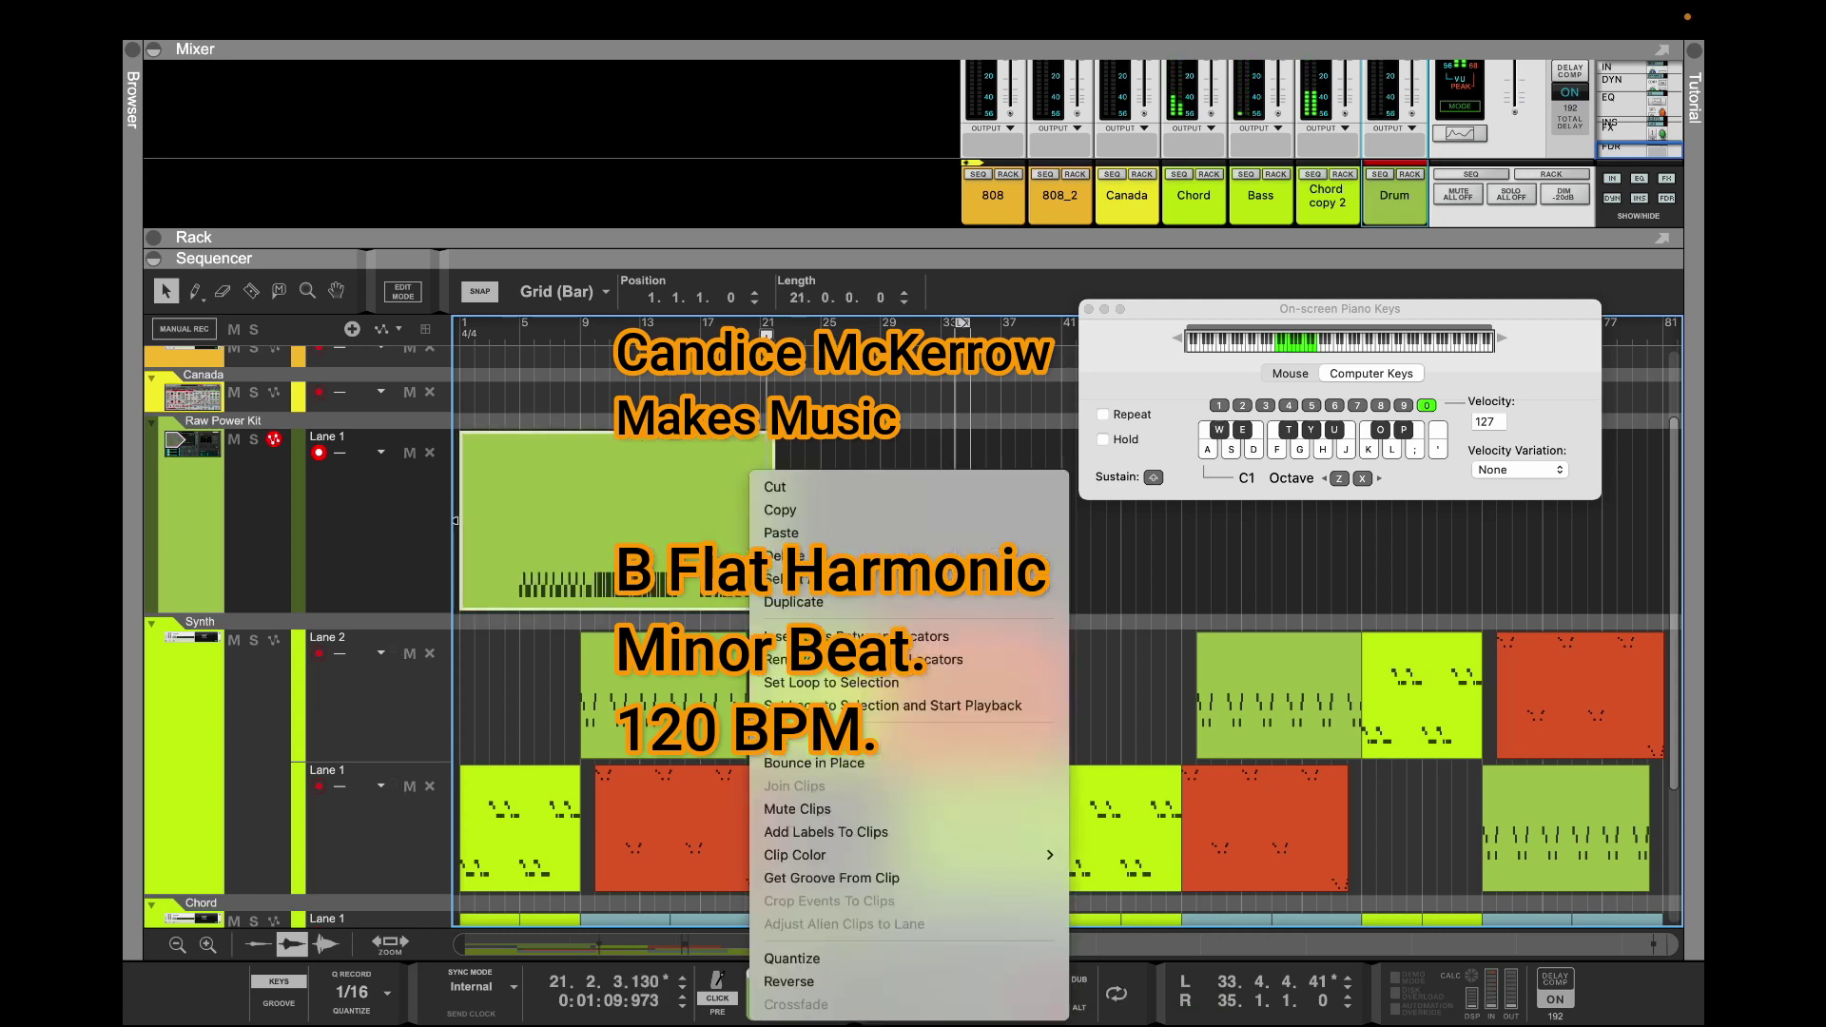
pyautogui.click(808, 957)
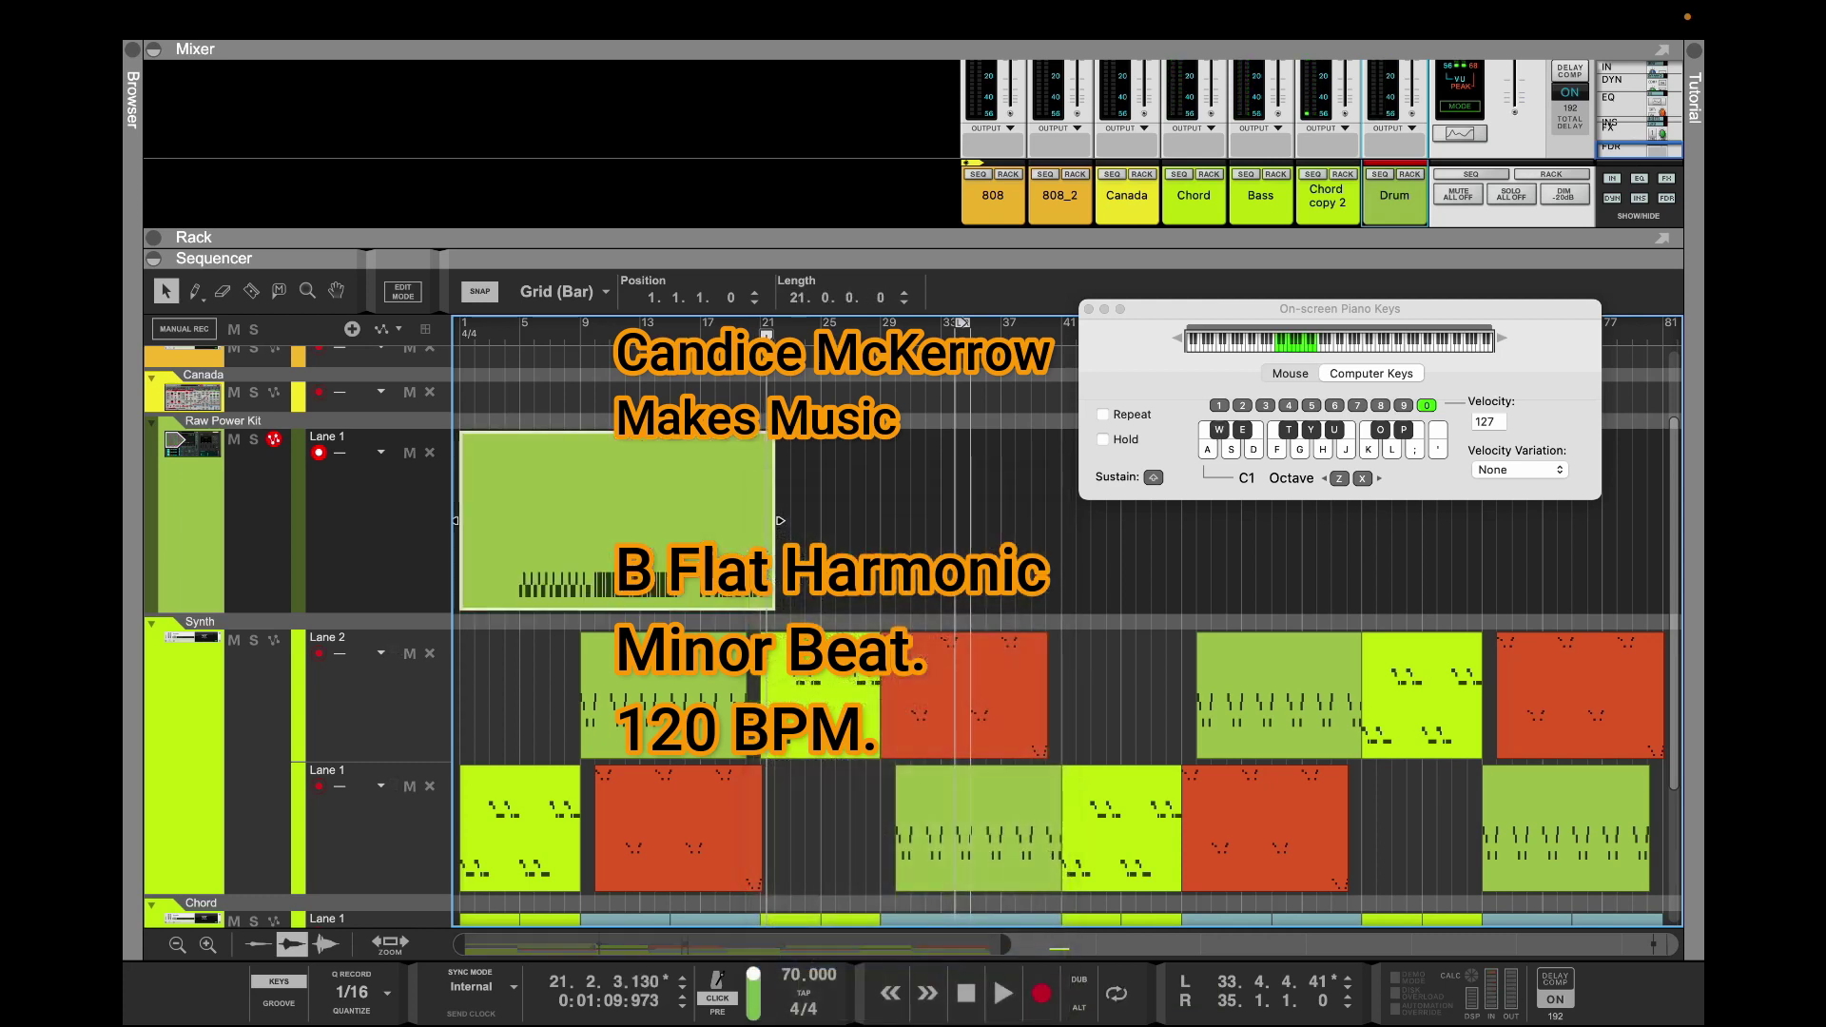
pyautogui.moveTo(1005, 944); pyautogui.dragTo(693, 944)
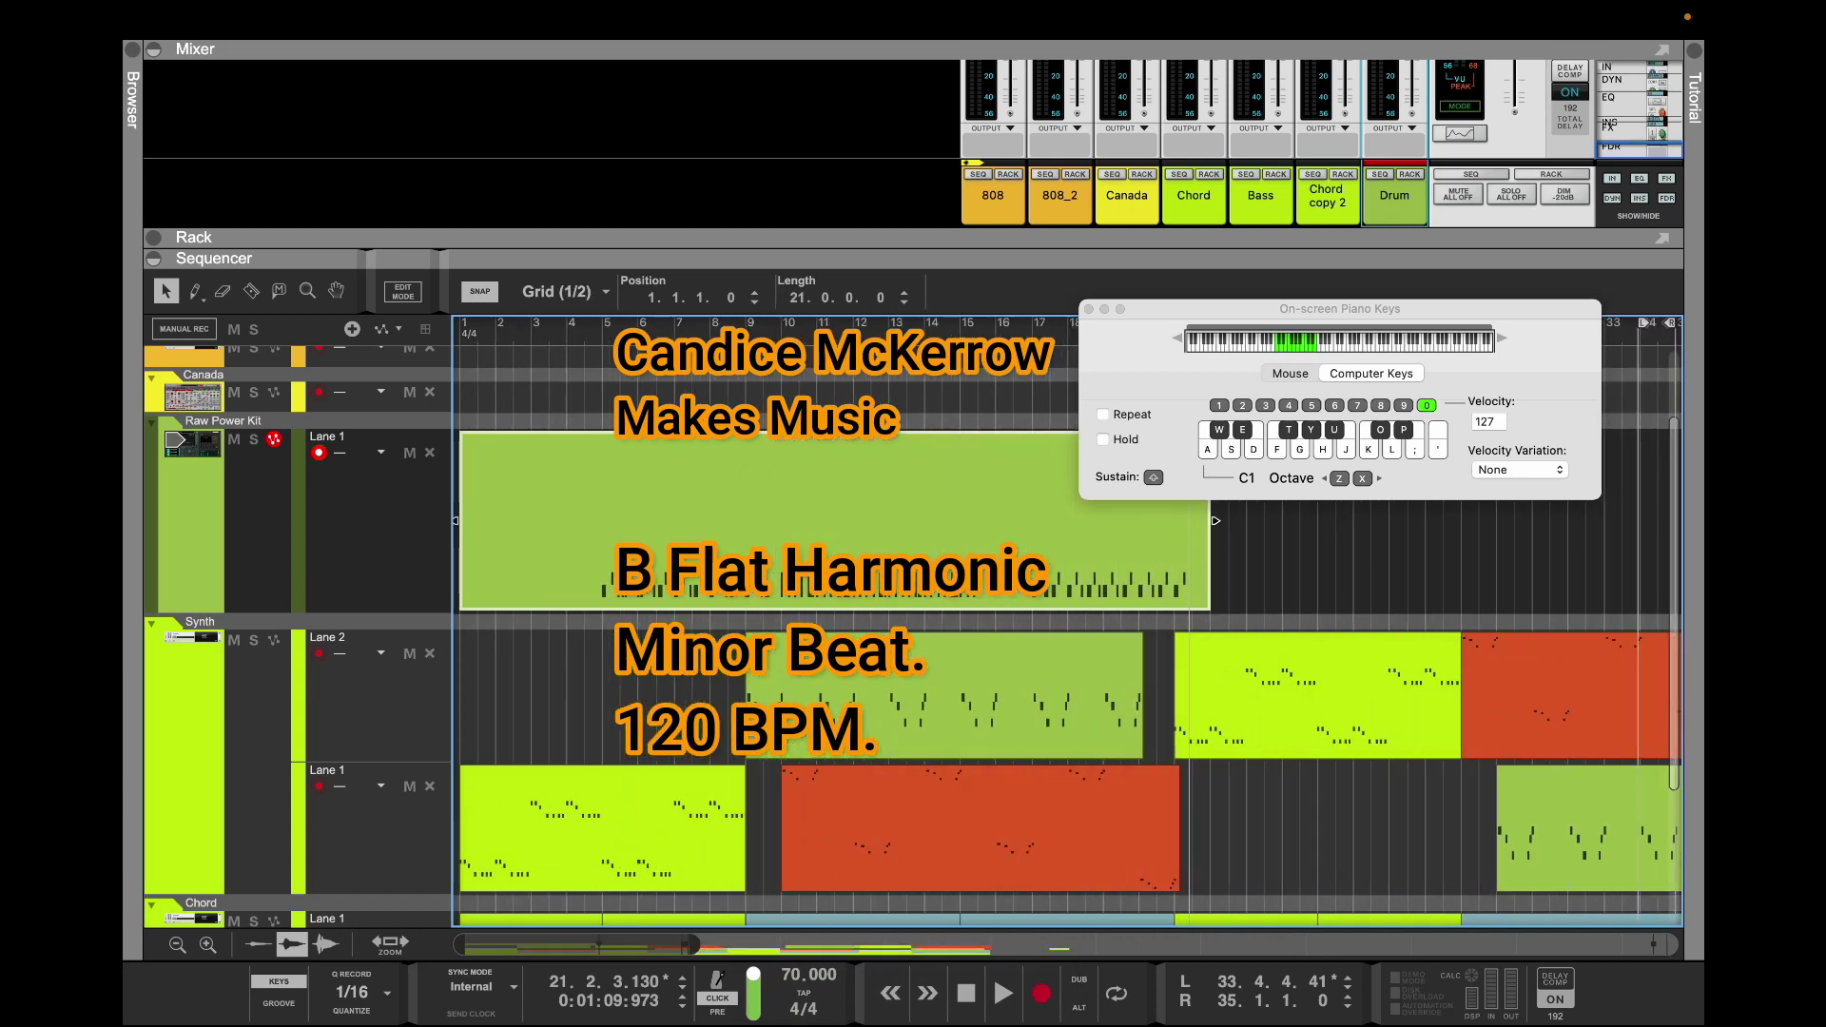
pyautogui.moveTo(247, 612); pyautogui.dragTo(247, 752)
pyautogui.press('F4')
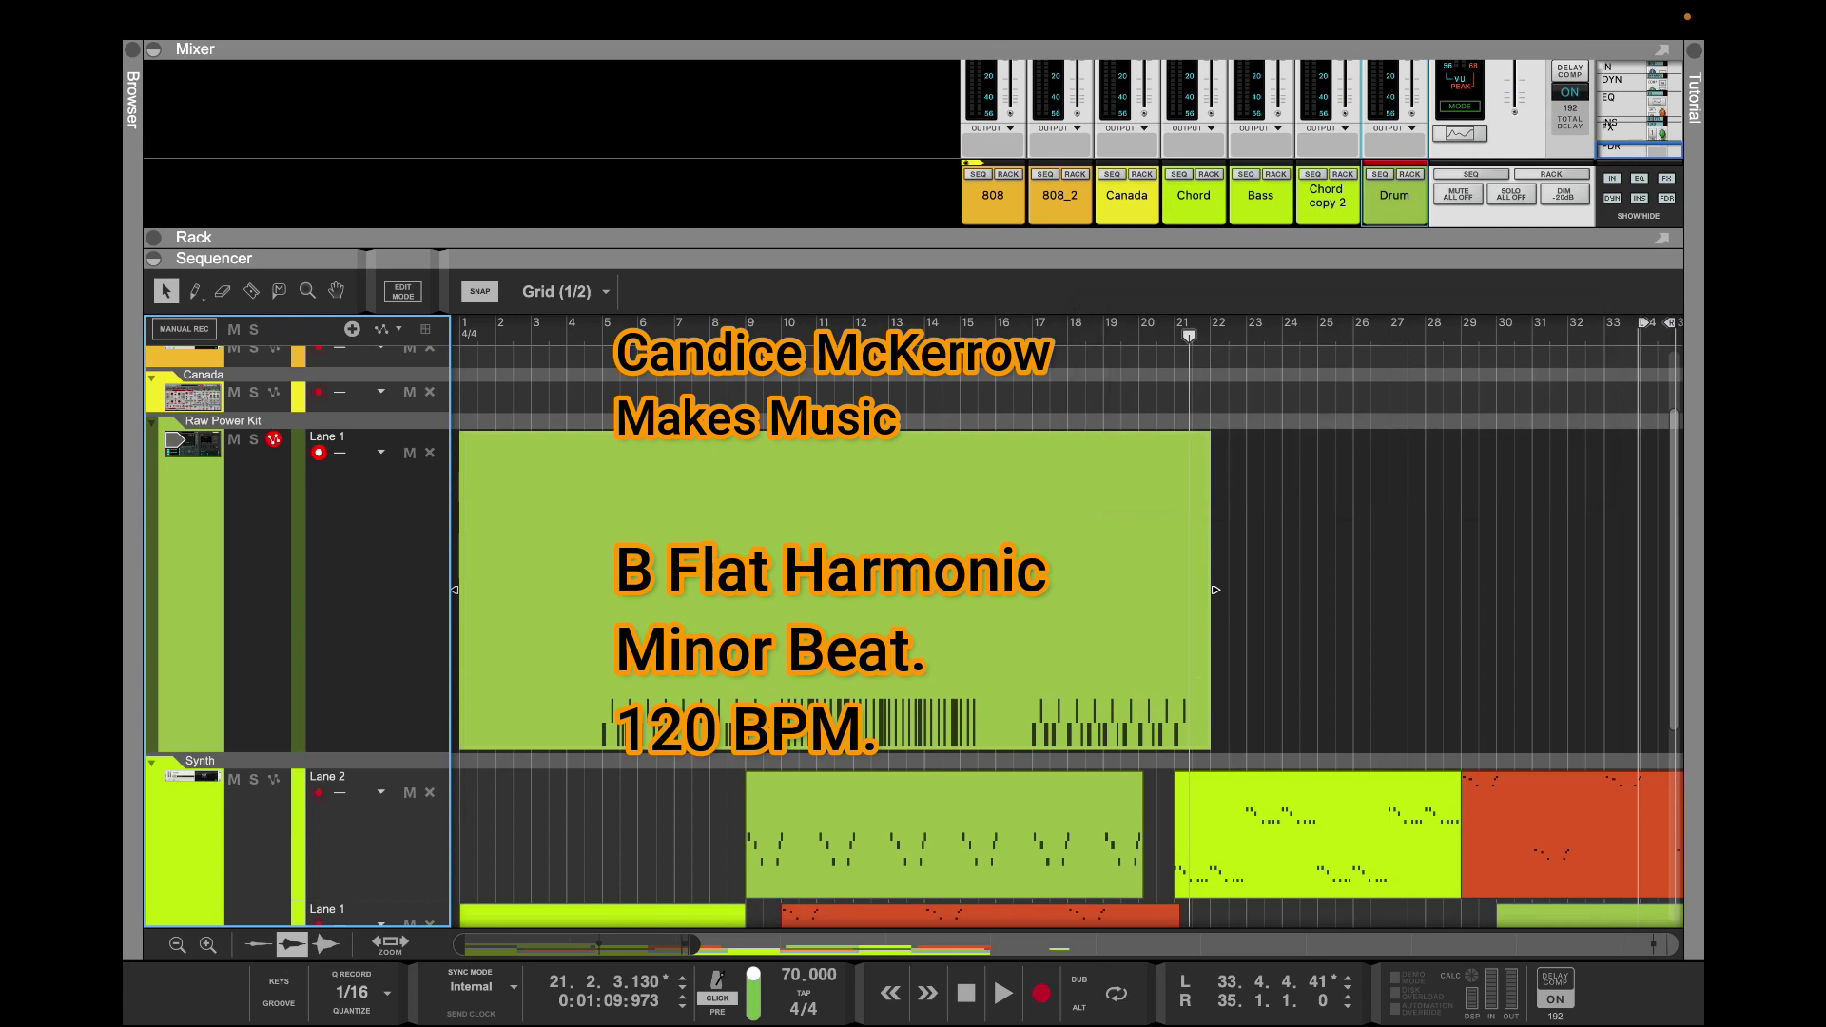
pyautogui.moveTo(1216, 590); pyautogui.dragTo(1180, 589)
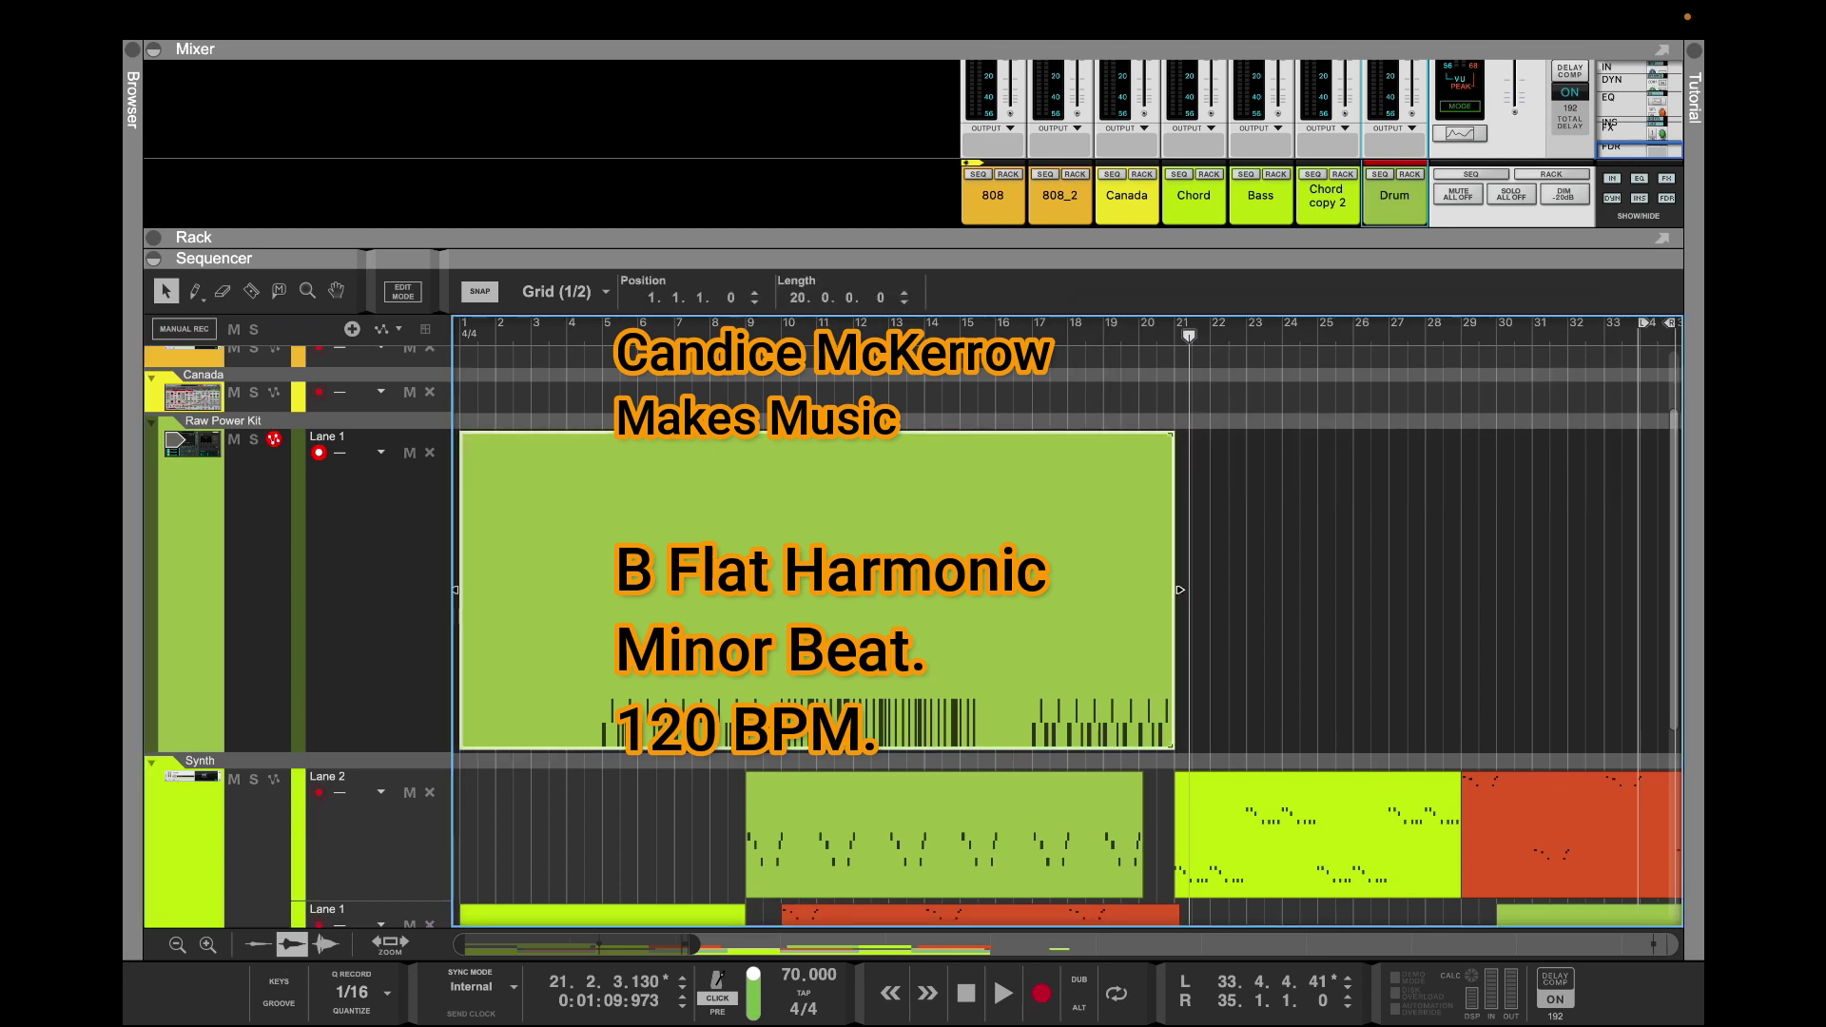
# Split the drum clip at 19.3 and trim the second piece to a one-bar clip starting at bar 20
pyautogui.press('r')
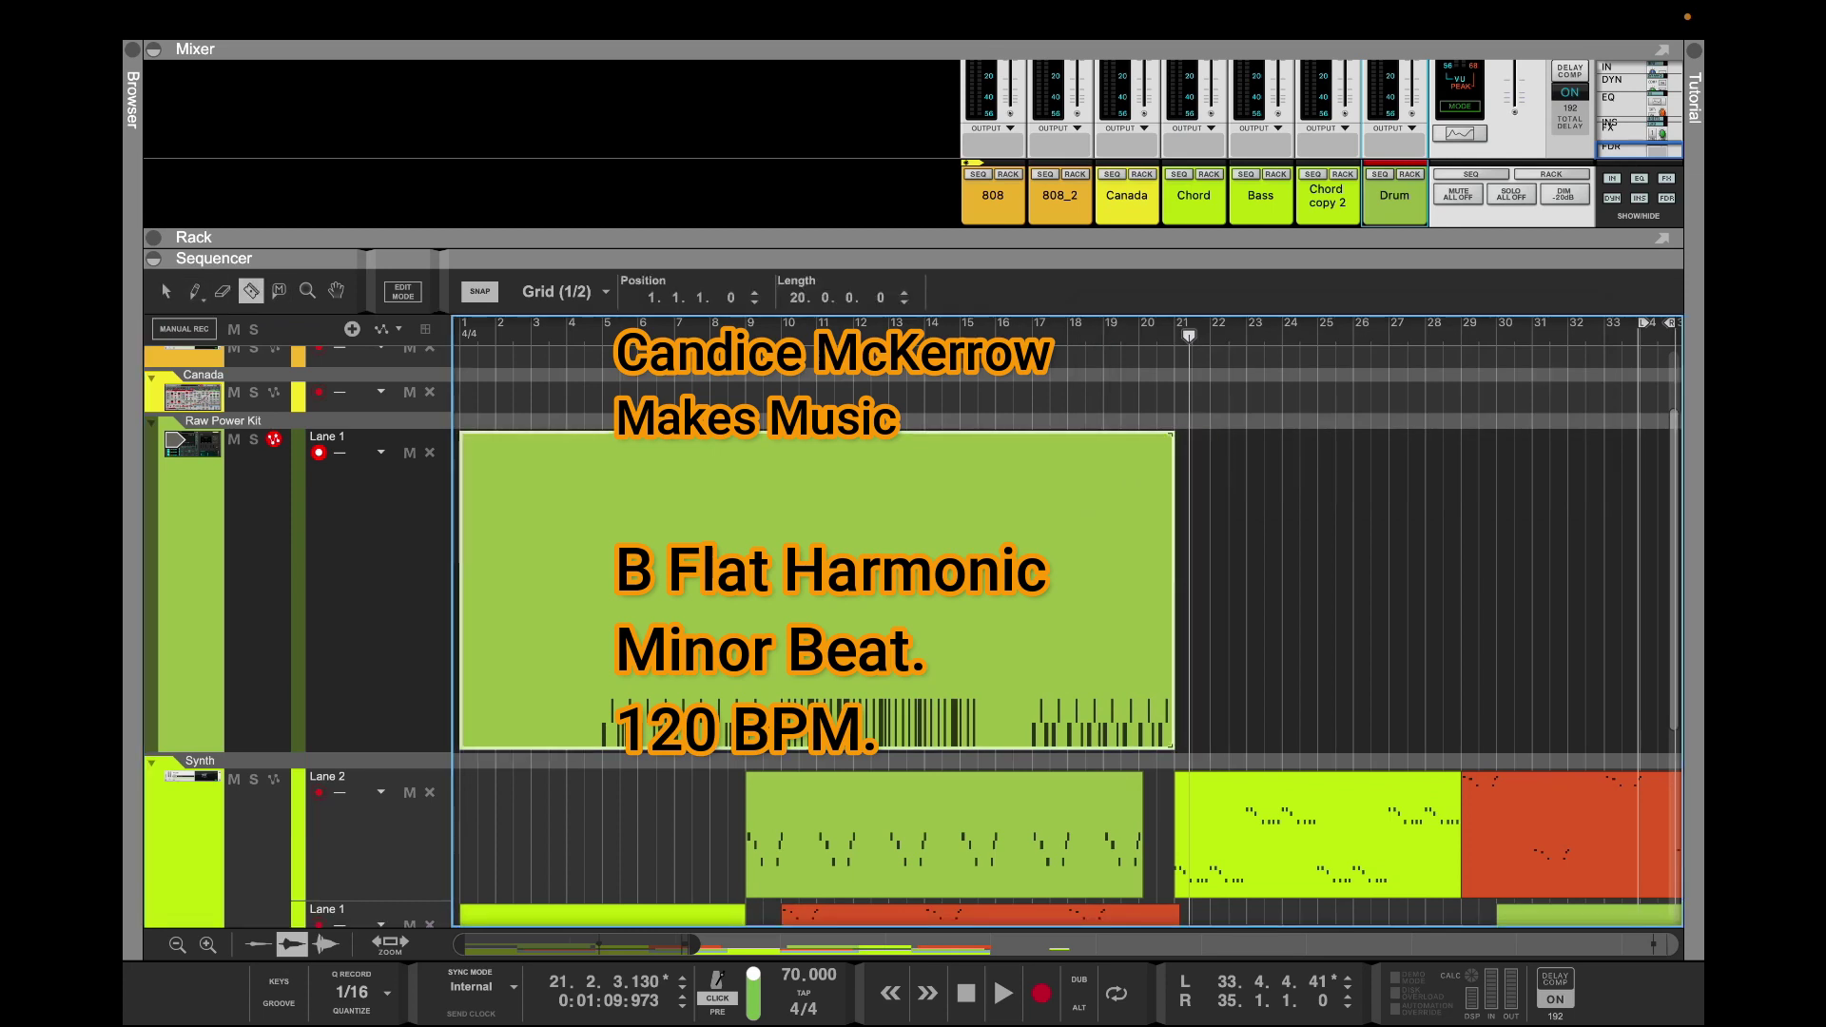
pyautogui.click(1121, 590)
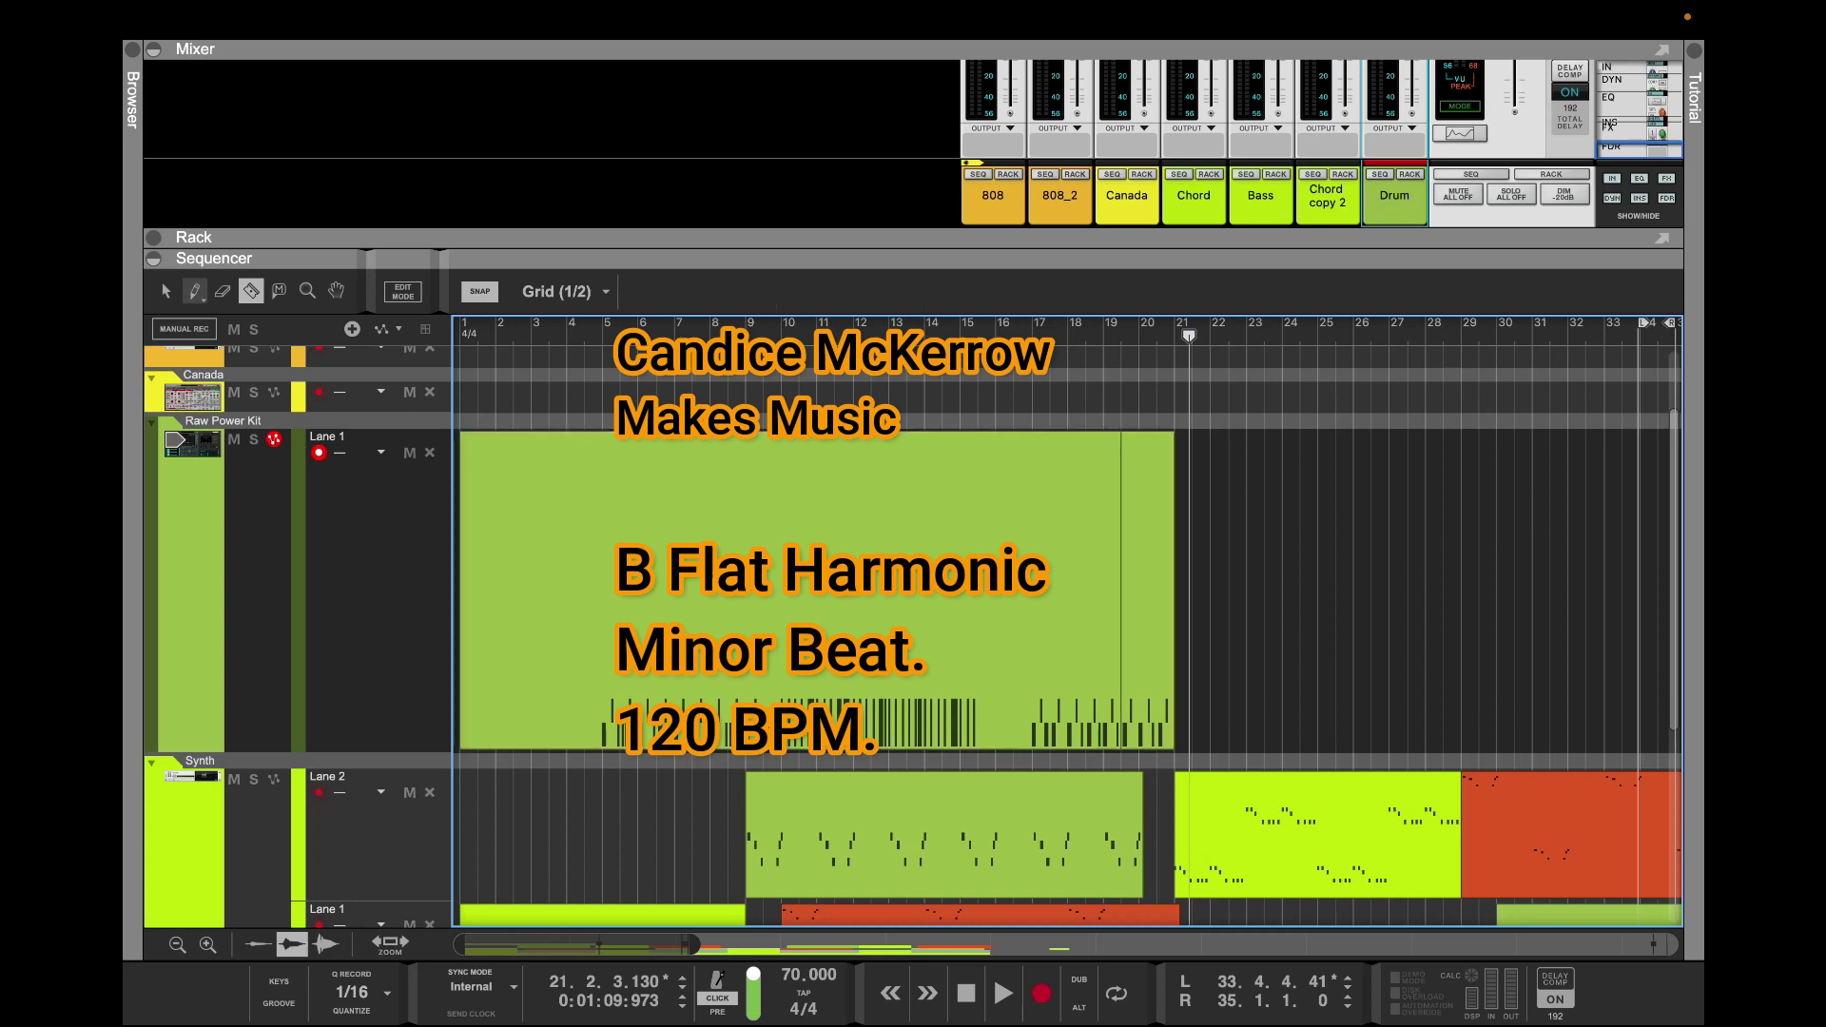
pyautogui.press('q')
pyautogui.click(1148, 589)
pyautogui.click(1139, 334)
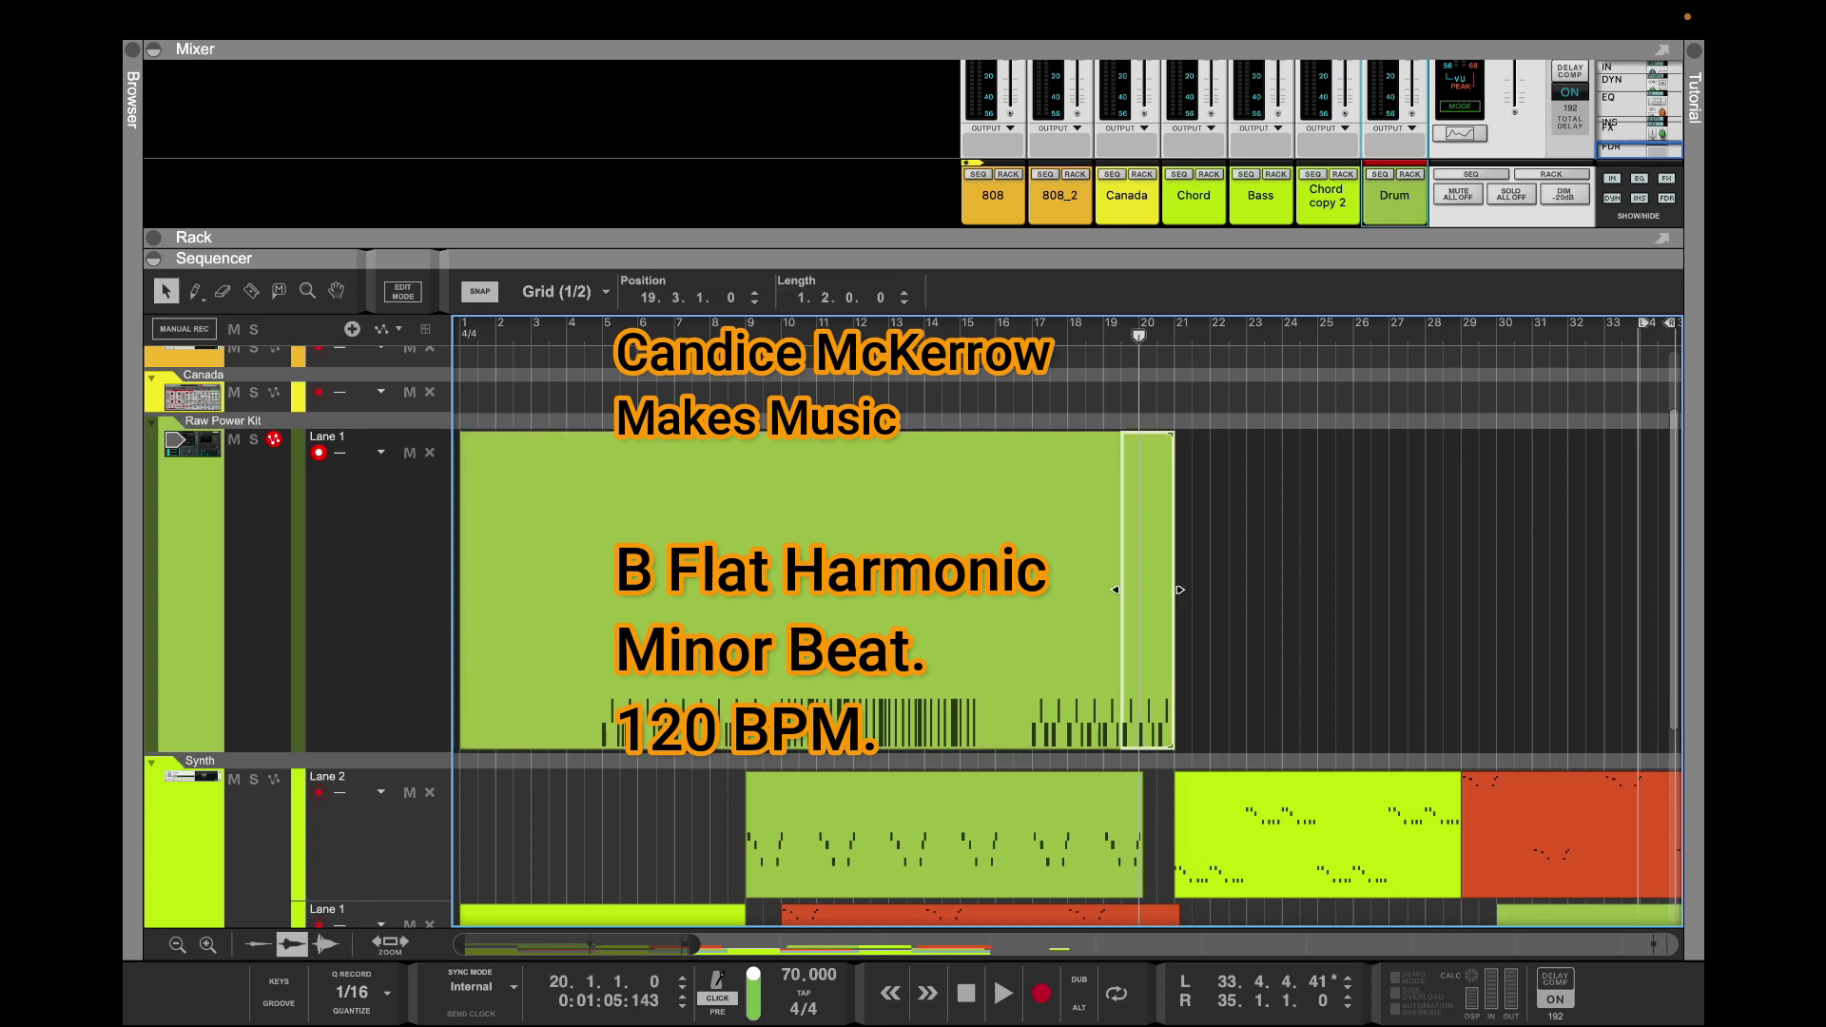
pyautogui.moveTo(1117, 589); pyautogui.dragTo(1134, 590)
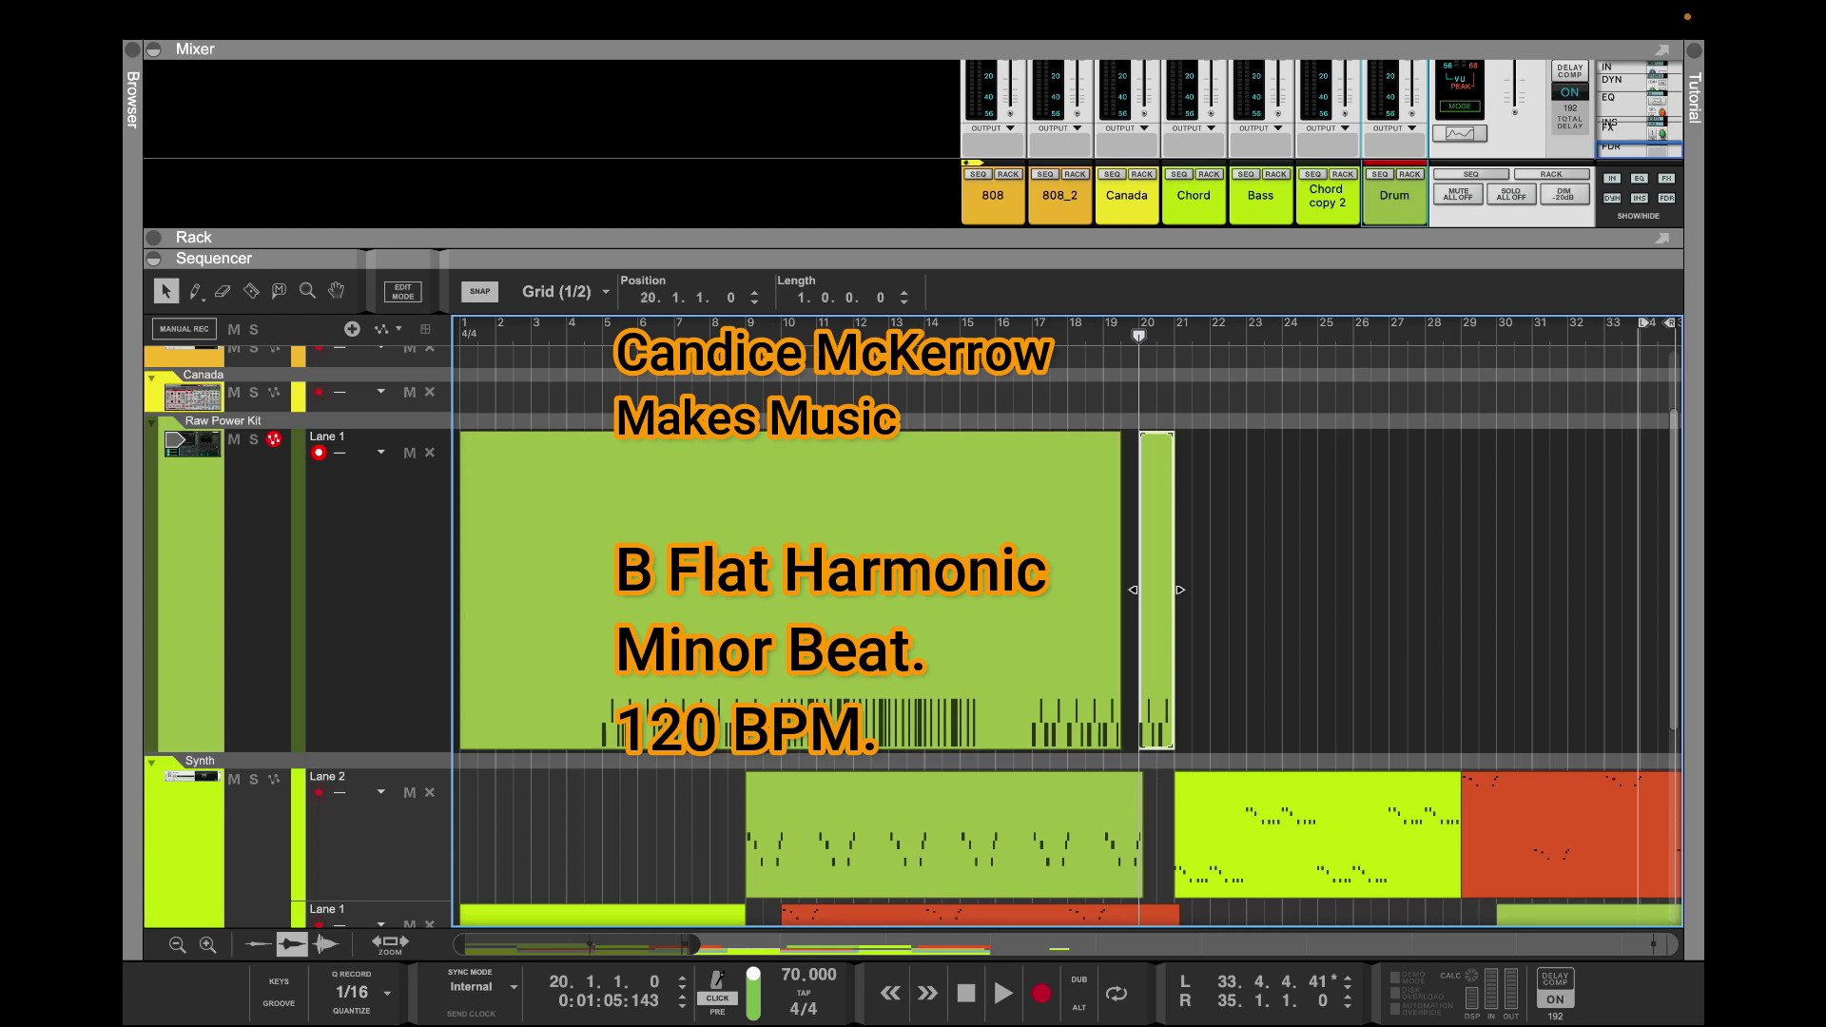
# Duplicate the one-bar drum clip to bar 21 and return the playhead to bar 20
pyautogui.press('KP_8')
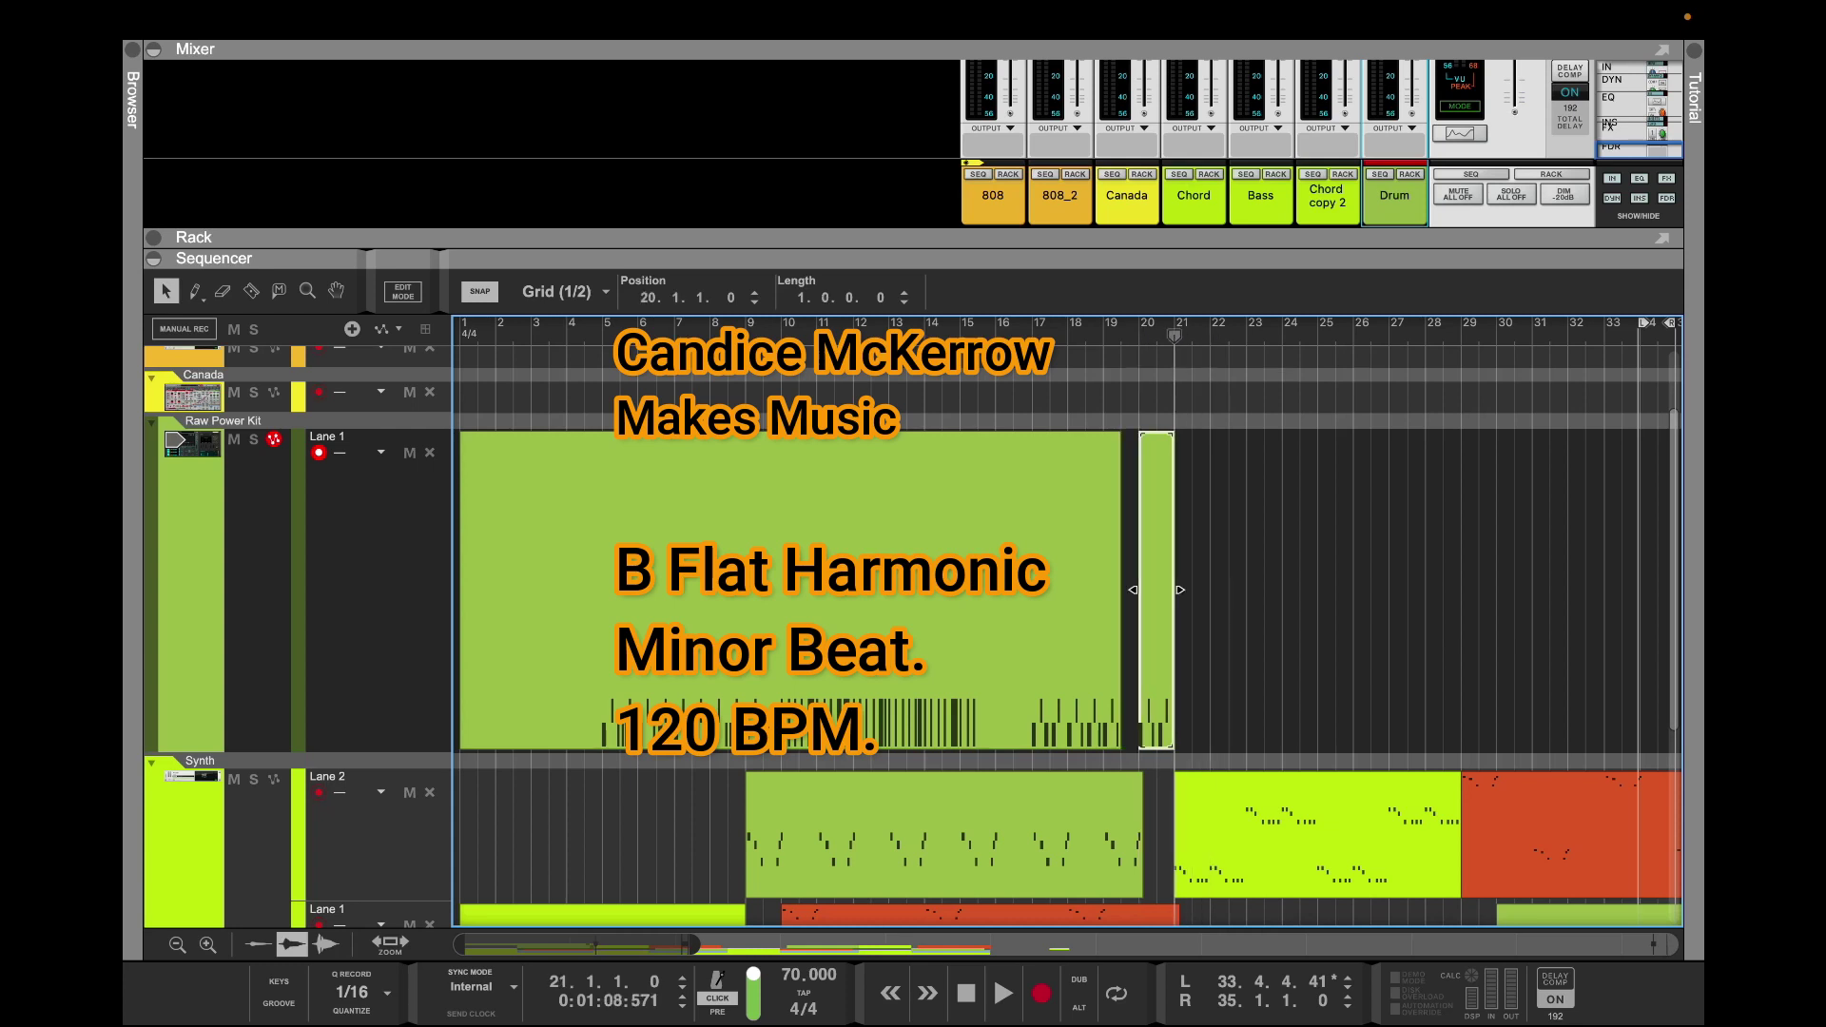
pyautogui.hotkey('ctrl', 'd')
pyautogui.click(1139, 326)
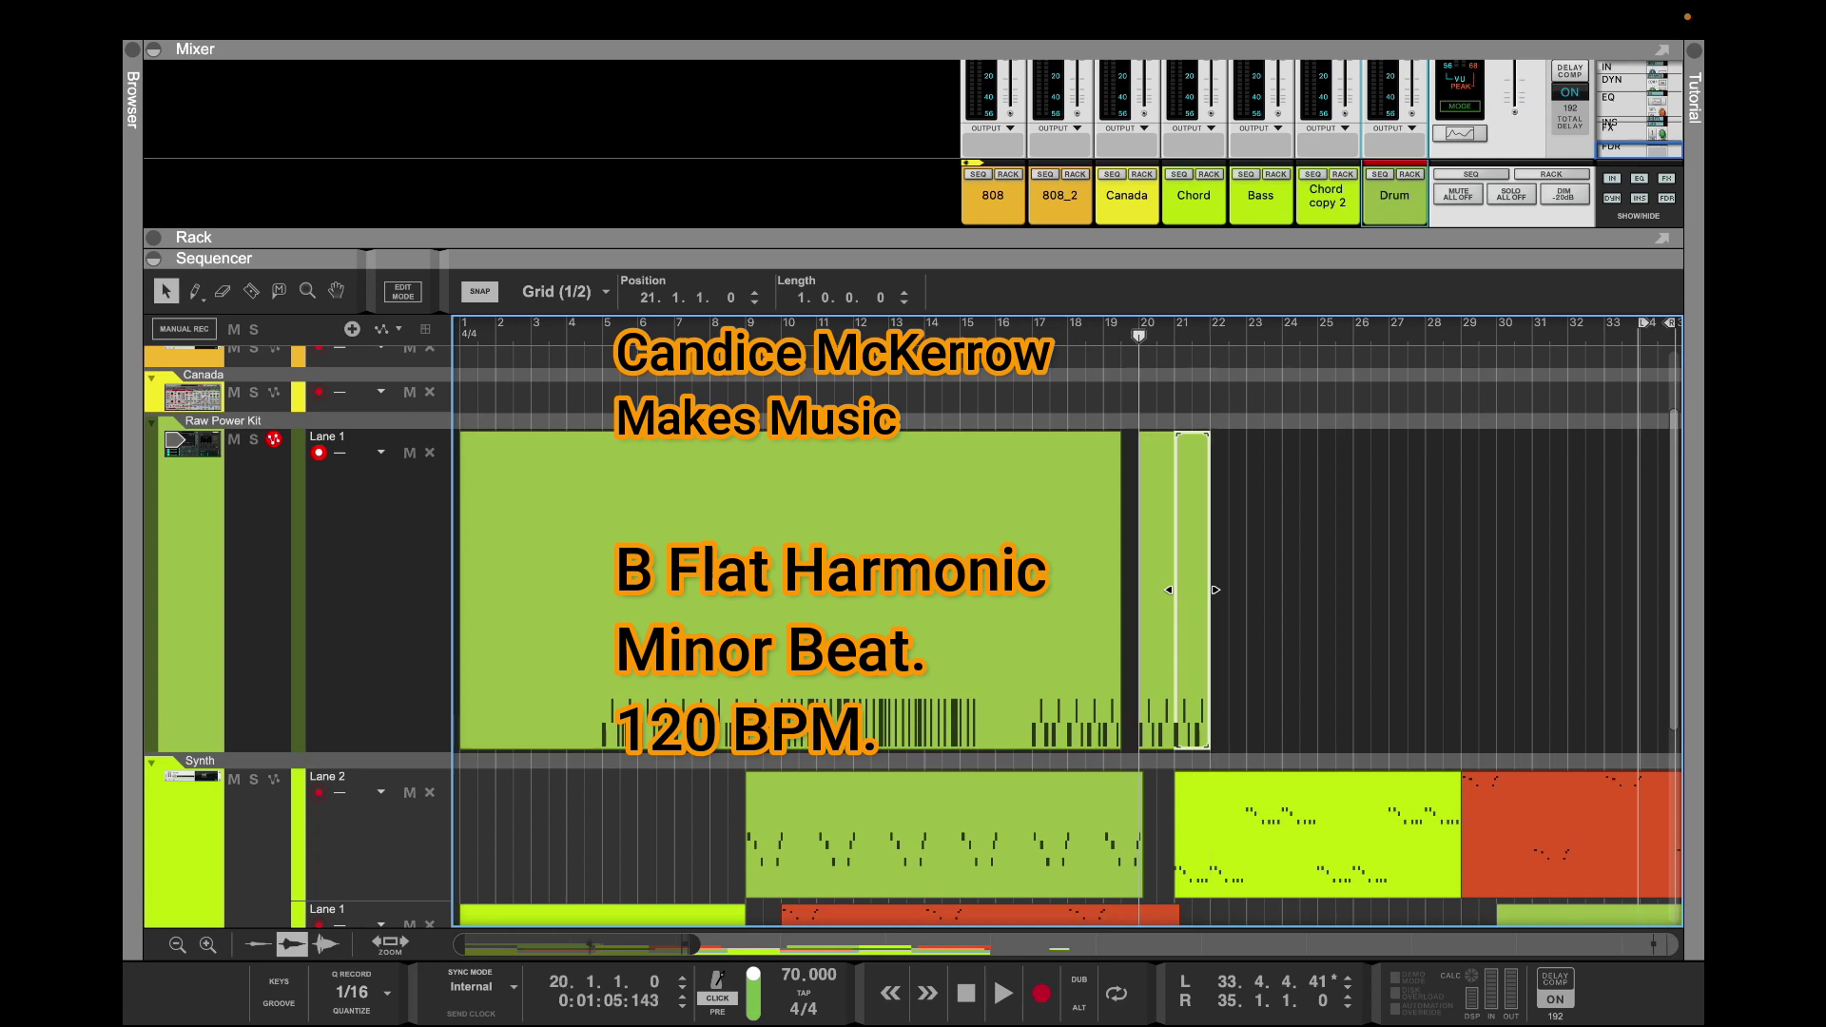
# Set the song tempo to 120 BPM and play the drums from bar 20
pyautogui.doubleClick(808, 974)
pyautogui.write('120')
pyautogui.press('Return')
pyautogui.press('space')
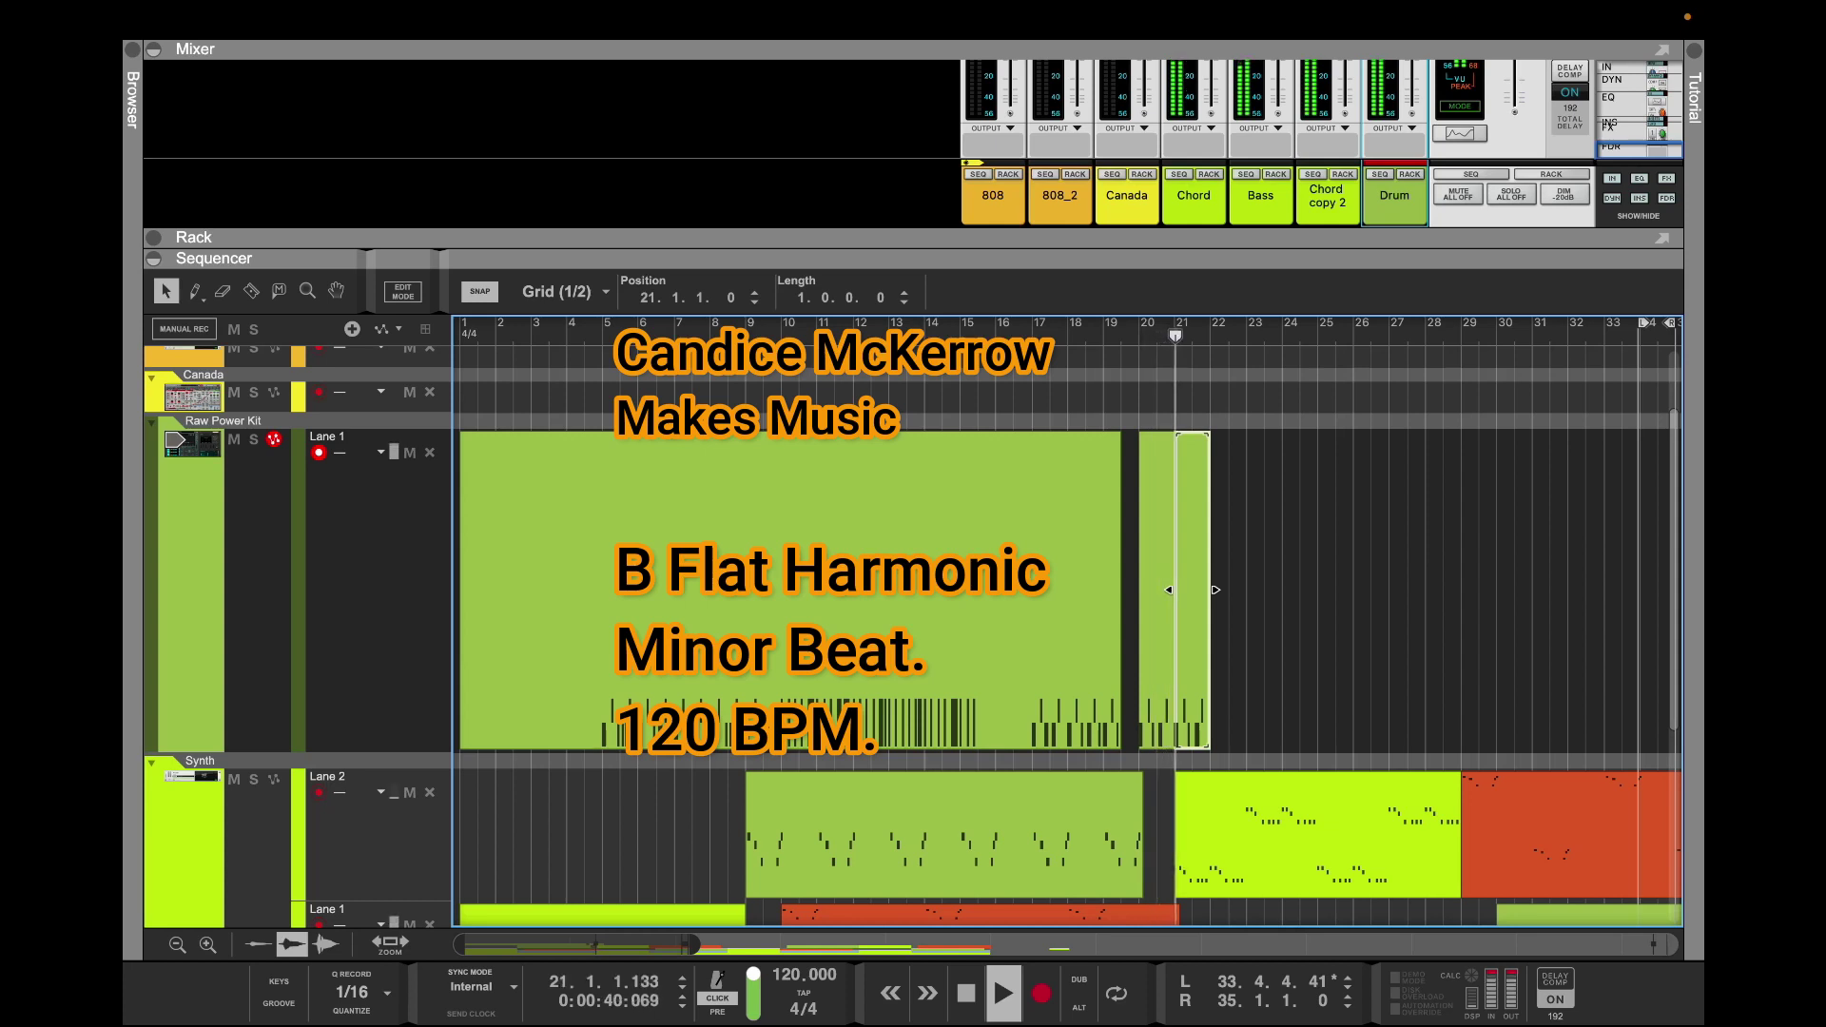
pyautogui.press('space')
# Set the loop to the two one-bar drum clips, bars 20 to 22, and audition it with Raw Power Kit soloed
pyautogui.moveTo(1234, 589); pyautogui.dragTo(1154, 590)
pyautogui.rightClick(1132, 589)
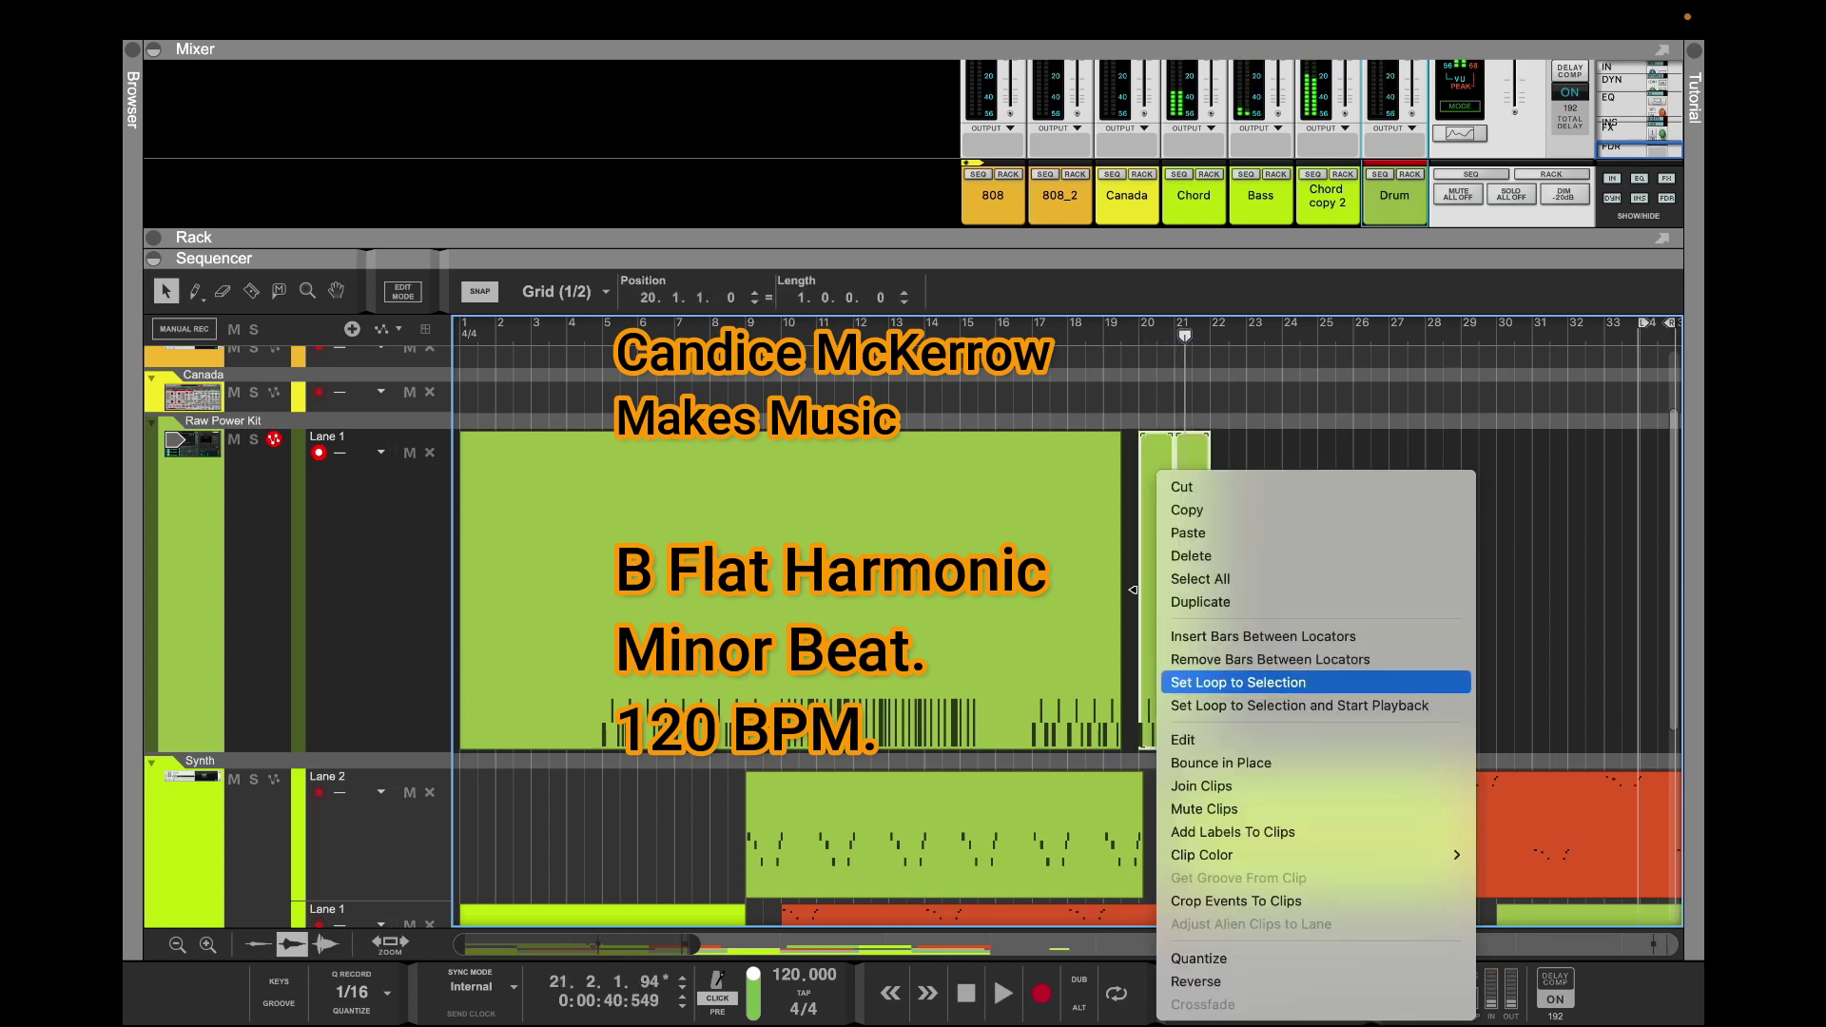
pyautogui.press('Return')
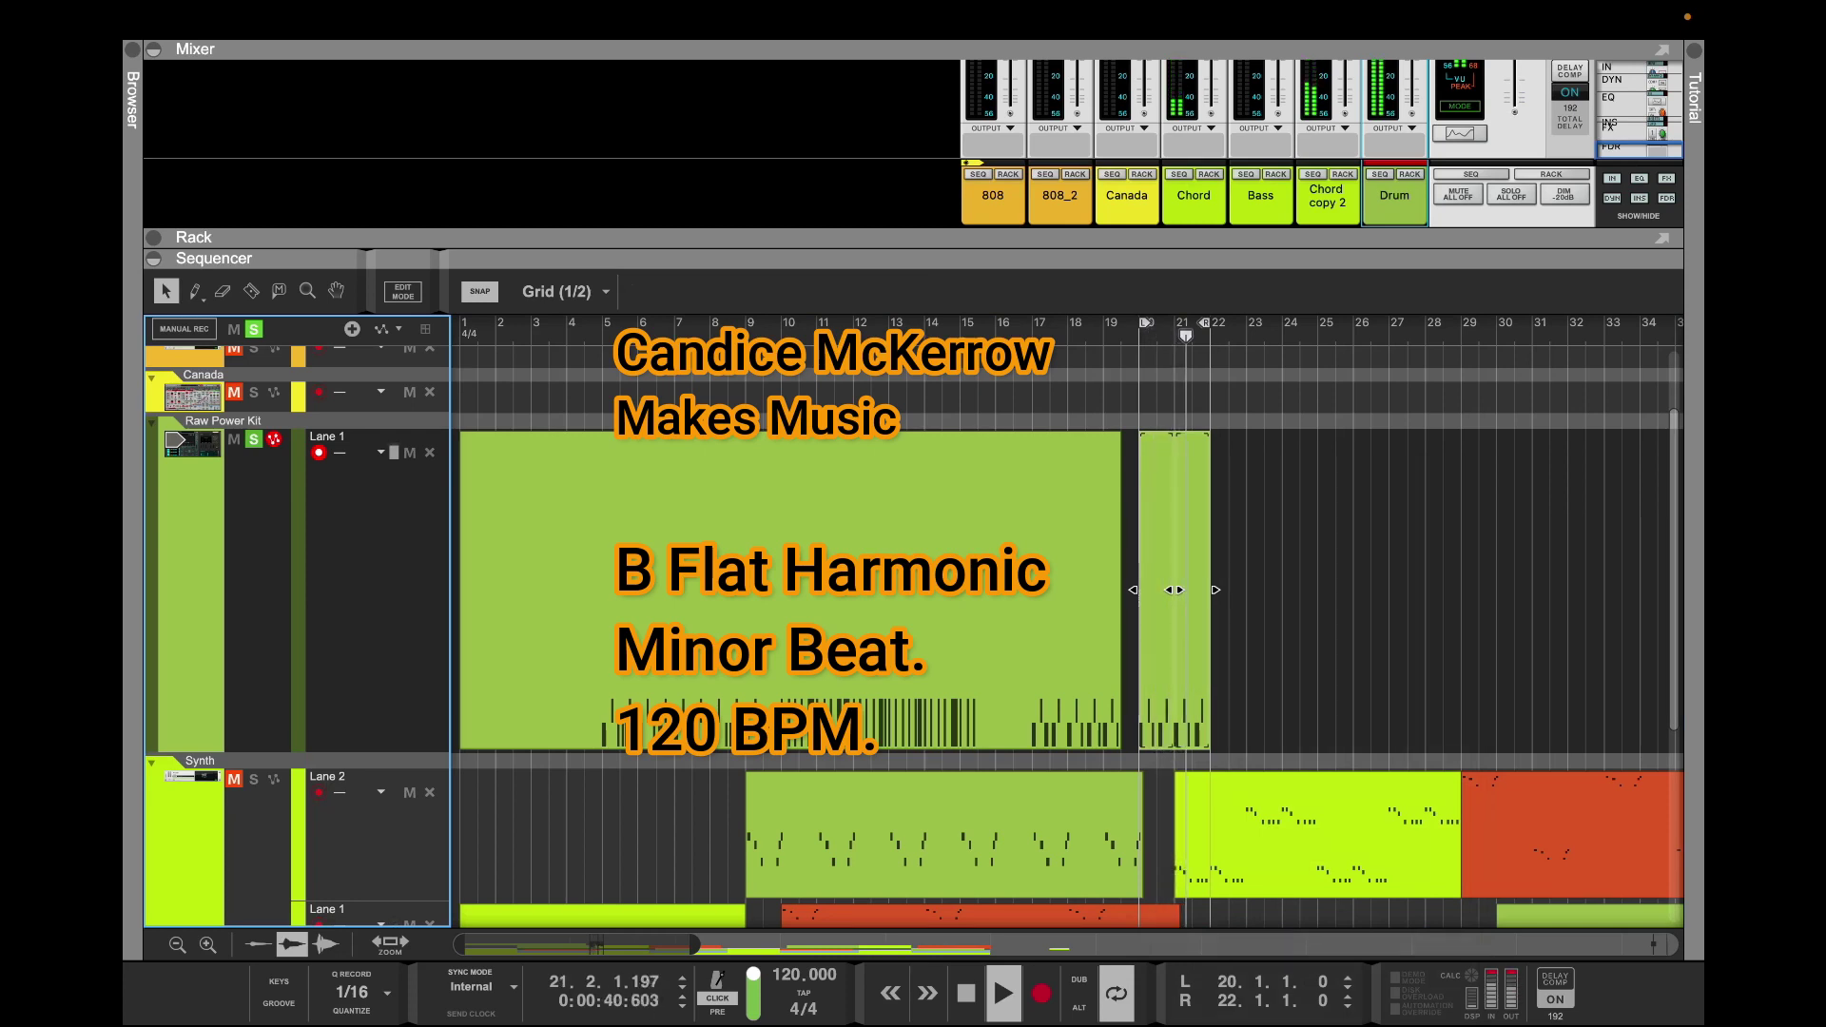
pyautogui.press('space')
# In the bar 21 drum clip, shorten the long C1 note at 21.1.3 to 0.0.0.155 with snap off, and audition it
pyautogui.doubleClick(1175, 590)
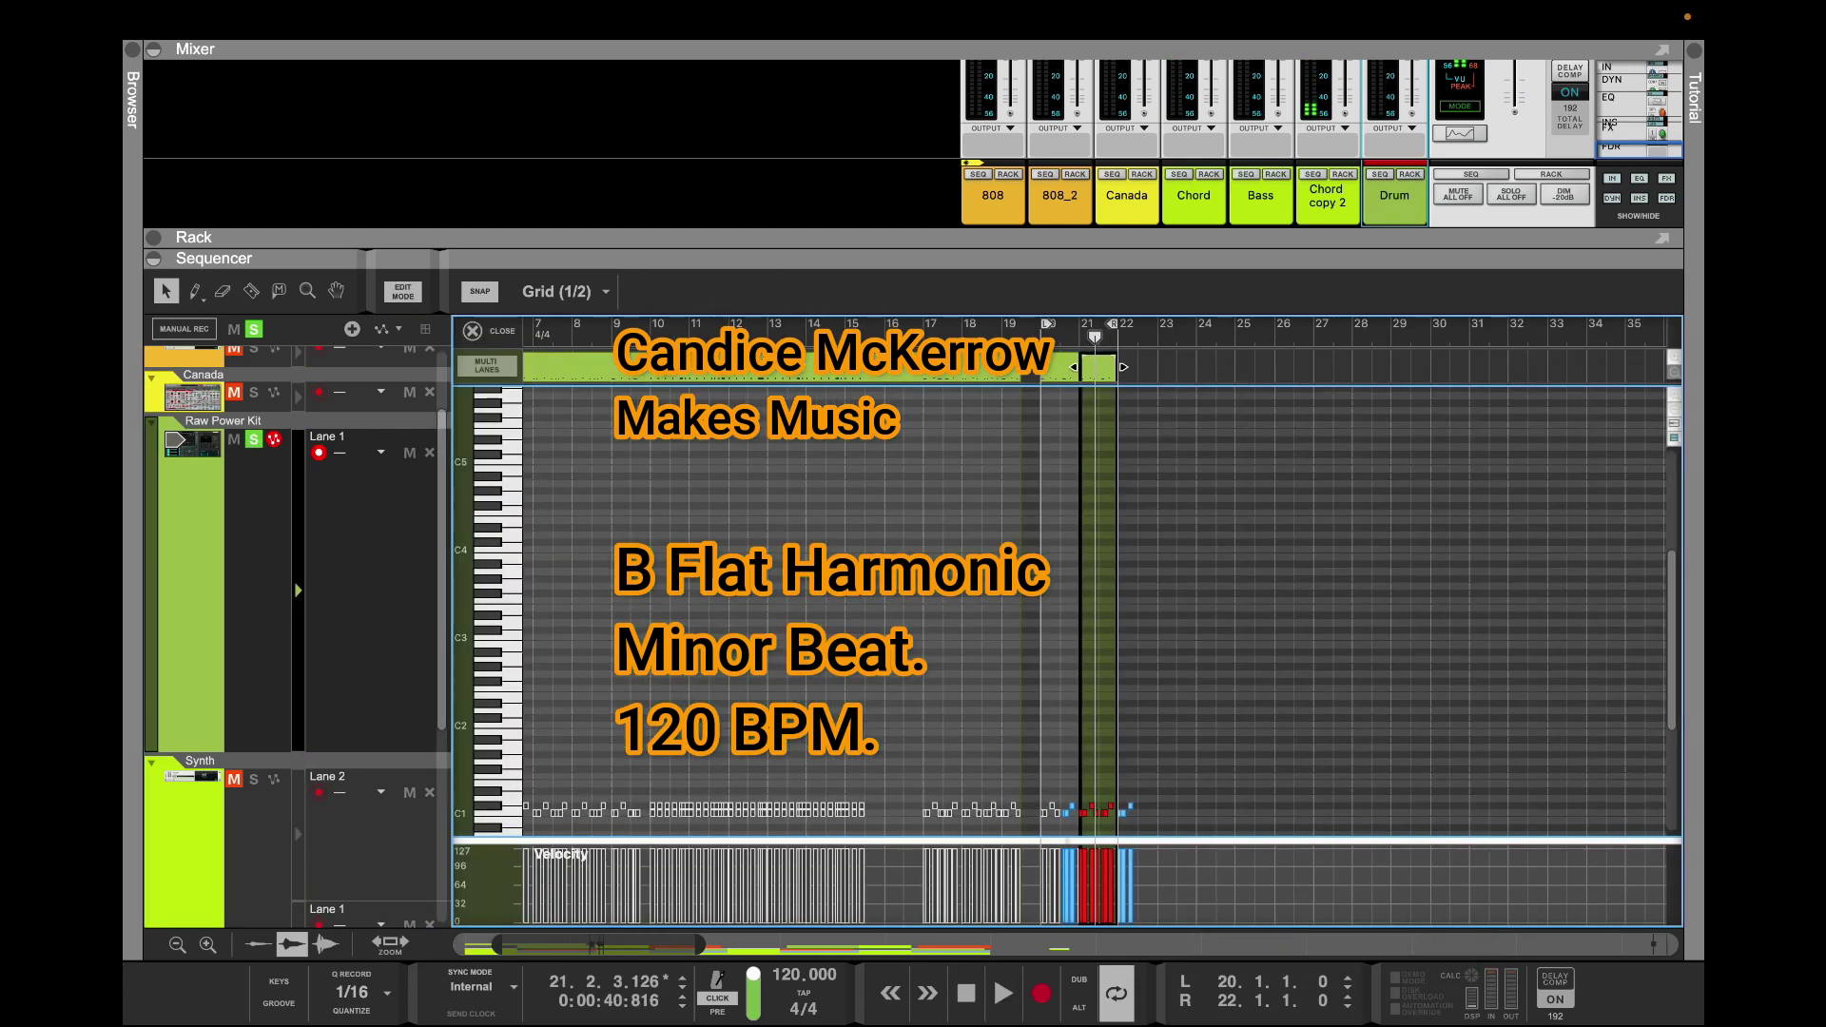
pyautogui.scroll(-5, 1093, 612)
pyautogui.moveTo(496, 944); pyautogui.dragTo(594, 944)
pyautogui.doubleClick(1179, 636)
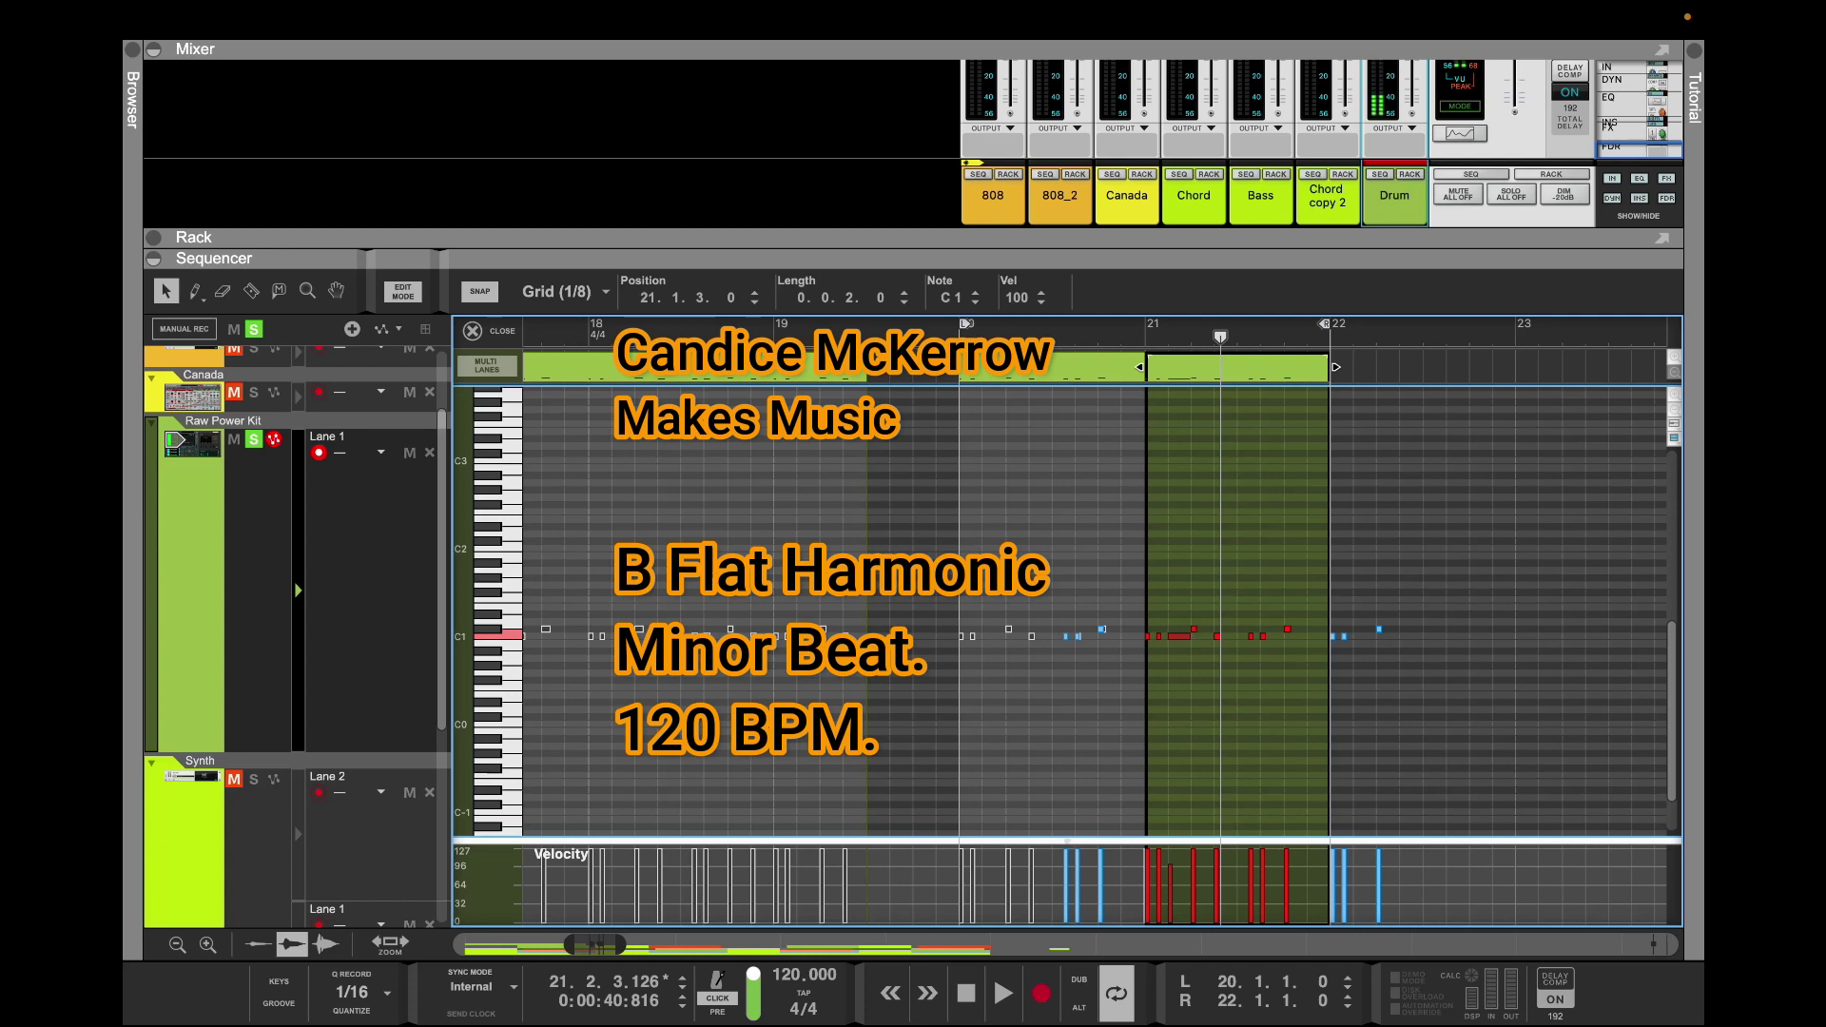
pyautogui.click(479, 292)
pyautogui.press('space')
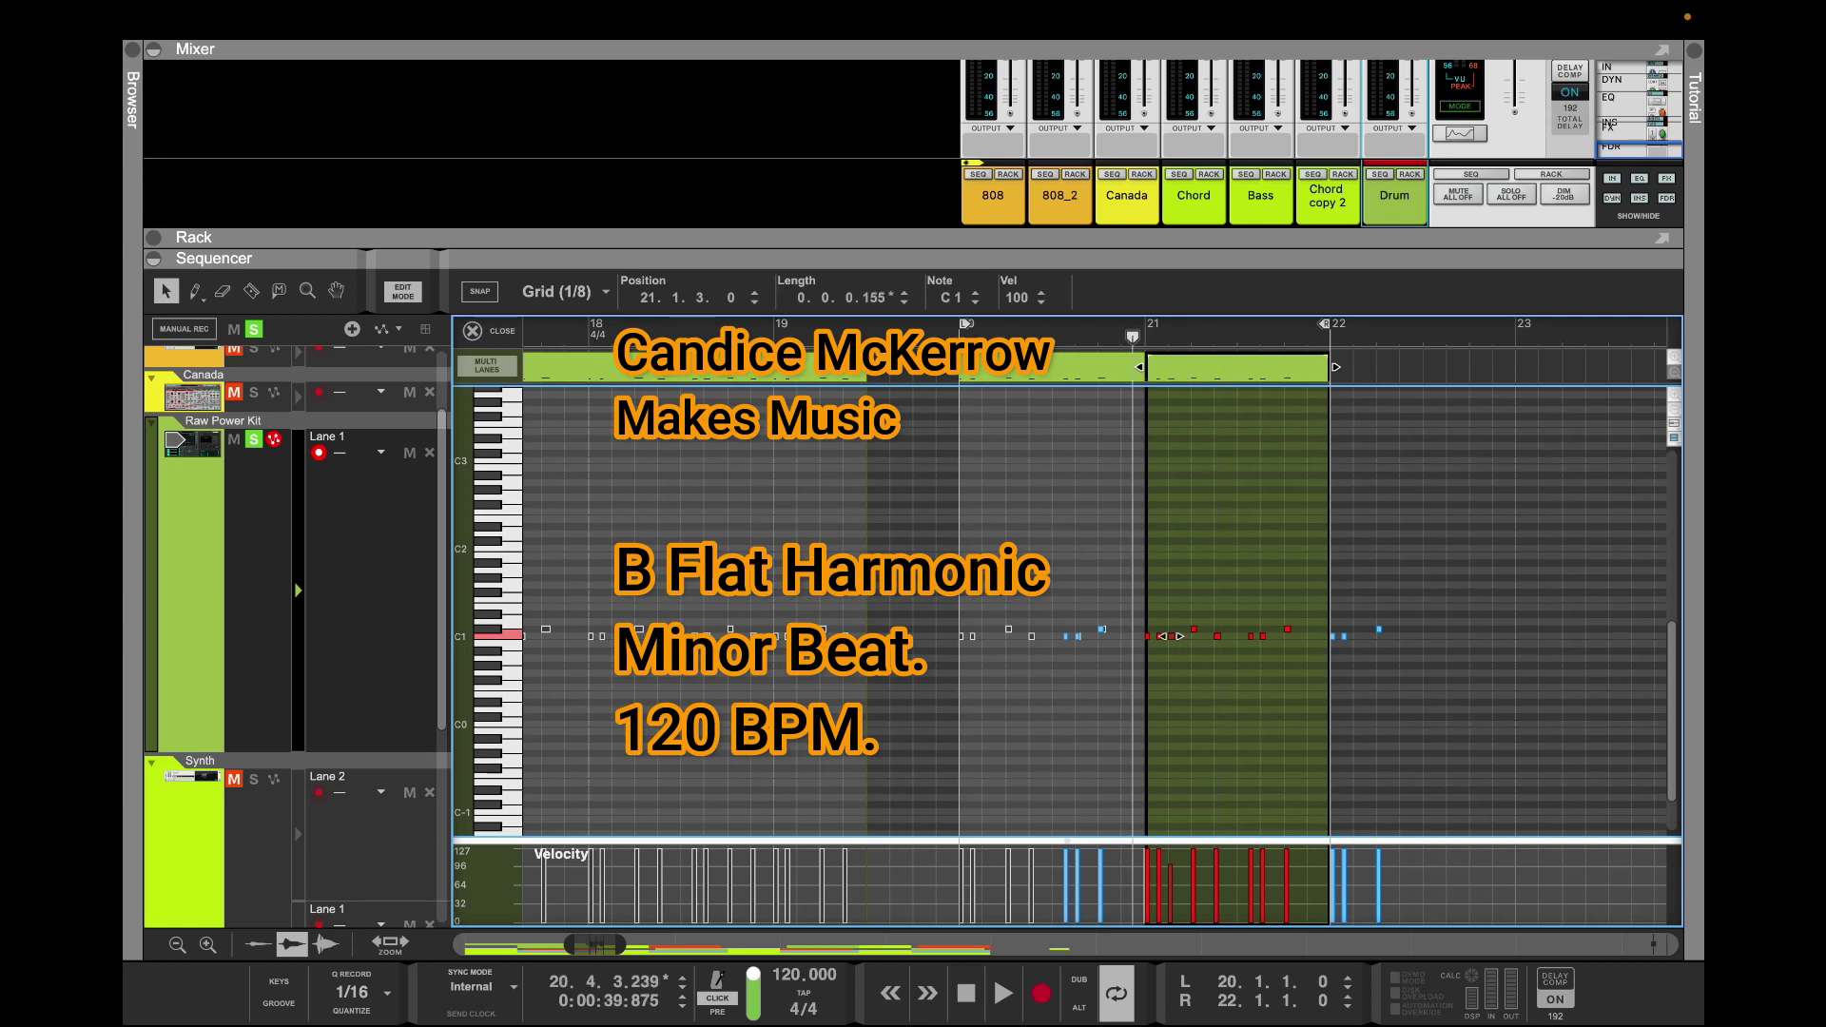
pyautogui.press('space')
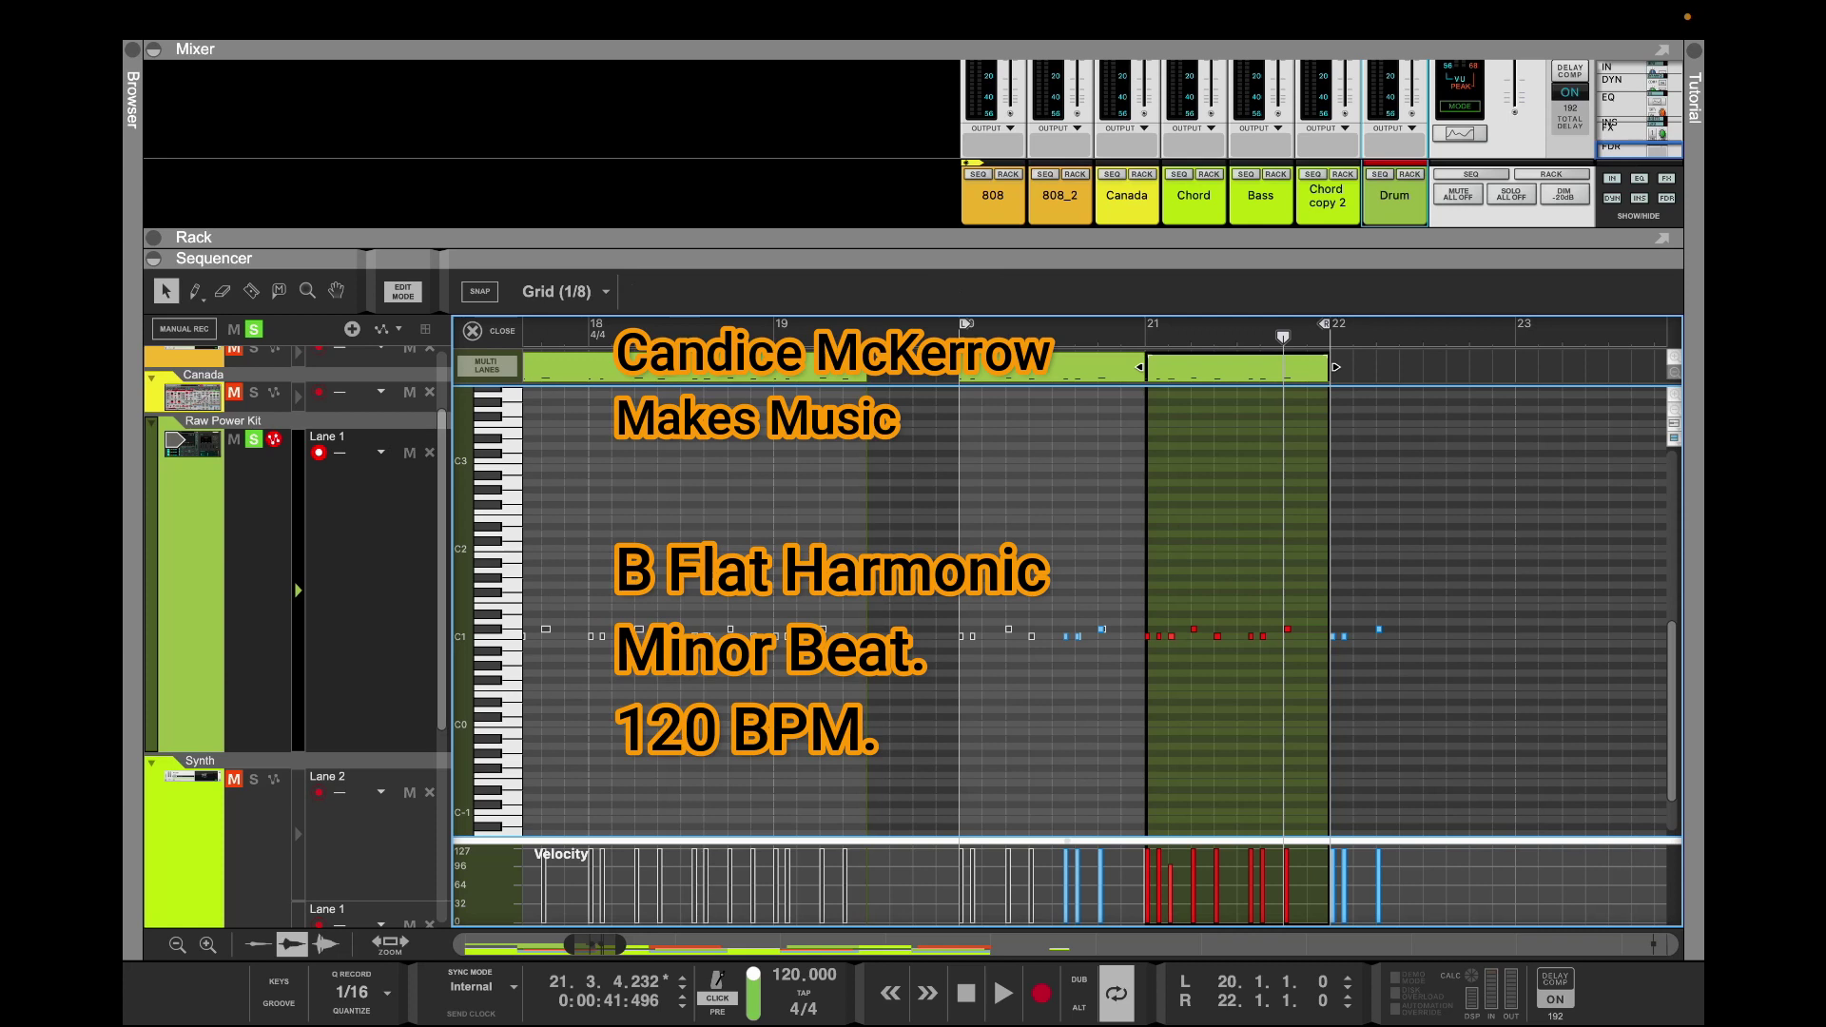
# Shorten the bar 21 drum clip to two beats with snap on and return to the arrangement
pyautogui.moveTo(1336, 367); pyautogui.dragTo(1240, 367)
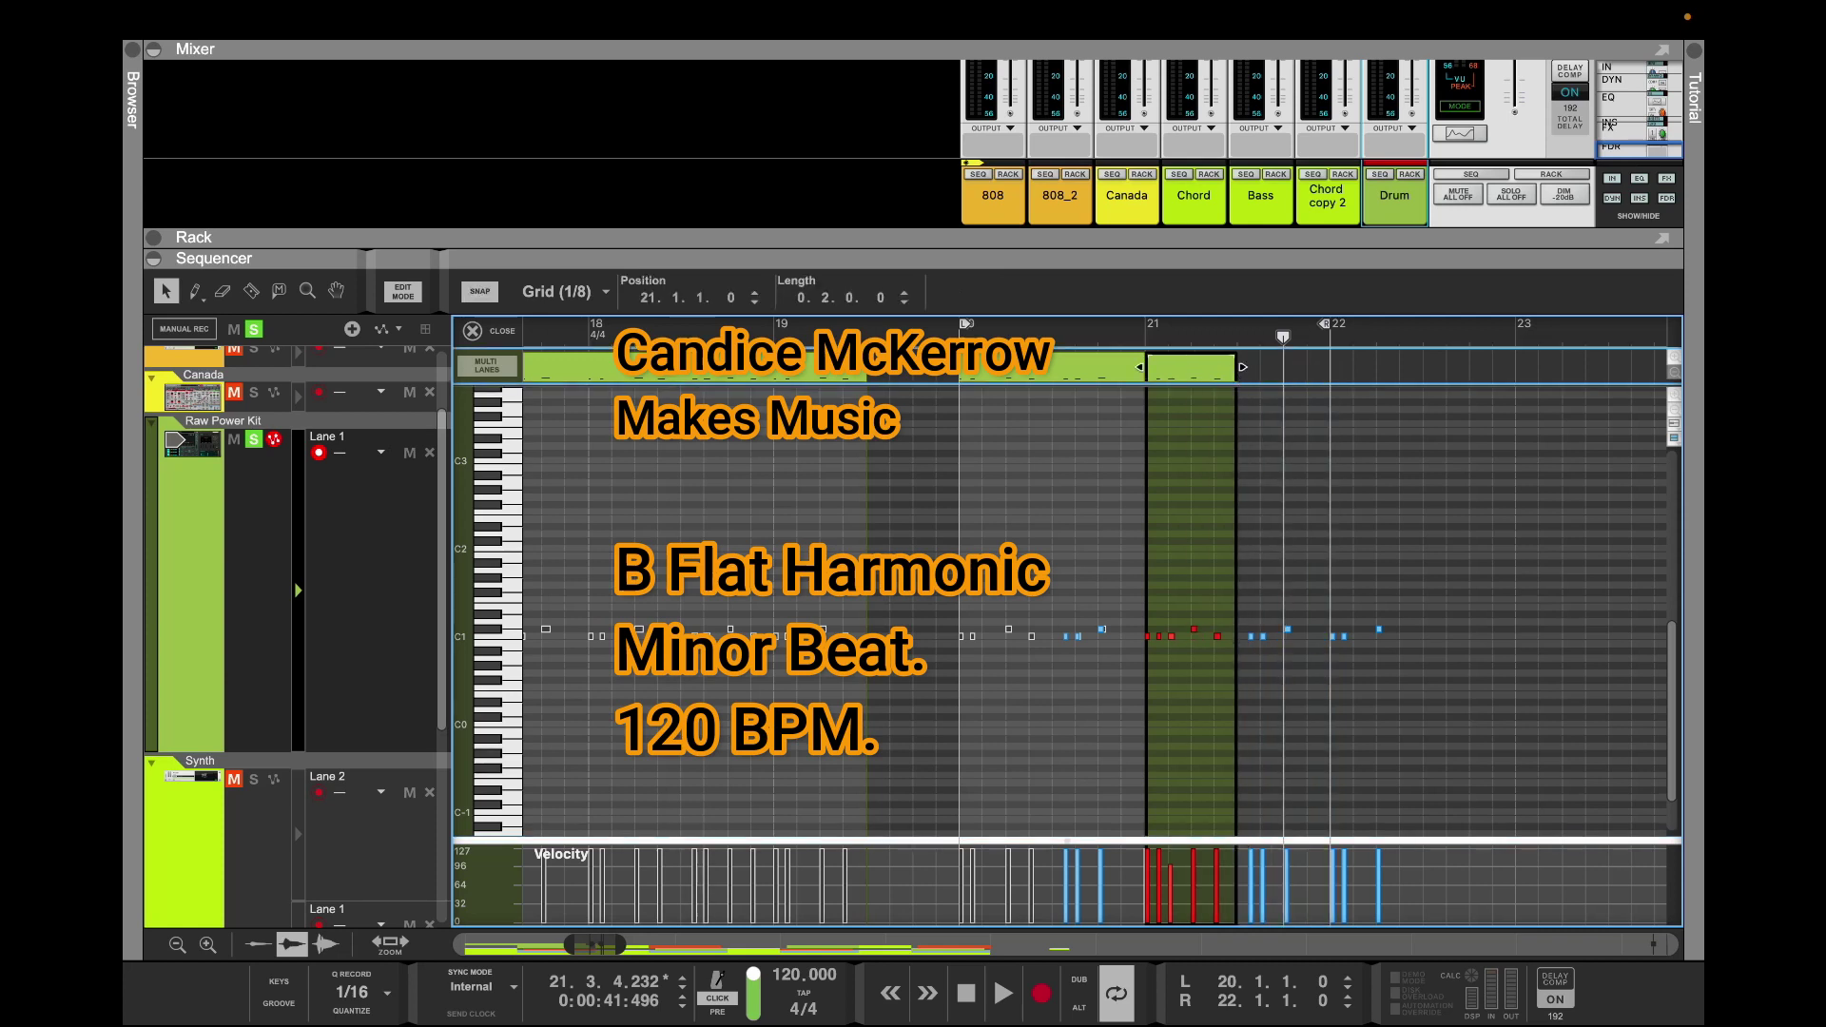
pyautogui.click(403, 292)
pyautogui.click(742, 532)
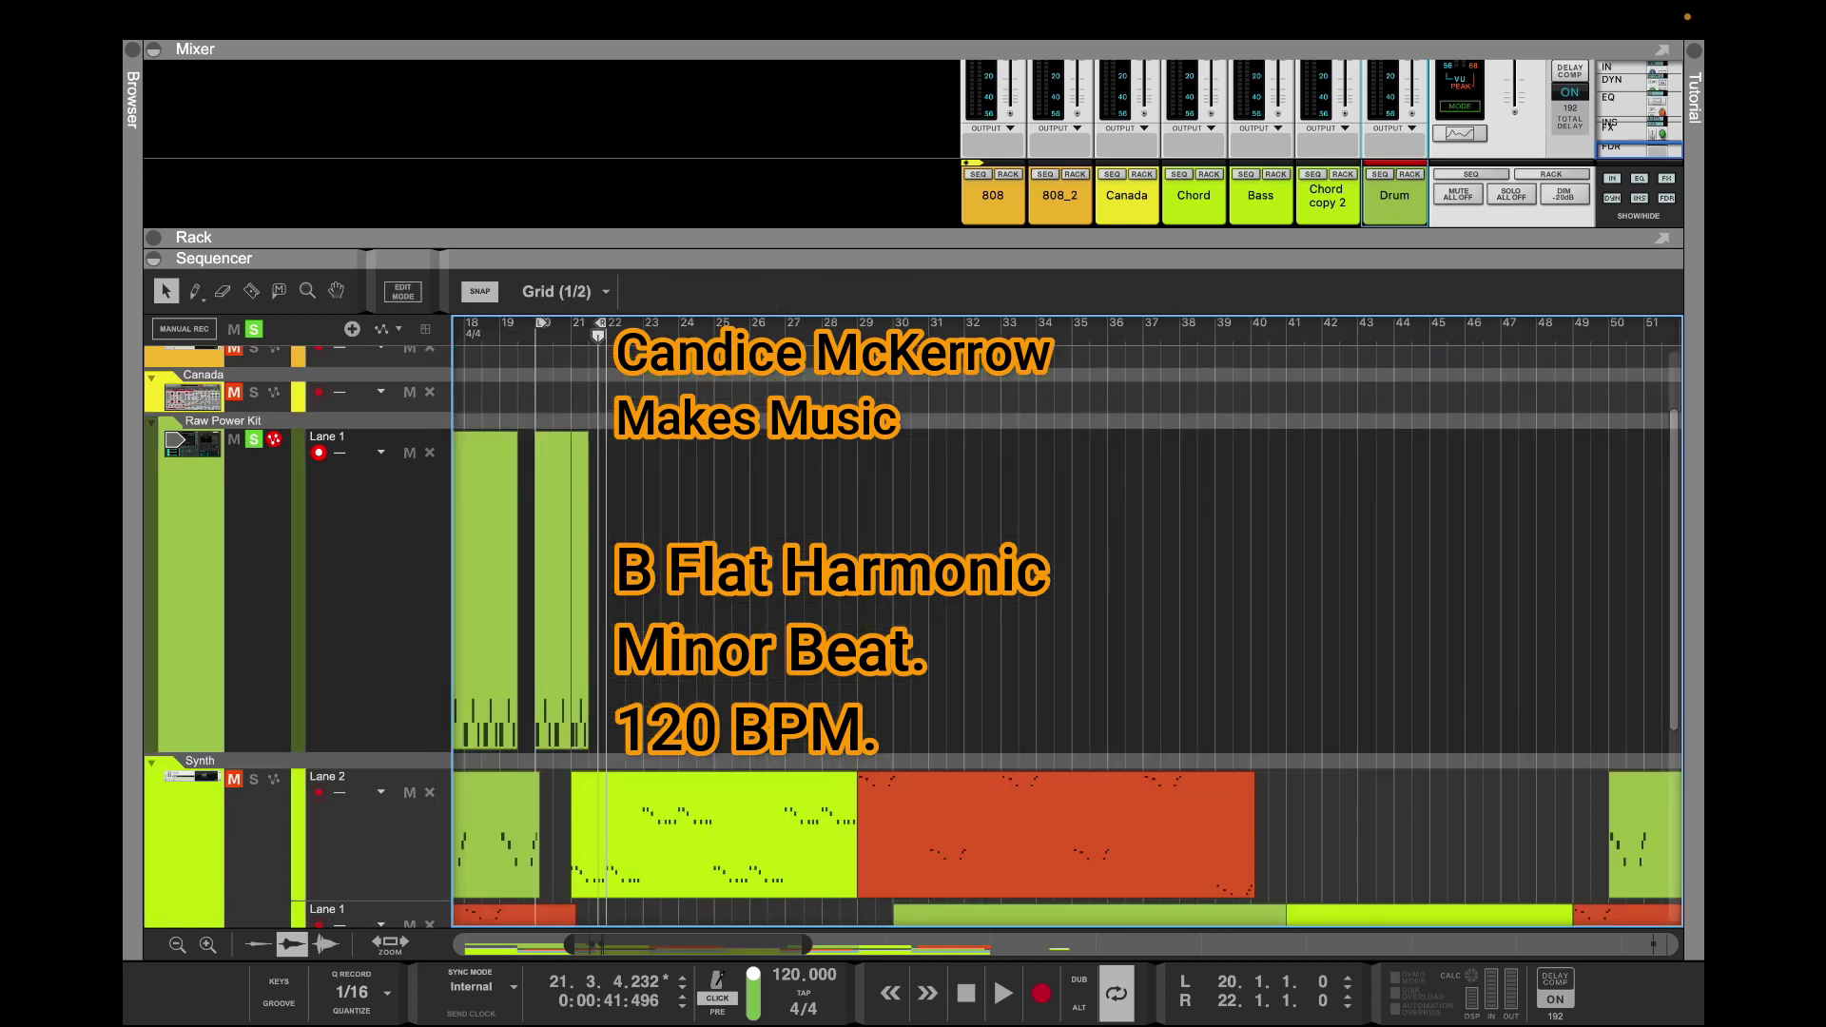
# Try to delete the two-beat drum clip at bar 21, and loop and audition only the one-bar clip at bar 20
pyautogui.click(487, 589)
pyautogui.click(552, 589)
pyautogui.click(580, 589)
pyautogui.press('Delete')
pyautogui.rightClick(550, 589)
pyautogui.click(608, 705)
pyautogui.press('space')
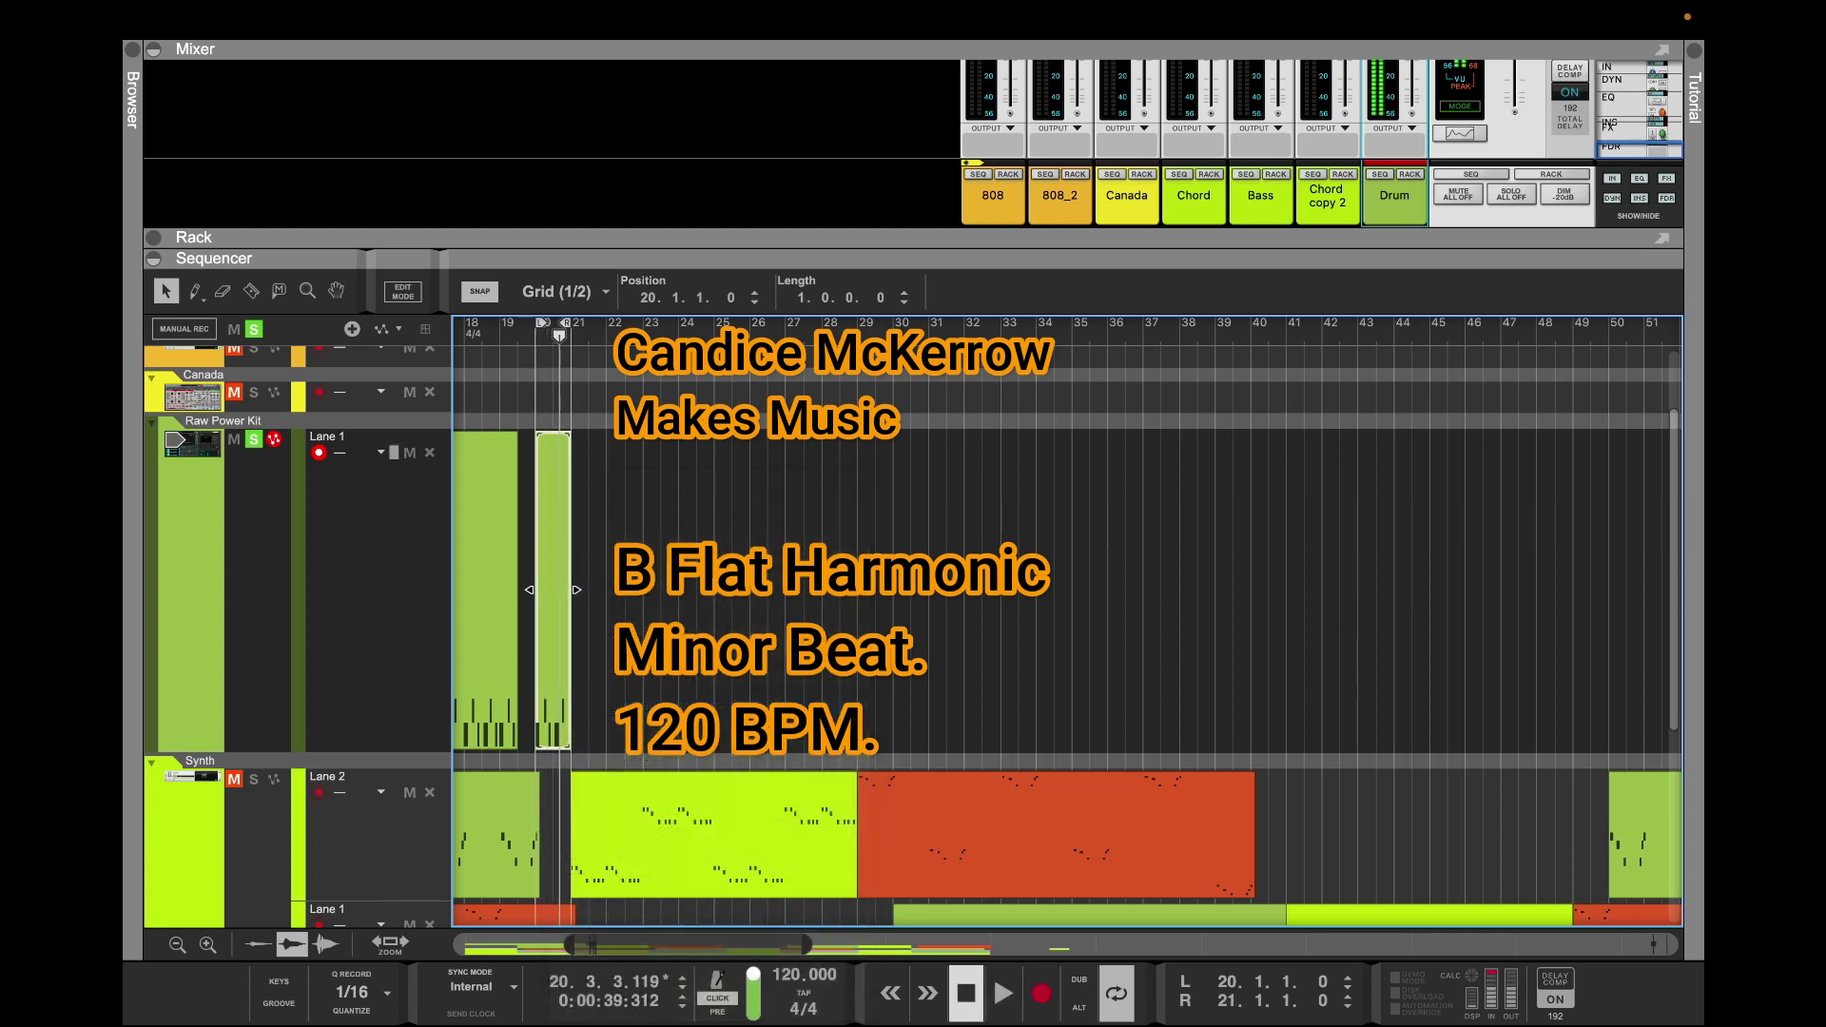
# Undo the bar 21 clip deletion and the earlier shortening of that clip and its C1 note, and audition the restored clip
pyautogui.hotkey('alt', 'Up')
pyautogui.press('super+z')
pyautogui.press('super+z')
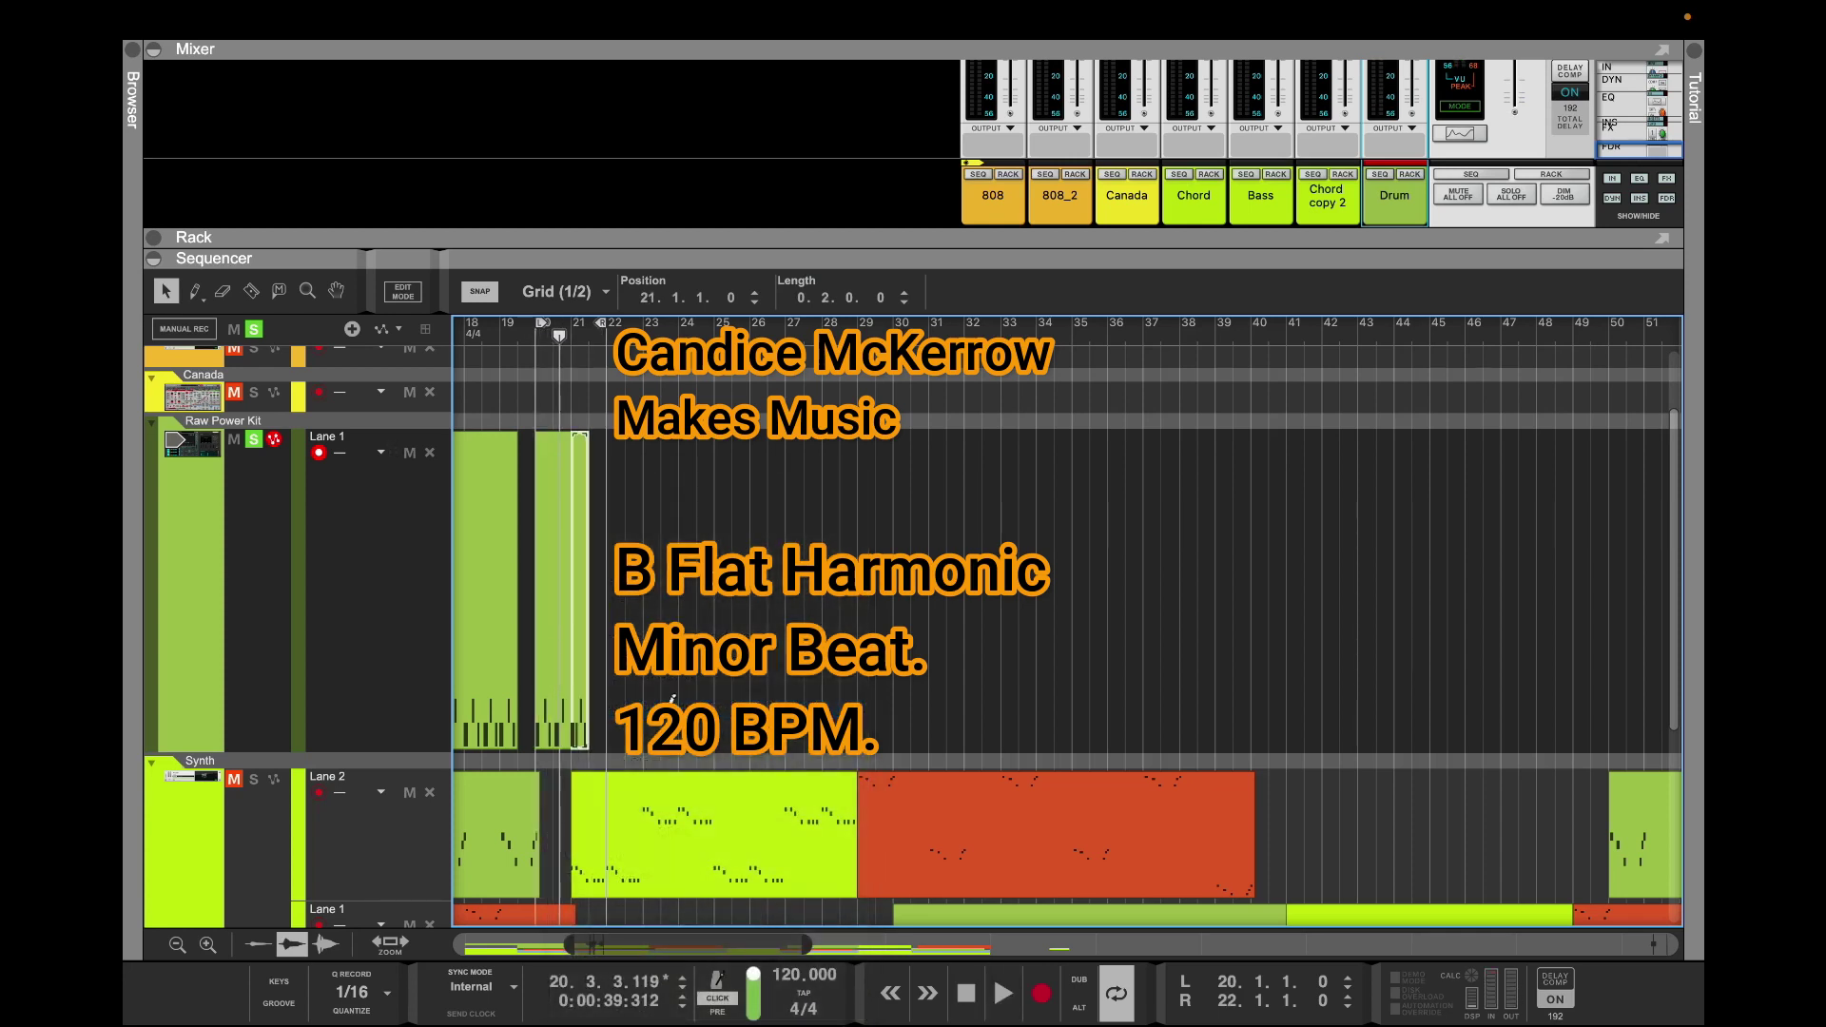
pyautogui.press('super+z')
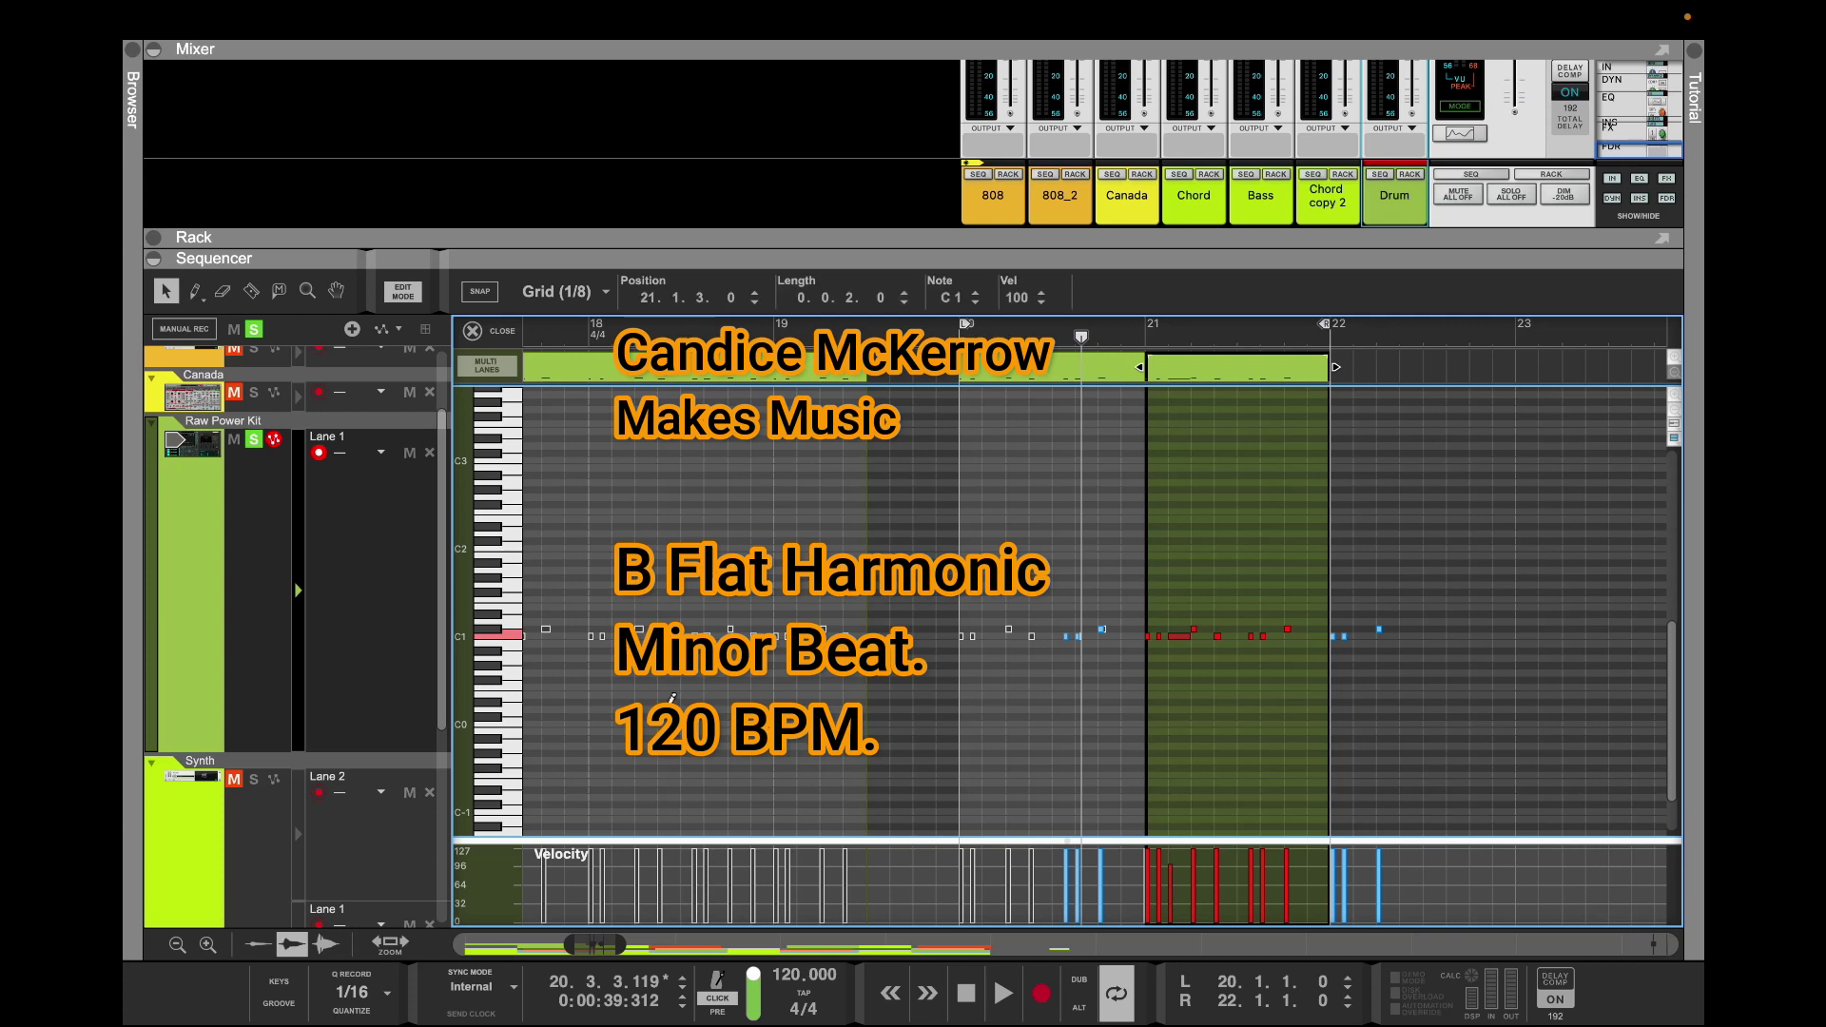
pyautogui.press('space')
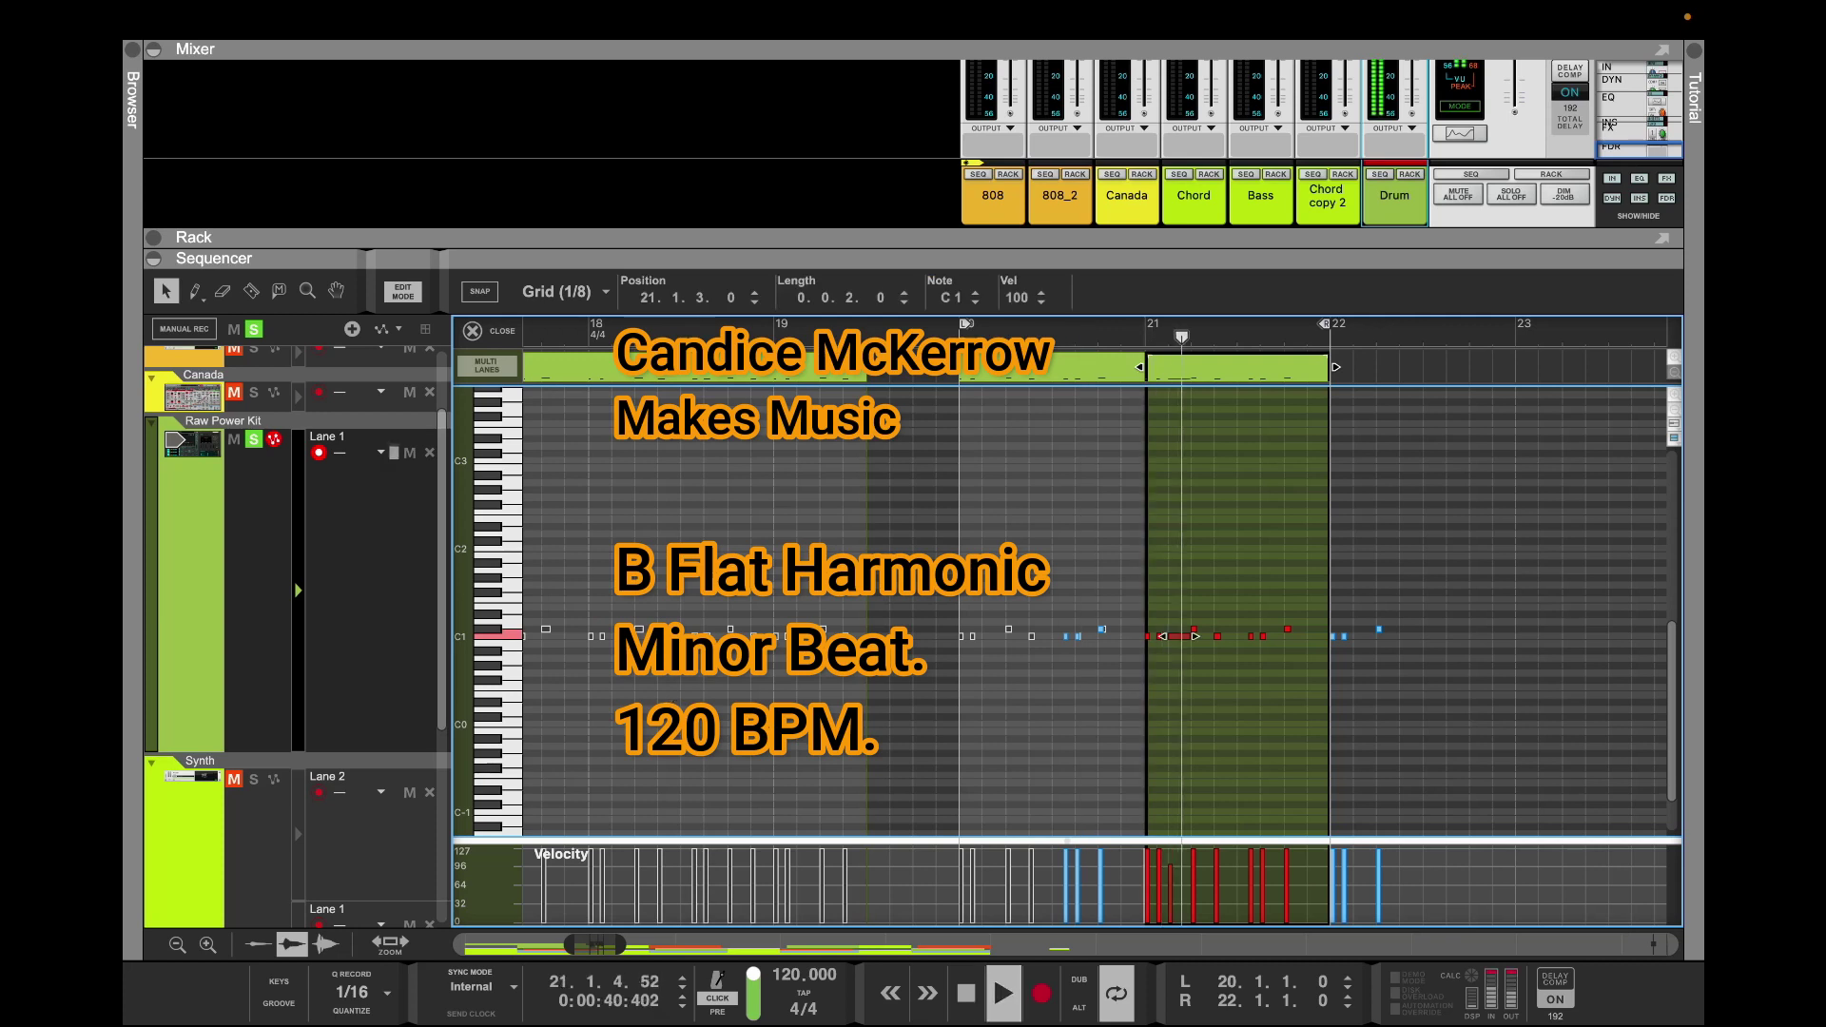
pyautogui.press('space')
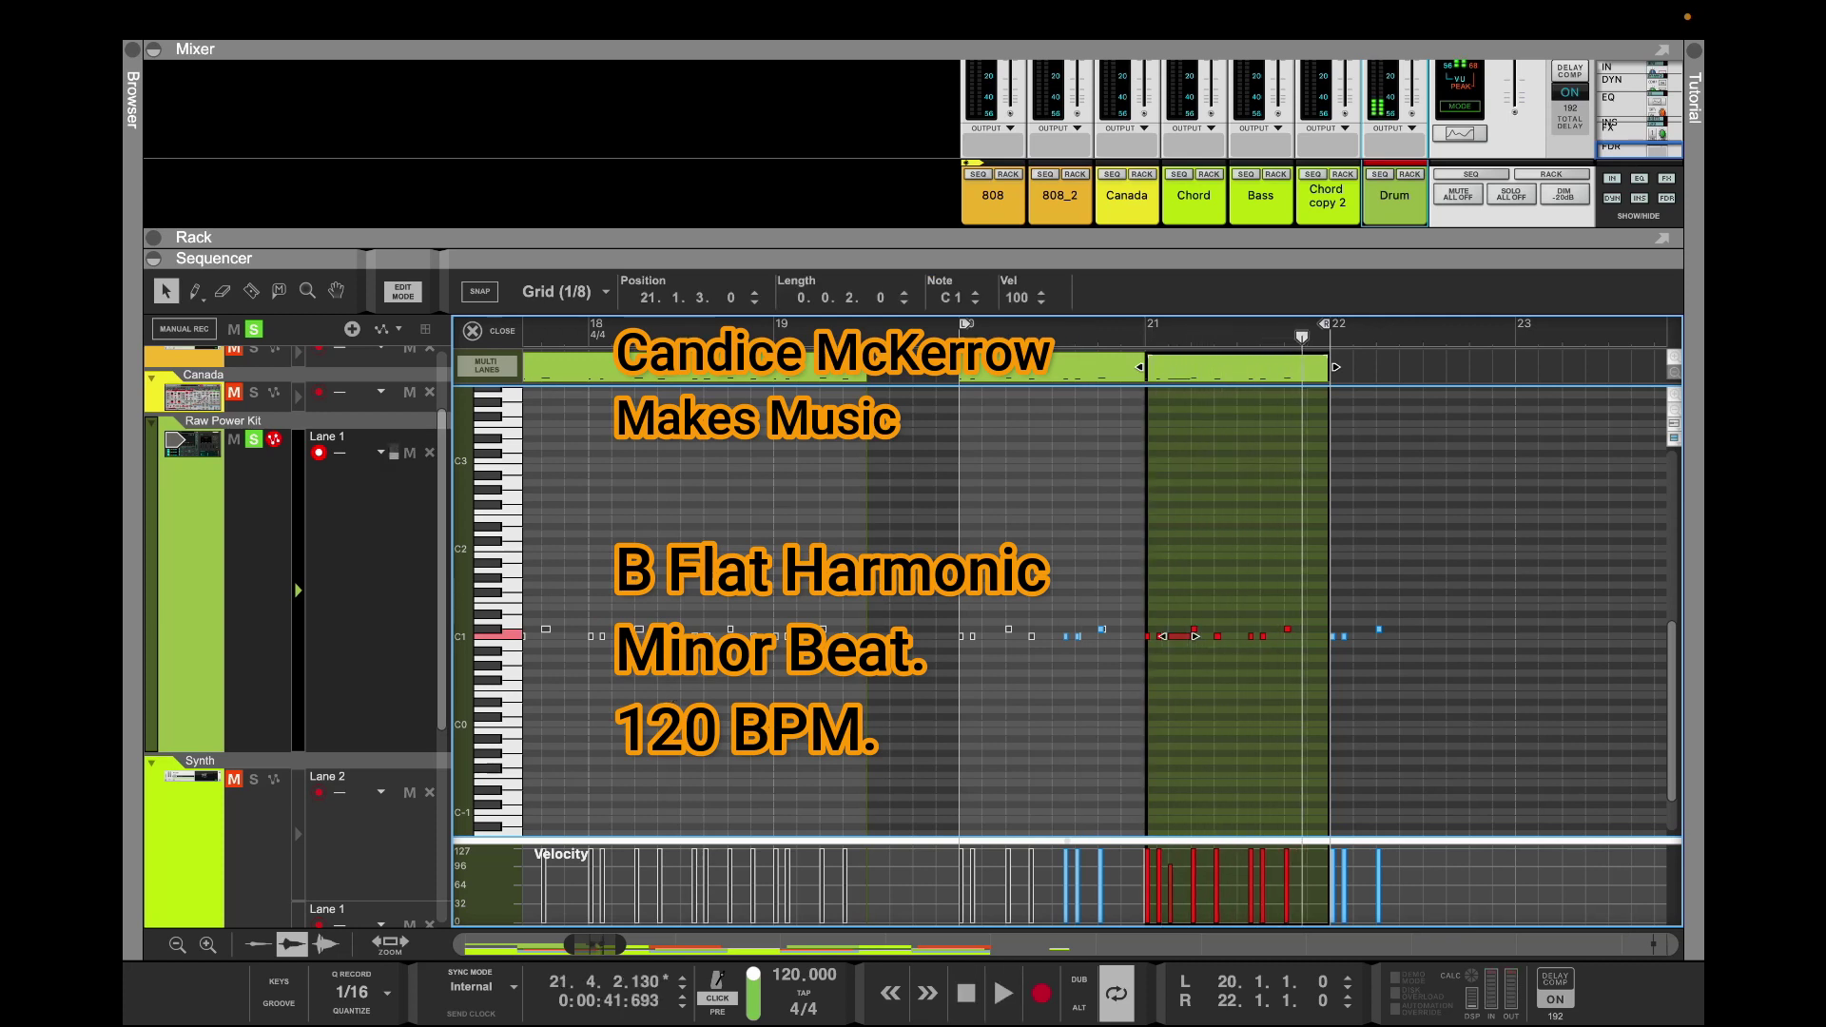
# Shorten the bar 21 drum clip to two beats, return to the arrangement and audition the clip looped from 21.1.1 to 21.3.1
pyautogui.moveTo(1335, 367); pyautogui.dragTo(1240, 367)
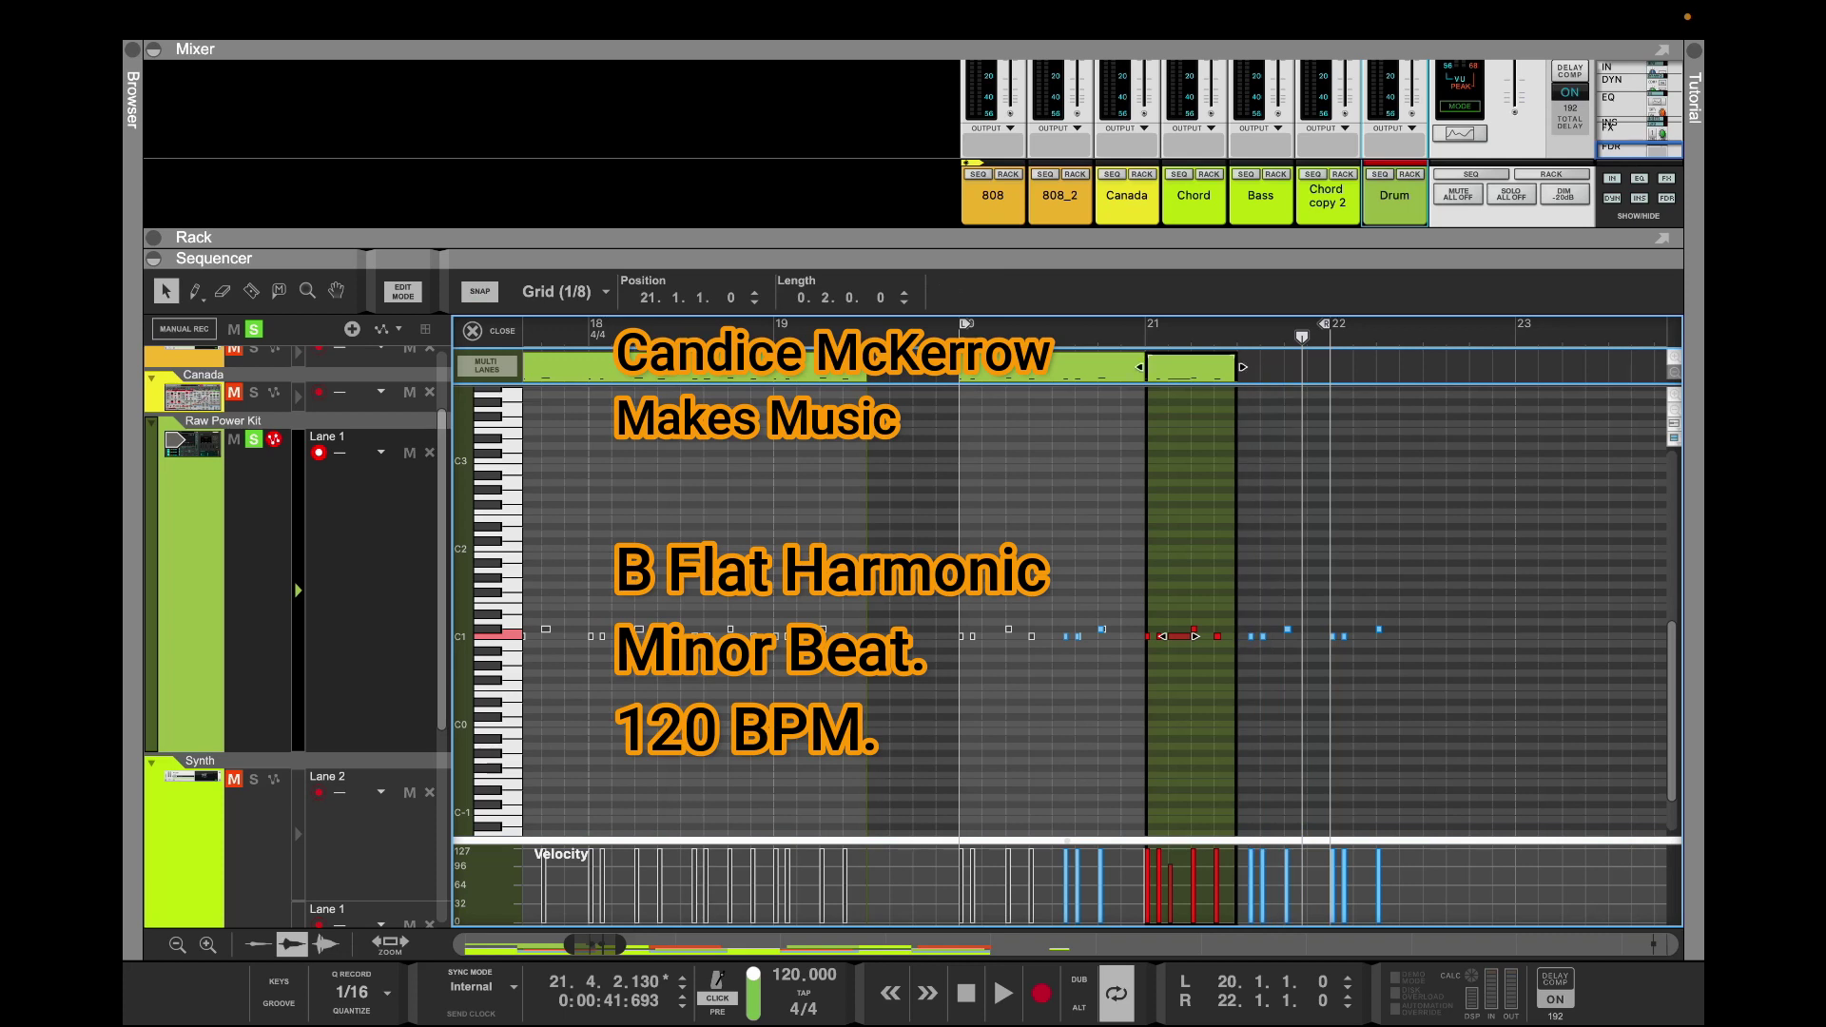
pyautogui.press('Escape')
pyautogui.press('Escape')
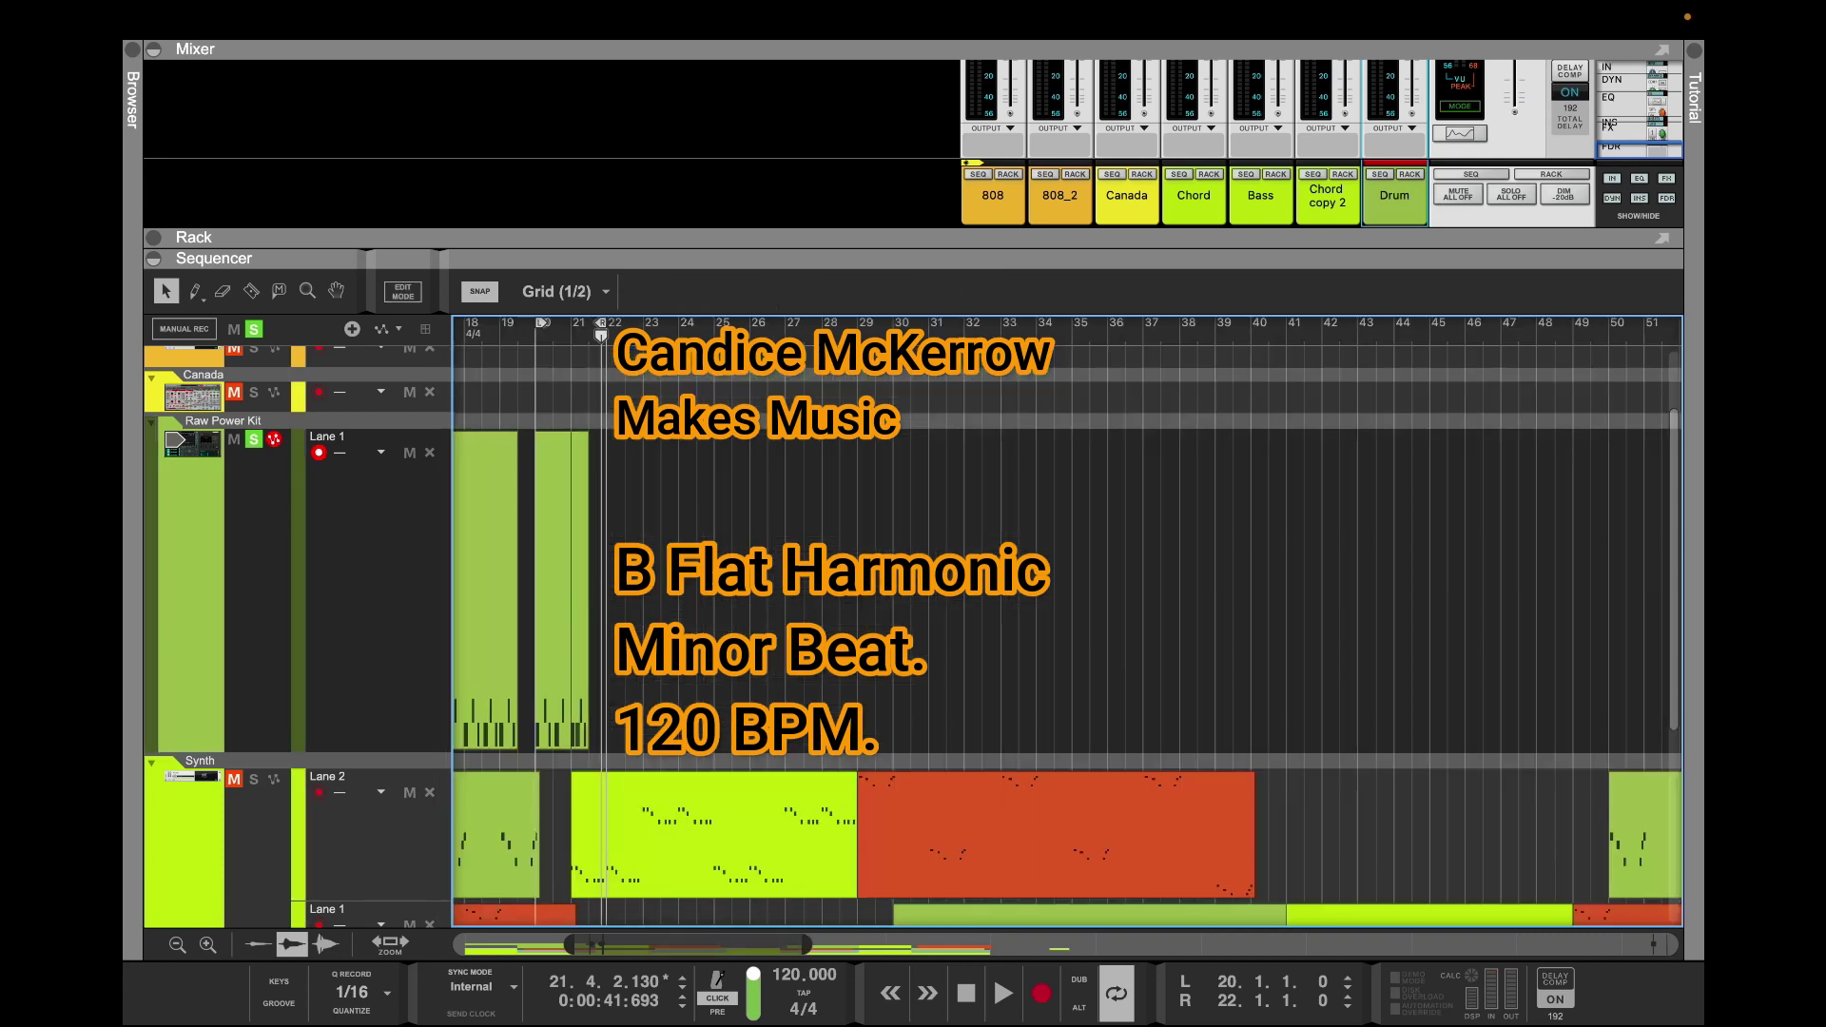
pyautogui.click(565, 590)
pyautogui.rightClick(565, 589)
pyautogui.press('Return')
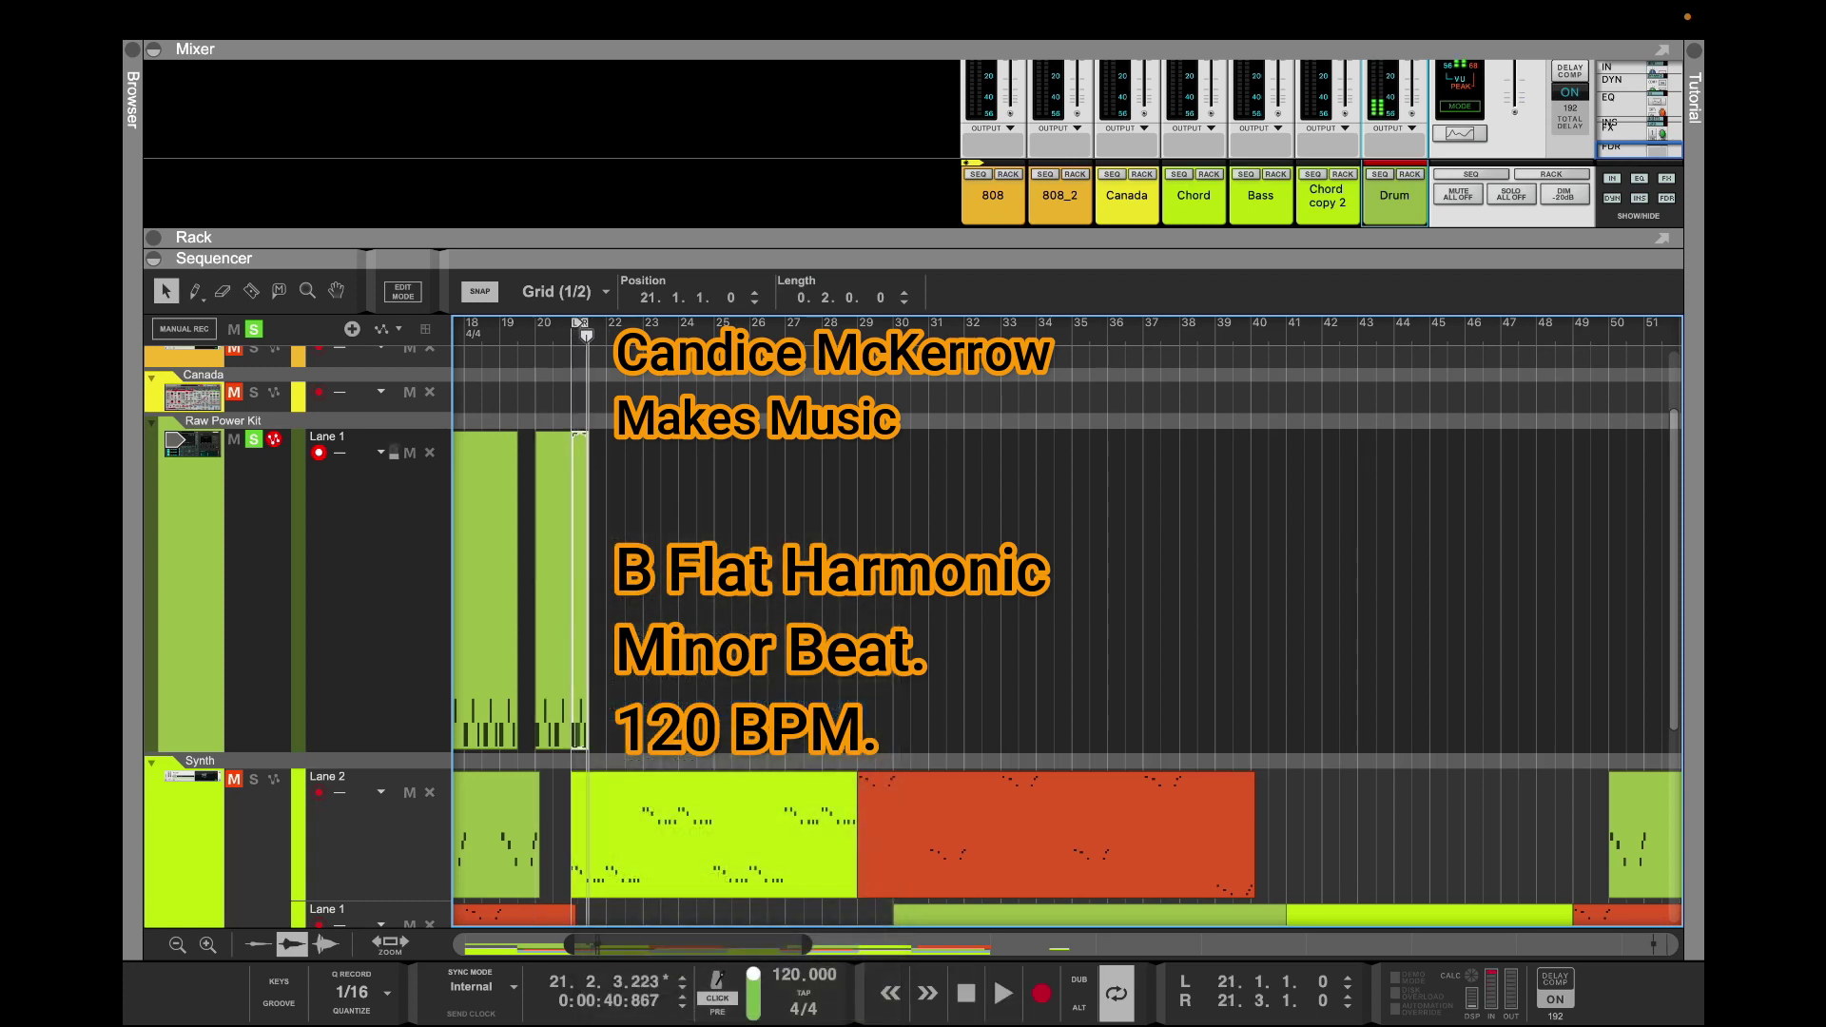
# Extend the bar 21 drum clip to one bar, and audition it looped from bar 21 to 22
pyautogui.moveTo(595, 590); pyautogui.dragTo(610, 590)
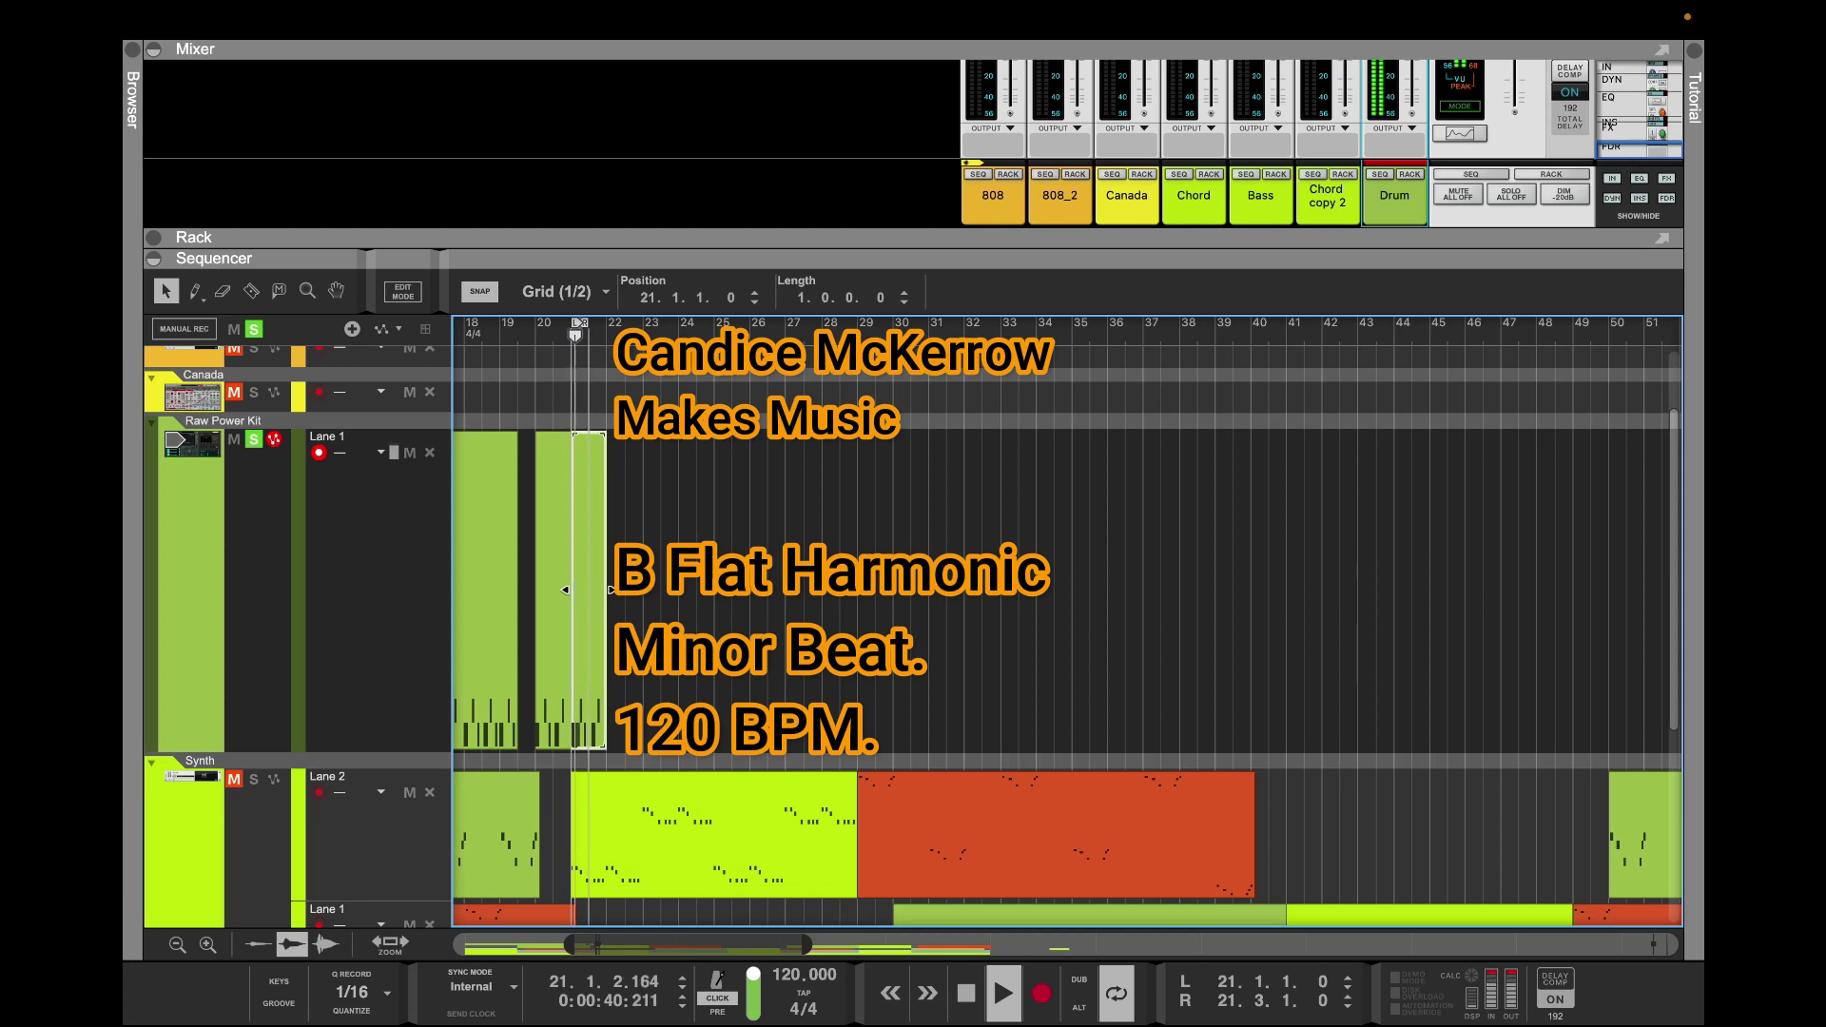
pyautogui.rightClick(597, 590)
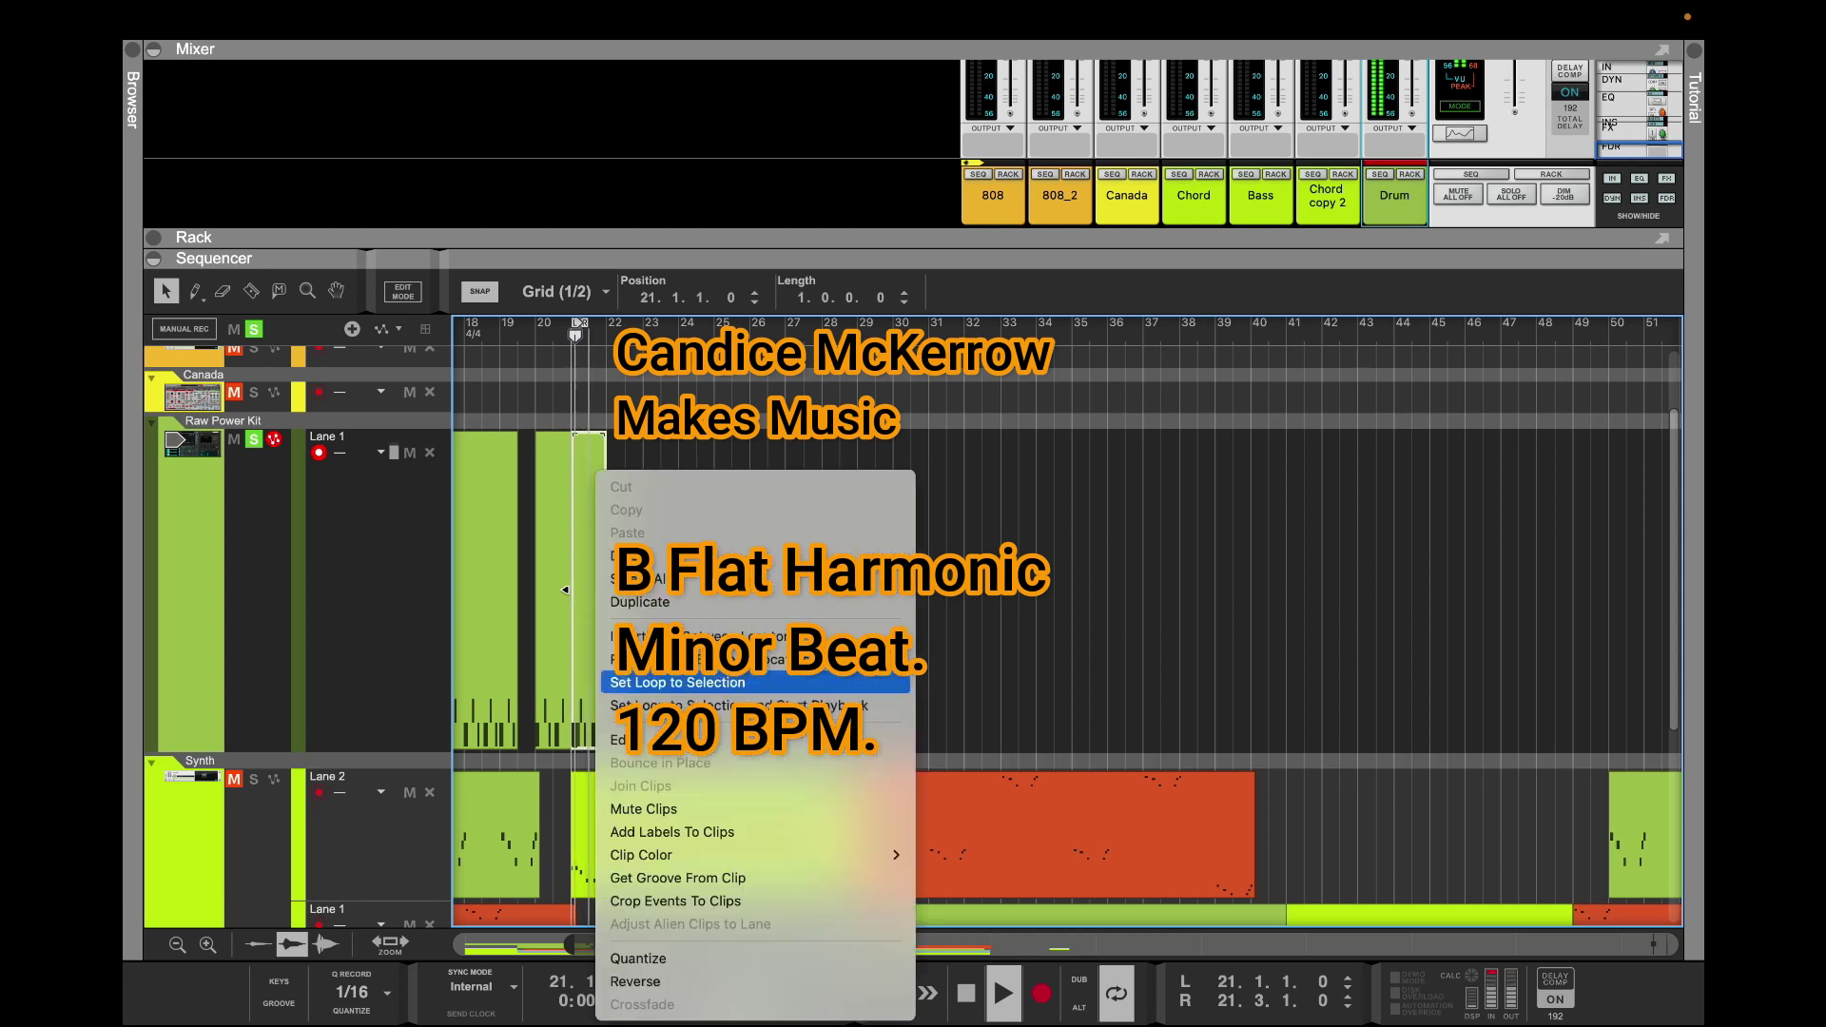
pyautogui.click(665, 705)
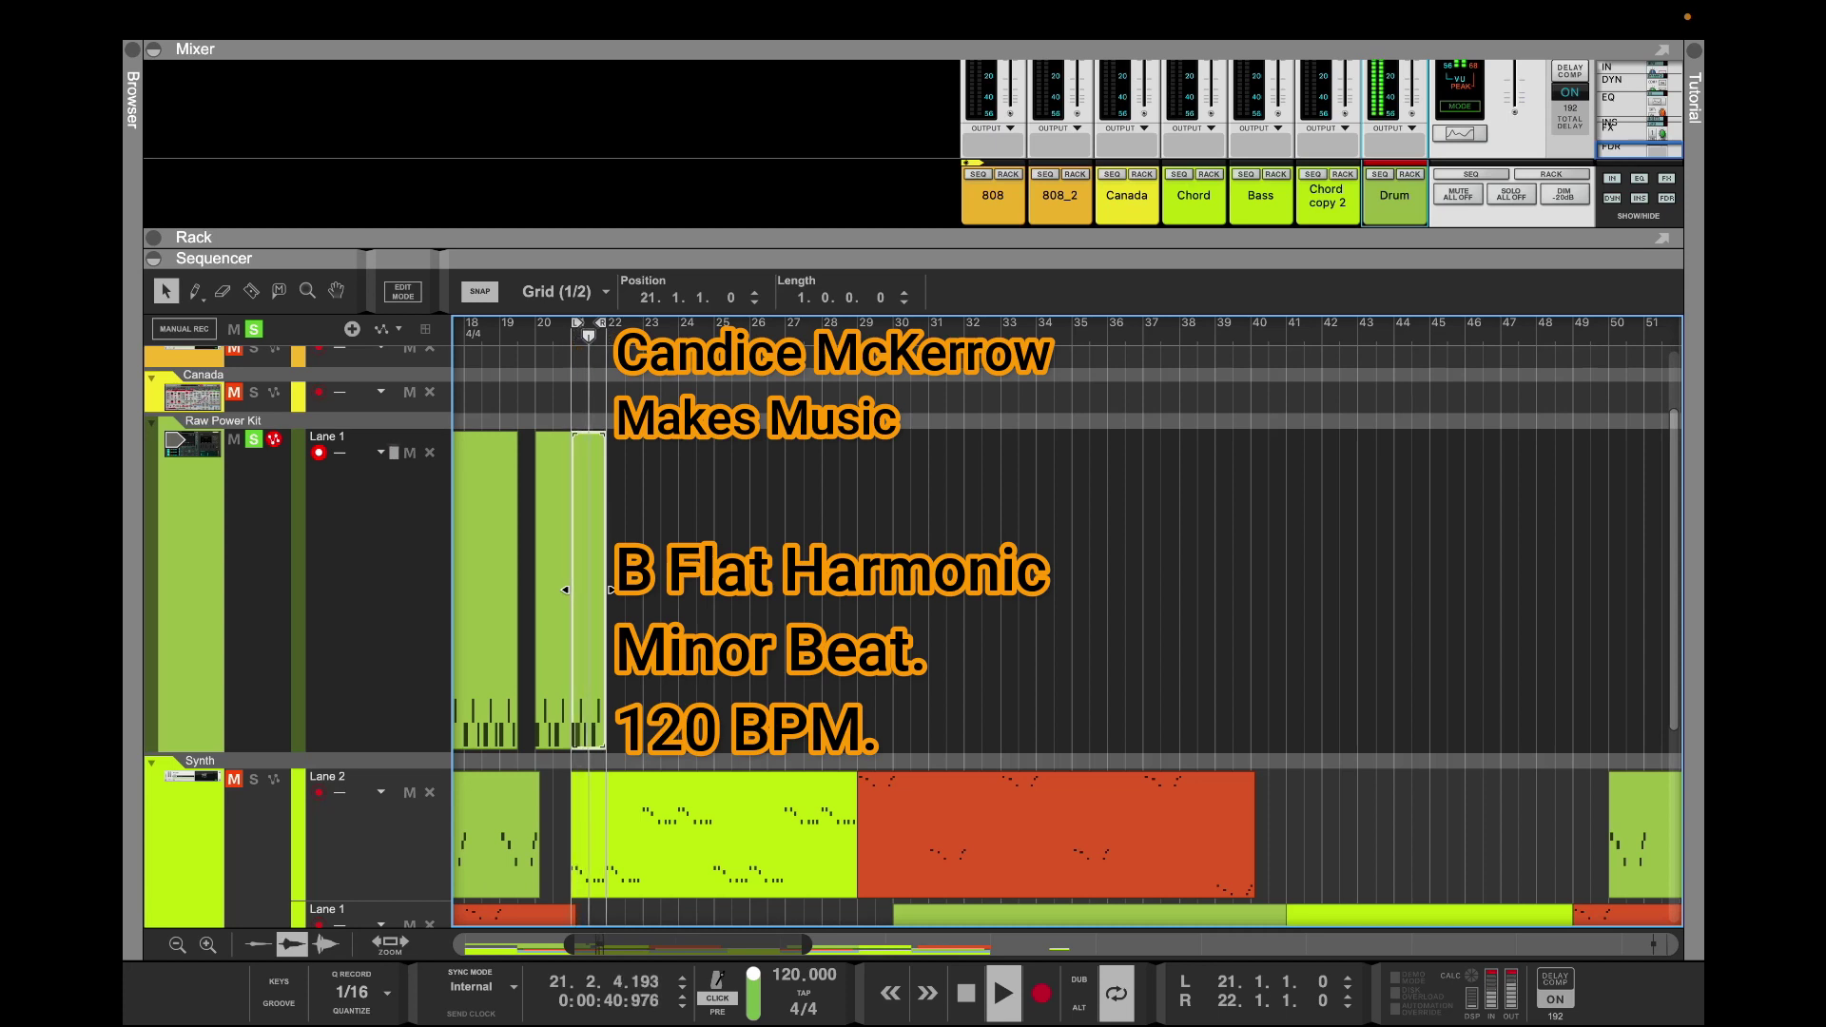
pyautogui.press('space')
# Add a label with a first name to the one-bar drum clip at bar 21
pyautogui.moveTo(665, 945); pyautogui.dragTo(554, 944)
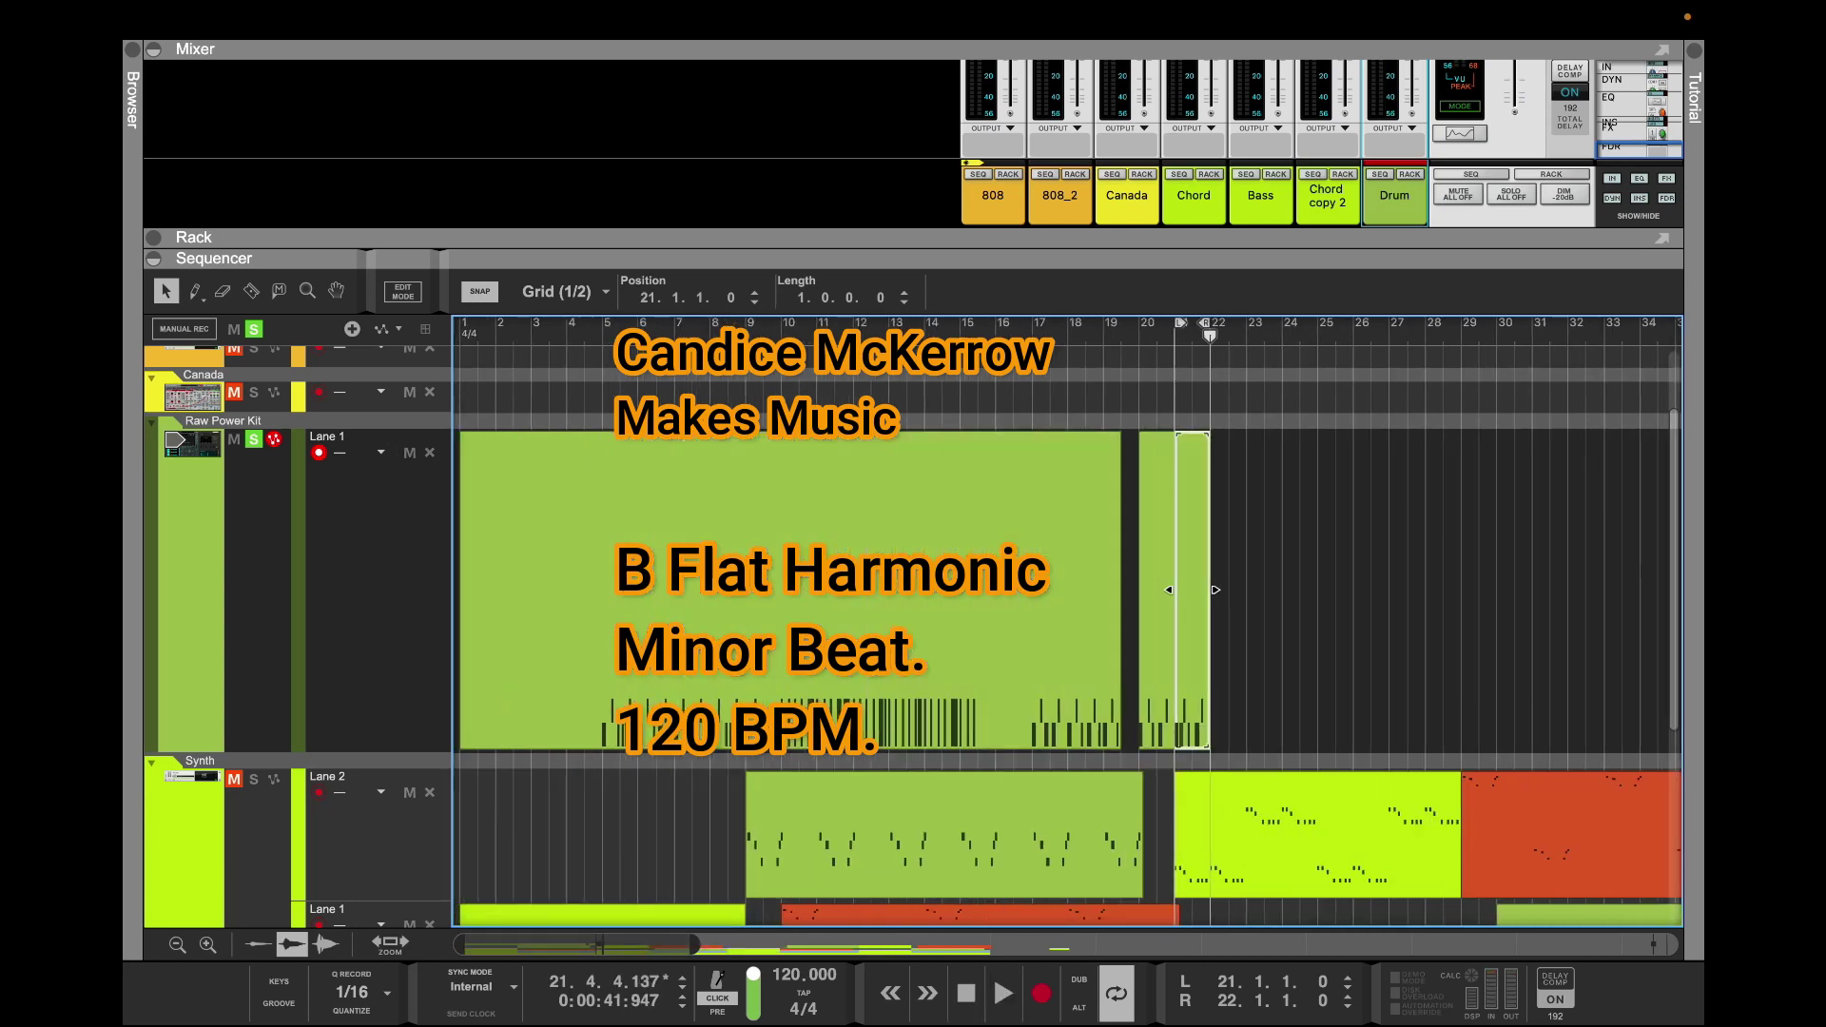
pyautogui.rightClick(1196, 473)
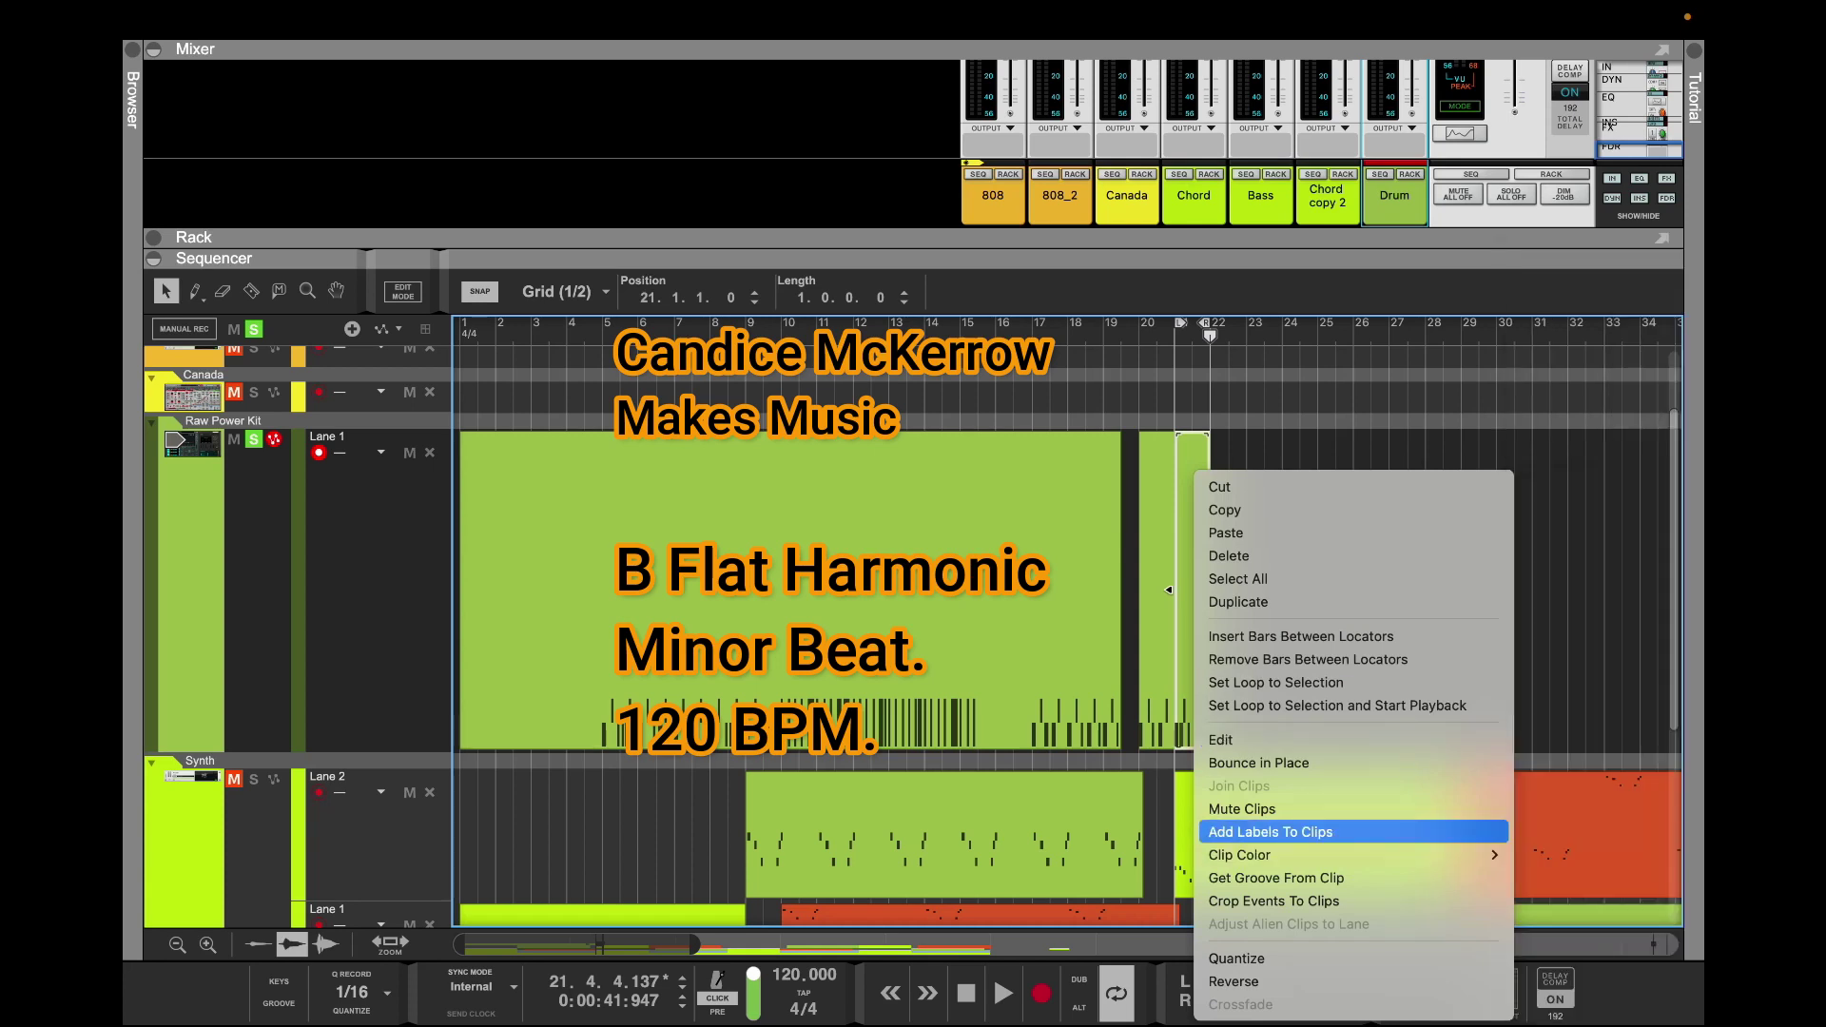
pyautogui.press('Return')
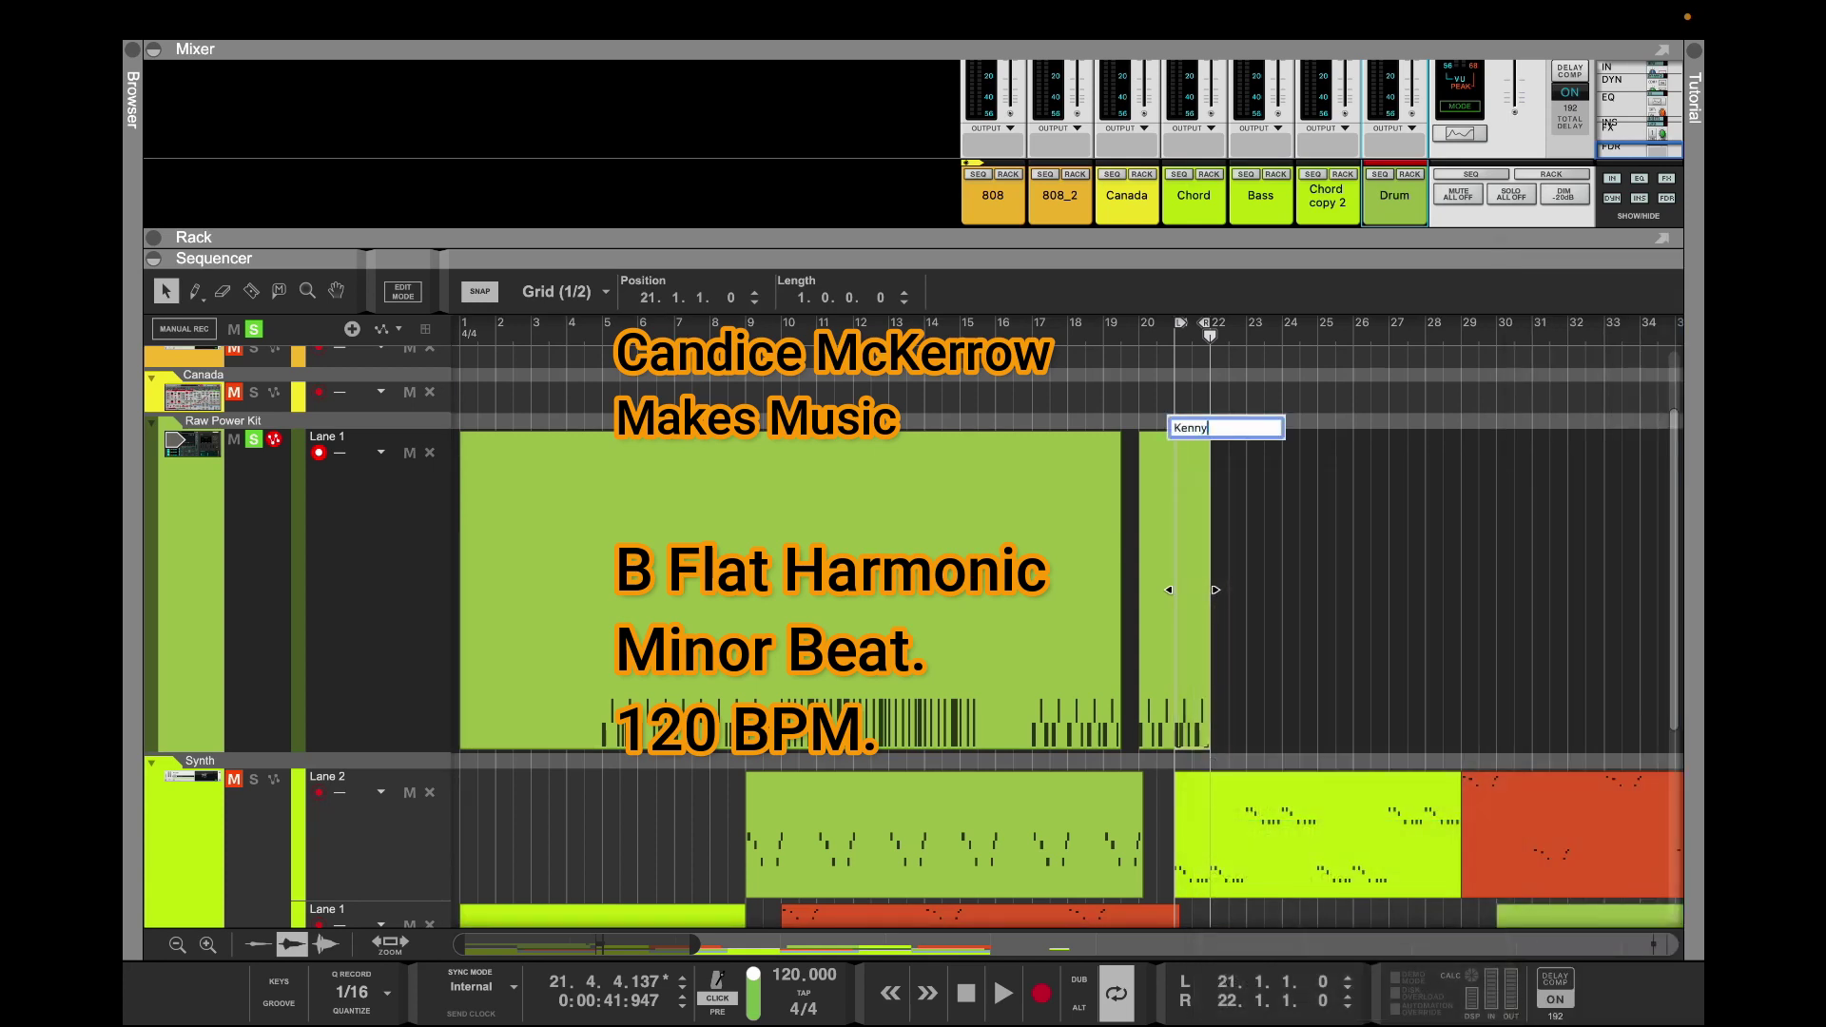
pyautogui.write('Kenny')
pyautogui.press('Return')
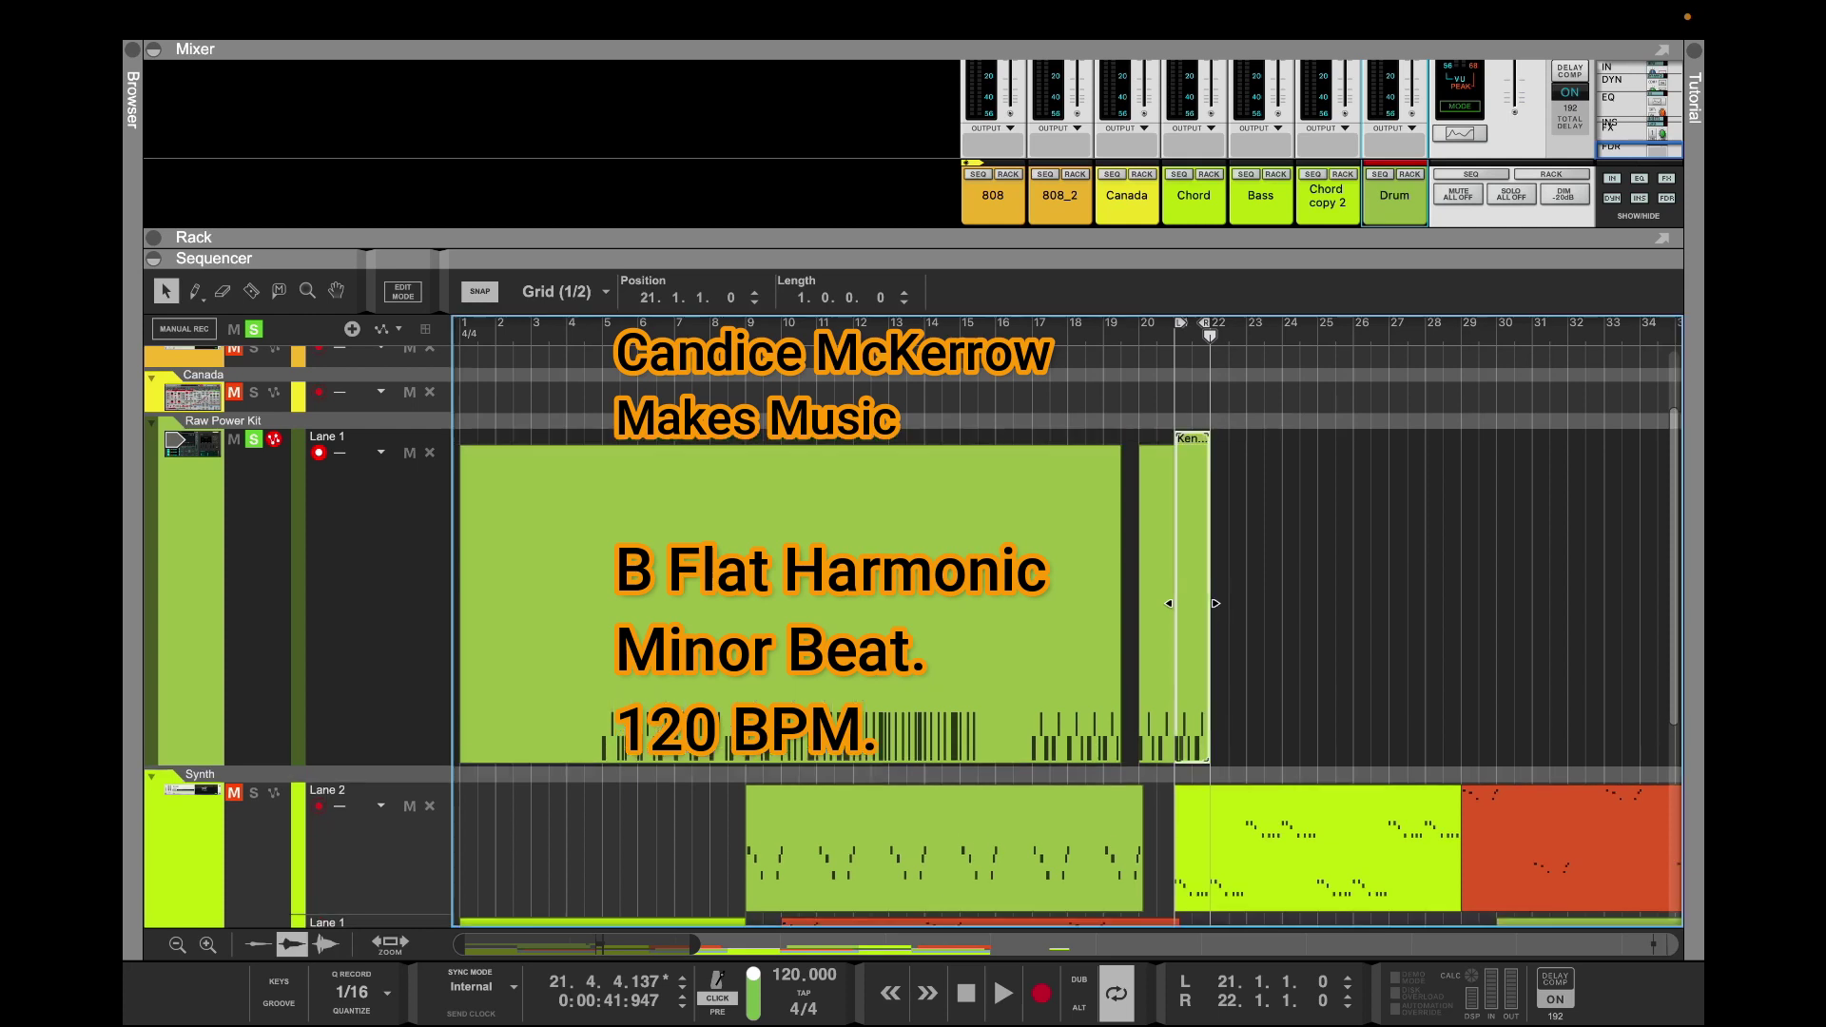
# Play through the long Raw Power Kit clip and split it at bars 5, 10 and 15
pyautogui.moveTo(693, 943); pyautogui.dragTo(902, 939)
pyautogui.press('space')
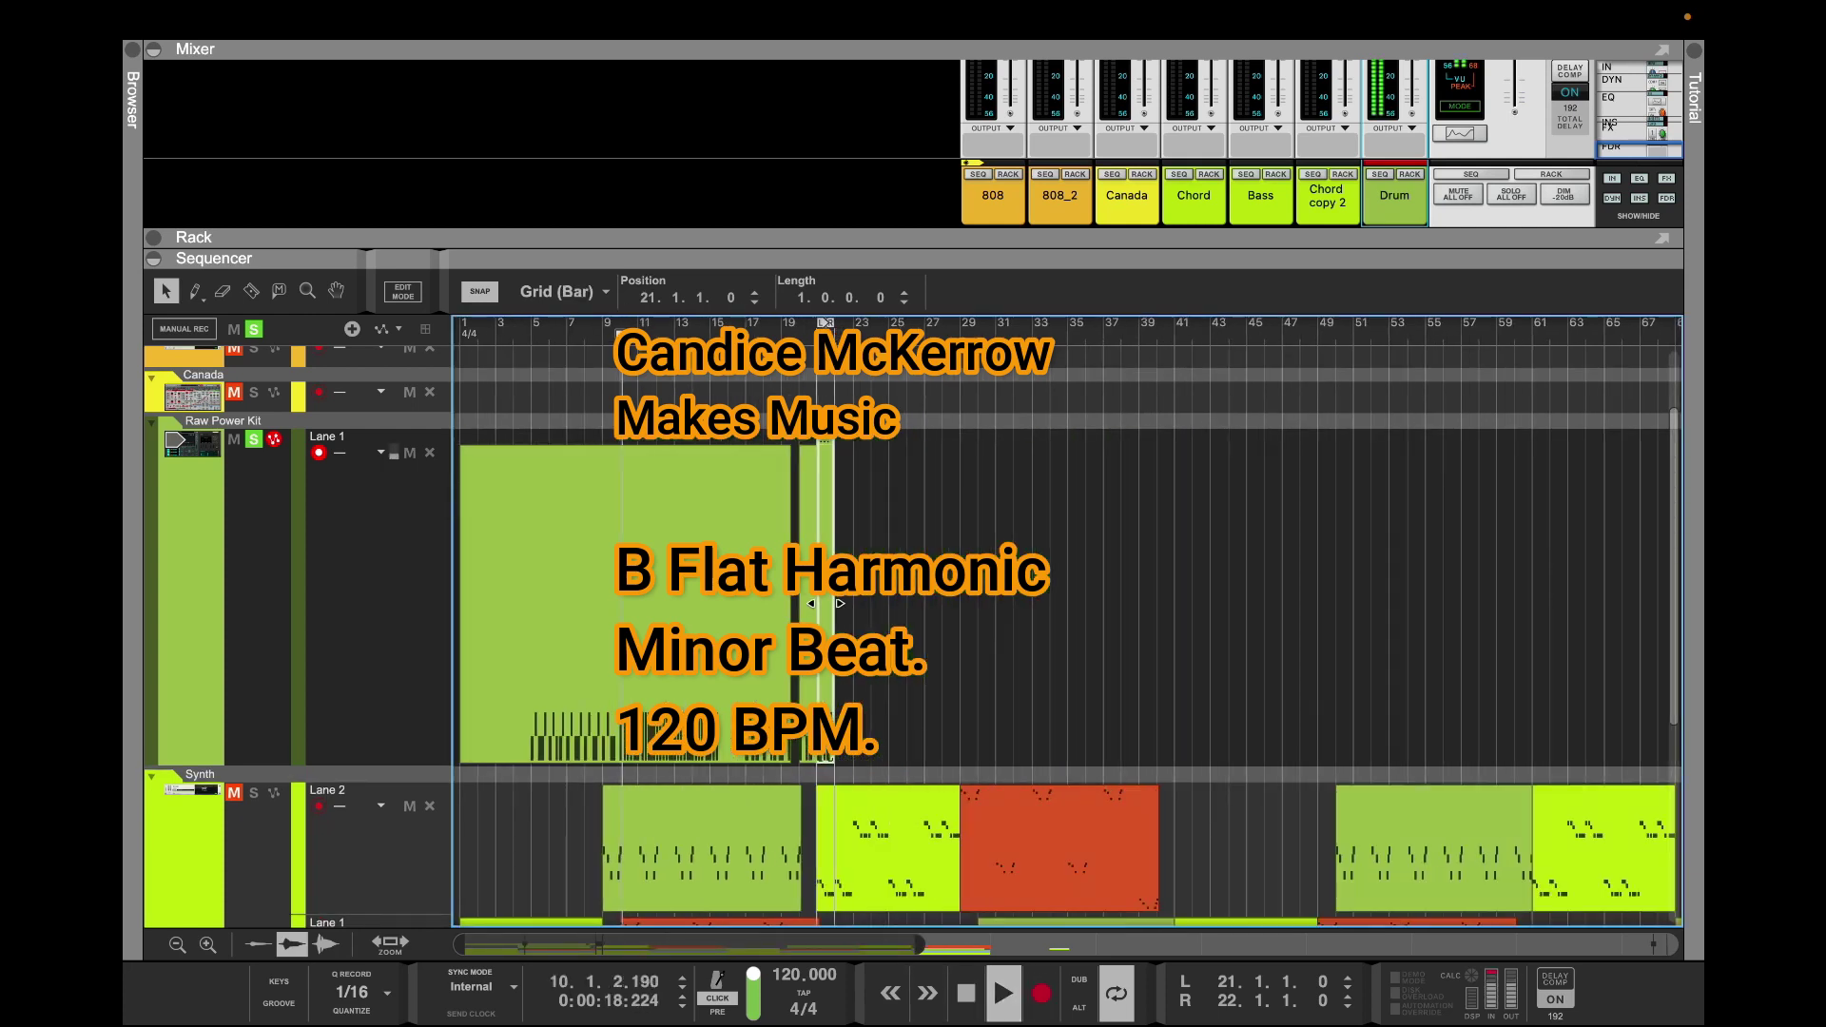
pyautogui.press('r')
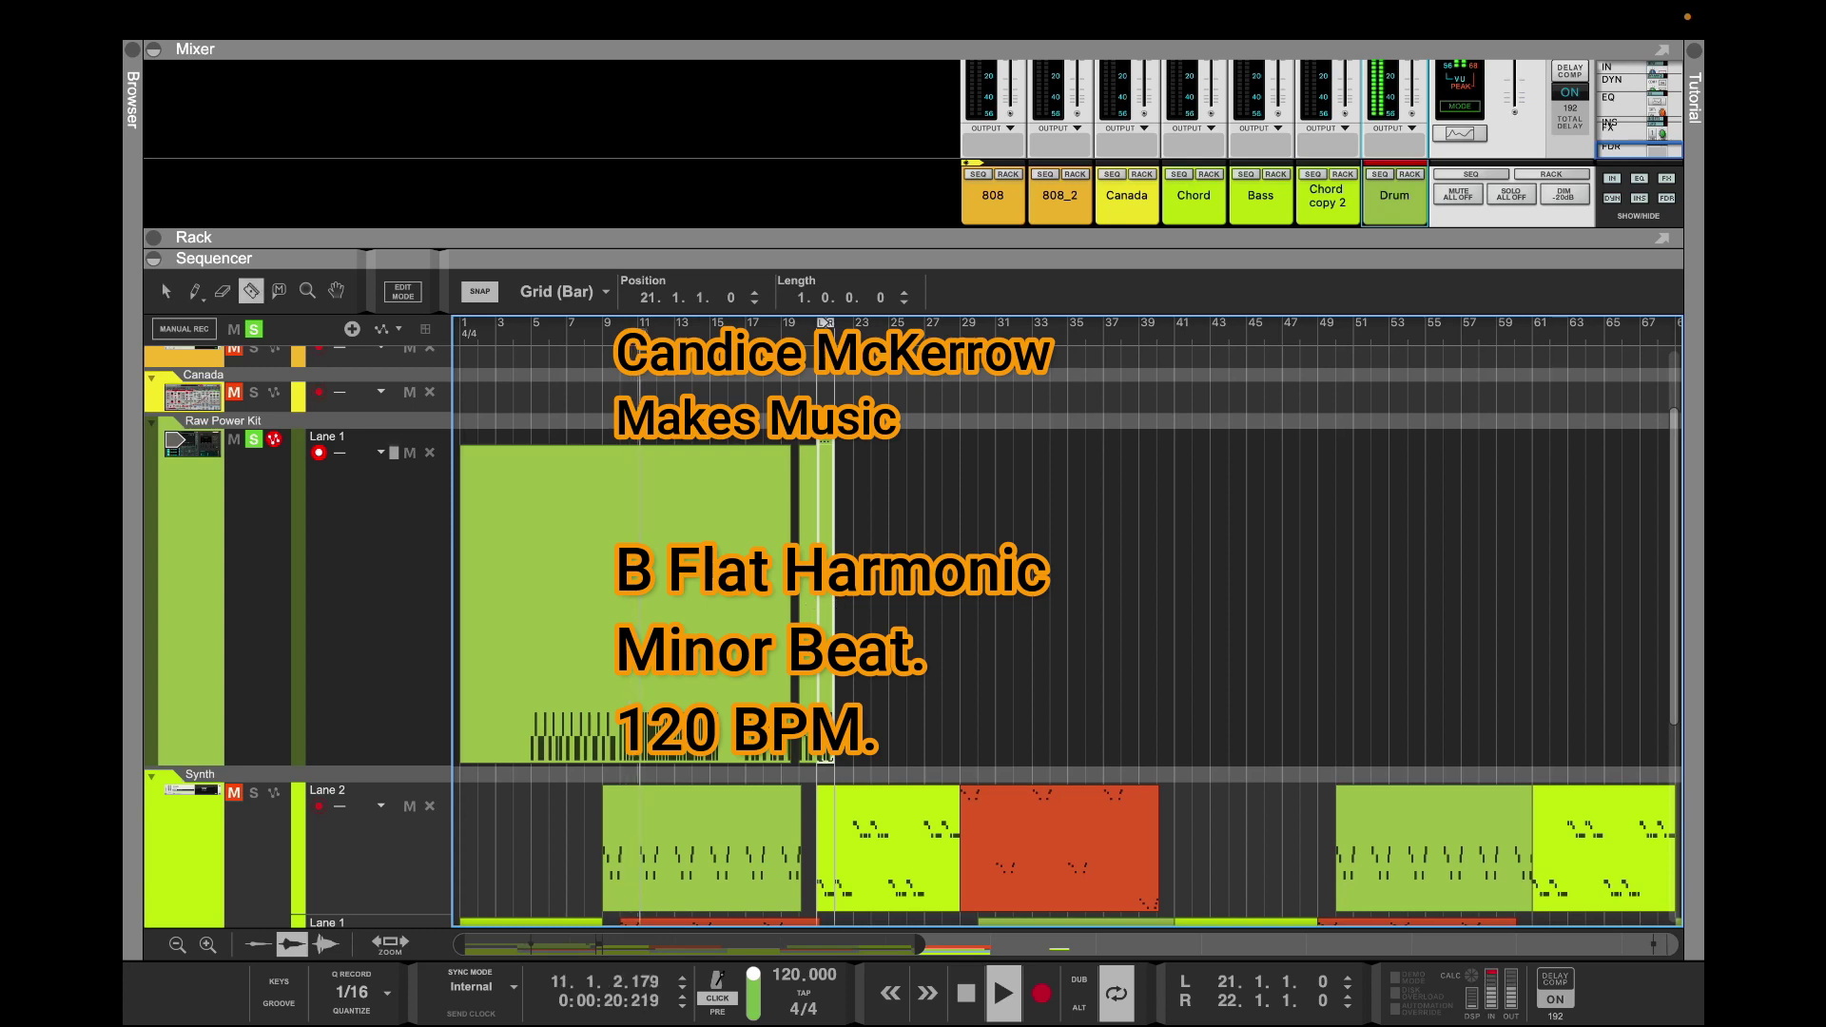
pyautogui.click(620, 590)
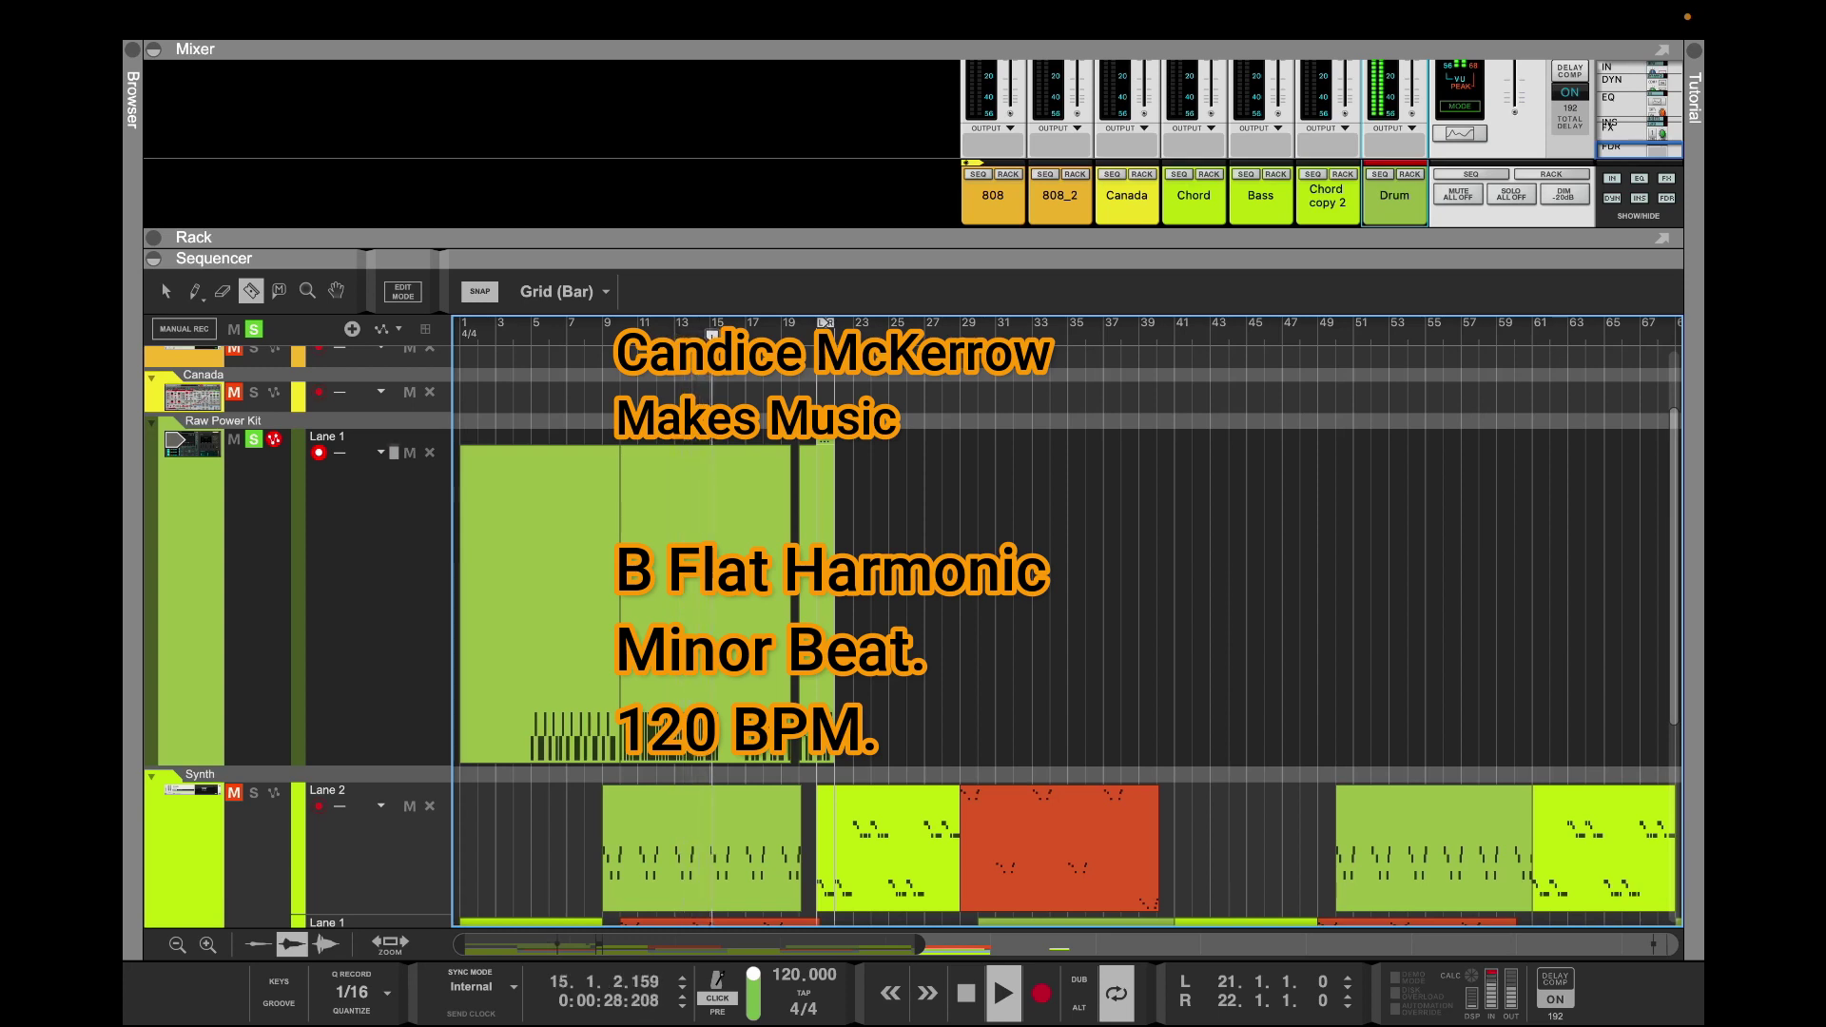
pyautogui.press('space')
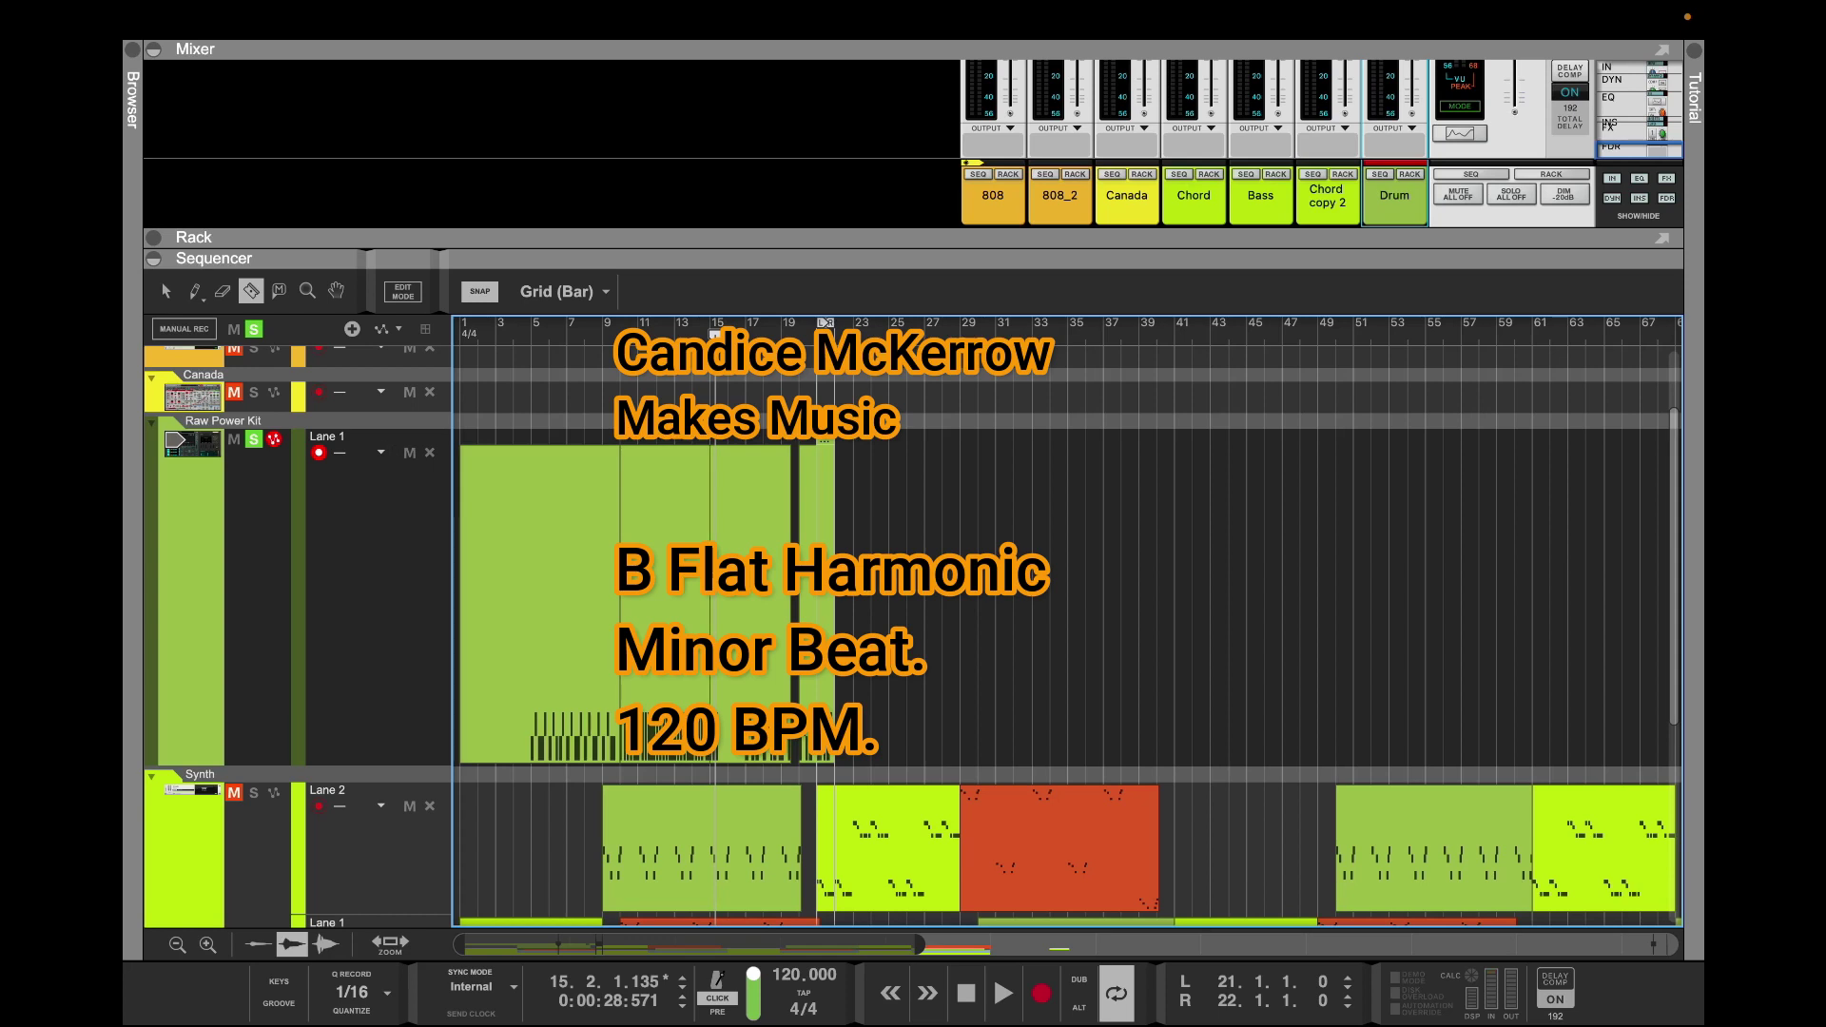
pyautogui.click(531, 601)
pyautogui.press('q')
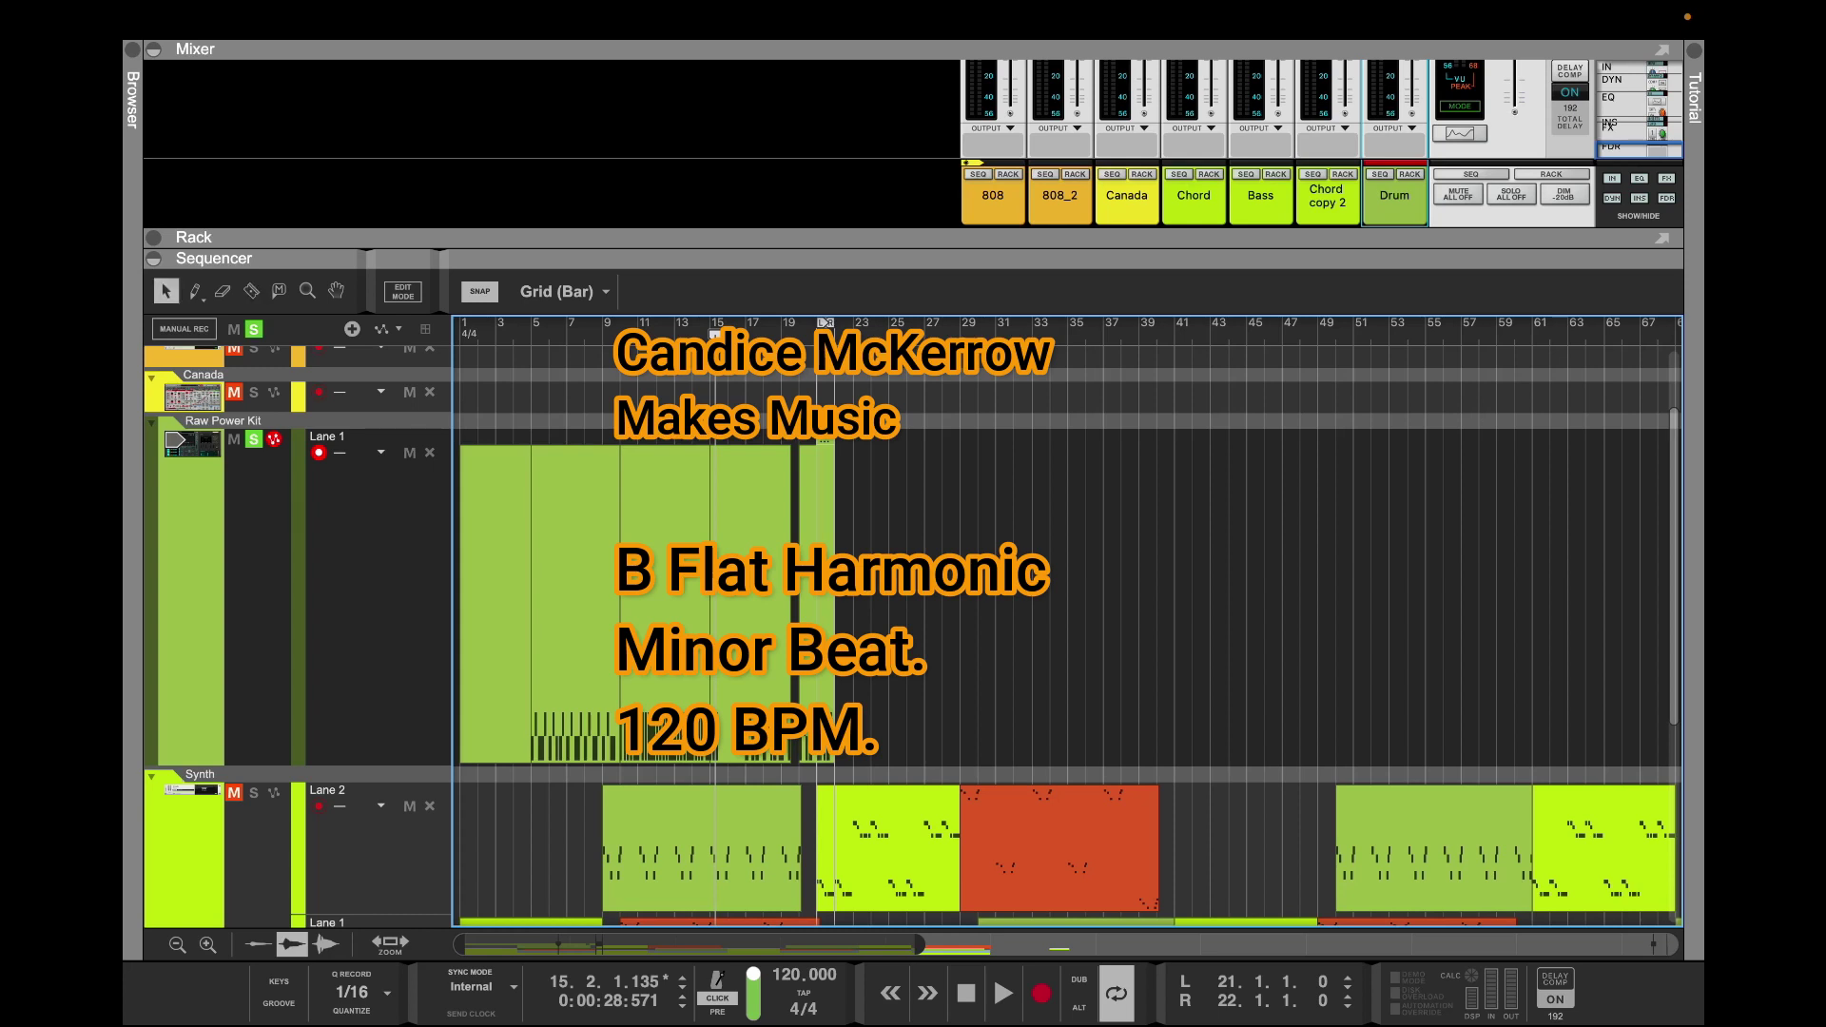
# Reduce the Raw Power Kit track's height and delete the drum clip starting at bar 15
pyautogui.moveTo(257, 765); pyautogui.dragTo(257, 503)
pyautogui.click(751, 473)
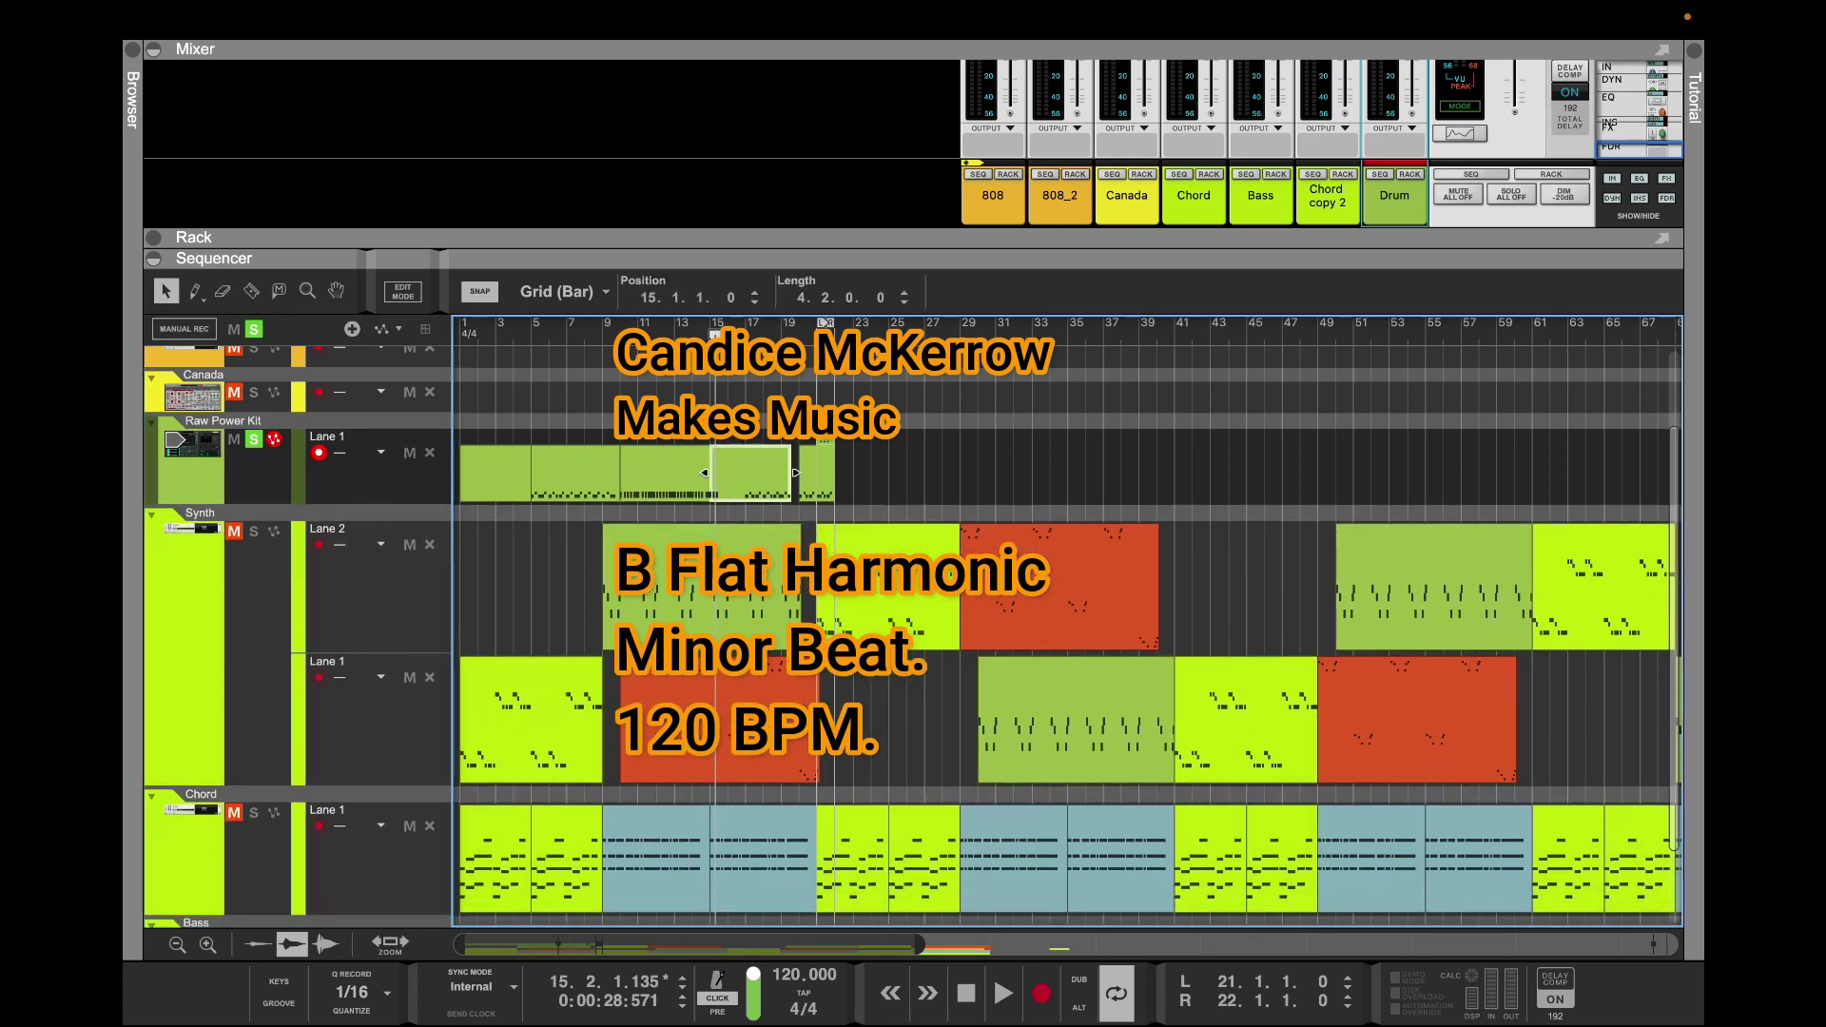
pyautogui.press('Delete')
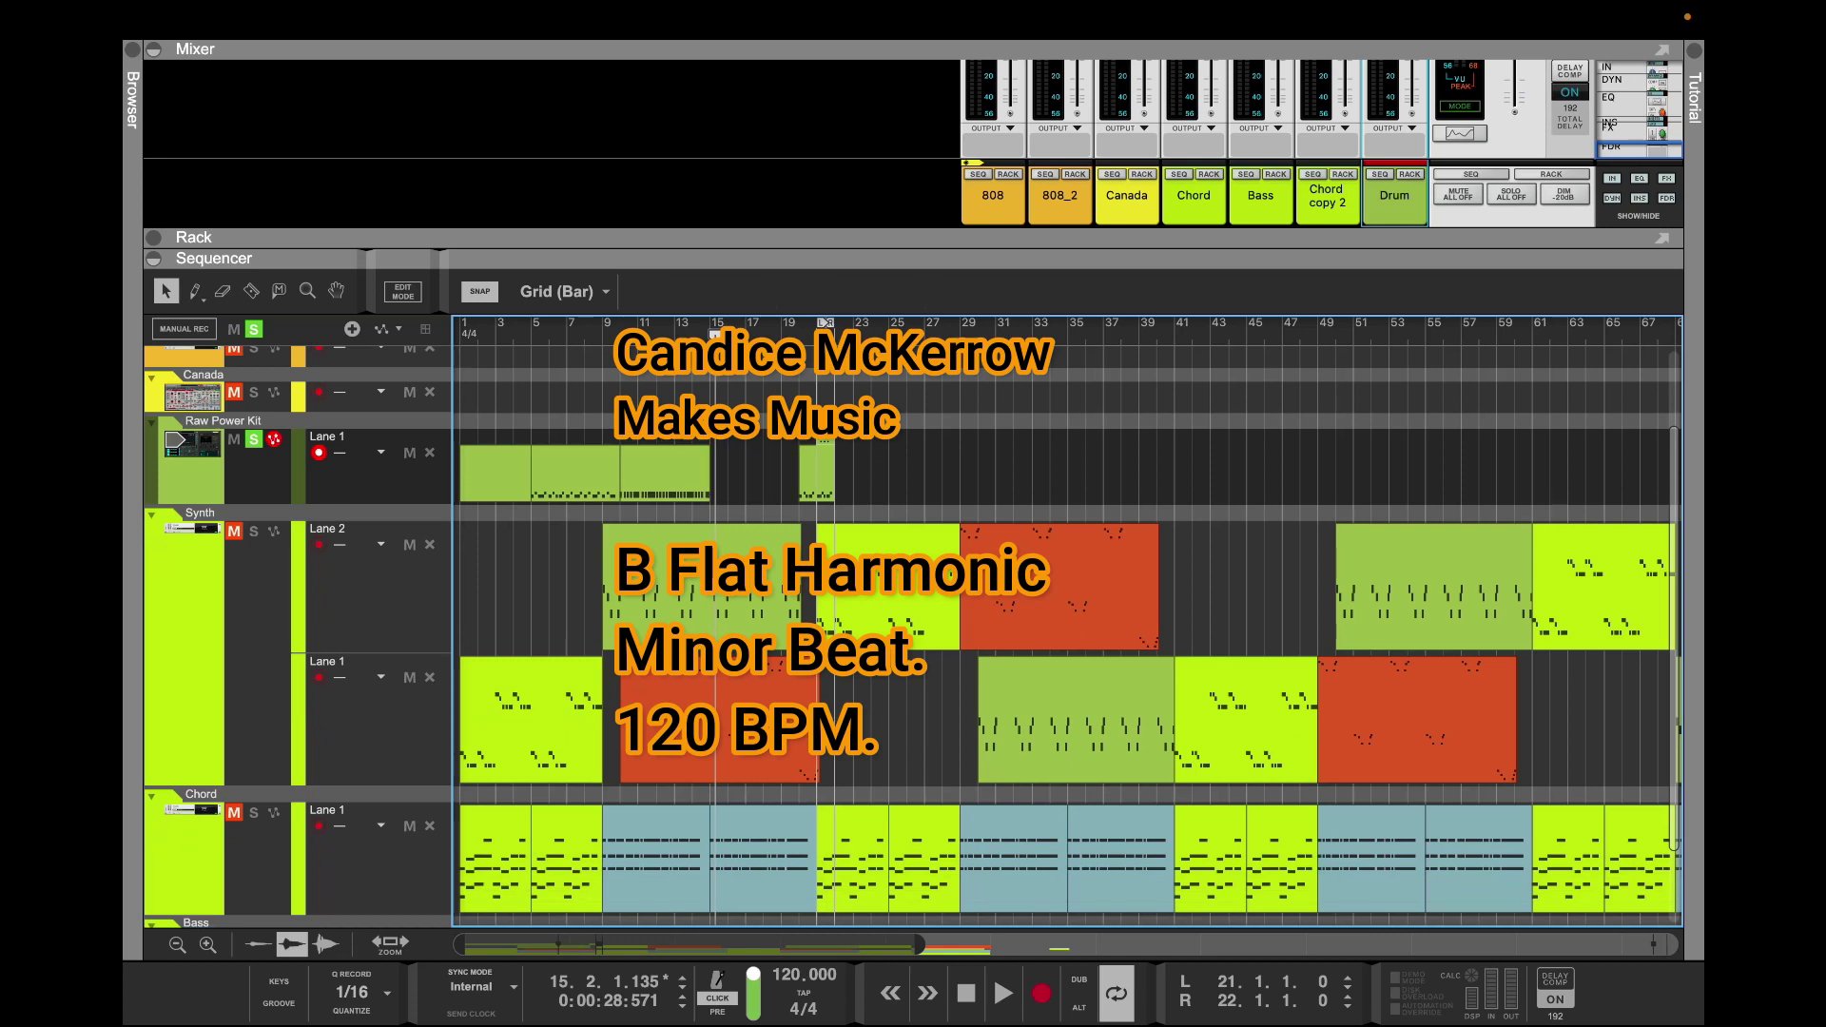
# With snap set to Bar, replace the empty drum clip at bar 1 with the bar 5 clip, cut to four bars
pyautogui.click(576, 473)
pyautogui.click(563, 291)
pyautogui.click(547, 314)
pyautogui.click(532, 333)
pyautogui.click(495, 472)
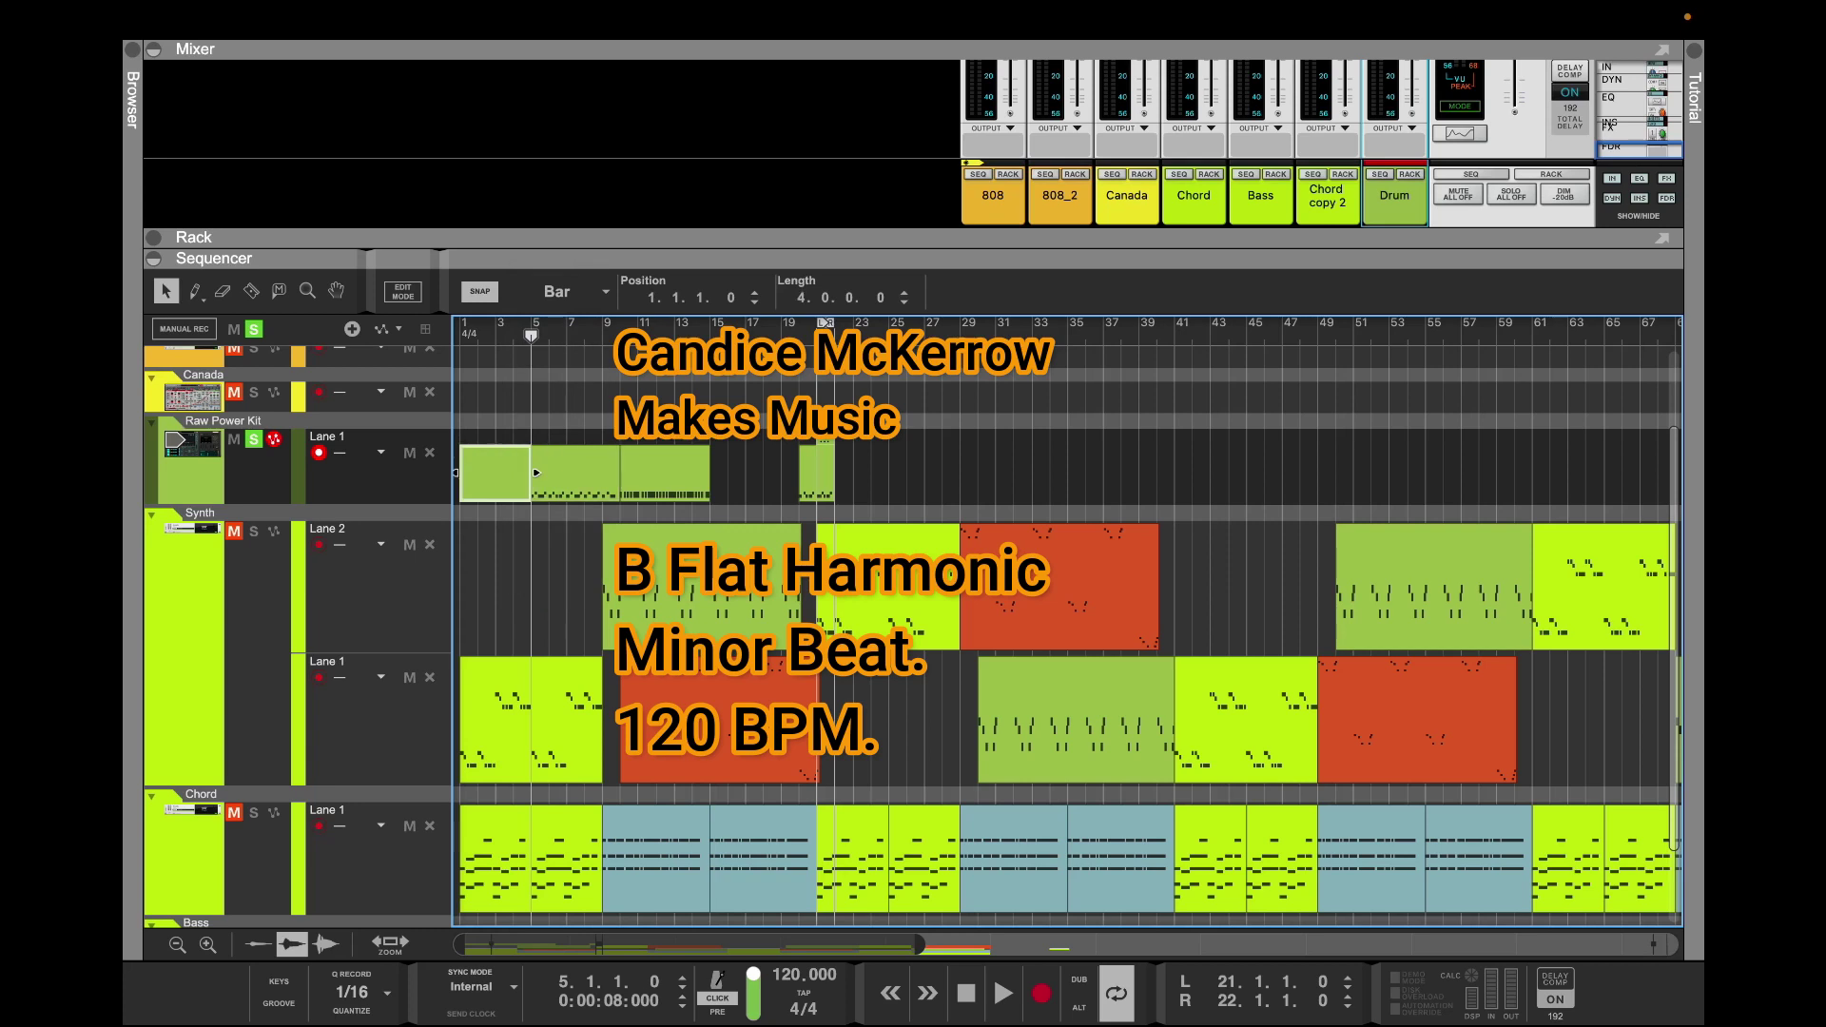
pyautogui.press('Delete')
pyautogui.moveTo(576, 472); pyautogui.dragTo(530, 472)
# Move the five-bar drum clip from bar 10 to bar 9 and place a copy of it at bar 14
pyautogui.click(664, 473)
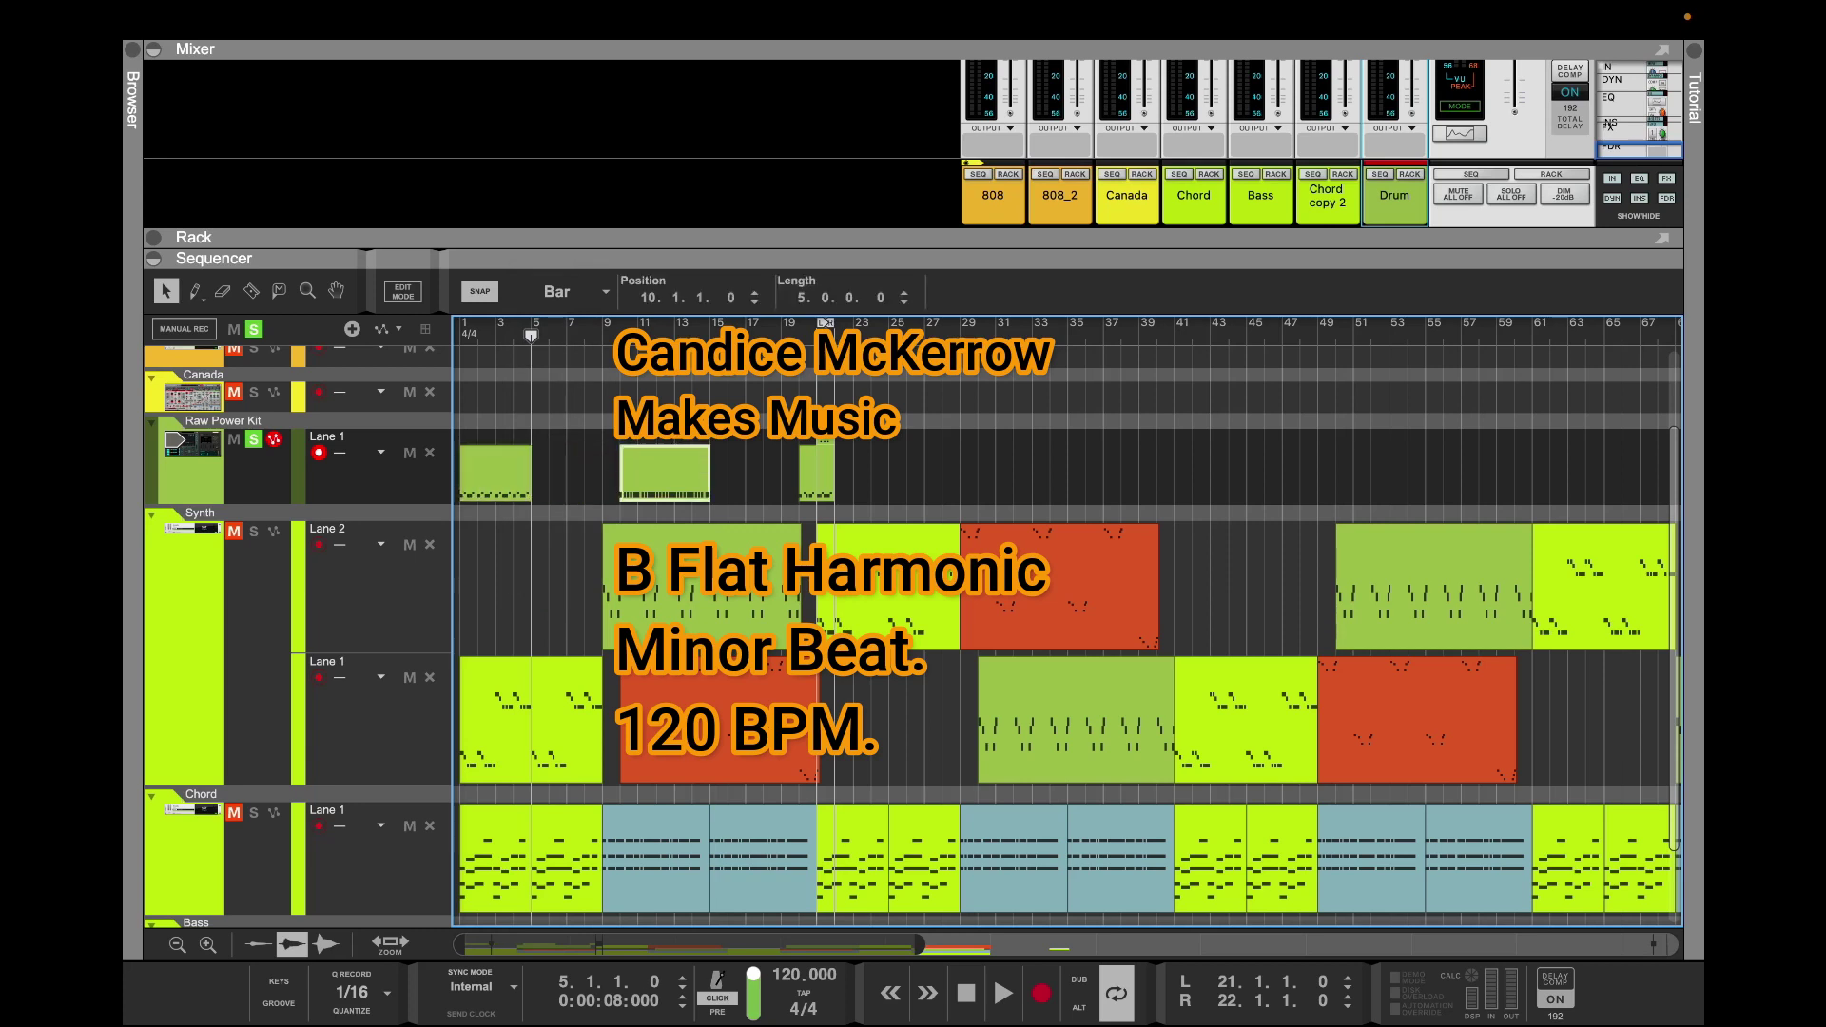
pyautogui.moveTo(664, 472); pyautogui.dragTo(645, 473)
pyautogui.moveTo(531, 335); pyautogui.dragTo(693, 335)
pyautogui.hotkey('ctrl', 'v')
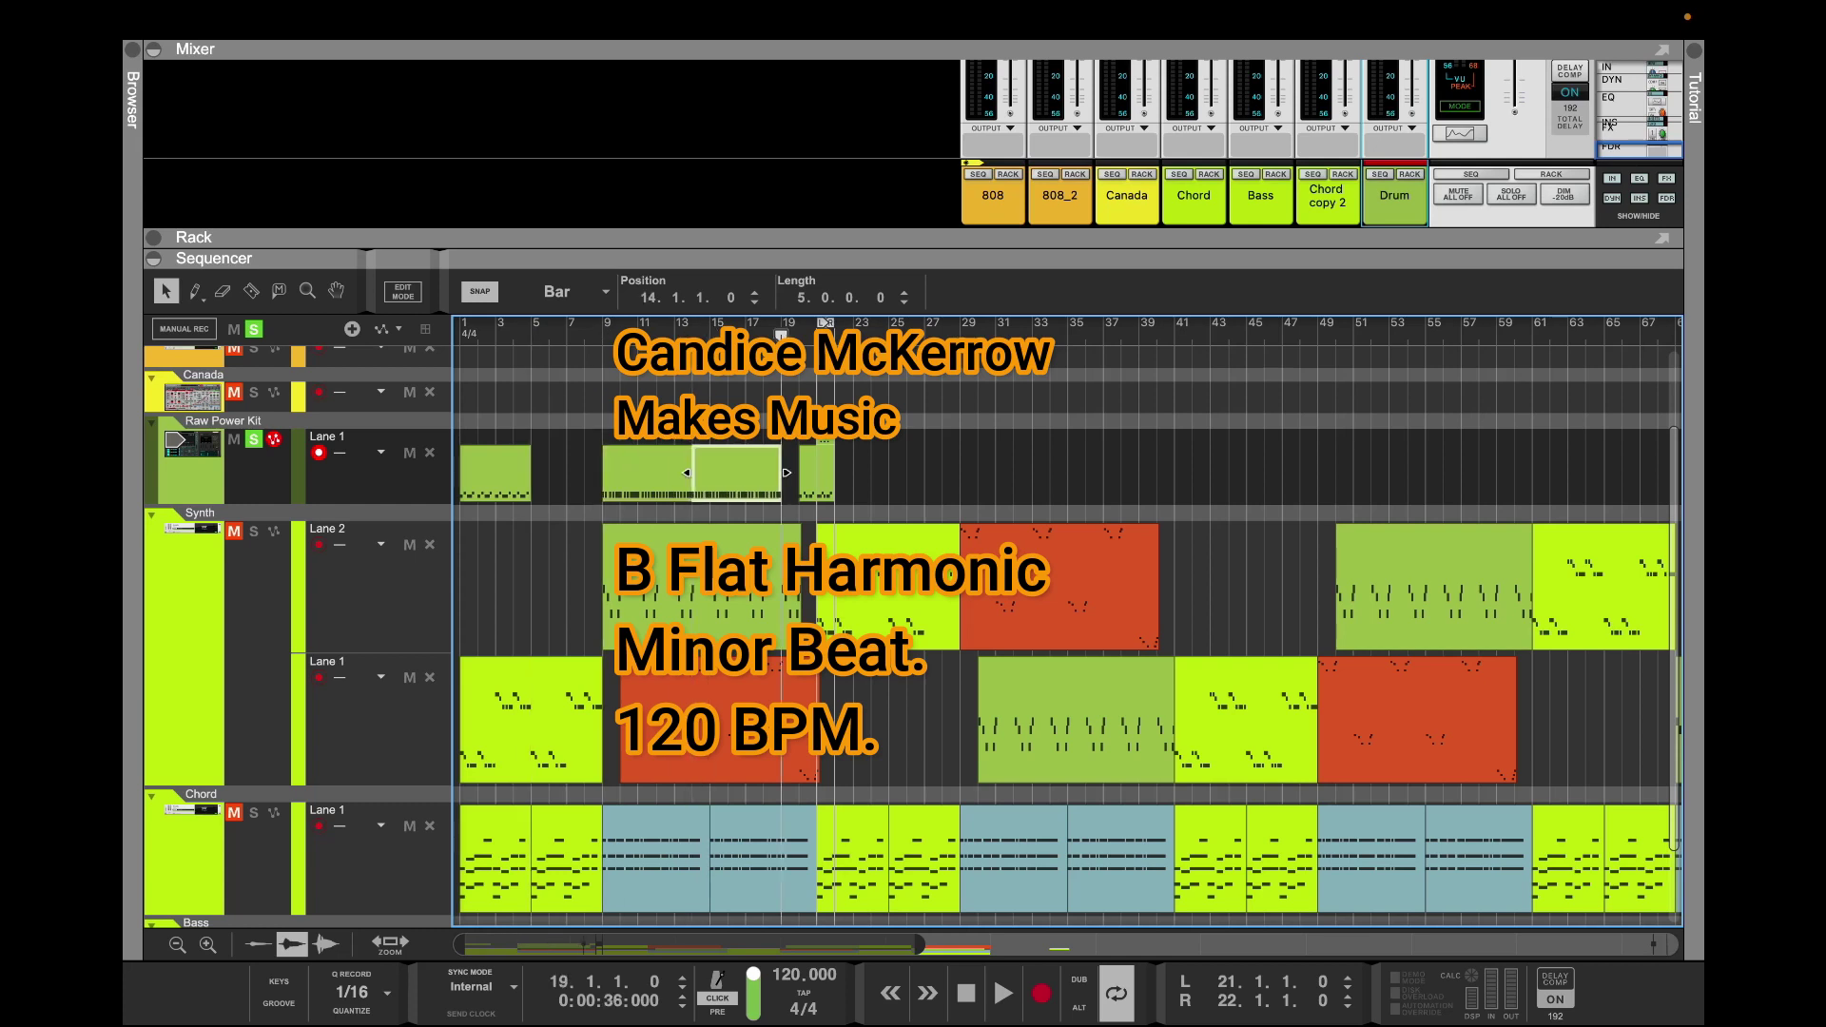
# Delete the unlabelled clip at bar 20 and insert the labelled one-bar clip at bar 14, with the second five-bar clip at bar 15
pyautogui.click(825, 472)
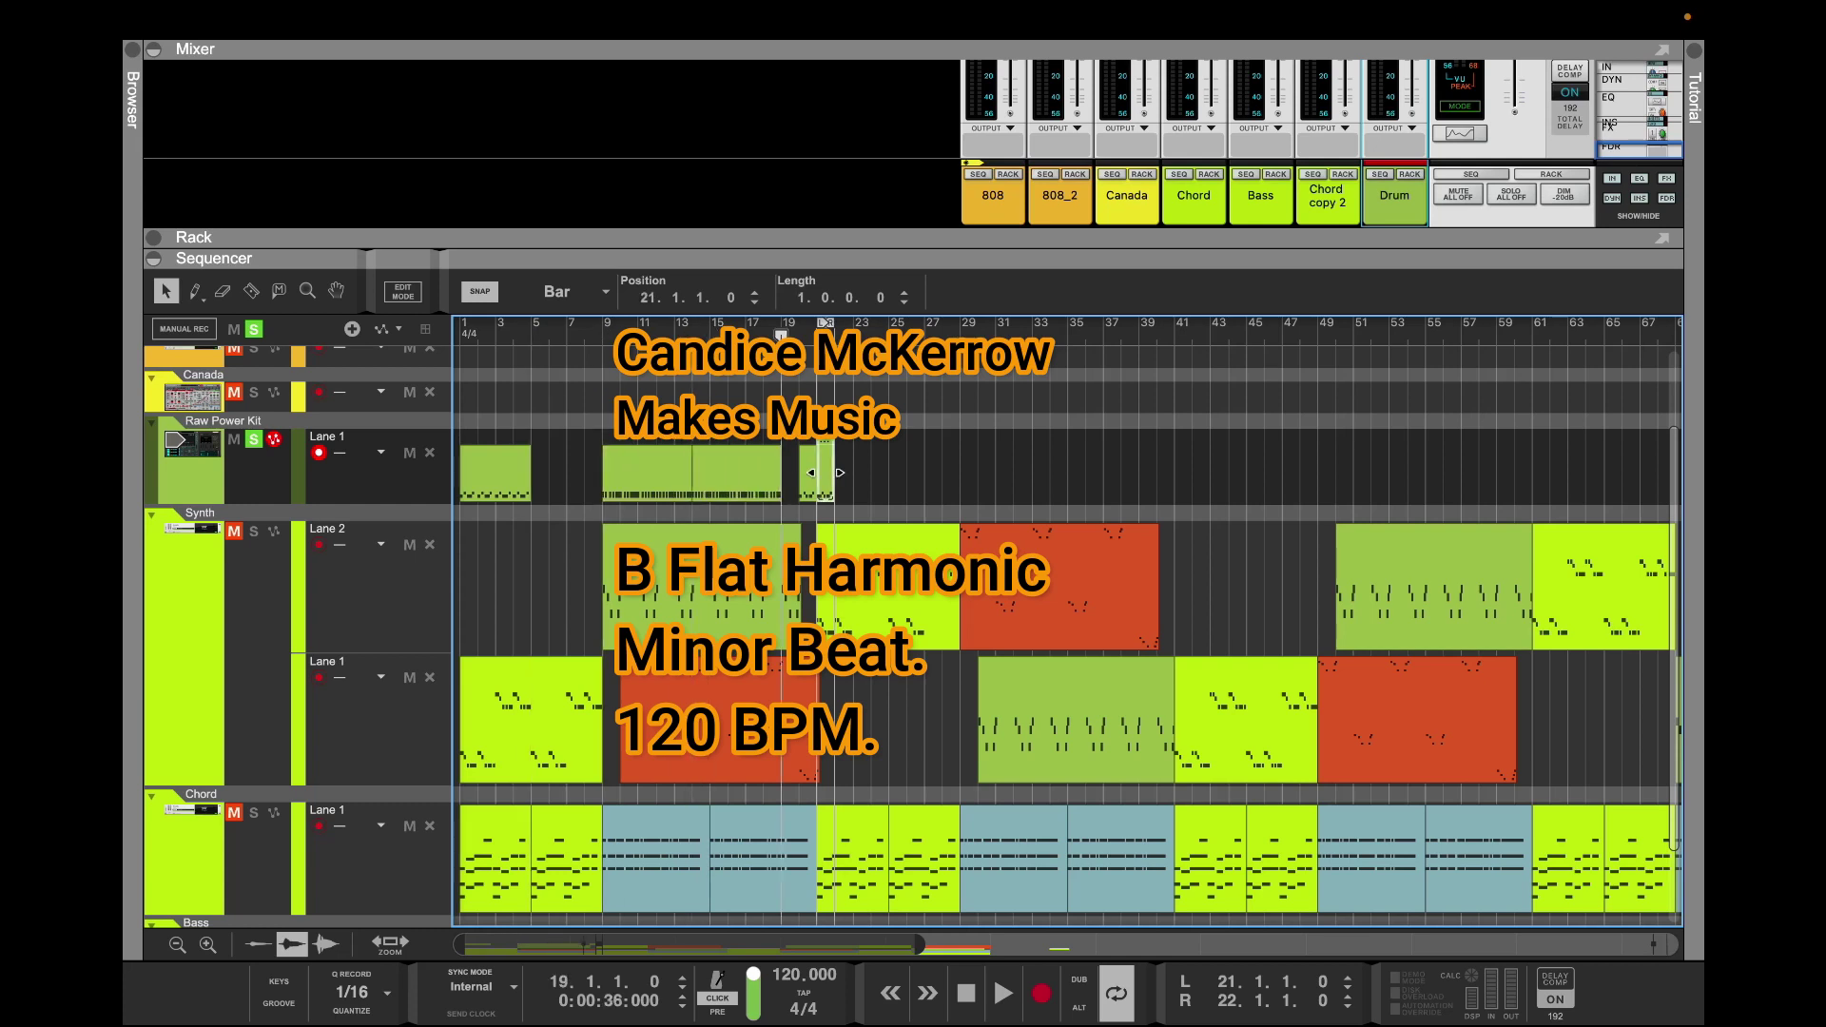
pyautogui.click(808, 473)
pyautogui.press('Delete')
pyautogui.moveTo(737, 473)
pyautogui.mouseDown()
pyautogui.moveTo(824, 473)
pyautogui.moveTo(701, 473)
pyautogui.mouseUp()
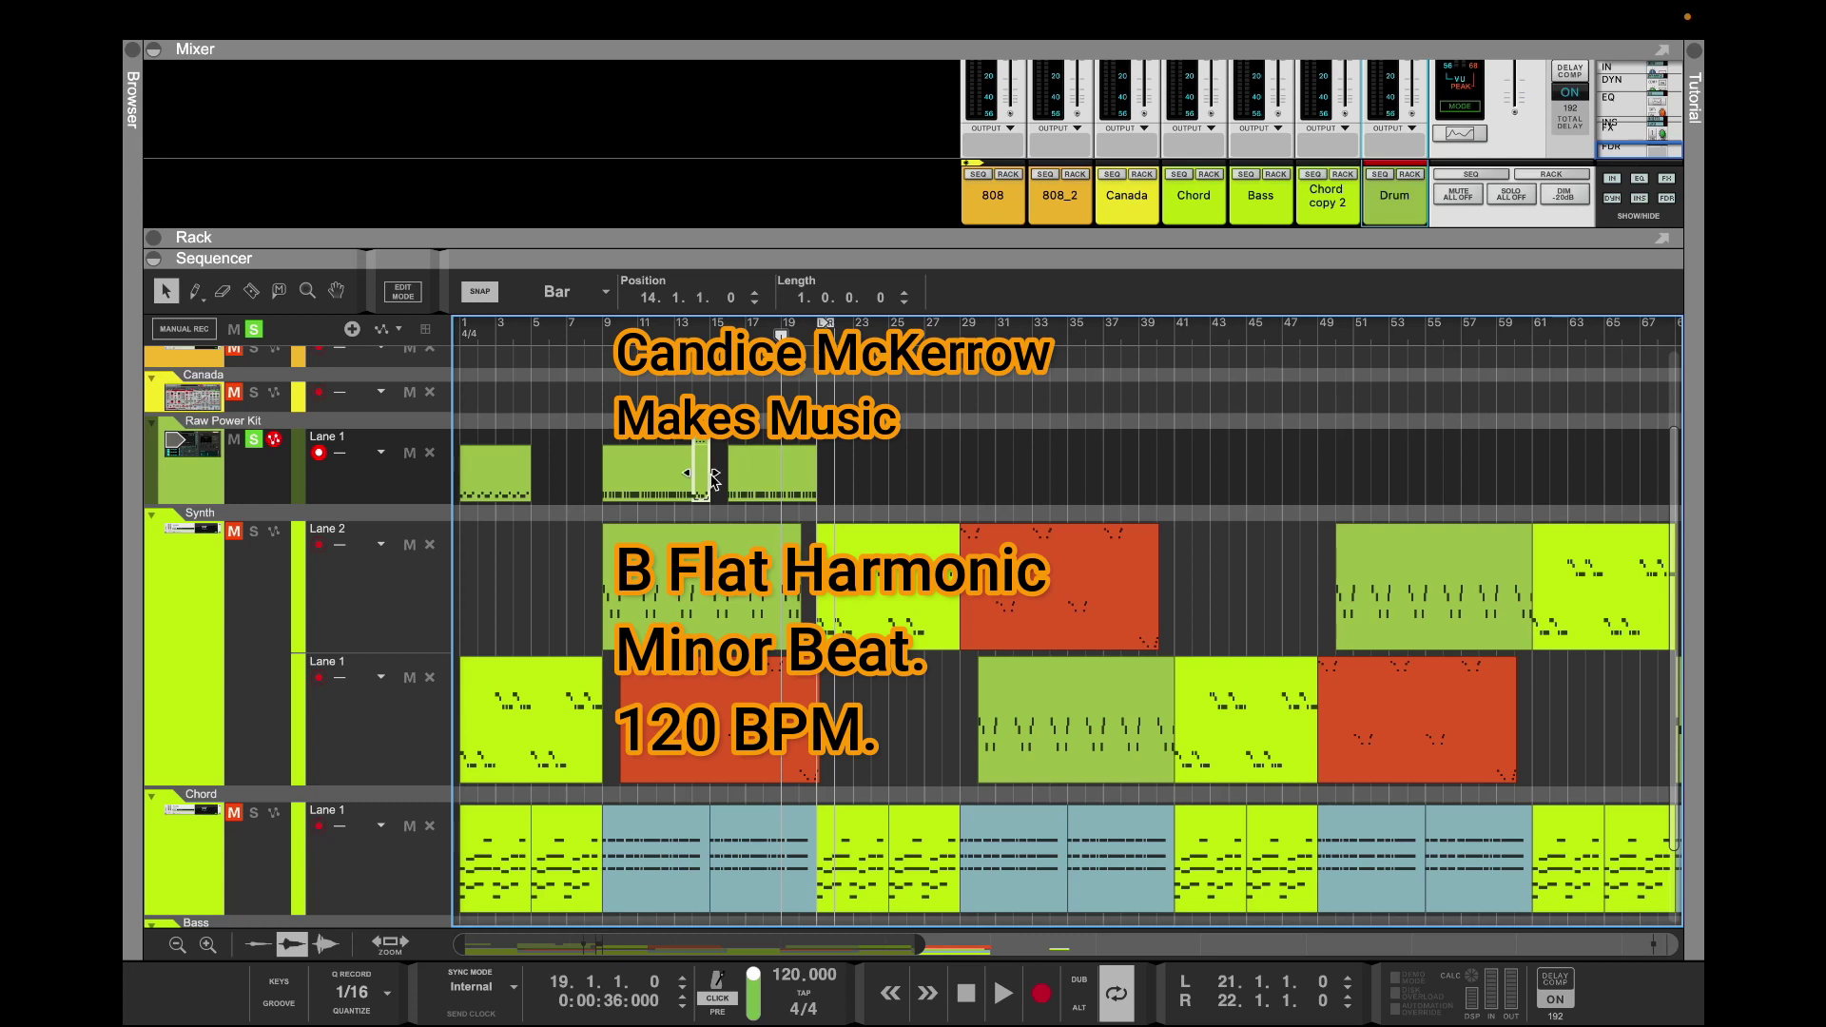
pyautogui.moveTo(772, 472); pyautogui.dragTo(754, 473)
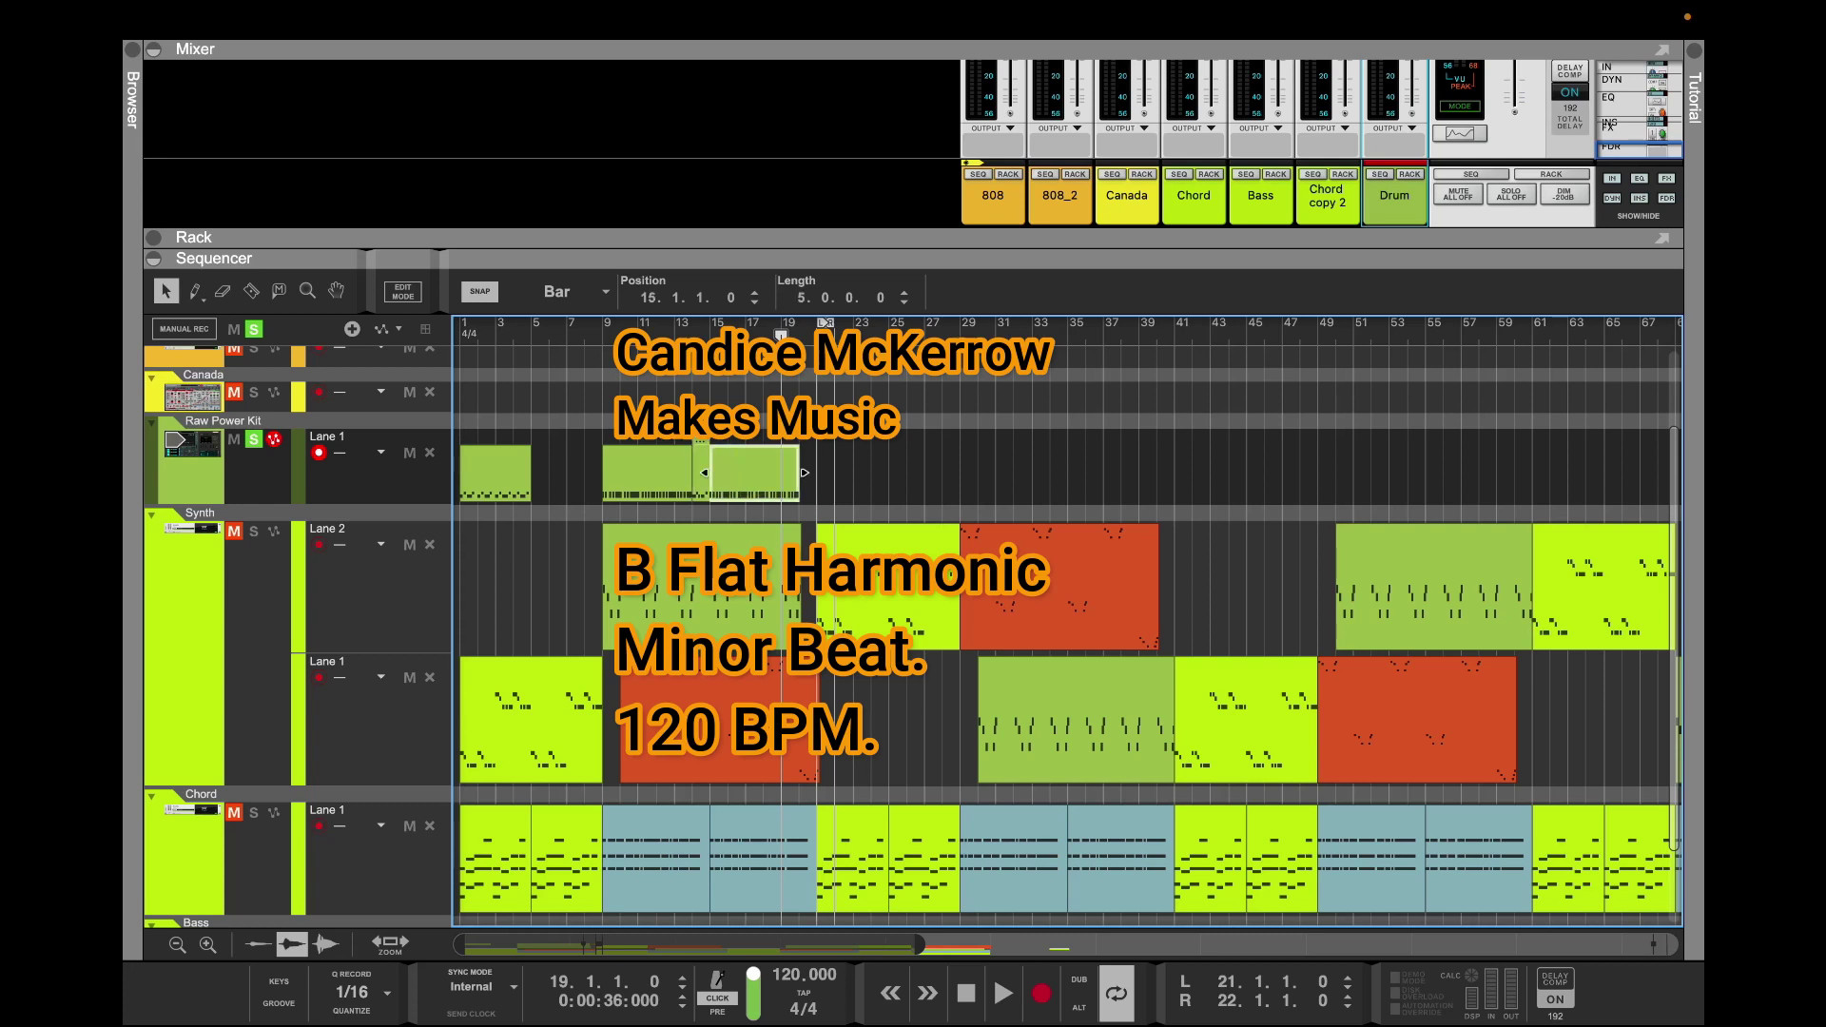
# Copy the labelled one-bar drum clip from bar 14 to bar 20, after the second five-bar clip
pyautogui.click(702, 474)
pyautogui.press('super+c')
pyautogui.press('super+v')
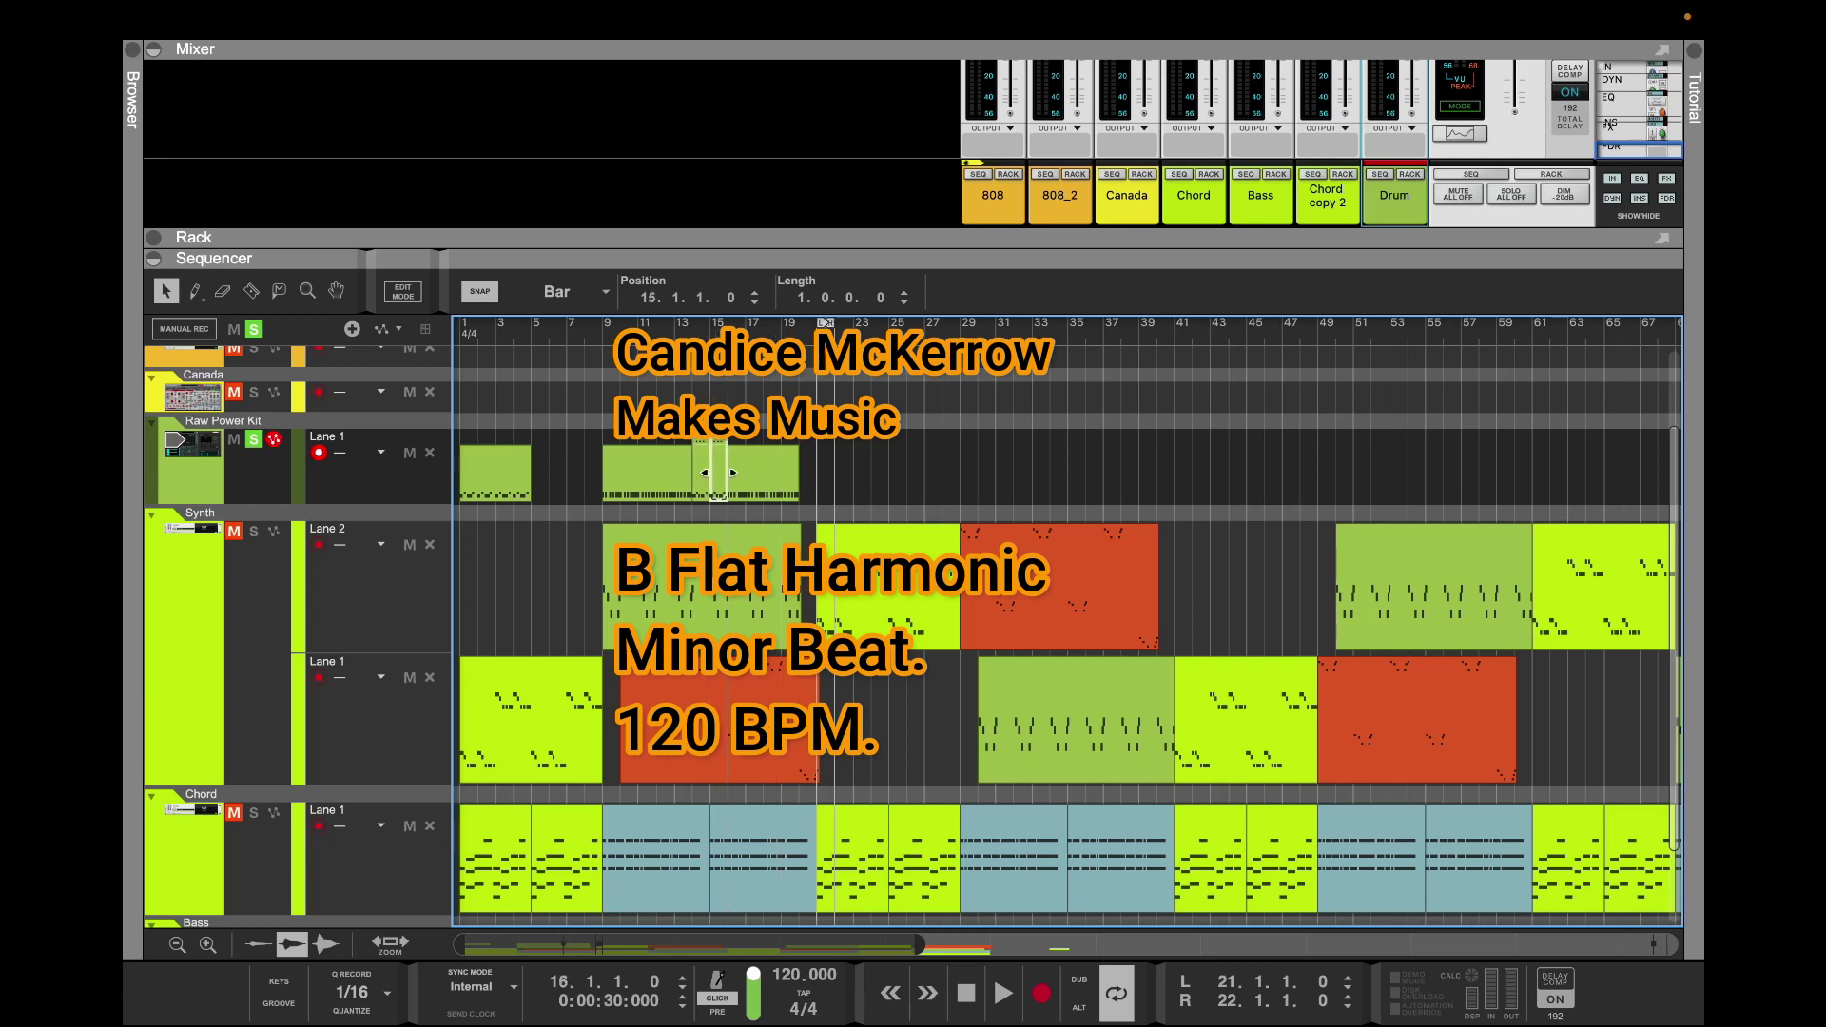
# Colour the five-bar drum clip at bar 15 Steel Blue
pyautogui.click(772, 471)
pyautogui.rightClick(773, 469)
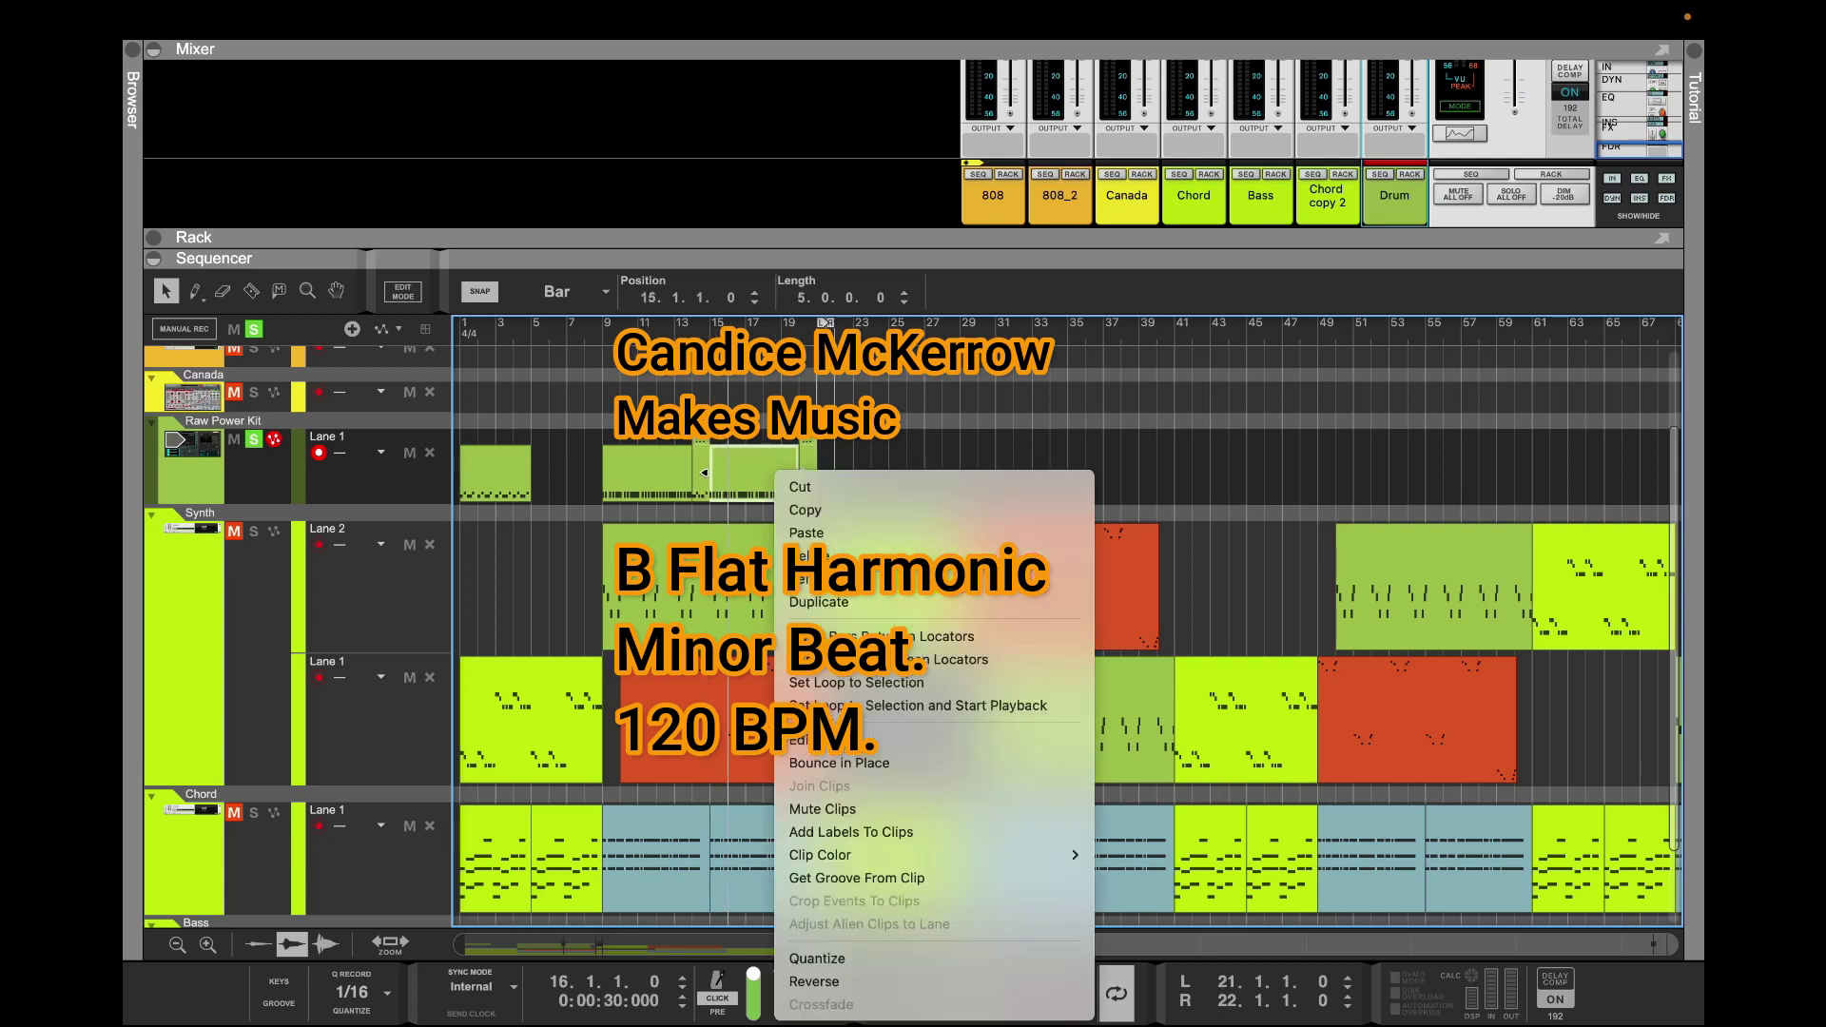
pyautogui.moveTo(837, 855)
pyautogui.click(1160, 797)
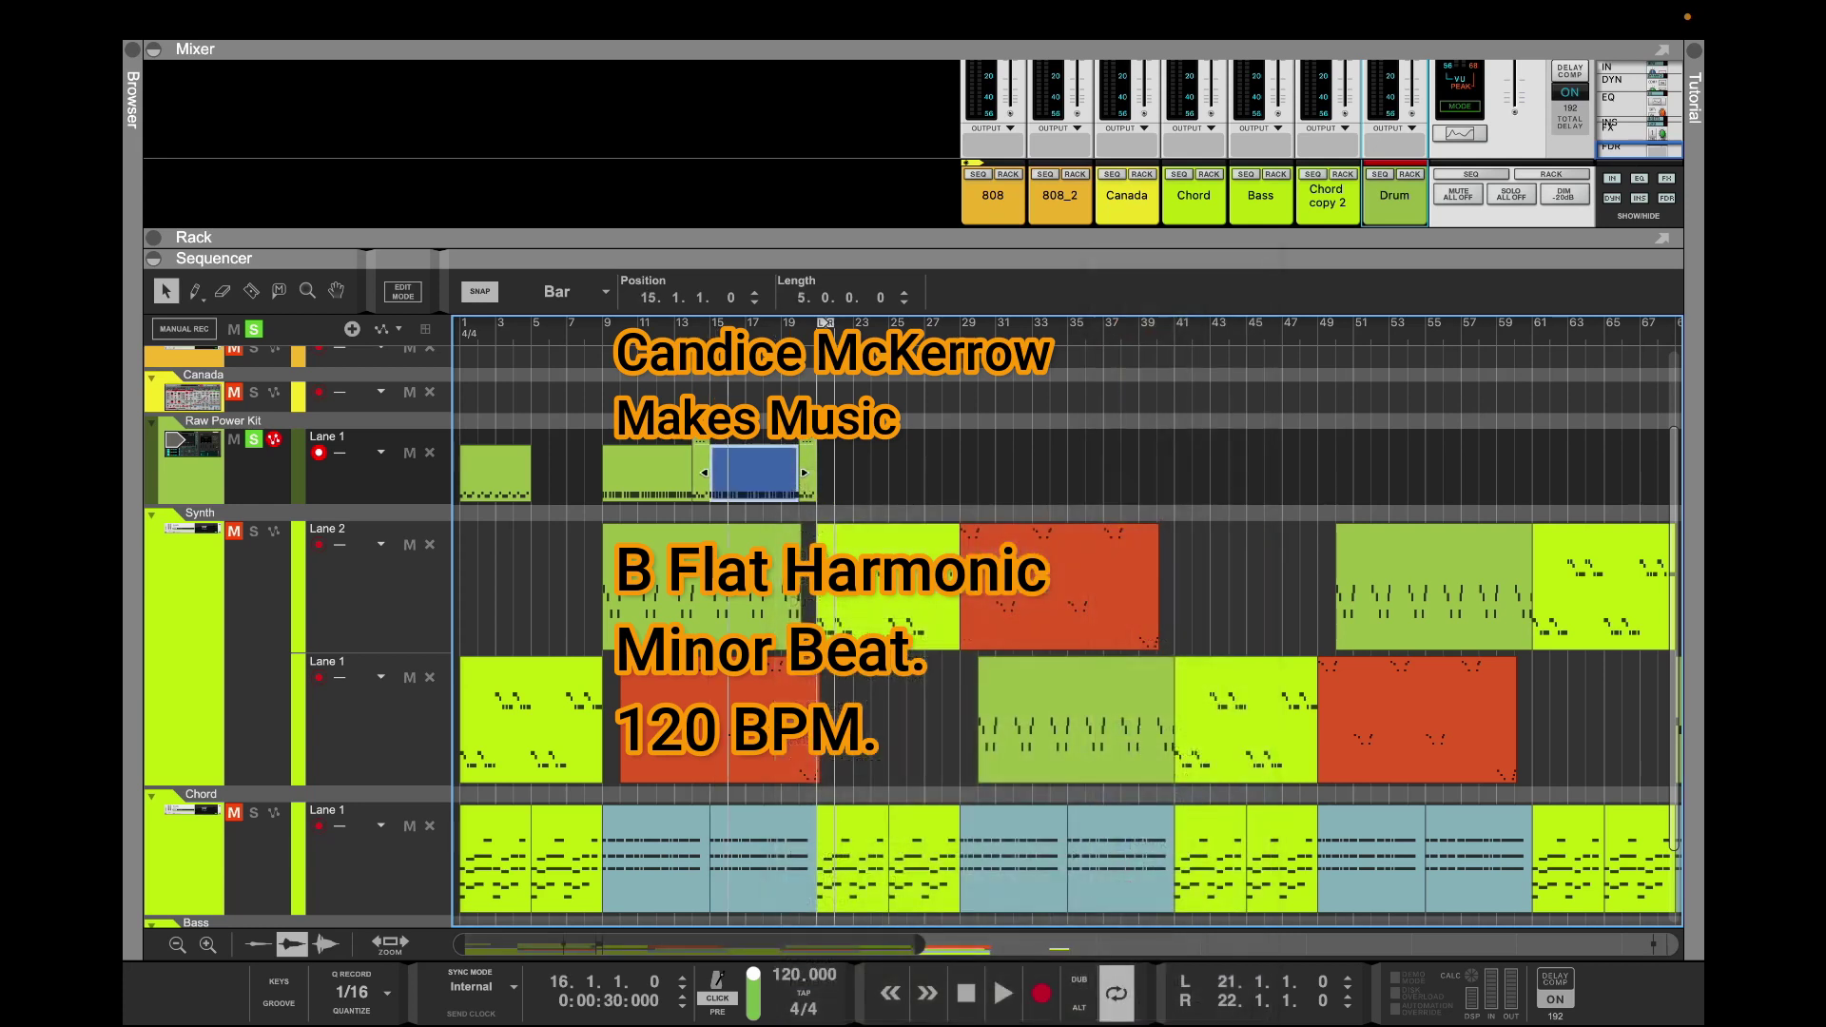
# Colour the five-bar drum clip at bar 9 Slate Blue
pyautogui.rightClick(652, 471)
pyautogui.moveTo(809, 854)
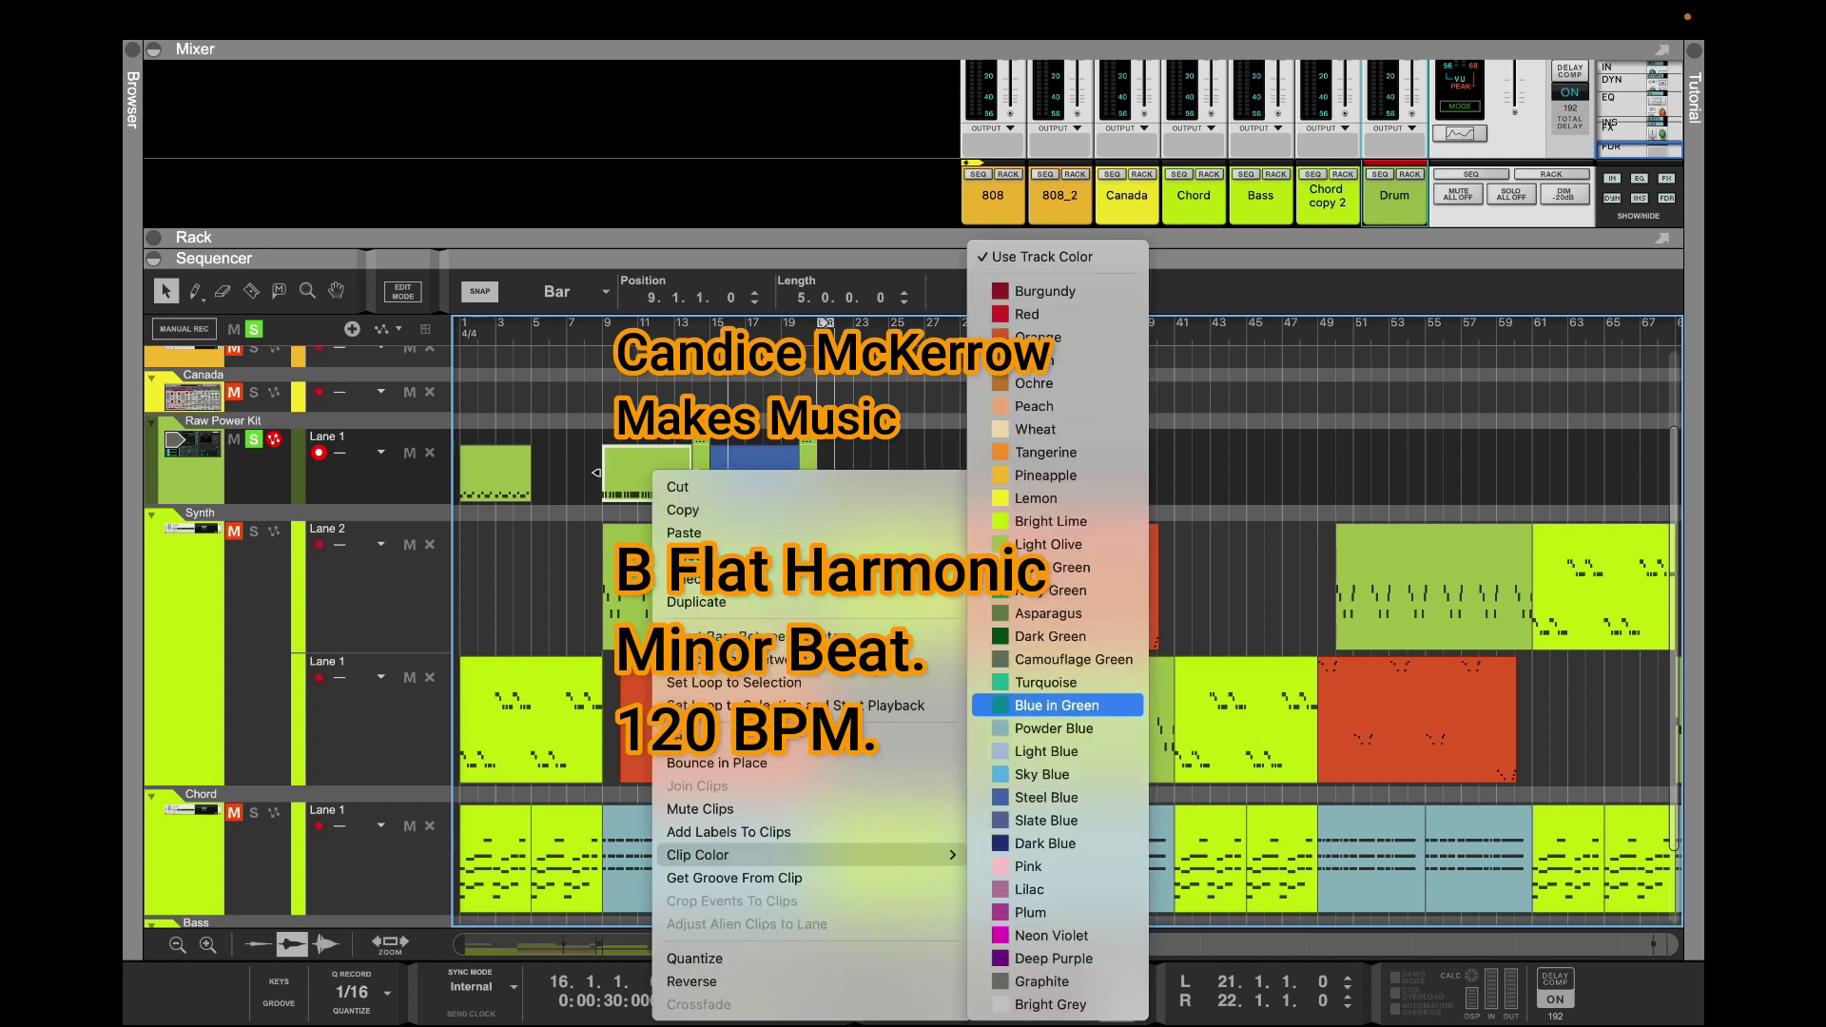
pyautogui.click(1046, 729)
pyautogui.rightClick(654, 470)
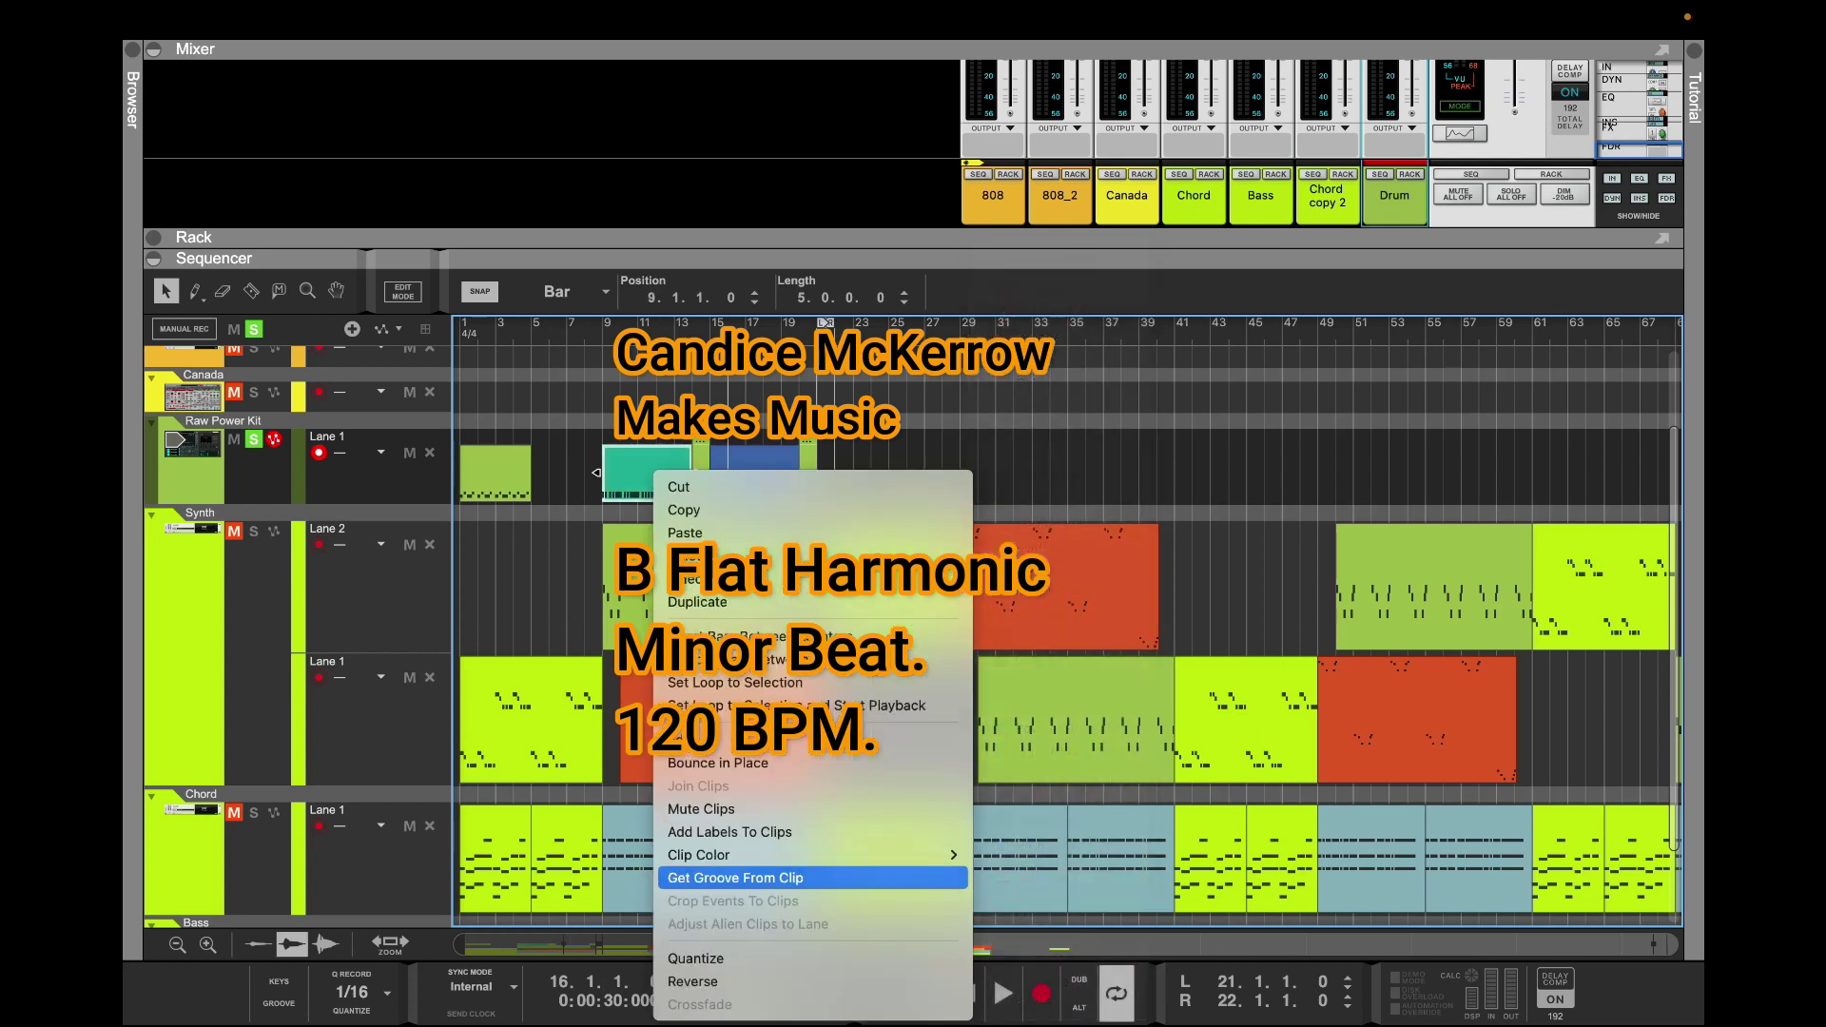
pyautogui.moveTo(809, 854)
pyautogui.click(1036, 820)
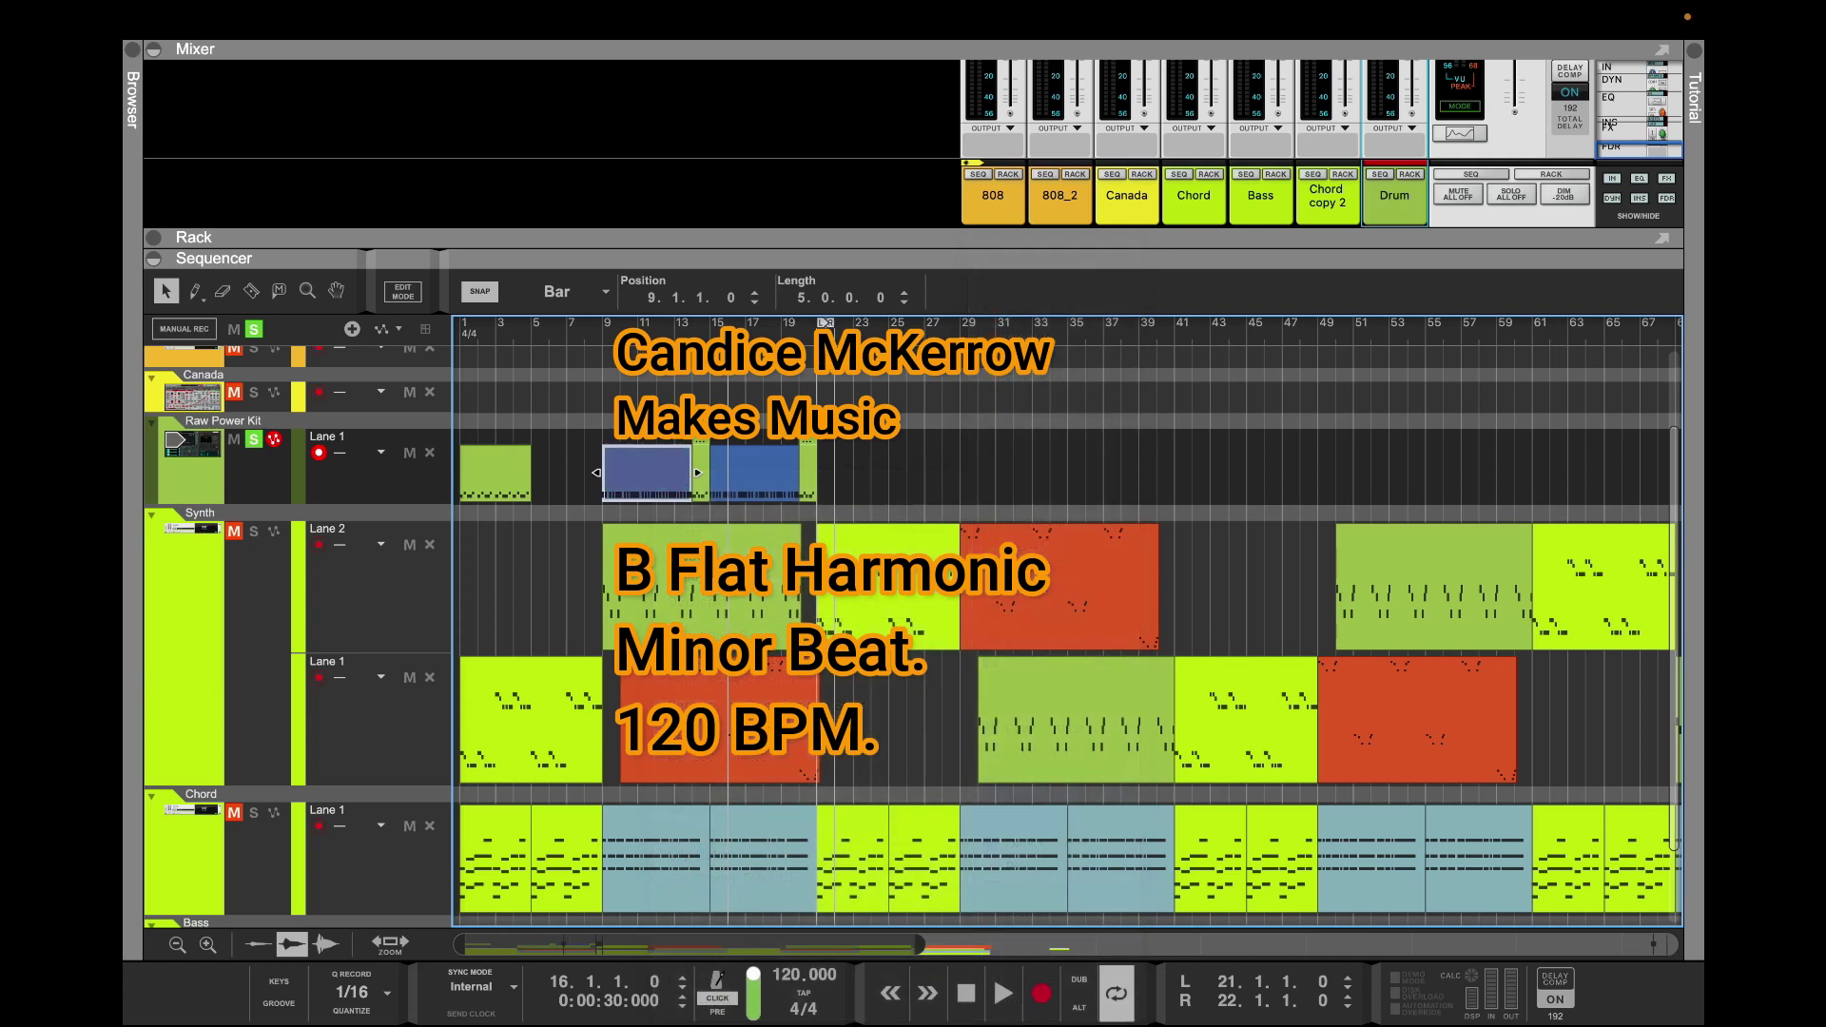
# Duplicate the four-bar drum clip to bar 5, and repeat the whole 20-bar drum sequence at bars 21, 41 and 61
pyautogui.click(506, 490)
pyautogui.hotkey('ctrl', 'd')
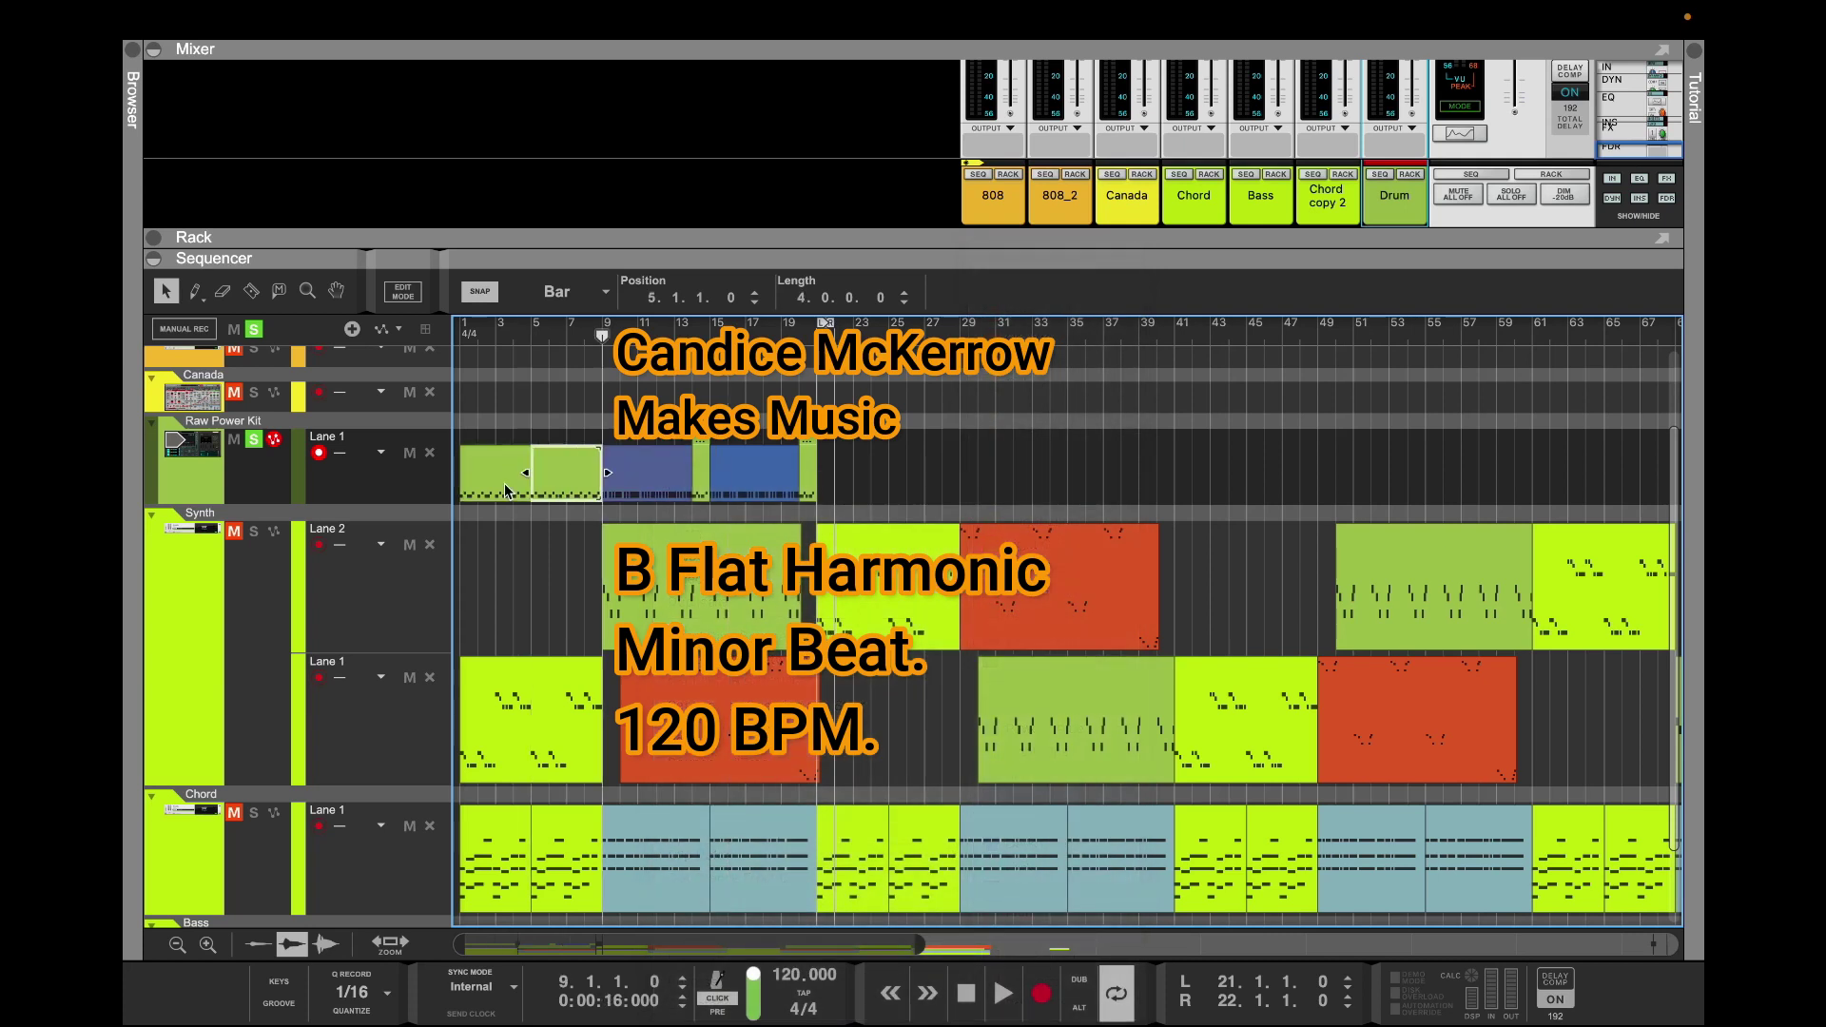
pyautogui.moveTo(911, 471); pyautogui.dragTo(456, 472)
pyautogui.press('super+c')
pyautogui.press('super+v')
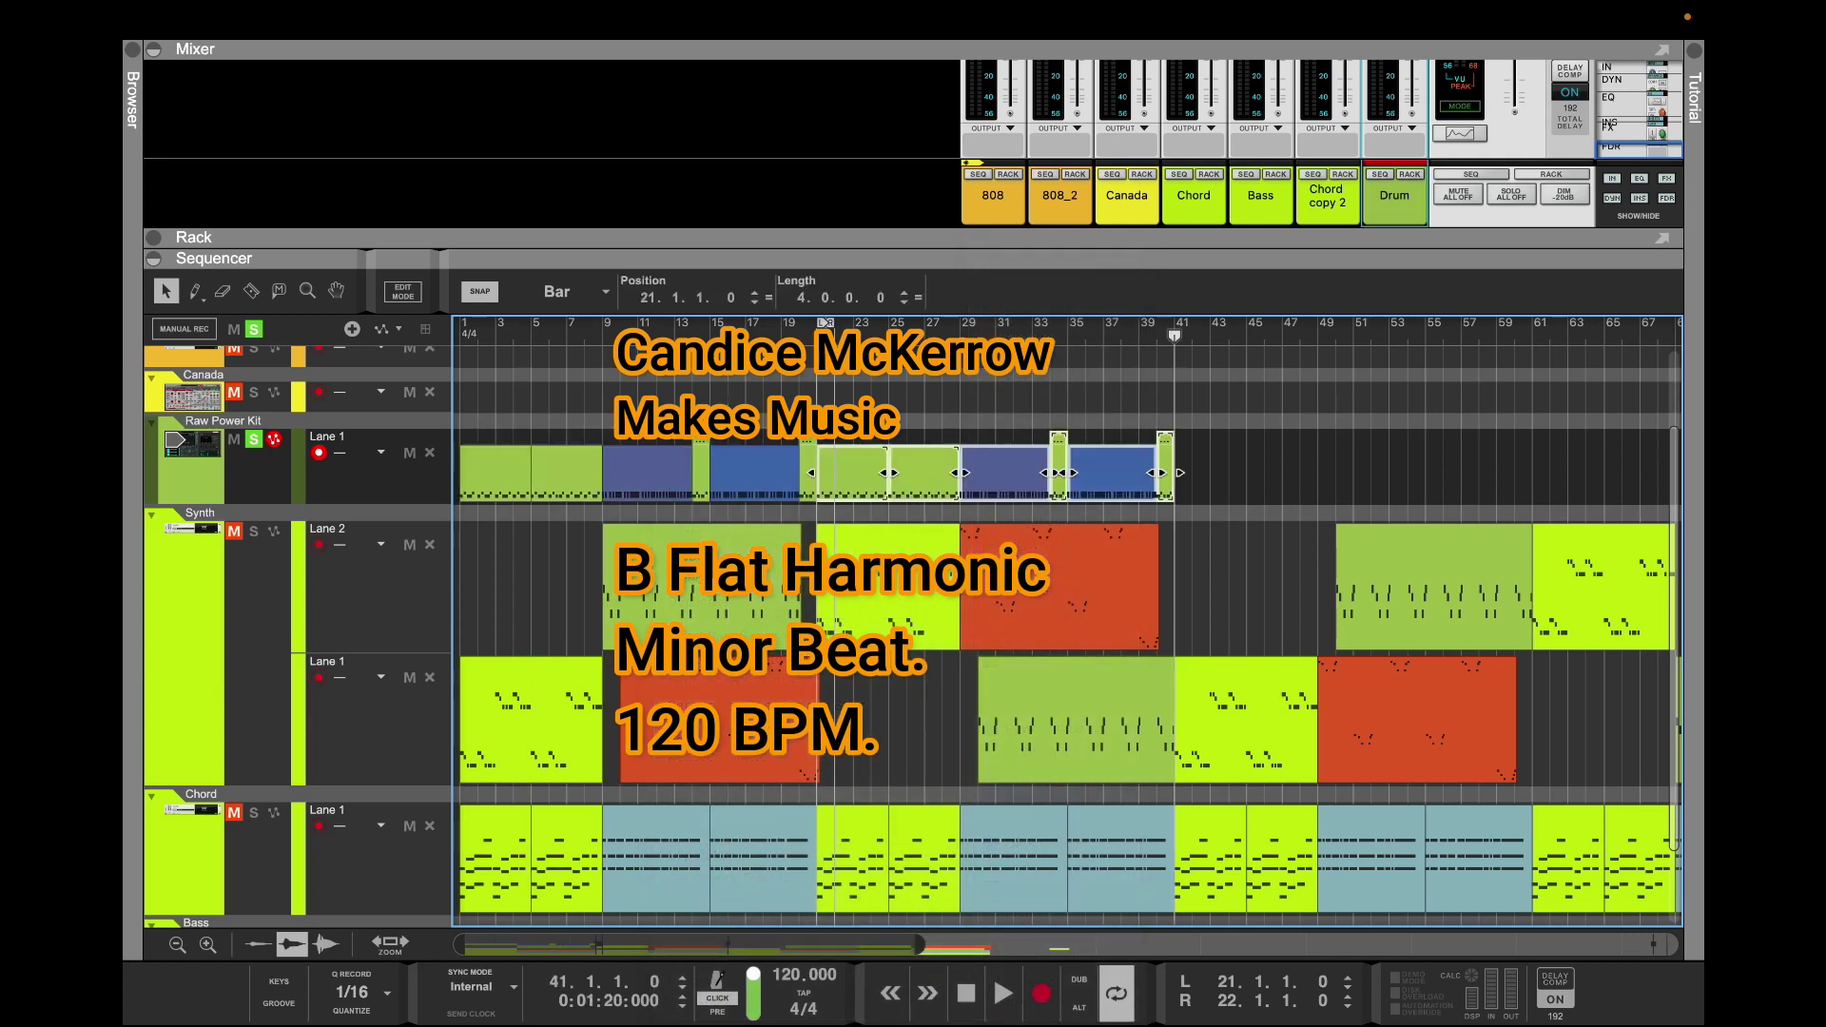
pyautogui.hotkey('ctrl', 'd')
pyautogui.hotkey('ctrl', 'd')
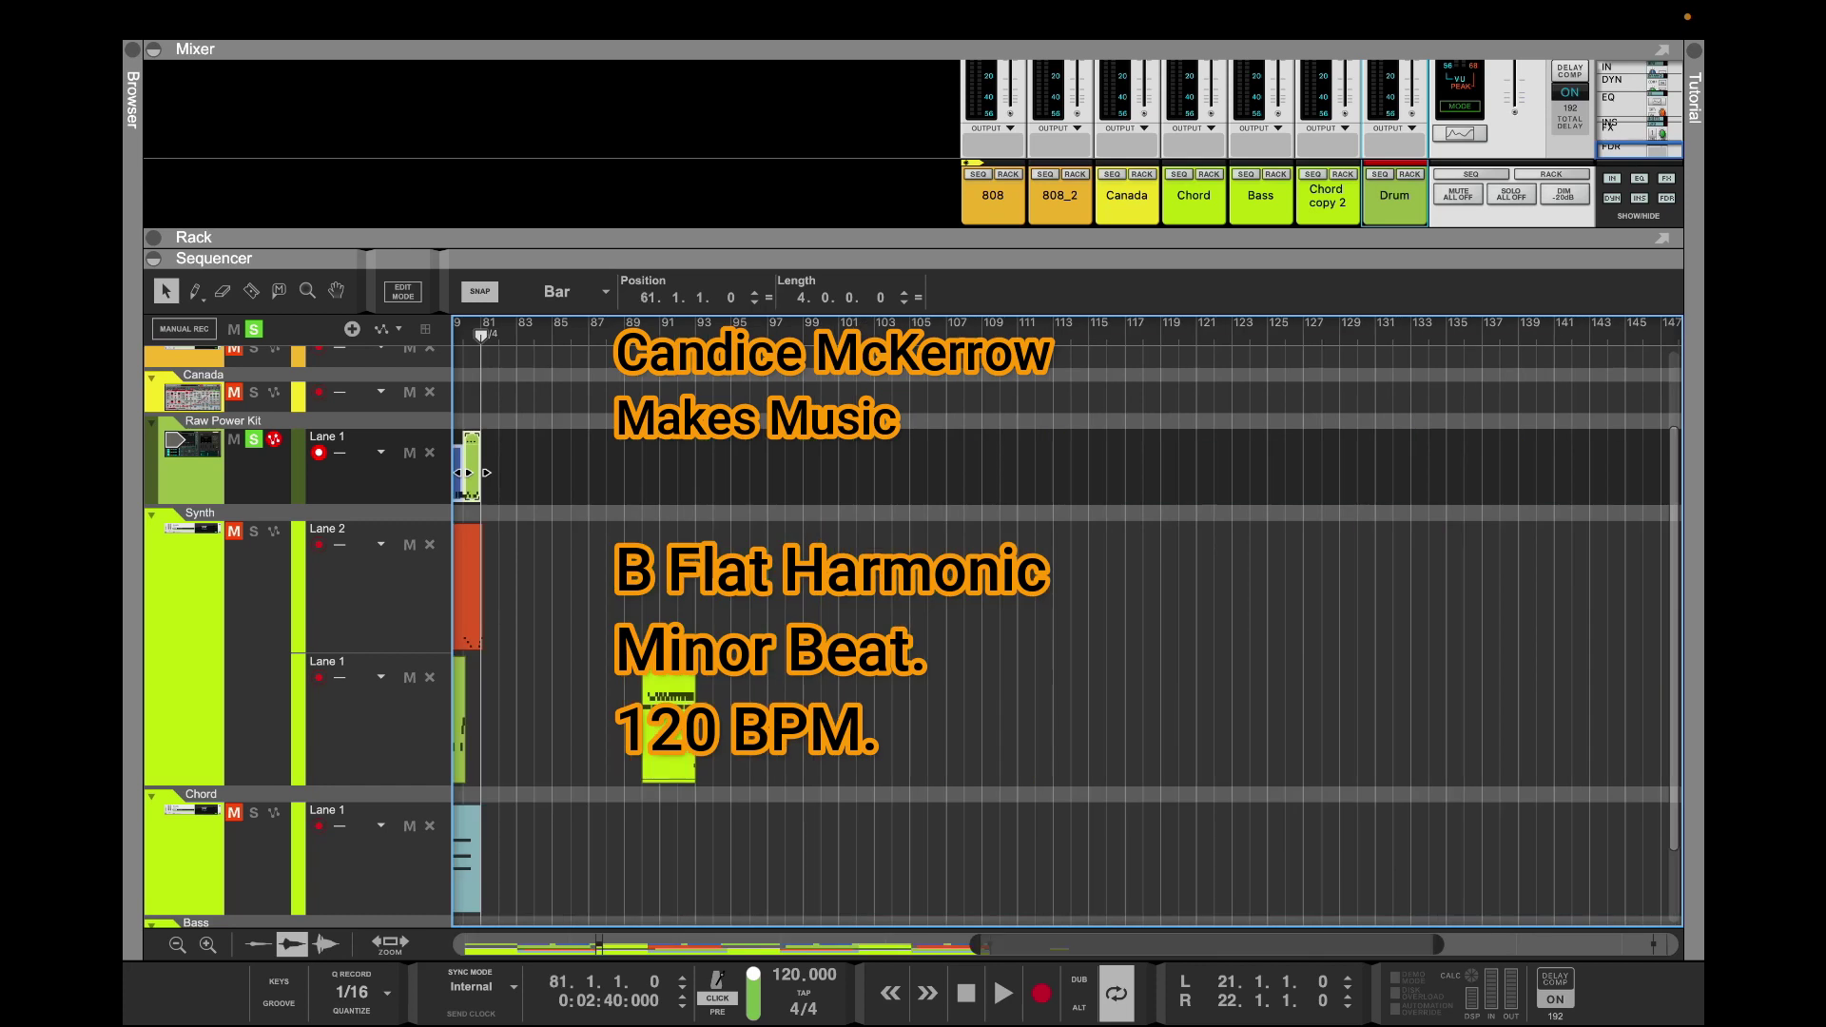
# Play back the soloed Raw Power Kit drum track and turn off its solo
pyautogui.moveTo(1141, 944); pyautogui.dragTo(609, 944)
pyautogui.moveTo(763, 328); pyautogui.dragTo(676, 328)
pyautogui.press('space')
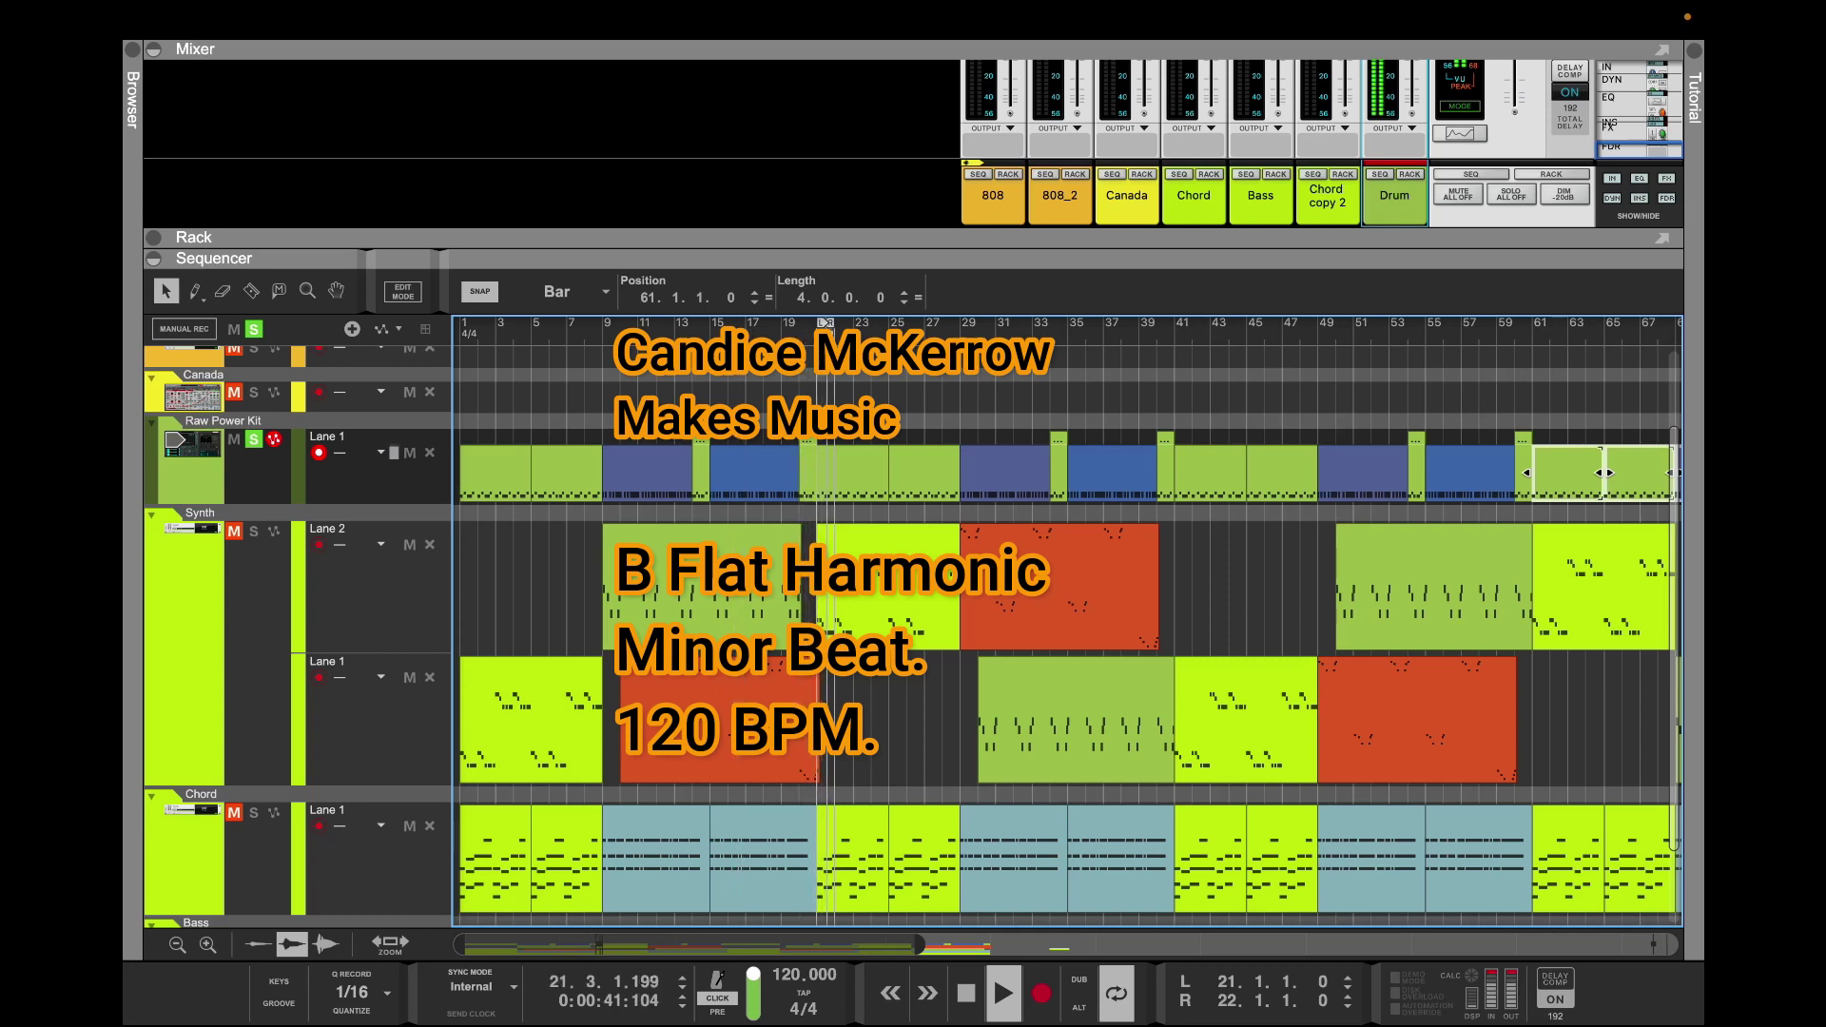
pyautogui.press('space')
pyautogui.click(254, 439)
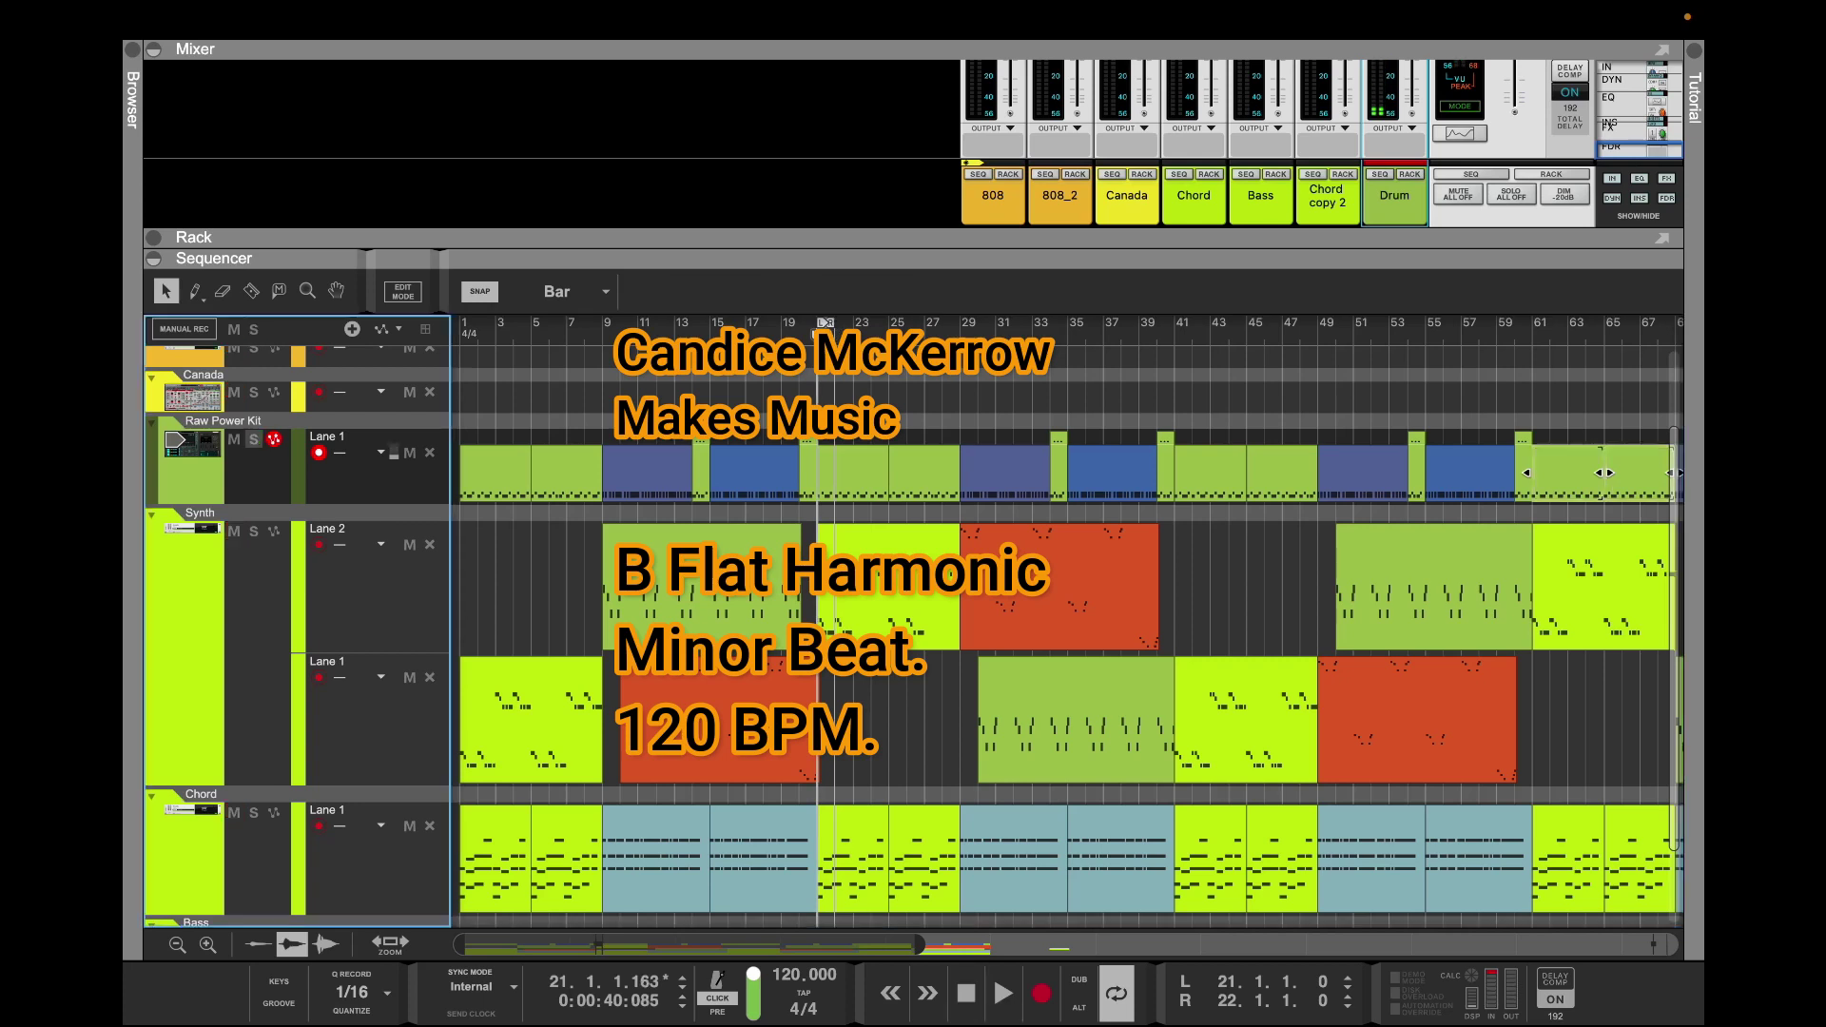
pyautogui.click(1604, 473)
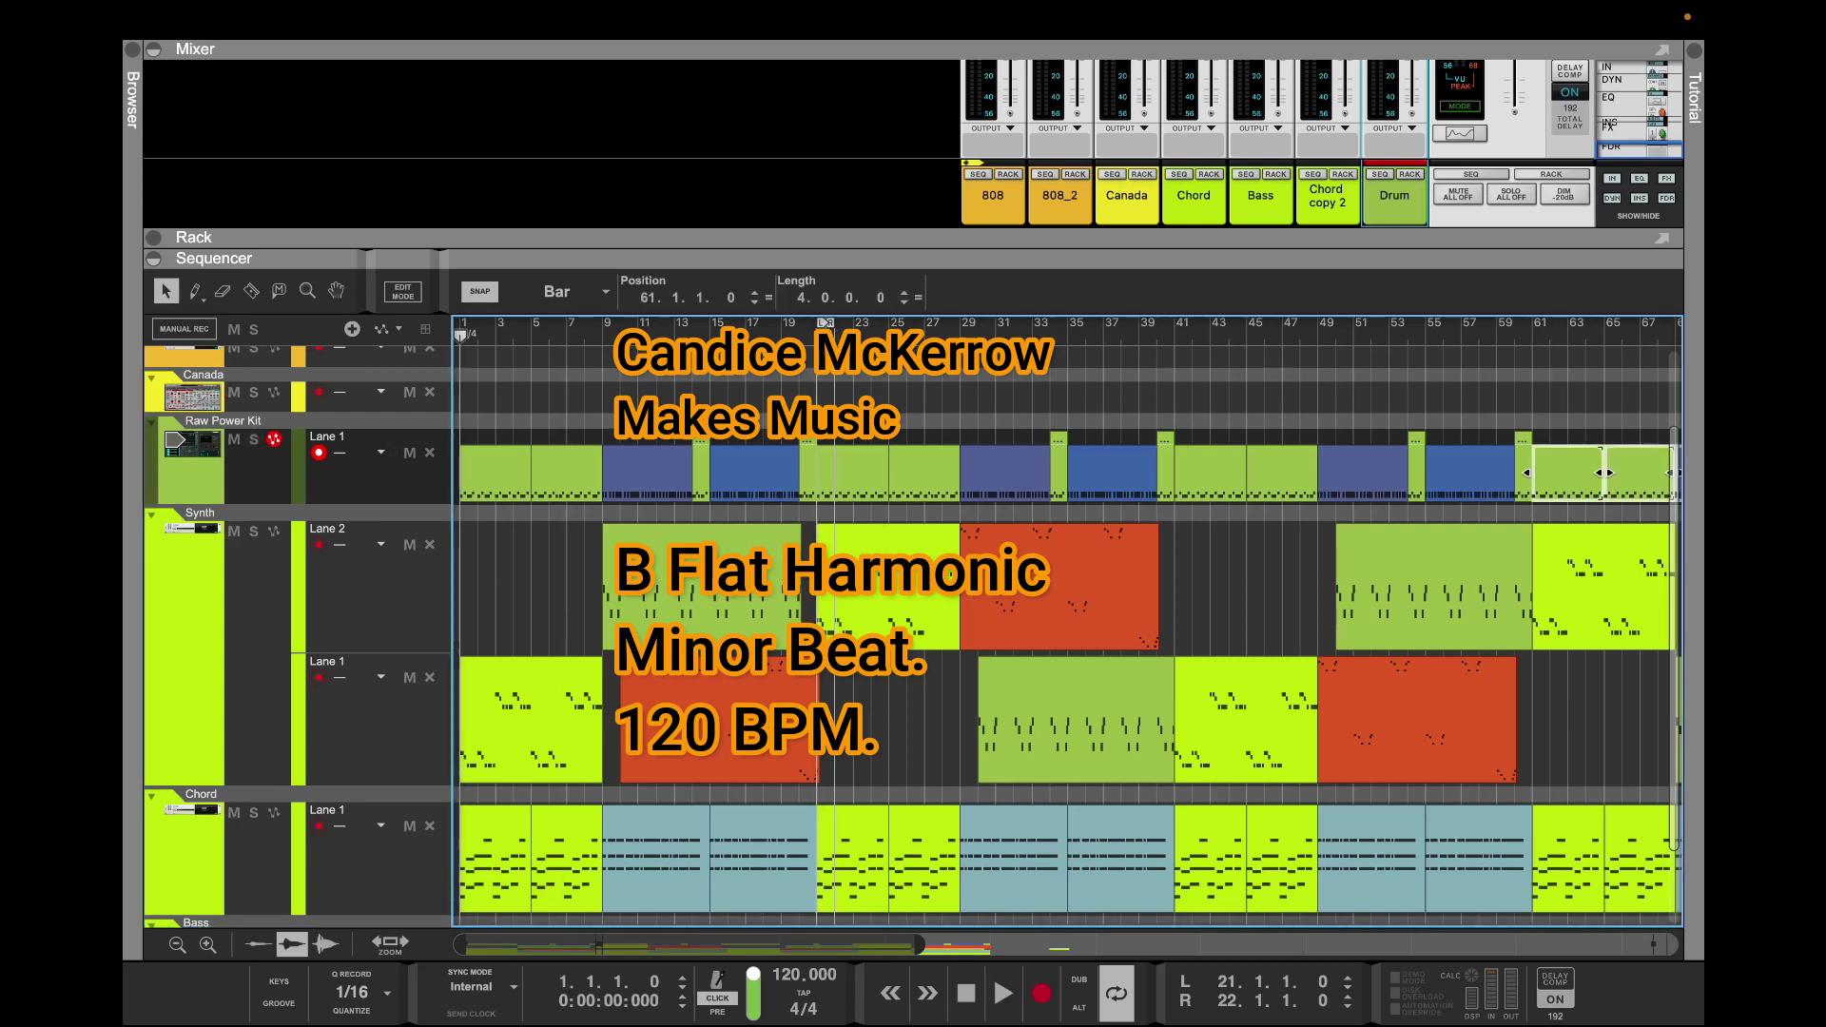
# Rename the Raw Power Kit track as Drums
pyautogui.doubleClick(222, 421)
pyautogui.write('Drums')
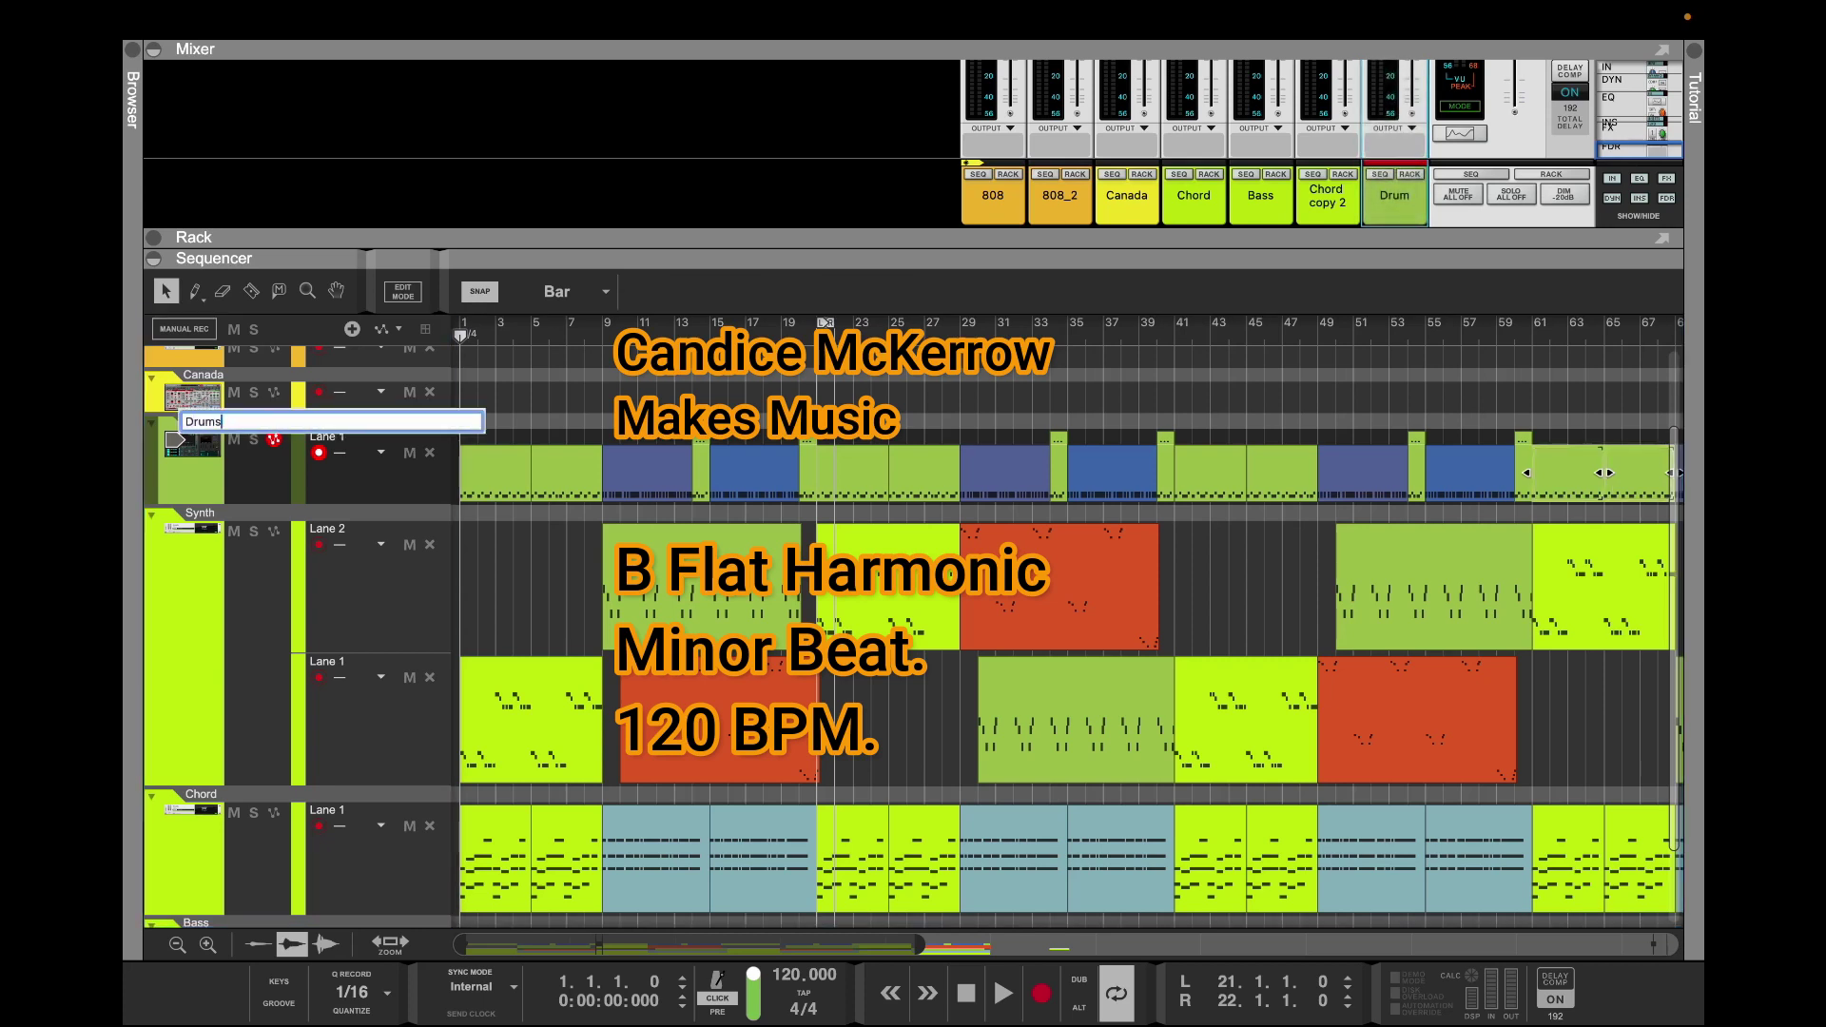
pyautogui.press('Return')
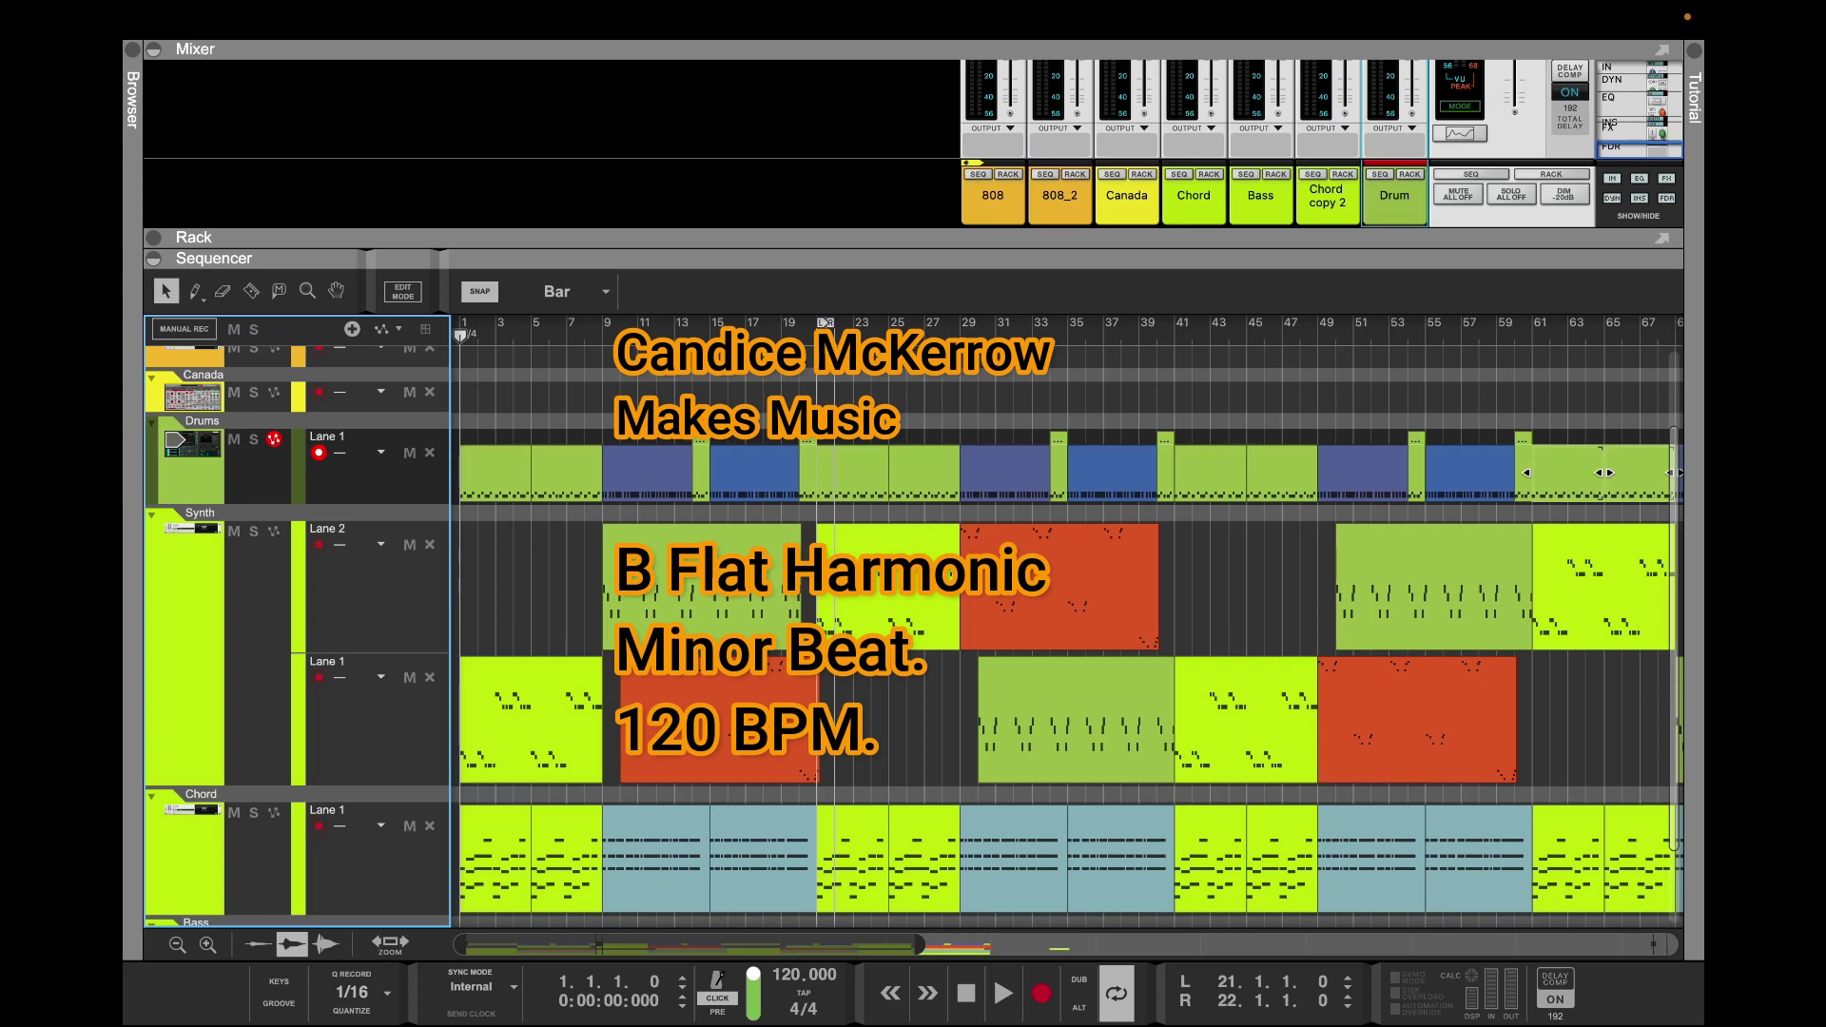
pyautogui.moveTo(694, 436); pyautogui.dragTo(821, 505)
pyautogui.click(821, 507)
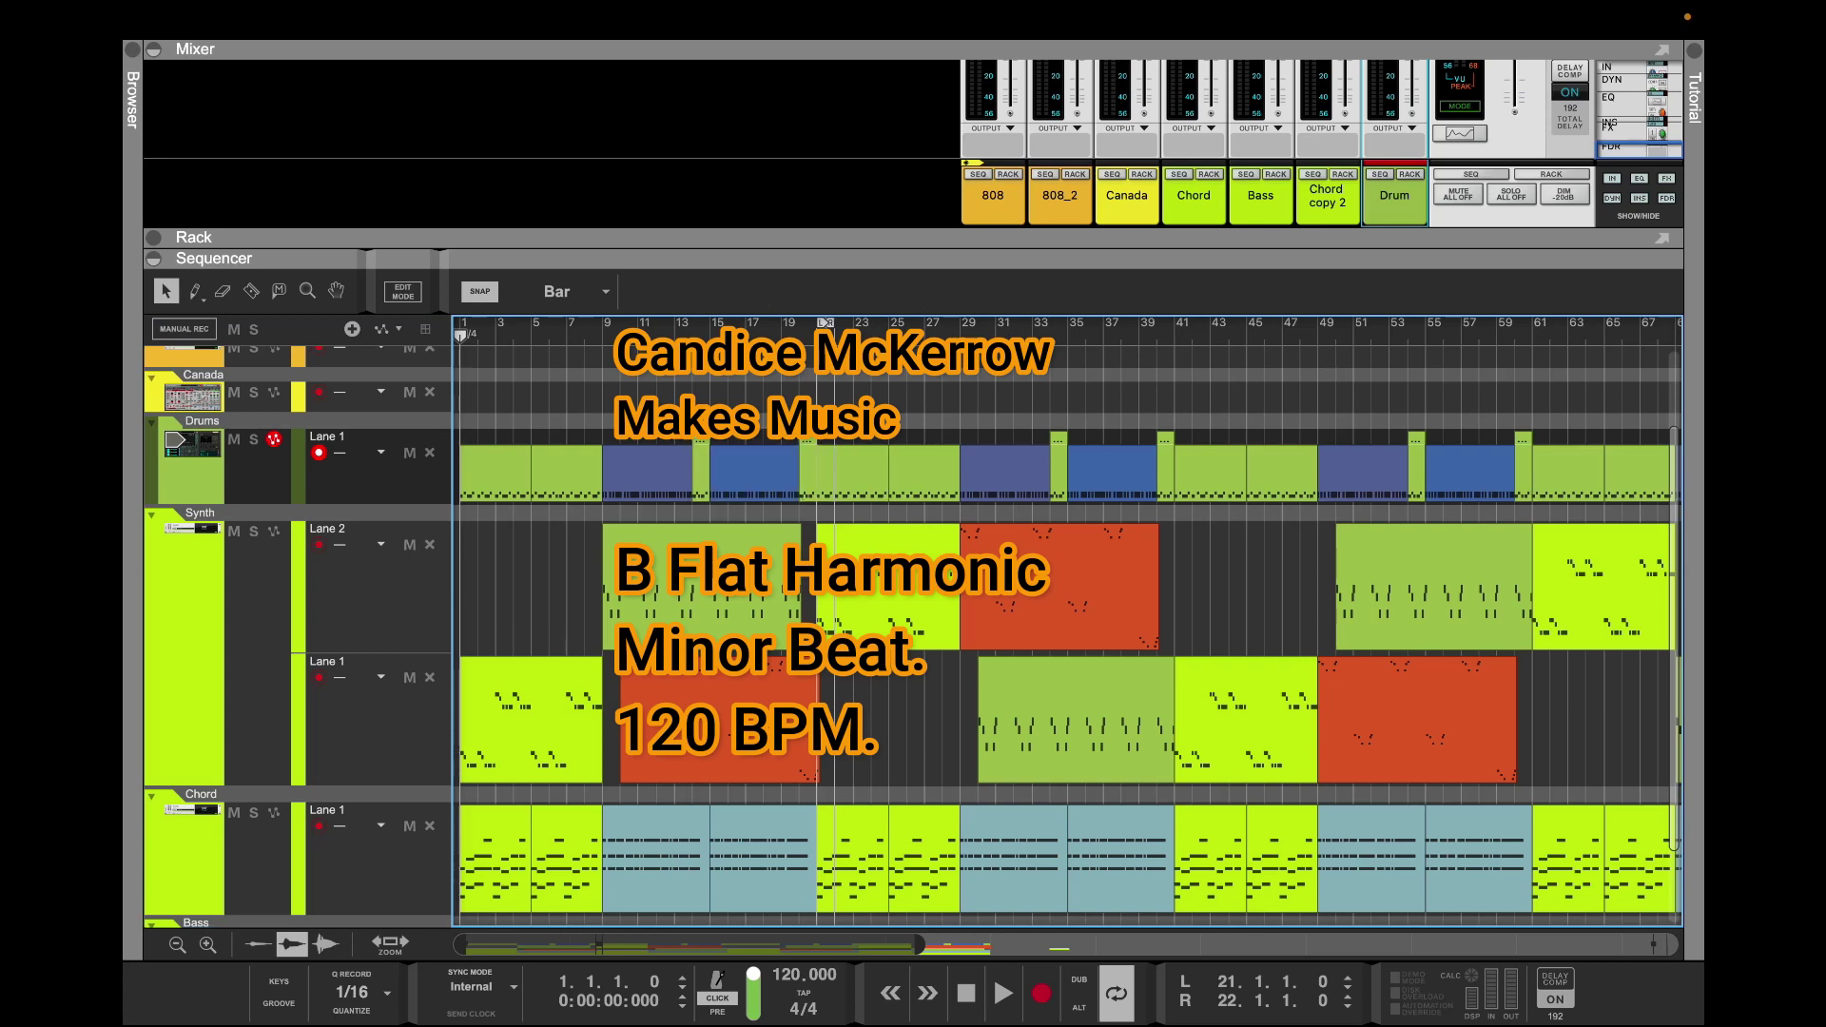
pyautogui.moveTo(919, 944); pyautogui.dragTo(961, 944)
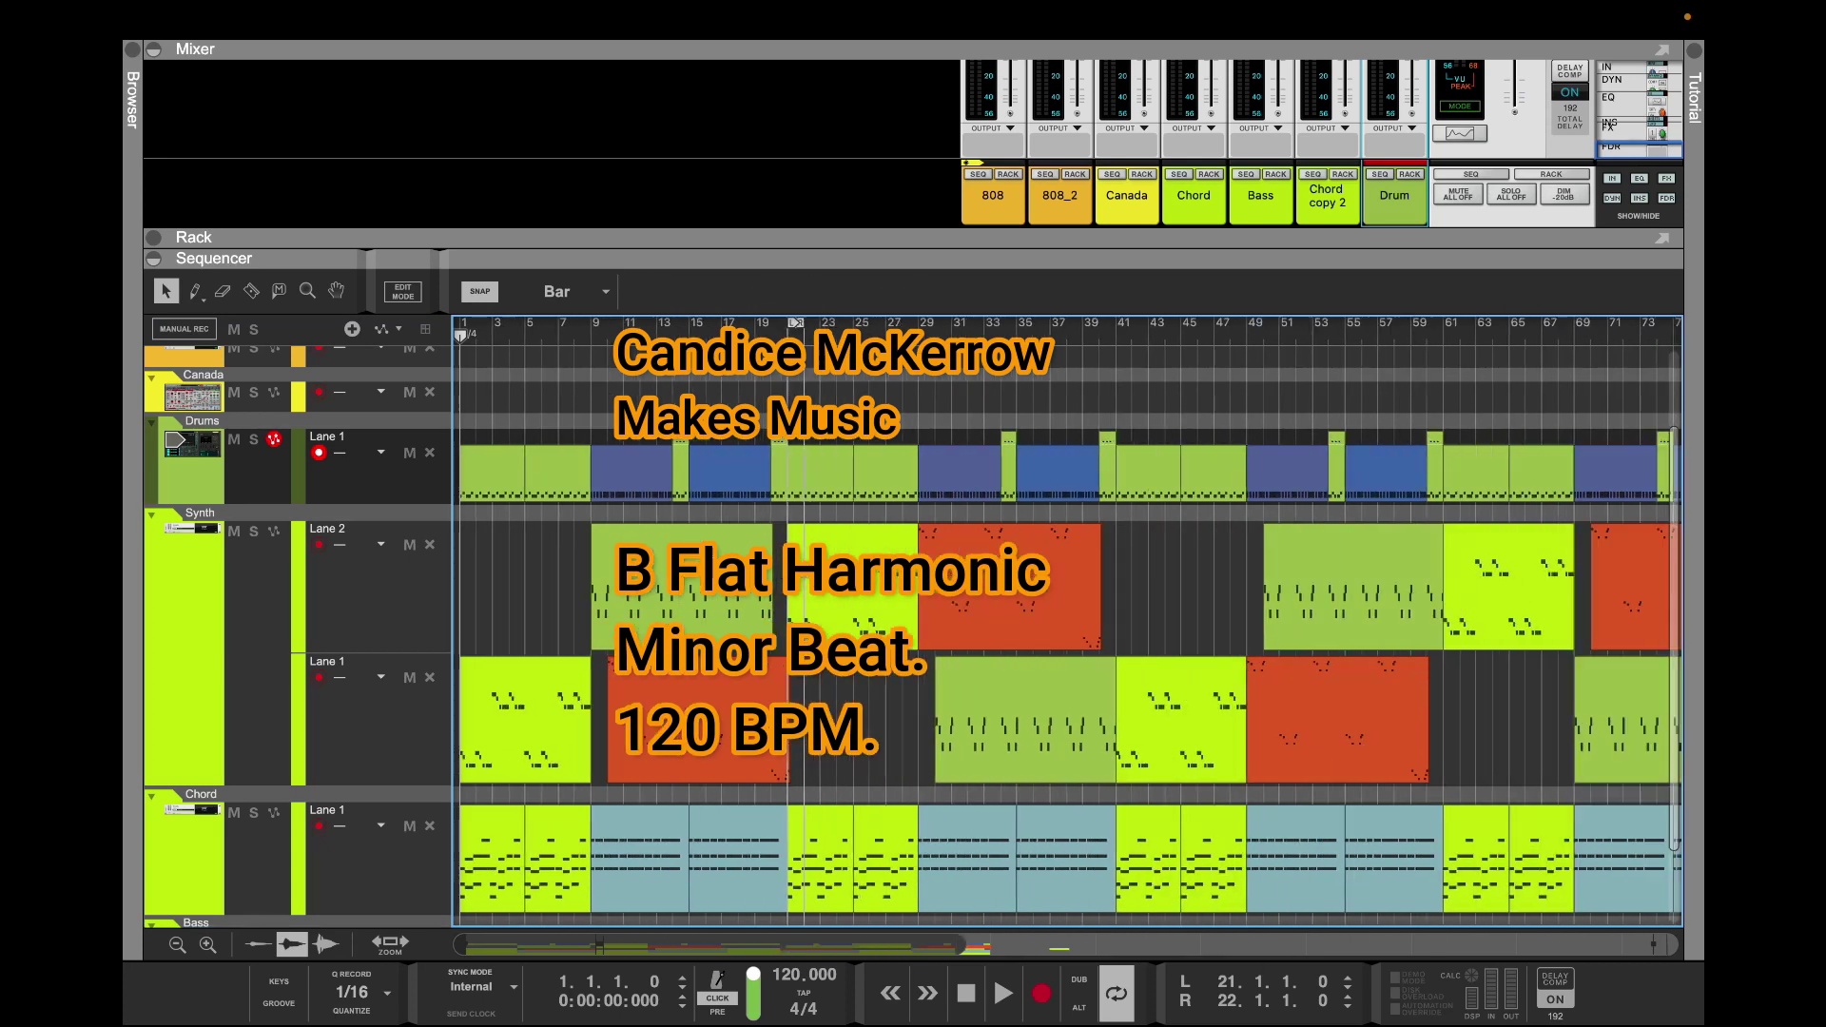
# Find the Umpf Retro Beats instrument in the browser and add it as a new track directly below the Drums track
pyautogui.click(192, 475)
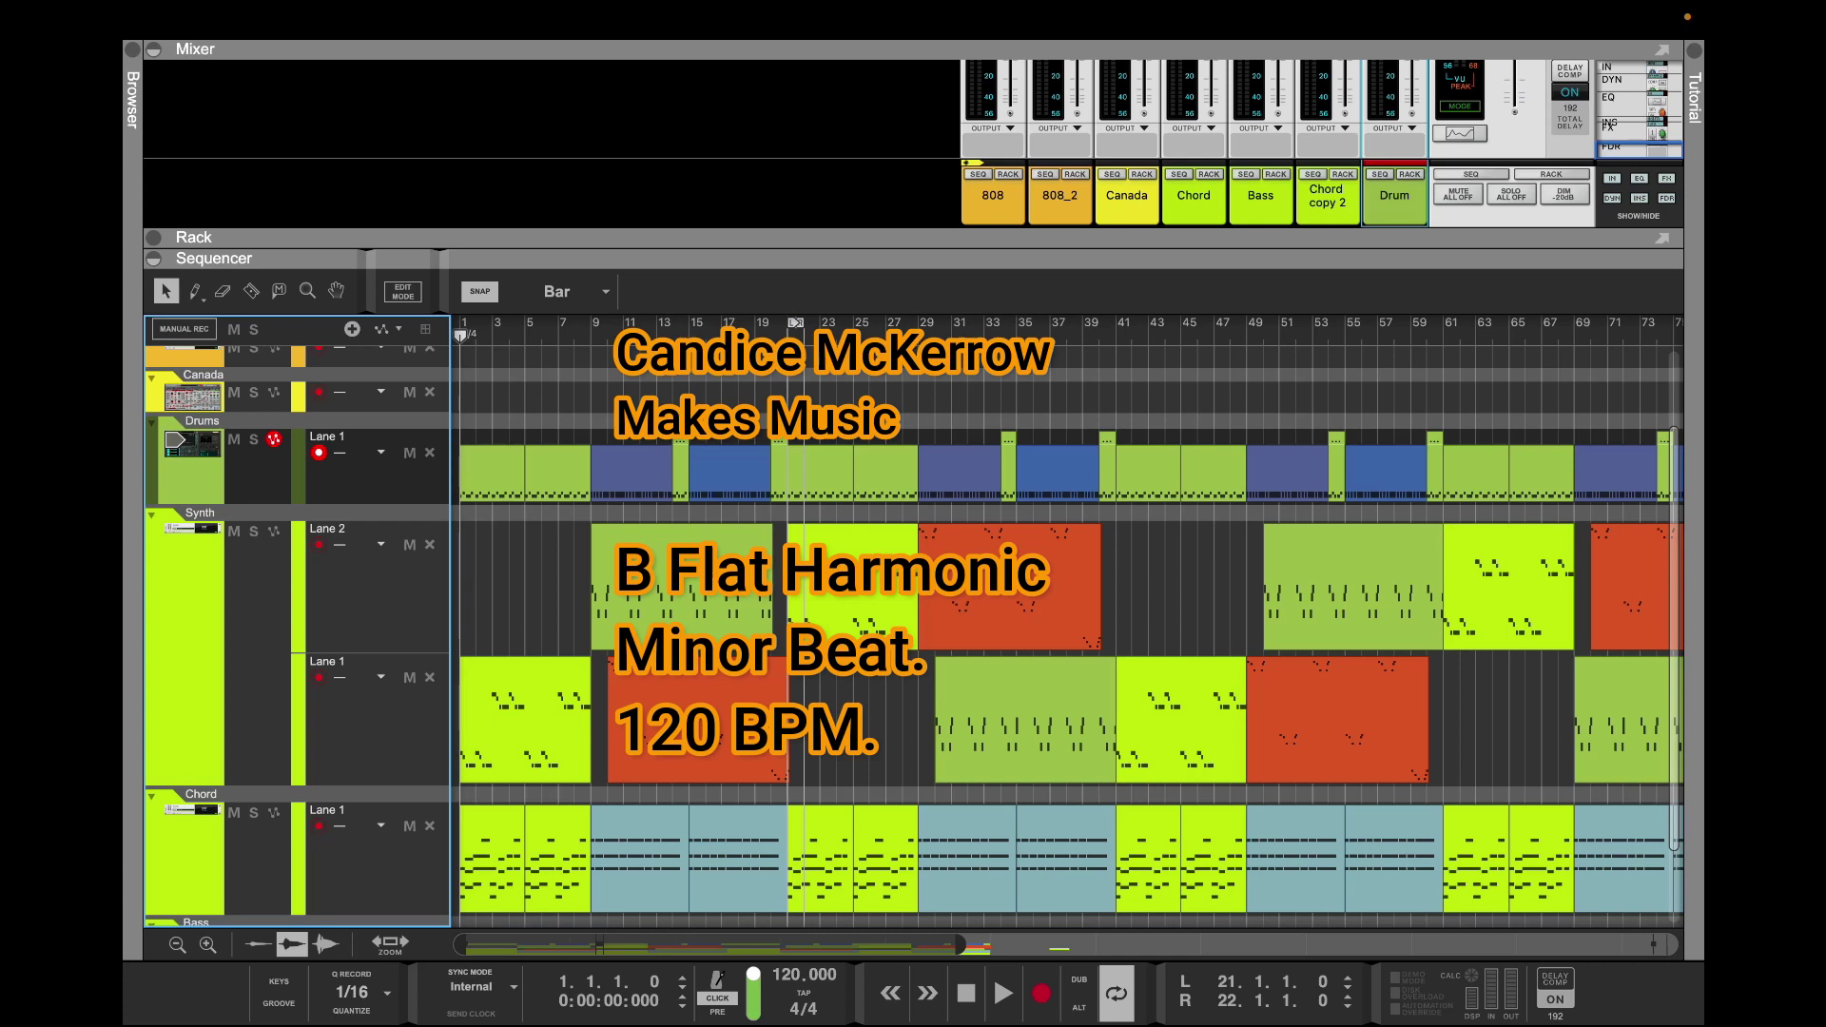
pyautogui.click(132, 50)
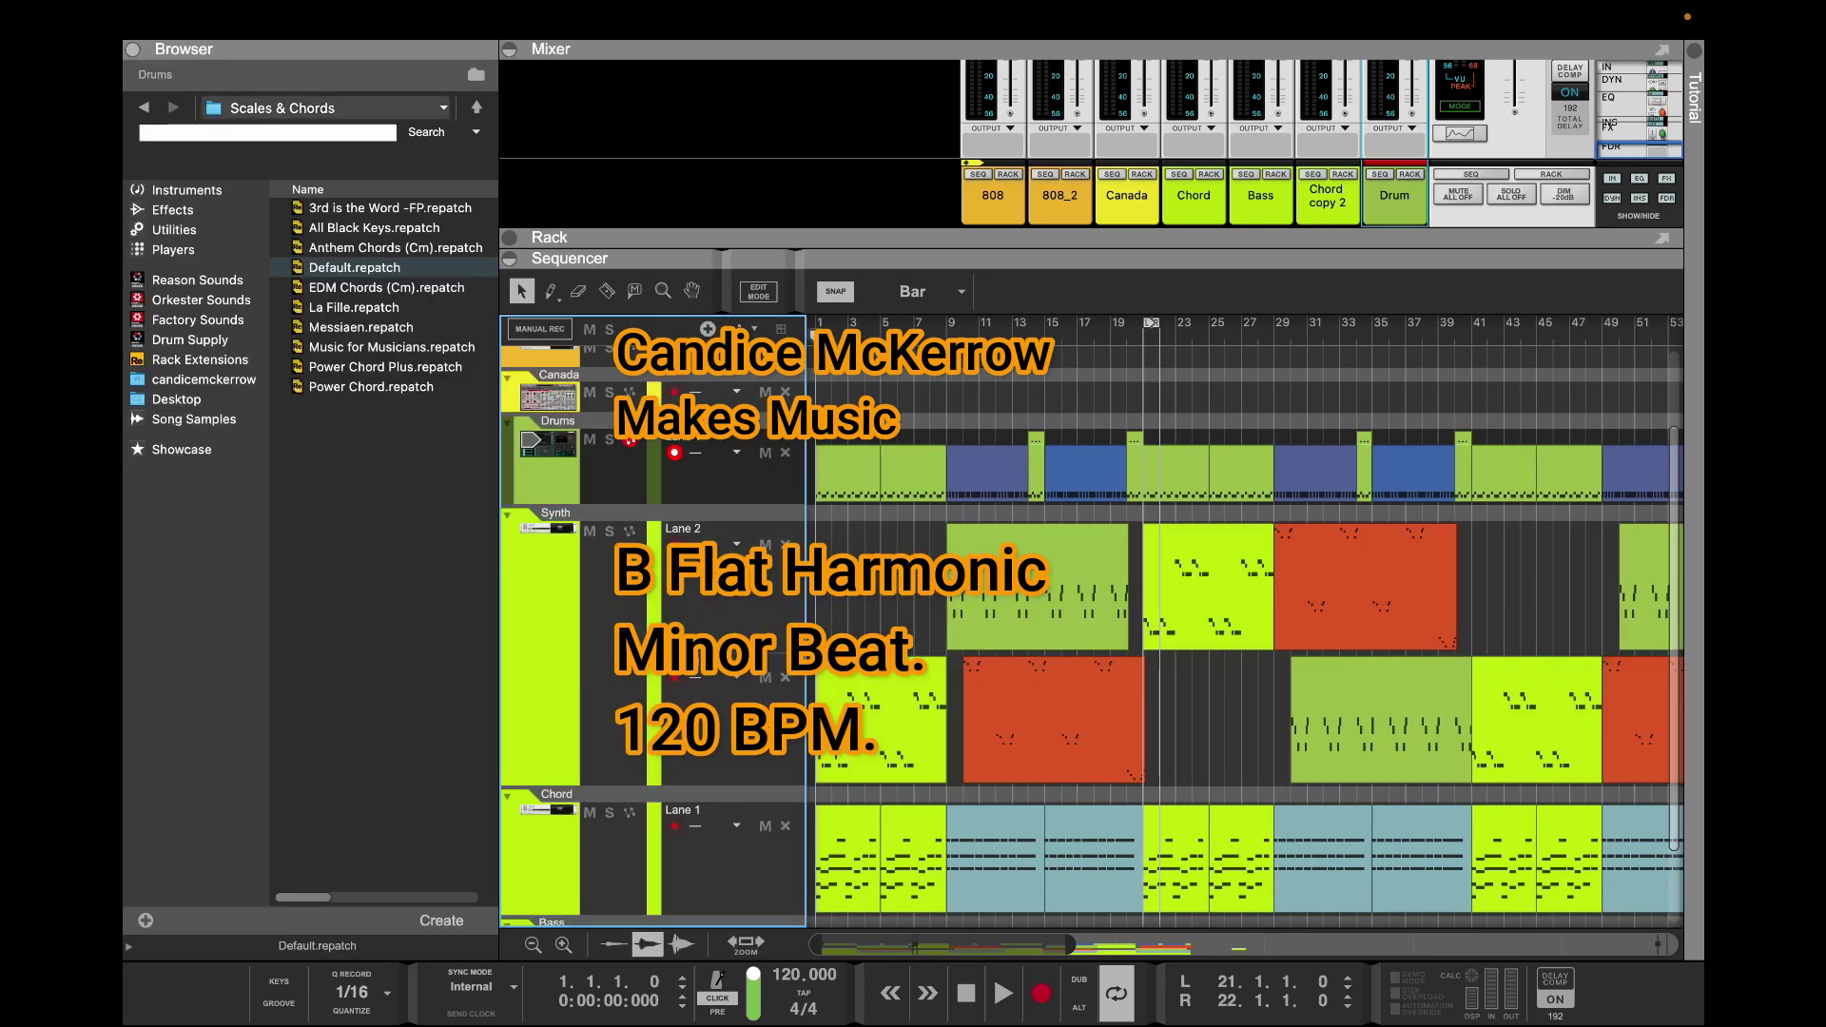
pyautogui.click(188, 190)
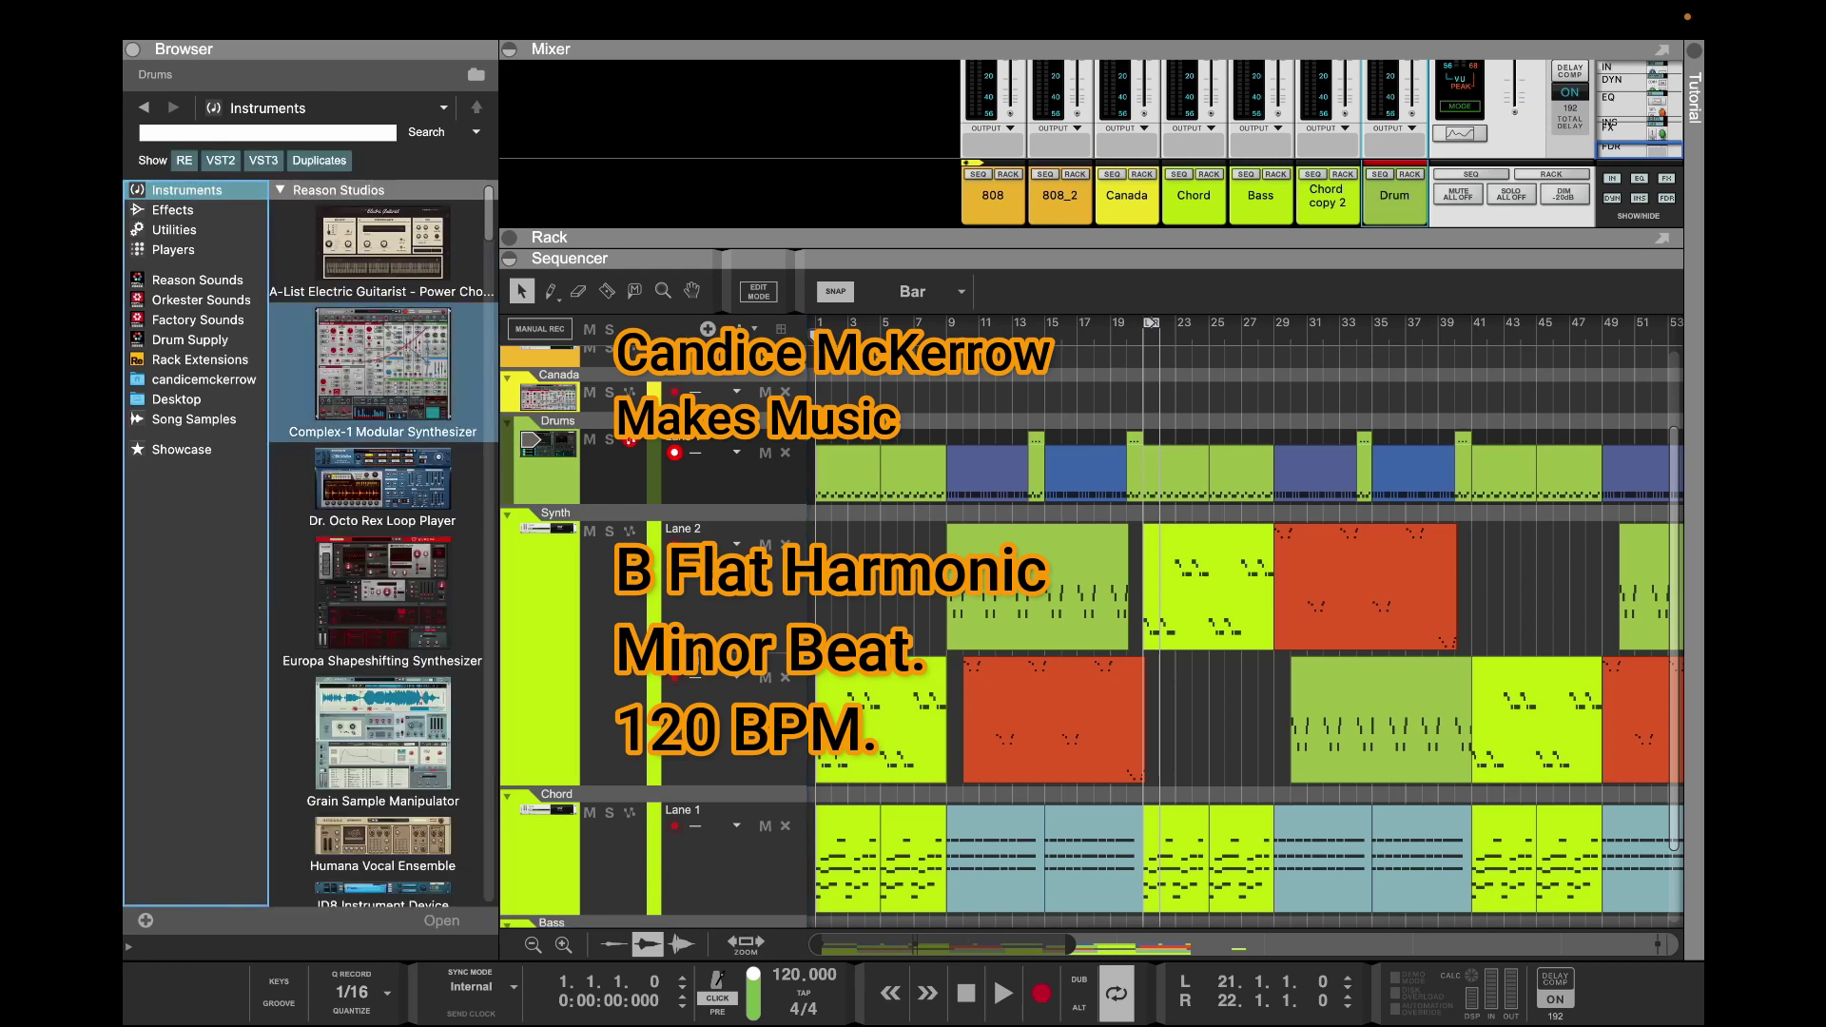
pyautogui.scroll(-12, 382, 399)
pyautogui.press('Down')
pyautogui.press('Down')
pyautogui.press('Down')
pyautogui.press('Down')
pyautogui.press('Down')
pyautogui.press('Down')
pyautogui.press('Down')
pyautogui.press('Down')
pyautogui.press('Down')
pyautogui.press('Down')
pyautogui.press('Down')
pyautogui.press('Down')
pyautogui.press('Down')
pyautogui.press('Down')
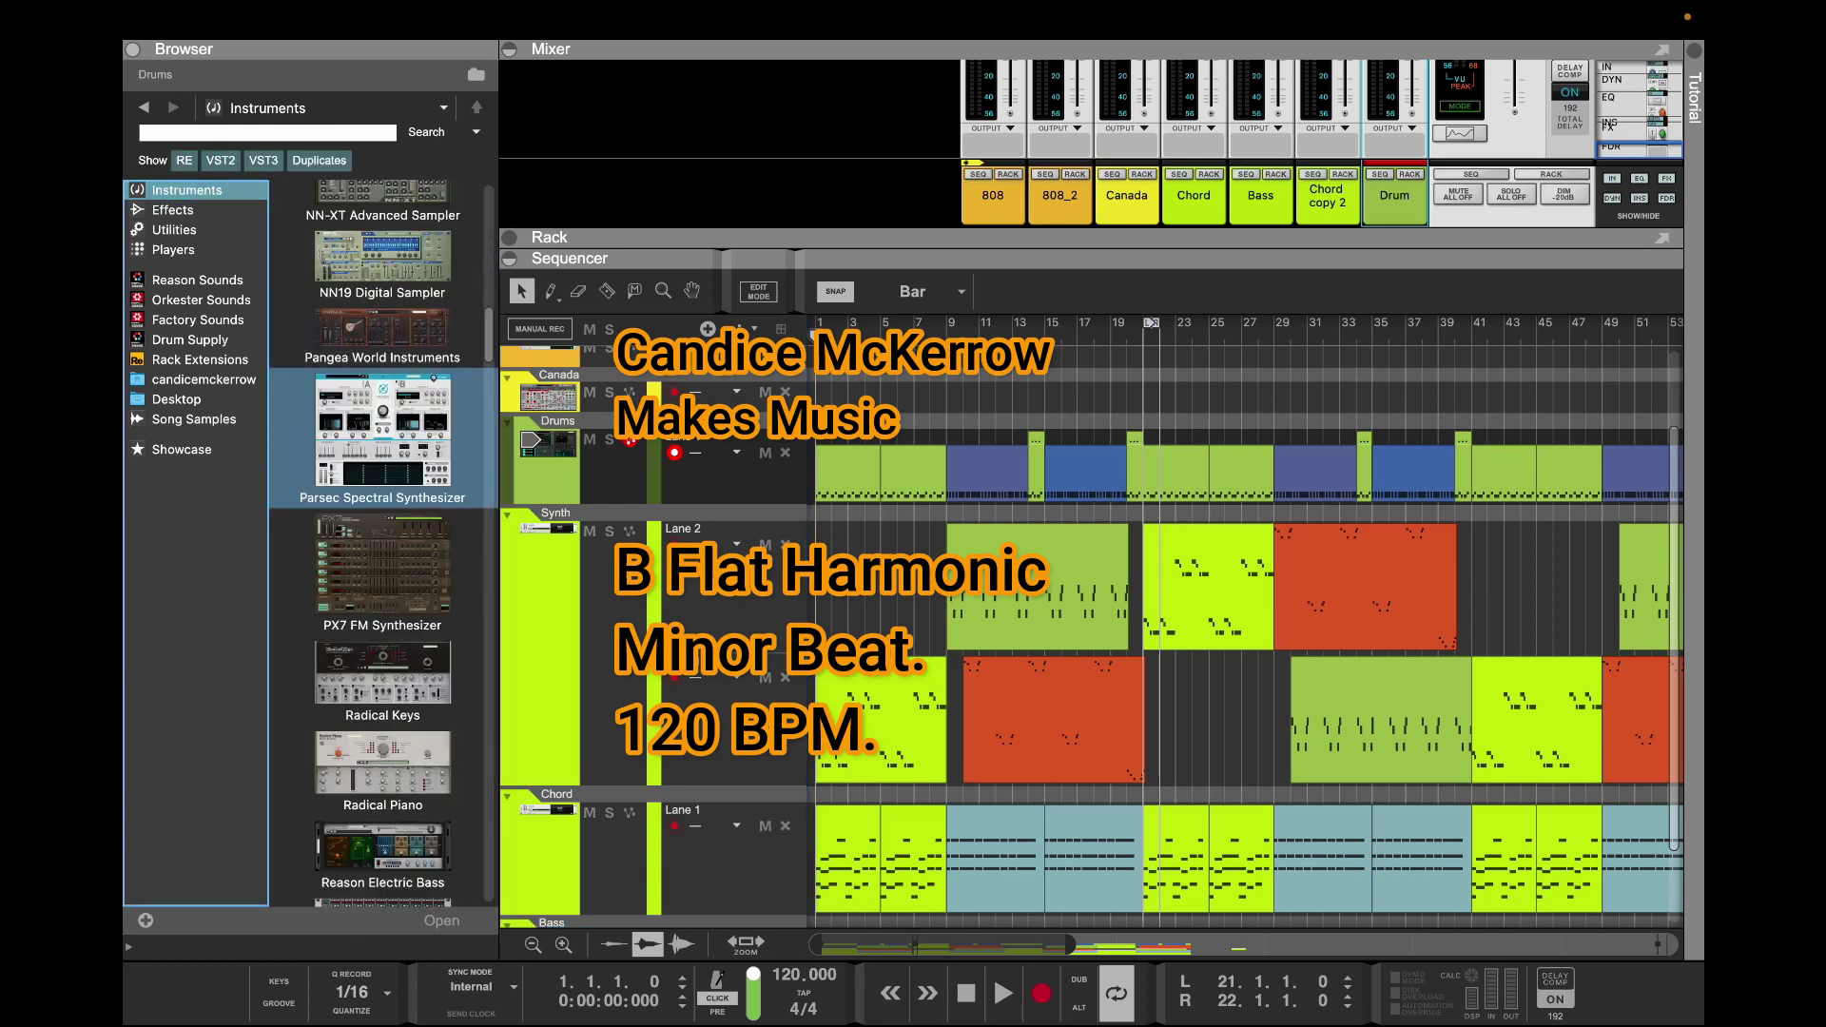
pyautogui.moveTo(382, 317); pyautogui.dragTo(621, 494)
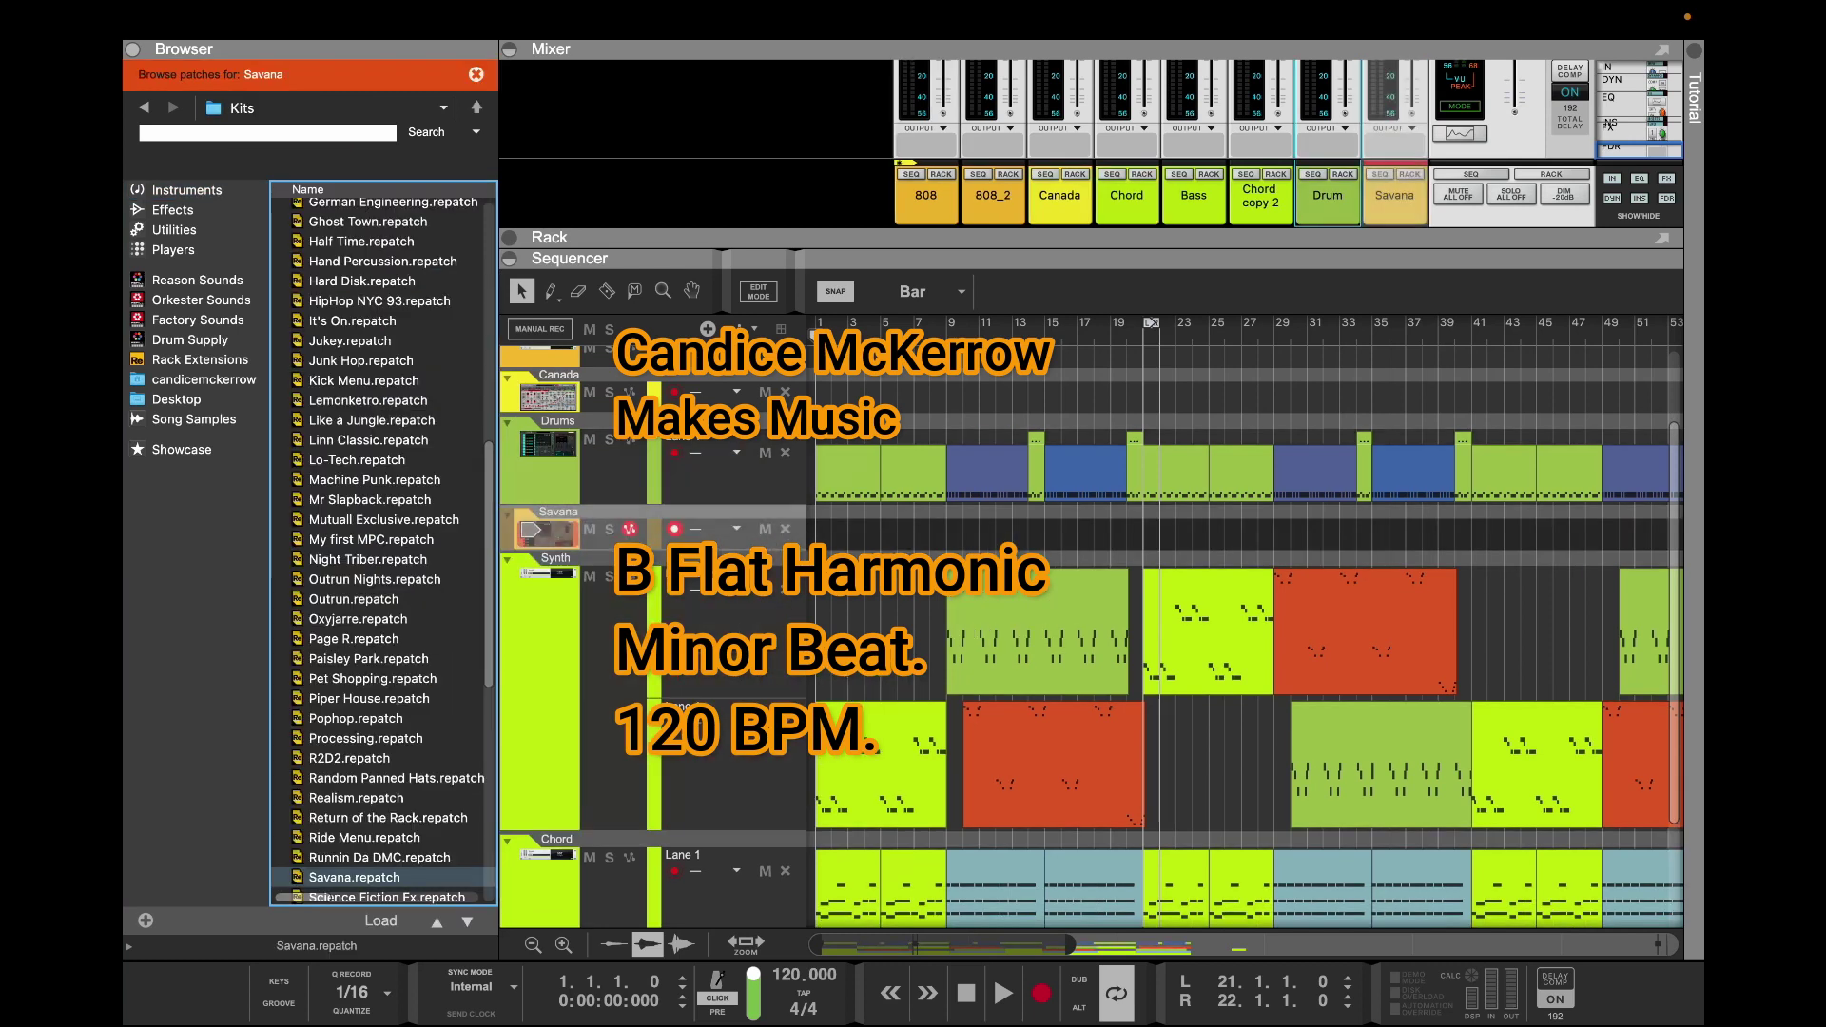
# Show the Savana drum device in the rack and reset it to its initial patch
pyautogui.click(1409, 175)
pyautogui.click(1411, 177)
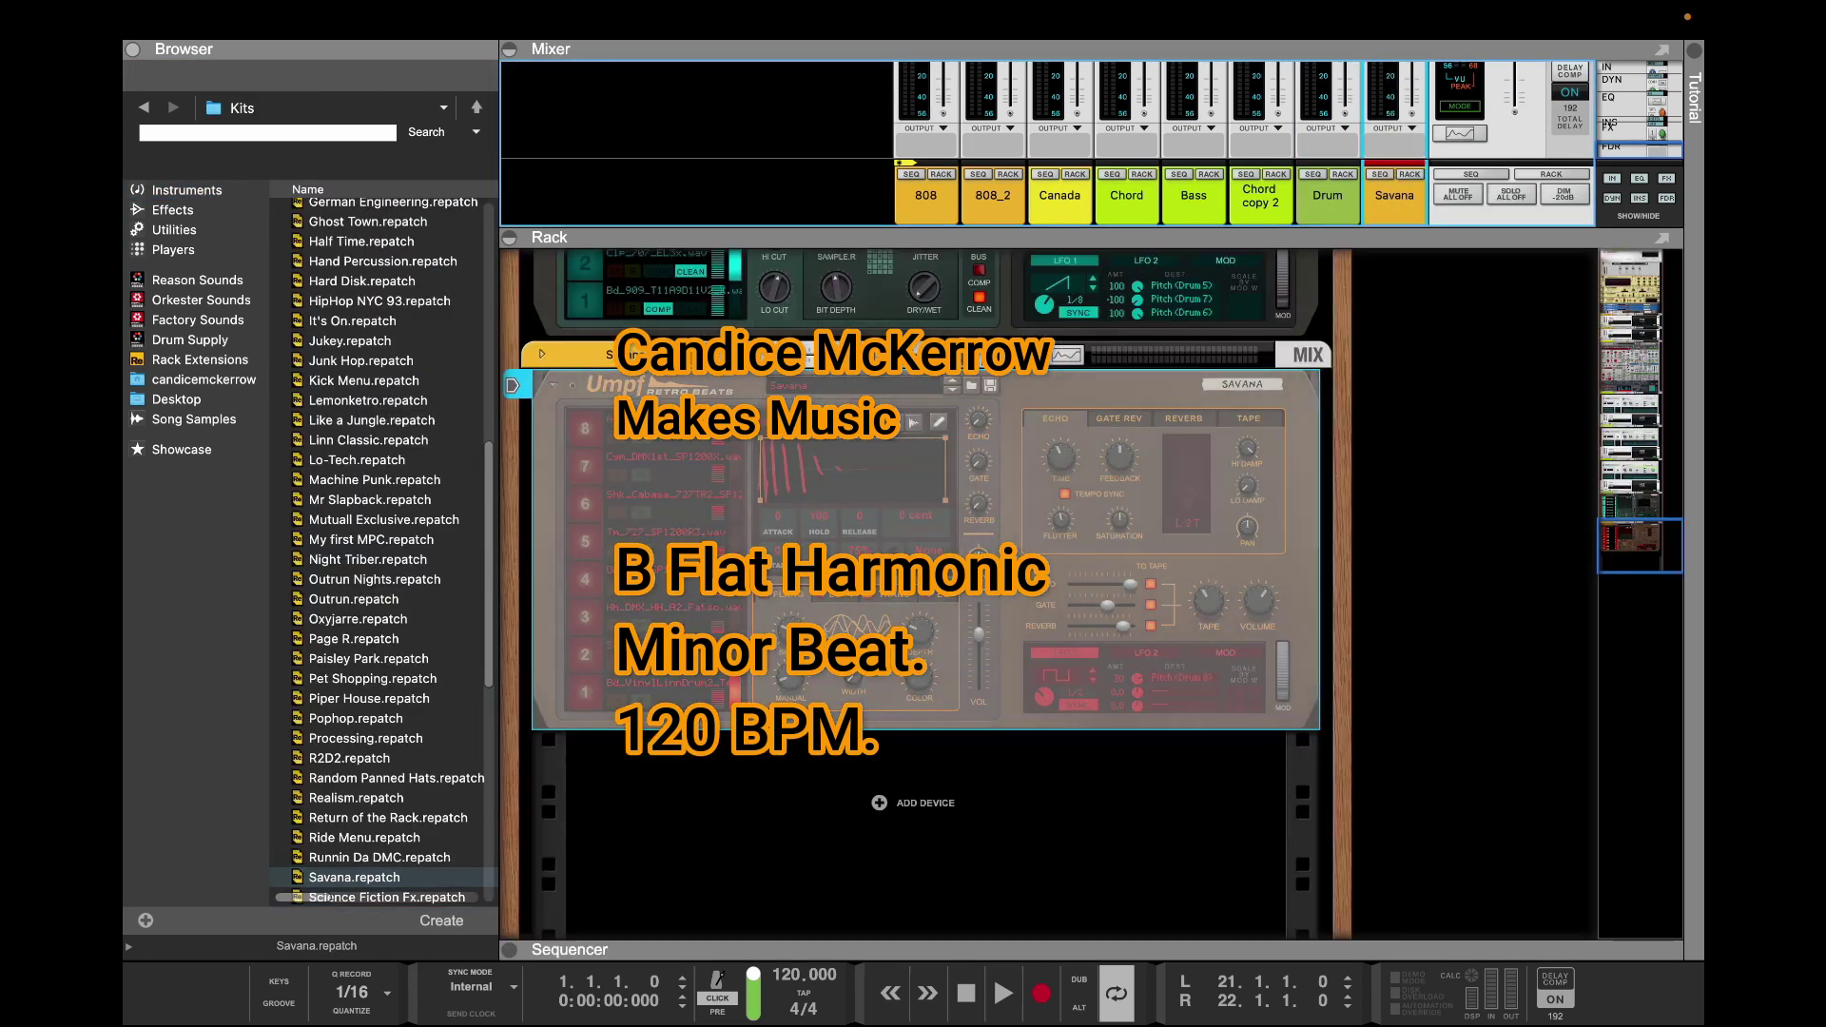
pyautogui.rightClick(1025, 335)
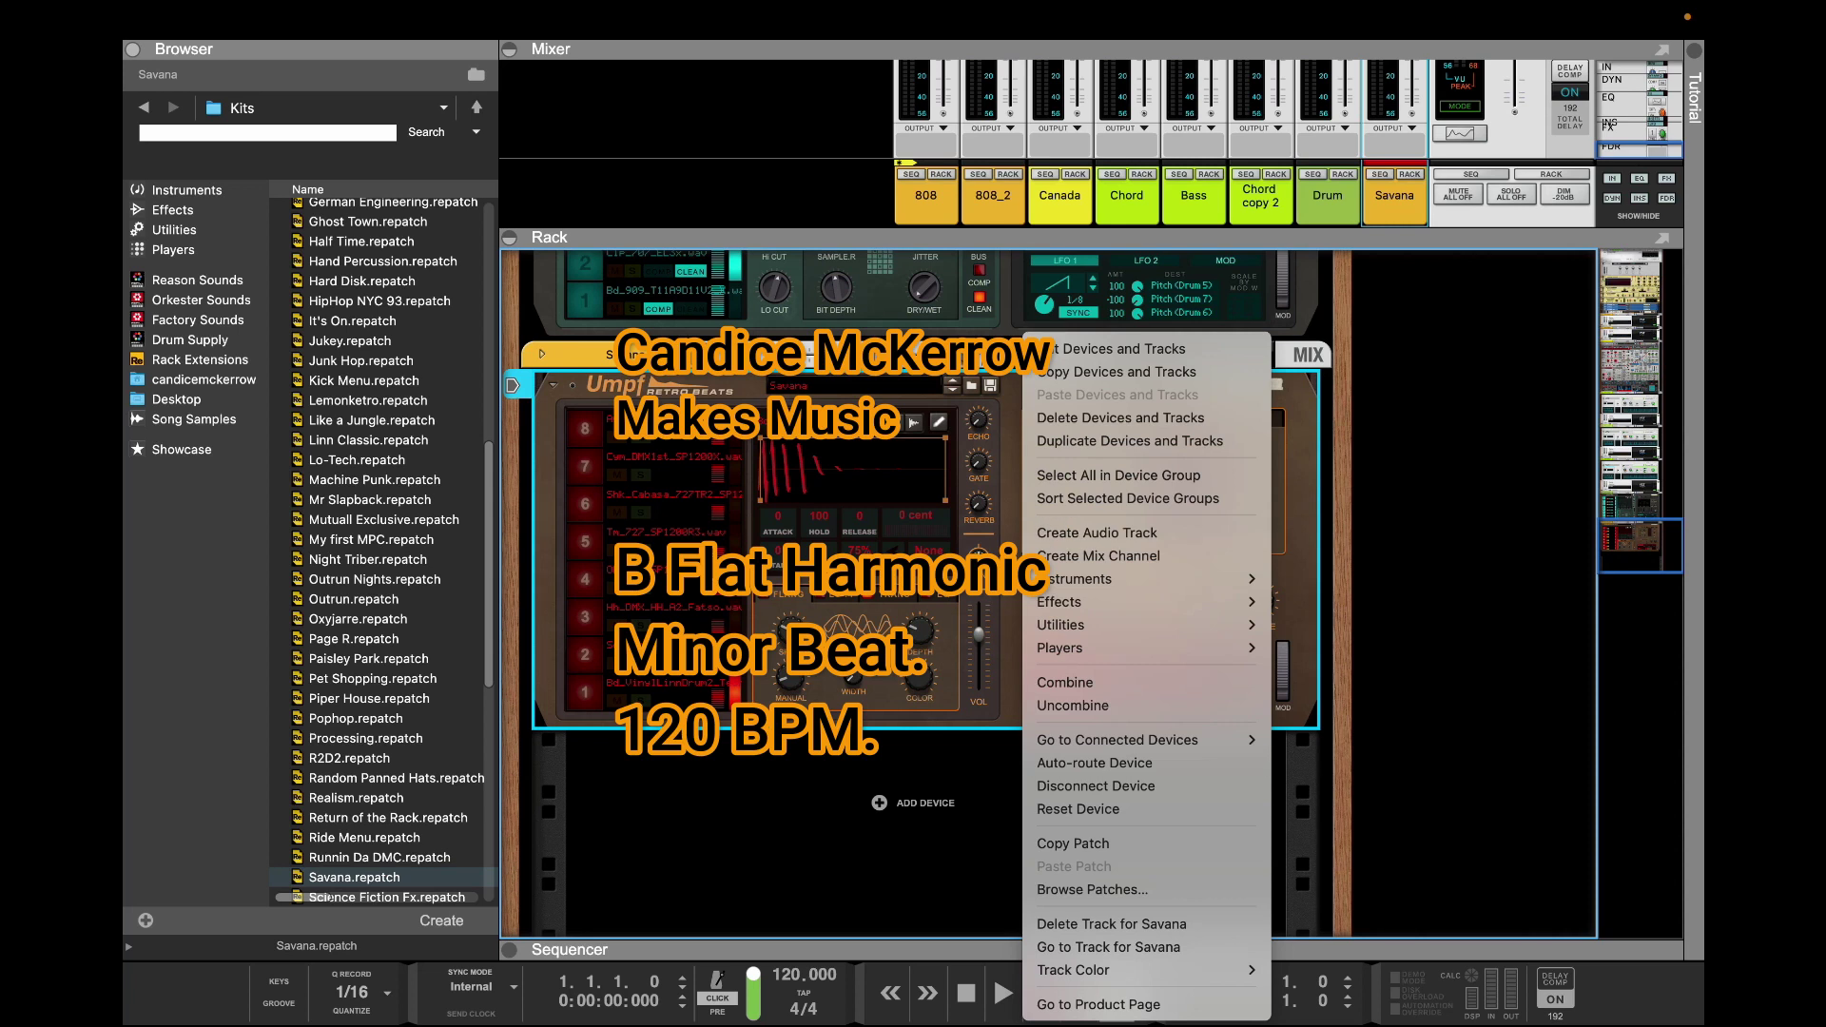
pyautogui.click(1078, 808)
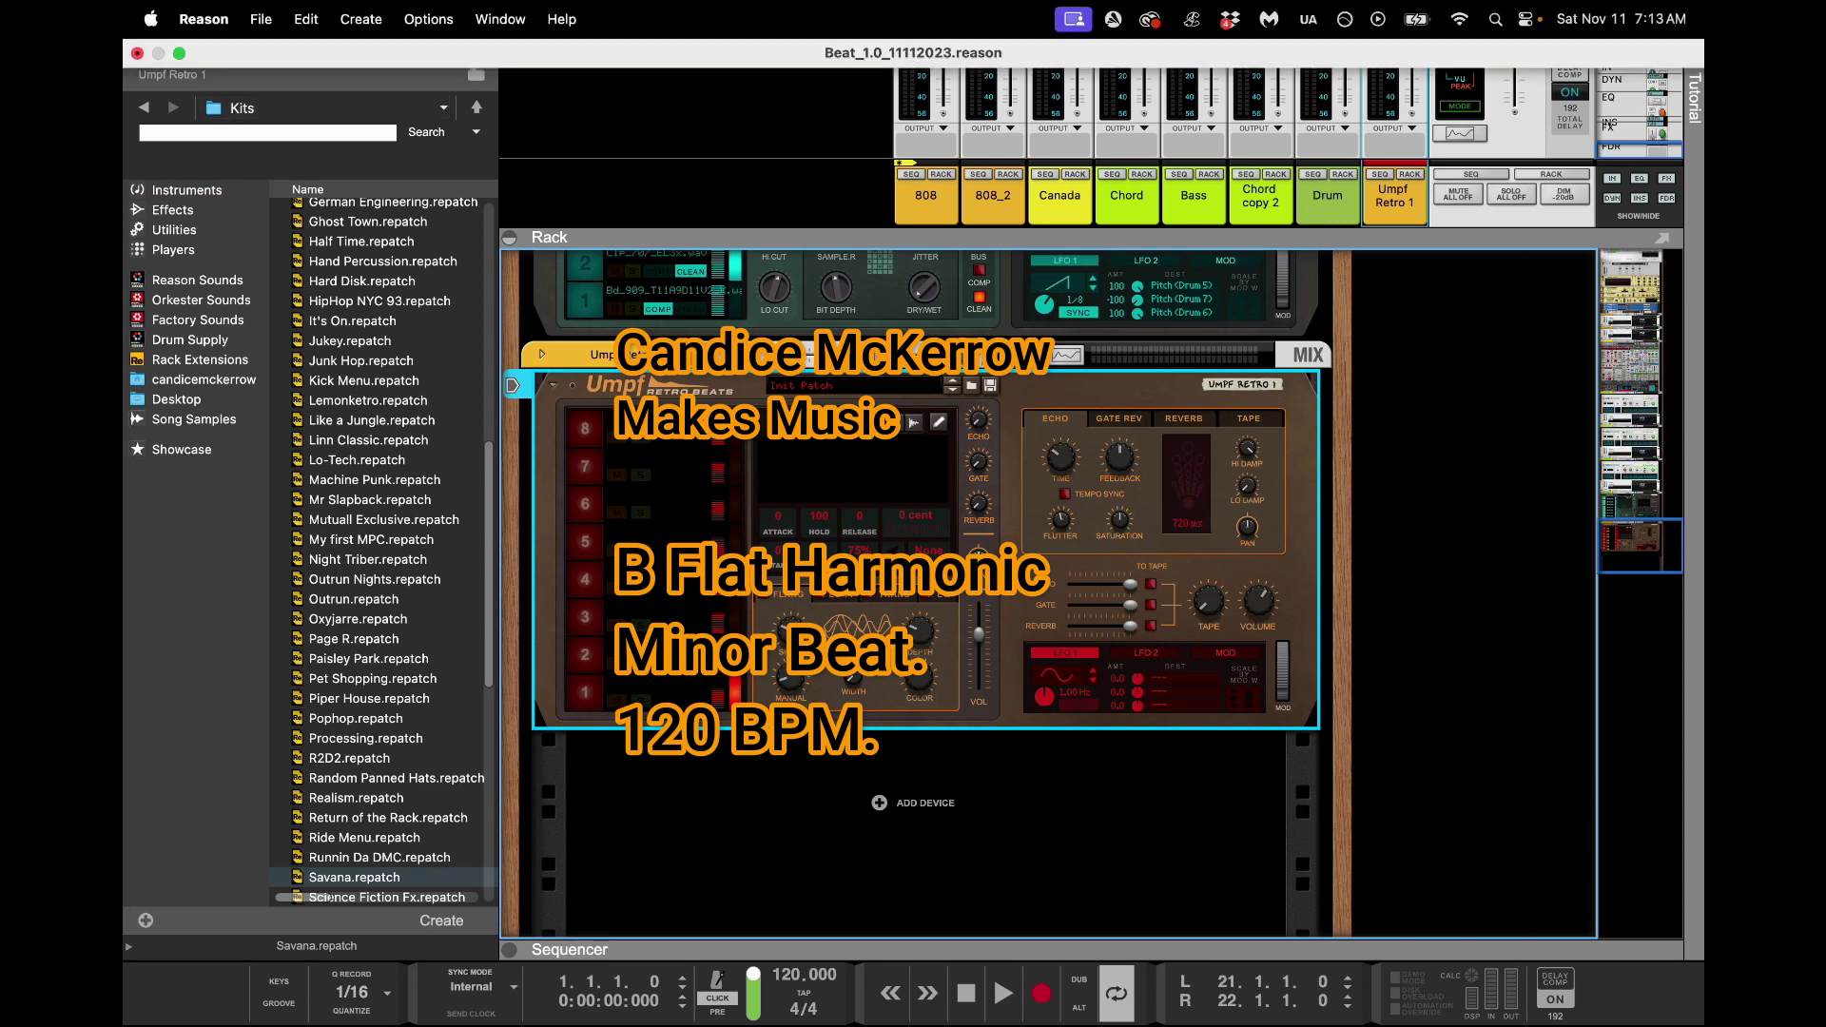
# Move the project window aside to uncover the desktop and open the TDMC_Main folder
pyautogui.click(178, 53)
pyautogui.moveTo(285, 63); pyautogui.dragTo(669, 63)
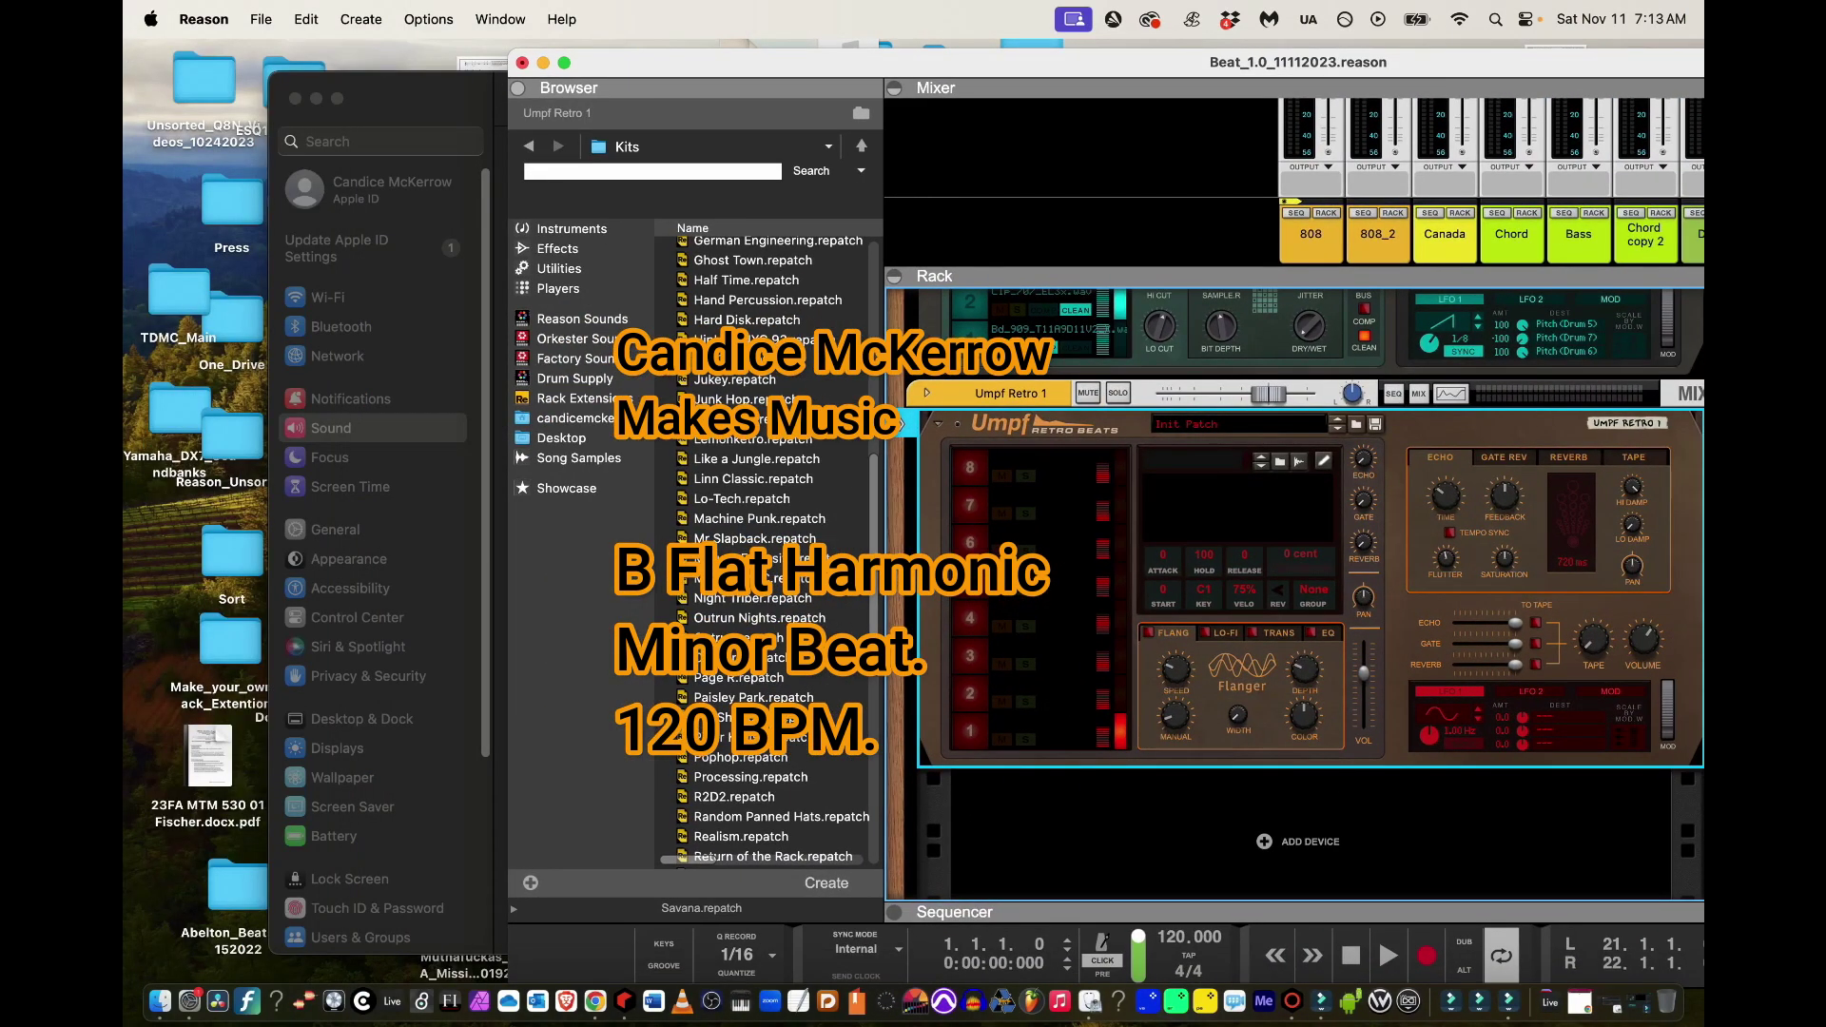
pyautogui.doubleClick(178, 293)
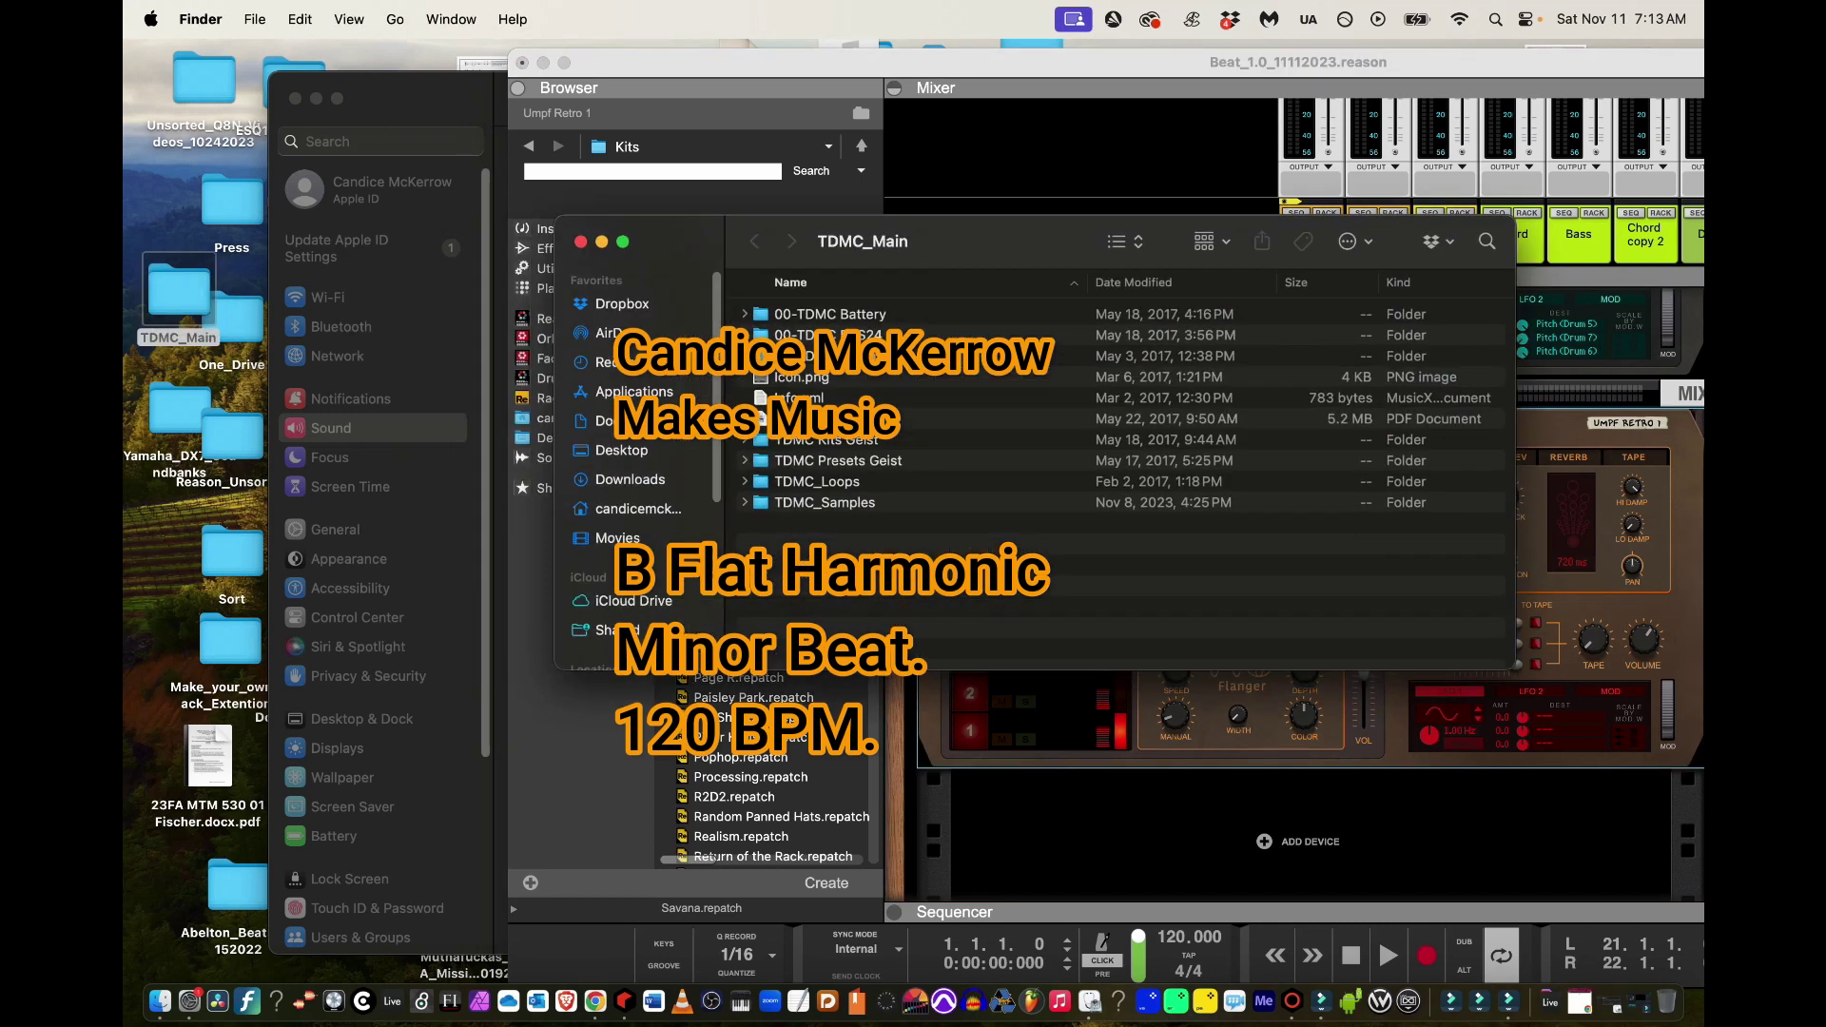
# Clear the desktop of the System Settings, project, Beat_1.0_11112023 folder and TDMC_Main windows
pyautogui.click(316, 98)
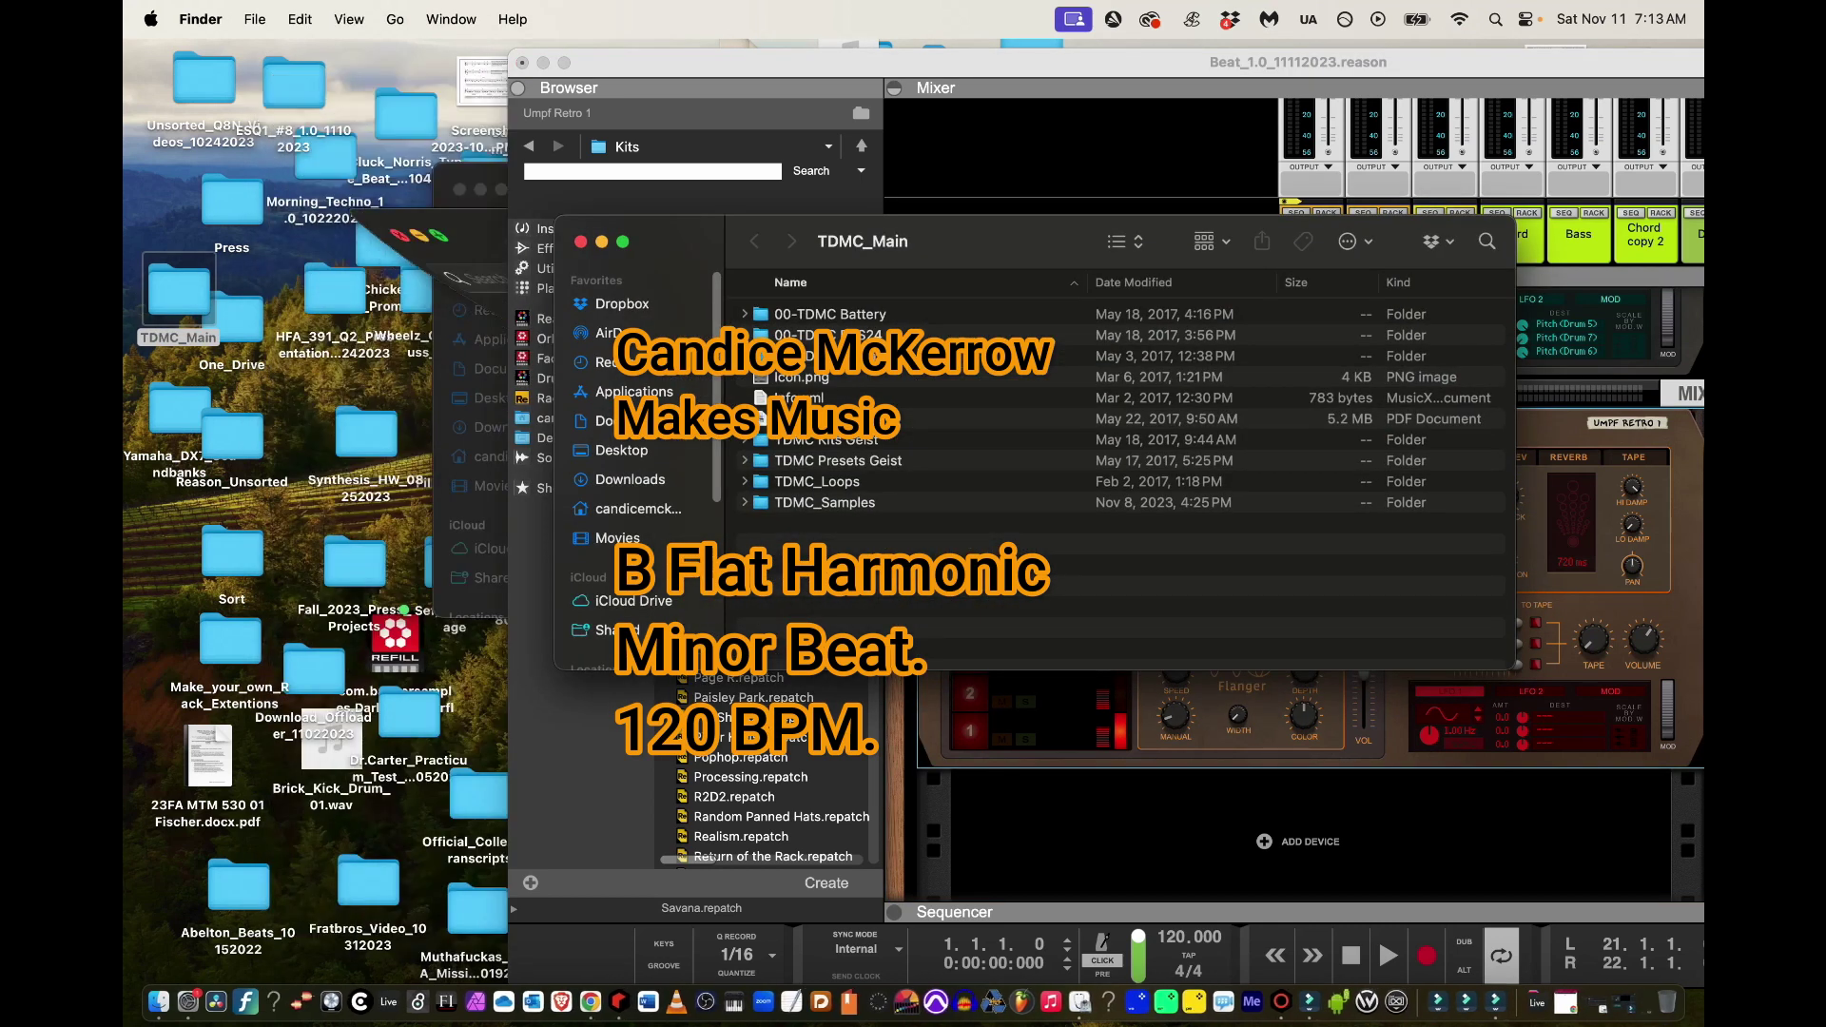
pyautogui.click(543, 62)
pyautogui.press('super+alt+h')
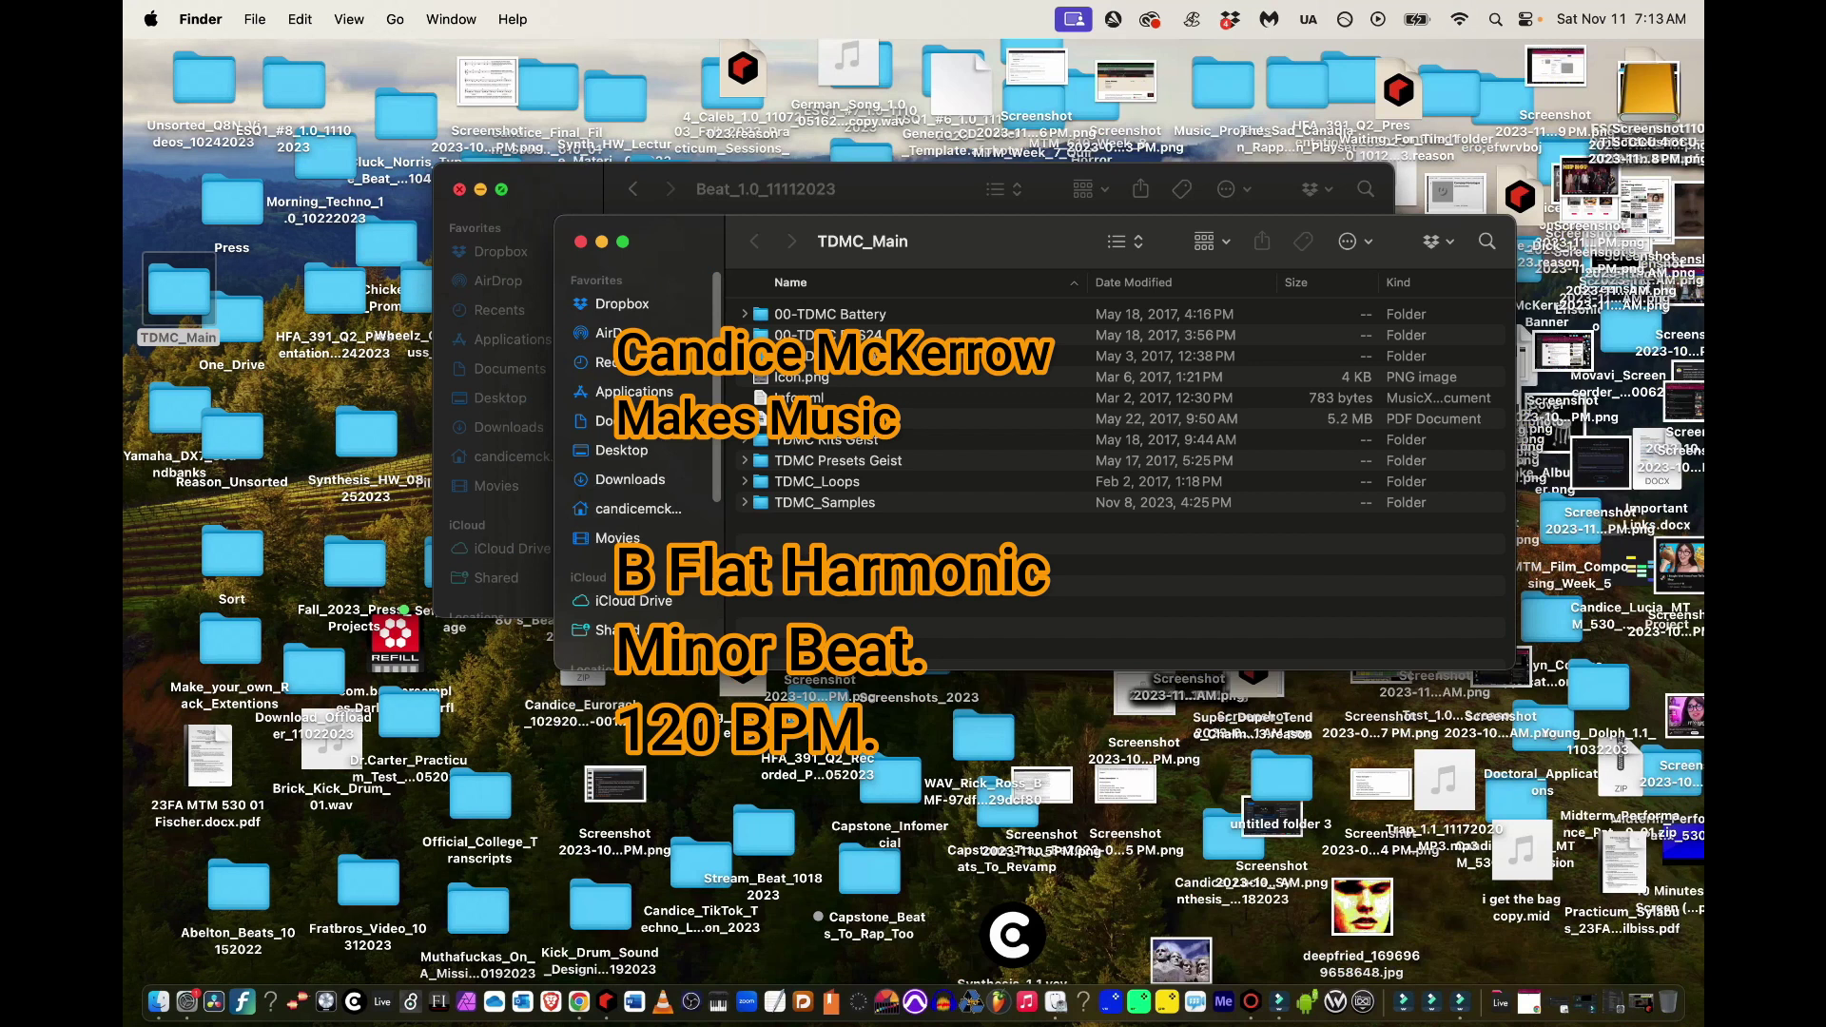
pyautogui.click(480, 190)
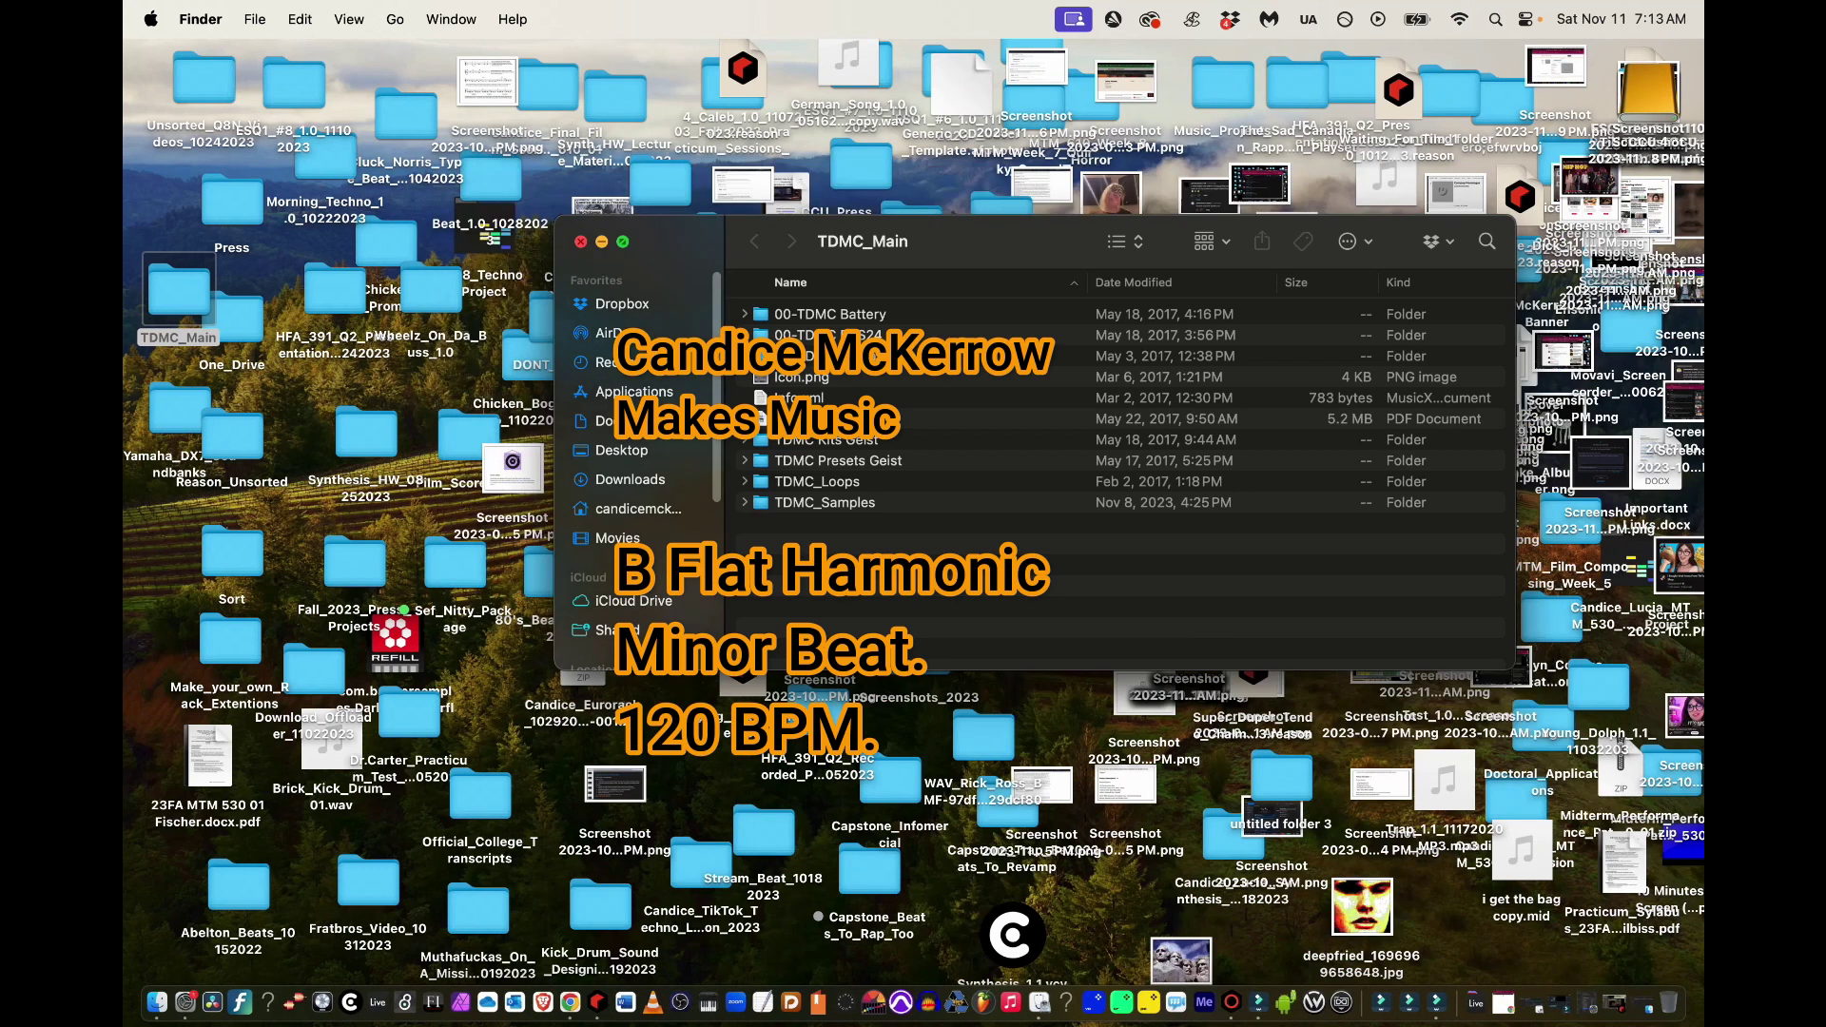
pyautogui.click(601, 242)
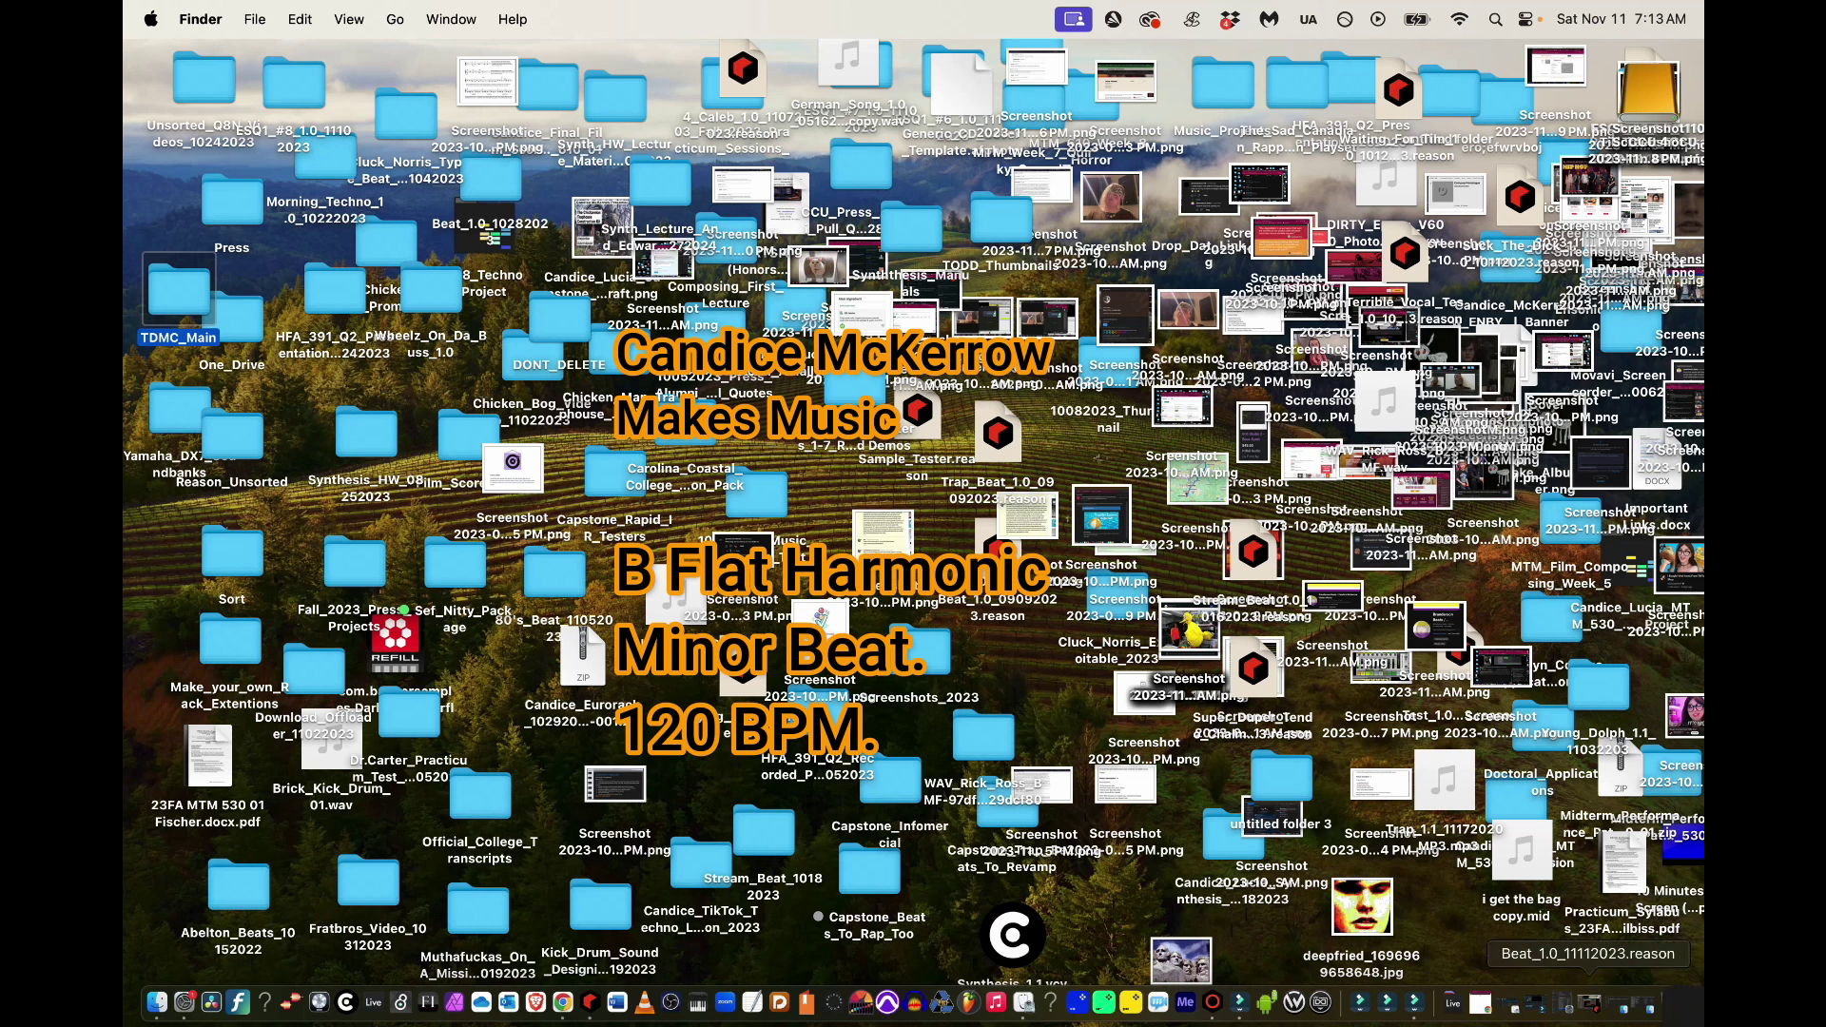
# Restore the project and TDMC_Main windows, and resize and place the folder window beside the Umpf Retro device
pyautogui.click(1588, 1003)
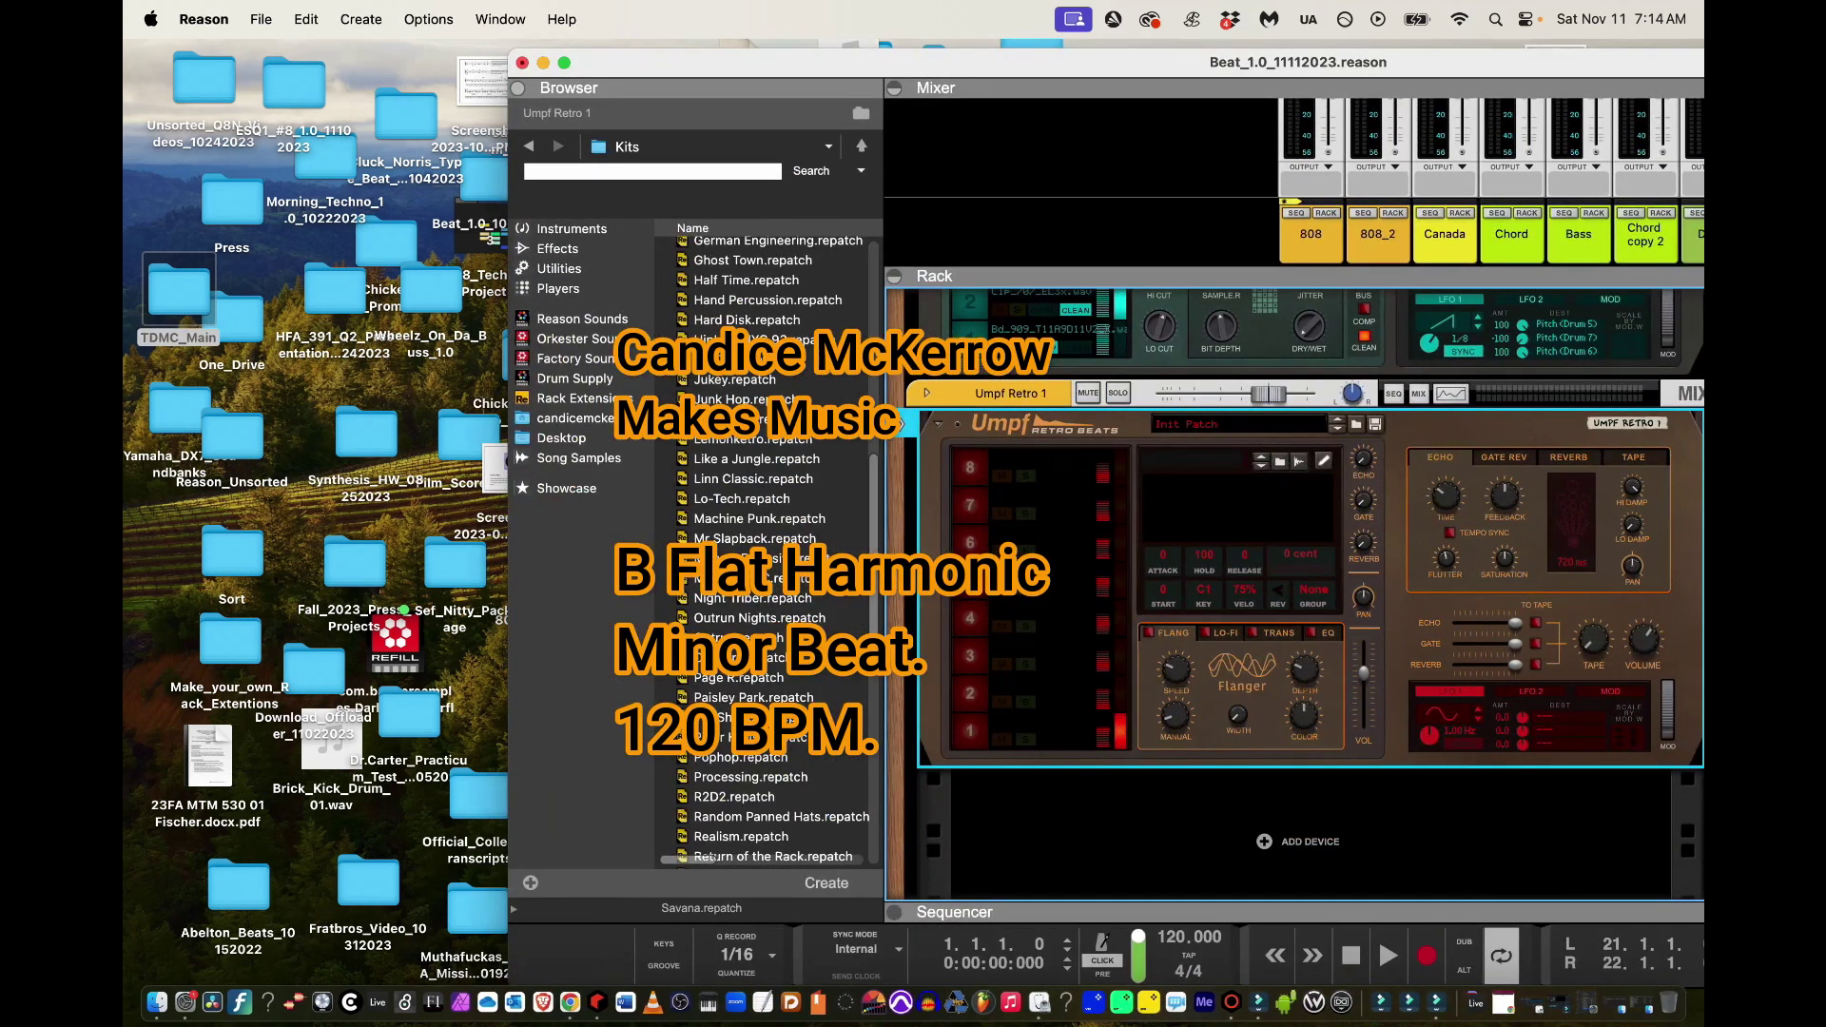
pyautogui.click(1616, 1003)
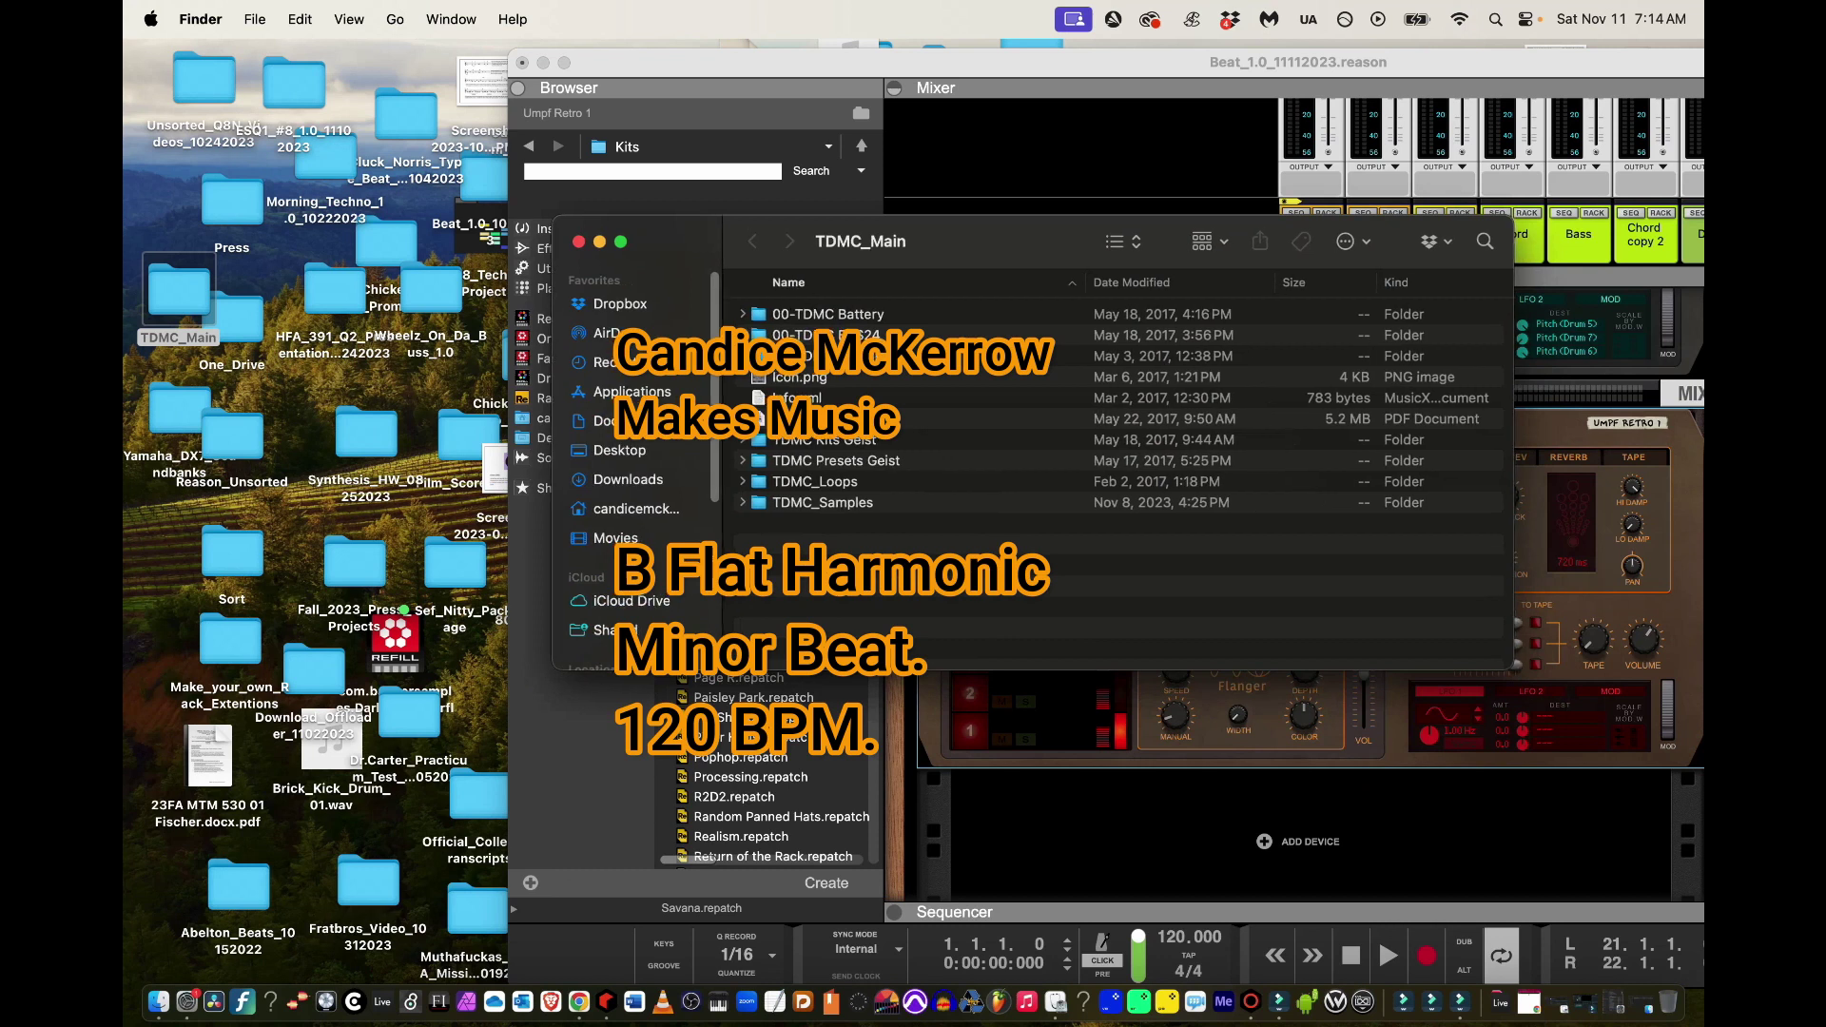
pyautogui.moveTo(1008, 242); pyautogui.dragTo(534, 146)
pyautogui.moveTo(1040, 573); pyautogui.dragTo(523, 680)
pyautogui.moveTo(381, 145); pyautogui.dragTo(706, 158)
pyautogui.moveTo(848, 692); pyautogui.dragTo(1043, 816)
pyautogui.moveTo(757, 199); pyautogui.dragTo(748, 158)
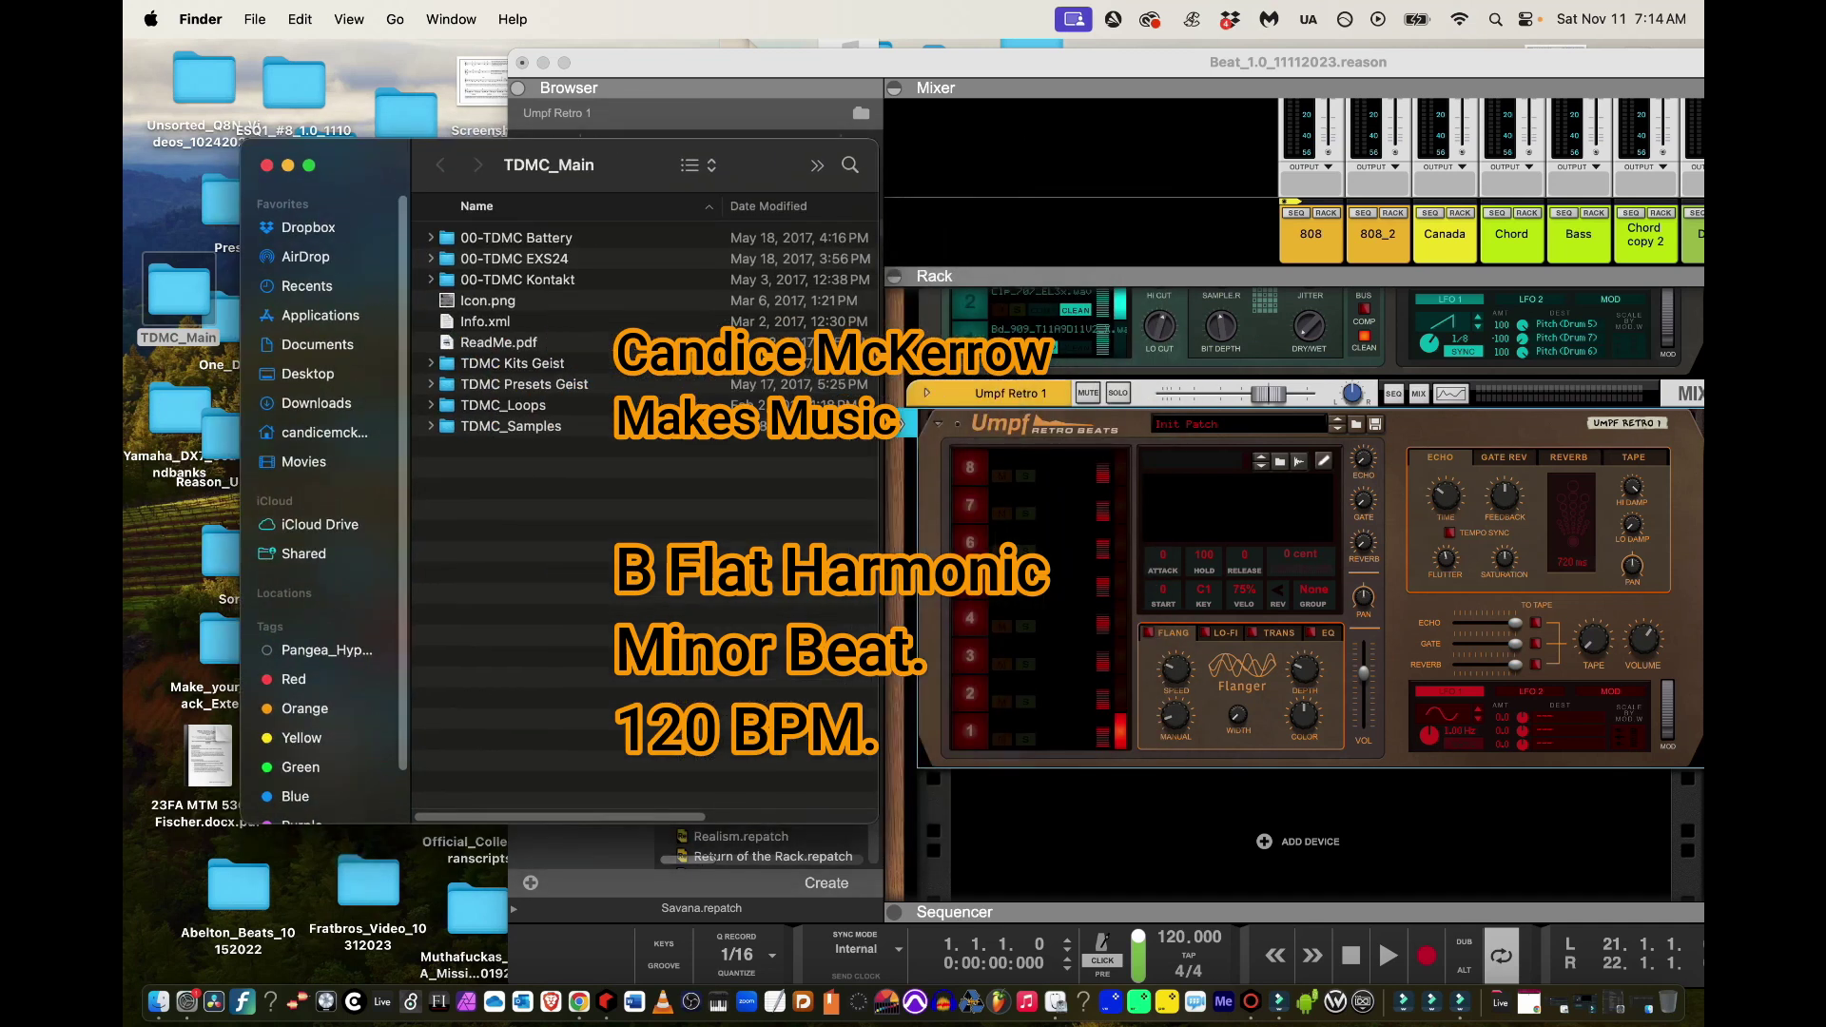
# Open the LM1 drum machine folder inside TDMC_Samples
pyautogui.doubleClick(510, 426)
pyautogui.scroll(-10, 532, 457)
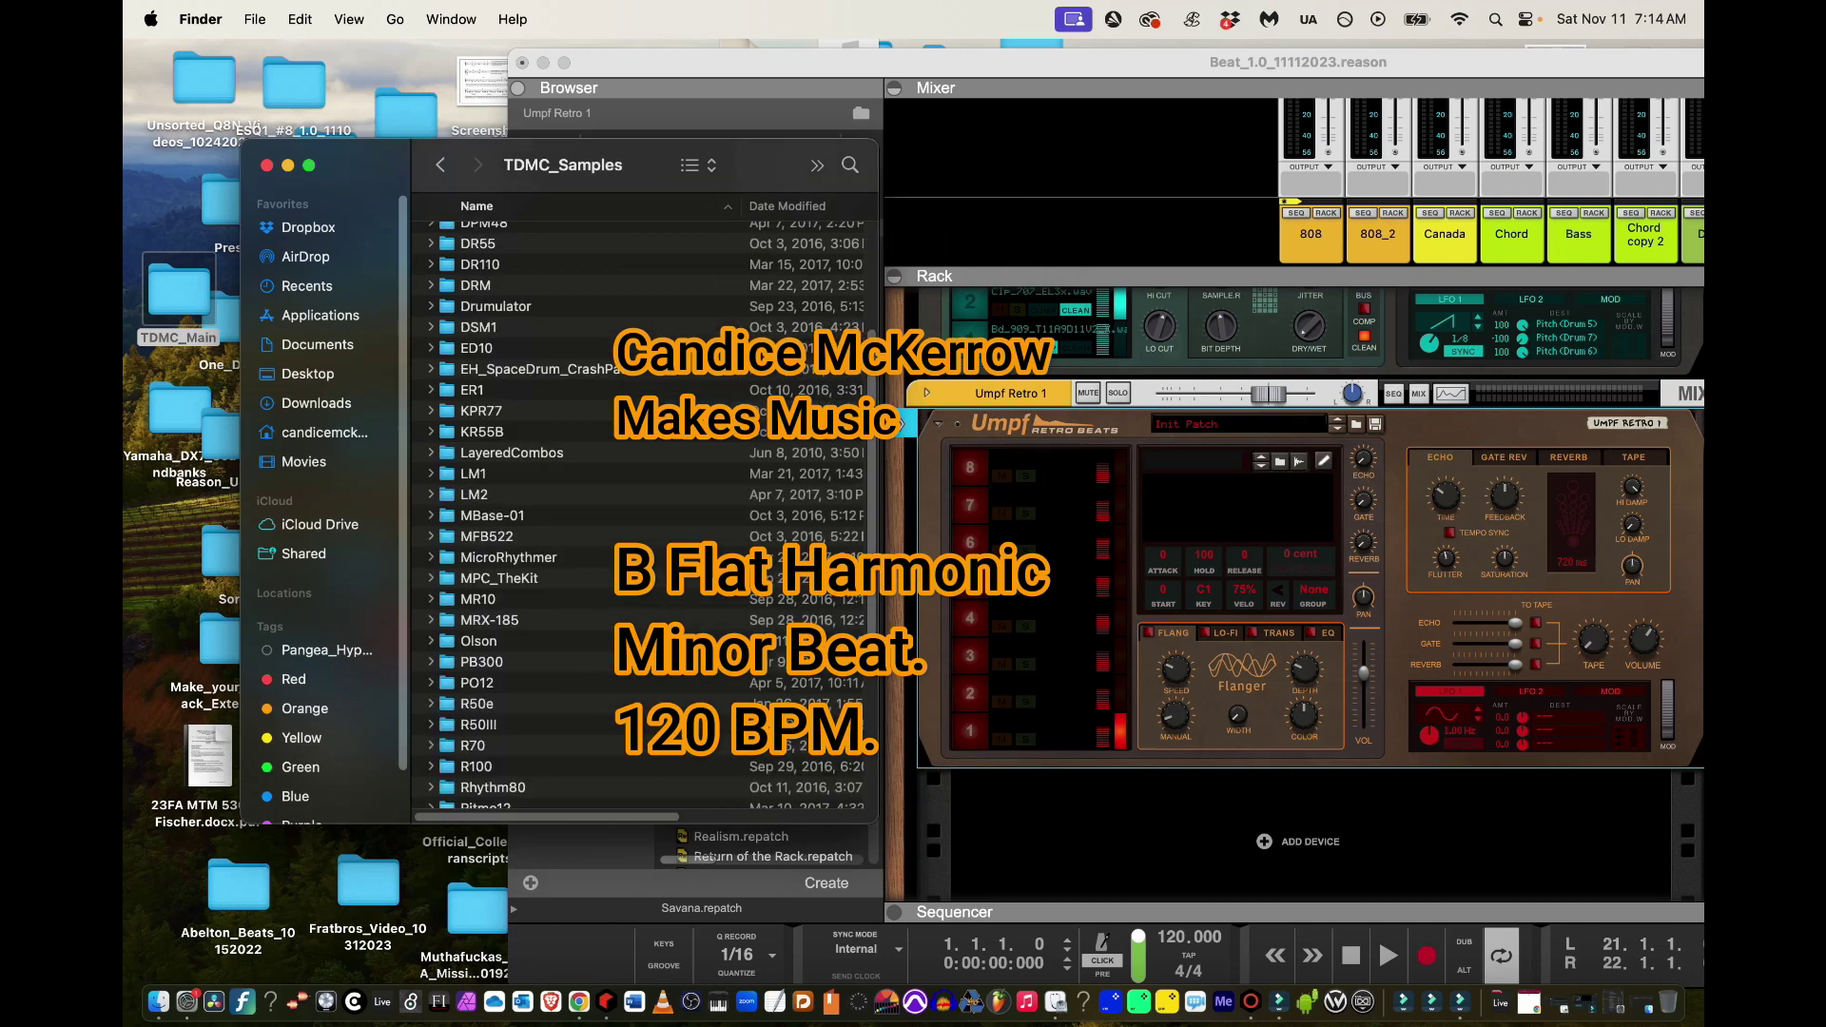
pyautogui.scroll(-8, 641, 514)
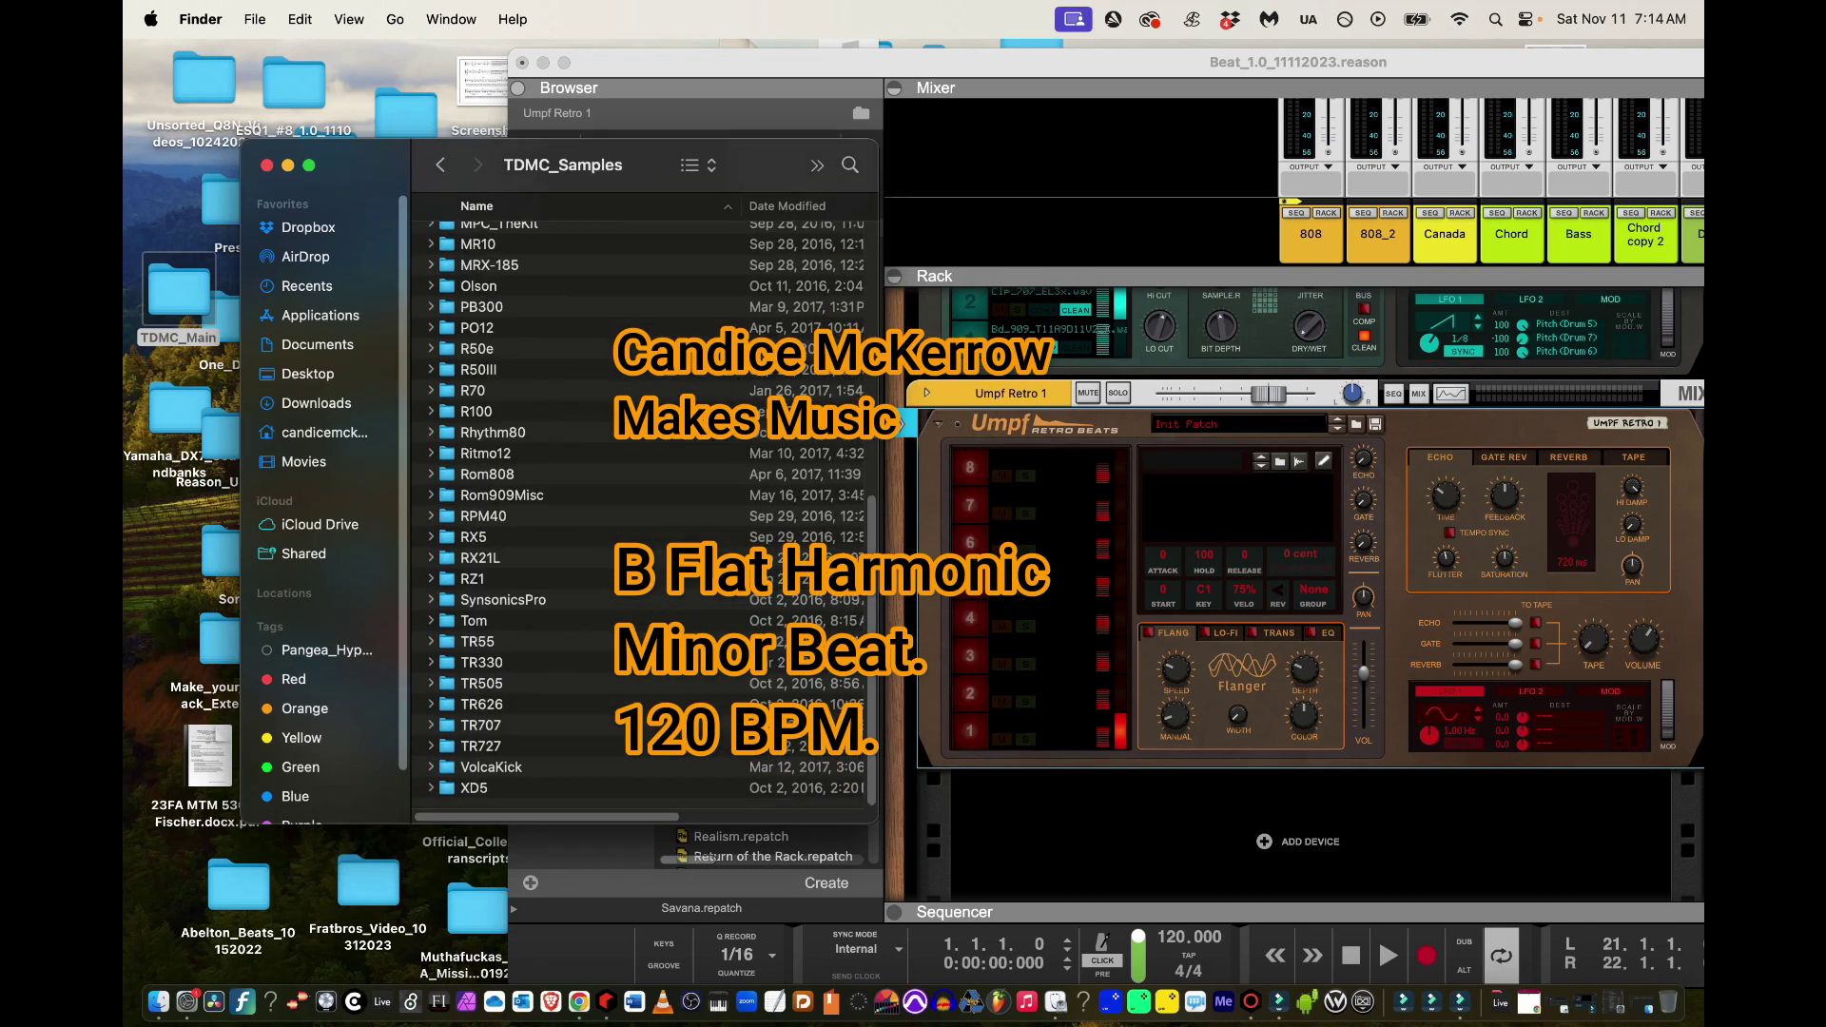
pyautogui.scroll(10, 642, 513)
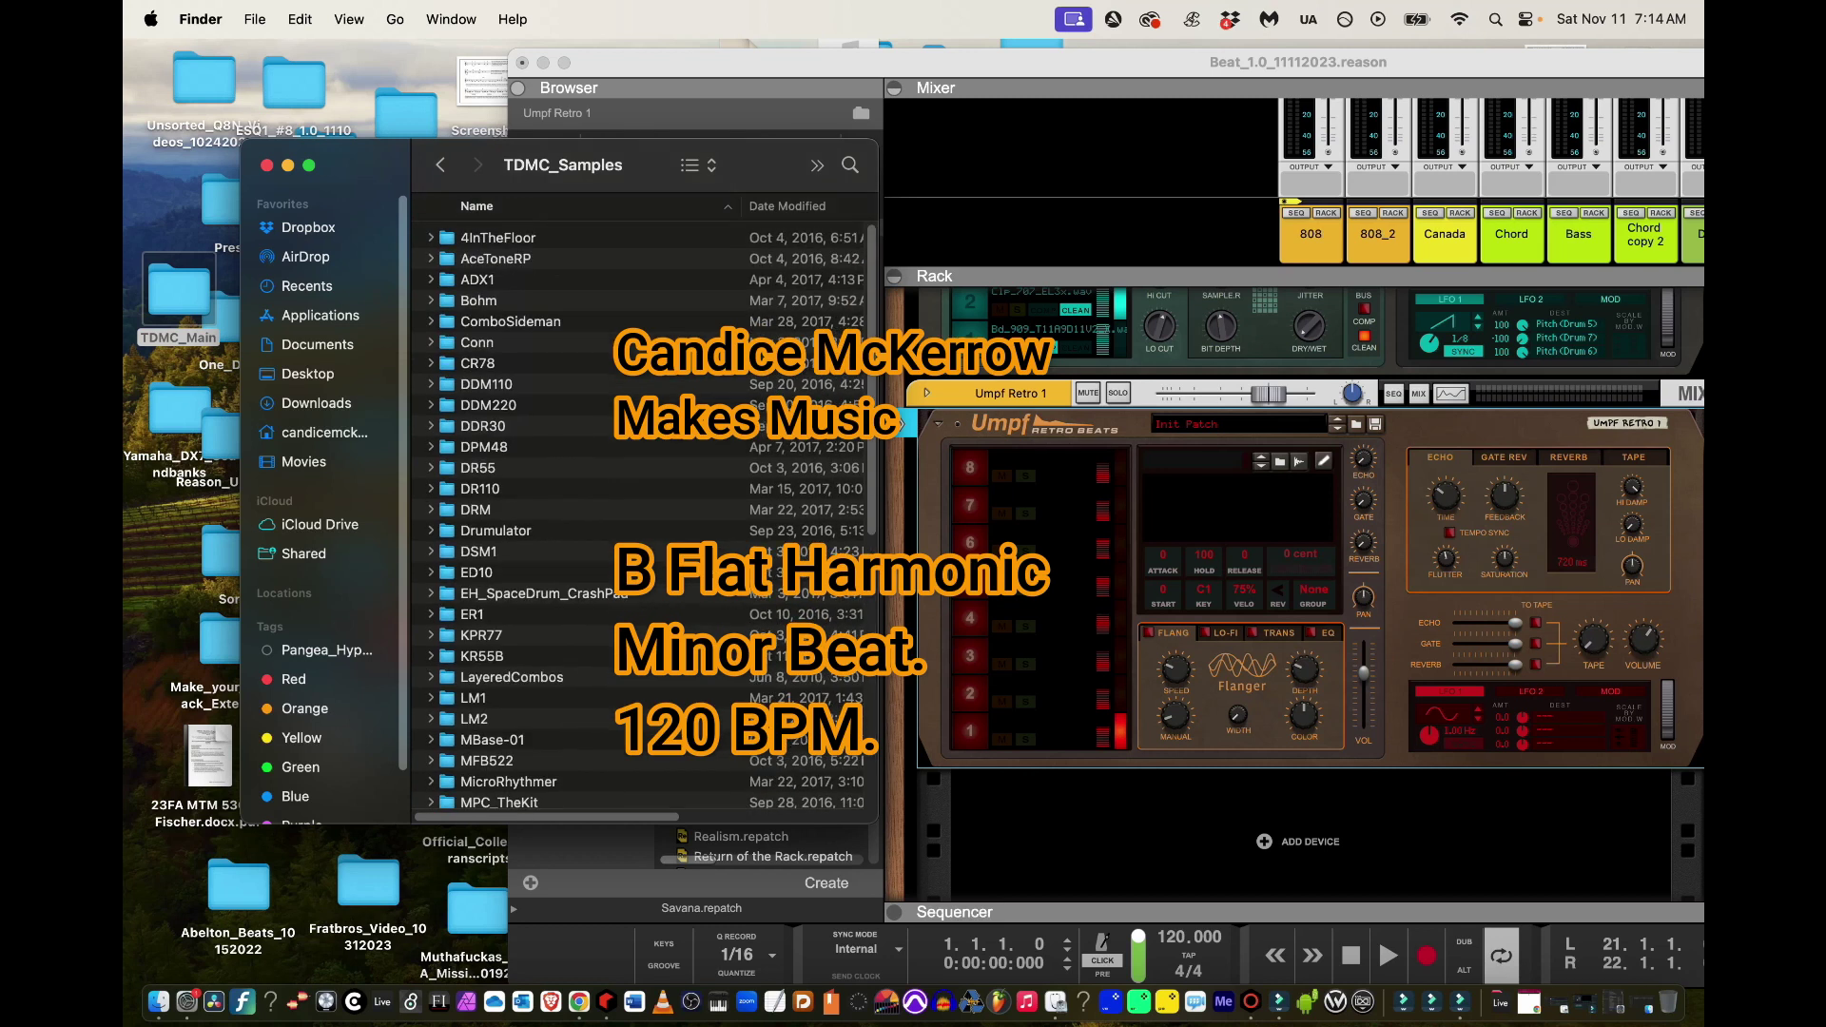
pyautogui.scroll(-4, 642, 513)
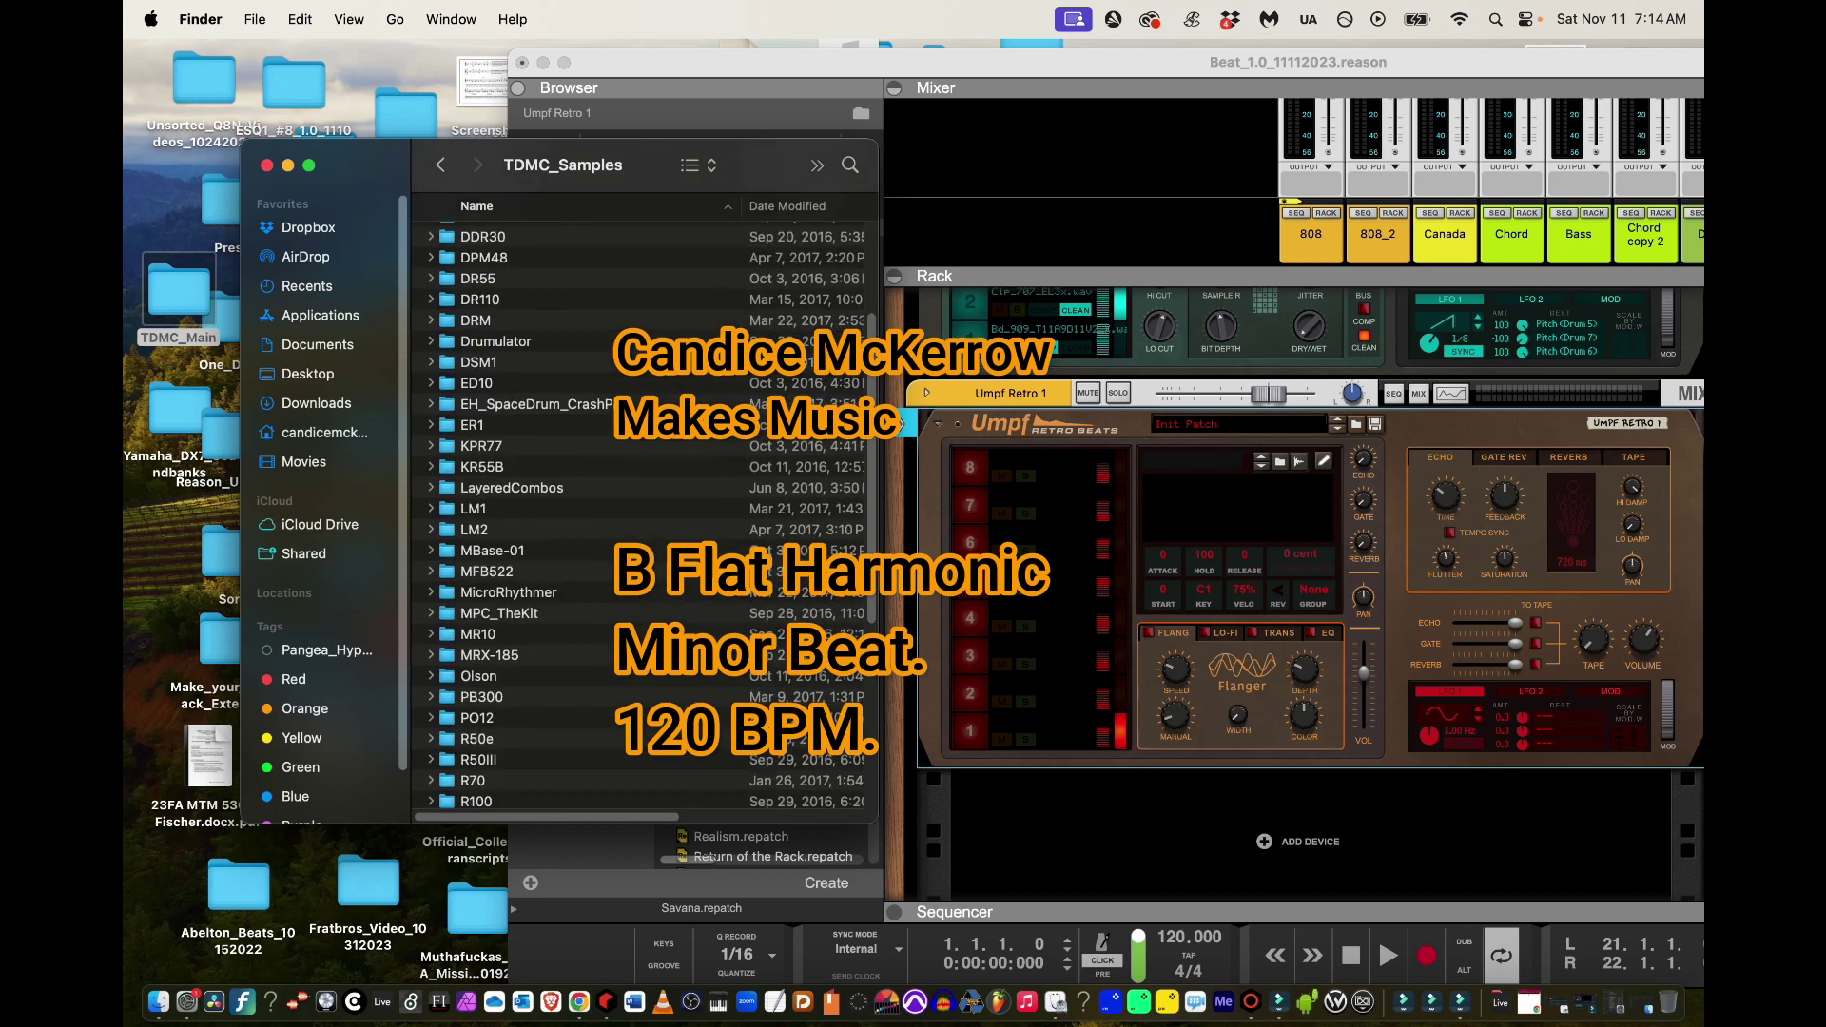
pyautogui.click(473, 508)
pyautogui.doubleClick(474, 509)
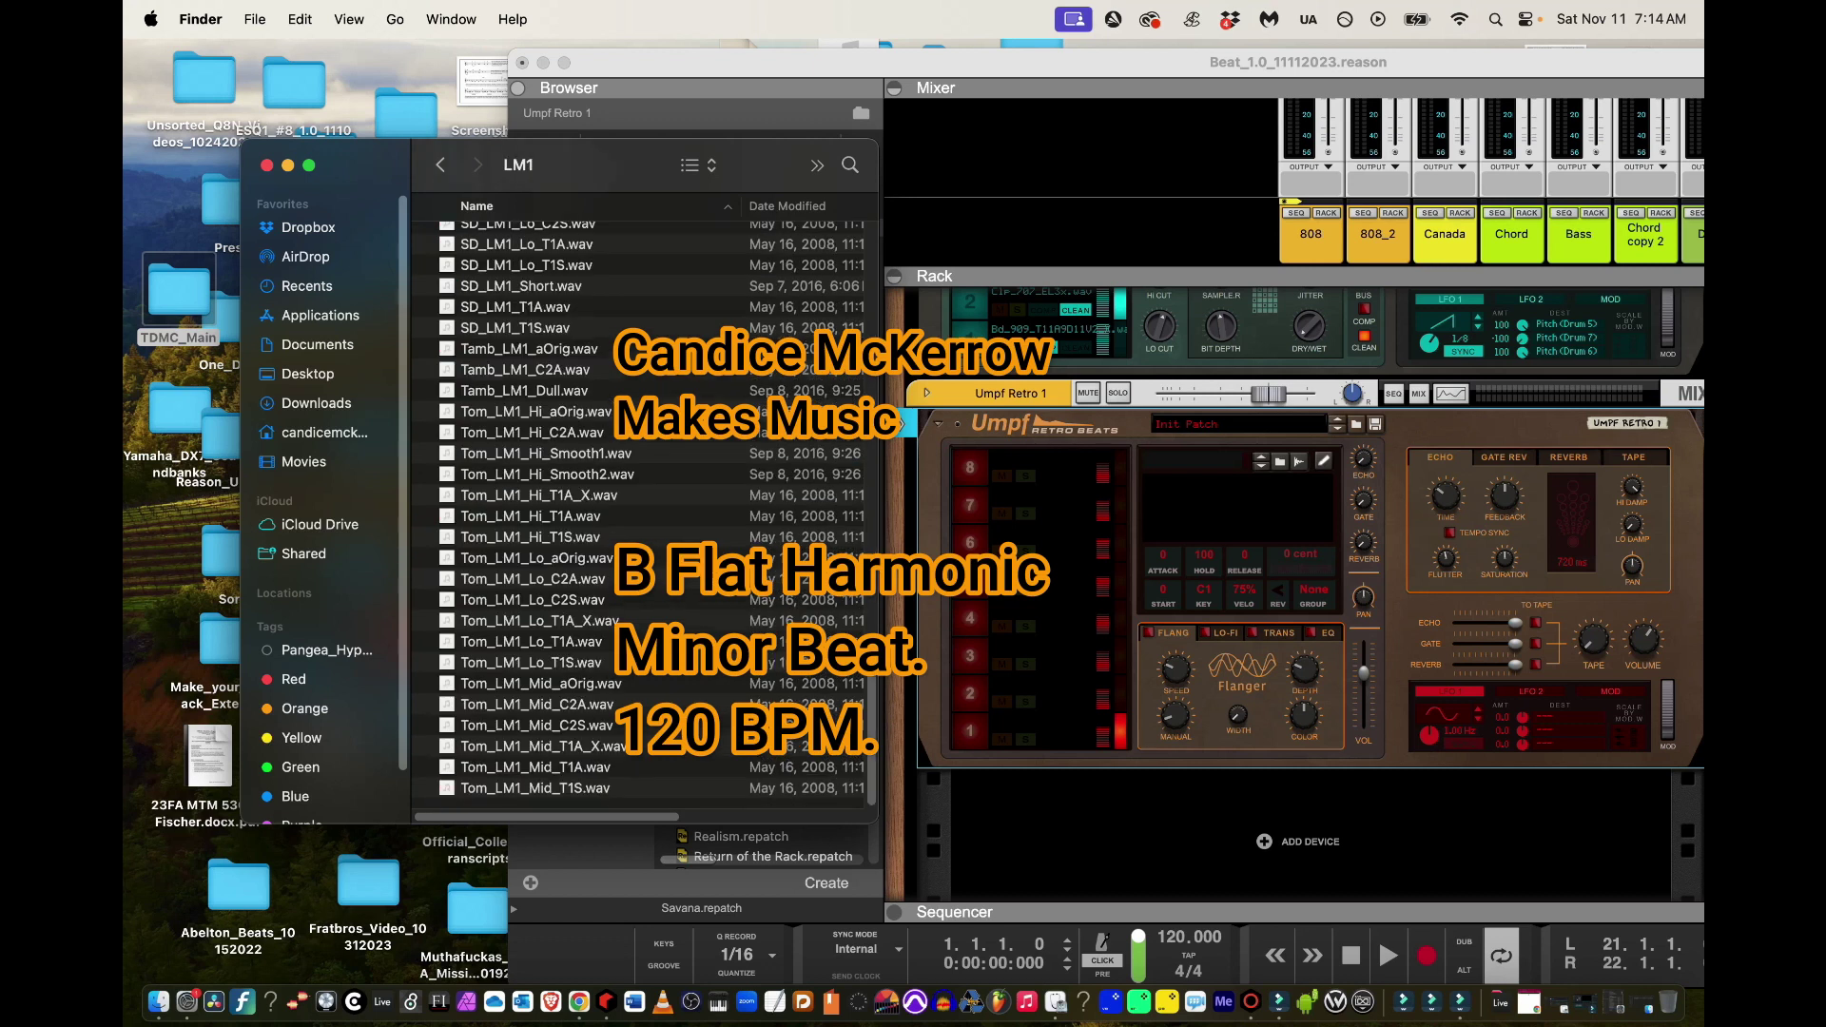
pyautogui.scroll(15, 641, 513)
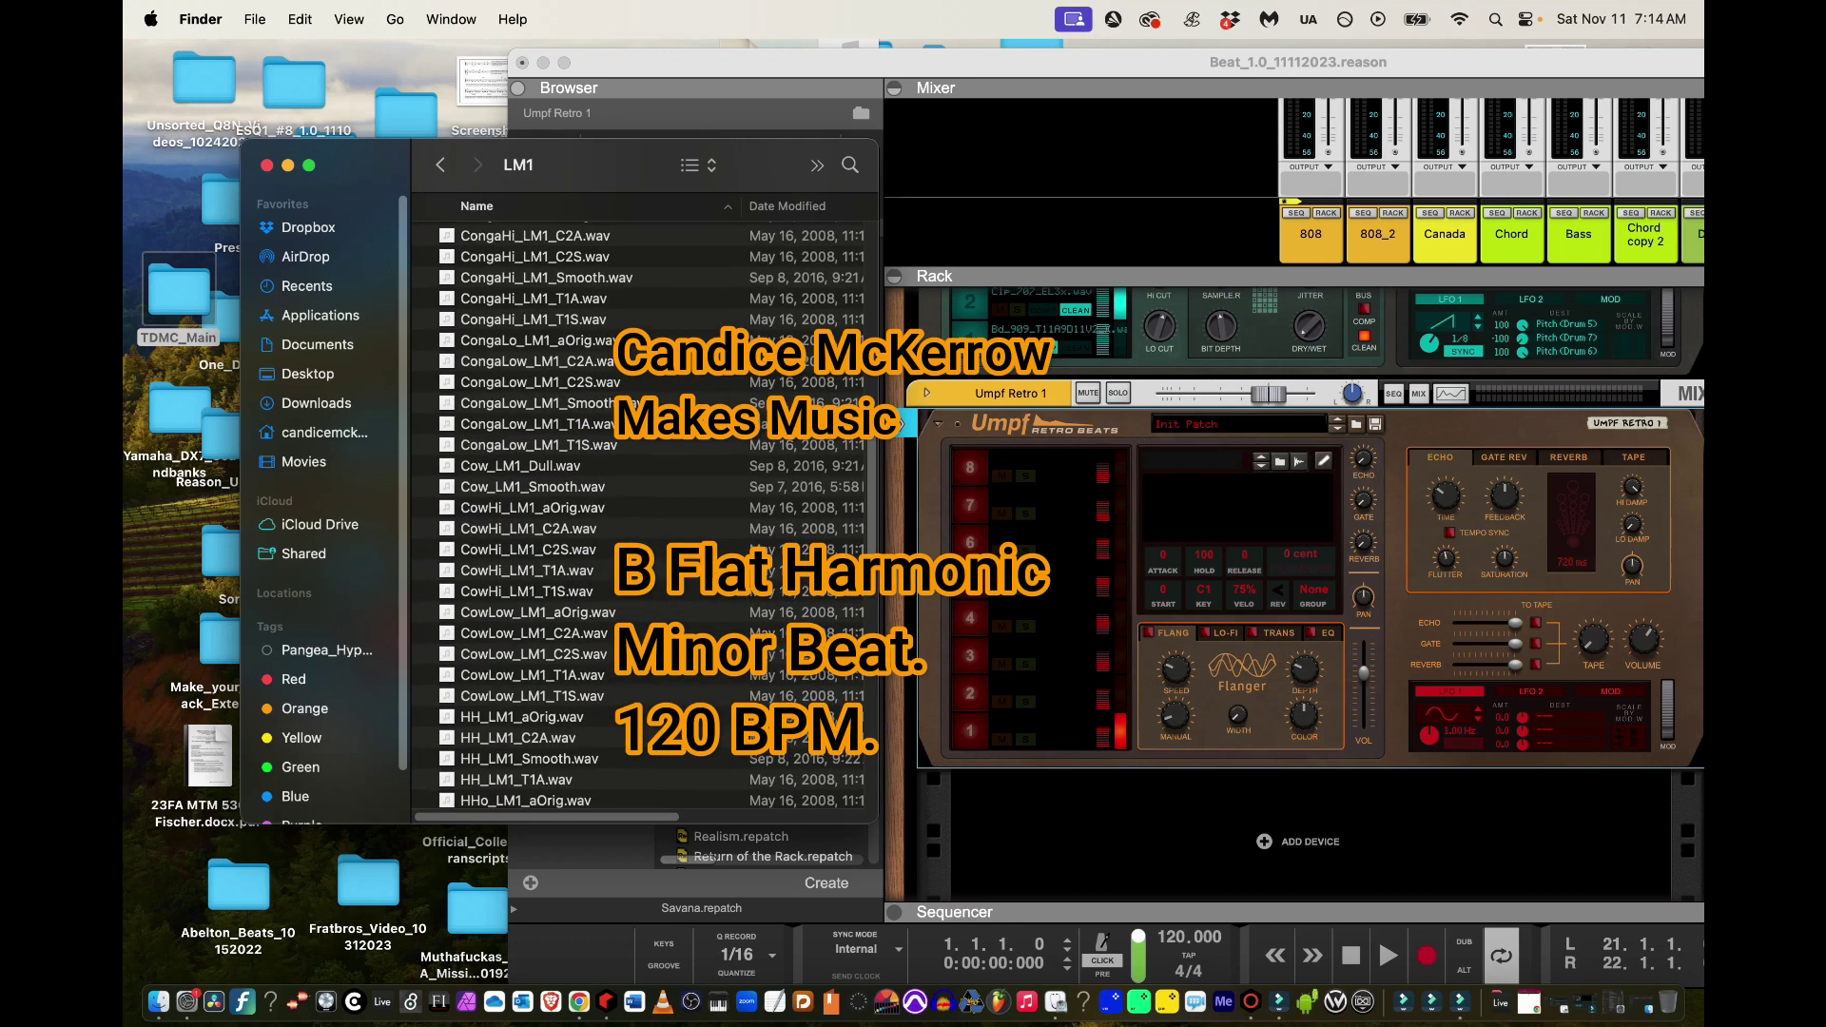
# Load the BD_LM1_1_Smooth sample onto pad 1 and Clap_LM1_C2A.wav onto pad 2 of the Umpf Retro device
pyautogui.moveTo(532, 299); pyautogui.dragTo(1039, 732)
pyautogui.scroll(-5, 642, 514)
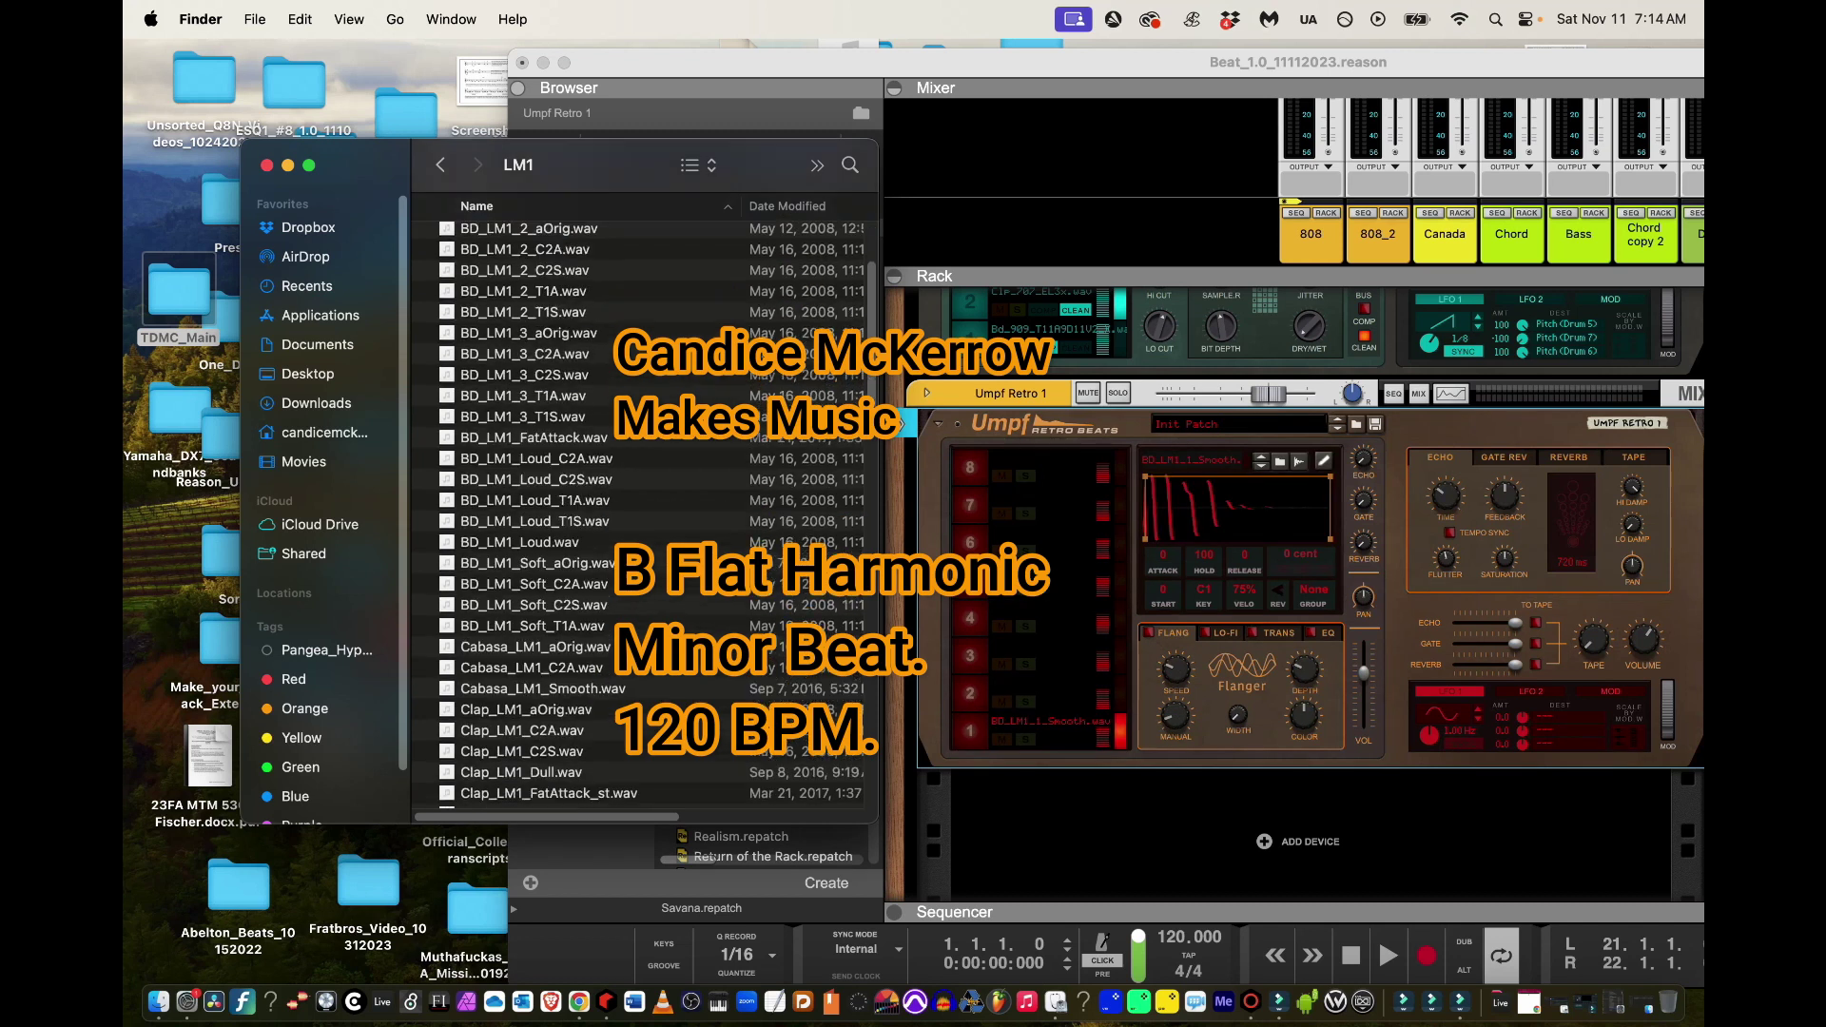
pyautogui.moveTo(522, 649); pyautogui.dragTo(1041, 691)
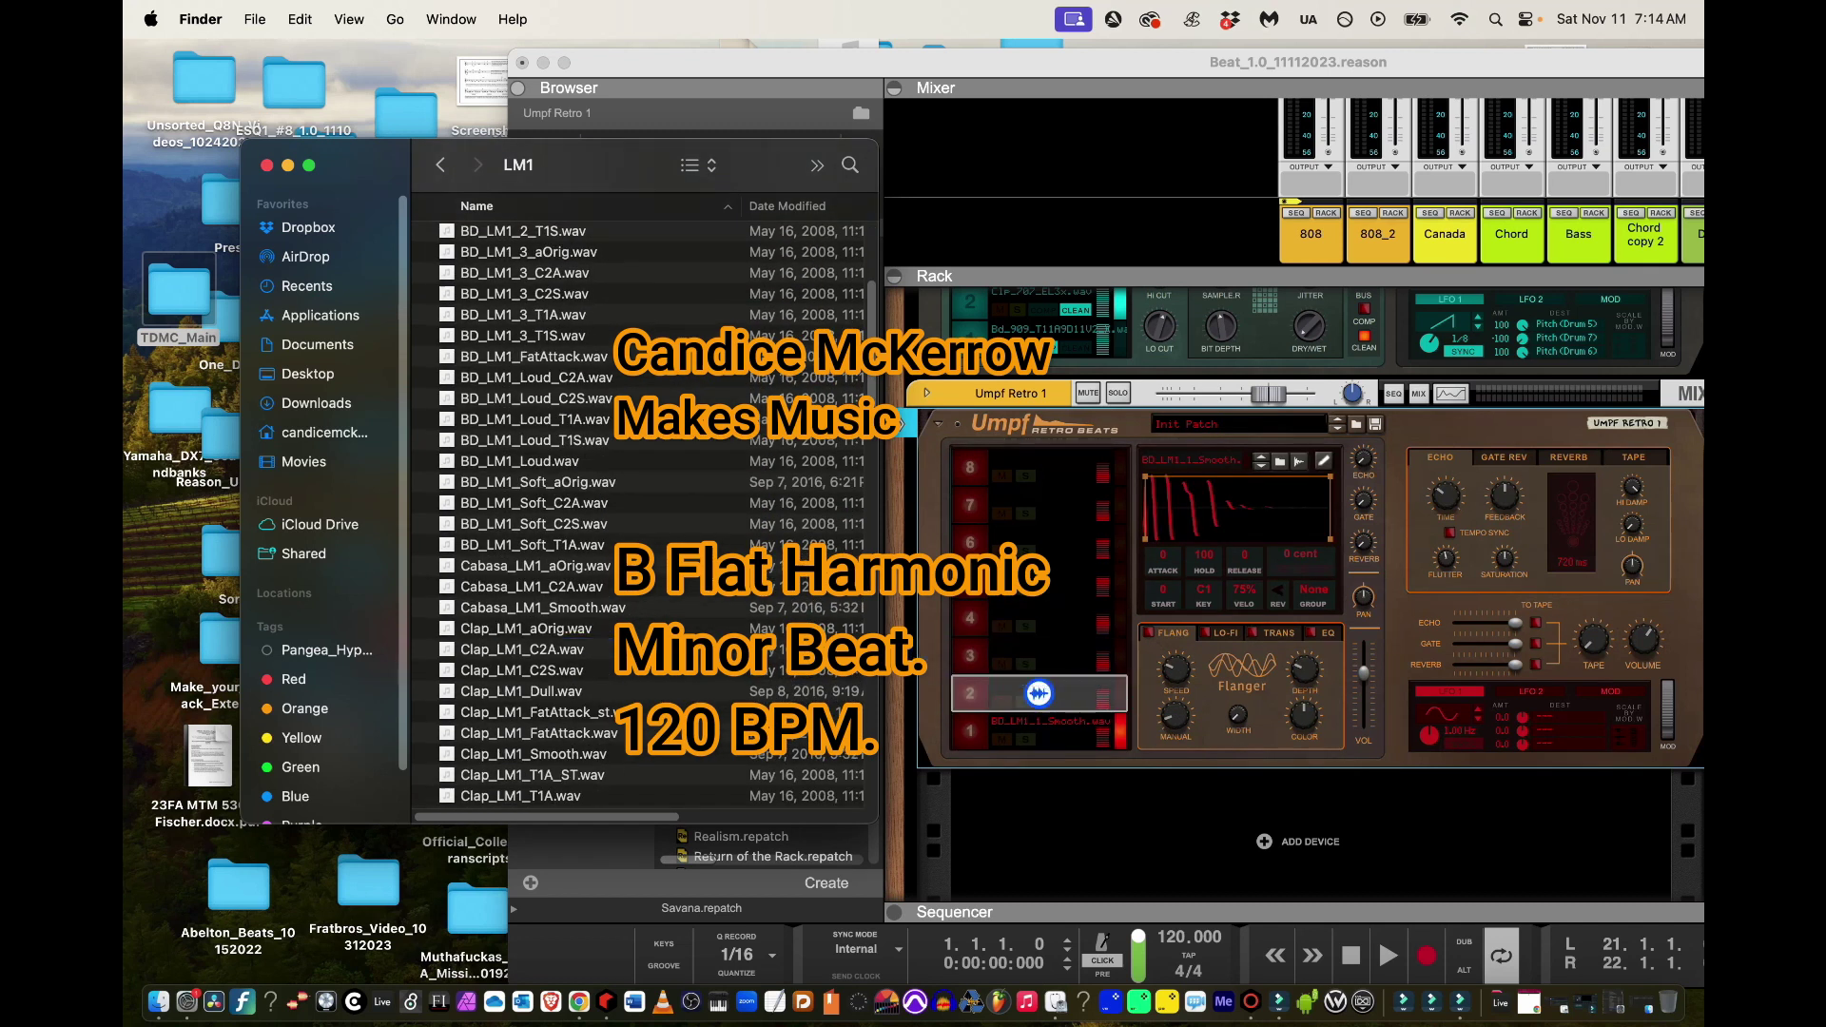
# Load the Rim_LM1_Pknock2.wav sample from the LM1 folder onto pad 3 of the Umpf Retro device
pyautogui.scroll(-15, 642, 514)
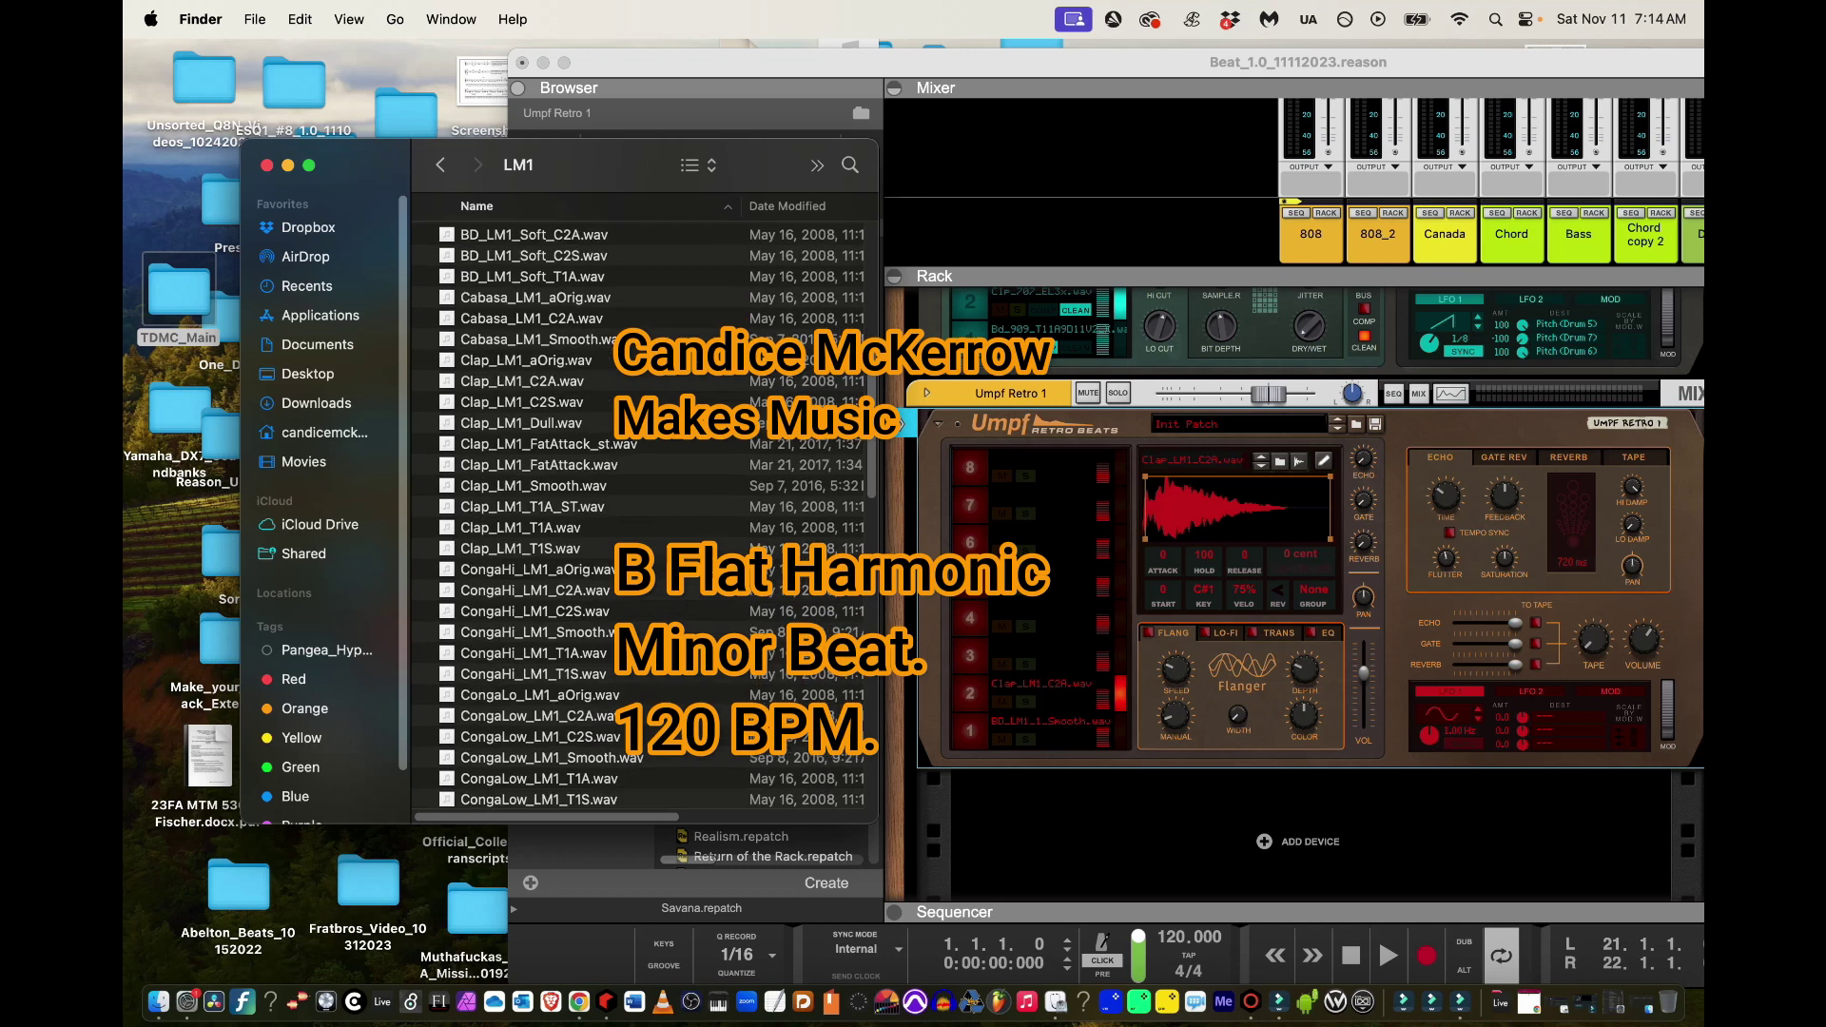
pyautogui.scroll(10, 642, 514)
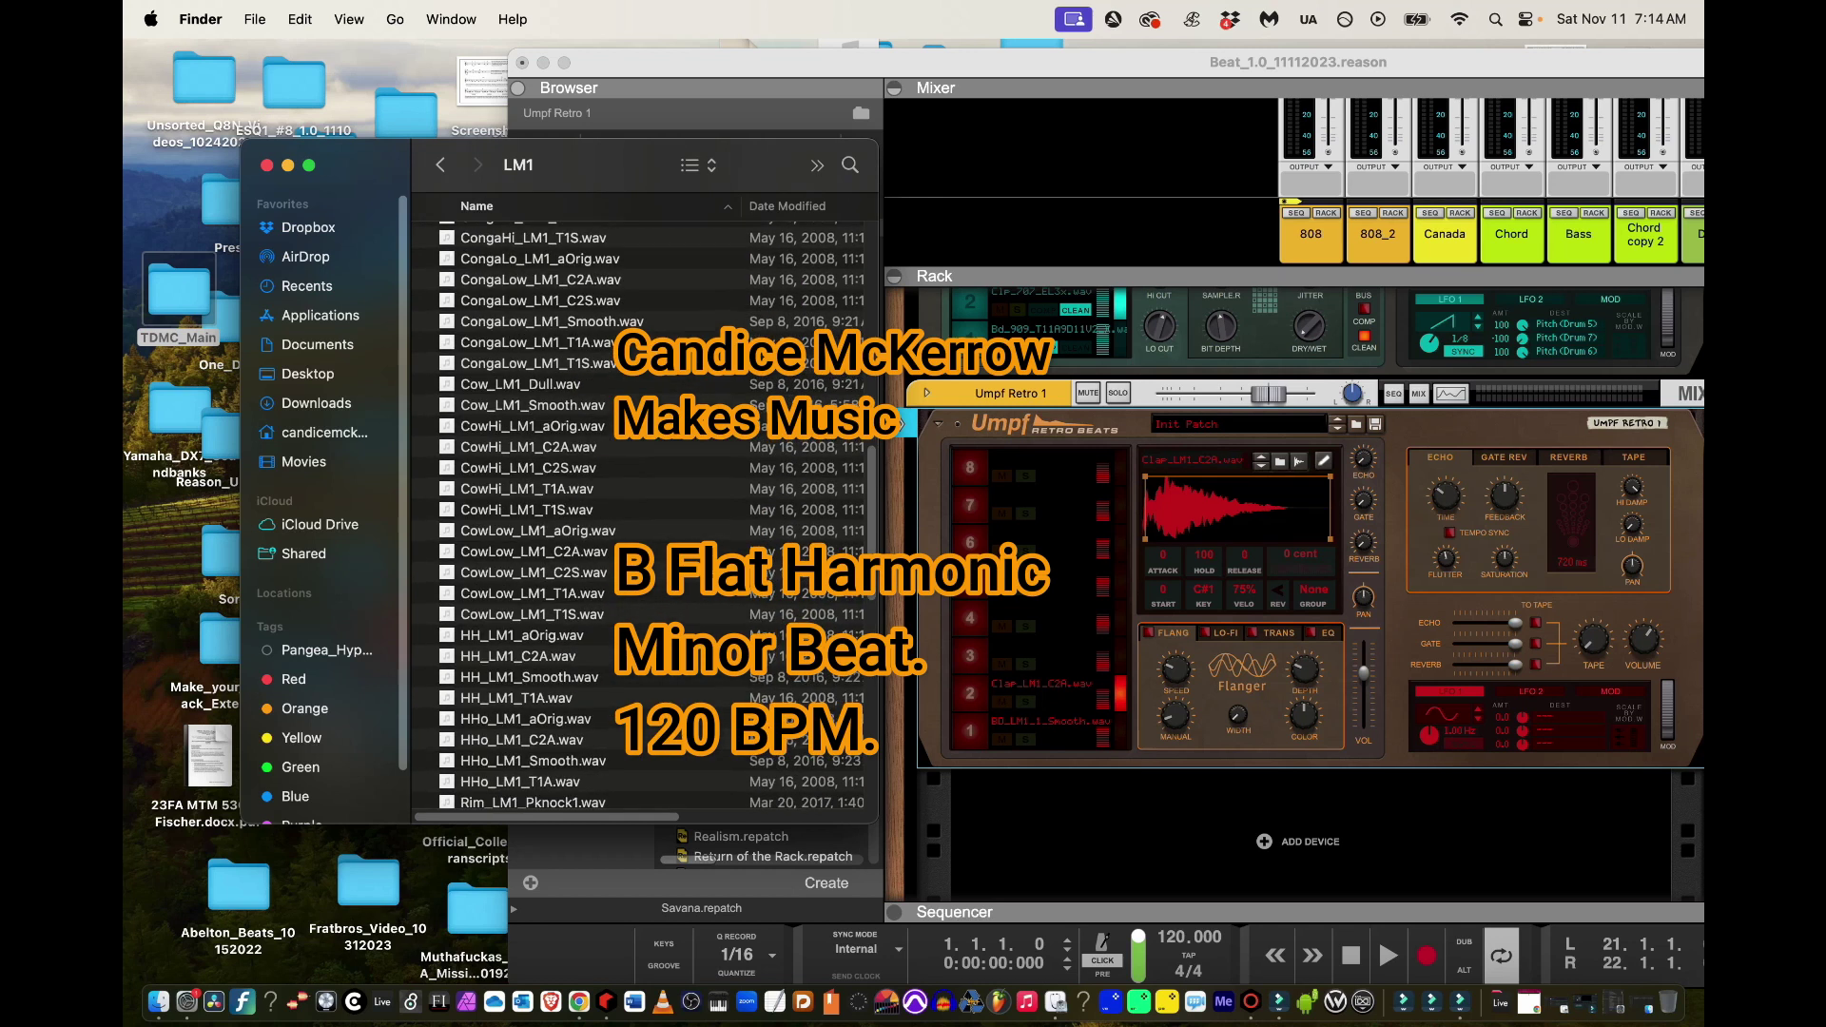
pyautogui.scroll(4, 642, 514)
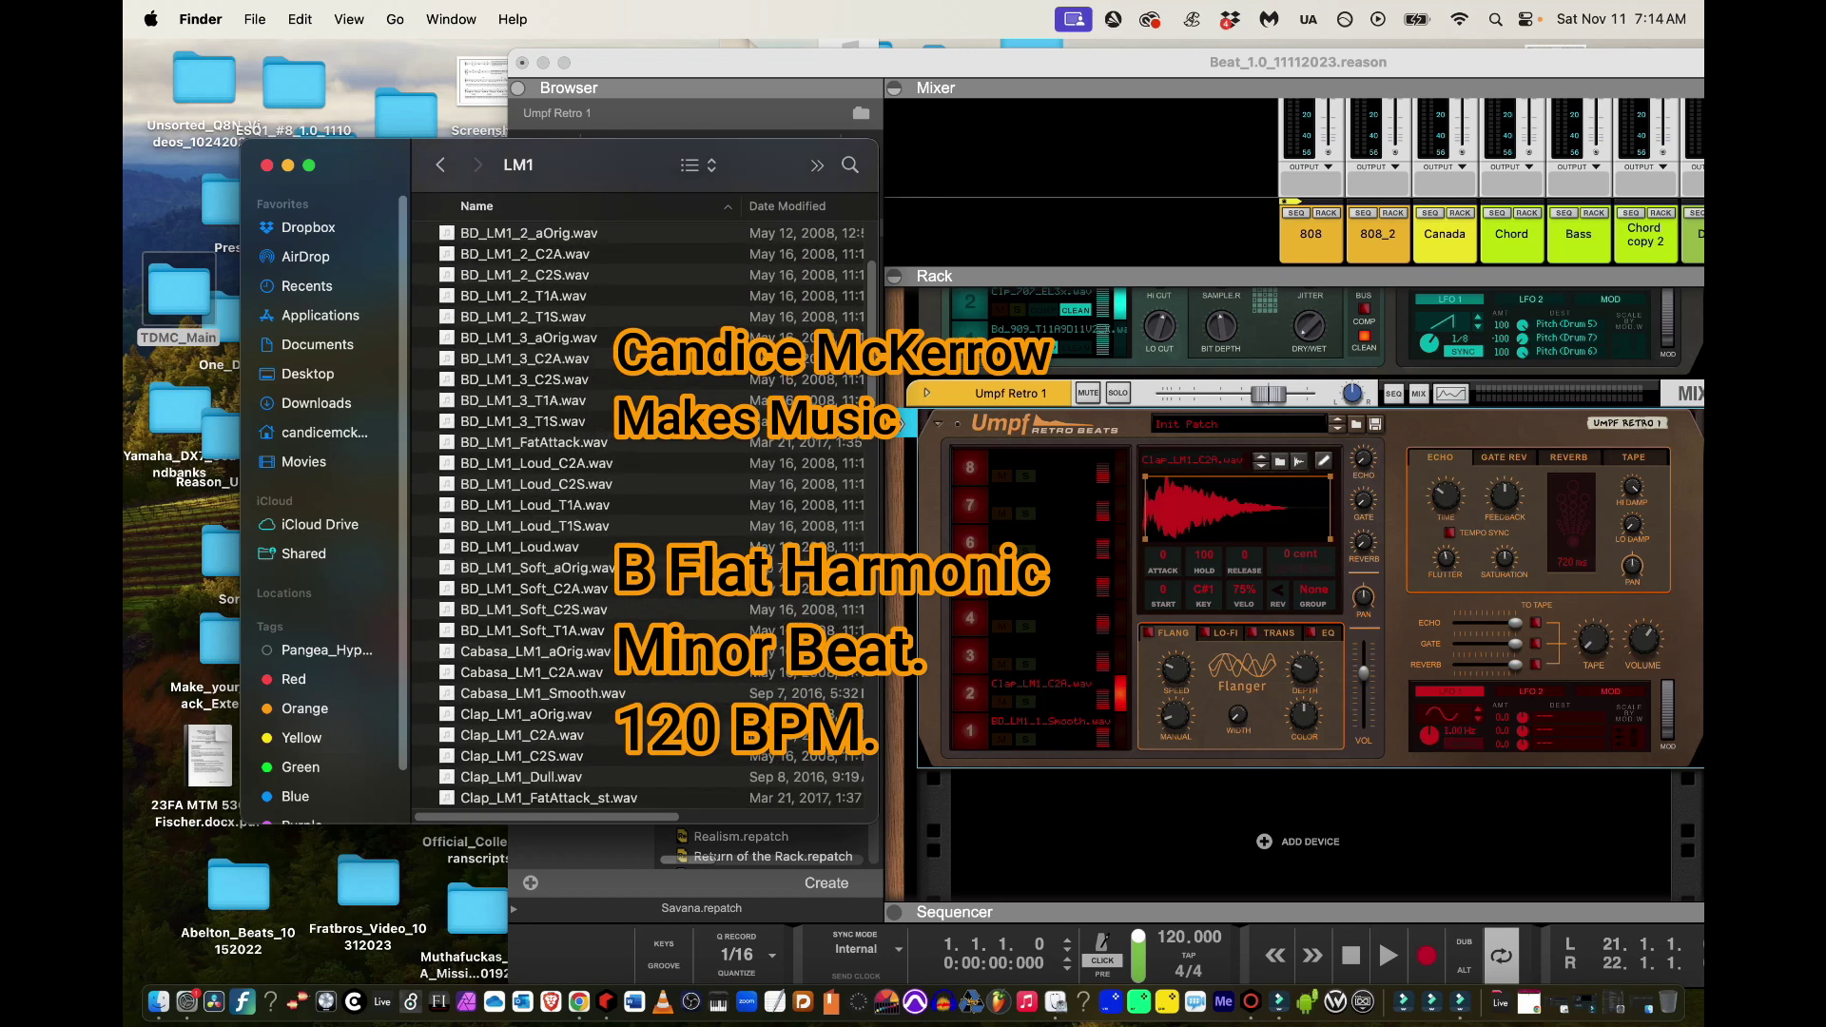
pyautogui.scroll(3, 642, 513)
pyautogui.scroll(-12, 641, 513)
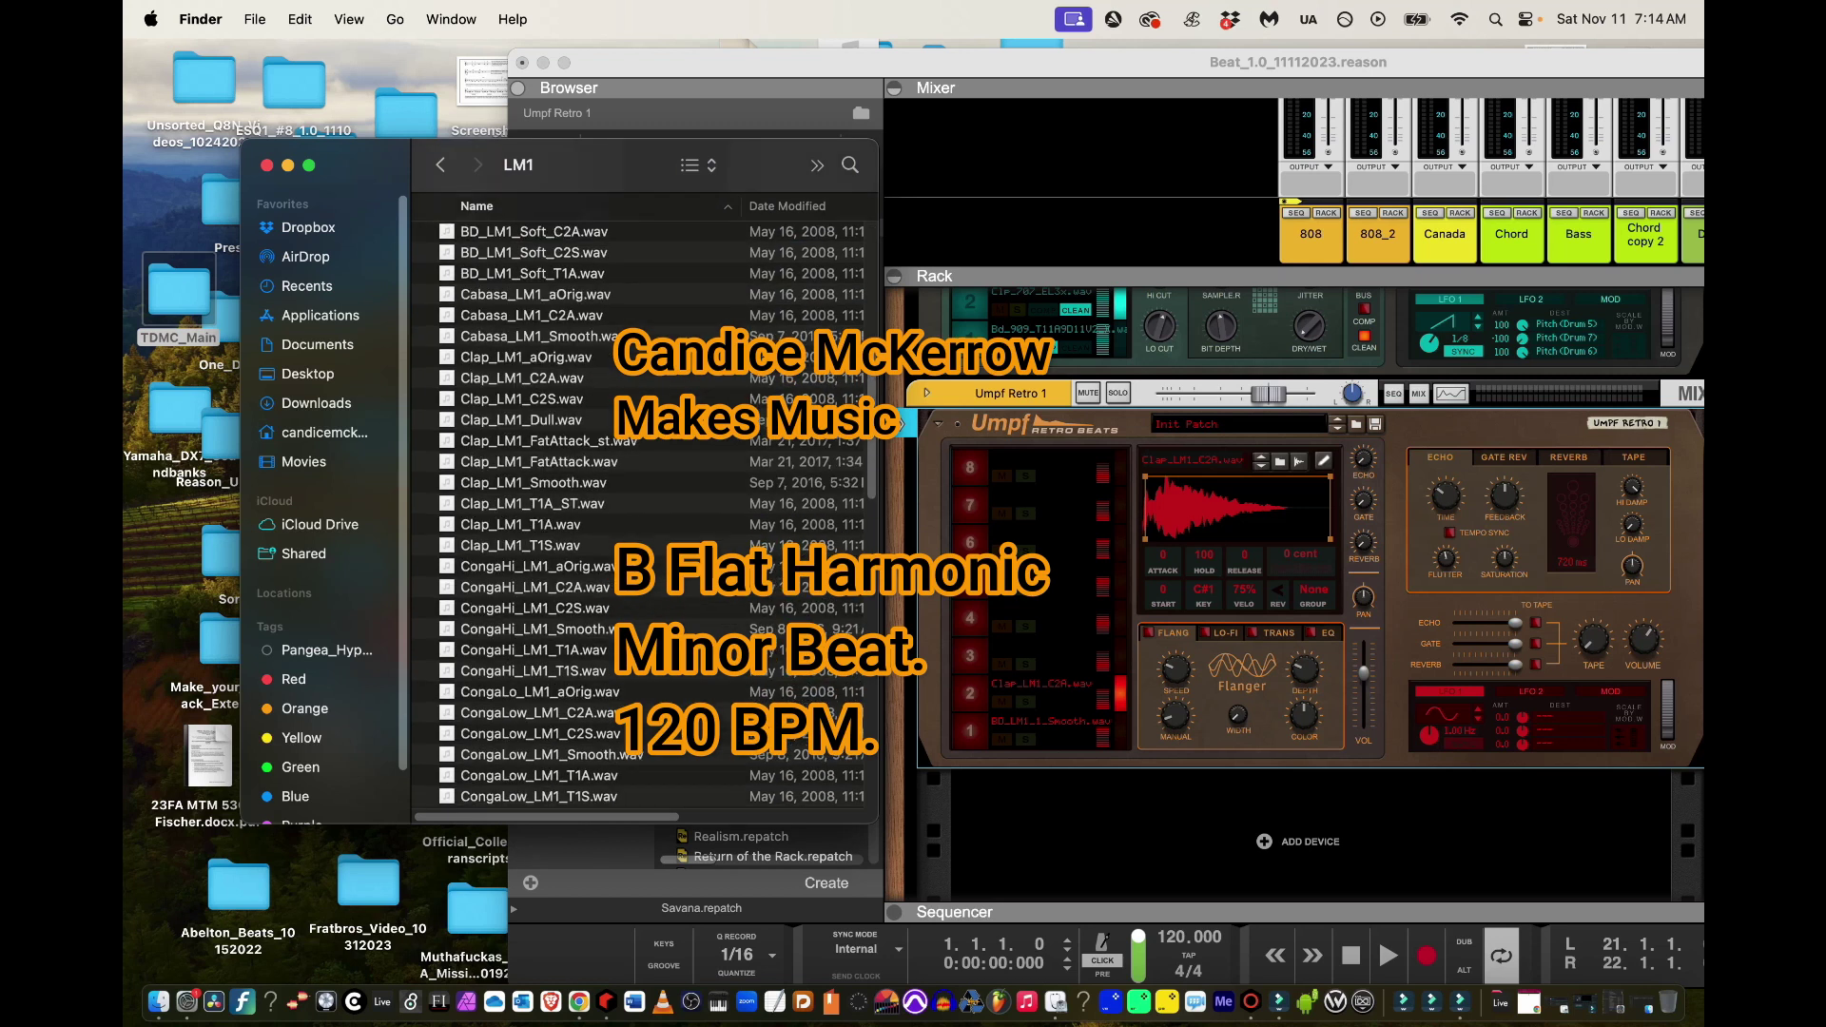
pyautogui.scroll(-15, 641, 513)
pyautogui.scroll(3, 642, 514)
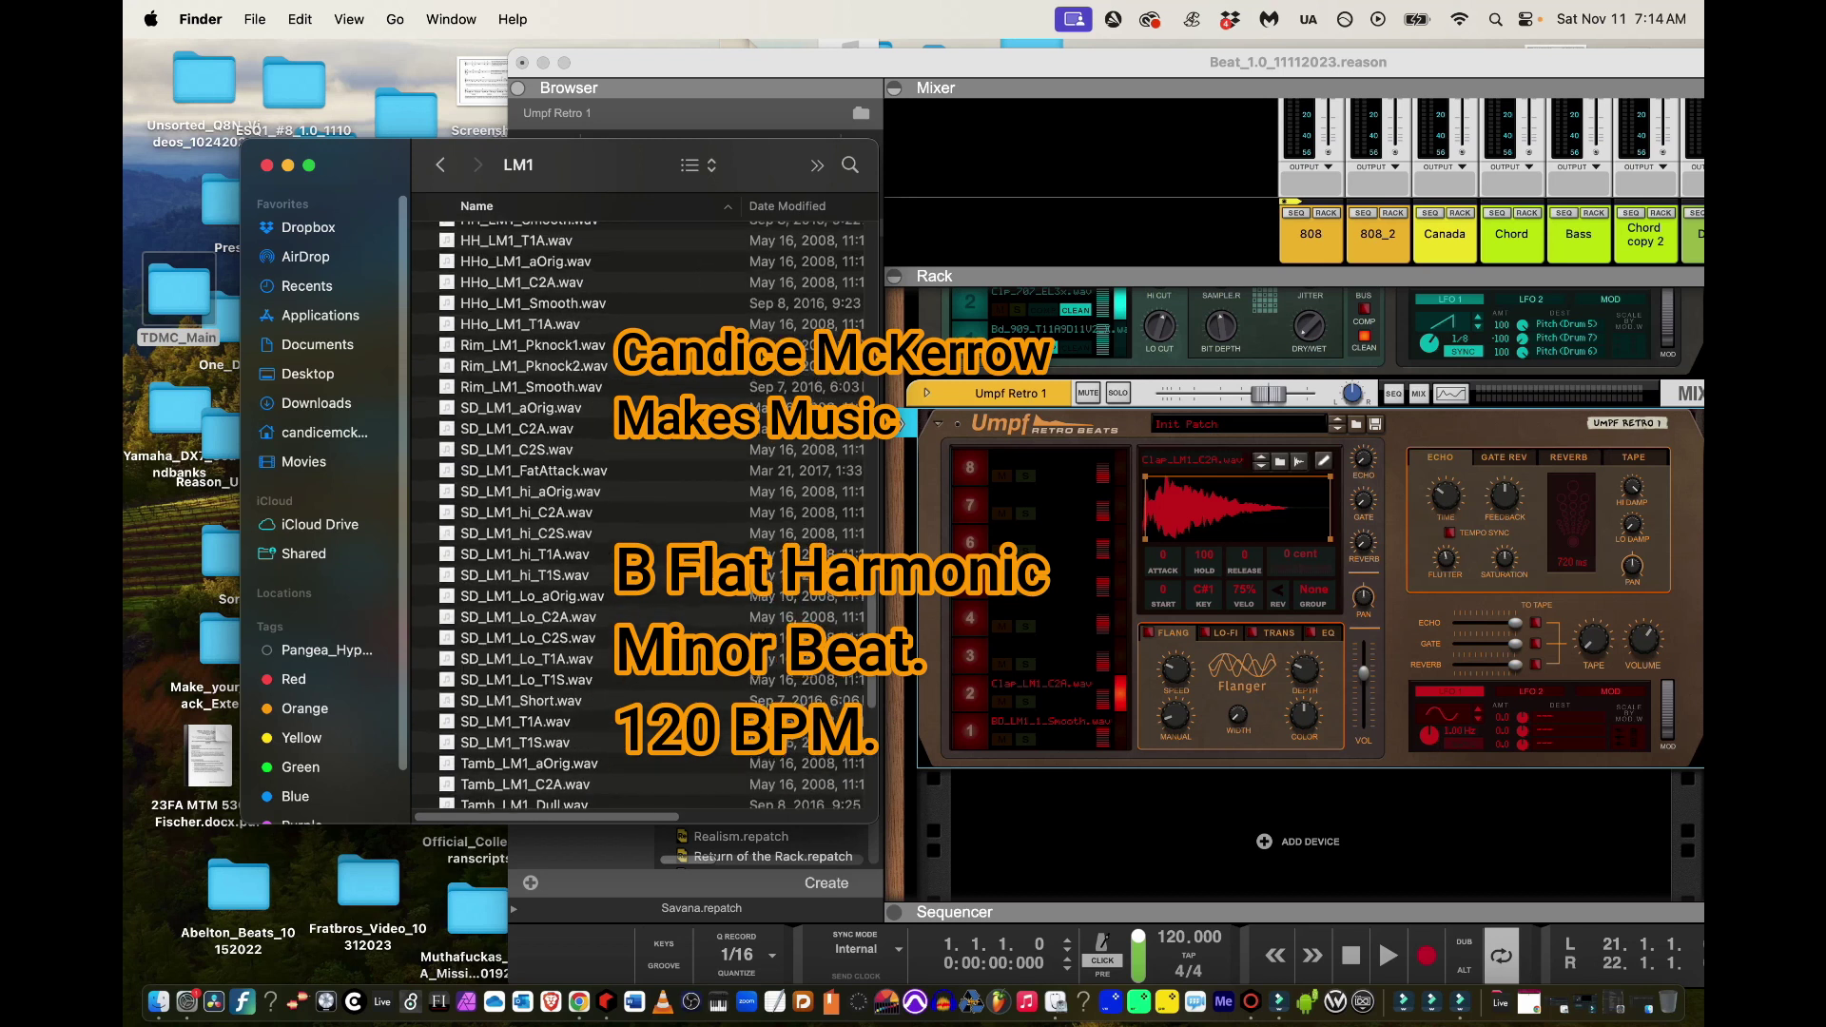
pyautogui.moveTo(533, 365); pyautogui.dragTo(1027, 654)
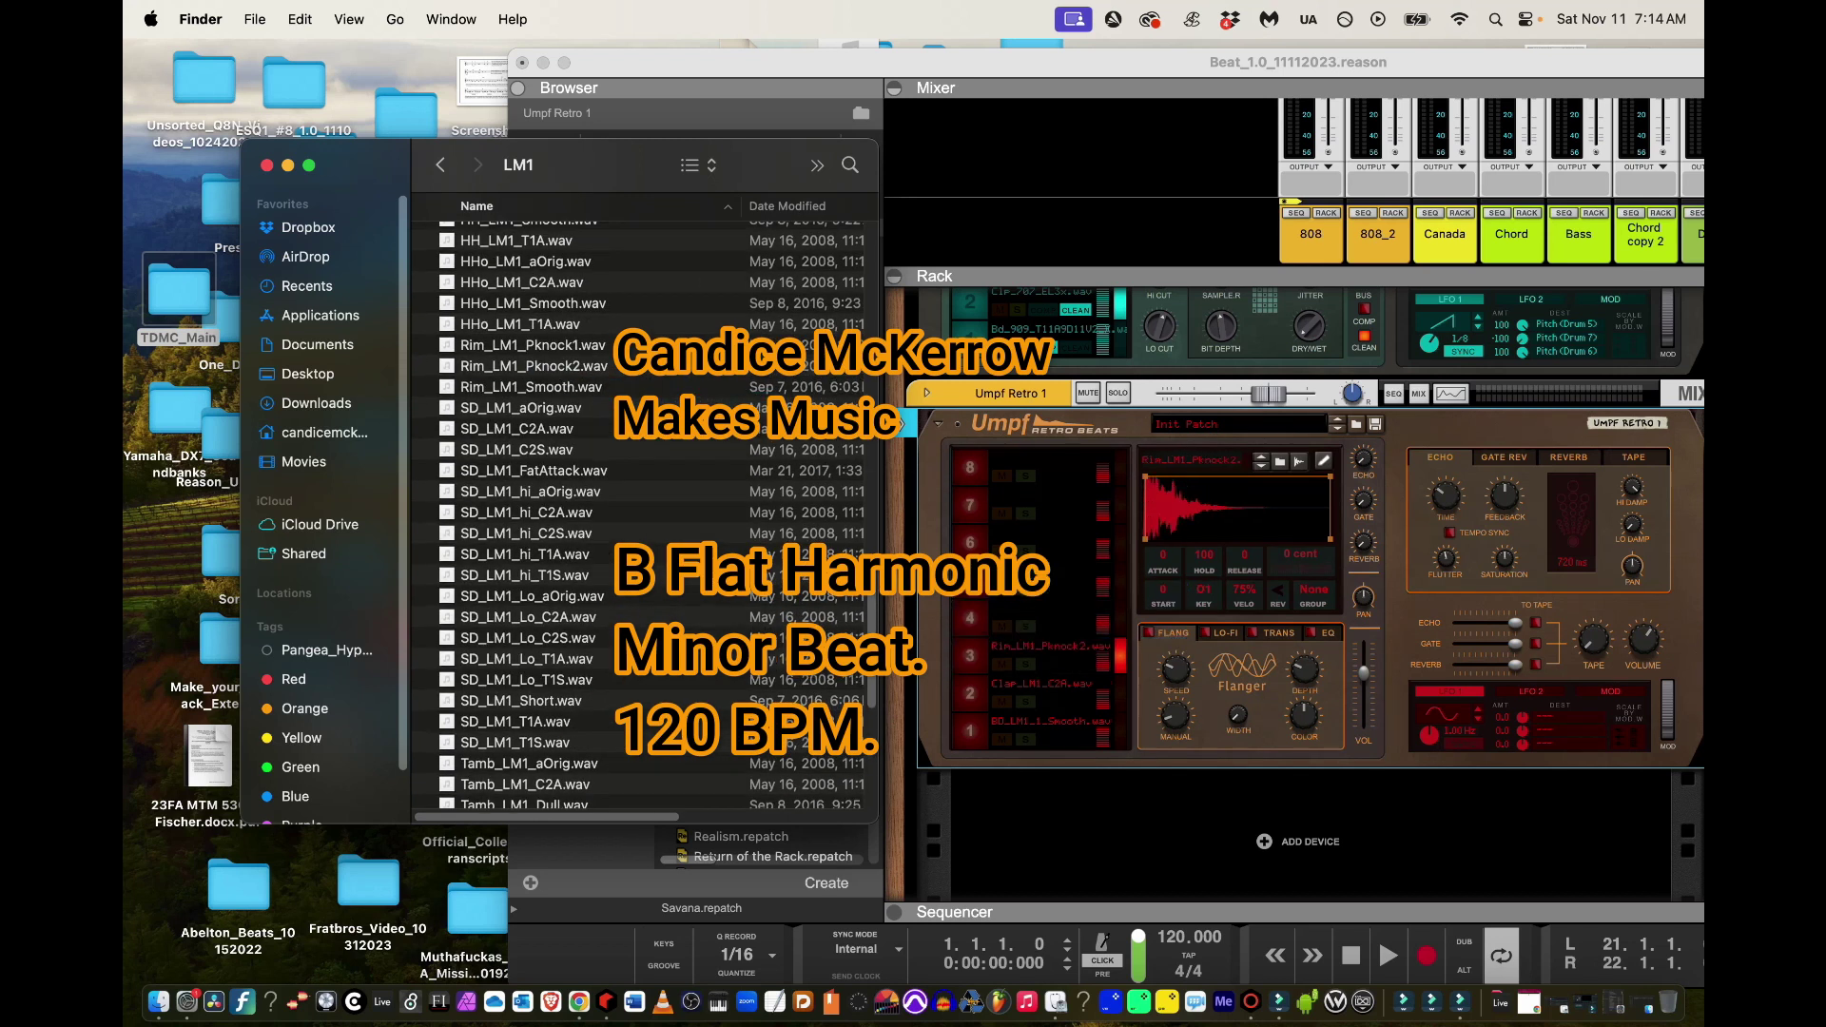
# Restore the project window to full size and rename the Umpf Retro 1 mixer channel as LM1
pyautogui.click(564, 62)
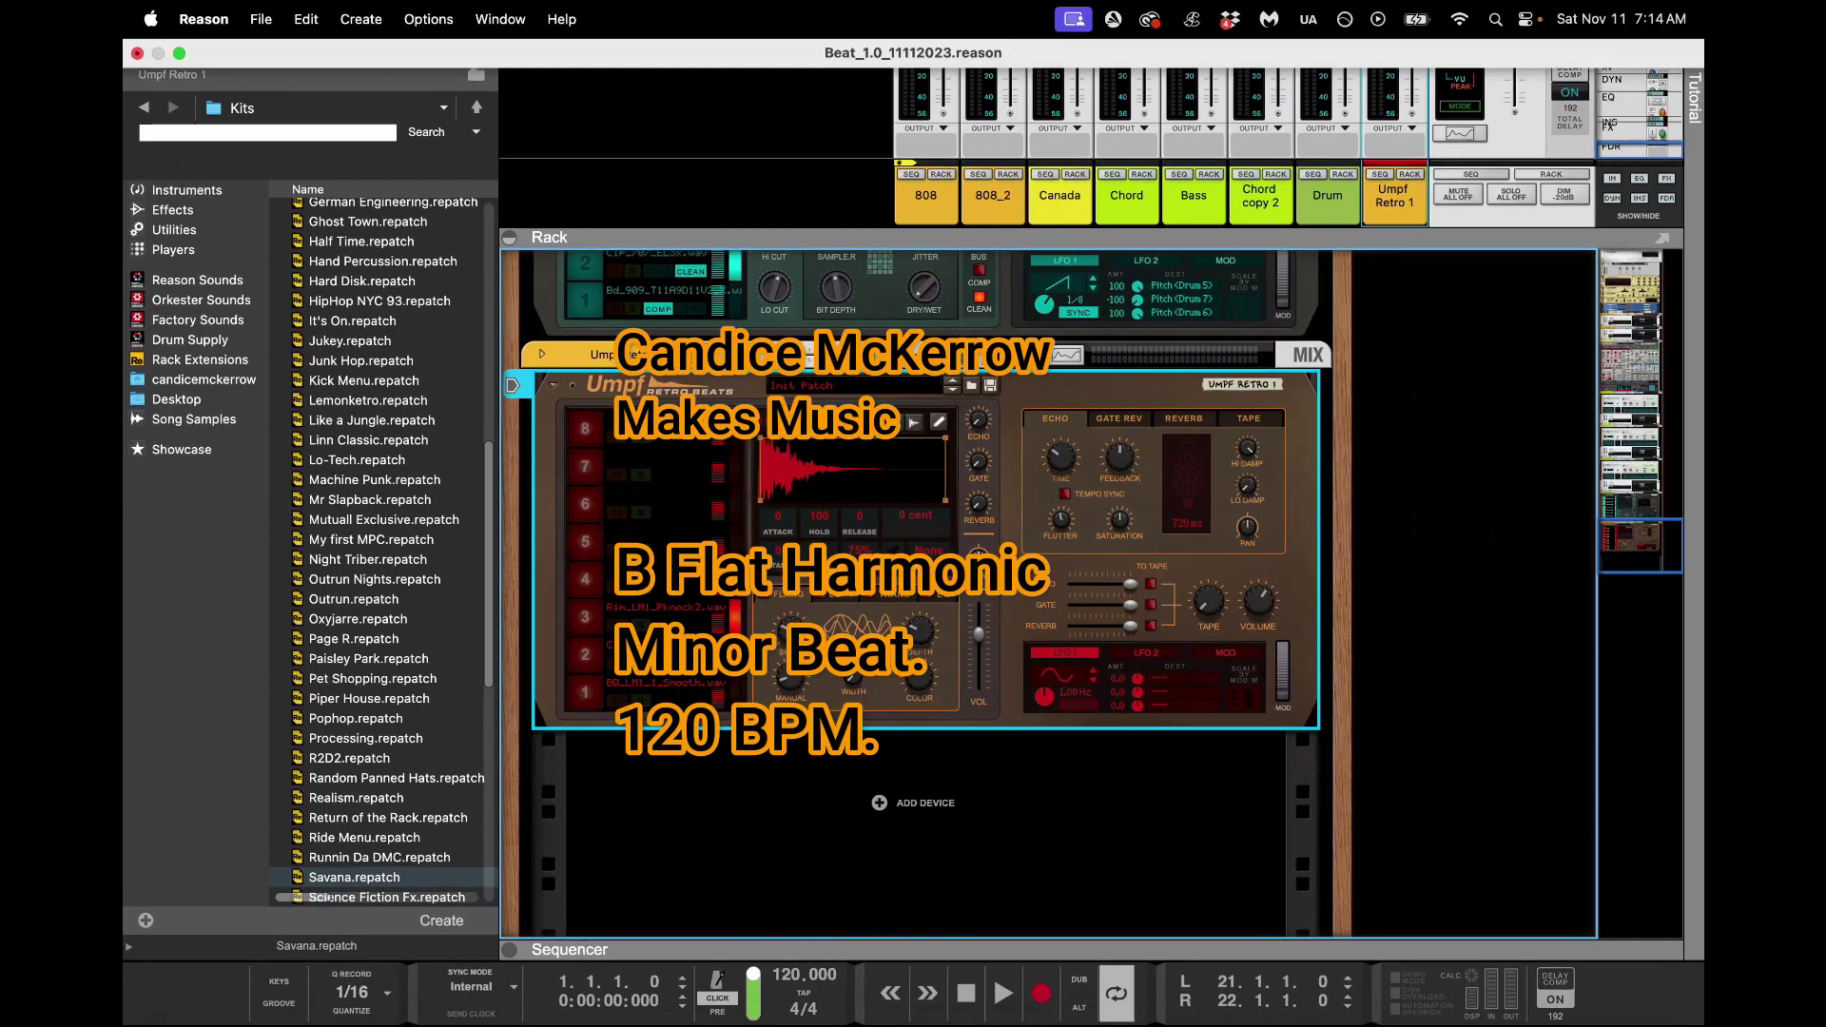
pyautogui.doubleClick(1395, 196)
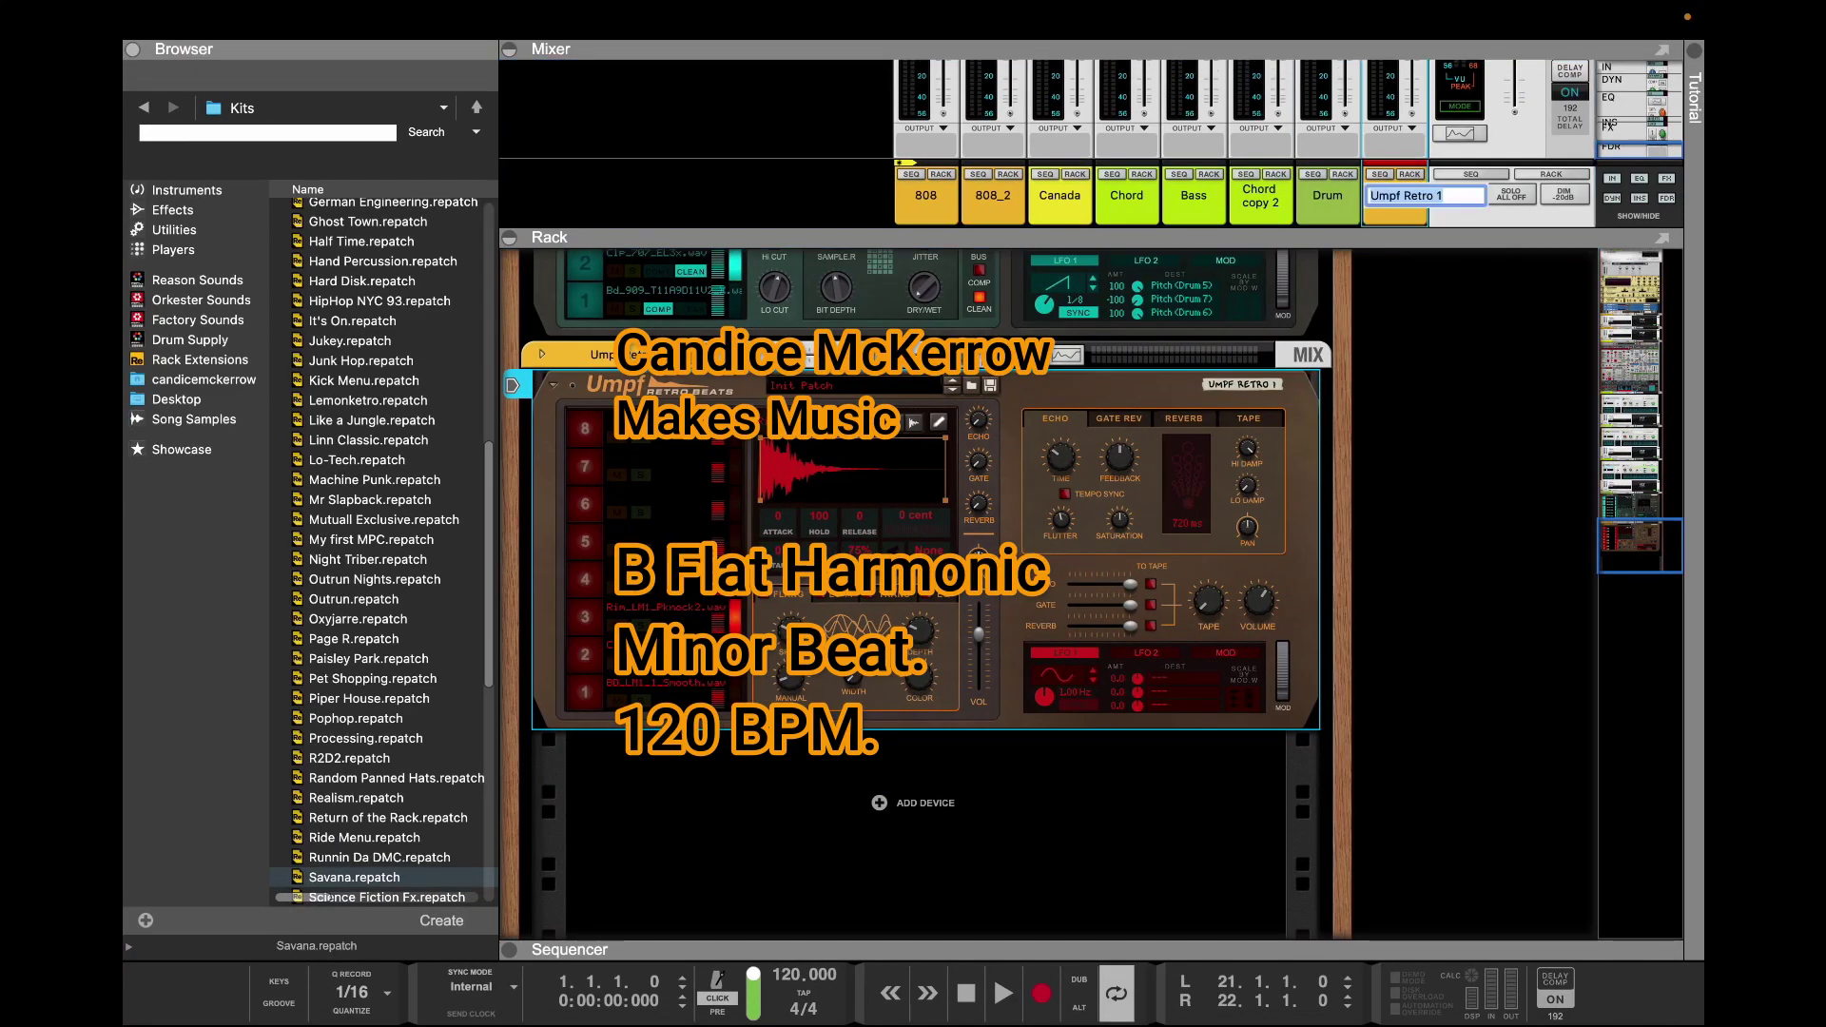
pyautogui.write('LM1')
pyautogui.press('Return')
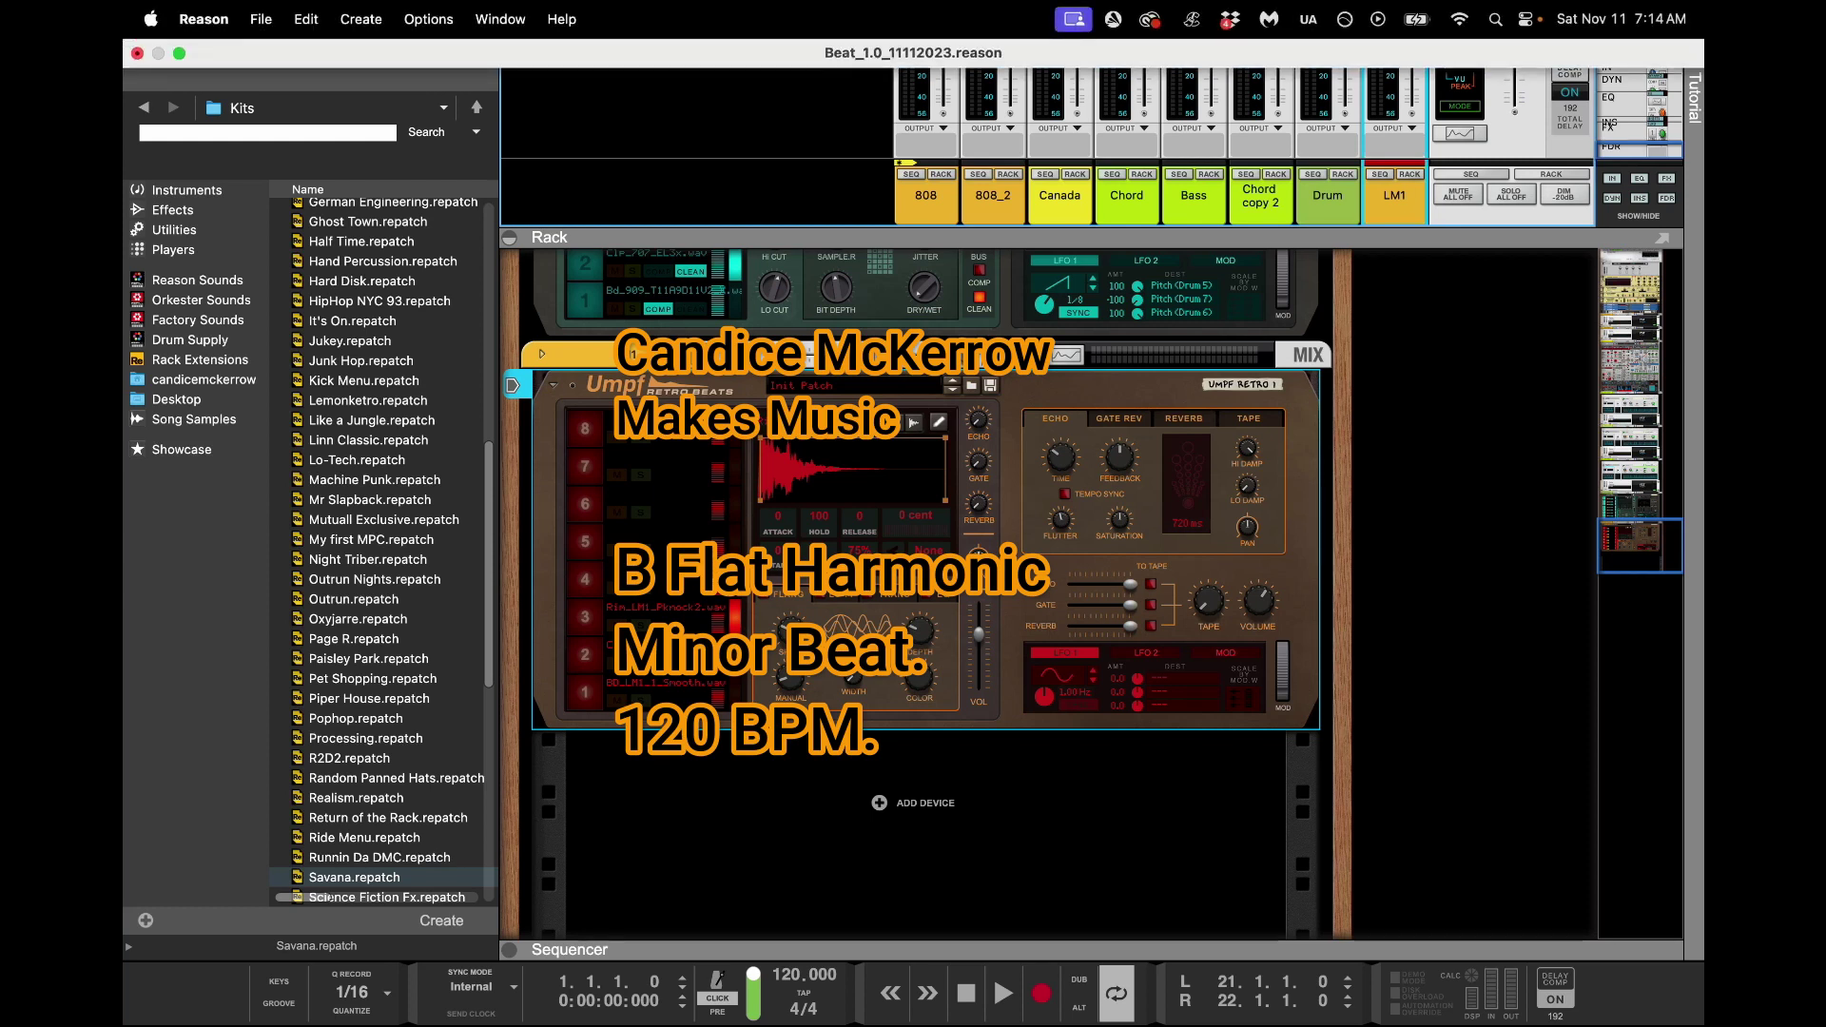
# Make the song self-contained with all listed samples, including the three LM1 files, and save the song
pyautogui.click(203, 19)
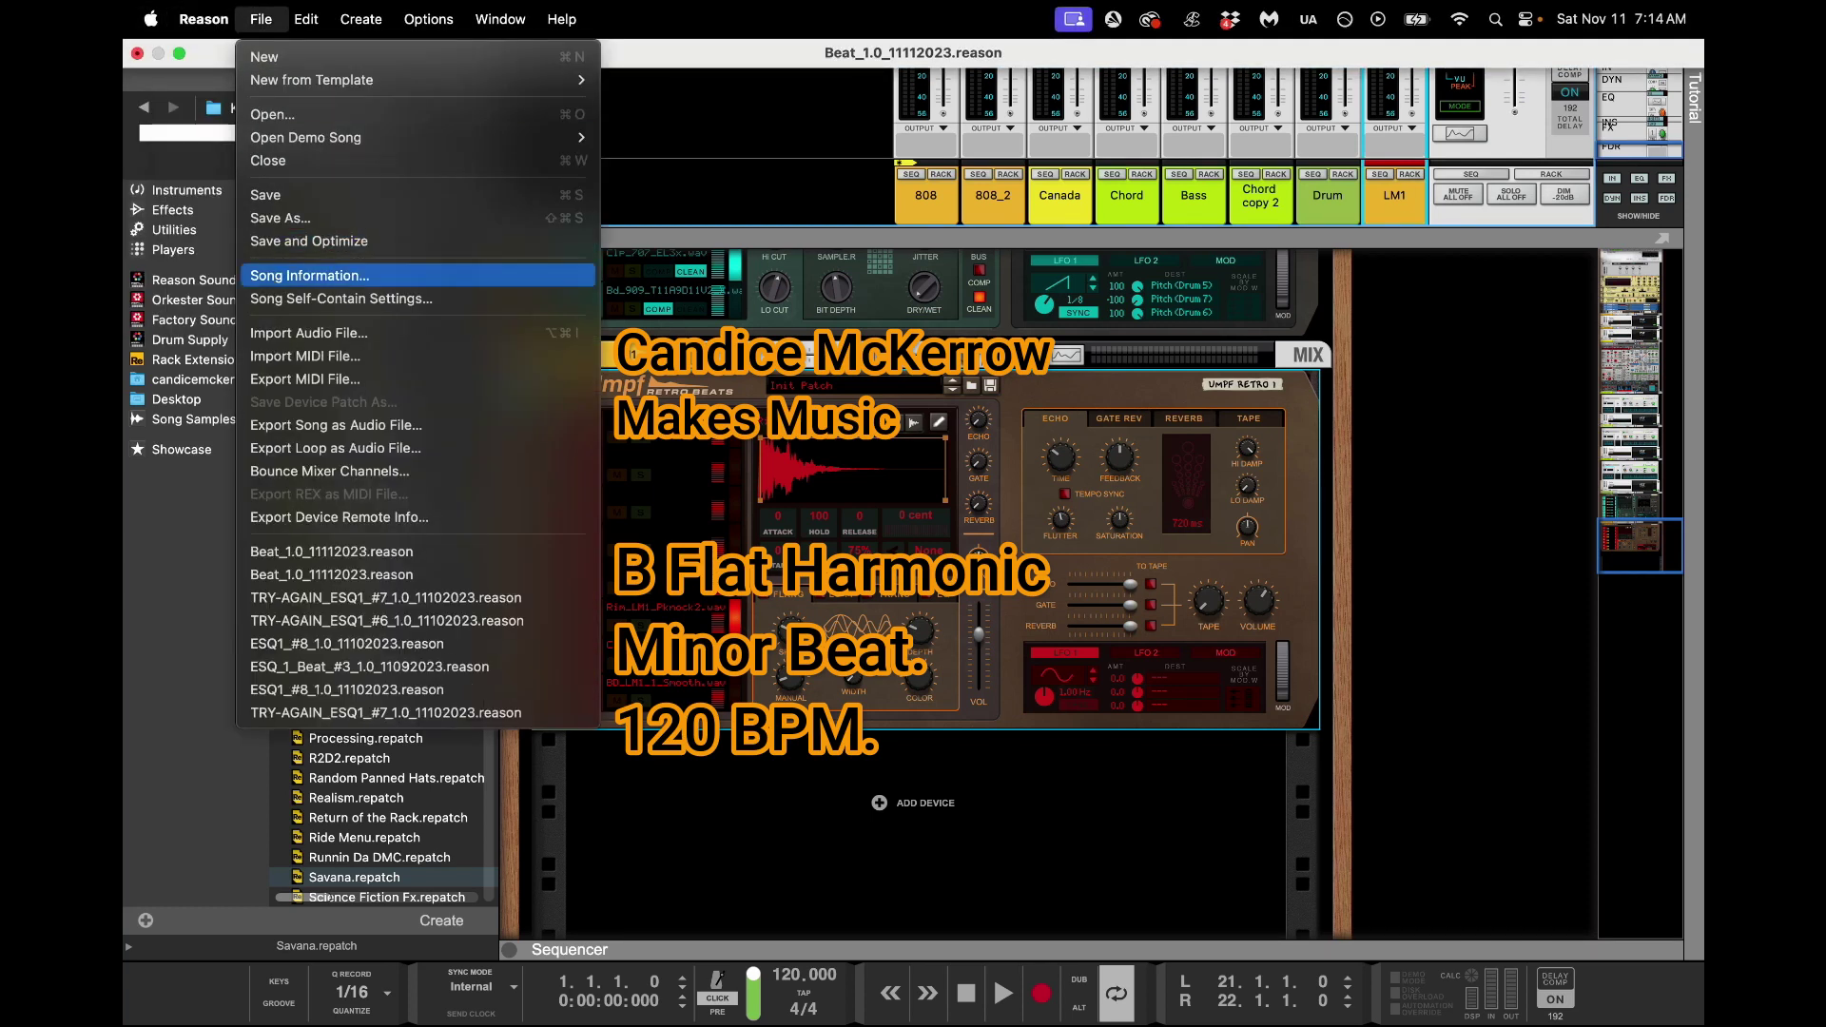
pyautogui.click(324, 296)
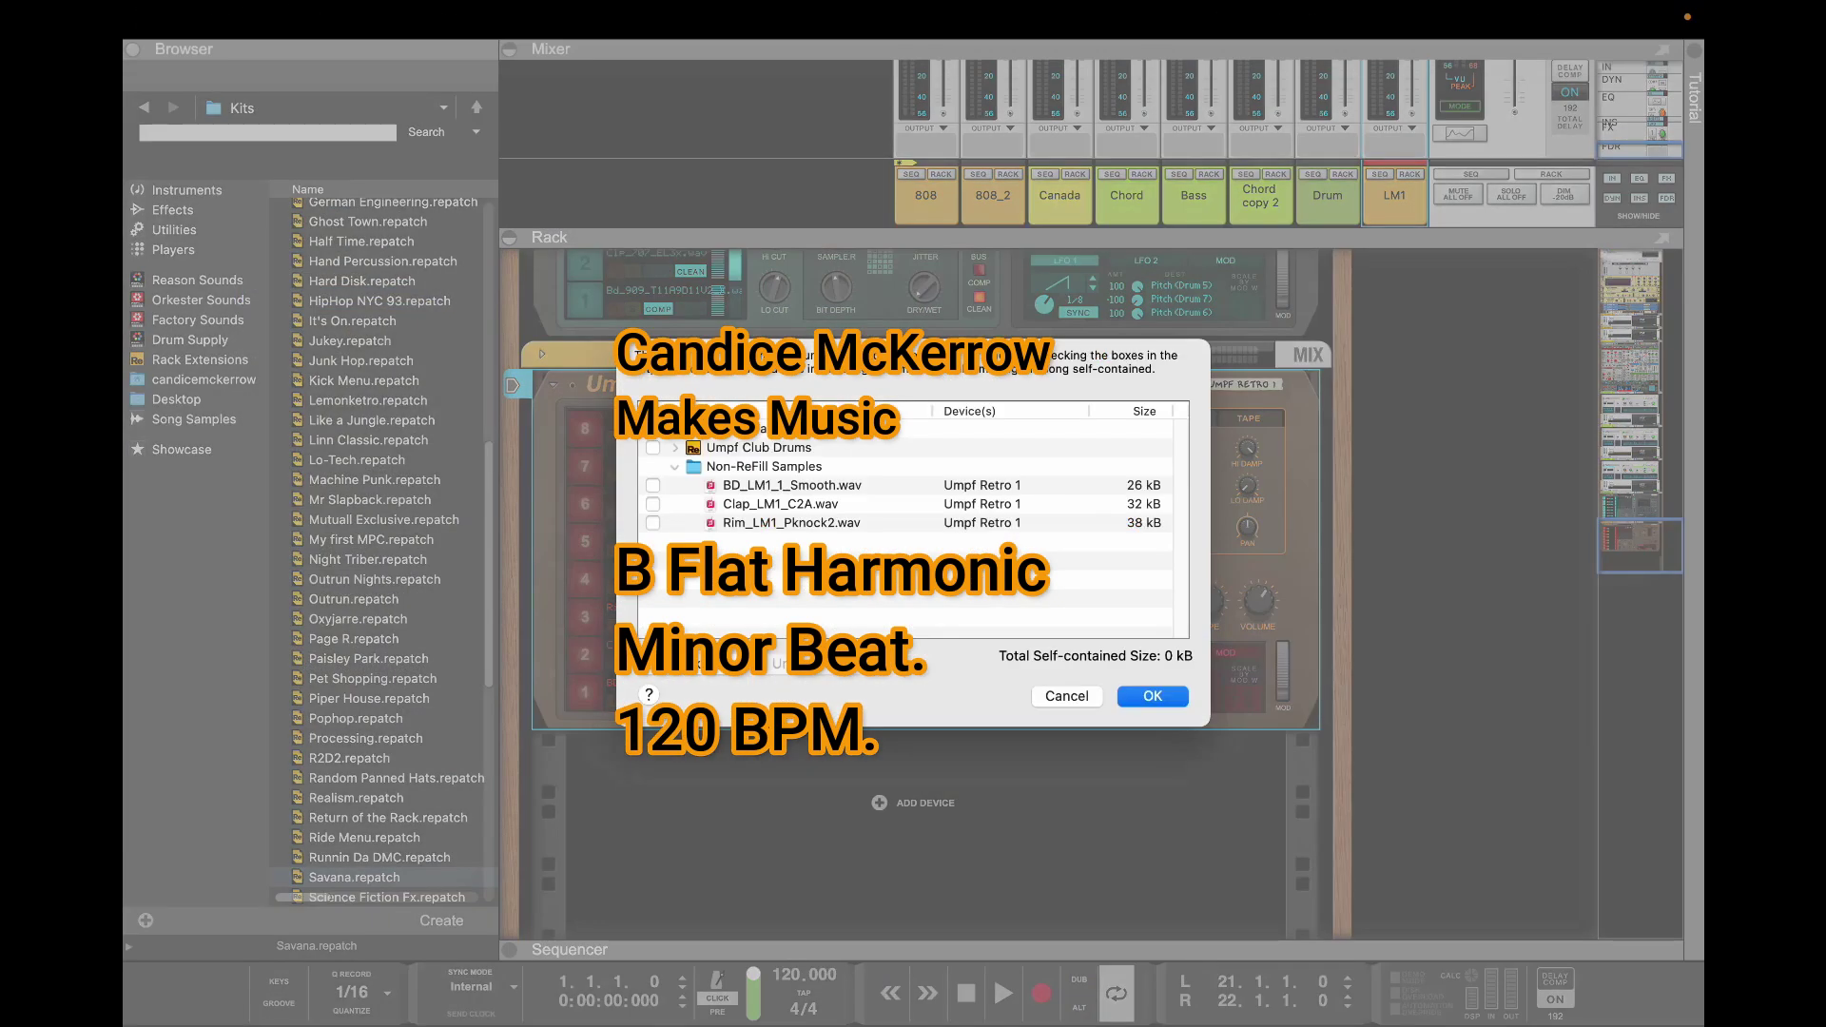
pyautogui.click(698, 664)
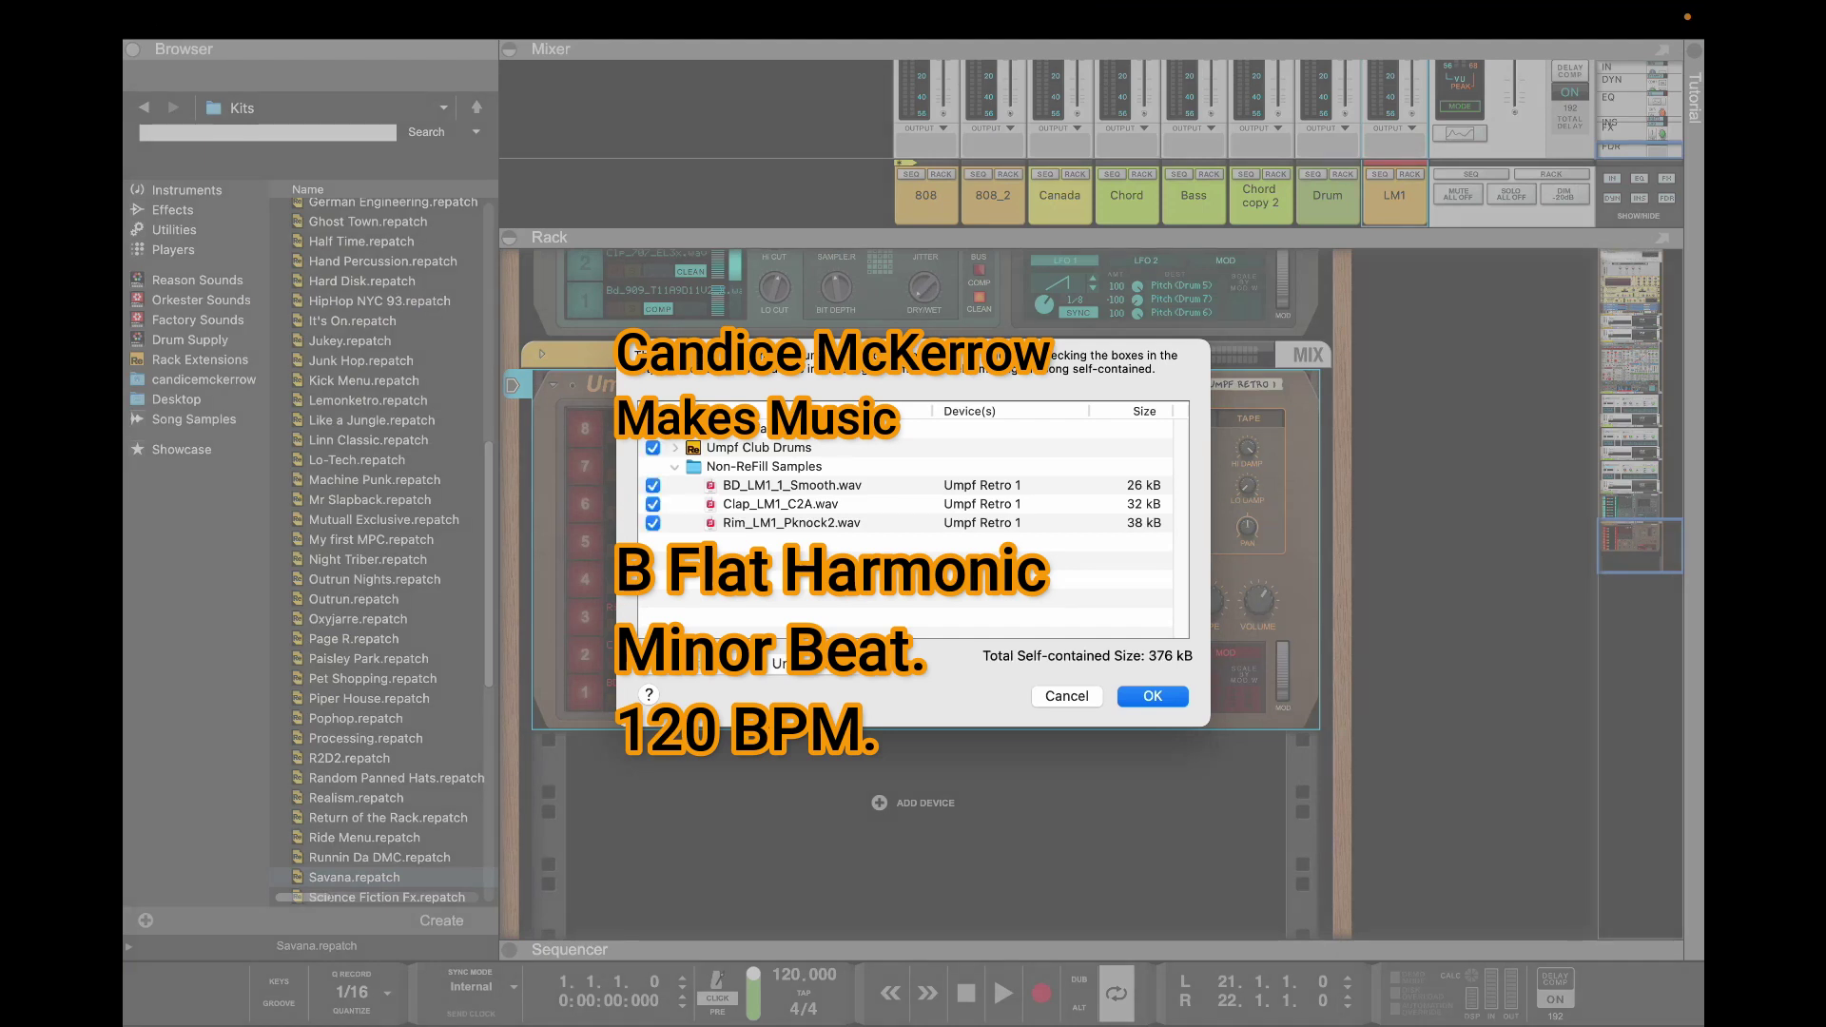
pyautogui.click(1152, 696)
pyautogui.click(203, 19)
pyautogui.moveTo(260, 19)
pyautogui.click(266, 195)
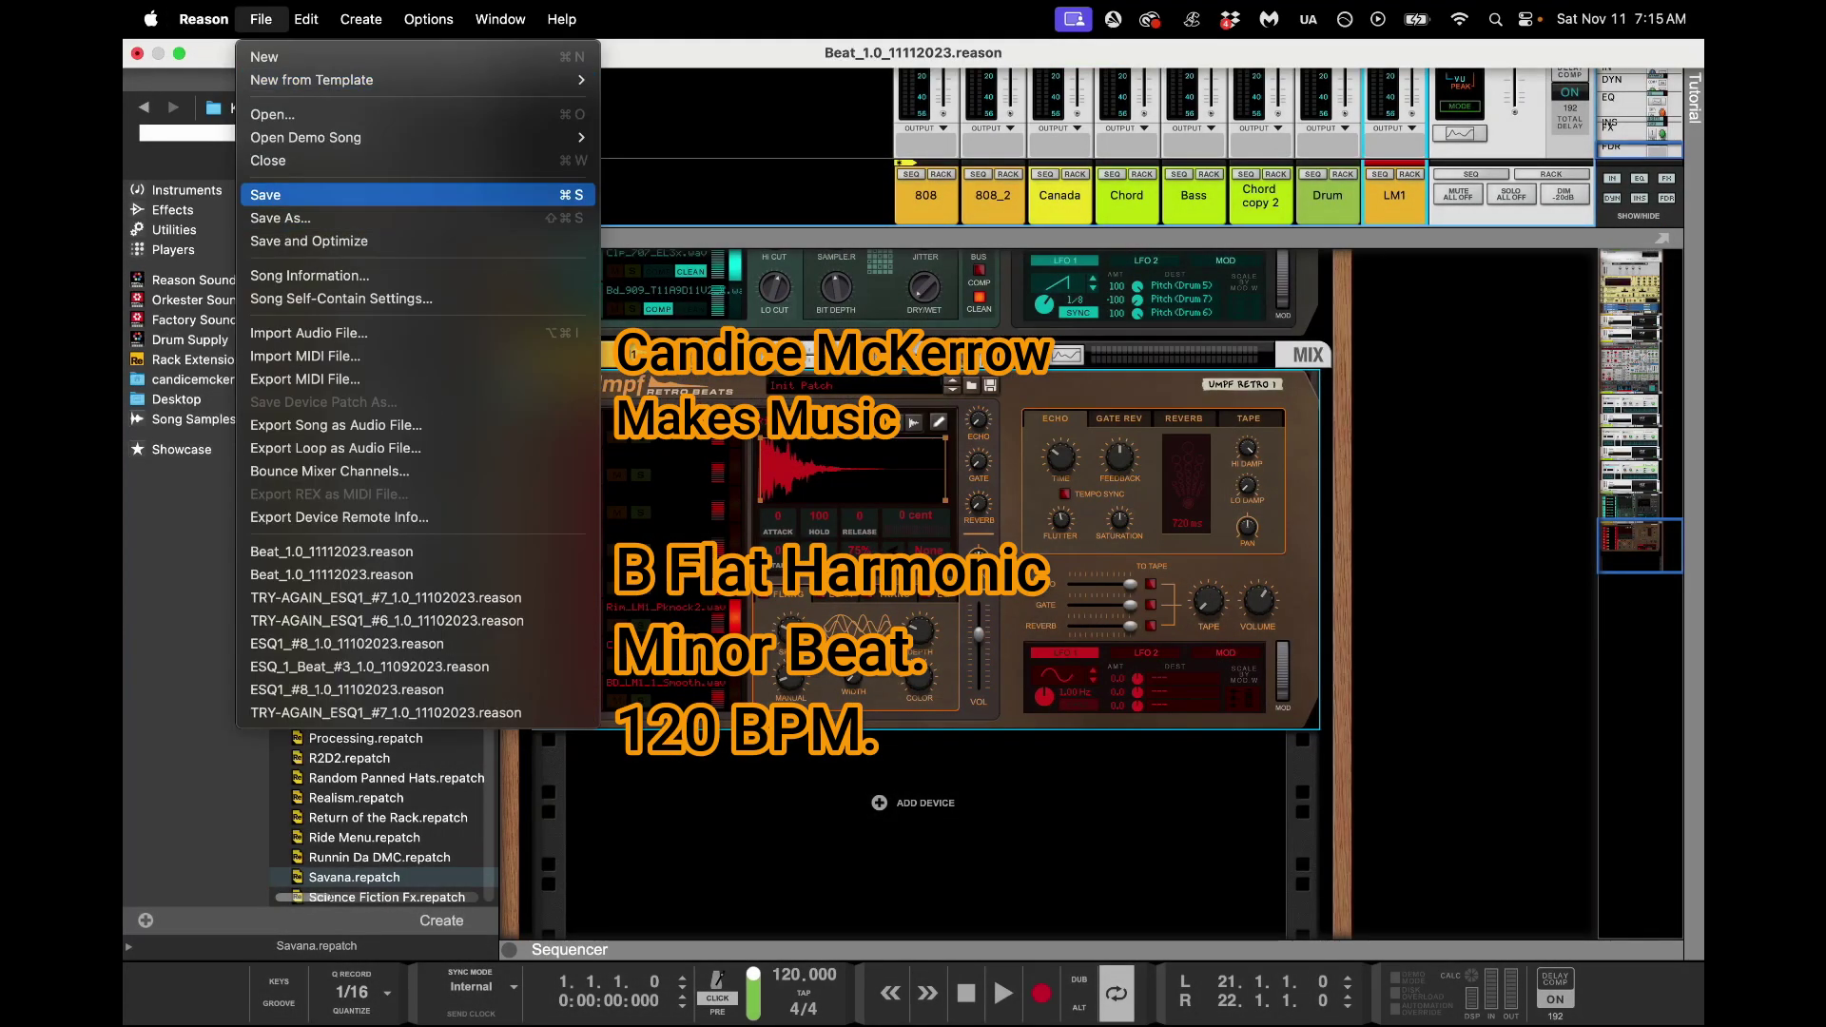
# Copy the clips of the Drums track onto the Umpf Retro 1 track at the same positions, checking the first clip's notes
pyautogui.click(1379, 175)
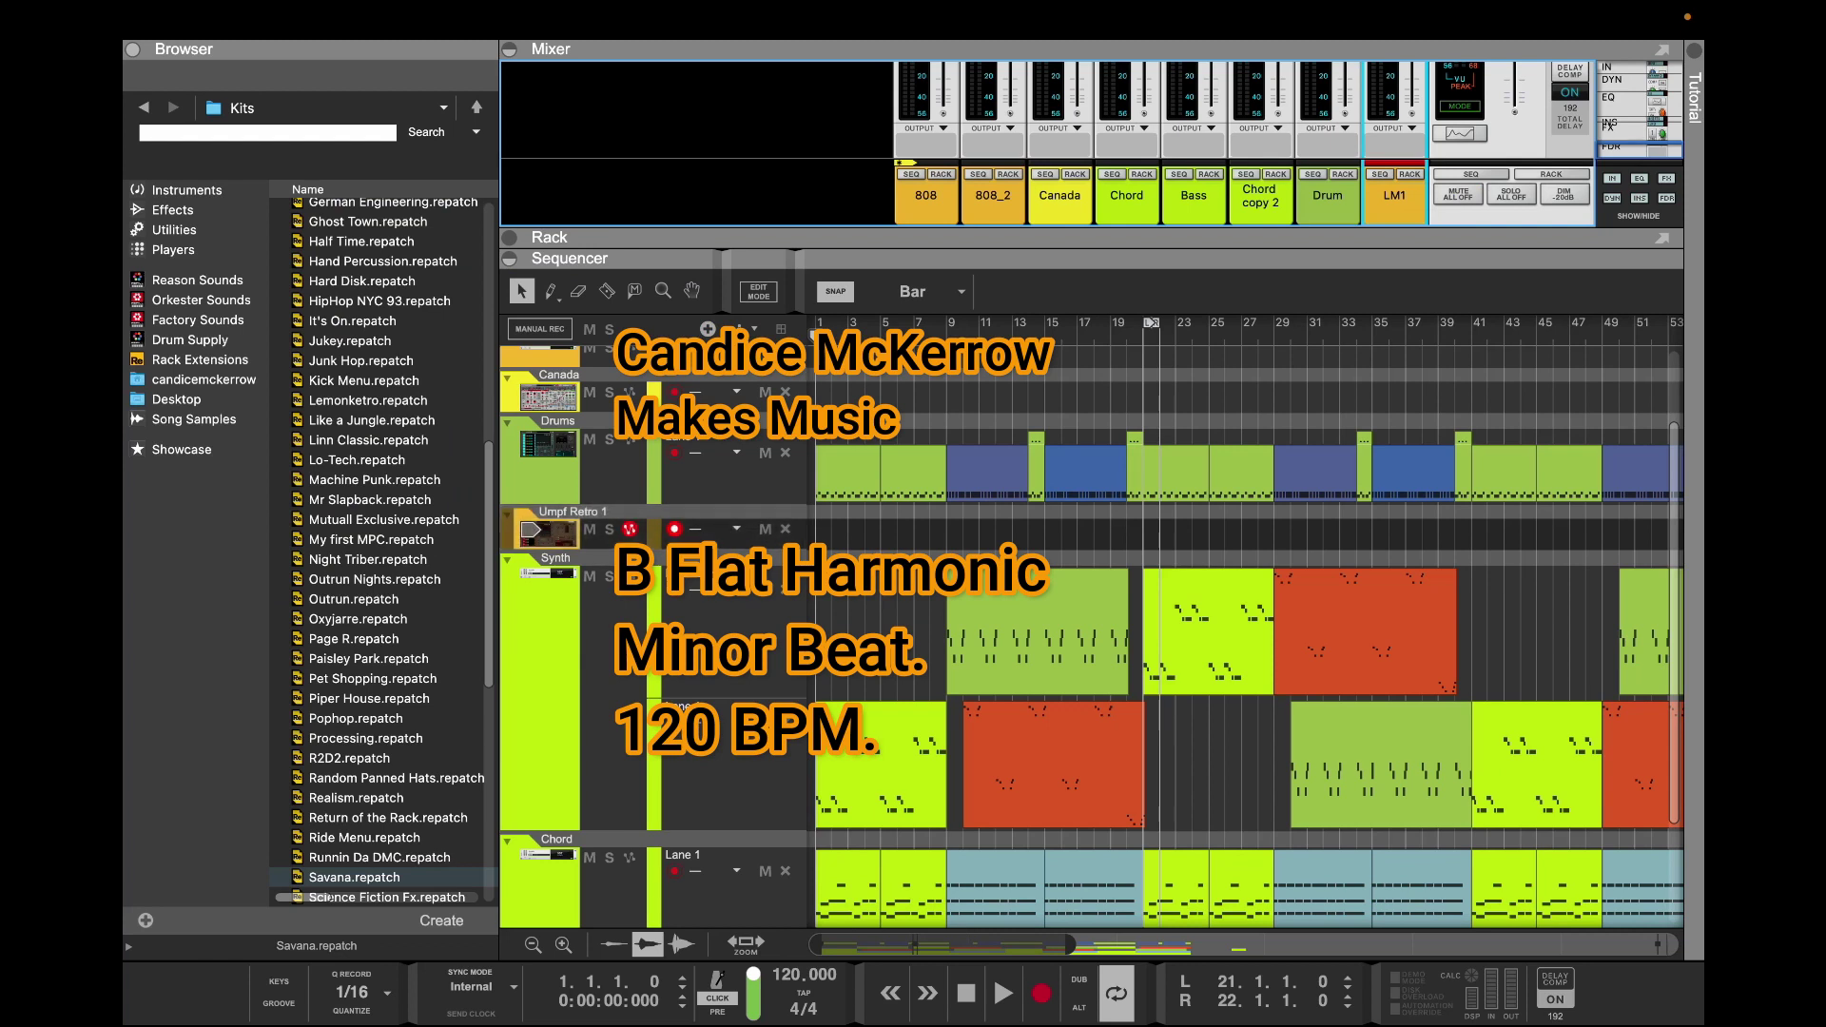
pyautogui.click(847, 473)
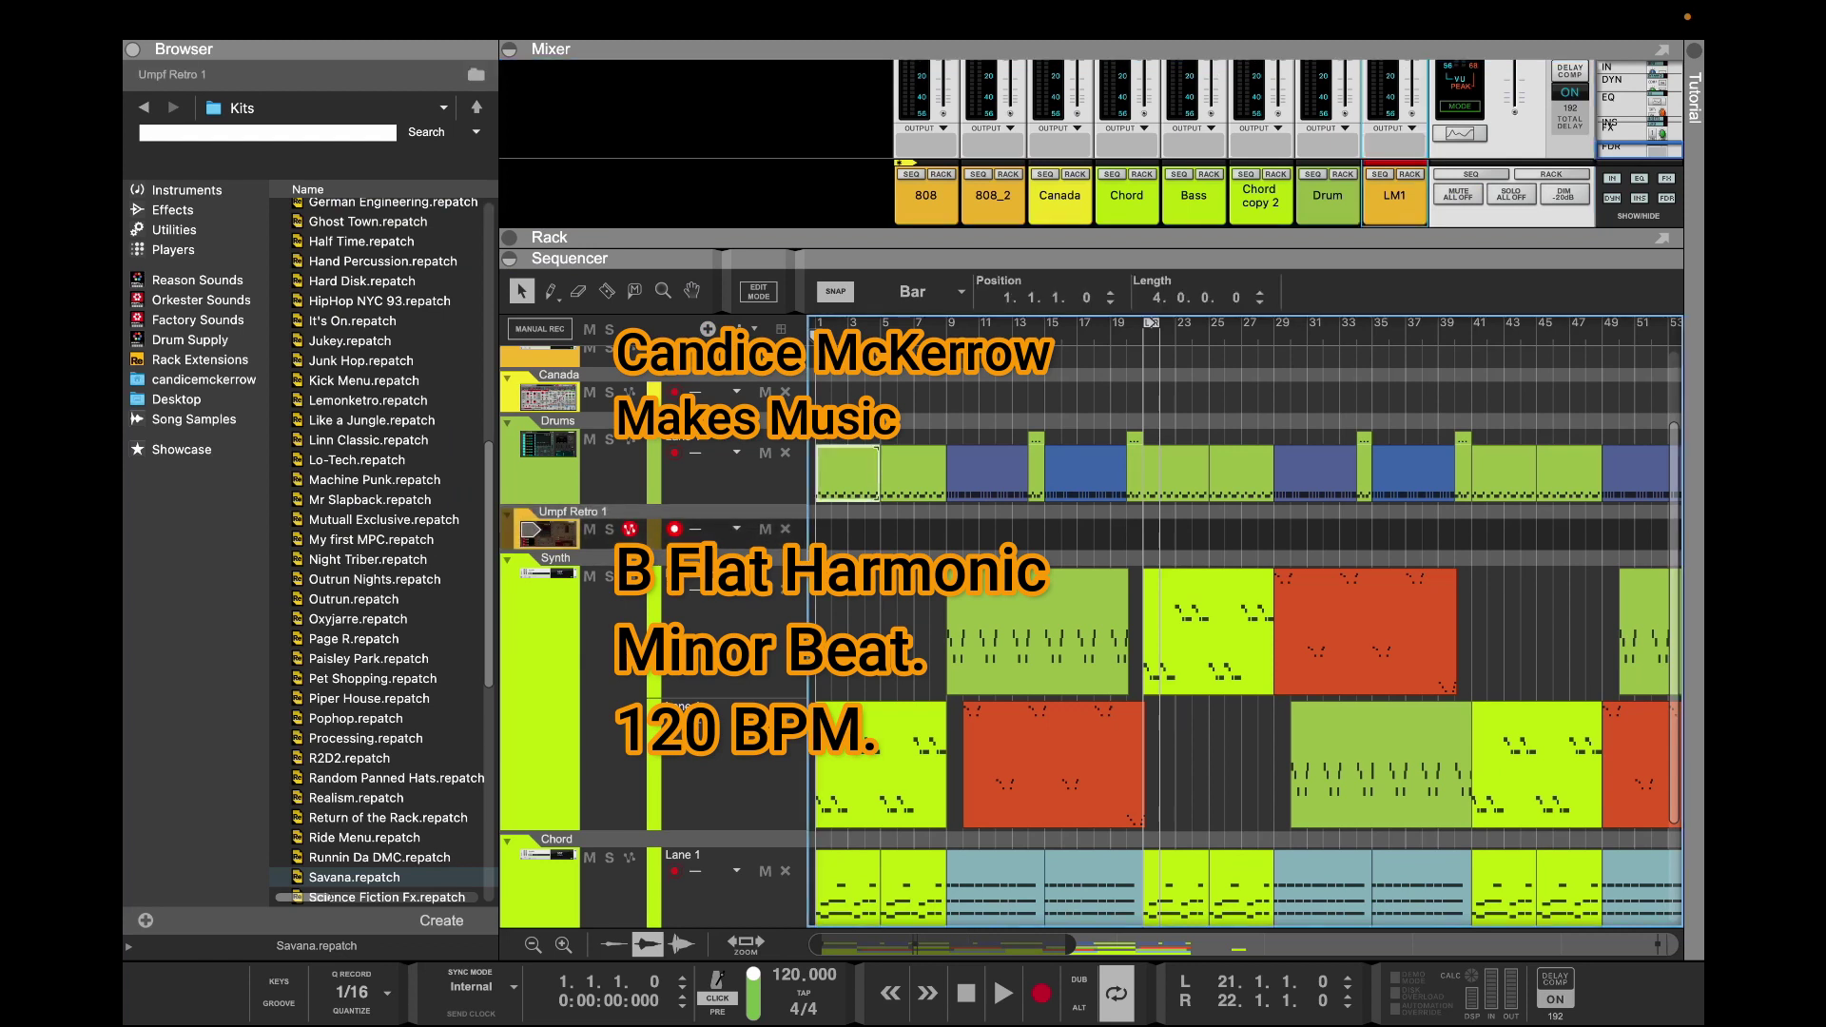
pyautogui.moveTo(847, 472); pyautogui.dragTo(847, 532)
pyautogui.doubleClick(847, 533)
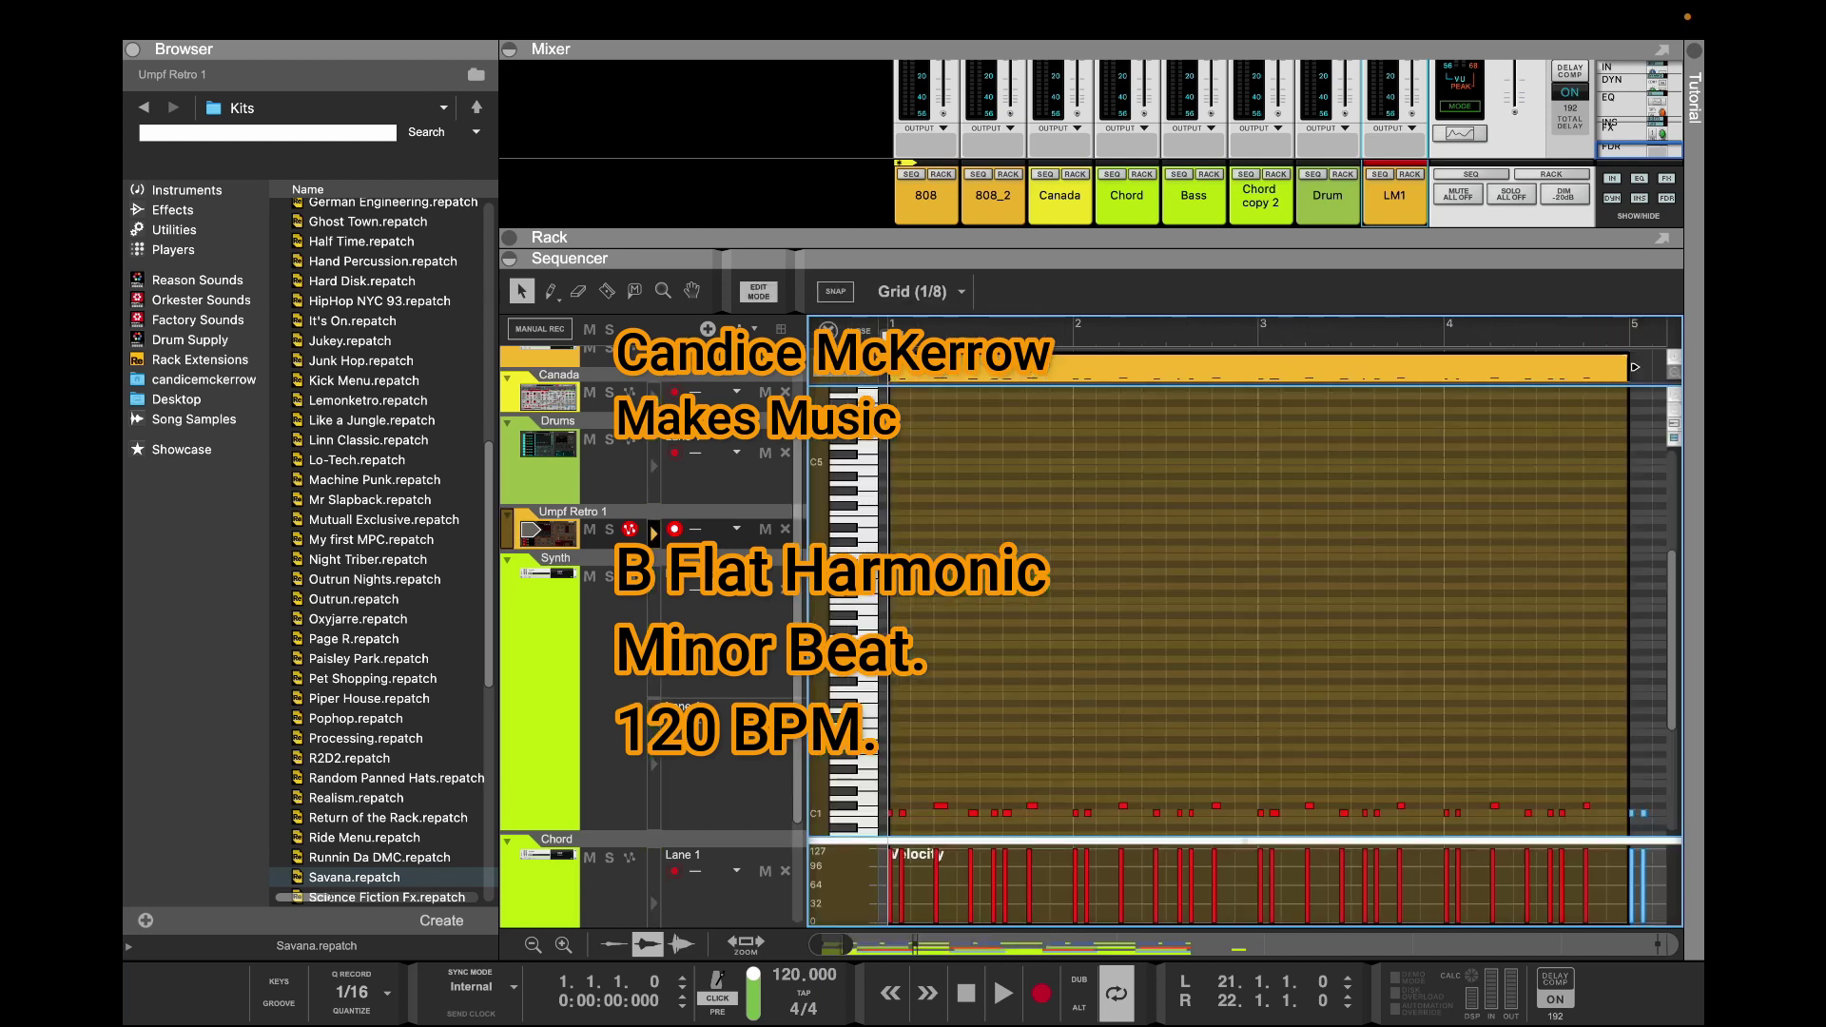
pyautogui.scroll(-2, 1245, 609)
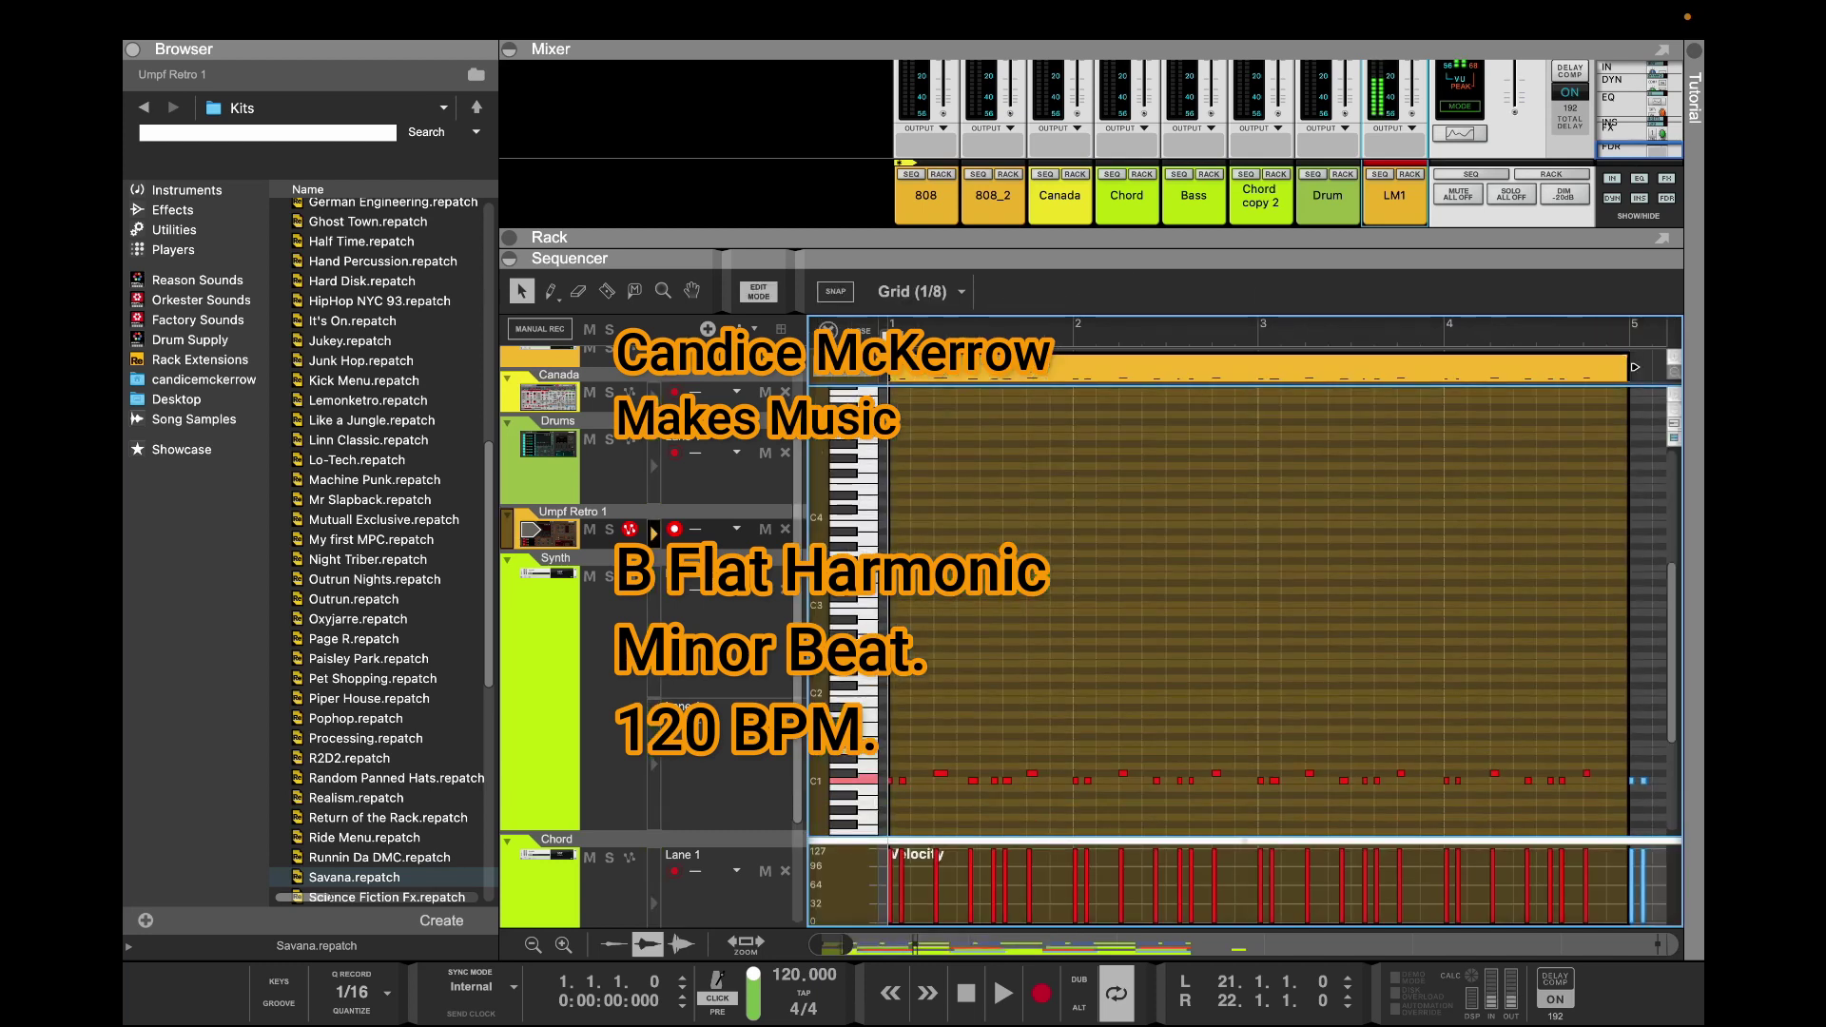
pyautogui.press('w')
pyautogui.hotkey('ctrl', 'e')
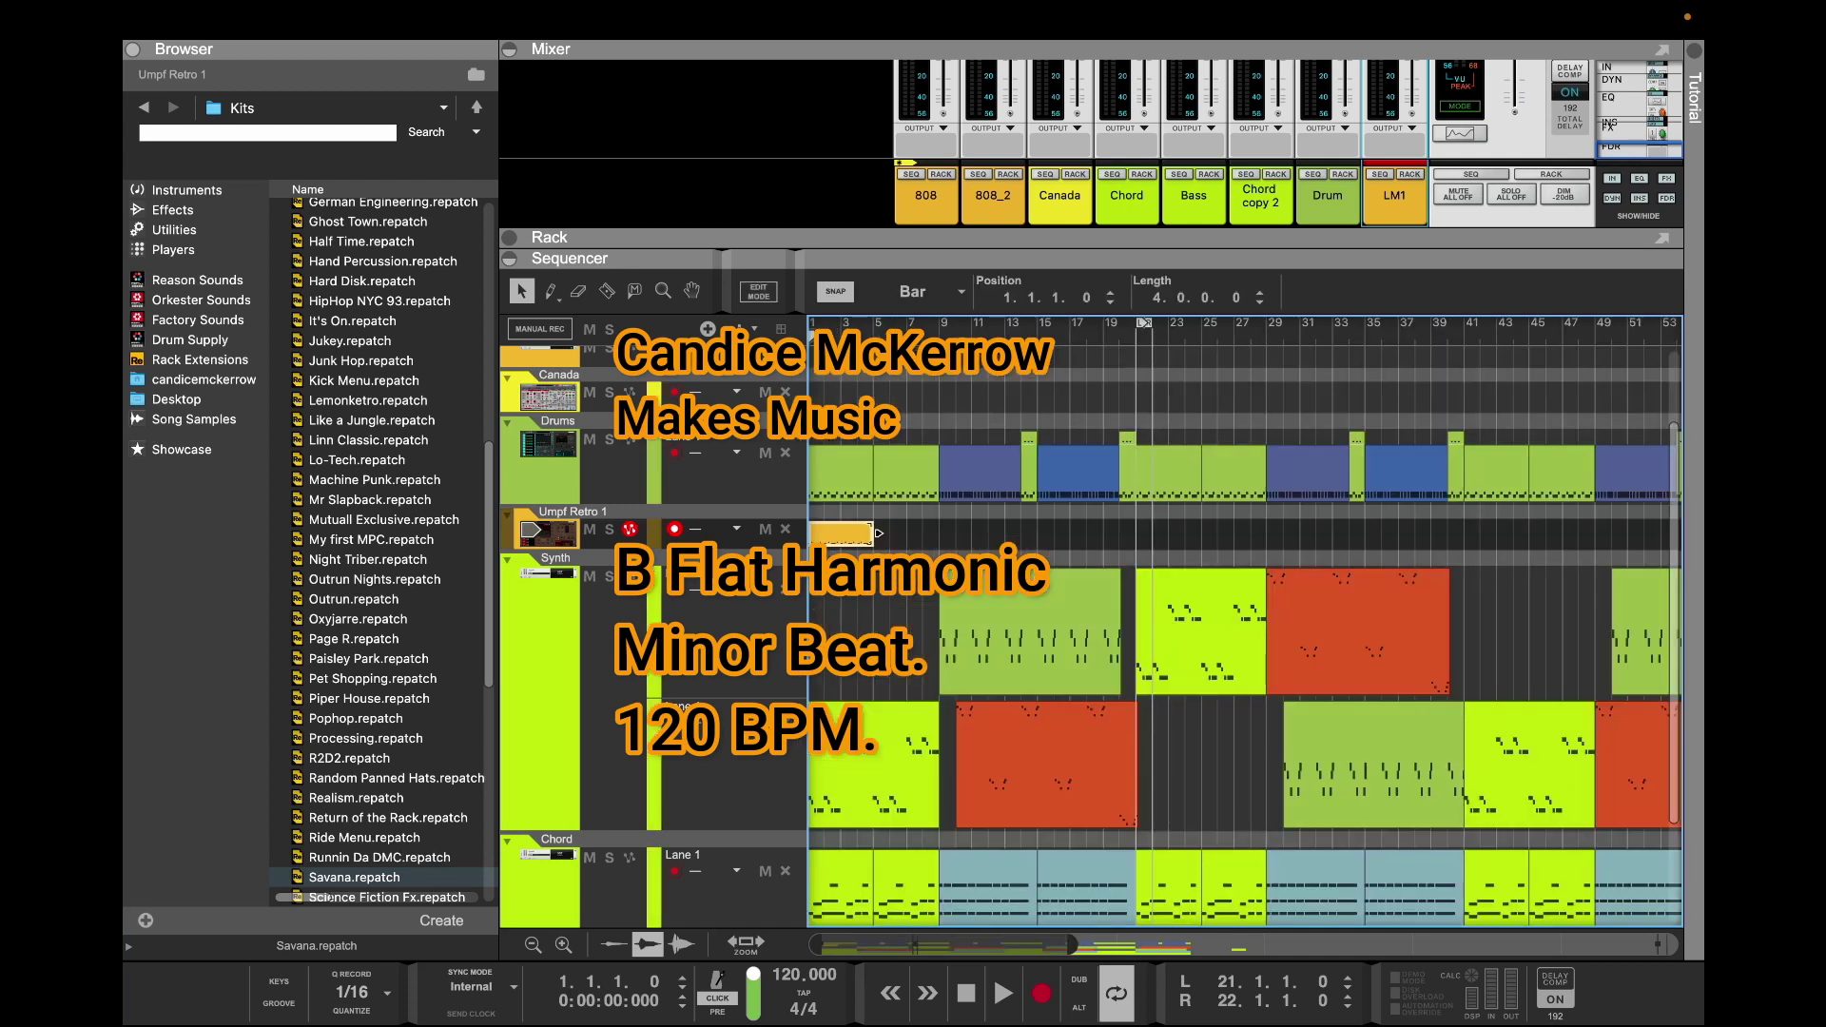
pyautogui.moveTo(1073, 944); pyautogui.dragTo(1361, 945)
pyautogui.moveTo(1470, 466); pyautogui.dragTo(894, 533)
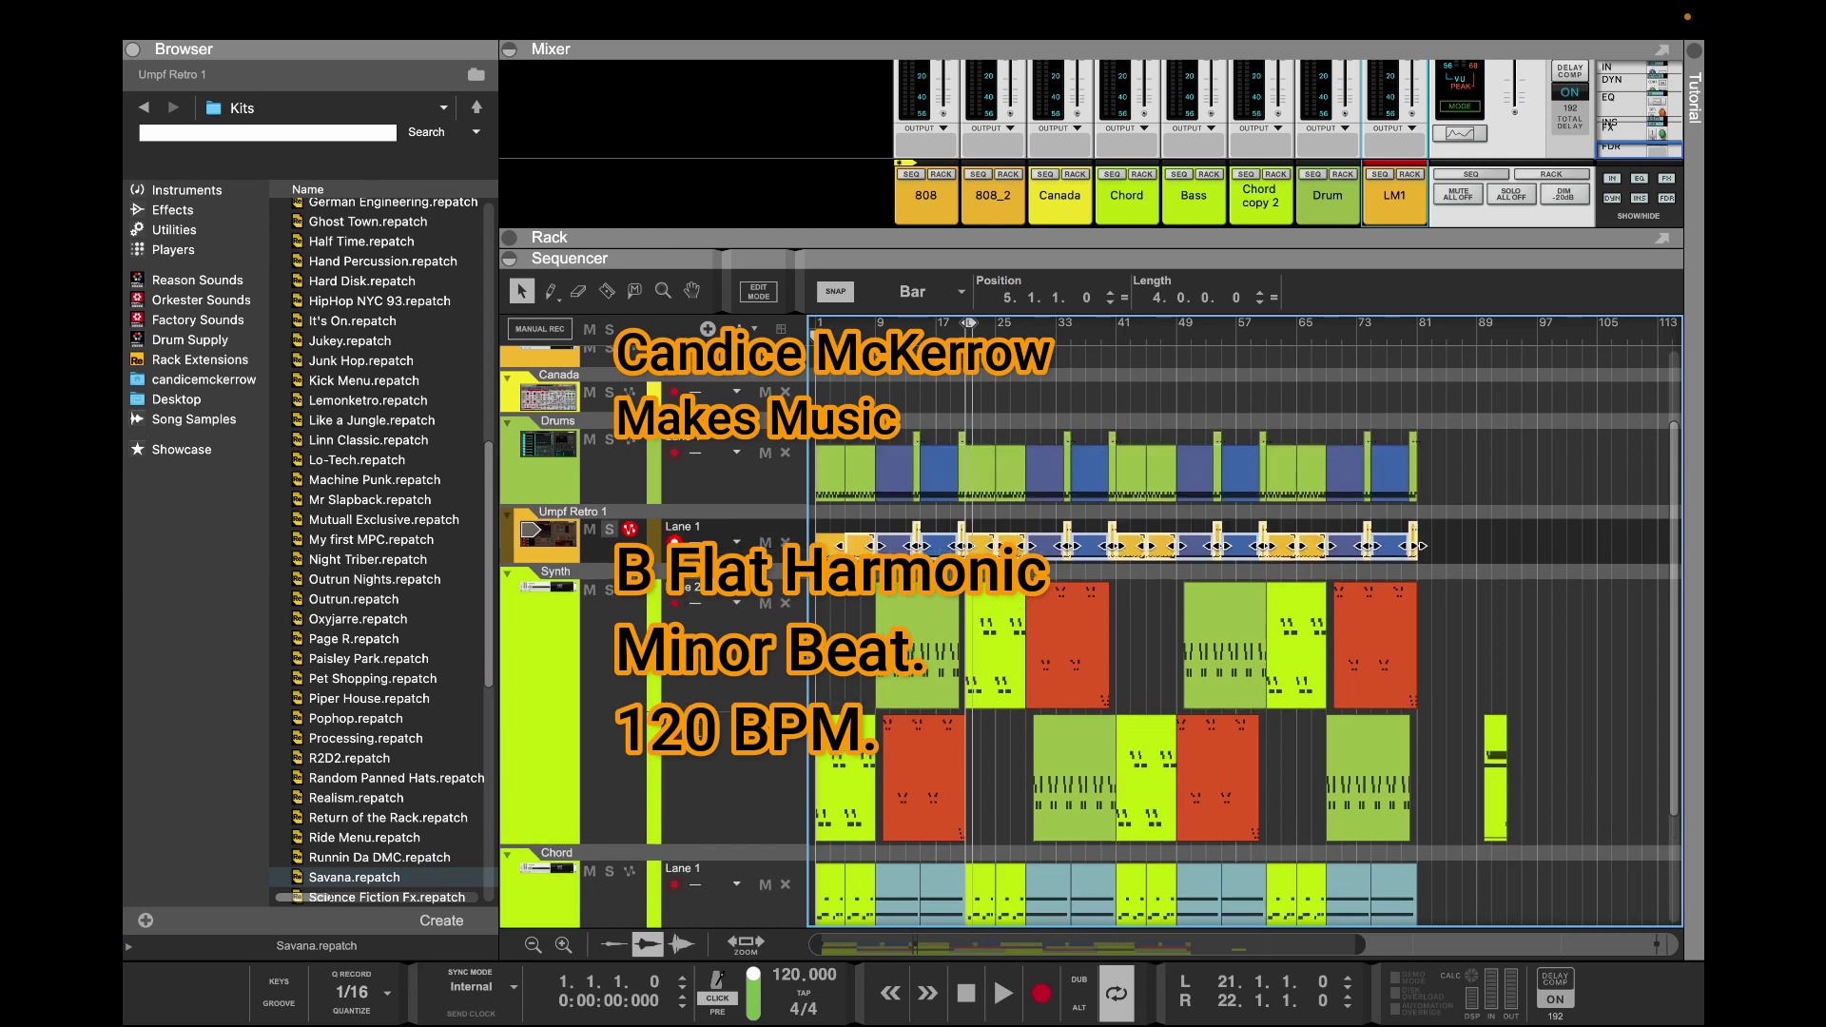
# Rename the Umpf Retro 1 sequencer track as LM1_Layer
pyautogui.doubleClick(572, 512)
pyautogui.write('L')
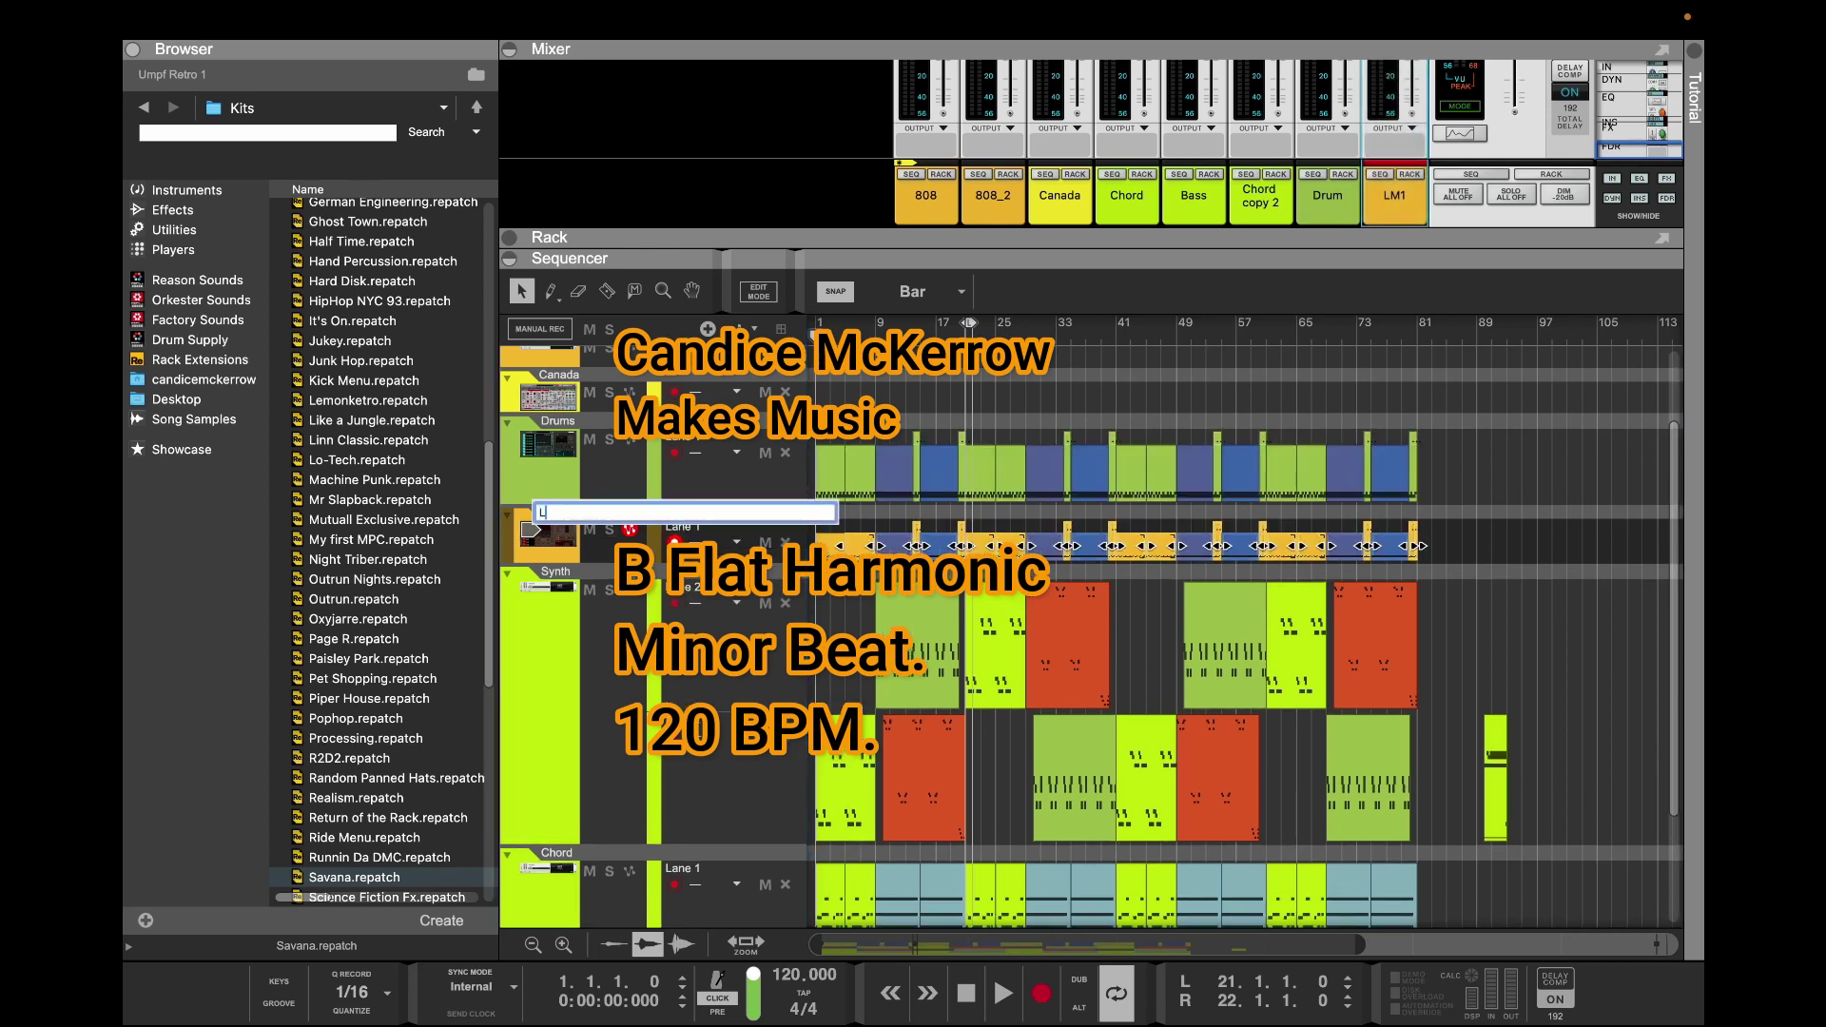
pyautogui.write('M1_Layer')
pyautogui.press('Return')
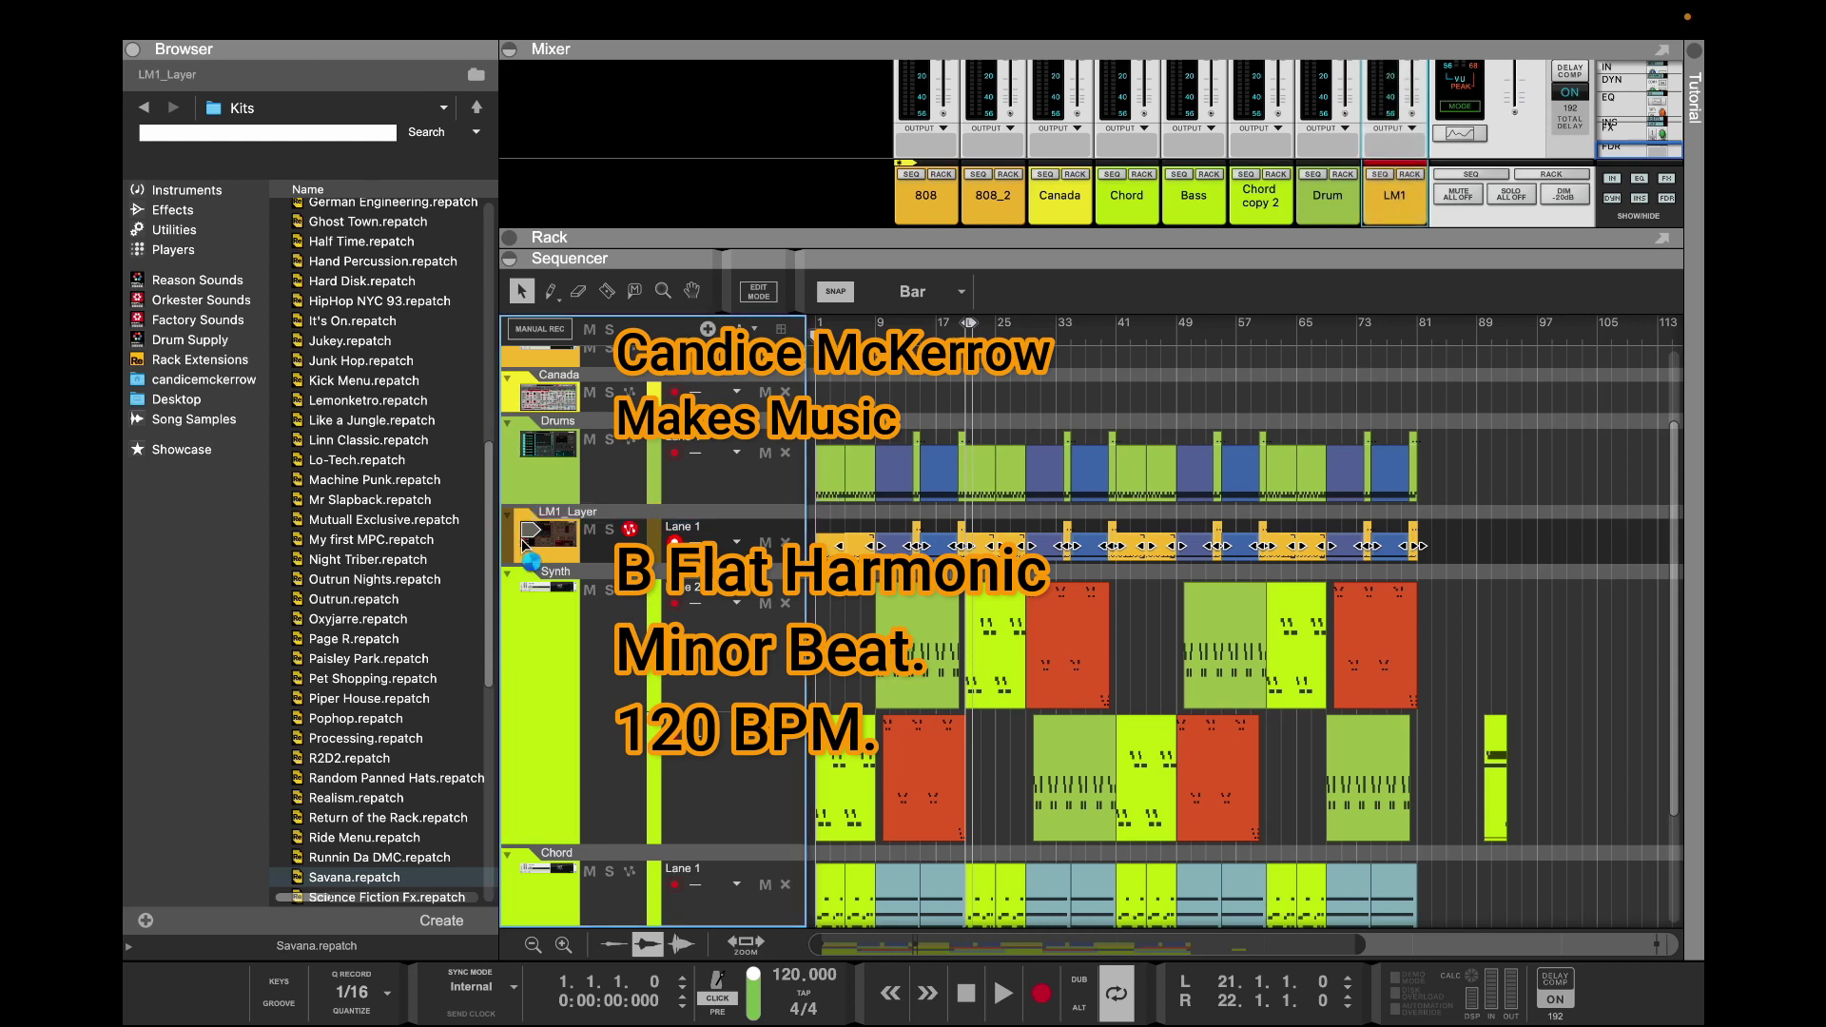
# Duplicate the LM1_Layer track with its device and delete all clips from the original track
pyautogui.hotkey('ctrl', 'd')
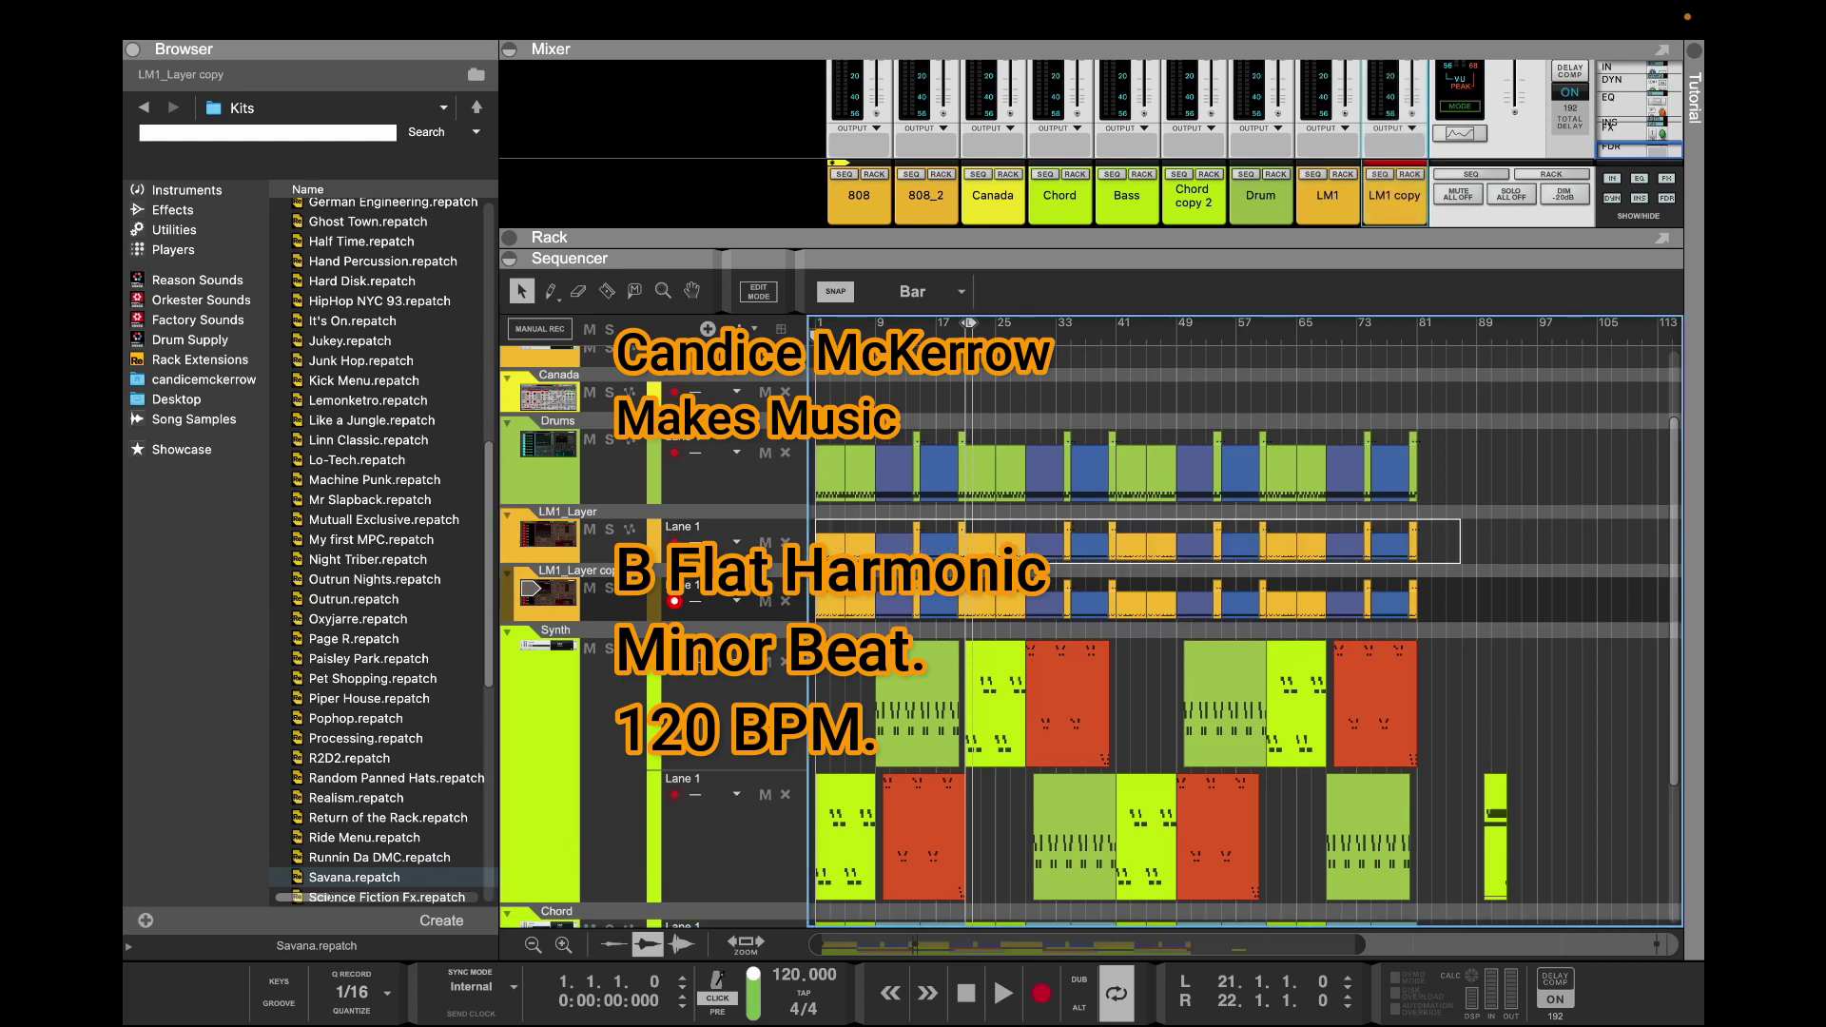
pyautogui.press('Delete')
# Rename the emptied LM1_Layer track and its LM1 mixer channel as Rimshot
pyautogui.doubleClick(568, 511)
pyautogui.write('Rimshot')
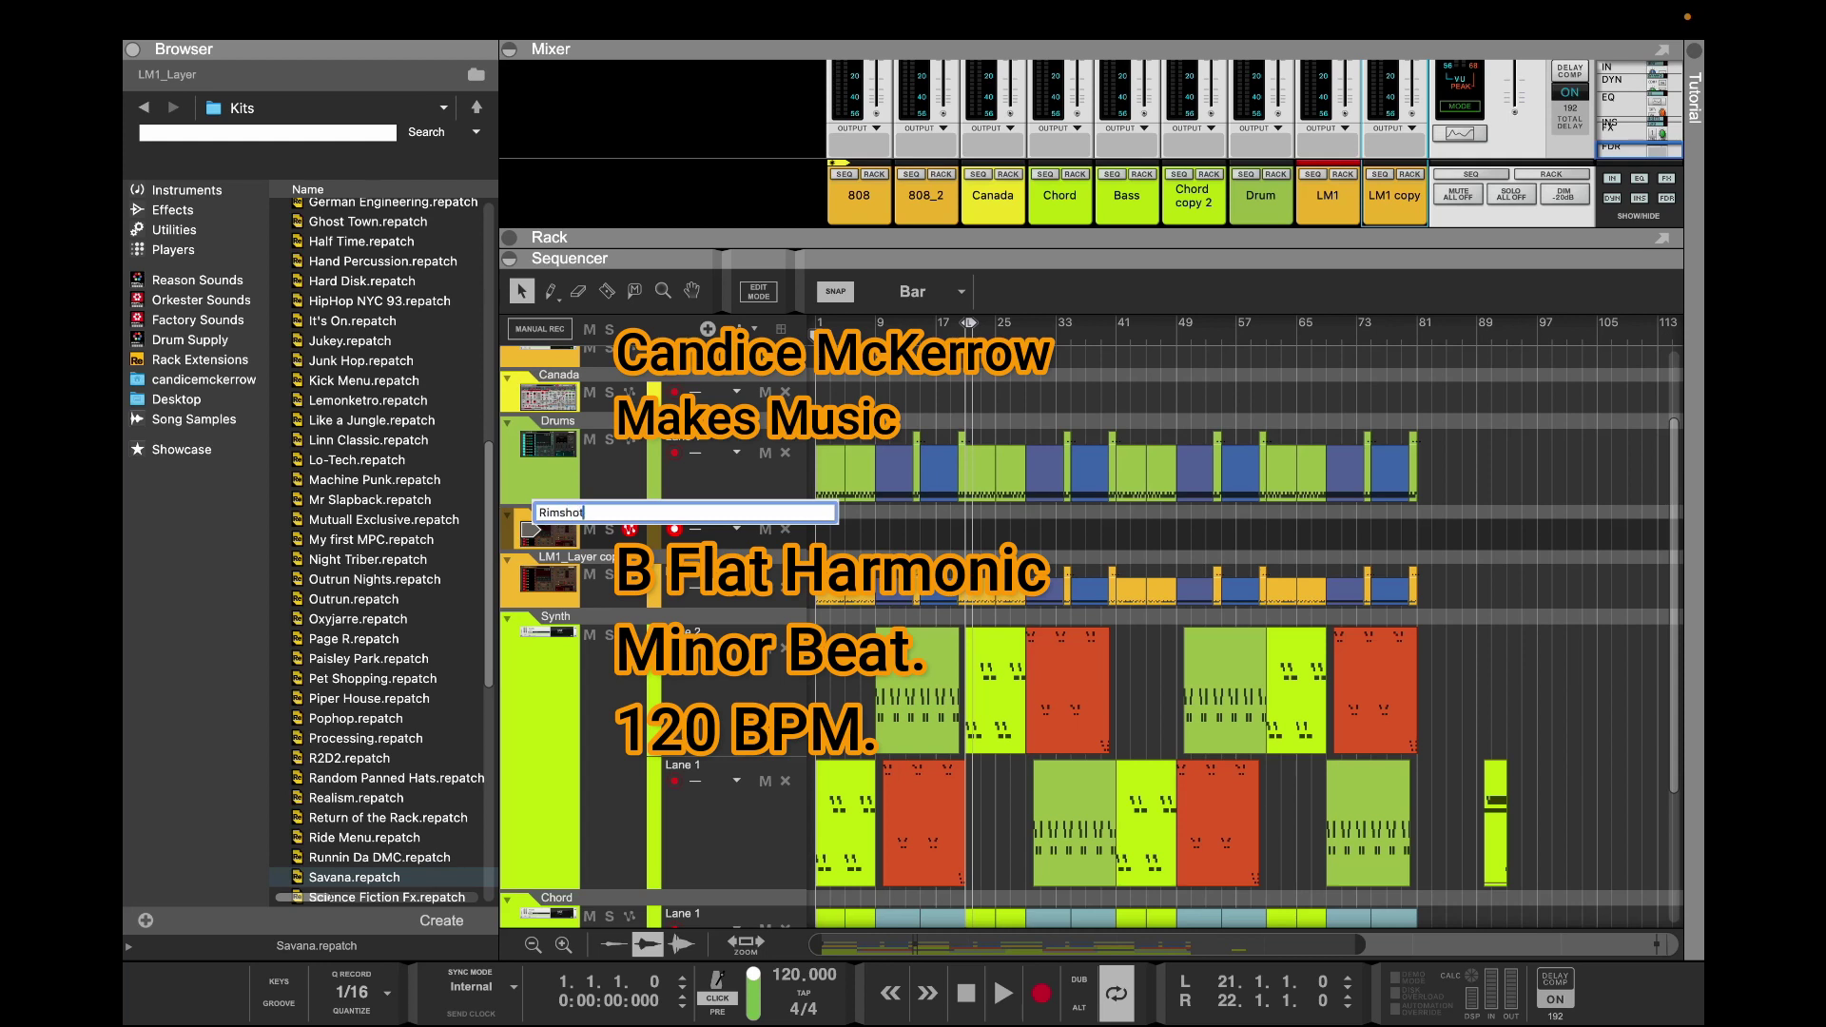
pyautogui.press('Return')
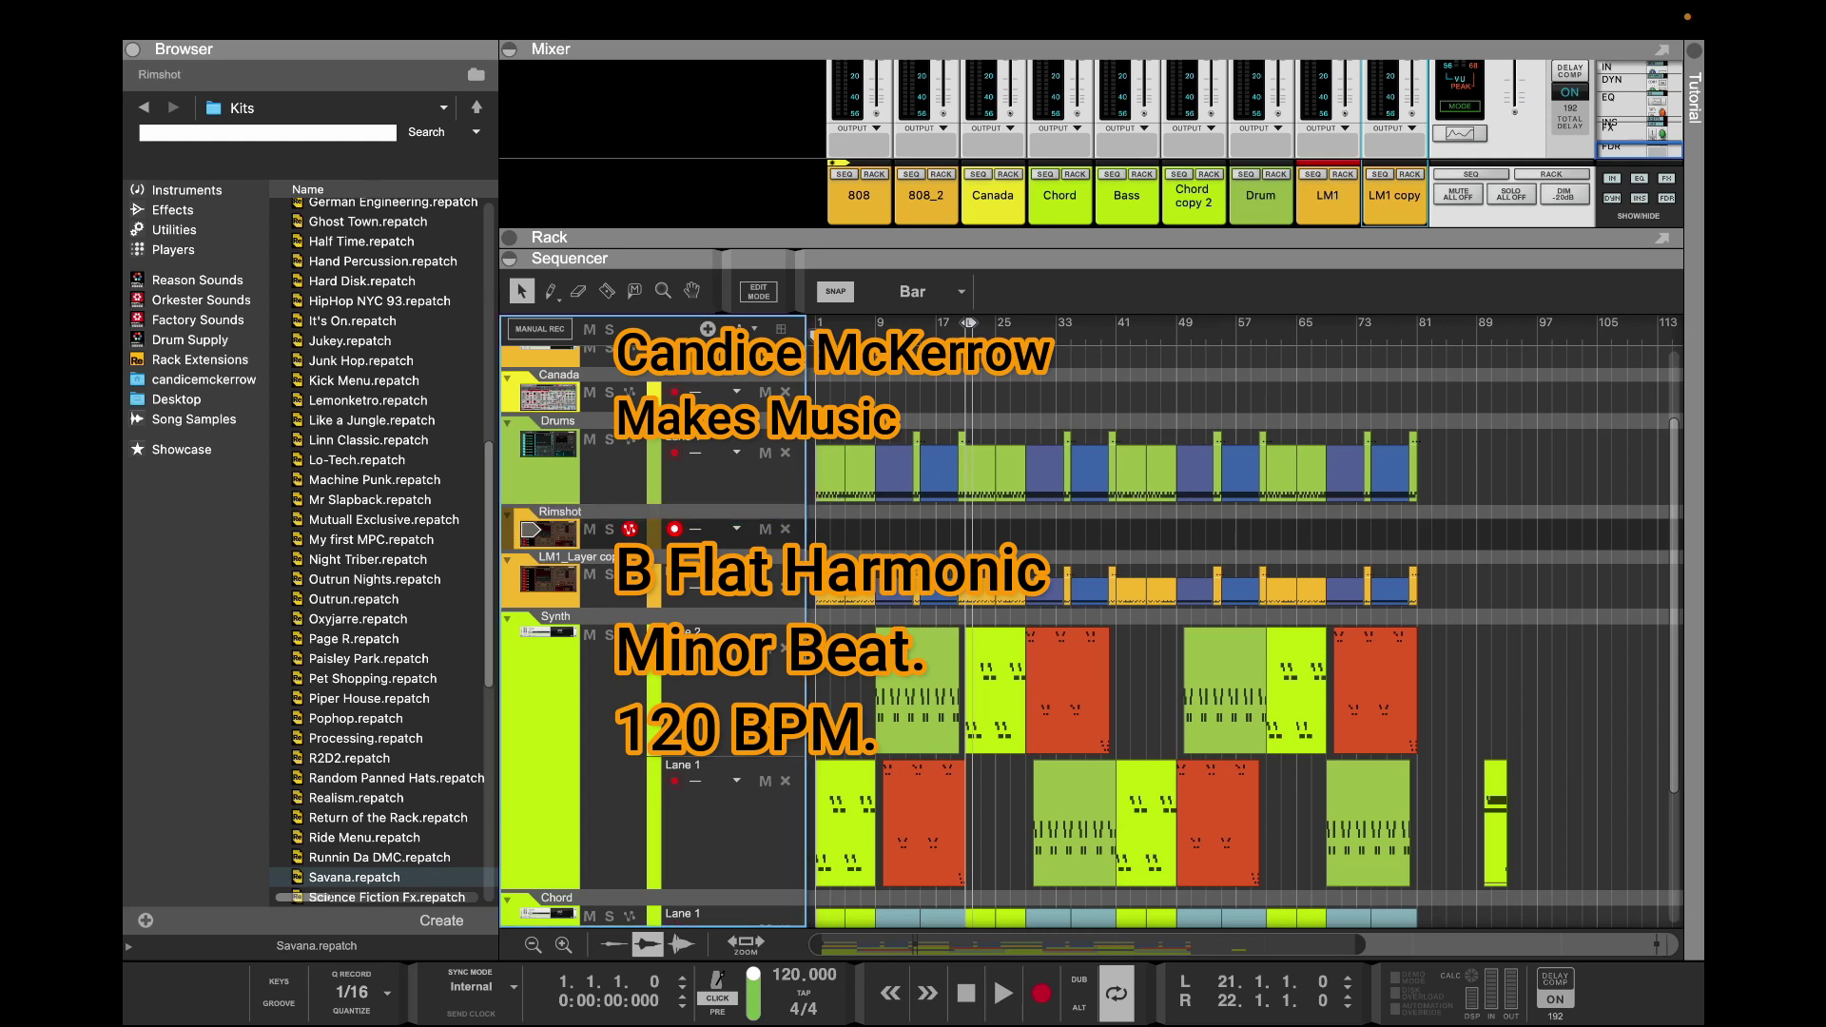
pyautogui.doubleClick(1328, 195)
pyautogui.write('SRimshot')
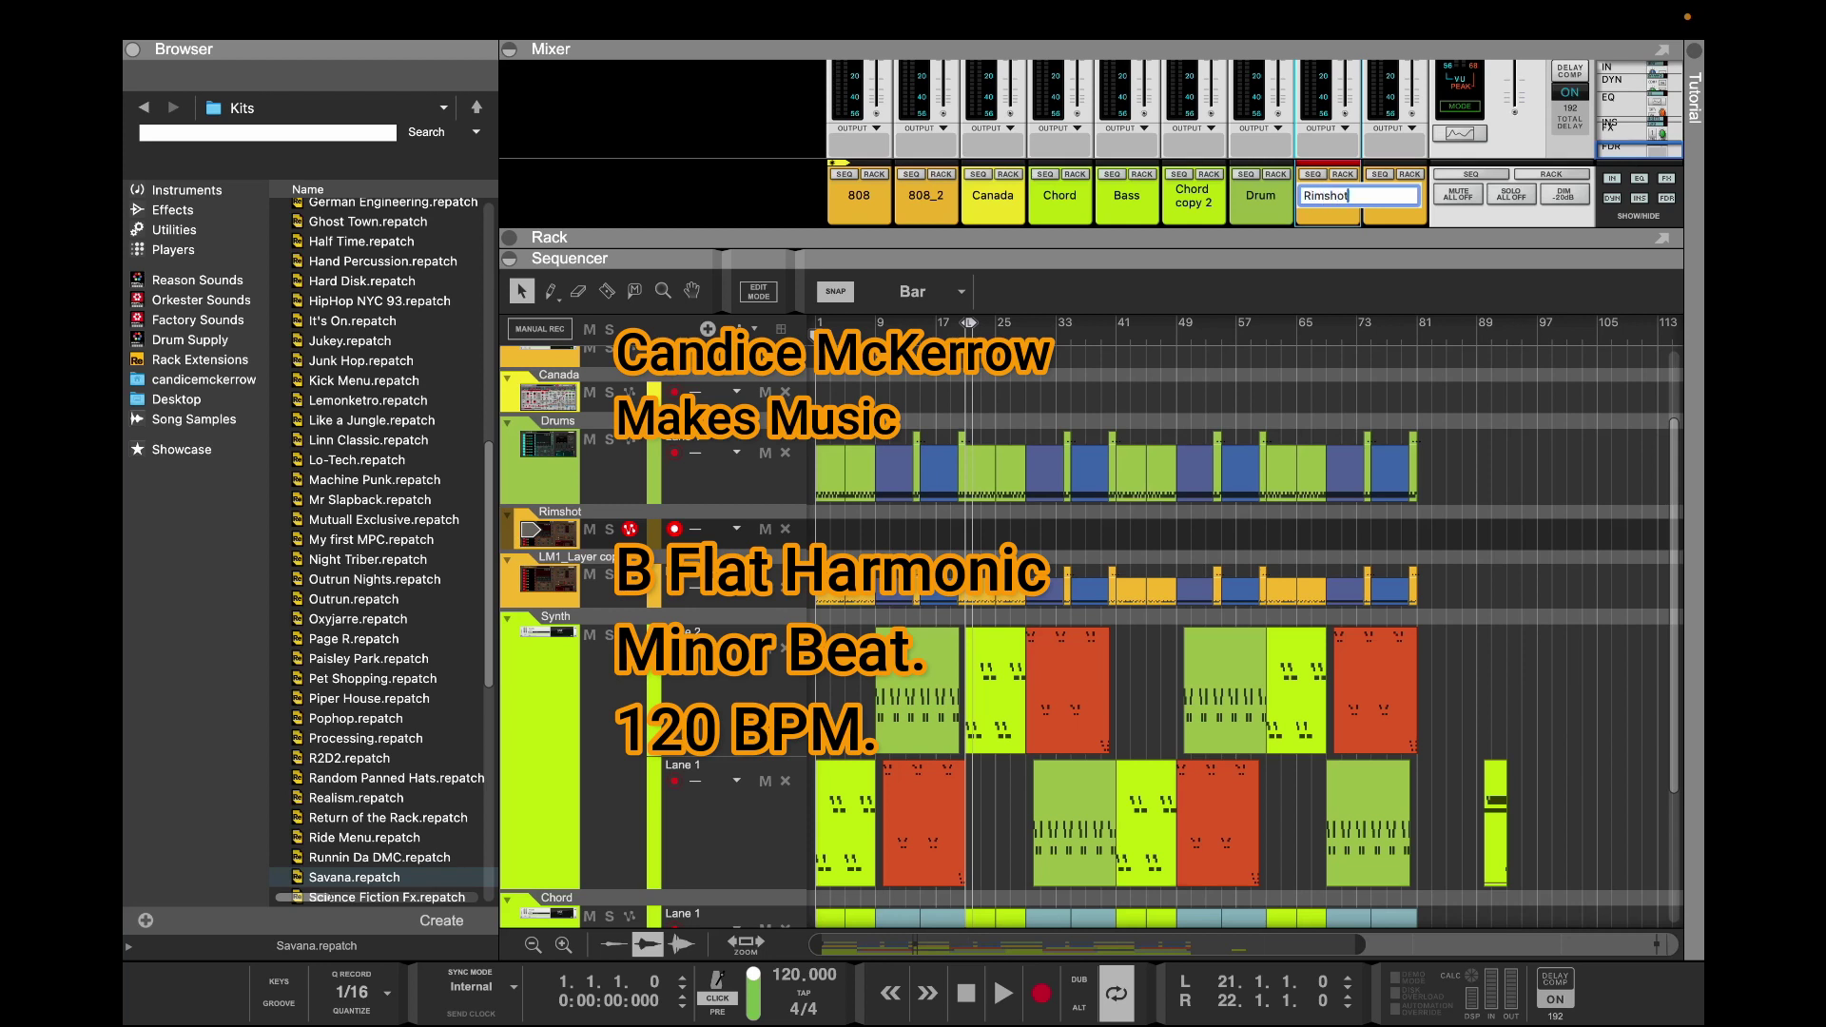
pyautogui.press('Return')
# Rename the duplicated mixer channel LM1 copy as LM1
pyautogui.doubleClick(1394, 195)
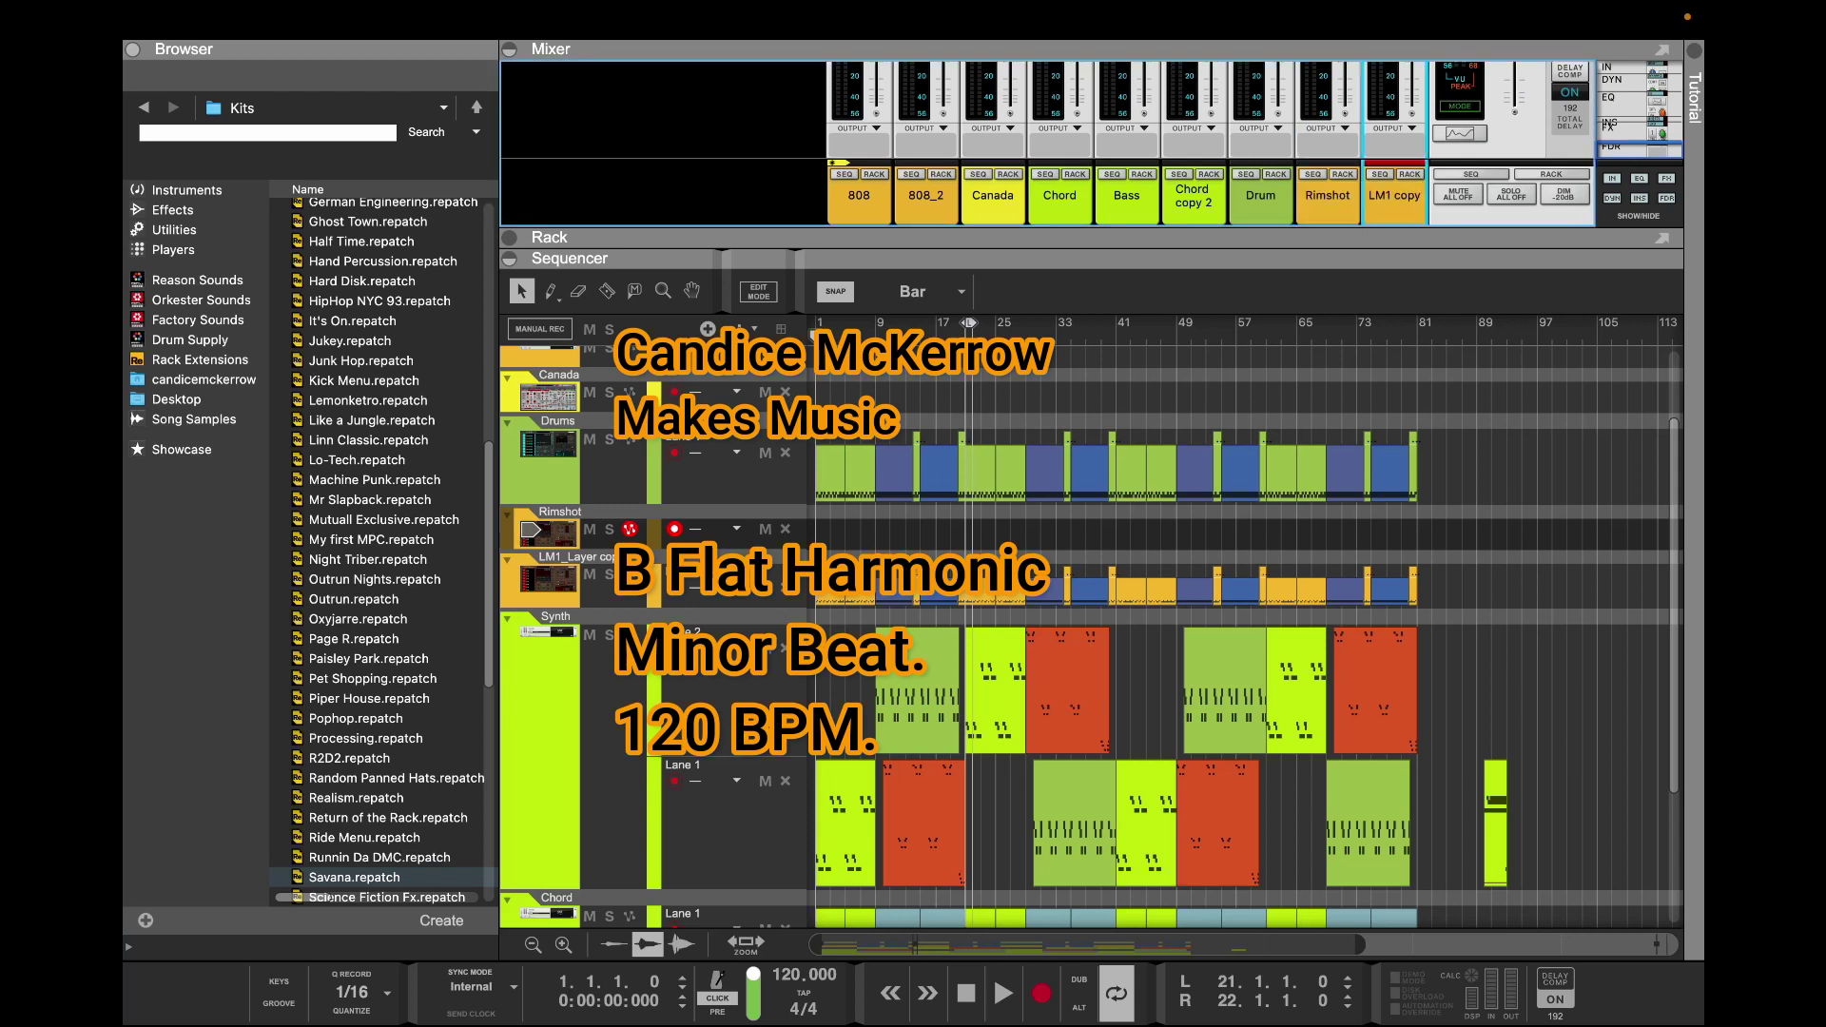
pyautogui.press('Right')
pyautogui.press('BackSpace')
pyautogui.press('BackSpace')
pyautogui.press('BackSpace')
pyautogui.press('BackSpace')
pyautogui.press('BackSpace')
pyautogui.press('Return')
# Set the song tempo to 70 BPM
pyautogui.doubleClick(801, 975)
pyautogui.write('70')
pyautogui.press('Return')
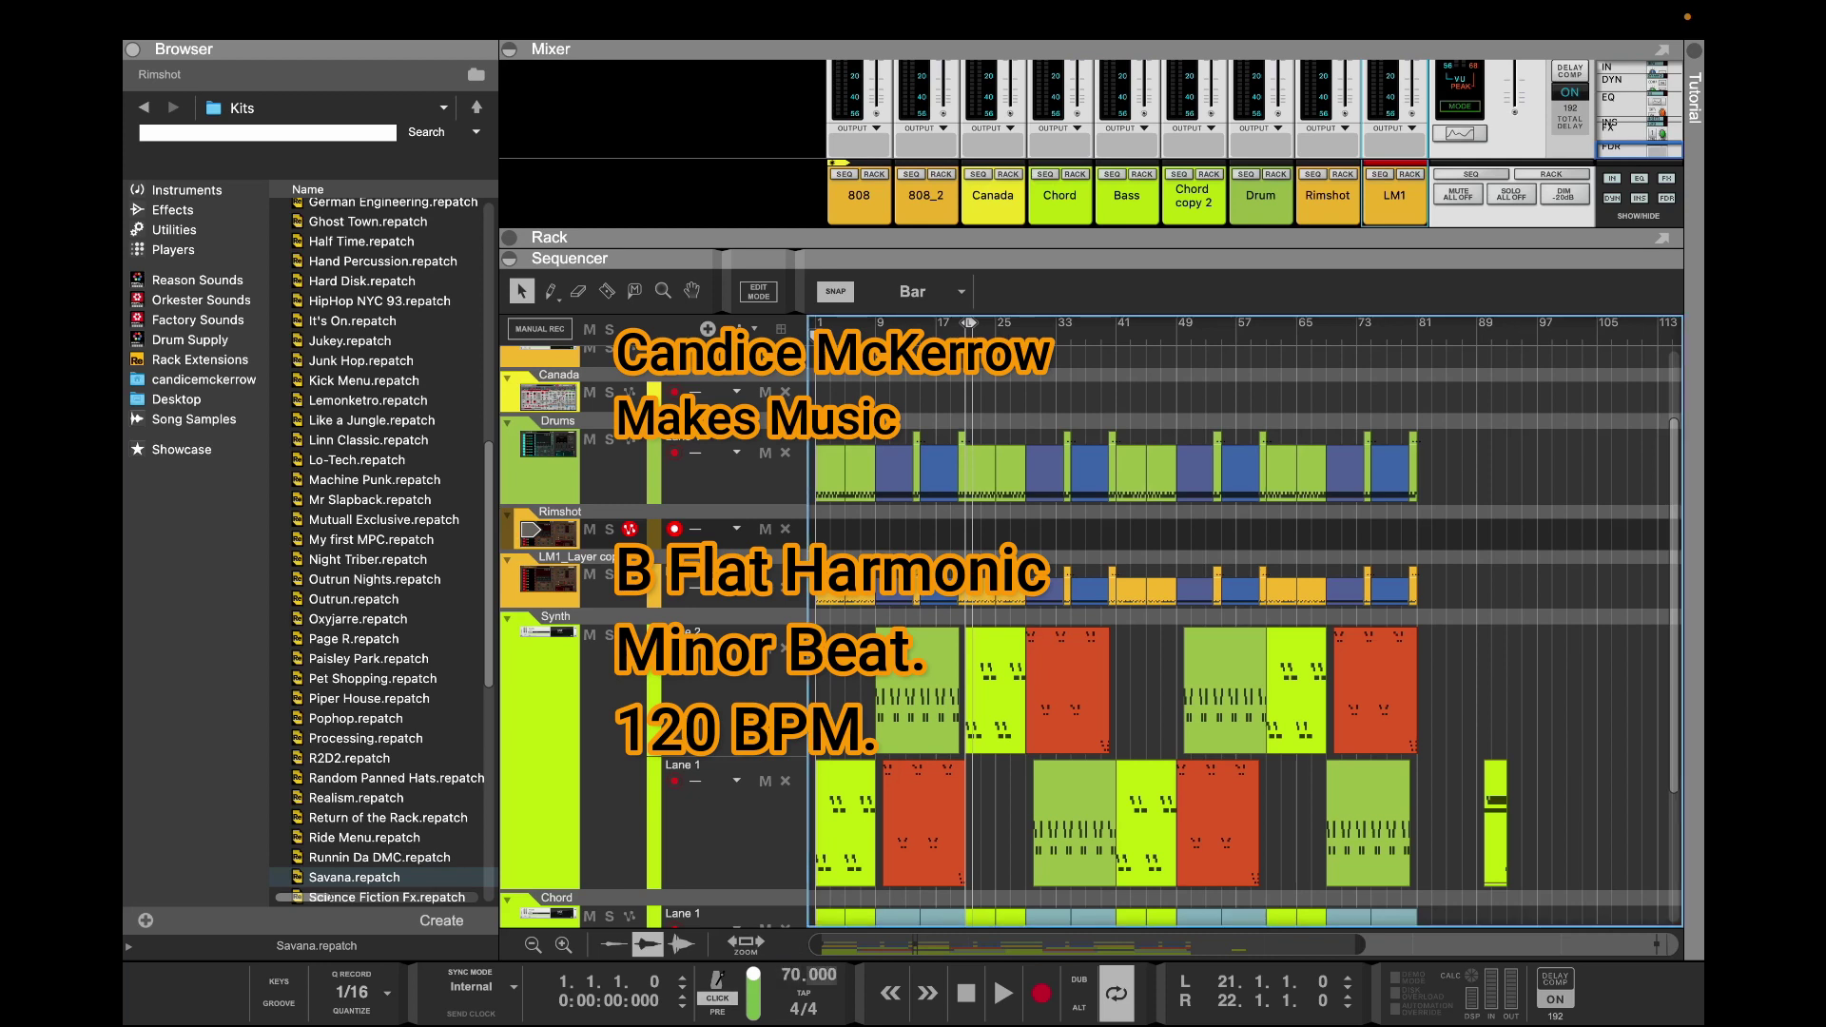
# Enlarge the sequencer area and the height of the Rimshot track, and collapse the browser
pyautogui.moveTo(1360, 944); pyautogui.dragTo(1031, 944)
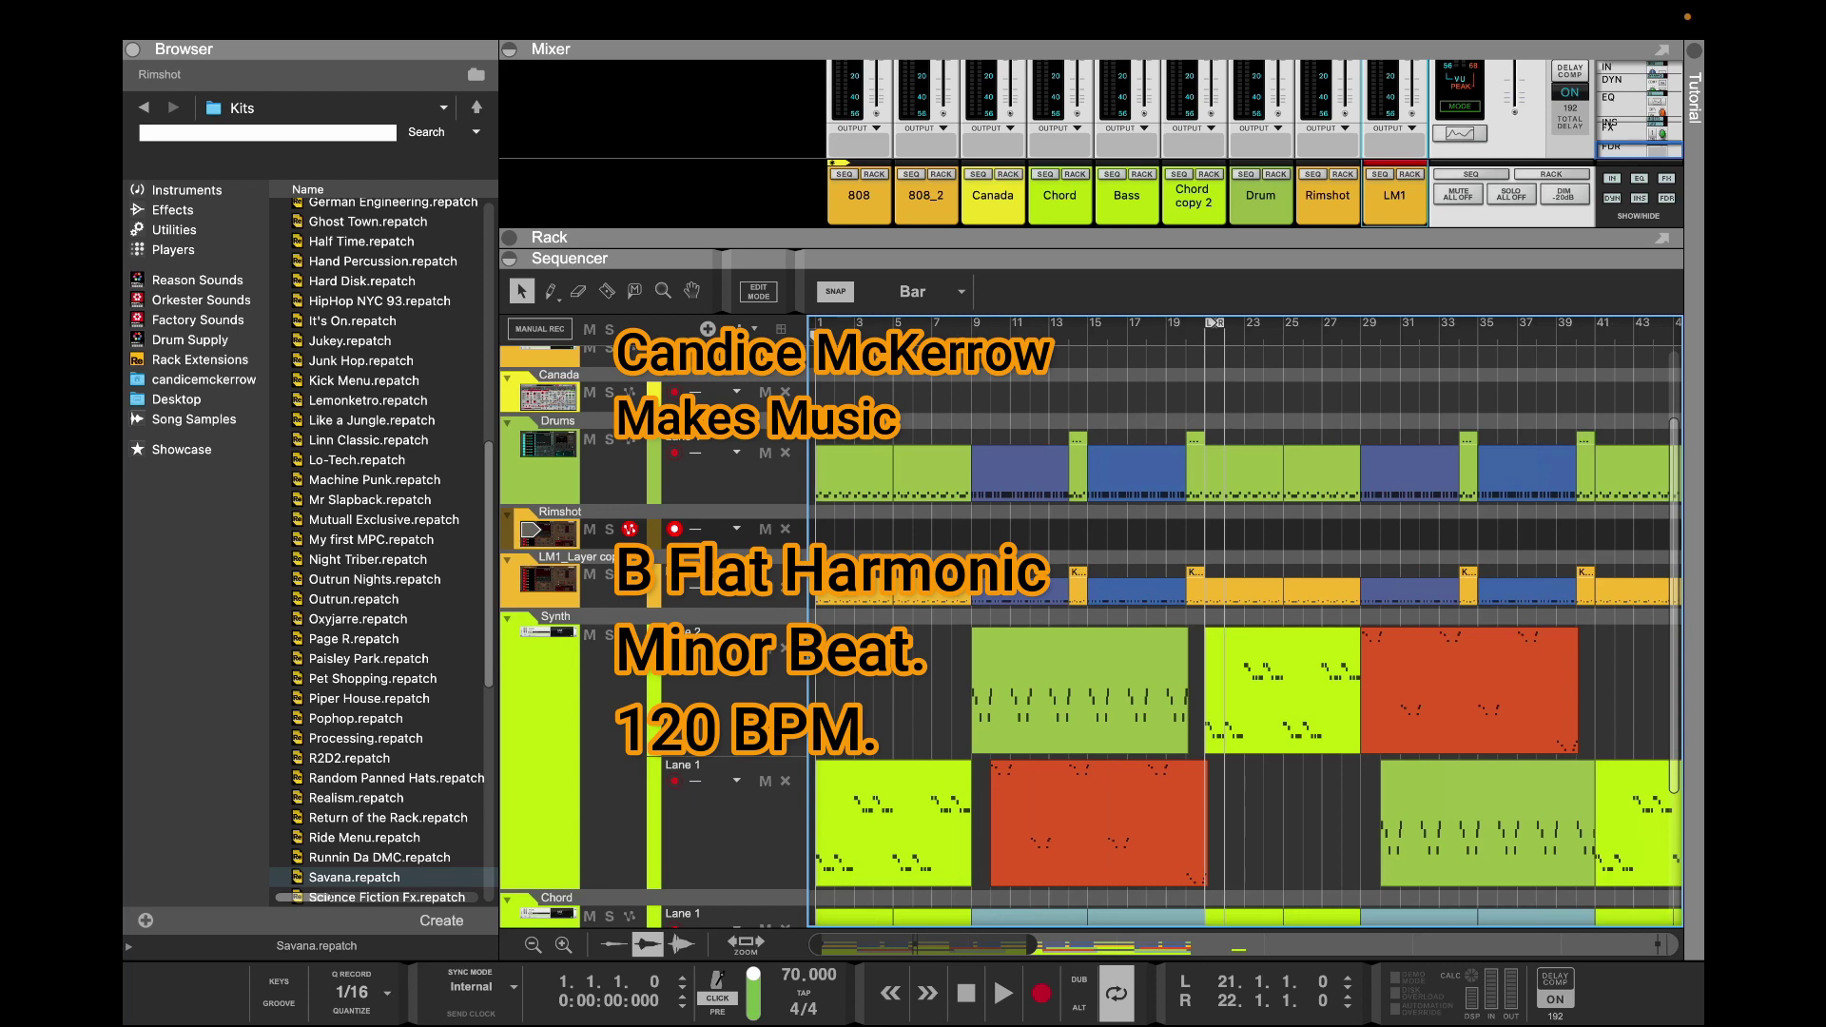
pyautogui.moveTo(1045, 258); pyautogui.dragTo(1046, 162)
pyautogui.moveTo(561, 455); pyautogui.dragTo(561, 630)
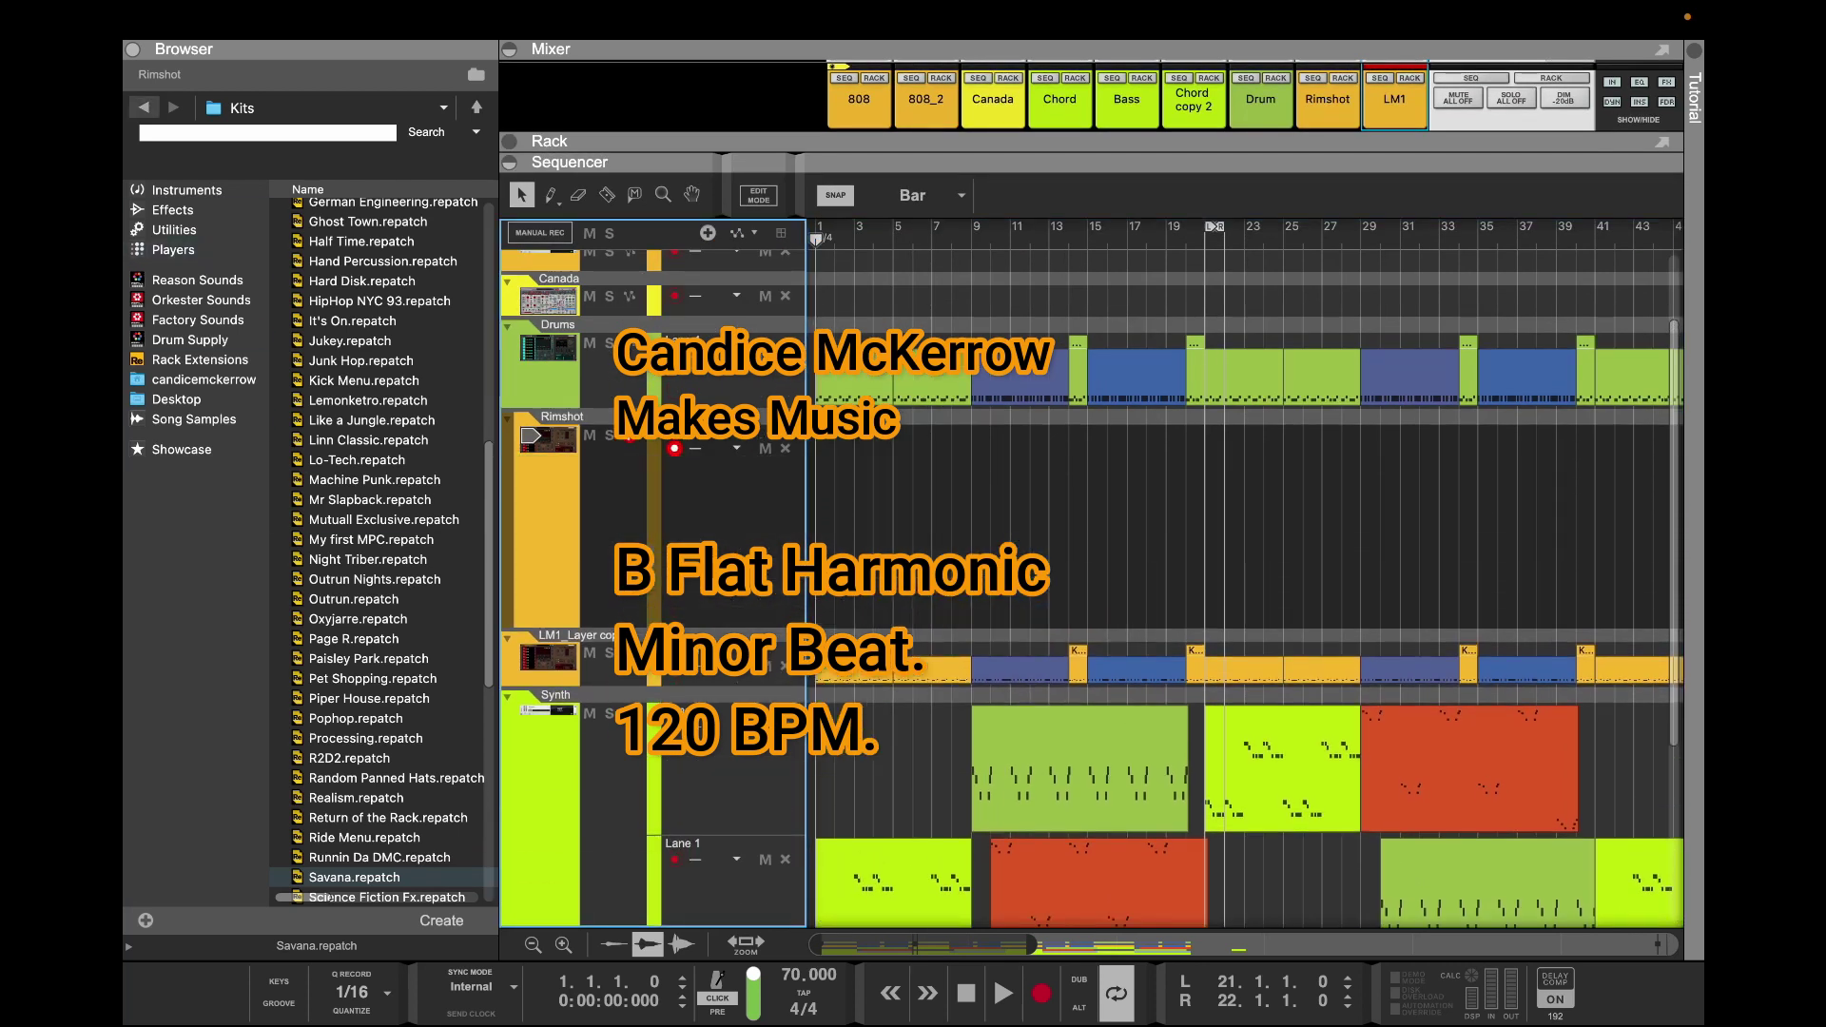
pyautogui.click(133, 49)
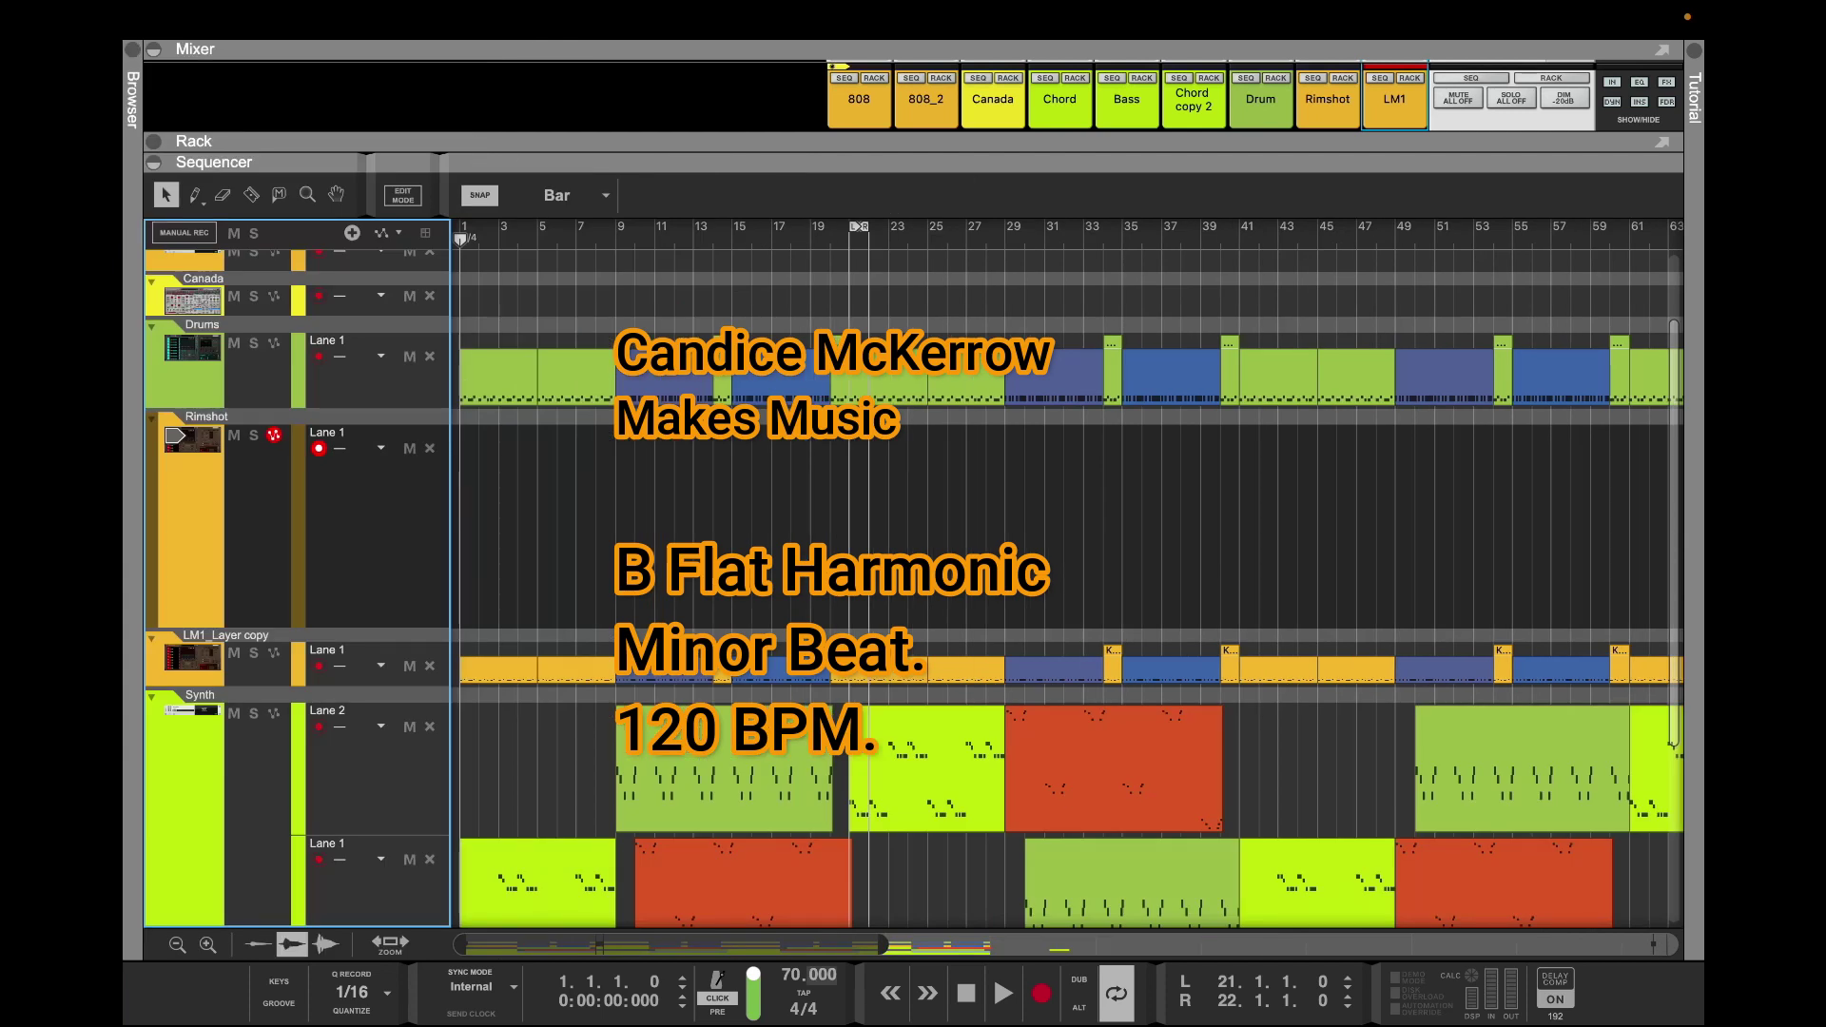
pyautogui.moveTo(882, 944); pyautogui.dragTo(618, 944)
# Show the On-screen Piano Keys and audition the rimshot sample on D1
pyautogui.click(279, 982)
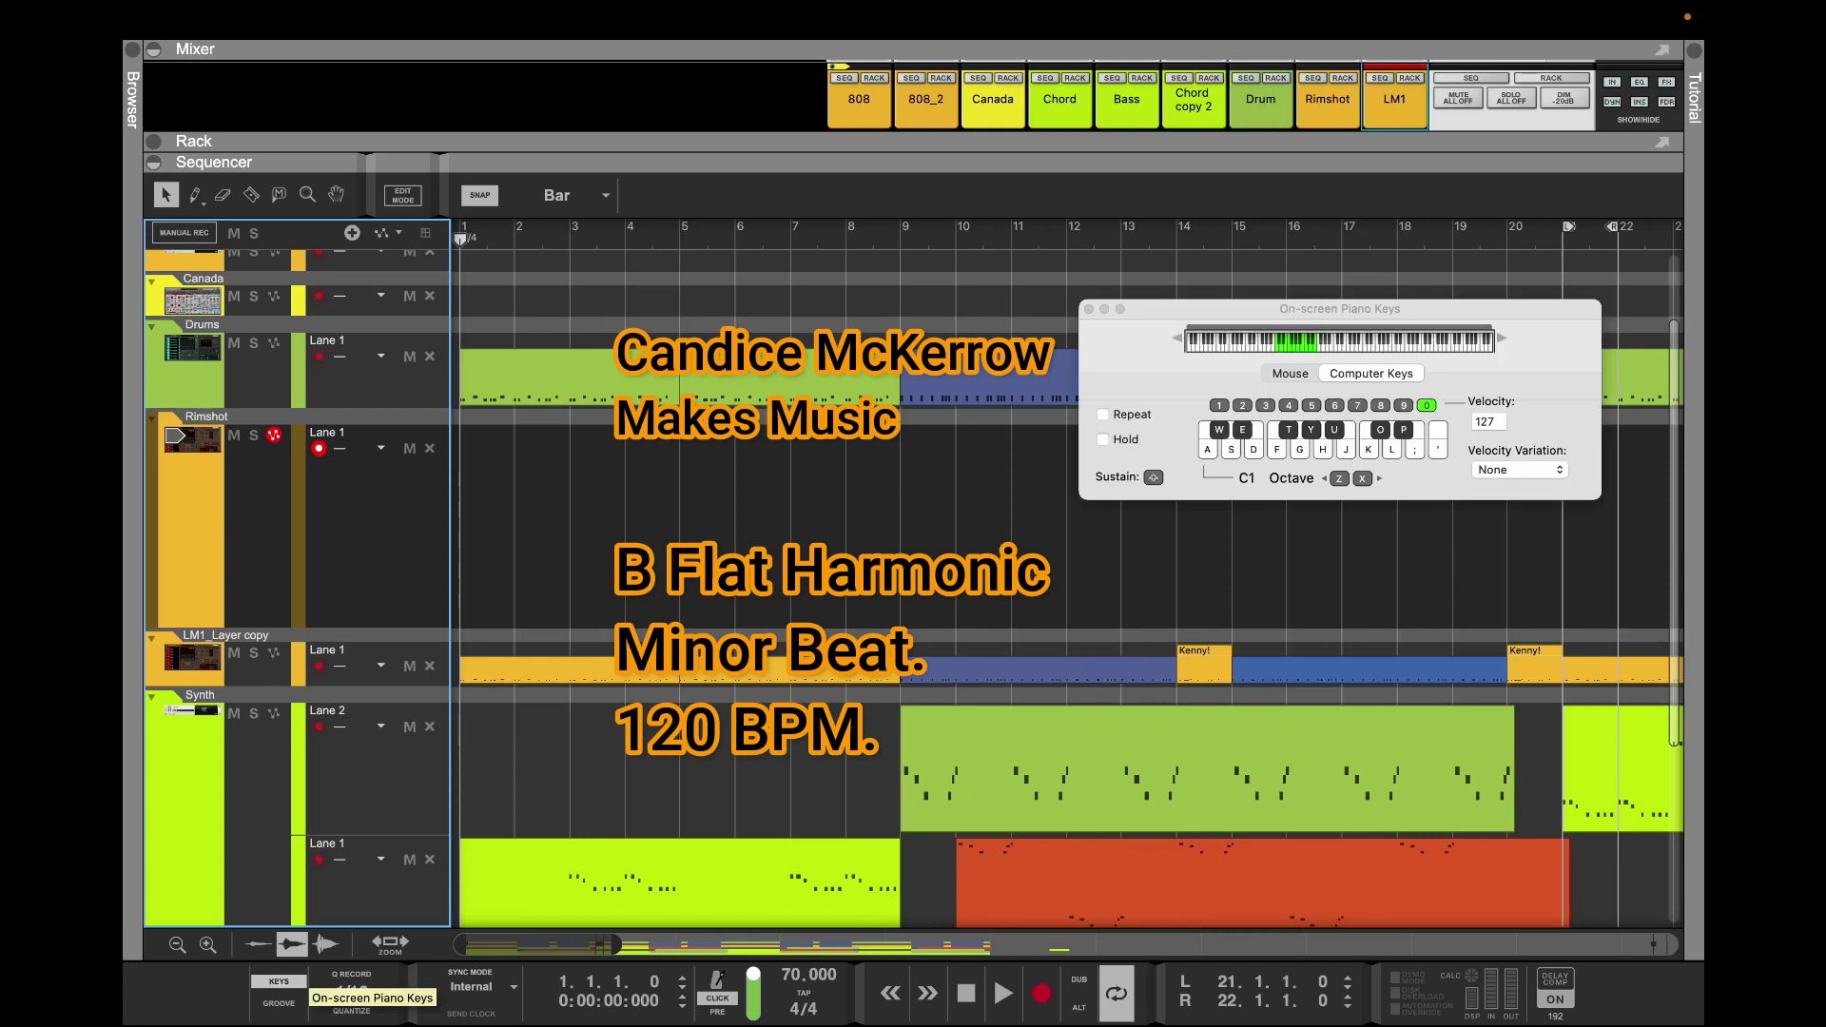
pyautogui.moveTo(618, 944); pyautogui.dragTo(740, 945)
pyautogui.press('e')
pyautogui.press('s')
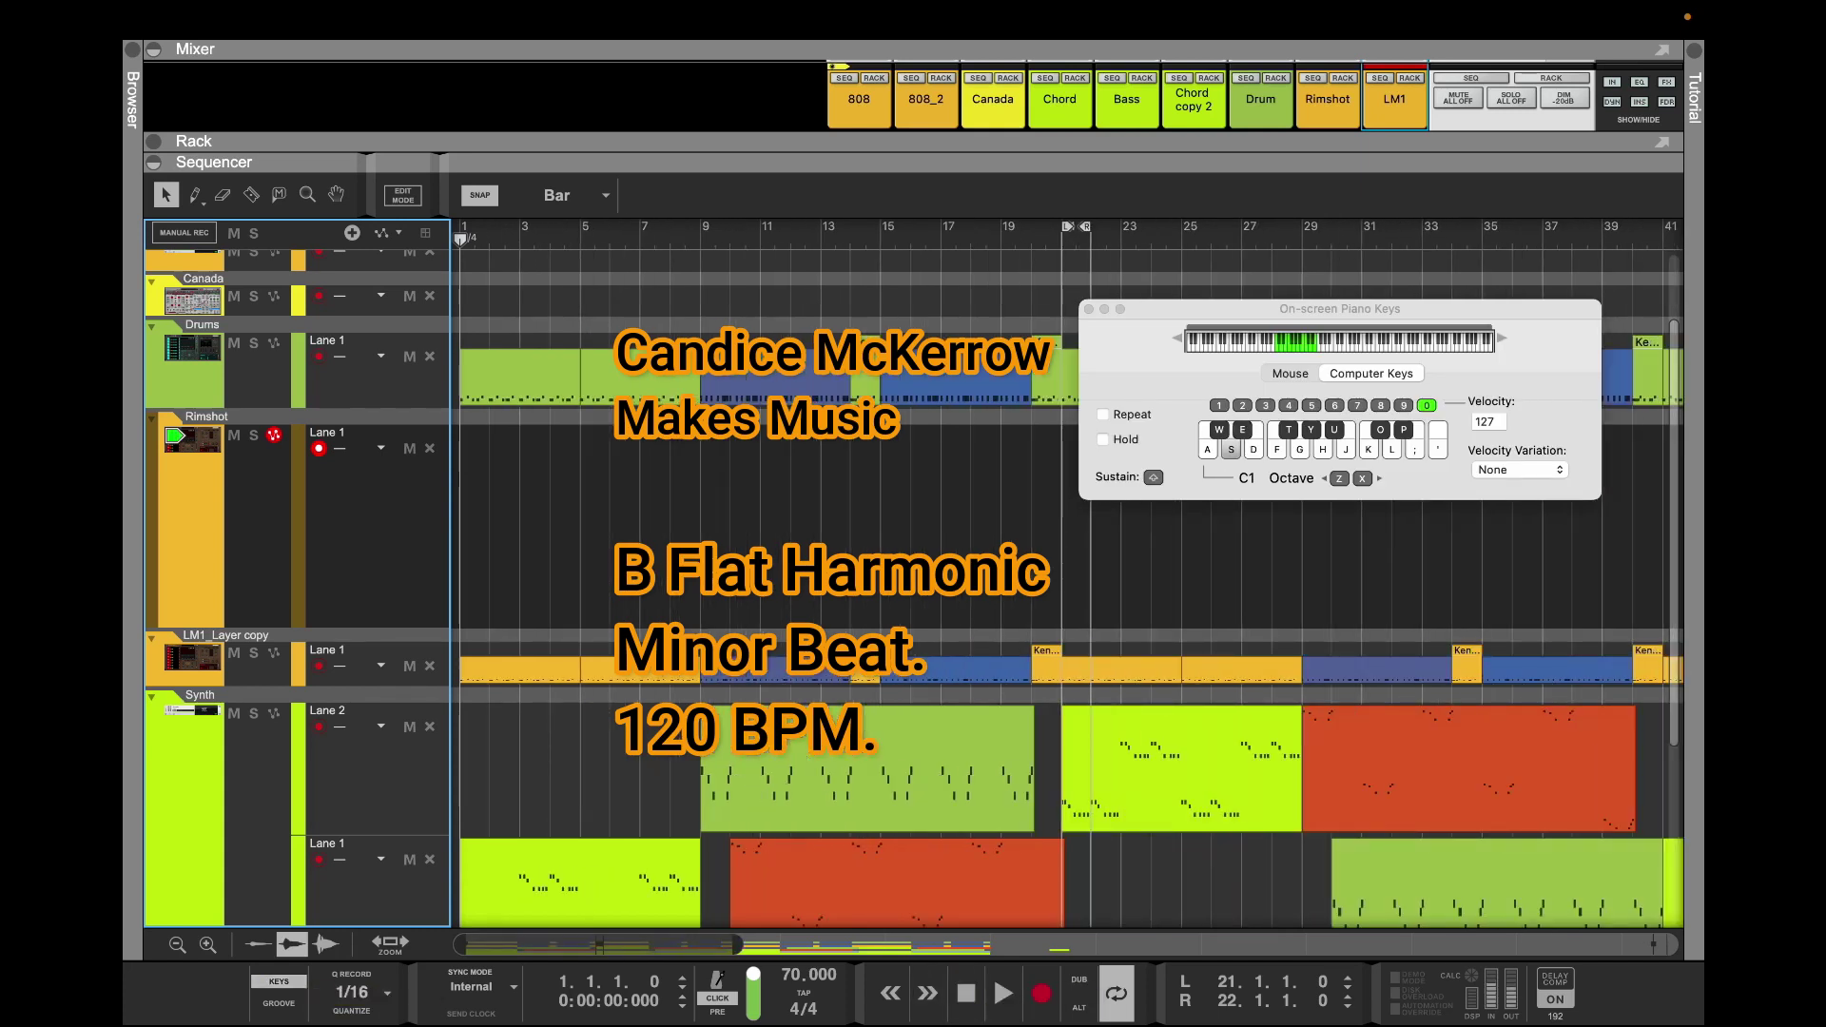
pyautogui.press('s')
pyautogui.press('s')
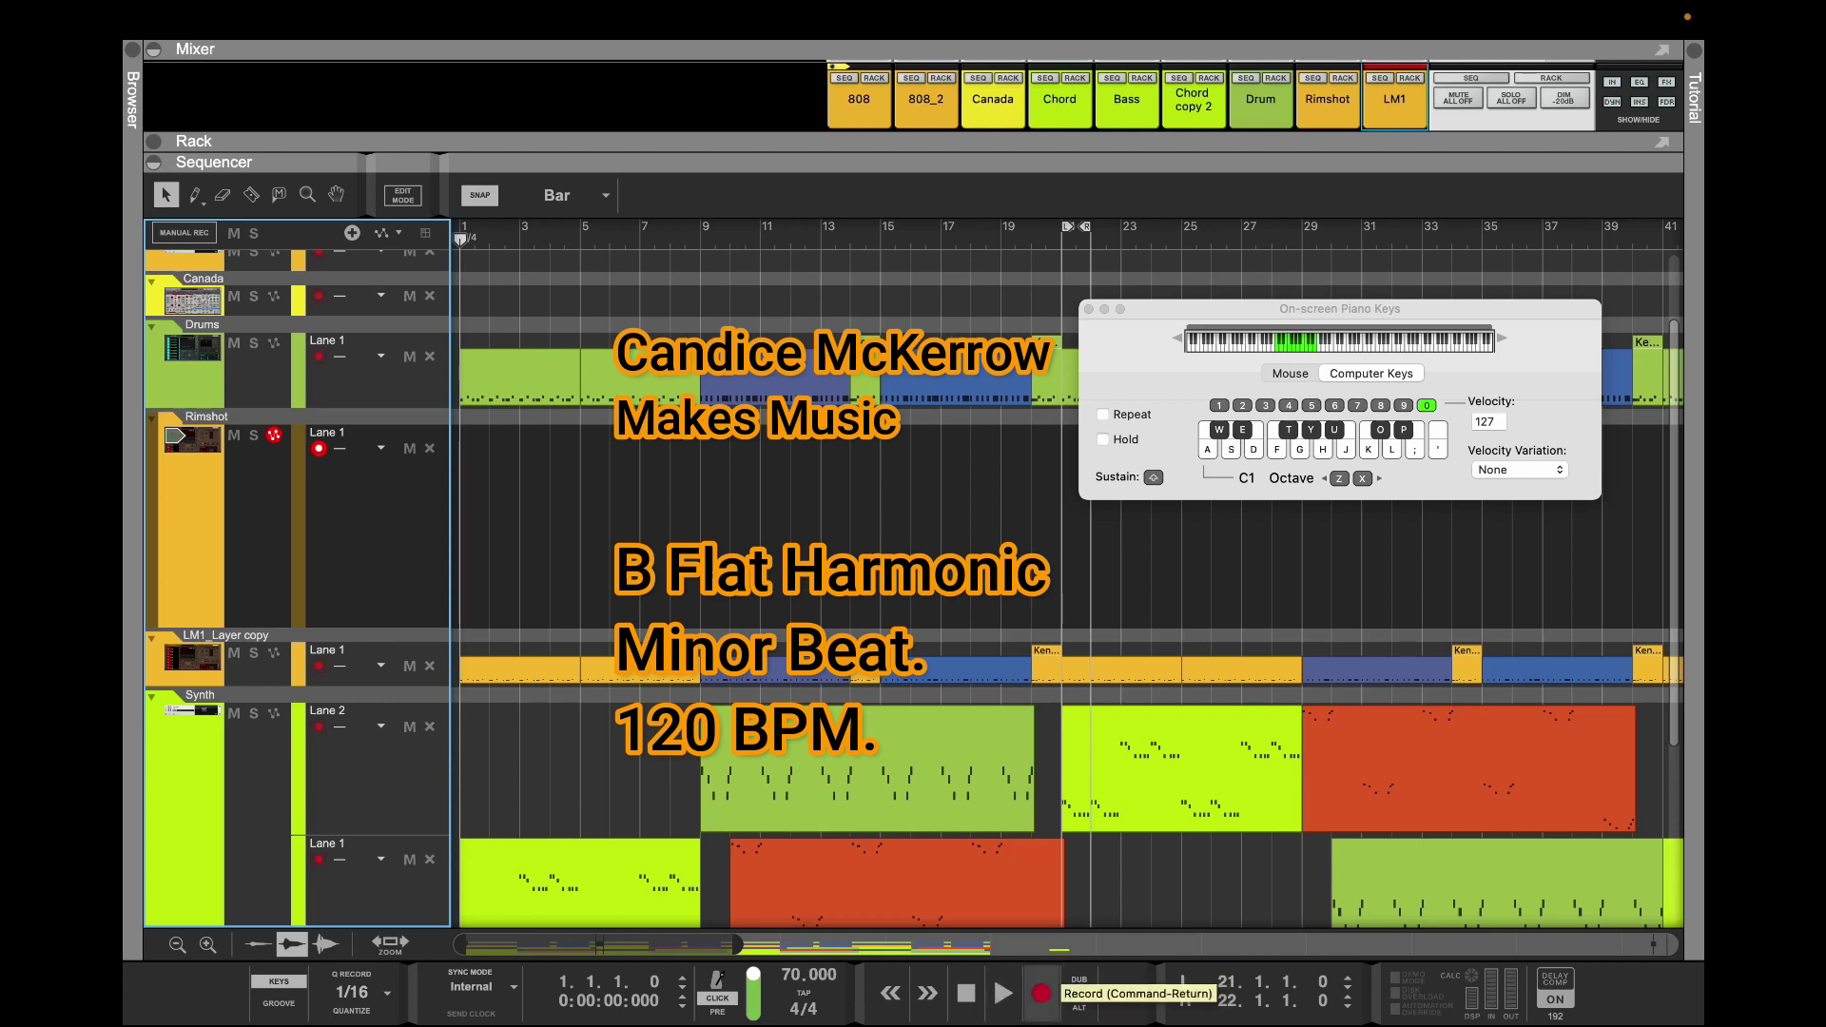
# Record a rimshot part on D1 in the Rimshot track from bar 1 to bar 21
pyautogui.click(1040, 993)
pyautogui.press('s')
pyautogui.press('s')
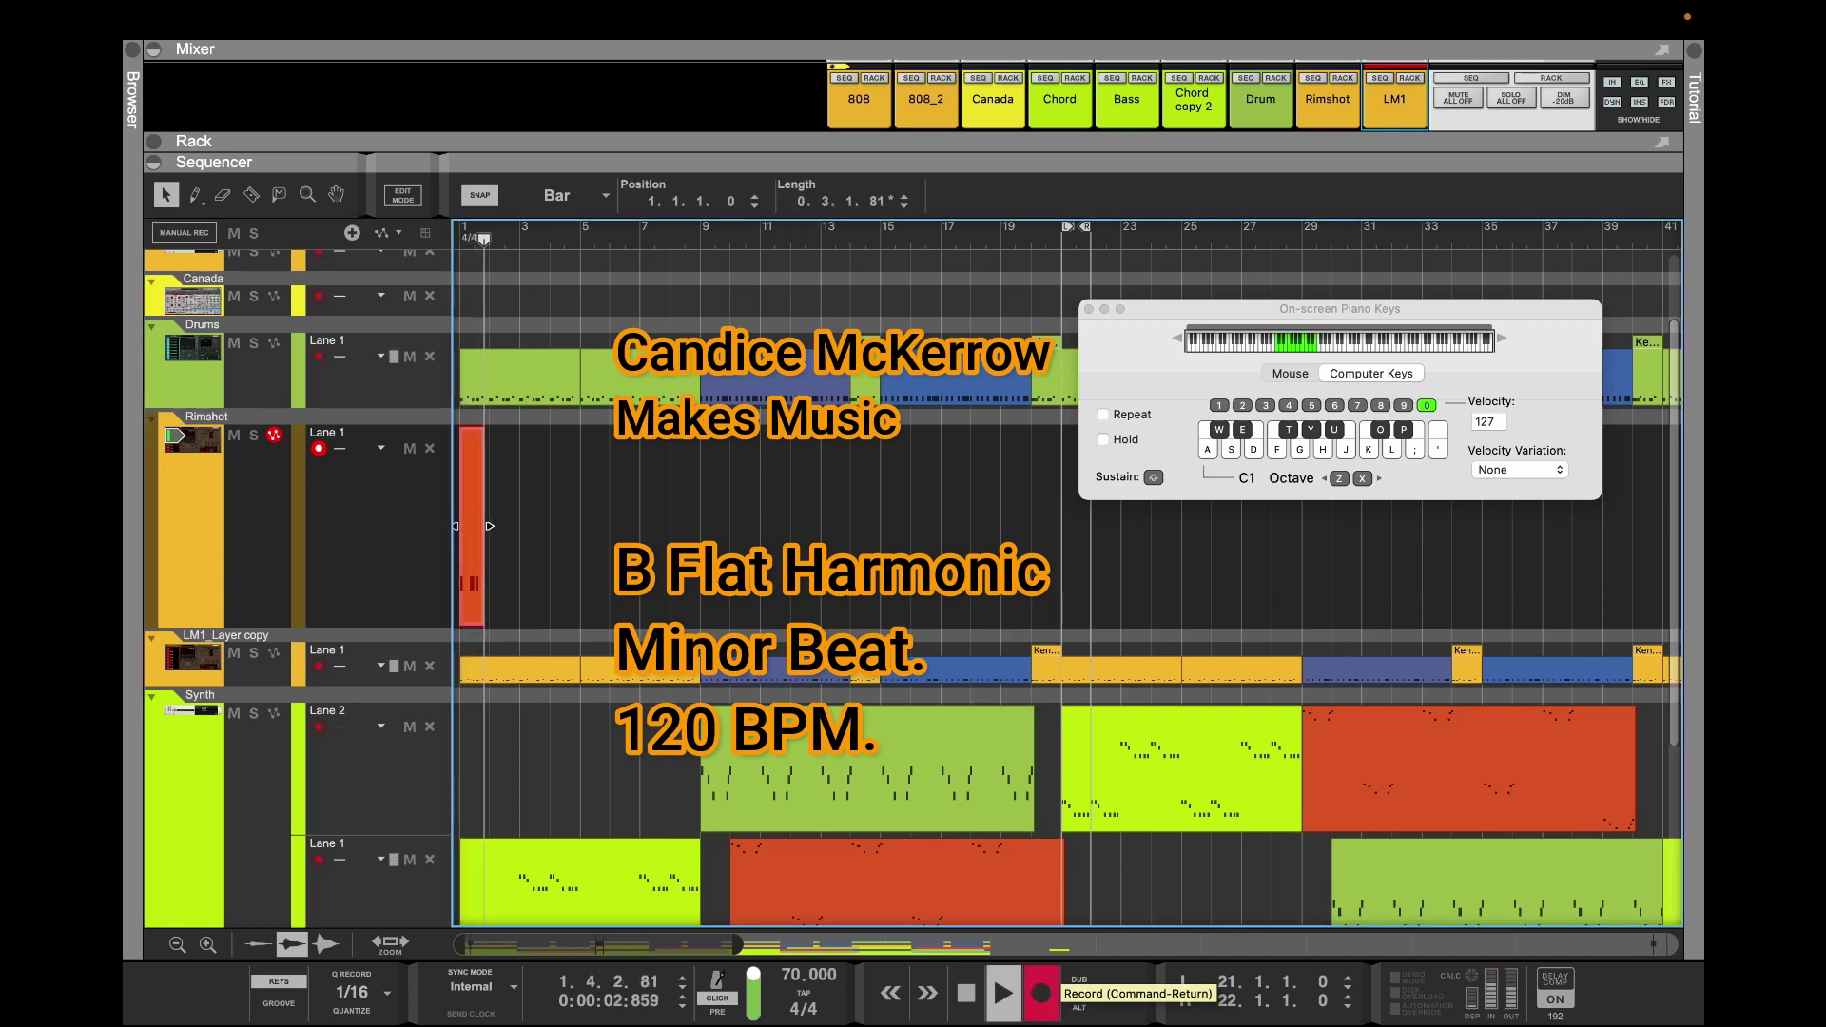
pyautogui.press('s')
pyautogui.press('s')
pyautogui.press('s')
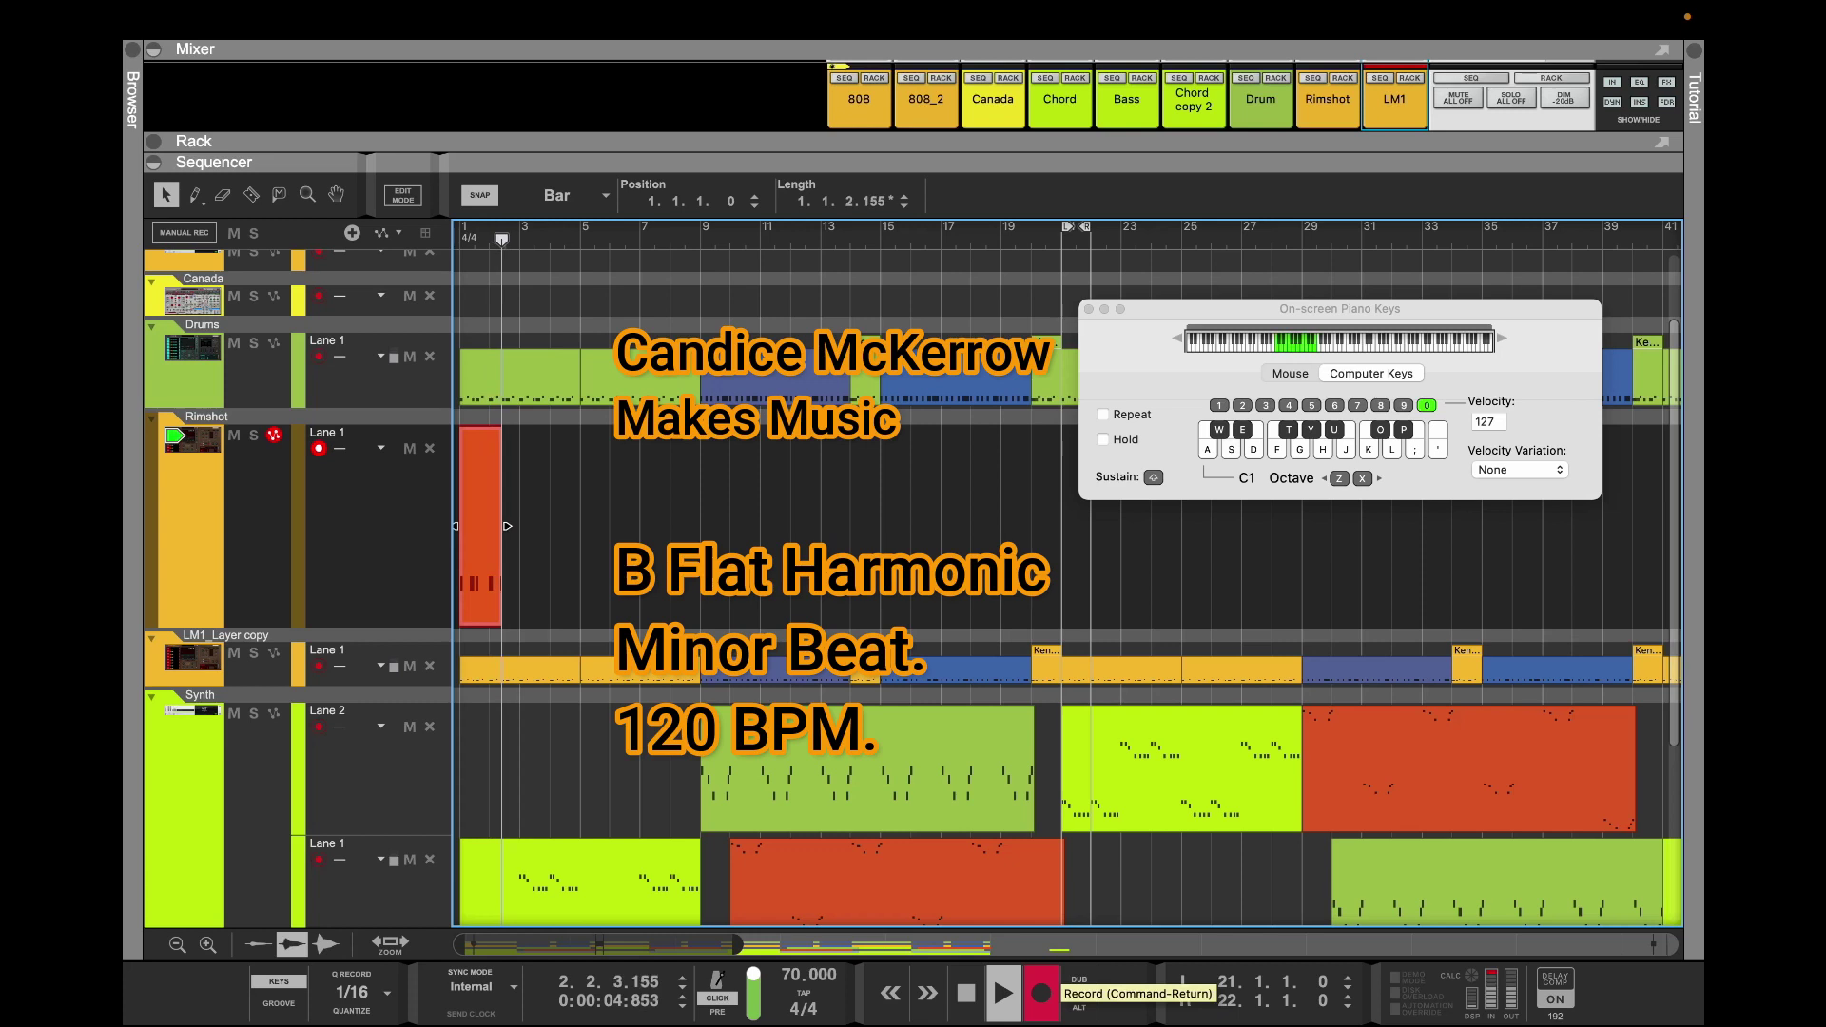
pyautogui.press('s')
pyautogui.press('s')
pyautogui.press('s')
pyautogui.press('s')
pyautogui.press('s')
pyautogui.press('s')
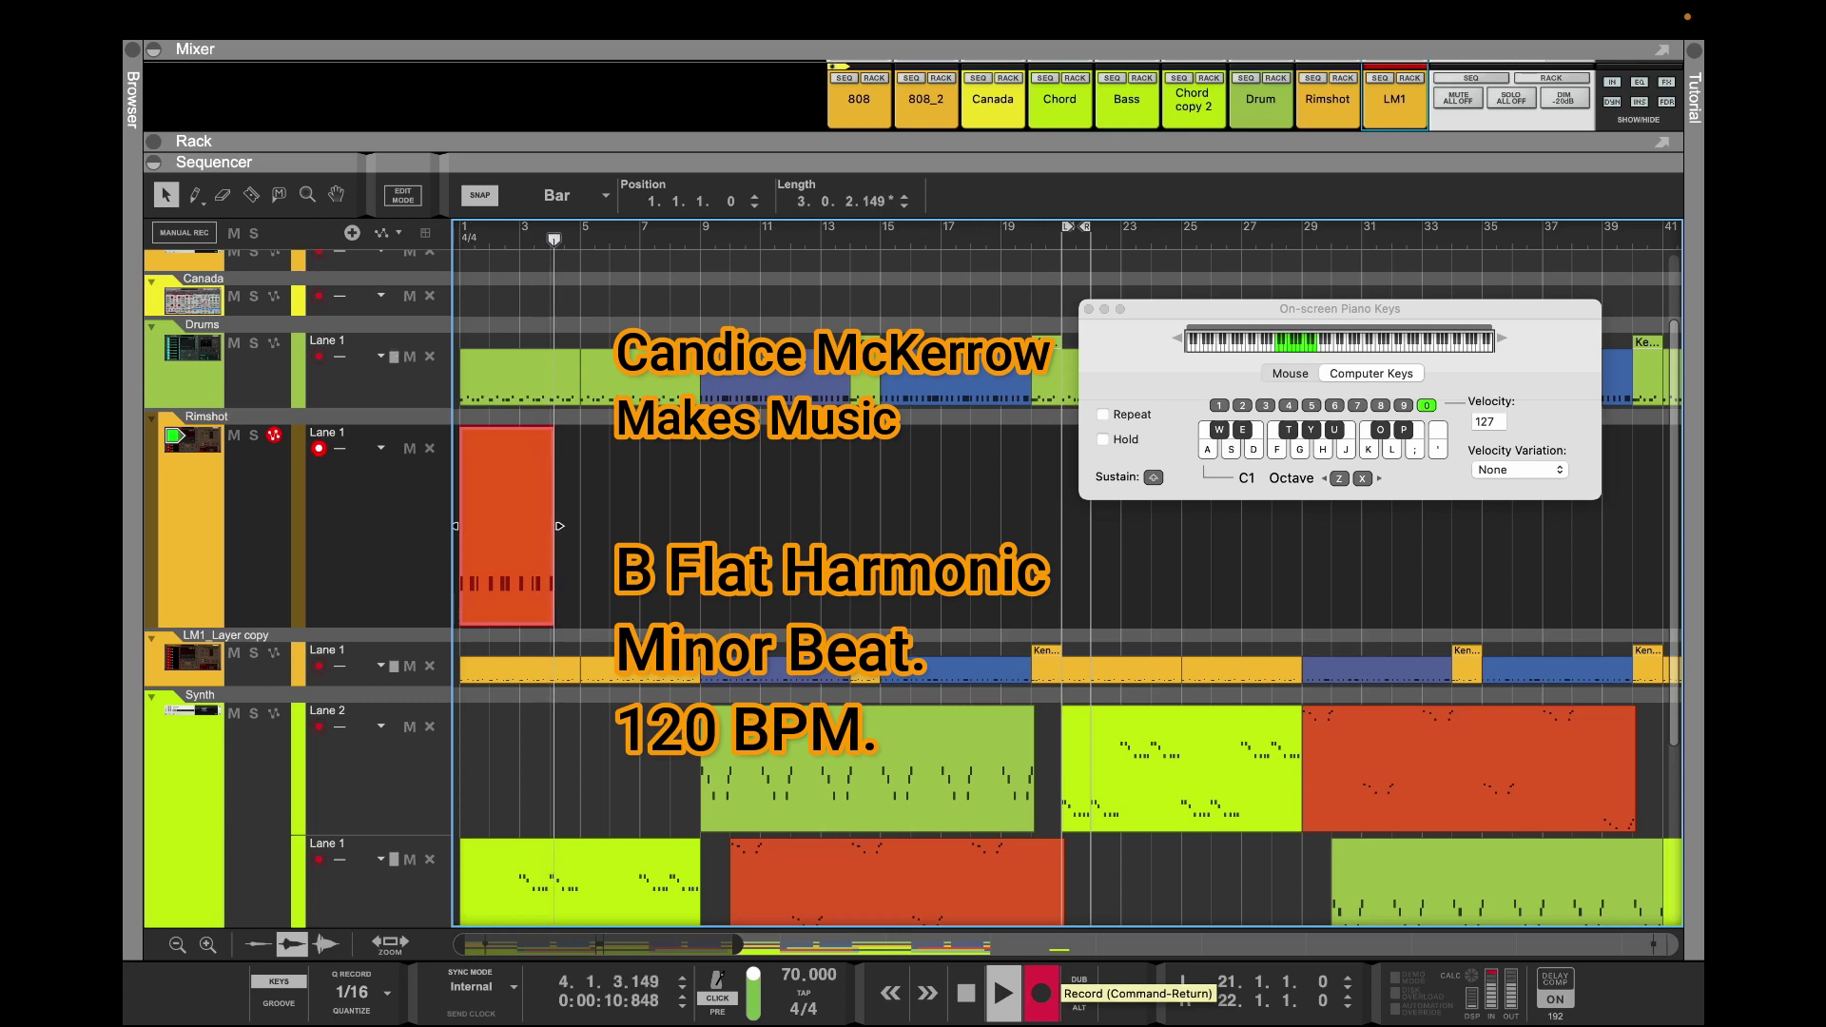
pyautogui.press('s')
pyautogui.press('s')
pyautogui.press('s')
pyautogui.press('s')
pyautogui.press('s')
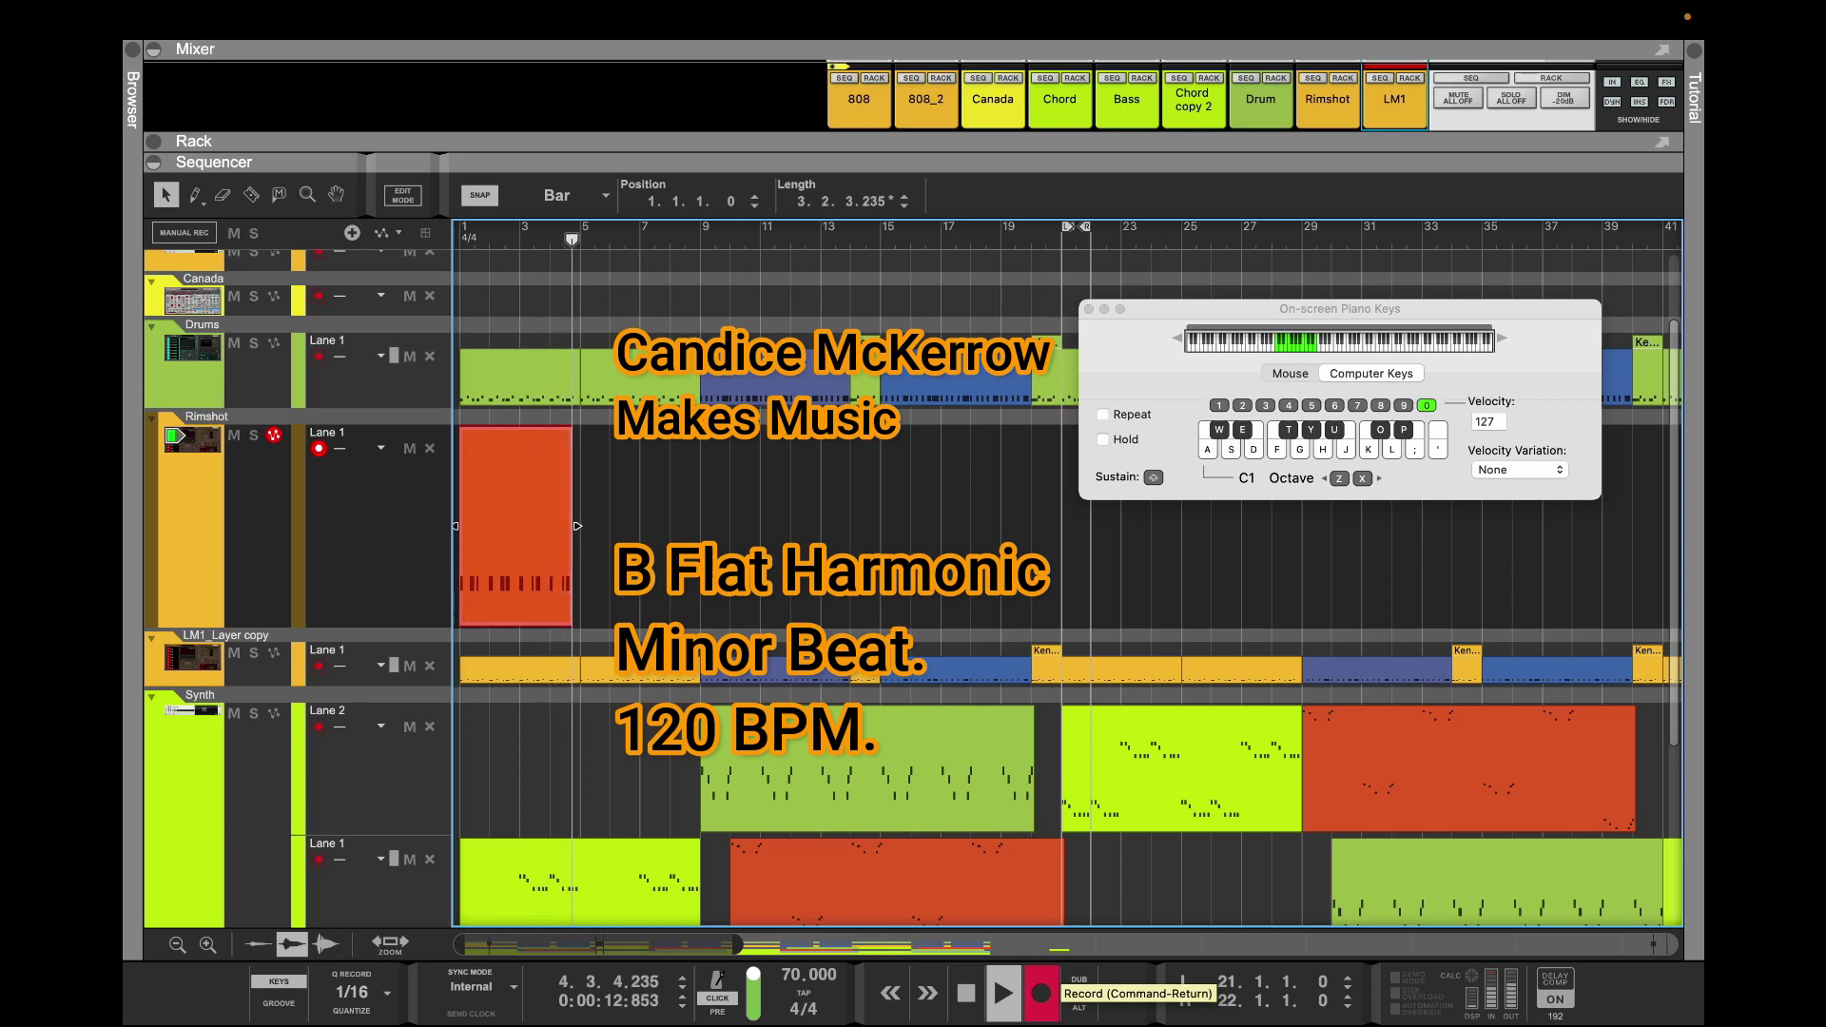
pyautogui.press('s')
pyautogui.press('s')
pyautogui.press('s')
pyautogui.press('s')
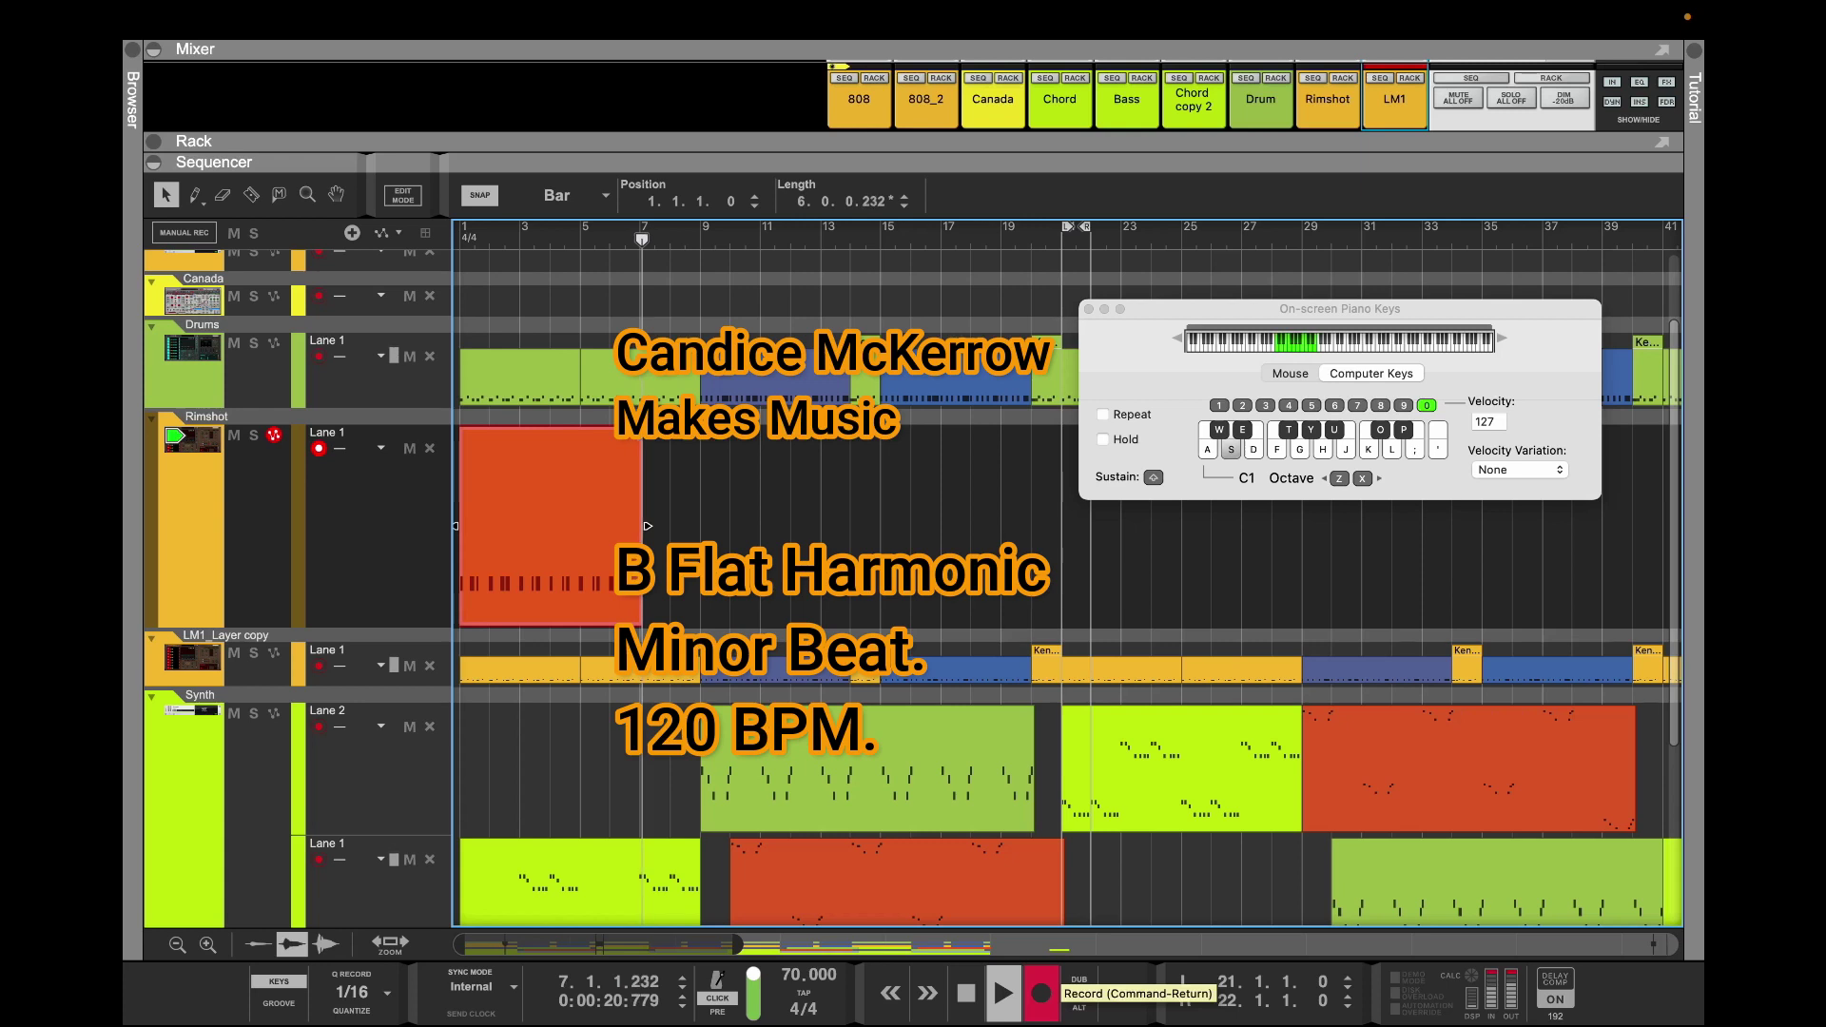
pyautogui.press('s')
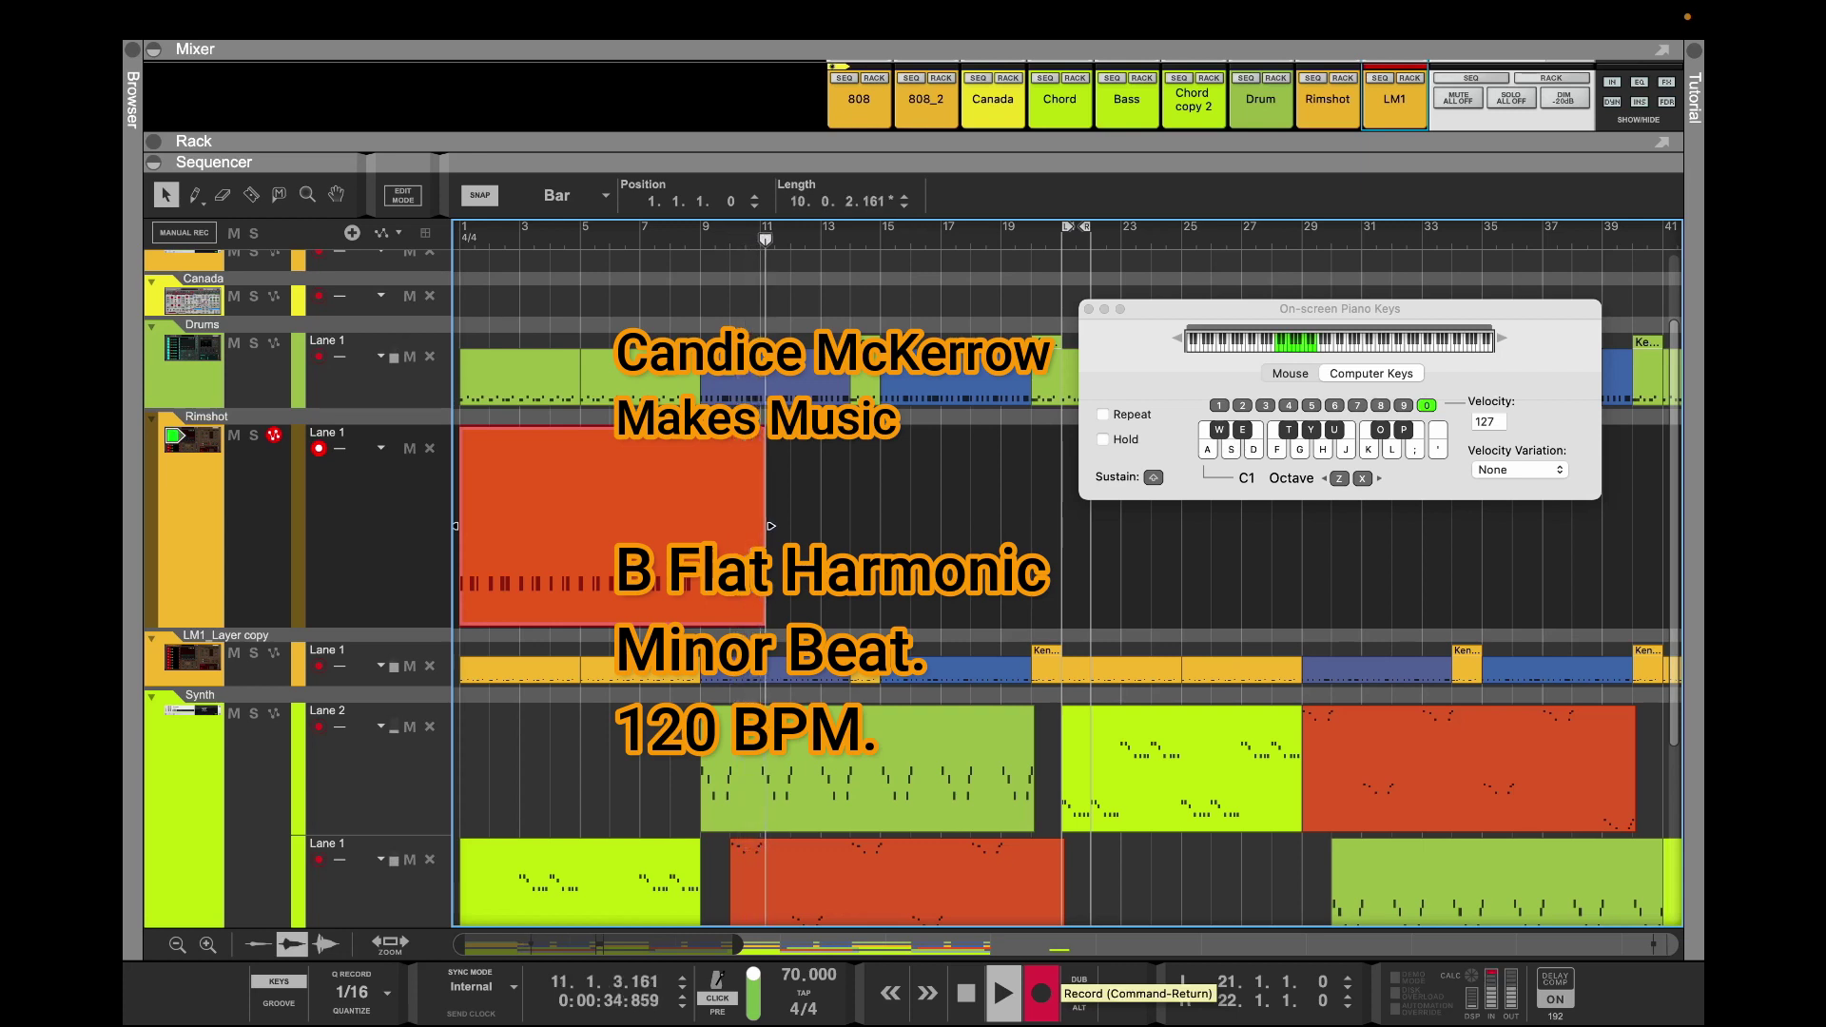
pyautogui.press('s')
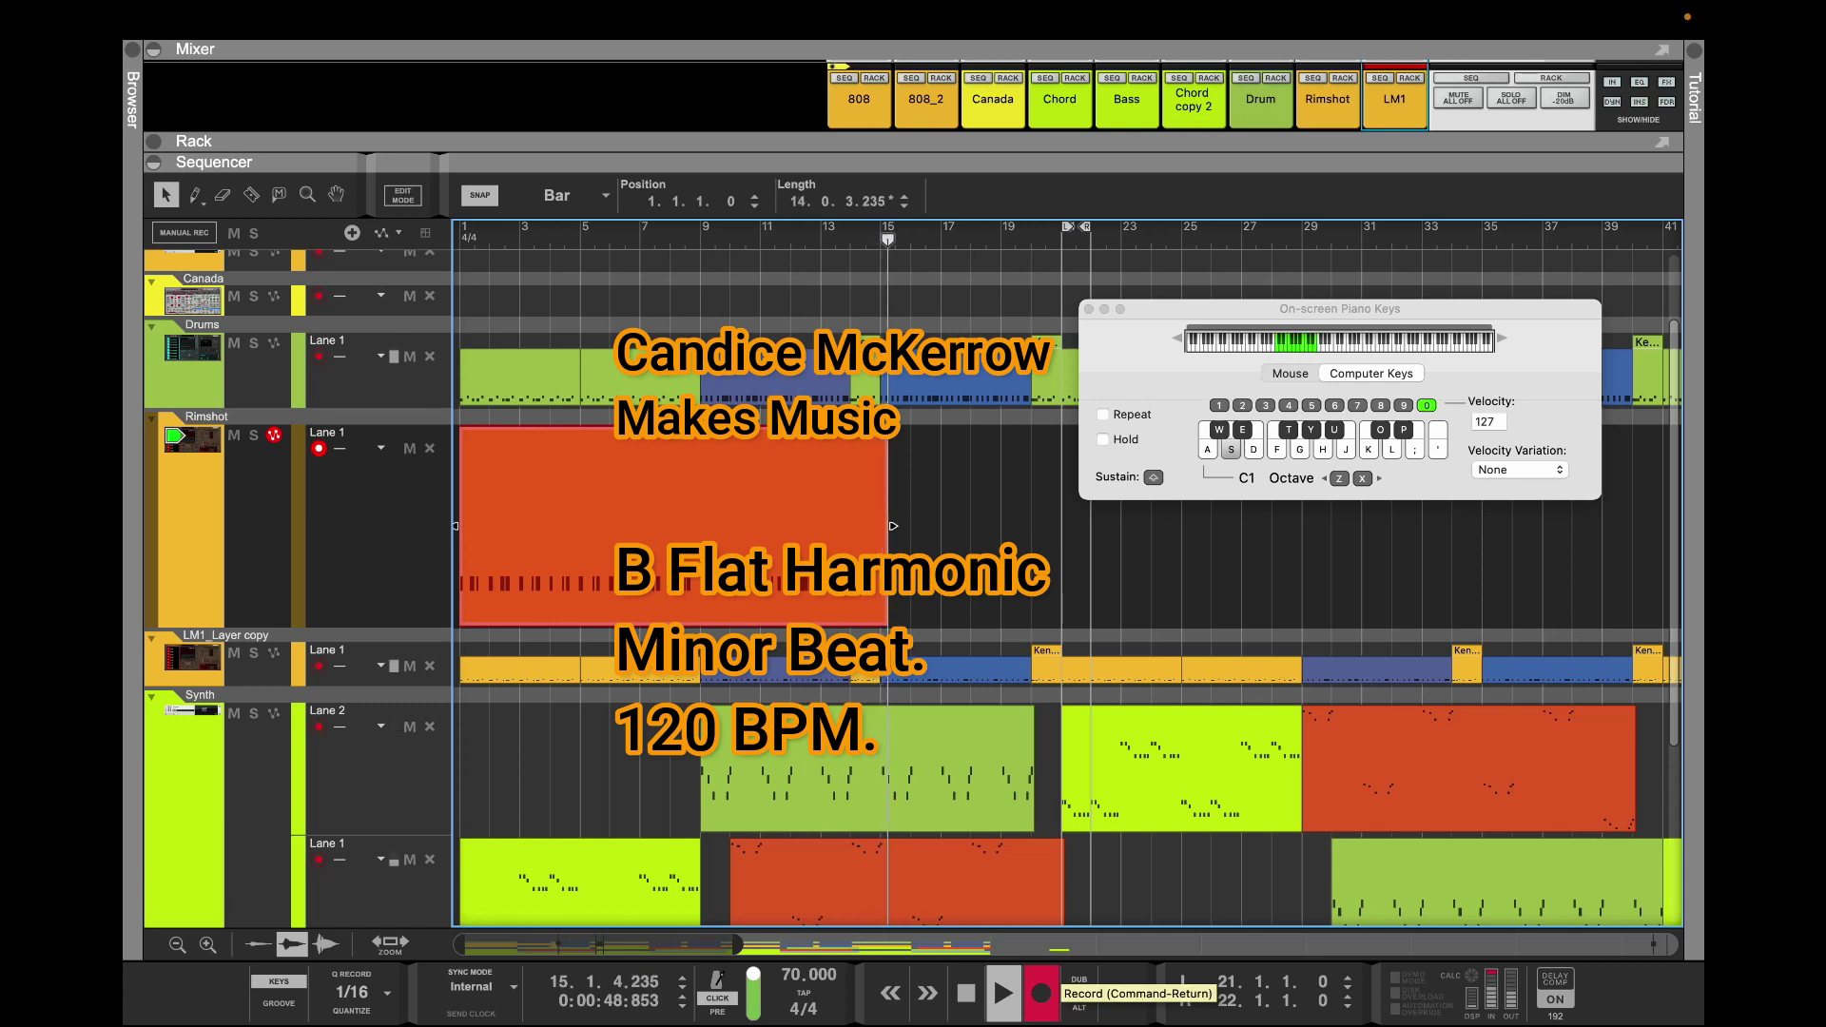
pyautogui.press('s')
pyautogui.press('s')
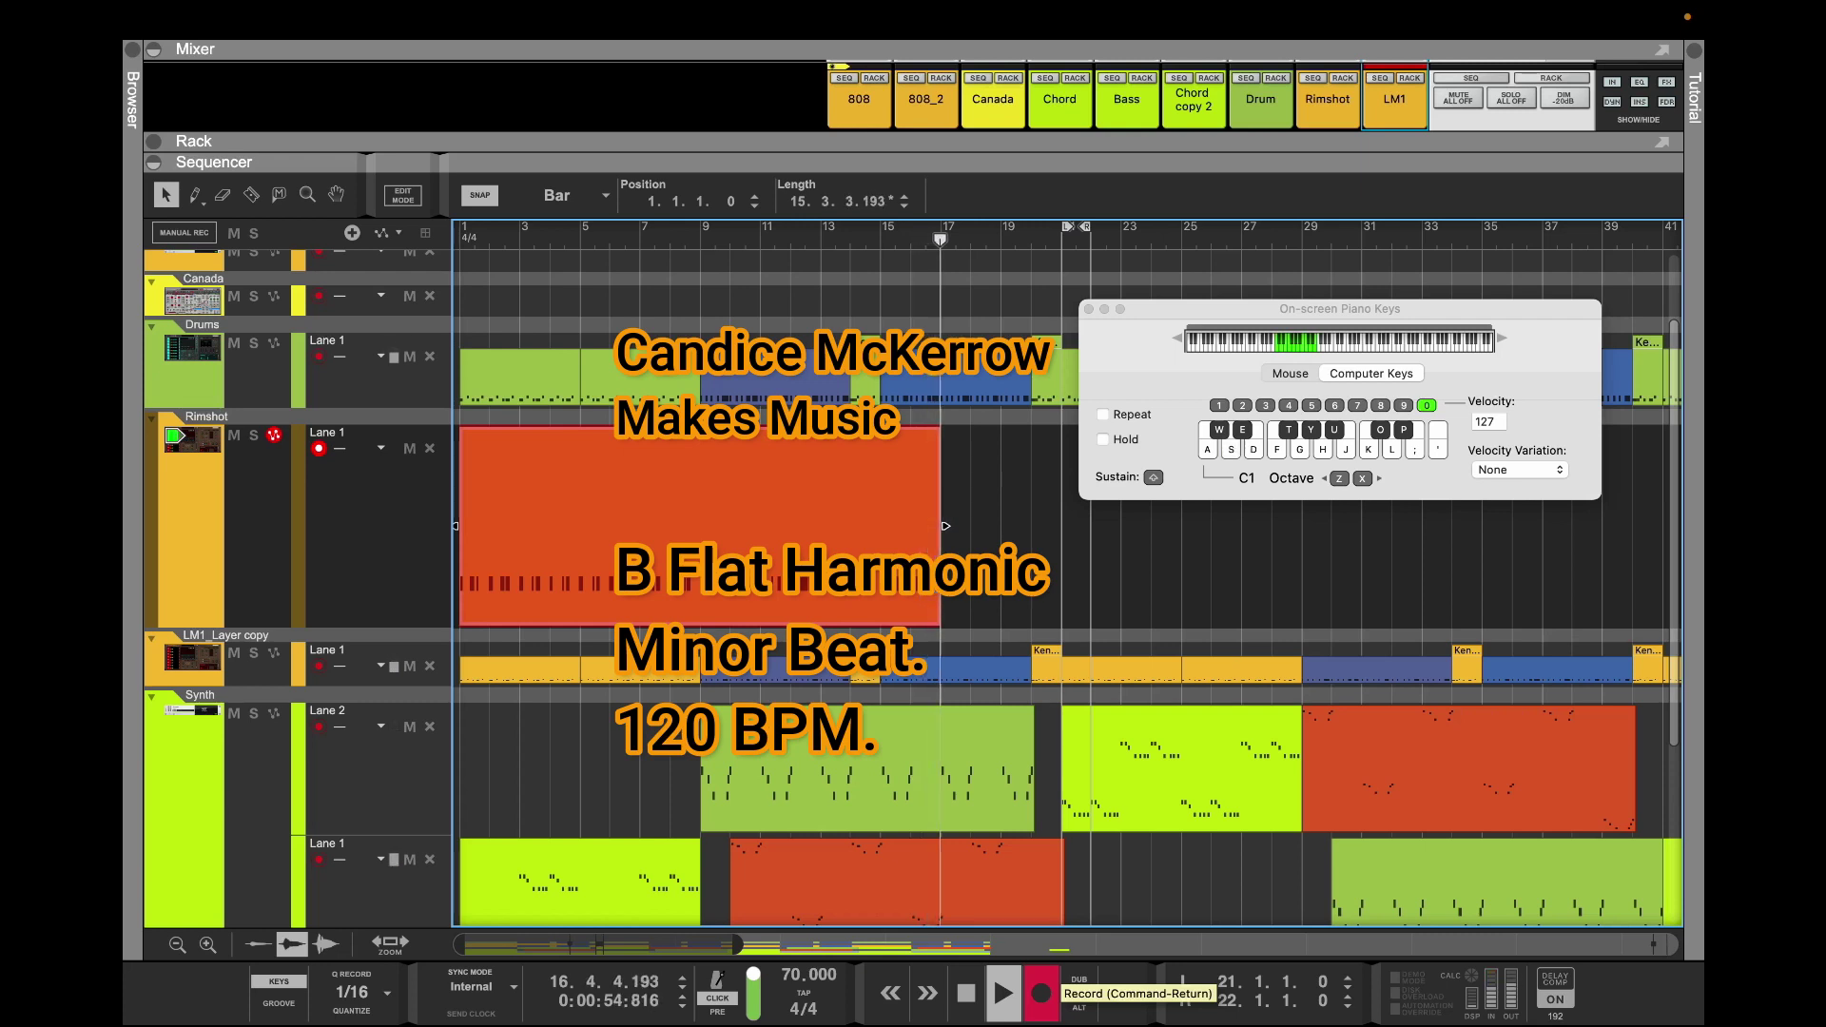
pyautogui.press('s')
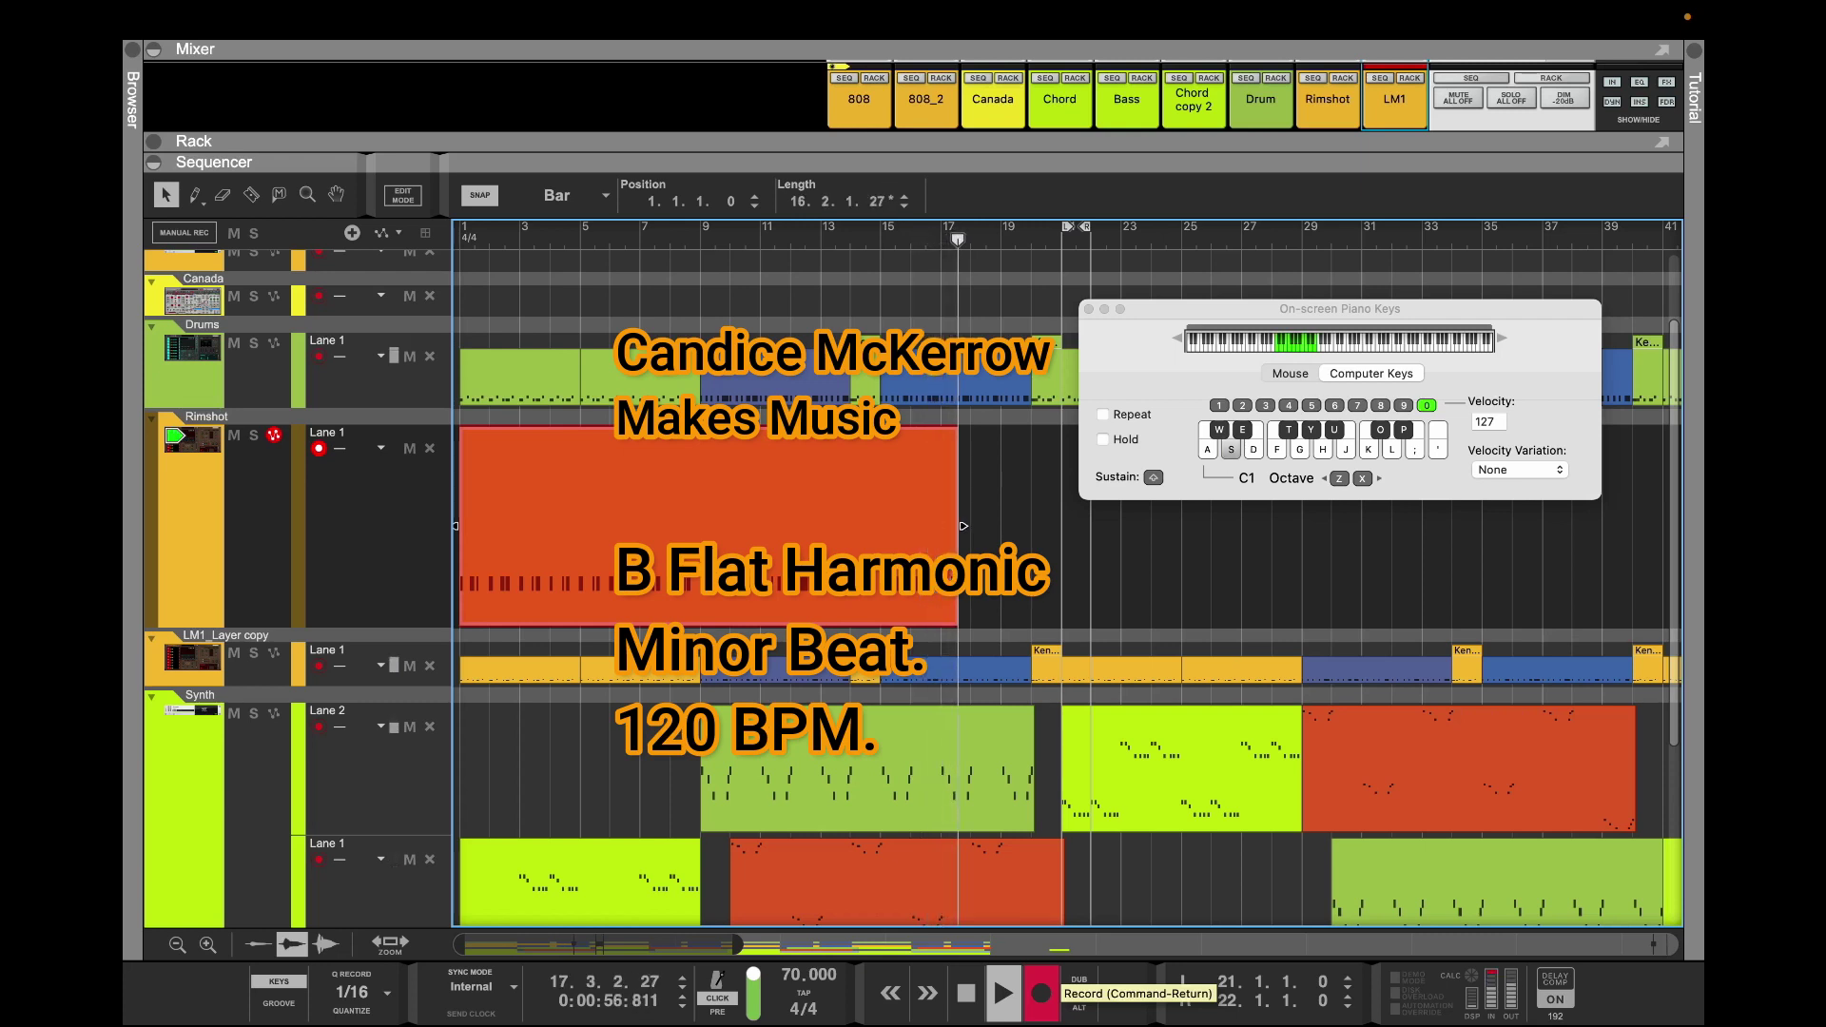
pyautogui.press('s')
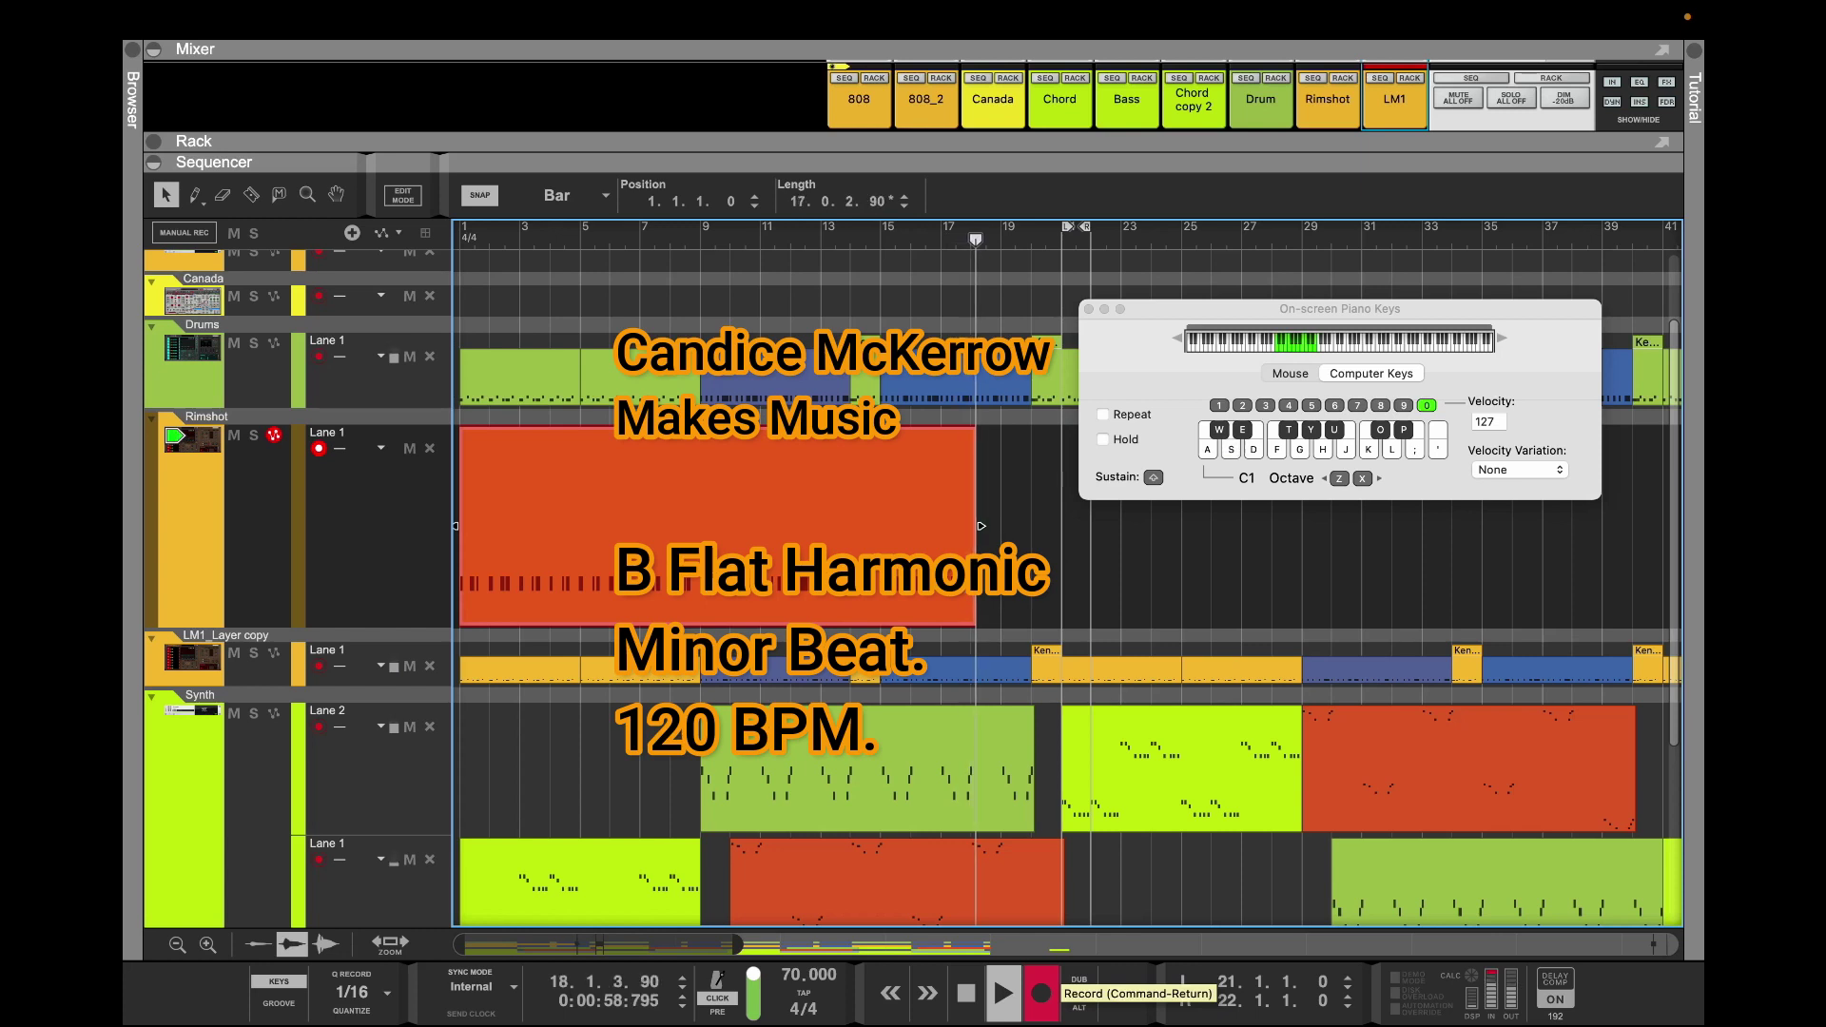
pyautogui.press('s')
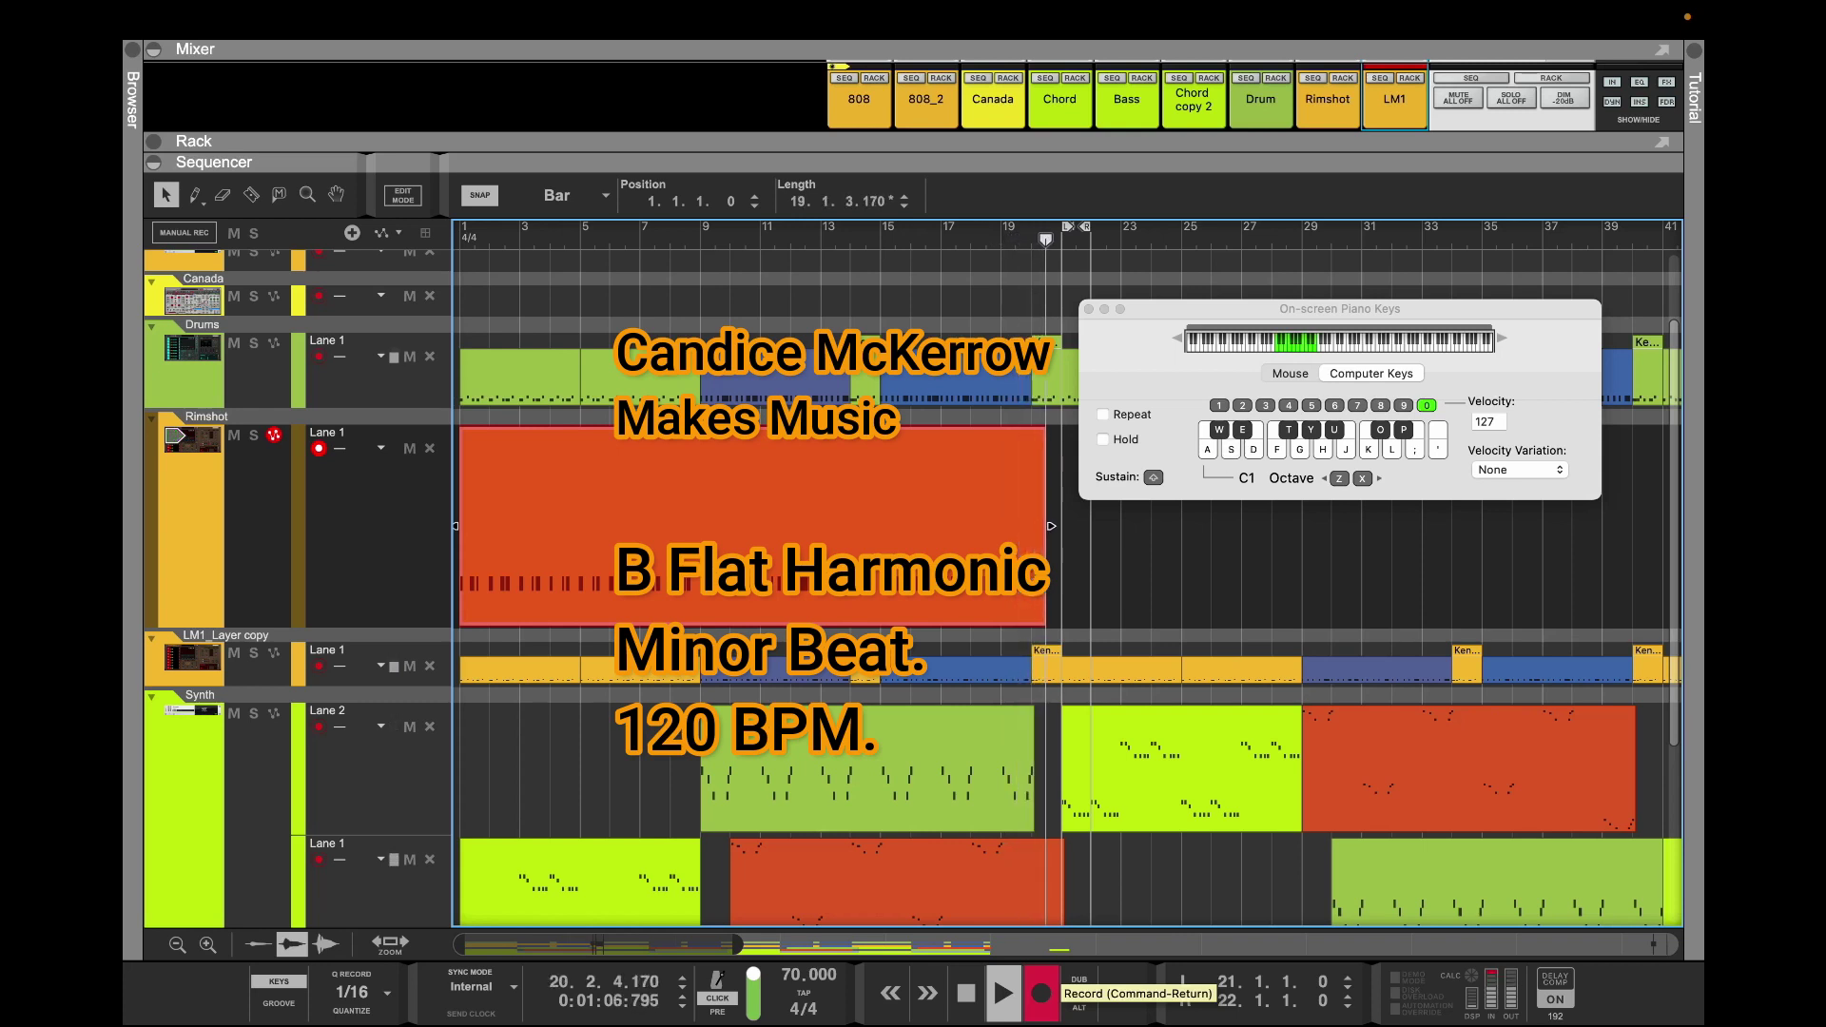
pyautogui.press('space')
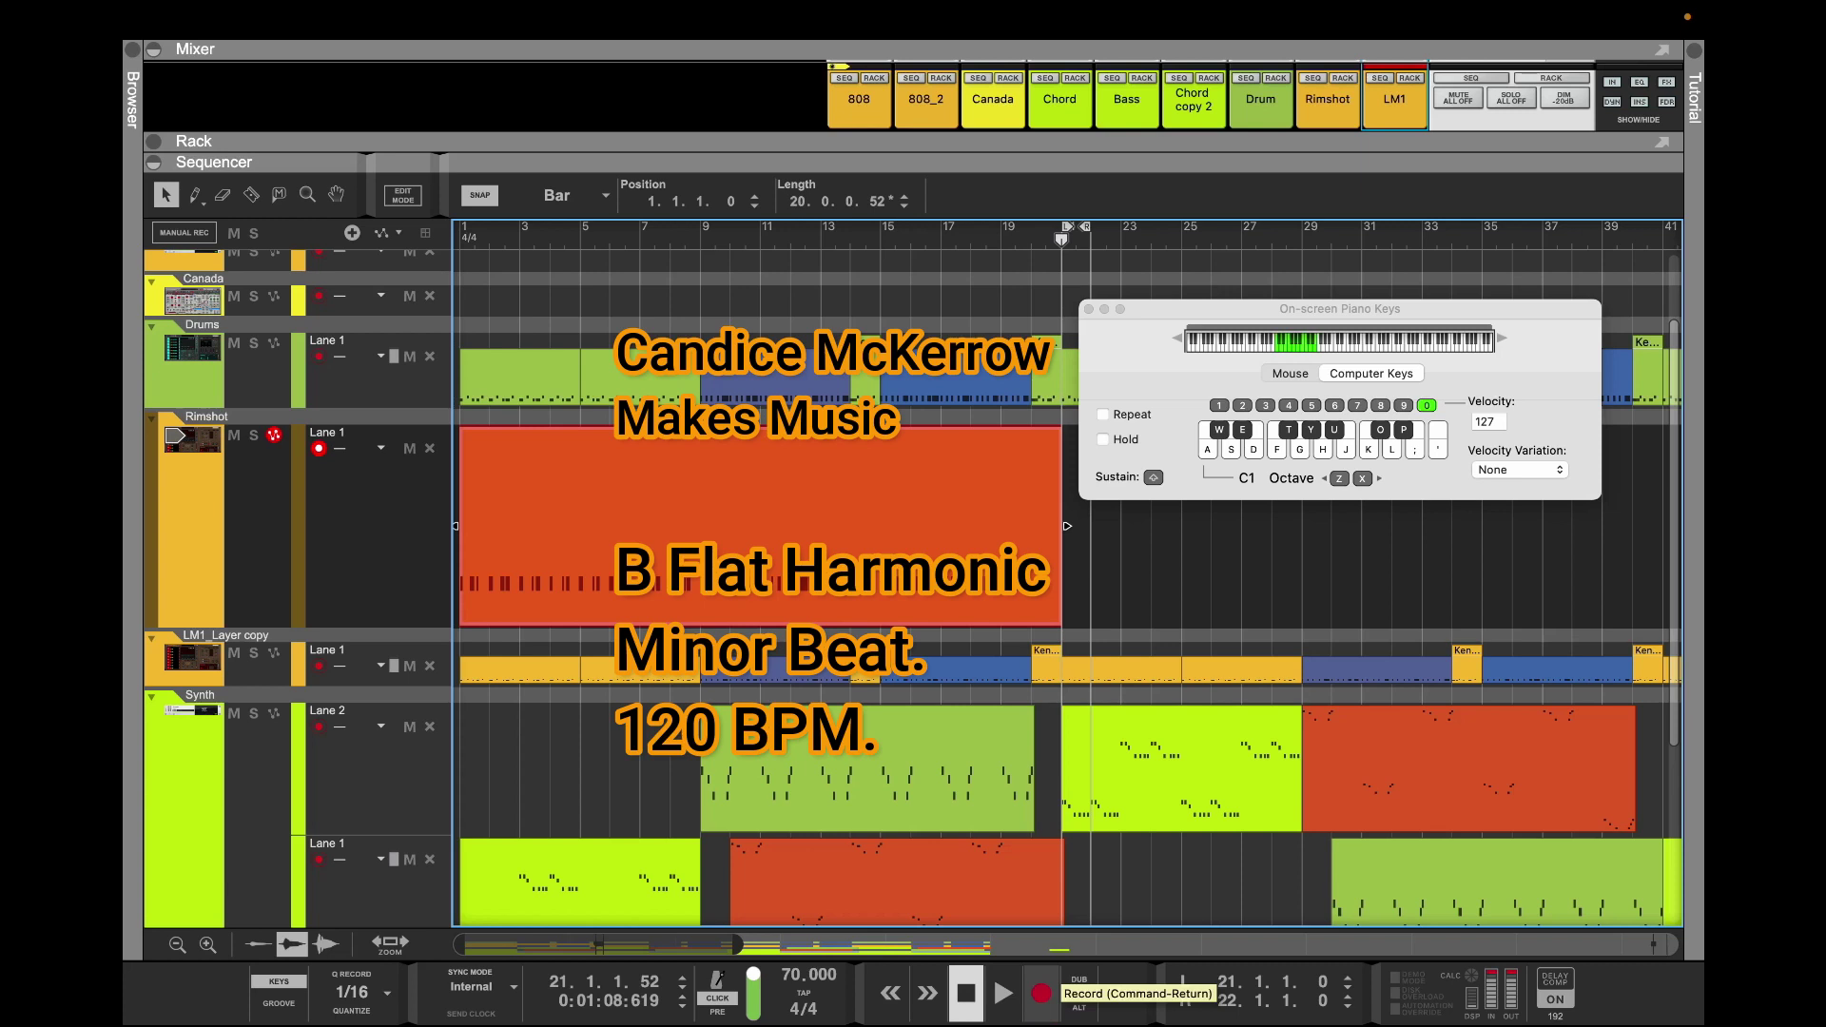
# Reverse the recorded rimshot clip and set the song tempo to 120 BPM
pyautogui.rightClick(823, 509)
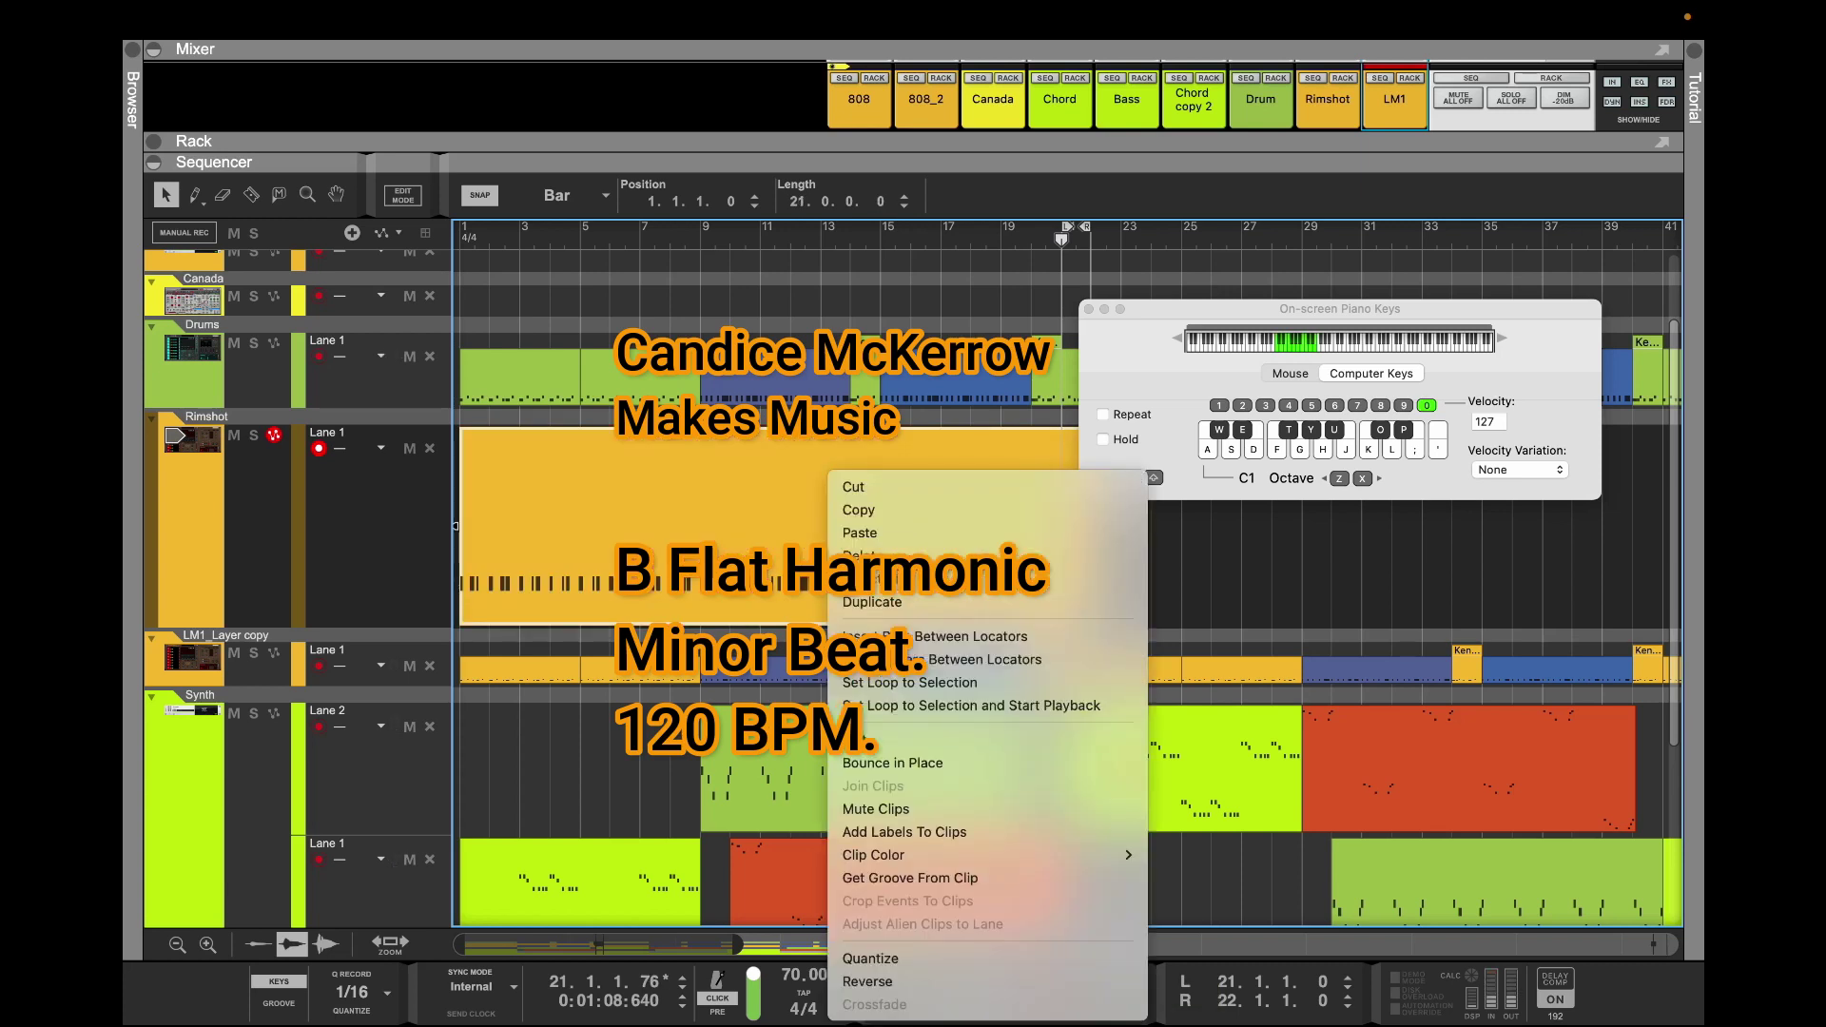
pyautogui.click(867, 982)
pyautogui.doubleClick(809, 976)
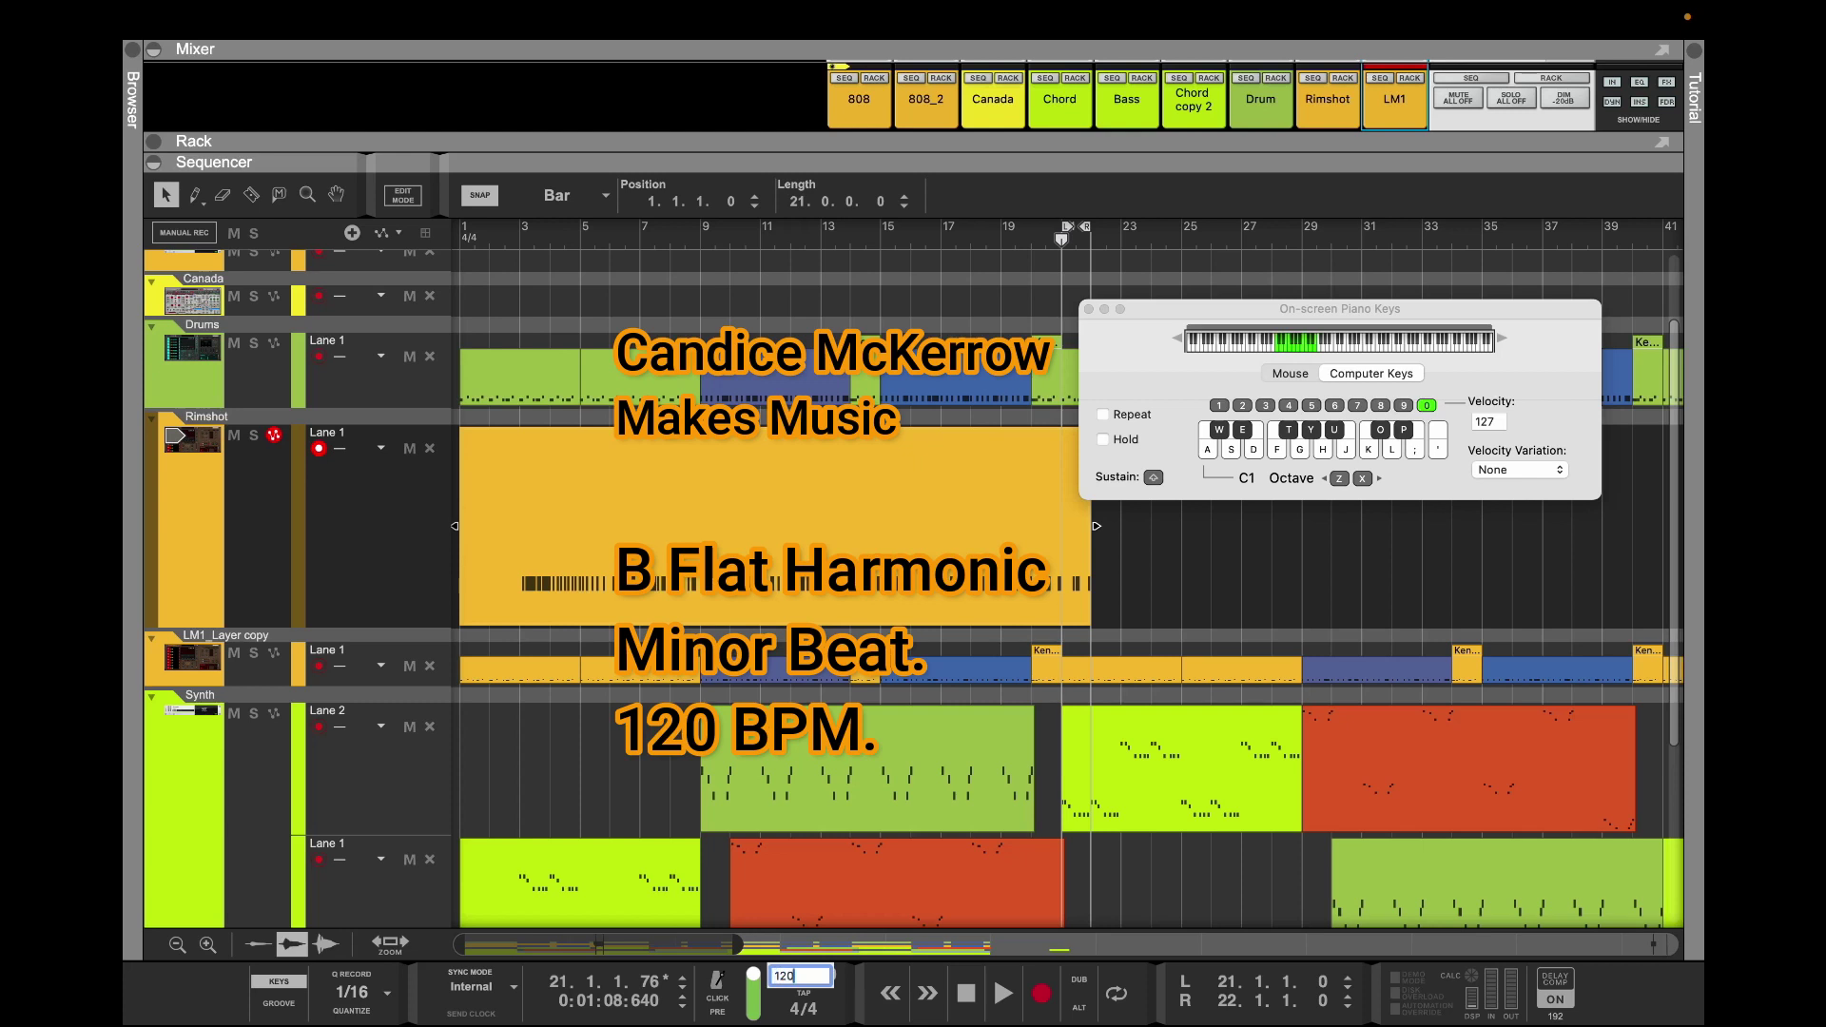
pyautogui.press('Return')
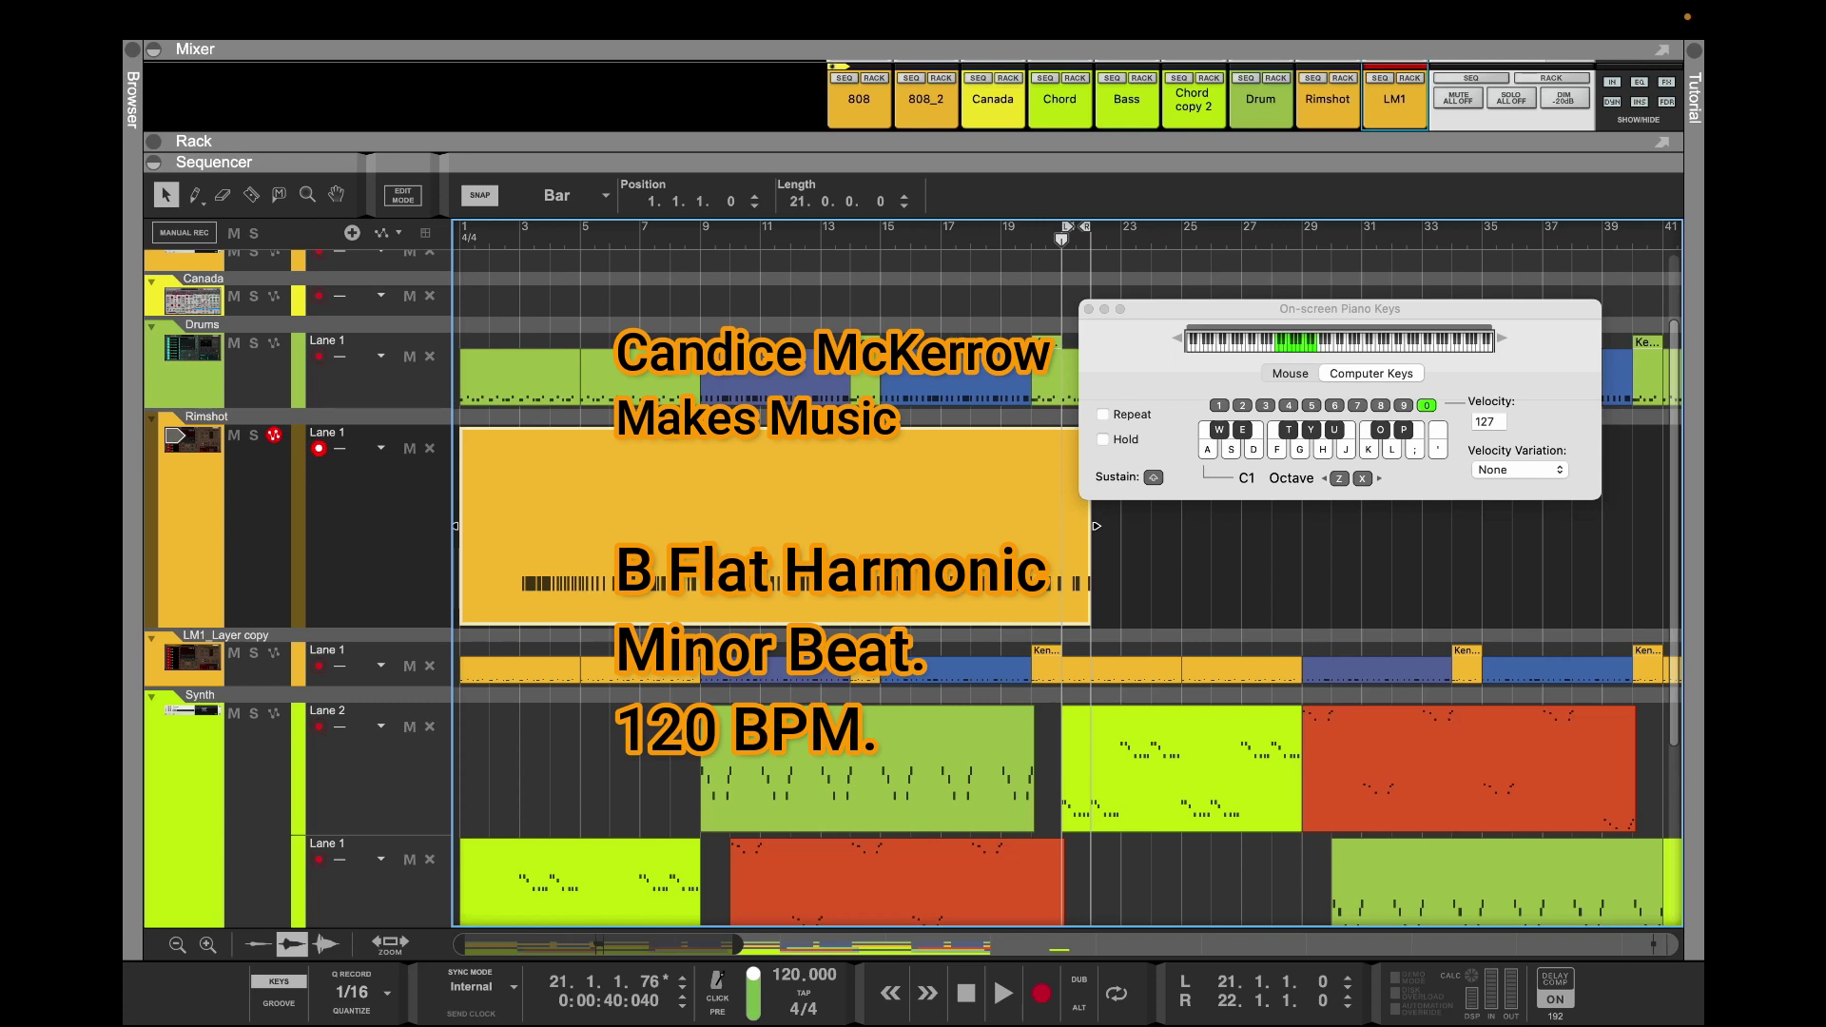
# Split the reversed rimshot clip at bars 3 and 9 and play it from bar 3
pyautogui.moveTo(1061, 240); pyautogui.dragTo(520, 239)
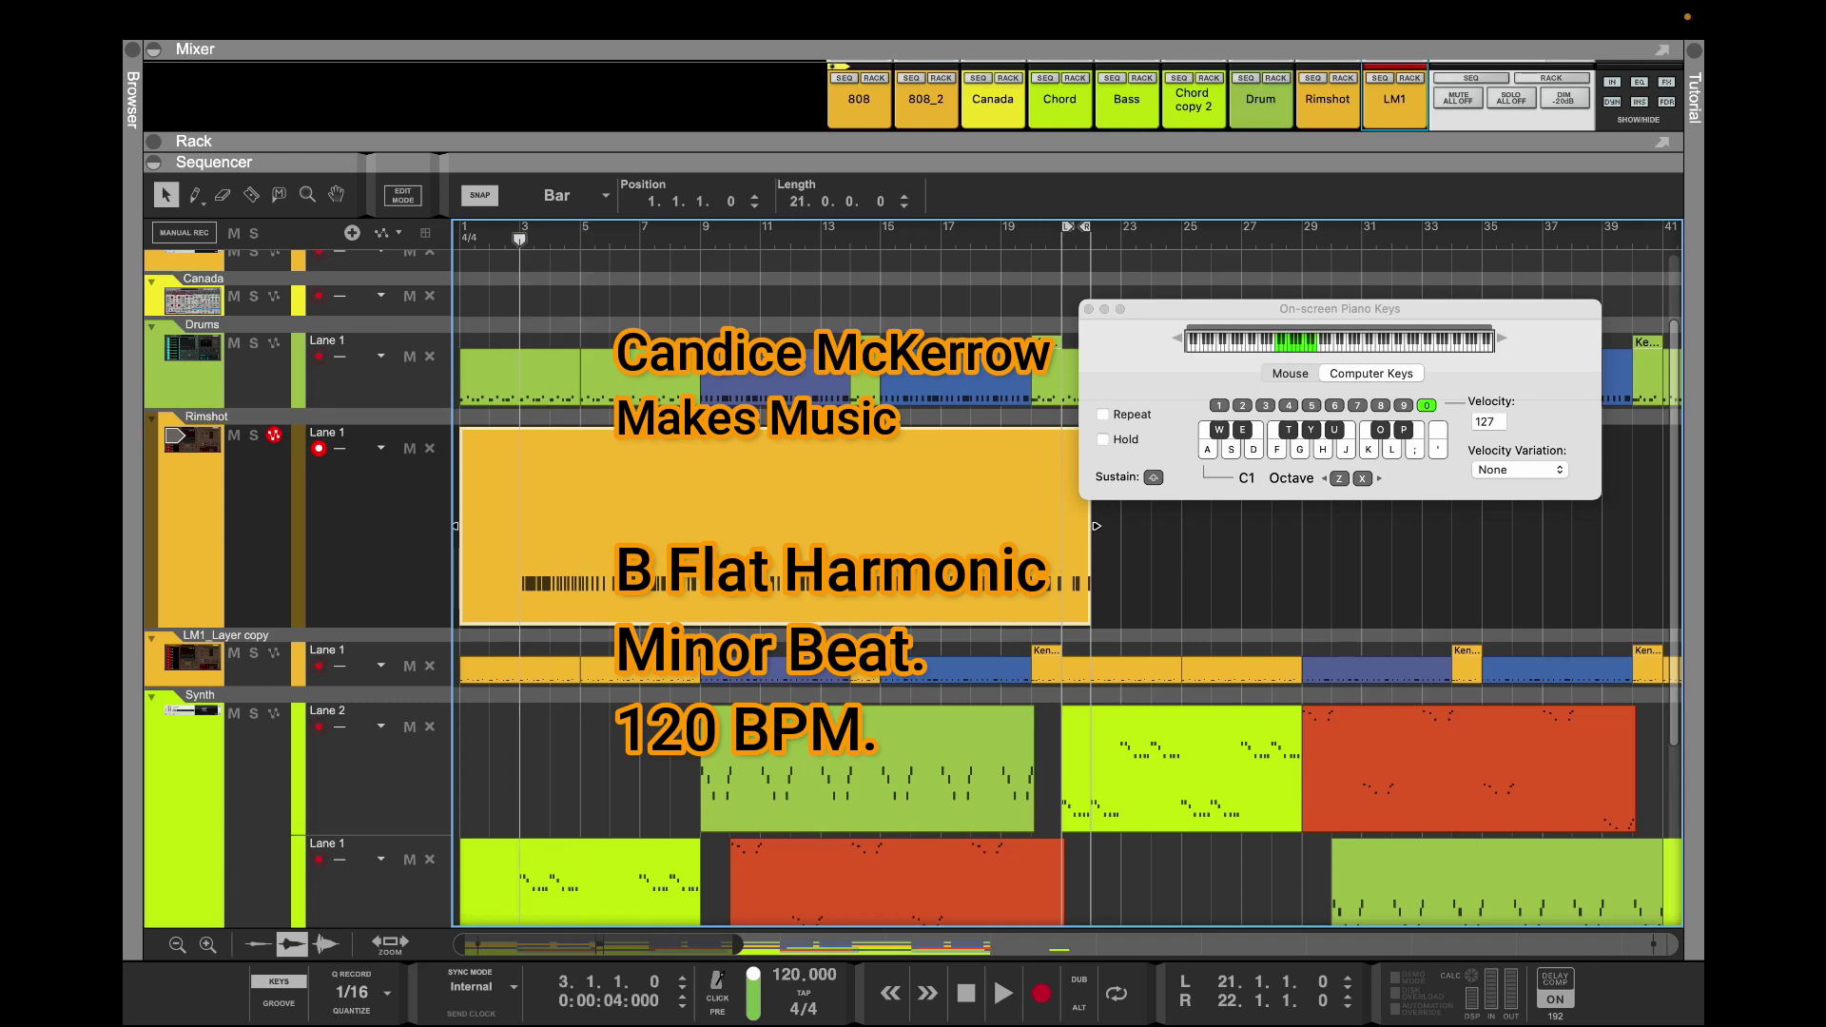
pyautogui.click(519, 523)
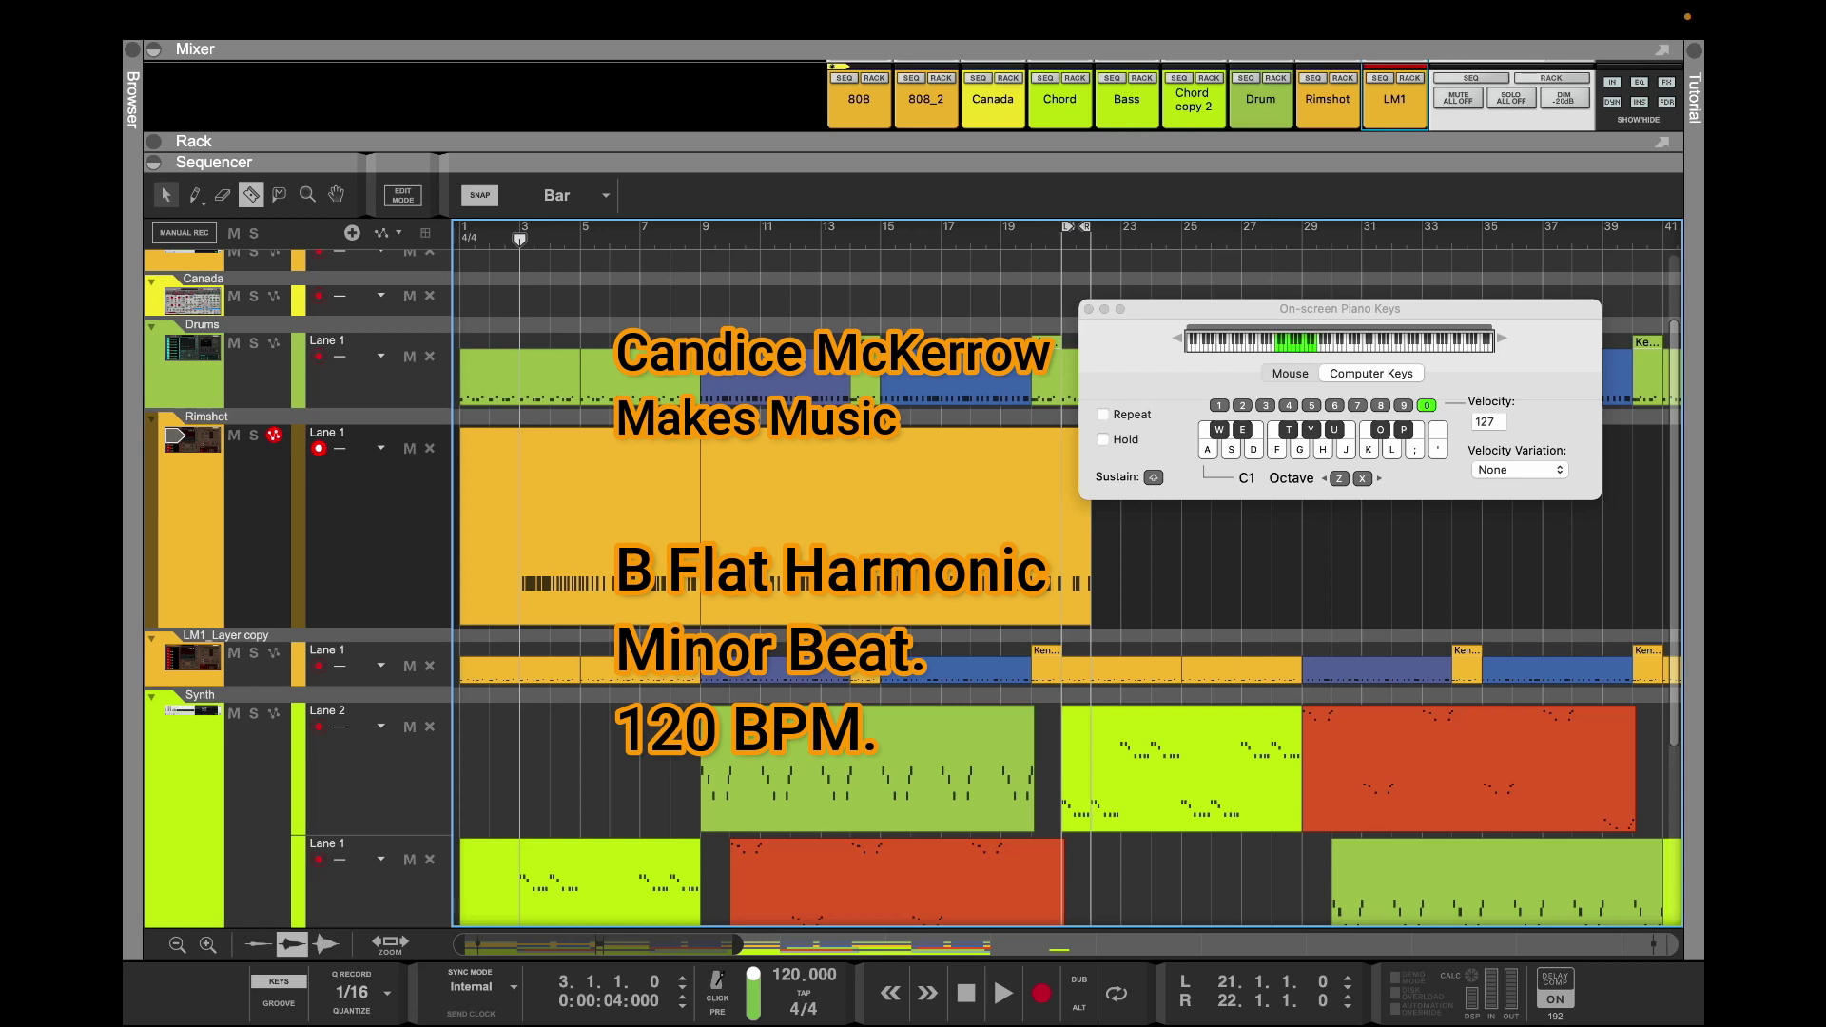
pyautogui.press('space')
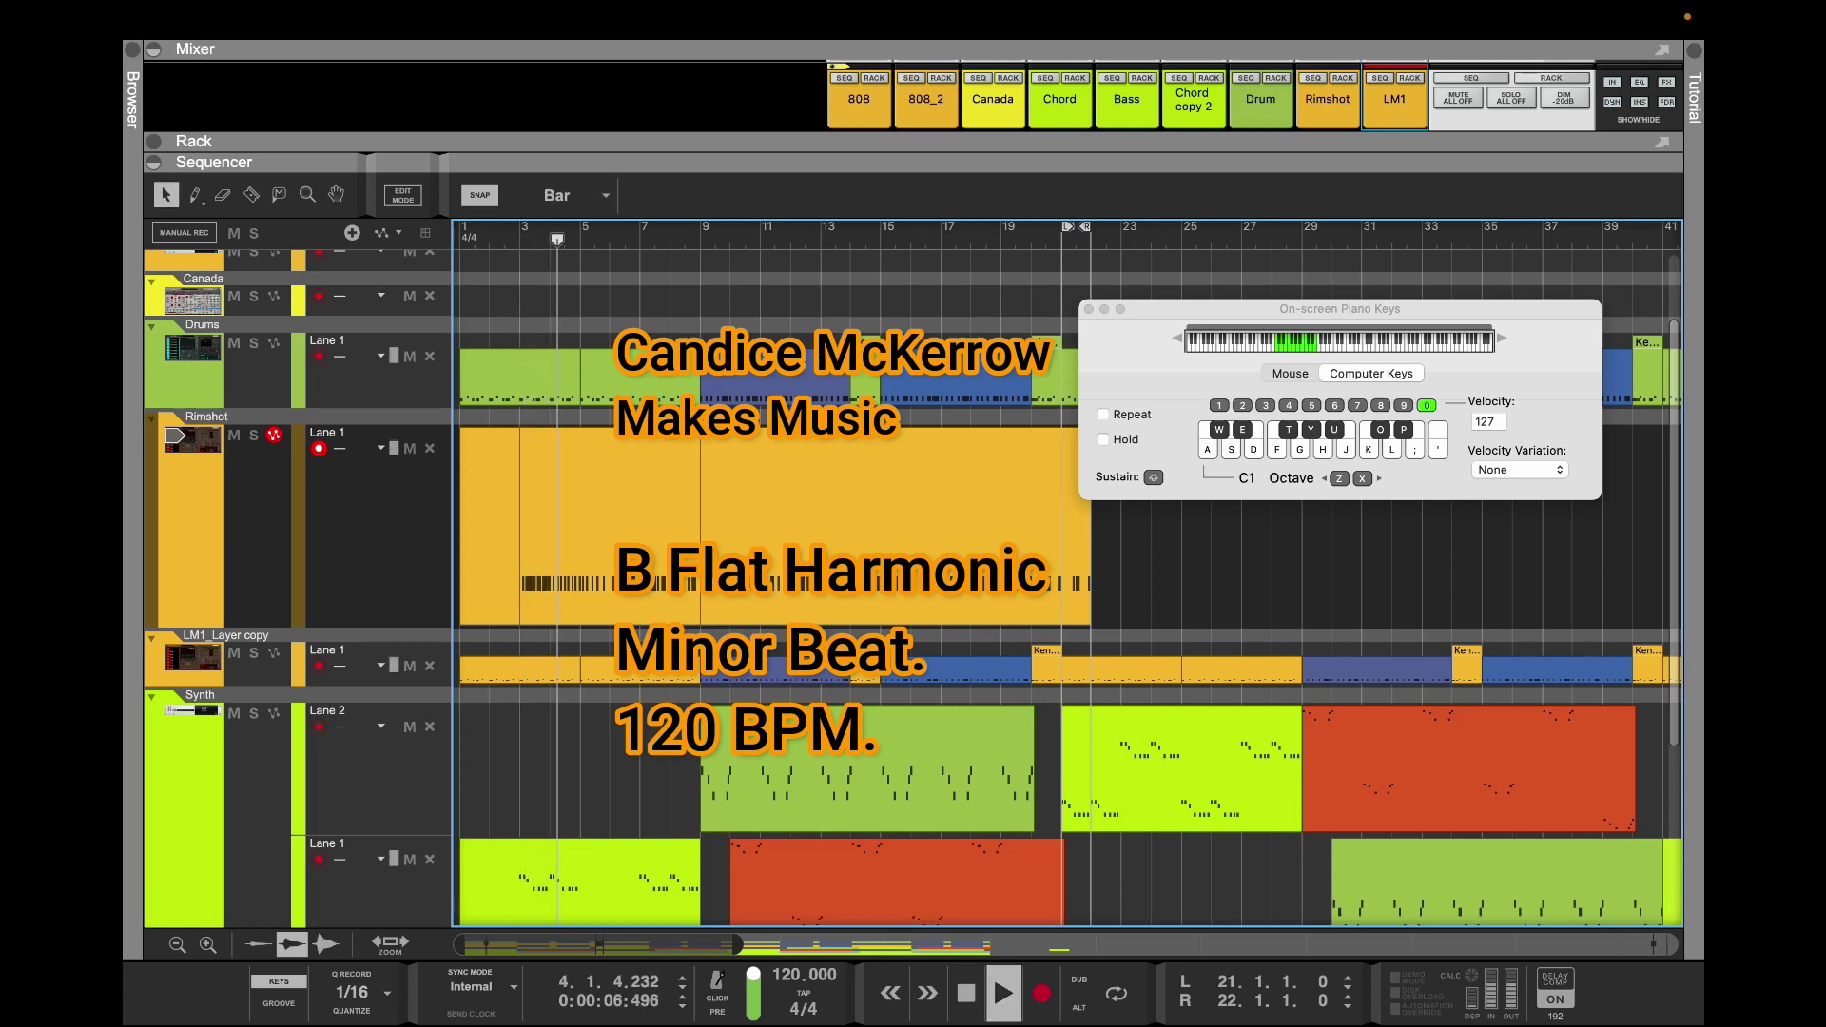
# Quantize the rimshot clips starting at bars 3 and 9 to 1/16
pyautogui.rightClick(662, 472)
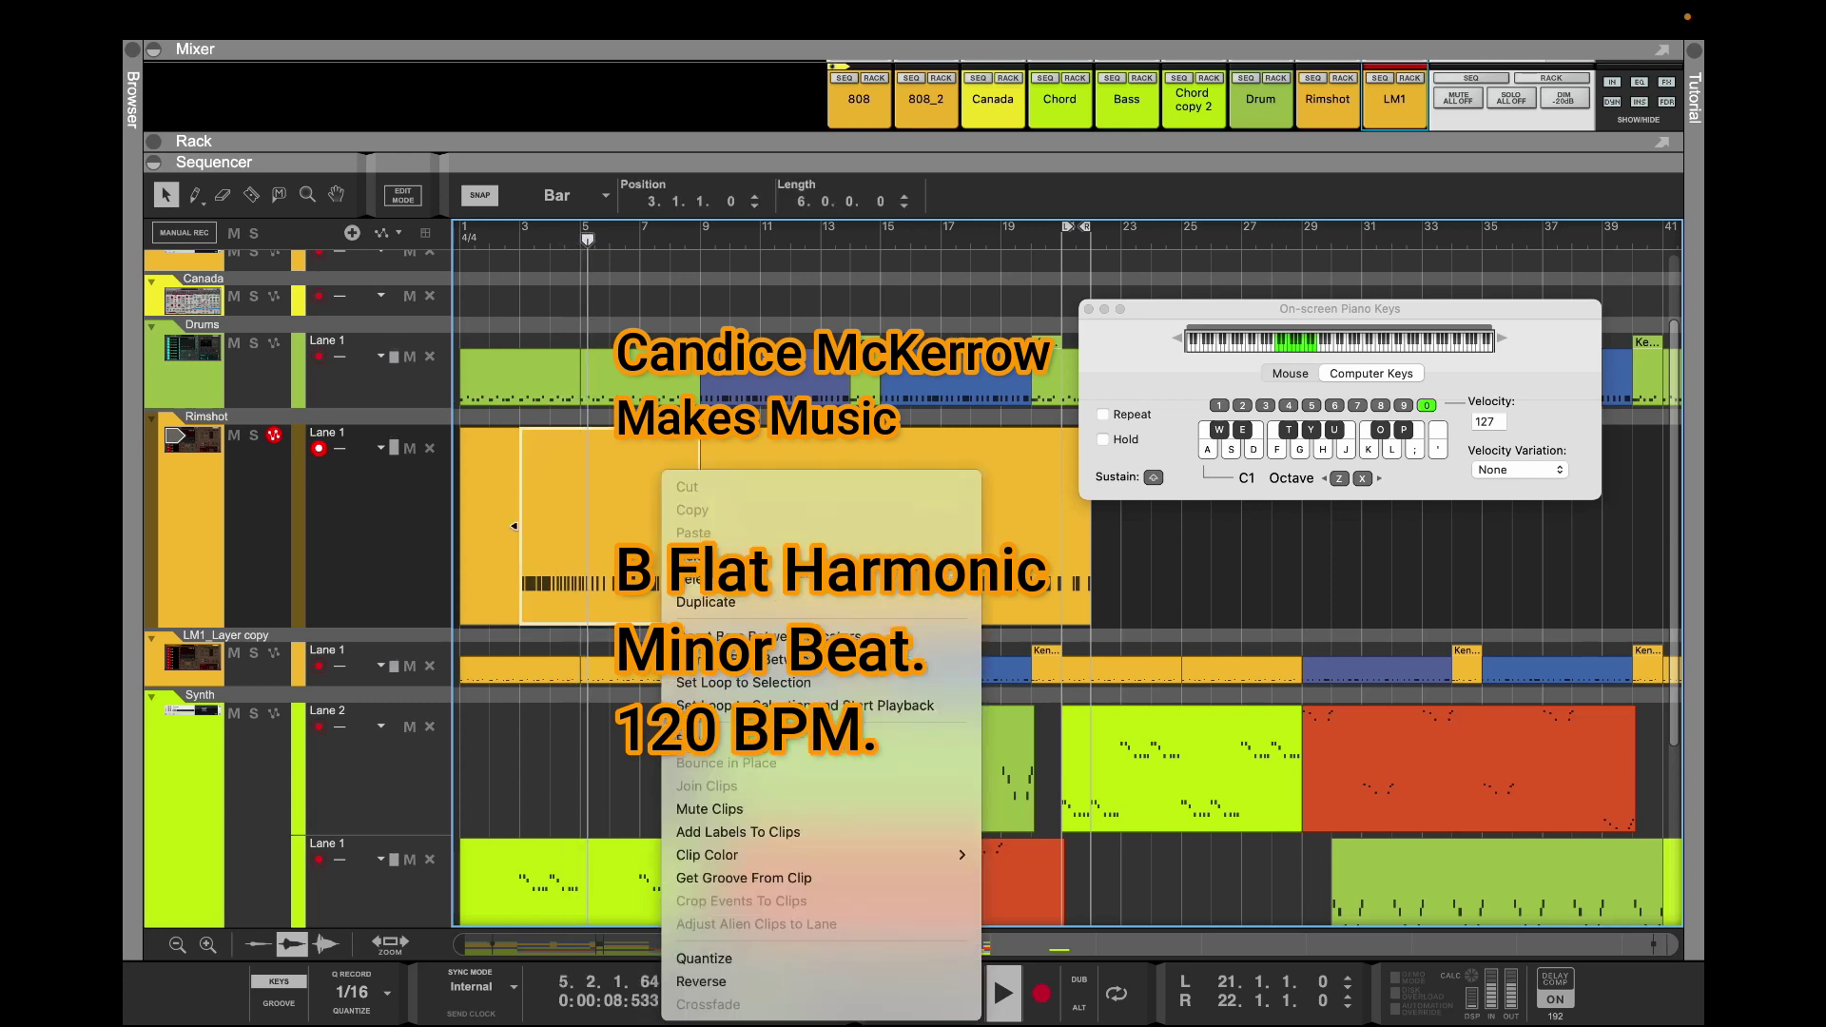
pyautogui.click(703, 957)
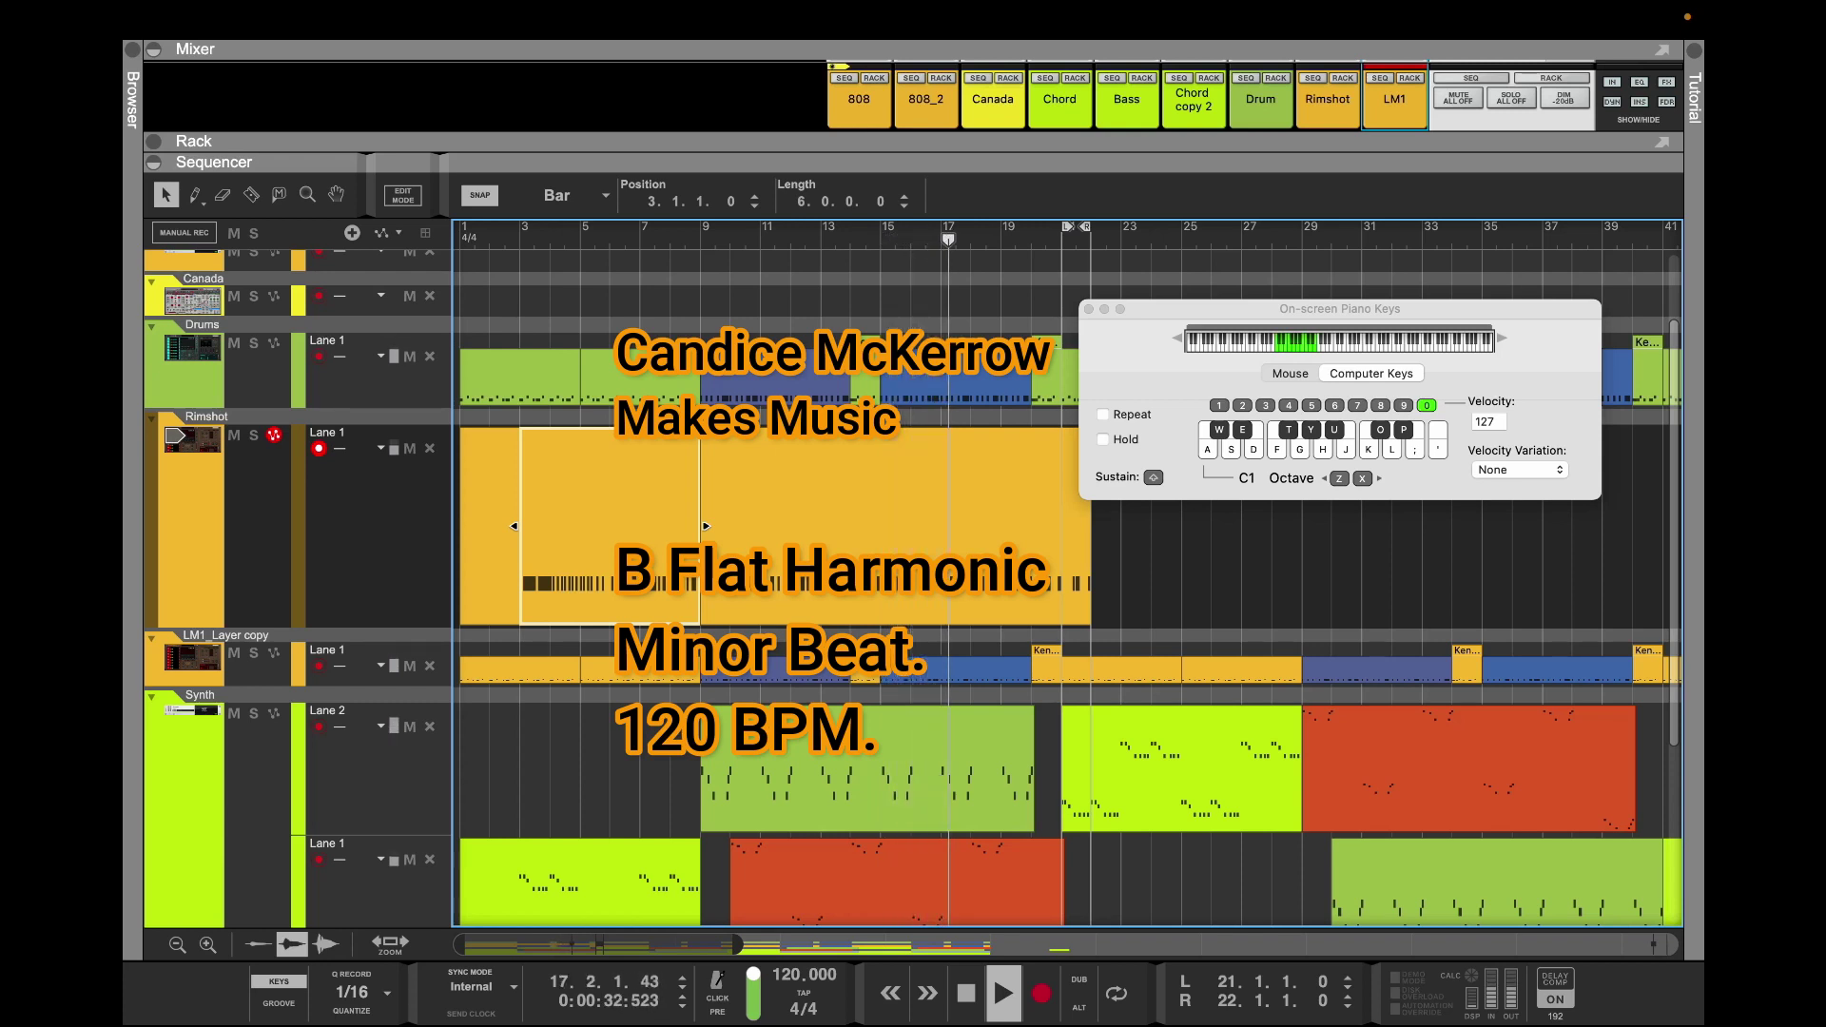
pyautogui.press('space')
pyautogui.click(896, 526)
pyautogui.rightClick(861, 476)
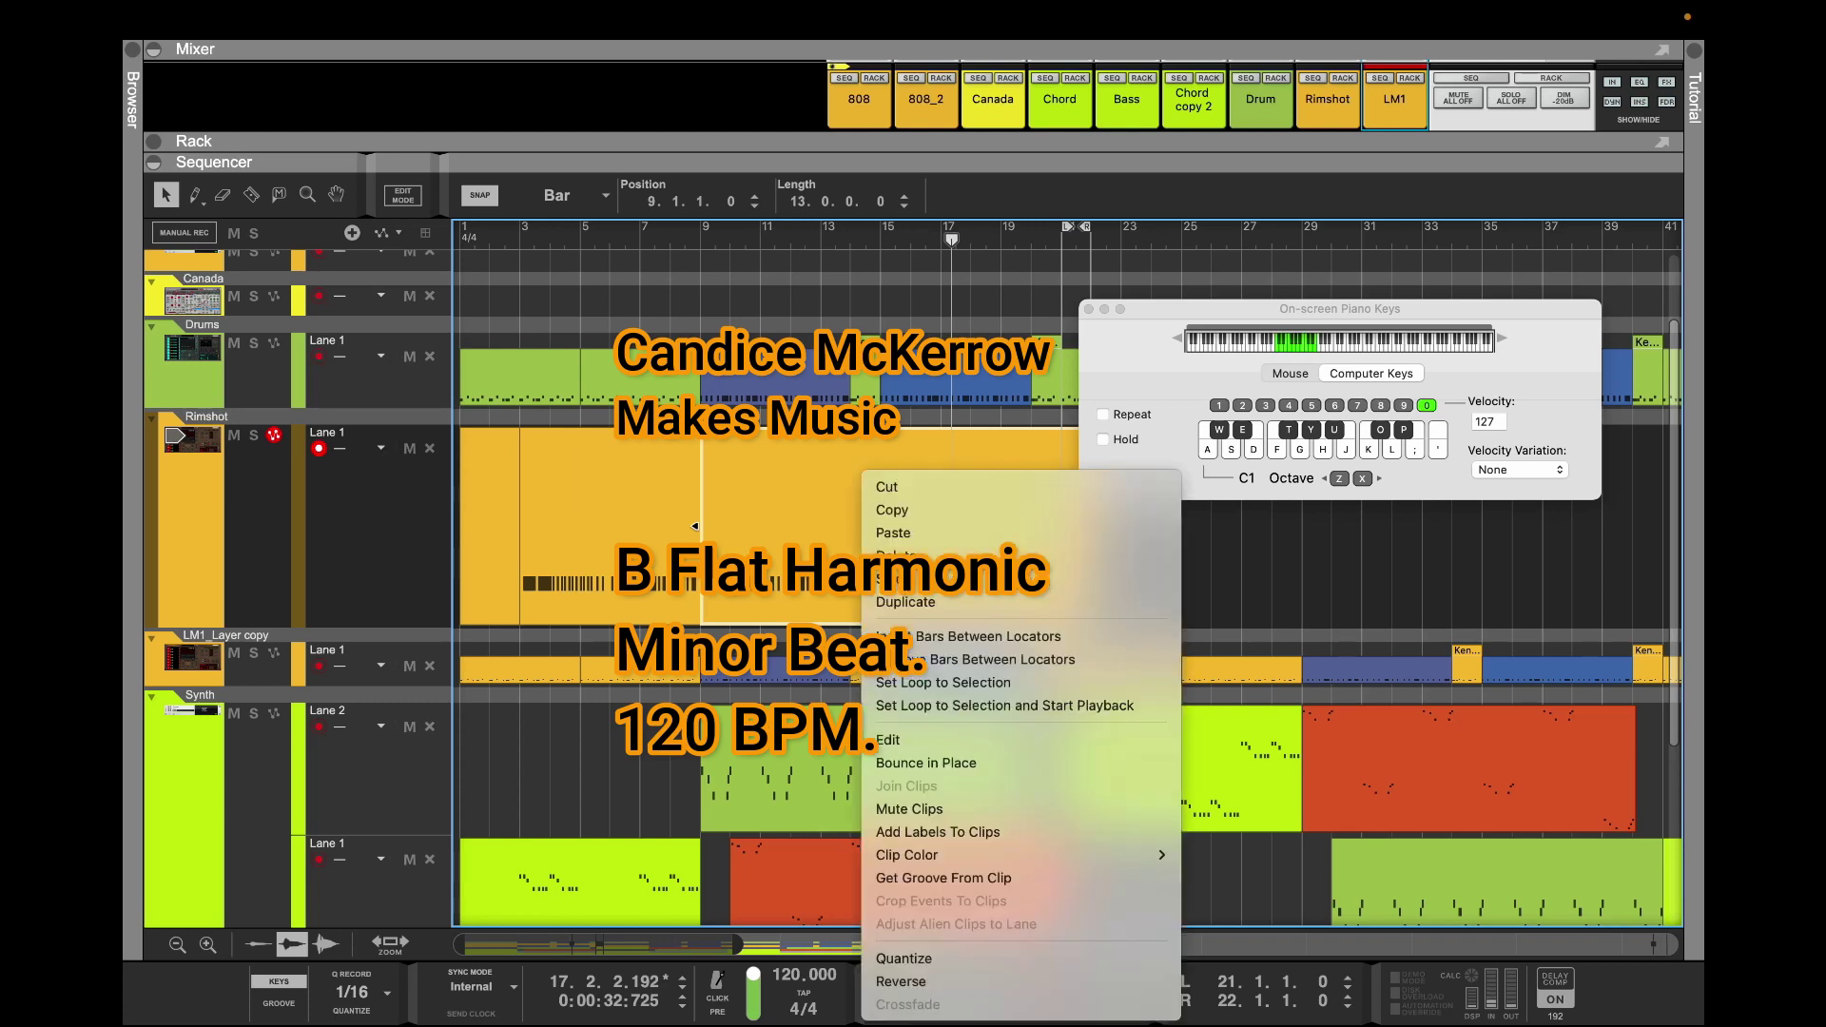
pyautogui.click(903, 959)
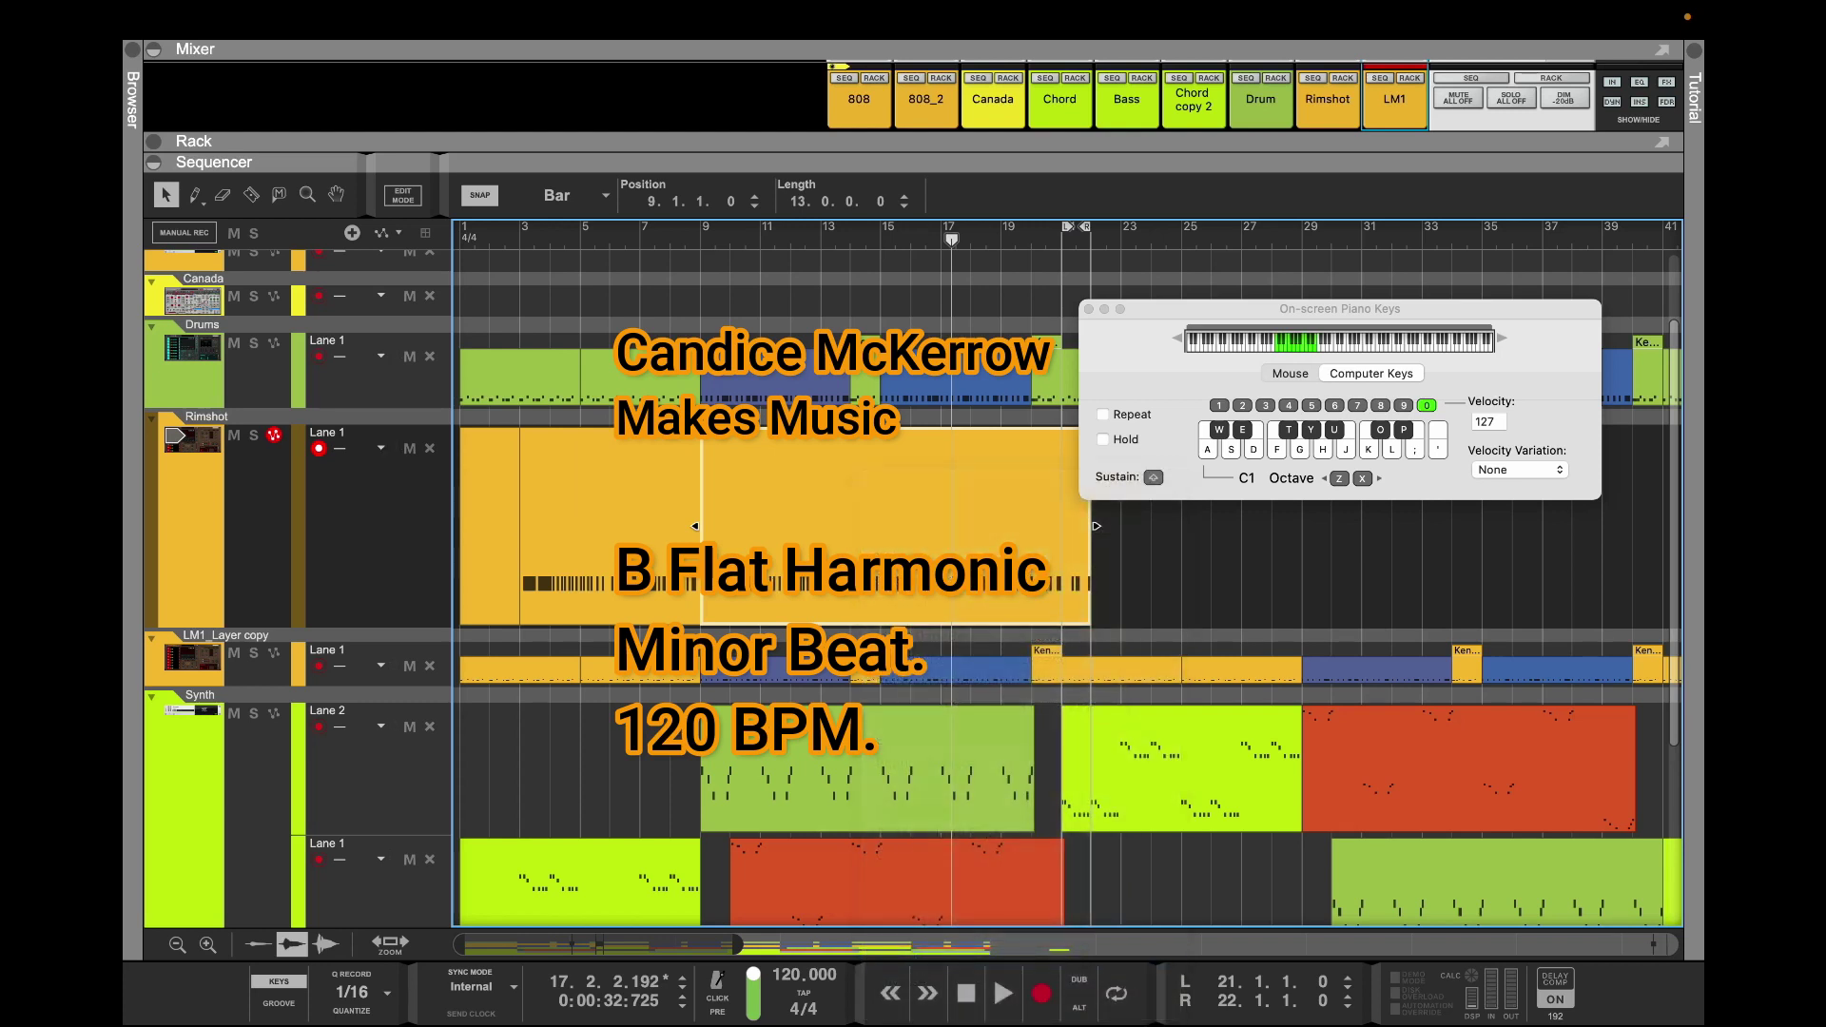
# Play the quantized rimshot from bar 3 and split its clip at bar 5
pyautogui.click(648, 555)
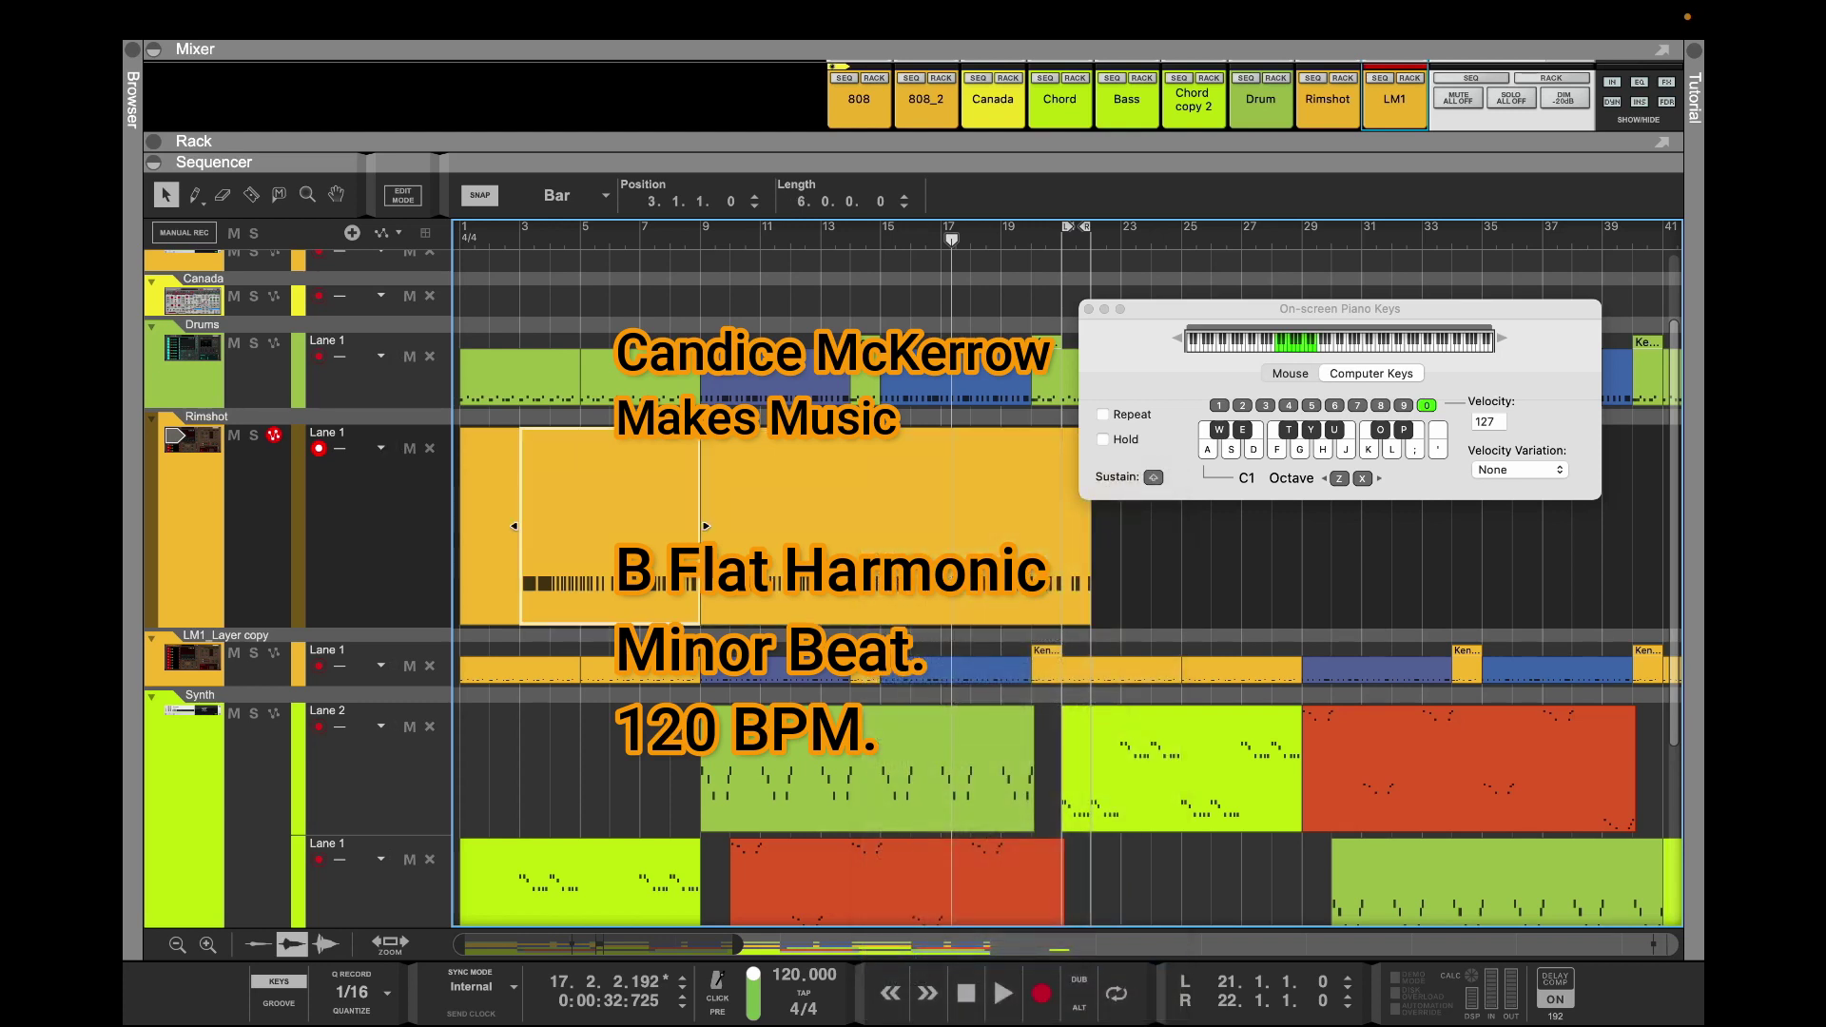
pyautogui.moveTo(610, 239); pyautogui.dragTo(519, 240)
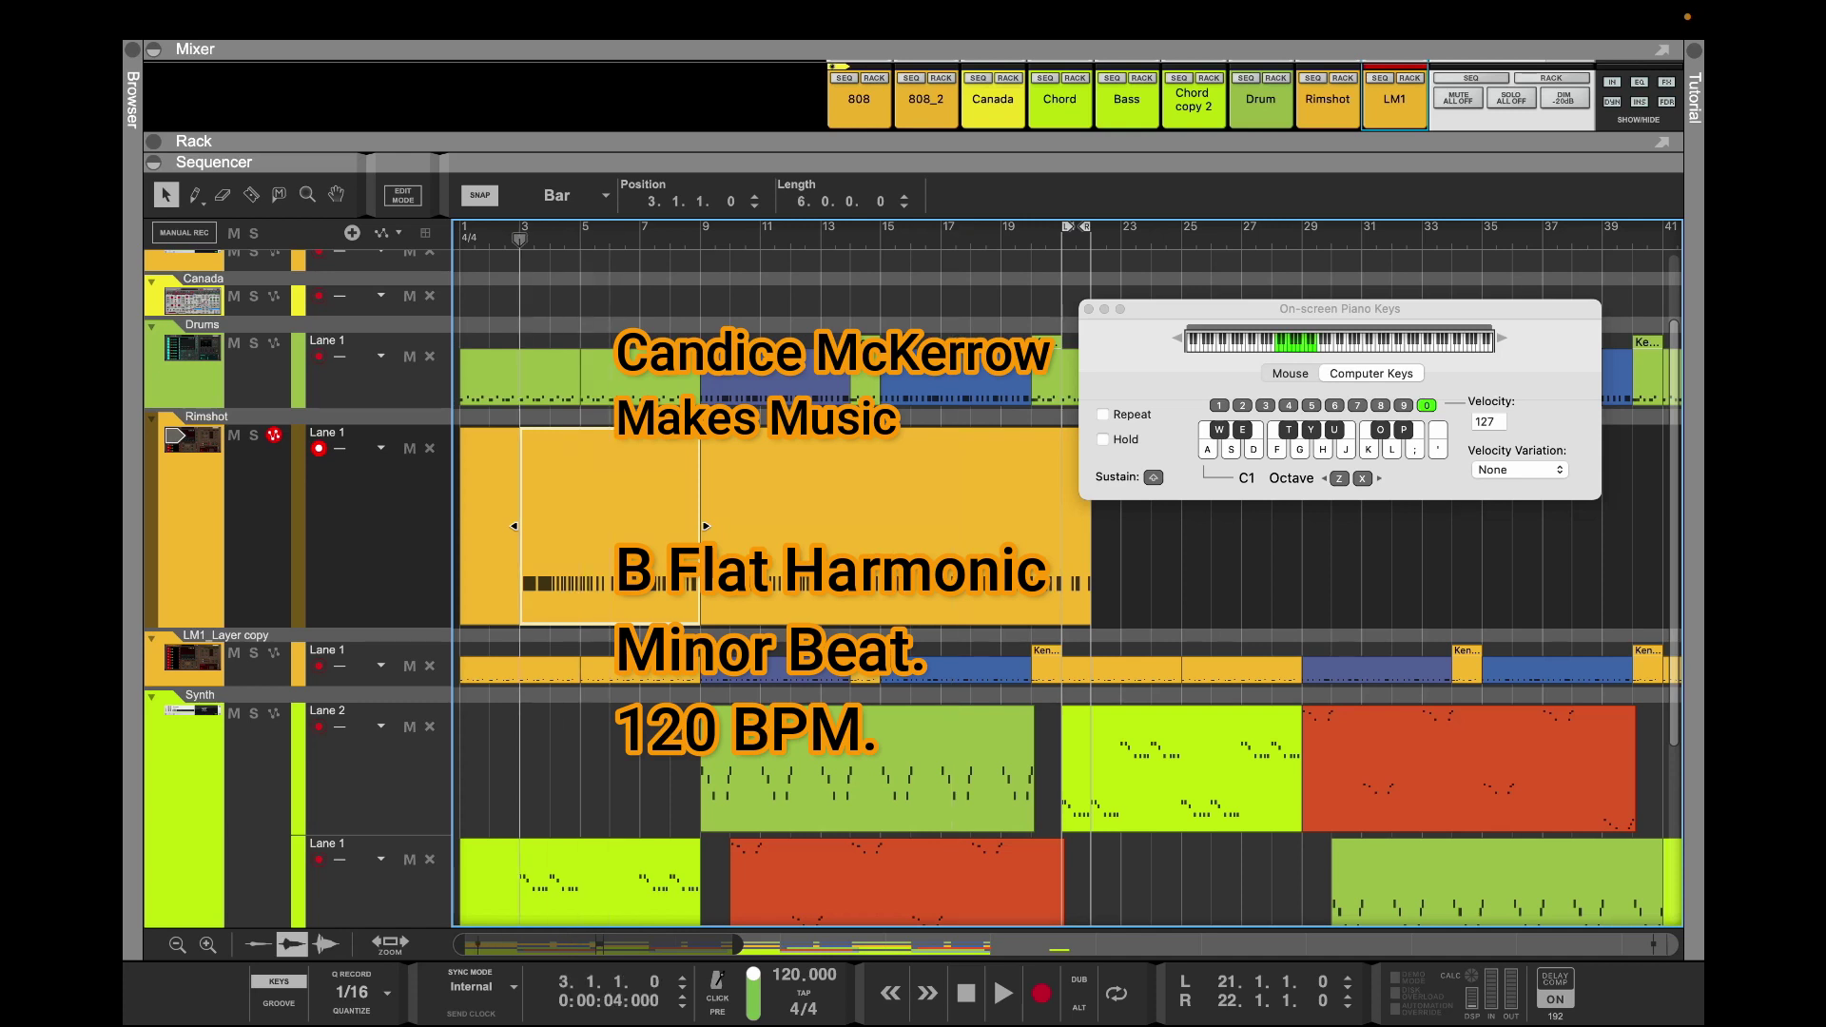
pyautogui.press('space')
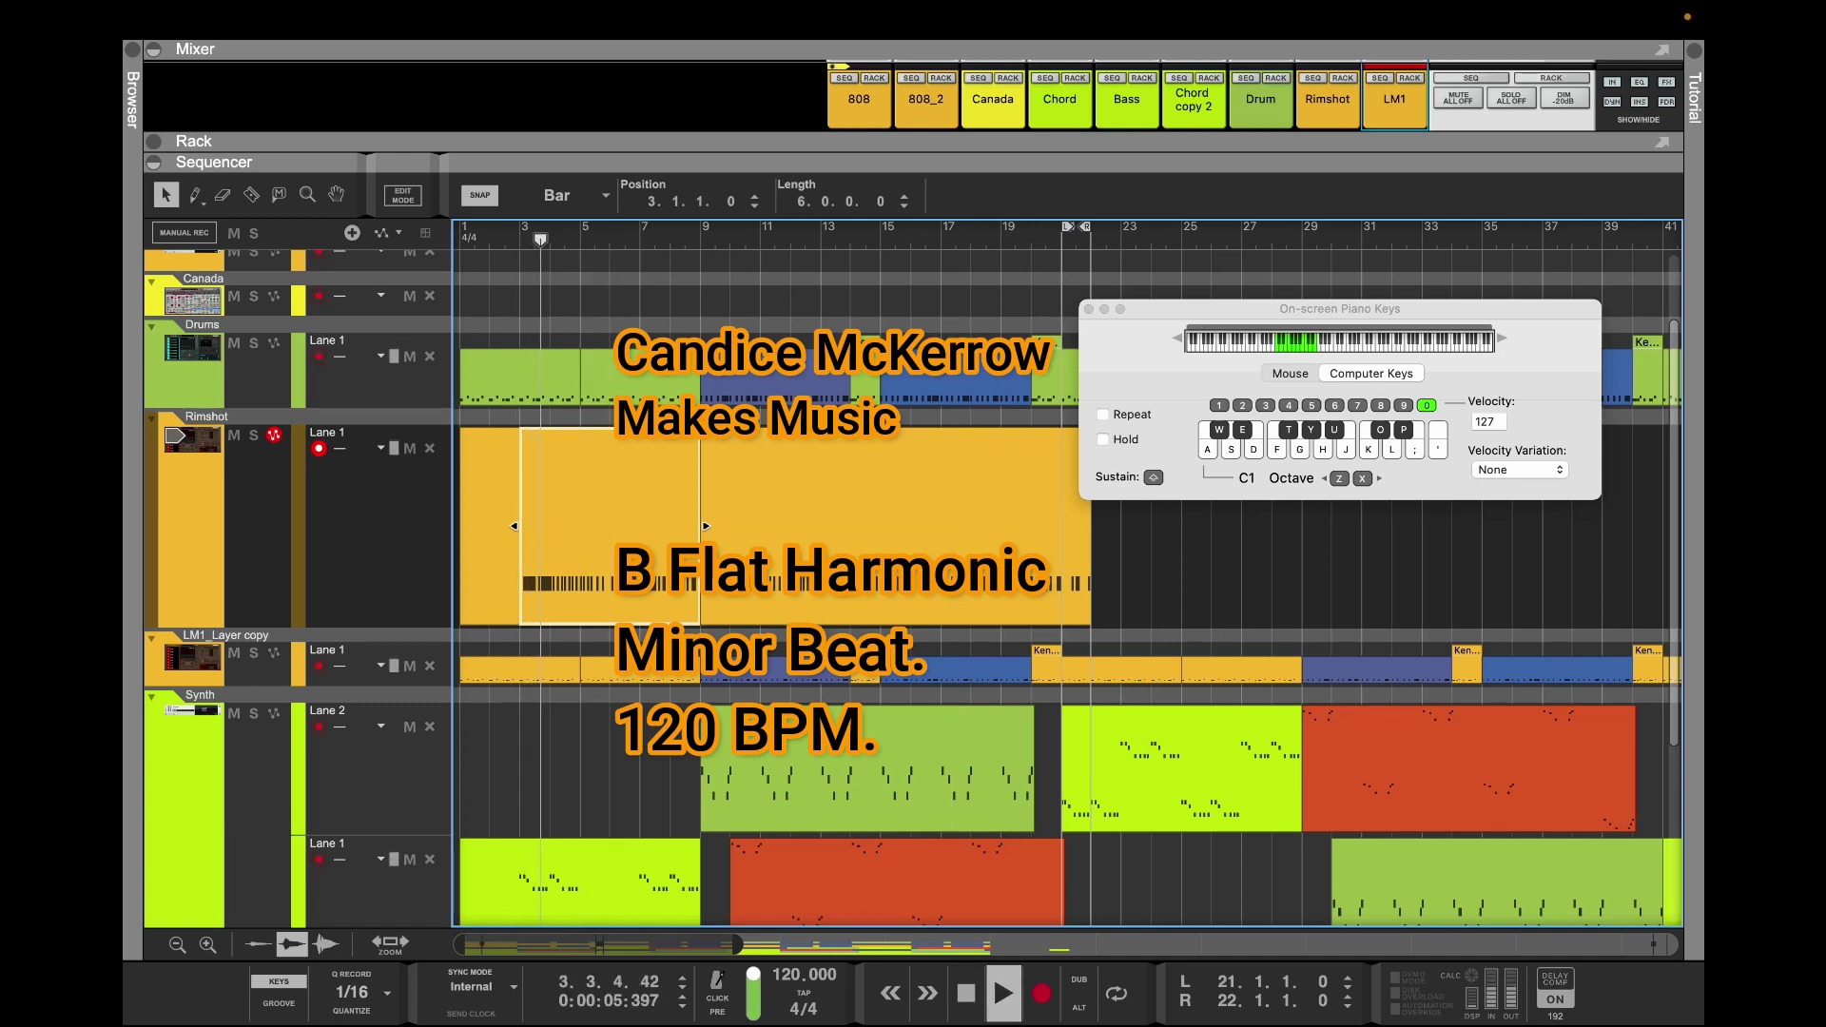
pyautogui.press('space')
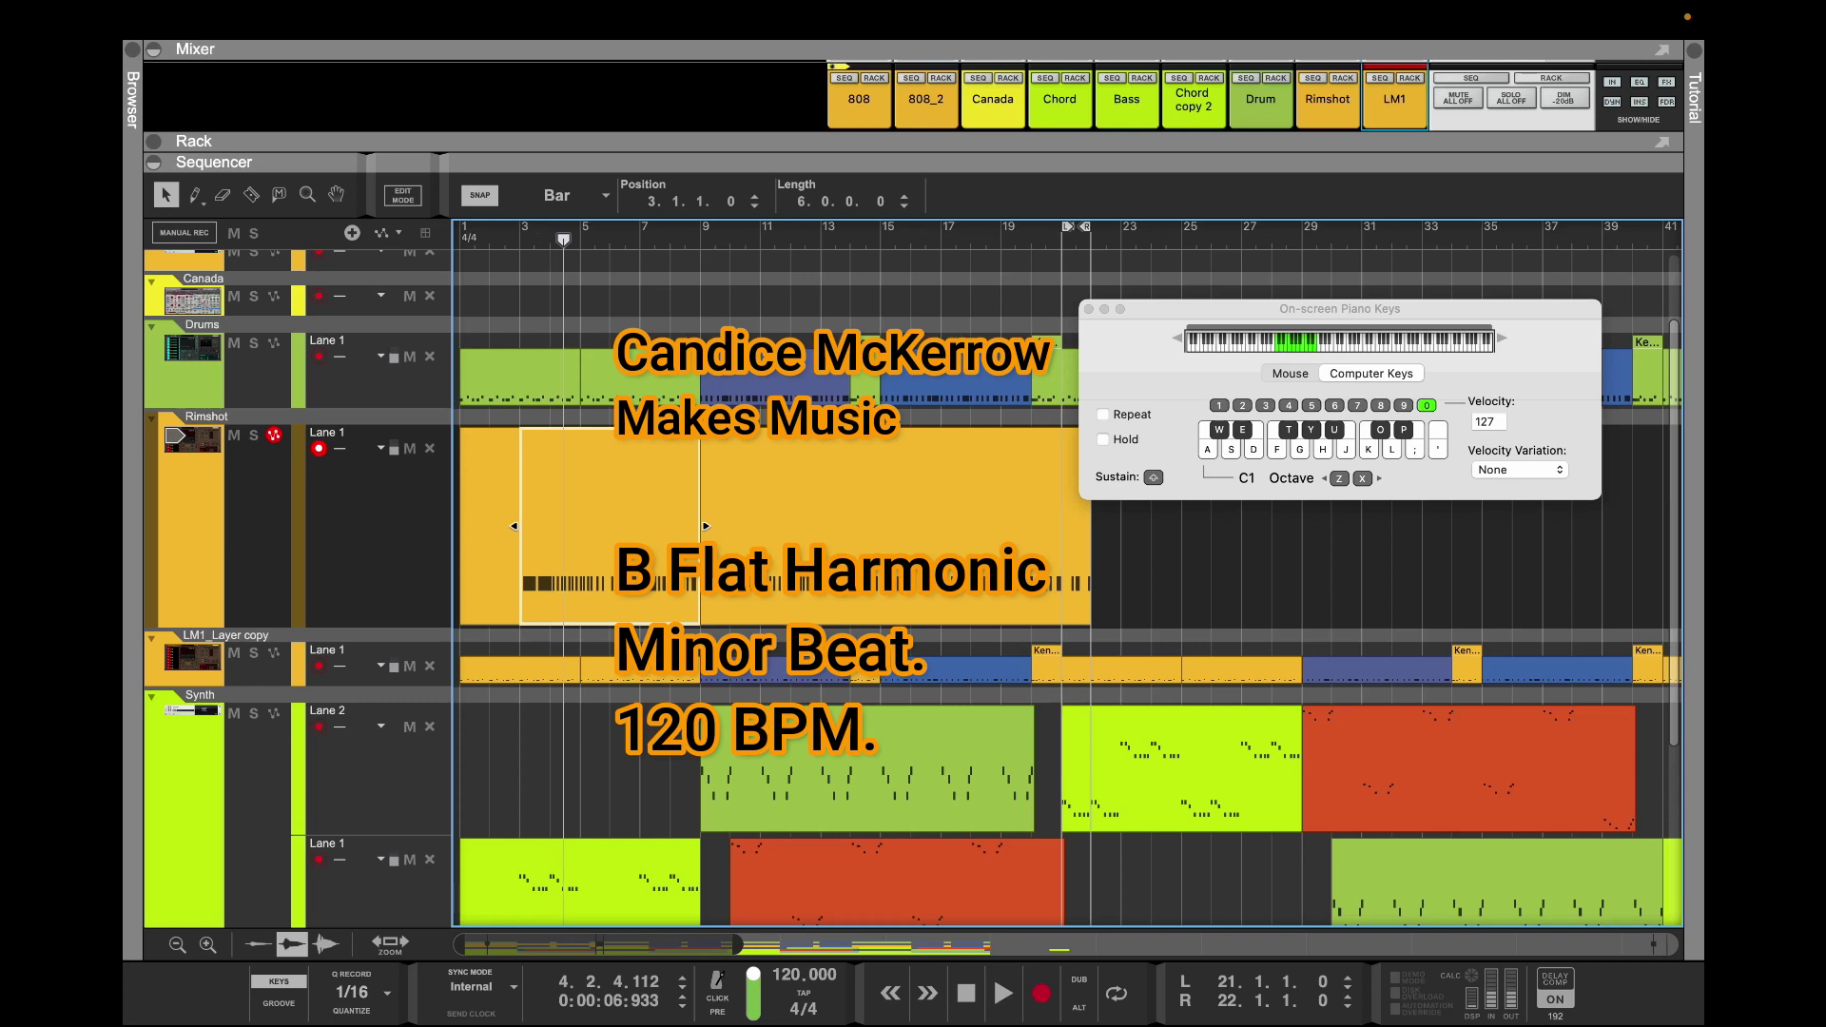
pyautogui.click(580, 526)
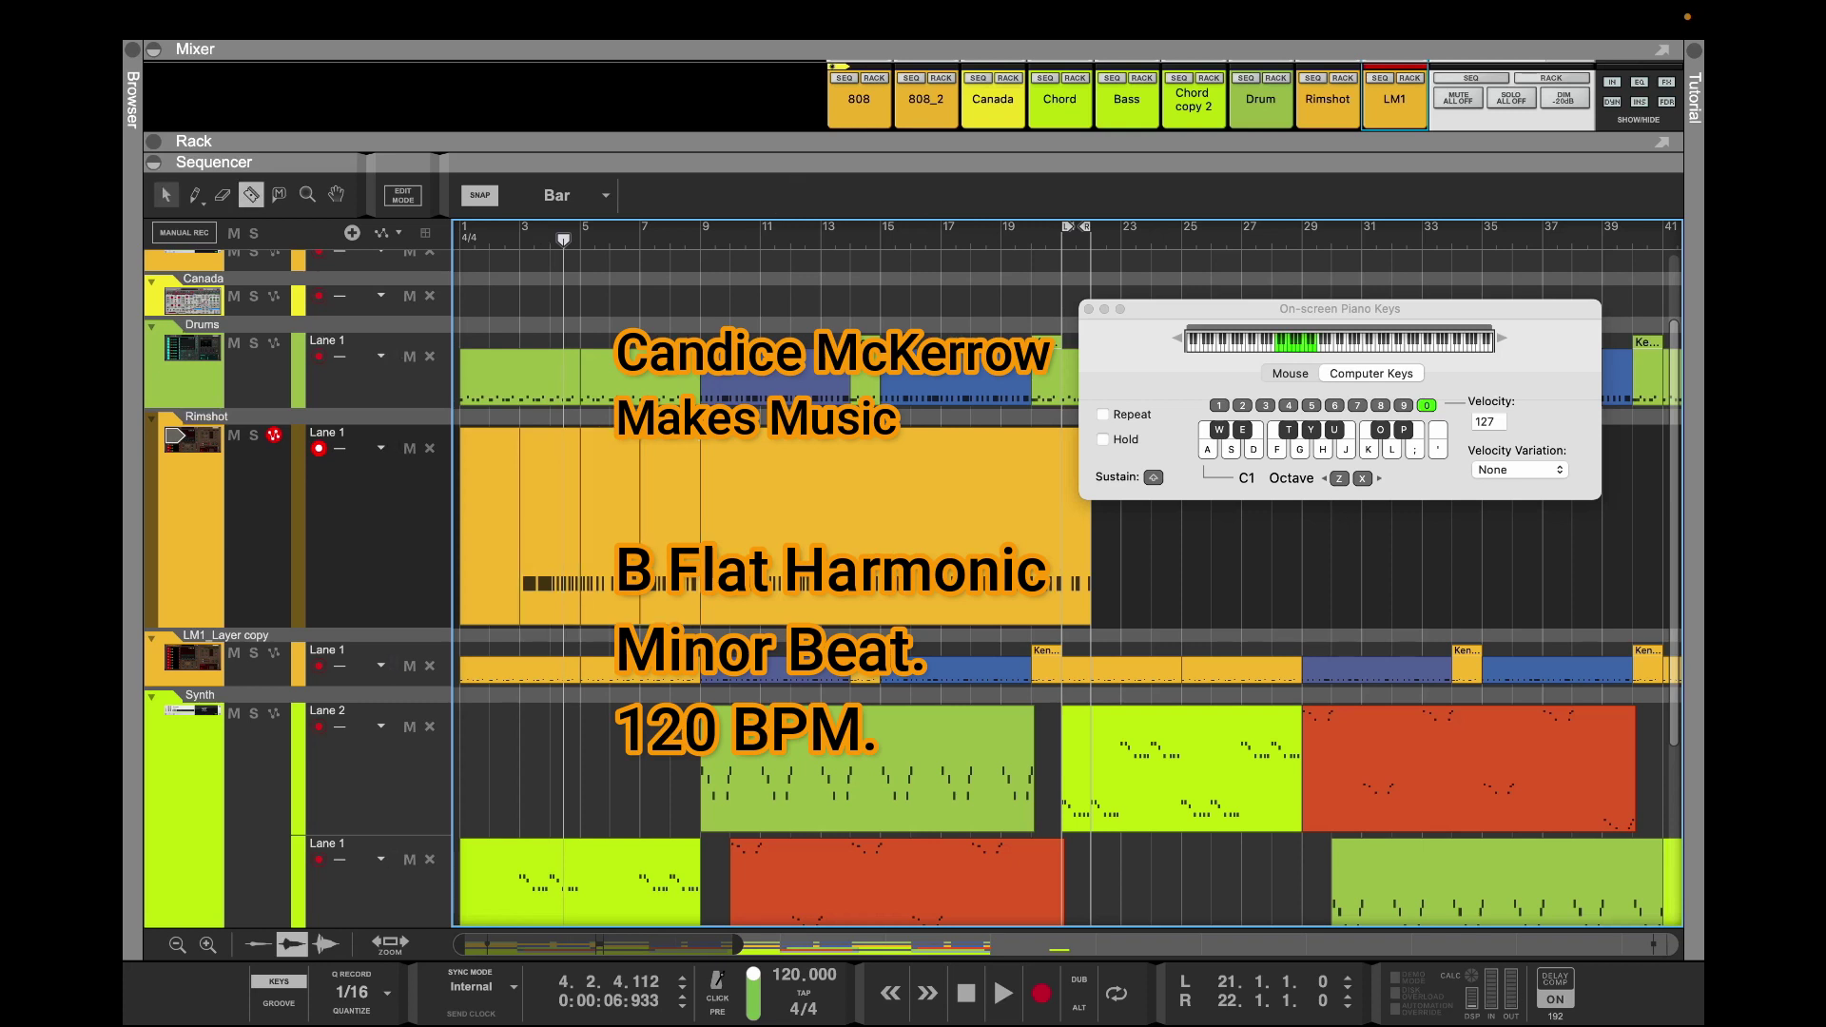
# Delete the empty opening rimshot clip and arrange two-bar rimshot clips back to back from bar 1 to bar 9
pyautogui.click(489, 526)
pyautogui.press('Delete')
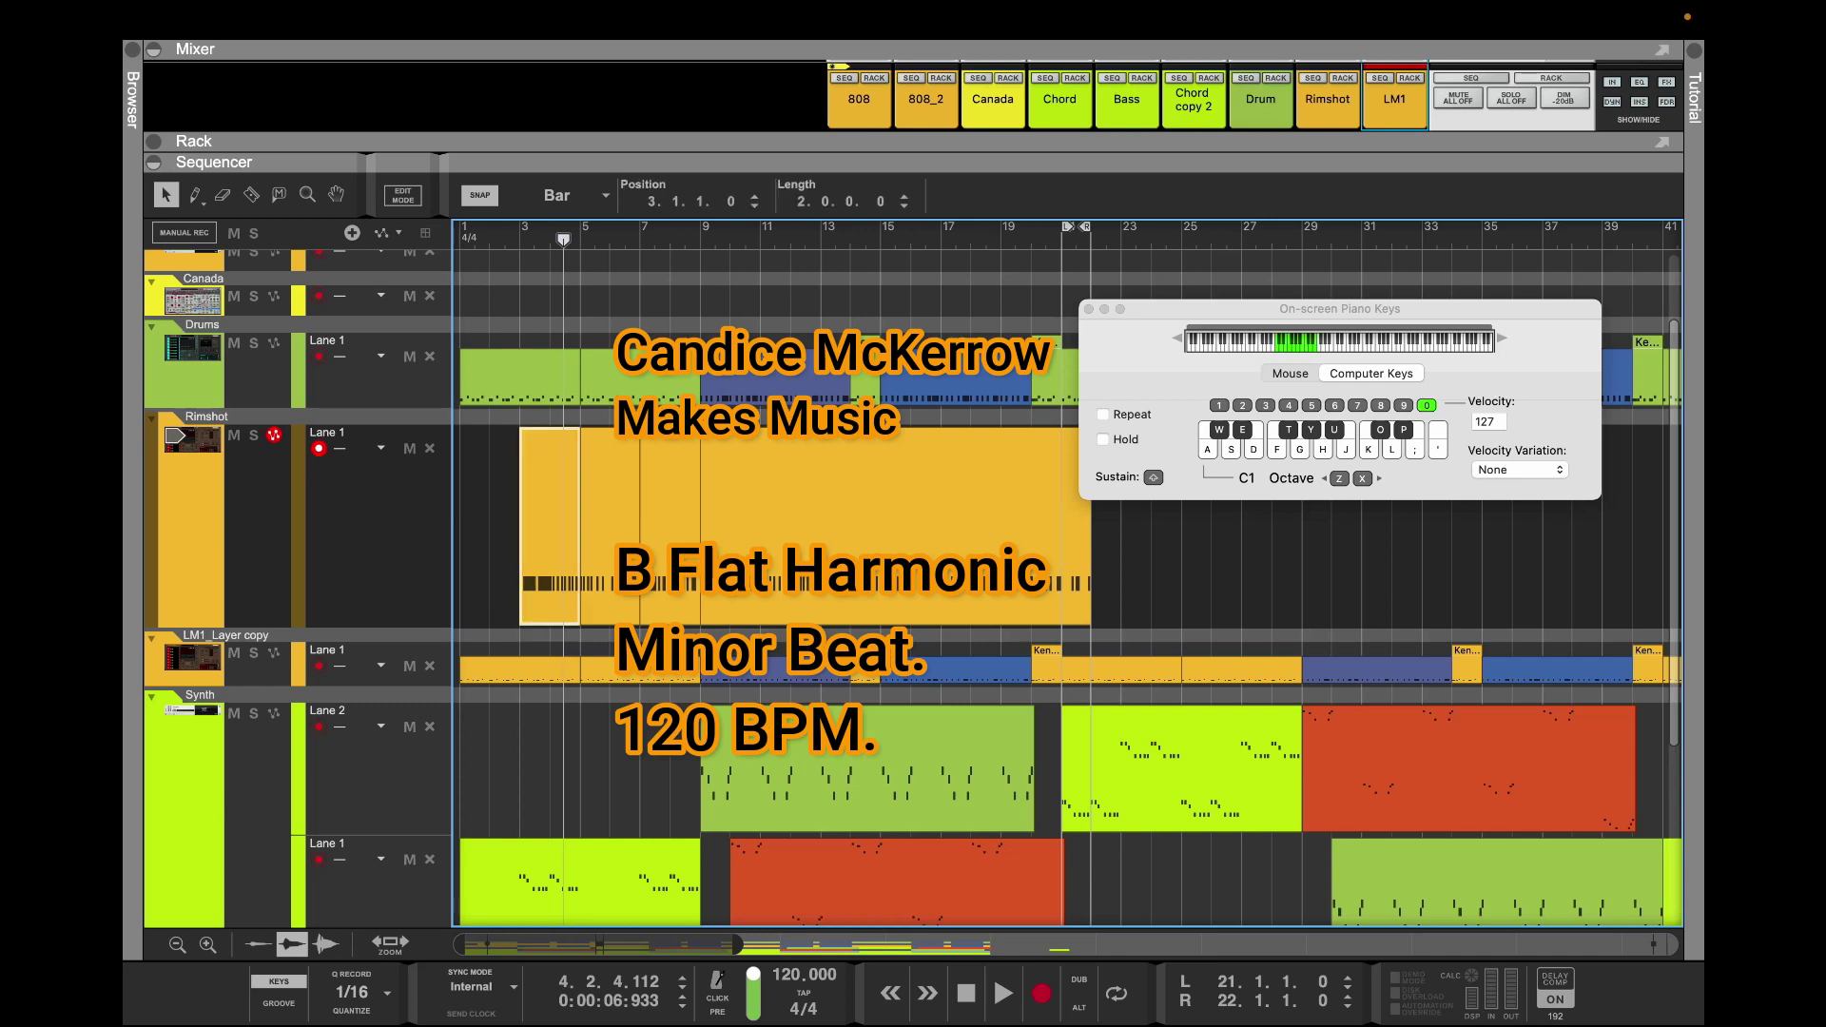
pyautogui.moveTo(549, 526); pyautogui.dragTo(489, 526)
pyautogui.moveTo(610, 525)
pyautogui.mouseDown()
pyautogui.moveTo(521, 526)
pyautogui.moveTo(610, 526)
pyautogui.mouseUp()
# Colour the four two-bar rimshot clips pink and join them into one clip
pyautogui.moveTo(657, 630); pyautogui.dragTo(497, 425)
pyautogui.rightClick(664, 468)
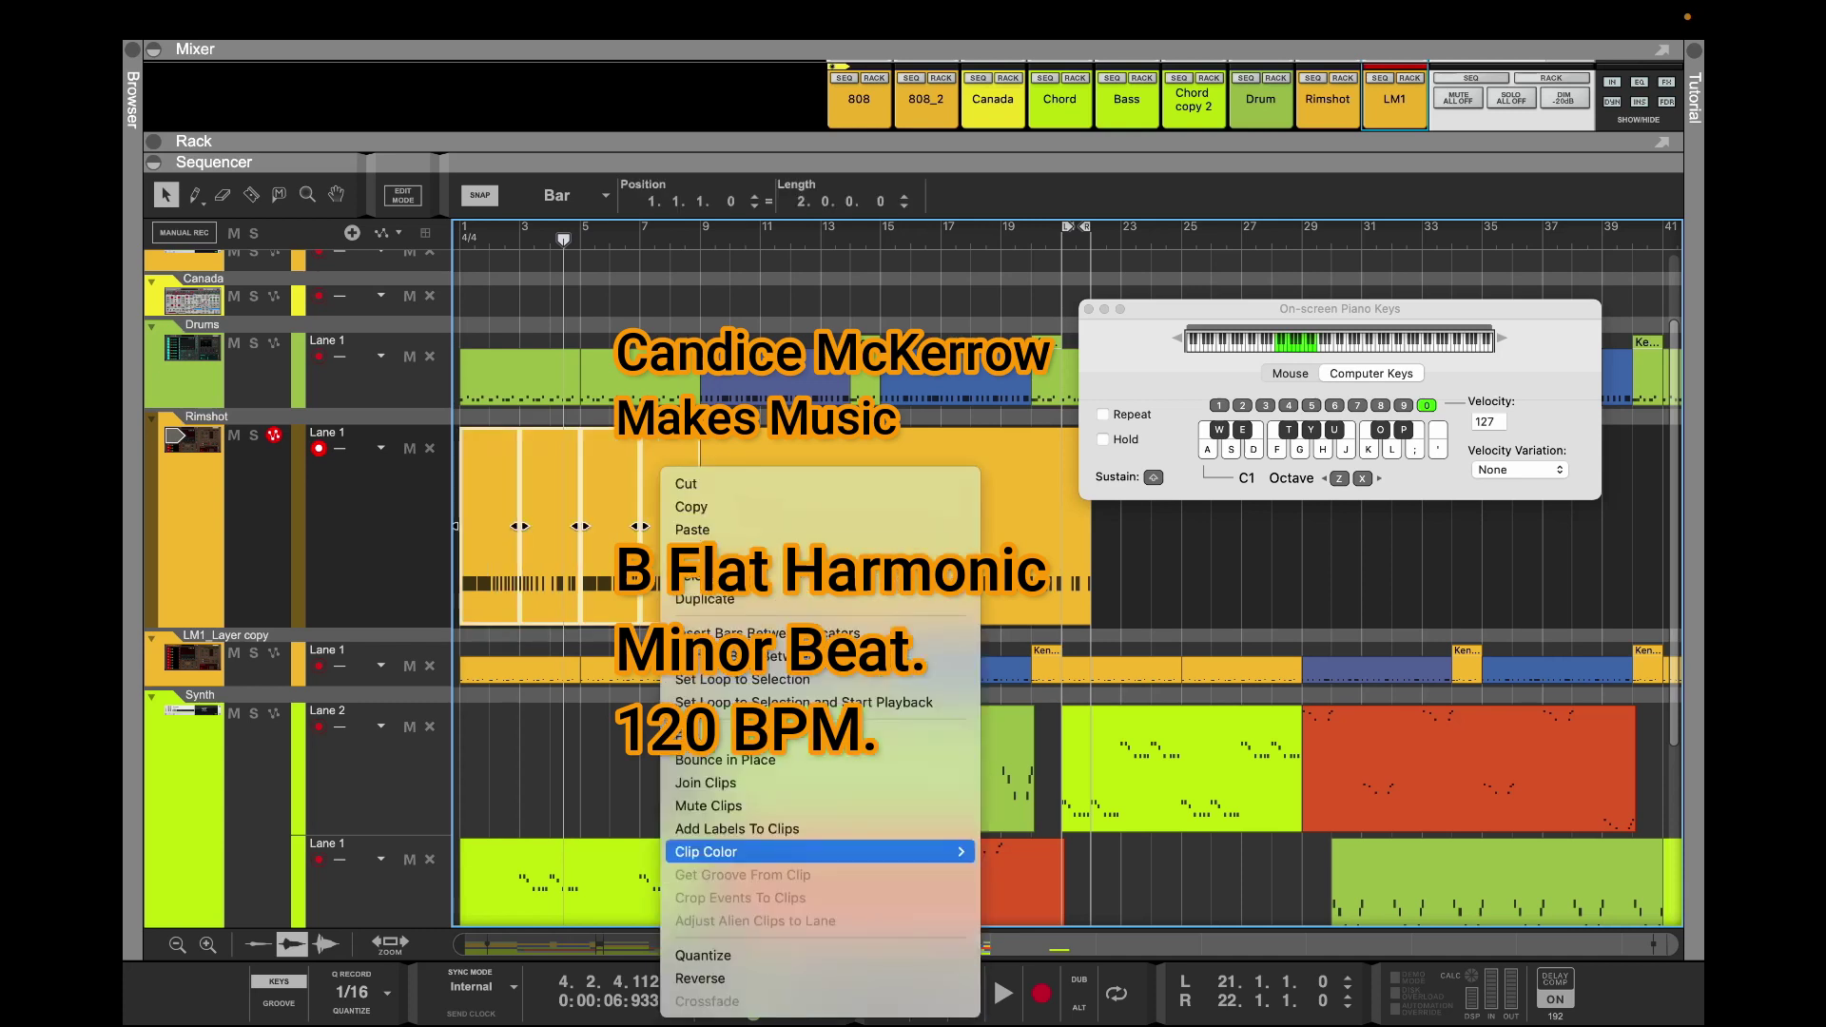
pyautogui.moveTo(723, 851)
pyautogui.click(1036, 865)
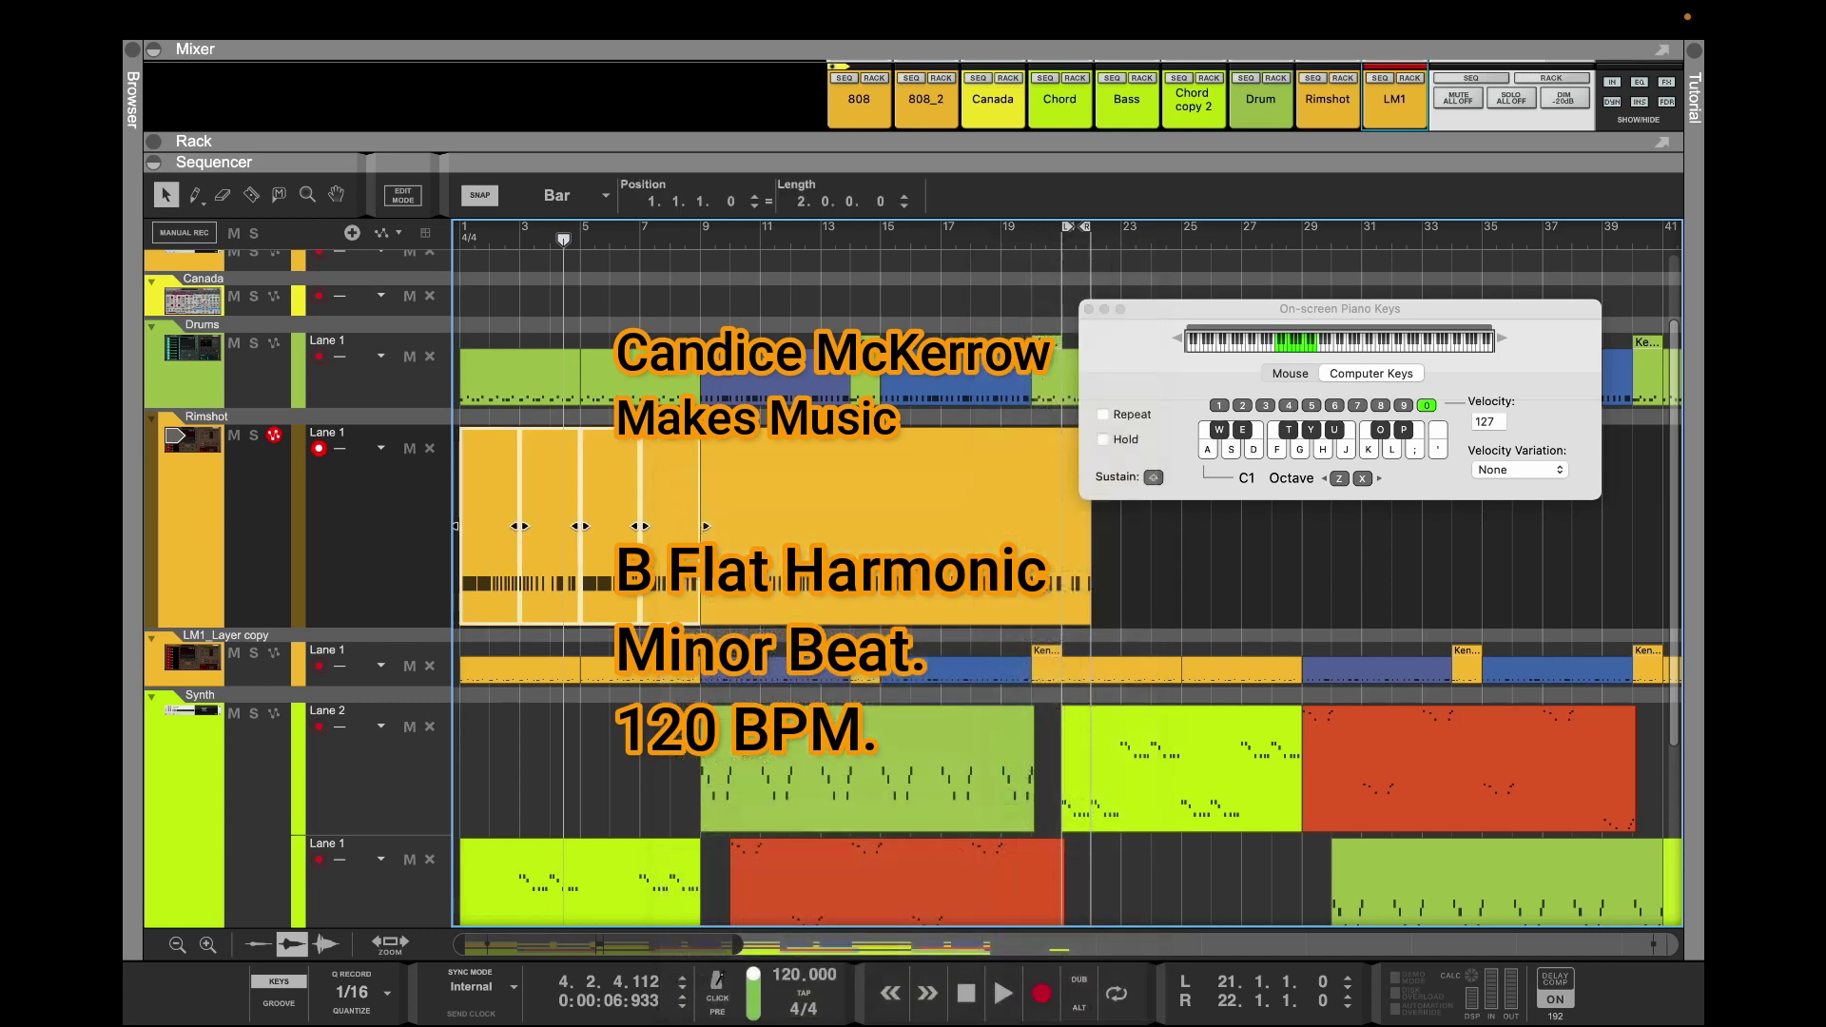
pyautogui.rightClick(660, 473)
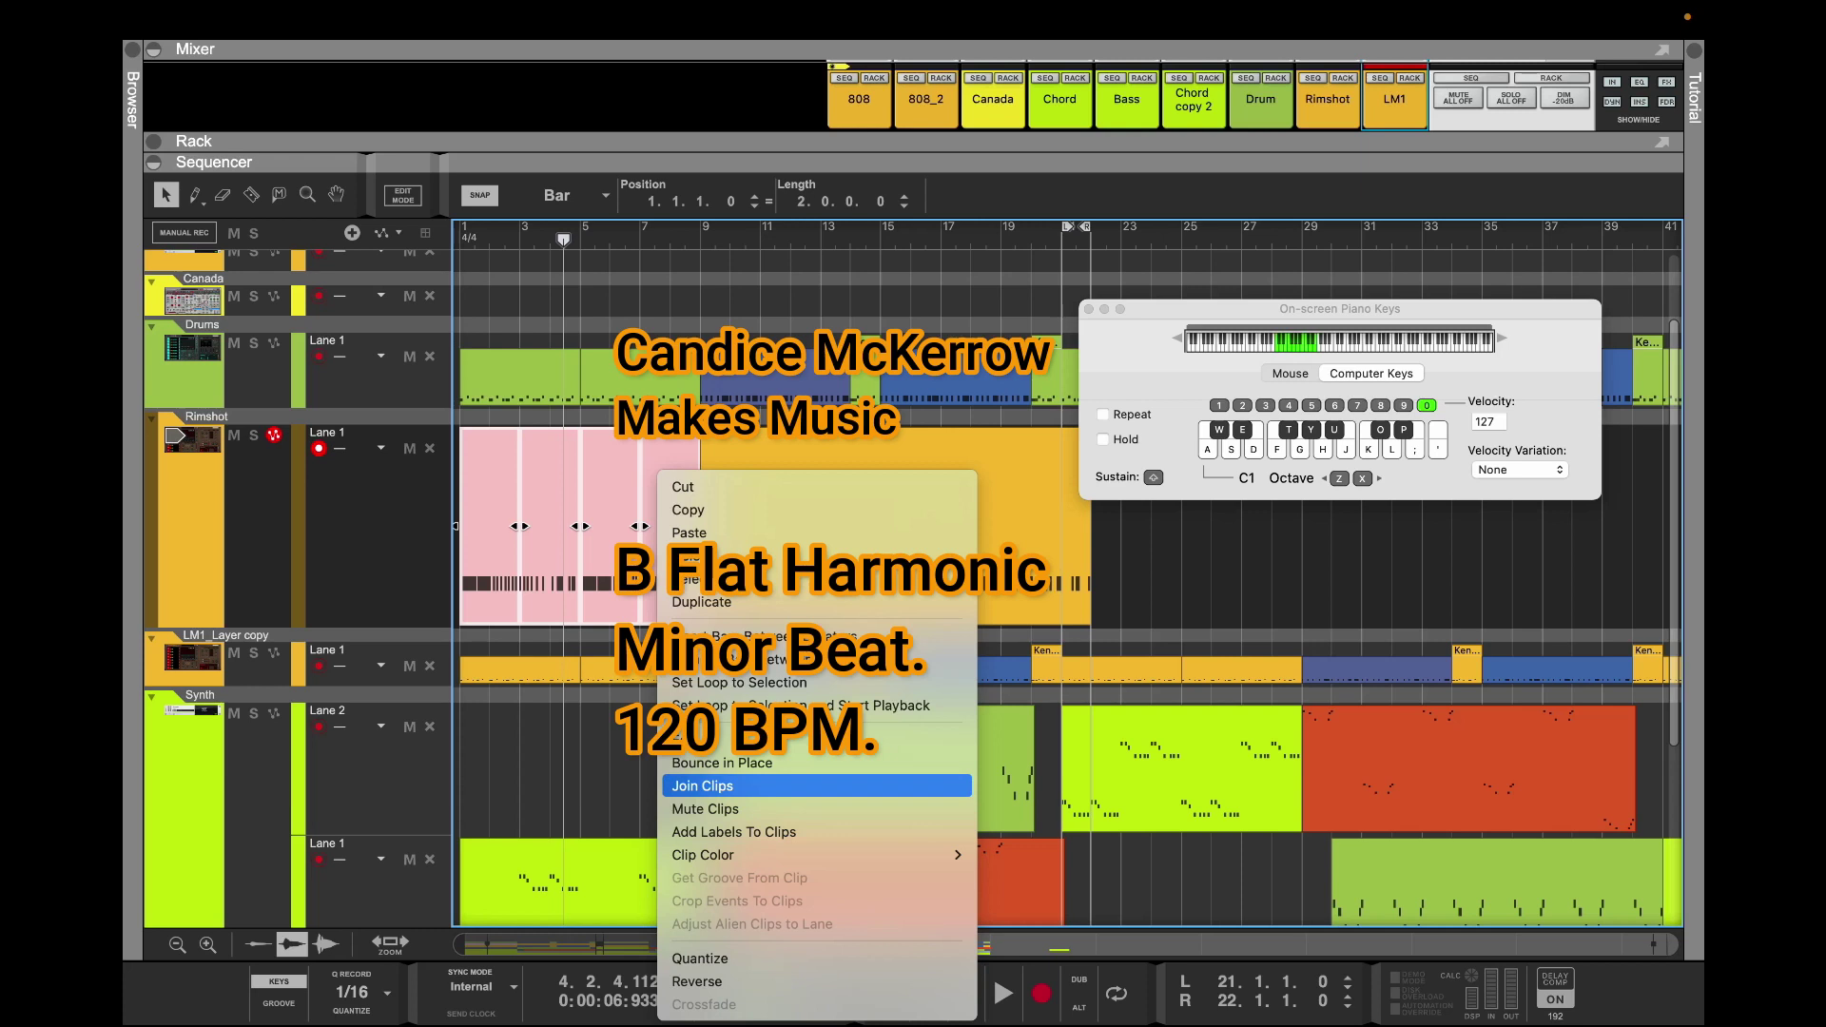
pyautogui.click(703, 785)
# Duplicate the pink and orange rimshot clips three times so the part runs to bar 85
pyautogui.click(748, 945)
pyautogui.moveTo(747, 944); pyautogui.dragTo(599, 944)
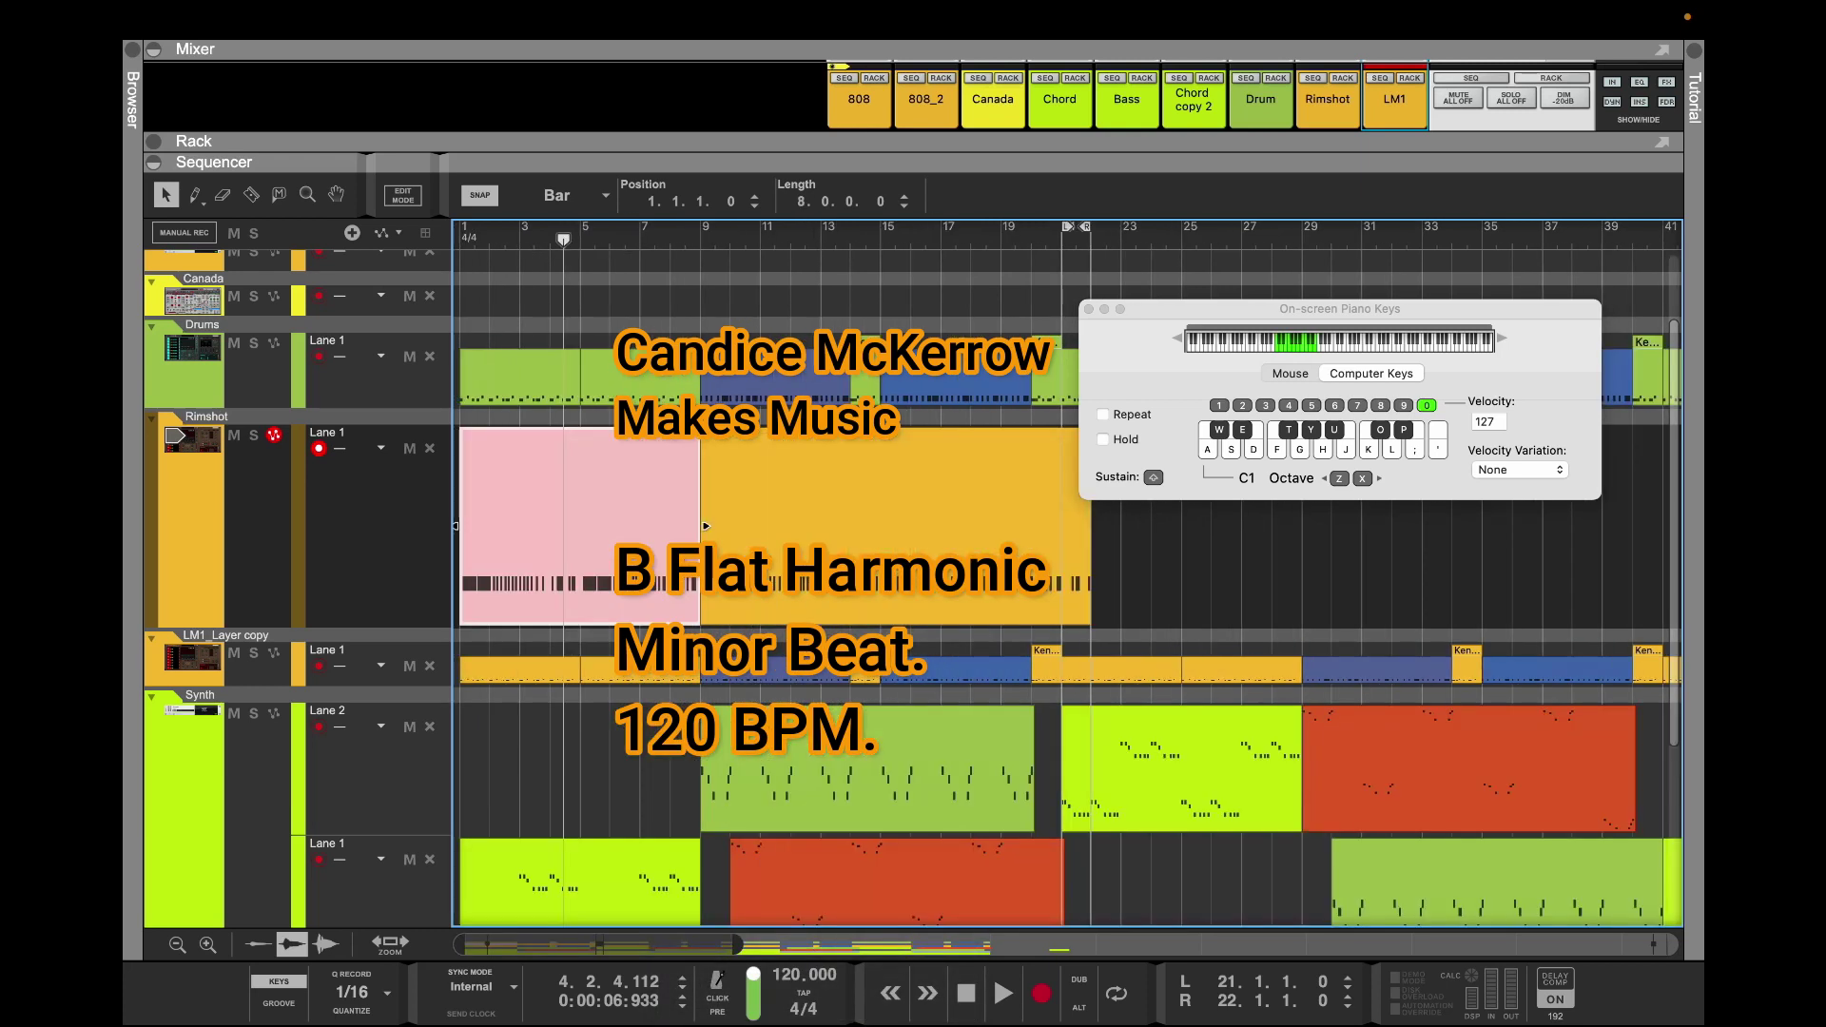
pyautogui.moveTo(739, 944); pyautogui.dragTo(1369, 944)
pyautogui.moveTo(870, 556); pyautogui.dragTo(504, 476)
pyautogui.press('super+c')
pyautogui.press('super+d')
pyautogui.press('super+d')
pyautogui.press('super+d')
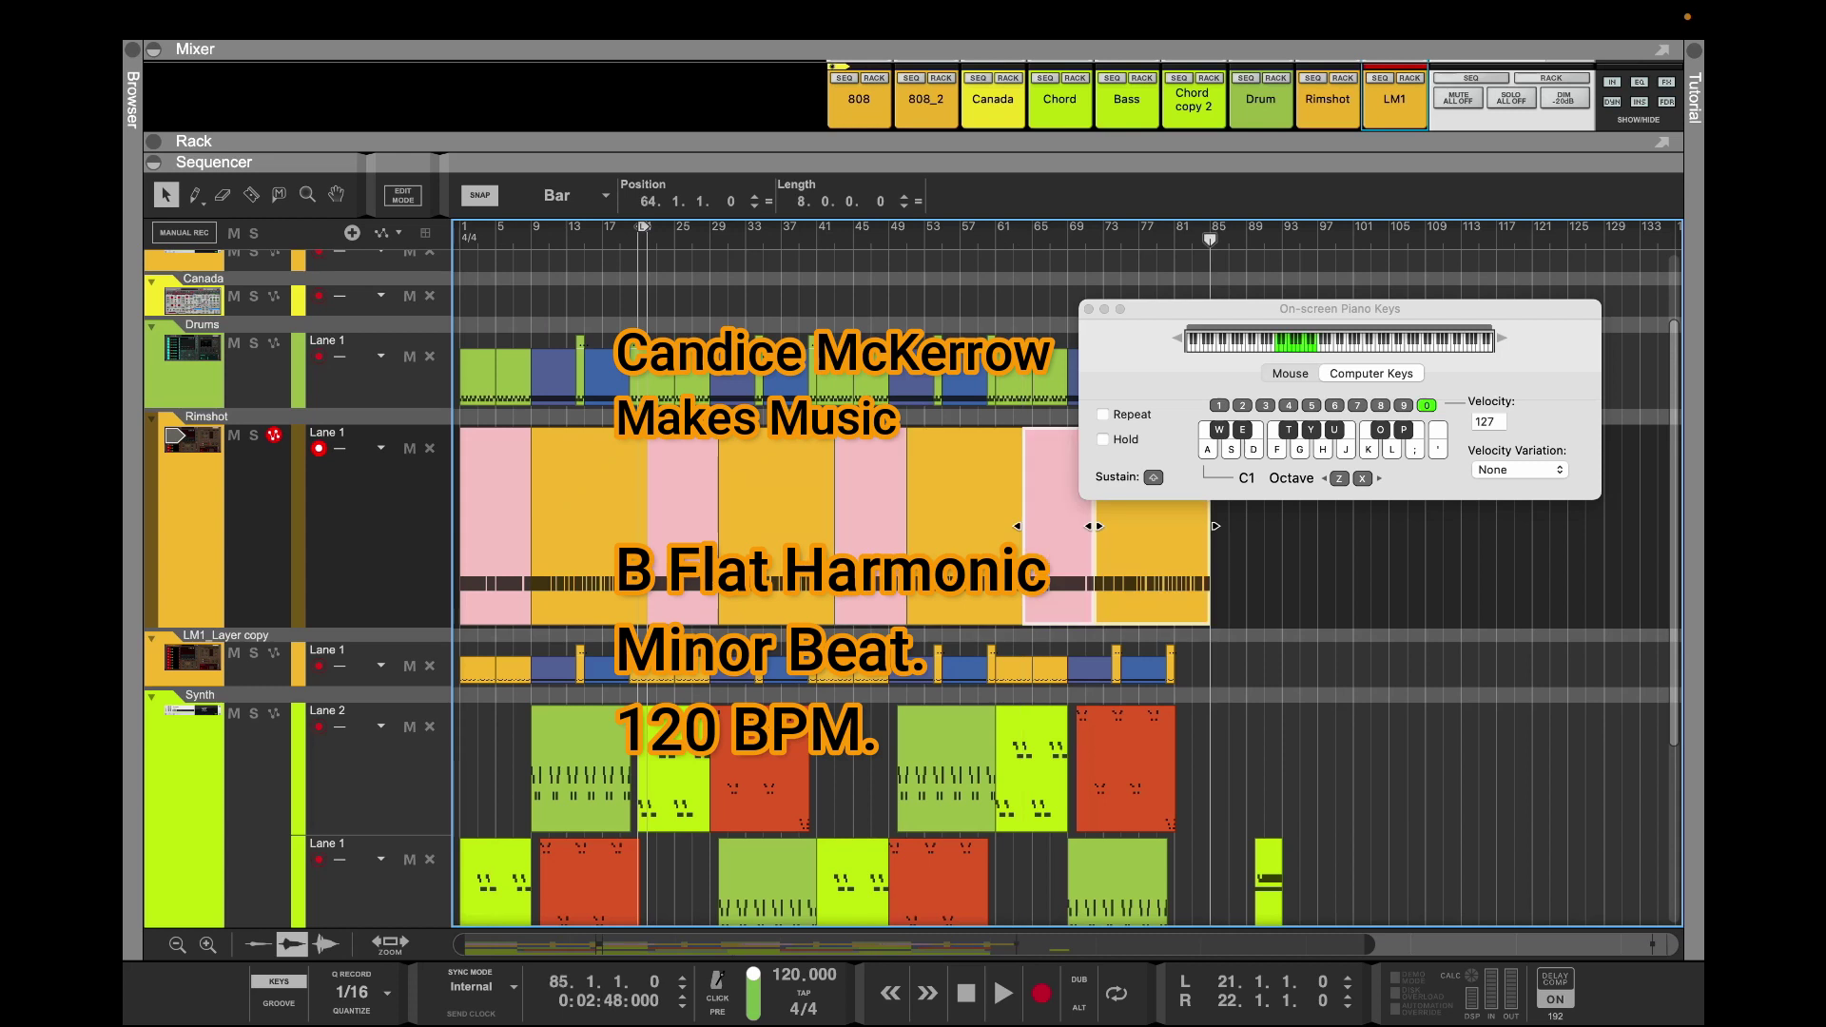
# Deselect the rimshot clips and close the On-screen Piano Keys window
pyautogui.press('Escape')
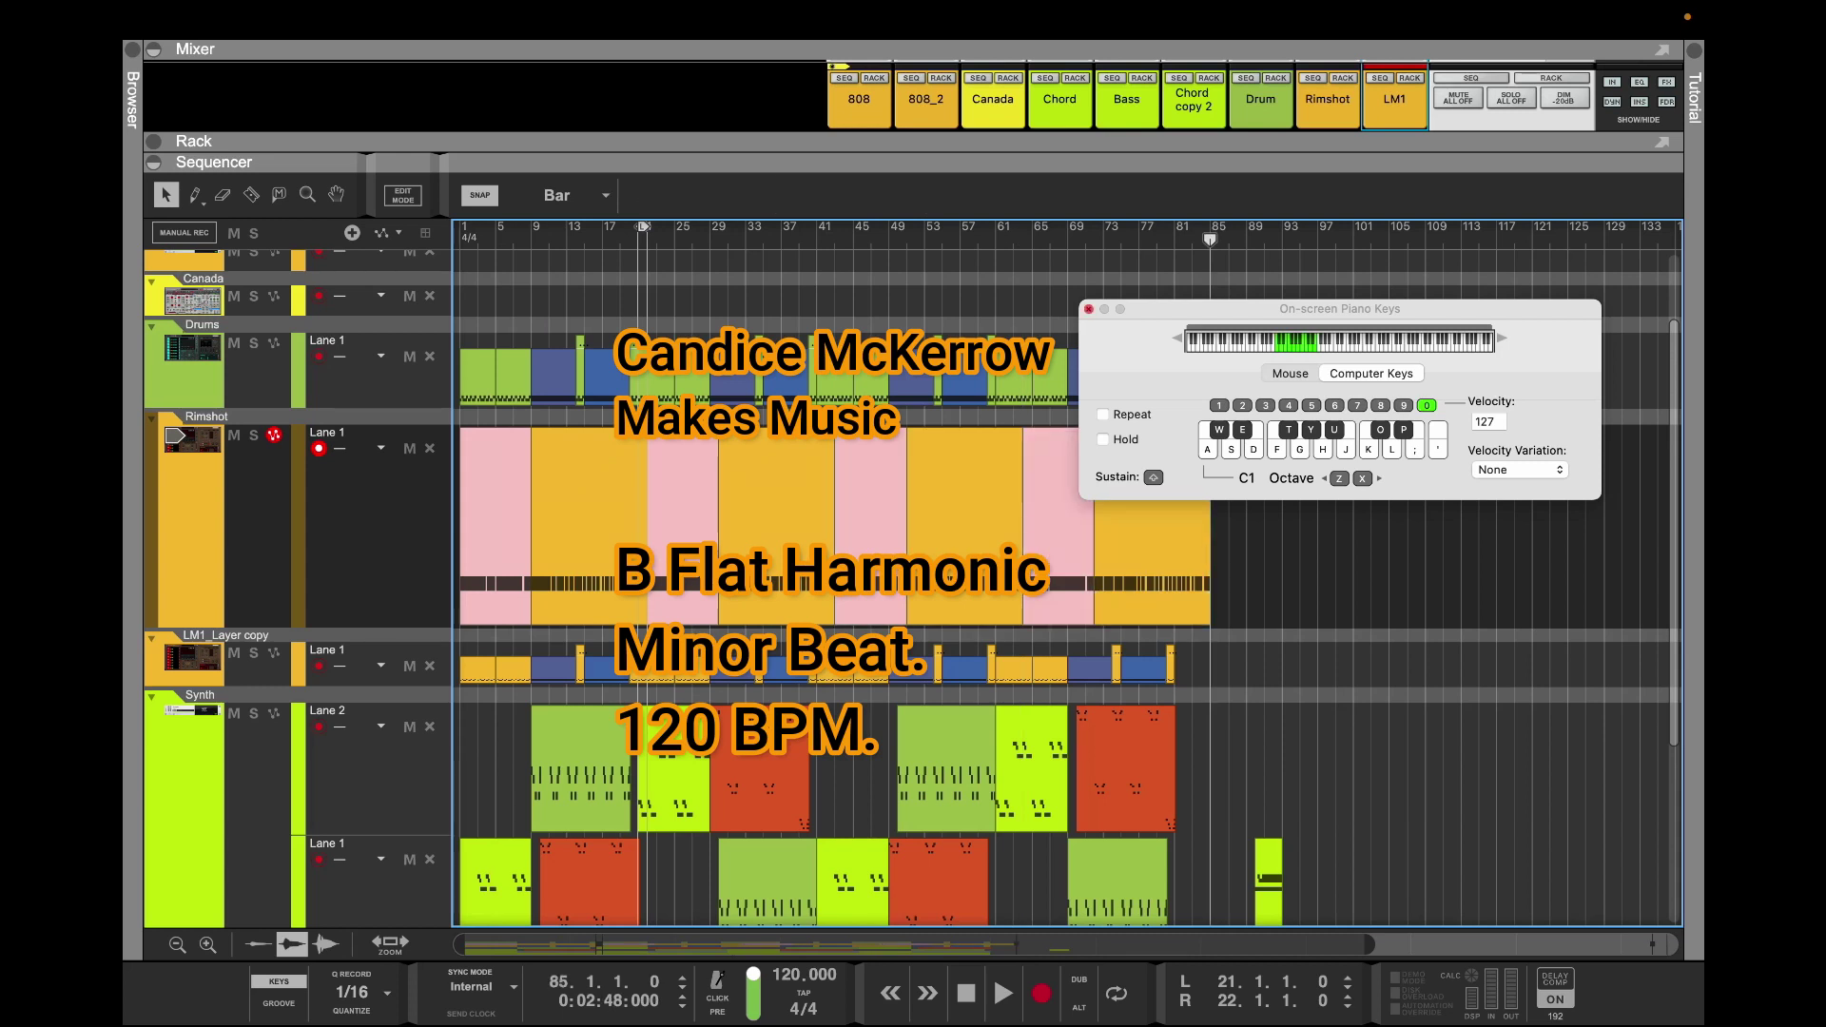
pyautogui.press('F4')
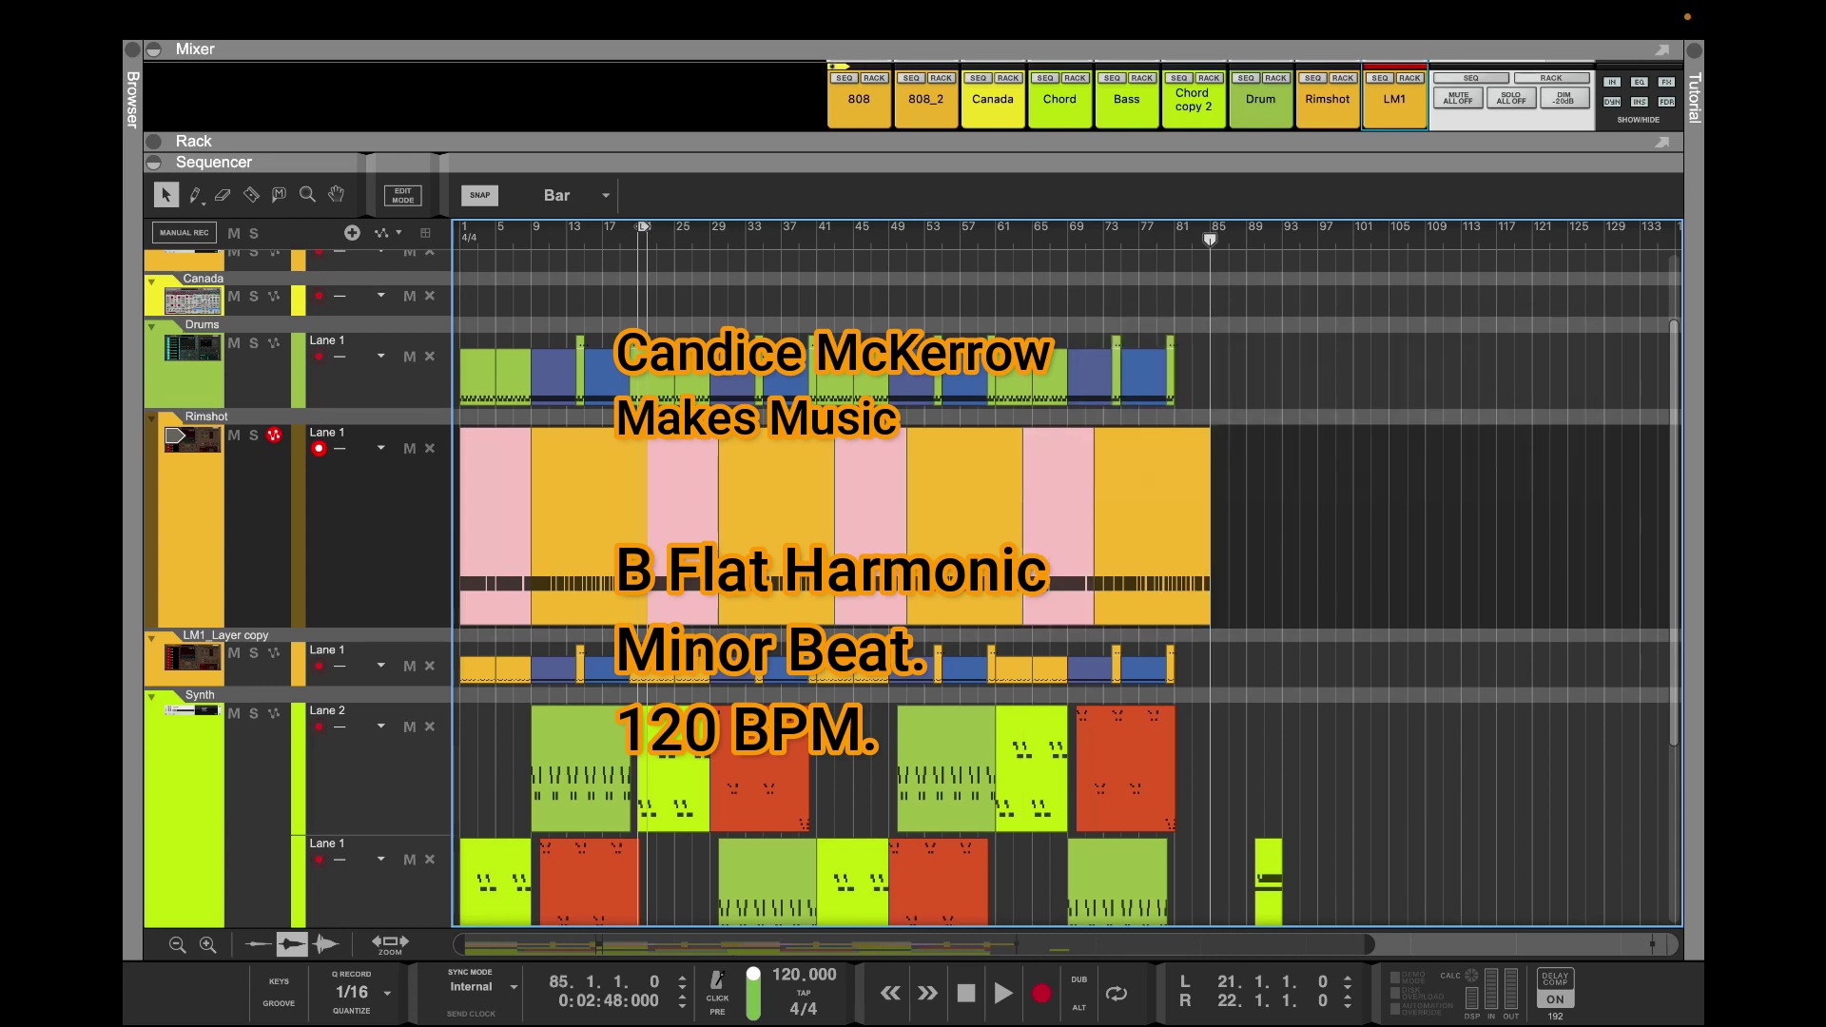
# Delete the pink rimshot clip that starts at bar 22
pyautogui.moveTo(665, 238); pyautogui.dragTo(647, 239)
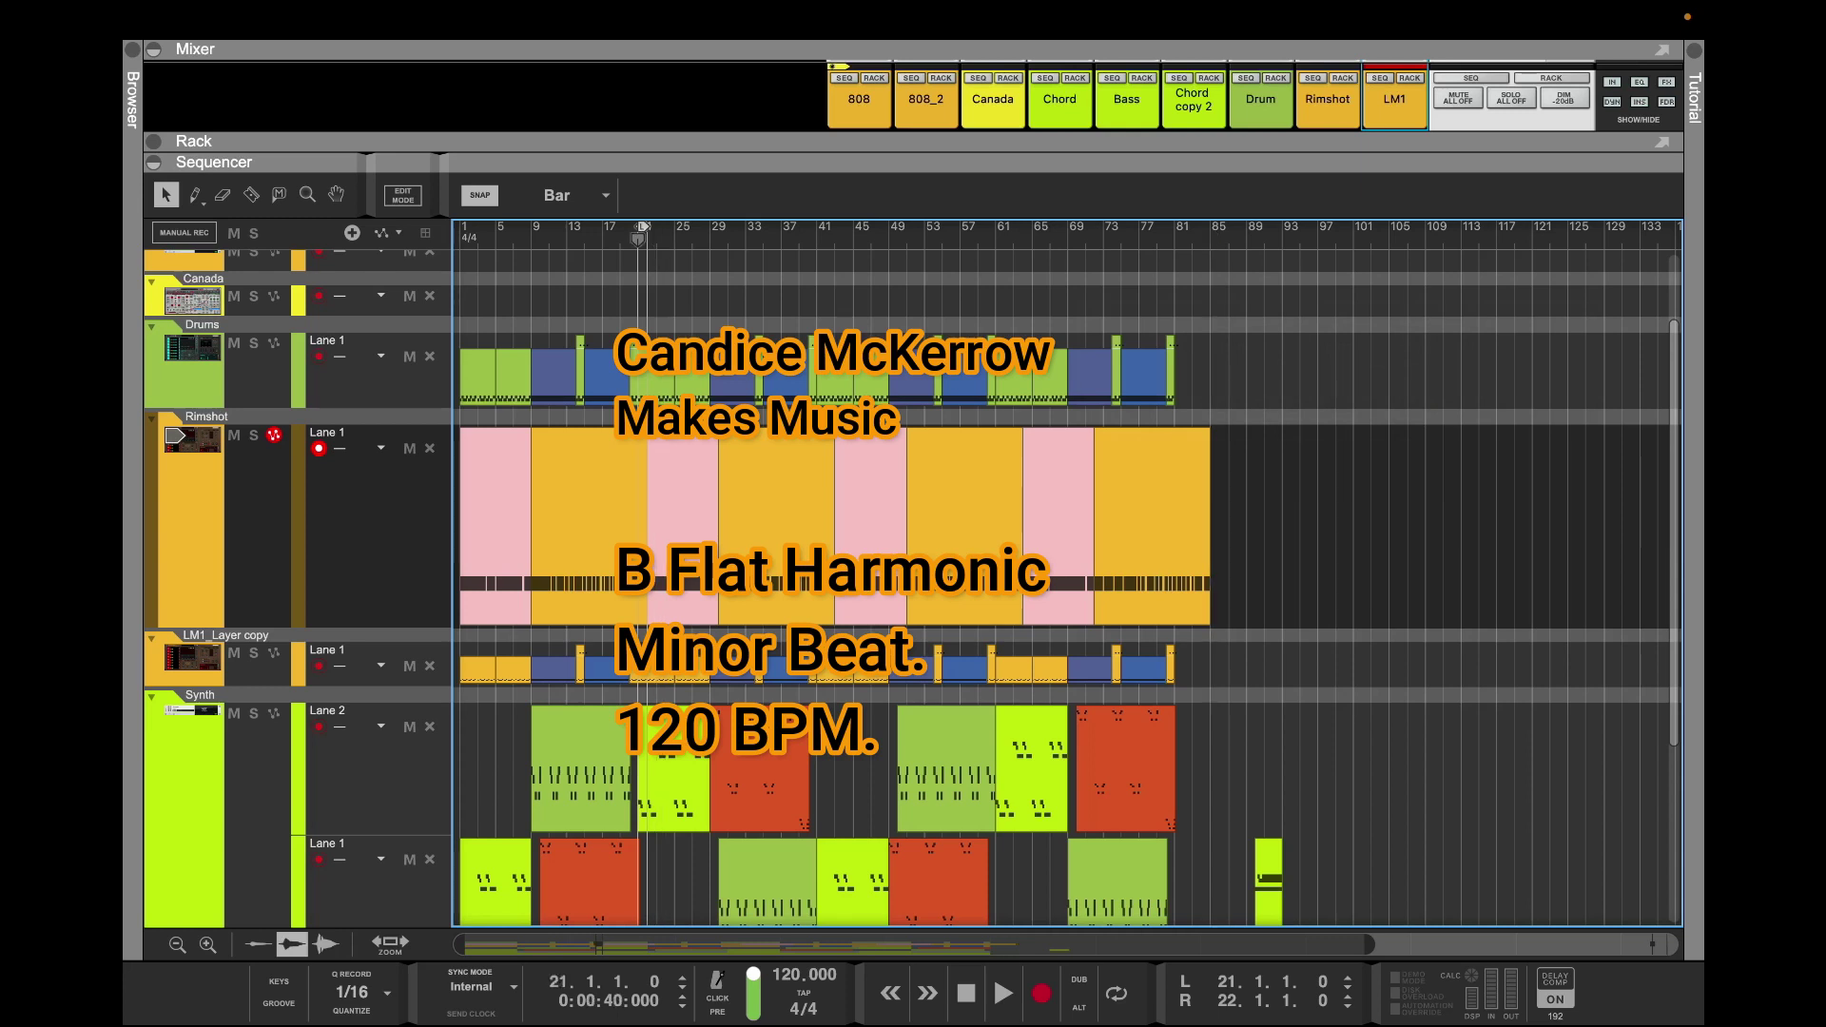
pyautogui.moveTo(665, 239); pyautogui.dragTo(646, 238)
pyautogui.moveTo(1369, 944); pyautogui.dragTo(716, 944)
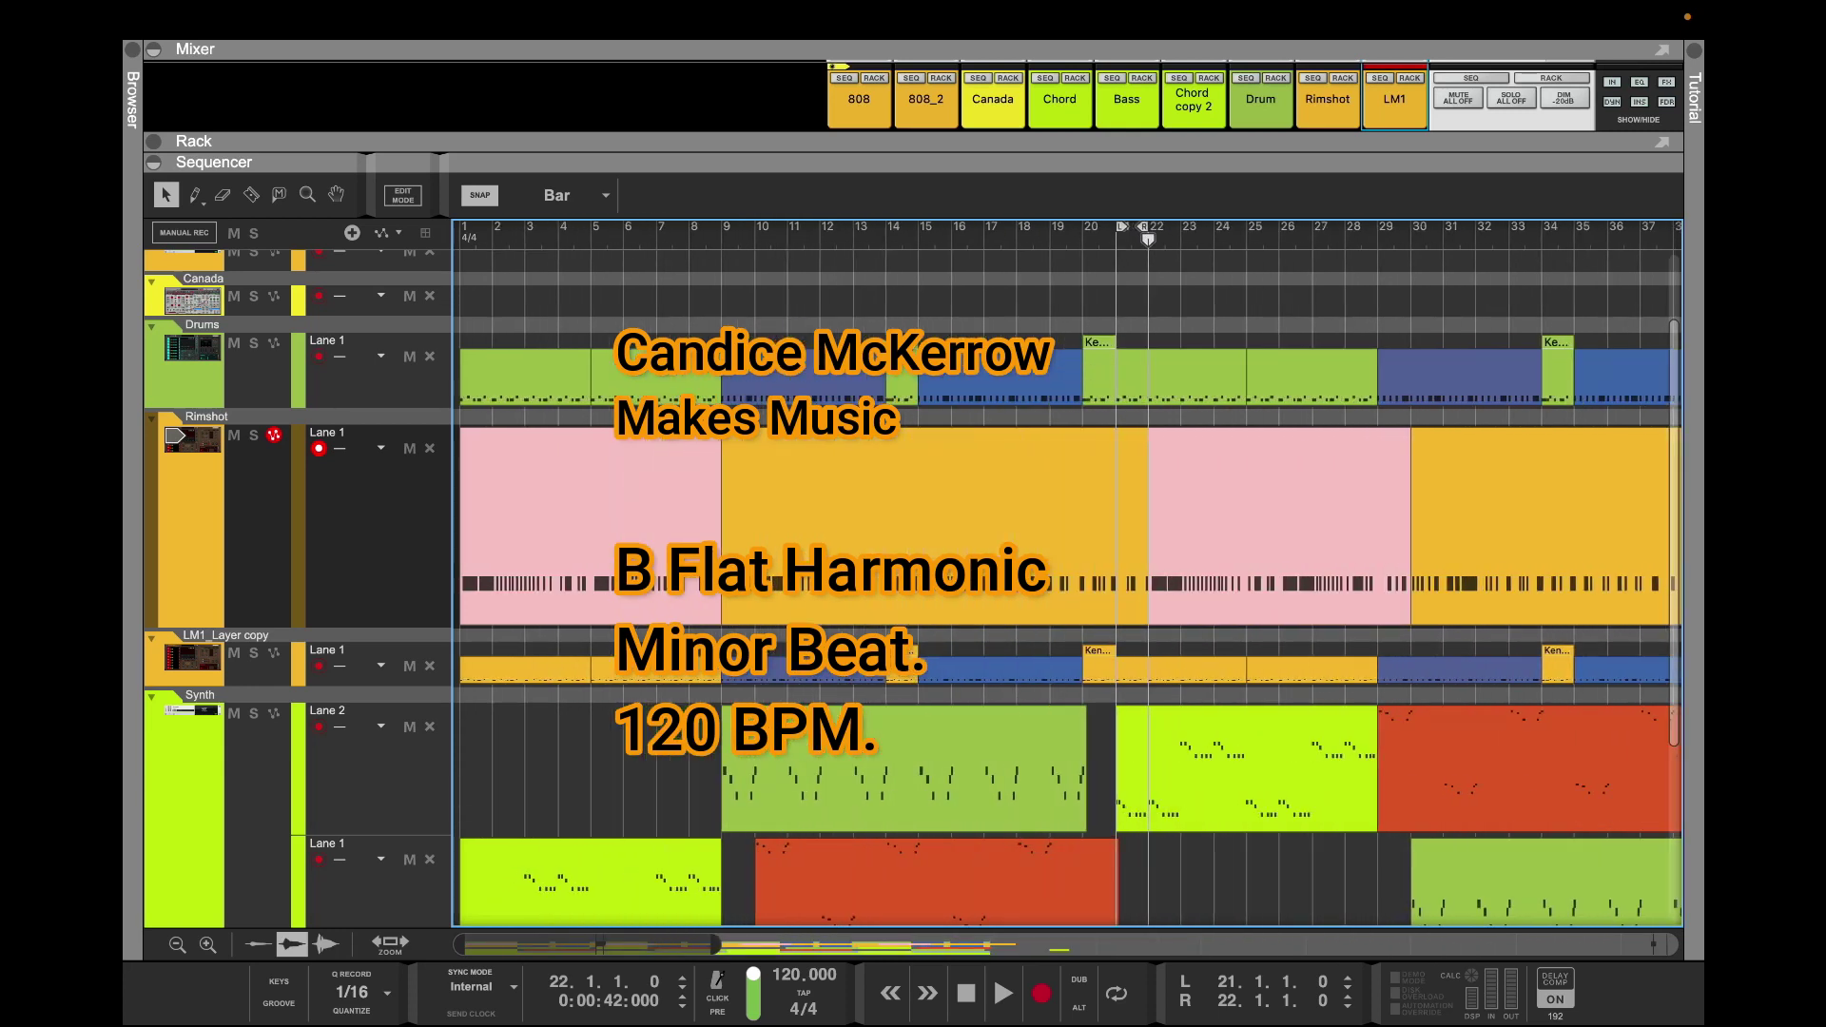
pyautogui.click(935, 526)
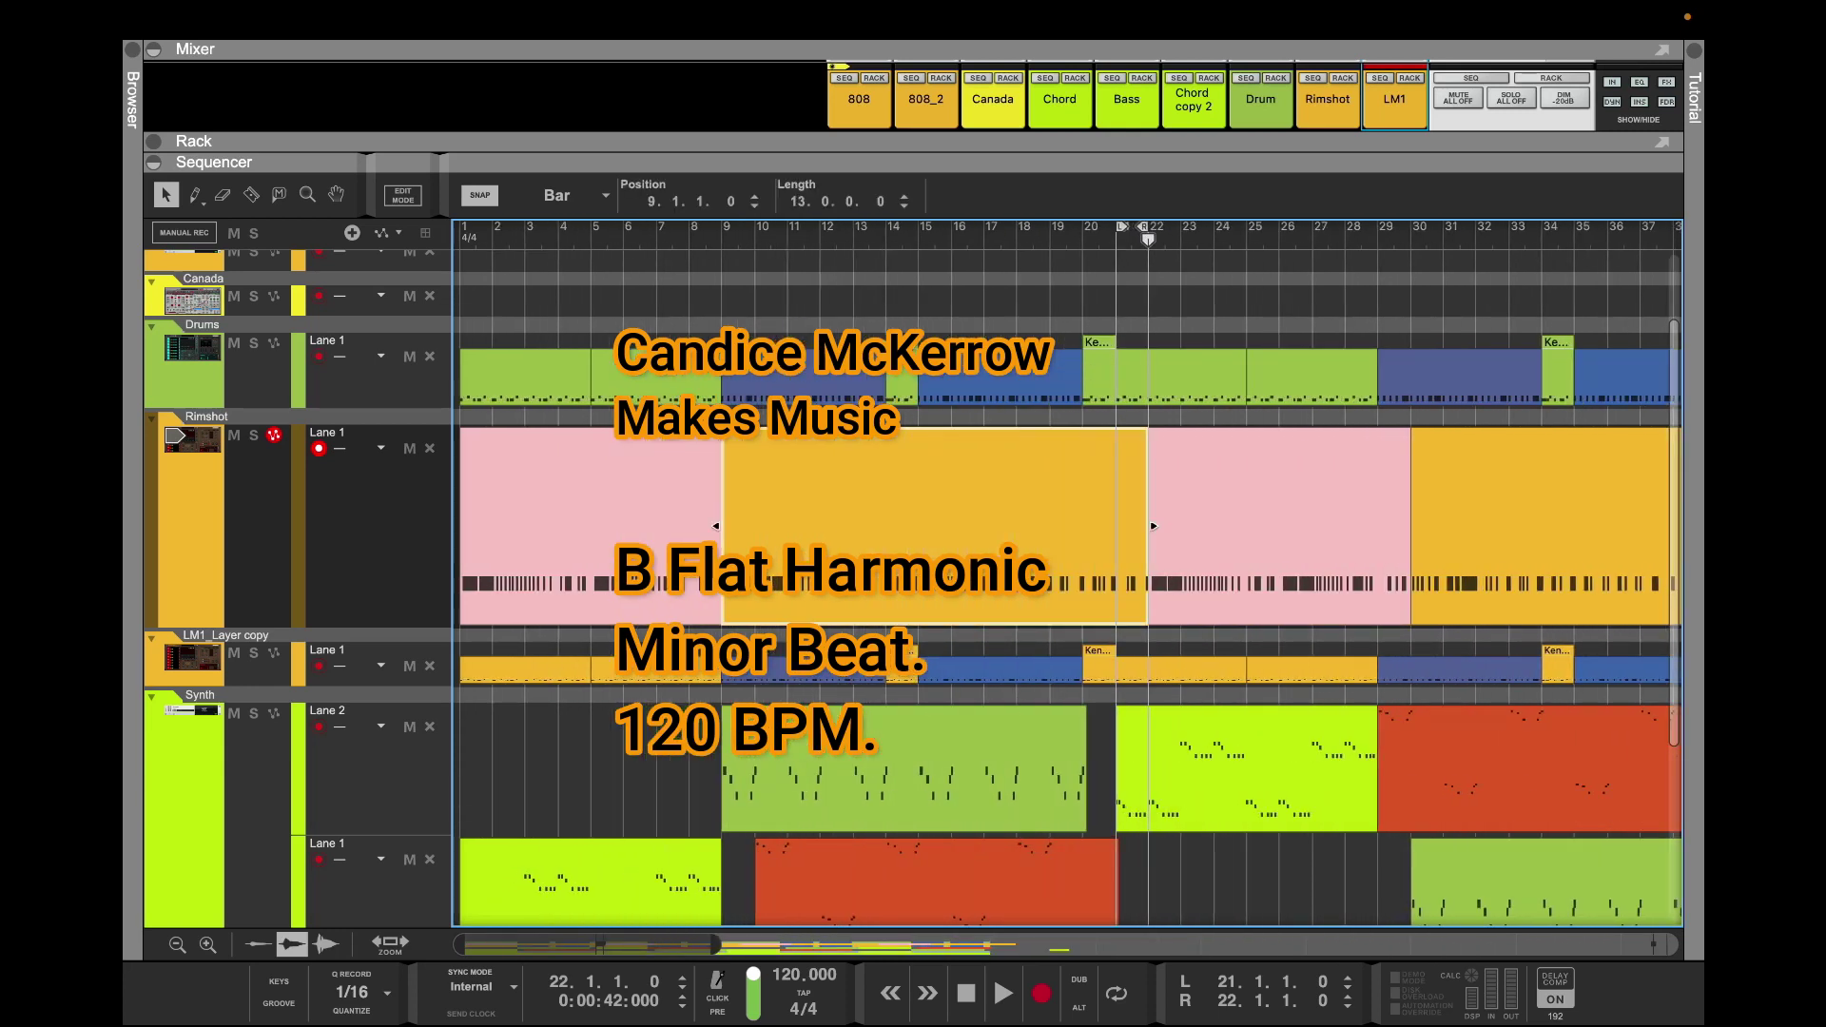
pyautogui.click(1279, 525)
pyautogui.press('Delete')
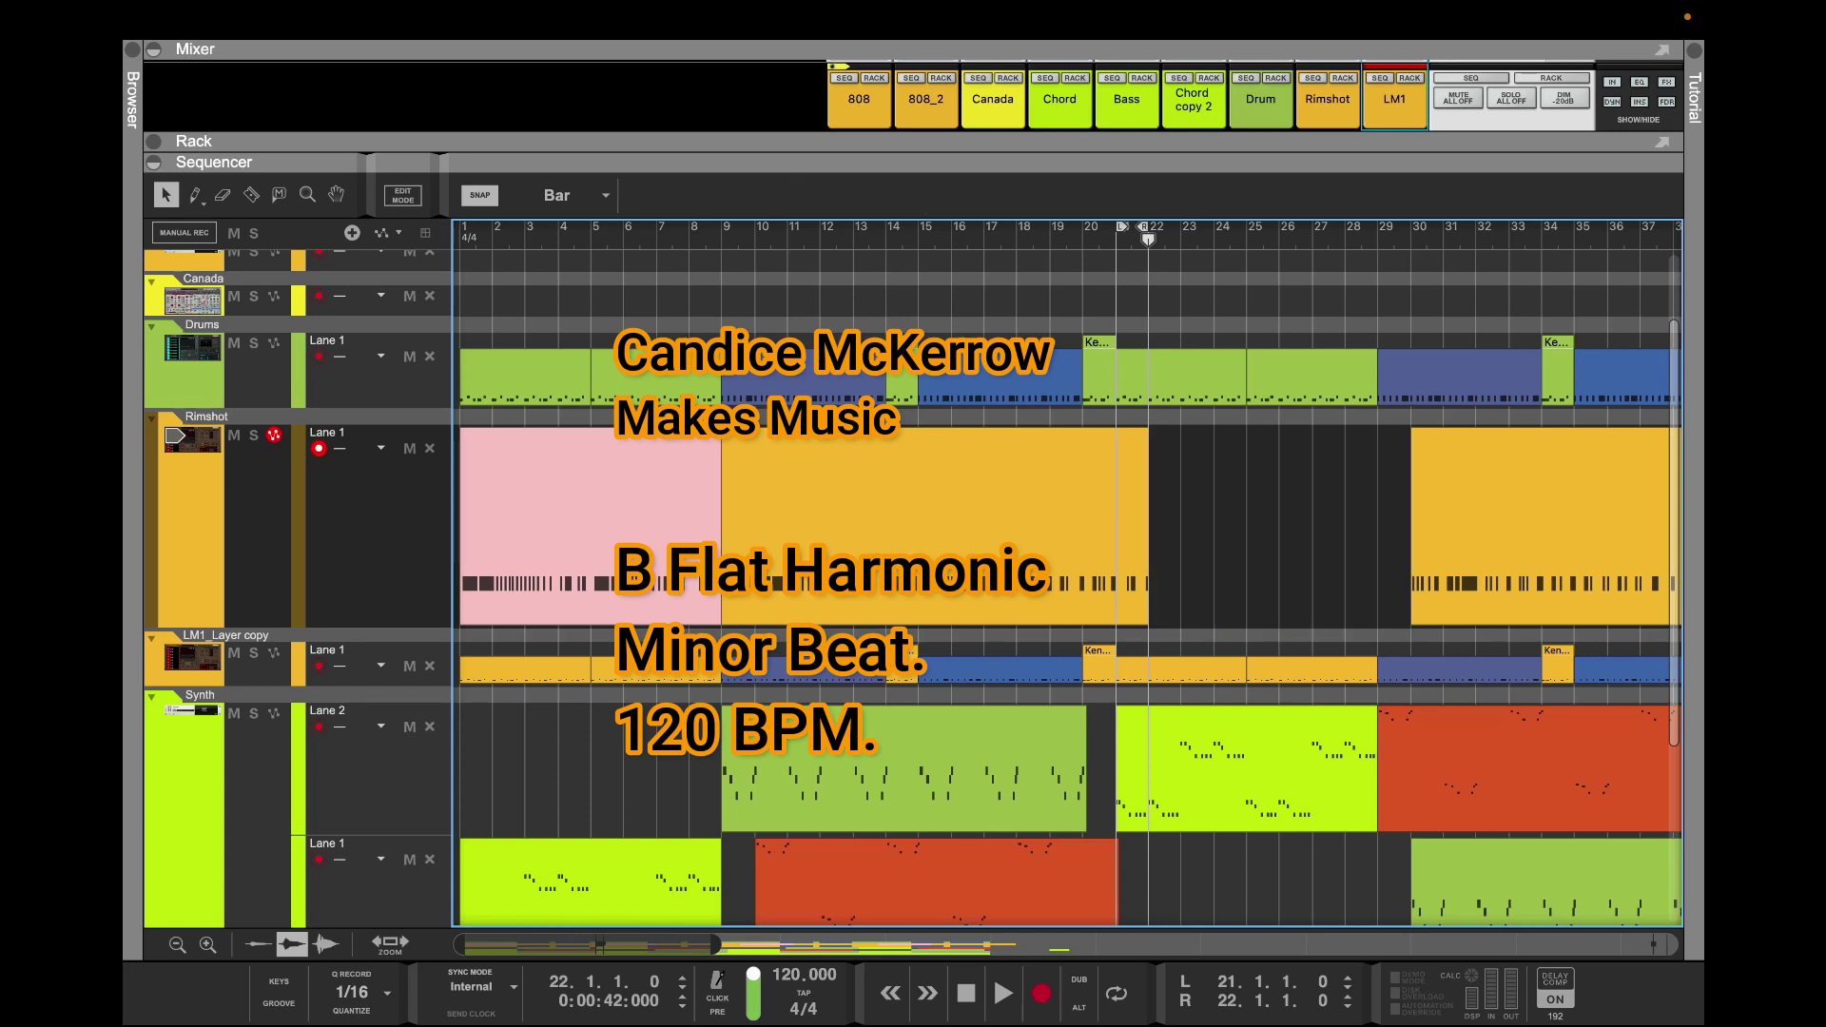
# Play the song from bar 18 to check the end of the first orange rimshot clip
pyautogui.press('space')
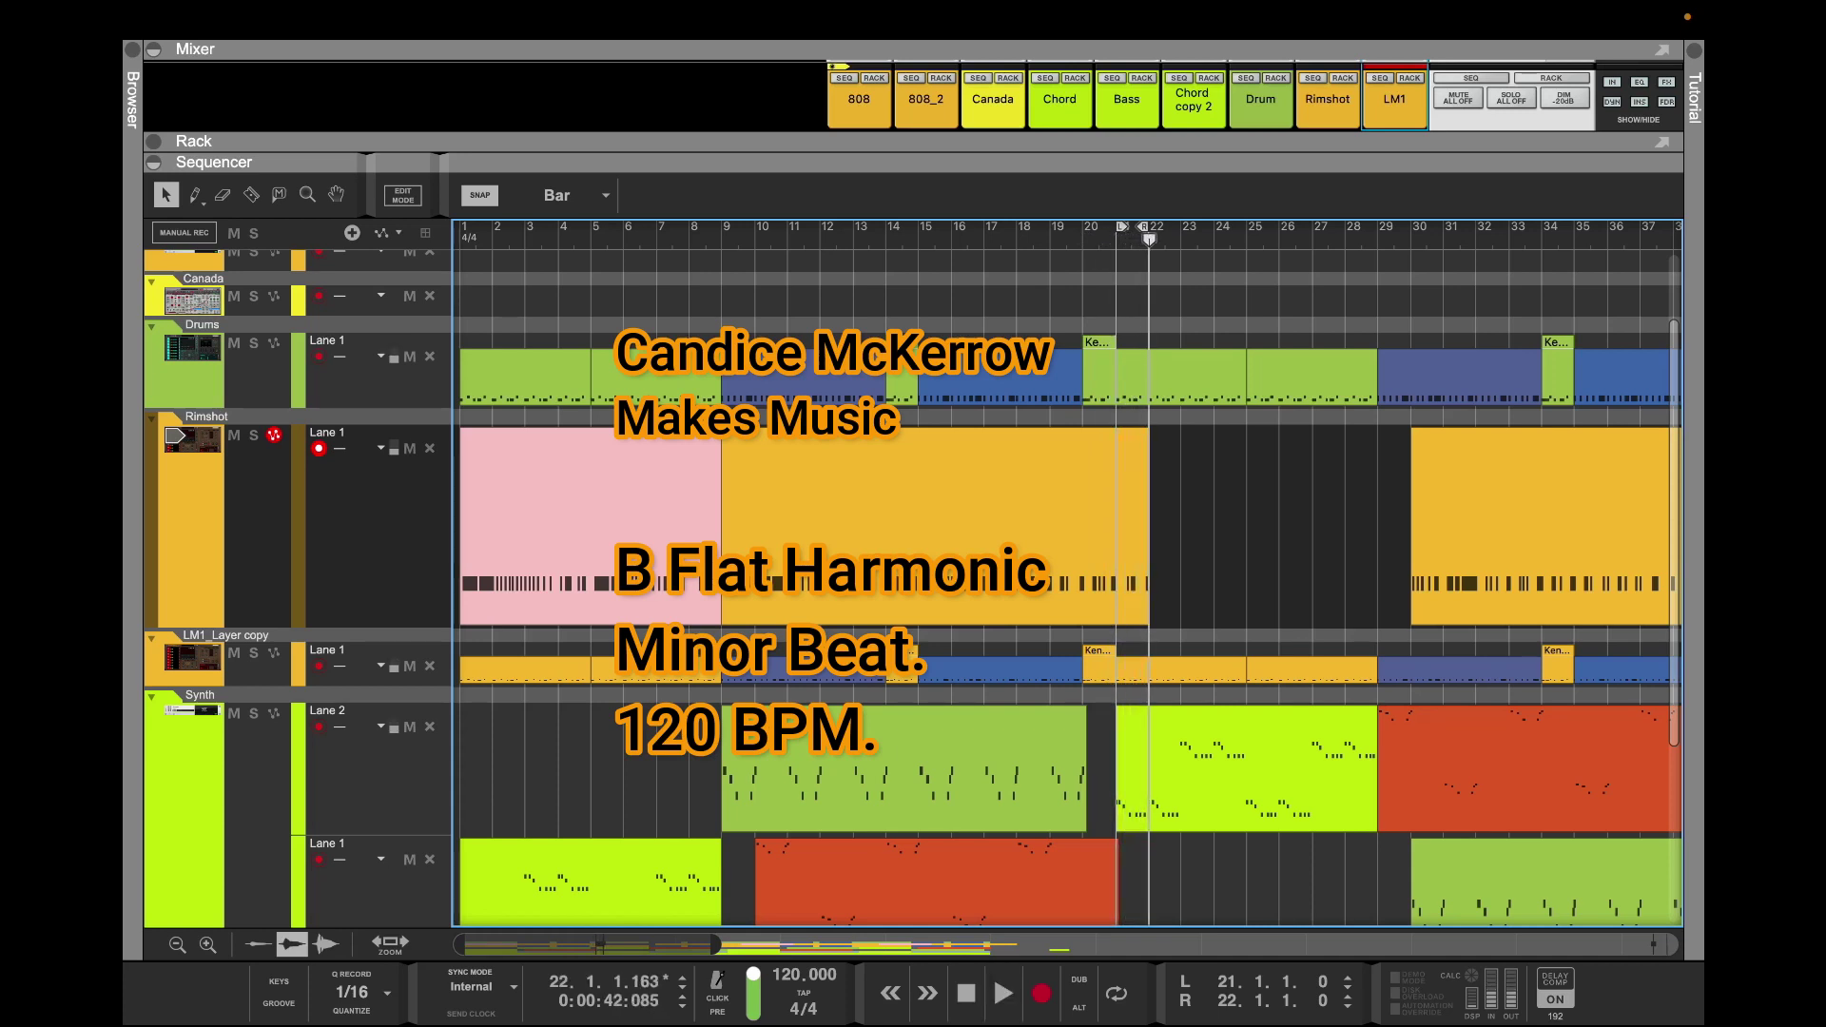
pyautogui.click(935, 526)
pyautogui.click(1082, 237)
pyautogui.click(1023, 264)
pyautogui.click(1017, 237)
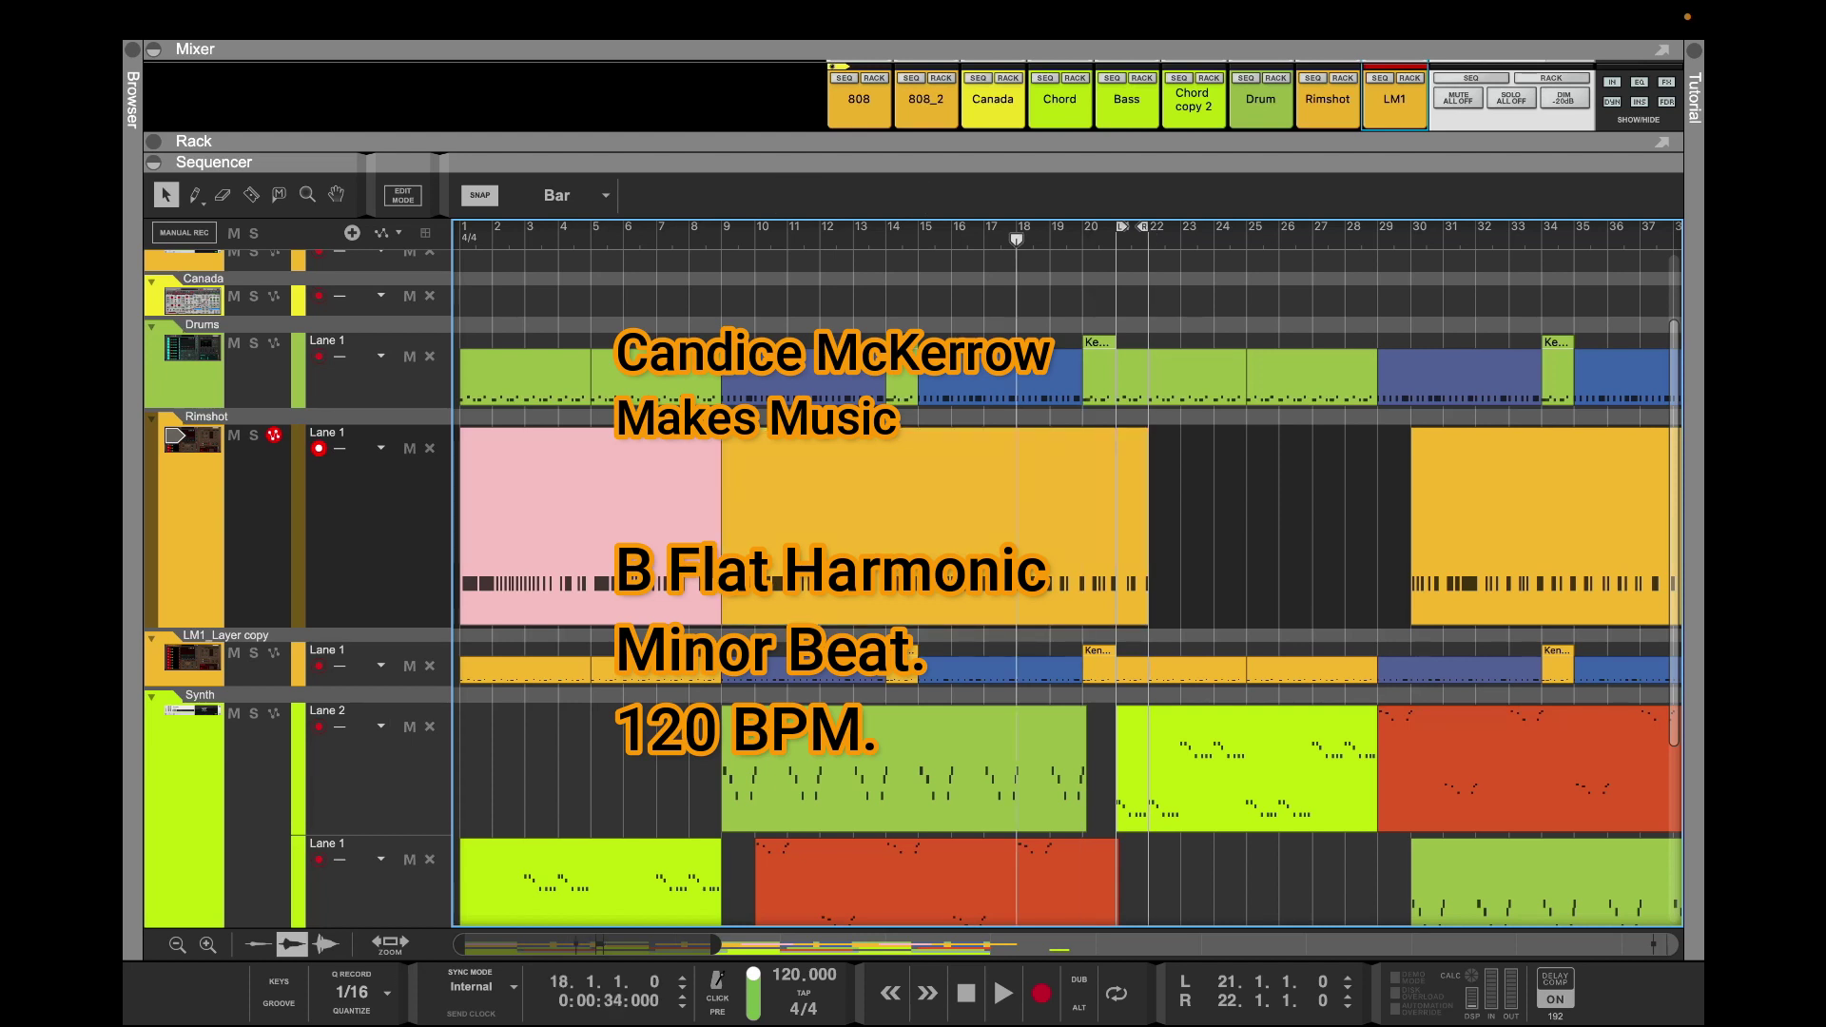
pyautogui.press('space')
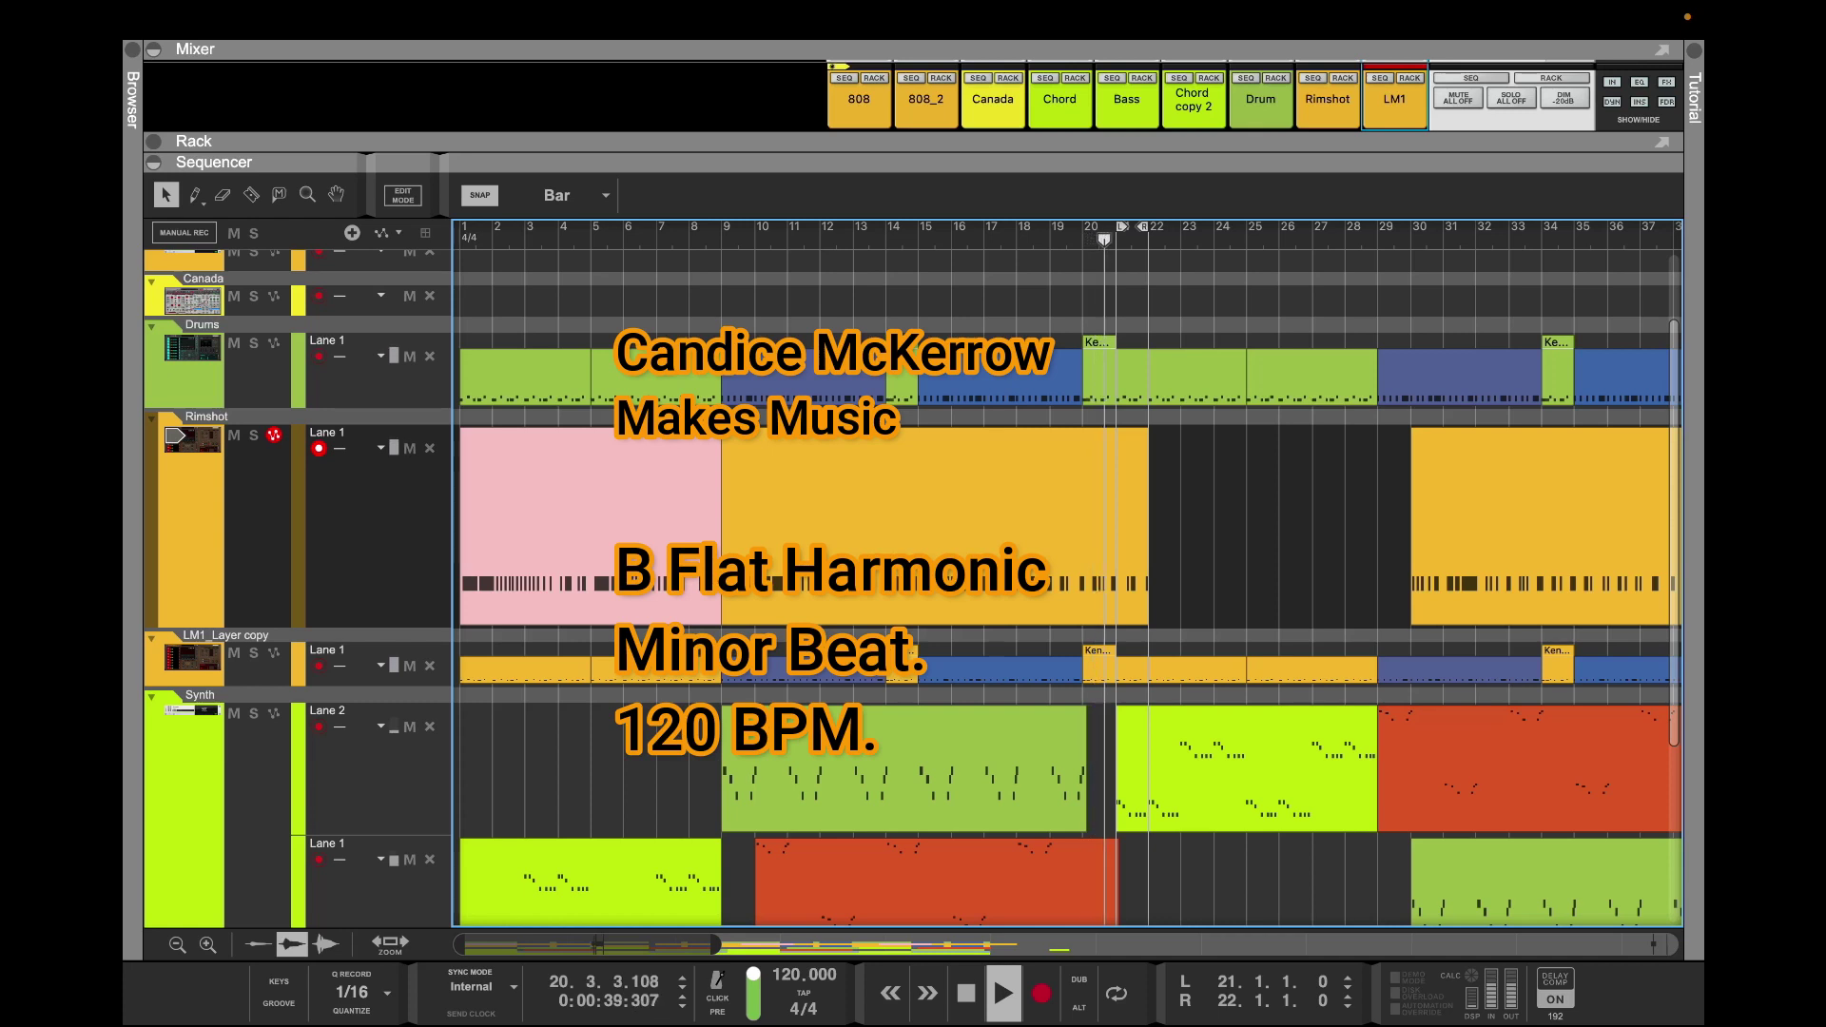
pyautogui.press('space')
# Shorten the first orange rimshot clip to 12 bars so it ends at bar 21, and split it at bar 20
pyautogui.click(1147, 526)
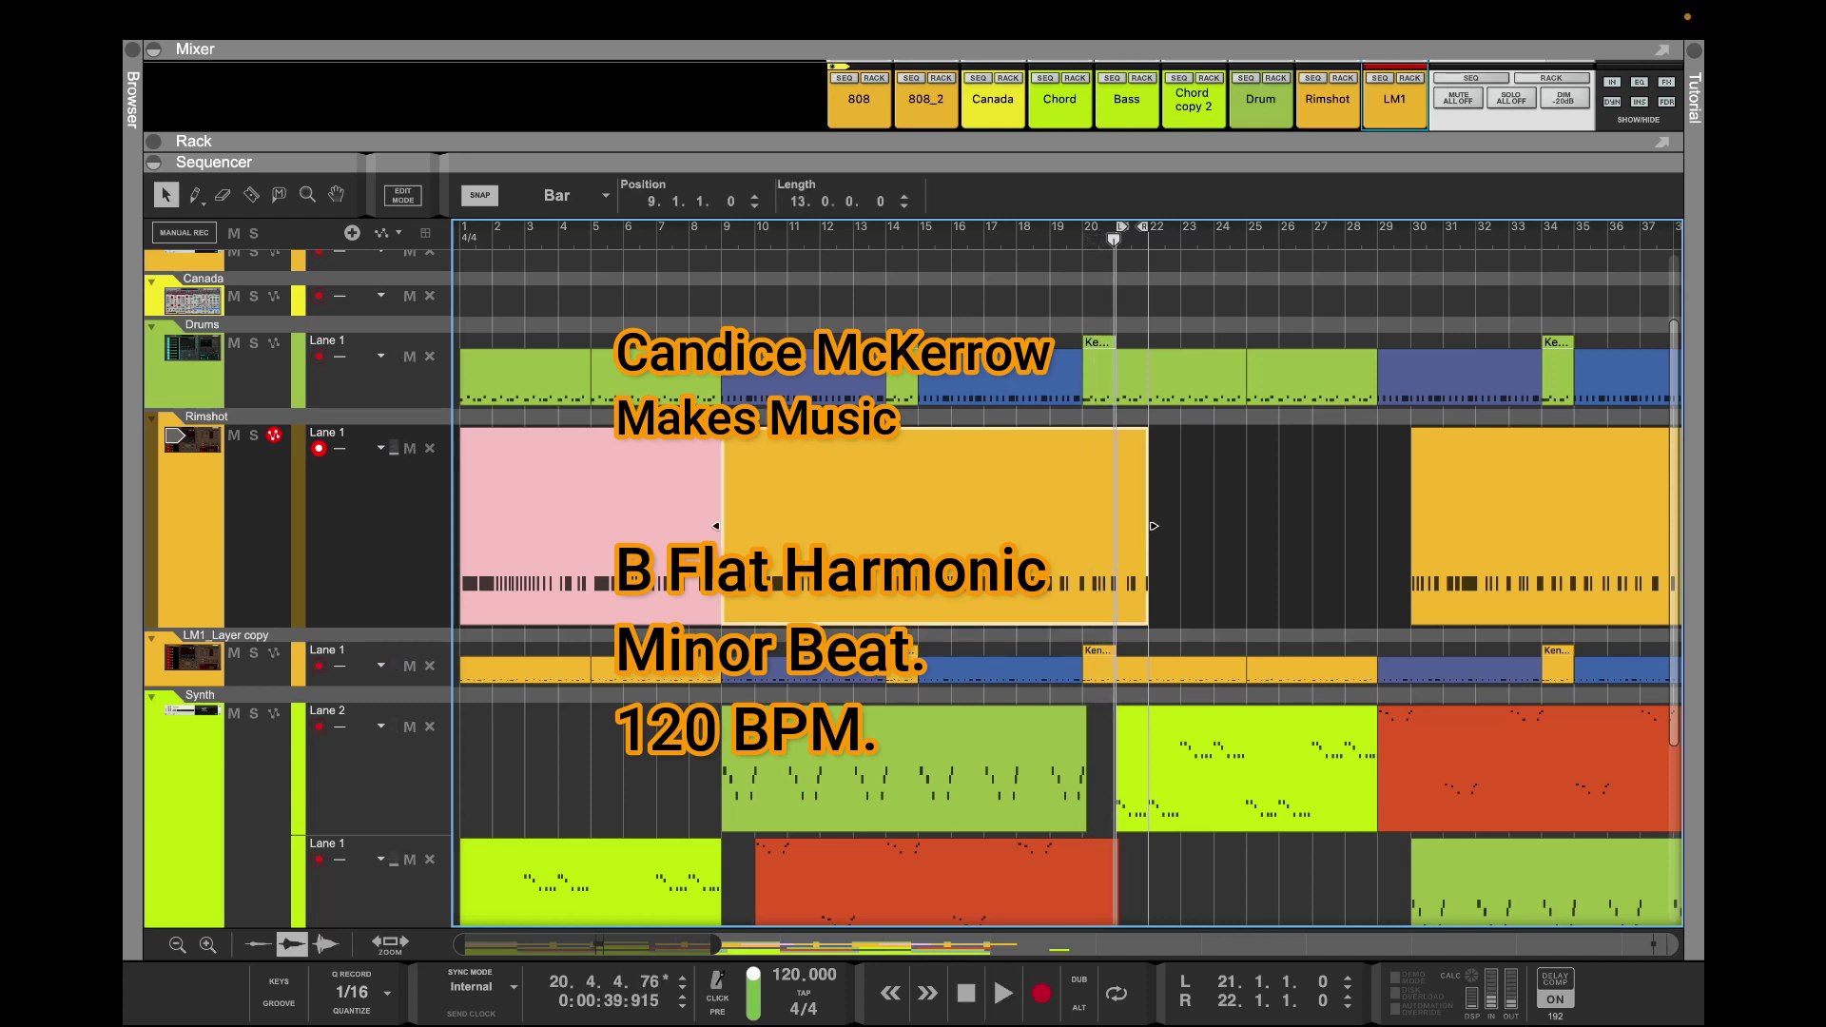
pyautogui.moveTo(1147, 526); pyautogui.dragTo(1114, 526)
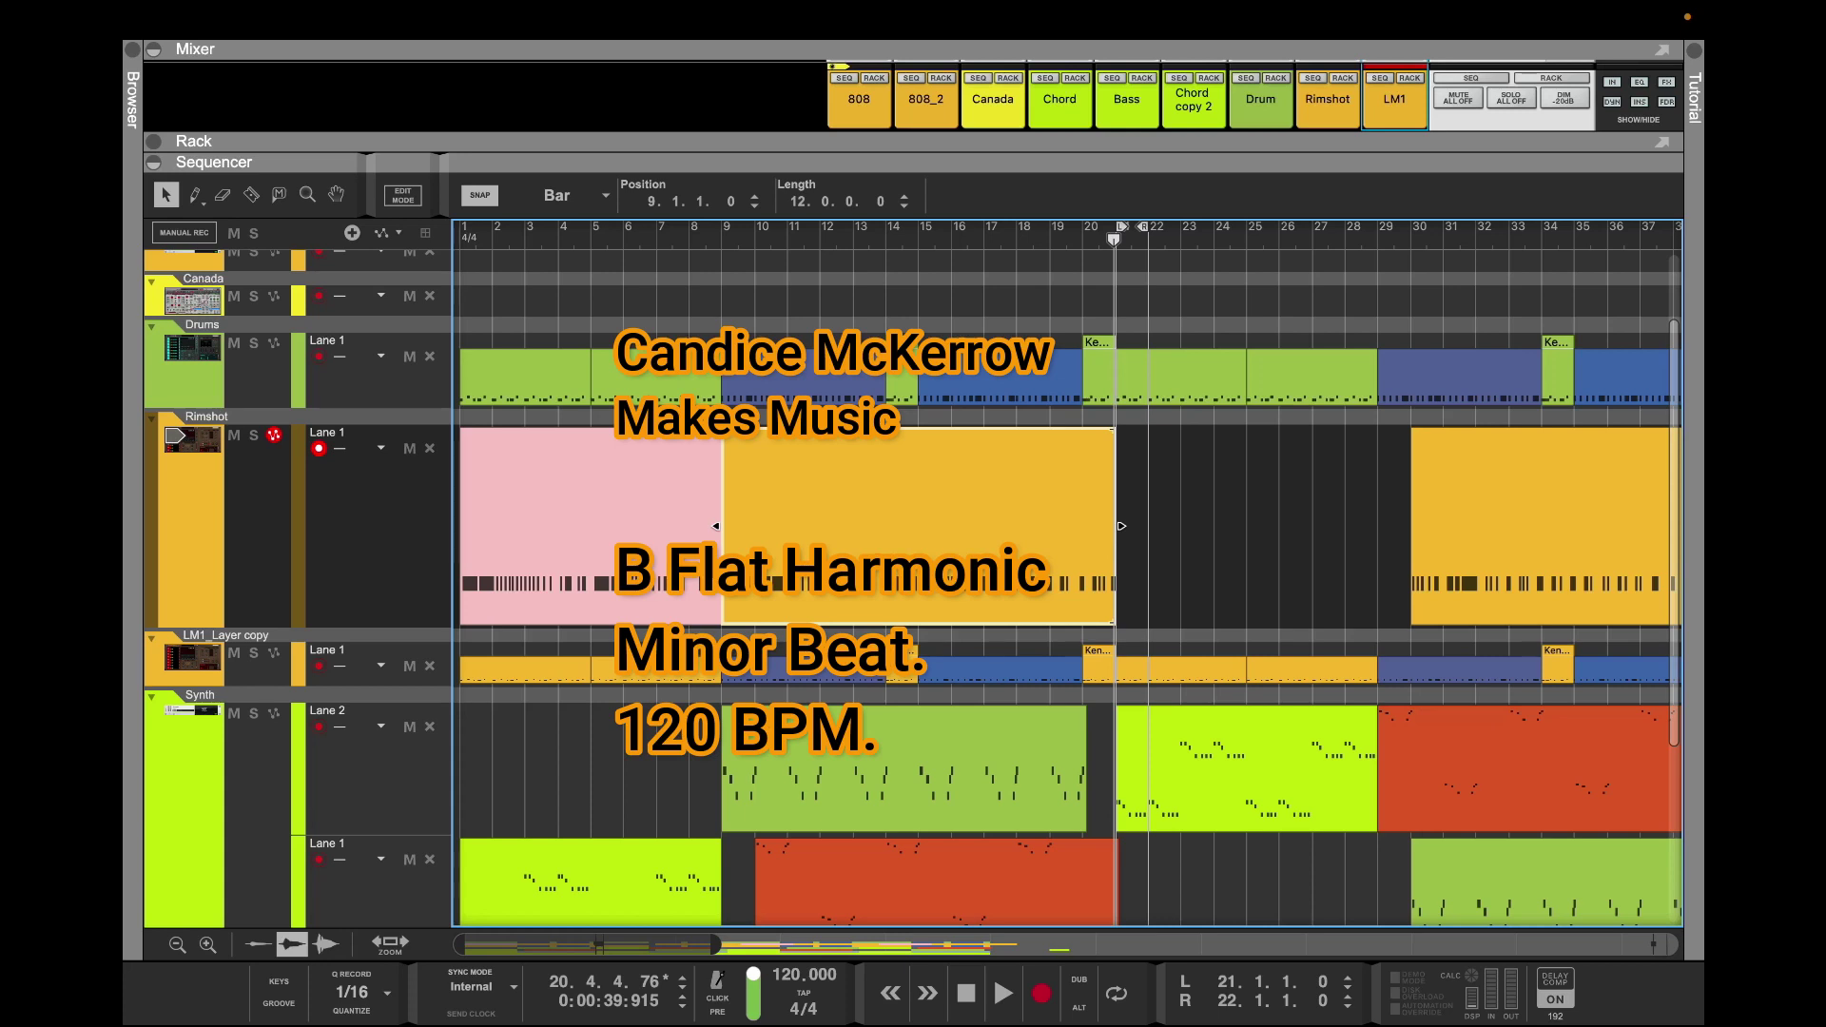
pyautogui.hscroll(5, 1121, 526)
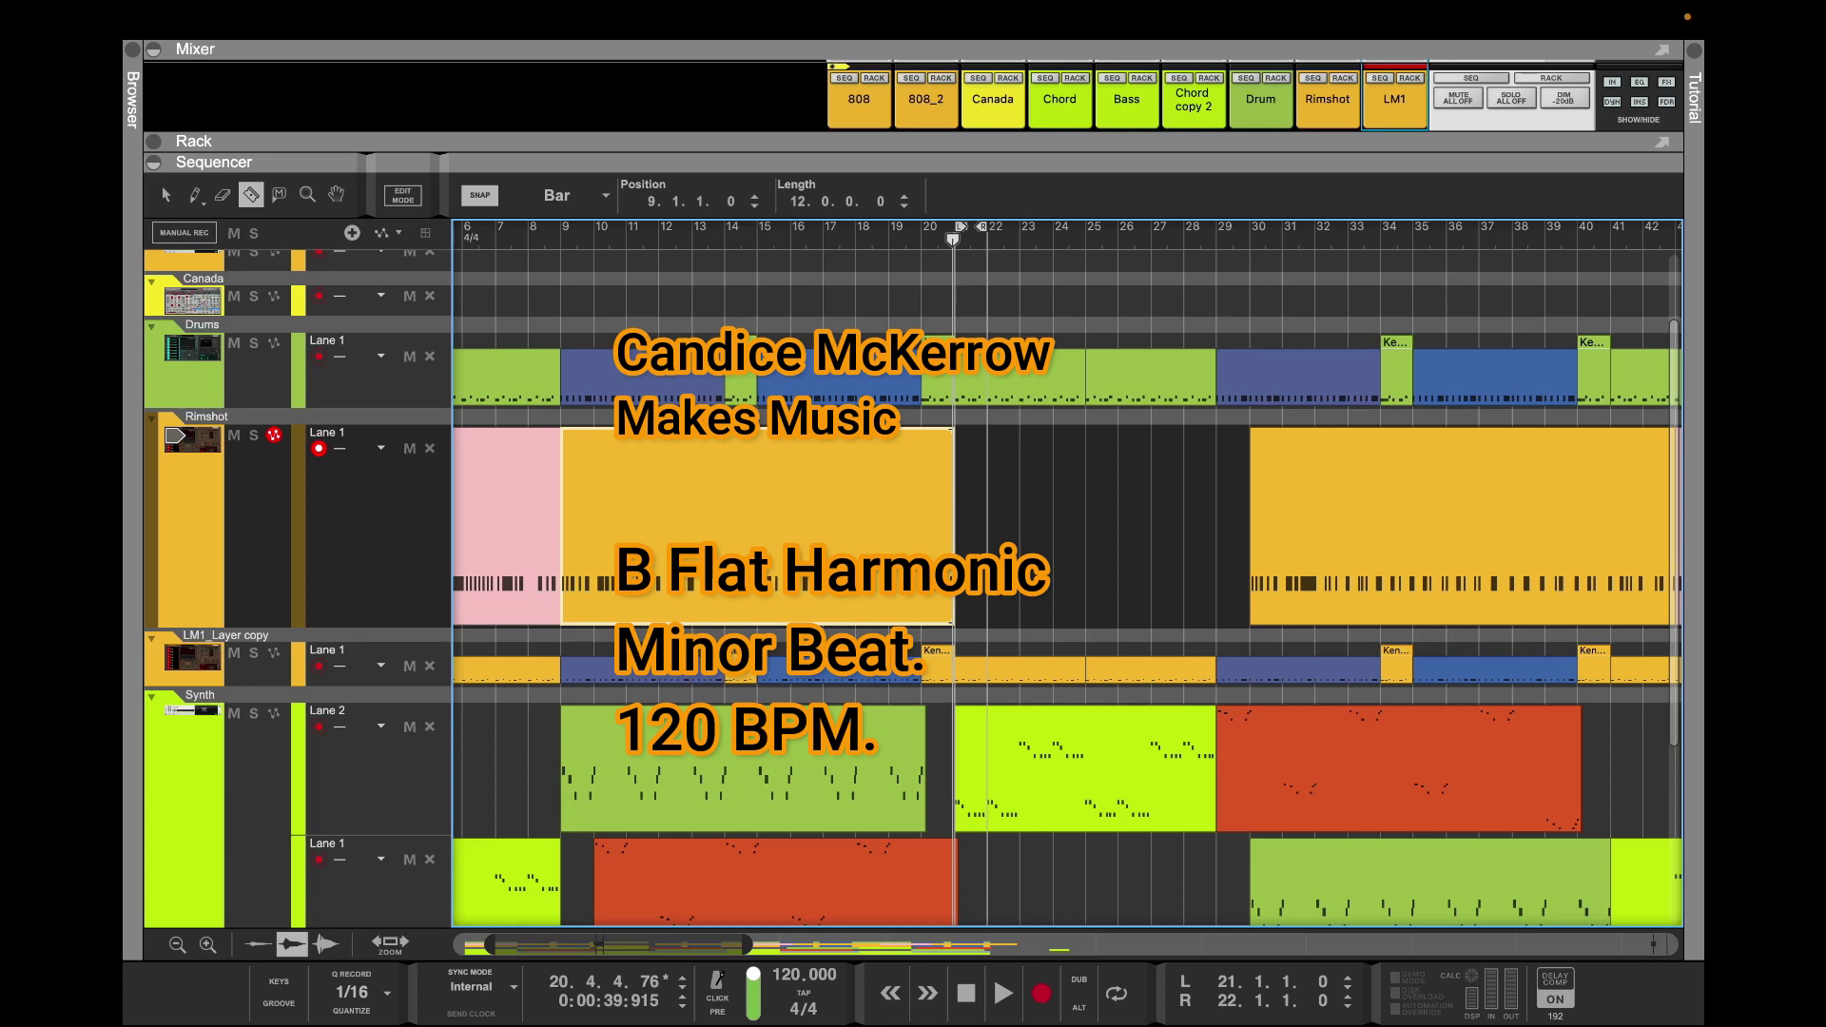
pyautogui.click(921, 526)
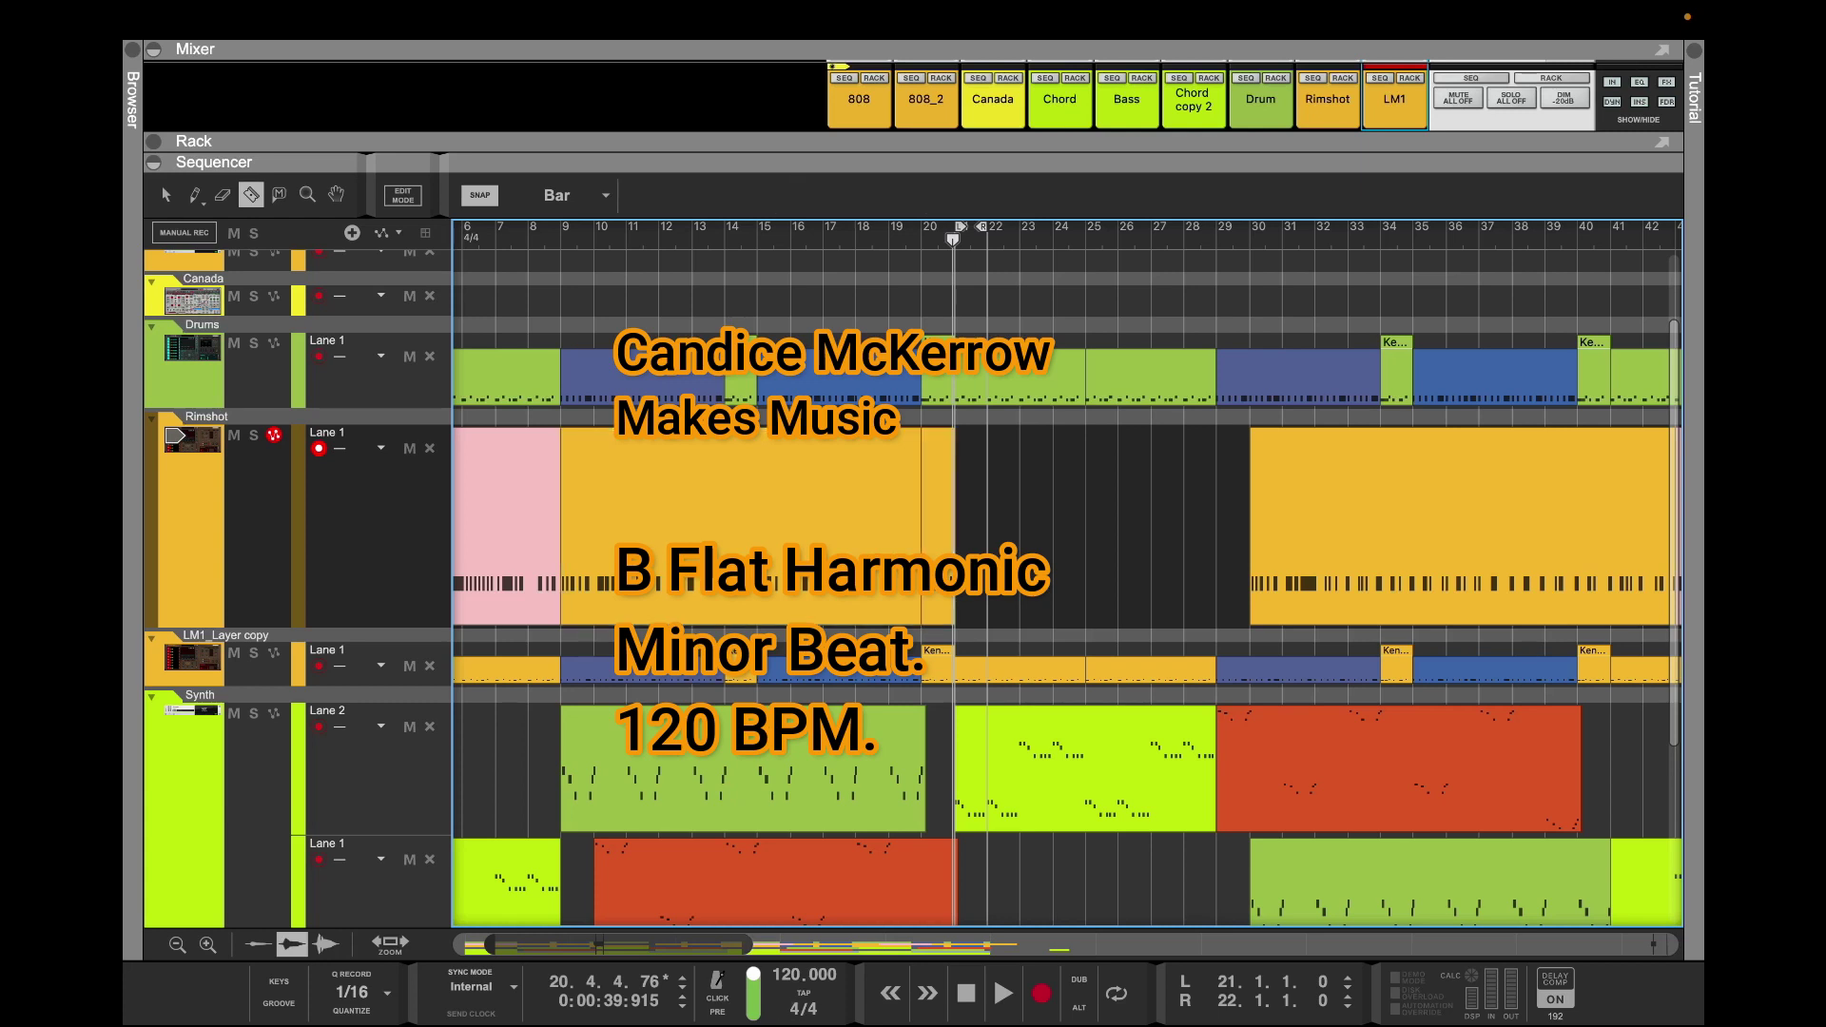
# Delete all remaining rimshot clips after bar 21
pyautogui.press('g')
pyautogui.press('g')
pyautogui.press('g')
pyautogui.press('g')
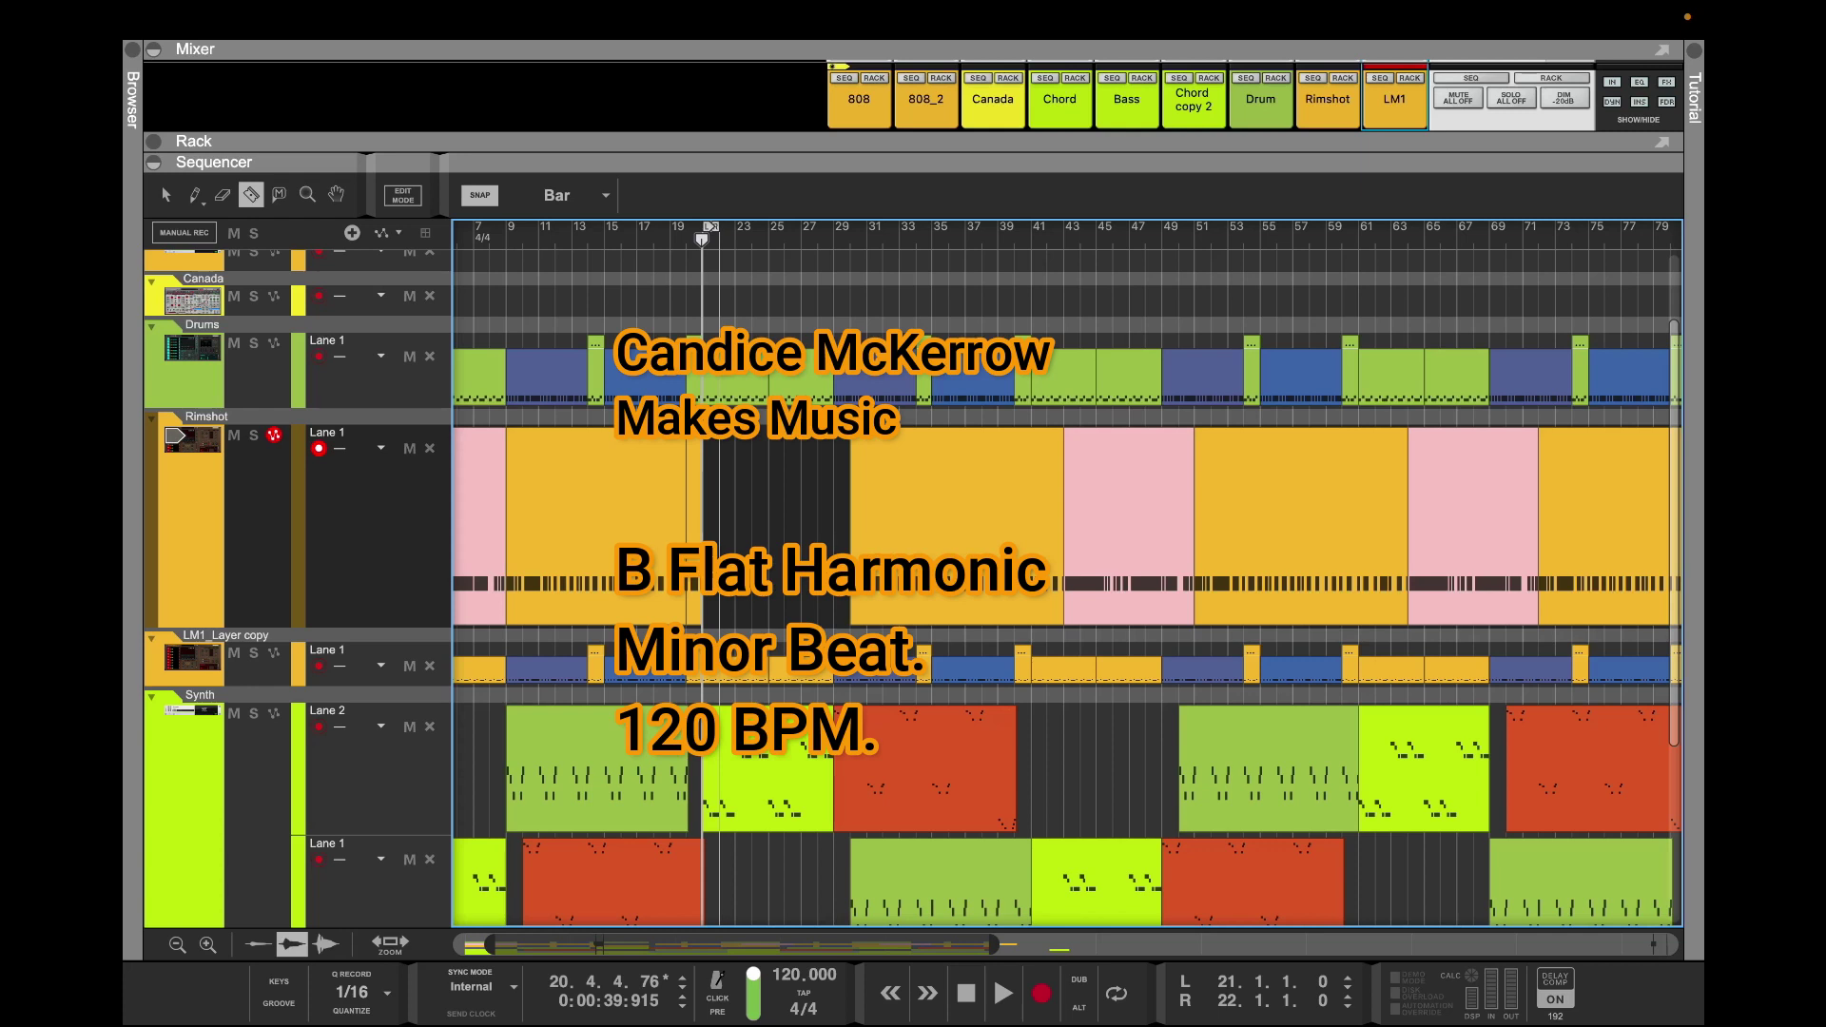
pyautogui.moveTo(993, 944); pyautogui.dragTo(1260, 944)
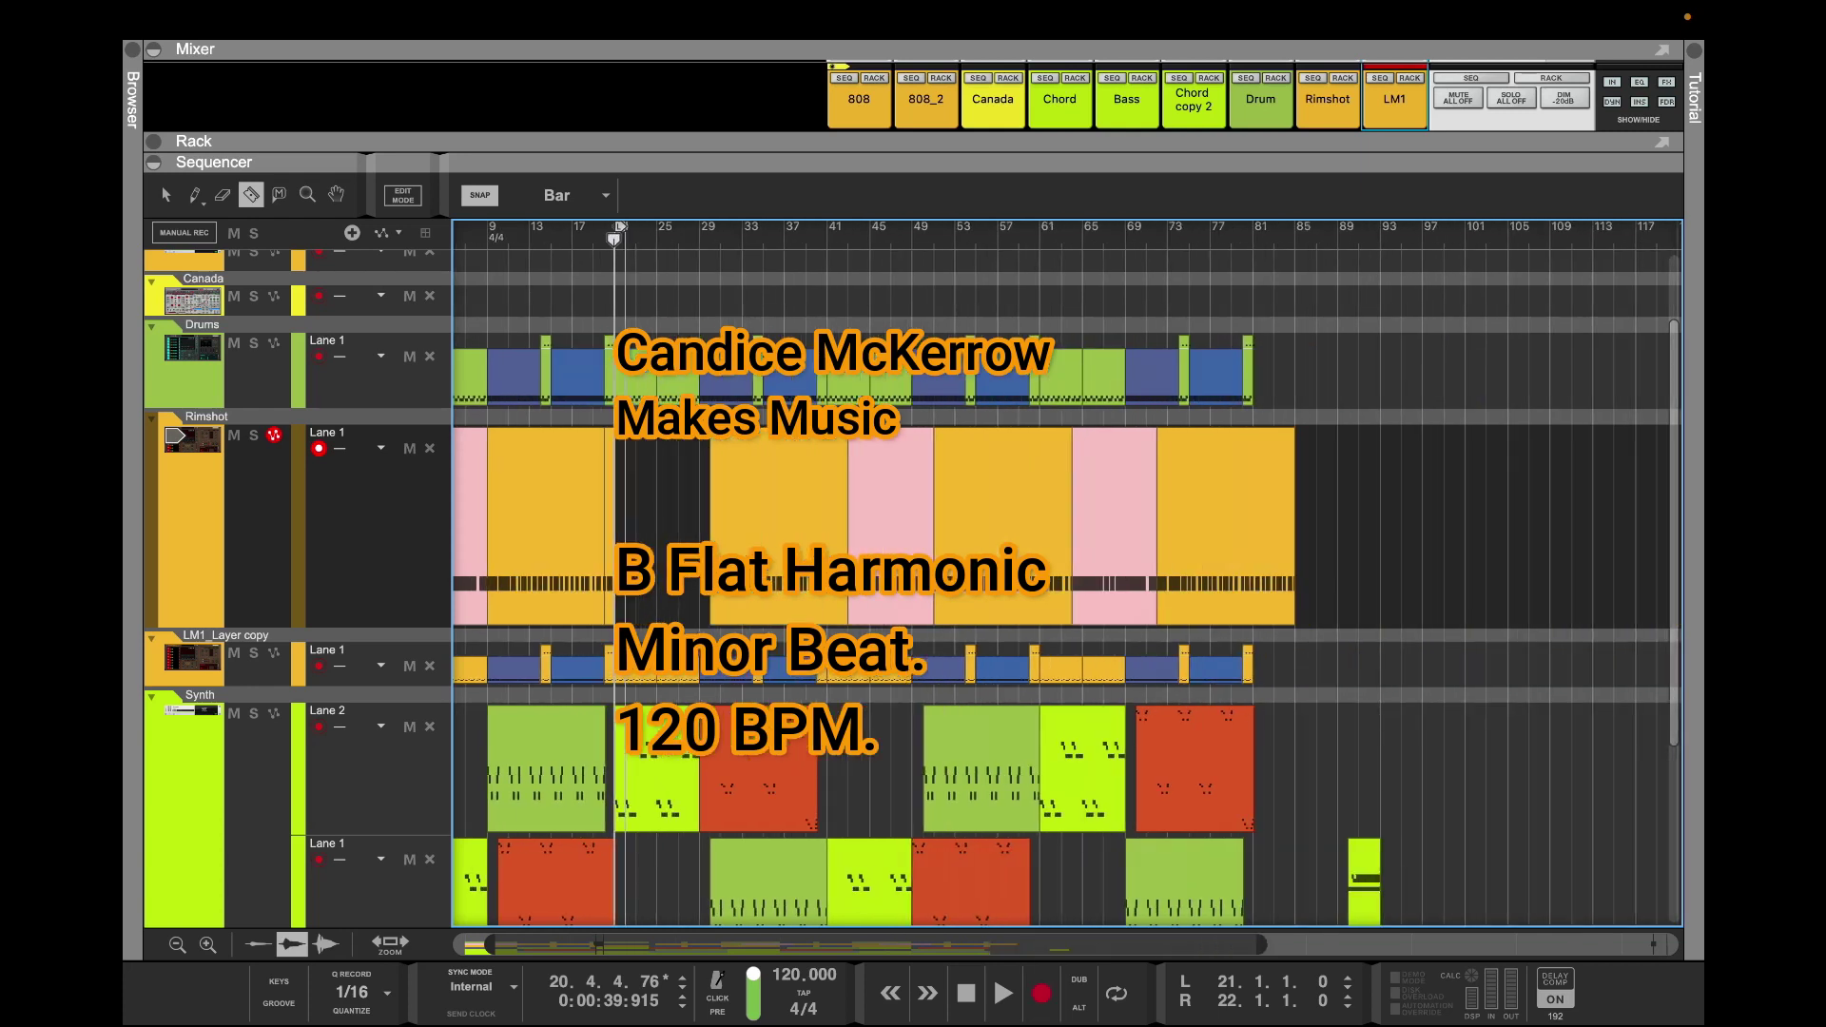
pyautogui.moveTo(1419, 532); pyautogui.dragTo(811, 532)
pyautogui.press('Delete')
# Duplicate the rimshot clips from bars 1 to 21 three times so the part runs to bar 81
pyautogui.click(647, 238)
pyautogui.click(614, 239)
pyautogui.moveTo(682, 528); pyautogui.dragTo(452, 528)
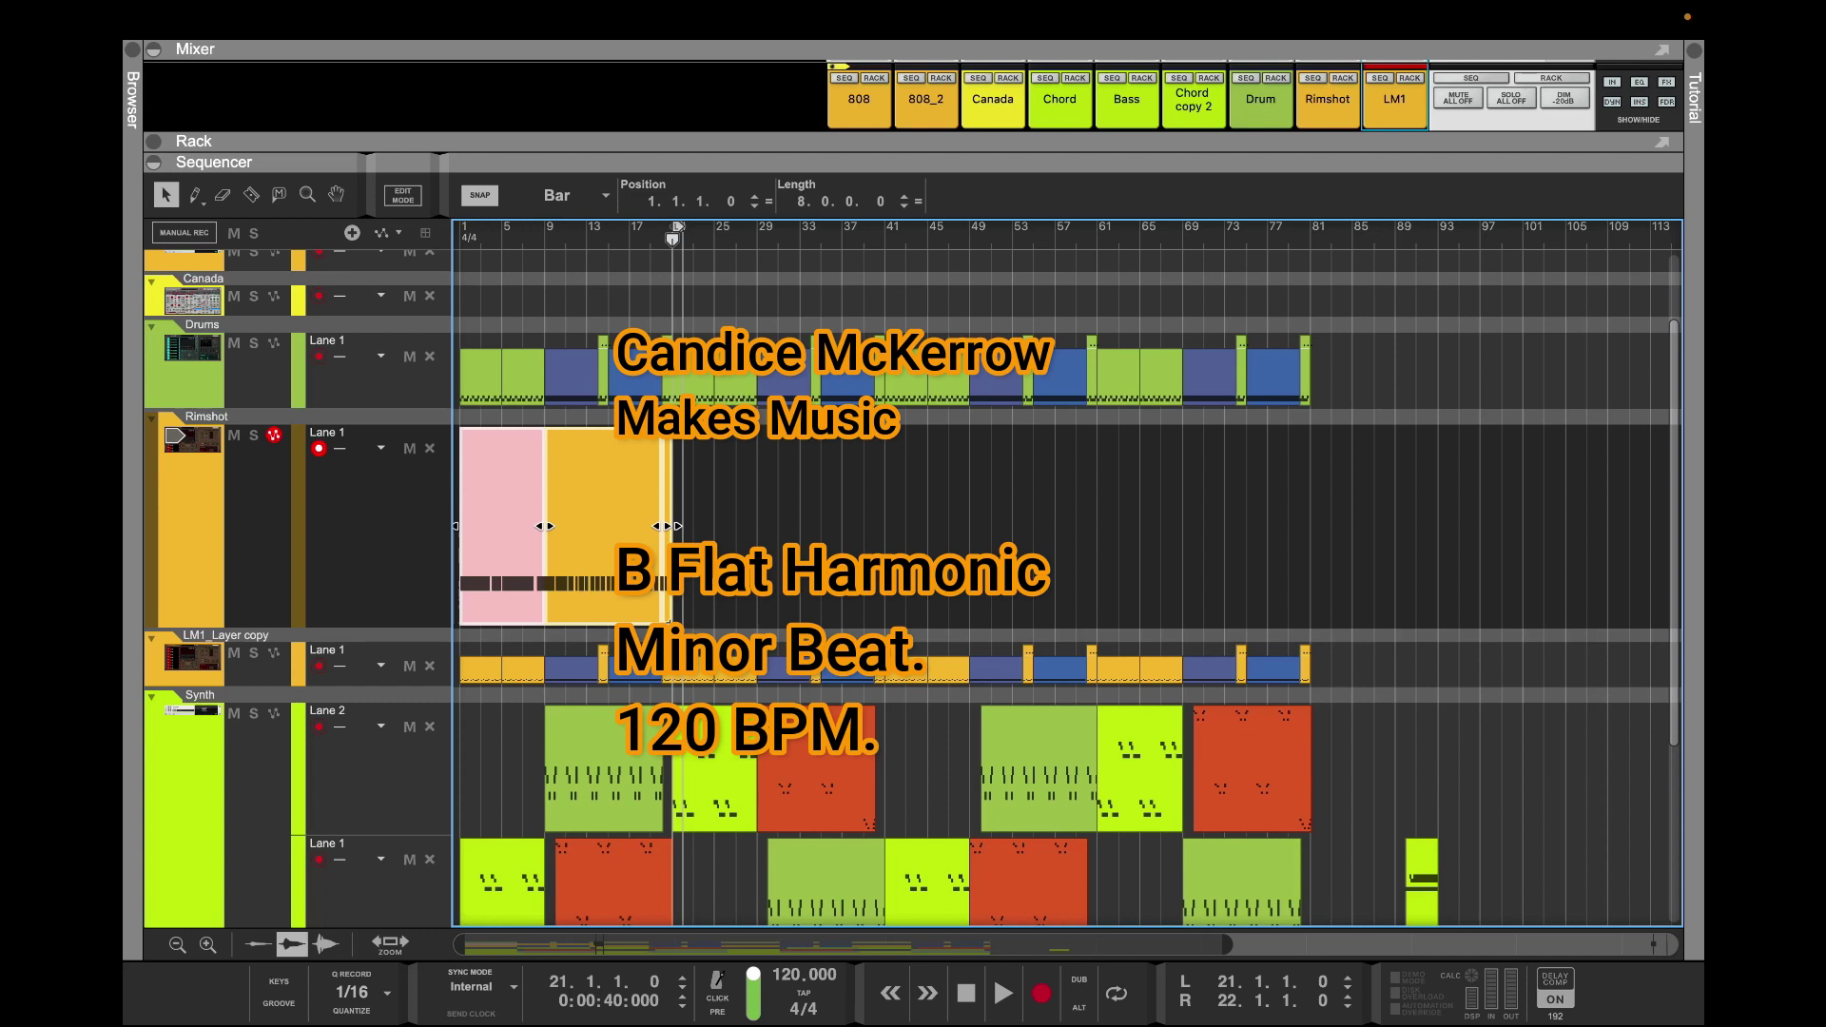
pyautogui.hotkey('ctrl', 'd')
pyautogui.hotkey('ctrl', 'd')
pyautogui.hotkey('ctrl', 'd')
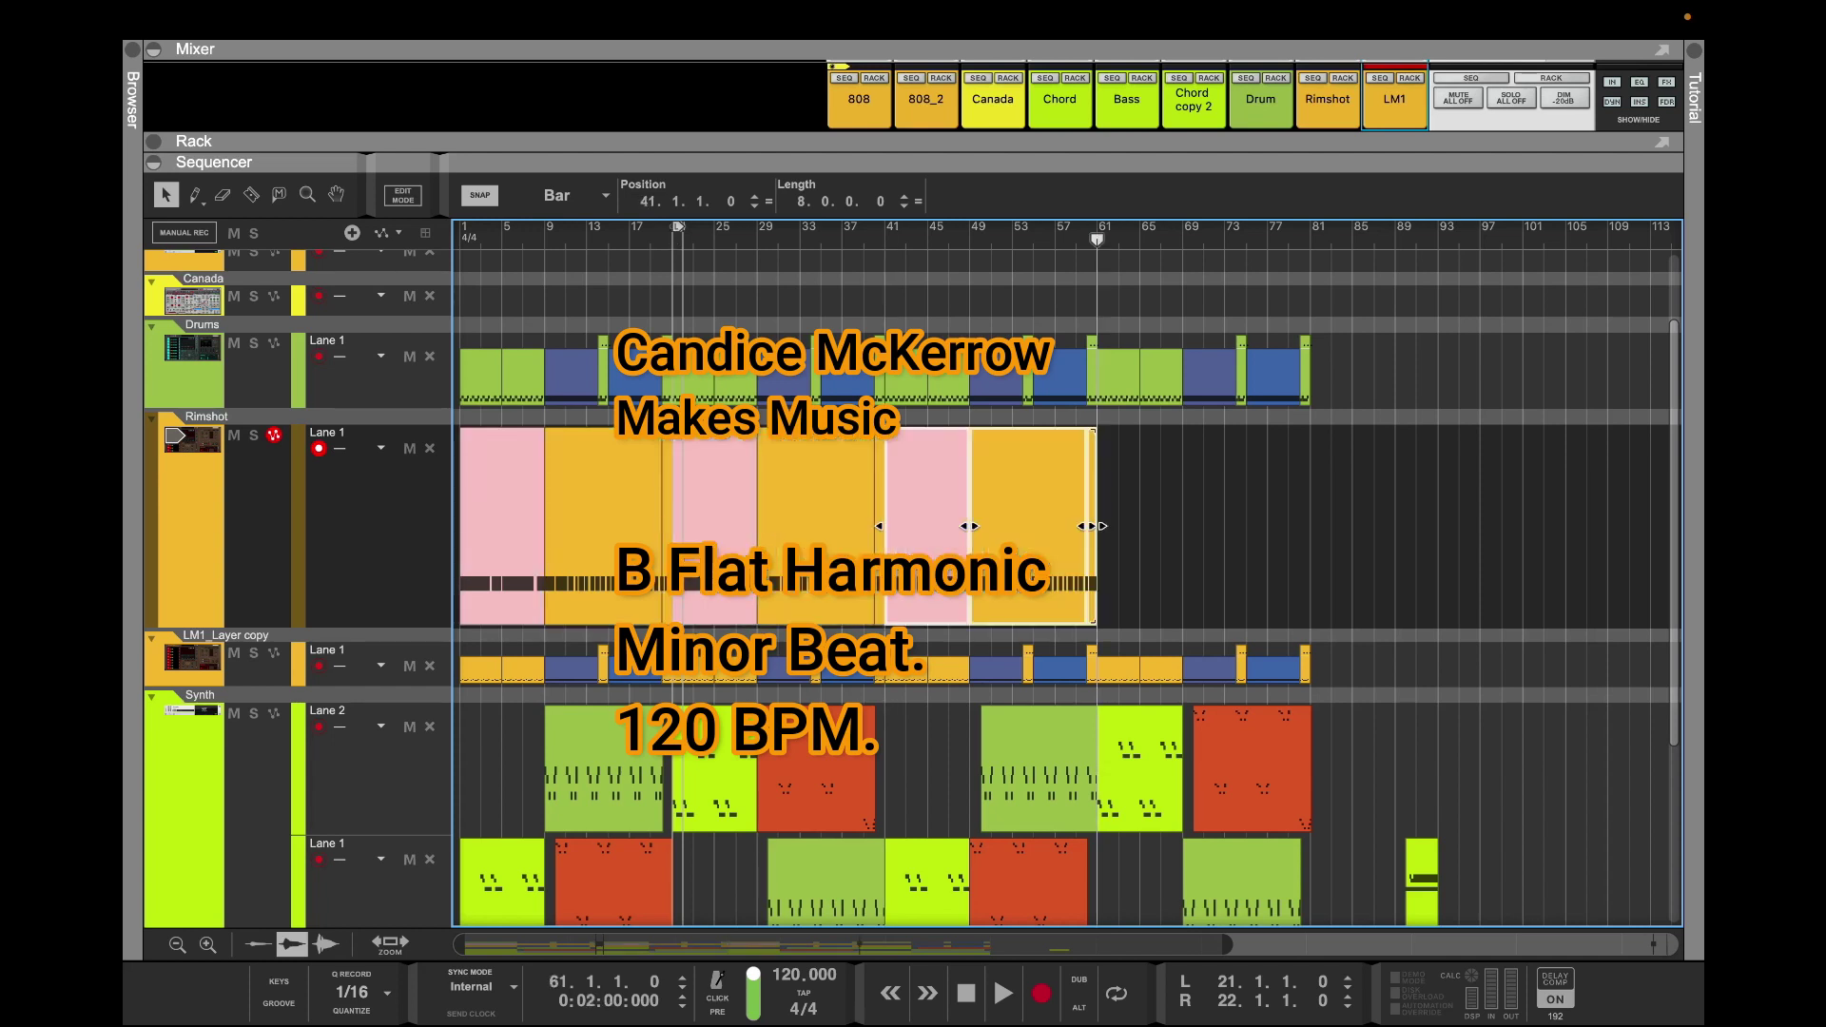
pyautogui.press('Escape')
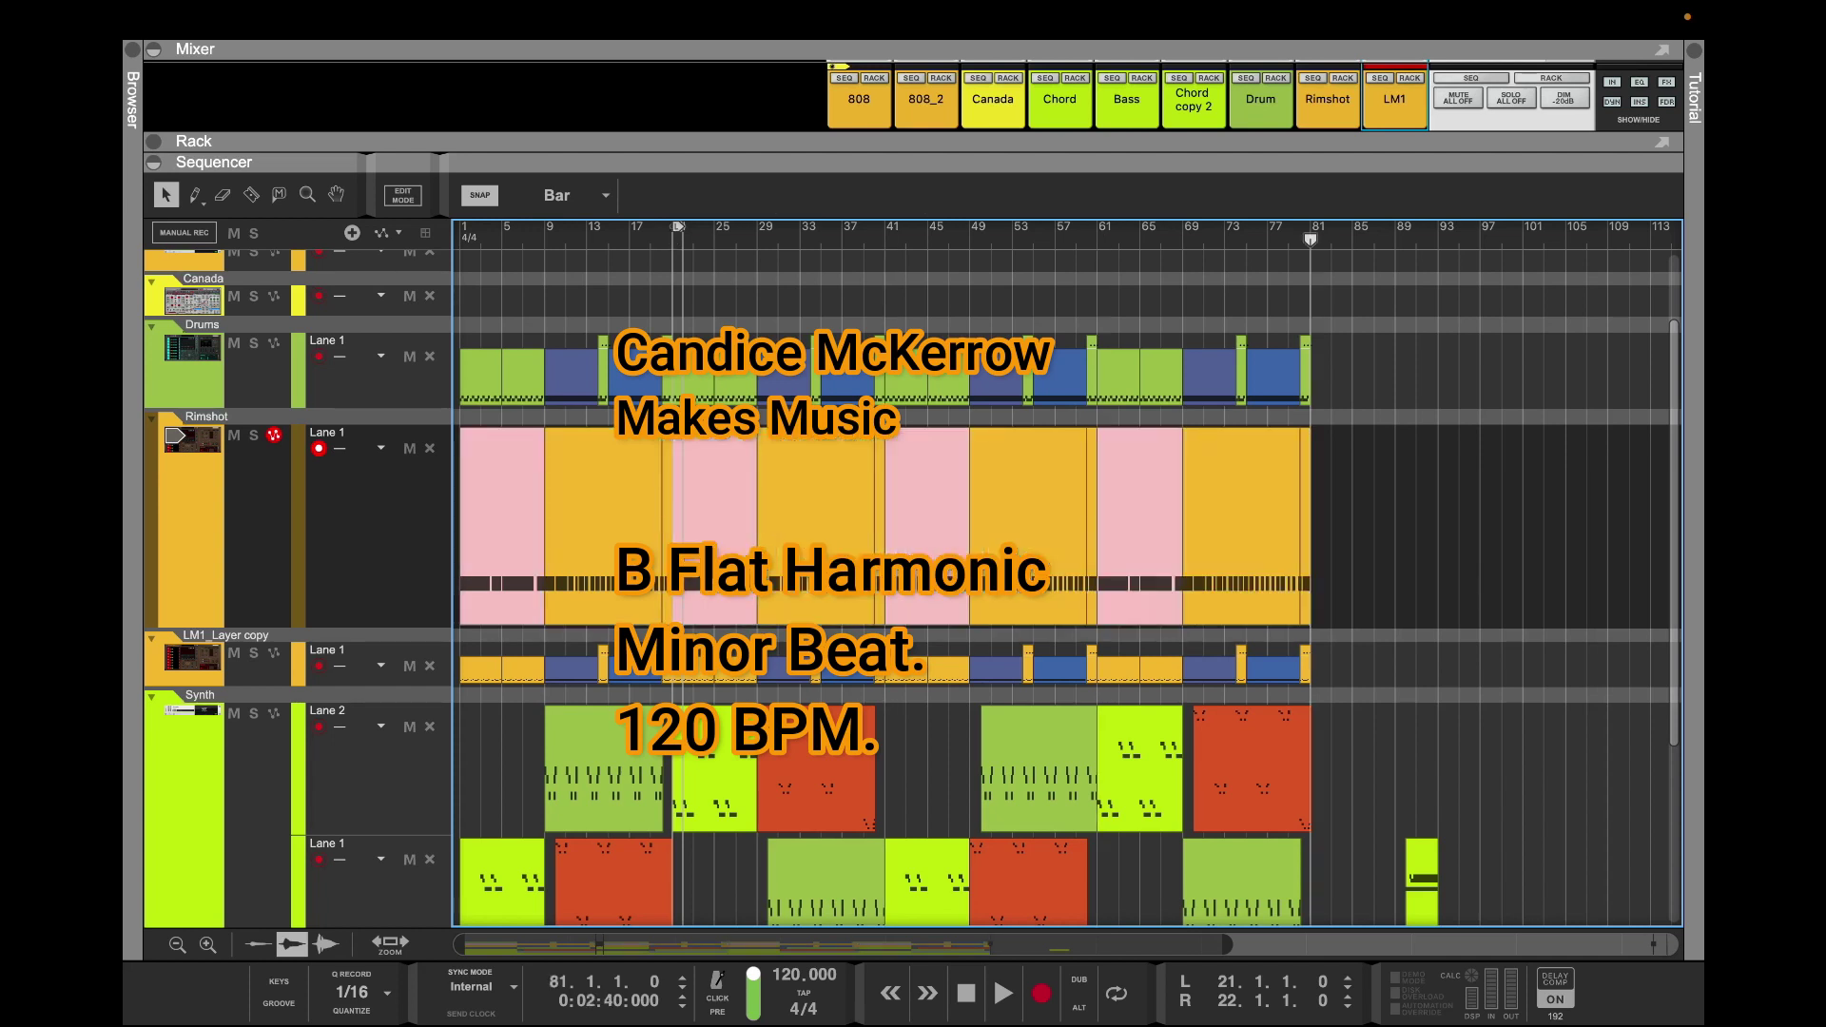
# Delete the one-bar orange rimshot clips at bars 20 and 60 and return to the start of the song
pyautogui.click(667, 513)
pyautogui.press('Delete')
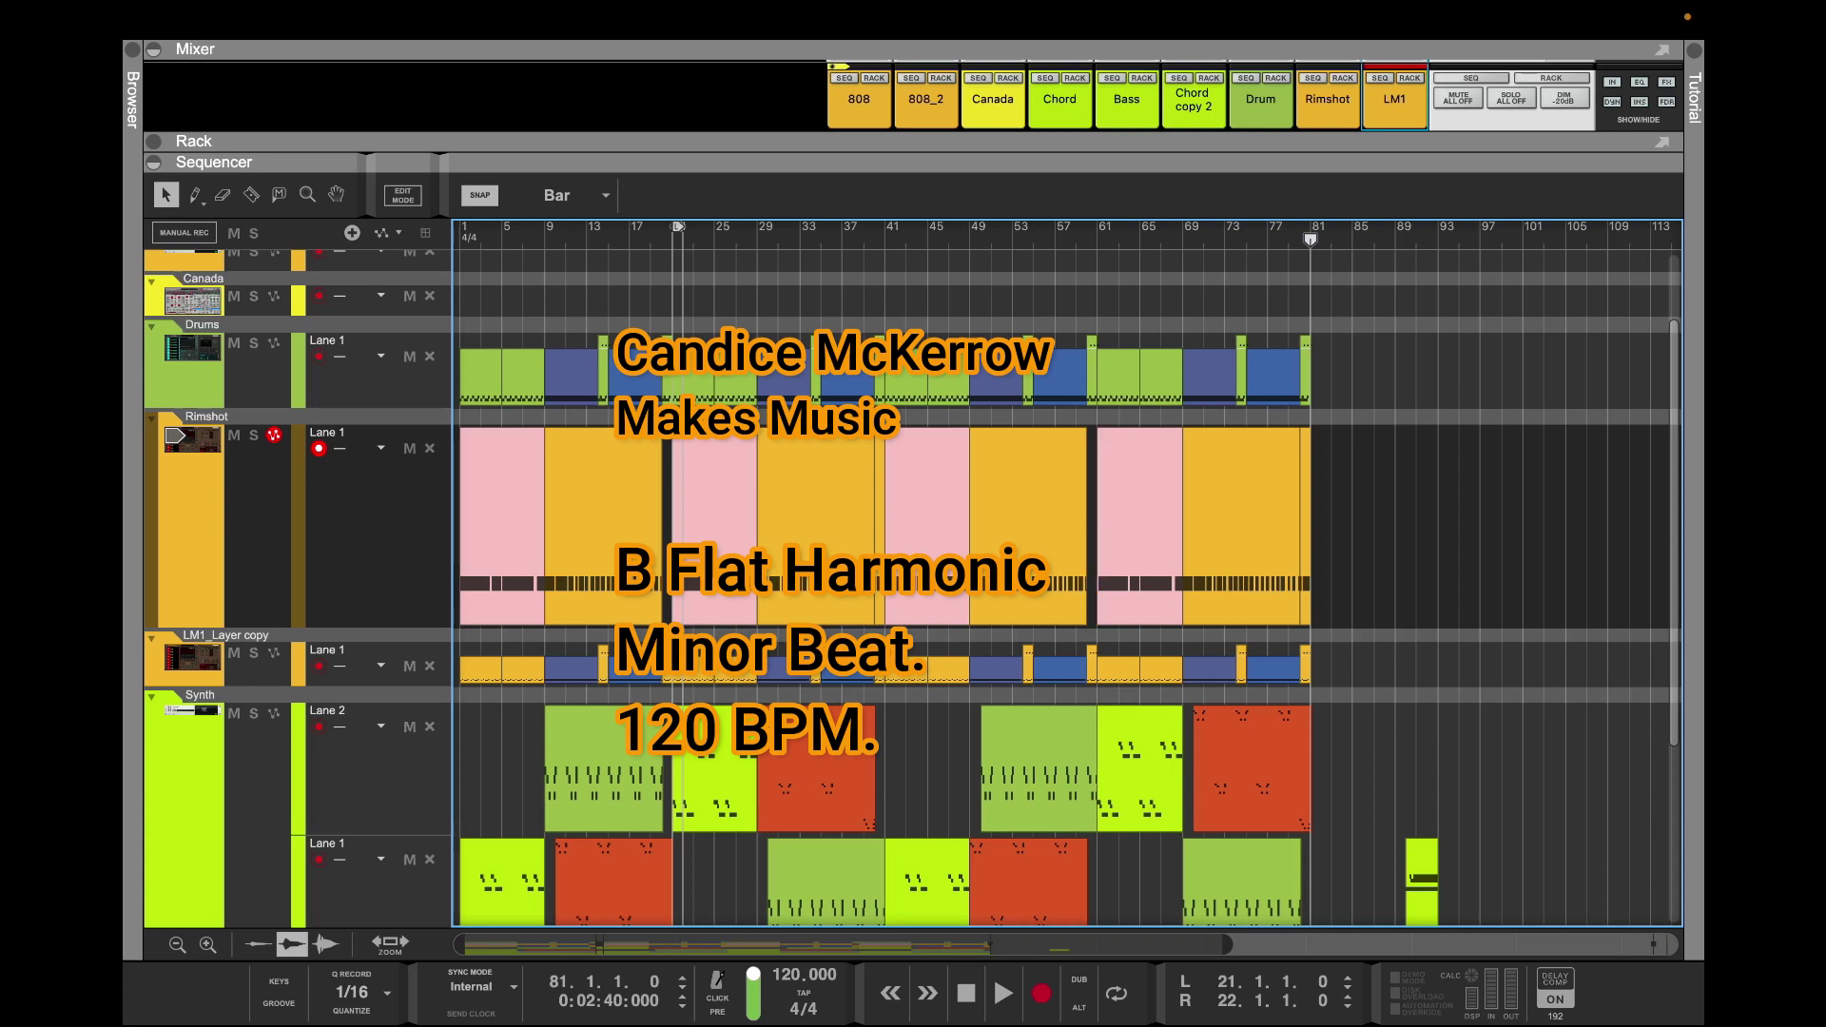
pyautogui.hotkey('shift', 'Return')
pyautogui.hotkey('shift', 'Return')
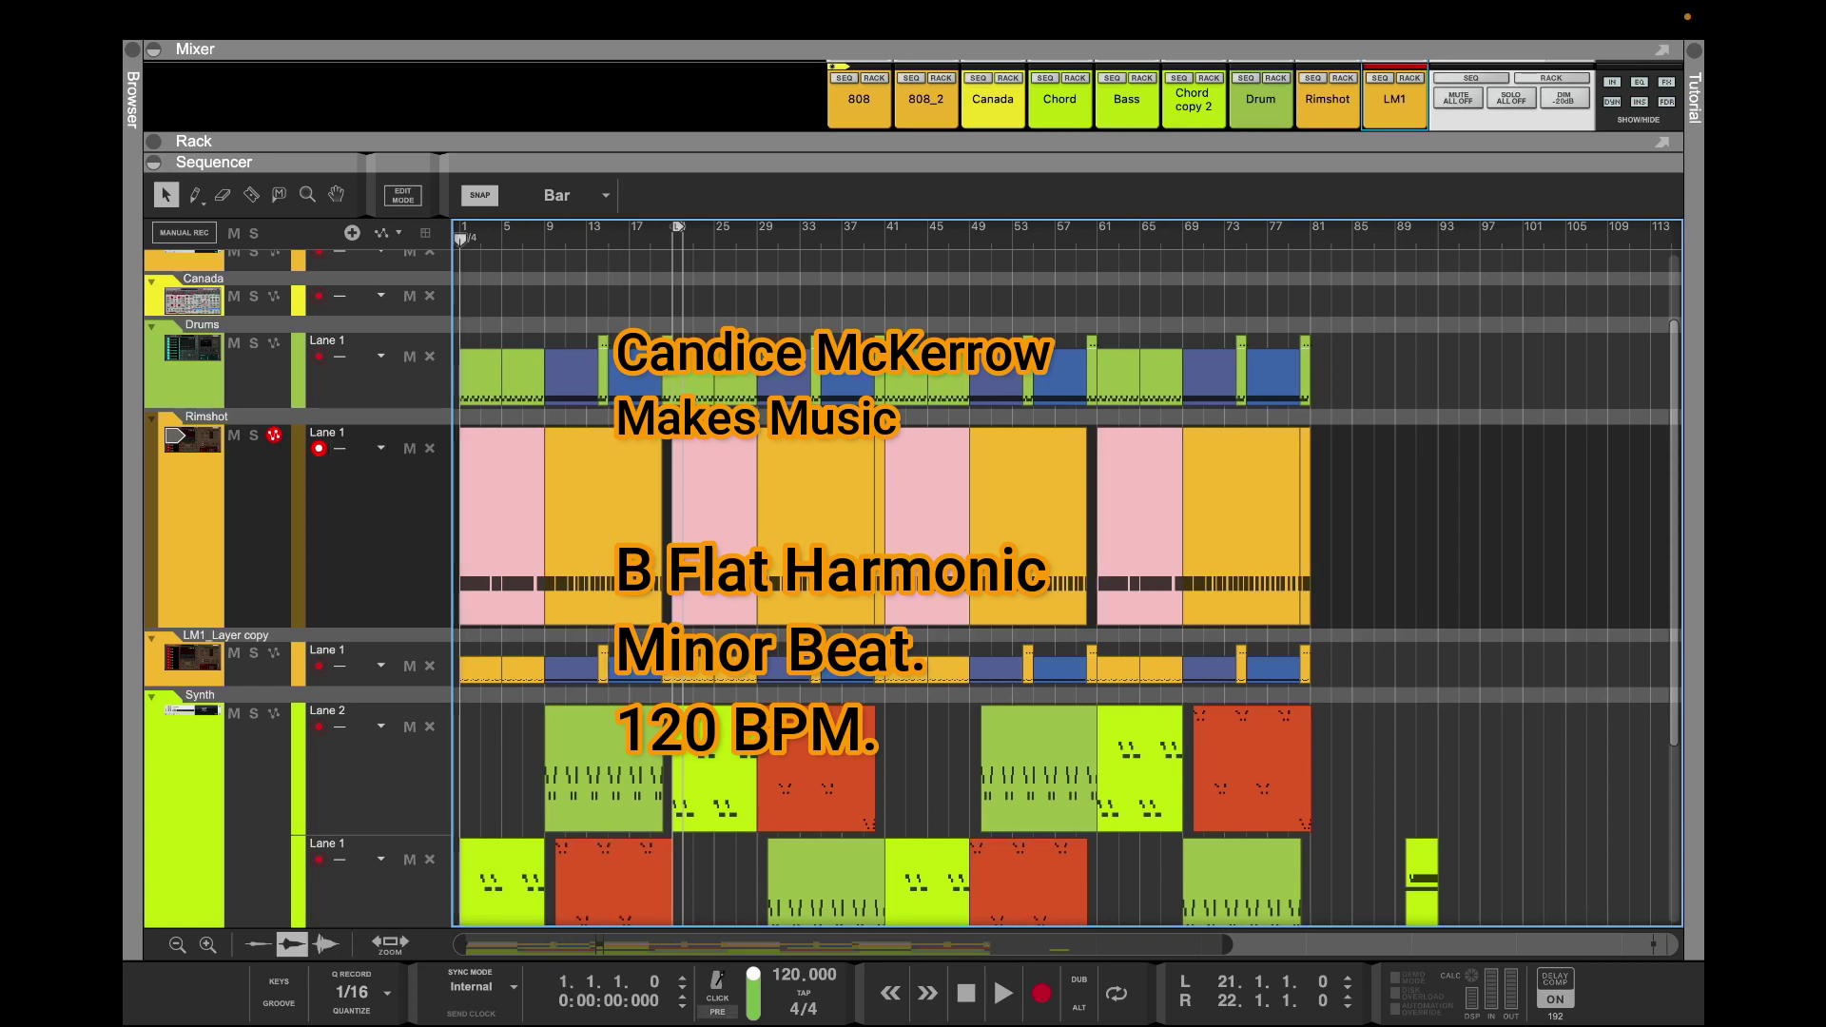
# Show the Rimshot track's Umpf Retro Beats device in the rack and raise the volume of drum 3
pyautogui.click(191, 519)
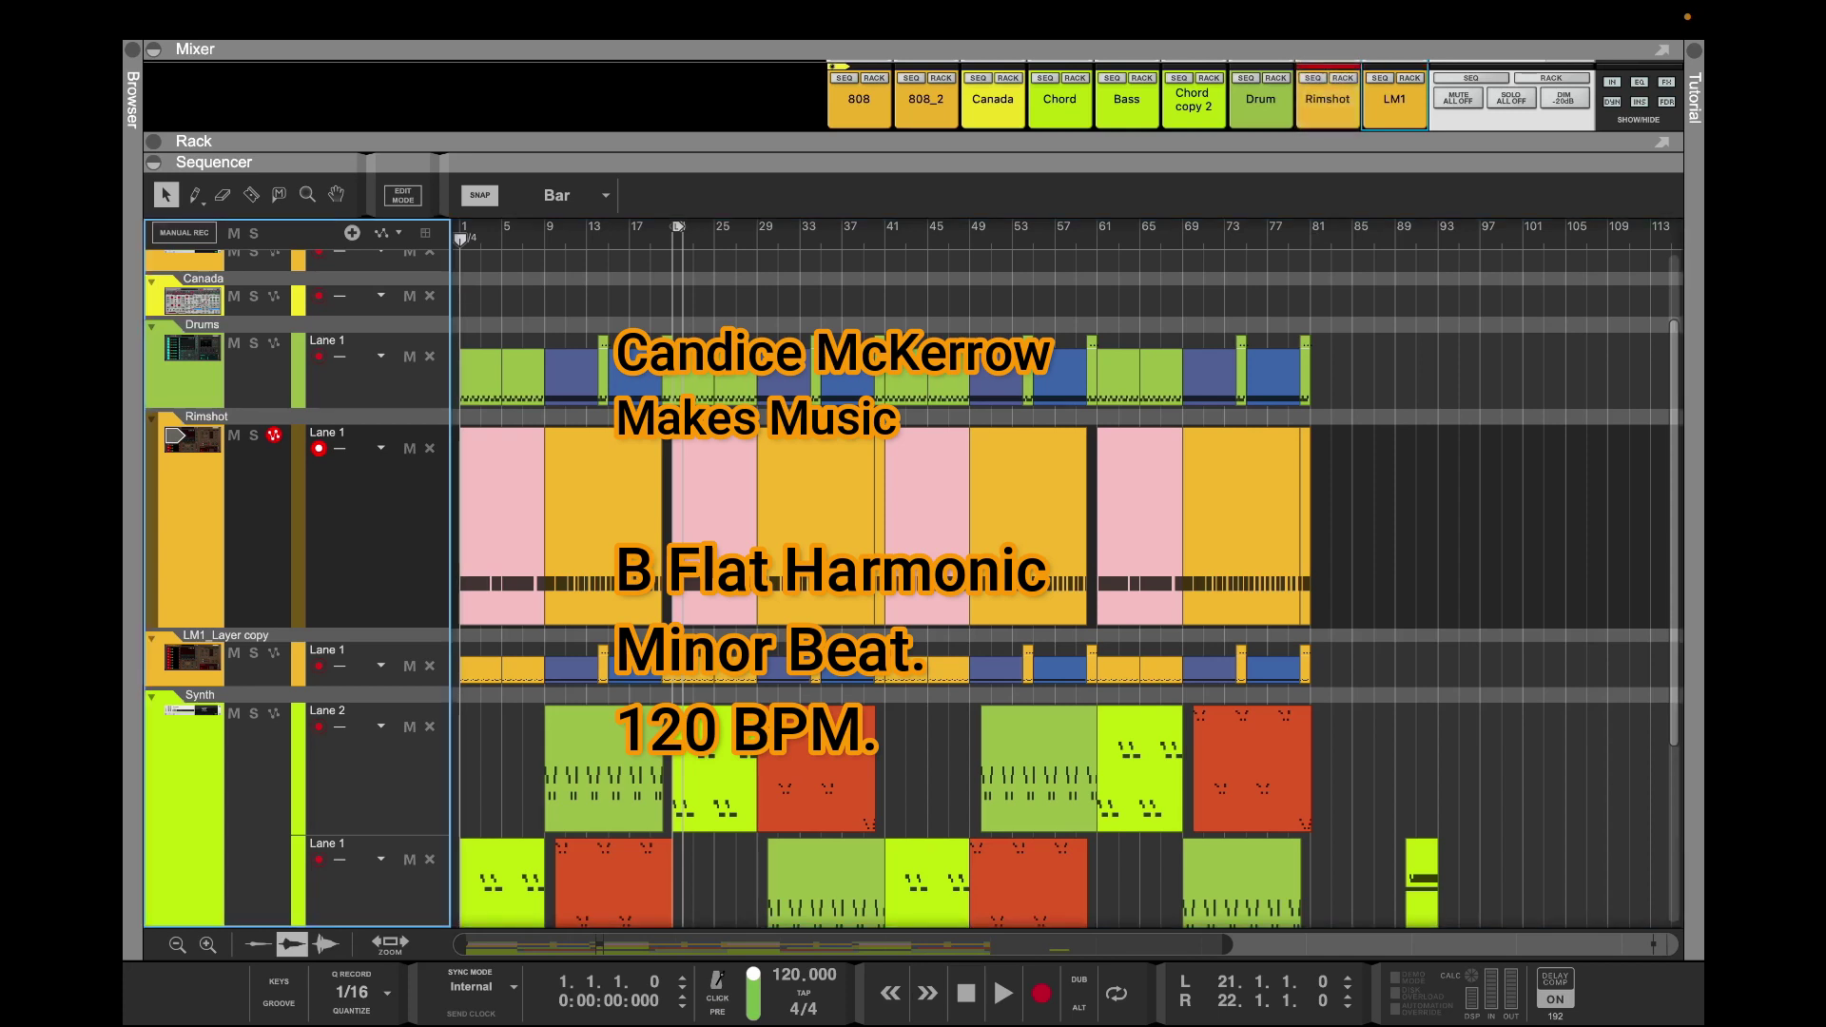
pyautogui.moveTo(856, 141); pyautogui.dragTo(856, 490)
pyautogui.click(1343, 427)
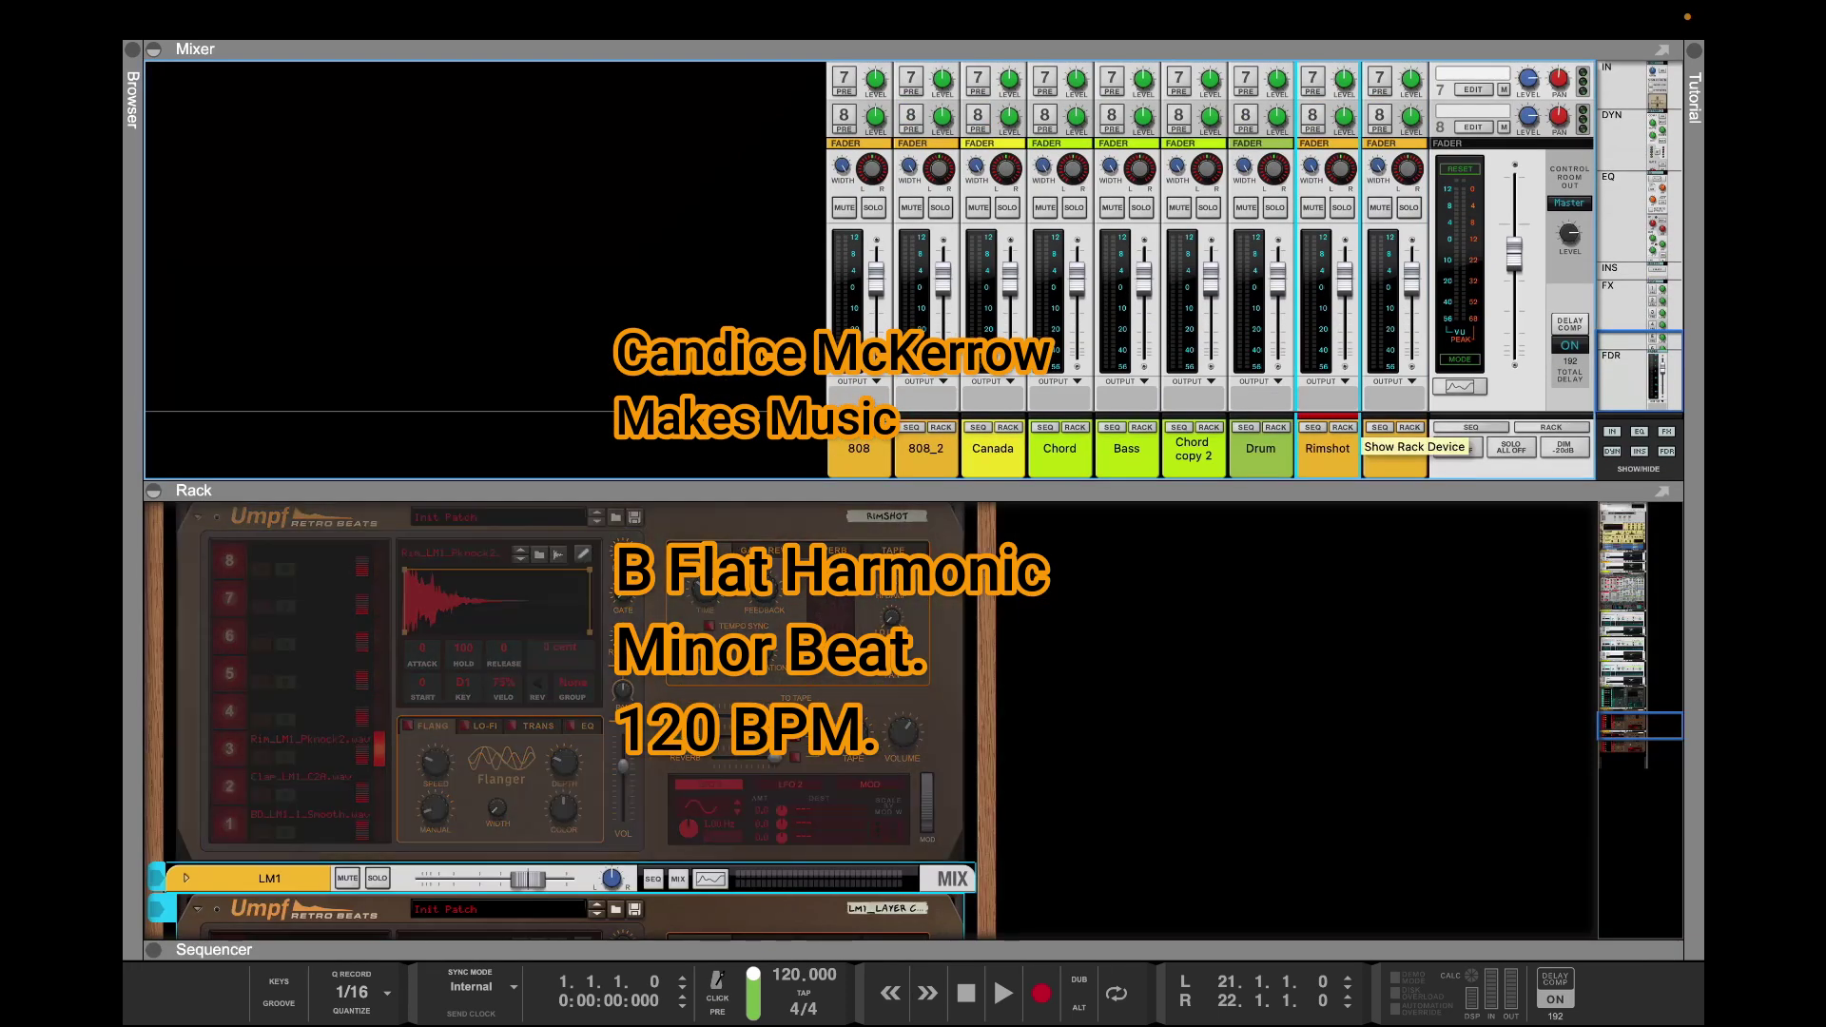
pyautogui.click(228, 749)
pyautogui.moveTo(622, 766); pyautogui.dragTo(623, 735)
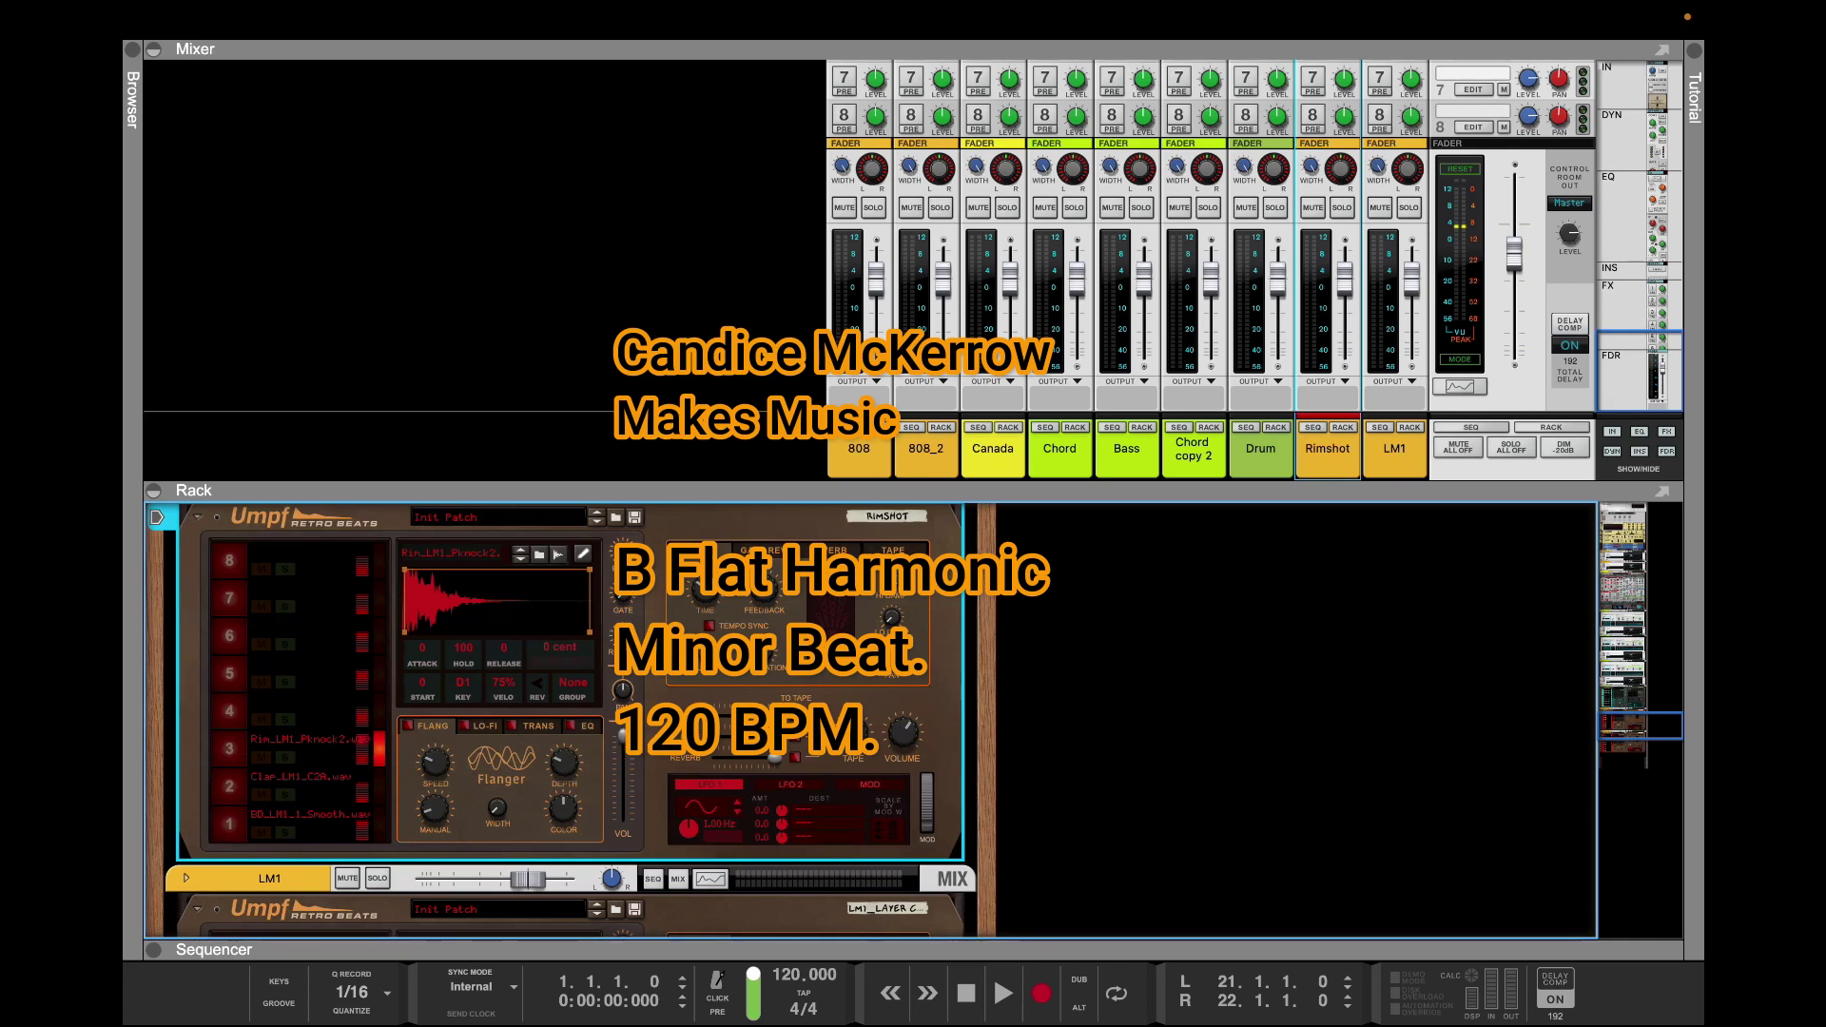
# Unfold the Rimshot mix channel's insert effects area and open the effects list in the browser
pyautogui.scroll(3, 561, 720)
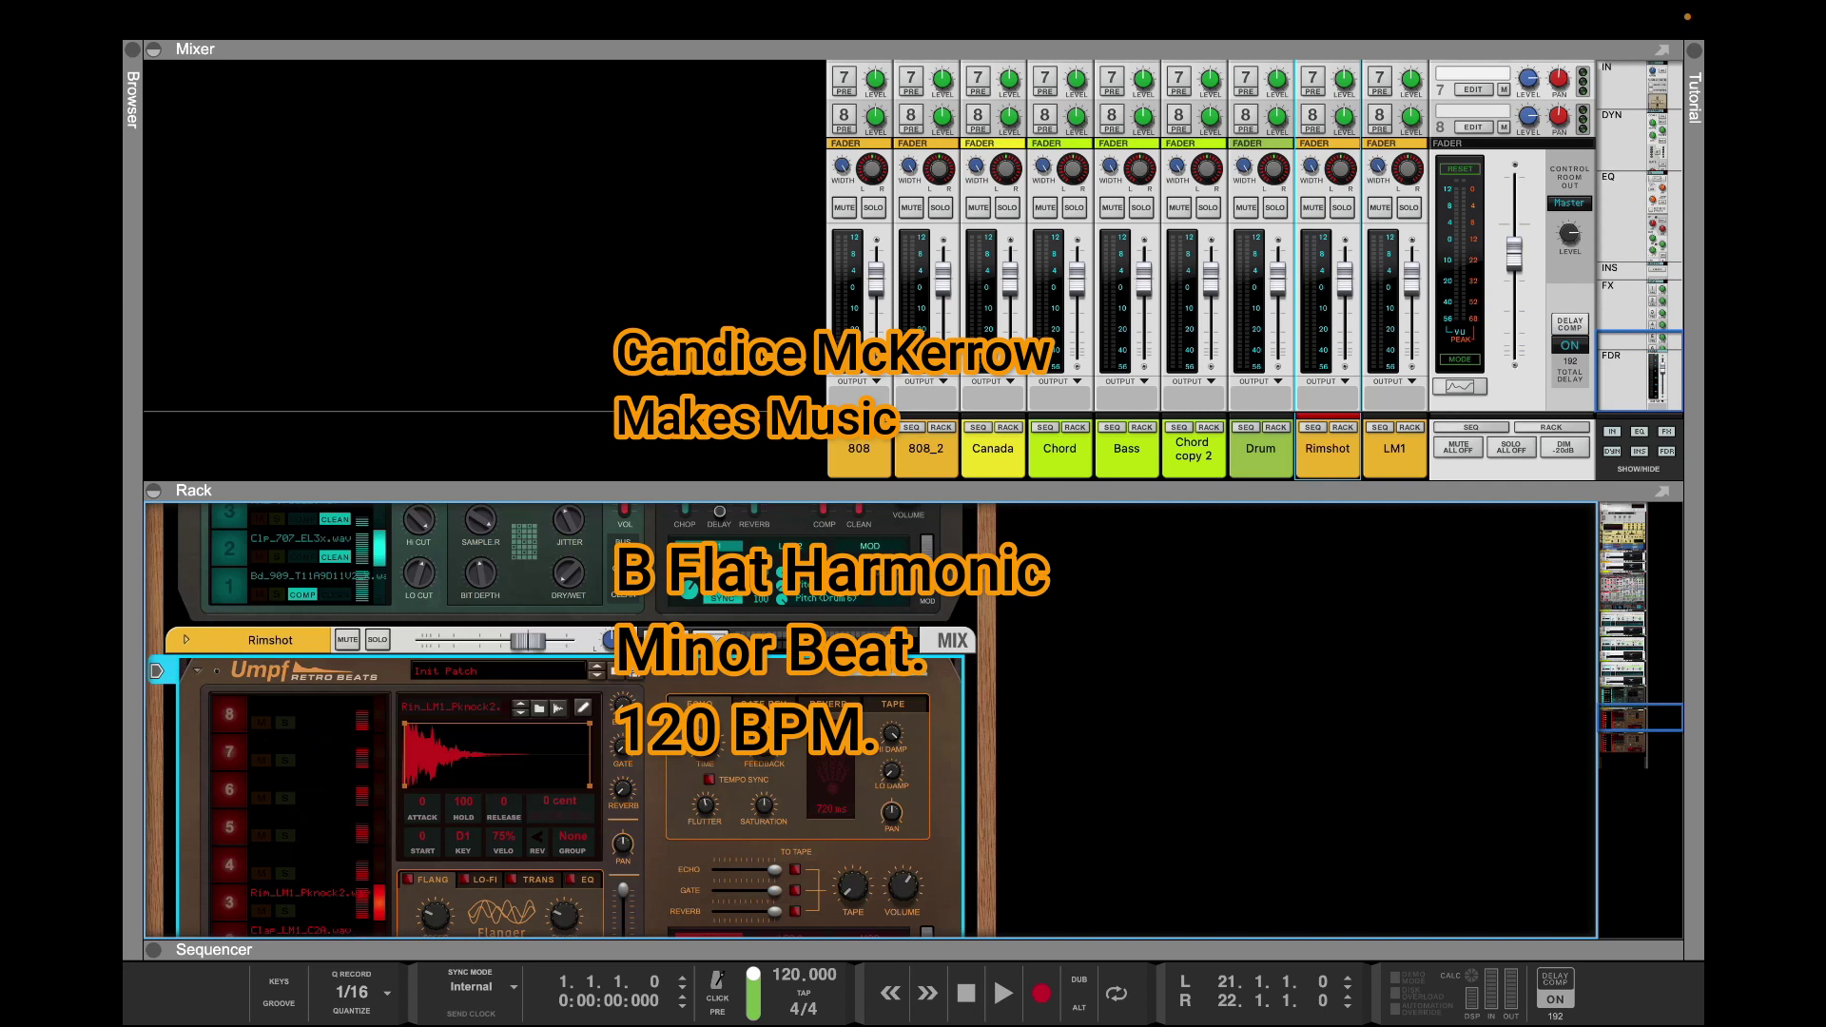
pyautogui.click(186, 640)
pyautogui.click(224, 682)
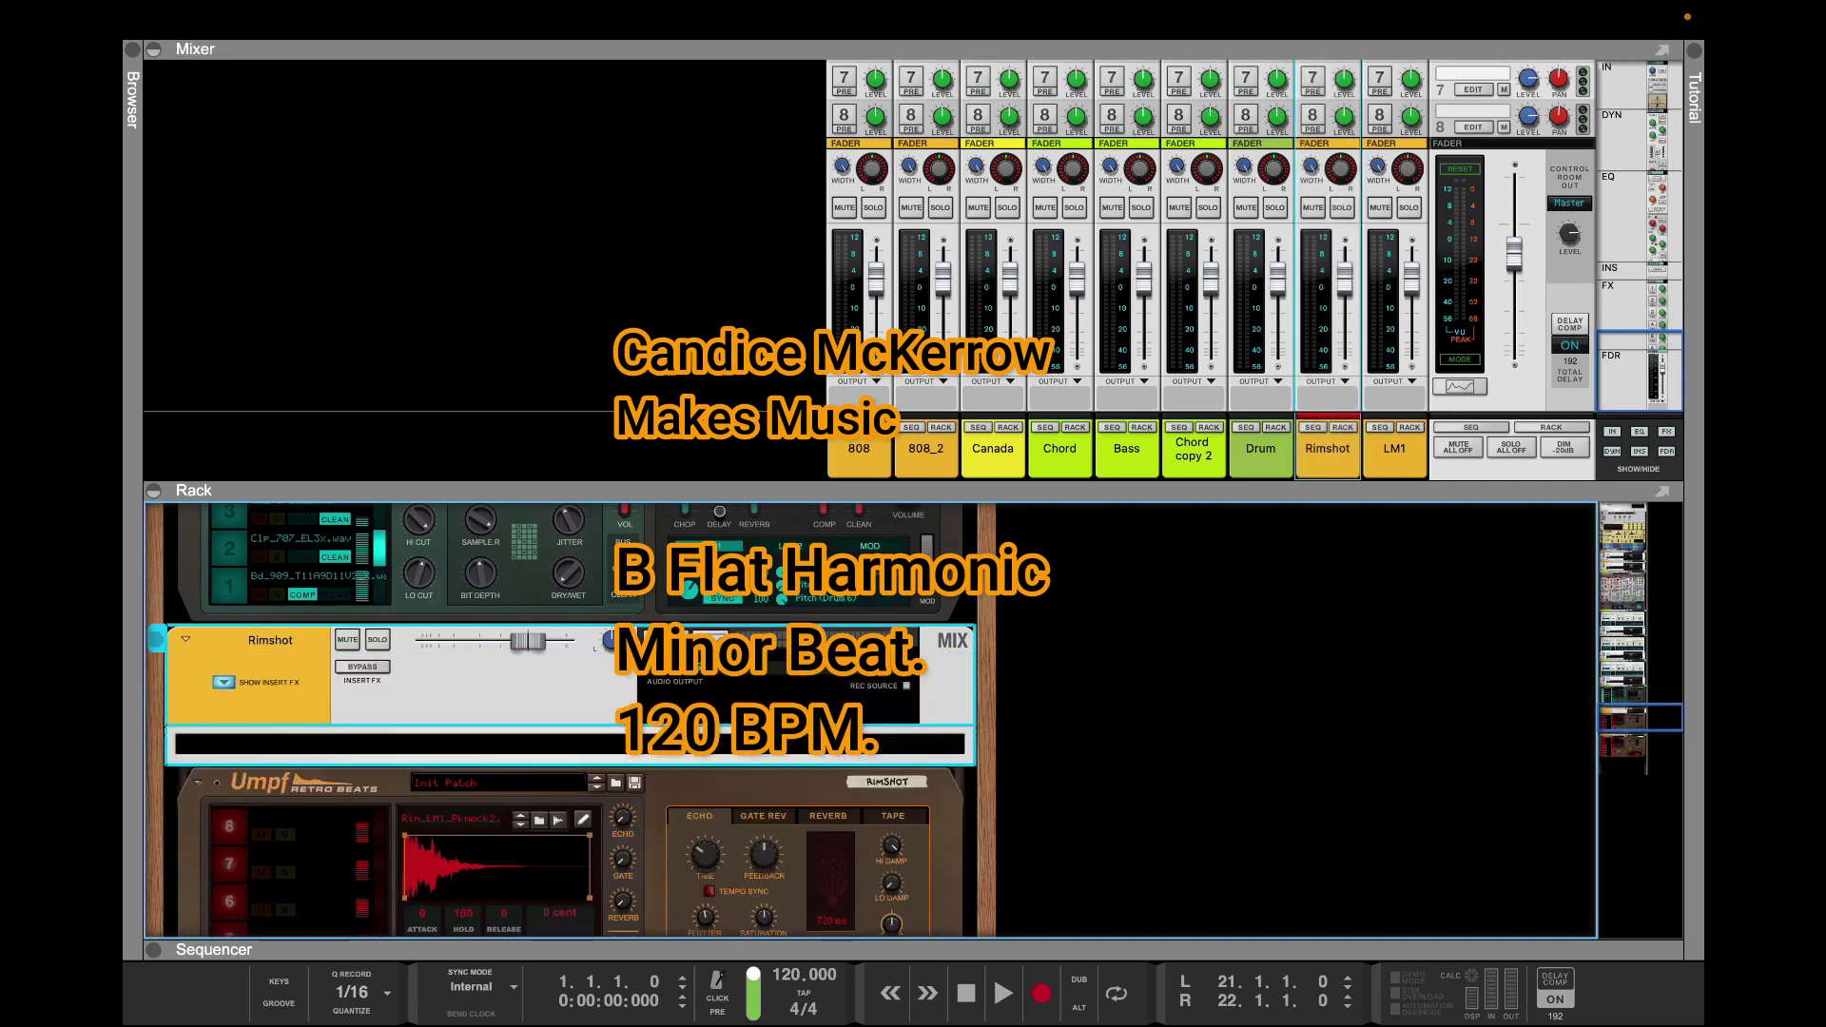
pyautogui.click(132, 49)
pyautogui.click(173, 210)
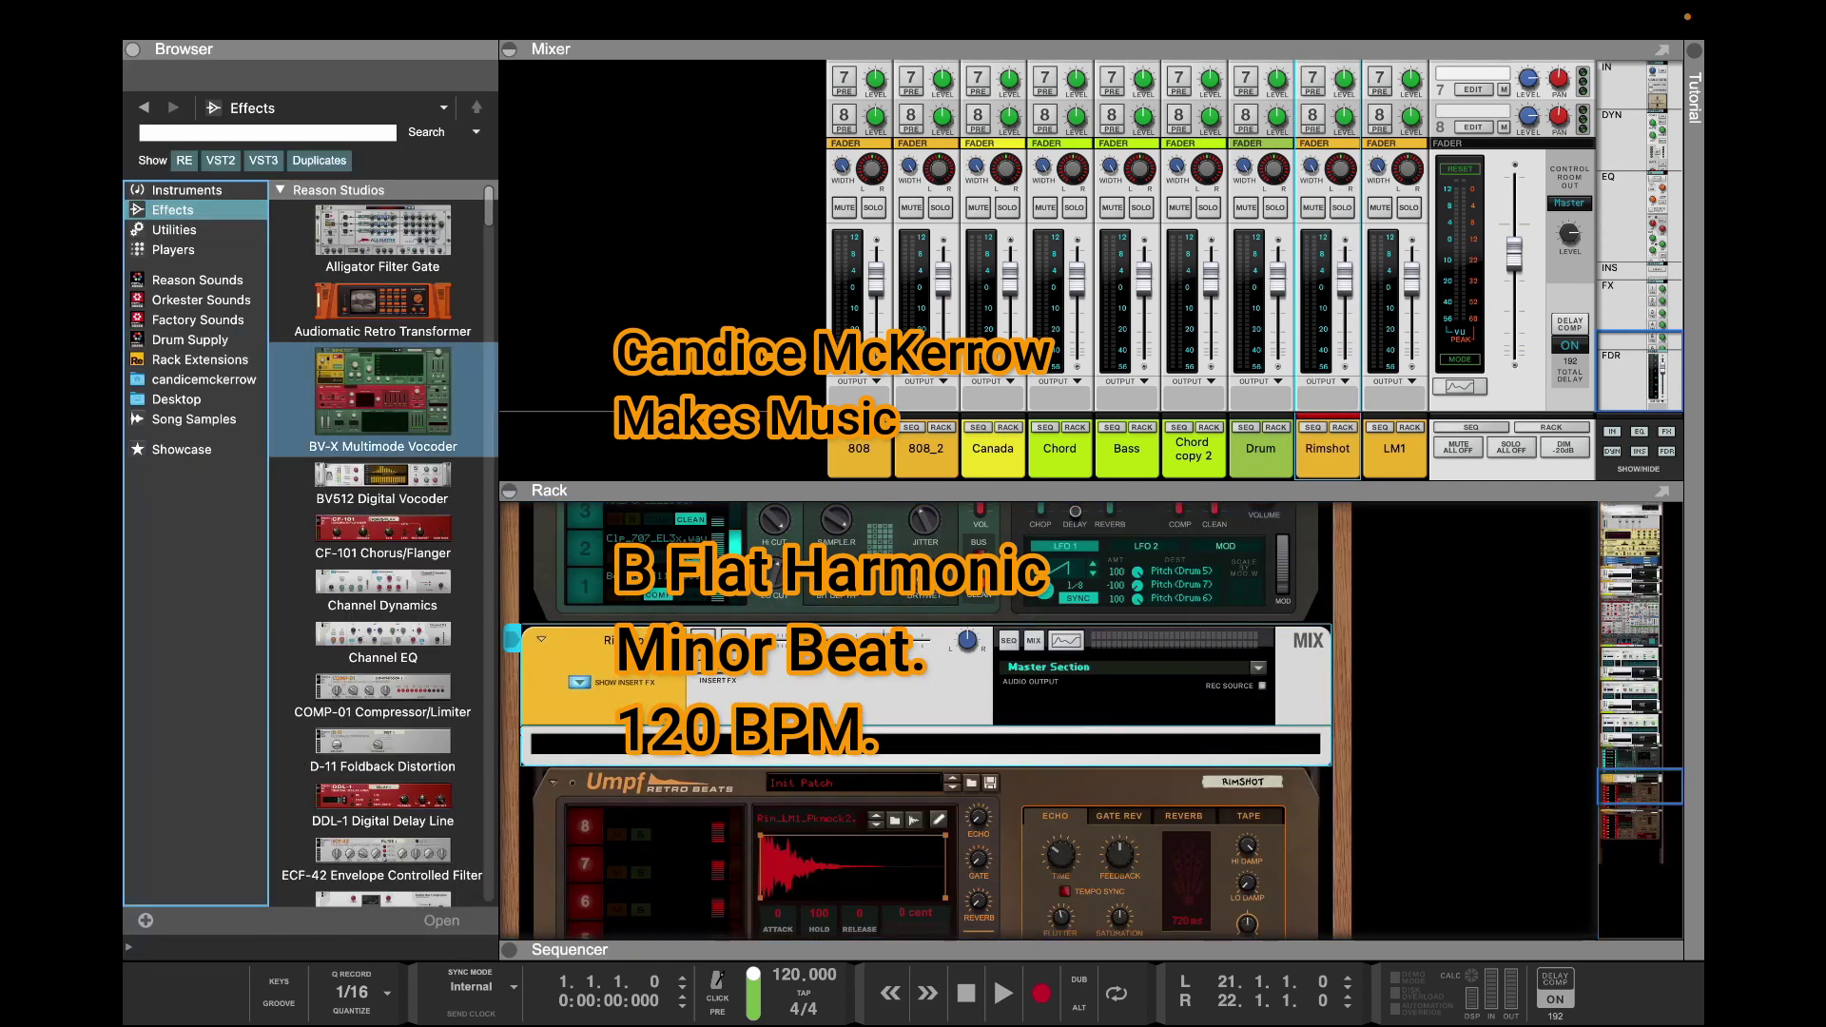
# Look through the Reason Studios effects for one to insert on the Rimshot channel
pyautogui.scroll(-8, 382, 445)
pyautogui.scroll(-7, 382, 542)
pyautogui.click(383, 419)
pyautogui.scroll(10, 382, 422)
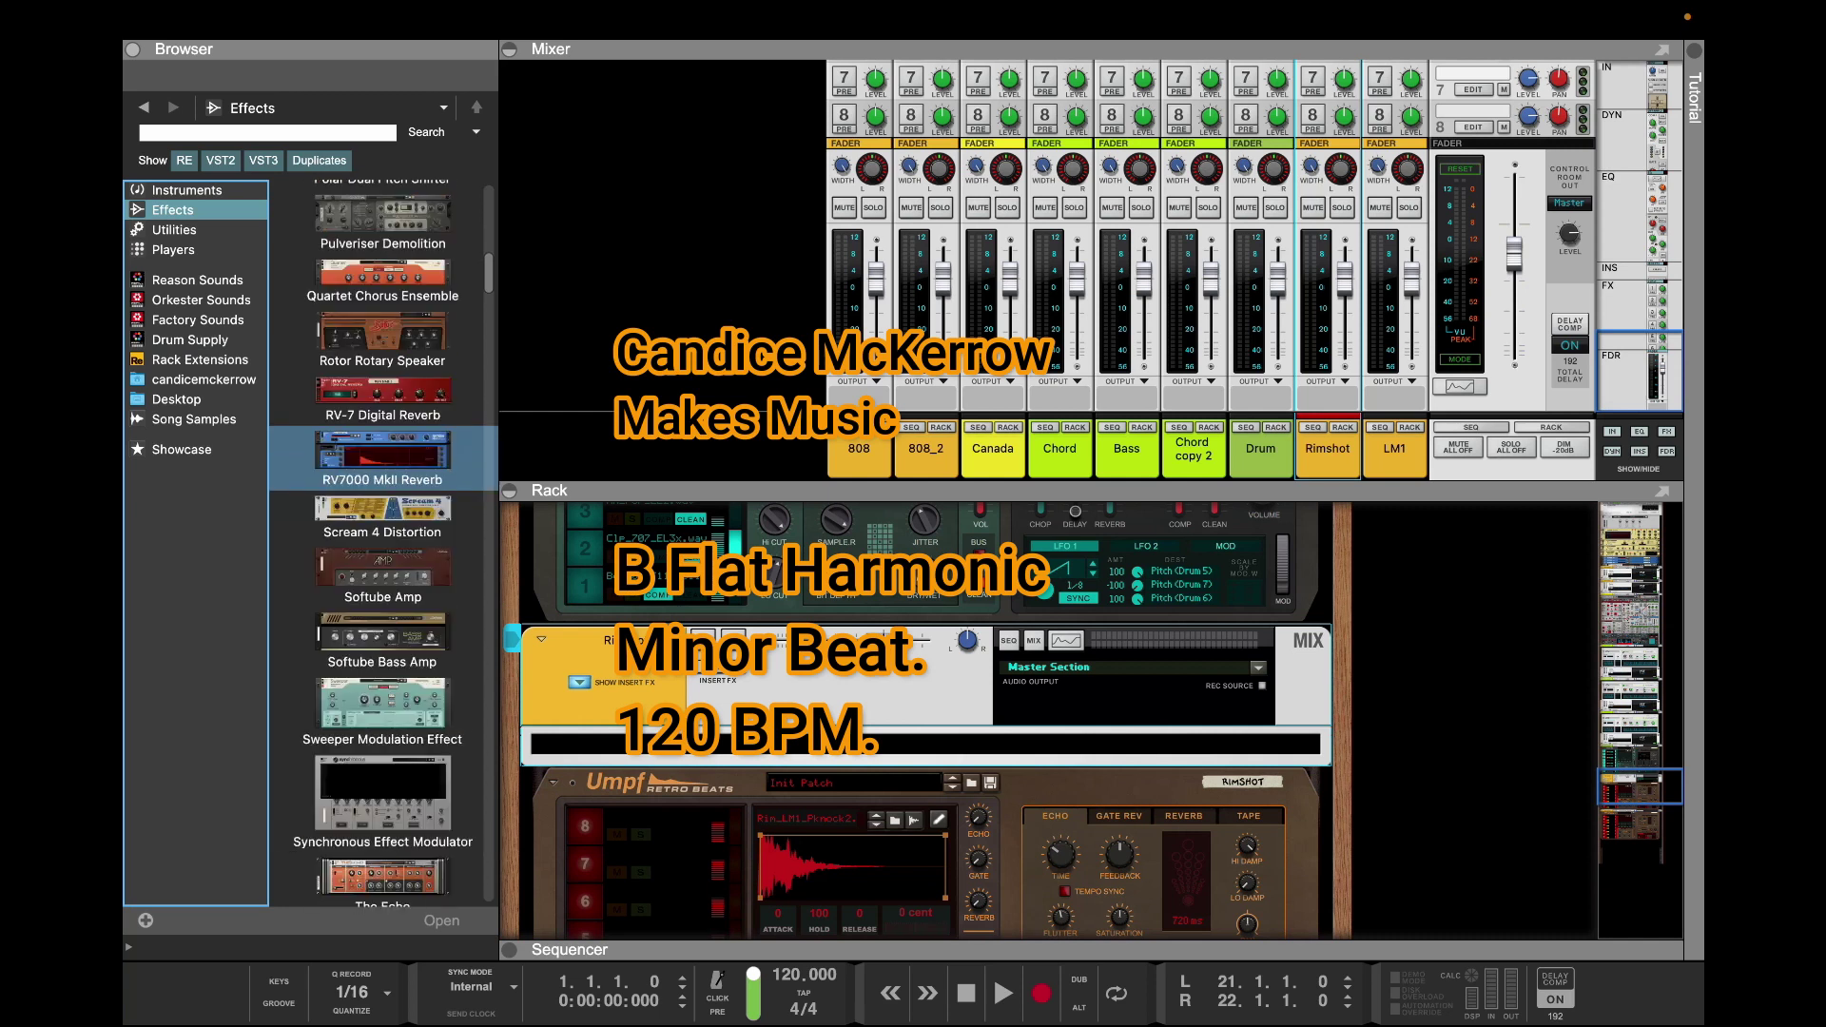
pyautogui.press('Up')
pyautogui.press('Up')
pyautogui.press('Up')
pyautogui.press('Up')
pyautogui.press('Up')
pyautogui.press('Up')
pyautogui.press('Up')
pyautogui.press('Up')
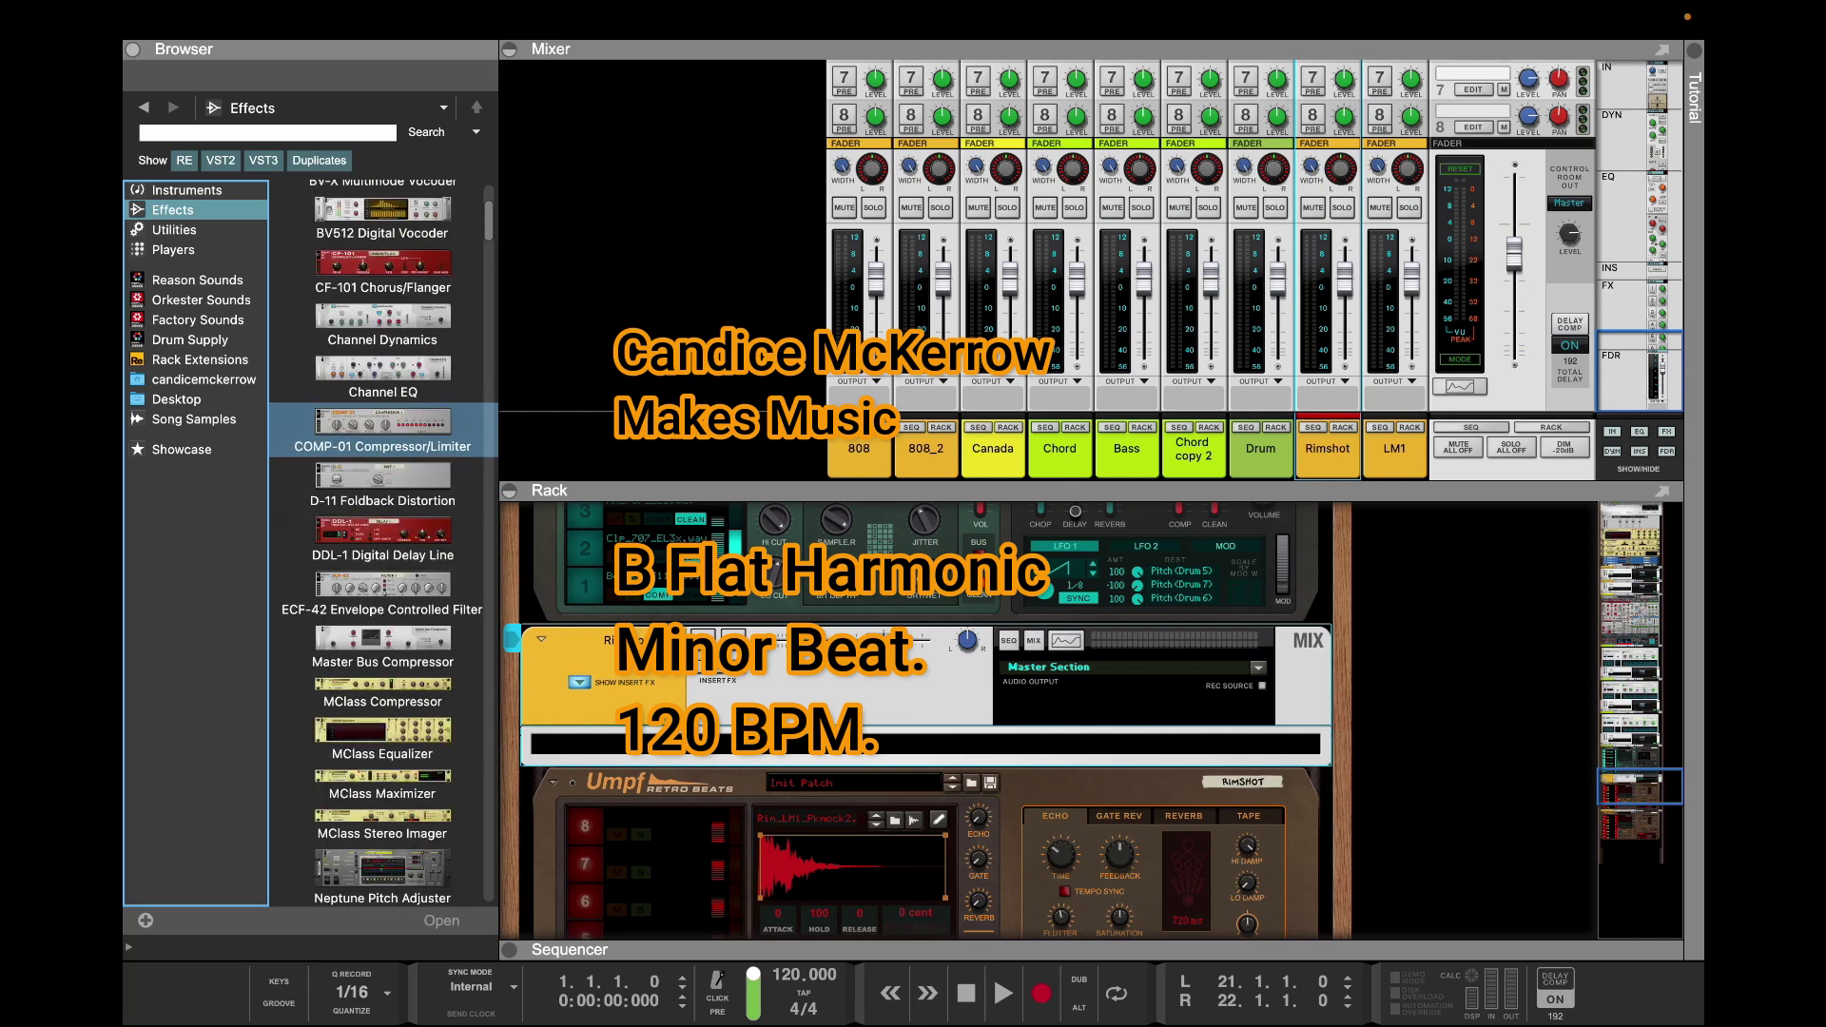
pyautogui.scroll(-8, 383, 422)
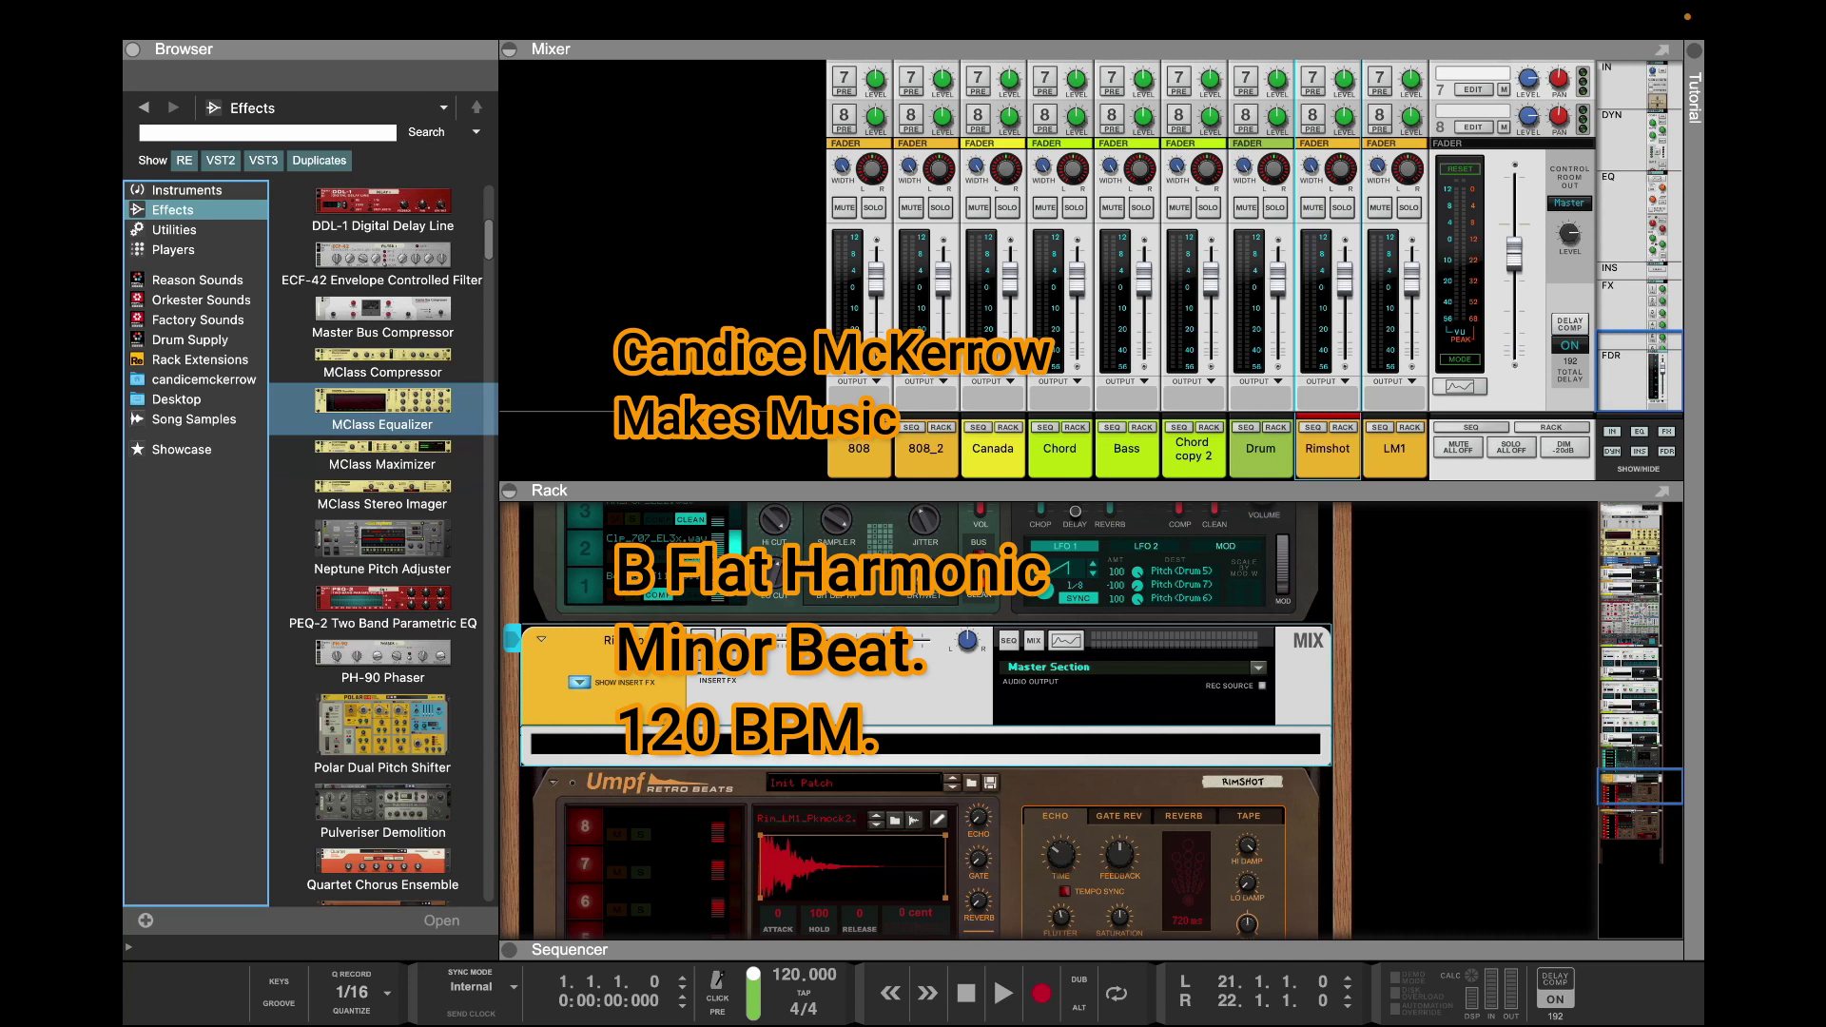
pyautogui.scroll(2, 382, 421)
pyautogui.press('Up')
pyautogui.press('Up')
pyautogui.press('Up')
pyautogui.press('Up')
pyautogui.press('Up')
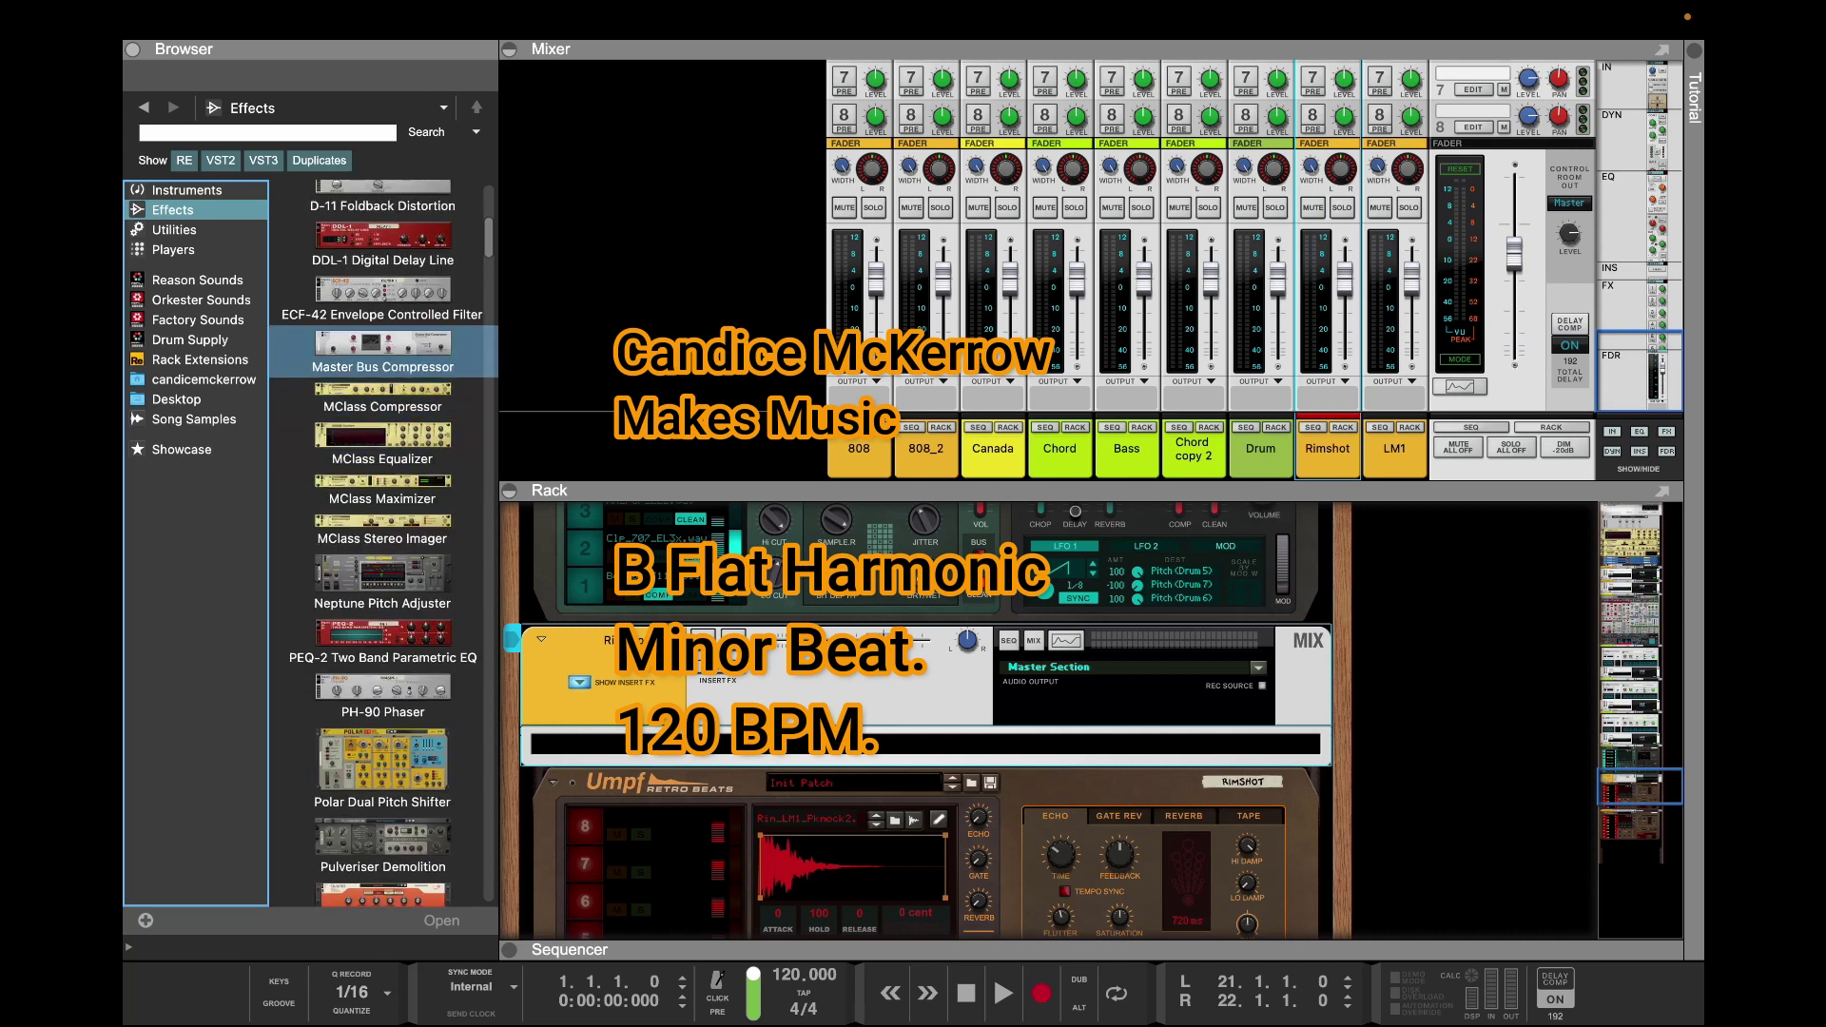
pyautogui.press('Up')
pyautogui.press('Up')
pyautogui.press('Up')
pyautogui.press('Up')
pyautogui.press('Up')
pyautogui.press('Up')
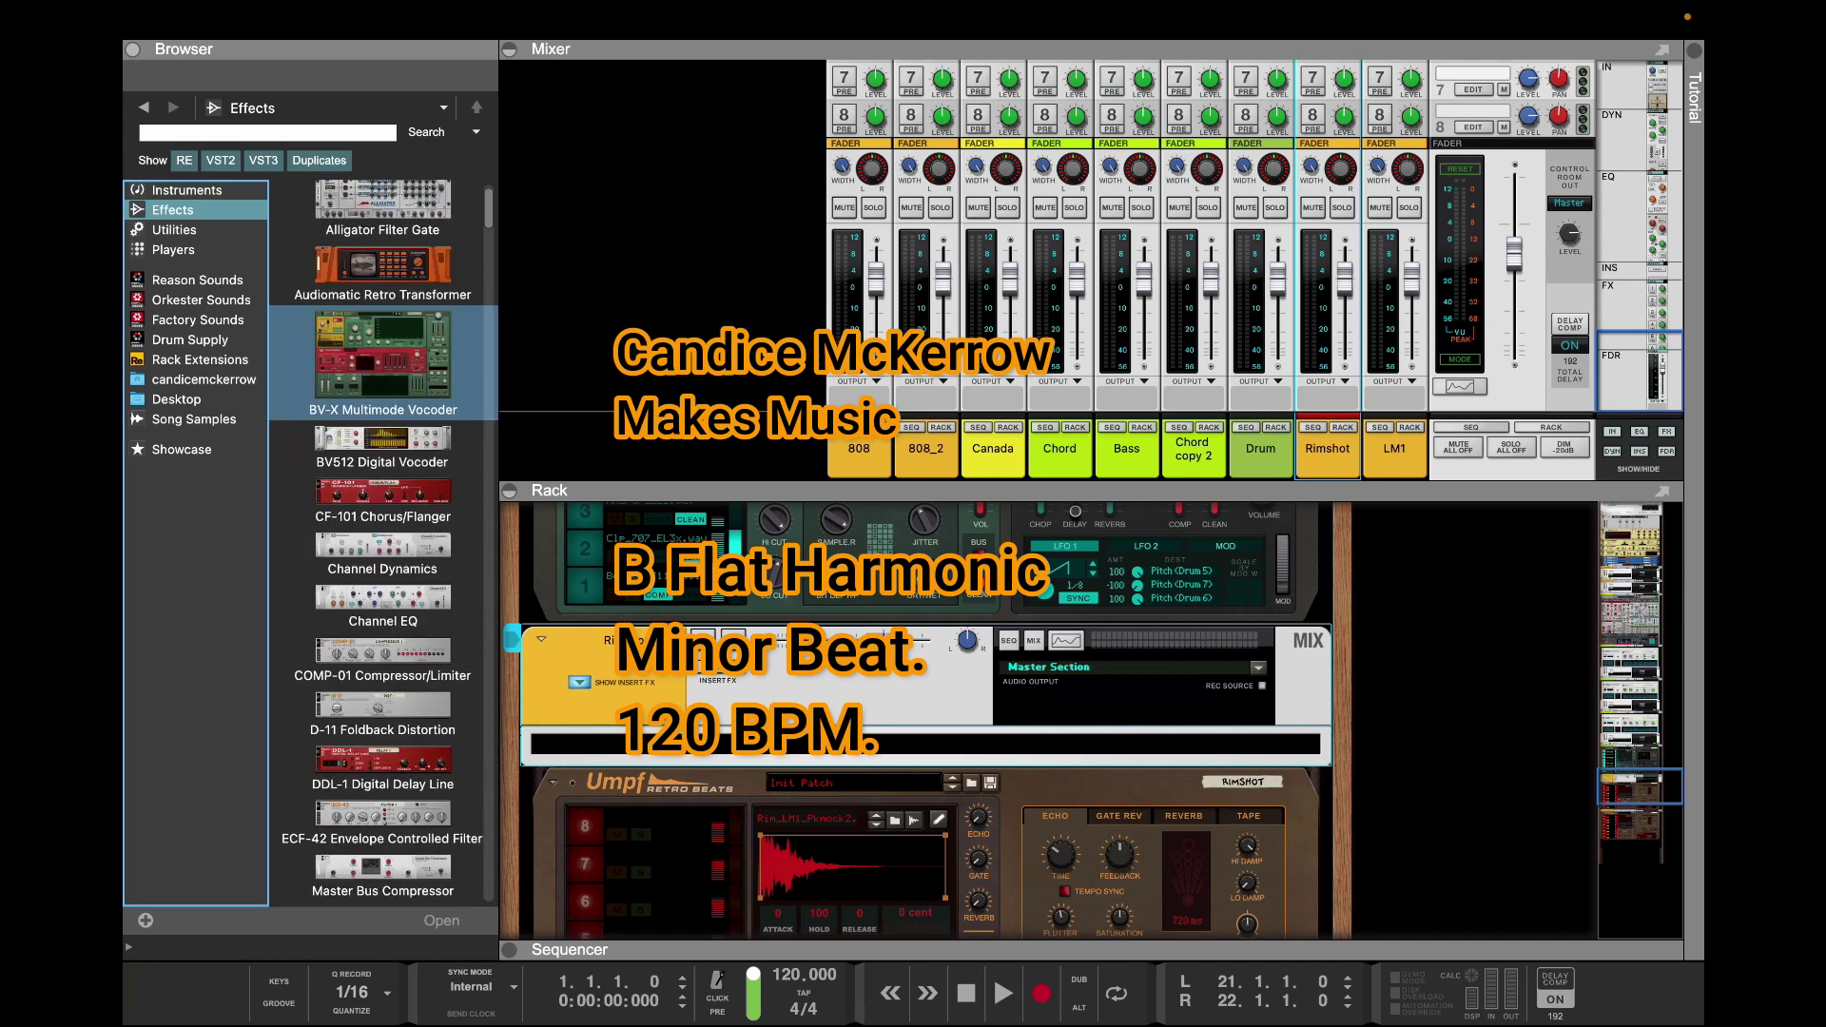
# Add a Master Bus Compressor to the Rimshot mix channel's insert effects
pyautogui.press('Down')
pyautogui.press('Down')
pyautogui.press('Down')
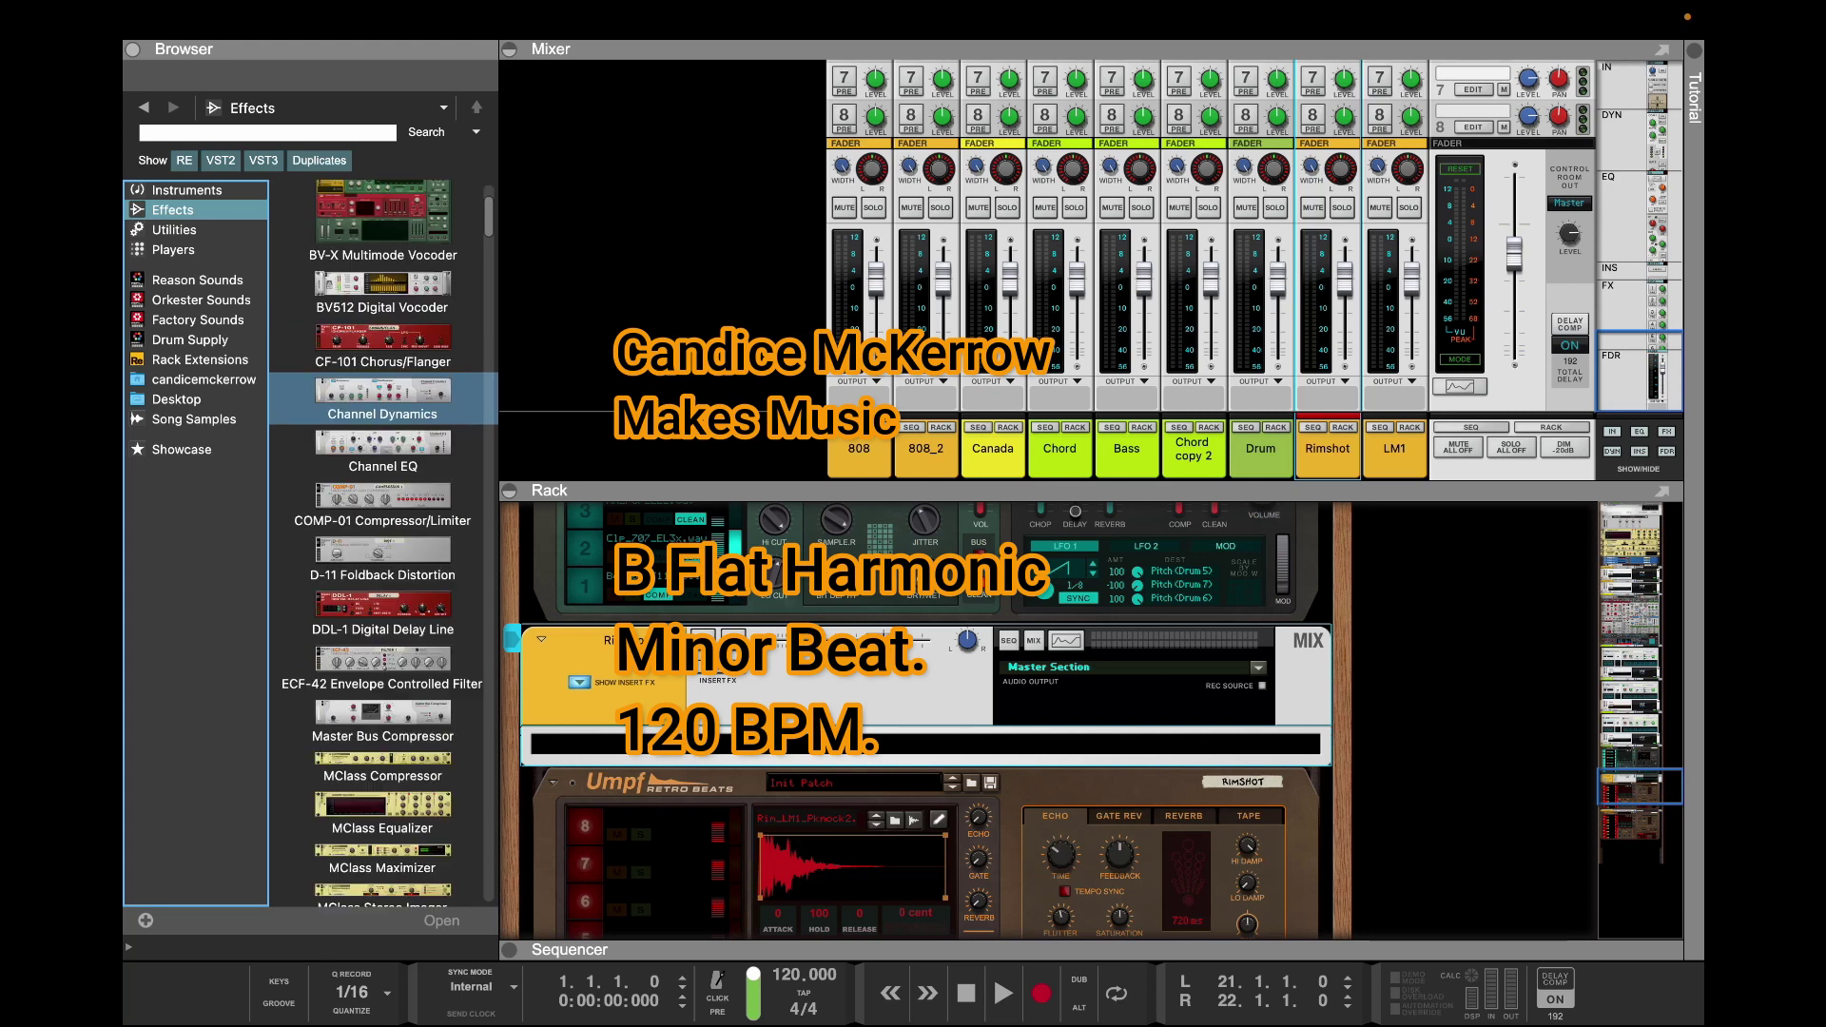
pyautogui.moveTo(382, 721); pyautogui.dragTo(688, 747)
pyautogui.moveTo(925, 733); pyautogui.dragTo(926, 733)
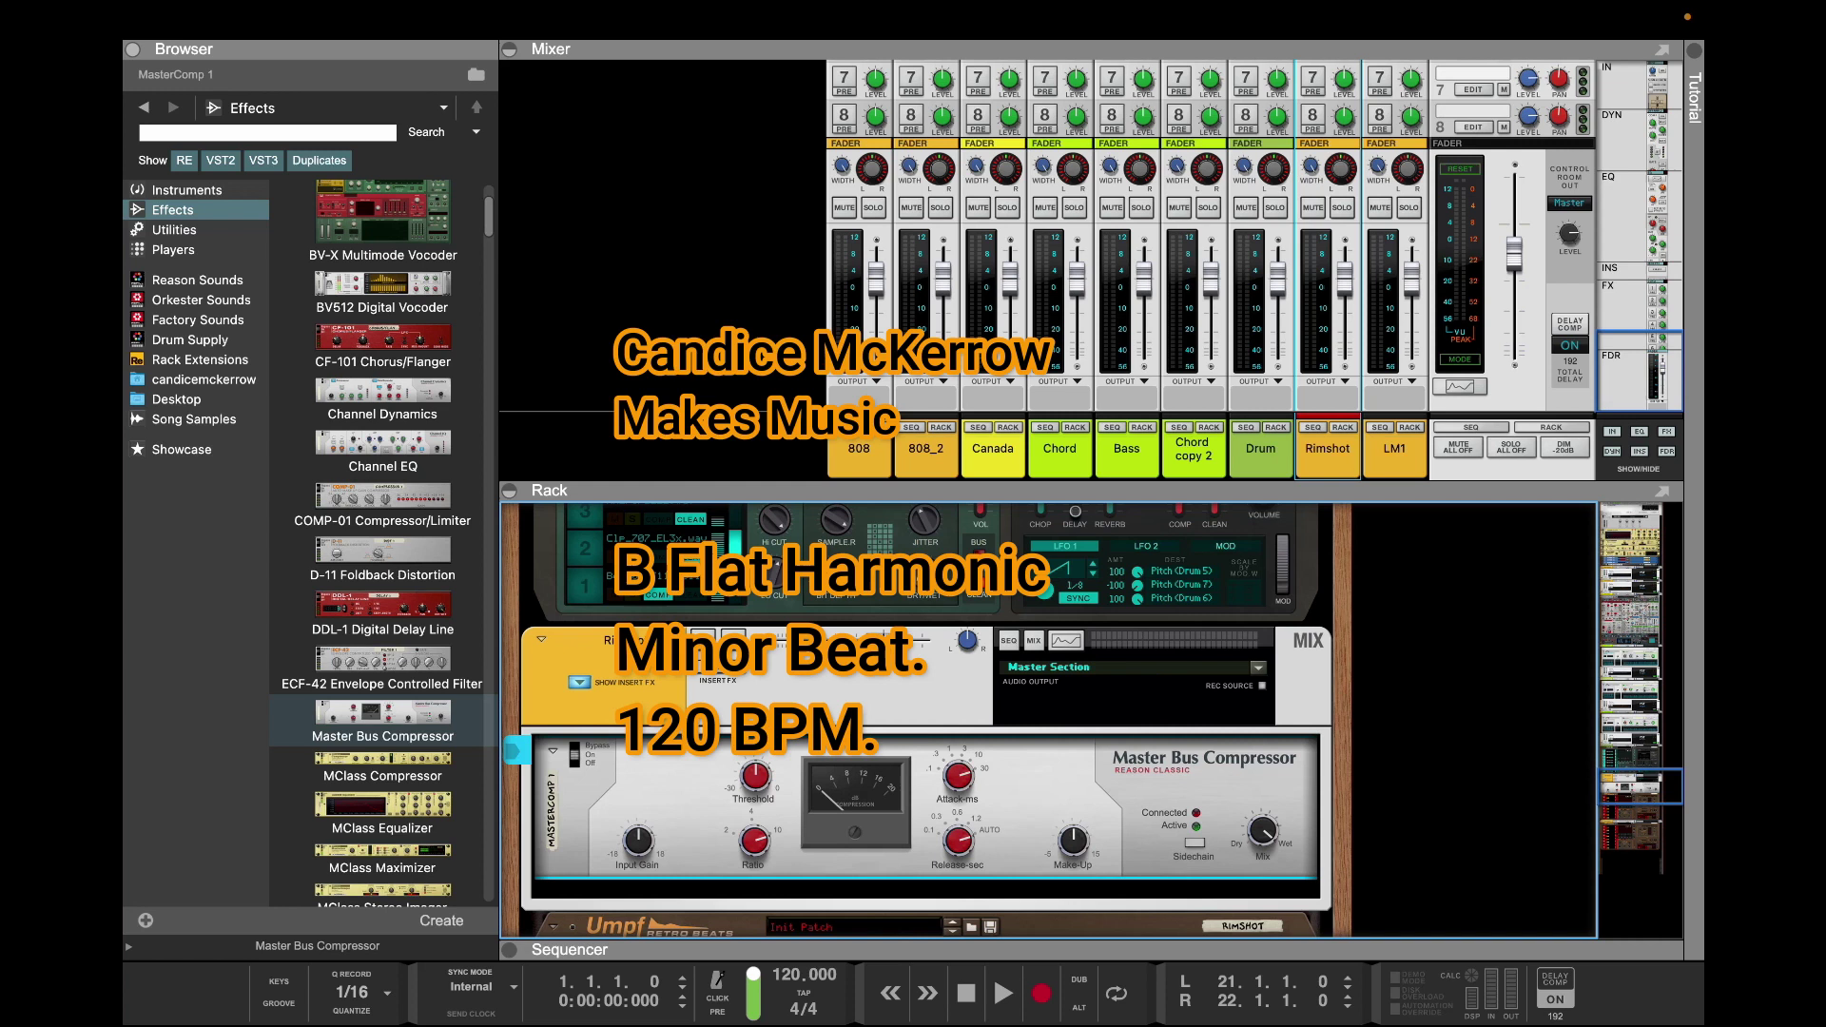
# Show the Rimshot sequencer track, play the song briefly and lower the Rimshot channel's fader slightly
pyautogui.click(1314, 427)
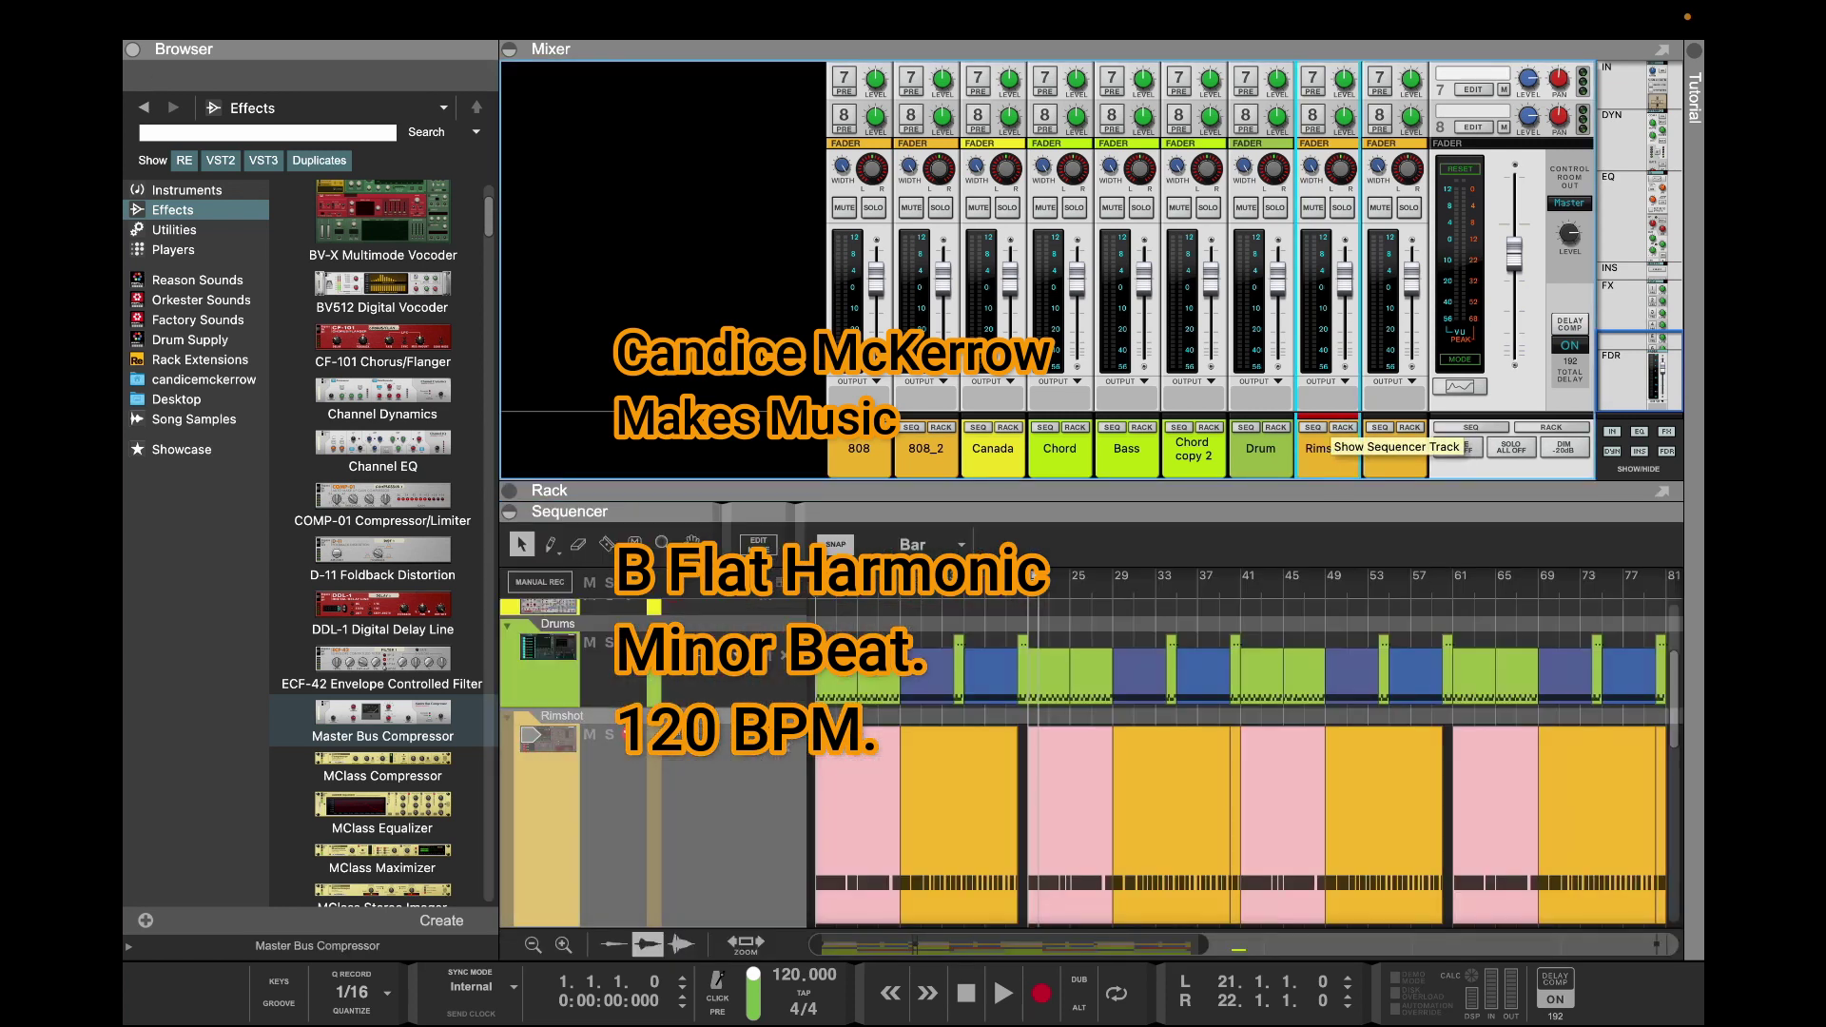
pyautogui.press('space')
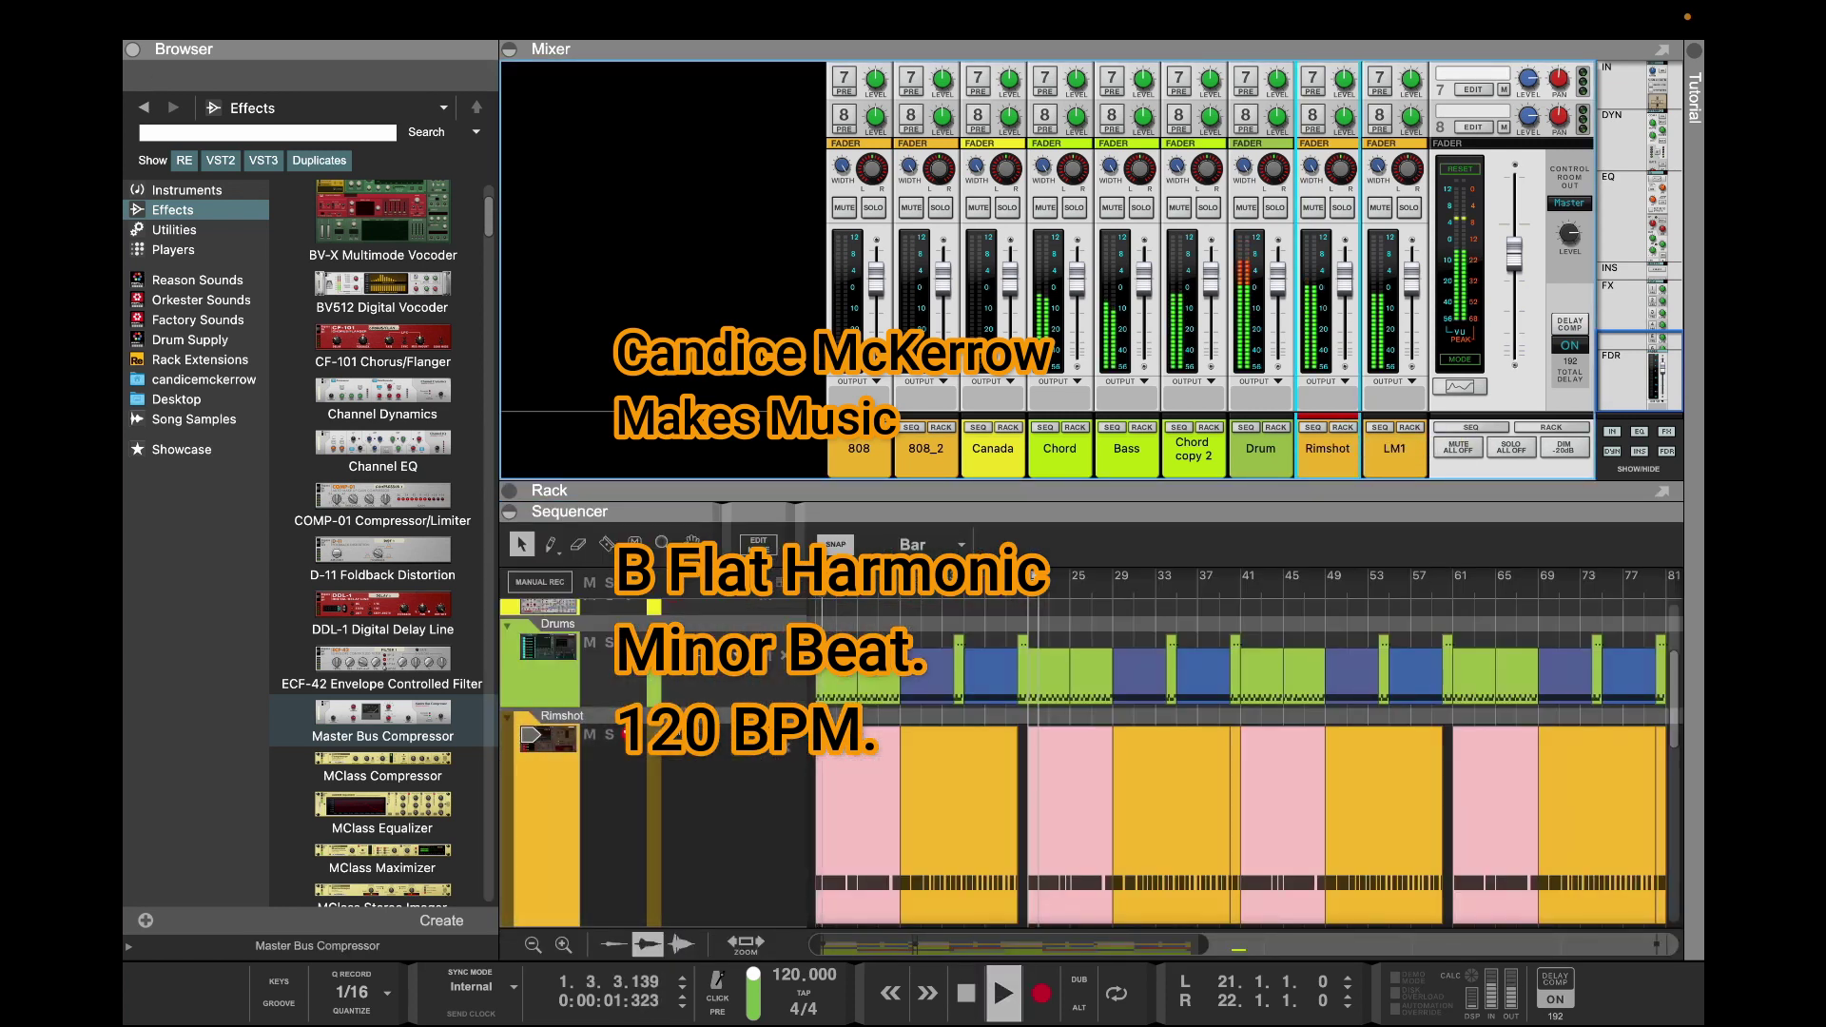
pyautogui.press('space')
pyautogui.moveTo(1344, 279); pyautogui.dragTo(1344, 288)
# Return the playhead to bar 1 and enlarge the sequencer area
pyautogui.click(835, 577)
pyautogui.click(814, 577)
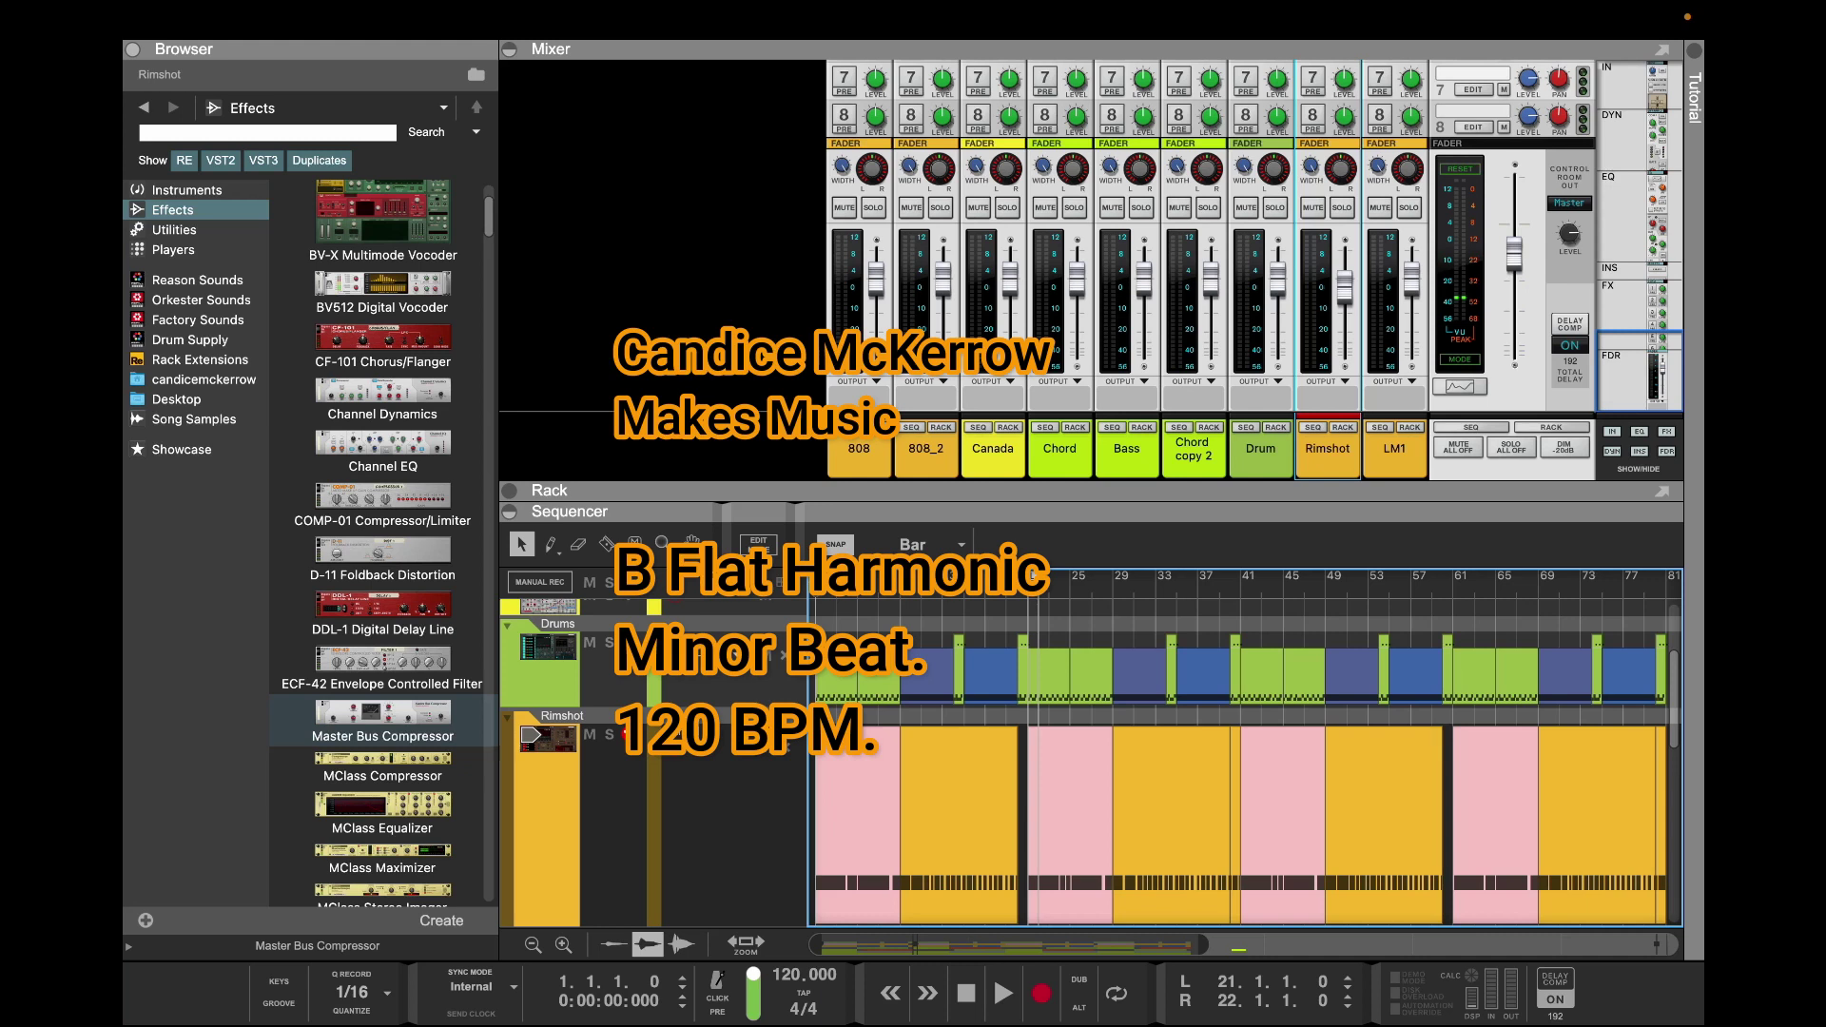
pyautogui.moveTo(856, 510); pyautogui.dragTo(856, 281)
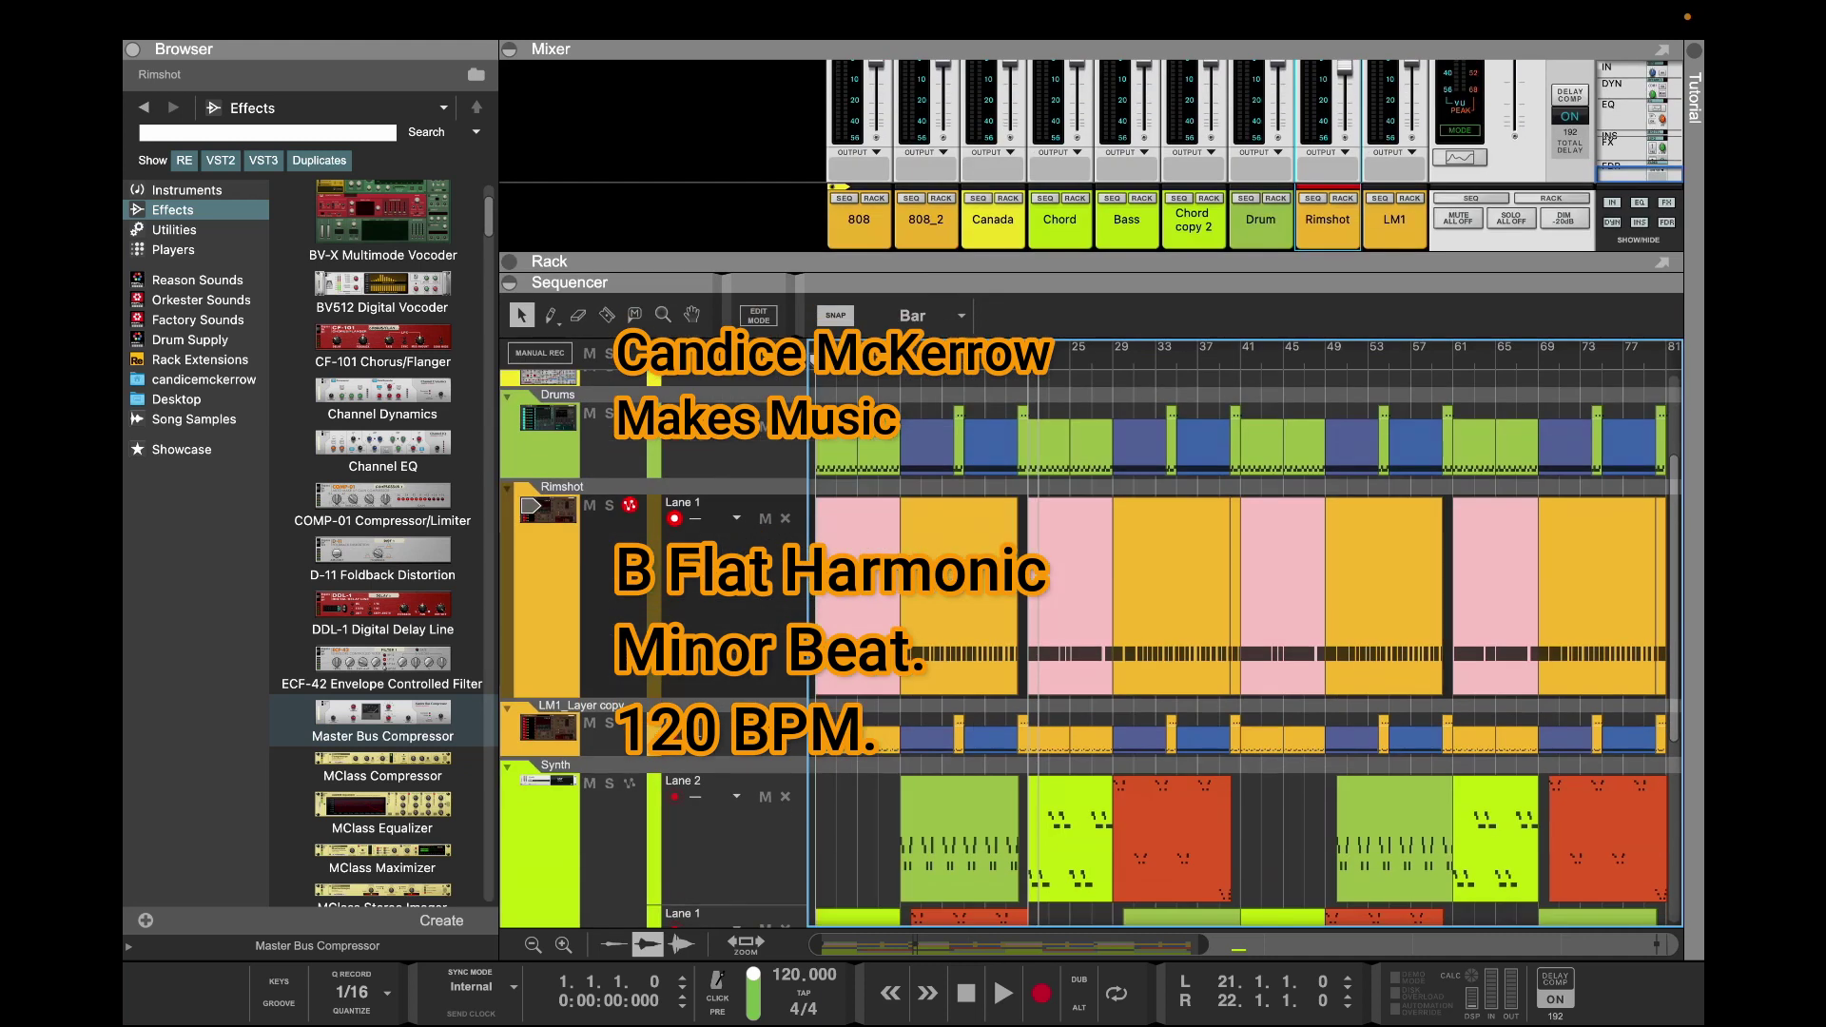
# Play the song briefly, enlarge the mixer and lower the Rimshot channel's fader to -6.41 dB
pyautogui.moveTo(1203, 944); pyautogui.dragTo(1070, 944)
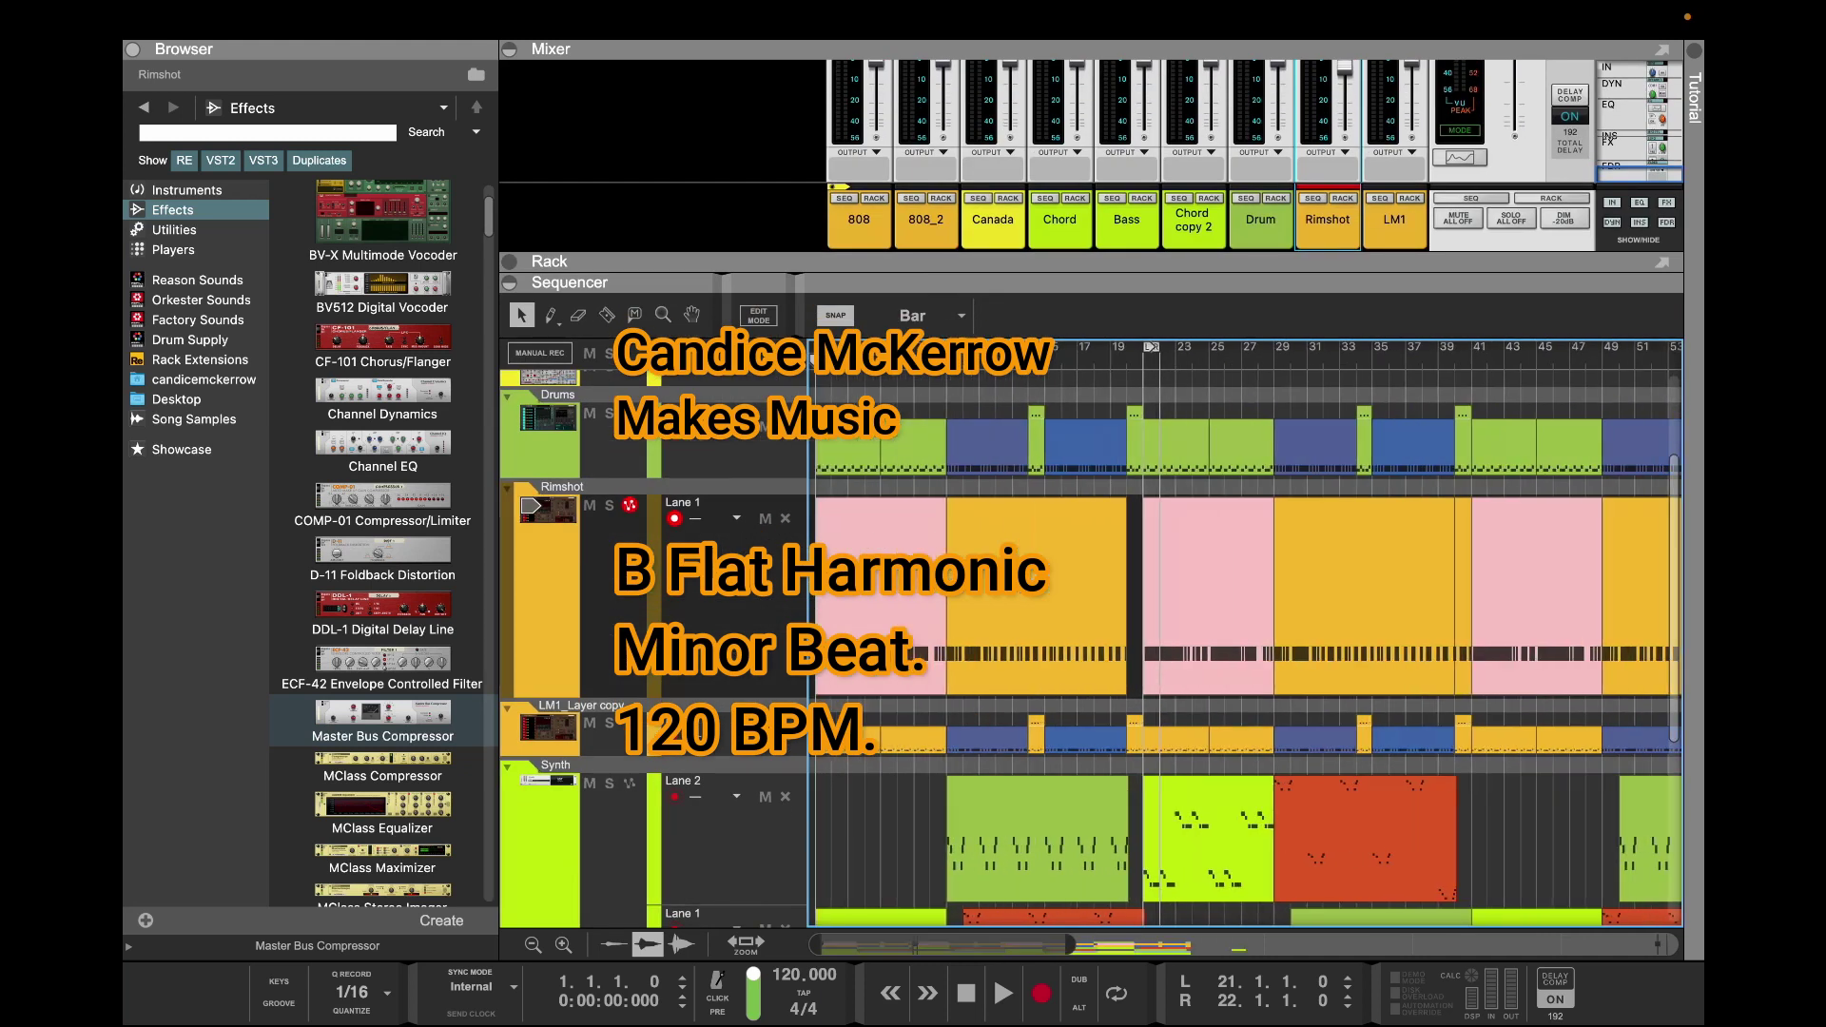
pyautogui.press('space')
pyautogui.press('space')
pyautogui.moveTo(856, 283); pyautogui.dragTo(856, 410)
pyautogui.moveTo(1344, 185); pyautogui.dragTo(1345, 194)
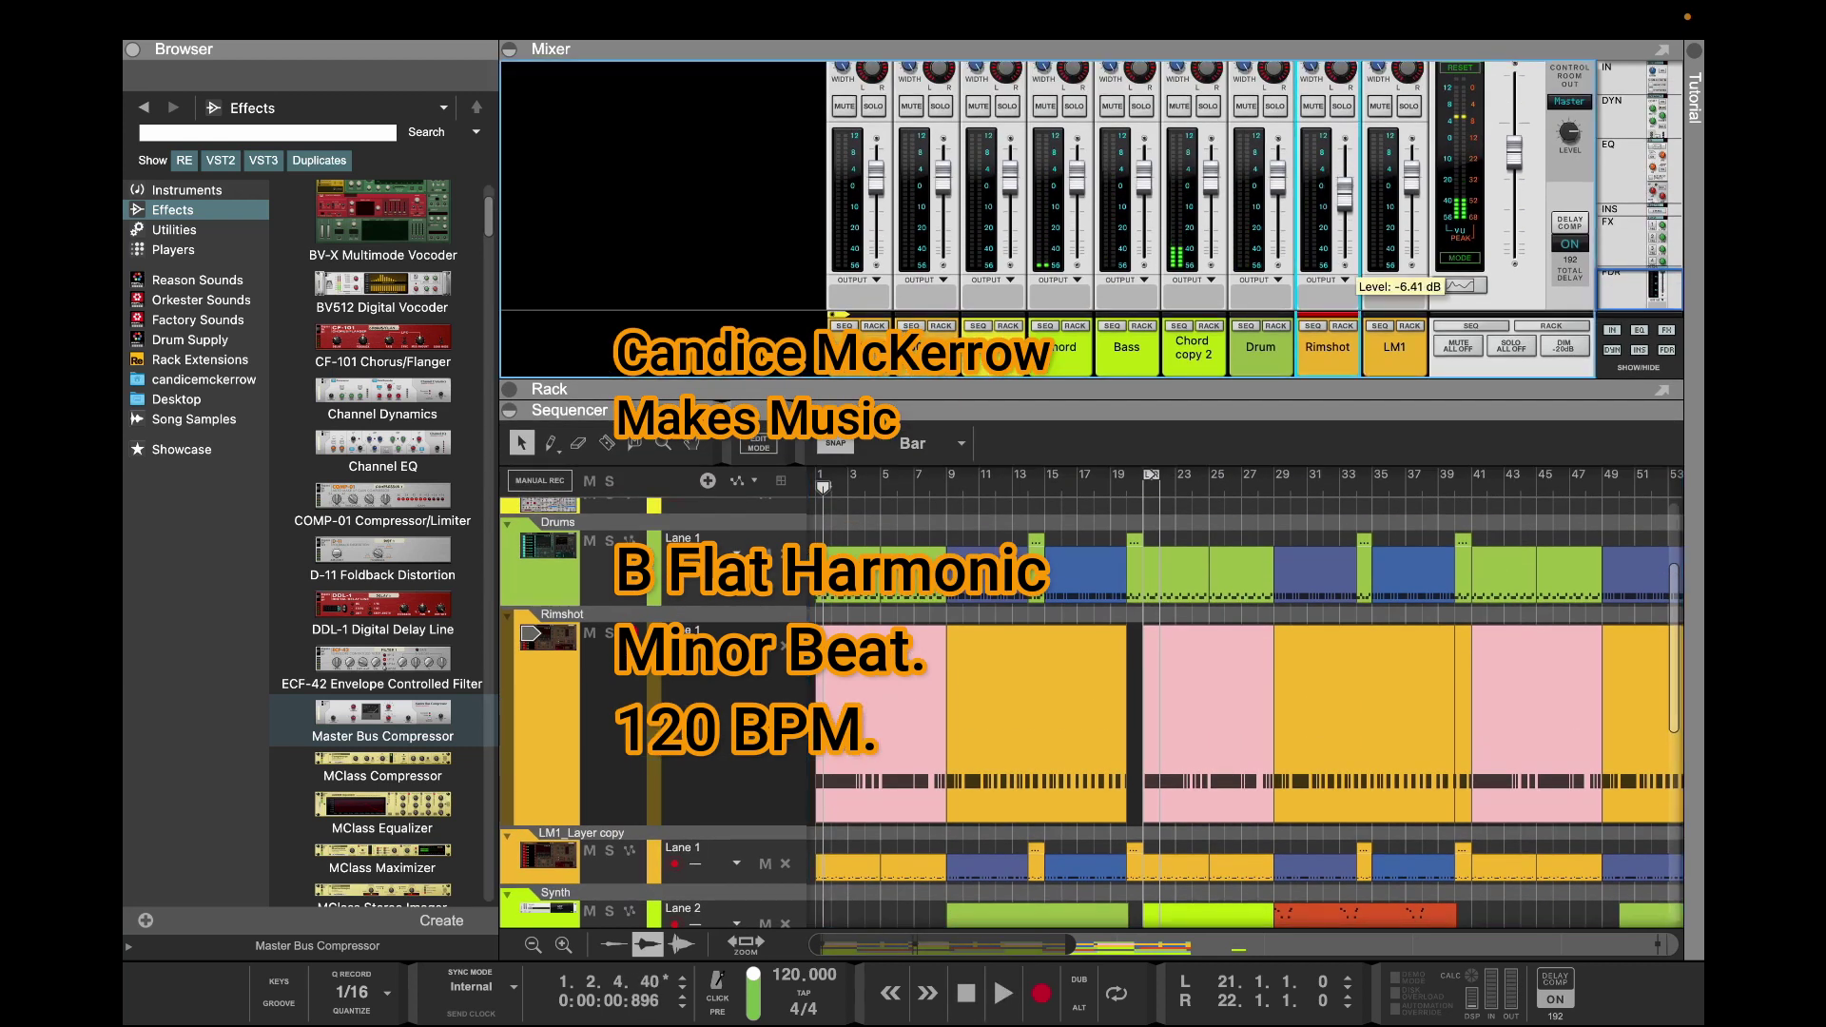
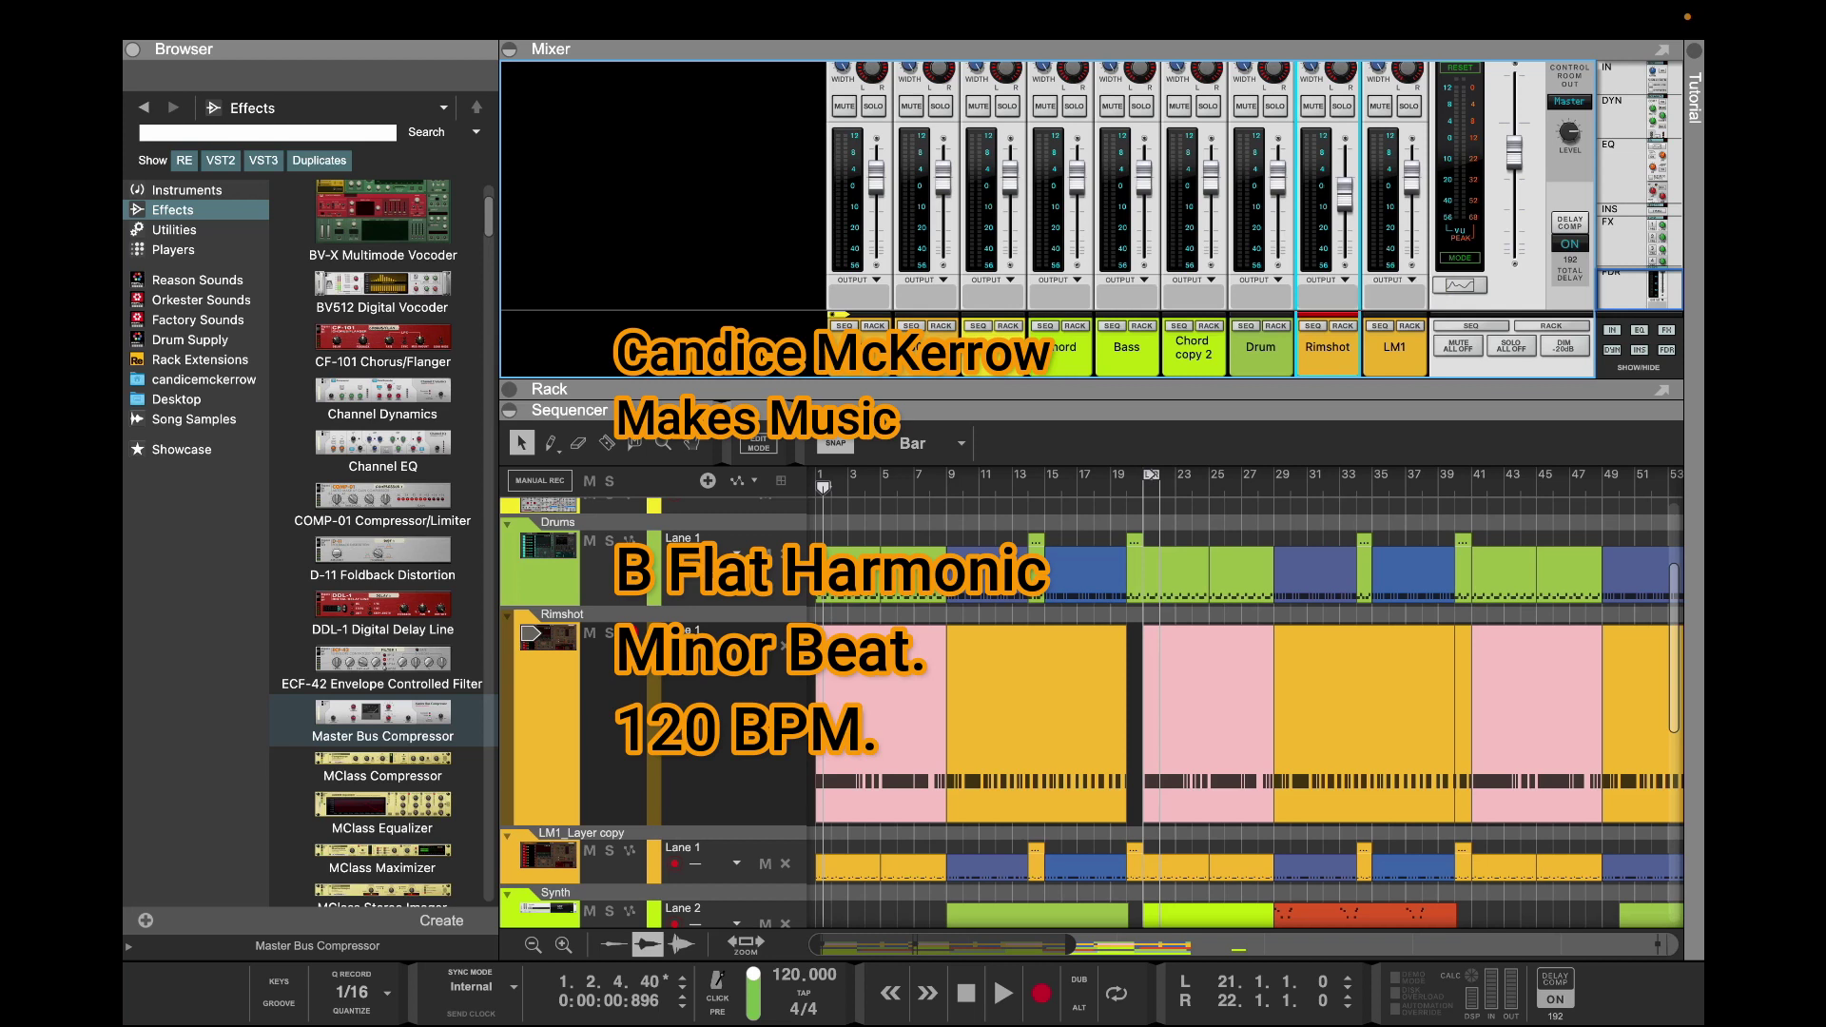
# Move the spare three-bar Synth clip from bar 90 to bar 91 and play it from its start
pyautogui.moveTo(1274, 409); pyautogui.dragTo(1274, 171)
pyautogui.moveTo(1069, 944); pyautogui.dragTo(1519, 944)
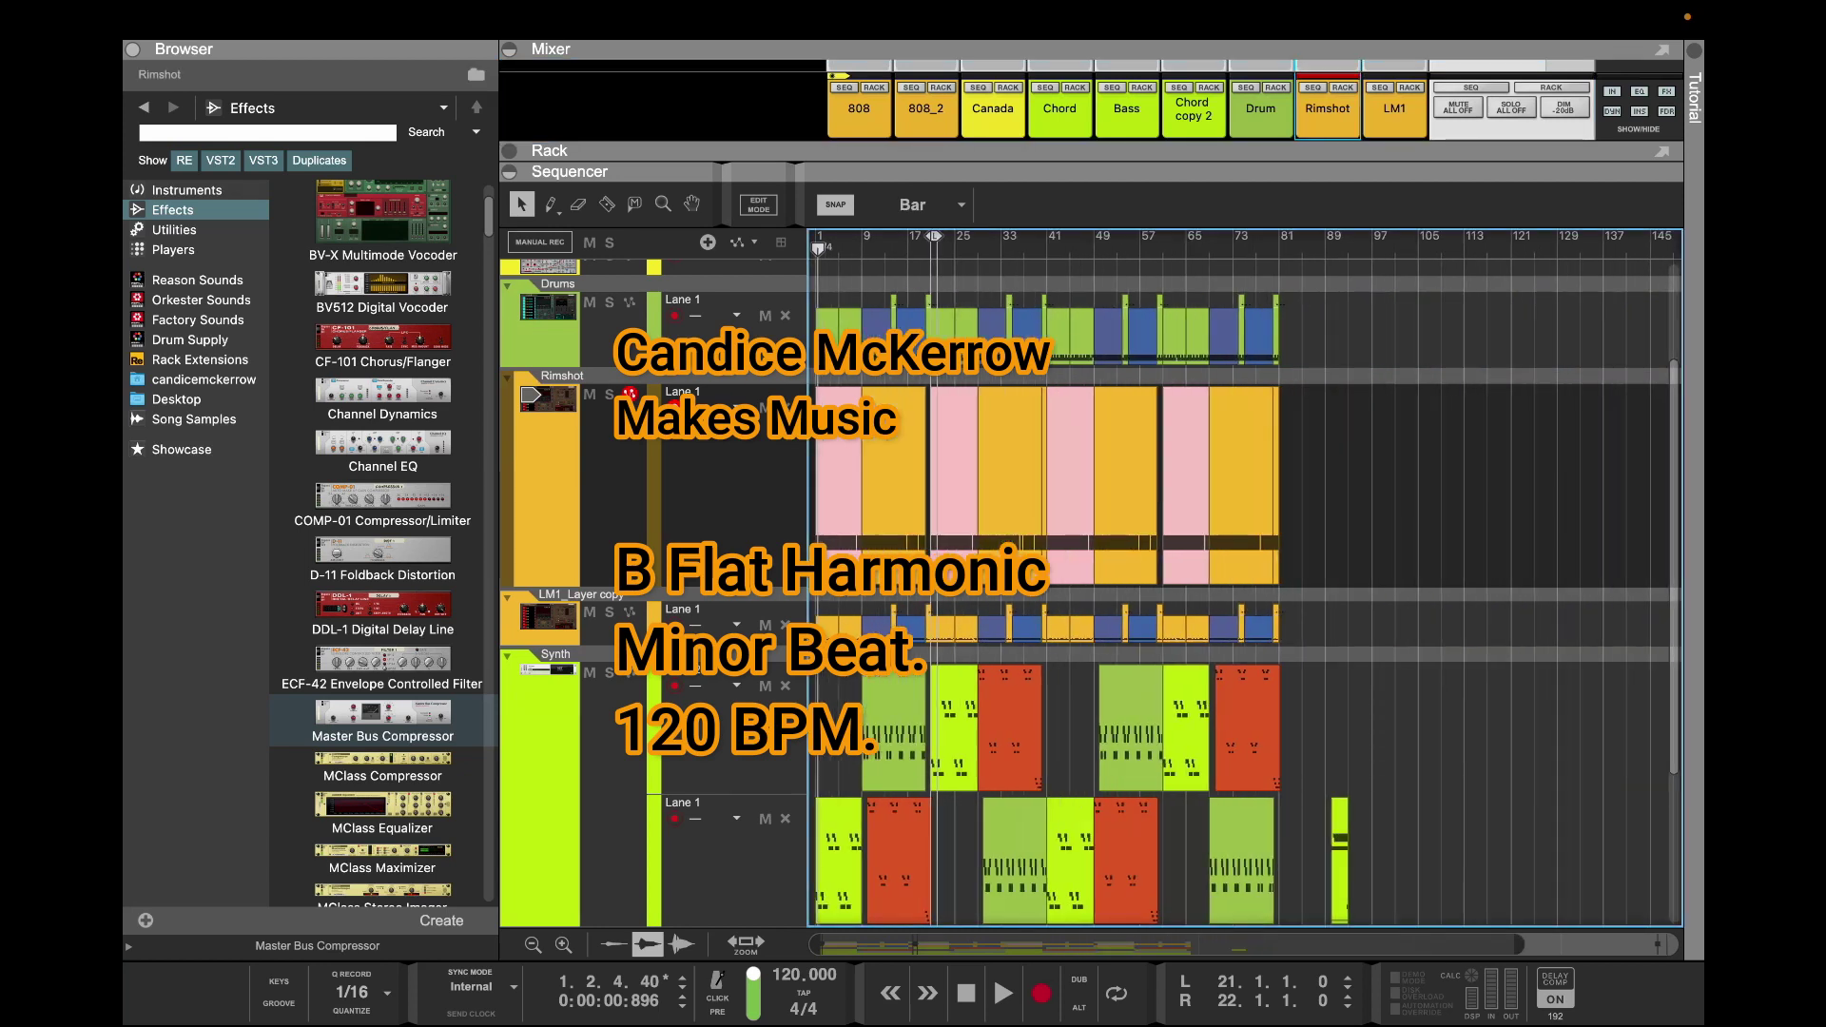
pyautogui.scroll(-5, 1090, 592)
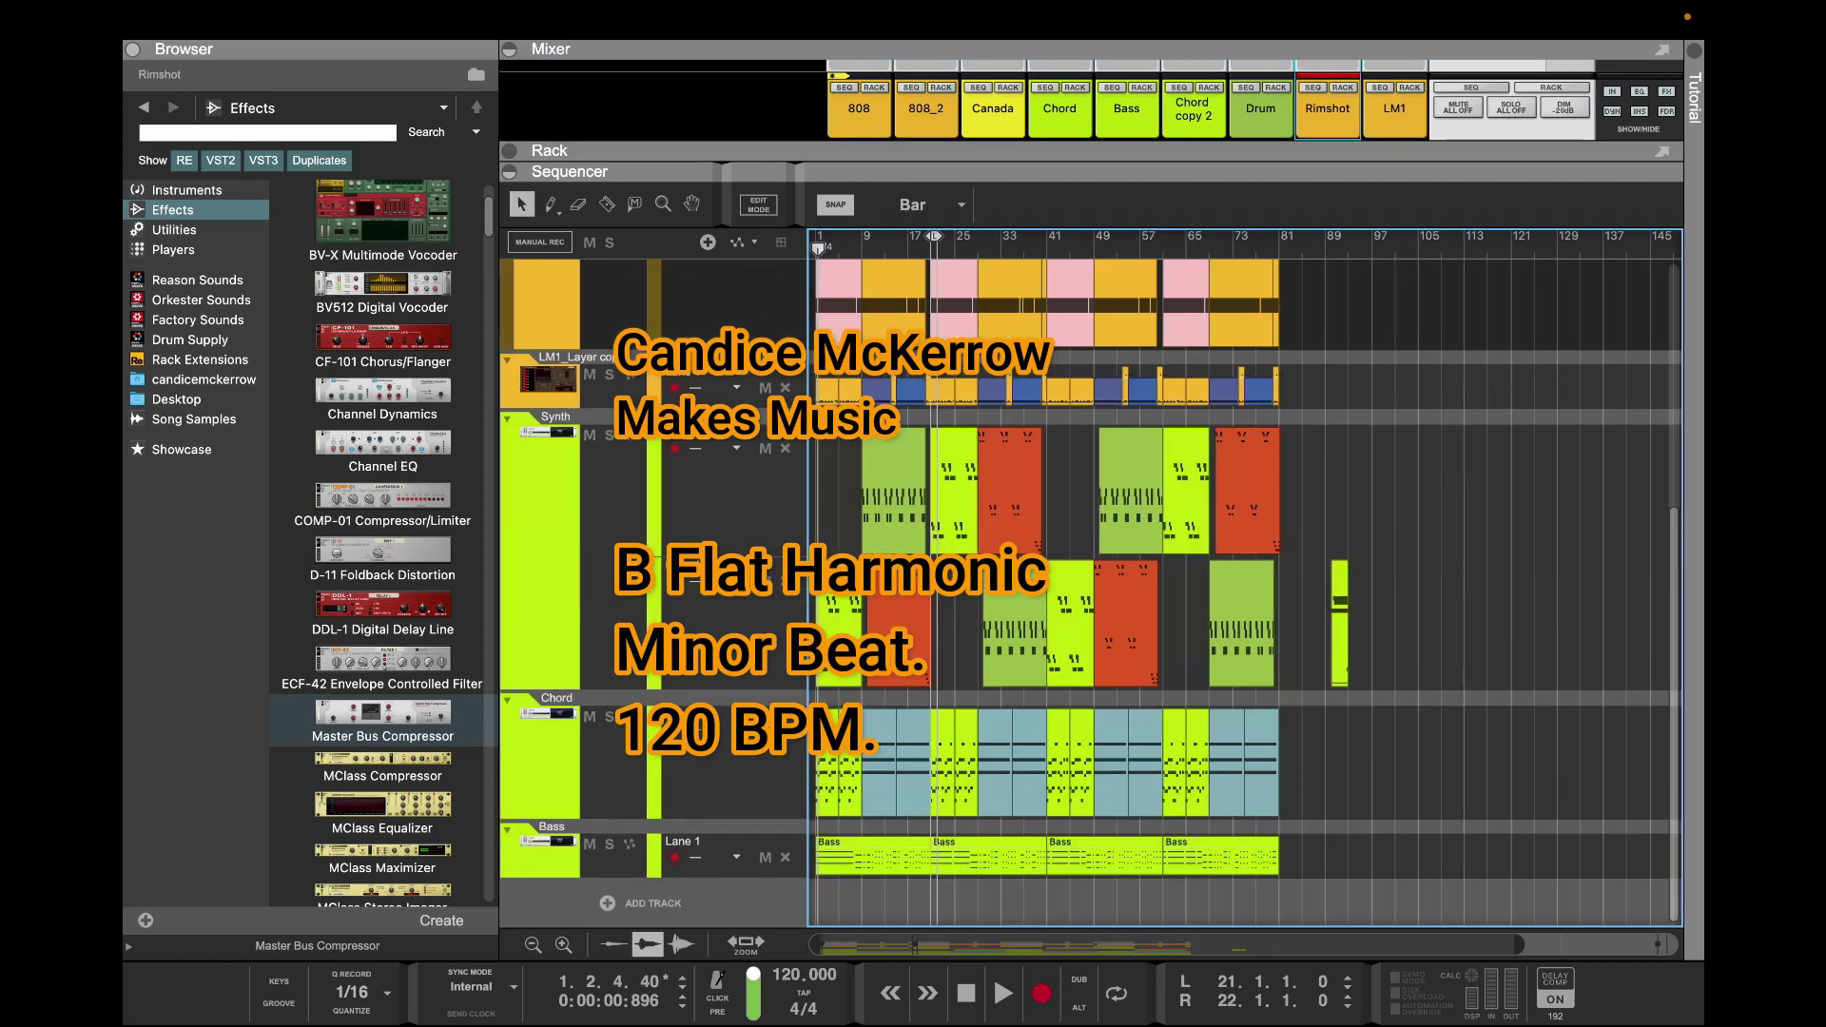
pyautogui.click(1341, 624)
pyautogui.rightClick(1340, 623)
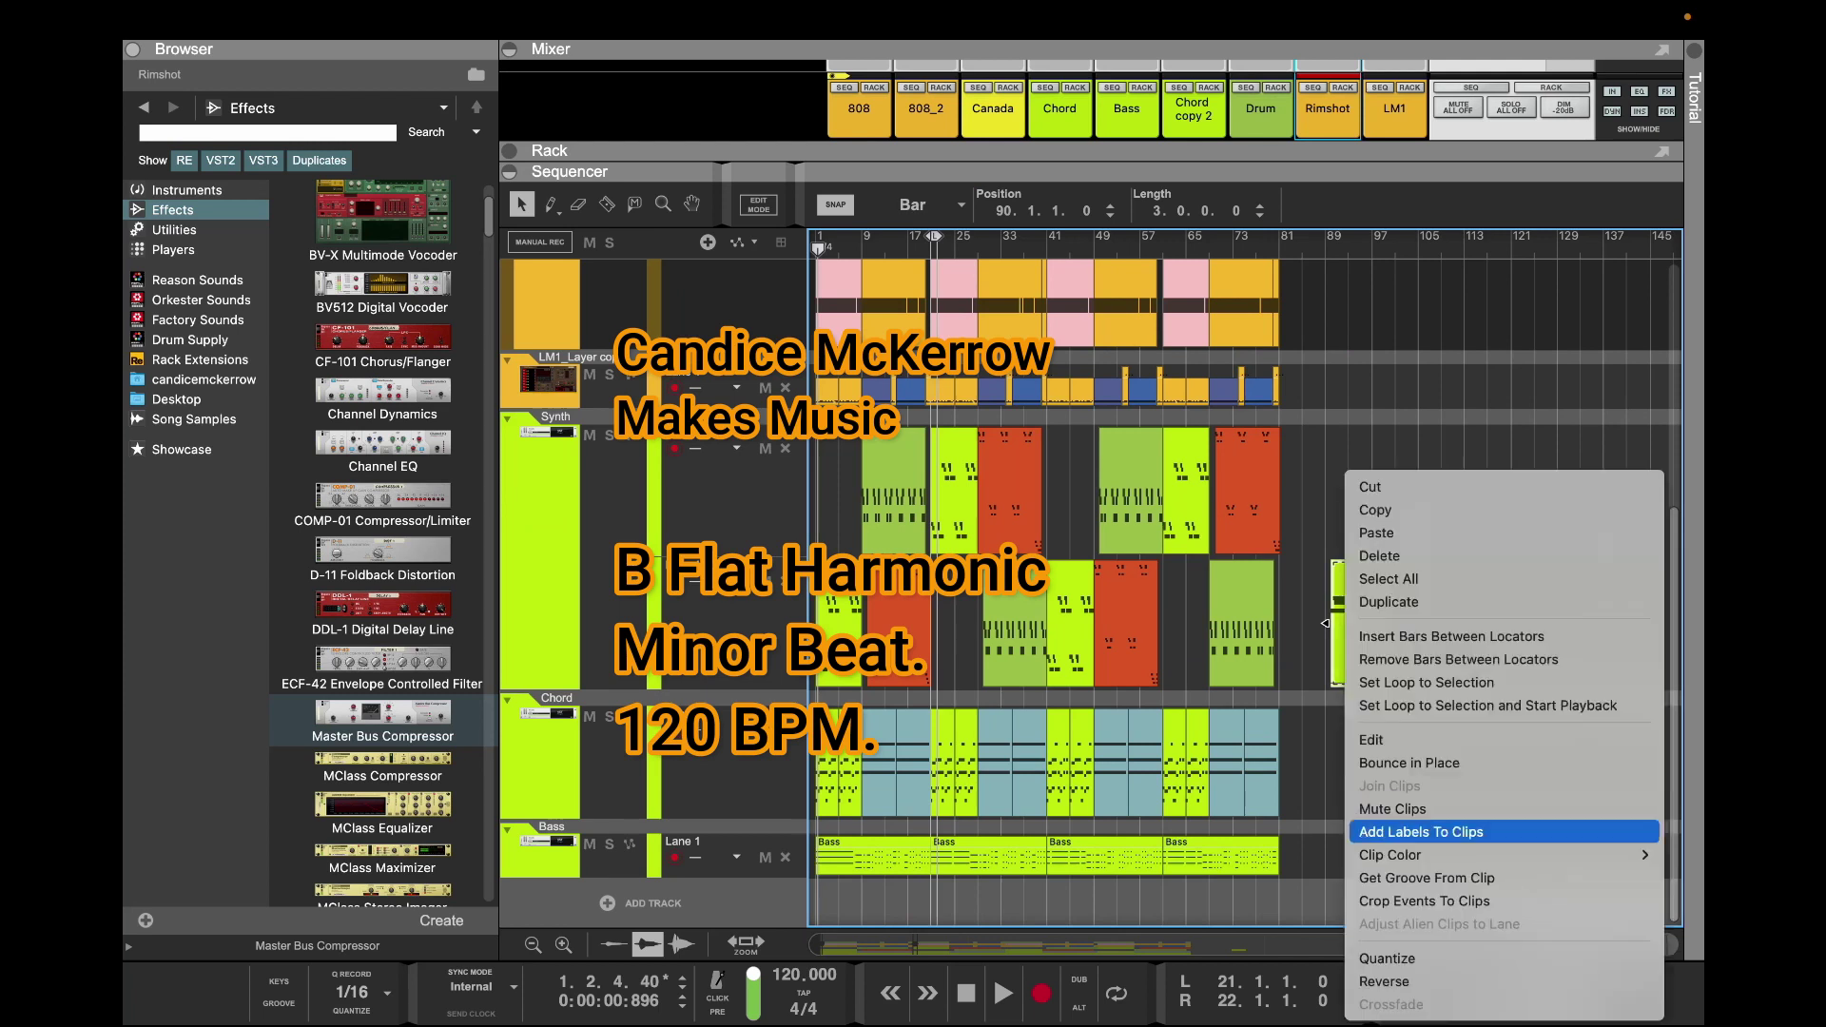
pyautogui.moveTo(1407, 854)
pyautogui.click(1247, 751)
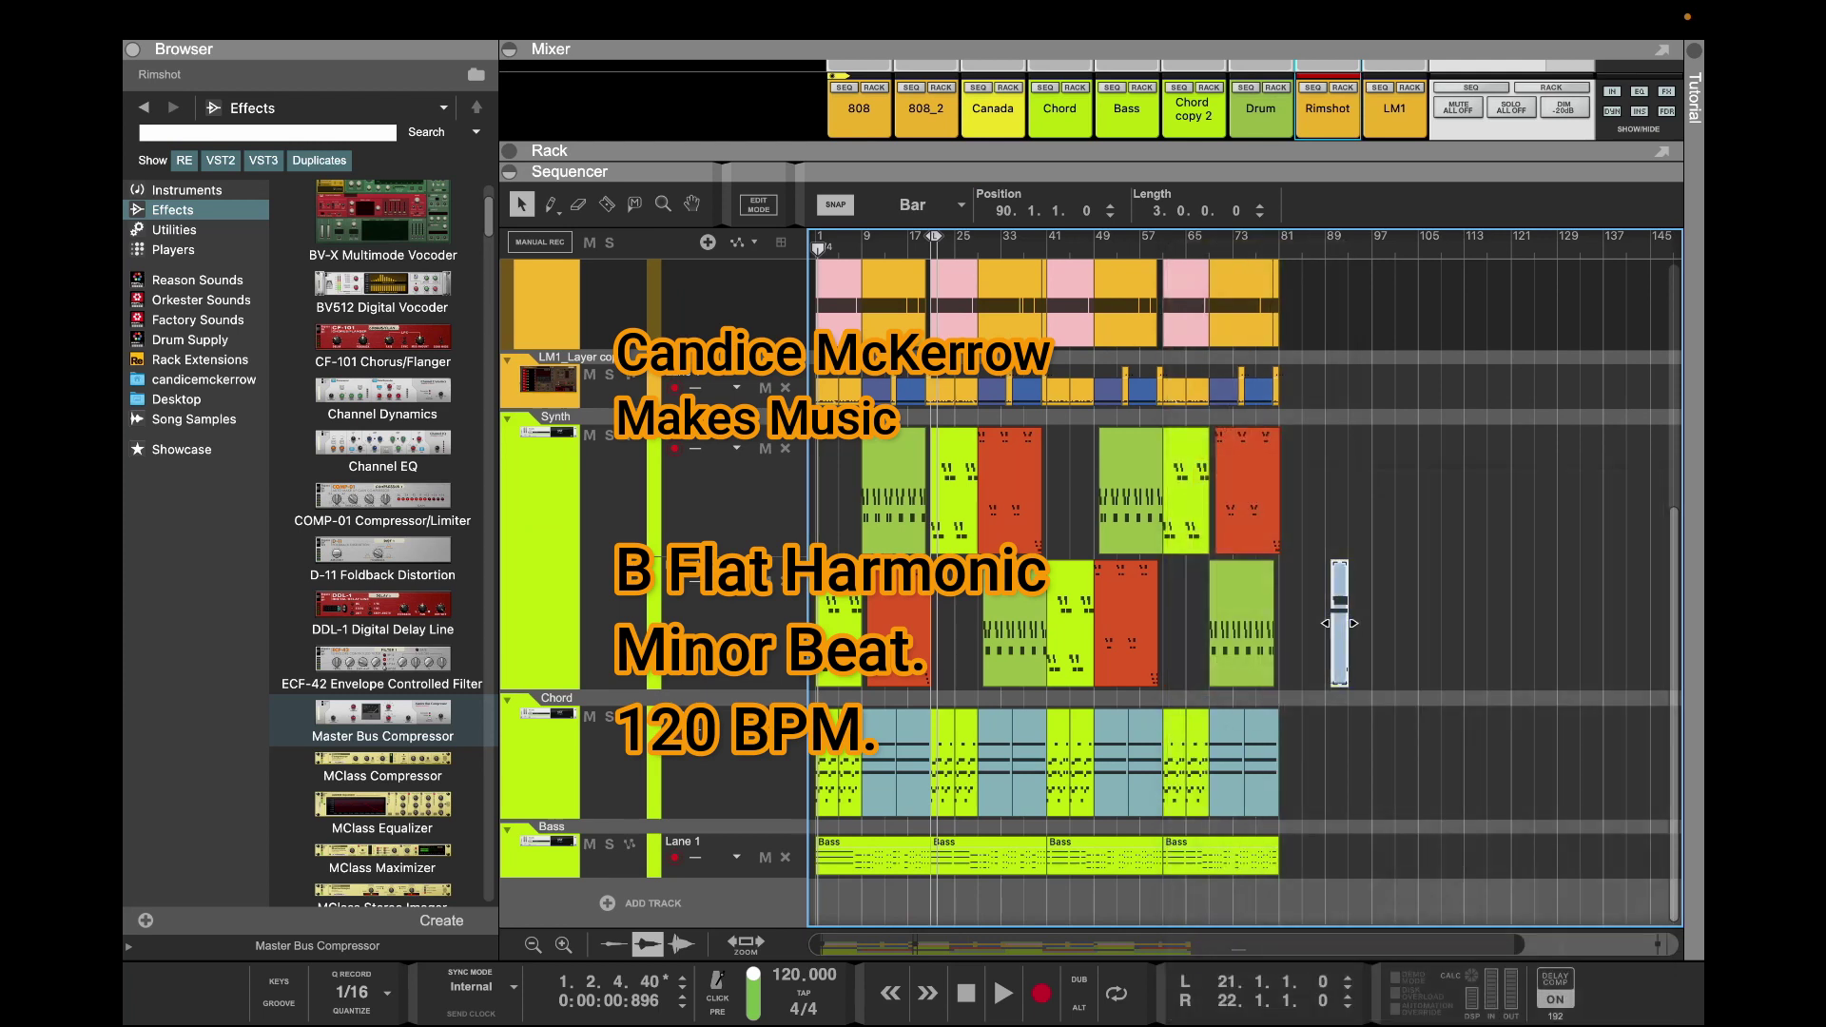
pyautogui.moveTo(815, 945); pyautogui.dragTo(1264, 945)
pyautogui.hscroll(-5, 846, 623)
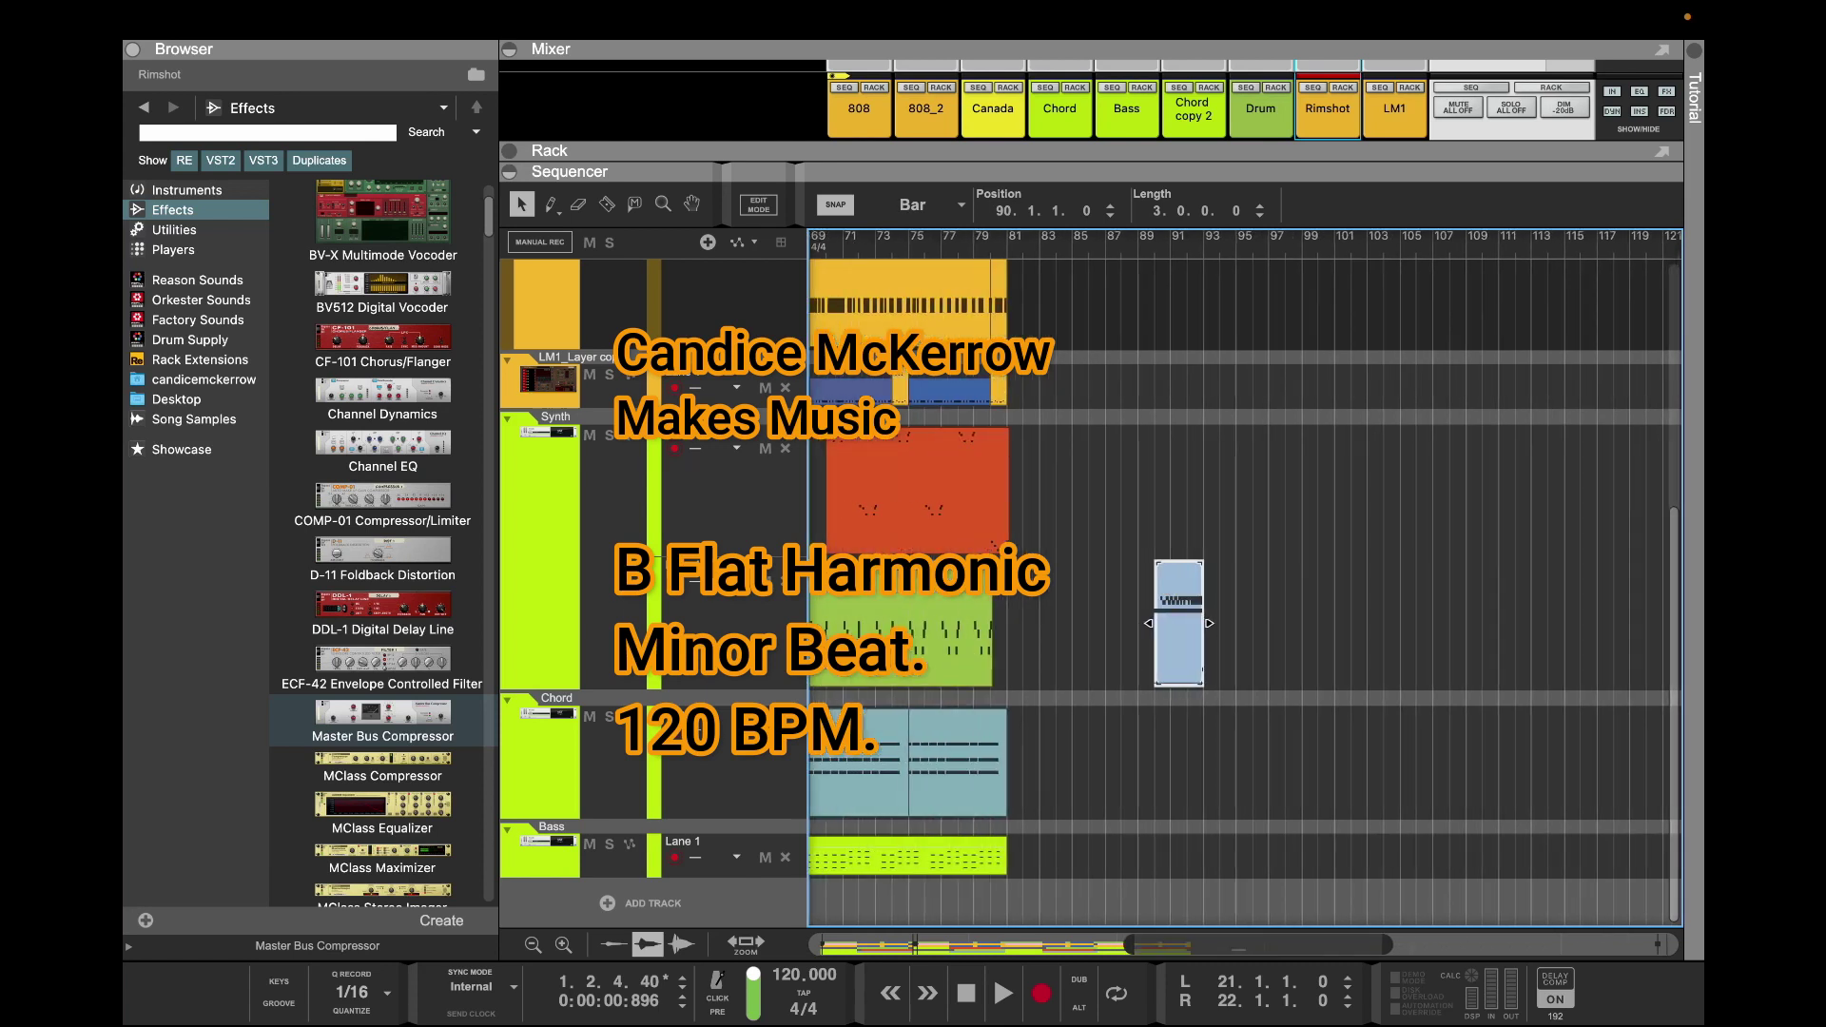
pyautogui.moveTo(1179, 627); pyautogui.dragTo(1196, 627)
pyautogui.click(1172, 249)
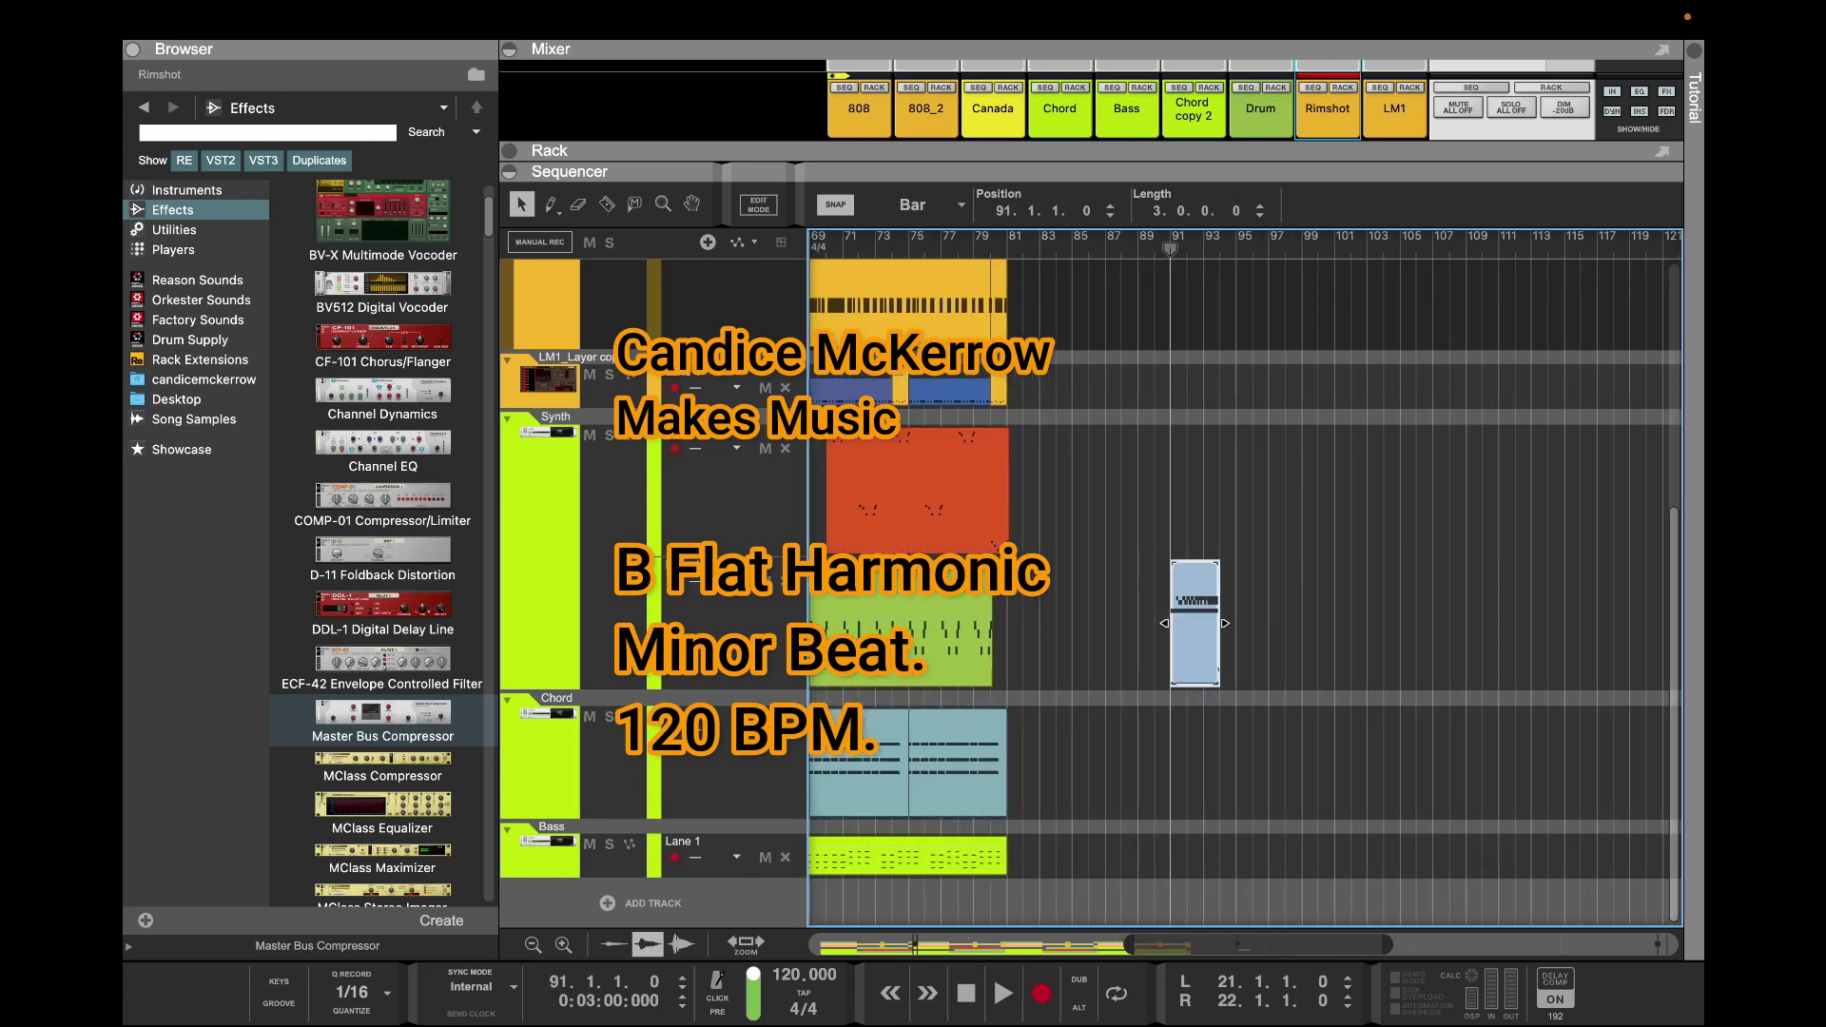
pyautogui.press('space')
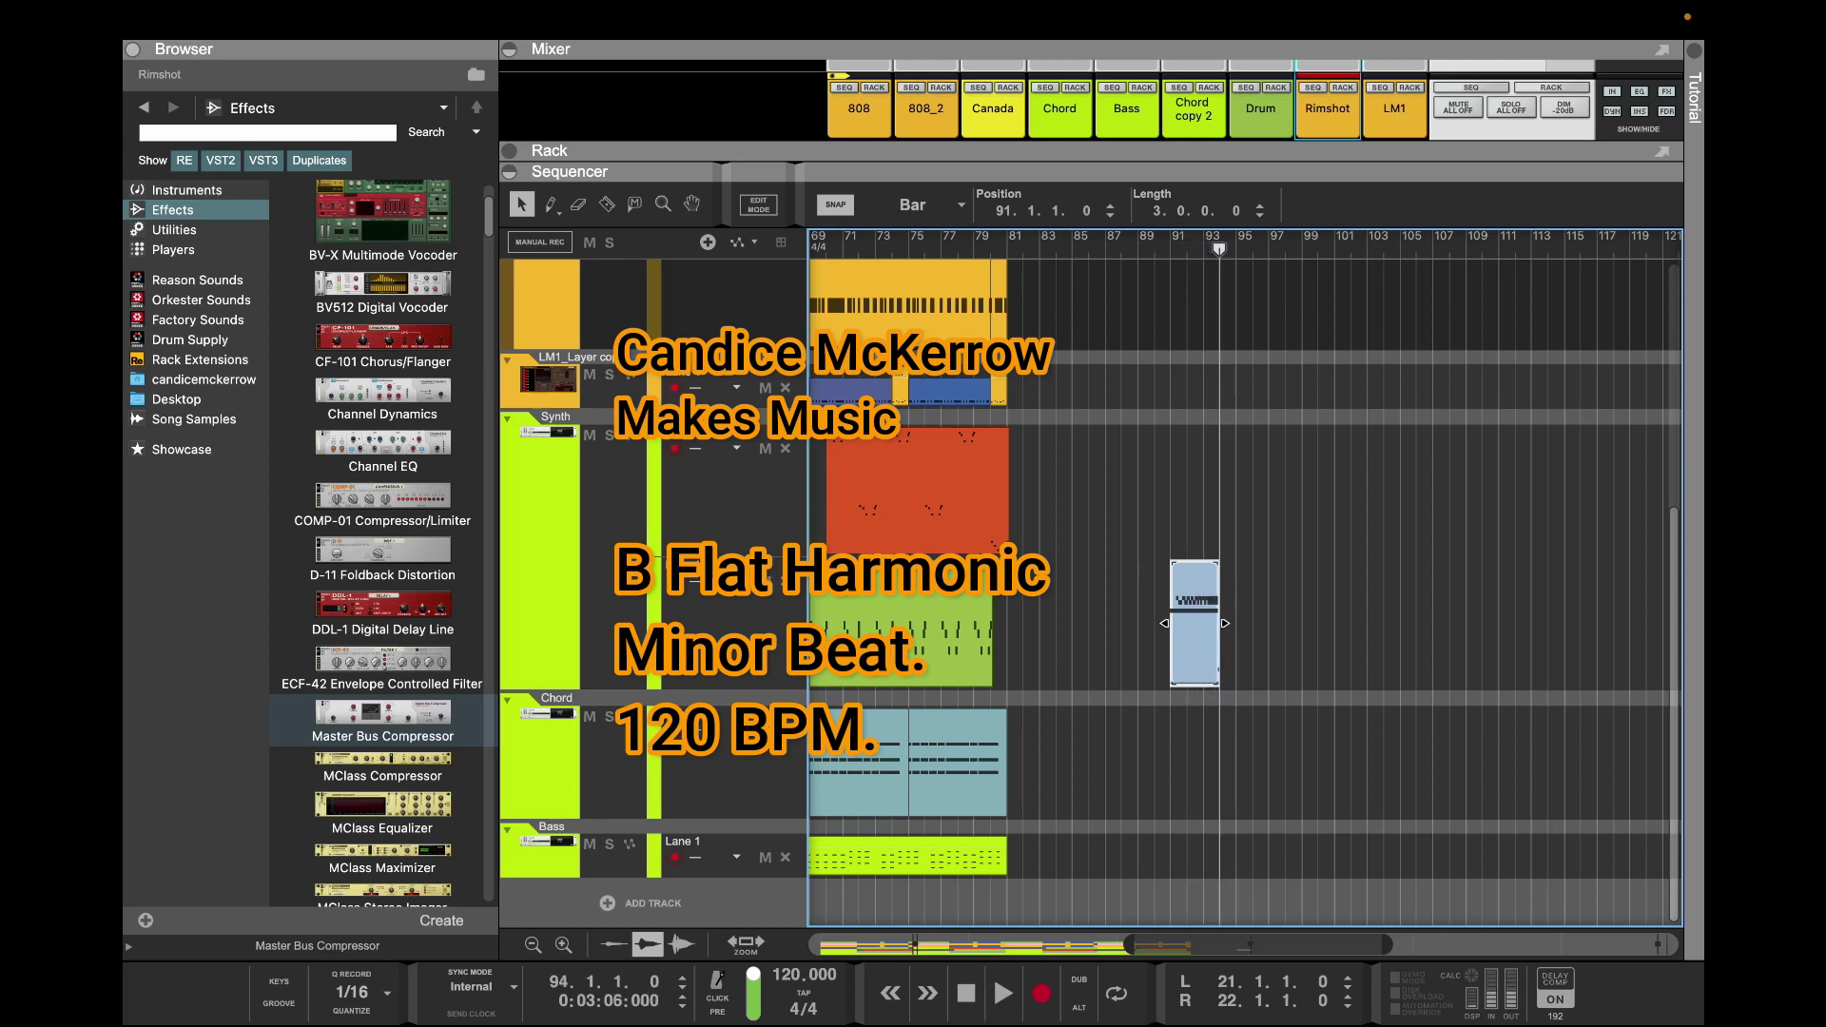
# Try to move the spare three-bar Synth clip onto the Bass track at bar 38
pyautogui.moveTo(1130, 944); pyautogui.dragTo(837, 945)
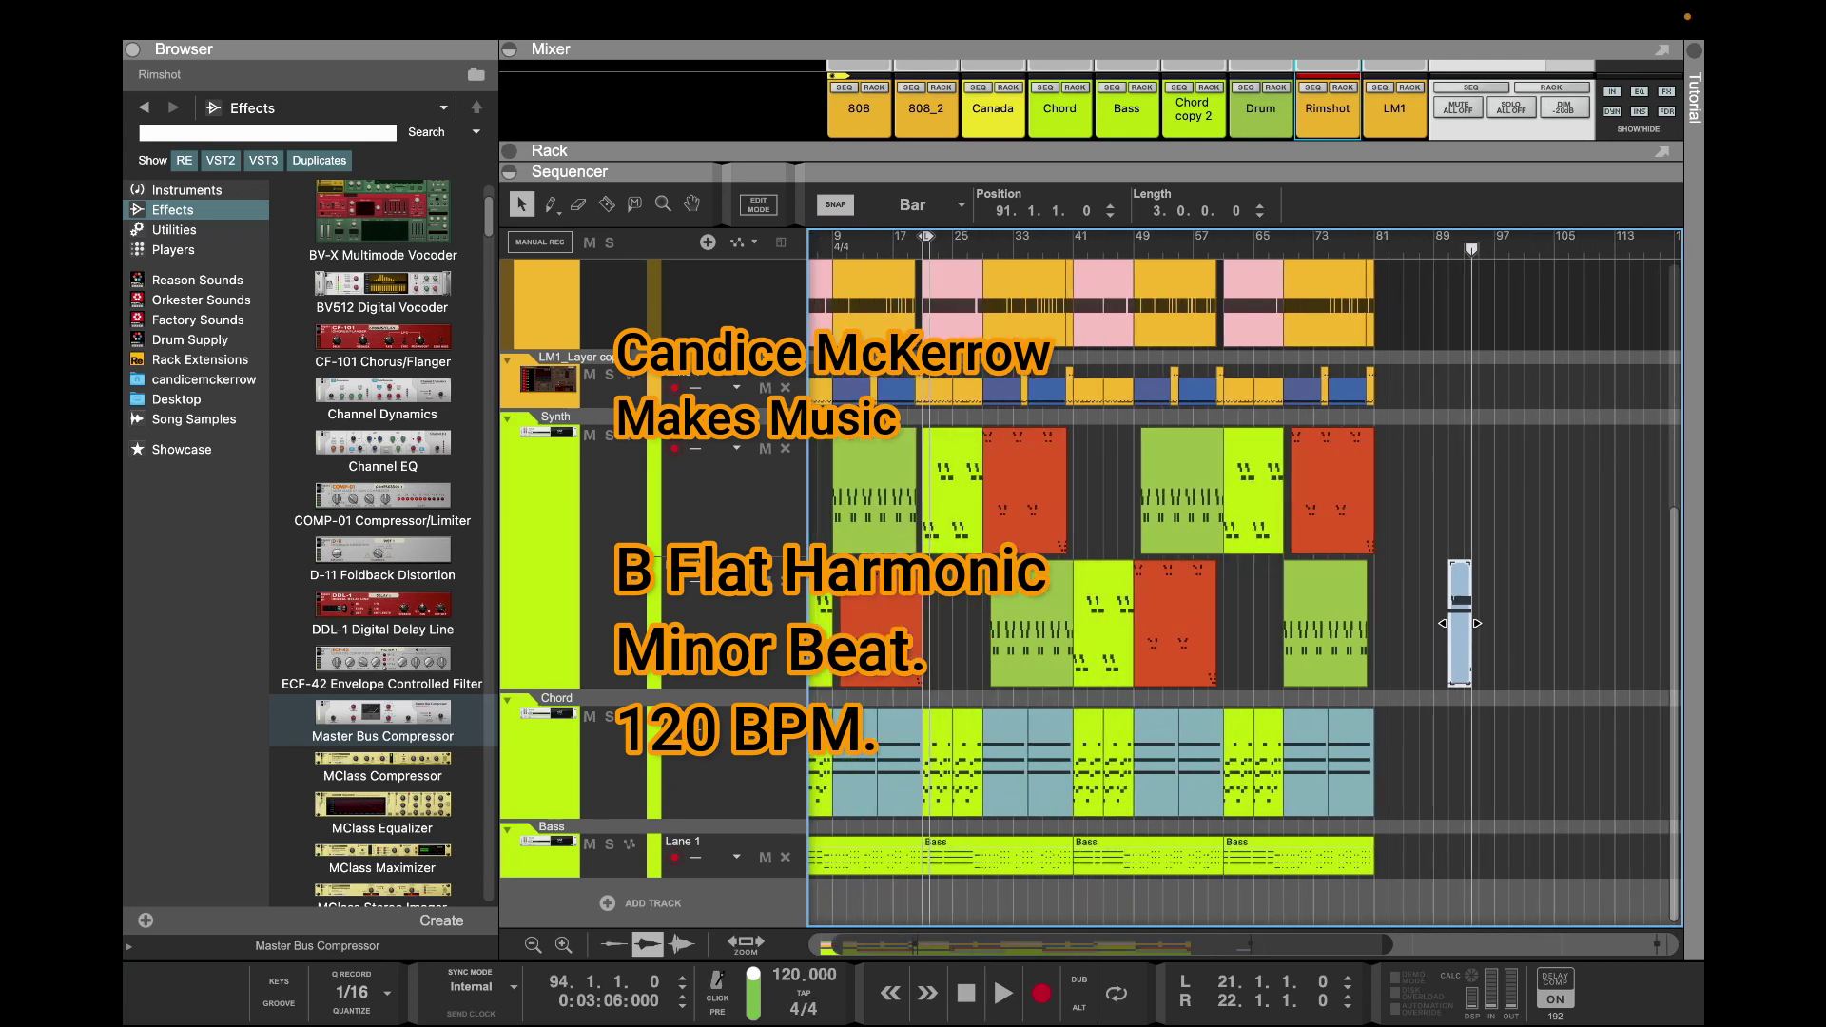
pyautogui.scroll(10, 1244, 593)
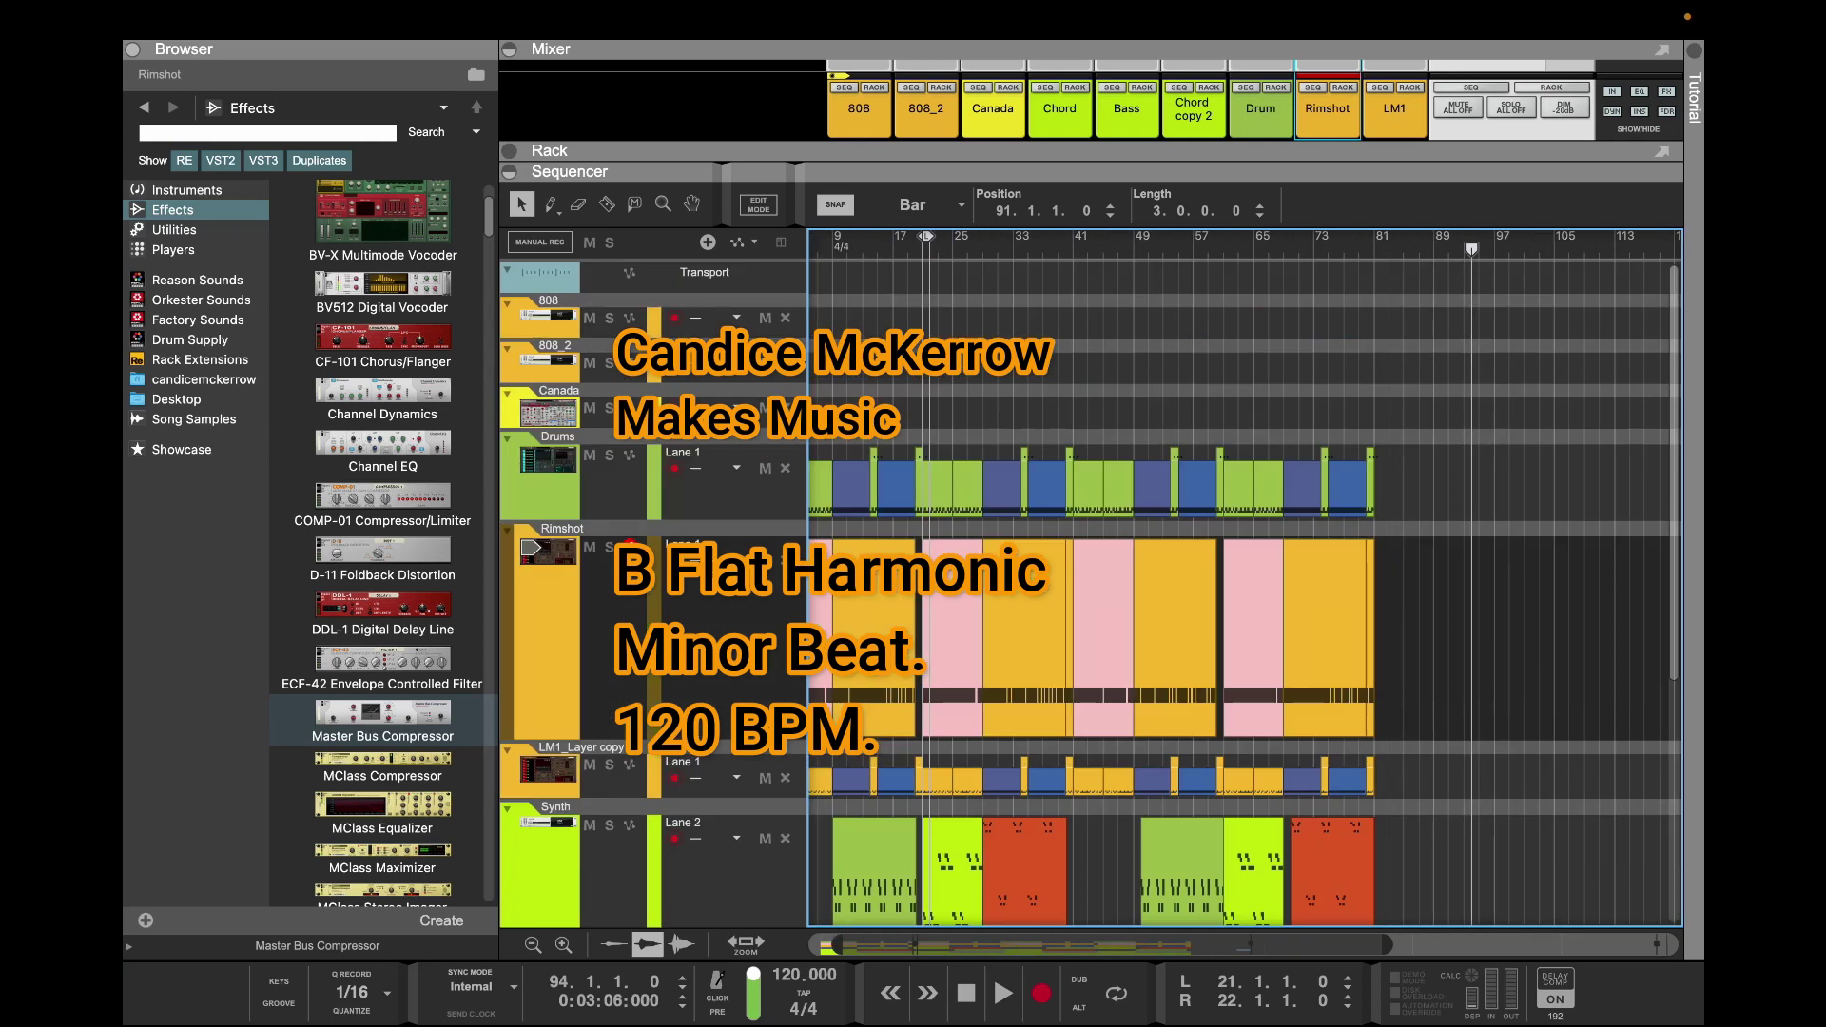
pyautogui.scroll(-8, 1244, 593)
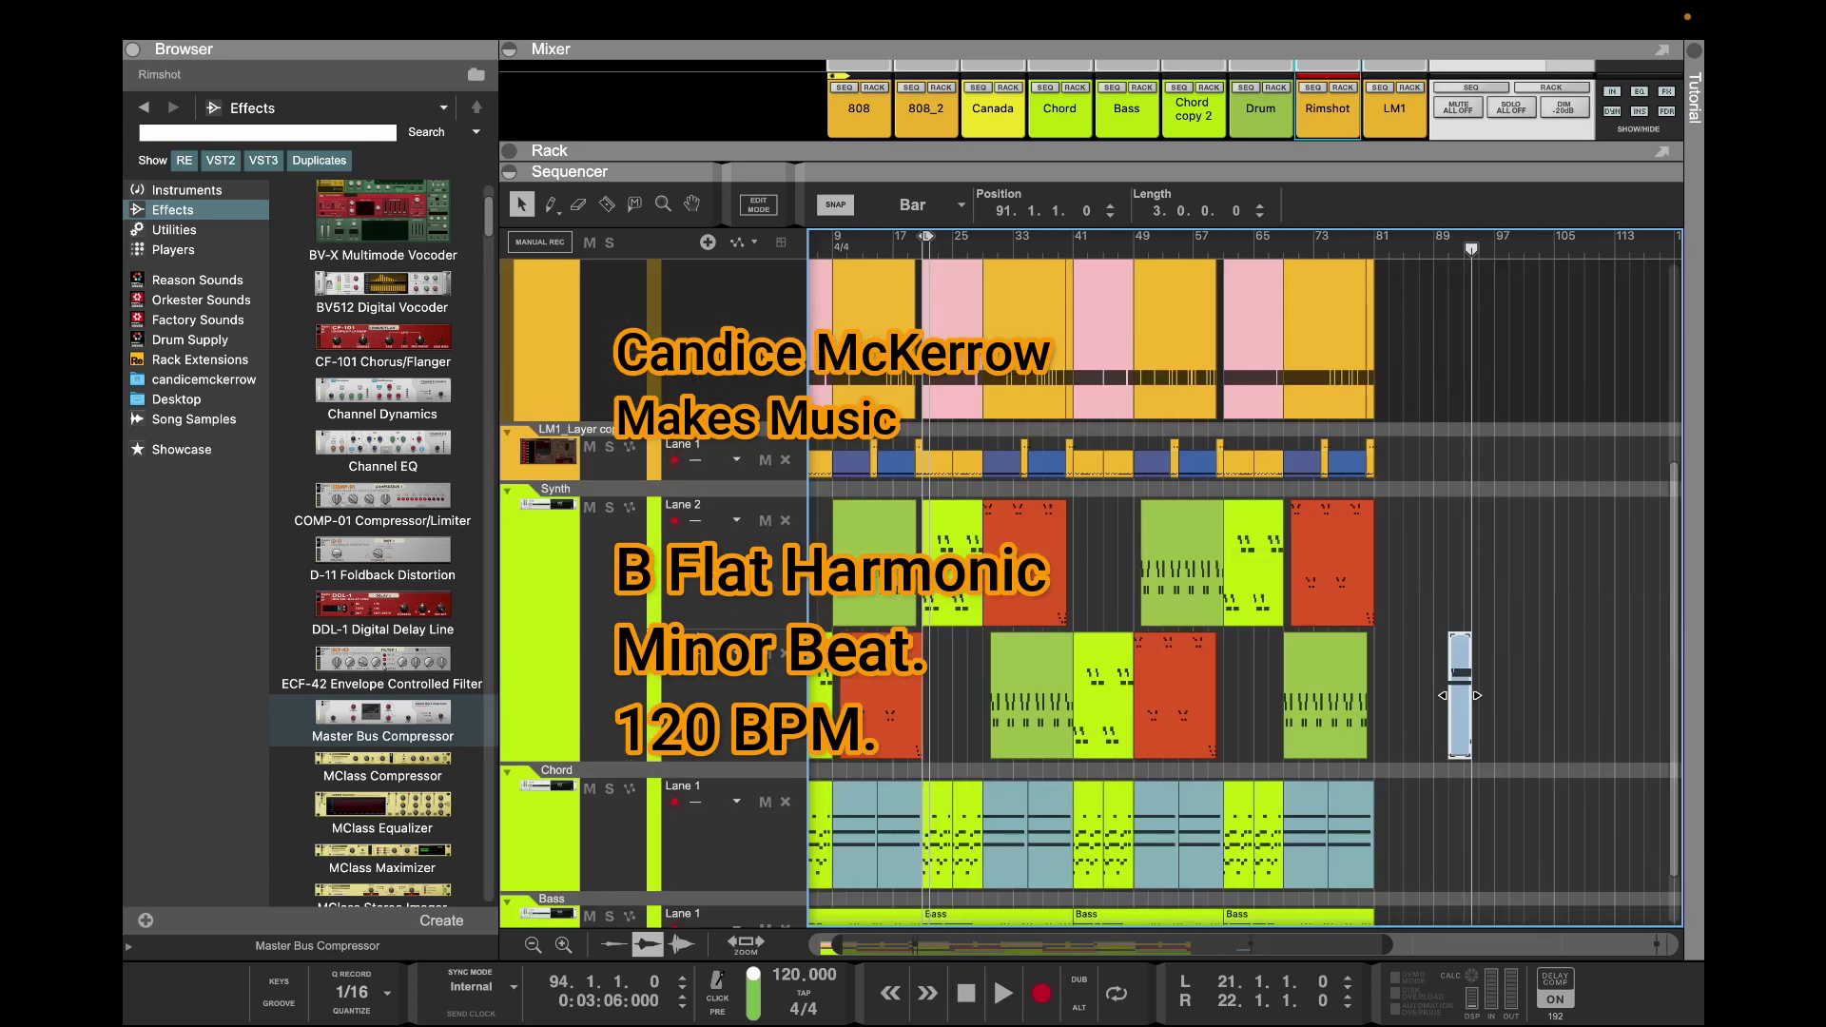
pyautogui.scroll(-2, 1460, 696)
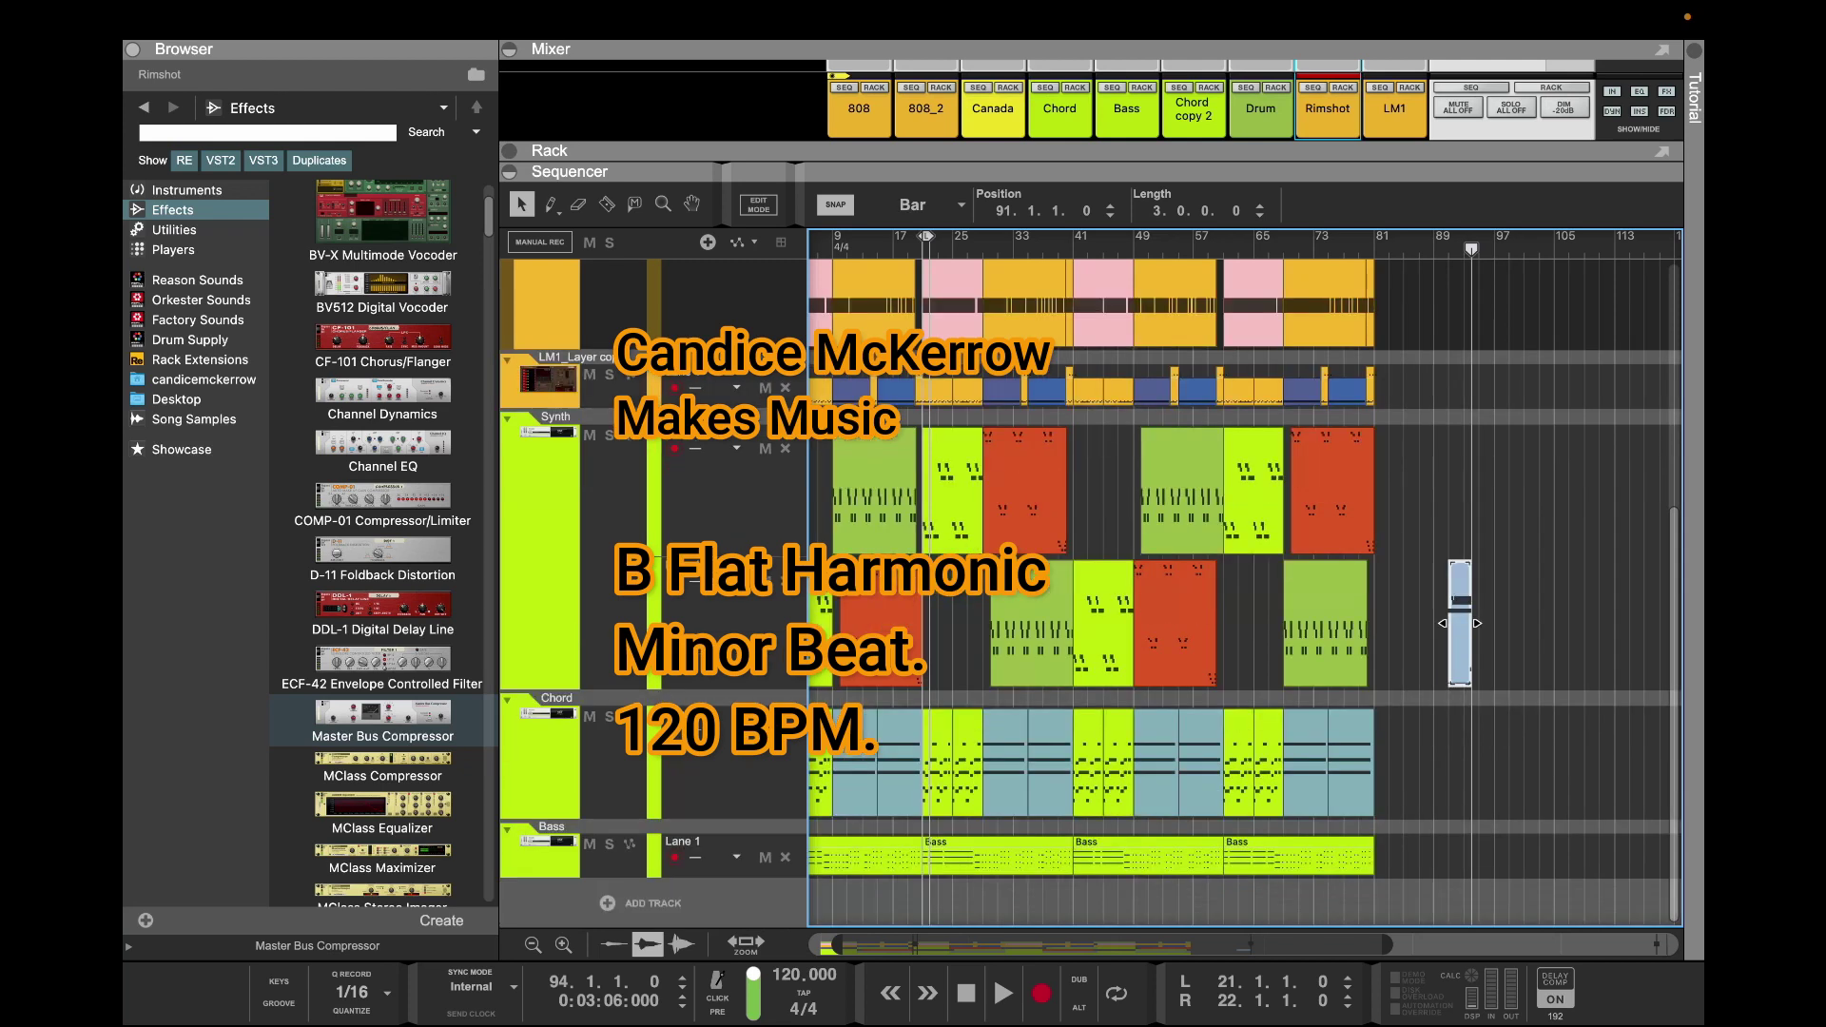
pyautogui.click(1531, 628)
pyautogui.click(1050, 761)
pyautogui.moveTo(1460, 624); pyautogui.dragTo(1061, 862)
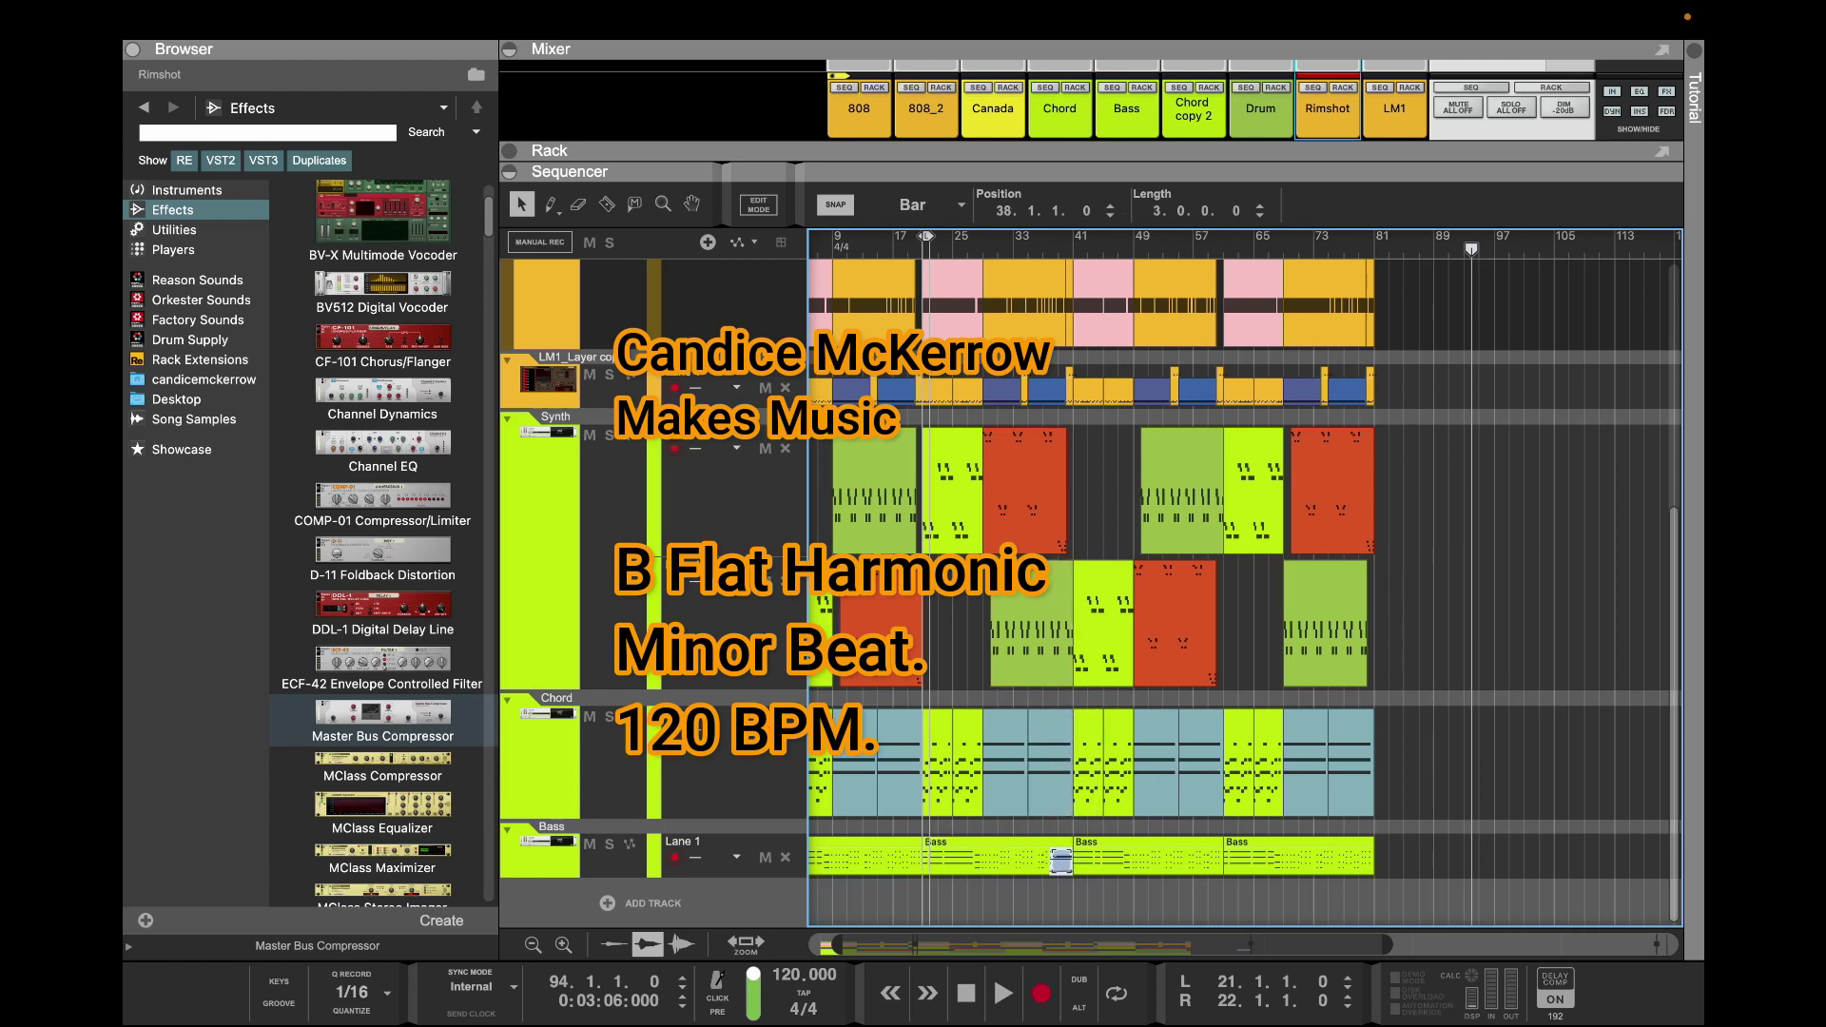
pyautogui.moveTo(1005, 261); pyautogui.dragTo(1005, 206)
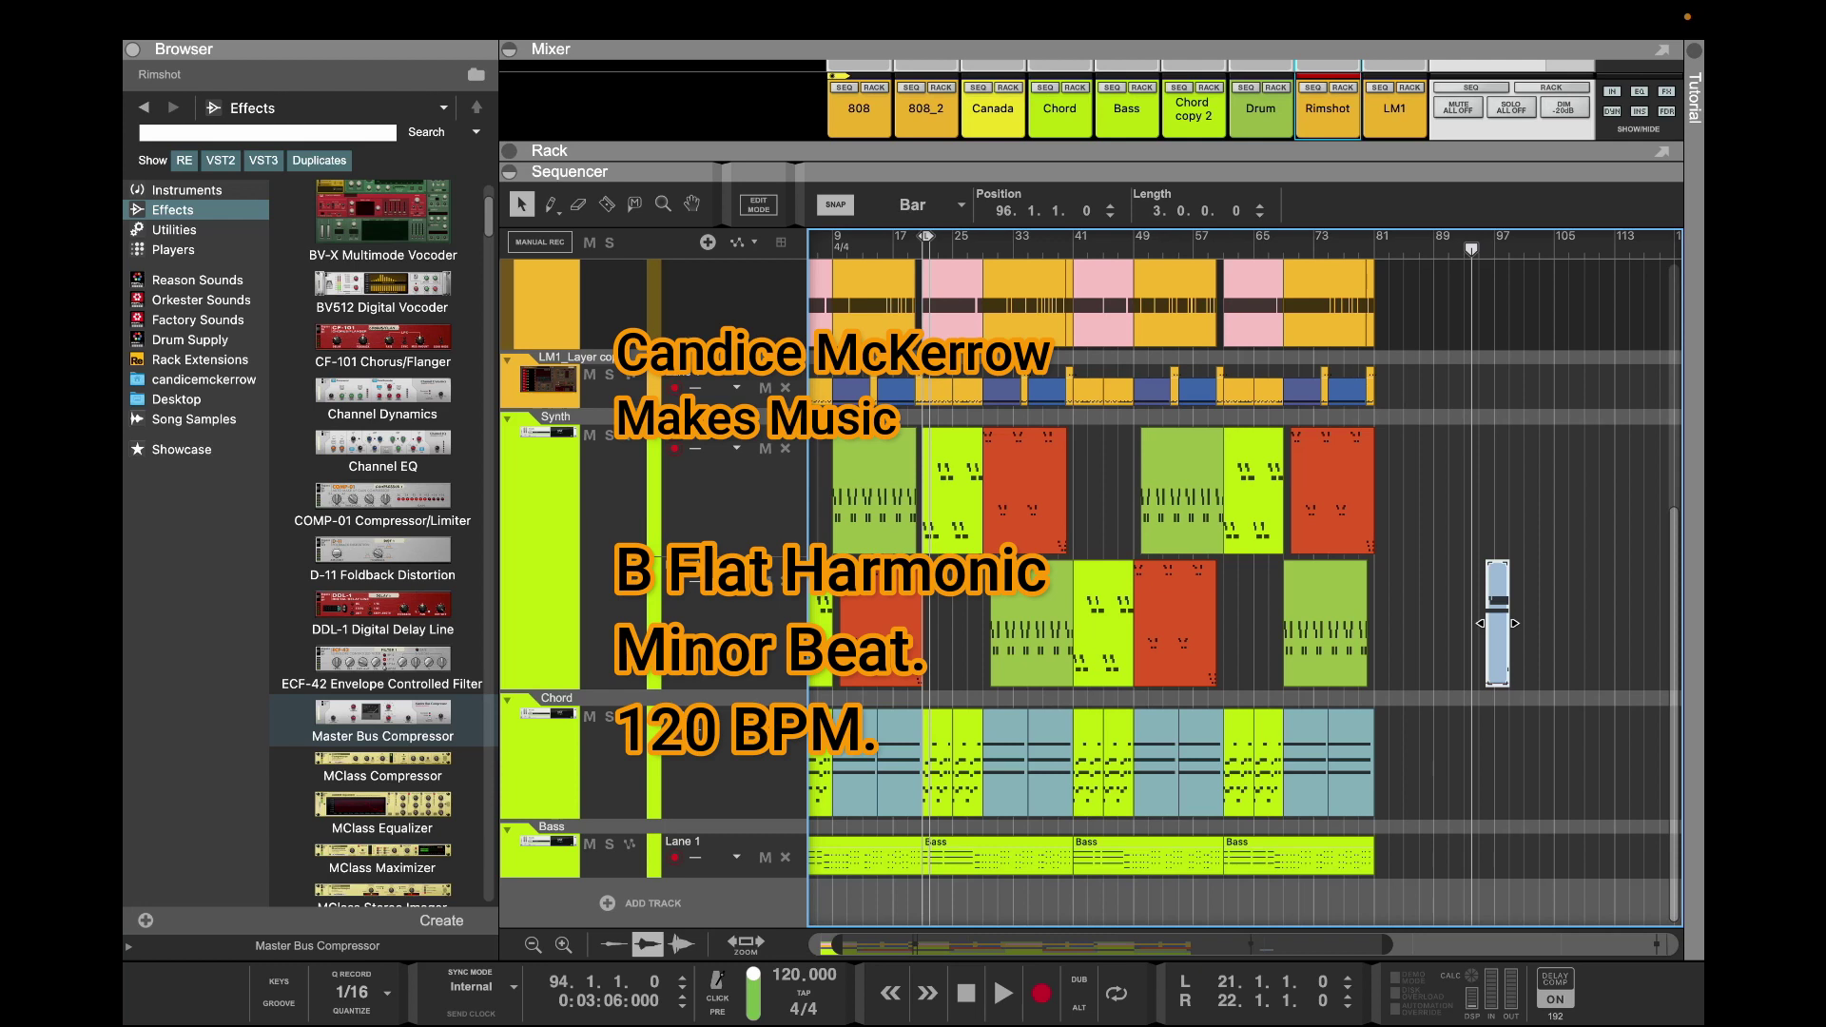
# Set the playhead to bar 41 and move the spare three-bar Synth clip onto the Bass track at bar 38
pyautogui.scroll(10, 1245, 590)
pyautogui.moveTo(1050, 248); pyautogui.dragTo(1058, 248)
pyautogui.scroll(-1, 1057, 589)
pyautogui.scroll(-5, 1497, 624)
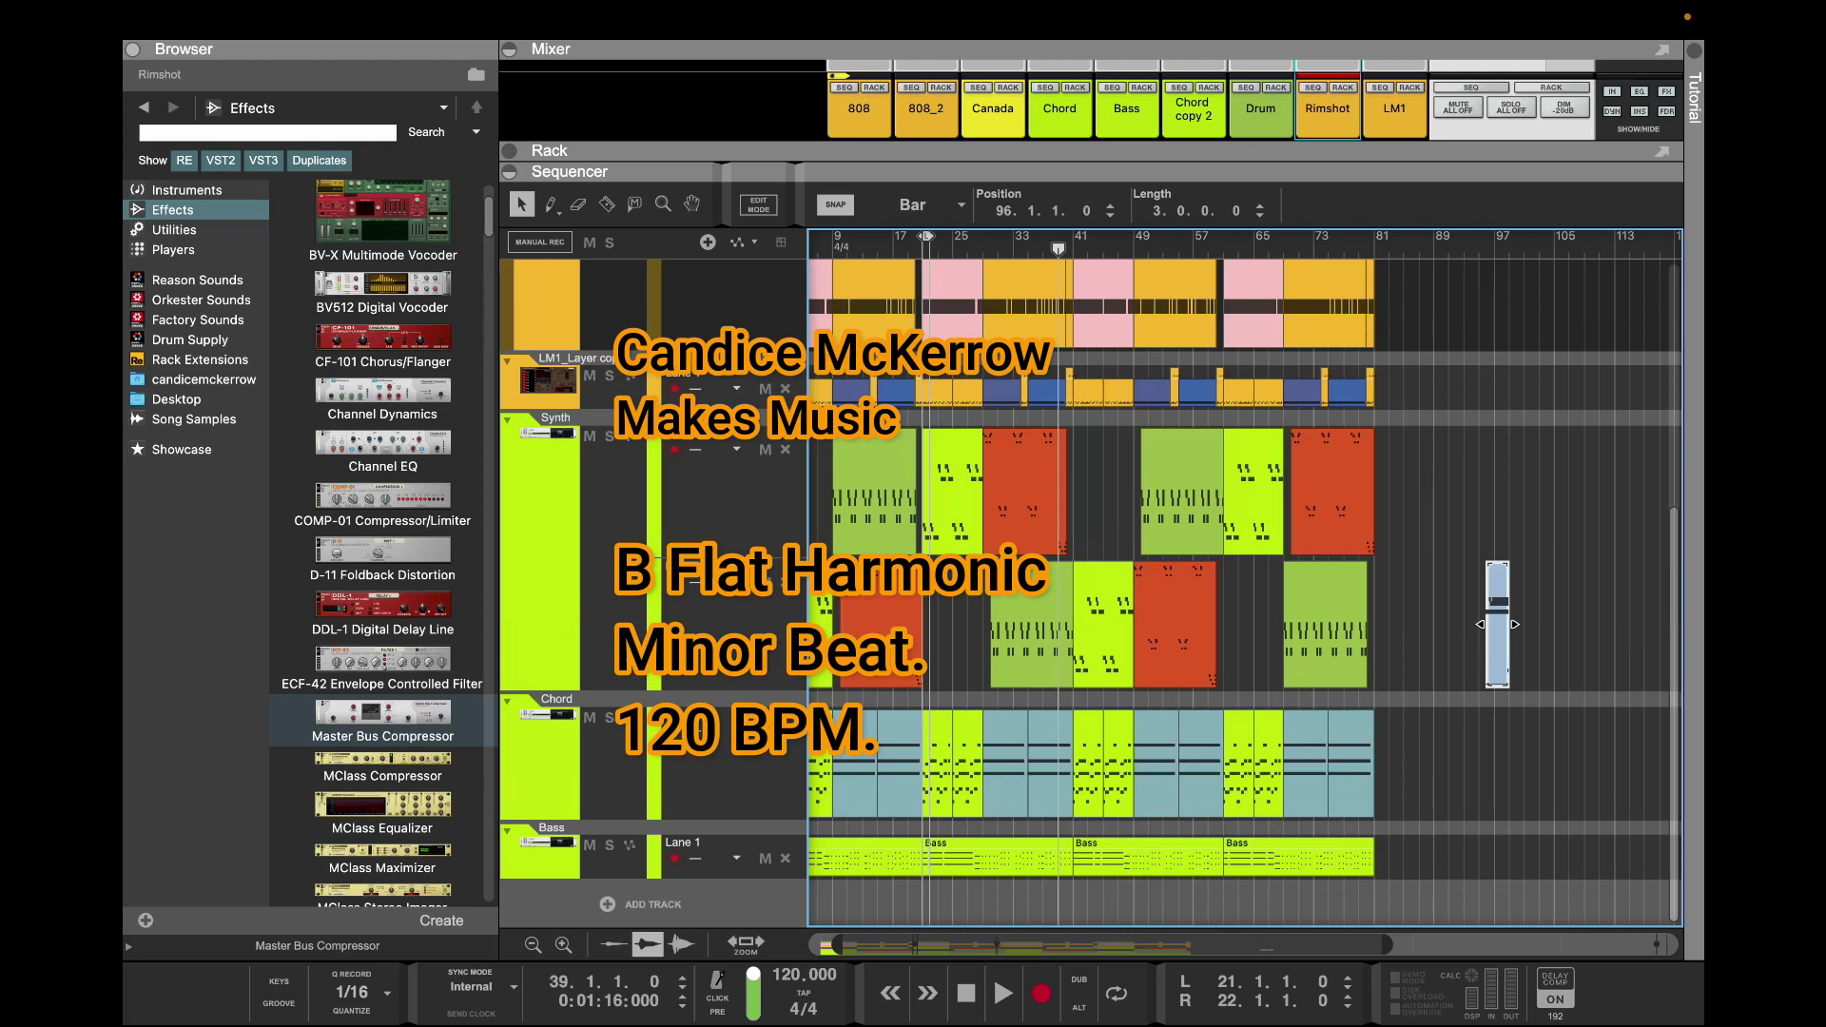
pyautogui.moveTo(1387, 944); pyautogui.dragTo(1464, 944)
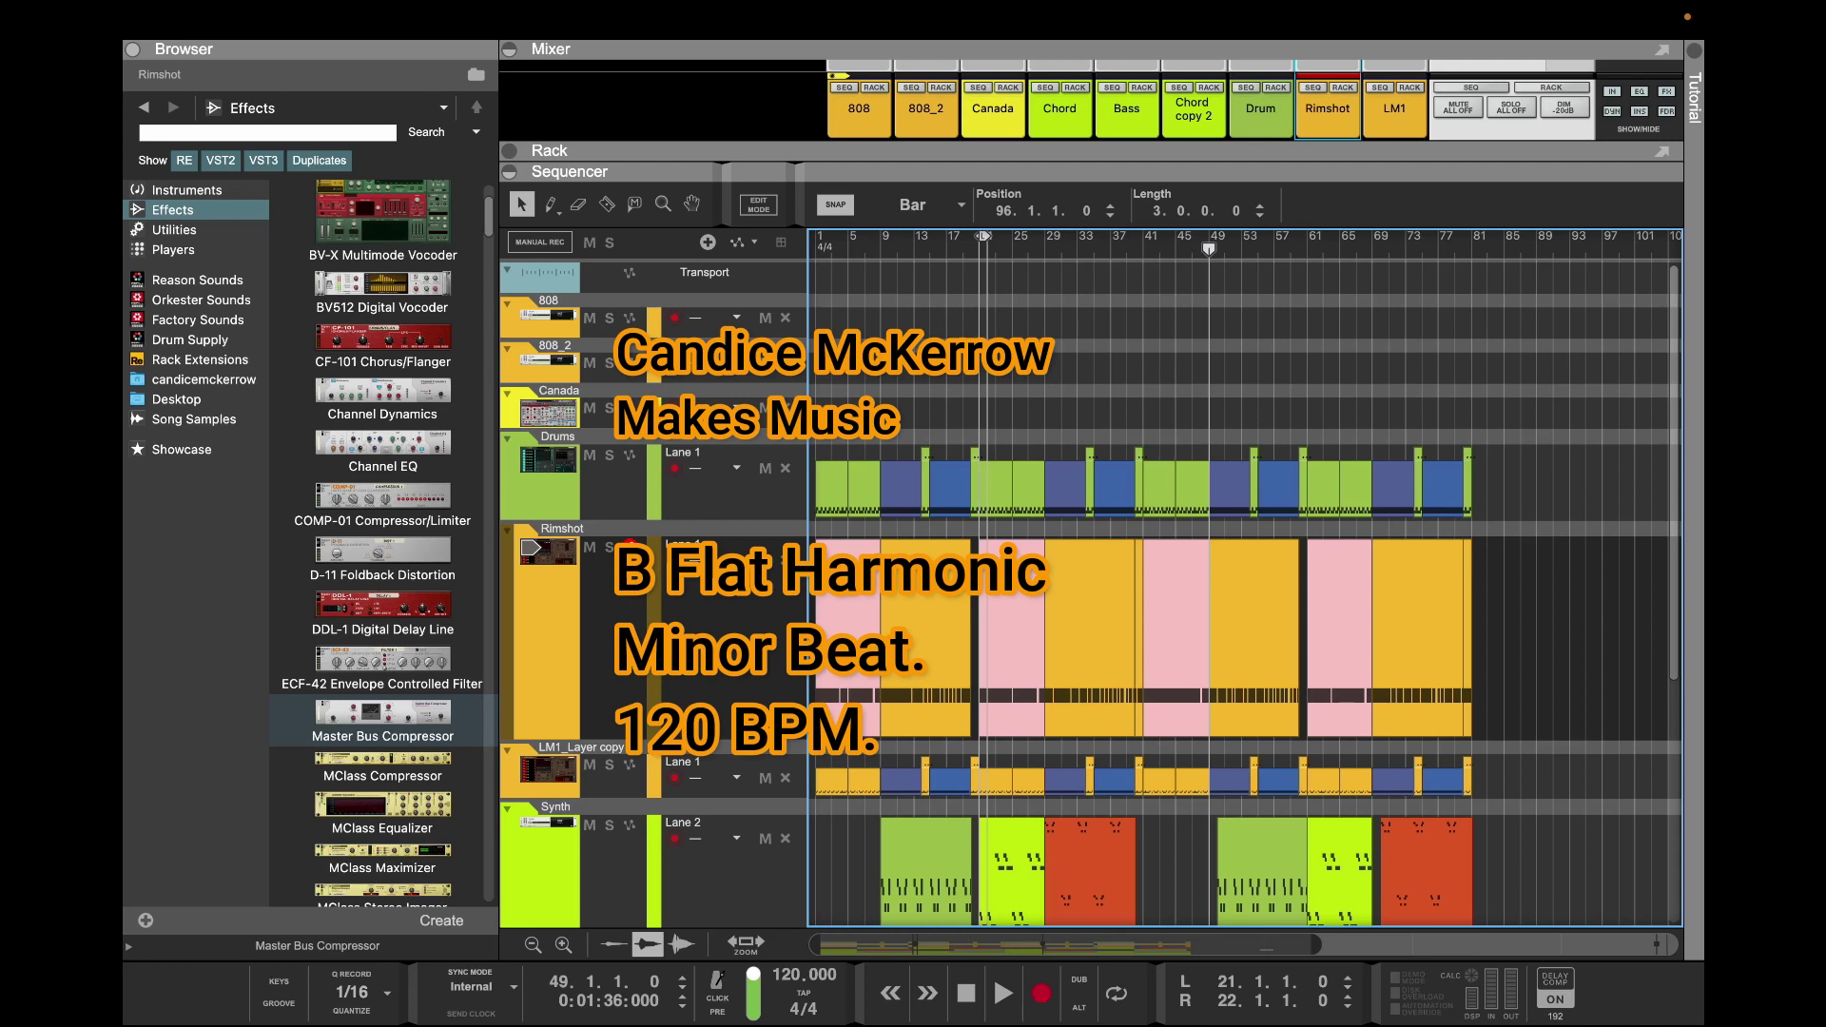
pyautogui.moveTo(1208, 248); pyautogui.dragTo(1143, 248)
pyautogui.scroll(-5, 1607, 623)
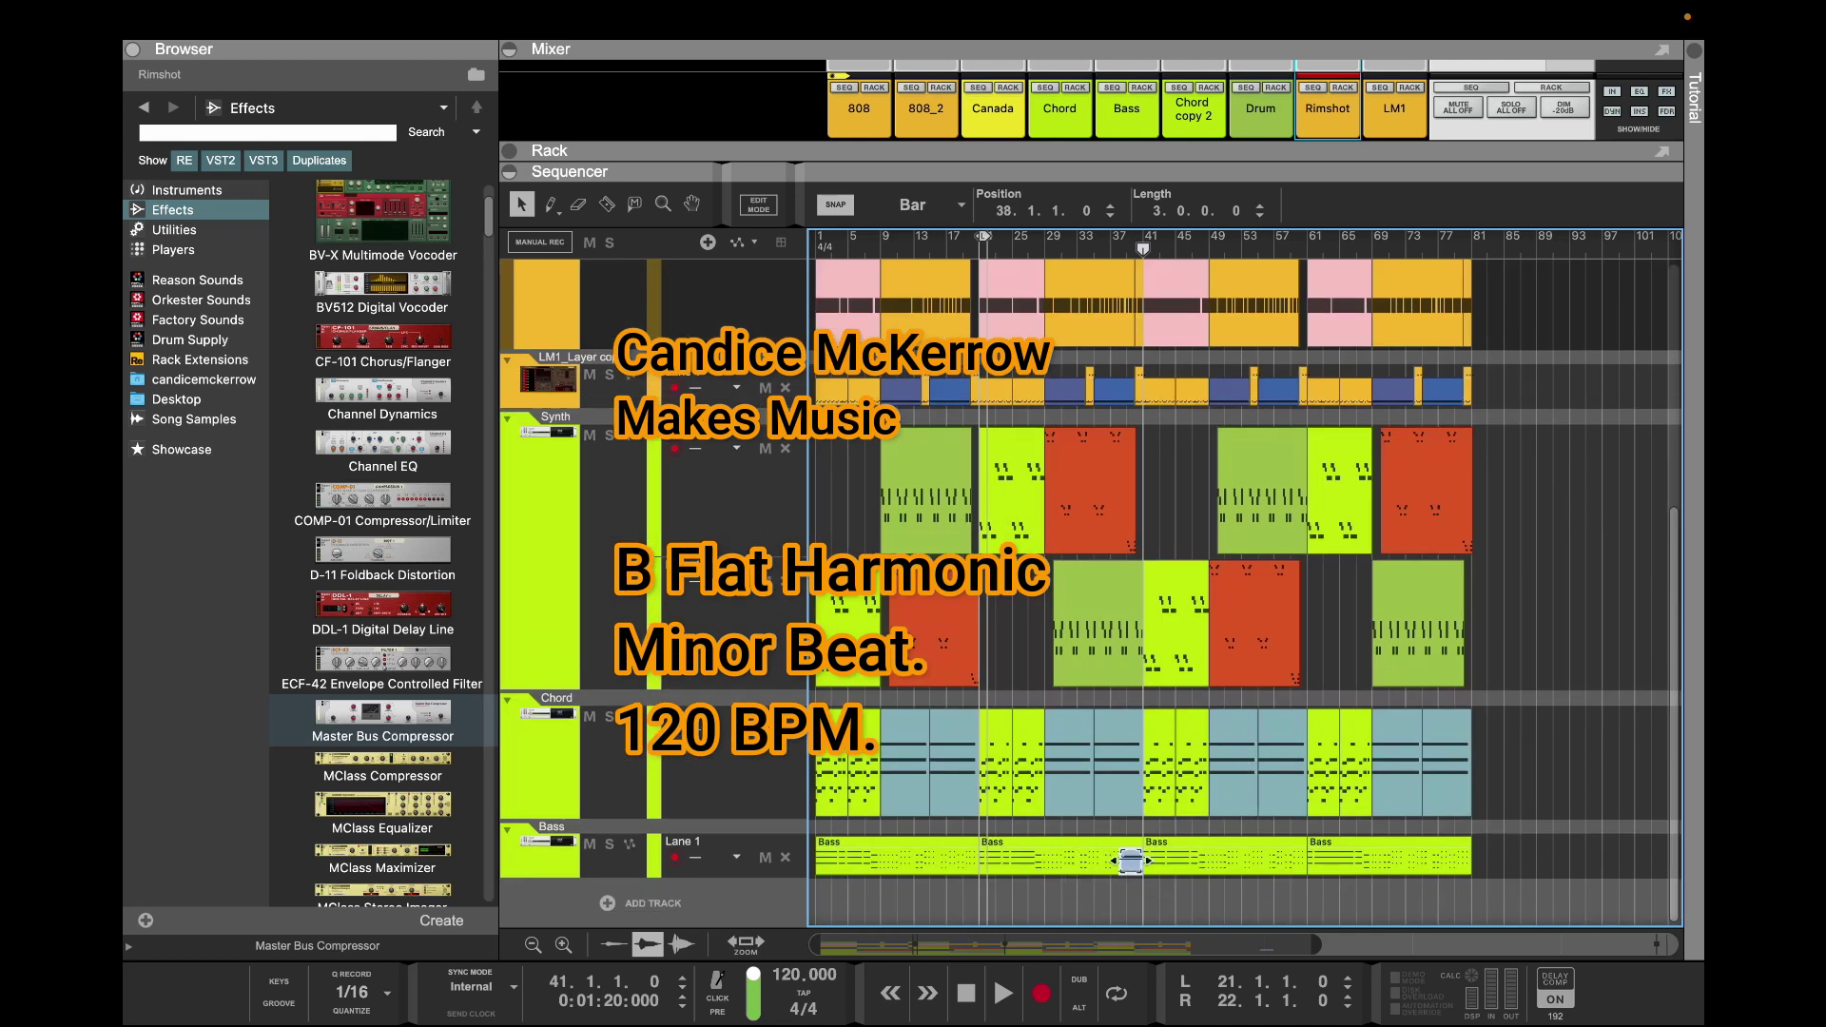
# Enlarge the Bass track and trim the Bass clip that starts at bar 21 so that it ends at bar 38
pyautogui.moveTo(1315, 944); pyautogui.dragTo(1144, 944)
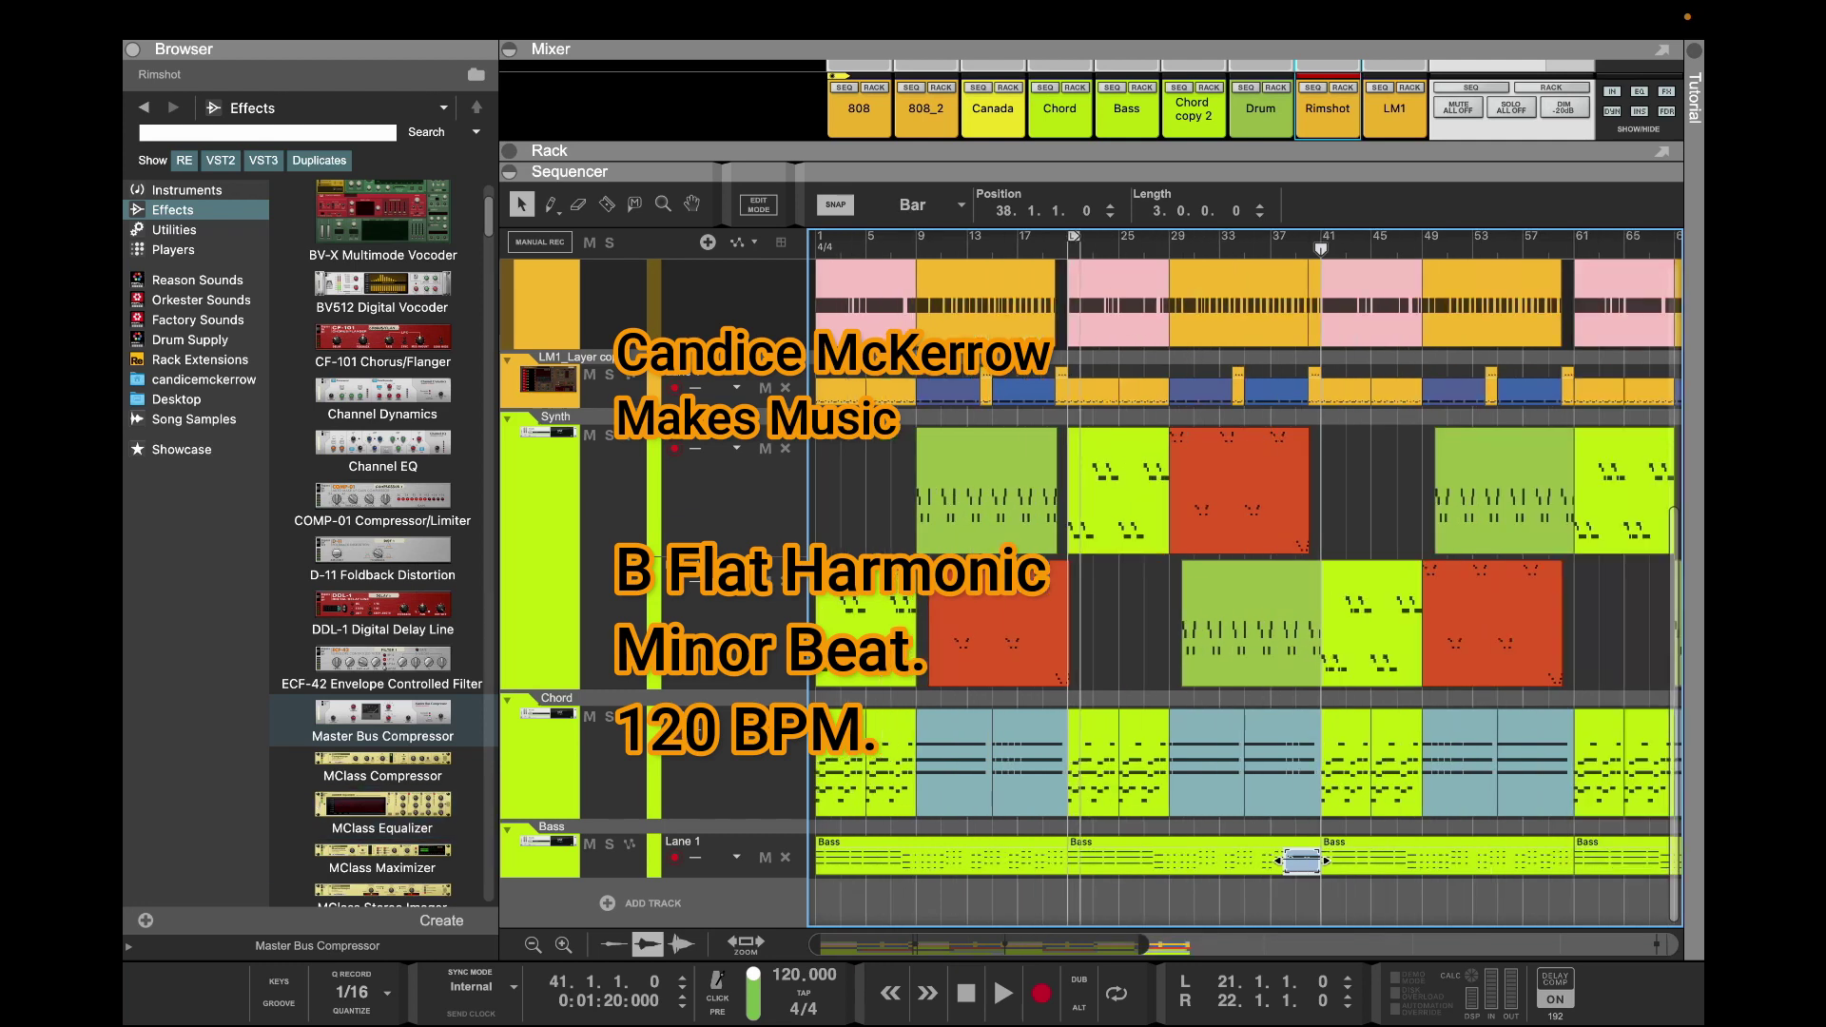
pyautogui.moveTo(618, 877); pyautogui.dragTo(618, 973)
pyautogui.scroll(-3, 1091, 589)
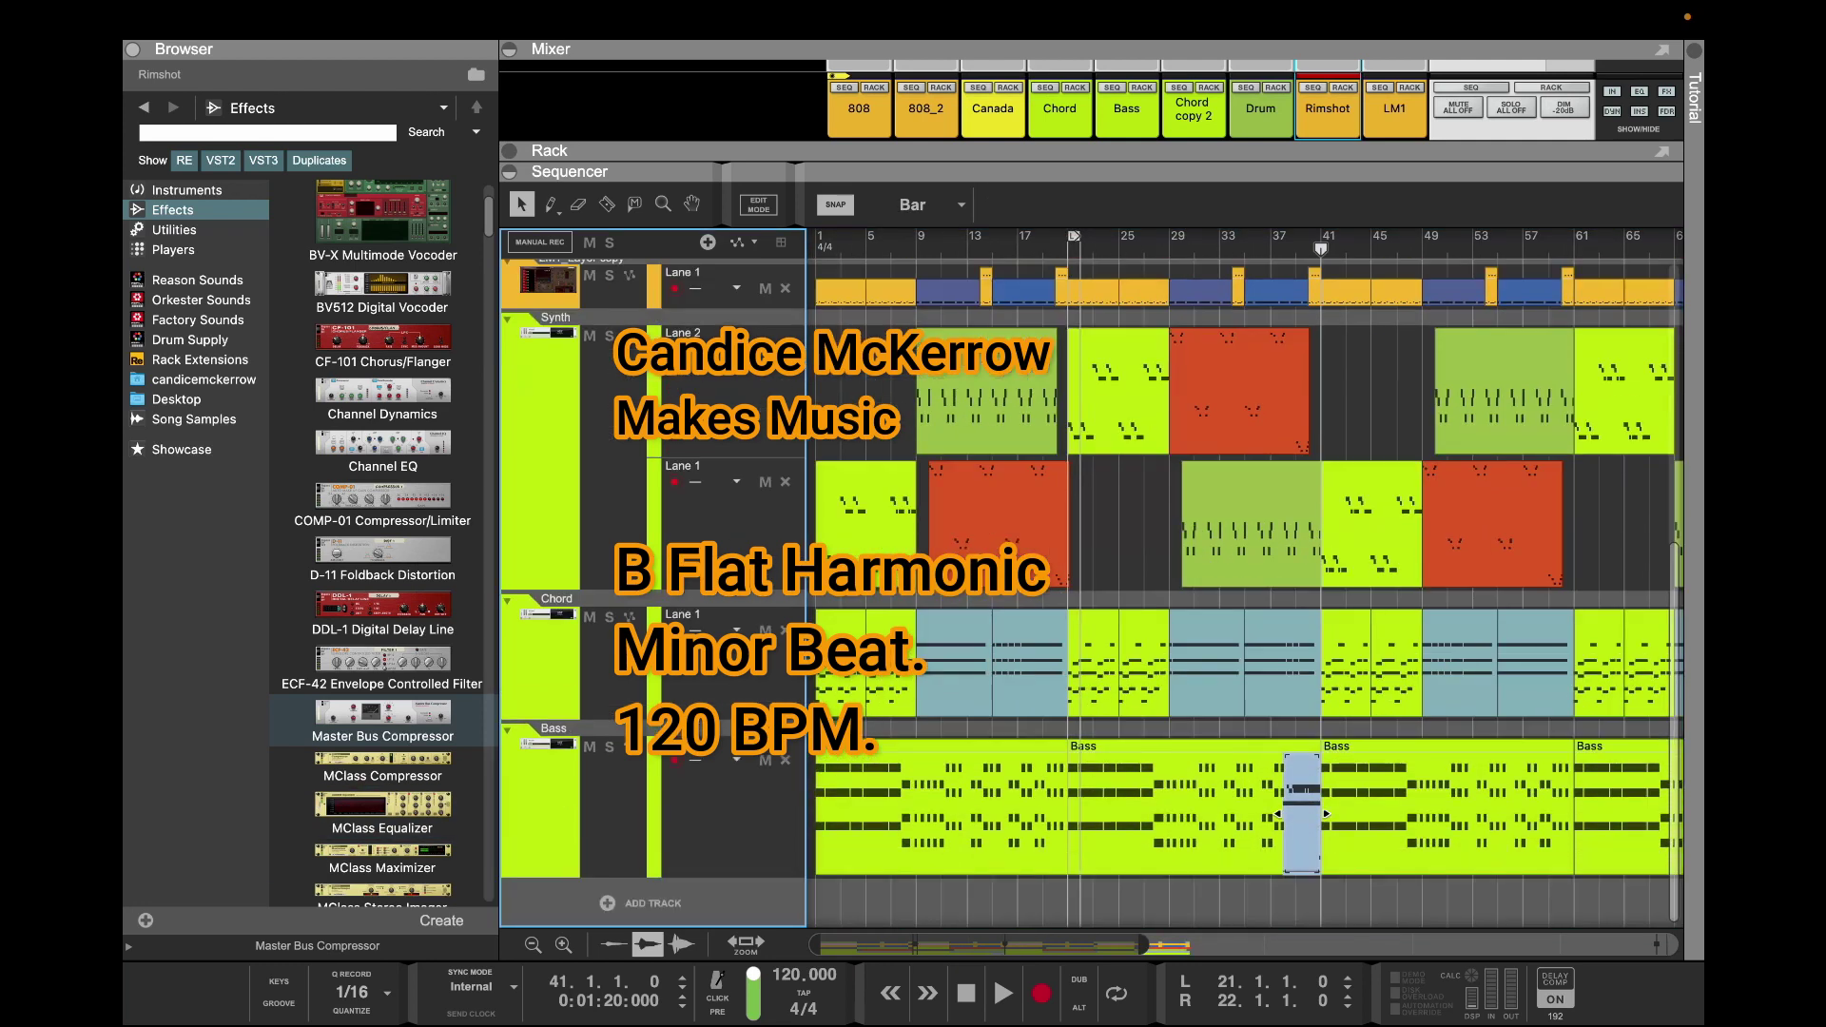
pyautogui.click(1301, 813)
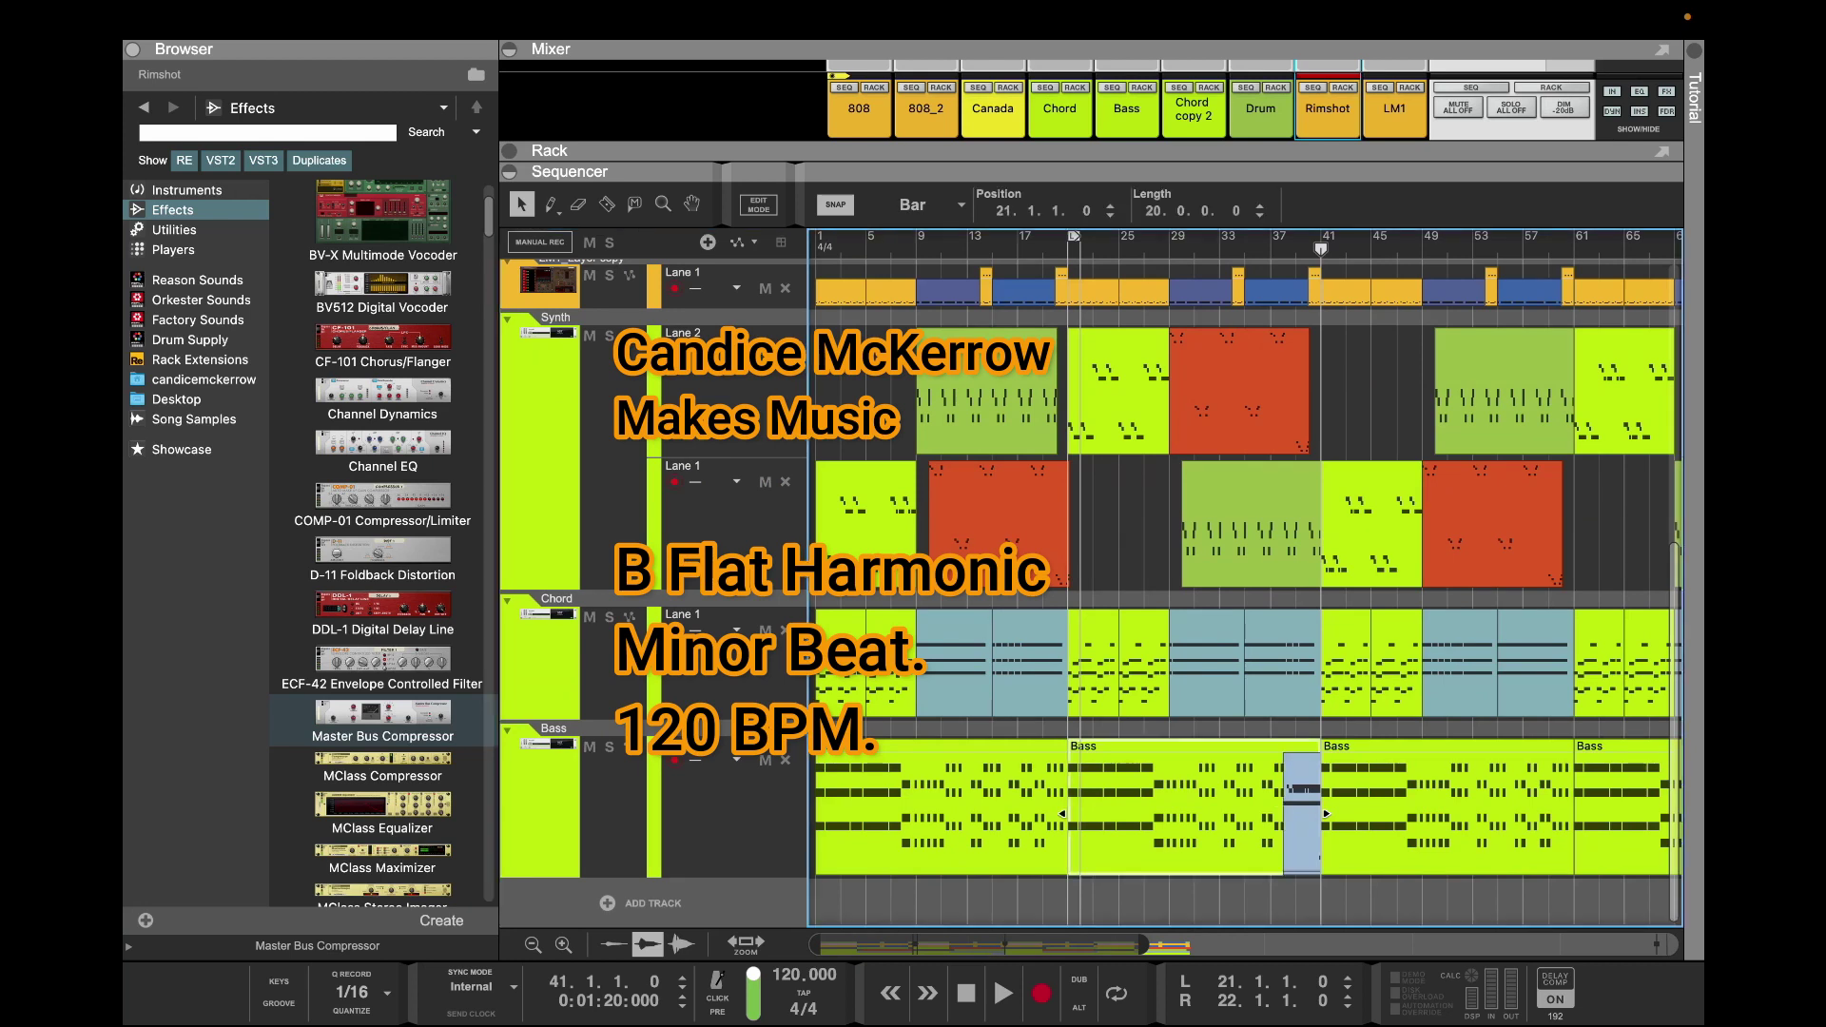
pyautogui.moveTo(1321, 809); pyautogui.dragTo(1282, 808)
# Trim the Chord clip at bar 35 to end at bar 38 and copy the three-bar clip from the Bass track after it
pyautogui.click(1284, 666)
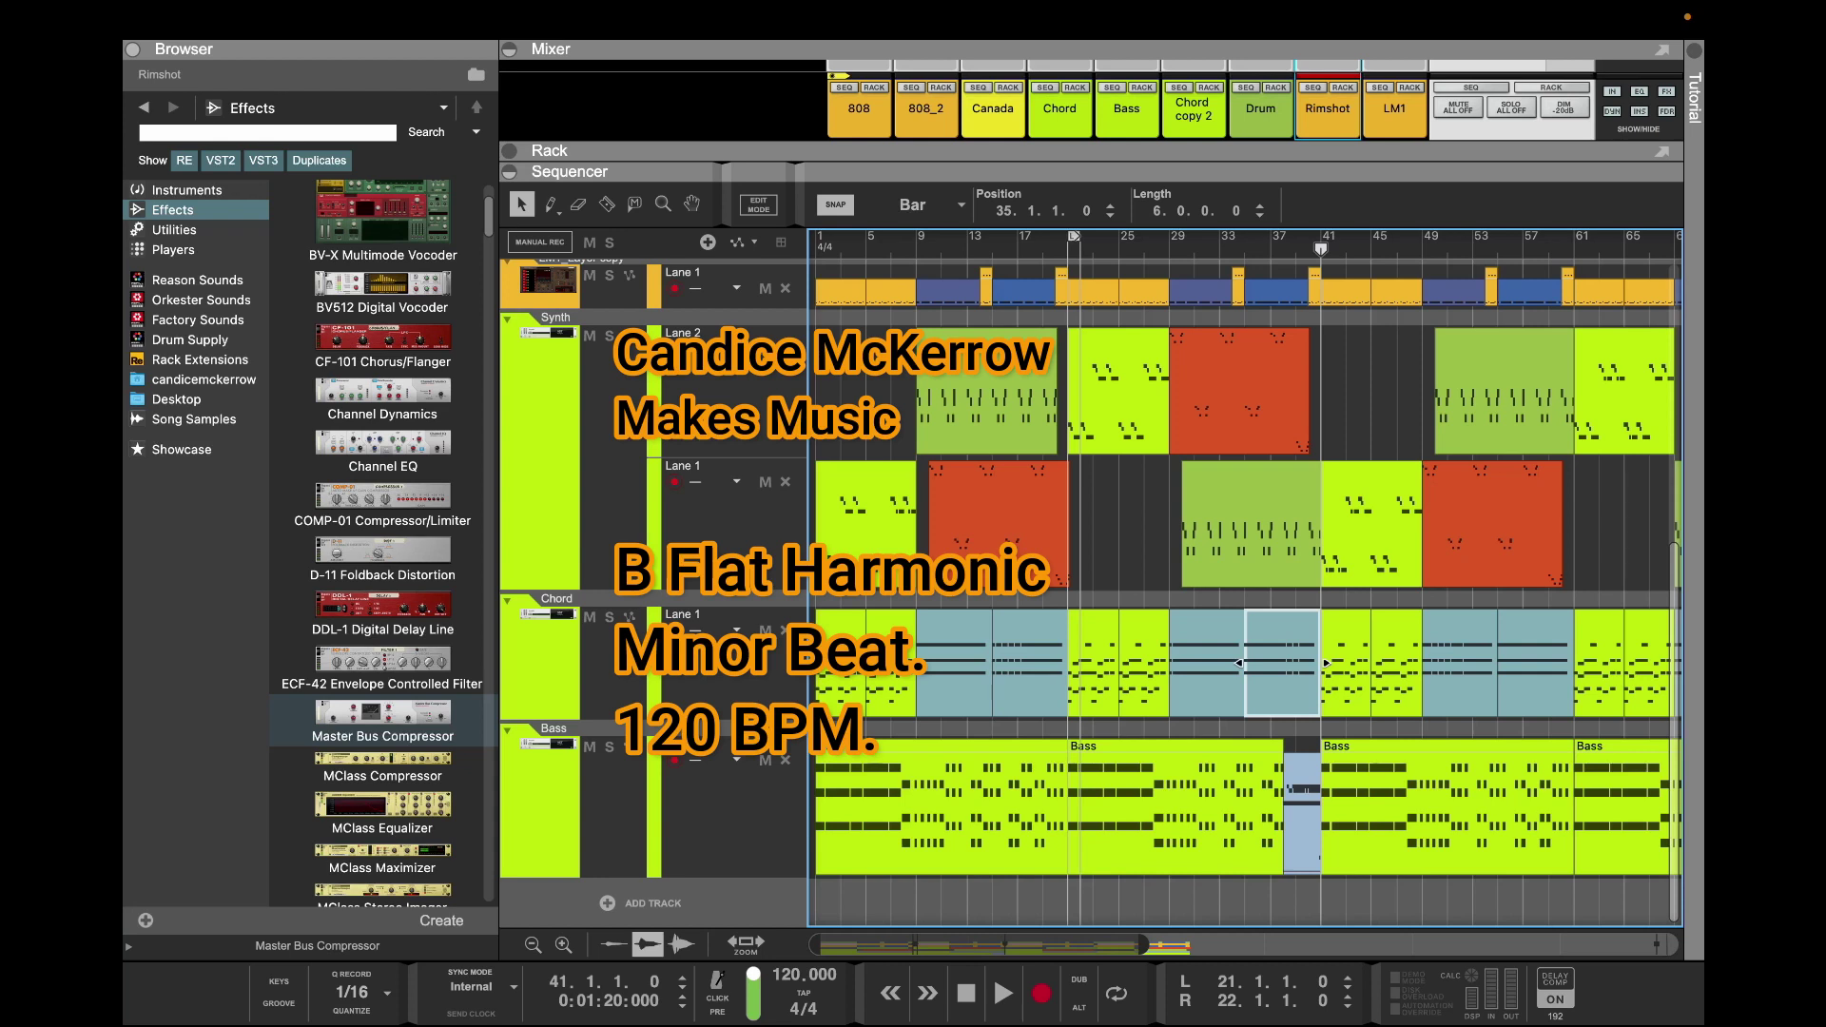
pyautogui.moveTo(1324, 663); pyautogui.dragTo(1284, 663)
pyautogui.click(1302, 822)
pyautogui.moveTo(1278, 813); pyautogui.dragTo(1302, 665)
pyautogui.press('super+z')
# Trim the Synth Lane 1 clip at bar 30 to end at bar 38 and copy the three-bar clip from the Chord track after it
pyautogui.click(1265, 524)
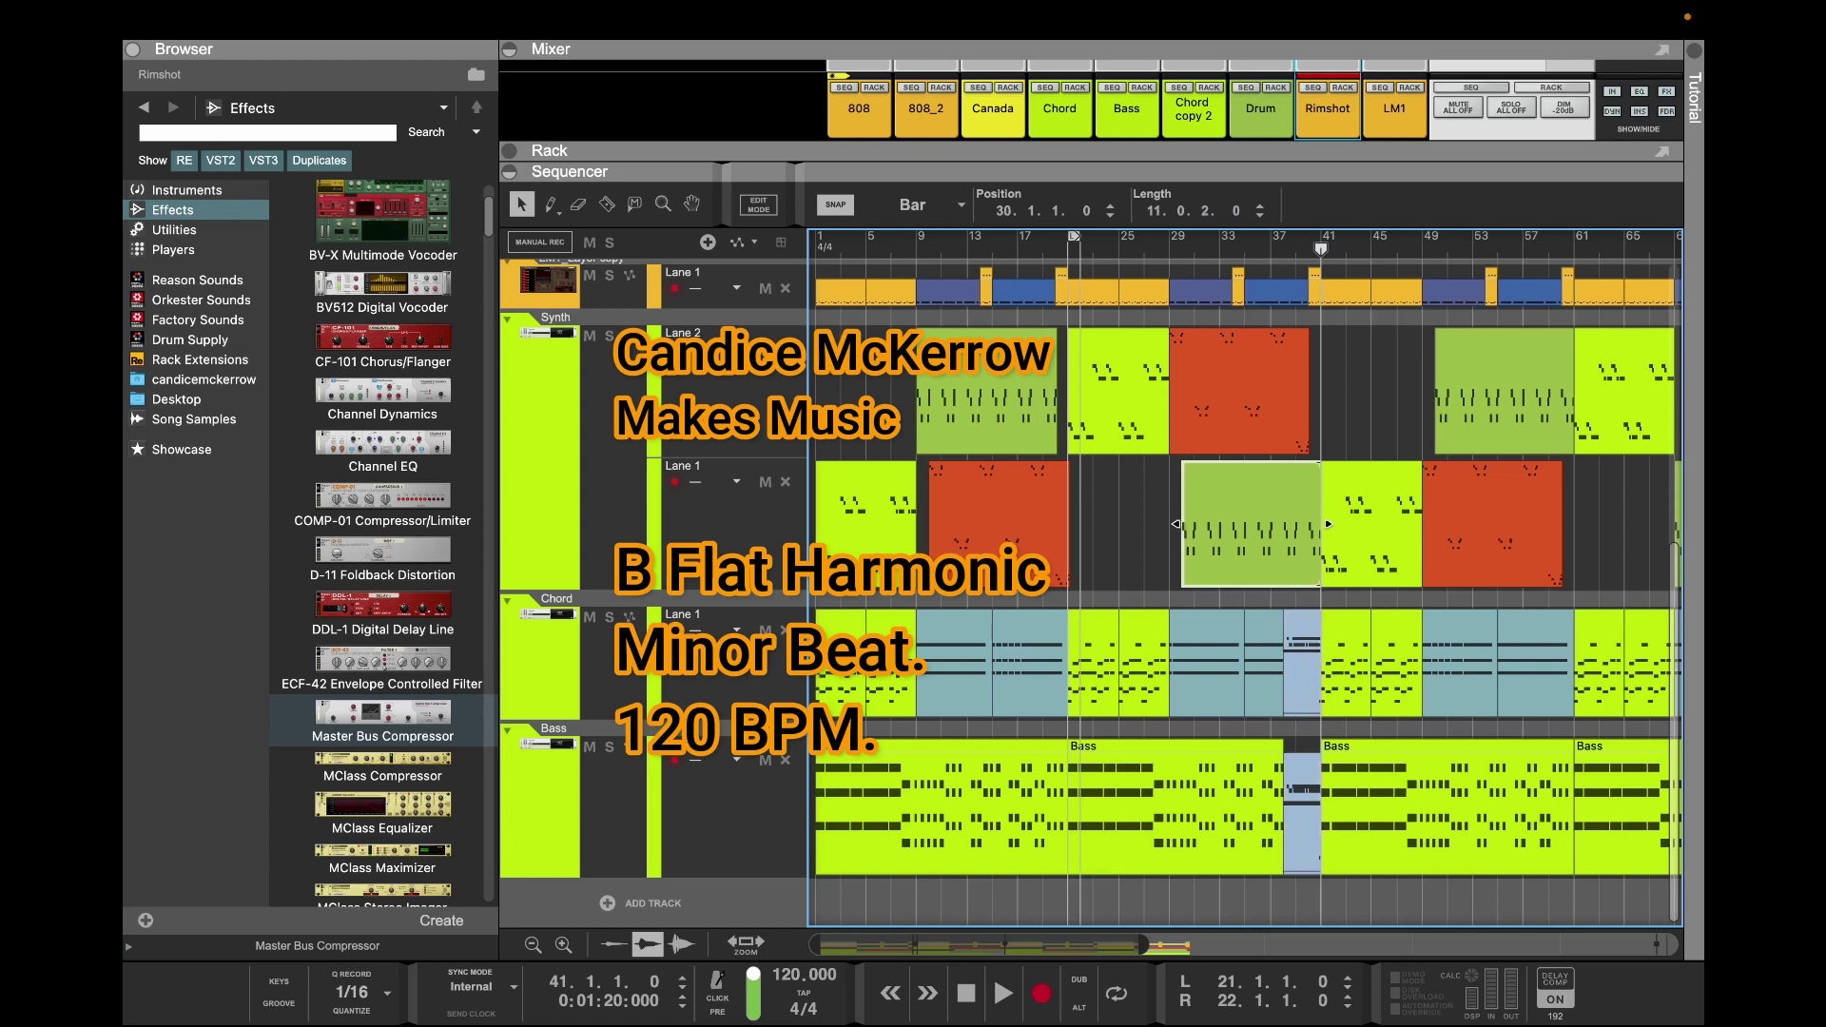
pyautogui.moveTo(1320, 249); pyautogui.dragTo(1283, 249)
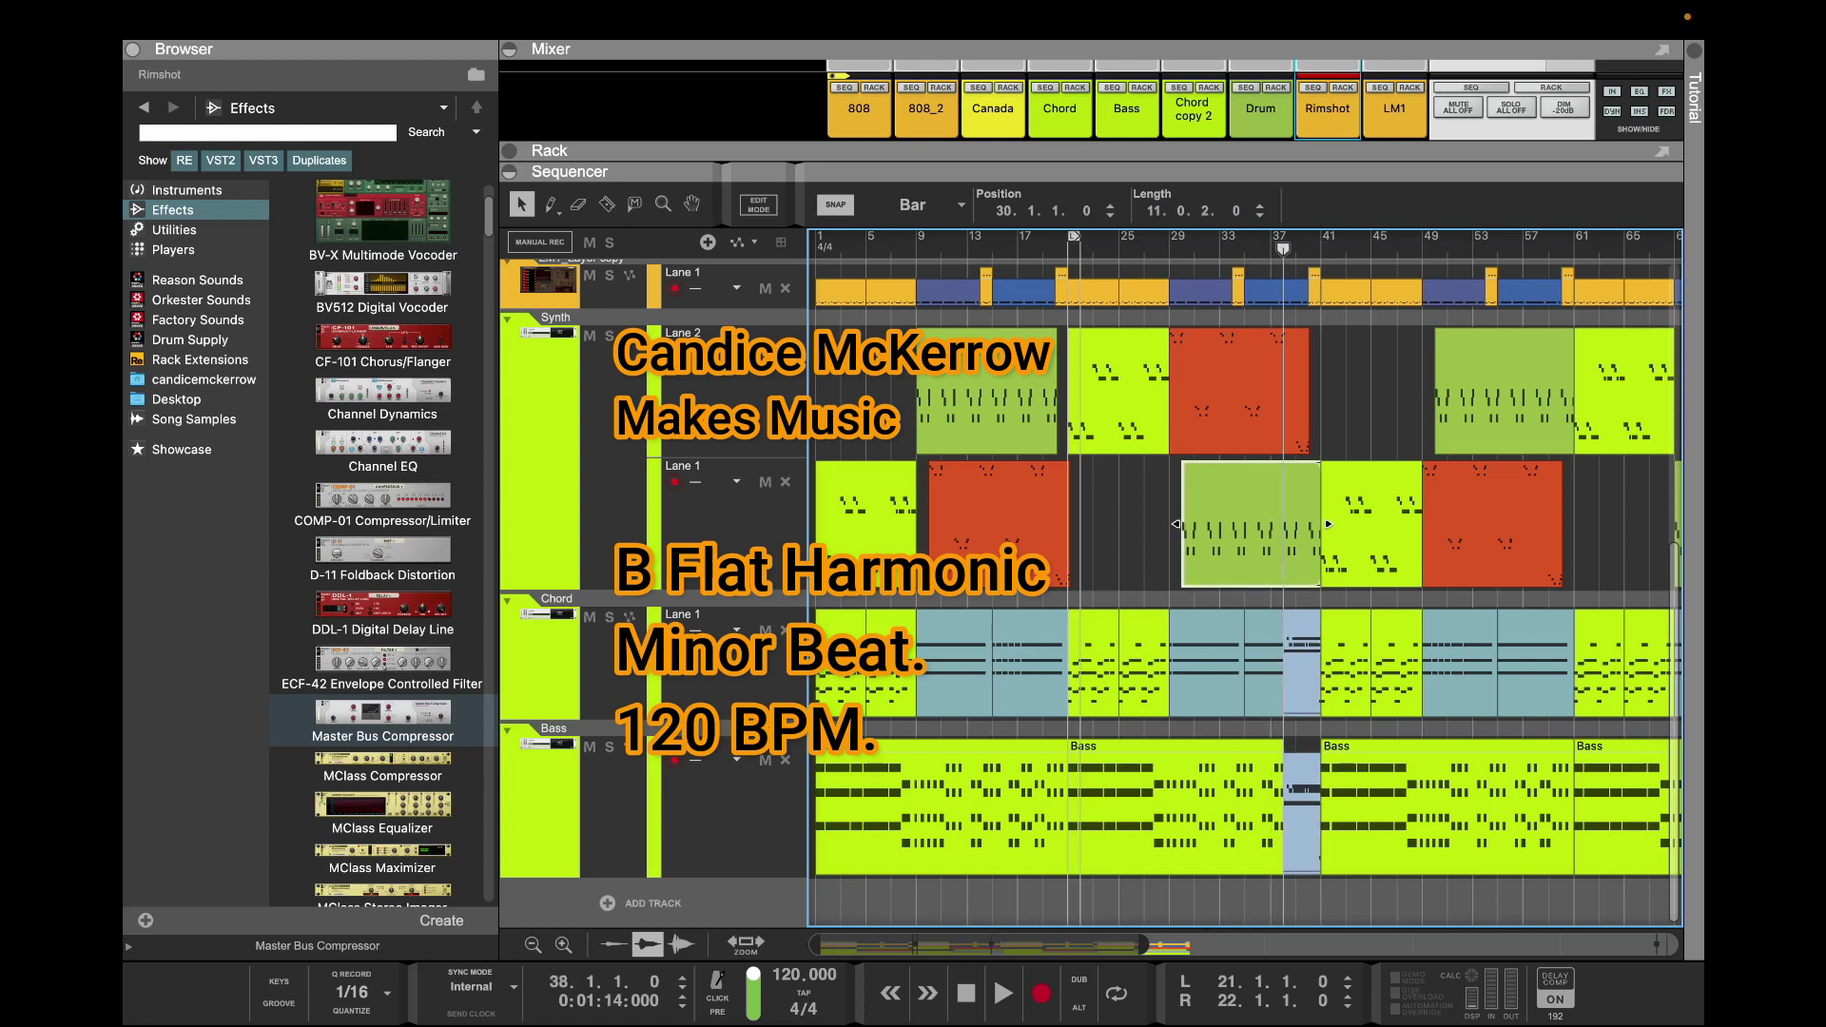
pyautogui.moveTo(1327, 524); pyautogui.dragTo(1289, 524)
pyautogui.moveTo(1302, 666); pyautogui.dragTo(1302, 524)
pyautogui.click(1302, 523)
# Trim the red Synth Lane 2 clip at bar 29 to end at bar 38 and copy the three-bar clip from Lane 1 after it
pyautogui.click(1279, 391)
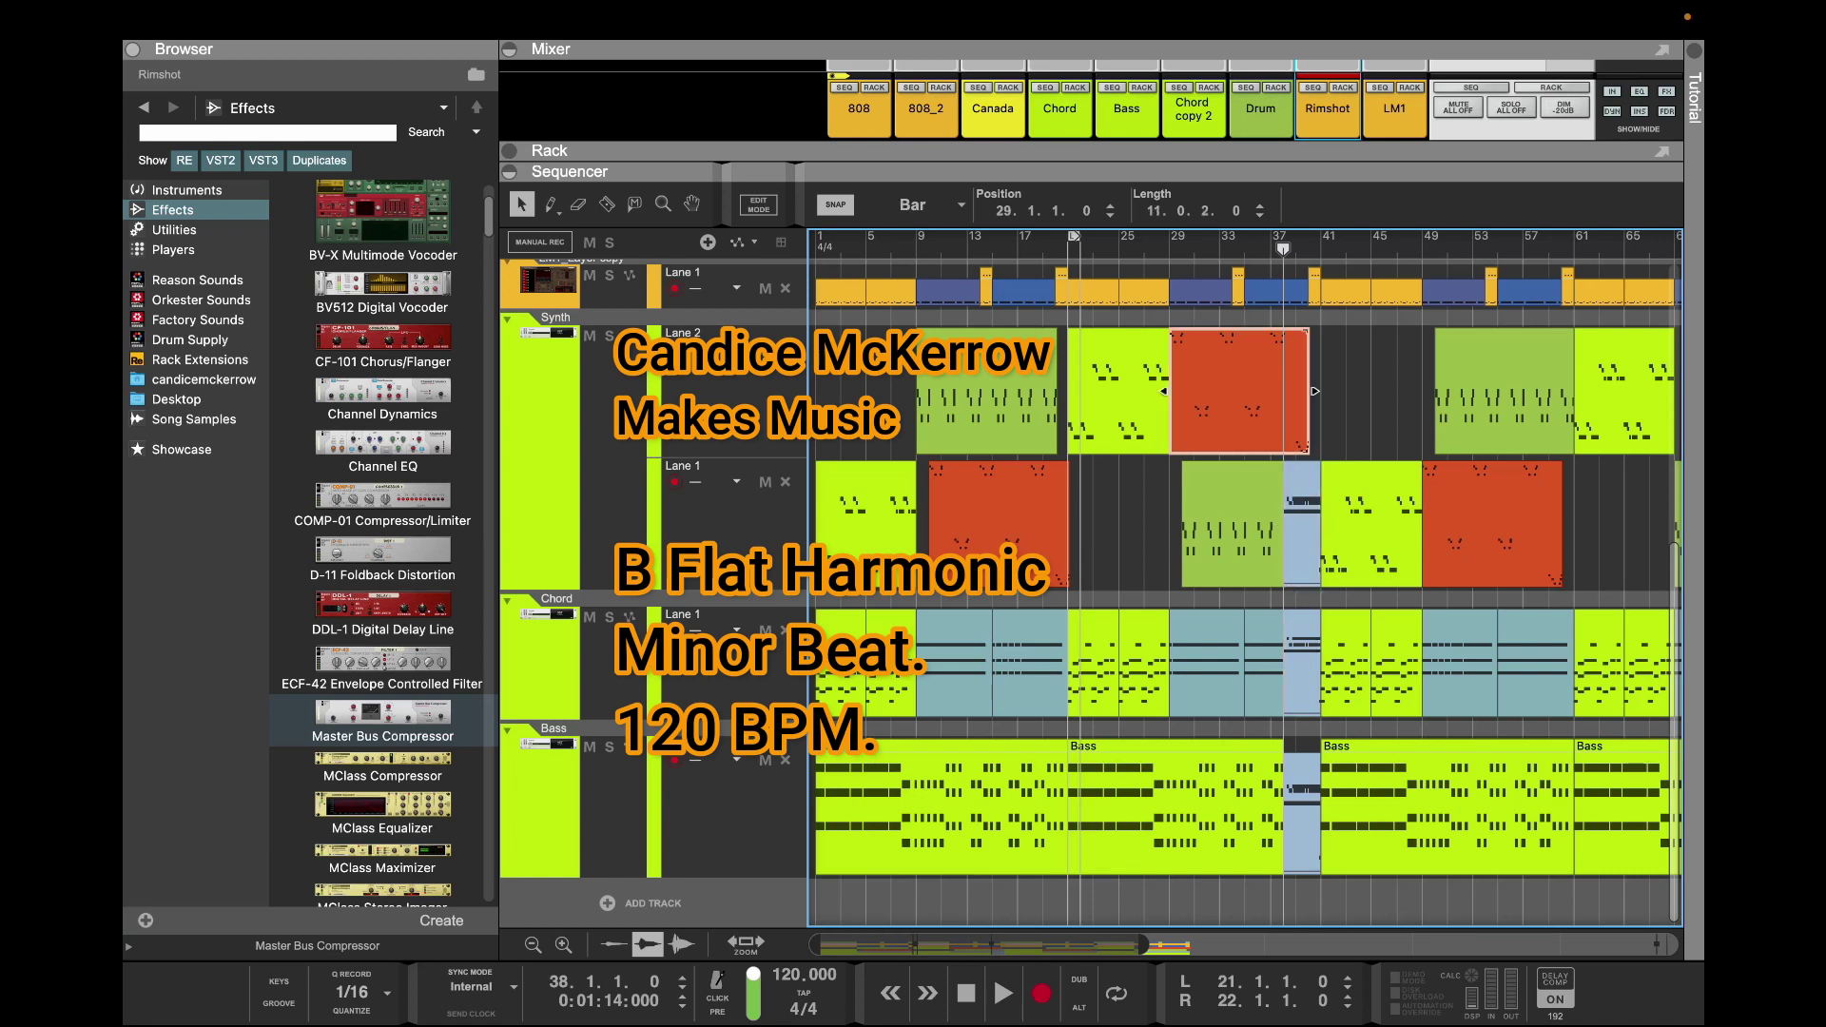
pyautogui.moveTo(1314, 391); pyautogui.dragTo(1283, 391)
pyautogui.moveTo(1302, 524); pyautogui.dragTo(1302, 390)
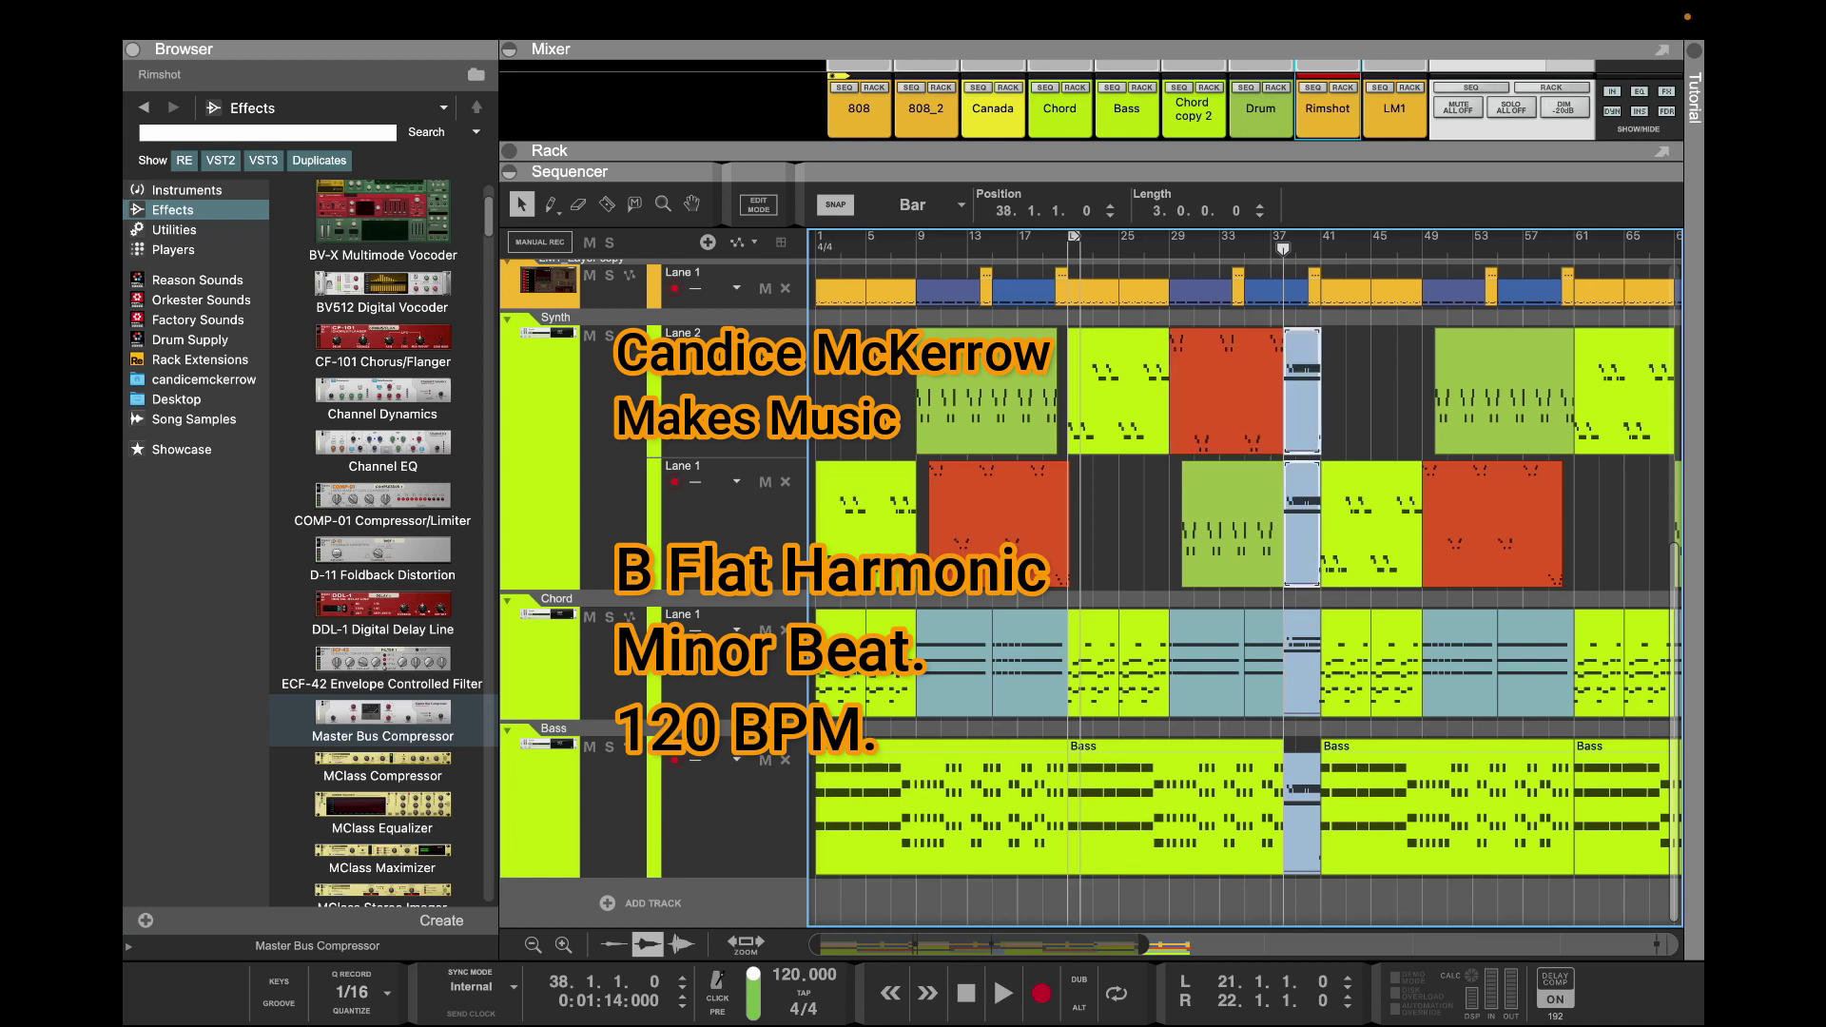
# Open the three-bar clip on Synth Lane 2 to examine its notes, select a group of them and close the editor
pyautogui.scroll(4, 1302, 390)
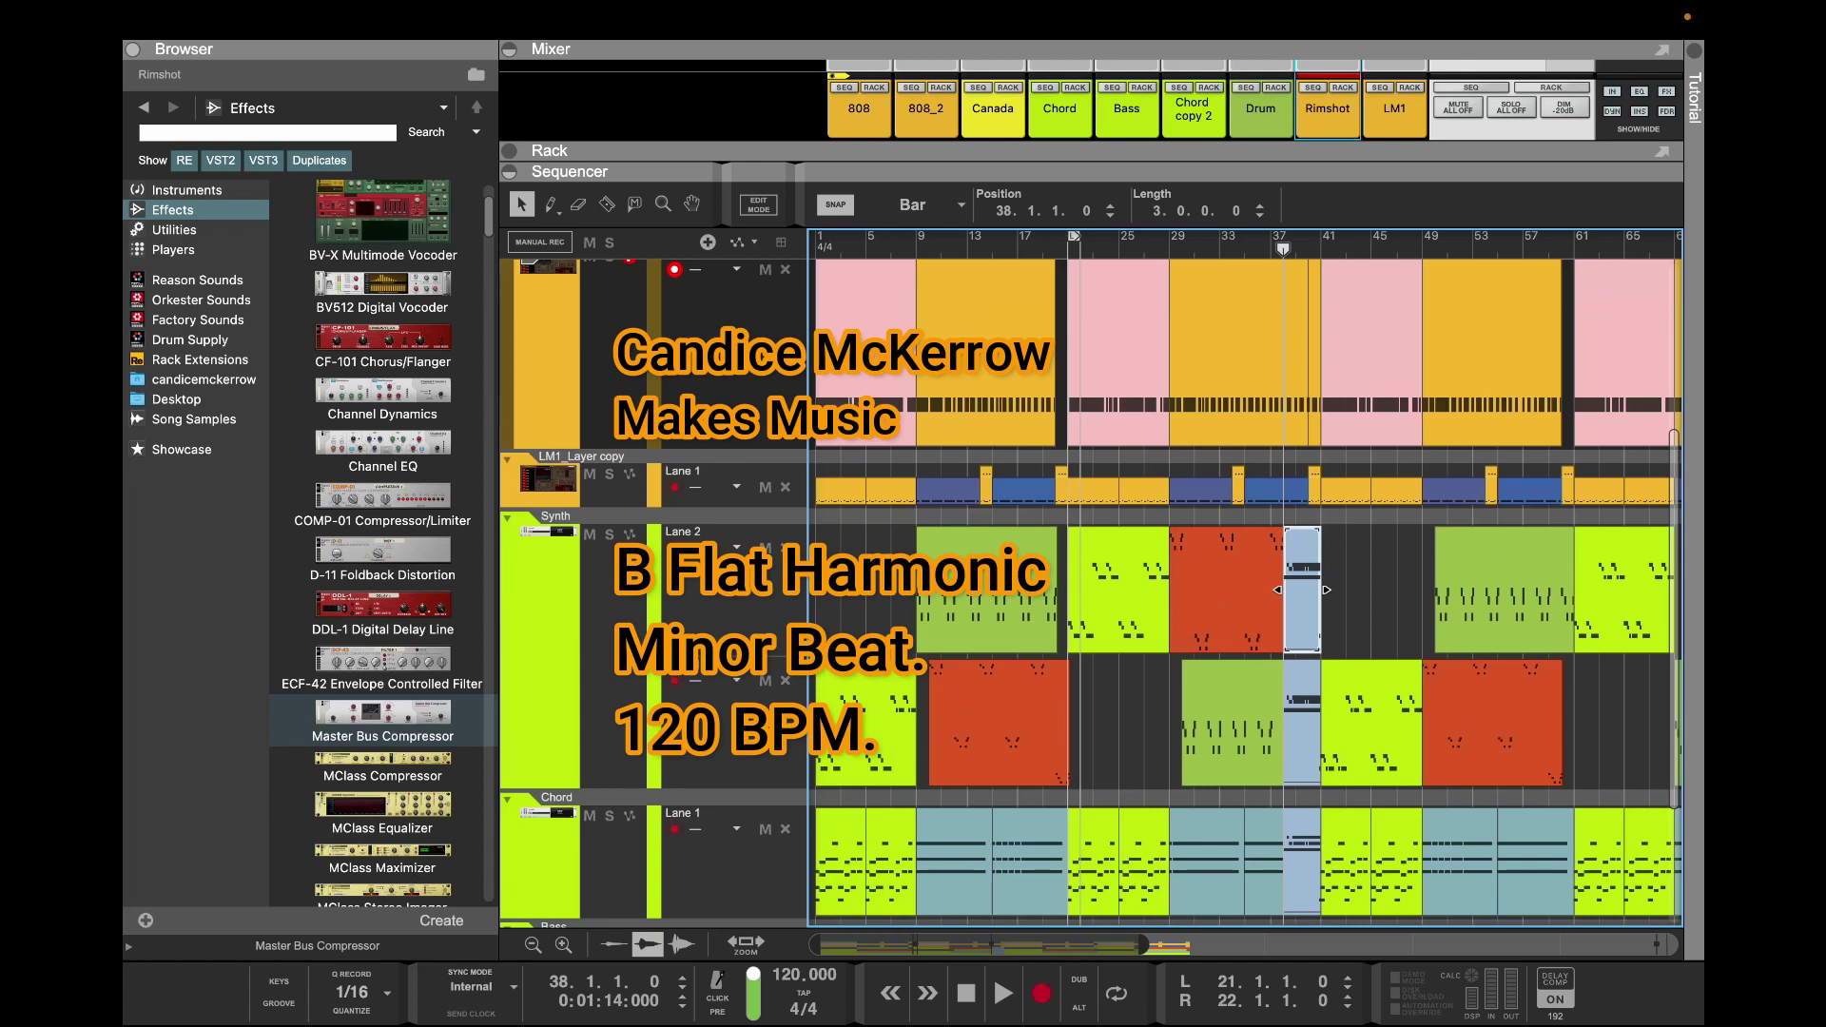
pyautogui.click(1278, 491)
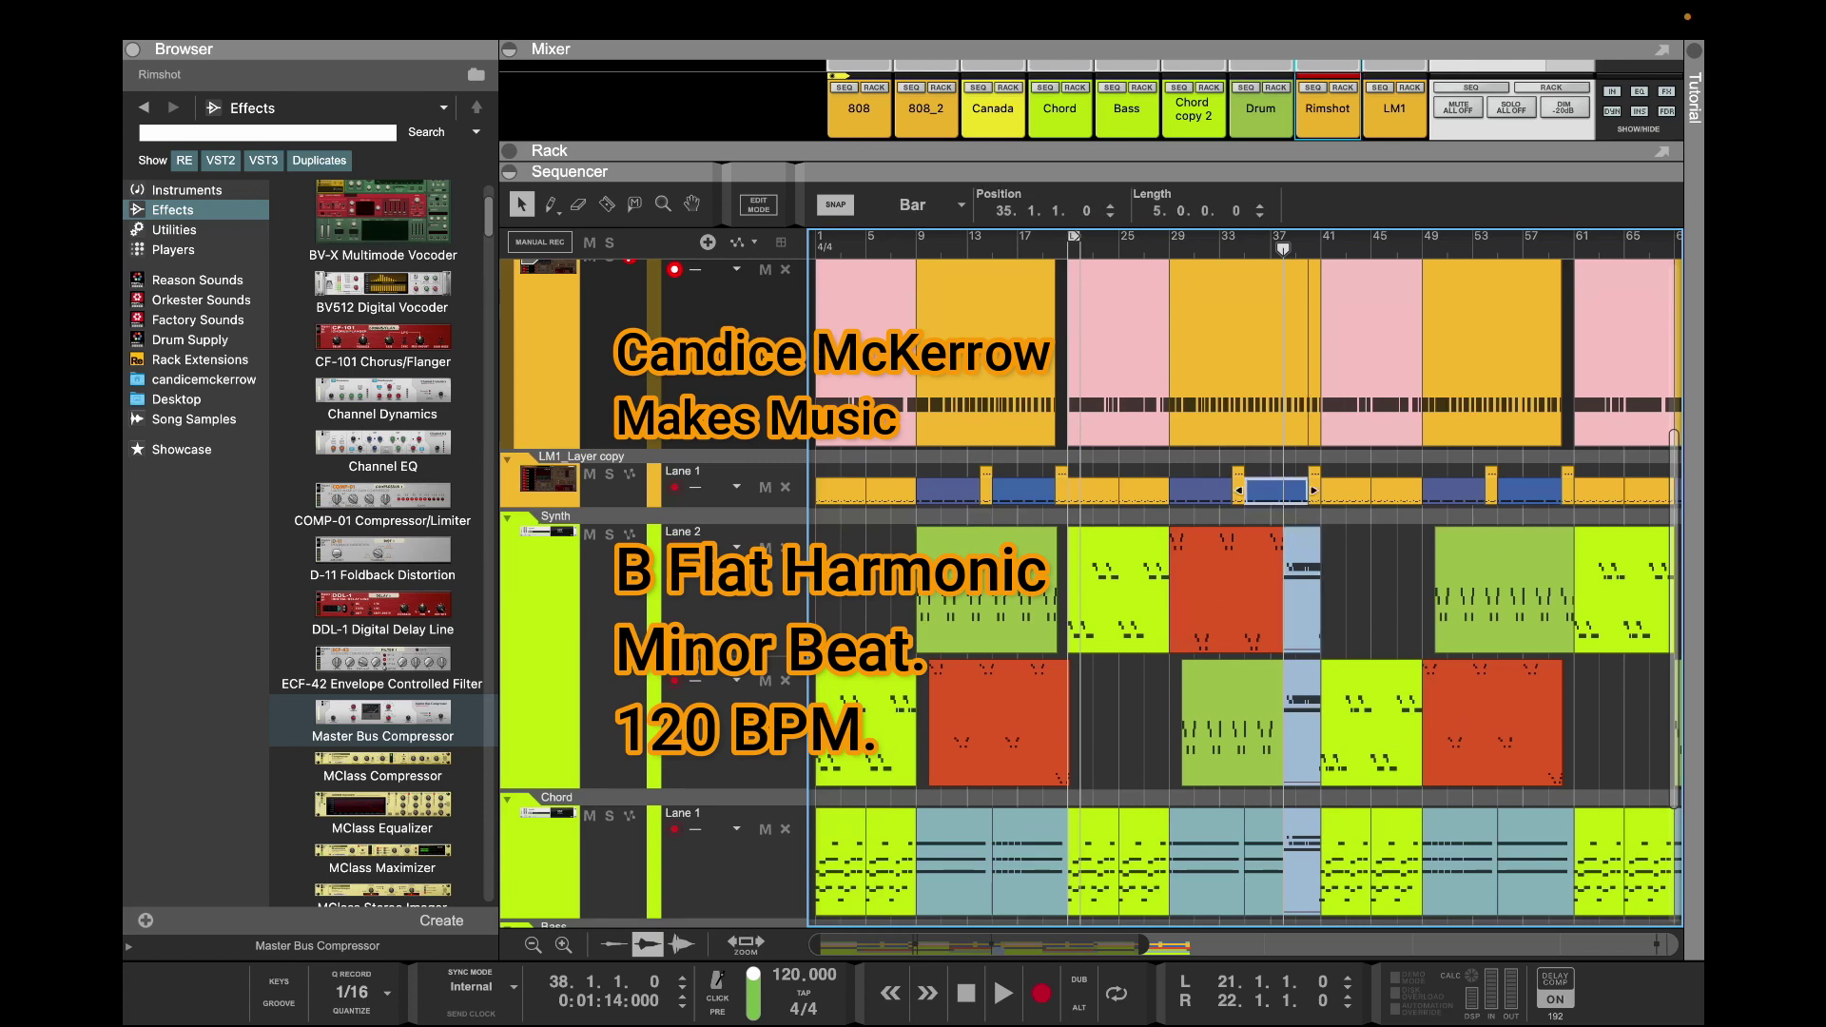
pyautogui.doubleClick(1301, 594)
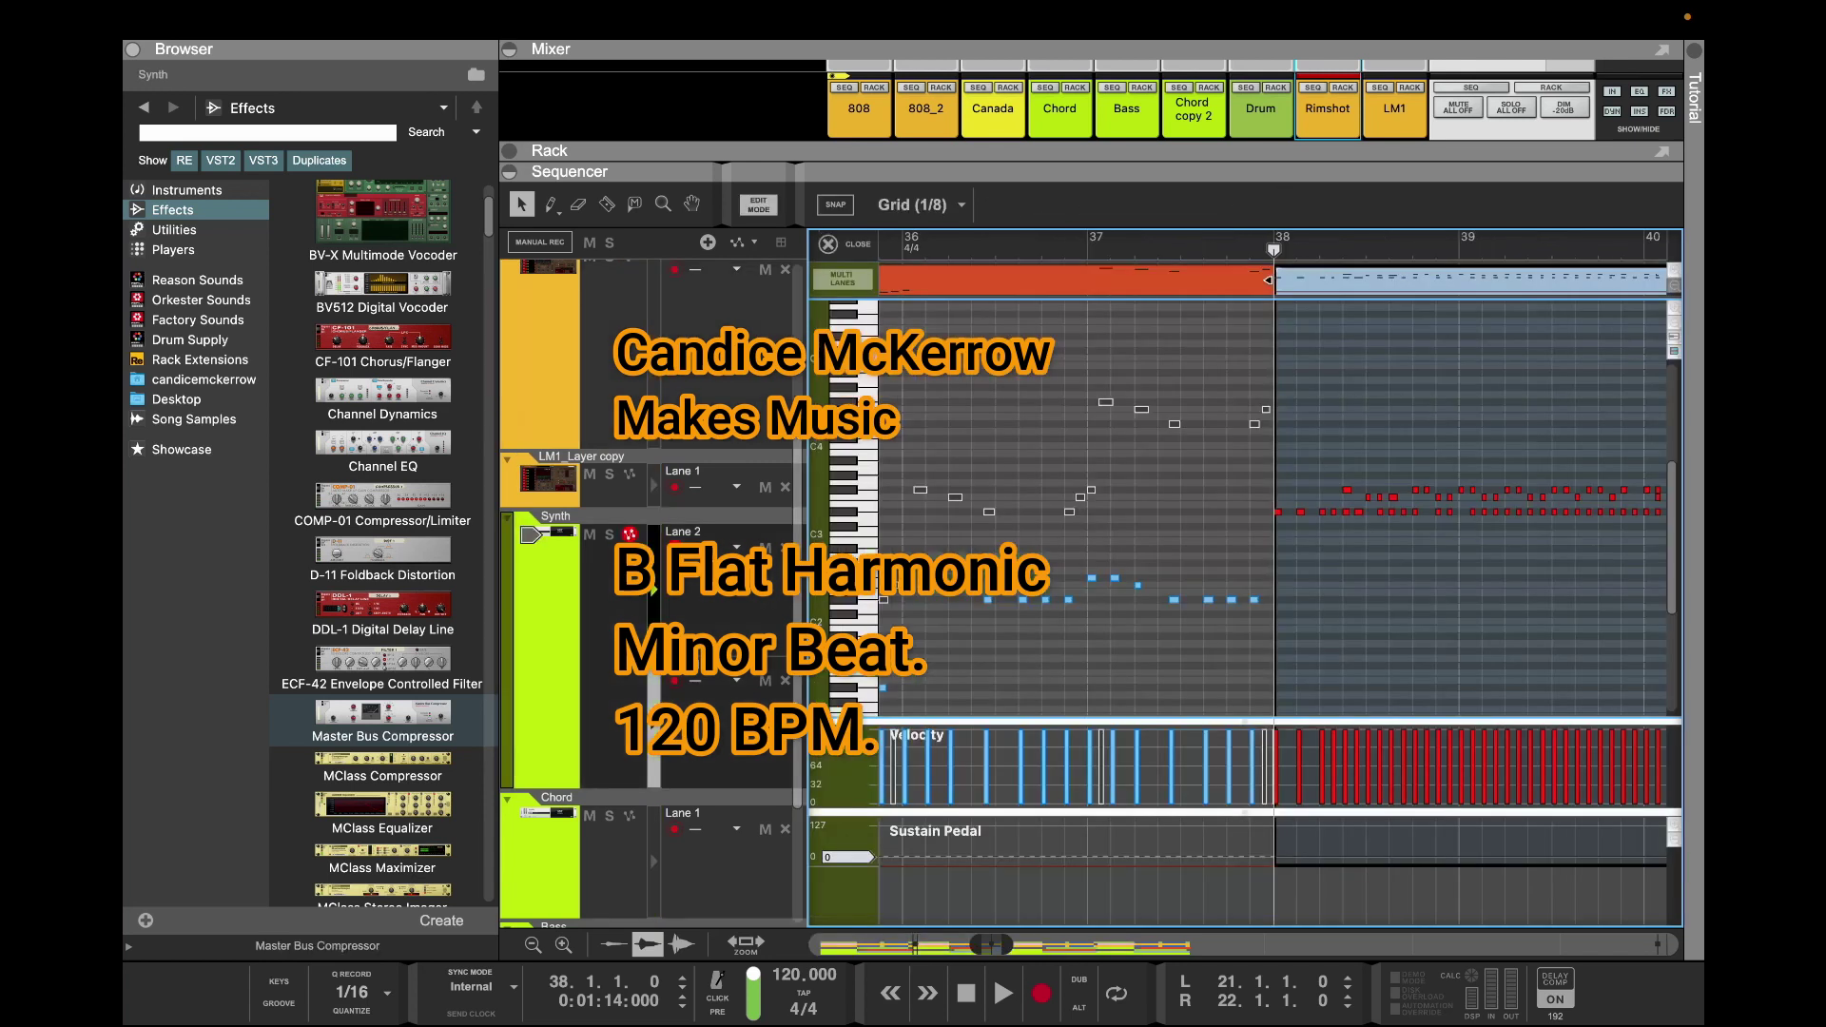
pyautogui.moveTo(1346, 448); pyautogui.dragTo(1403, 591)
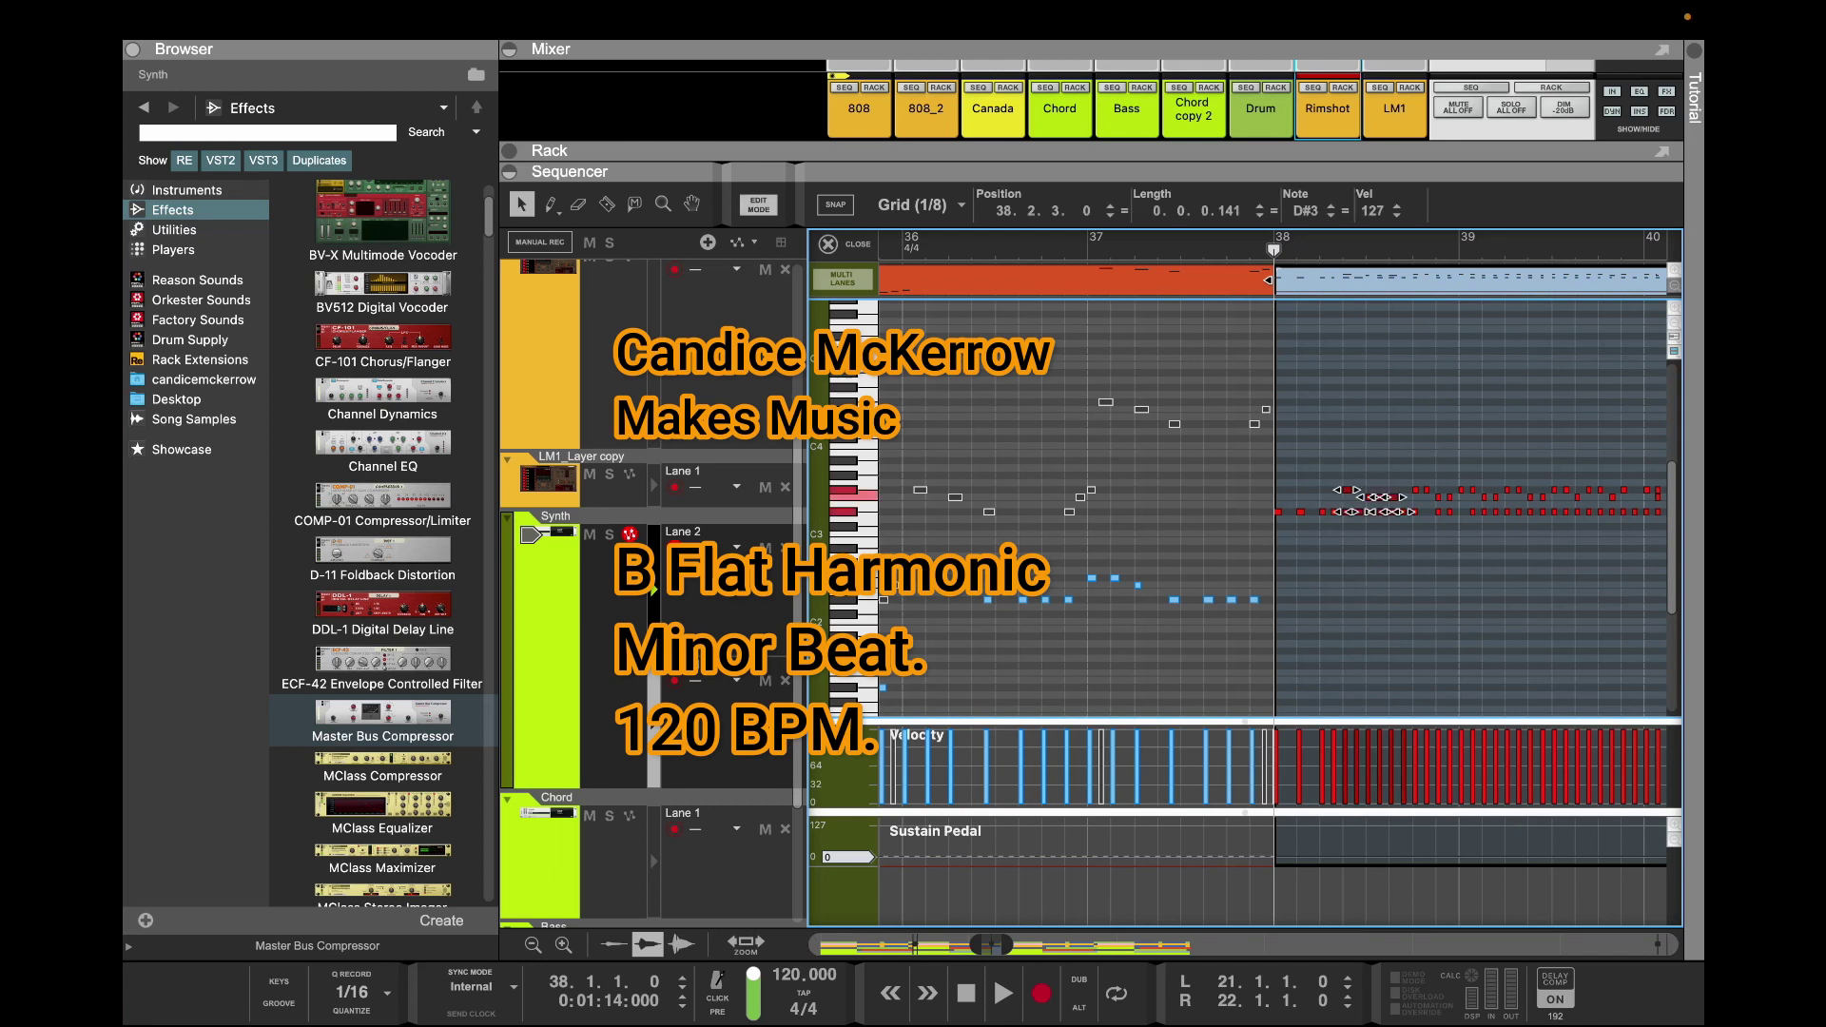
pyautogui.hotkey('ctrl', 'e')
pyautogui.click(877, 586)
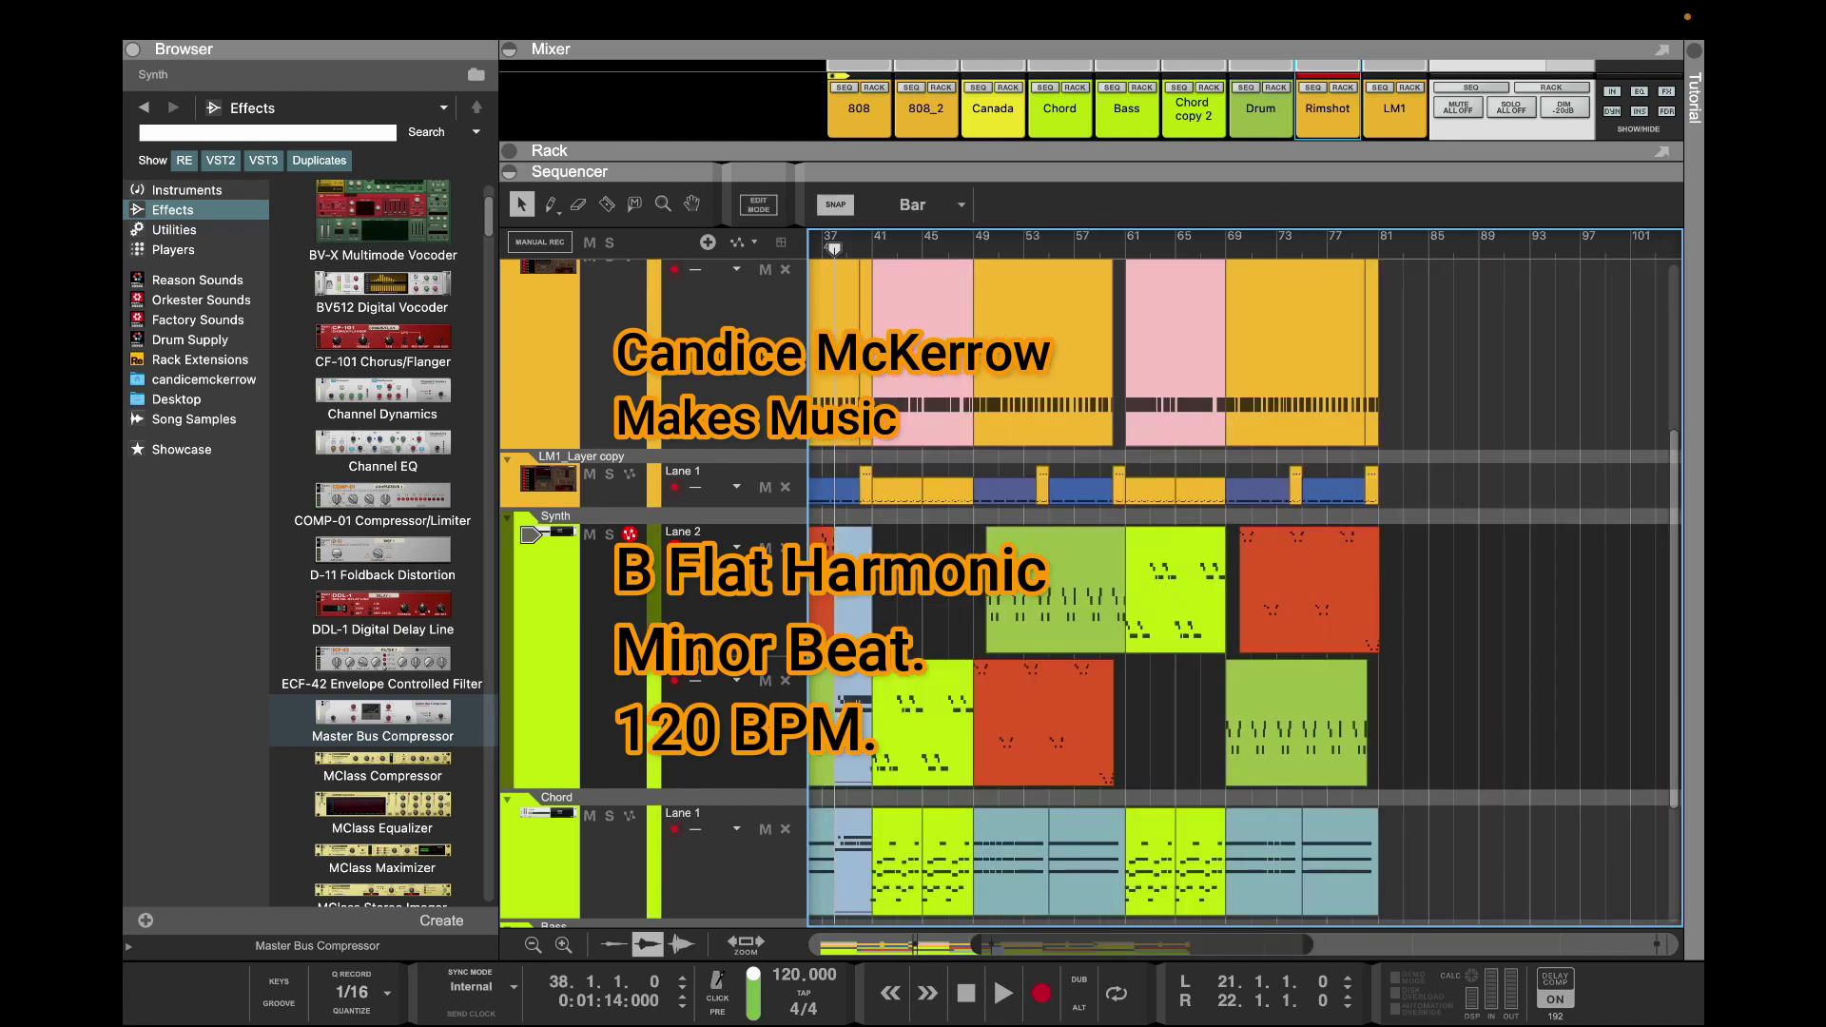
# Trim the LM1_Layer copy clip at bar 35 to end at bar 38 and delete the short clip just before bar 41
pyautogui.click(865, 487)
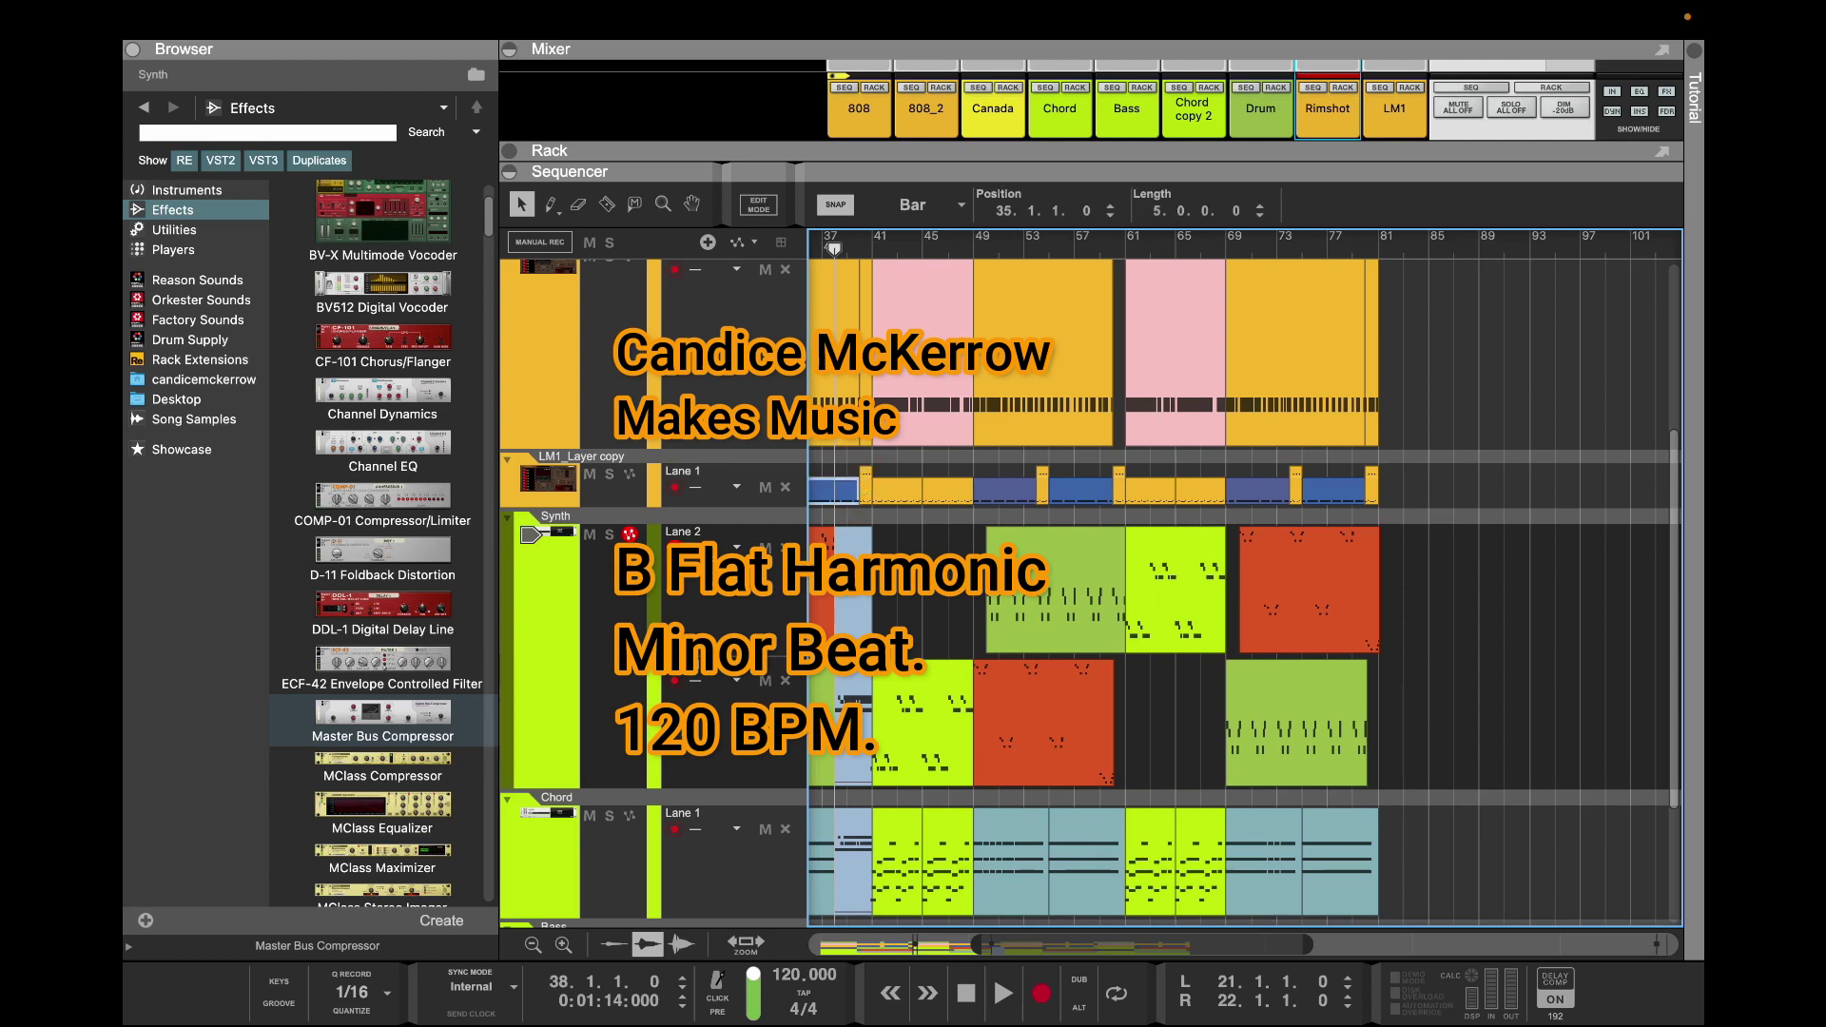
pyautogui.click(866, 486)
pyautogui.press('Delete')
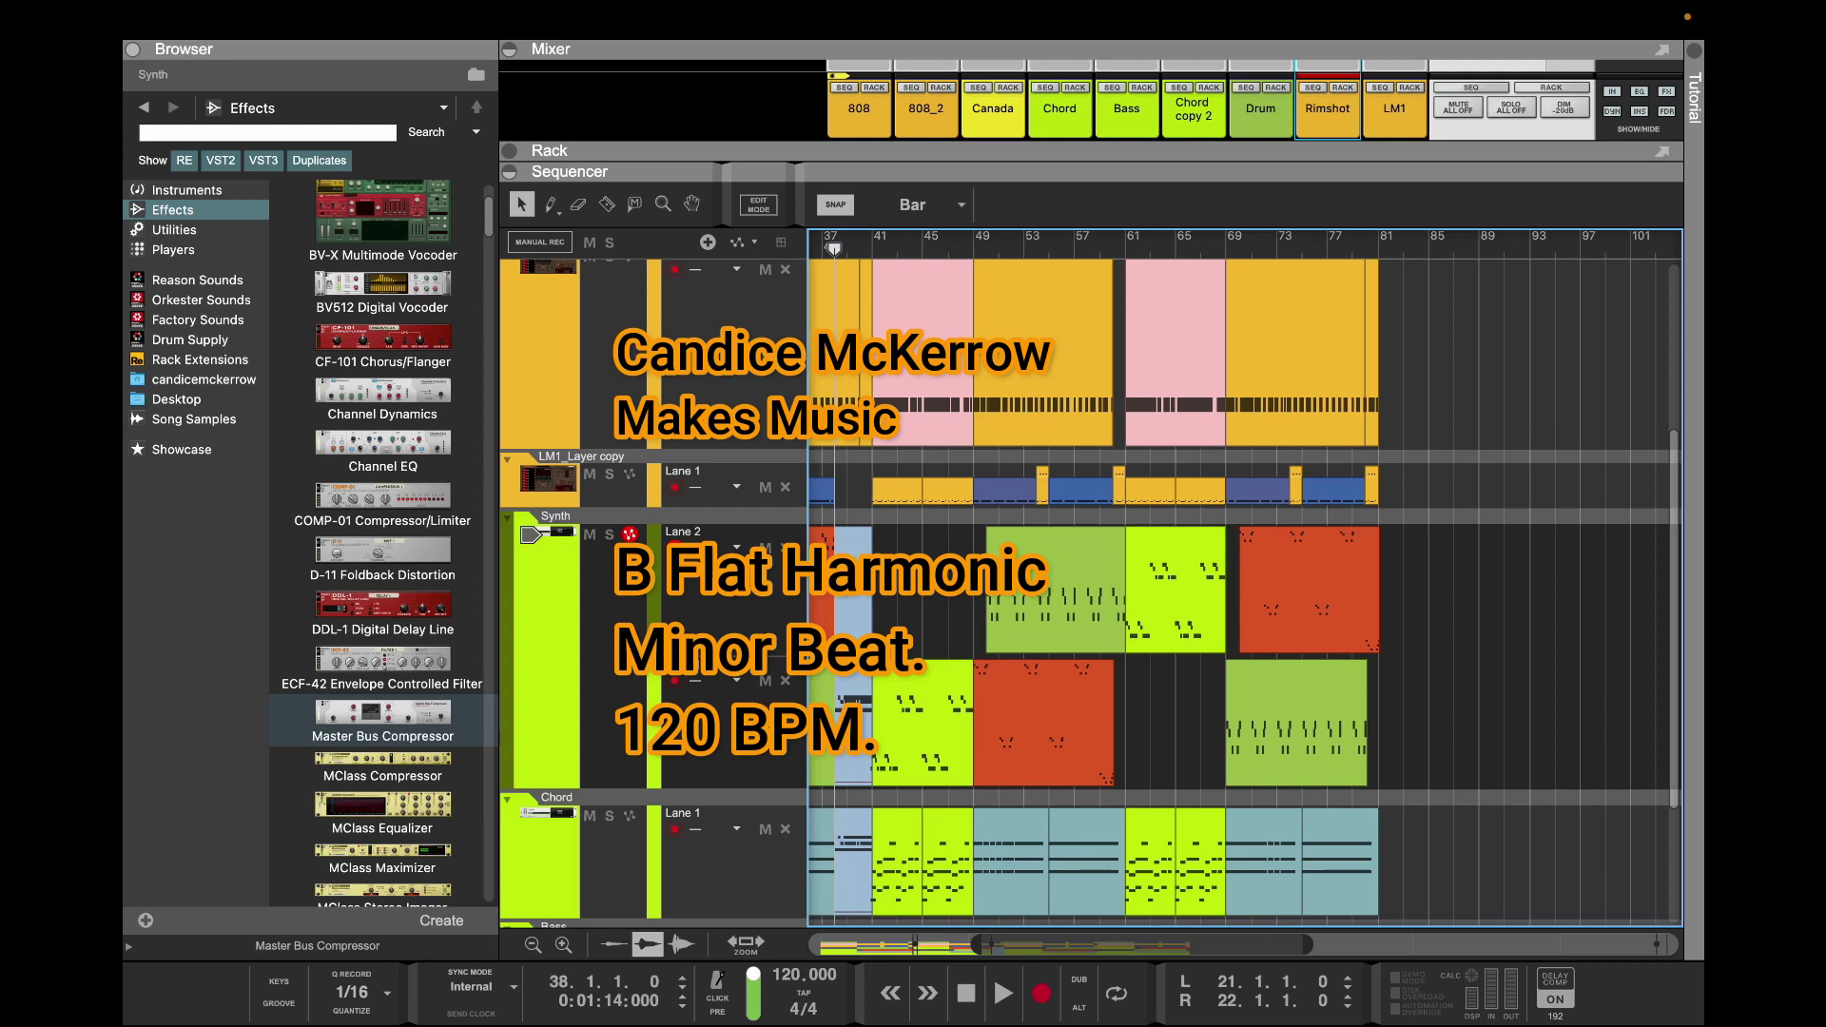
# Copy the three-bar clip from Synth Lane 2 onto the LM1_Layer copy track at bar 38 and open it for note editing
pyautogui.moveTo(853, 590); pyautogui.dragTo(853, 491)
pyautogui.doubleClick(853, 491)
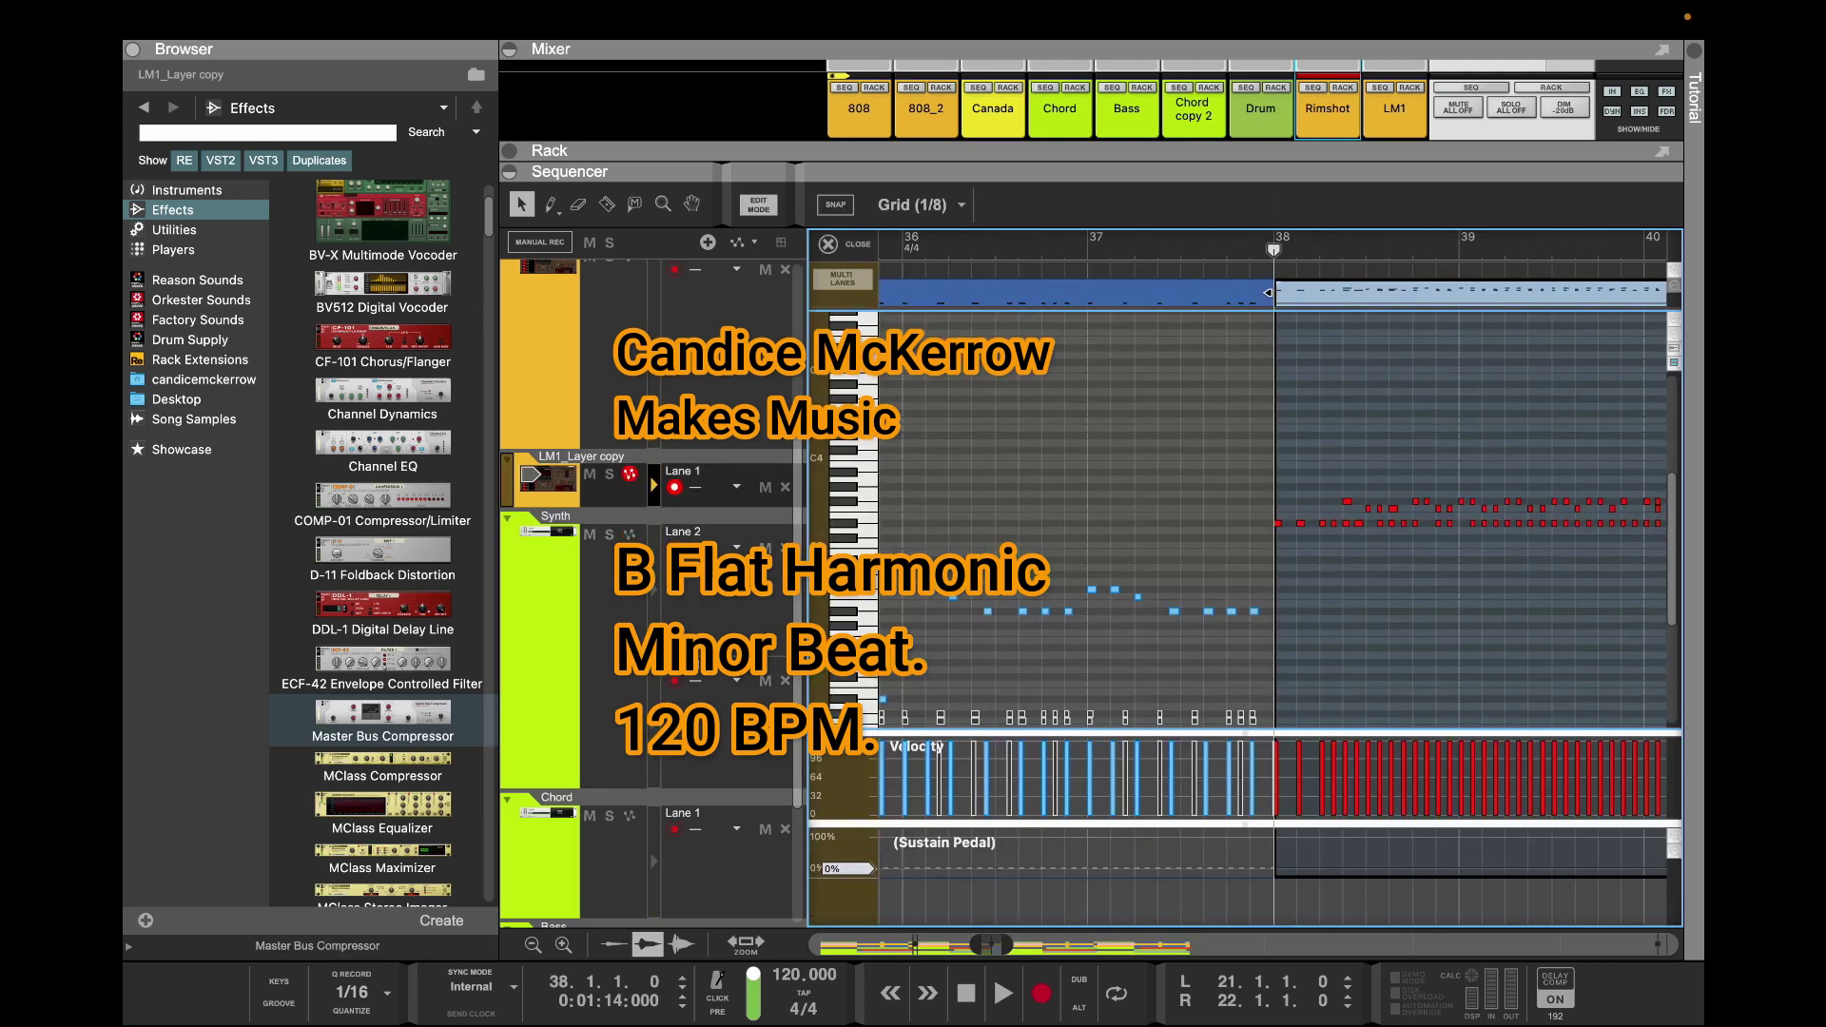
# Select all notes in the LM1_Layer copy clip at bar 38, transpose them to start at C1 and close the note editor
pyautogui.moveTo(1005, 944); pyautogui.dragTo(1051, 944)
pyautogui.moveTo(1191, 592); pyautogui.dragTo(992, 475)
pyautogui.doubleClick(1303, 211)
pyautogui.write('c')
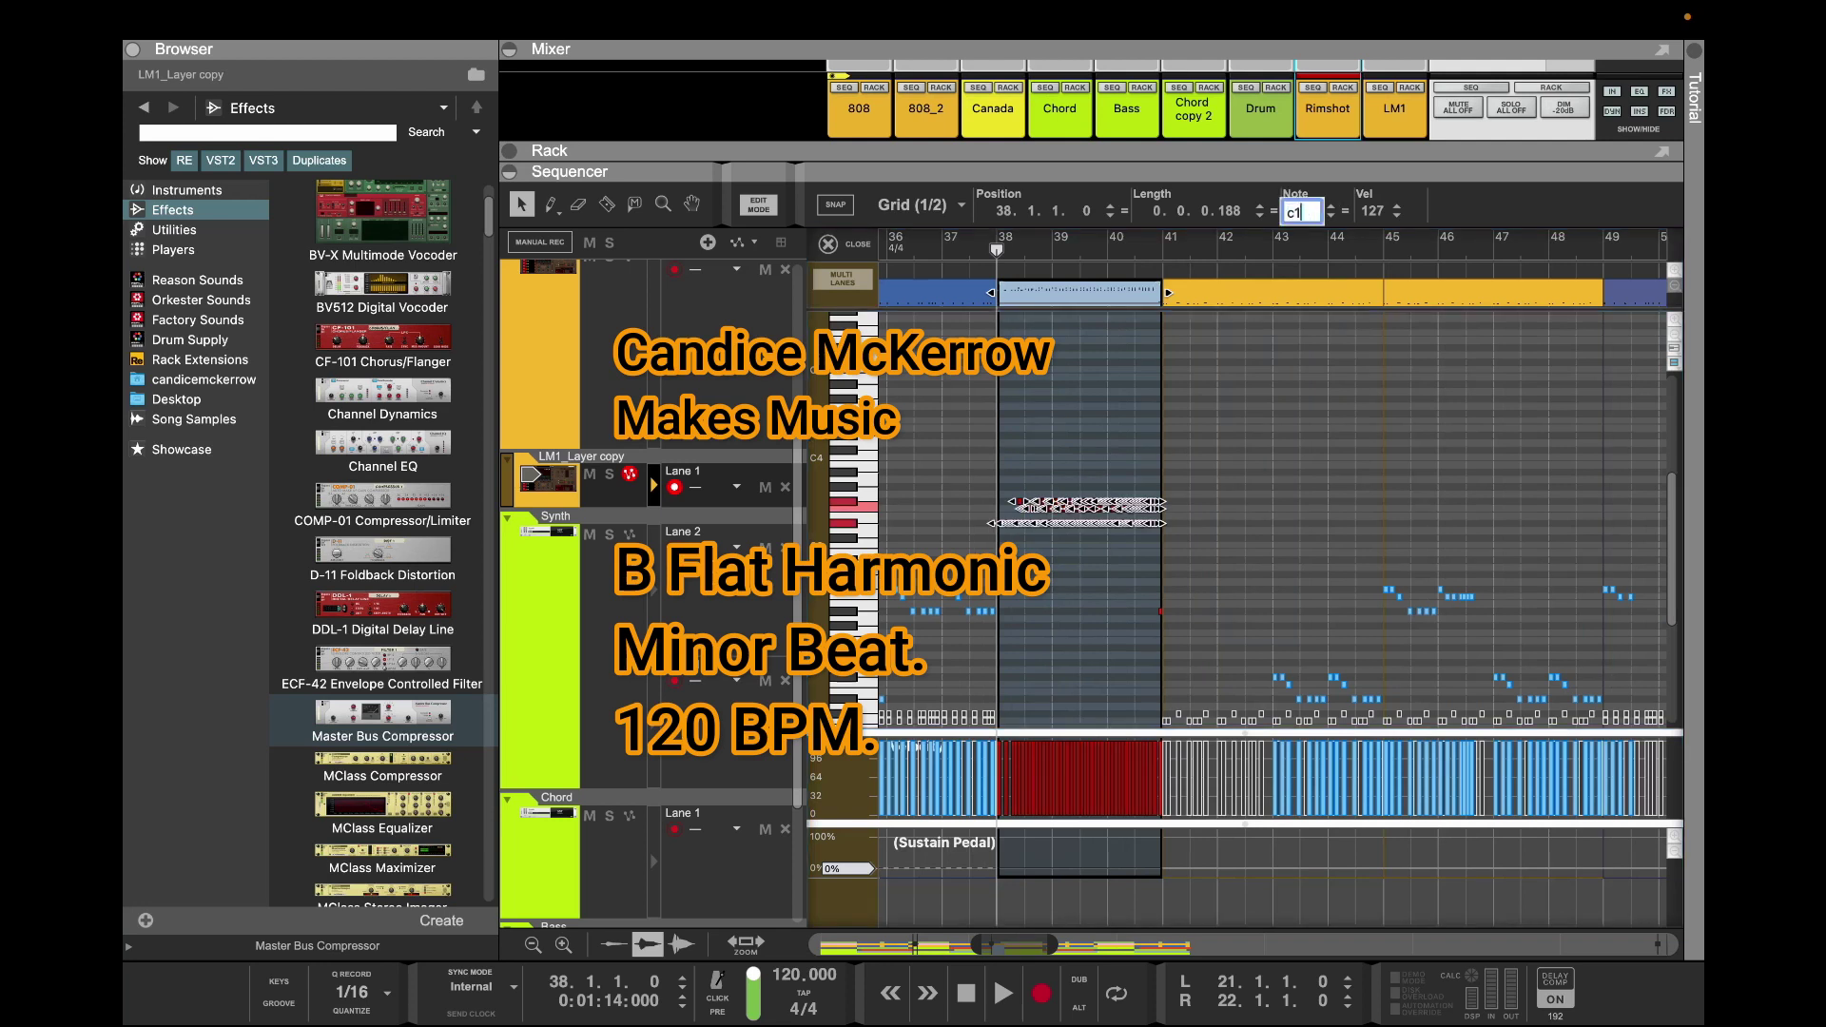
pyautogui.write('1')
pyautogui.press('Return')
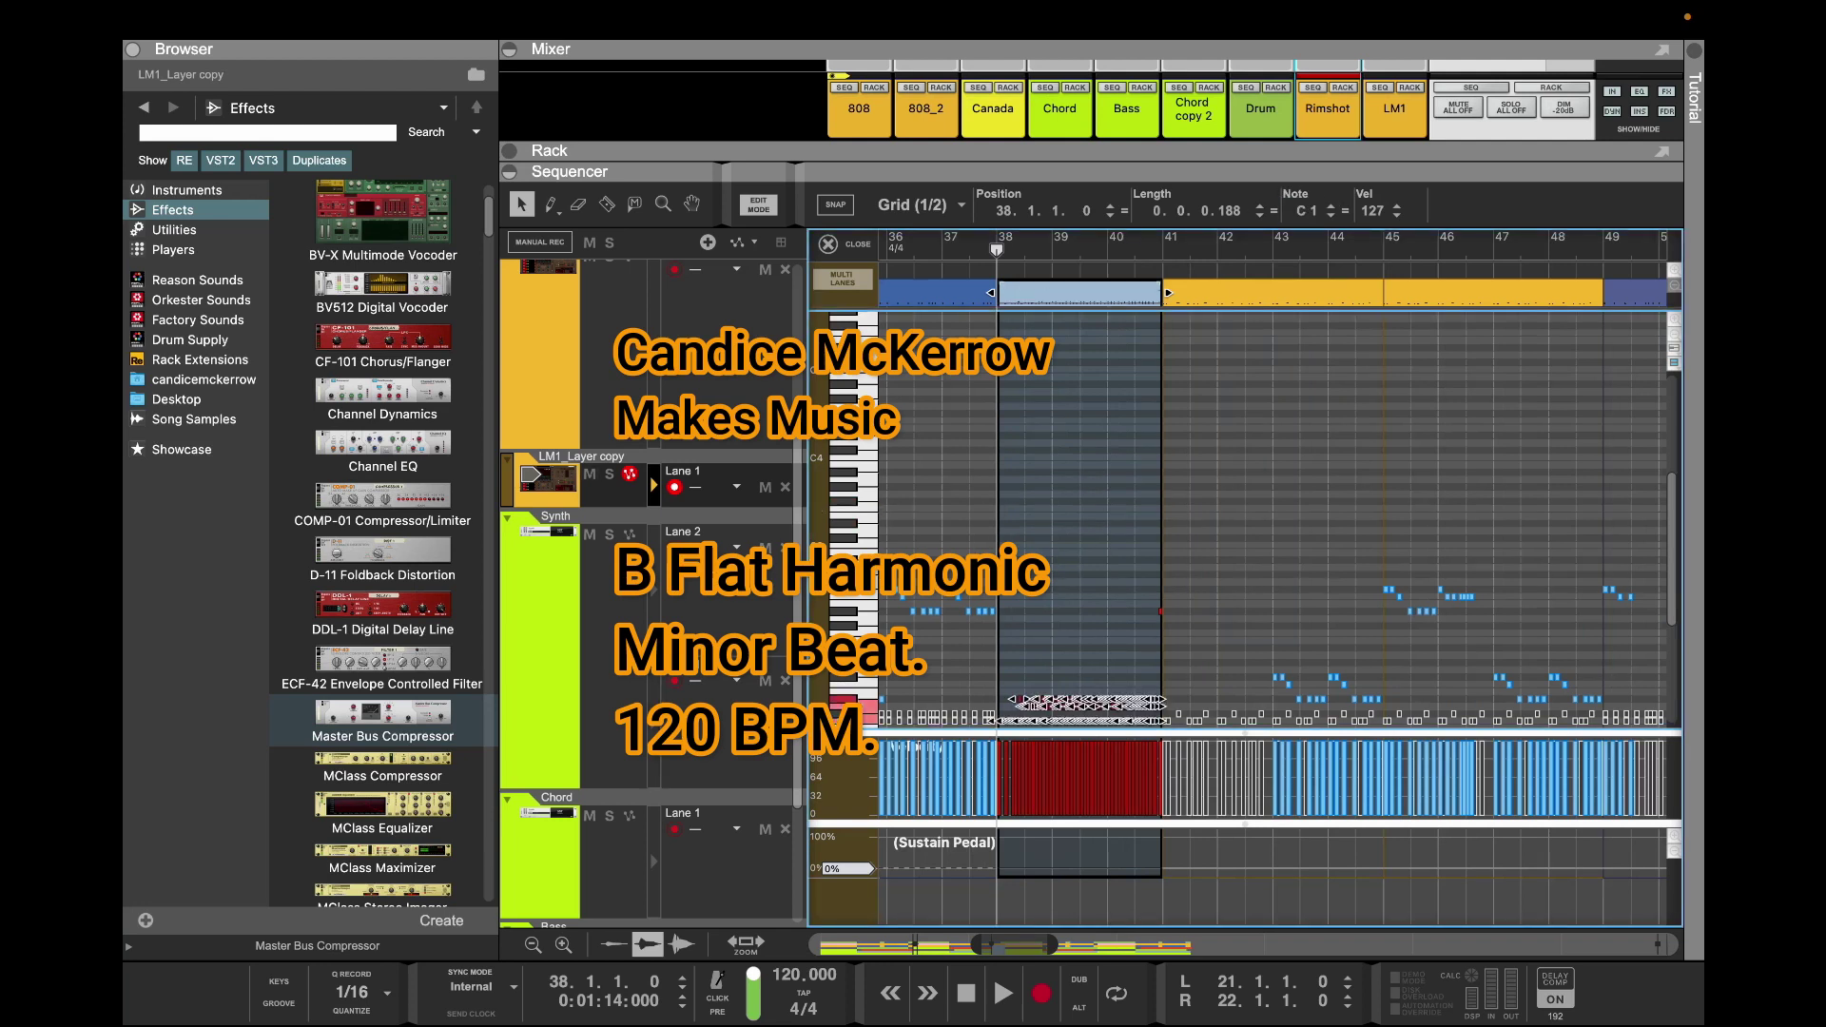
pyautogui.press('super+e')
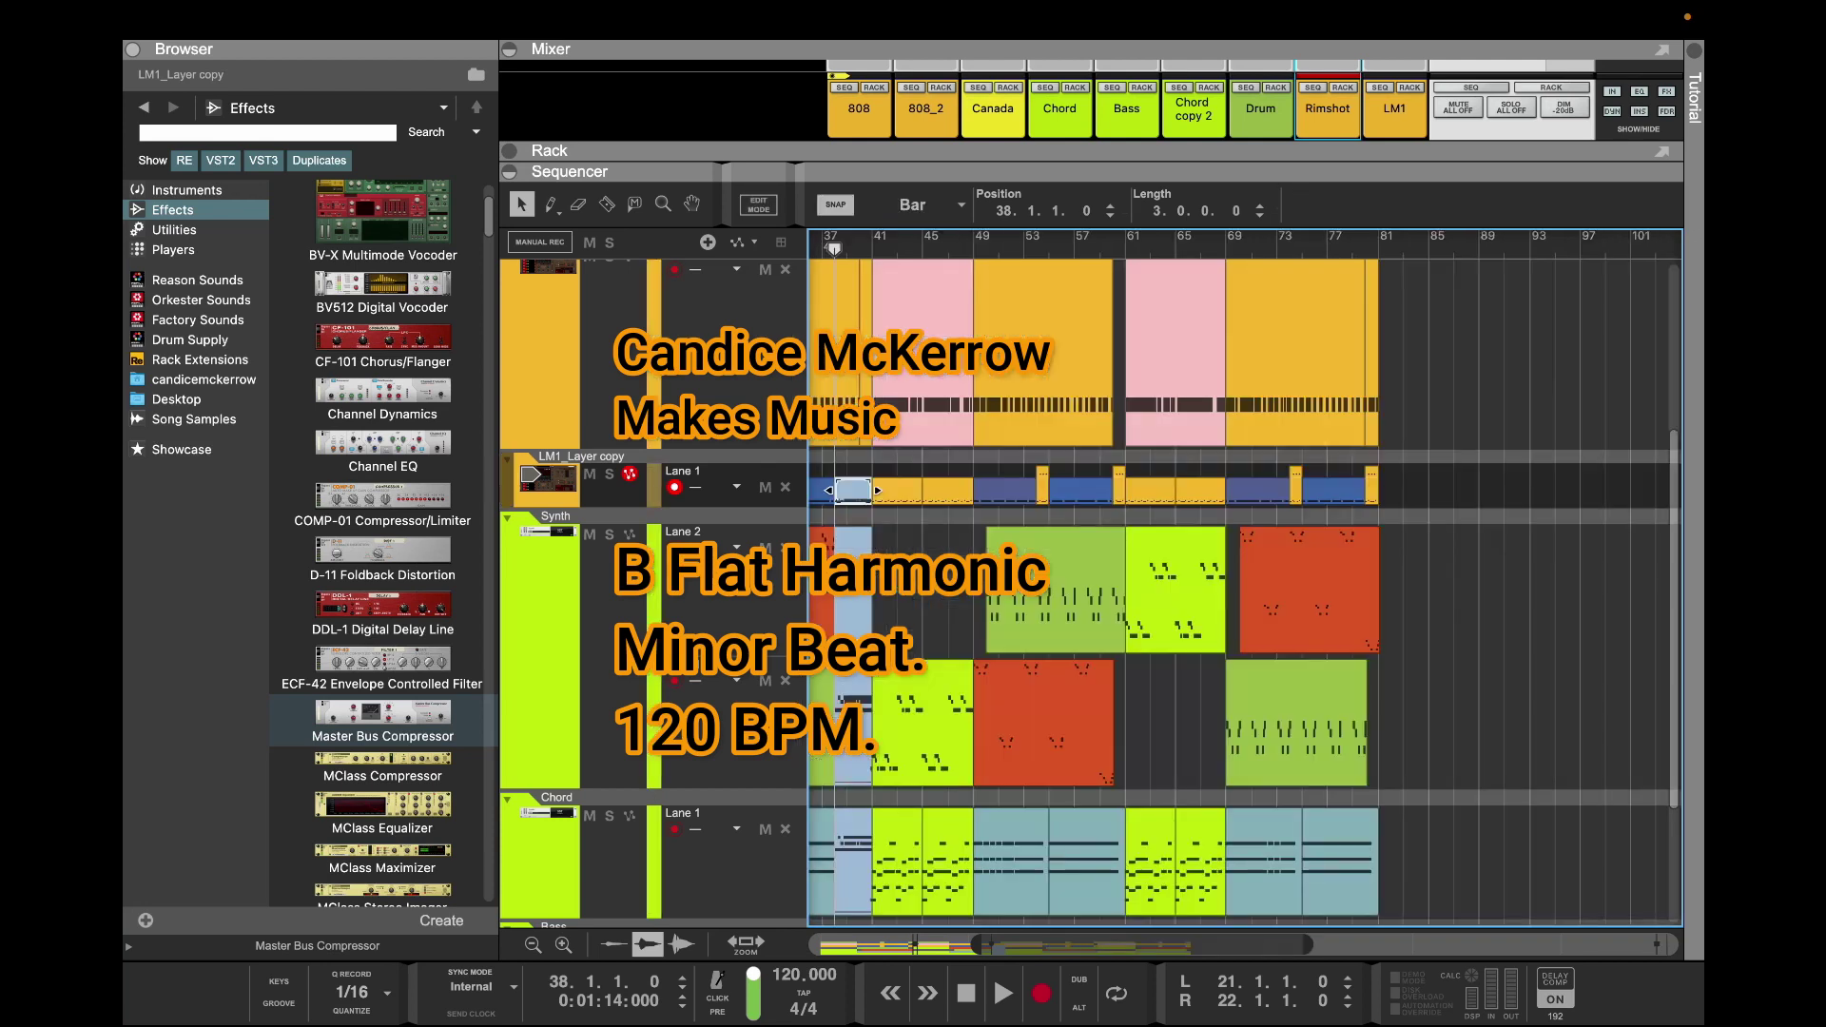
# Solo the LM1_Layer copy track, play its bar 38 clip in a loop and inspect its notes in the editor
pyautogui.click(610, 474)
pyautogui.rightClick(863, 491)
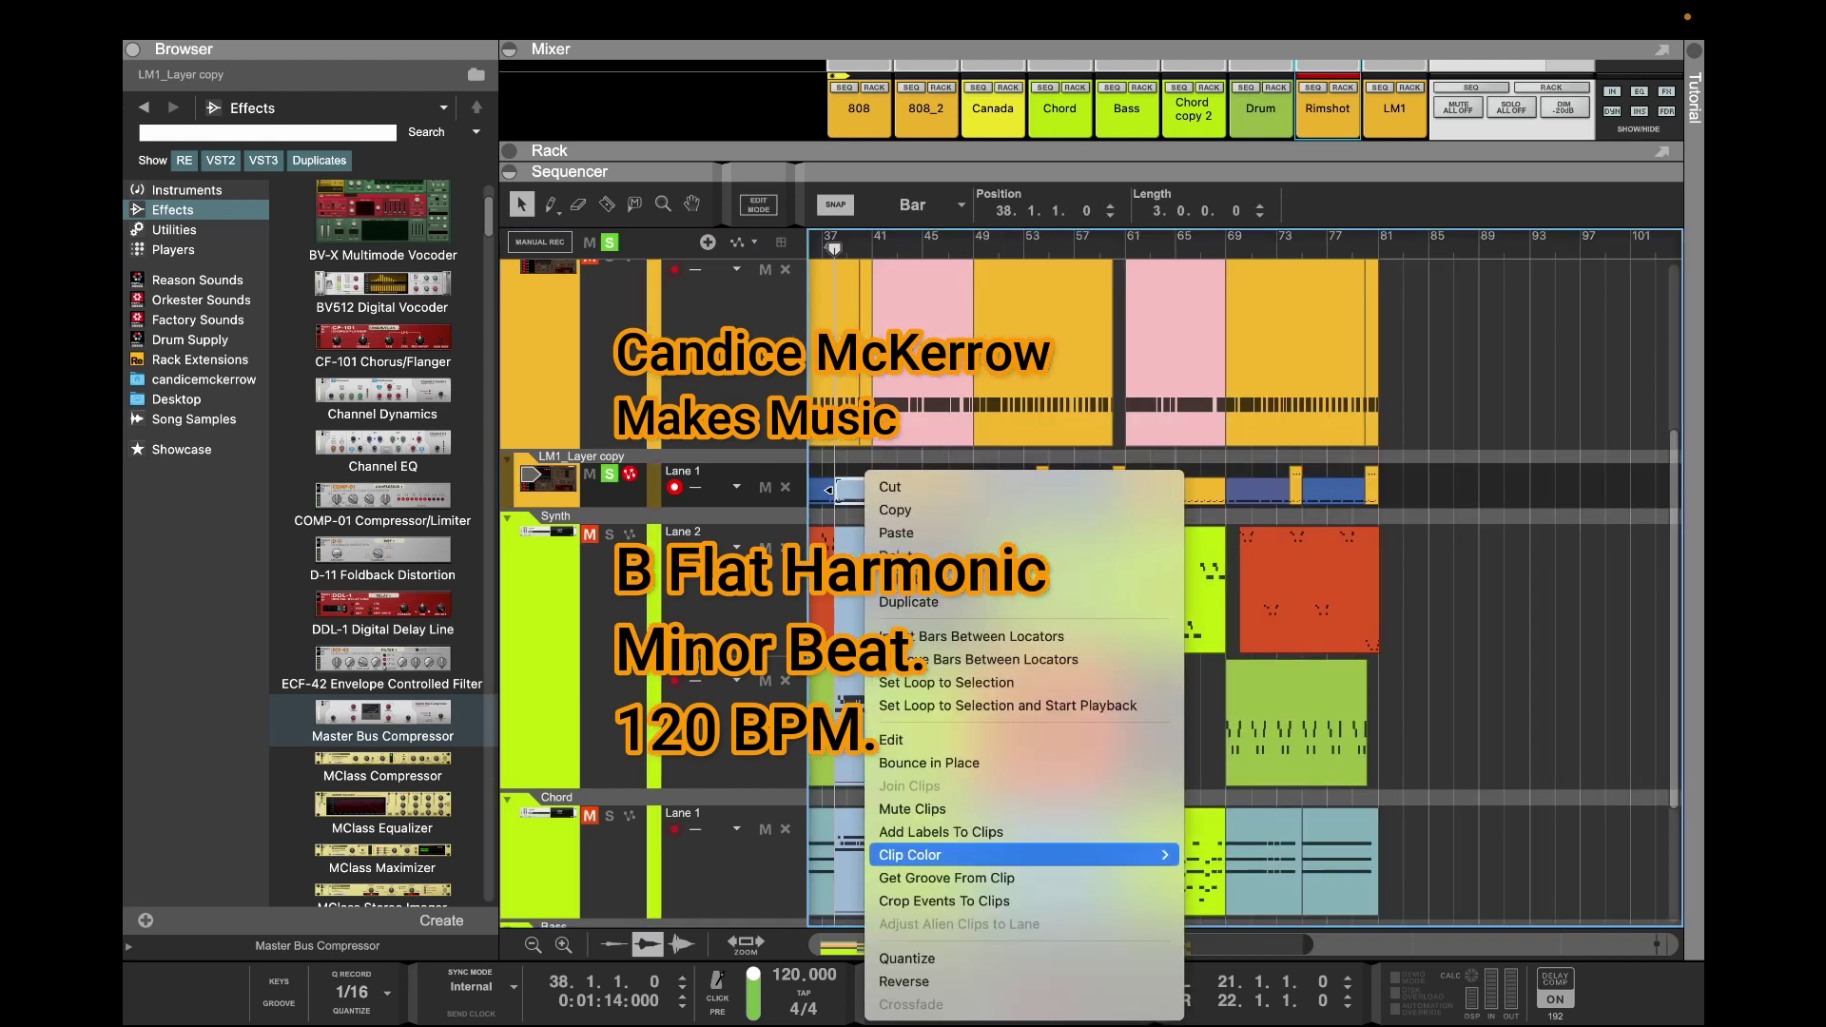
pyautogui.moveTo(932, 855)
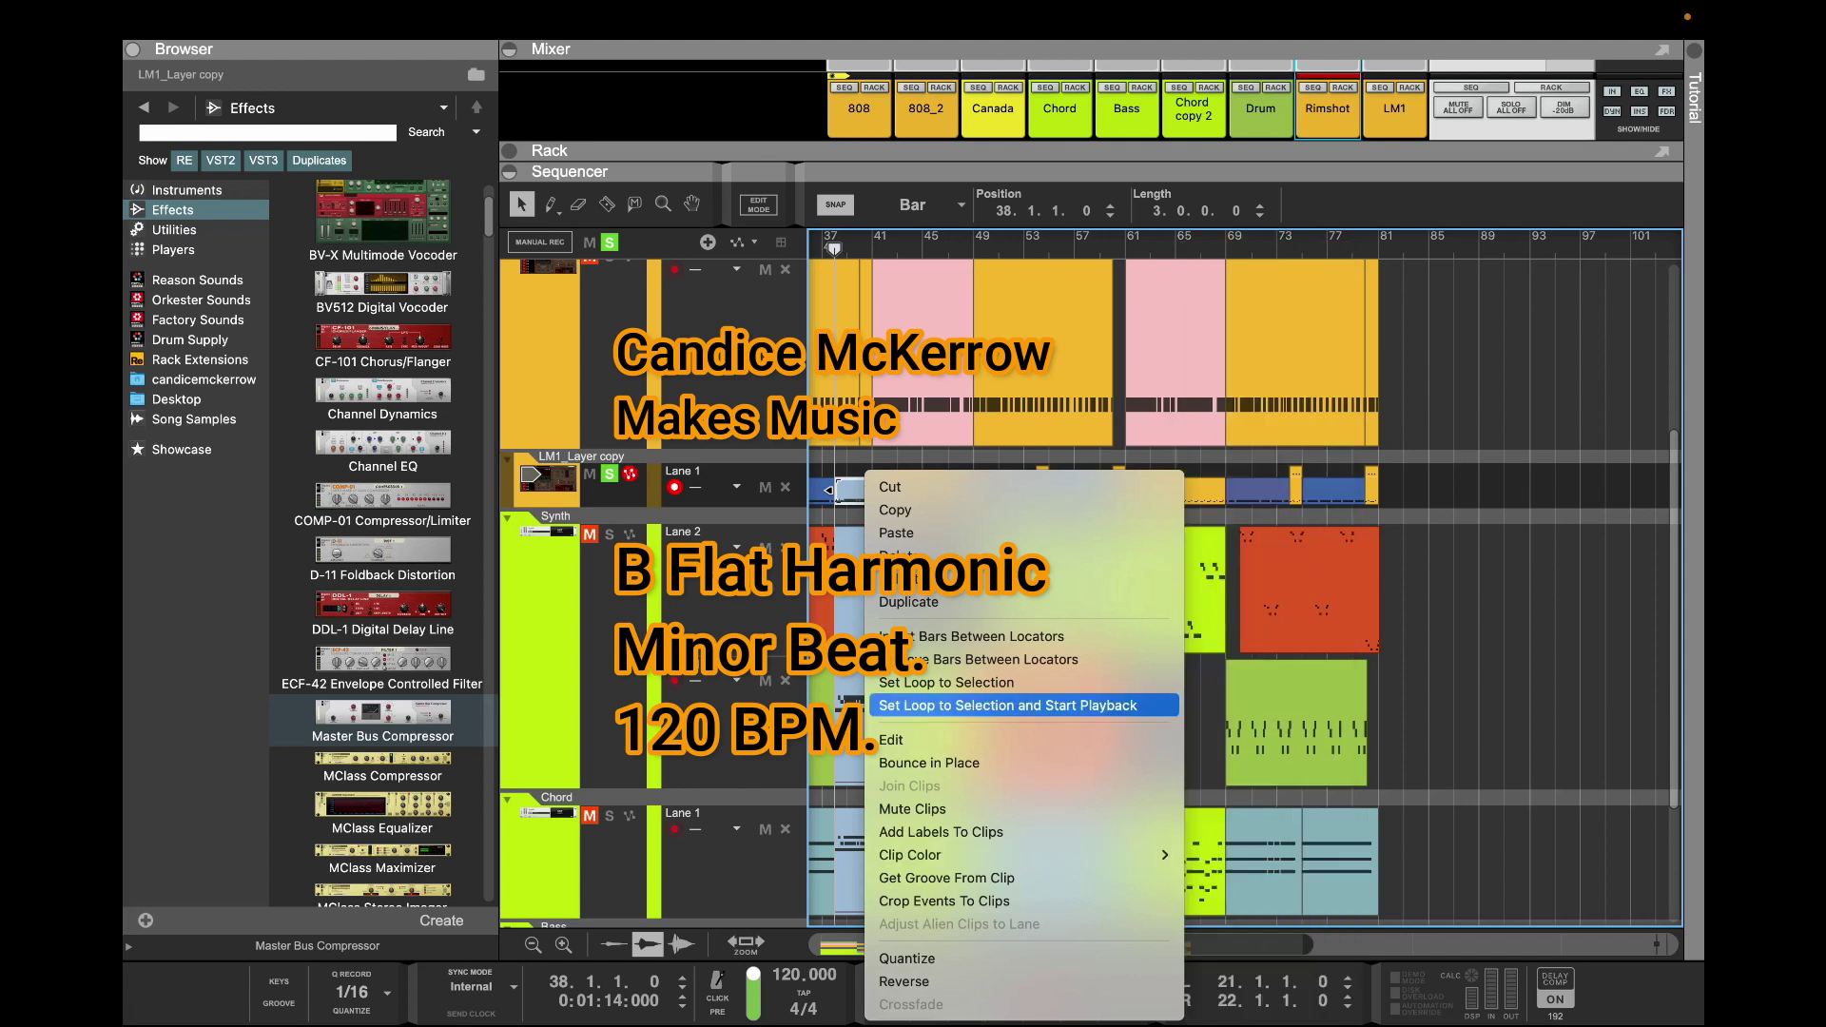
pyautogui.click(1008, 705)
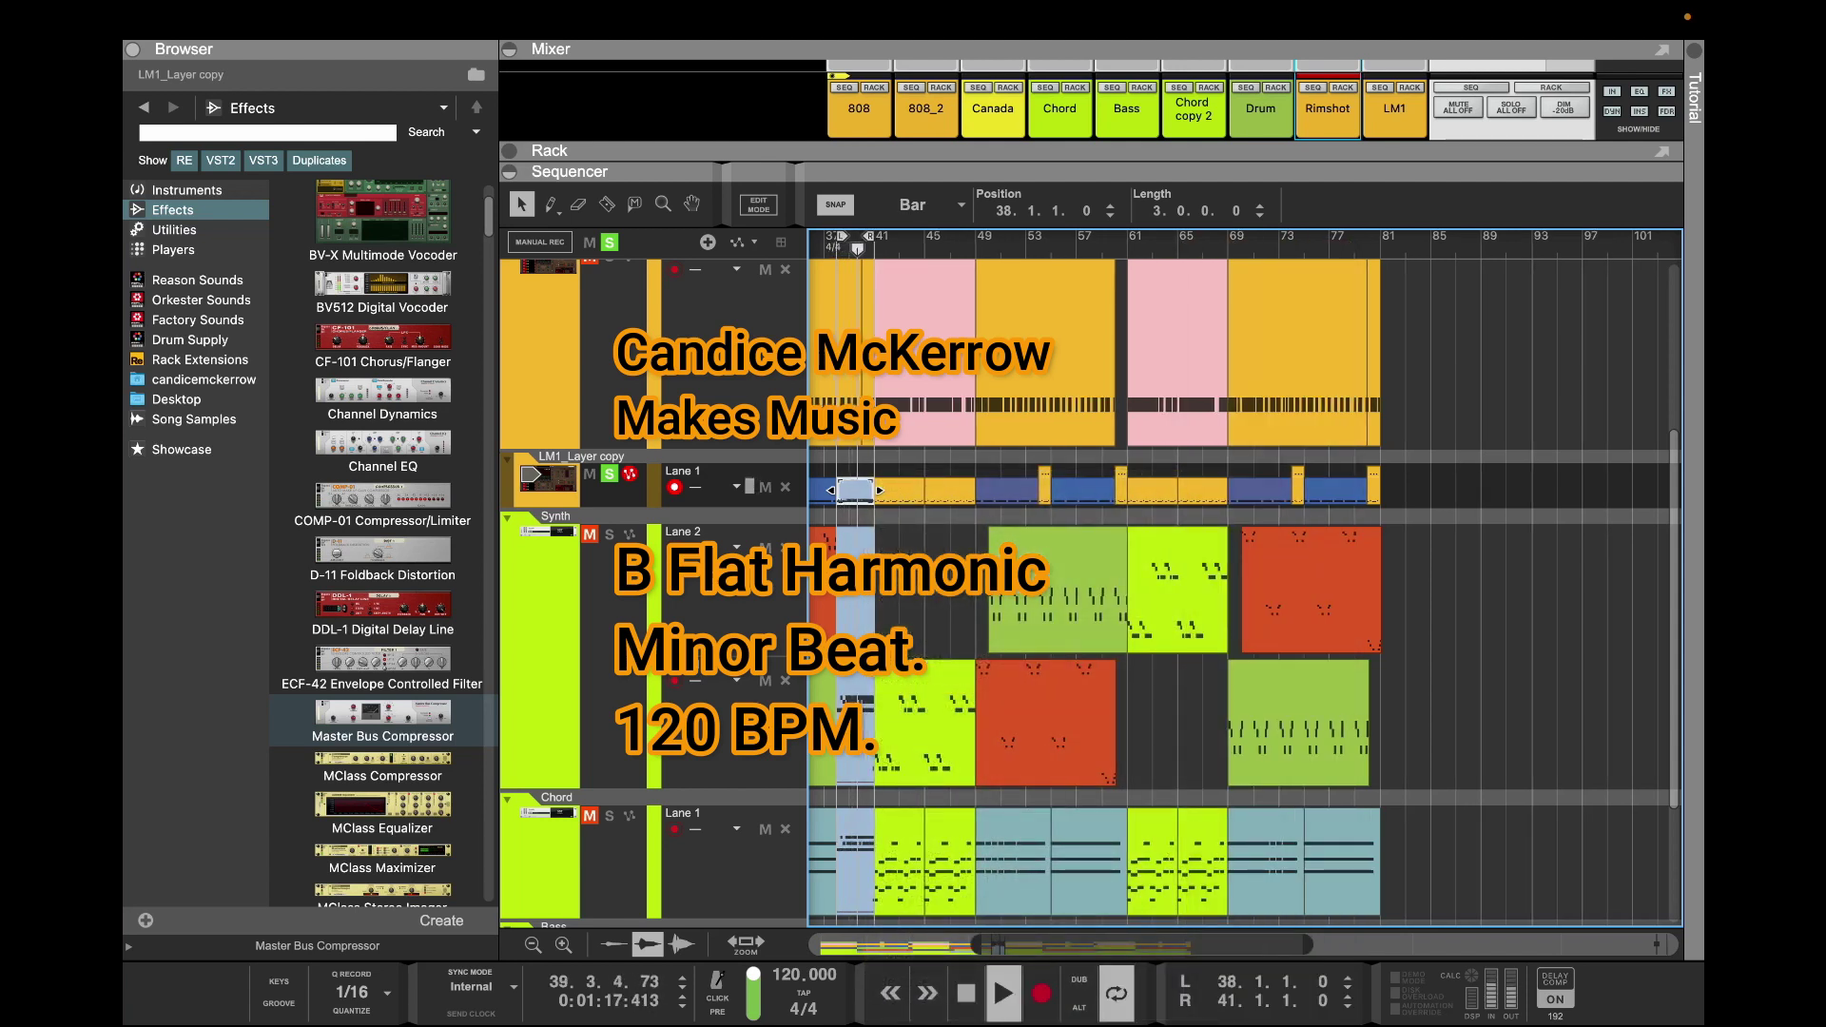
pyautogui.press('space')
pyautogui.press('super+e')
pyautogui.scroll(-1, 1244, 519)
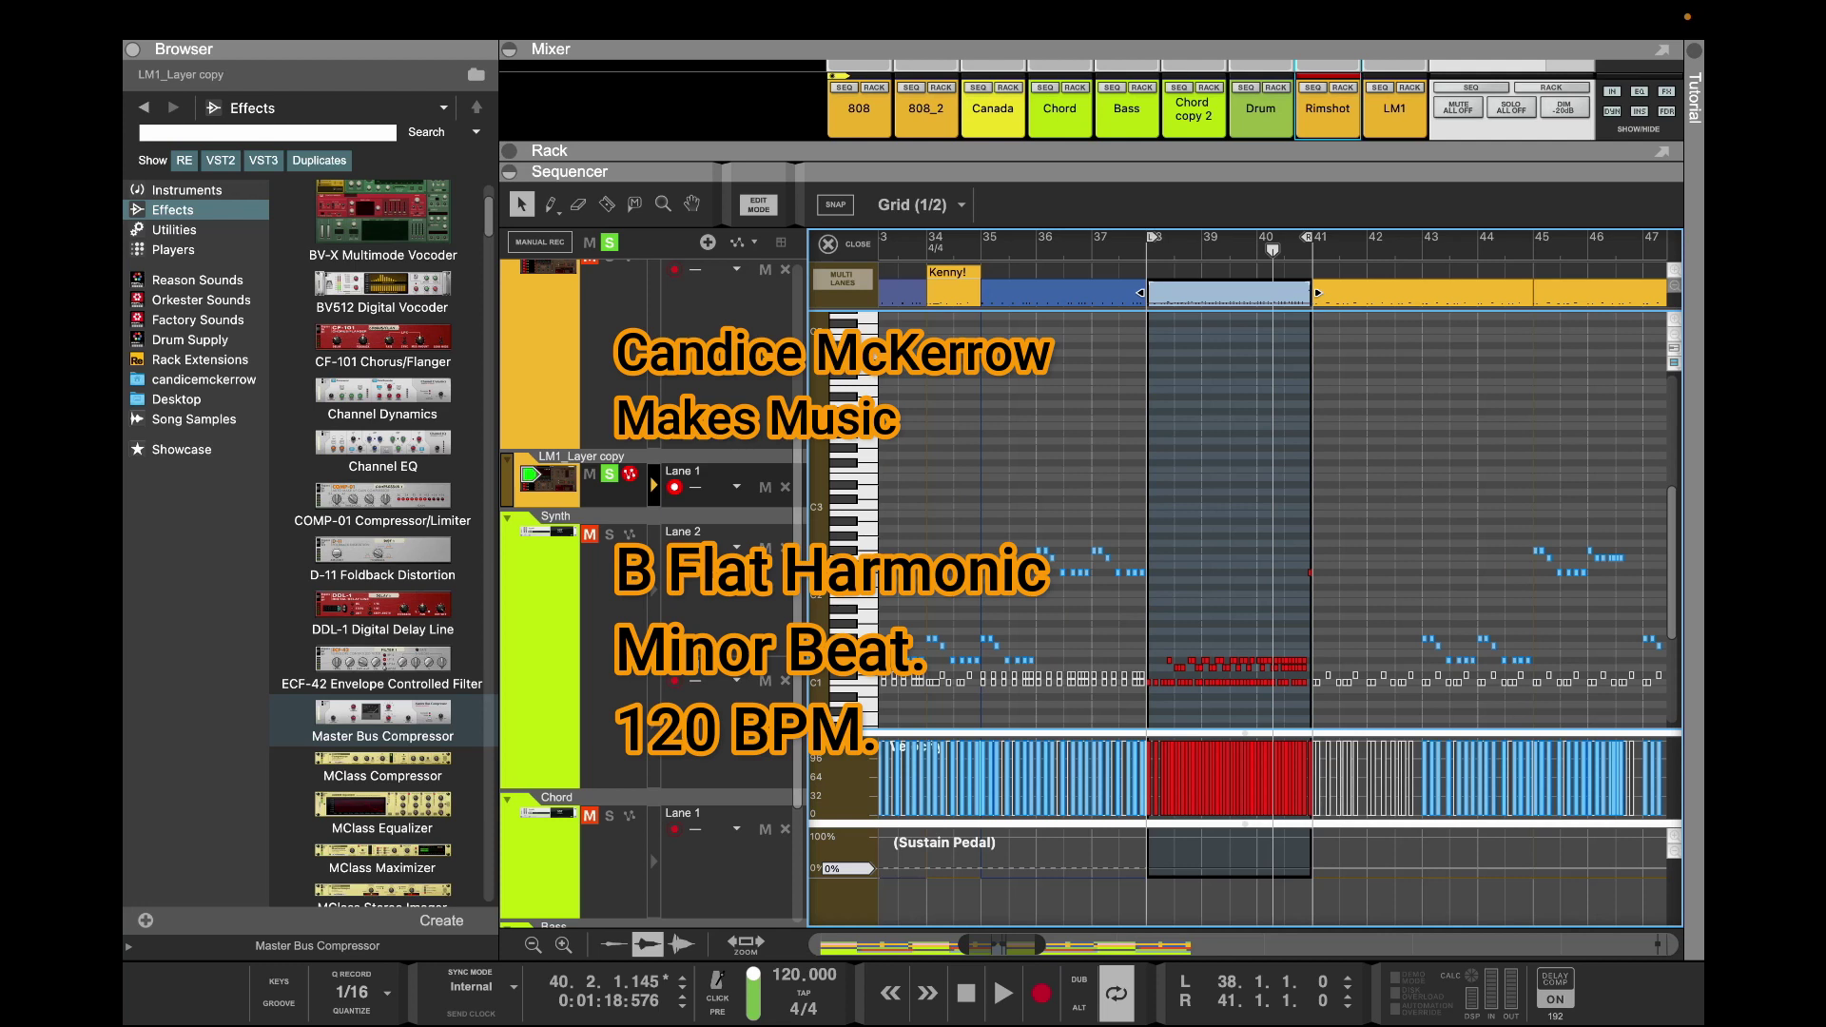
pyautogui.press('super+e')
# Trim the Rimshot clip at bar 29 to end at bar 38 and delete the short clip just before bar 41
pyautogui.scroll(4, 852, 538)
pyautogui.click(852, 539)
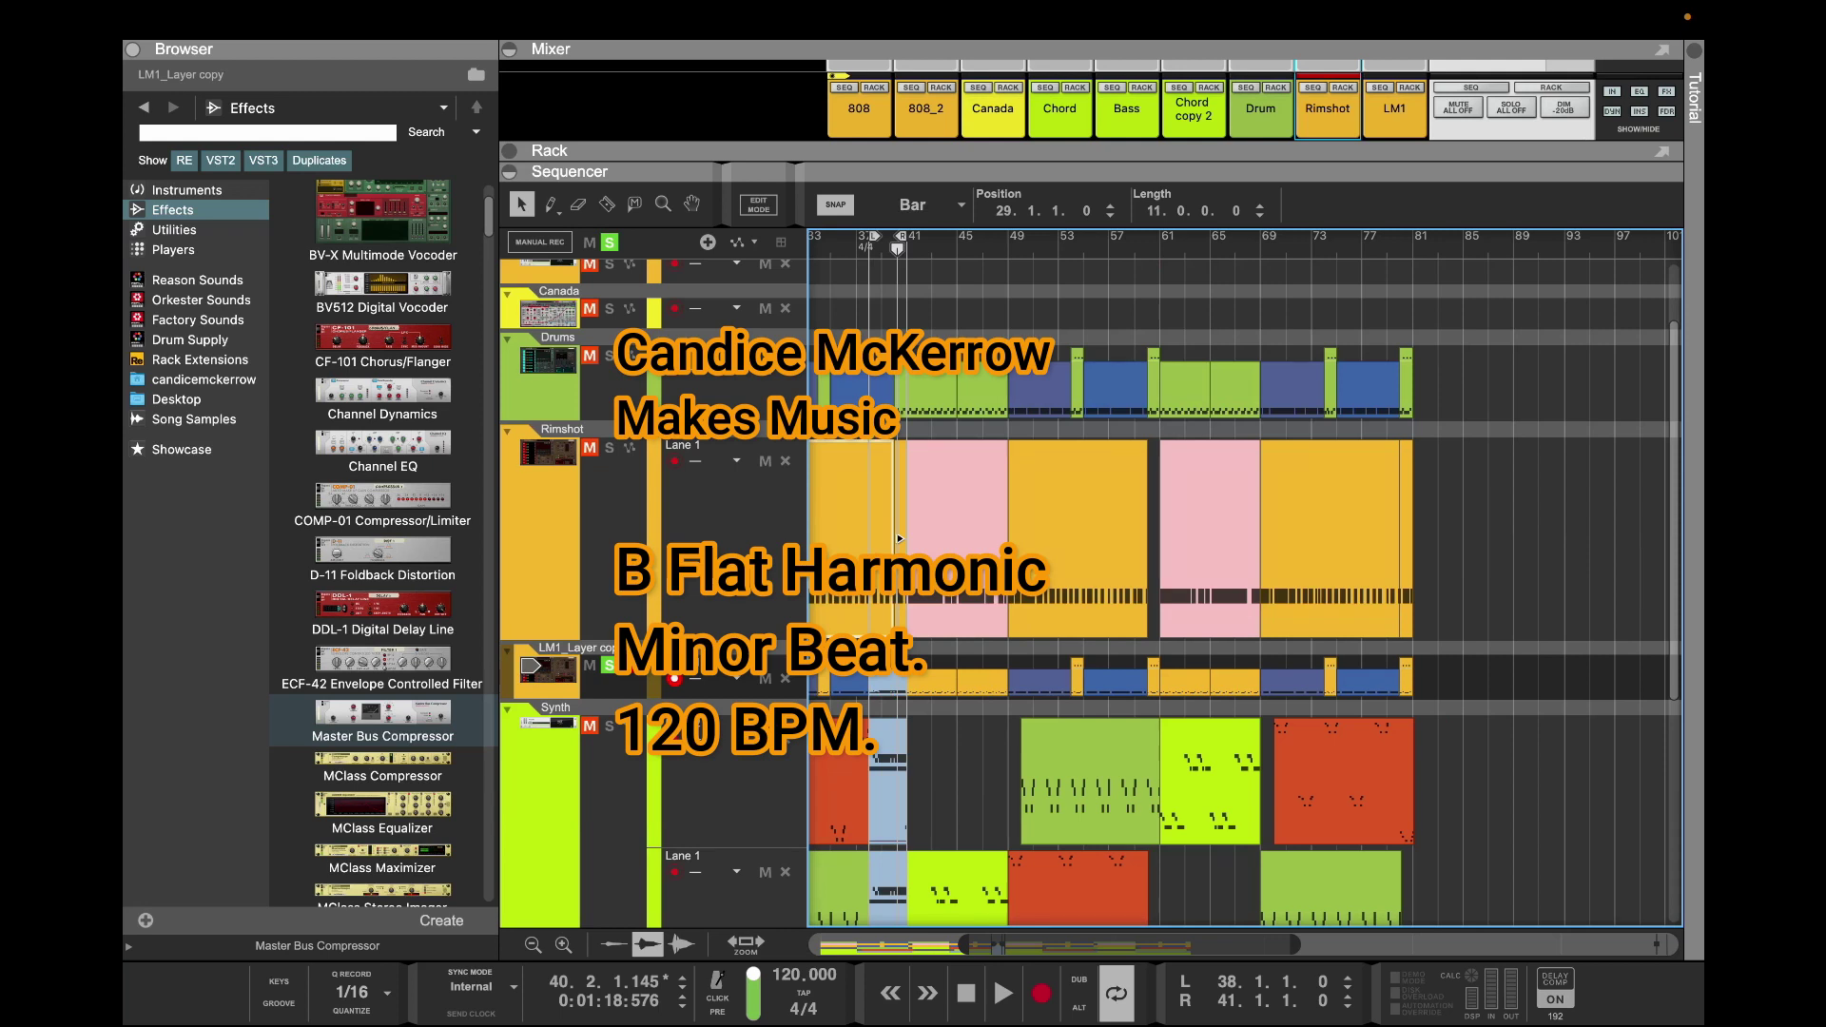
pyautogui.moveTo(898, 539); pyautogui.dragTo(873, 539)
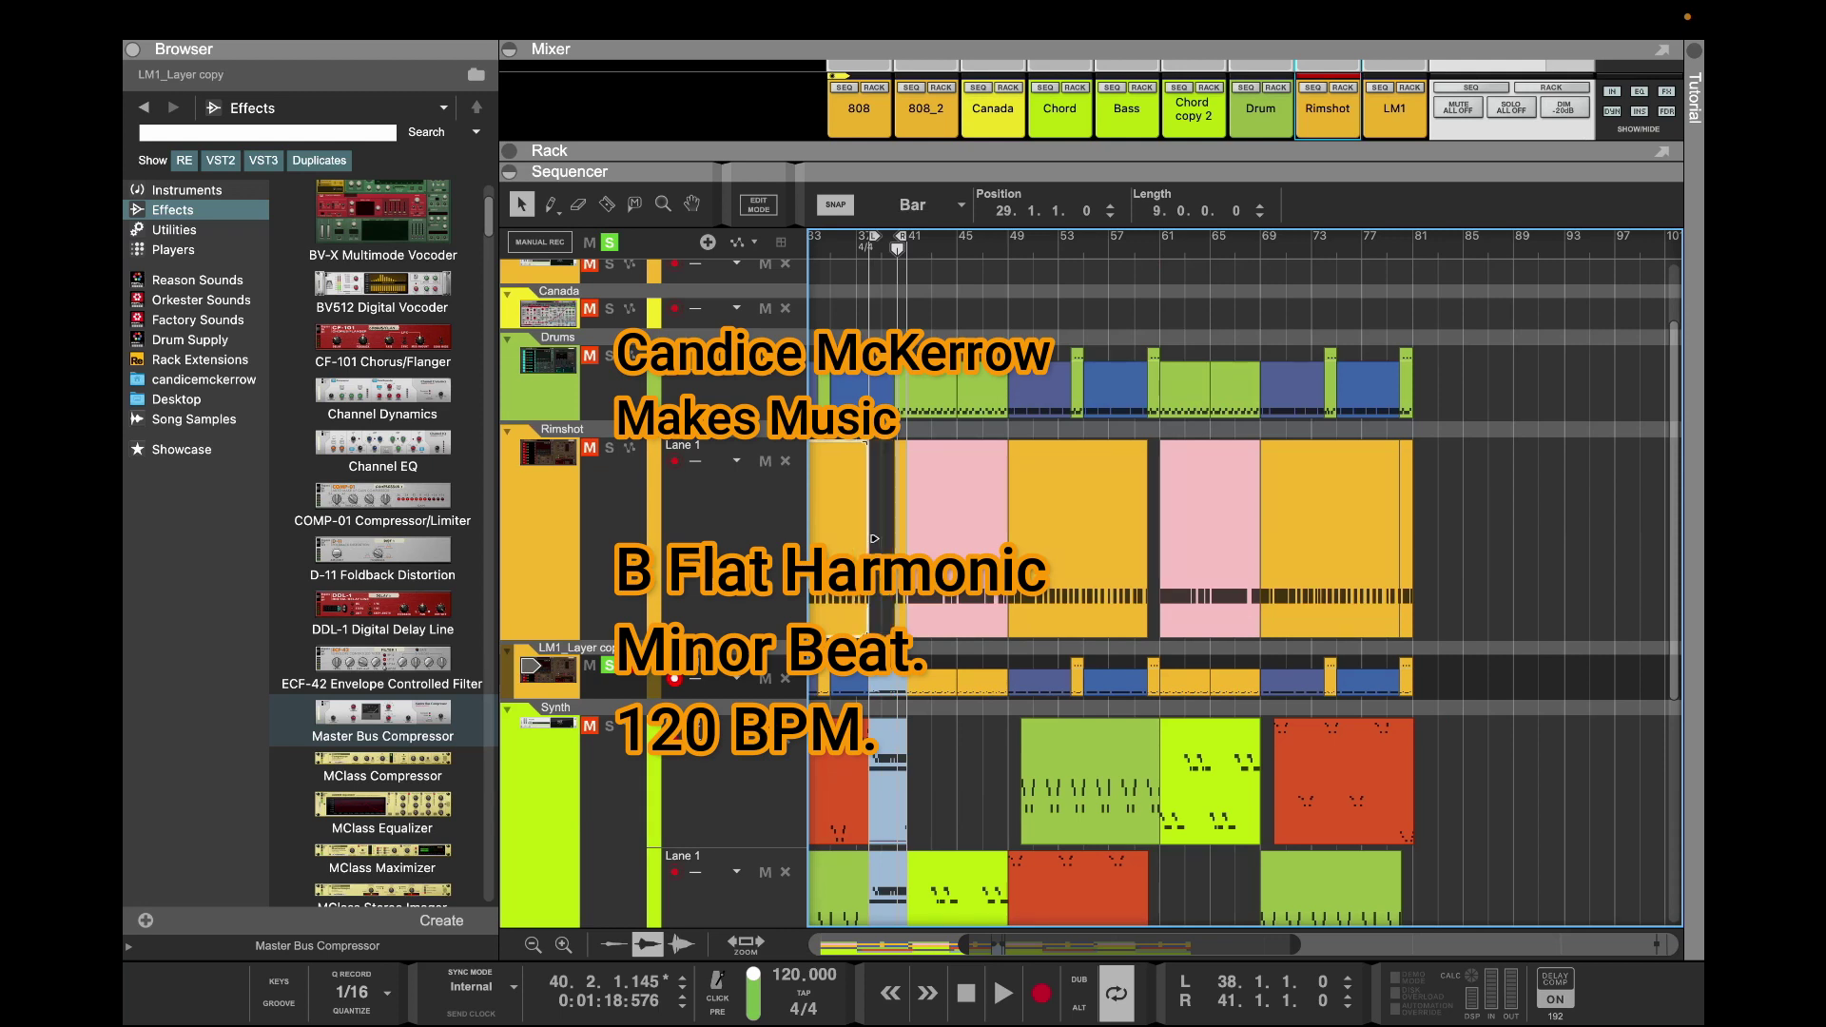
pyautogui.click(900, 538)
pyautogui.press('Delete')
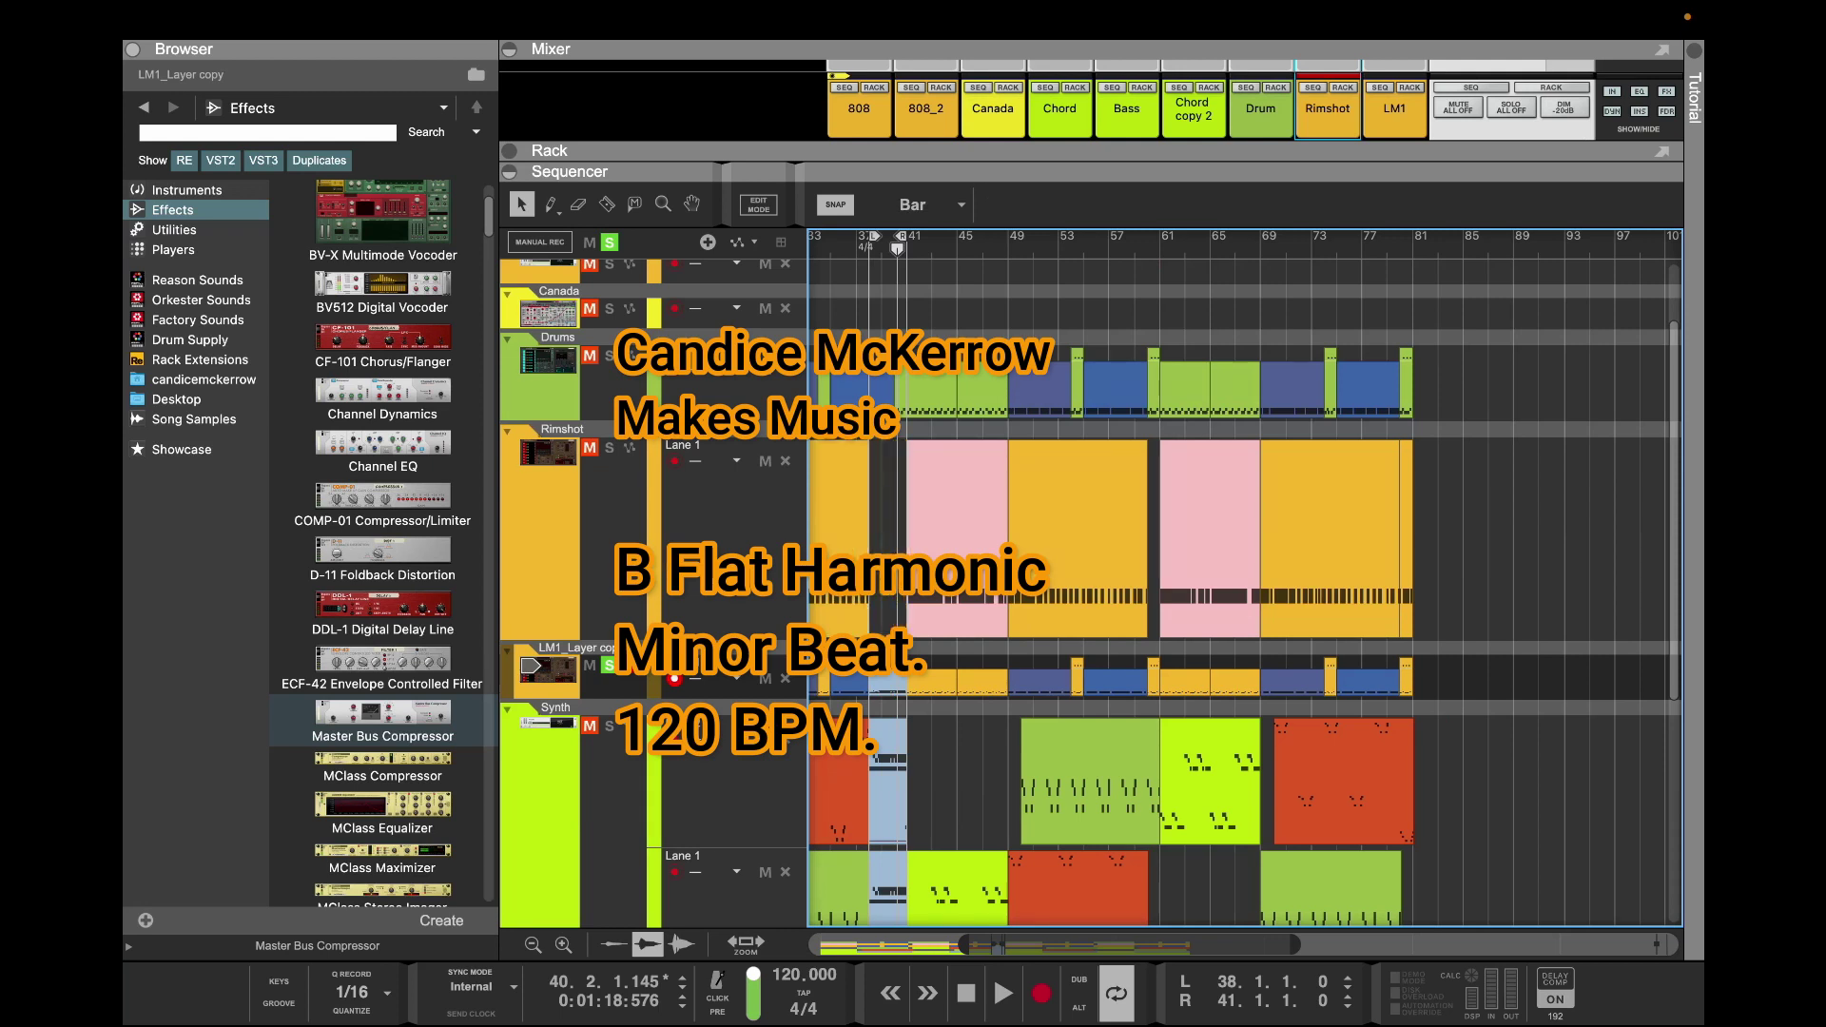
# Copy the three-bar LM1_Layer copy clip onto Rimshot and Drums at bar 38, clearing the Drums clips between bars 35 and 41
pyautogui.click(888, 681)
pyautogui.moveTo(888, 681); pyautogui.dragTo(888, 552)
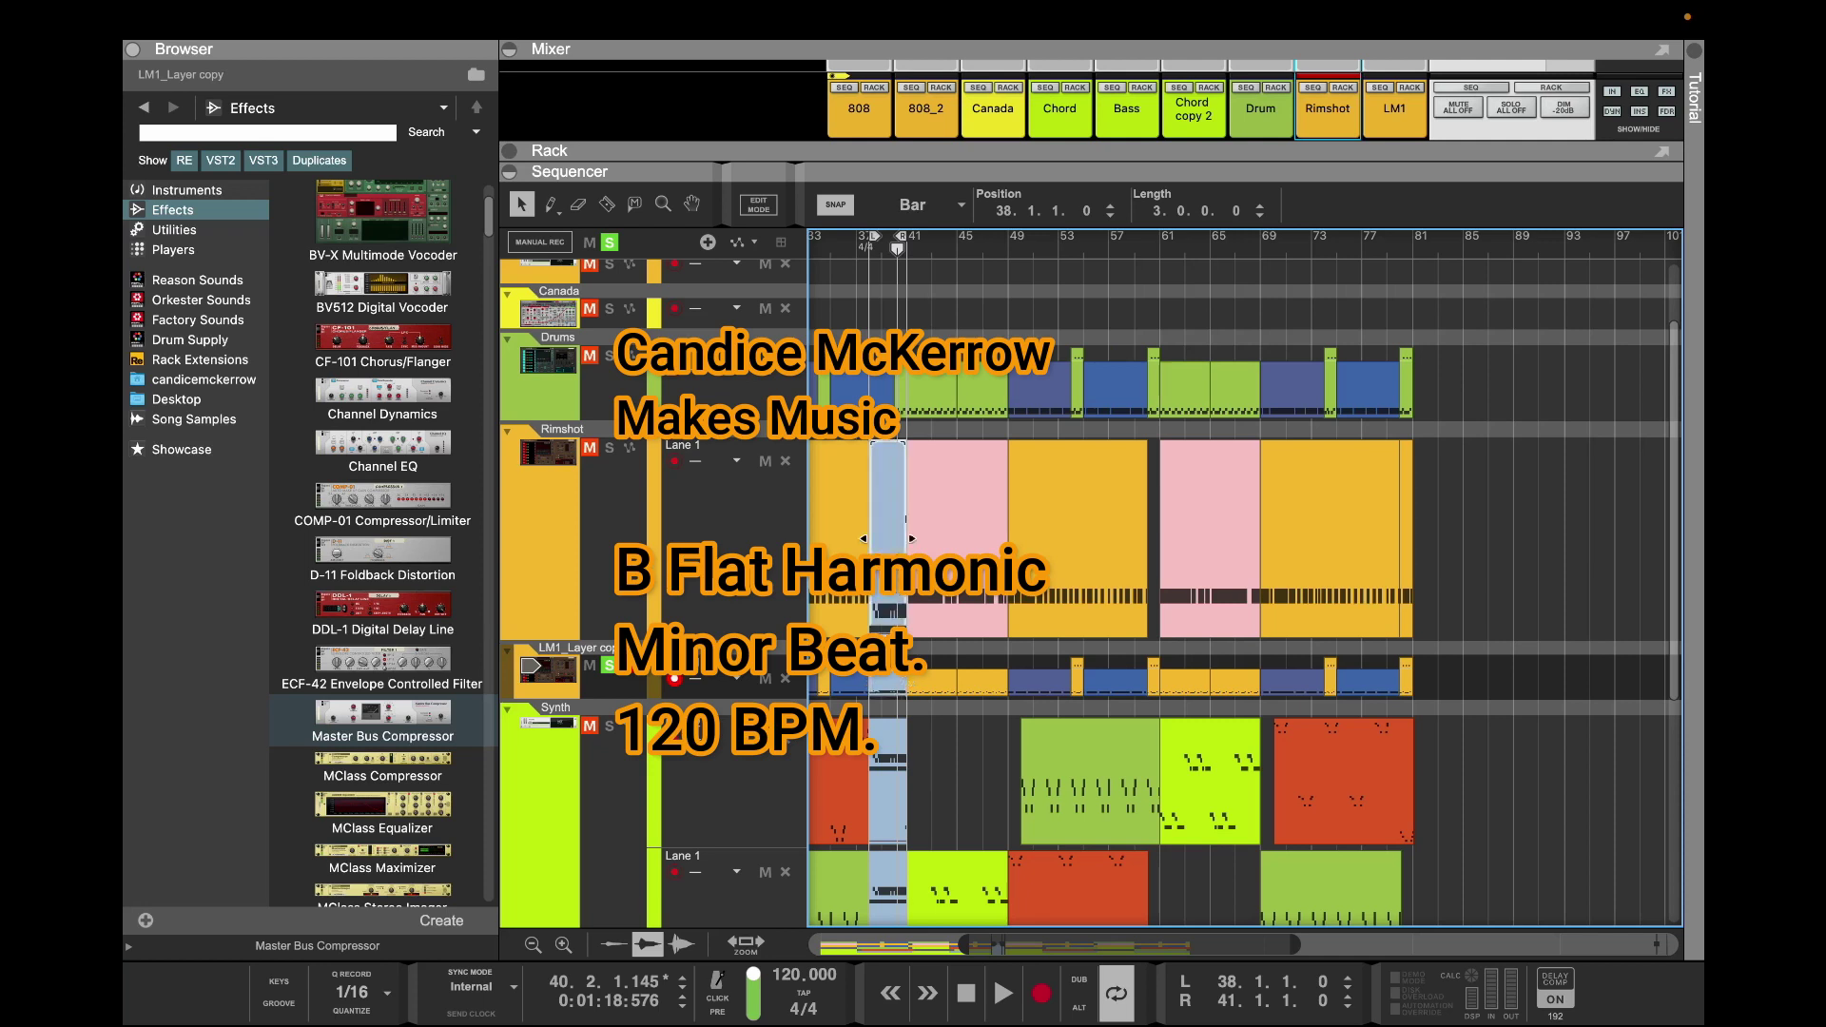
pyautogui.click(875, 358)
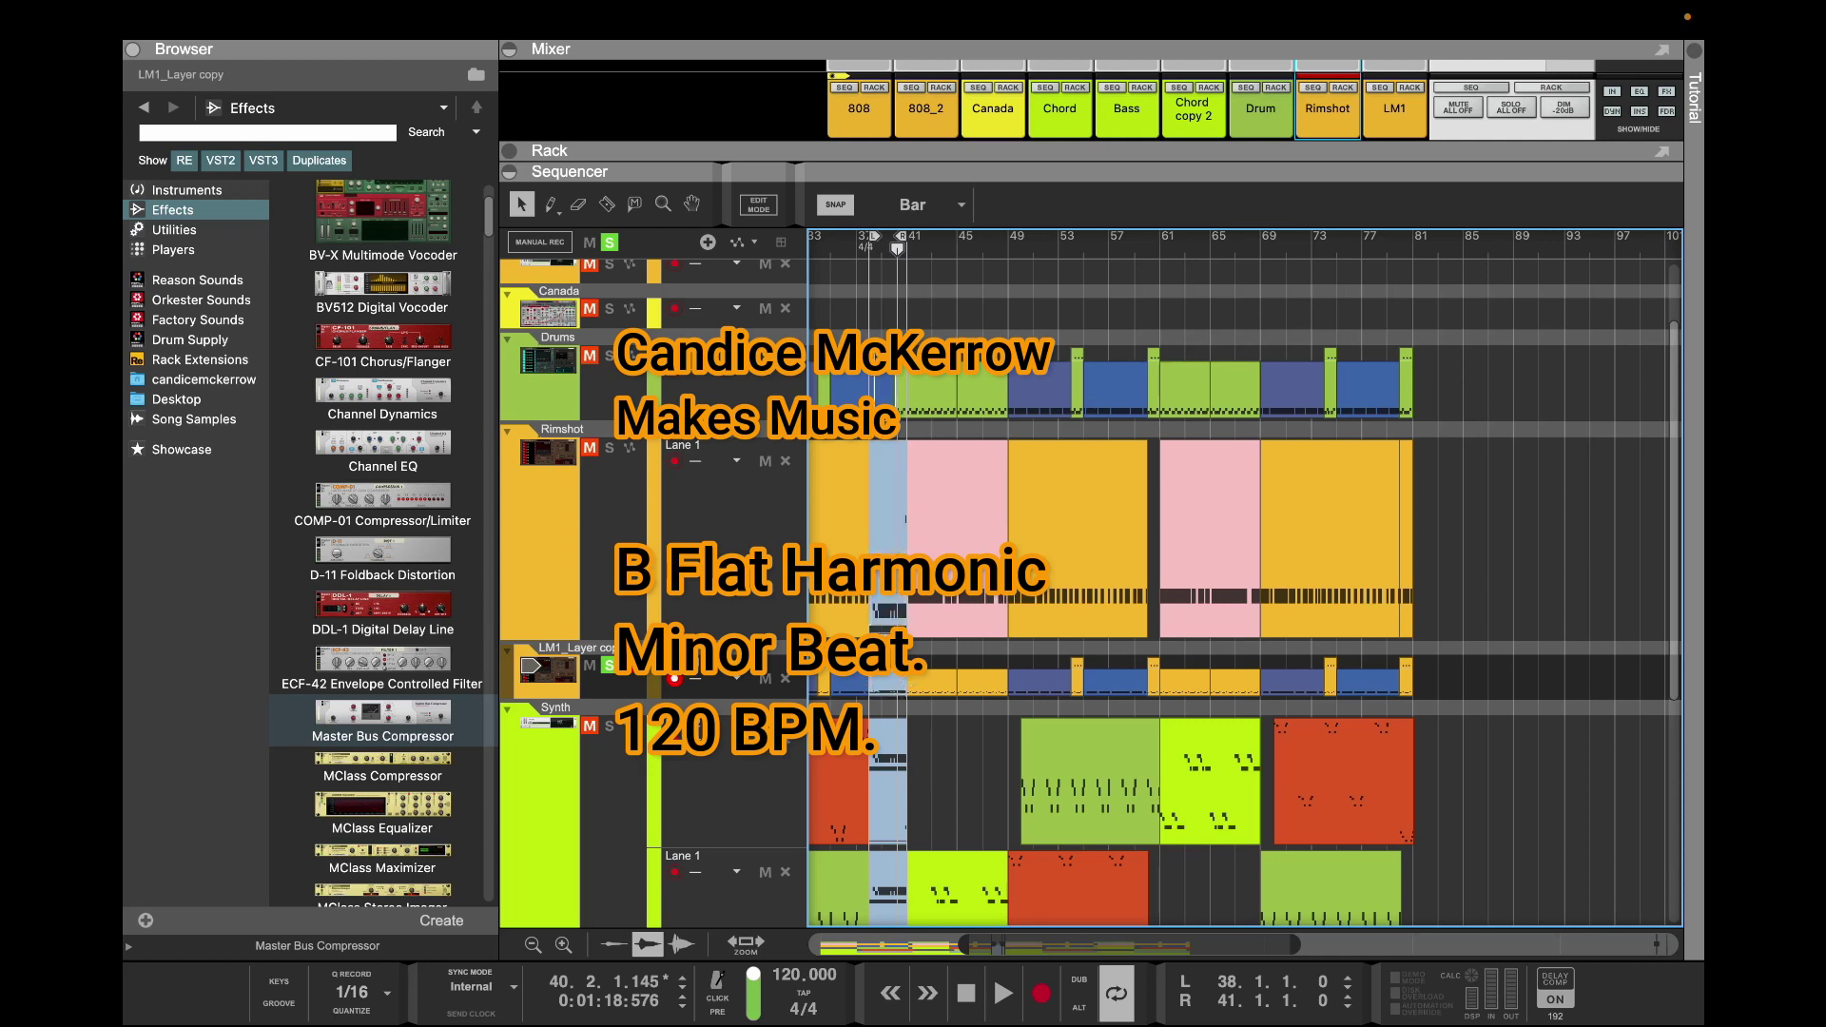
pyautogui.moveTo(888, 514); pyautogui.dragTo(886, 388)
# Turn off solo on the LM1_Layer copy track and copy the three-bar clip from Drums onto the Canada track at bar 38
pyautogui.scroll(3, 887, 388)
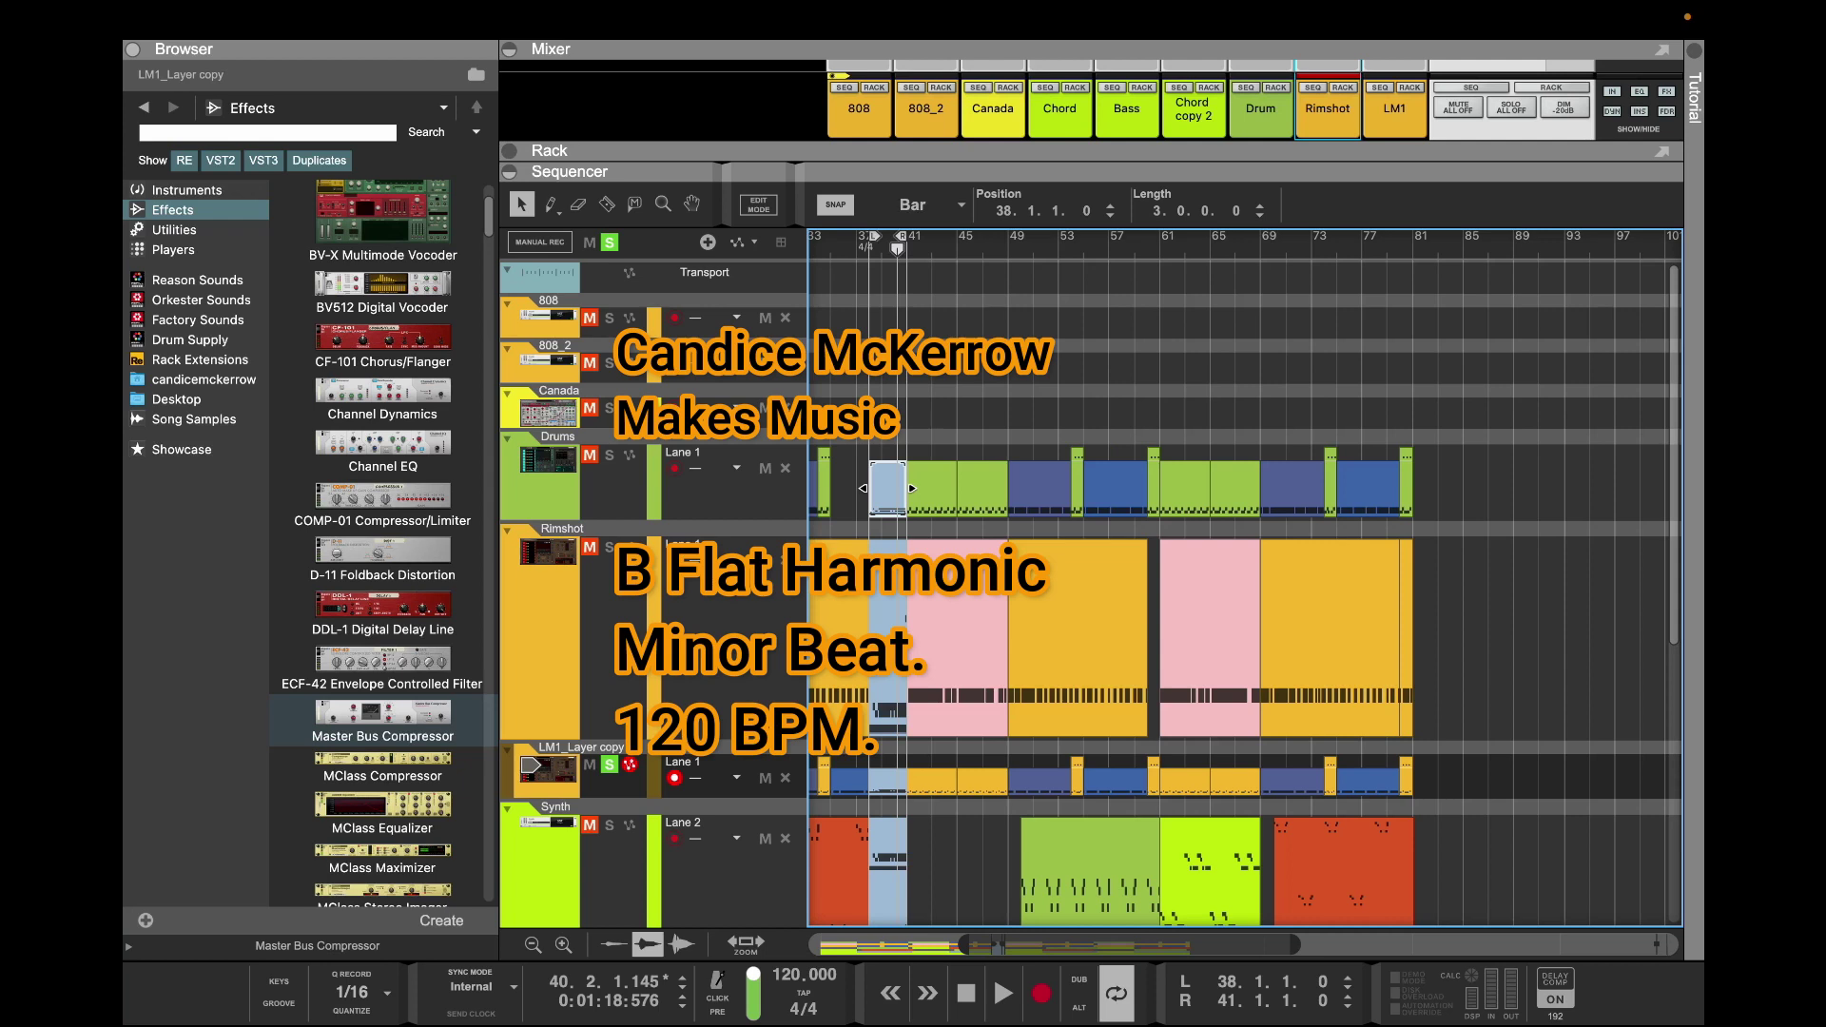
pyautogui.click(609, 764)
pyautogui.click(888, 487)
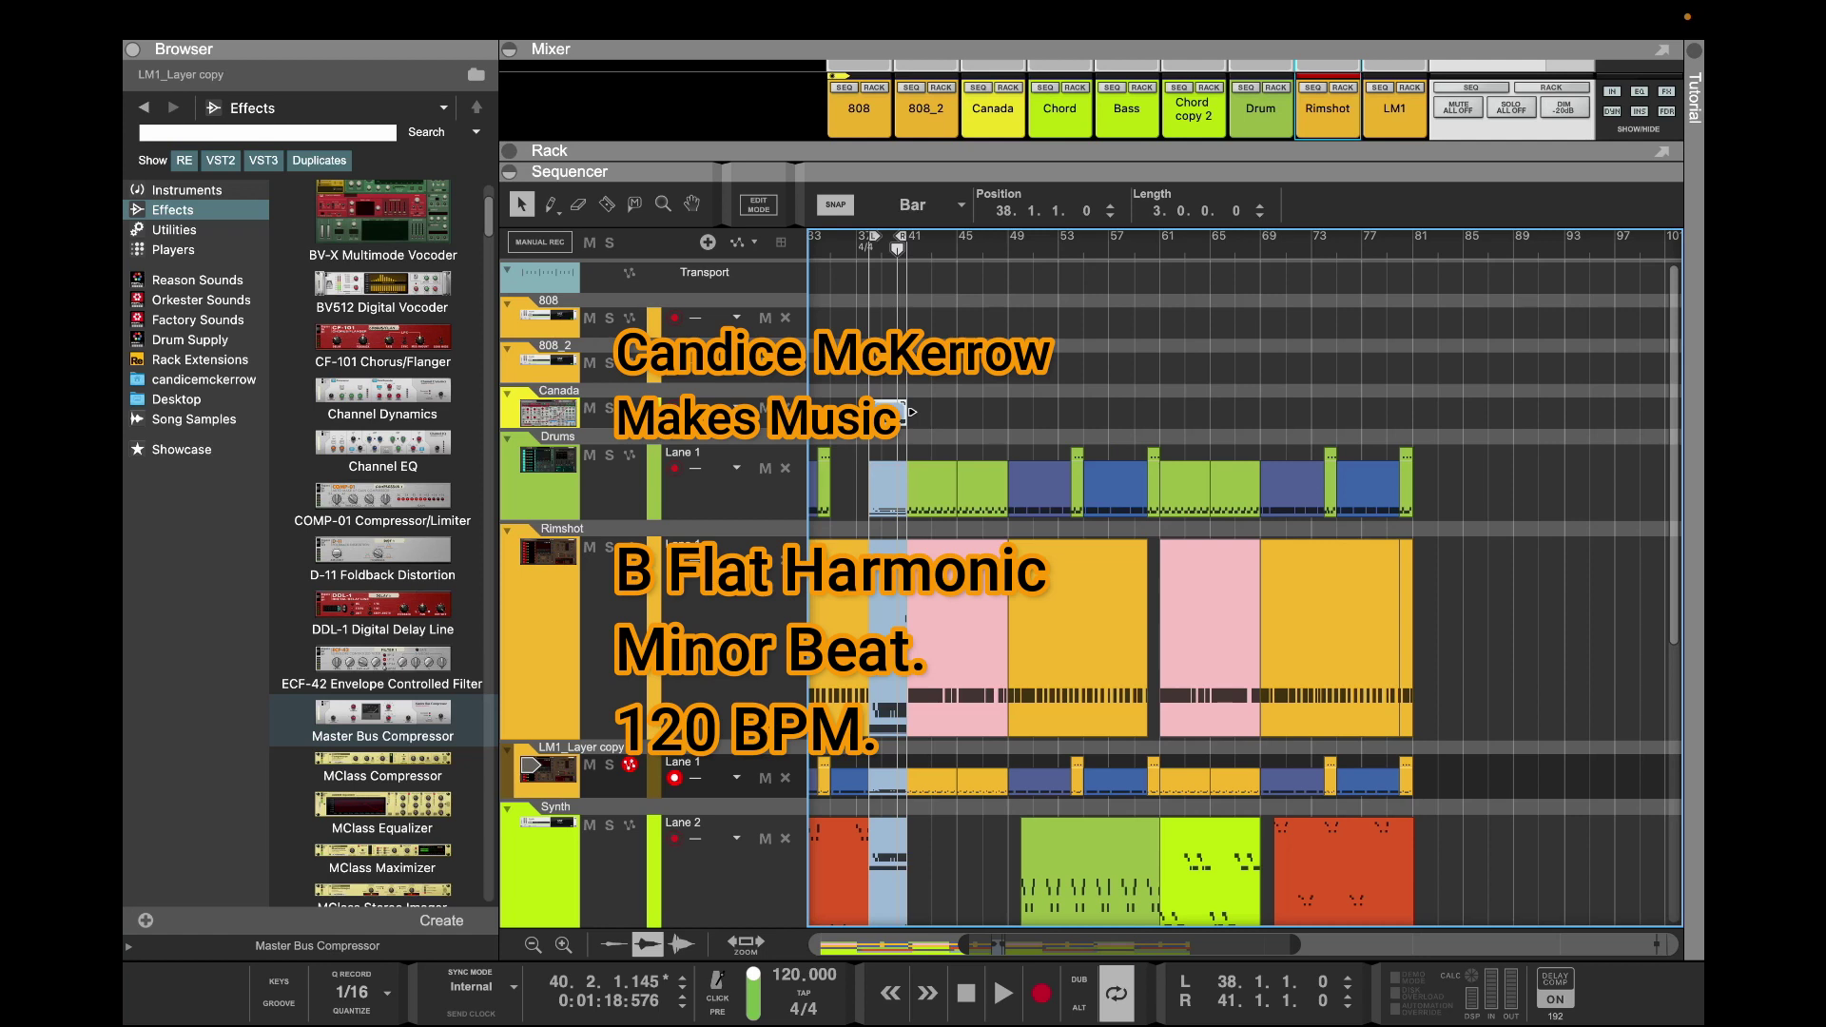
# Shape the Canada channel's Spectrum EQ by narrowing both ends with the high-pass and low-pass filters and boosting the mid frequencies
pyautogui.moveTo(897, 249); pyautogui.dragTo(1111, 249)
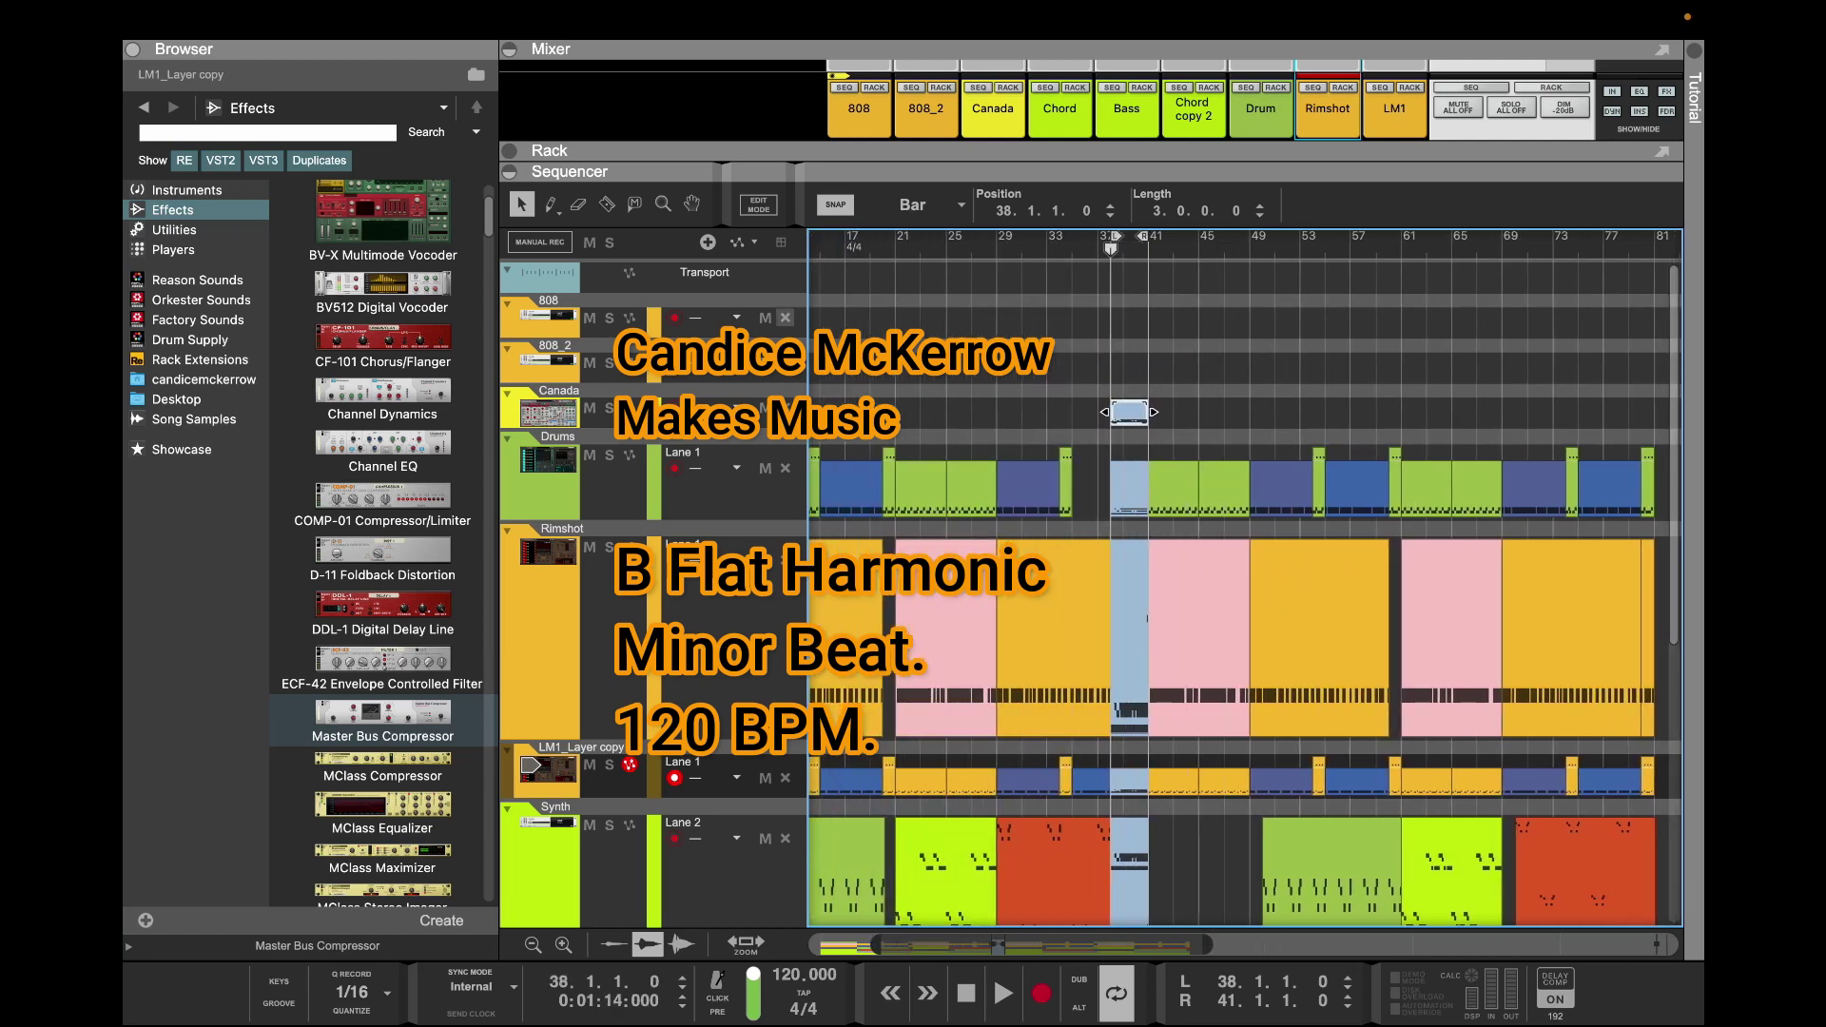
pyautogui.click(1008, 88)
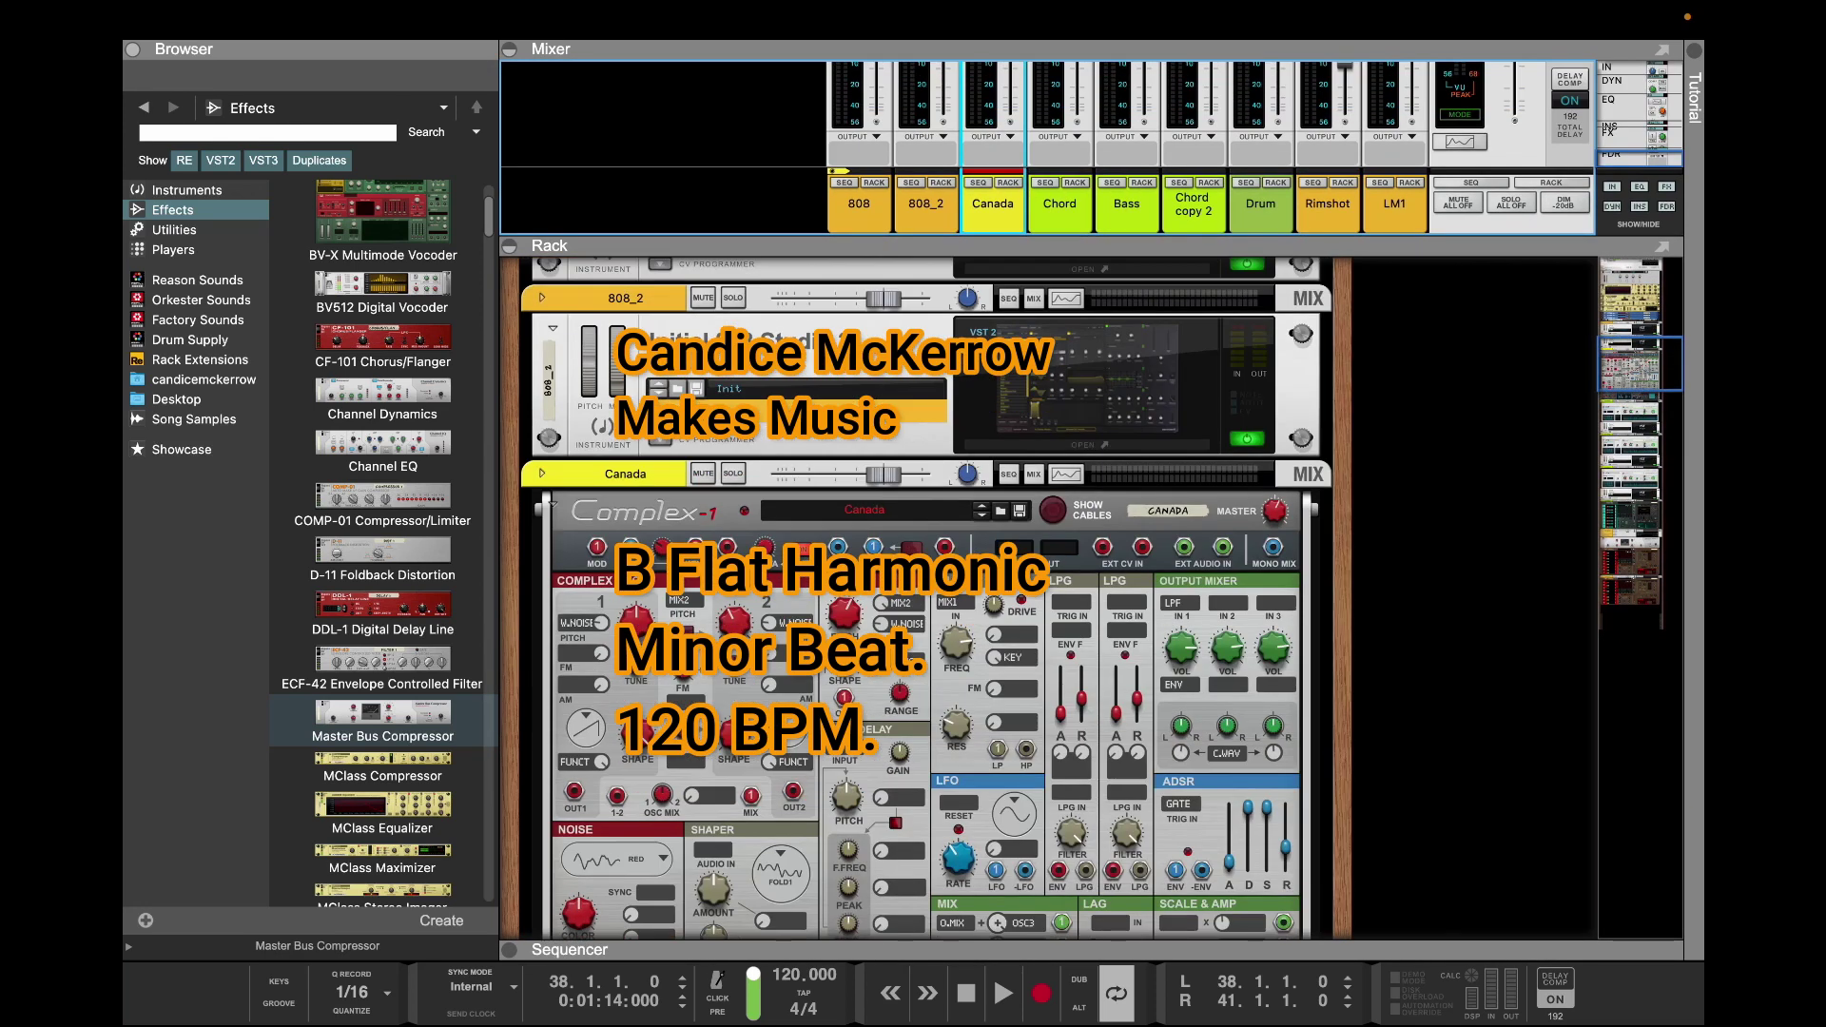
pyautogui.press('F2')
pyautogui.moveTo(504, 242); pyautogui.dragTo(644, 242)
pyautogui.moveTo(943, 242); pyautogui.dragTo(790, 243)
pyautogui.moveTo(645, 243); pyautogui.dragTo(800, 196)
pyautogui.click(978, 191)
pyautogui.click(465, 90)
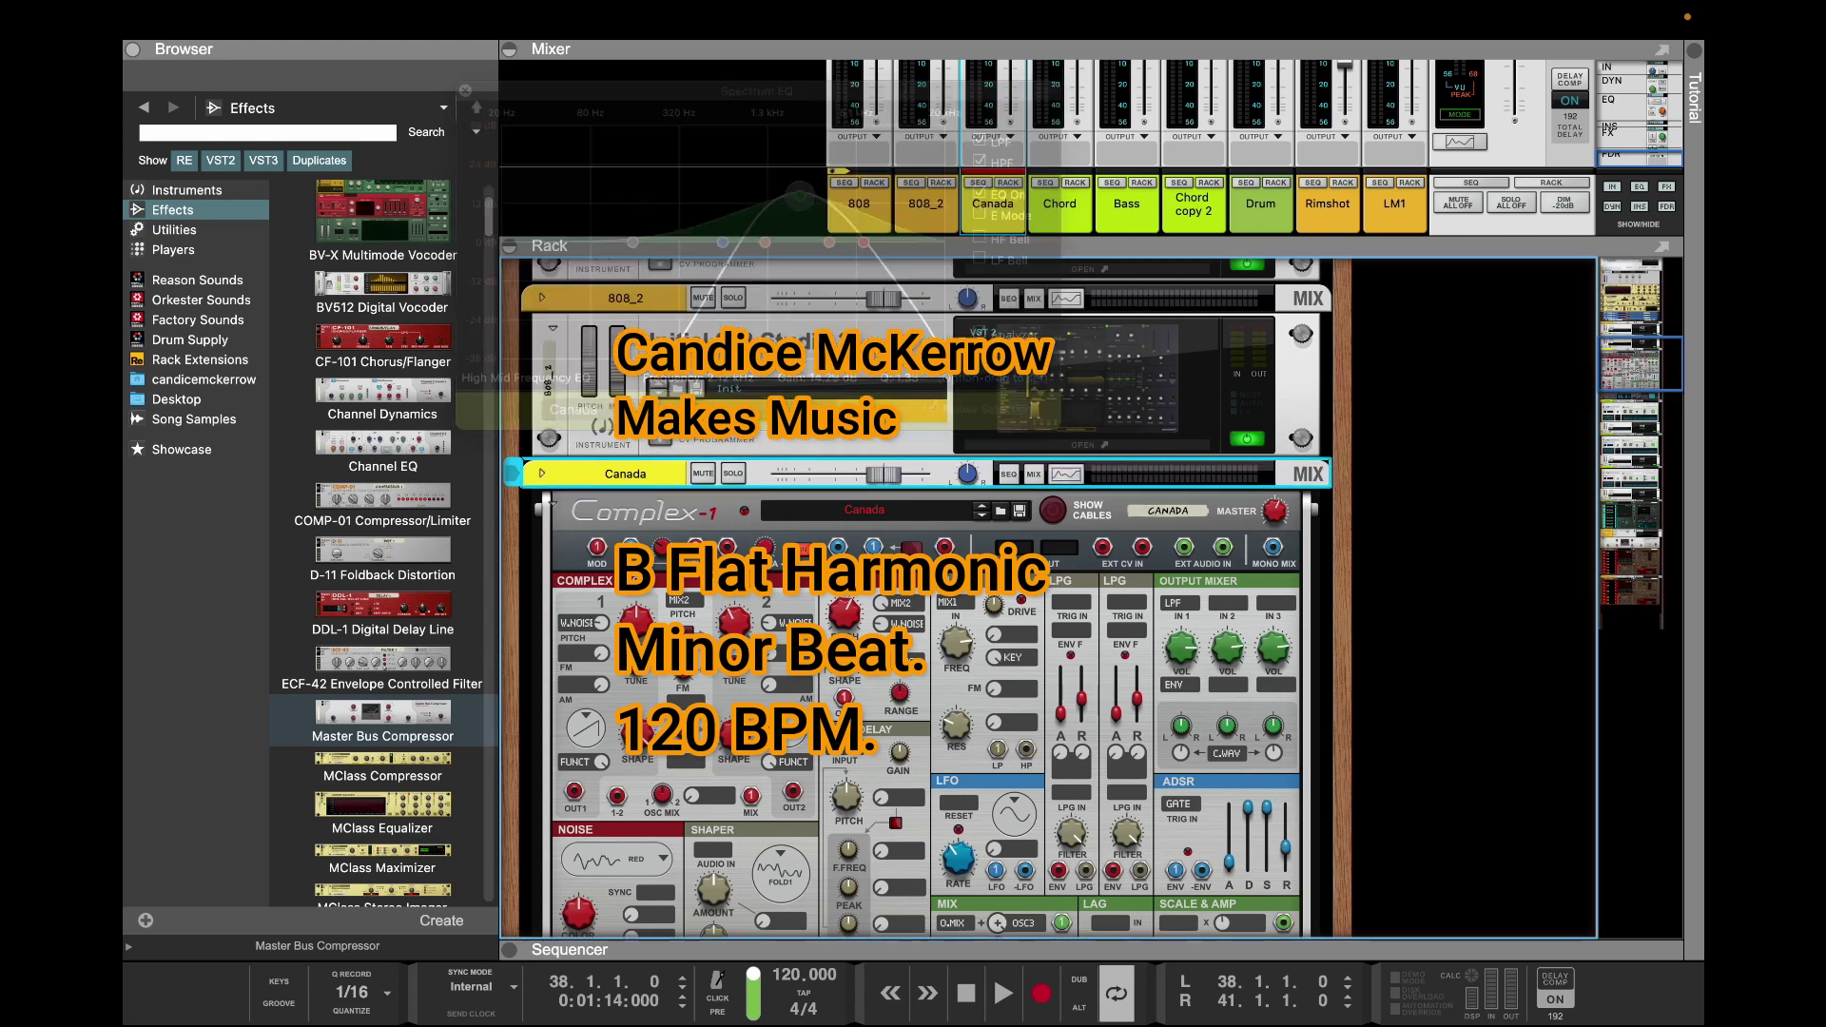
# Enlarge the mixer to show the channel faders and play the looped fill from bar 38
pyautogui.moveTo(1046, 245); pyautogui.dragTo(1046, 371)
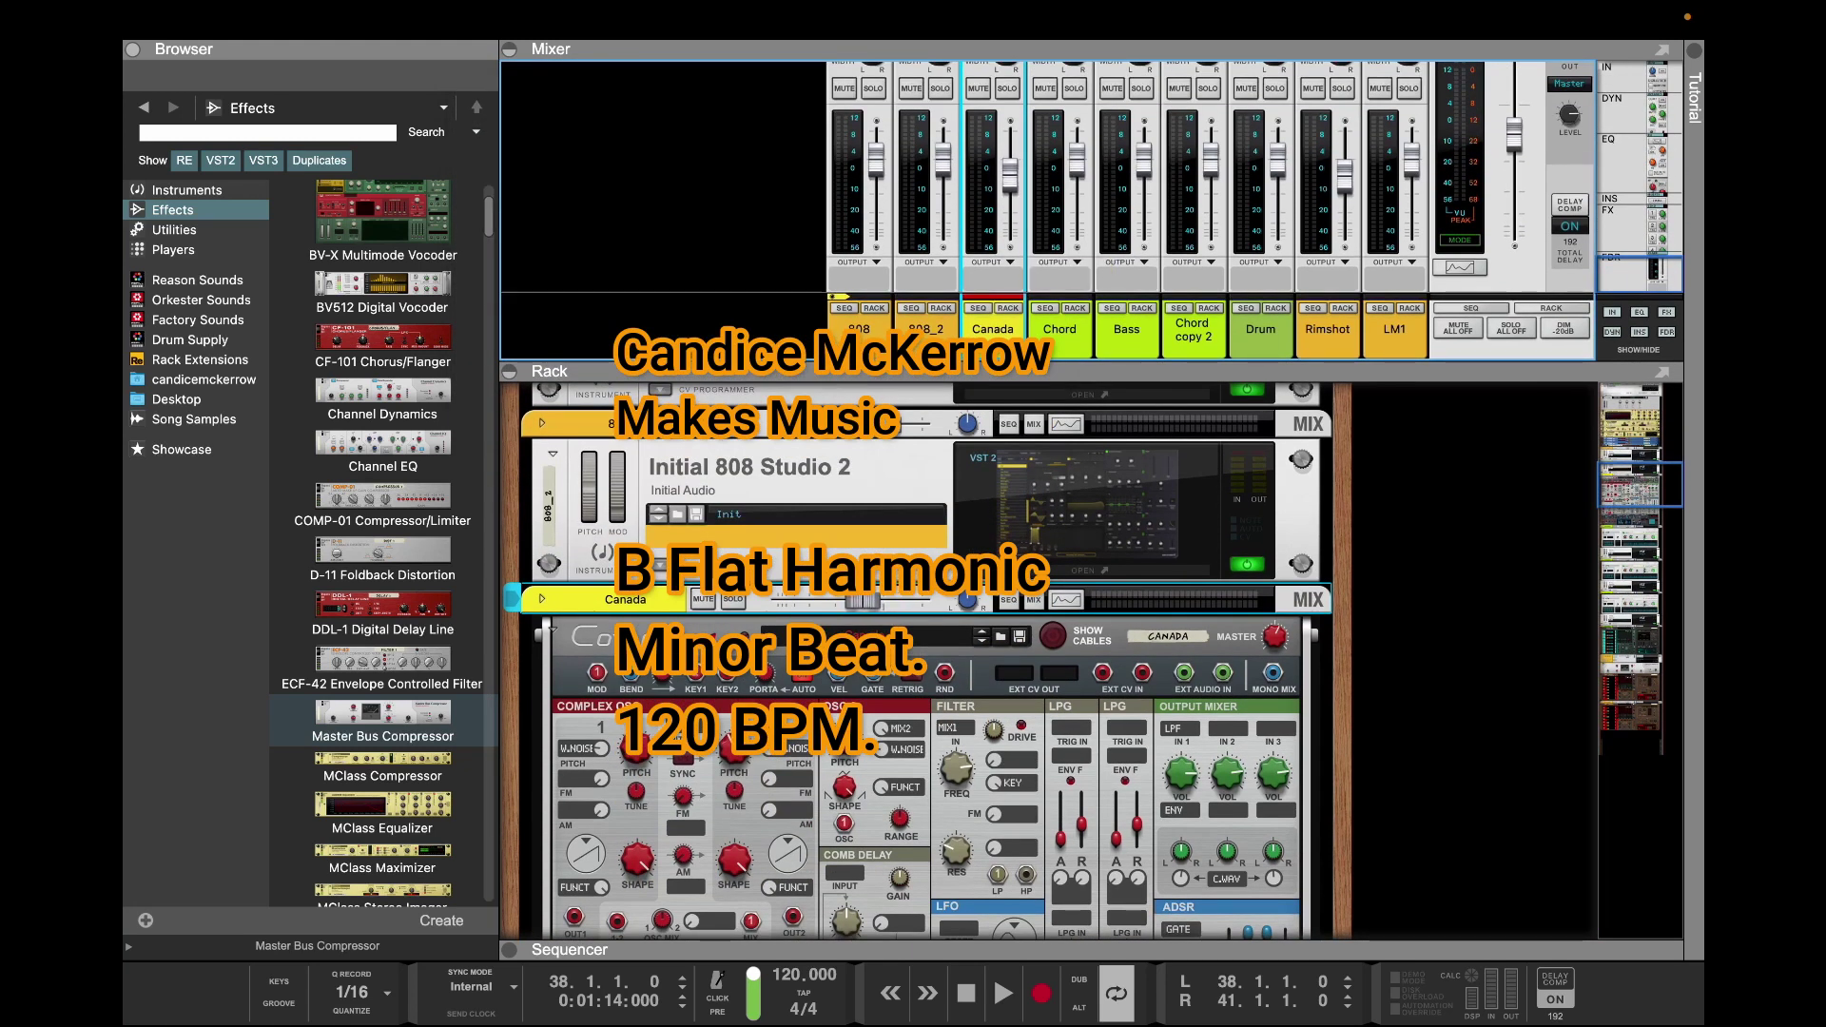
pyautogui.click(979, 308)
pyautogui.click(1060, 468)
pyautogui.press('space')
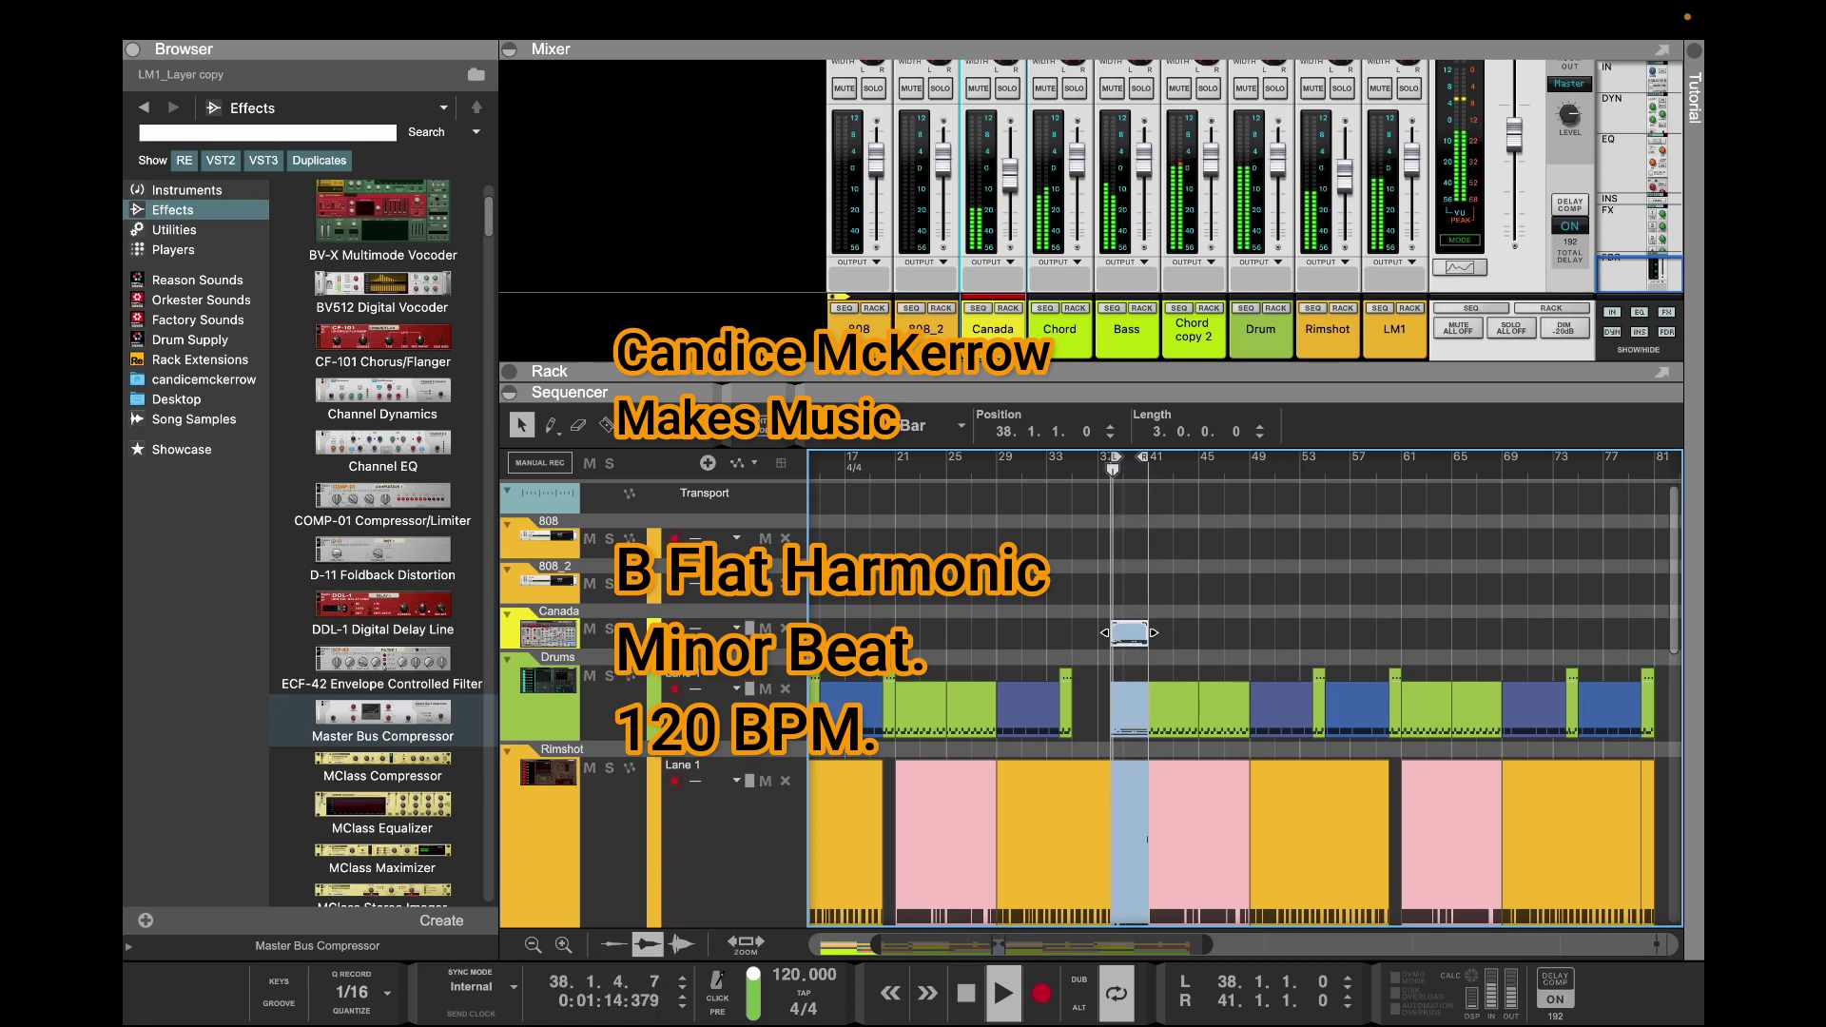
pyautogui.press('space')
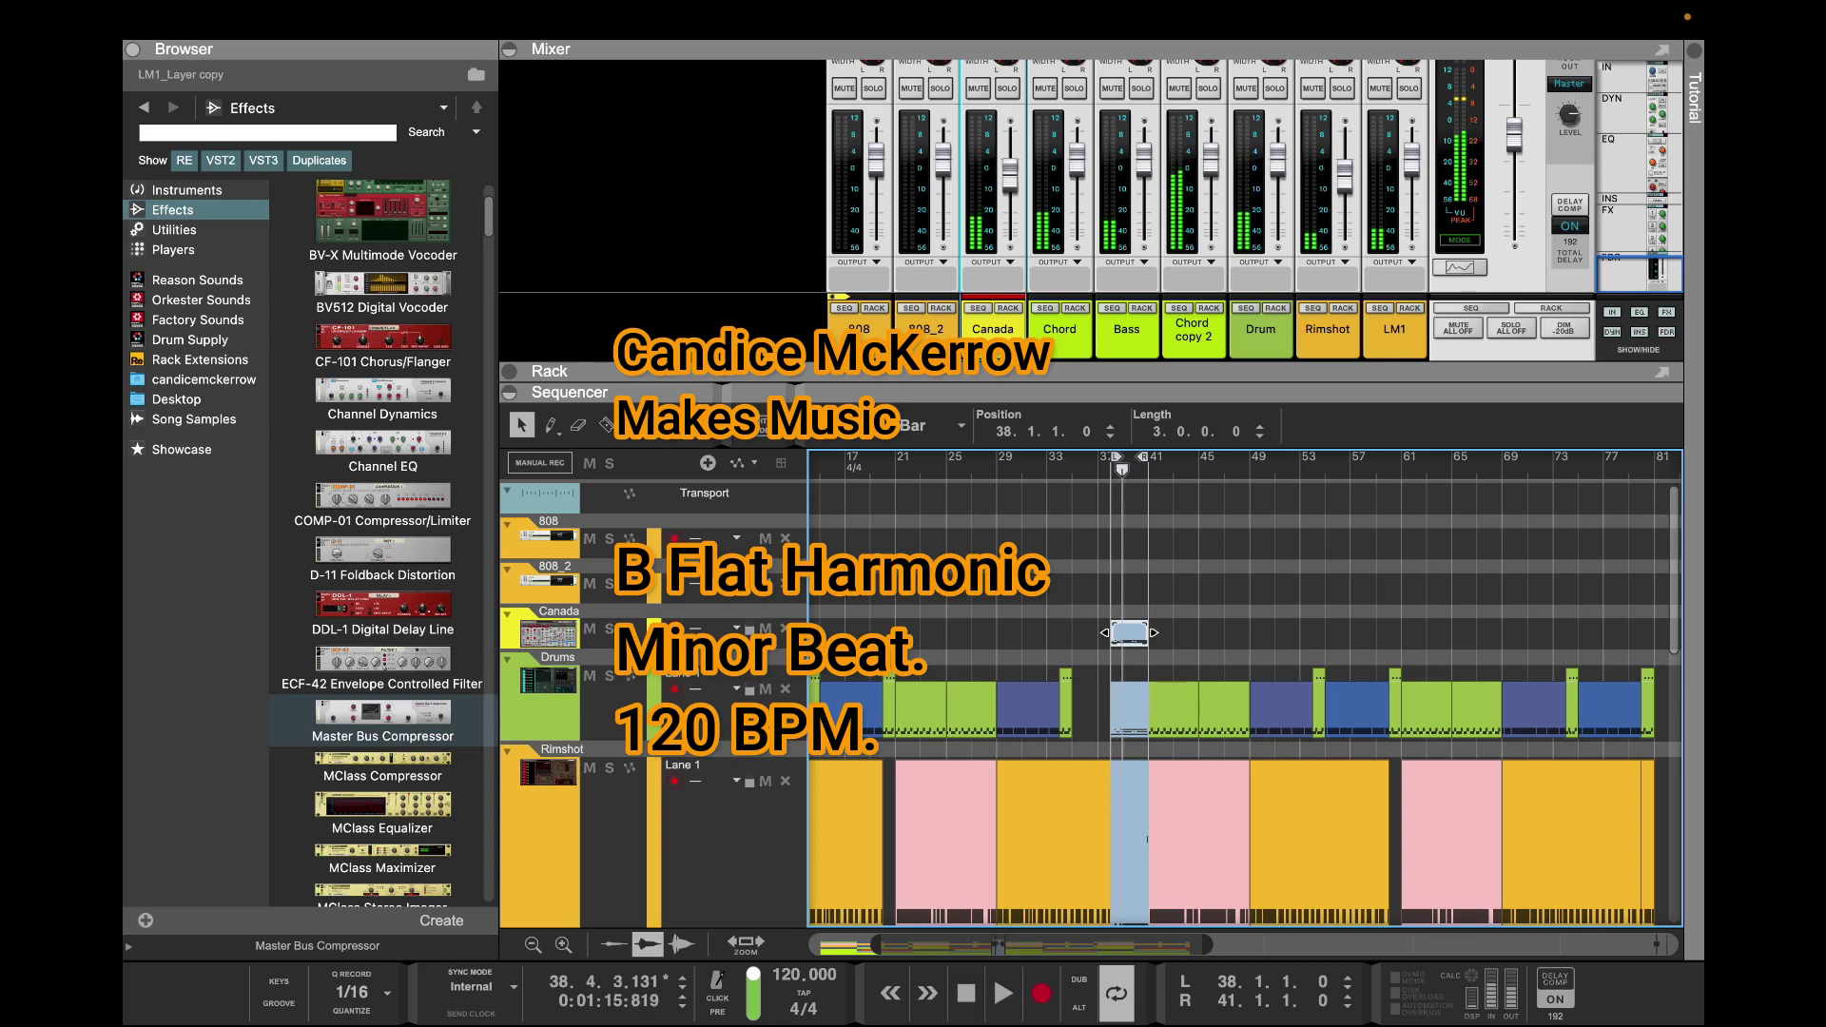
# Raise the Canada channel level to 8.06 dB and replay the fill from bar 38 to check the balance
pyautogui.moveTo(1010, 176); pyautogui.dragTo(1010, 132)
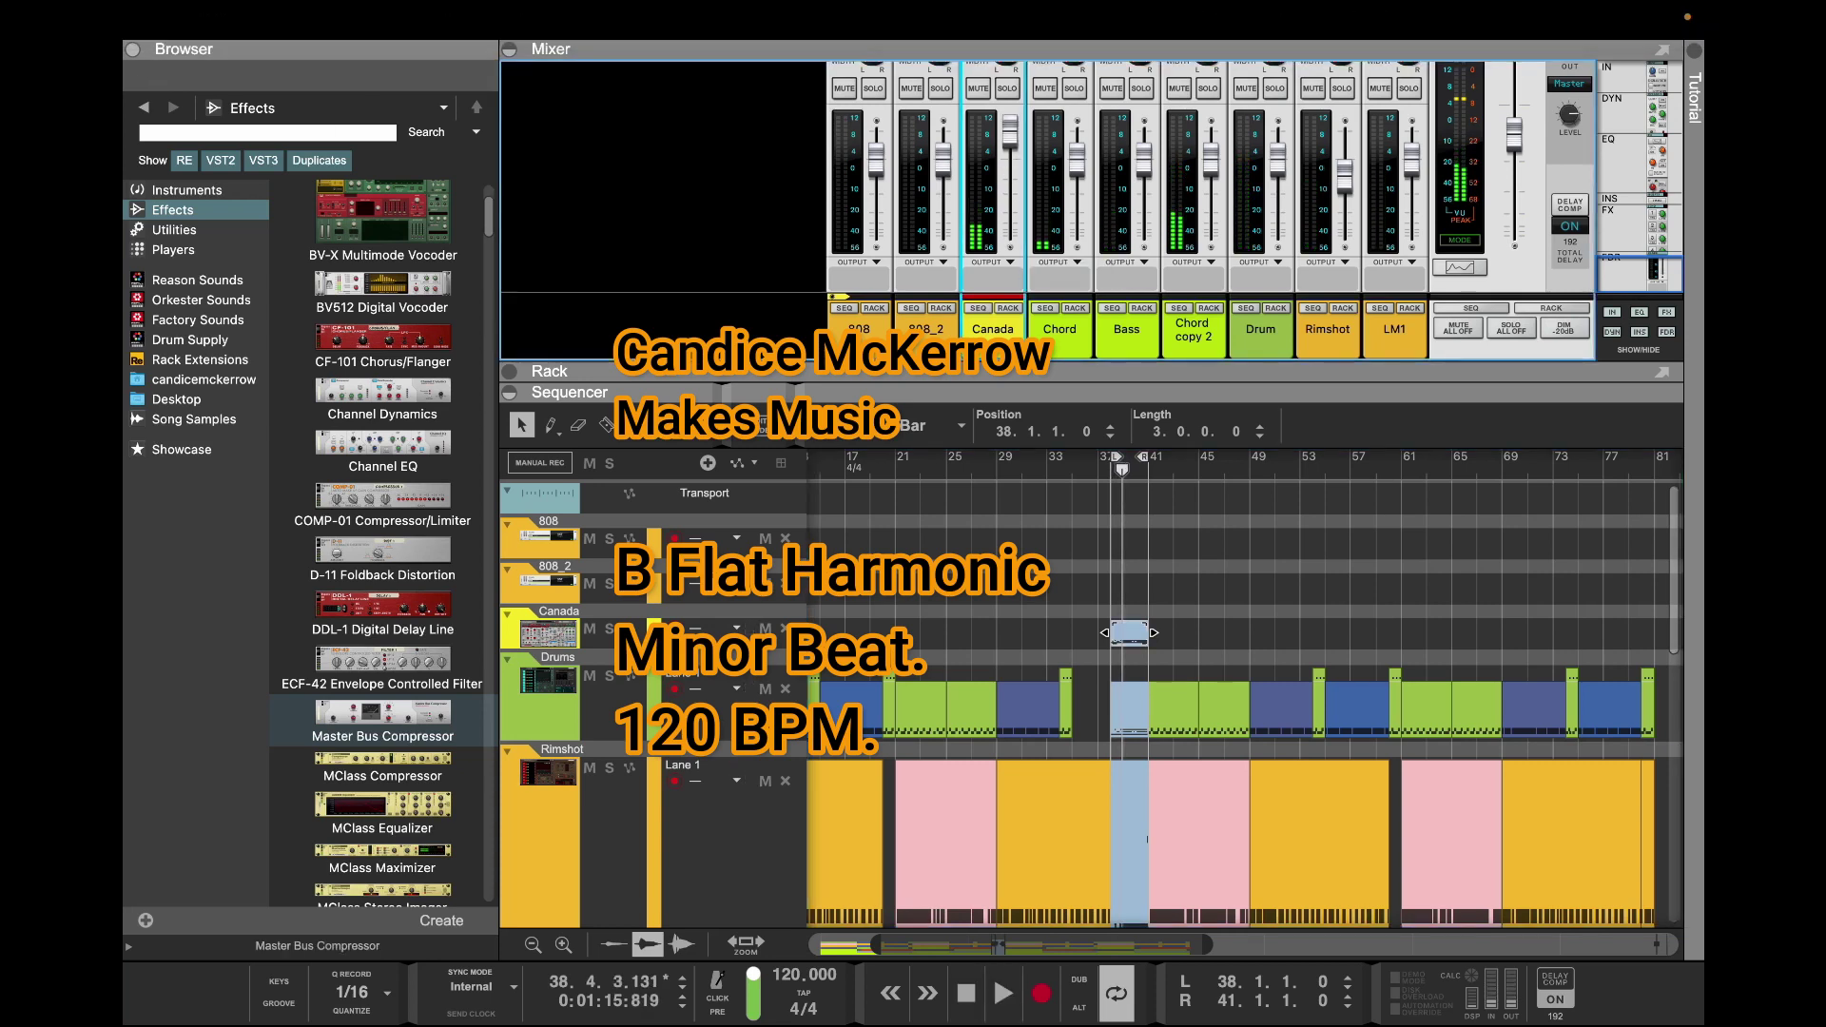
pyautogui.moveTo(1115, 458)
pyautogui.mouseDown()
pyautogui.moveTo(1091, 457)
pyautogui.moveTo(1117, 458)
pyautogui.mouseUp()
pyautogui.press('space')
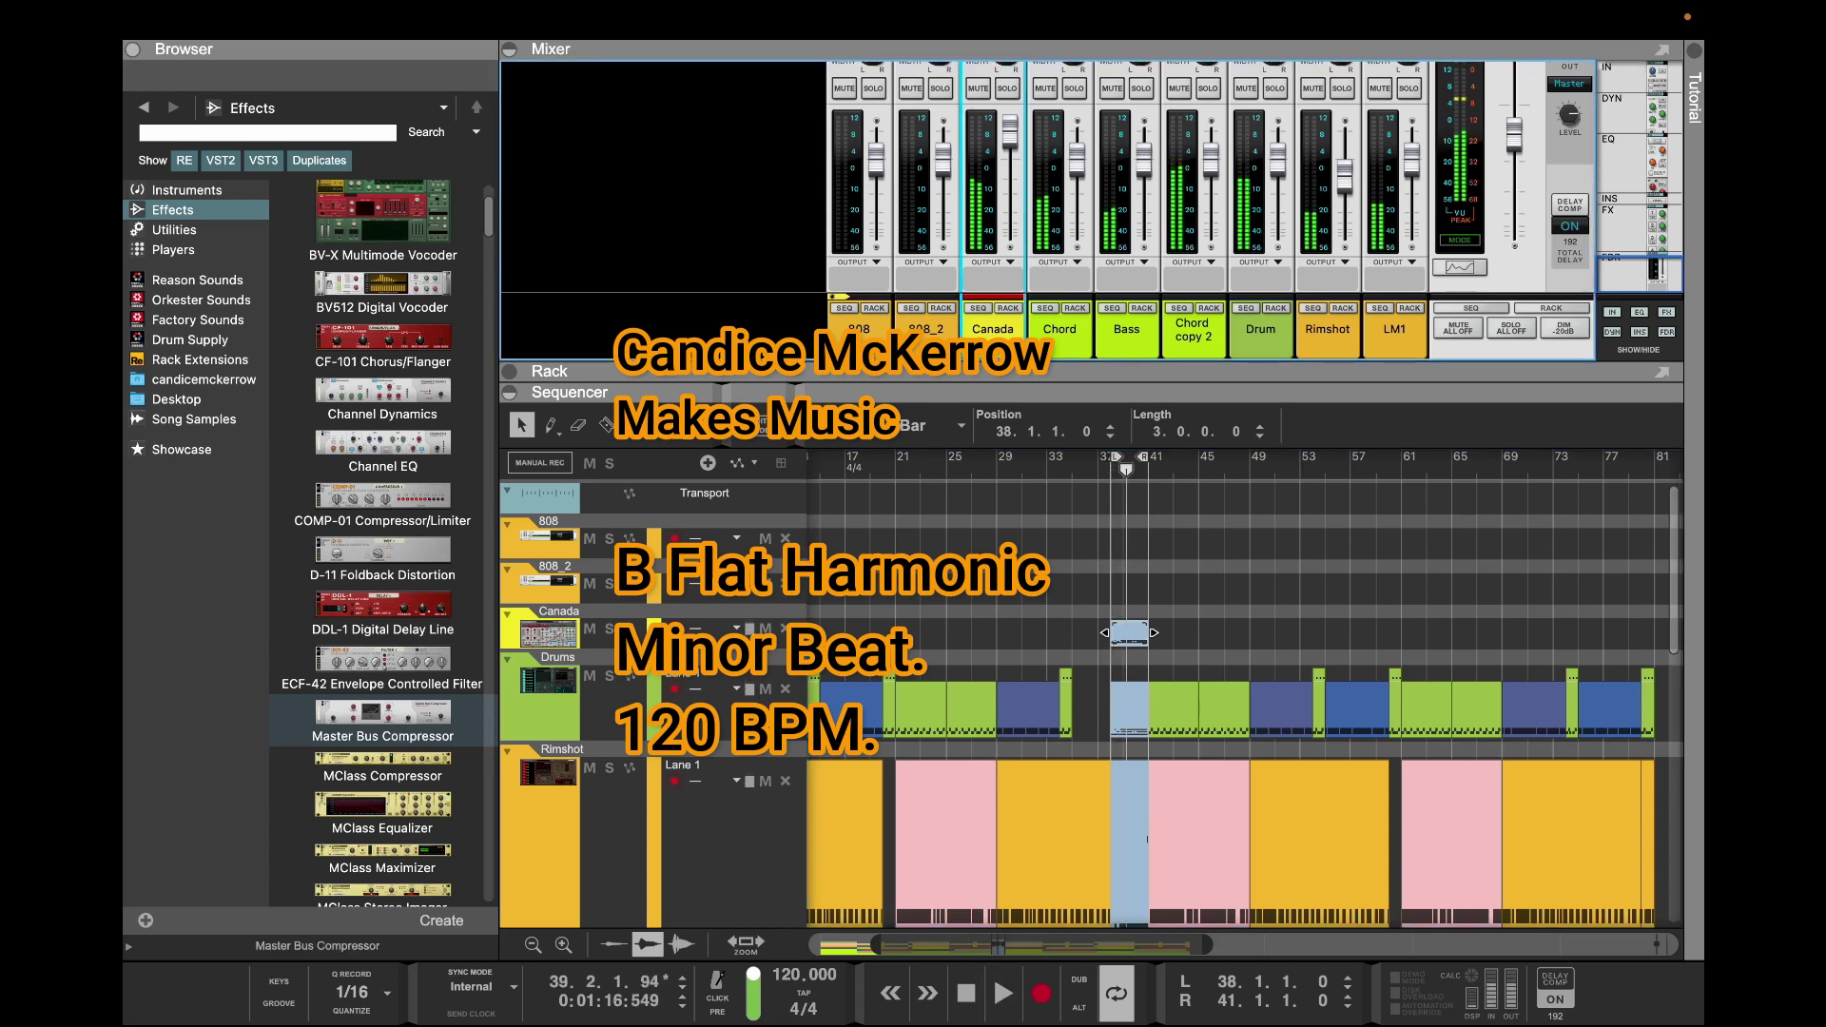
pyautogui.click(1008, 308)
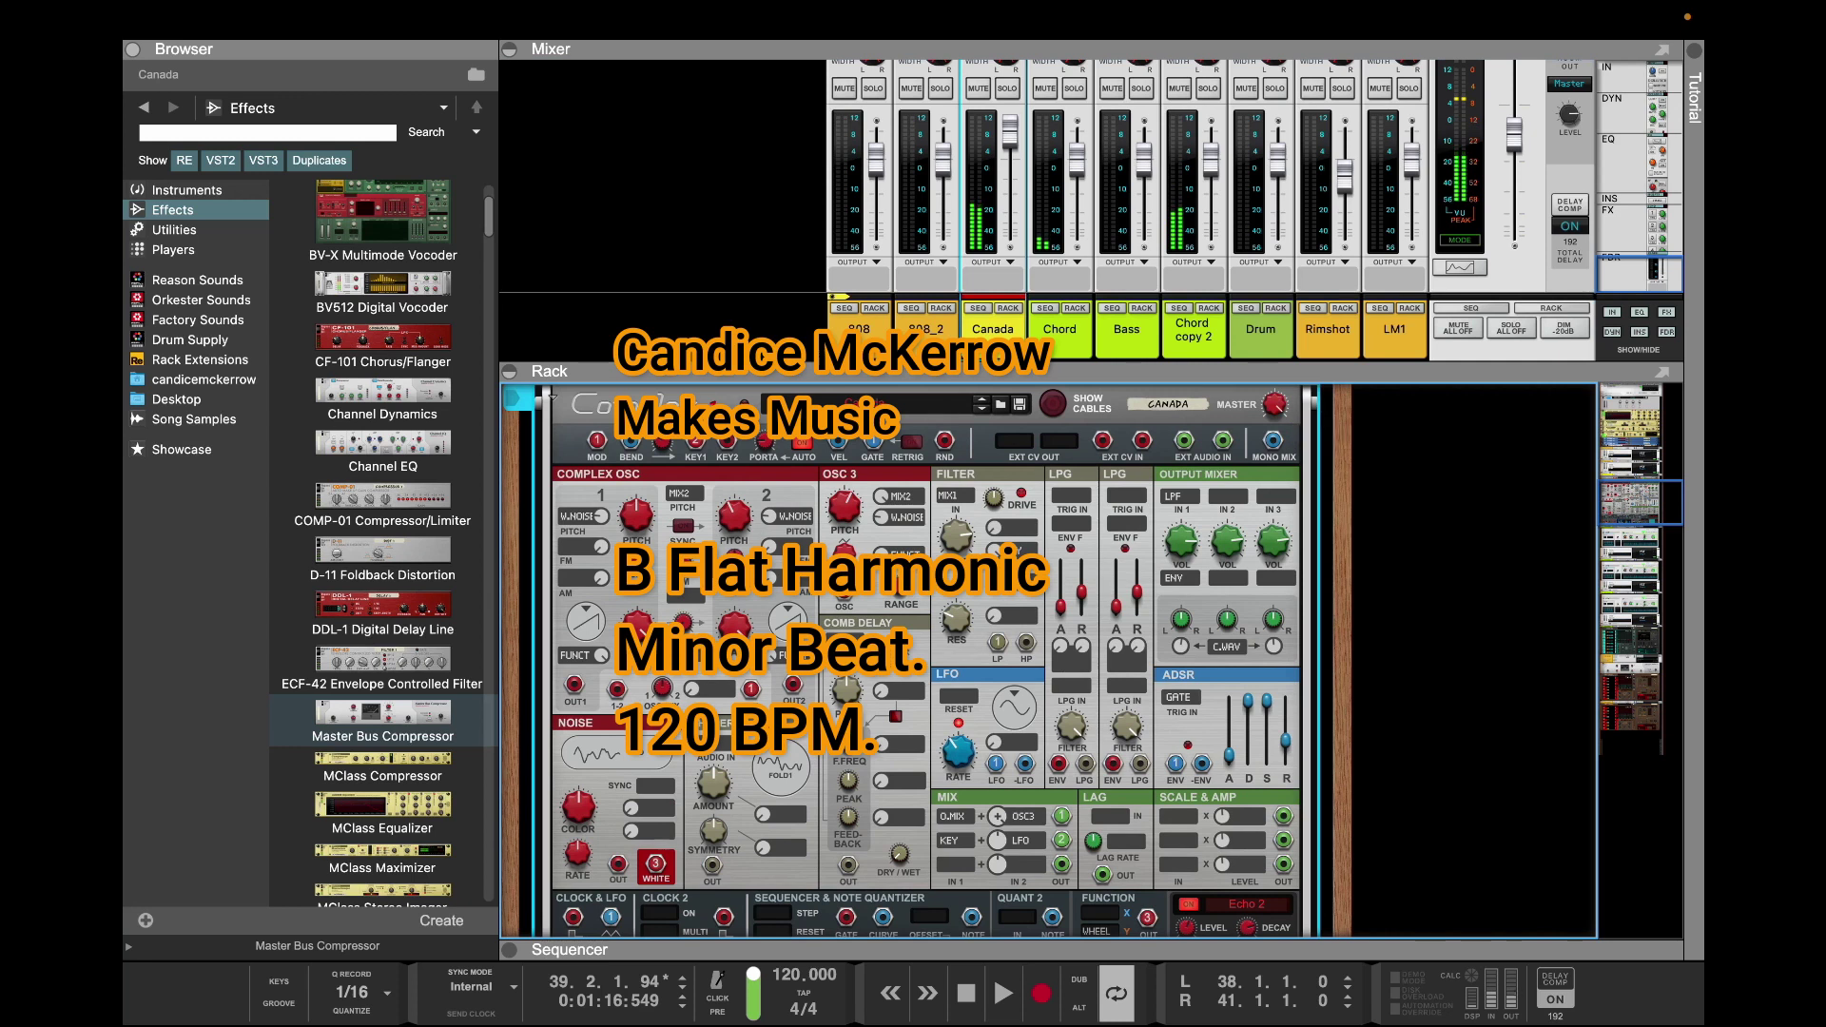
pyautogui.click(978, 308)
pyautogui.moveTo(1126, 470); pyautogui.dragTo(1112, 470)
pyautogui.press('space')
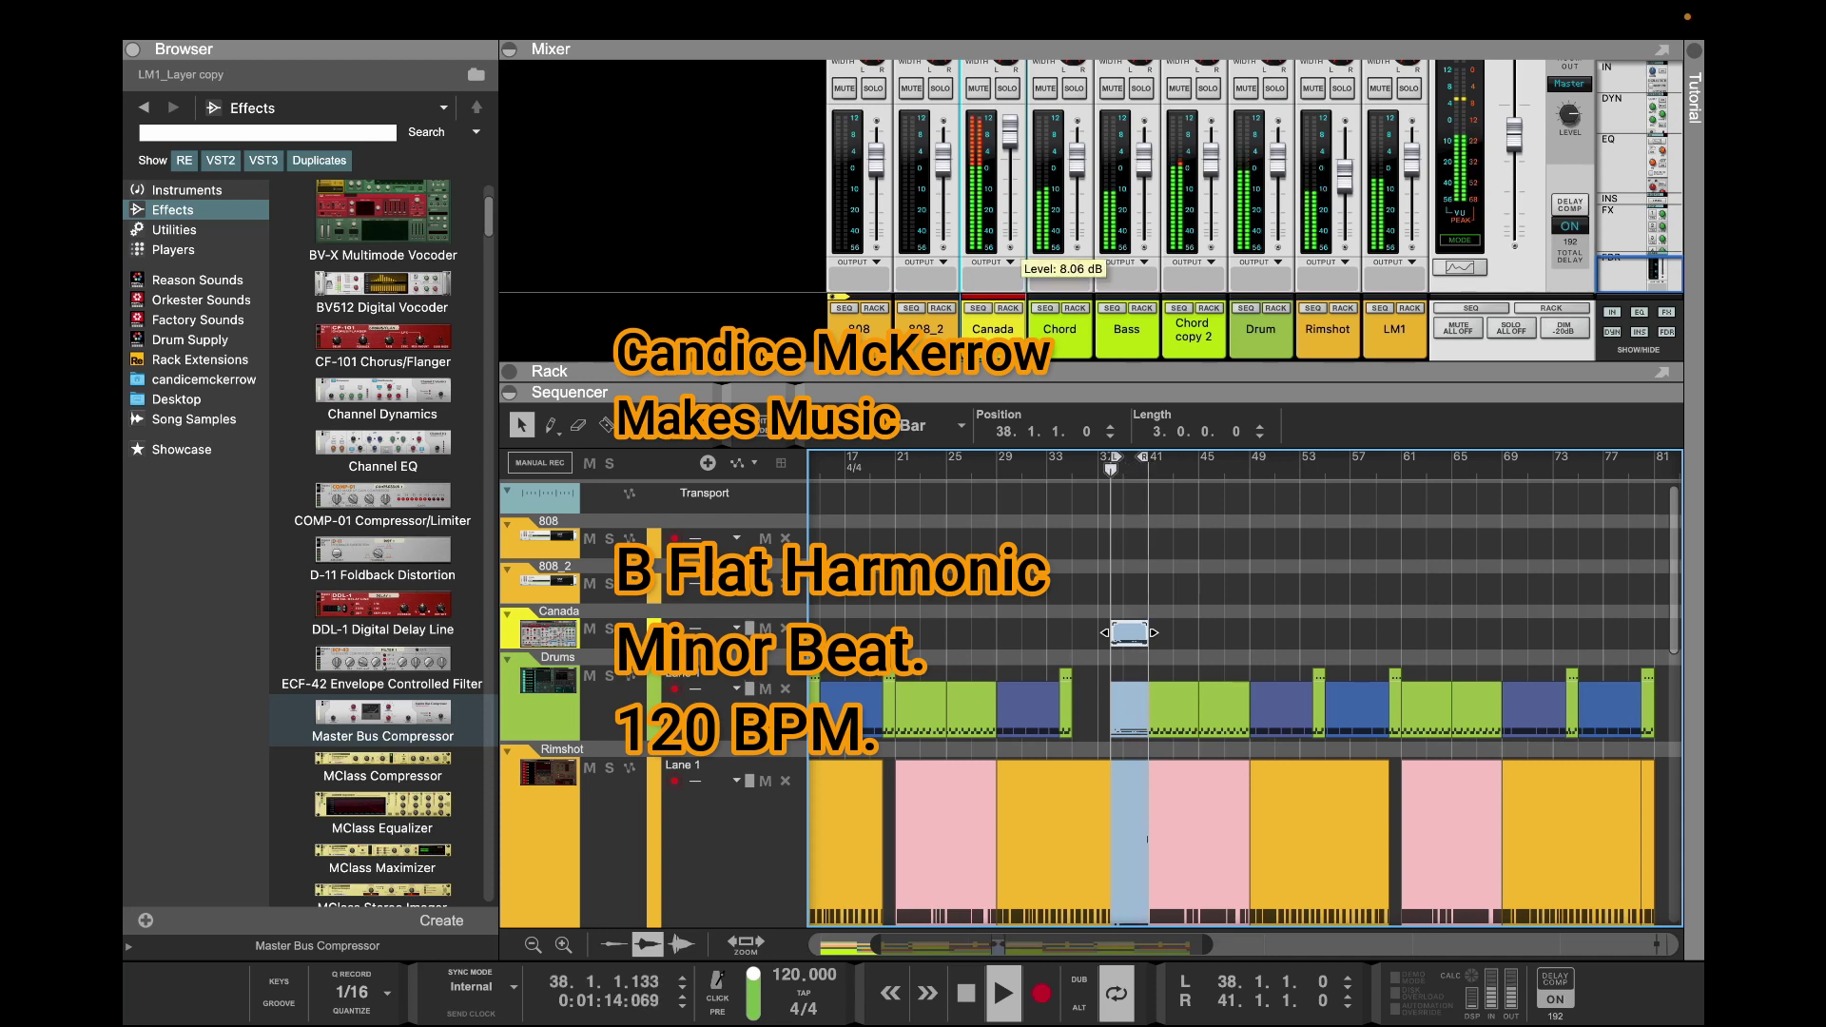
pyautogui.press('space')
# Show the Canada channel's insert effects and add a Softube FET Compressor from the effects list to them
pyautogui.click(1008, 308)
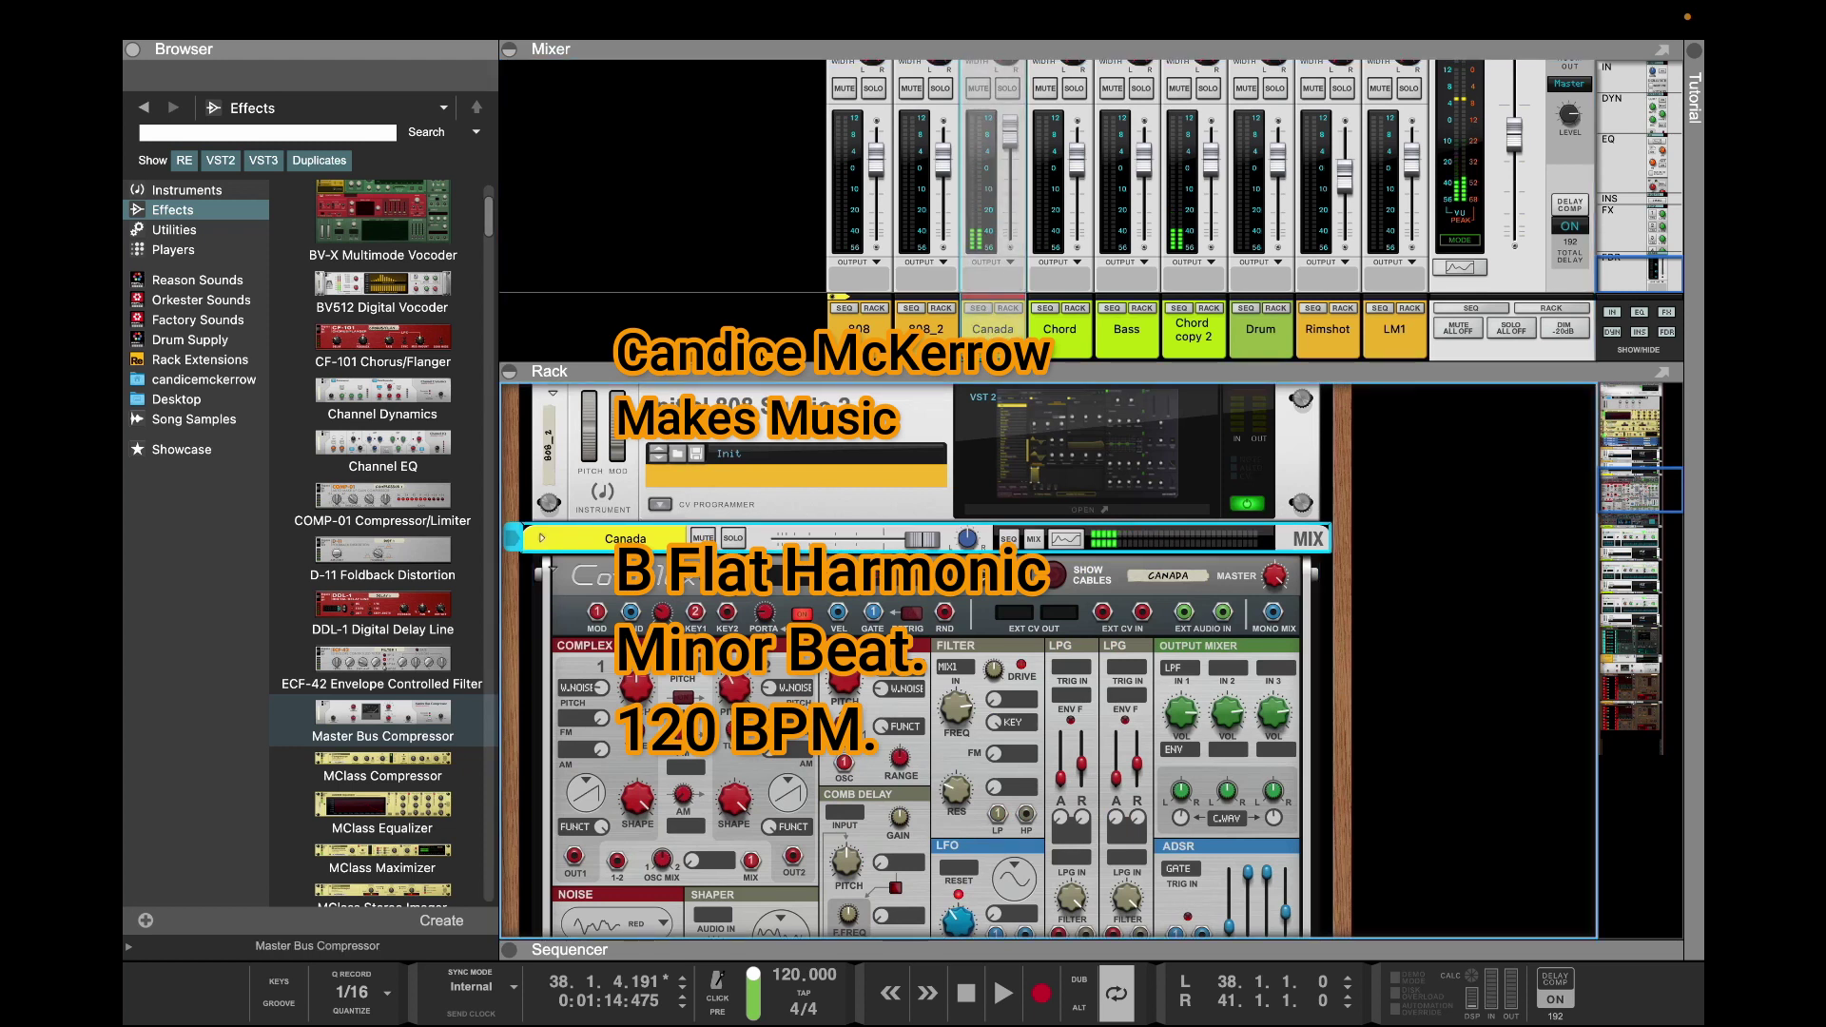
pyautogui.click(541, 538)
pyautogui.click(382, 722)
pyautogui.scroll(-20, 382, 697)
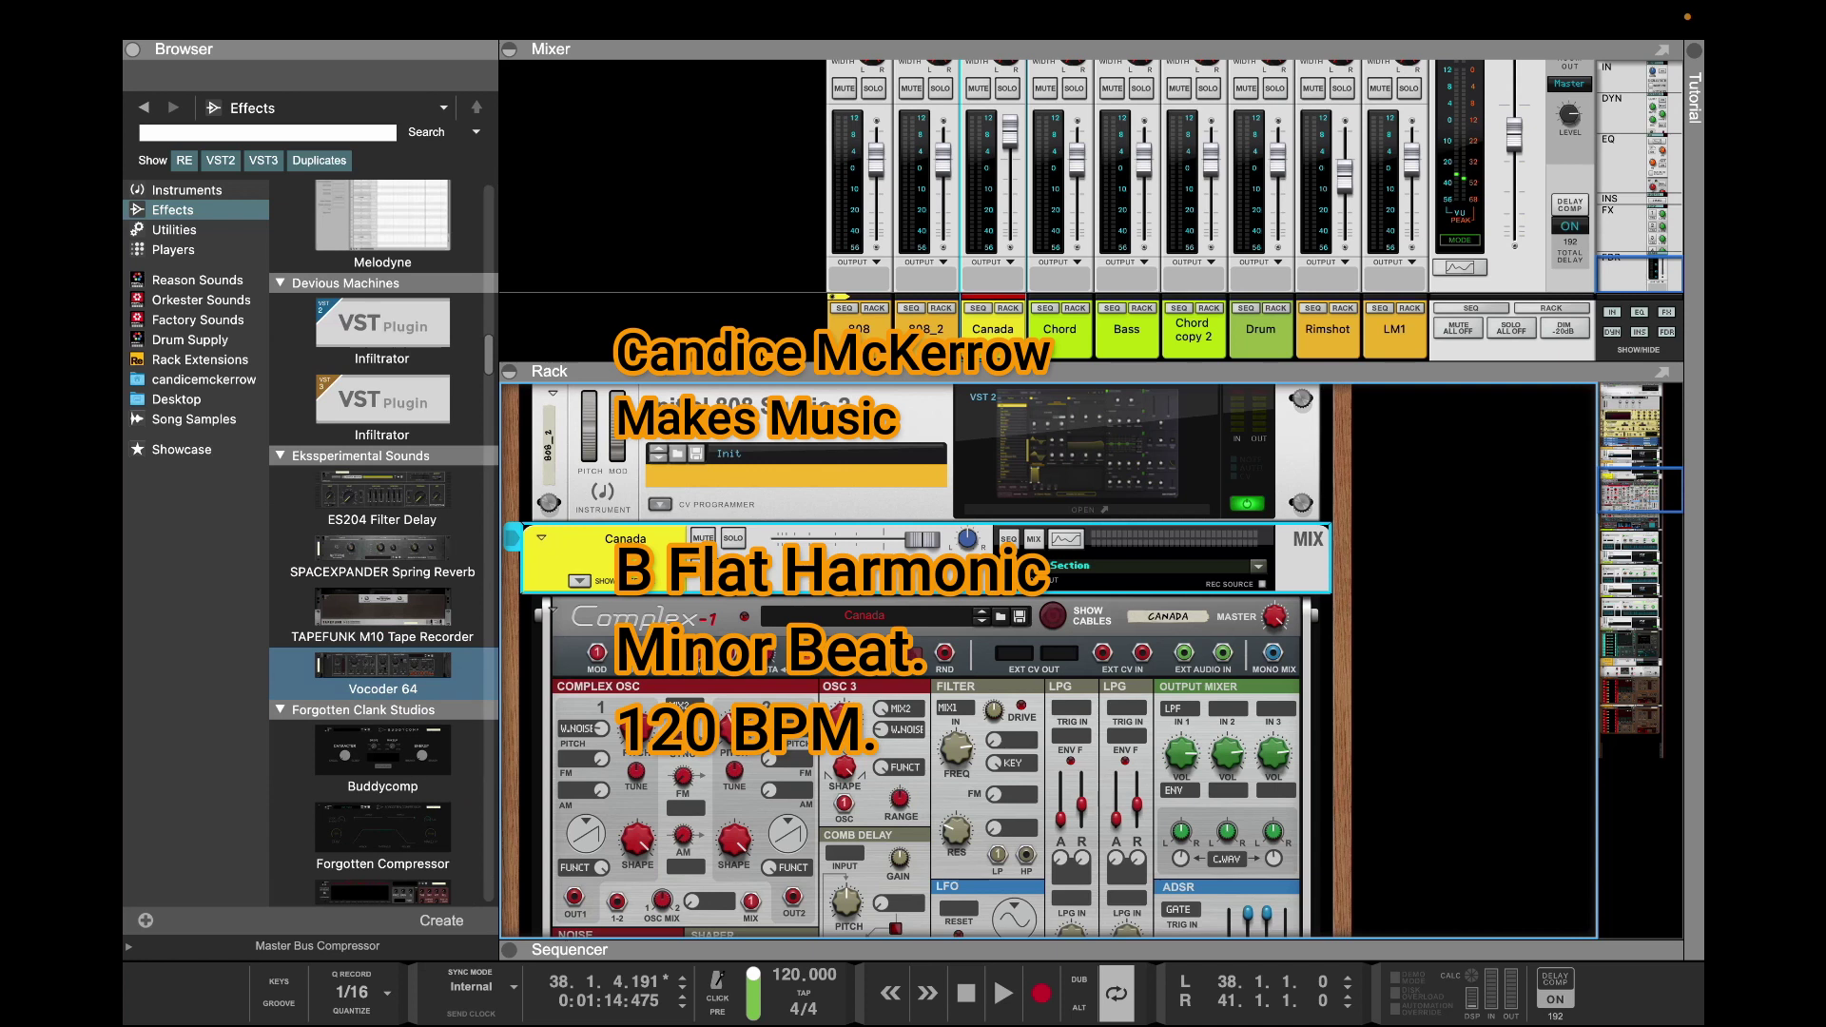
pyautogui.press('Down')
pyautogui.press('Down')
pyautogui.press('Down')
pyautogui.press('Down')
pyautogui.press('Down')
pyautogui.press('Down')
pyautogui.press('Down')
pyautogui.press('Down')
pyautogui.press('Down')
pyautogui.press('Down')
pyautogui.press('Down')
pyautogui.press('Down')
pyautogui.press('Down')
pyautogui.press('Down')
pyautogui.press('Down')
pyautogui.press('Down')
pyautogui.press('Down')
pyautogui.press('Down')
pyautogui.press('Down')
pyautogui.press('Down')
pyautogui.press('Down')
pyautogui.press('Down')
pyautogui.press('Down')
pyautogui.press('Down')
pyautogui.press('Down')
pyautogui.press('Down')
pyautogui.press('Down')
pyautogui.press('Down')
pyautogui.press('Down')
pyautogui.press('Down')
pyautogui.press('Down')
pyautogui.press('Down')
pyautogui.press('Down')
pyautogui.press('Down')
pyautogui.press('Down')
pyautogui.press('Down')
pyautogui.press('Down')
pyautogui.press('Down')
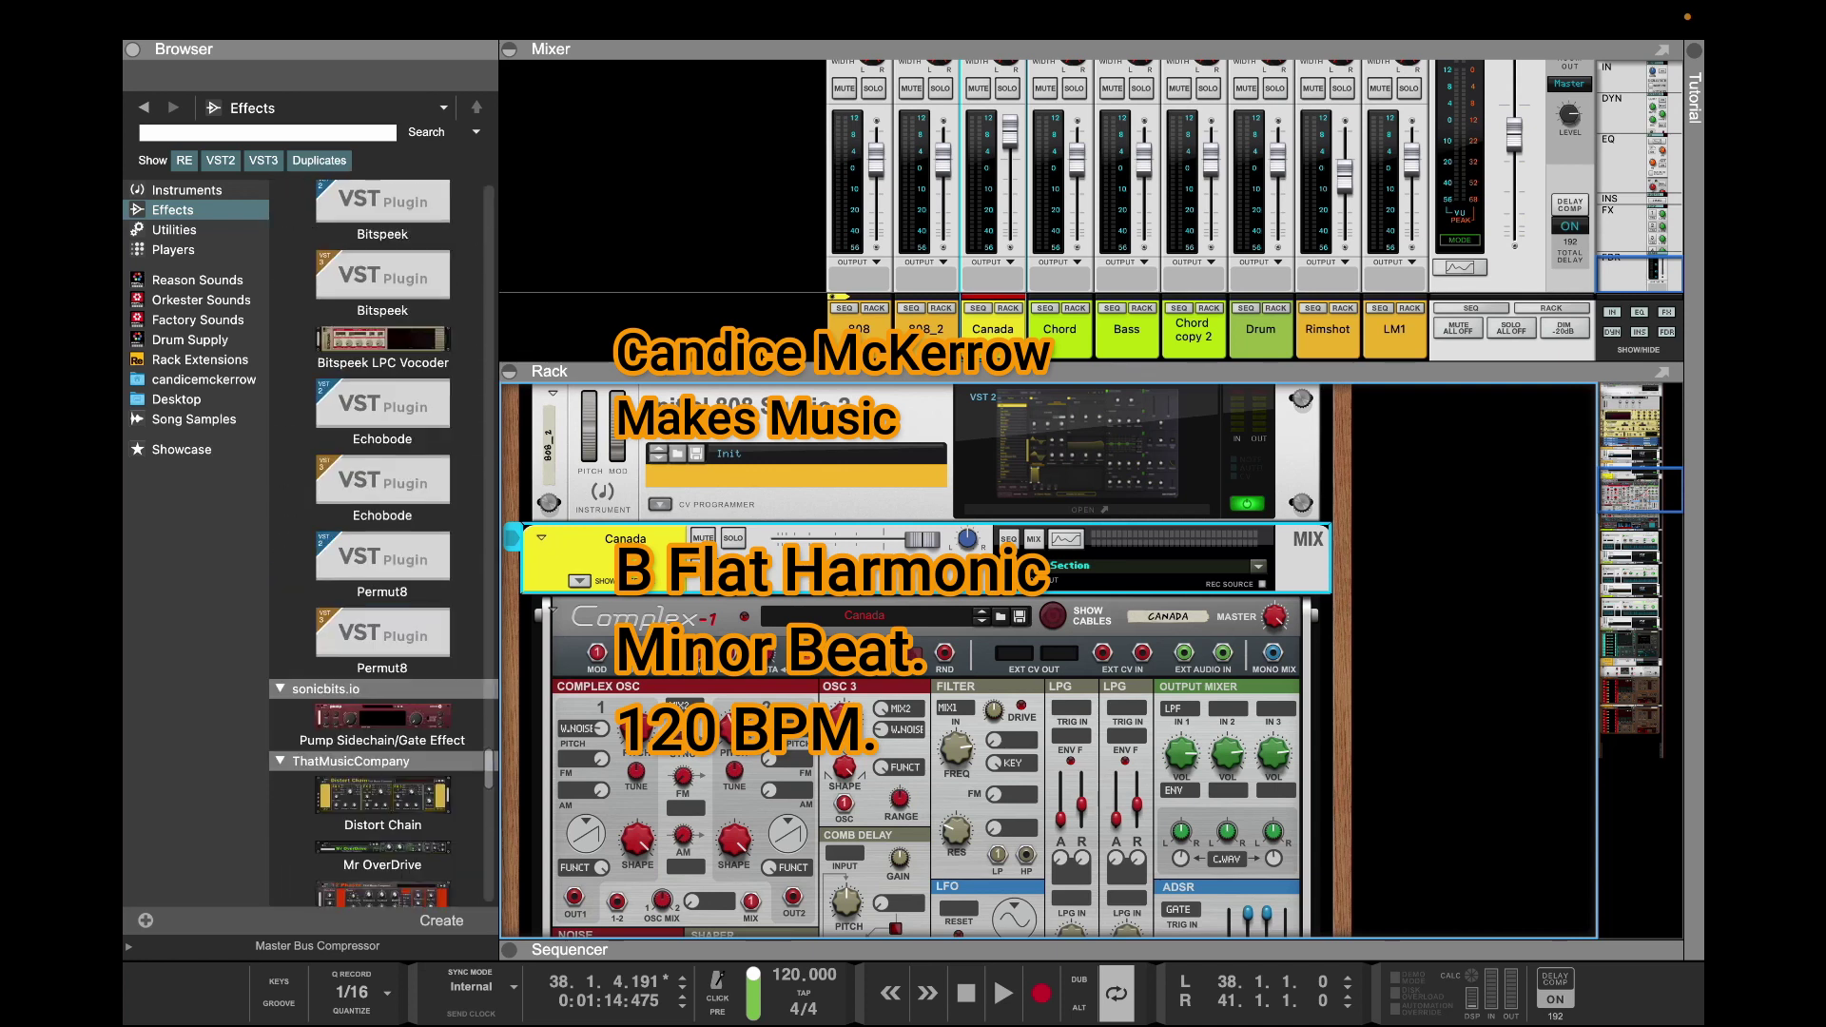
pyautogui.scroll(1, 608, 580)
pyautogui.click(579, 583)
pyautogui.scroll(-10, 383, 609)
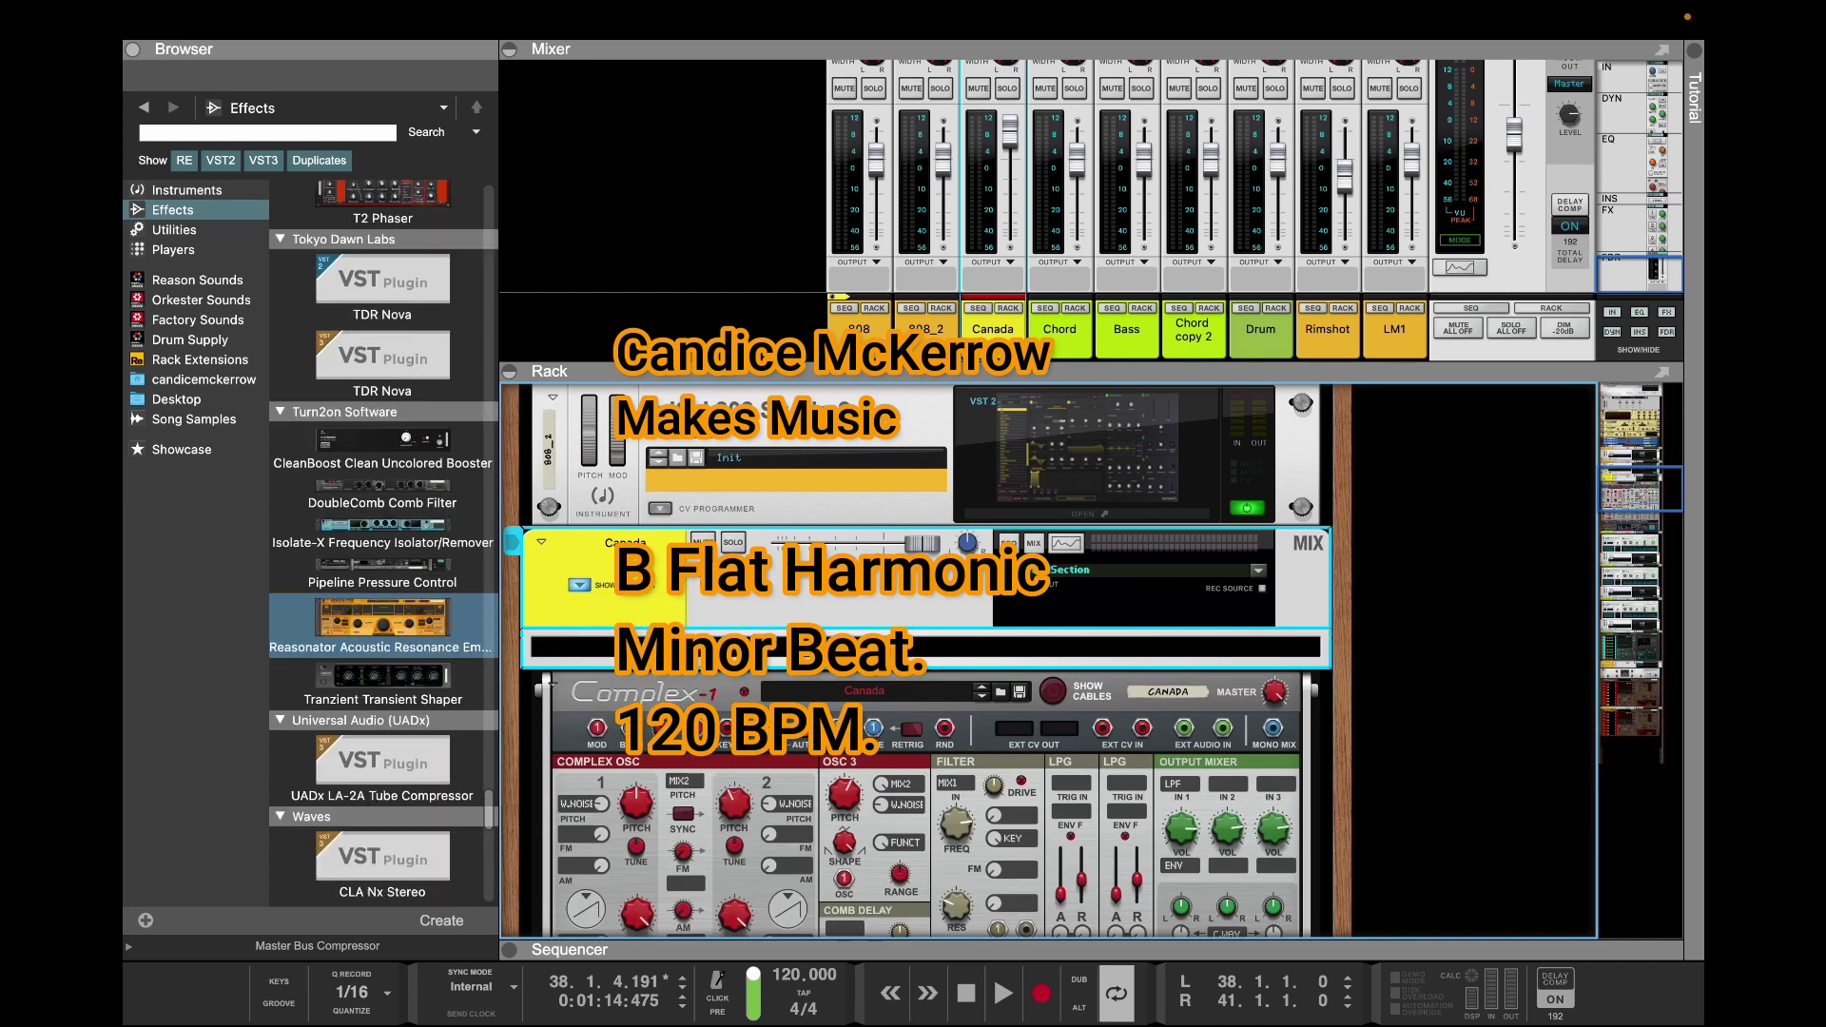
pyautogui.press('Down')
pyautogui.press('Down')
pyautogui.press('Down')
pyautogui.press('Down')
pyautogui.press('Down')
pyautogui.press('Down')
pyautogui.press('Down')
pyautogui.press('Down')
pyautogui.press('Up')
pyautogui.press('Up')
pyautogui.press('Up')
pyautogui.press('Up')
pyautogui.press('Up')
pyautogui.press('Up')
pyautogui.press('Up')
pyautogui.press('Up')
pyautogui.press('Up')
pyautogui.press('Up')
pyautogui.press('Up')
pyautogui.press('Up')
pyautogui.press('Up')
pyautogui.press('Up')
pyautogui.press('Up')
pyautogui.press('Up')
pyautogui.press('Up')
pyautogui.press('Up')
pyautogui.press('Up')
pyautogui.press('Up')
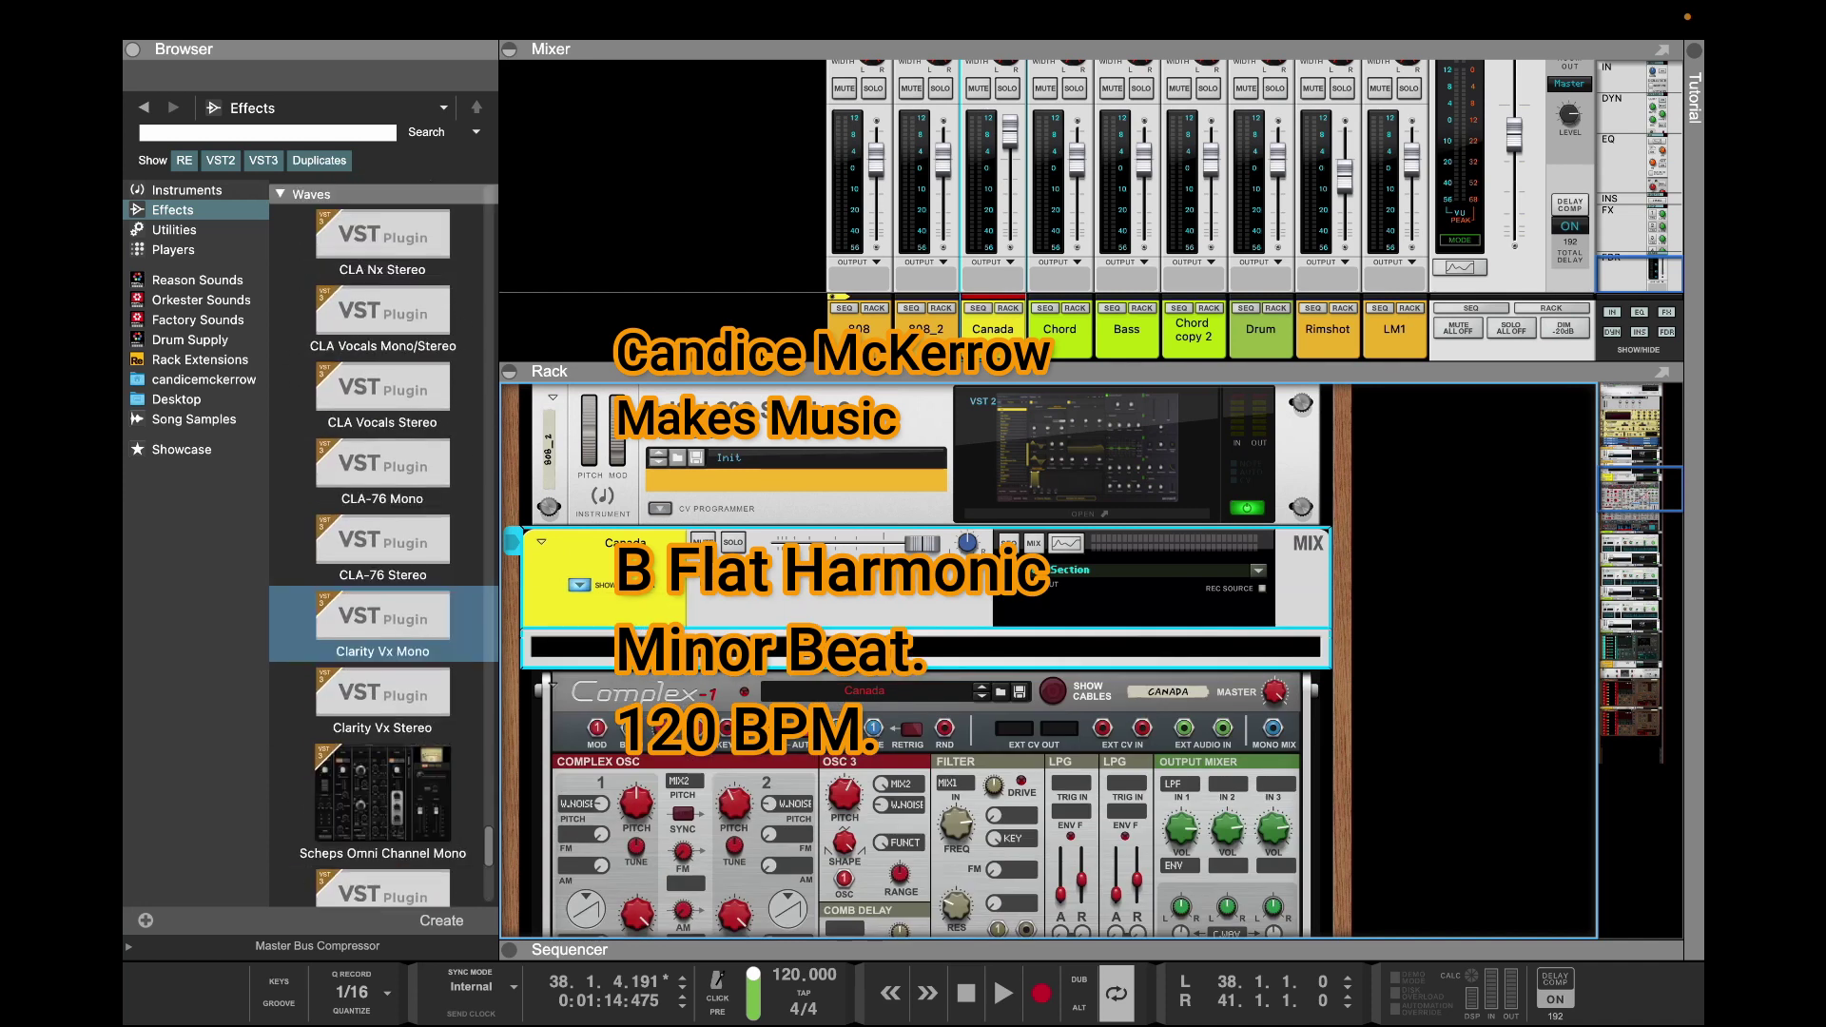
pyautogui.scroll(7, 382, 595)
pyautogui.scroll(-4, 383, 609)
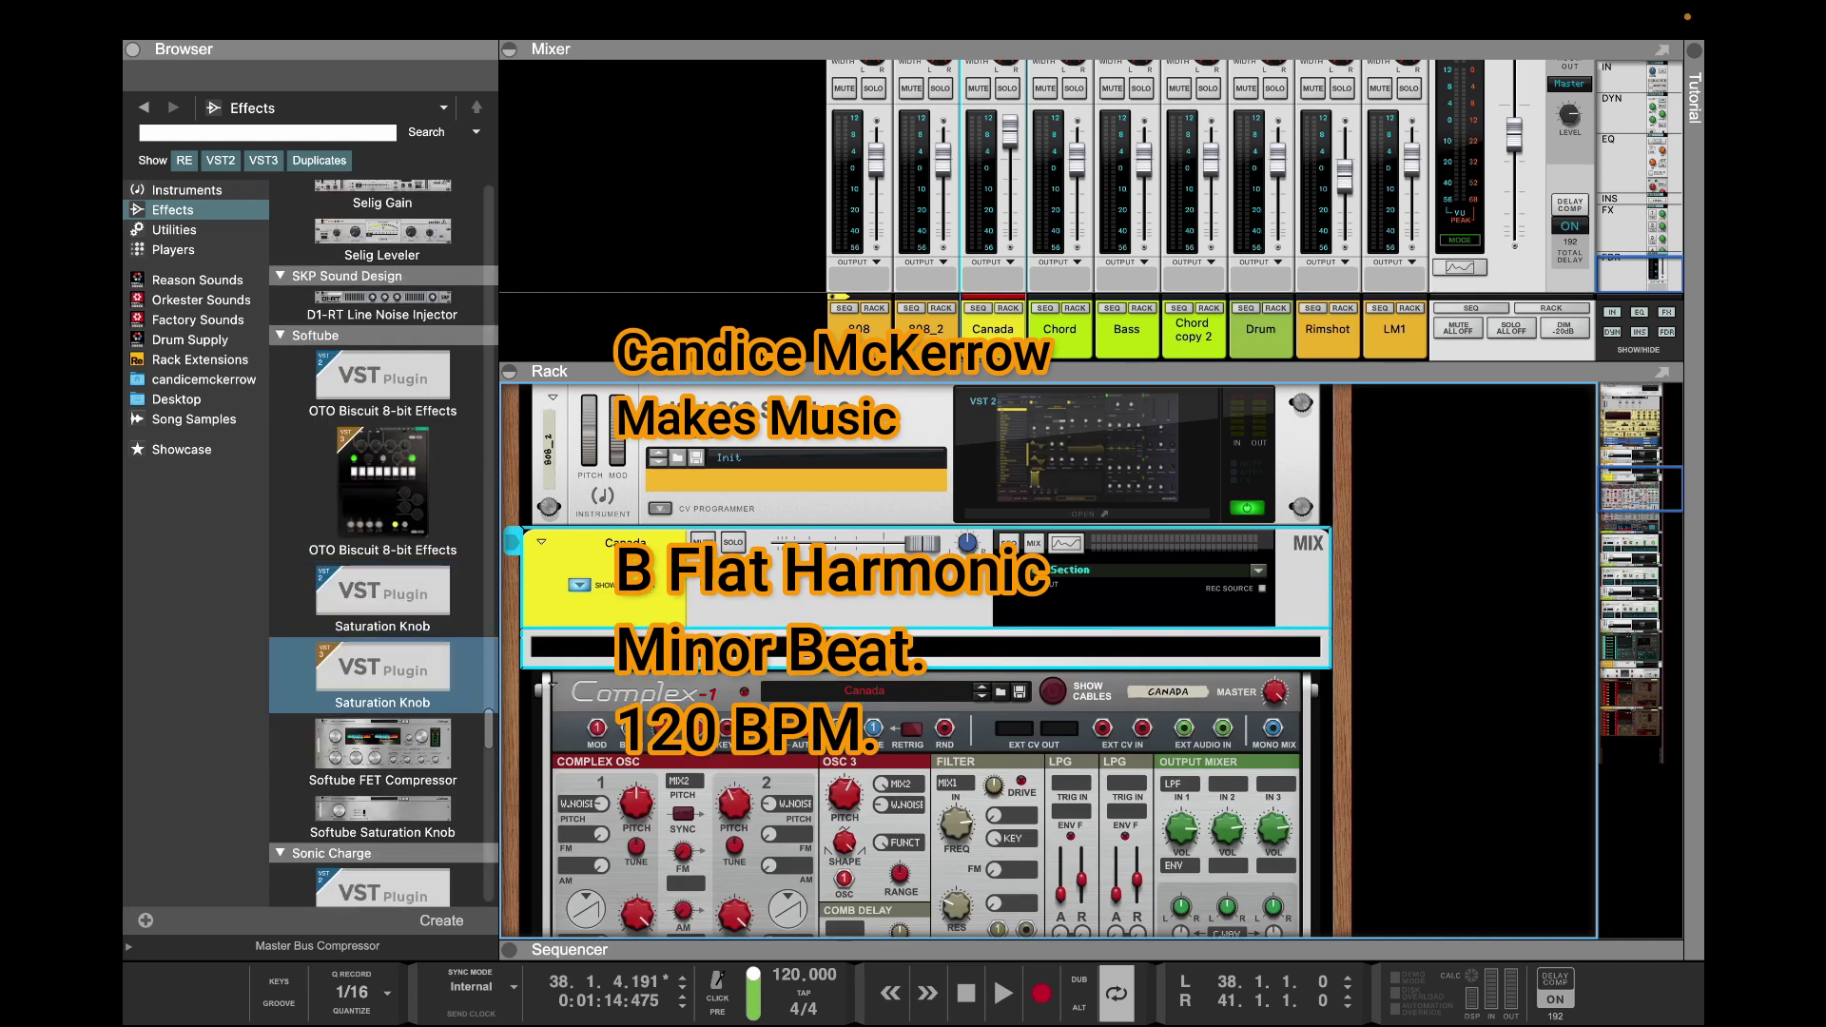
pyautogui.moveTo(382, 746); pyautogui.dragTo(670, 654)
# Load the Piano Presence patch into the Softube FET Compressor on the Canada channel
pyautogui.moveTo(926, 636); pyautogui.dragTo(925, 636)
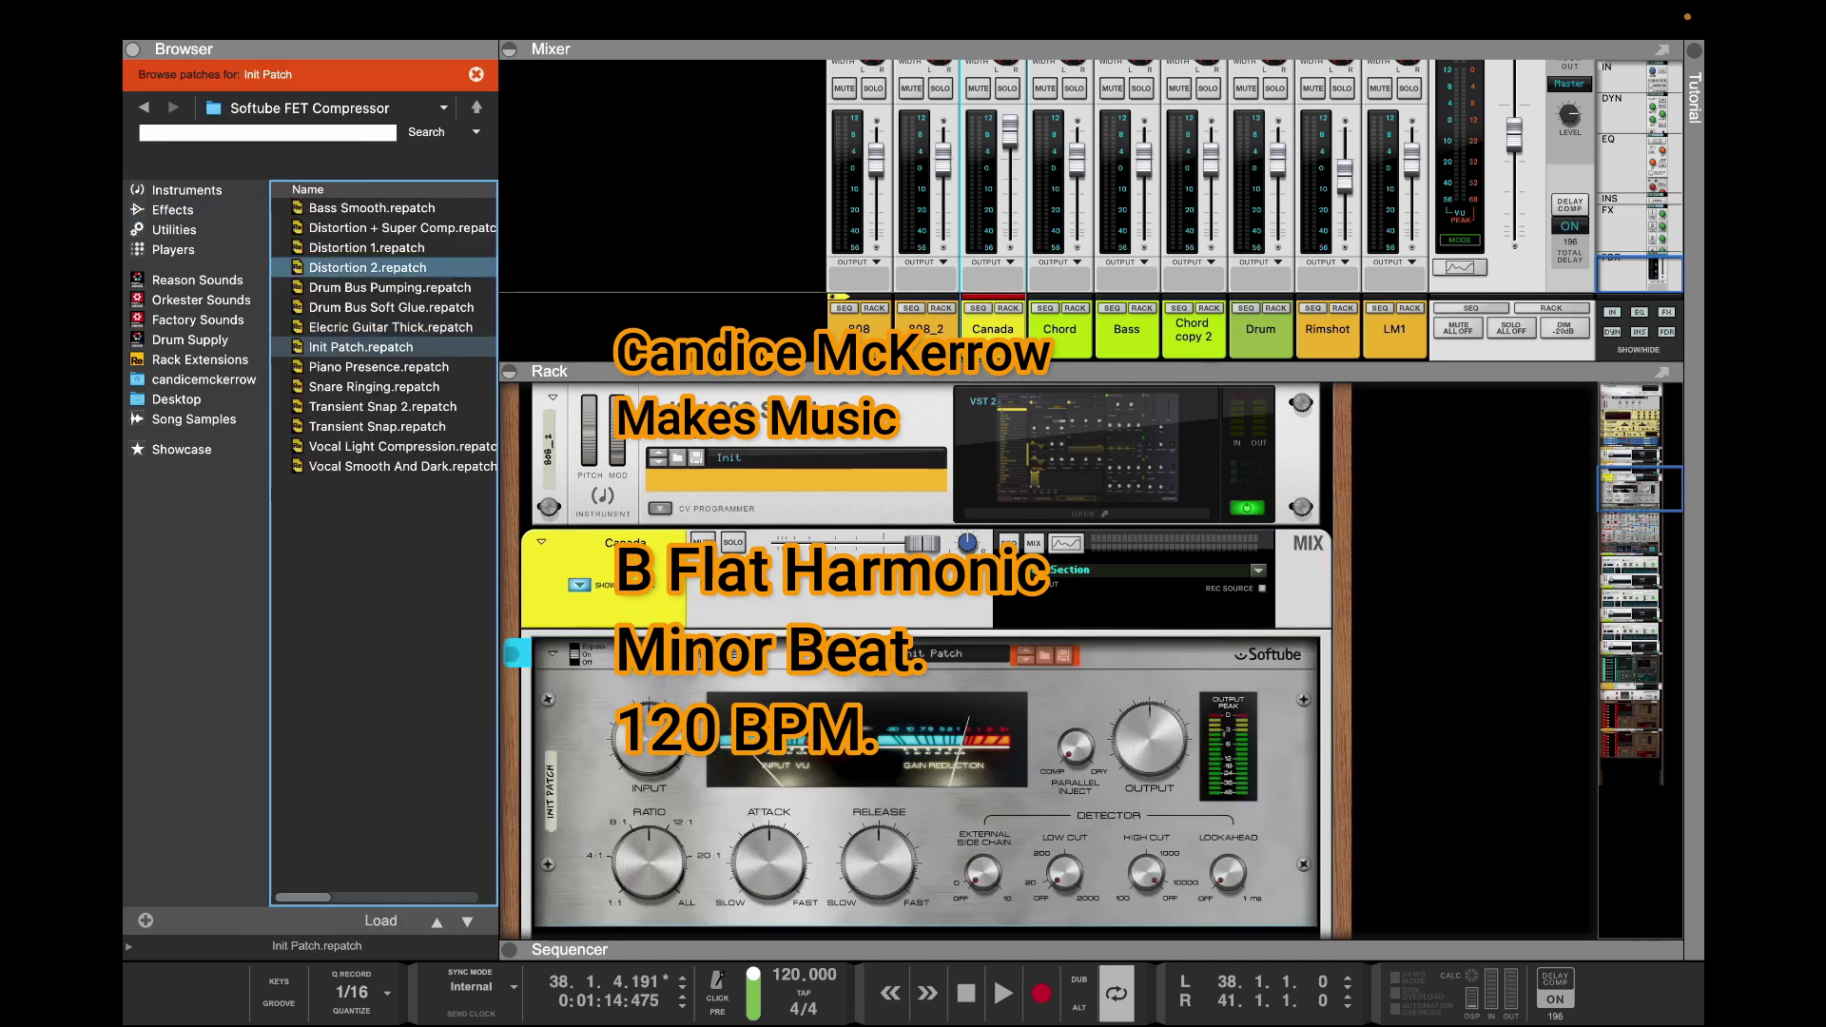
pyautogui.doubleClick(378, 367)
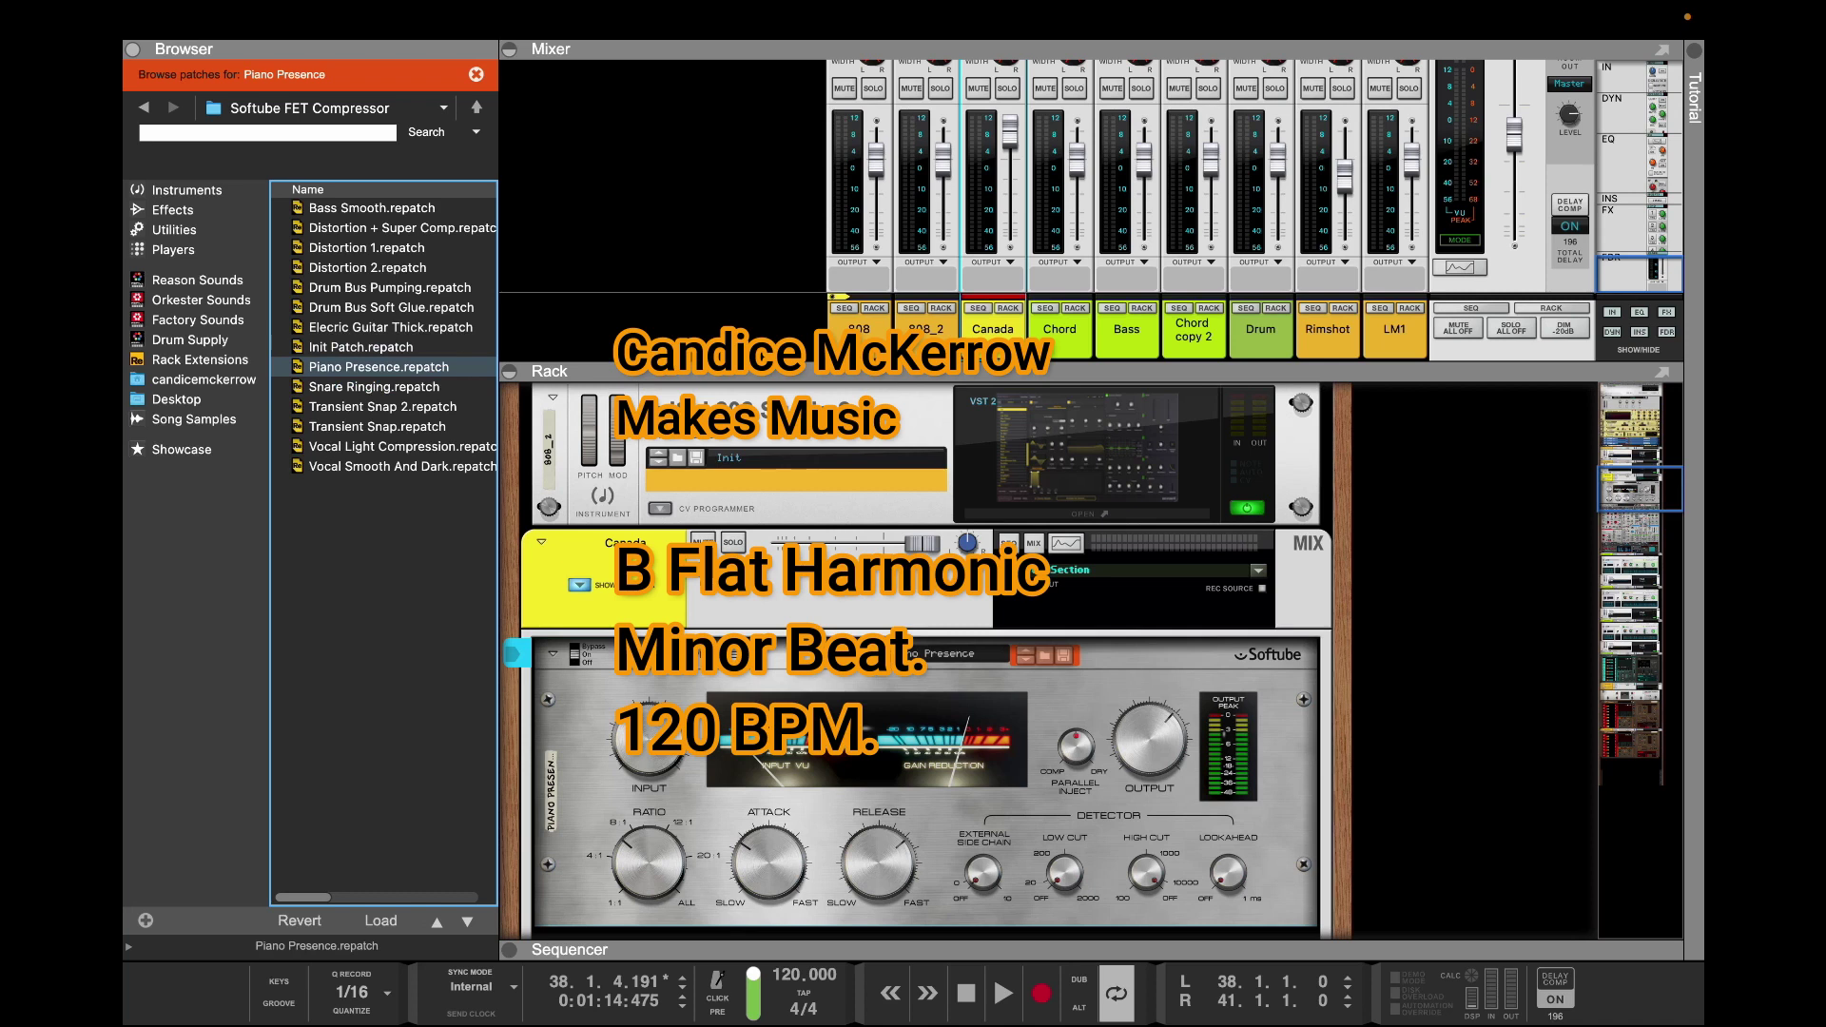
pyautogui.click(687, 765)
# Play the arrangement from bar 37 without looping to hear the compressed Canada part, and return the playhead to bar 37
pyautogui.click(977, 308)
pyautogui.moveTo(1114, 469); pyautogui.dragTo(1098, 469)
pyautogui.press('space')
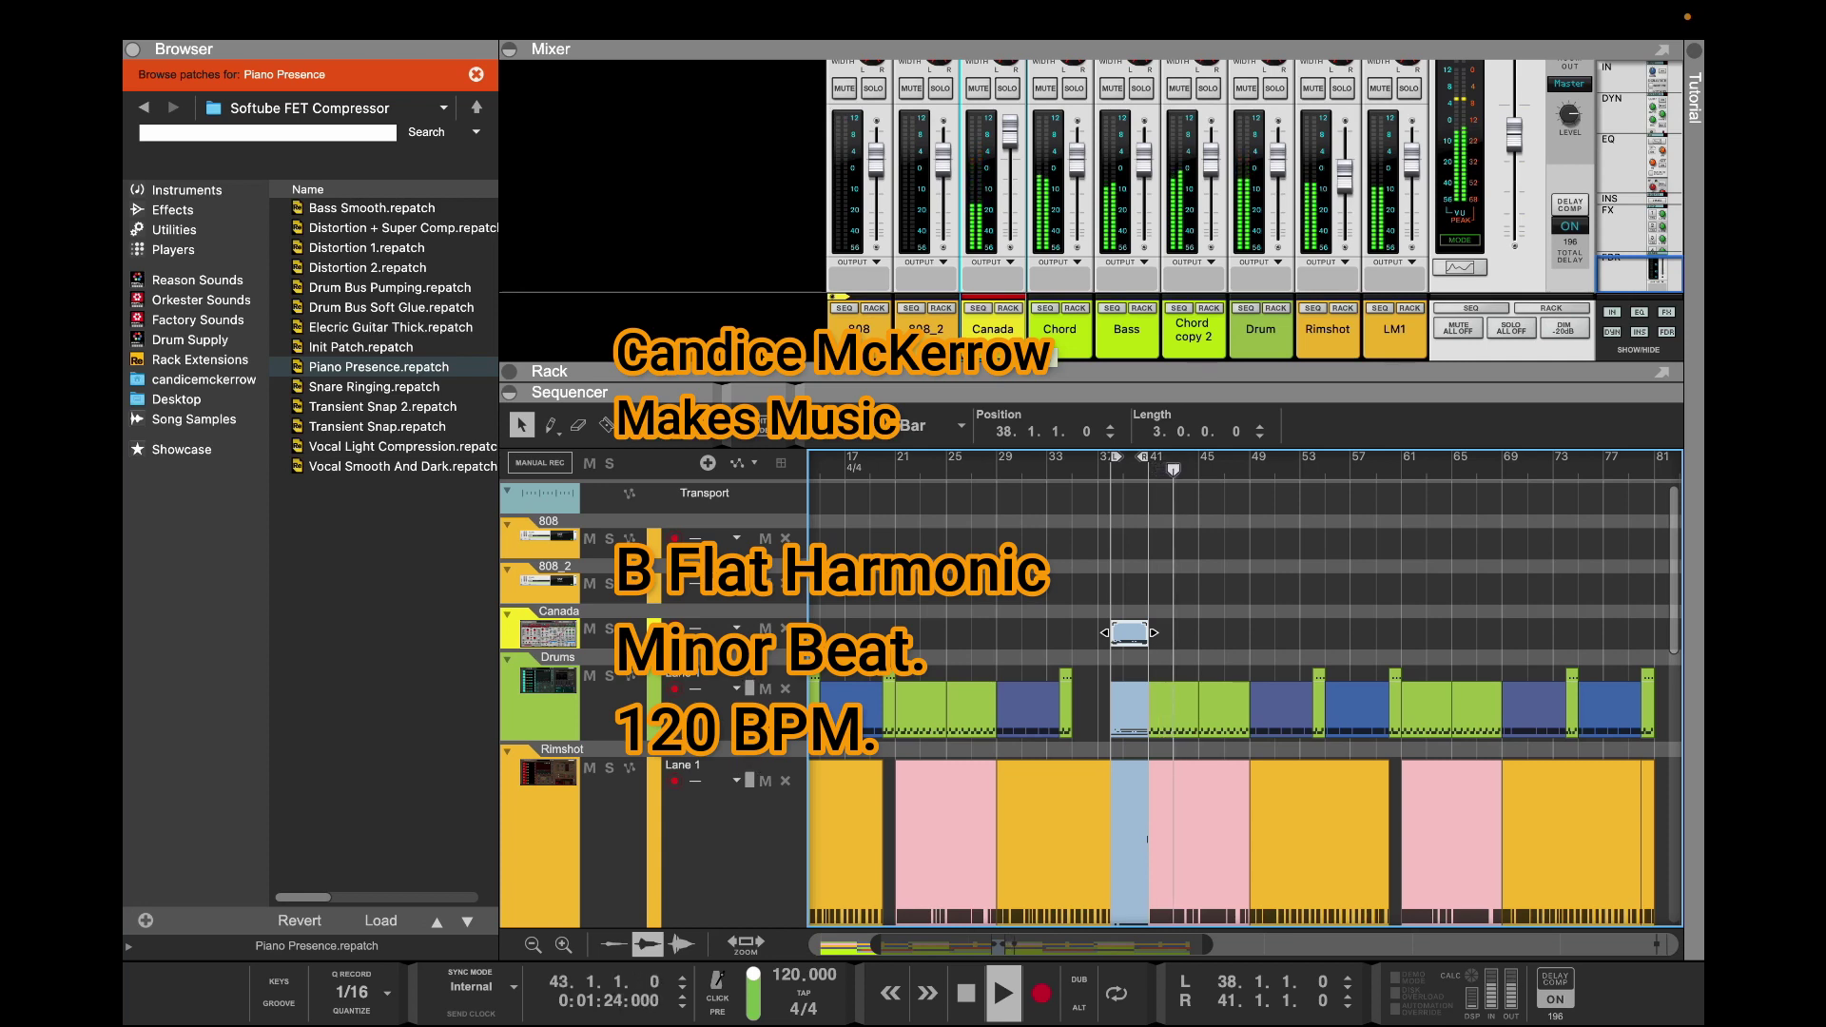
pyautogui.press('space')
pyautogui.hotkey('shift', 'Return')
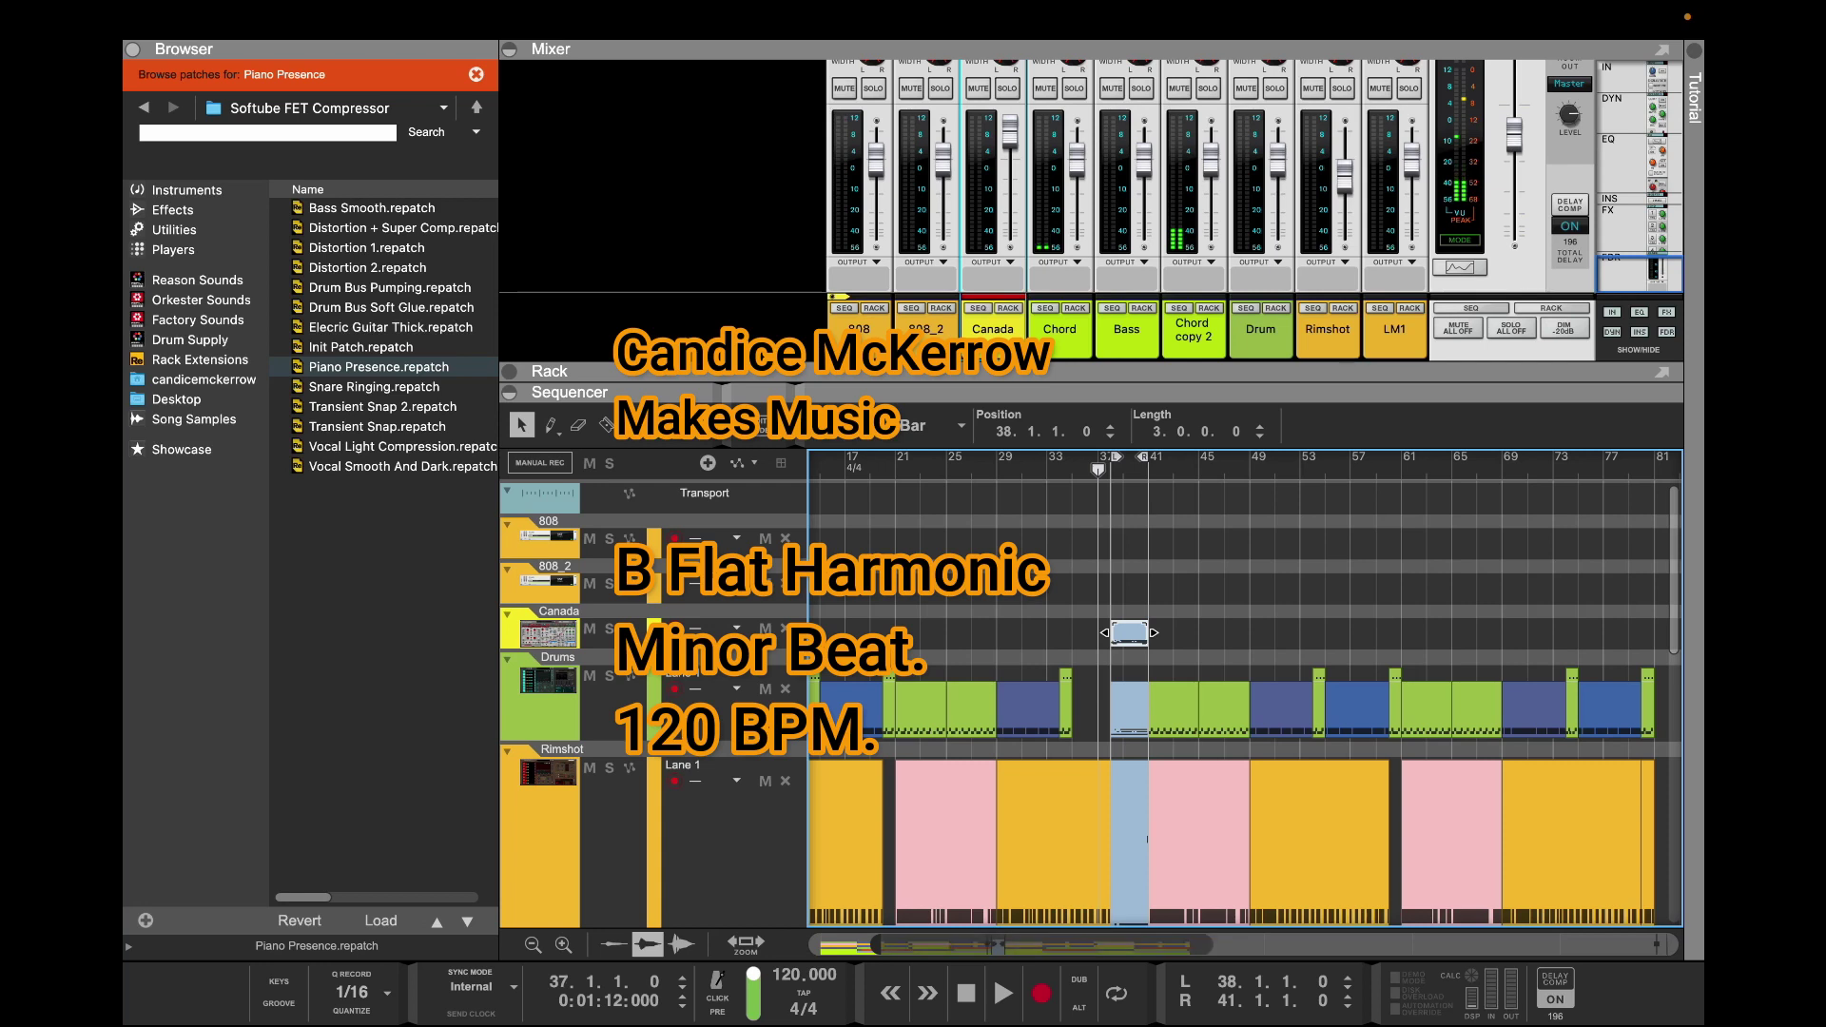
# Solo the Canada track and move the song's end marker back to about bar 52
pyautogui.moveTo(1207, 945); pyautogui.dragTo(1585, 945)
pyautogui.click(610, 629)
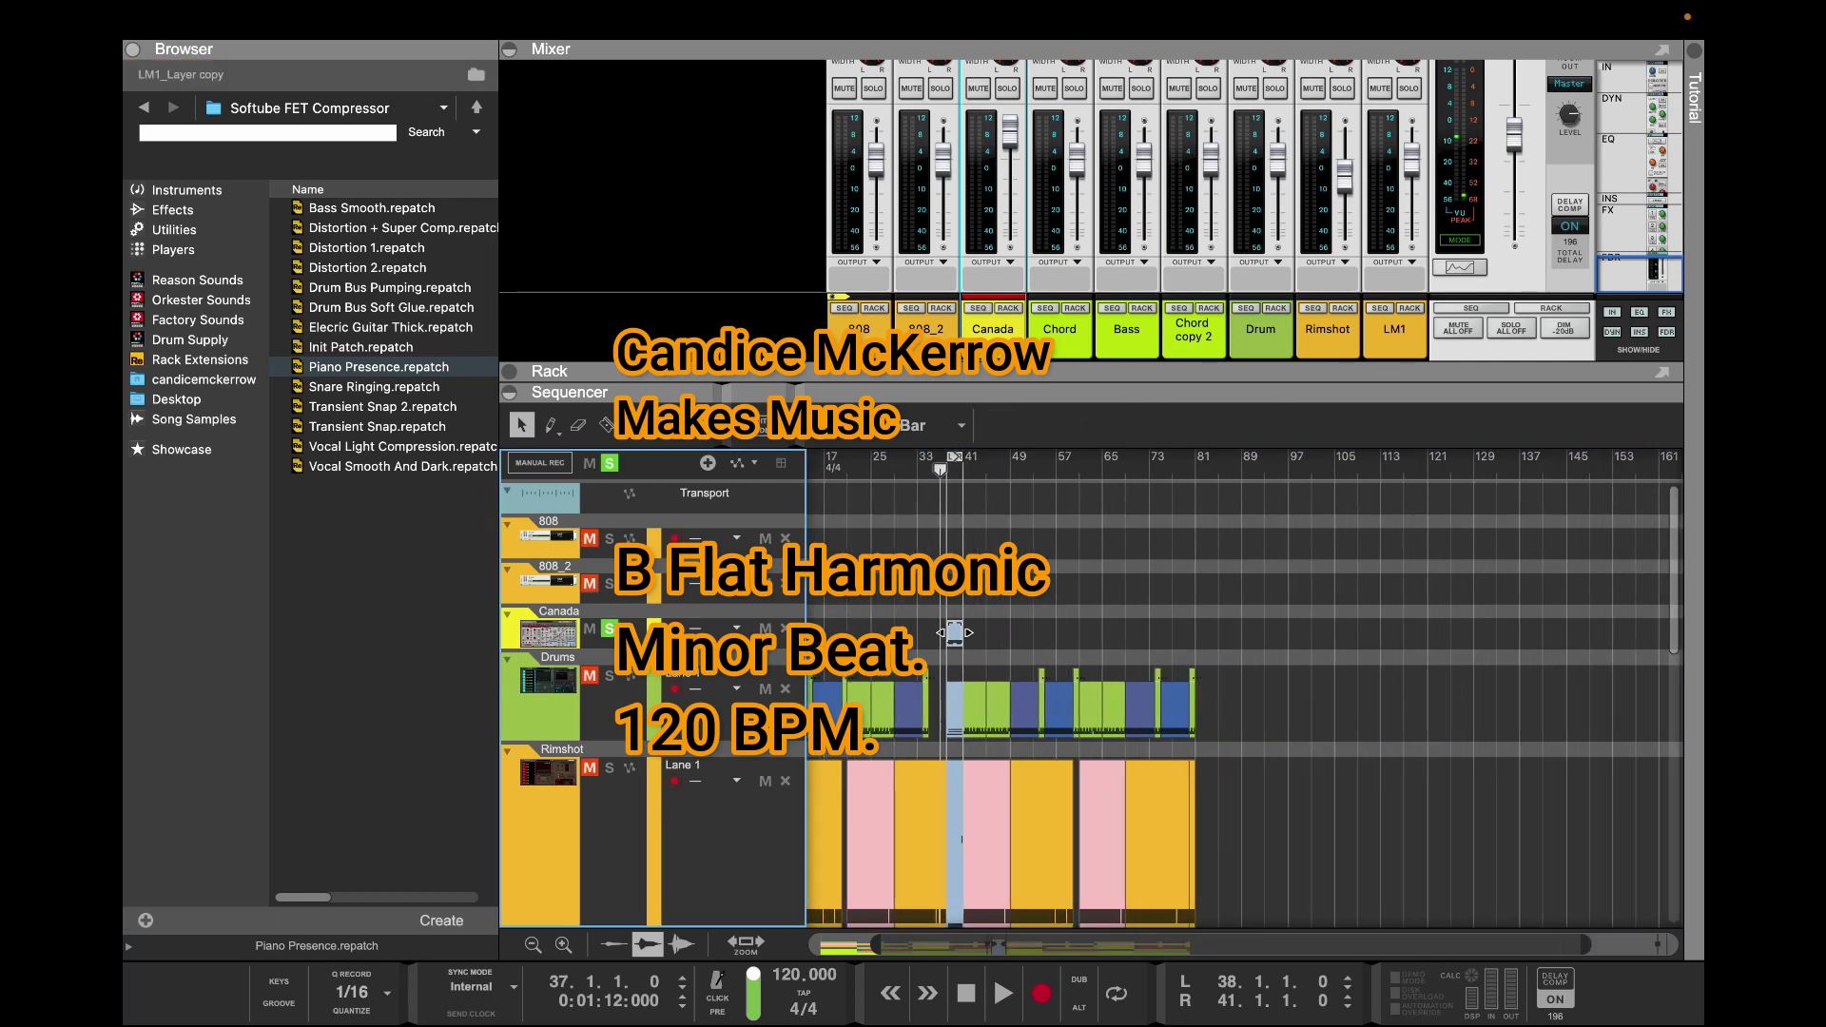
pyautogui.moveTo(1585, 944); pyautogui.dragTo(1673, 944)
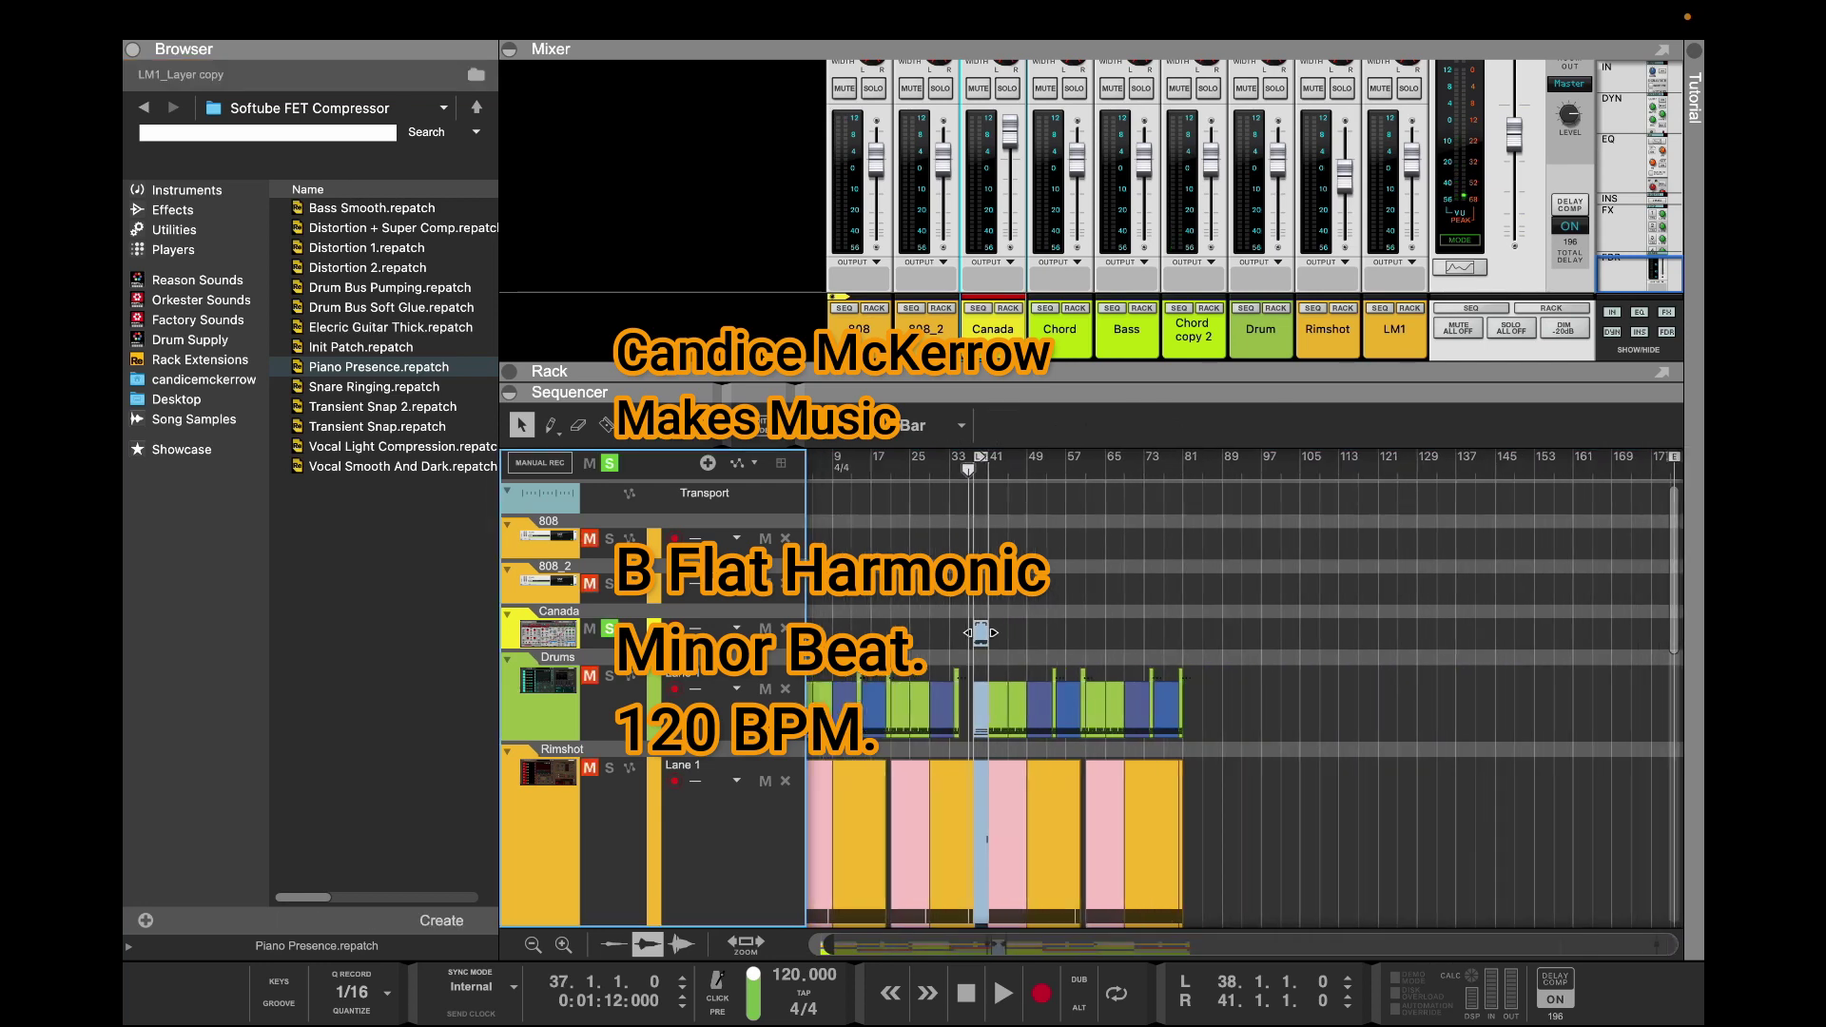
pyautogui.moveTo(1674, 456); pyautogui.dragTo(1063, 457)
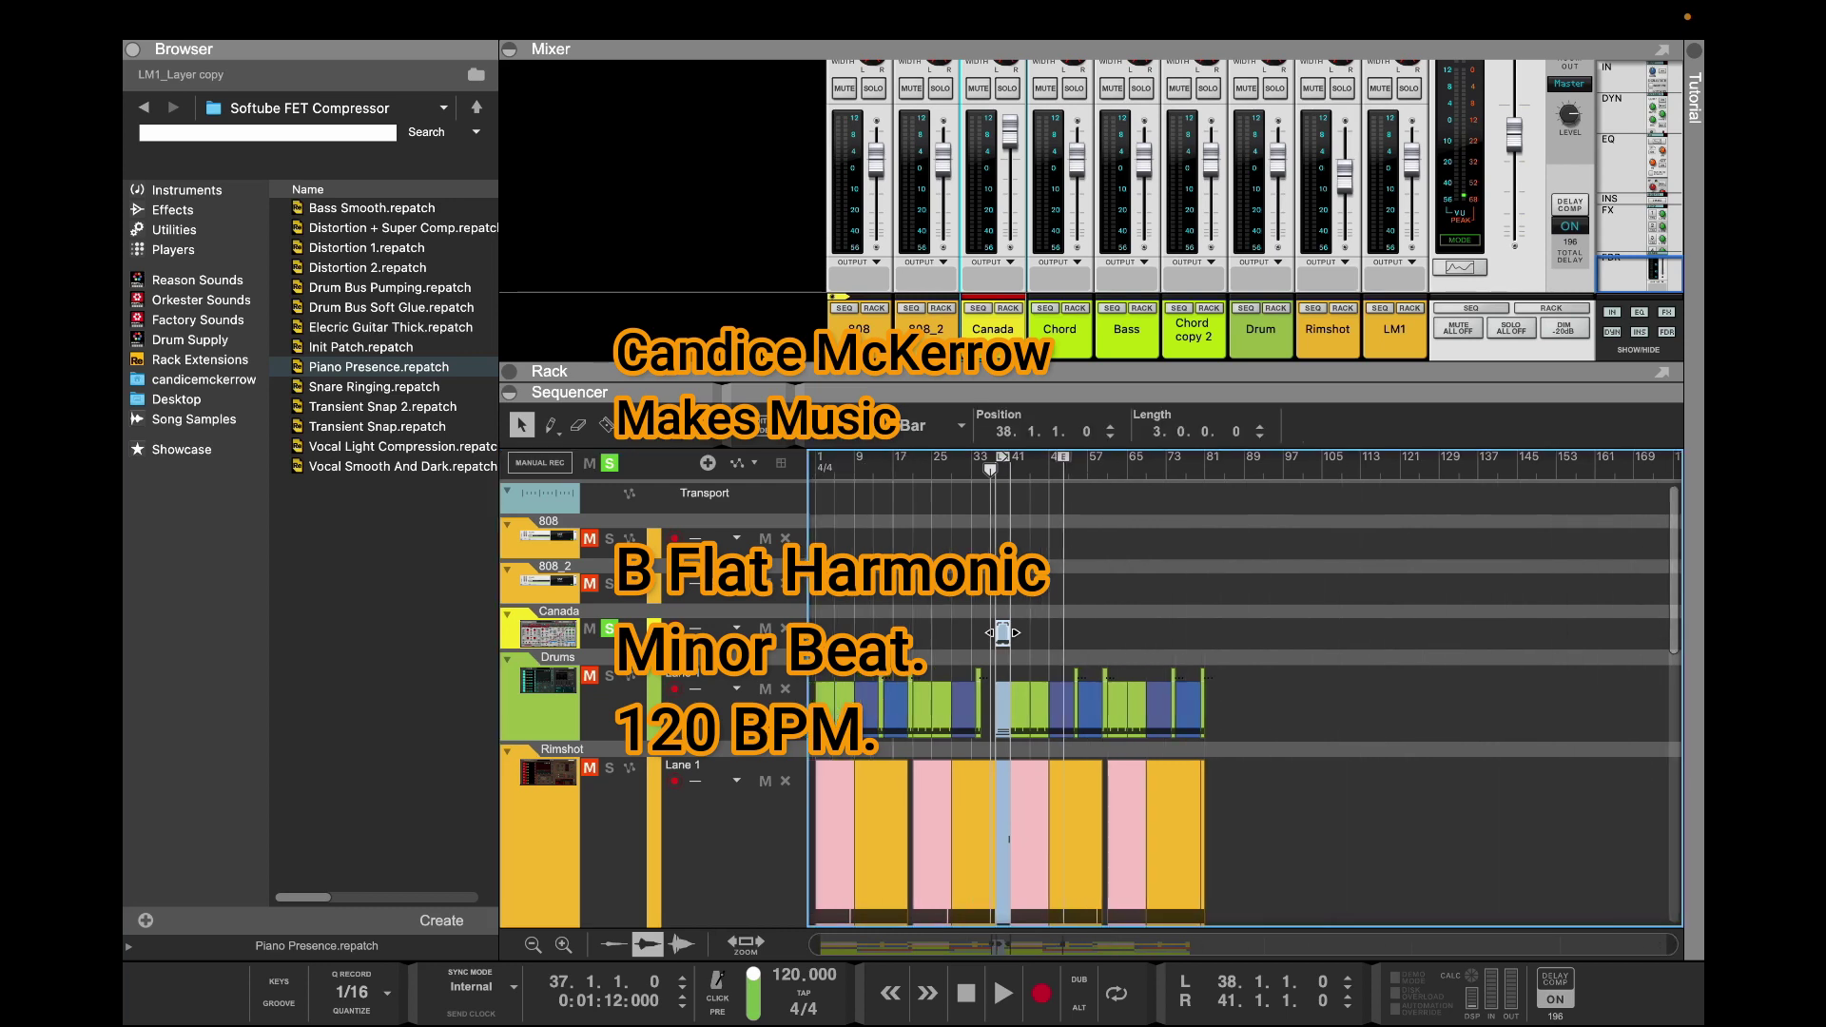
pyautogui.click(1331, 627)
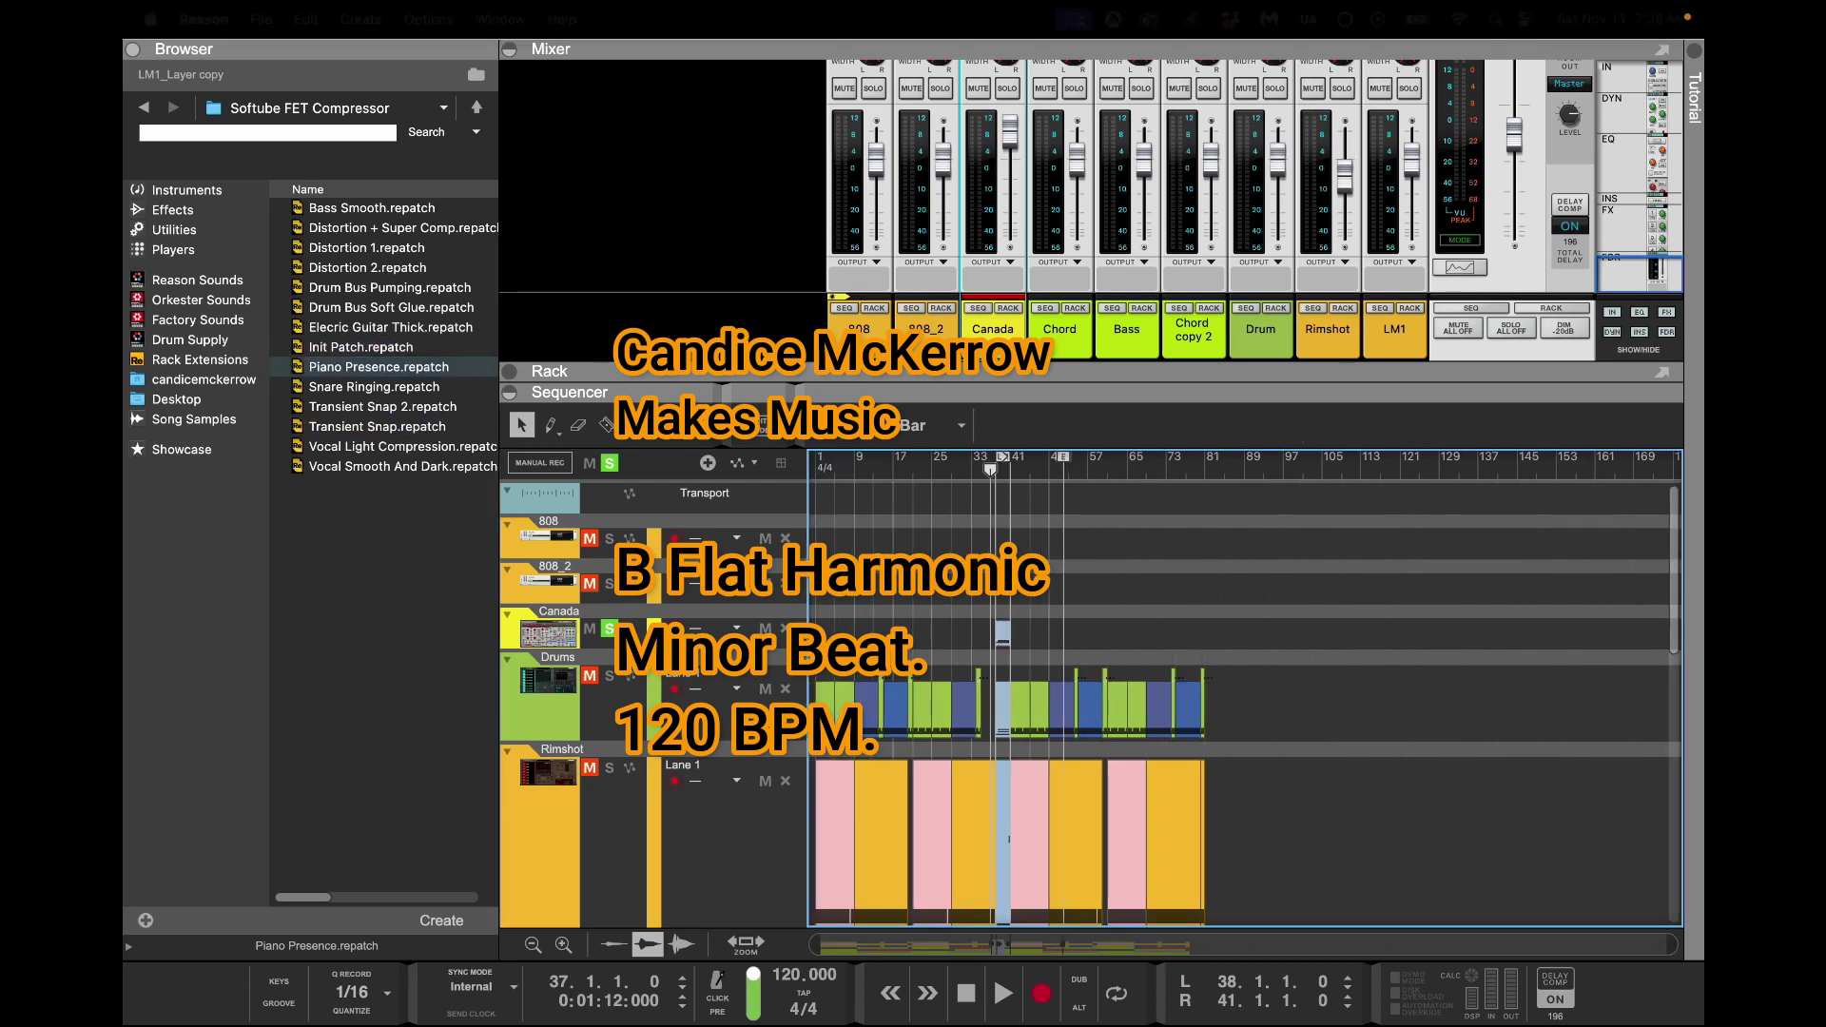
# Save the song and play the soloed Canada part from bar 36
pyautogui.click(260, 19)
pyautogui.click(271, 195)
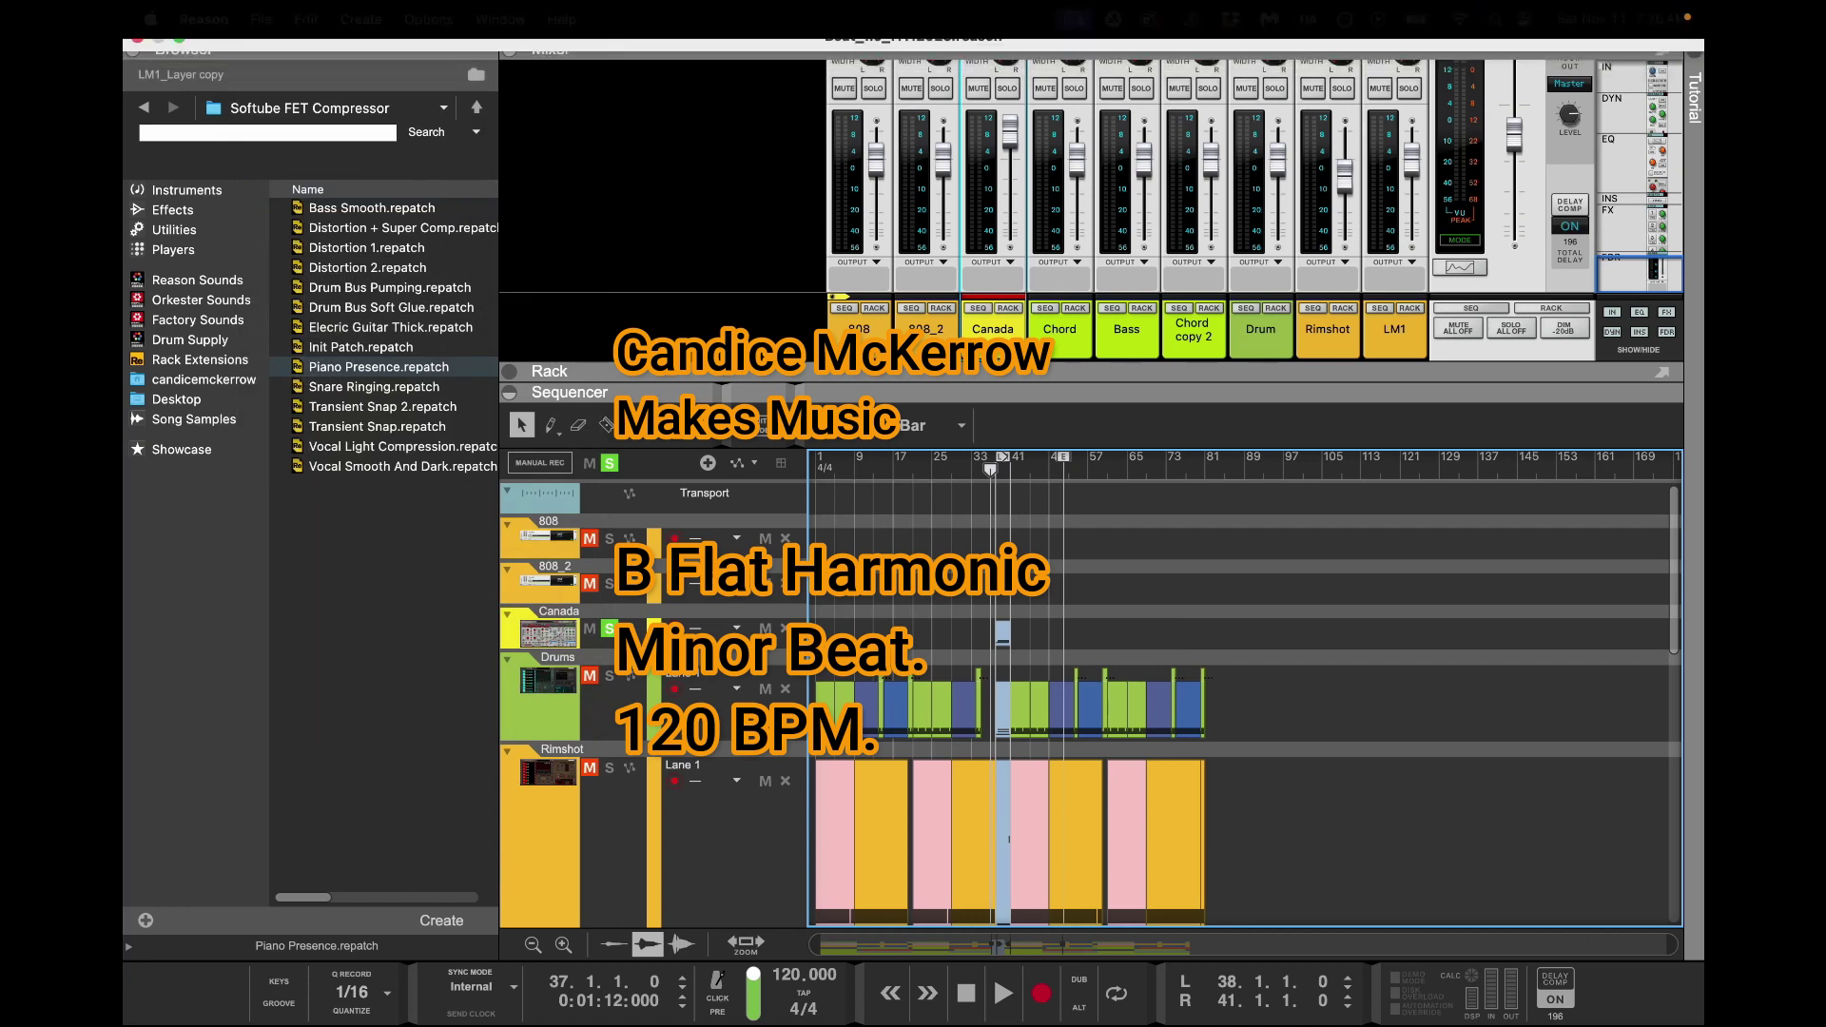
pyautogui.press('KP_7')
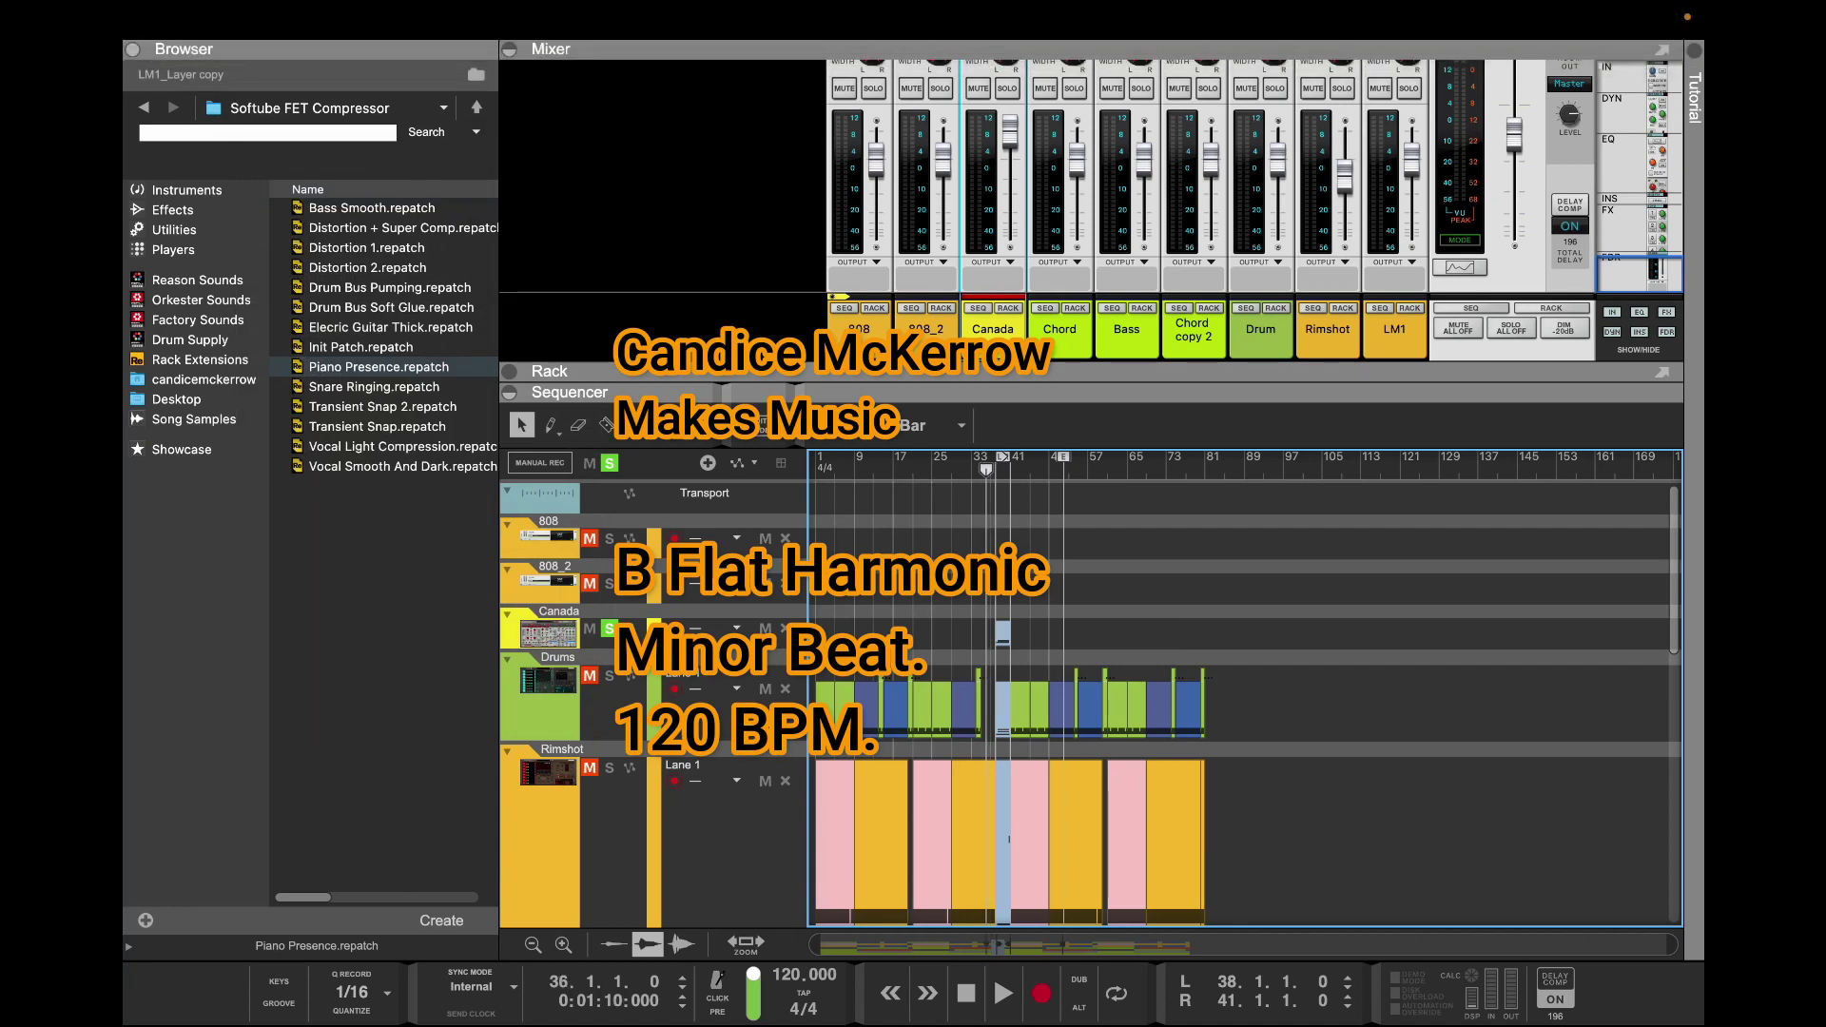
pyautogui.press('space')
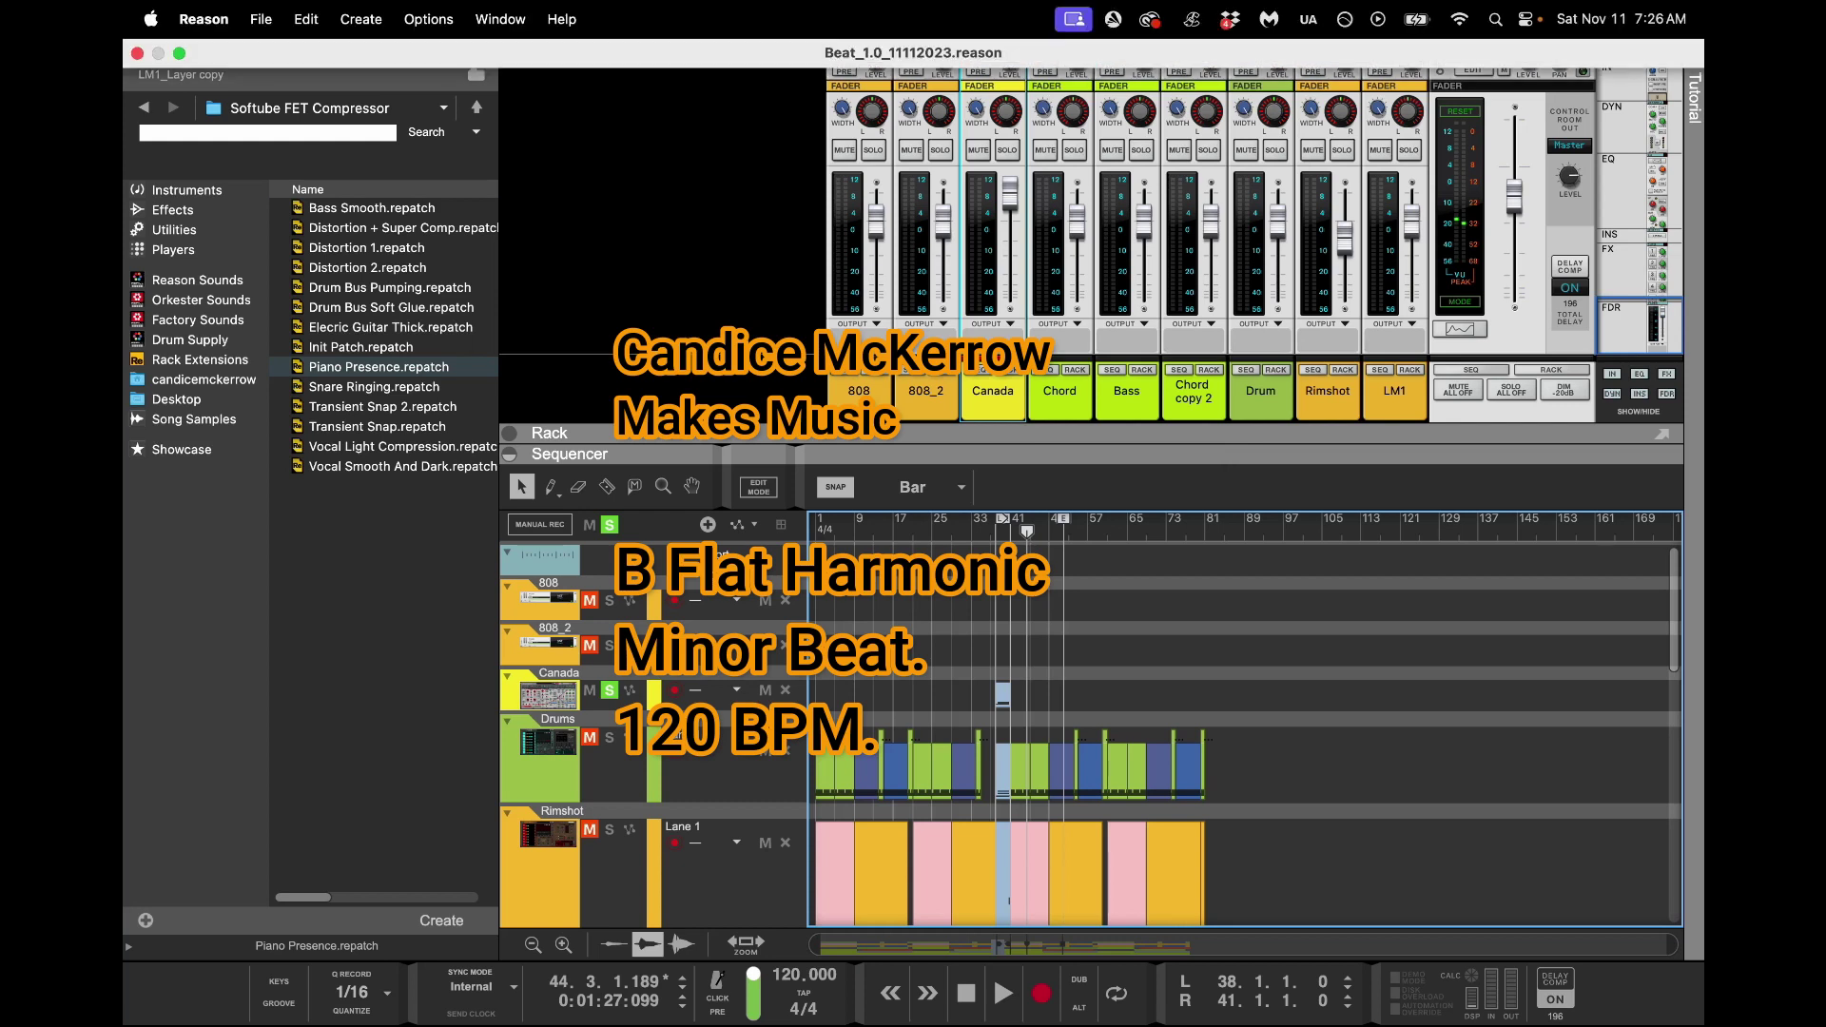
# Save the song again and start exporting it as an audio file named TERRIBLE_DISTTTTTTTTTTTT in WAVE format
pyautogui.click(261, 19)
pyautogui.click(266, 187)
pyautogui.click(204, 19)
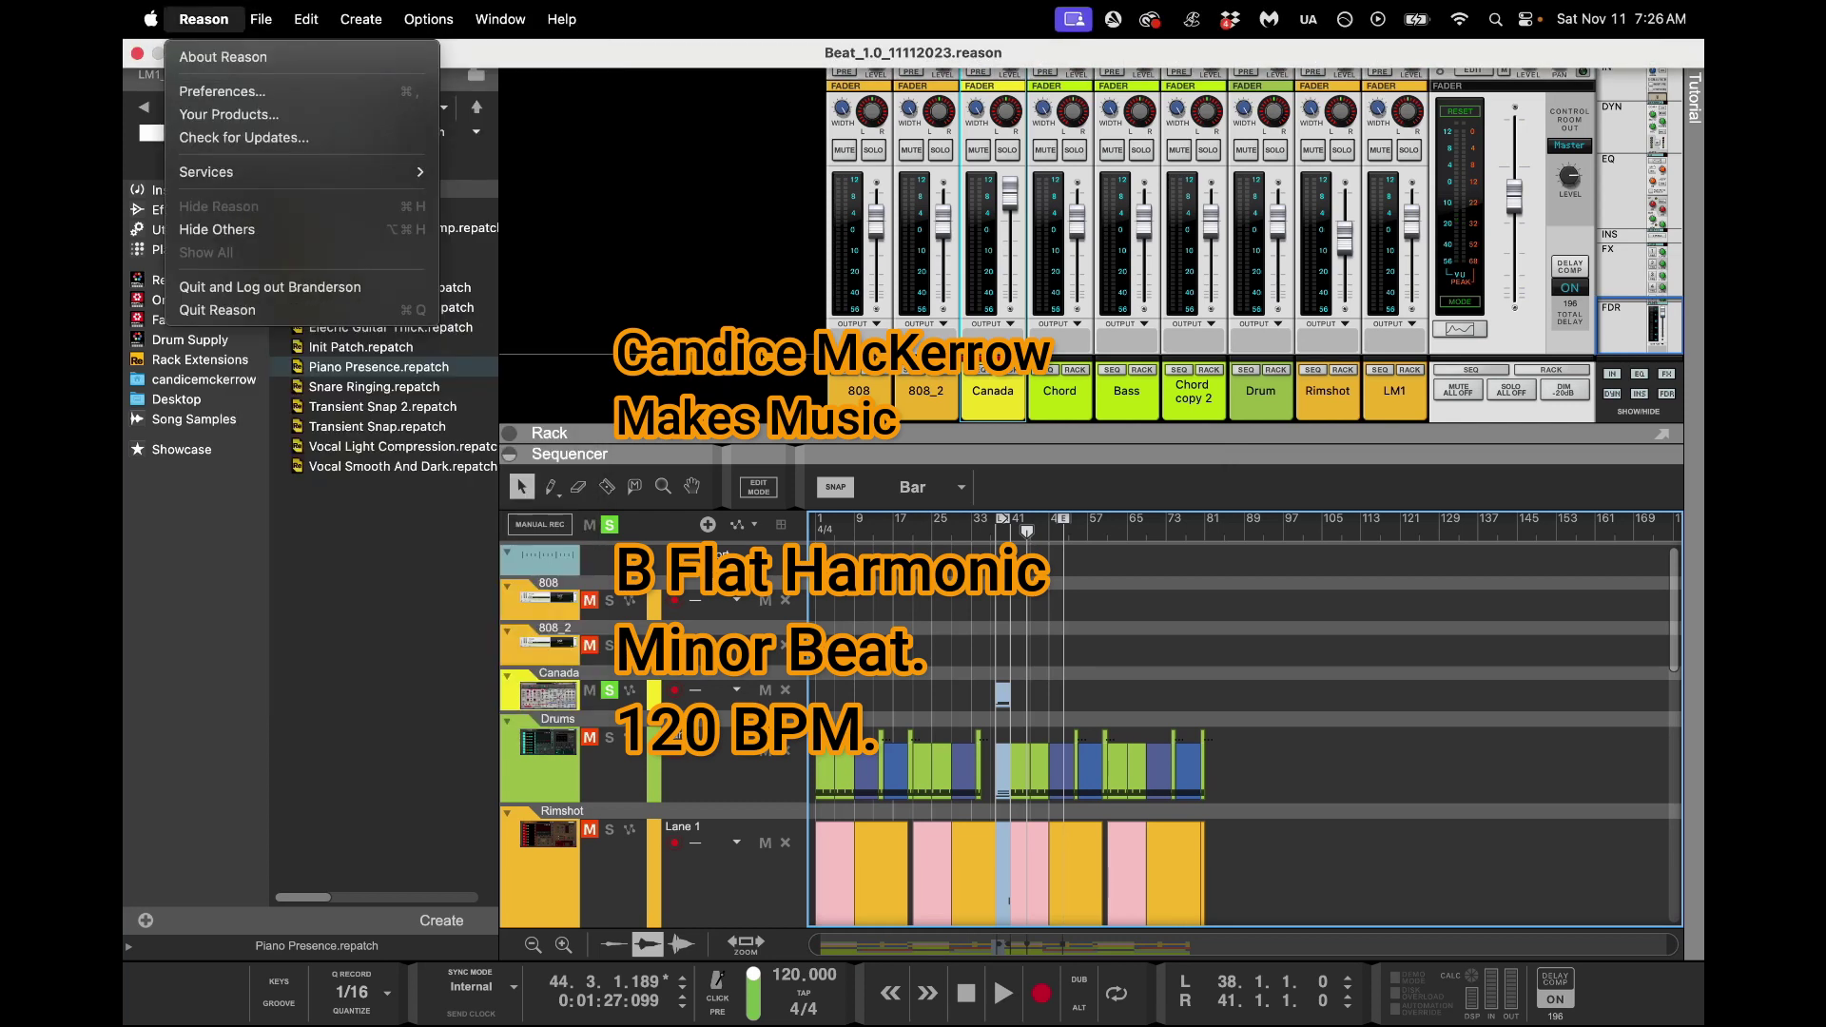
pyautogui.moveTo(260, 19)
pyautogui.click(336, 425)
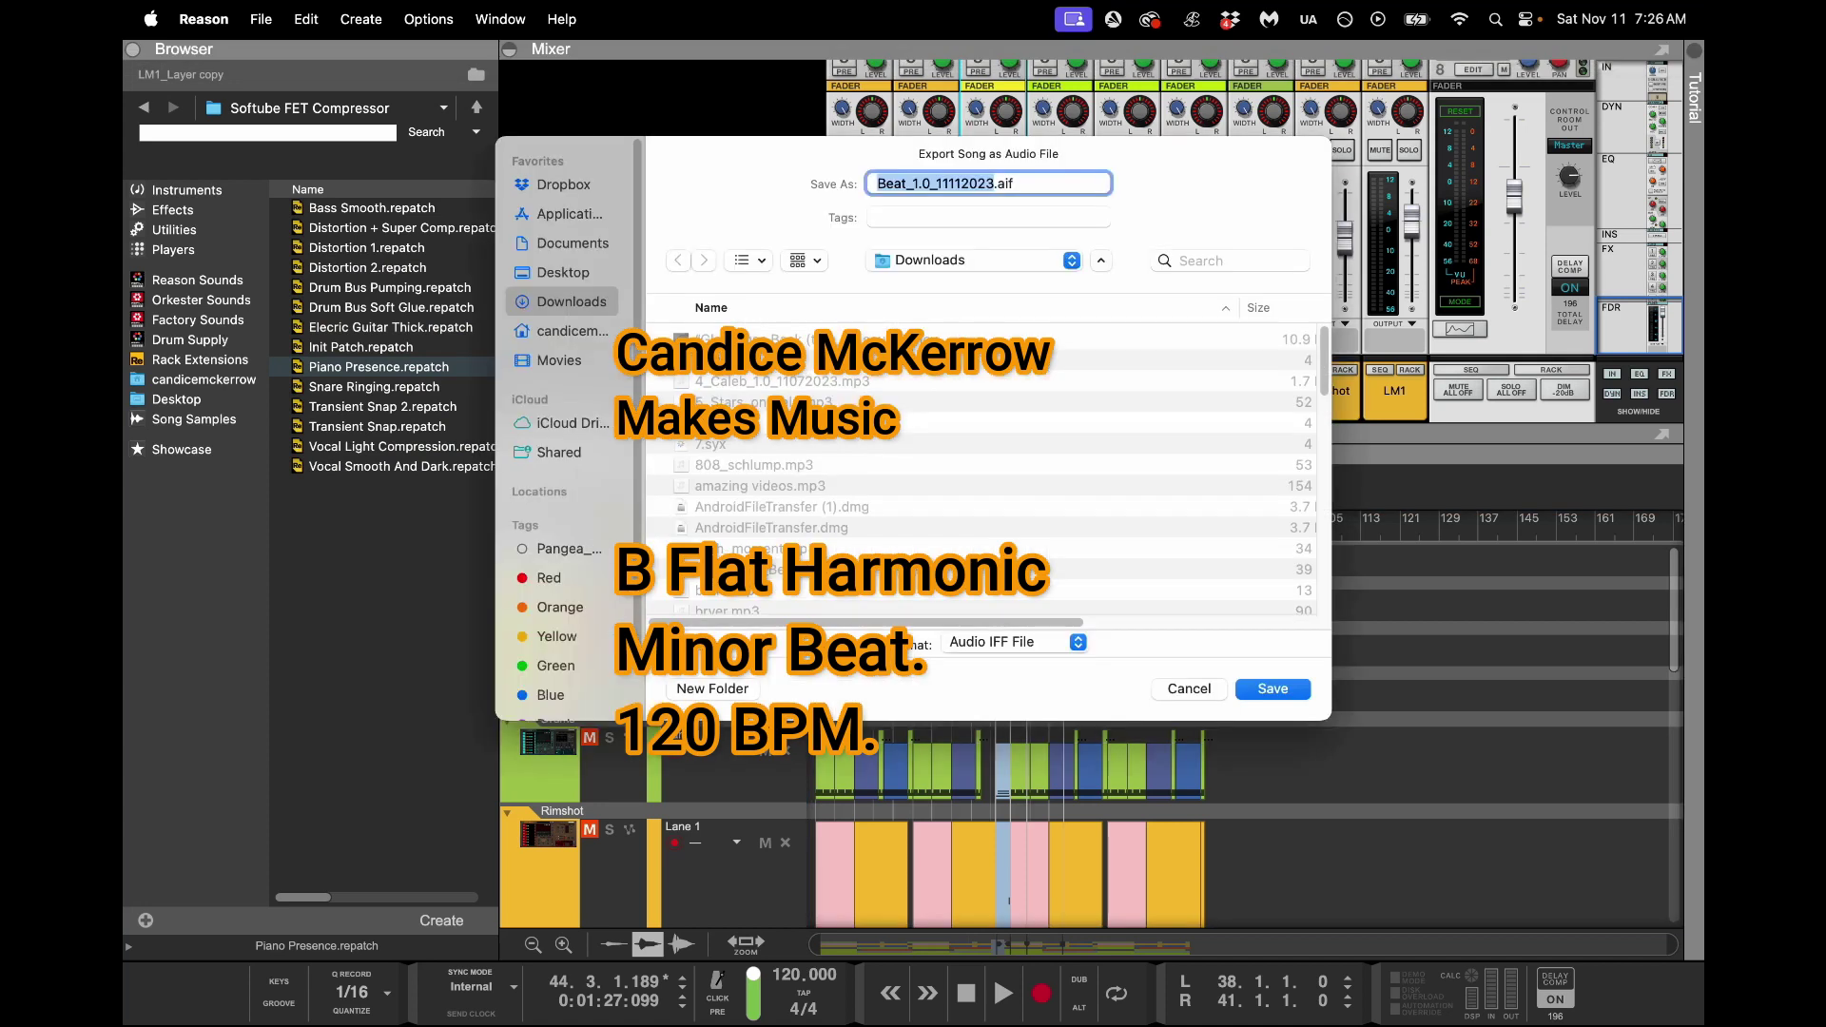
pyautogui.write('TERRIBLE')
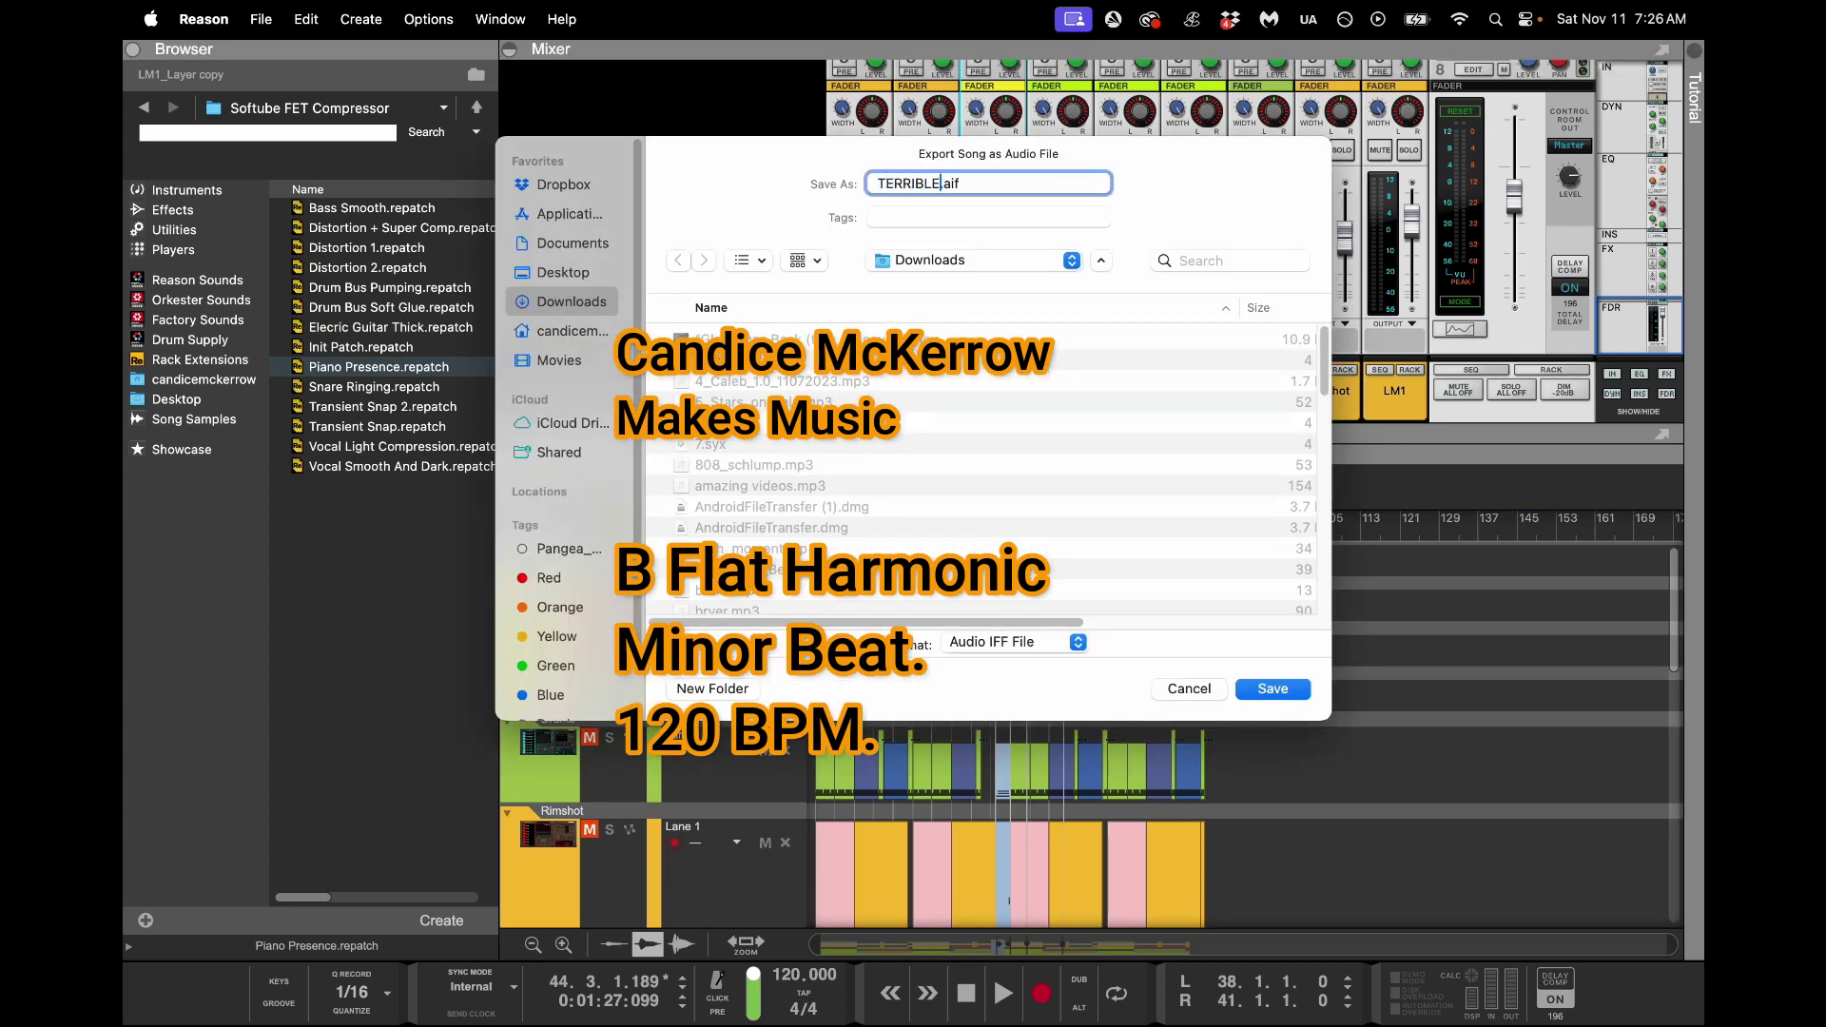
pyautogui.write('_DISTTTTTTTTTTTTTT')
pyautogui.click(1014, 642)
pyautogui.click(979, 664)
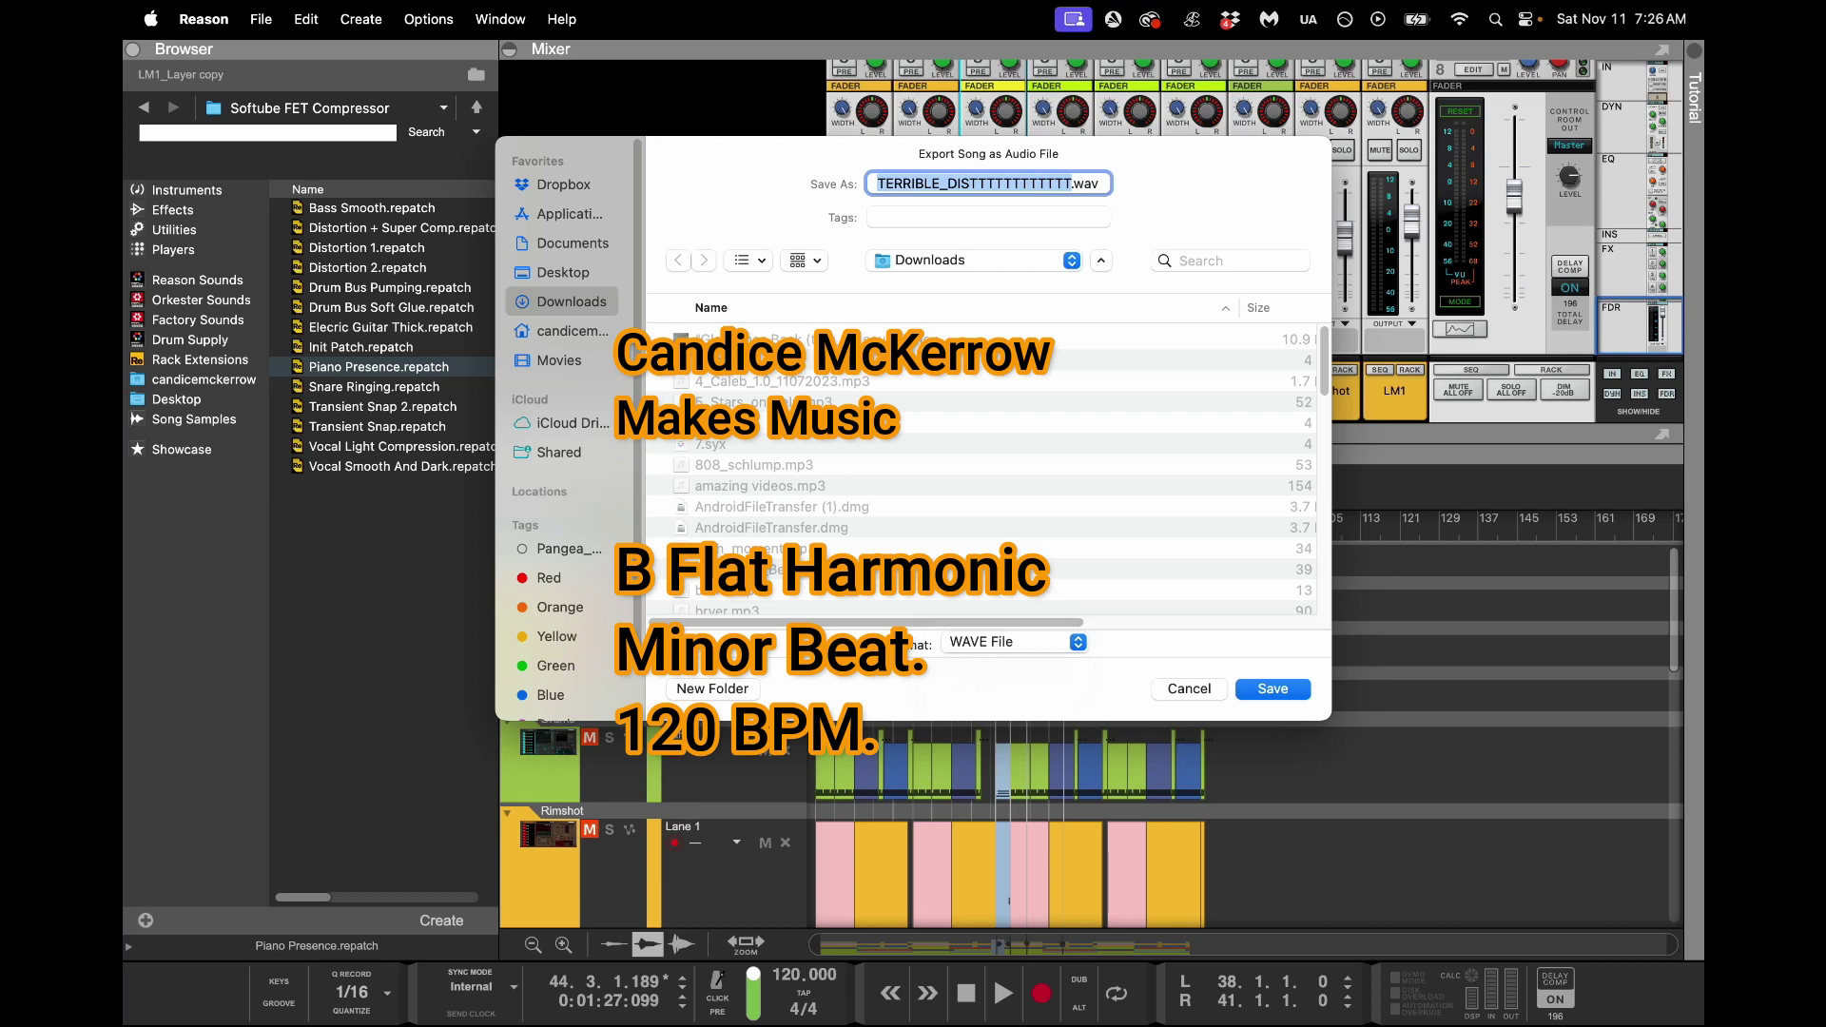
# Choose the Beat_1.0_11112023 folder on the CCU 4 drive as the export destination and save the file there
pyautogui.click(975, 260)
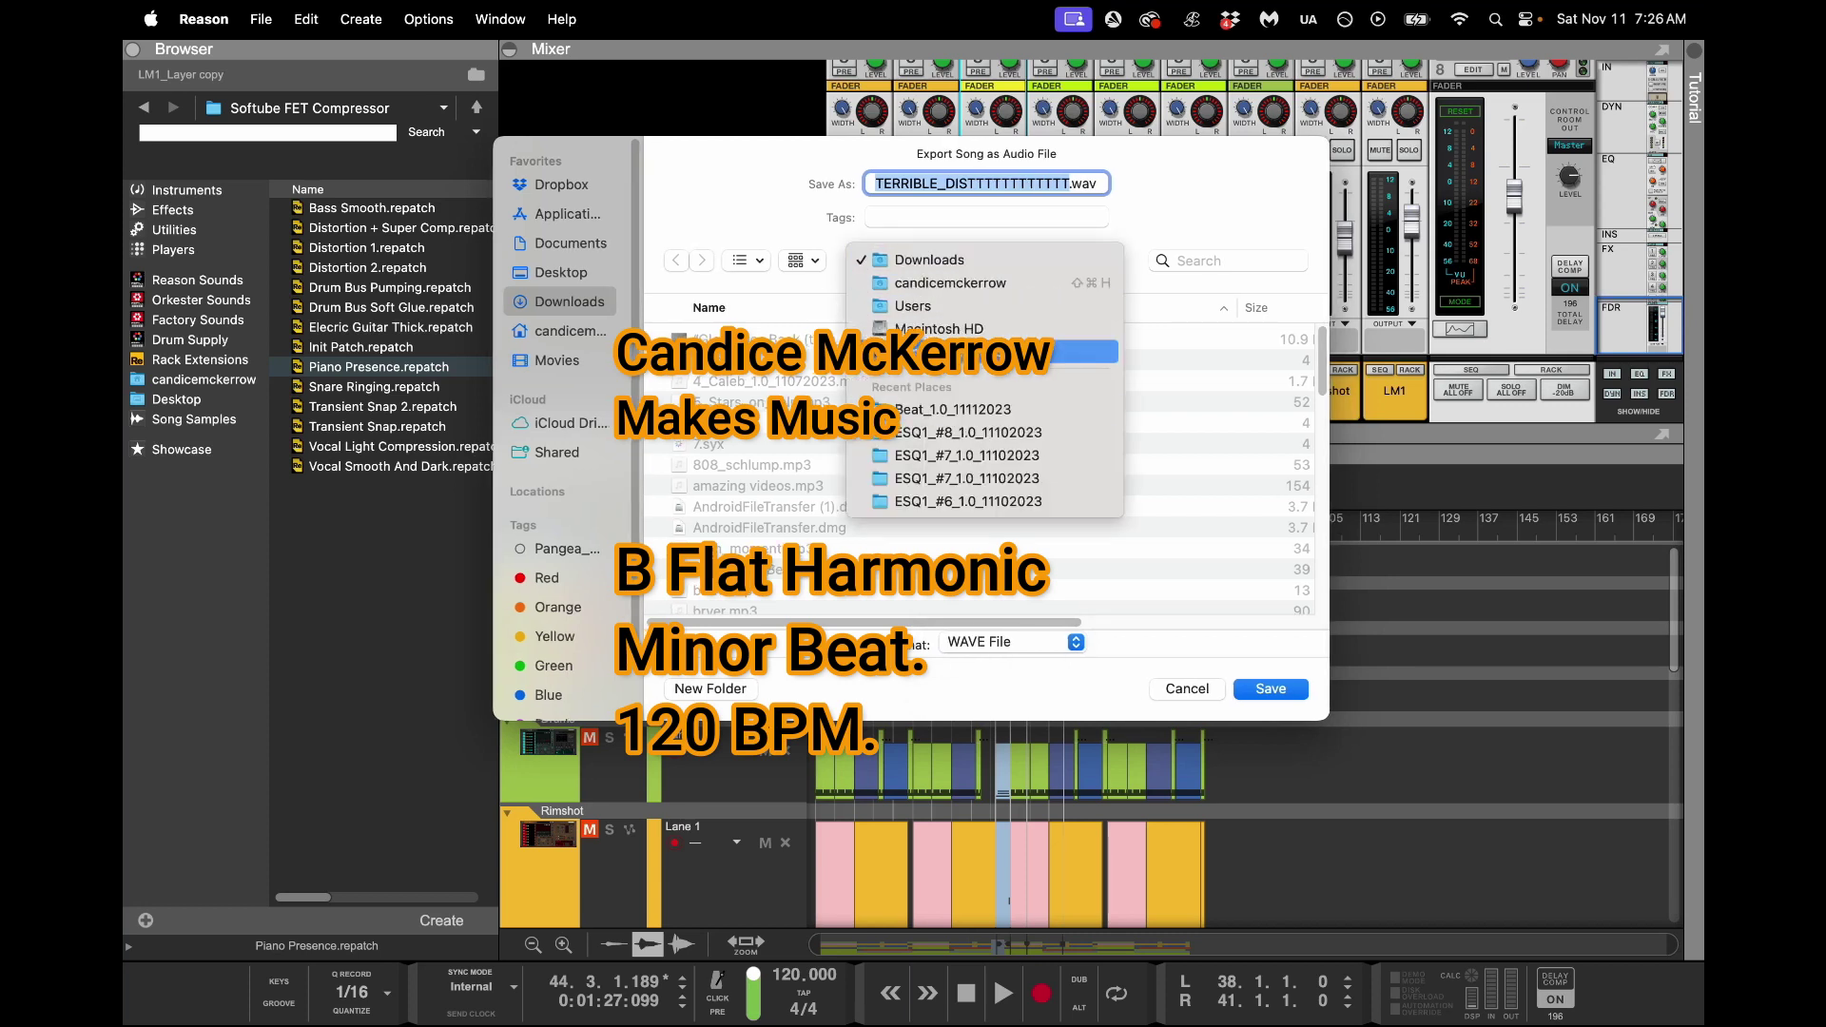
pyautogui.click(984, 351)
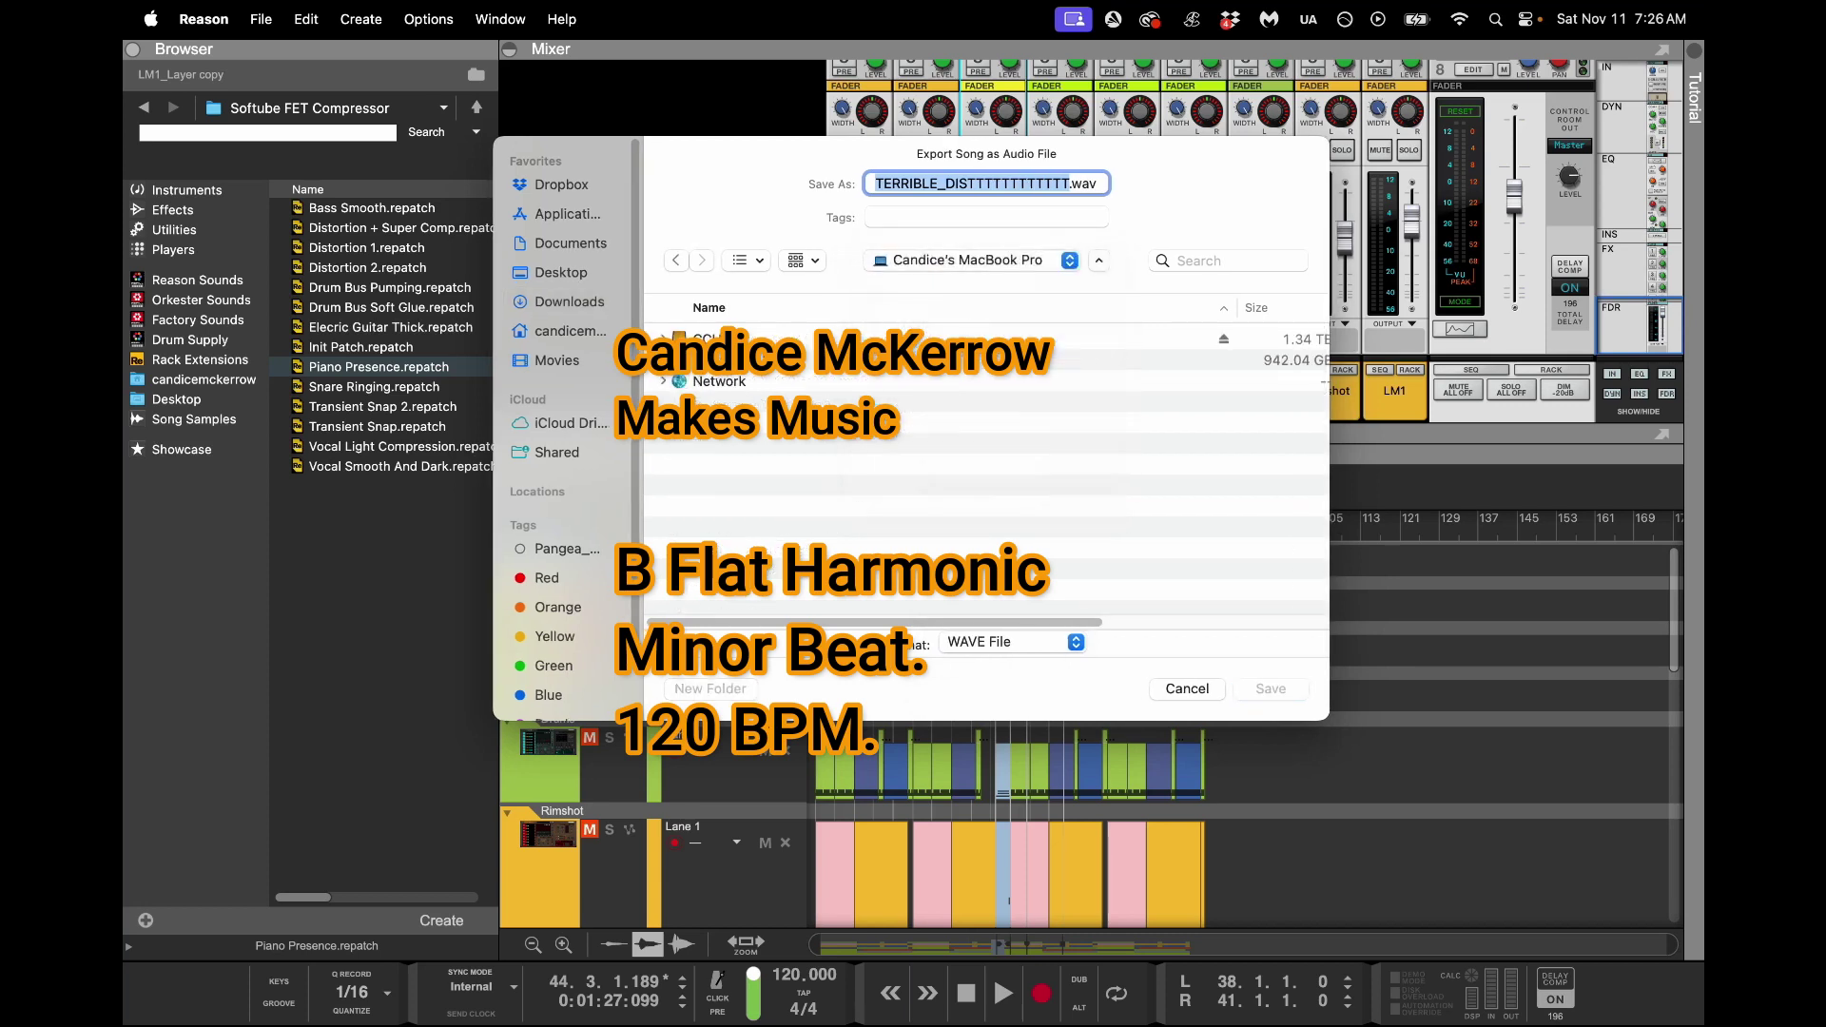
pyautogui.click(732, 340)
pyautogui.doubleClick(732, 339)
pyautogui.scroll(-10, 979, 466)
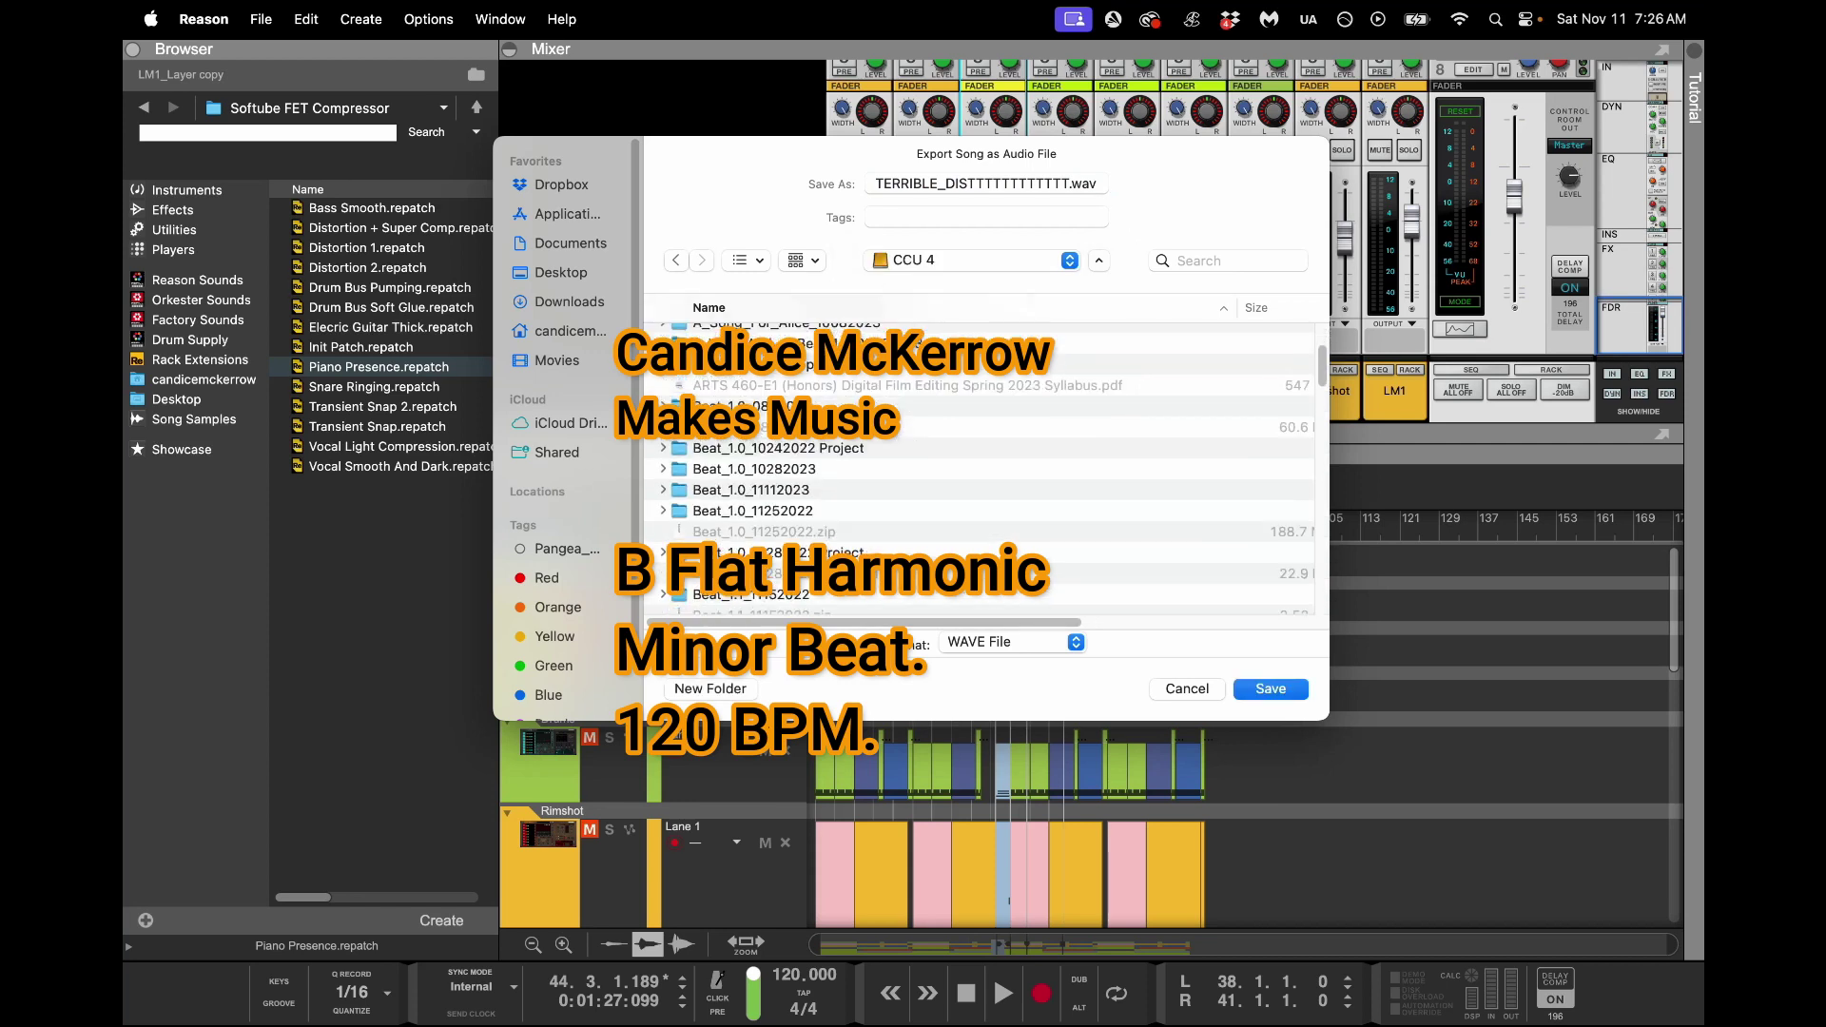
pyautogui.scroll(-10, 980, 466)
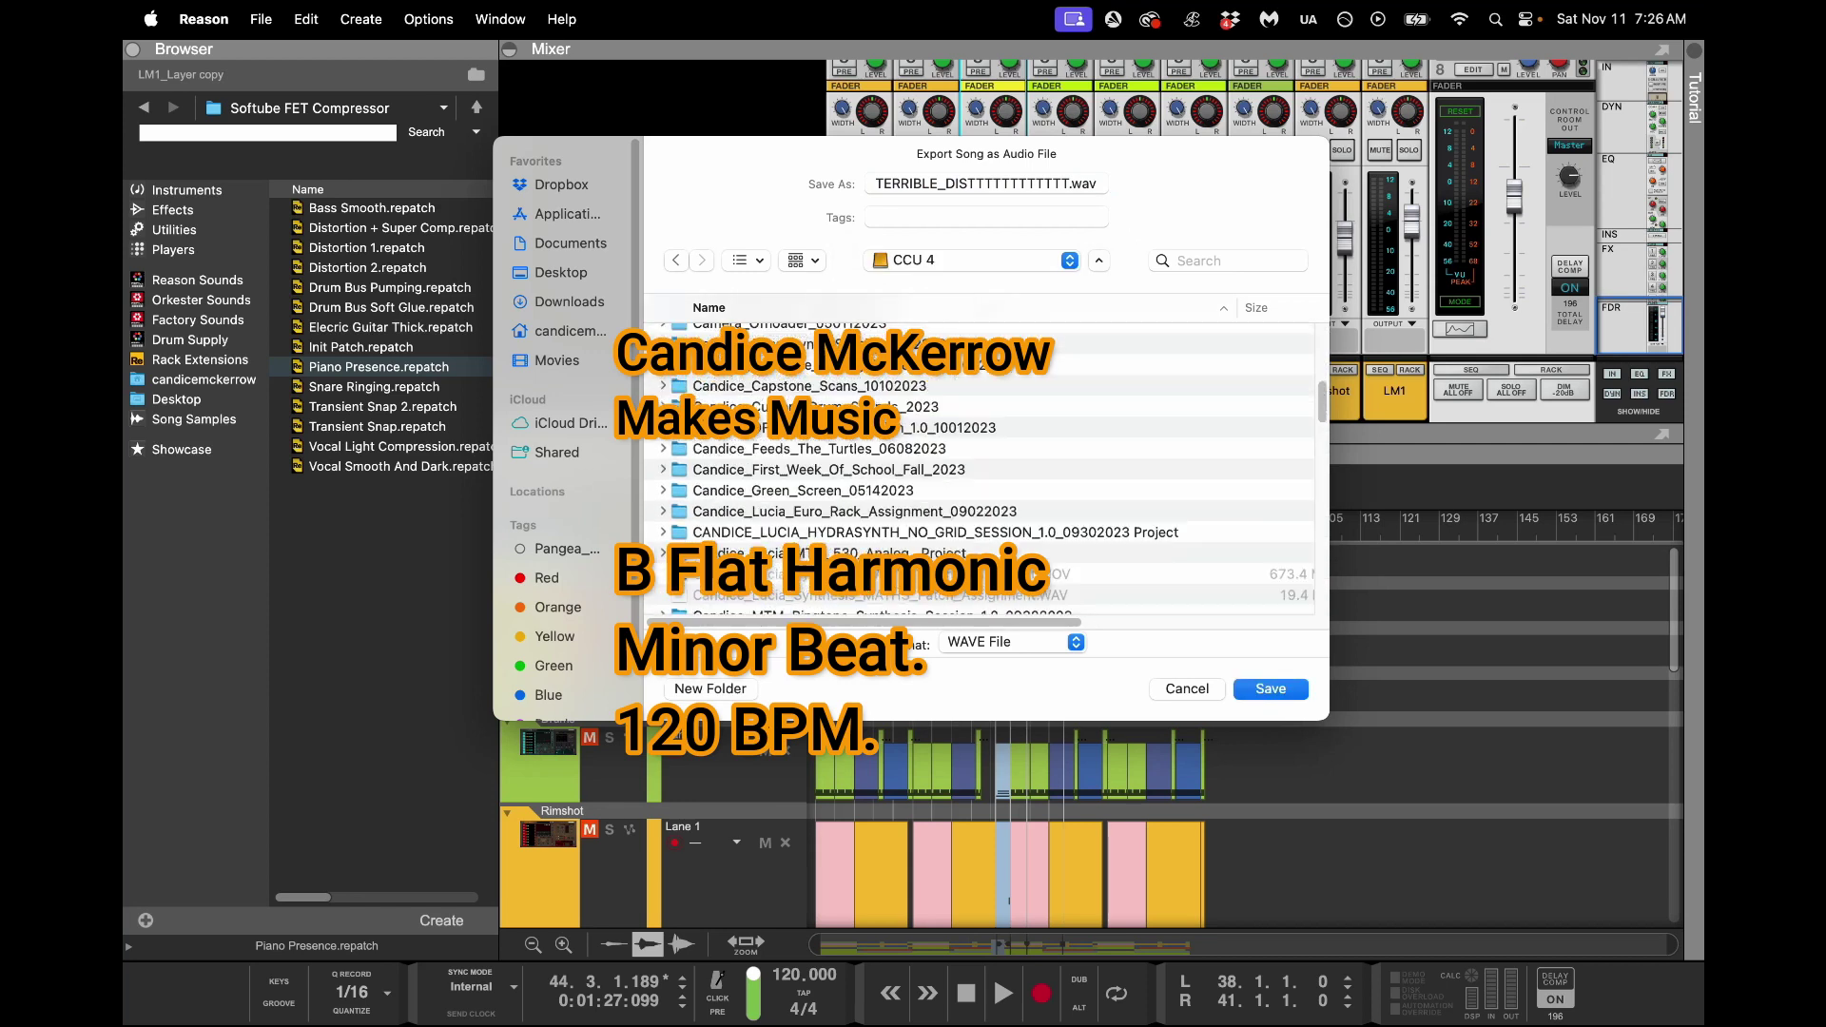
pyautogui.scroll(-10, 979, 466)
pyautogui.scroll(7, 980, 466)
pyautogui.scroll(-2, 980, 466)
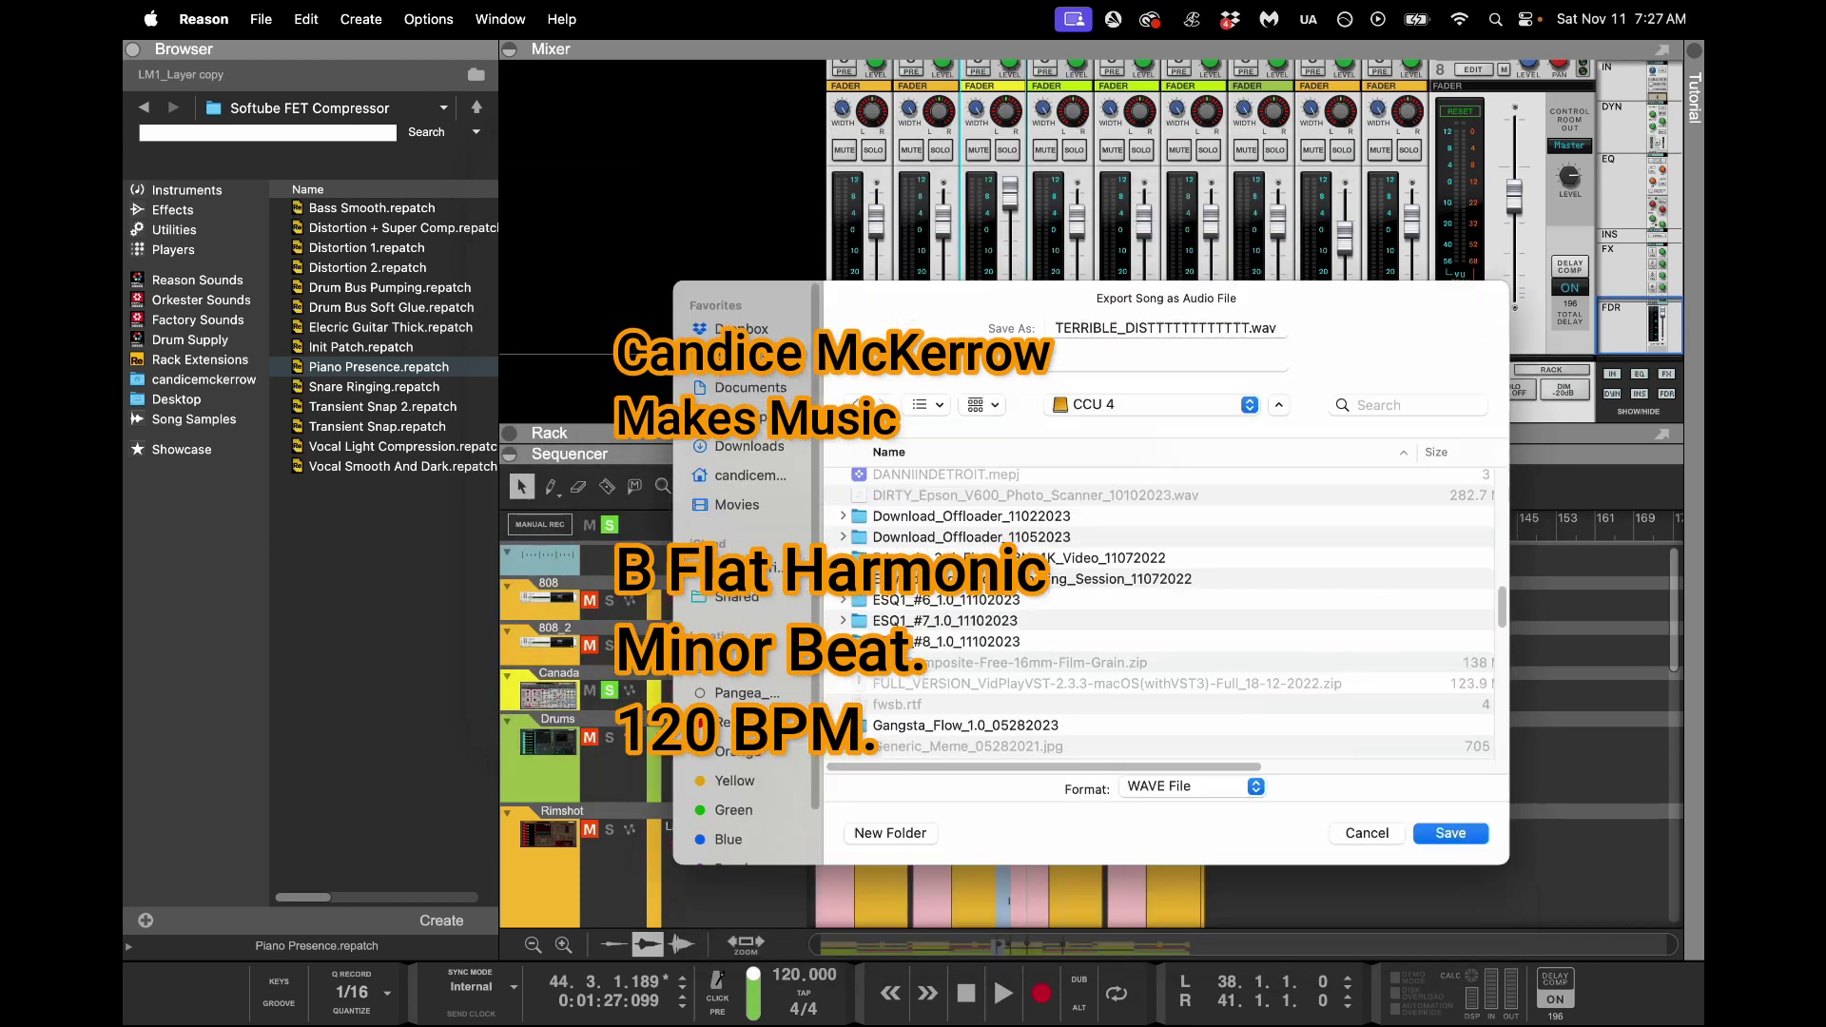
pyautogui.scroll(5, 979, 428)
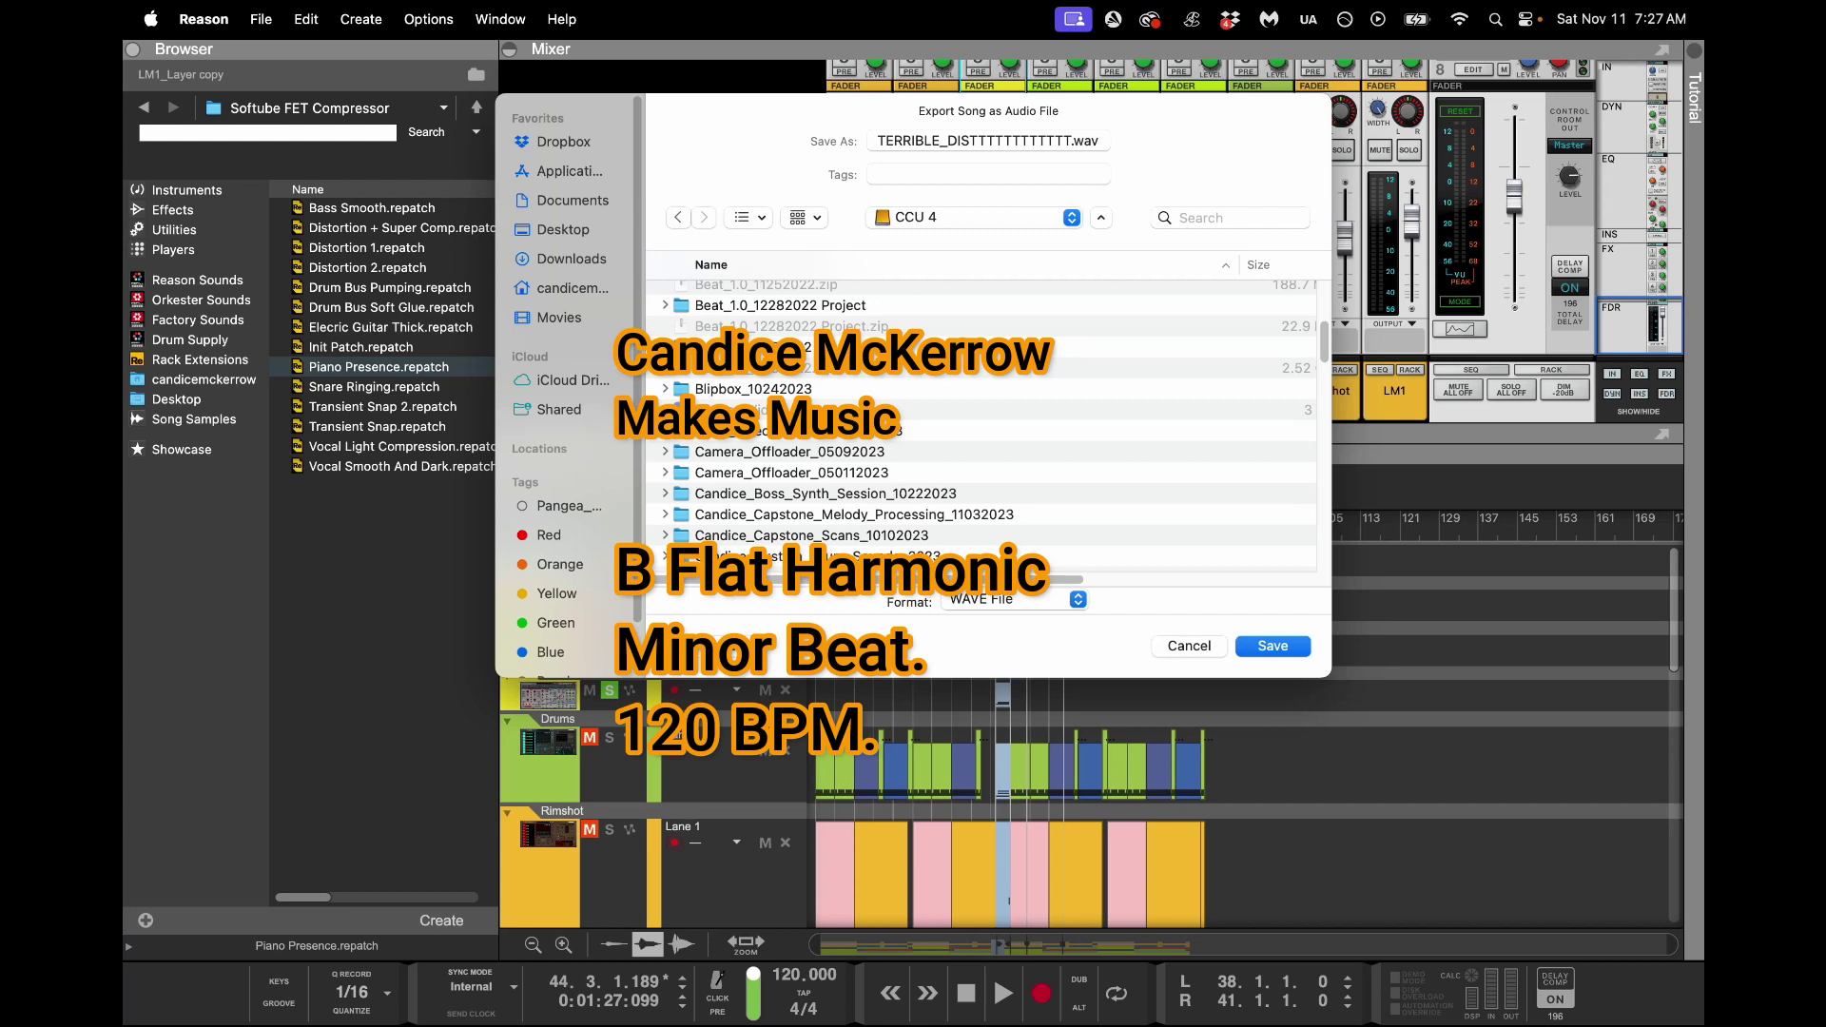
pyautogui.scroll(3, 979, 428)
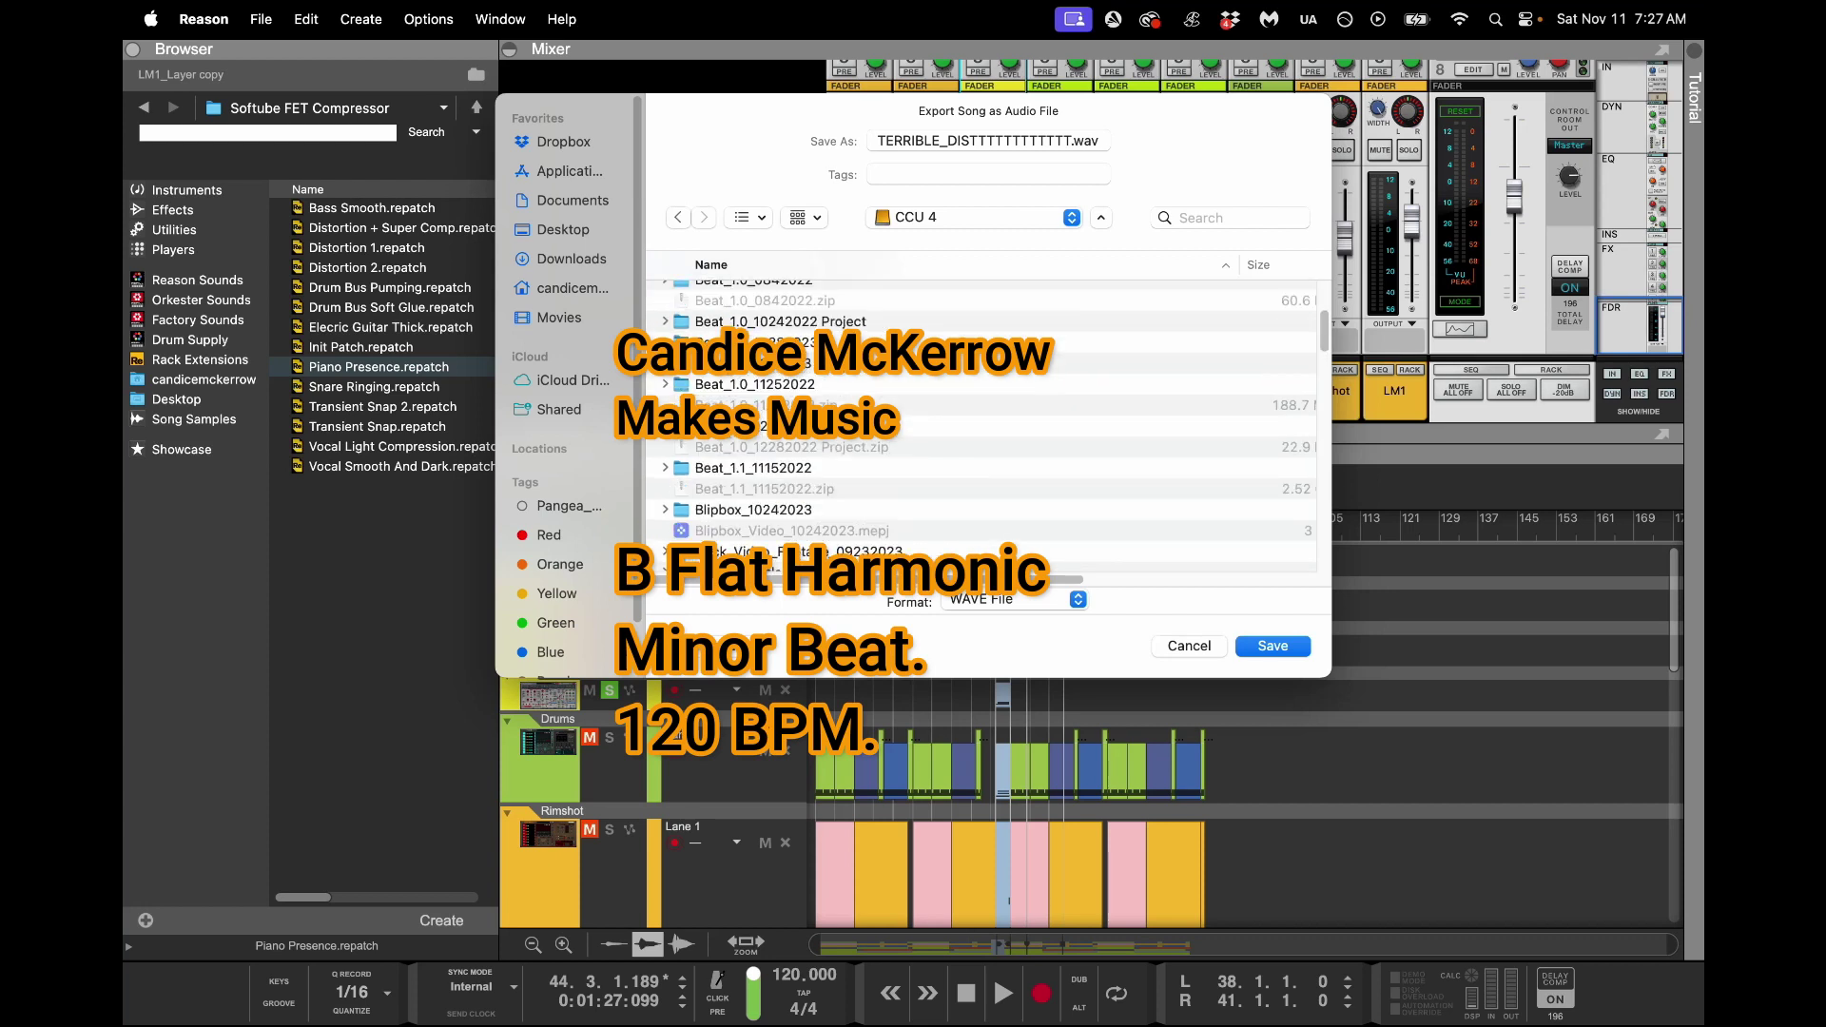
pyautogui.doubleClick(761, 363)
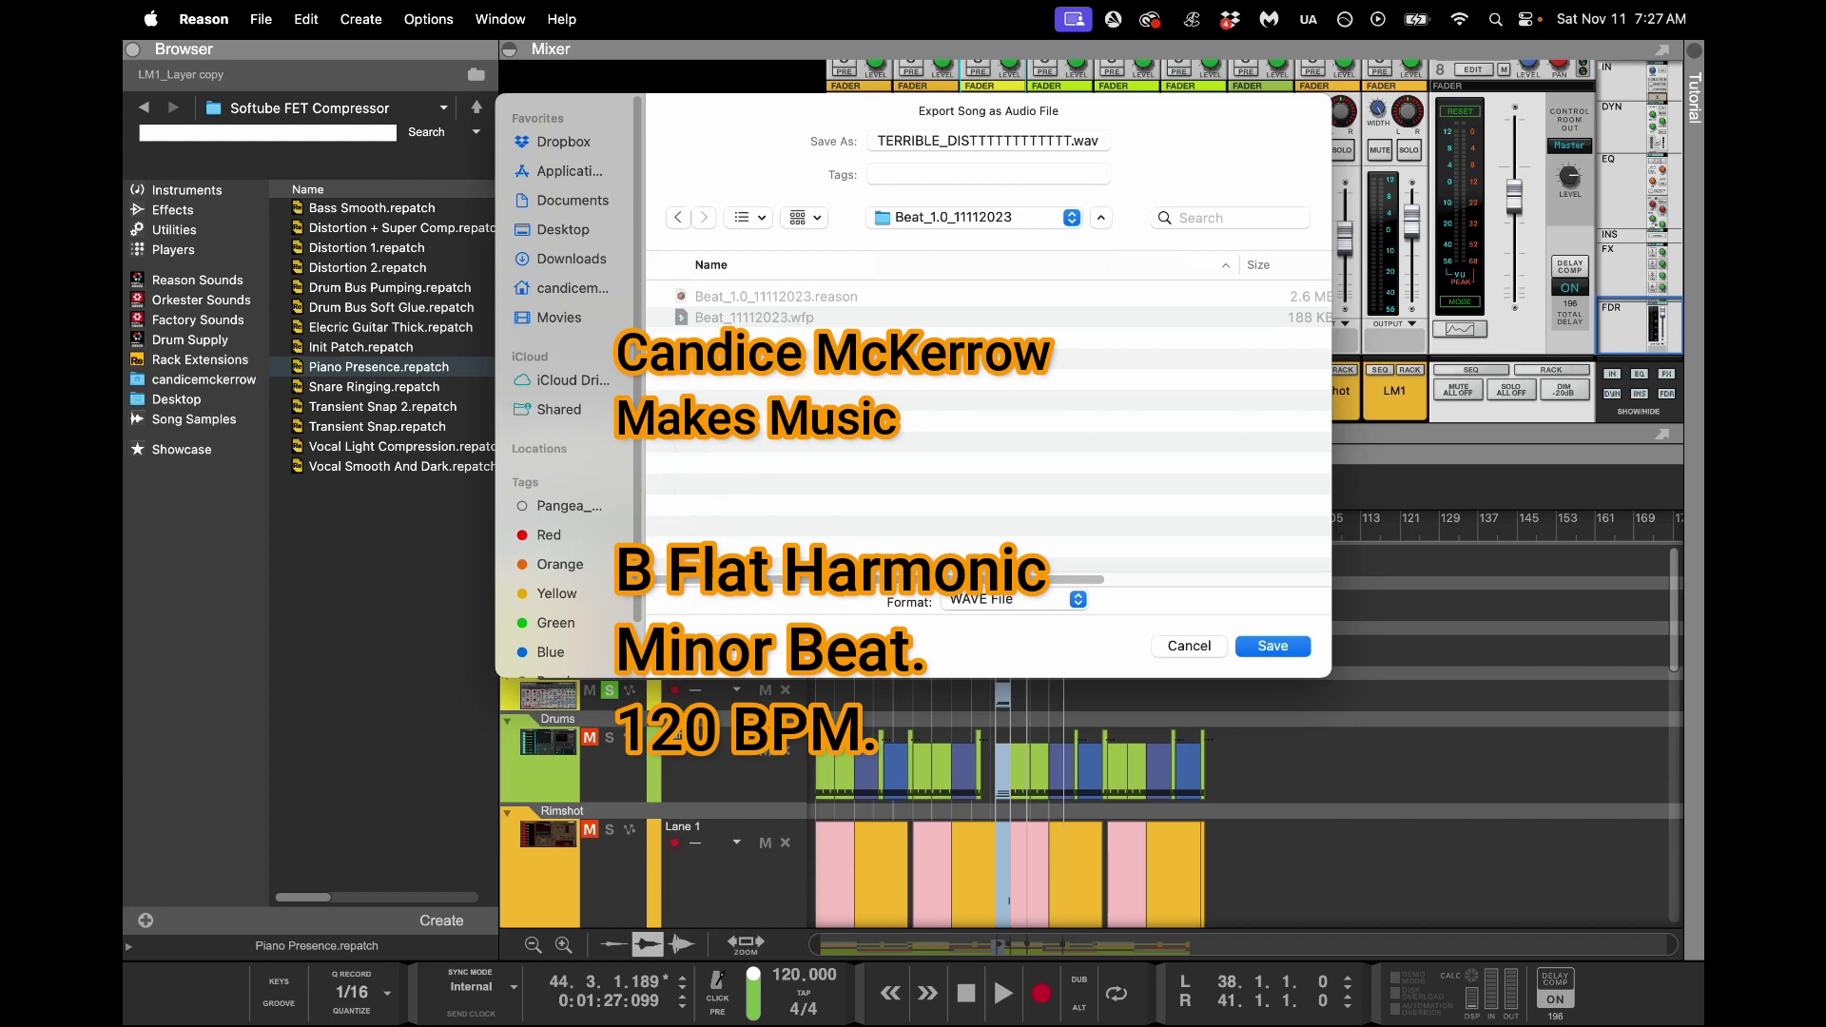
pyautogui.press('Return')
# Export the audio at a 48,000 Hz sample rate and 24-bit depth
pyautogui.click(958, 495)
pyautogui.click(942, 517)
pyautogui.click(928, 522)
pyautogui.click(913, 544)
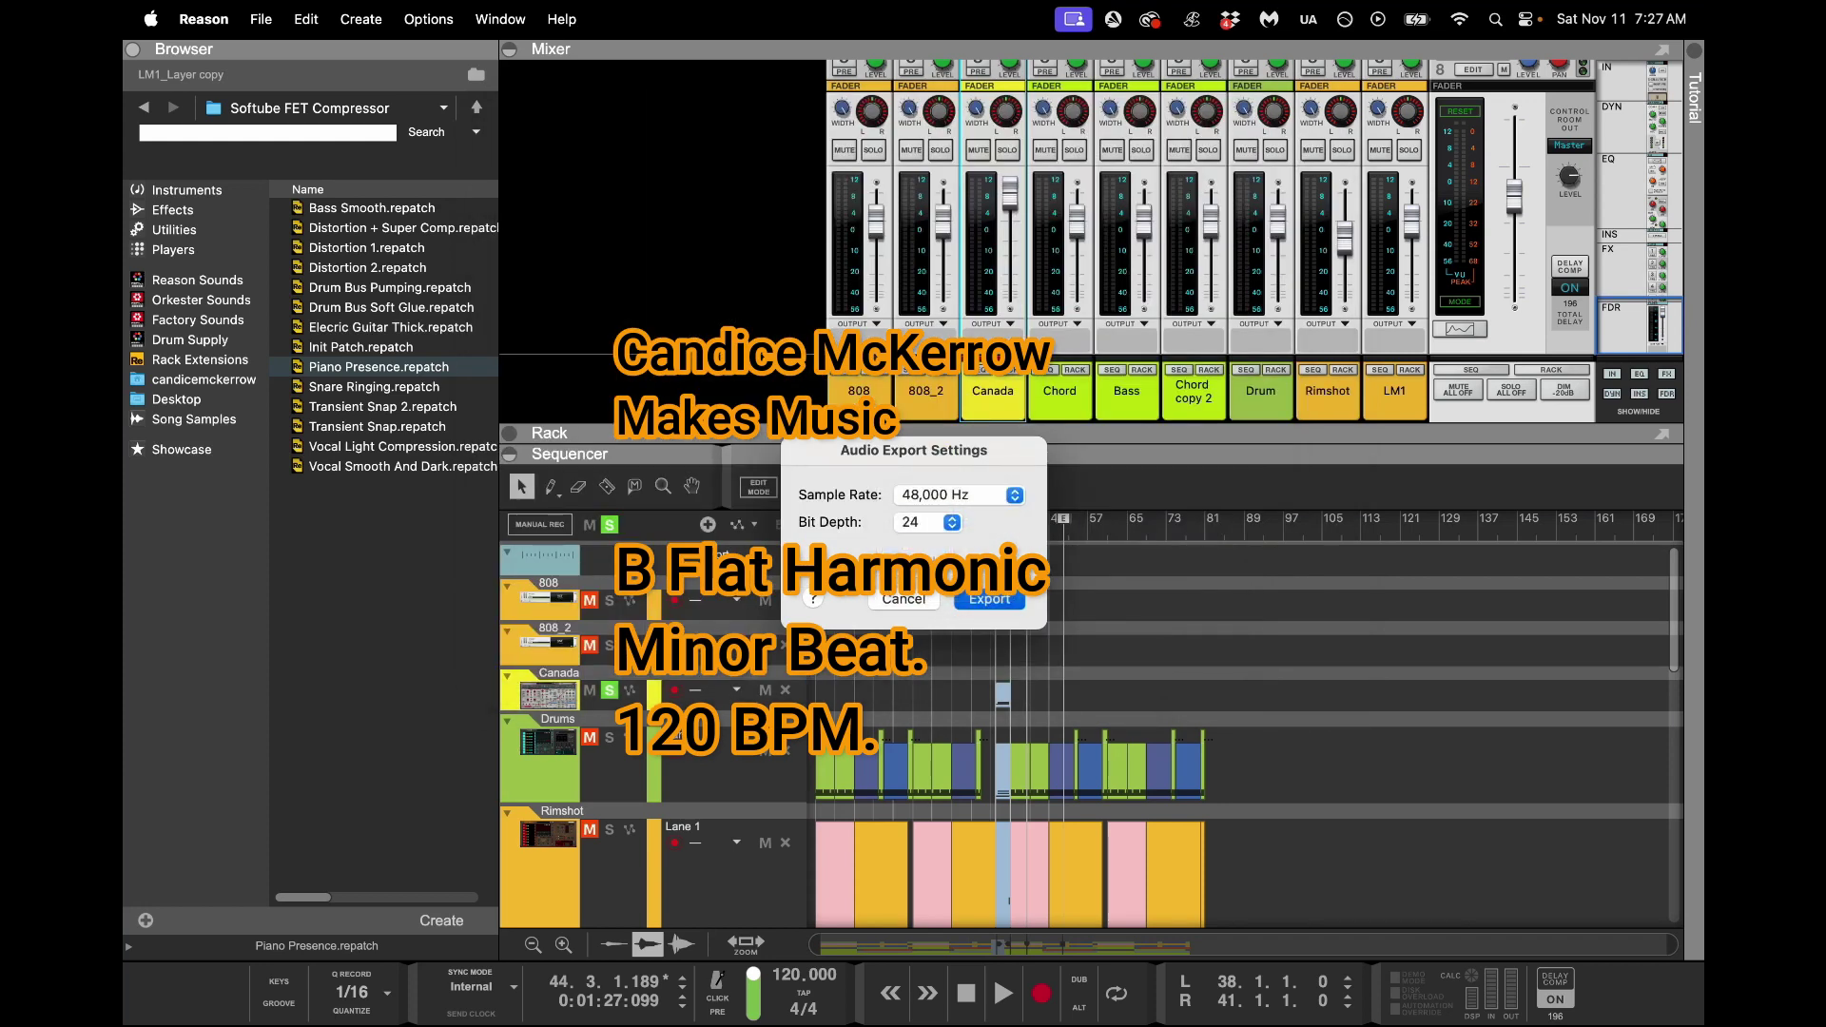
pyautogui.click(1012, 603)
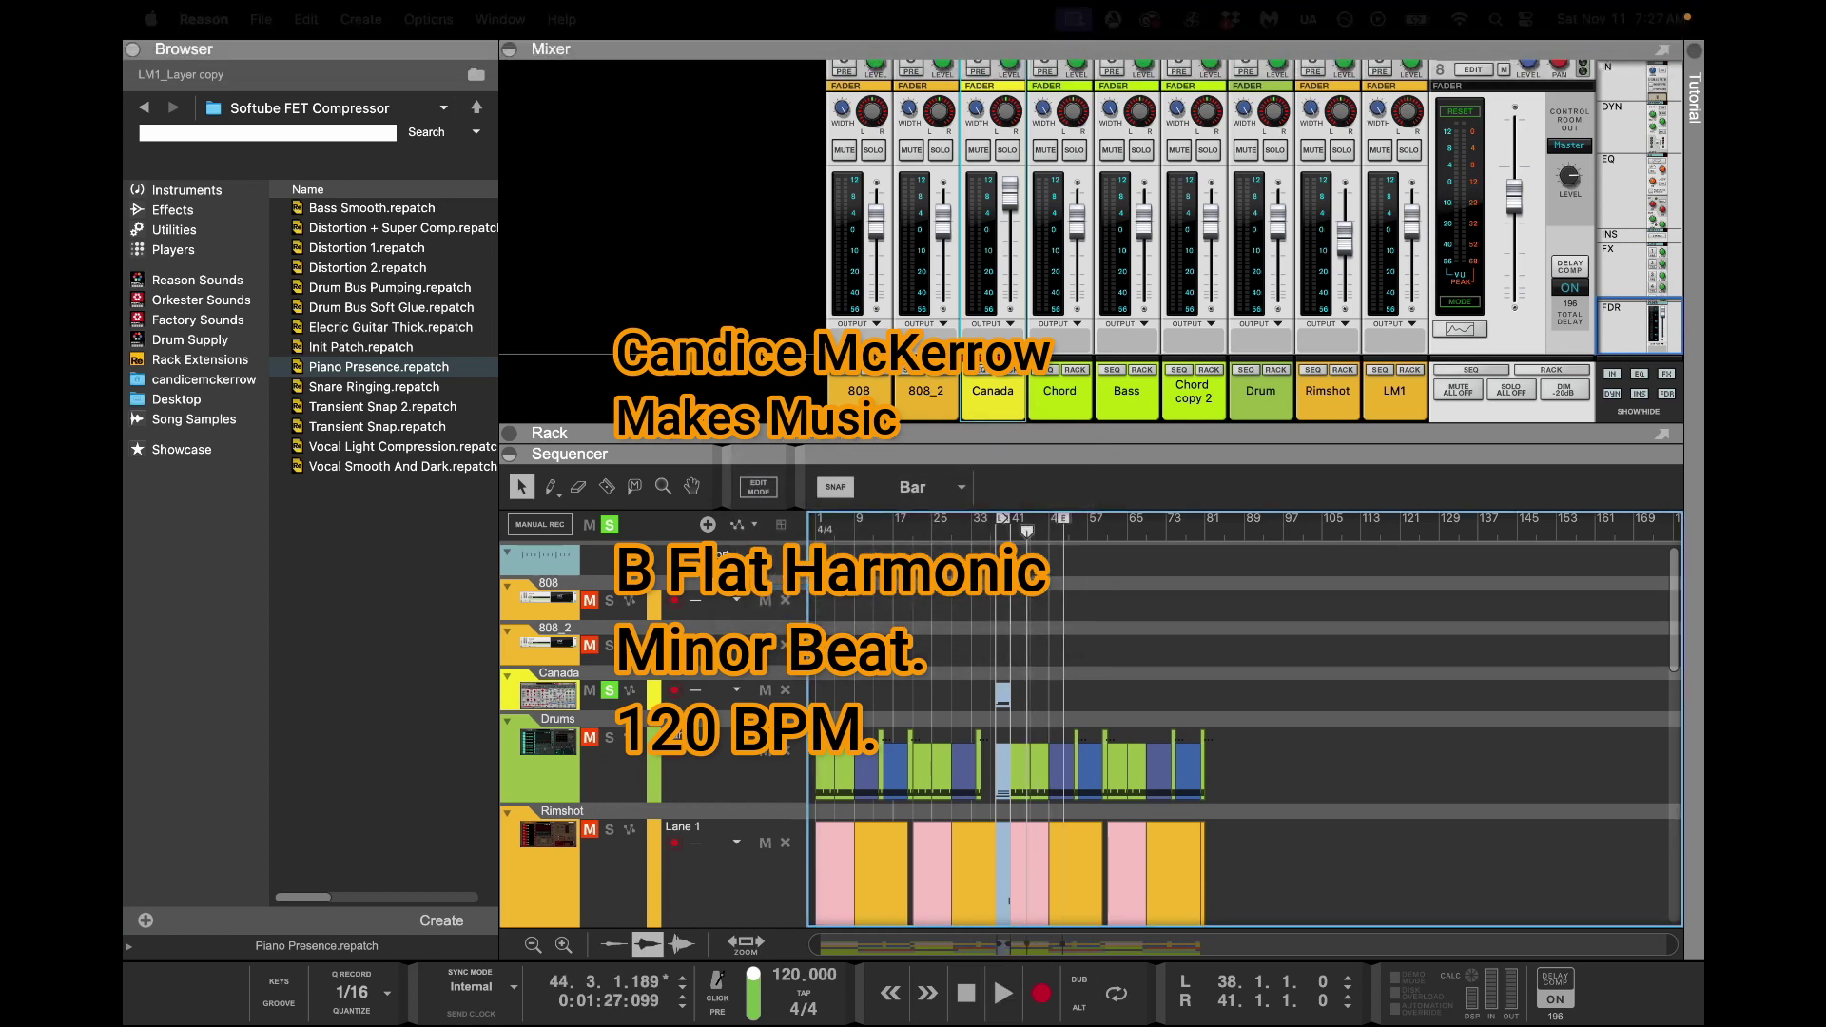
# Browse to the Beat_1.0_11112023 folder on the CCU 4 drive and import the exported TERRIBLE_DISTTTTTTTTTTTT.wav into the song
pyautogui.click(177, 399)
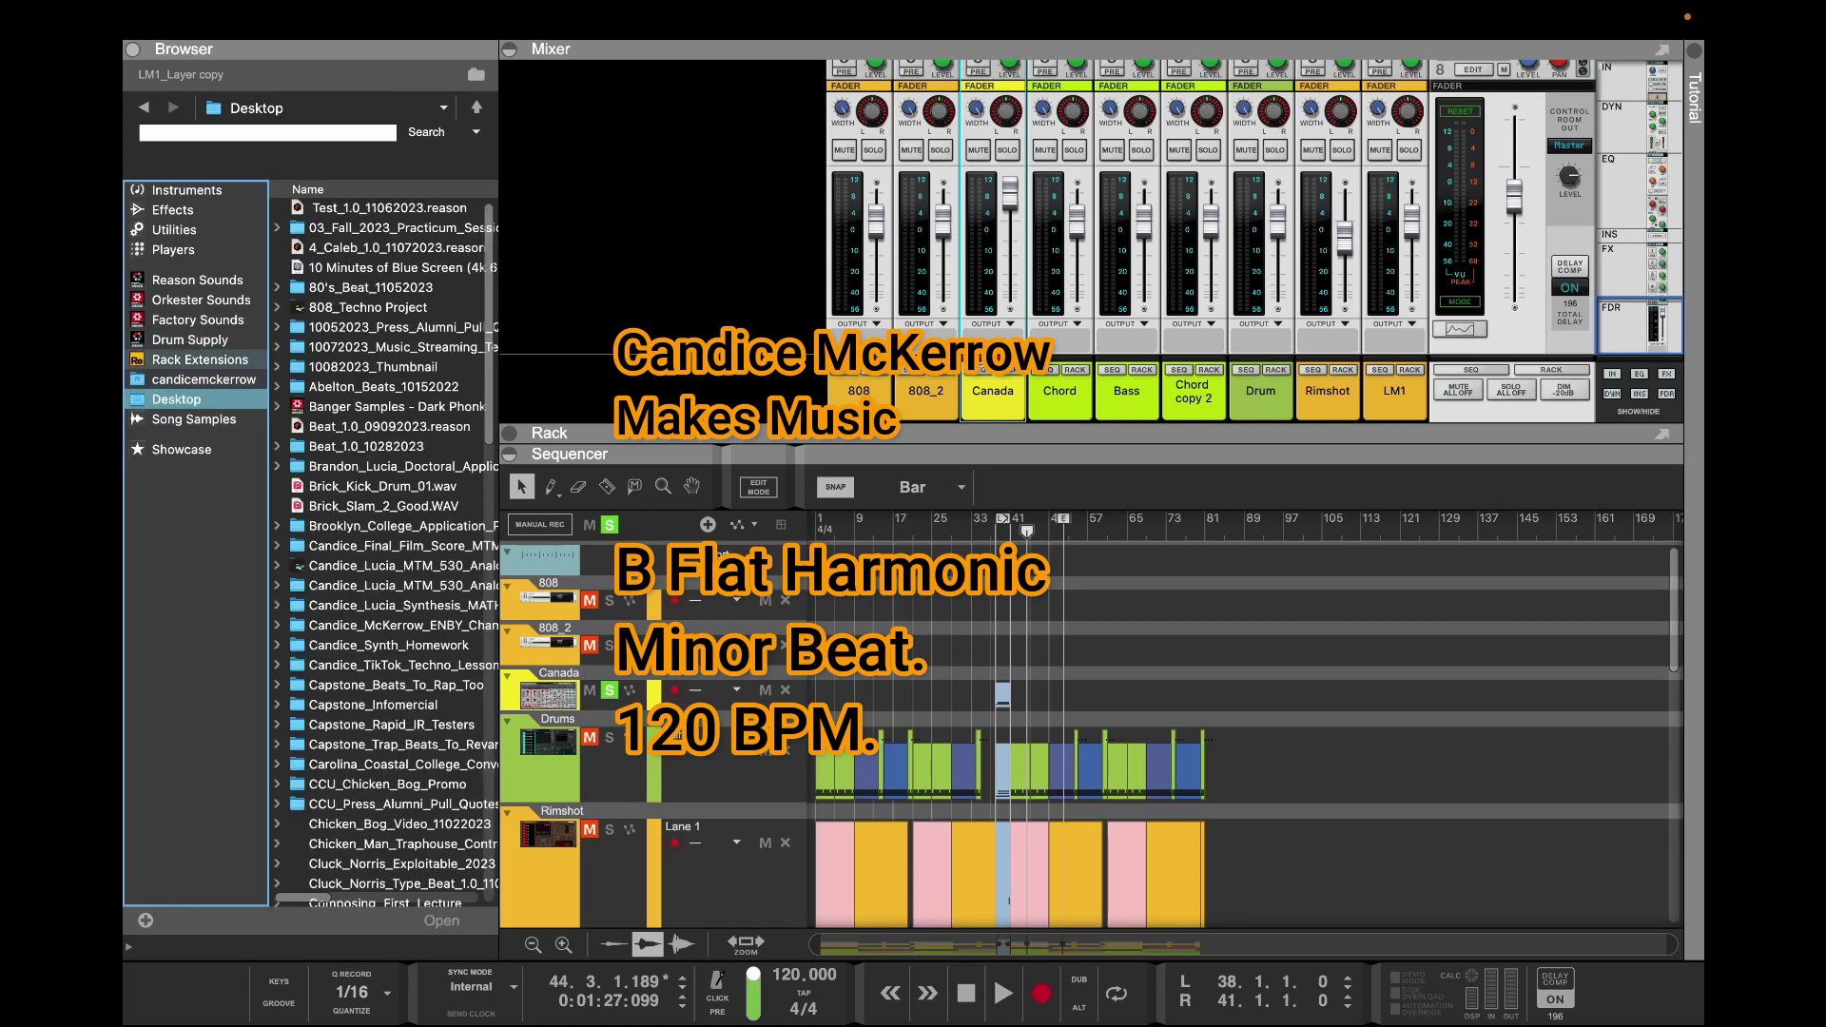
pyautogui.click(324, 109)
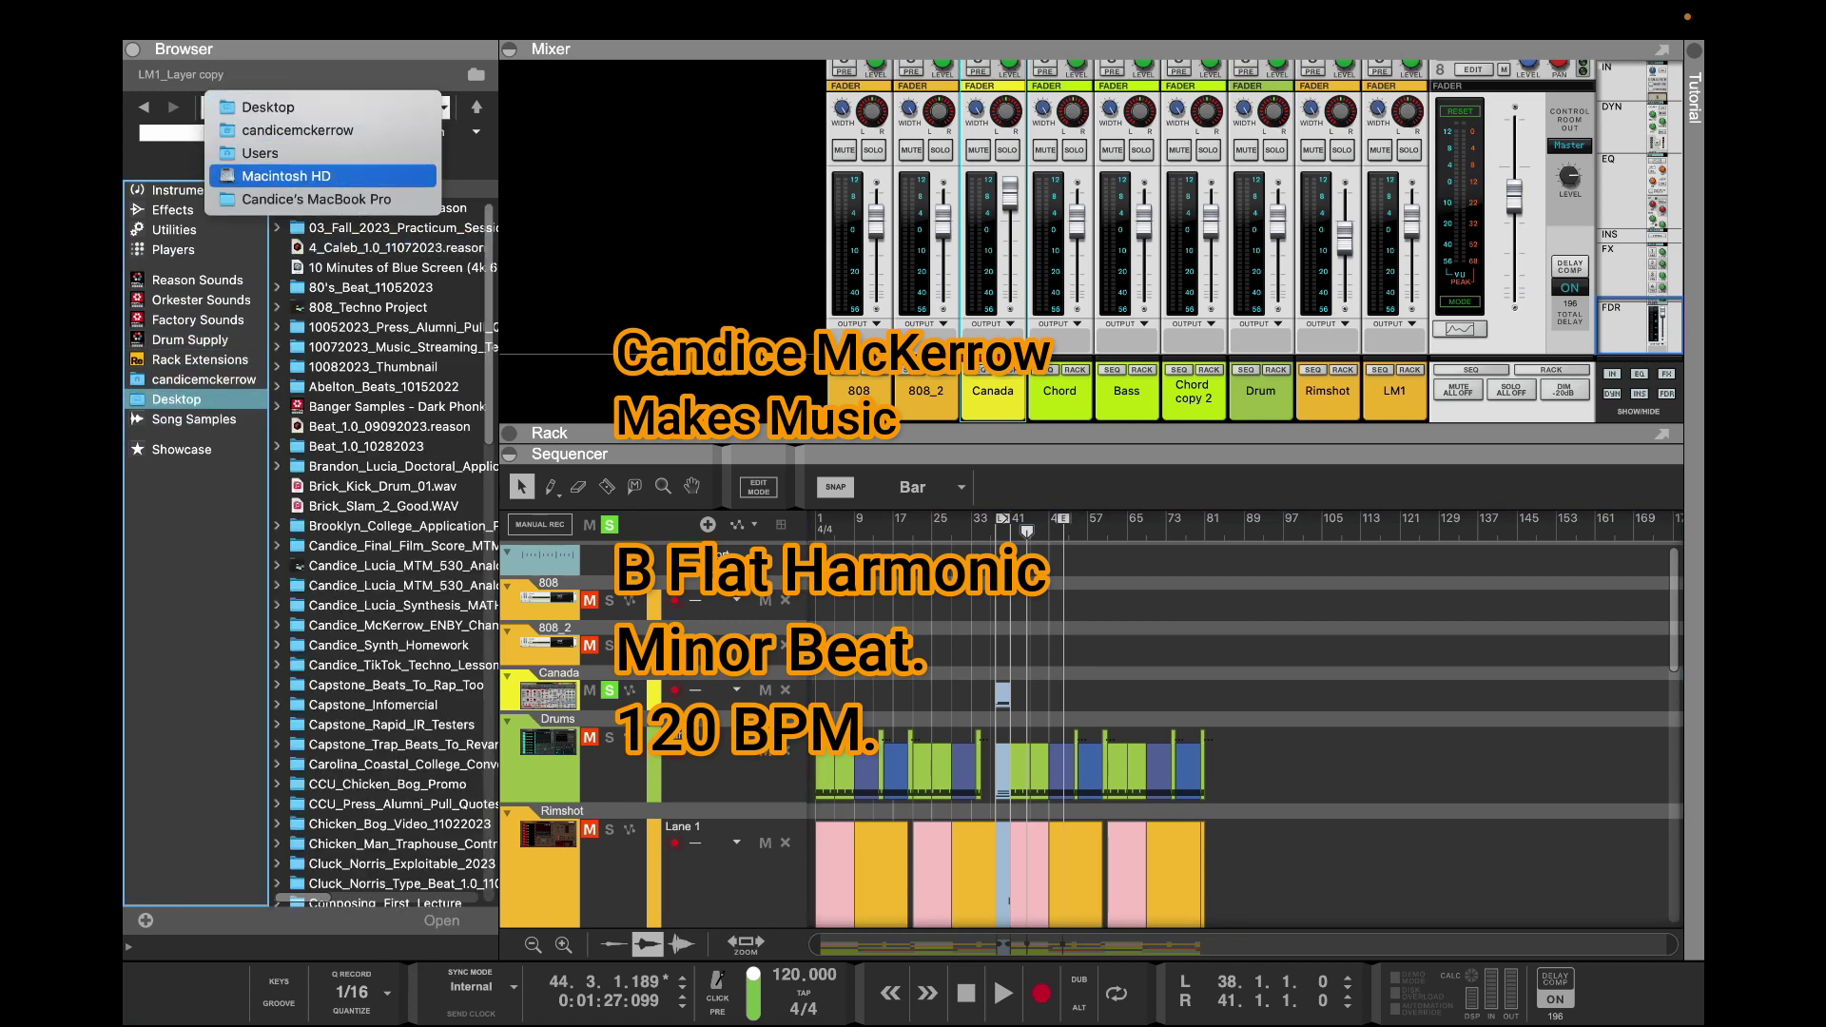
pyautogui.click(317, 201)
pyautogui.doubleClick(327, 208)
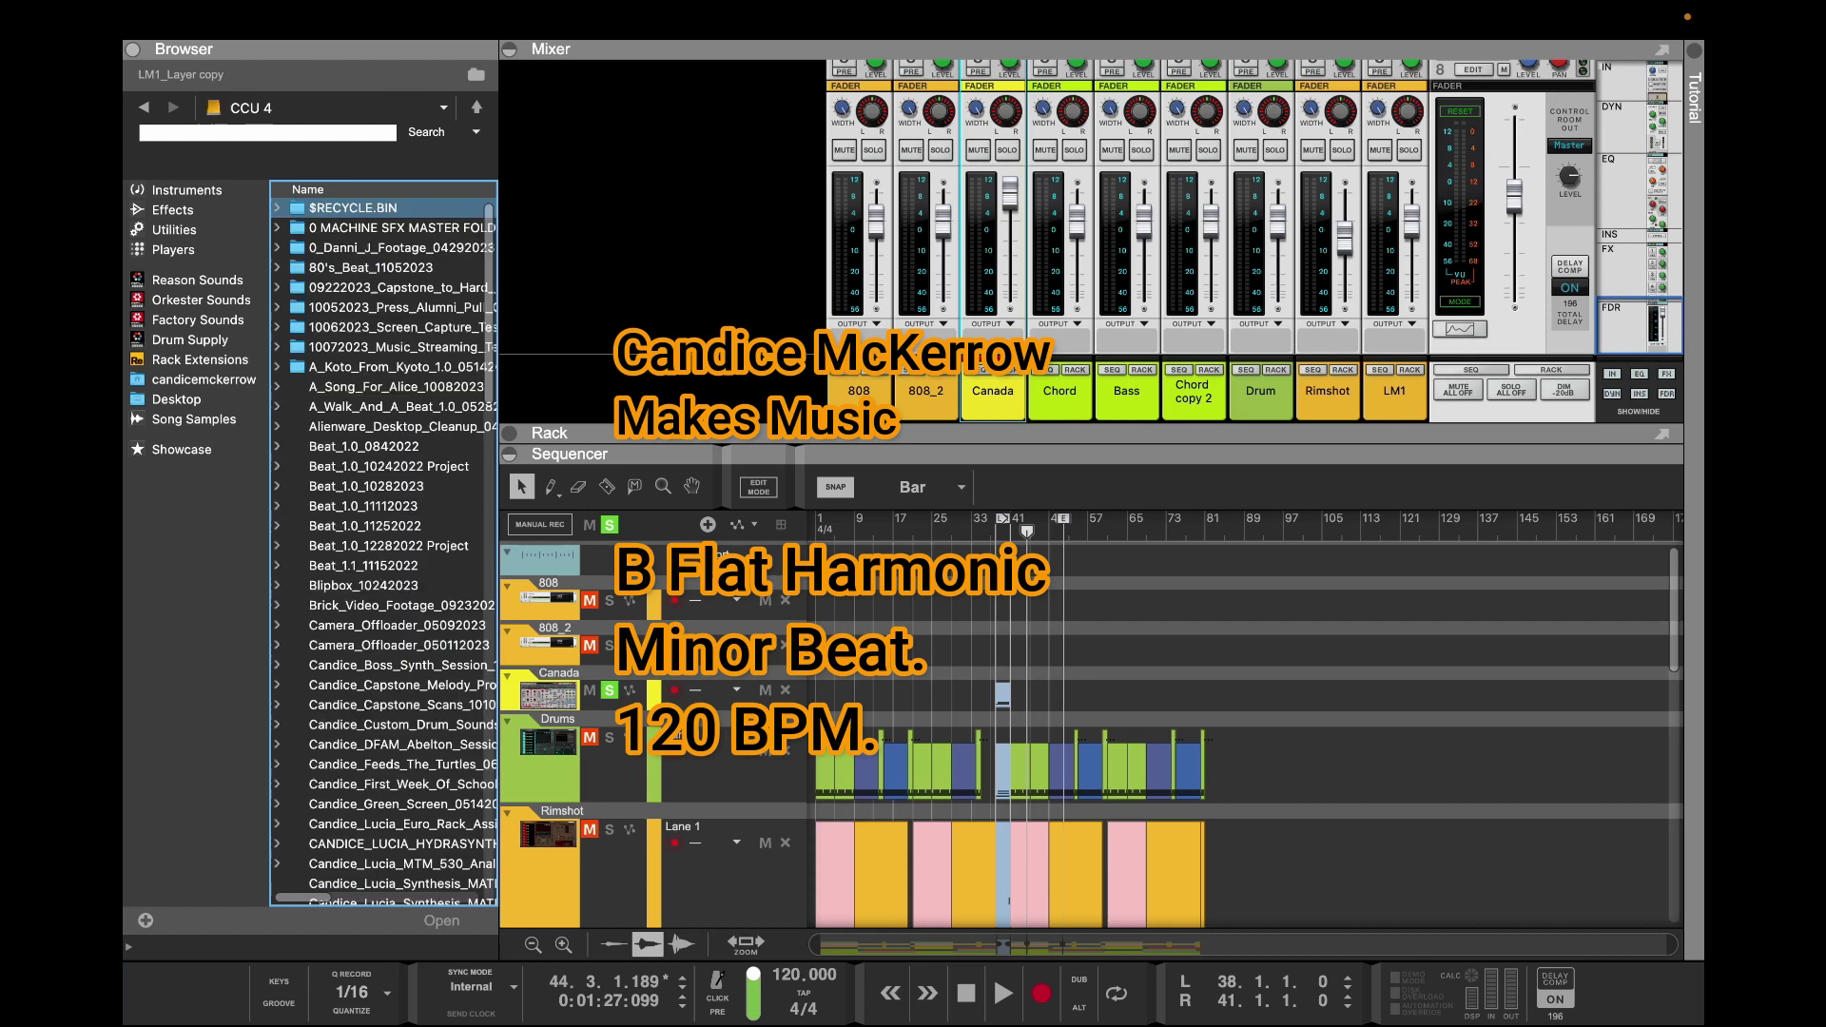
pyautogui.press('Down')
pyautogui.press('Down')
pyautogui.press('Down')
pyautogui.press('Down')
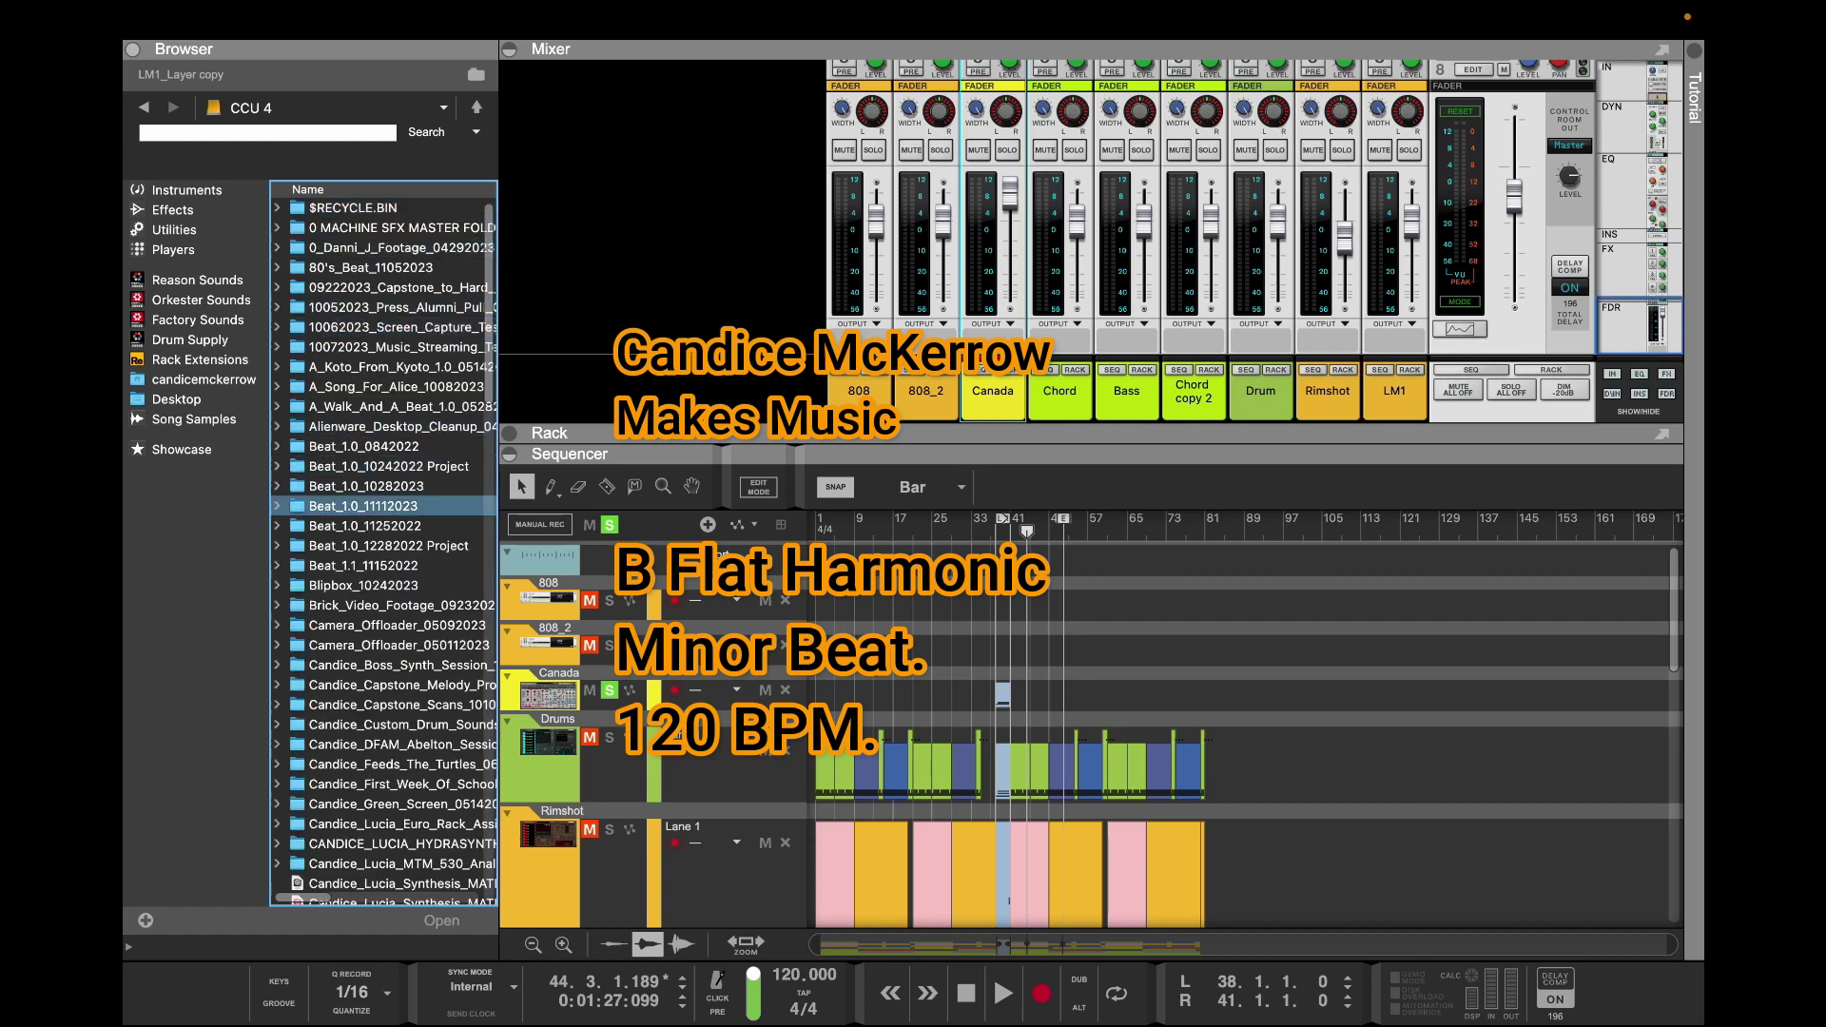
pyautogui.press('Return')
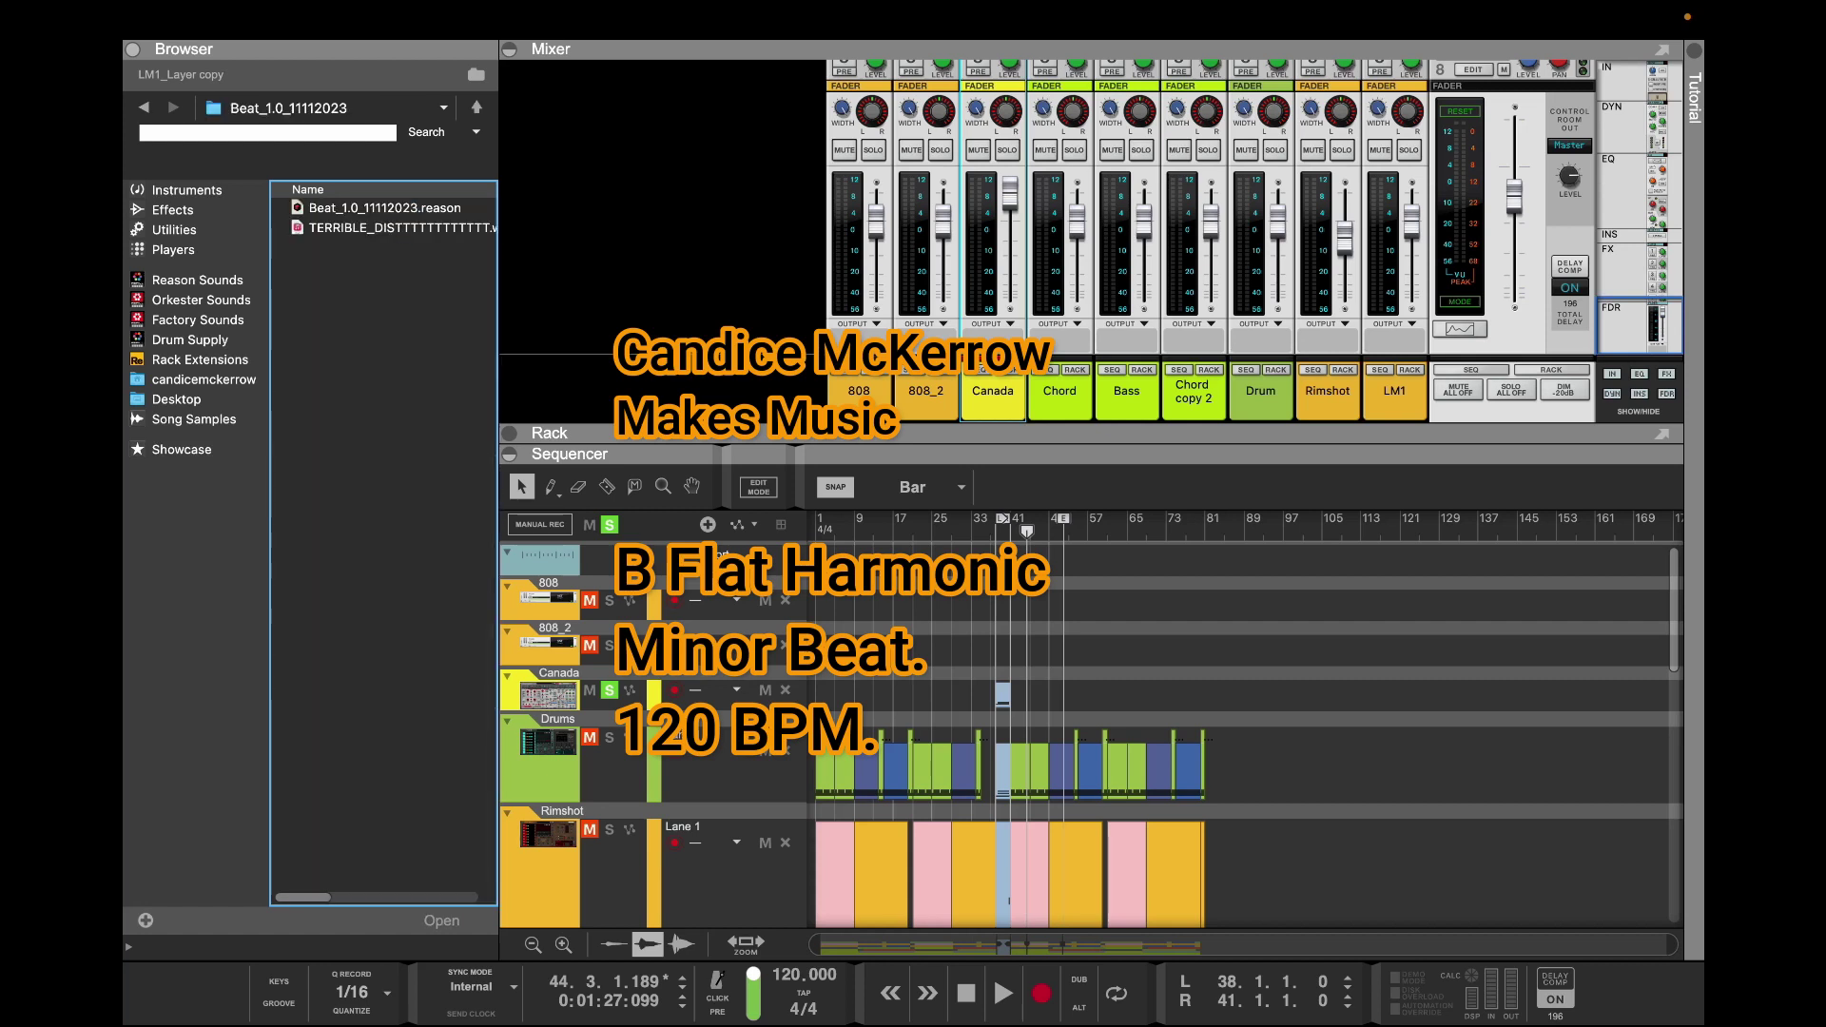
pyautogui.press('Down')
pyautogui.press('Return')
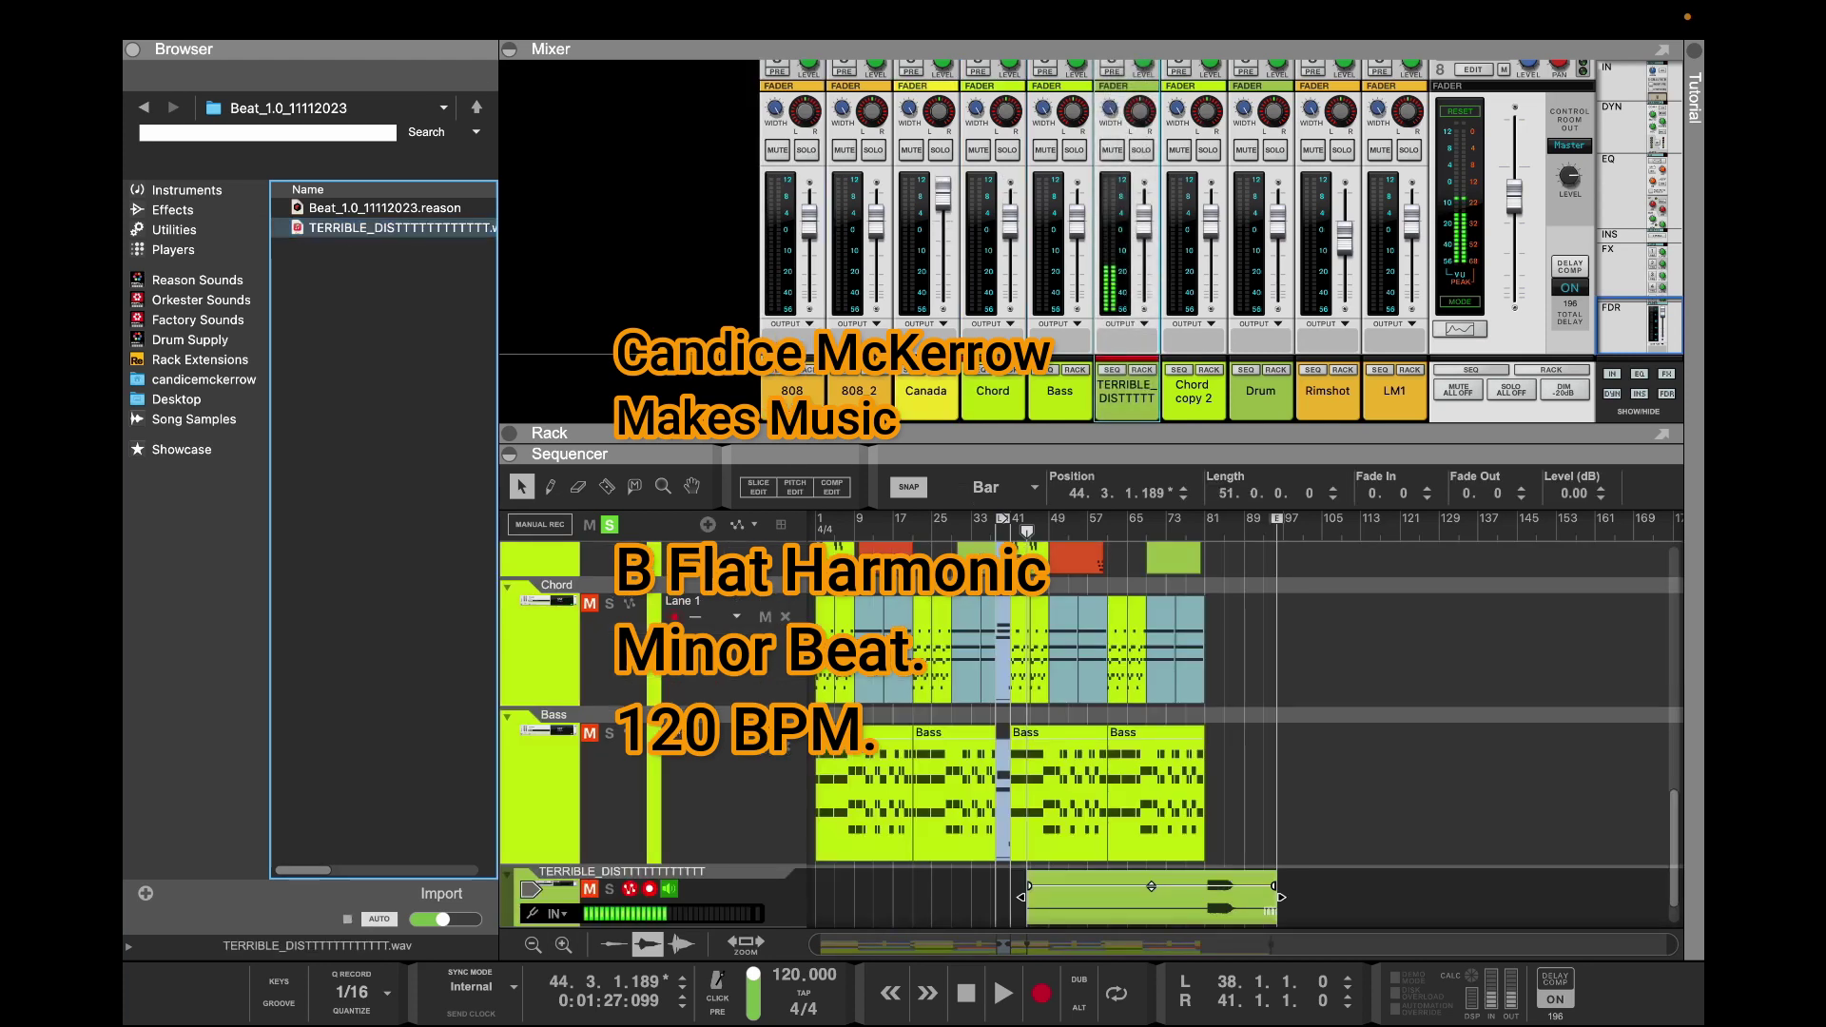
# Move the imported audio clip along its track so it starts around bar 64
pyautogui.click(590, 889)
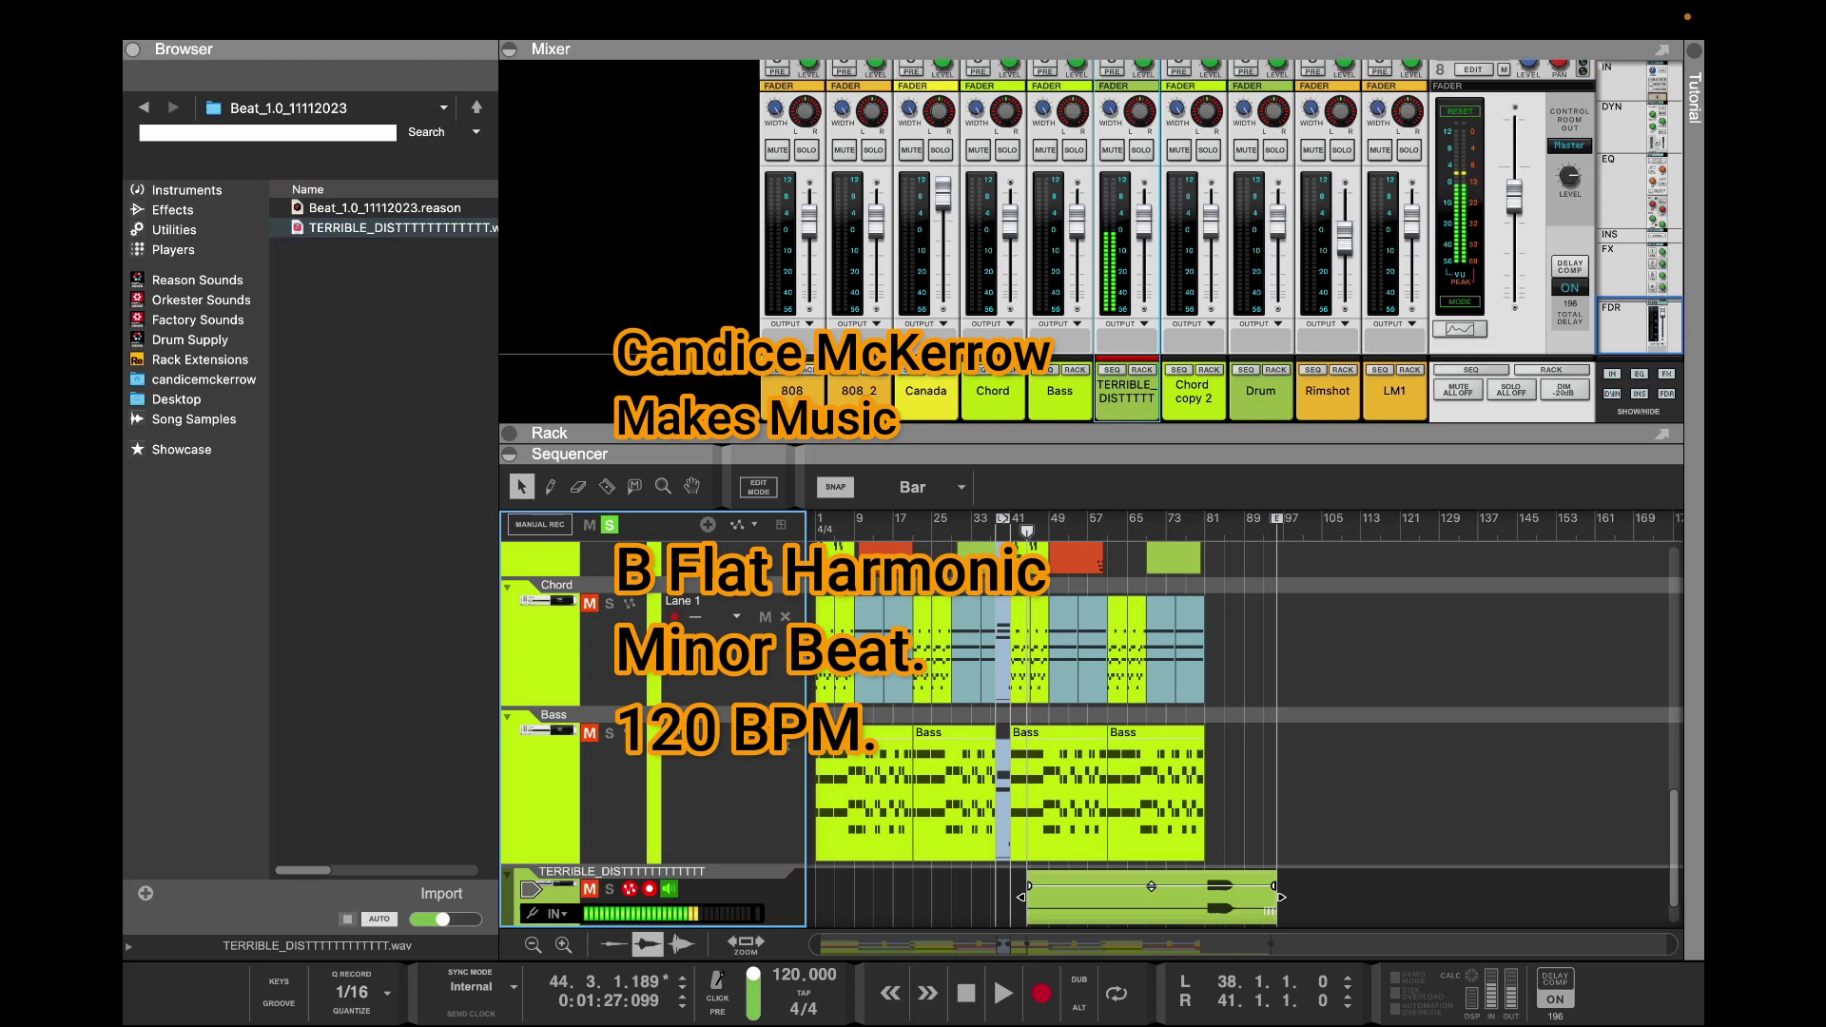
pyautogui.moveTo(1122, 900); pyautogui.dragTo(1284, 899)
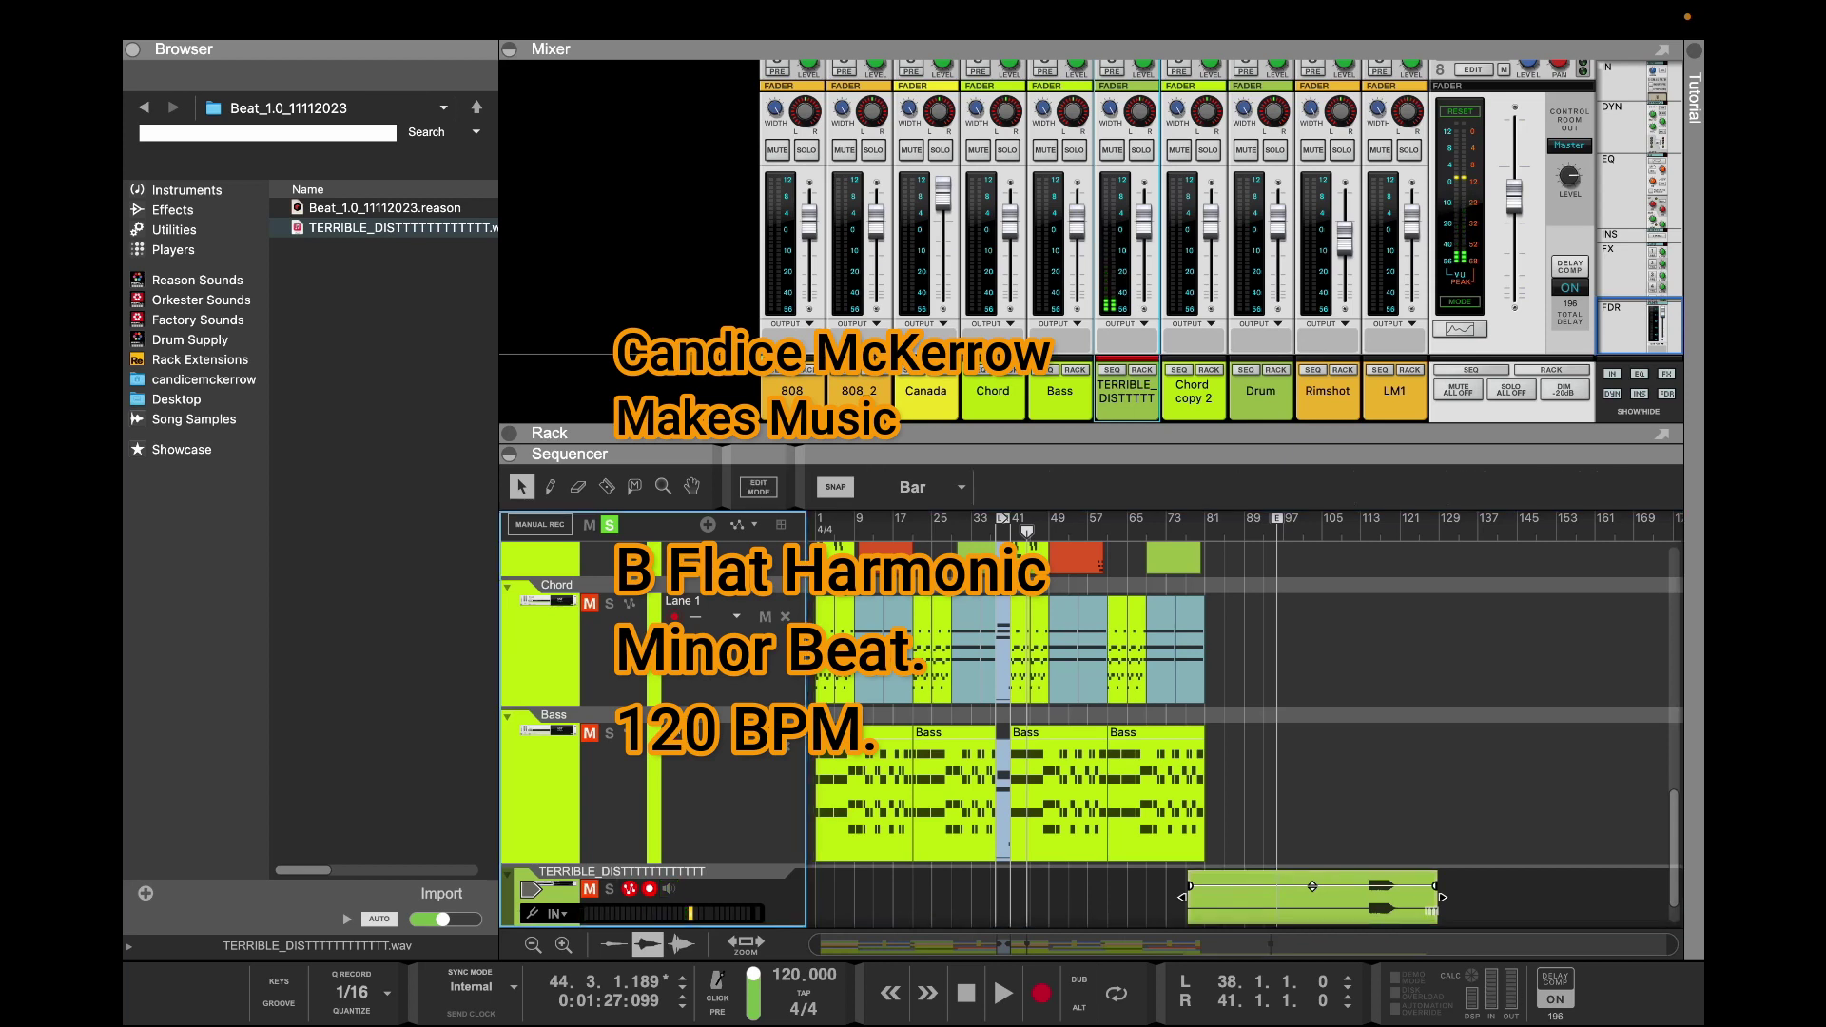
pyautogui.moveTo(1293, 900); pyautogui.dragTo(1248, 898)
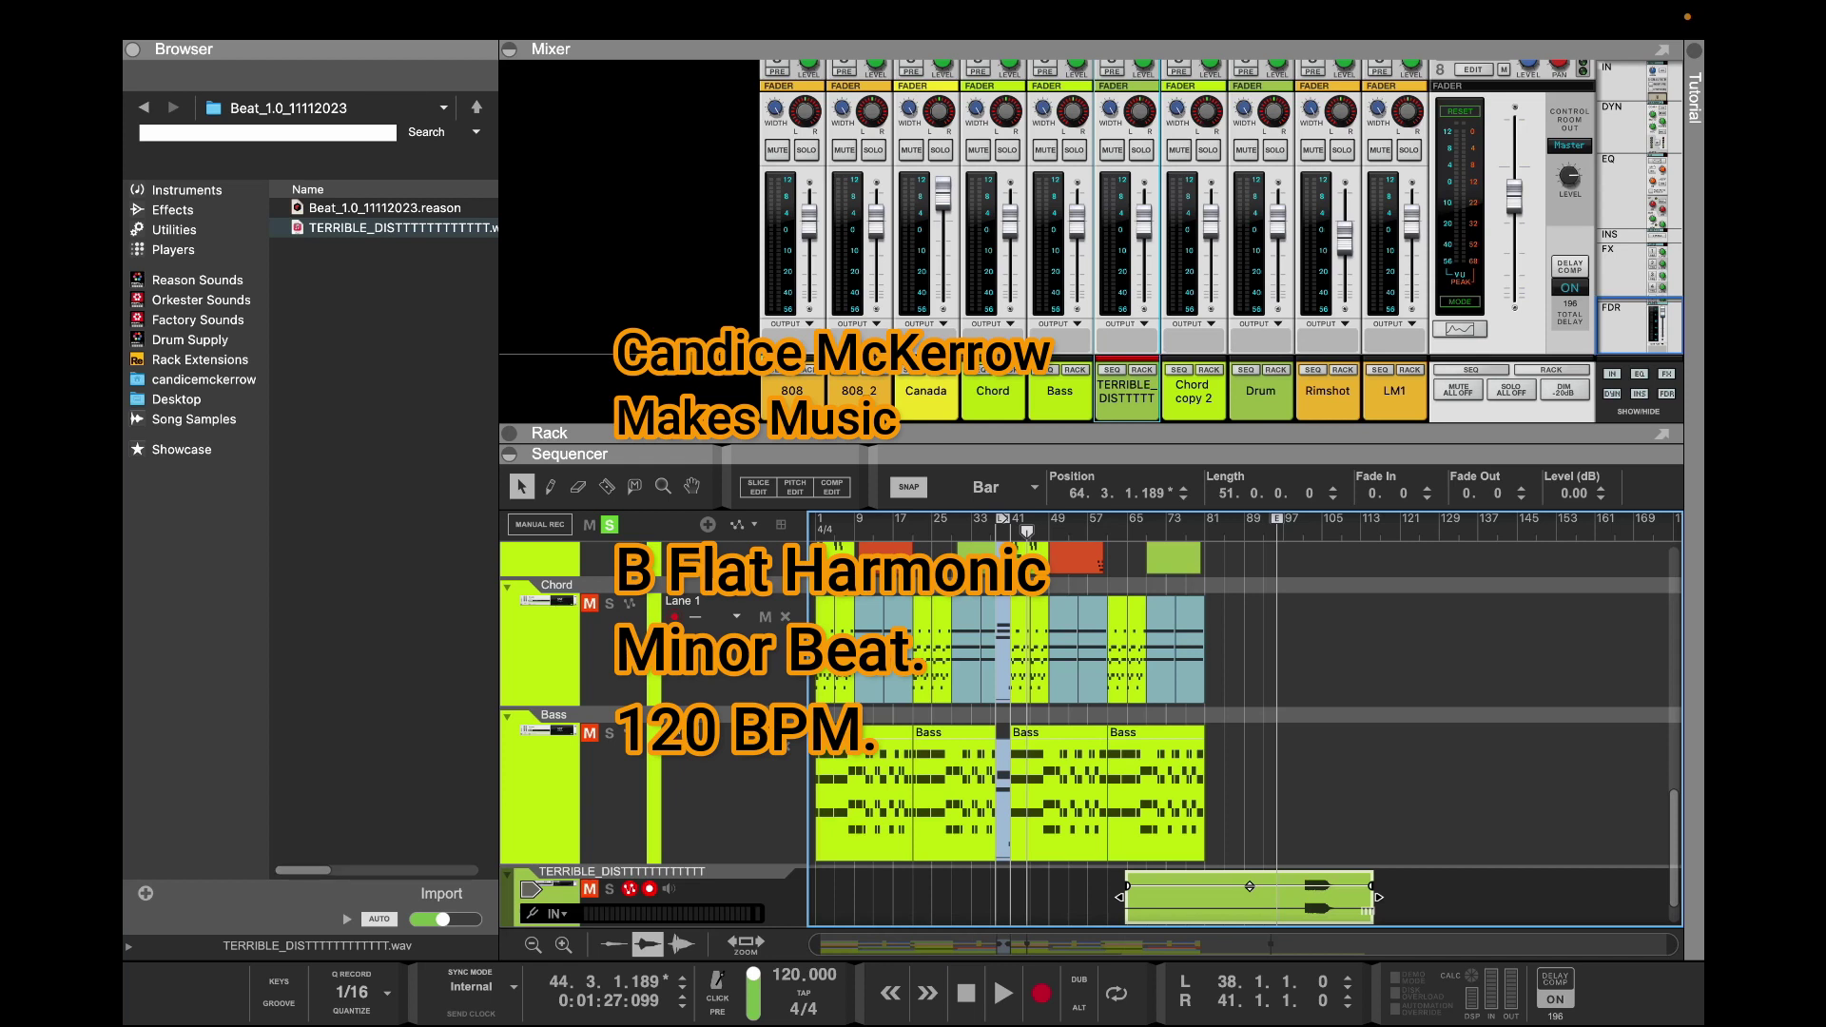
# Move the imported TERRIBLE_DIST audio track directly beneath the Canada track
pyautogui.moveTo(507, 899); pyautogui.dragTo(506, 559)
pyautogui.scroll(10, 1091, 733)
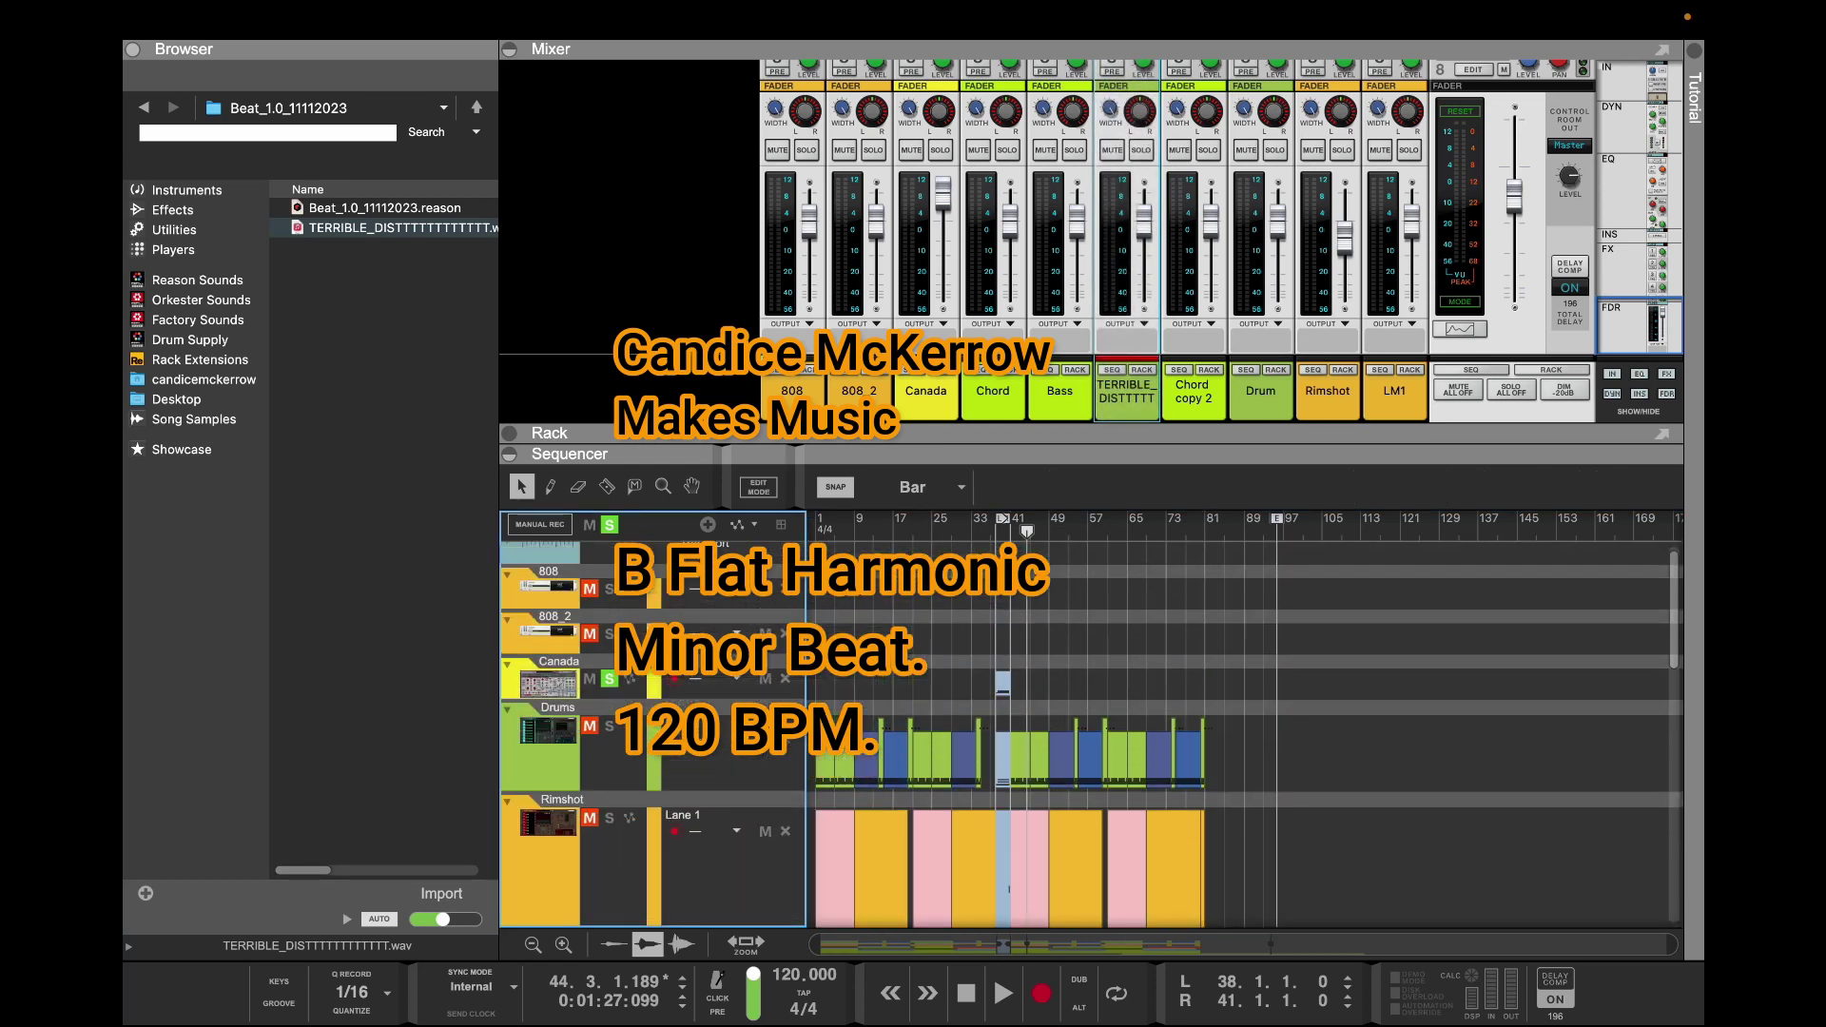
pyautogui.moveTo(536, 687); pyautogui.dragTo(535, 716)
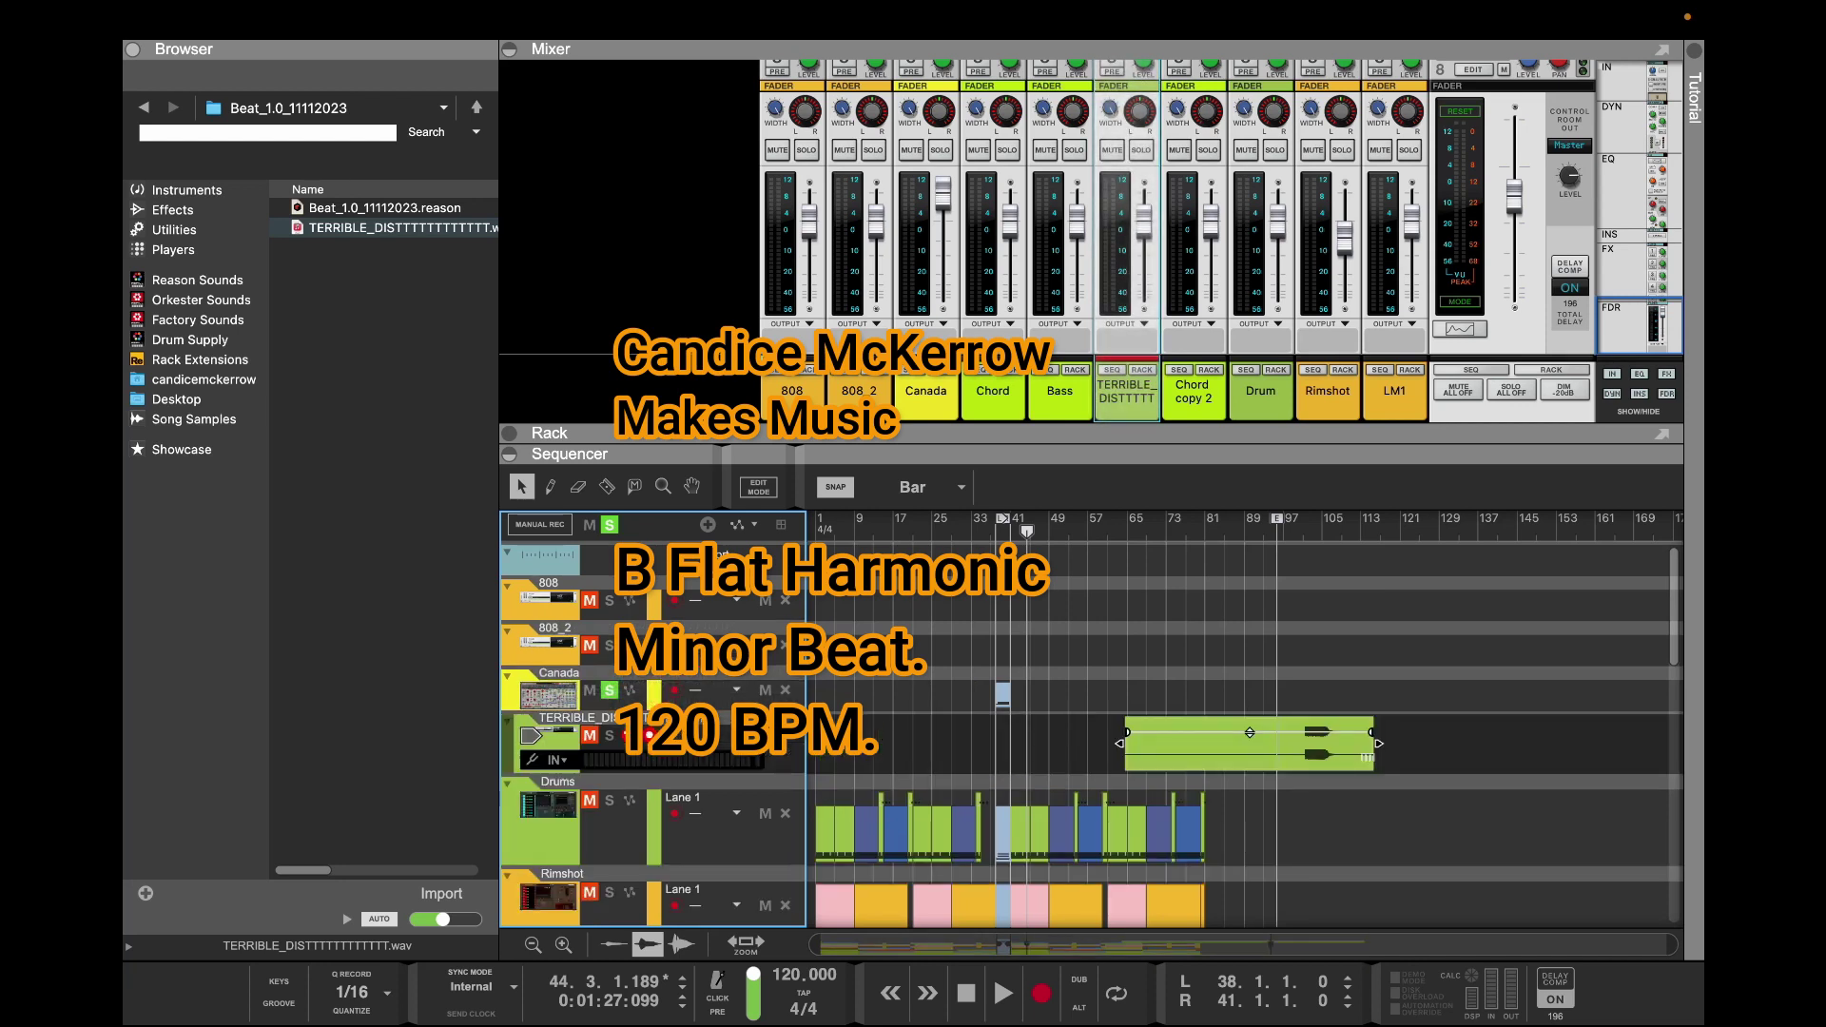
# Turn off snapping and move the imported audio clip so it starts exactly at bar 1
pyautogui.moveTo(1245, 744); pyautogui.dragTo(981, 744)
pyautogui.click(908, 487)
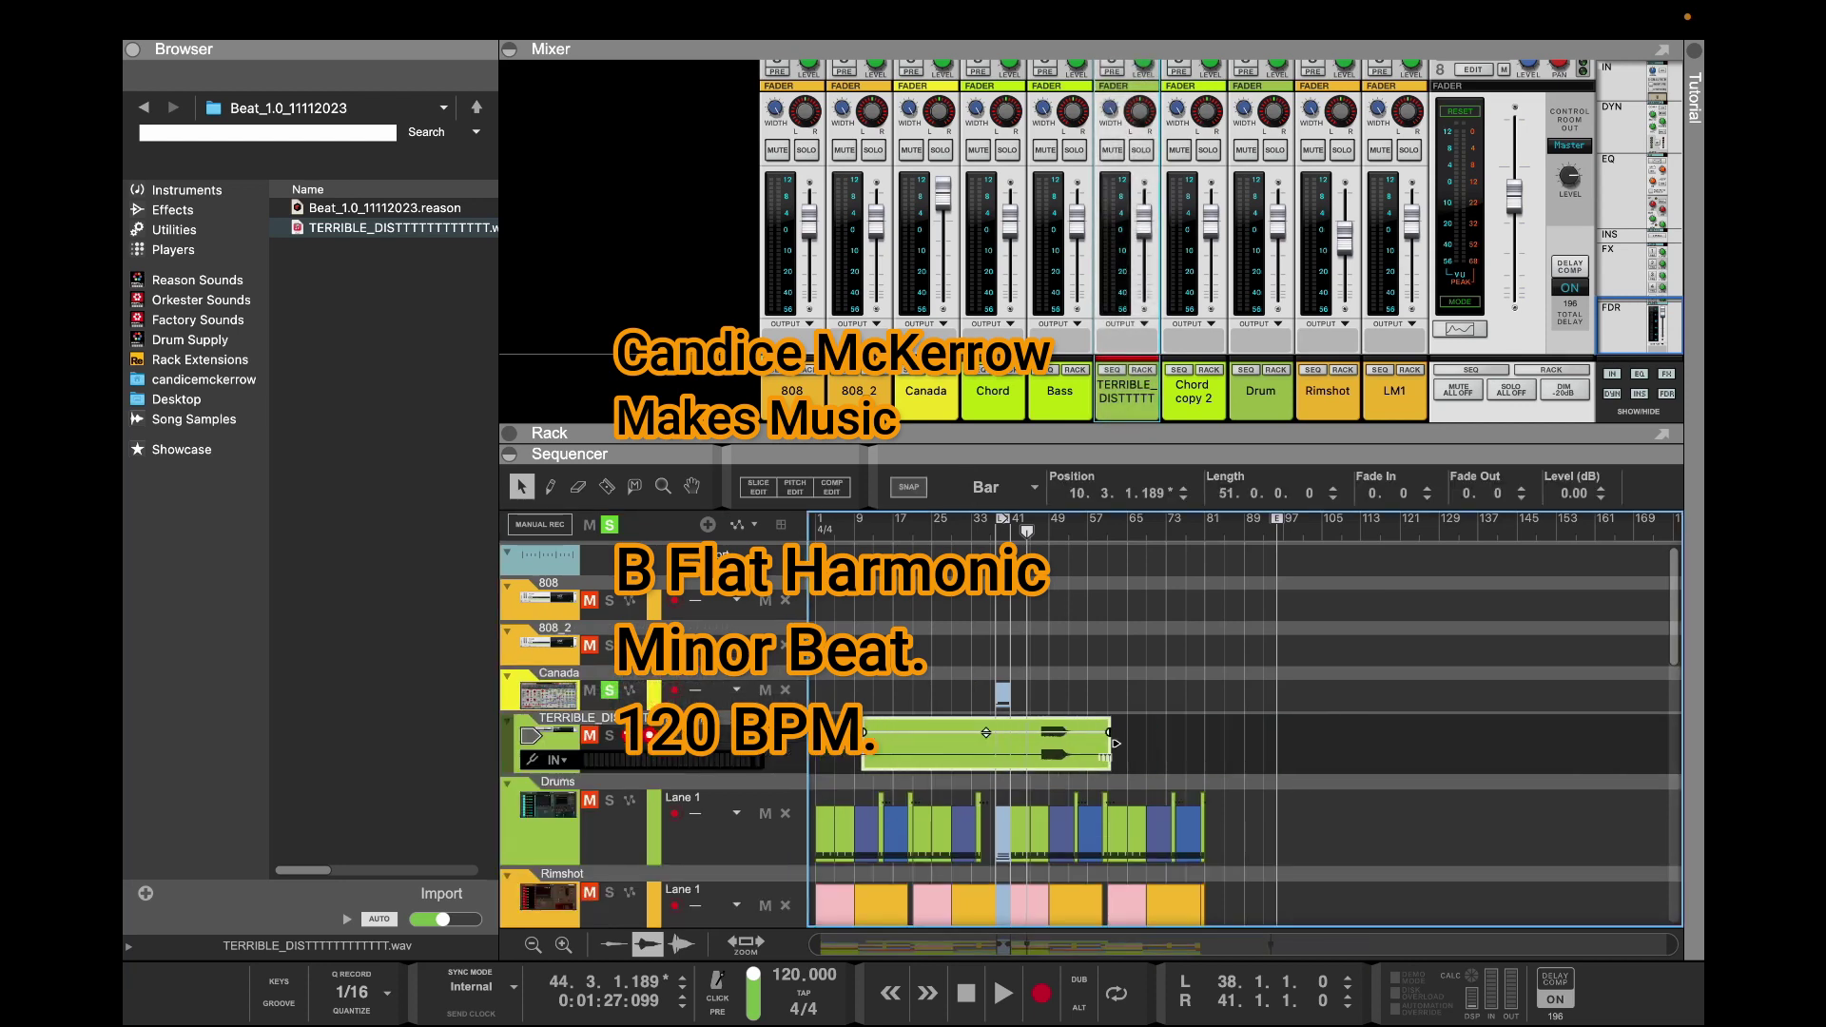
pyautogui.moveTo(1094, 744); pyautogui.dragTo(1046, 743)
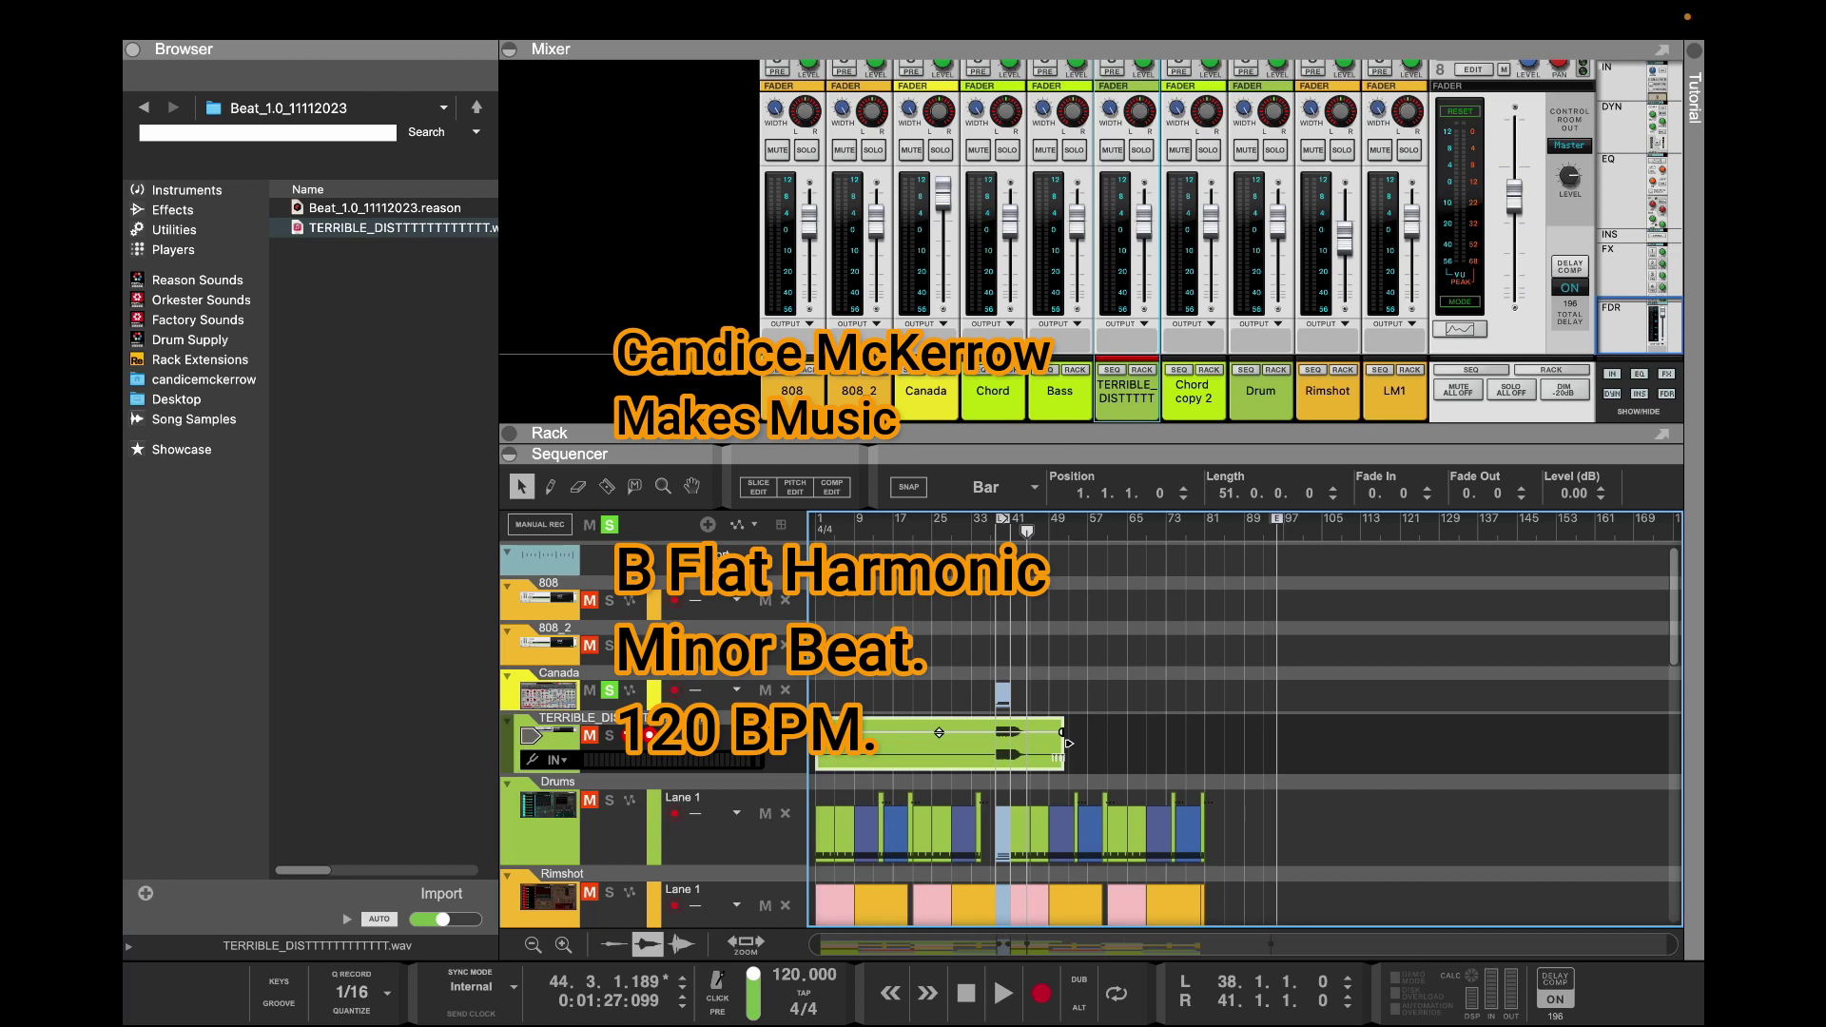
pyautogui.moveTo(1671, 944); pyautogui.dragTo(1214, 944)
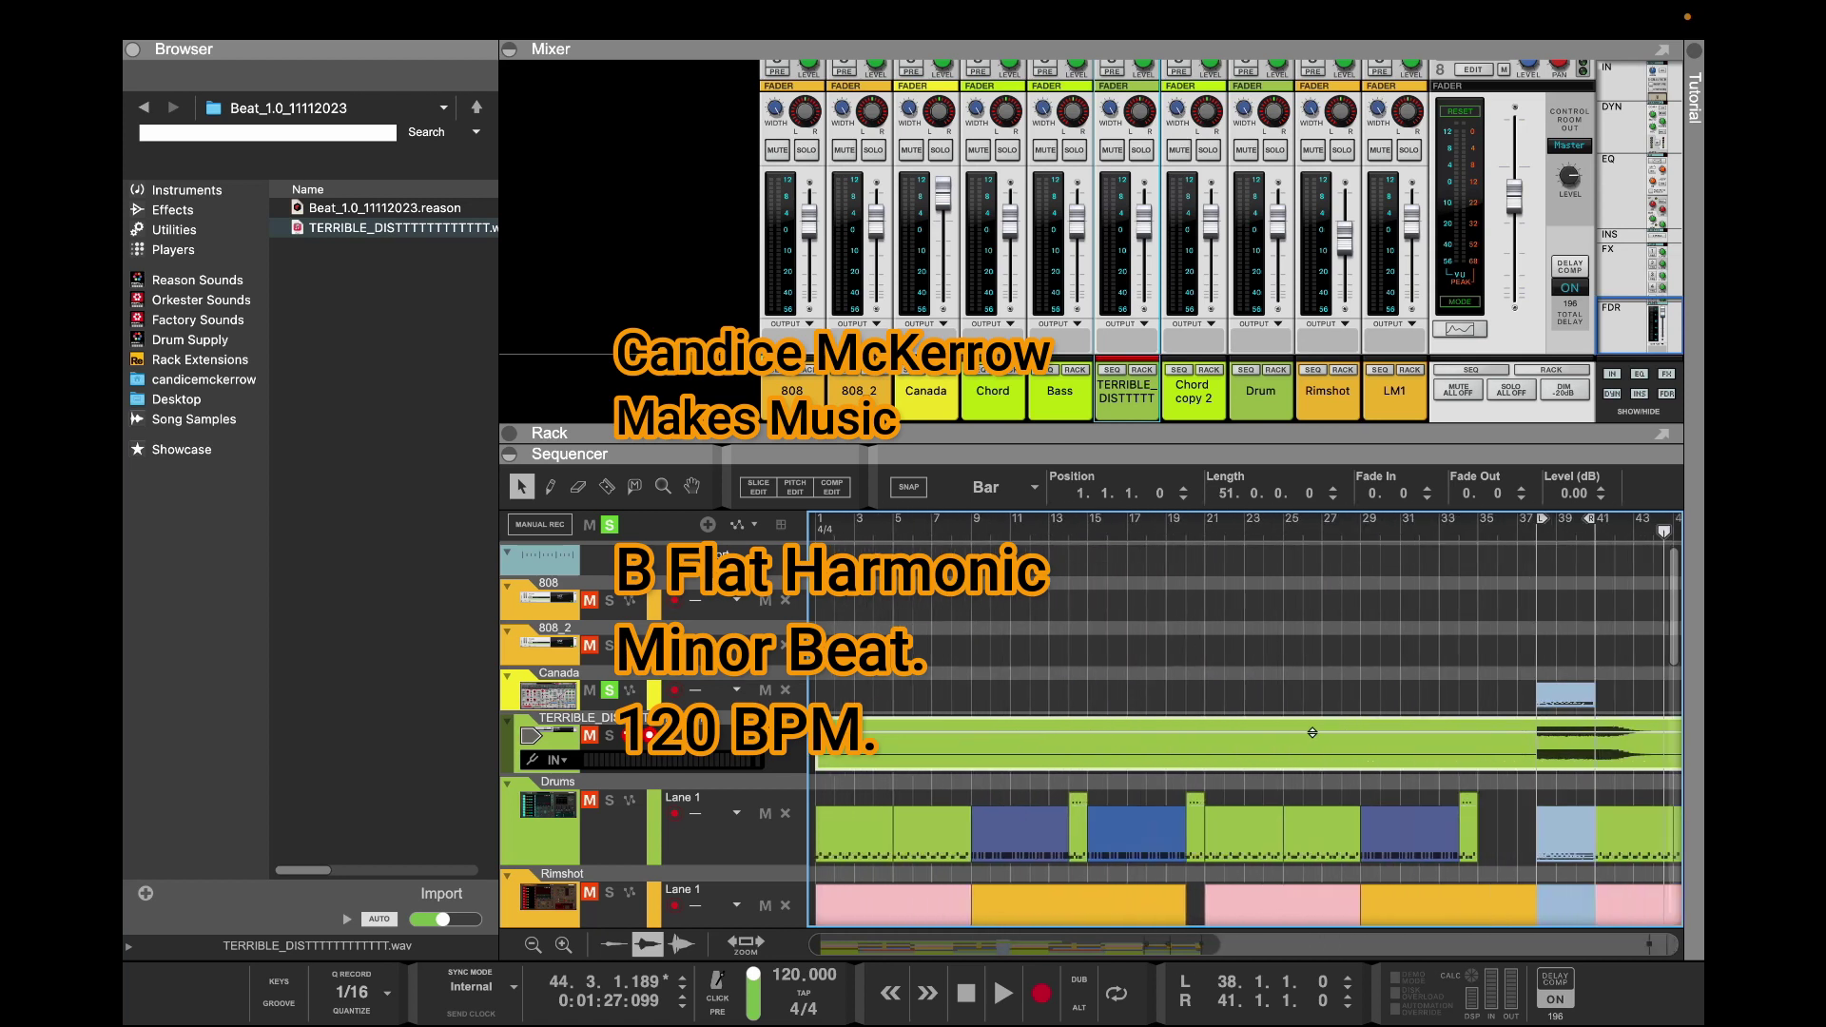
# Solo the TERRIBLE_DIST track, enlarge its height and place the playhead just before bar 38, where its audio begins
pyautogui.moveTo(1046, 454); pyautogui.dragTo(1046, 161)
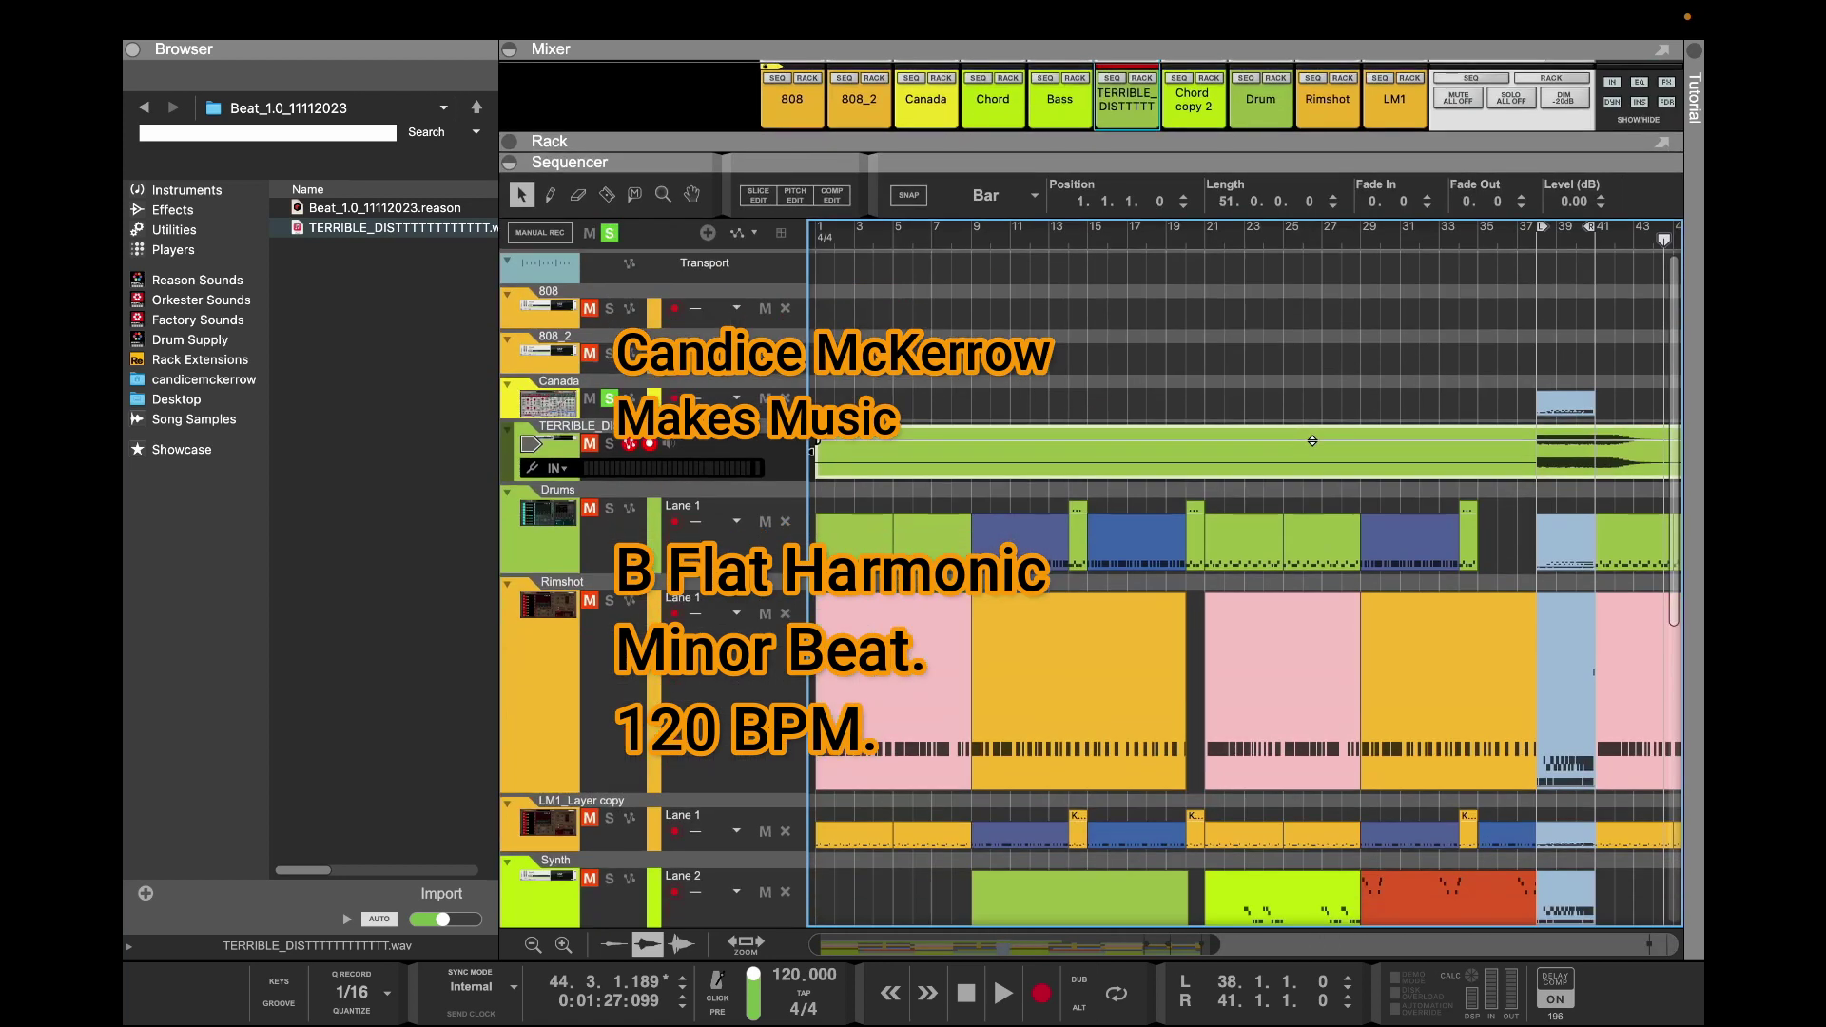
pyautogui.click(609, 443)
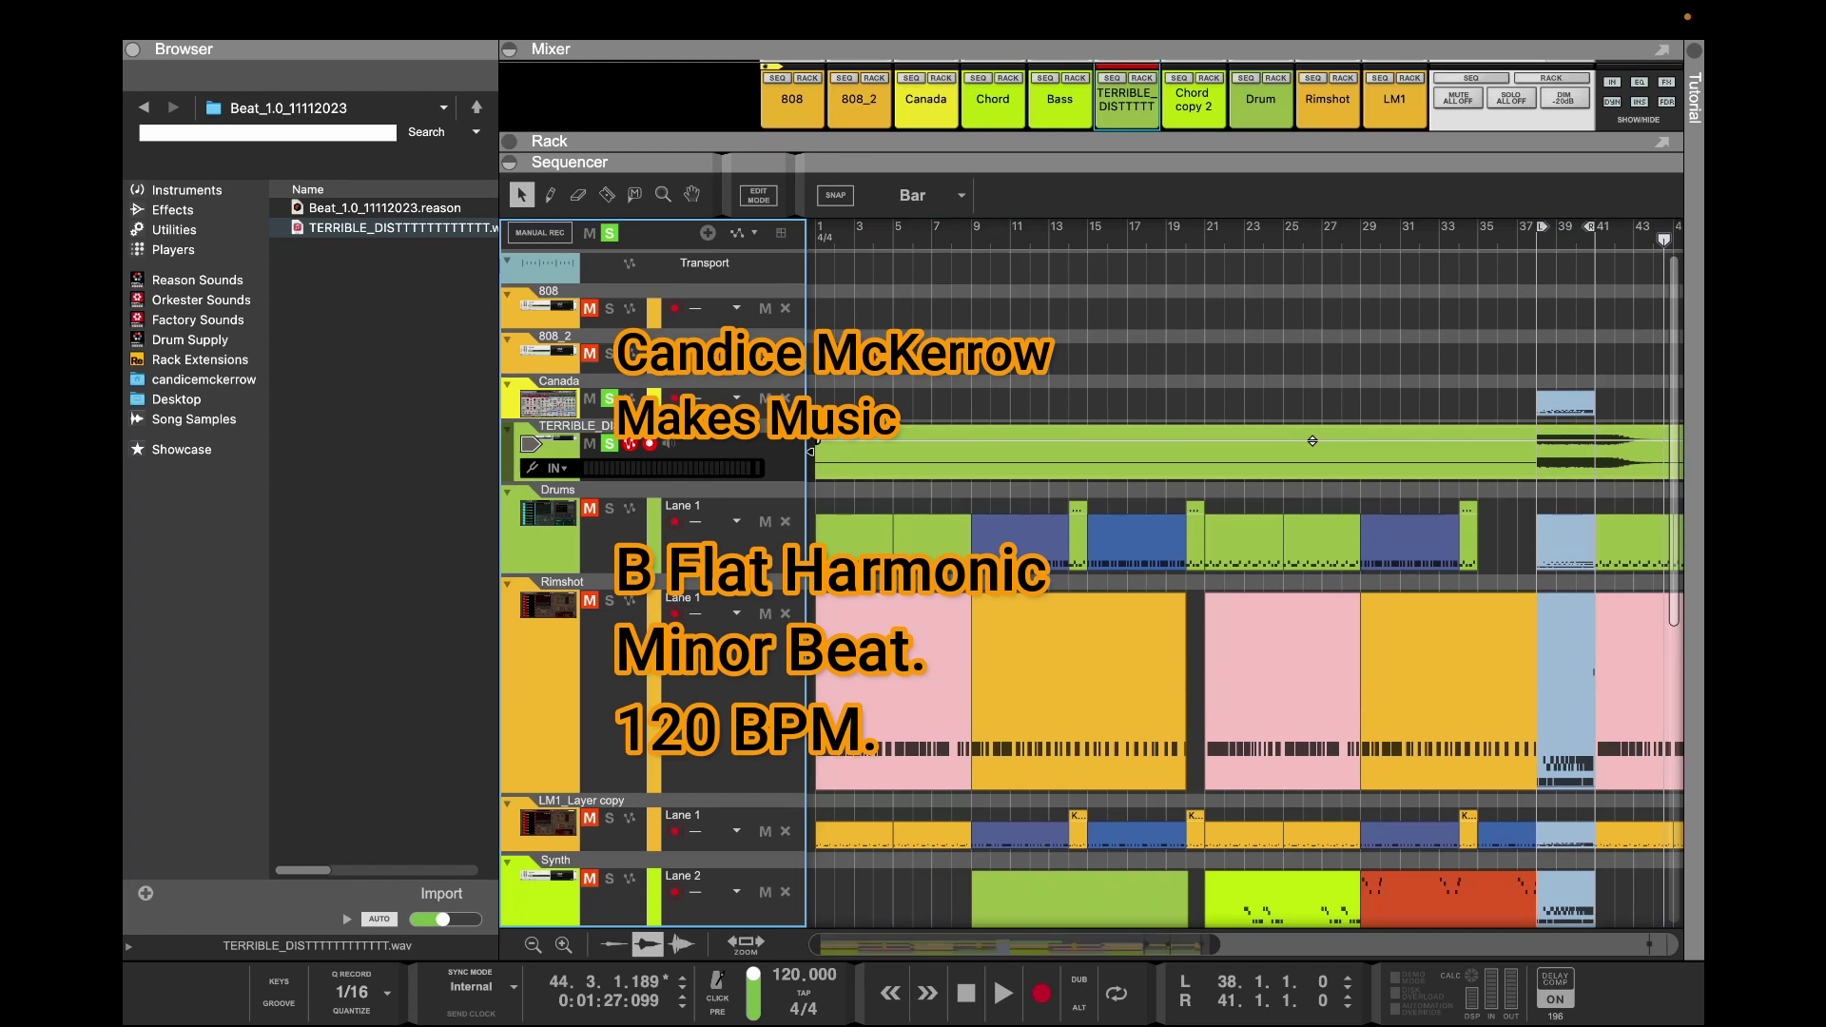
pyautogui.scroll(5, 1312, 441)
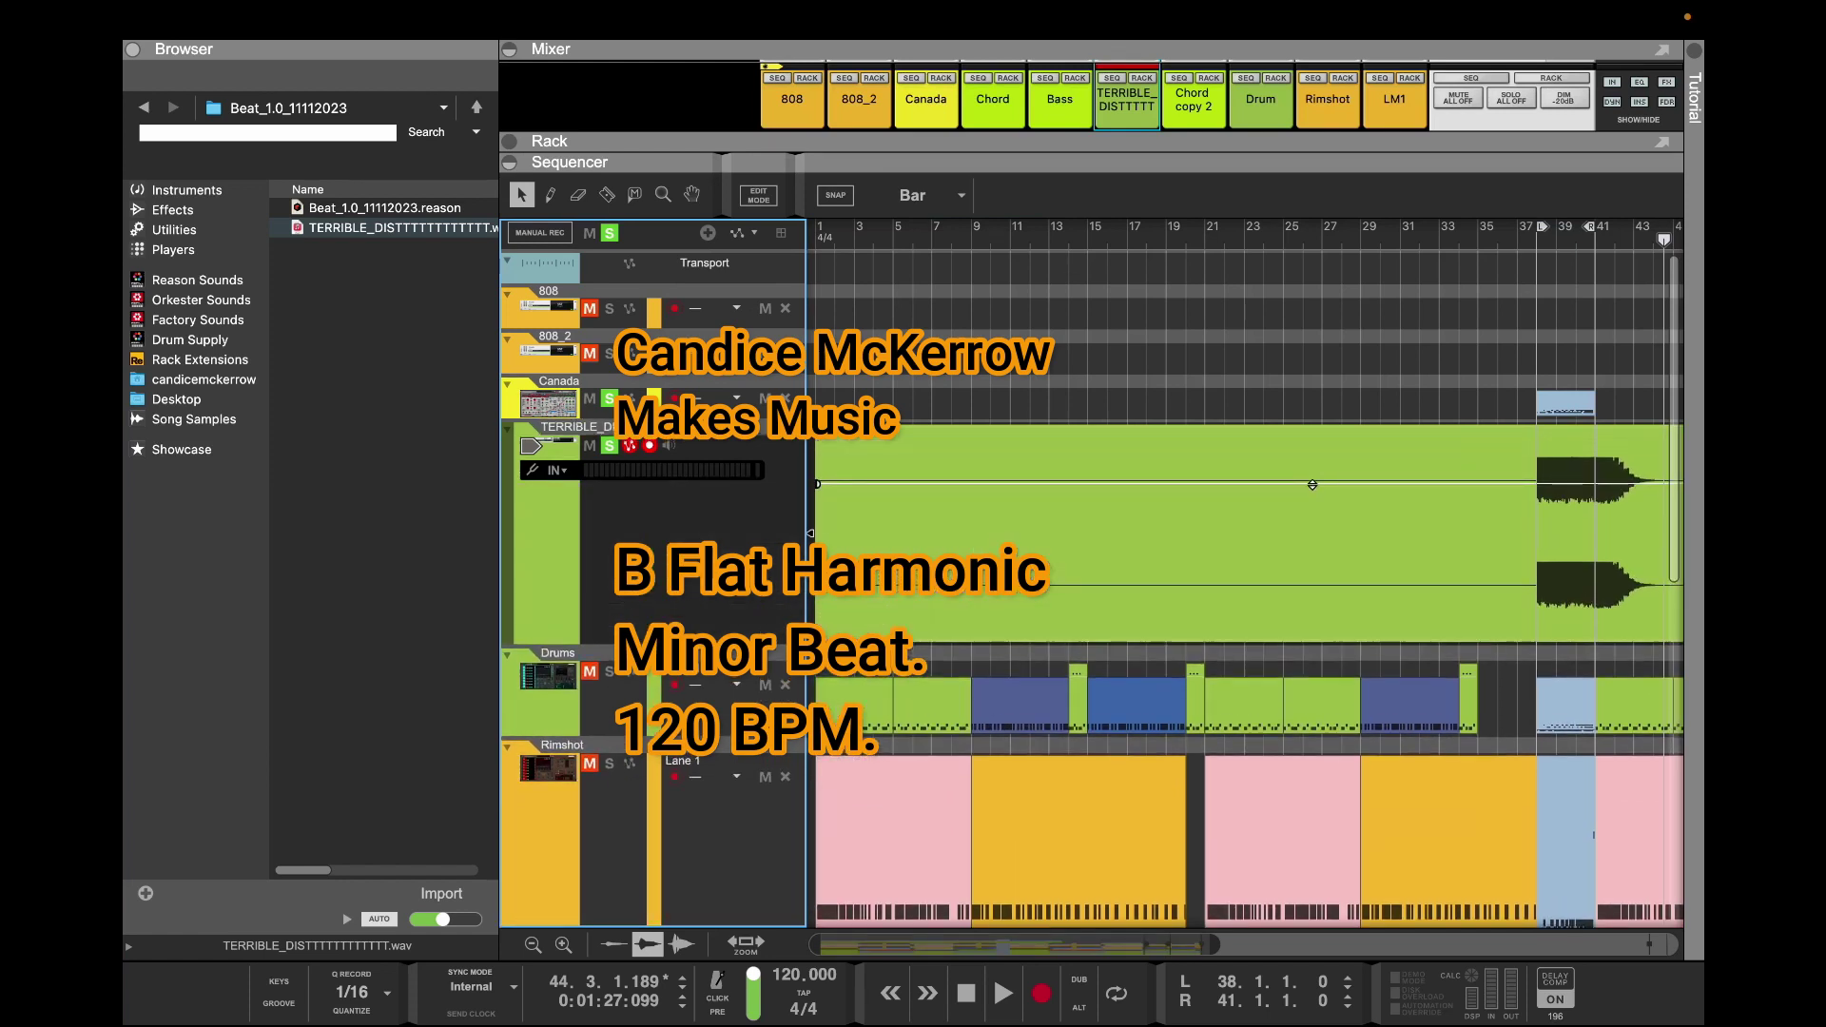
pyautogui.moveTo(1094, 945); pyautogui.dragTo(1272, 945)
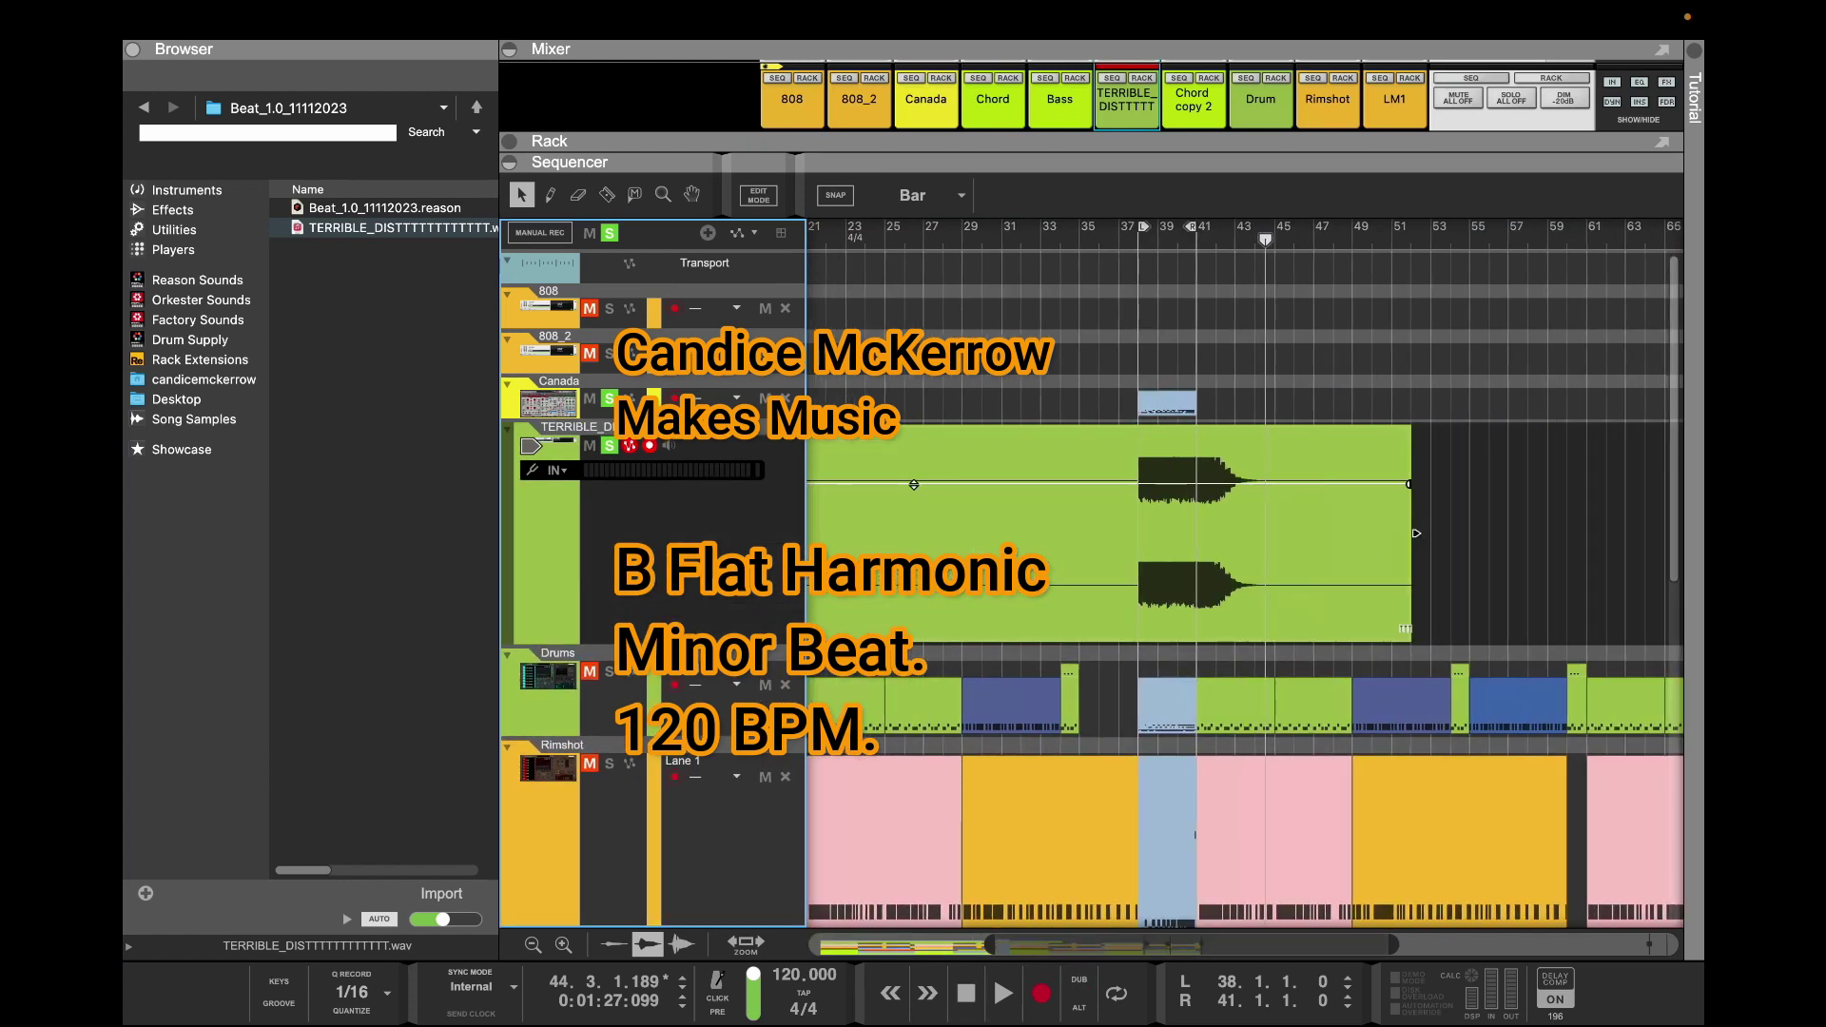
pyautogui.click(1148, 239)
pyautogui.click(1136, 240)
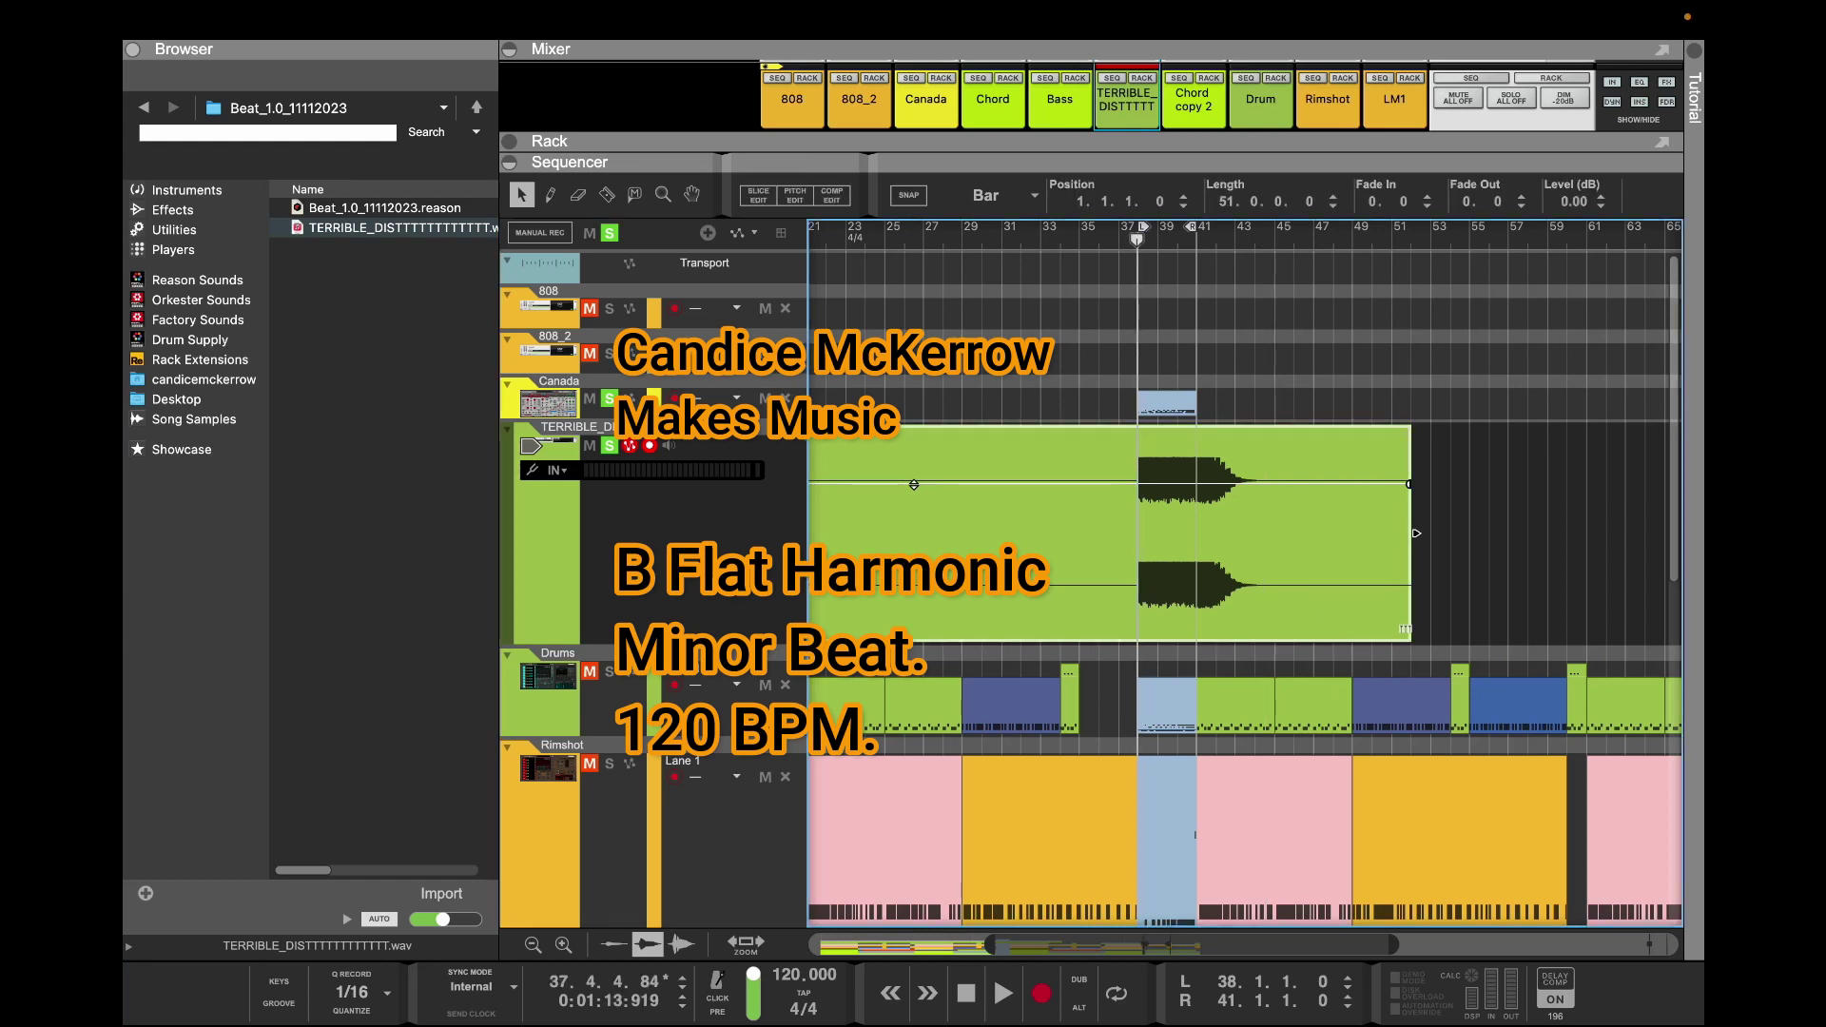
# Lower the Canada channel's level to -6.14 dB and play the soloed tracks through the bar 38 section
pyautogui.click(548, 404)
pyautogui.moveTo(1046, 141); pyautogui.dragTo(1046, 413)
pyautogui.moveTo(943, 169); pyautogui.dragTo(943, 215)
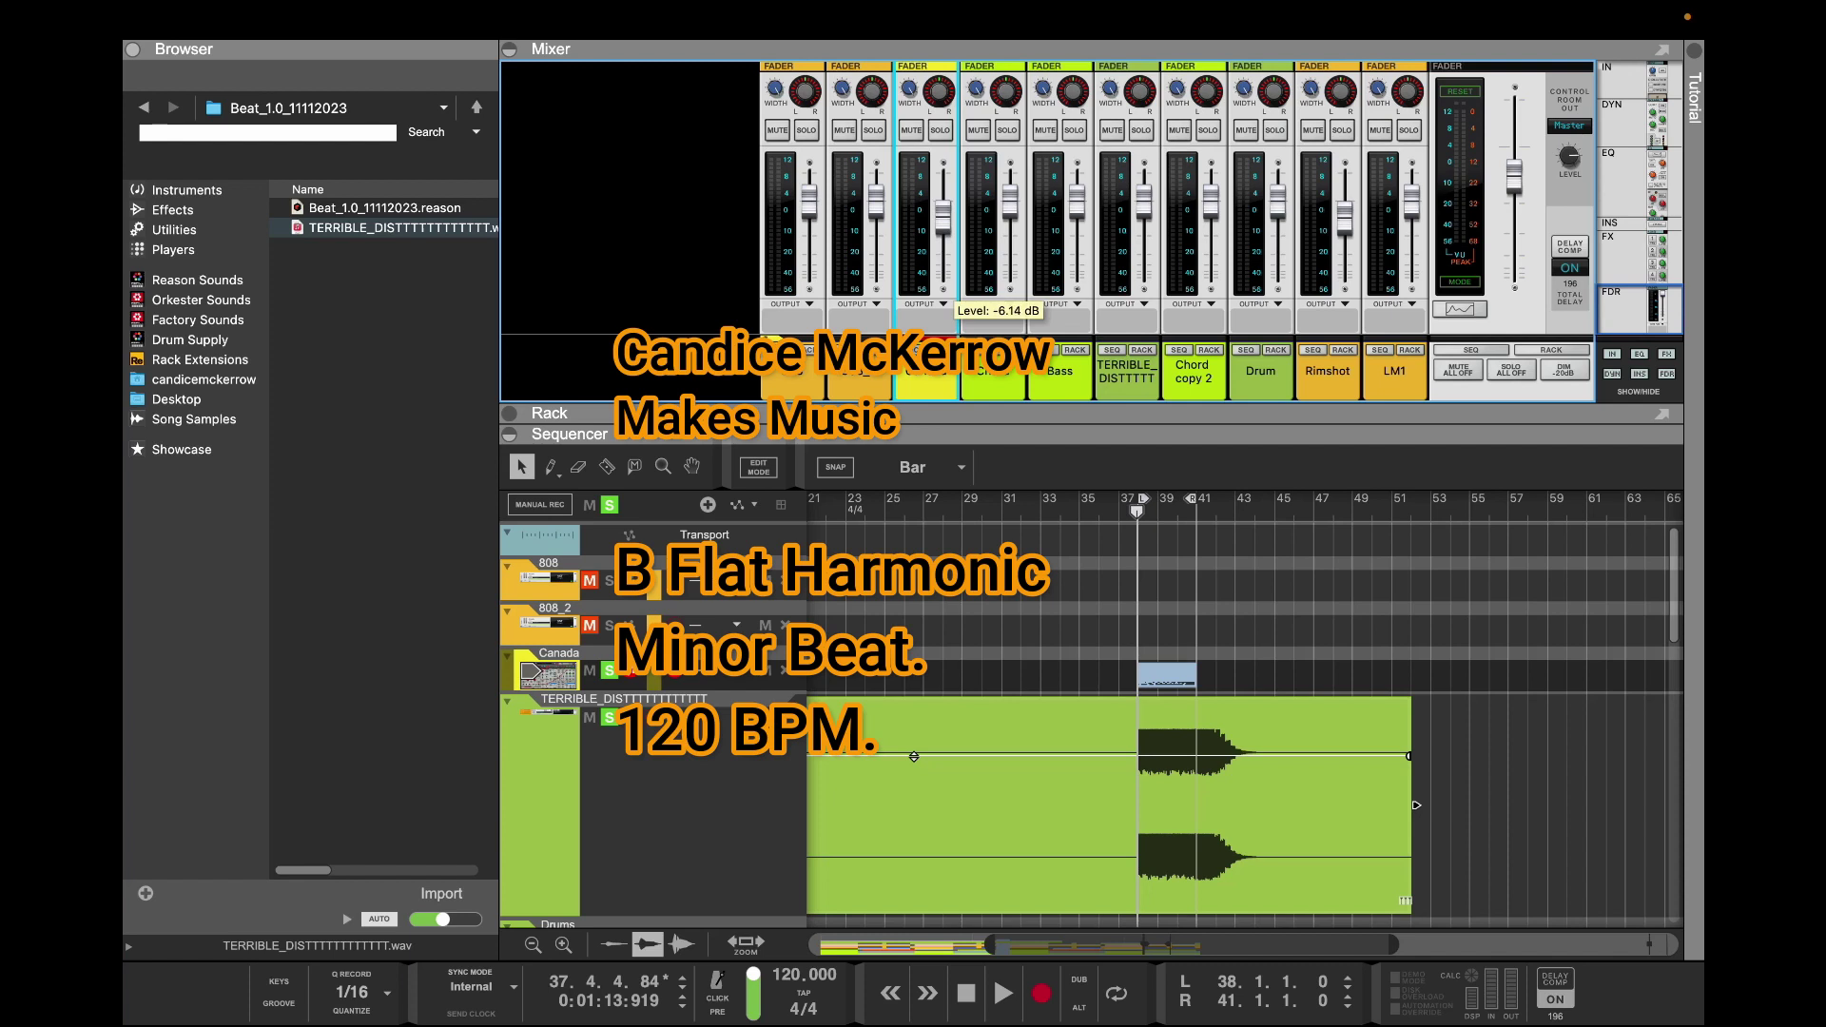
pyautogui.press('space')
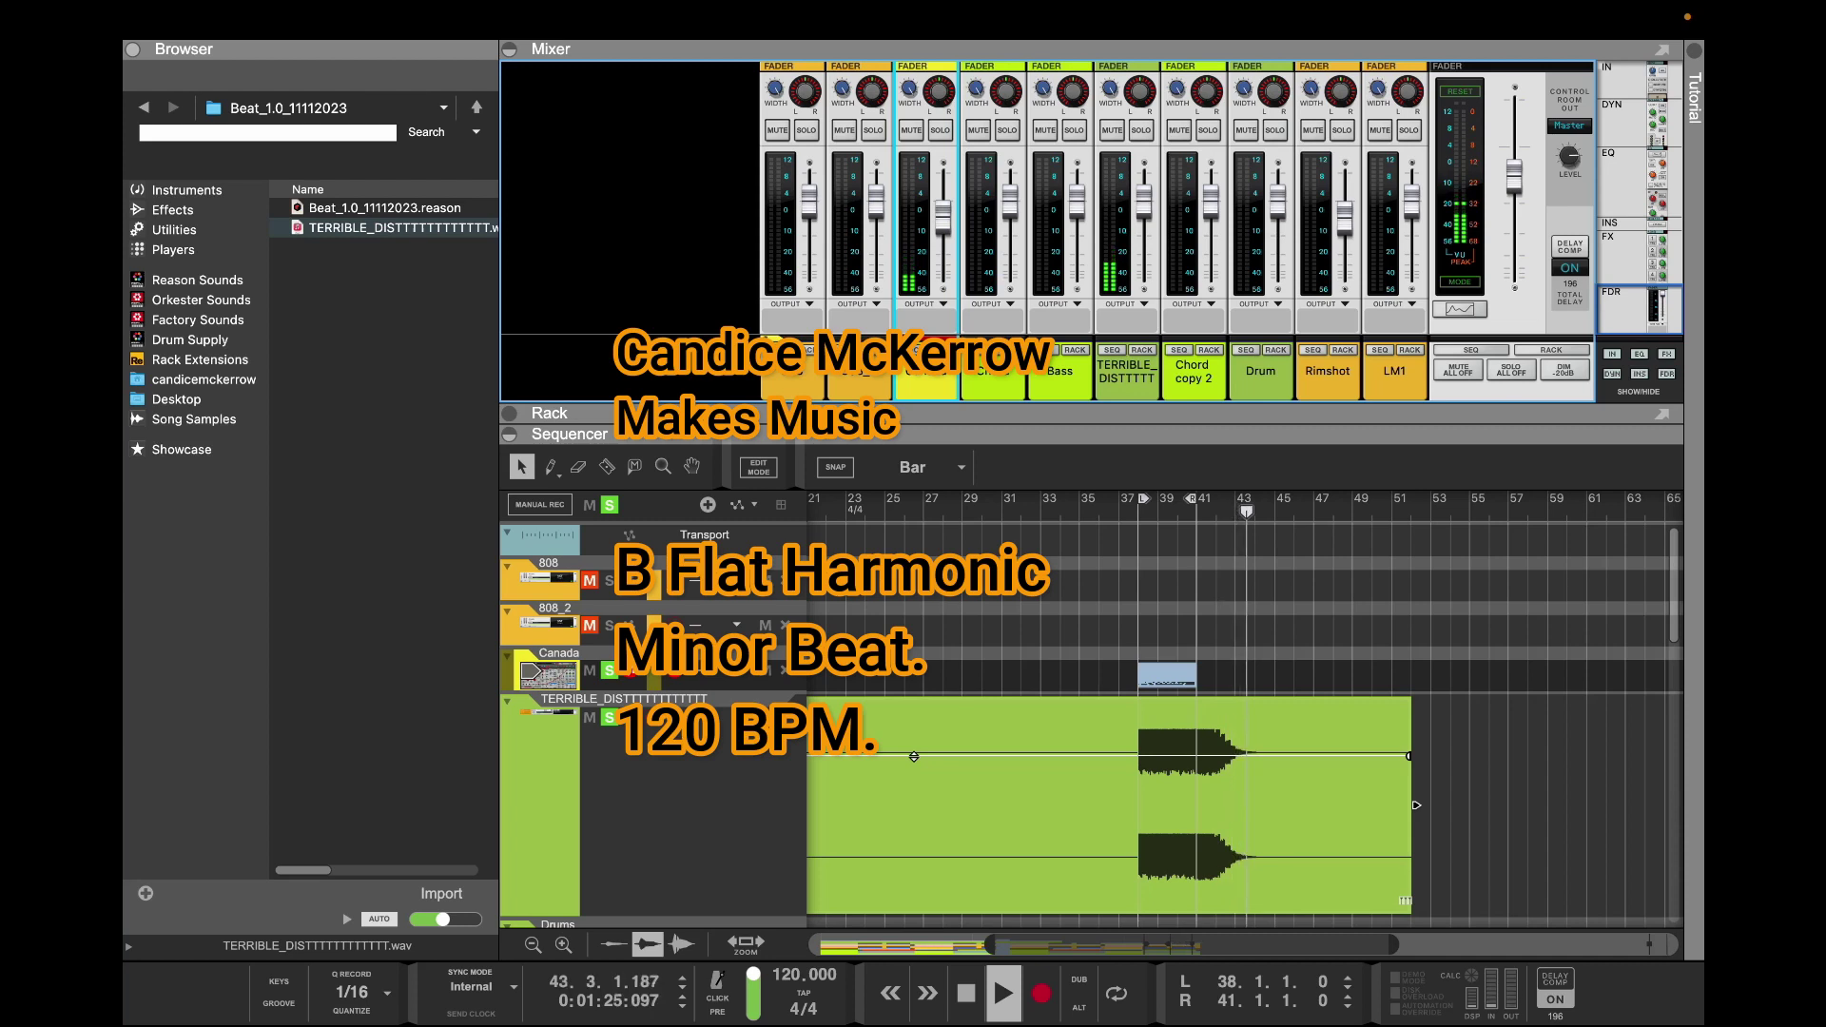
pyautogui.press('space')
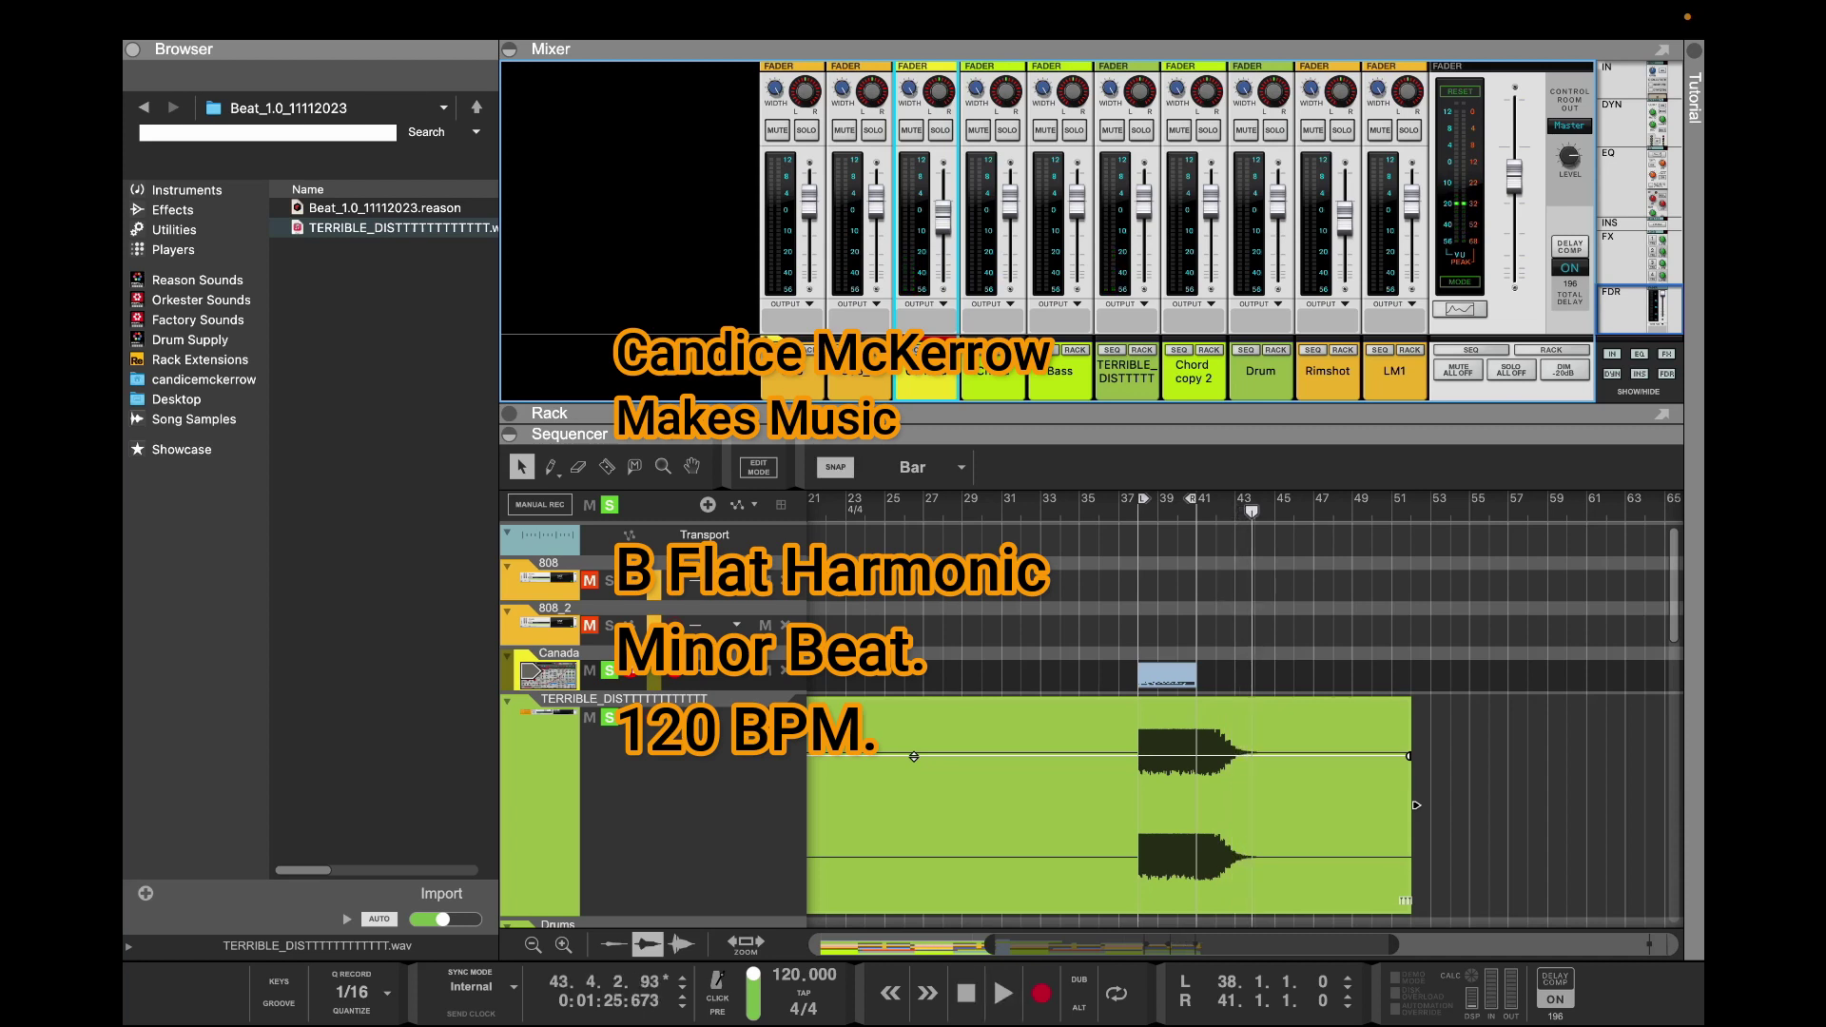
# Trim both silent ends of the TERRIBLE_DIST clip so it starts at about 36.4.1 and is about 8 bars long
pyautogui.moveTo(1408, 756)
pyautogui.mouseDown()
pyautogui.moveTo(1371, 756)
pyautogui.moveTo(1410, 756)
pyautogui.moveTo(1412, 806)
pyautogui.moveTo(1280, 805)
pyautogui.mouseUp()
pyautogui.click(1469, 766)
pyautogui.click(1414, 806)
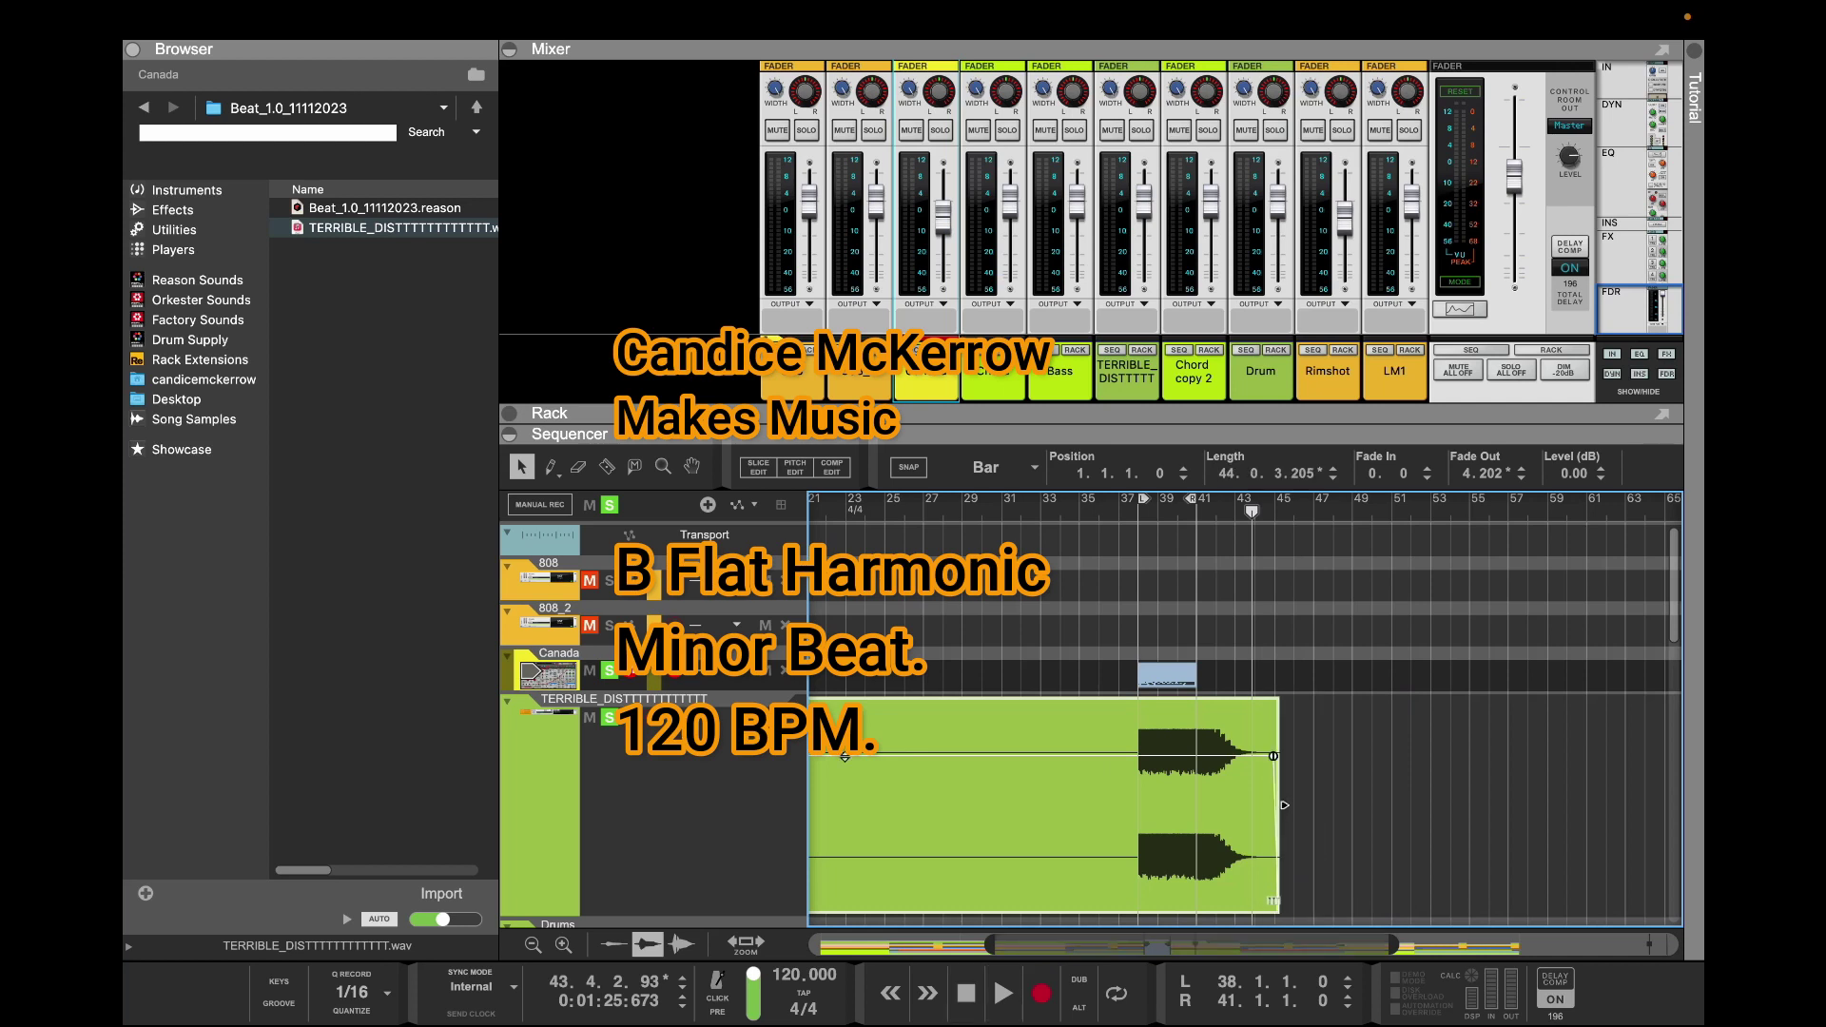
pyautogui.moveTo(1055, 945); pyautogui.dragTo(870, 945)
pyautogui.moveTo(818, 756); pyautogui.dragTo(1505, 806)
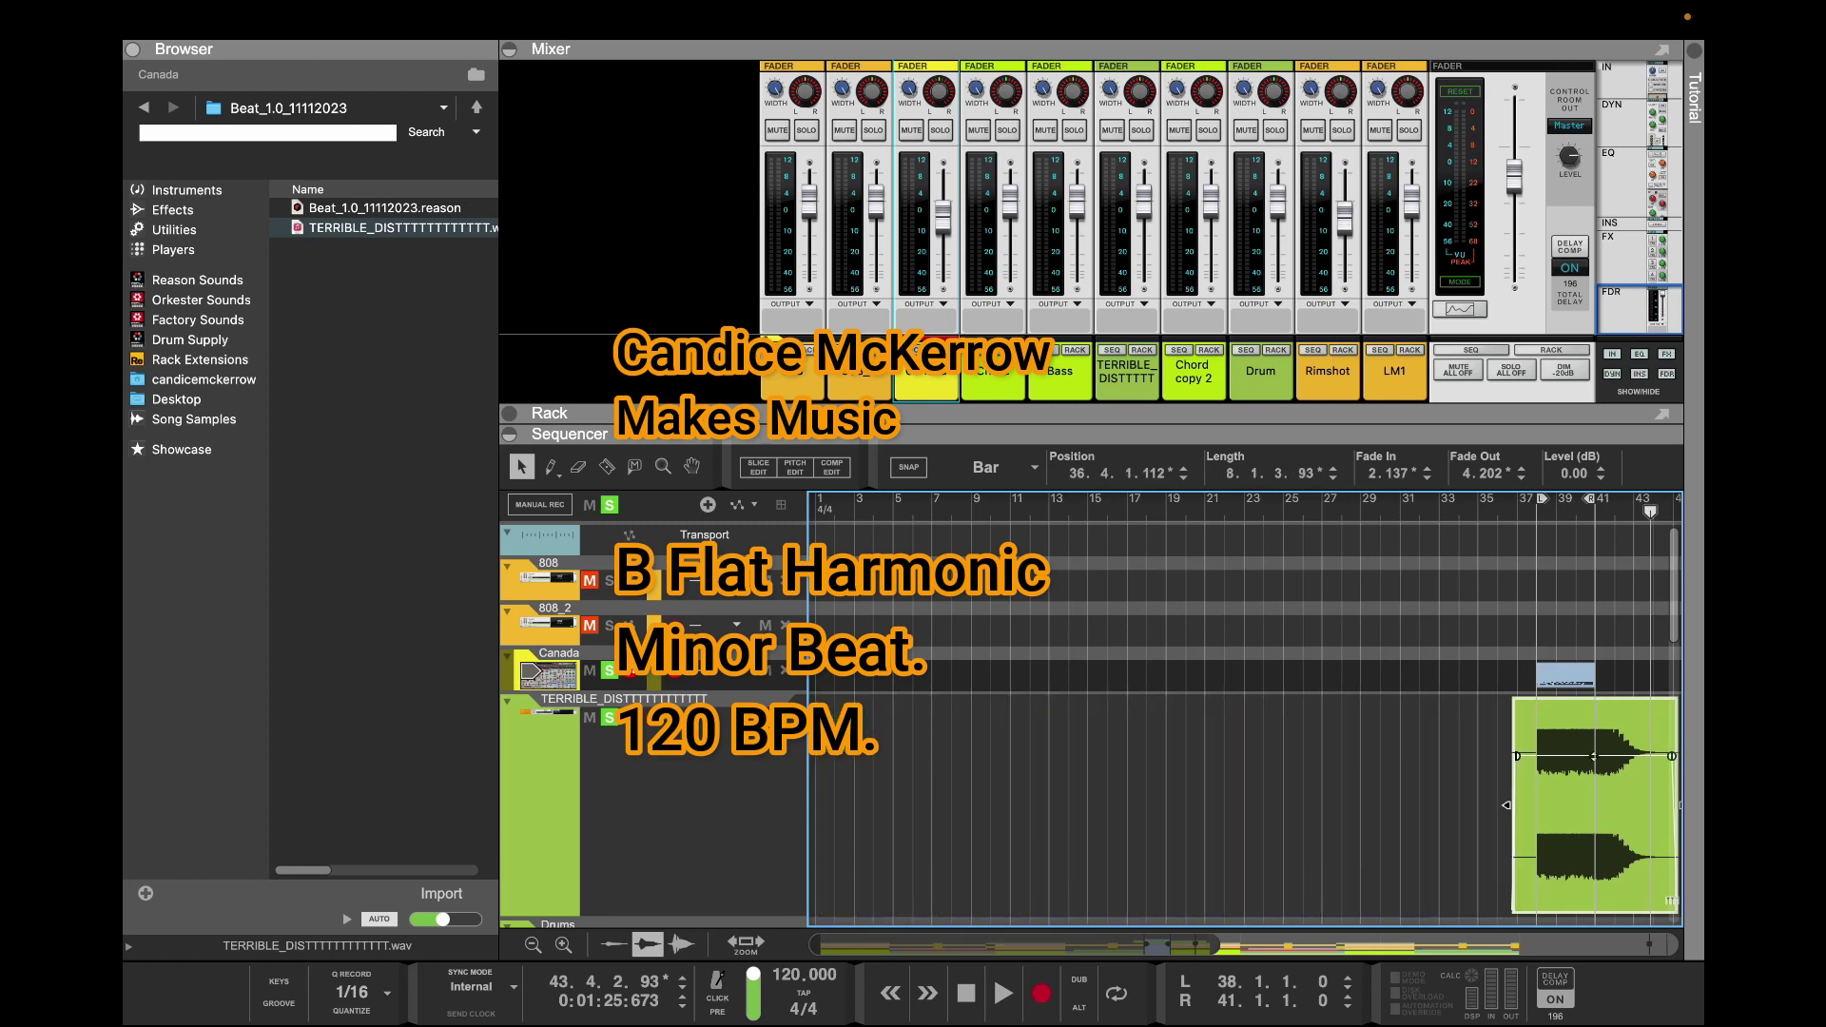
pyautogui.moveTo(1017, 944); pyautogui.dragTo(1085, 944)
pyautogui.moveTo(1282, 944); pyautogui.dragTo(1495, 944)
pyautogui.click(1470, 822)
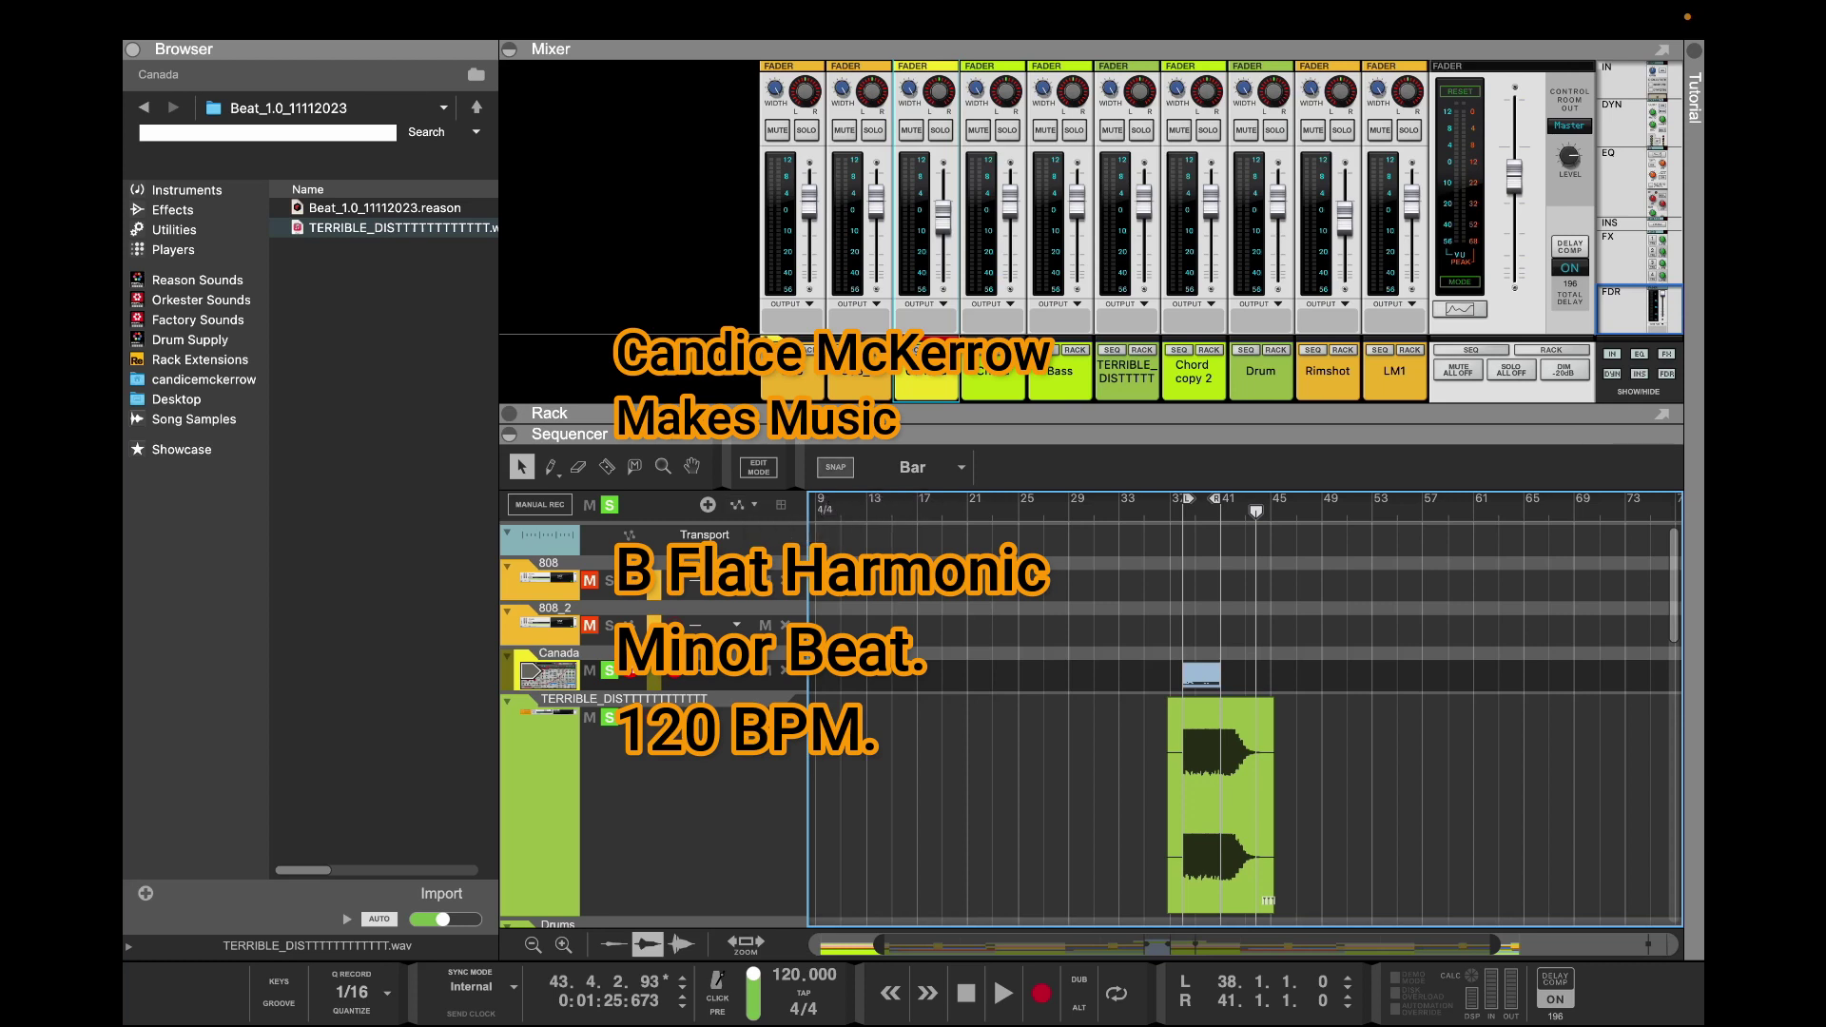
# Take the Canada and TERRIBLE_DIST tracks out of solo and reduce the TERRIBLE_DIST track's height
pyautogui.click(610, 670)
pyautogui.click(609, 718)
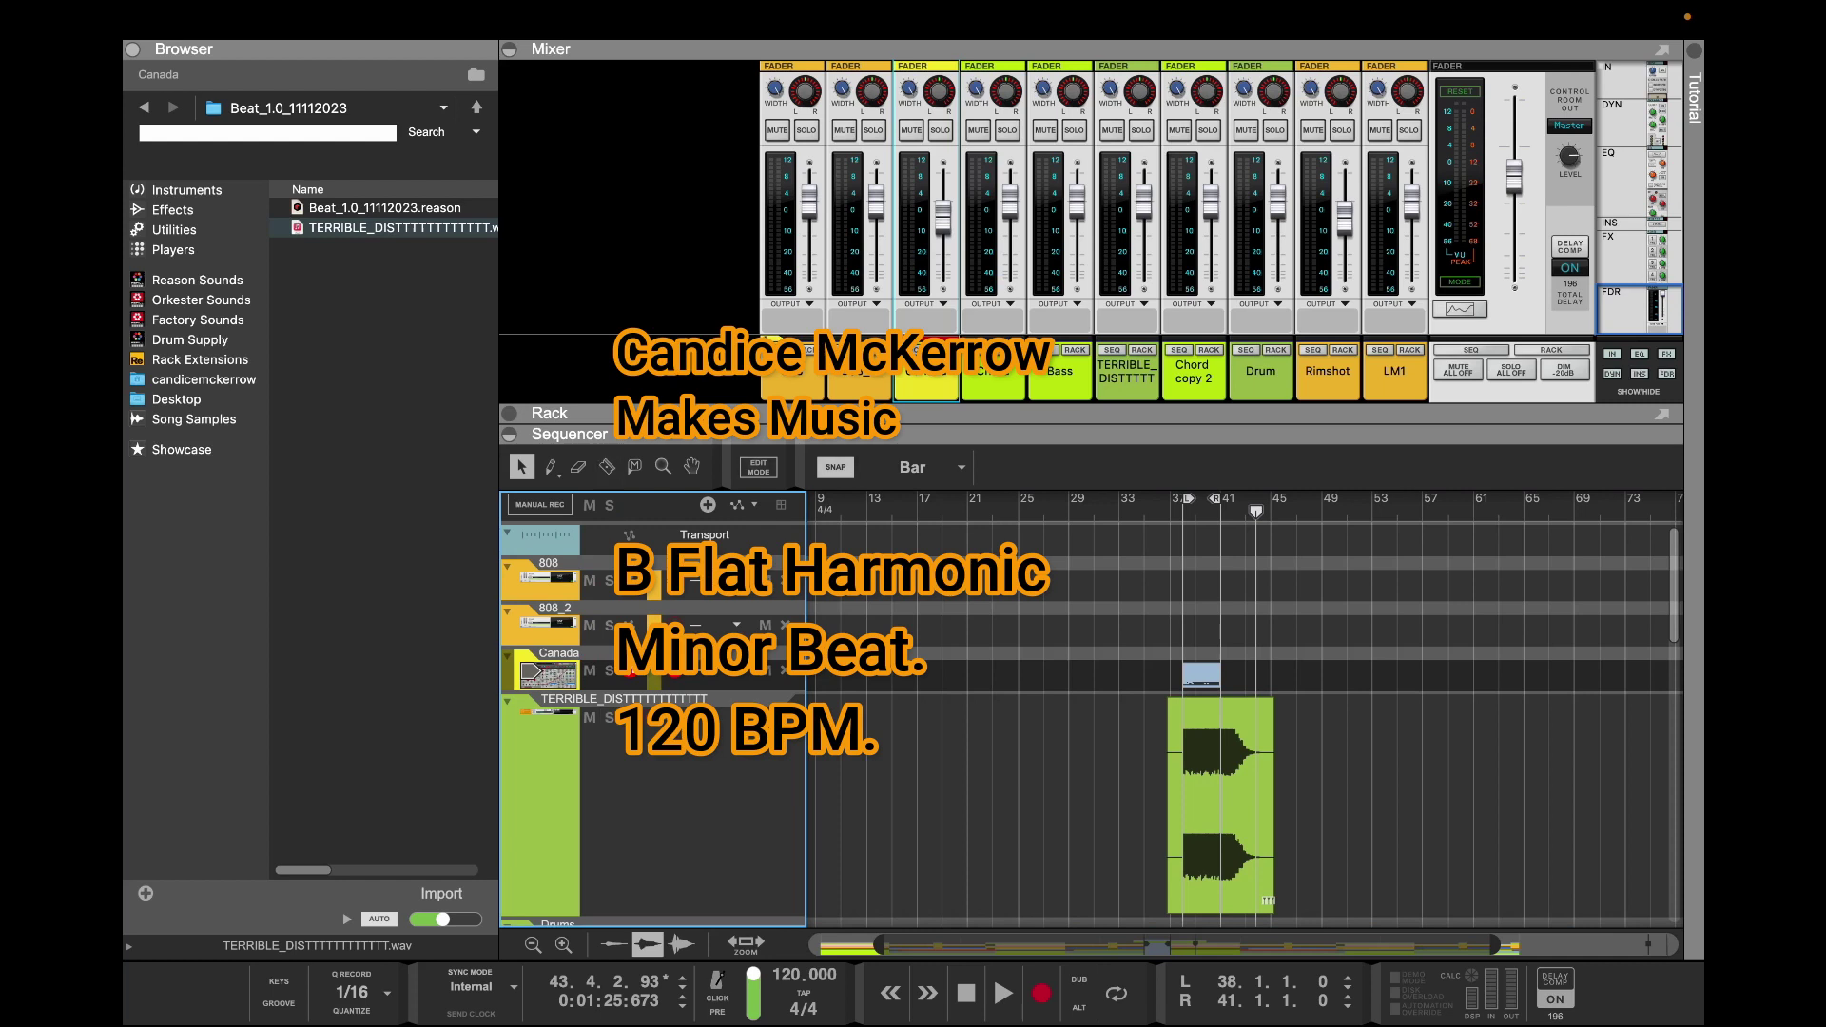
pyautogui.click(758, 465)
pyautogui.click(758, 466)
pyautogui.moveTo(540, 693); pyautogui.dragTo(540, 682)
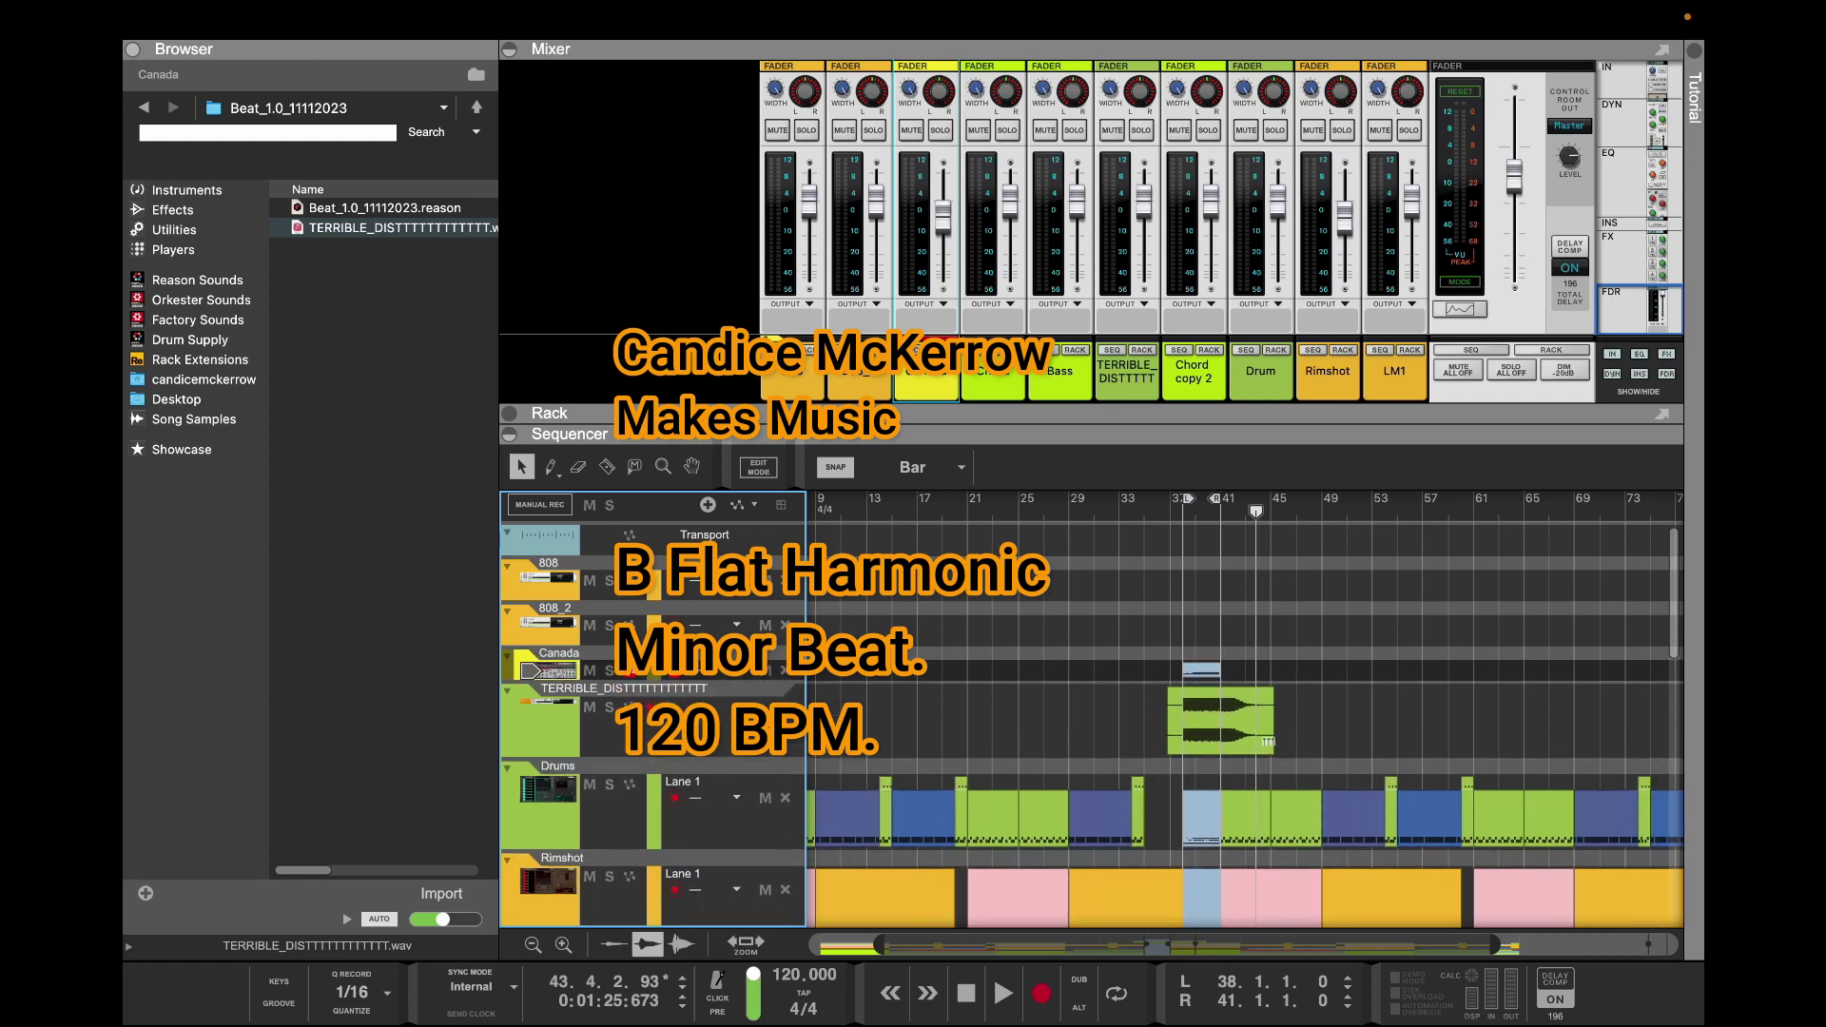
# Set the left locator to bar 1 and the right locator to bar 80, with the playhead at bar 38
pyautogui.moveTo(1186, 944); pyautogui.dragTo(1268, 944)
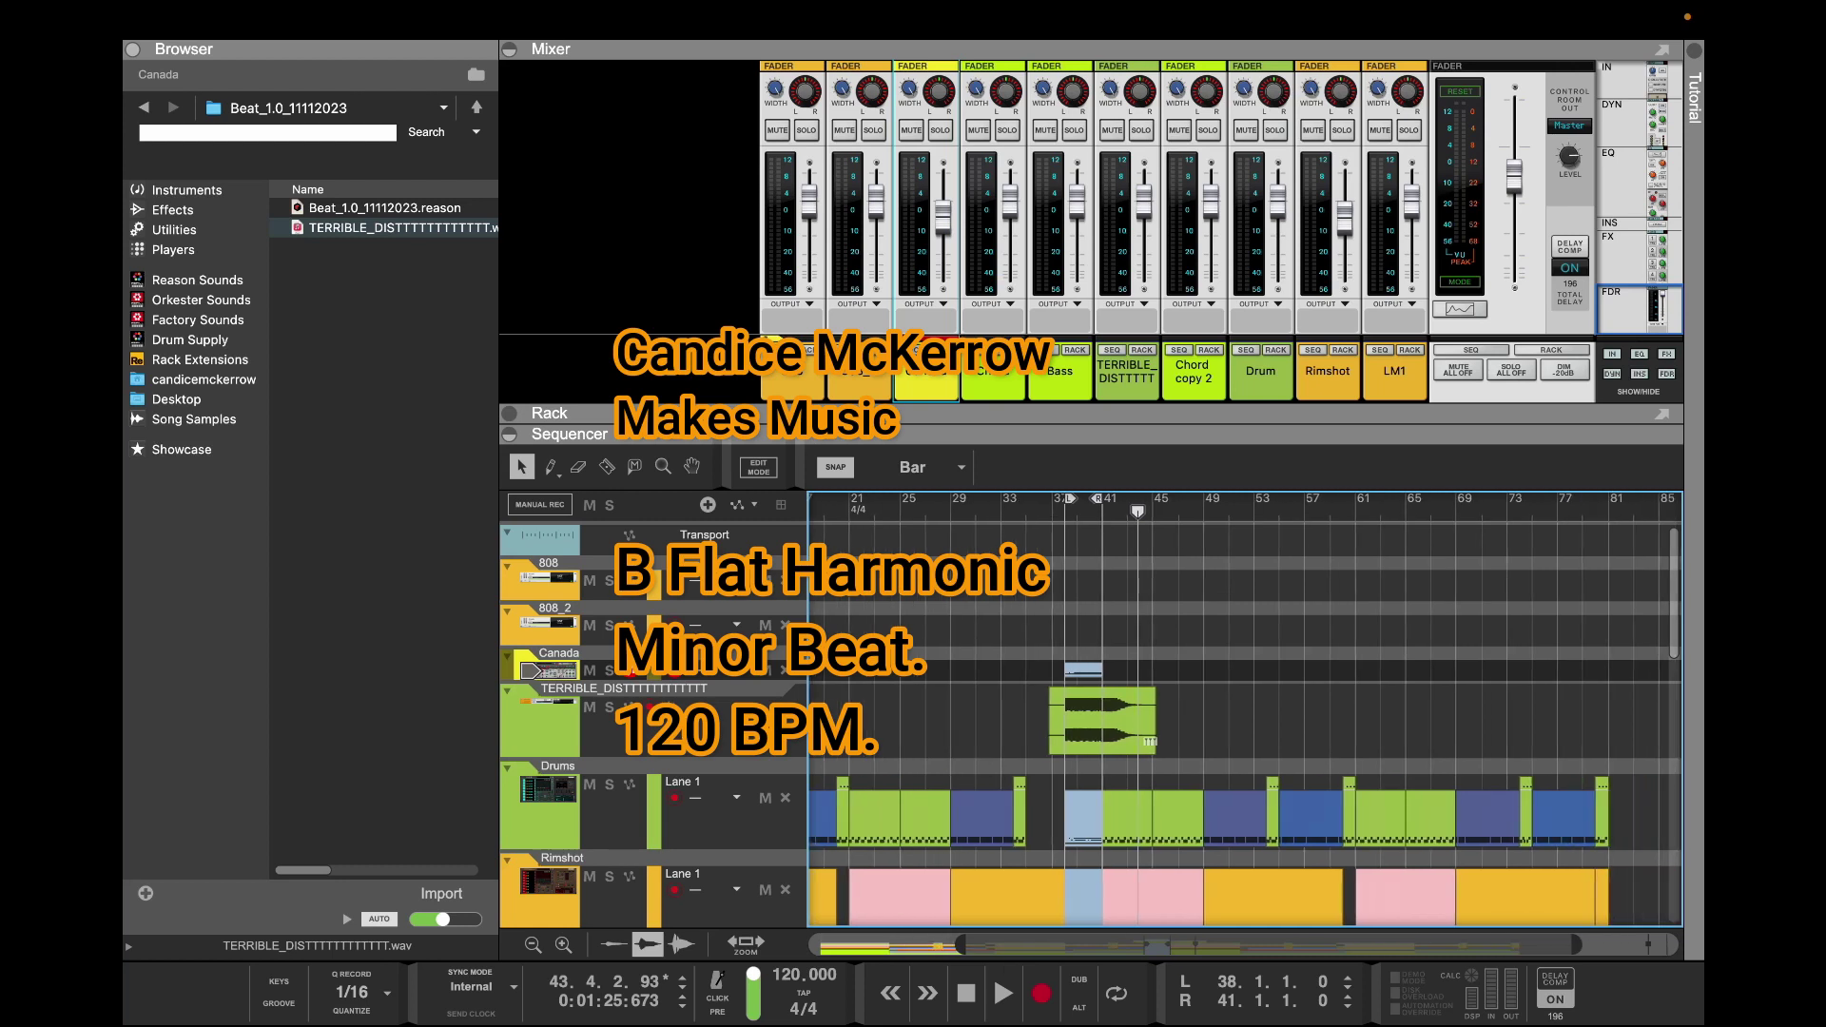
pyautogui.hscroll(1, 1245, 708)
pyautogui.moveTo(1092, 433); pyautogui.dragTo(1091, 241)
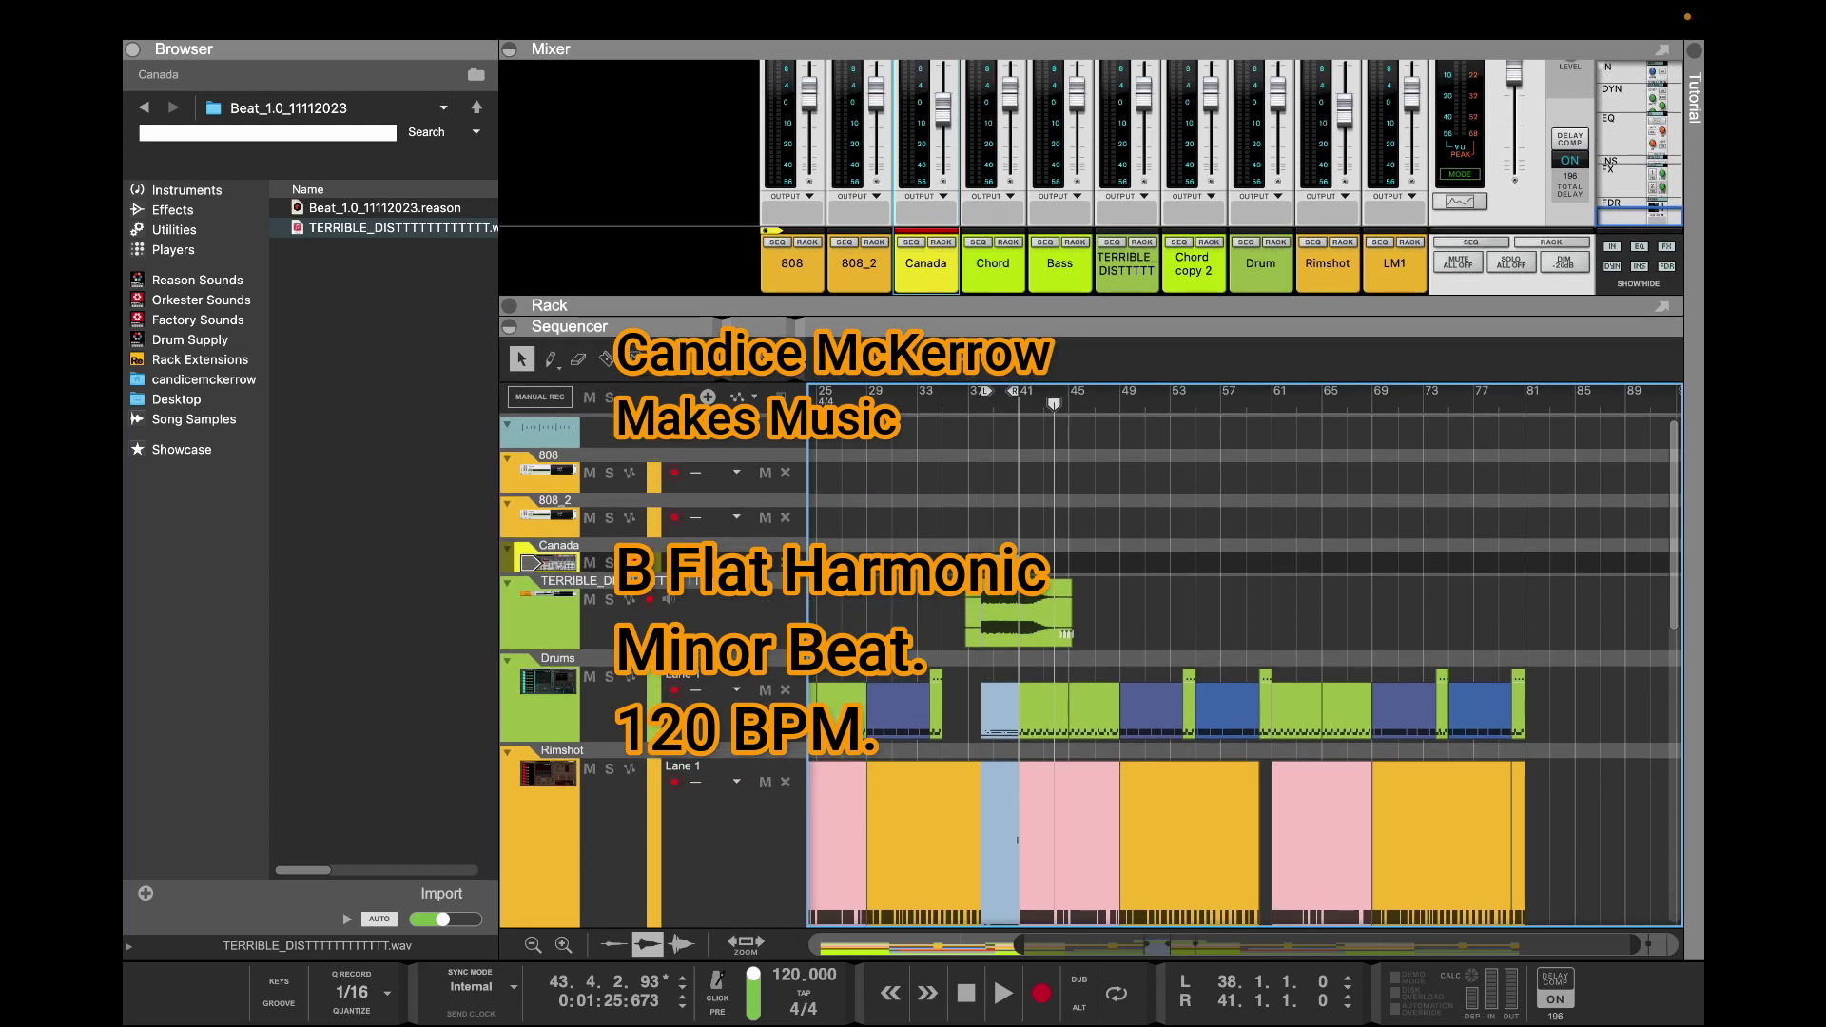
pyautogui.moveTo(1053, 403); pyautogui.dragTo(533, 391)
pyautogui.moveTo(1035, 391); pyautogui.dragTo(1528, 390)
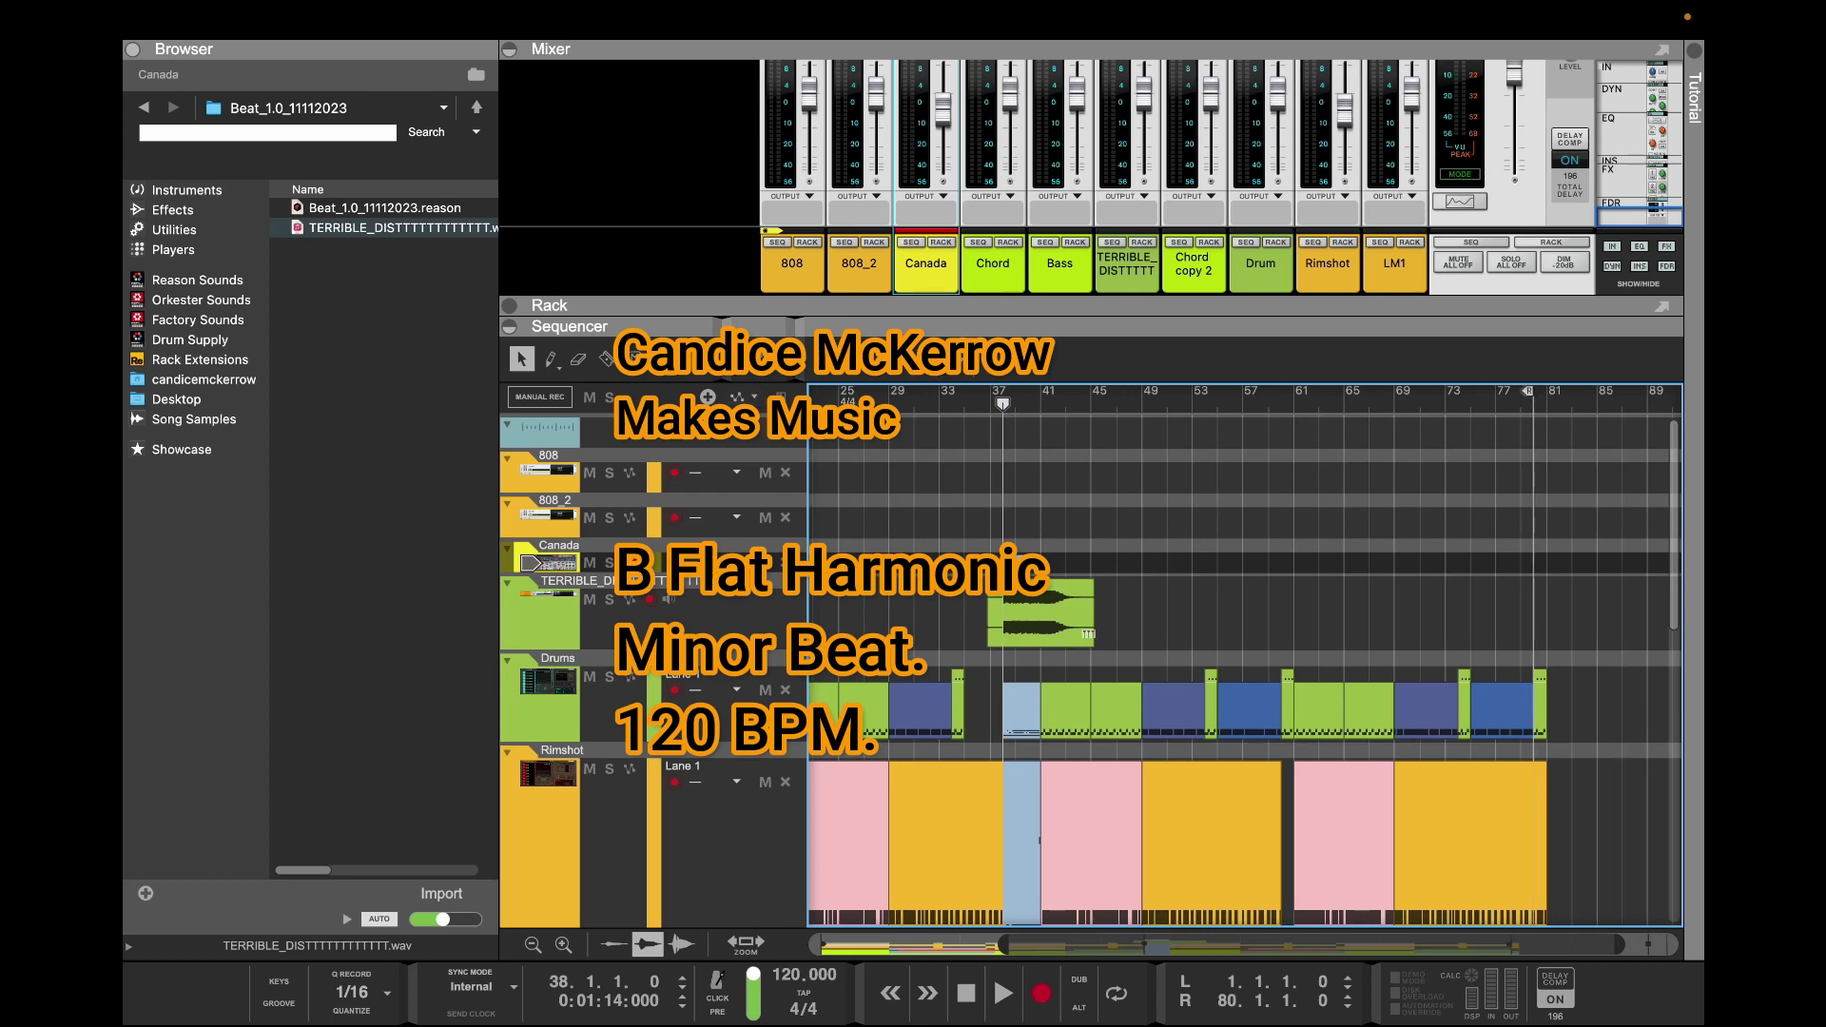
# Split the TERRIBLE_DIST audio clip at bar 41 with the Razor tool
pyautogui.press('r')
pyautogui.click(1041, 618)
pyautogui.press('q')
pyautogui.click(863, 711)
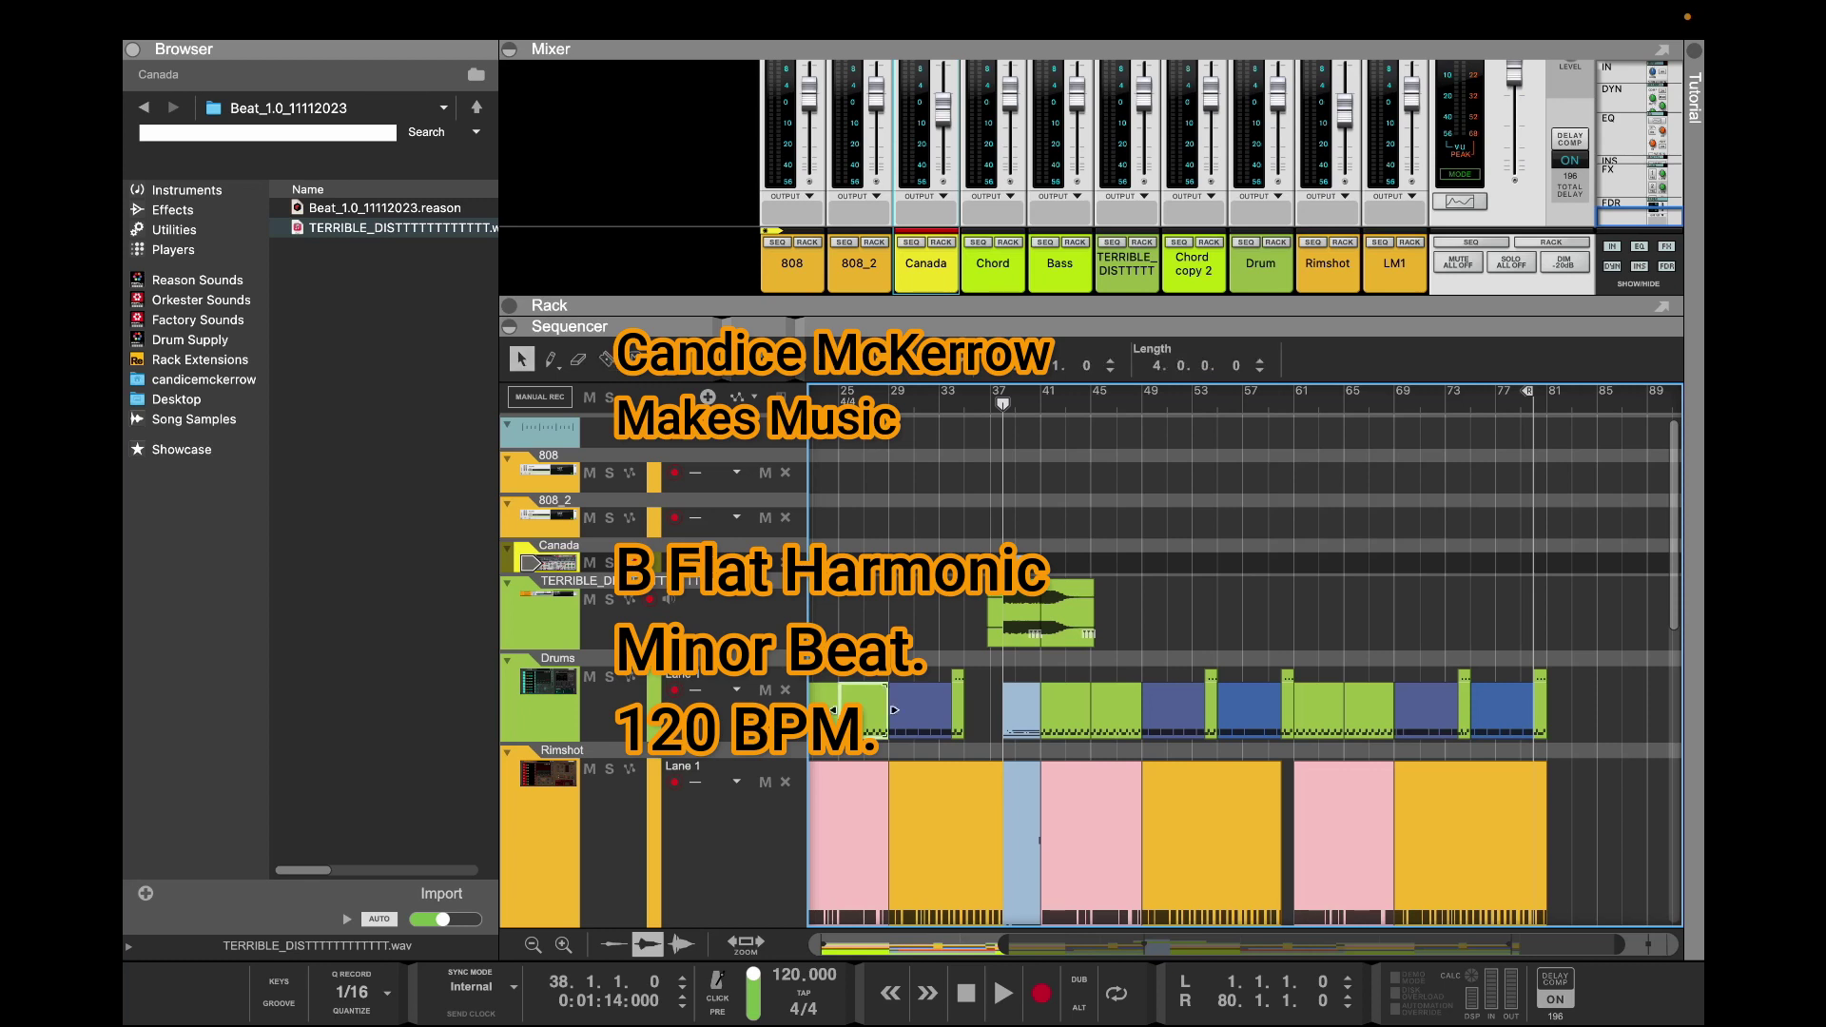
pyautogui.moveTo(863, 708); pyautogui.dragTo(978, 709)
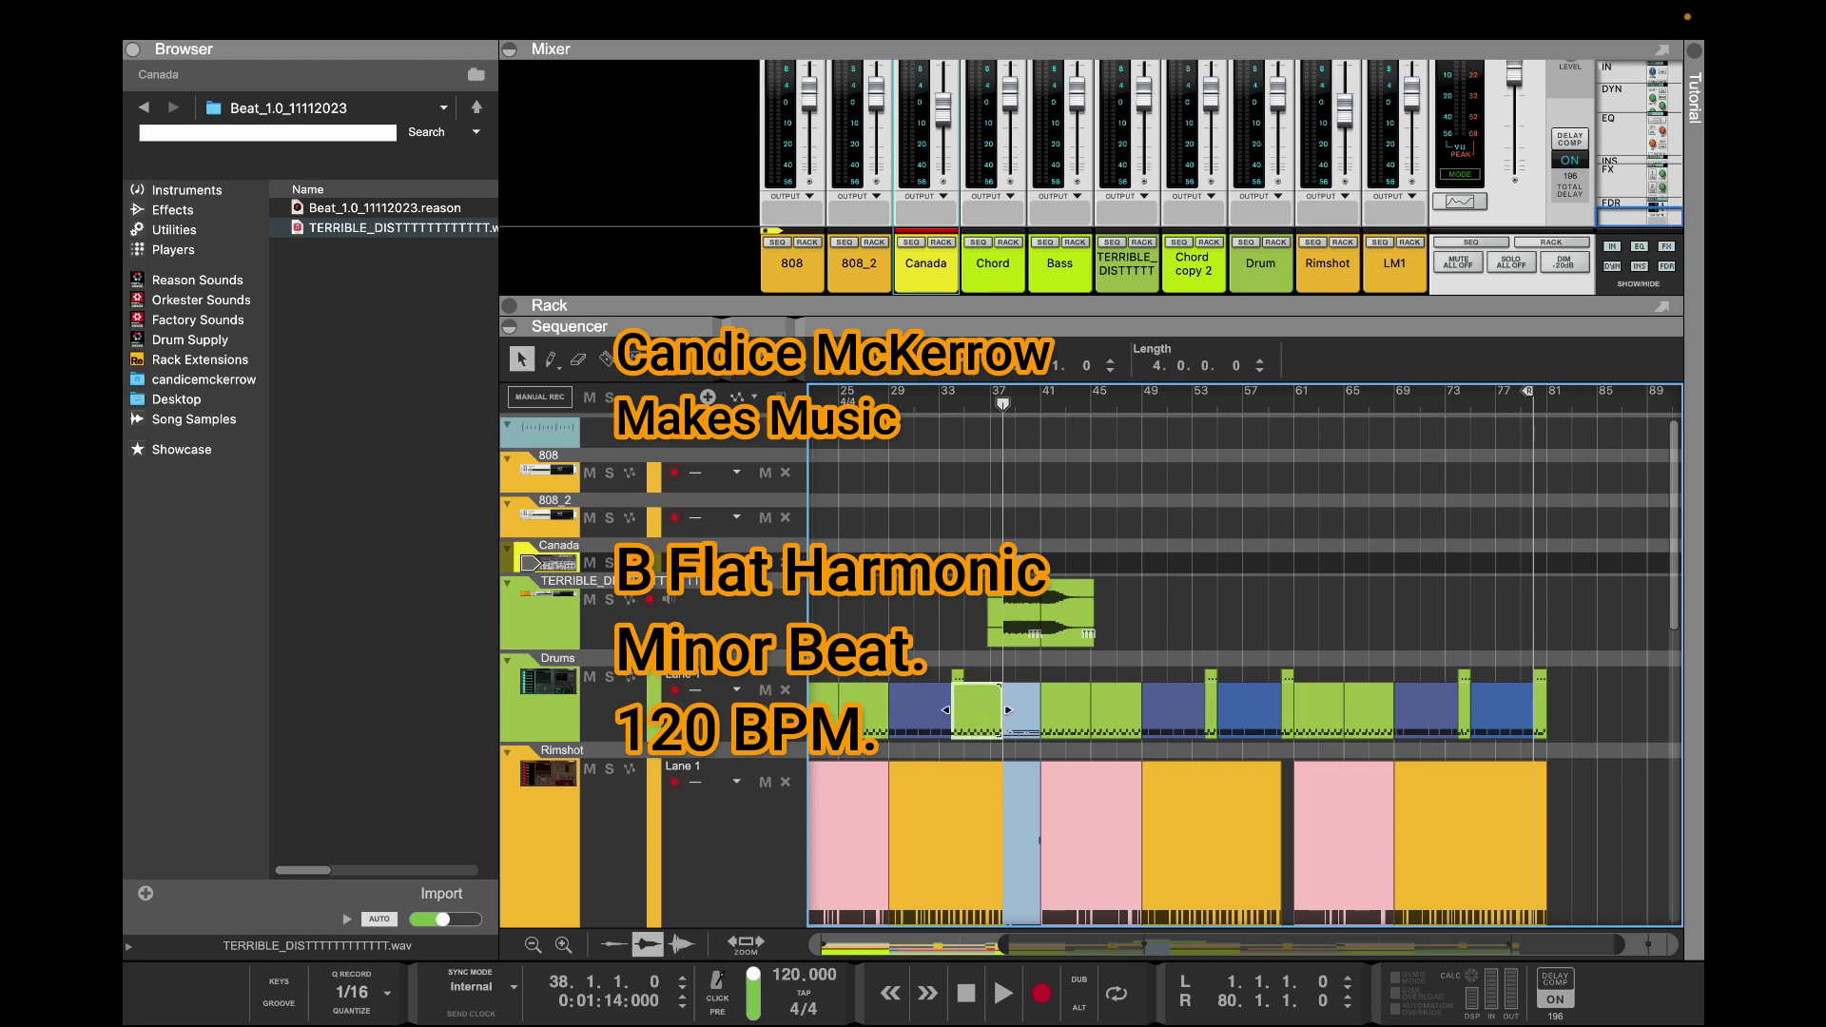
pyautogui.press('Delete')
pyautogui.click(1249, 710)
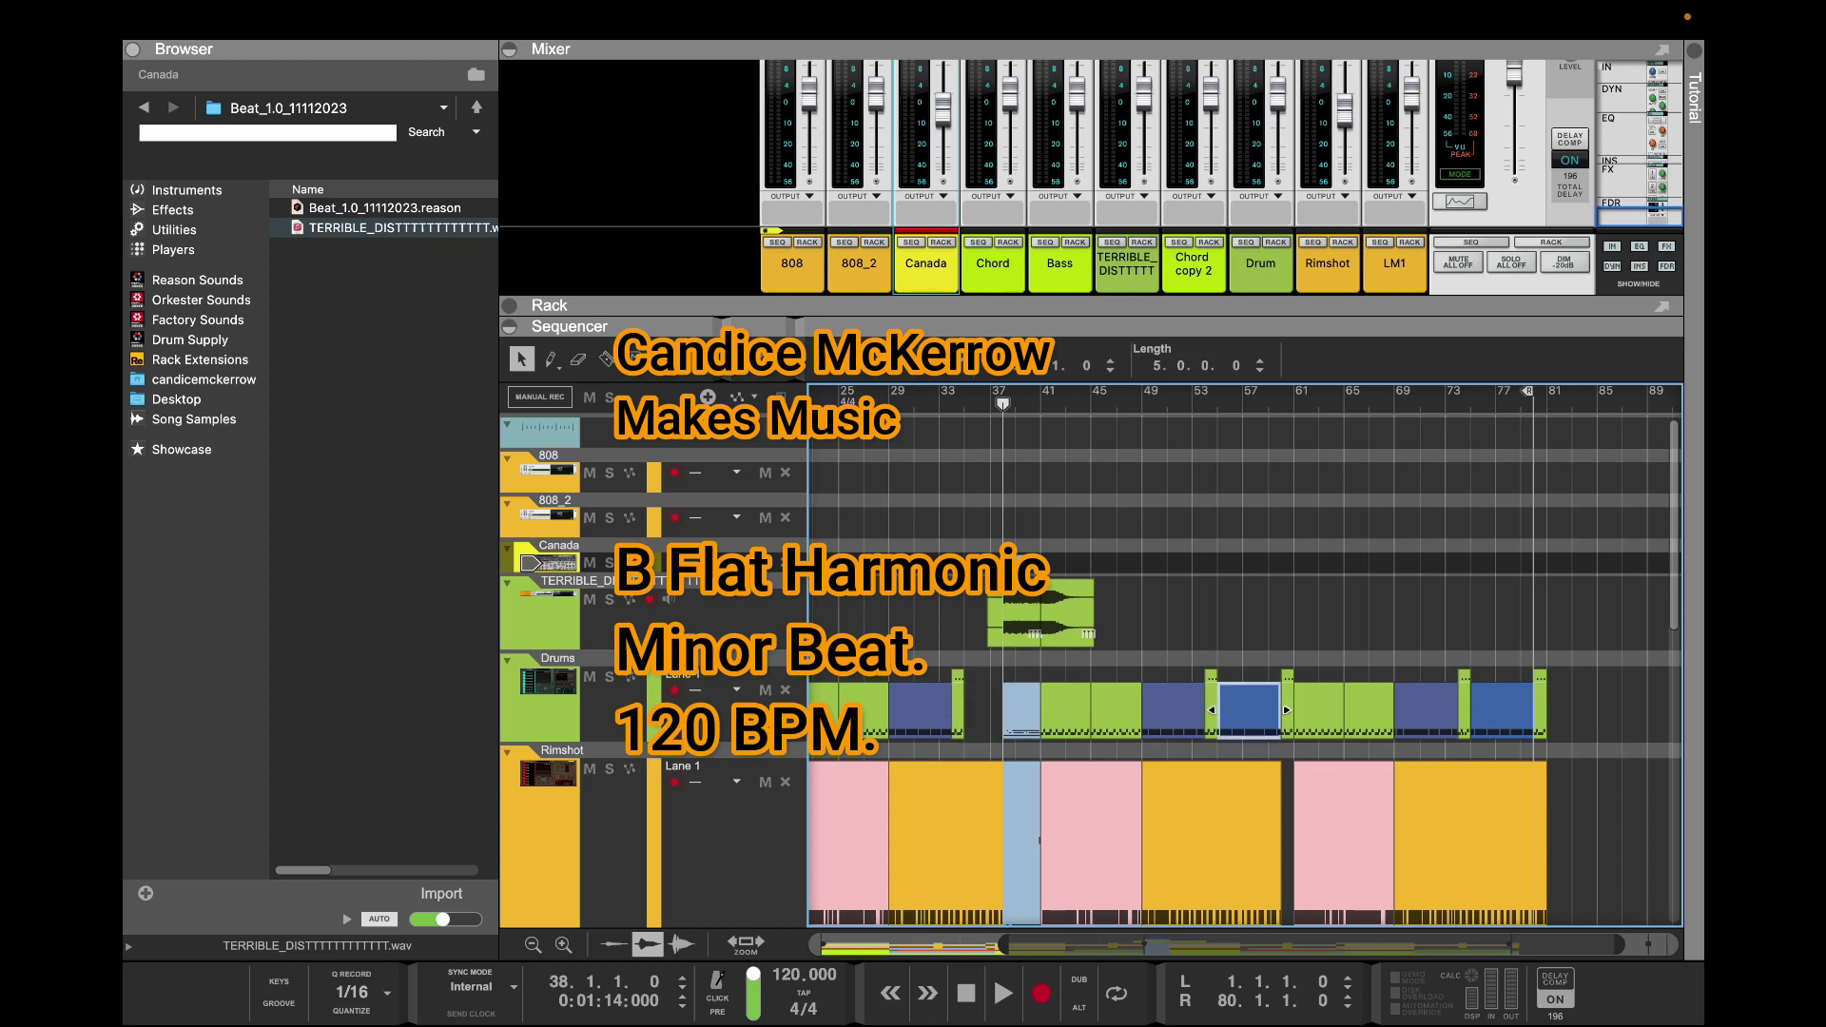
pyautogui.moveTo(1249, 708); pyautogui.dragTo(979, 709)
pyautogui.press('super+z')
pyautogui.press('Delete')
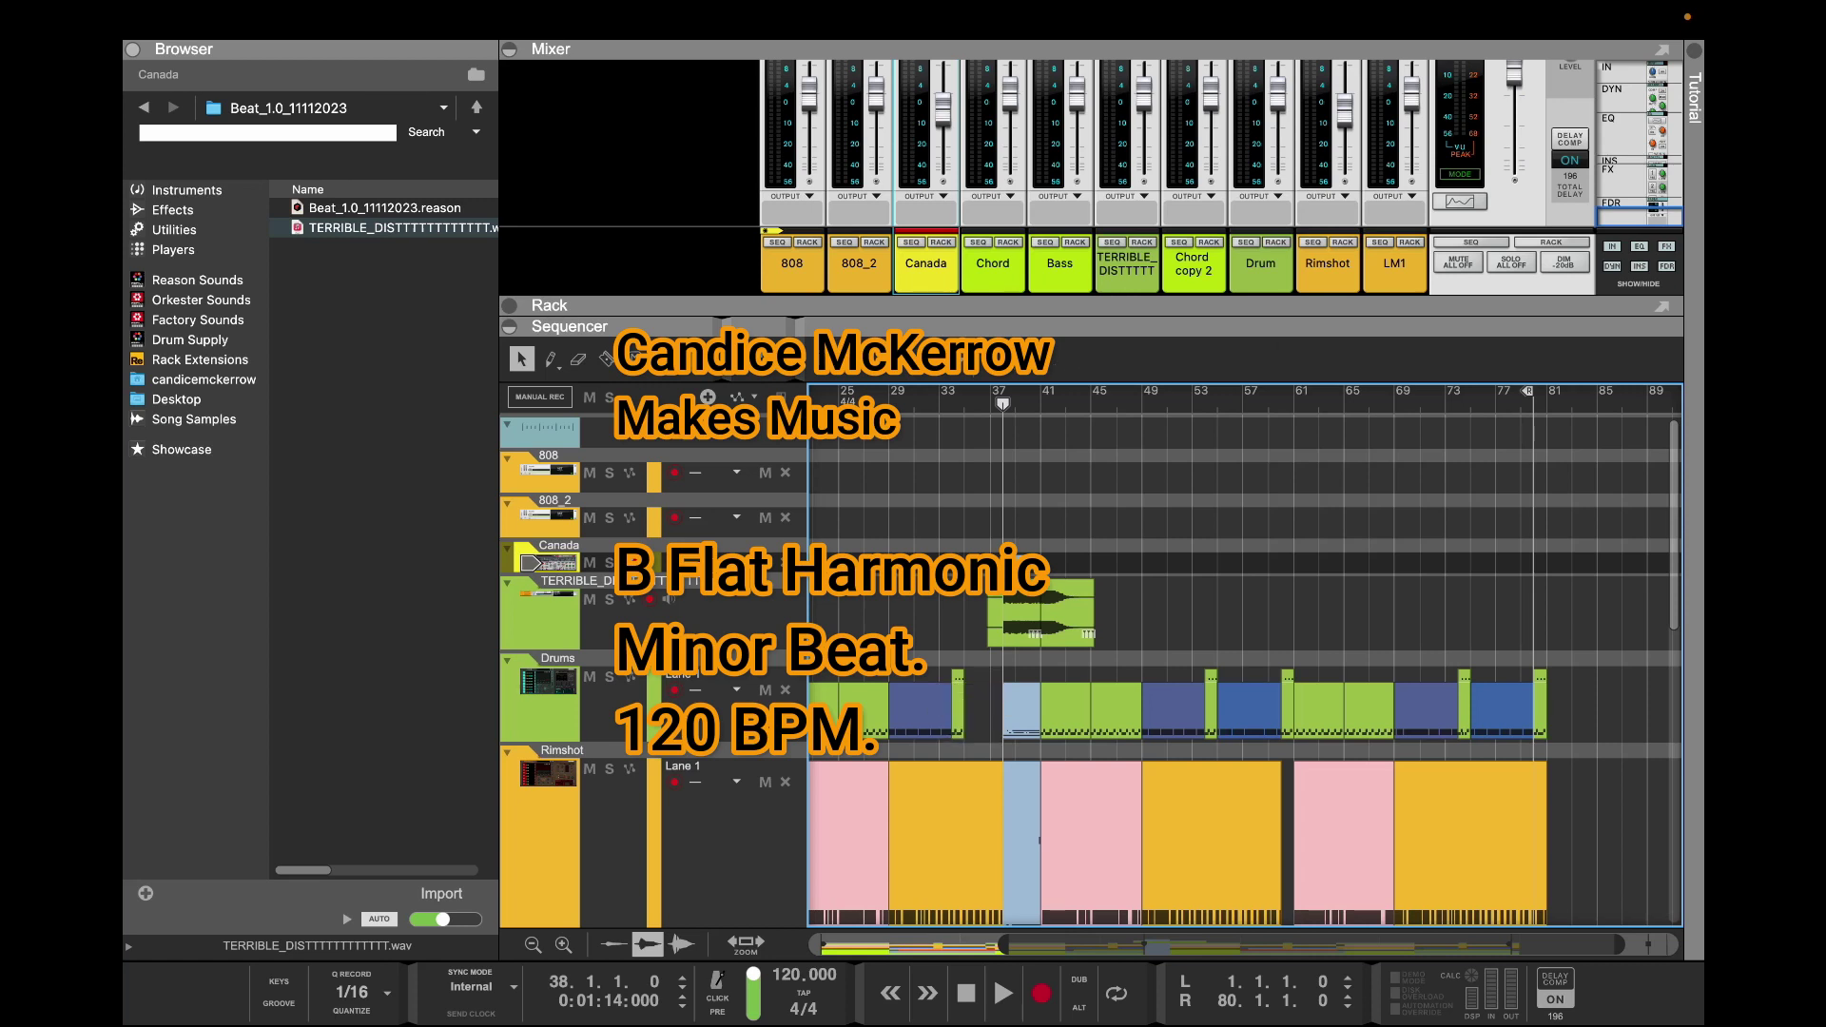
# Copy the blue drum clip from bar 55 into the gap at bars 35 to 38 and play from bar 38
pyautogui.click(1249, 709)
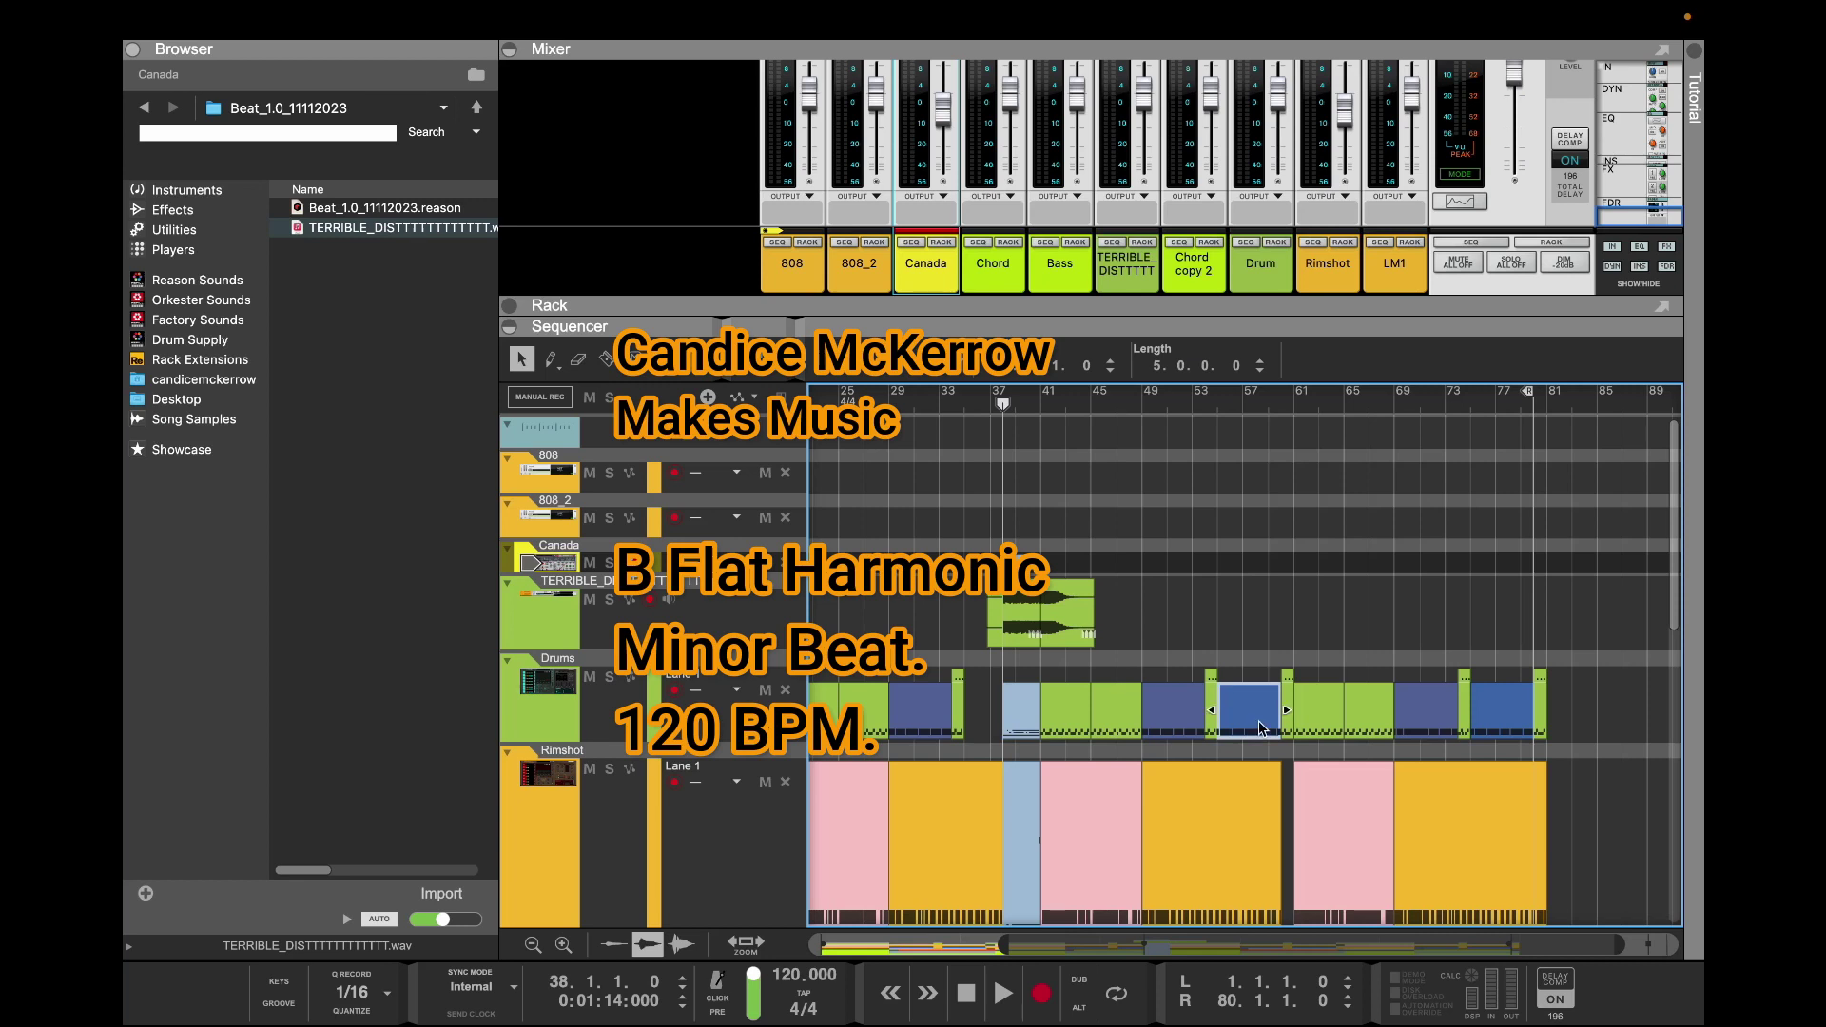
pyautogui.moveTo(1260, 727); pyautogui.dragTo(1007, 727)
pyautogui.press('super+z')
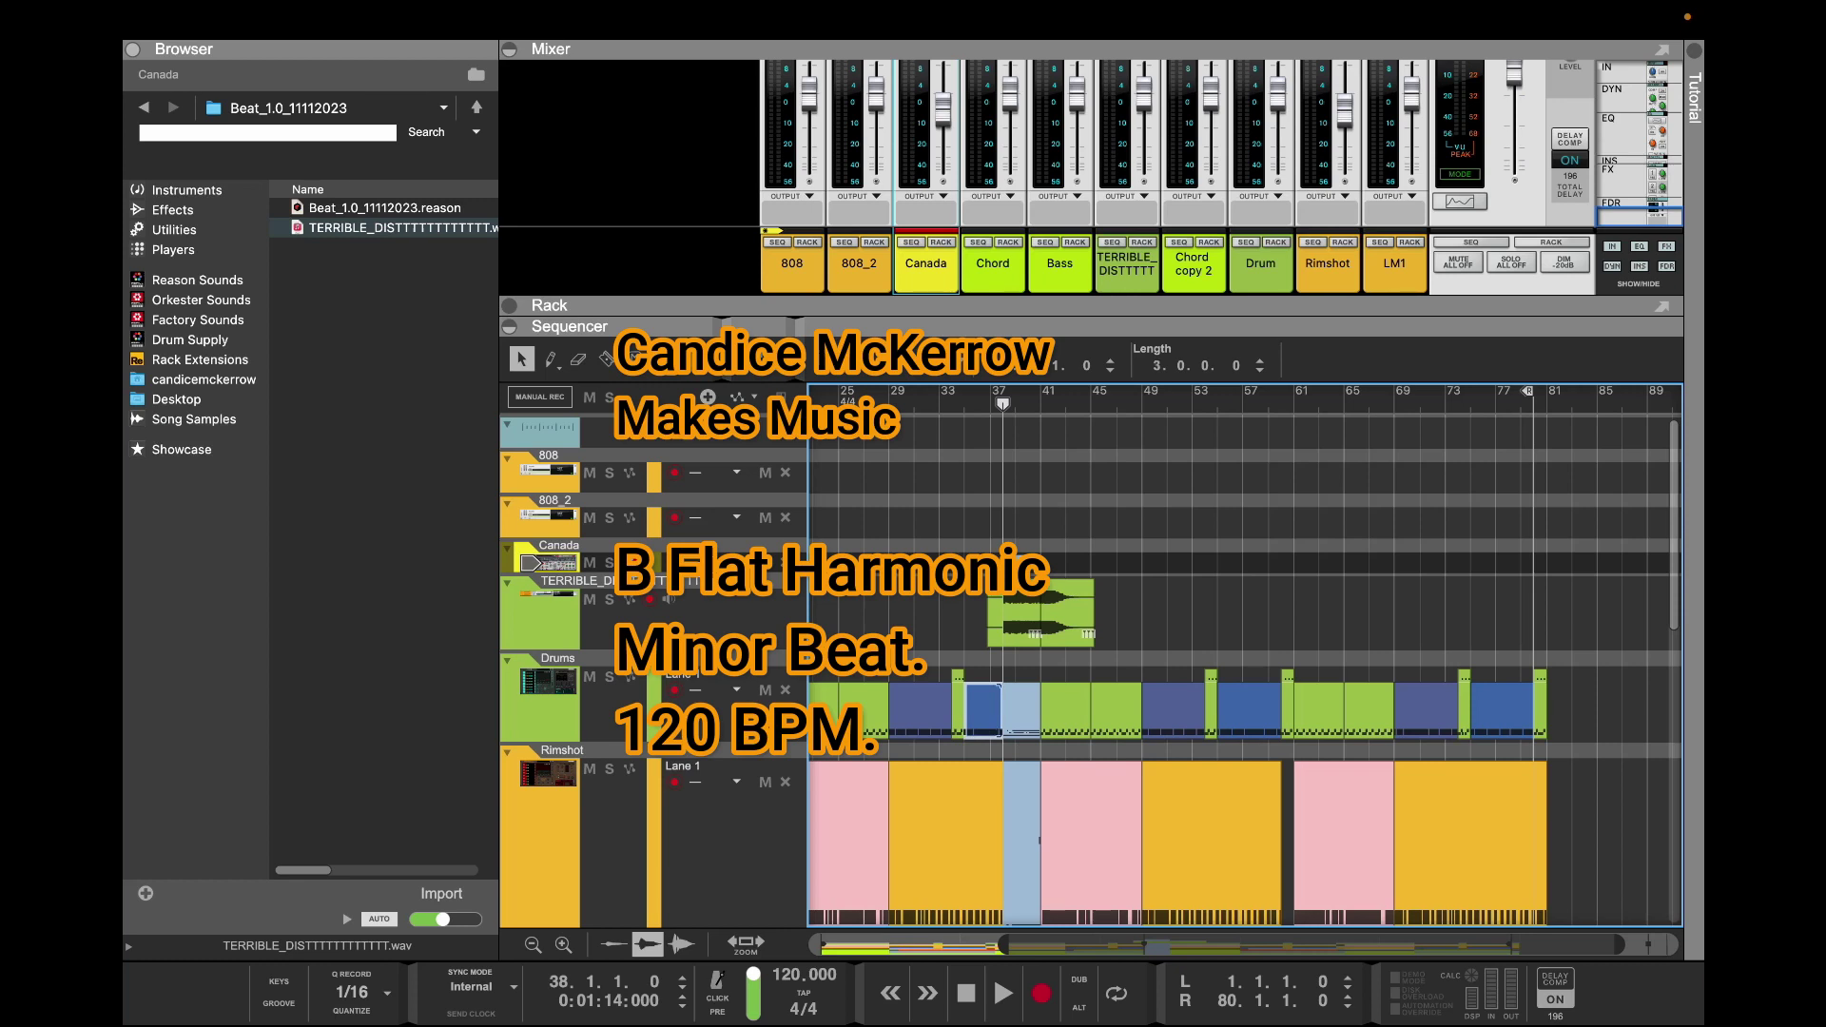
pyautogui.press('super+z')
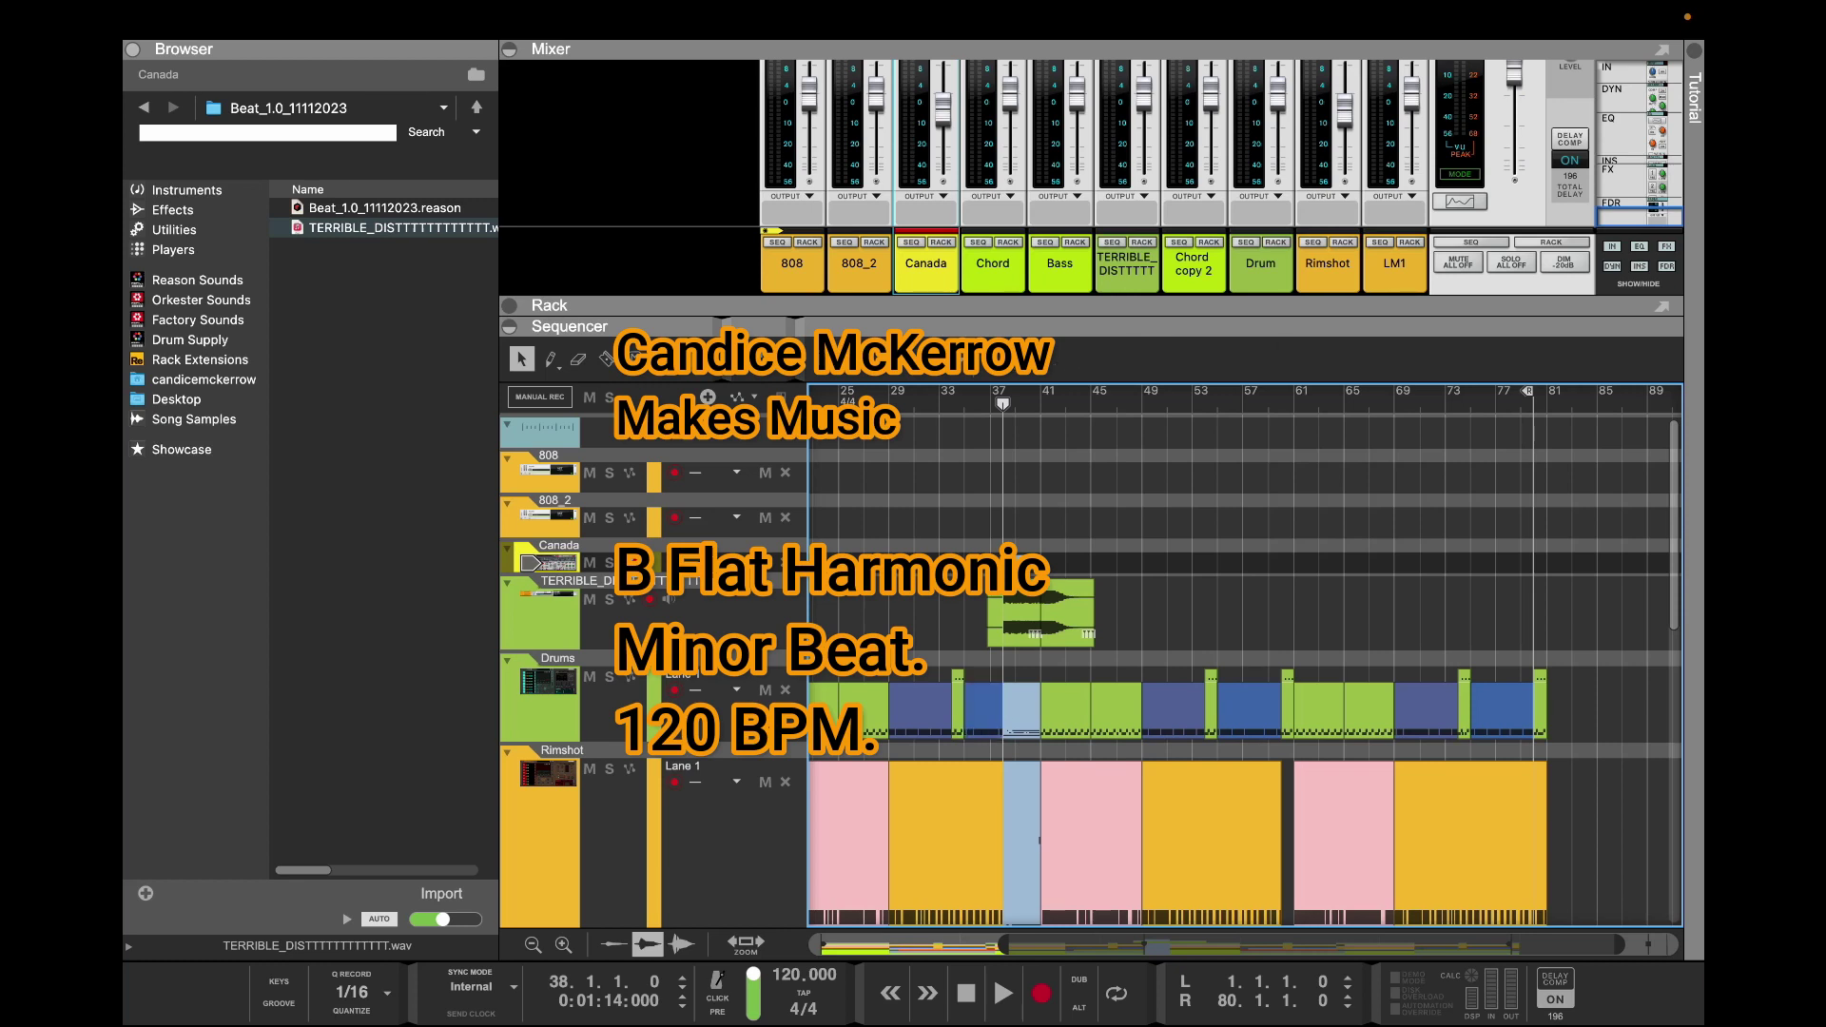
pyautogui.press('space')
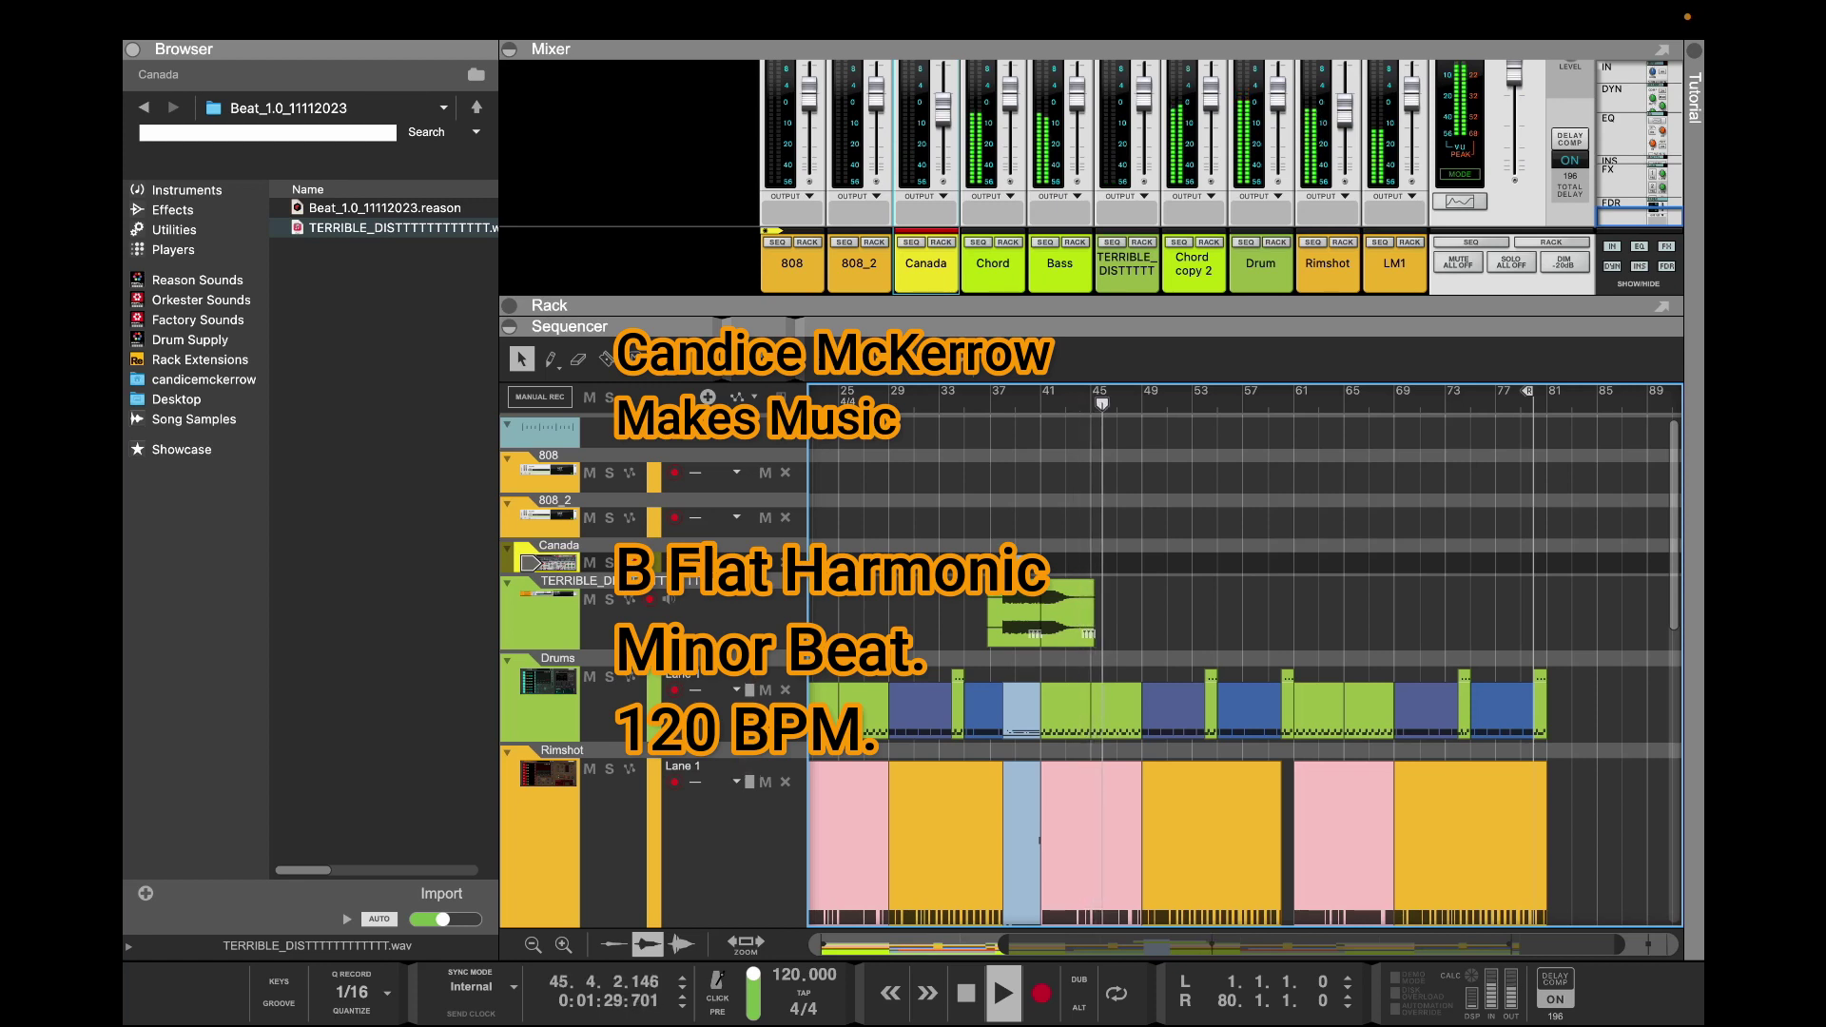
pyautogui.press('space')
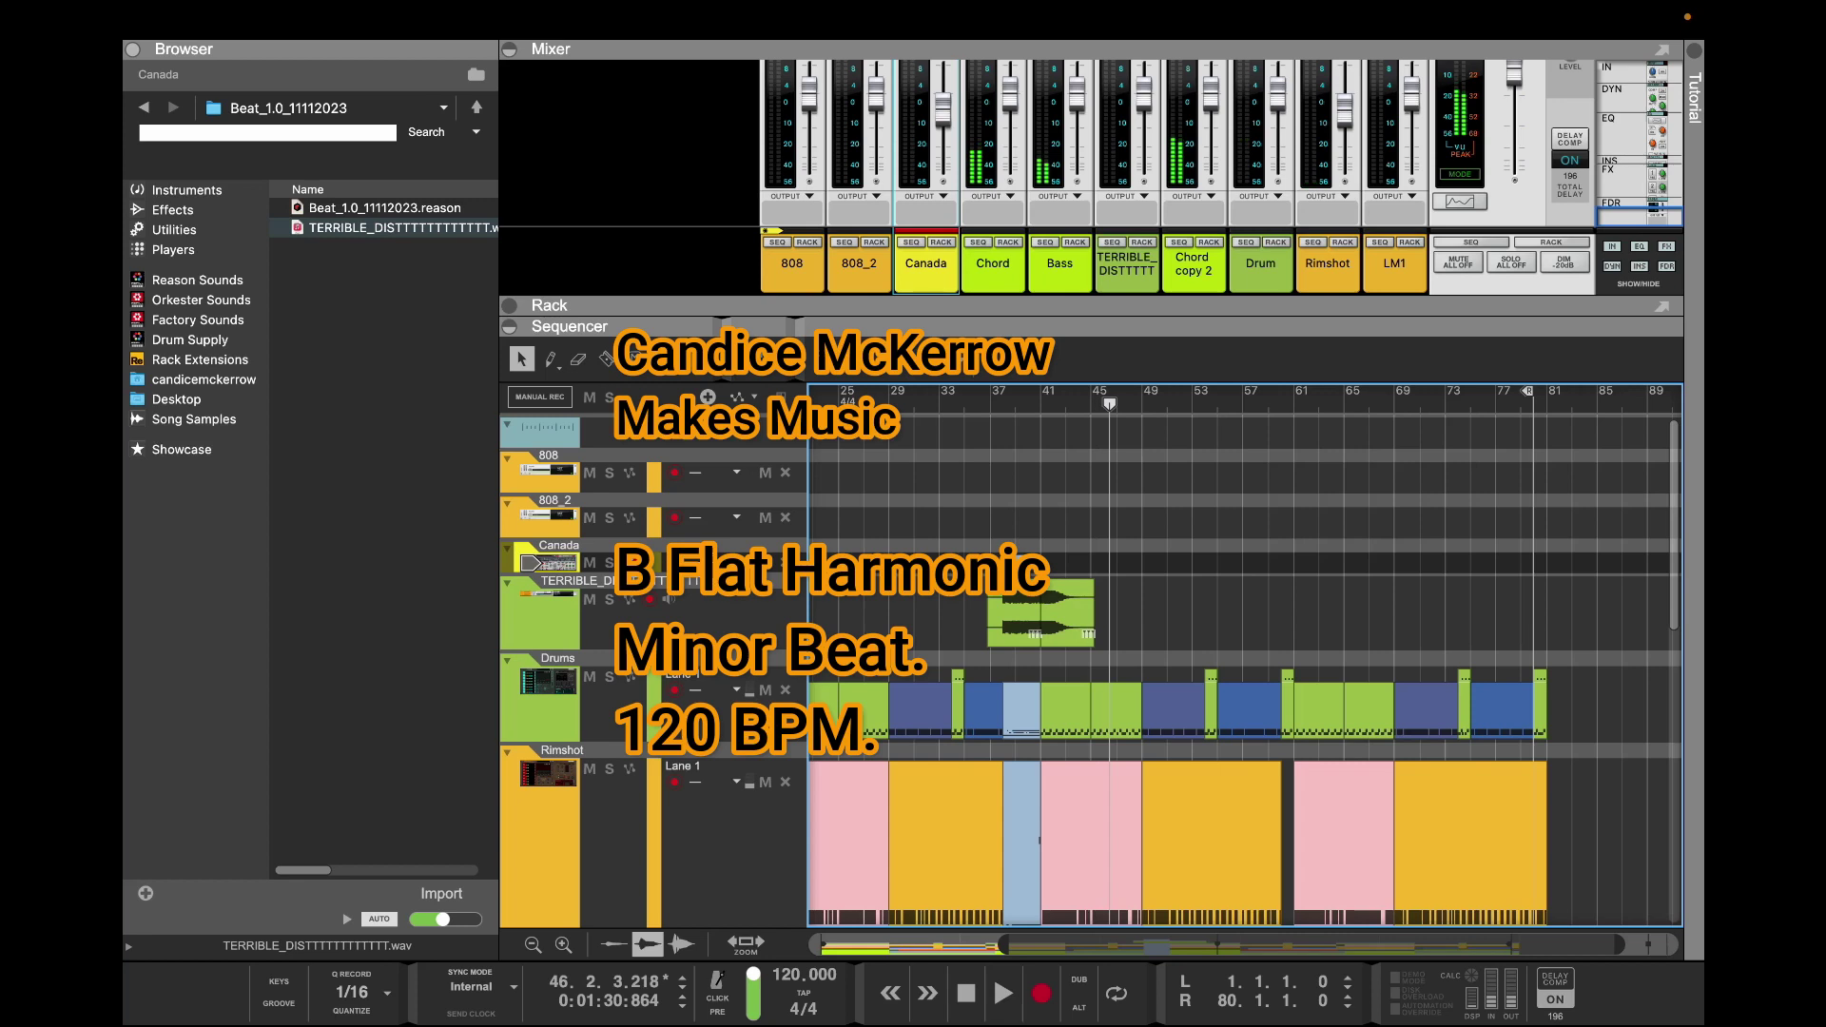
# Open the Spectrum EQ for the TERRIBLE_DIST channel, enable its high-pass filter and try a low-pass filter at 2.74 kHz
pyautogui.click(556, 616)
pyautogui.press('F6')
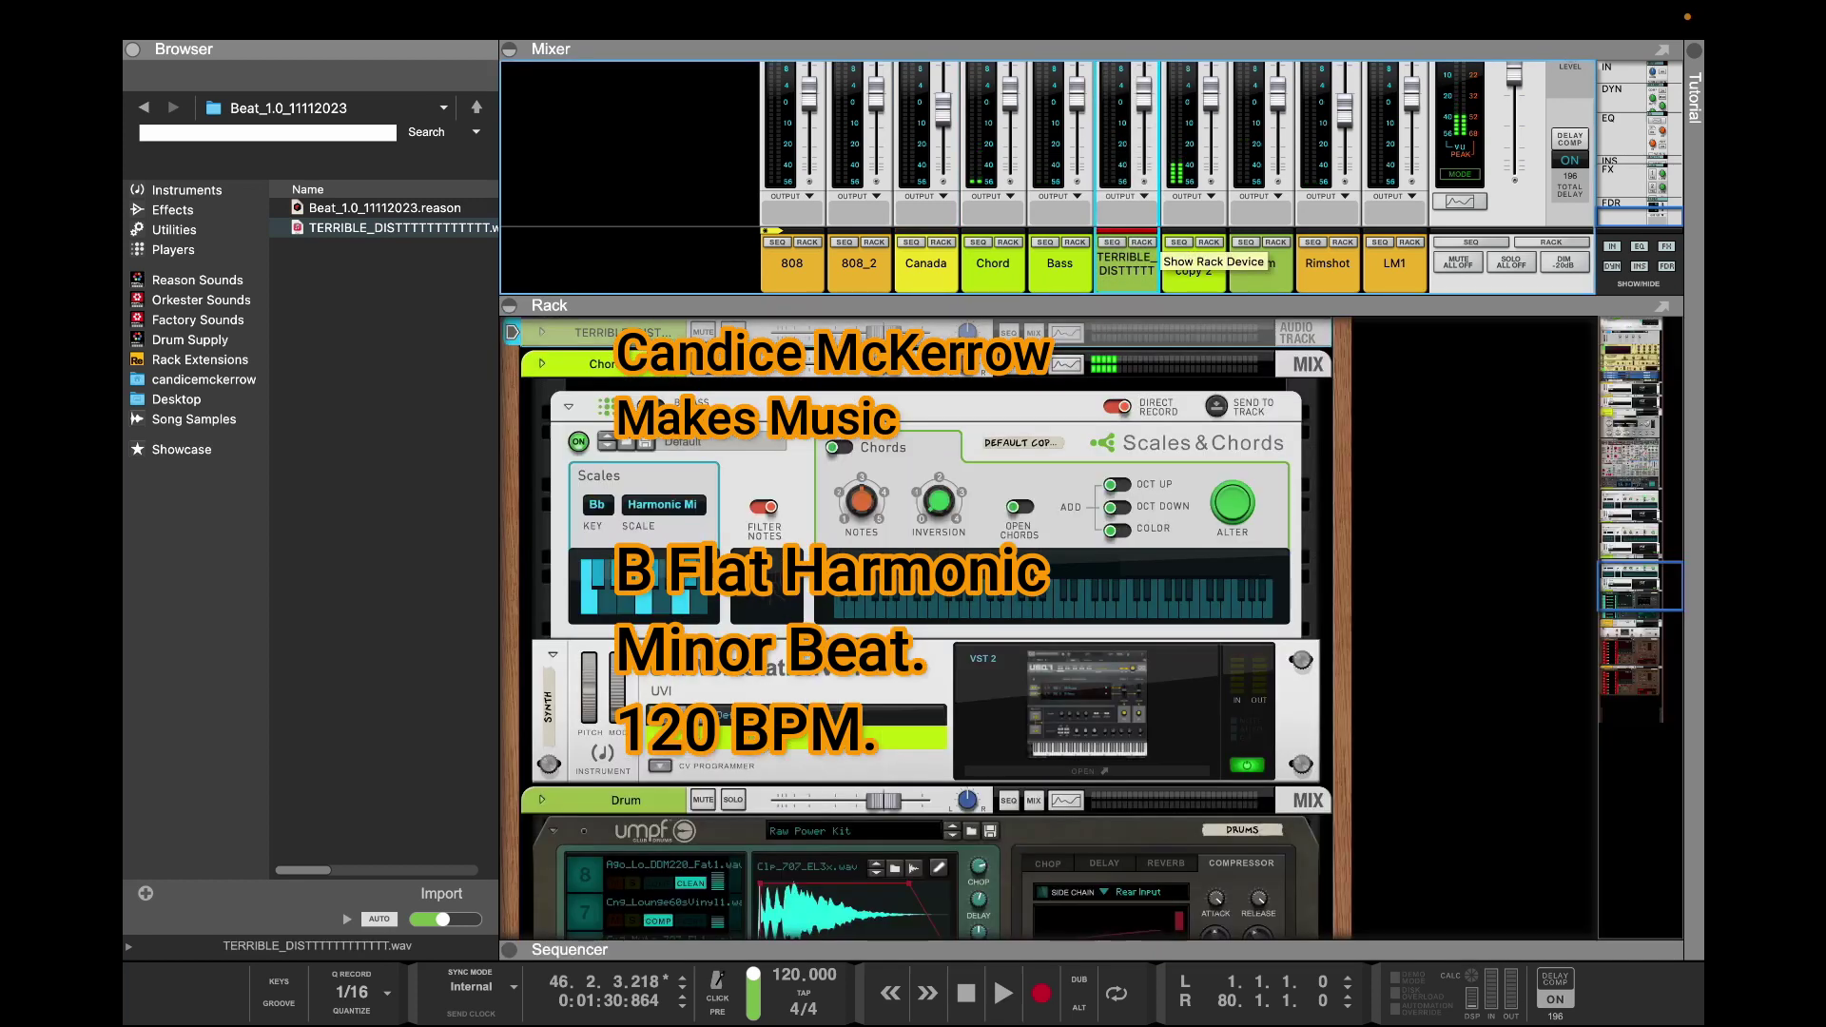
pyautogui.press('F2')
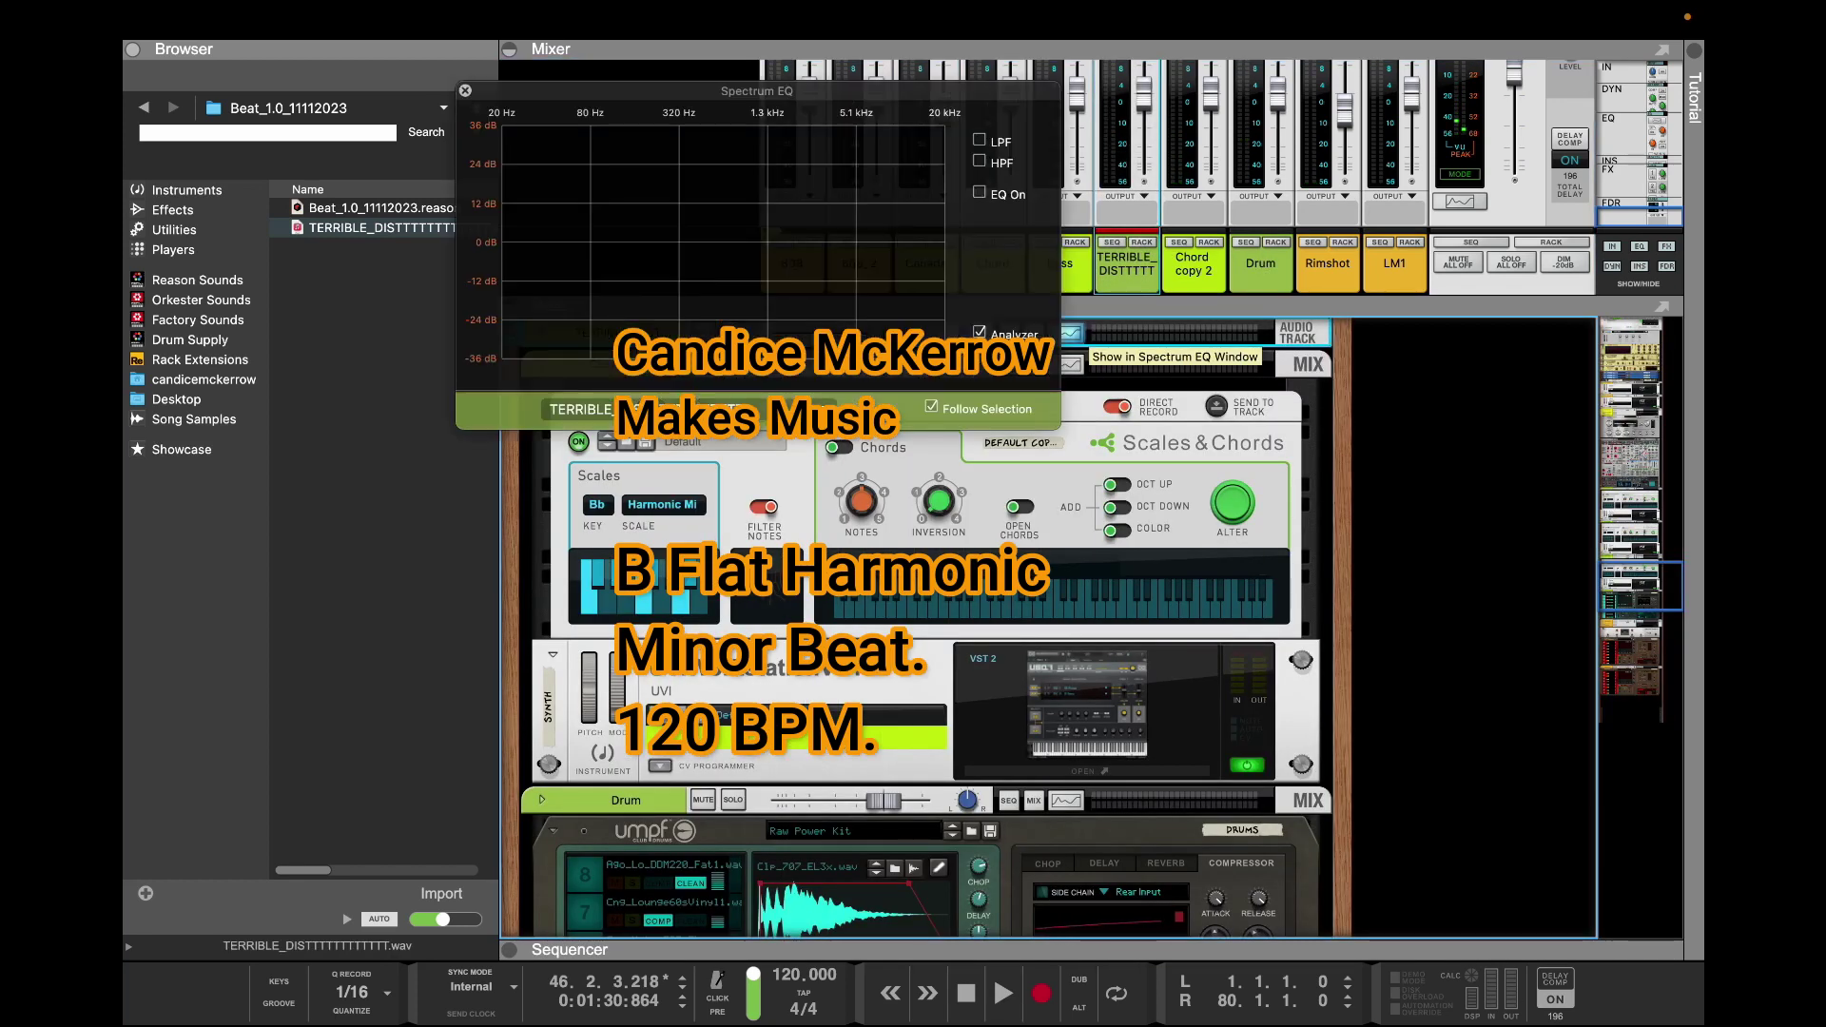
pyautogui.click(979, 140)
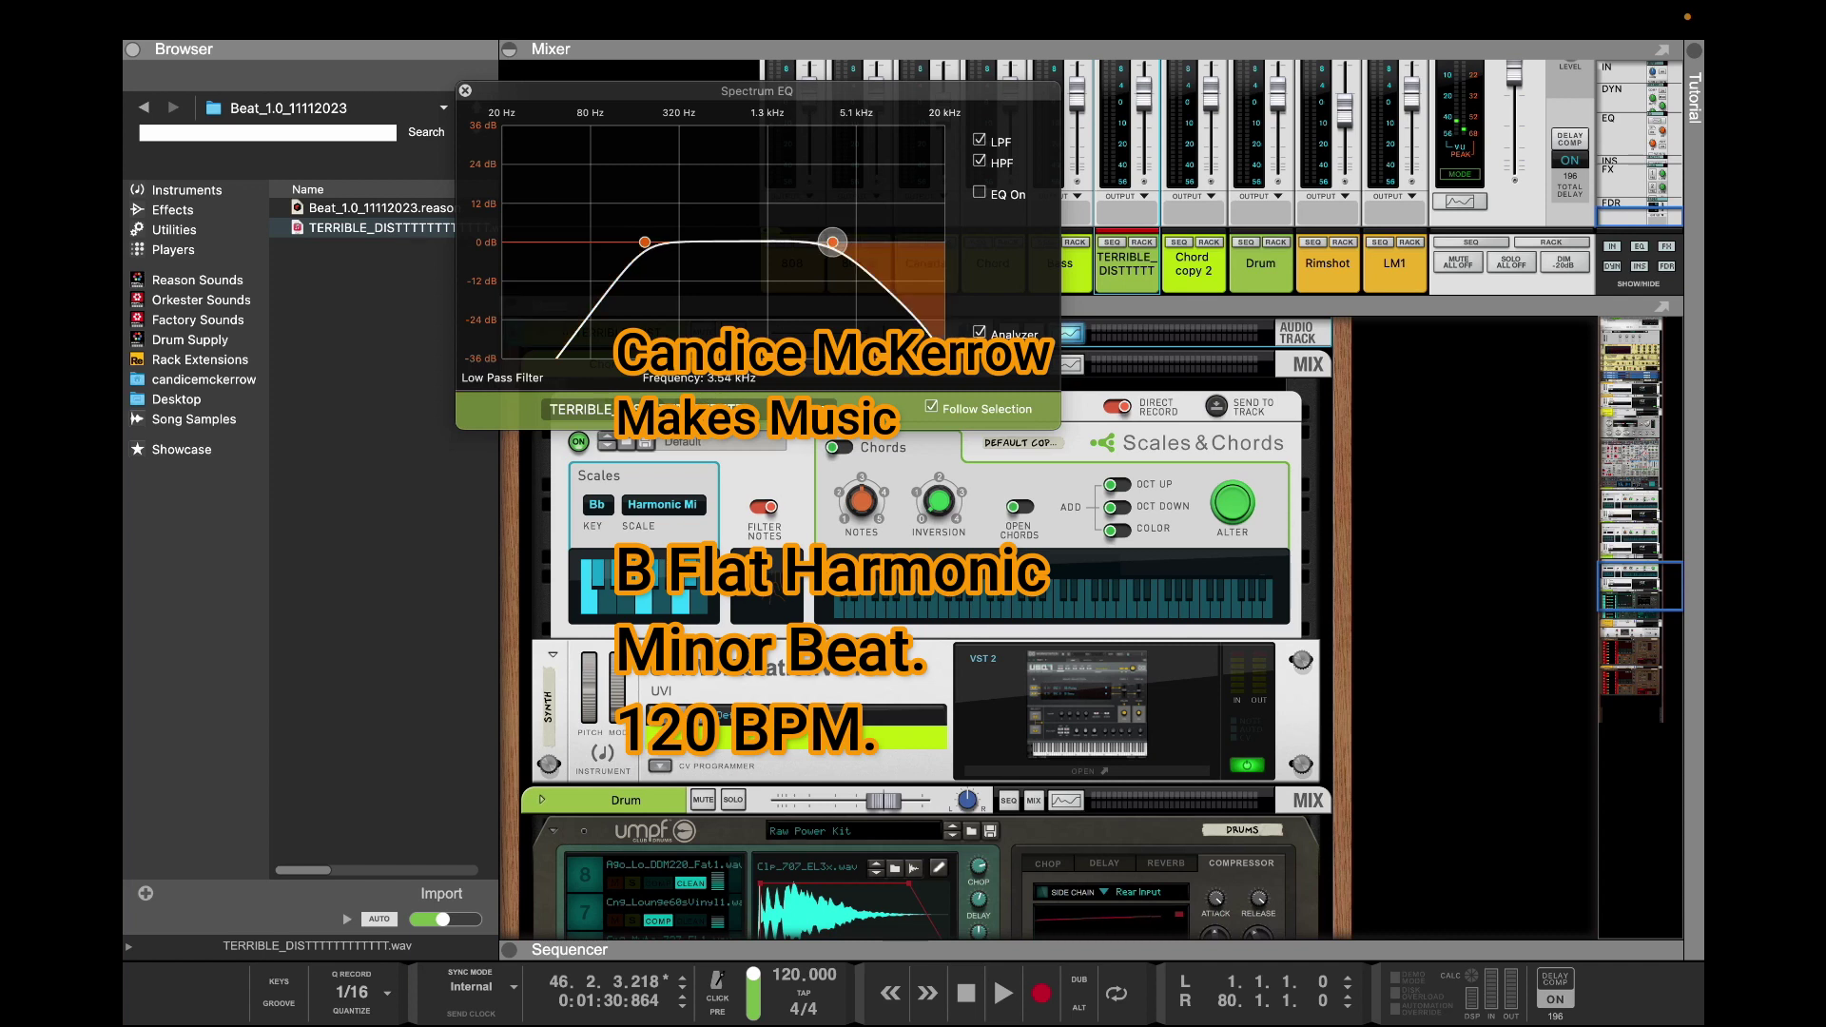
pyautogui.moveTo(833, 242); pyautogui.dragTo(816, 243)
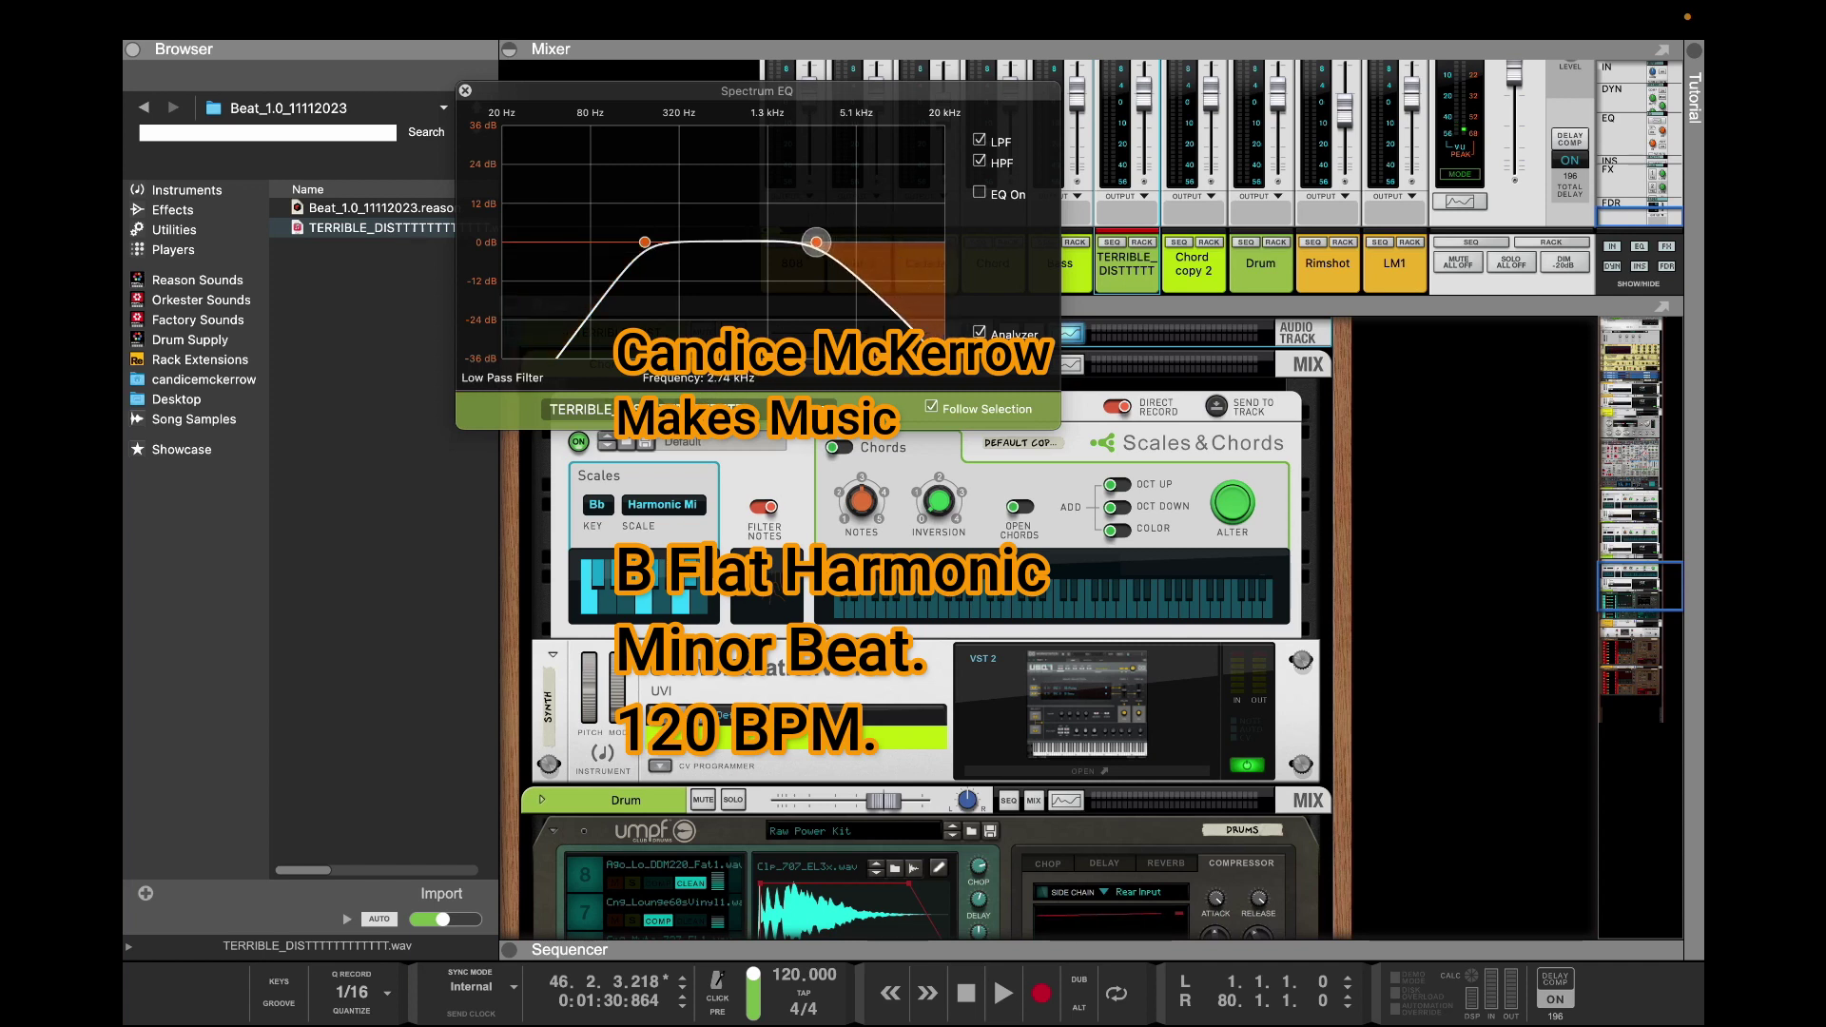
pyautogui.click(978, 140)
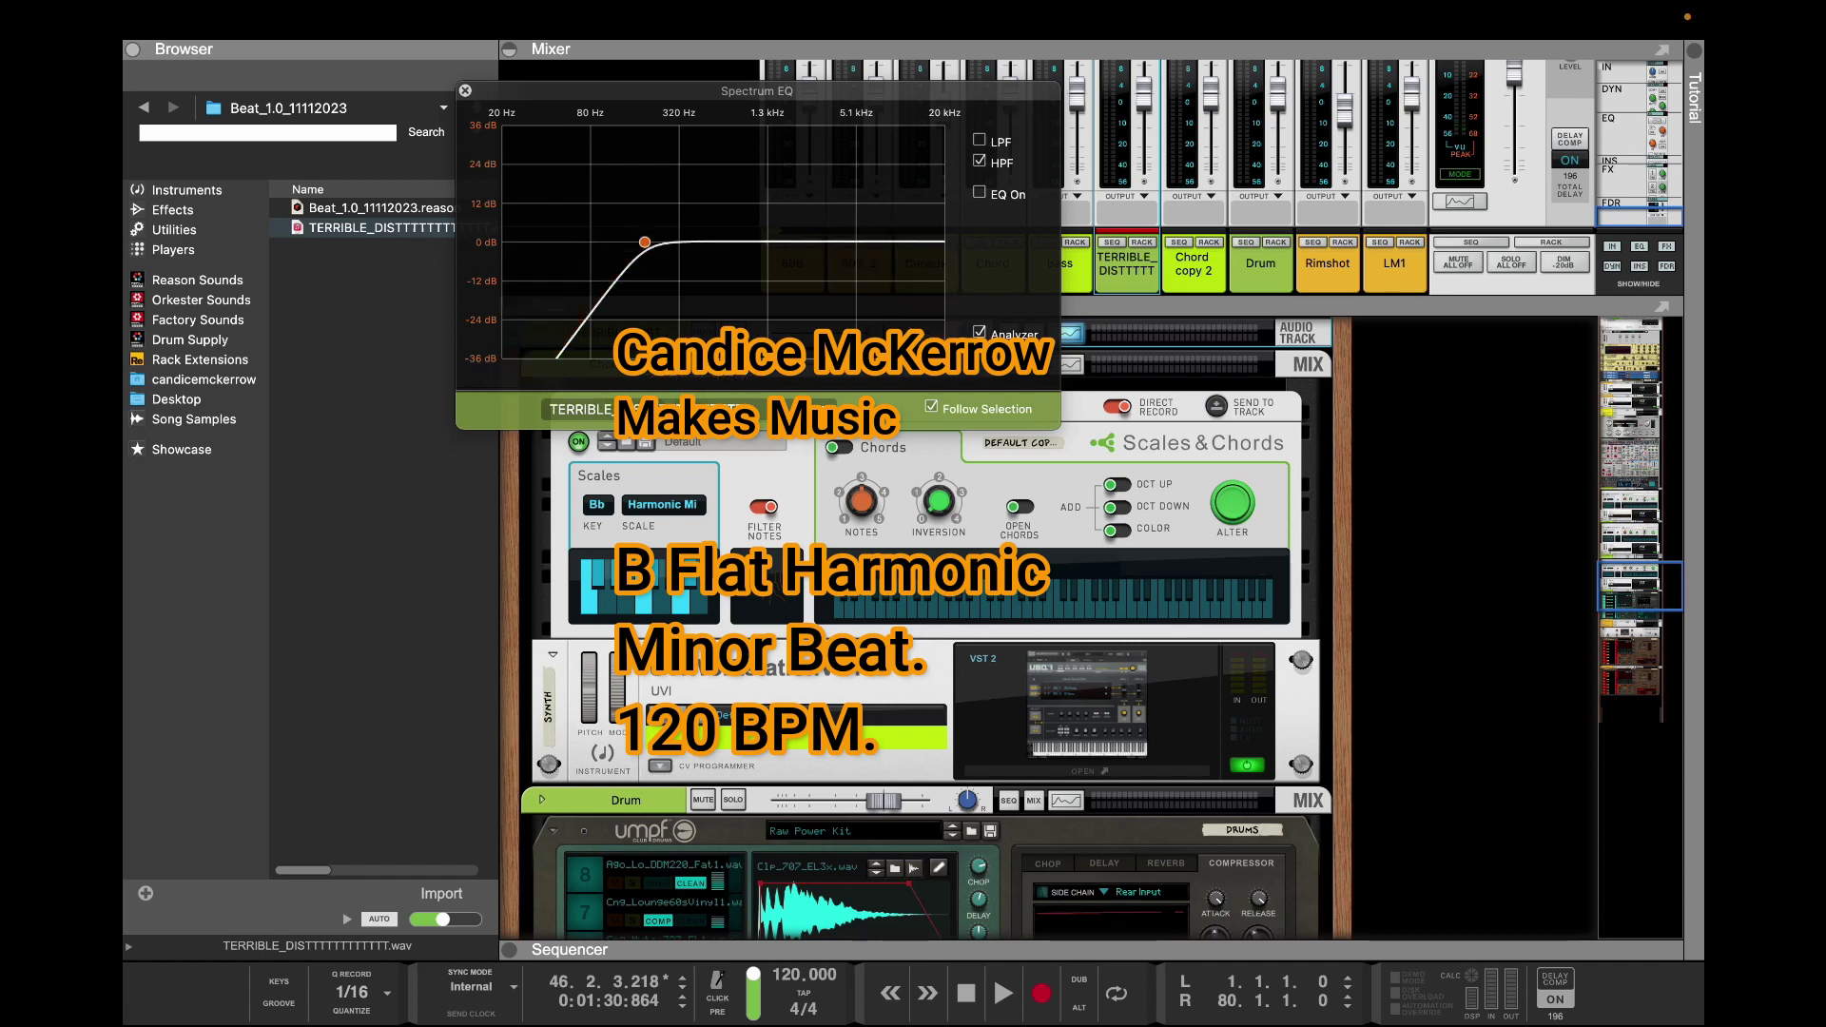
# Turn on the channel's EQ and boost its high-frequency band by 15.24 dB at 7.74 kHz
pyautogui.click(979, 192)
pyautogui.moveTo(863, 243); pyautogui.dragTo(882, 193)
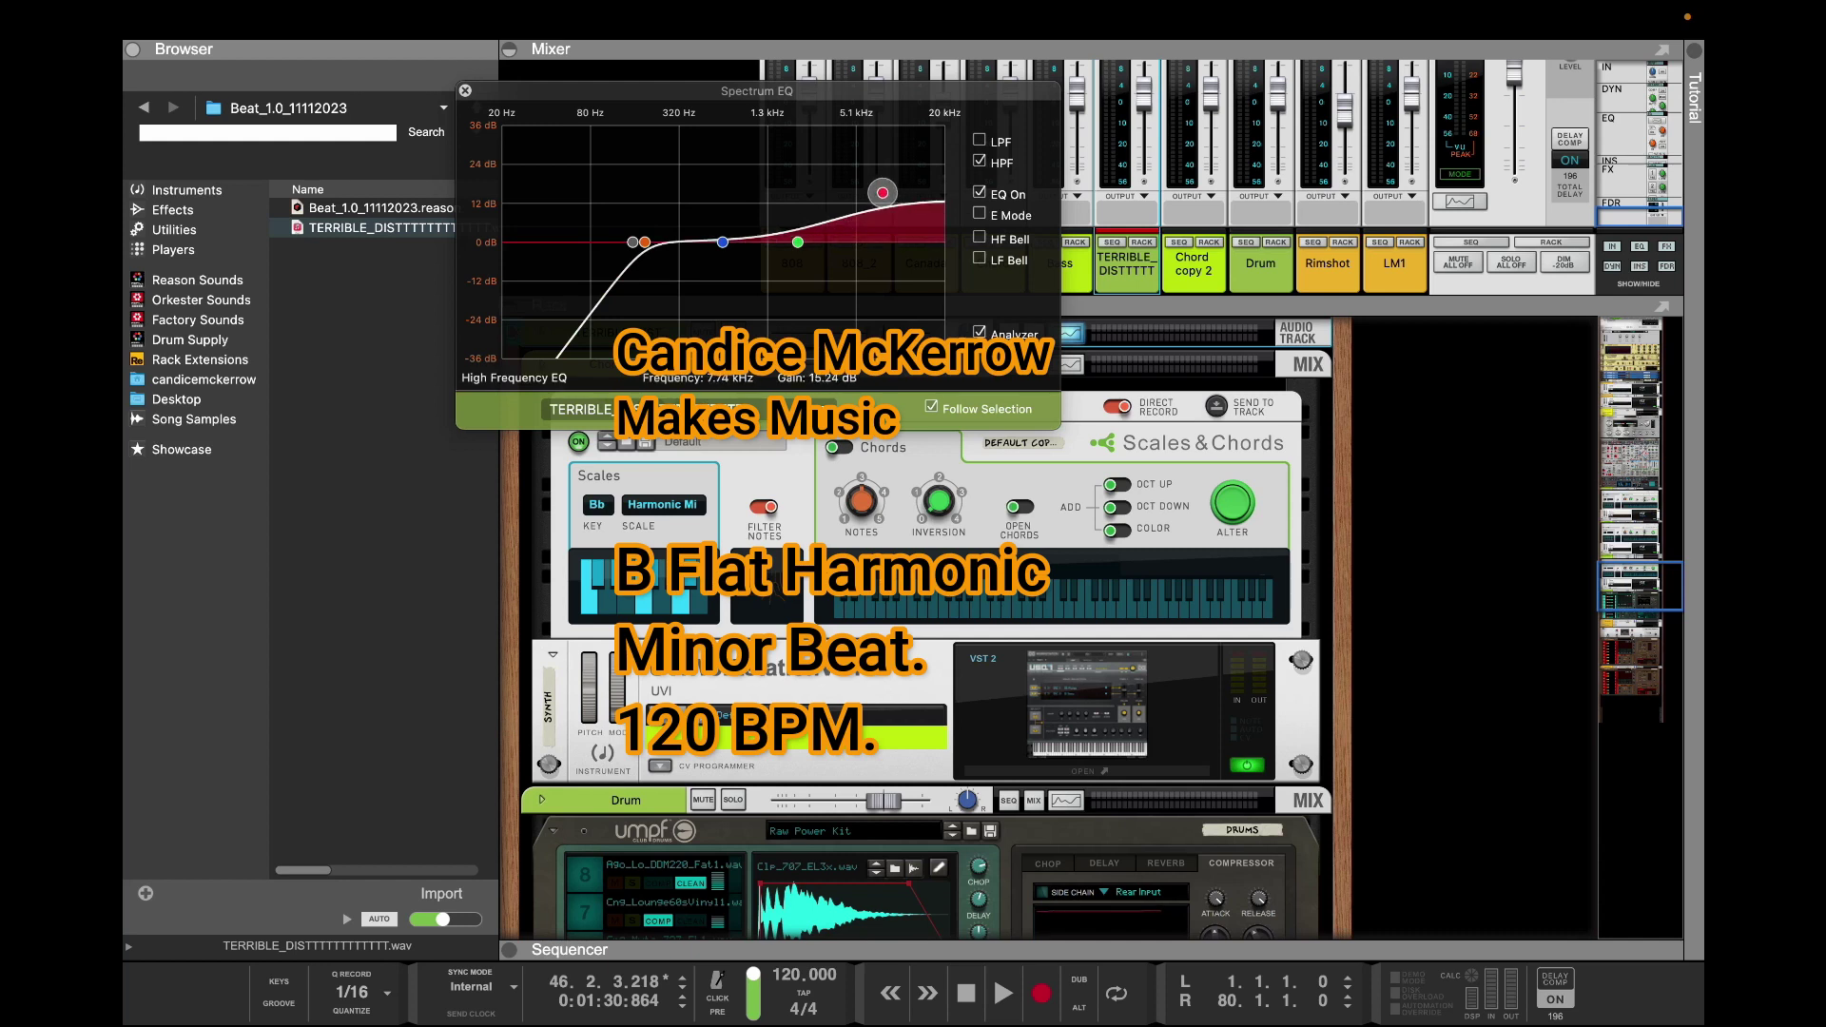
pyautogui.click(465, 90)
# Play the beat from bar 41 and select the part of the TERRIBLE_DIST clip that starts there
pyautogui.click(940, 242)
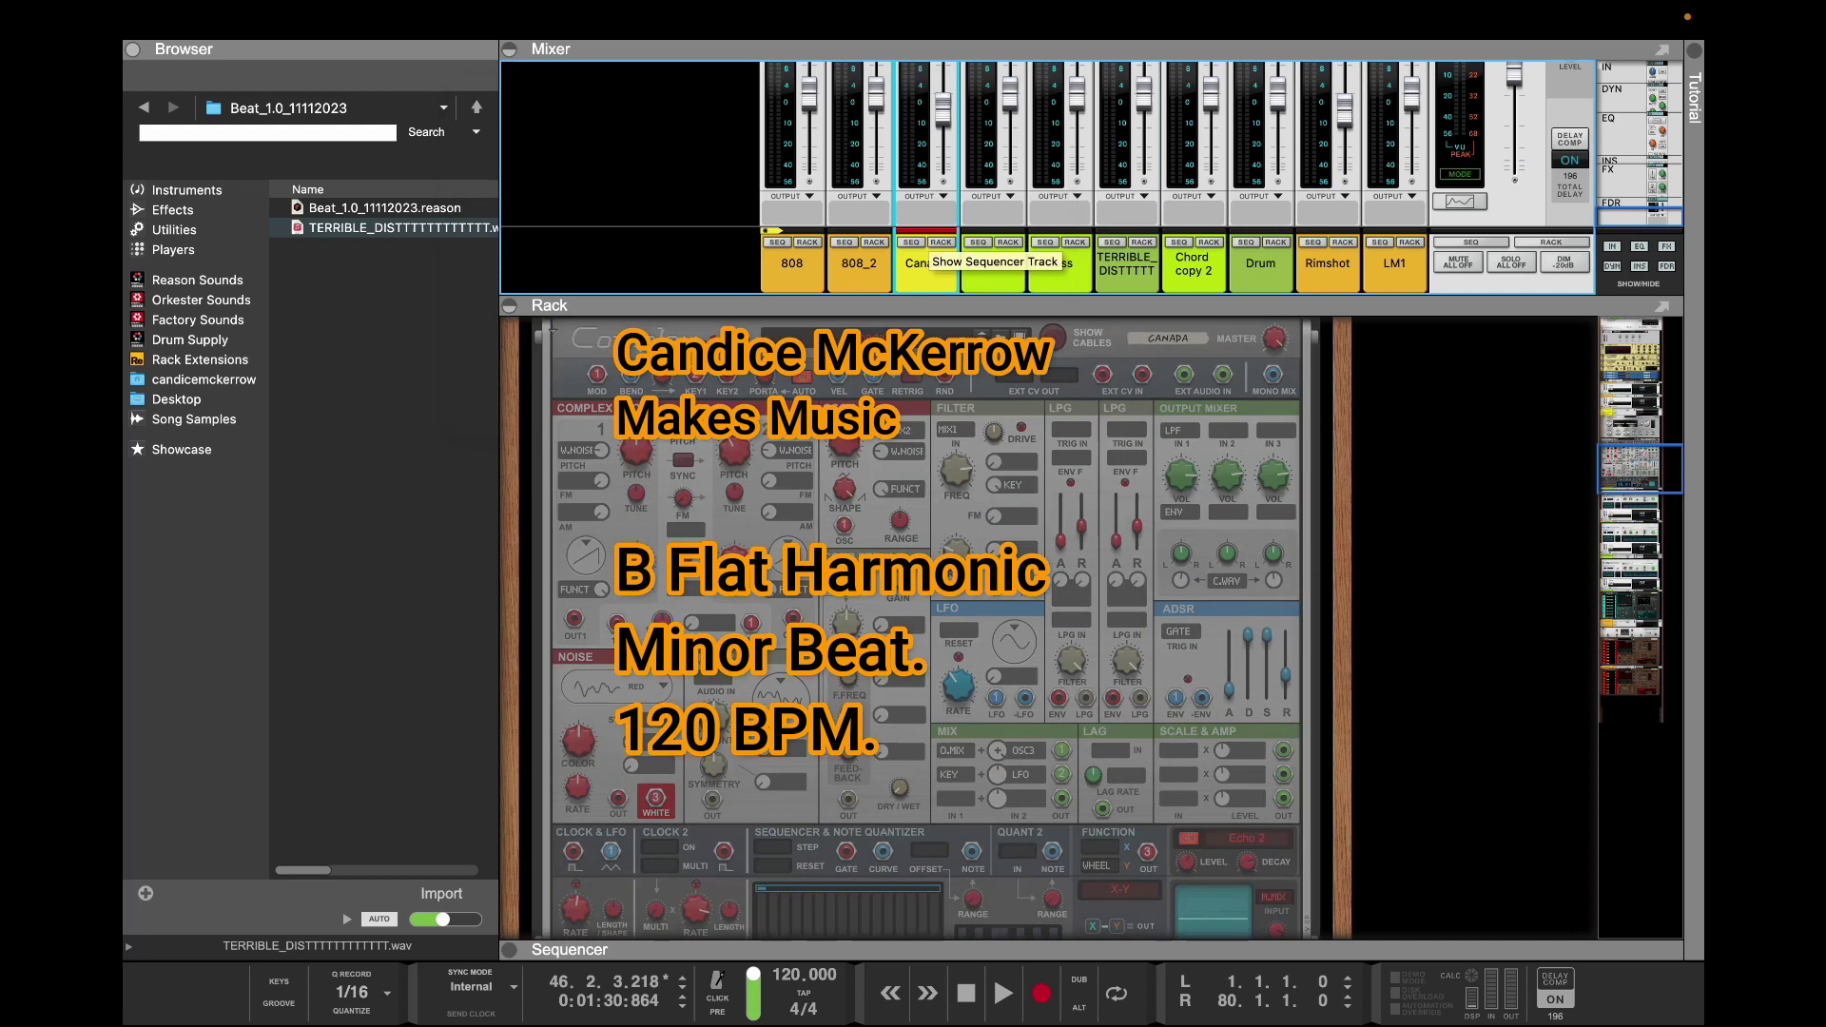
pyautogui.click(911, 243)
pyautogui.click(1040, 404)
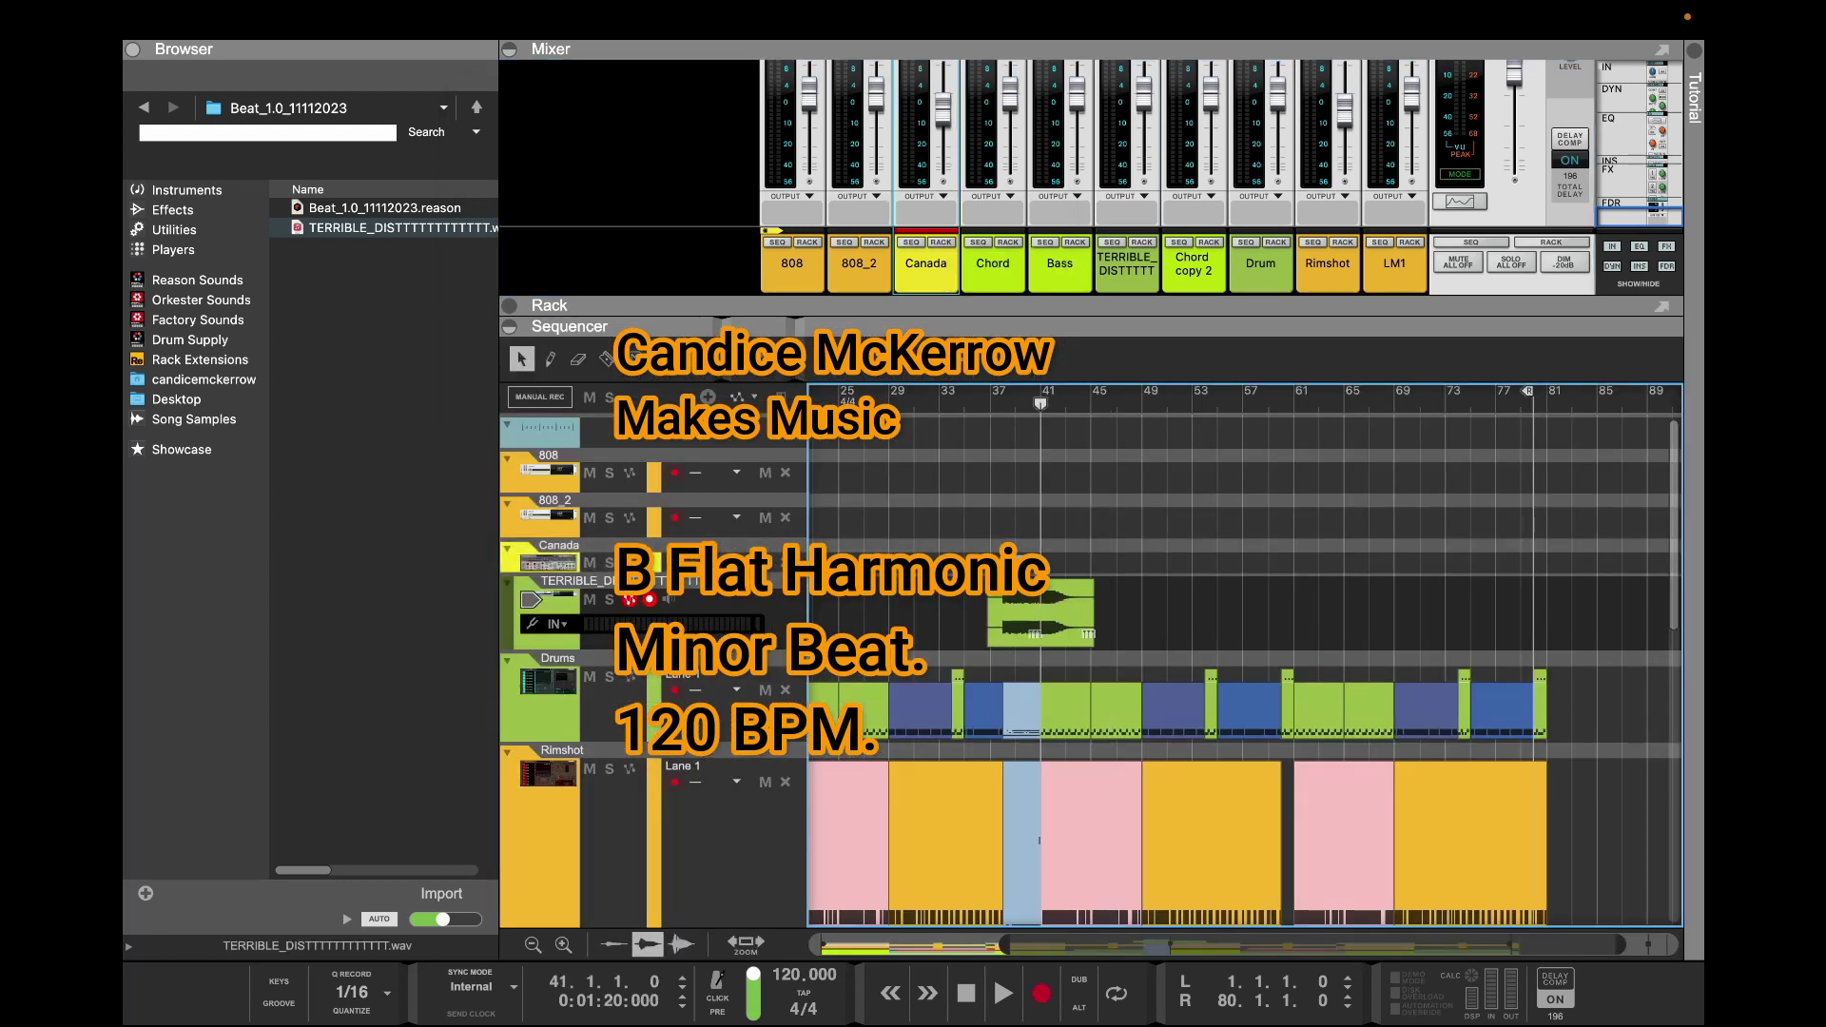
pyautogui.press('space')
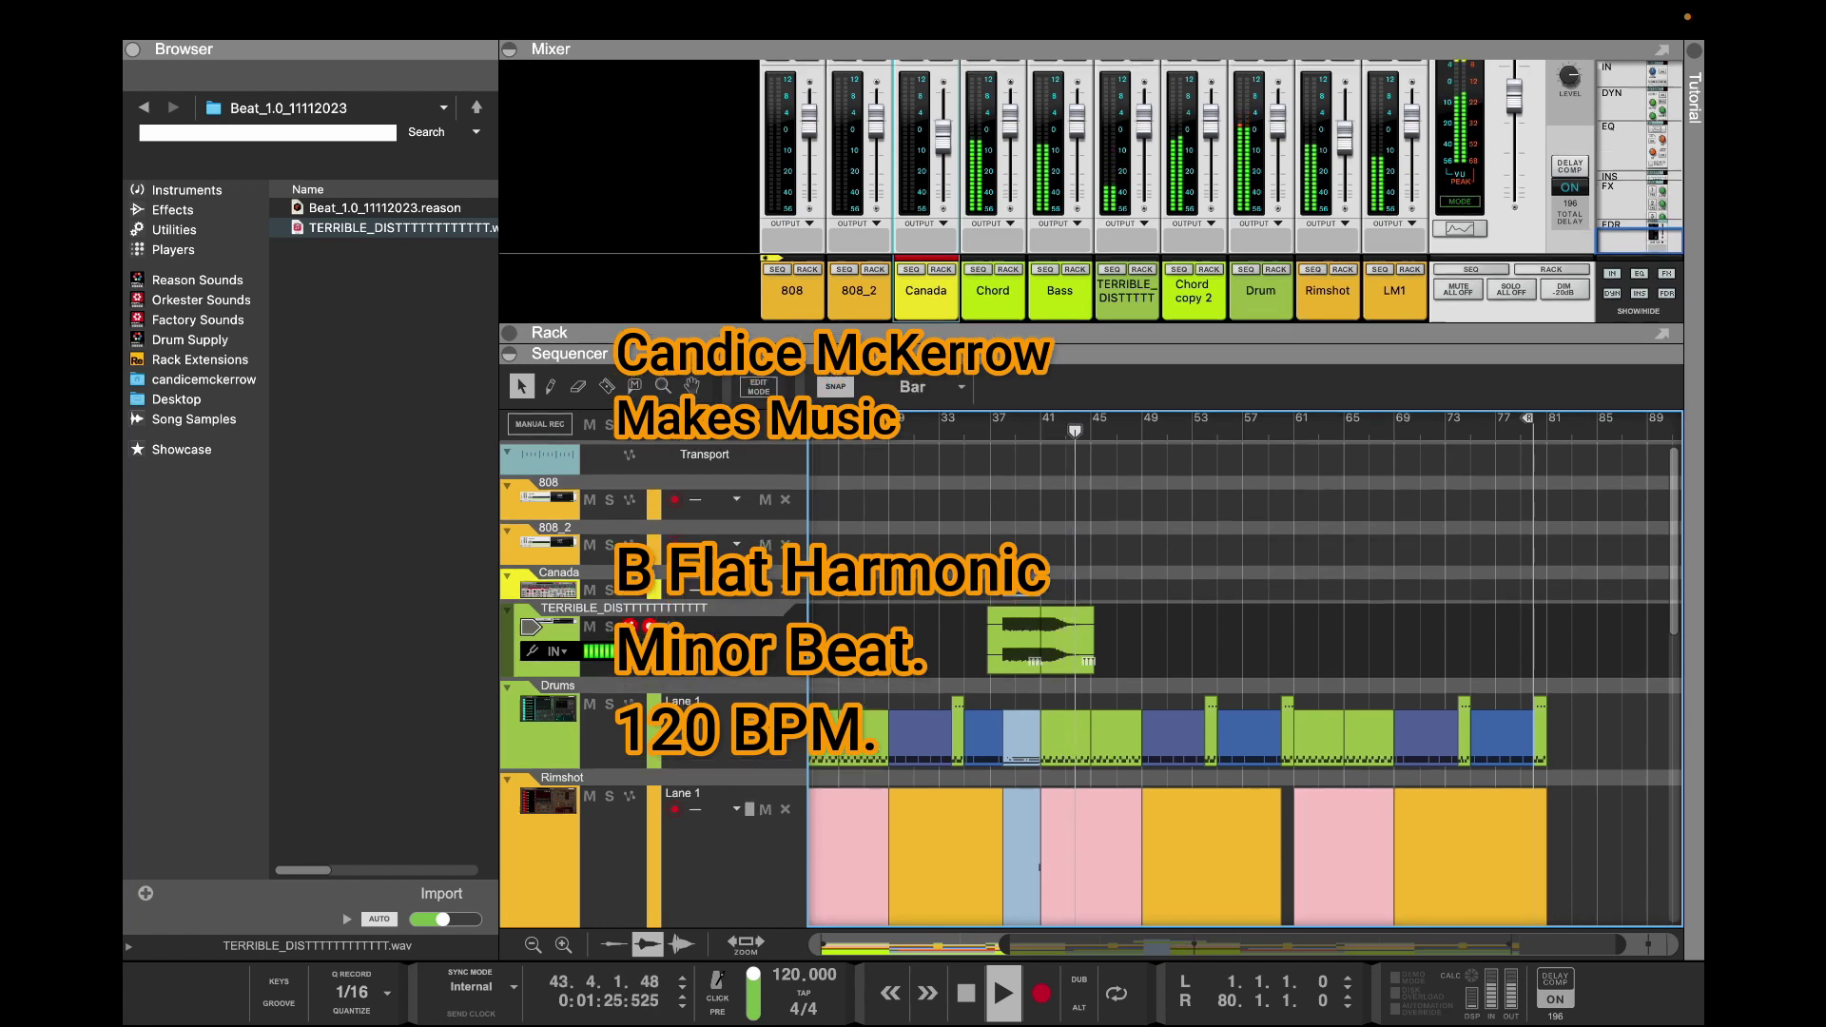
pyautogui.press('space')
pyautogui.click(1067, 647)
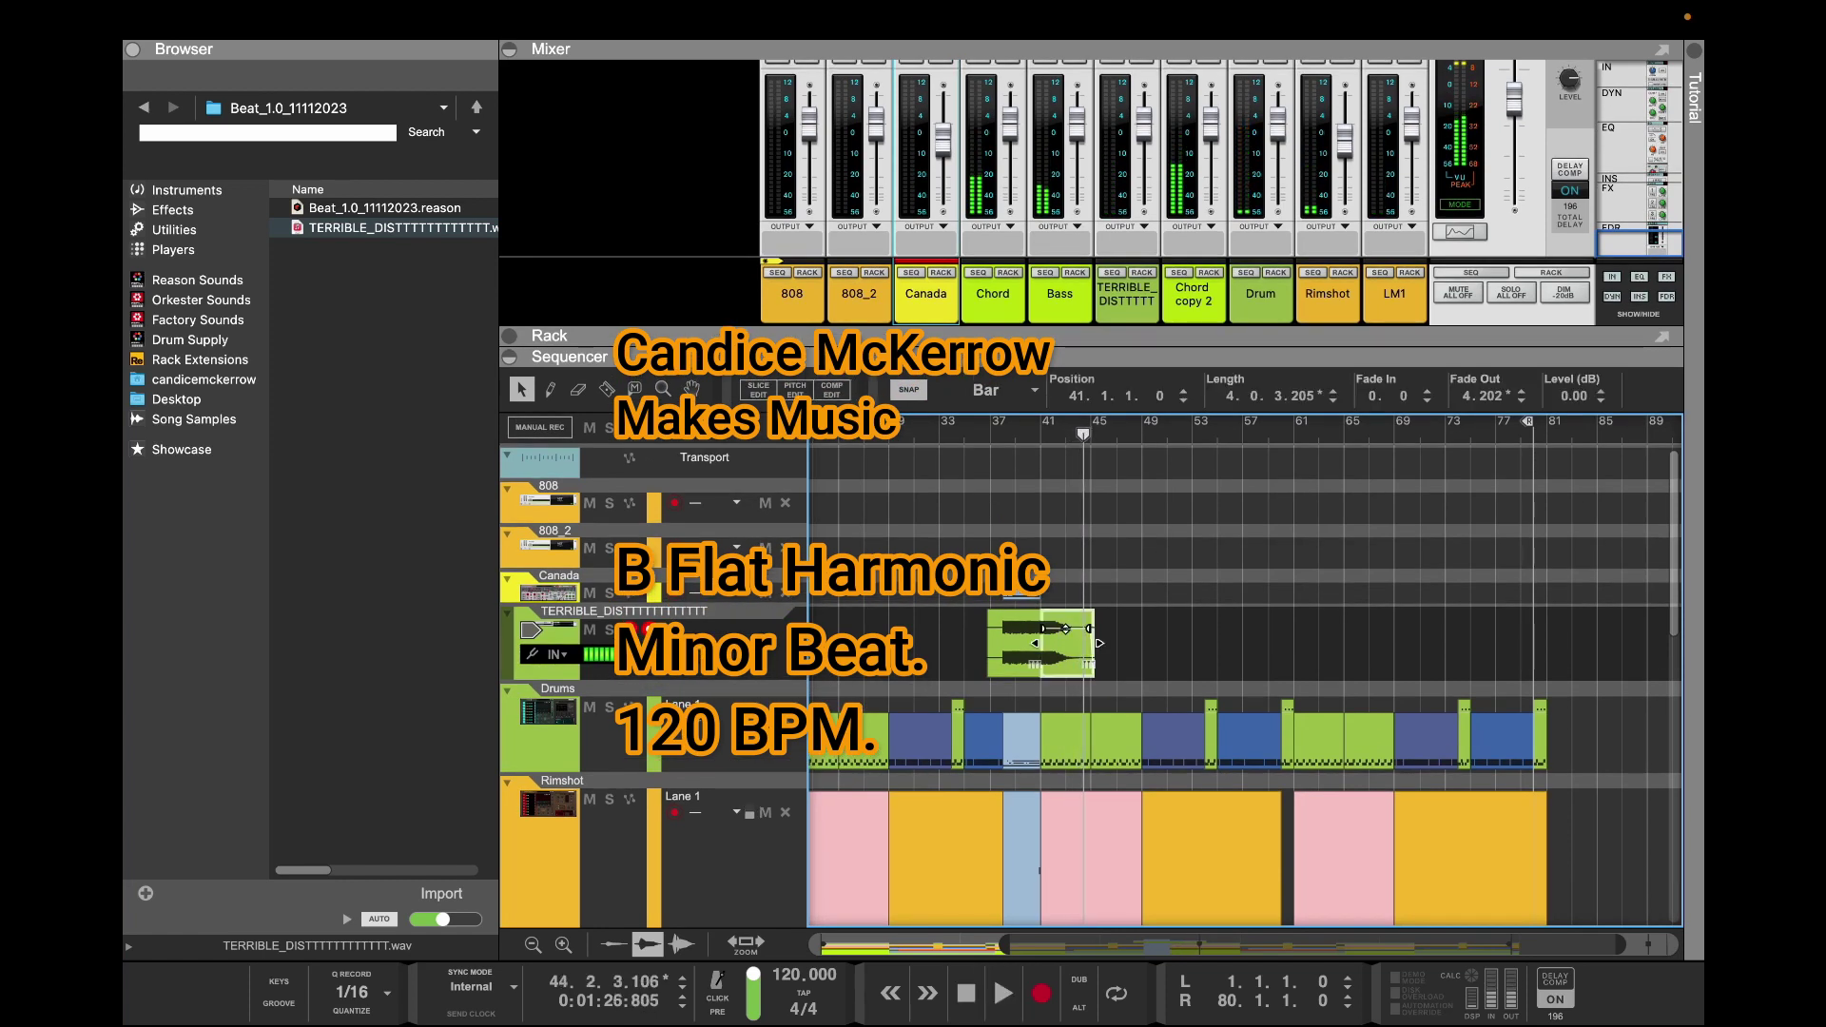
# Duplicate the TERRIBLE_DIST clip from bar 41, reverse the copy and move it to bar 1
pyautogui.press('super+c')
pyautogui.press('super+v')
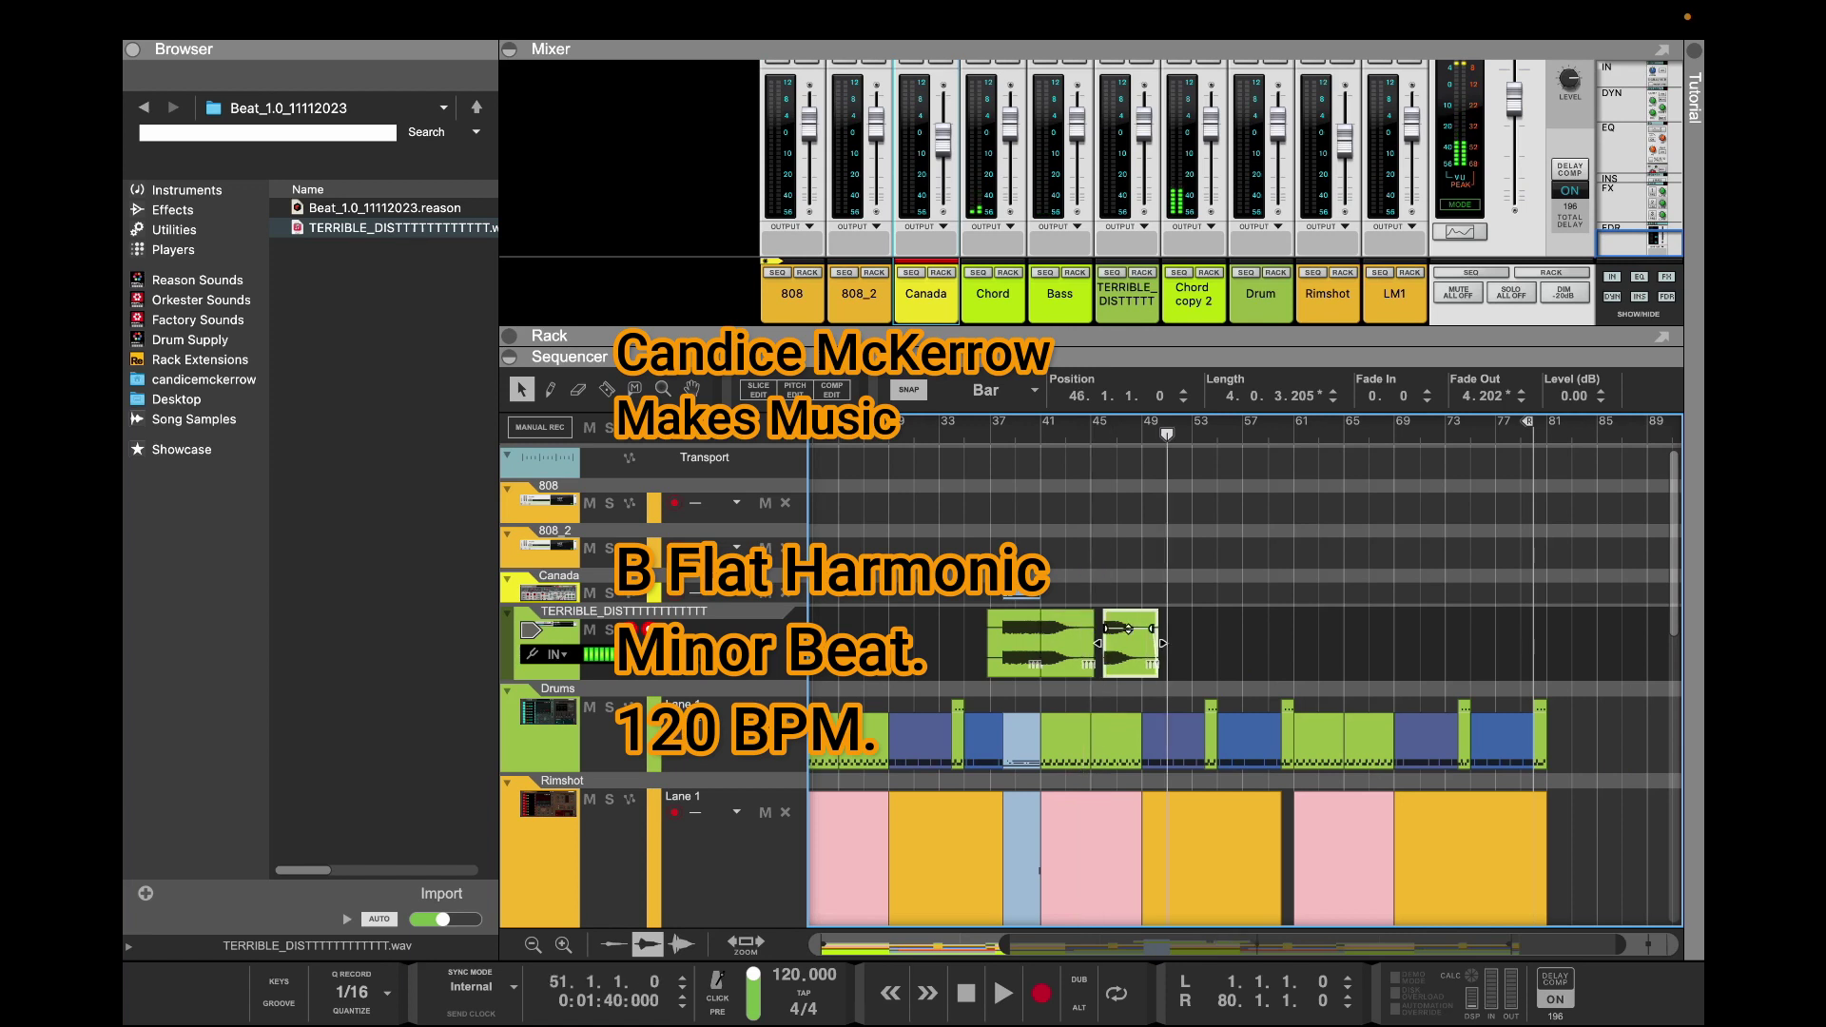
pyautogui.rightClick(1164, 646)
pyautogui.click(1137, 646)
pyautogui.rightClick(1136, 646)
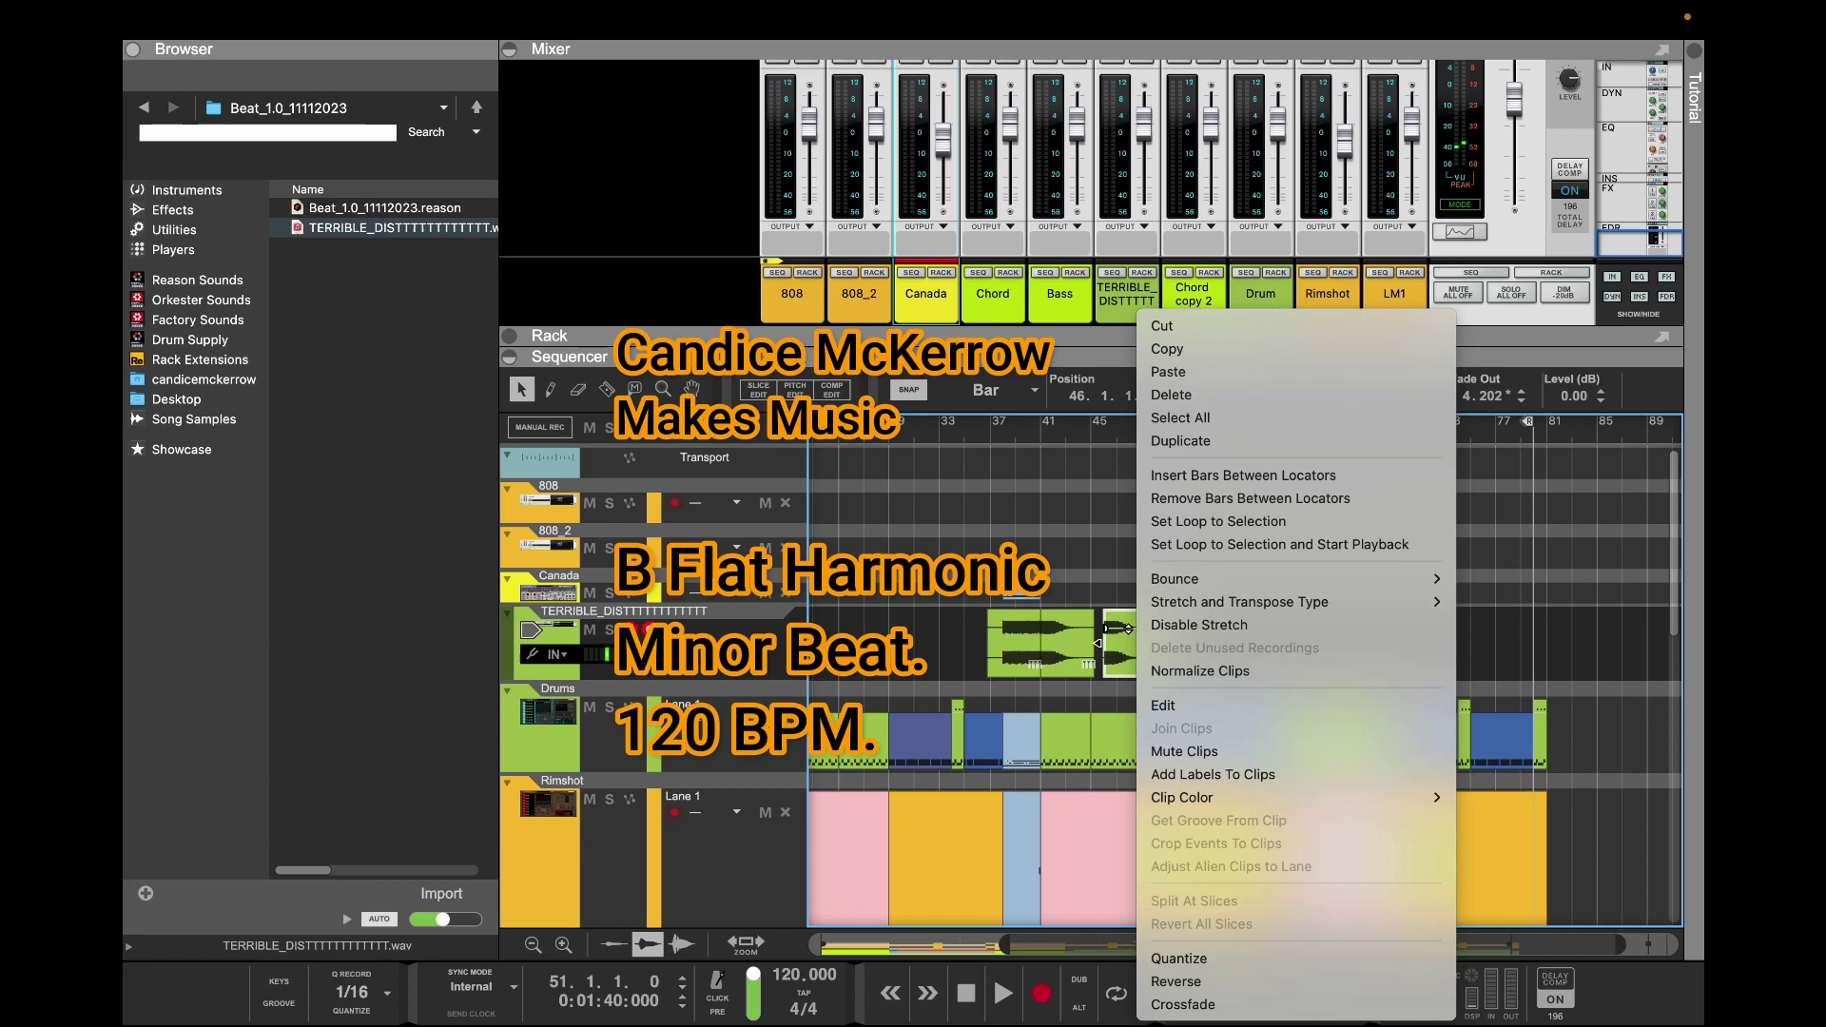
pyautogui.click(1336, 981)
pyautogui.moveTo(1134, 649); pyautogui.dragTo(623, 649)
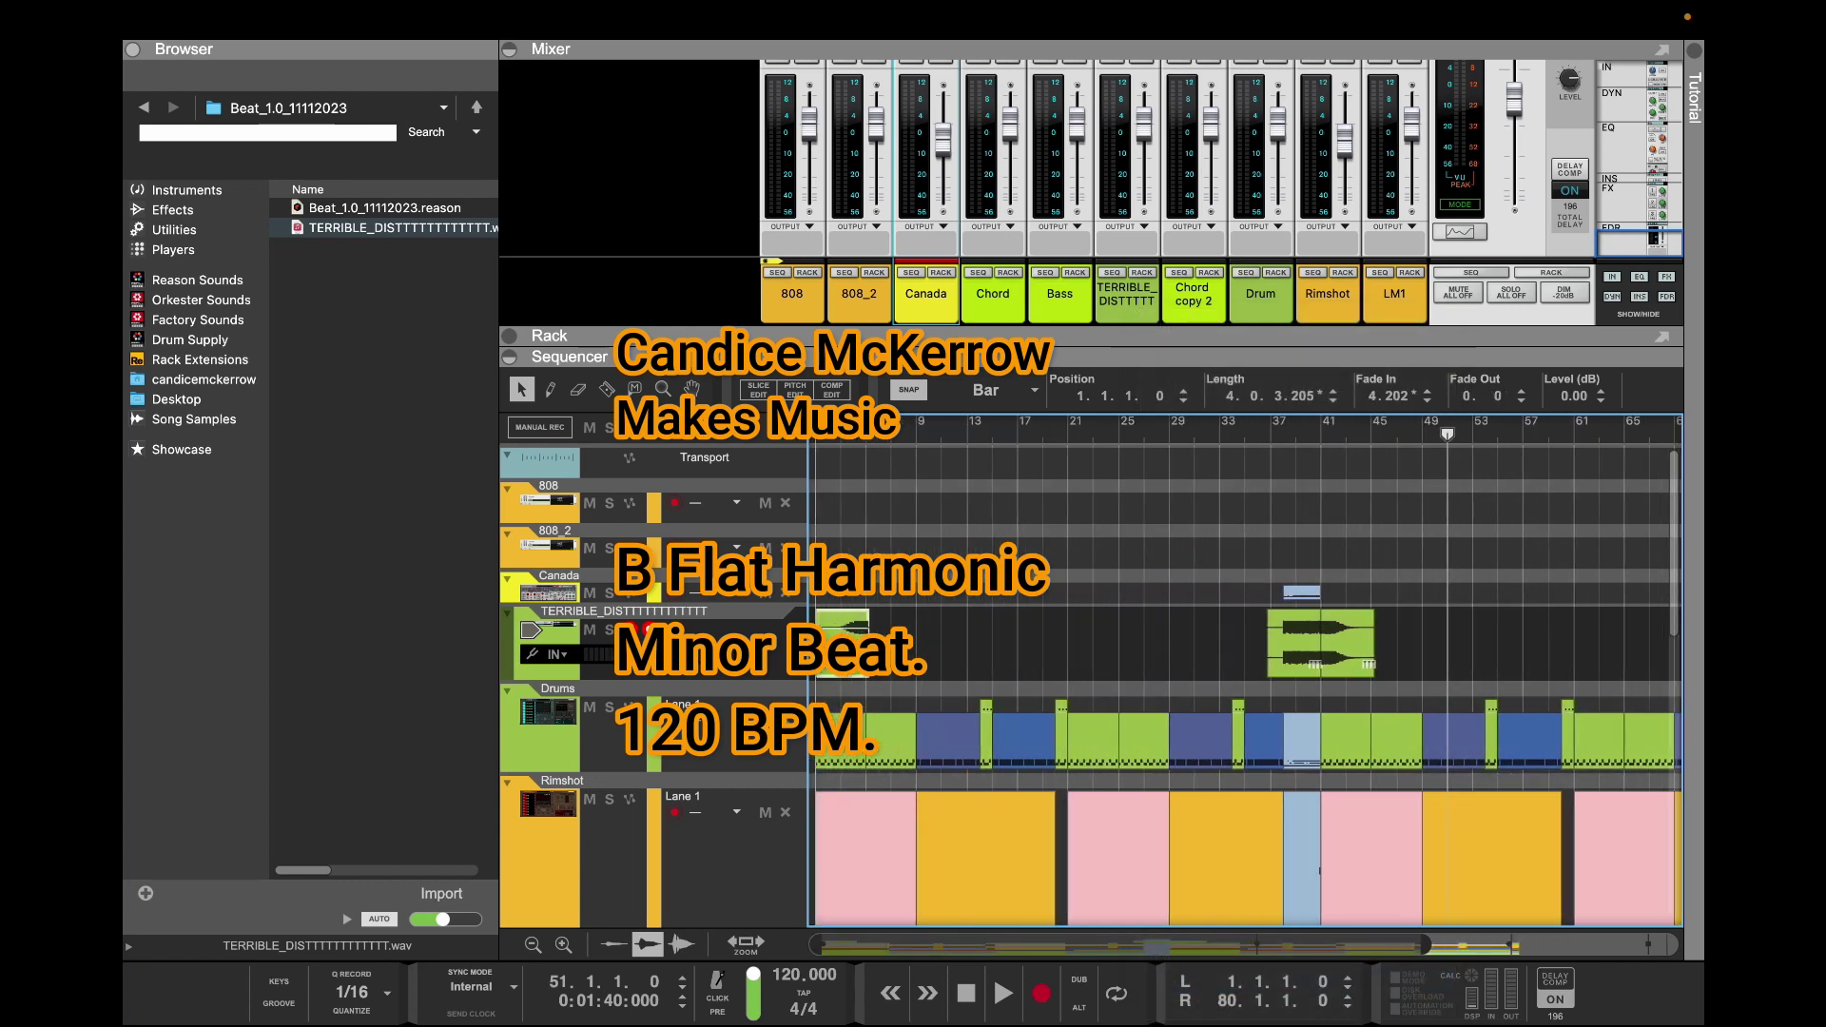
# Shorten the reversed clip to about two bars with a longer fade-in and a level of 8.06 dB, and play from the song start
pyautogui.moveTo(855, 627); pyautogui.dragTo(829, 627)
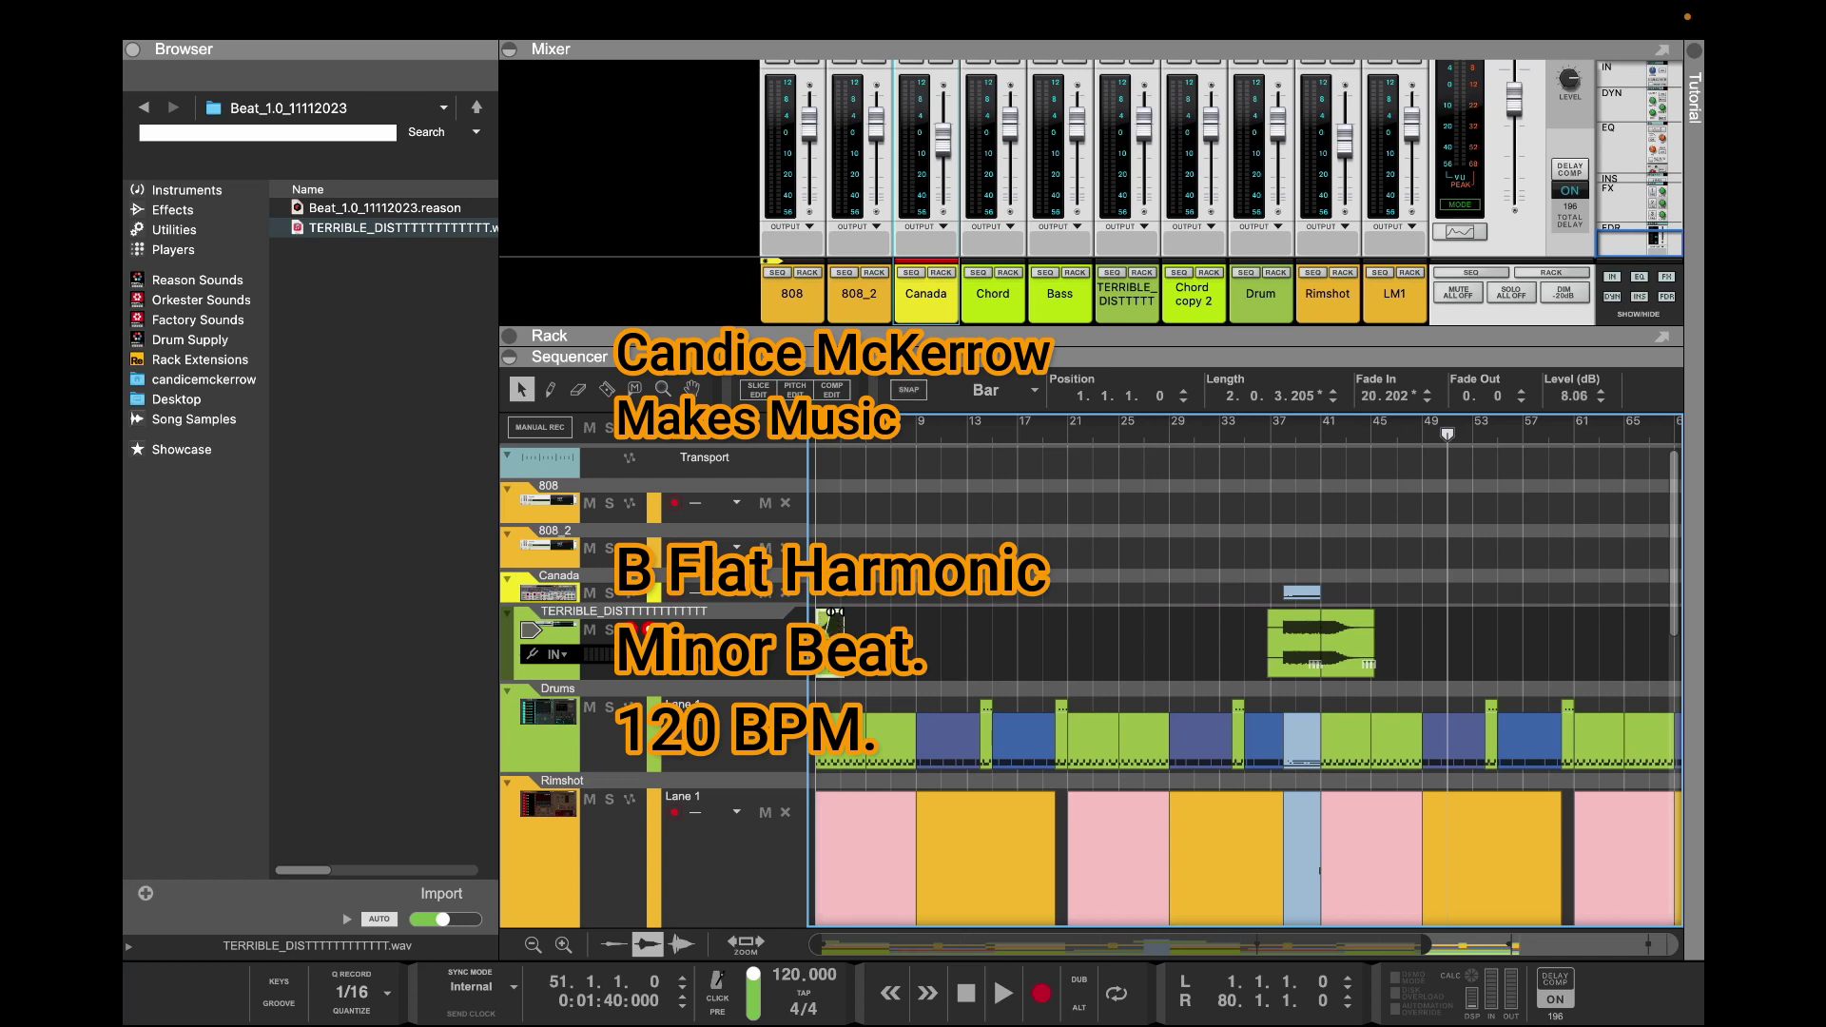
pyautogui.hotkey('shift', 'Return')
pyautogui.press('space')
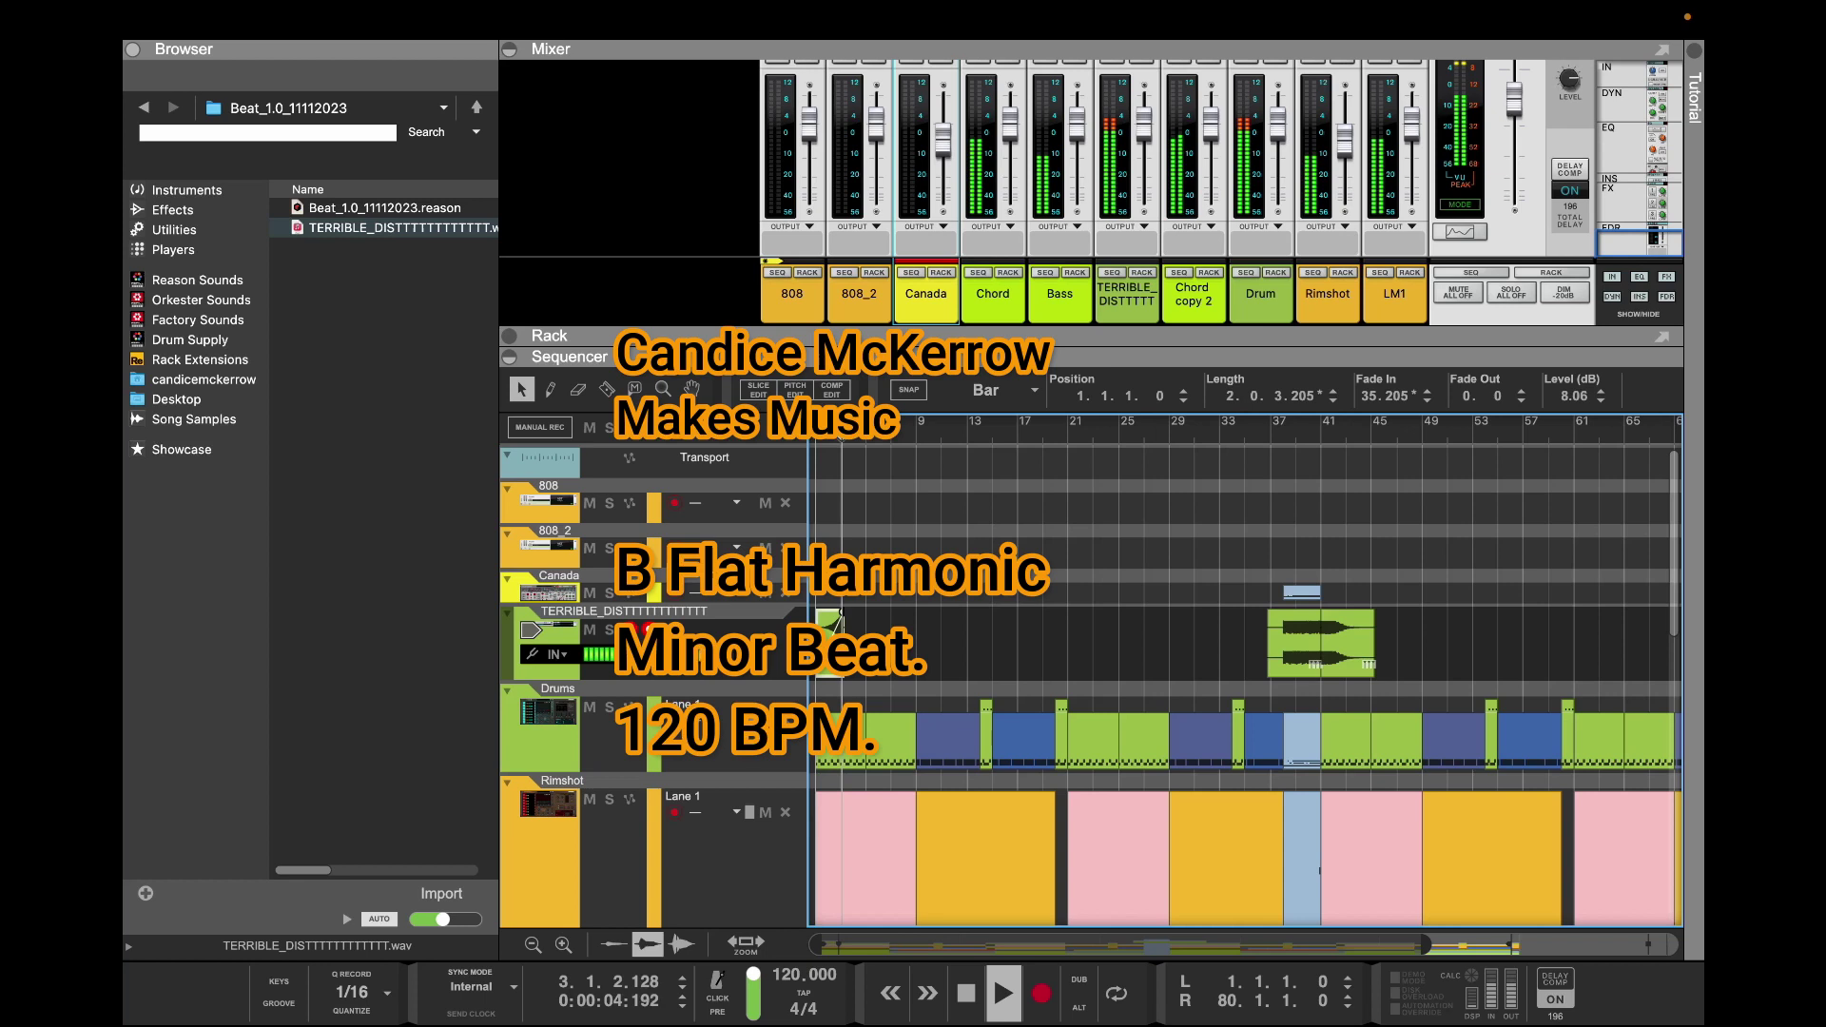
# Trim the reversed clip at bar 1 to exactly two bars and play it back
pyautogui.moveTo(1426, 944); pyautogui.dragTo(988, 944)
pyautogui.press('space')
pyautogui.click(1008, 652)
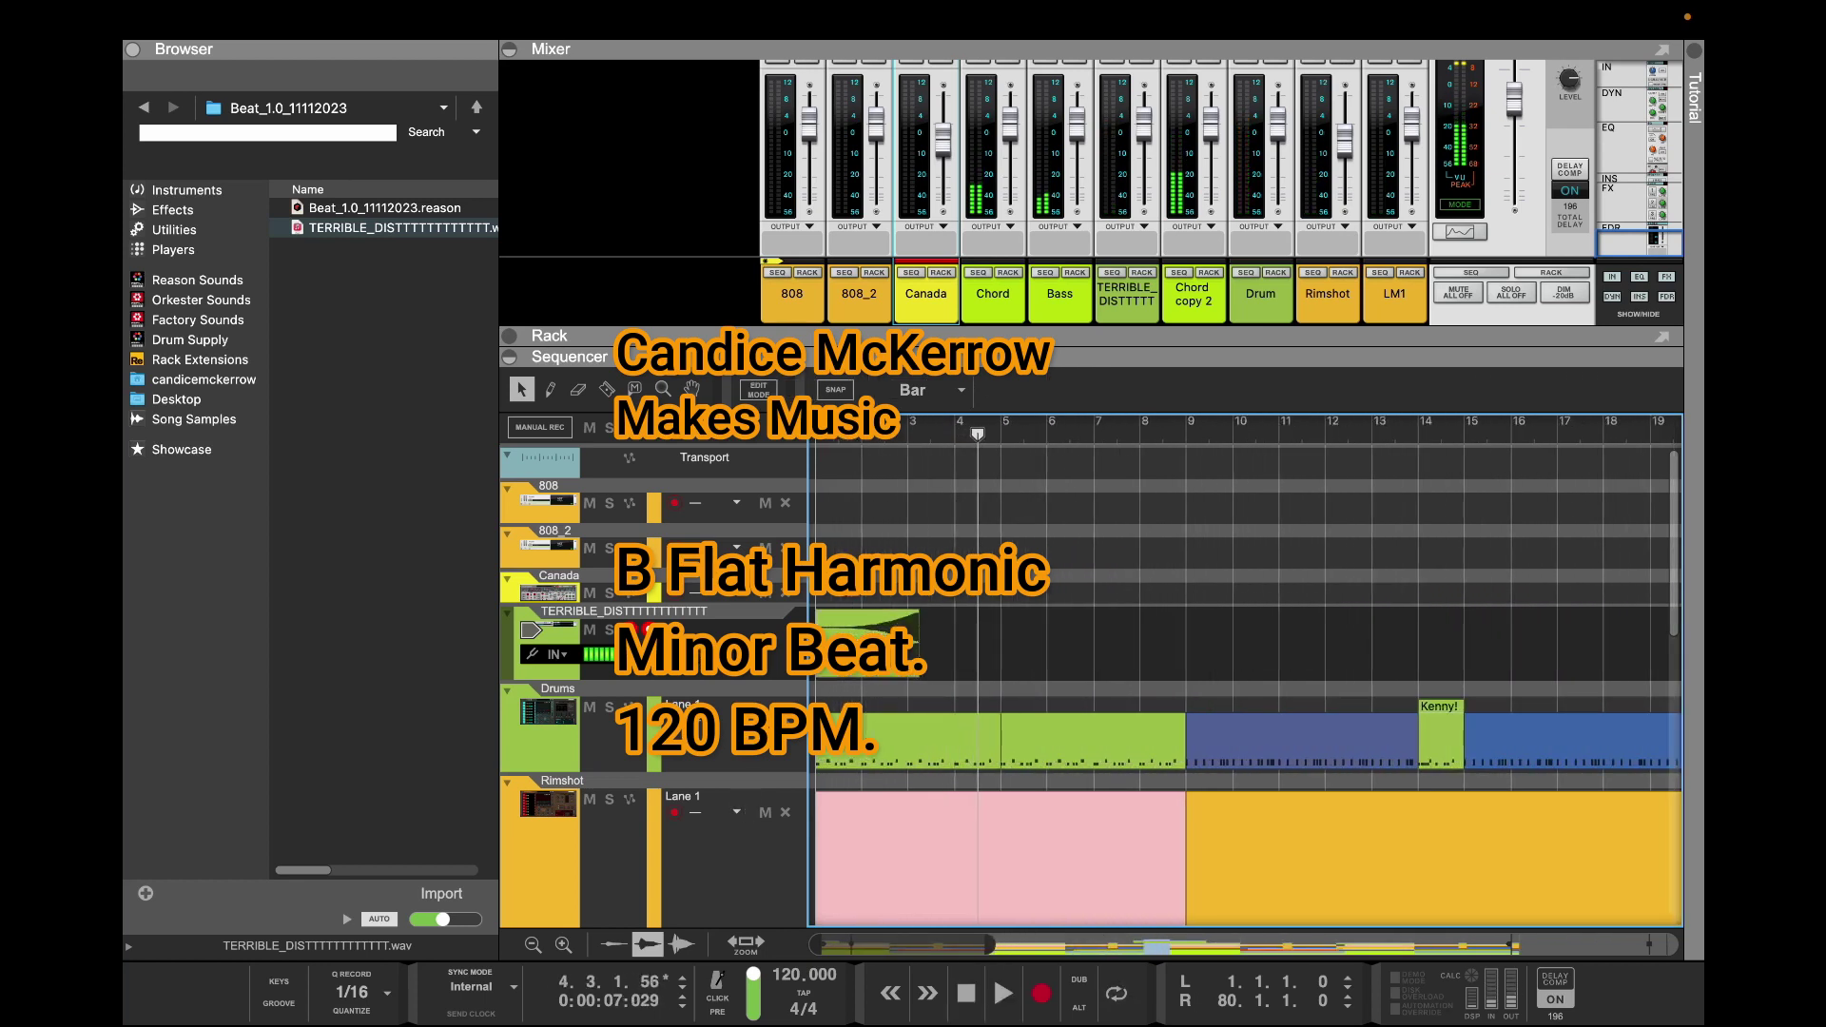
pyautogui.click(919, 643)
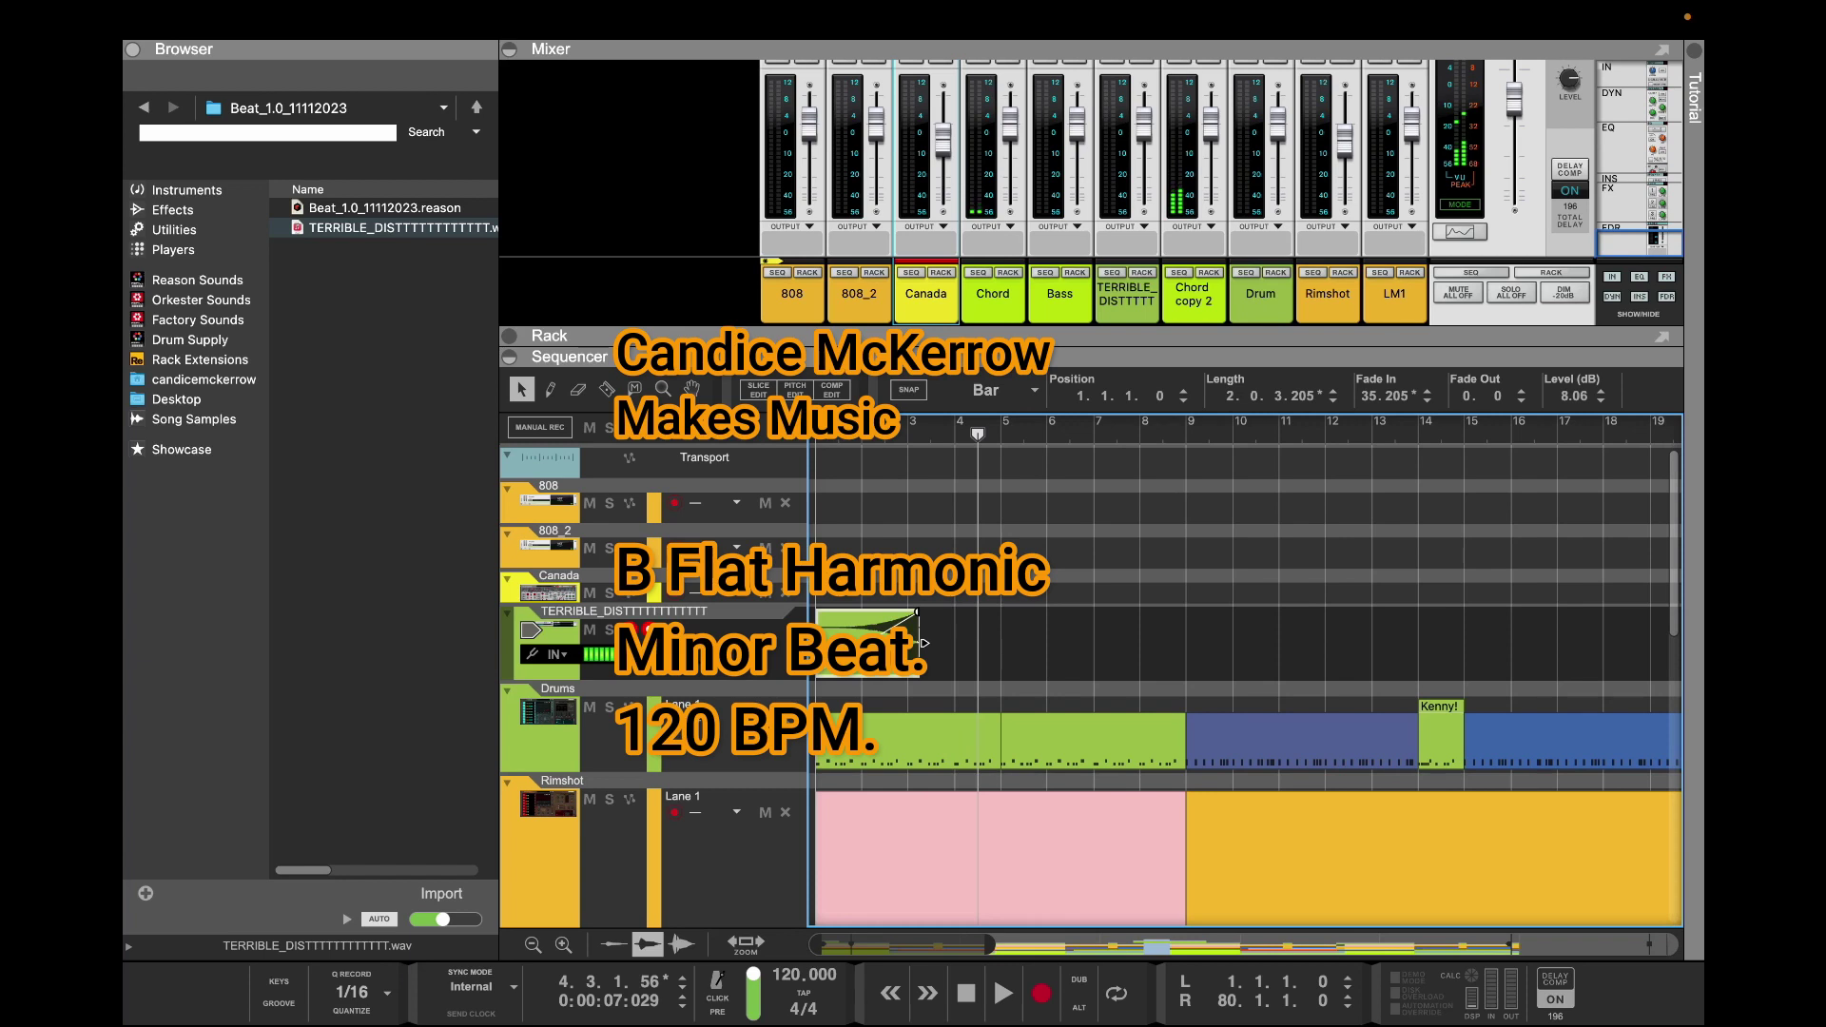
pyautogui.moveTo(919, 643); pyautogui.dragTo(907, 643)
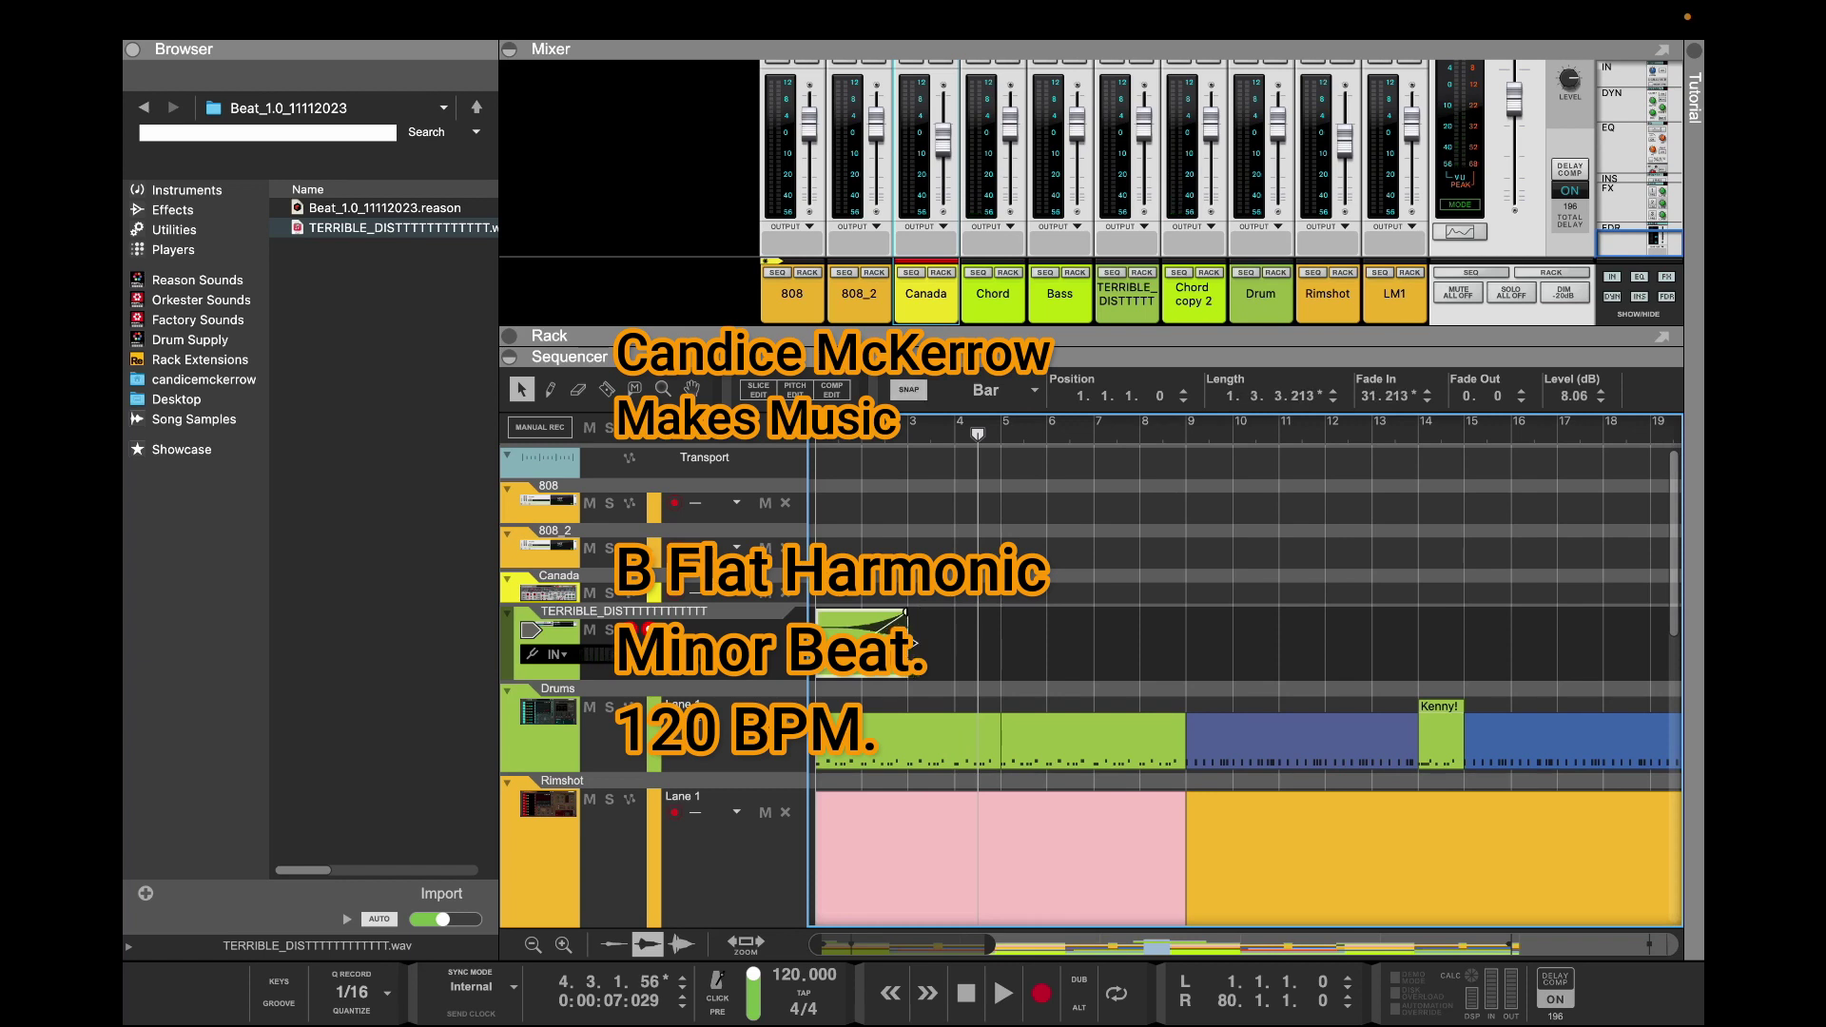
pyautogui.moveTo(911, 643)
pyautogui.mouseDown()
pyautogui.moveTo(861, 643)
pyautogui.moveTo(908, 643)
pyautogui.mouseUp()
pyautogui.press('space')
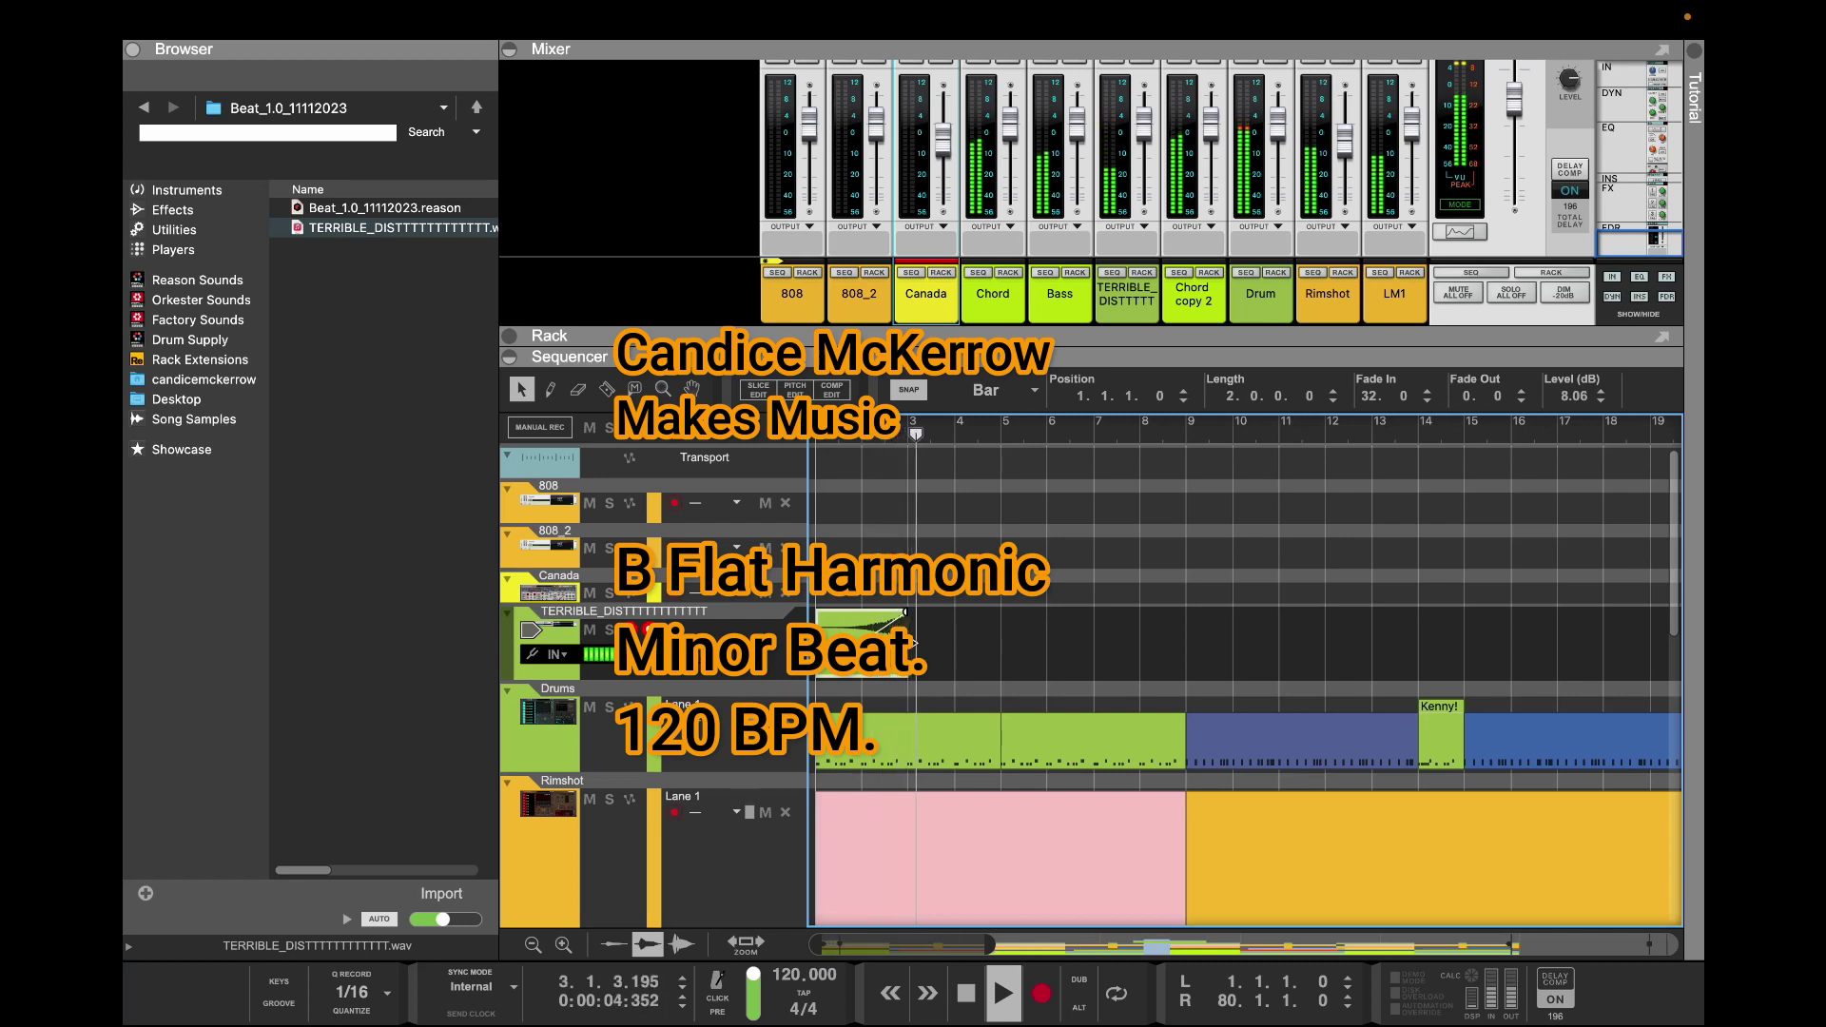
pyautogui.press('space')
# Duplicate the reversed clip to bar 3, shorten the copy to one bar and play it
pyautogui.hotkey('ctrl', 'd')
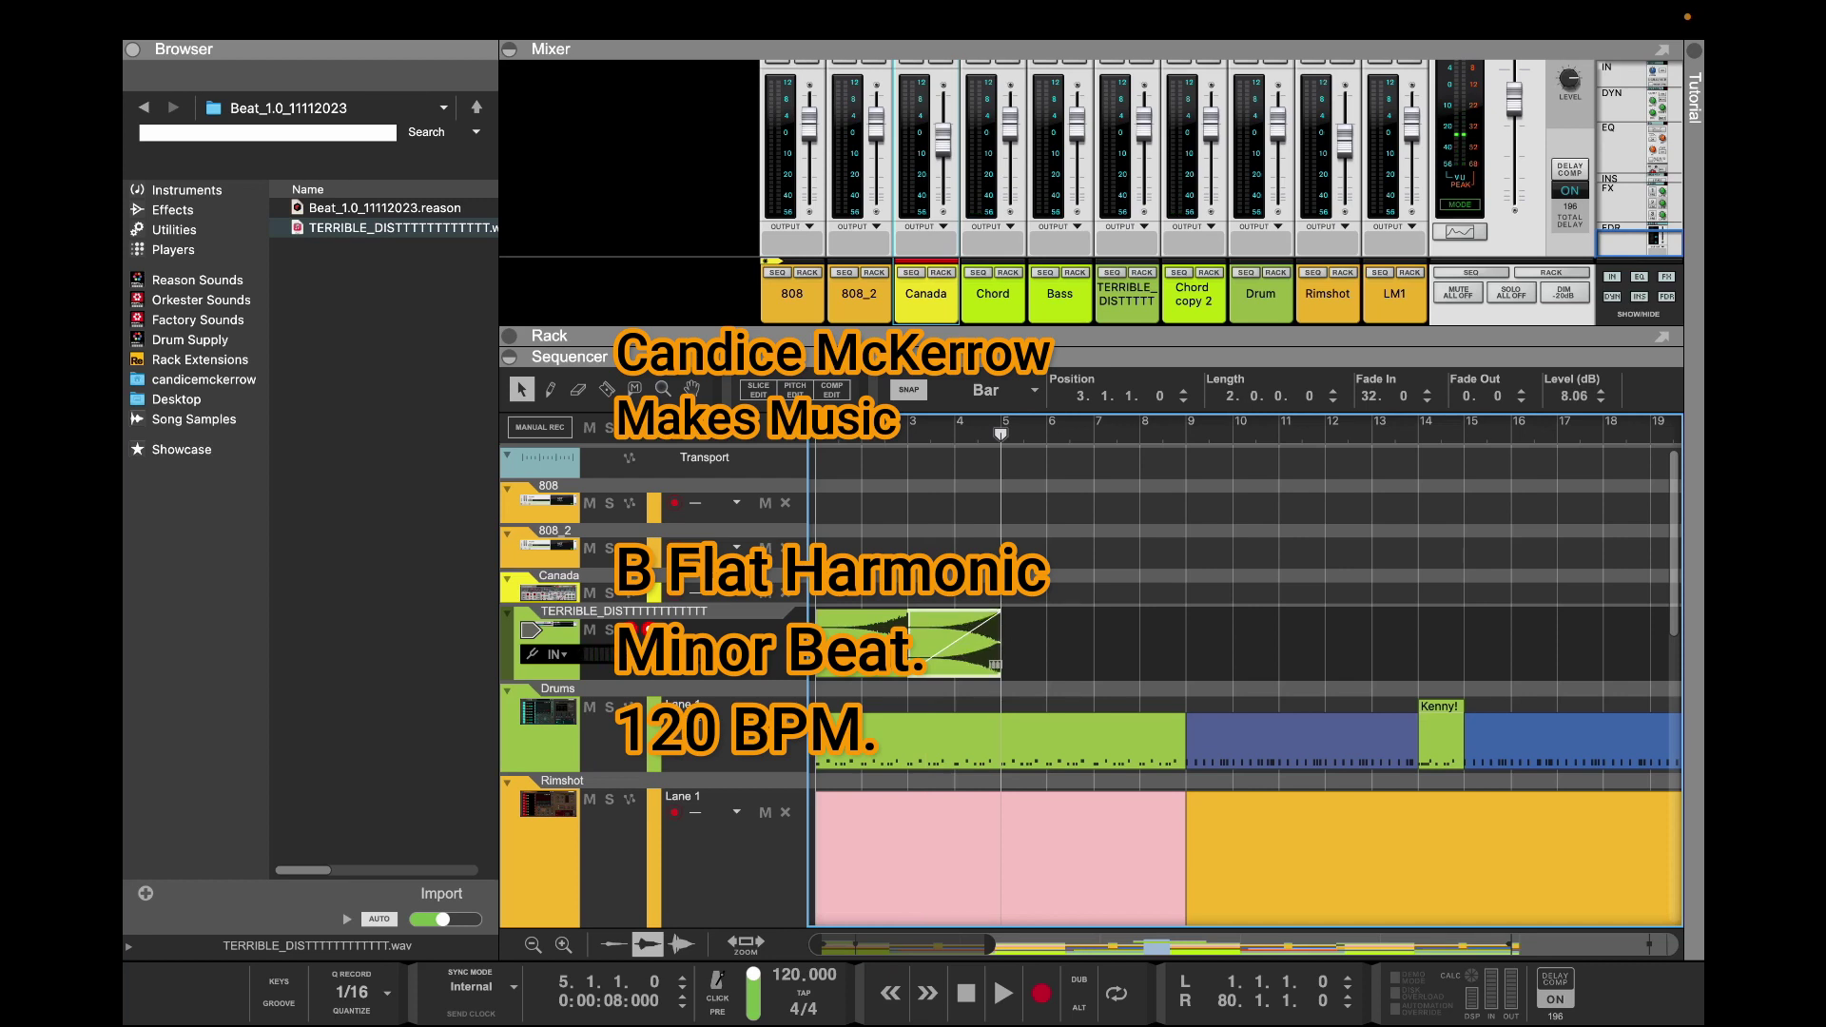
pyautogui.moveTo(999, 646); pyautogui.dragTo(953, 645)
pyautogui.press('space')
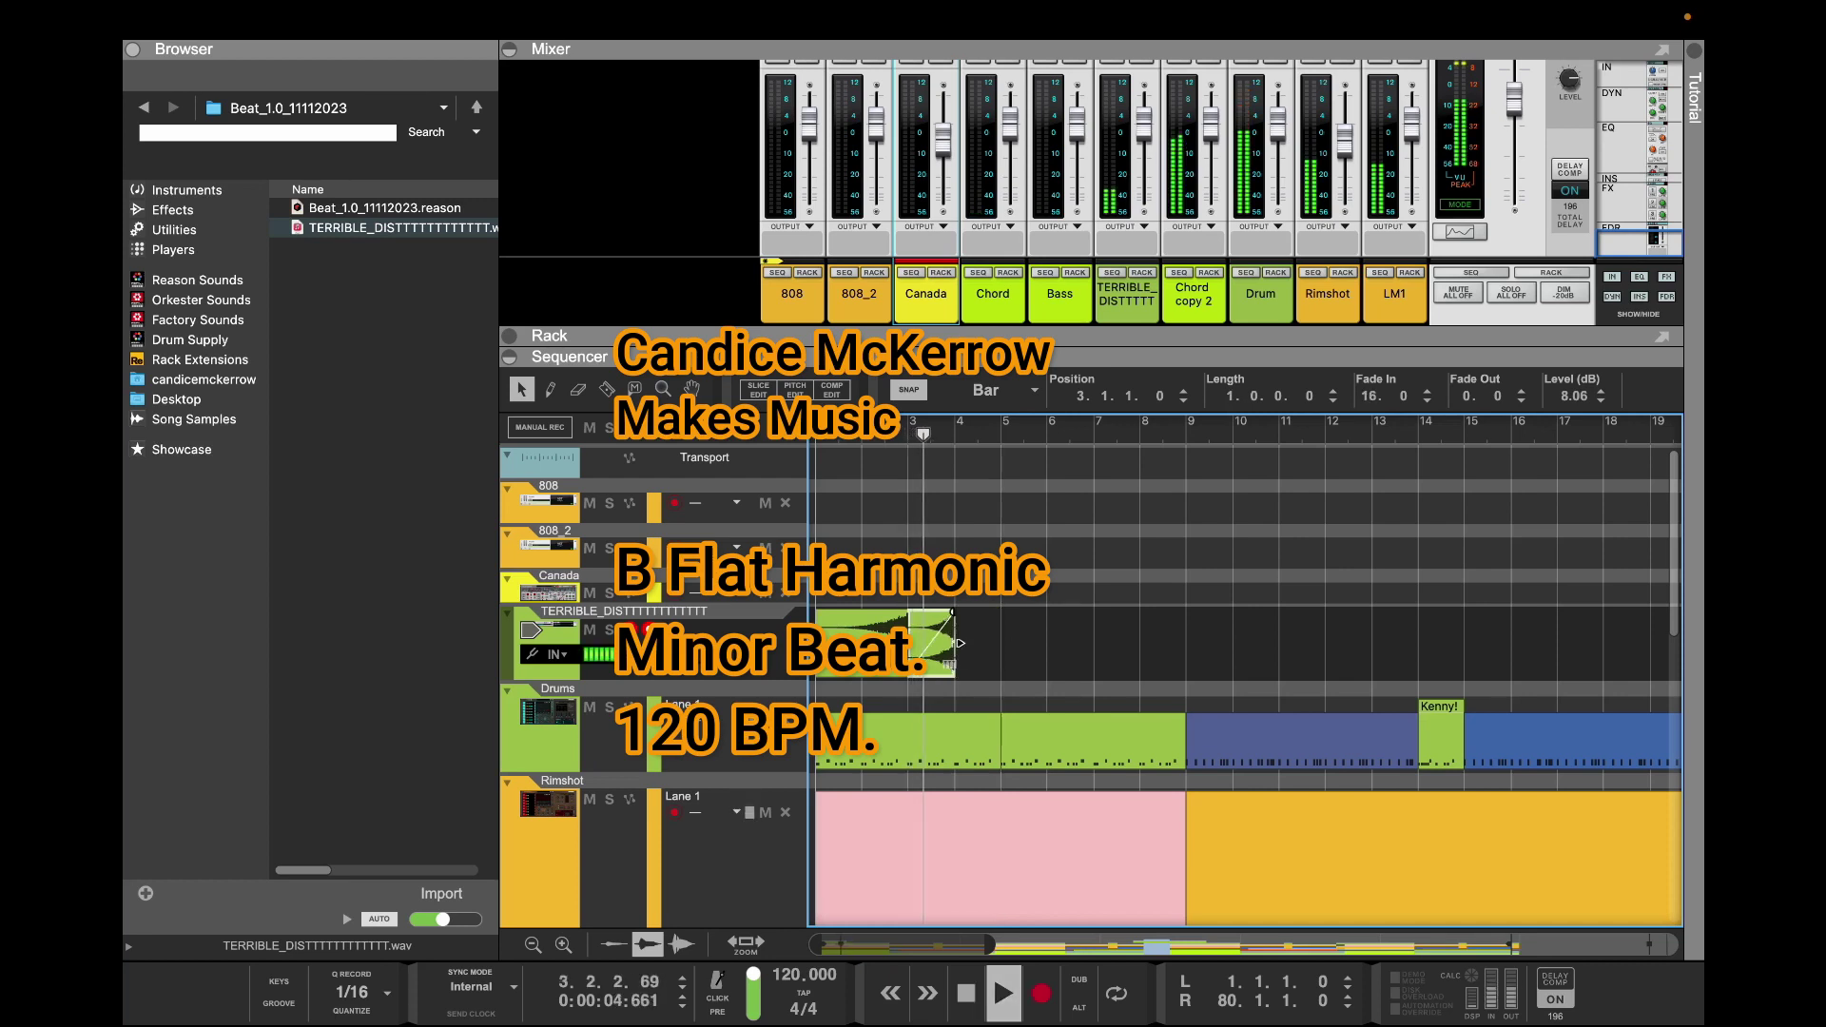
pyautogui.press('space')
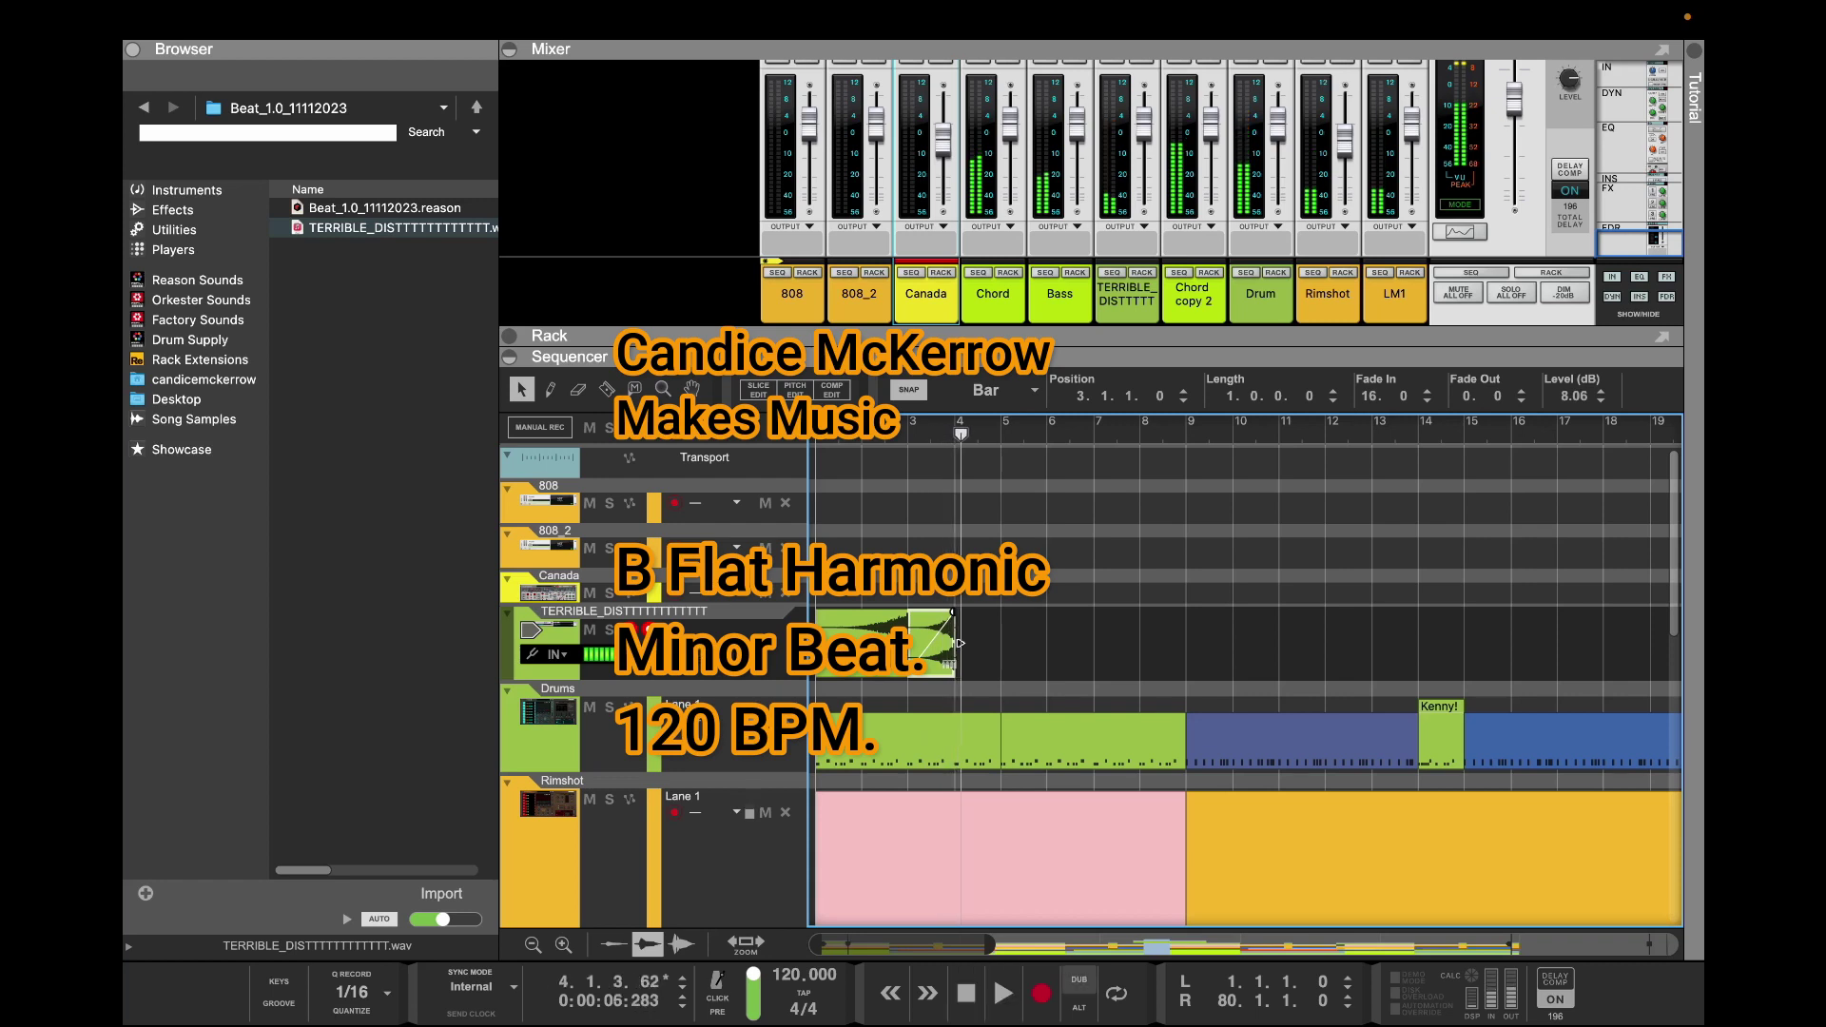
# Move the one-bar reversed clip to bar 8 and place copies of it at bars 28 and 60
pyautogui.moveTo(989, 944); pyautogui.dragTo(1152, 945)
pyautogui.moveTo(875, 663); pyautogui.dragTo(1452, 643)
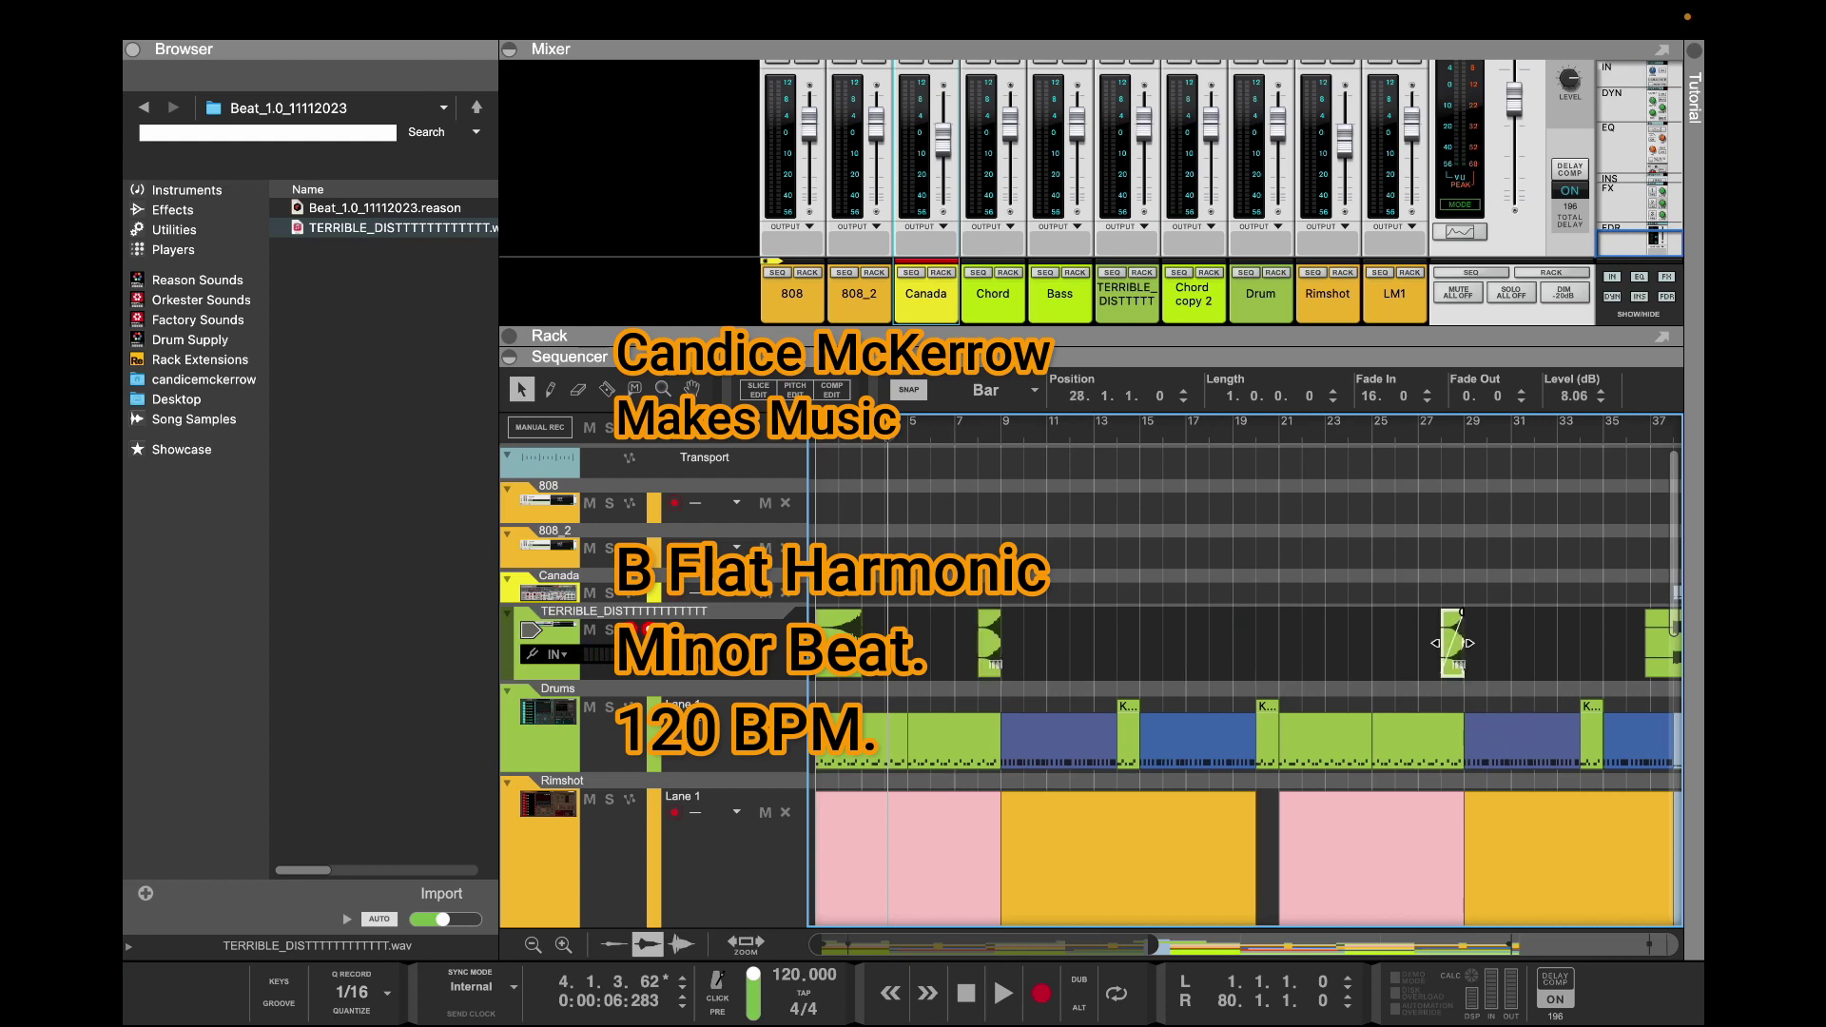
pyautogui.moveTo(980, 944); pyautogui.dragTo(1172, 945)
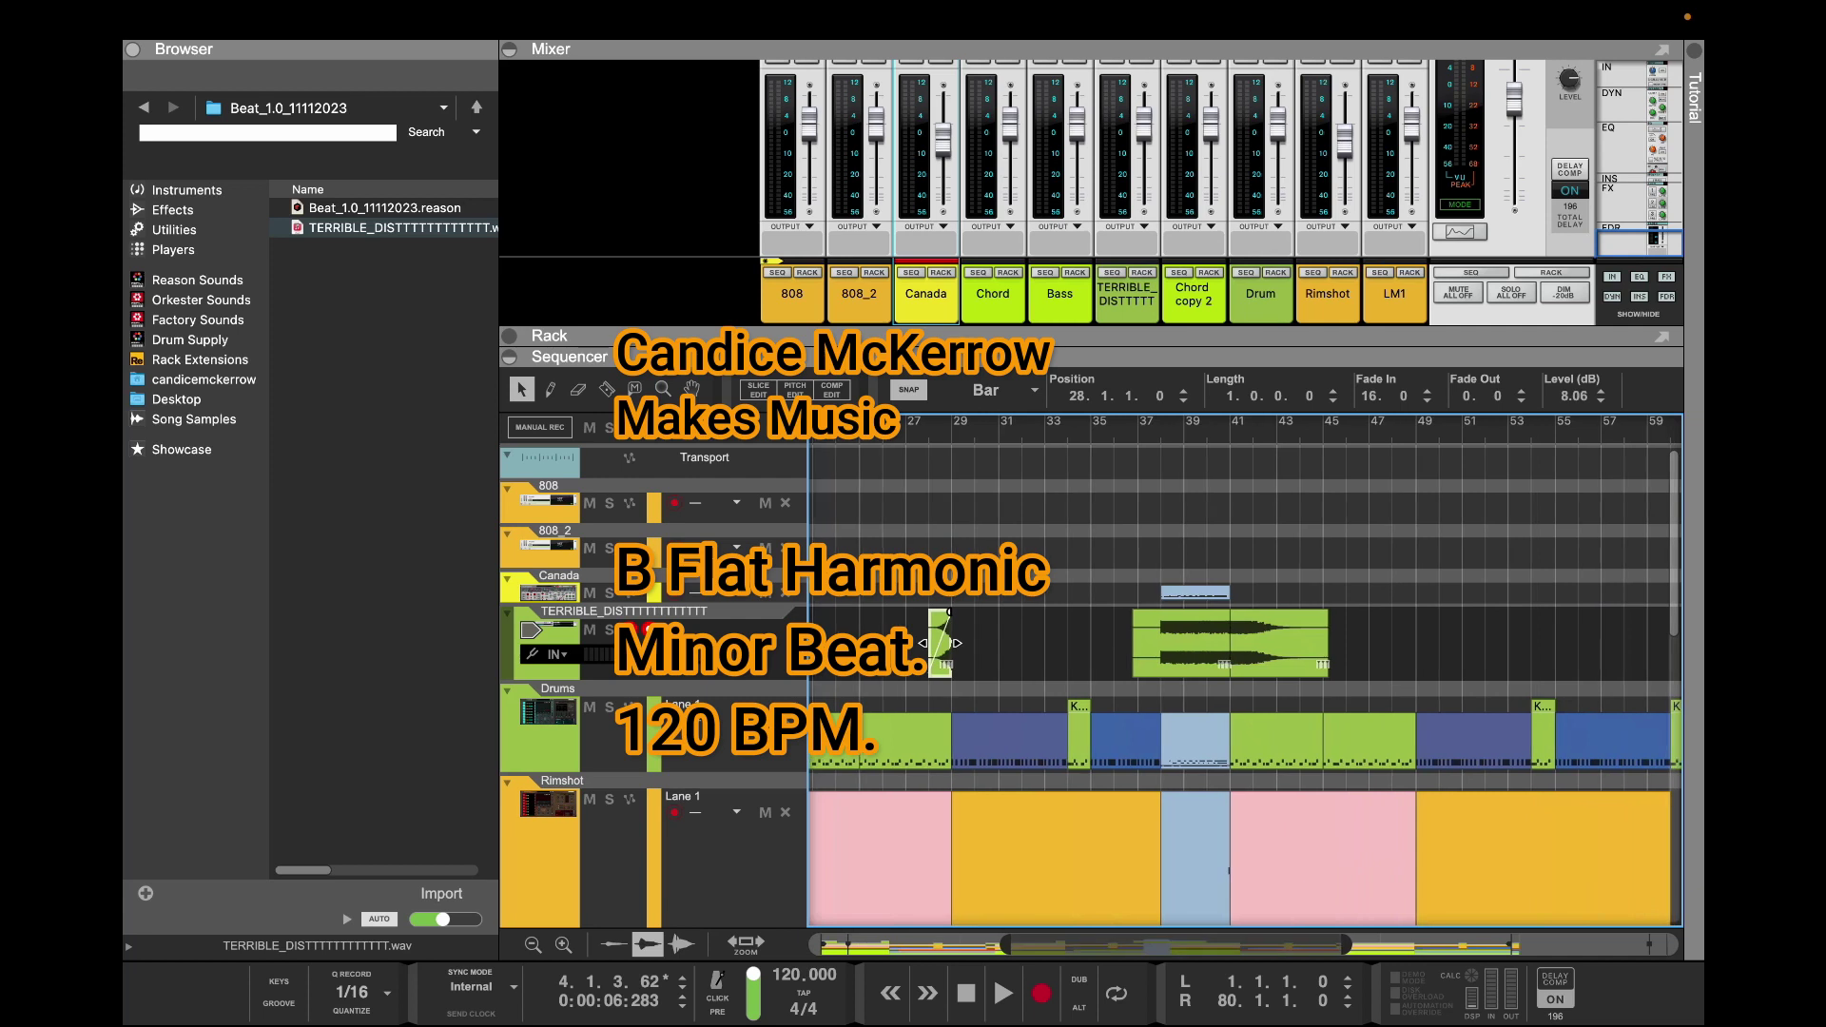
pyautogui.moveTo(941, 642); pyautogui.dragTo(1483, 643)
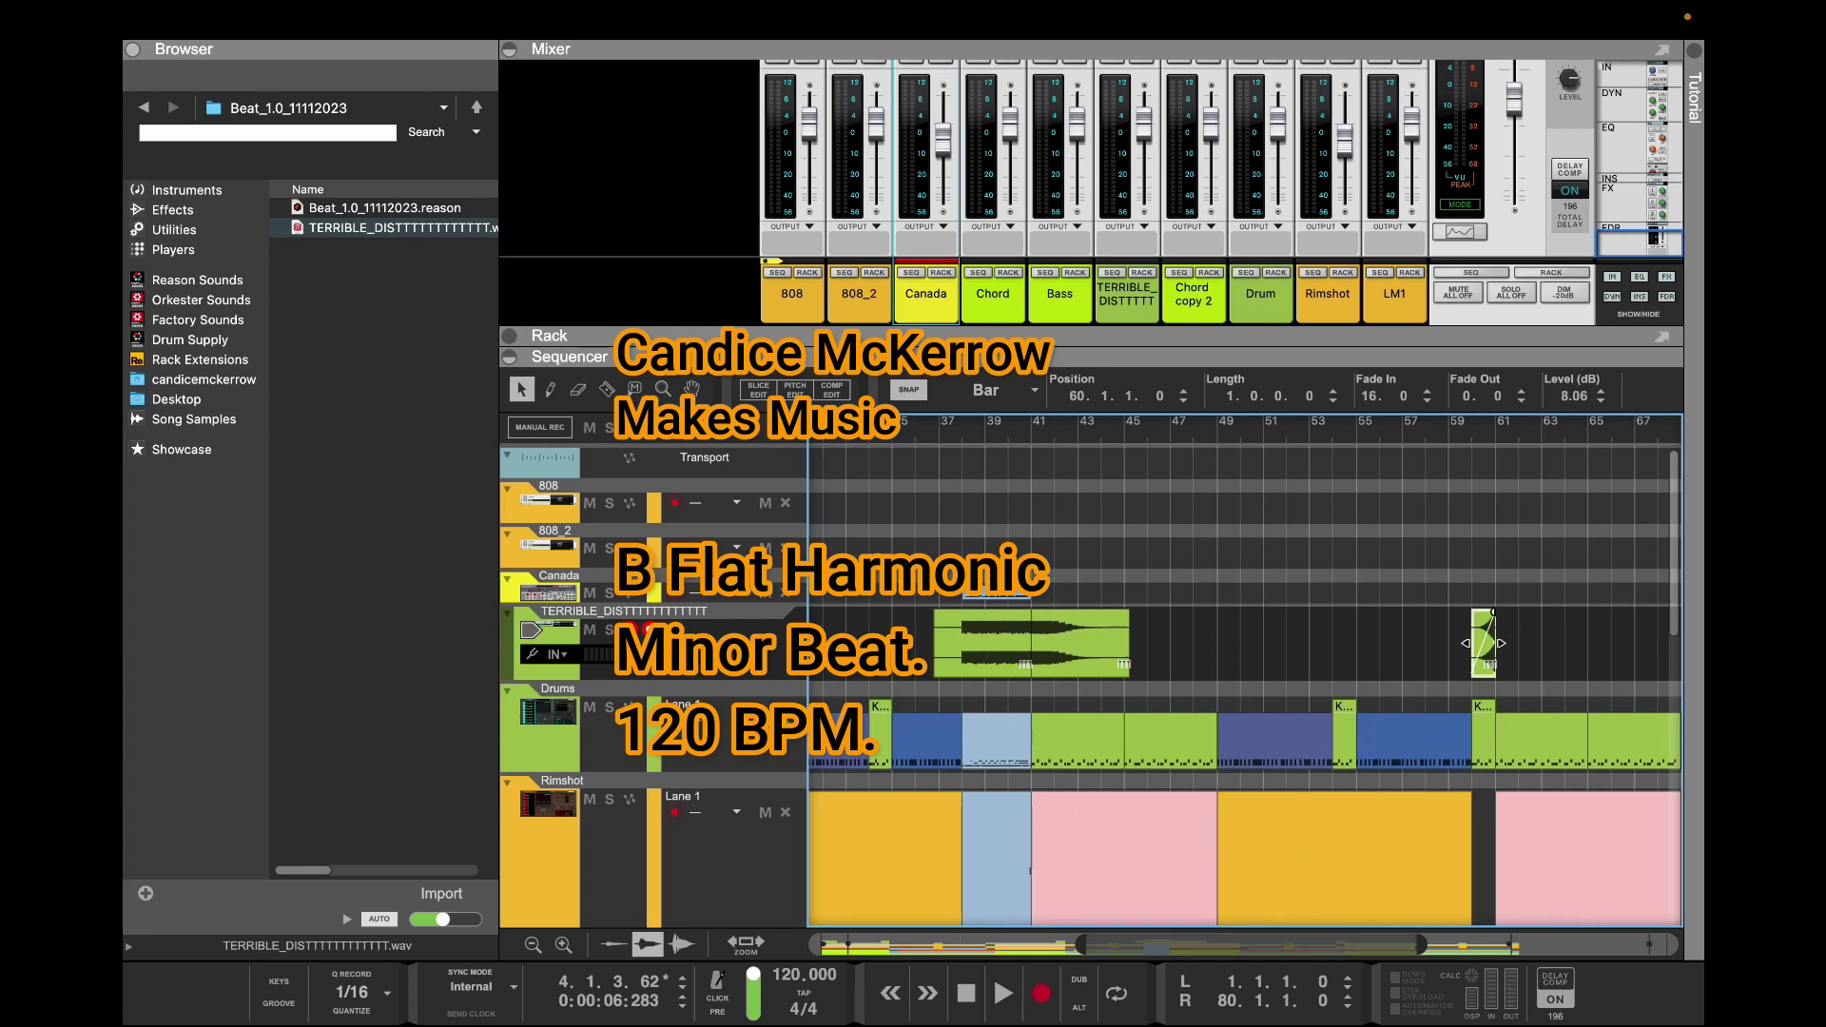
# Copy the reversed clip to bar 77, extend it to four bars with a full-length fade-in and play the song's ending
pyautogui.moveTo(1141, 944); pyautogui.dragTo(1056, 945)
pyautogui.hscroll(15, 963, 643)
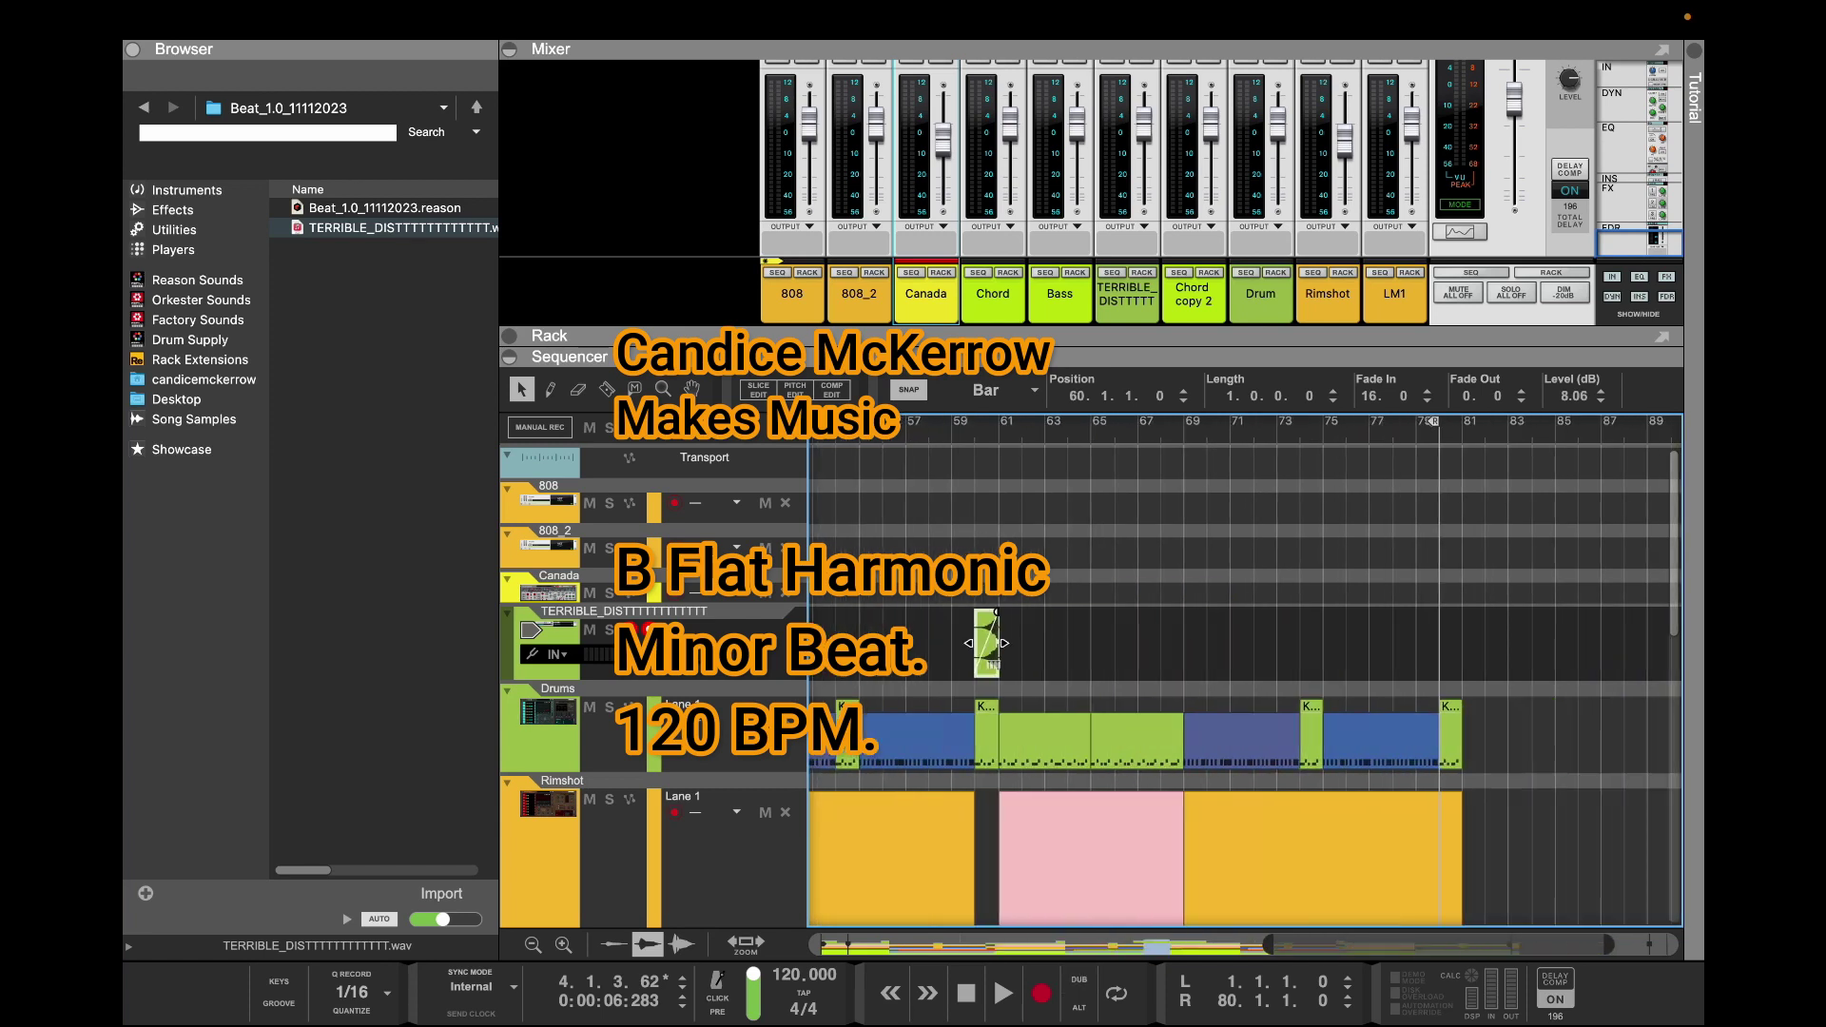
pyautogui.moveTo(963, 643); pyautogui.dragTo(1346, 643)
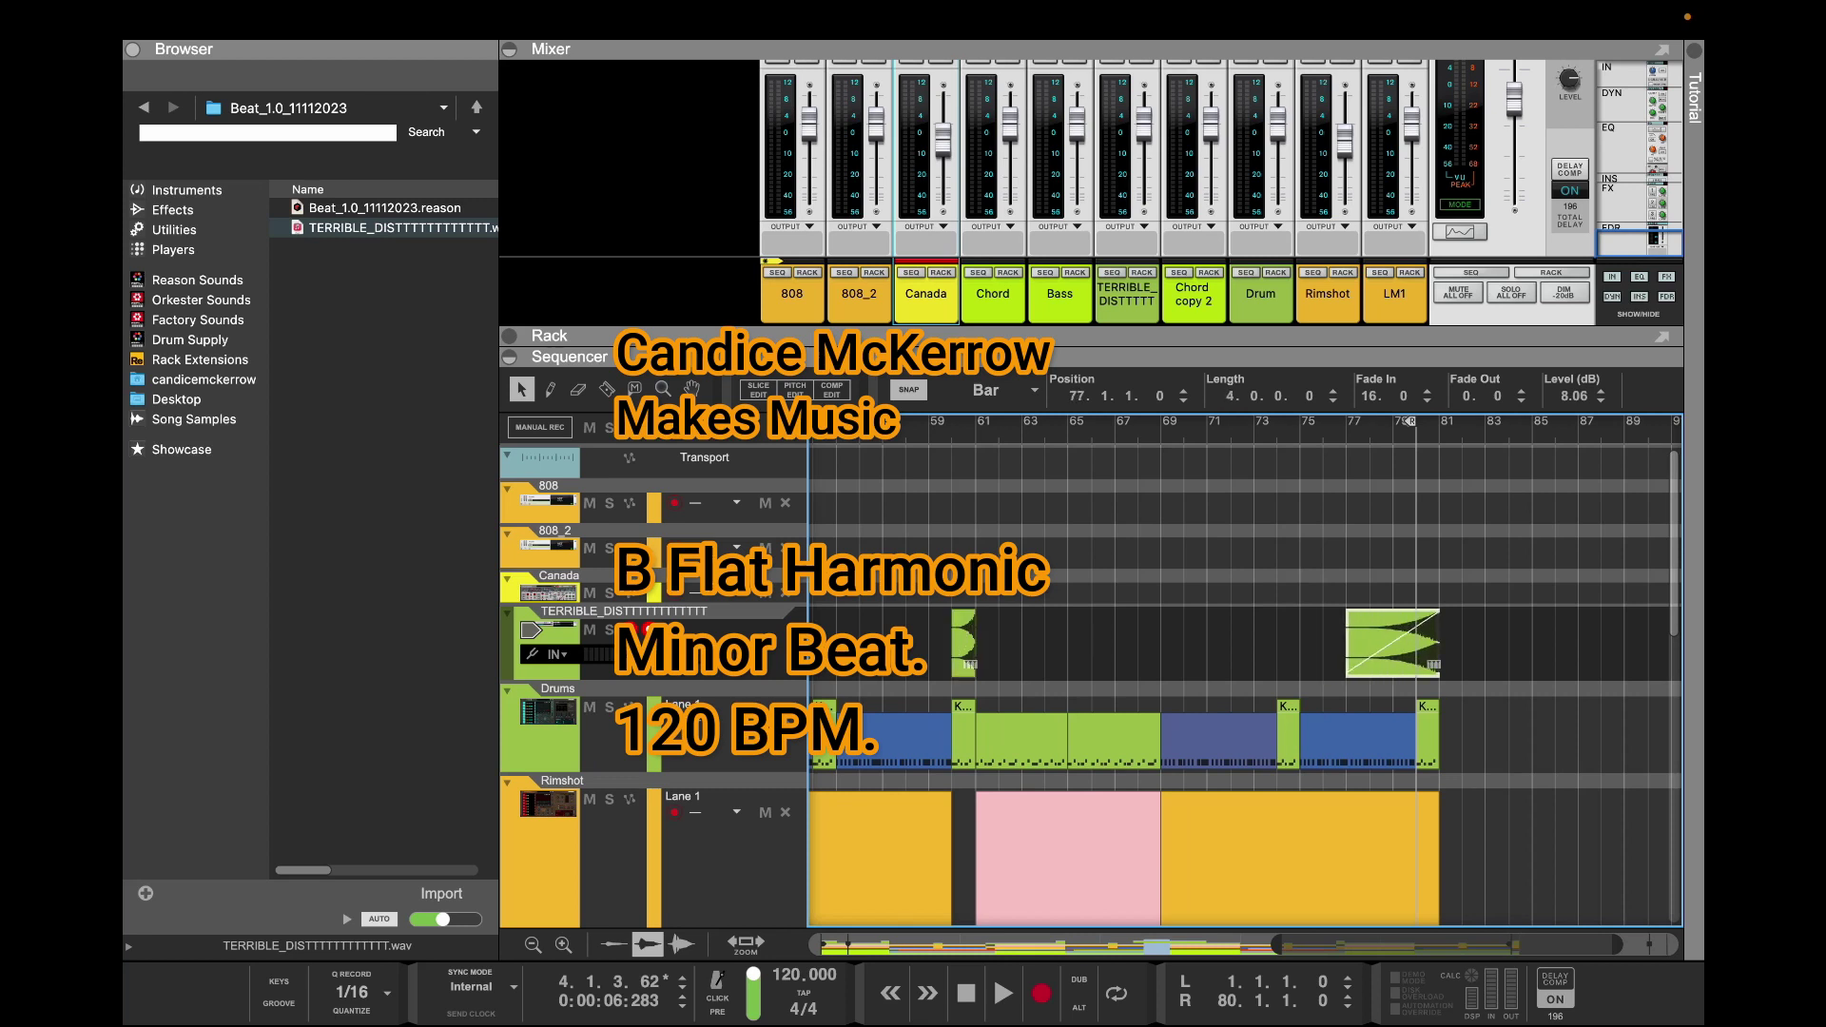
pyautogui.press('space')
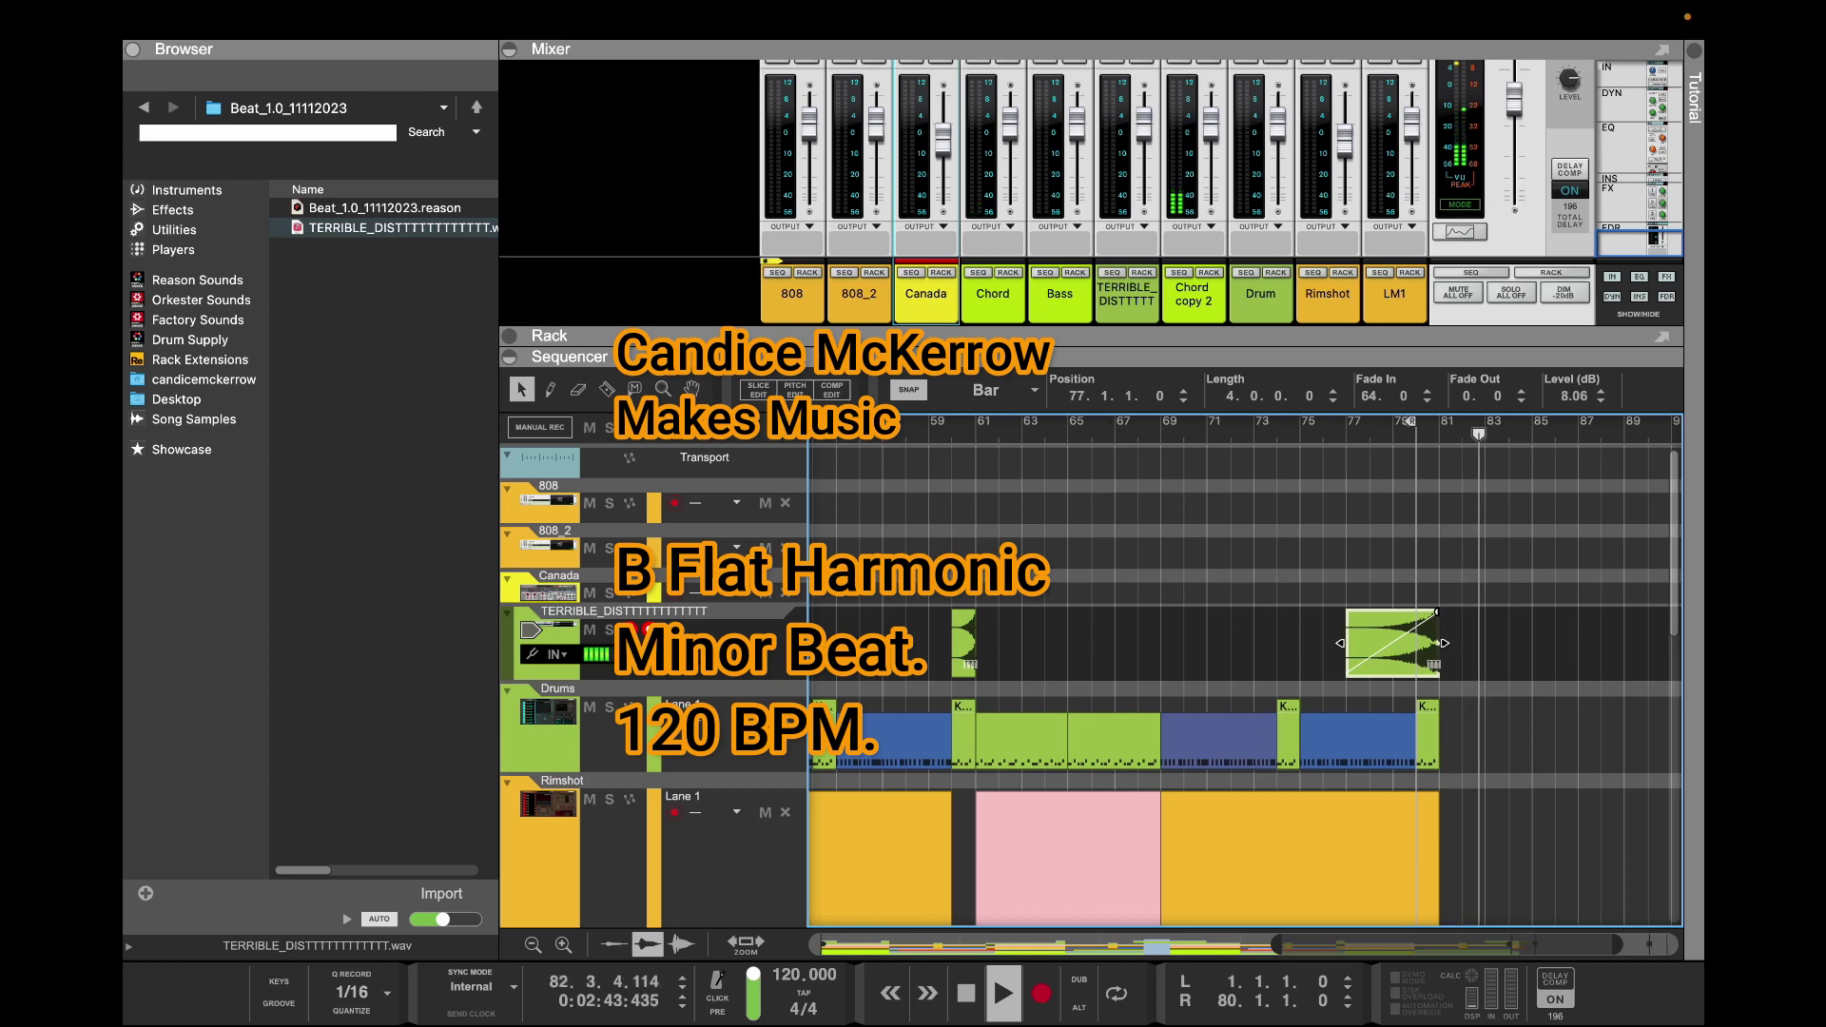
# Stop playback and move the song end marker to about bar 85
pyautogui.press('g')
pyautogui.press('g')
pyautogui.press('g')
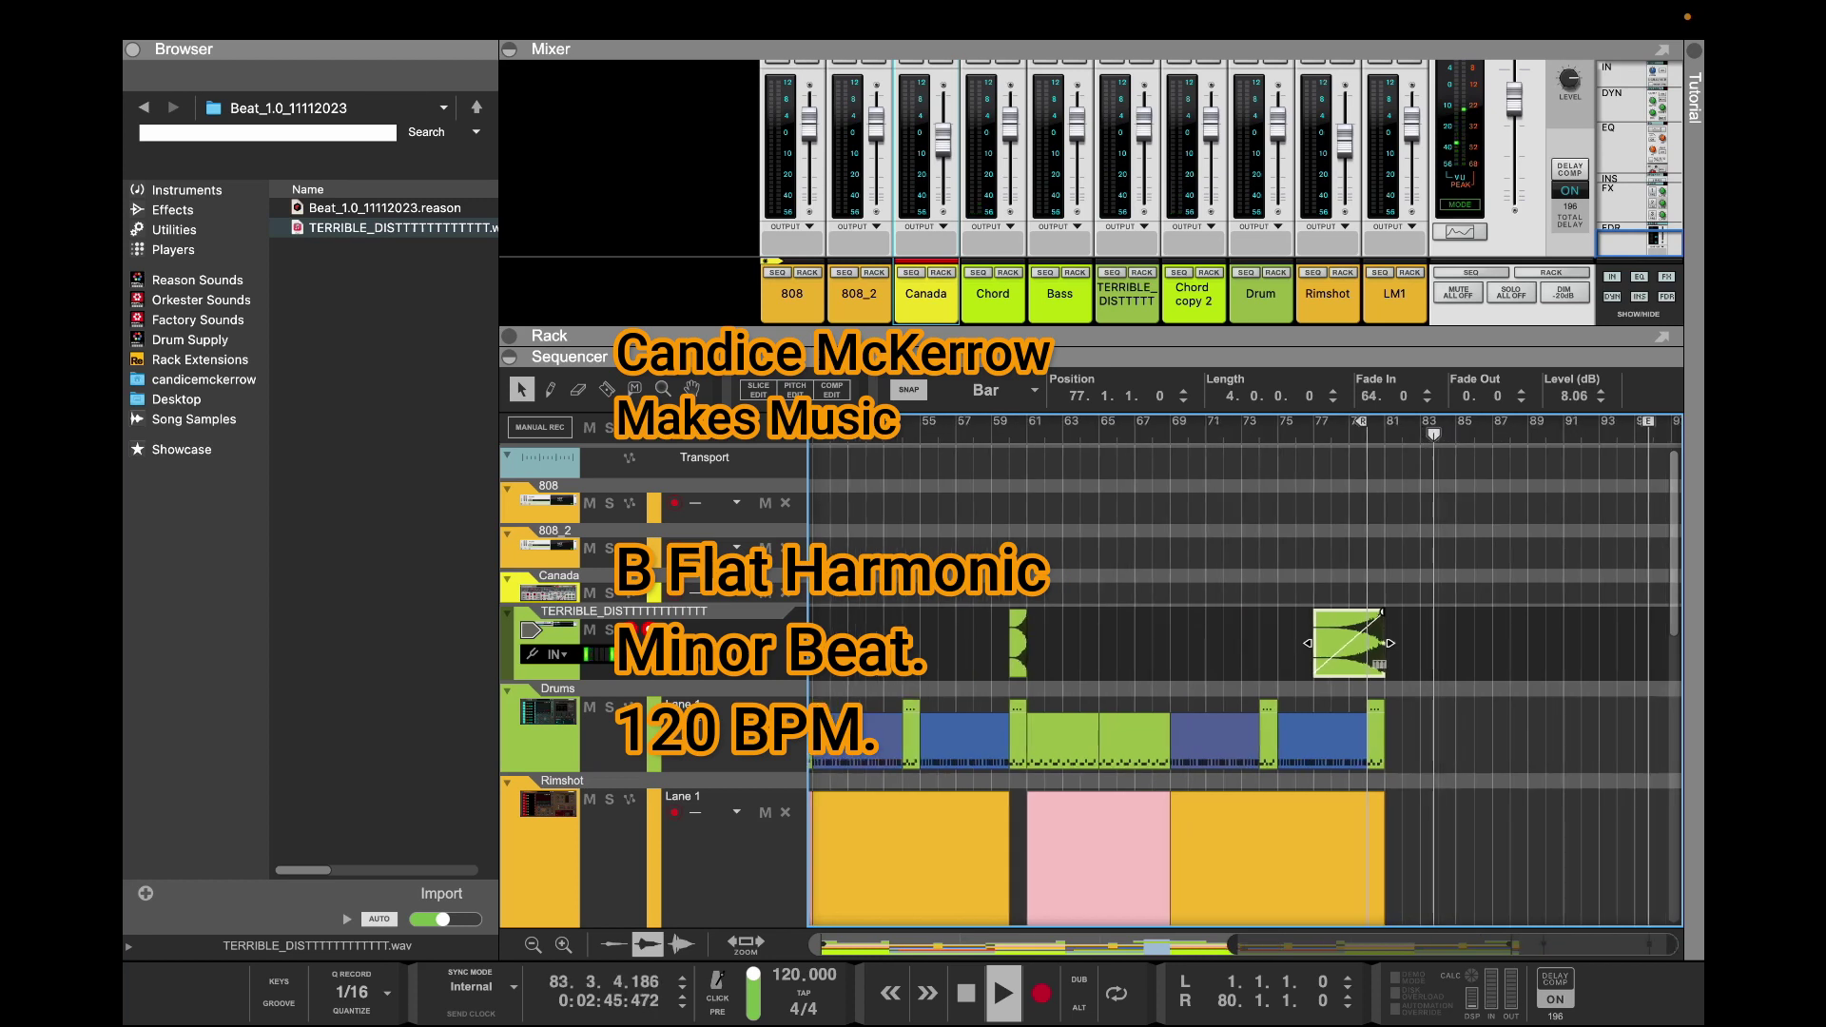
pyautogui.press('space')
pyautogui.moveTo(1648, 422)
pyautogui.mouseDown()
pyautogui.moveTo(1439, 422)
pyautogui.moveTo(1456, 421)
pyautogui.mouseUp()
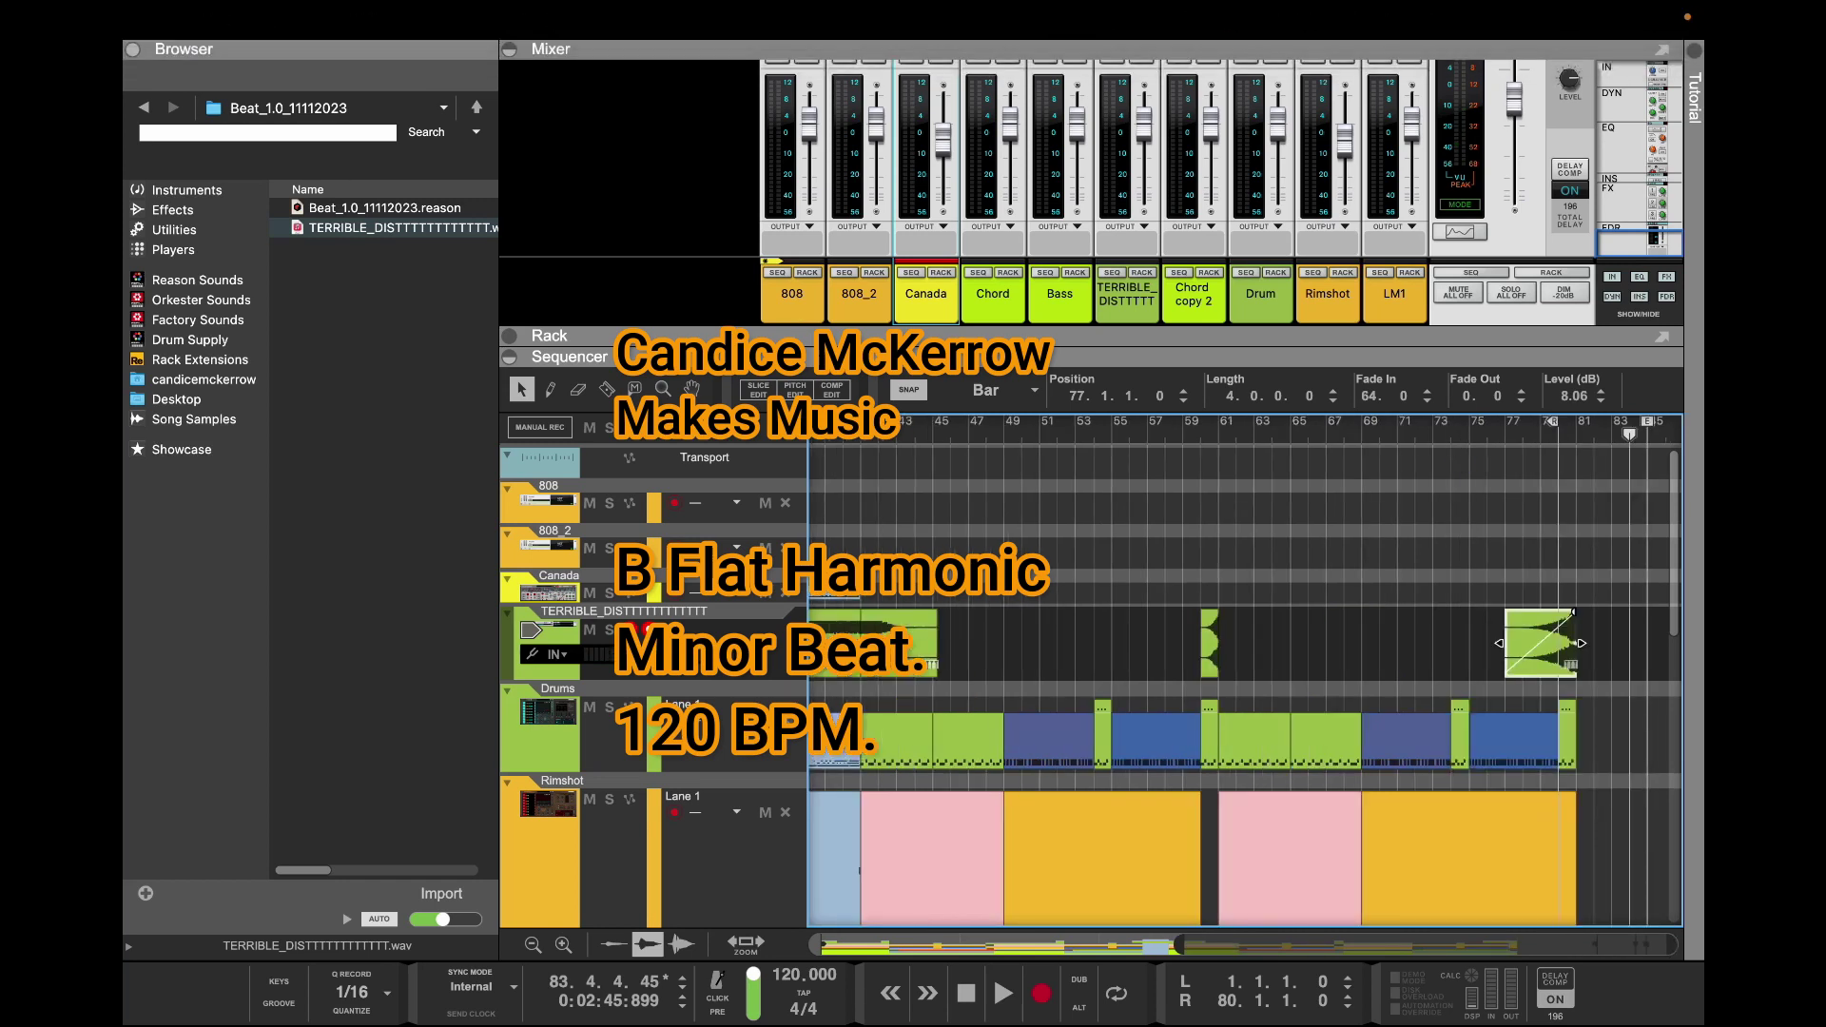
# Export the song as a WAVE file named TAILLLLLLLLLLL at 48,000 Hz and 24-bit
pyautogui.click(306, 19)
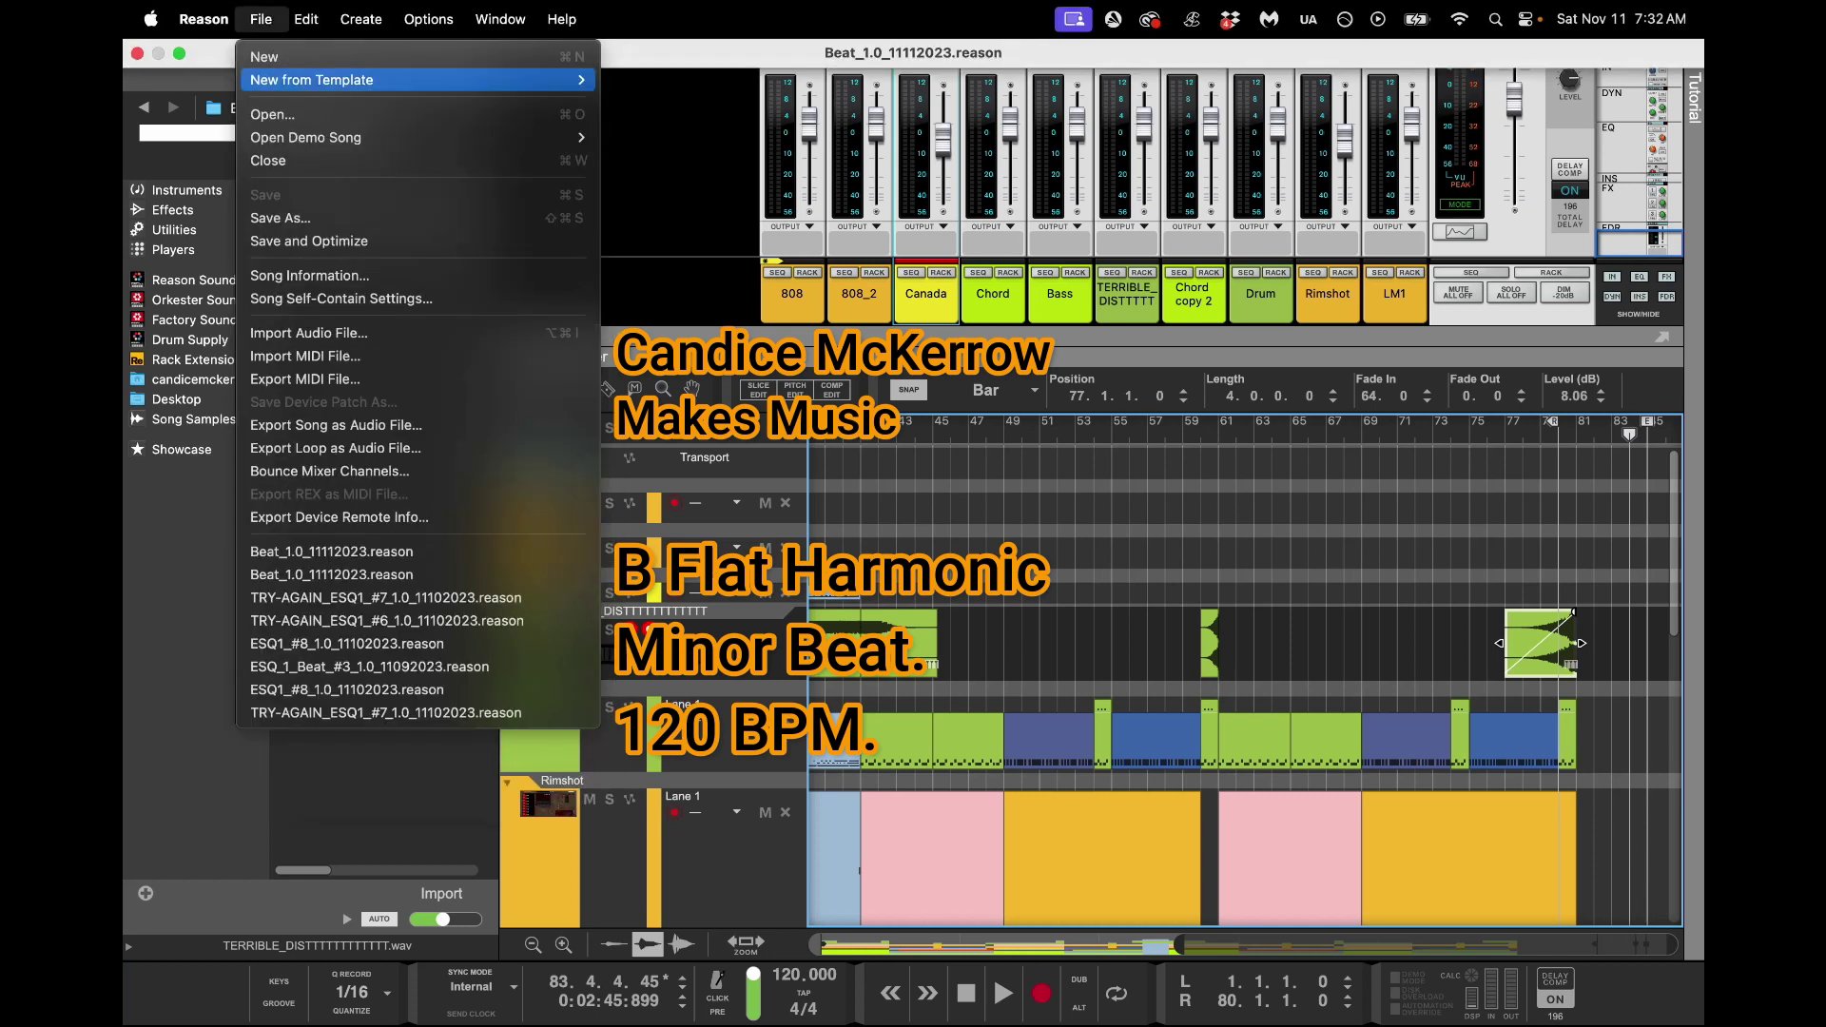
pyautogui.click(335, 425)
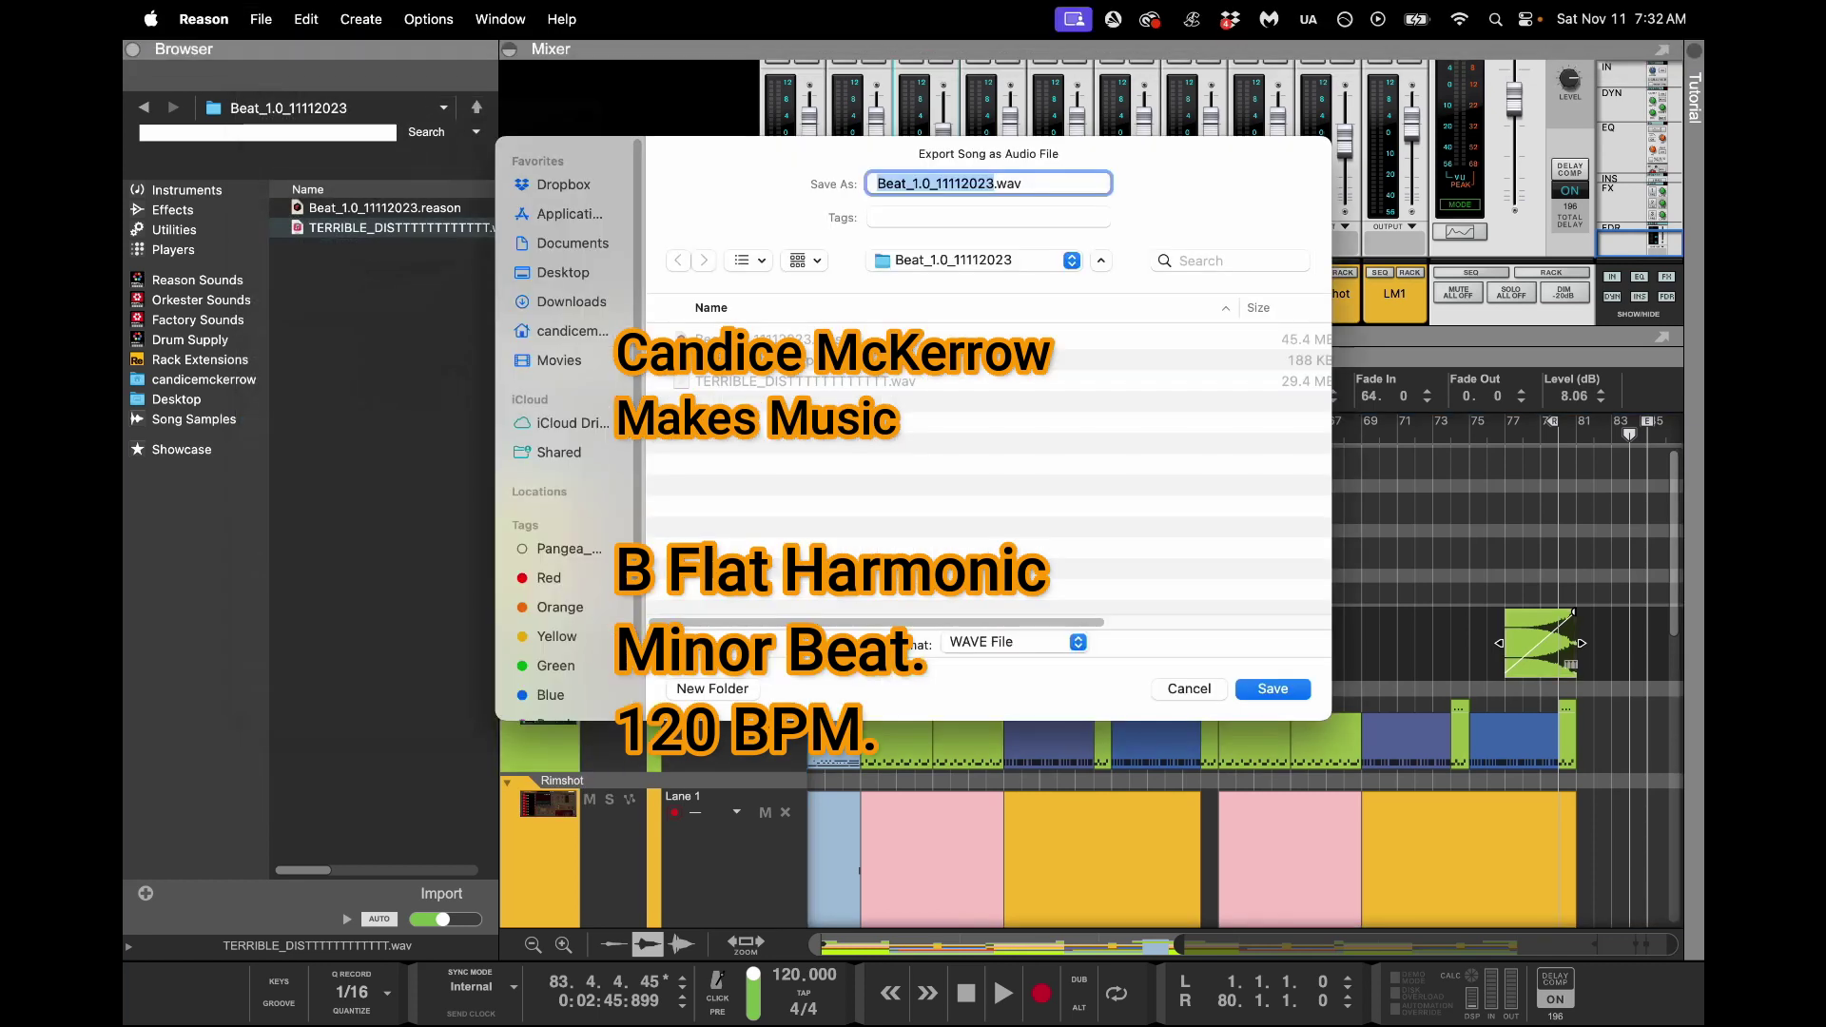
pyautogui.write('TAILLLLLLLLLLL')
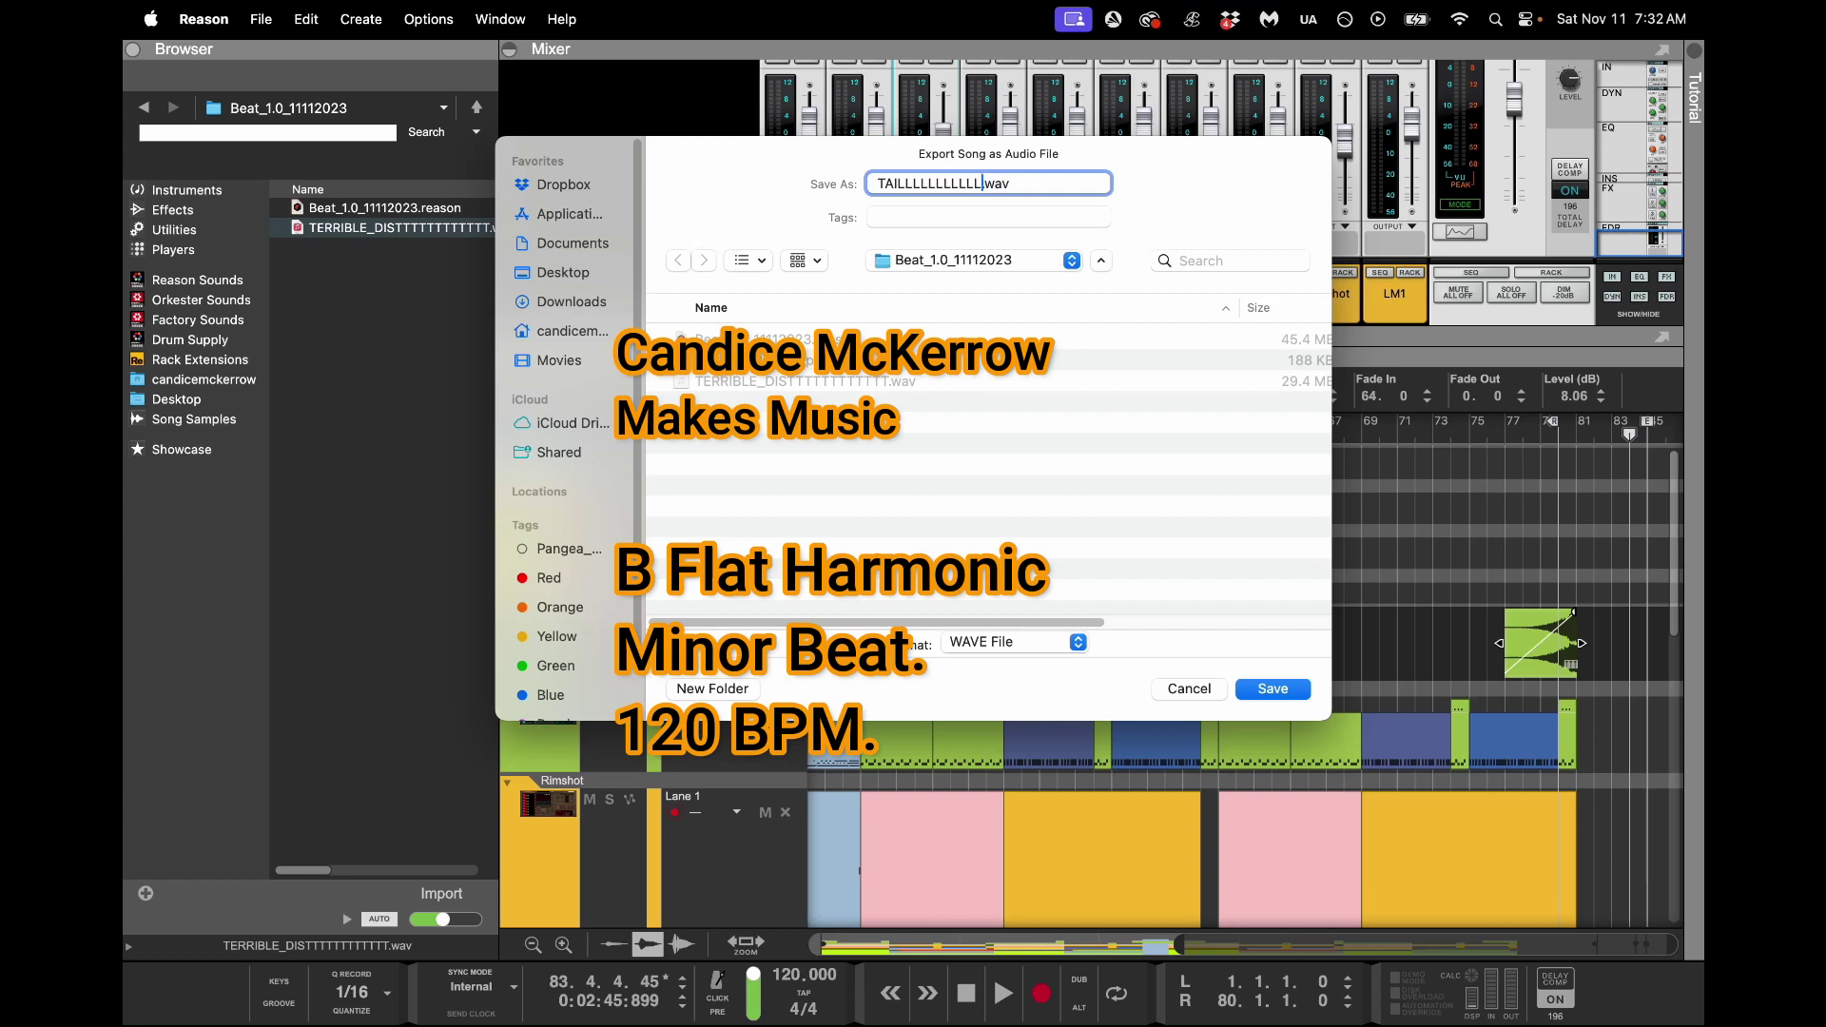
pyautogui.press('Return')
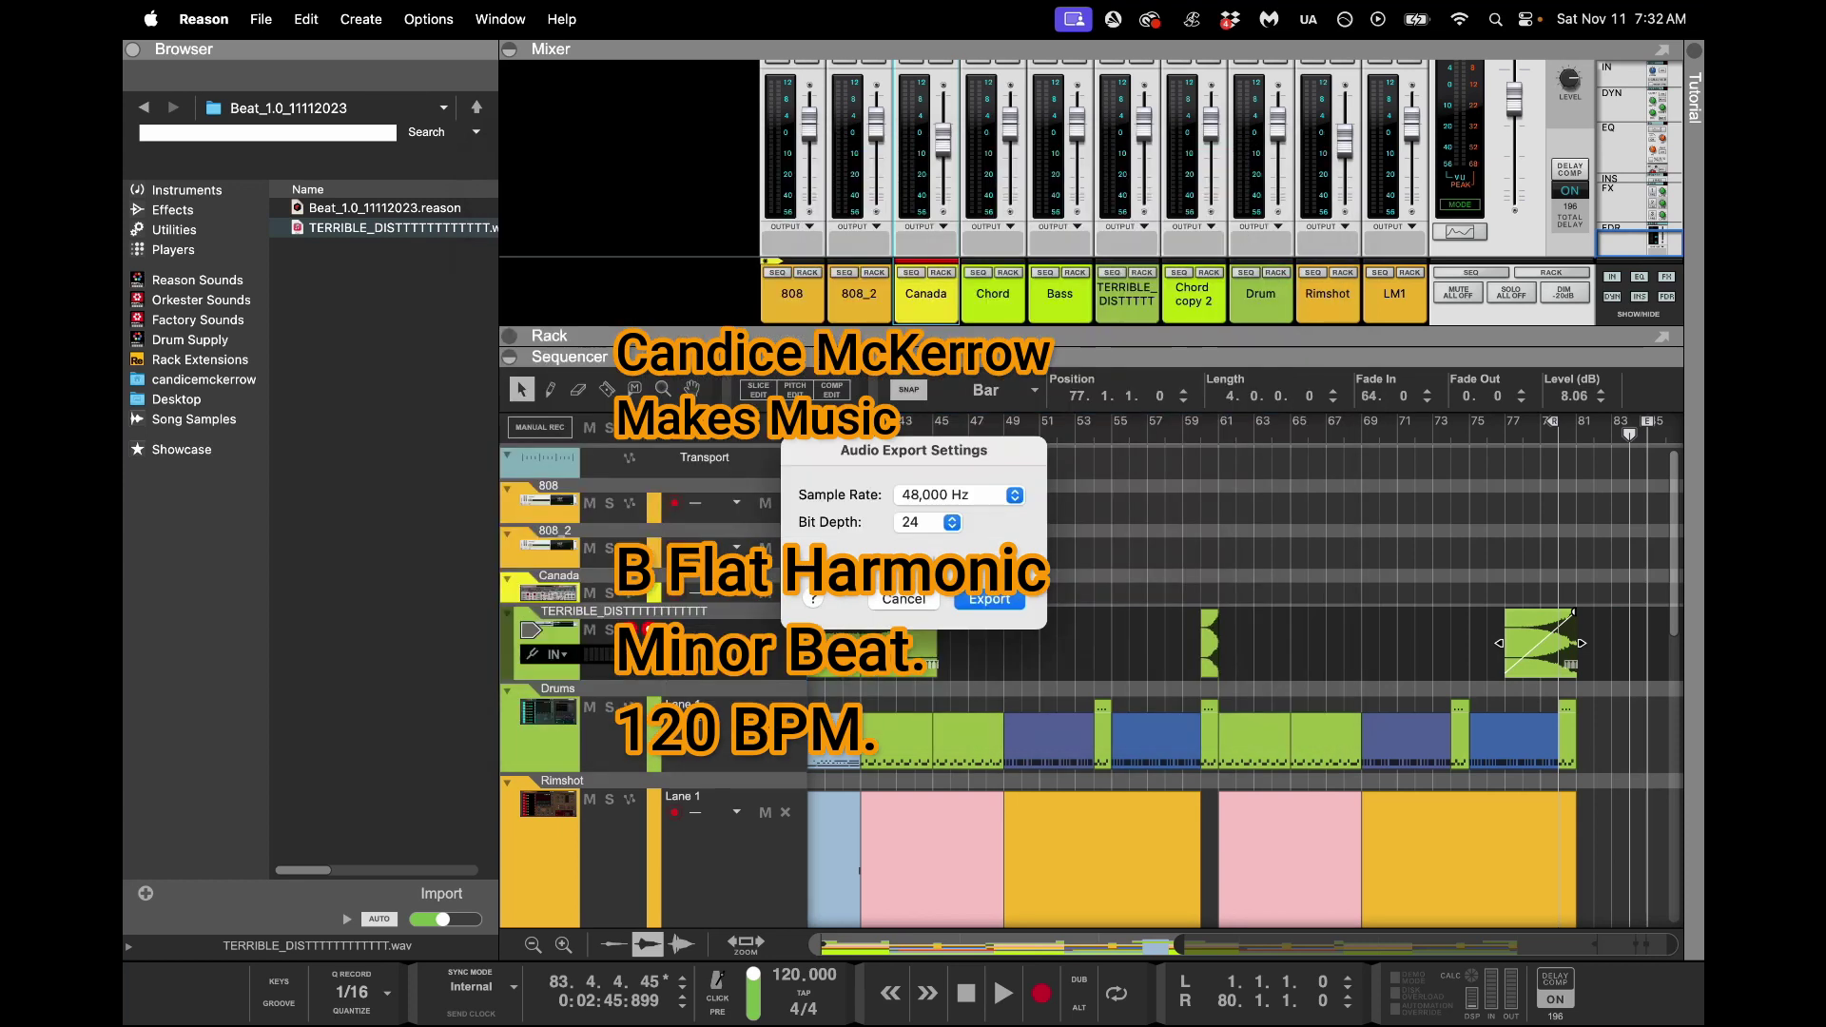
pyautogui.click(985, 592)
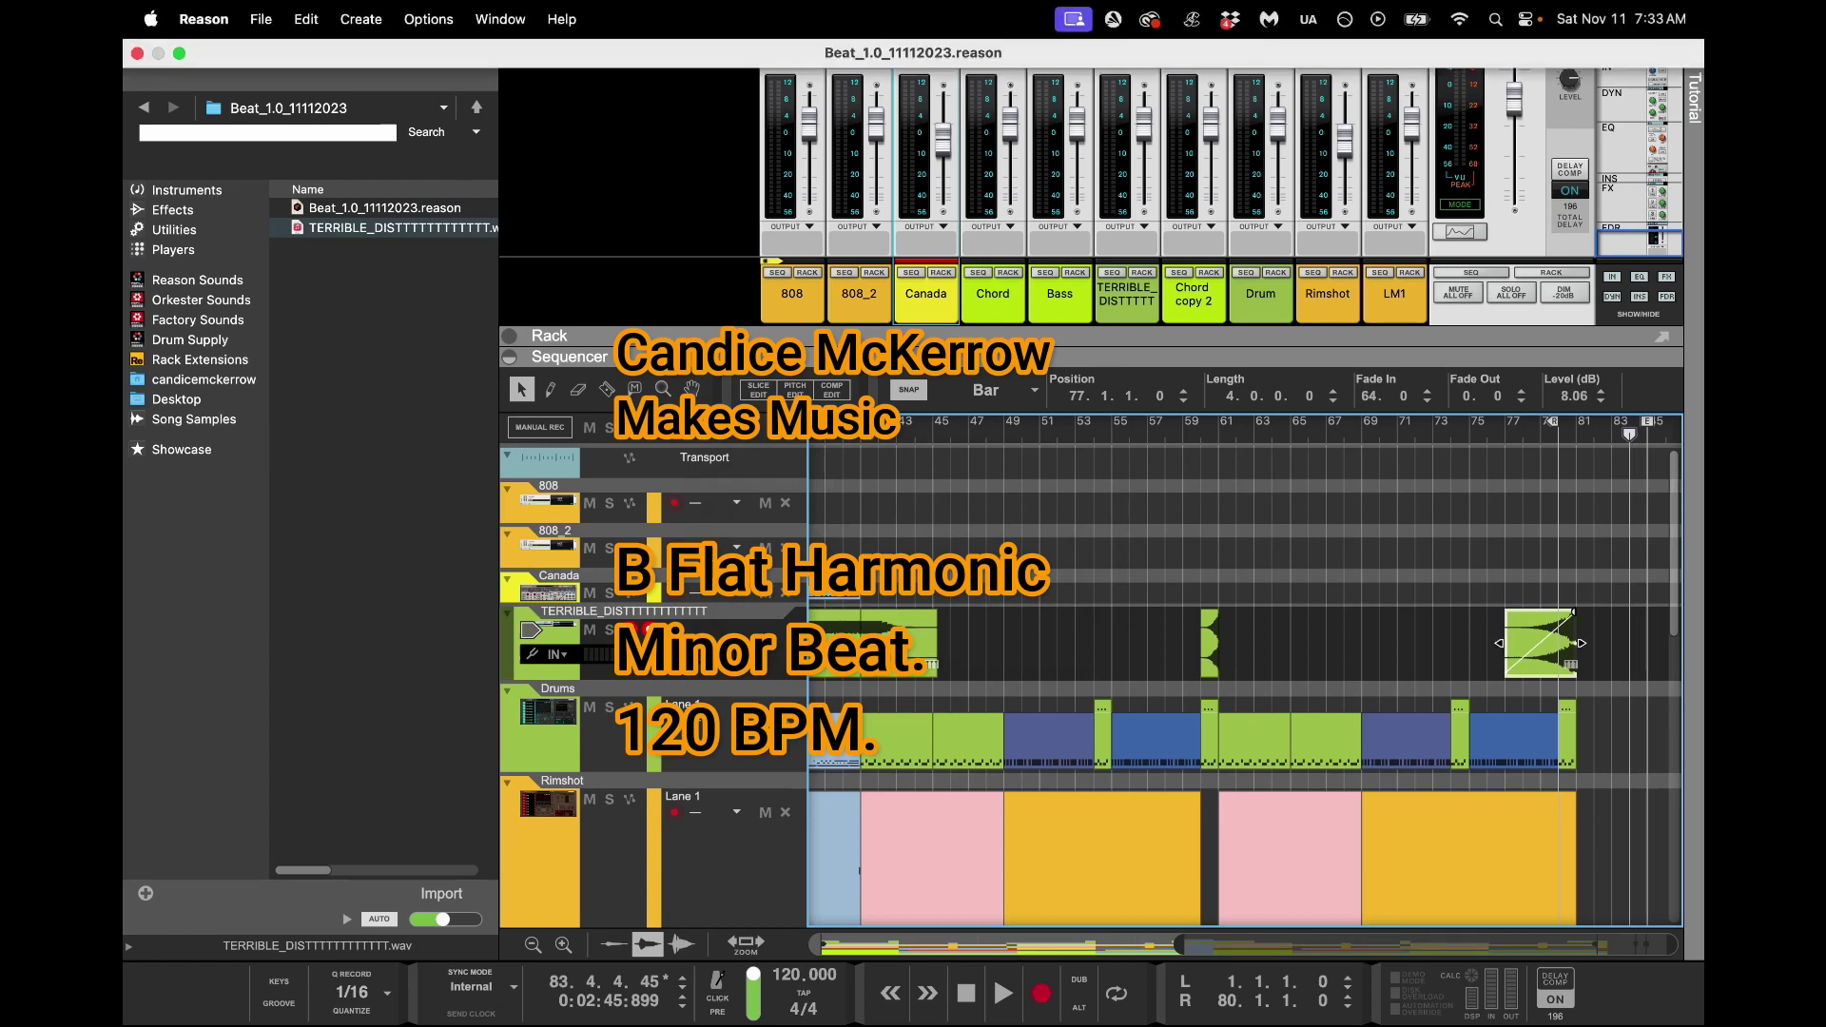
# Browse from the CCU 4 drive back into the Beat_1.0_11112023 folder to look for the exported audio file
pyautogui.click(260, 19)
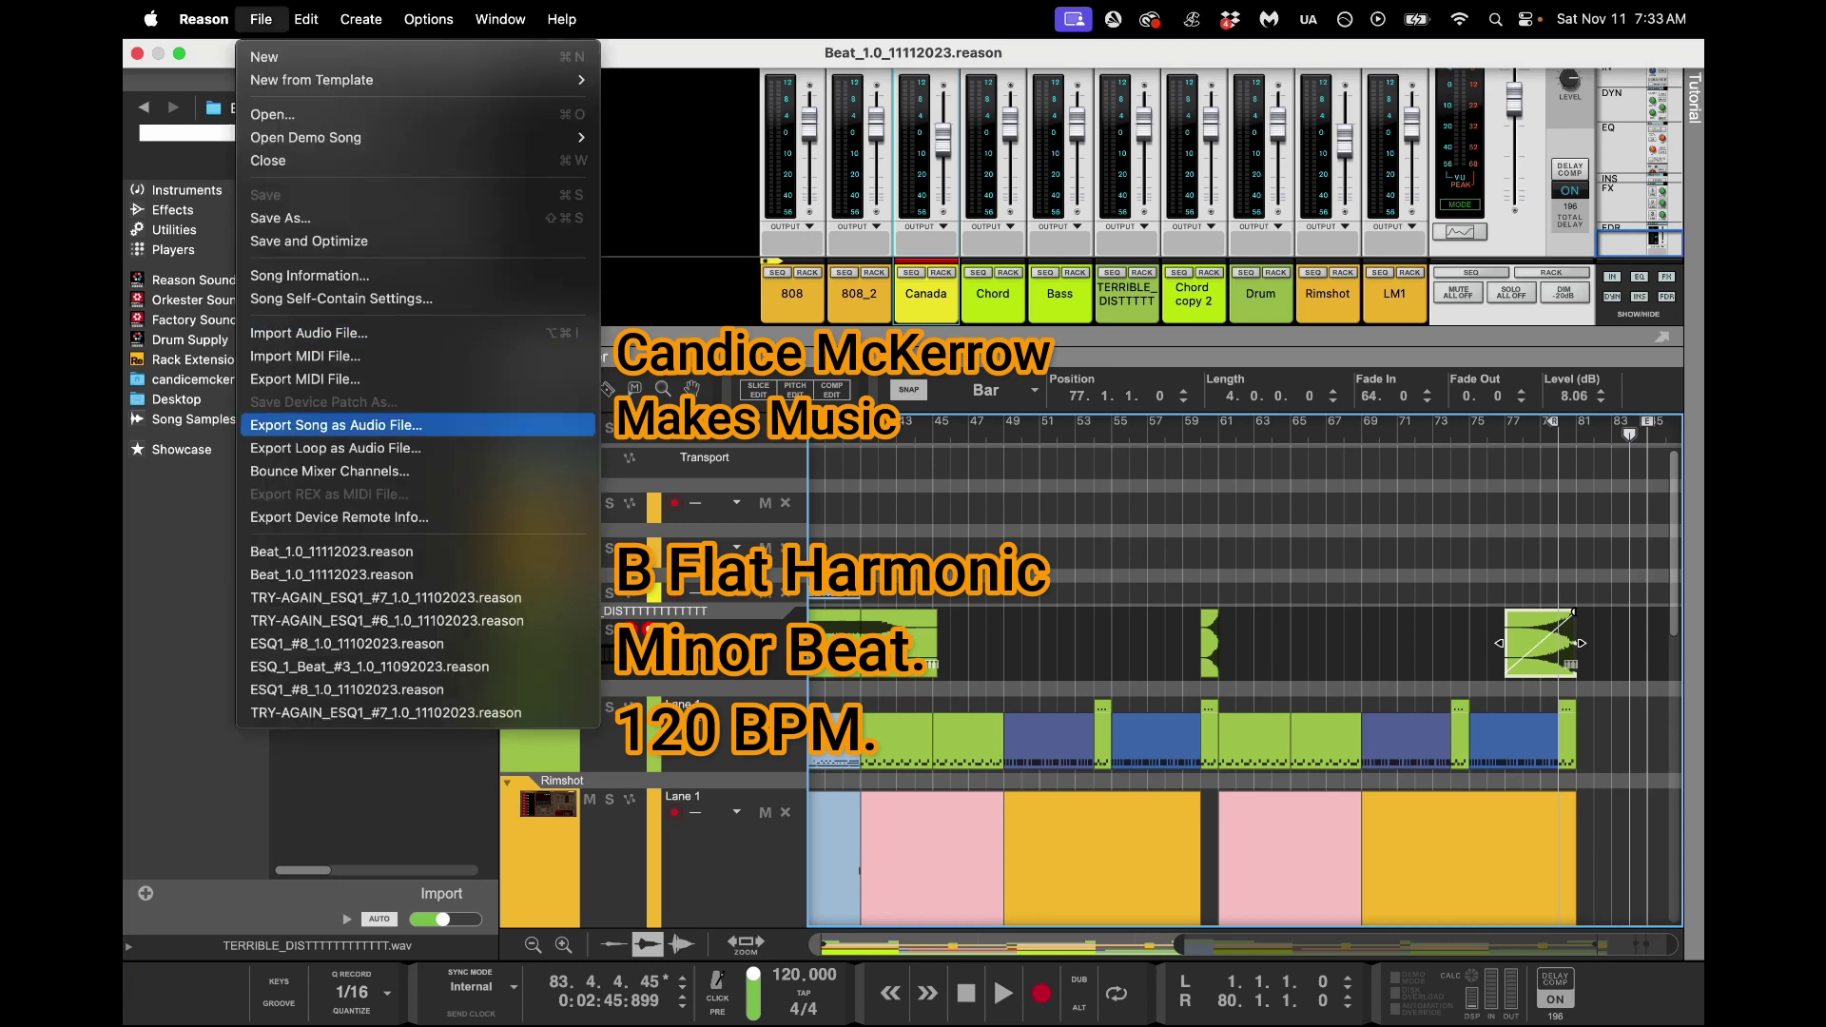
pyautogui.click(332, 425)
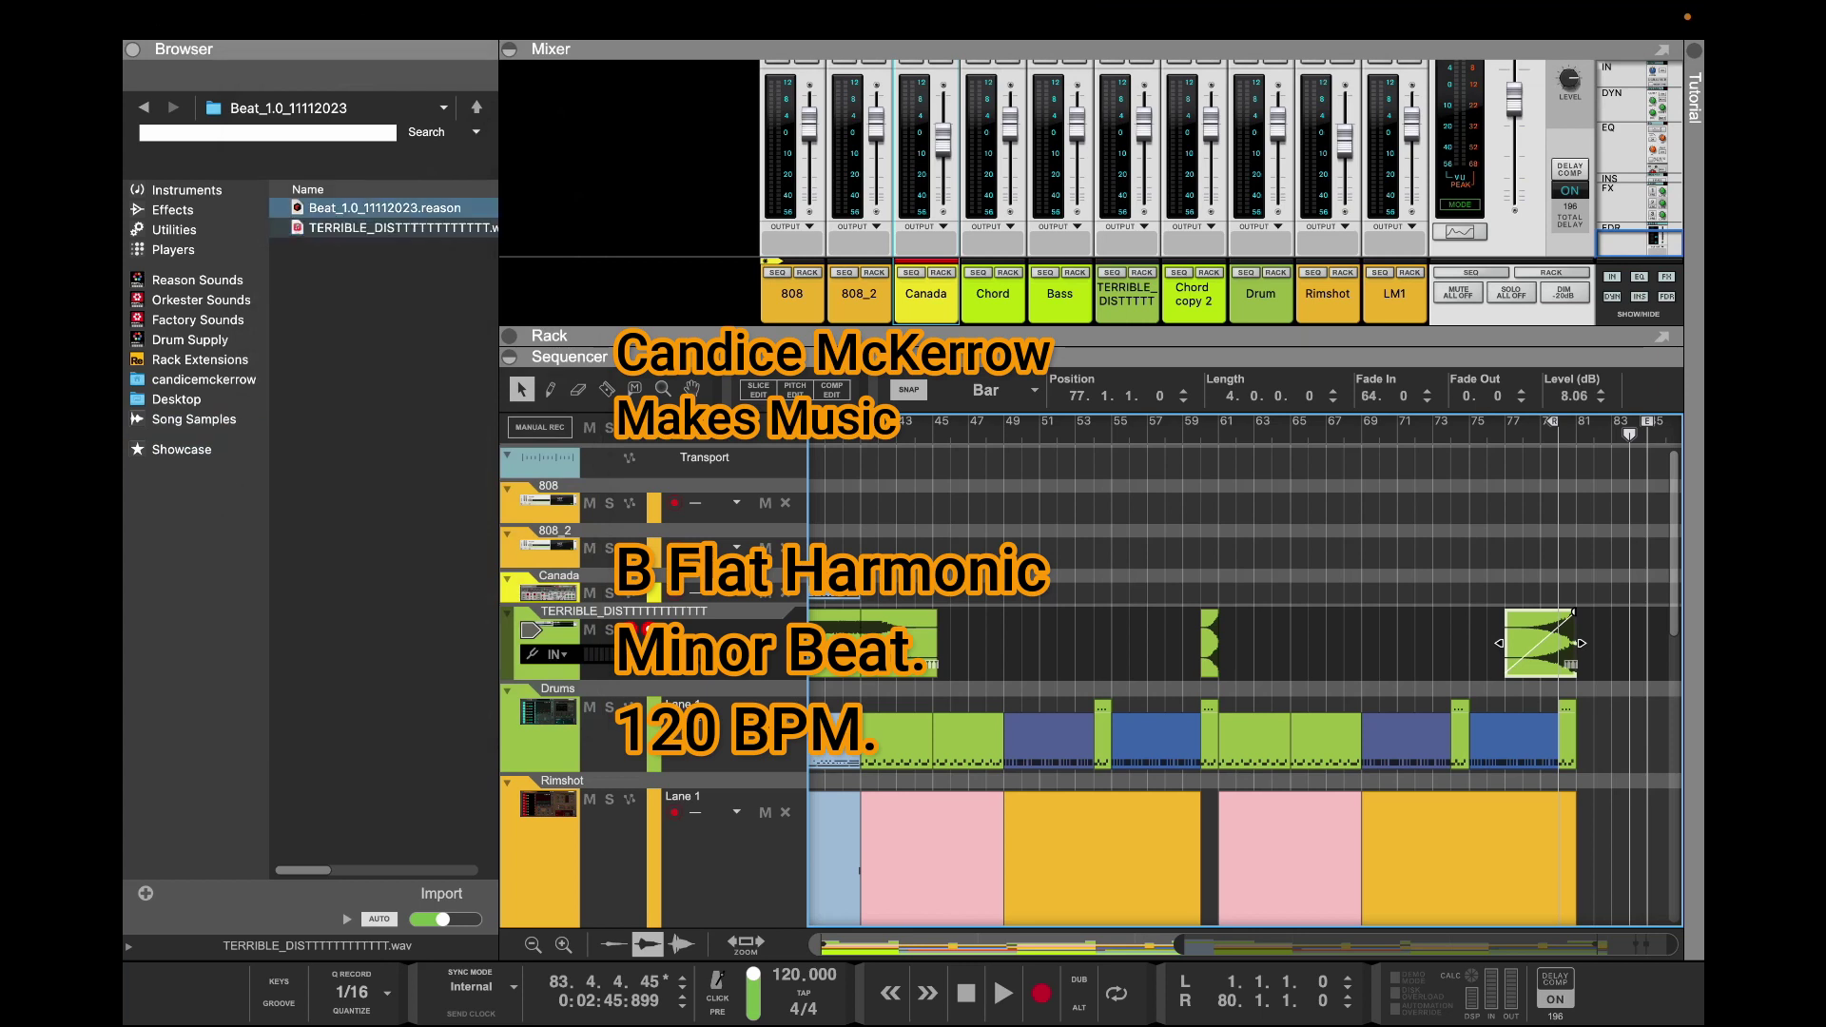
pyautogui.click(144, 107)
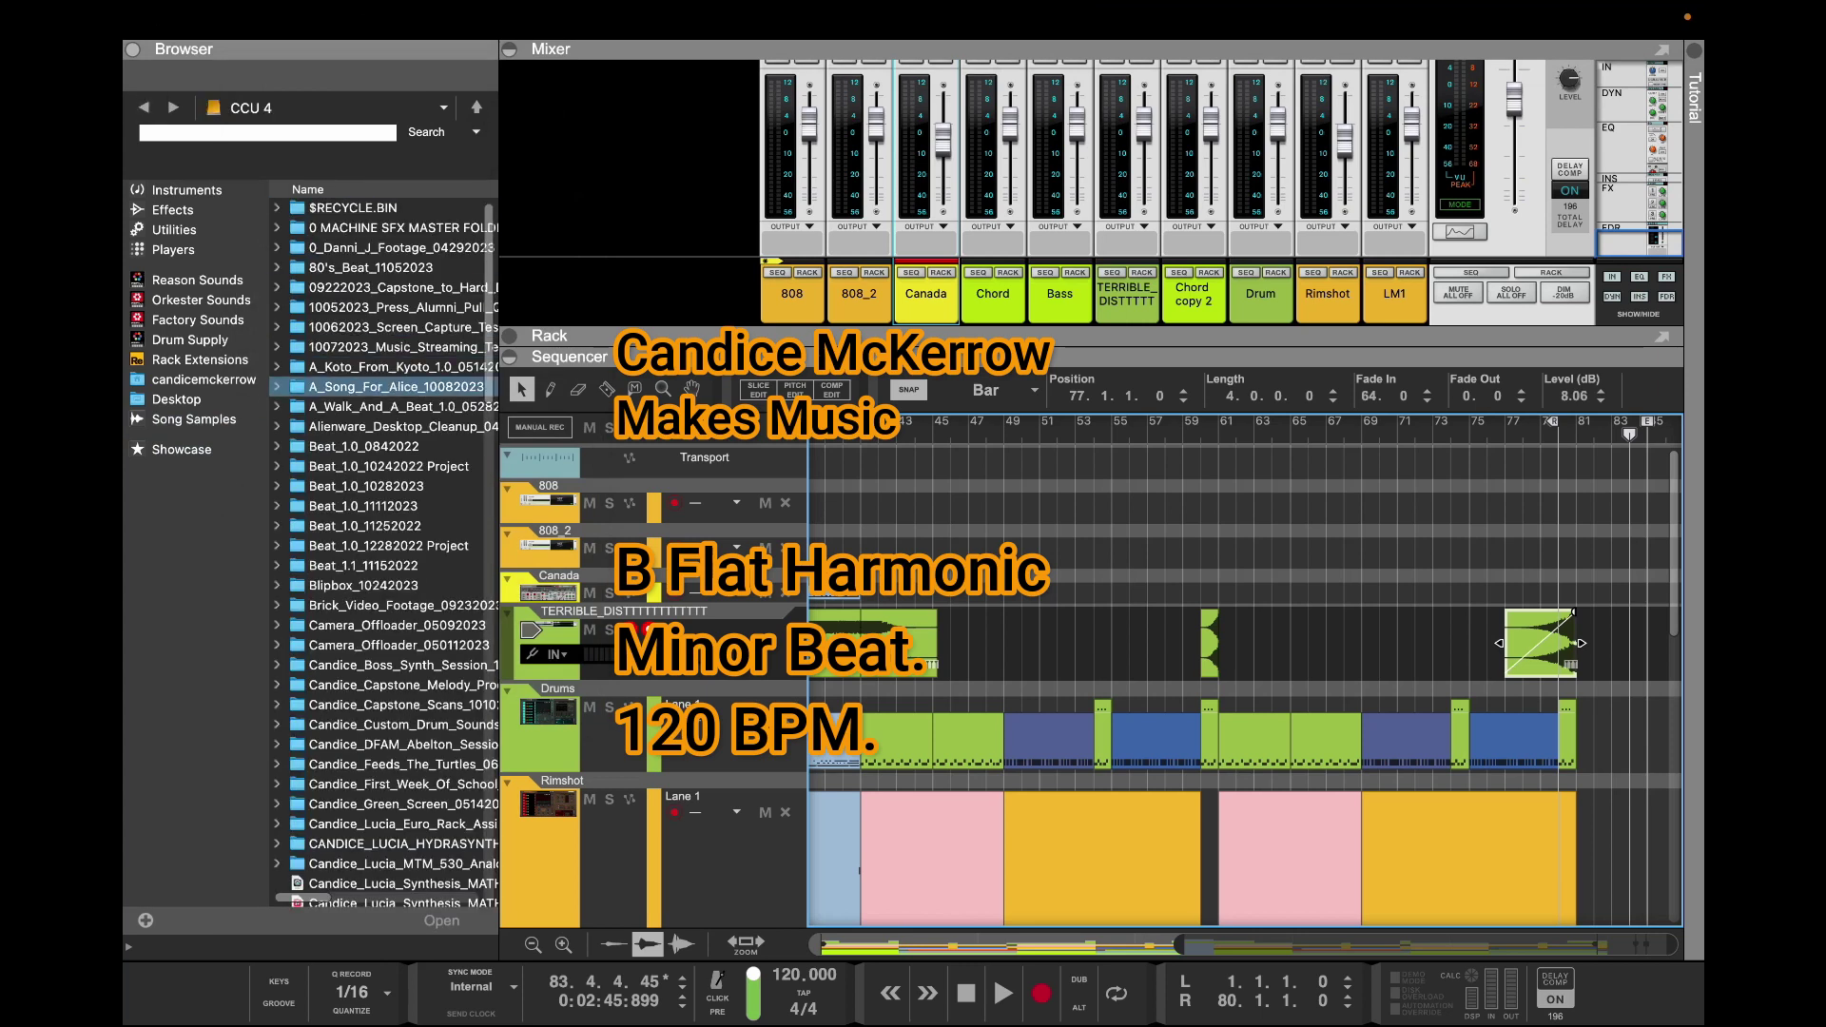
pyautogui.doubleClick(363, 506)
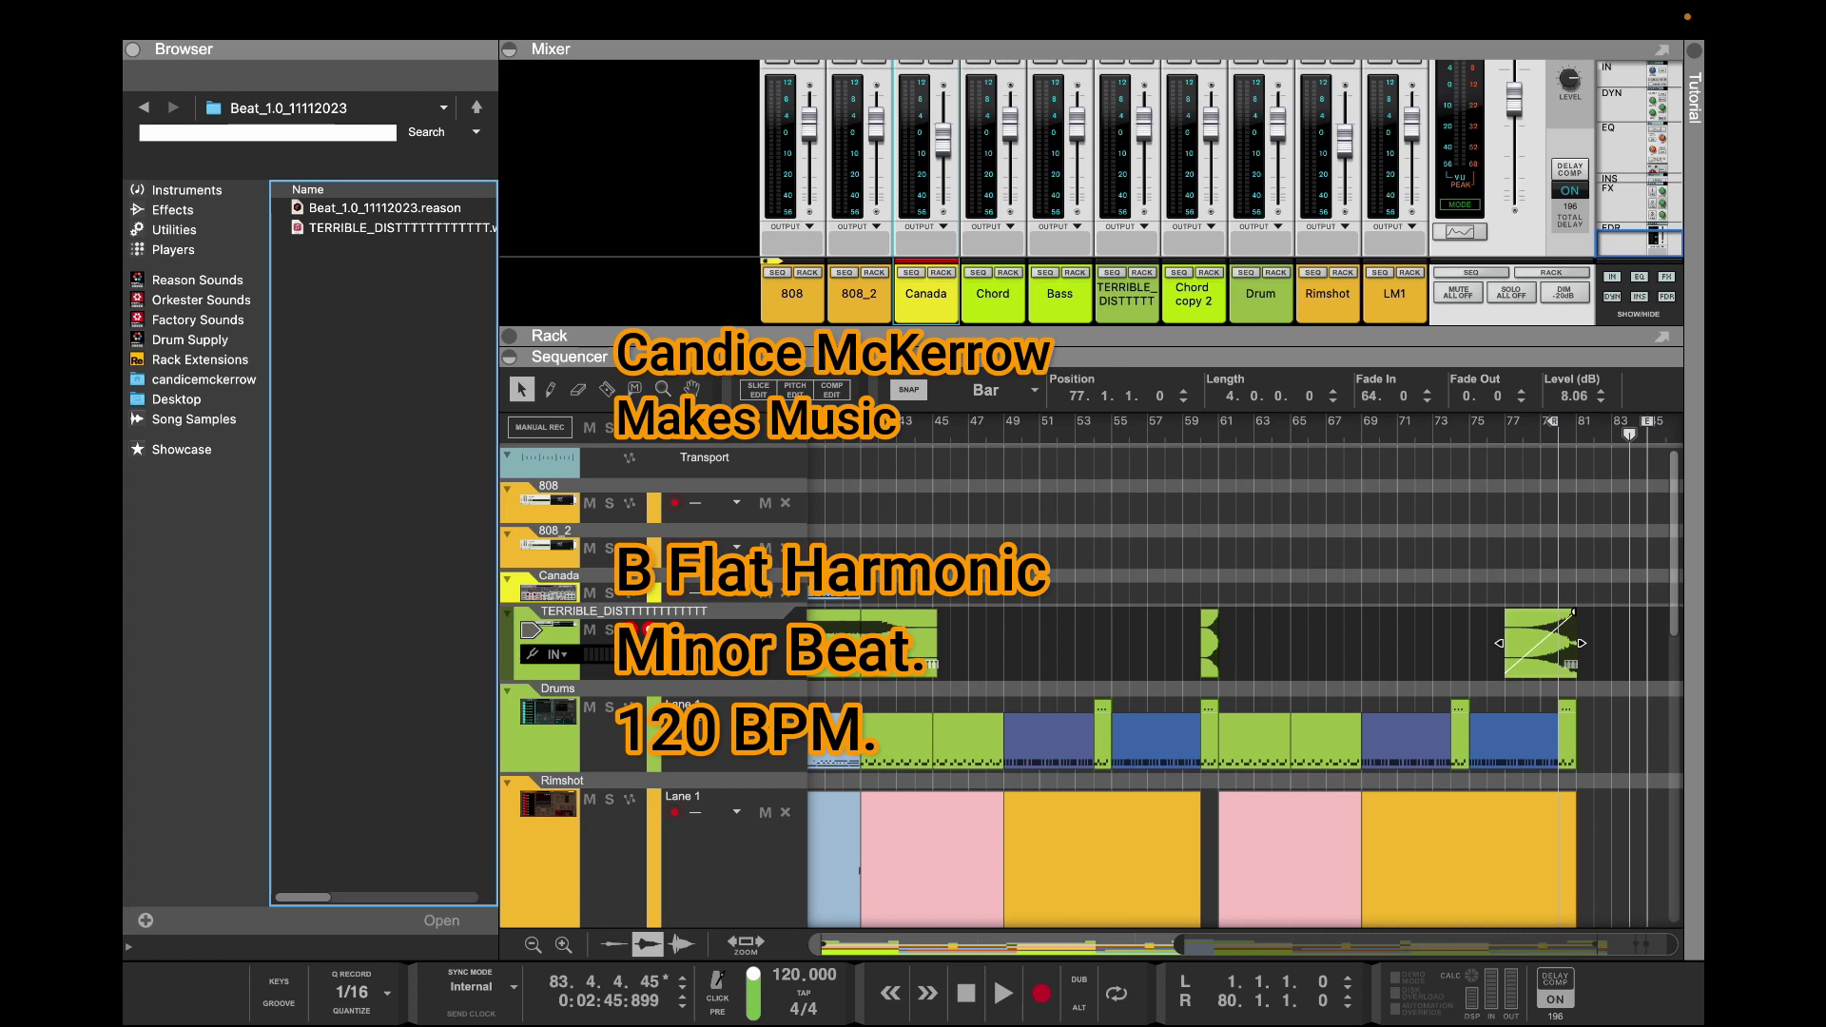
# Return the playhead to the song start and check the files in the song export folder without exporting
pyautogui.hotkey('shift', 'Return')
pyautogui.hscroll(-6, 1245, 685)
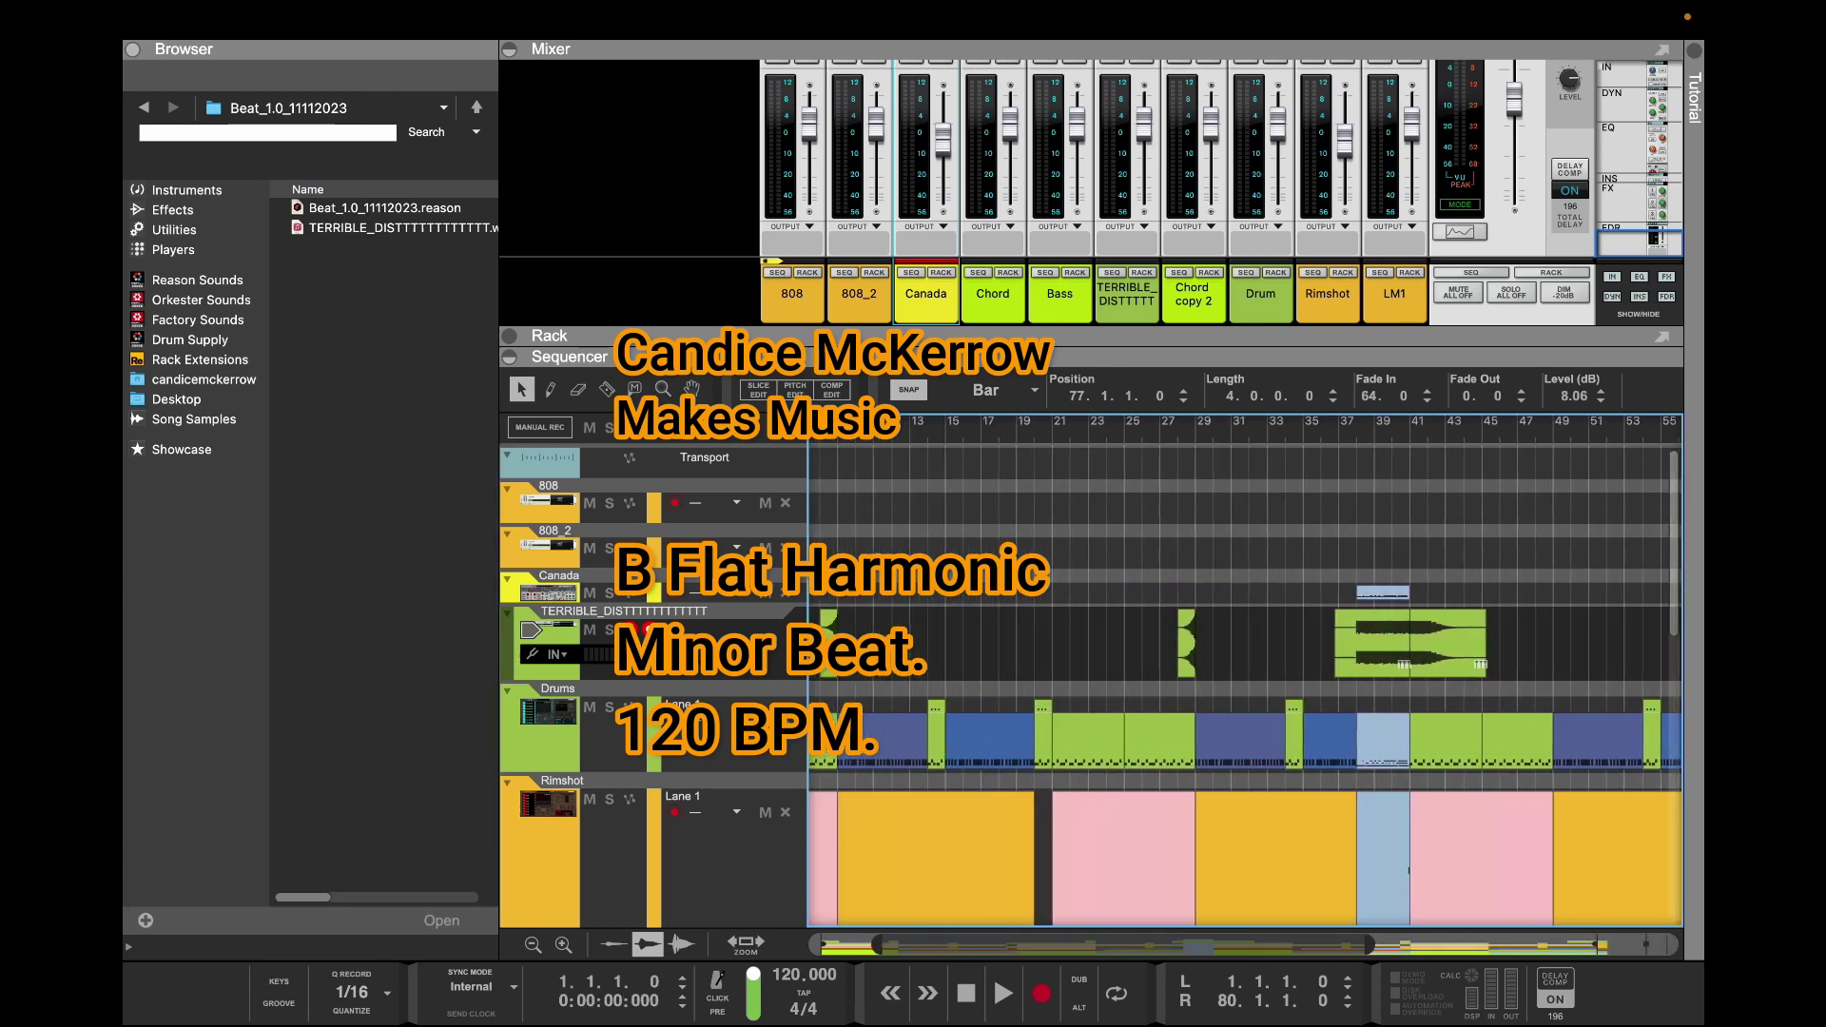
pyautogui.click(260, 19)
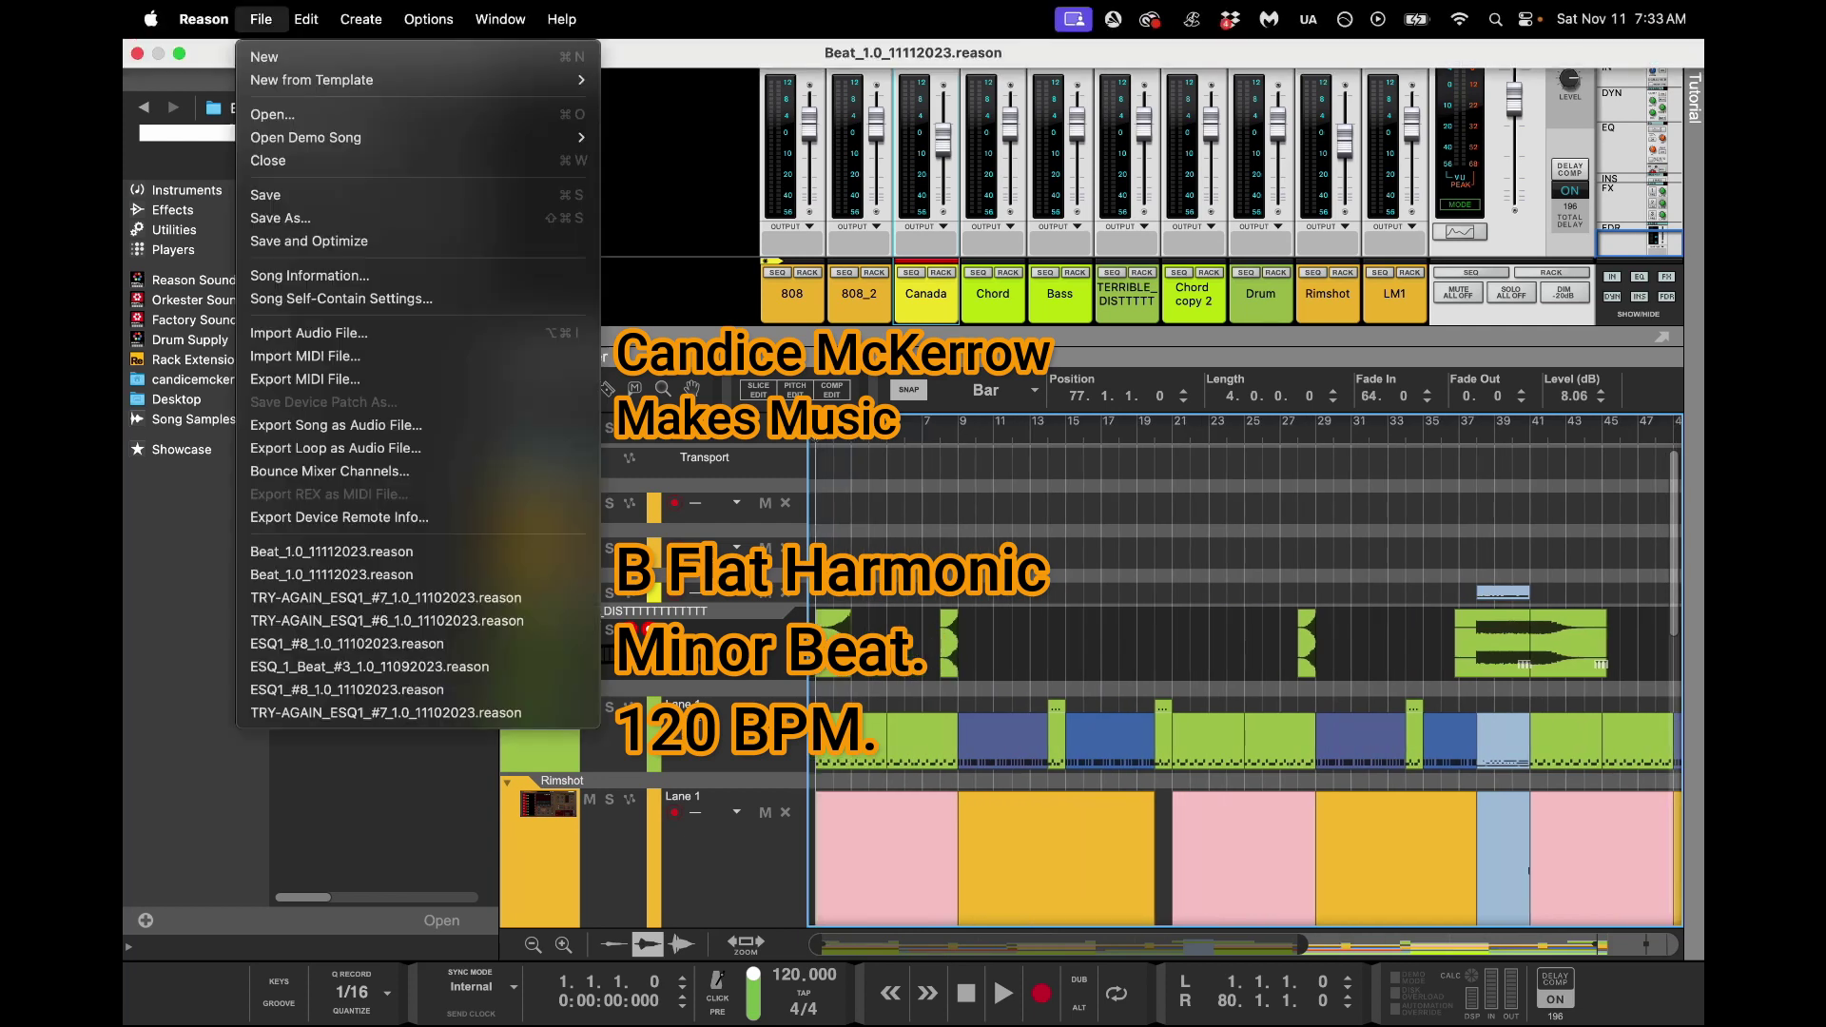
pyautogui.click(336, 425)
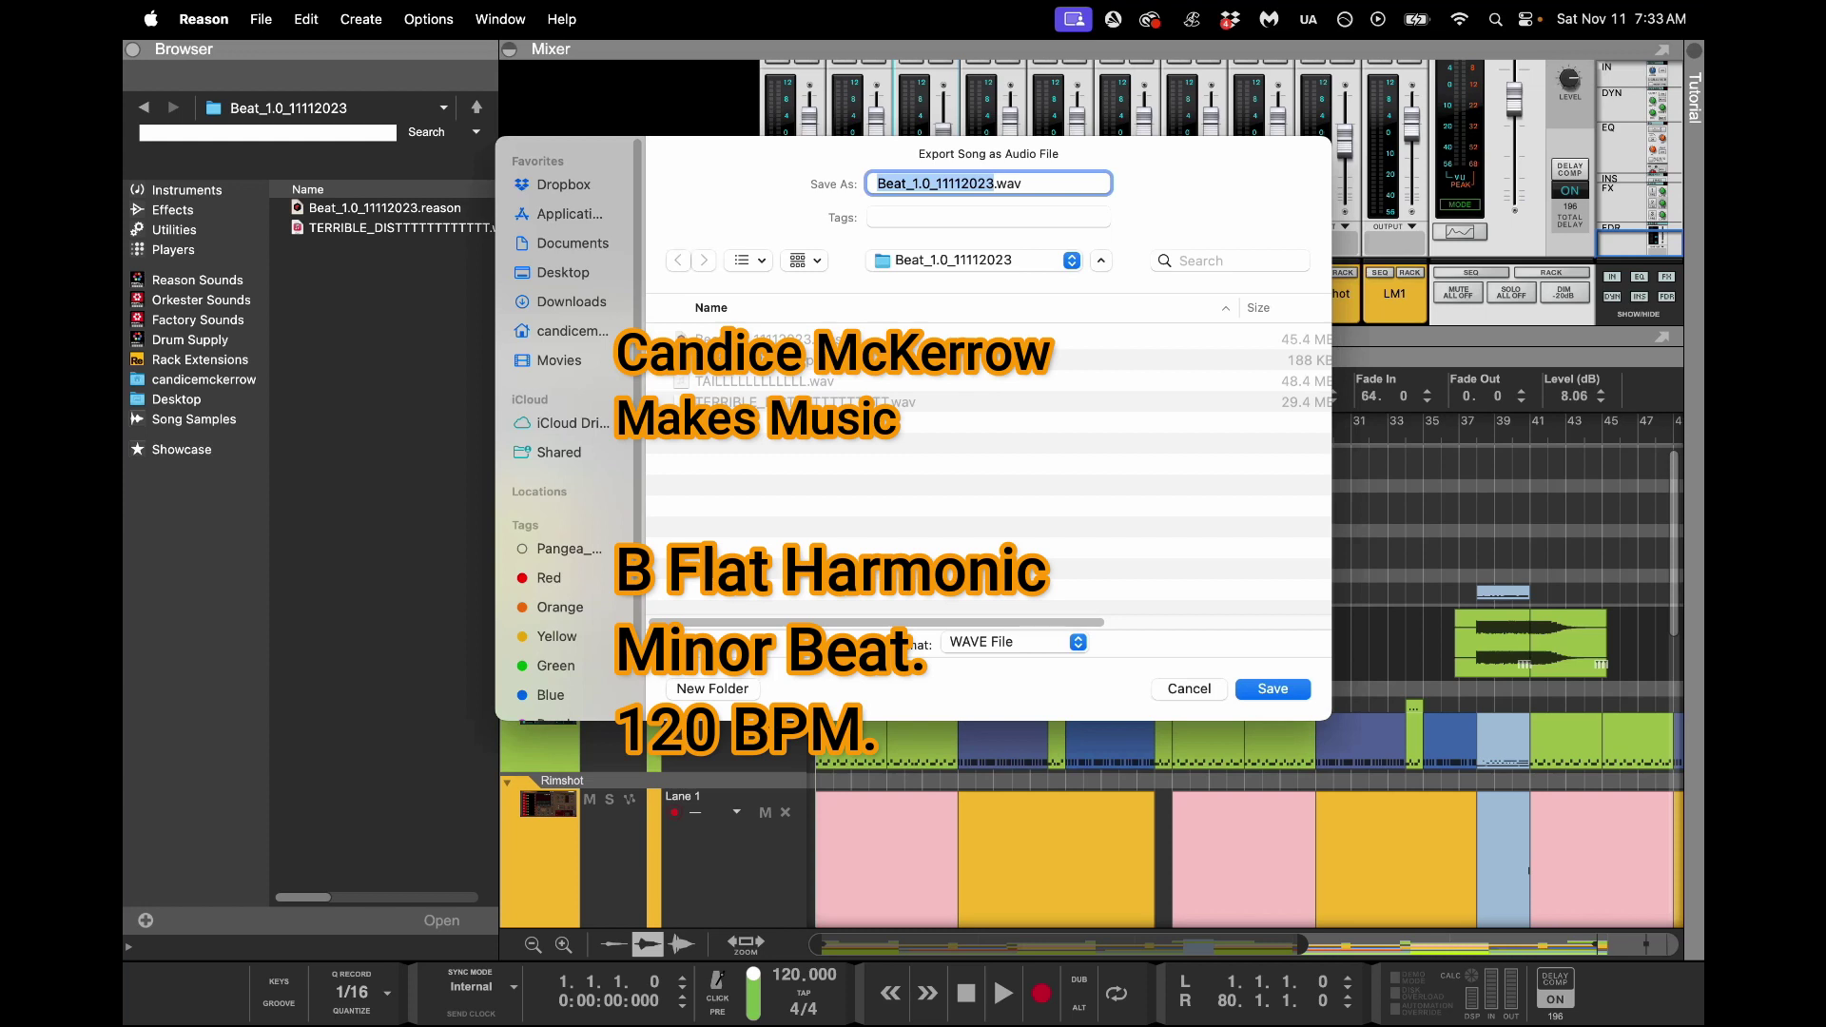
pyautogui.click(1188, 689)
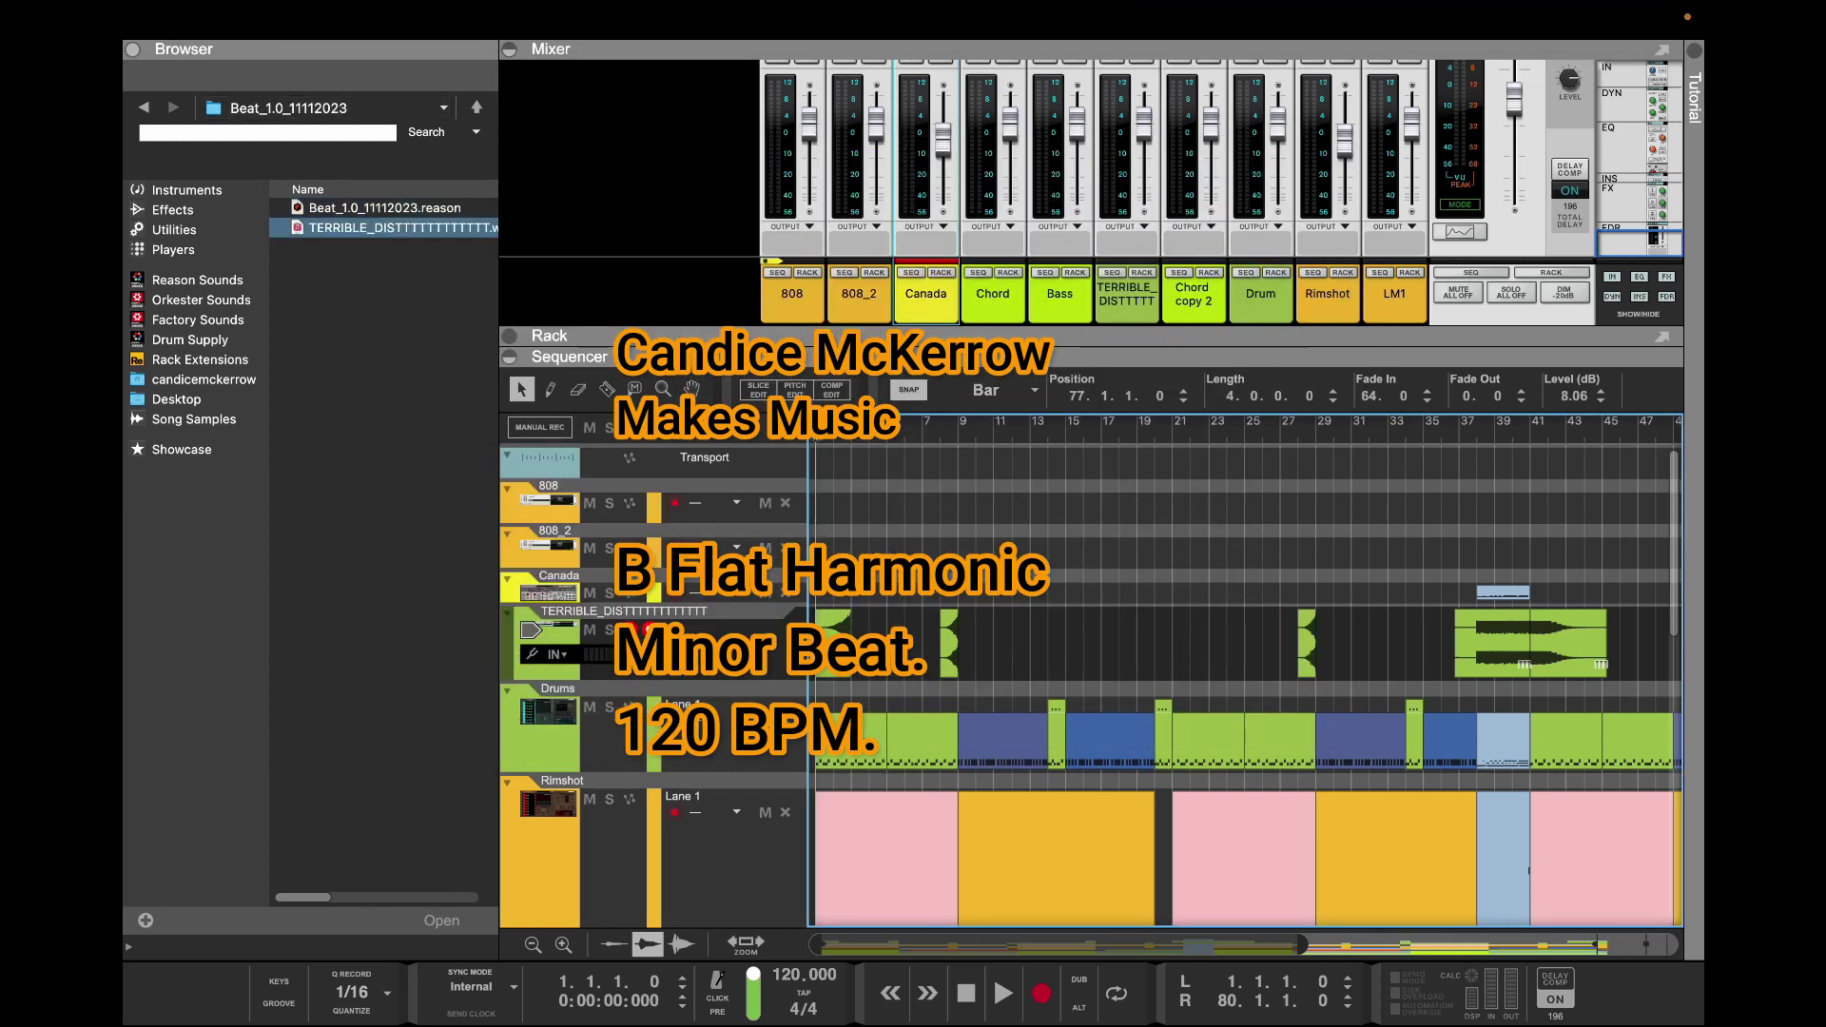
# Browse up to the CCU 4 drive and reopen the Beat_1.0_11112023 folder to look for the exported audio file
pyautogui.click(328, 108)
pyautogui.click(285, 129)
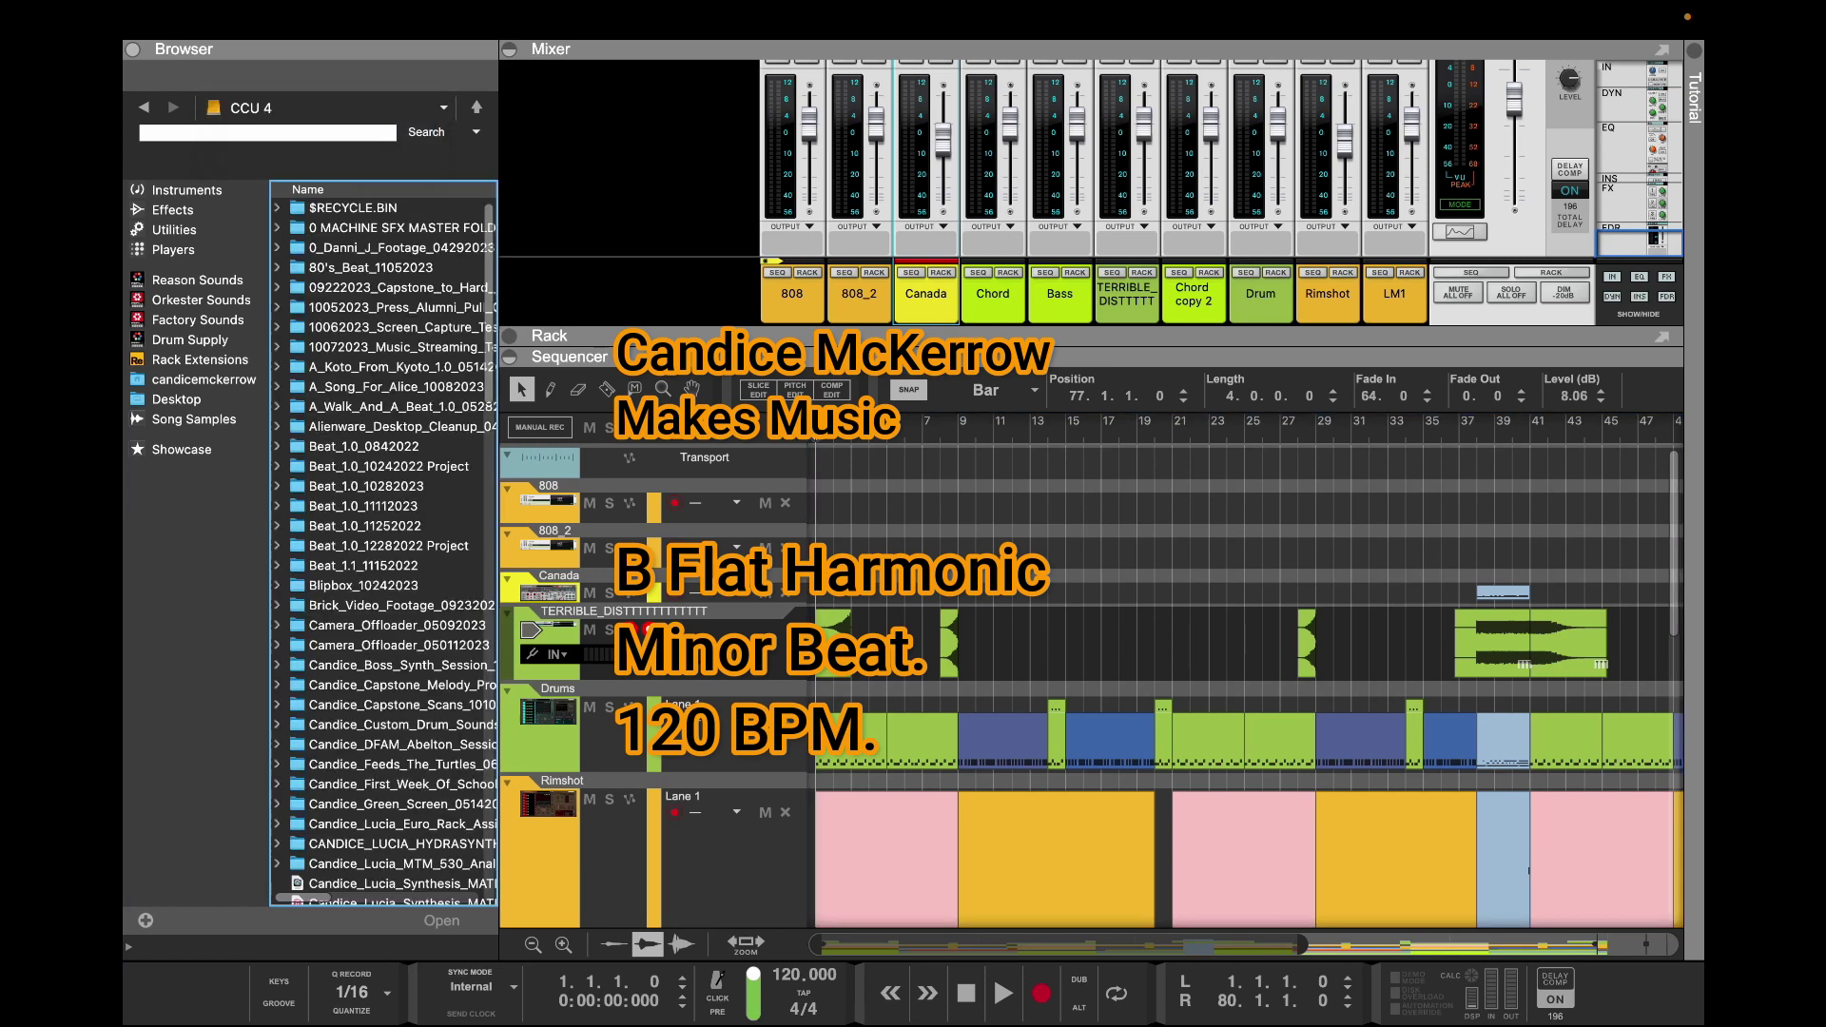
pyautogui.click(366, 486)
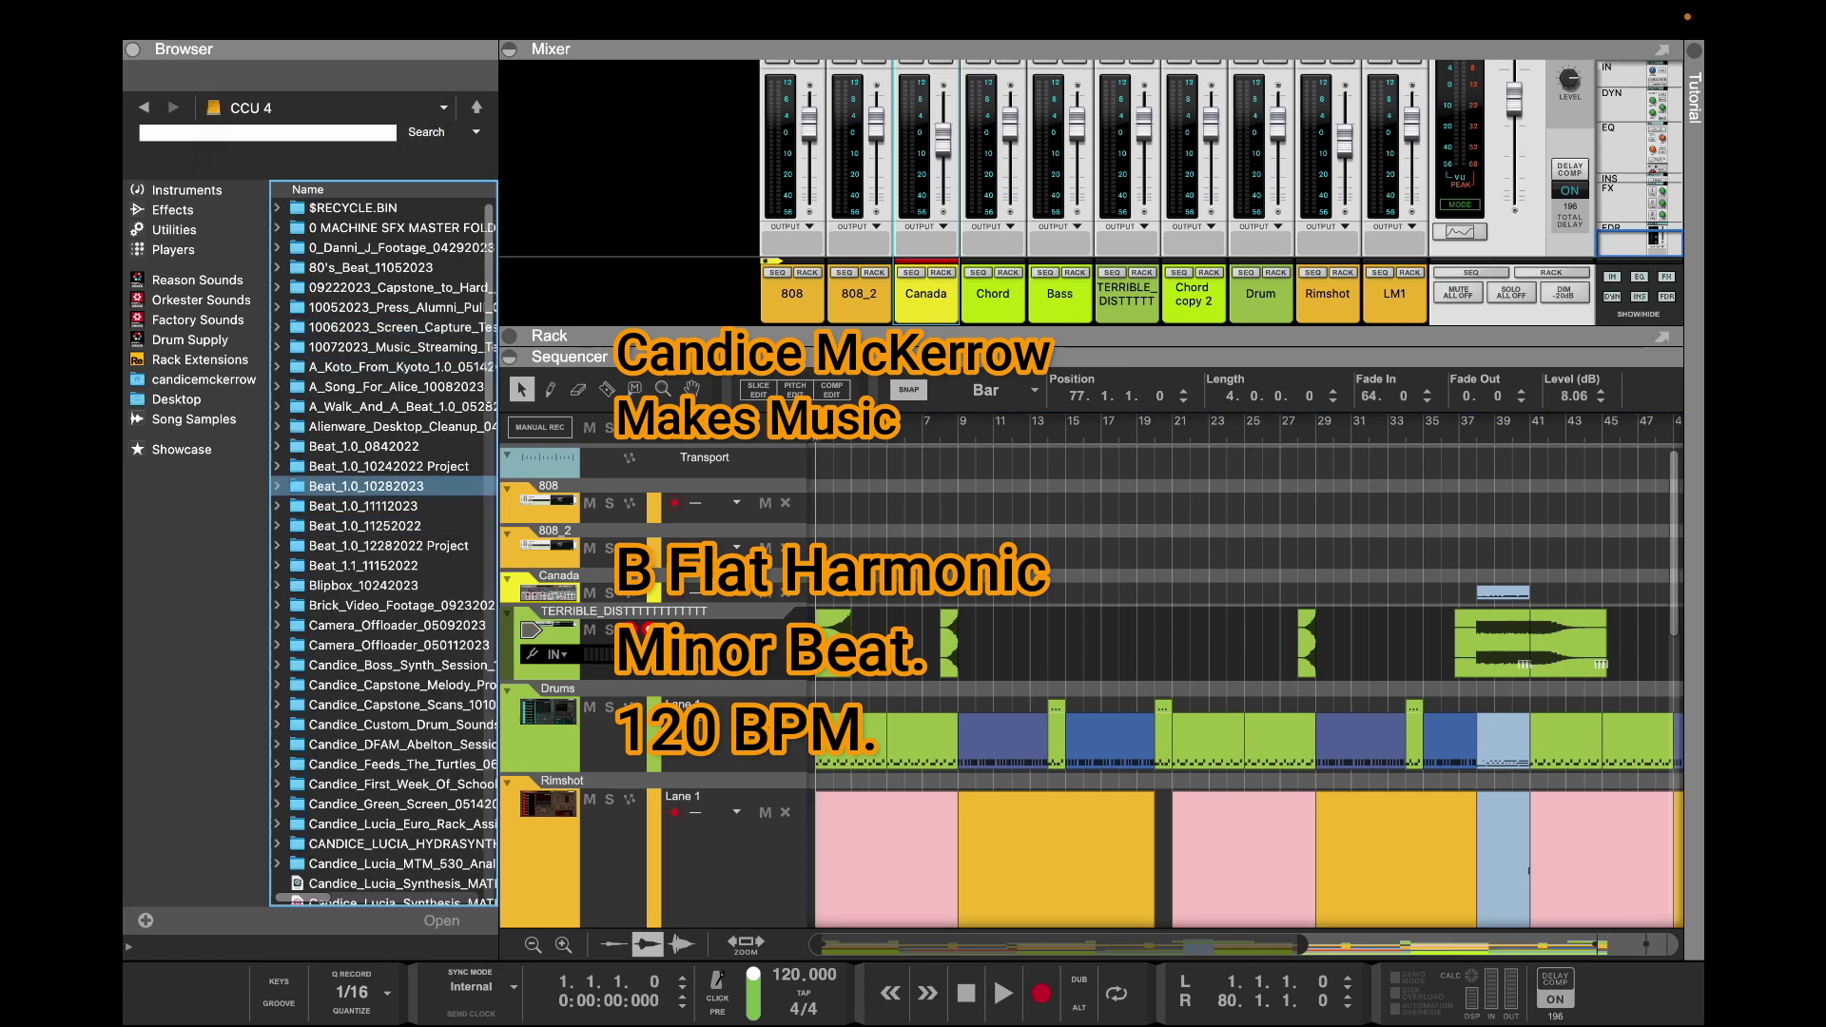
pyautogui.doubleClick(363, 506)
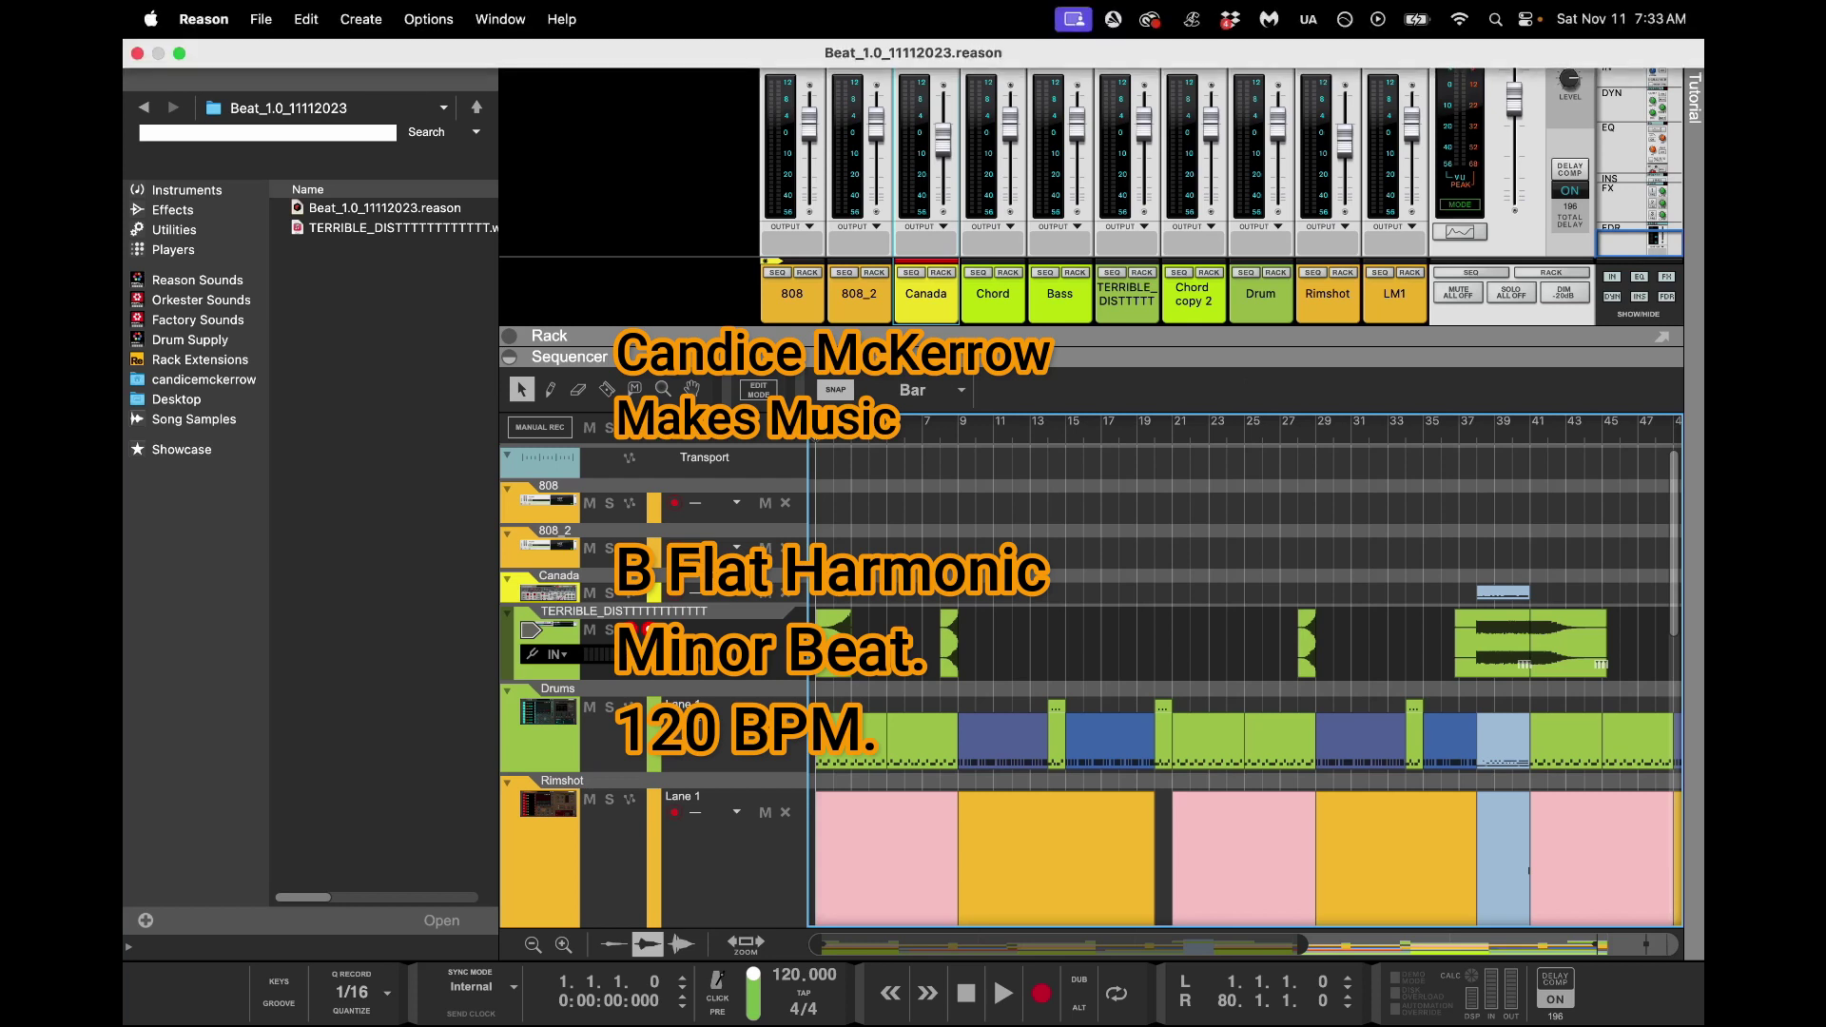
# Export the song as a WAVE file named TASILL to the Downloads folder
pyautogui.click(261, 19)
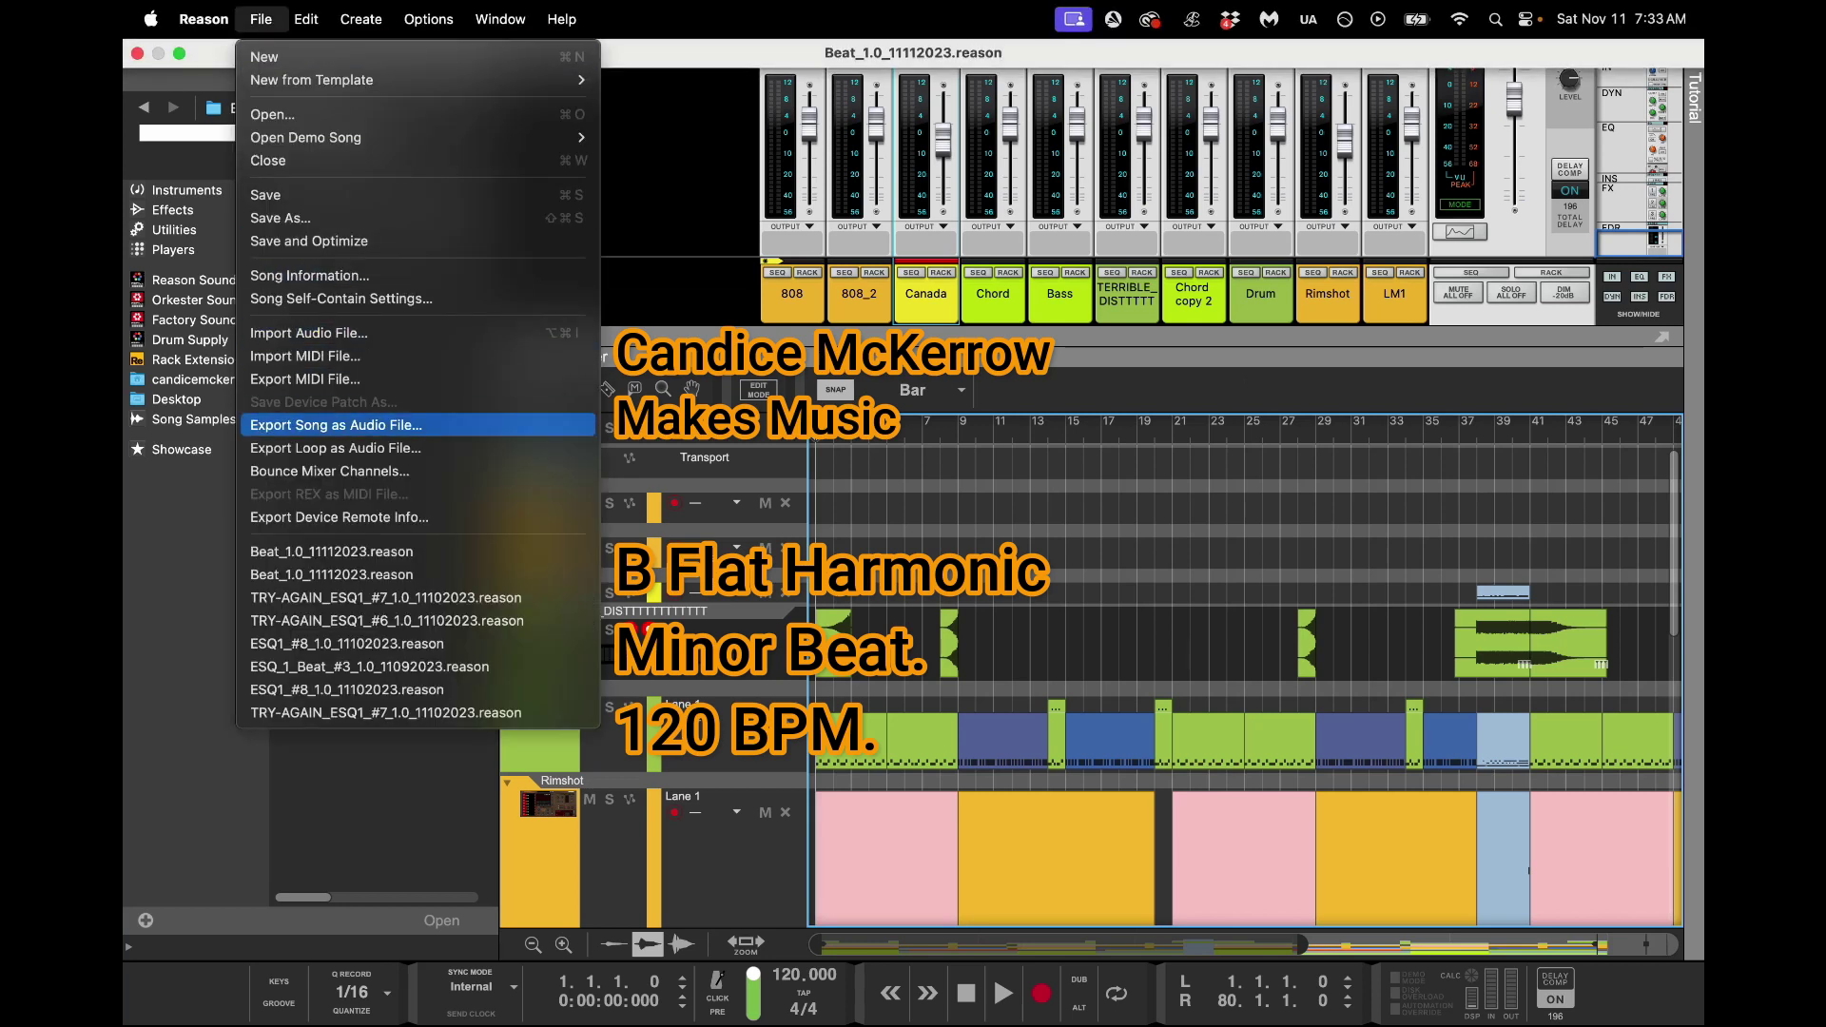
pyautogui.click(336, 425)
pyautogui.write('TASILL')
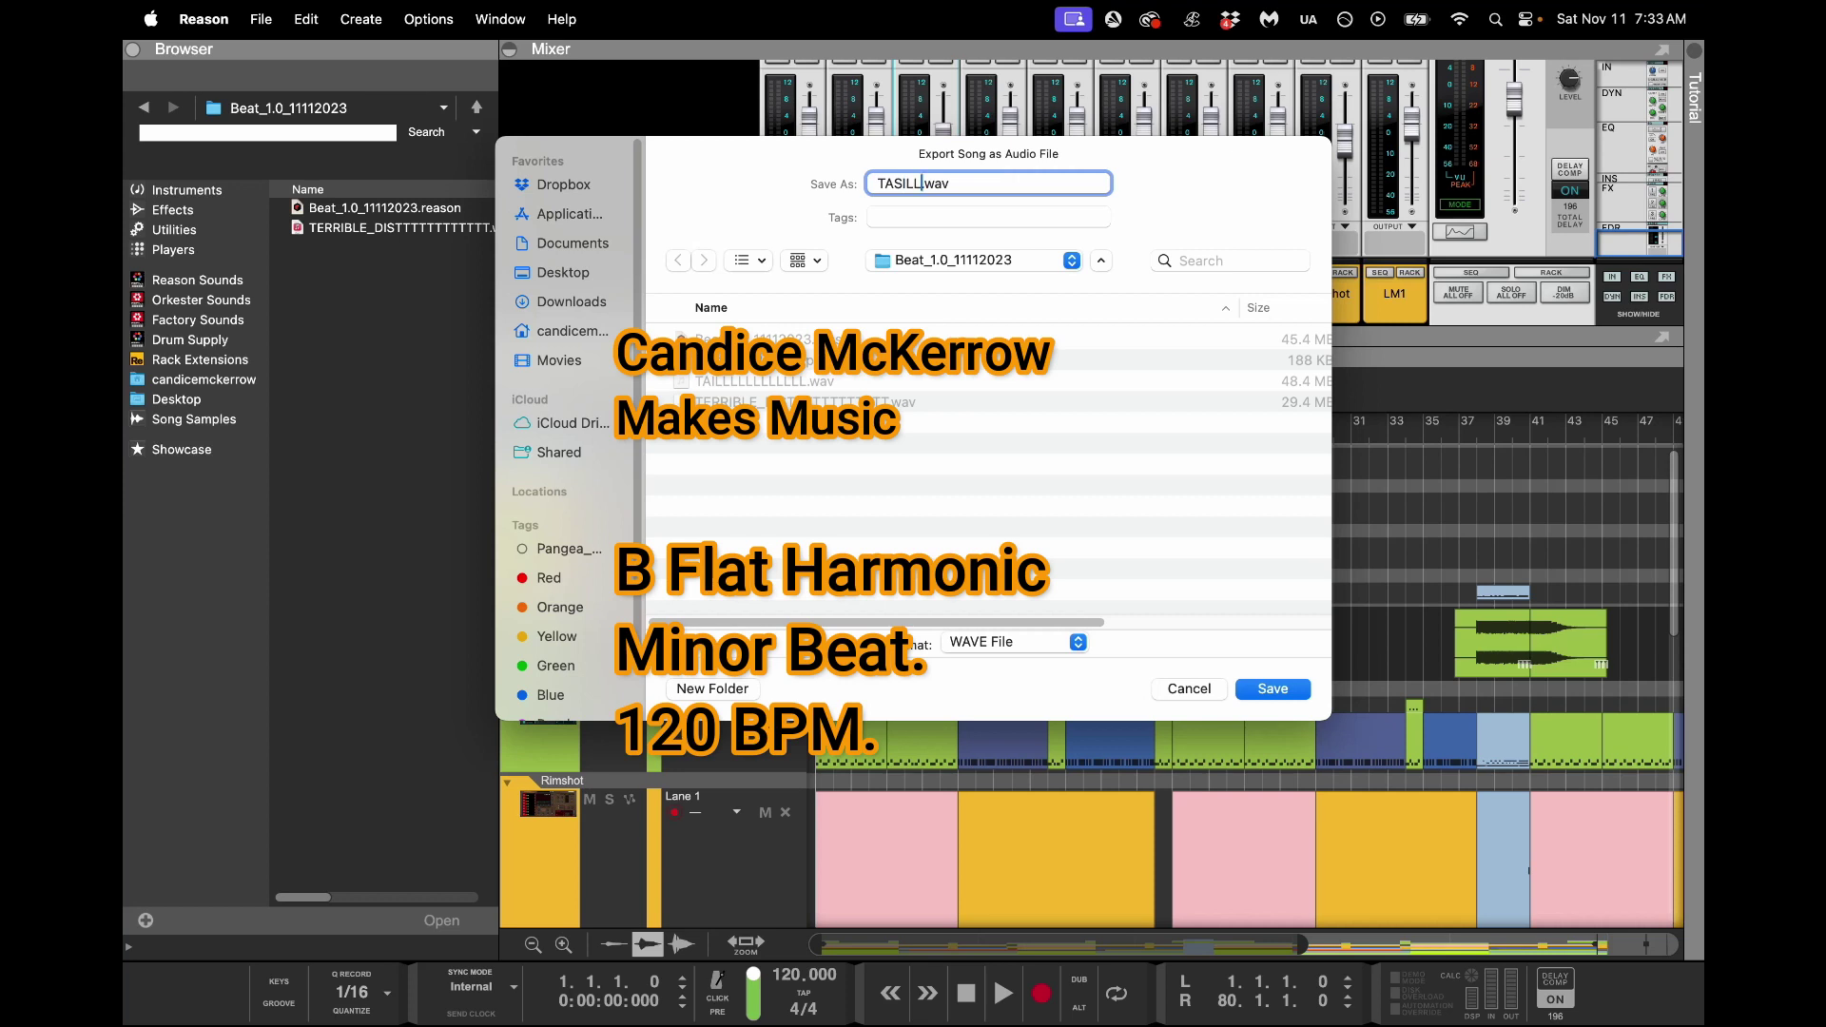
pyautogui.click(570, 302)
pyautogui.press('Return')
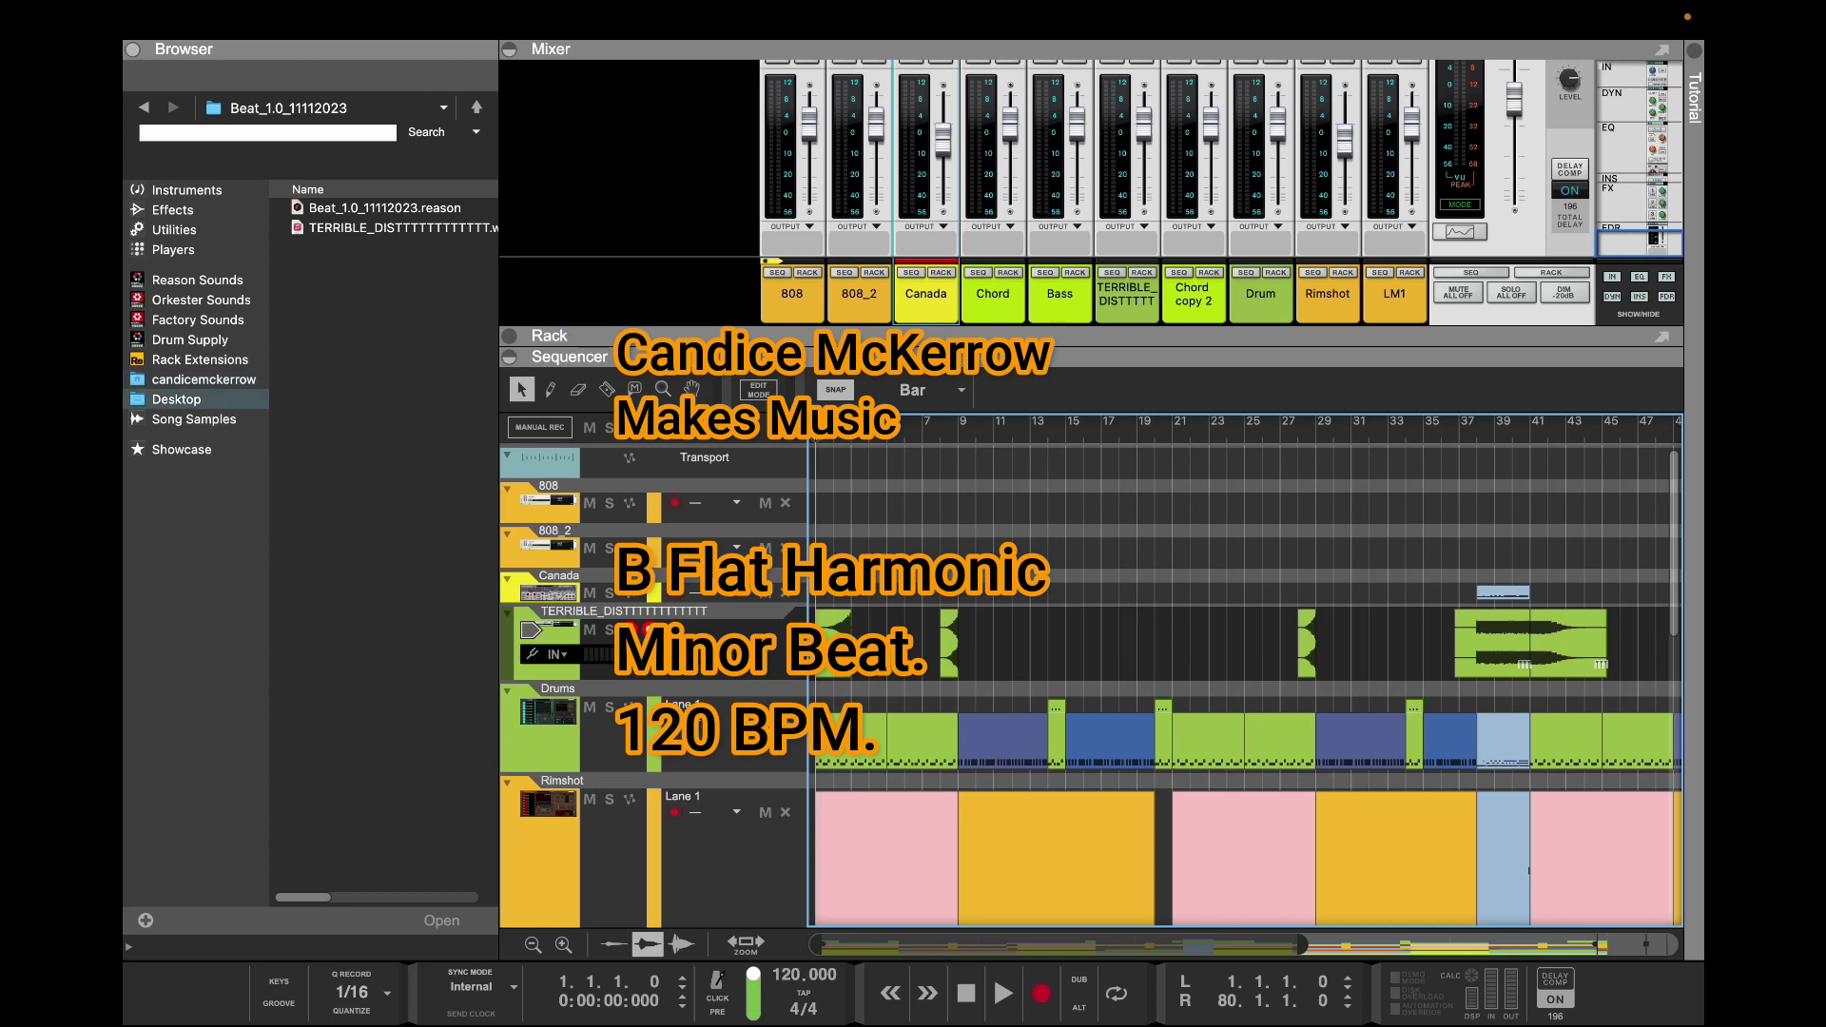
# Browse from the project folder up to the computer level and open Macintosh HD to look for the exported file
pyautogui.click(321, 109)
pyautogui.click(315, 153)
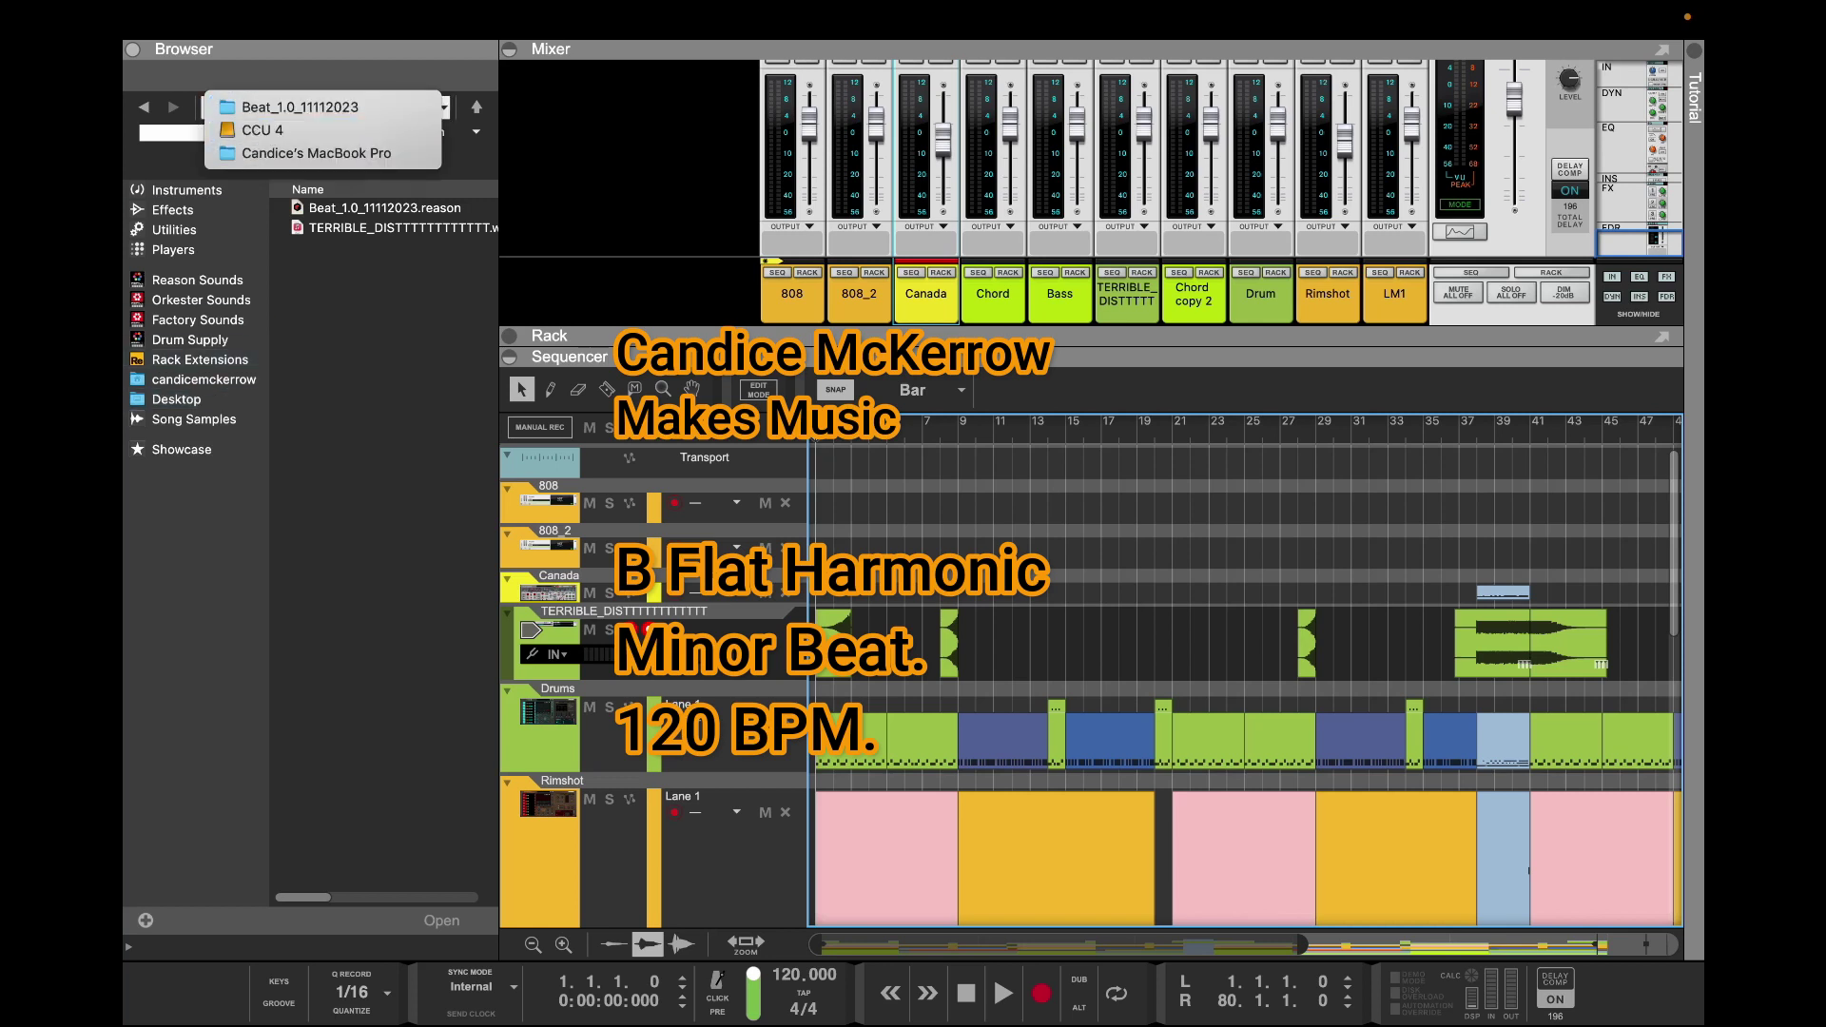
pyautogui.click(328, 207)
pyautogui.press('Down')
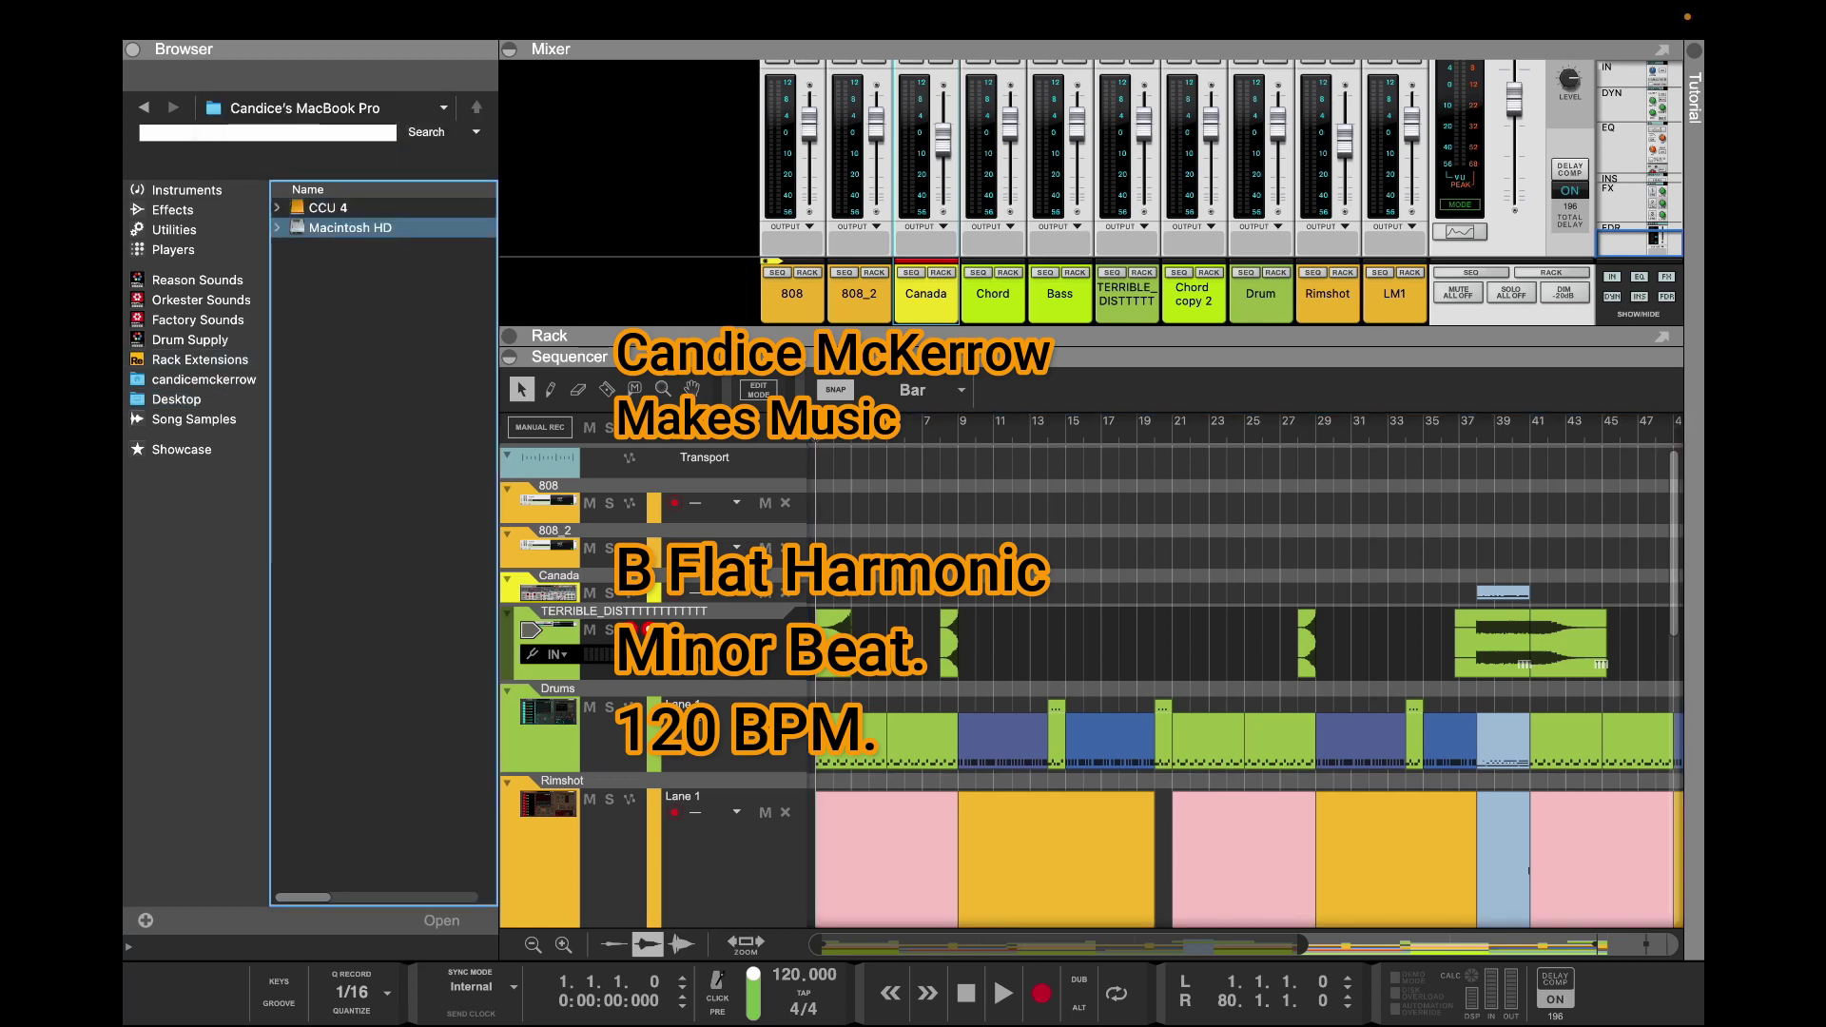
pyautogui.press('Return')
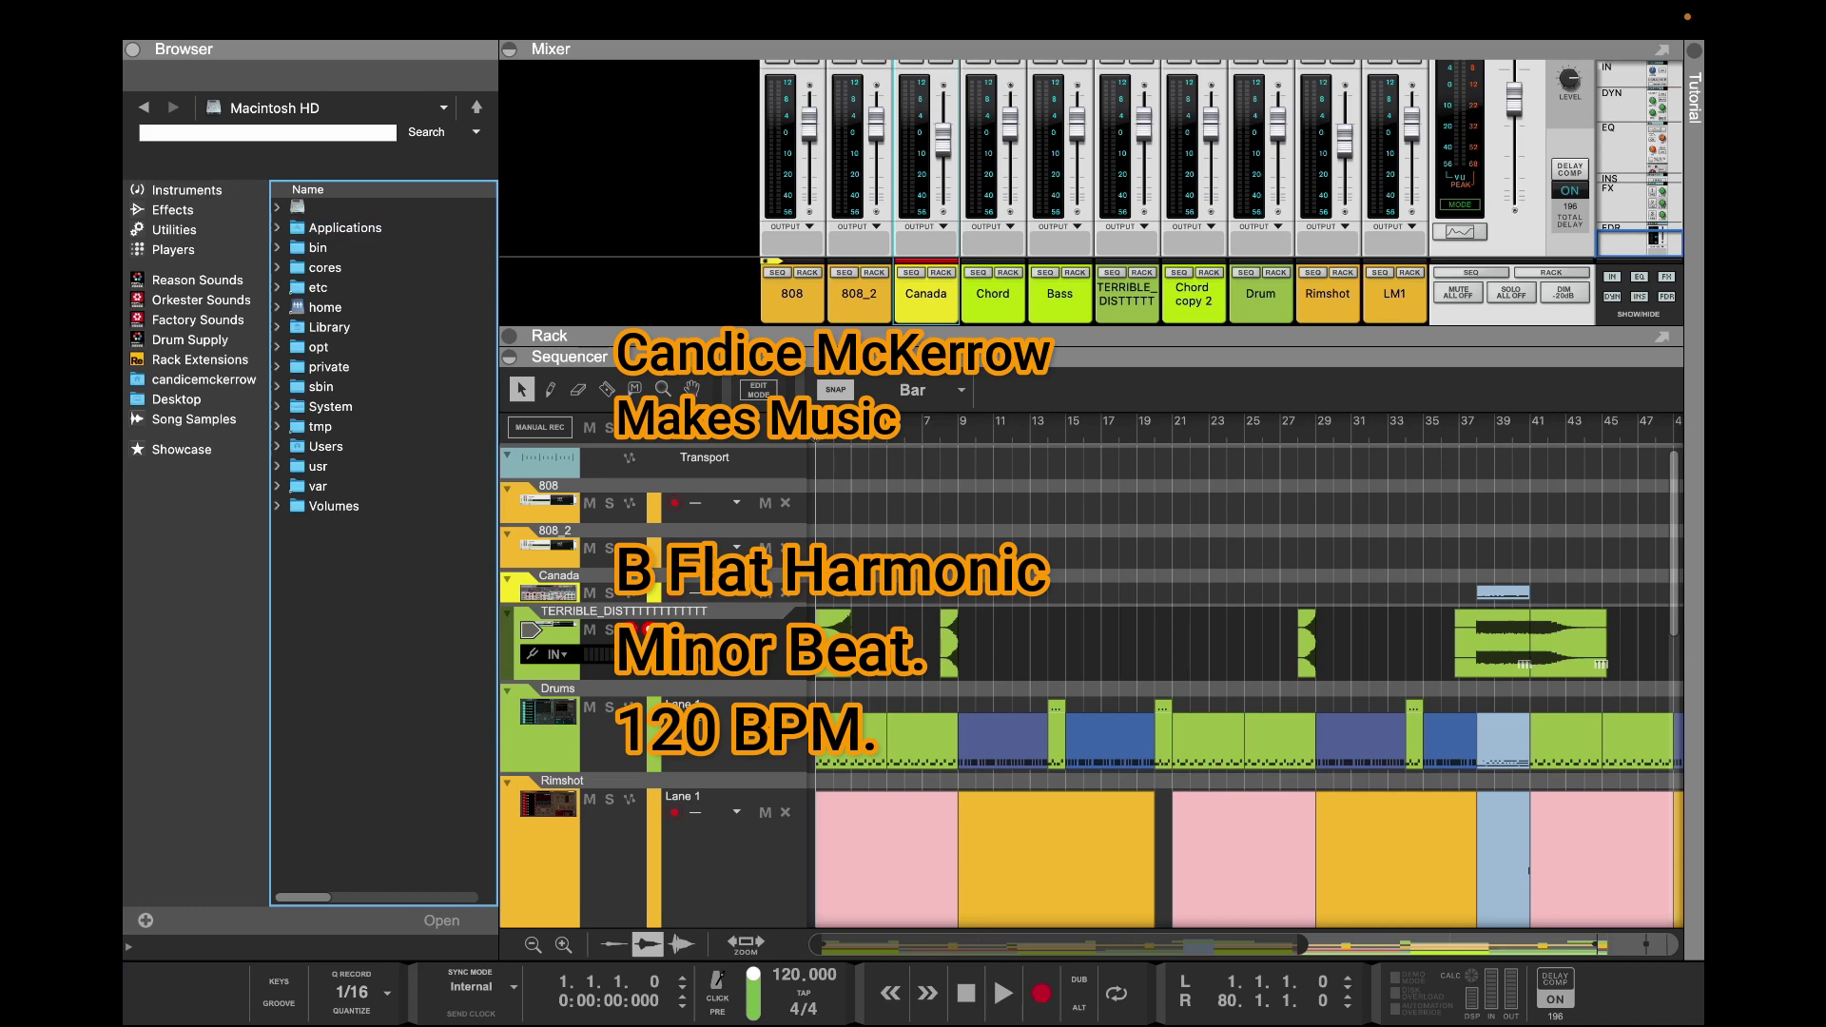
# Switch to Finder, find TASILL.wav in Downloads and import it into the Reason sequencer as a new audio track starting at bar 1
pyautogui.click(179, 53)
pyautogui.press('s')
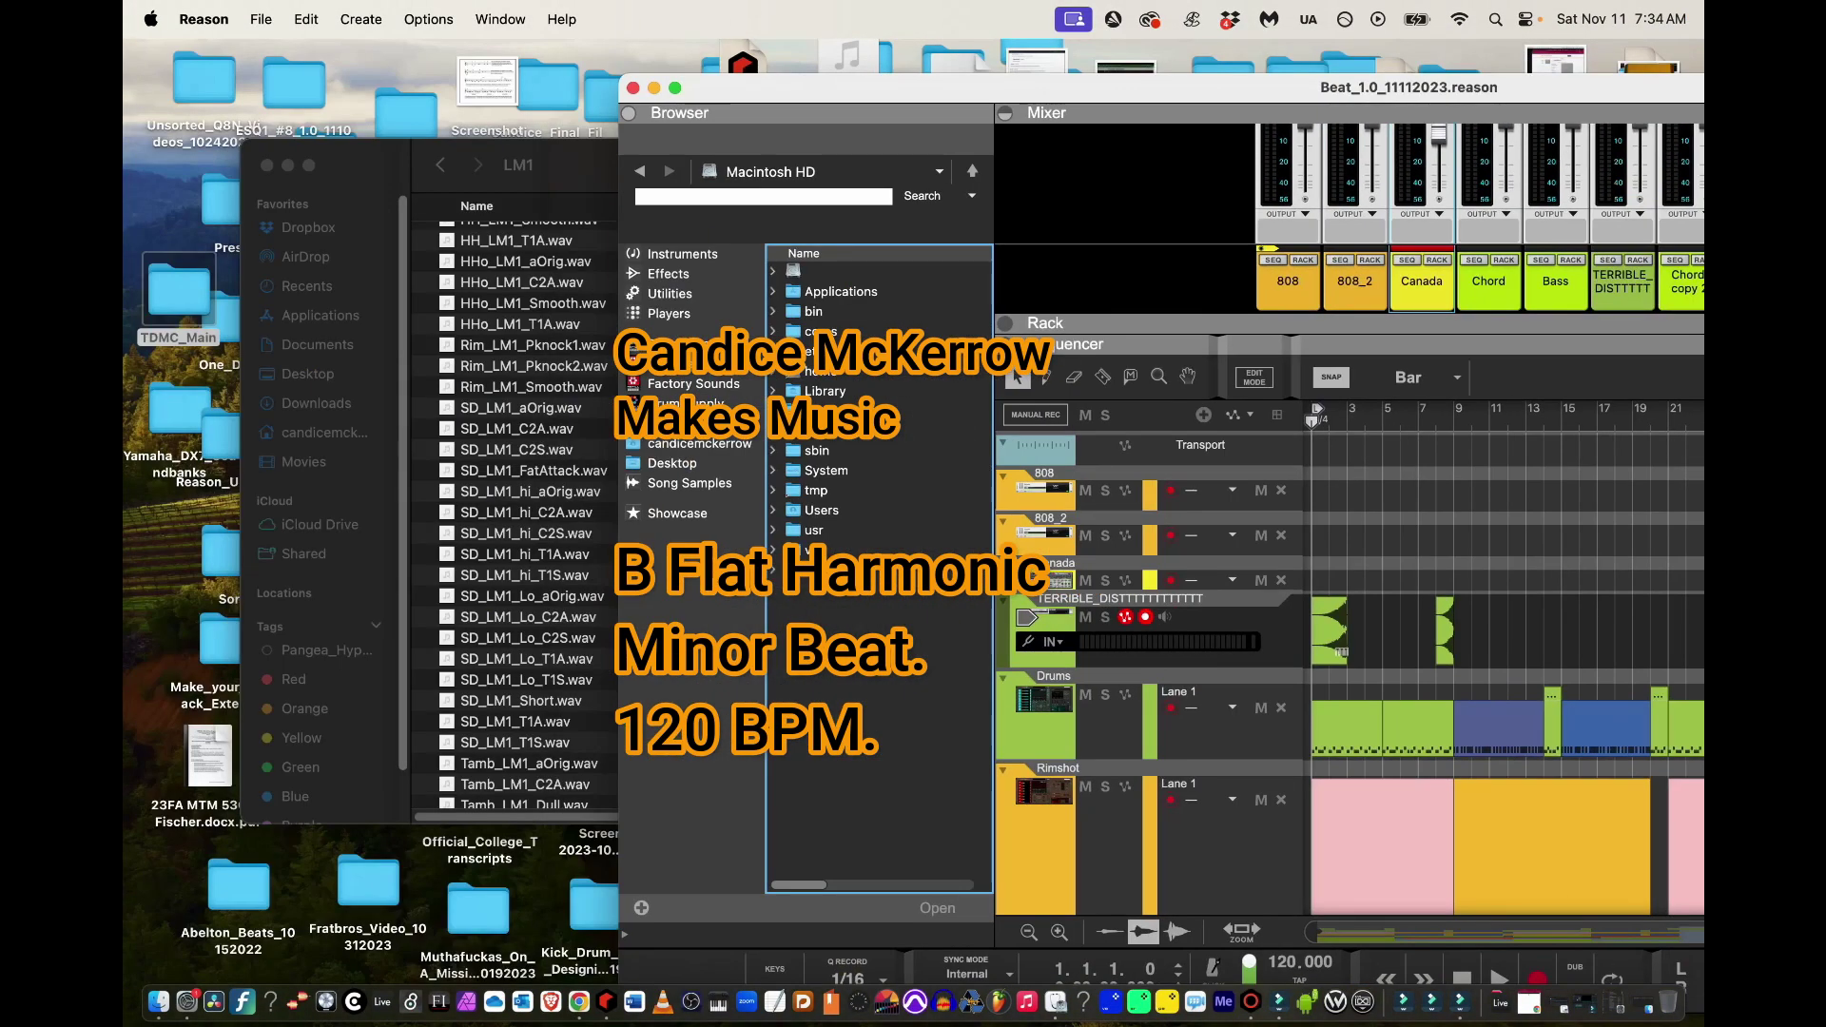
pyautogui.click(552, 166)
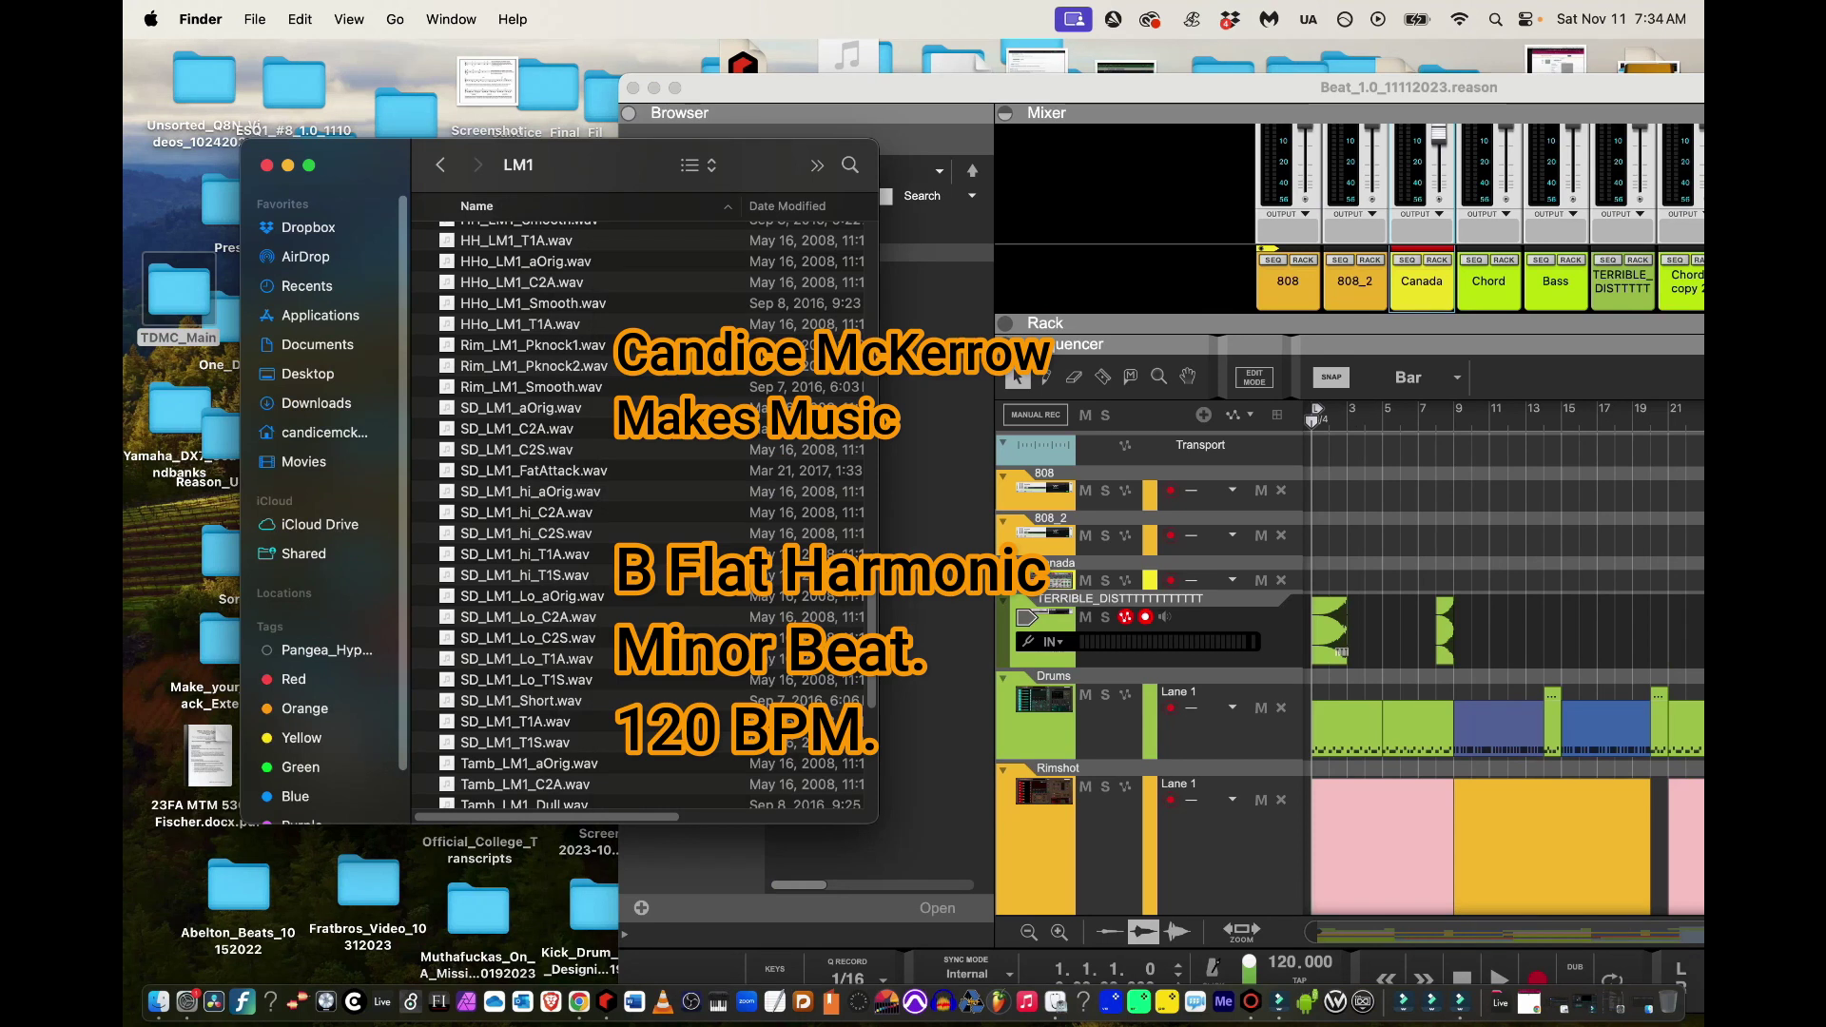
pyautogui.click(316, 403)
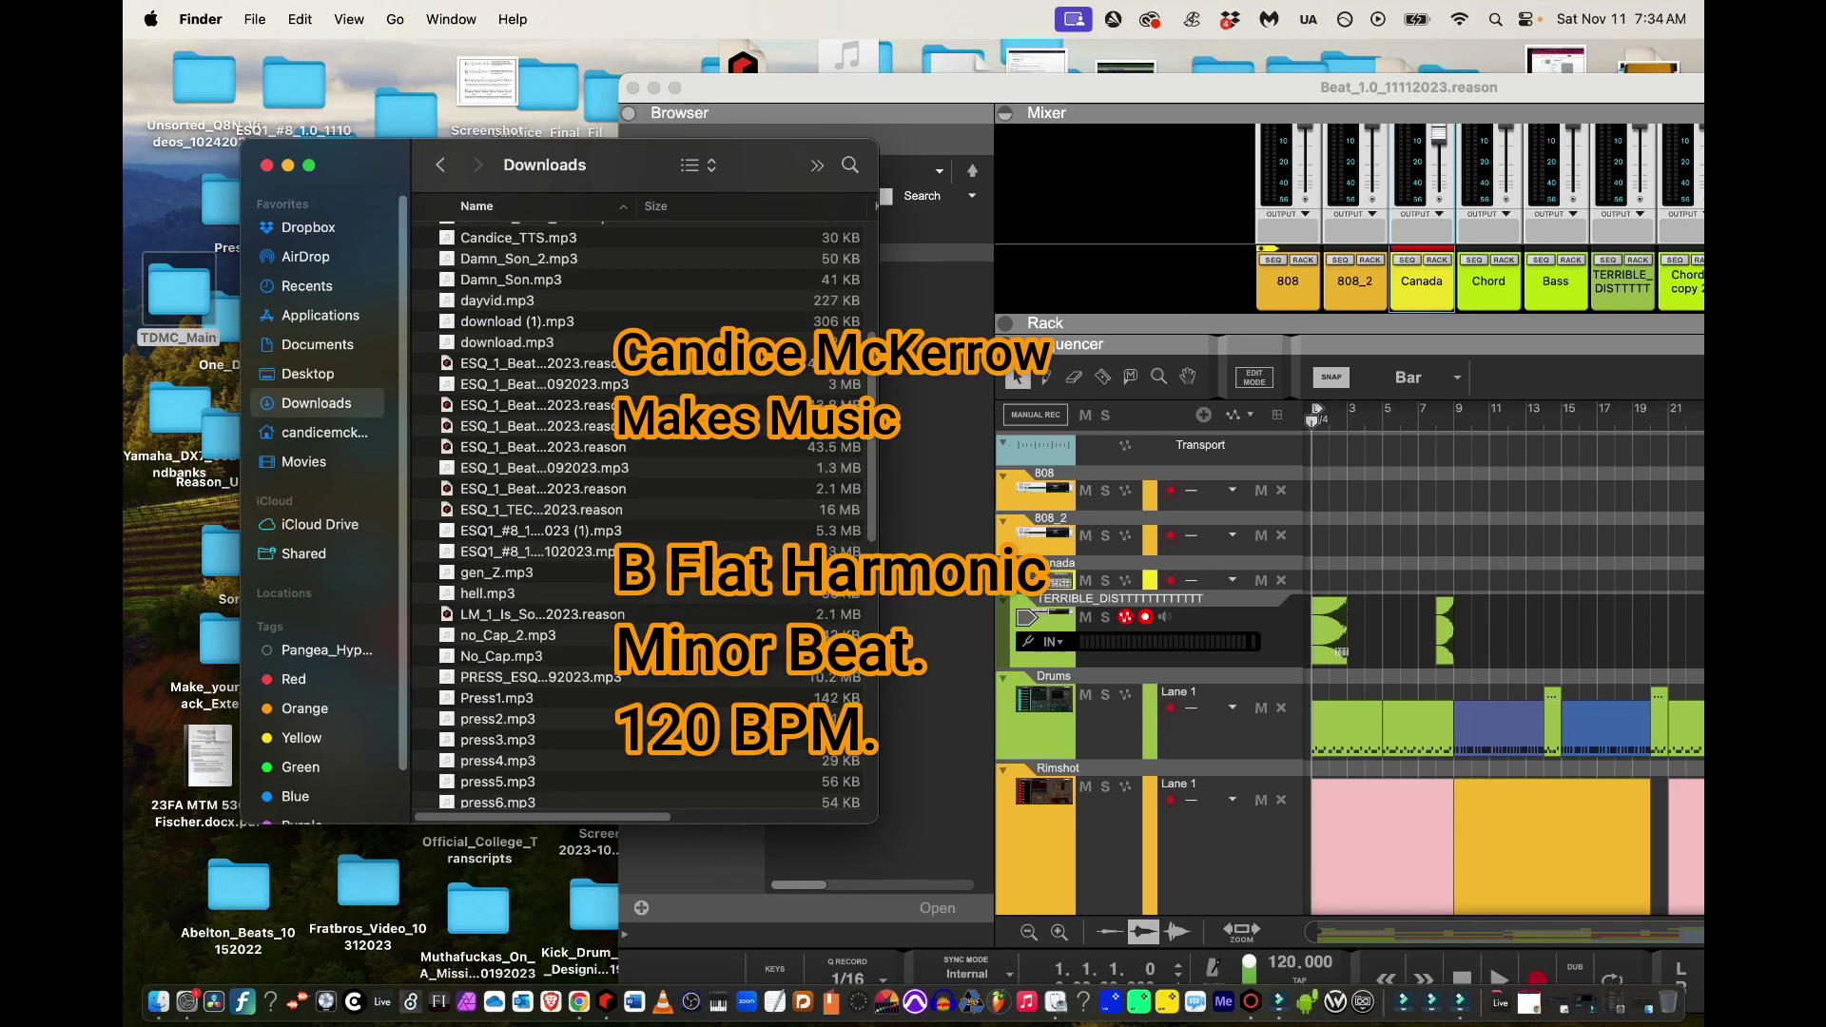
pyautogui.scroll(-10, 643, 513)
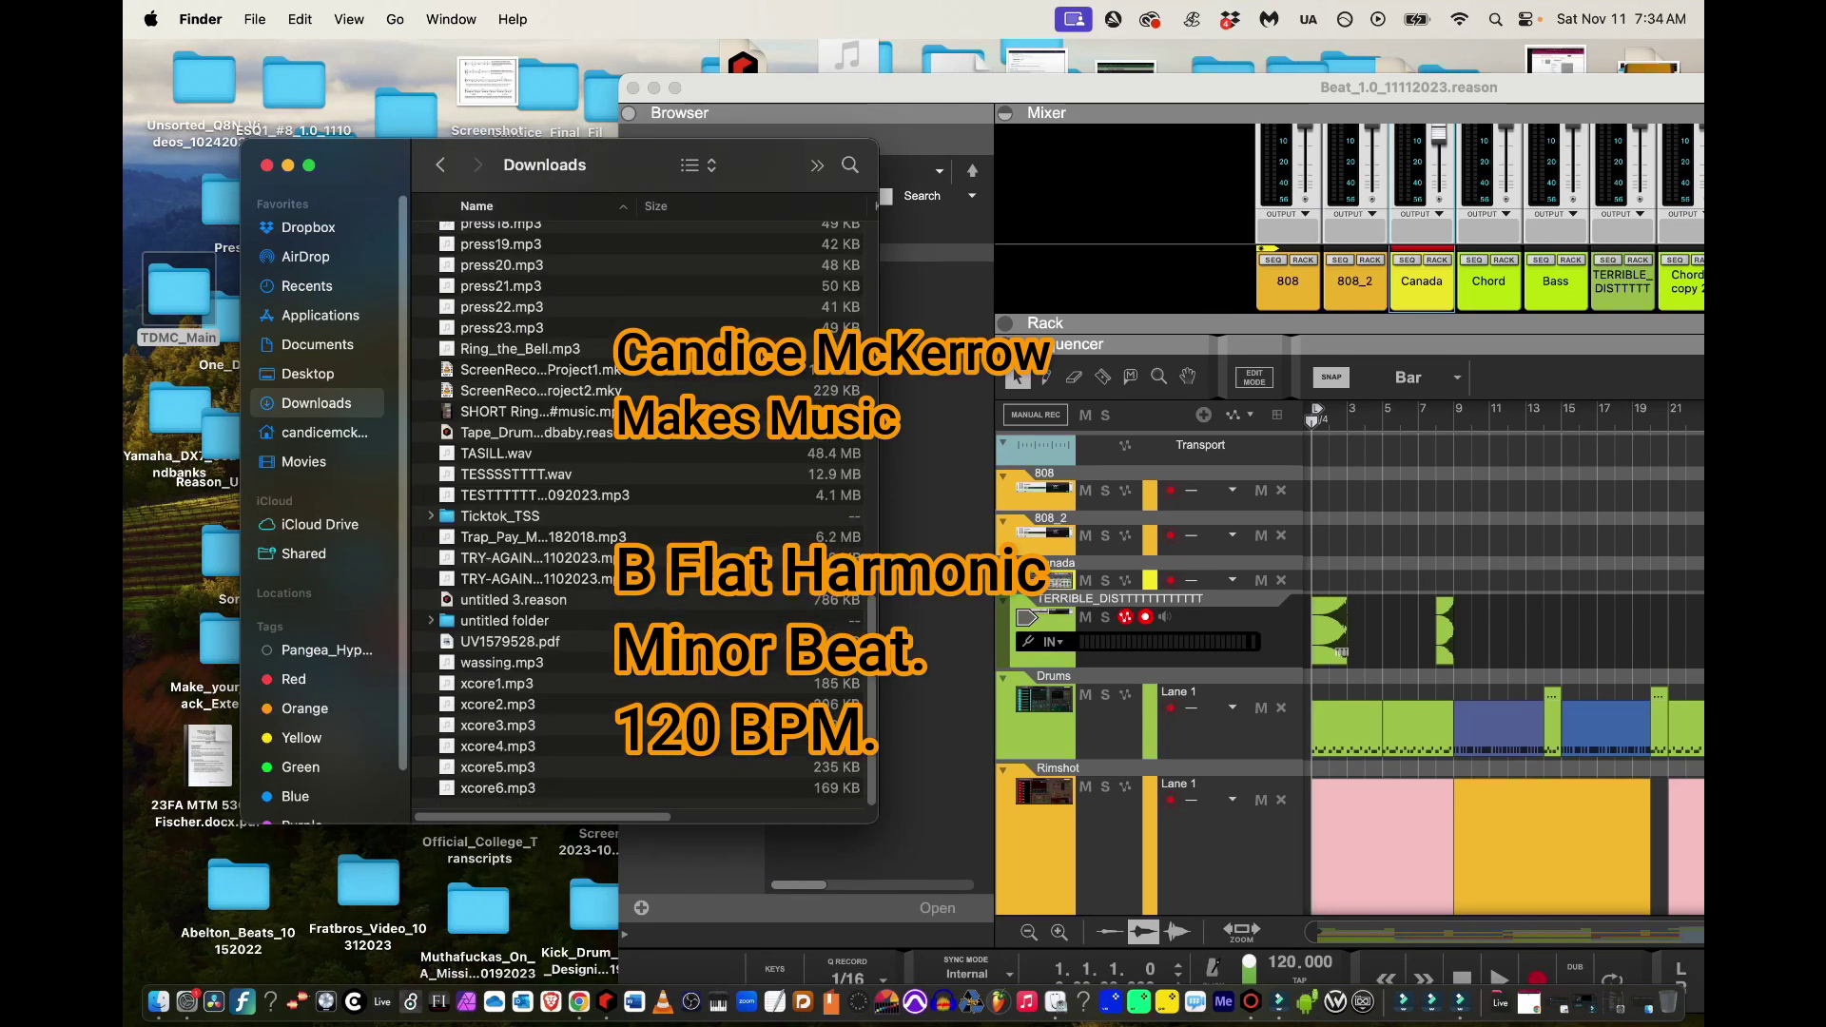
pyautogui.moveTo(532, 453); pyautogui.dragTo(1147, 589)
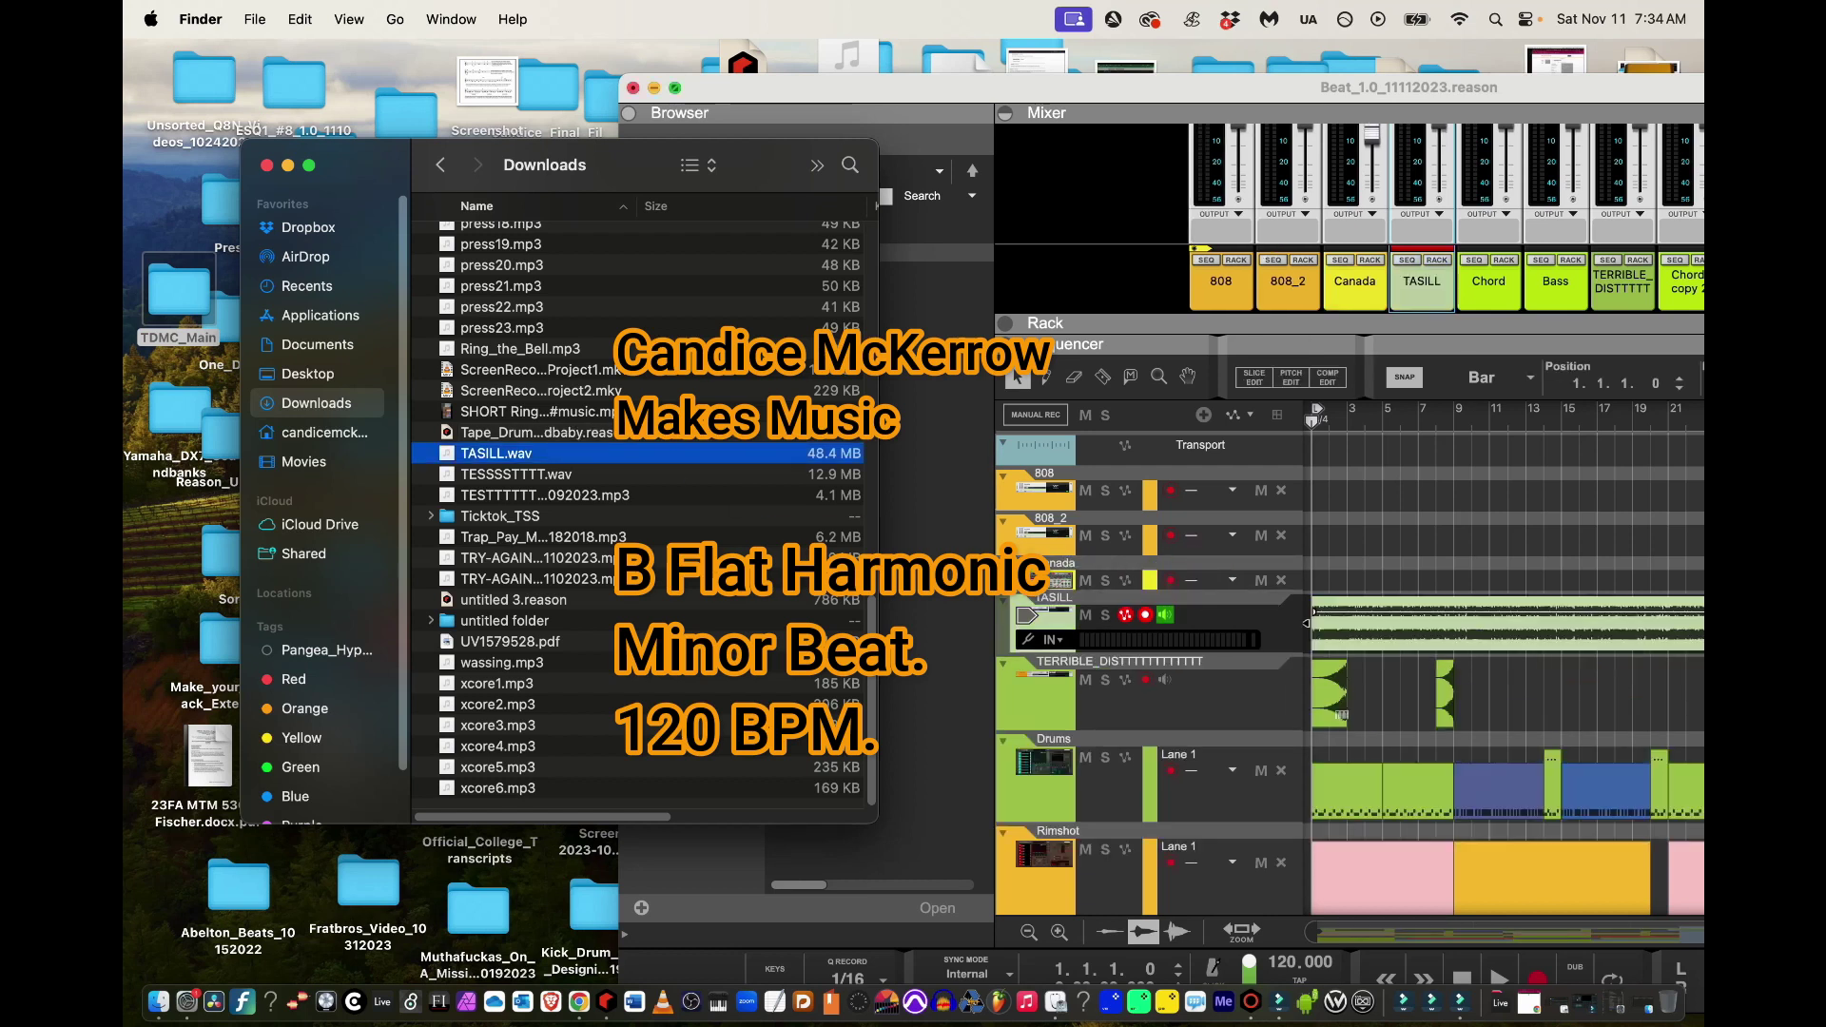
pyautogui.click(674, 88)
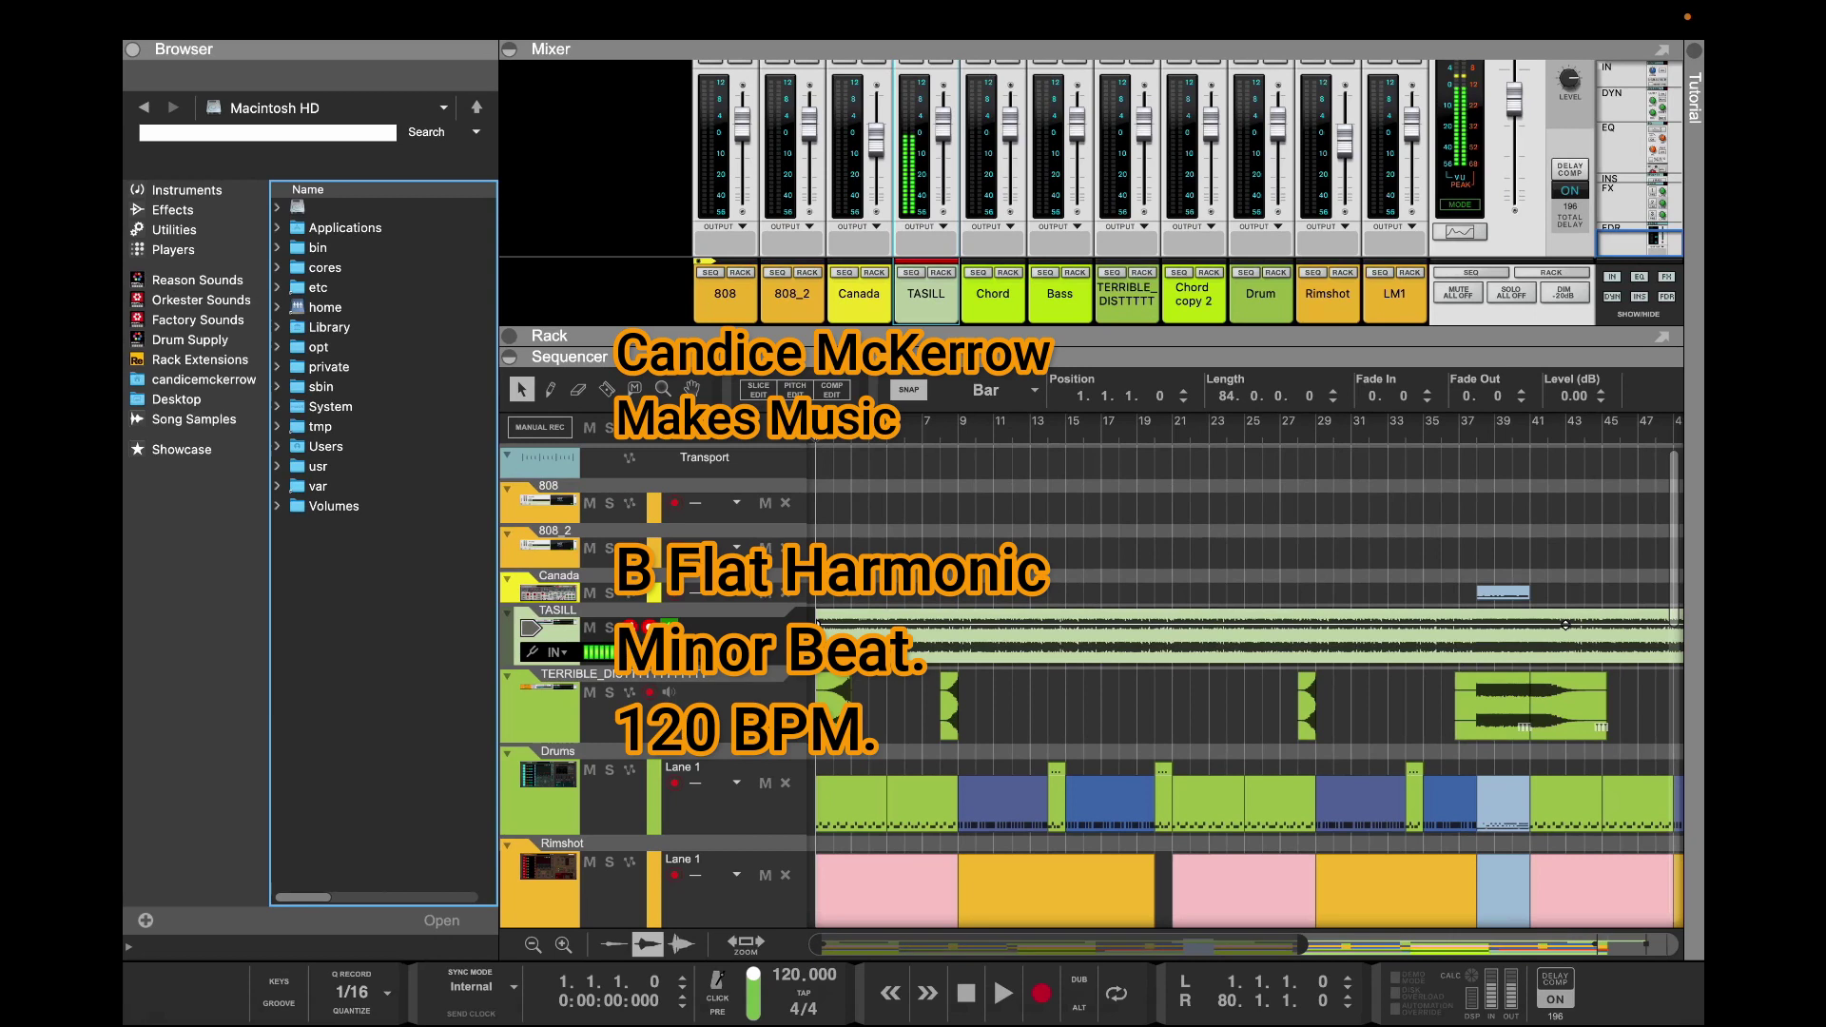
# Record a take on a new, soloed audio track below TASILL, from bar 1 to about bar 89
pyautogui.moveTo(1276, 944); pyautogui.dragTo(1649, 944)
pyautogui.hscroll(-8, 1379, 625)
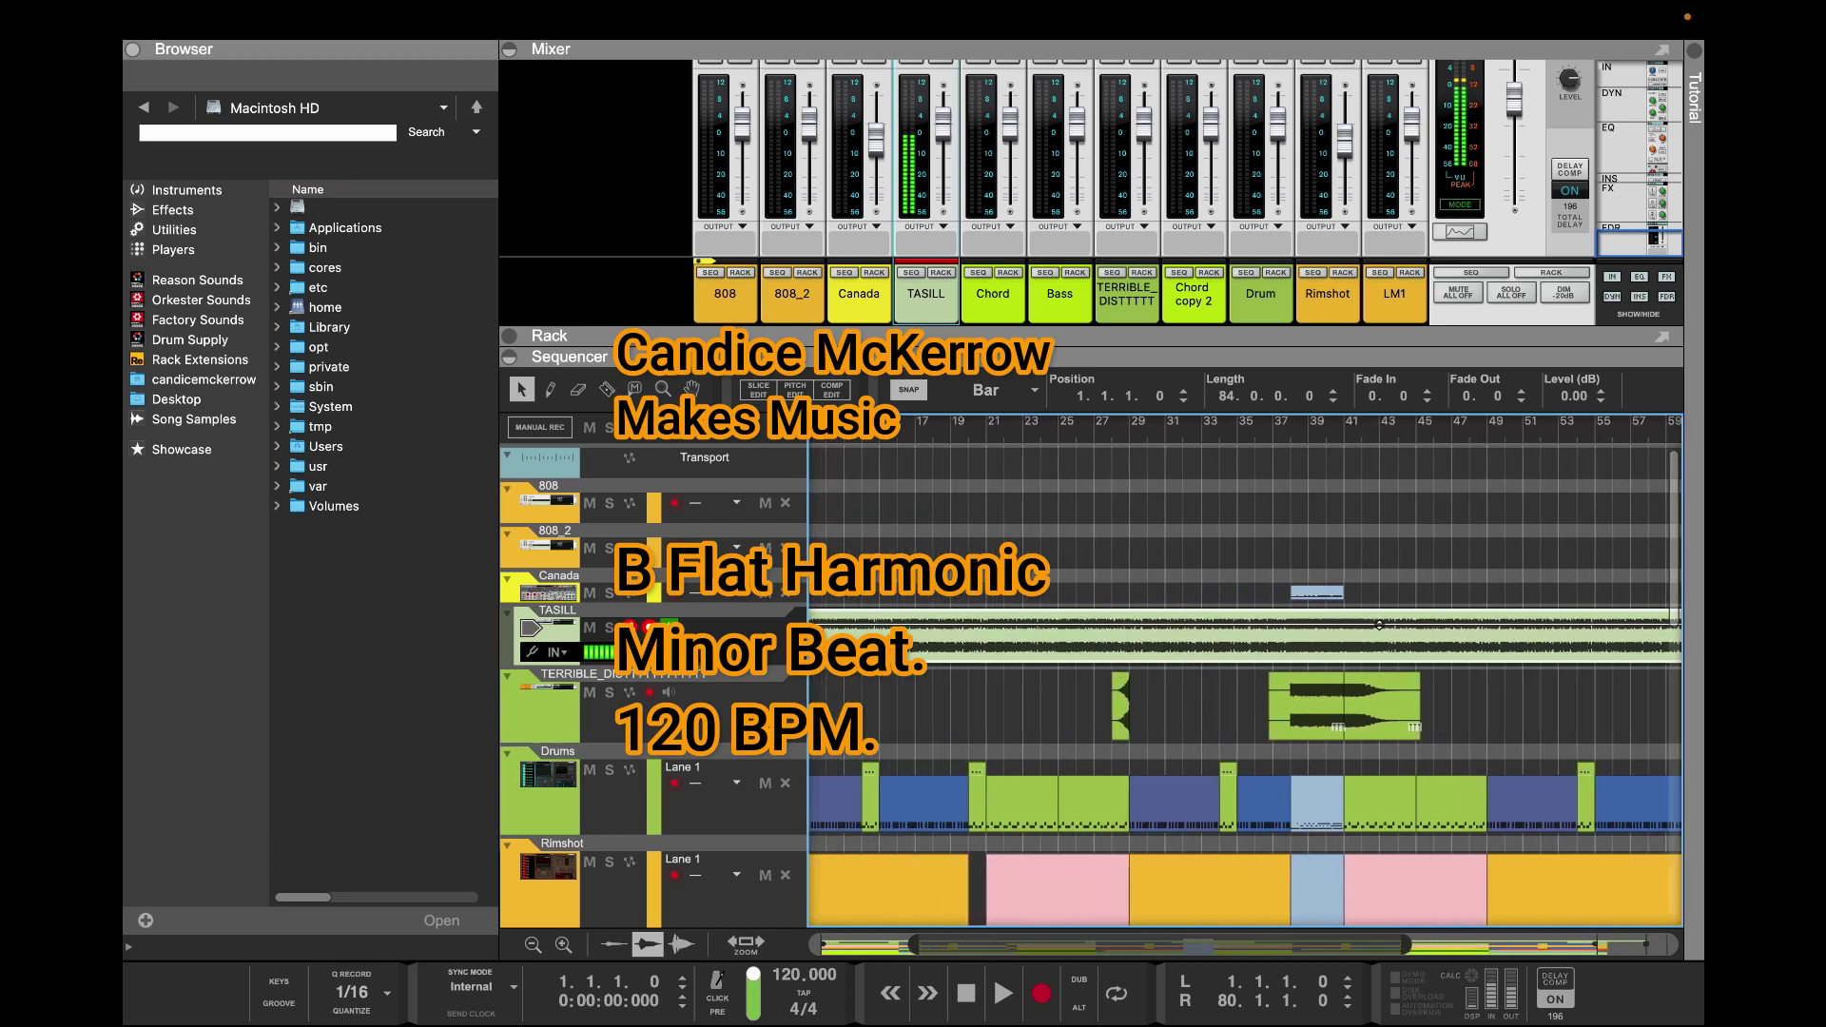
pyautogui.hscroll(-3, 1246, 666)
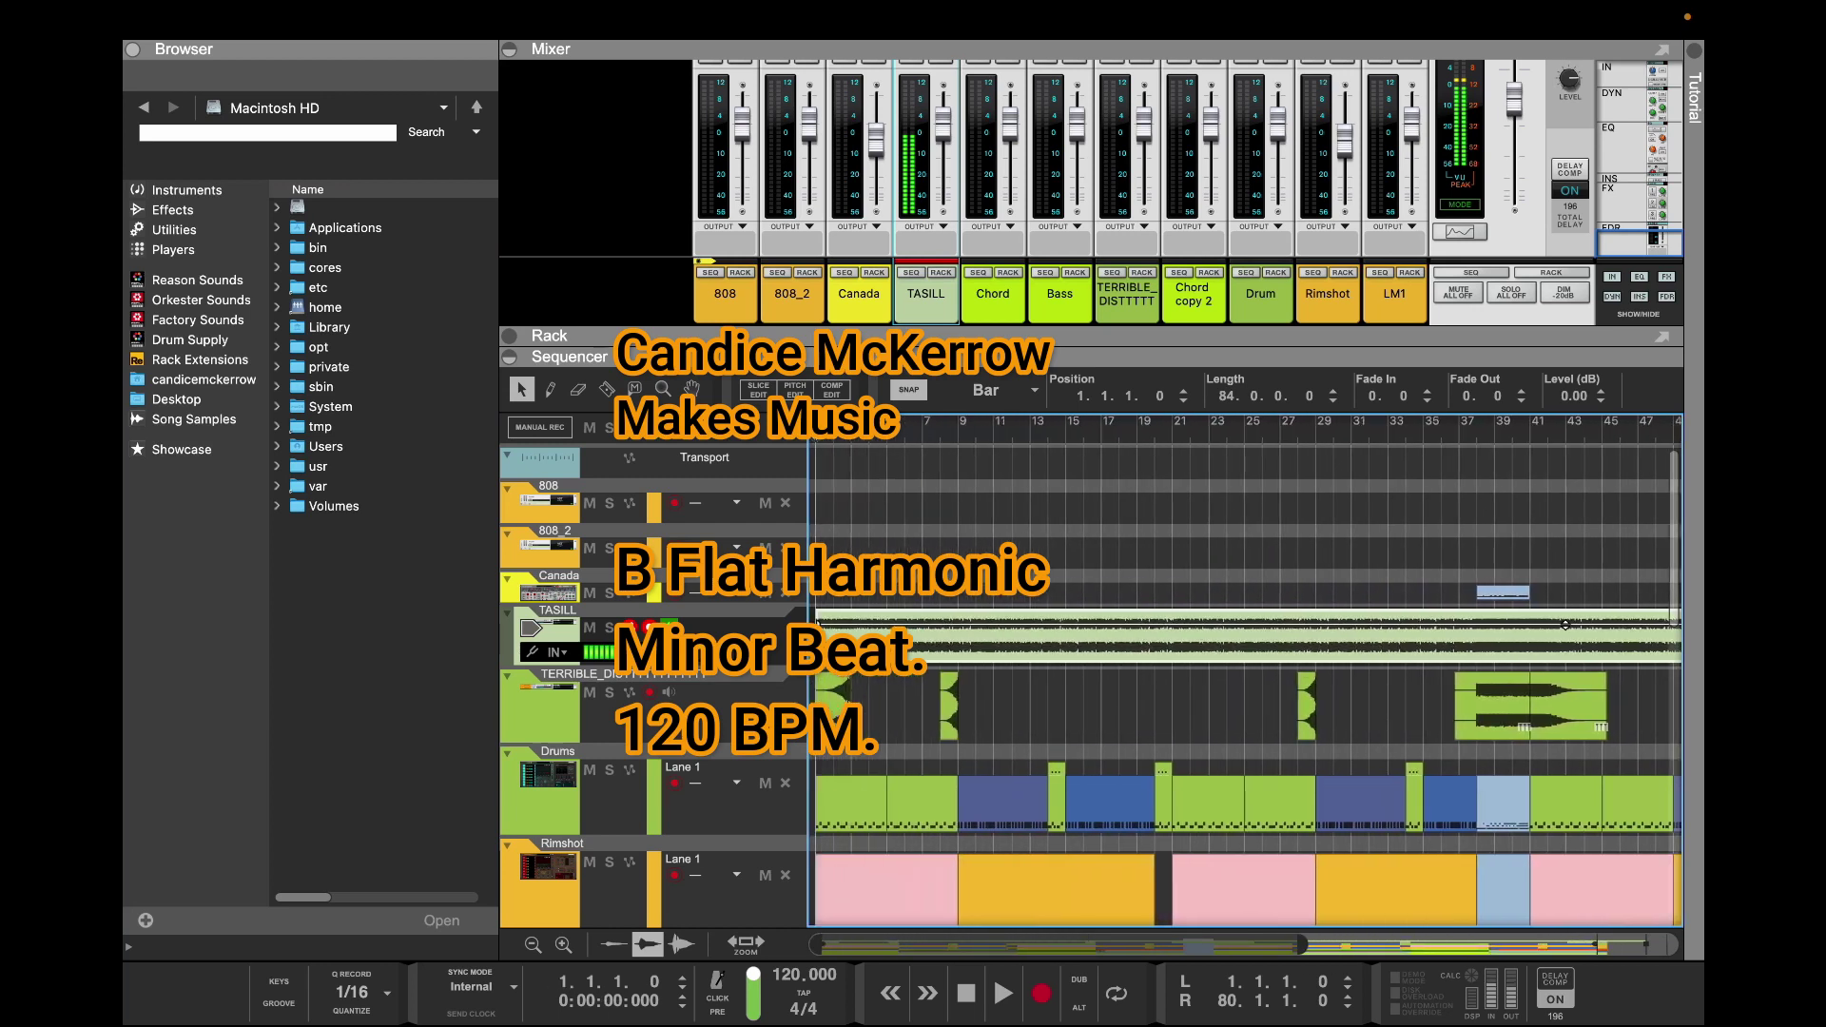
pyautogui.press('super+t')
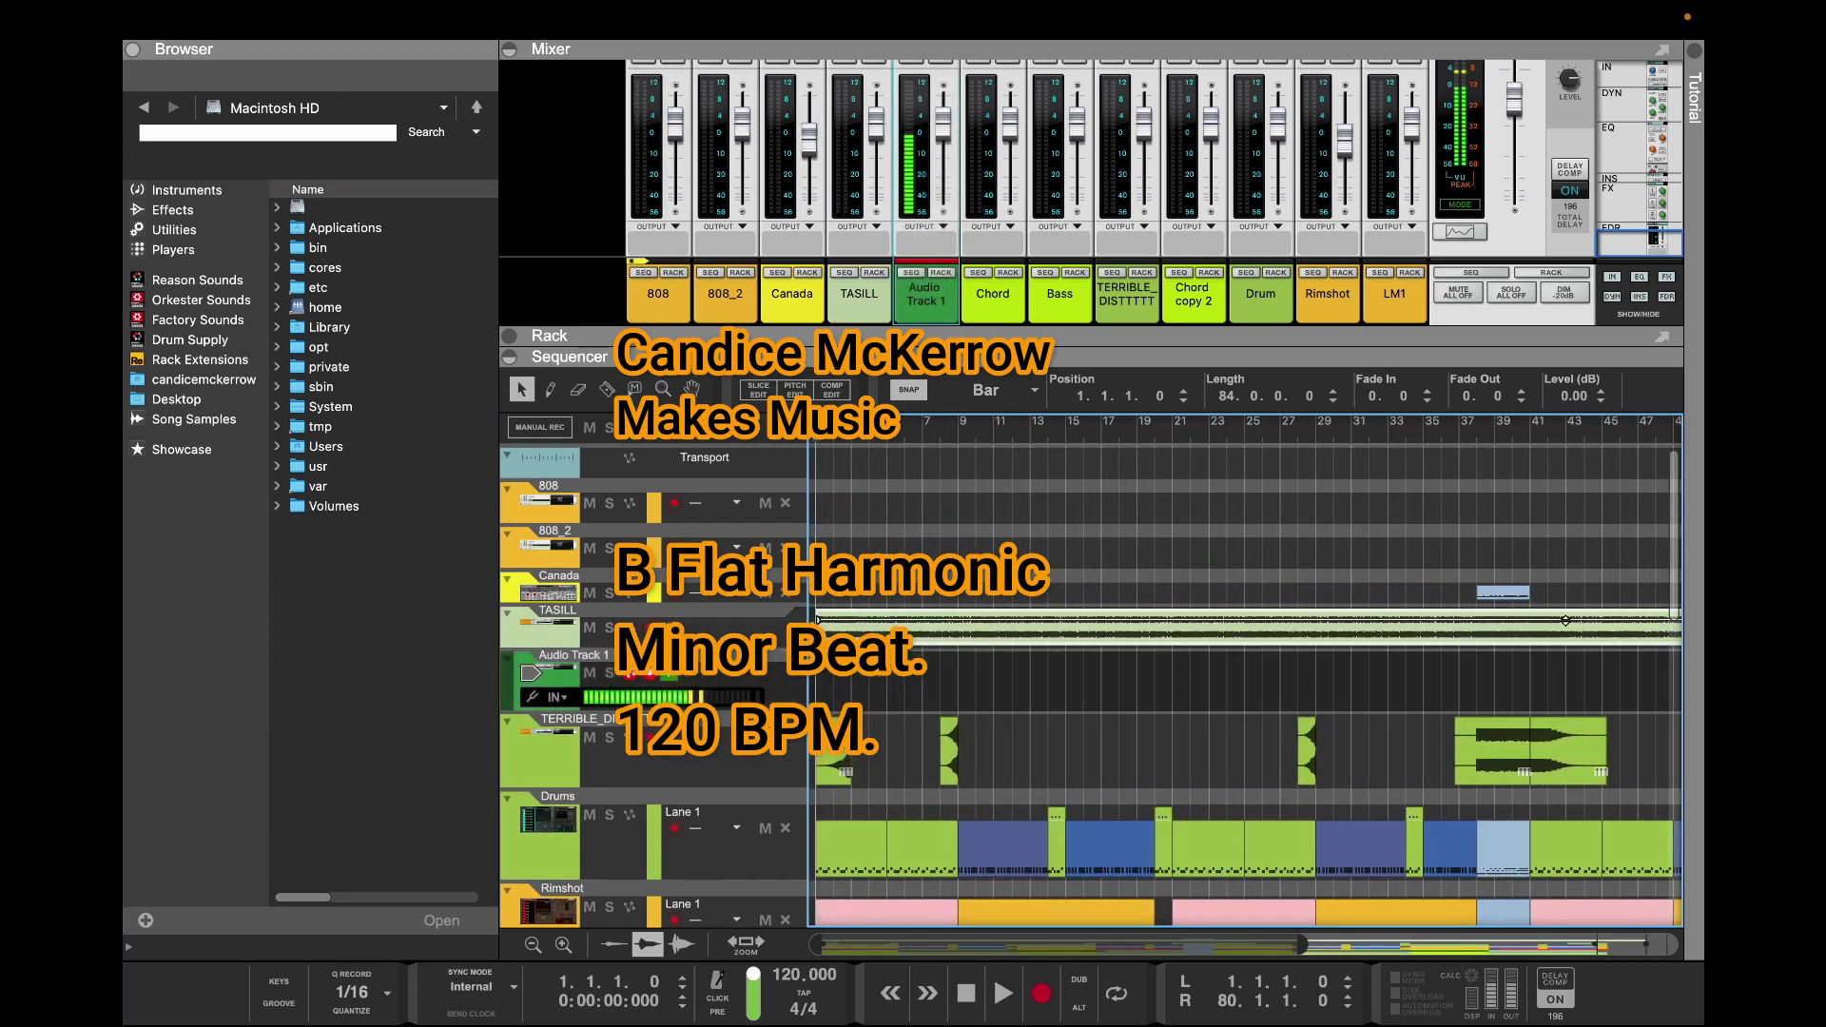
pyautogui.click(608, 673)
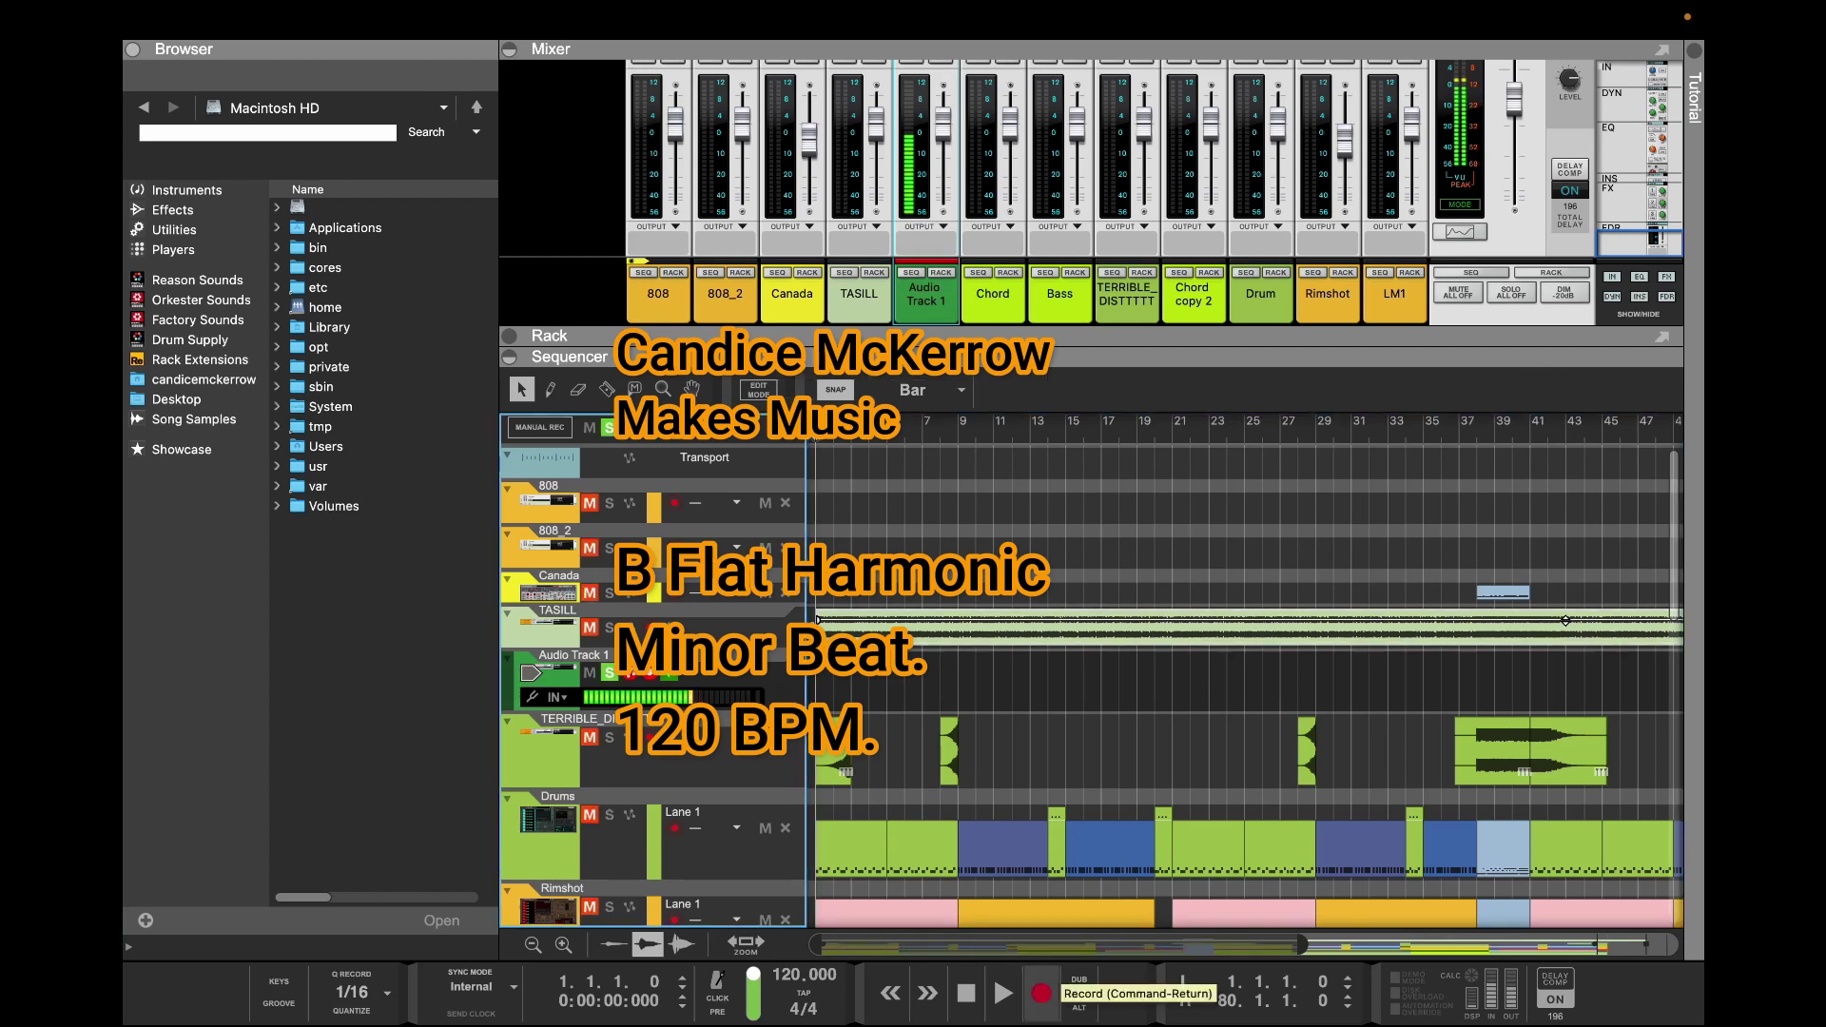
pyautogui.click(1040, 992)
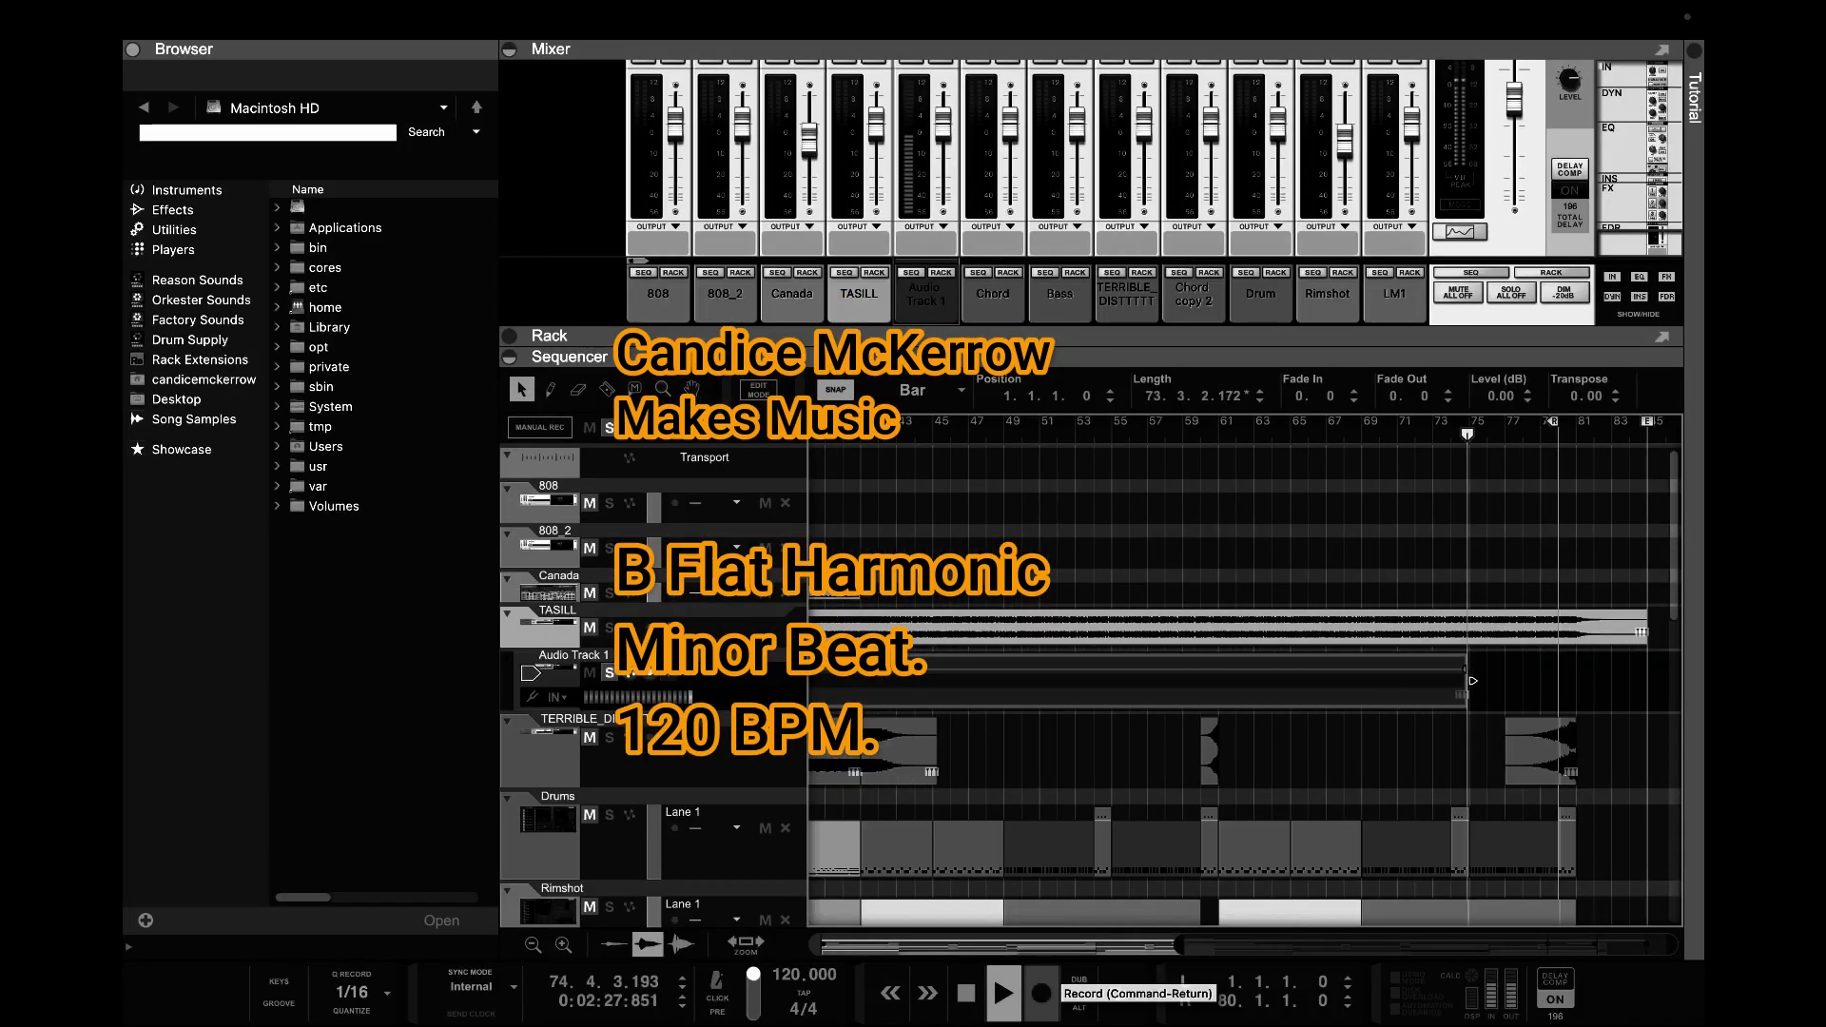
pyautogui.press('space')
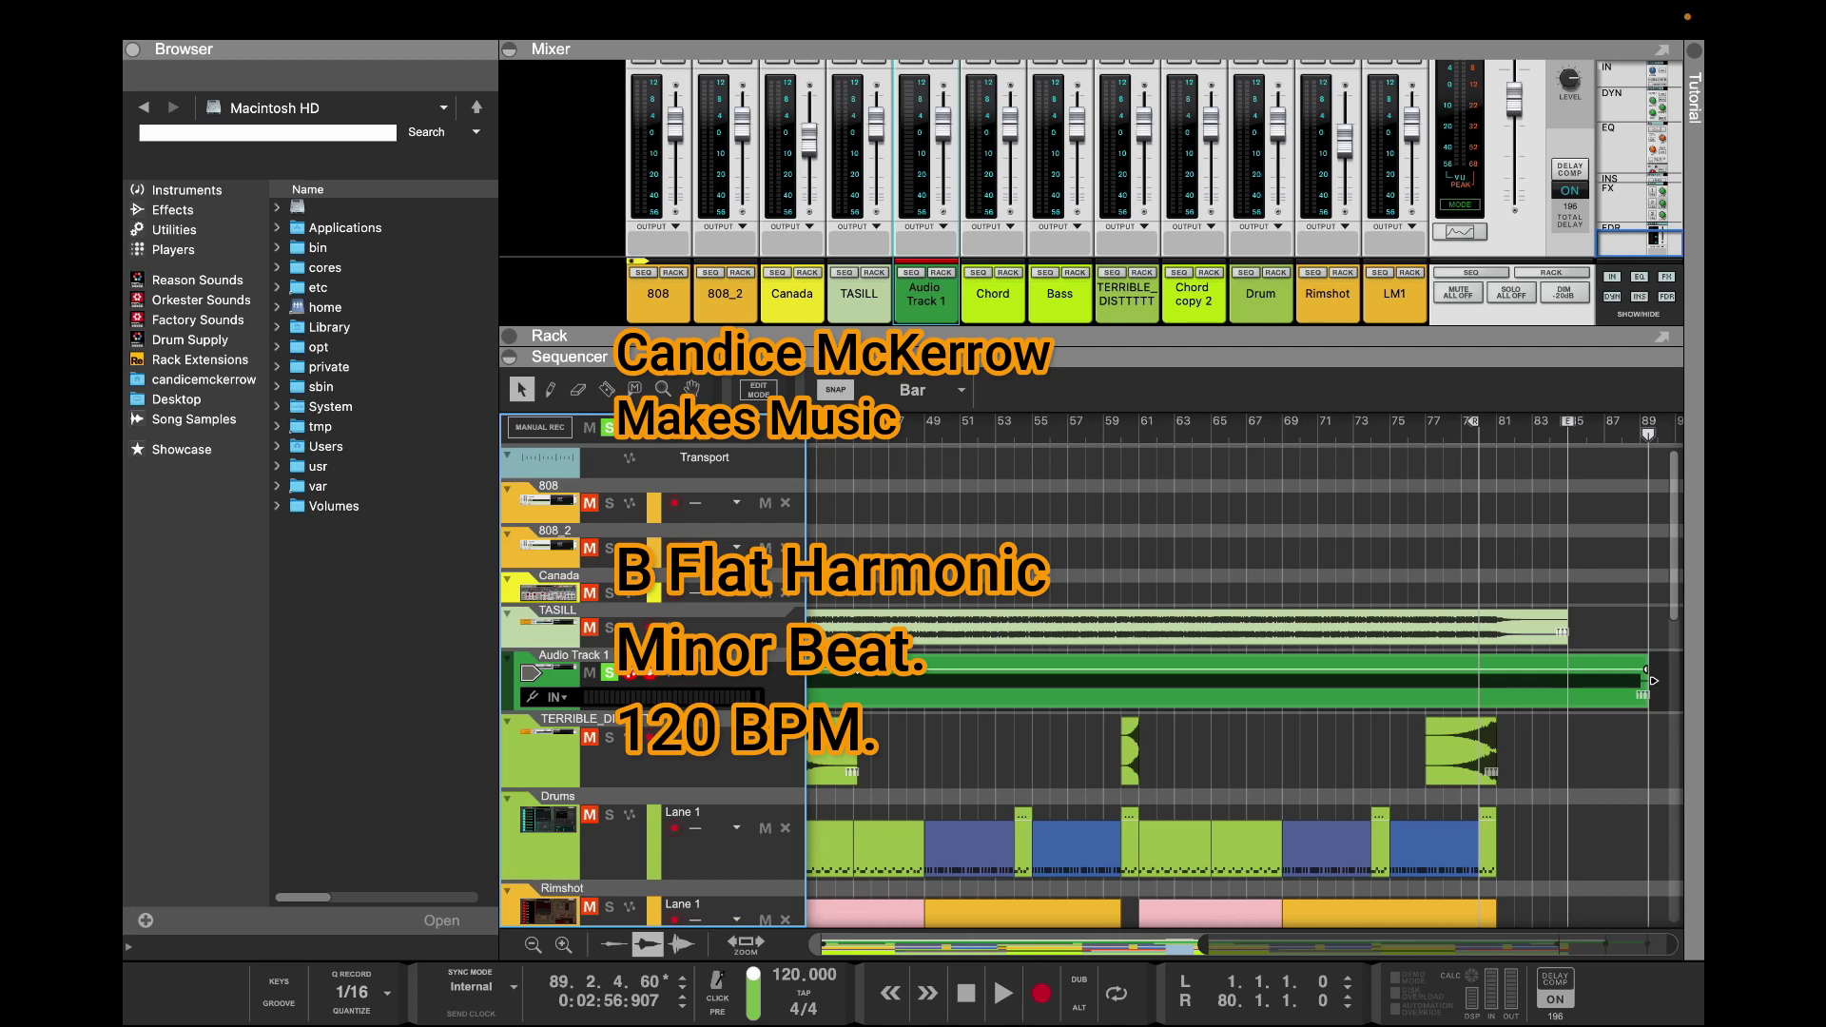
# Rename the recorded audio track as Static and duplicate the track
pyautogui.doubleClick(573, 655)
pyautogui.write('Static')
pyautogui.press('Return')
pyautogui.press('super+d')
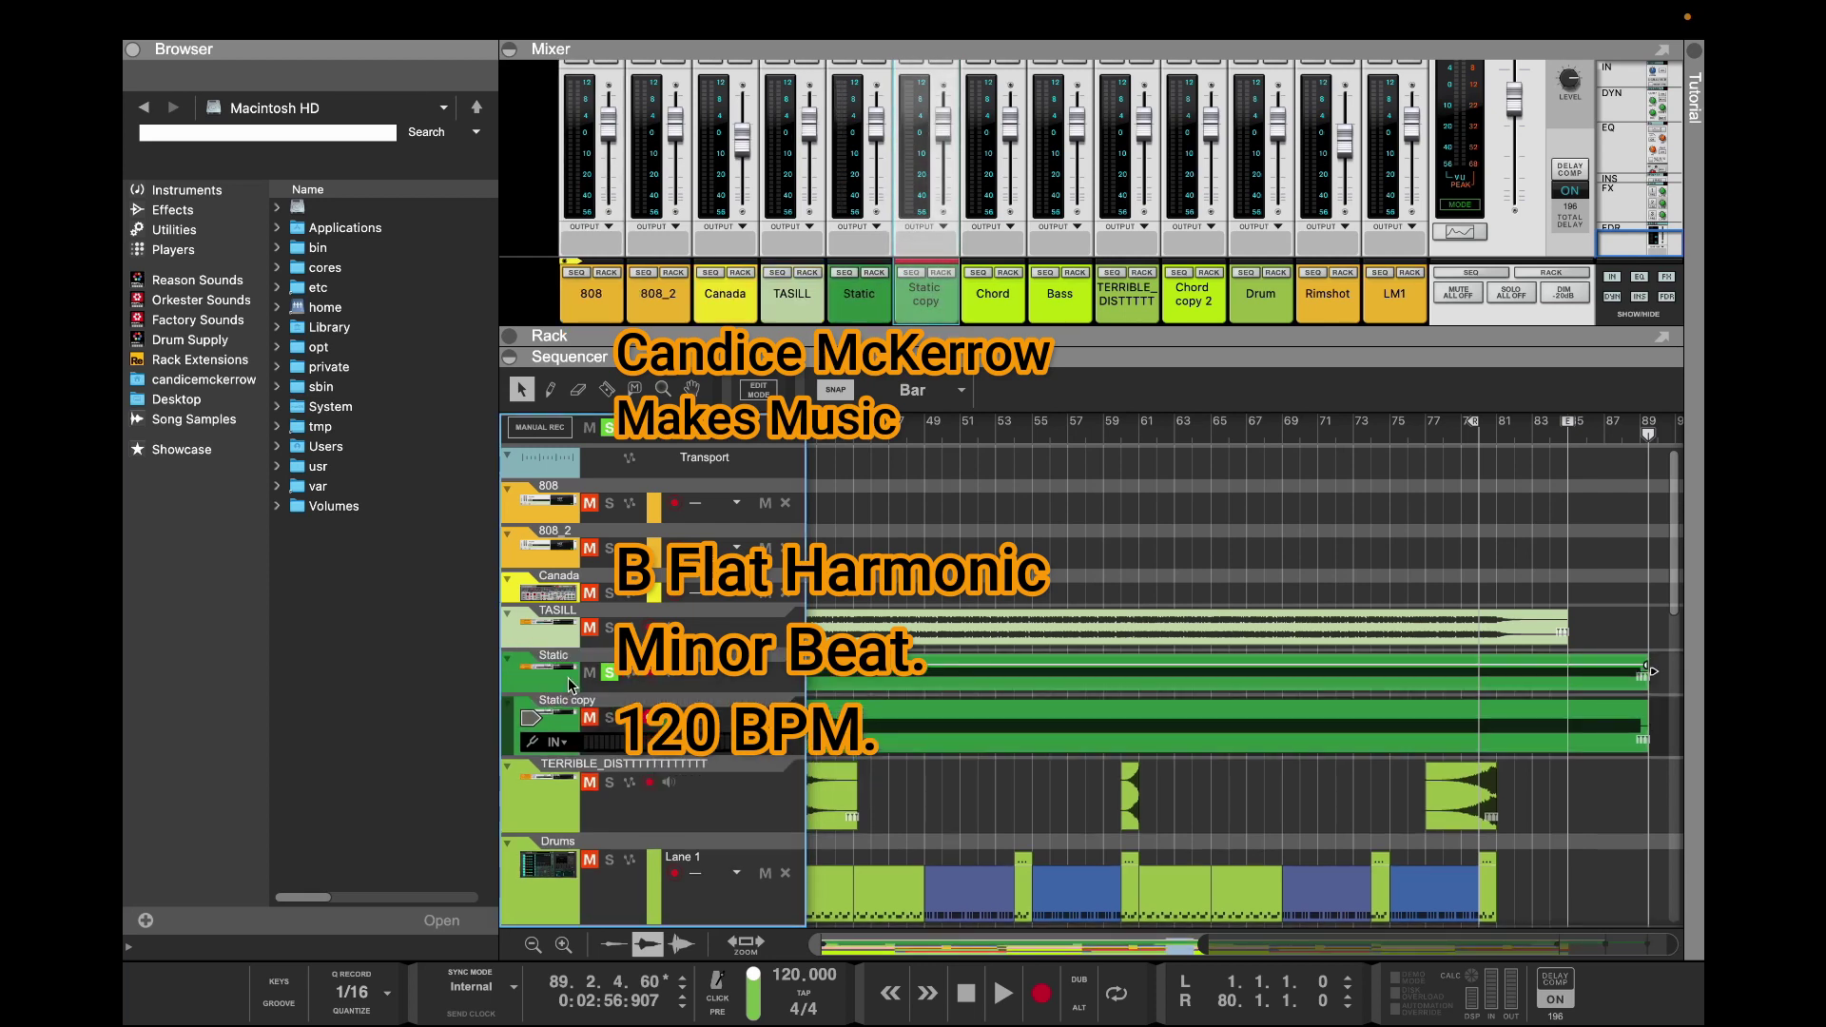
# Shorten the audio clip on the Static copy track to one bar at the song start
pyautogui.click(1648, 725)
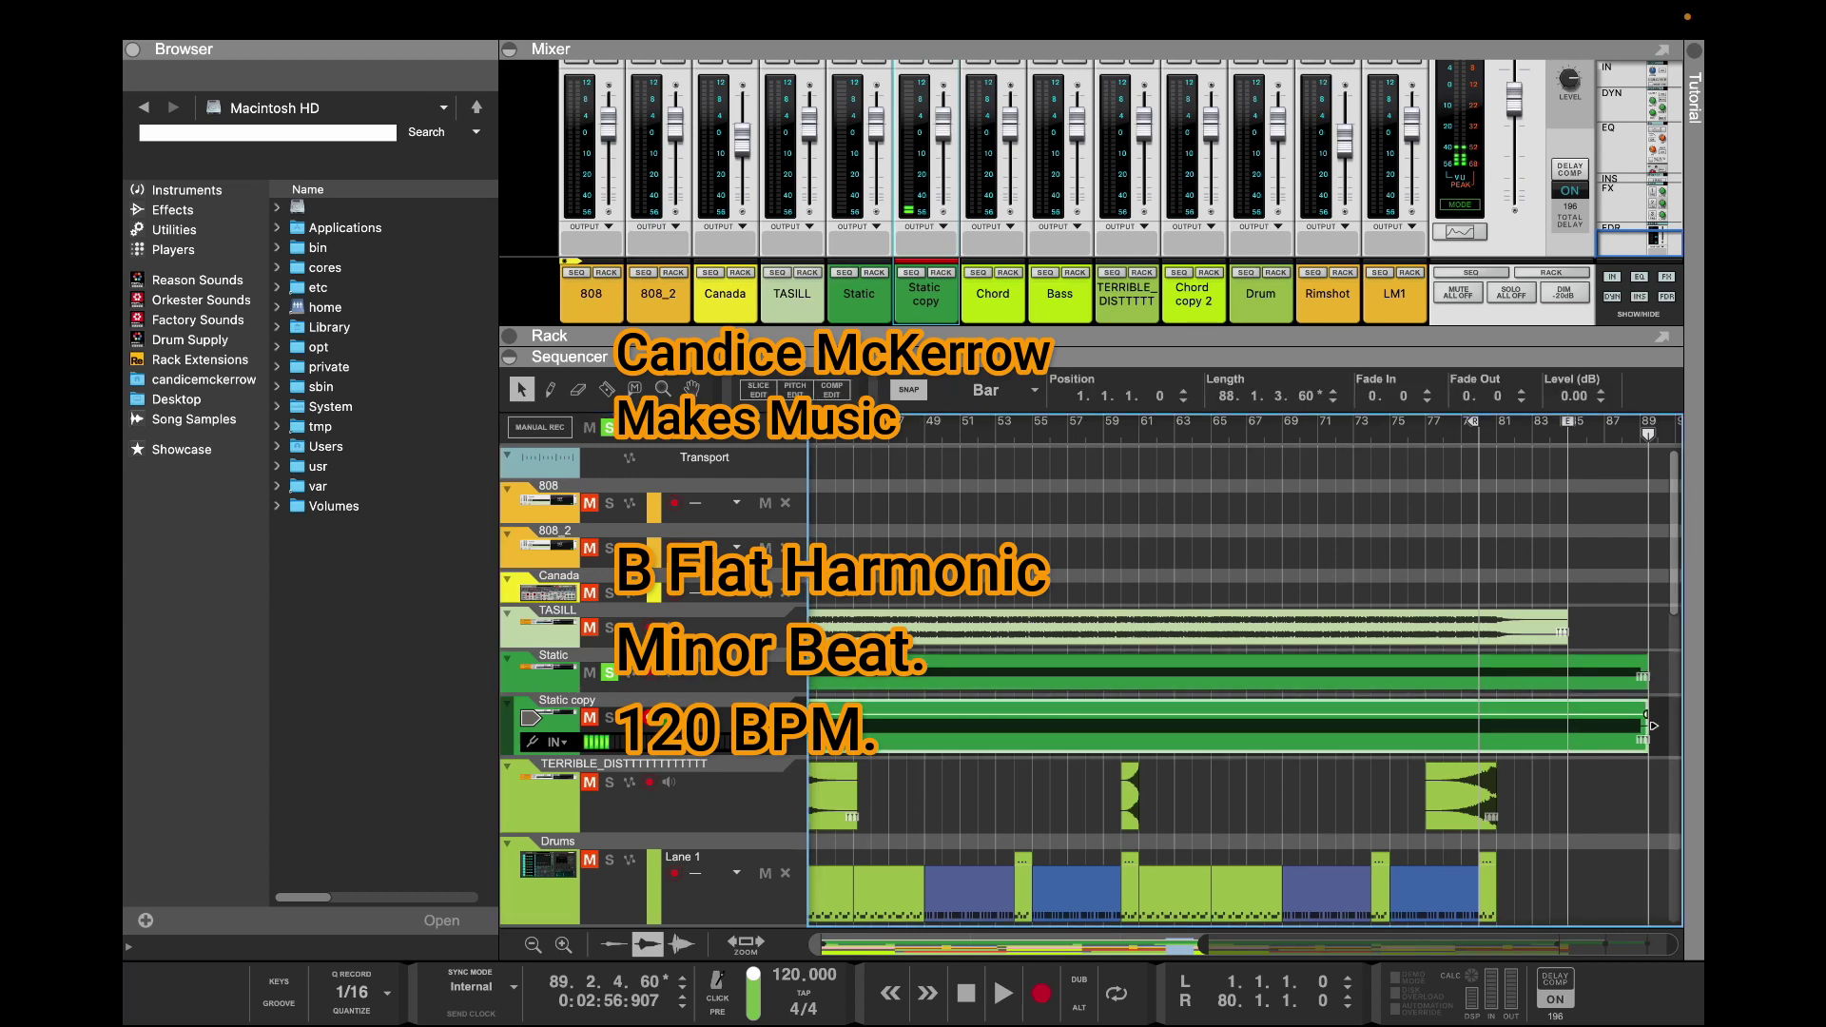
pyautogui.moveTo(1653, 726)
pyautogui.mouseDown()
pyautogui.moveTo(1605, 727)
pyautogui.moveTo(1681, 725)
pyautogui.moveTo(1628, 726)
pyautogui.moveTo(1654, 725)
pyautogui.mouseUp()
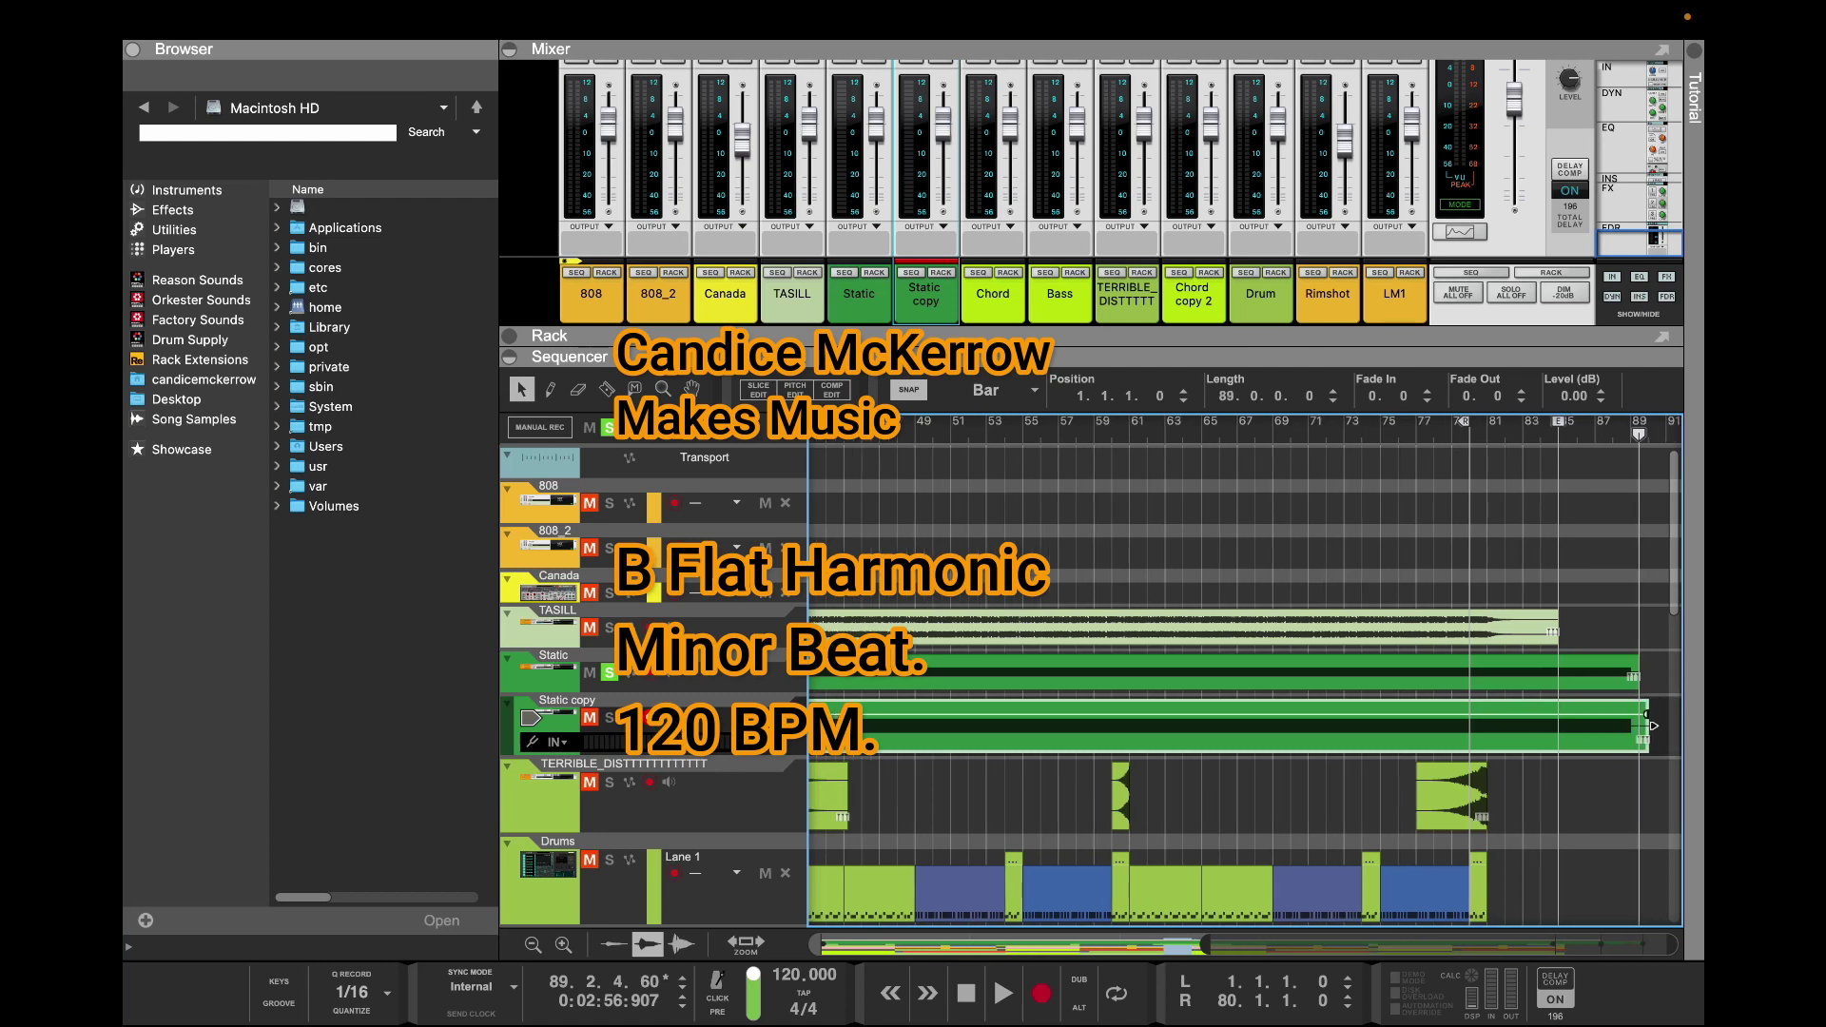
pyautogui.moveTo(1649, 725); pyautogui.dragTo(570, 726)
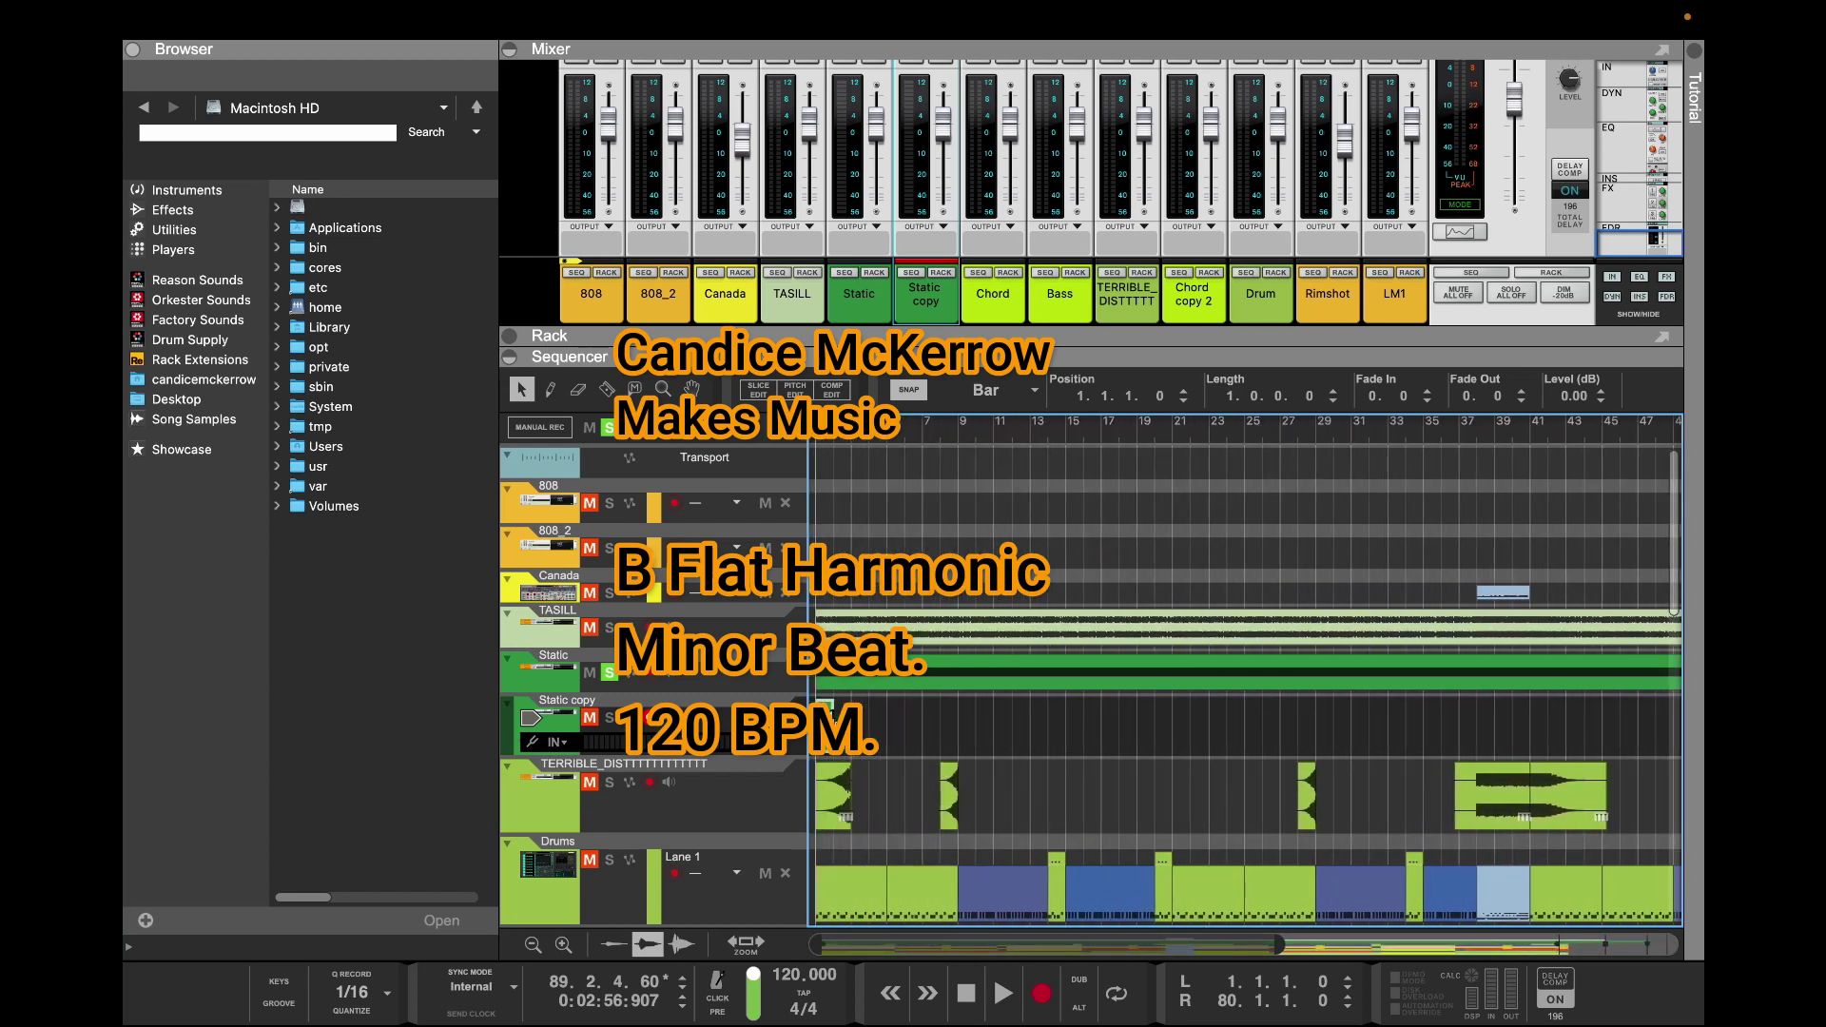
# Solo the Static copy track and play its one-bar clip from the song start
pyautogui.moveTo(1279, 944); pyautogui.dragTo(863, 944)
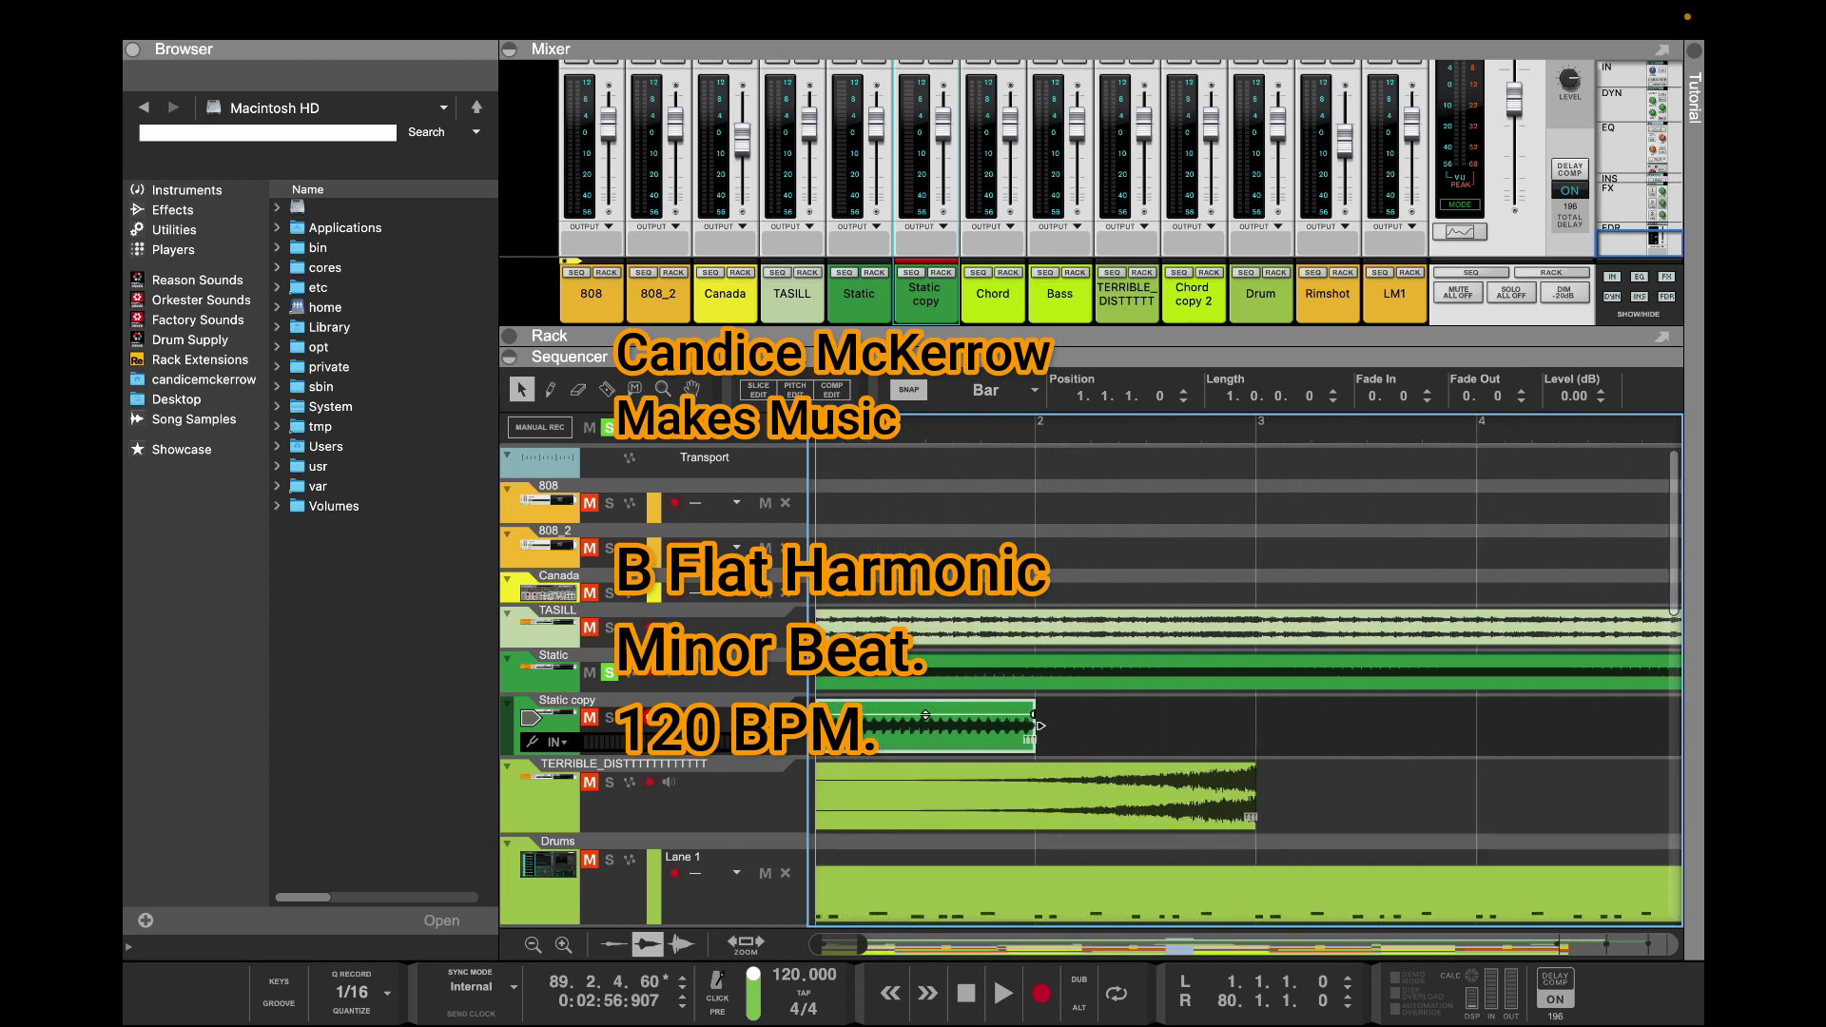
pyautogui.hotkey('shift', 'Return')
pyautogui.press('space')
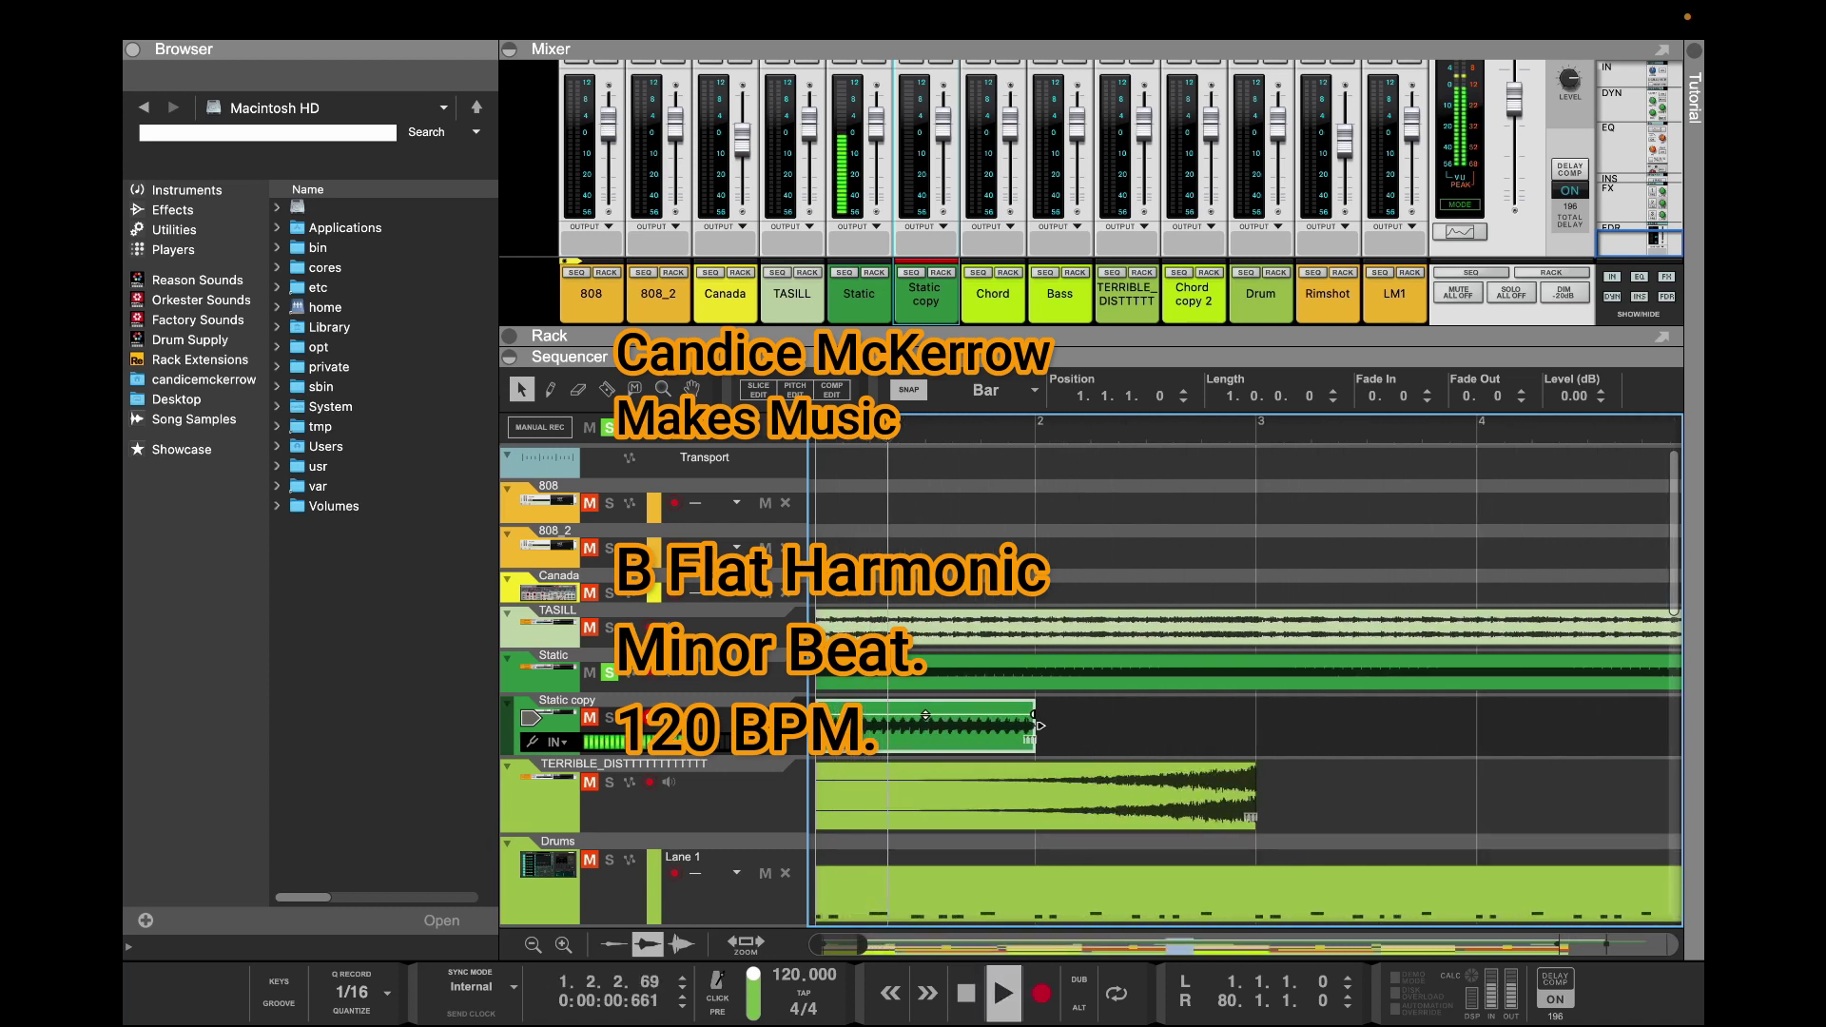
pyautogui.press('space')
pyautogui.click(548, 715)
pyautogui.click(610, 717)
pyautogui.press('space')
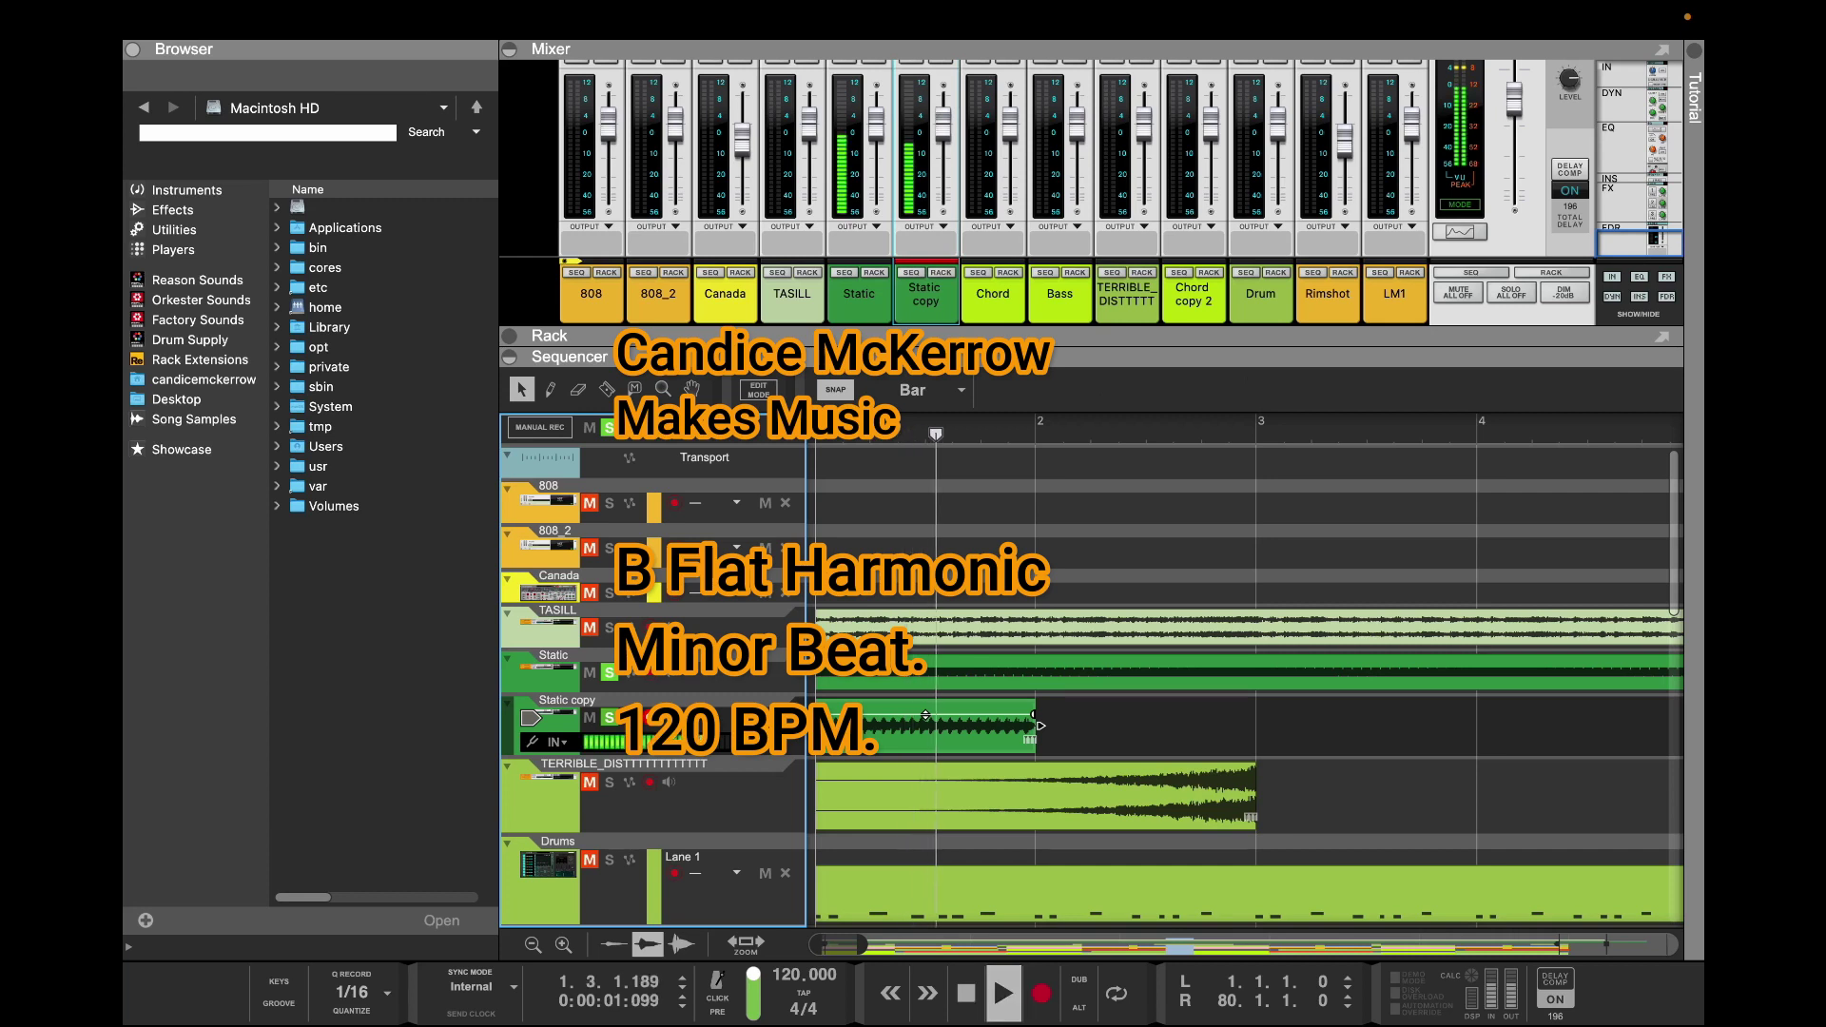
pyautogui.press('space')
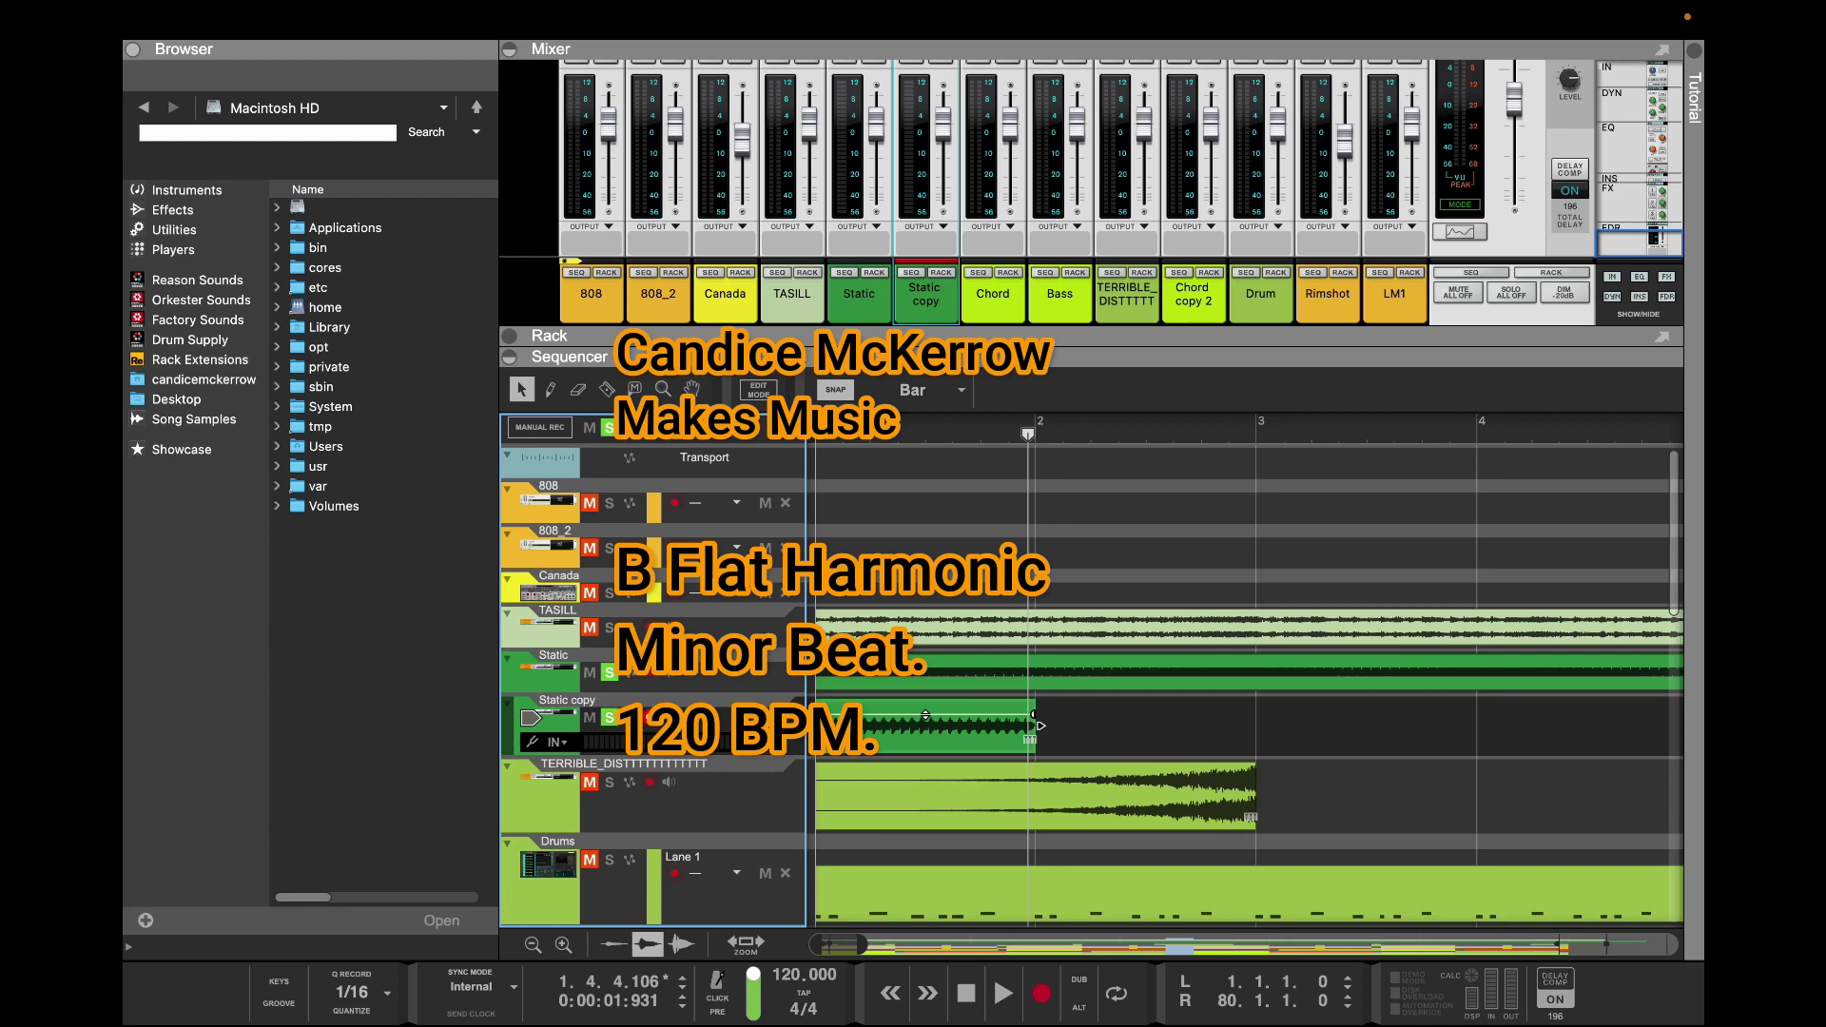
# Duplicate the one-bar clip on the Static copy track so the copy starts at bar 2
pyautogui.click(1040, 725)
pyautogui.press('super+d')
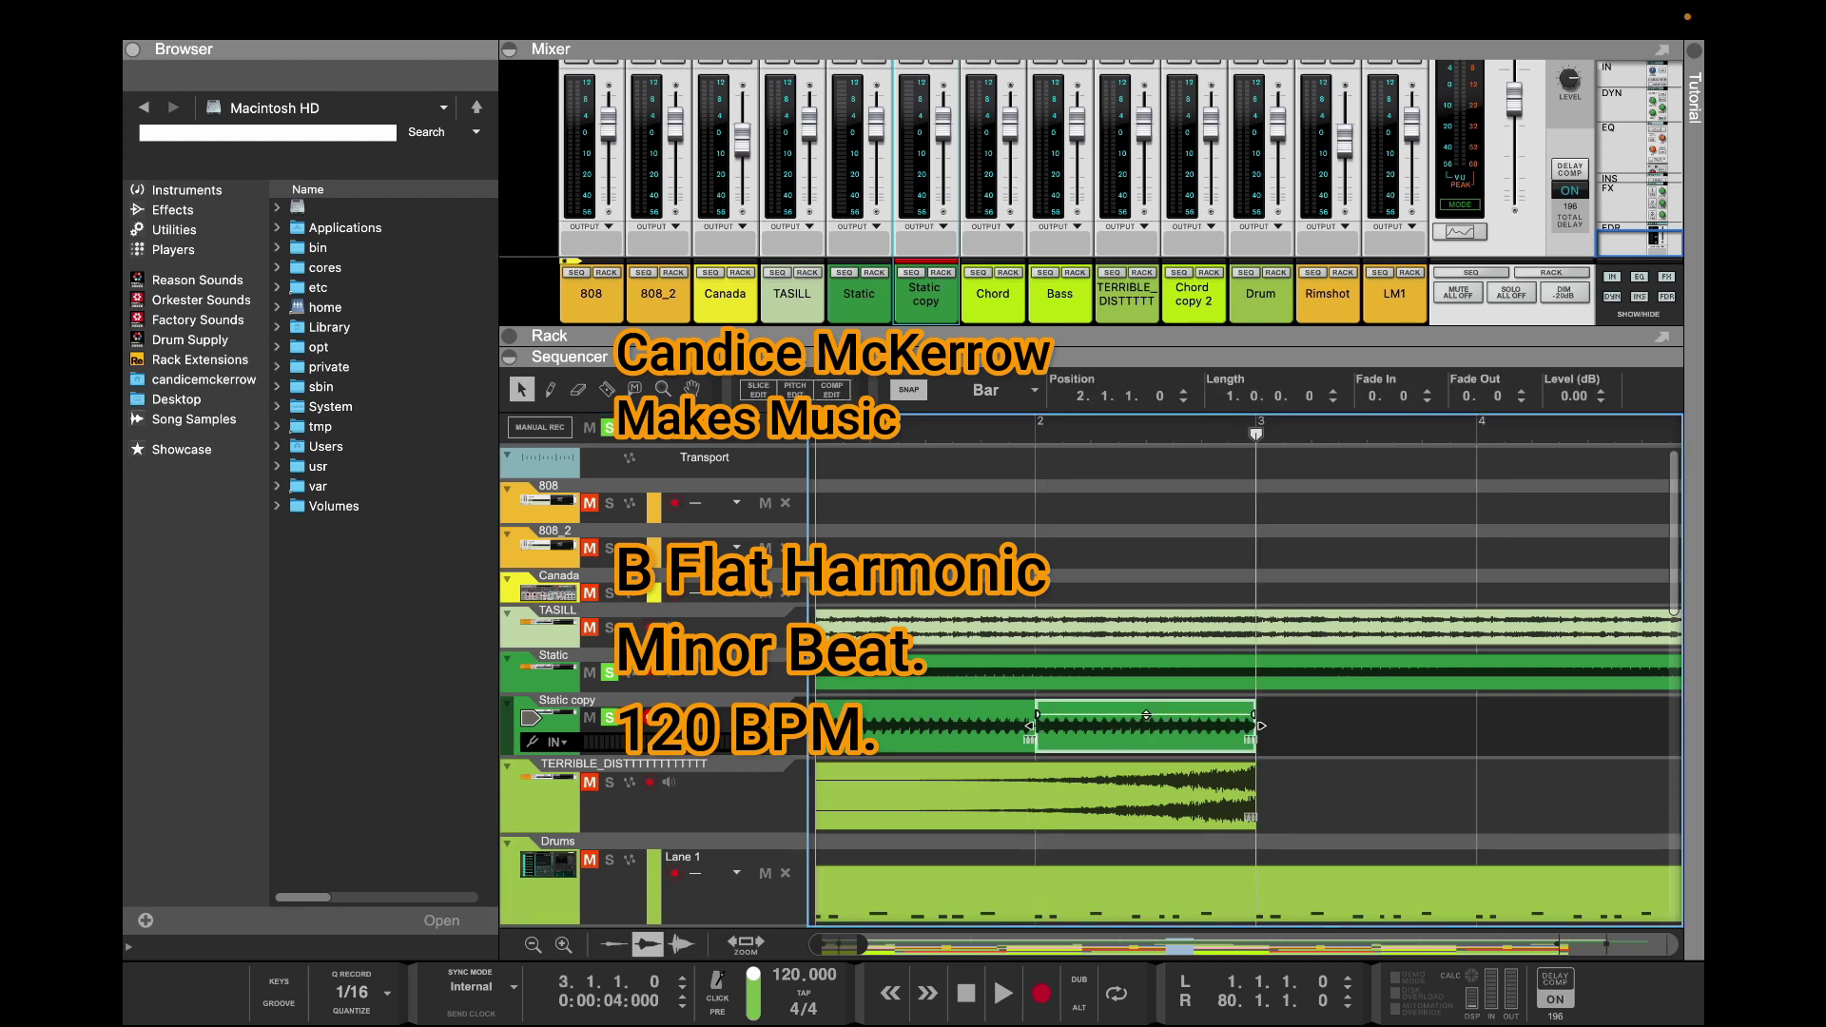
# Shorten the selected Static copy clip at bar 2 to 0.2.0.0 with snap at 1/2, and duplicate it directly after itself
pyautogui.click(989, 390)
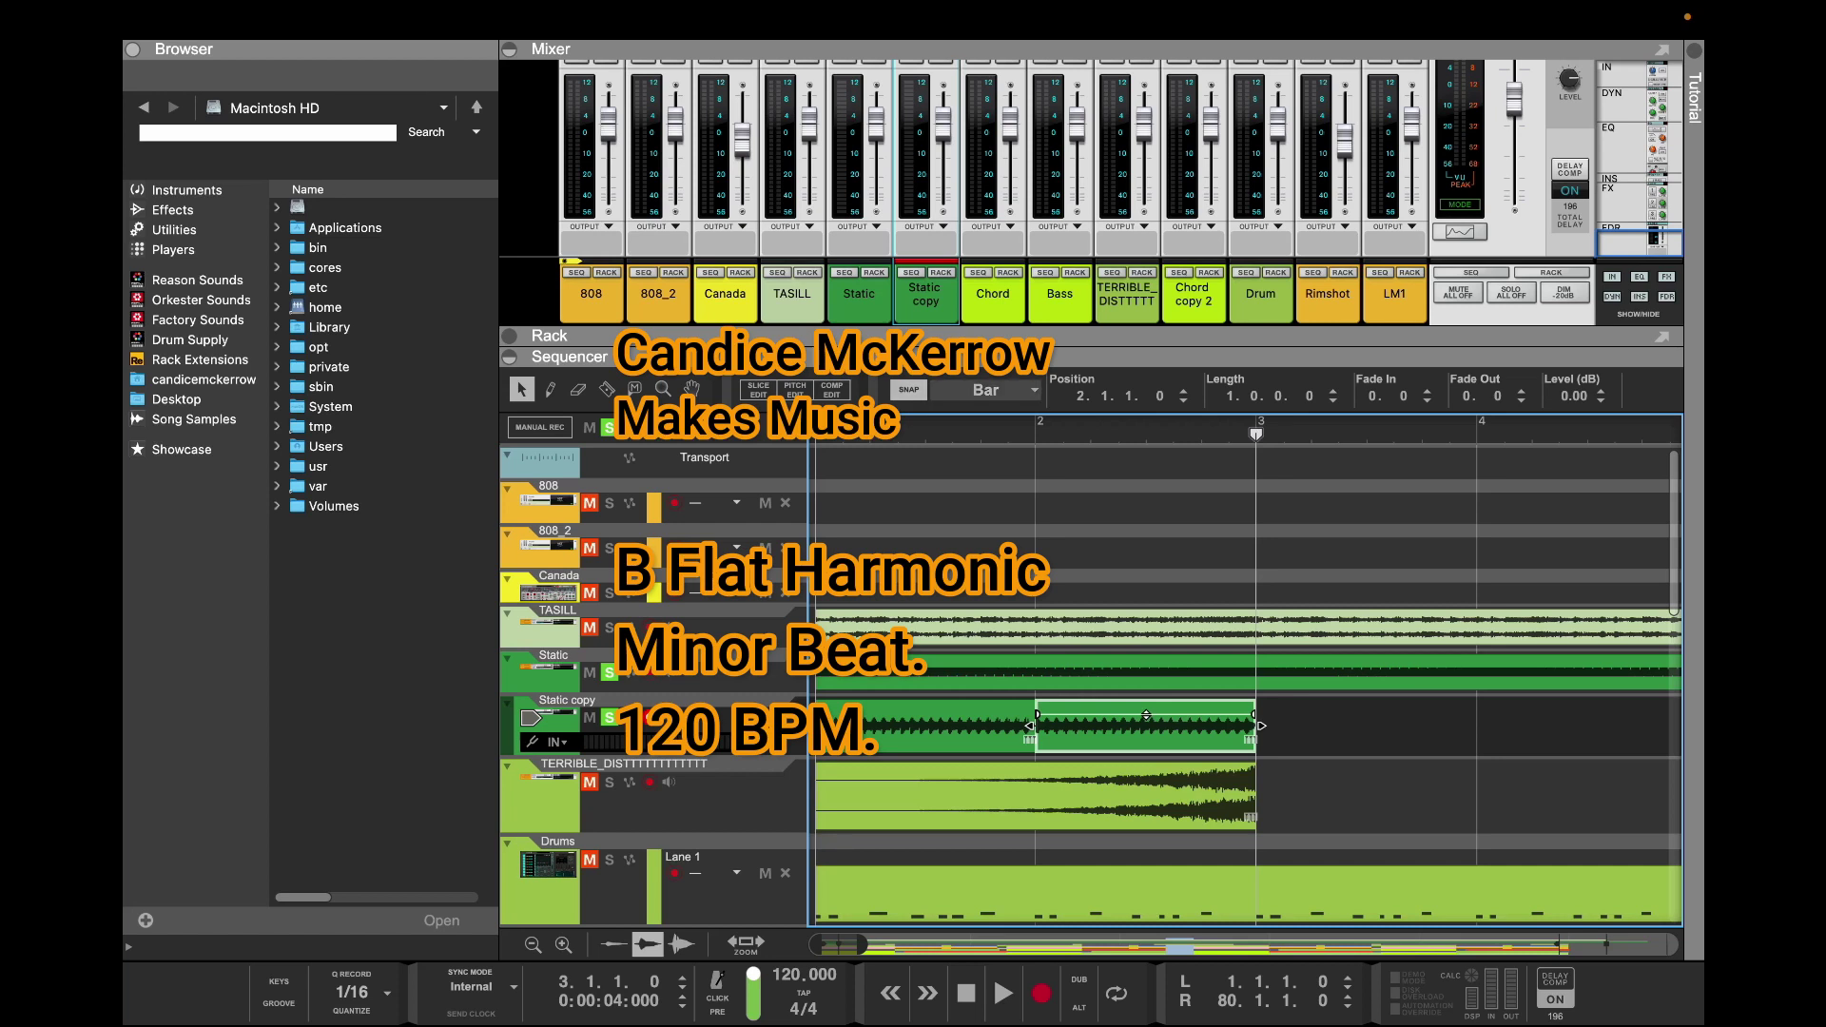
pyautogui.click(967, 434)
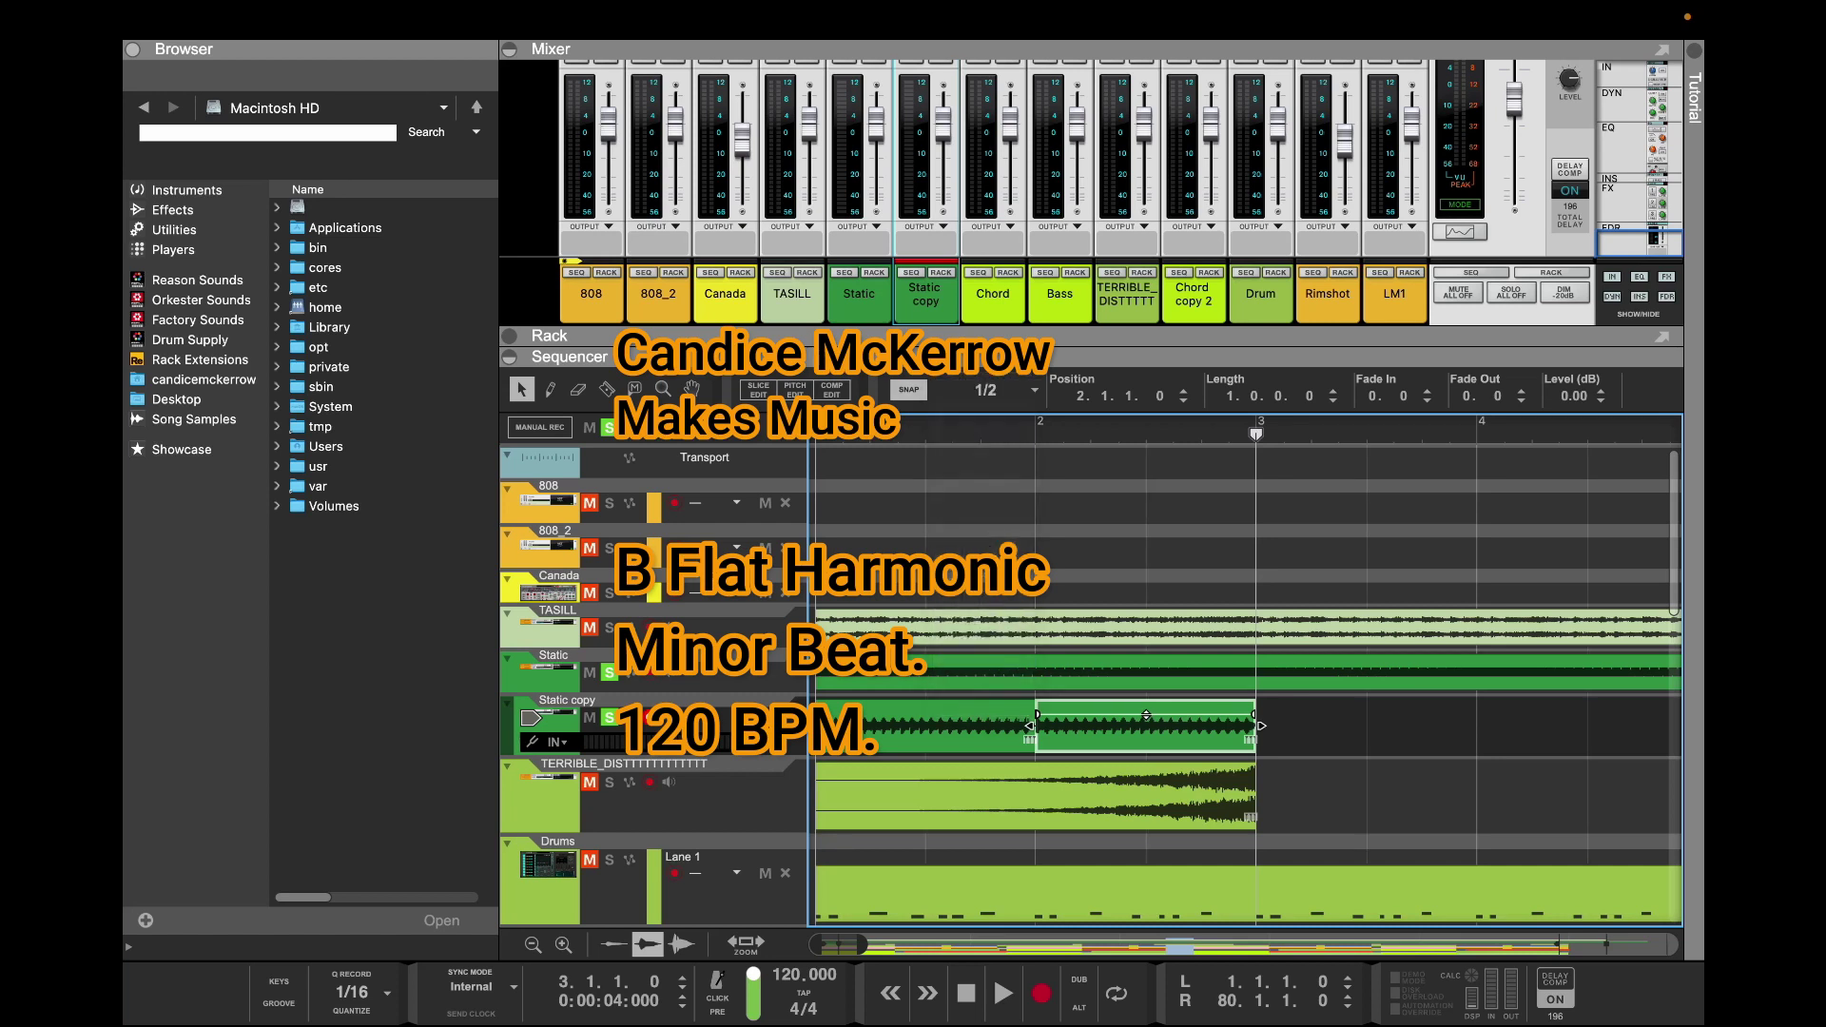
pyautogui.moveTo(1260, 725); pyautogui.dragTo(1151, 725)
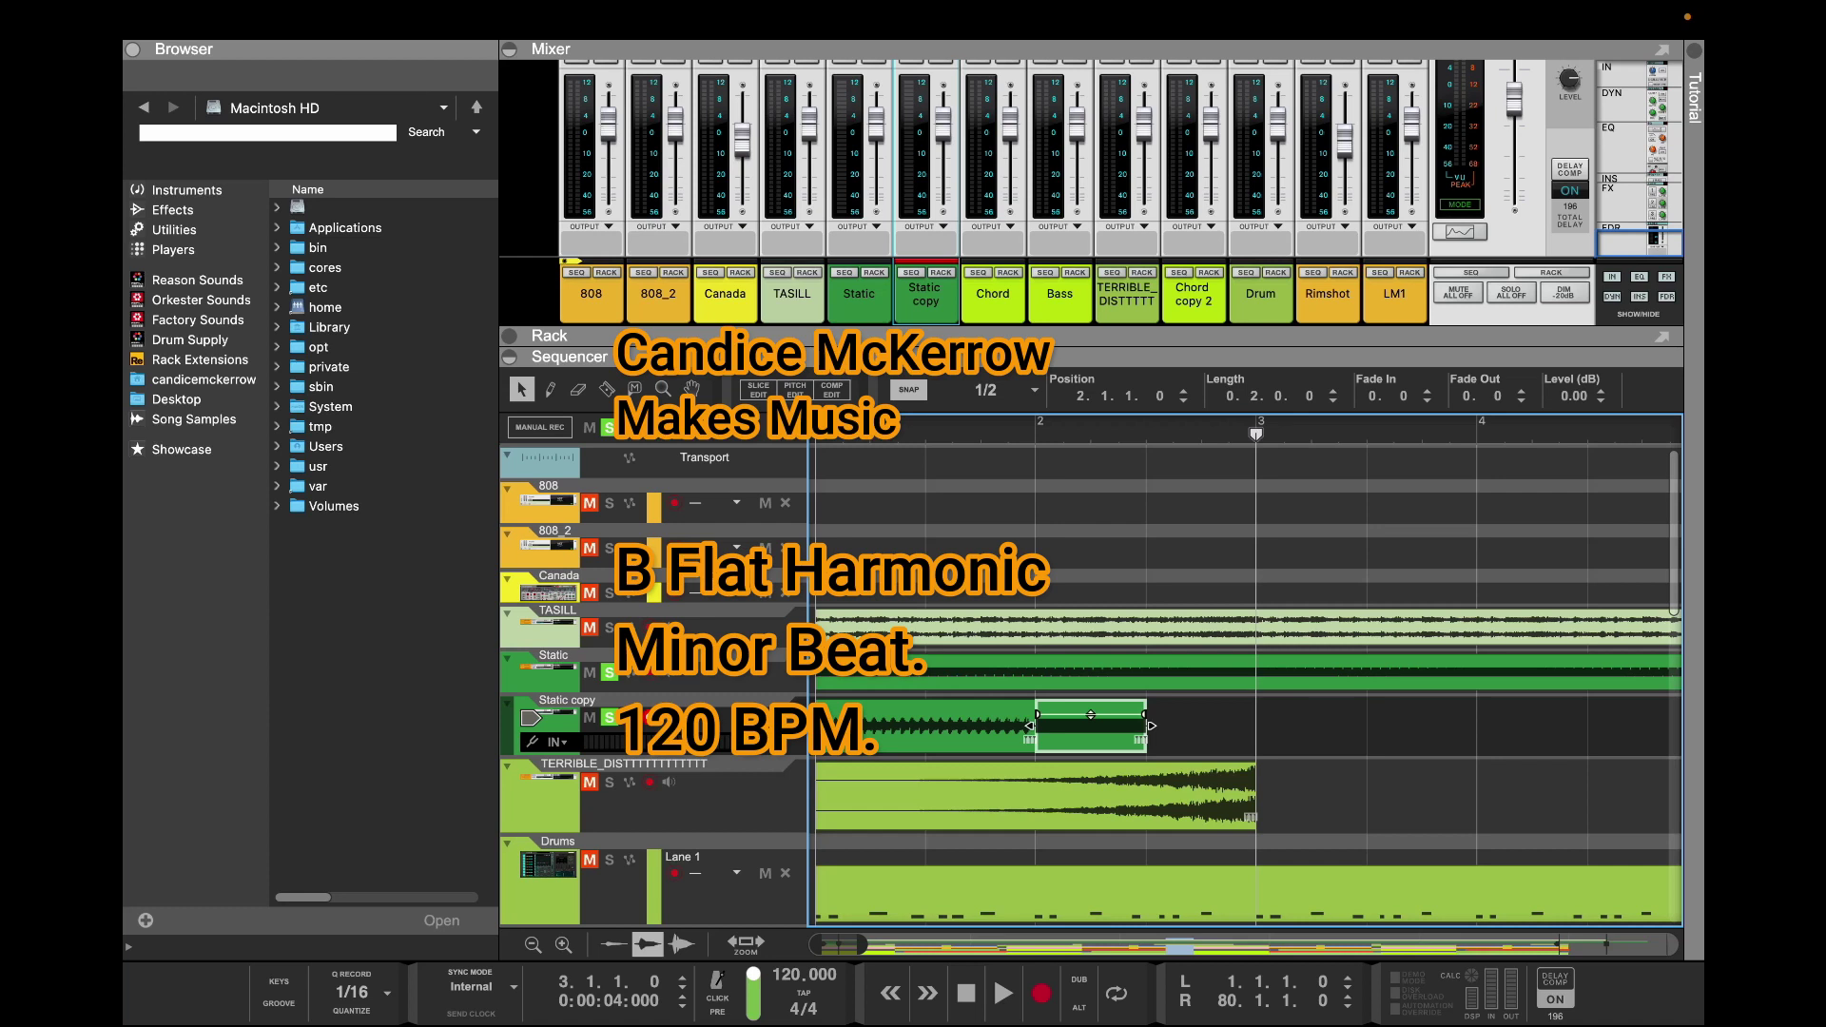
pyautogui.press('super+d')
pyautogui.click(1036, 433)
pyautogui.press('space')
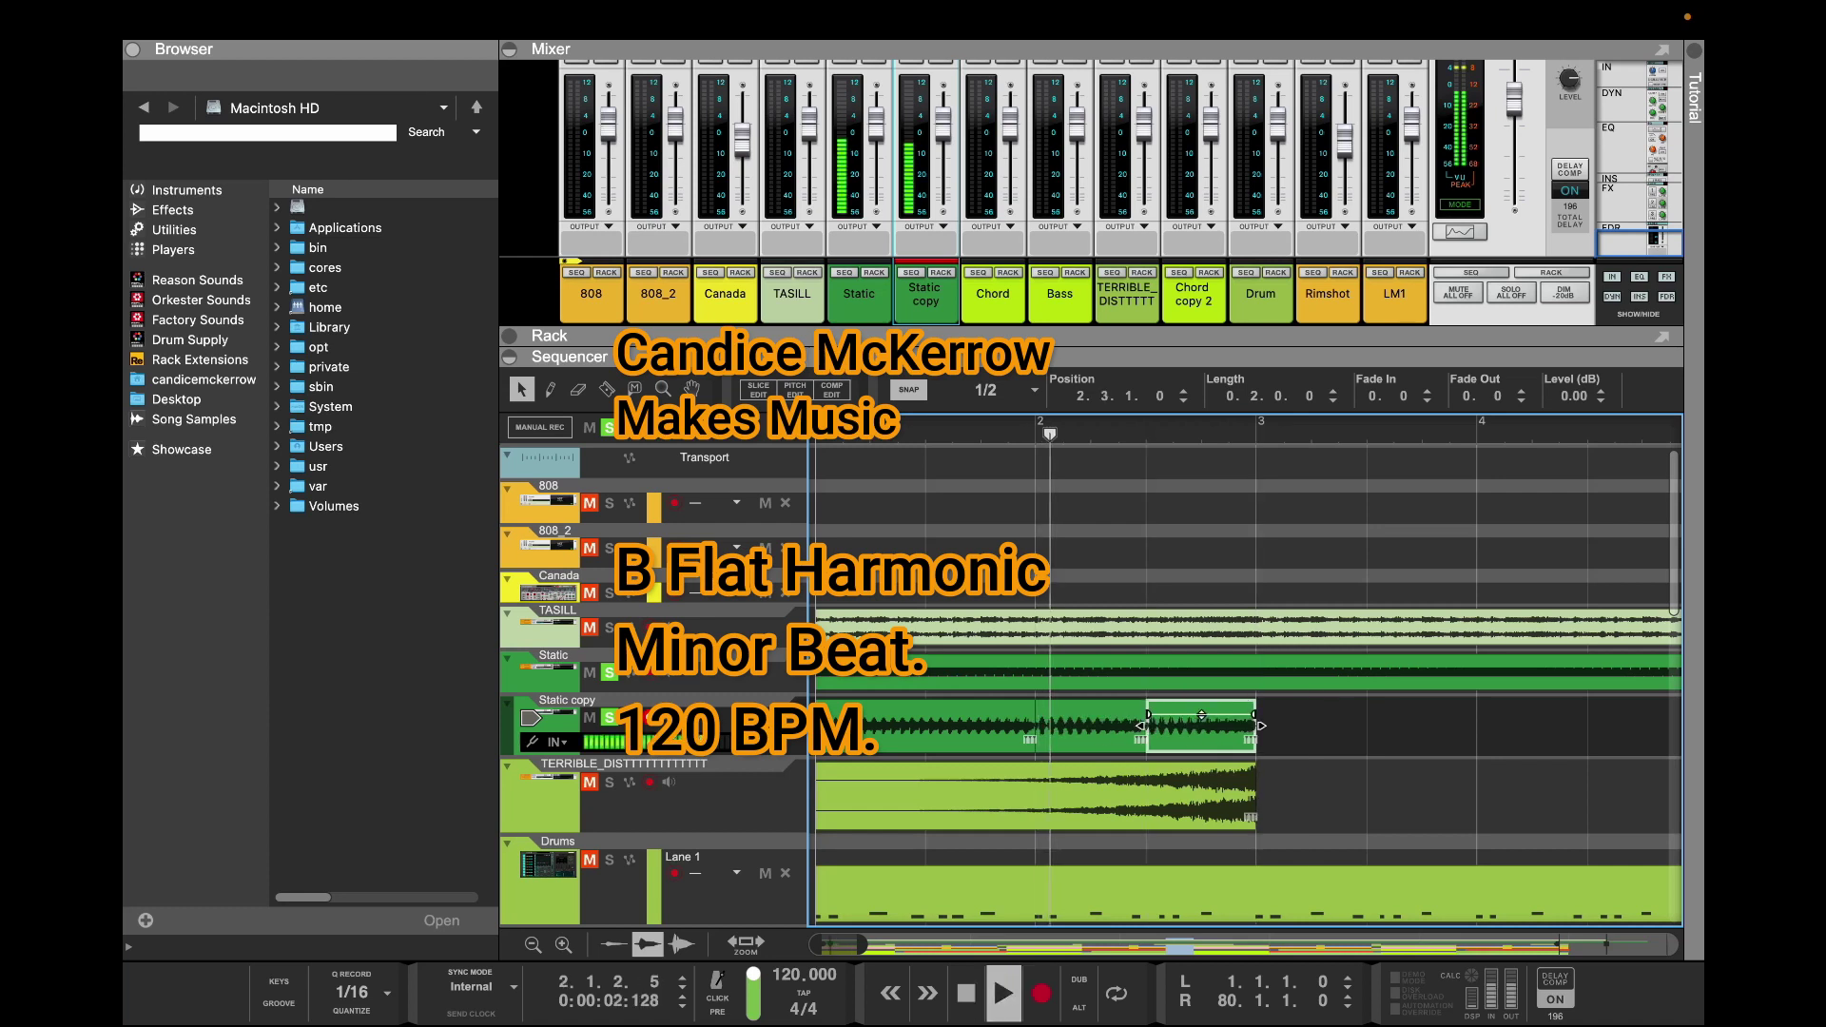
pyautogui.press('space')
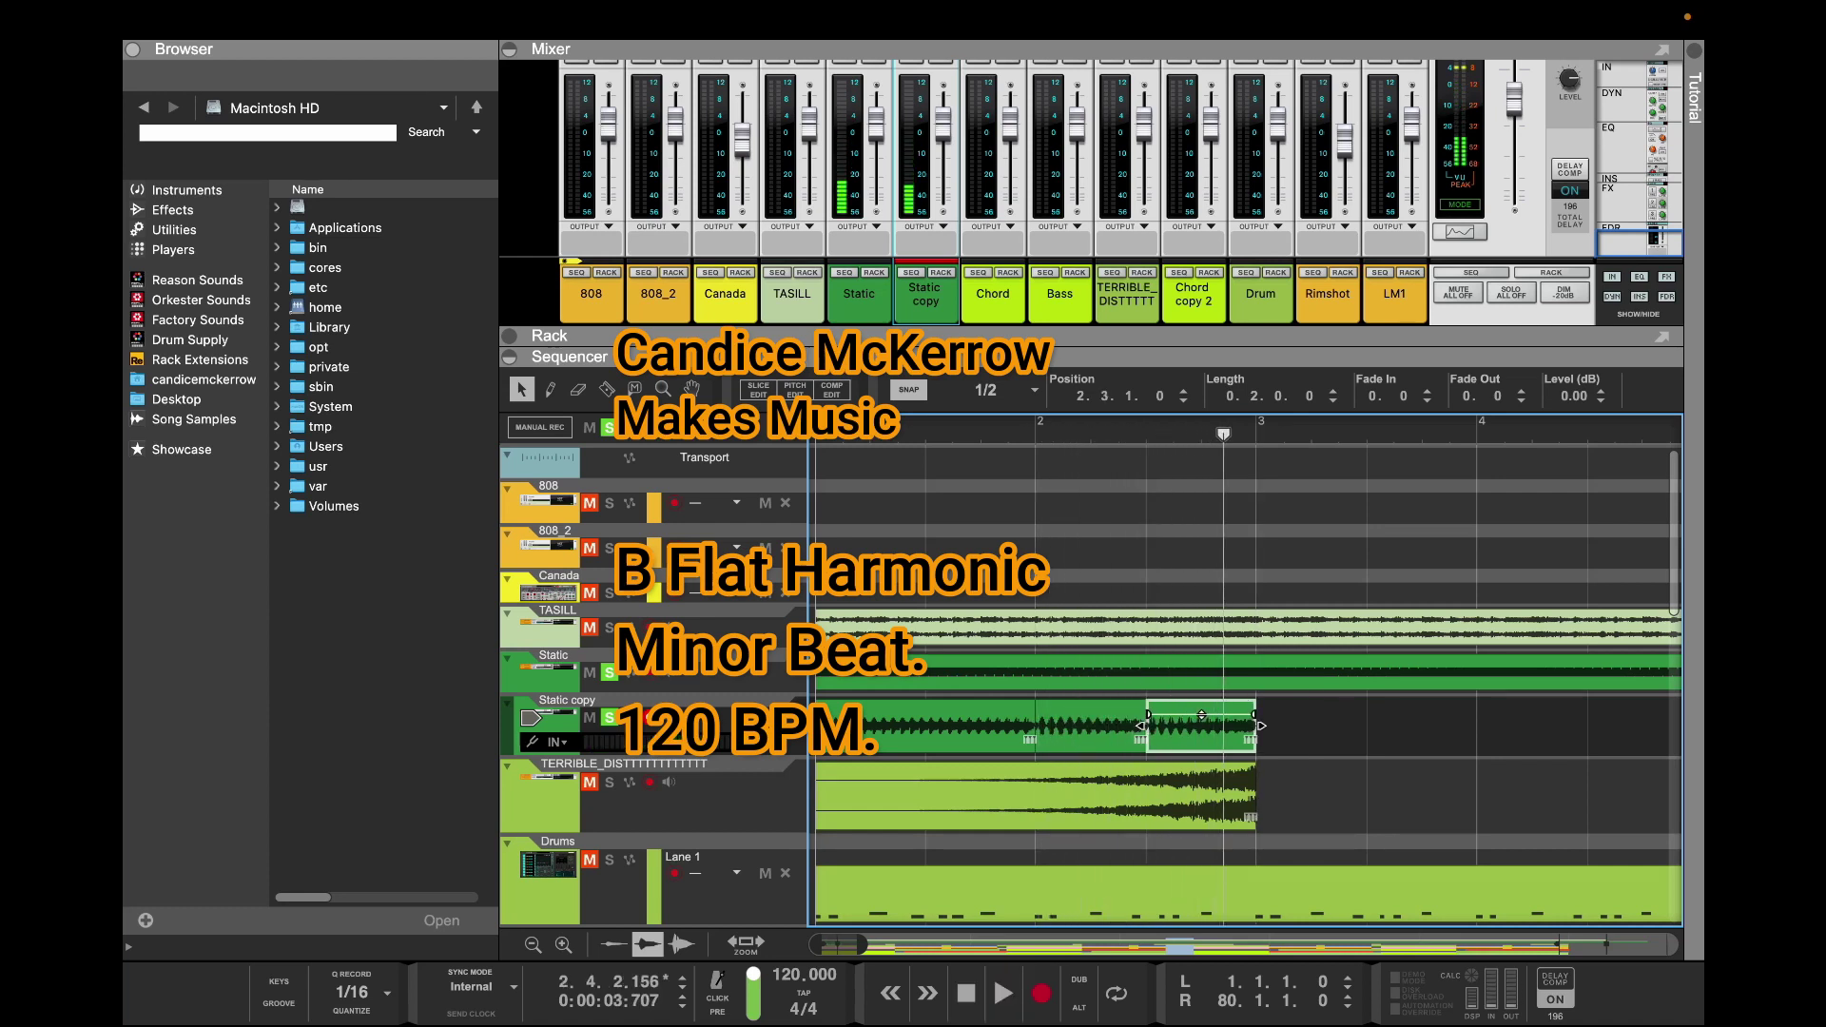
# Shorten the last Static copy clip to 0.1.0.0 with snap at 1/4, and paste a copy at 2.4.1.0
pyautogui.click(989, 390)
pyautogui.click(984, 435)
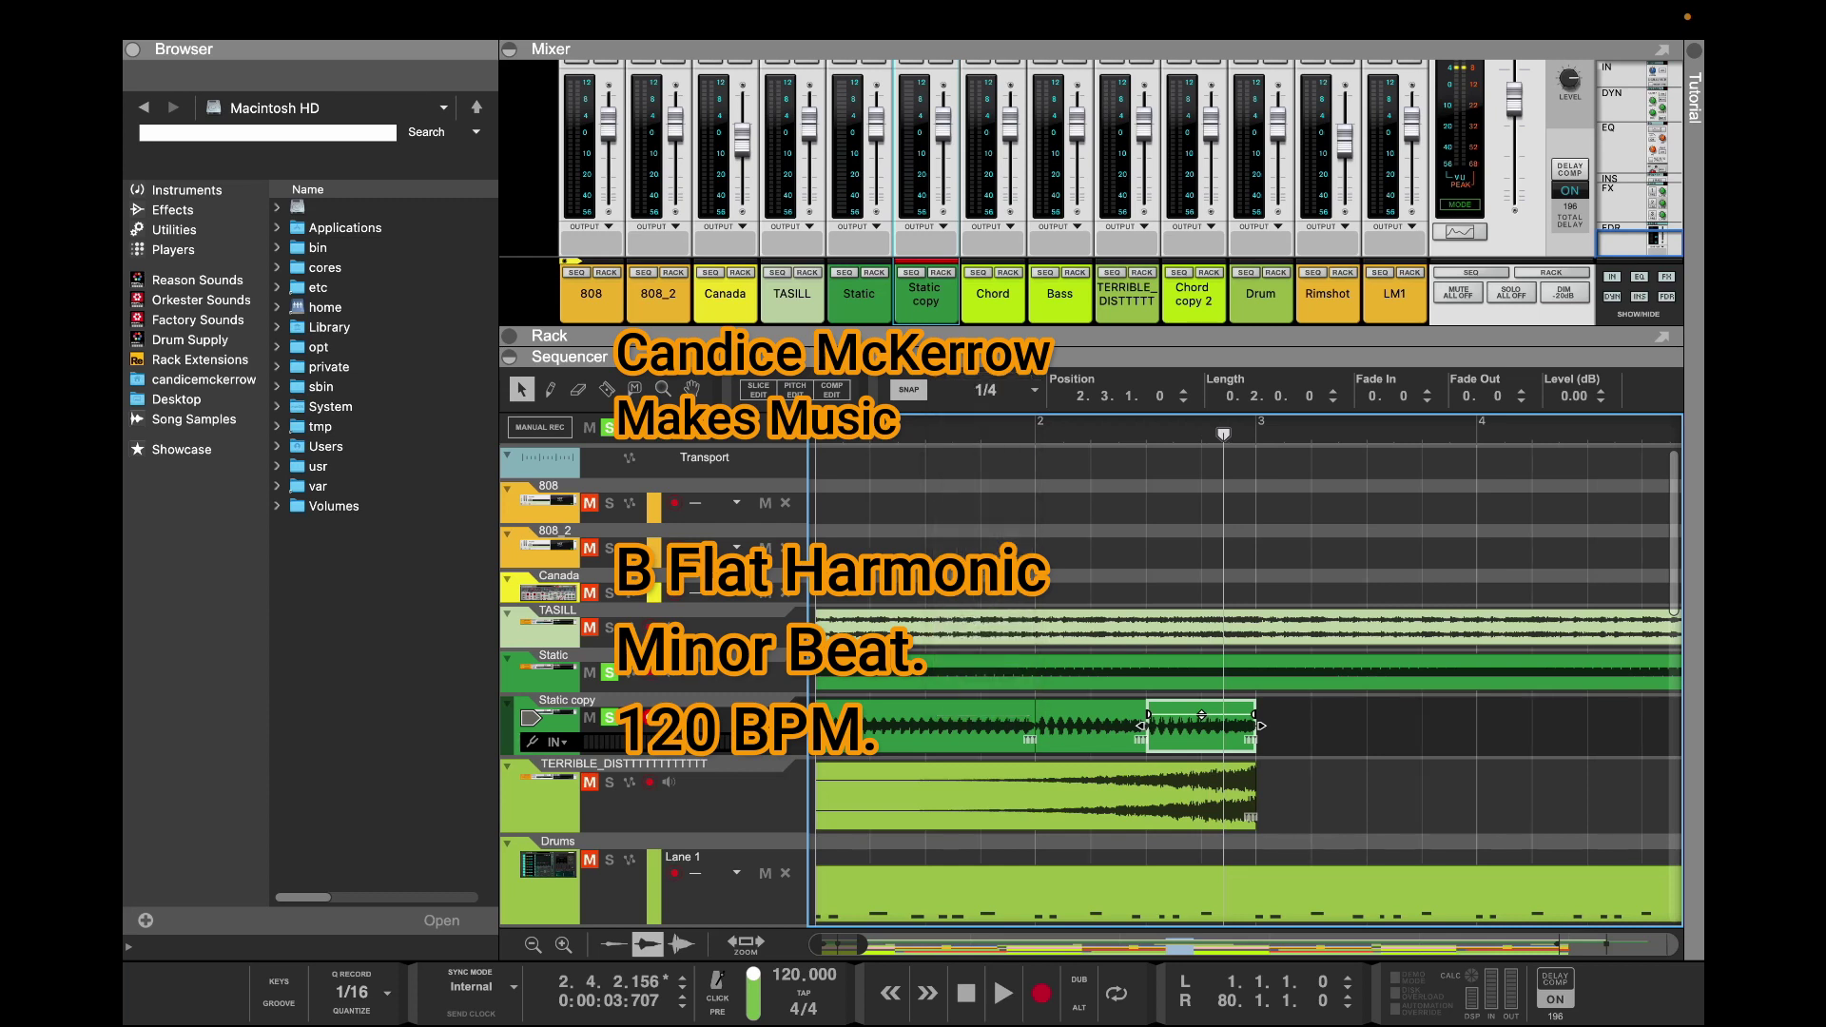
pyautogui.moveTo(1255, 726); pyautogui.dragTo(1201, 726)
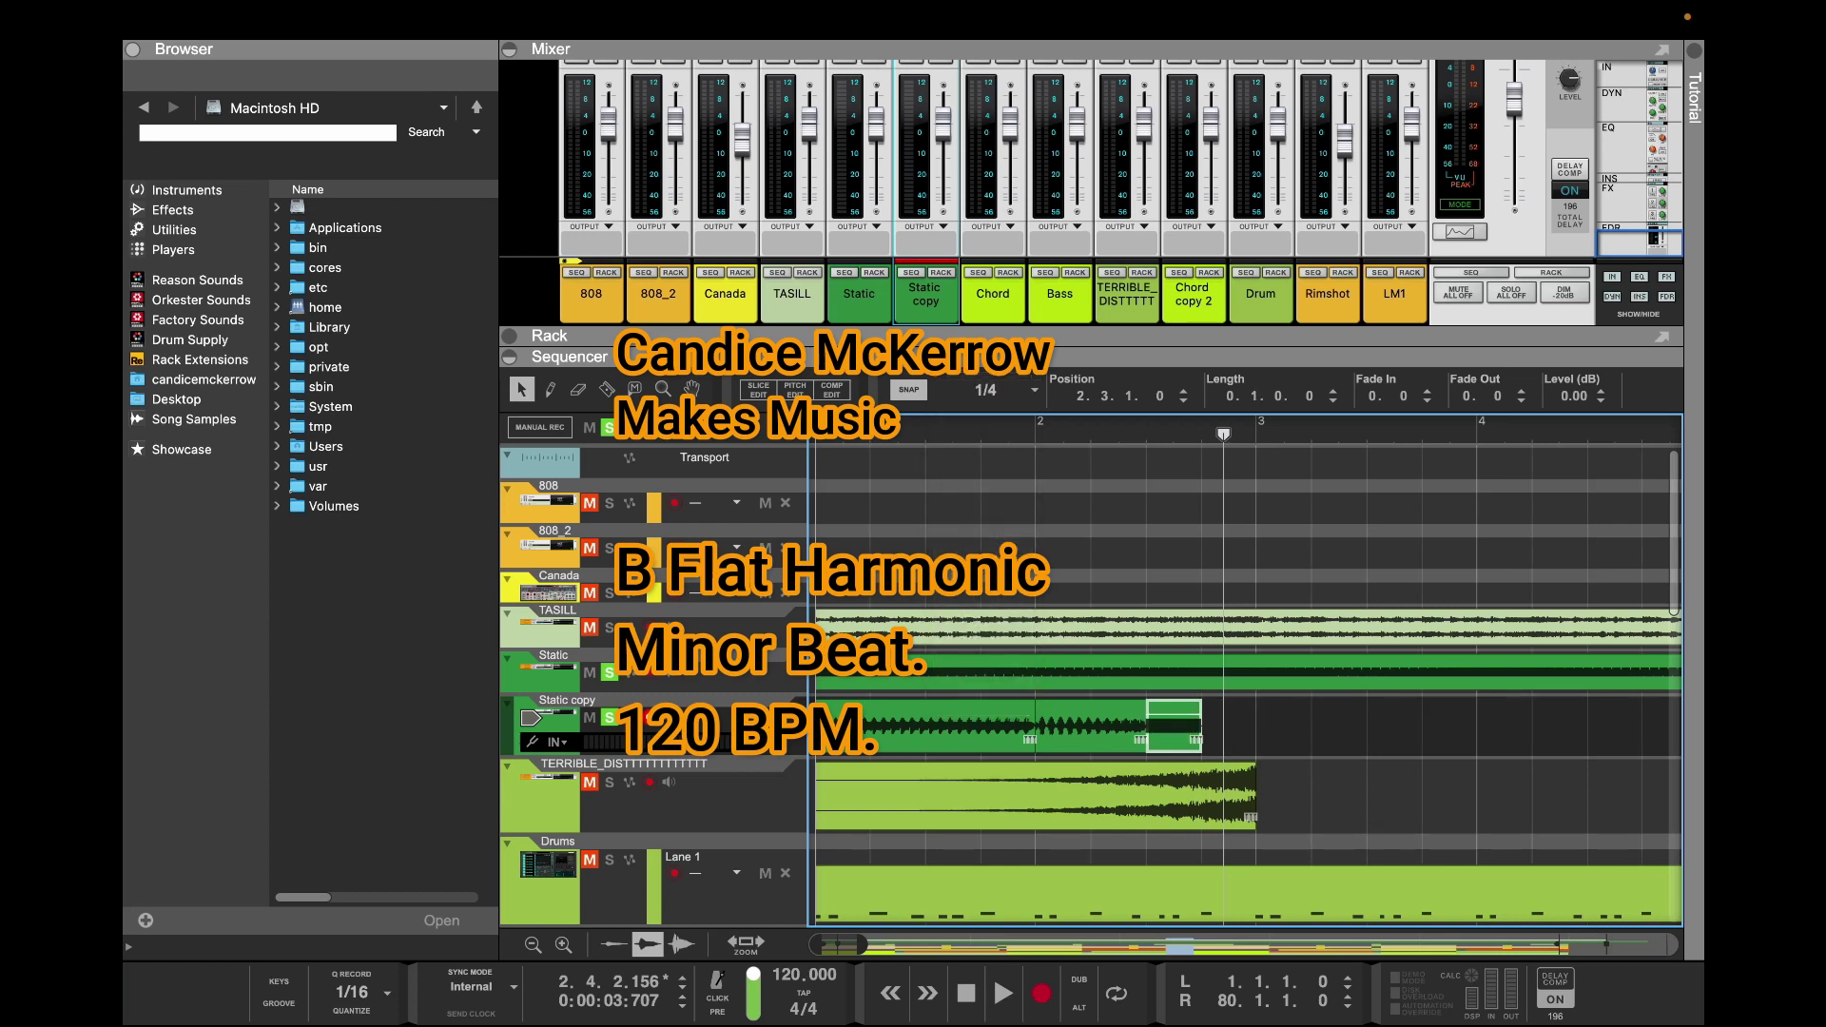
pyautogui.press('super+c')
pyautogui.press('super+v')
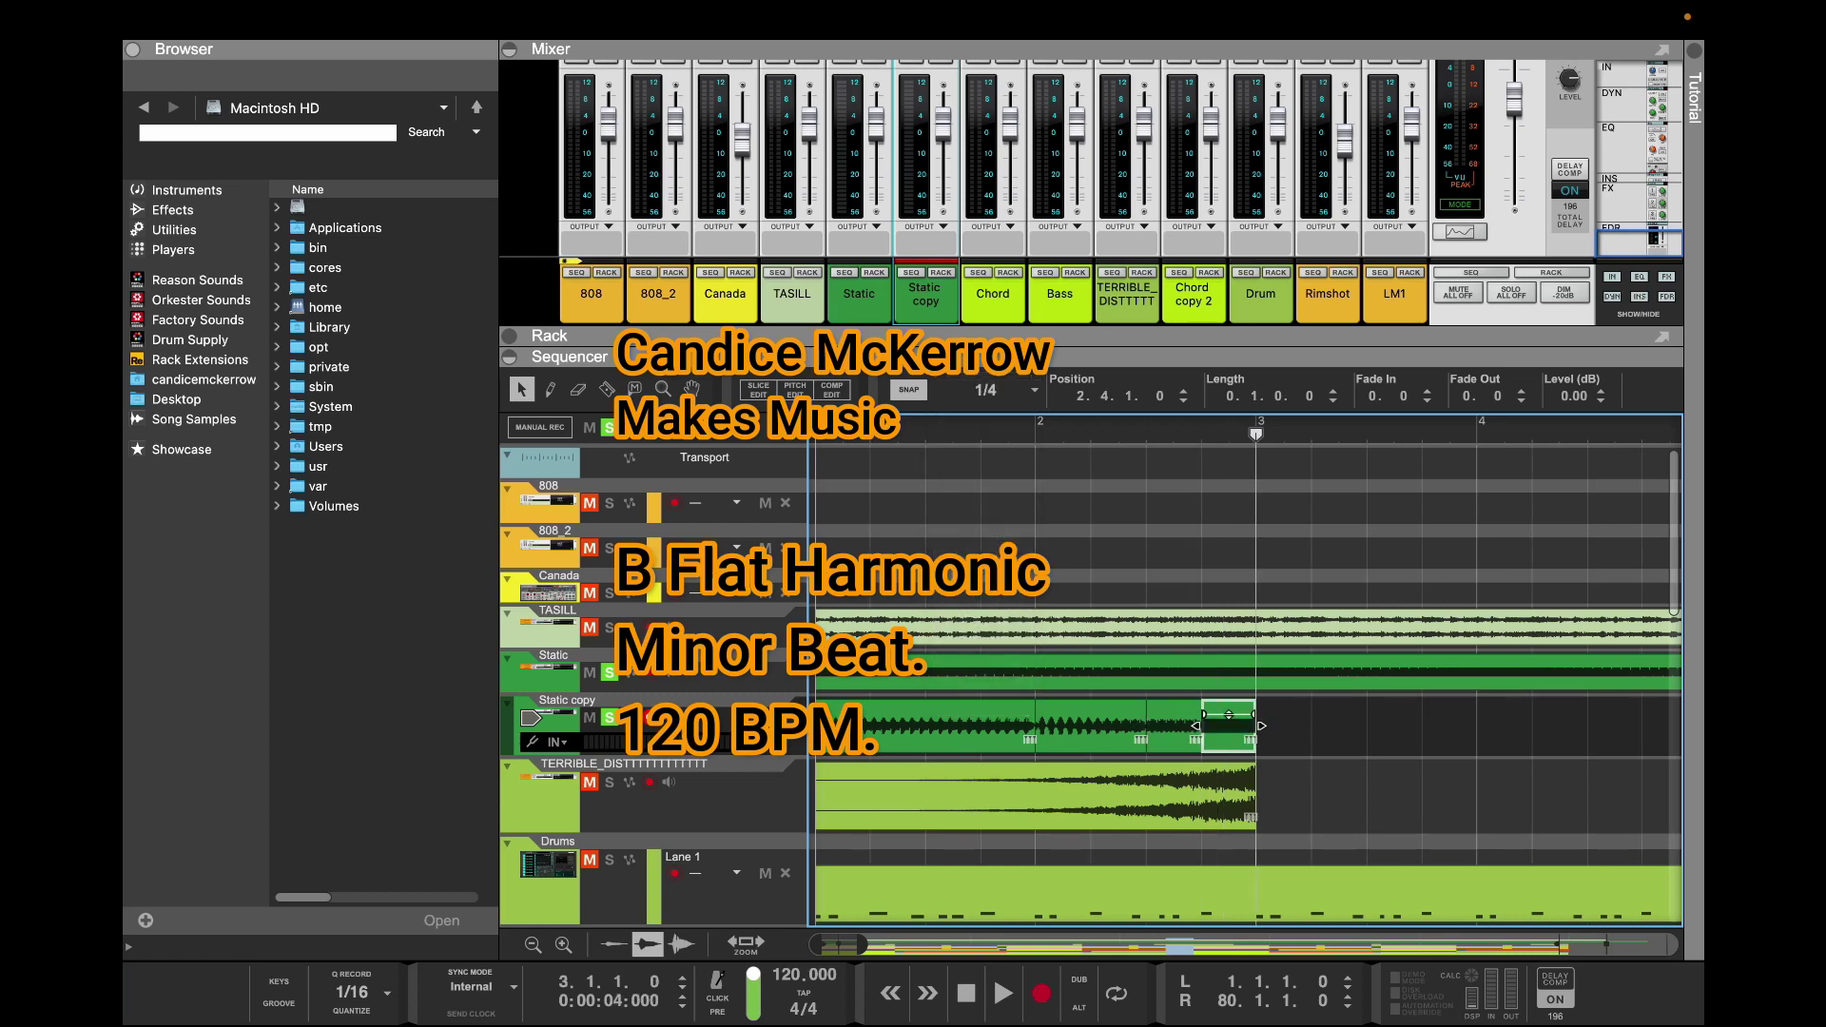
pyautogui.press('space')
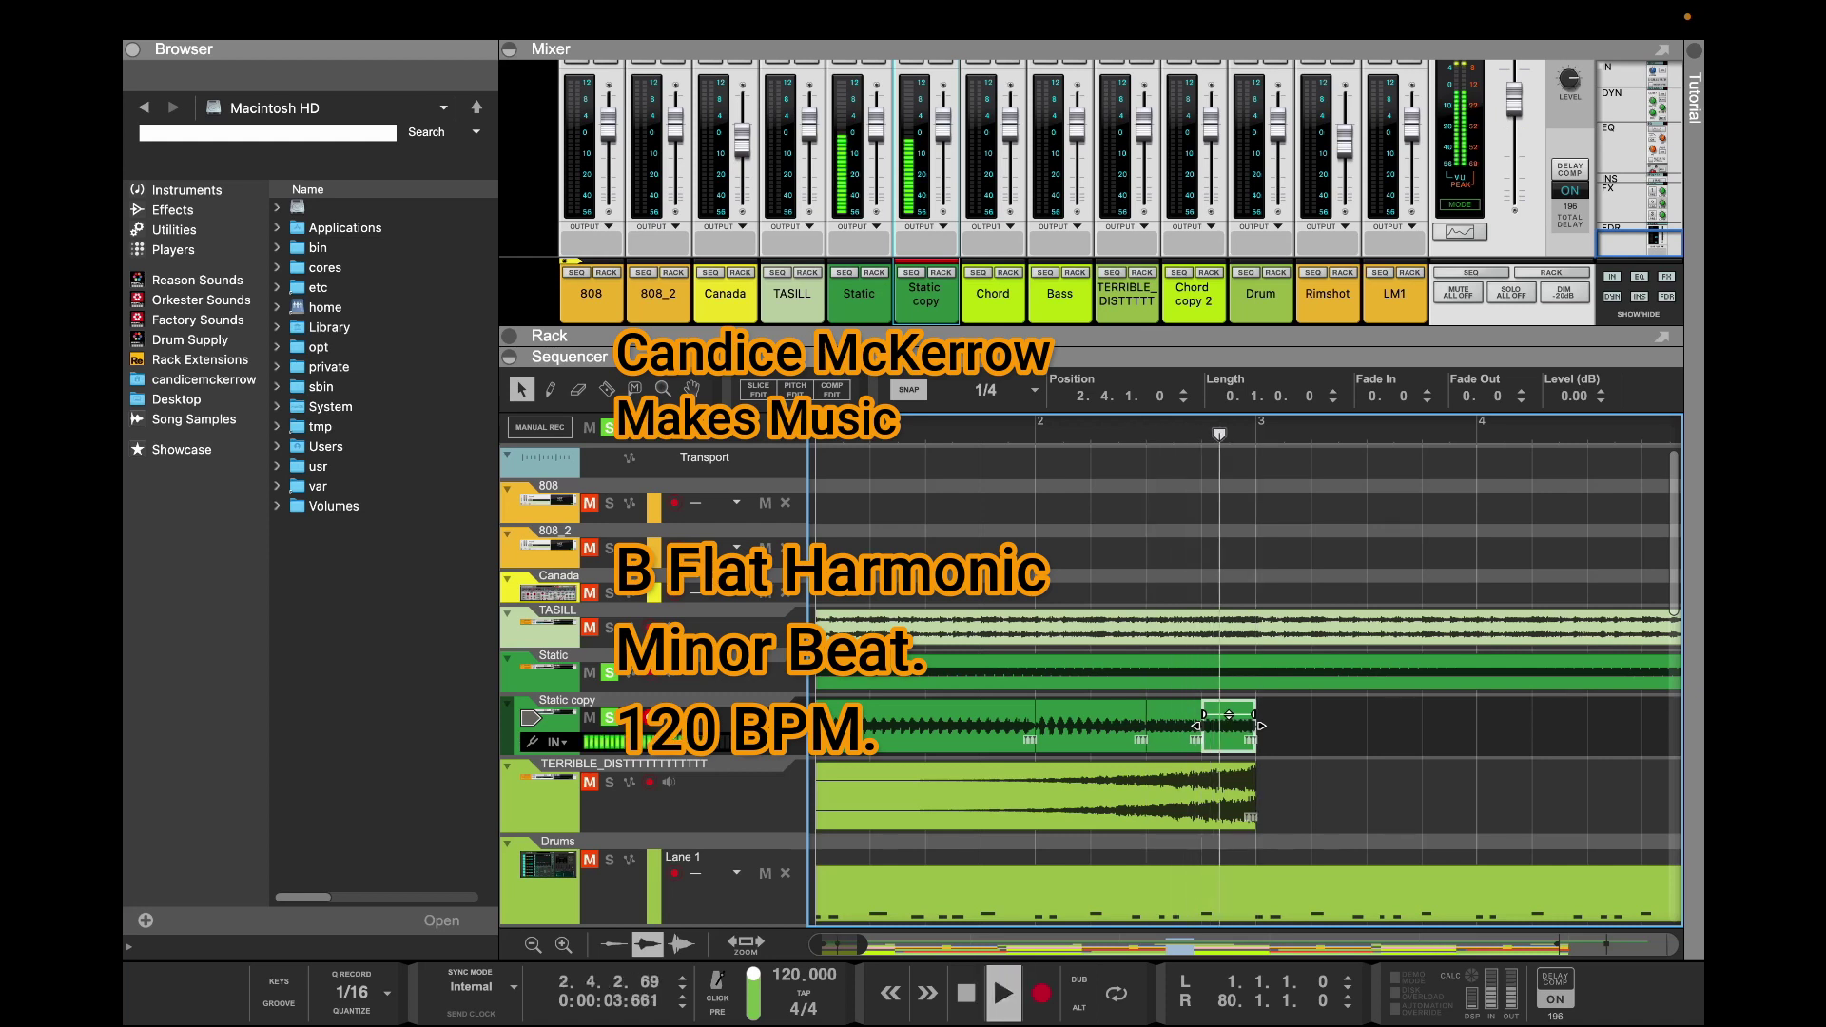
# Shorten the last Static copy clip to 0.0.2.0 with snap at 1/8, and paste a copy at 2.4.3.0
pyautogui.click(986, 390)
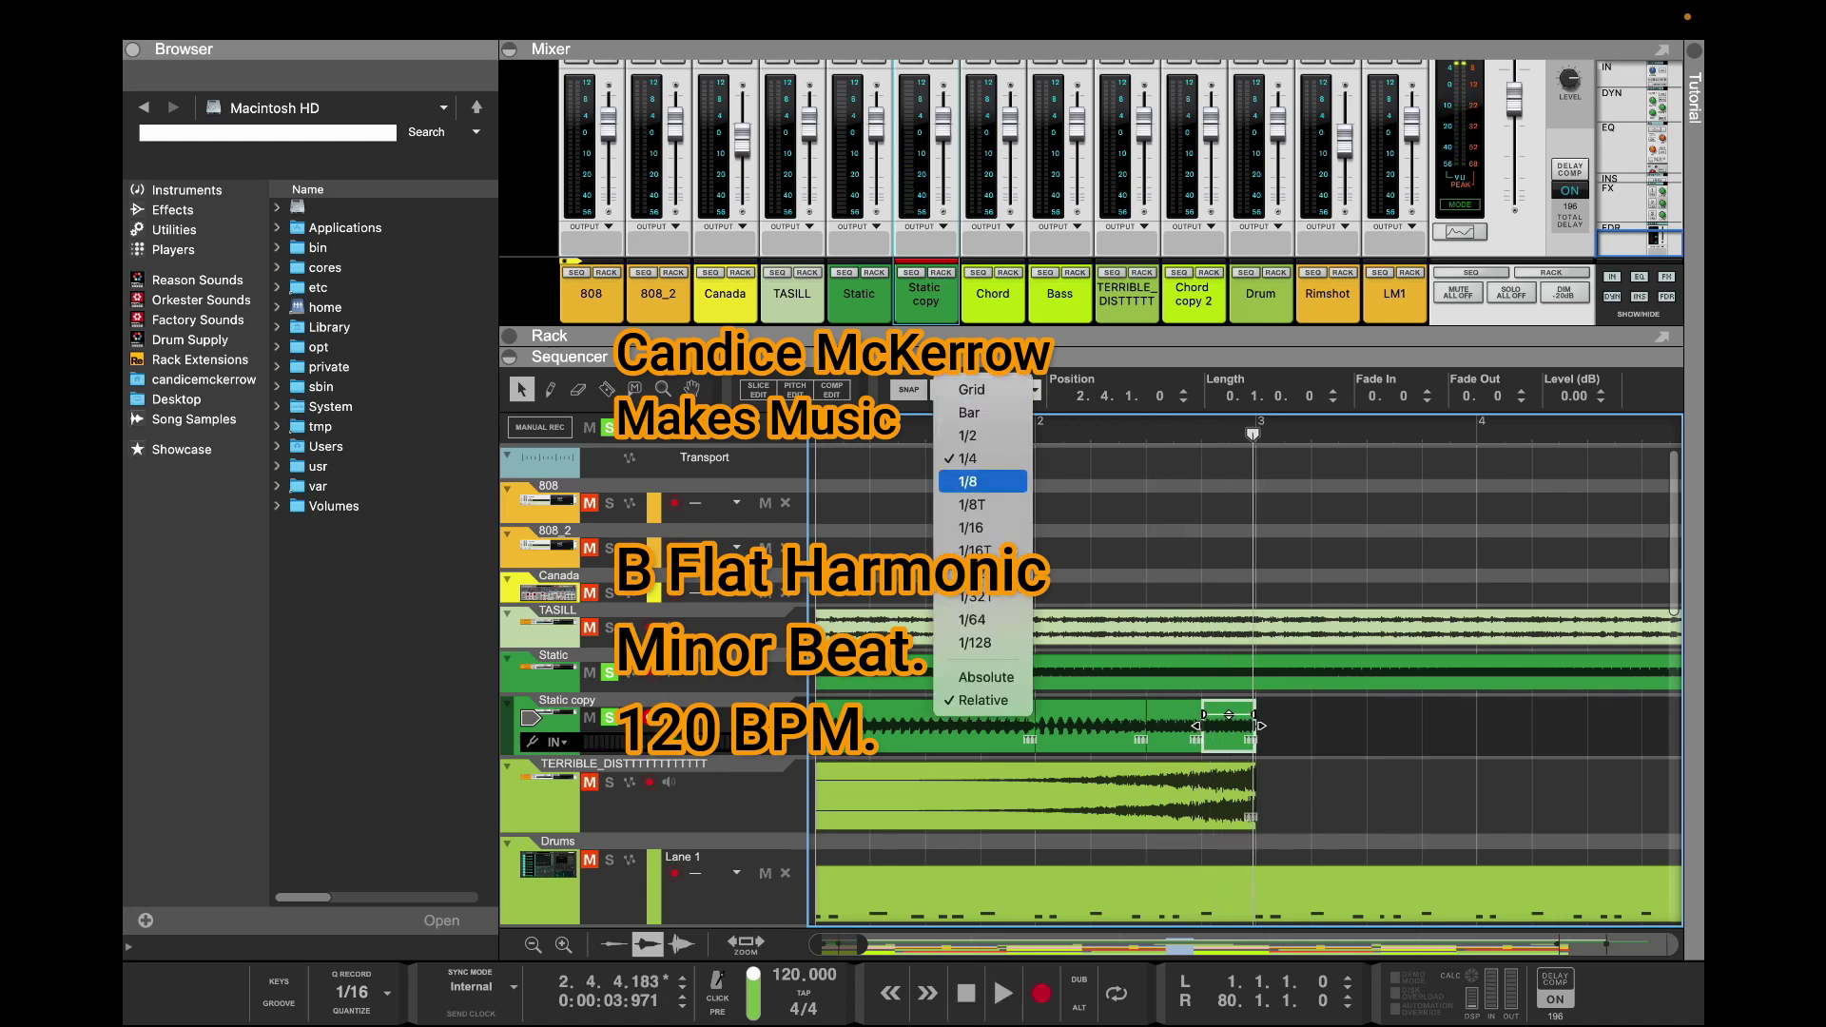
pyautogui.click(985, 480)
pyautogui.moveTo(1257, 726); pyautogui.dragTo(1230, 725)
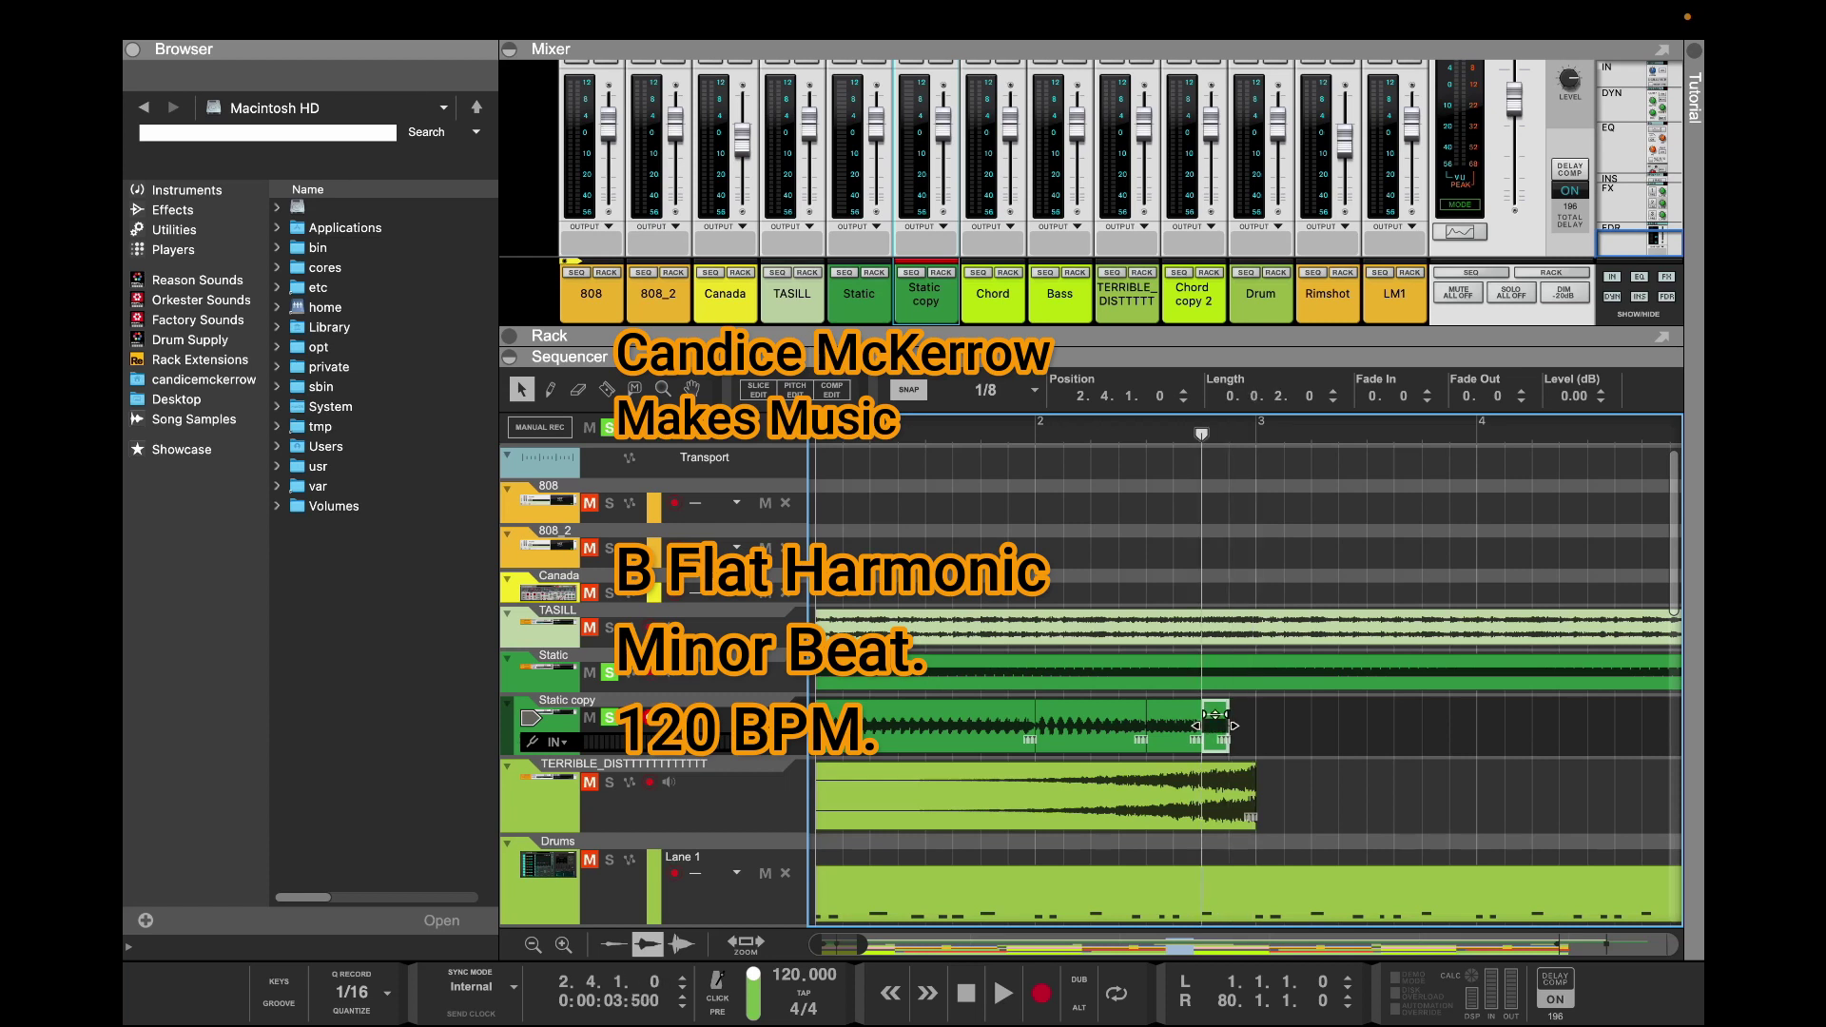
pyautogui.press('space')
pyautogui.press('space')
pyautogui.press('super+c')
pyautogui.press('super+v')
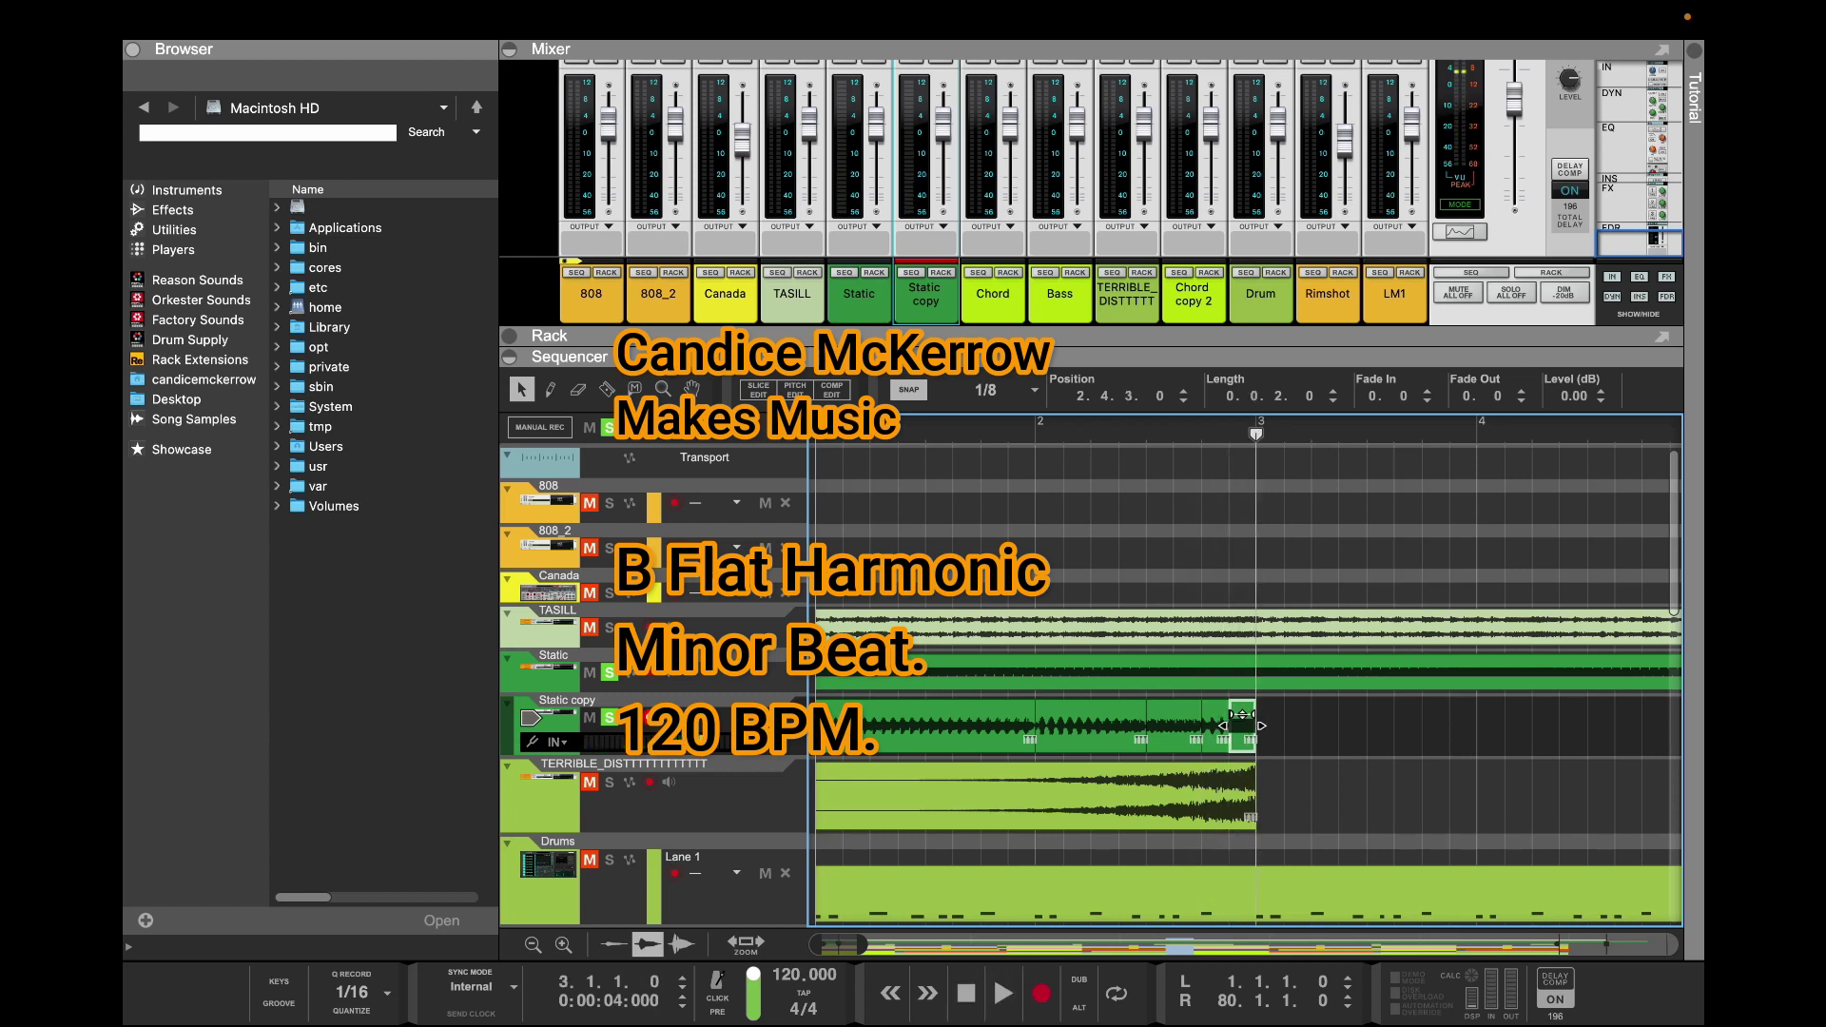
# Set the snap value to 1/16, play the repeats, and enlarge the Static copy track for closer editing
pyautogui.click(998, 390)
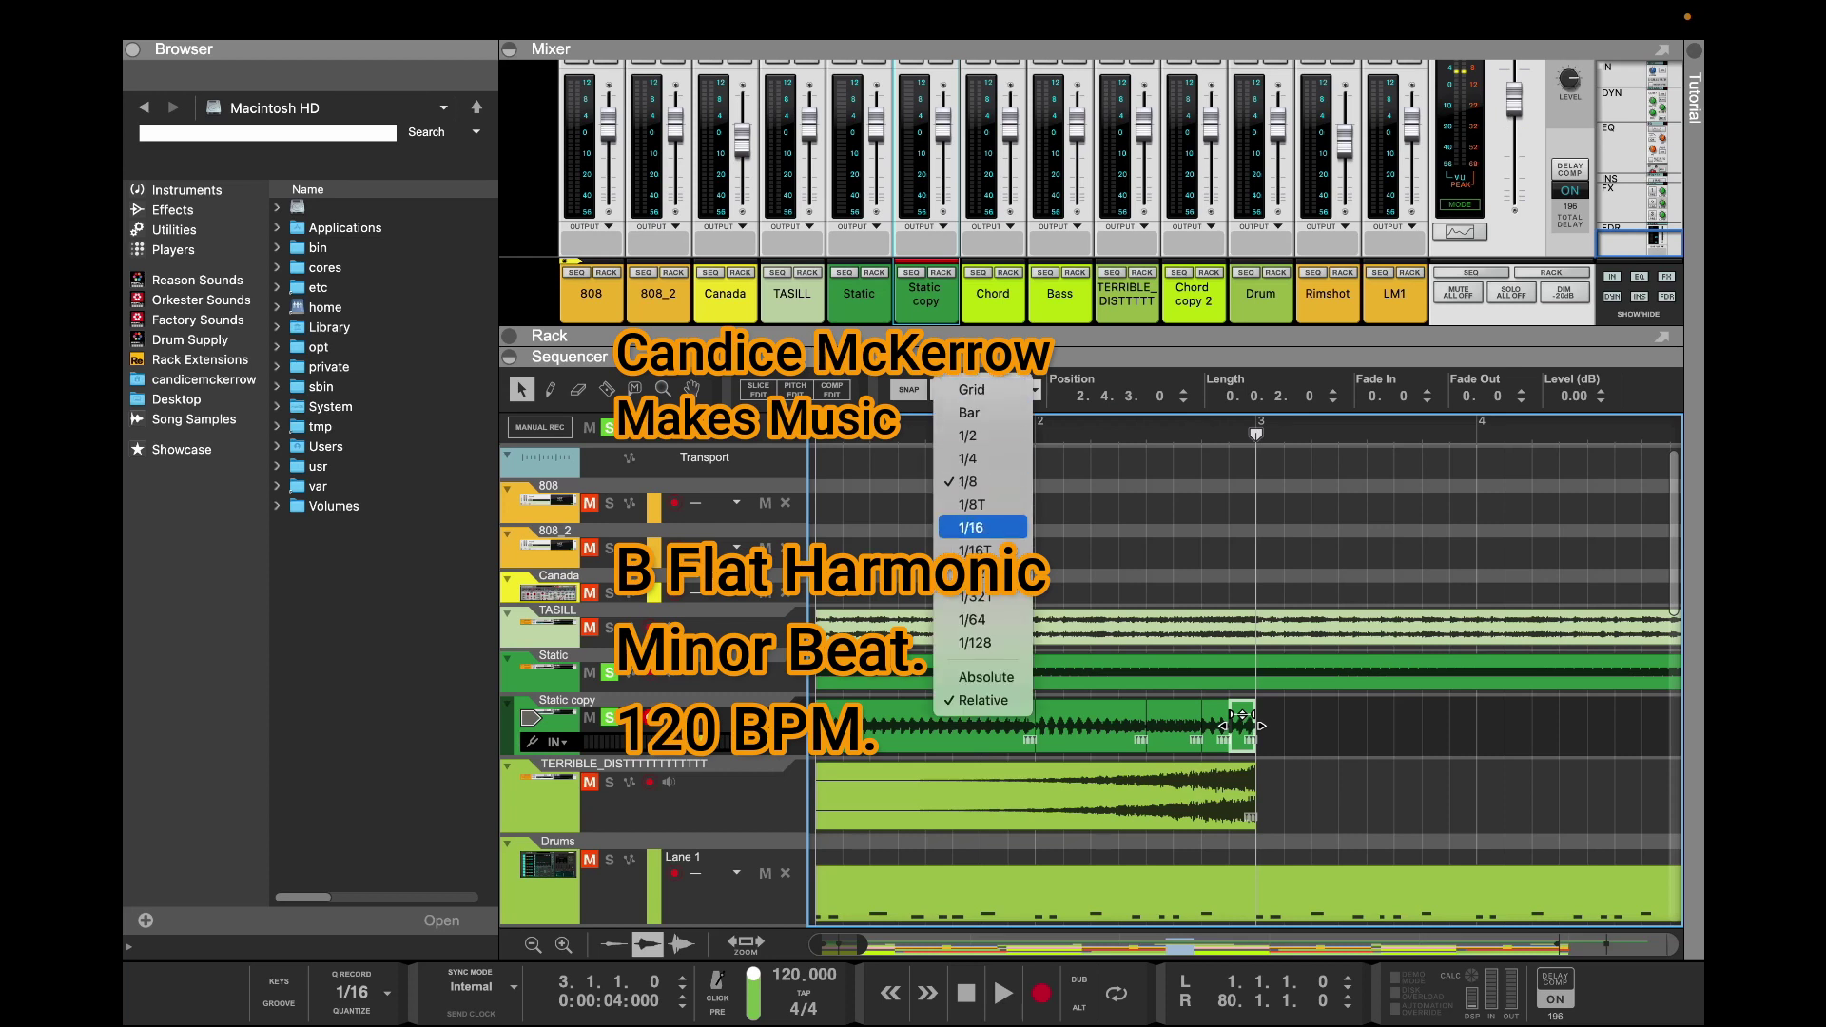
pyautogui.click(980, 523)
pyautogui.press('space')
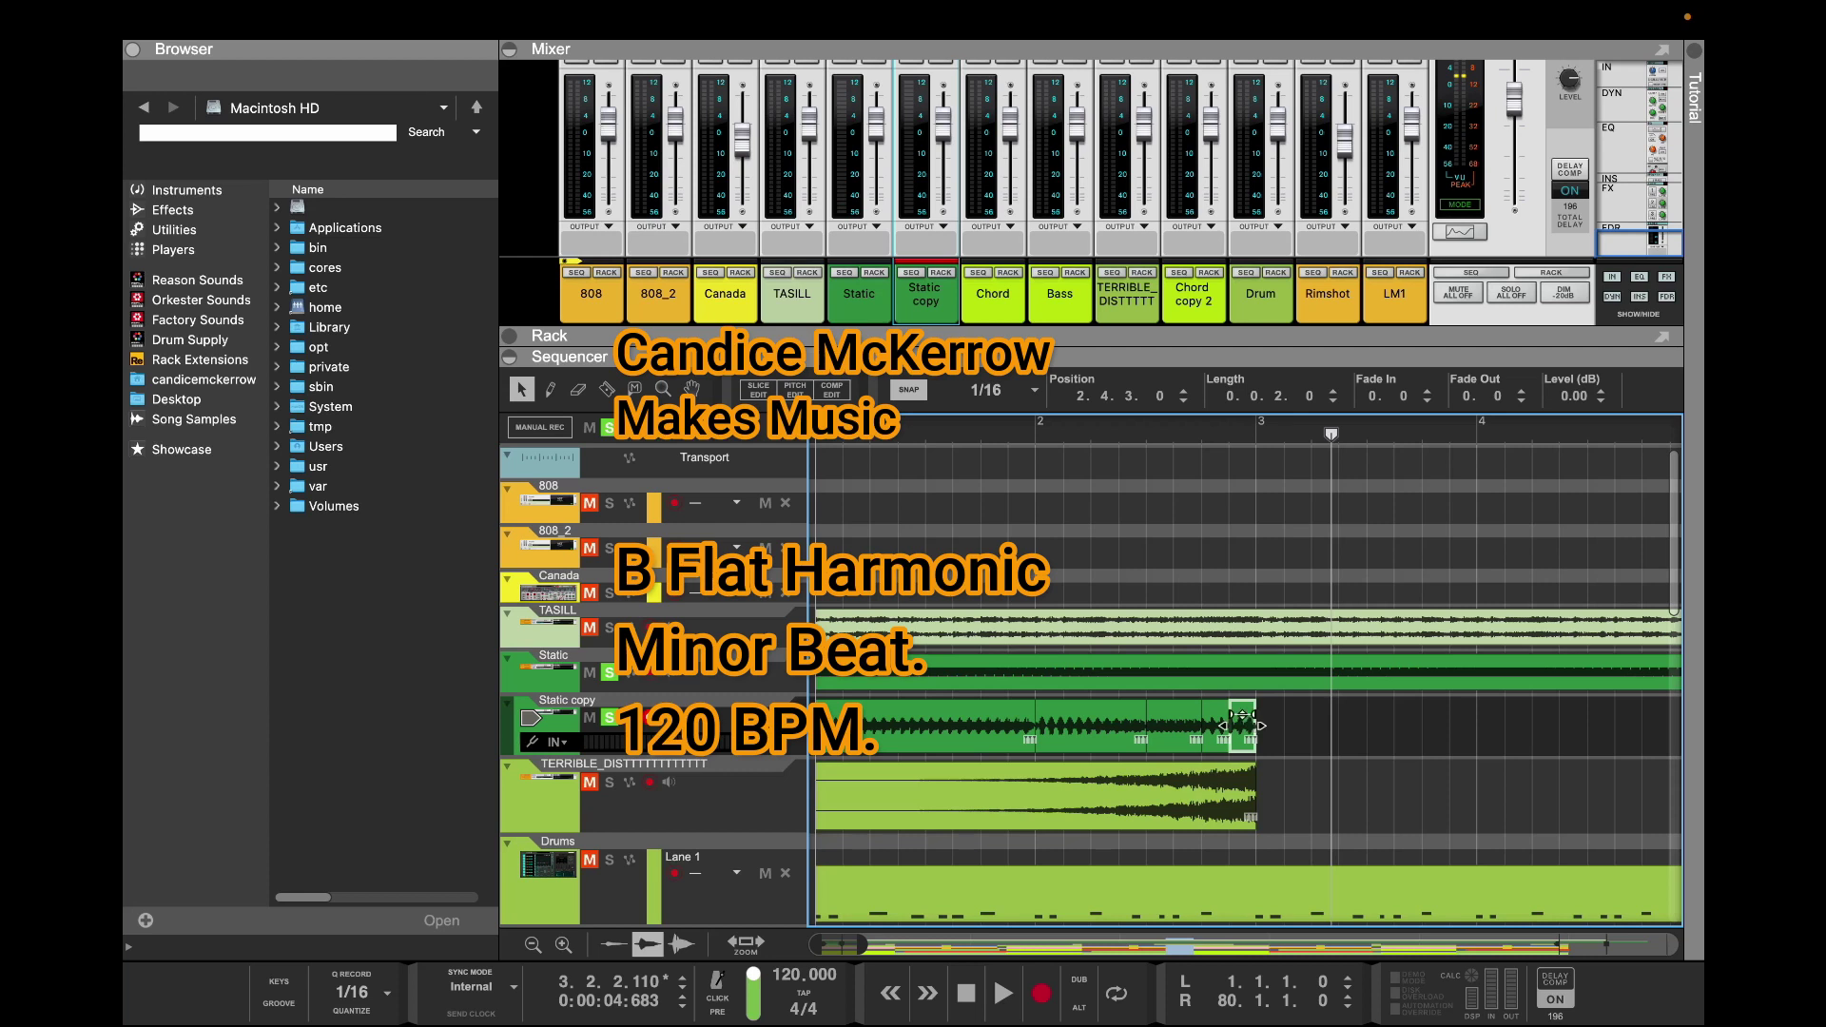
pyautogui.press('KP_7')
pyautogui.moveTo(656, 757); pyautogui.dragTo(656, 842)
pyautogui.moveTo(862, 944); pyautogui.dragTo(845, 944)
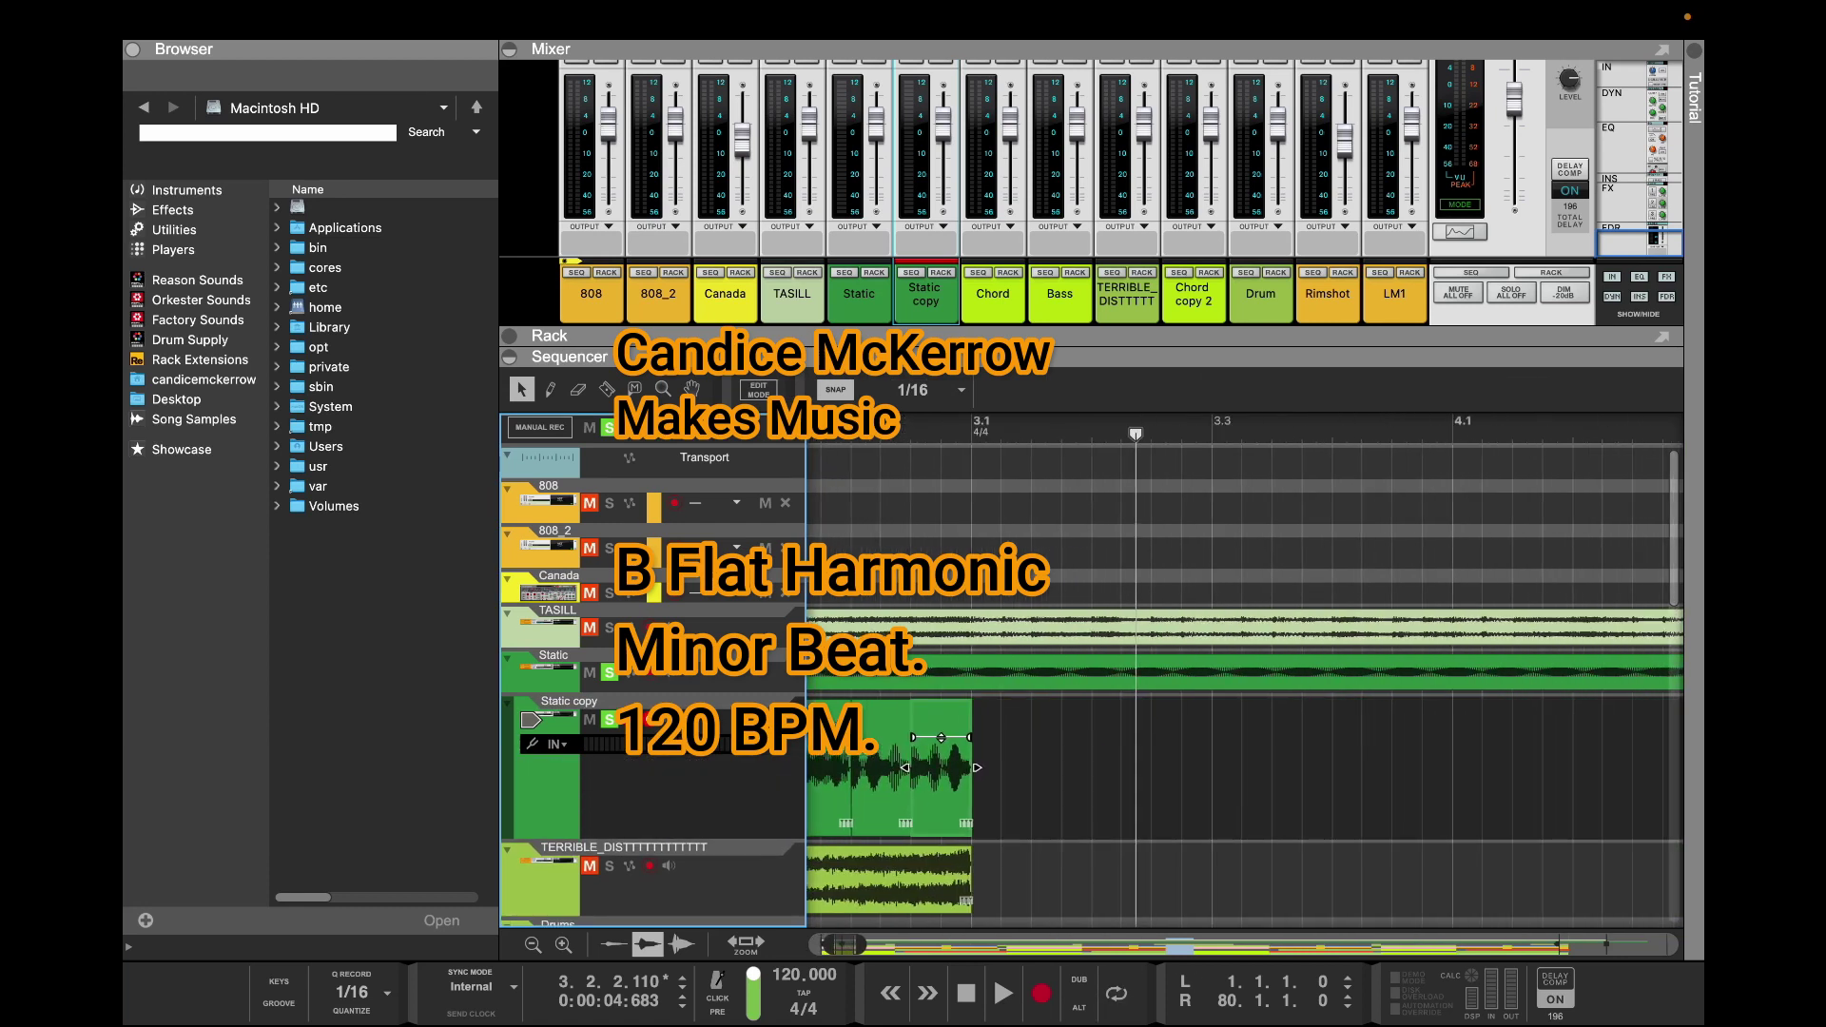
# Shorten the Static copy clip at 2.4.3.0 to 0.0.1.120 with snap at 1/32
pyautogui.click(941, 794)
pyautogui.click(987, 390)
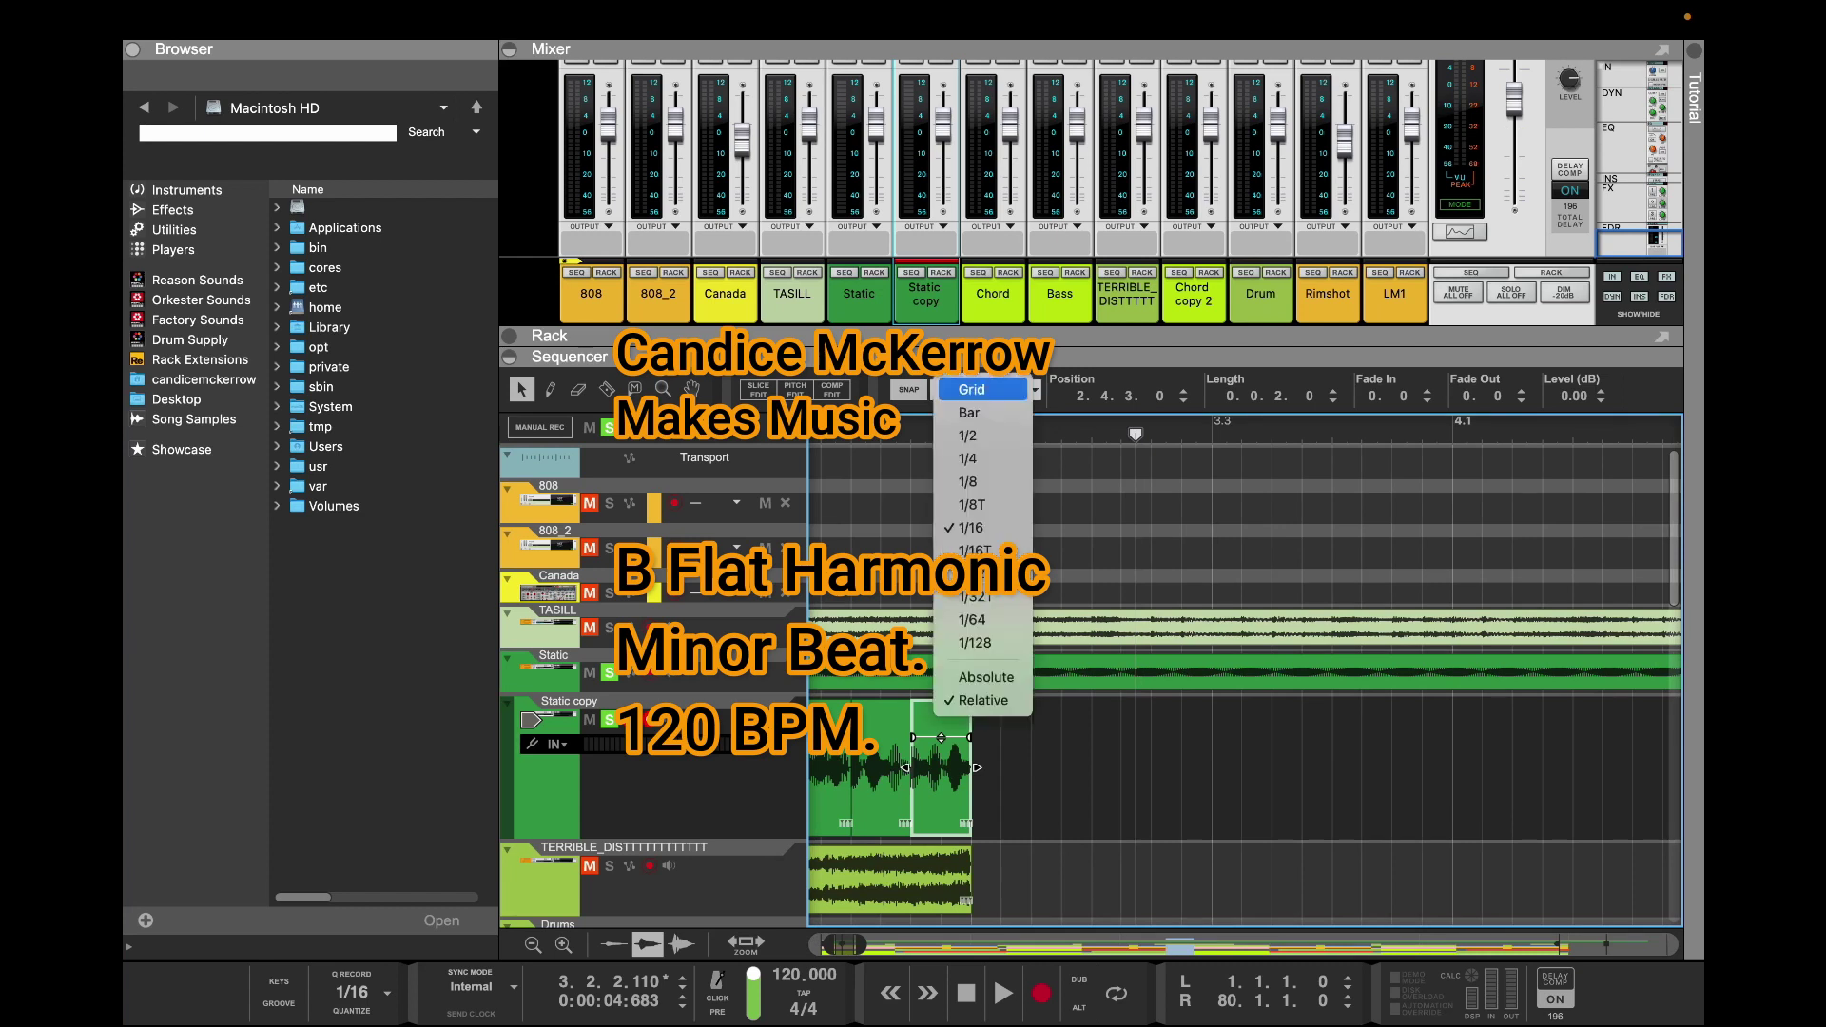
pyautogui.press('Escape')
pyautogui.moveTo(976, 768); pyautogui.dragTo(960, 767)
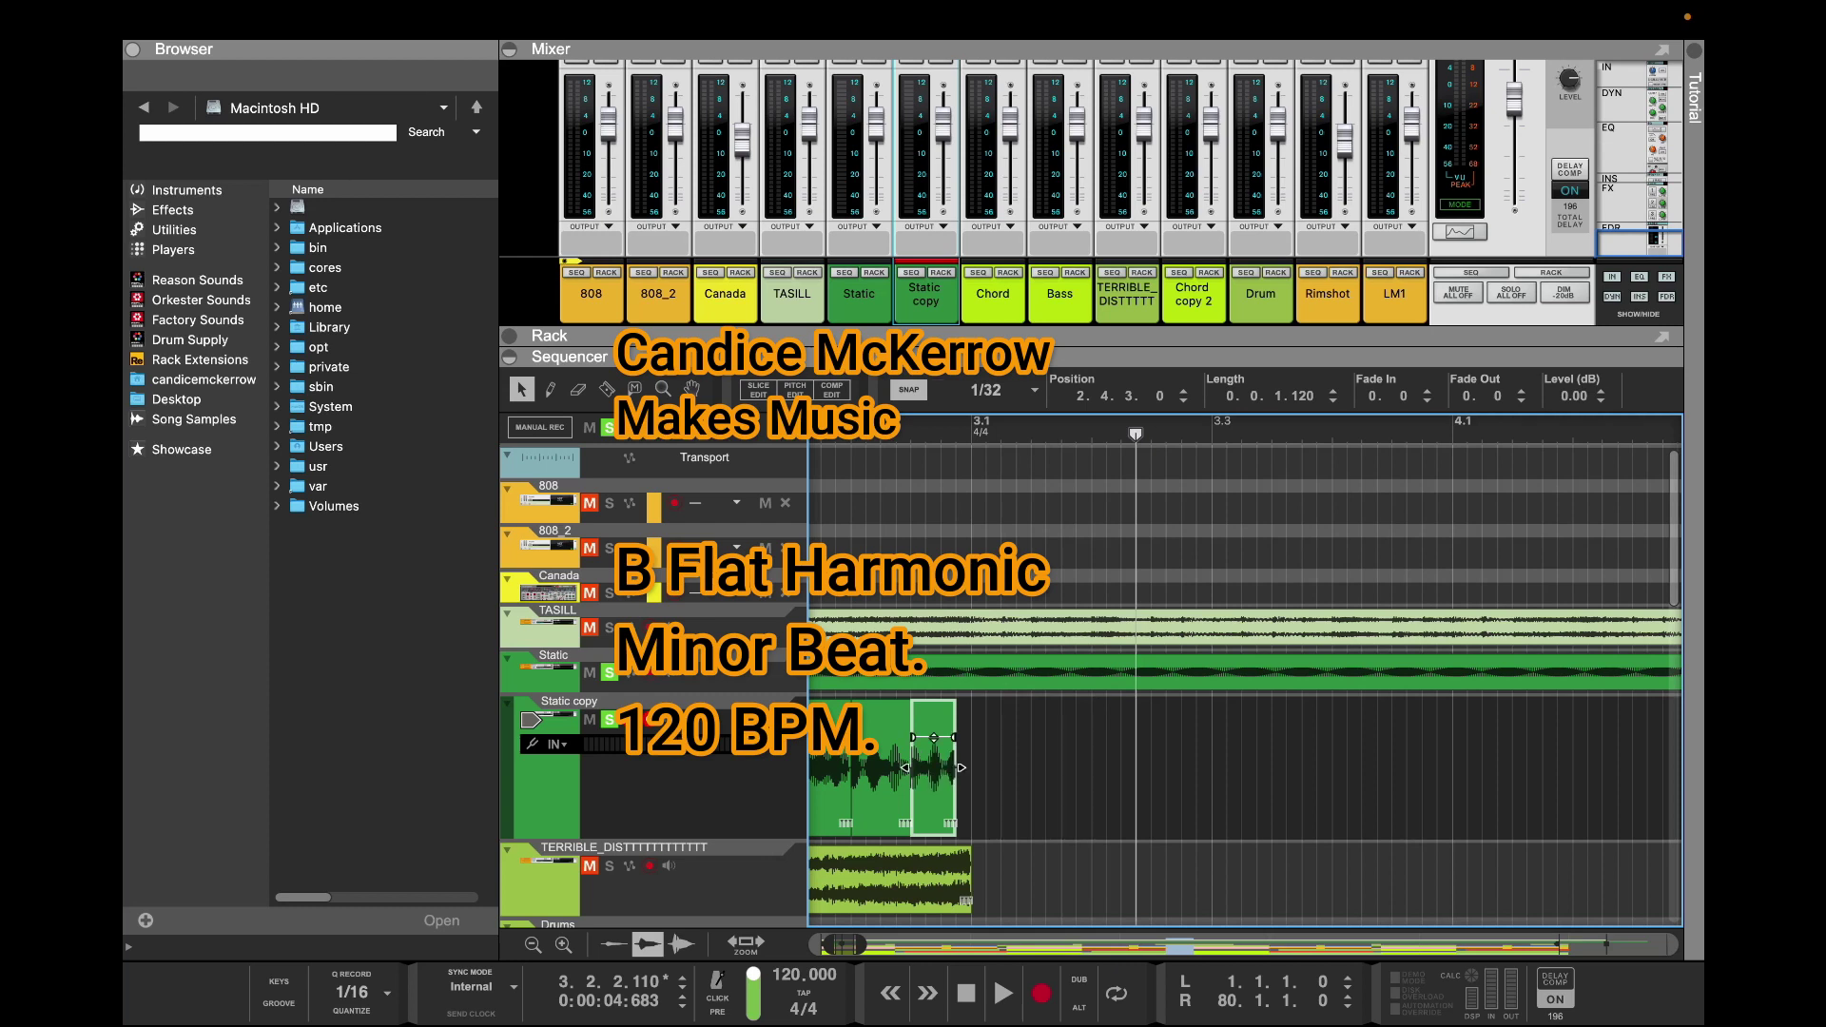
# Set the snap value to 1/64 and place a copy of the shortened clip directly after it at 2.4.4.120
pyautogui.click(998, 390)
pyautogui.click(985, 620)
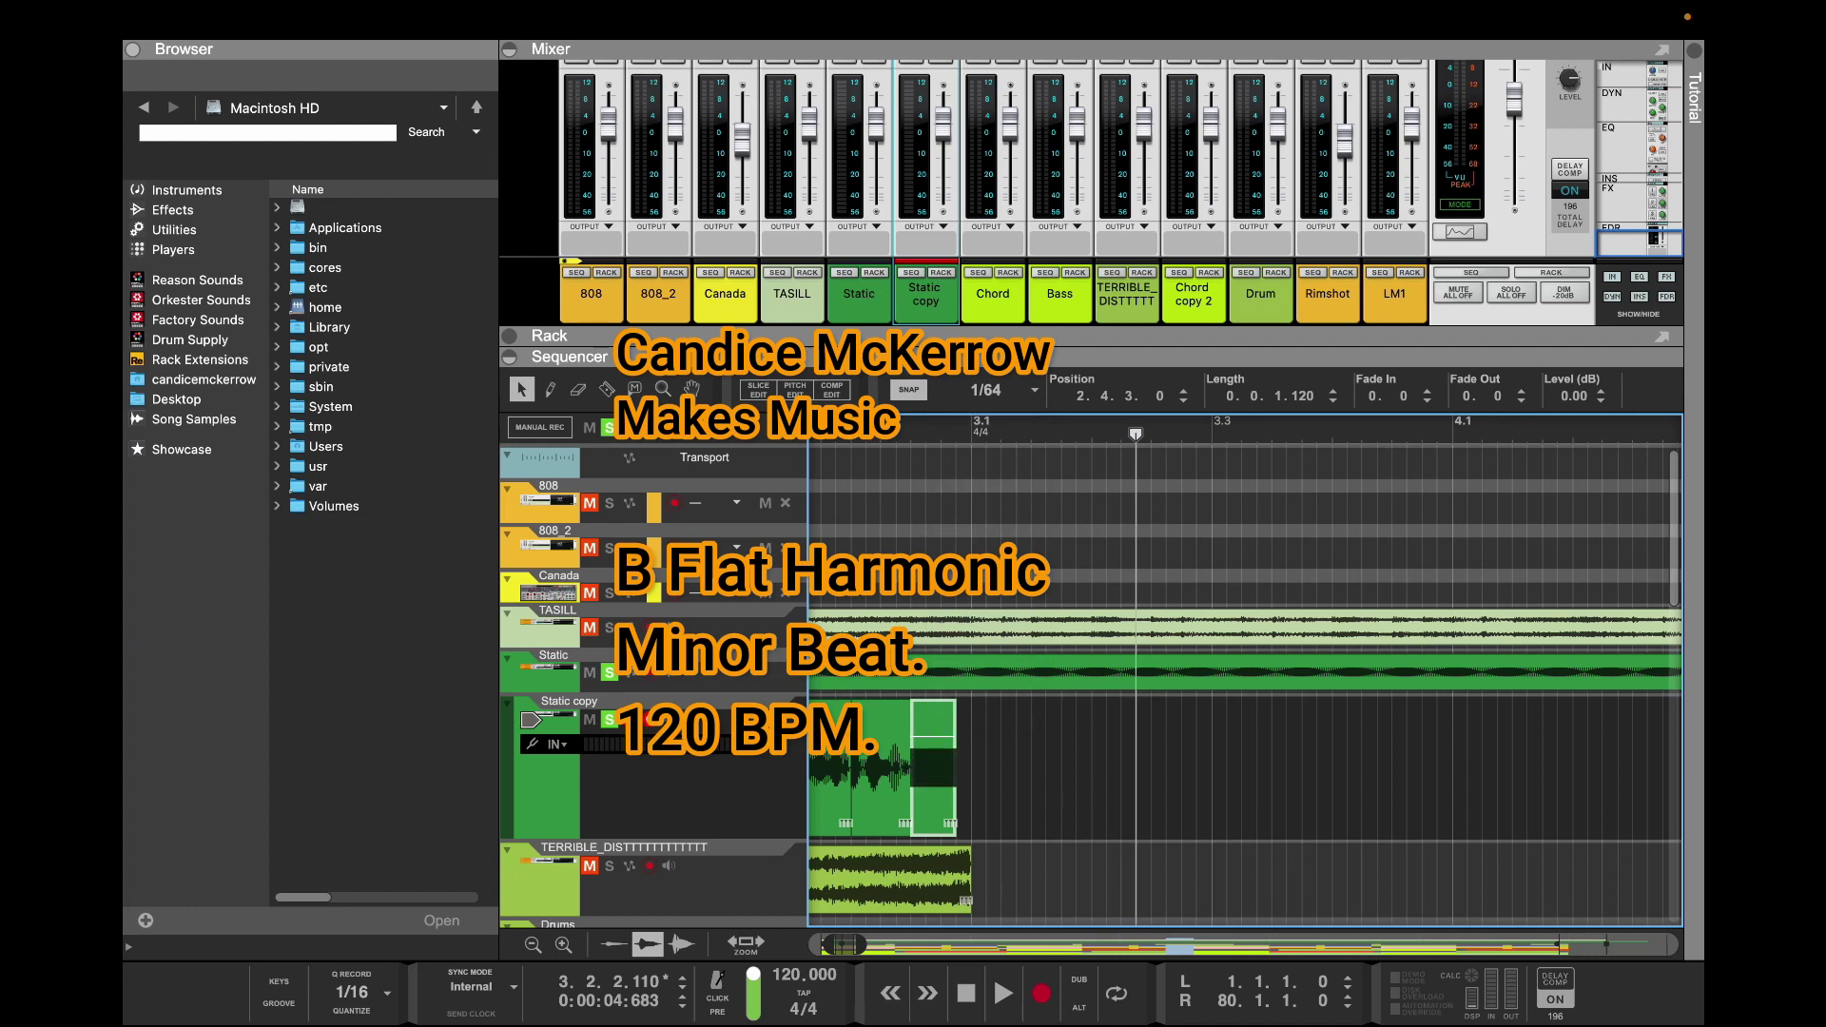
pyautogui.moveTo(933, 780); pyautogui.dragTo(978, 779)
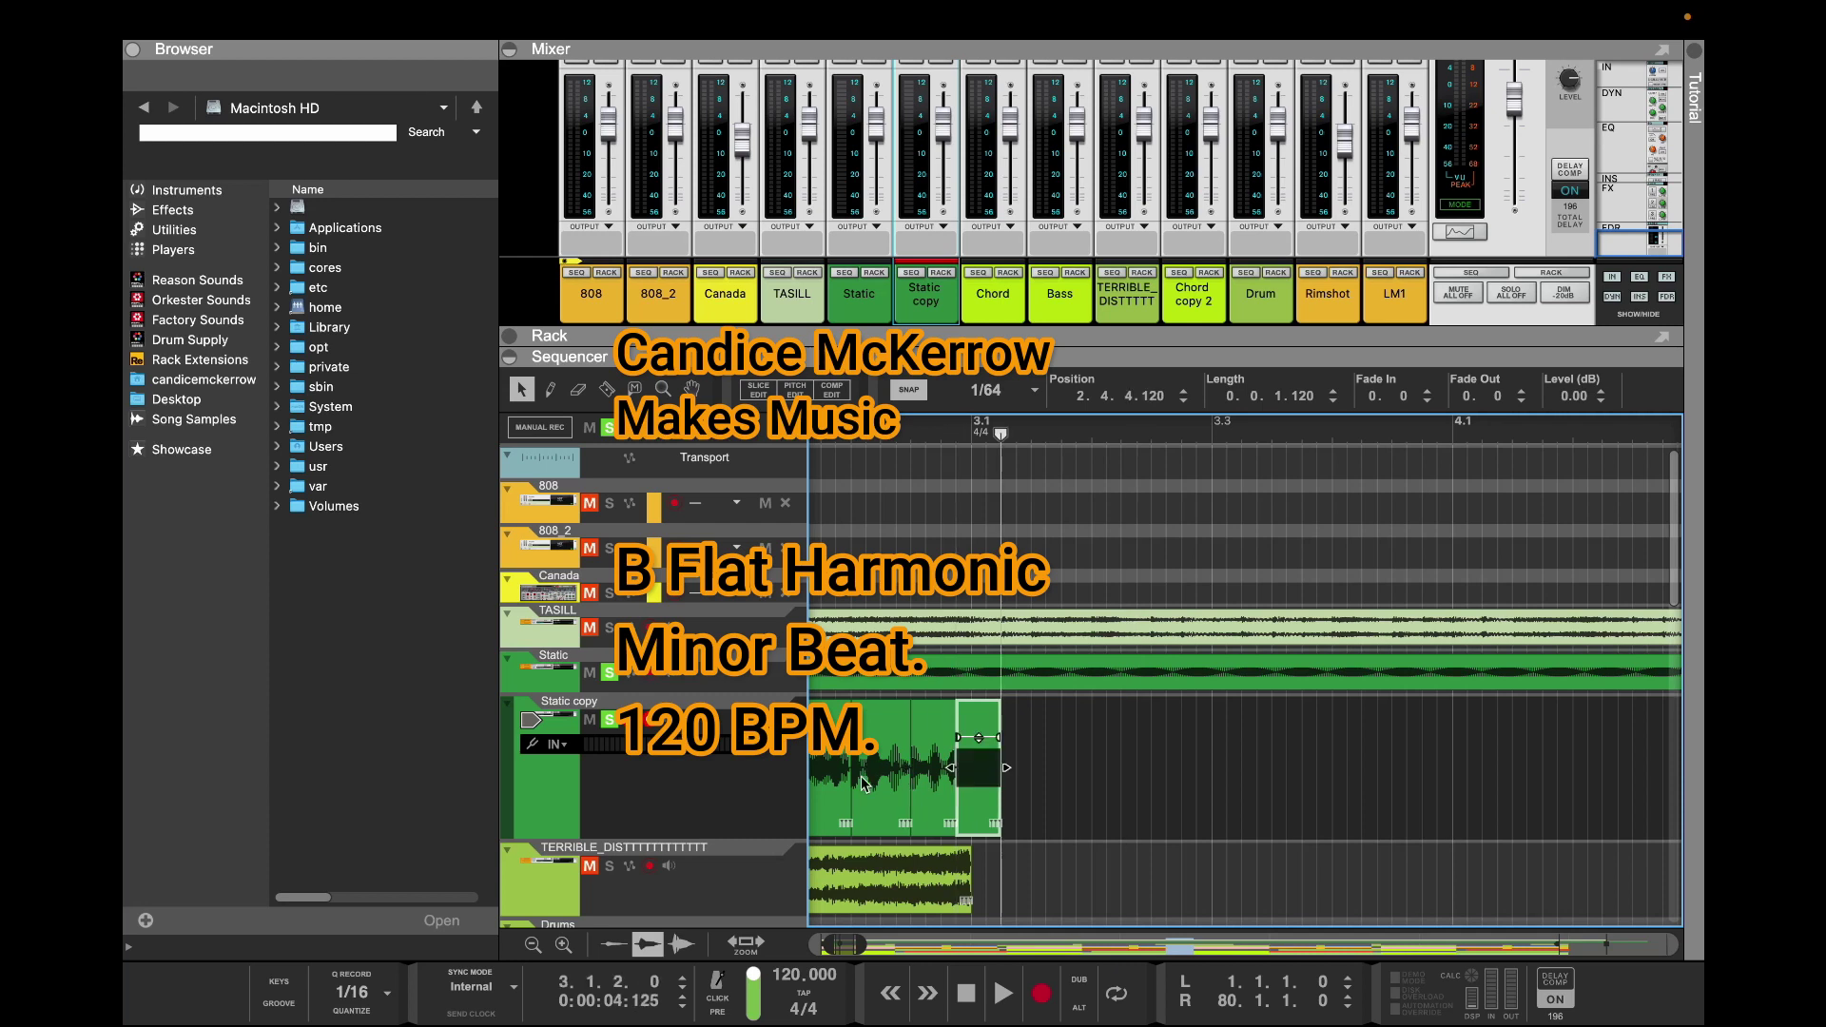
# Set snapping to 1/128 and Absolute, and shorten the last Static copy clip to 0.0.1.101
pyautogui.click(994, 390)
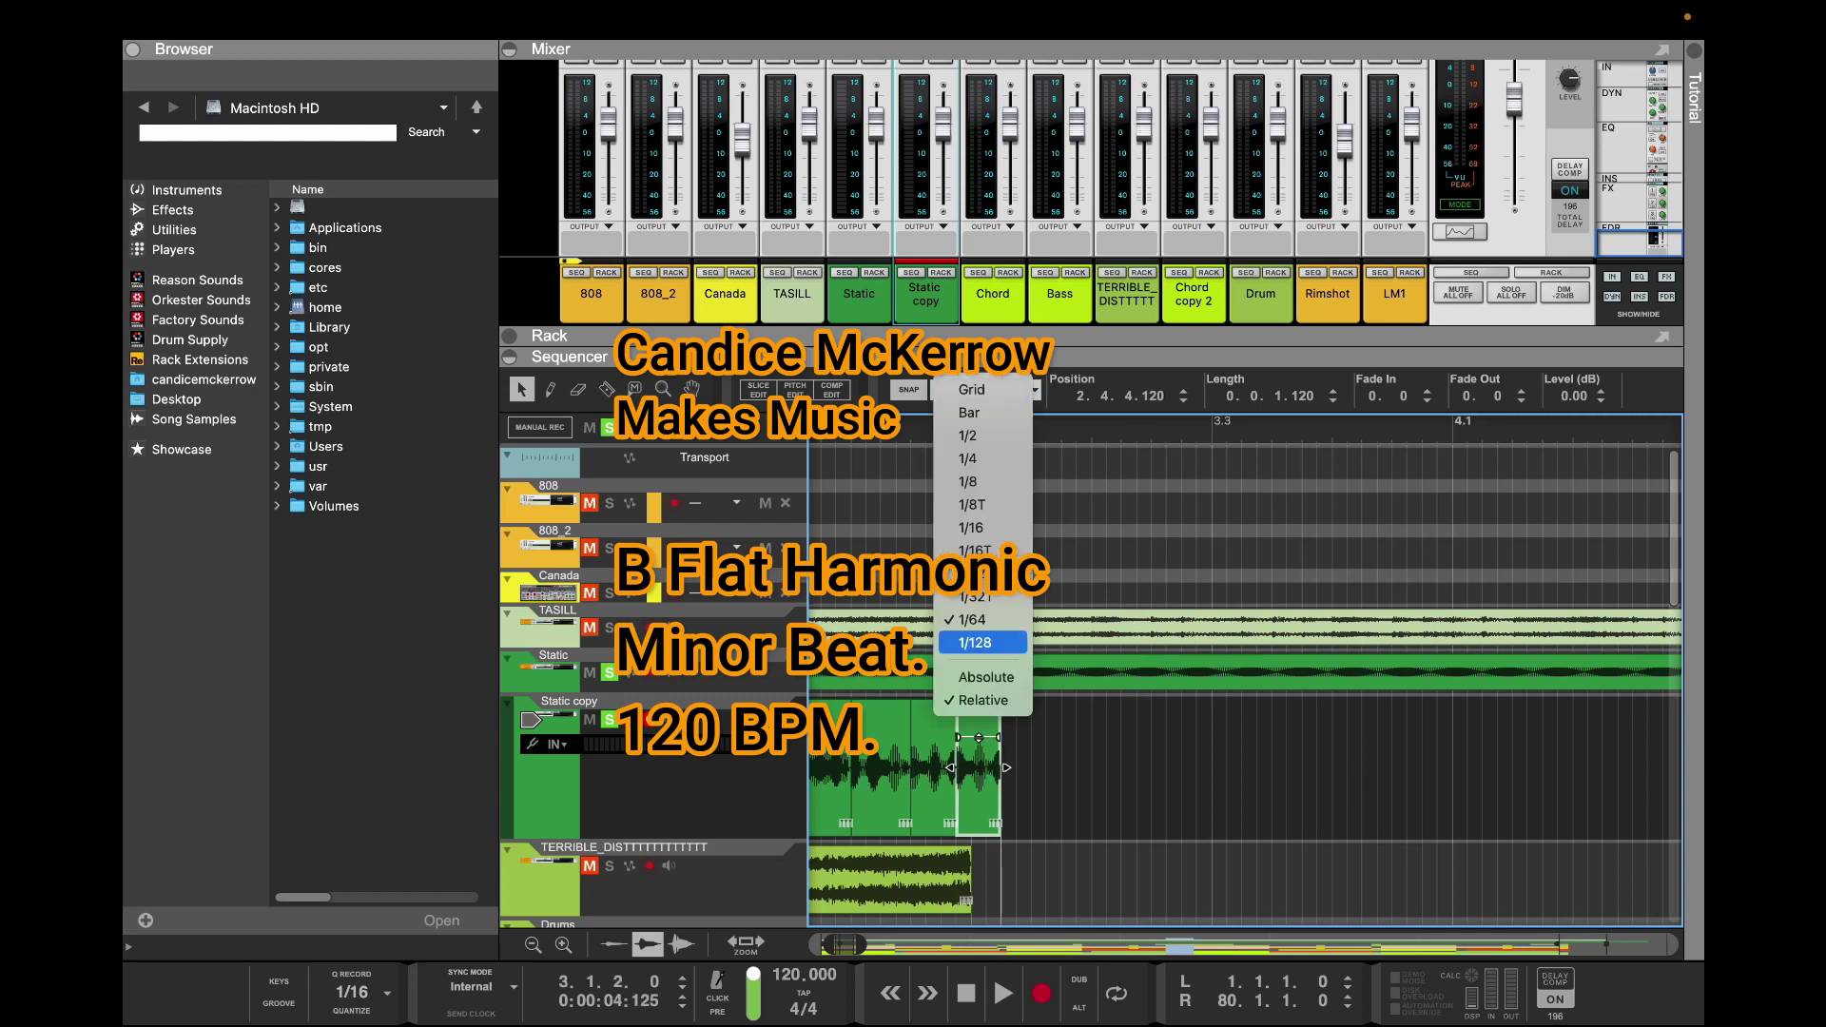
pyautogui.click(982, 643)
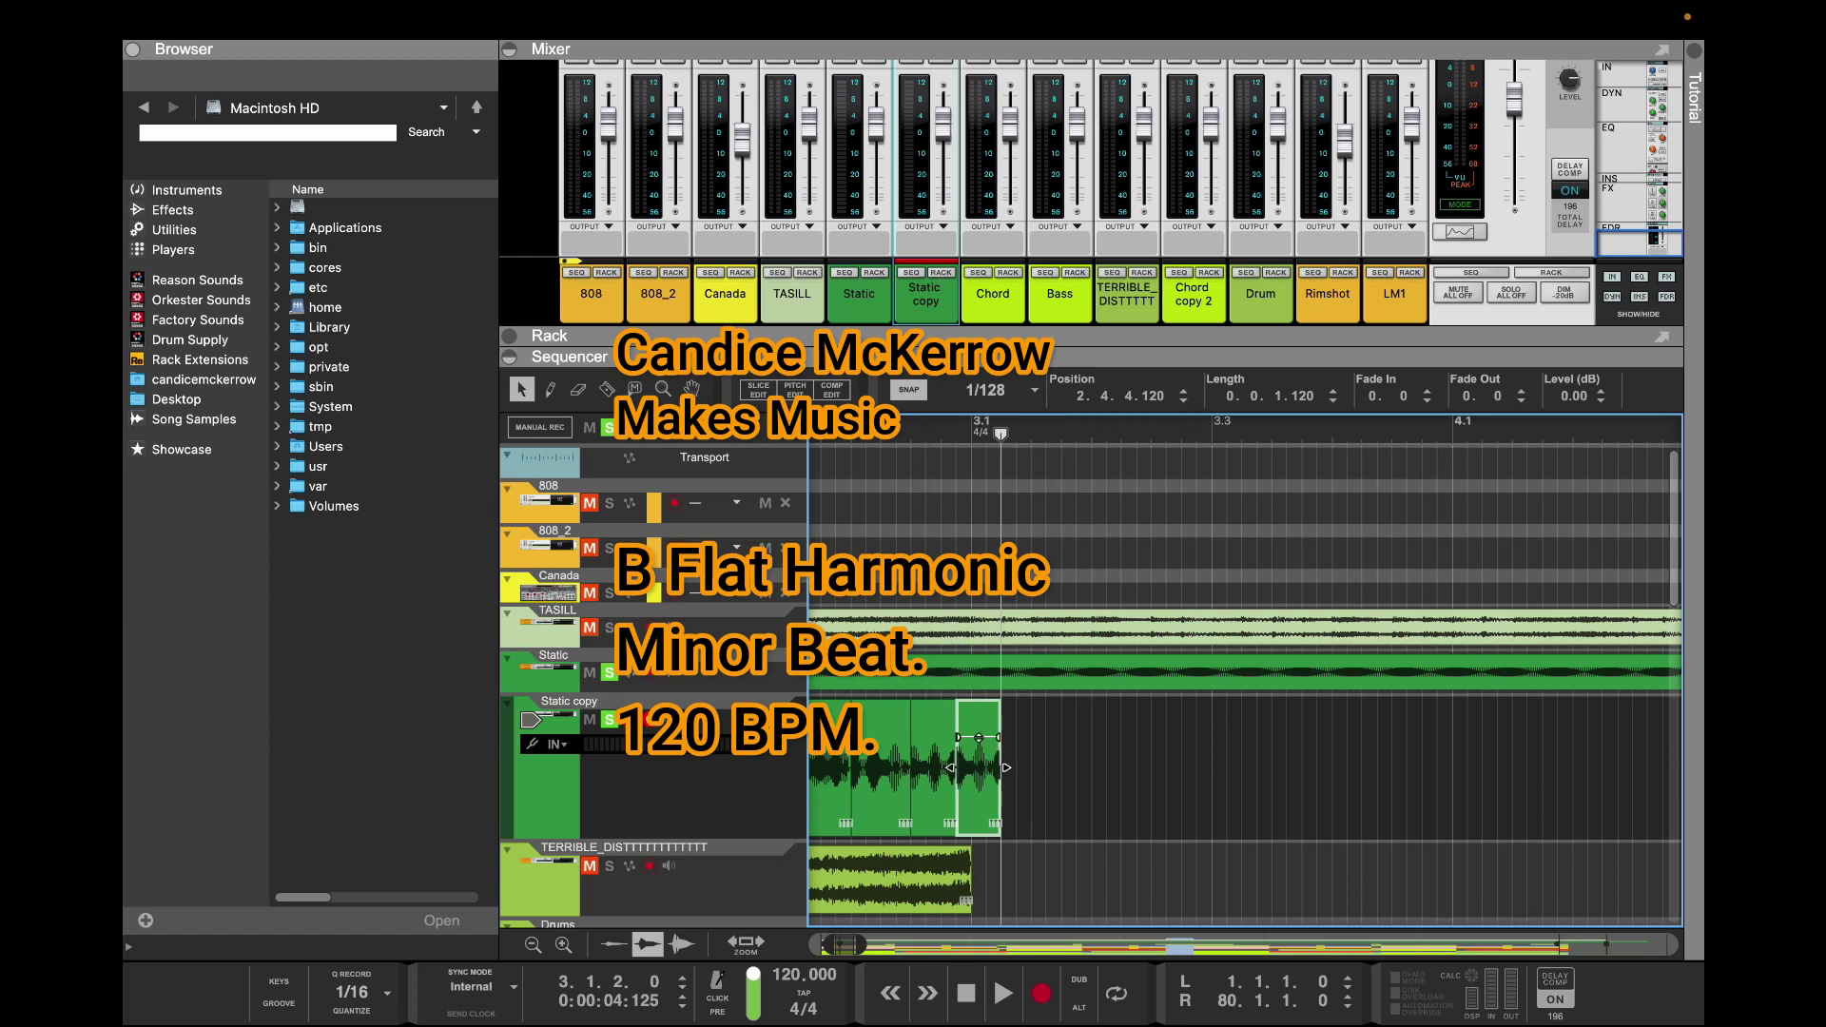
pyautogui.click(993, 390)
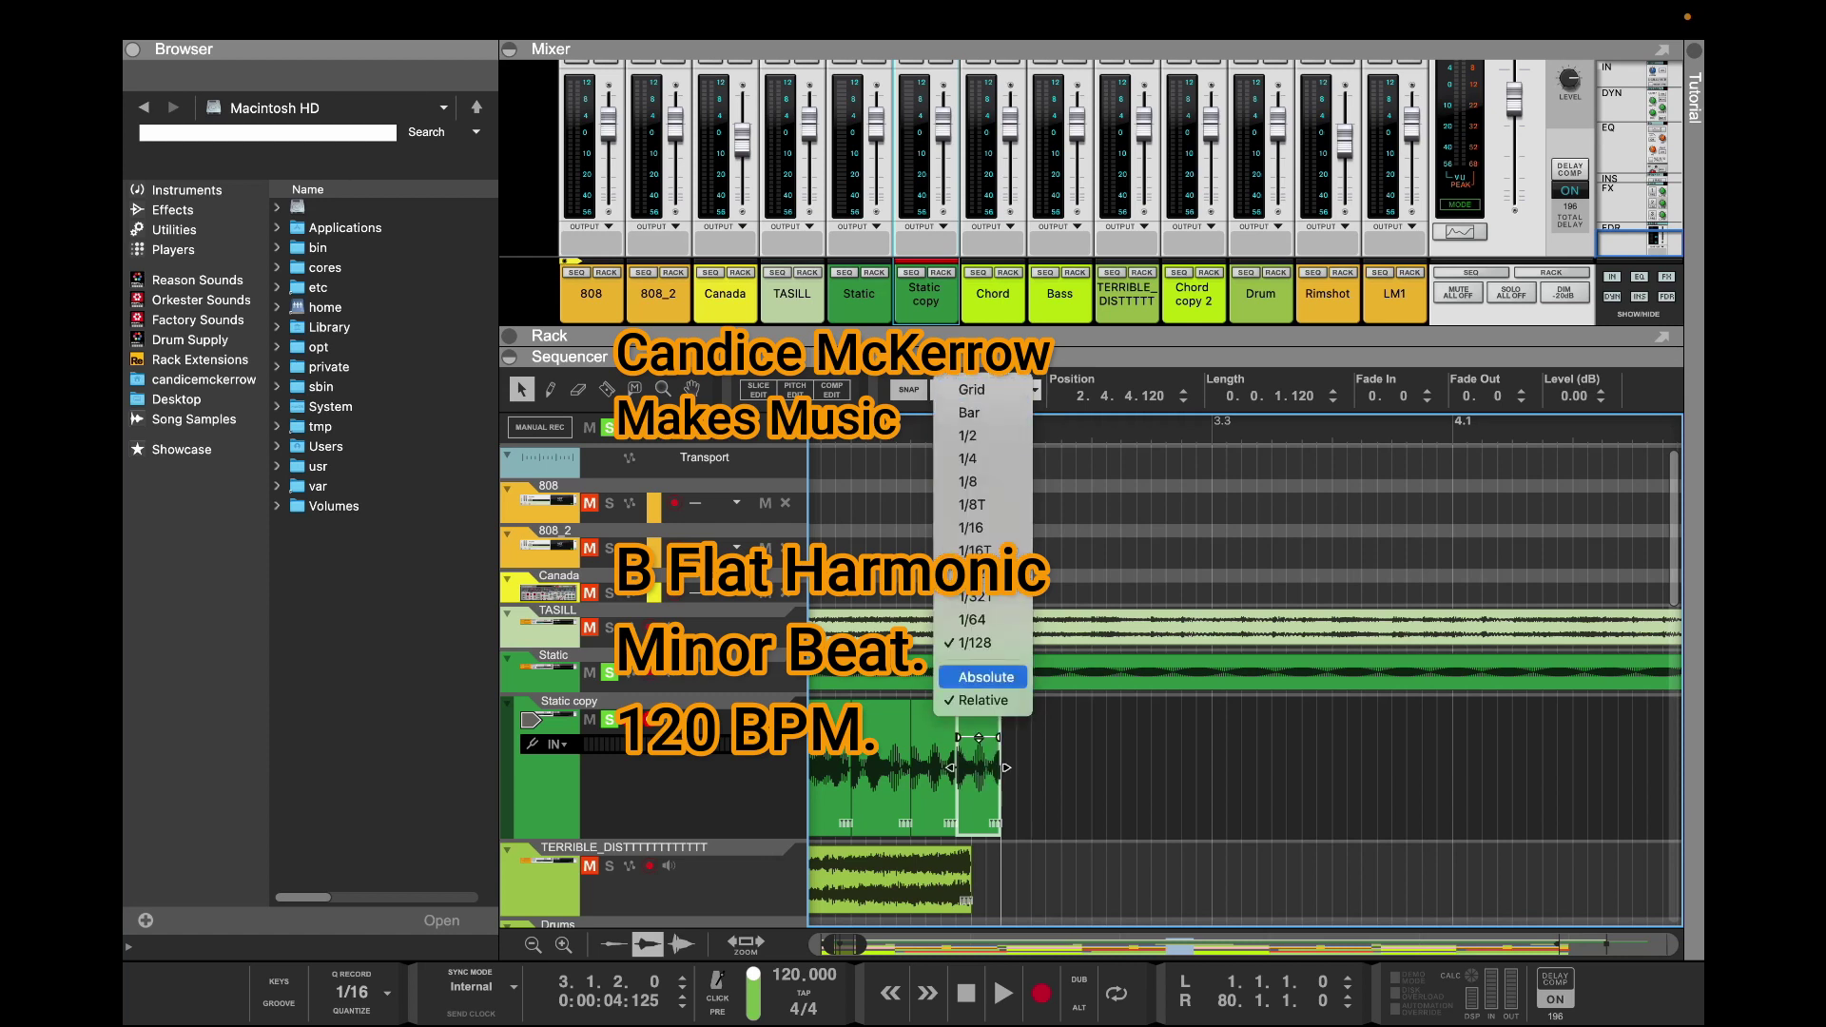
pyautogui.click(986, 677)
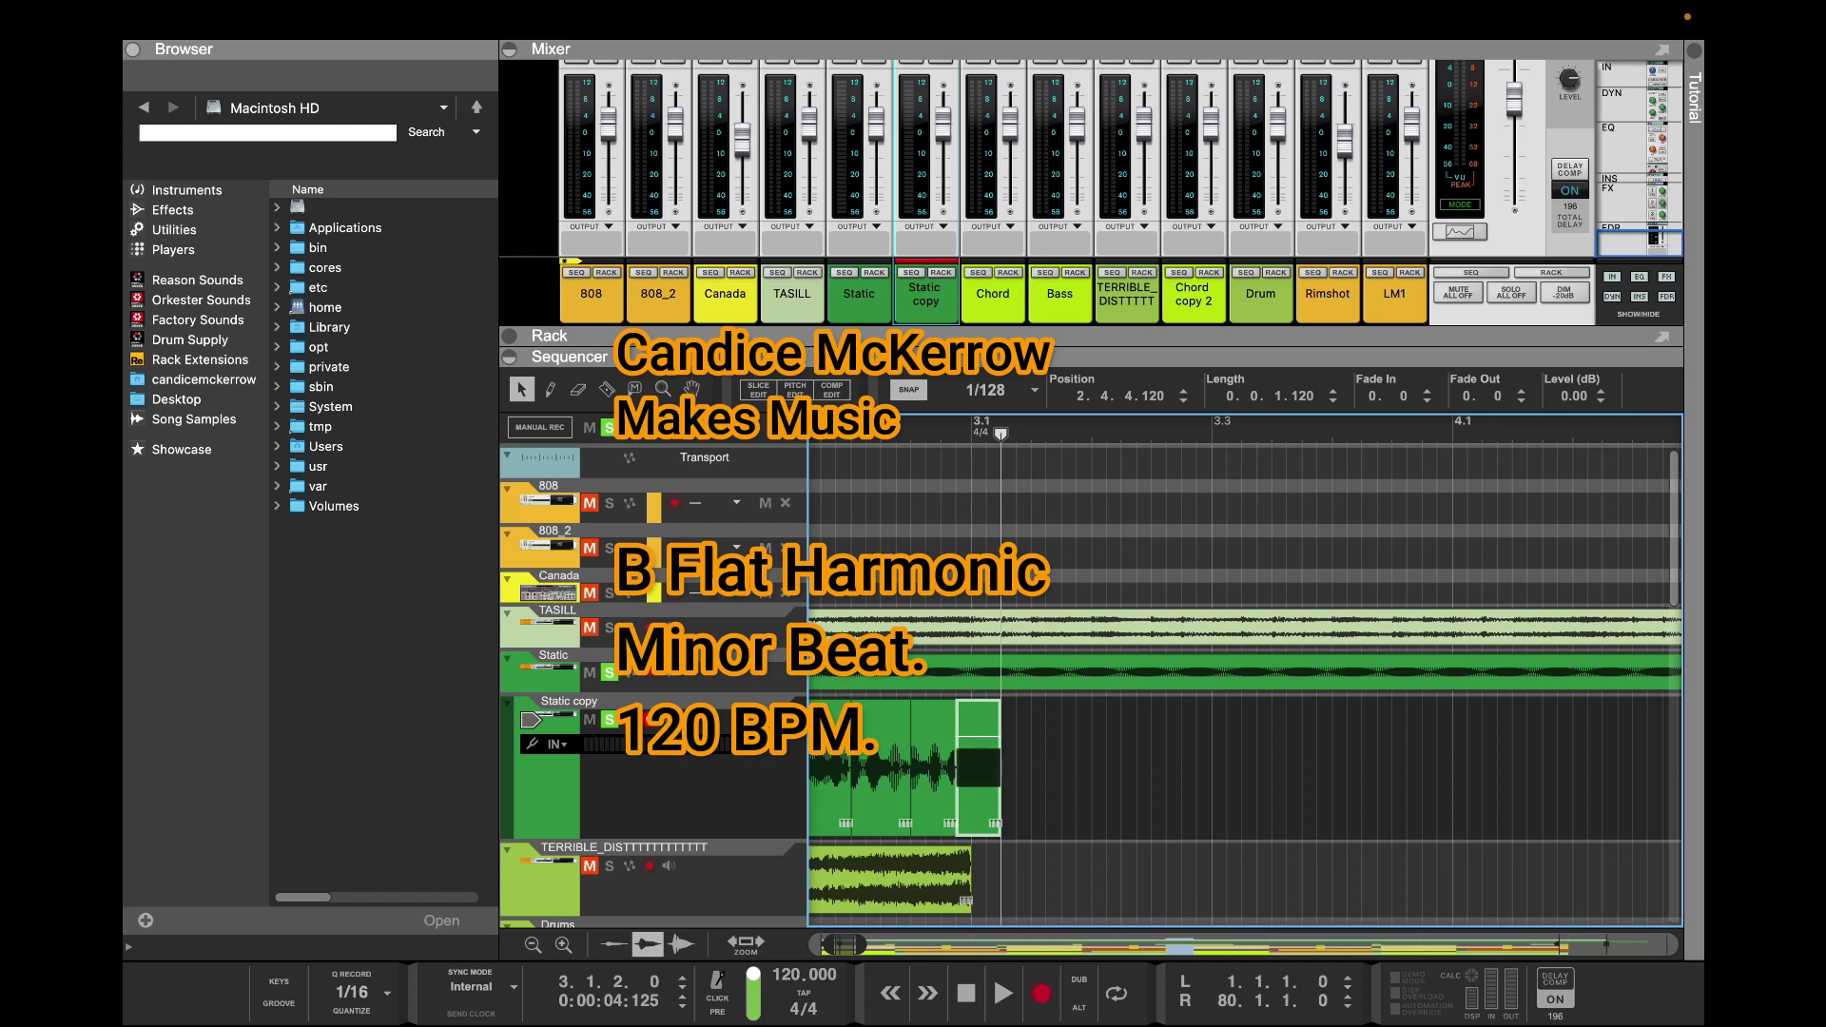
pyautogui.moveTo(1006, 768); pyautogui.dragTo(1004, 768)
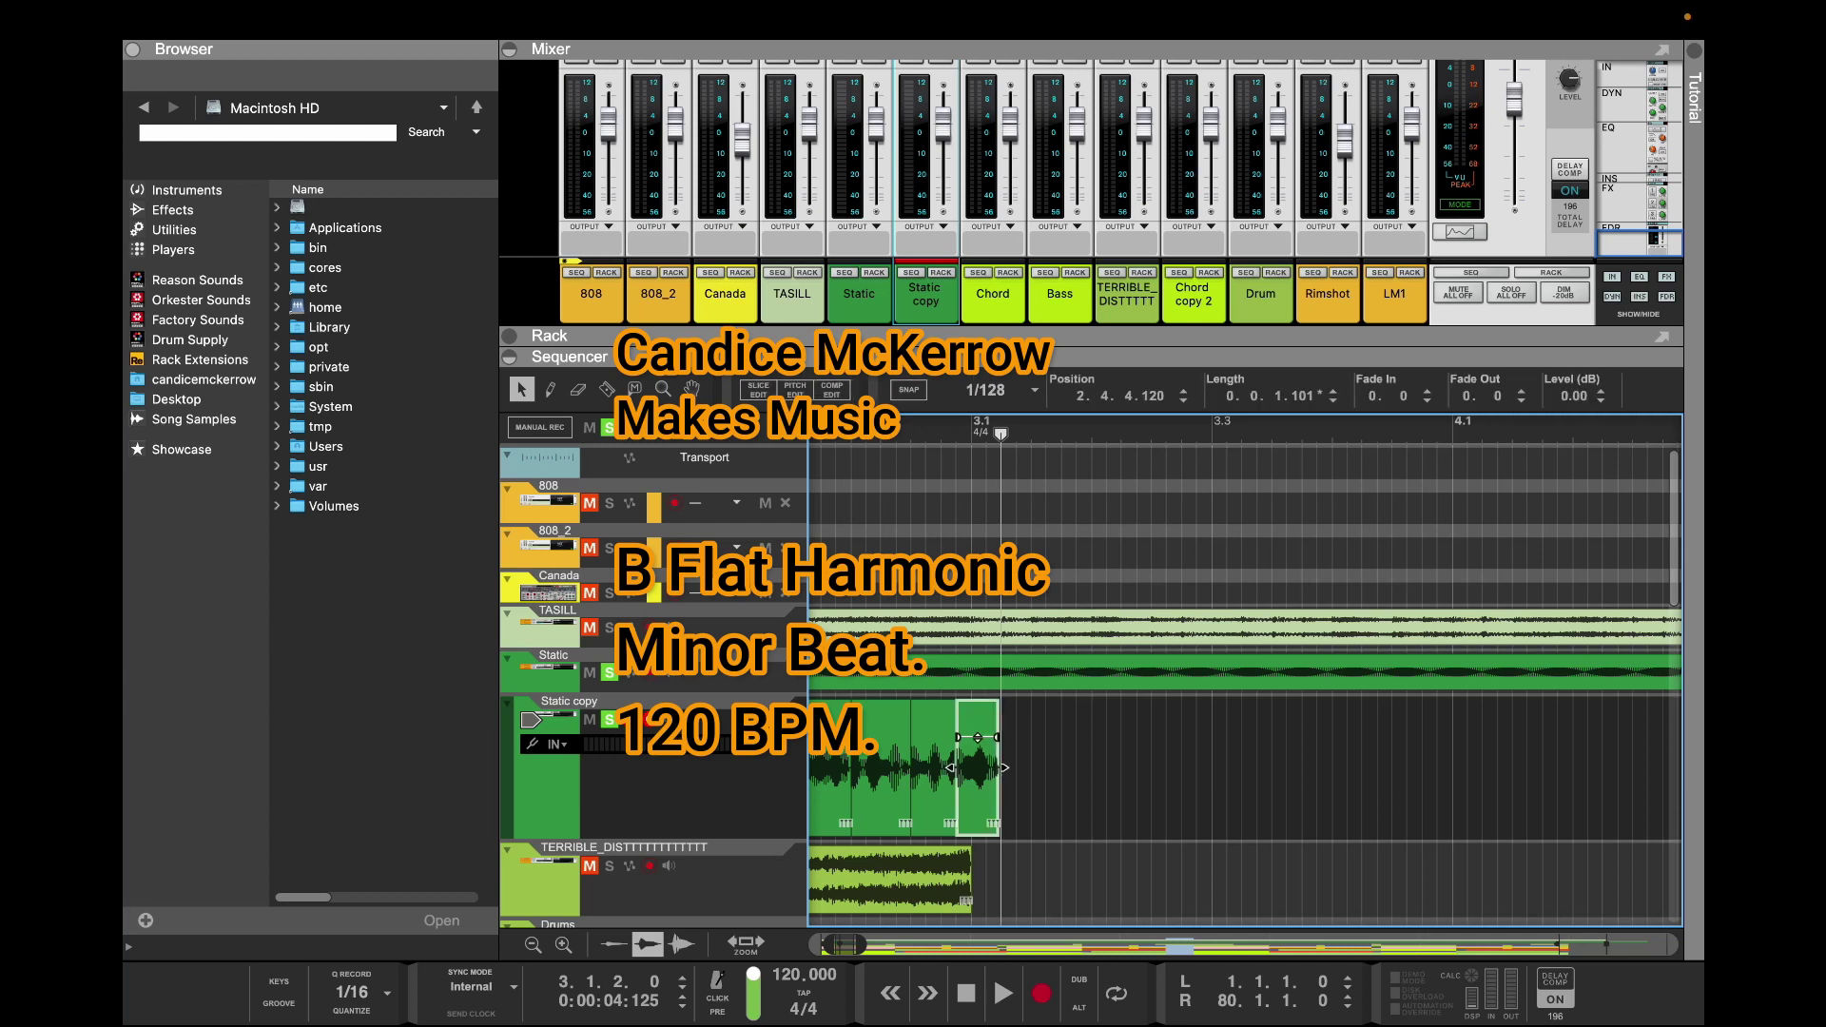
pyautogui.moveTo(1005, 767); pyautogui.dragTo(1005, 767)
pyautogui.moveTo(860, 944); pyautogui.dragTo(857, 945)
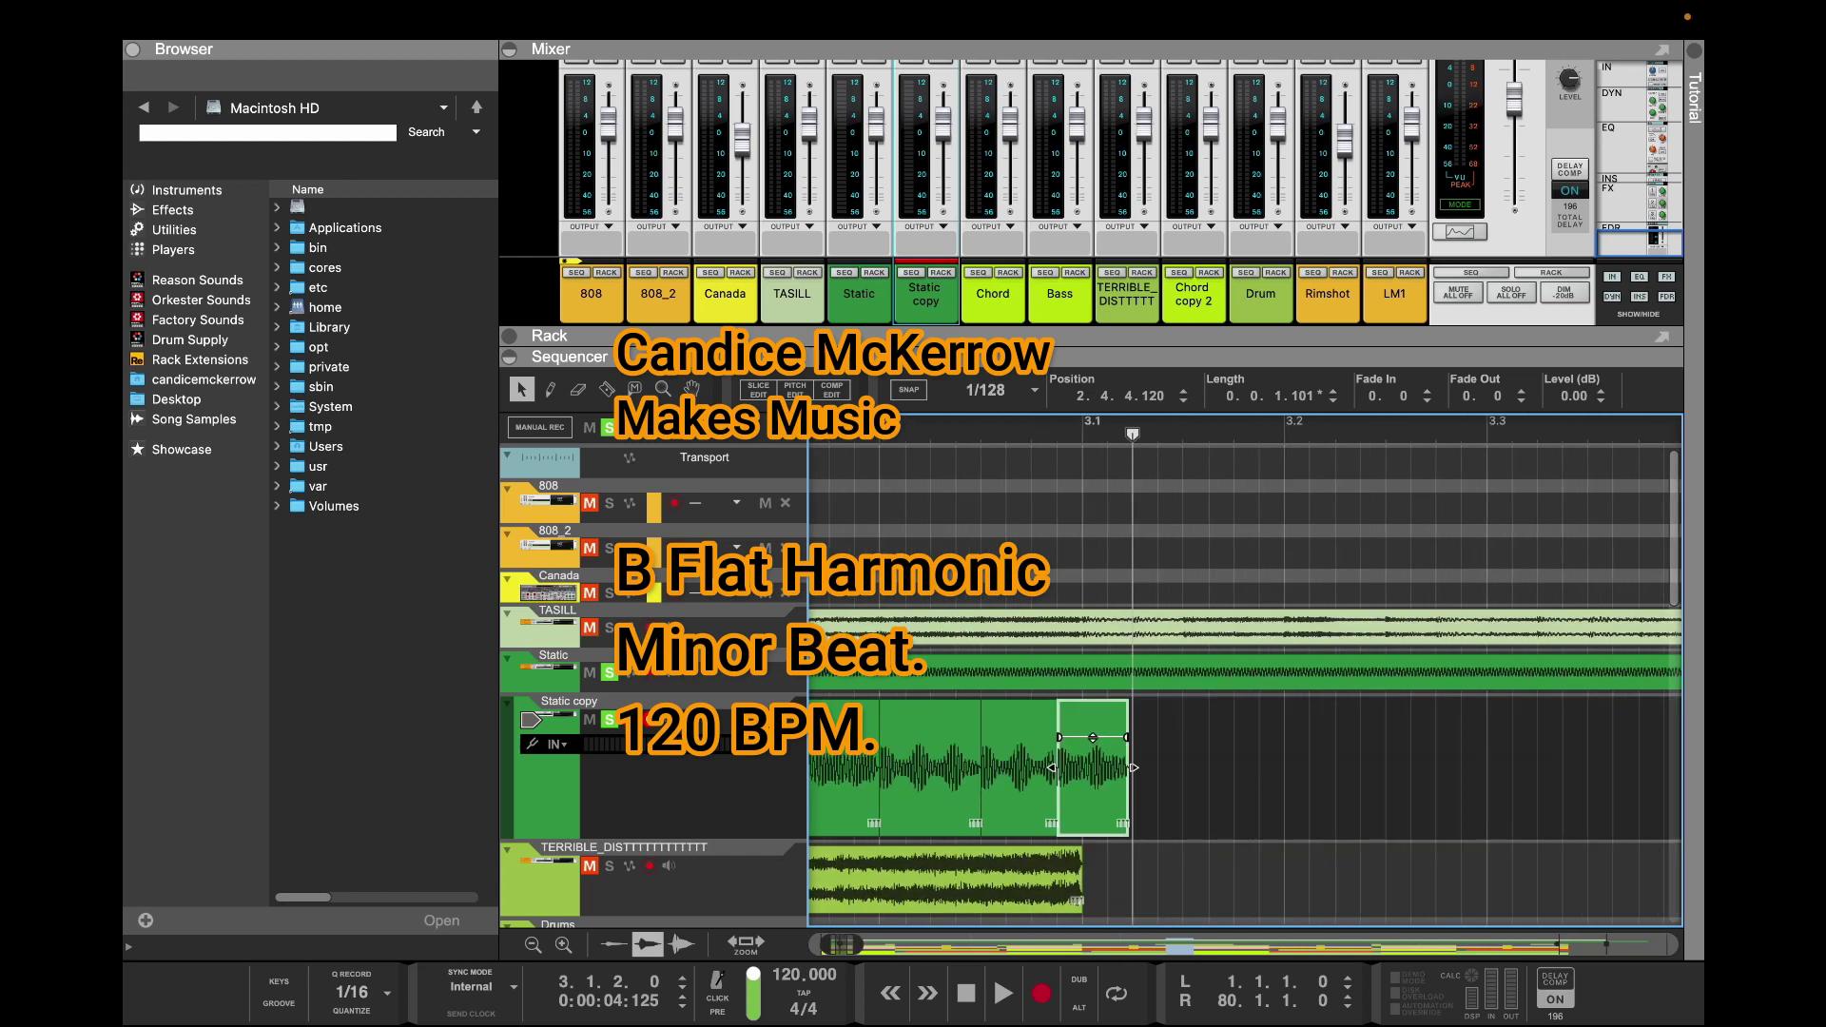
pyautogui.moveTo(1133, 767)
pyautogui.mouseDown()
pyautogui.moveTo(1255, 767)
pyautogui.moveTo(1133, 767)
pyautogui.mouseUp()
# Open the Tool Window and try to double the tempo of the last Static copy clip with Scale Tempo
pyautogui.click(500, 19)
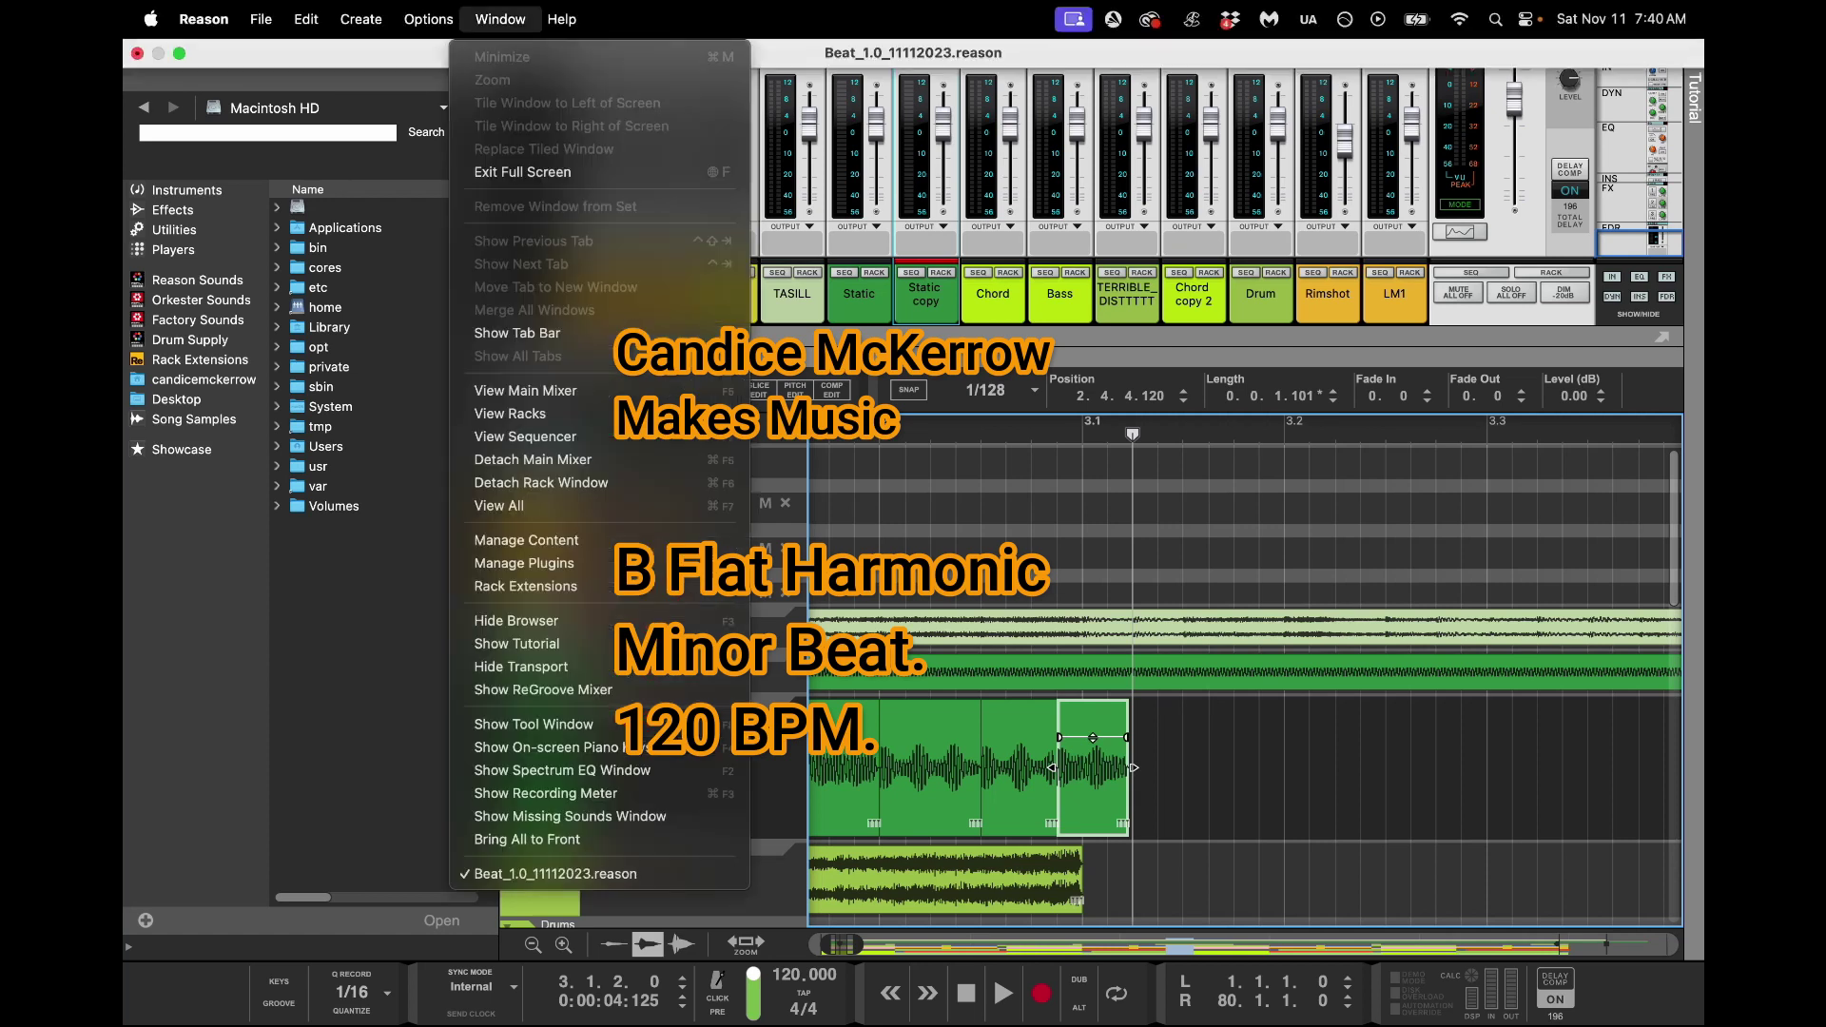
pyautogui.click(533, 723)
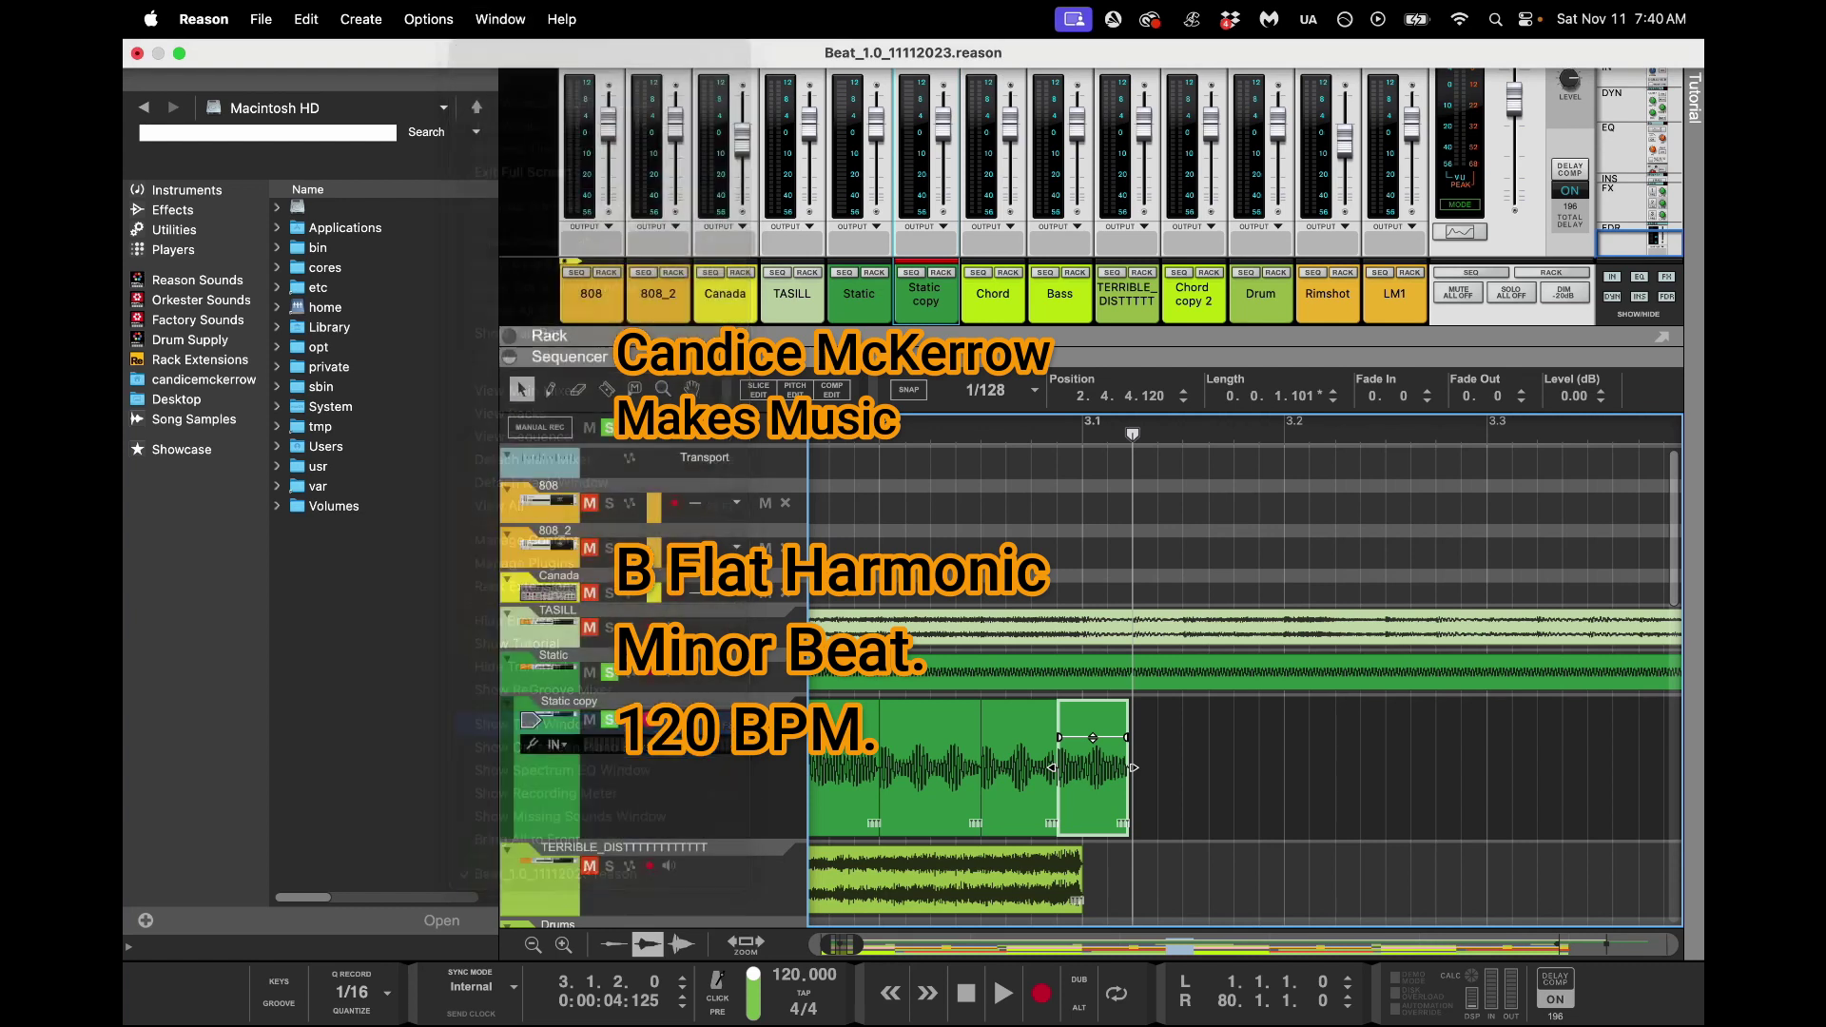
pyautogui.moveTo(1580, 53); pyautogui.dragTo(1404, 153)
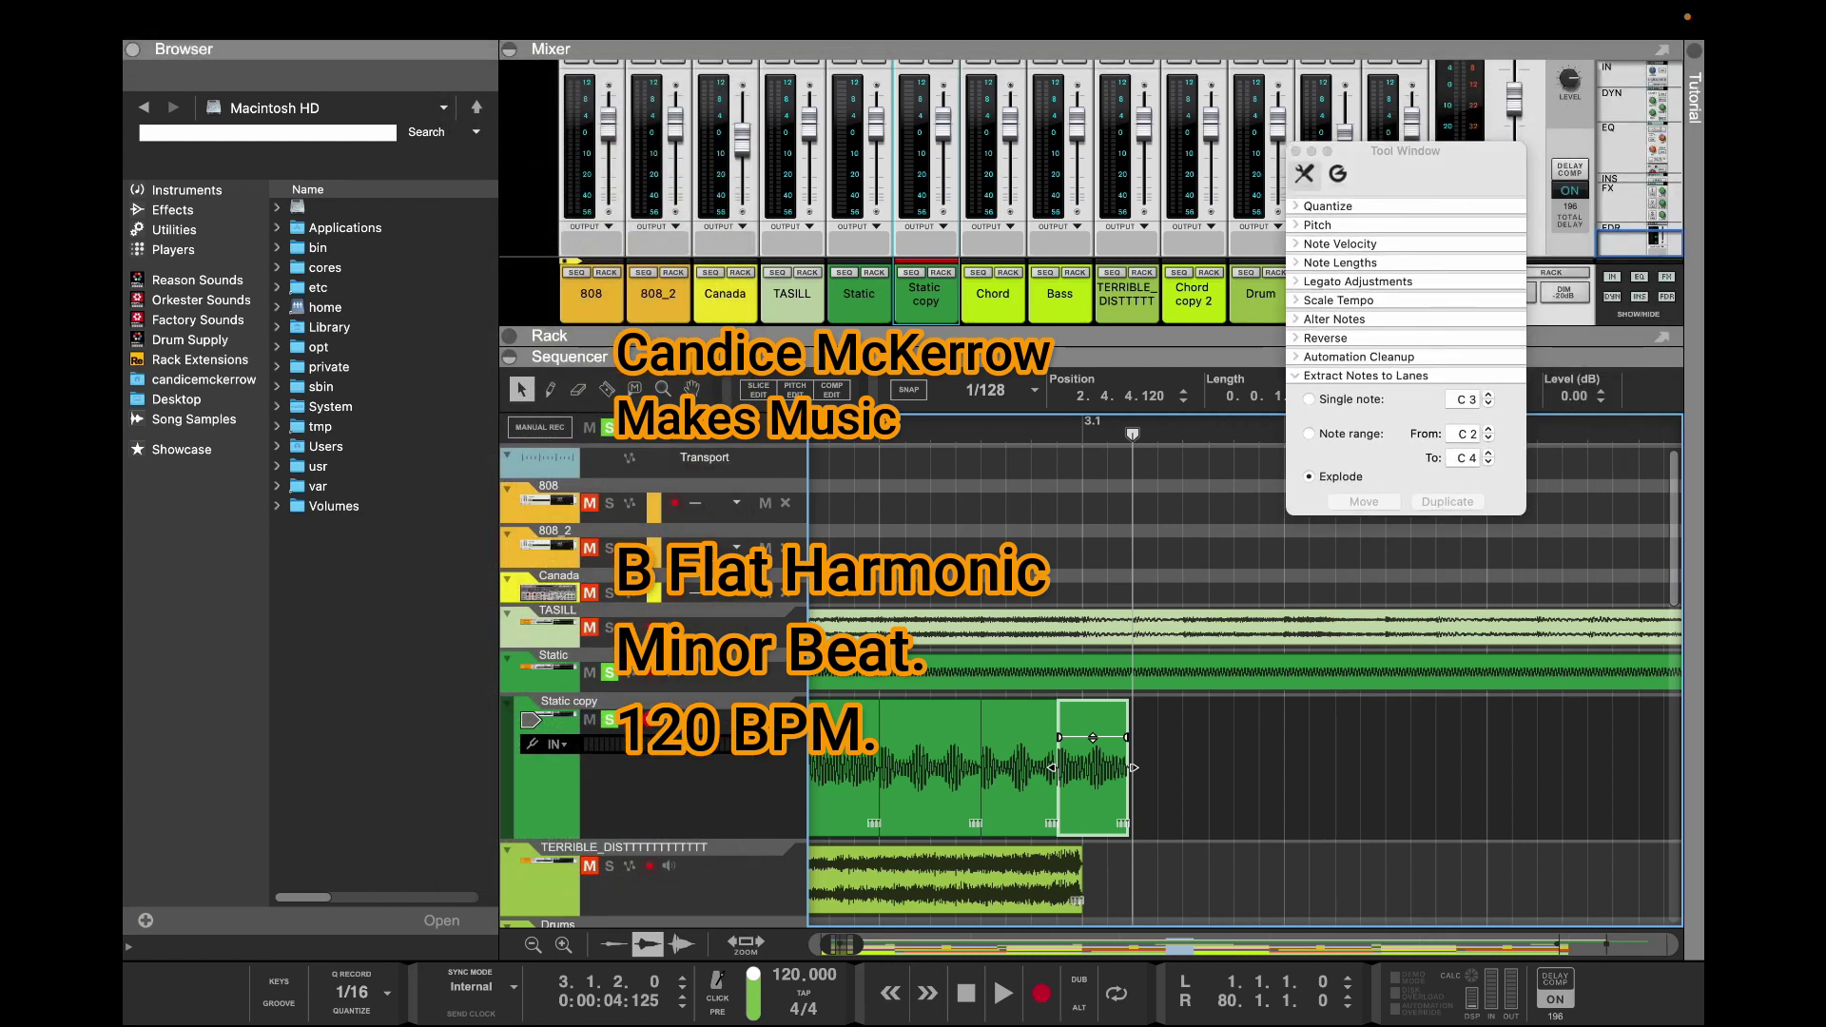
pyautogui.click(1296, 300)
pyautogui.click(1364, 327)
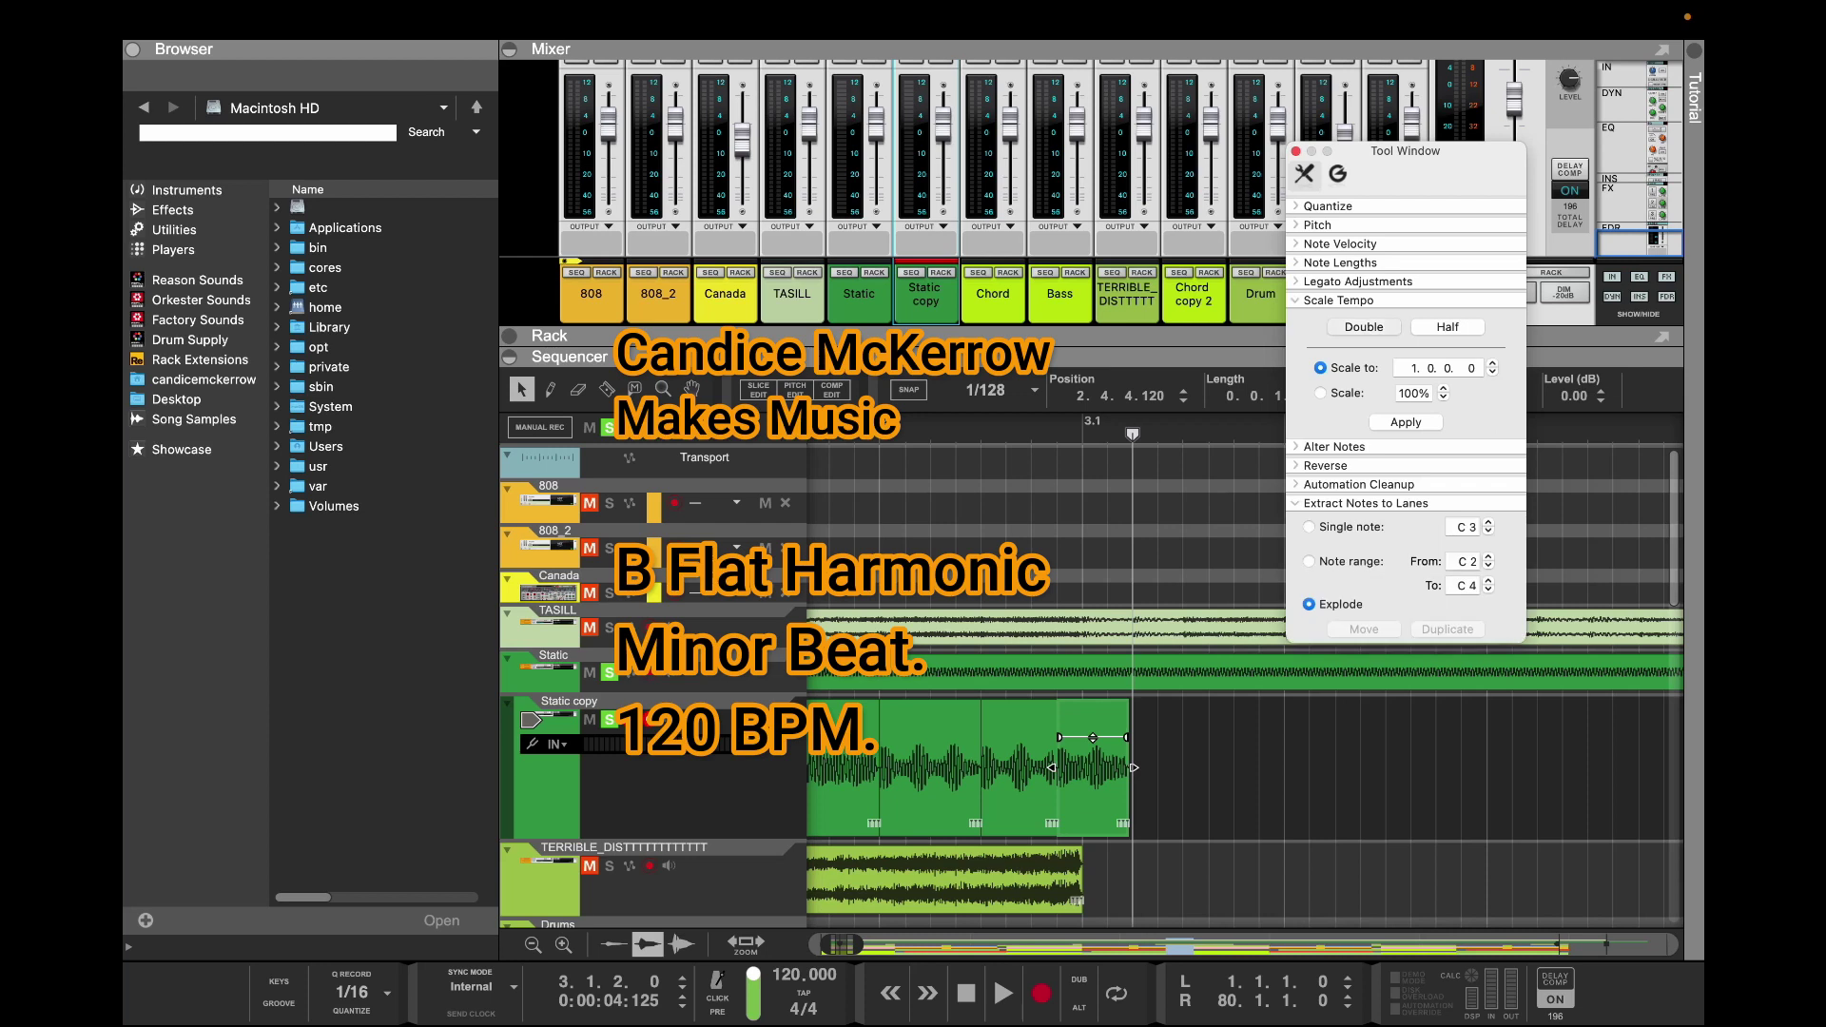
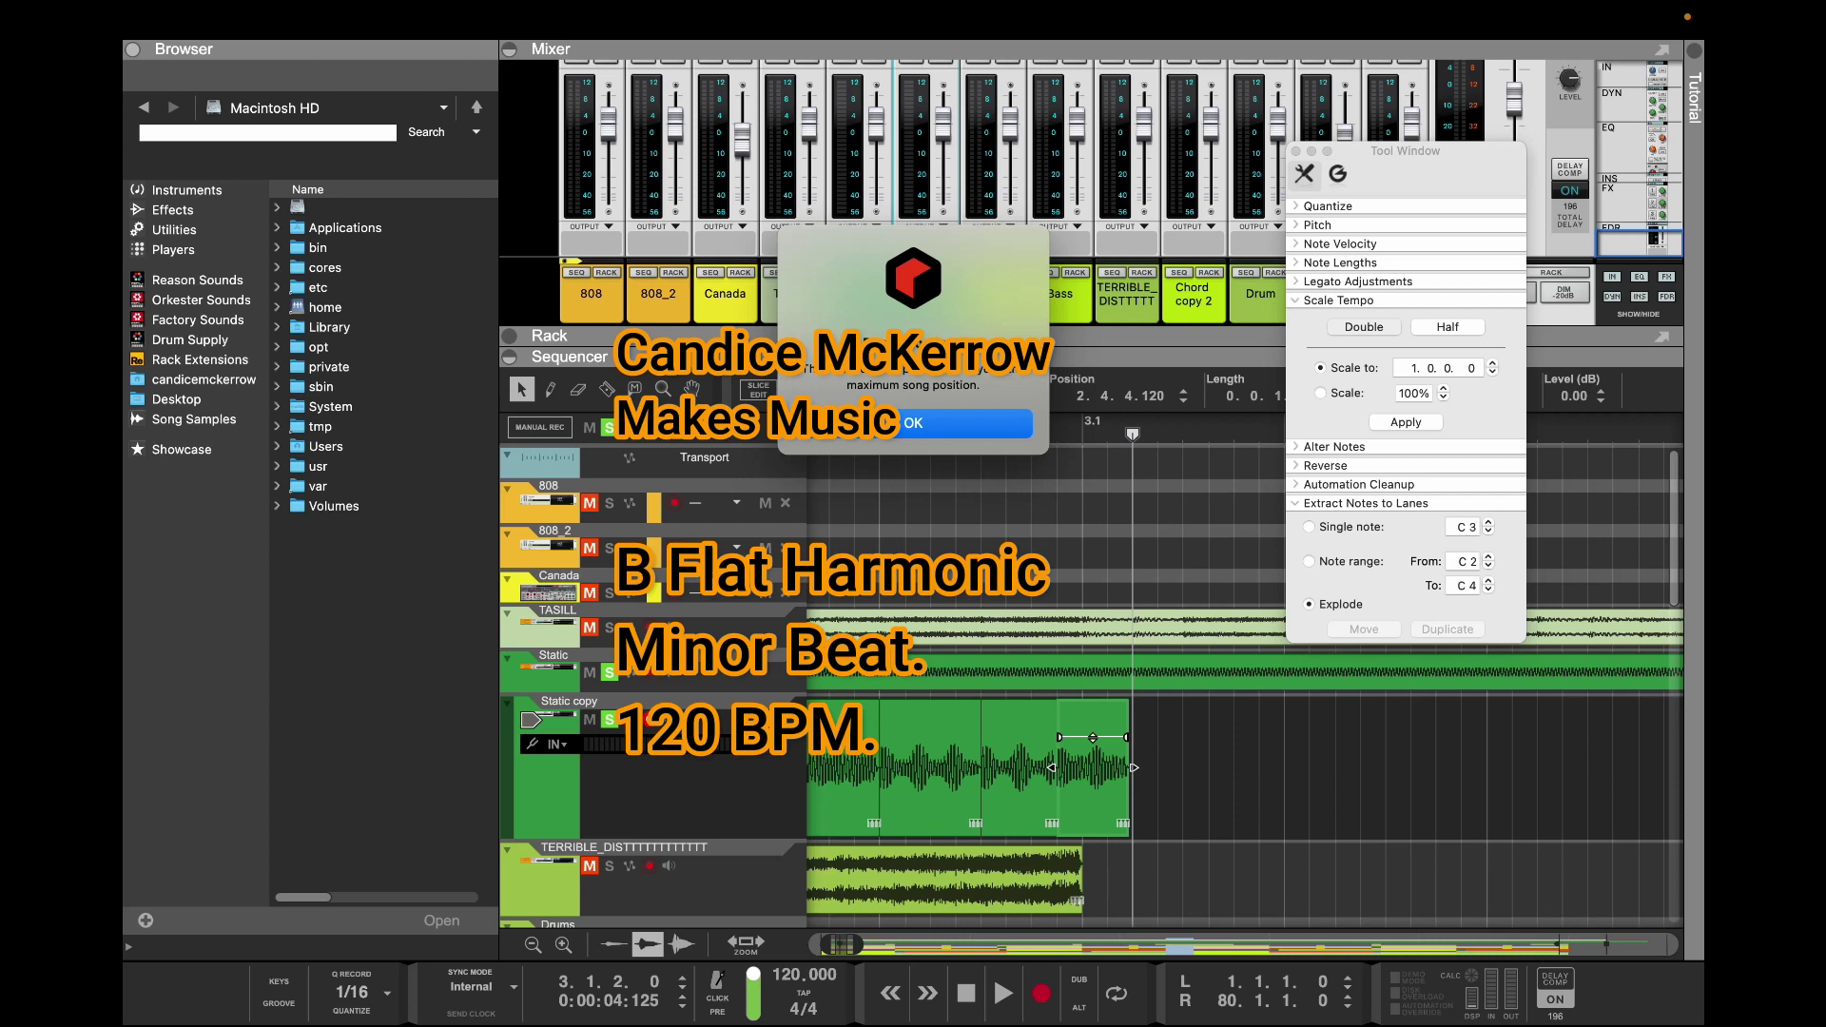
pyautogui.press('Return')
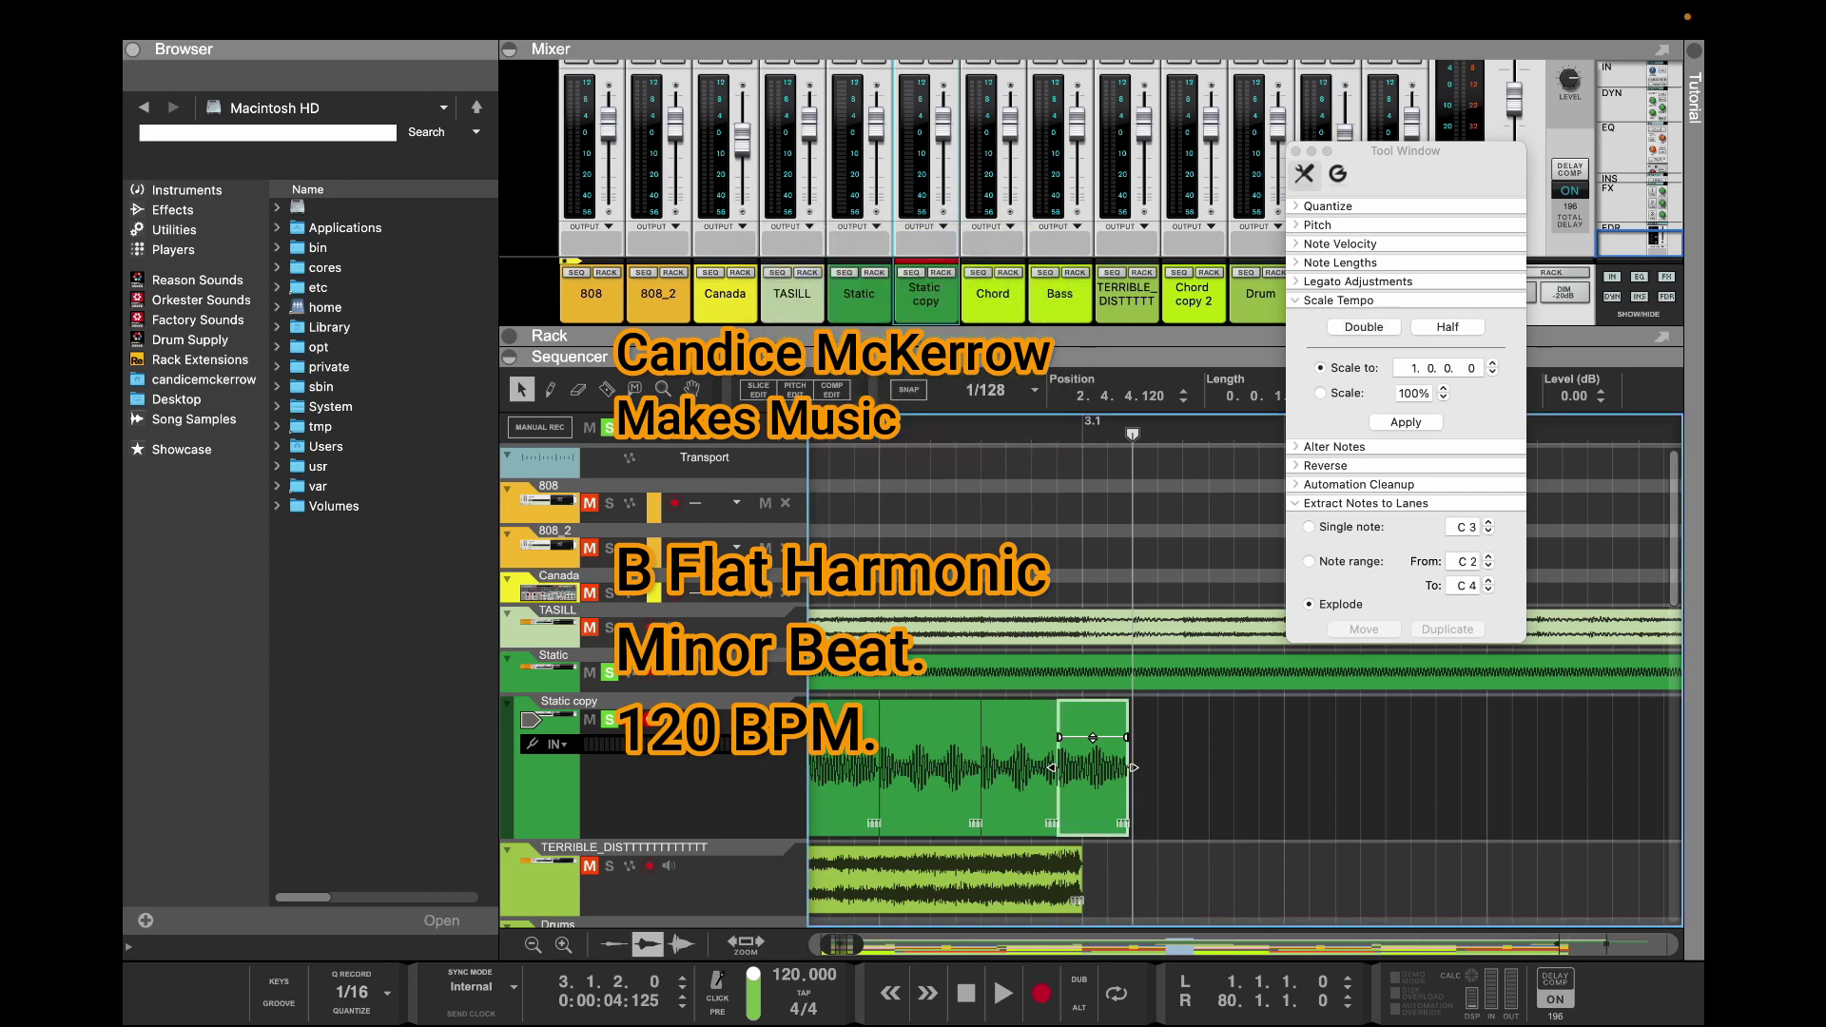
# Bounce the last Static copy clip to disk as a WAVE file named STSTTT at 48,000 Hz and 24 bits
pyautogui.rightClick(1094, 771)
pyautogui.moveTo(1189, 579)
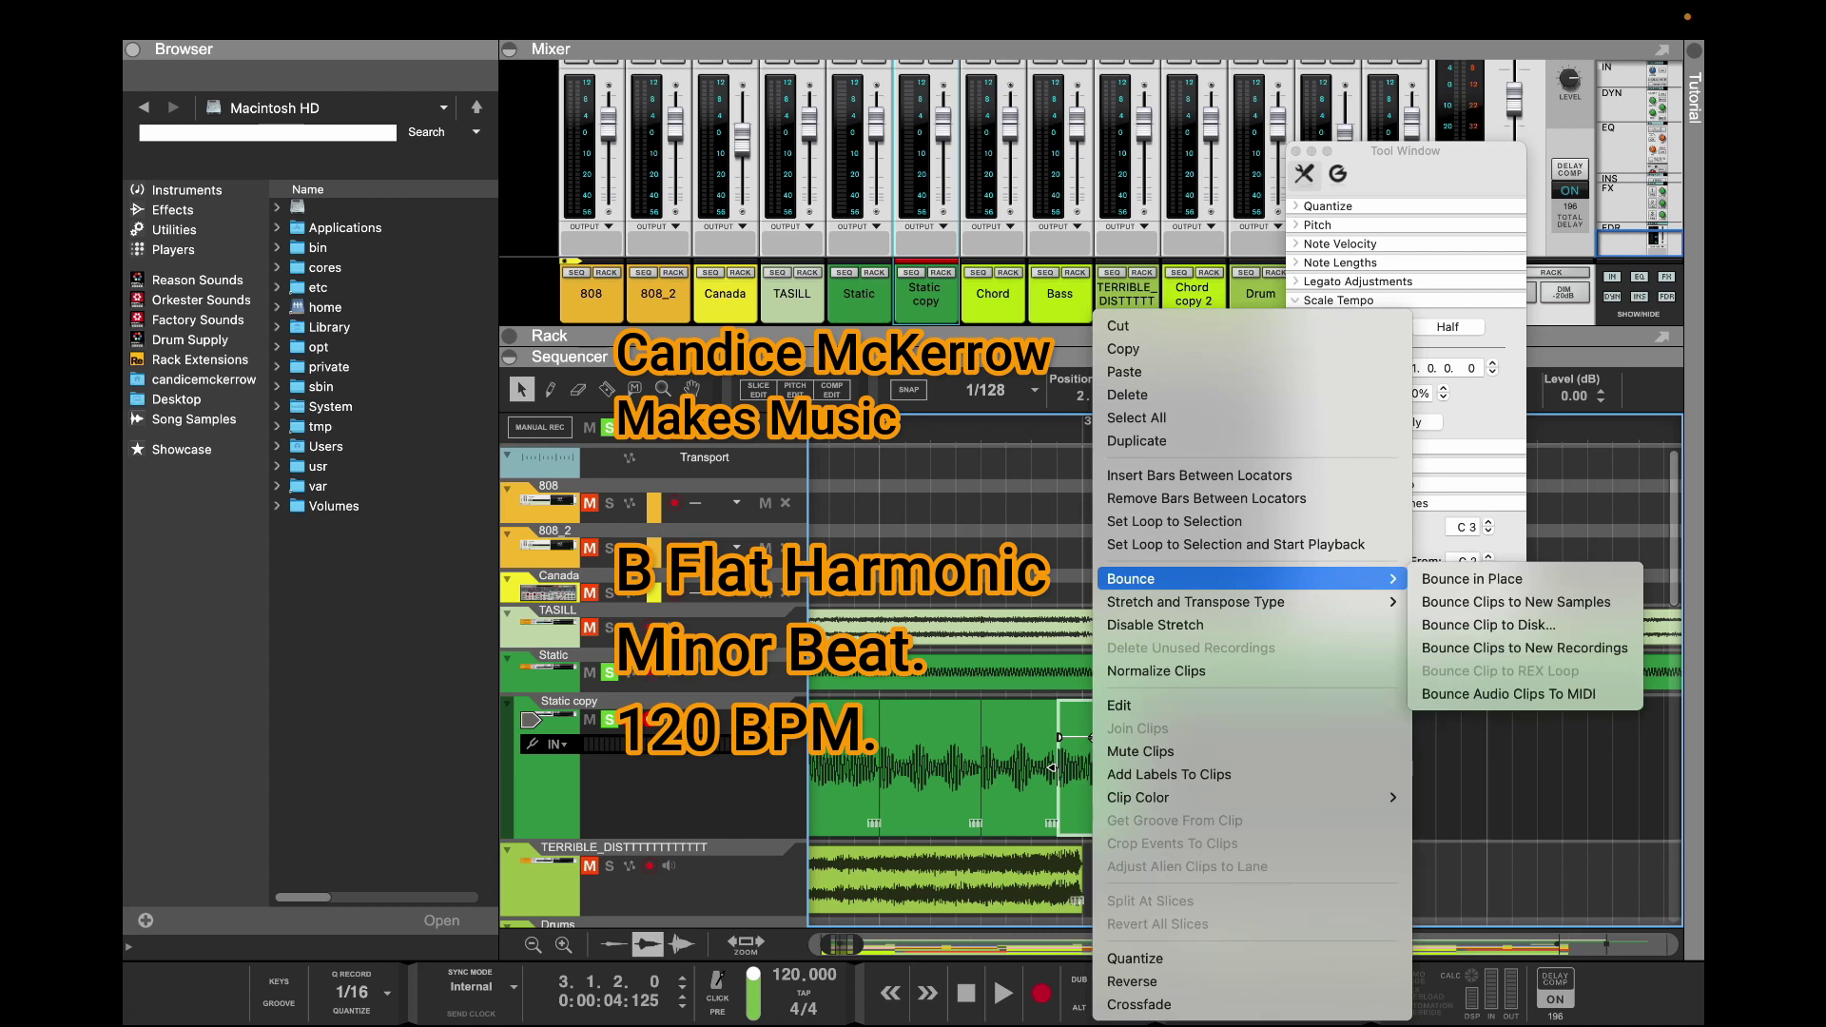
pyautogui.click(1488, 625)
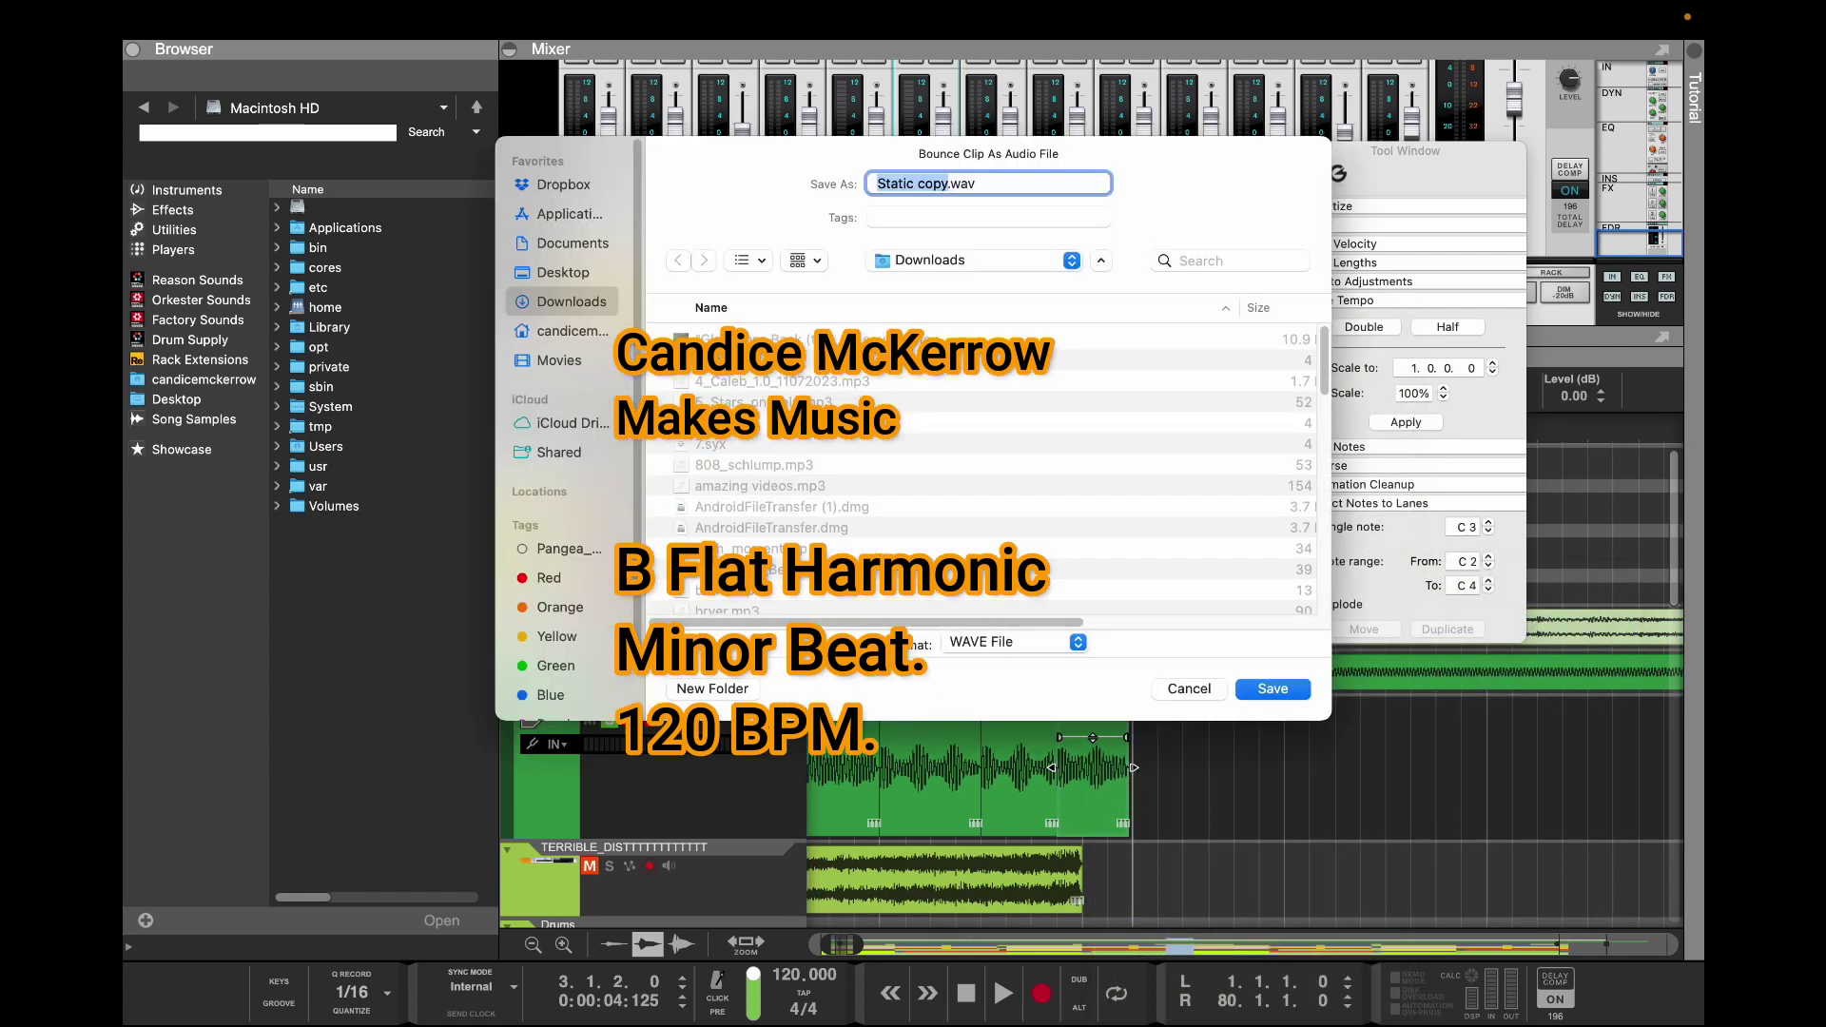
pyautogui.write('STSTTT')
pyautogui.press('Return')
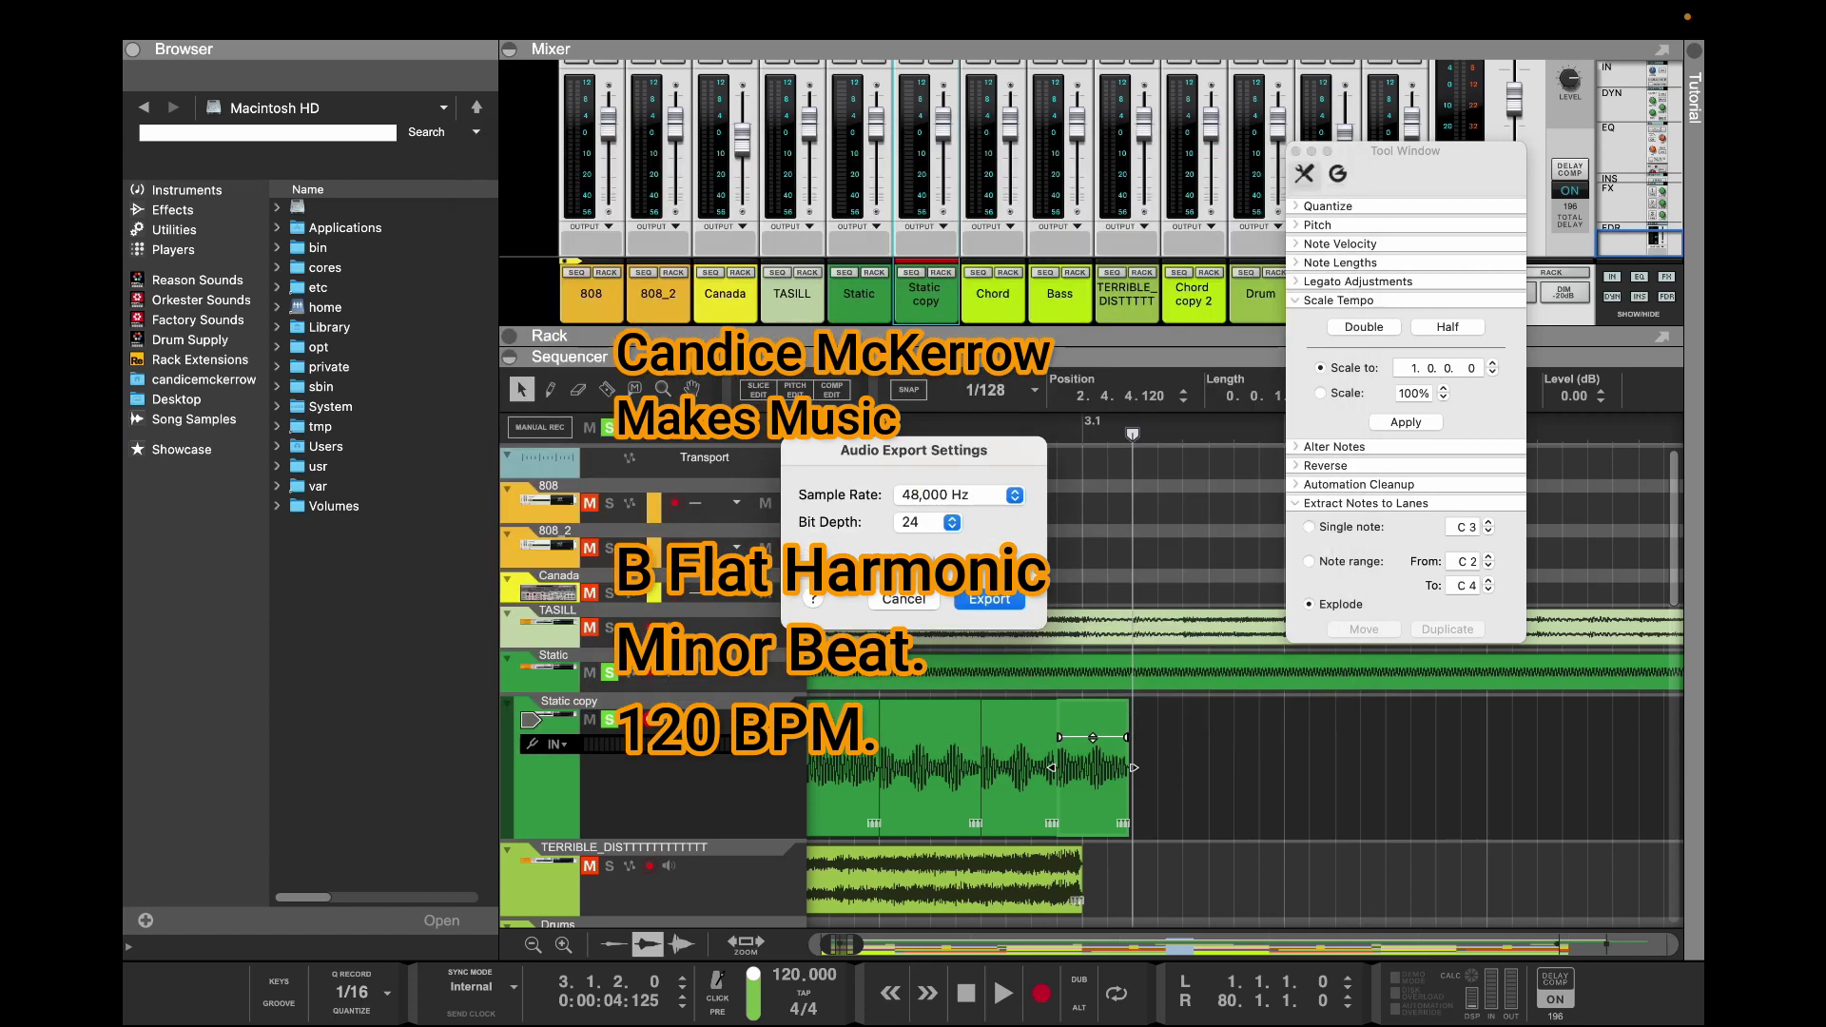
pyautogui.press('Return')
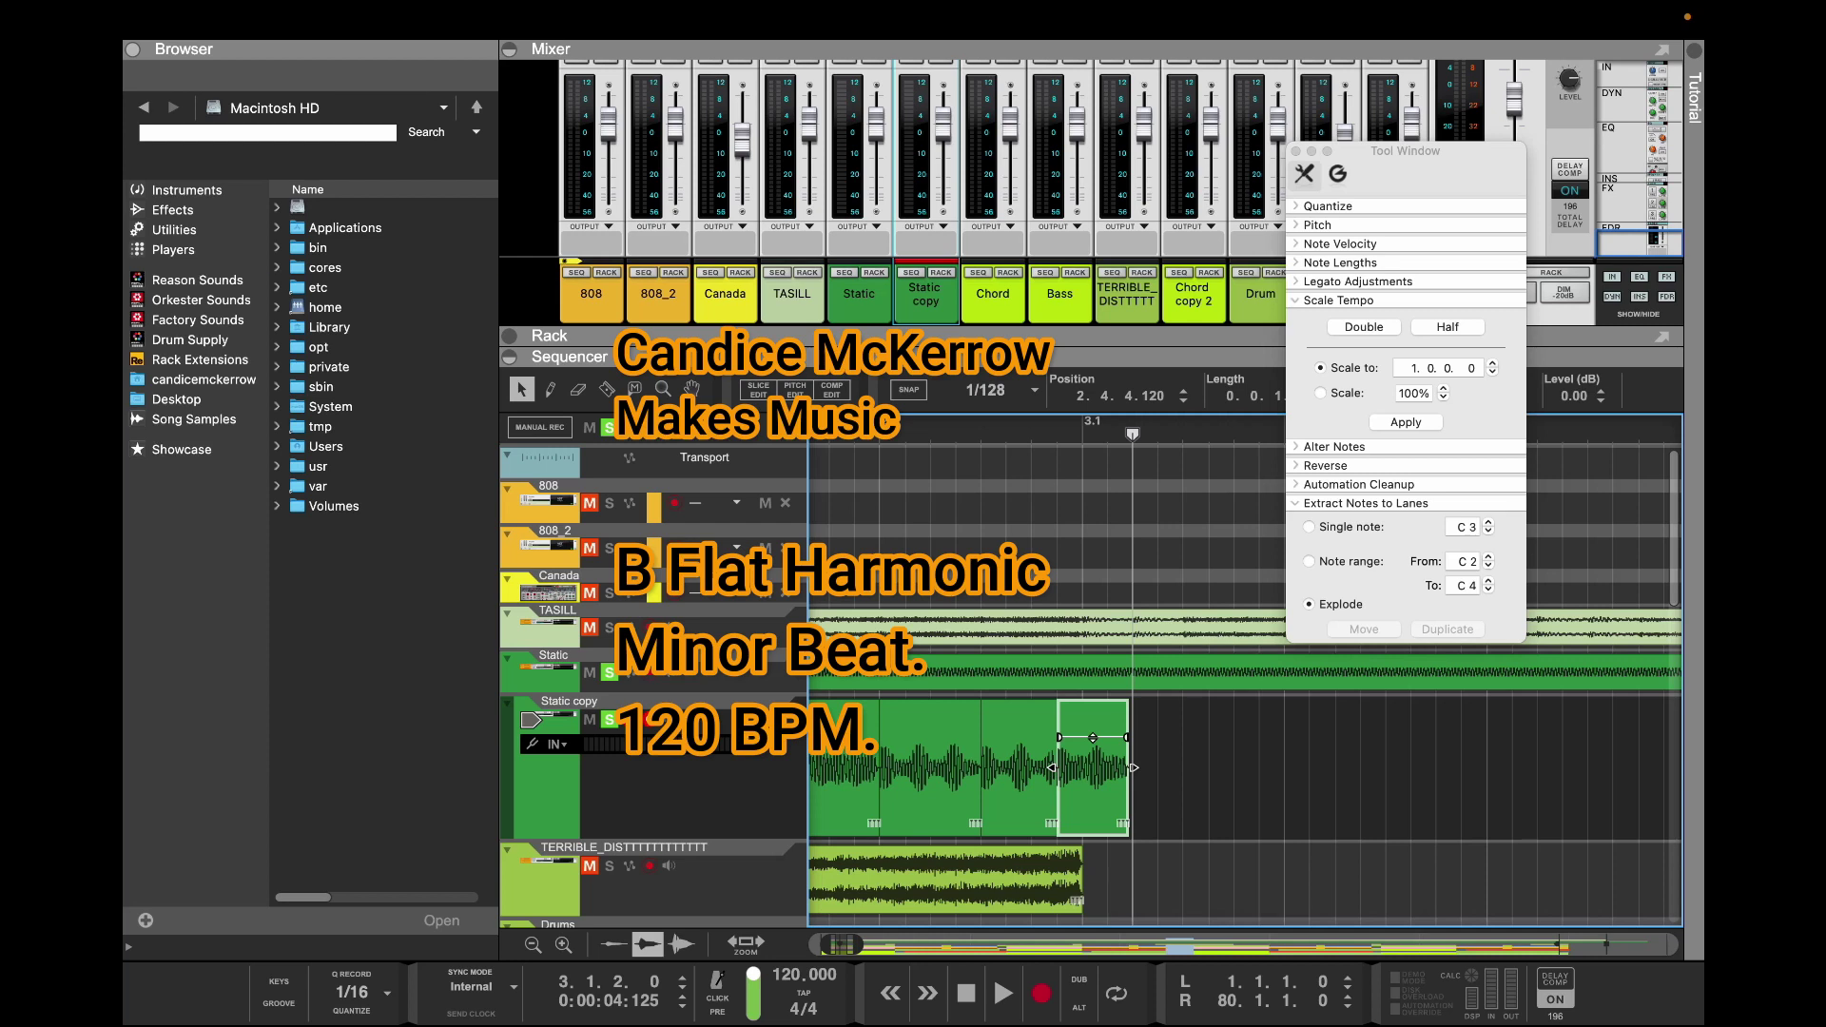
# Take the song window out of full screen and move it aside to uncover the Finder's Downloads folder
pyautogui.click(203, 19)
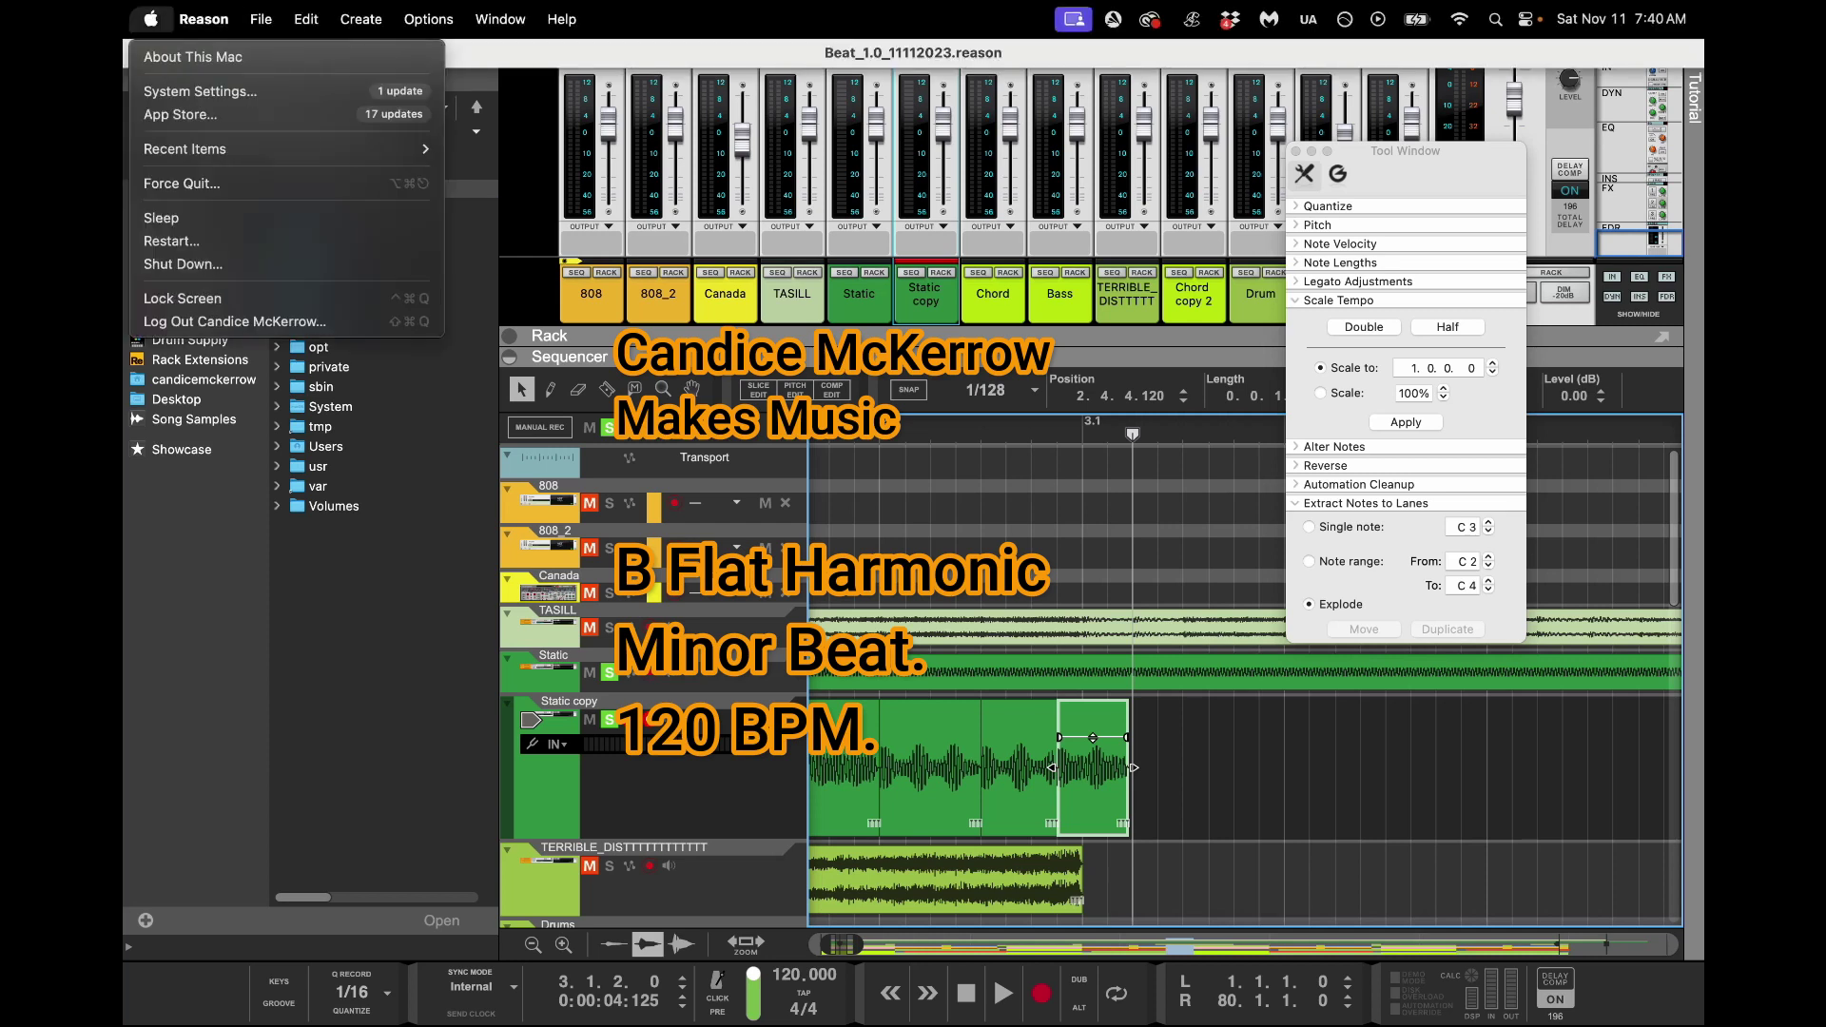
pyautogui.click(203, 19)
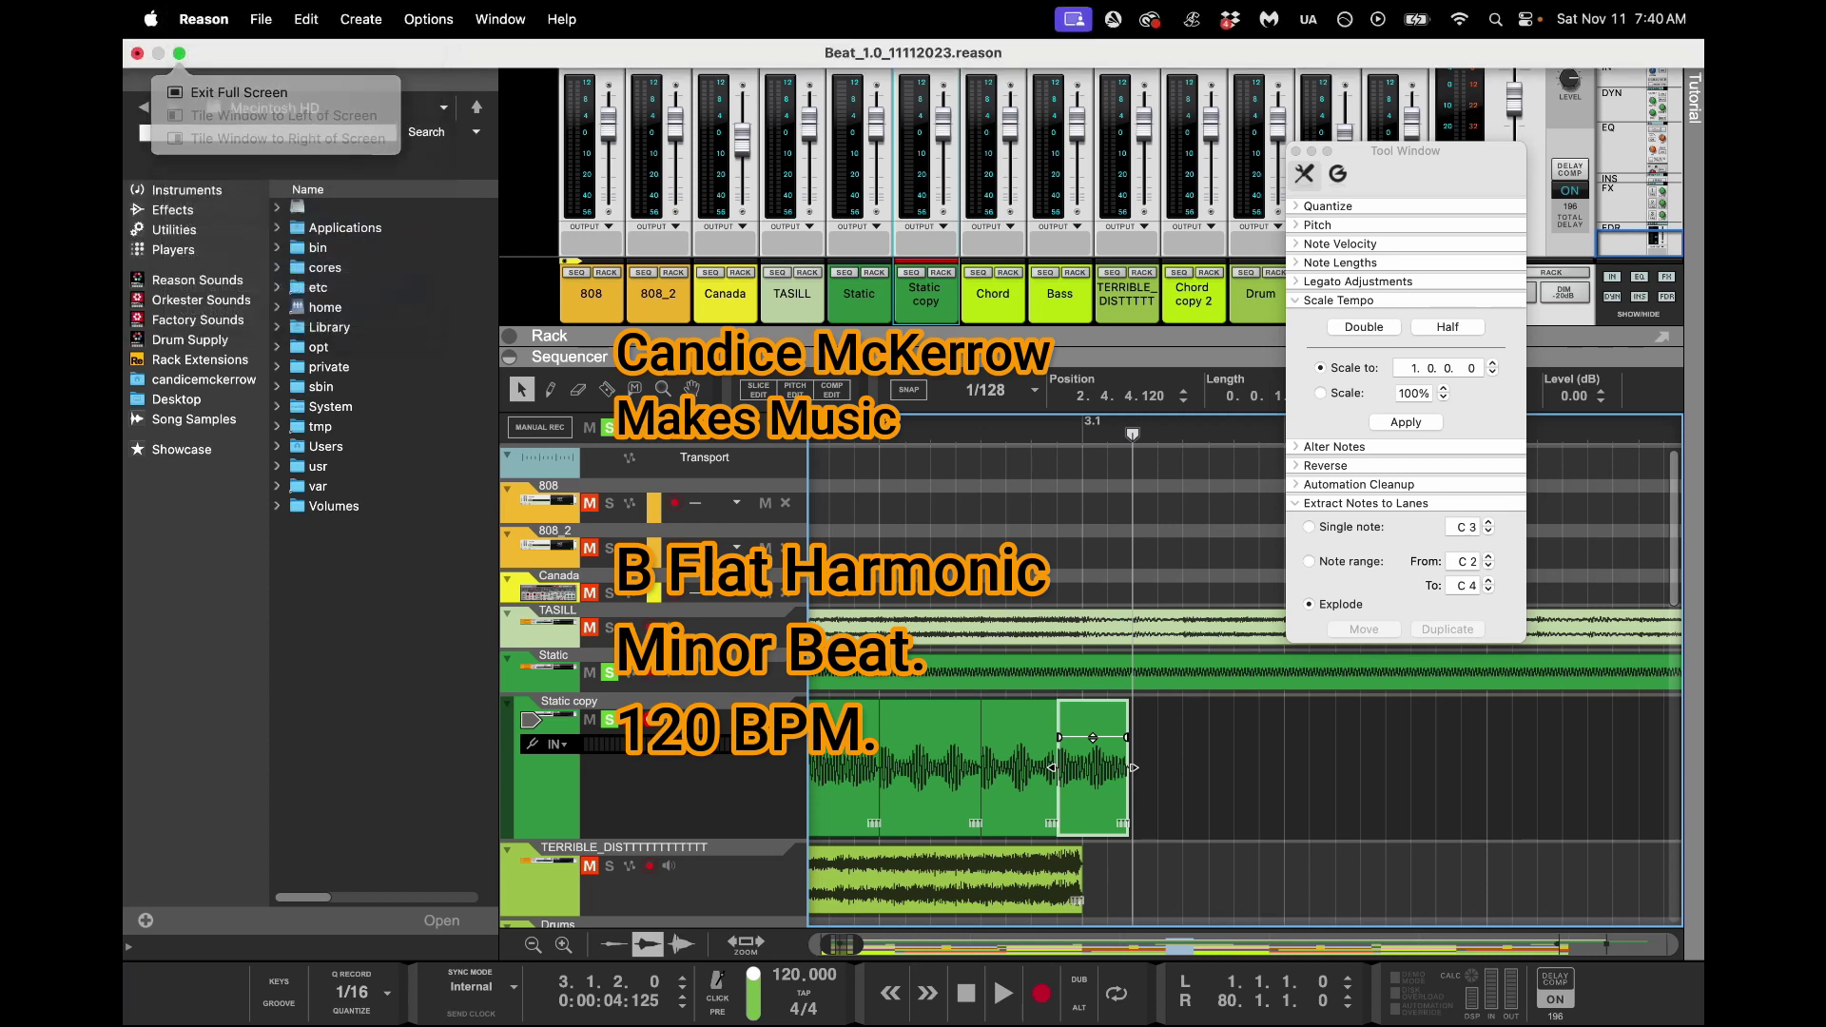
pyautogui.click(179, 54)
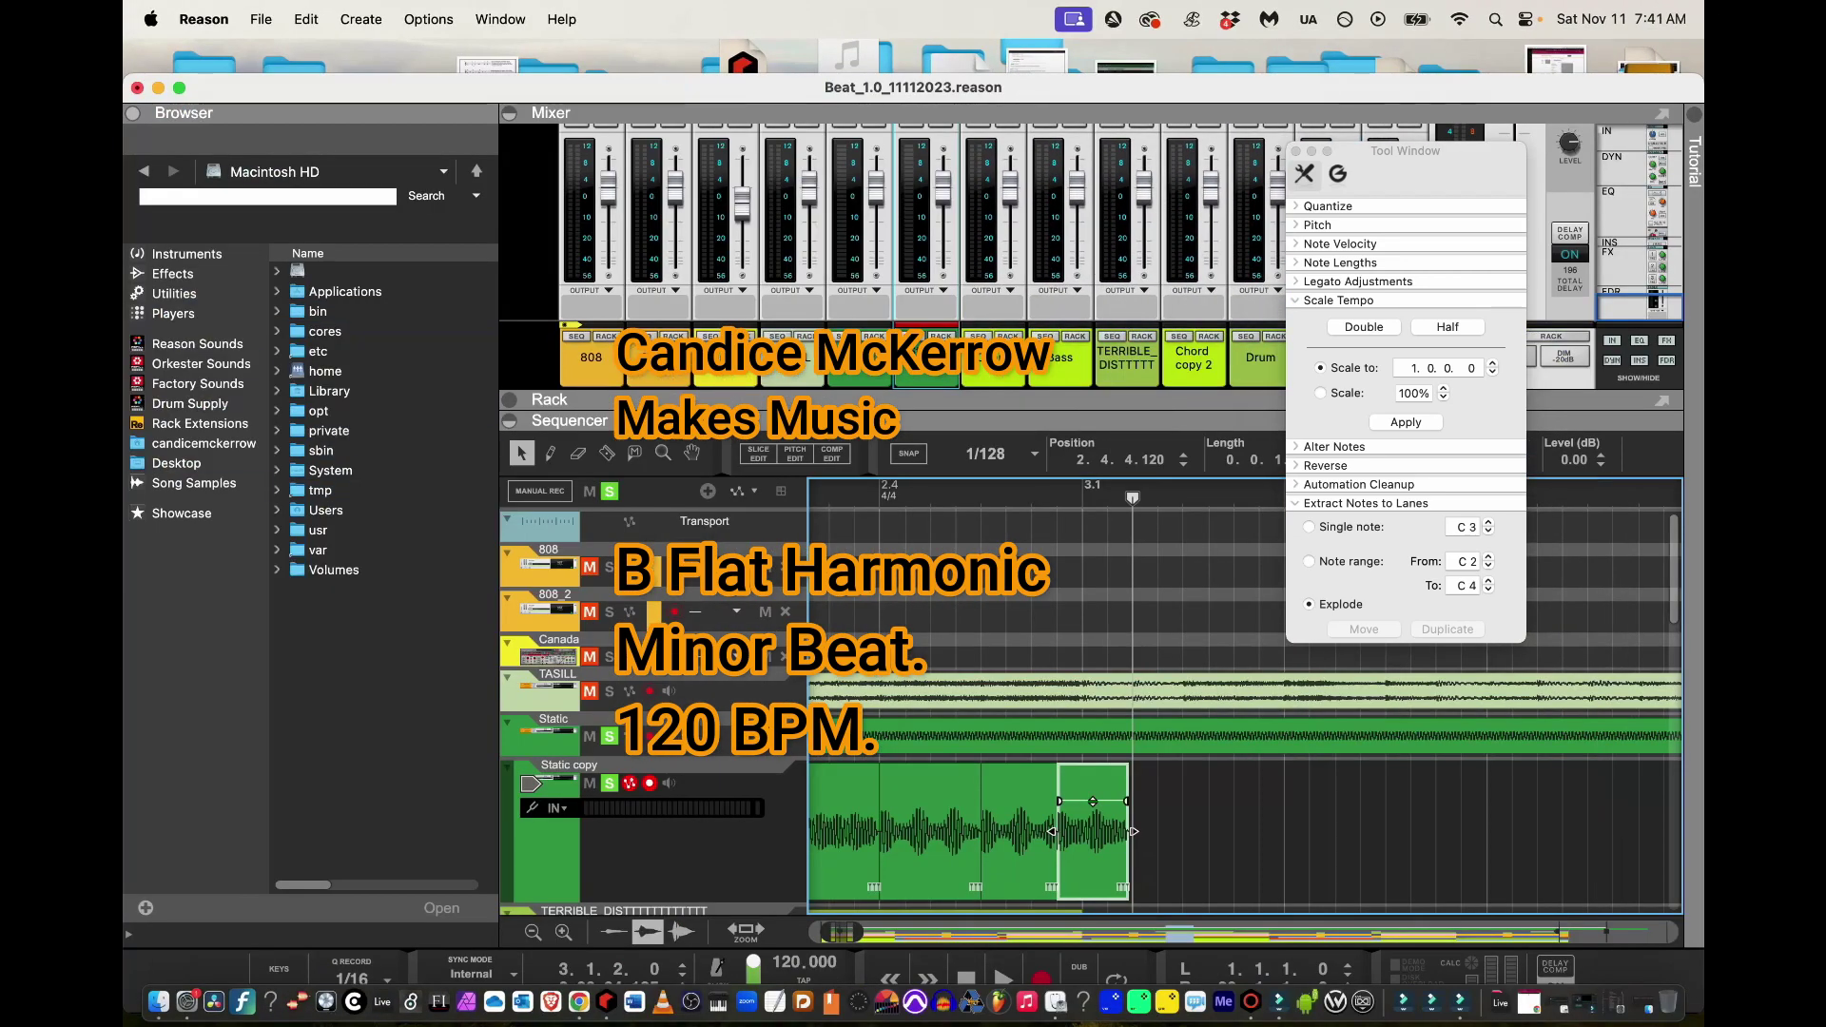
pyautogui.moveTo(228, 63); pyautogui.dragTo(959, 296)
pyautogui.click(571, 474)
pyautogui.click(538, 411)
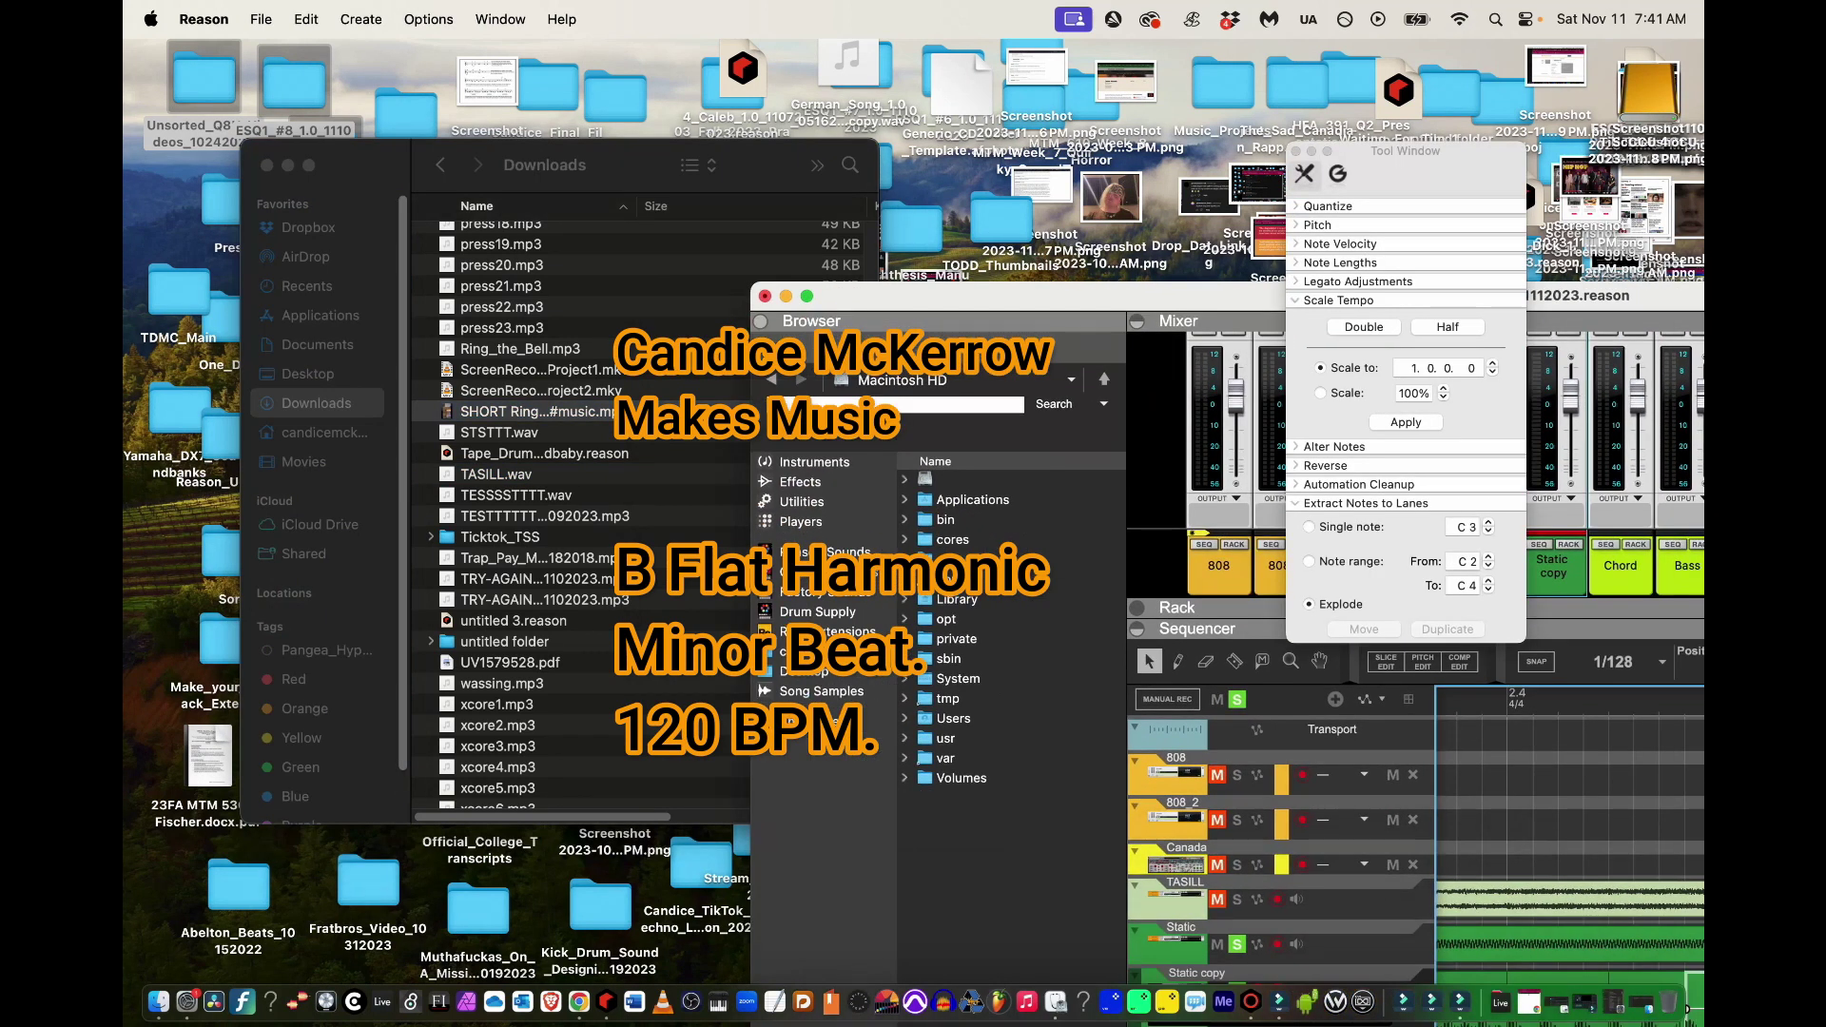
# Import STSTTT.wav from the Downloads folder into the sequencer as a new audio track and return the song window to full screen
pyautogui.click(1556, 706)
pyautogui.click(1536, 662)
pyautogui.moveTo(499, 432); pyautogui.dragTo(1223, 748)
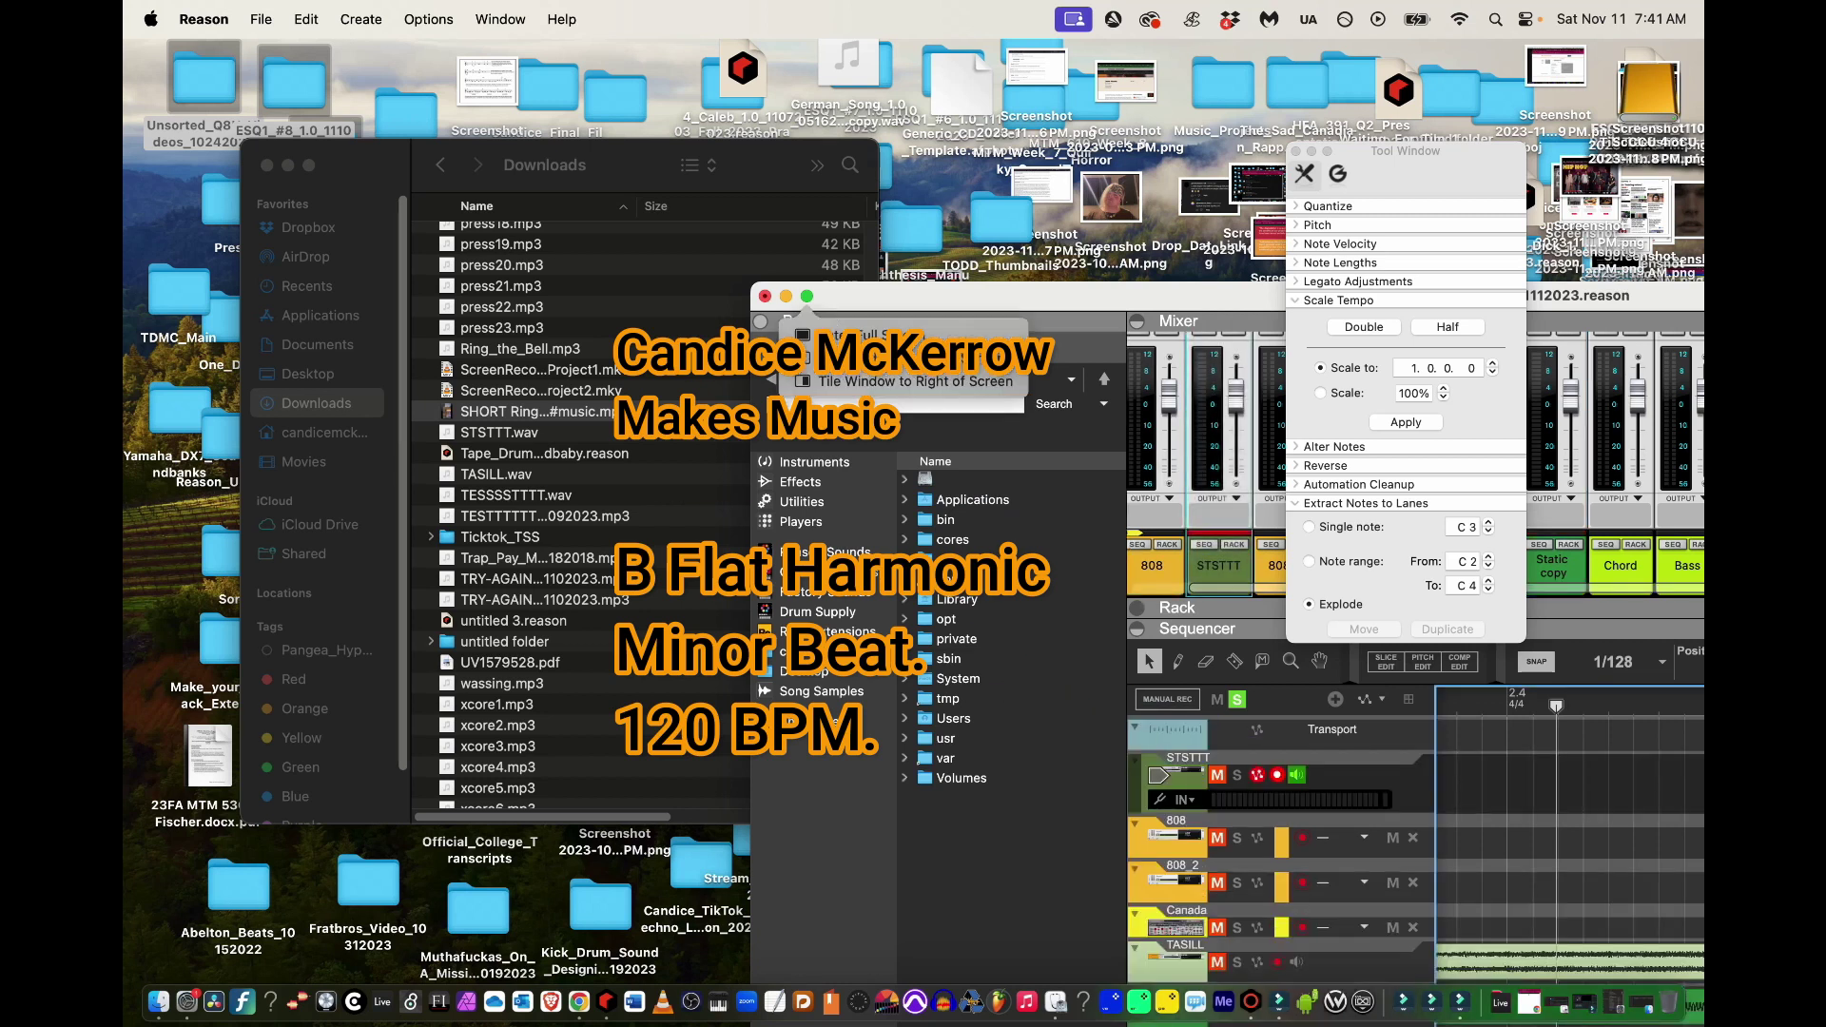
pyautogui.click(785, 296)
pyautogui.click(1641, 1002)
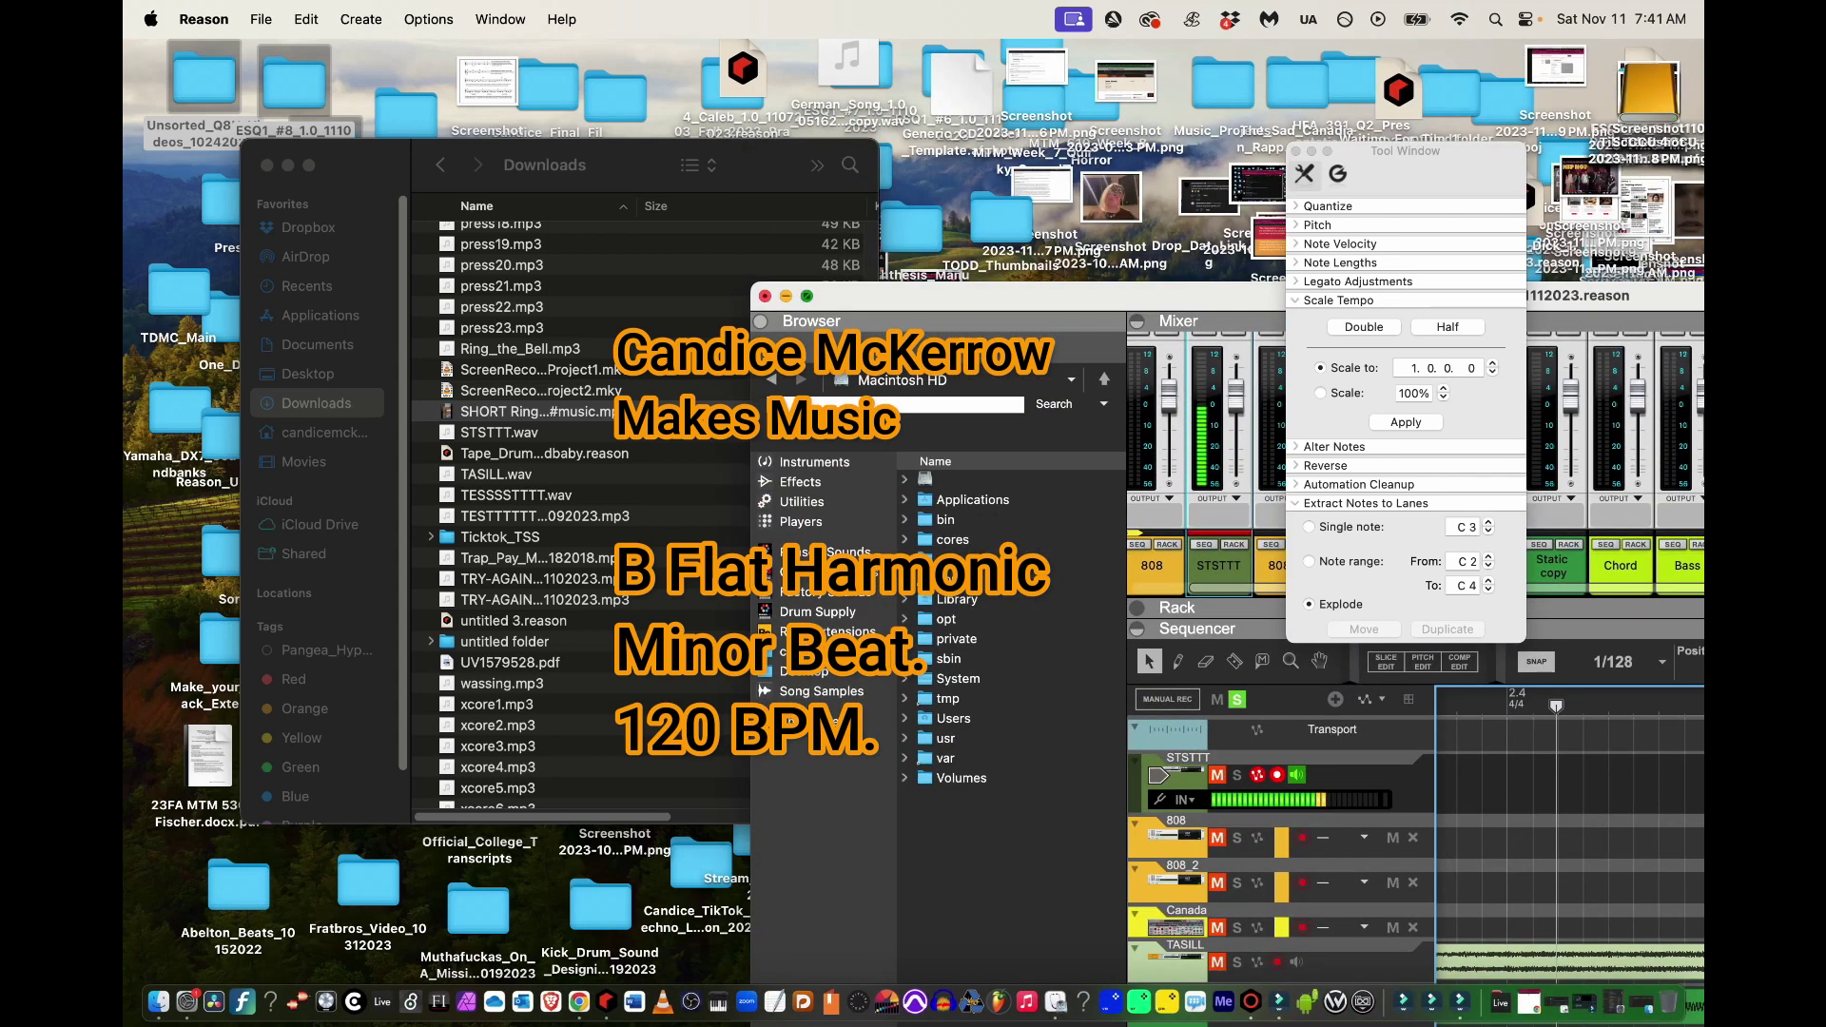
pyautogui.click(807, 296)
pyautogui.click(668, 503)
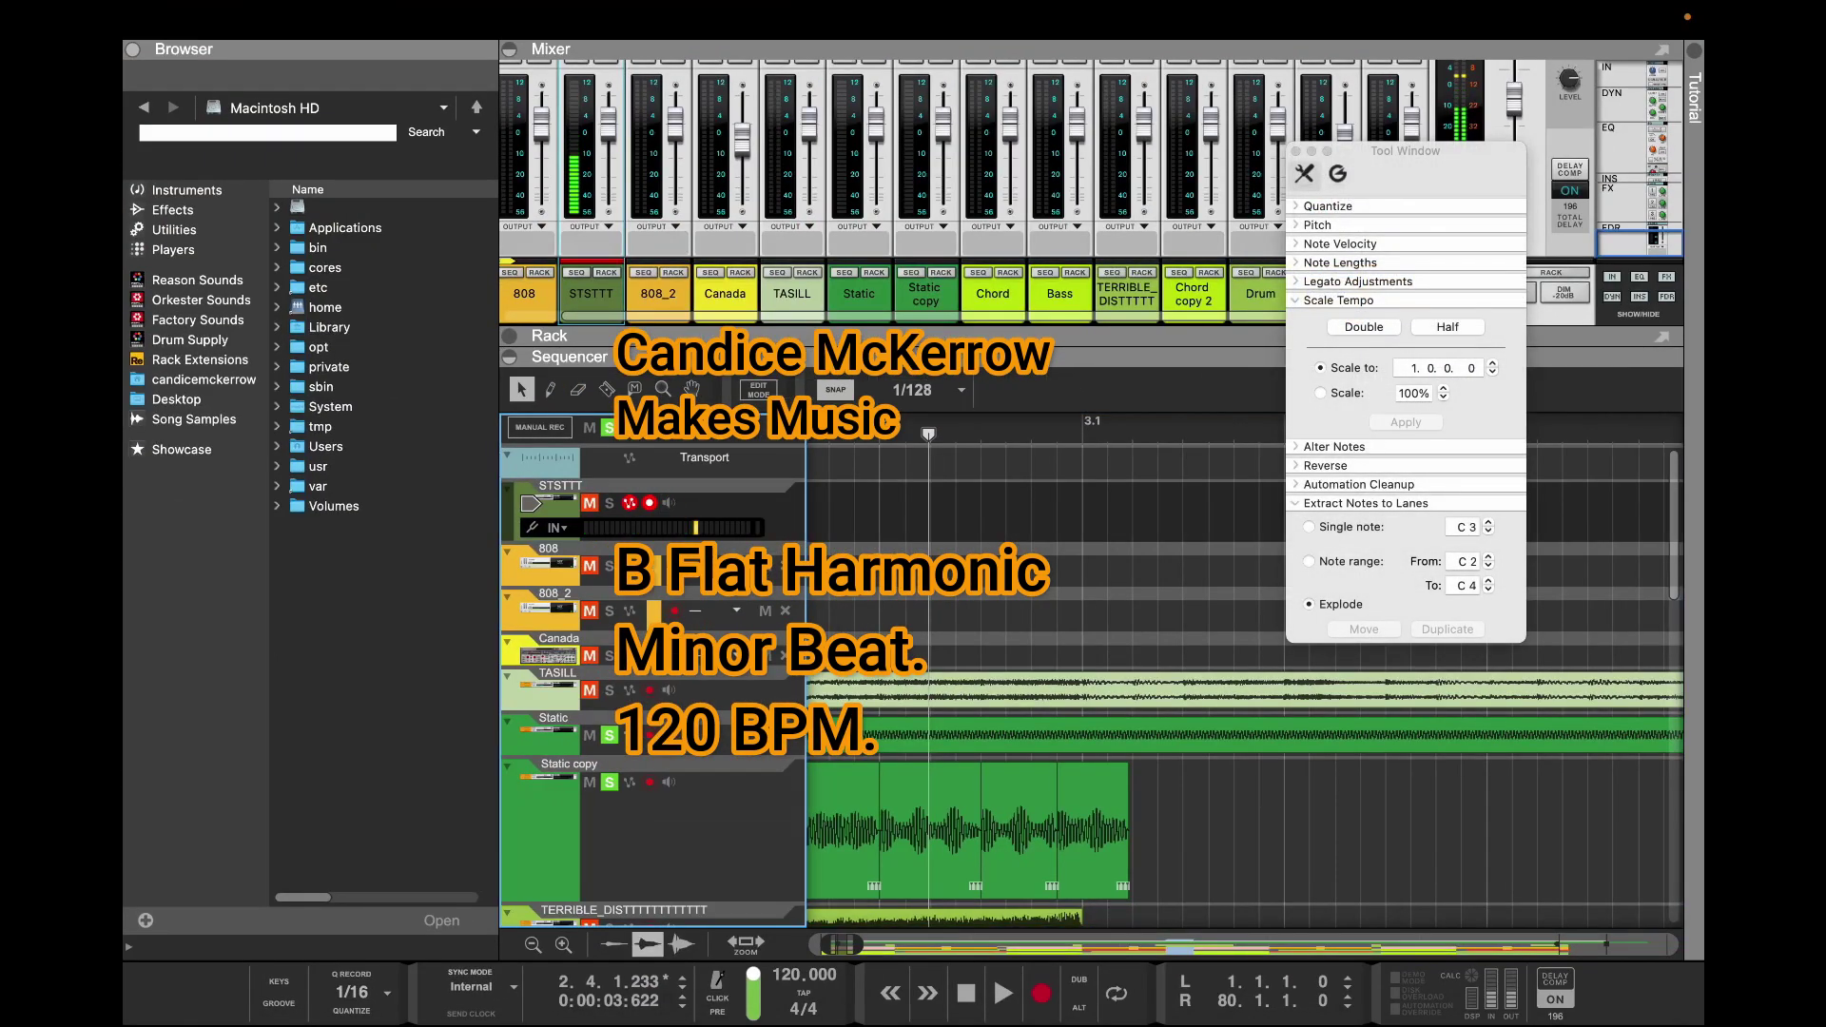
# Try to replace the last Static copy clip with the STSTTT clip at 2.4.4.120, and undo the replacement
pyautogui.moveTo(928, 434); pyautogui.dragTo(327, 433)
pyautogui.moveTo(851, 519); pyautogui.dragTo(1540, 597)
pyautogui.click(1295, 151)
pyautogui.click(1450, 591)
pyautogui.moveTo(1542, 601); pyautogui.dragTo(1455, 601)
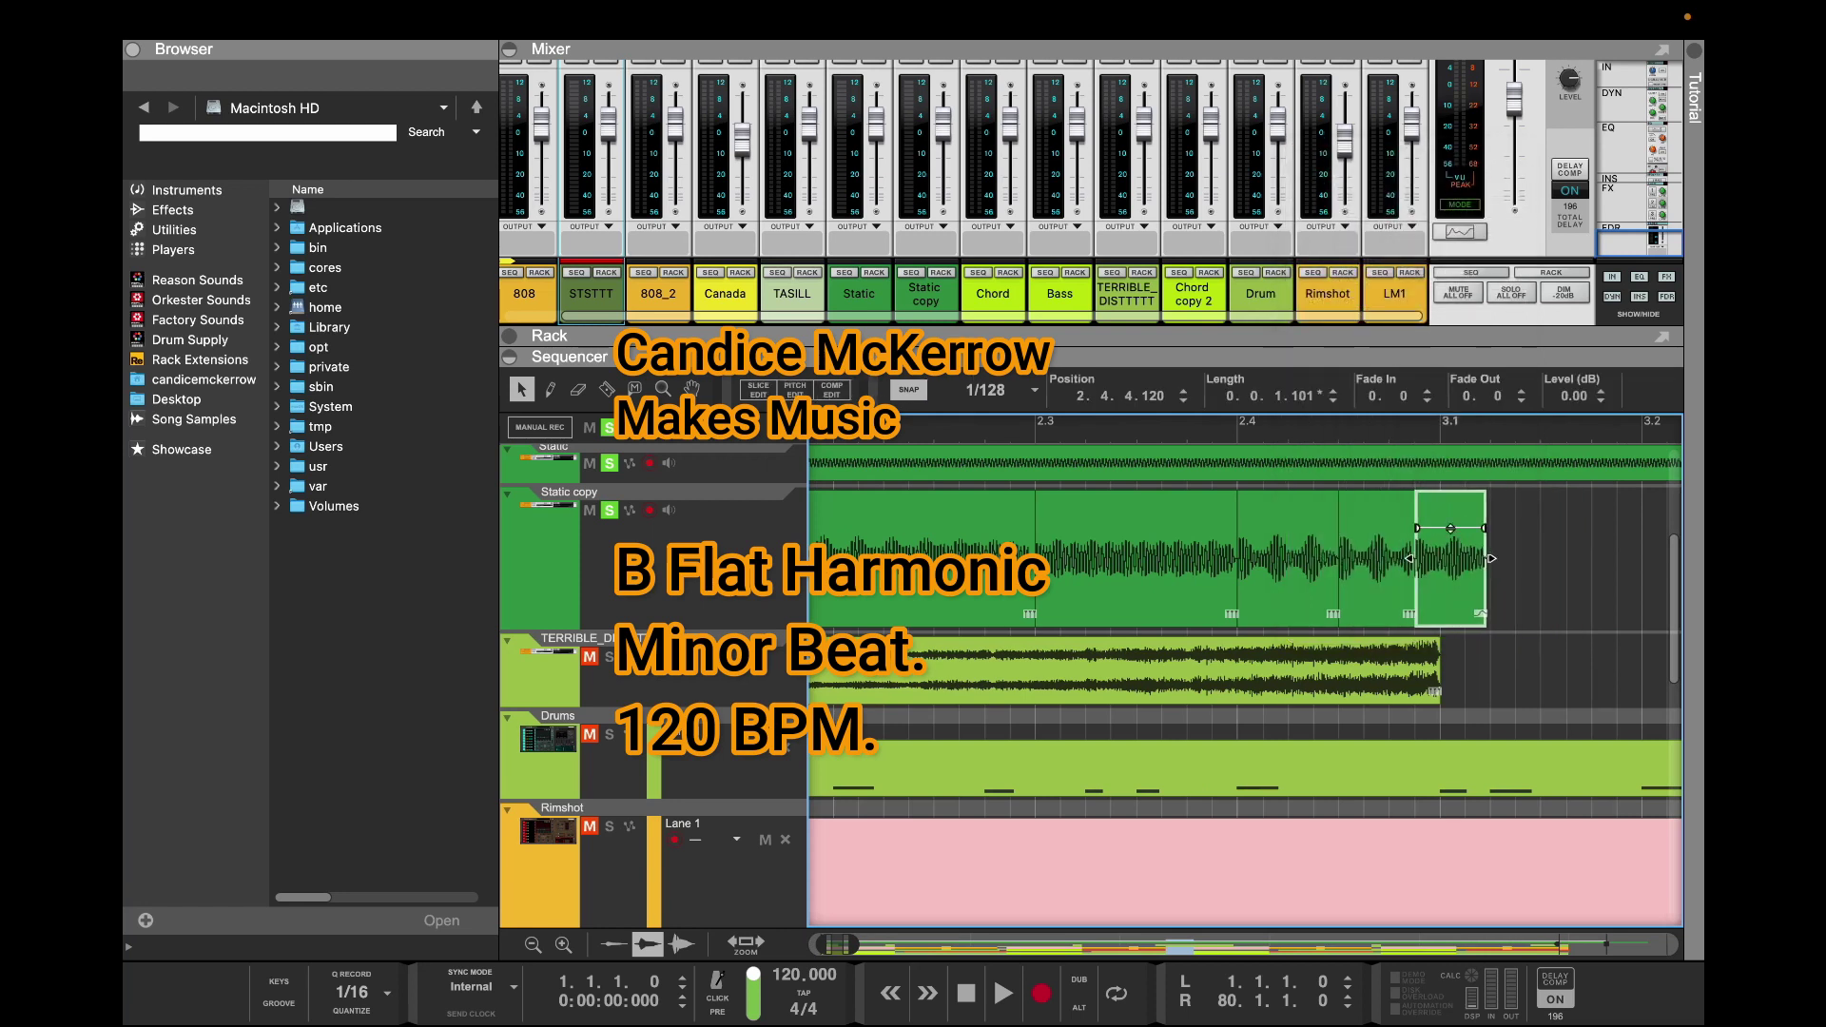
pyautogui.press('super+z')
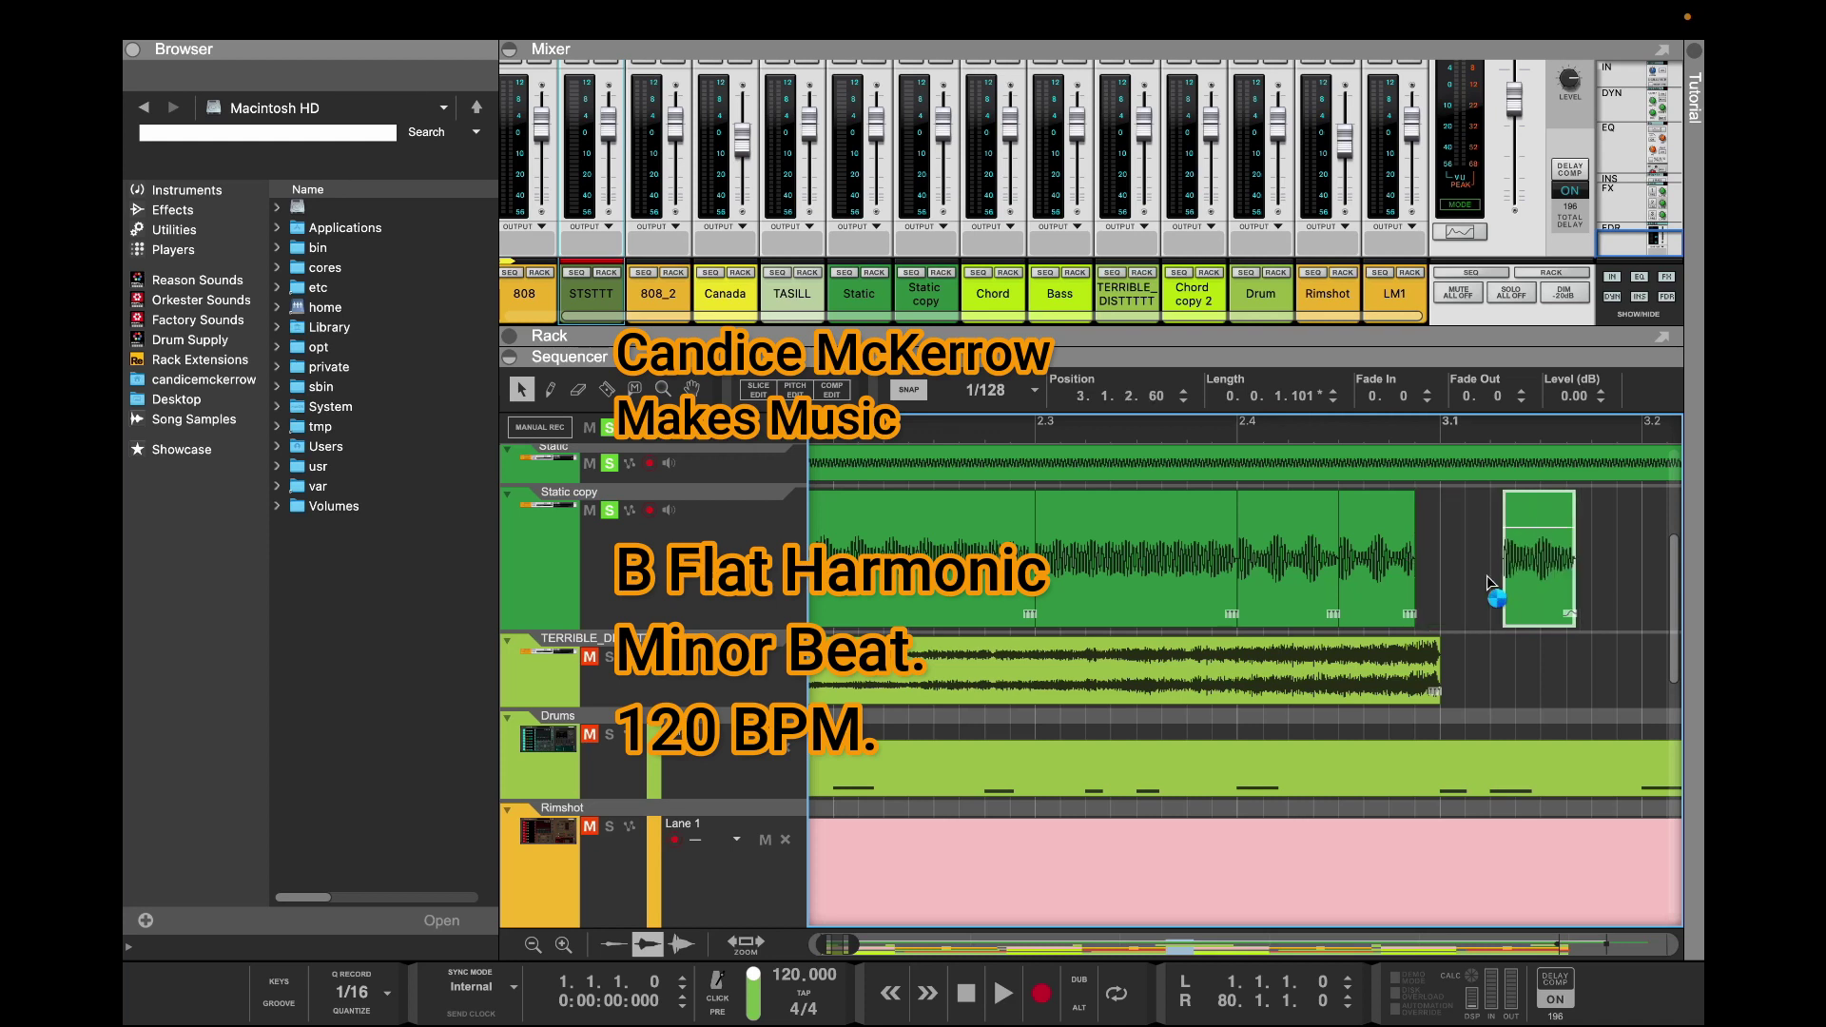
pyautogui.press('super+y')
# Set snapping to Grid, move the STSTTT clip to the Static copy track at 3.1.3.0, and hide the Mixer
pyautogui.scroll(5, 1236, 665)
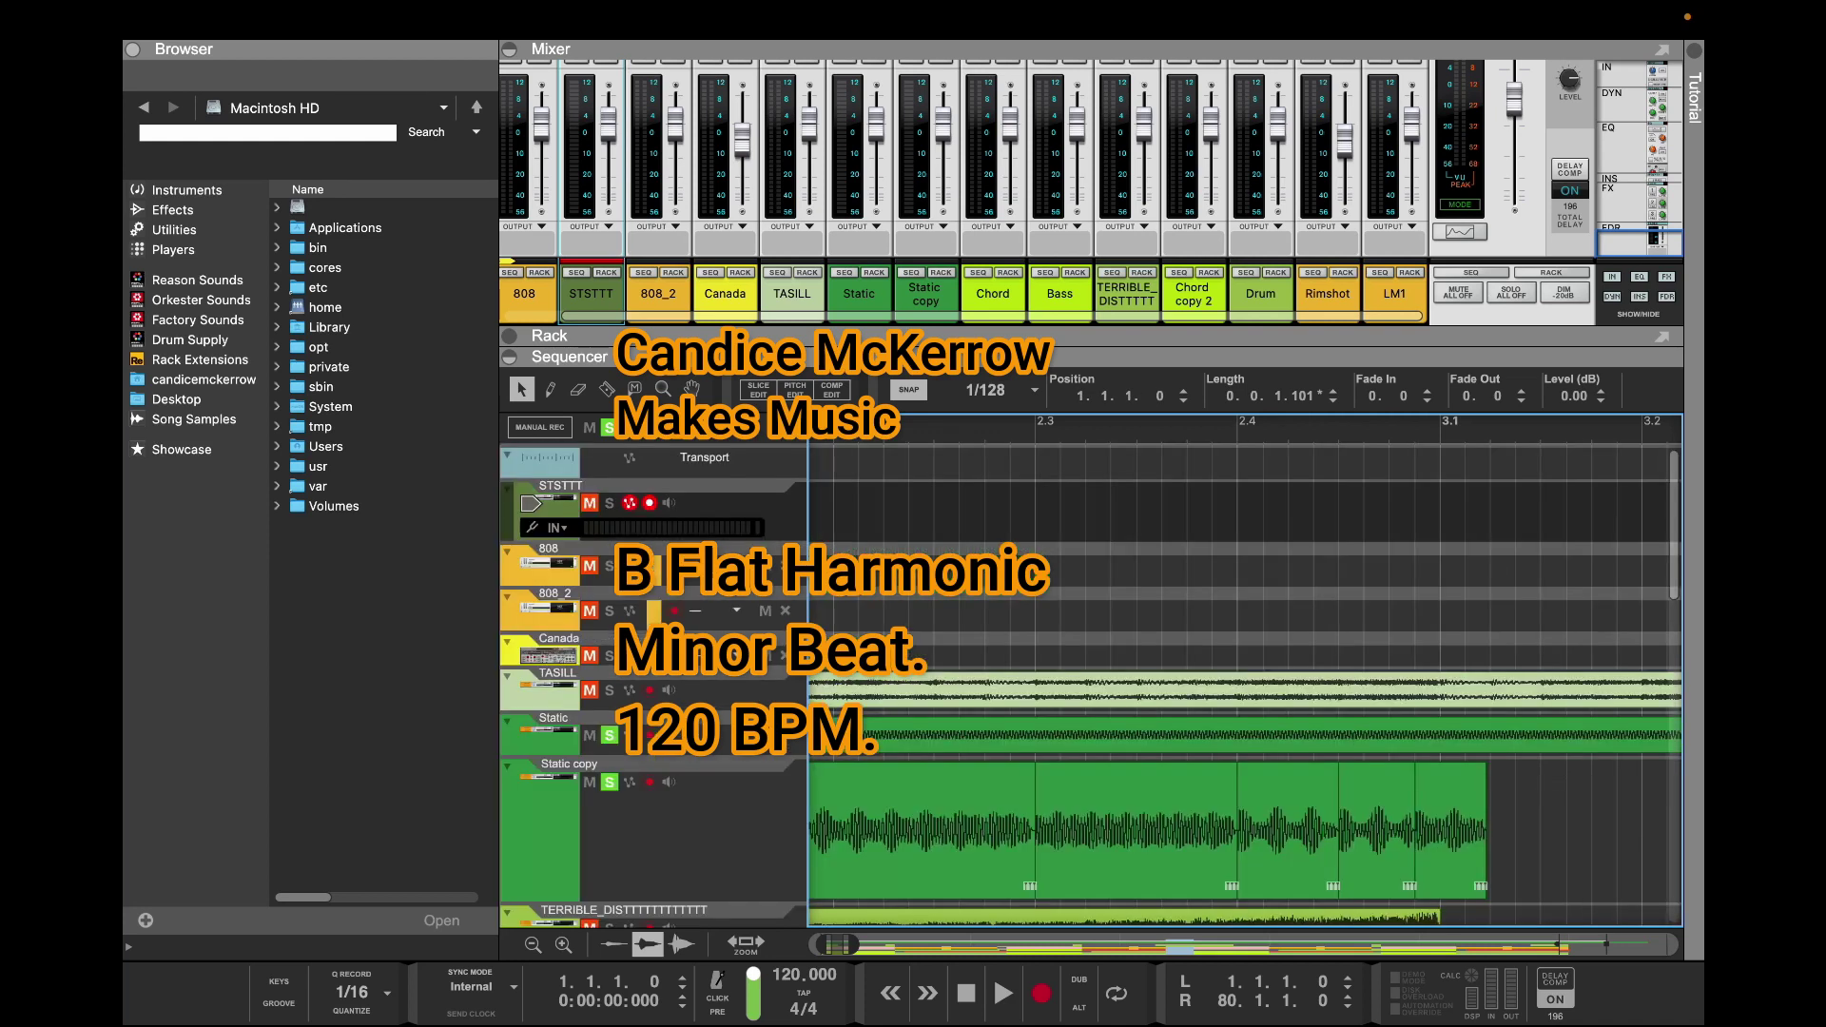
pyautogui.hscroll(5, 1244, 665)
pyautogui.hscroll(-10, 1244, 666)
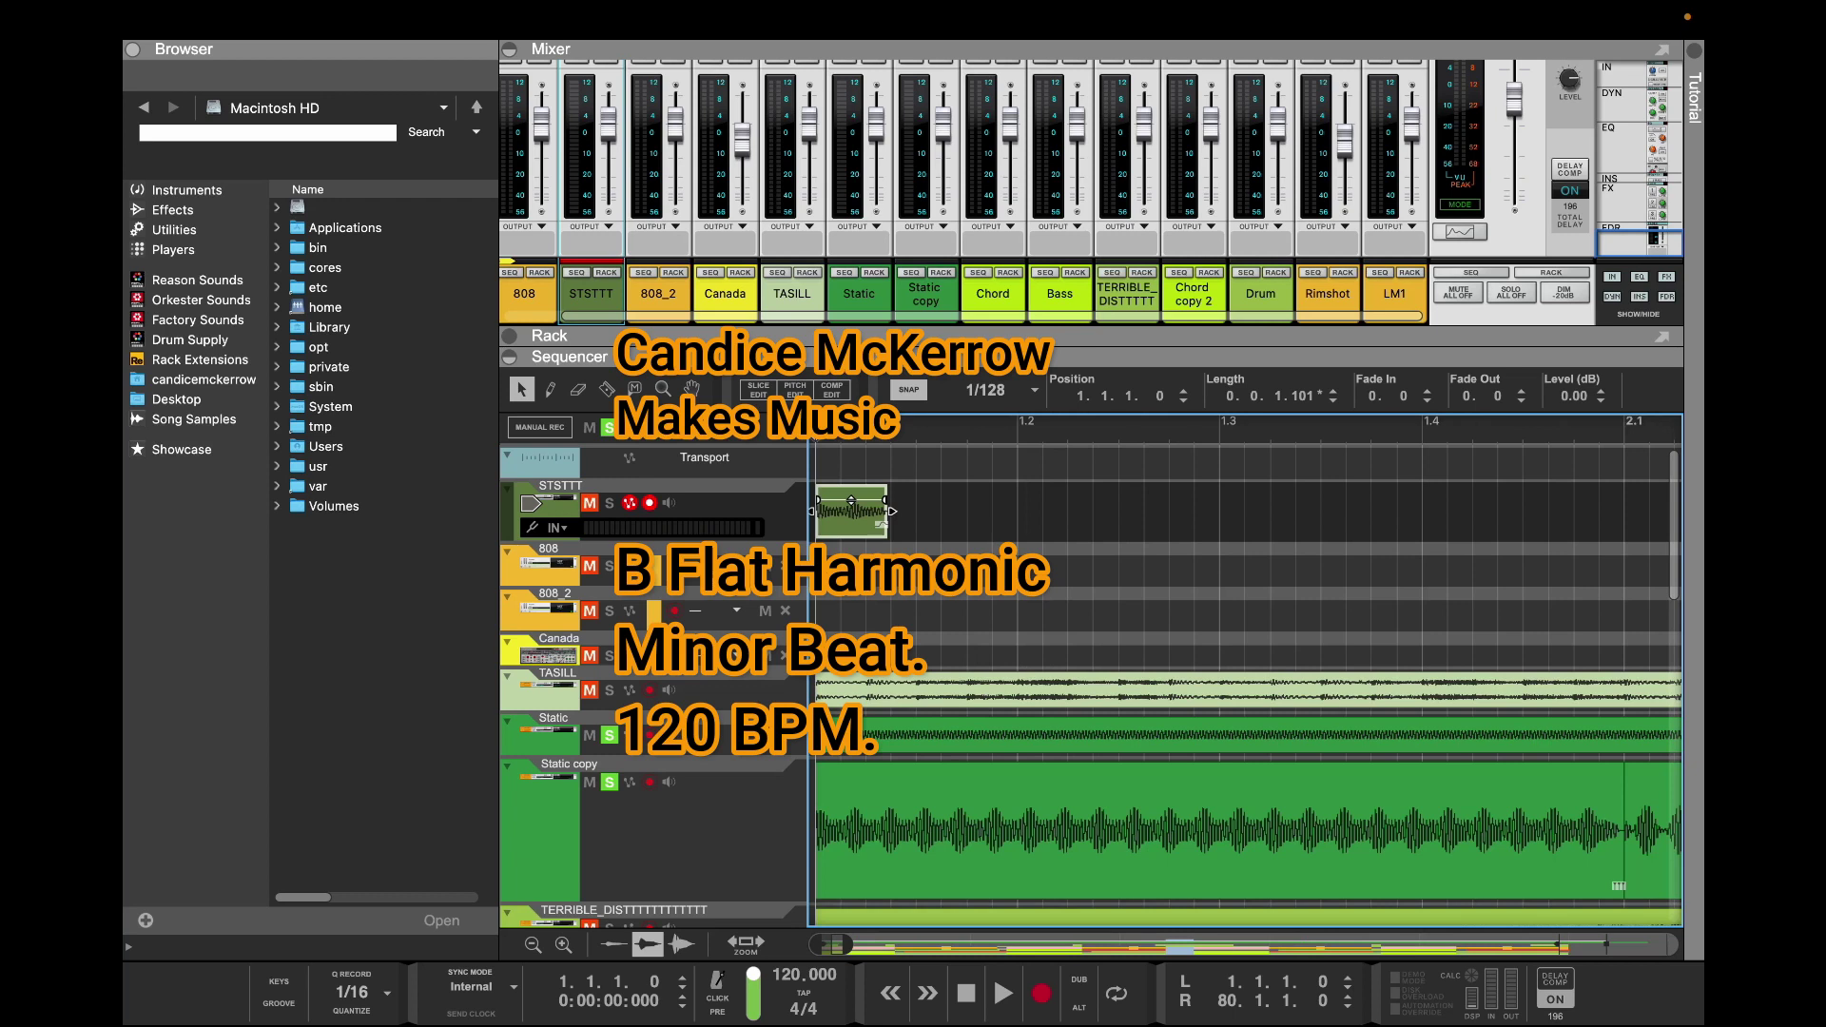
pyautogui.click(999, 390)
pyautogui.click(984, 391)
pyautogui.moveTo(851, 523); pyautogui.dragTo(1510, 830)
pyautogui.press('F5')
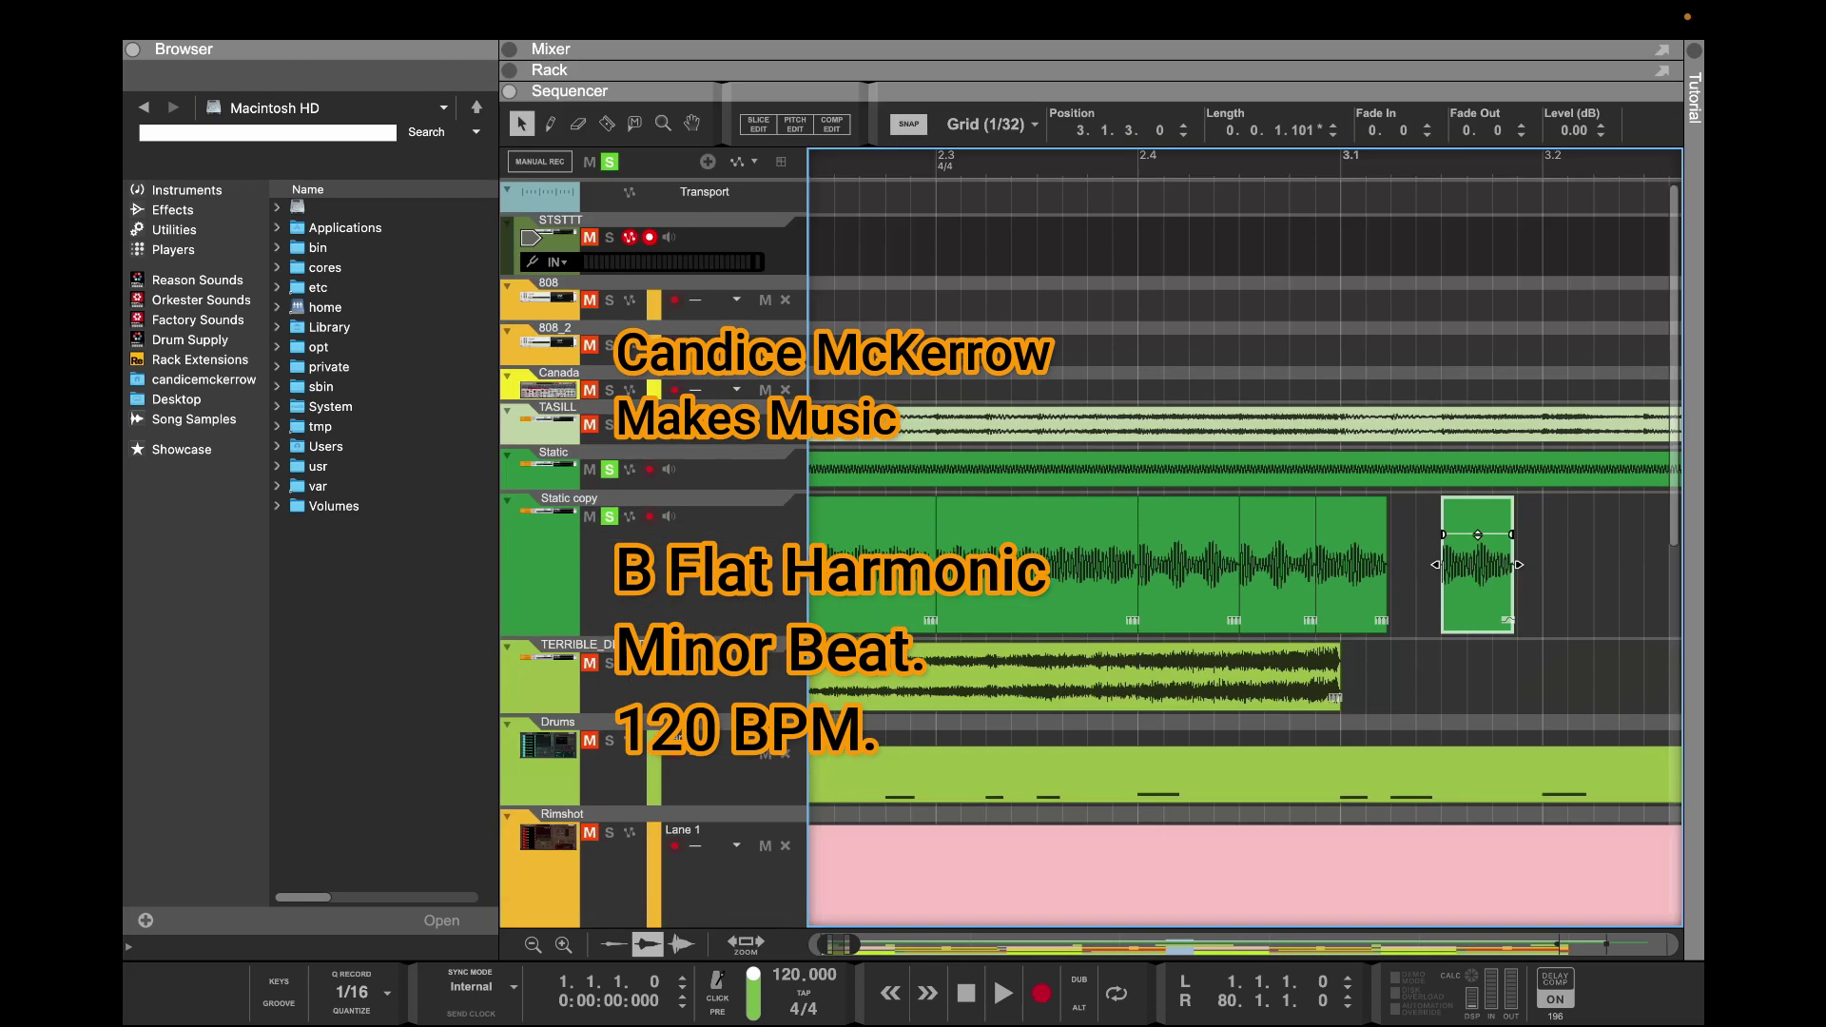
# Shift the imported clip on the Static copy track to 3.1.2.0 and set its clip color to Dark Green
pyautogui.click(1352, 572)
pyautogui.moveTo(1350, 571); pyautogui.dragTo(1427, 570)
pyautogui.rightClick(1426, 571)
pyautogui.moveTo(1156, 796)
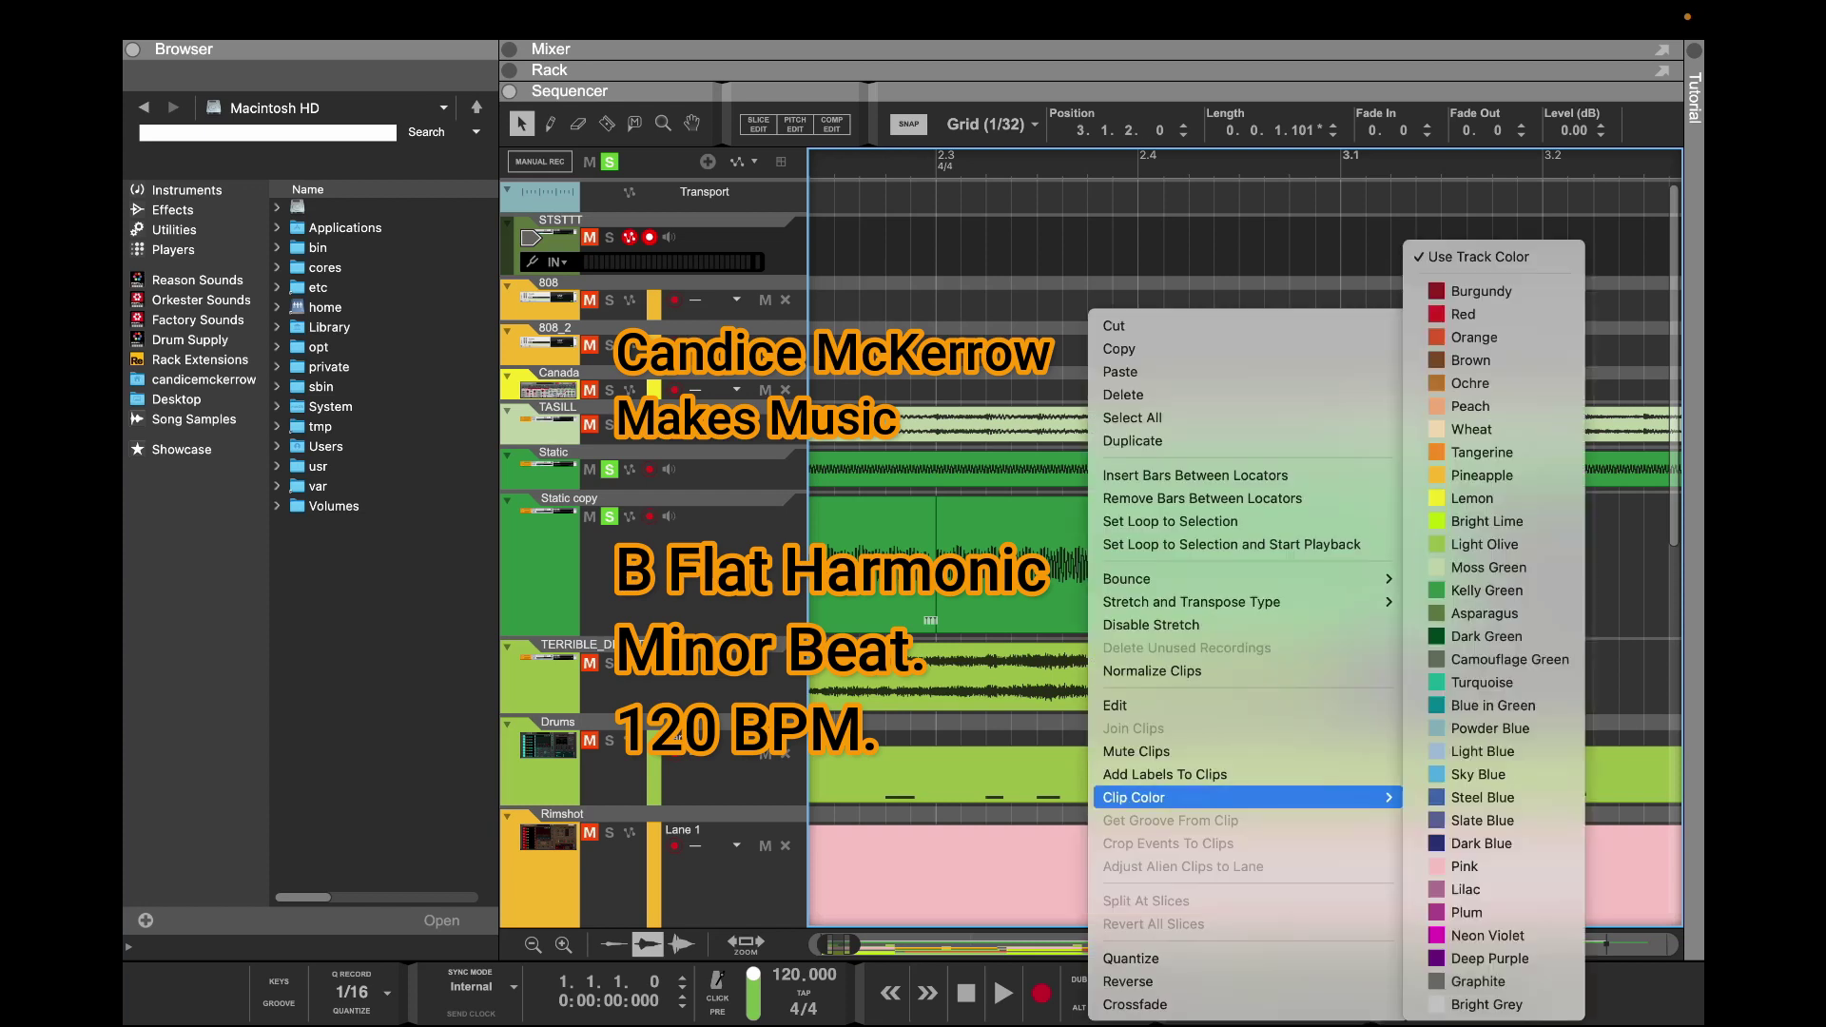
pyautogui.click(1489, 634)
# Replace the last original Static copy clip with the dark green clip at 2.4.4.120 and shorten it to 0.0.0.120
pyautogui.click(1351, 570)
pyautogui.press('Delete')
pyautogui.moveTo(1426, 604); pyautogui.dragTo(1355, 604)
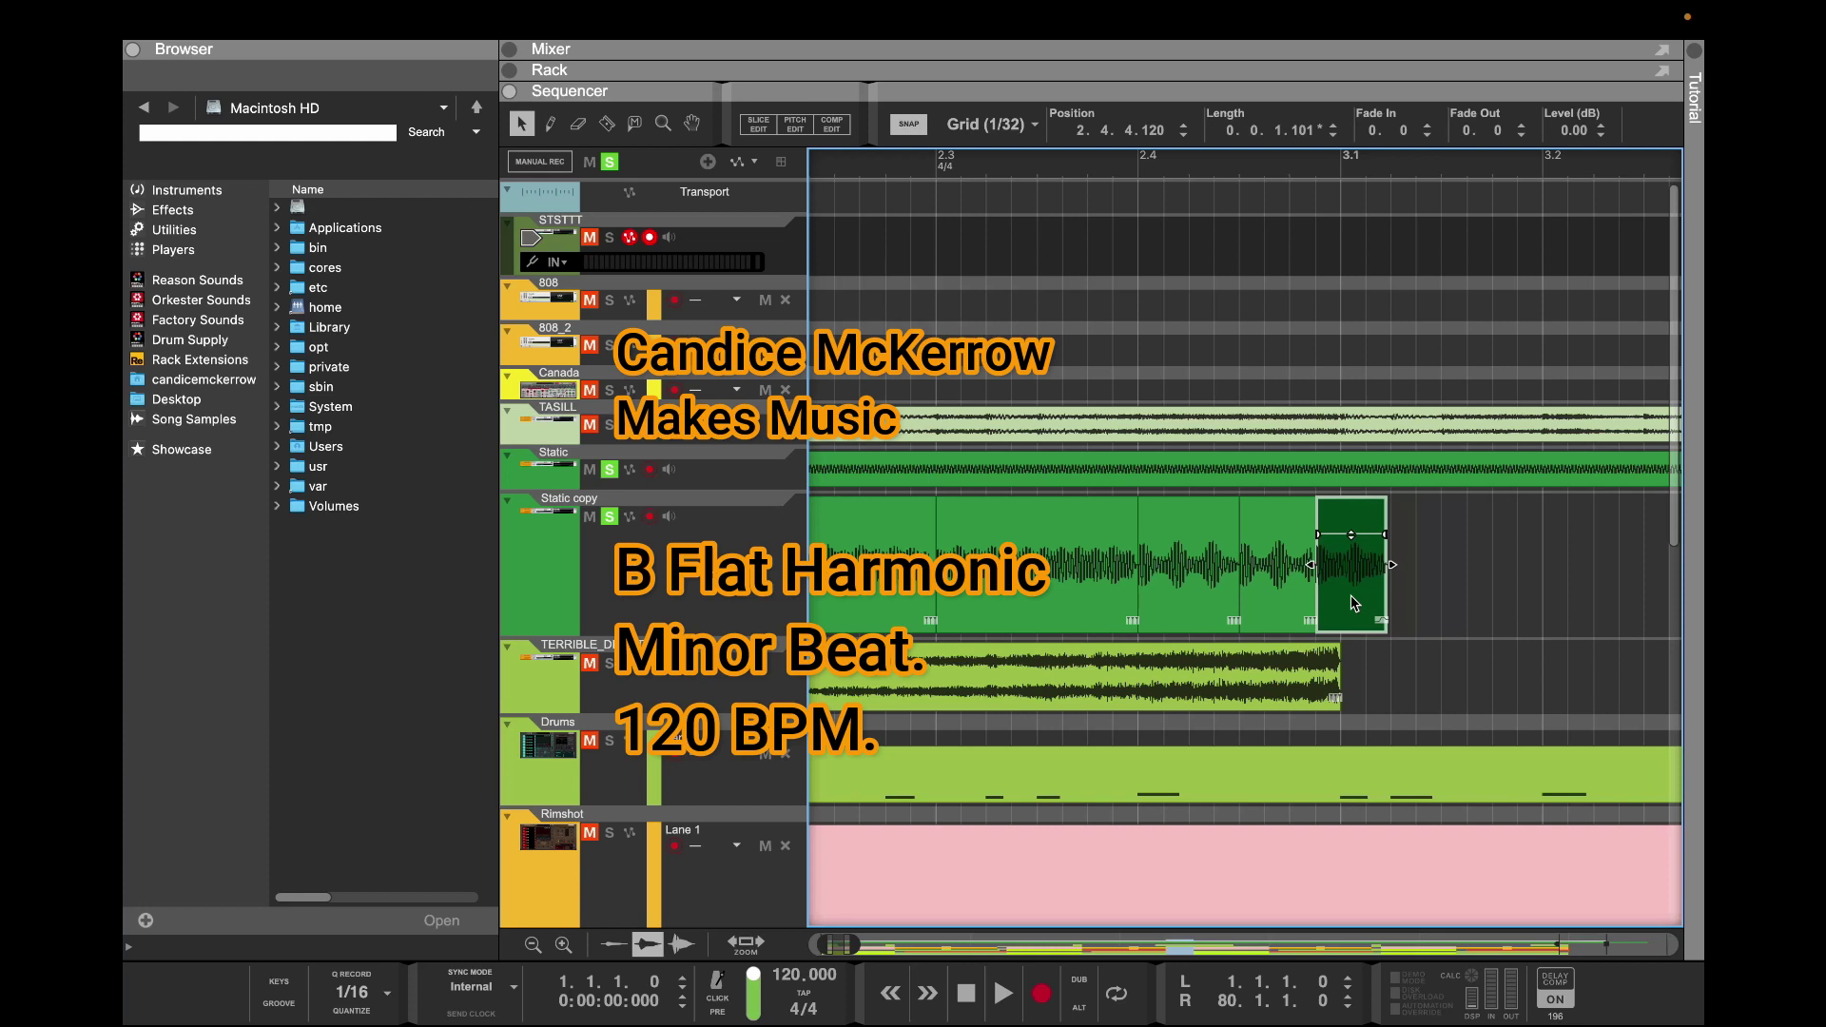
pyautogui.moveTo(1386, 565); pyautogui.dragTo(1341, 565)
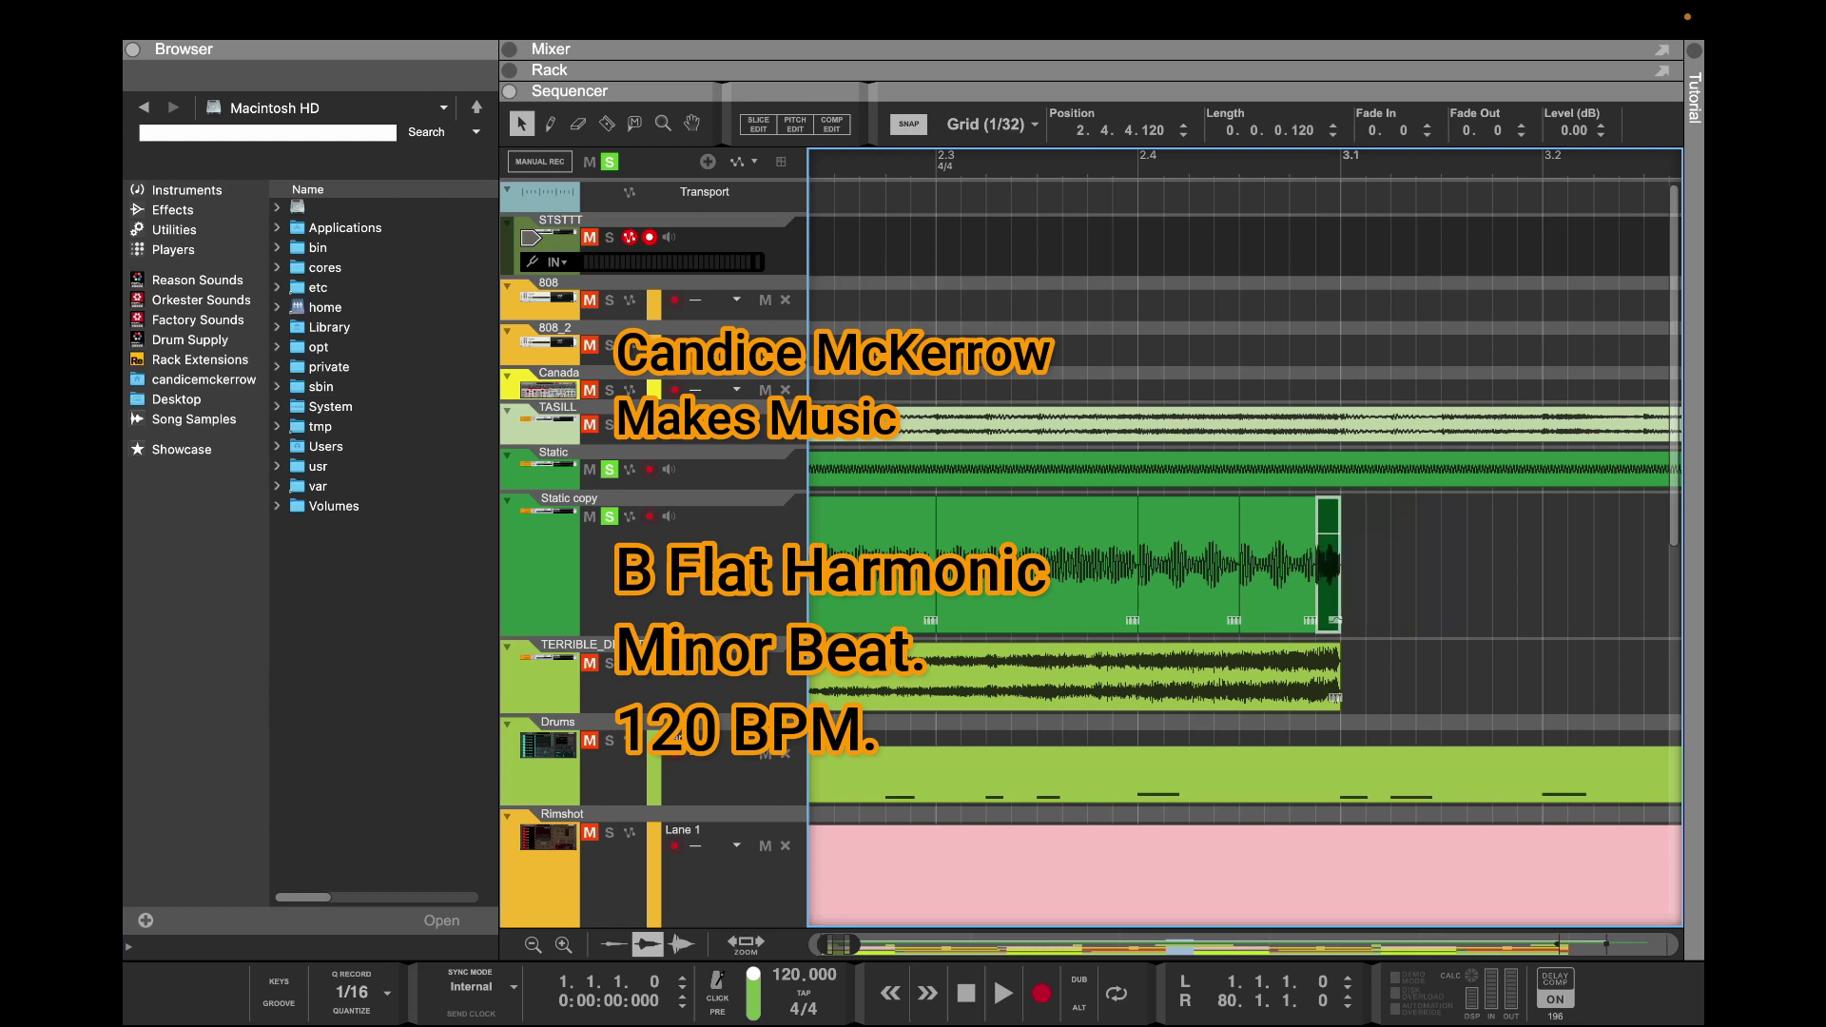
# Play the shortened dark green clip, then leave Static copy as the only soloed track
pyautogui.press('space')
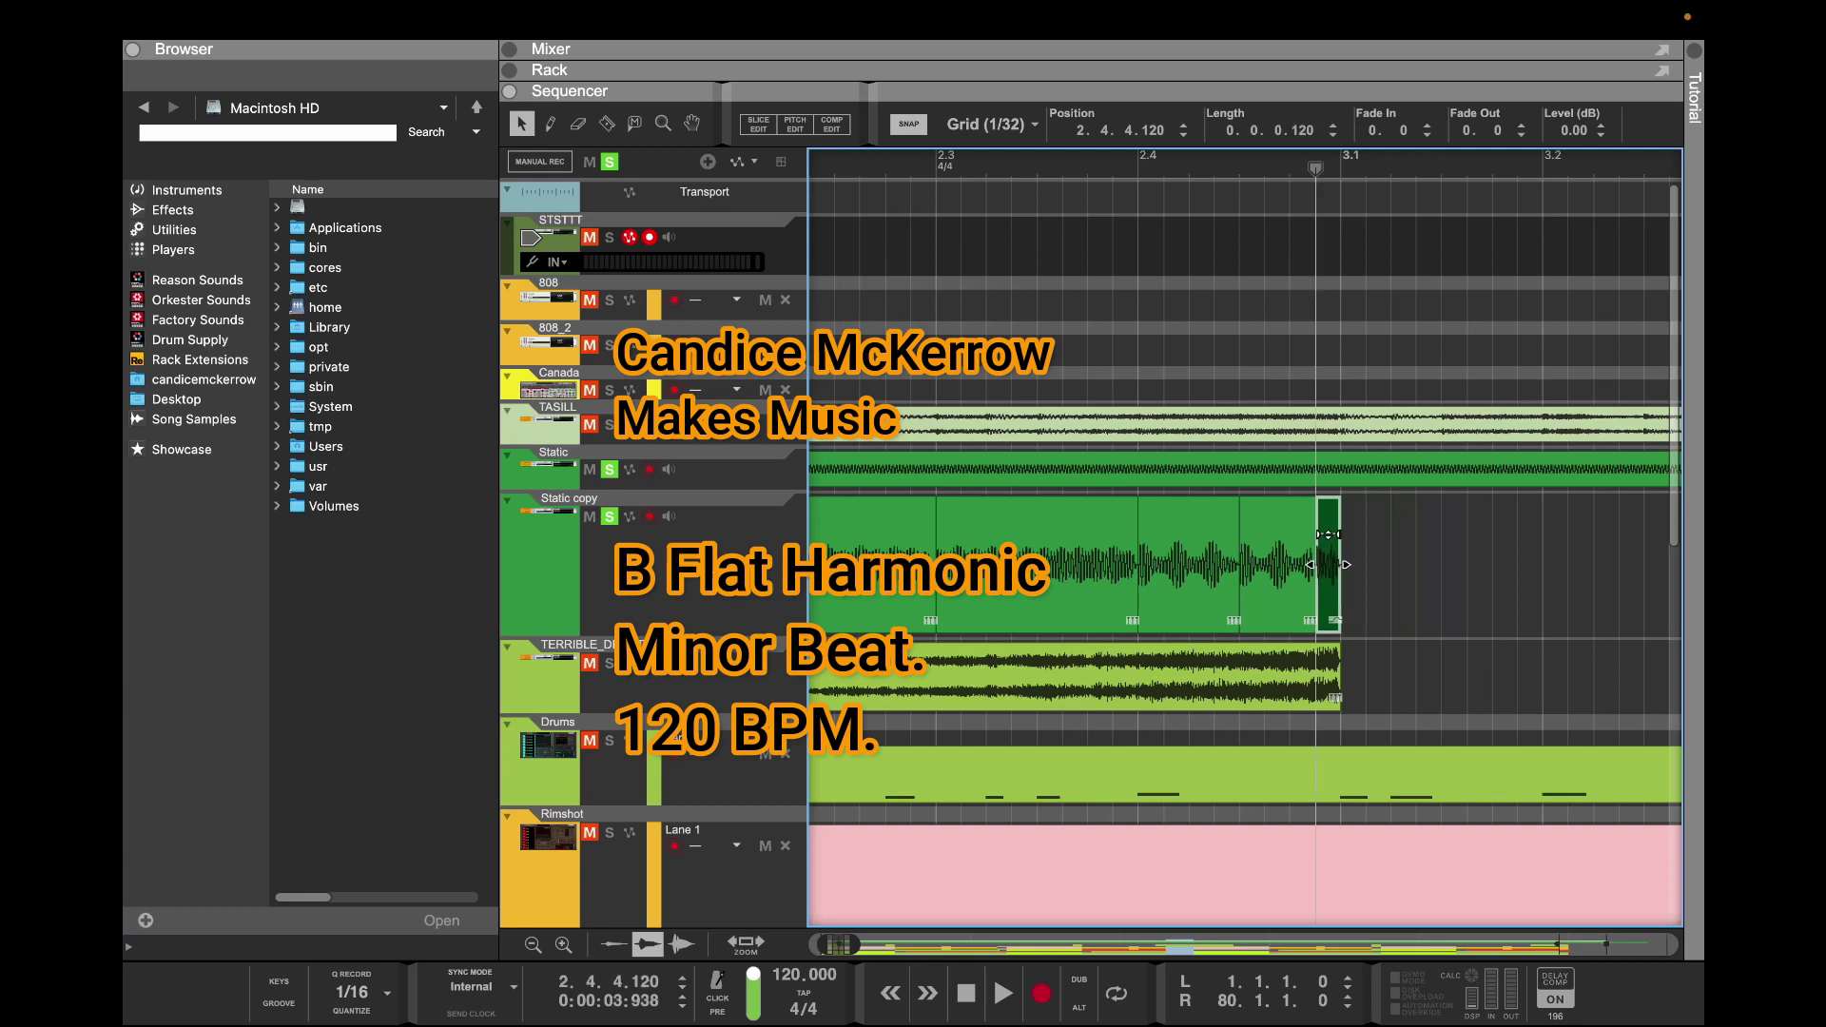
pyautogui.press('space')
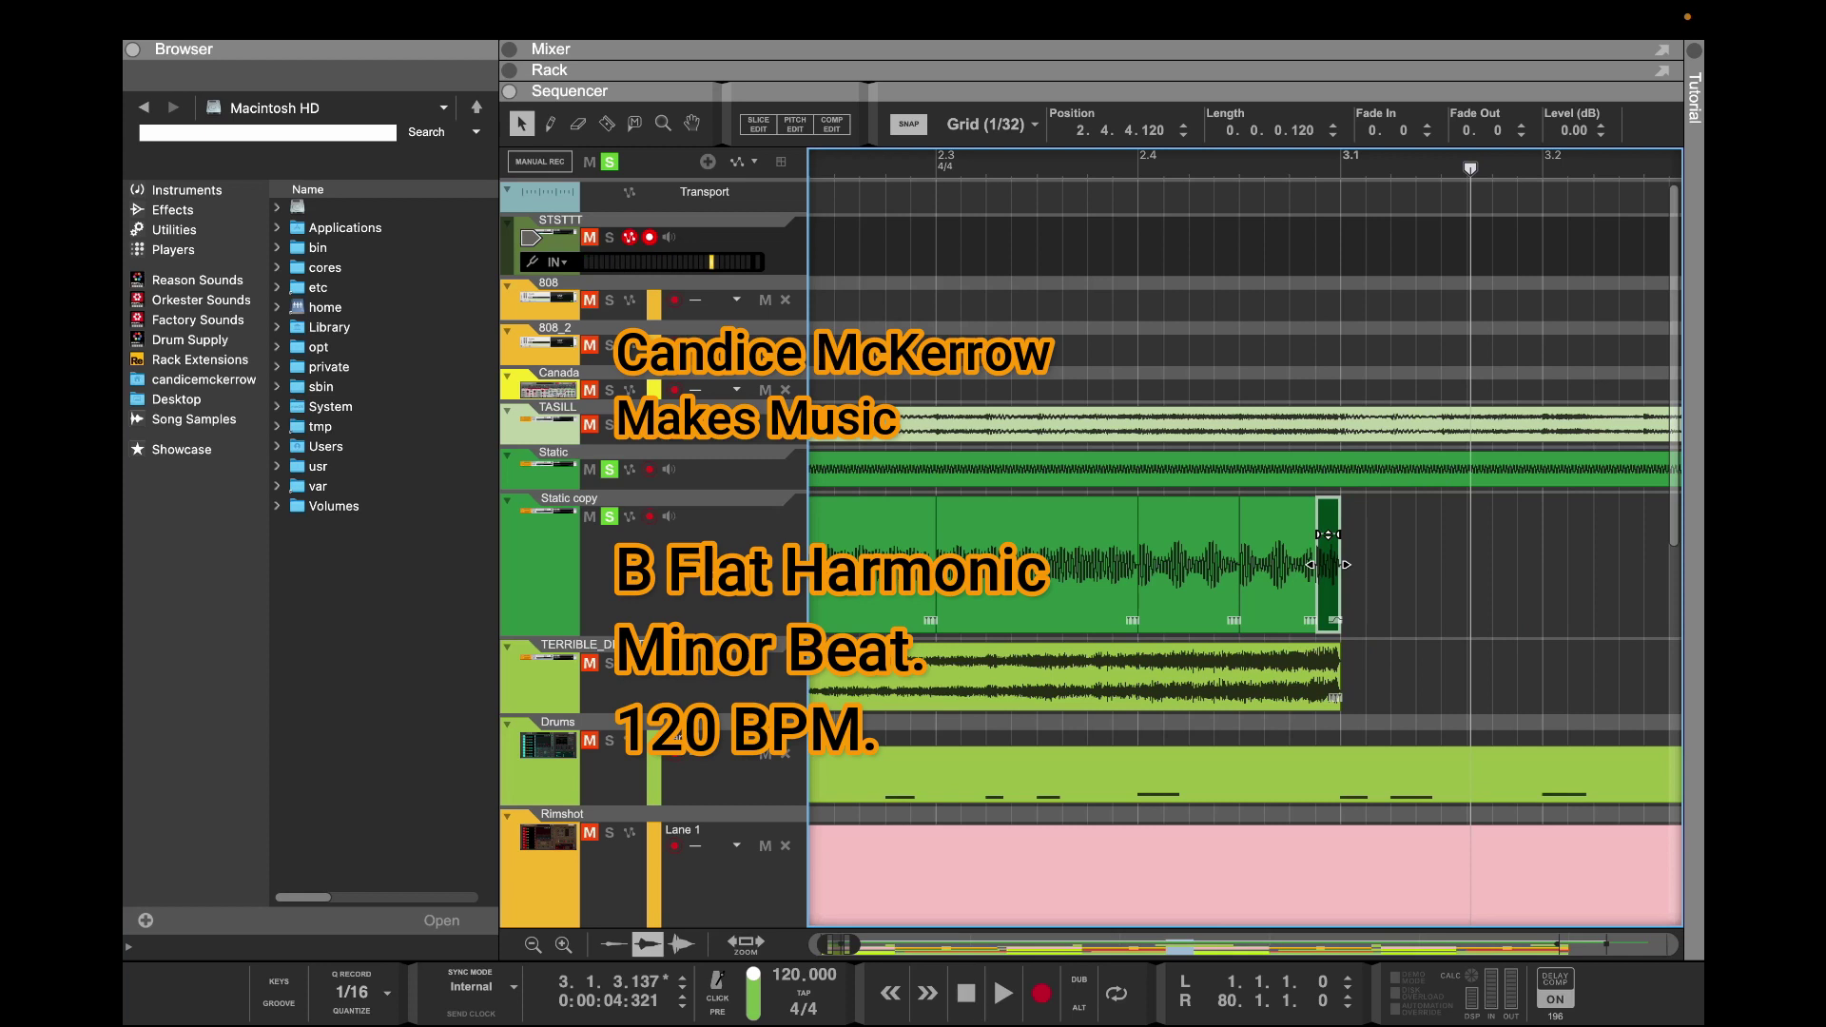
pyautogui.click(609, 517)
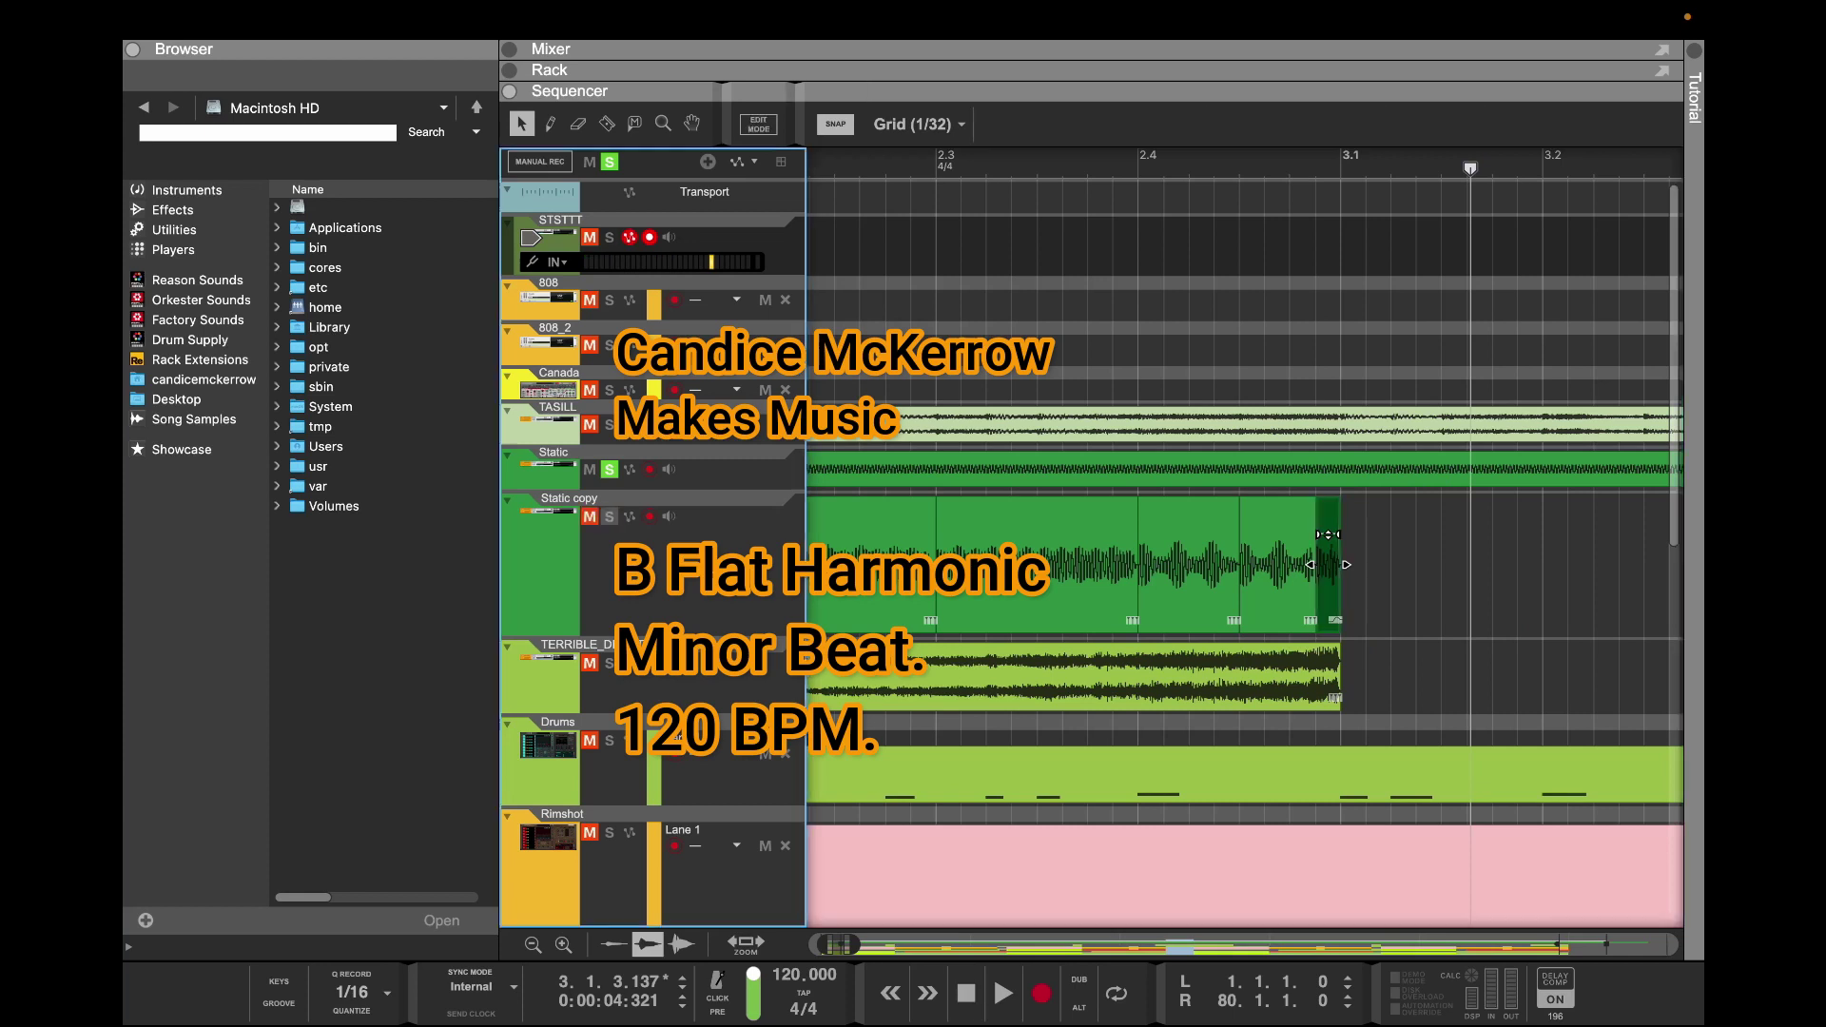
pyautogui.click(609, 470)
pyautogui.click(609, 517)
# Play the Static copy stutter sequence from the start of the song
pyautogui.click(890, 992)
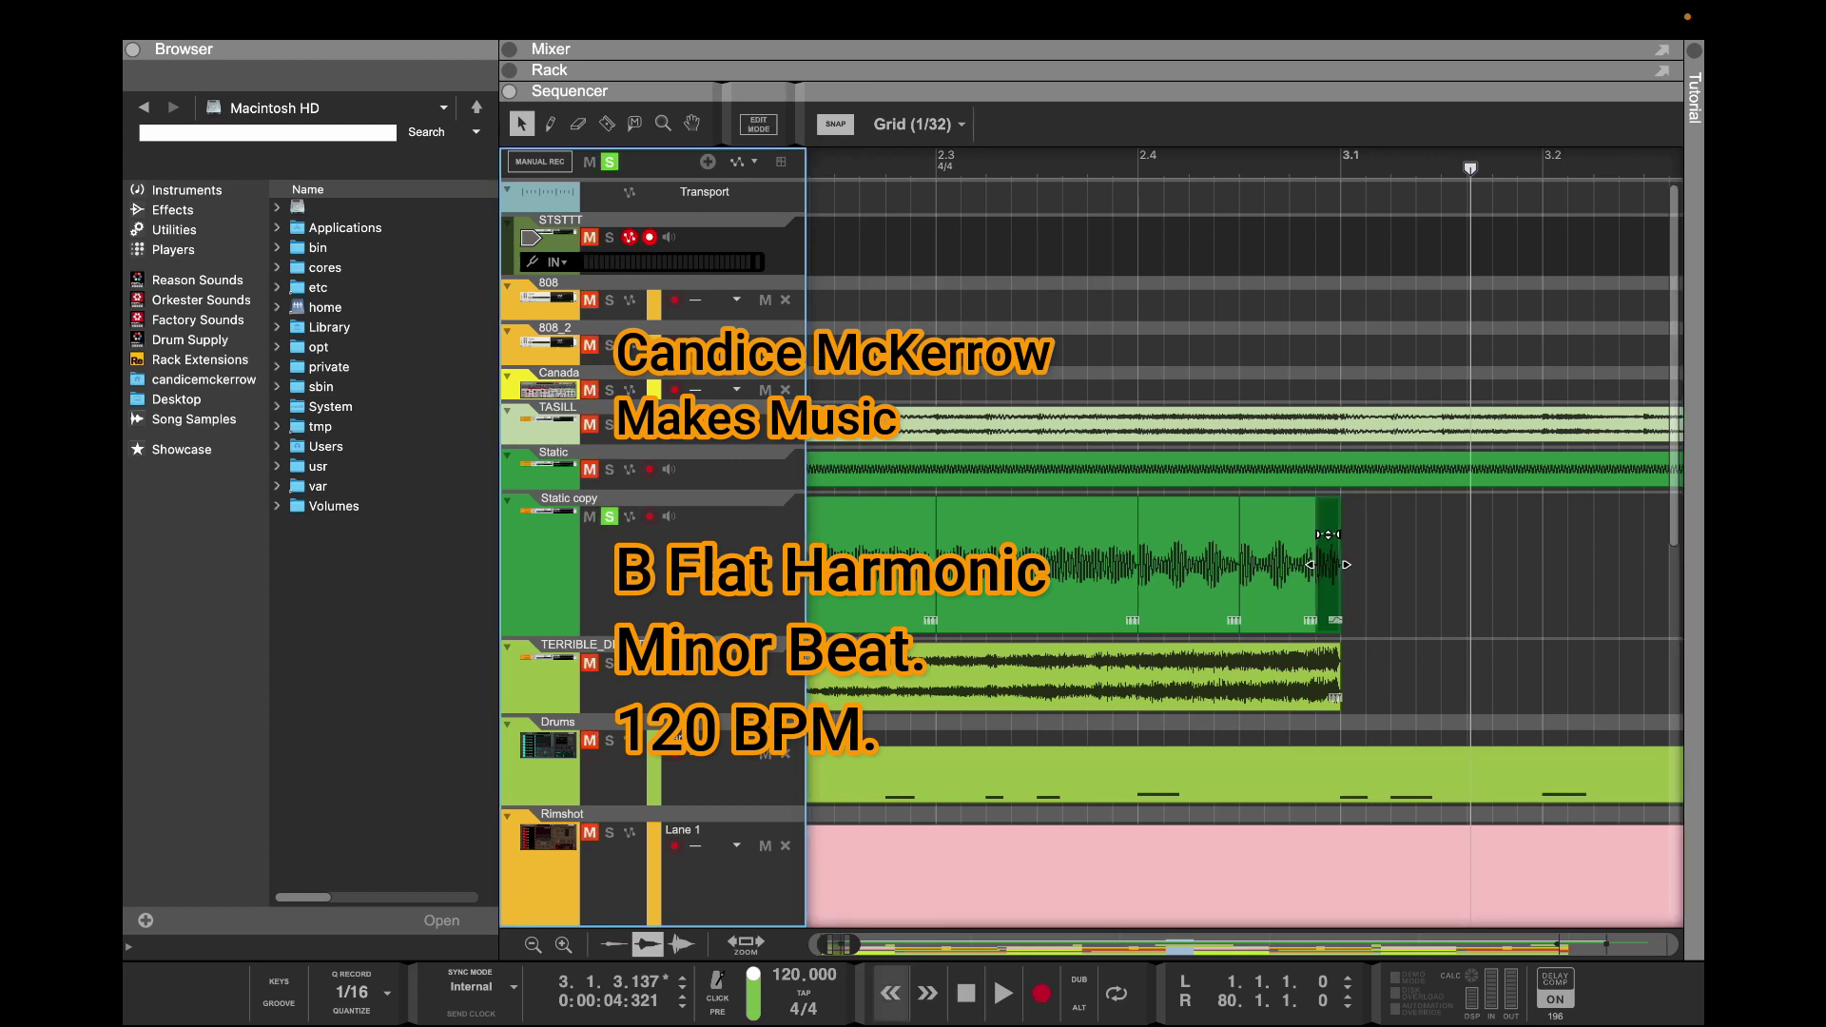
pyautogui.moveTo(822, 944); pyautogui.dragTo(816, 944)
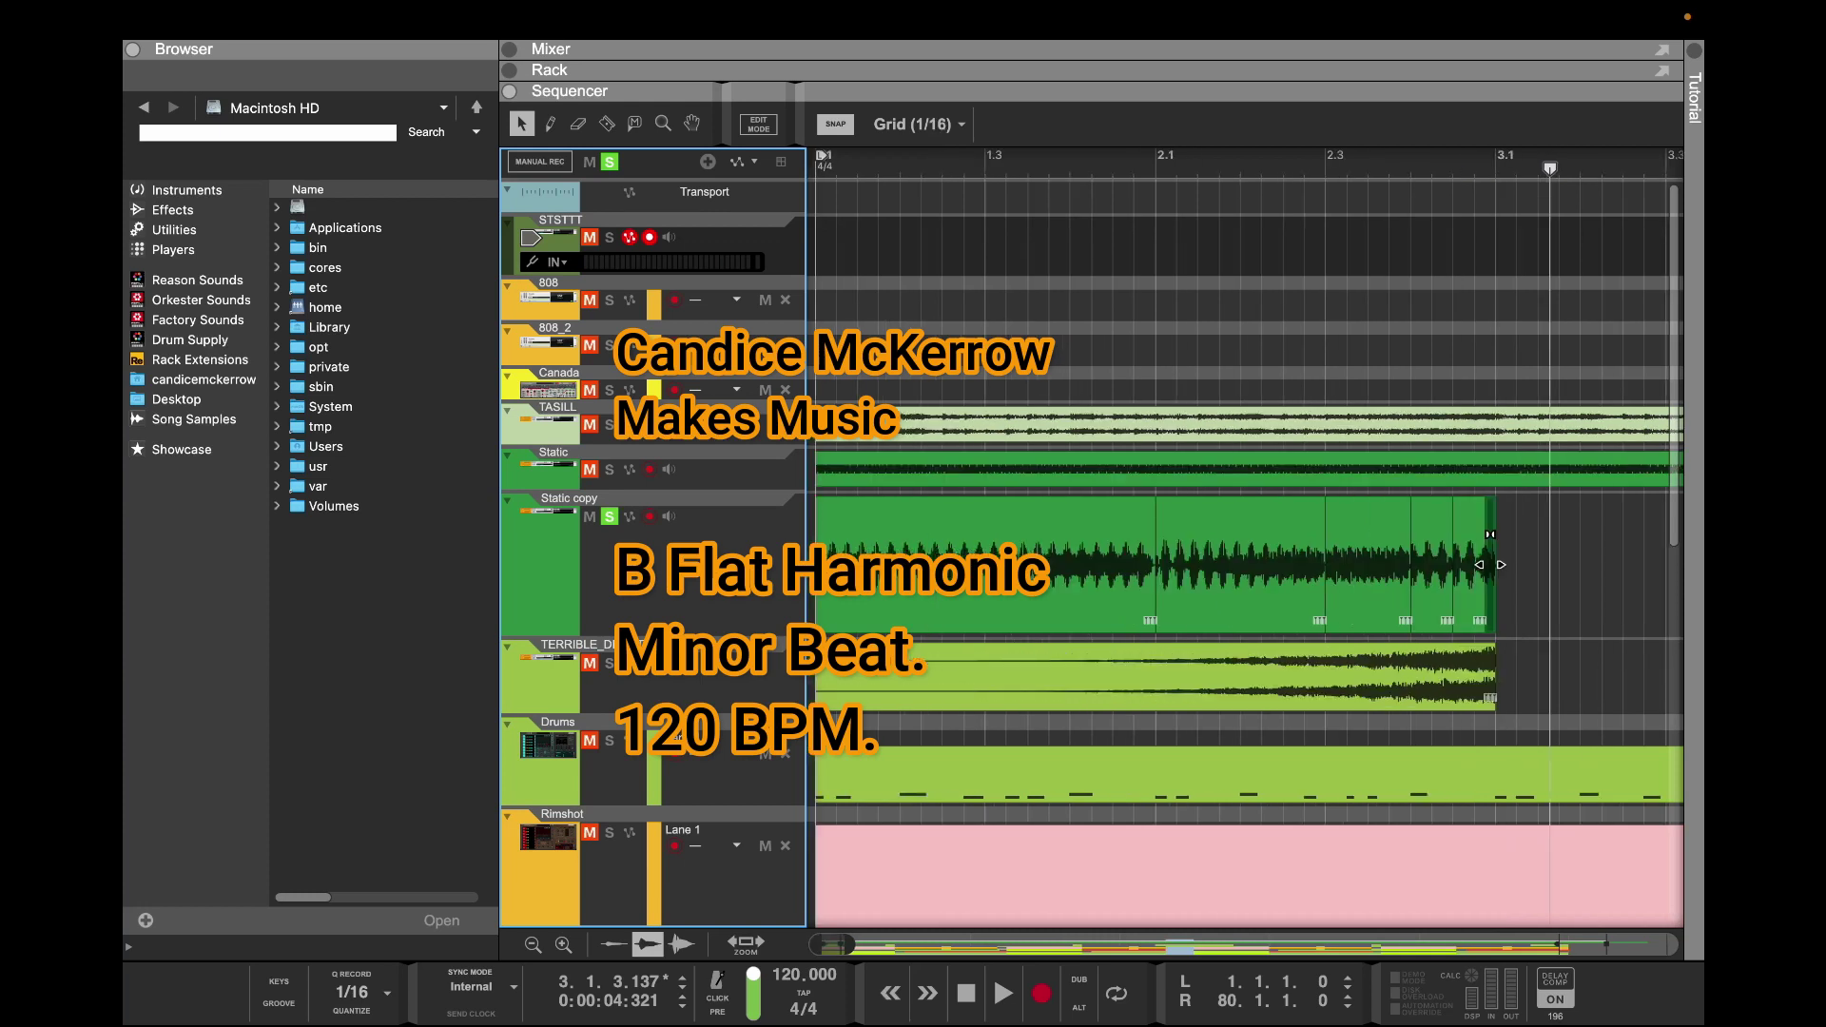
pyautogui.moveTo(1550, 168); pyautogui.dragTo(816, 168)
pyautogui.press('space')
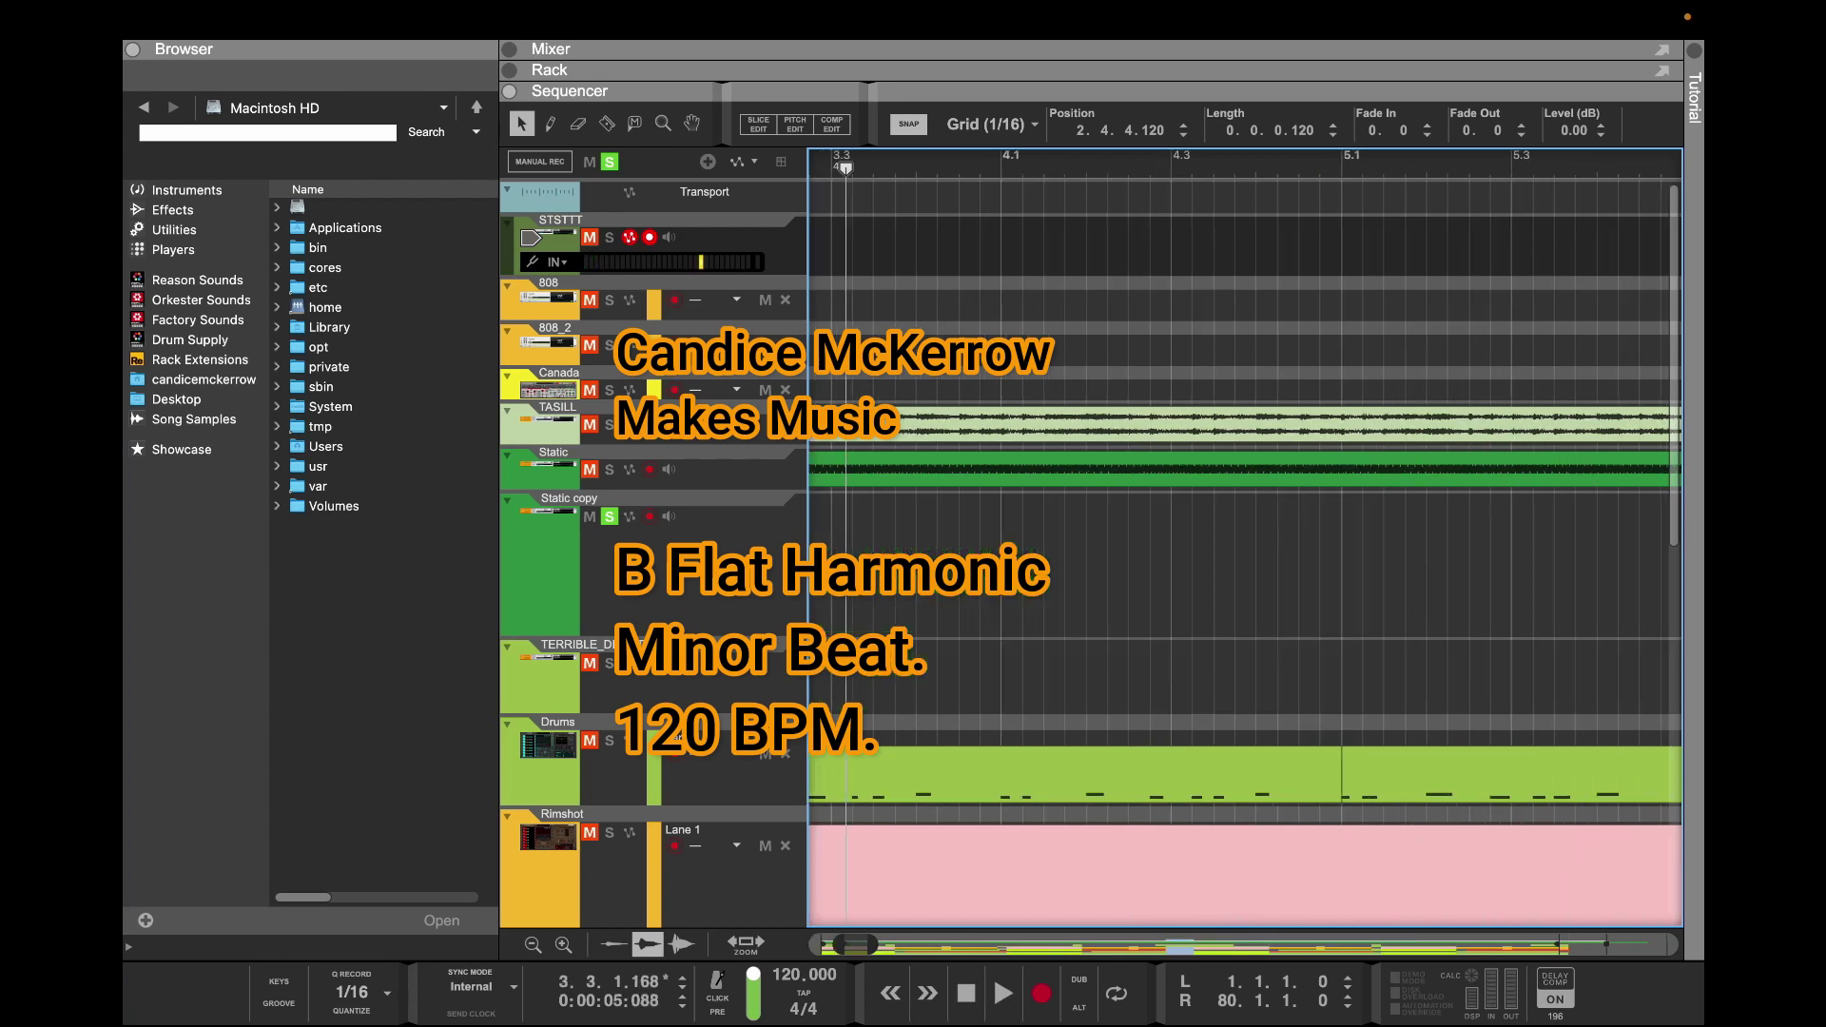
# Set the snap value to 1/128 and trim the second-to-last Static copy clip to 0.0.1.120
pyautogui.hscroll(-10, 1243, 552)
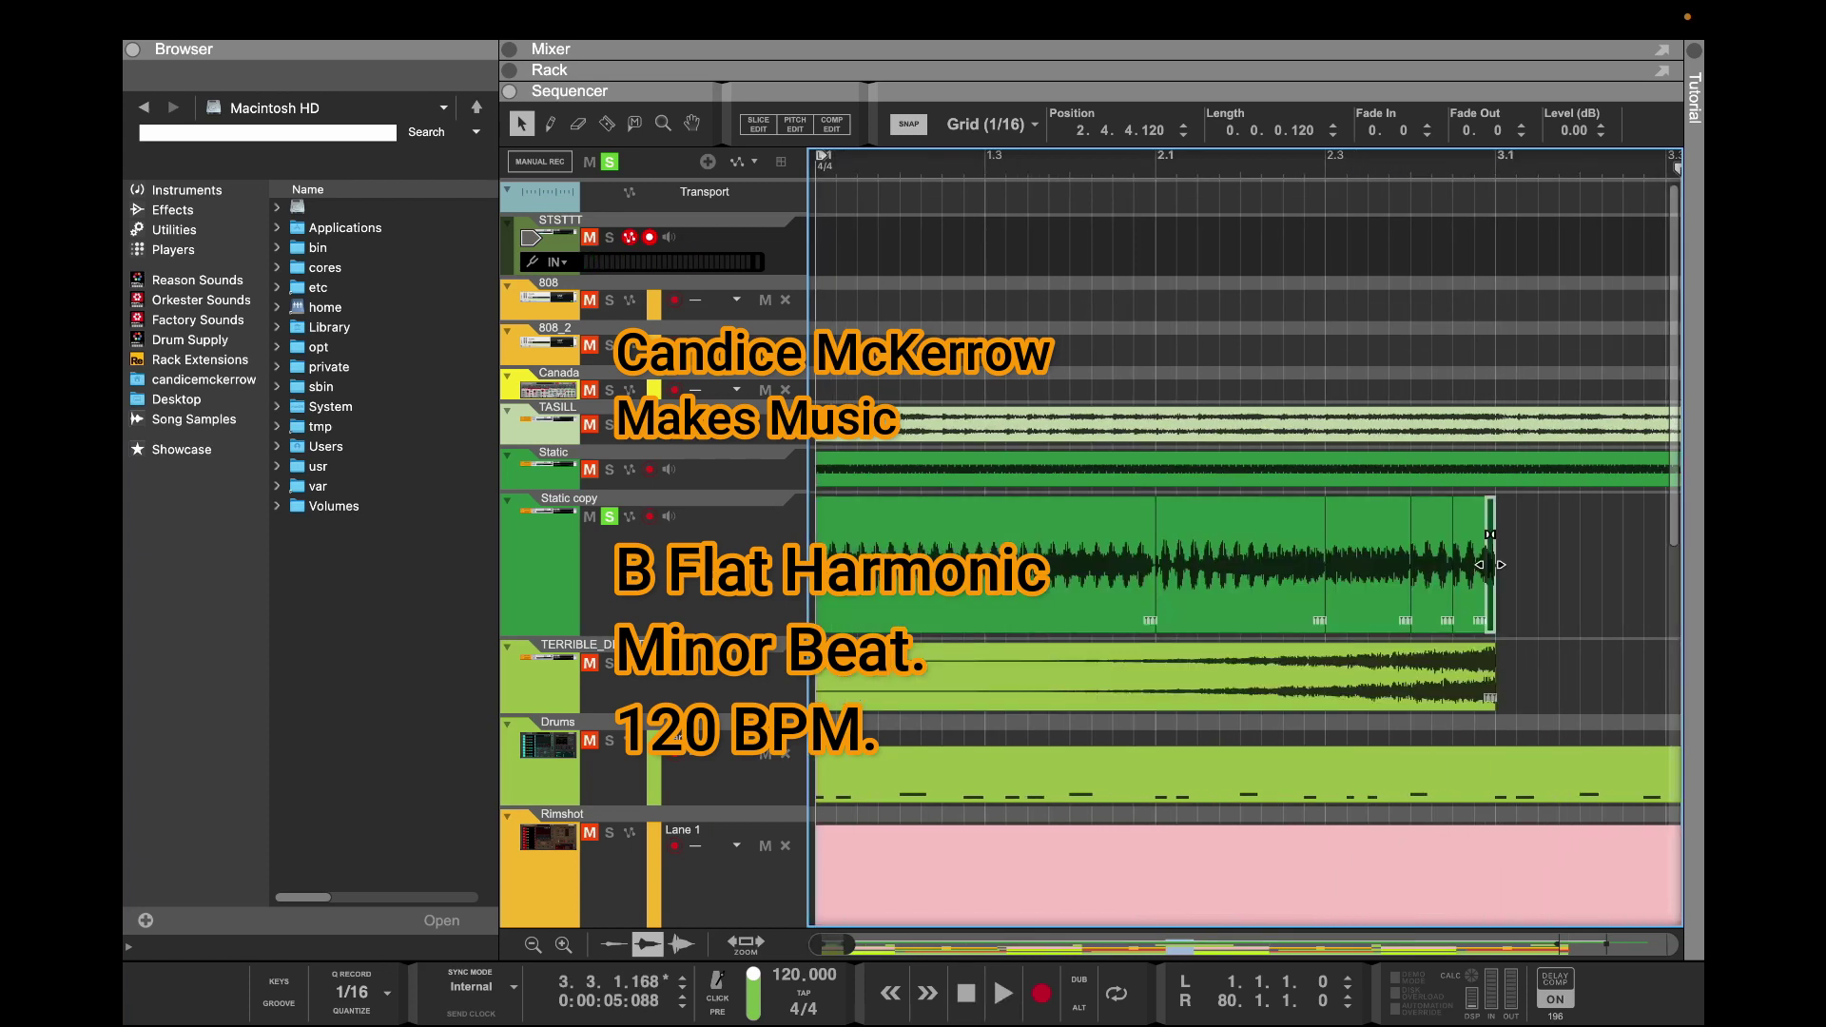
pyautogui.moveTo(1490, 535)
pyautogui.mouseDown()
pyautogui.moveTo(1470, 534)
pyautogui.moveTo(1497, 567)
pyautogui.mouseUp()
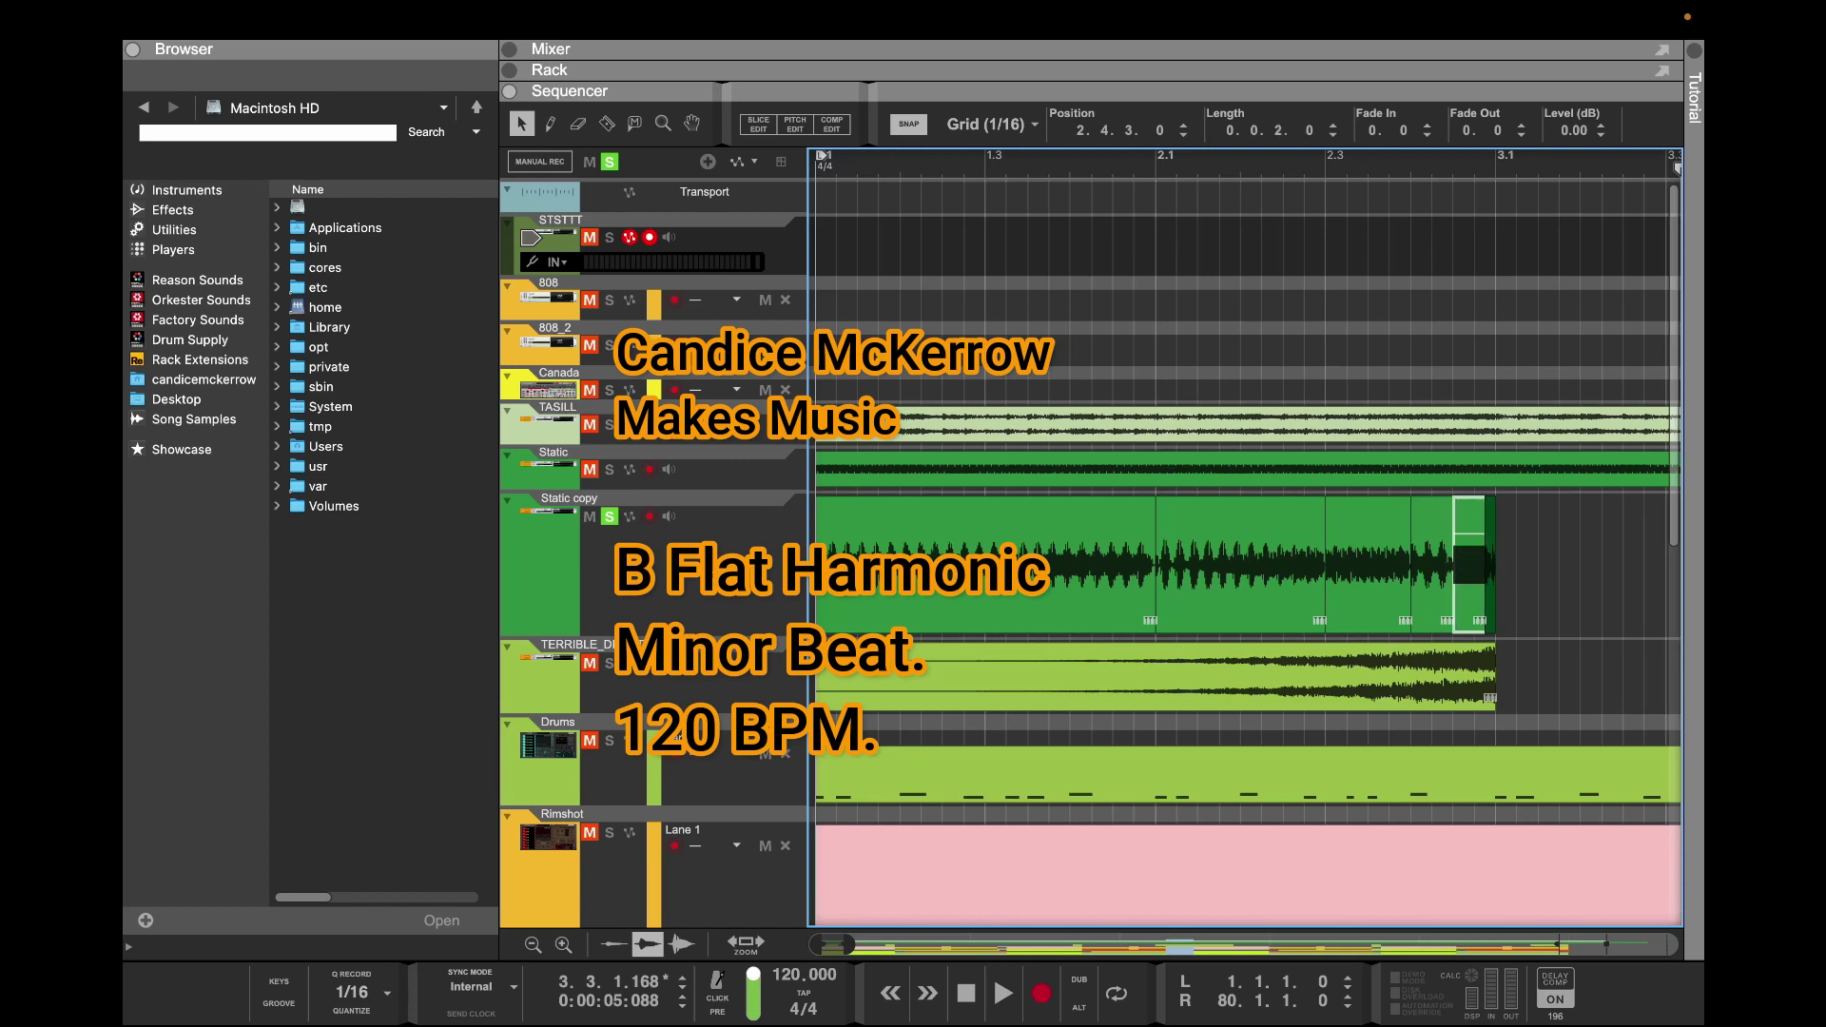
pyautogui.click(988, 124)
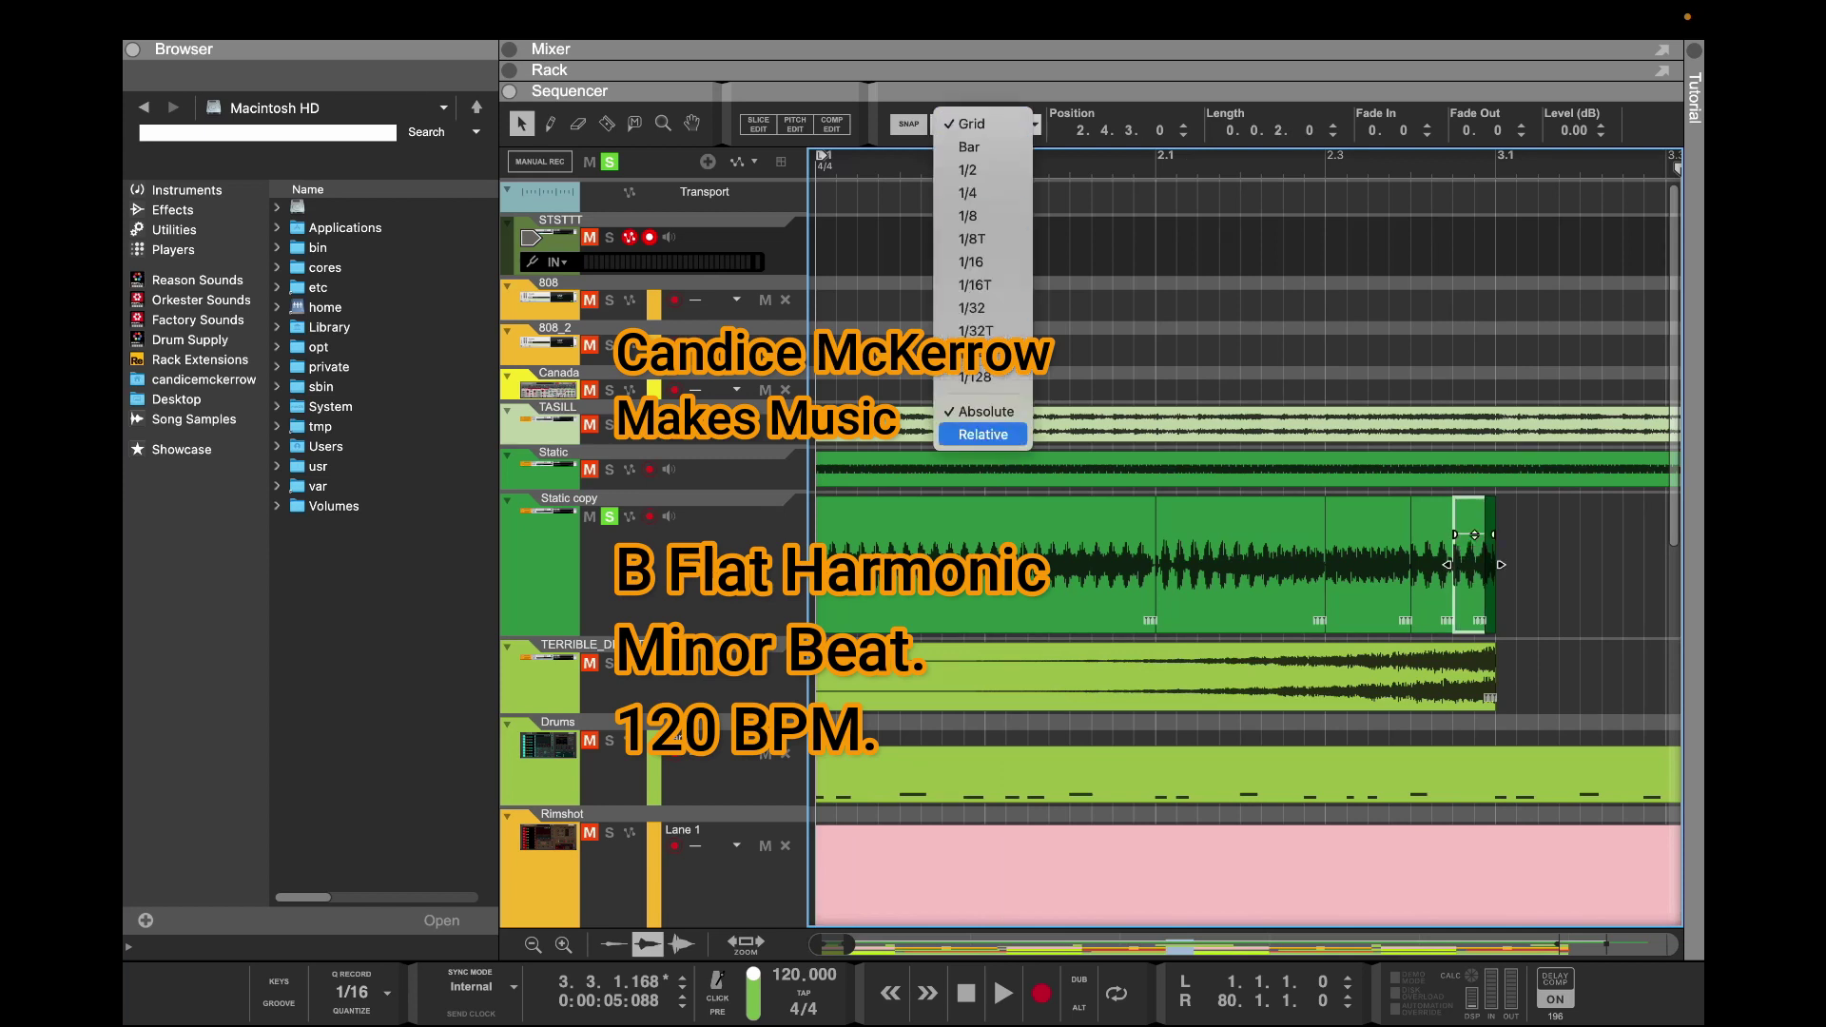
pyautogui.click(975, 377)
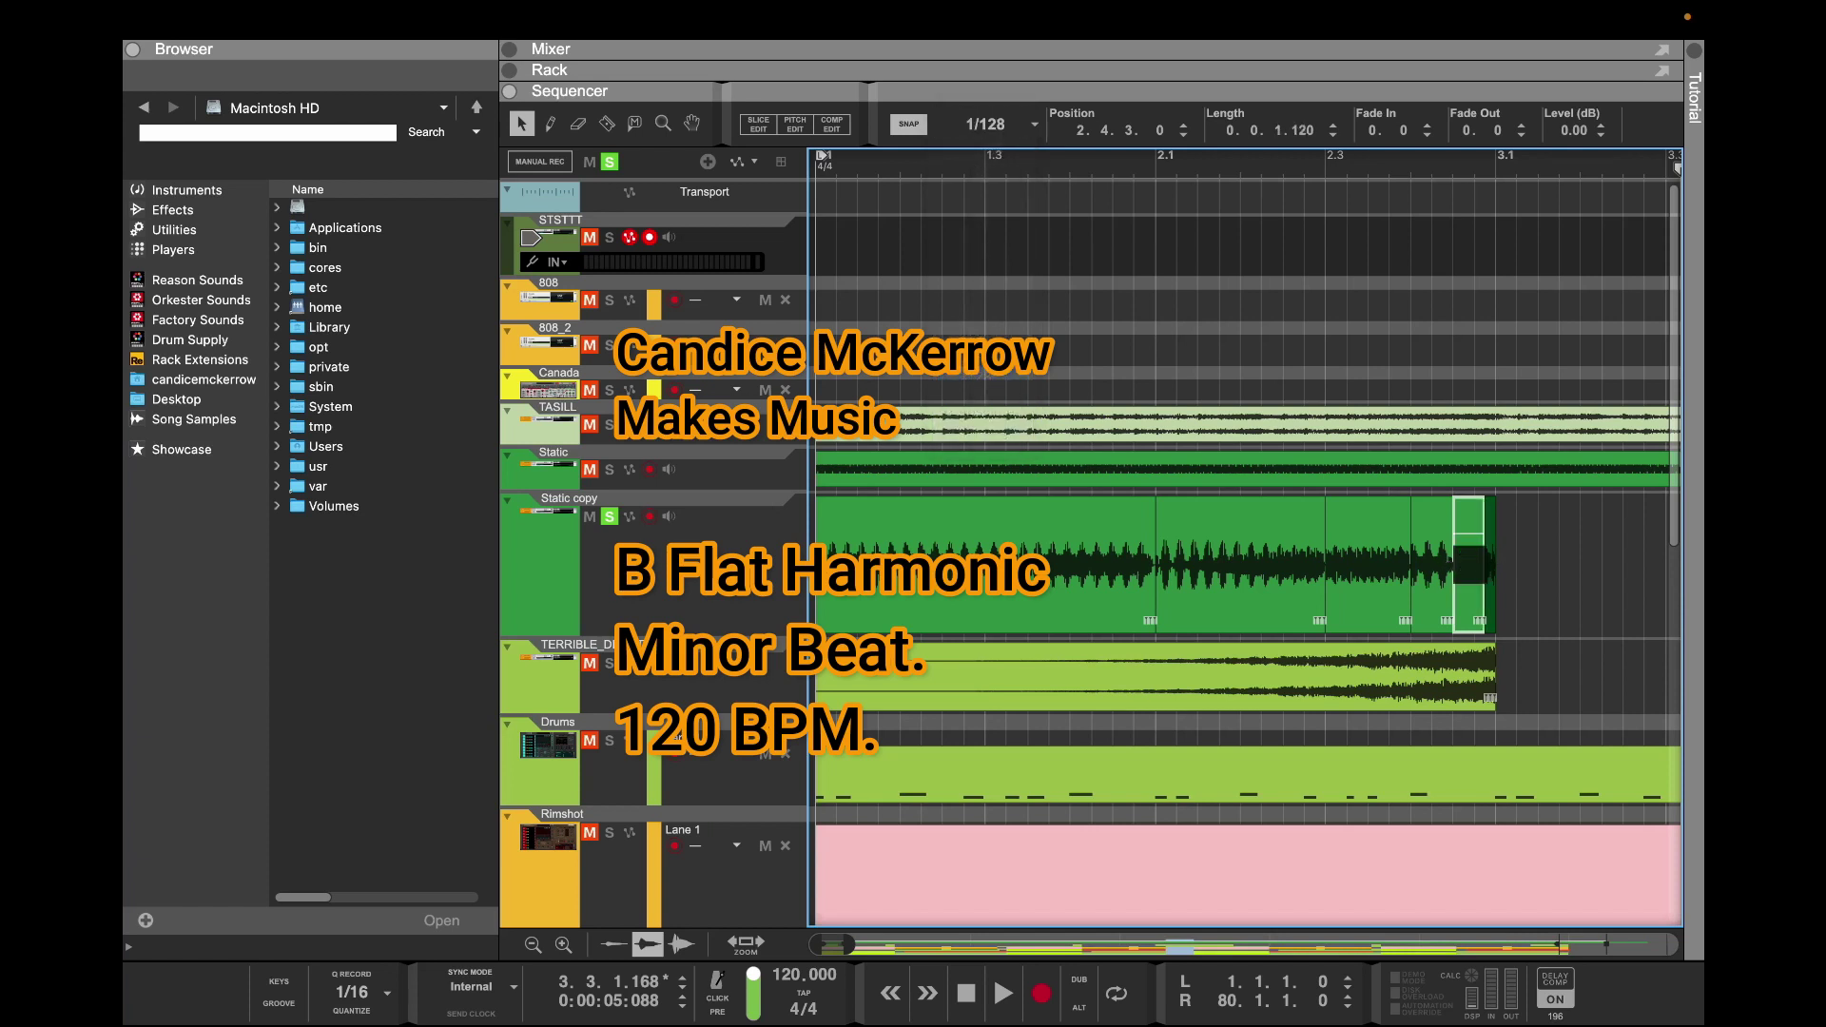
pyautogui.moveTo(1453, 566); pyautogui.dragTo(1488, 565)
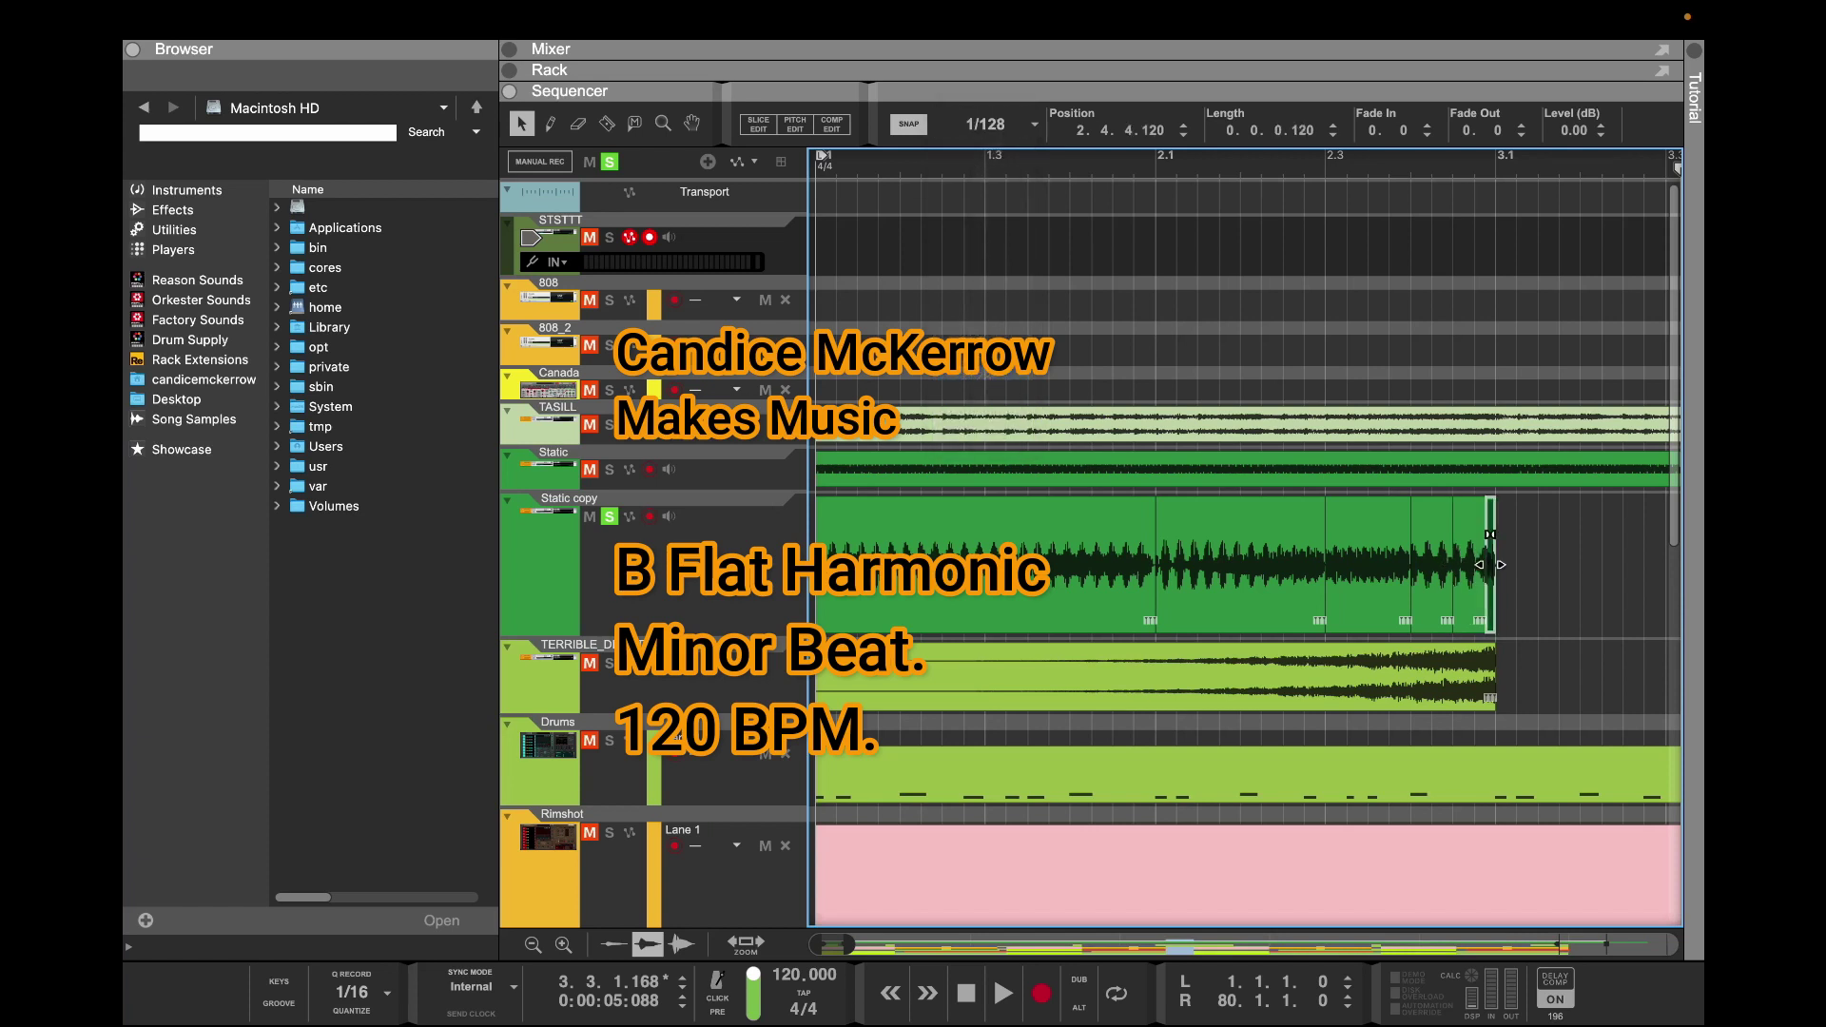
# Reverse the last, dark green Static copy clip and play the result
pyautogui.rightClick(1490, 565)
pyautogui.click(1332, 980)
pyautogui.press('space')
pyautogui.press('space')
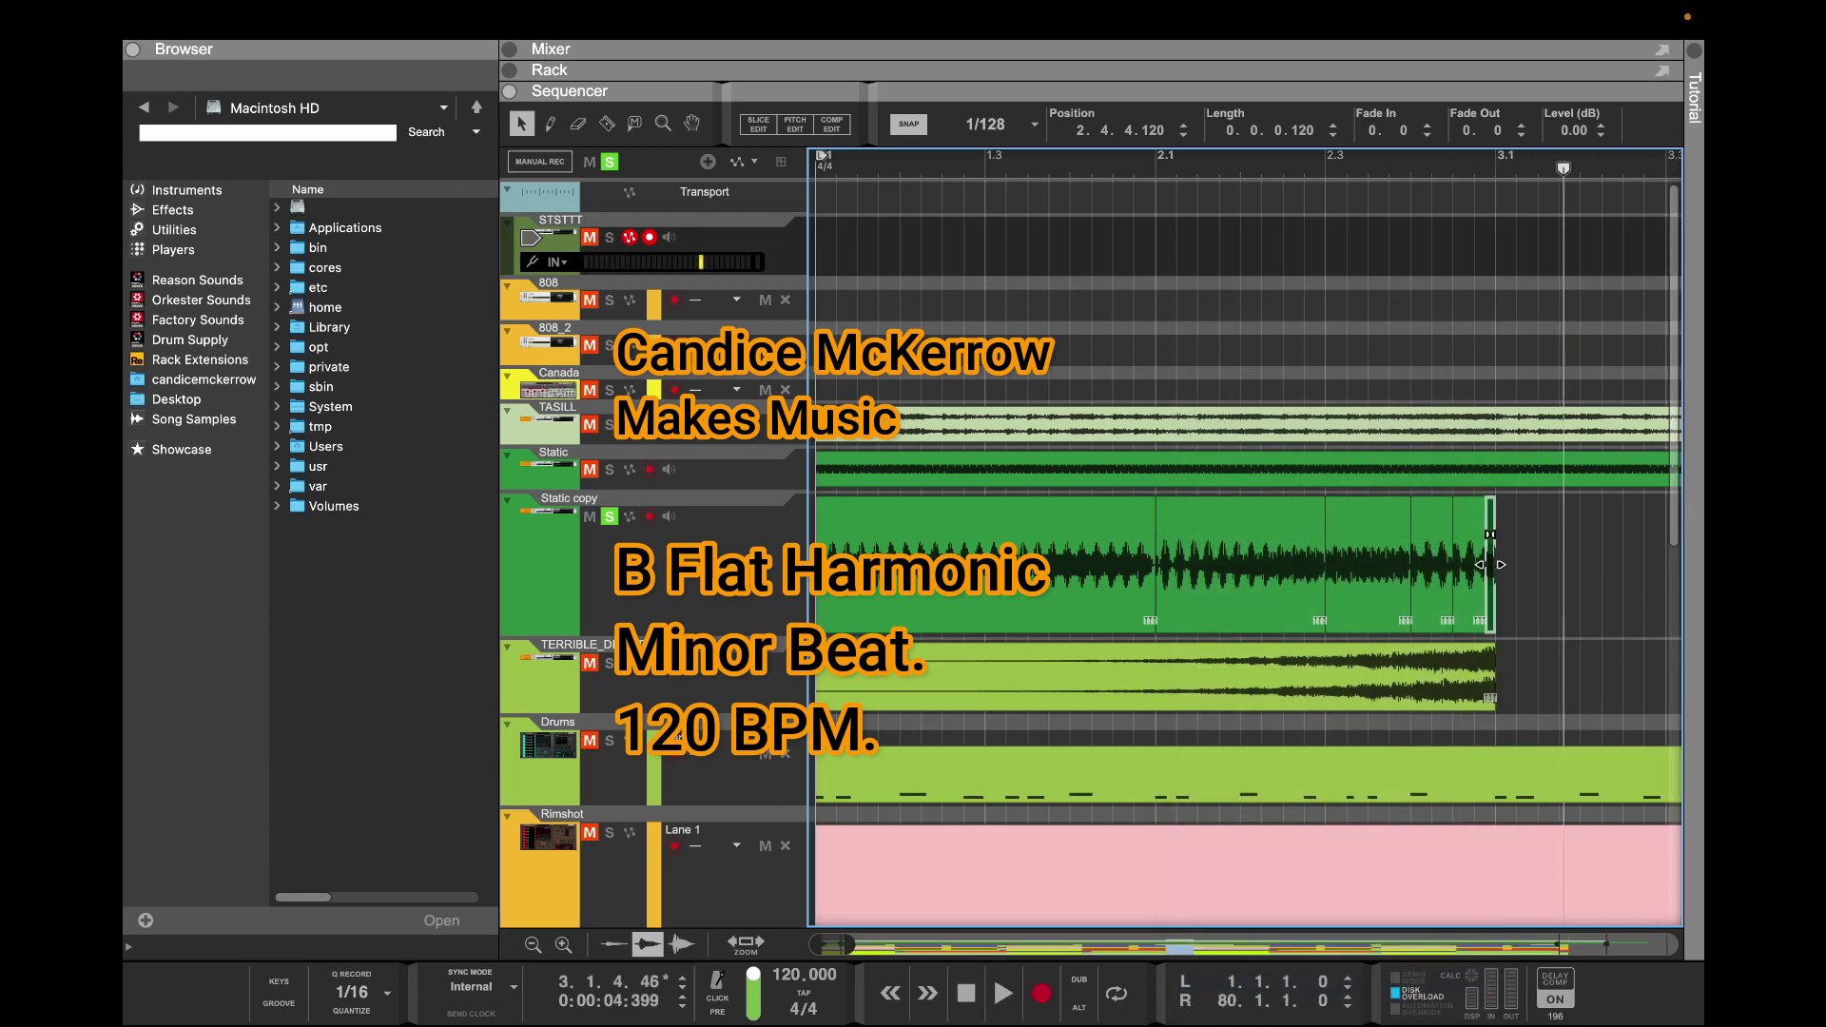
# Join all the clips on the Static copy track into one clip and turn off the track's solo
pyautogui.moveTo(849, 944); pyautogui.dragTo(970, 945)
pyautogui.moveTo(1011, 608); pyautogui.dragTo(830, 546)
pyautogui.rightClick(832, 551)
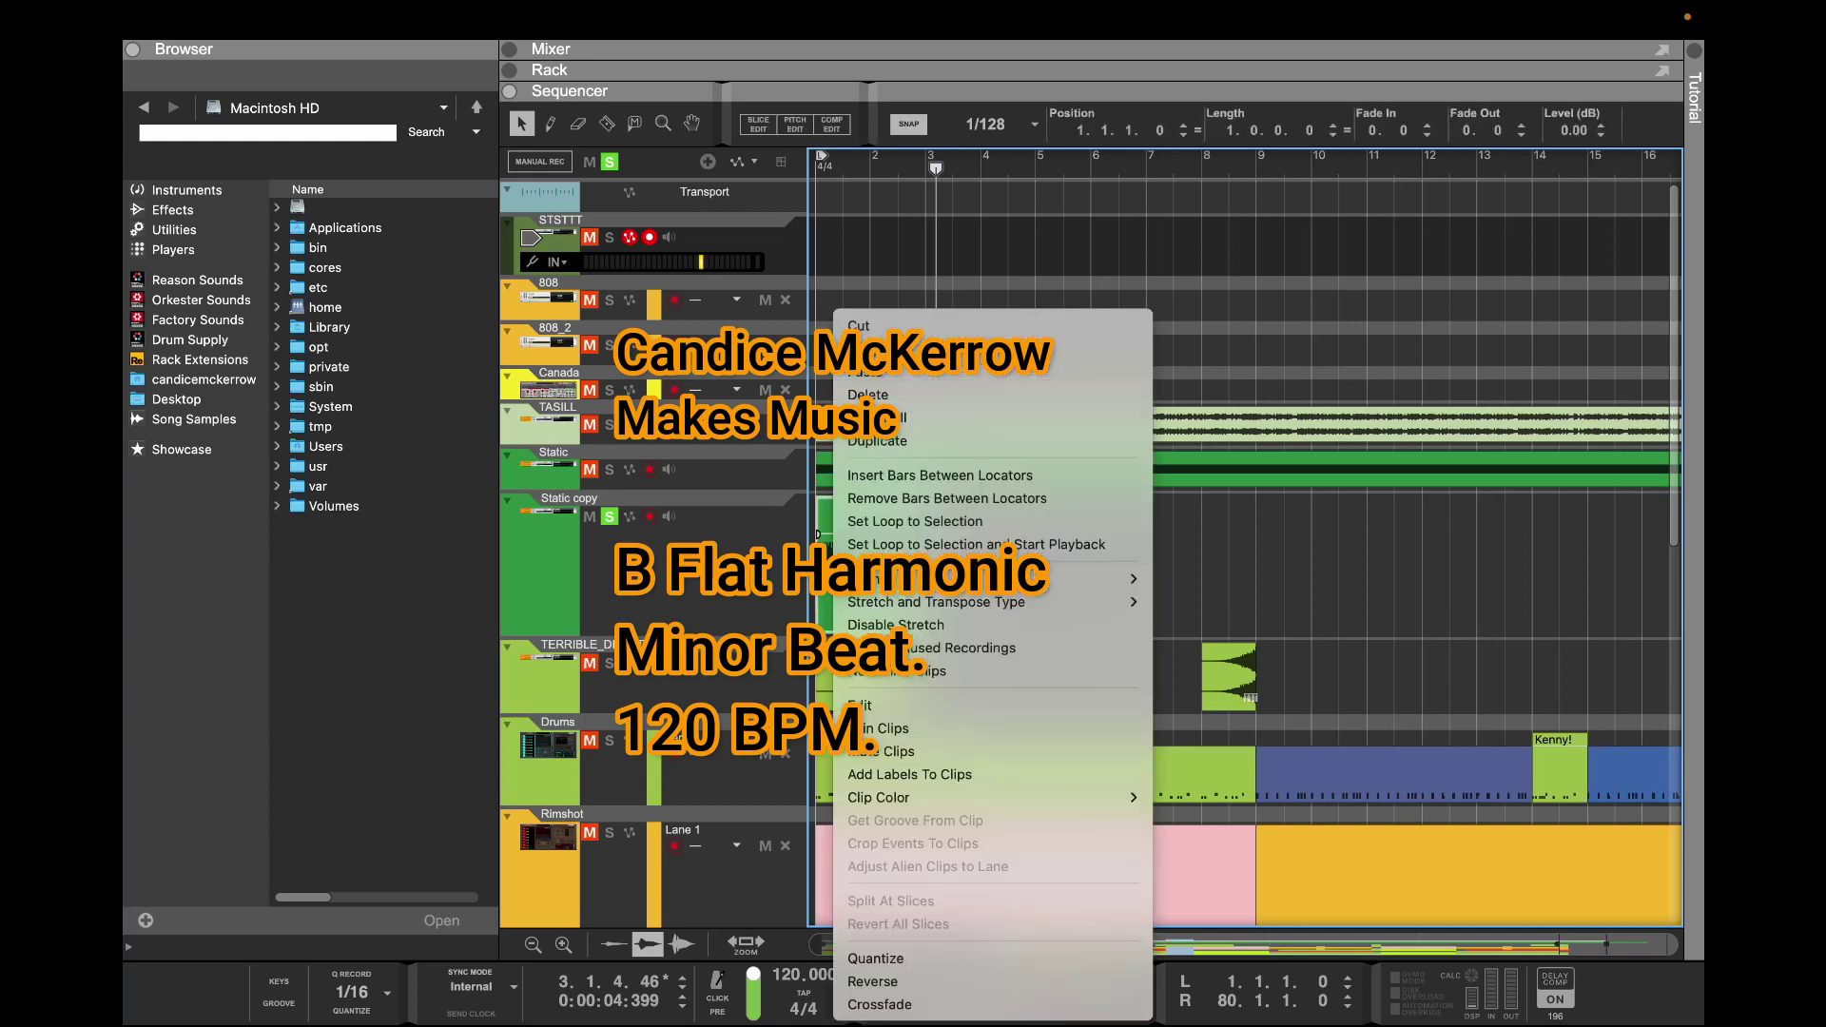
pyautogui.click(880, 727)
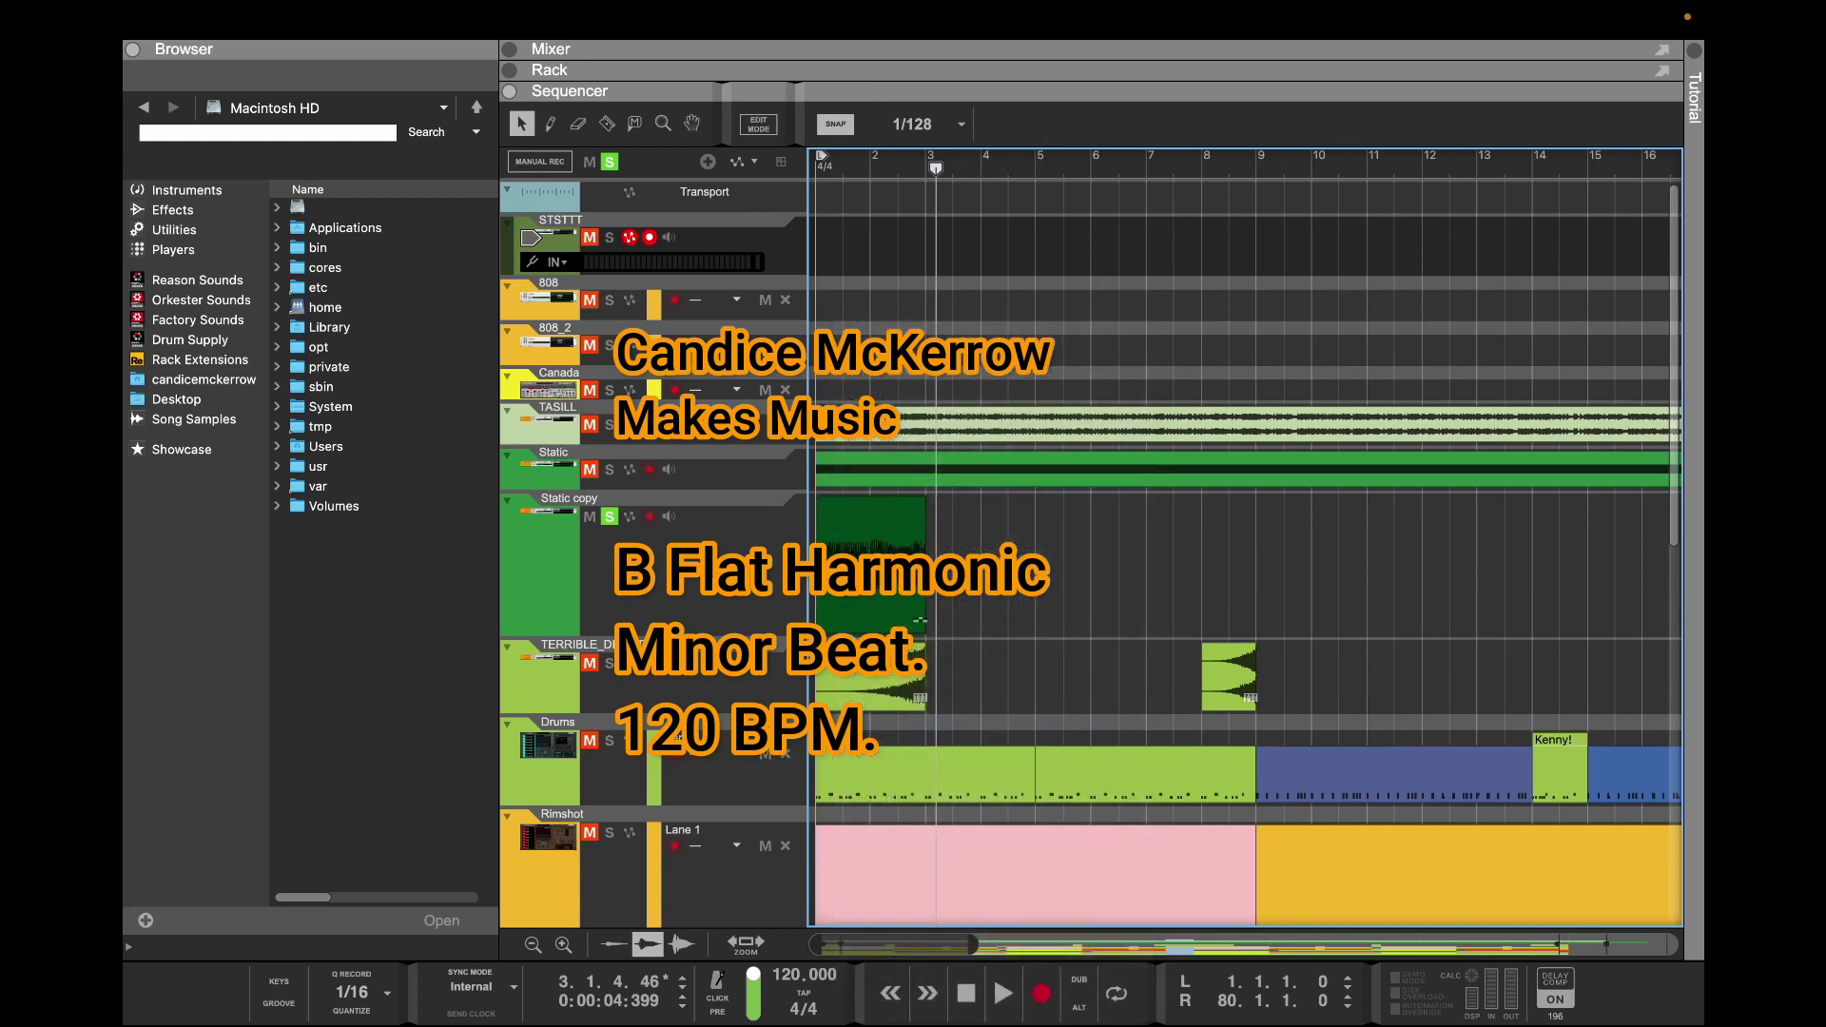
pyautogui.click(704, 573)
pyautogui.click(609, 499)
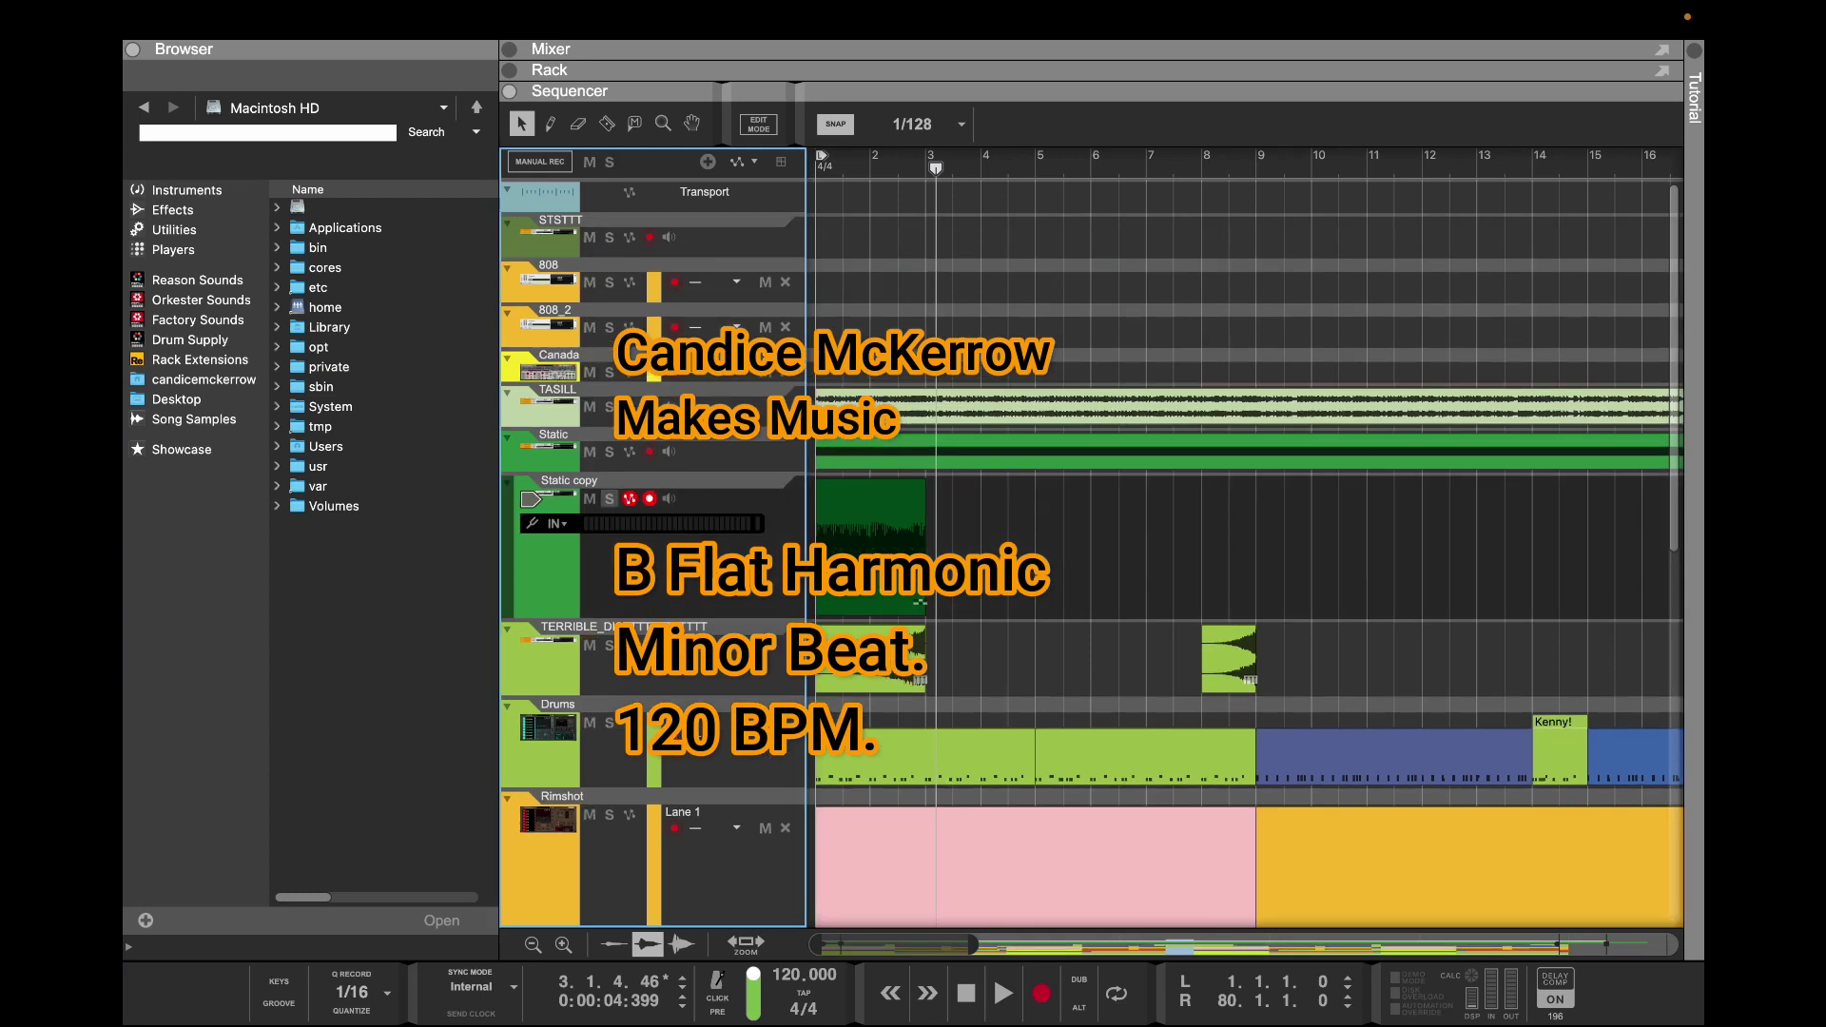
# Show the Mixer, lower the Static channel's fader, and shrink the Mixer area to enlarge the sequencer
pyautogui.click(510, 49)
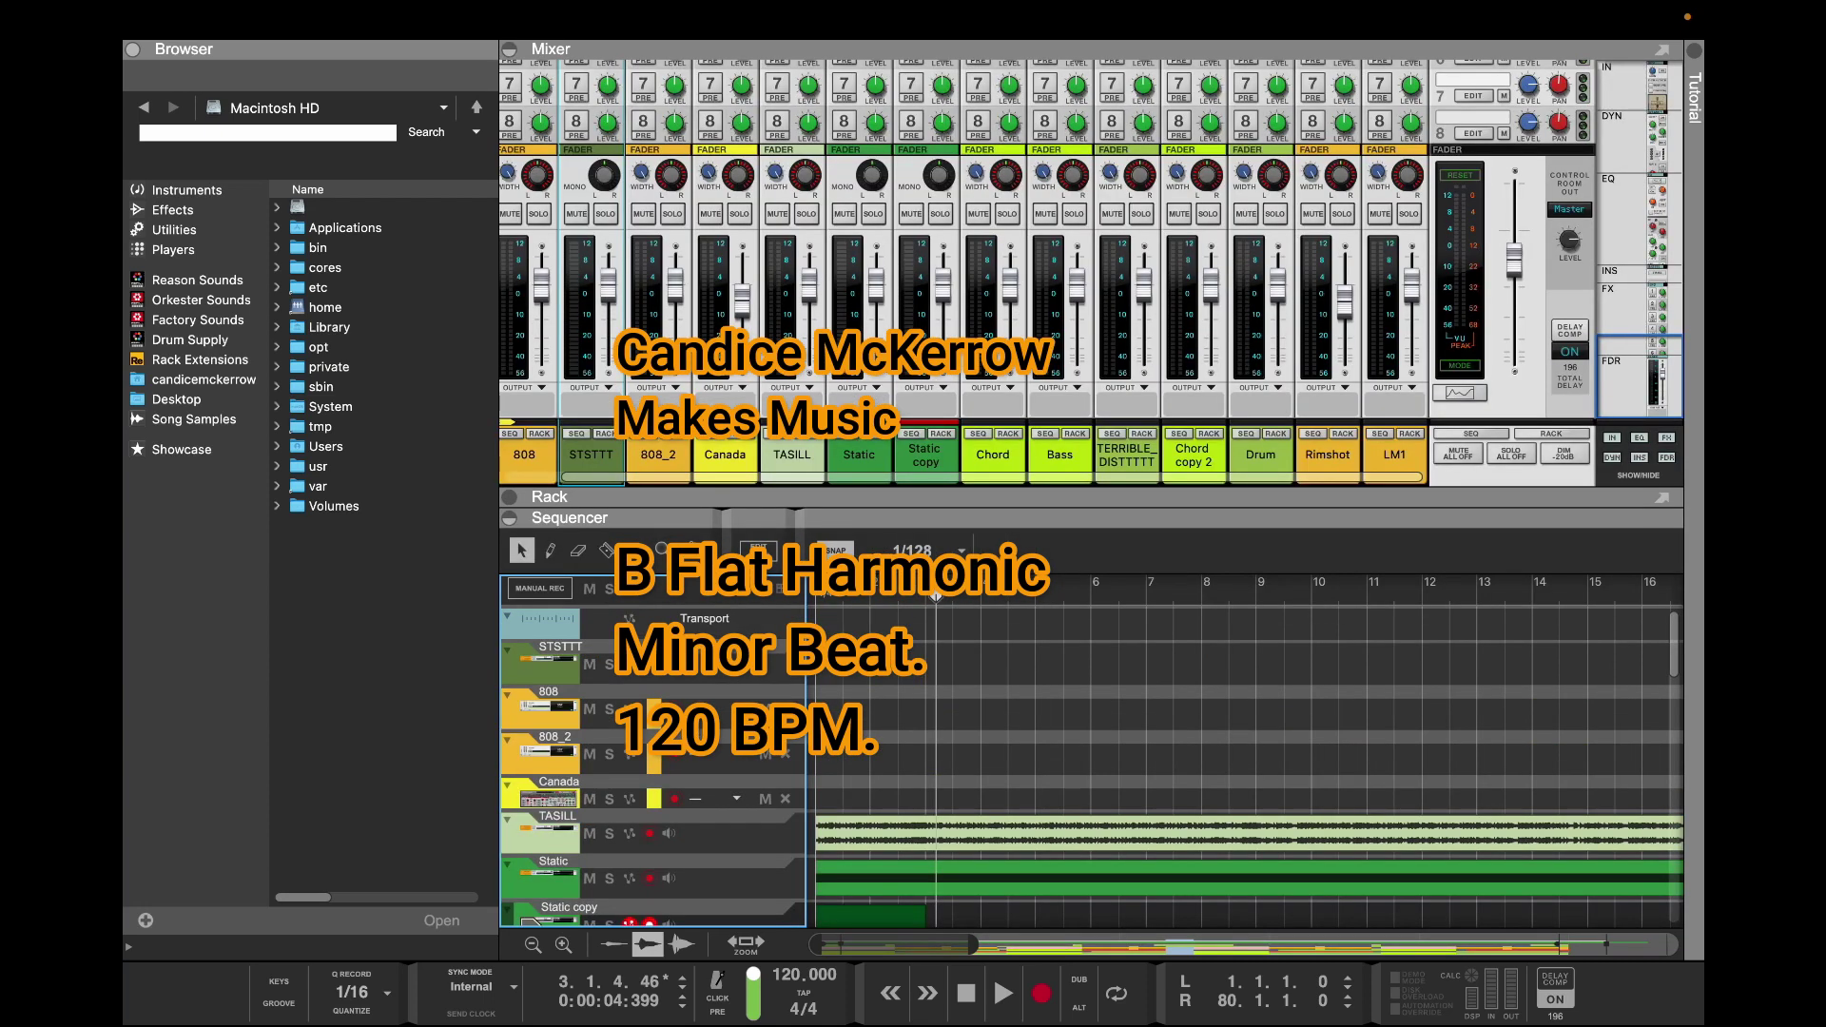
pyautogui.moveTo(876, 277); pyautogui.dragTo(875, 329)
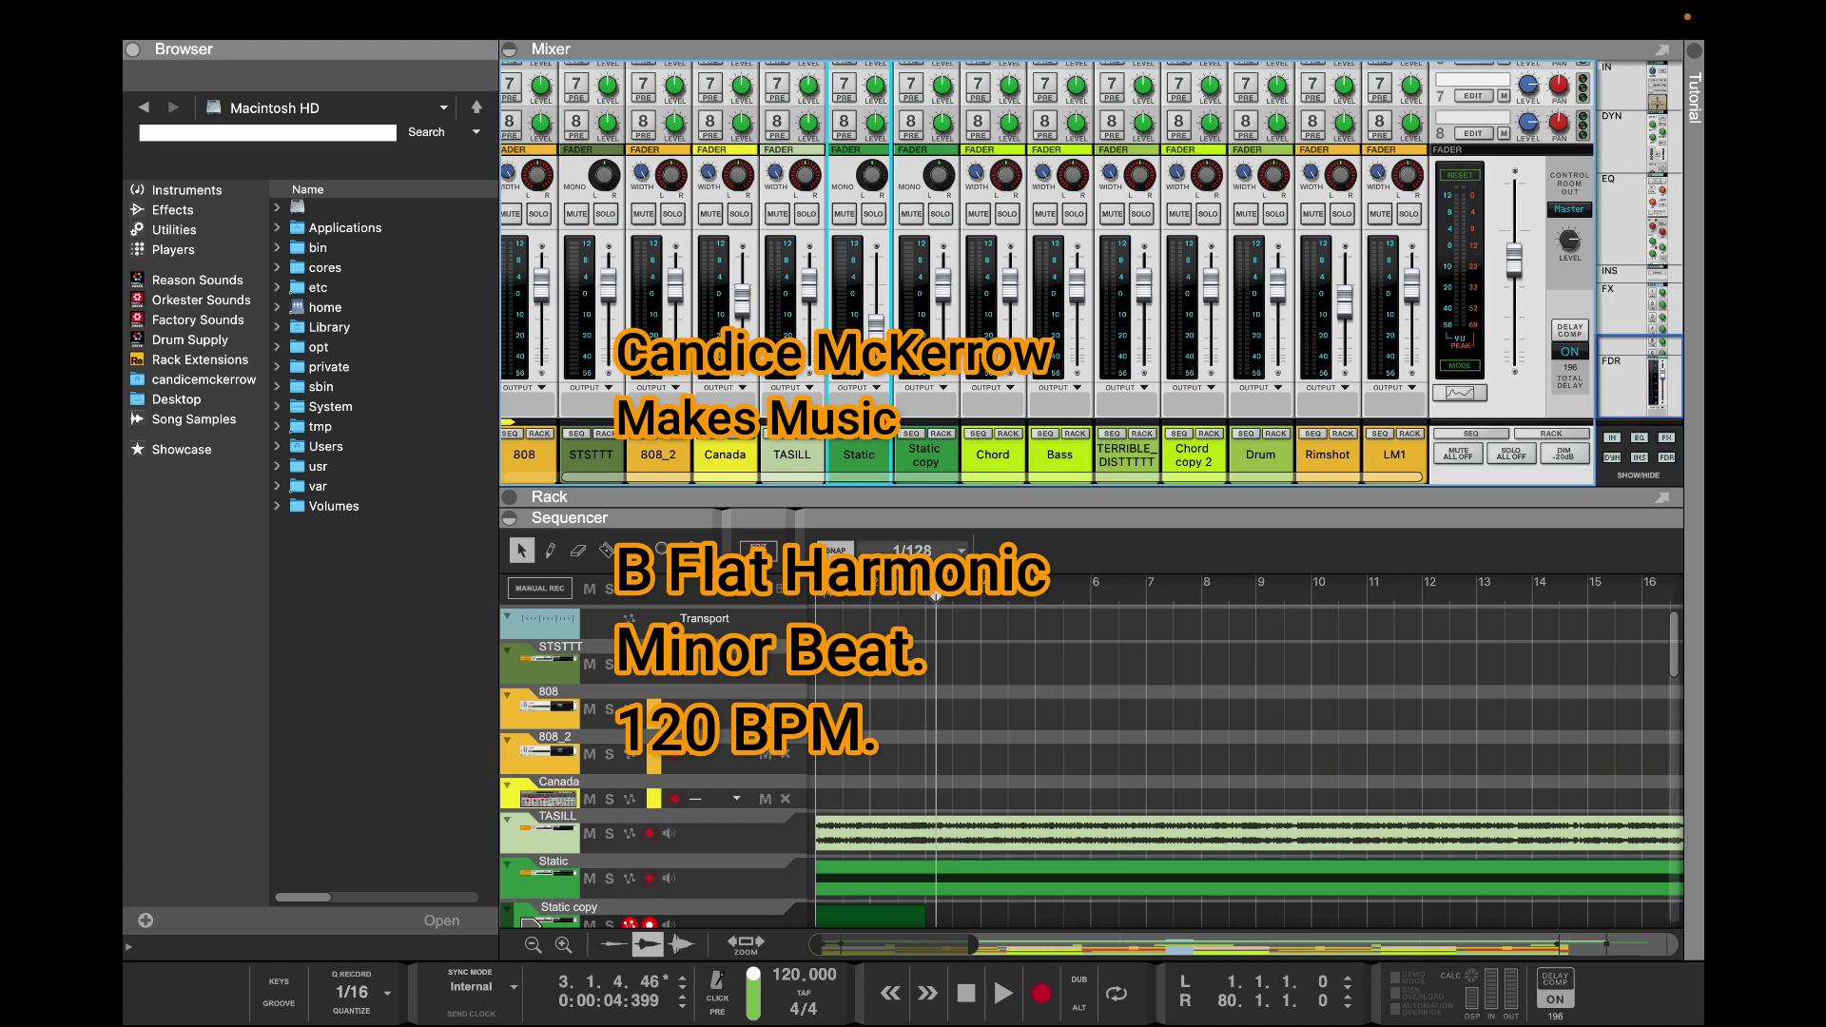
pyautogui.moveTo(913, 518); pyautogui.dragTo(913, 162)
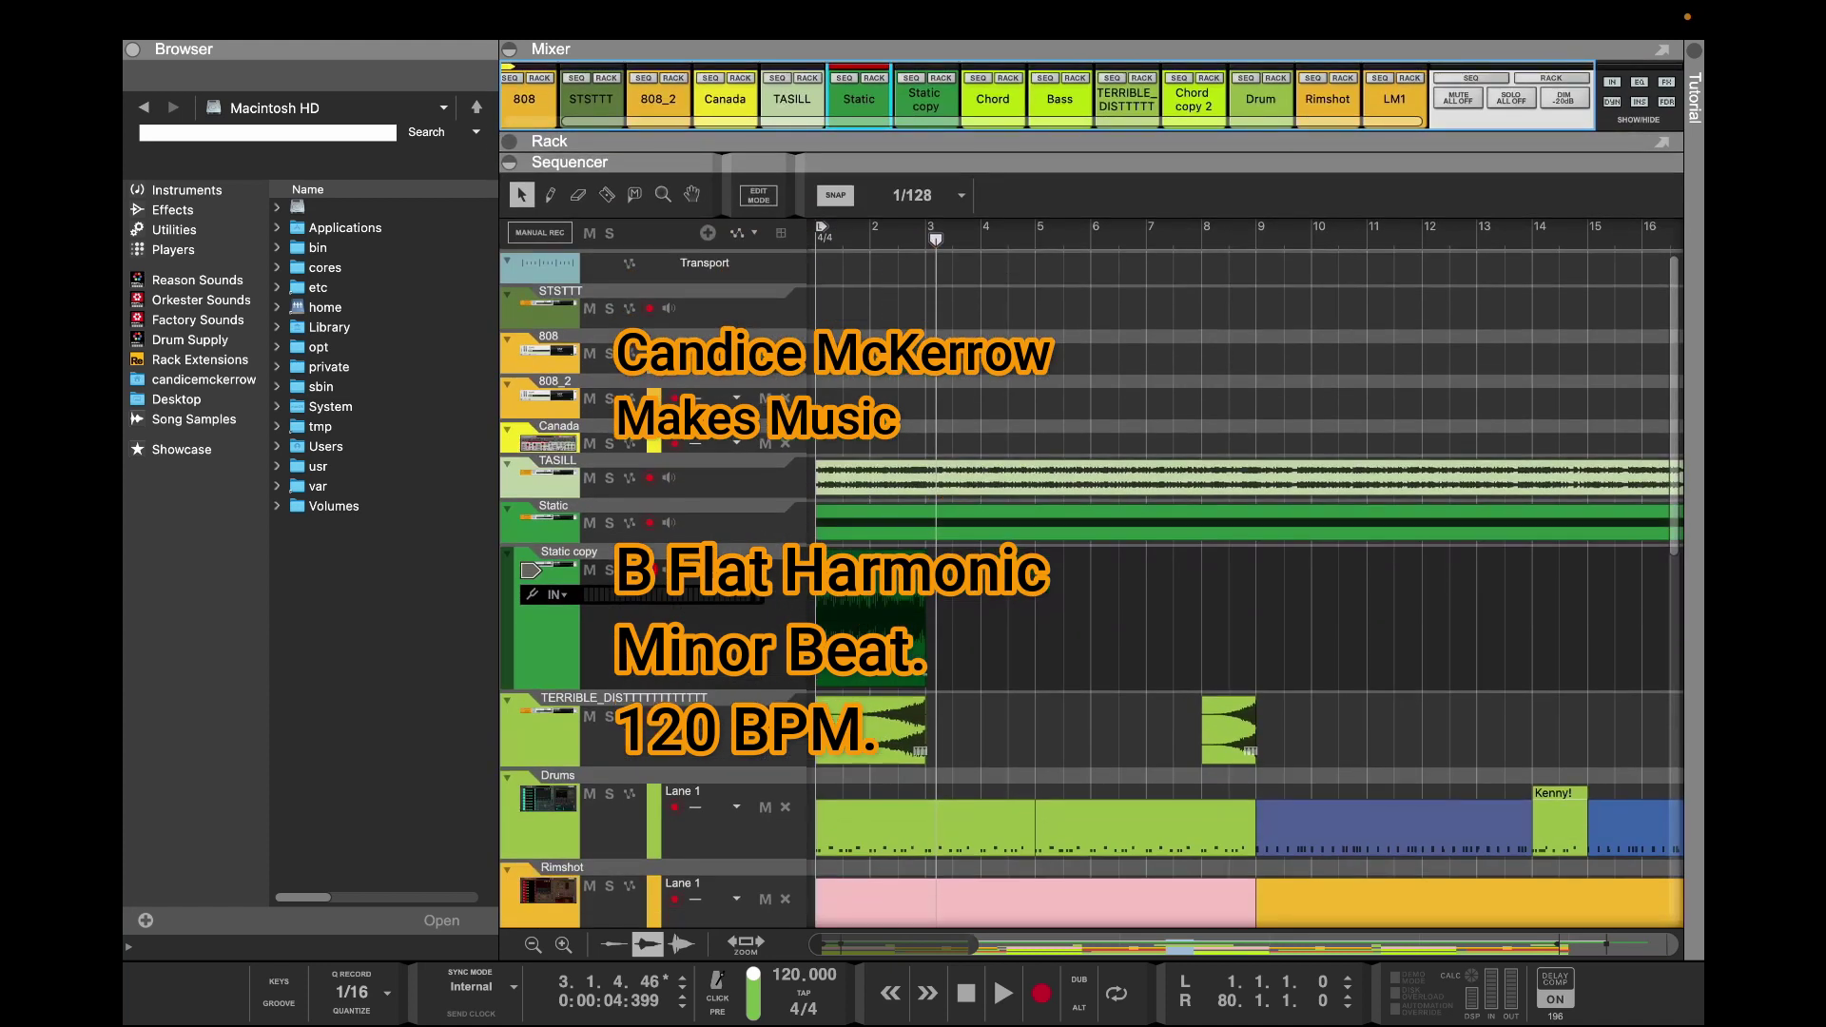
# Show the whole arrangement and move the song position to 81.4.2.120, near the end of the drum clips
pyautogui.moveTo(972, 944); pyautogui.dragTo(1670, 944)
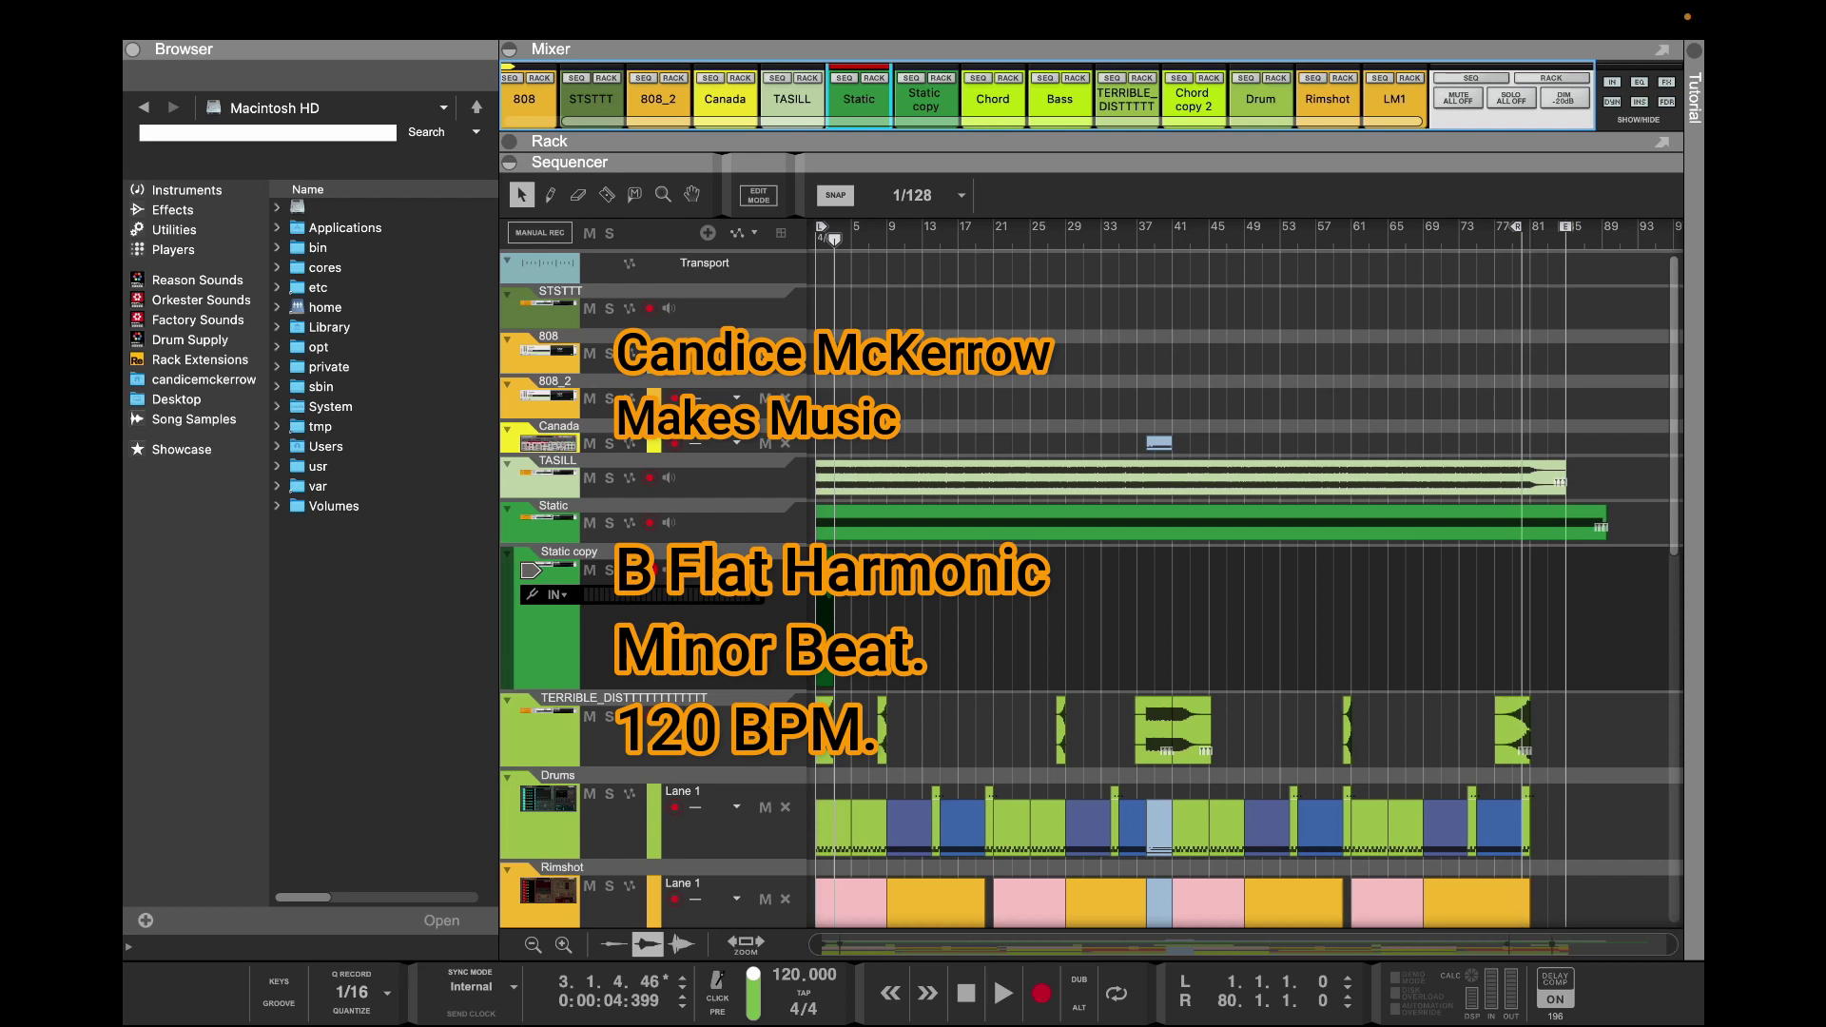
pyautogui.moveTo(1525, 239); pyautogui.dragTo(1538, 239)
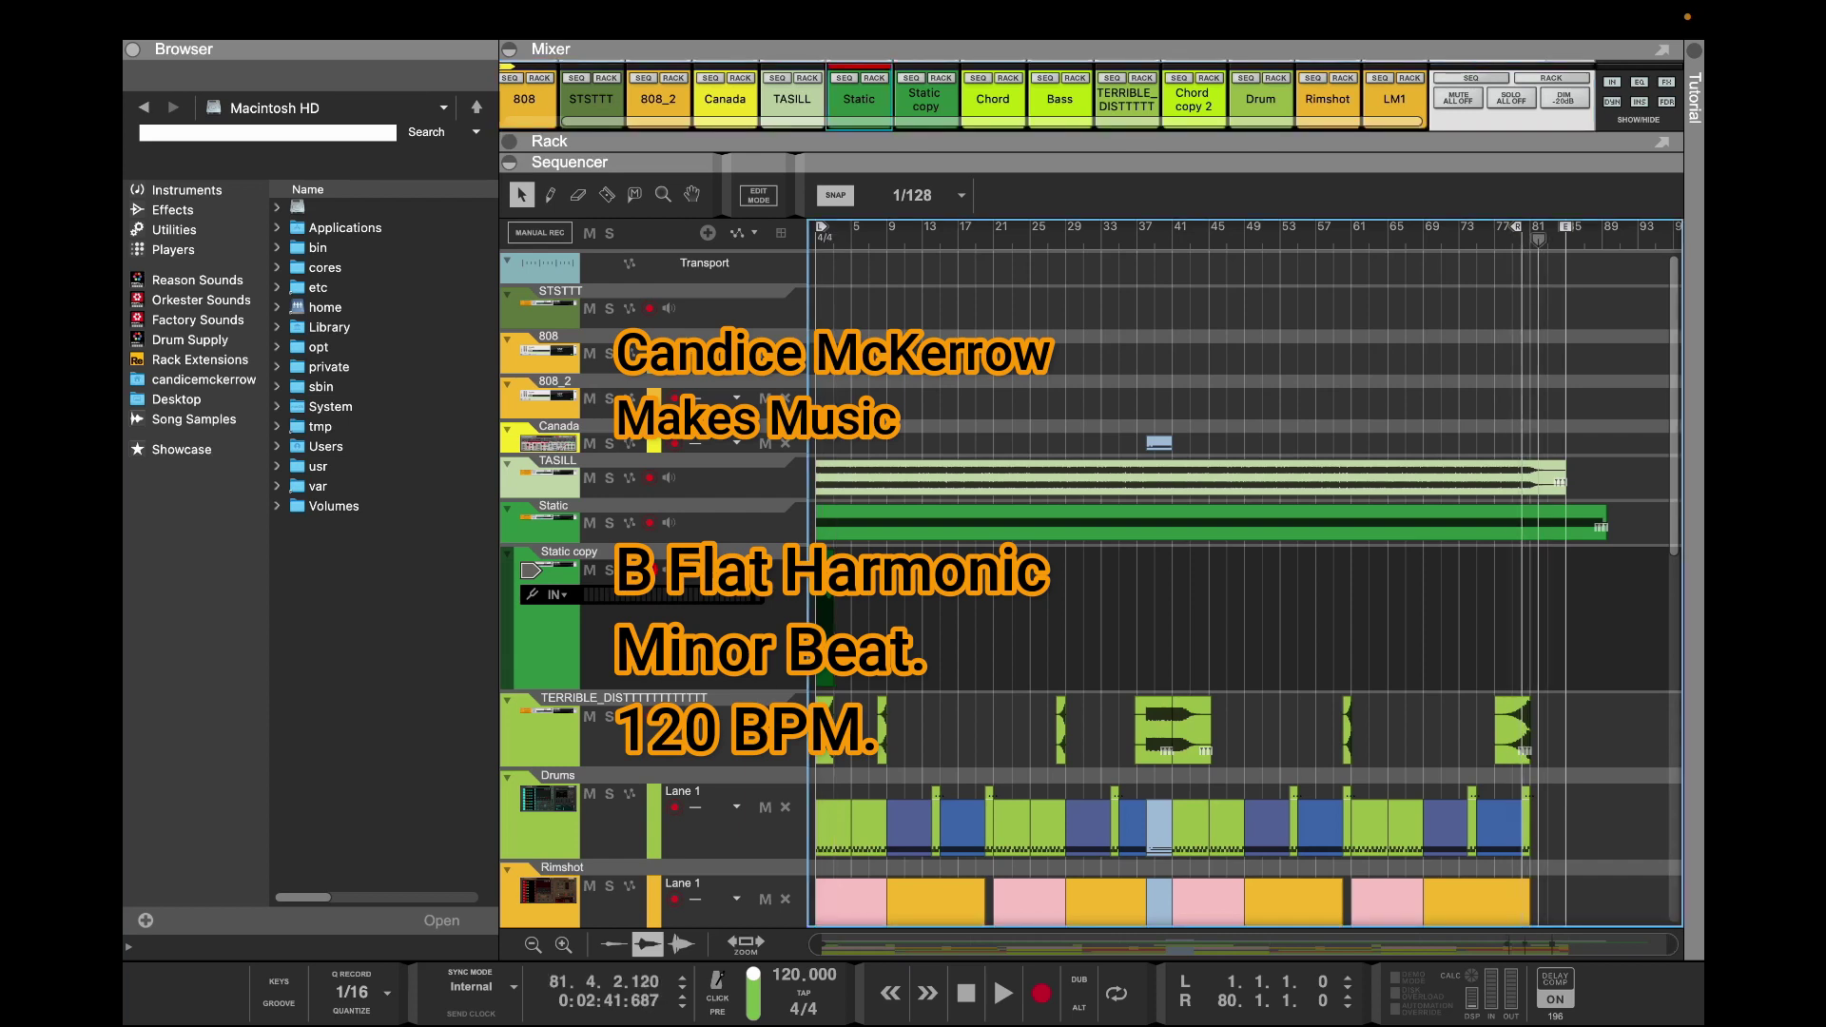
# Set the sequencer snap to Grid (Bar) and move the song position to 81.1.1.0
pyautogui.click(913, 195)
pyautogui.click(899, 195)
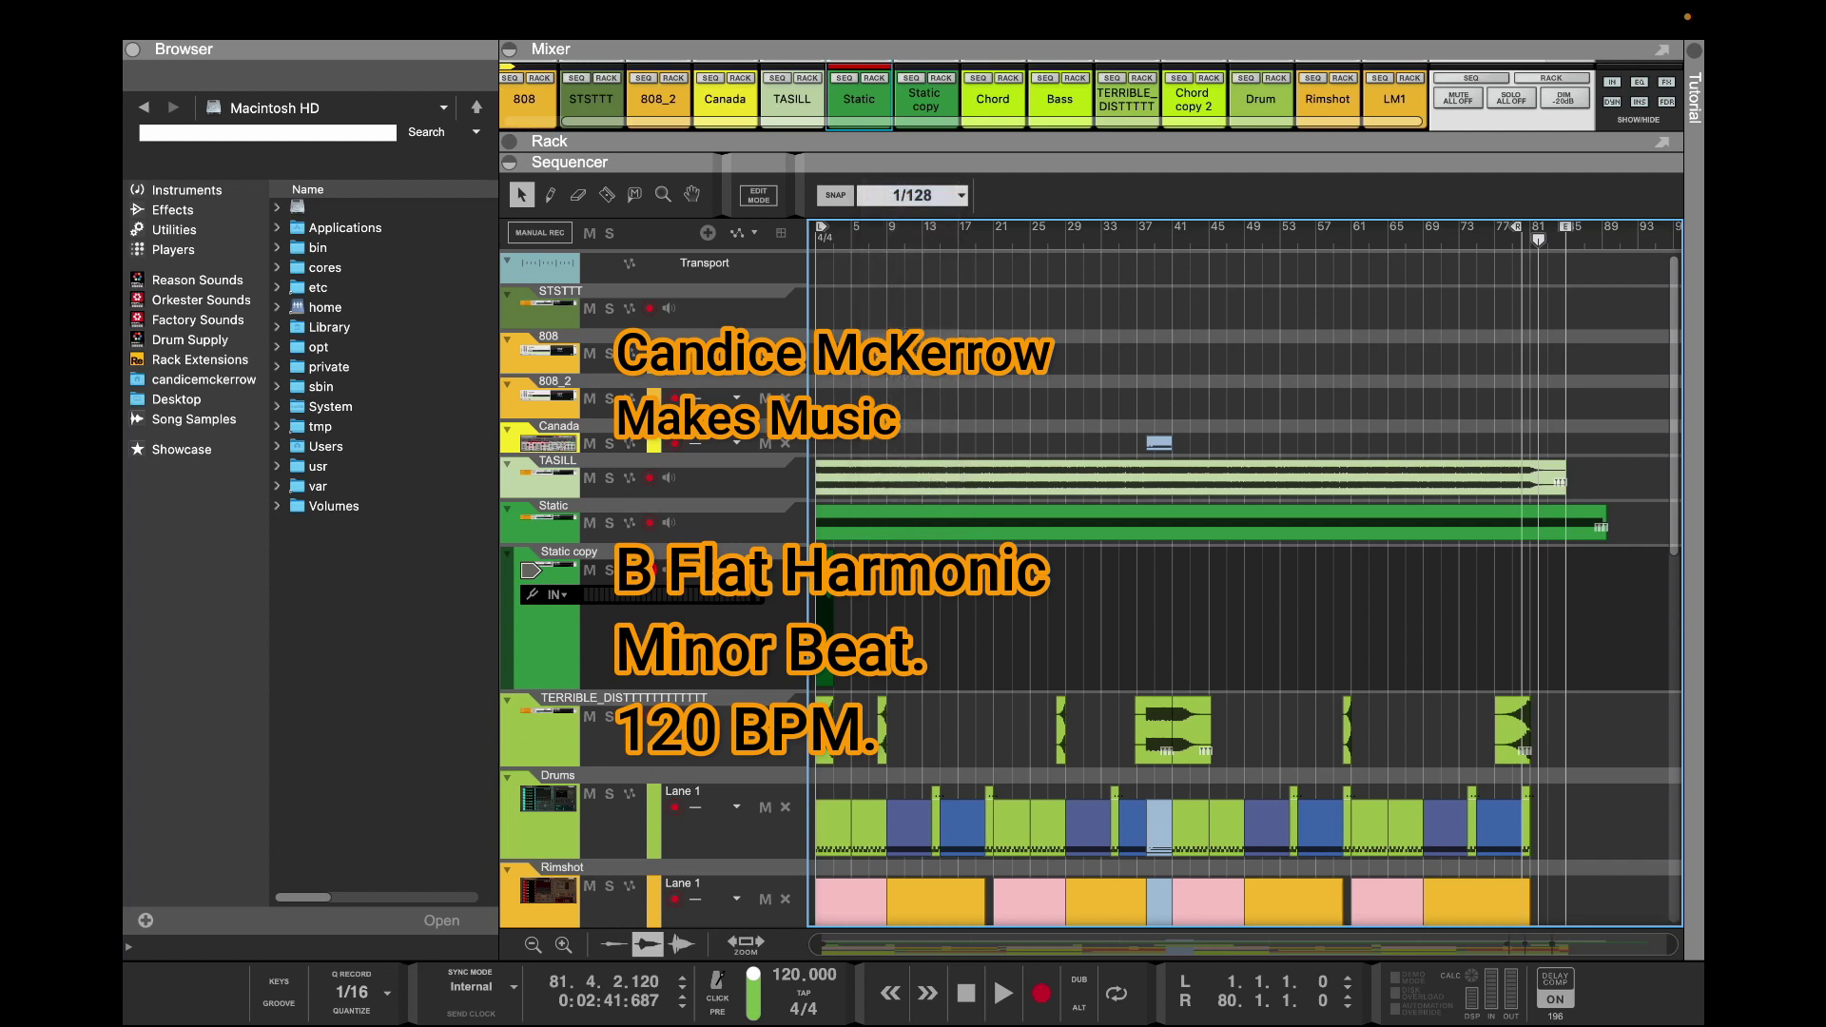
pyautogui.moveTo(1539, 238); pyautogui.dragTo(1530, 238)
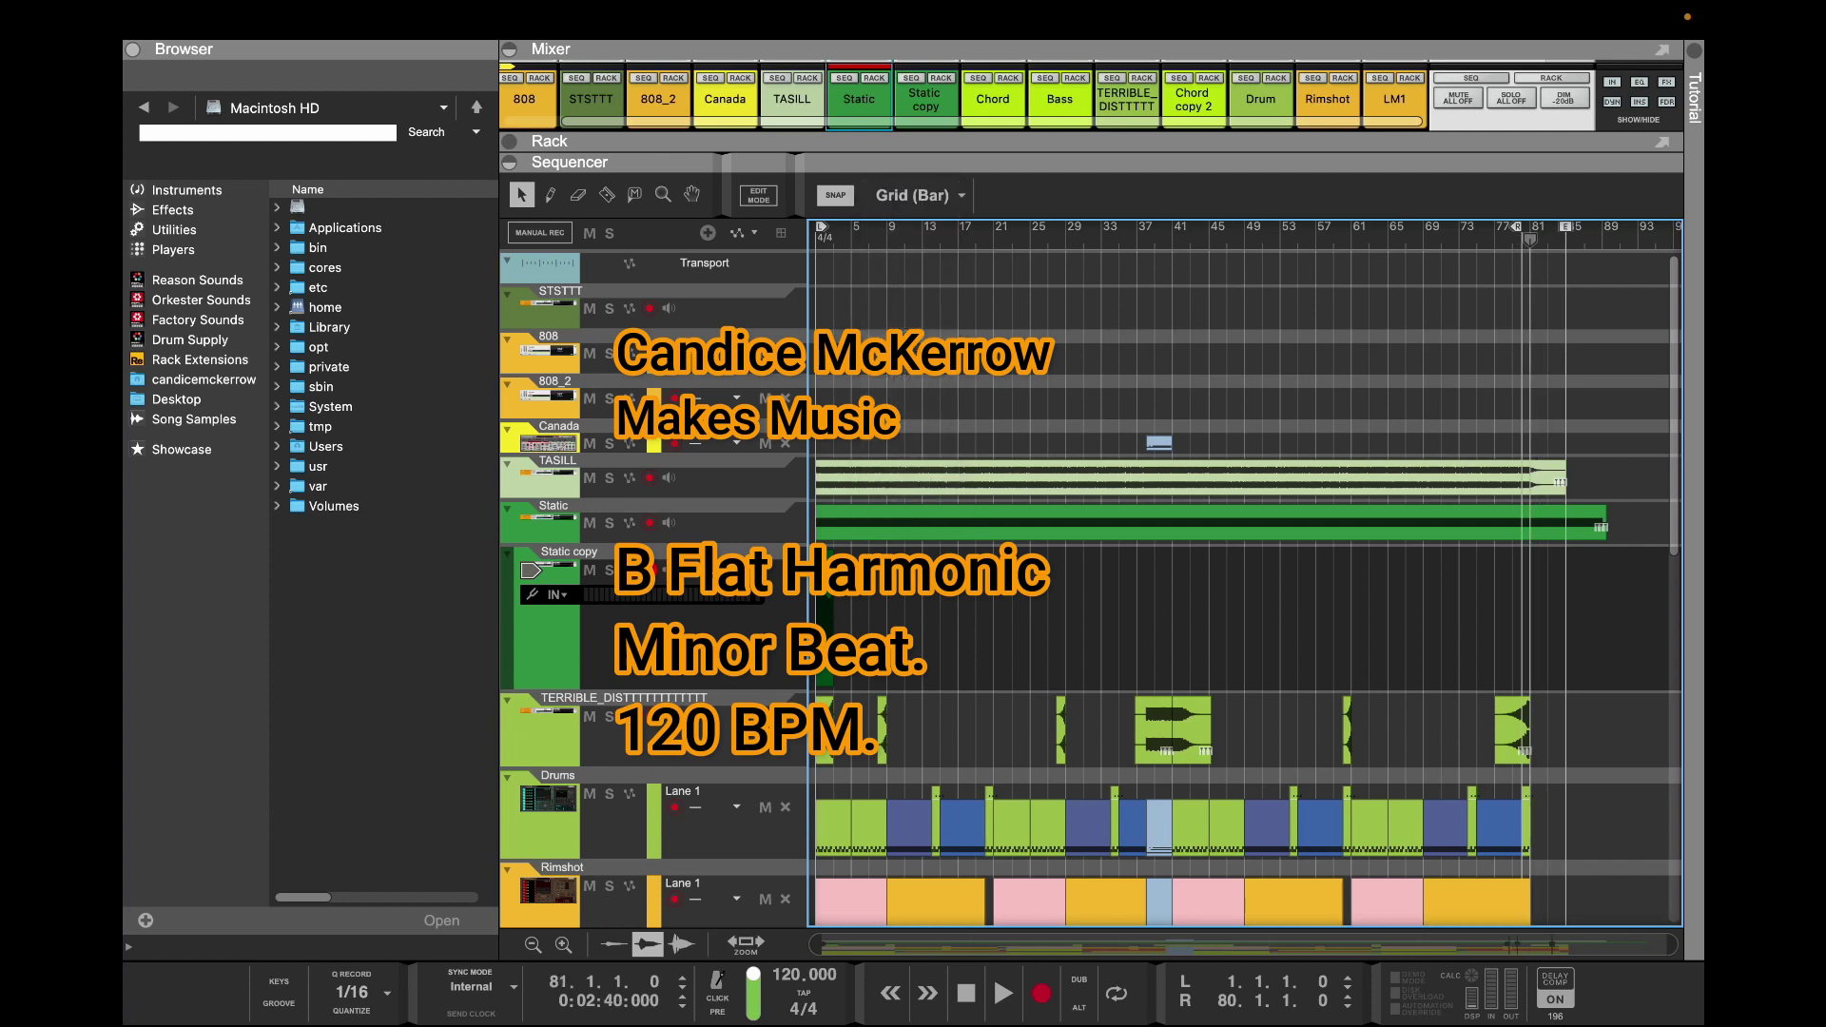
# Trim the start of the TASILL clip to bar 80 and shorten the Static clip to 80 bars
pyautogui.click(1543, 480)
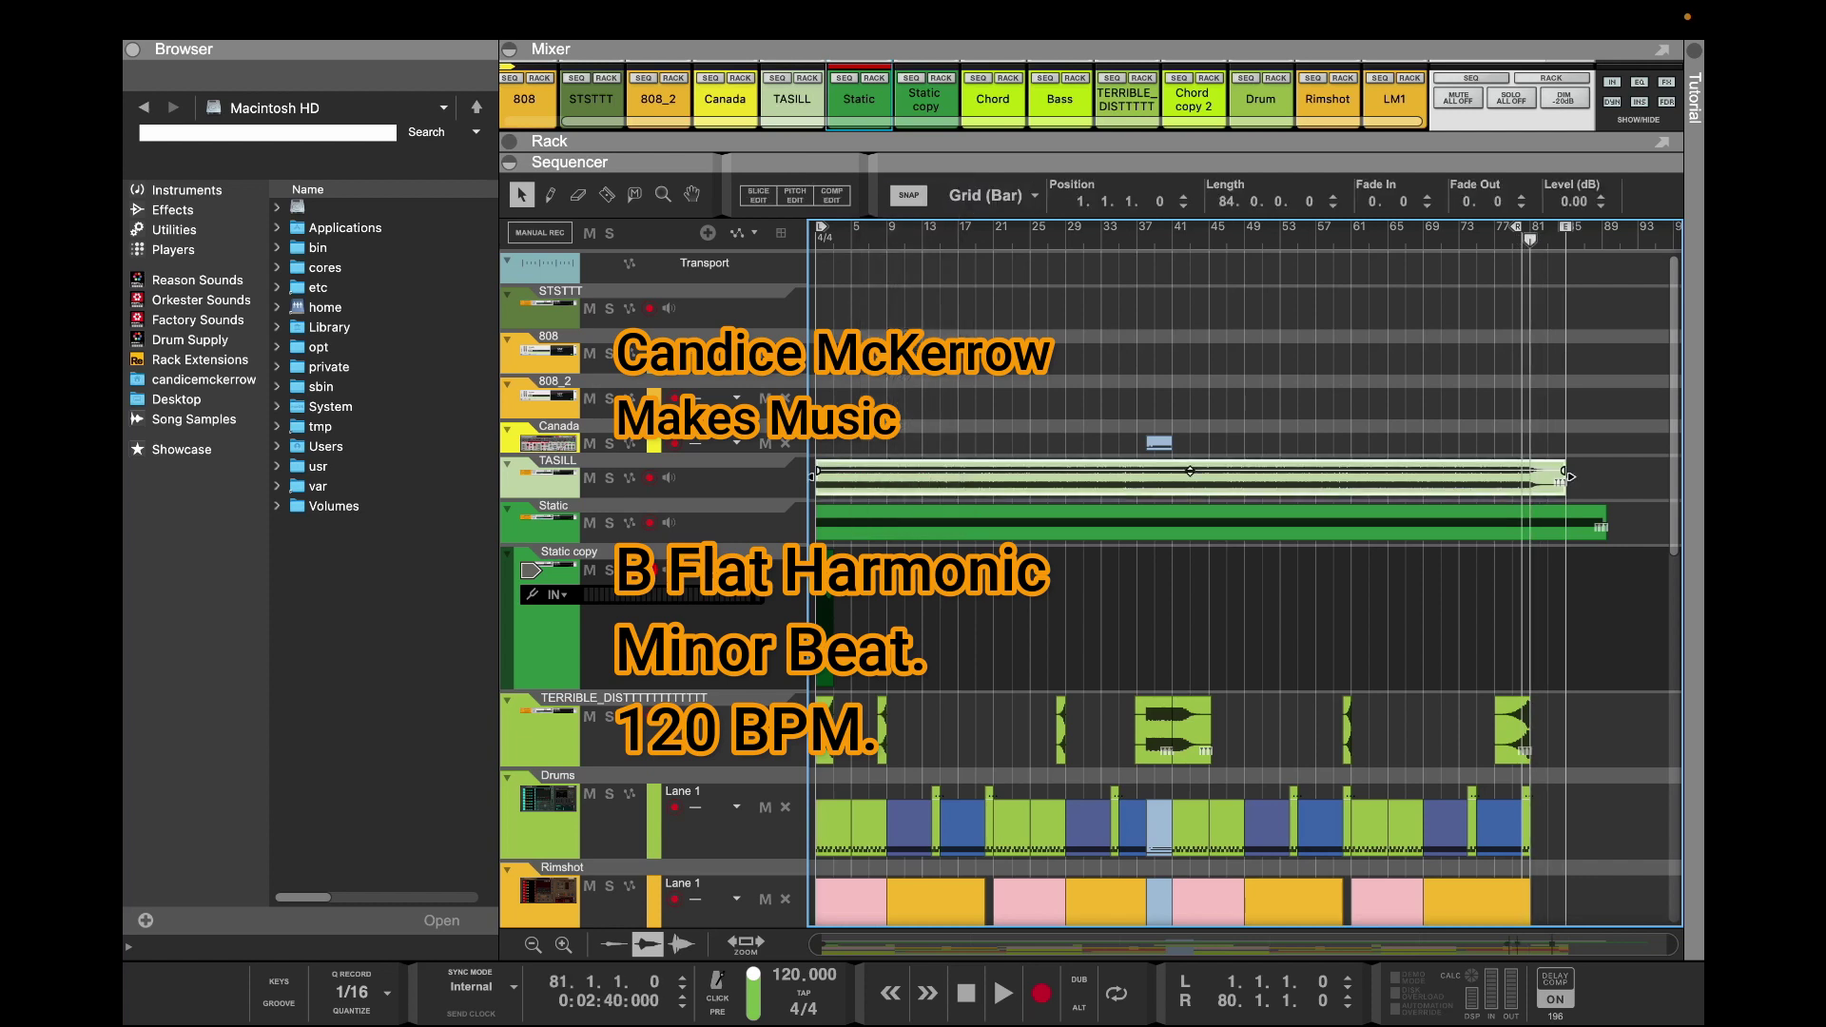
pyautogui.moveTo(815, 473); pyautogui.dragTo(1517, 476)
pyautogui.click(1605, 521)
pyautogui.moveTo(1609, 521); pyautogui.dragTo(1526, 521)
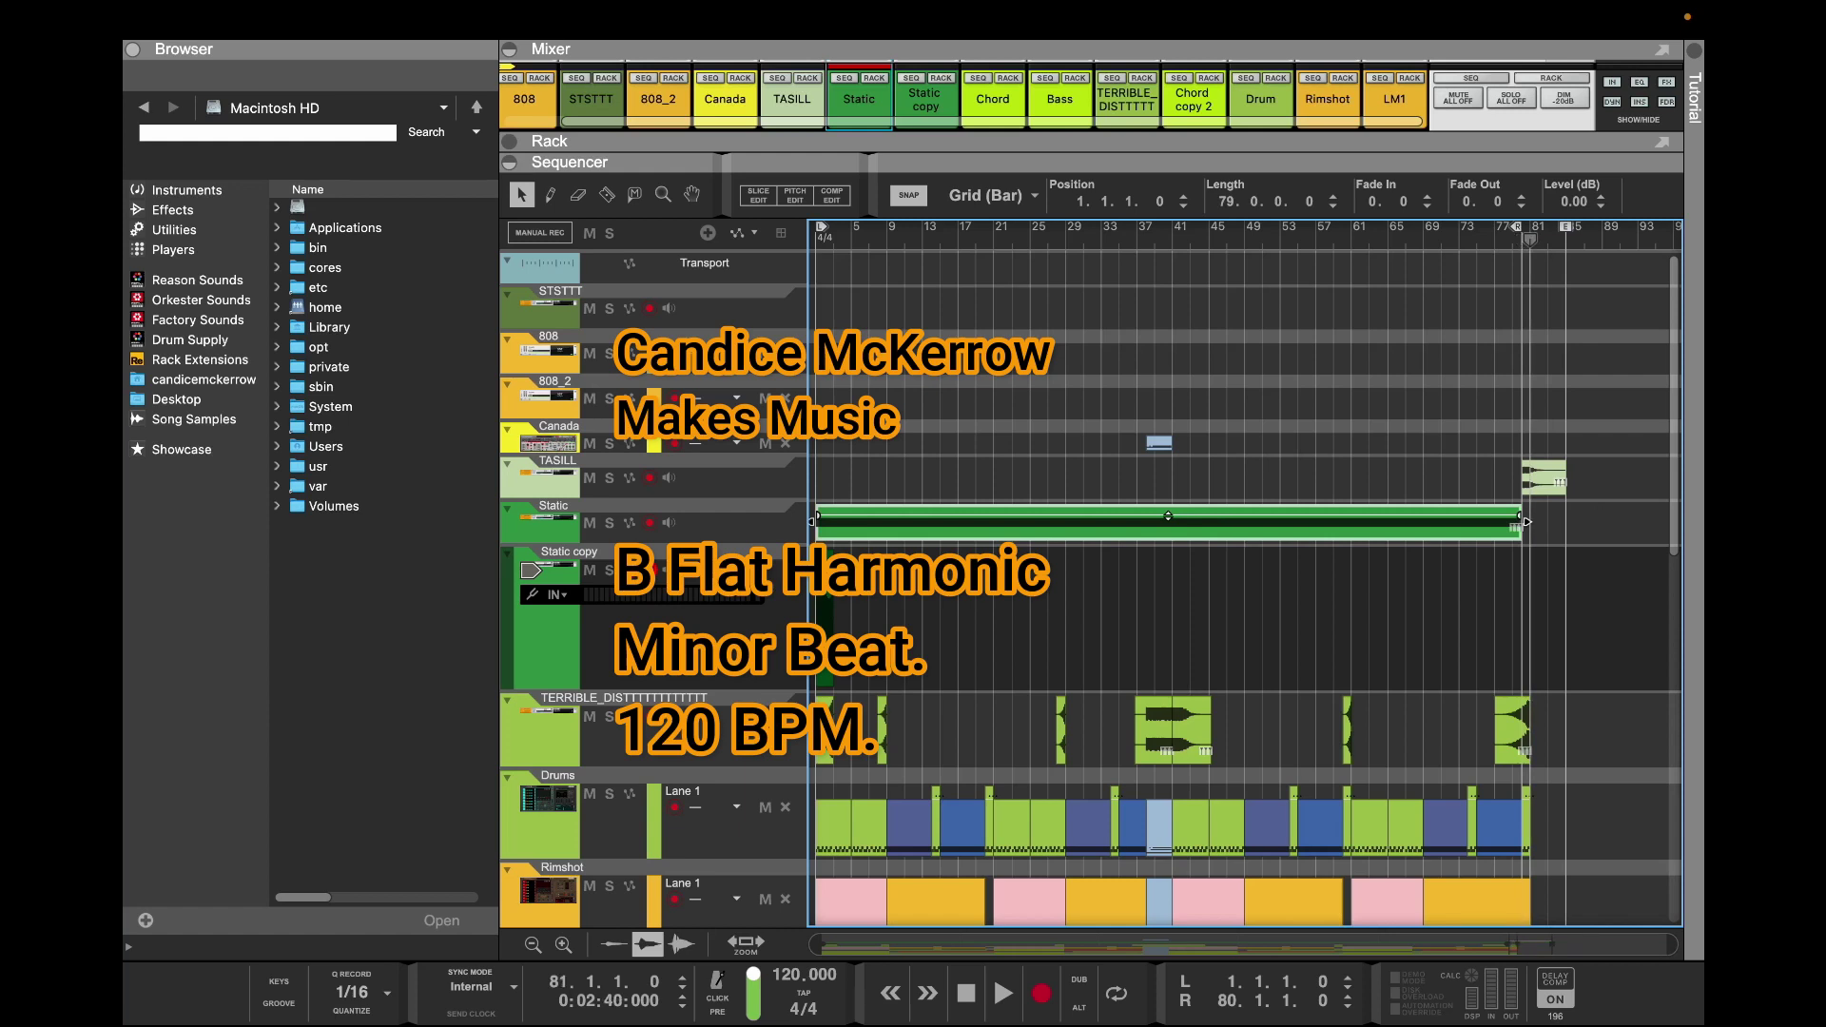
pyautogui.moveTo(1527, 521); pyautogui.dragTo(1530, 521)
# Shorten the remaining TASILL clip to a length of 2.2.0.0 and raise its level to 8.06 dB
pyautogui.moveTo(815, 945); pyautogui.dragTo(1506, 945)
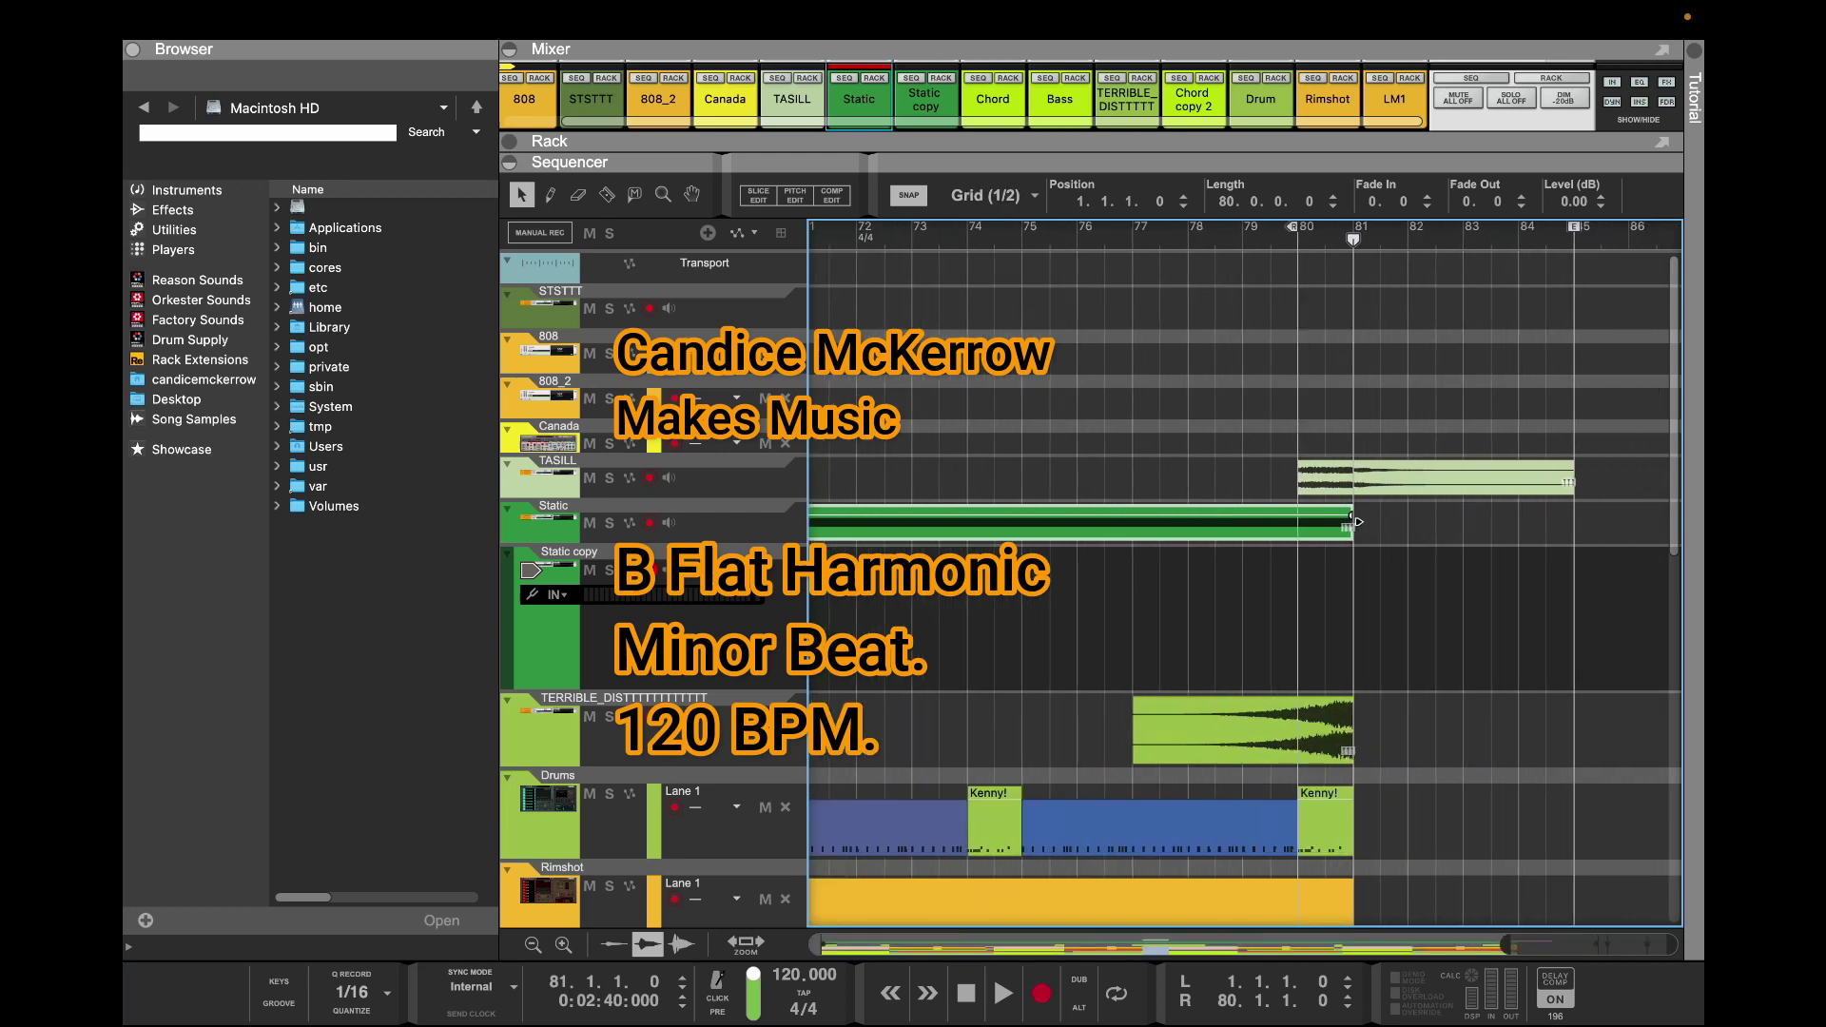
pyautogui.click(1435, 471)
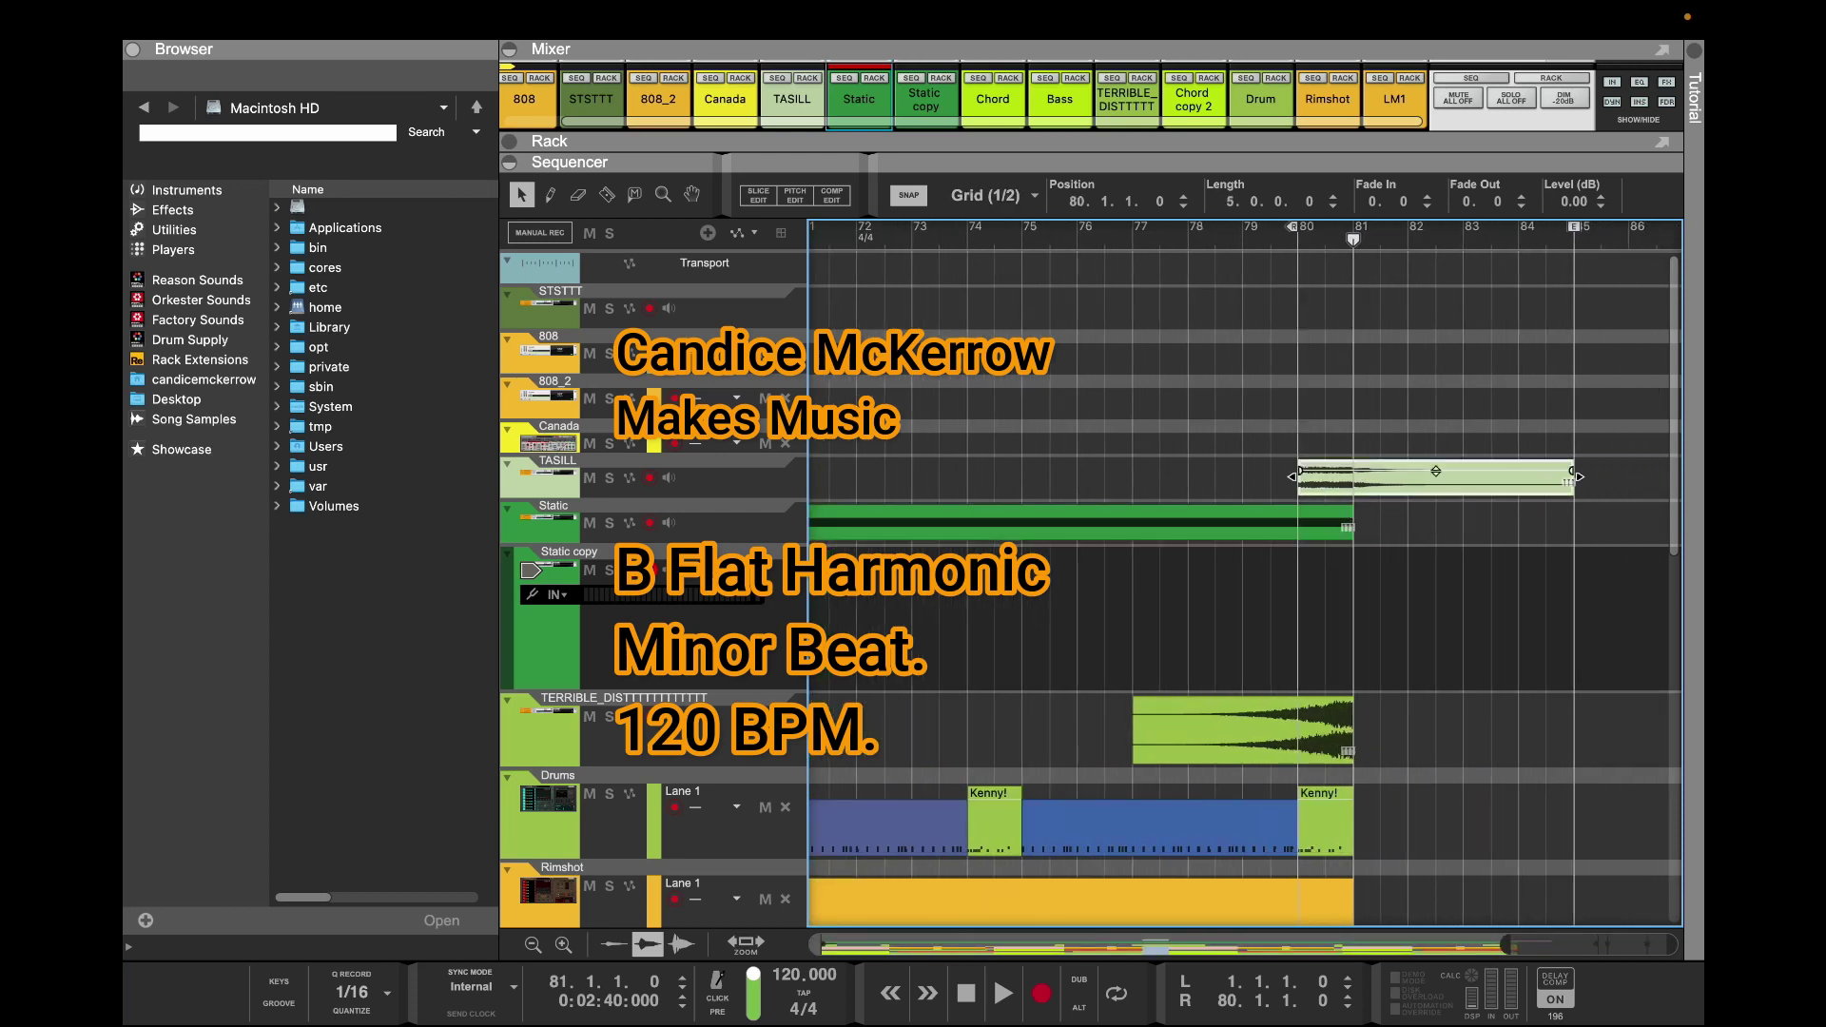
pyautogui.moveTo(1579, 475); pyautogui.dragTo(1436, 476)
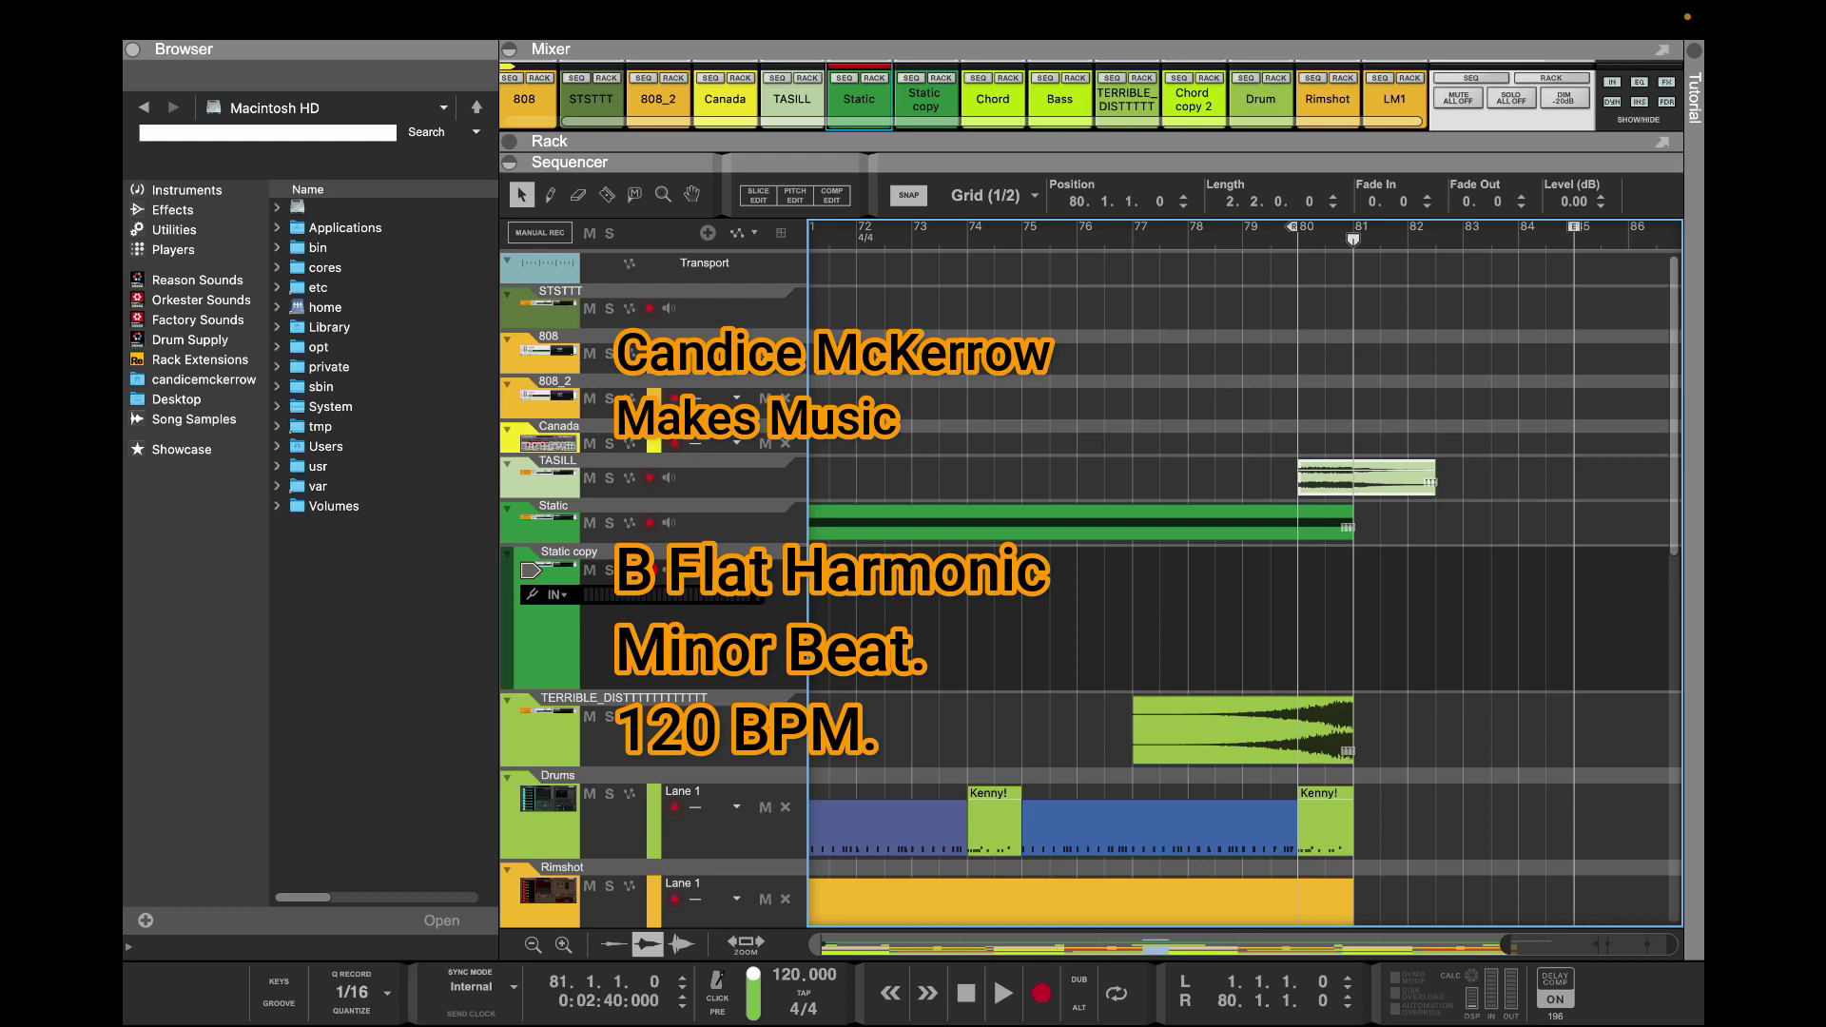
pyautogui.moveTo(1366, 471); pyautogui.dragTo(1367, 462)
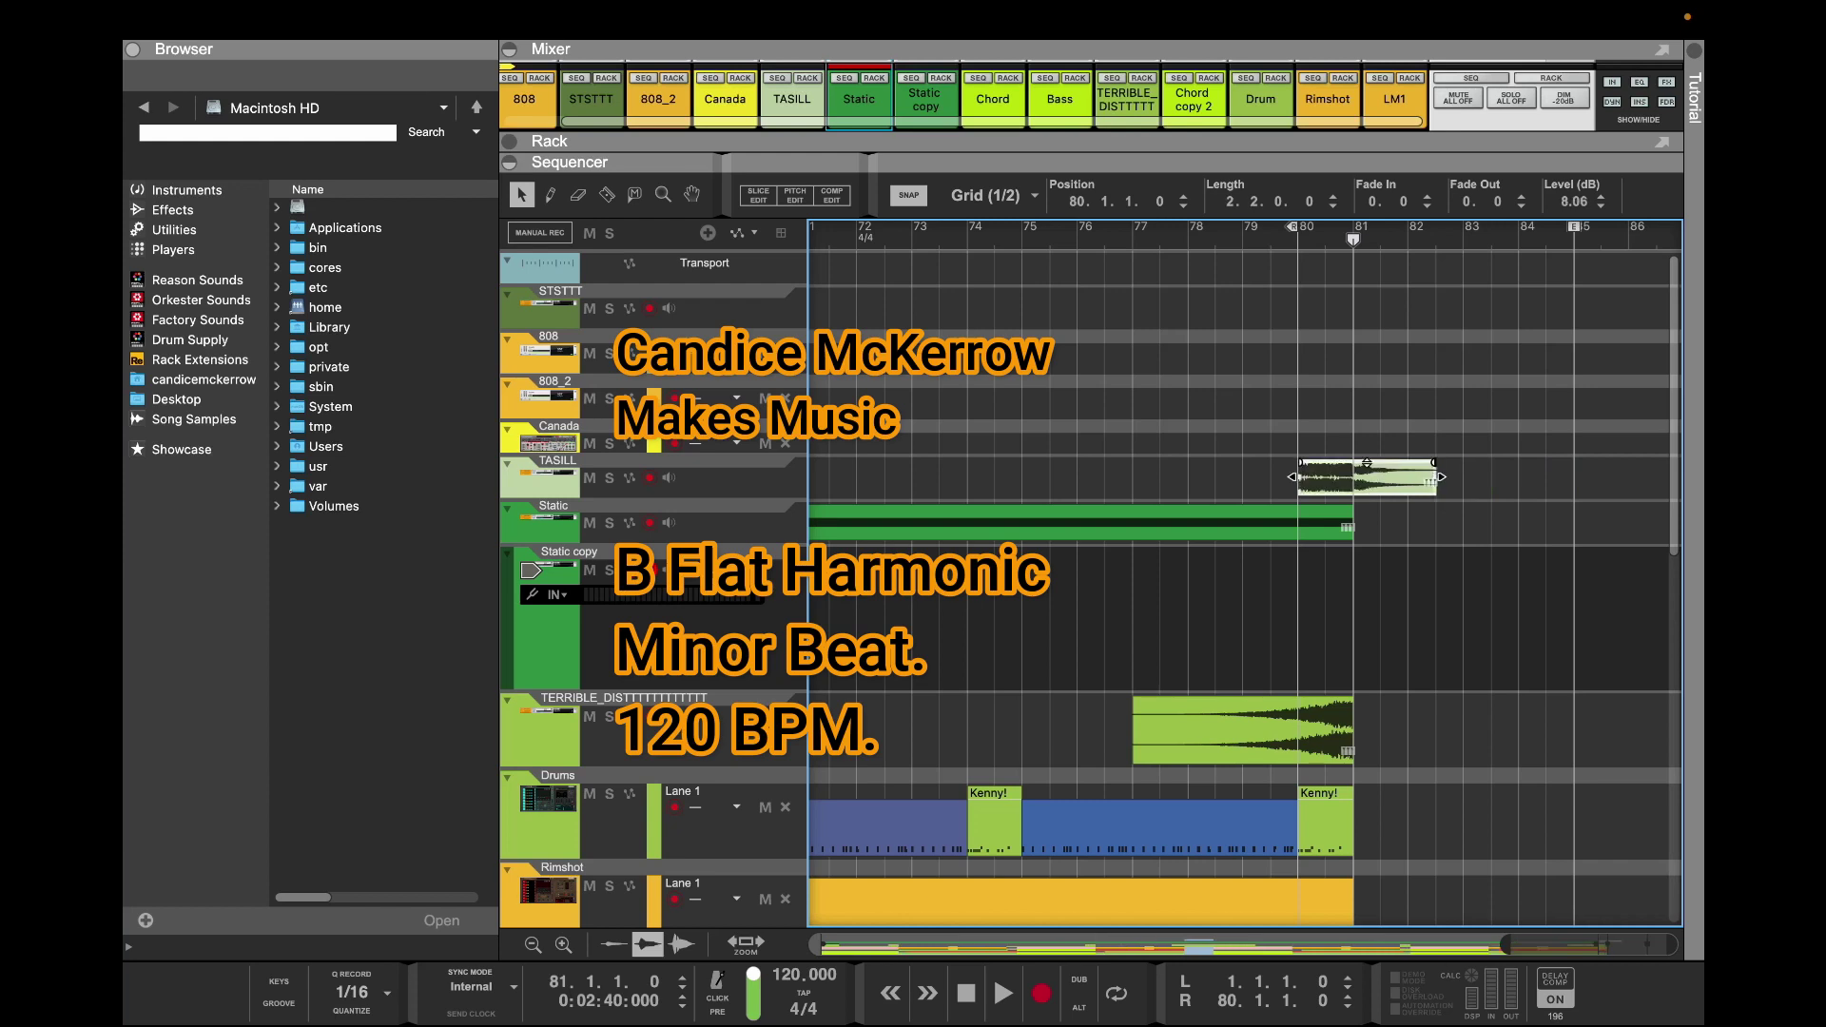
# Trim the start of the TASILL clip to bar 81 and reverse the clip
pyautogui.rightClick(1367, 462)
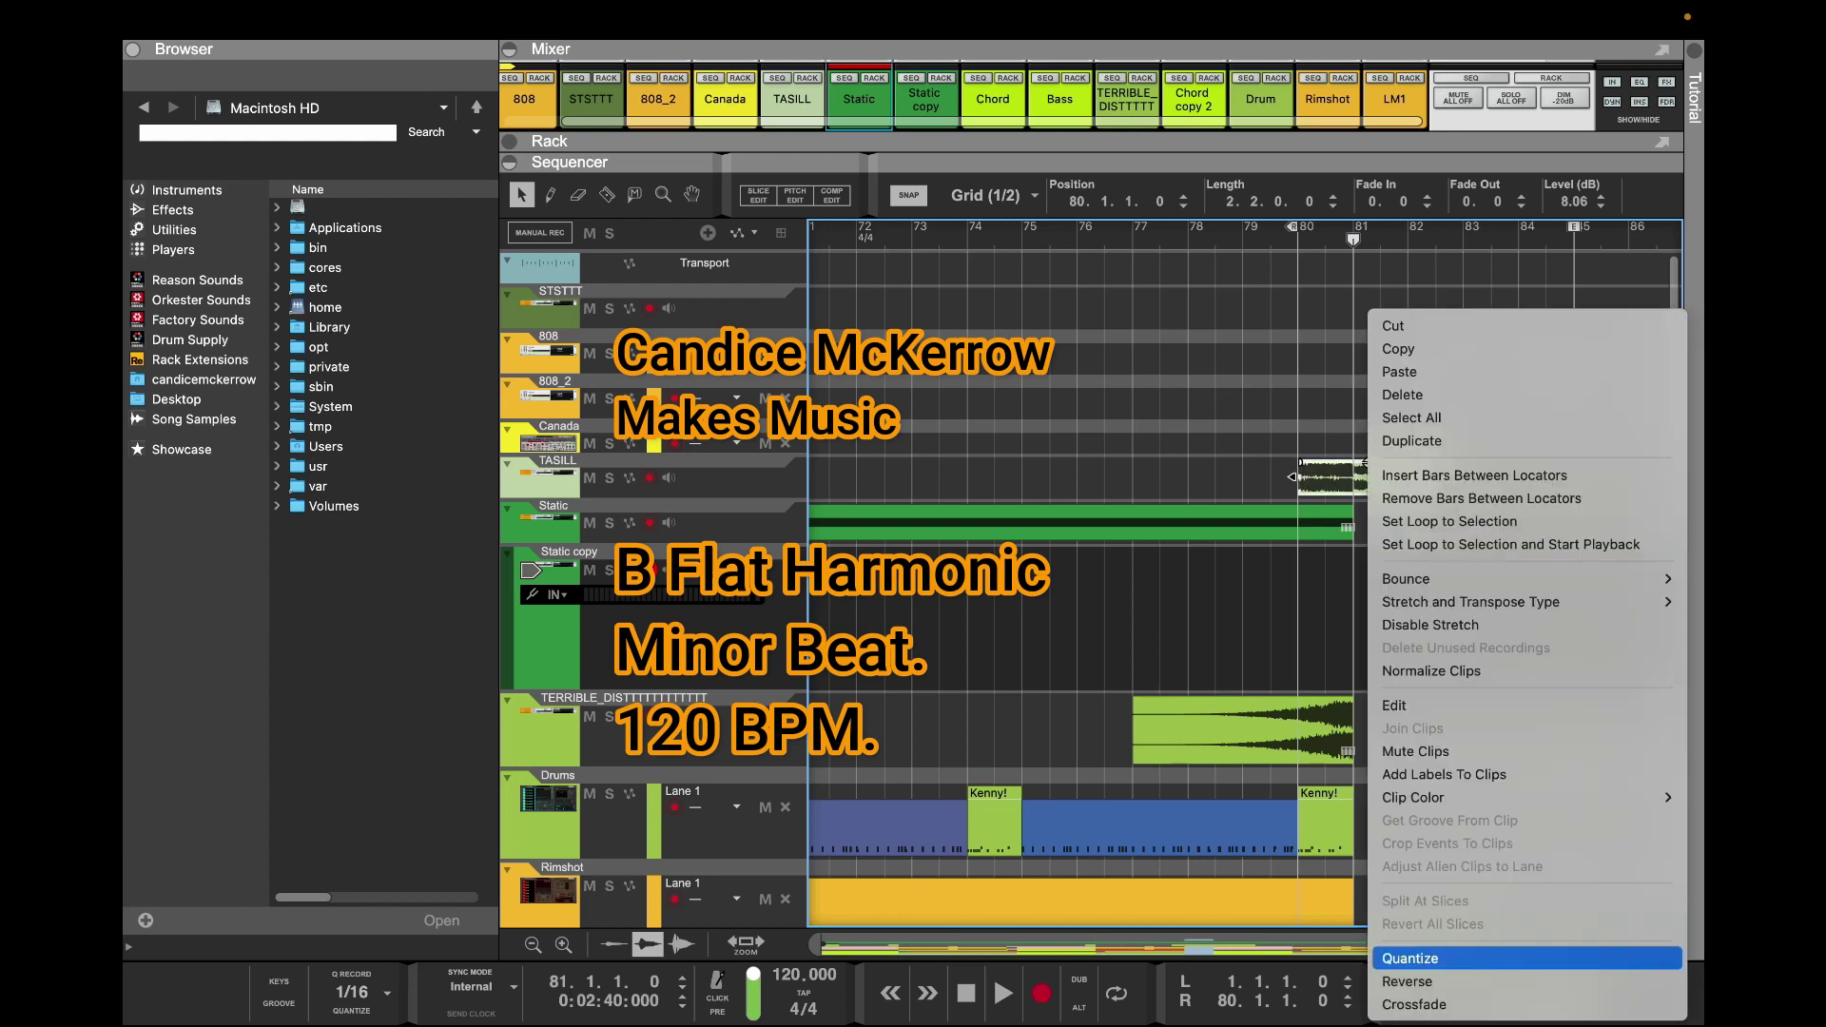
pyautogui.click(1409, 982)
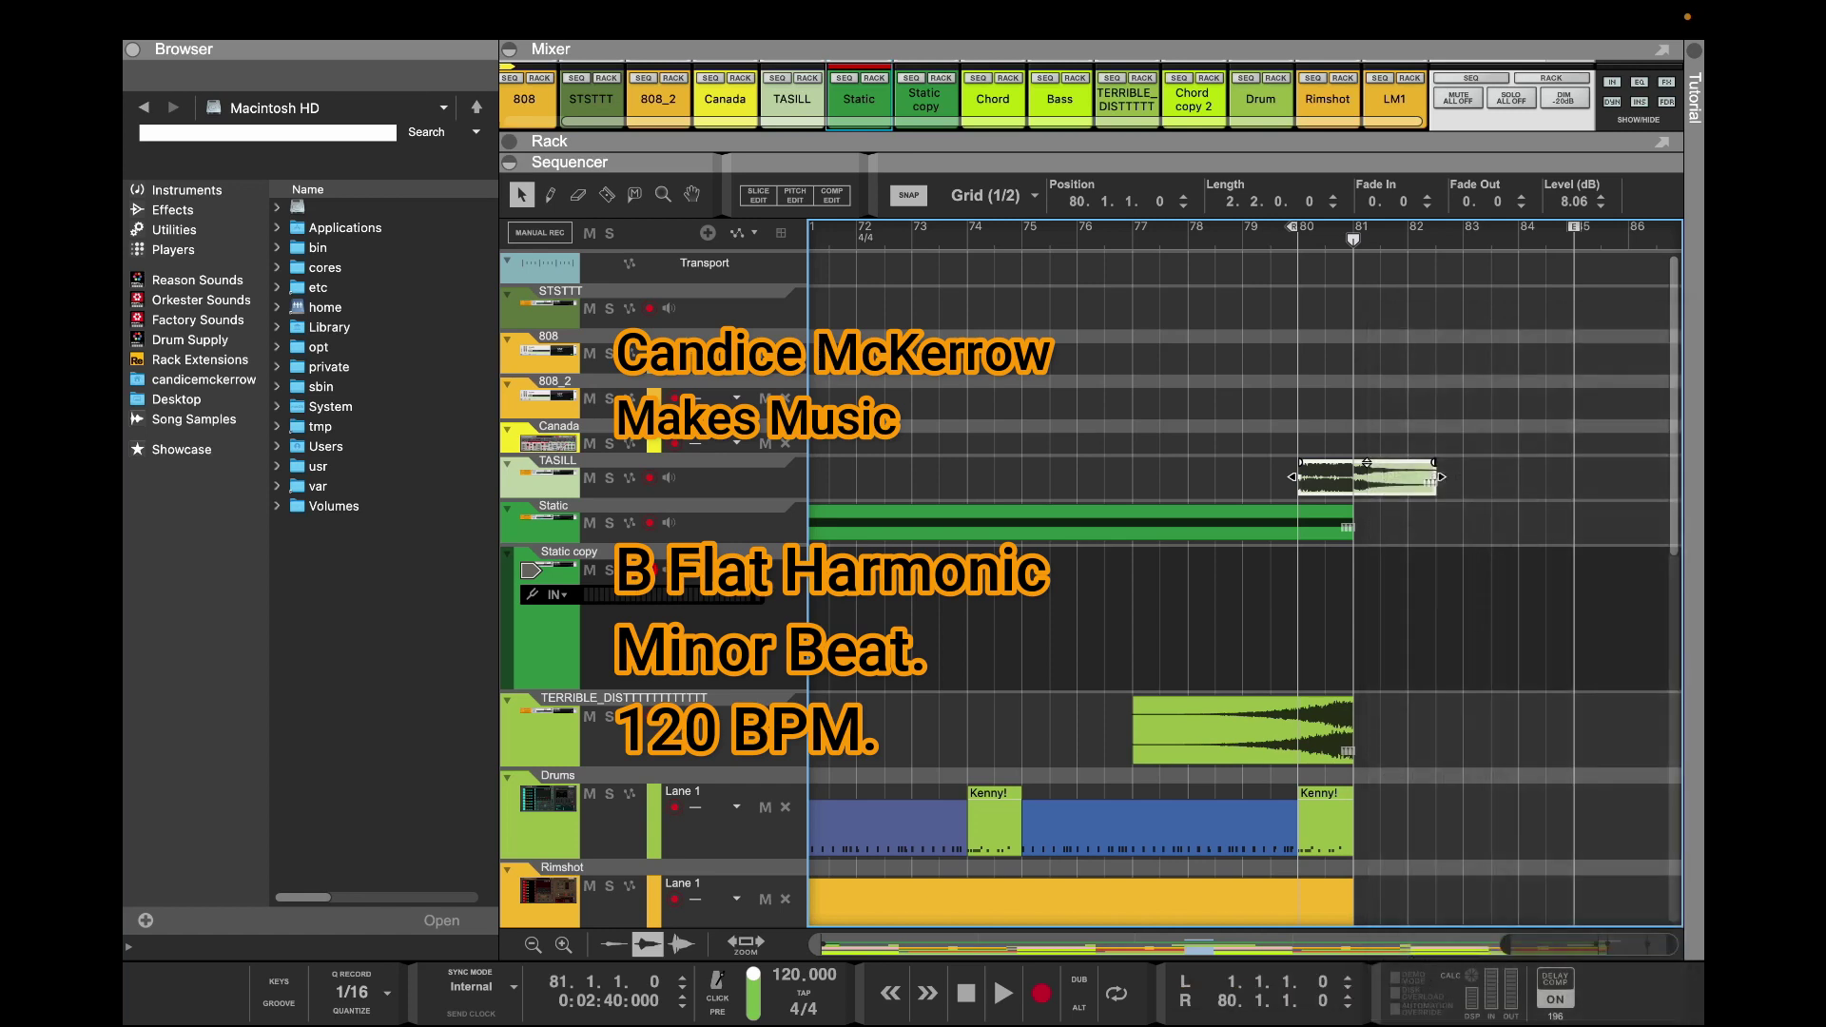
pyautogui.moveTo(1291, 477); pyautogui.dragTo(1353, 477)
pyautogui.rightClick(1391, 464)
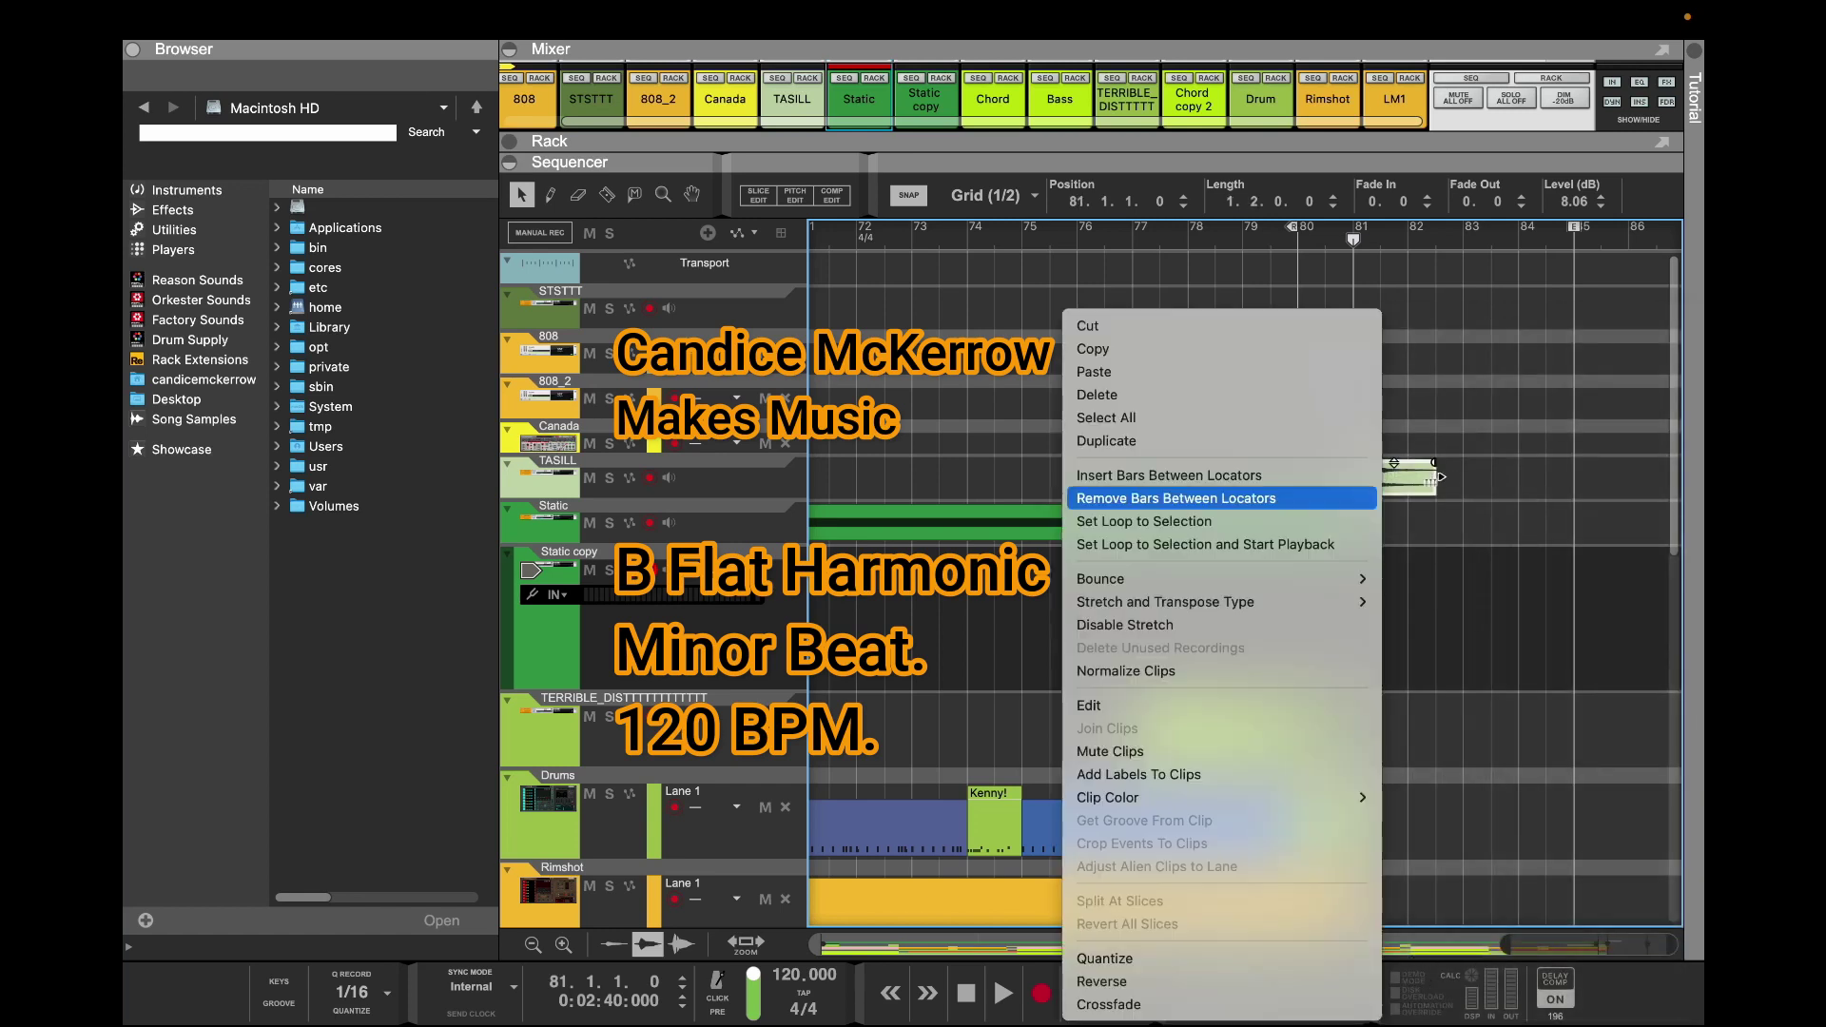
pyautogui.click(1405, 516)
pyautogui.rightClick(1393, 479)
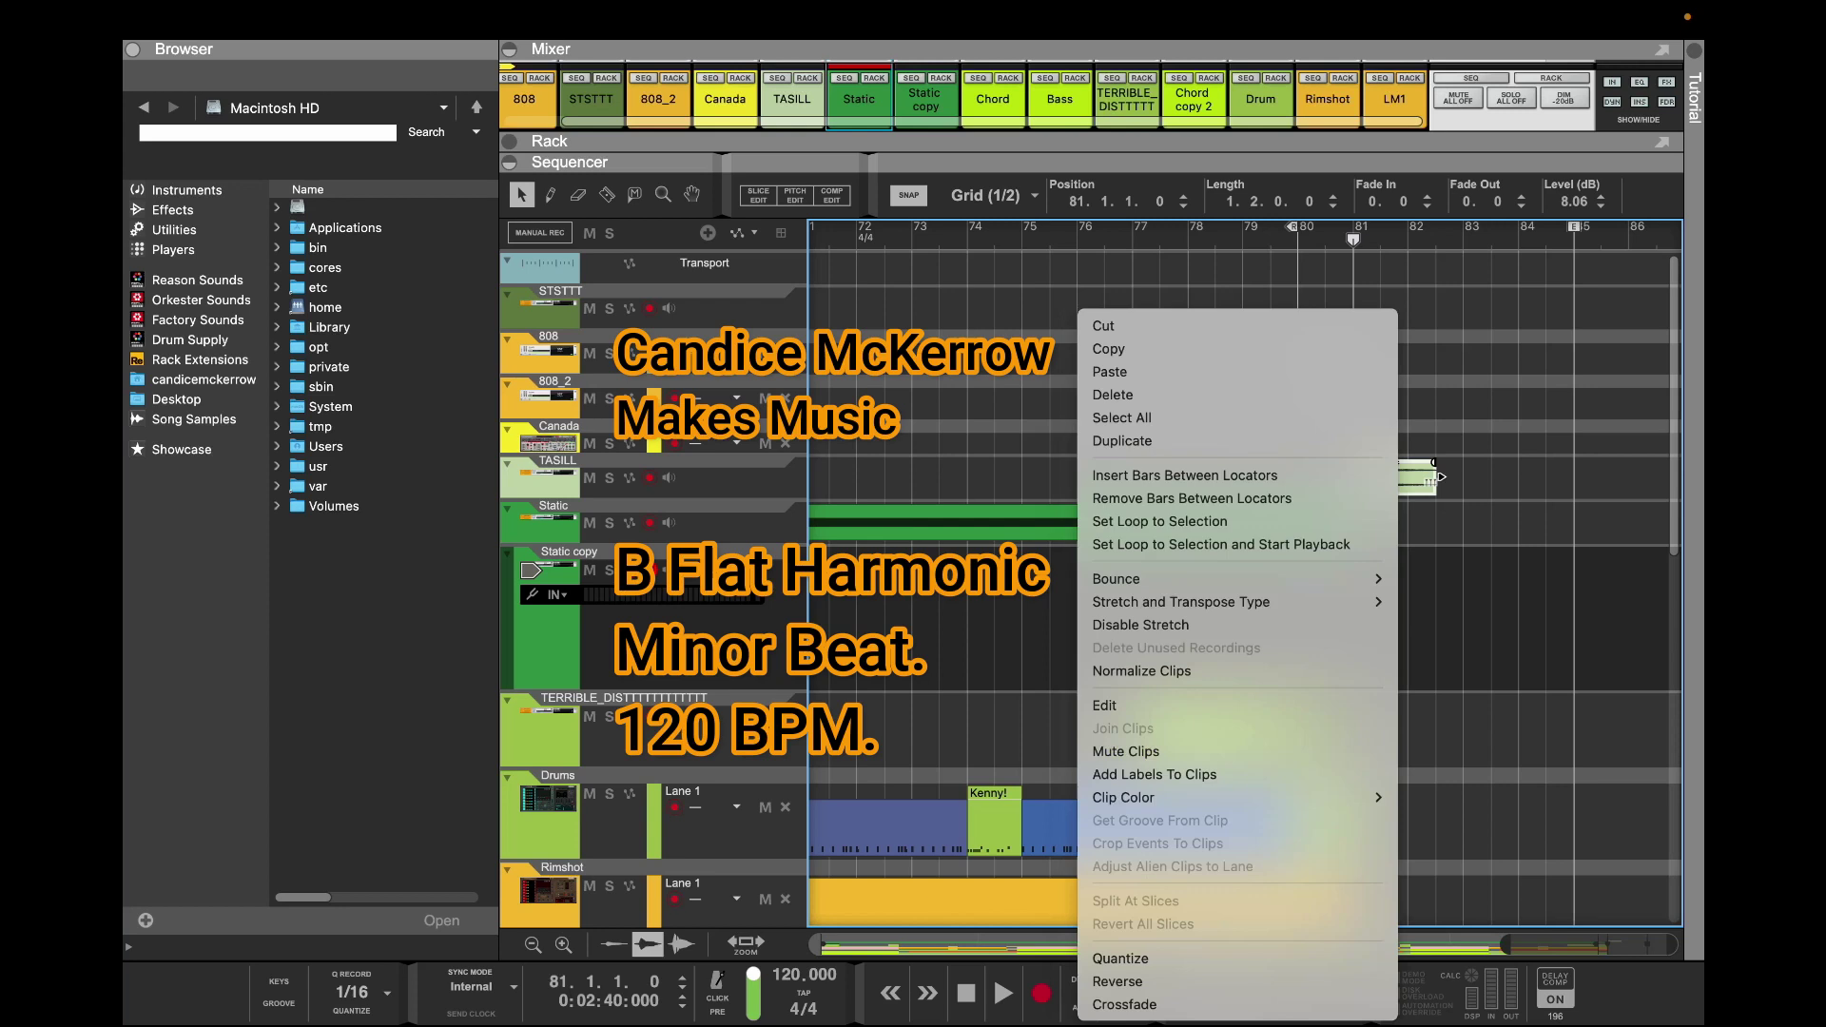
pyautogui.click(1236, 981)
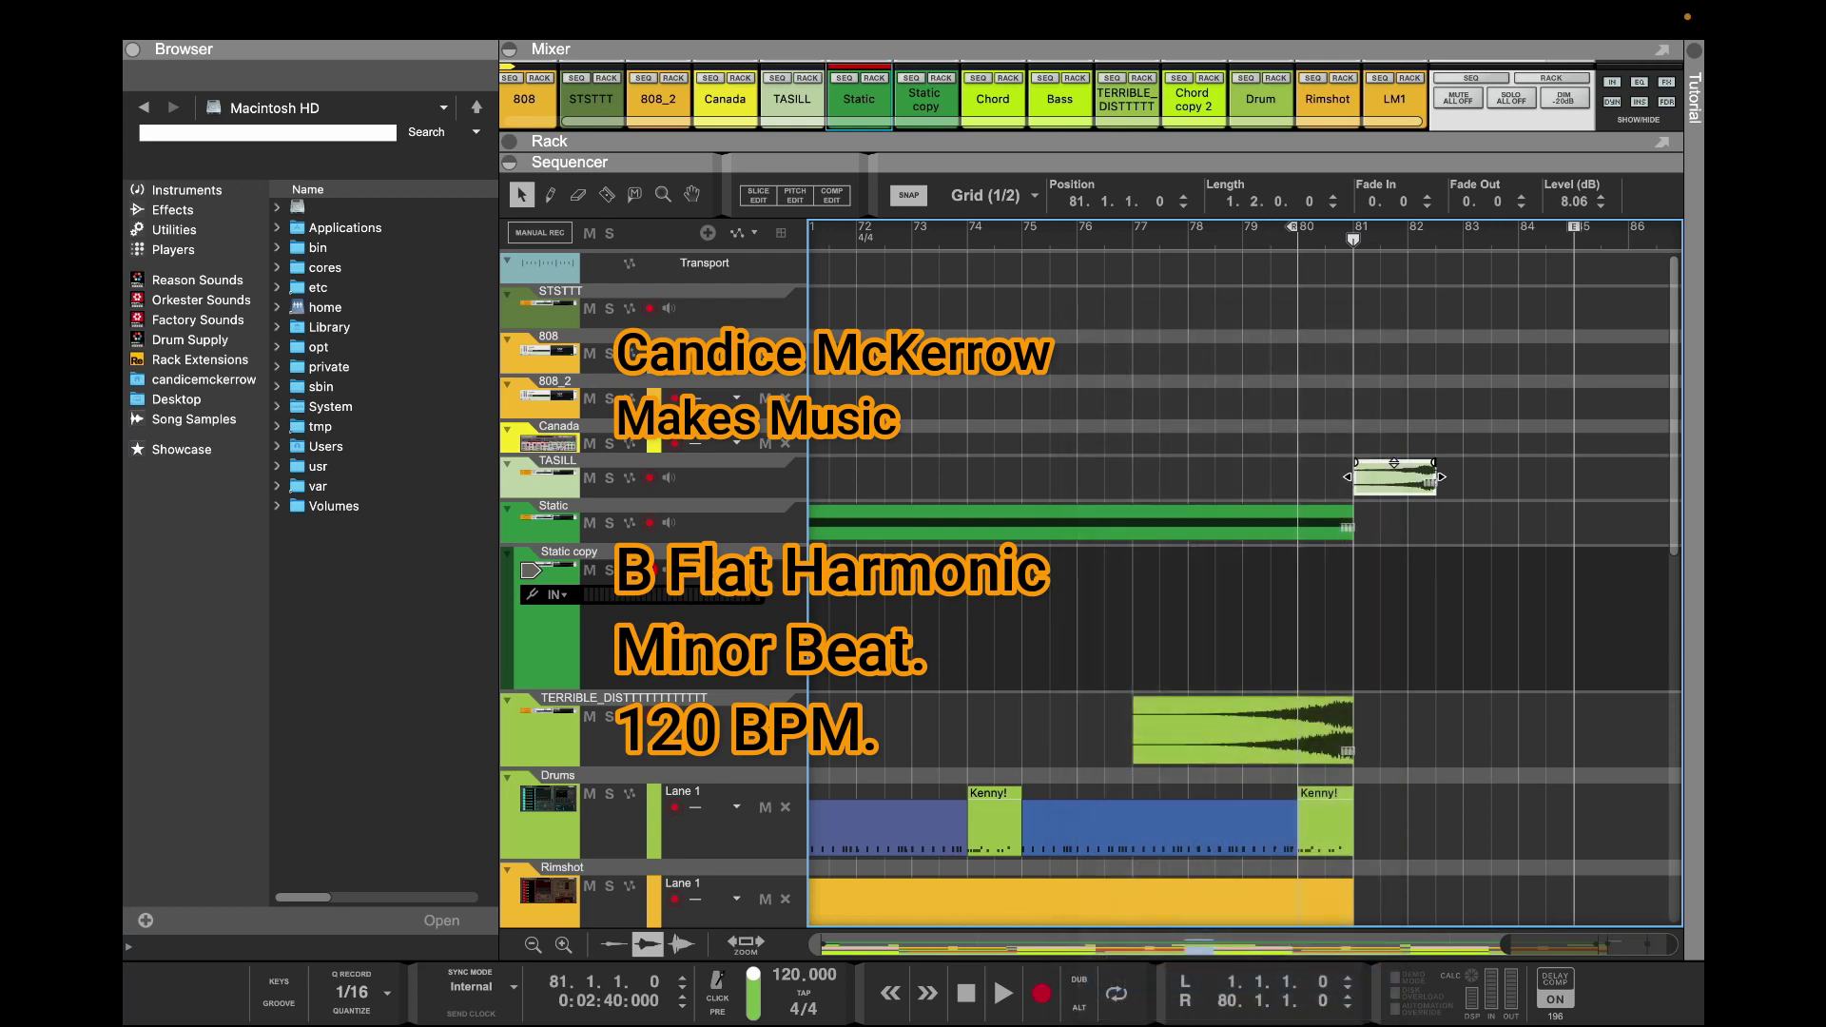
# Play the reversed TASILL clip, trim its start to 81.3.1.0 and give it a fade-in of 16.0
pyautogui.press('space')
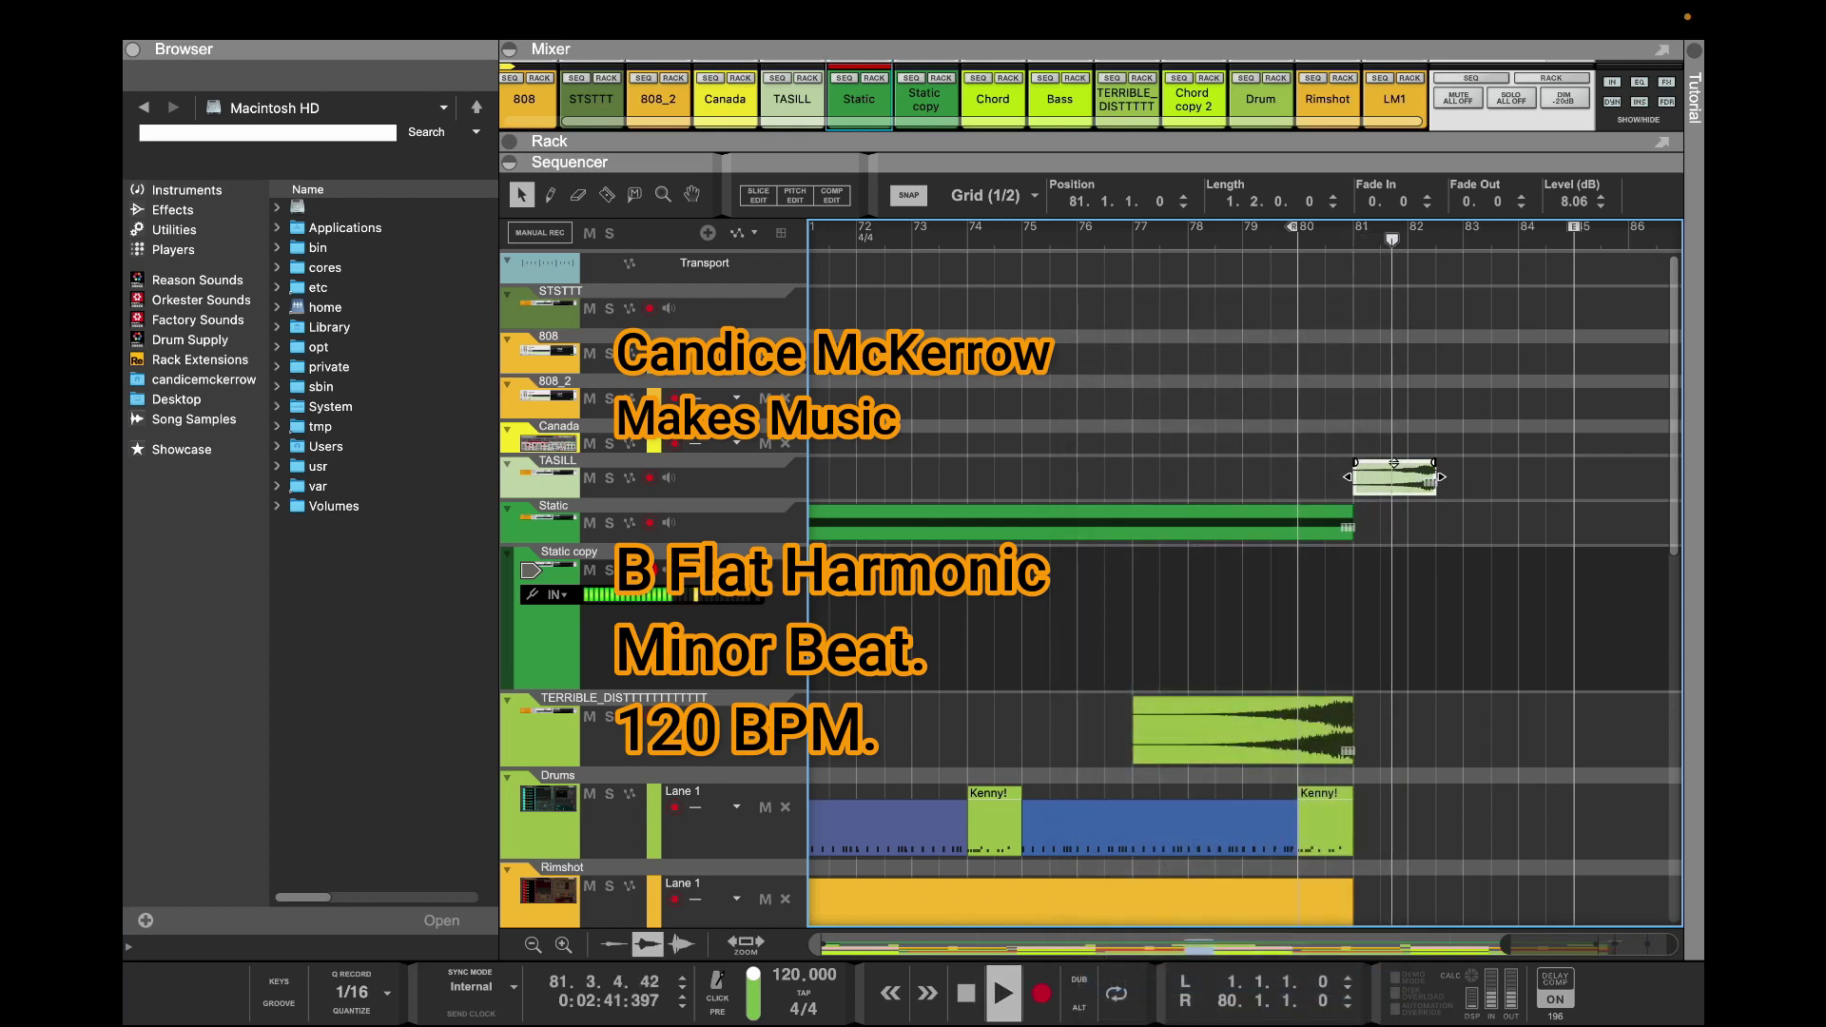
pyautogui.press('space')
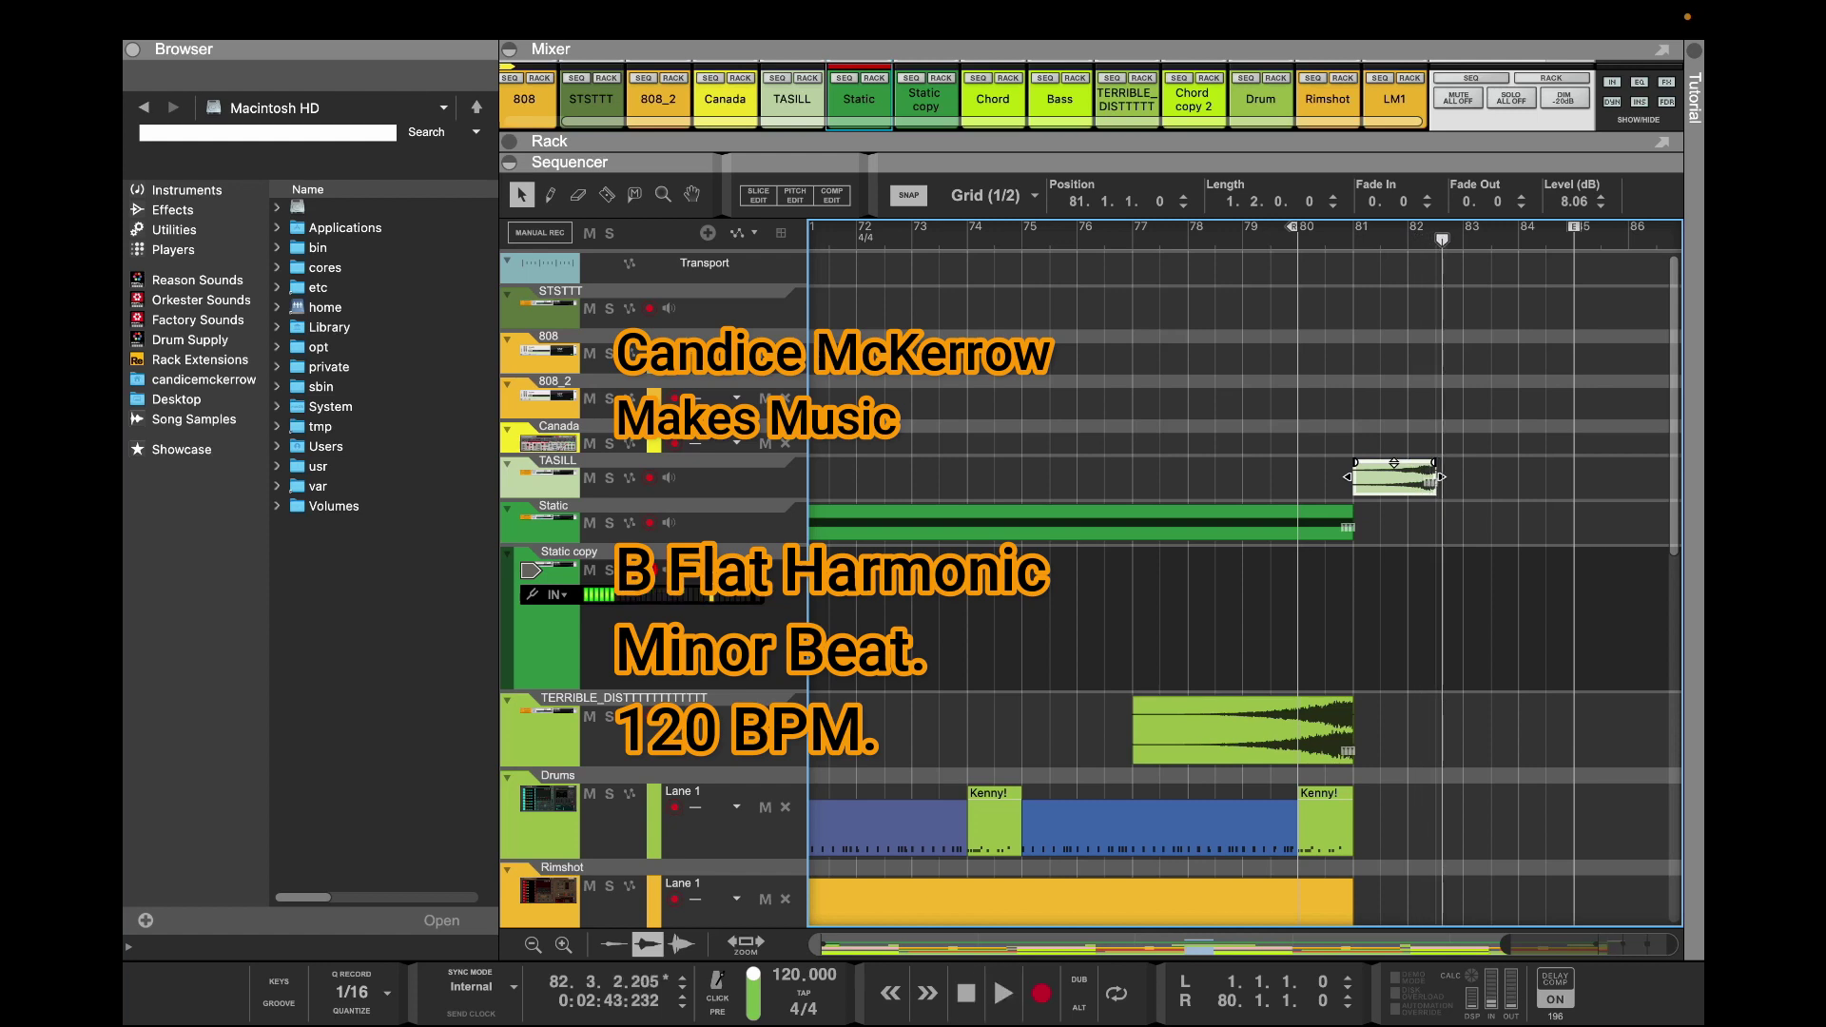
pyautogui.hotkey('shift', 'Return')
pyautogui.press('space')
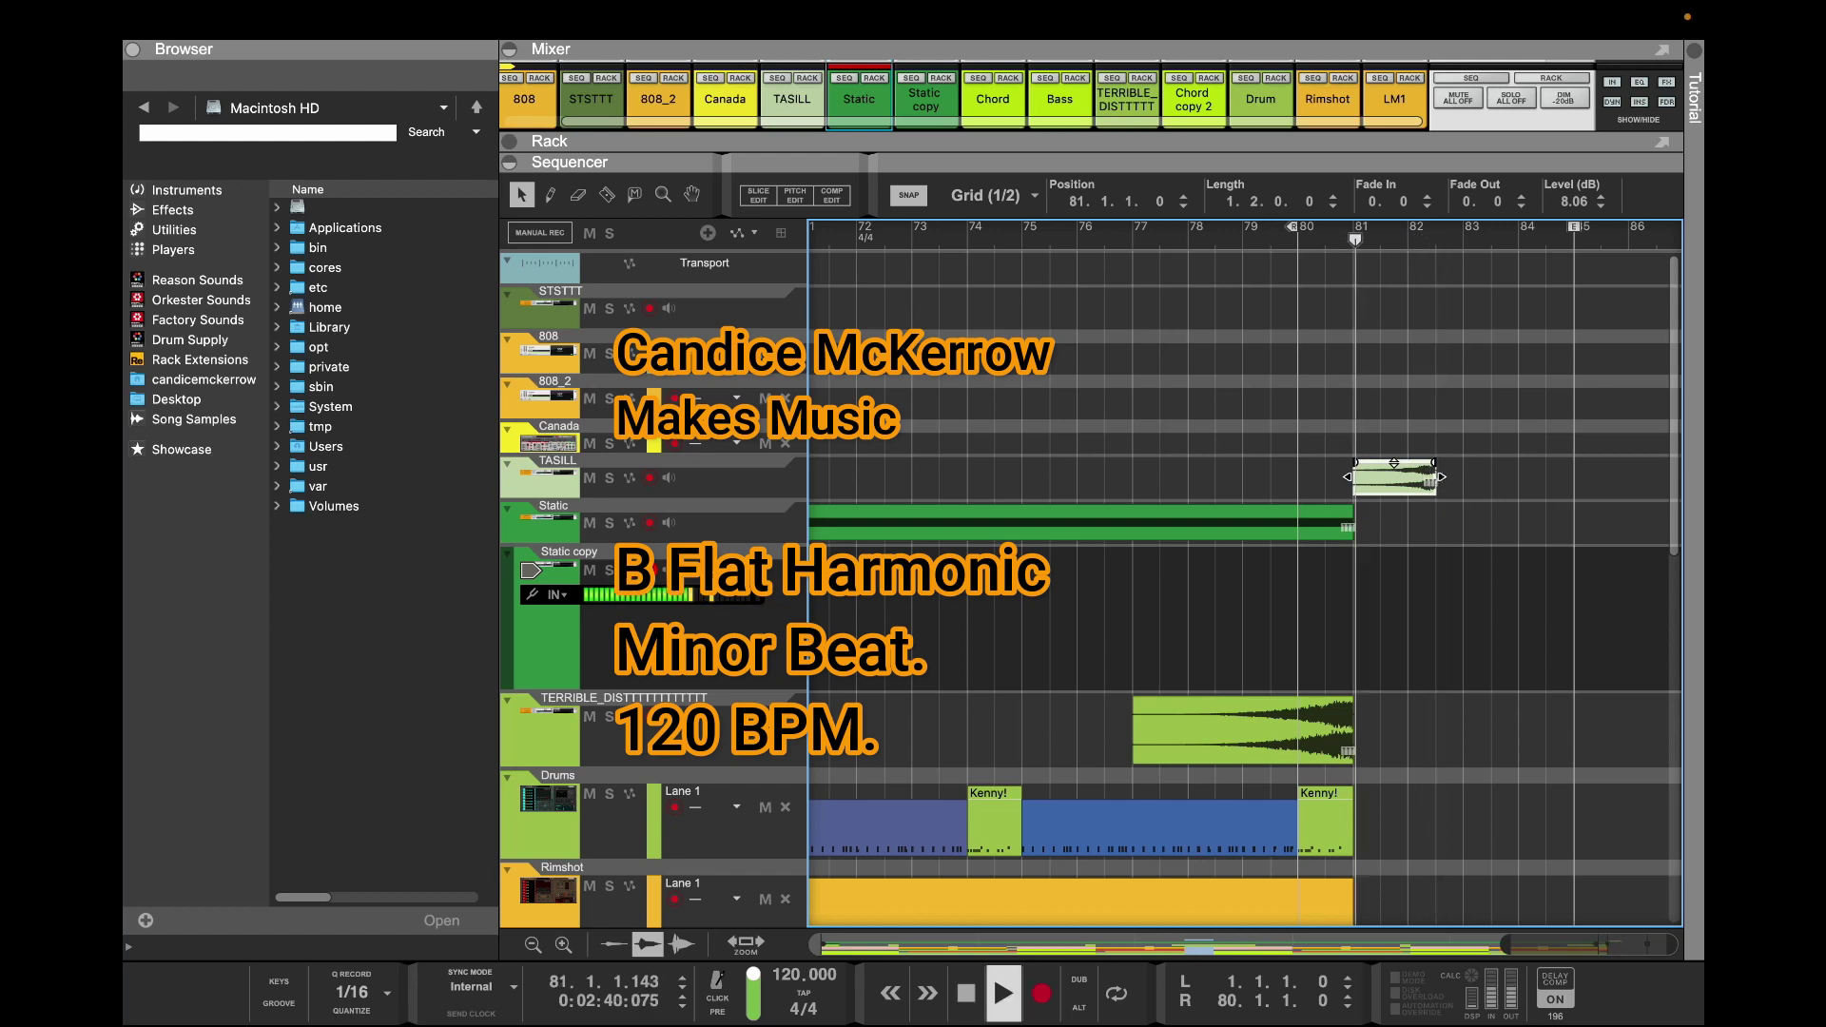
pyautogui.press('space')
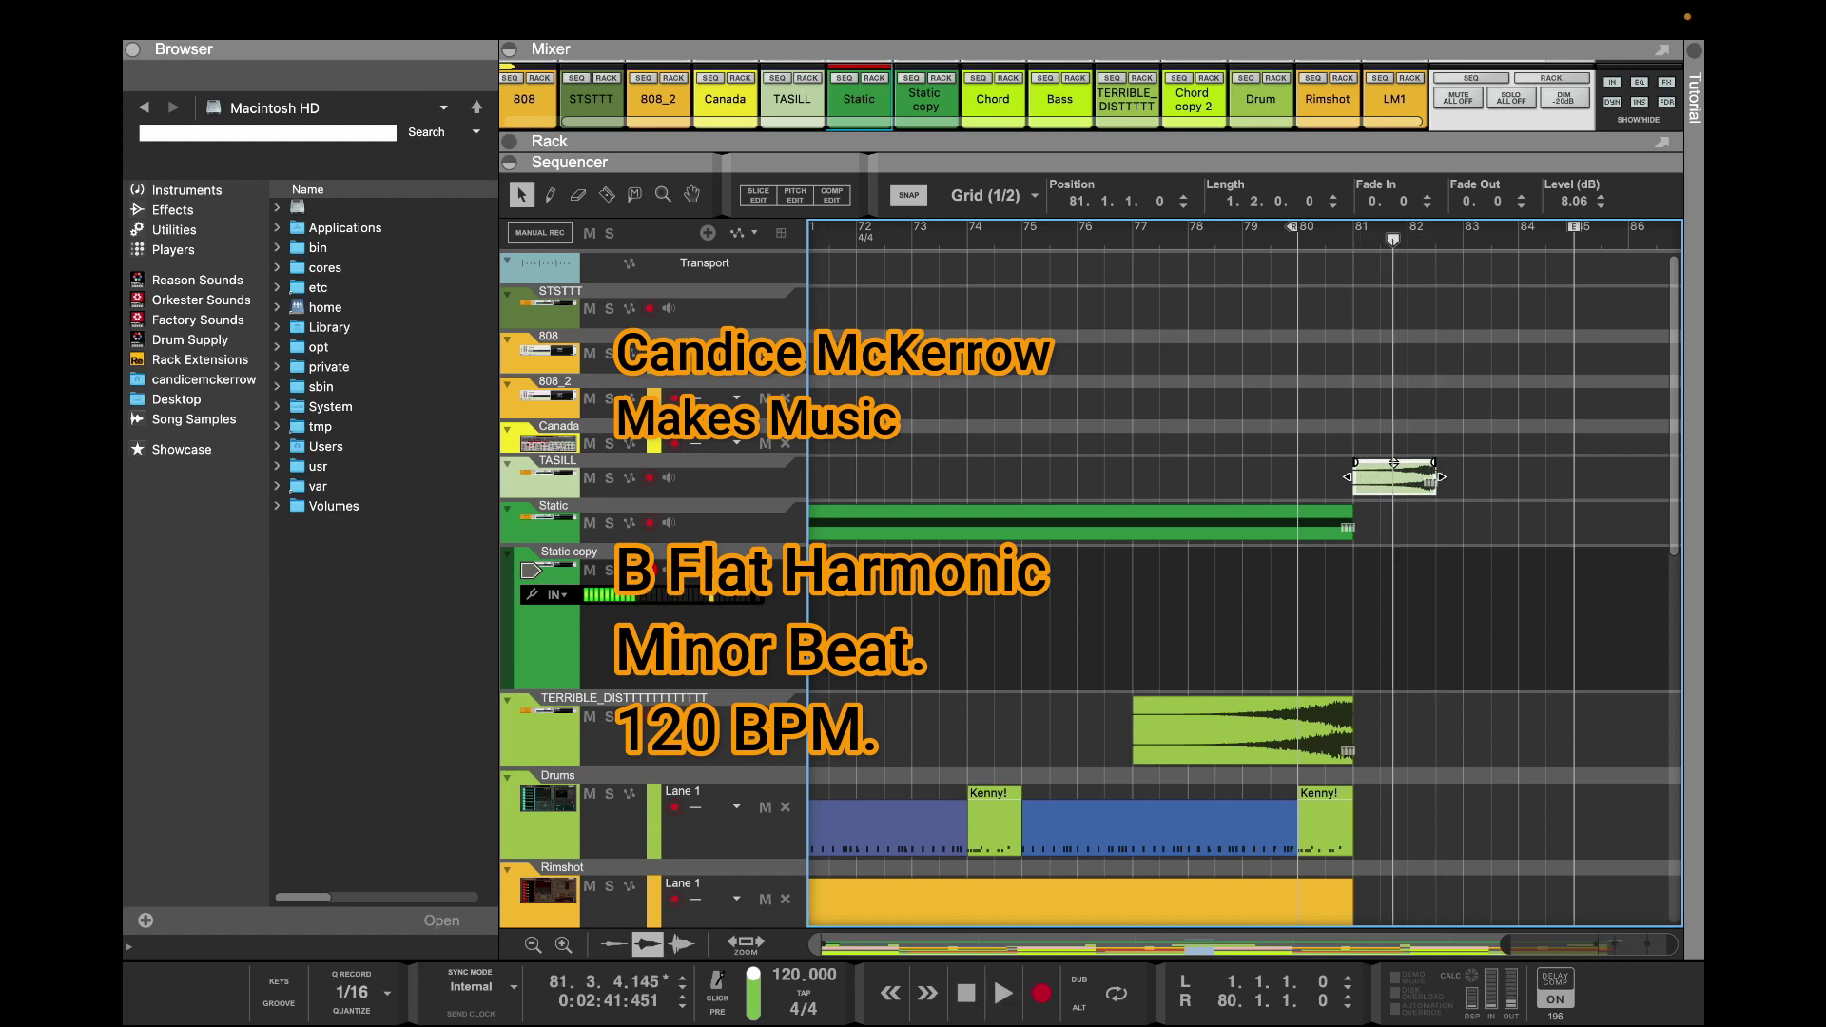
pyautogui.press('space')
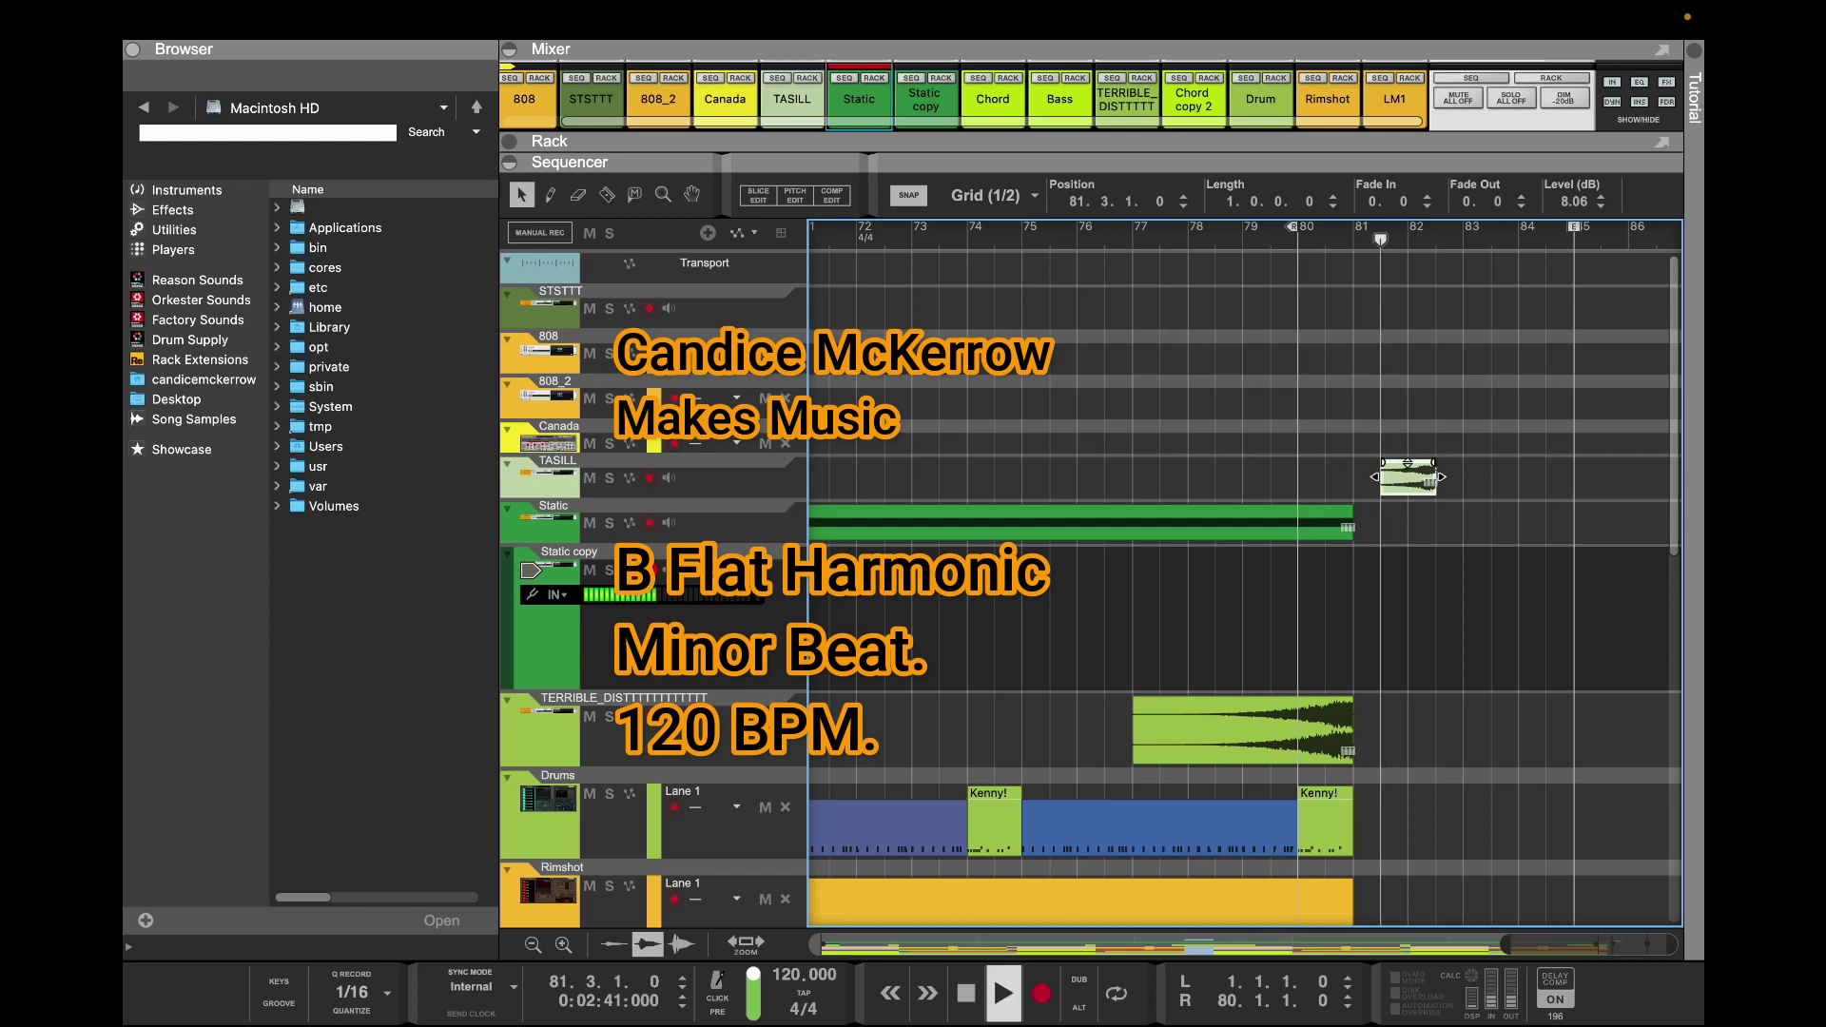
pyautogui.press('space')
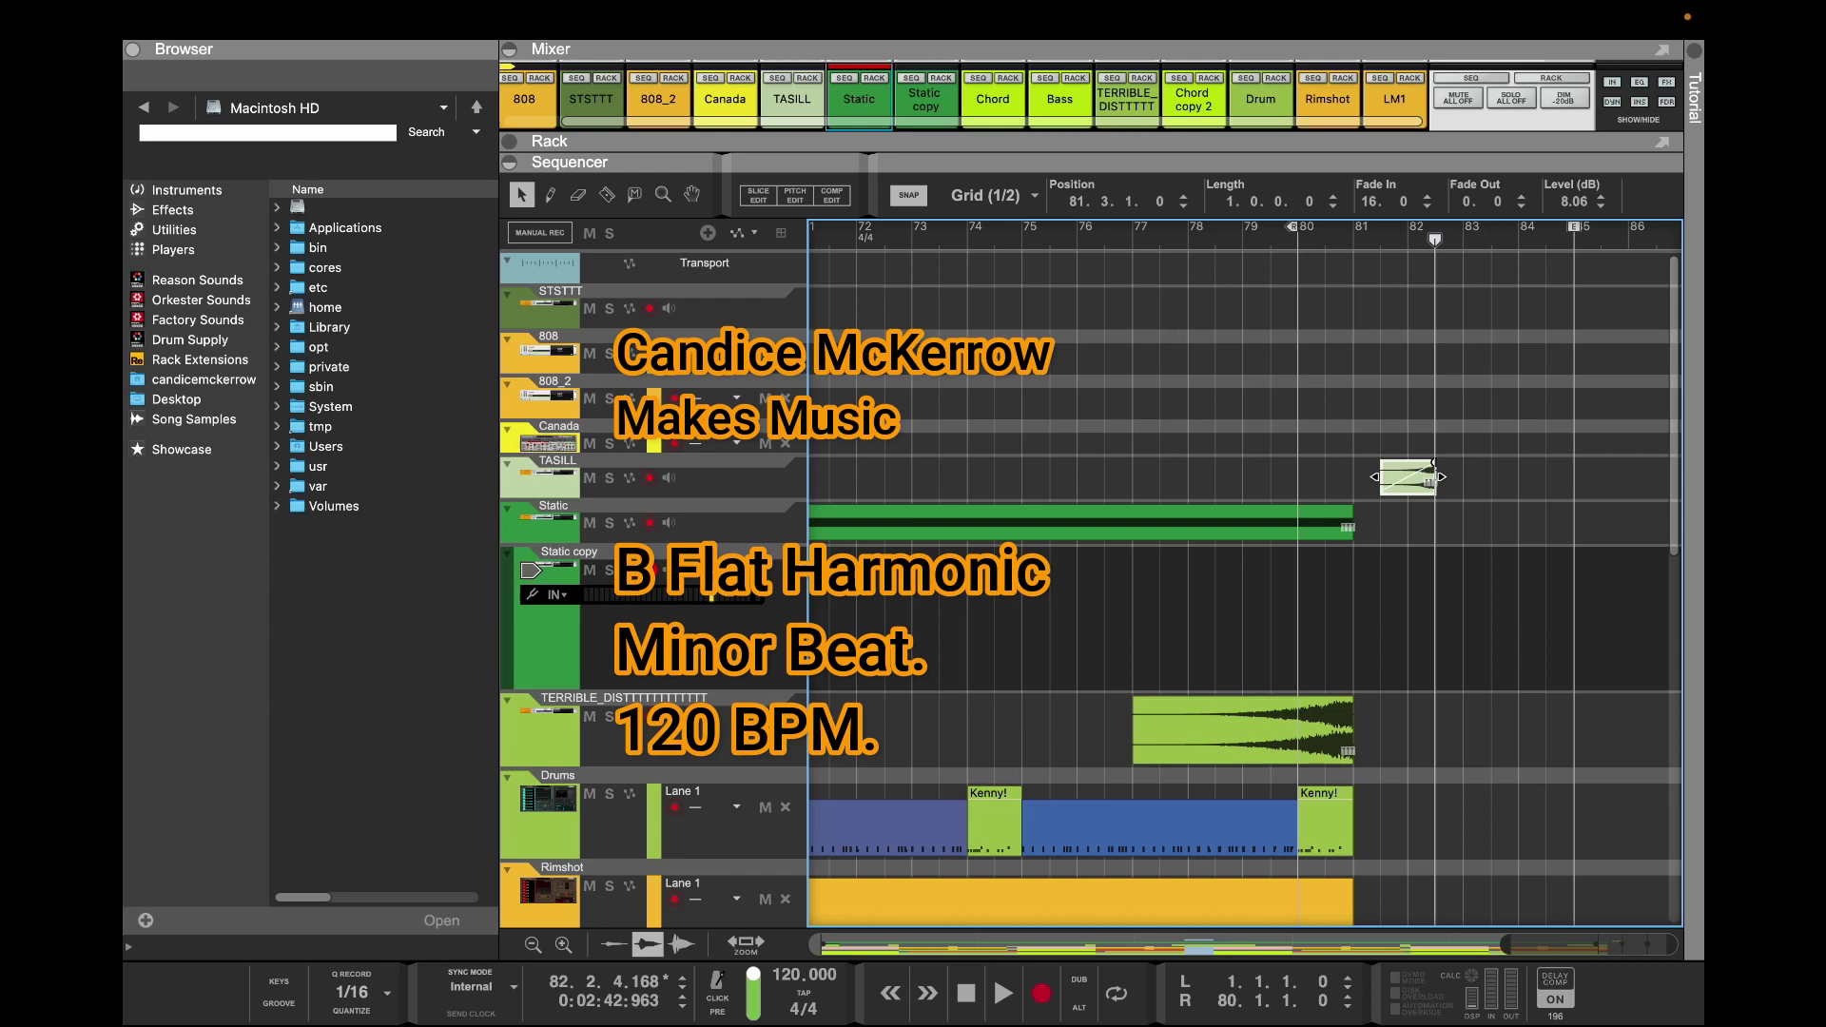
# Duplicate the TASILL clip and extend the copy to two bars with a fade-in of 32.0
pyautogui.press('super+d')
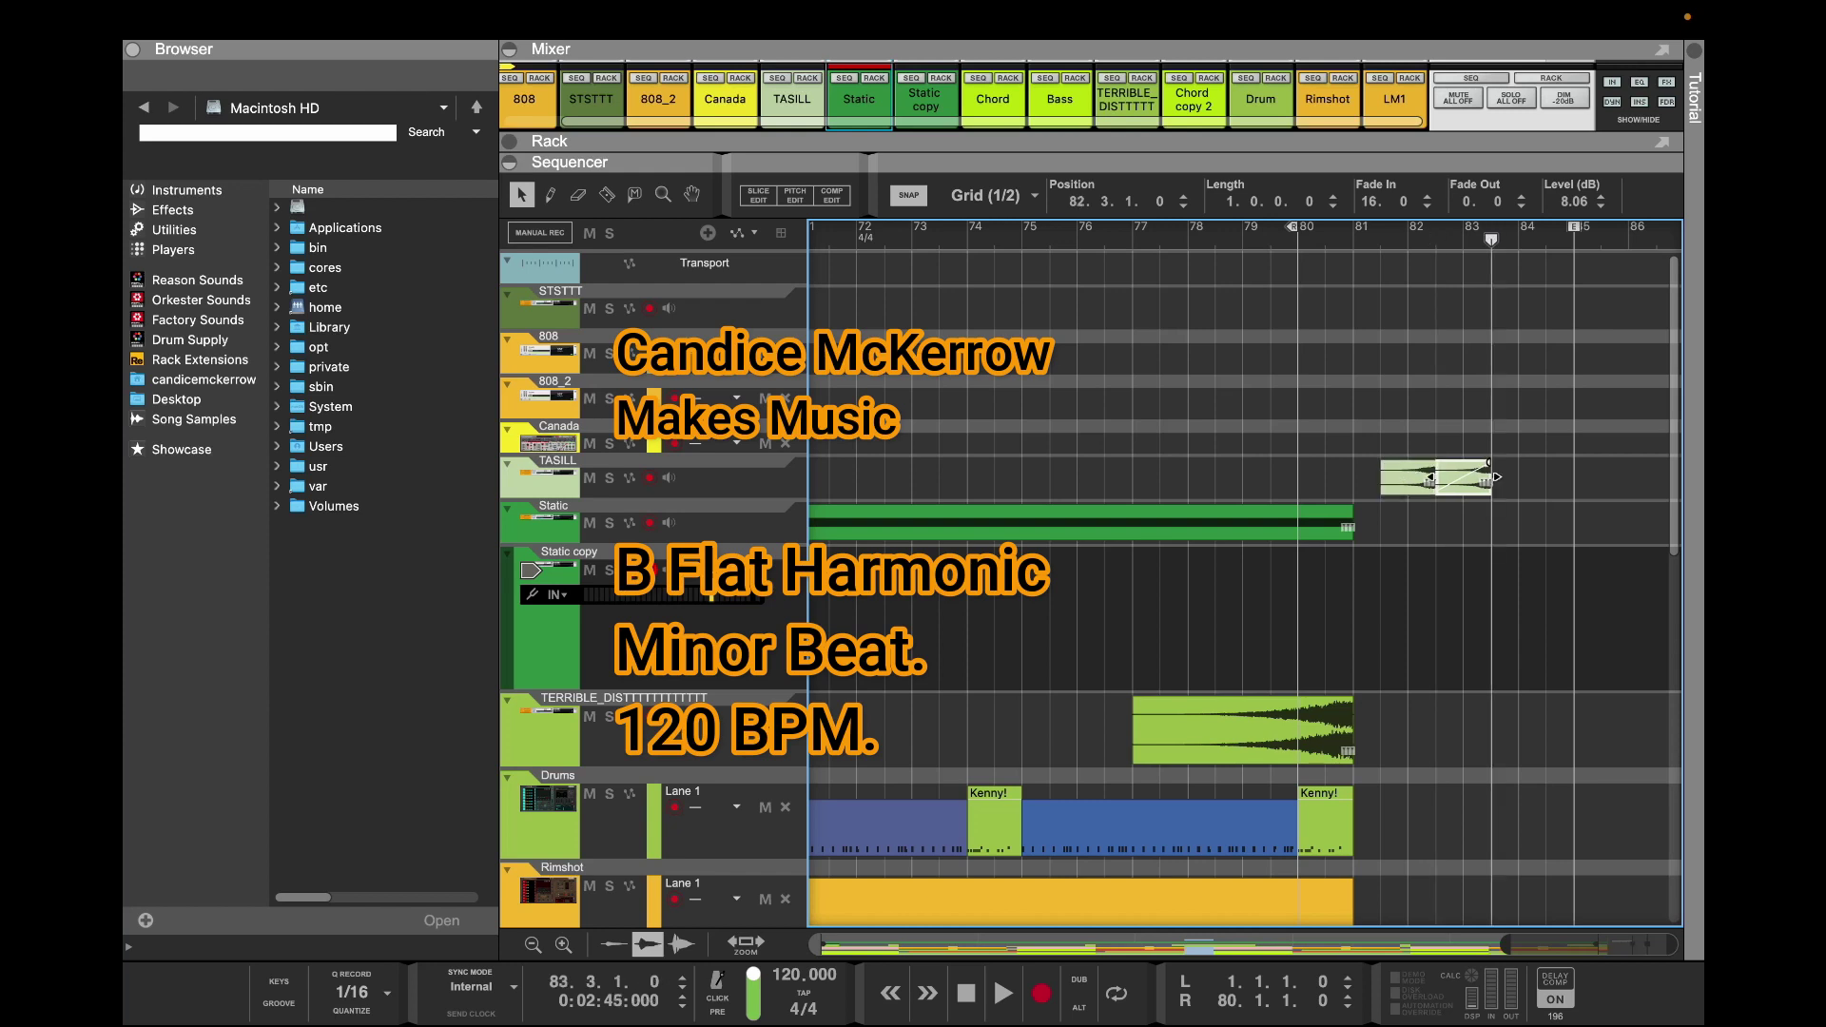
pyautogui.moveTo(1496, 477); pyautogui.dragTo(1545, 477)
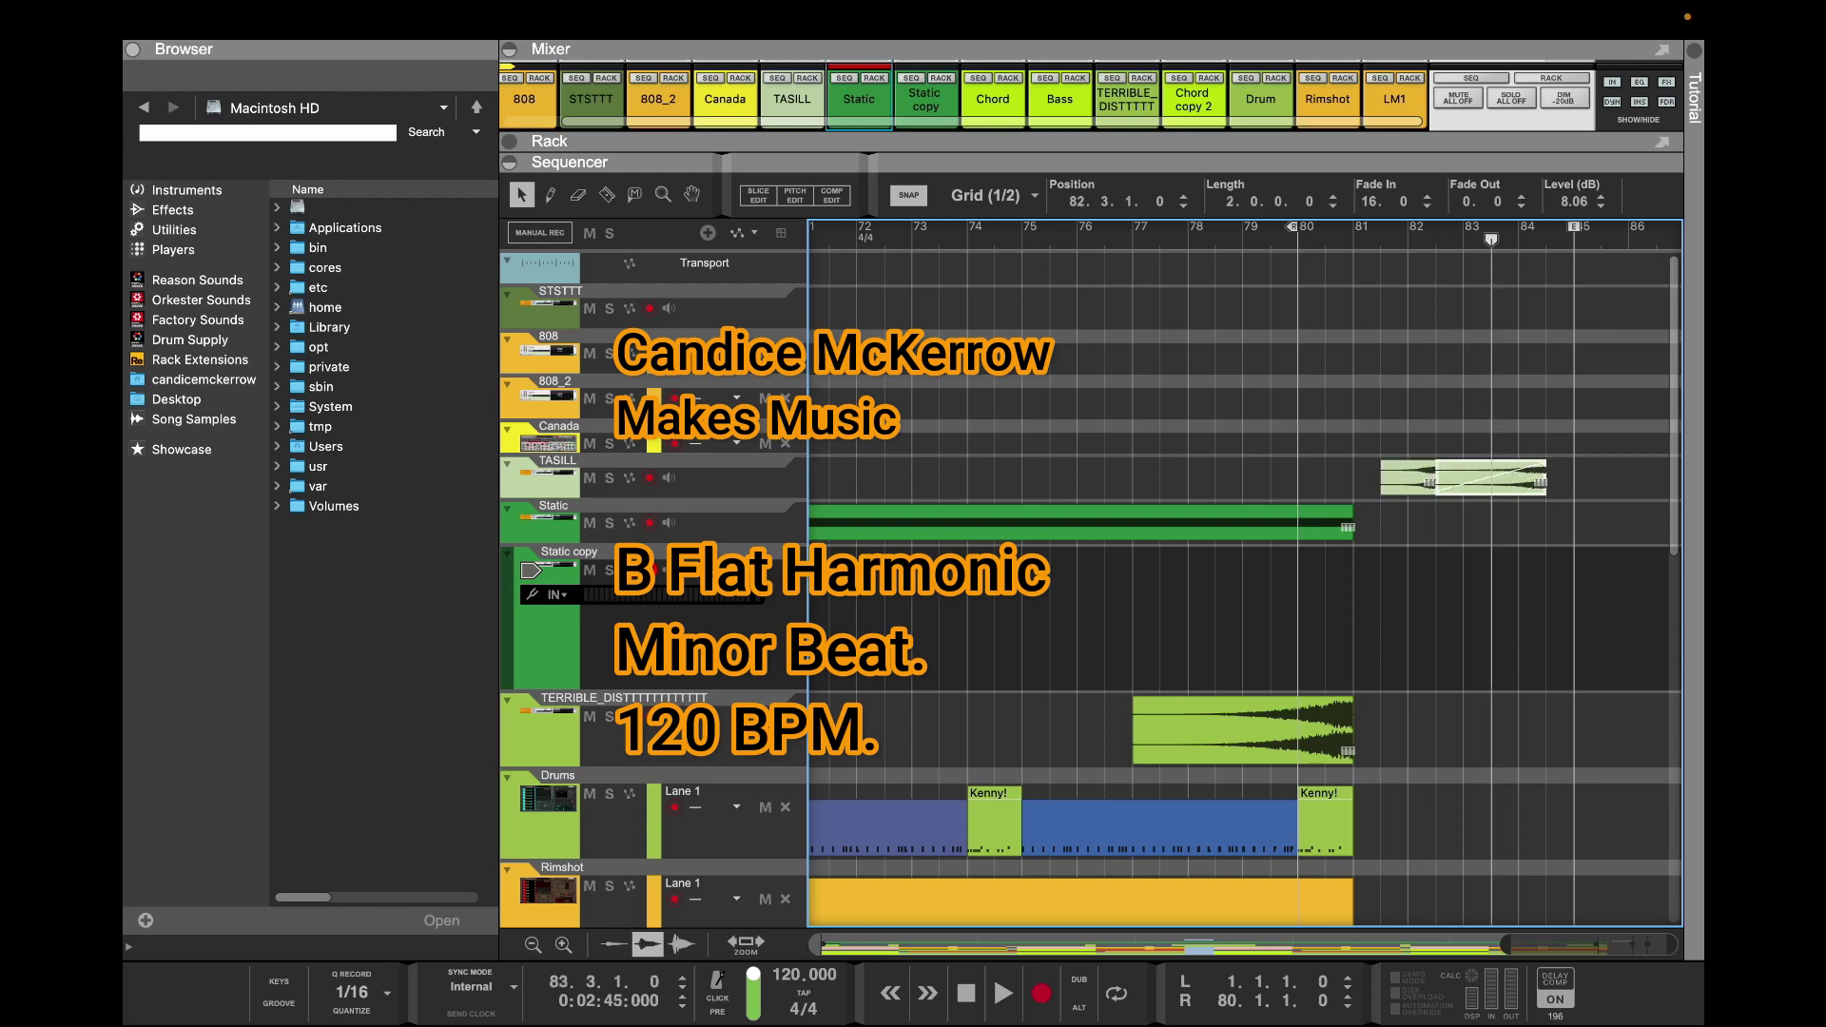
pyautogui.press('space')
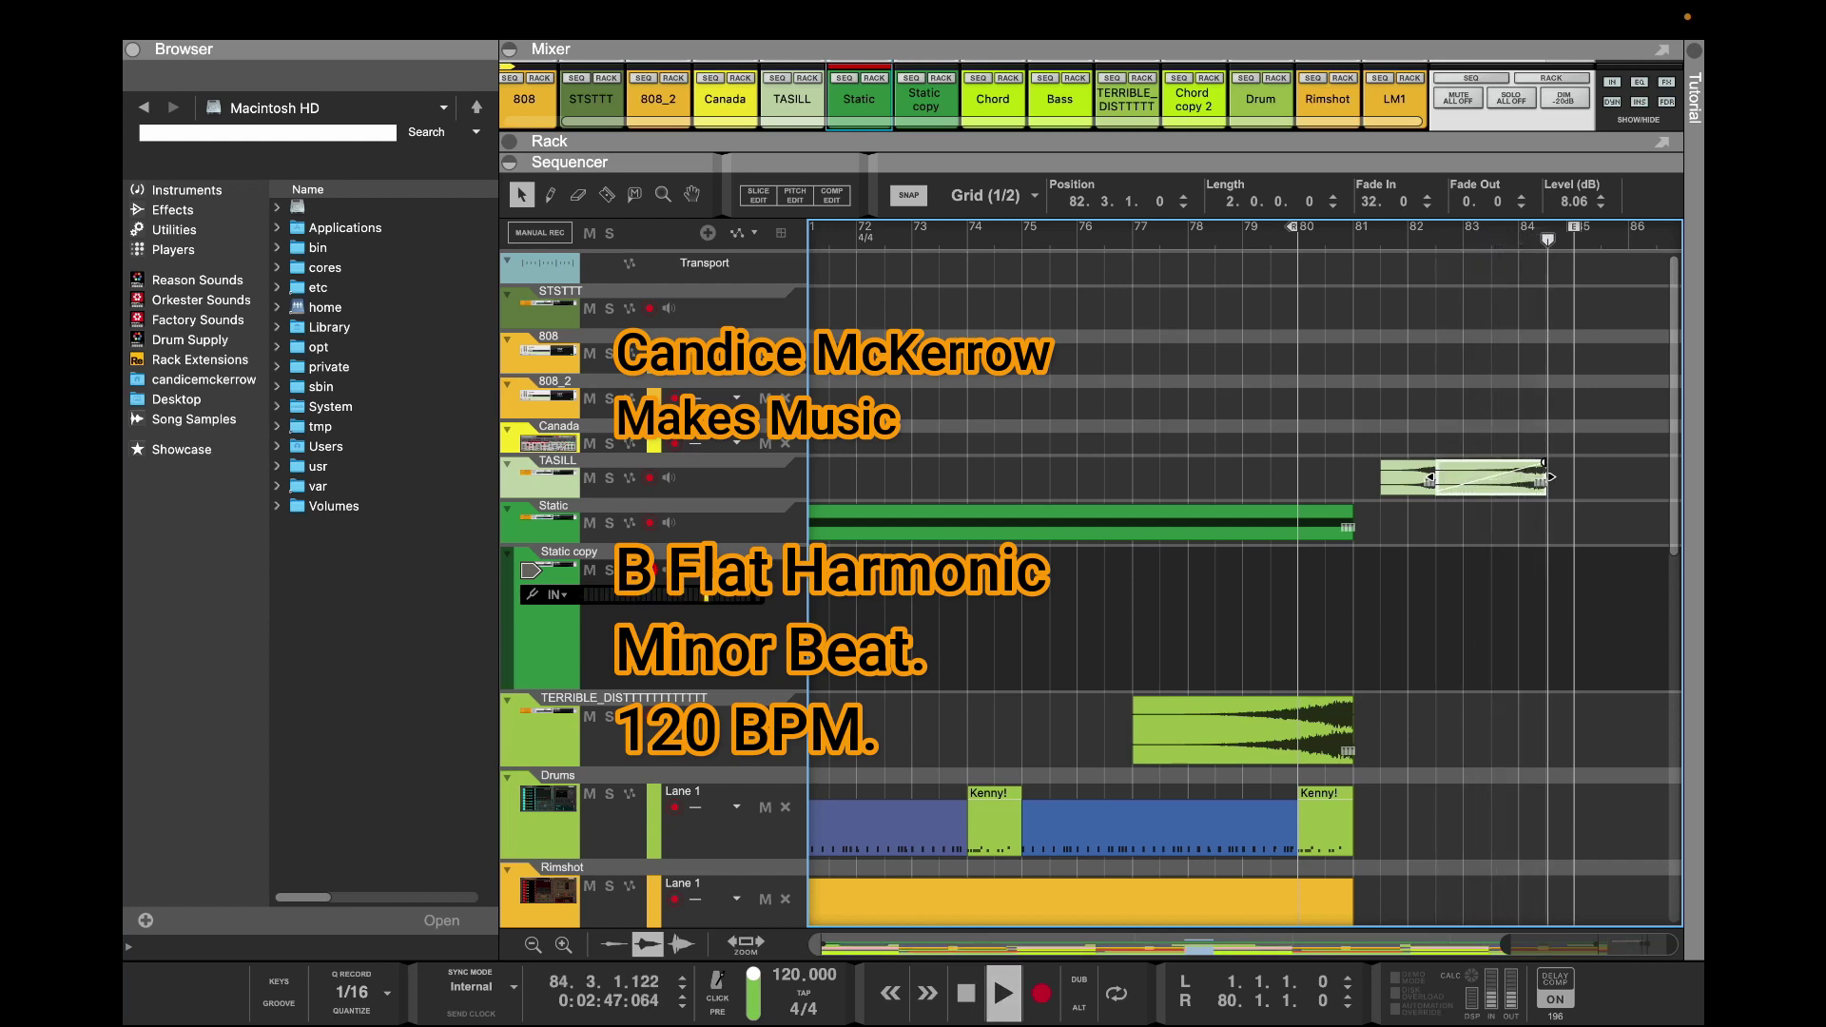
pyautogui.press('space')
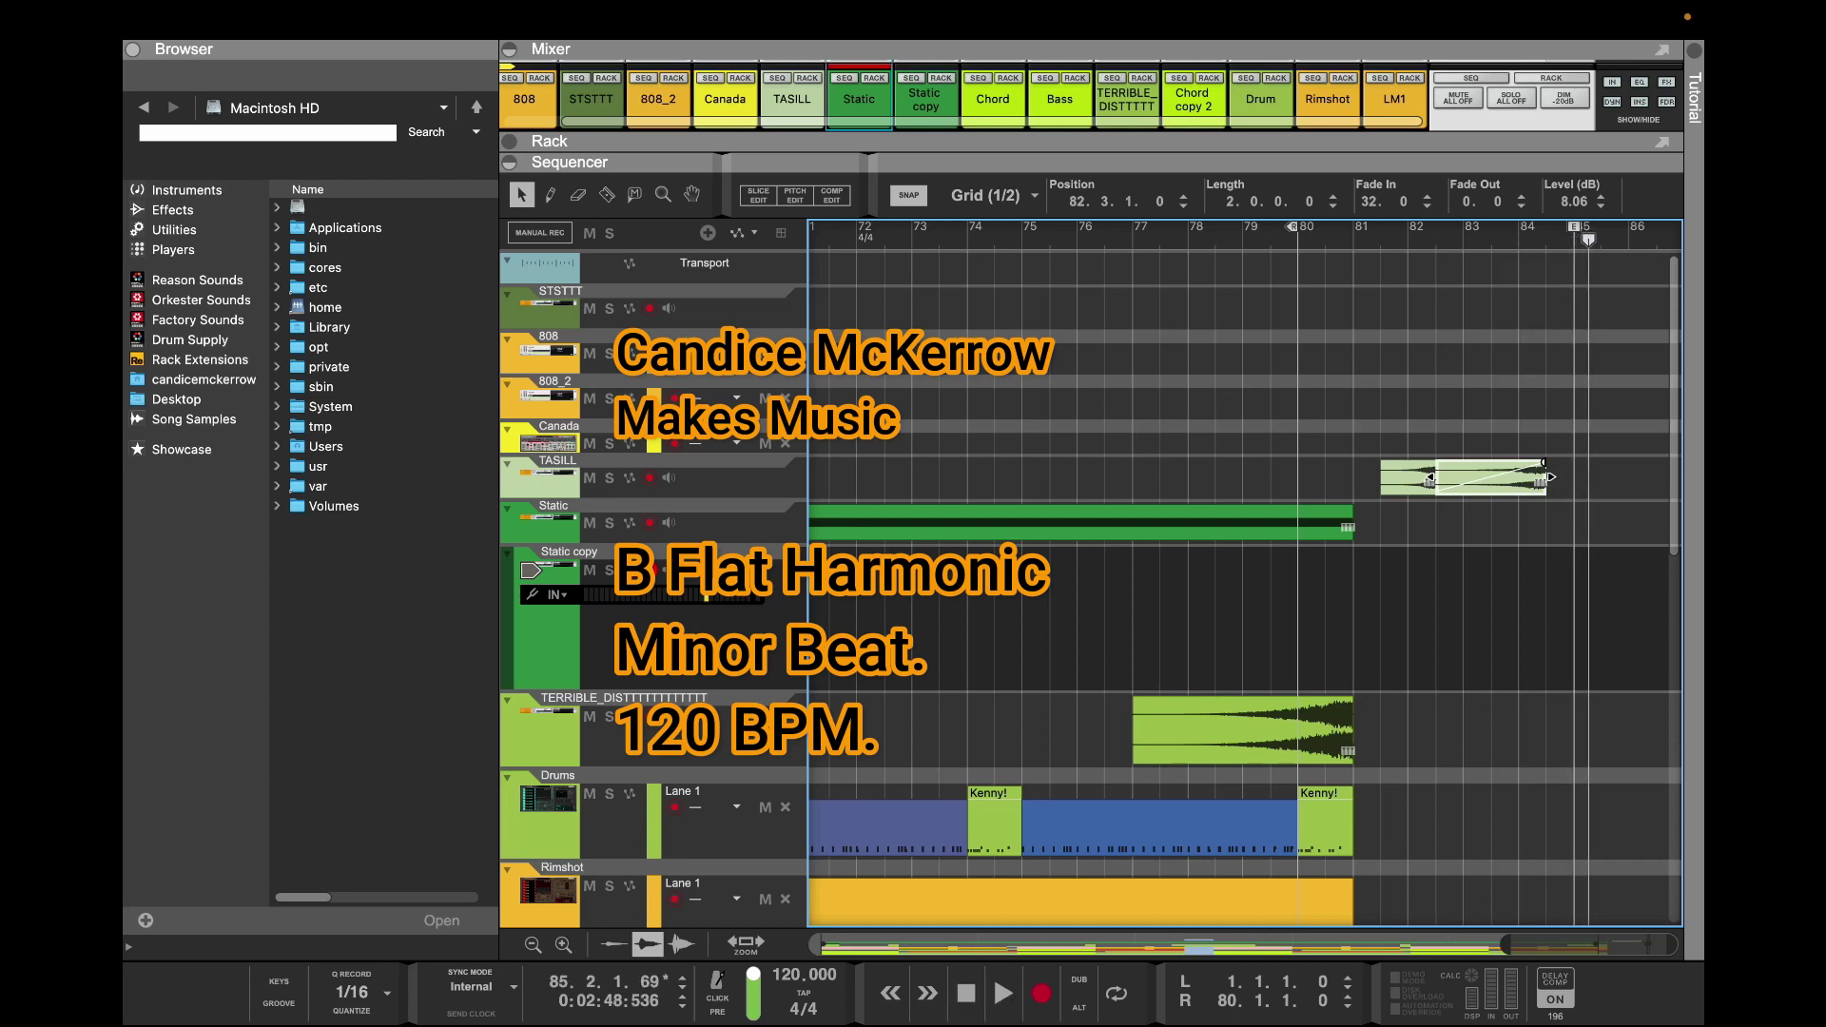
# Select all clips except those on the TASILL track and shift them one bar later
pyautogui.moveTo(1505, 944); pyautogui.dragTo(1288, 945)
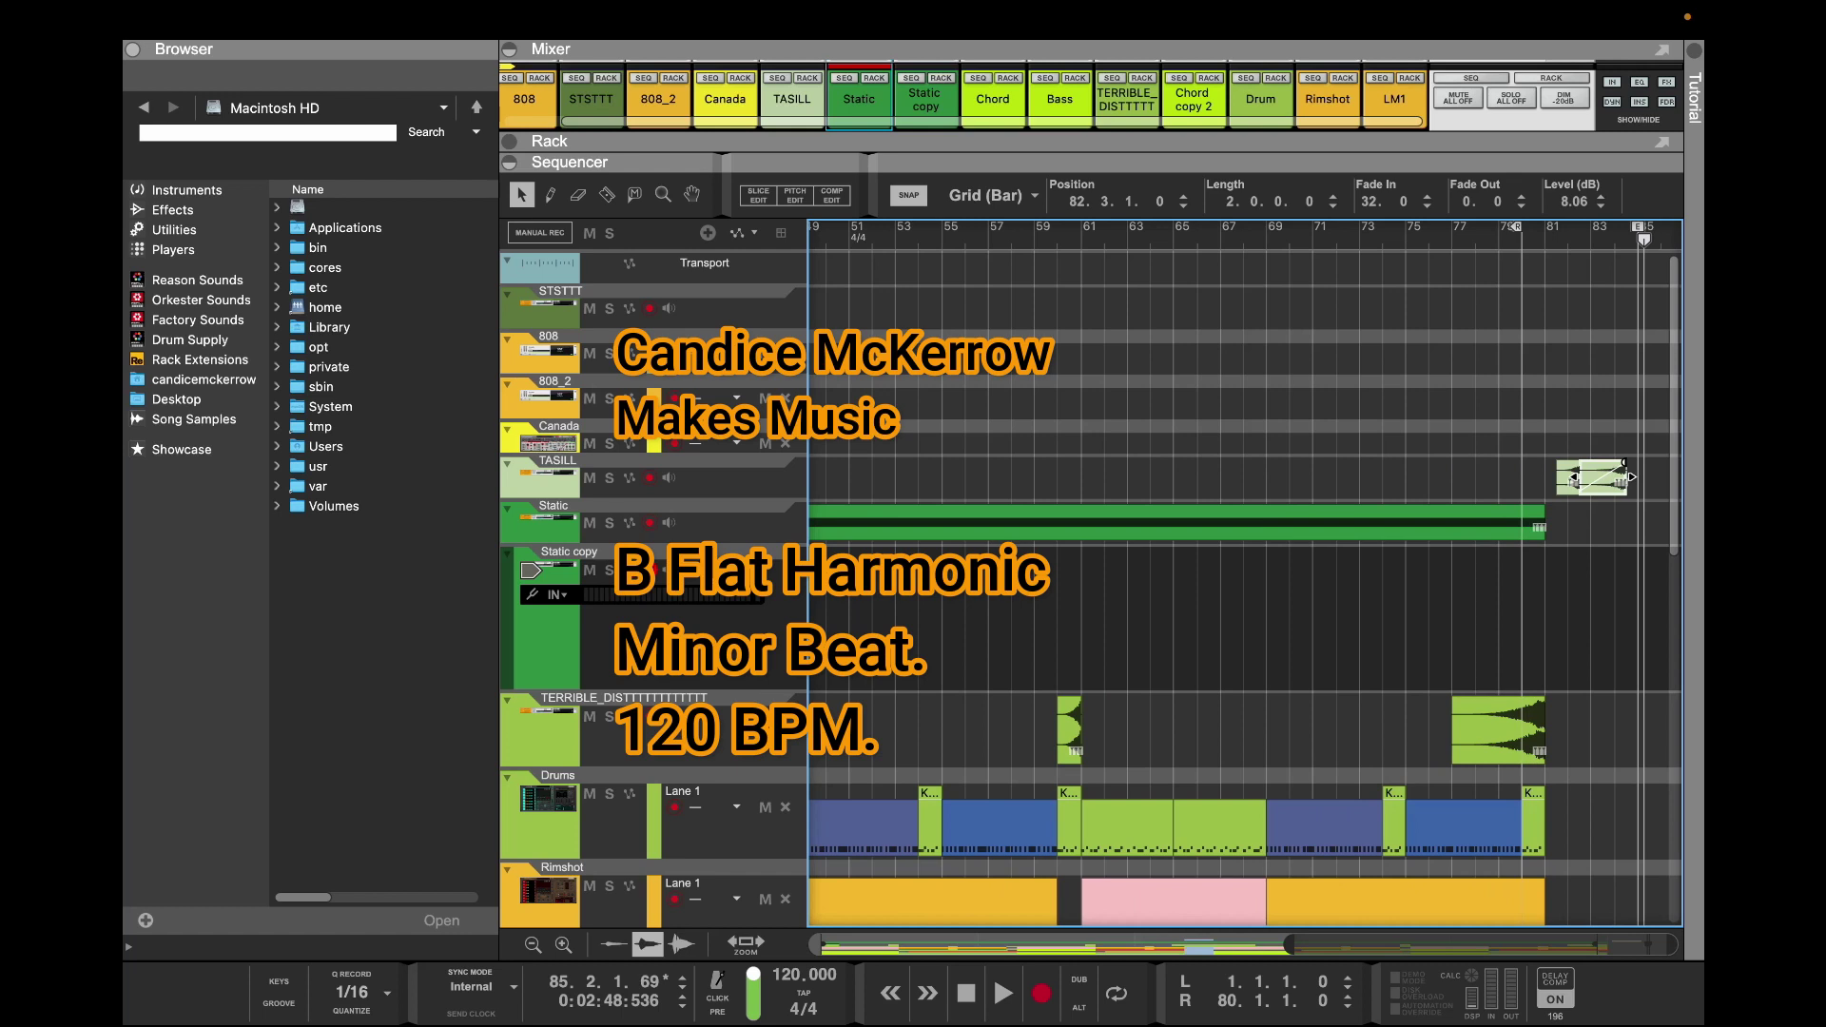
pyautogui.scroll(-10, 1237, 571)
pyautogui.click(1165, 523)
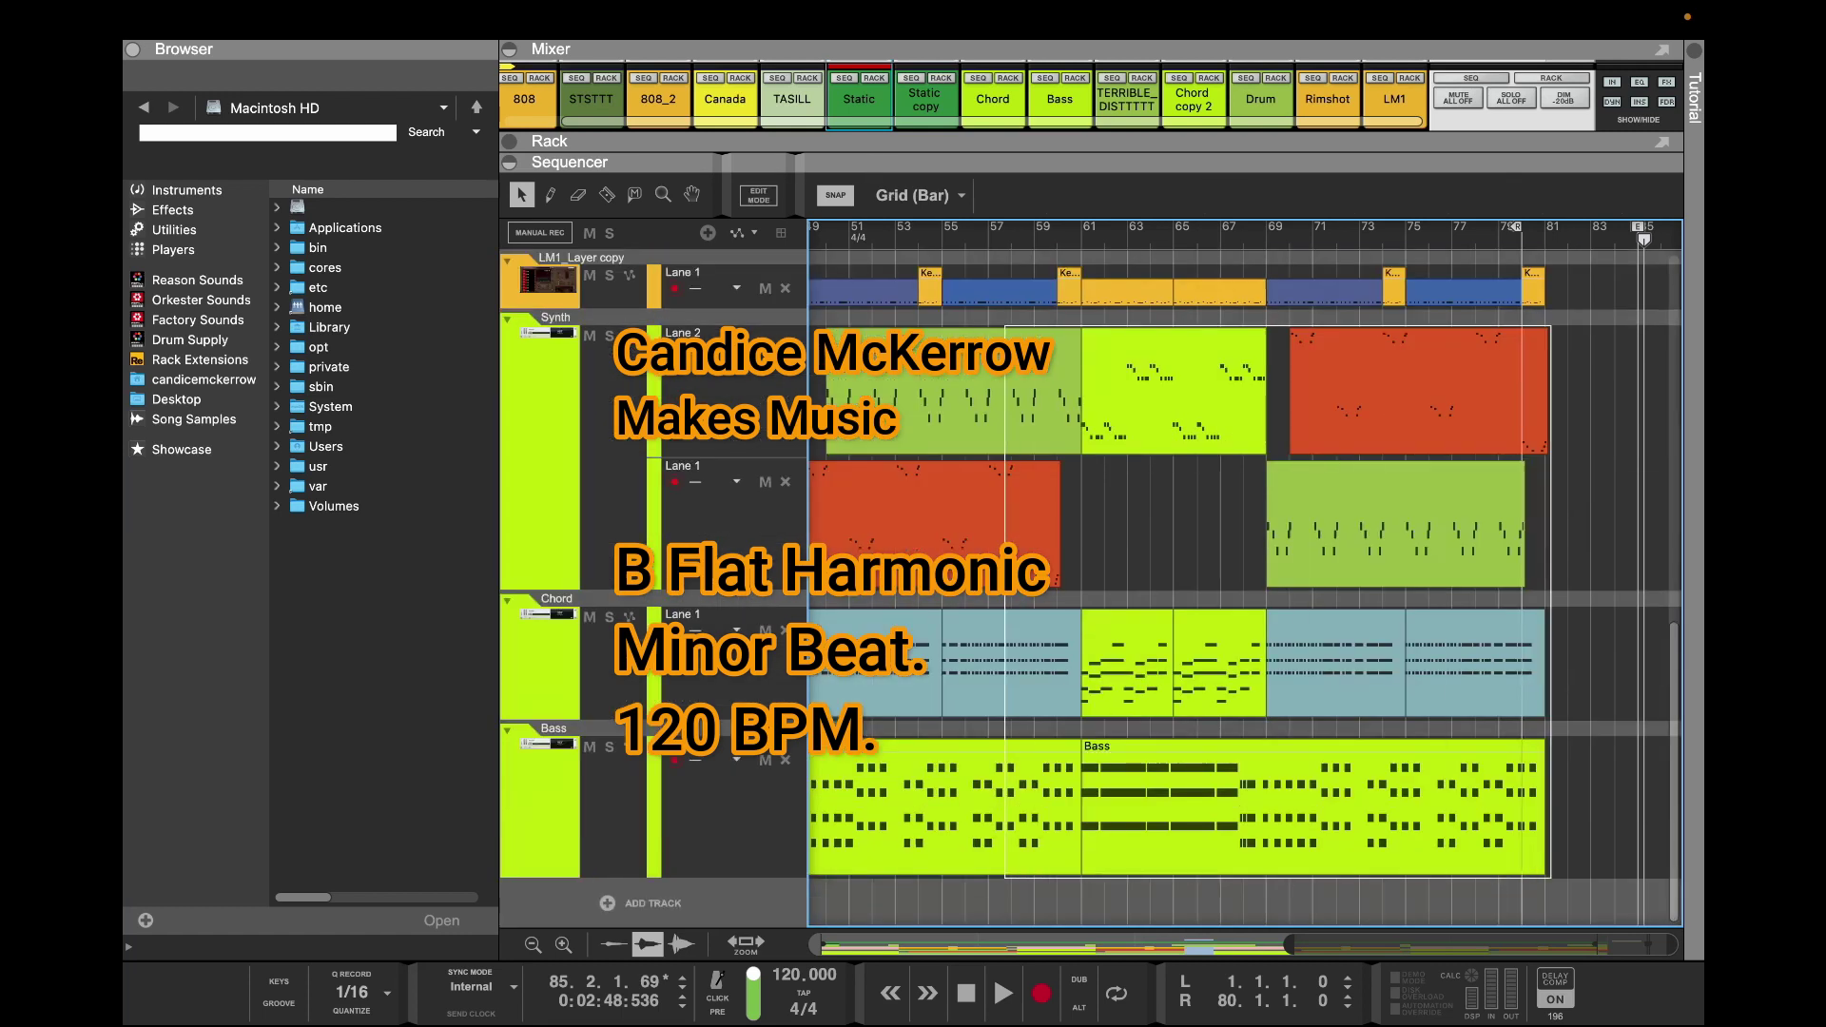
pyautogui.scroll(5, 1236, 570)
pyautogui.hscroll(-5, 1236, 571)
pyautogui.scroll(10, 530, 569)
pyautogui.hscroll(-8, 530, 569)
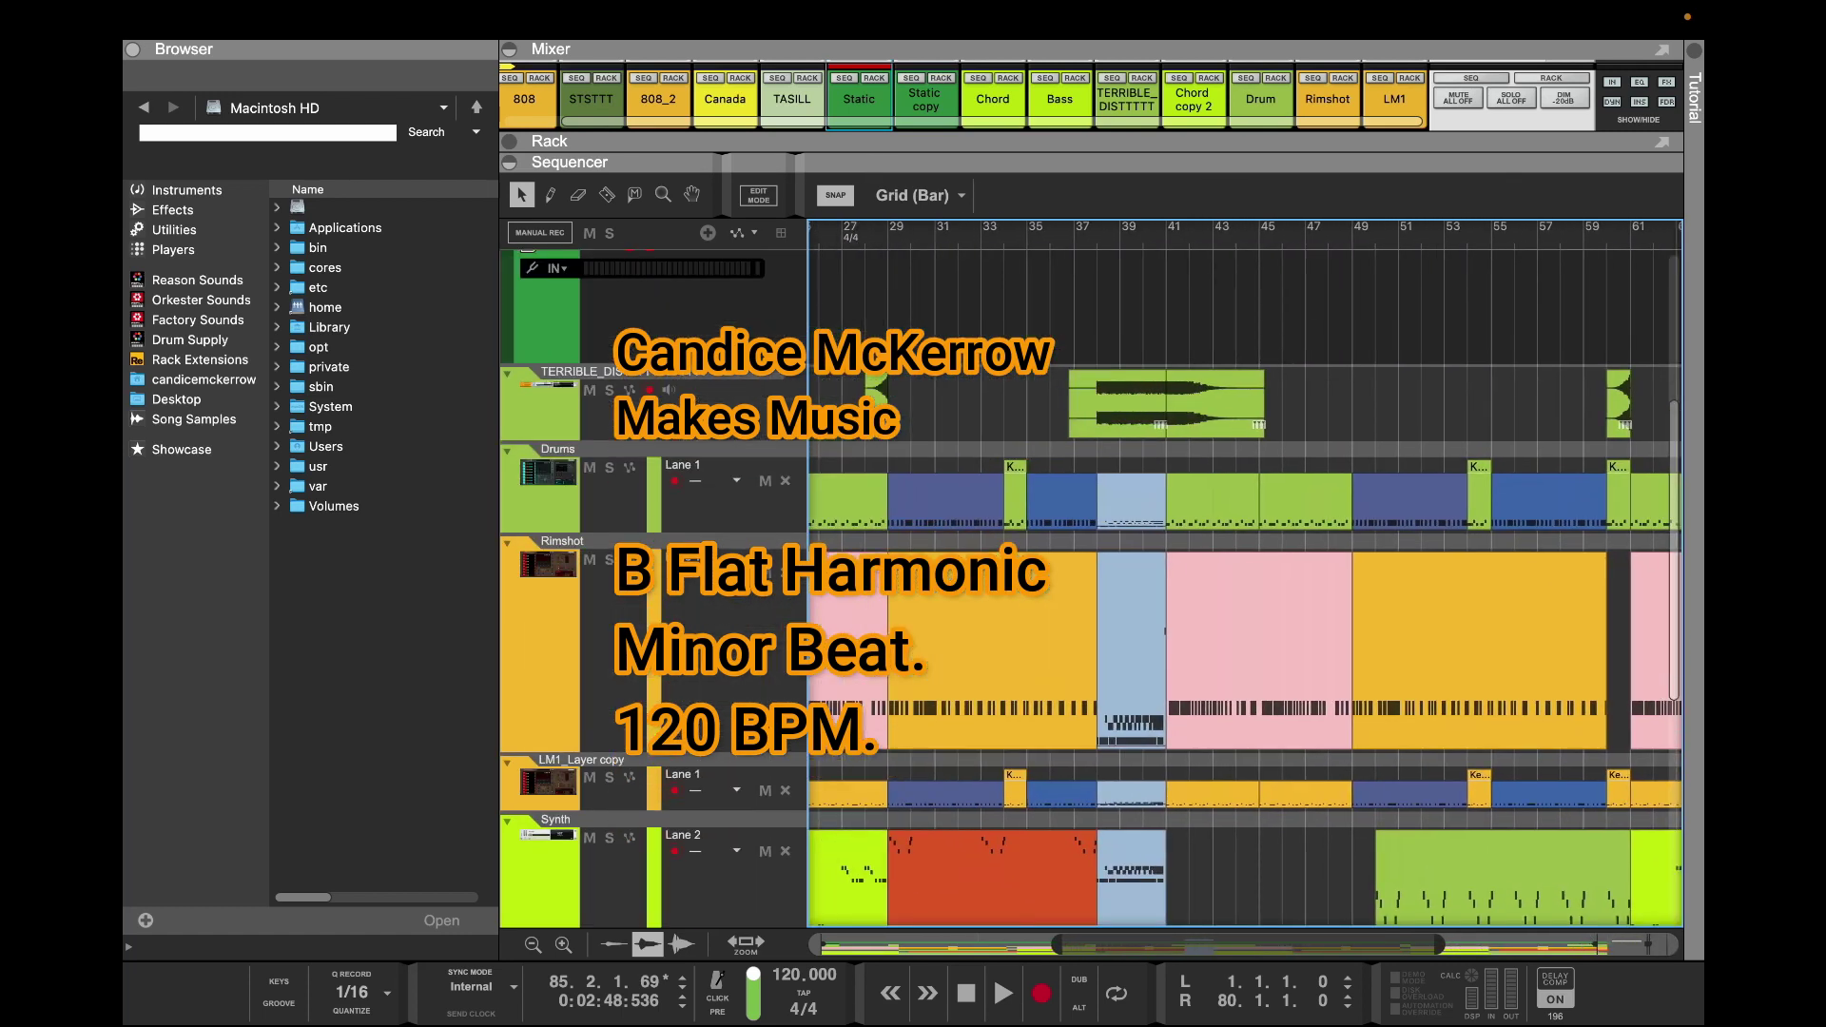
pyautogui.hscroll(-1, 530, 569)
pyautogui.press('super+a')
pyautogui.press('super+Right')
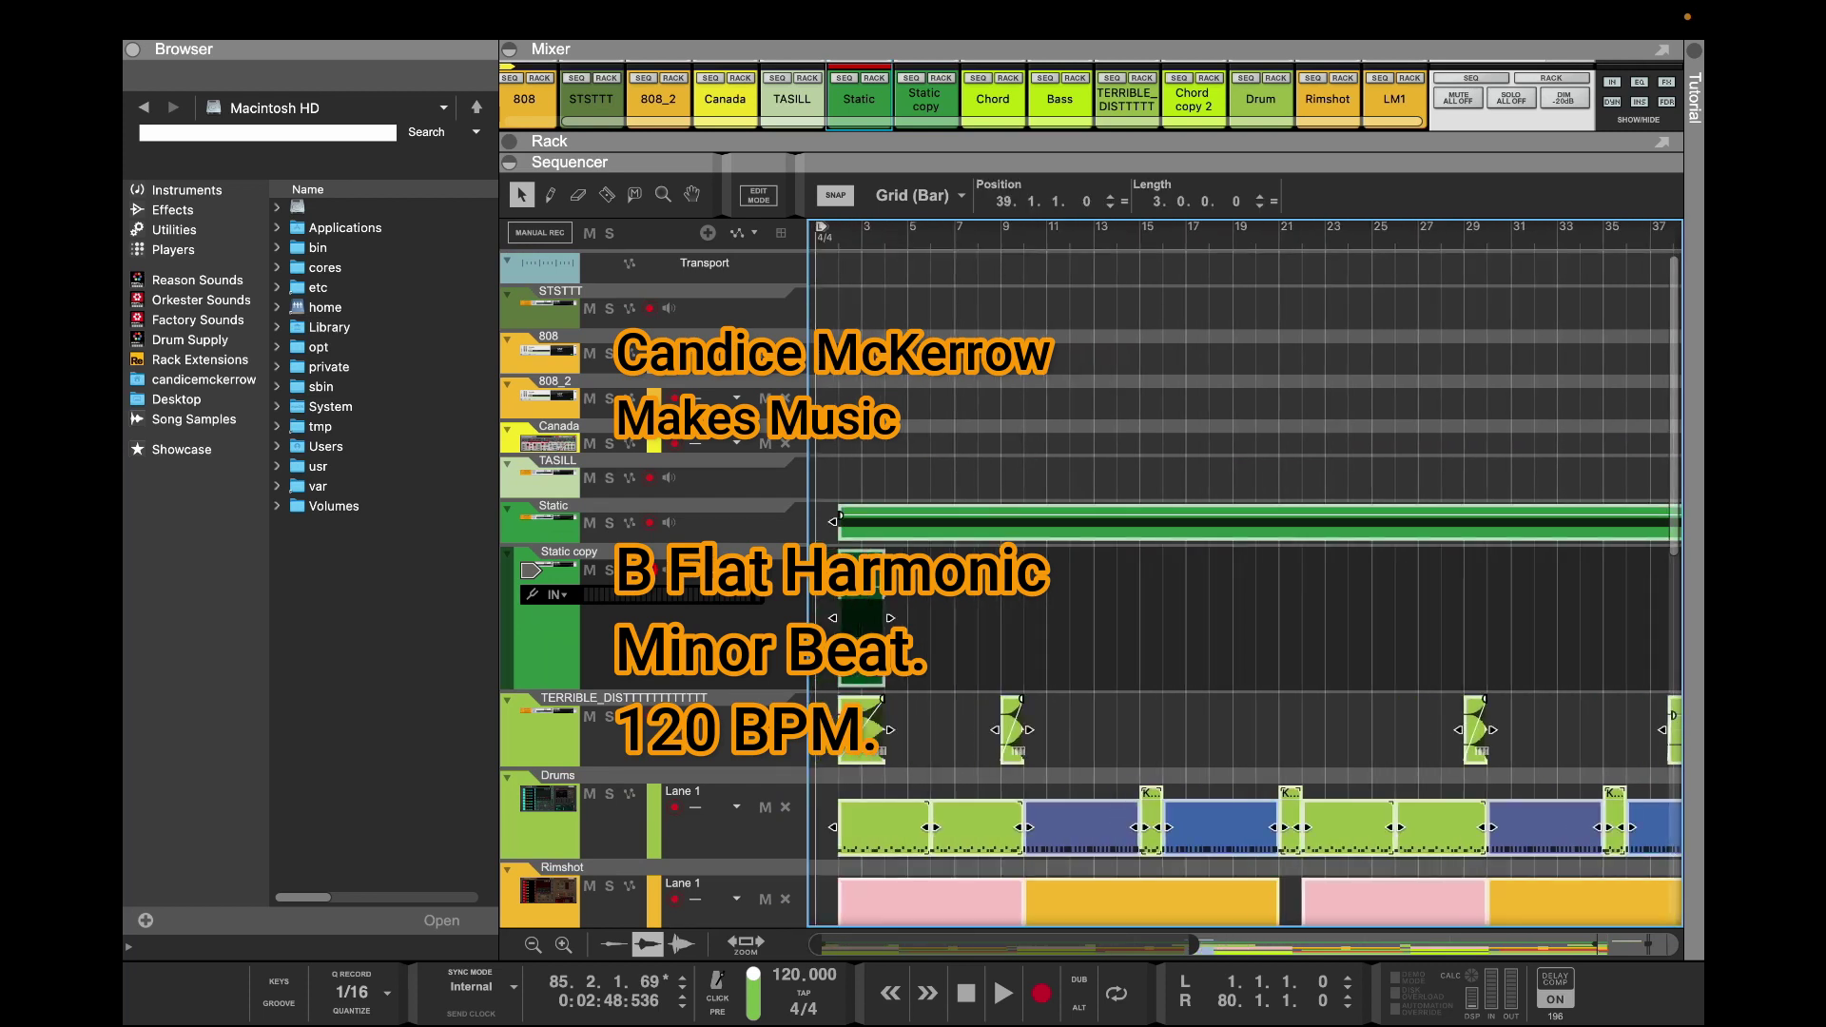
pyautogui.click(1236, 618)
pyautogui.hscroll(1, 1237, 570)
pyautogui.hscroll(12, 529, 568)
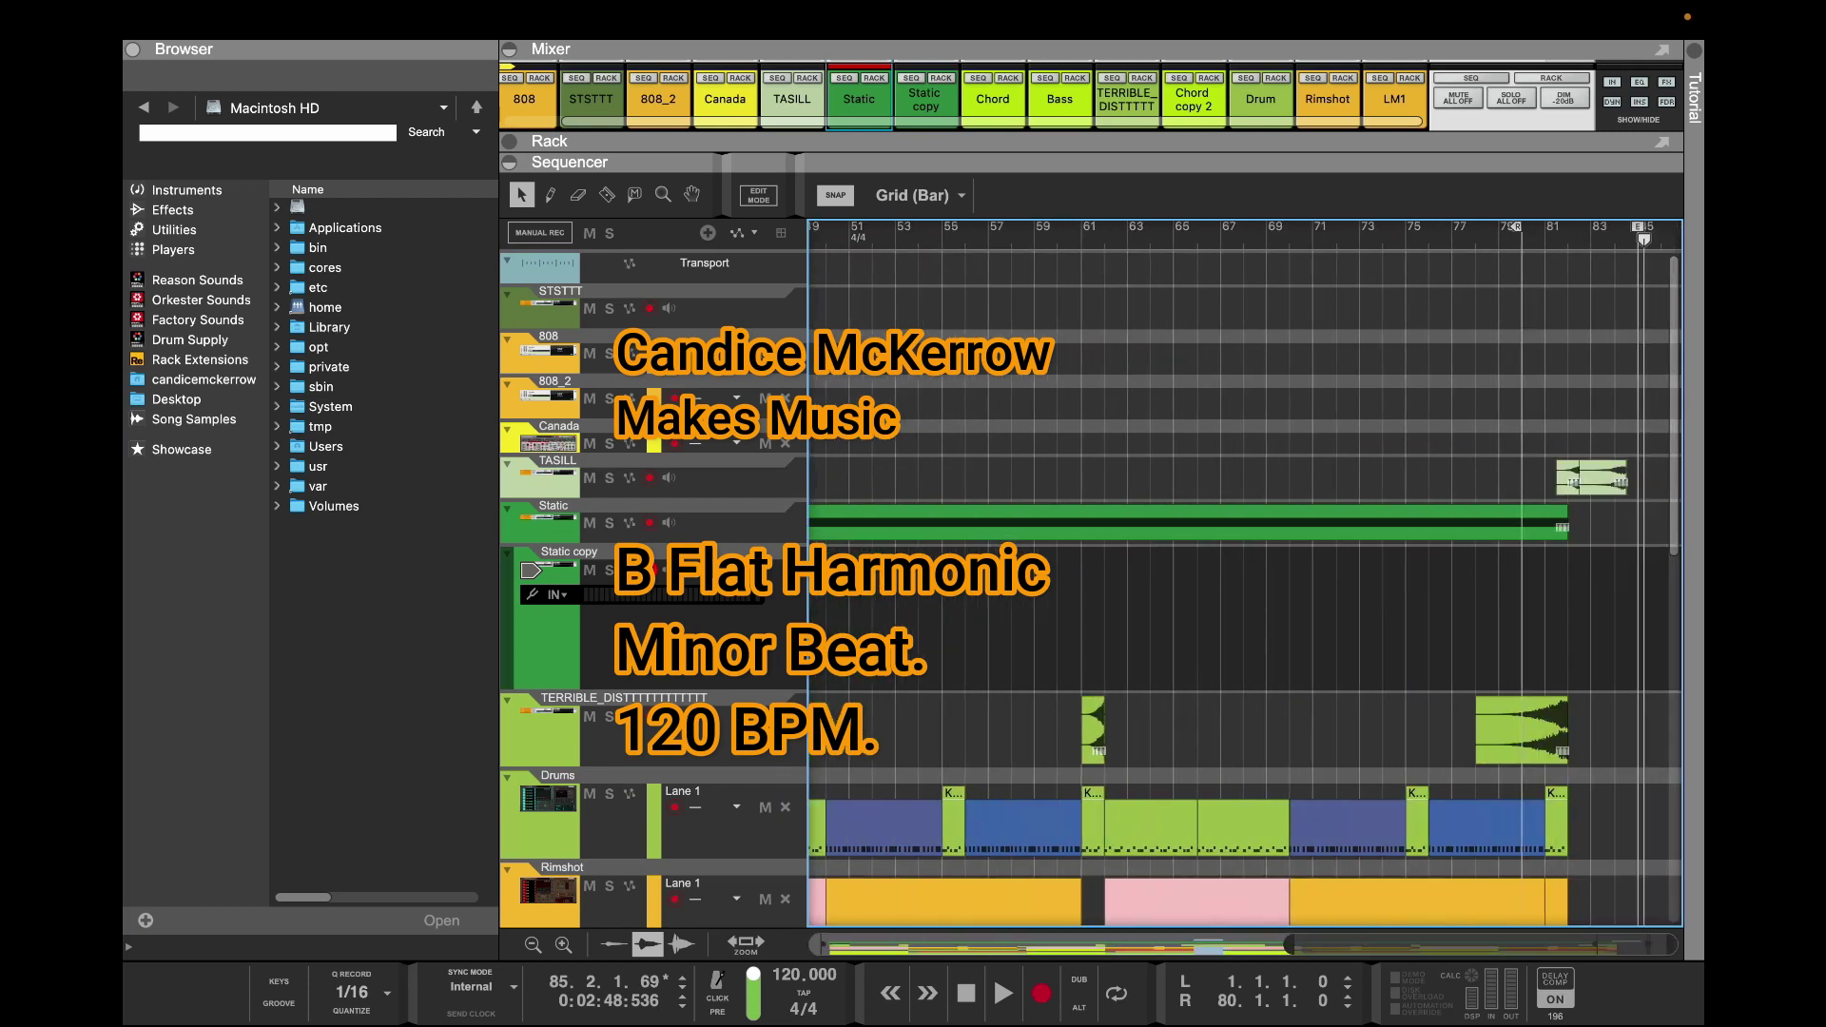
# Move the one-bar TASILL clip to the start of the song, at 1.1.1.0
pyautogui.press('Left')
pyautogui.hscroll(-6, 1243, 573)
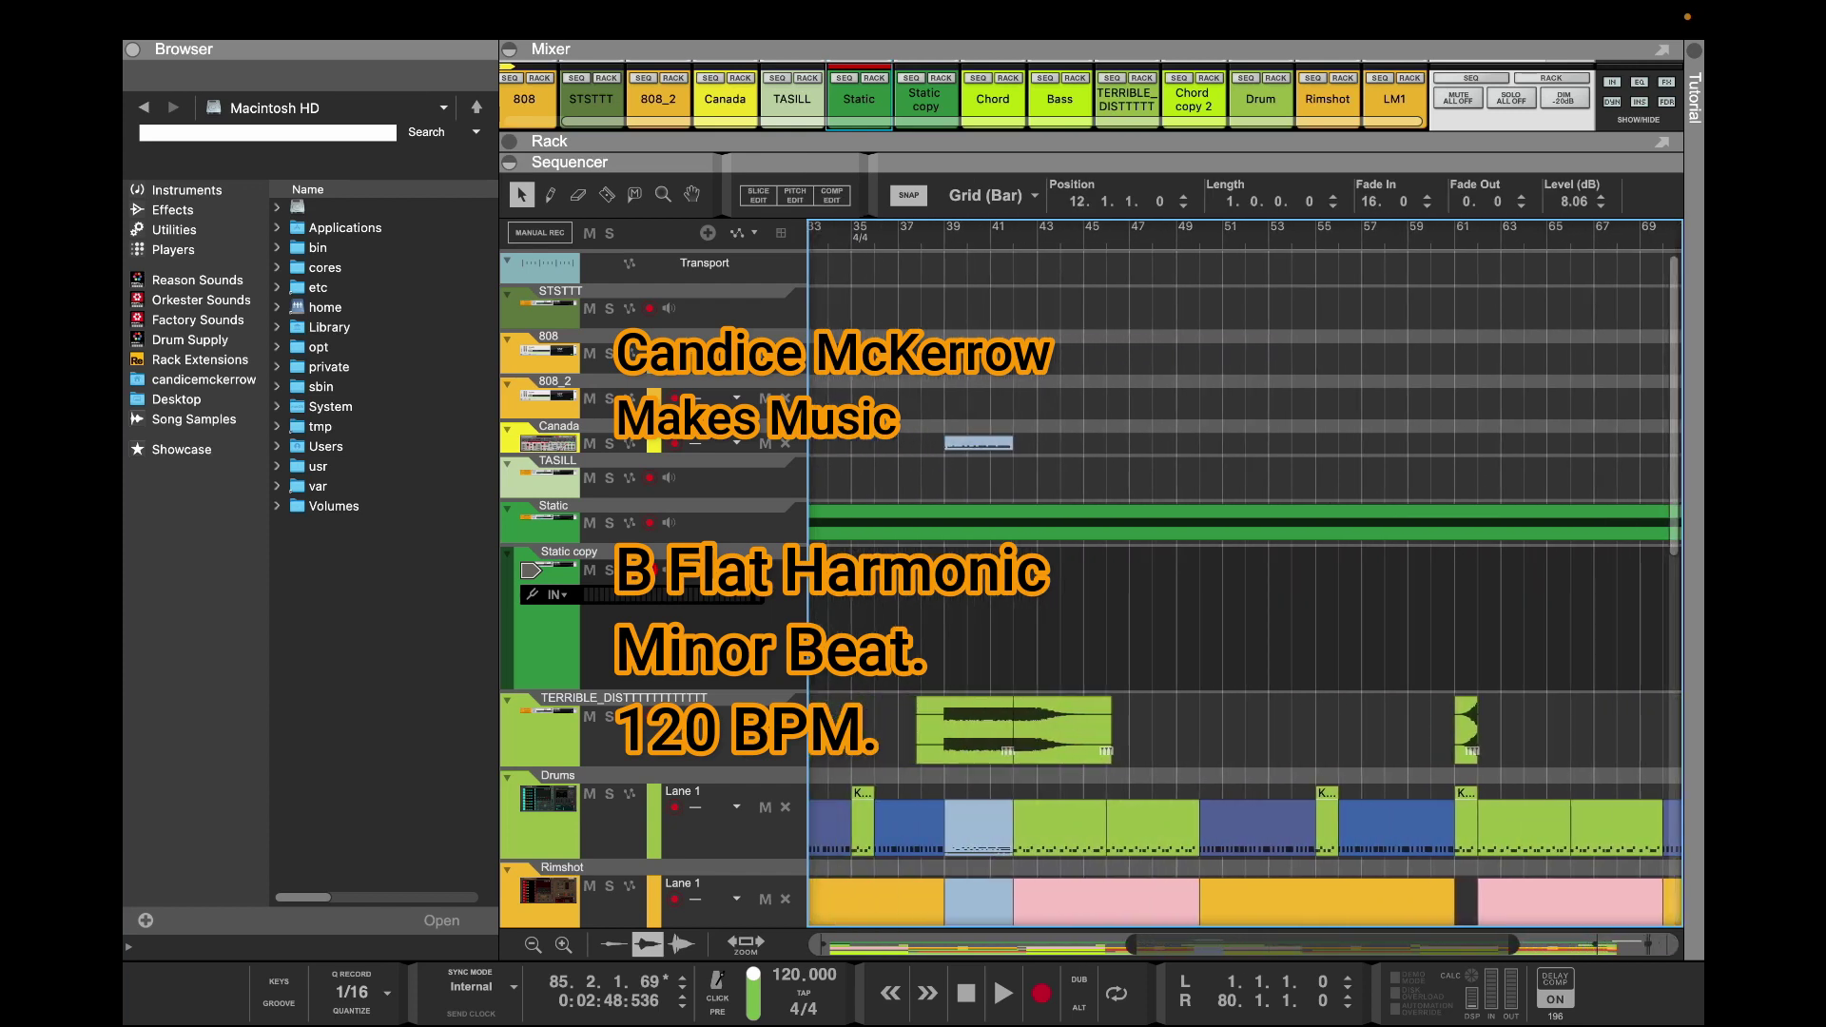
pyautogui.hscroll(-8, 1243, 571)
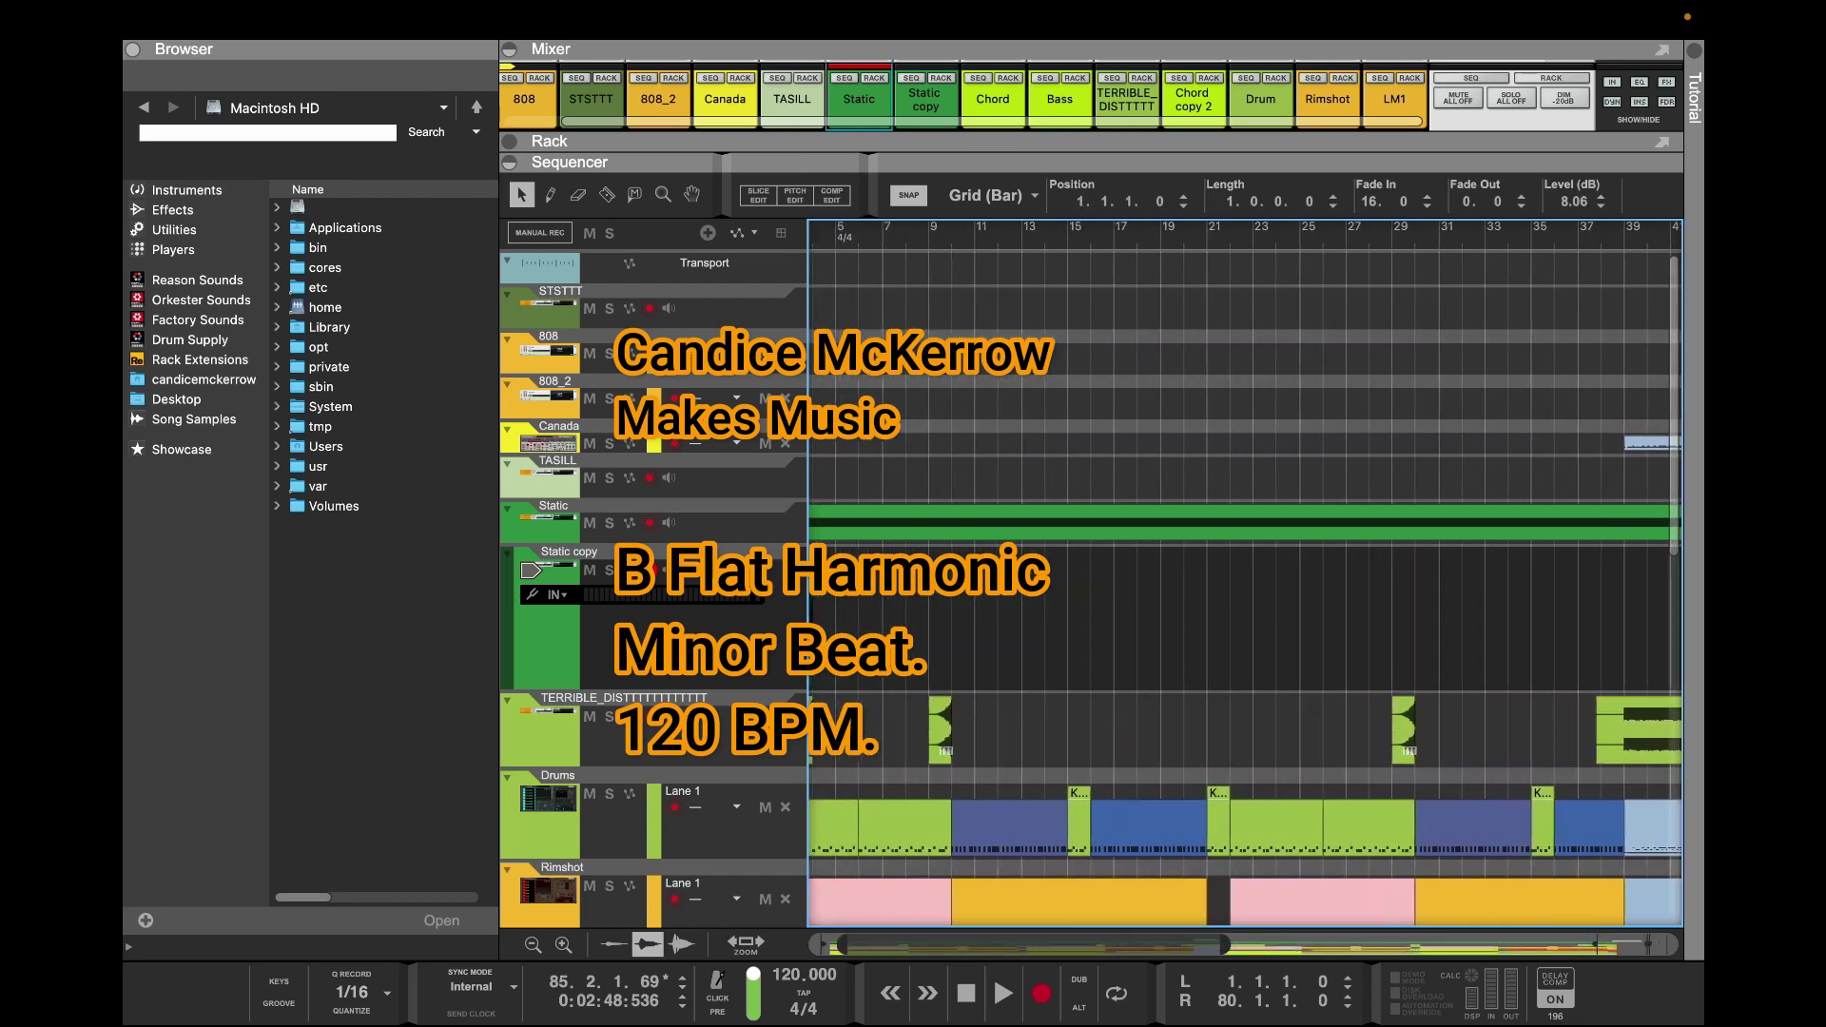
# Rename the TASILL track TAIL and turn off its input monitoring
pyautogui.doubleClick(557, 461)
pyautogui.press('Right')
pyautogui.press('BackSpace')
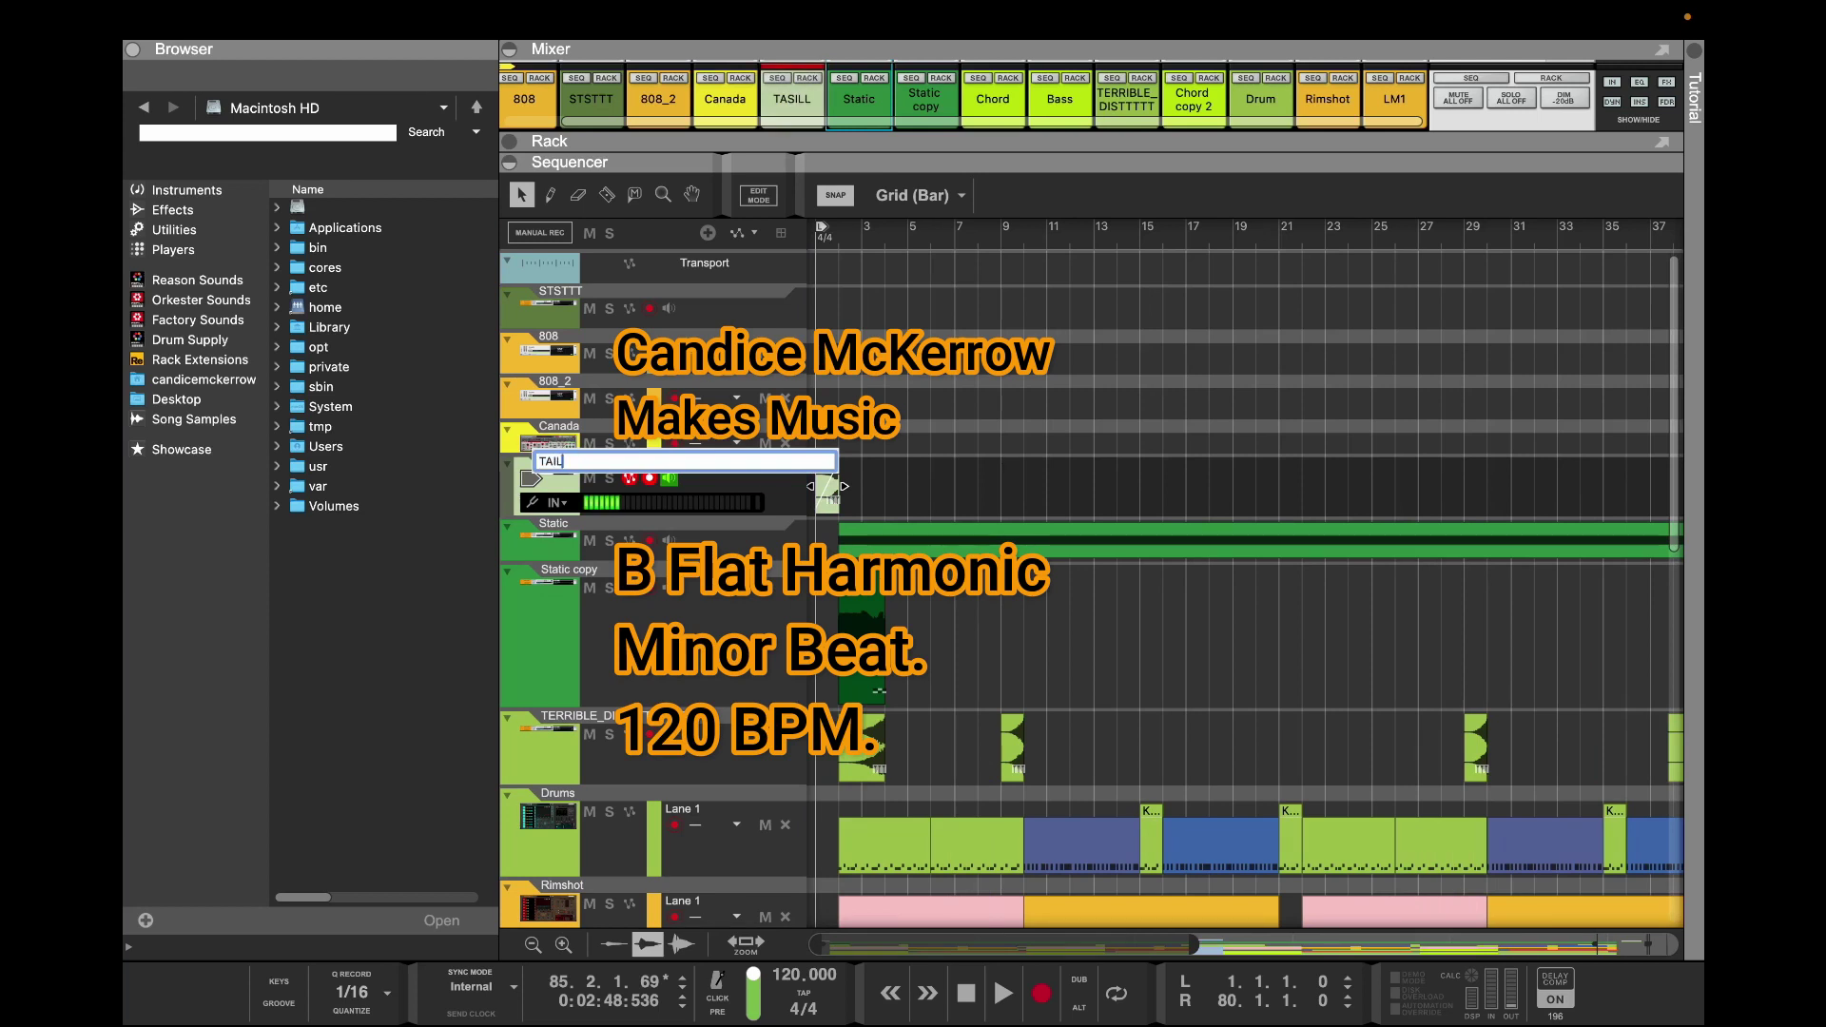
pyautogui.press('Return')
pyautogui.click(669, 478)
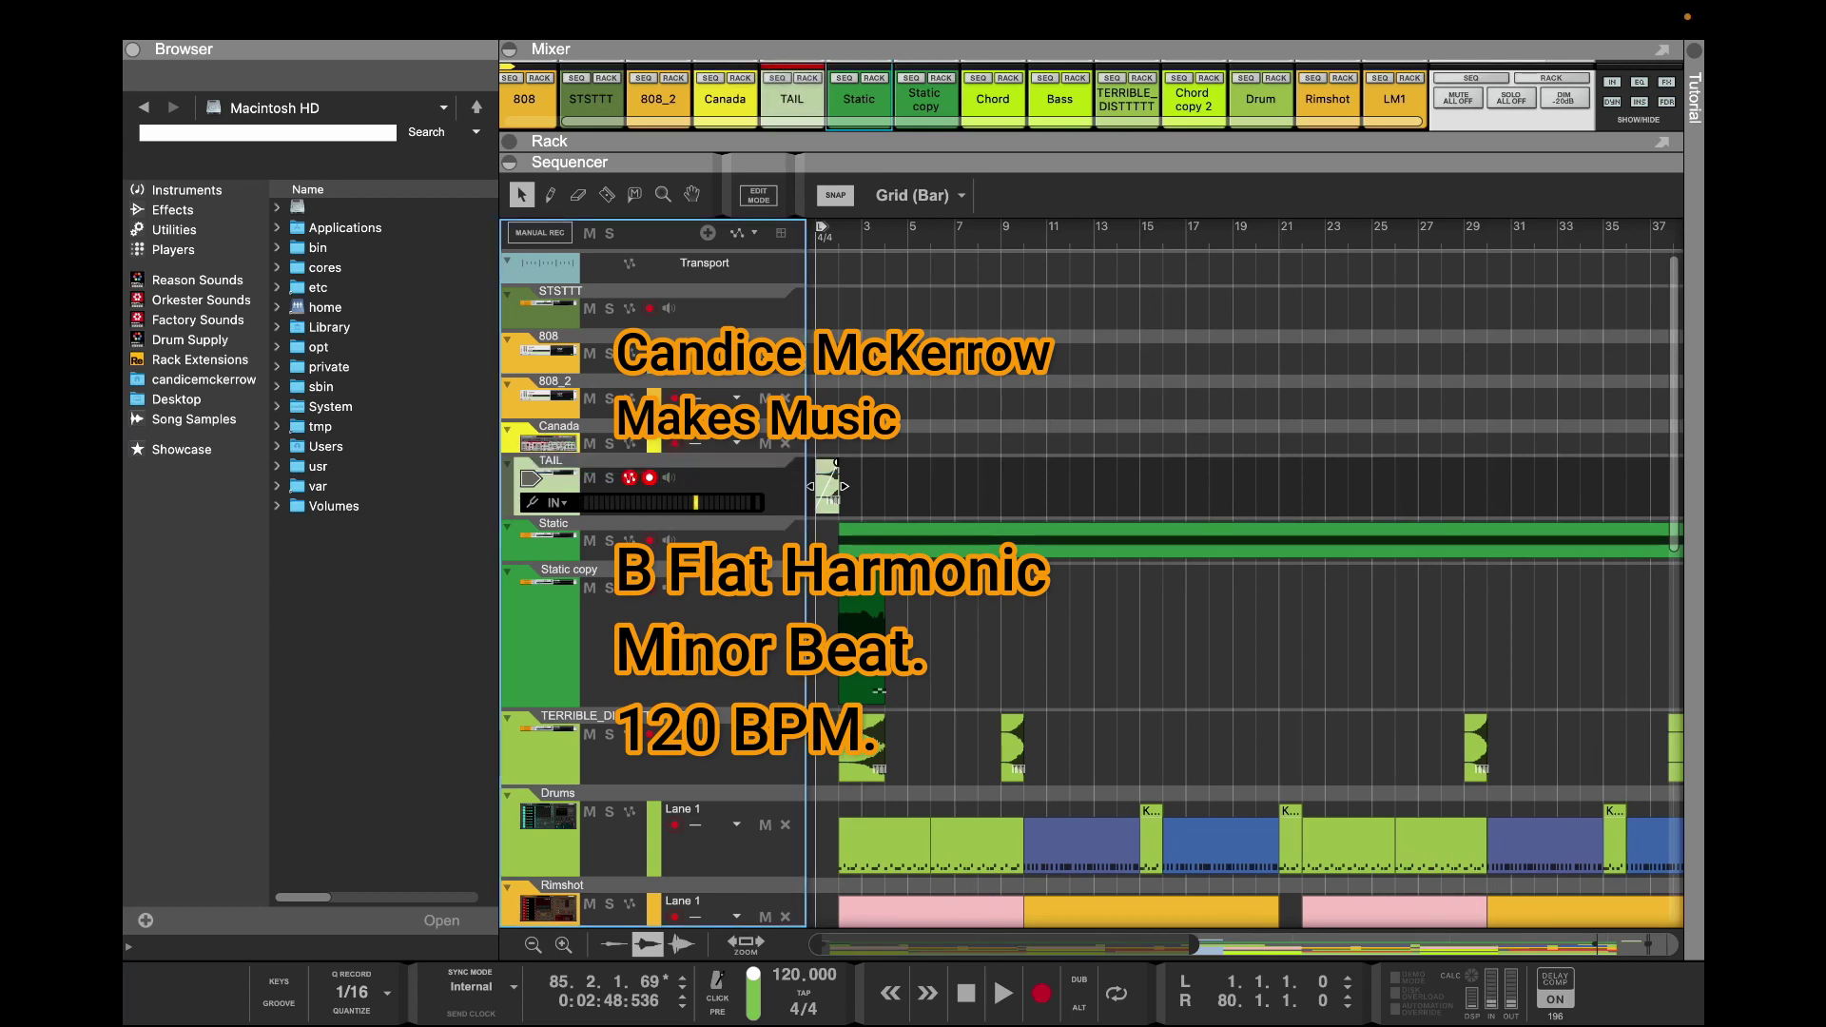
# Move the two-bar TAIL clip to bar 59, so it leads into the TERRIBLE_DIST clip
pyautogui.moveTo(1003, 945); pyautogui.dragTo(1320, 944)
pyautogui.hscroll(5, 1244, 571)
pyautogui.moveTo(1602, 484); pyautogui.dragTo(1058, 487)
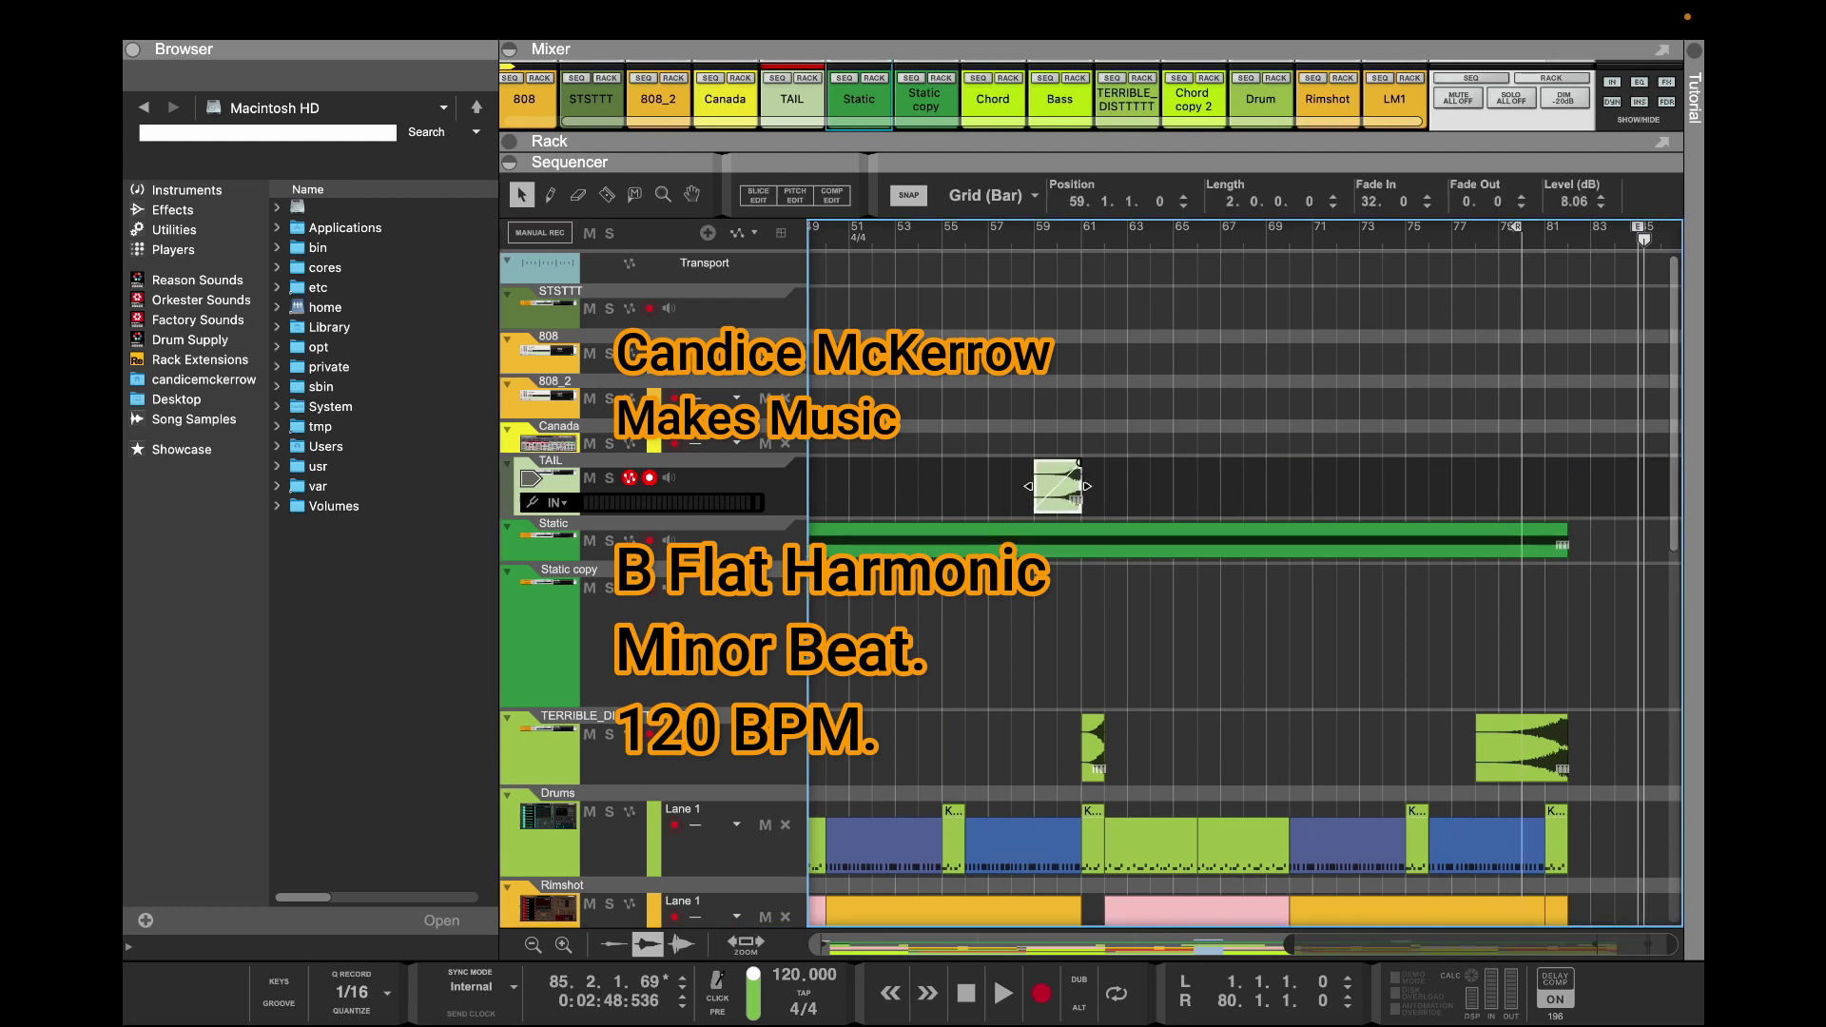
pyautogui.rightClick(1058, 487)
pyautogui.press('Escape')
# Place copies of the TAIL clip at bars 37, 27 and 7, leading into the TERRIBLE_DIST clips
pyautogui.moveTo(1082, 239)
pyautogui.mouseDown()
pyautogui.moveTo(1104, 239)
pyautogui.moveTo(1057, 238)
pyautogui.mouseUp()
pyautogui.moveTo(1057, 487); pyautogui.dragTo(1125, 487)
pyautogui.hotkey('ctrl', 'Right')
pyautogui.hotkey('ctrl', 'Right')
pyautogui.press('Left')
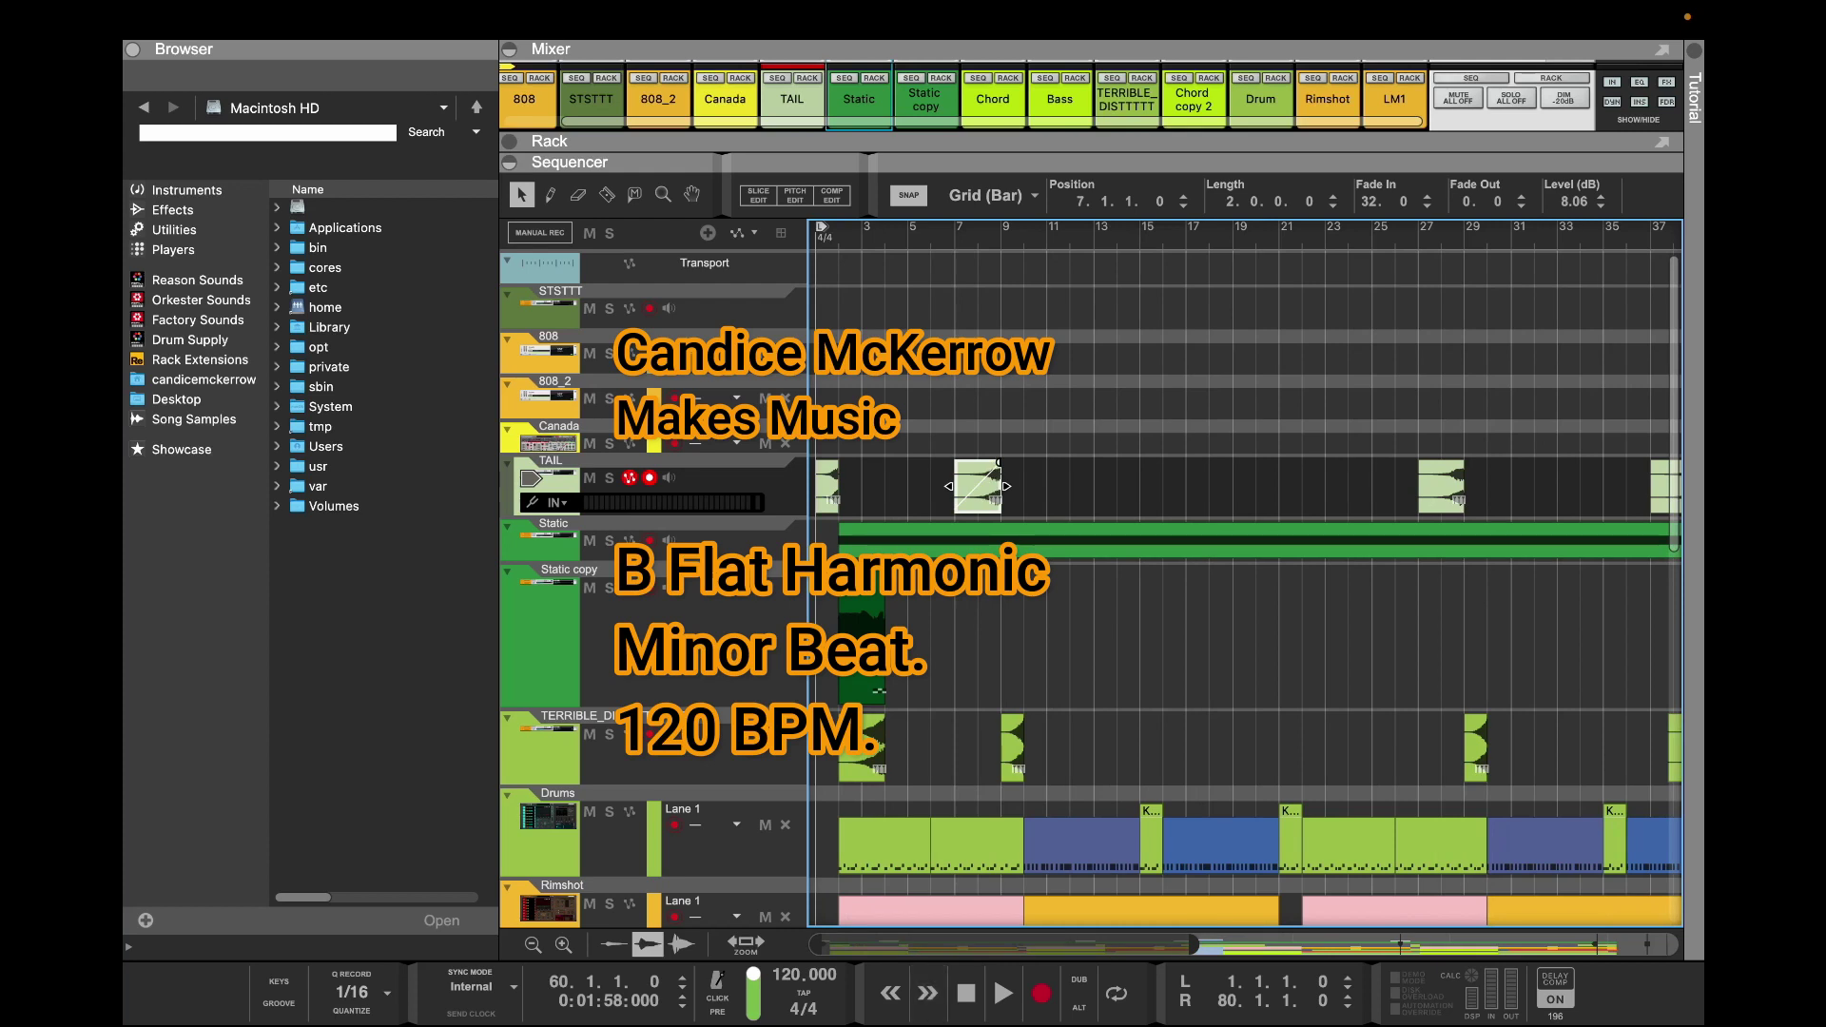
# Select the Static copy clip at bar 2 and set the song position to its end at bar 4
pyautogui.press('Up')
pyautogui.press('Down')
pyautogui.press('Down')
pyautogui.press('Down')
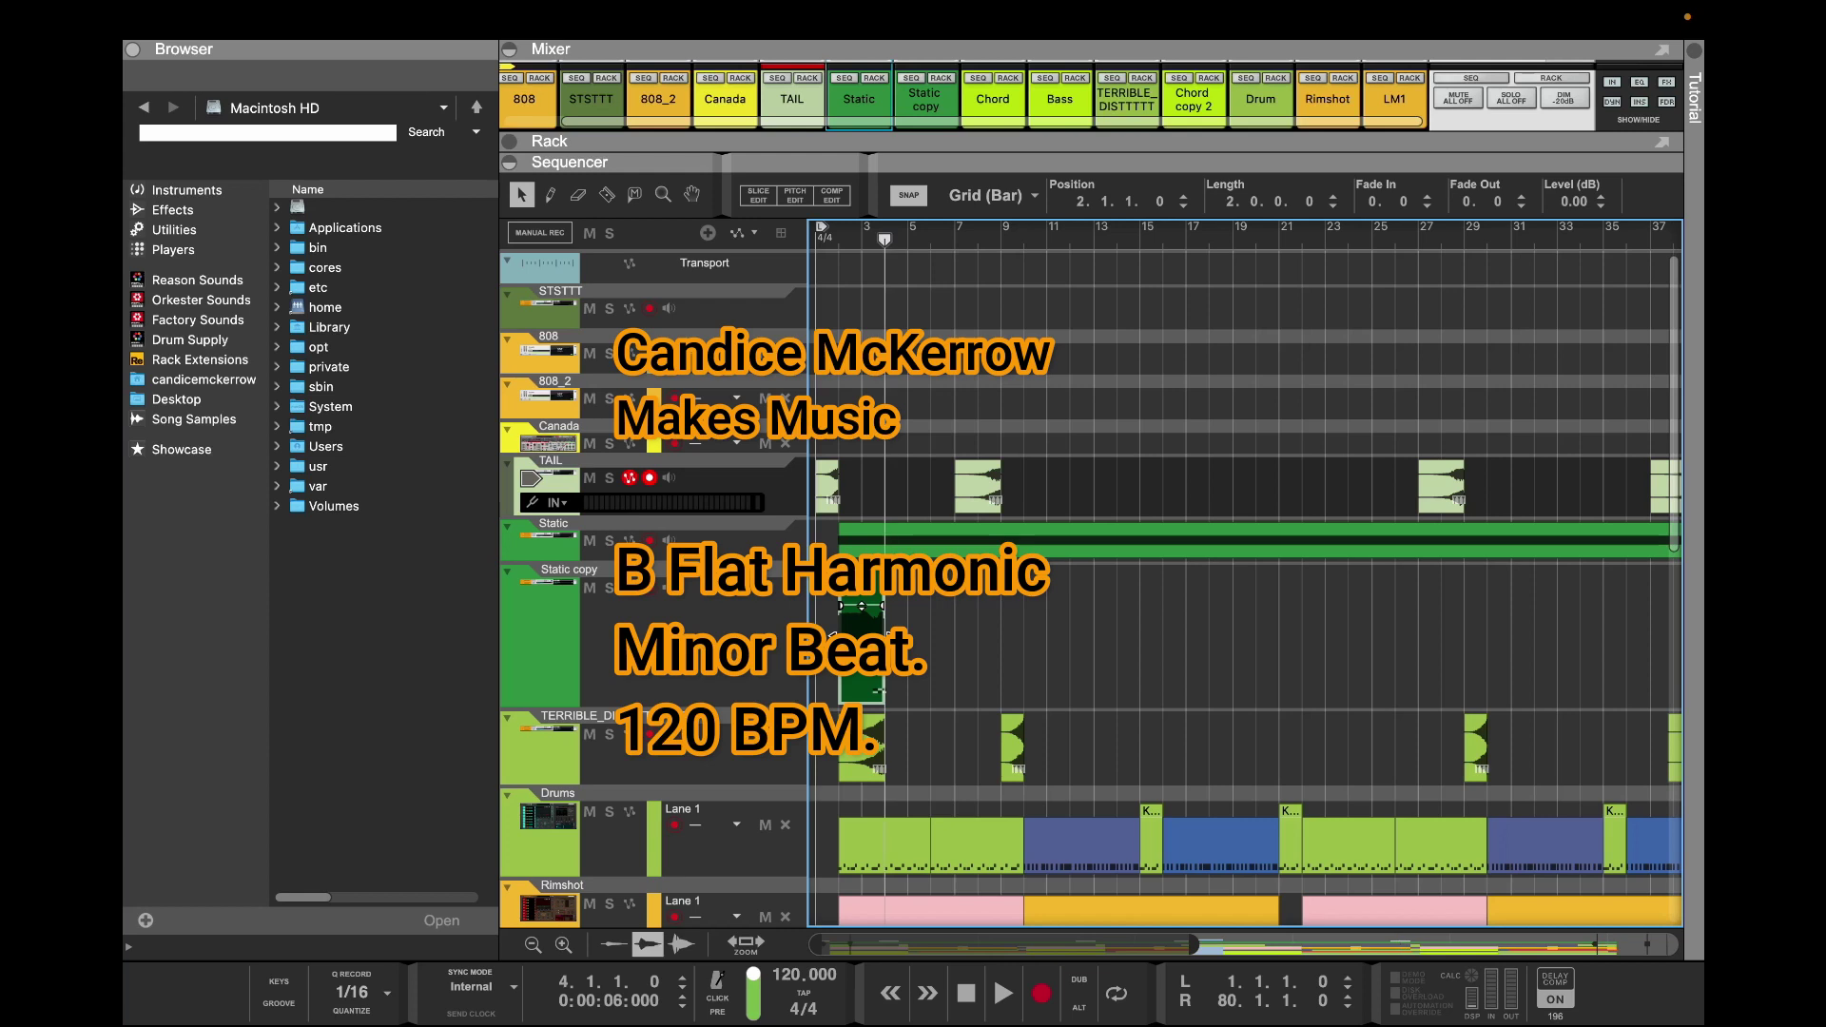
# Copy the Static copy clip to bar 4, extending it to five bars, and duplicate it at bar 9, extending that to ten bars
pyautogui.moveTo(861, 647); pyautogui.dragTo(936, 635)
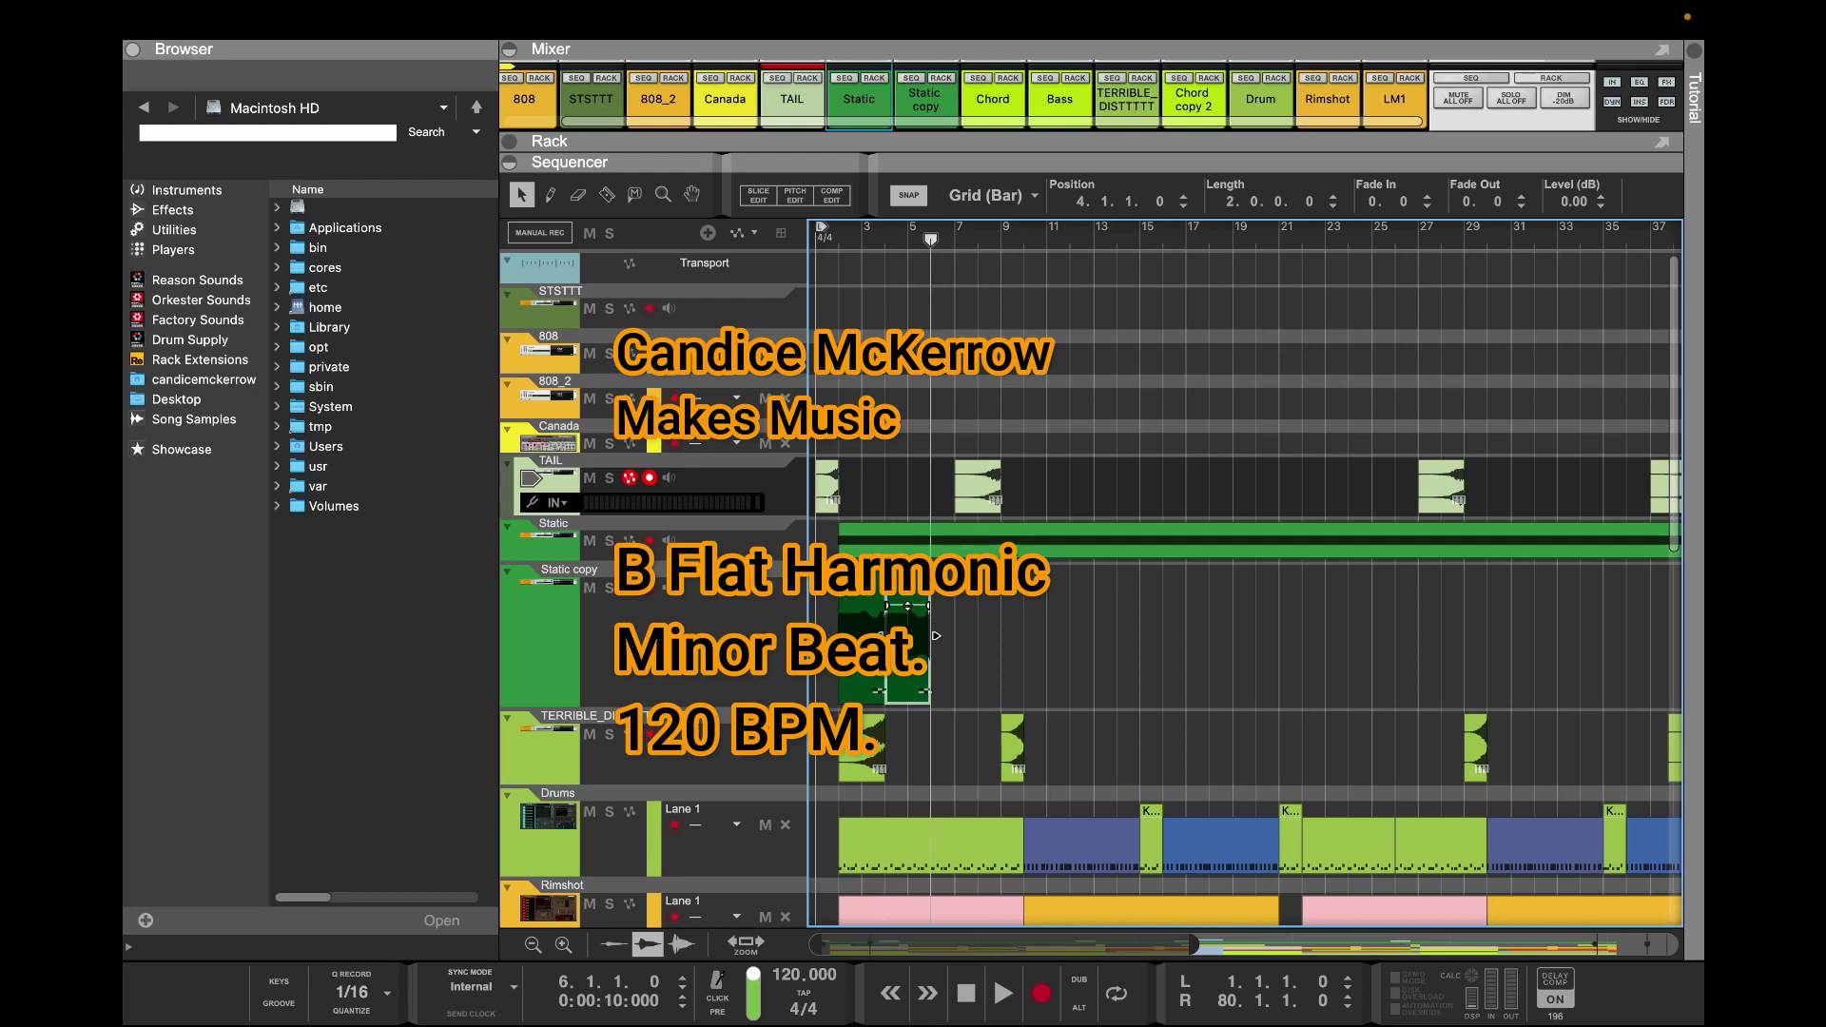
pyautogui.moveTo(933, 634); pyautogui.dragTo(1001, 635)
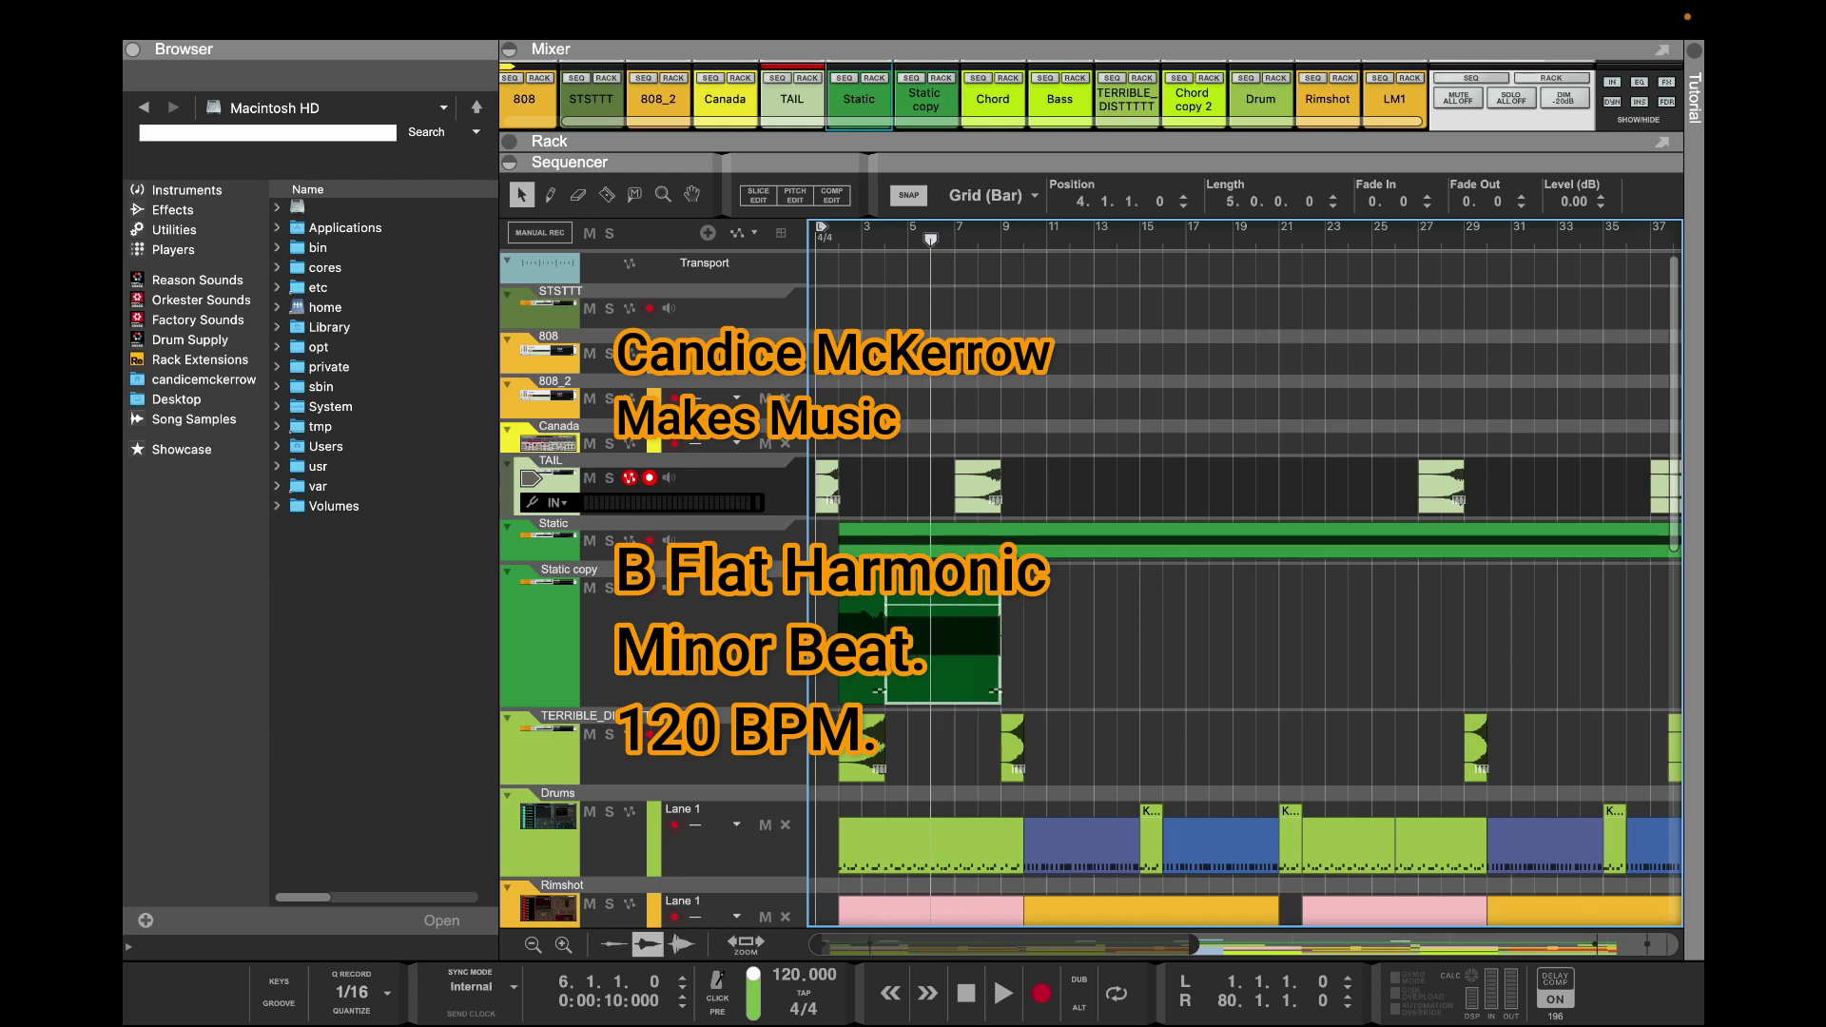
pyautogui.press('super+d')
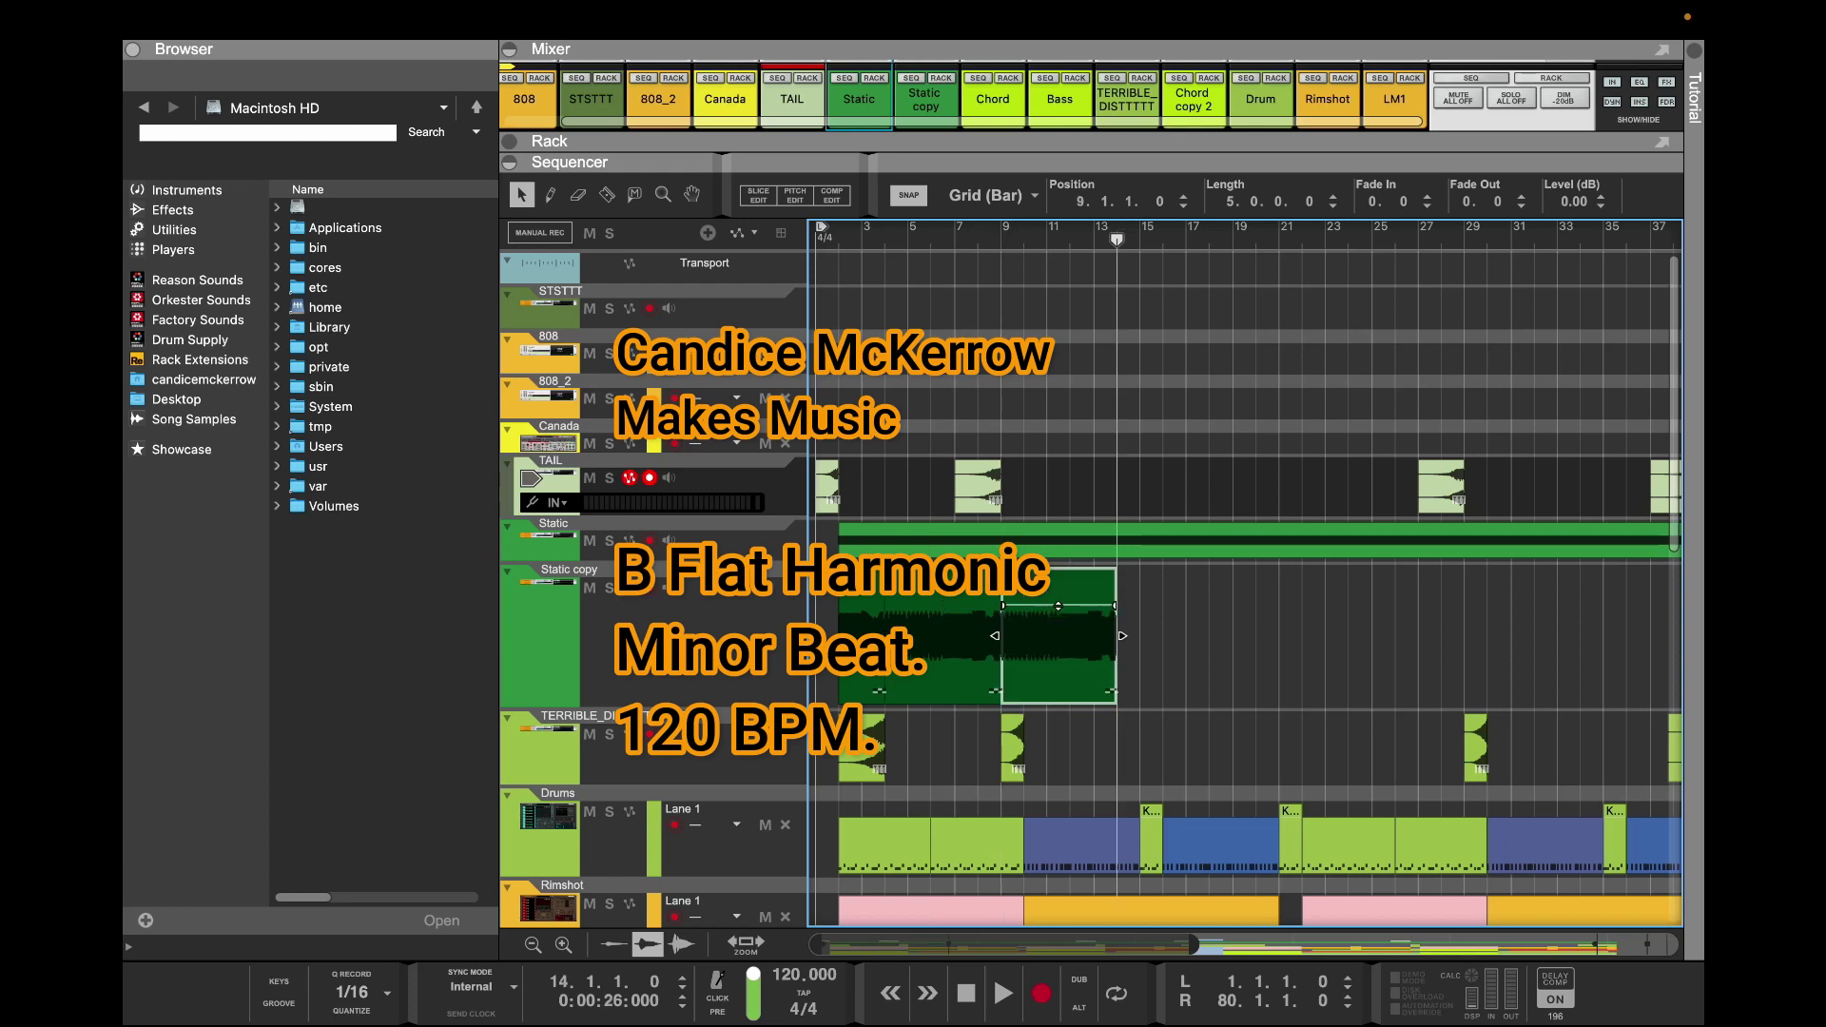
pyautogui.moveTo(1118, 636); pyautogui.dragTo(1232, 635)
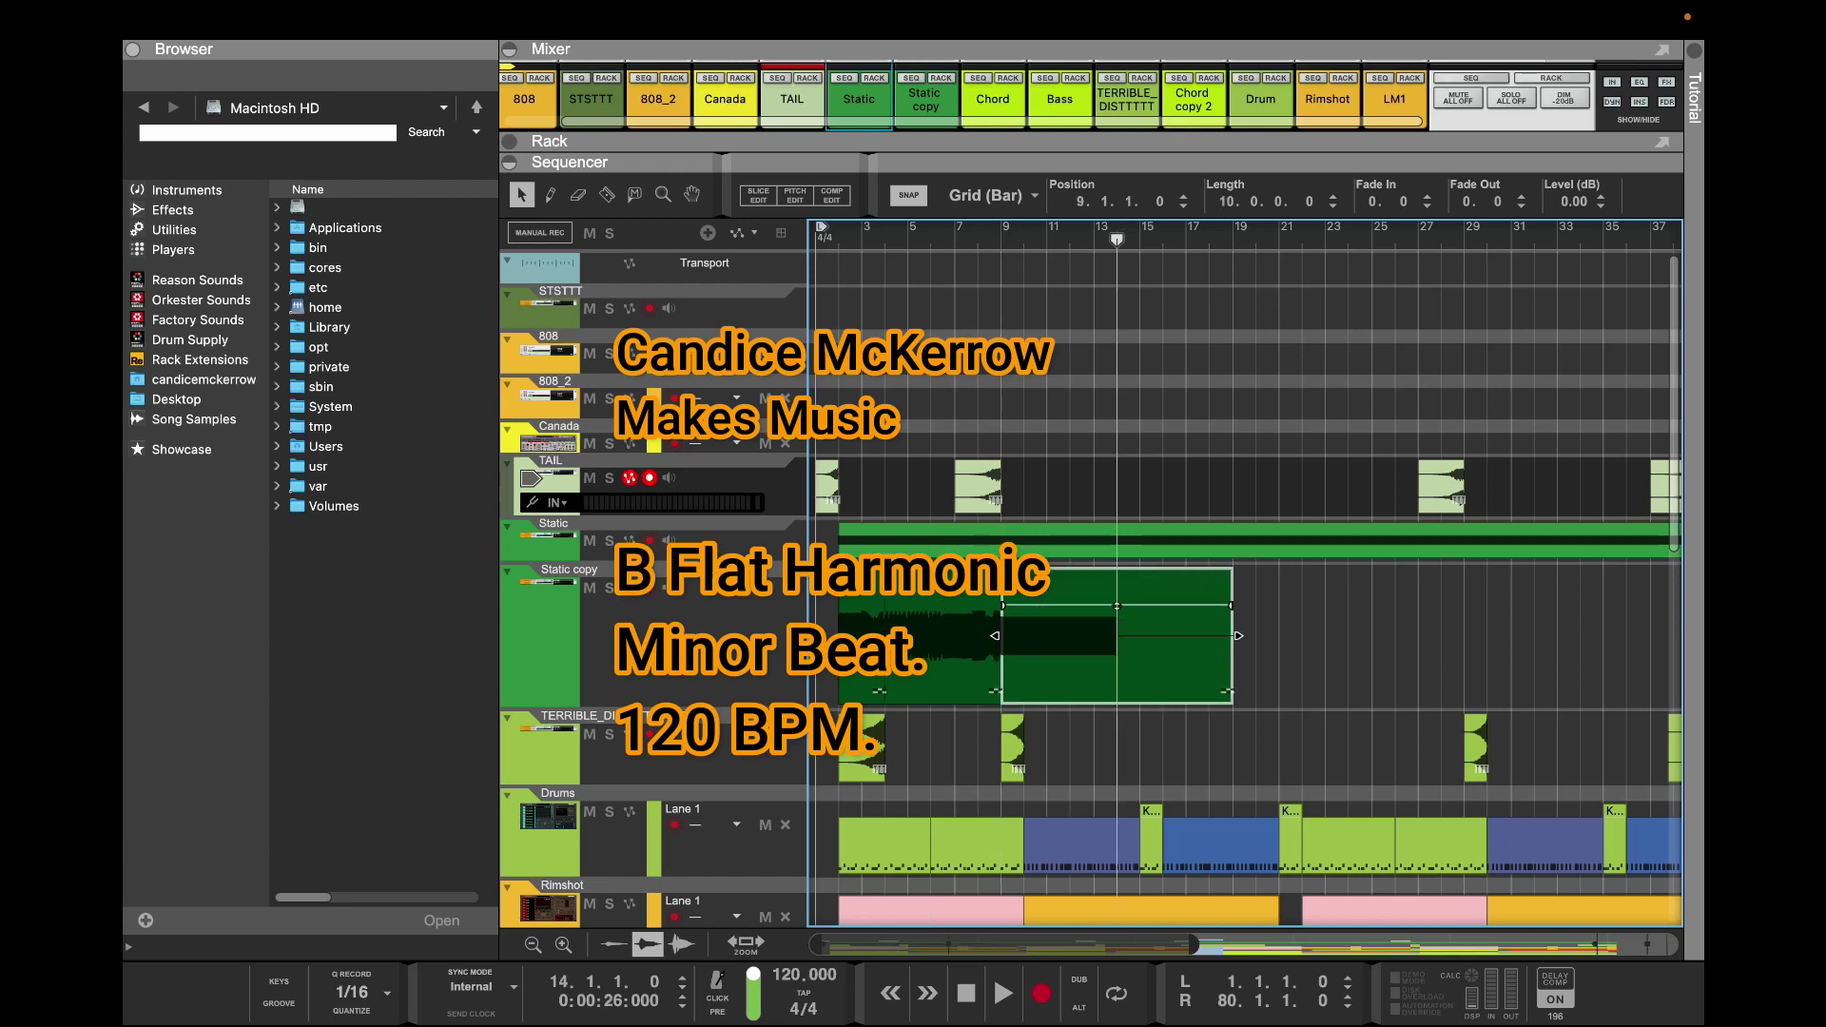
pyautogui.press('super+z')
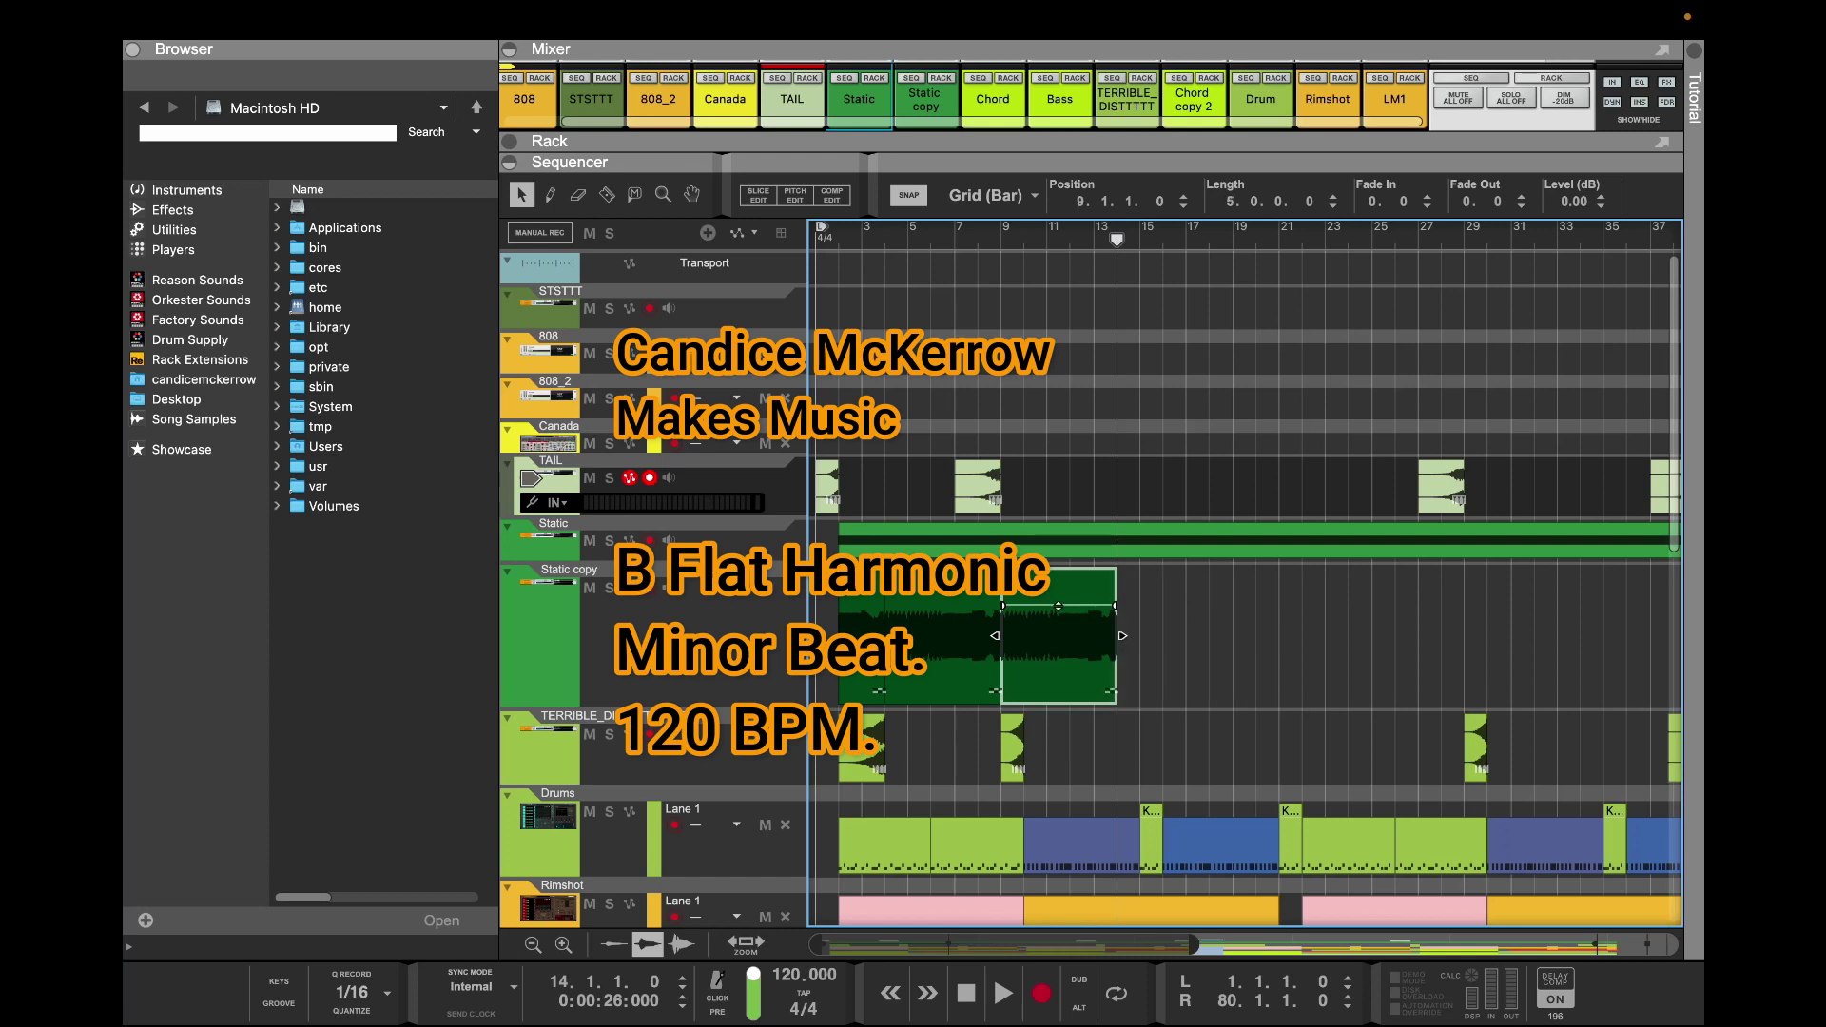
pyautogui.moveTo(1116, 635); pyautogui.dragTo(1232, 636)
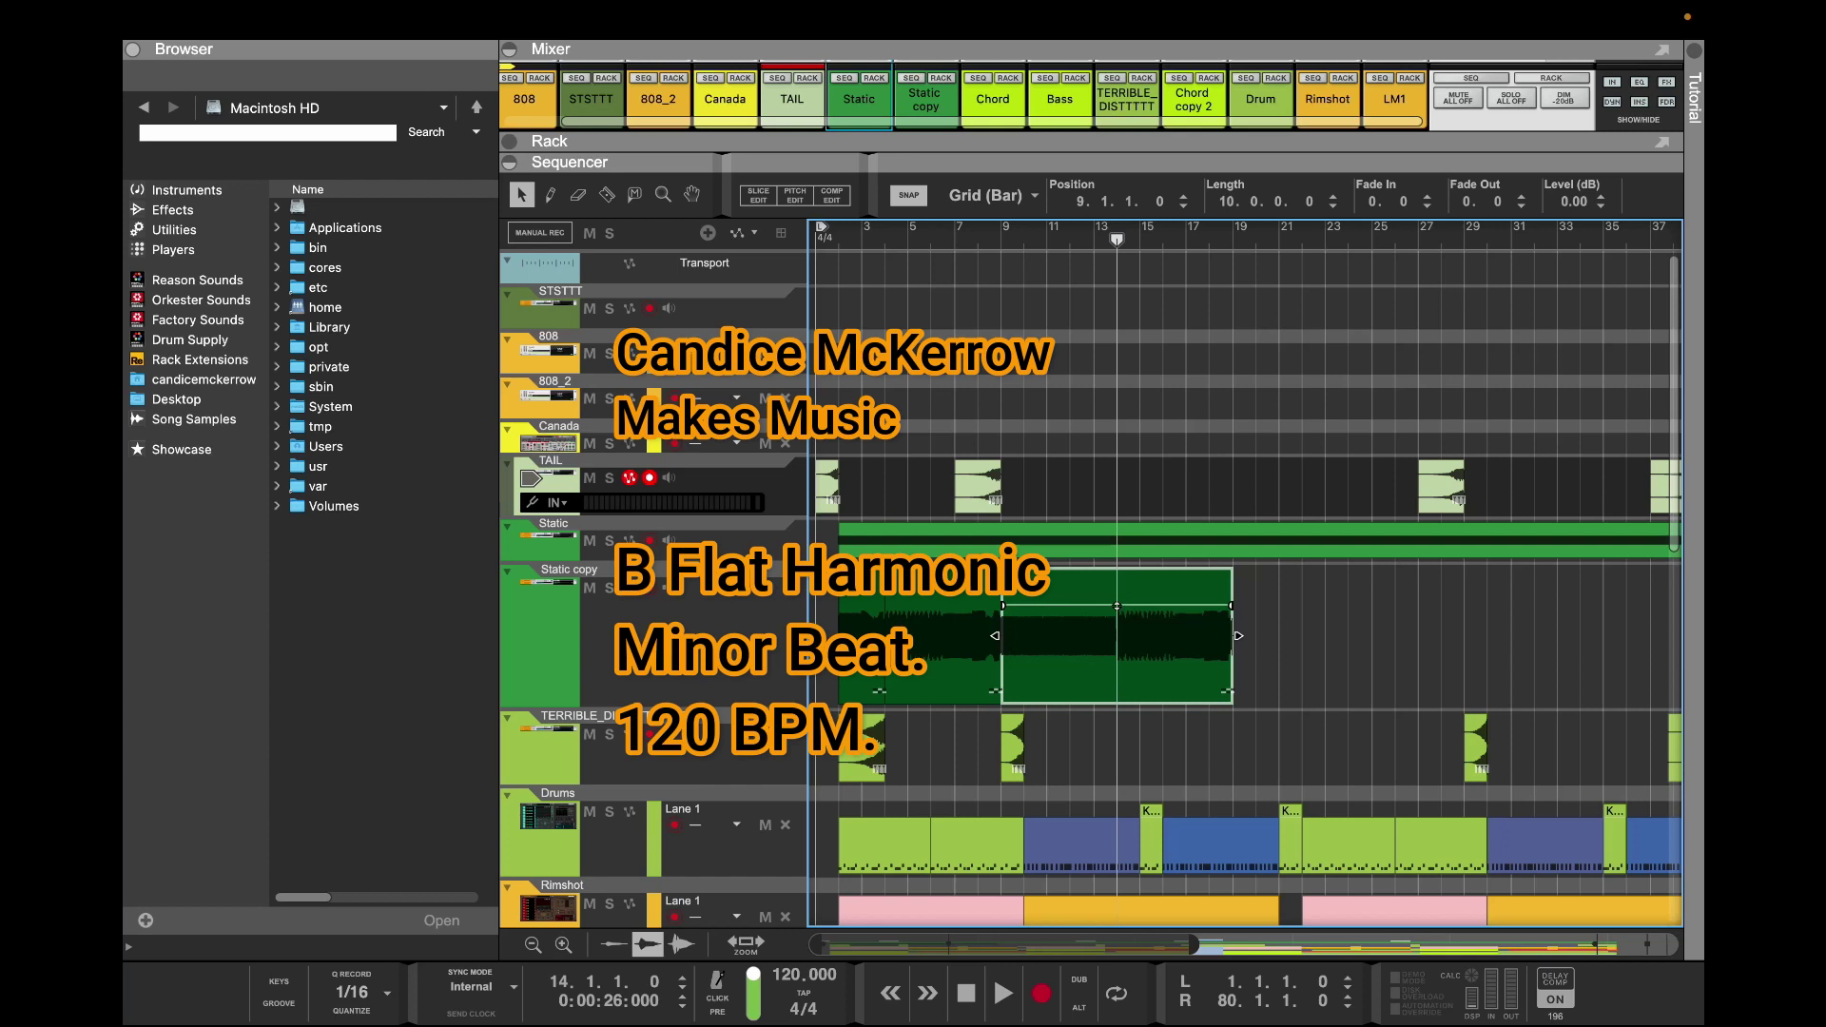
# Colour the five-bar Static copy clip at bar 4 pale green and the ten-bar clip at bar 9 bright lime
pyautogui.rightClick(972, 646)
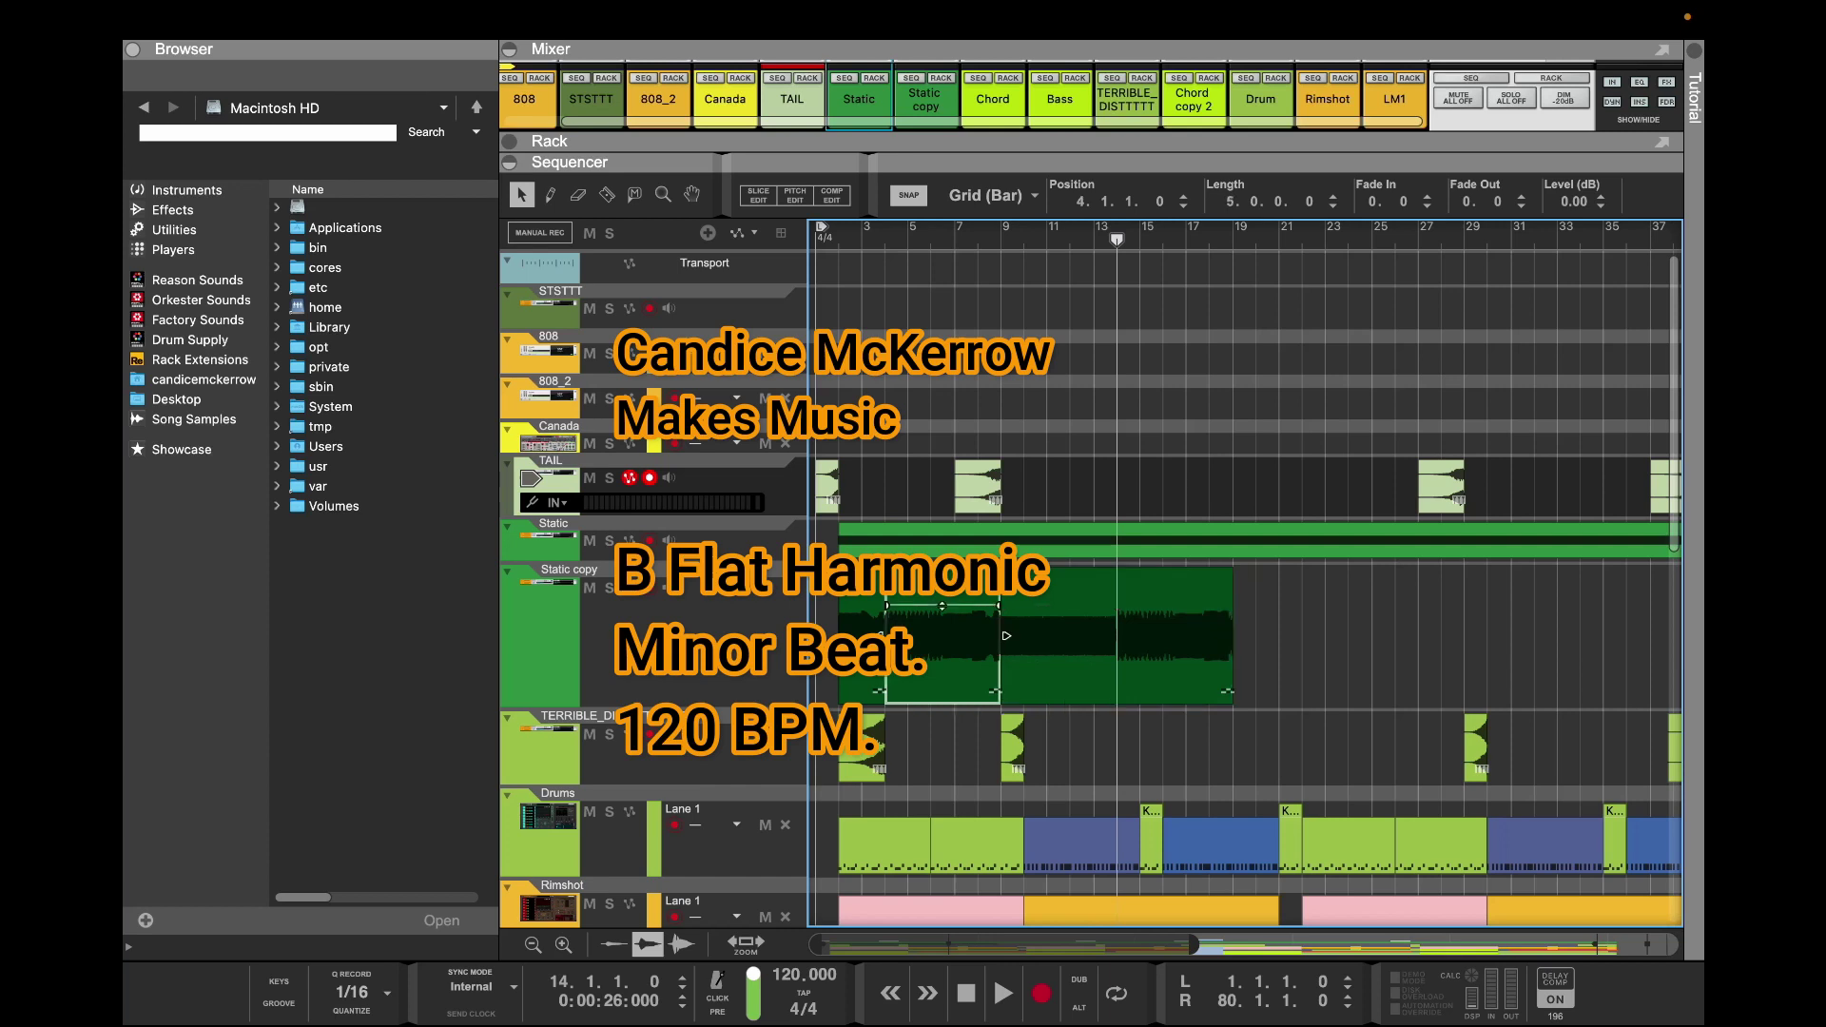
pyautogui.moveTo(1015, 855)
pyautogui.click(1350, 567)
pyautogui.rightClick(1082, 646)
pyautogui.moveTo(1127, 854)
pyautogui.click(1464, 634)
pyautogui.rightClick(1122, 646)
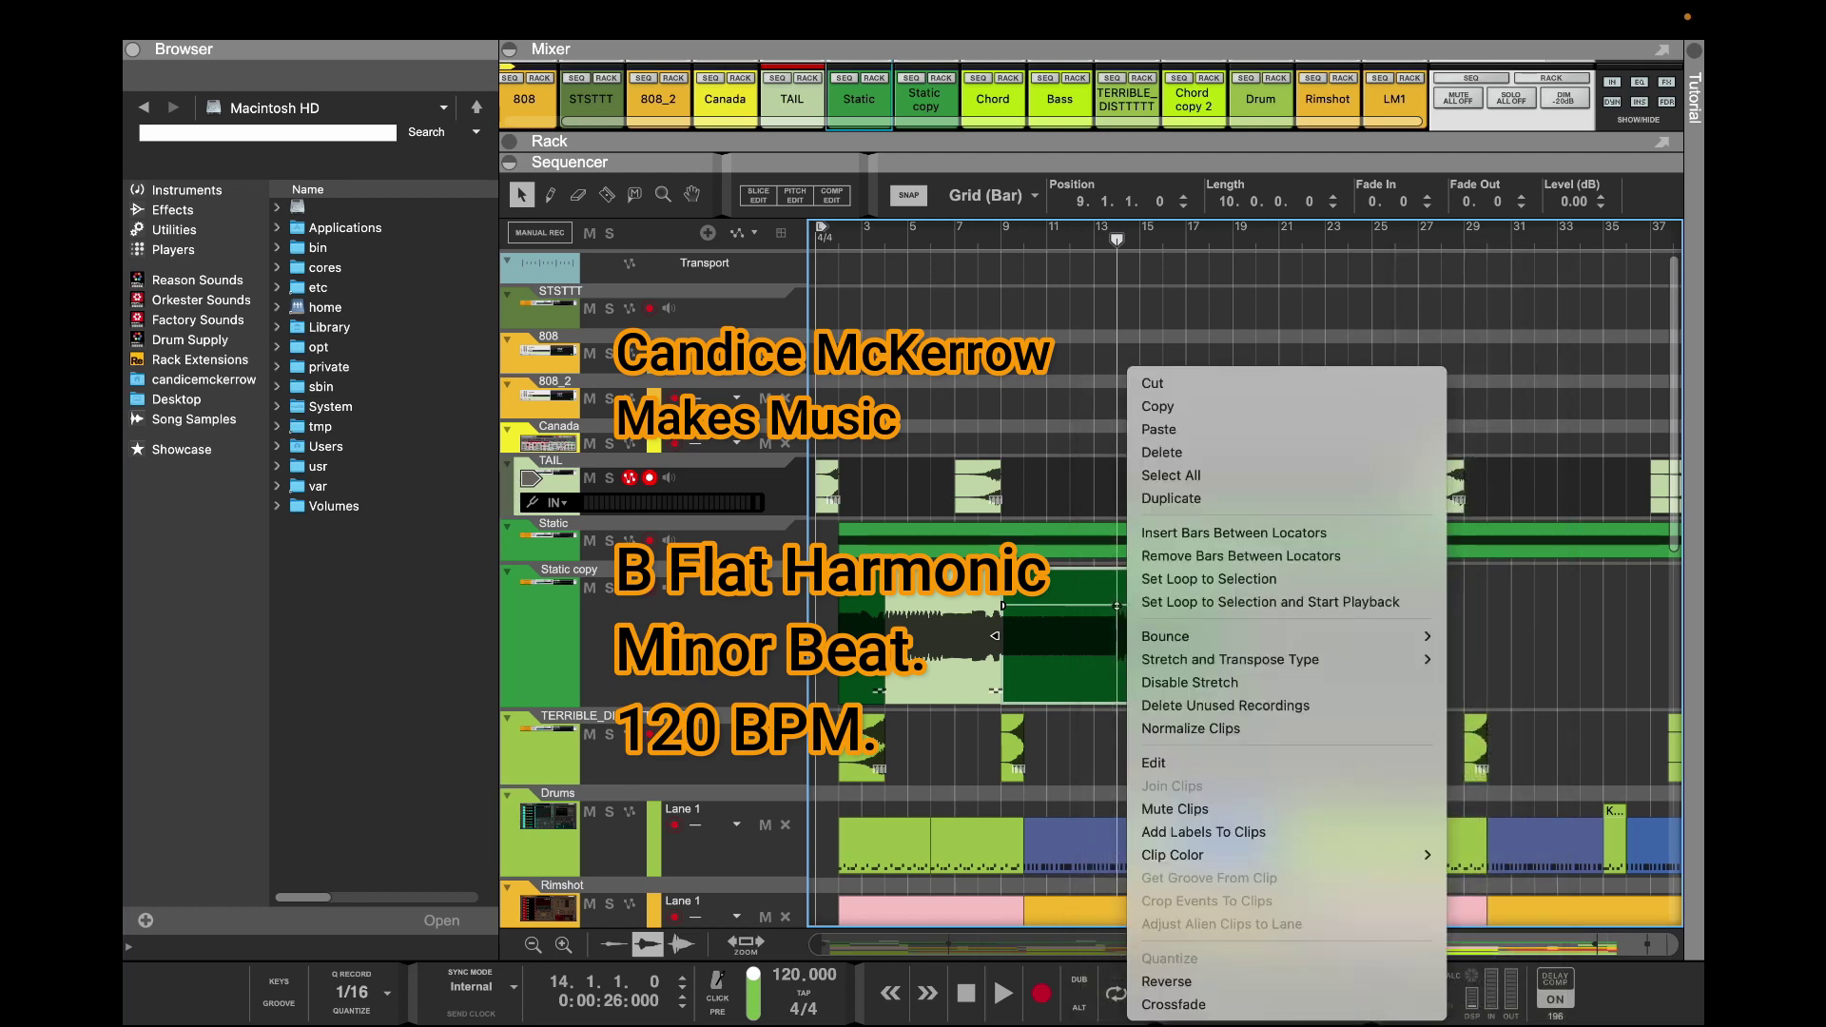
pyautogui.moveTo(1236, 854)
pyautogui.click(1517, 522)
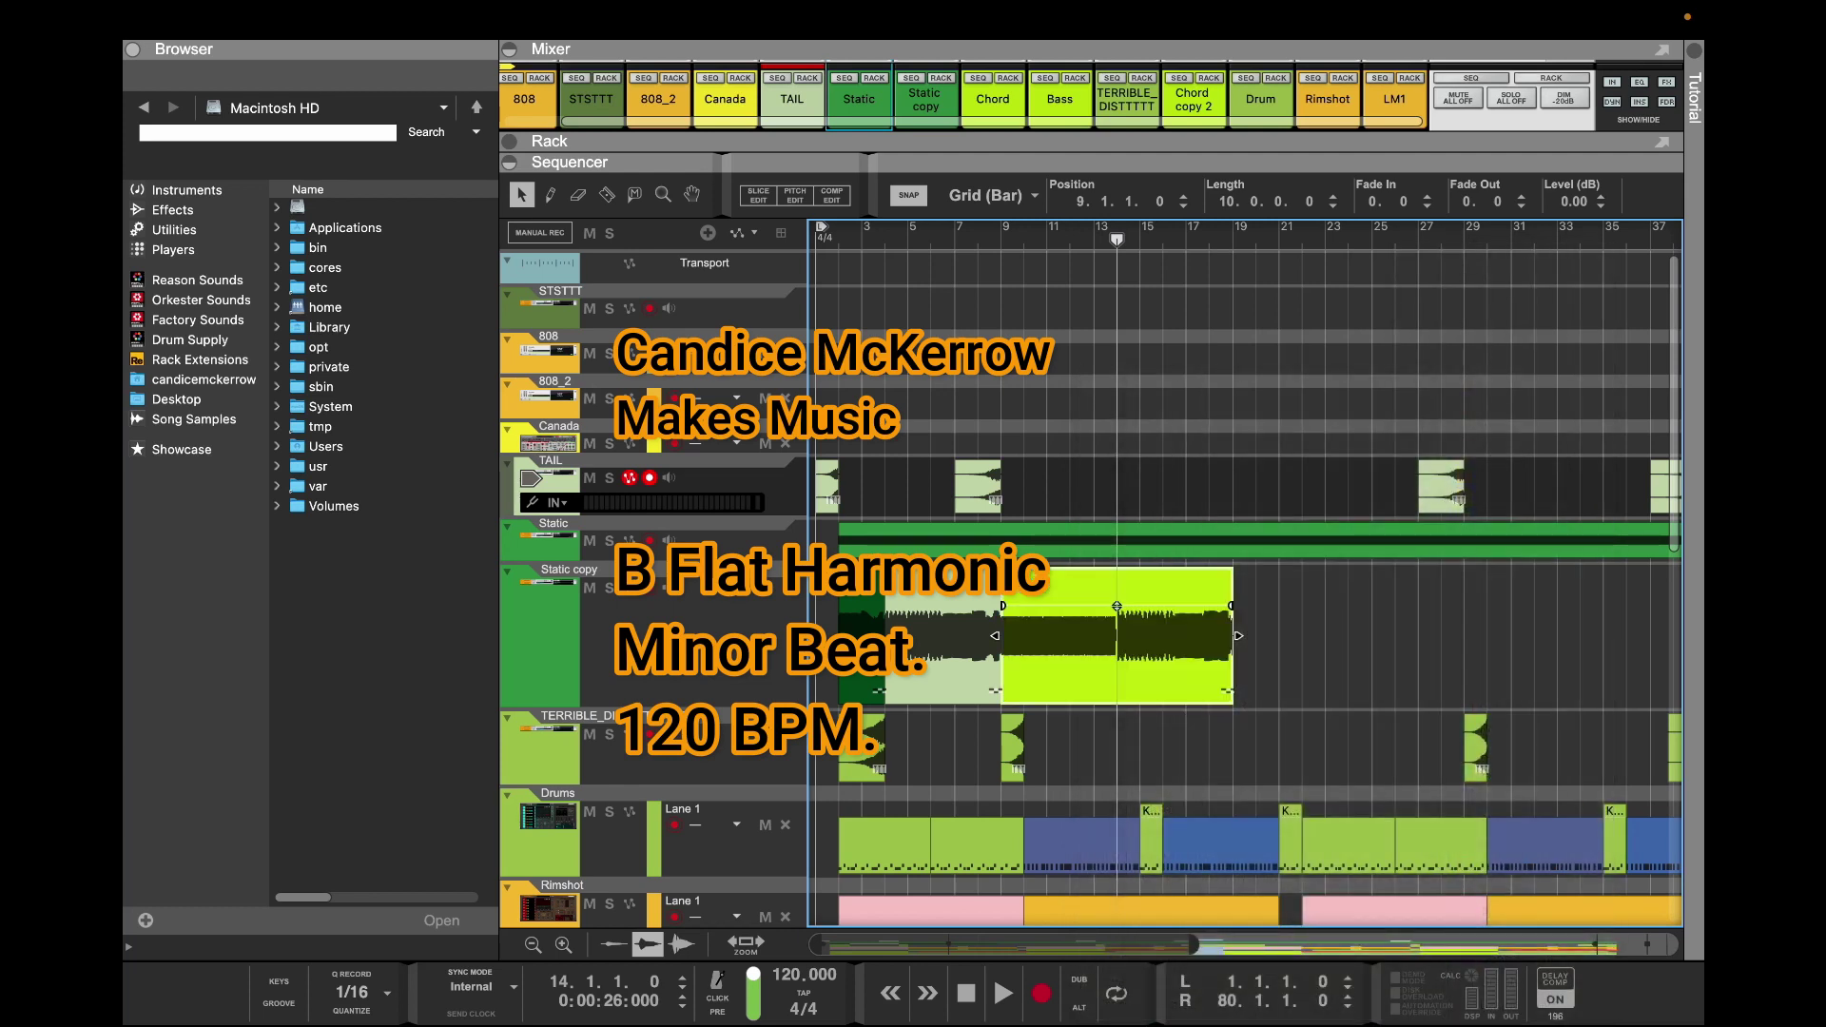
# Solo the Static copy track and play its ten-bar clip from bar 9 and from bar 15
pyautogui.click(1001, 239)
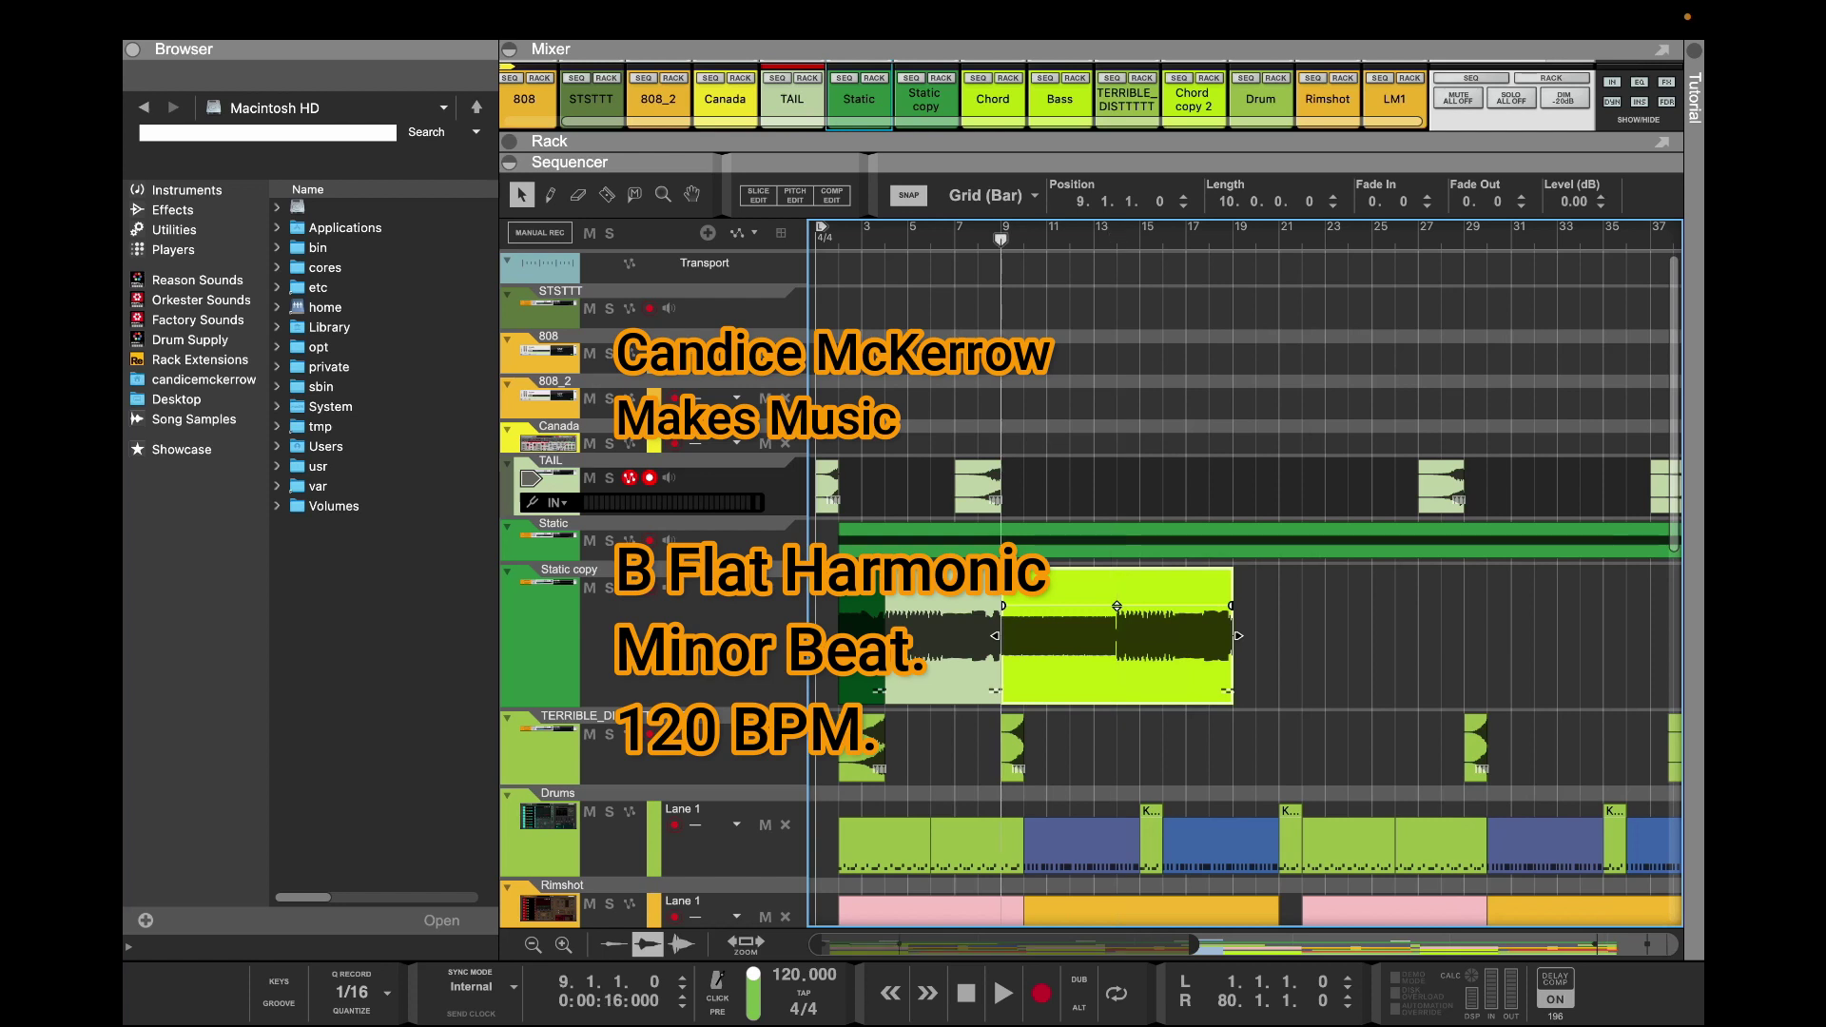
pyautogui.click(608, 588)
pyautogui.press('space')
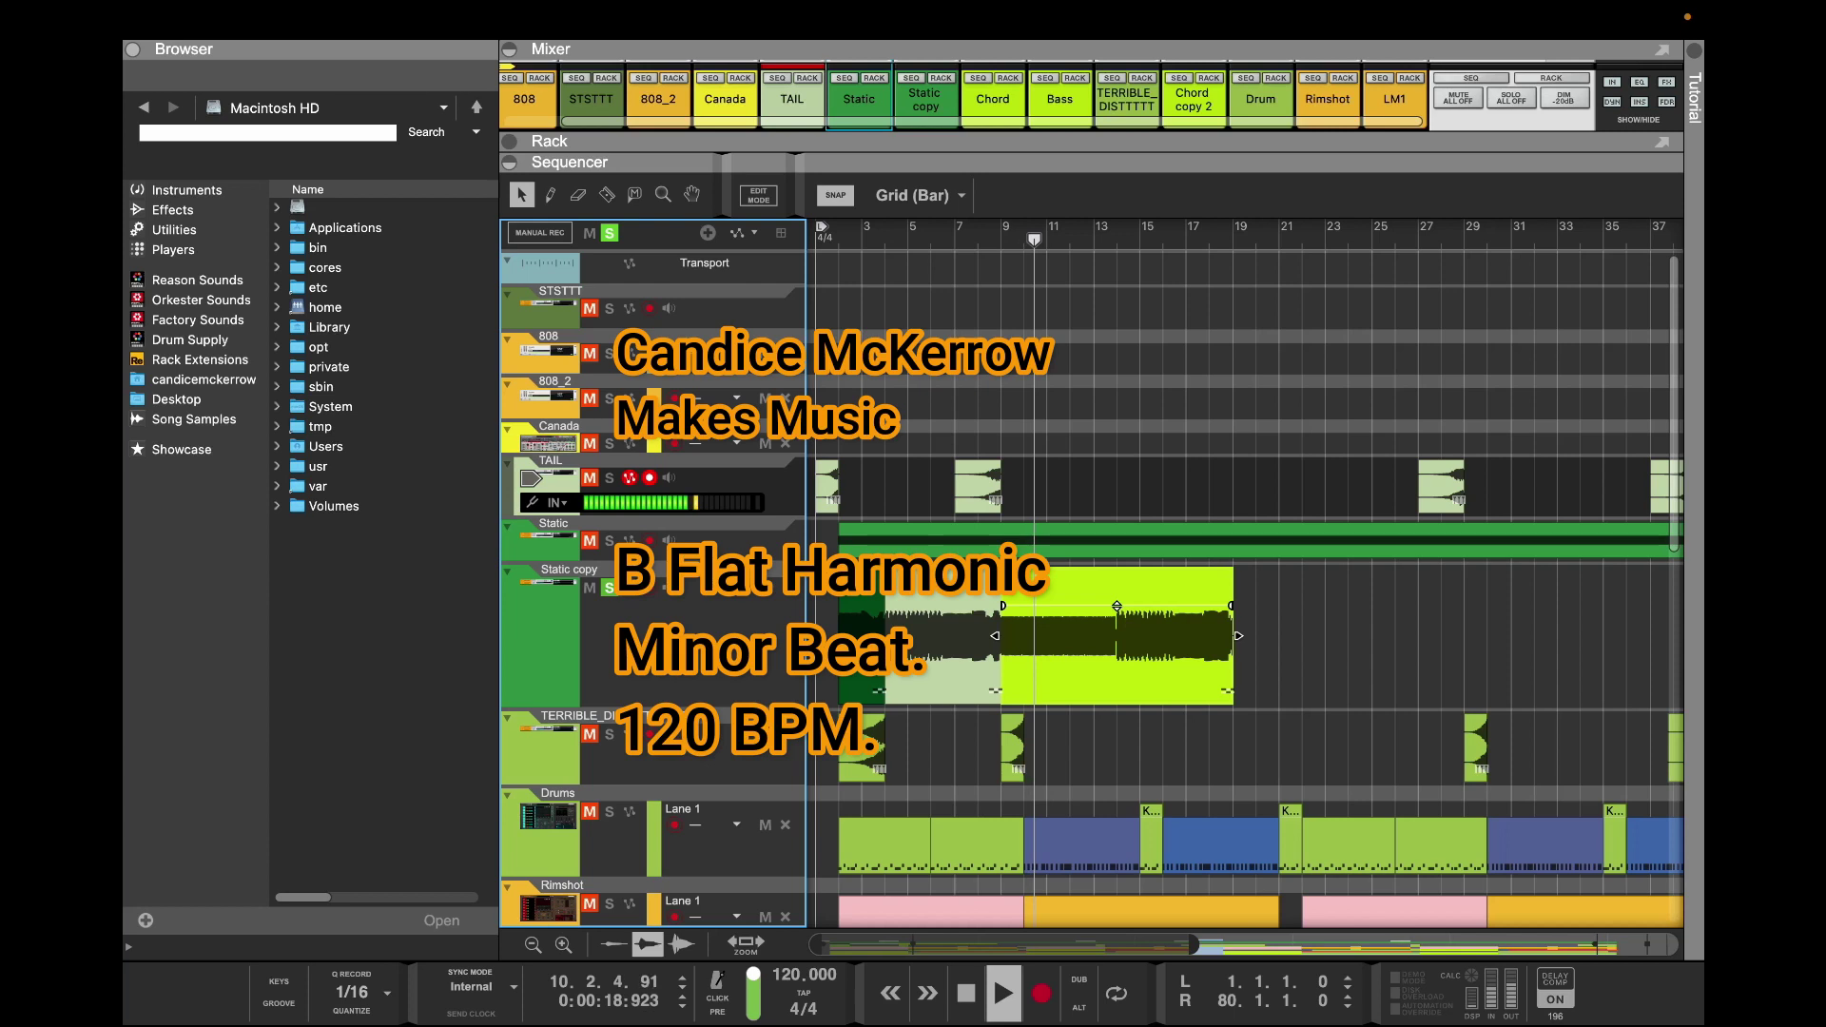
pyautogui.press('space')
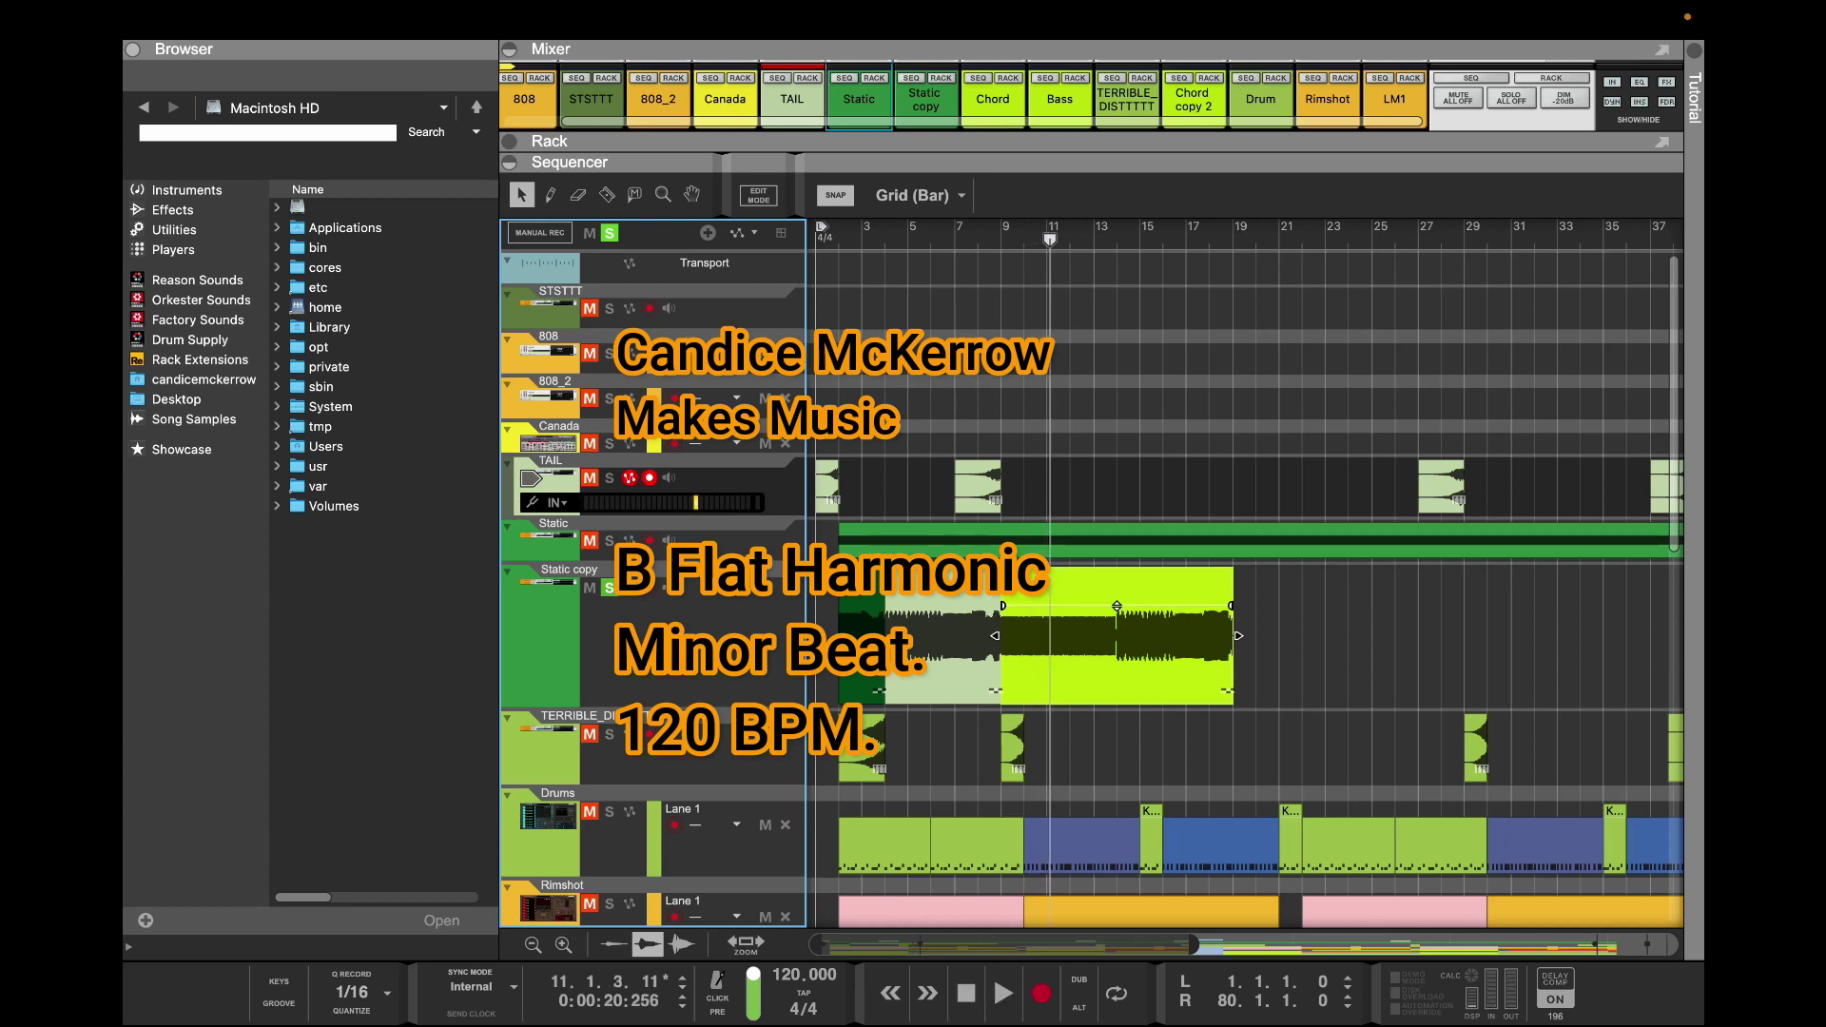
pyautogui.press('space')
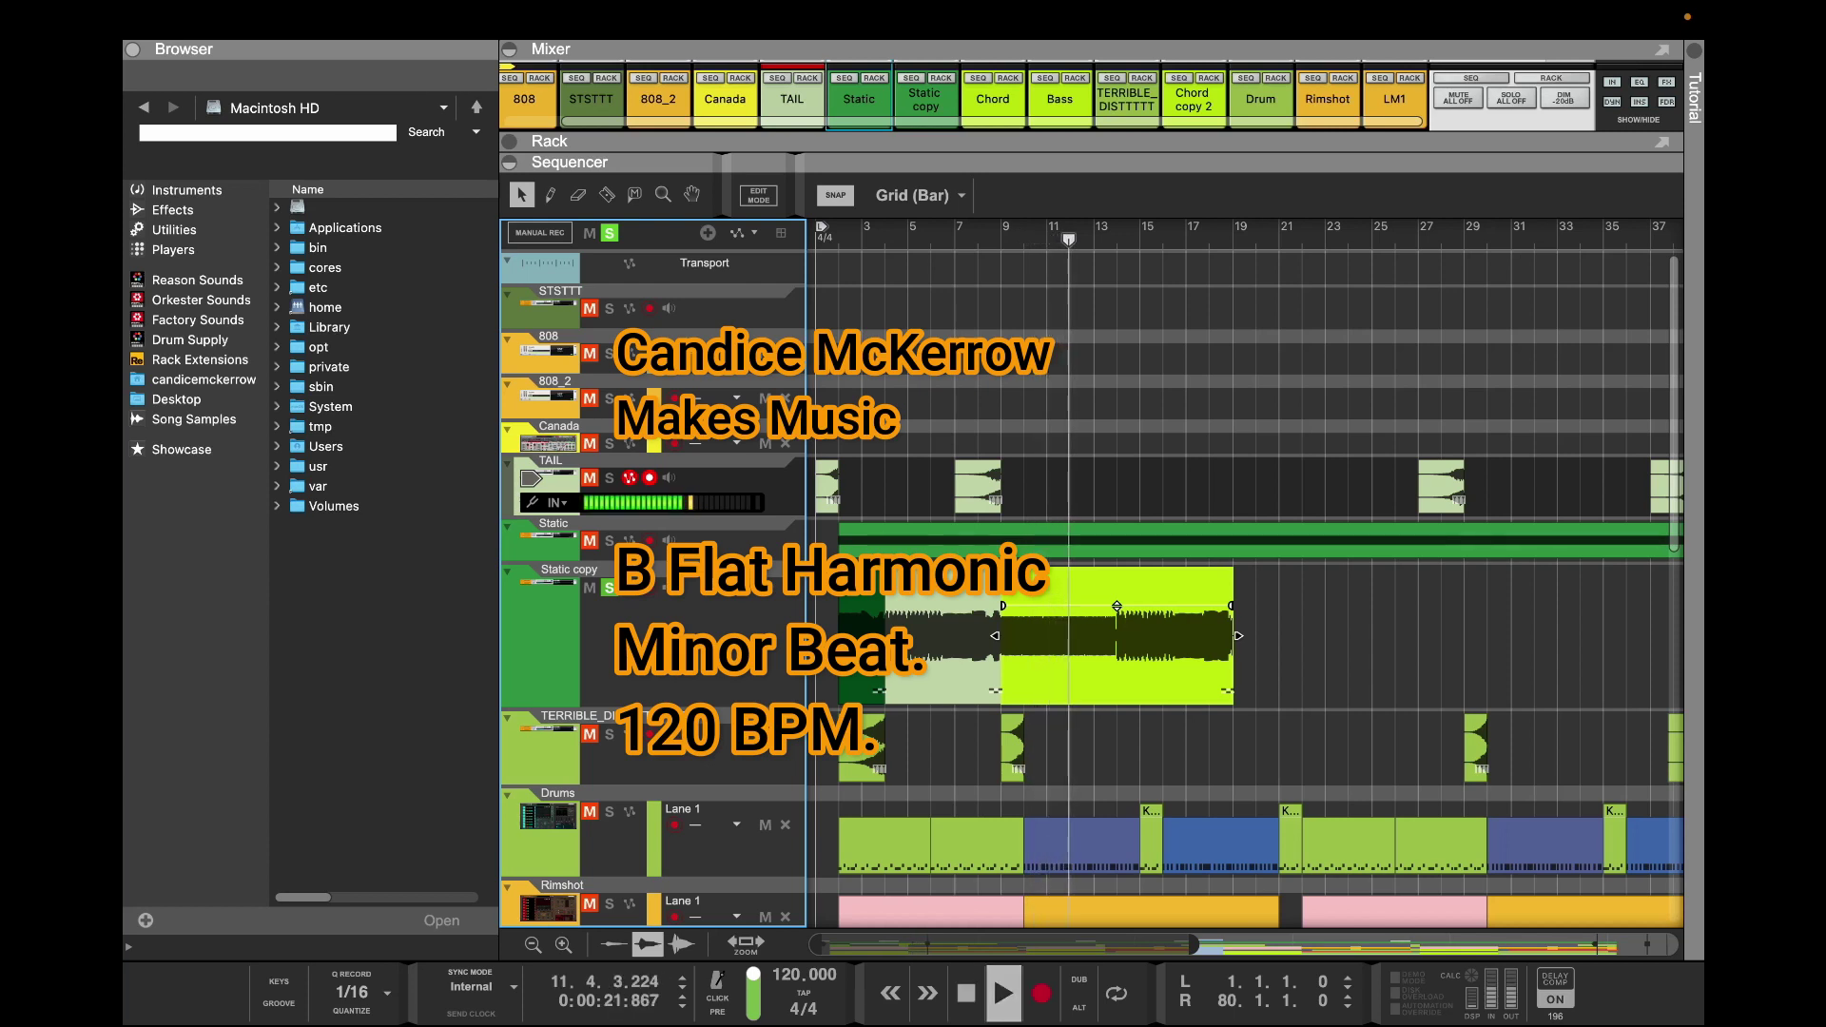
pyautogui.click(1141, 236)
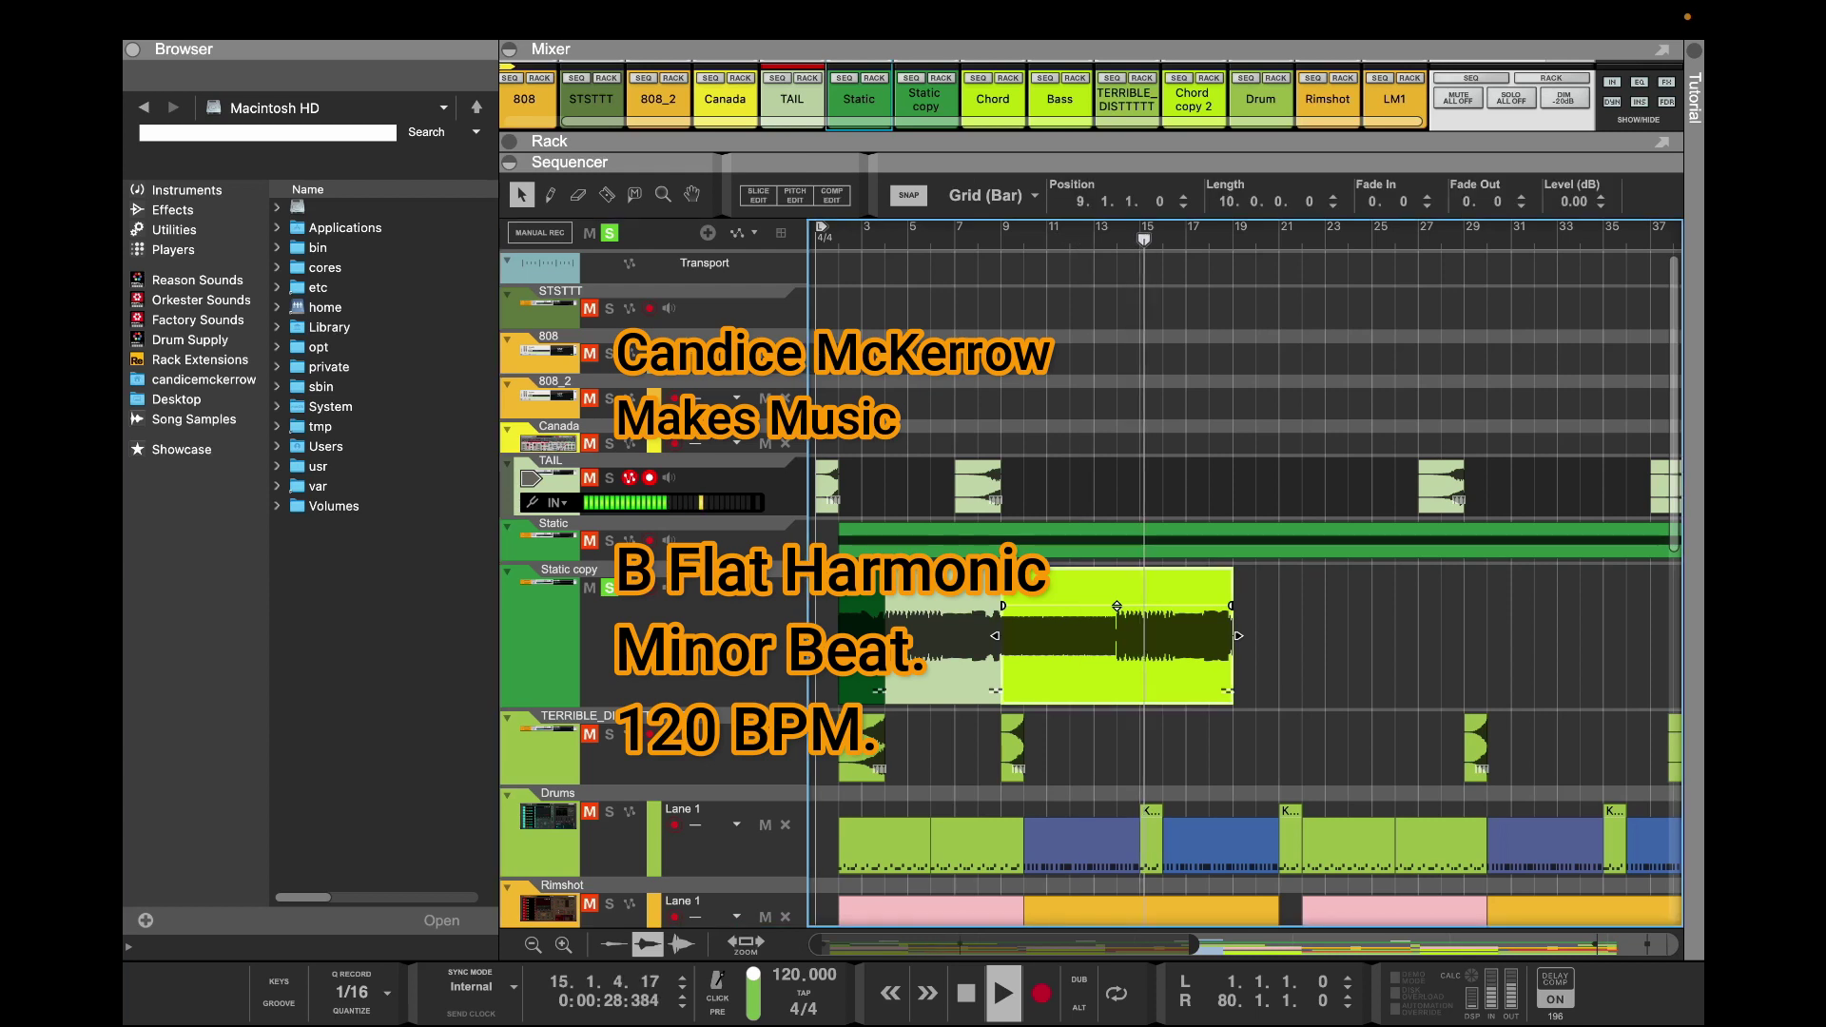
pyautogui.press('space')
# Unsolo the Static copy track and play its extended clips within the full mix
pyautogui.click(610, 587)
pyautogui.press('space')
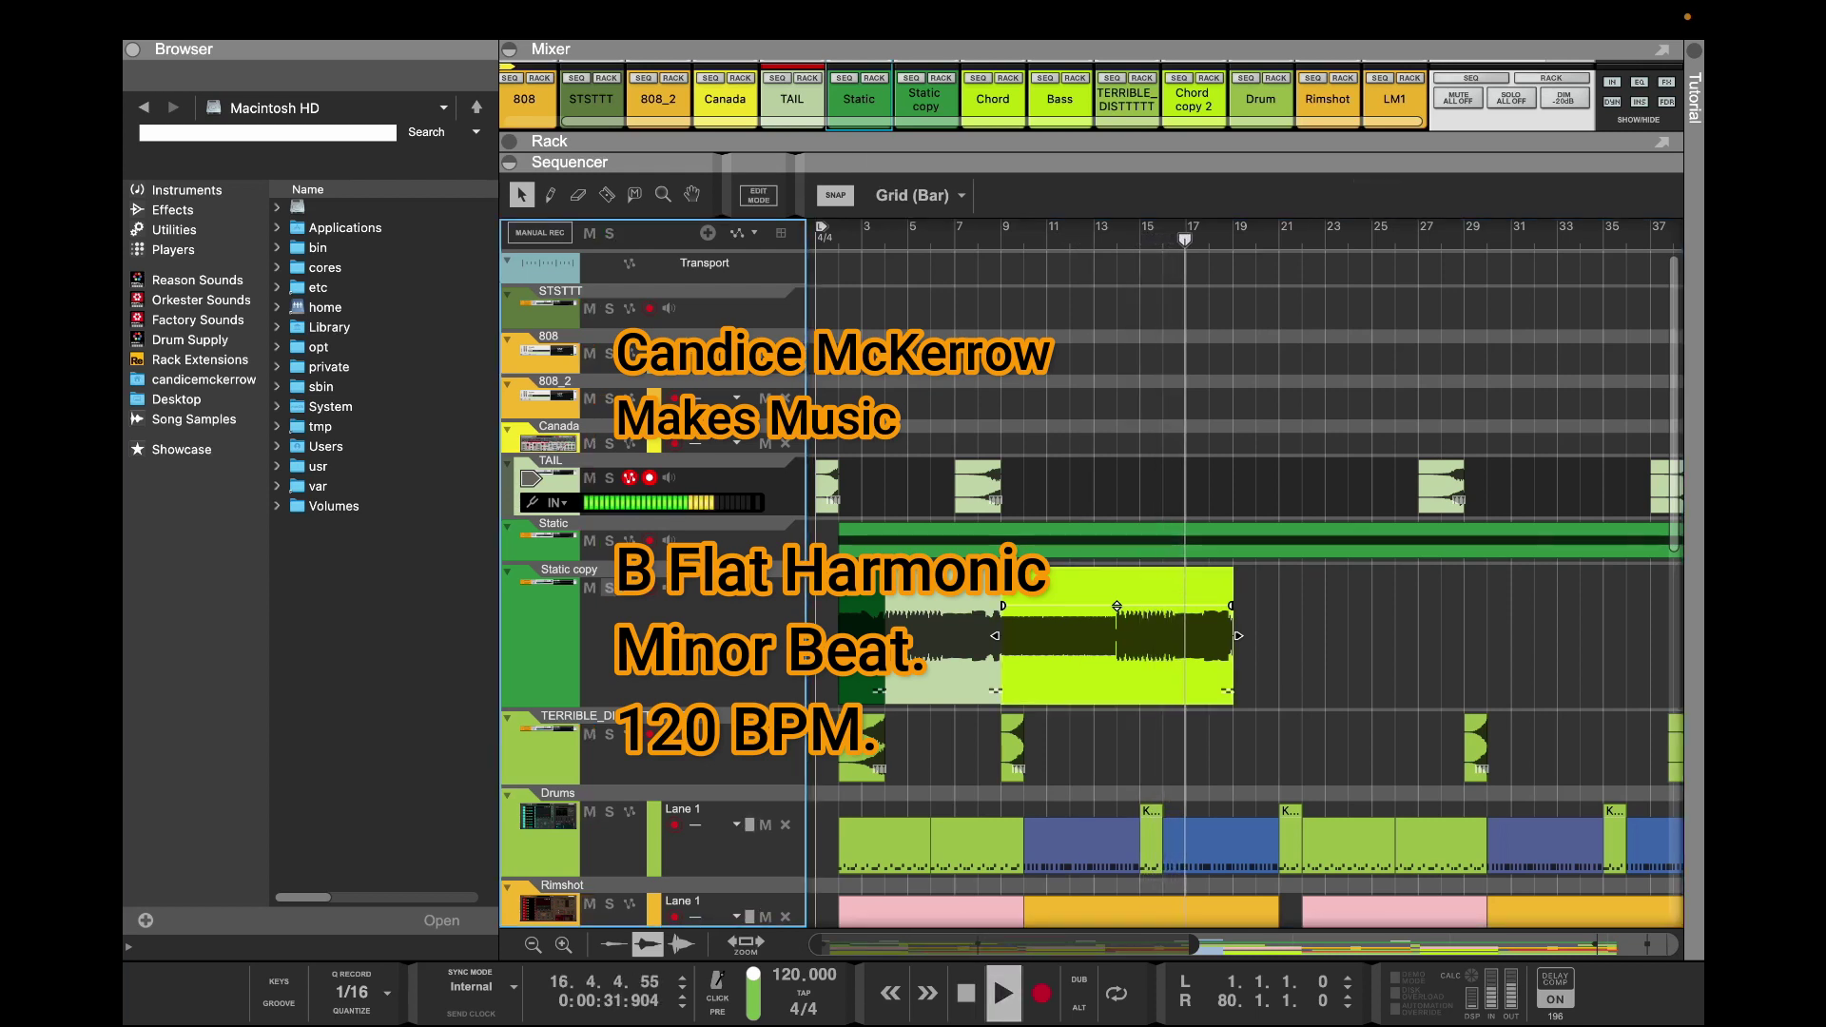
pyautogui.press('space')
pyautogui.click(909, 236)
pyautogui.press('space')
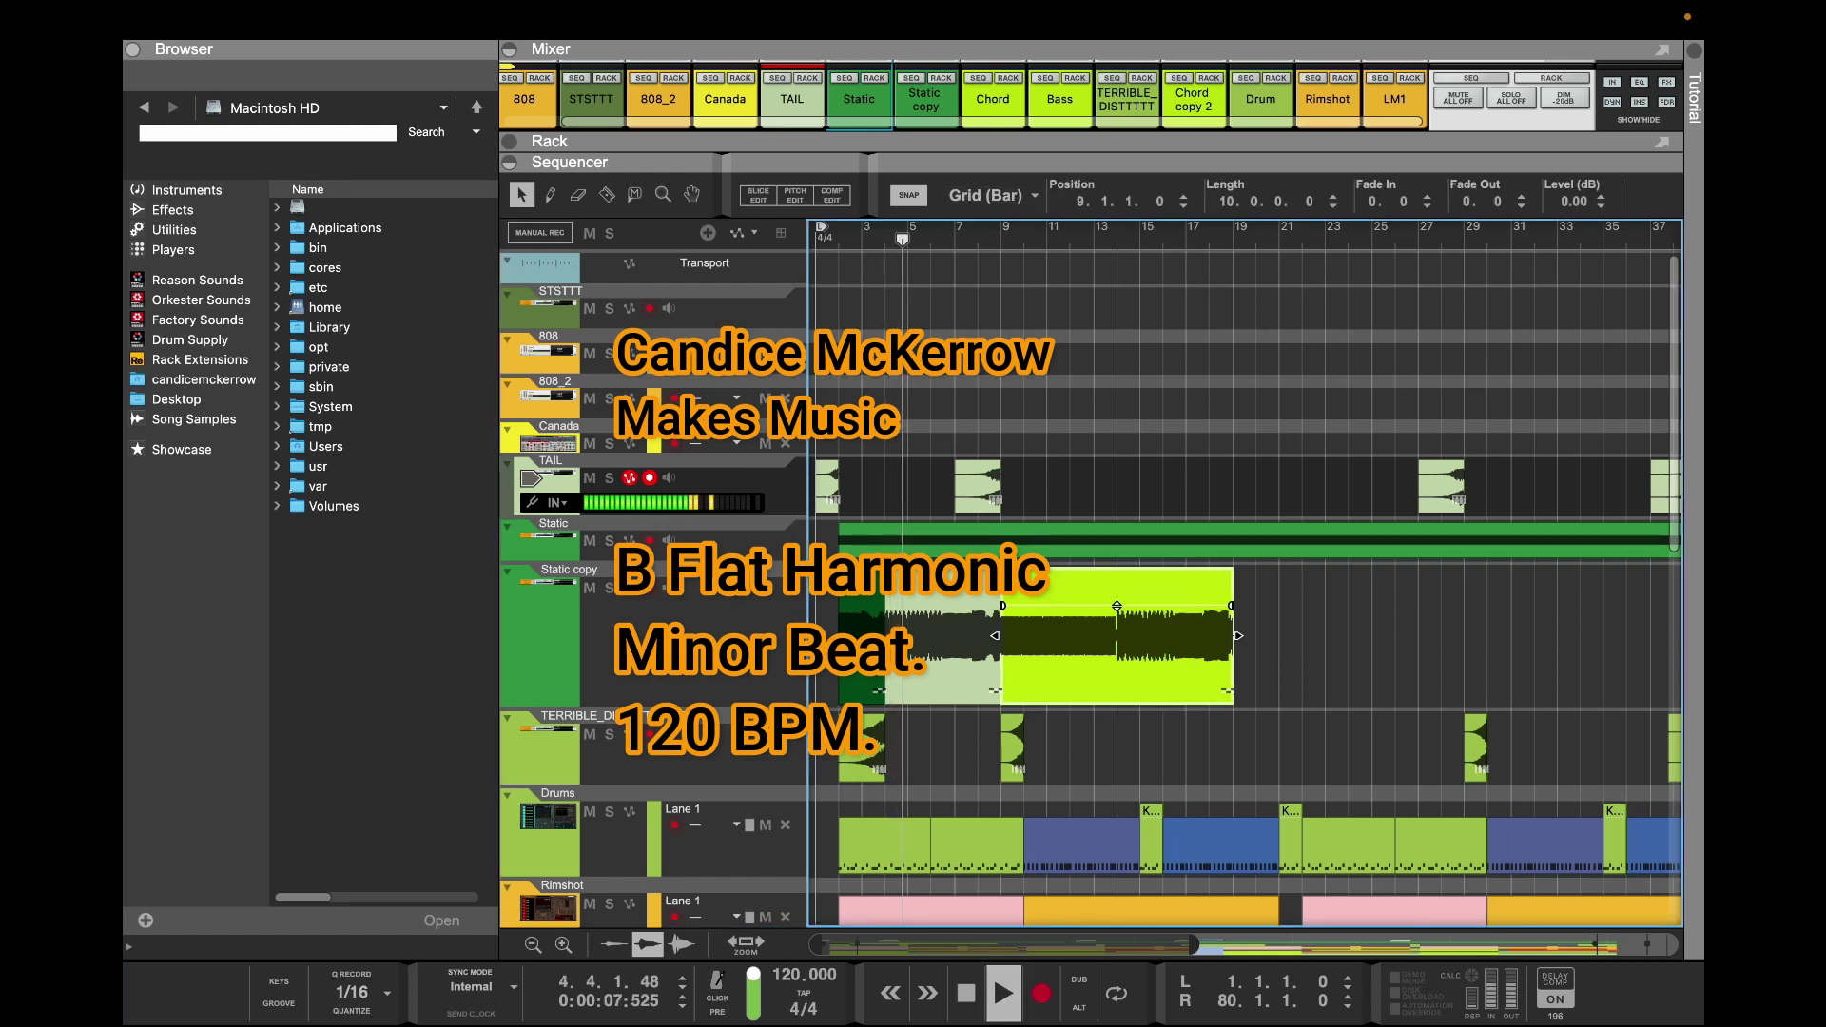
# Enable the EQ on the Static copy channel, boost its highs, and set the low-frequency band to about 84 Hz and 3.5 dB
pyautogui.click(548, 632)
pyautogui.press('space')
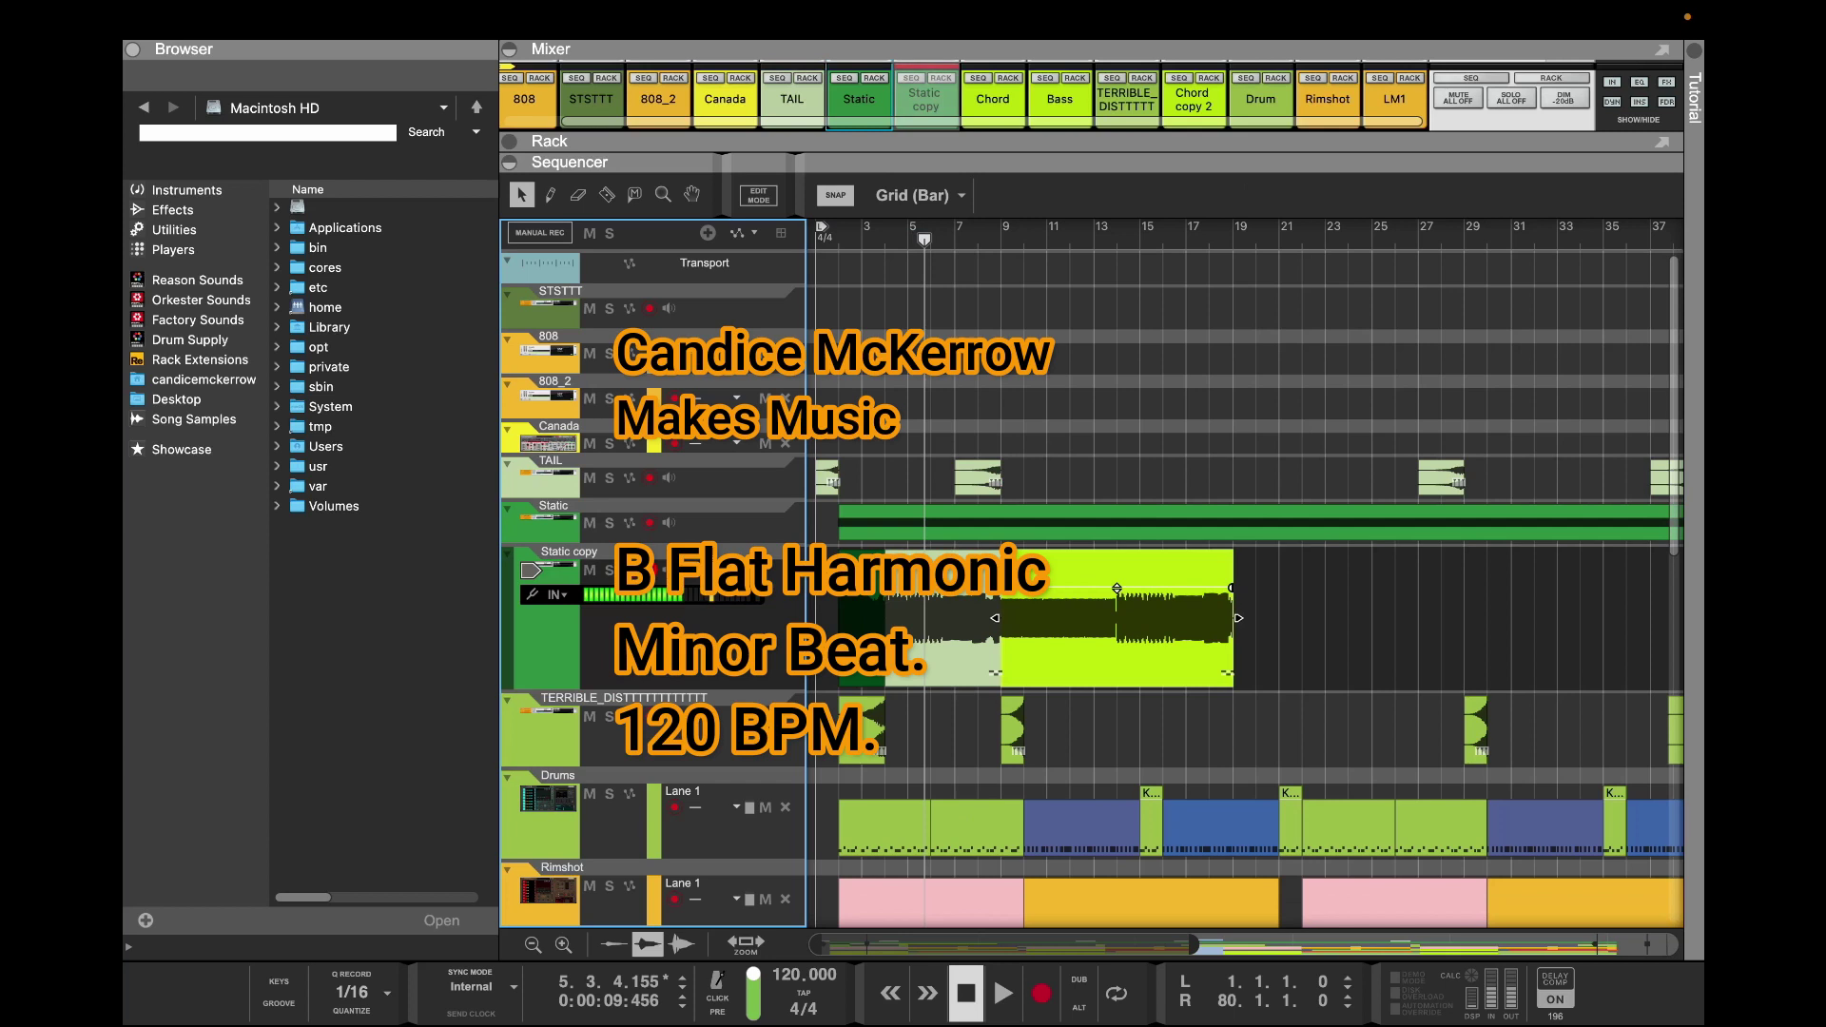
pyautogui.click(939, 78)
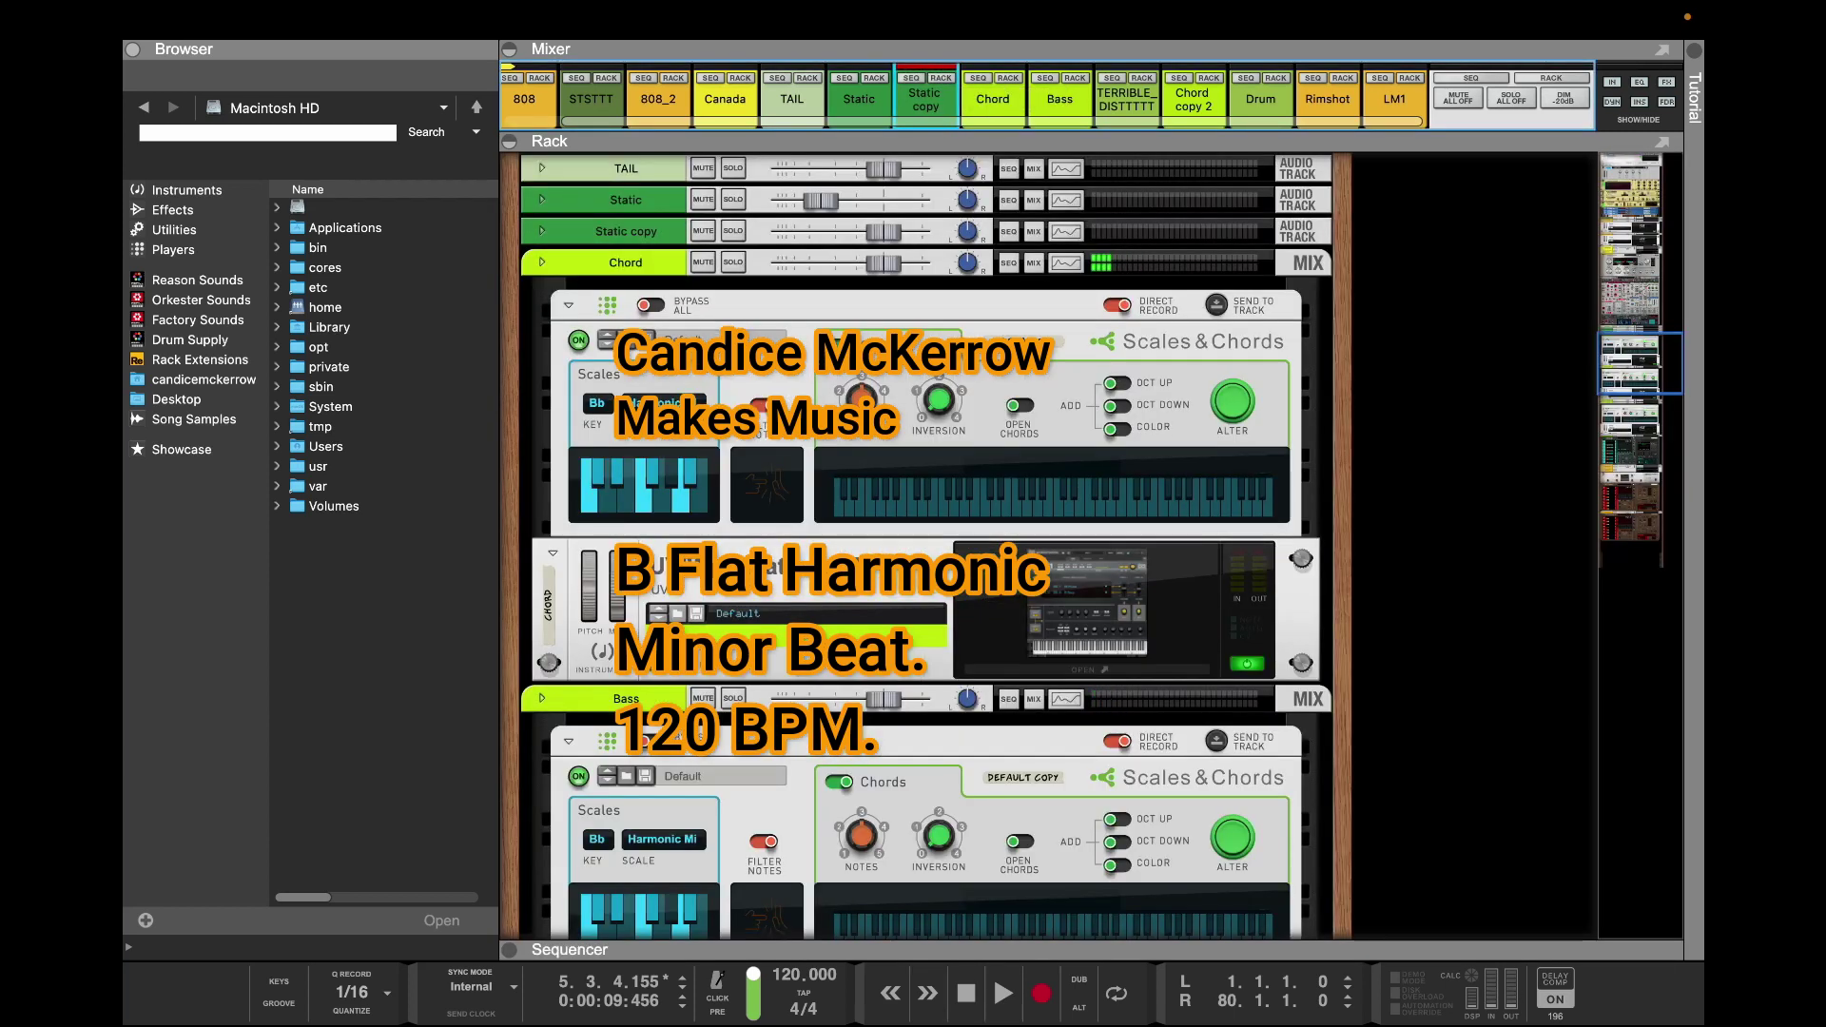
pyautogui.press('F2')
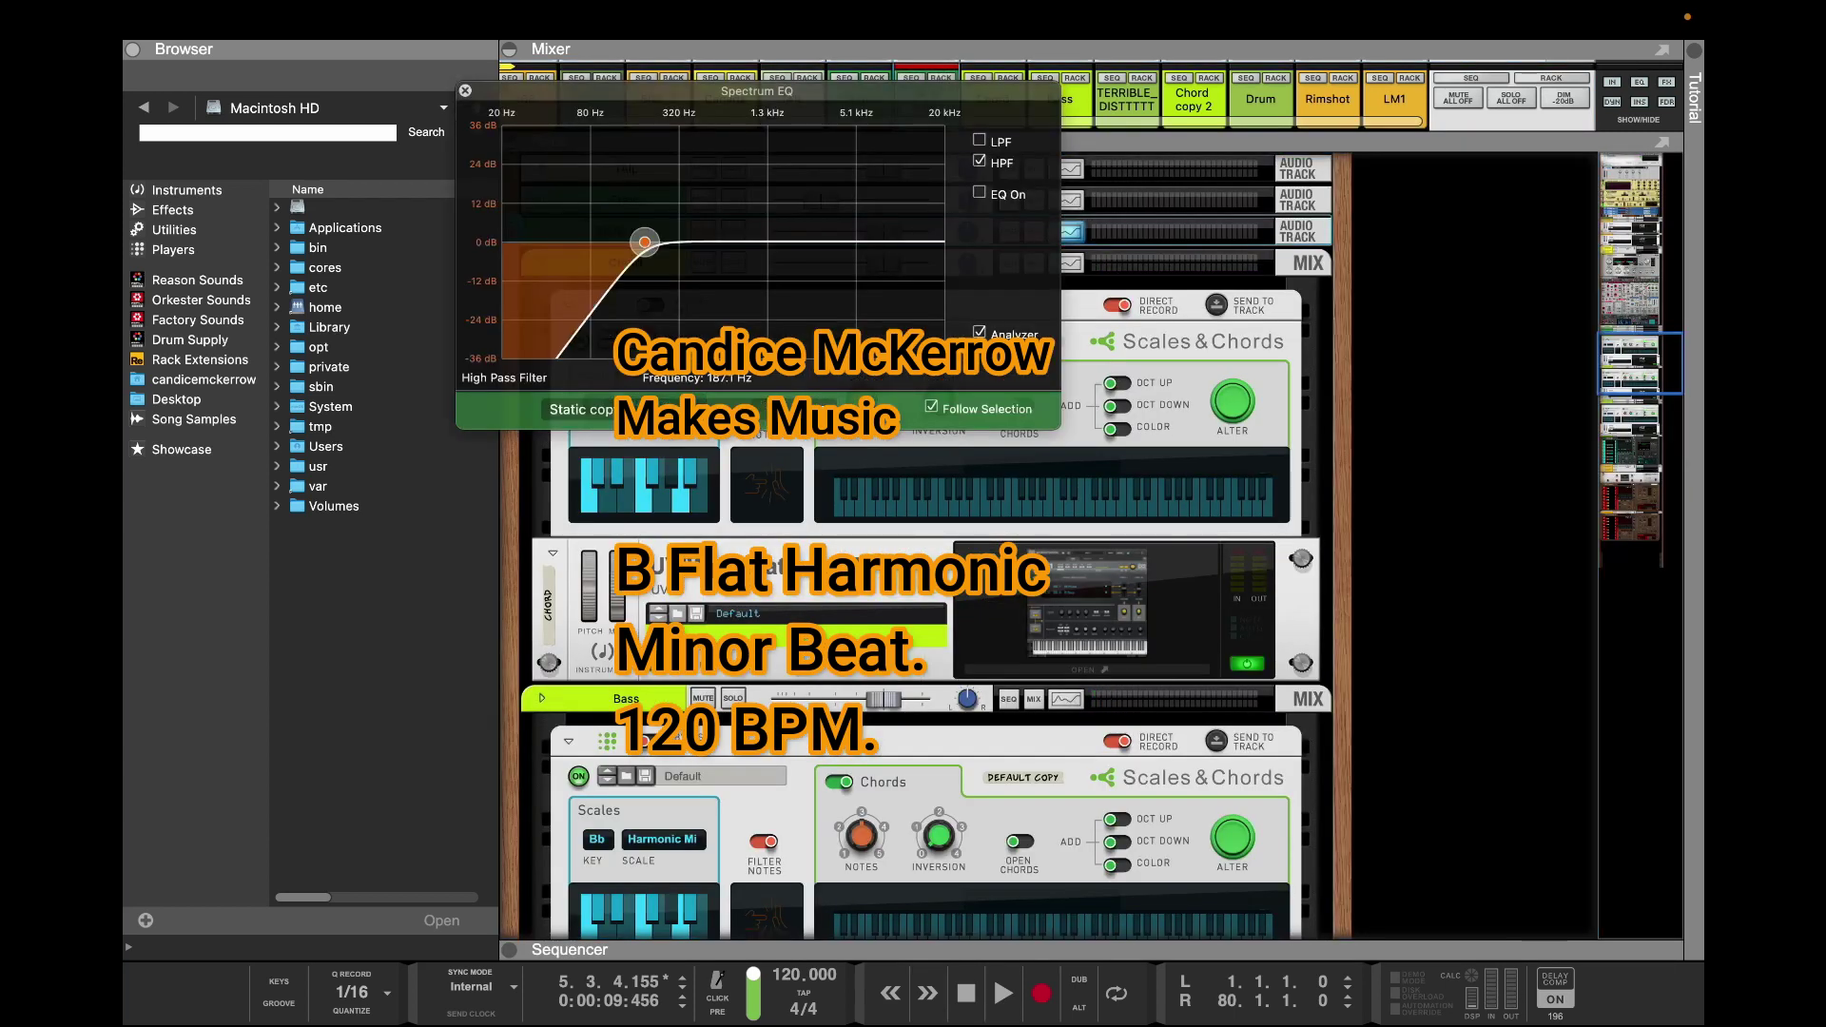
pyautogui.click(978, 139)
pyautogui.click(979, 139)
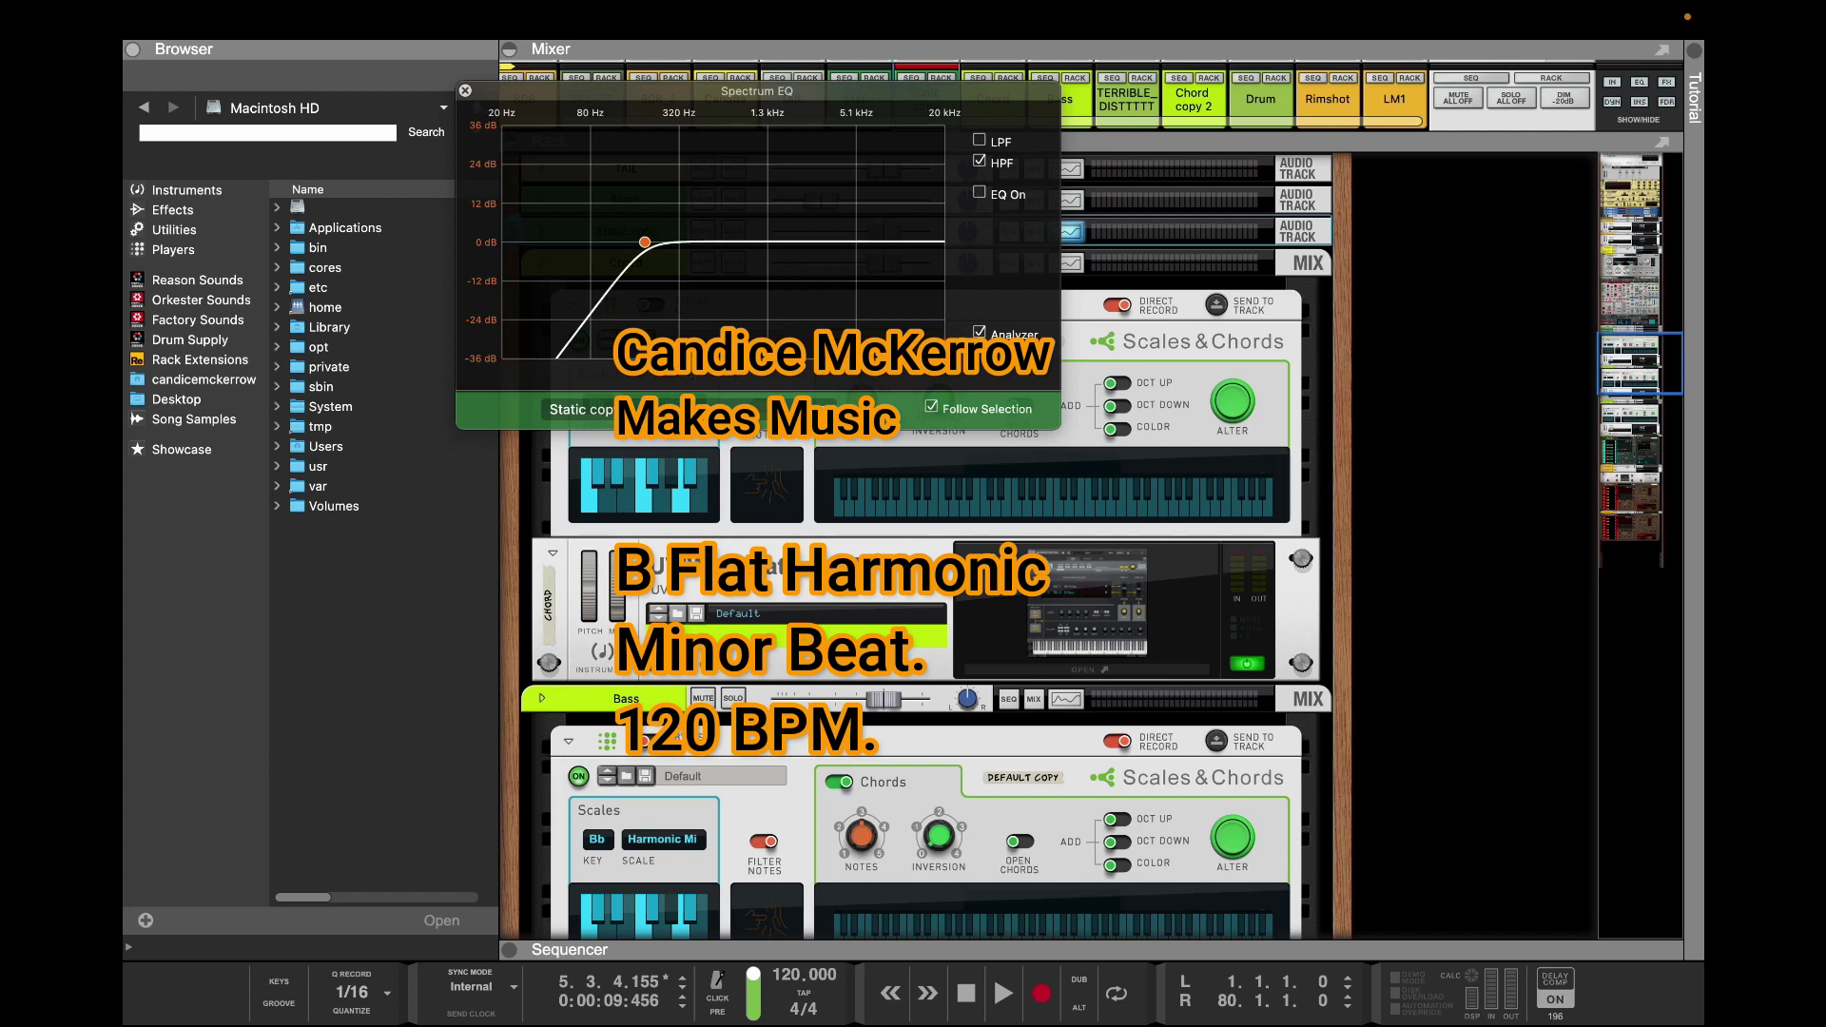
pyautogui.click(979, 192)
pyautogui.moveTo(860, 241); pyautogui.dragTo(898, 179)
pyautogui.press('space')
pyautogui.moveTo(723, 241); pyautogui.dragTo(593, 230)
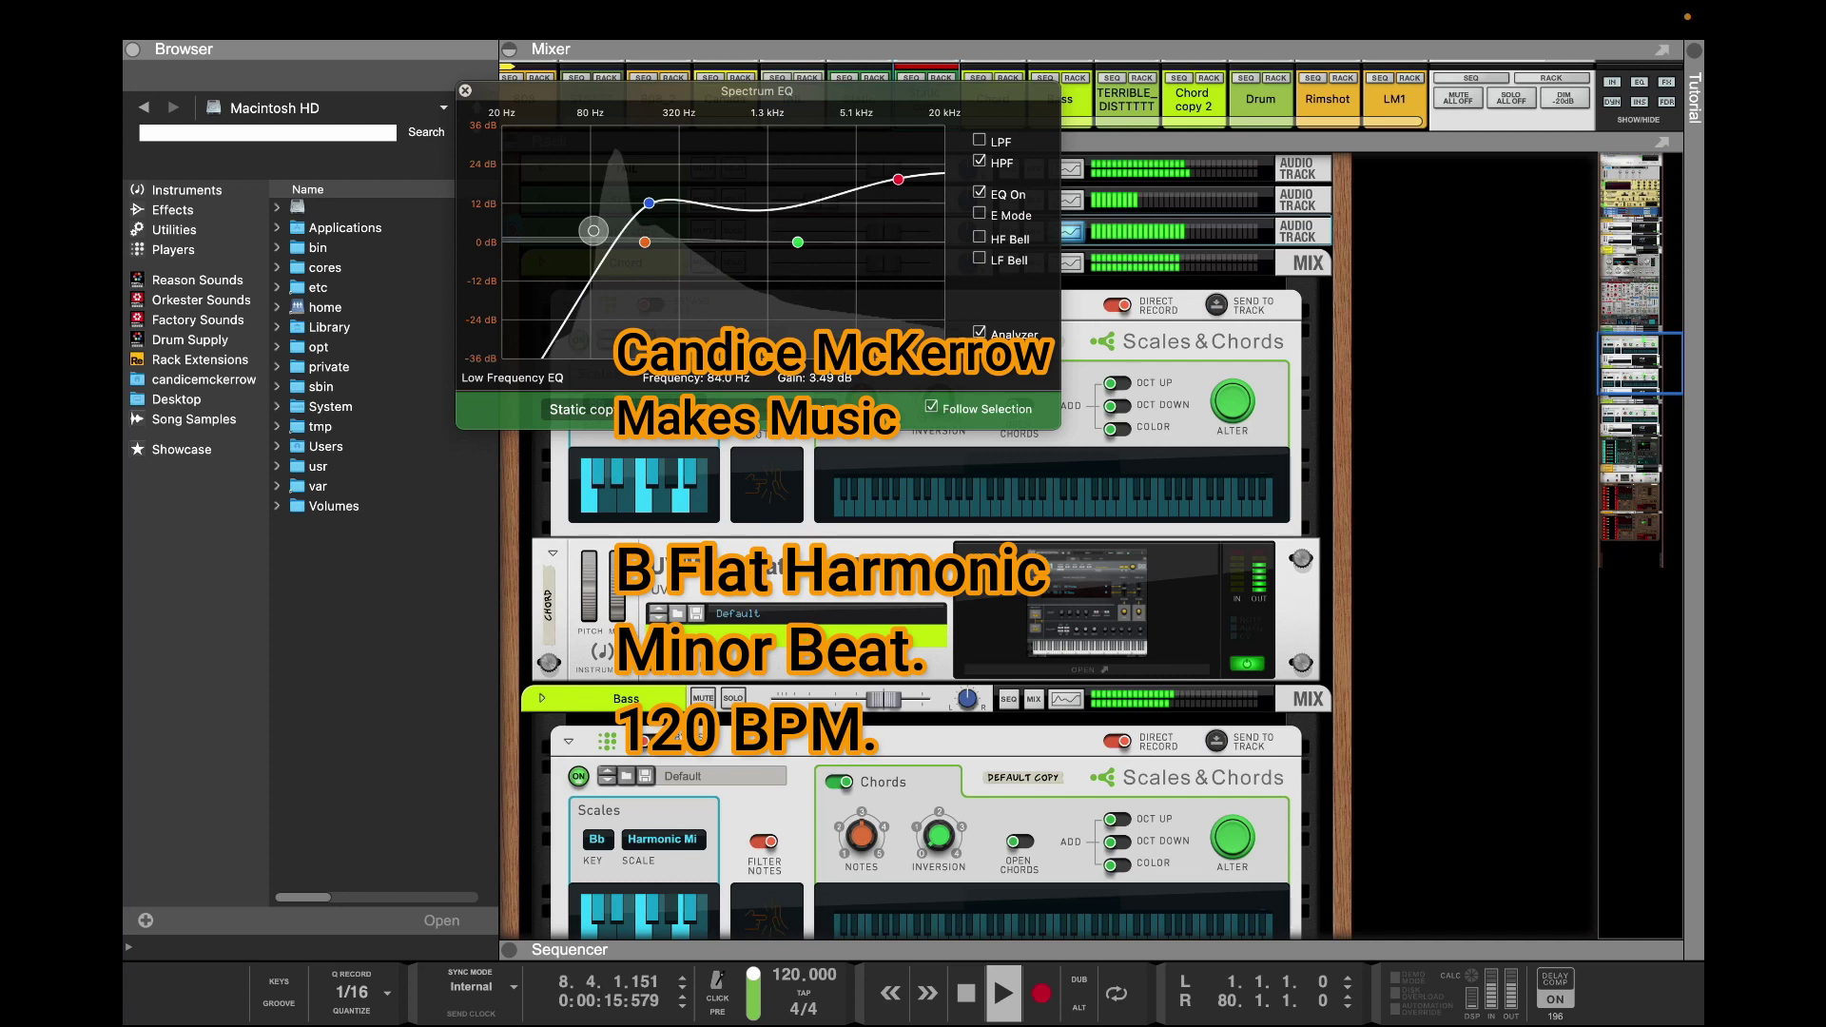
pyautogui.click(465, 90)
pyautogui.press('space')
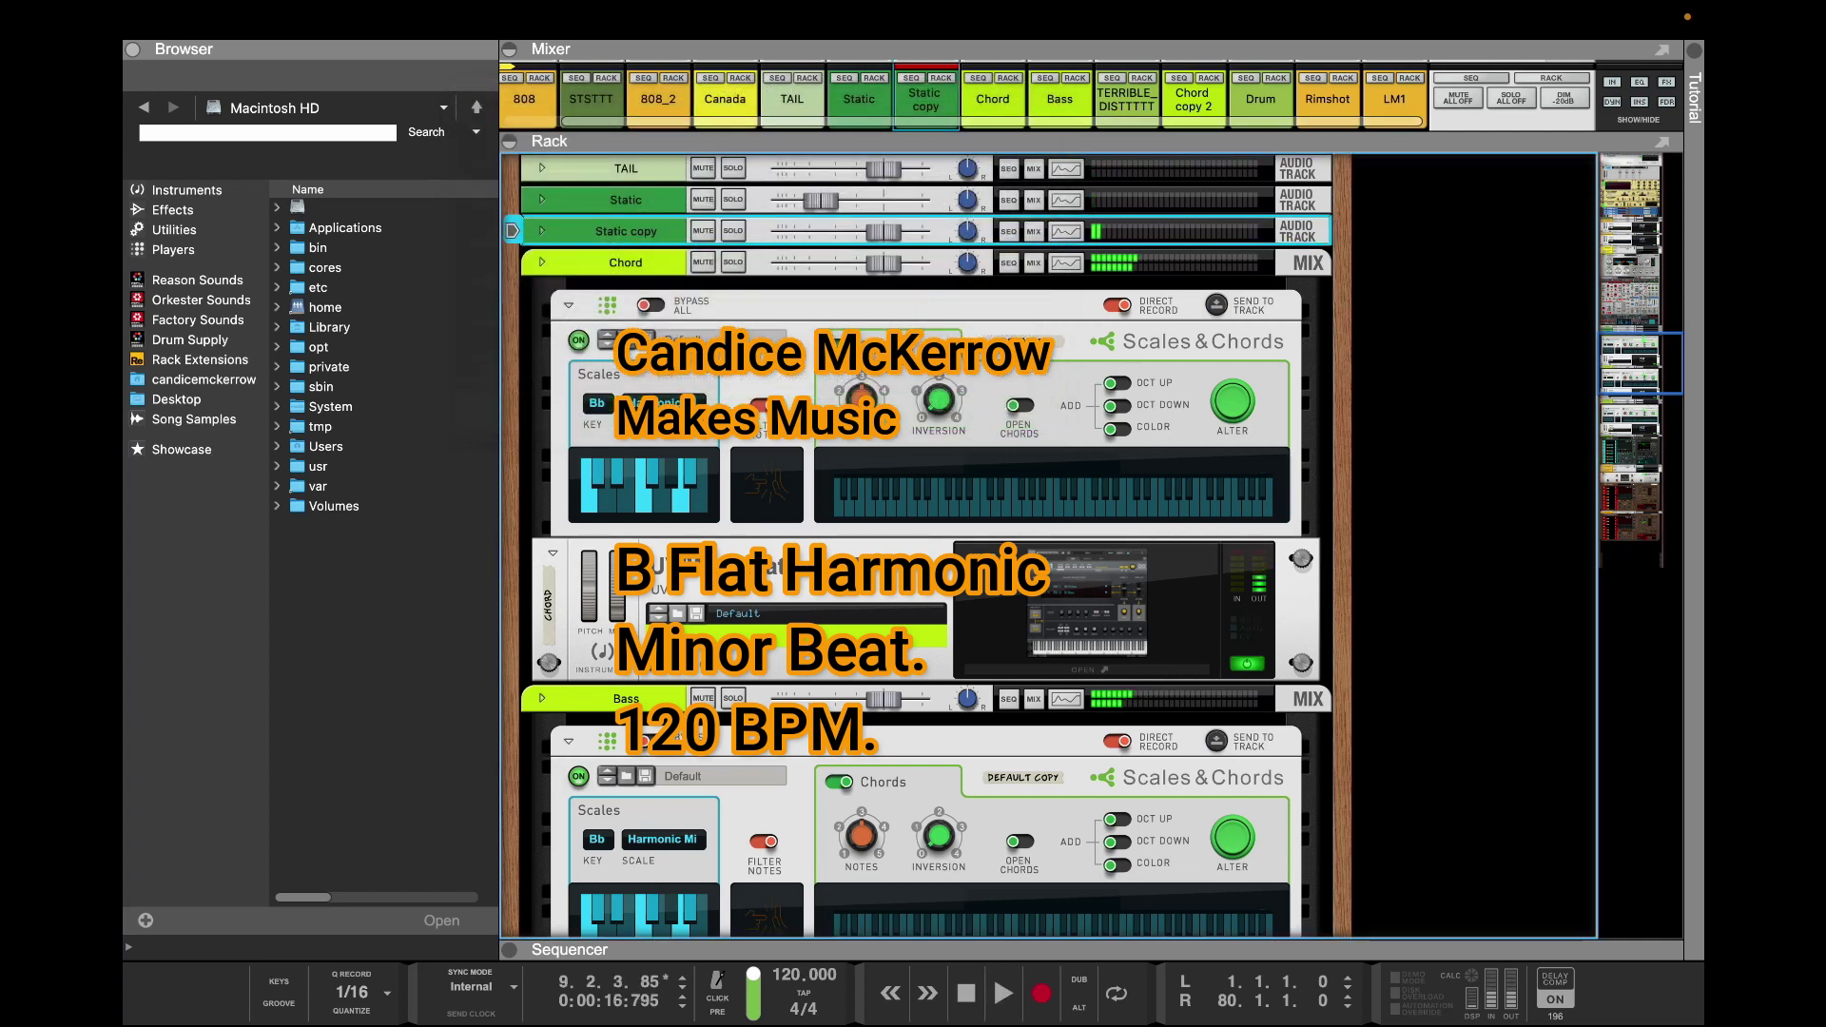
# Lower the Static copy channel's mixer level to -4.65 dB during playback and return to its sequencer track
pyautogui.click(912, 121)
pyautogui.moveTo(913, 138); pyautogui.dragTo(913, 420)
pyautogui.press('space')
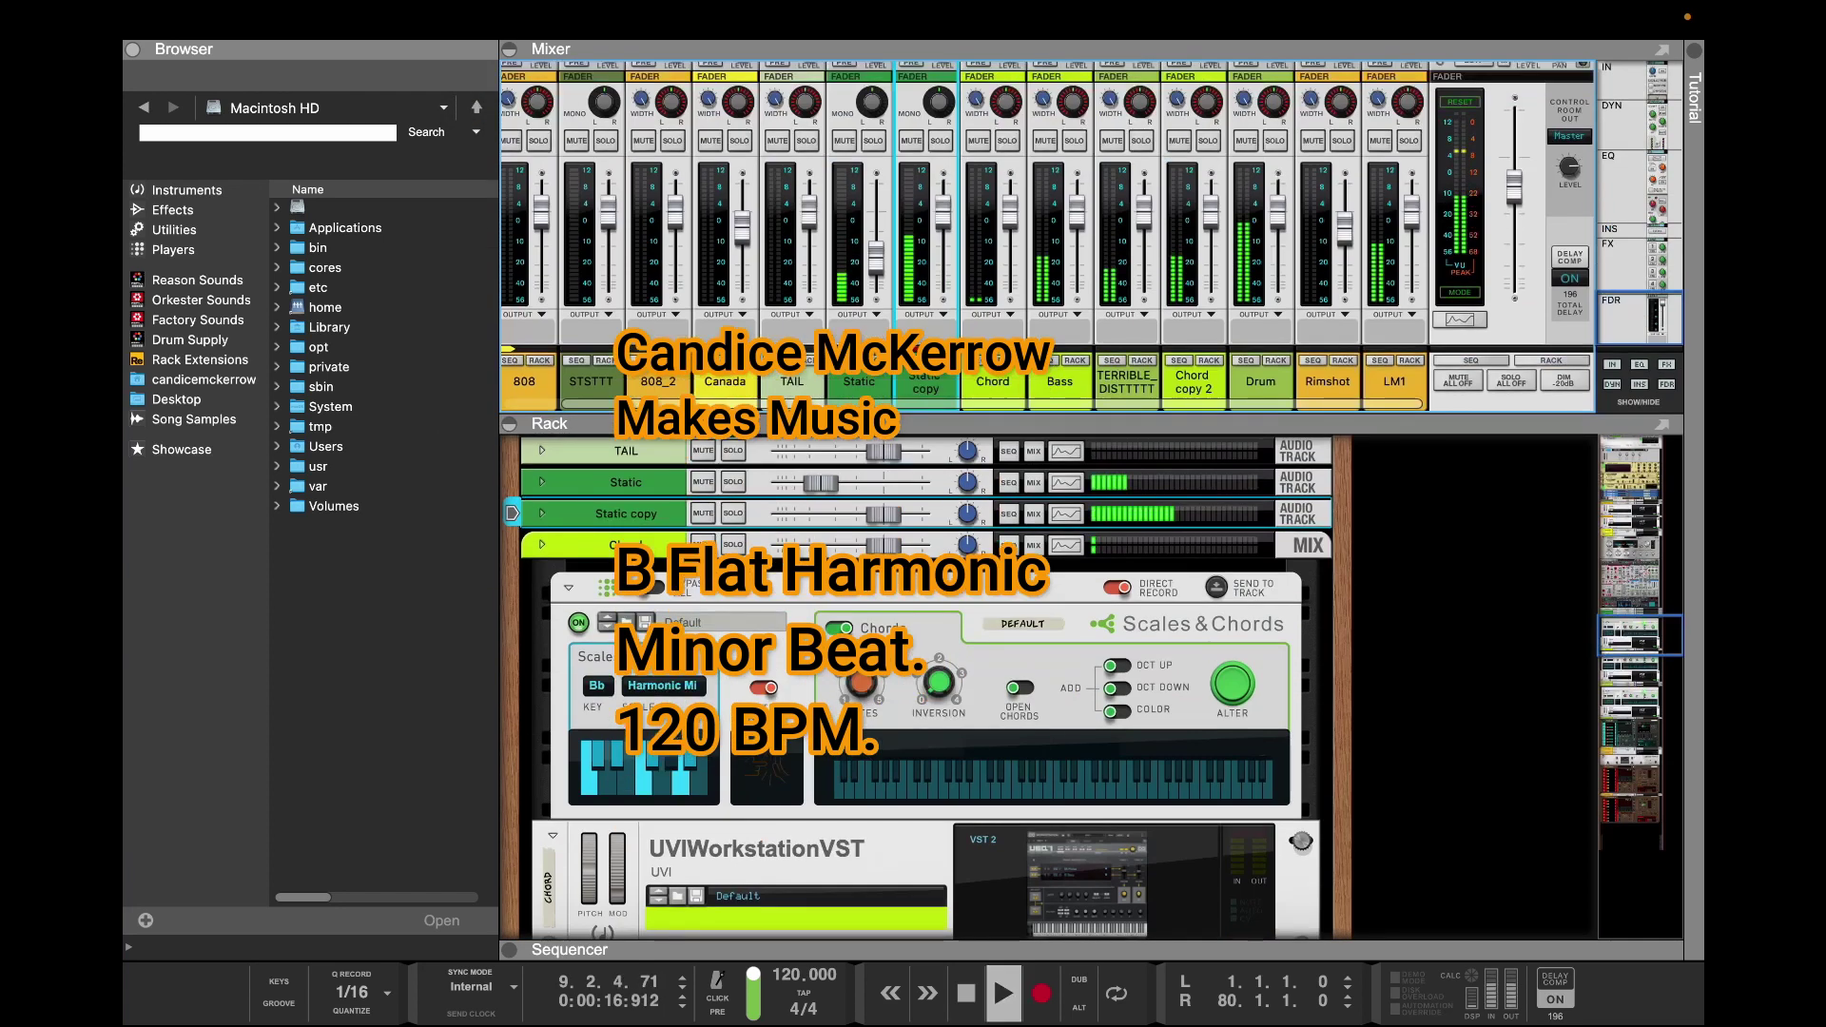
pyautogui.moveTo(943, 211); pyautogui.dragTo(943, 225)
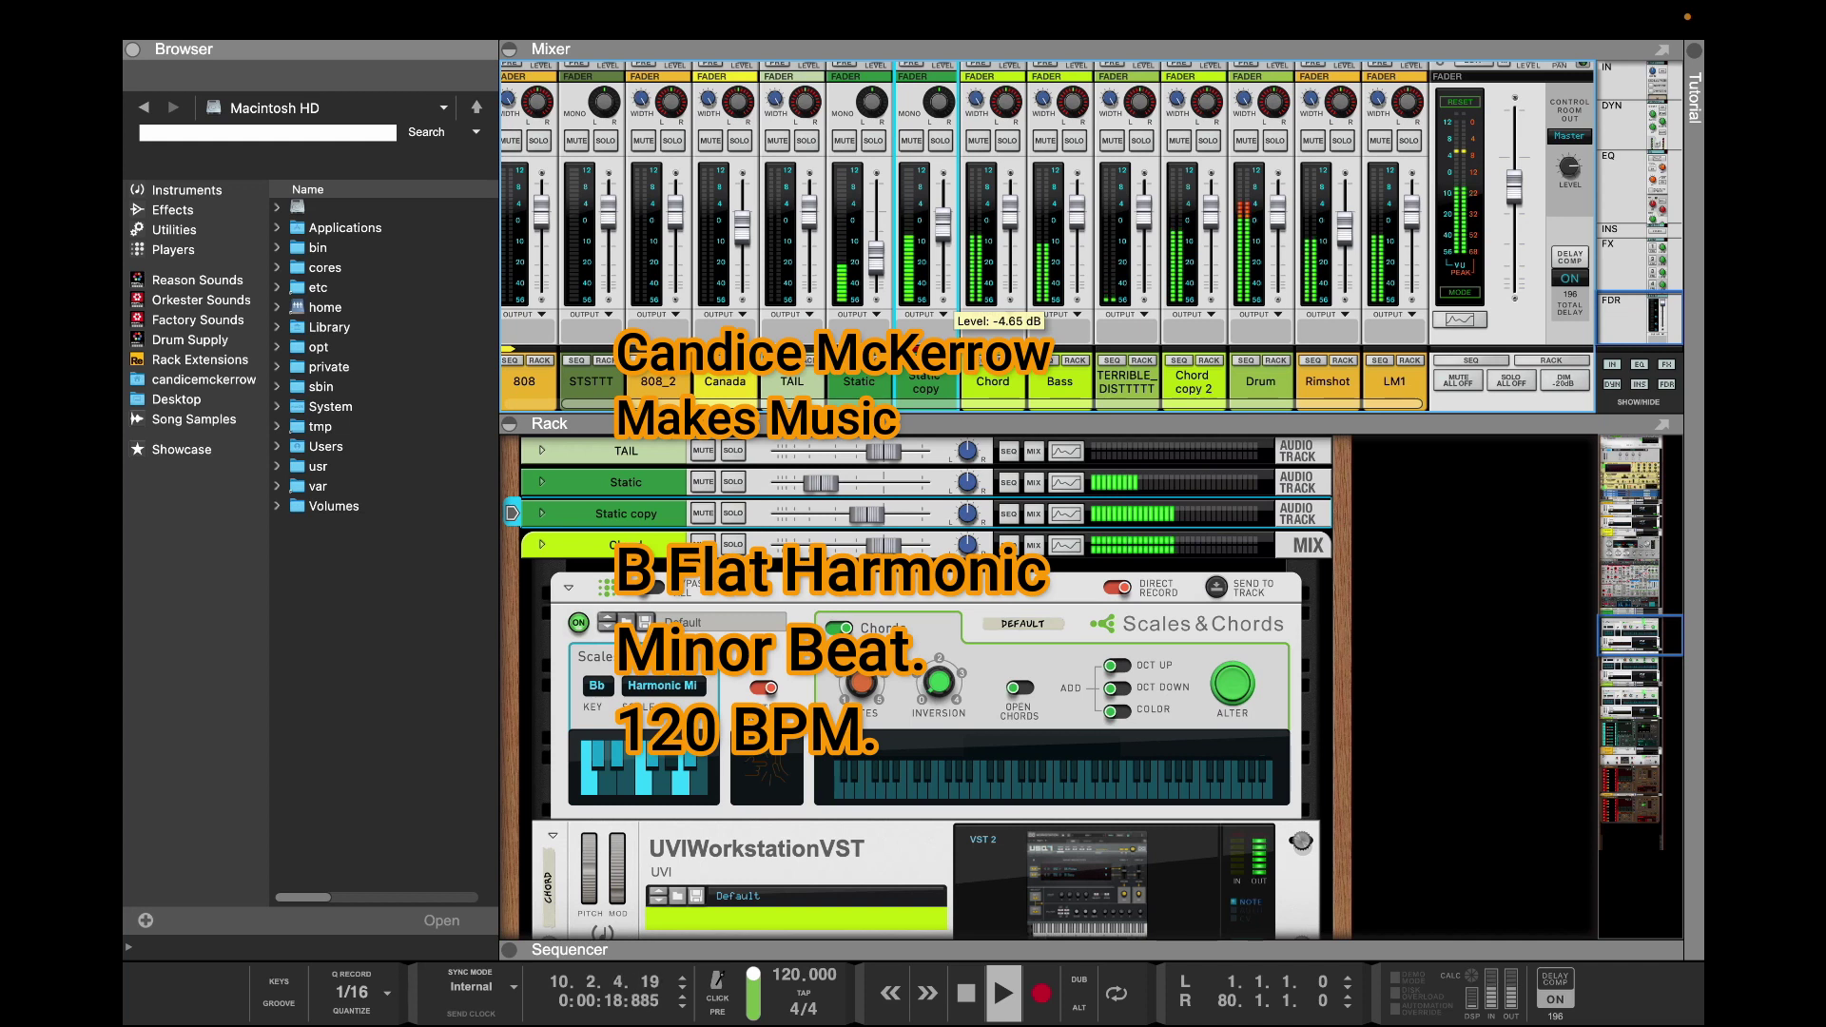
pyautogui.click(925, 382)
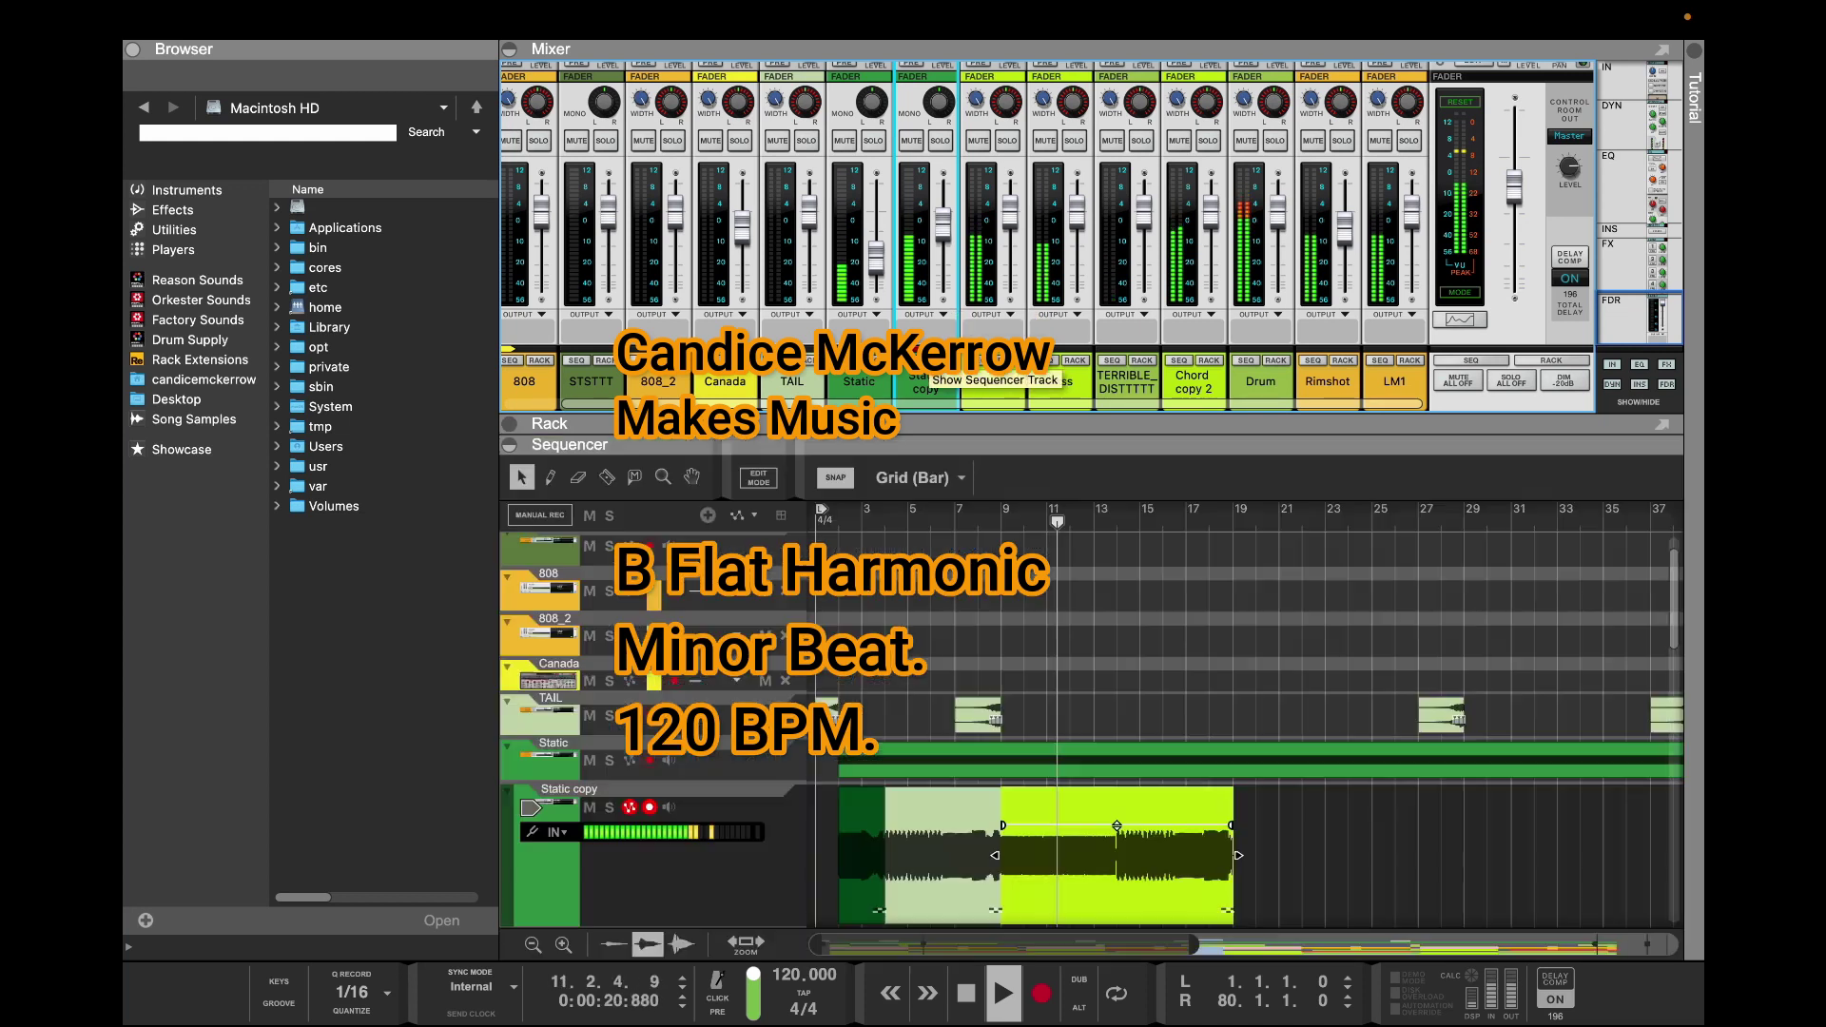
pyautogui.press('space')
pyautogui.moveTo(913, 420); pyautogui.dragTo(912, 137)
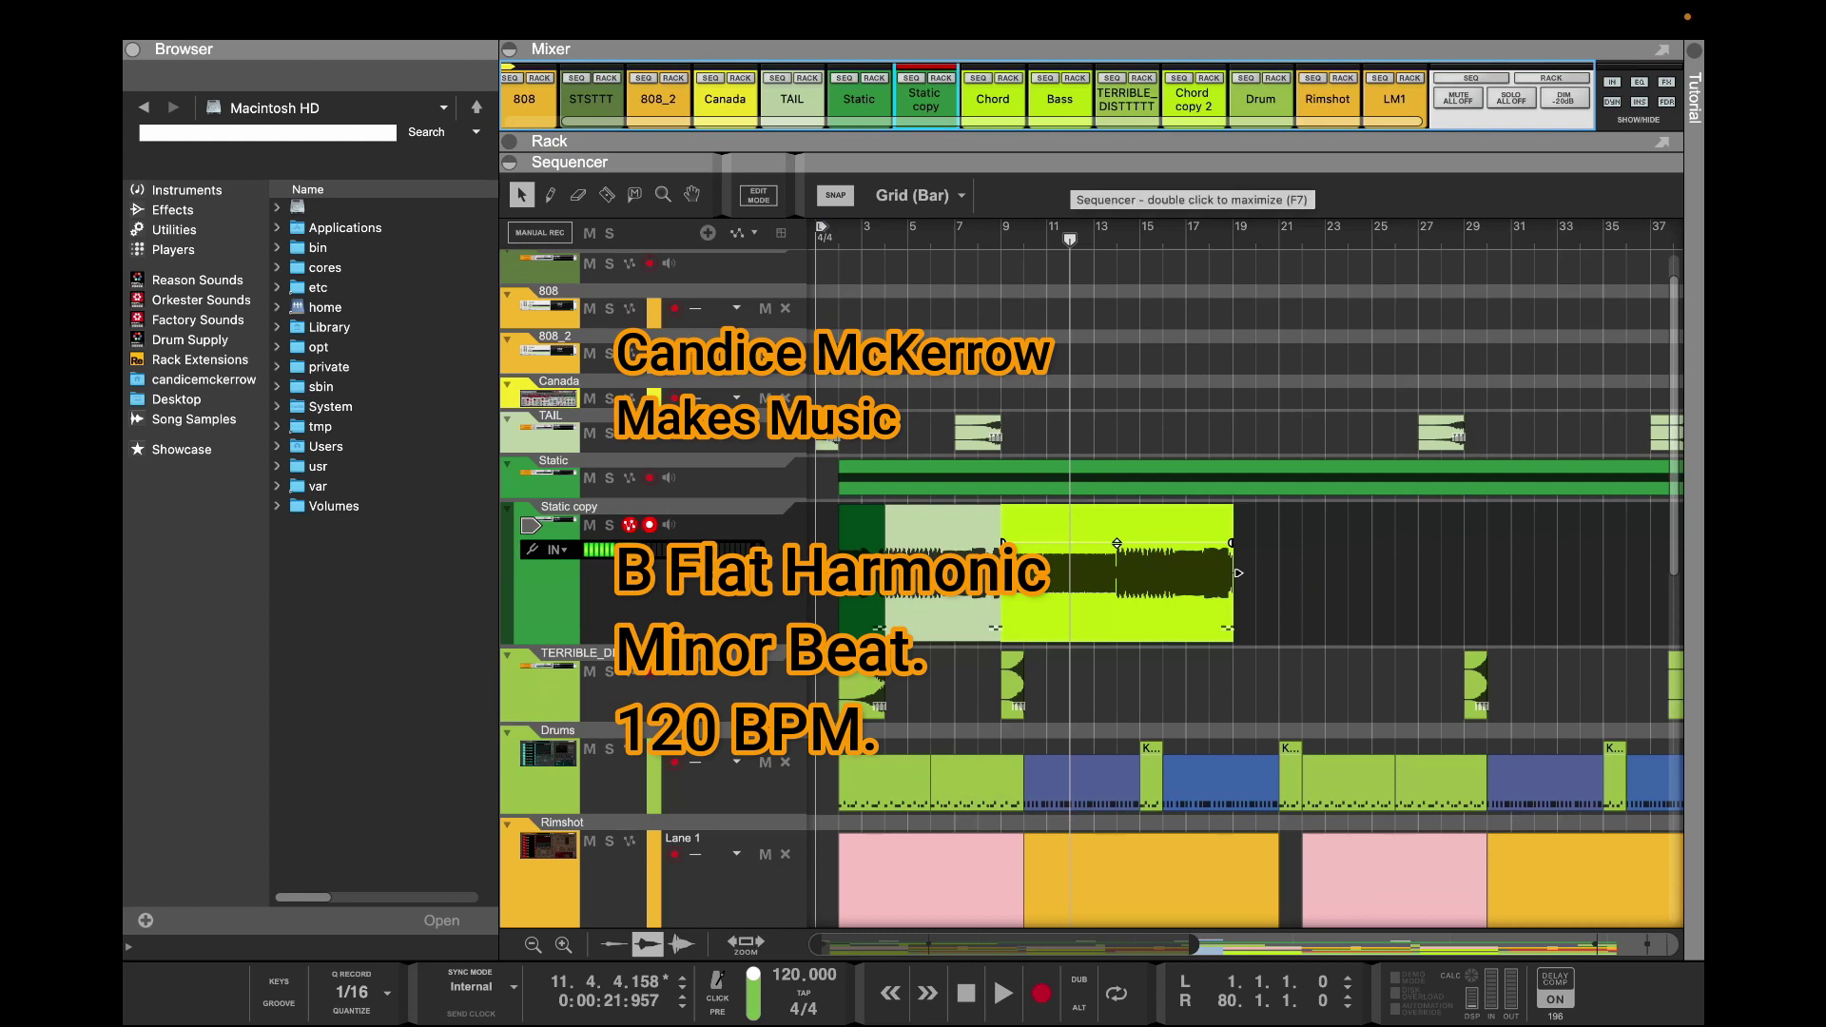
# Move the ten-bar lime Static copy clip to bar 42, where the song position is set
pyautogui.moveTo(1194, 945); pyautogui.dragTo(1627, 944)
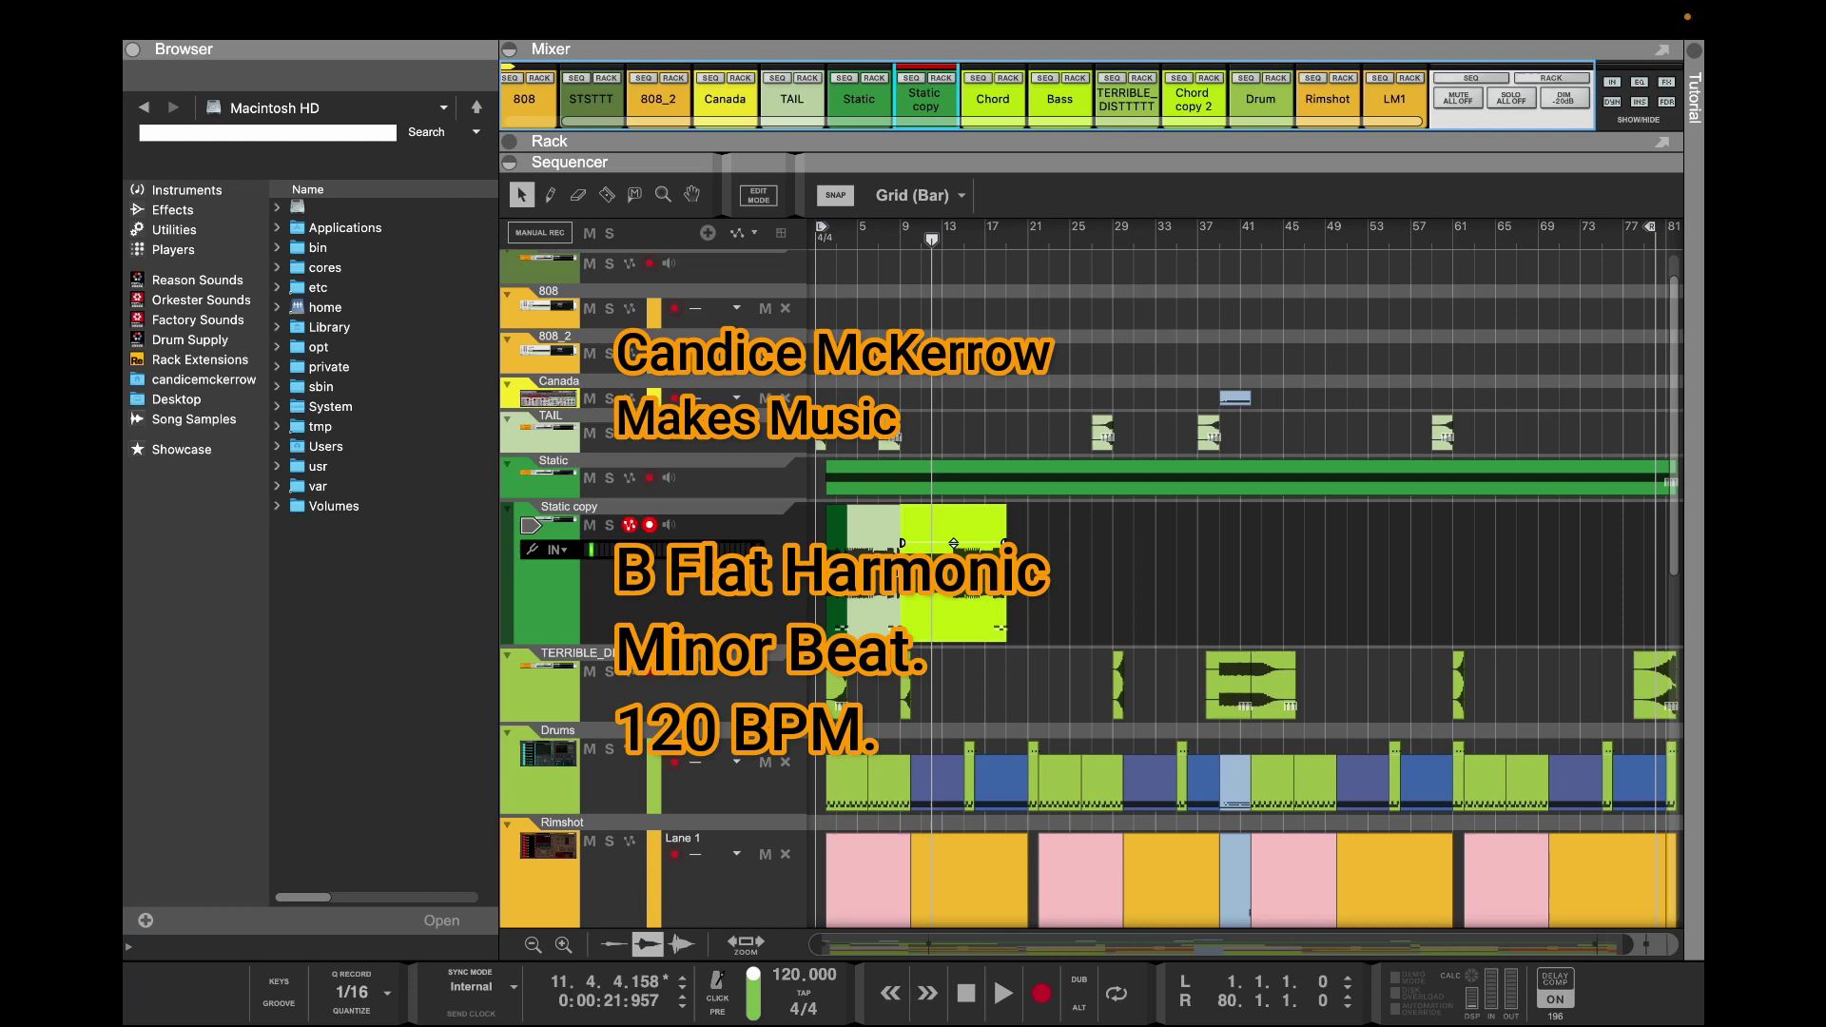
pyautogui.moveTo(1627, 944); pyautogui.dragTo(1672, 944)
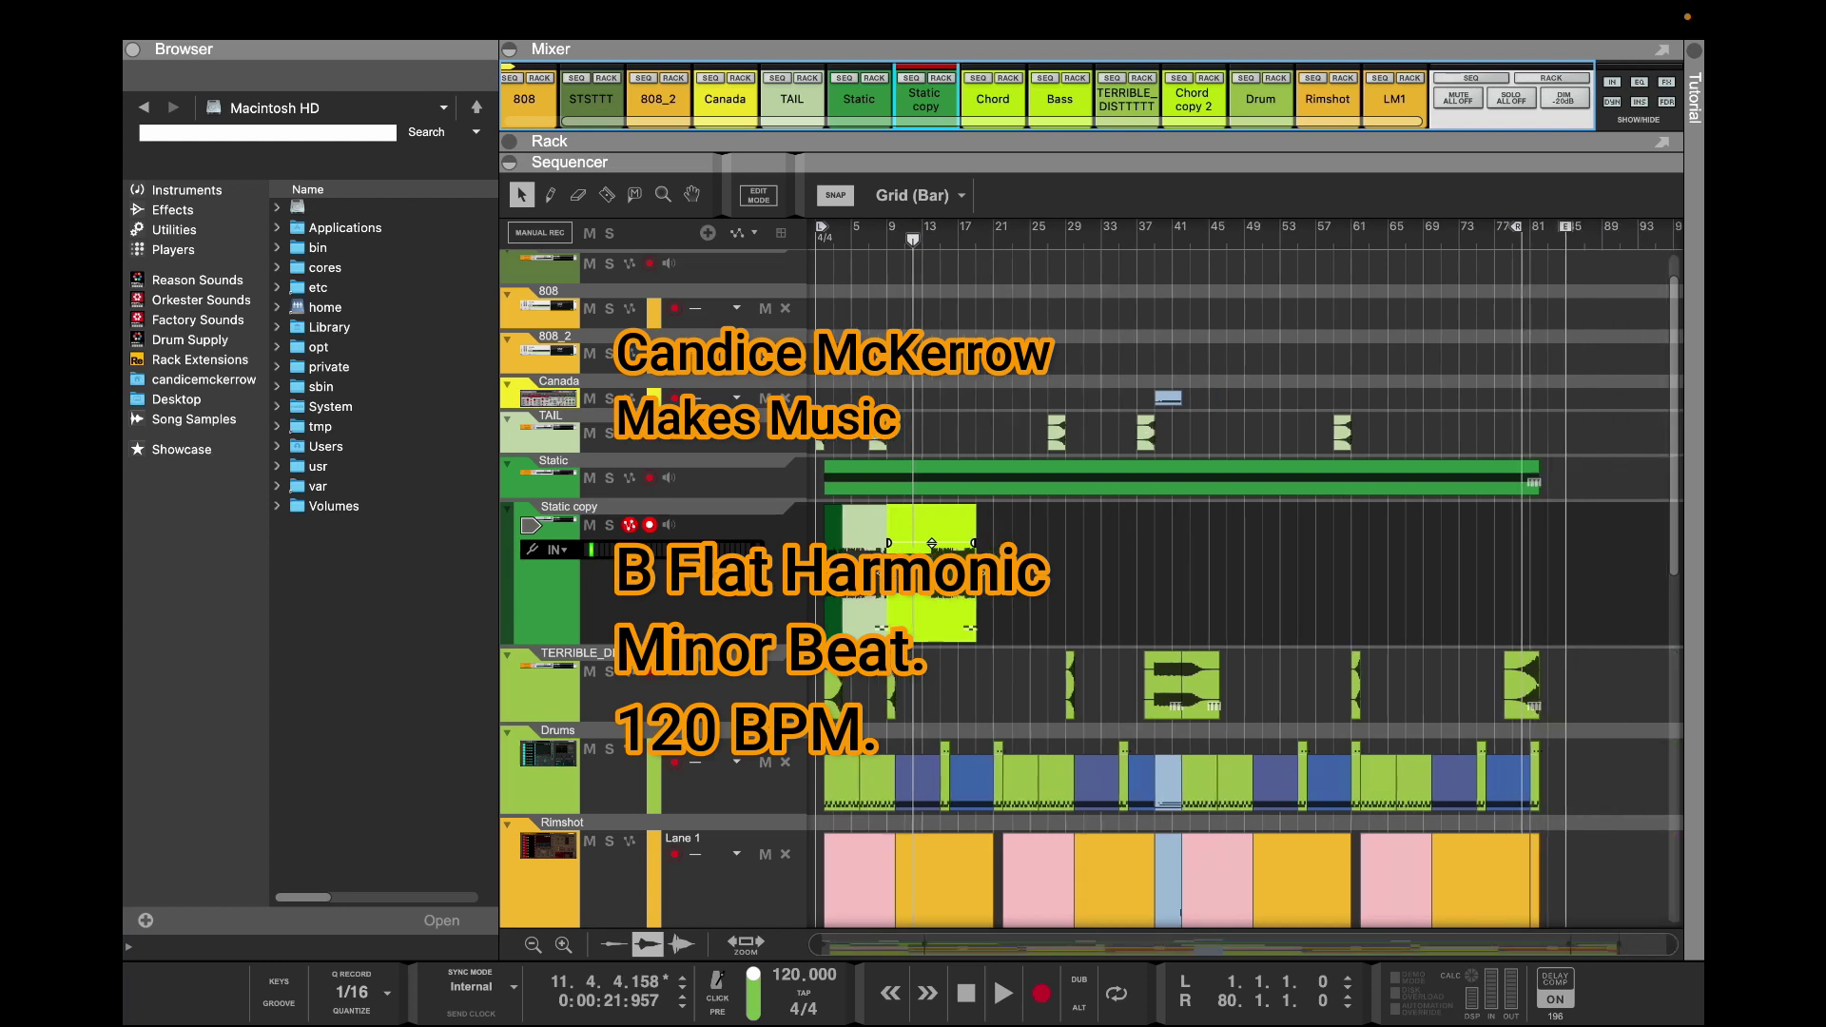
pyautogui.scroll(-5, 1091, 590)
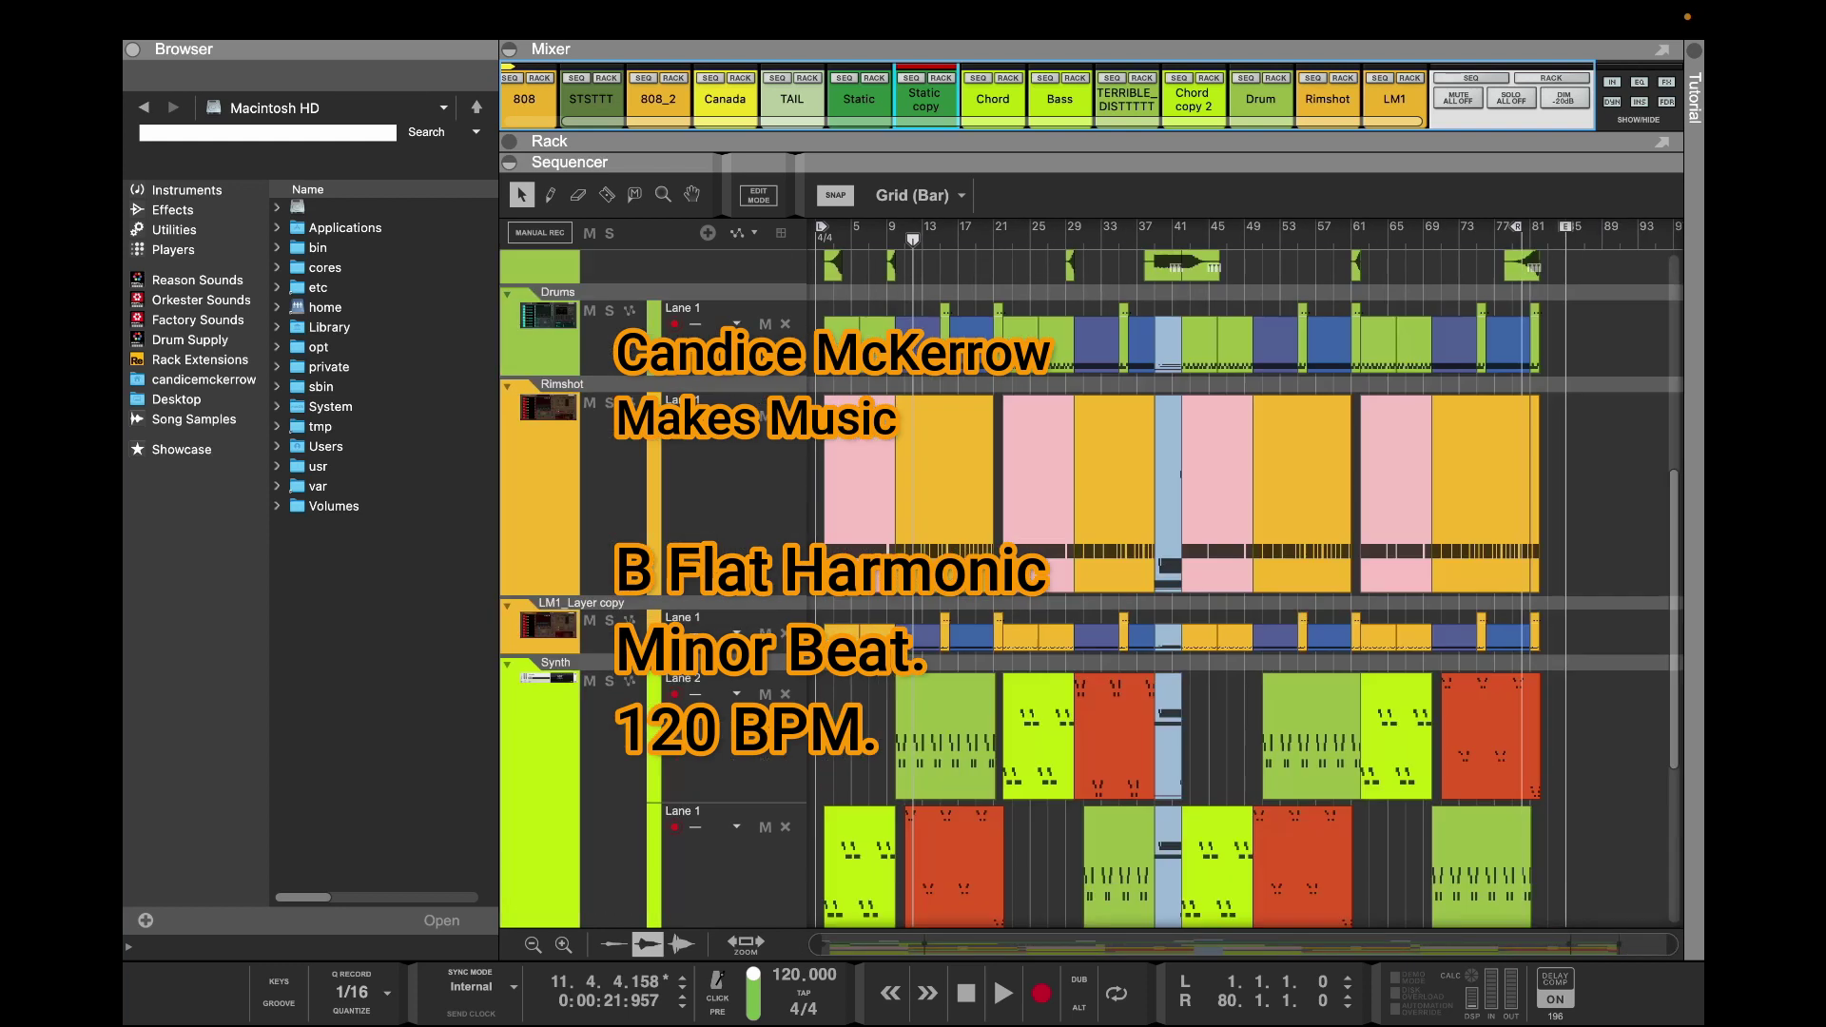
pyautogui.scroll(4, 1090, 589)
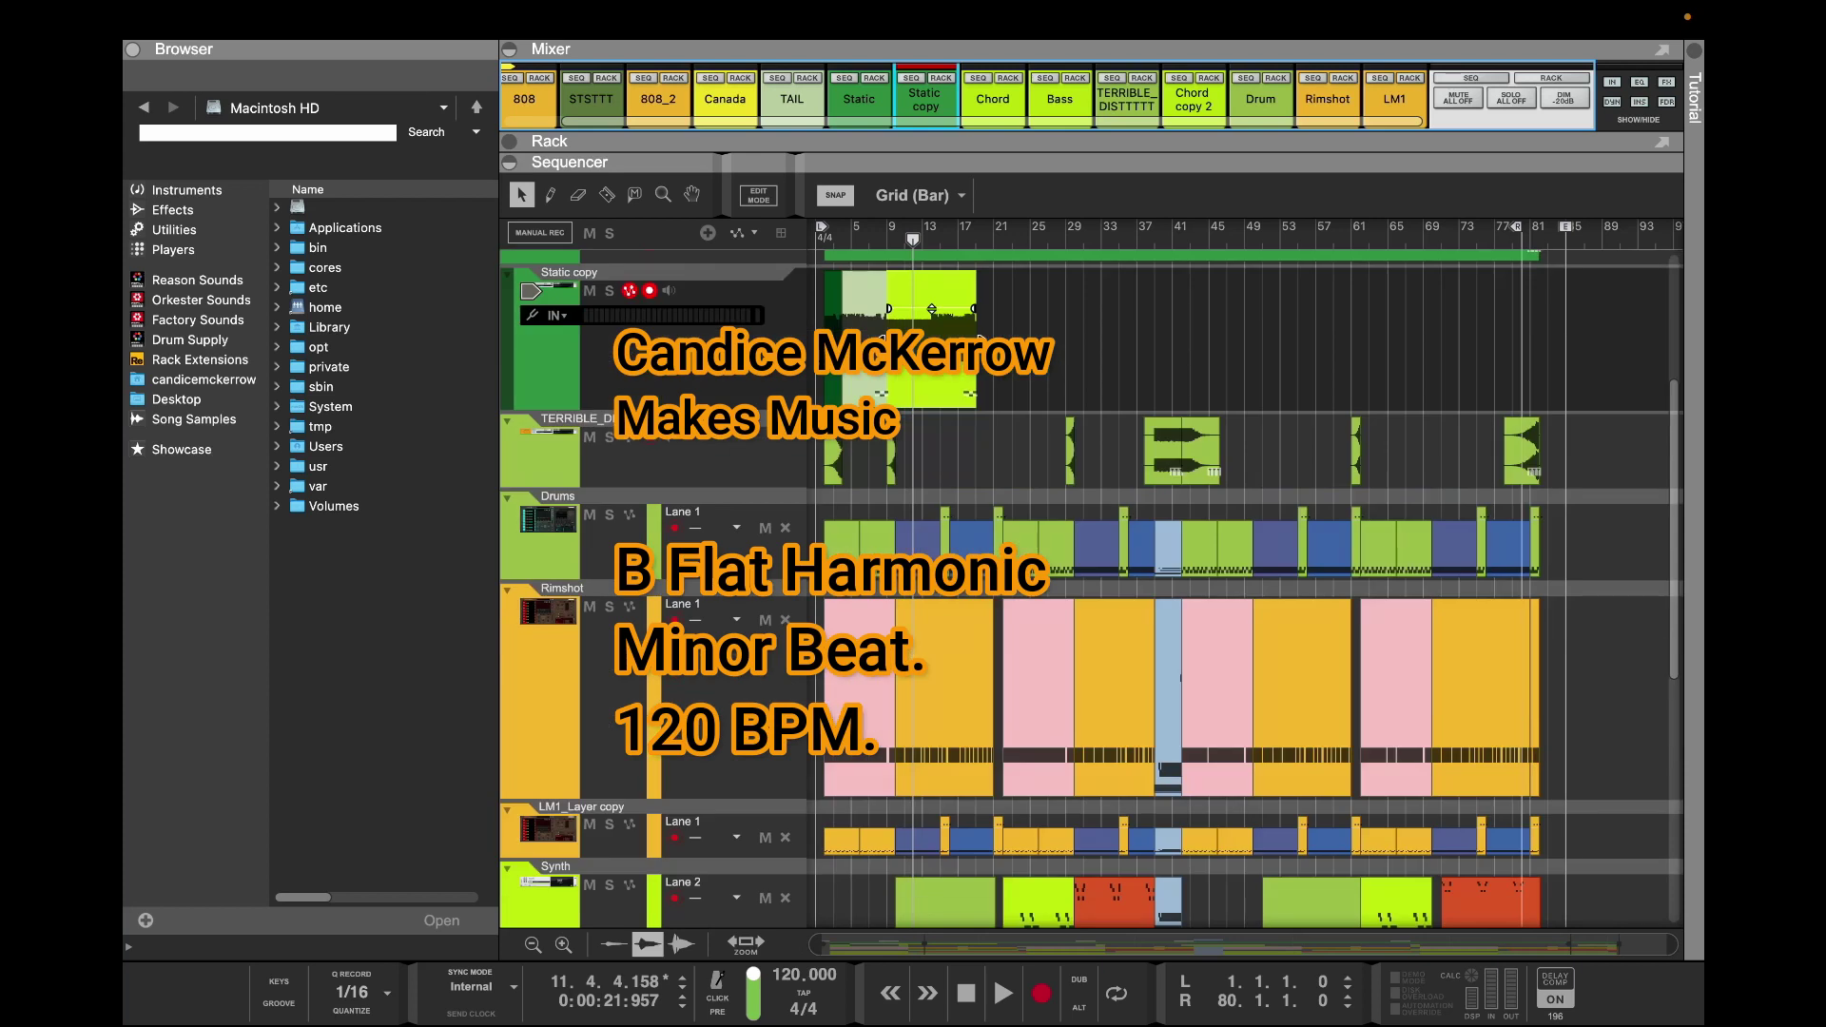
pyautogui.moveTo(1210, 237); pyautogui.dragTo(1181, 239)
pyautogui.moveTo(931, 309); pyautogui.dragTo(1225, 309)
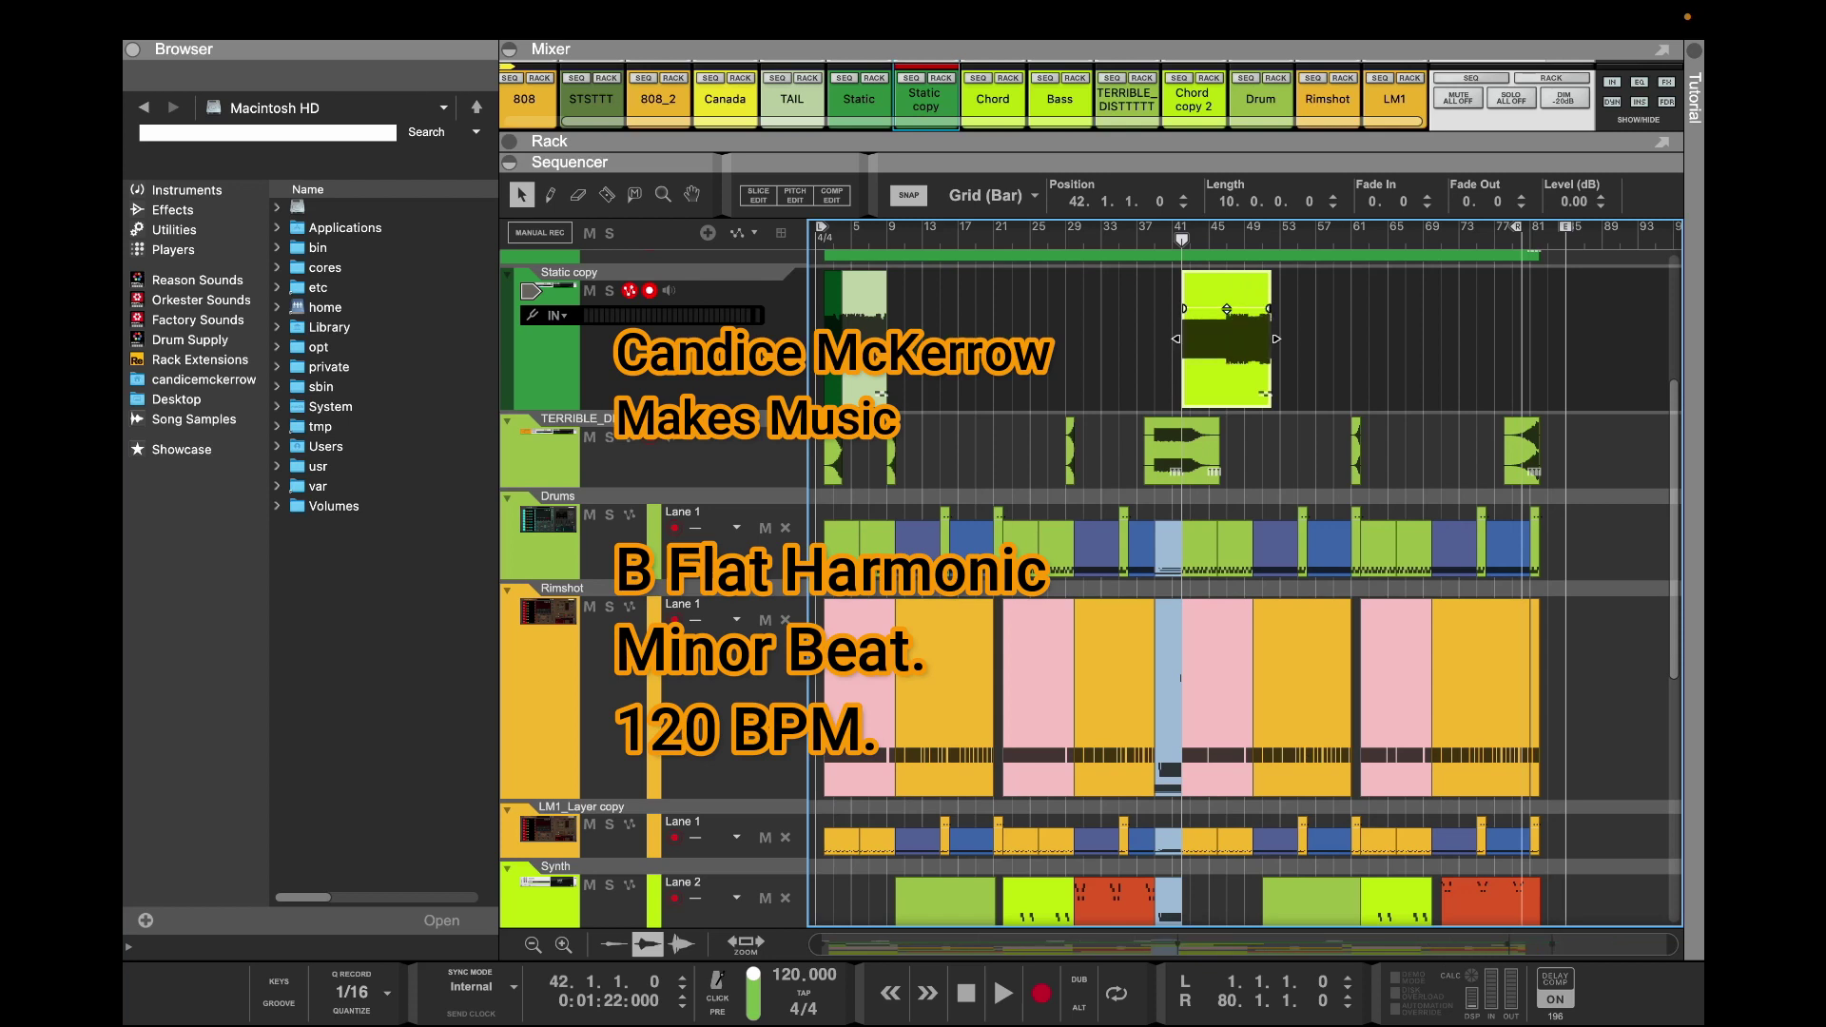
# Move the five-bar pale green Static copy clip to bar 62, where the song position is set
pyautogui.moveTo(865, 313); pyautogui.dragTo(1373, 314)
pyautogui.moveTo(1388, 238); pyautogui.dragTo(1358, 237)
pyautogui.moveTo(1373, 339); pyautogui.dragTo(1383, 338)
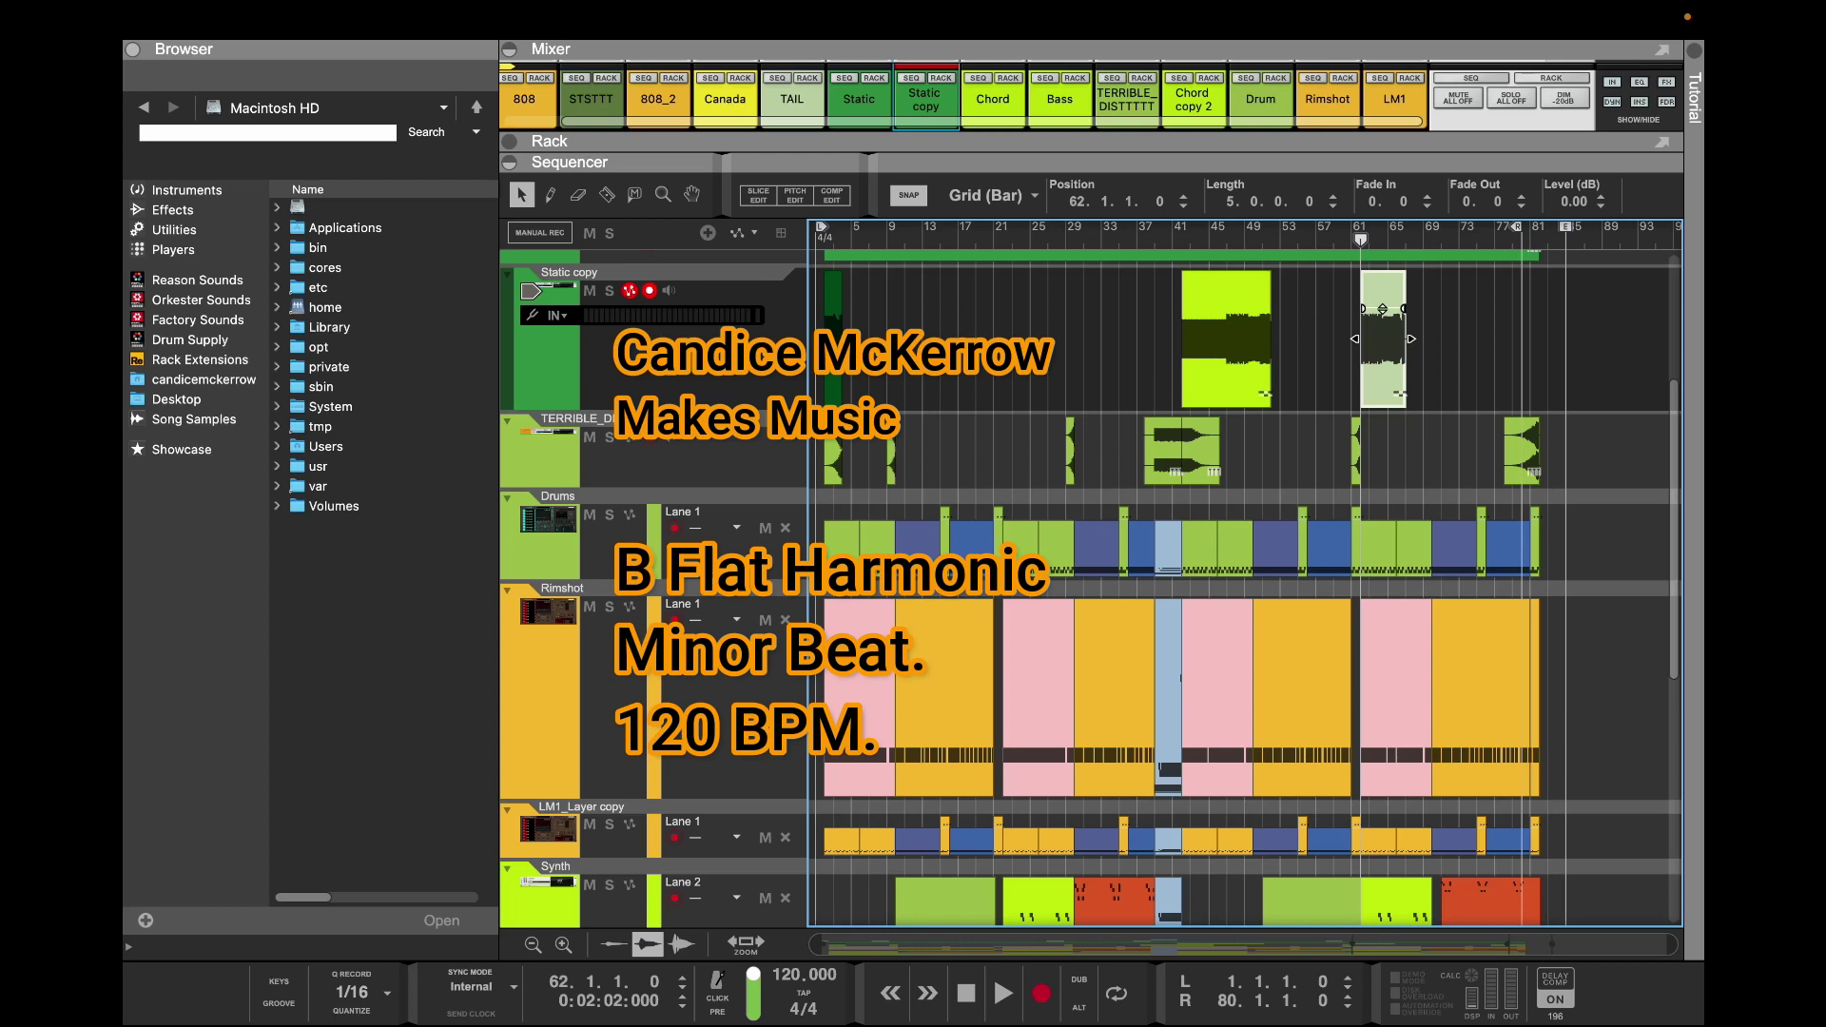
# Play the arrangement from the start of the song through the two-bar Static copy clip
pyautogui.hotkey('shift', 'Return')
pyautogui.hotkey('shift', 'Return')
pyautogui.hotkey('shift', 'Return')
pyautogui.press('space')
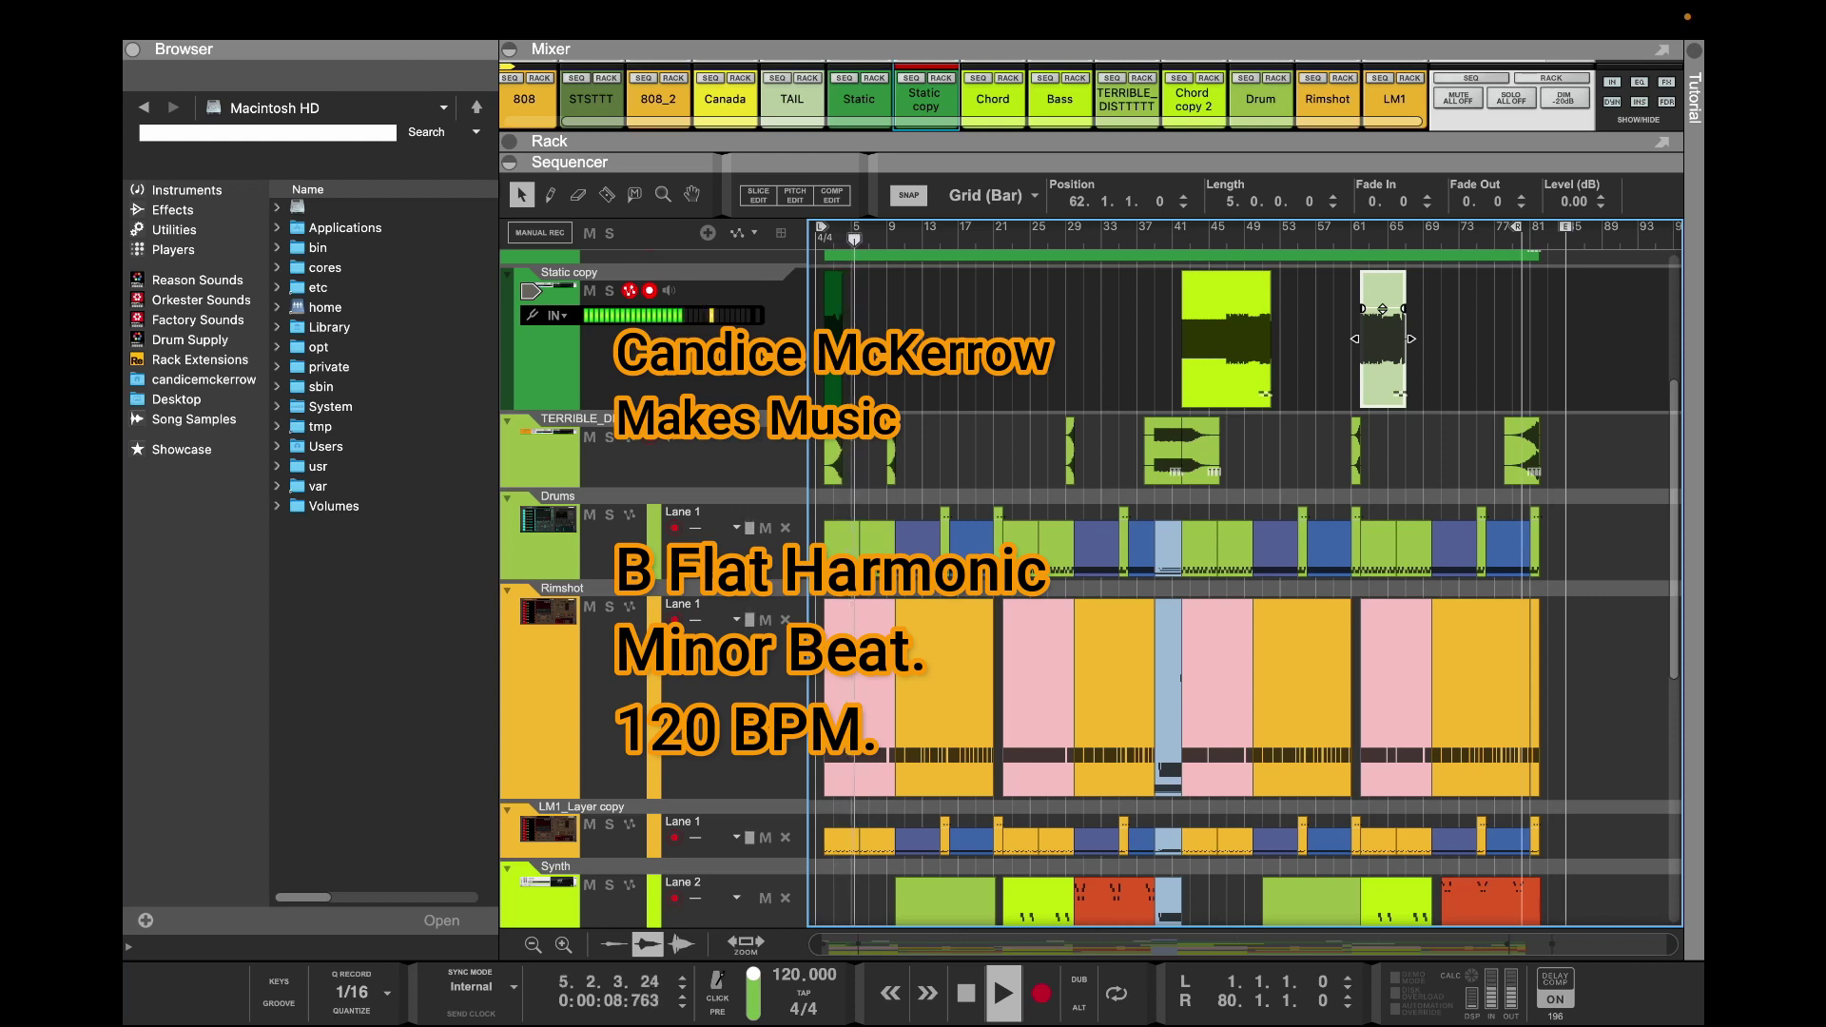
pyautogui.press('space')
# Move the two-bar Static copy clip from the song's opening to bar 27
pyautogui.click(833, 309)
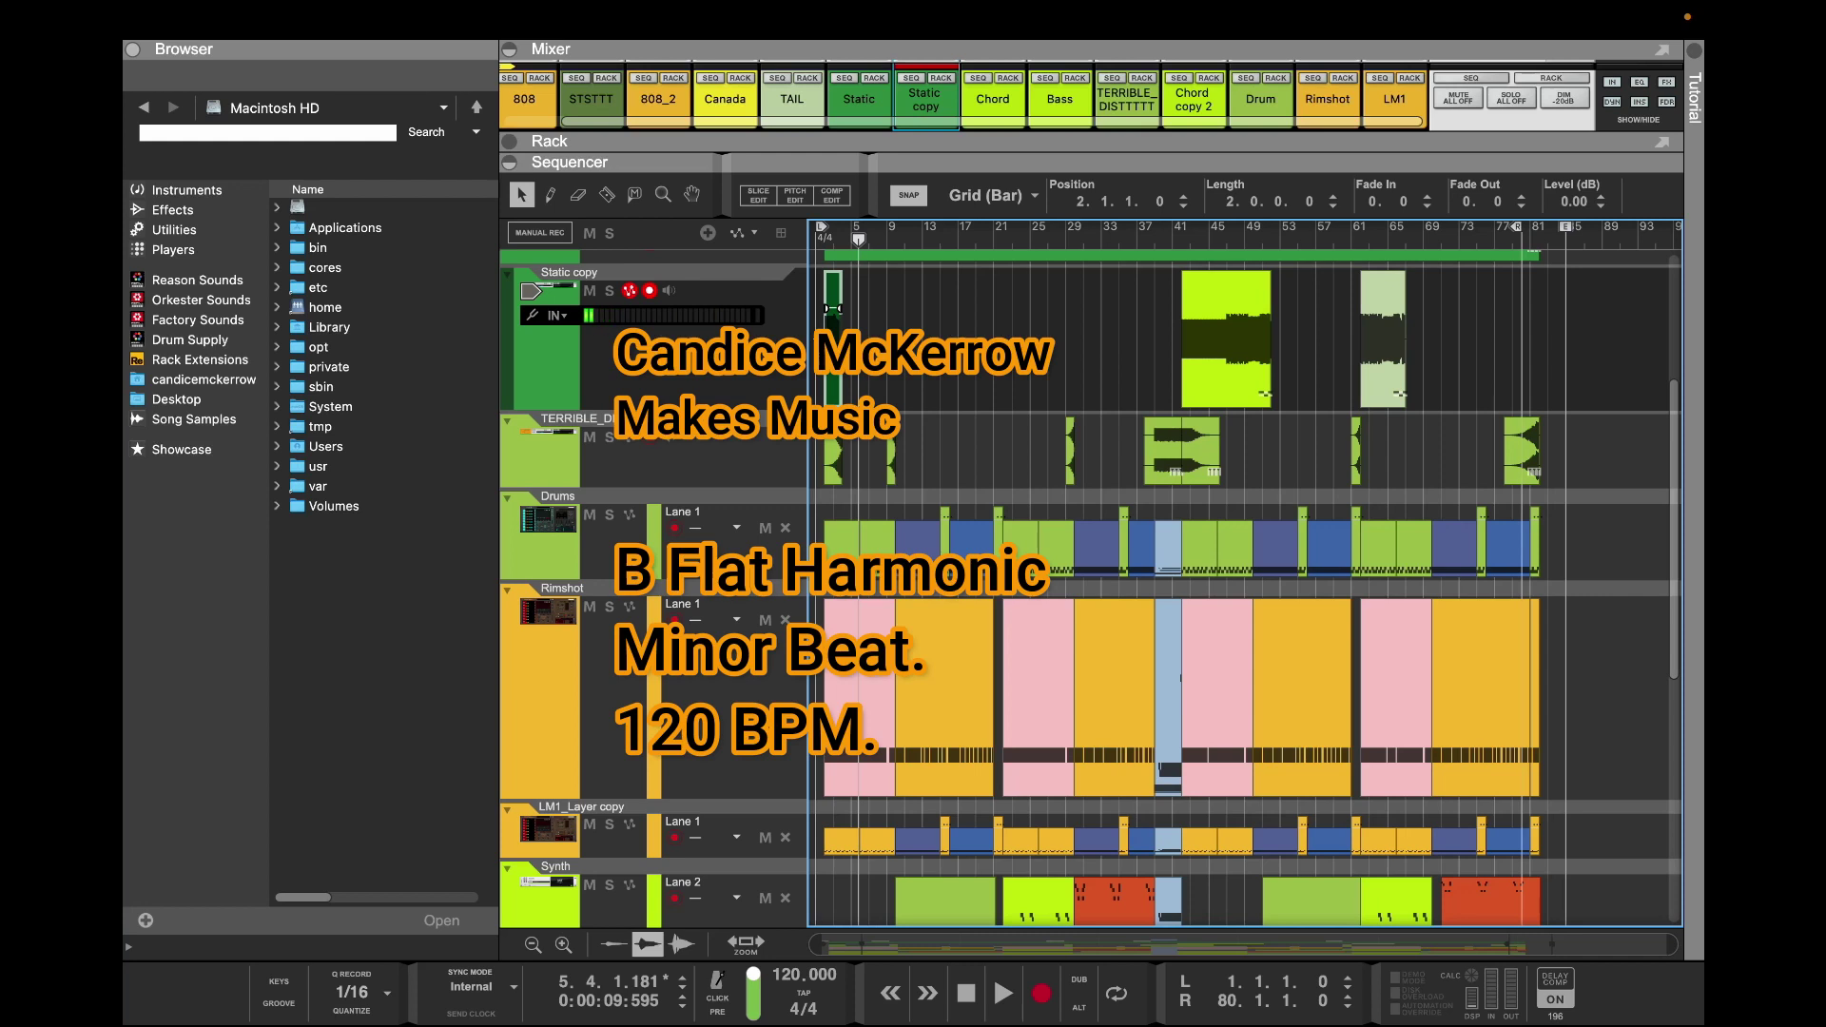
pyautogui.moveTo(833, 310); pyautogui.dragTo(1056, 309)
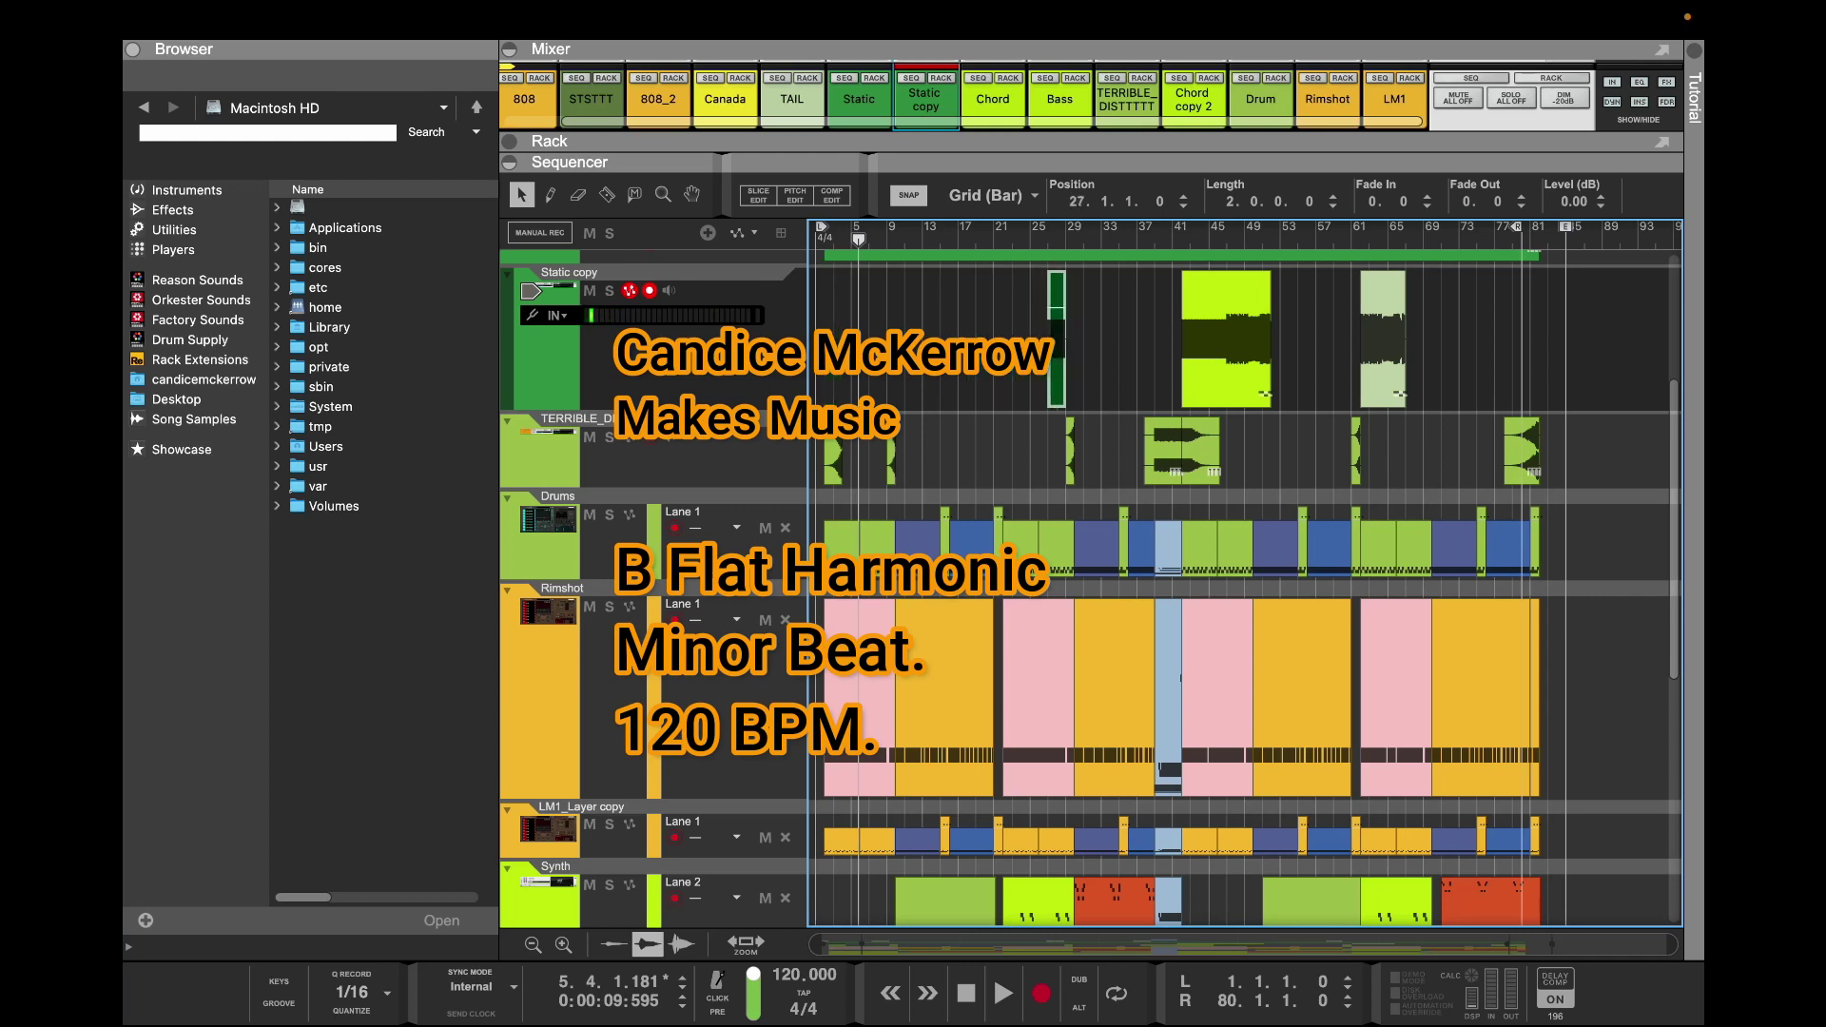
# Return the song position to bar 1 and collapse the mixer to enlarge the sequencer
pyautogui.moveTo(1056, 237); pyautogui.dragTo(816, 238)
pyautogui.scroll(4, 1090, 588)
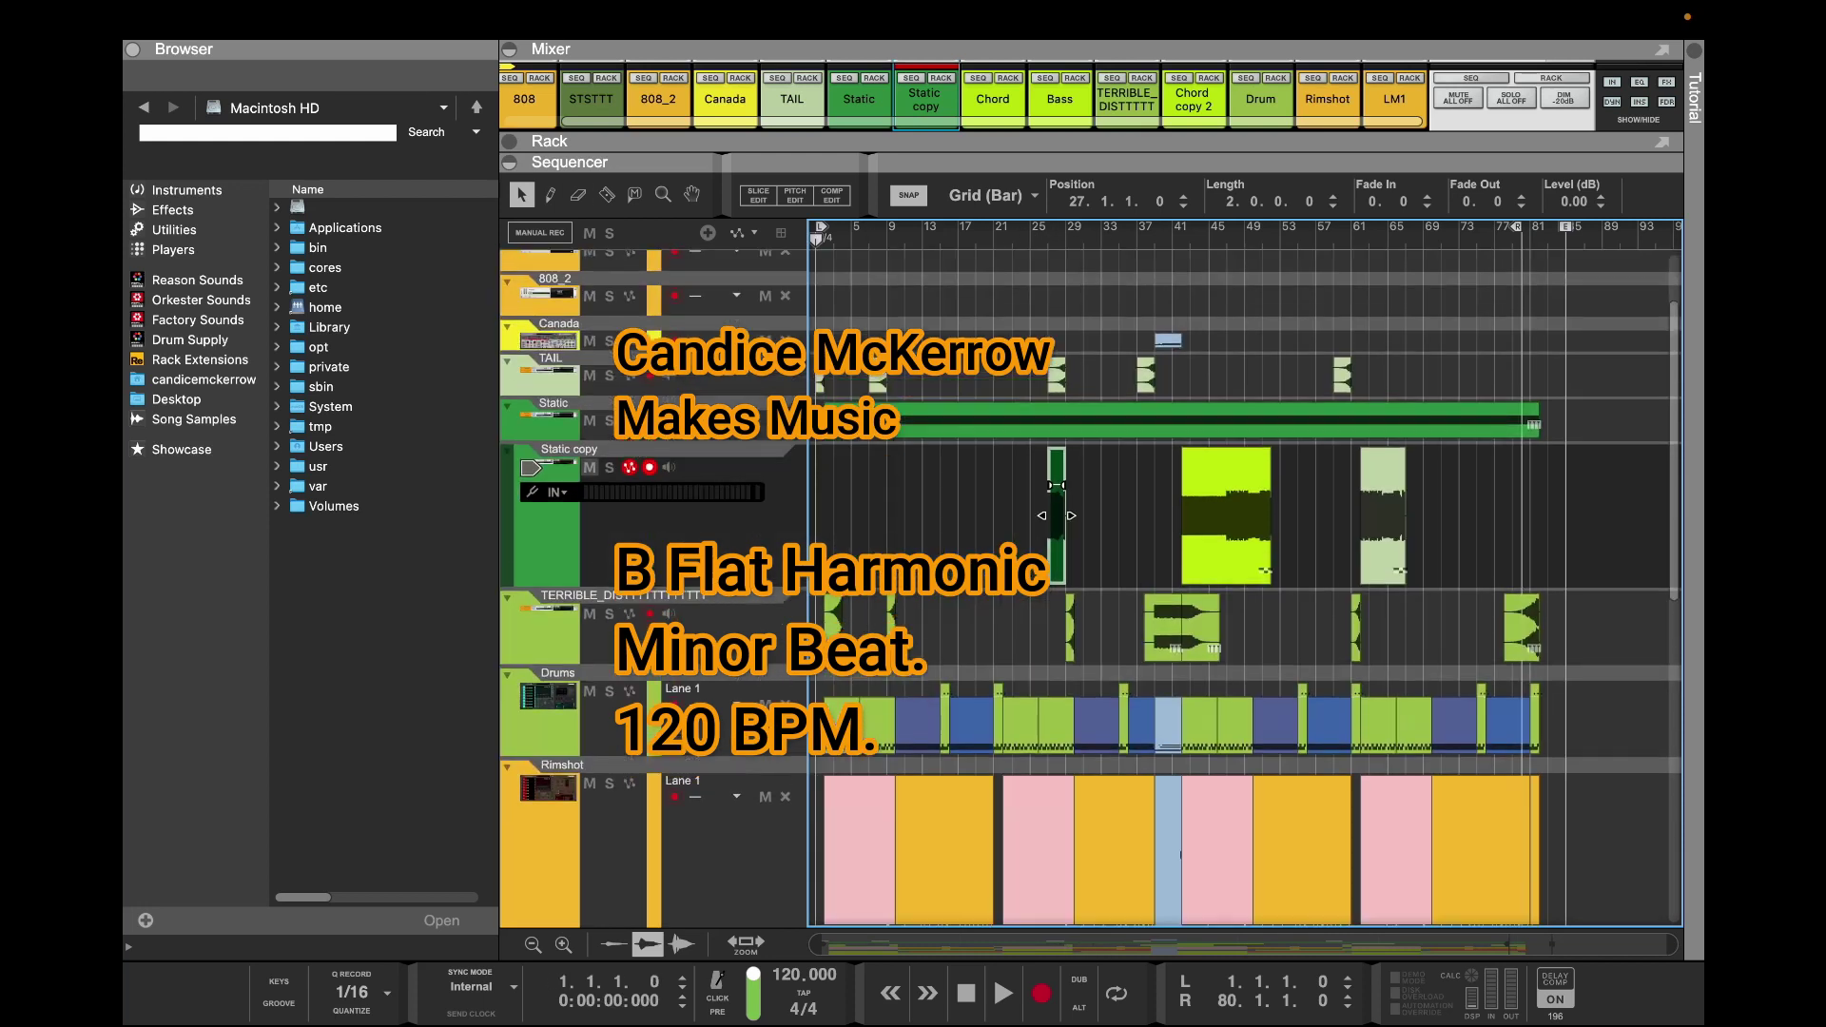
pyautogui.click(561, 476)
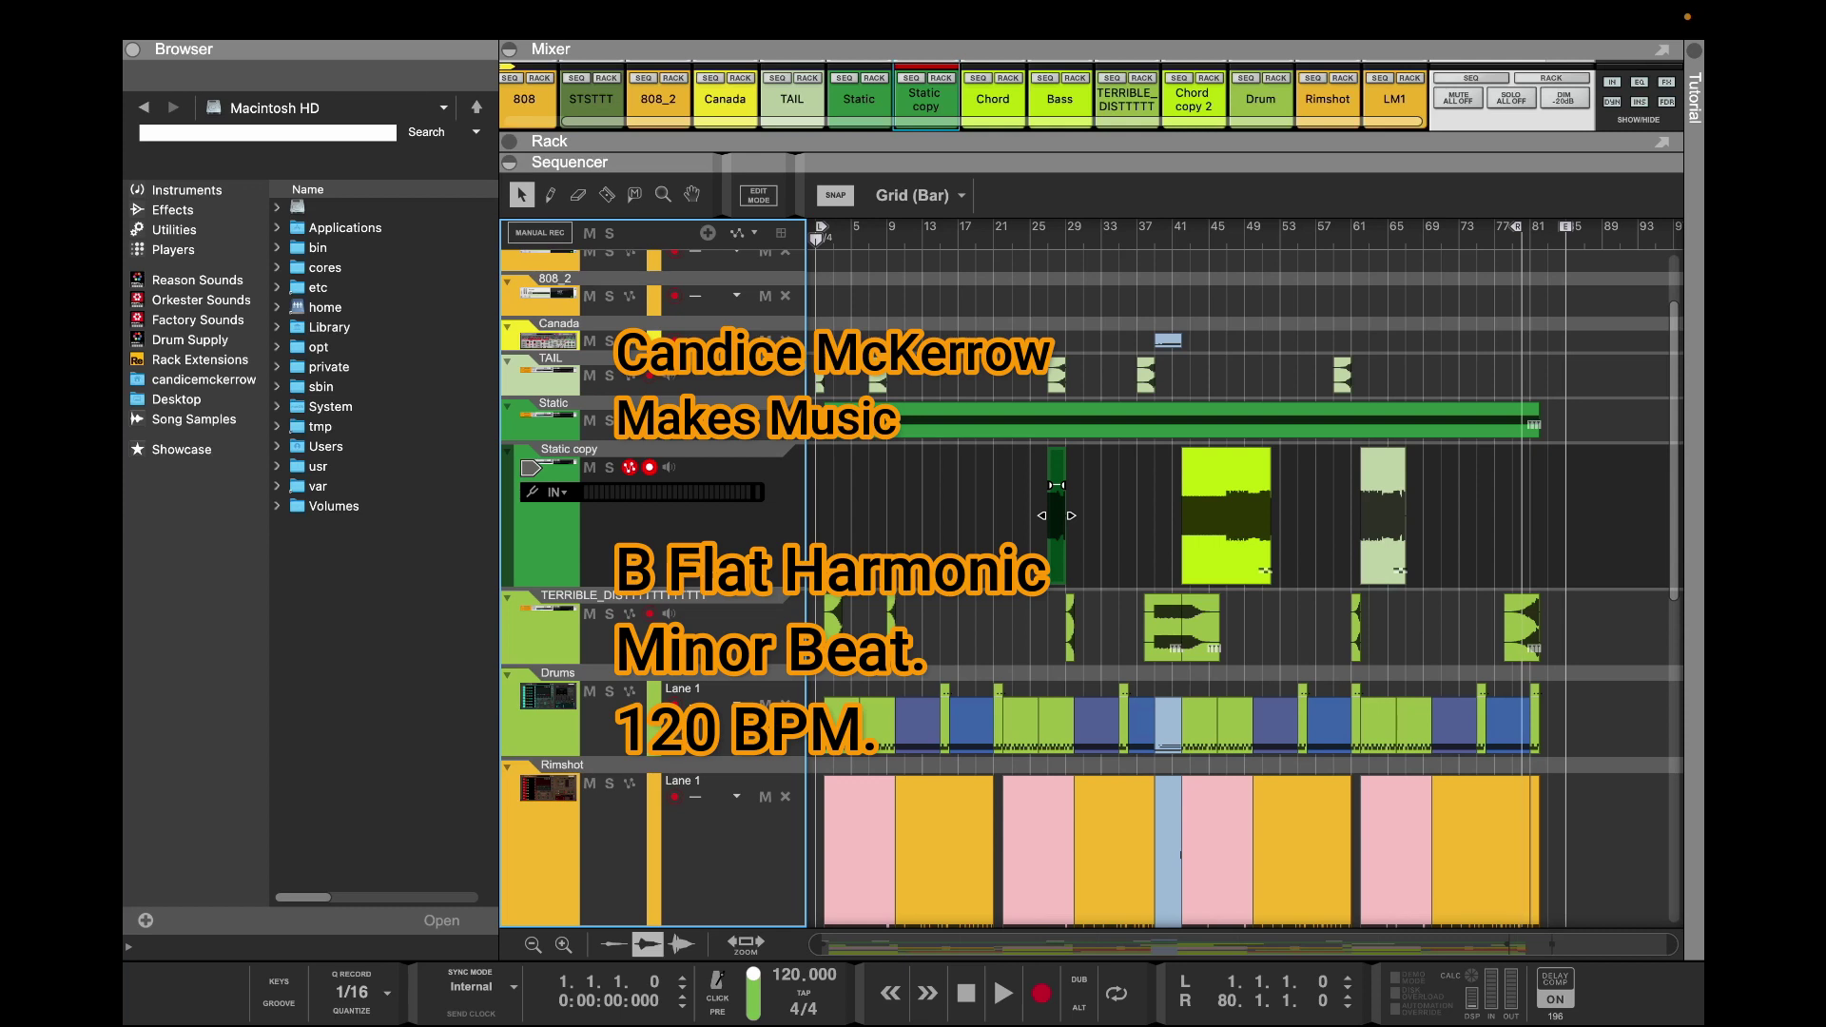
pyautogui.press('F7')
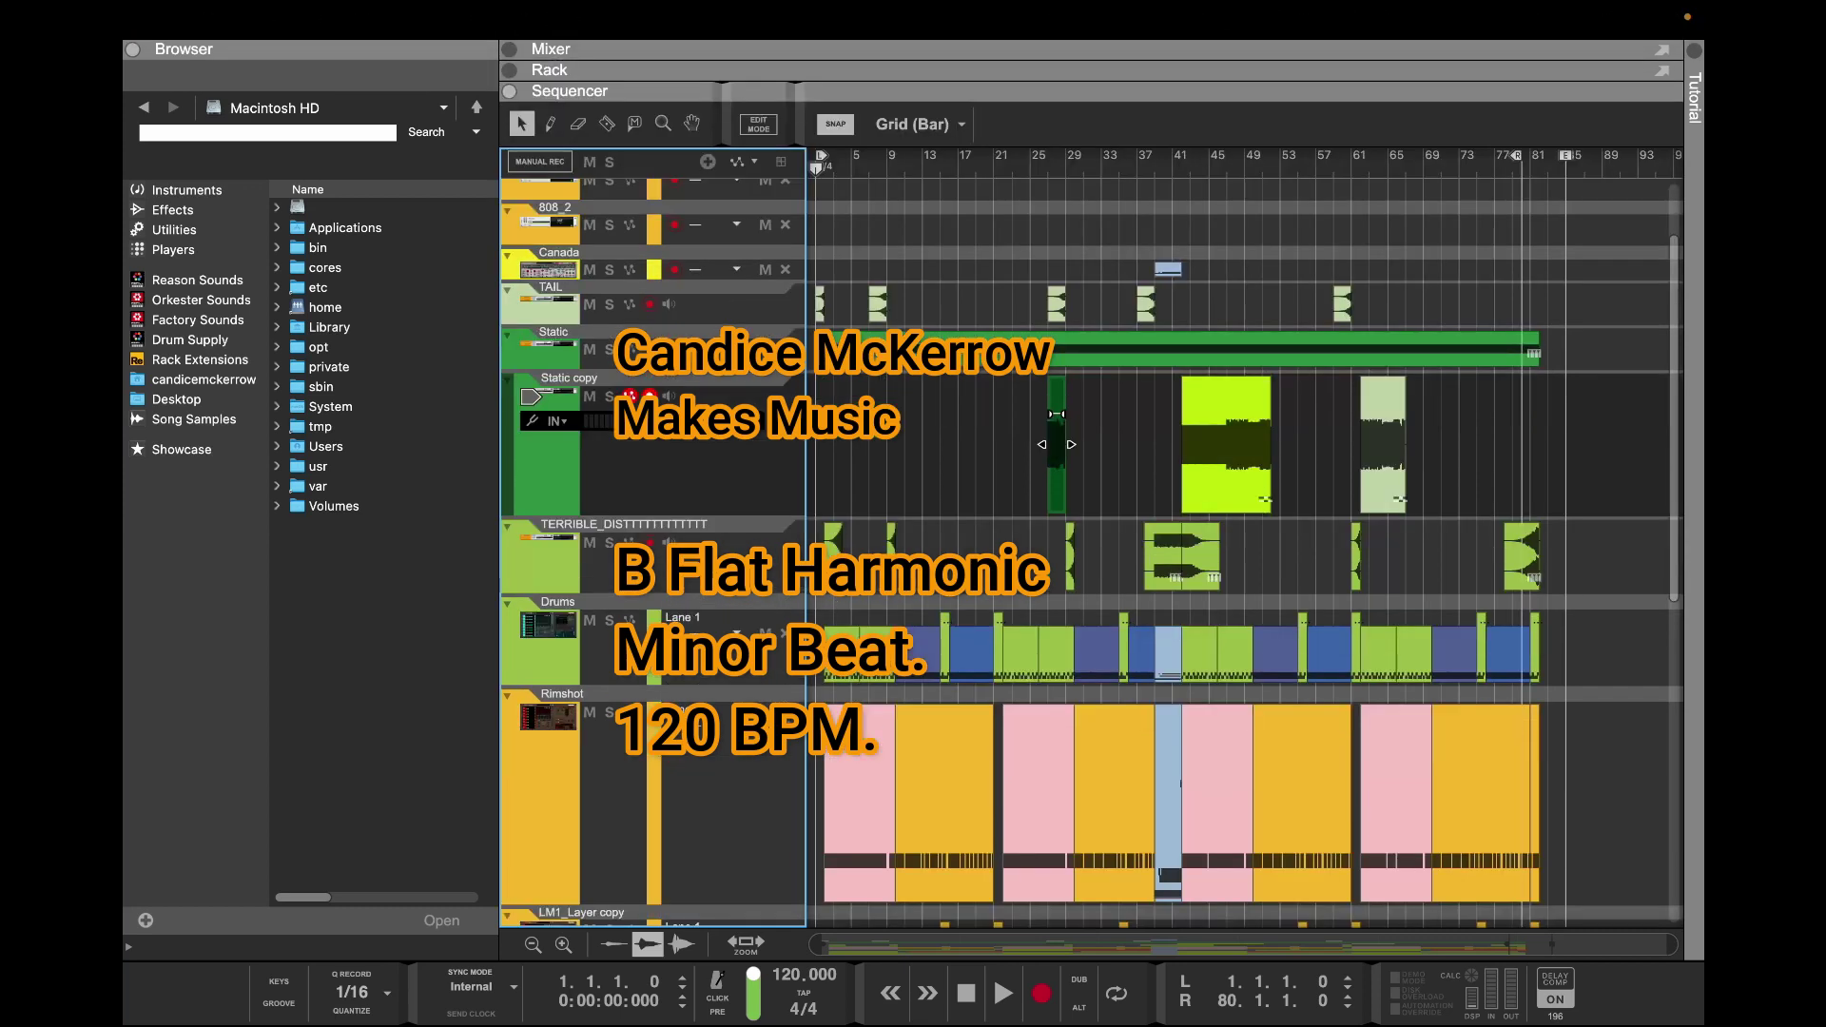
# Delete the STSTTT, 808 and 808_2 tracks together with all devices in their groups
pyautogui.scroll(3, 1091, 551)
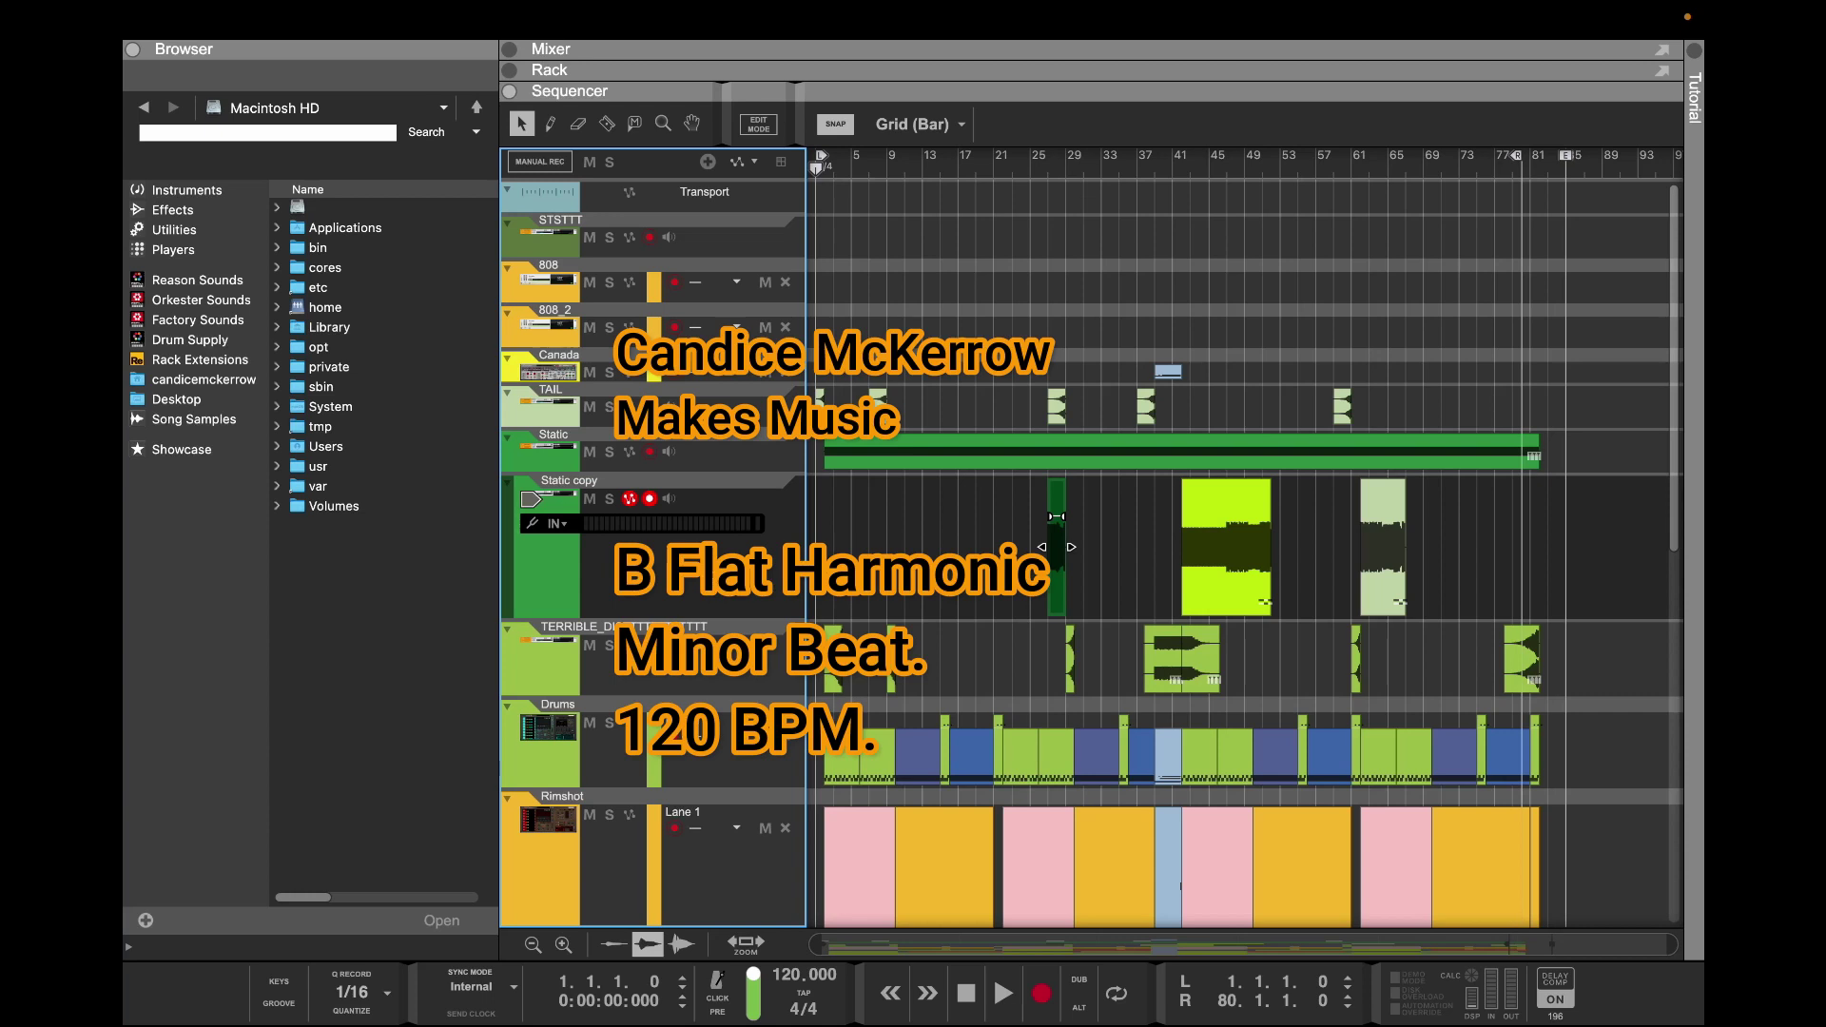
pyautogui.click(536, 248)
pyautogui.press('BackSpace')
pyautogui.press('Return')
pyautogui.press('BackSpace')
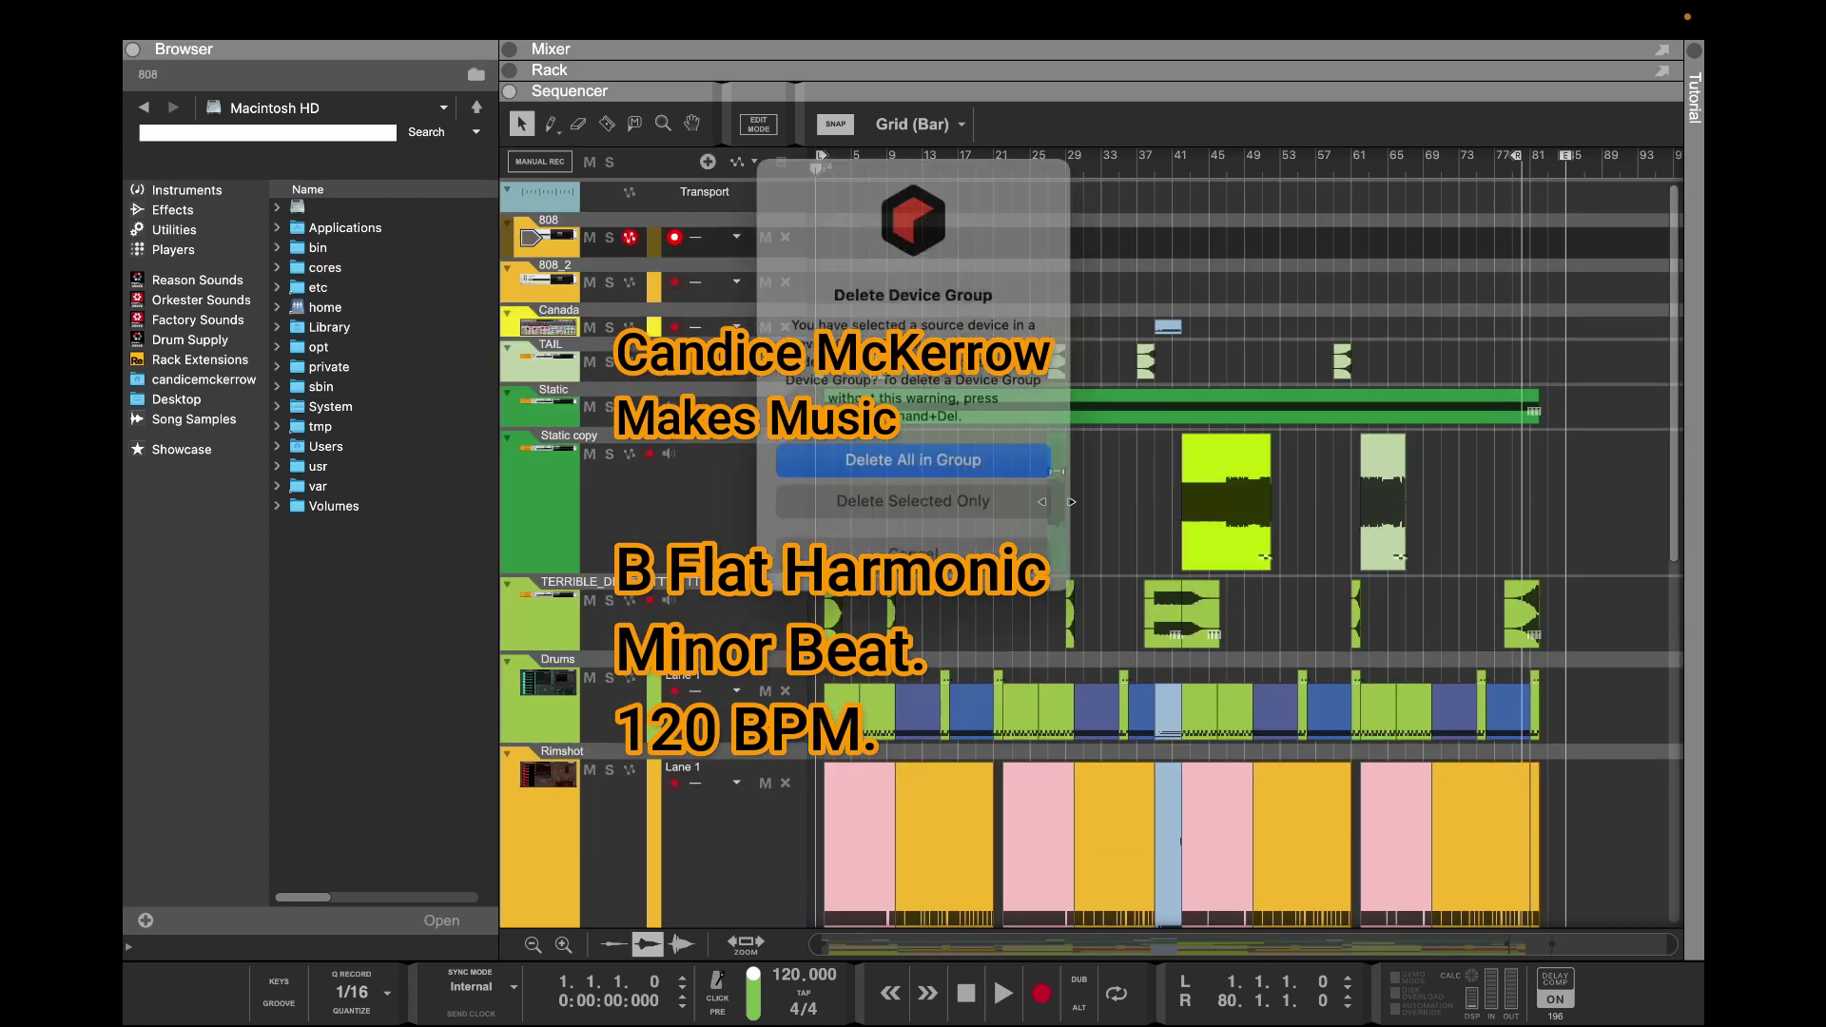
pyautogui.press('Return')
pyautogui.press('BackSpace')
pyautogui.press('Return')
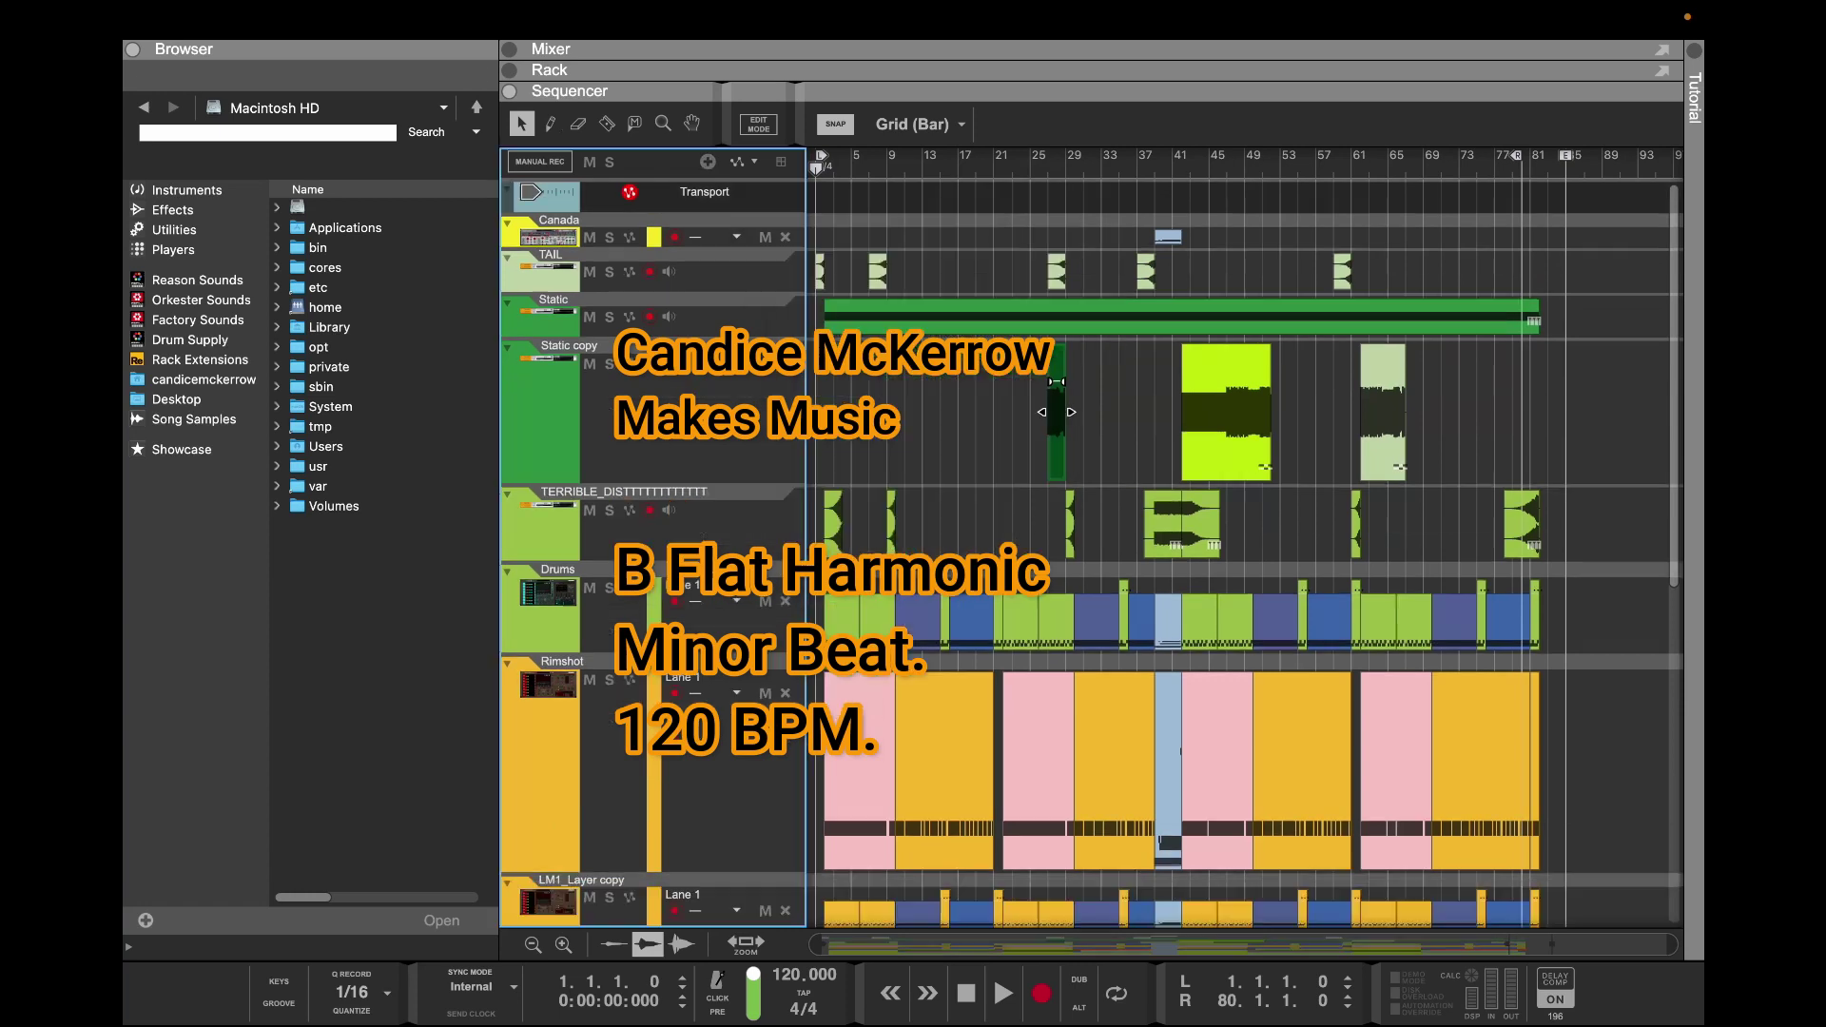
pyautogui.scroll(-10, 1056, 412)
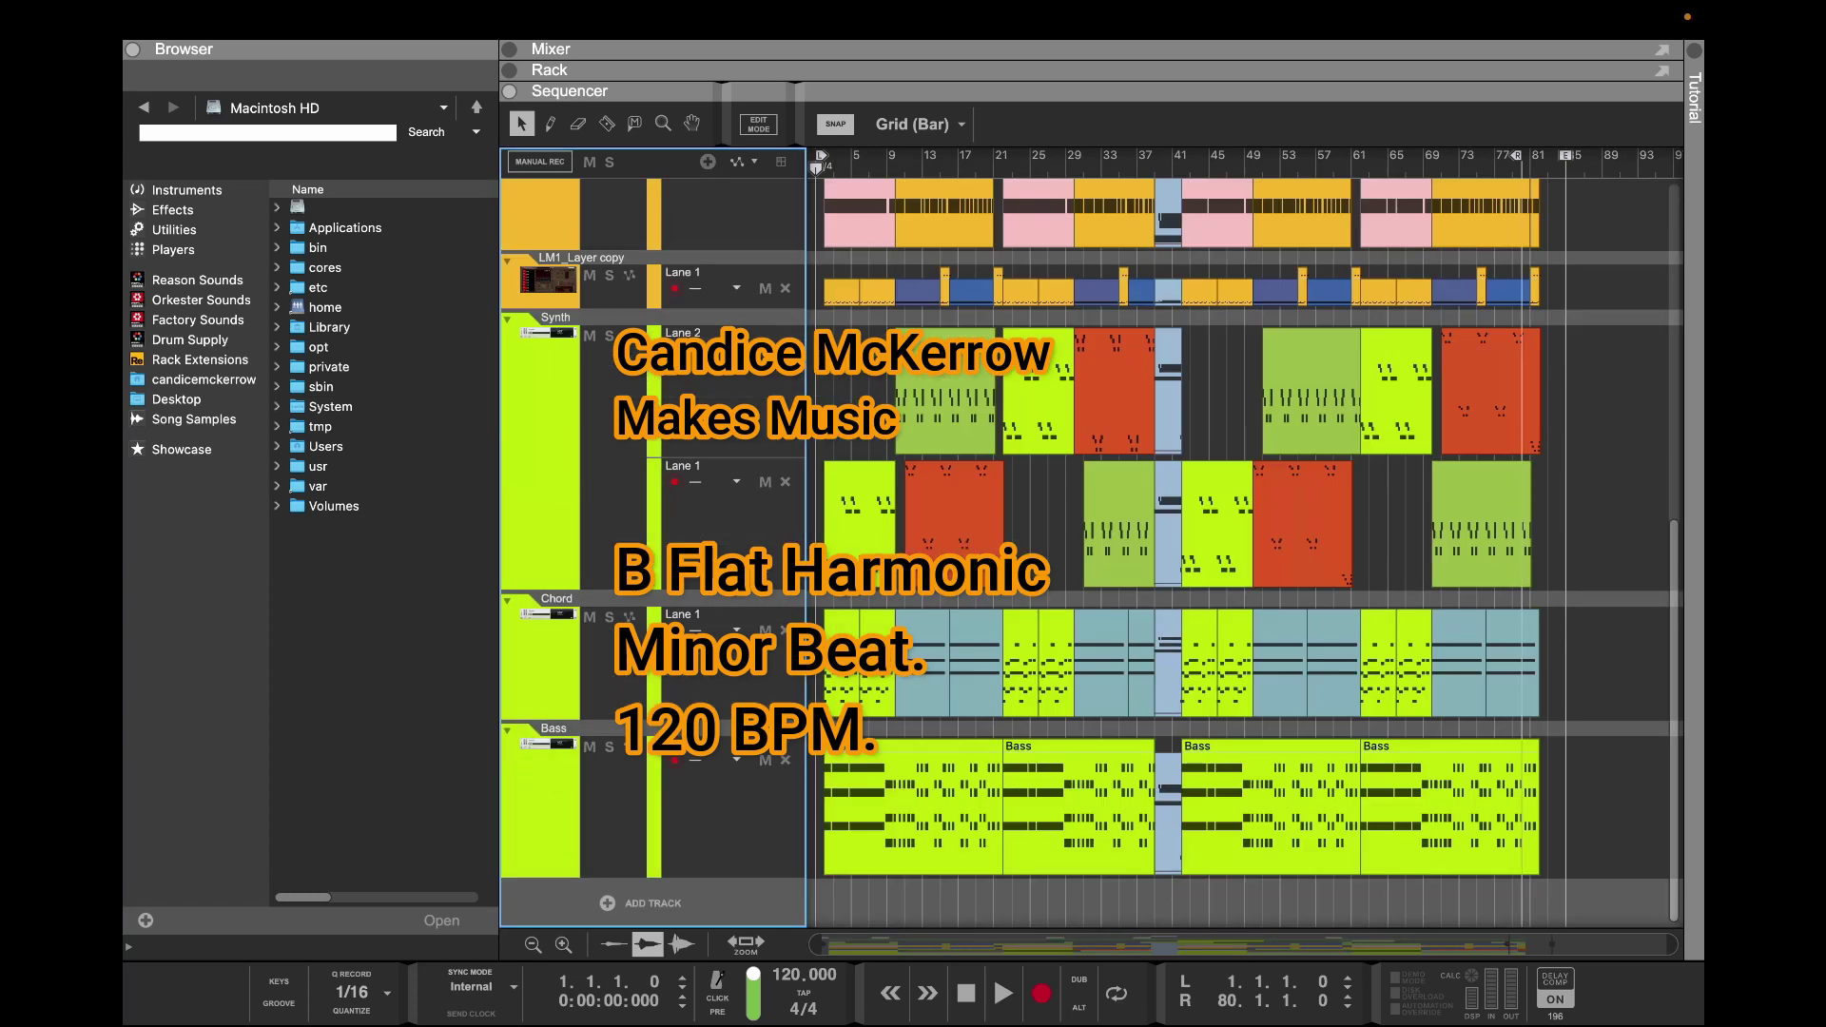
pyautogui.scroll(10, 1056, 411)
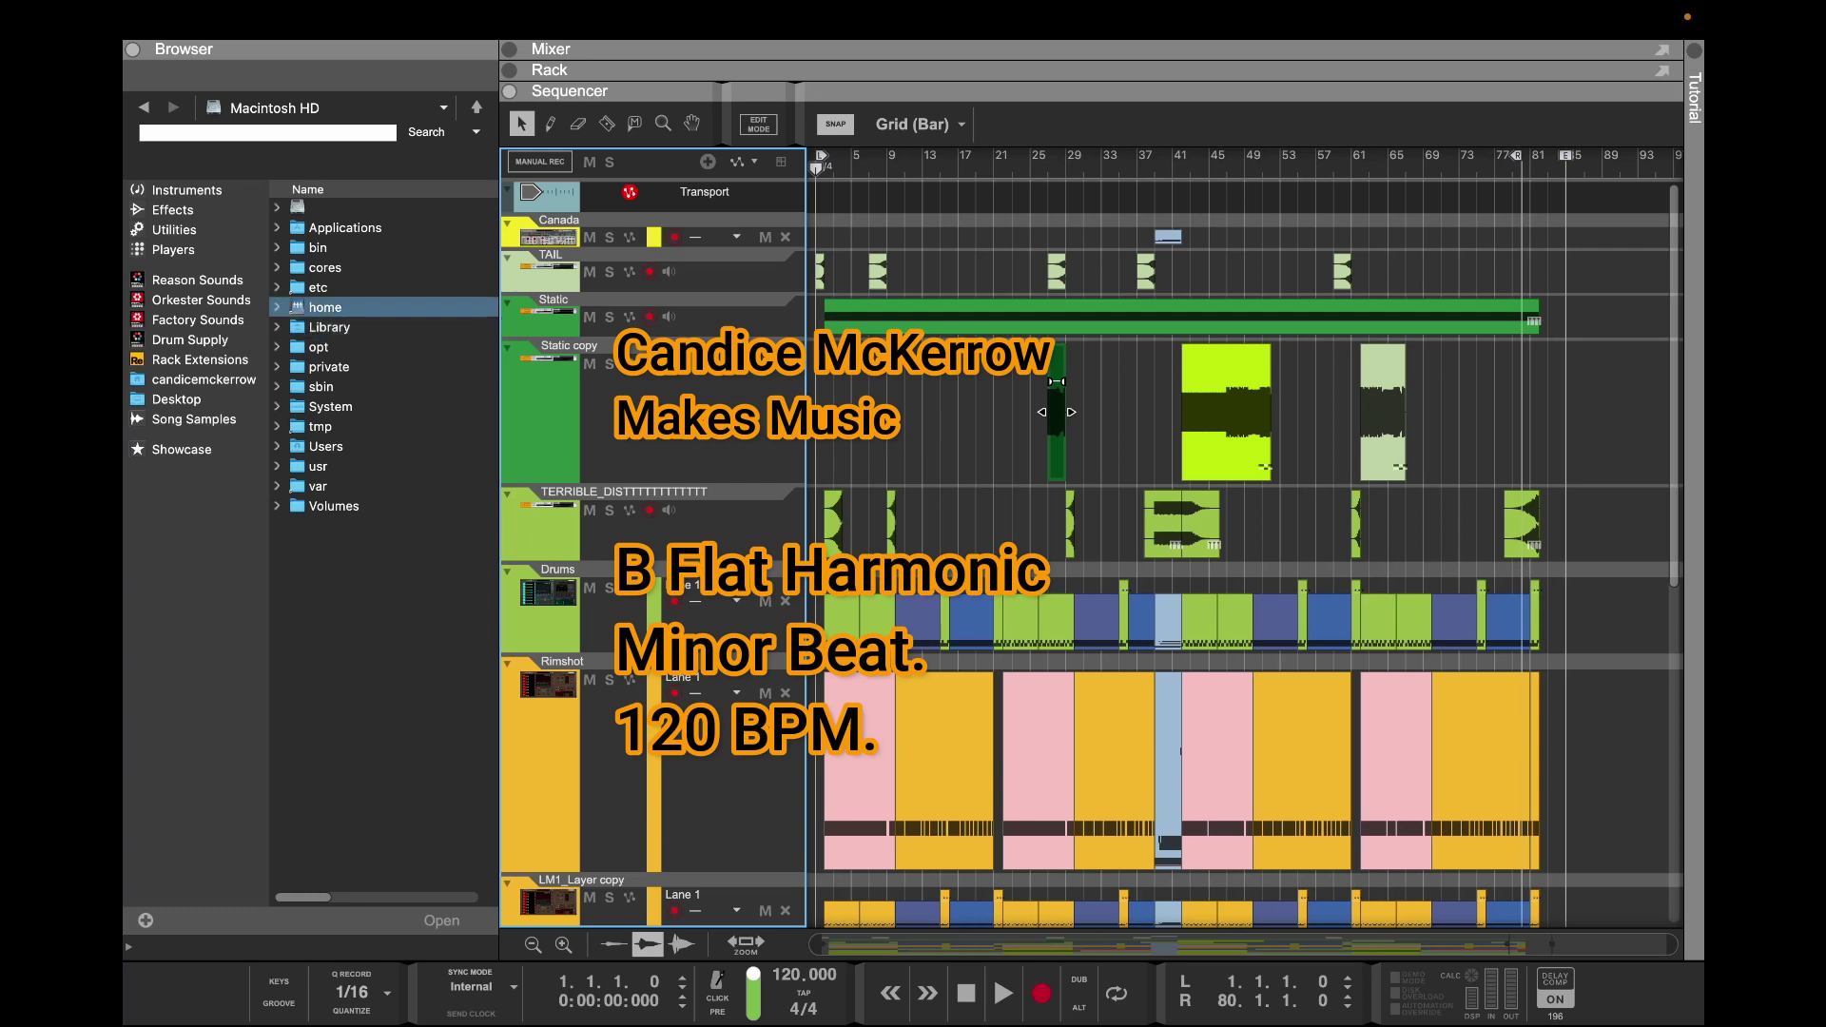
pyautogui.scroll(-10, 1055, 411)
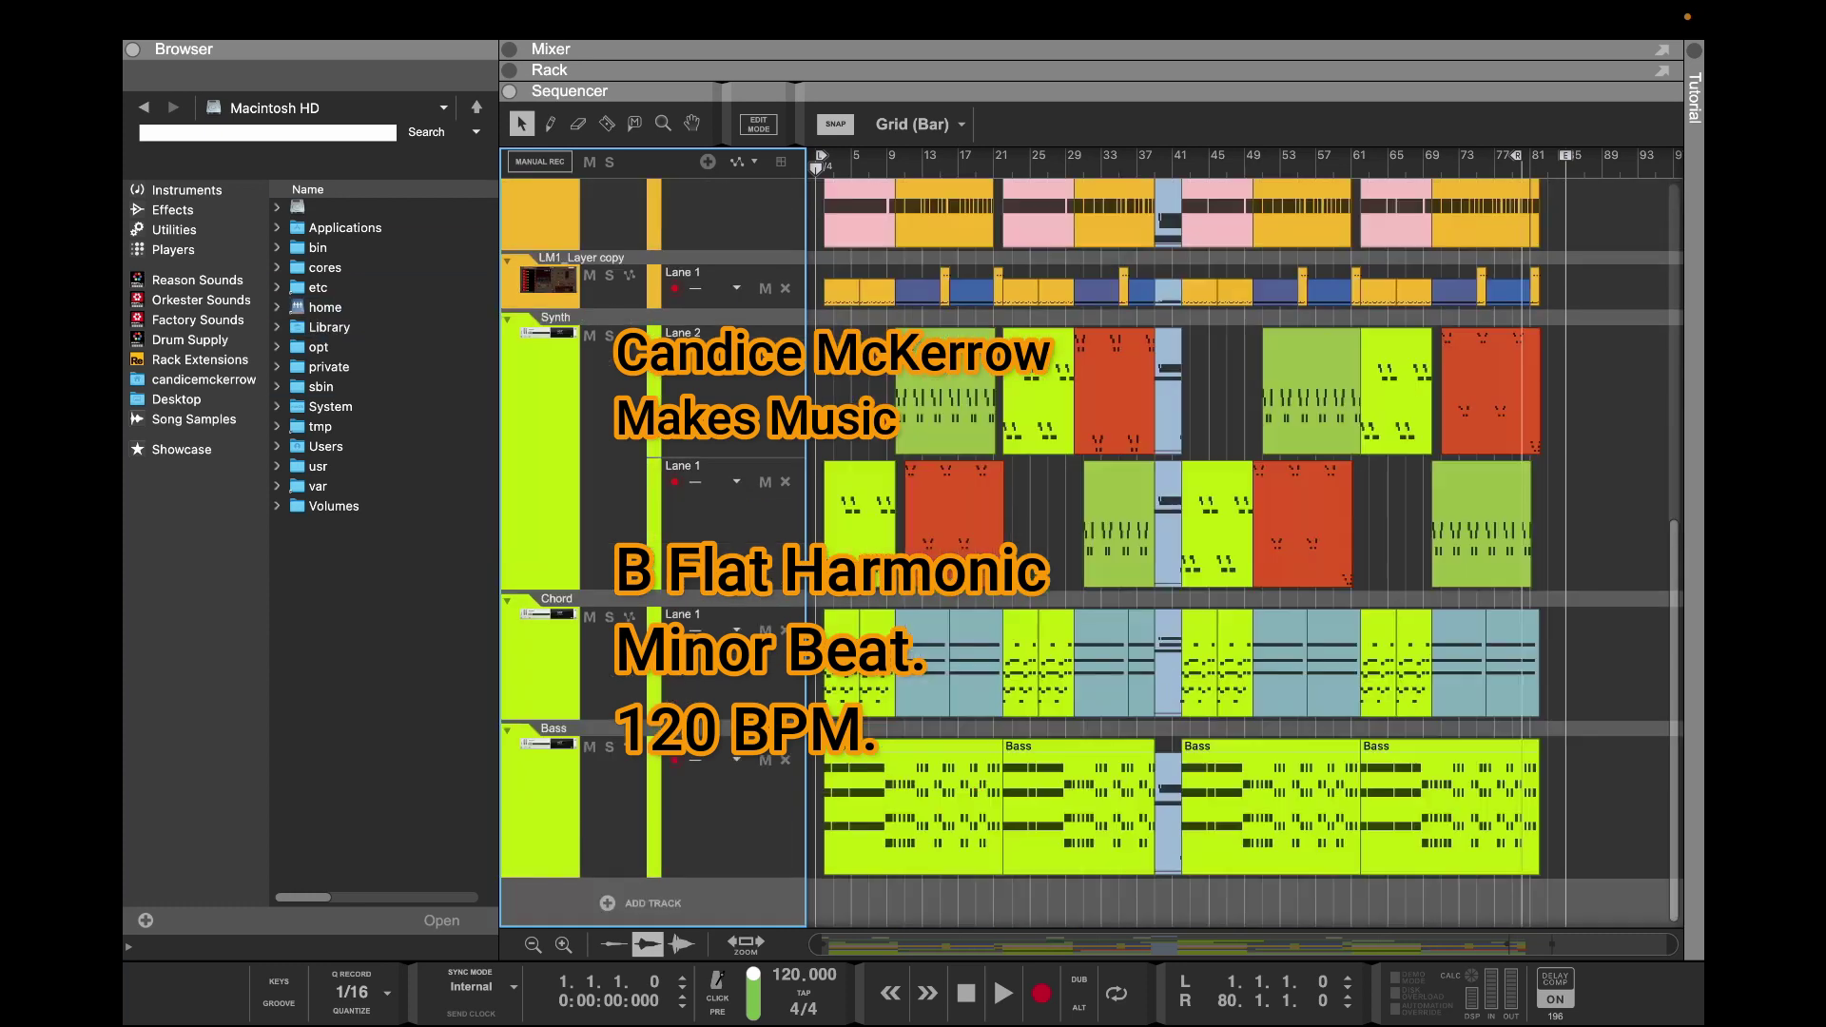
pyautogui.scroll(10, 1056, 412)
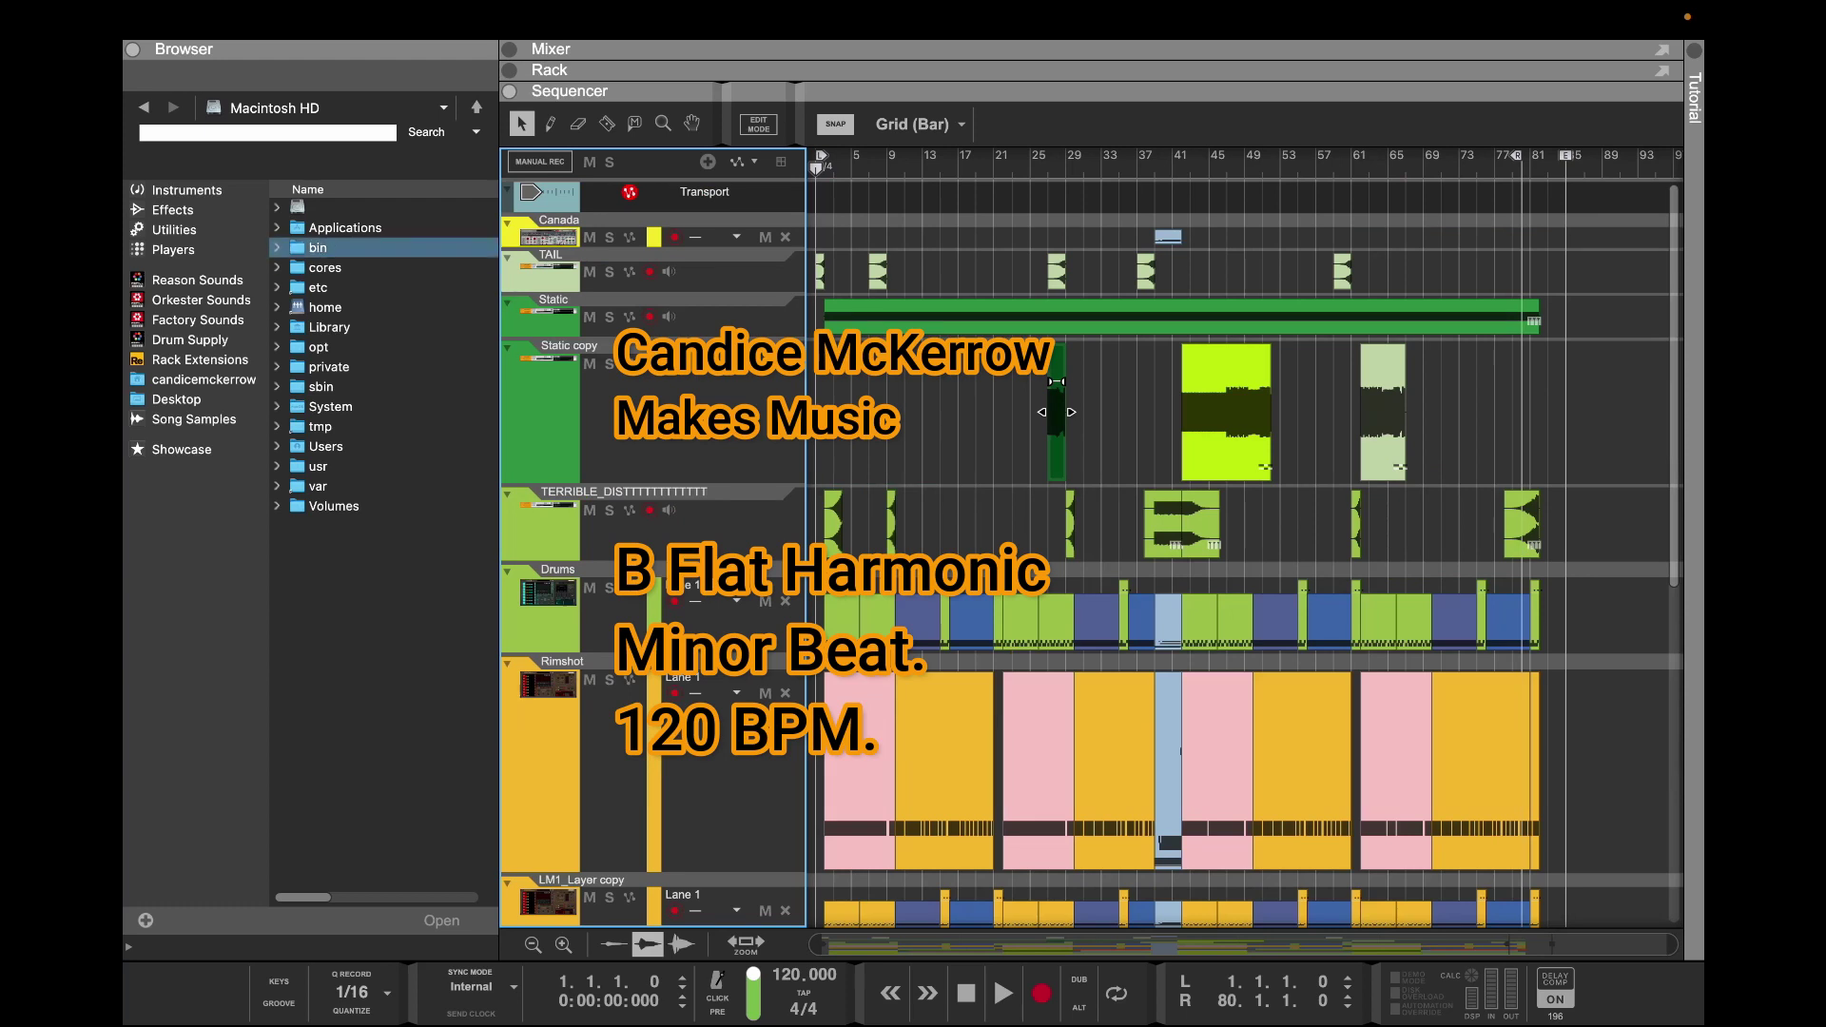
# Browse the installed instruments, from the Reason devices through the third-party plugin vendors, for another sound source
pyautogui.click(188, 190)
pyautogui.scroll(-20, 382, 354)
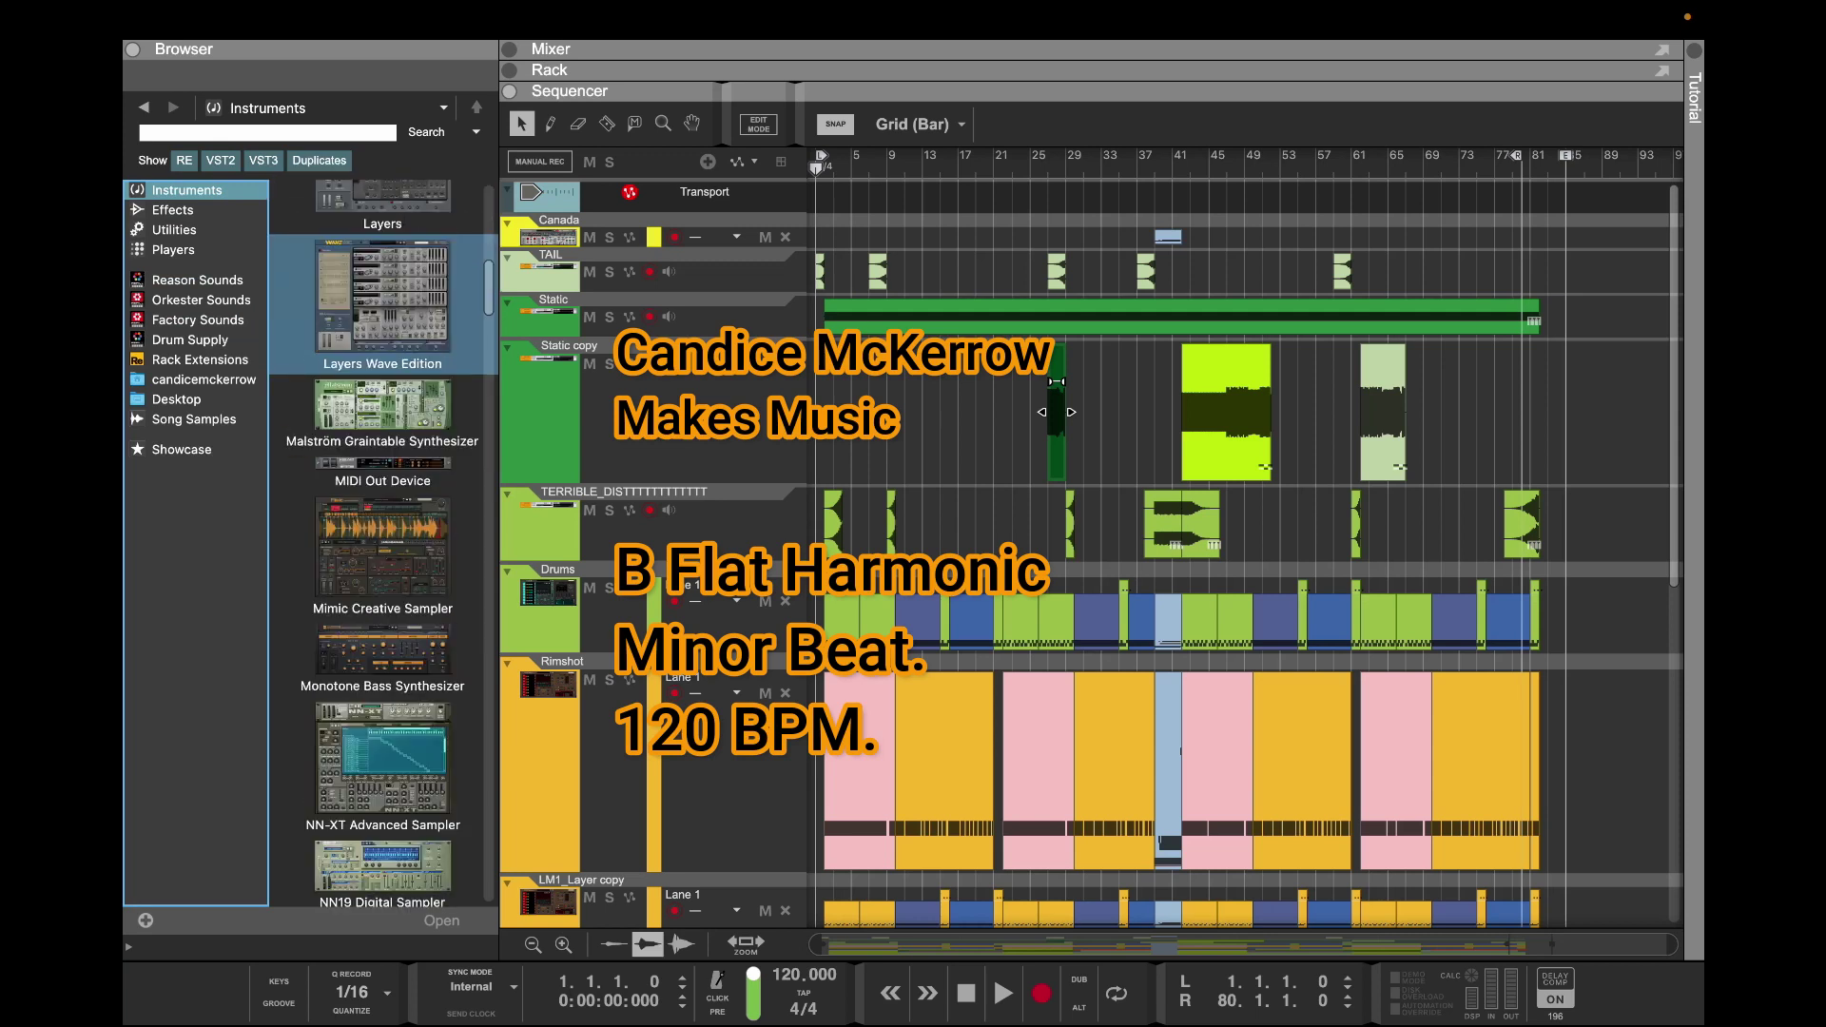
pyautogui.press('Down')
pyautogui.press('Down')
pyautogui.press('Down')
pyautogui.press('Down')
pyautogui.press('Down')
pyautogui.press('Down')
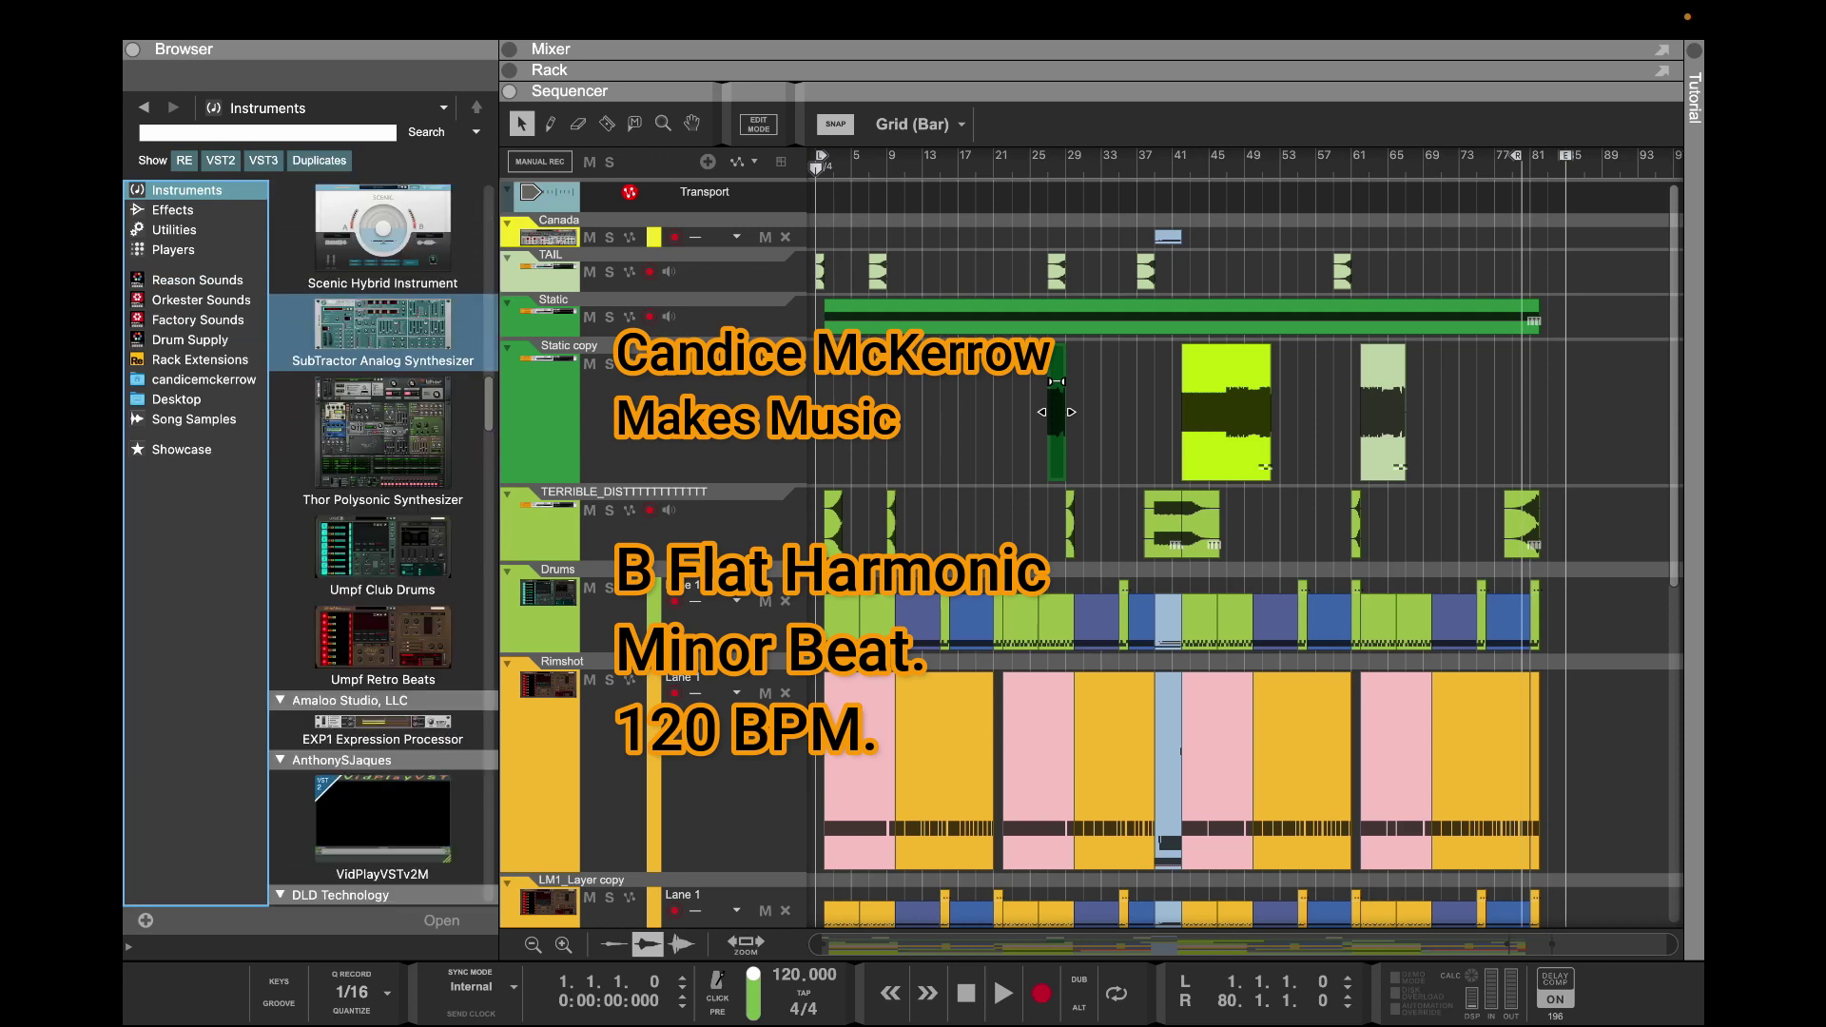
pyautogui.press('Down')
pyautogui.press('Down')
pyautogui.press('Down')
pyautogui.press('Down')
pyautogui.press('Down')
pyautogui.press('Down')
pyautogui.press('Down')
pyautogui.press('Down')
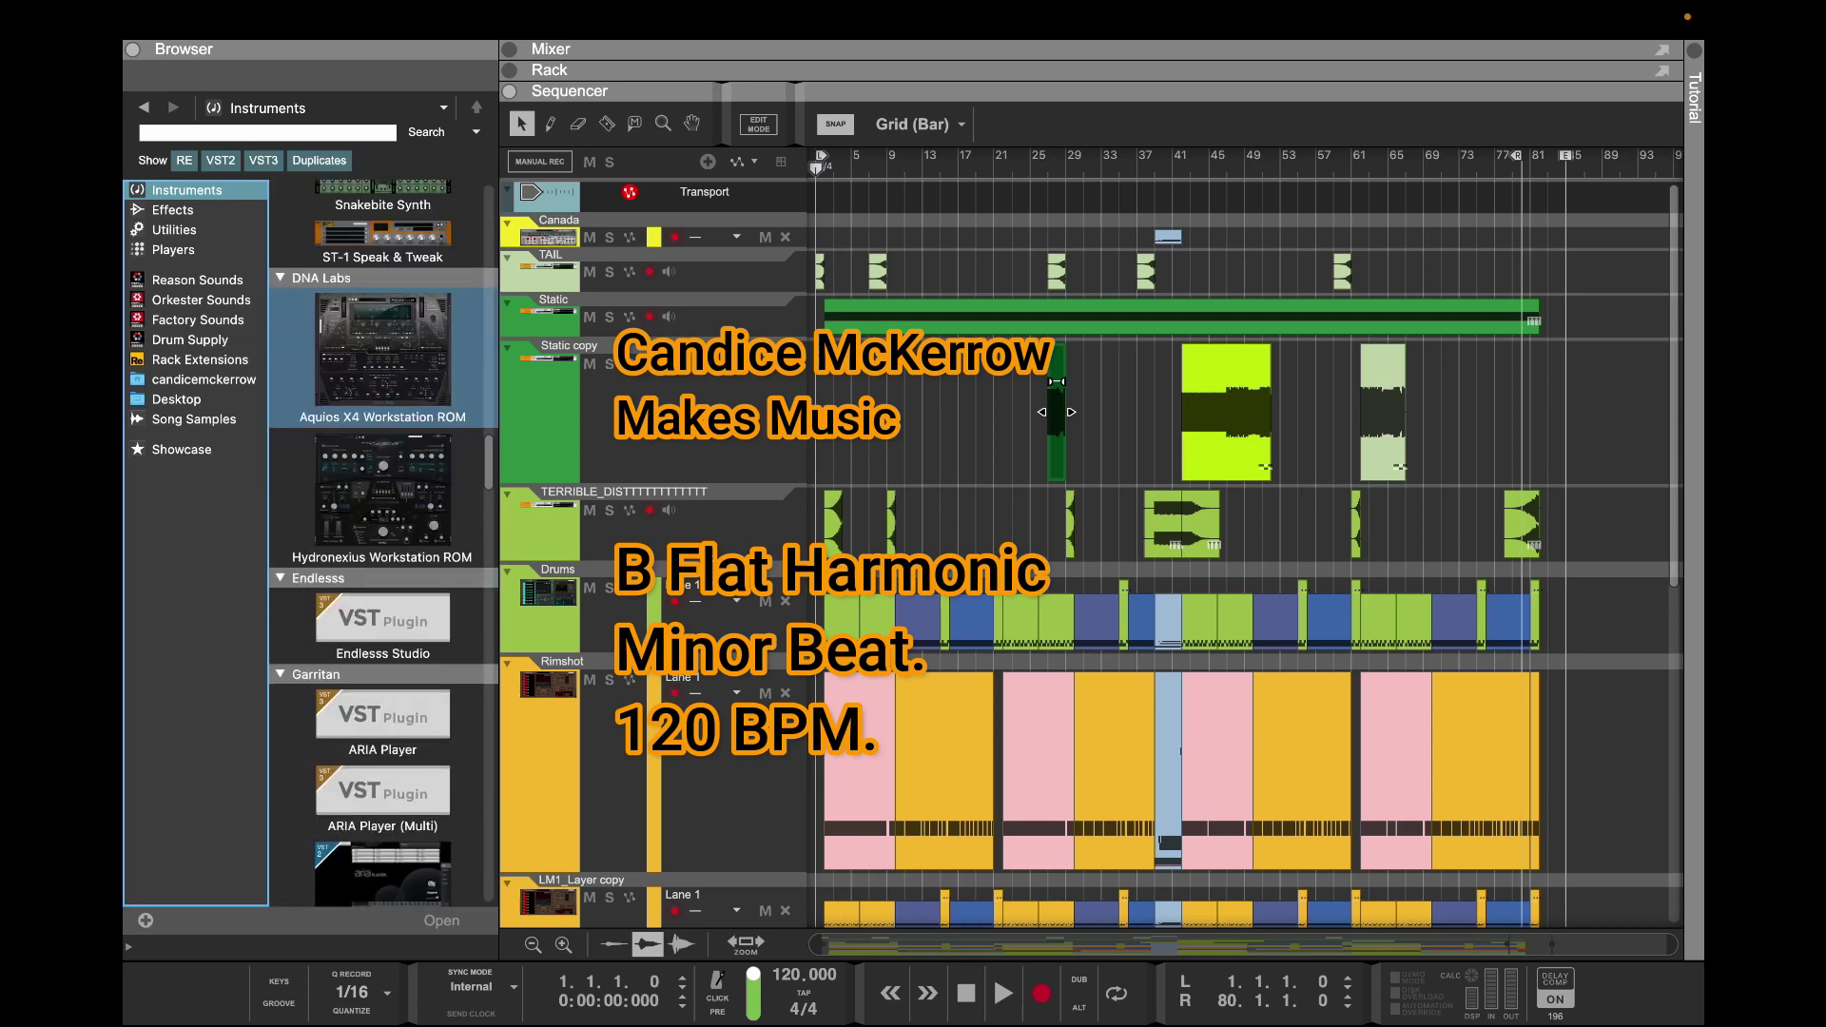
pyautogui.press('Down')
pyautogui.press('Down')
pyautogui.press('Down')
pyautogui.press('Down')
pyautogui.press('Down')
pyautogui.press('Down')
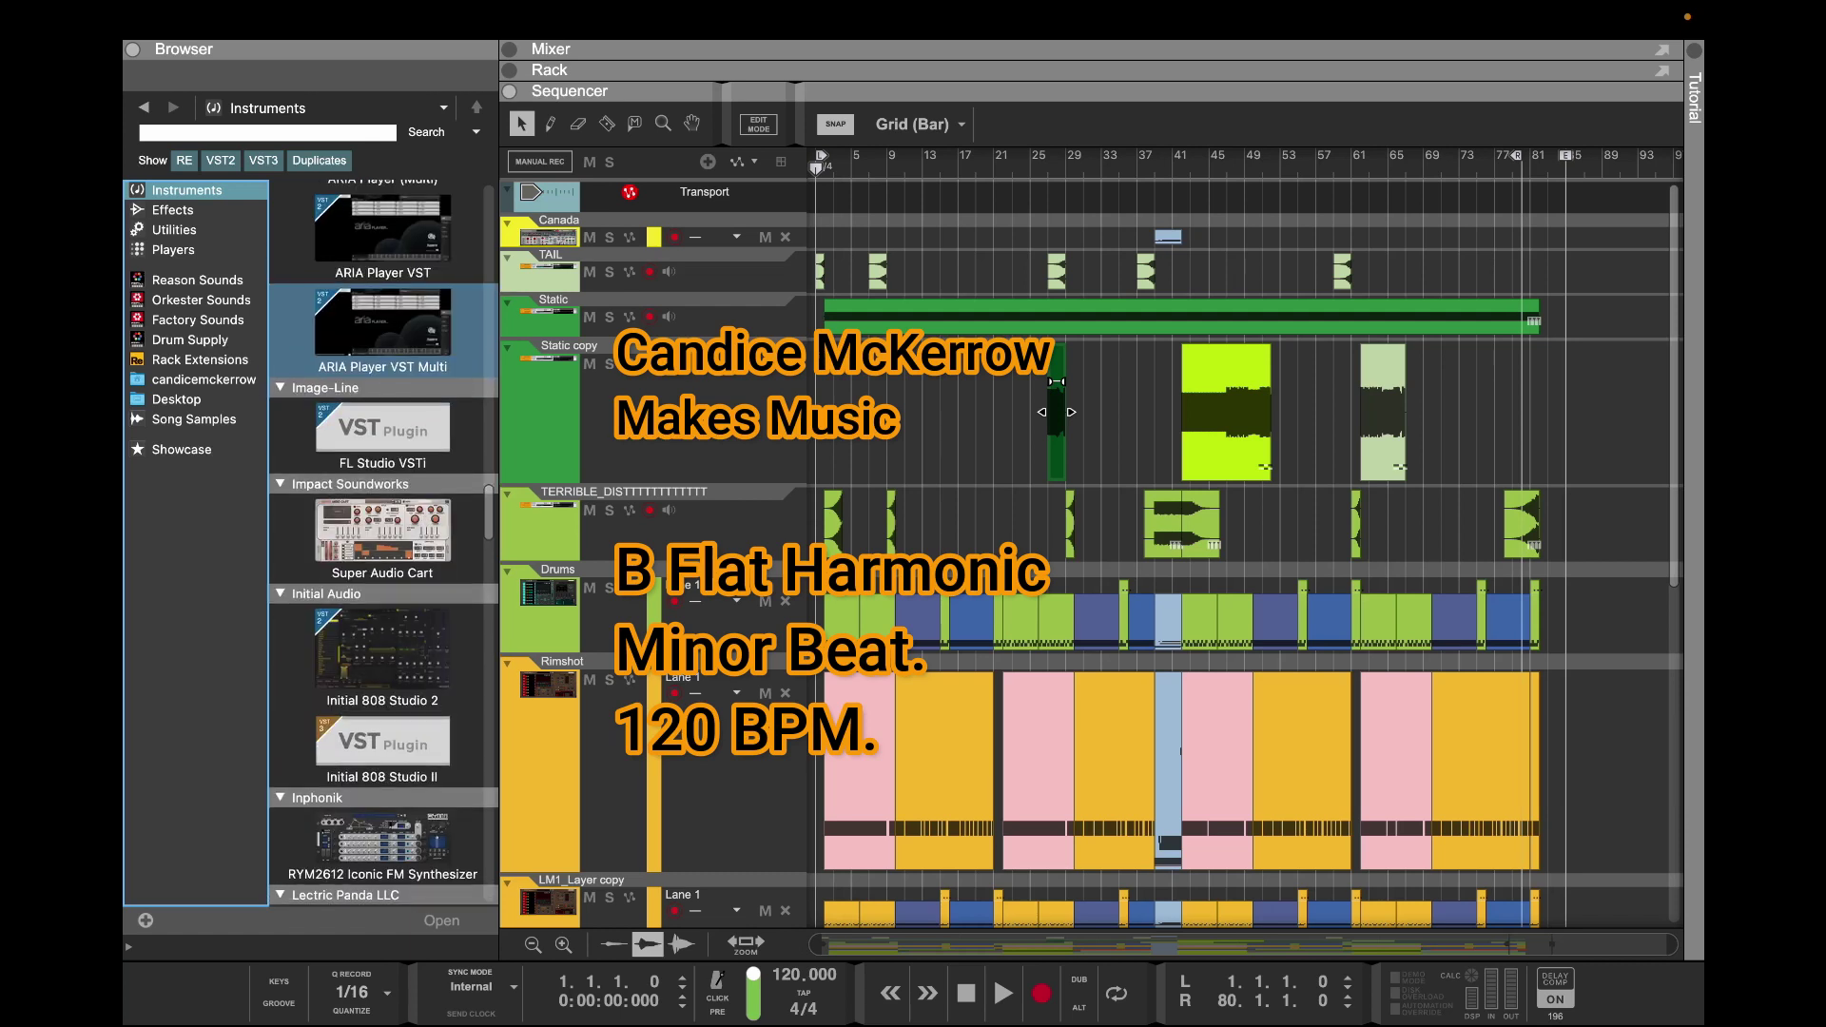
pyautogui.scroll(-5, 382, 542)
# Duplicate the Synth track with its devices and delete all clips from both lanes of the original
pyautogui.scroll(-8, 1092, 551)
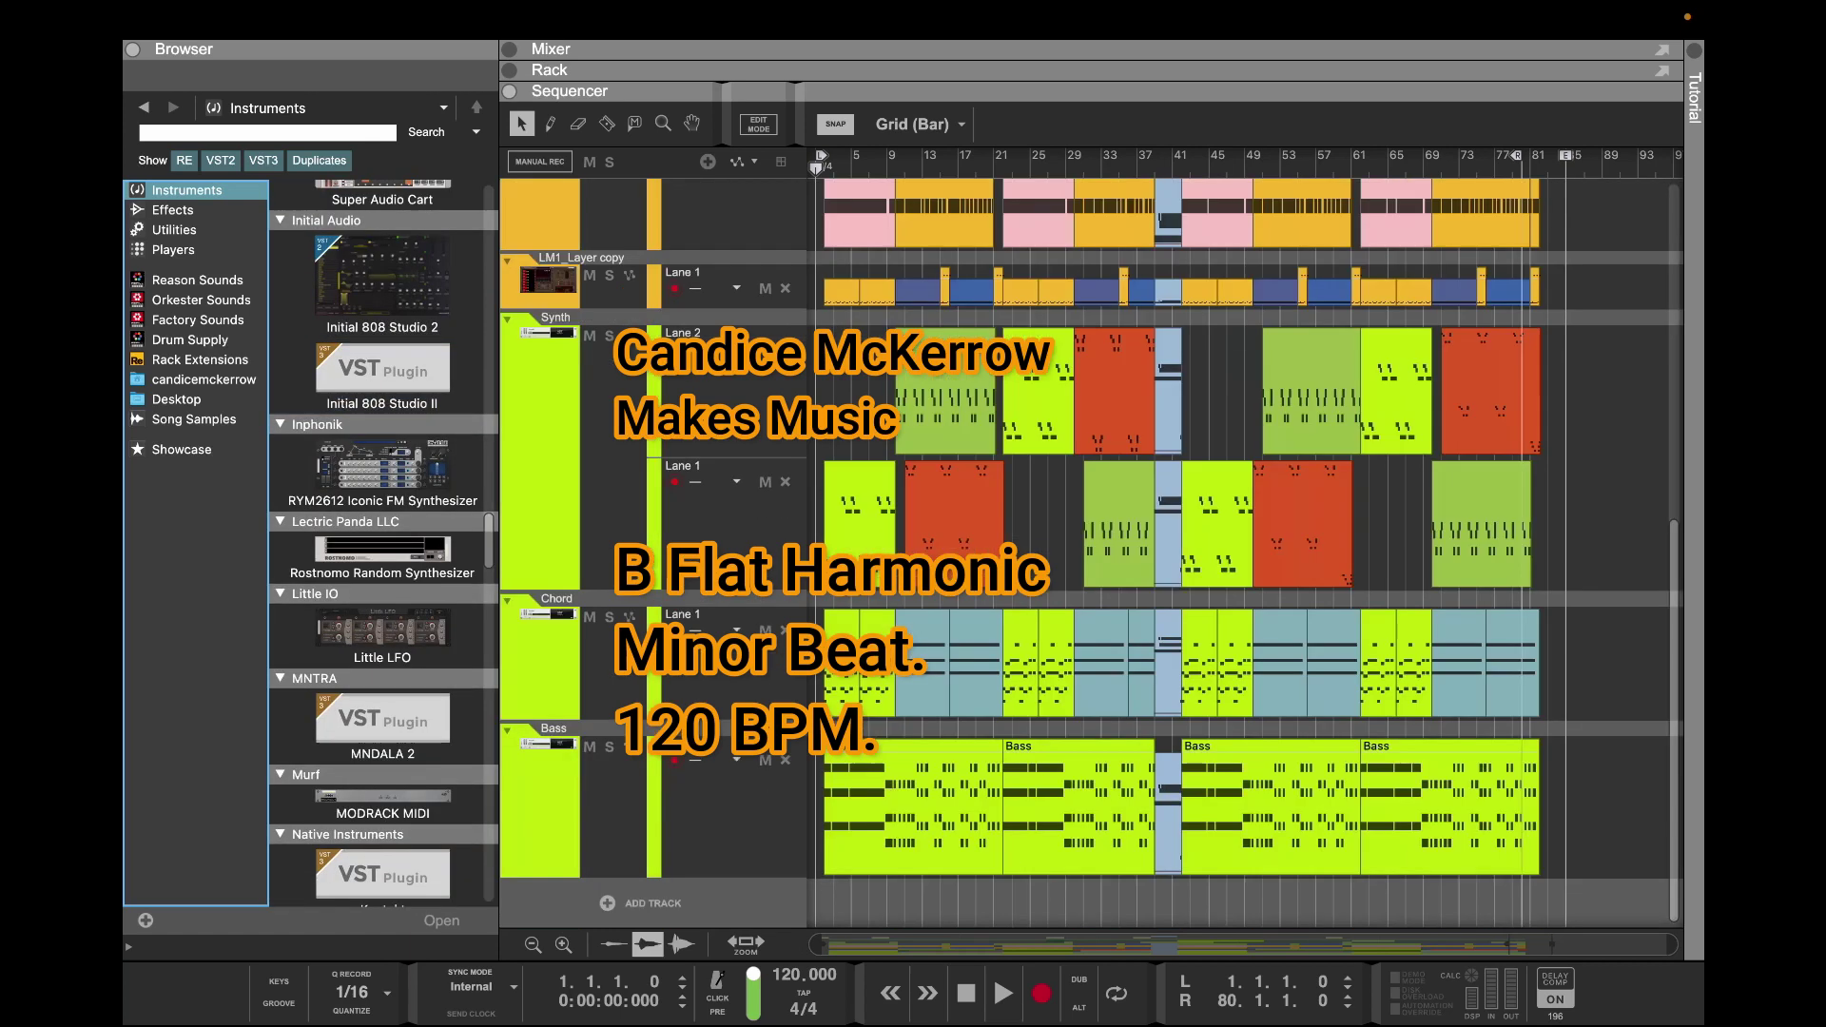
pyautogui.click(529, 335)
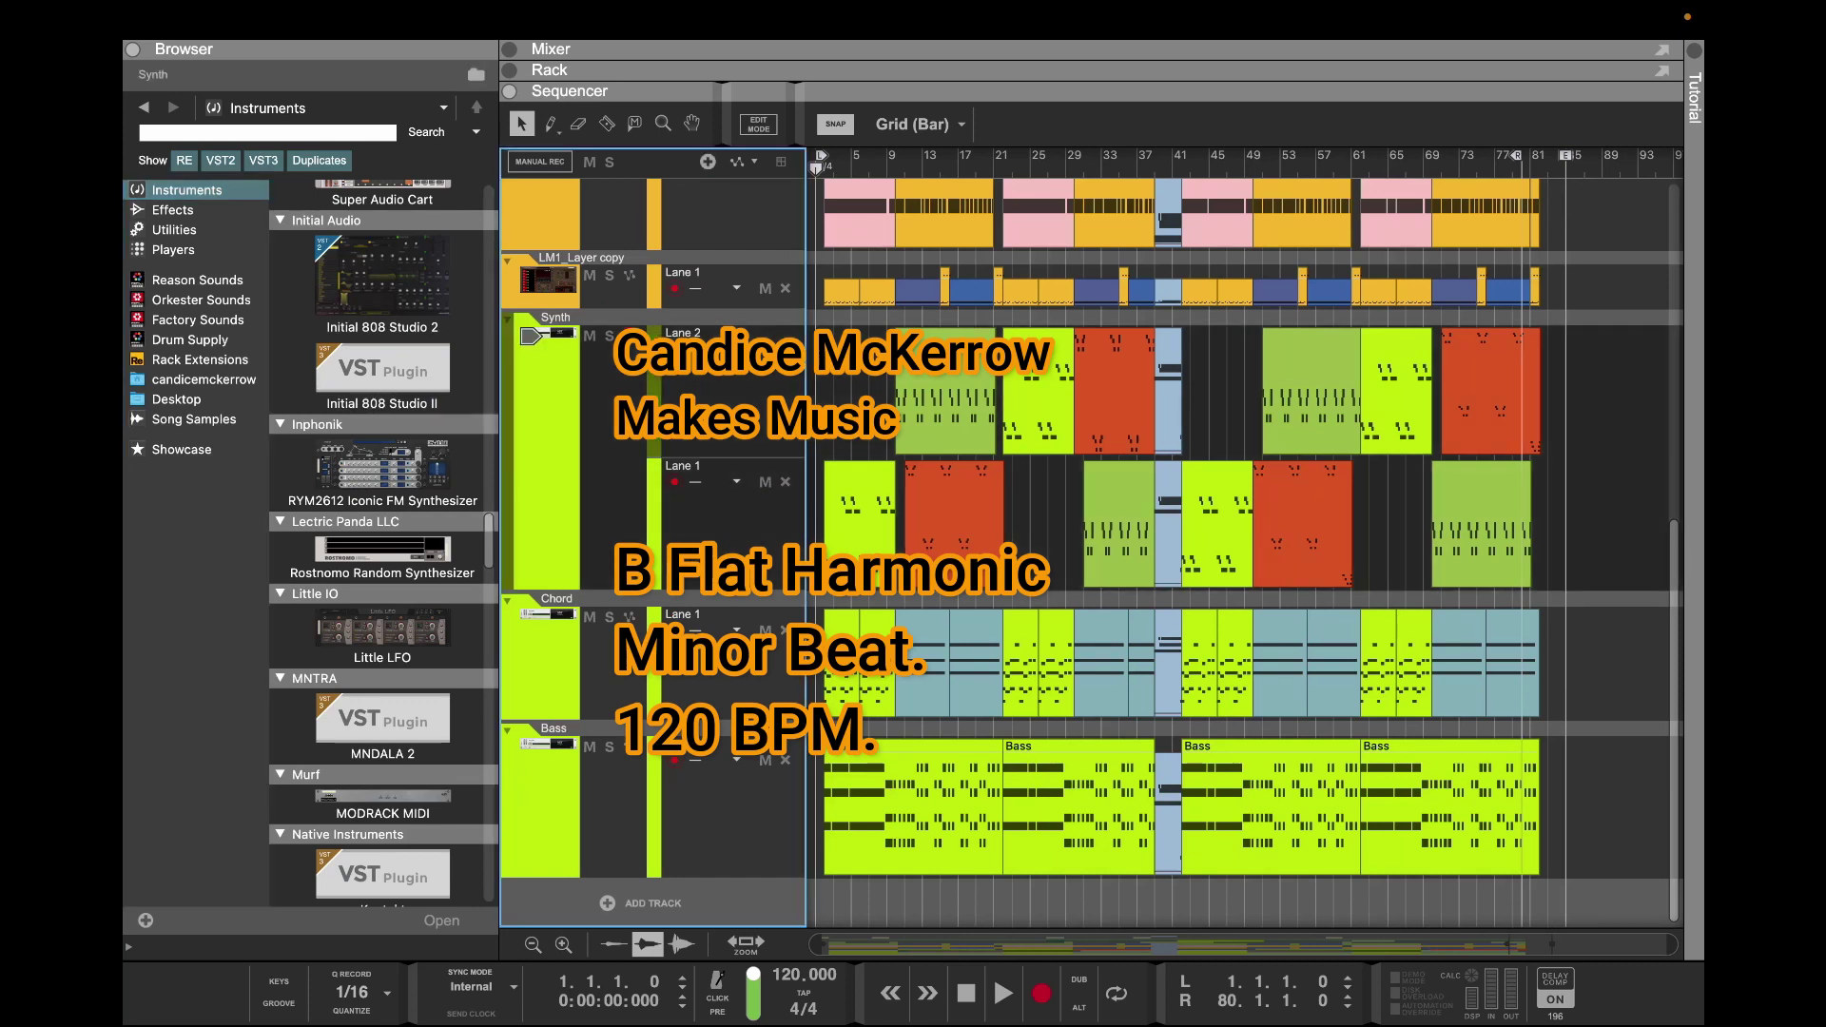
pyautogui.press('super+d')
pyautogui.moveTo(1561, 557); pyautogui.dragTo(815, 441)
pyautogui.press('Delete')
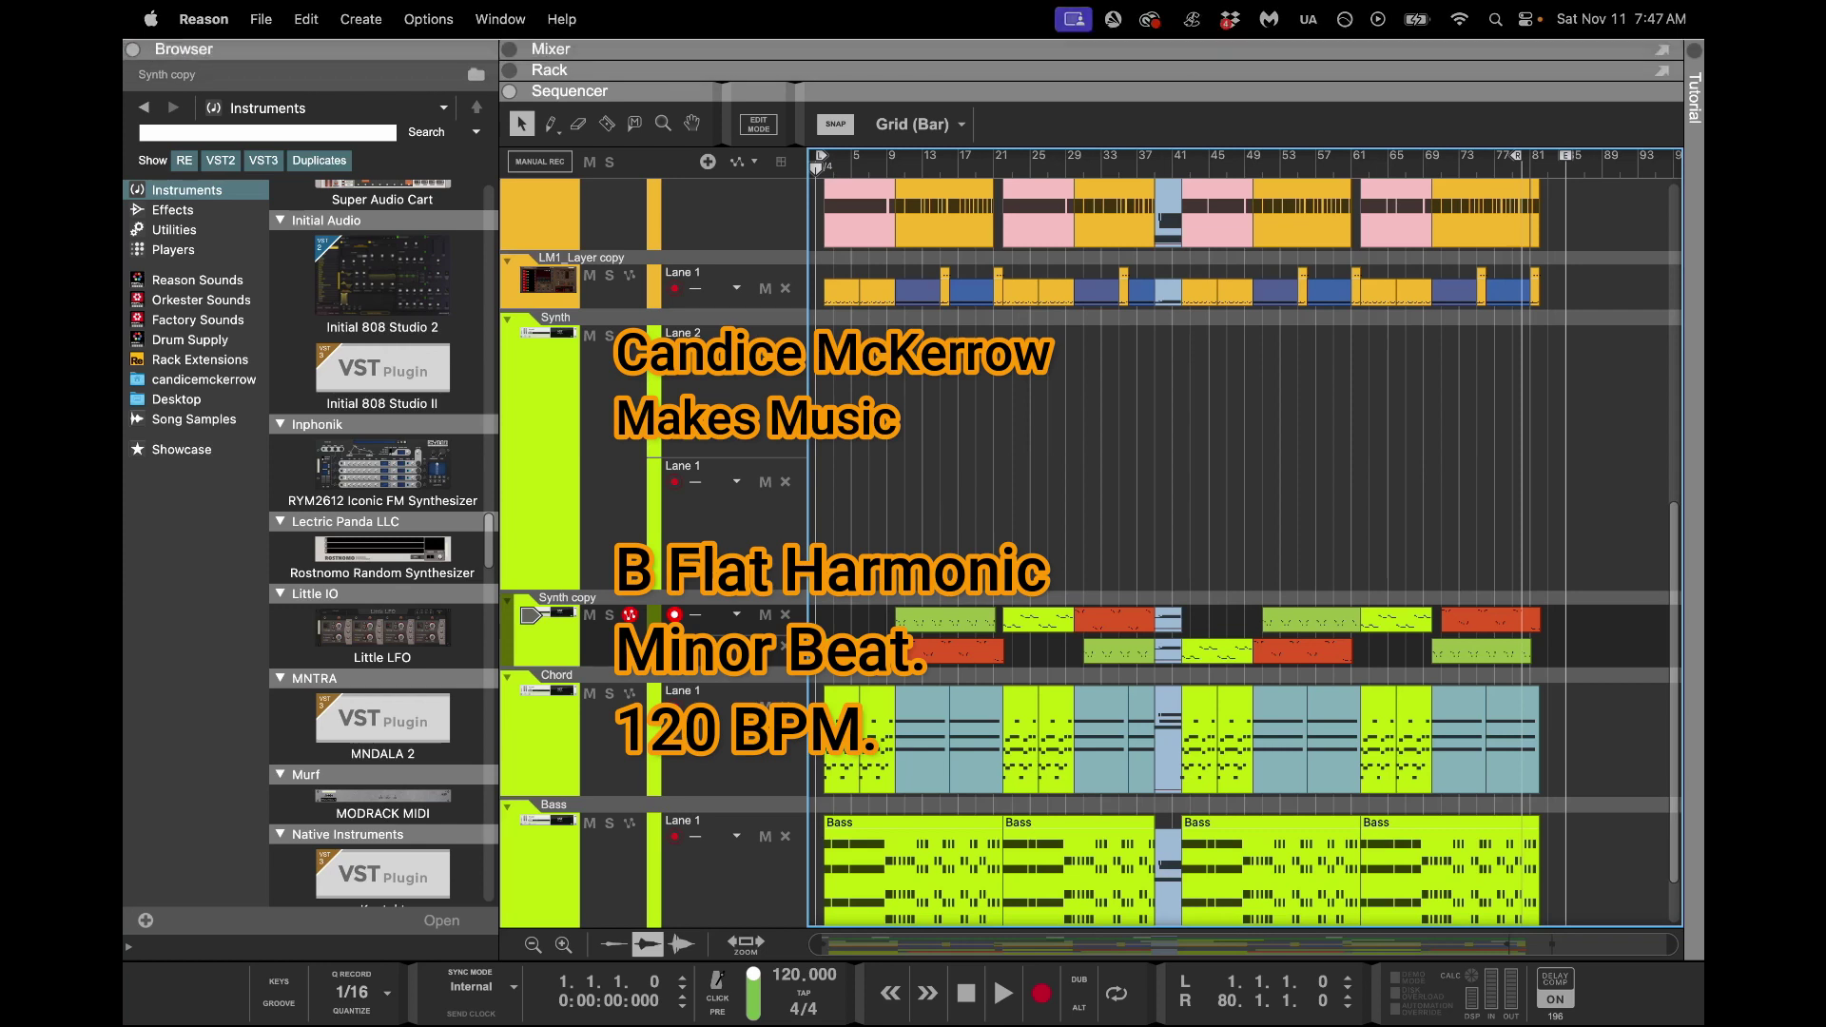
# Rename the emptied original Synth track as Synth_2
pyautogui.click(509, 49)
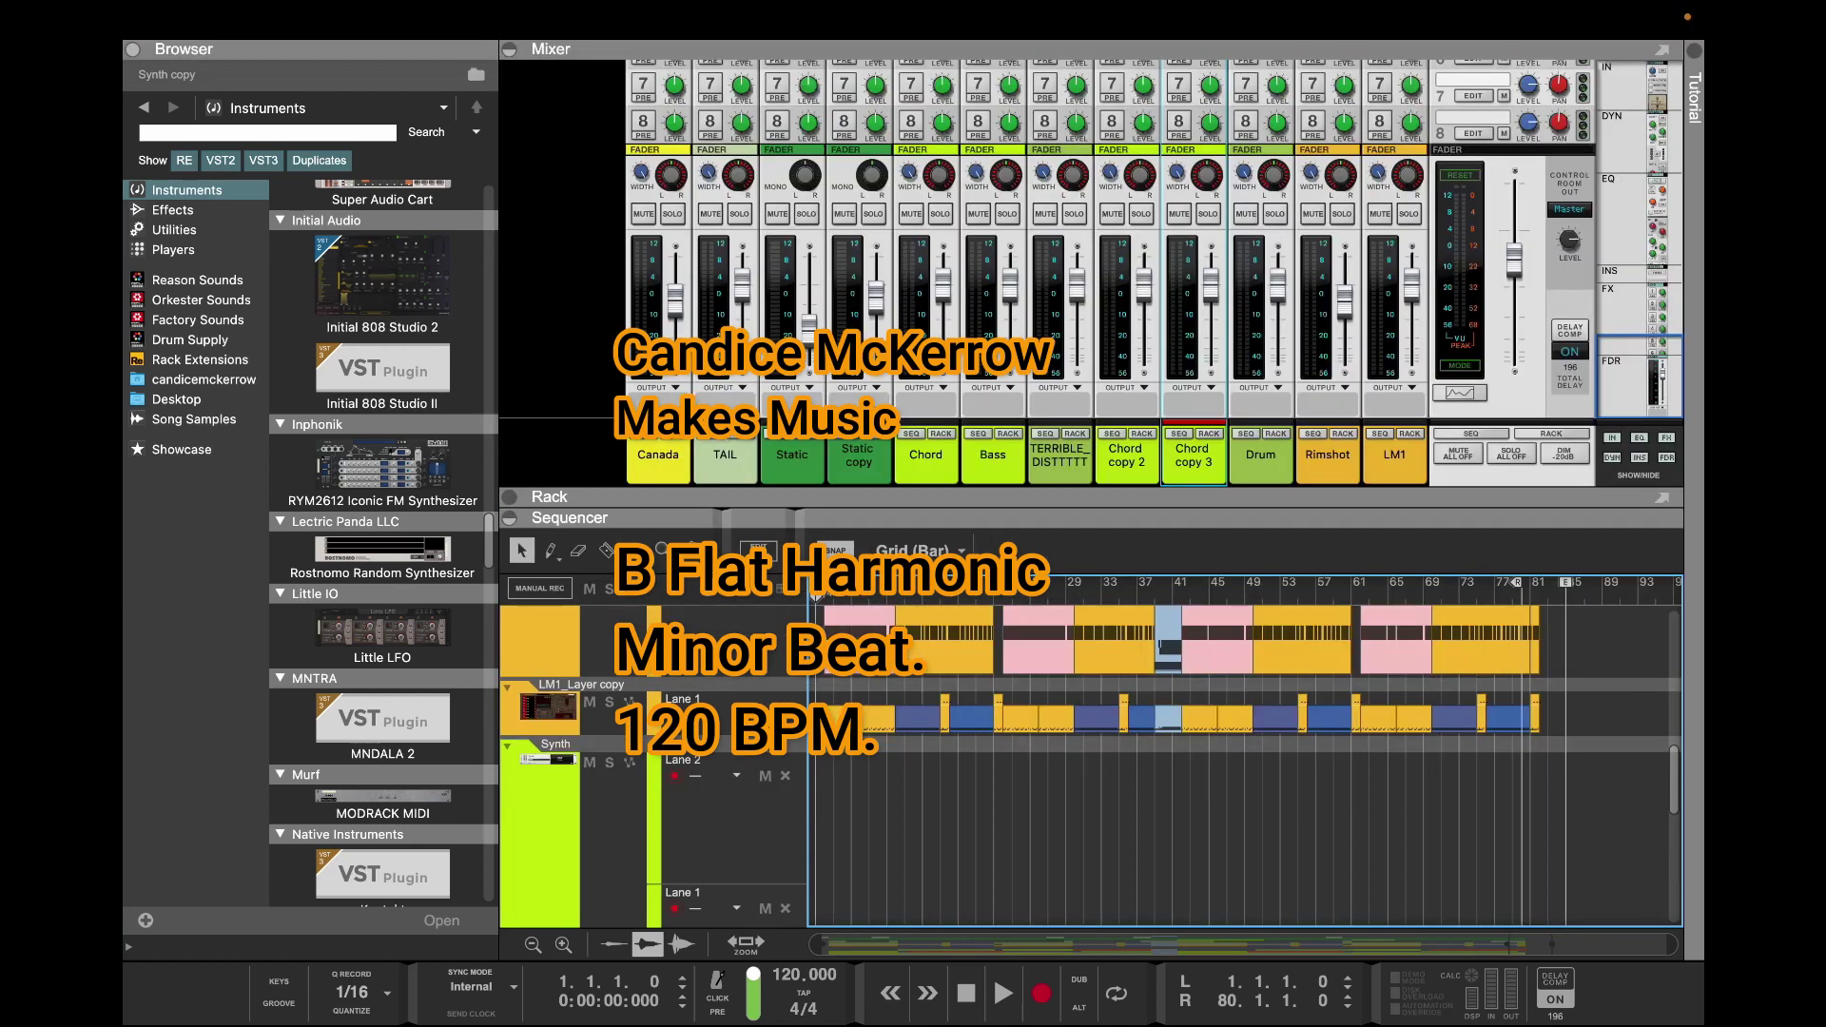
pyautogui.click(549, 760)
pyautogui.scroll(-1, 548, 760)
pyautogui.scroll(-3, 548, 760)
pyautogui.scroll(3, 549, 761)
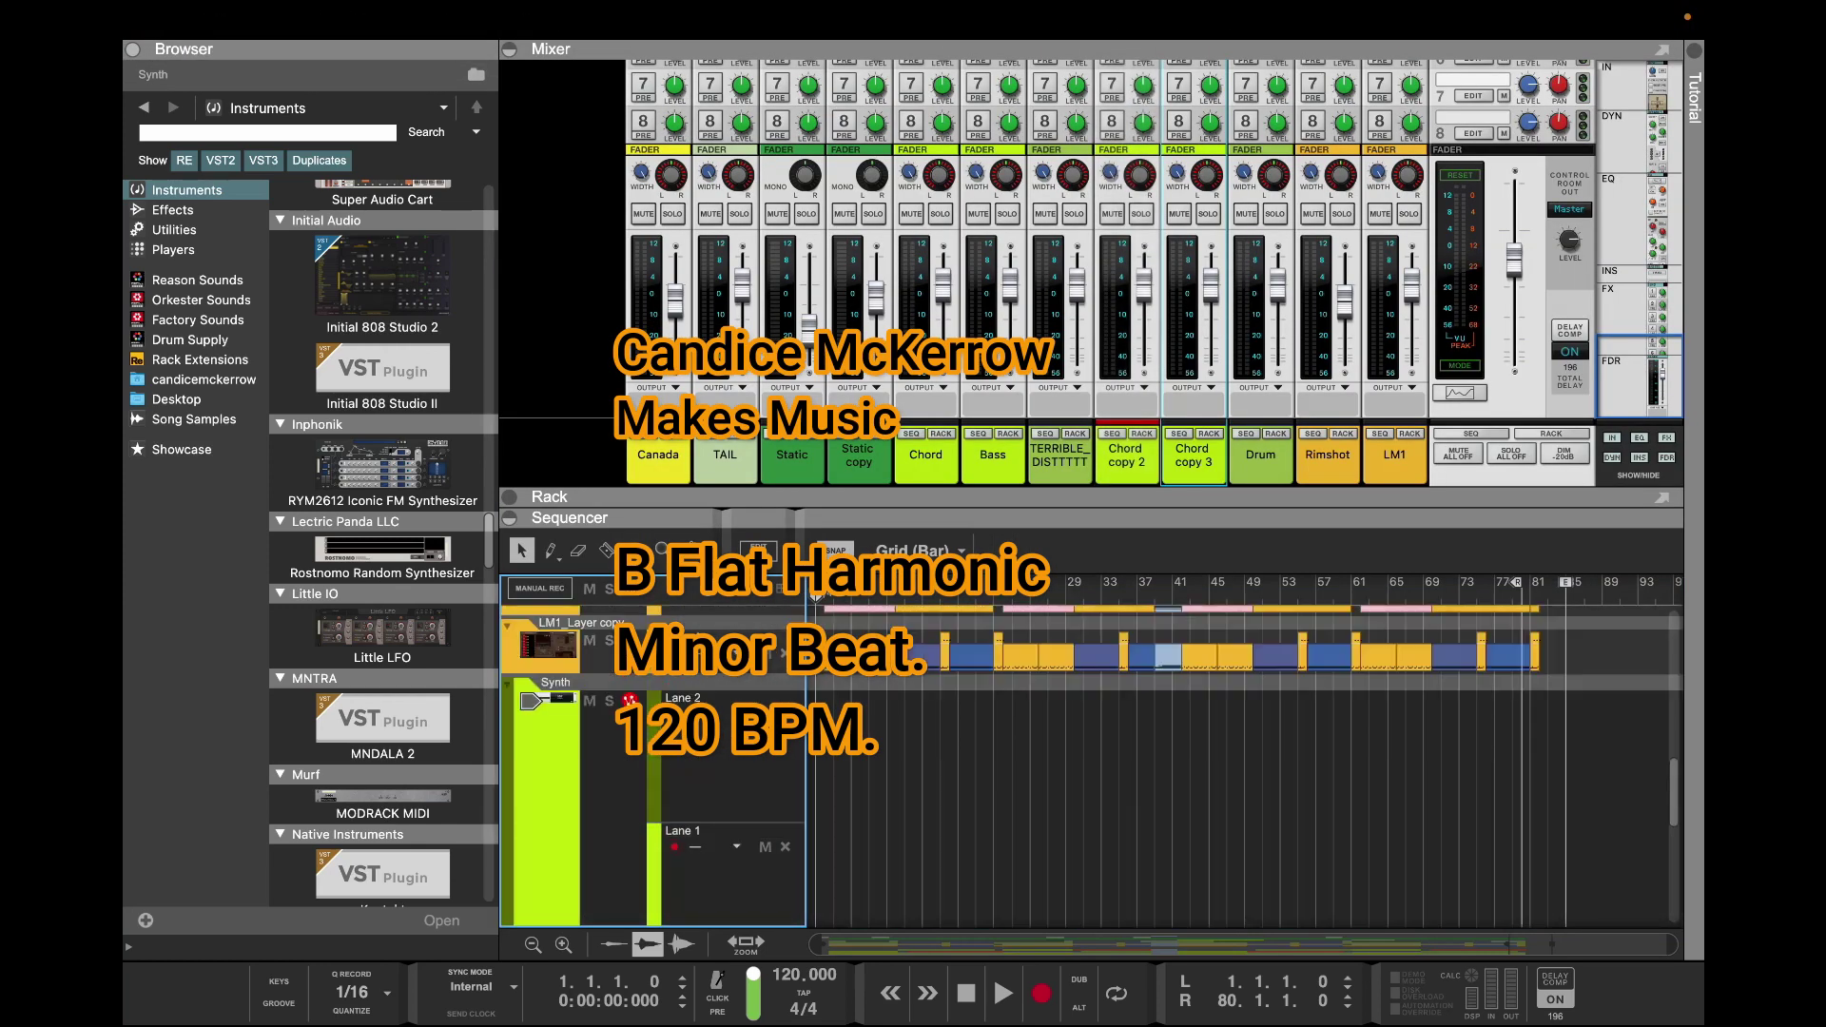
pyautogui.click(549, 647)
pyautogui.doubleClick(548, 702)
pyautogui.click(567, 96)
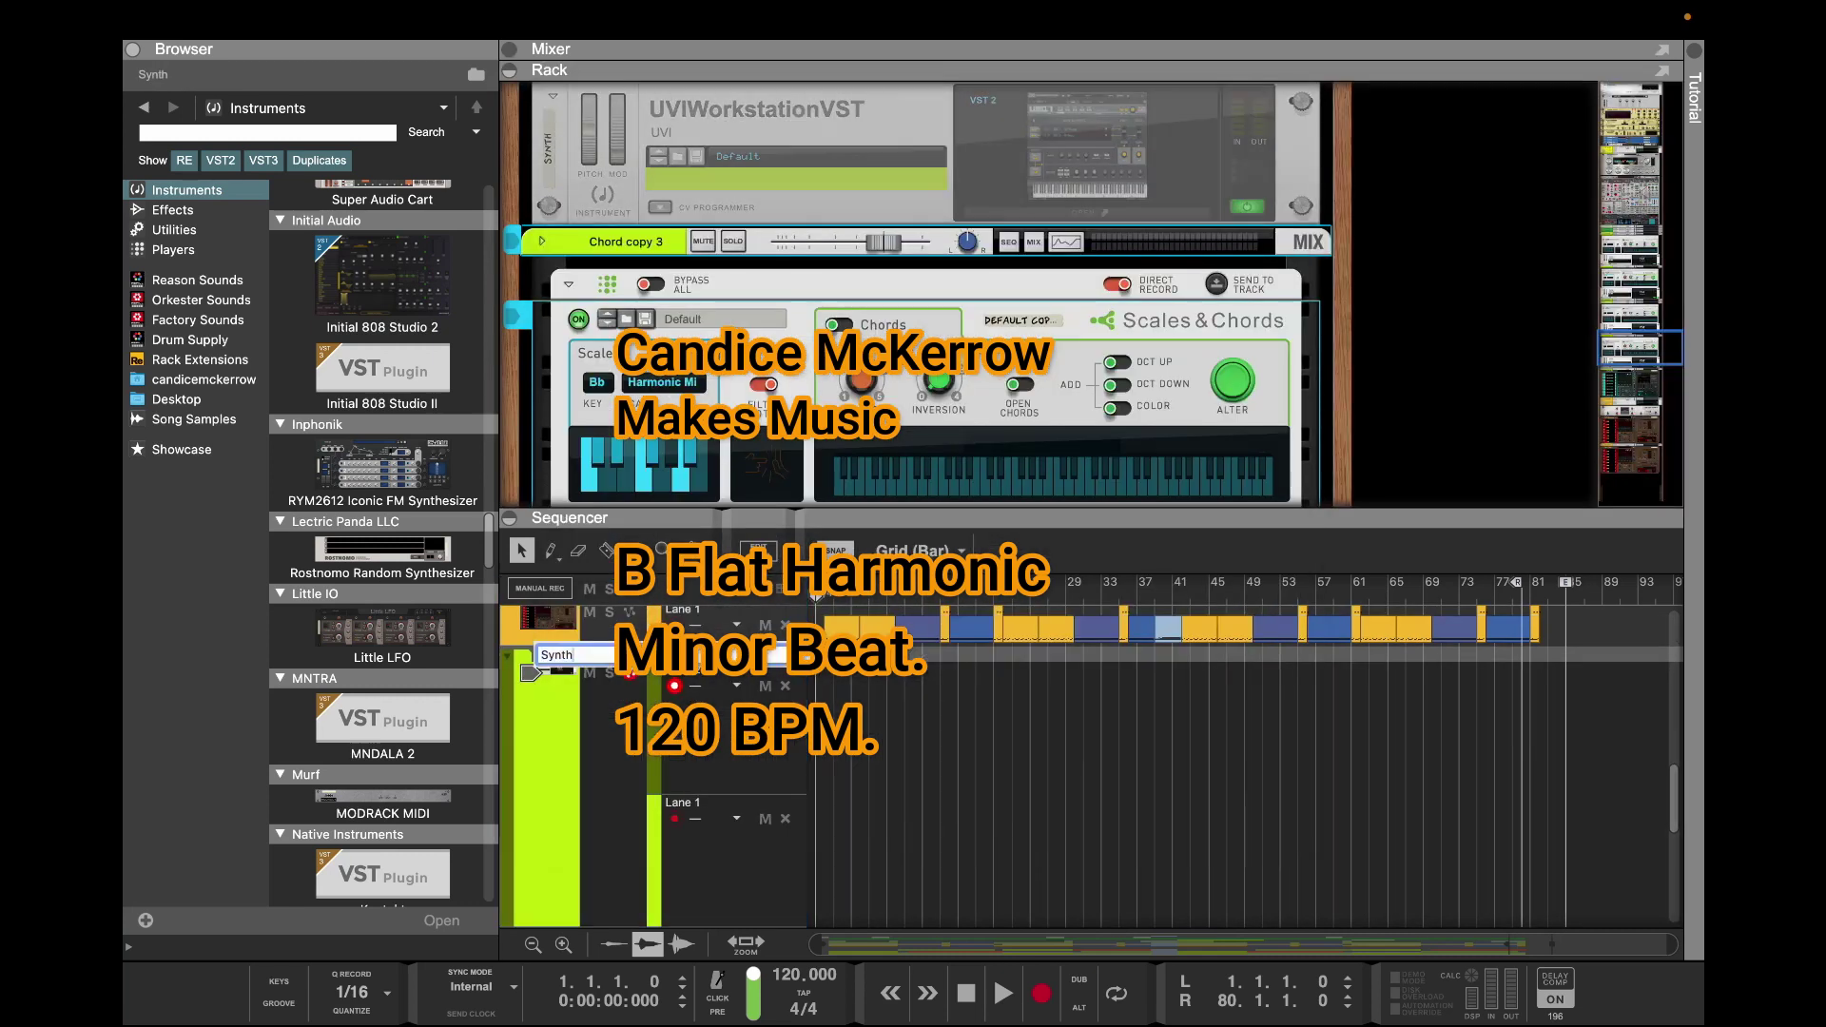
pyautogui.write('_2')
pyautogui.press('Return')
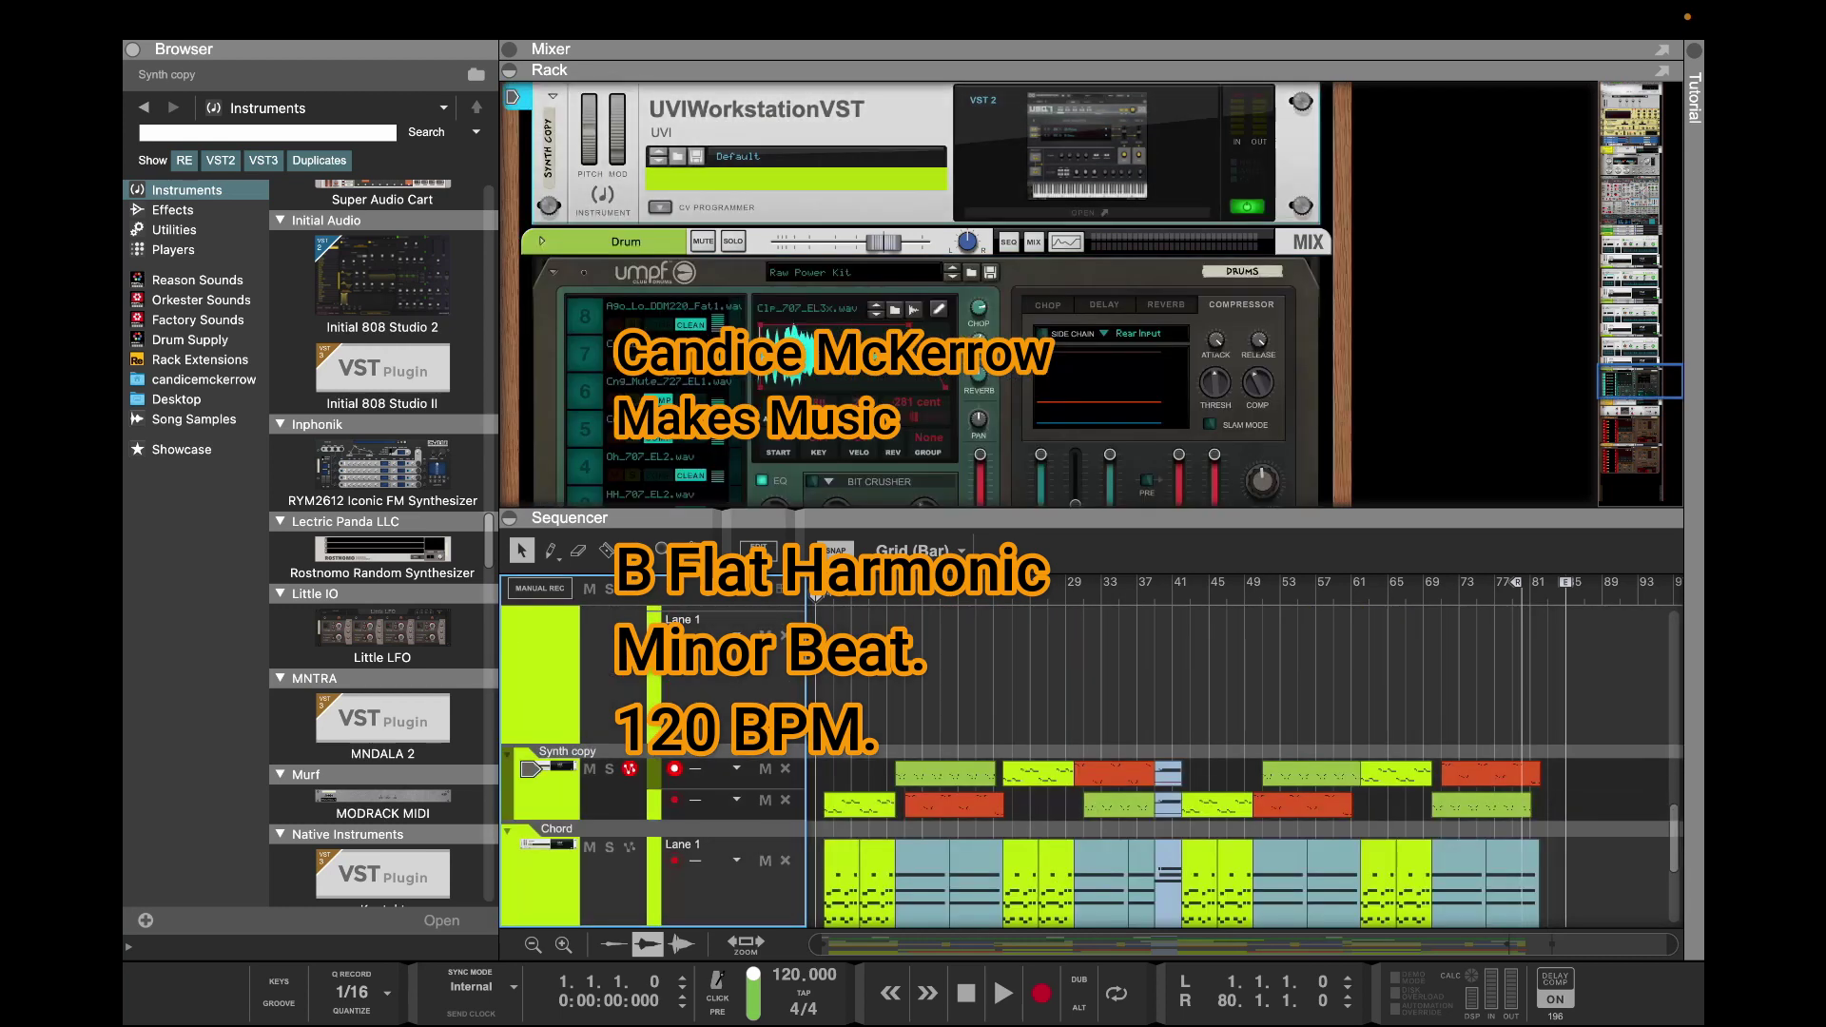
# Rename the Synth copy track, which holds the clips, as Synth_1
pyautogui.doubleClick(568, 752)
pyautogui.press('Right')
pyautogui.press('BackSpace')
pyautogui.press('BackSpace')
pyautogui.press('BackSpace')
pyautogui.press('BackSpace')
pyautogui.press('BackSpace')
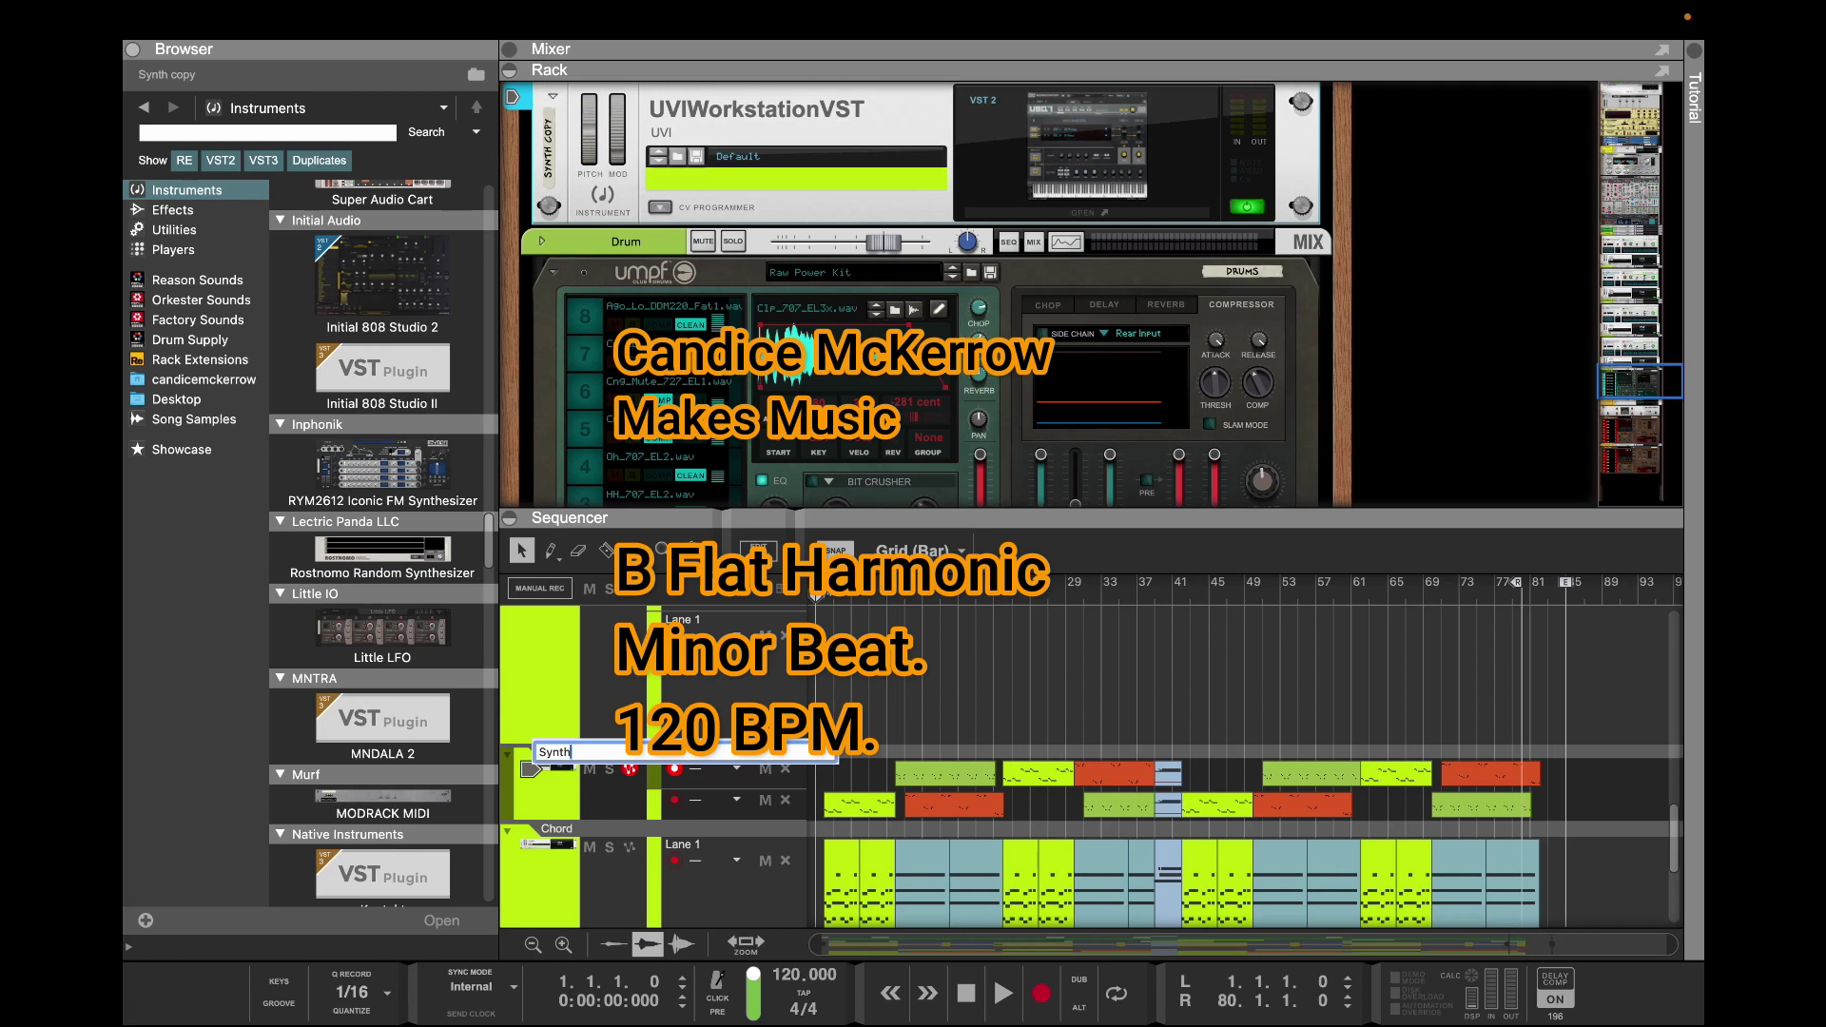
pyautogui.write('_1')
pyautogui.press('Return')
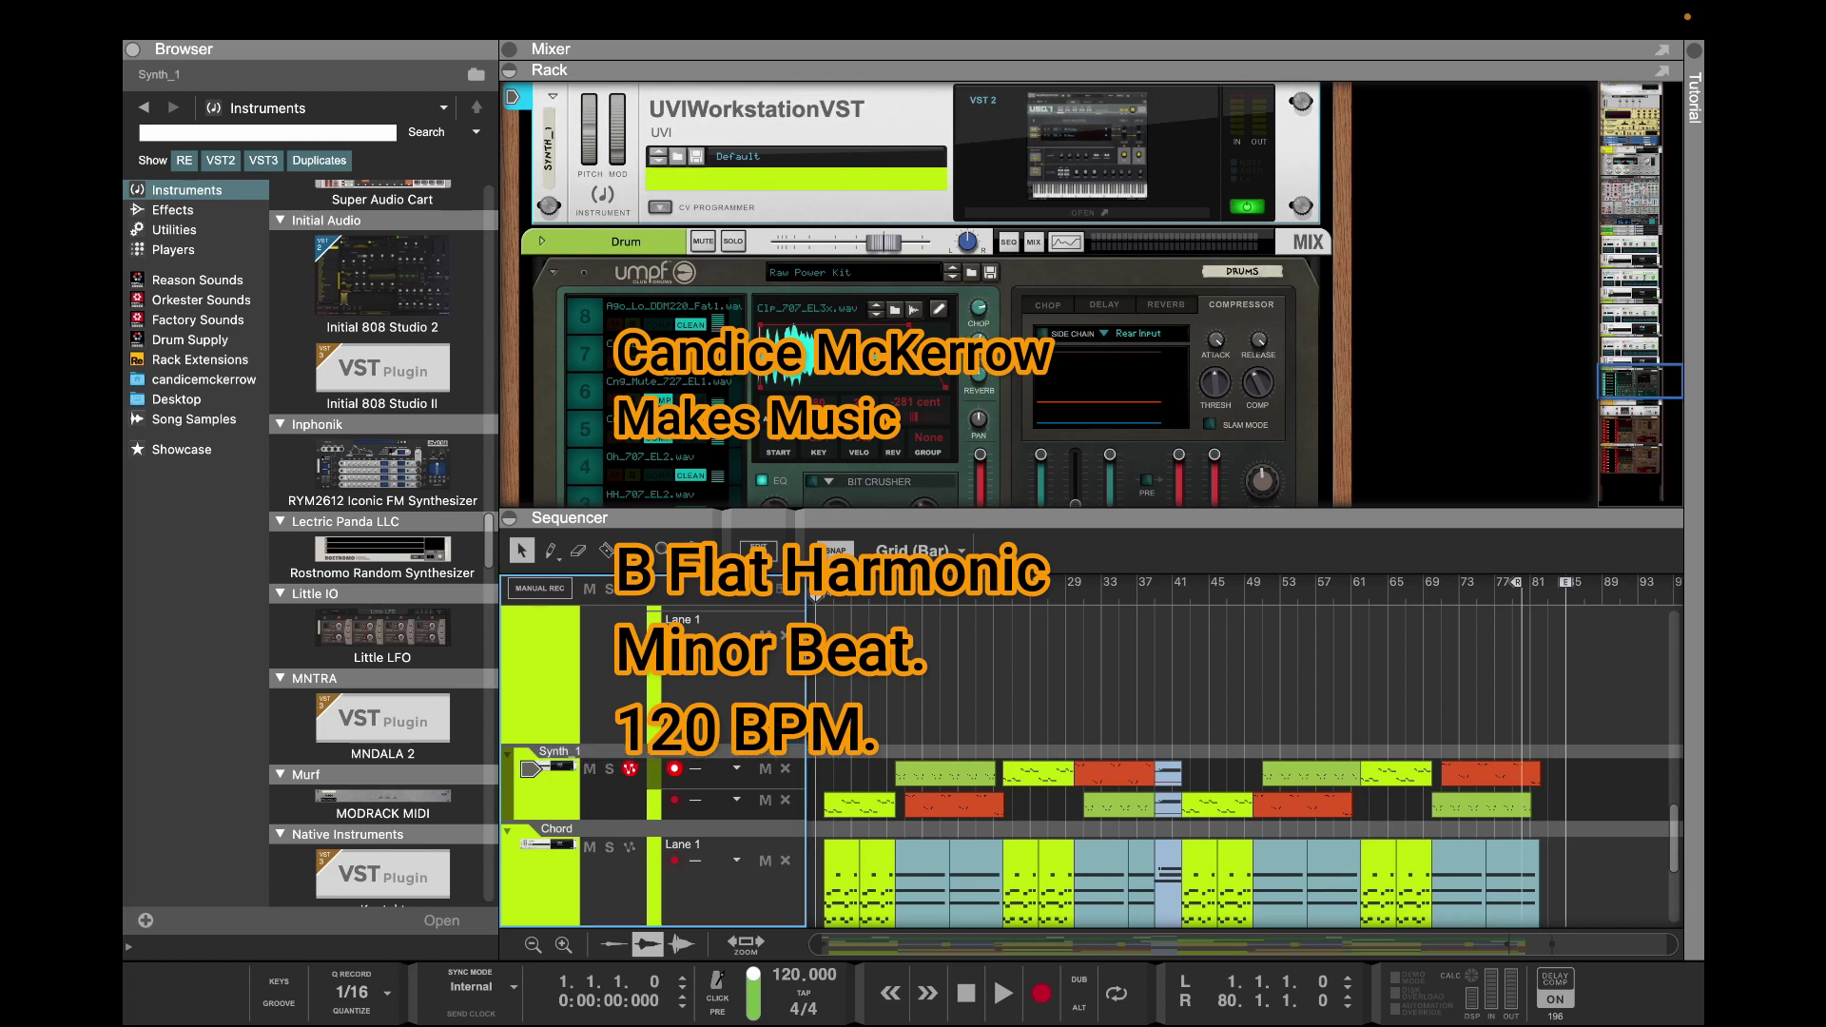
# Show the mixer above a shortened rack and rename the Chord copy 3 channel as Synth_1
pyautogui.moveTo(685, 4)
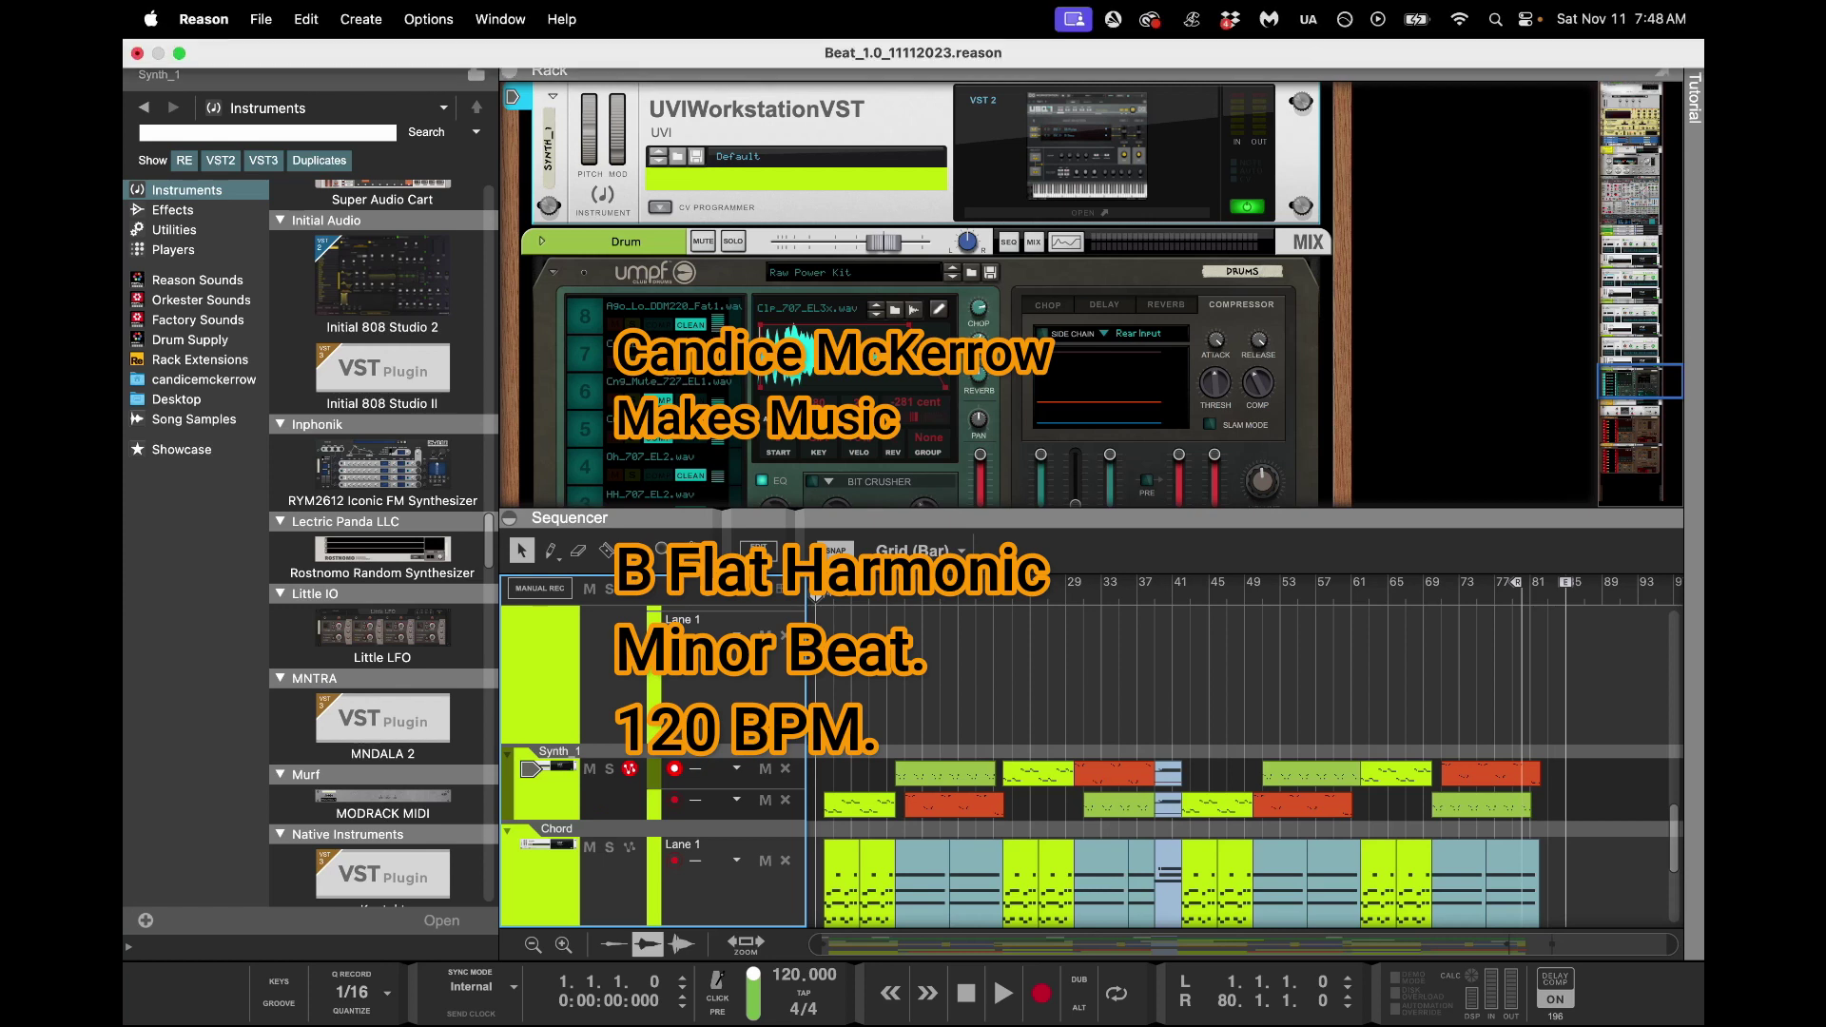
pyautogui.click(510, 49)
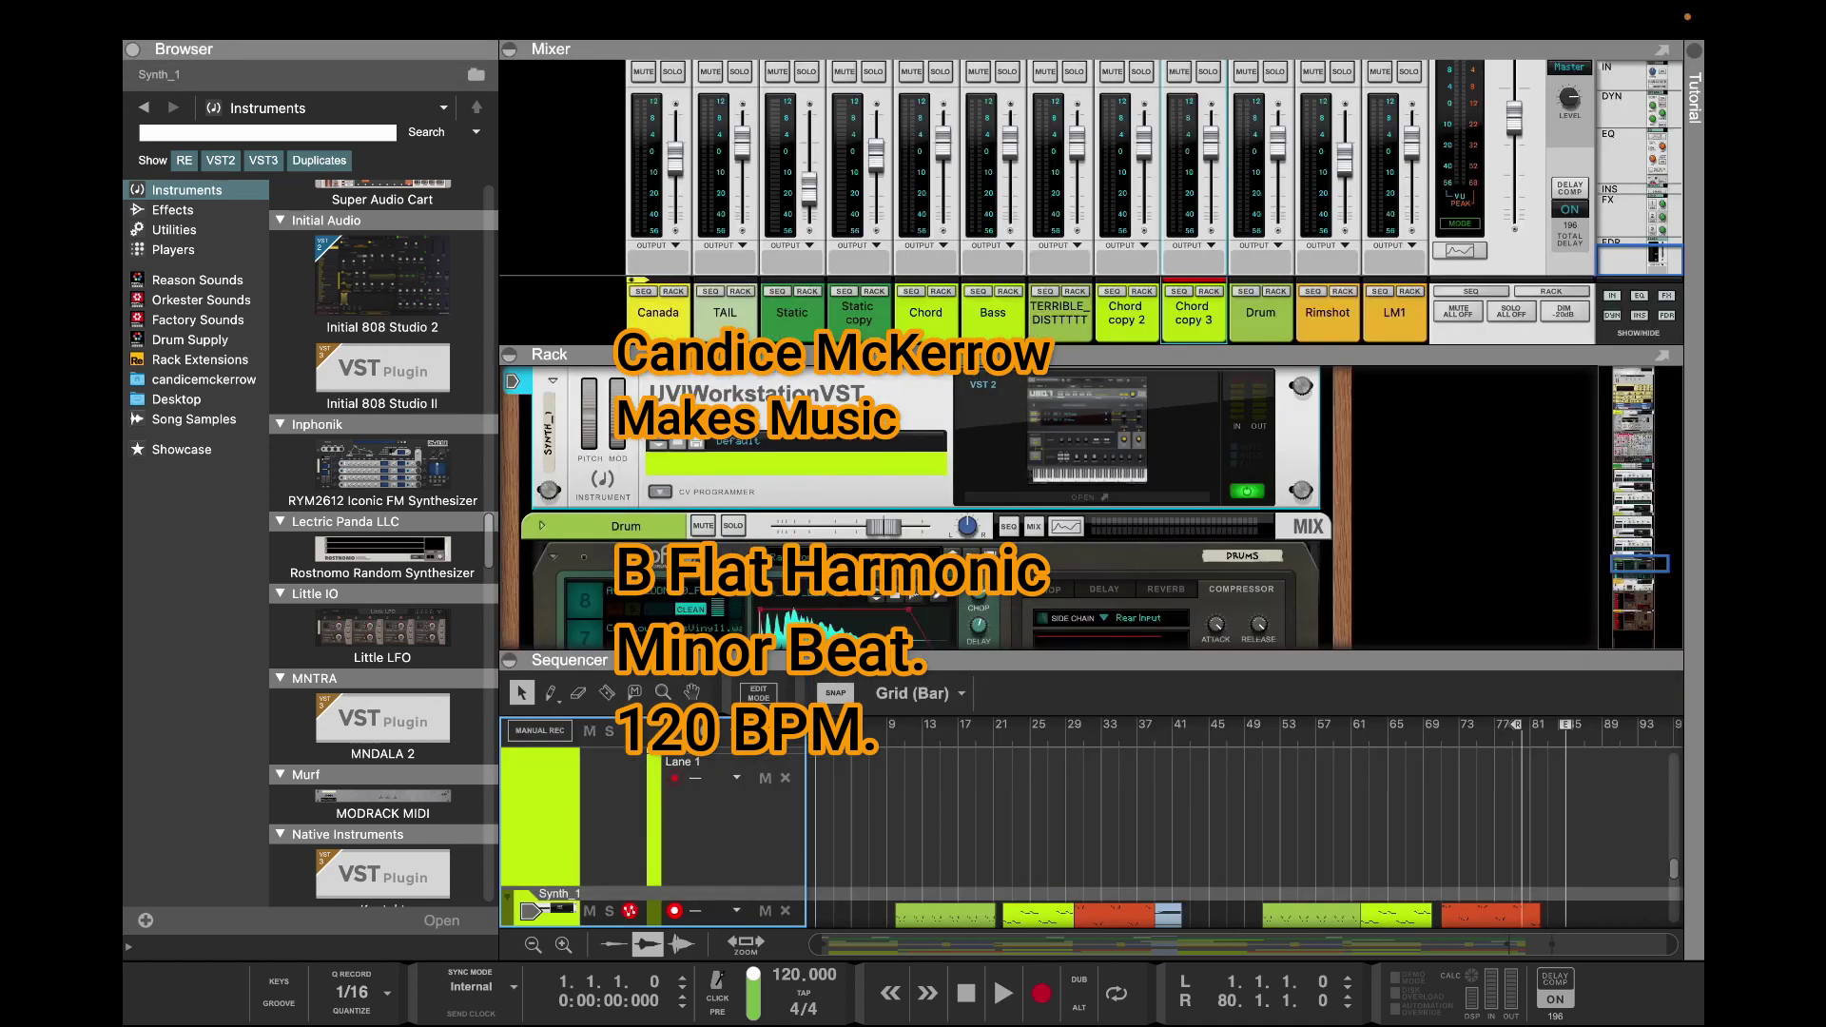
pyautogui.moveTo(1091, 660); pyautogui.dragTo(1091, 479)
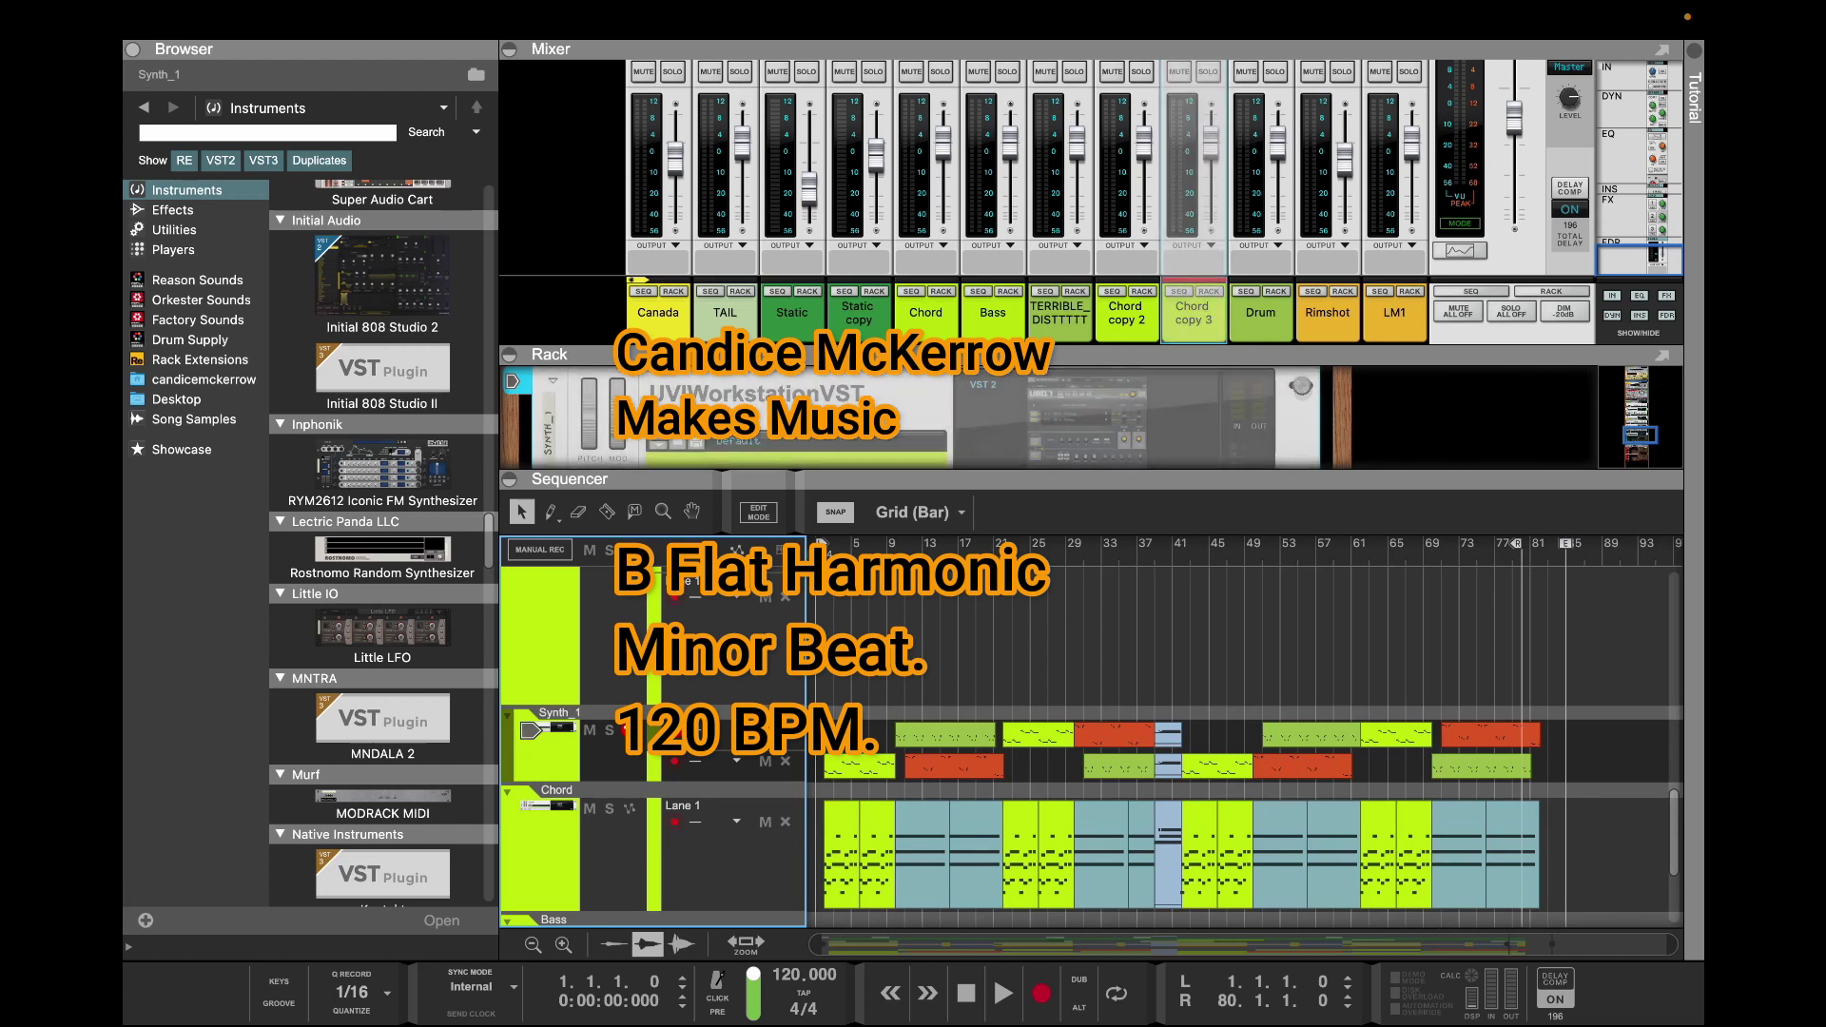
pyautogui.doubleClick(1192, 314)
pyautogui.write('Synth')
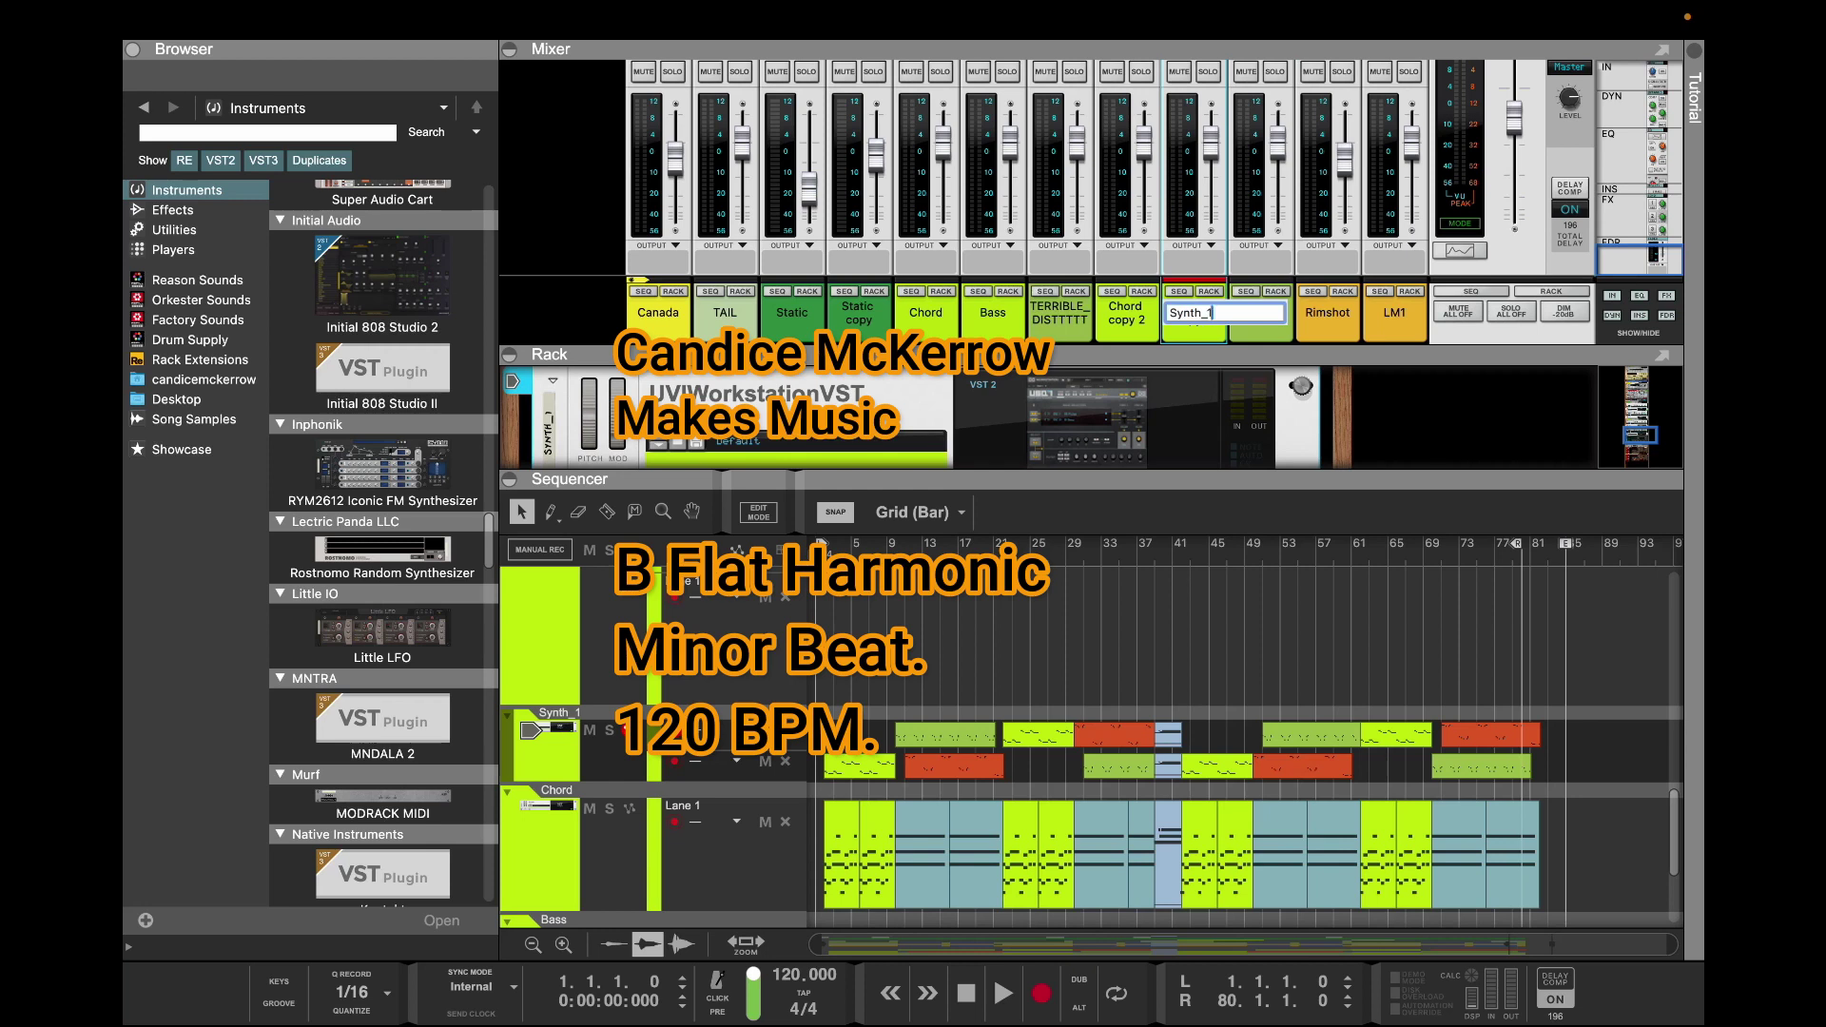
pyautogui.write('_1')
pyautogui.press('Return')
# Rename the Chord copy 2 mixer channel as Synth_2
pyautogui.doubleClick(1126, 314)
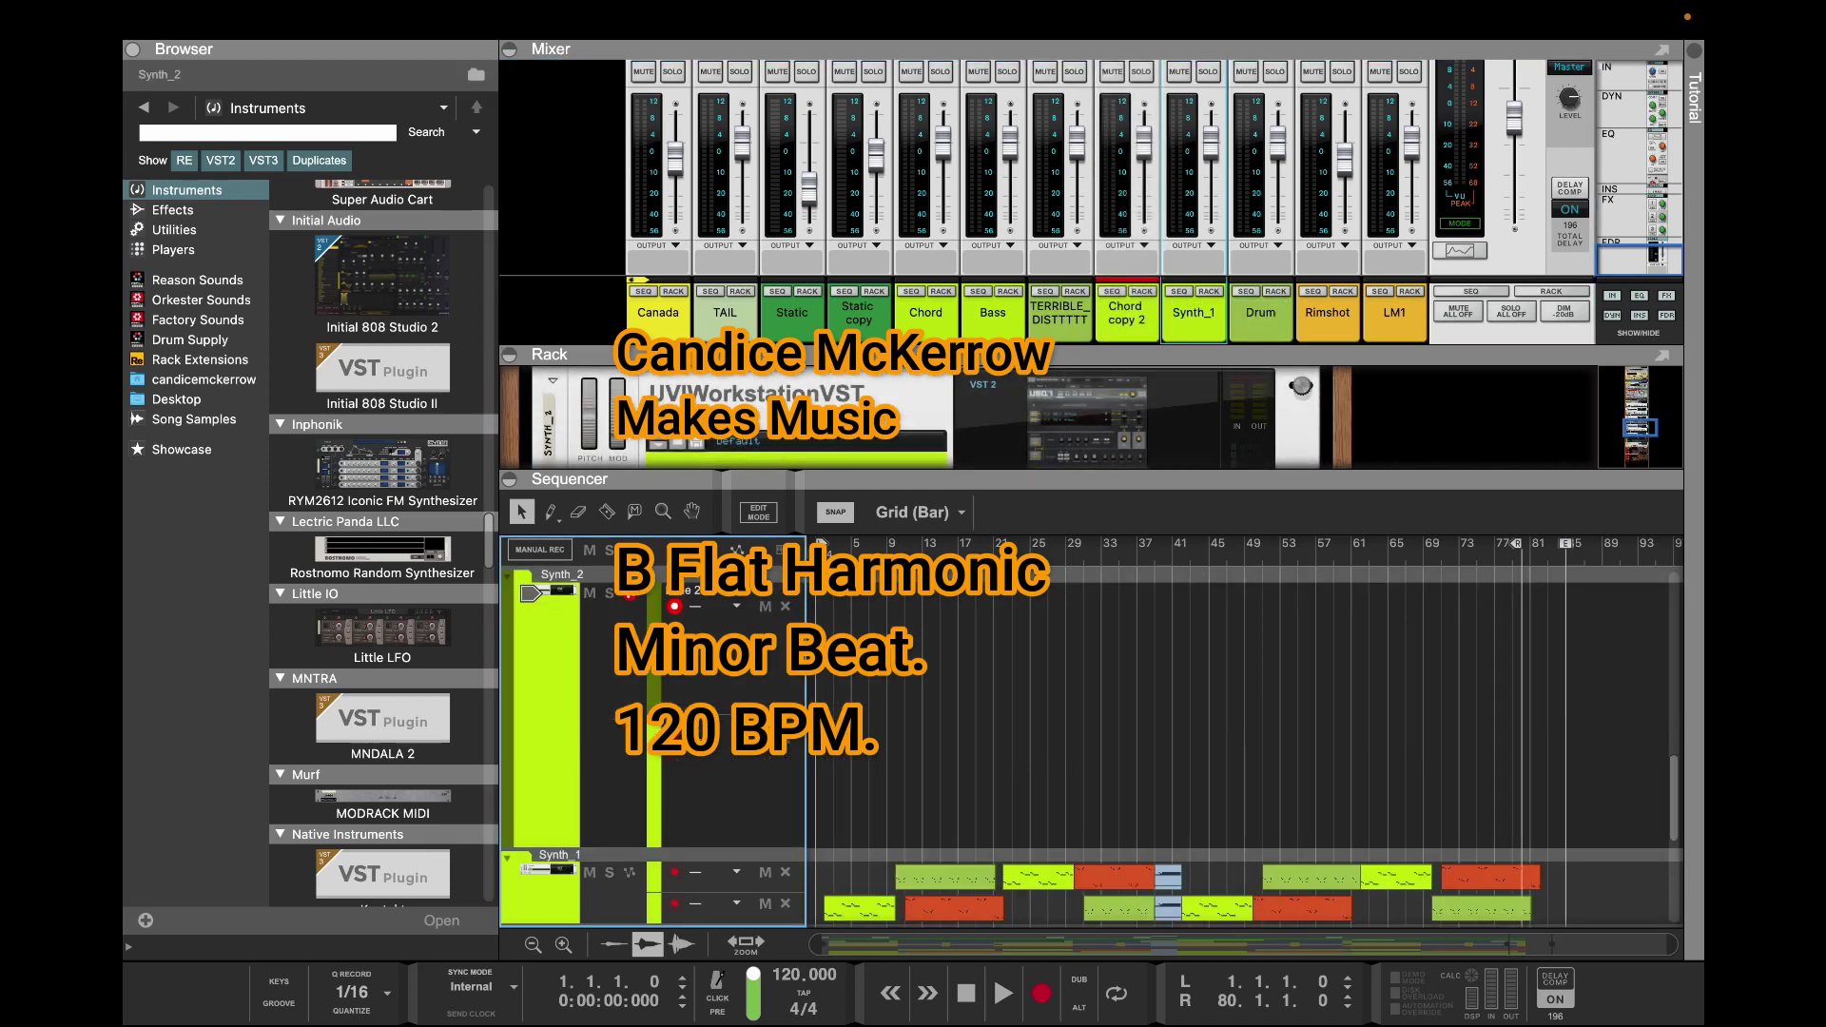
pyautogui.write('Synth_2')
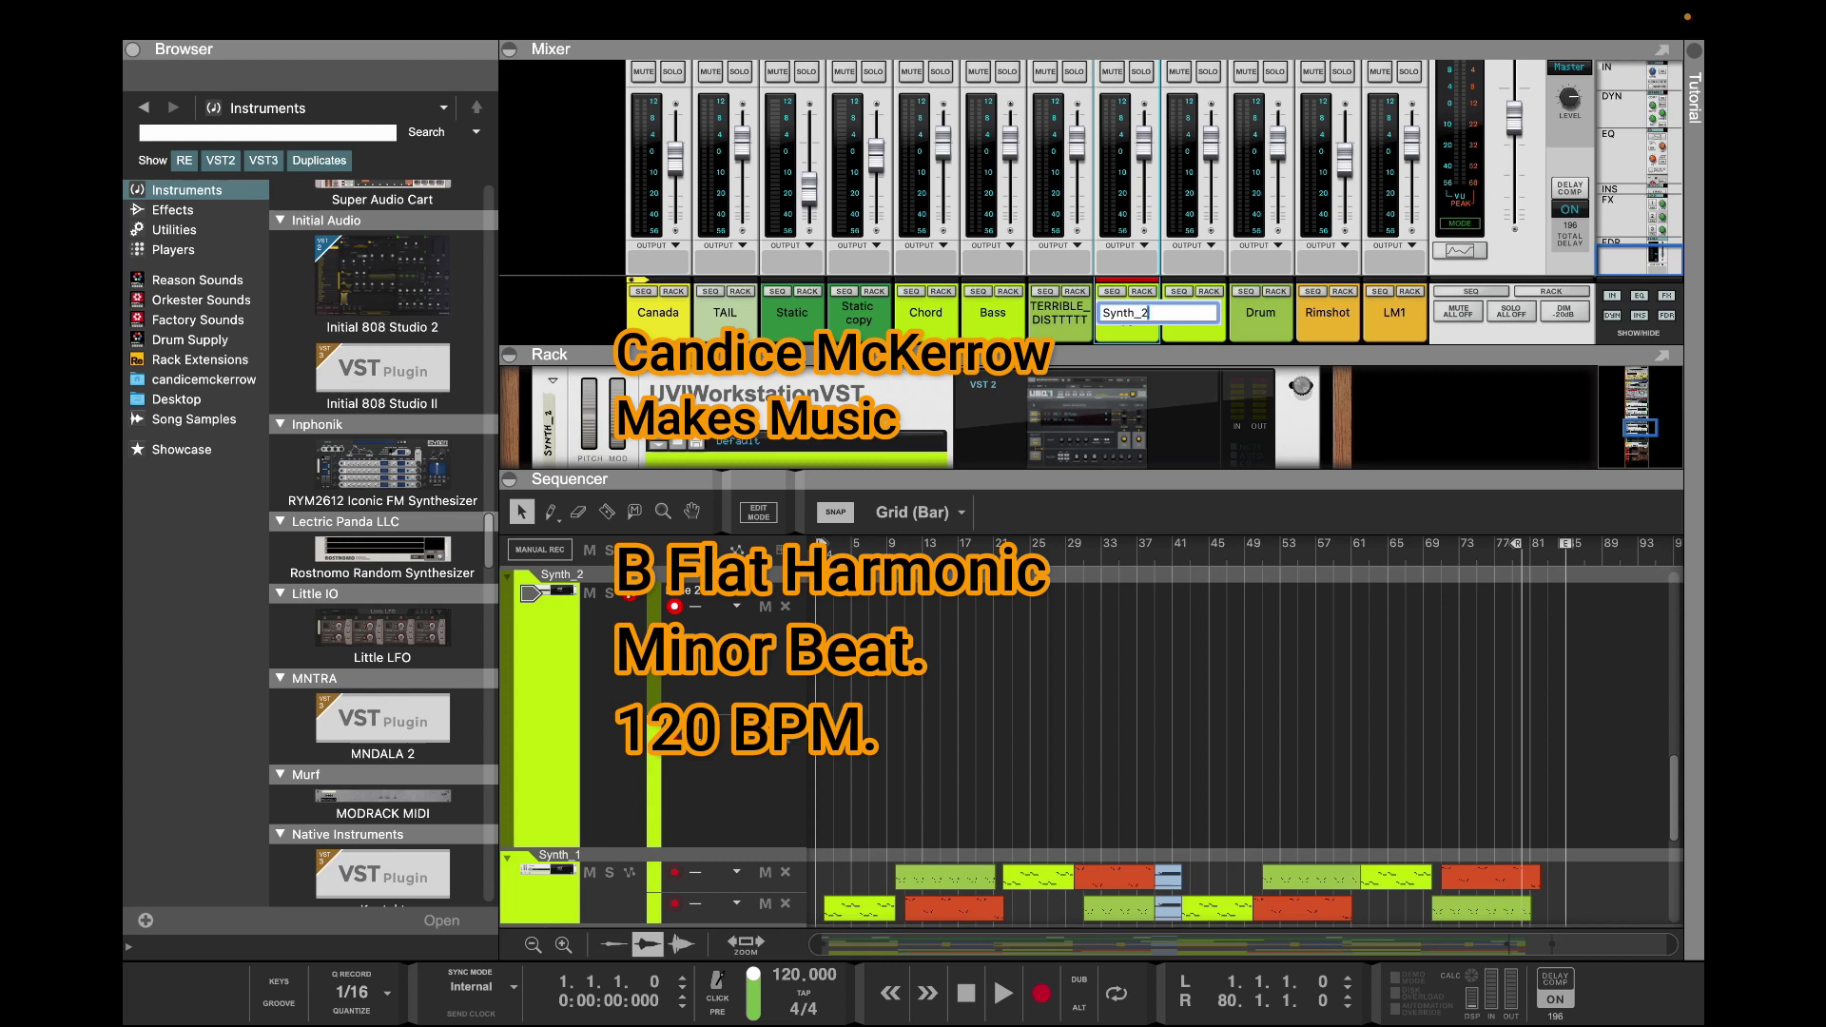
pyautogui.press('Return')
# Open the Synth_2 channel's UVI Workstation plugin and advance the USQ-1 preset to Steady Sequence
pyautogui.click(1144, 291)
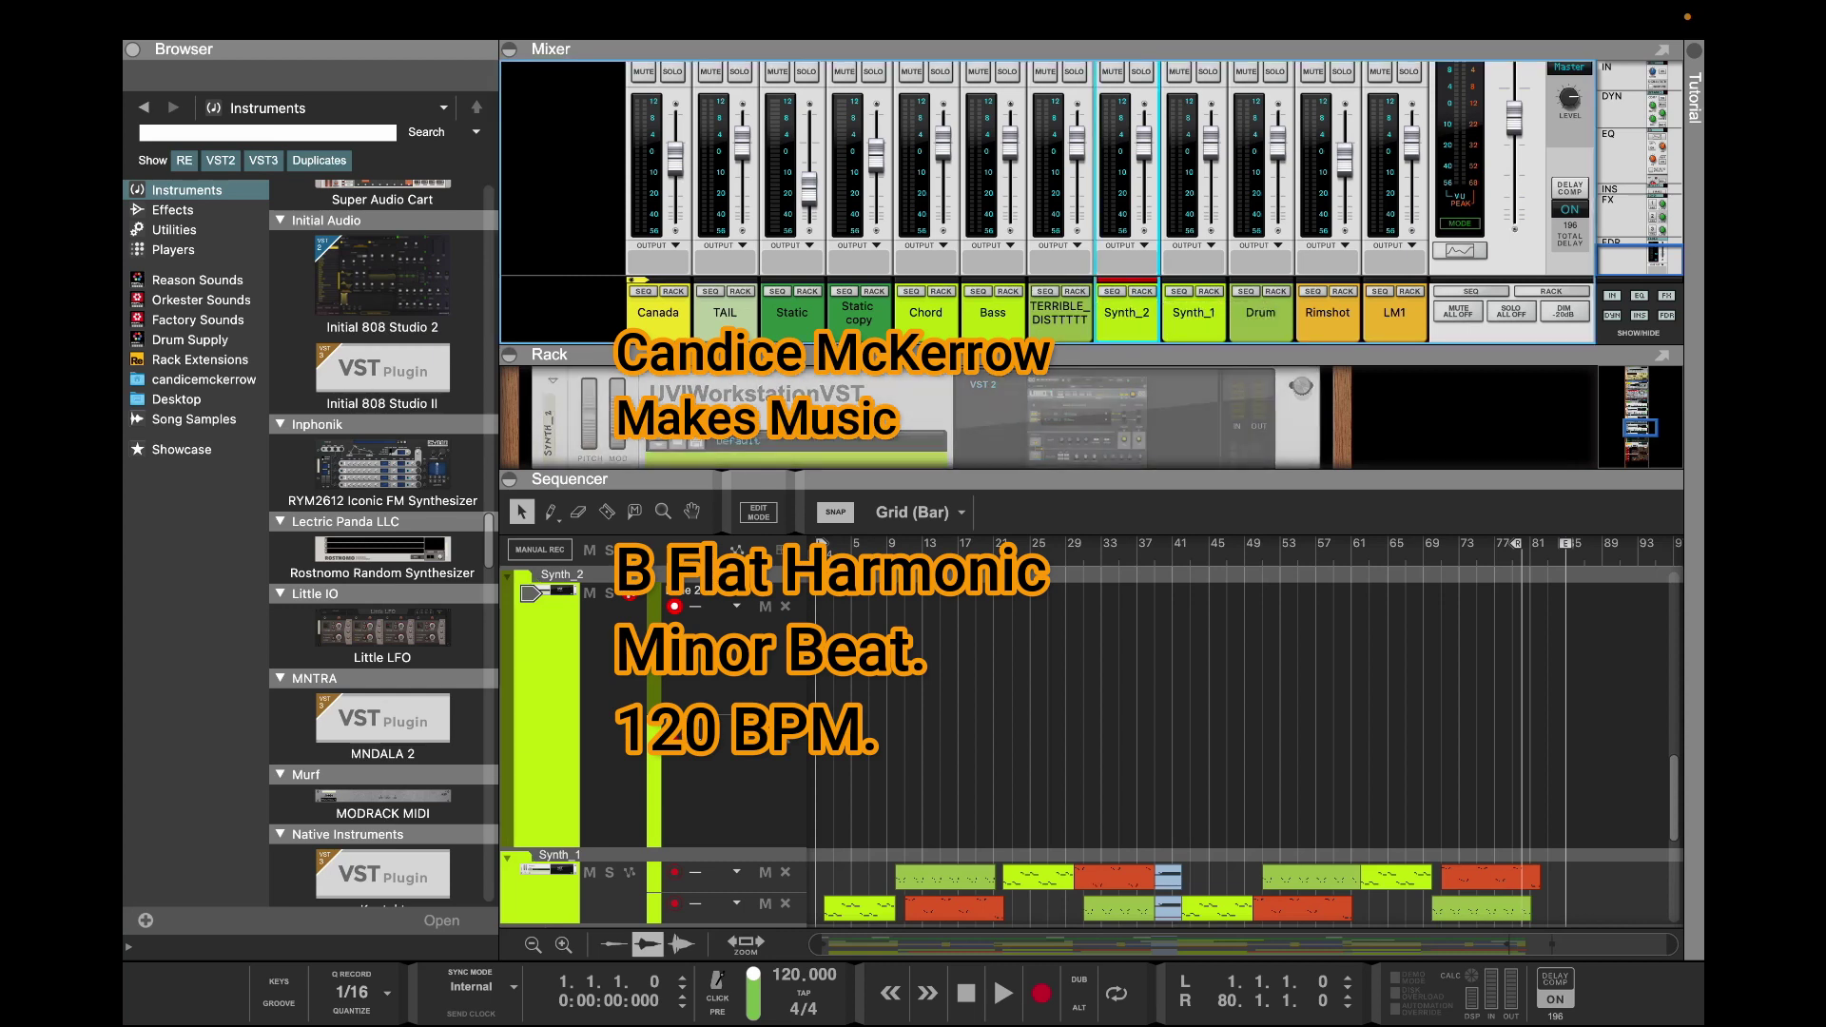
pyautogui.click(1087, 419)
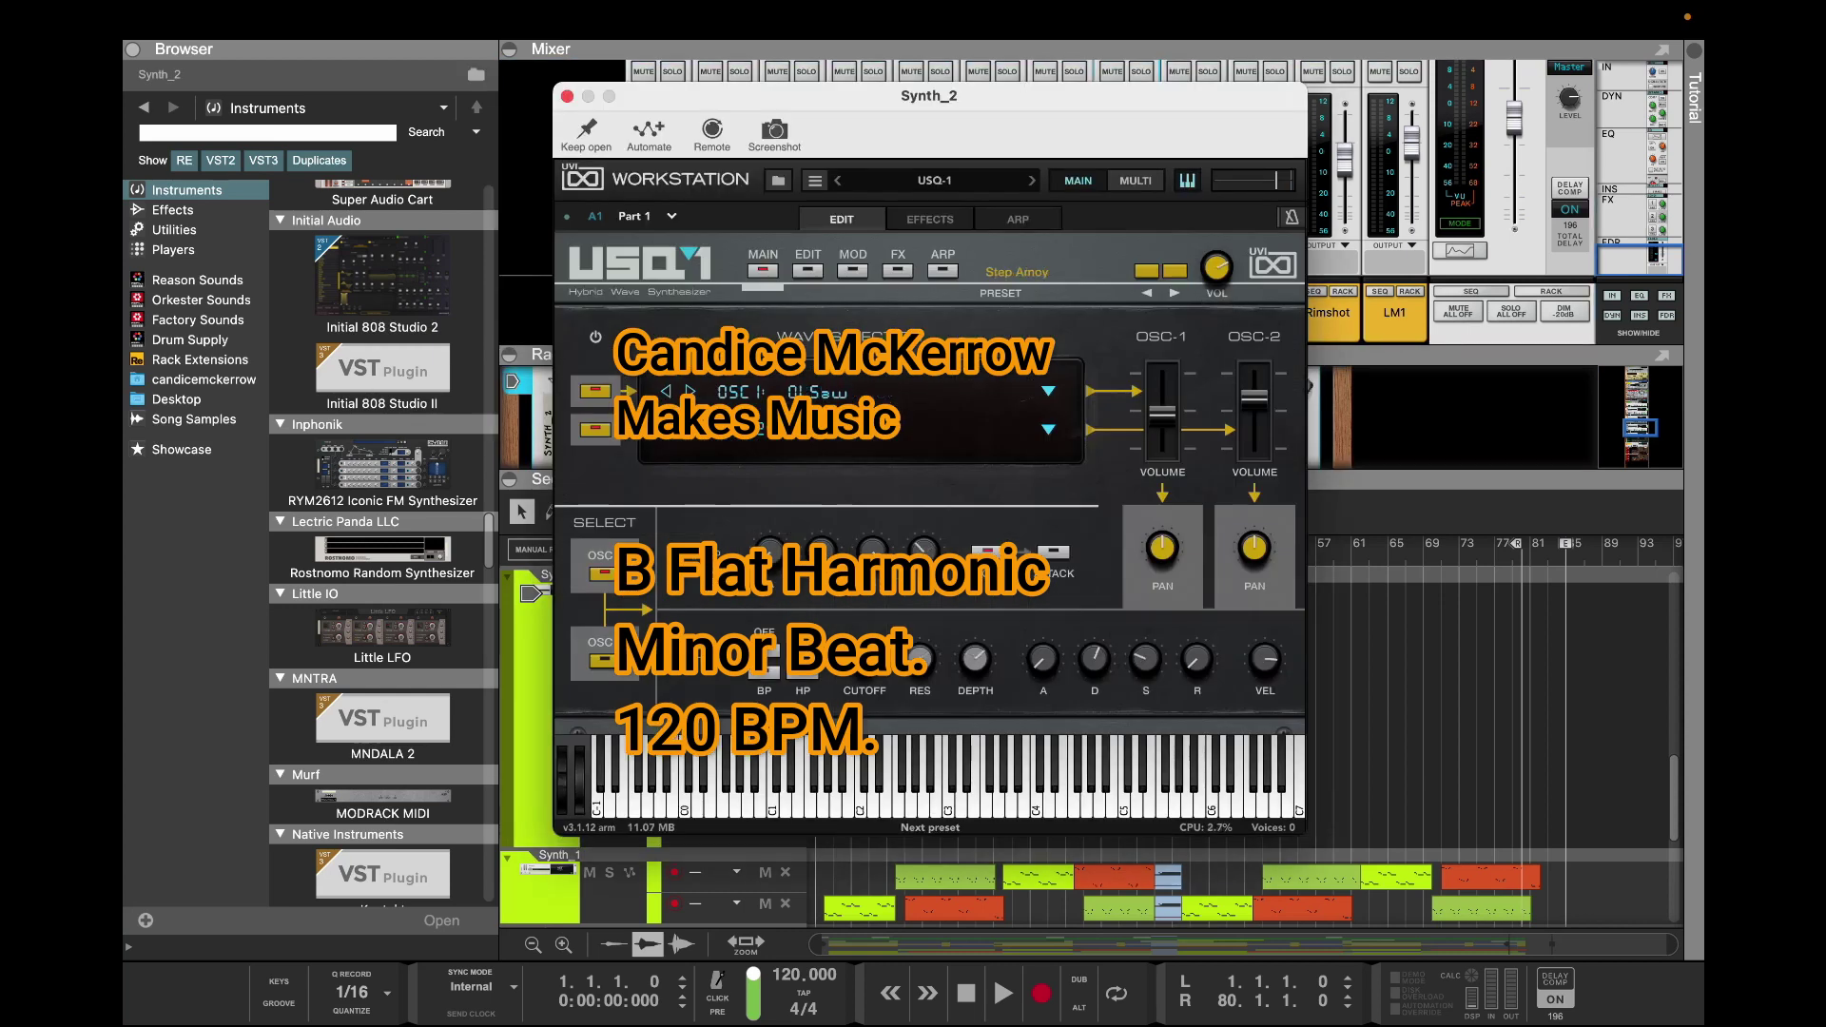
pyautogui.click(1175, 272)
pyautogui.click(1174, 272)
pyautogui.click(1175, 272)
pyautogui.click(1174, 272)
pyautogui.click(1174, 272)
pyautogui.click(1175, 272)
pyautogui.click(1174, 272)
pyautogui.click(1174, 272)
pyautogui.click(1174, 272)
pyautogui.click(1174, 272)
pyautogui.click(1174, 272)
pyautogui.click(1175, 272)
pyautogui.click(1175, 272)
pyautogui.click(1174, 272)
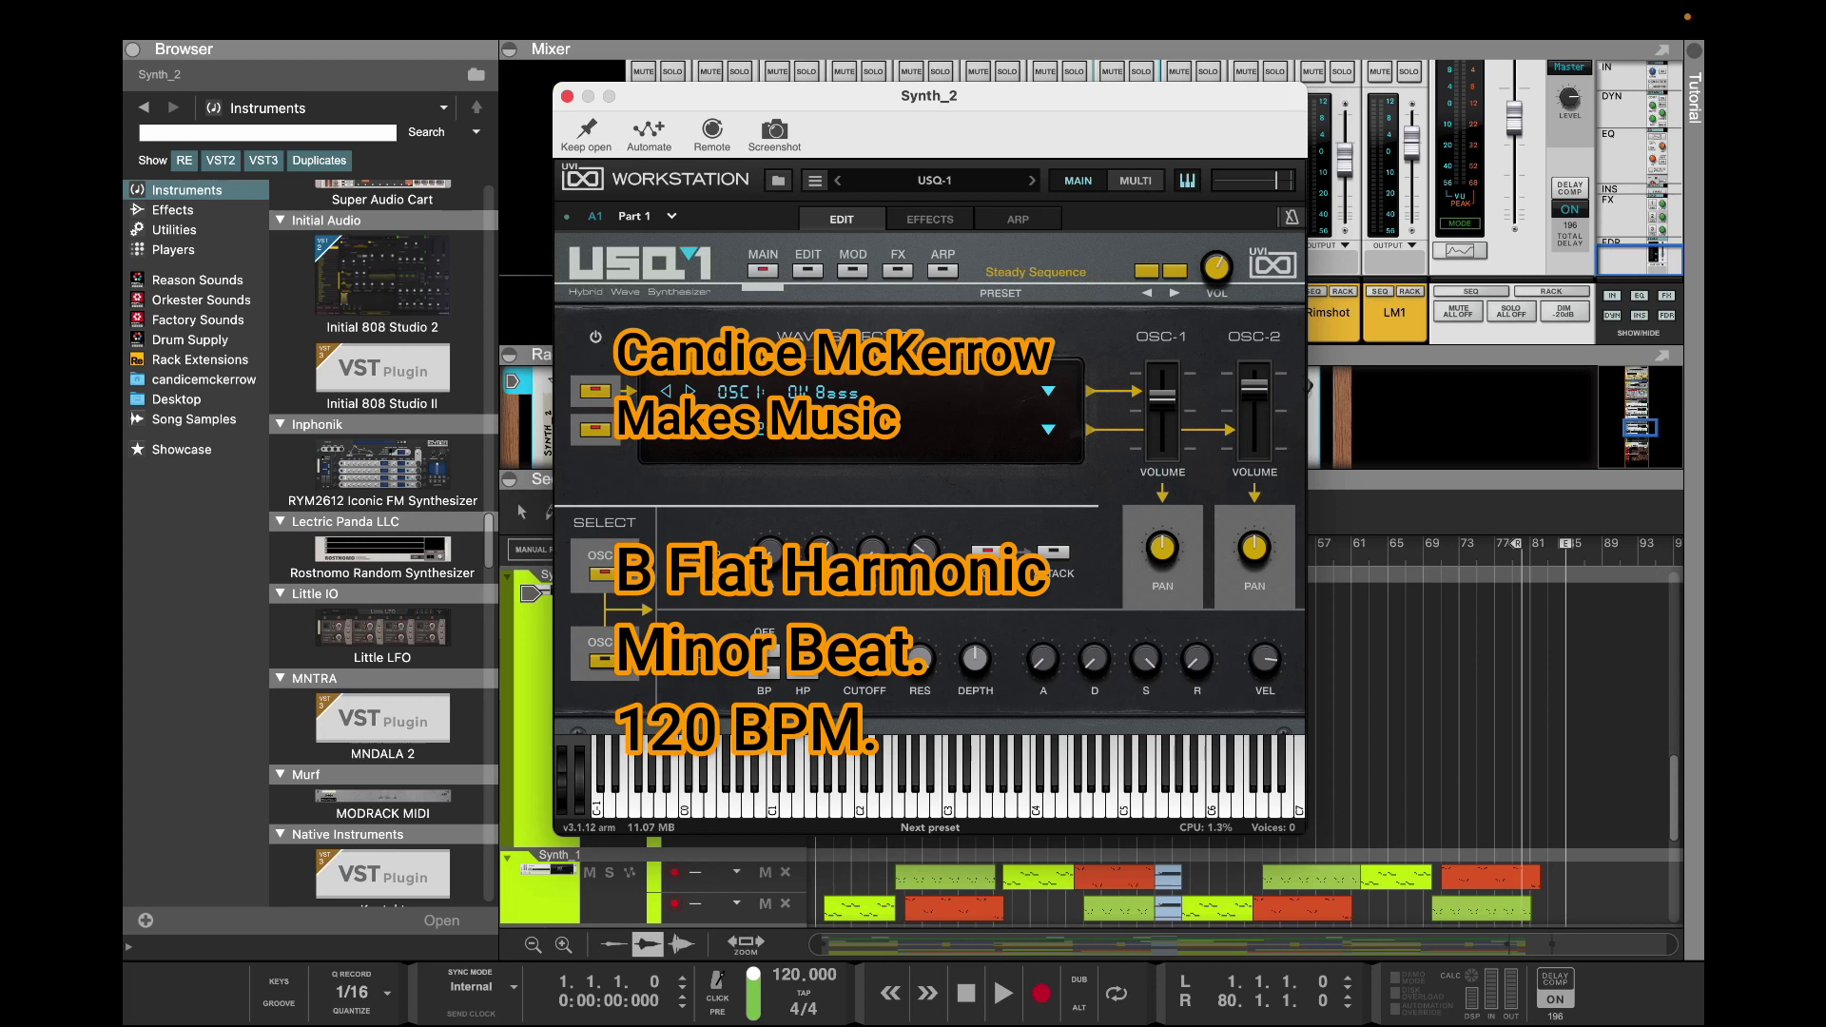
# Move the Synth_2 plugin window clear of the sequencer and show the on-screen piano keys
pyautogui.moveTo(1070, 96); pyautogui.dragTo(1689, 144)
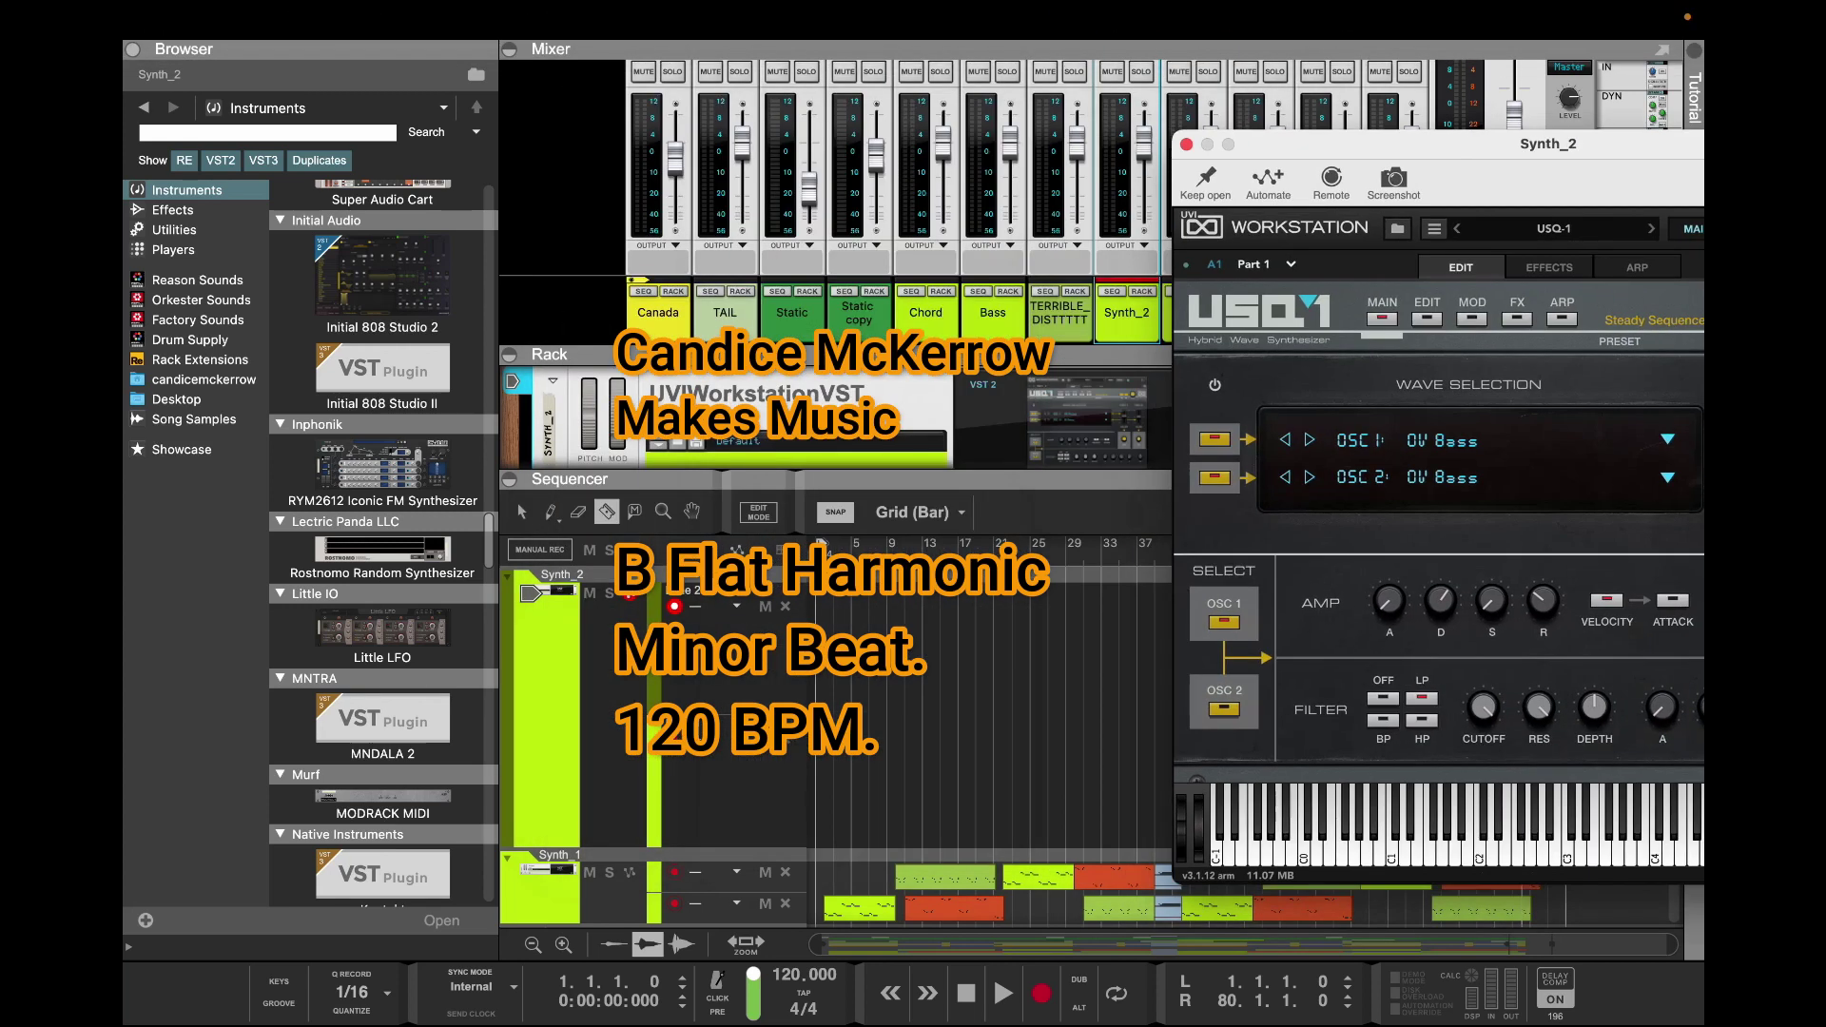
pyautogui.click(609, 694)
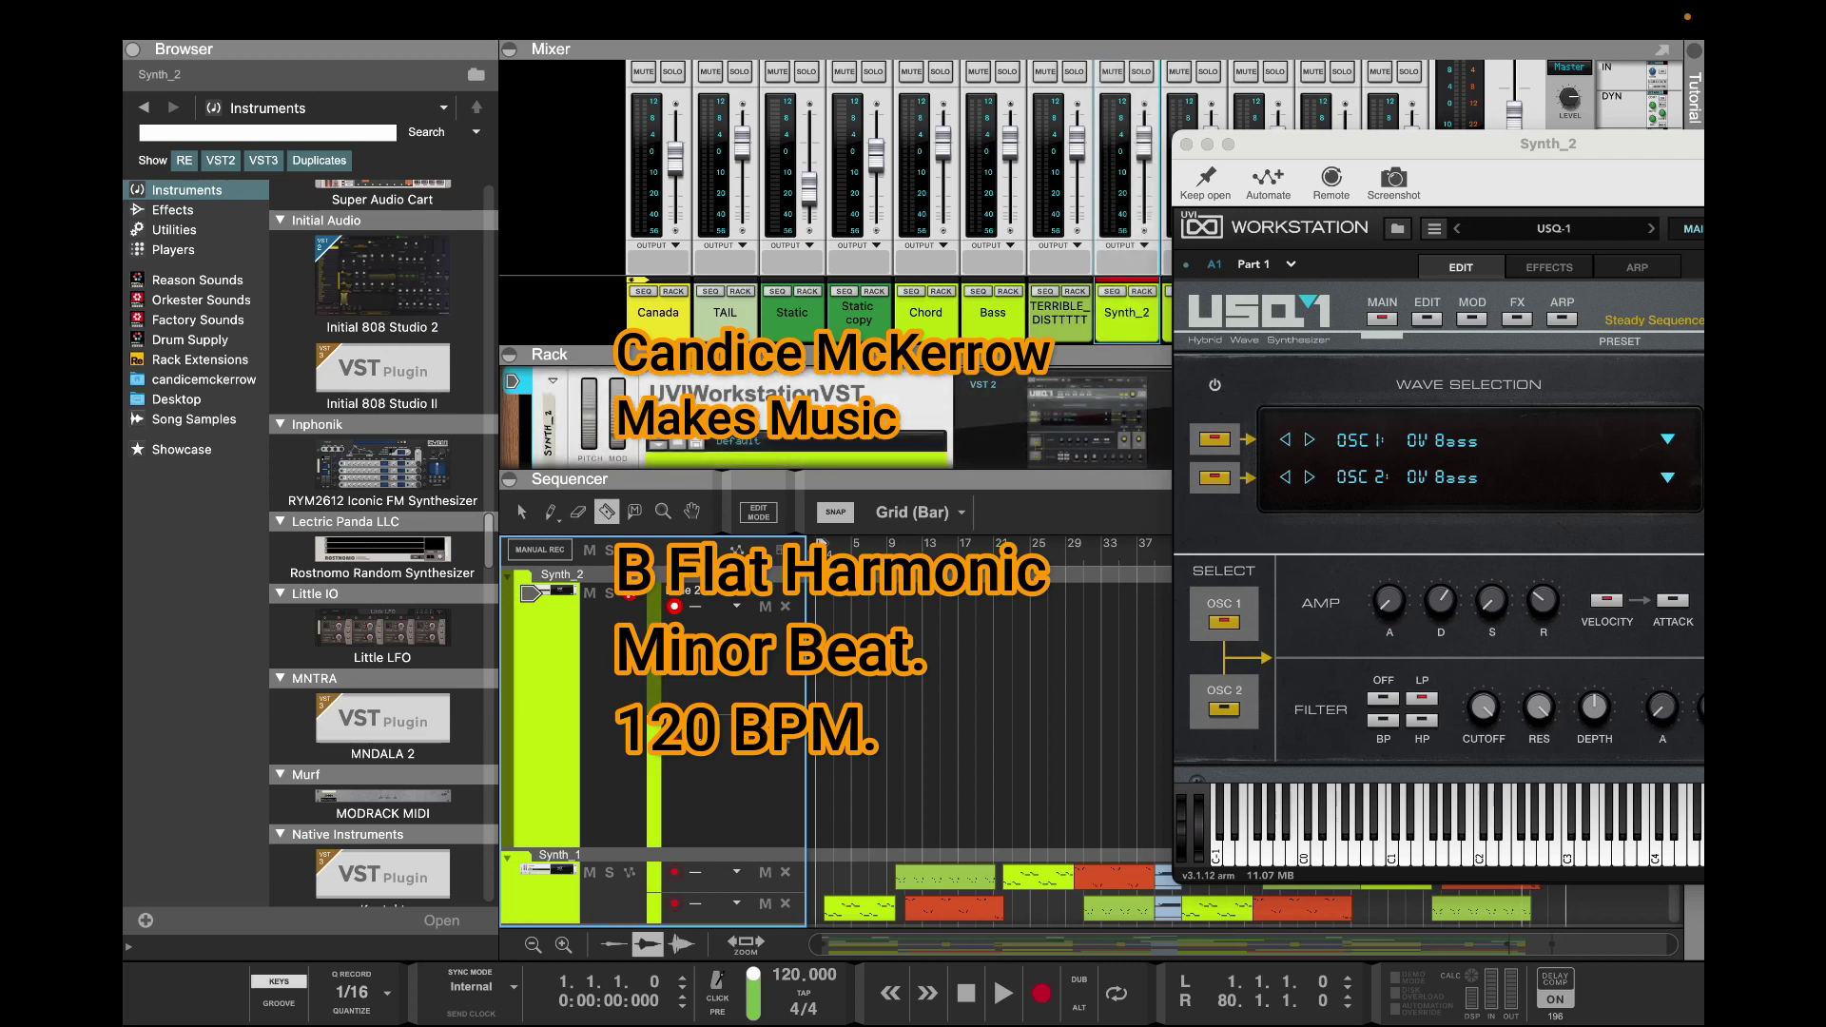
pyautogui.click(279, 980)
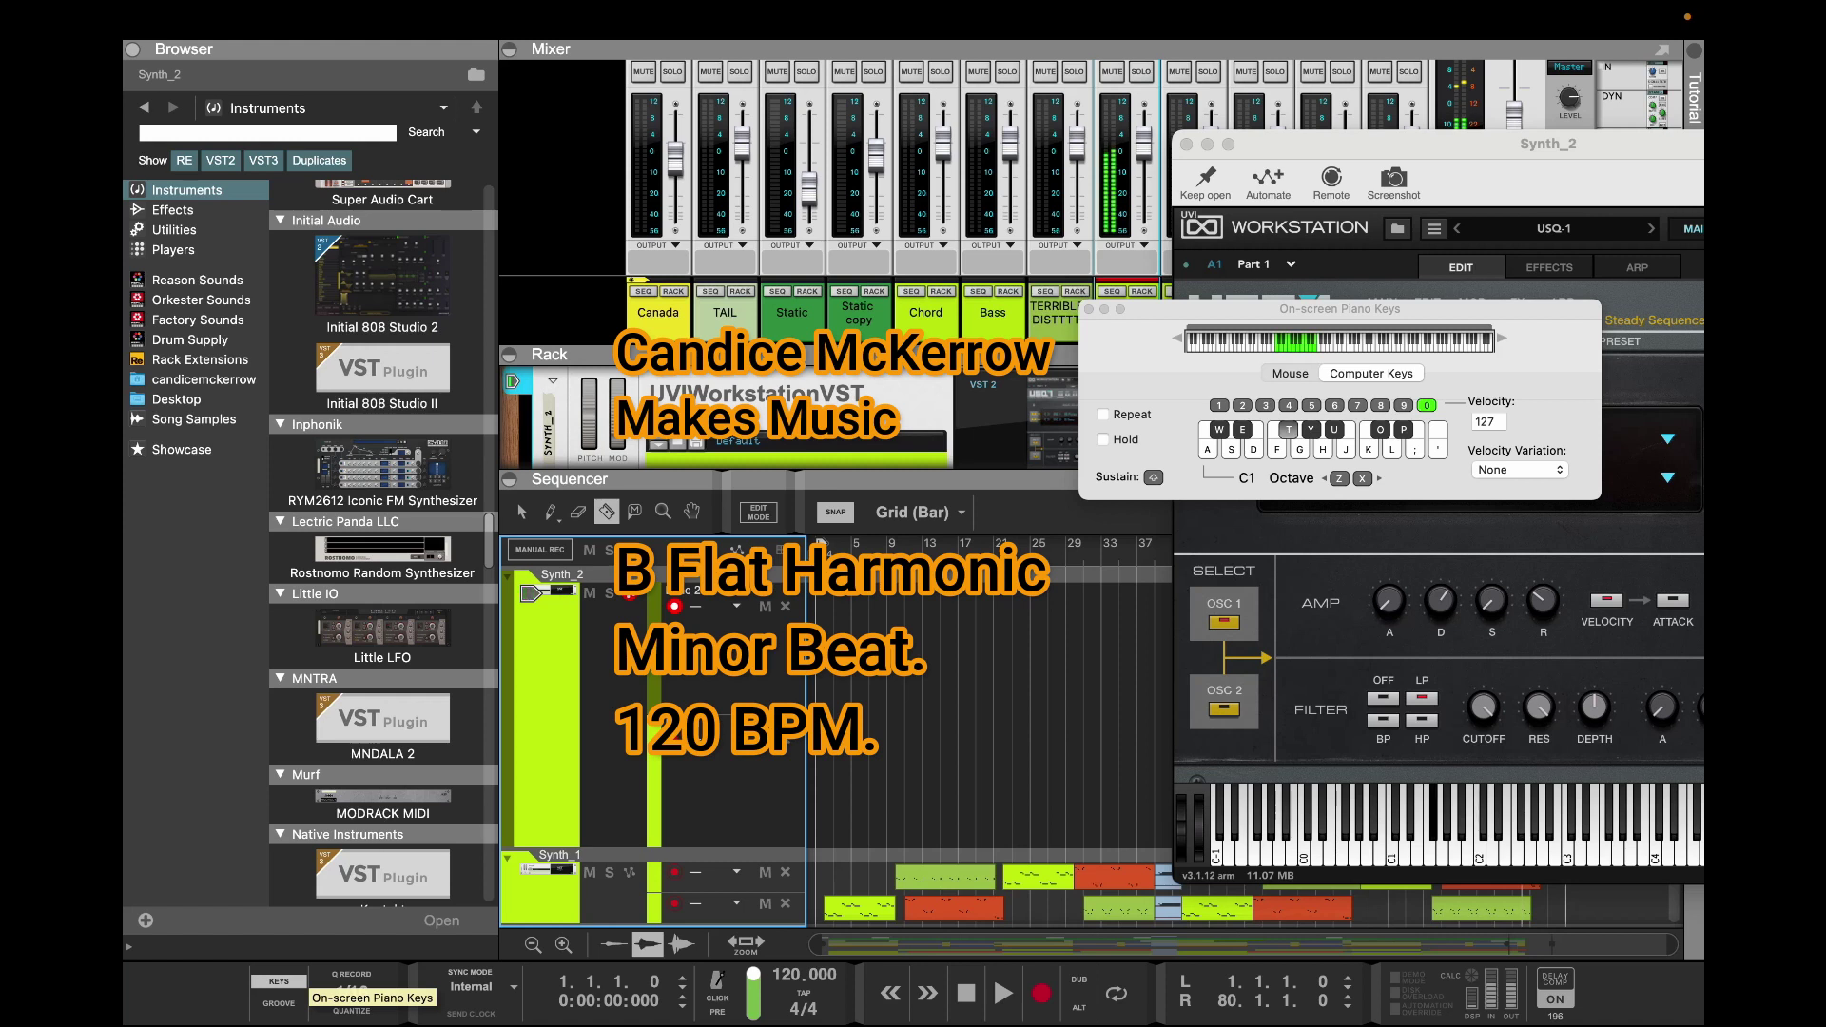
# Audition the Steady Sequence sound on Synth_2 by playing alternating H and T notes on the on-screen piano
pyautogui.press('h')
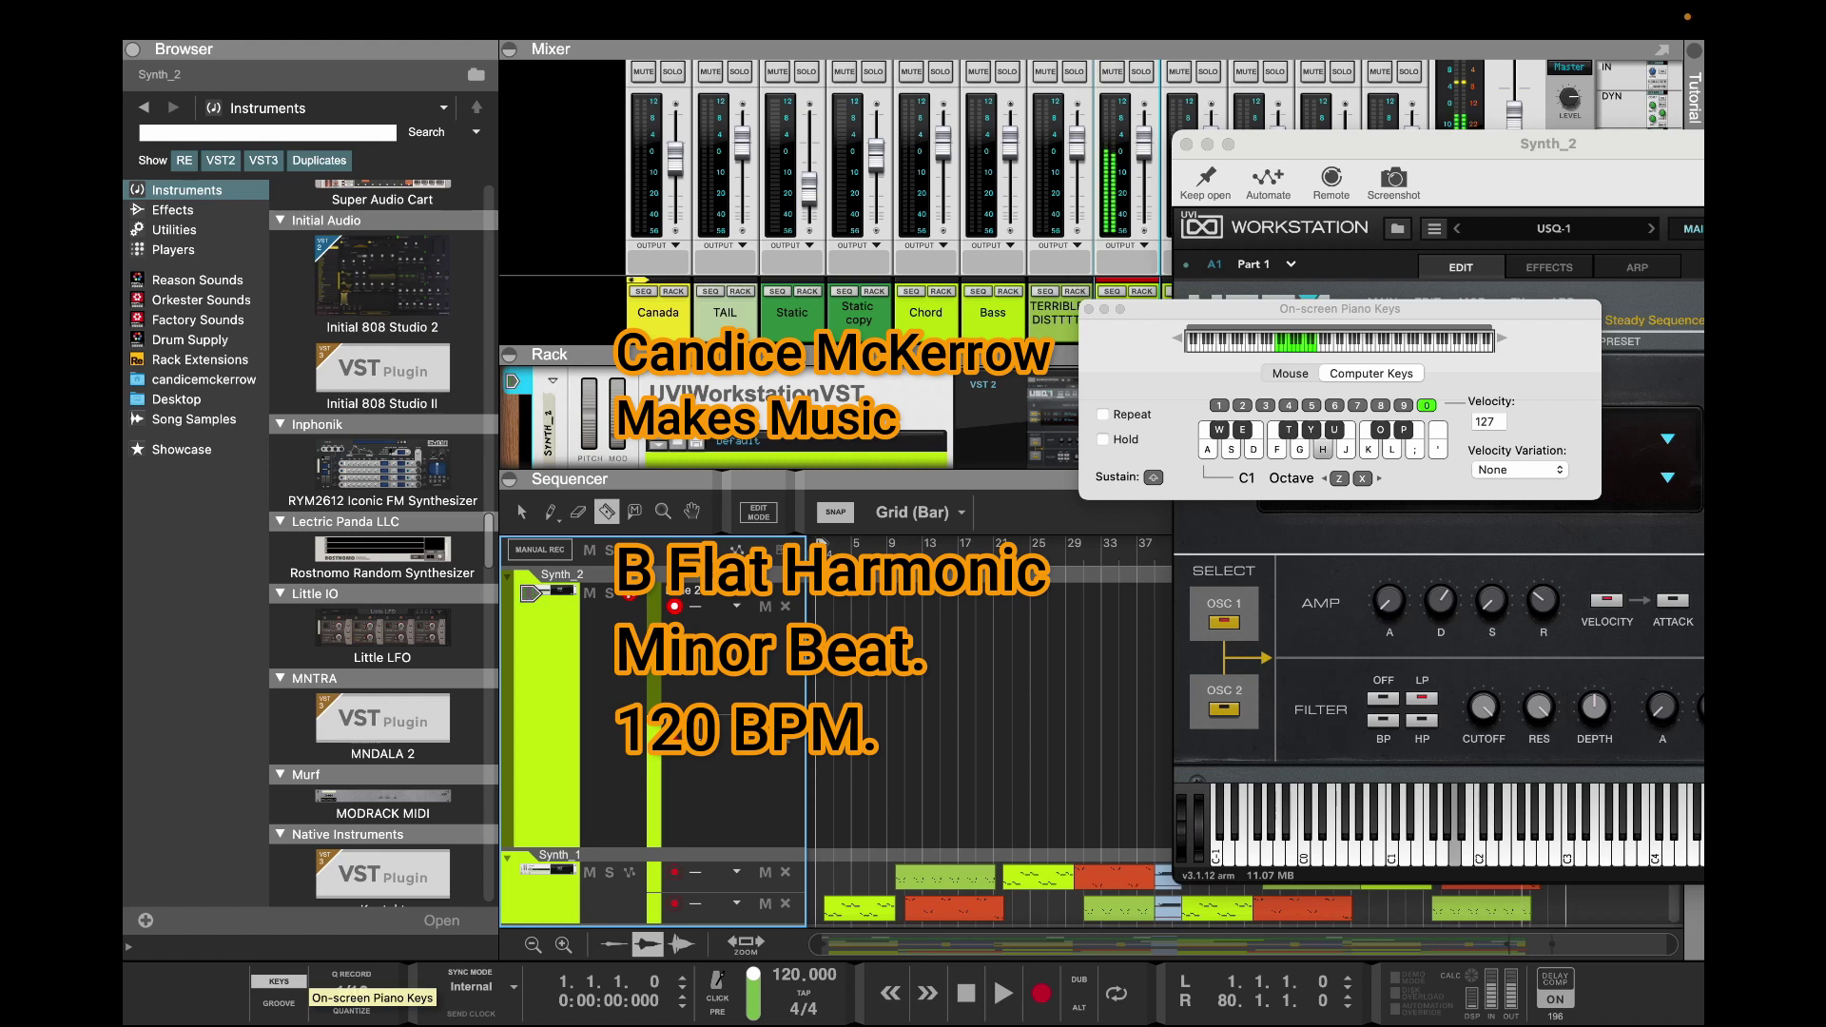
pyautogui.press('t')
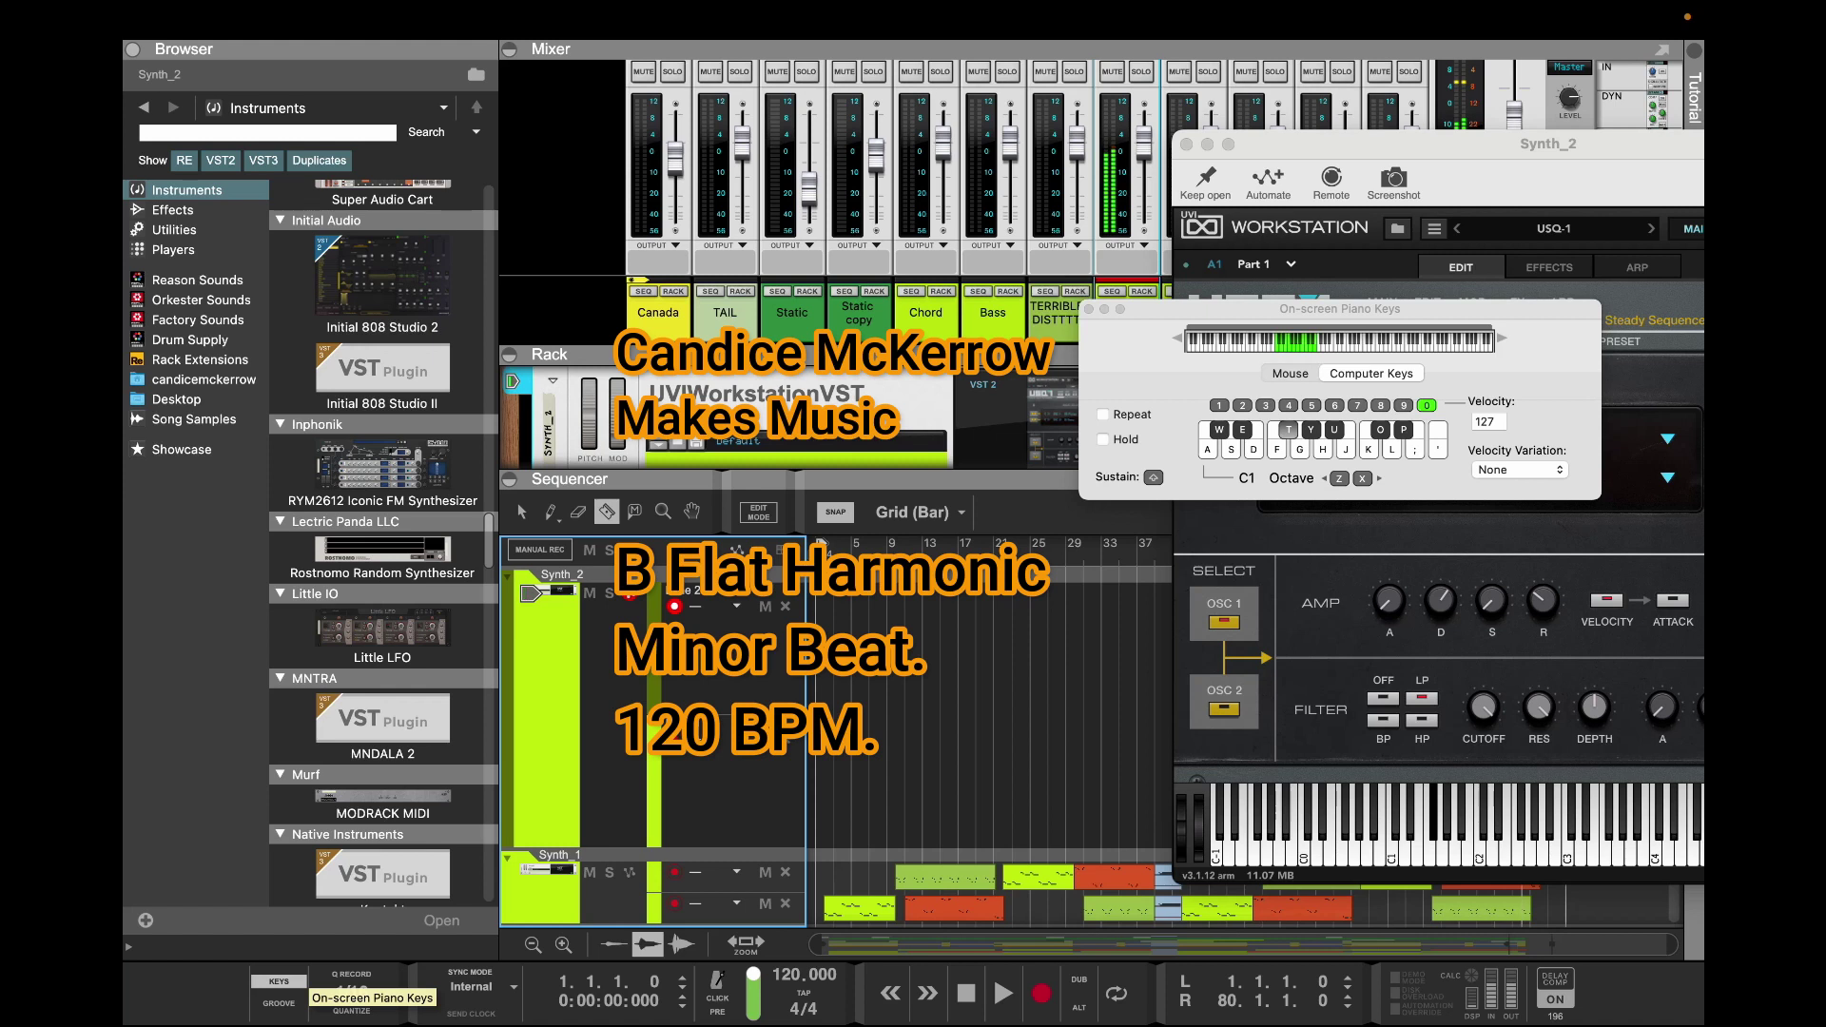
pyautogui.press('h')
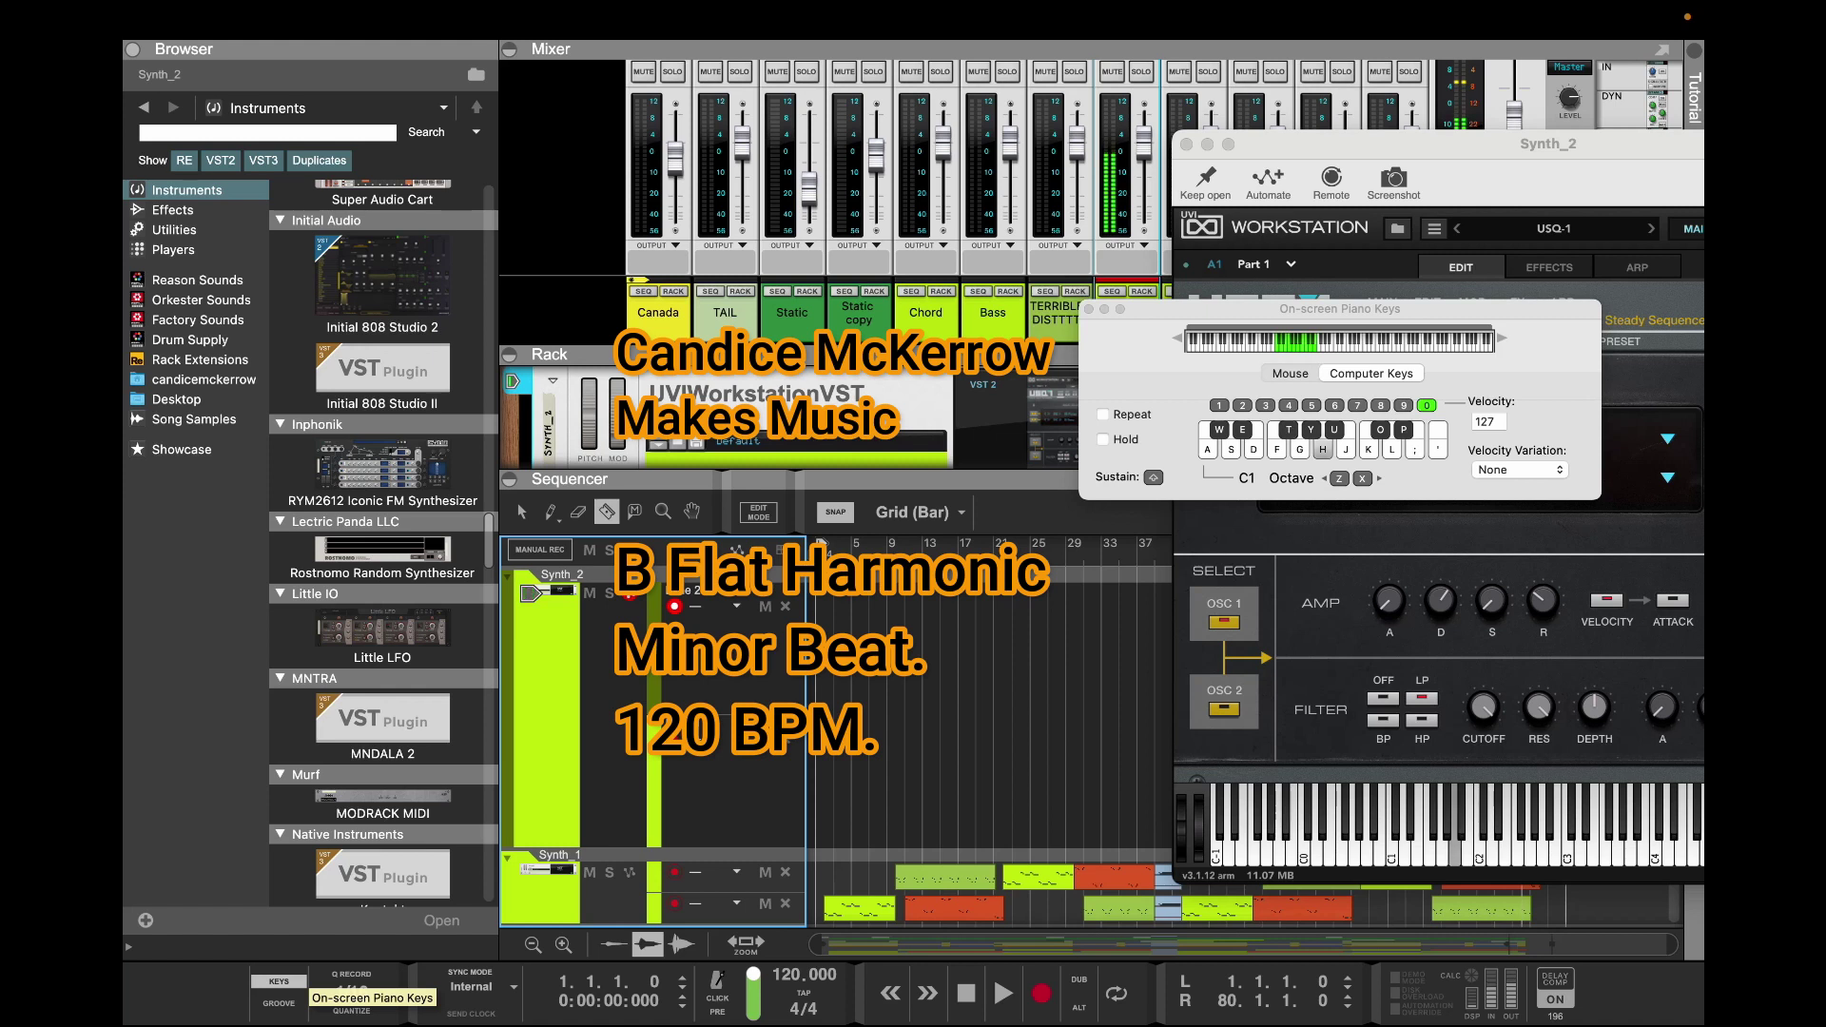
pyautogui.press('t')
pyautogui.press('h')
pyautogui.press('h')
pyautogui.press('t')
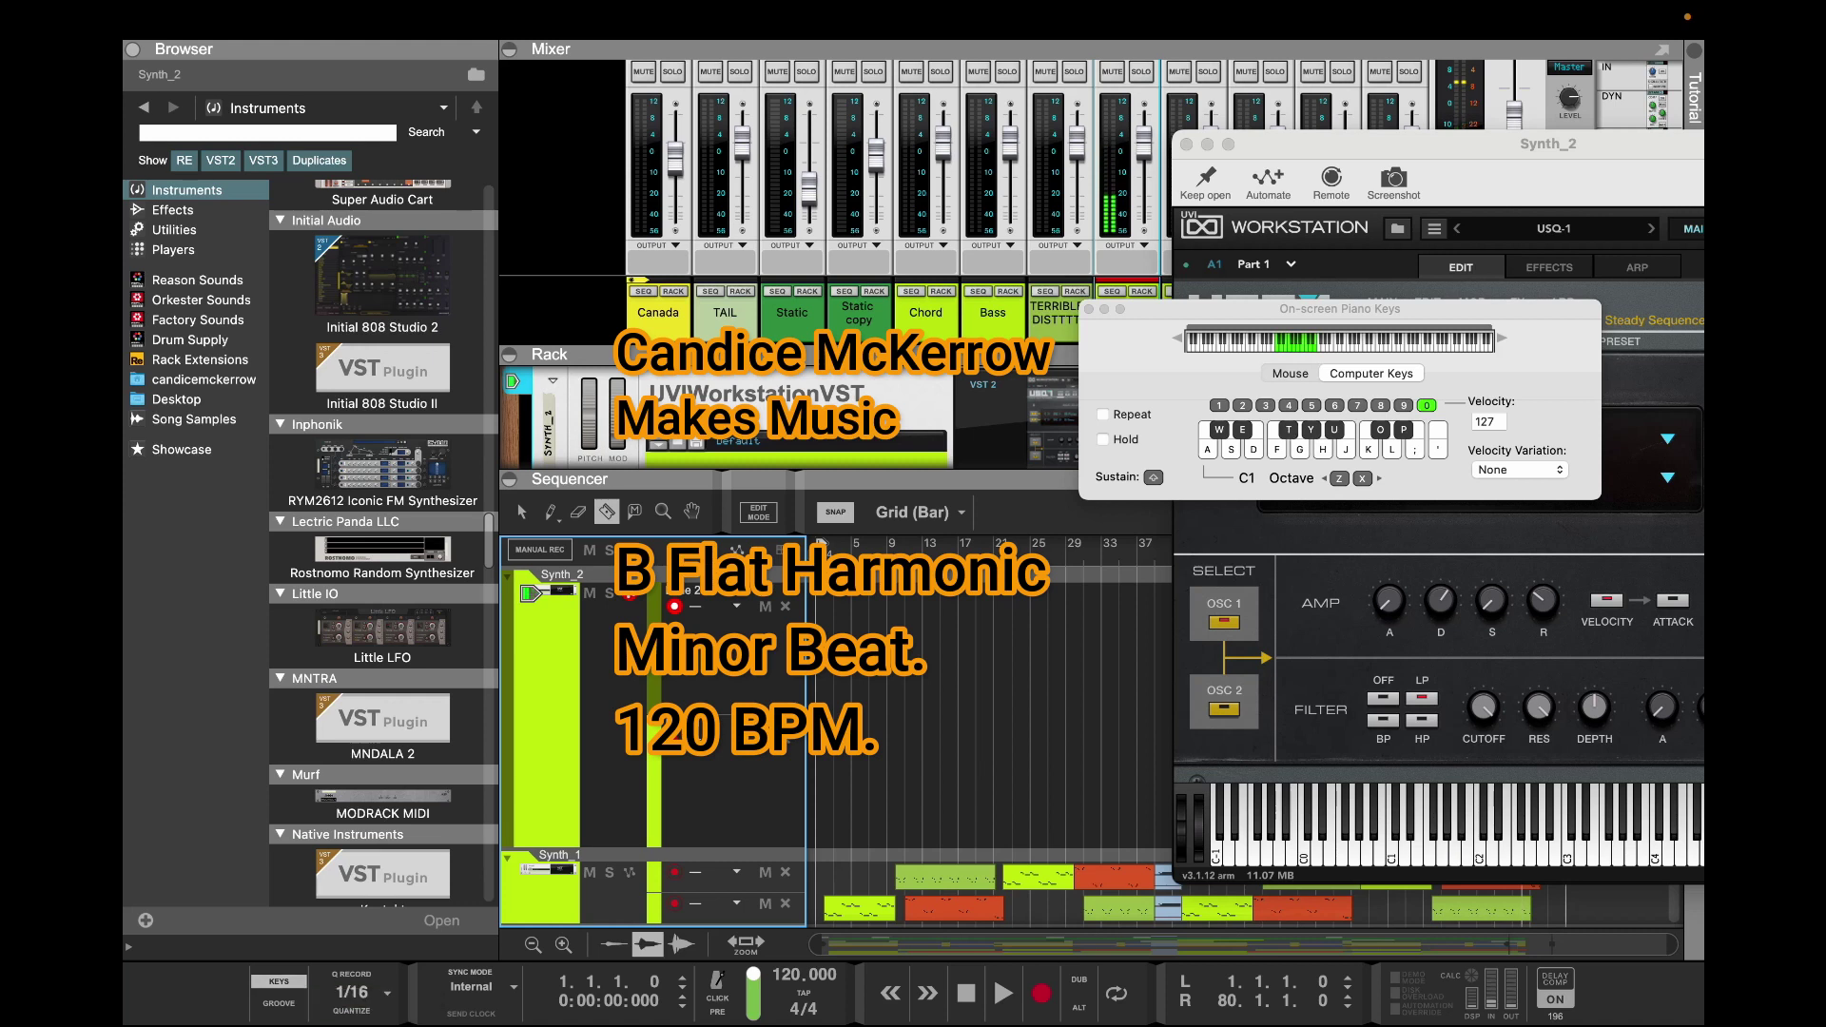
# Move the Synth_2 plugin window around the arrangement, switch to the Selection tool, and show only the sequencer
pyautogui.moveTo(1408, 144); pyautogui.dragTo(346, 161)
pyautogui.click(948, 808)
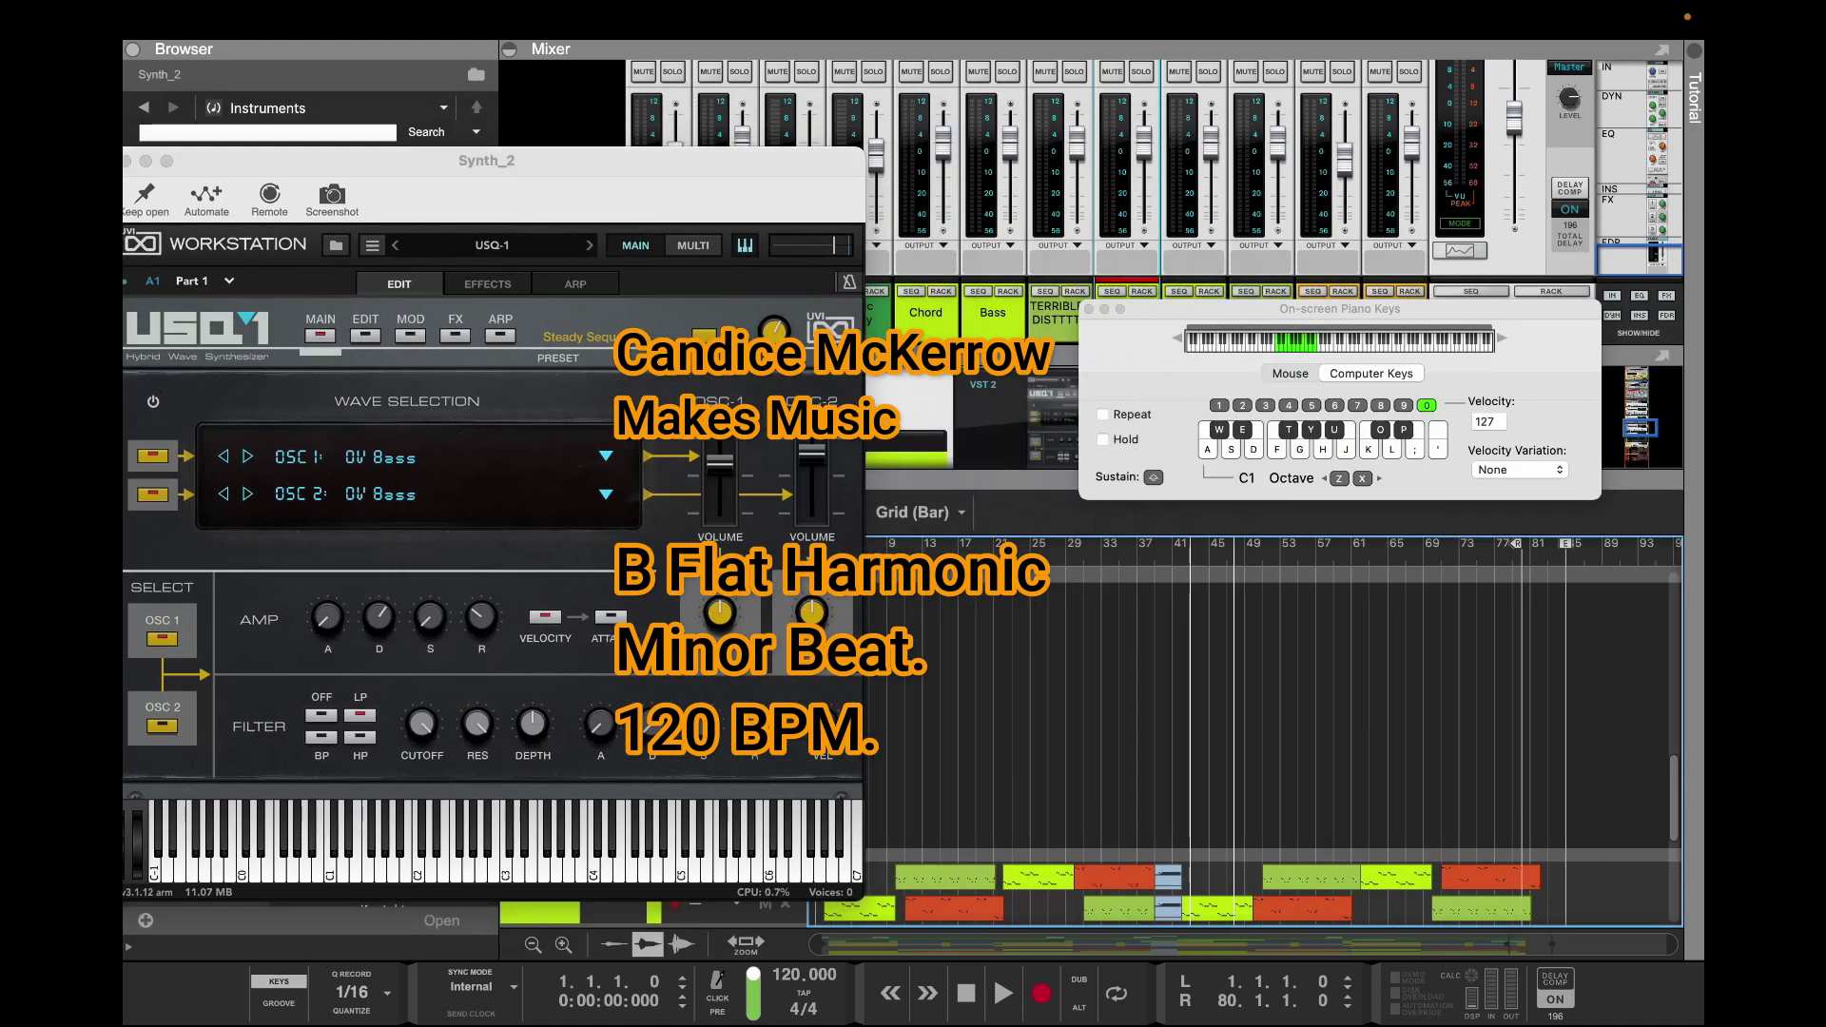
pyautogui.moveTo(1146, 873); pyautogui.dragTo(1020, 875)
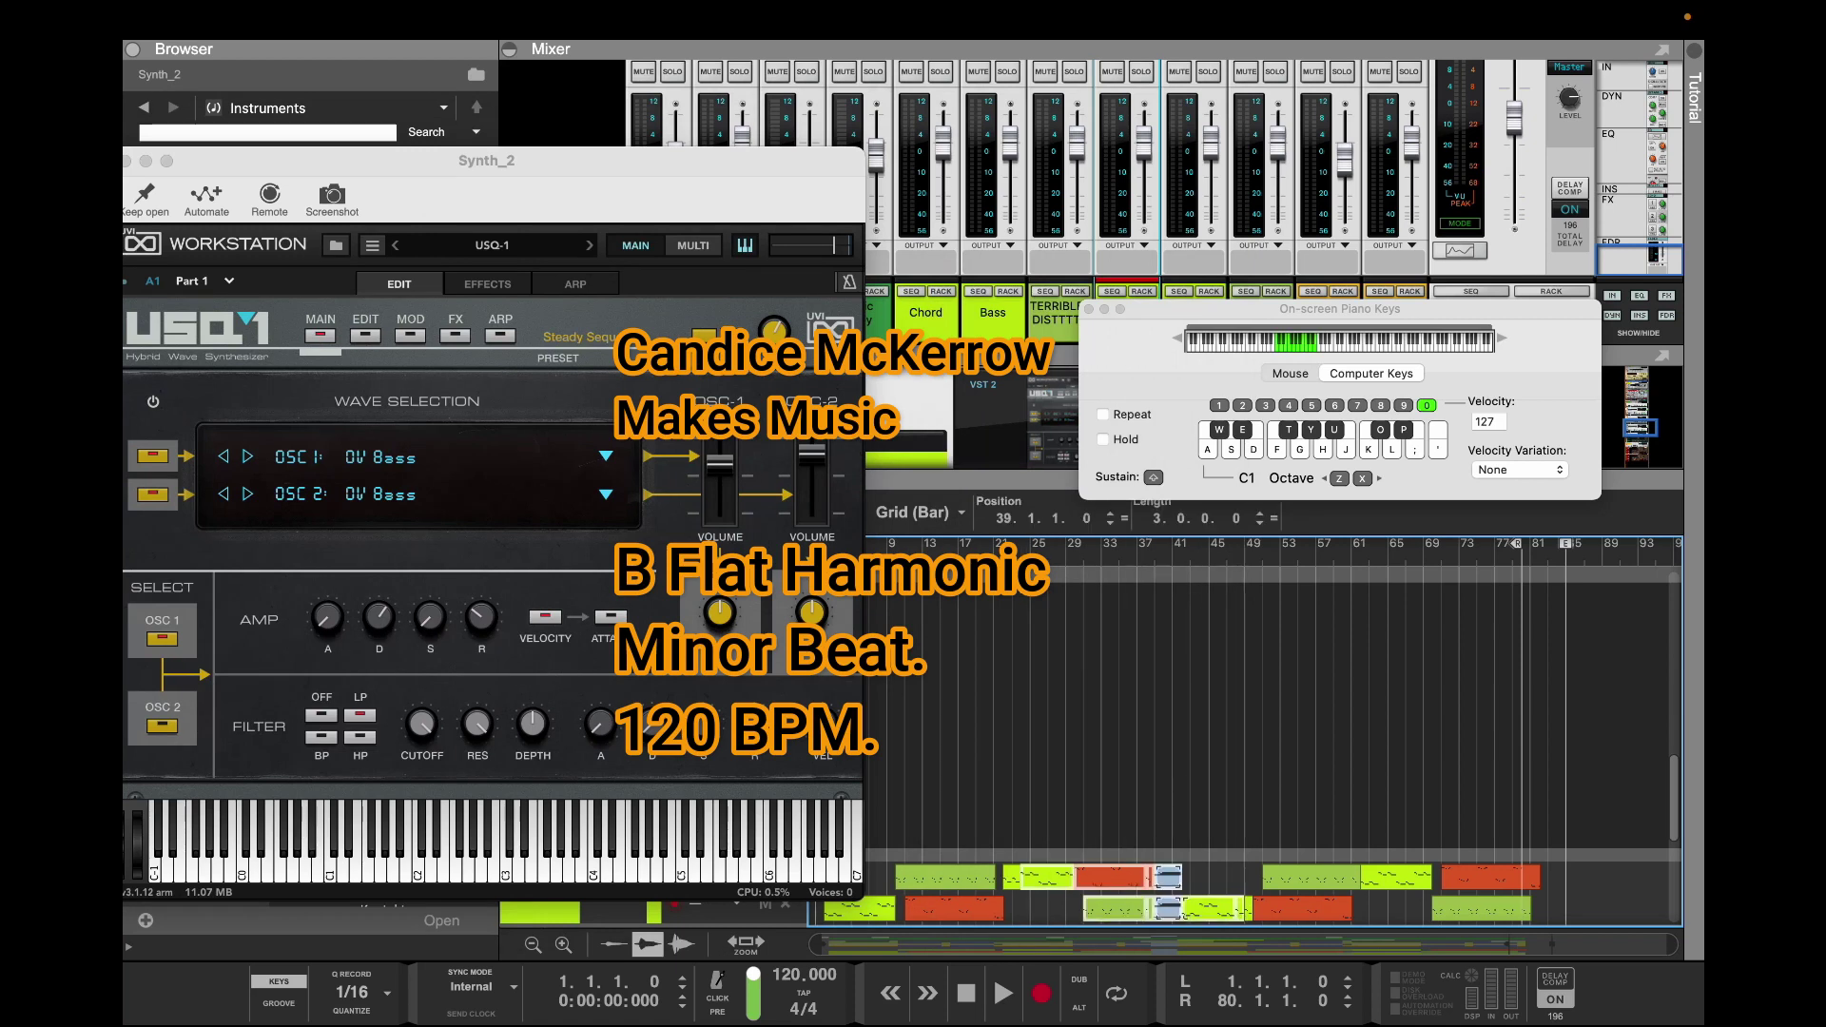
pyautogui.moveTo(571, 160); pyautogui.dragTo(1122, 706)
pyautogui.click(522, 512)
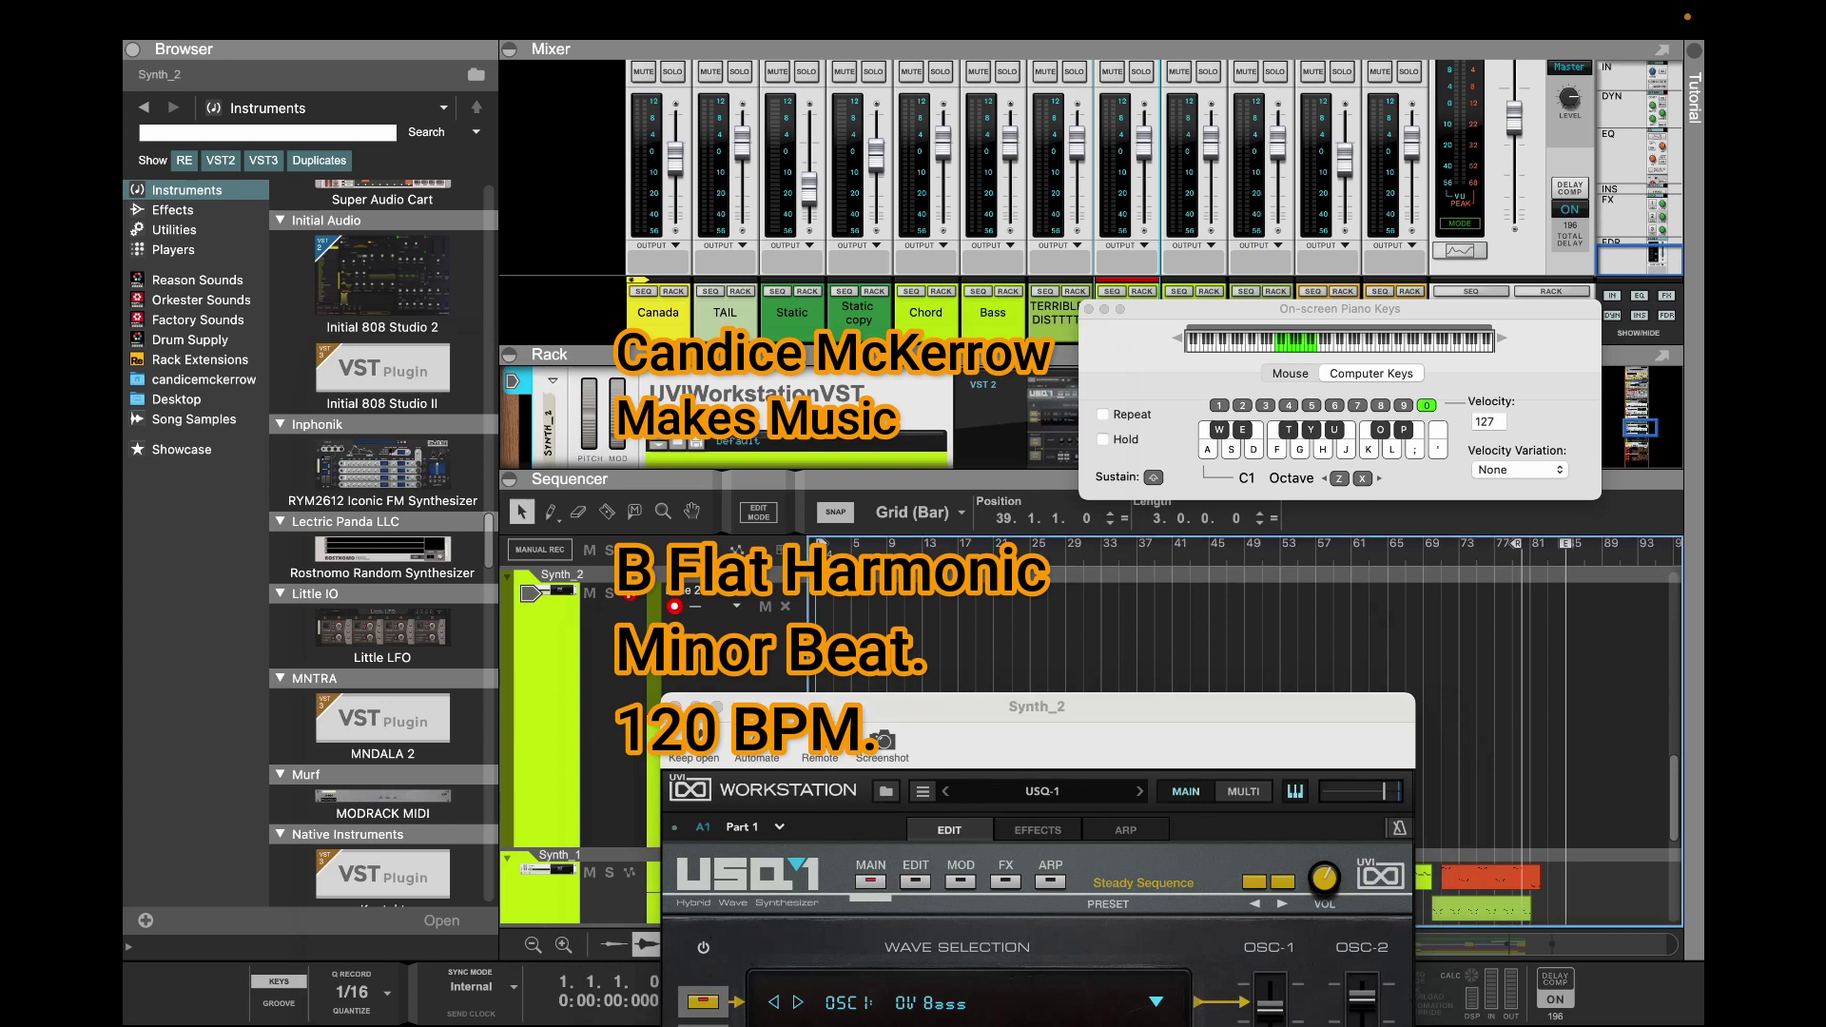
pyautogui.press('F7')
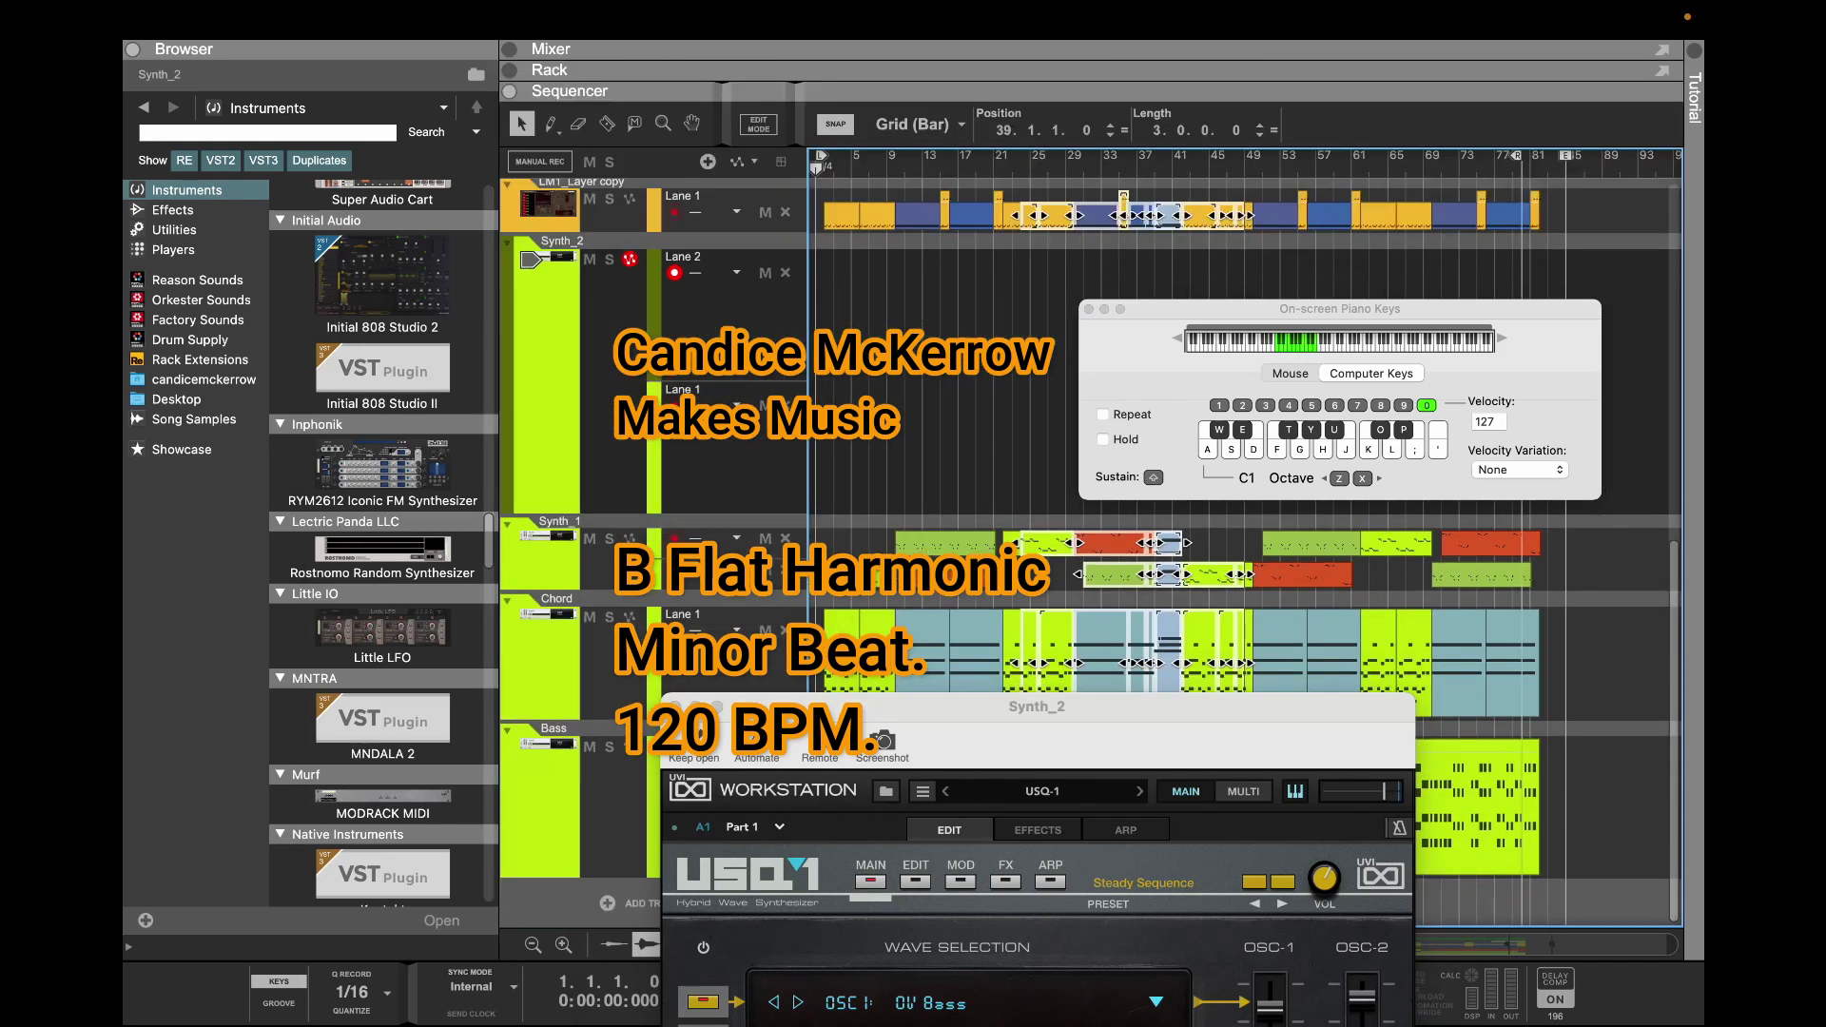
# Move the piano keys and Synth_2 plugin clear of the clips, set the playhead to bar 29, and close the plugin
pyautogui.moveTo(1340, 309); pyautogui.dragTo(1611, 319)
pyautogui.click(1066, 156)
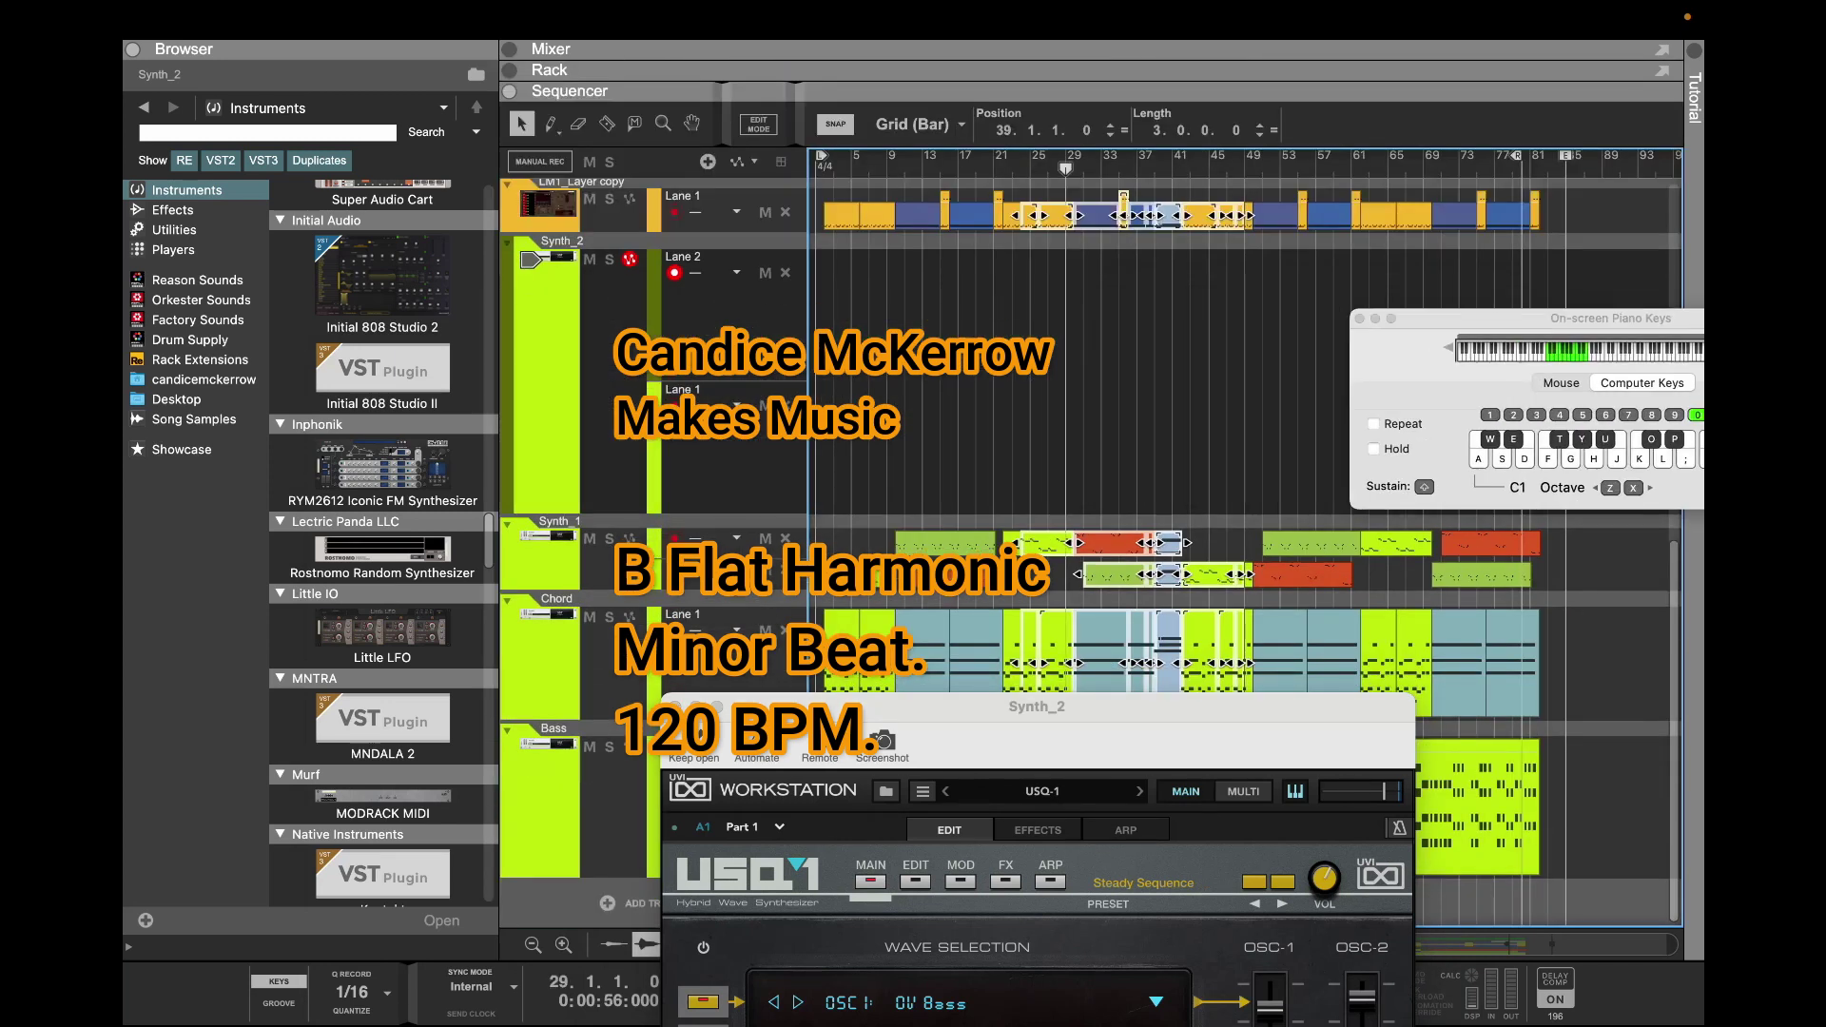
pyautogui.moveTo(1036, 707); pyautogui.dragTo(1288, 576)
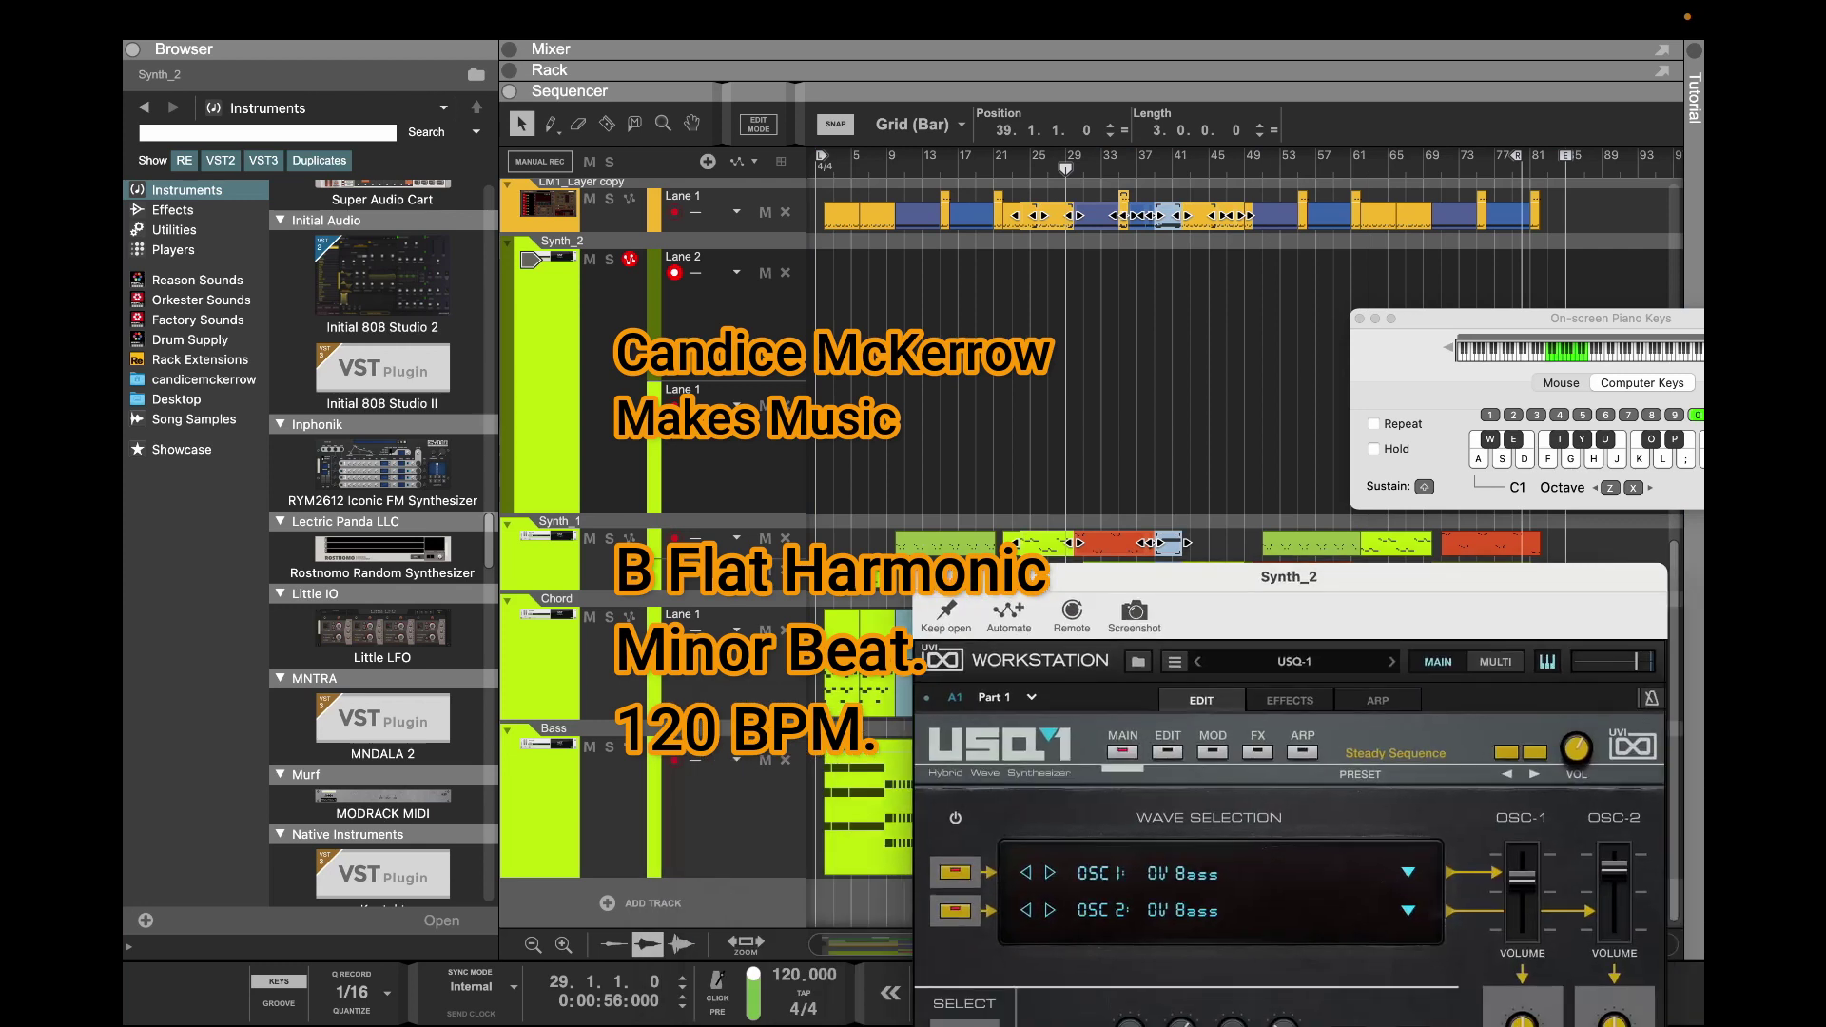
pyautogui.click(928, 577)
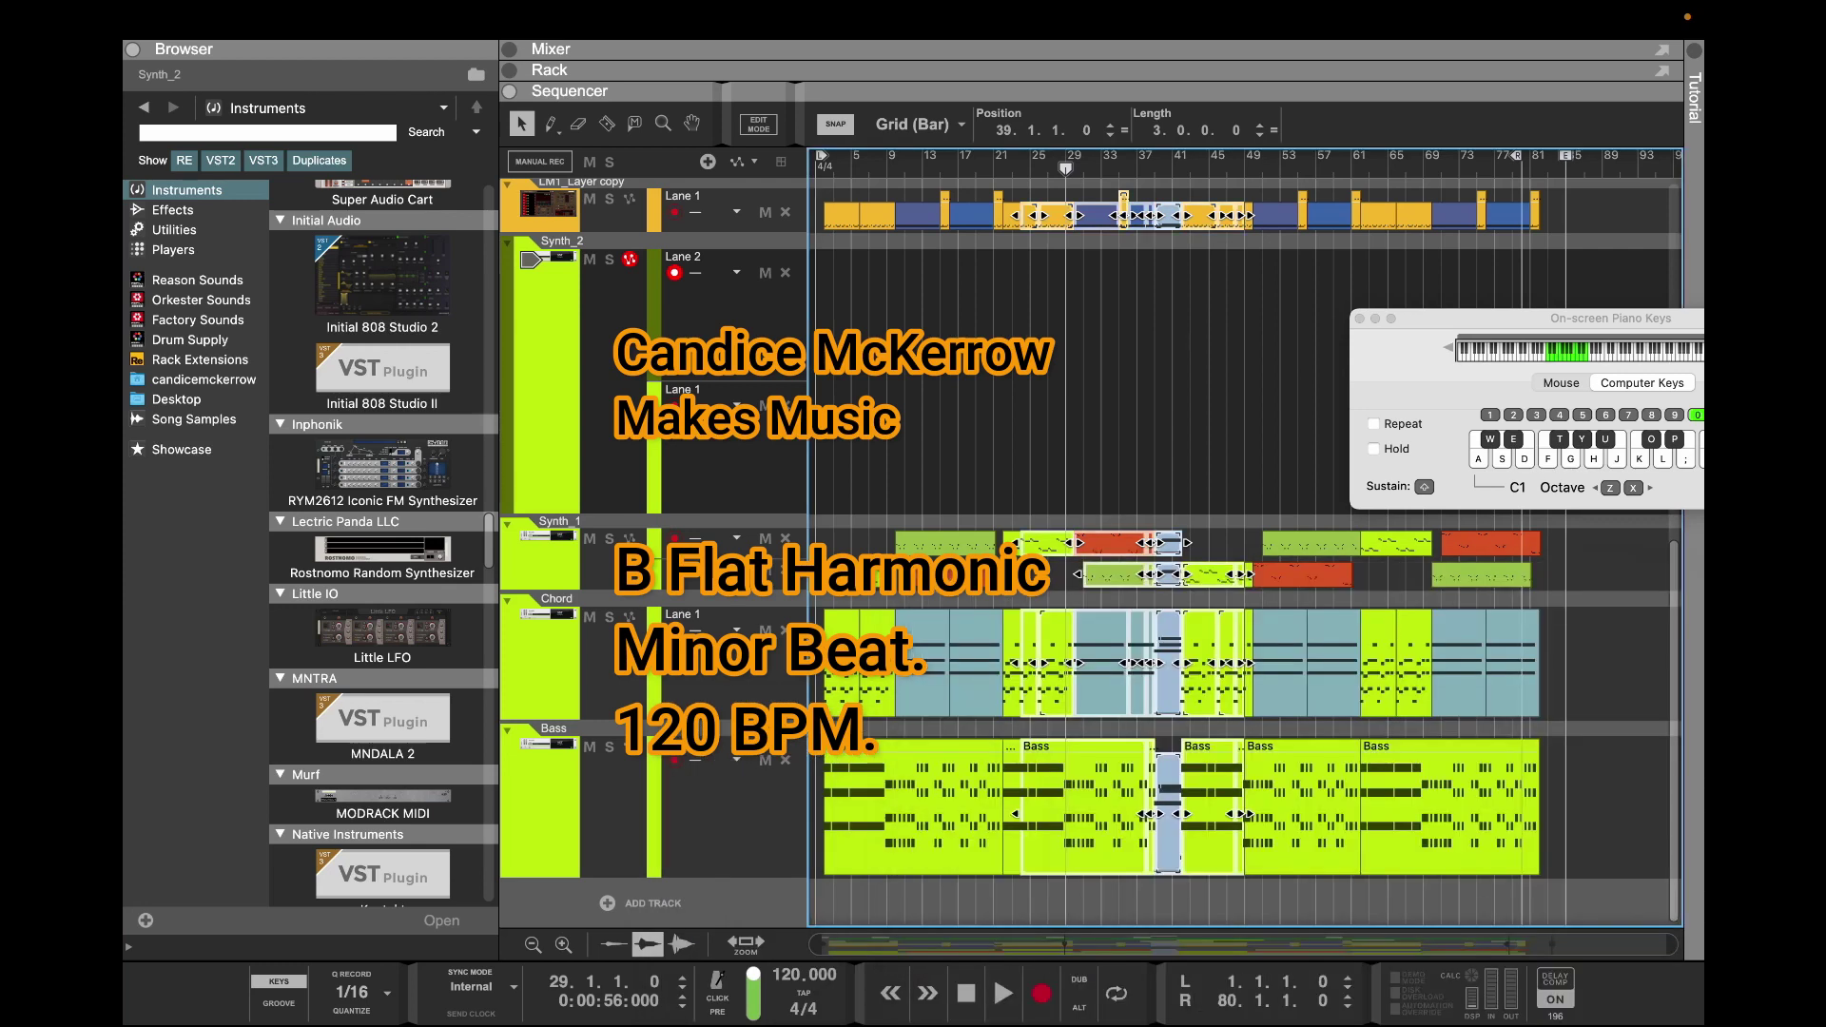
# Record a trial two-note phrase on Synth_2 from bar 29 and delete the clip
pyautogui.click(1067, 314)
pyautogui.press('super+Return')
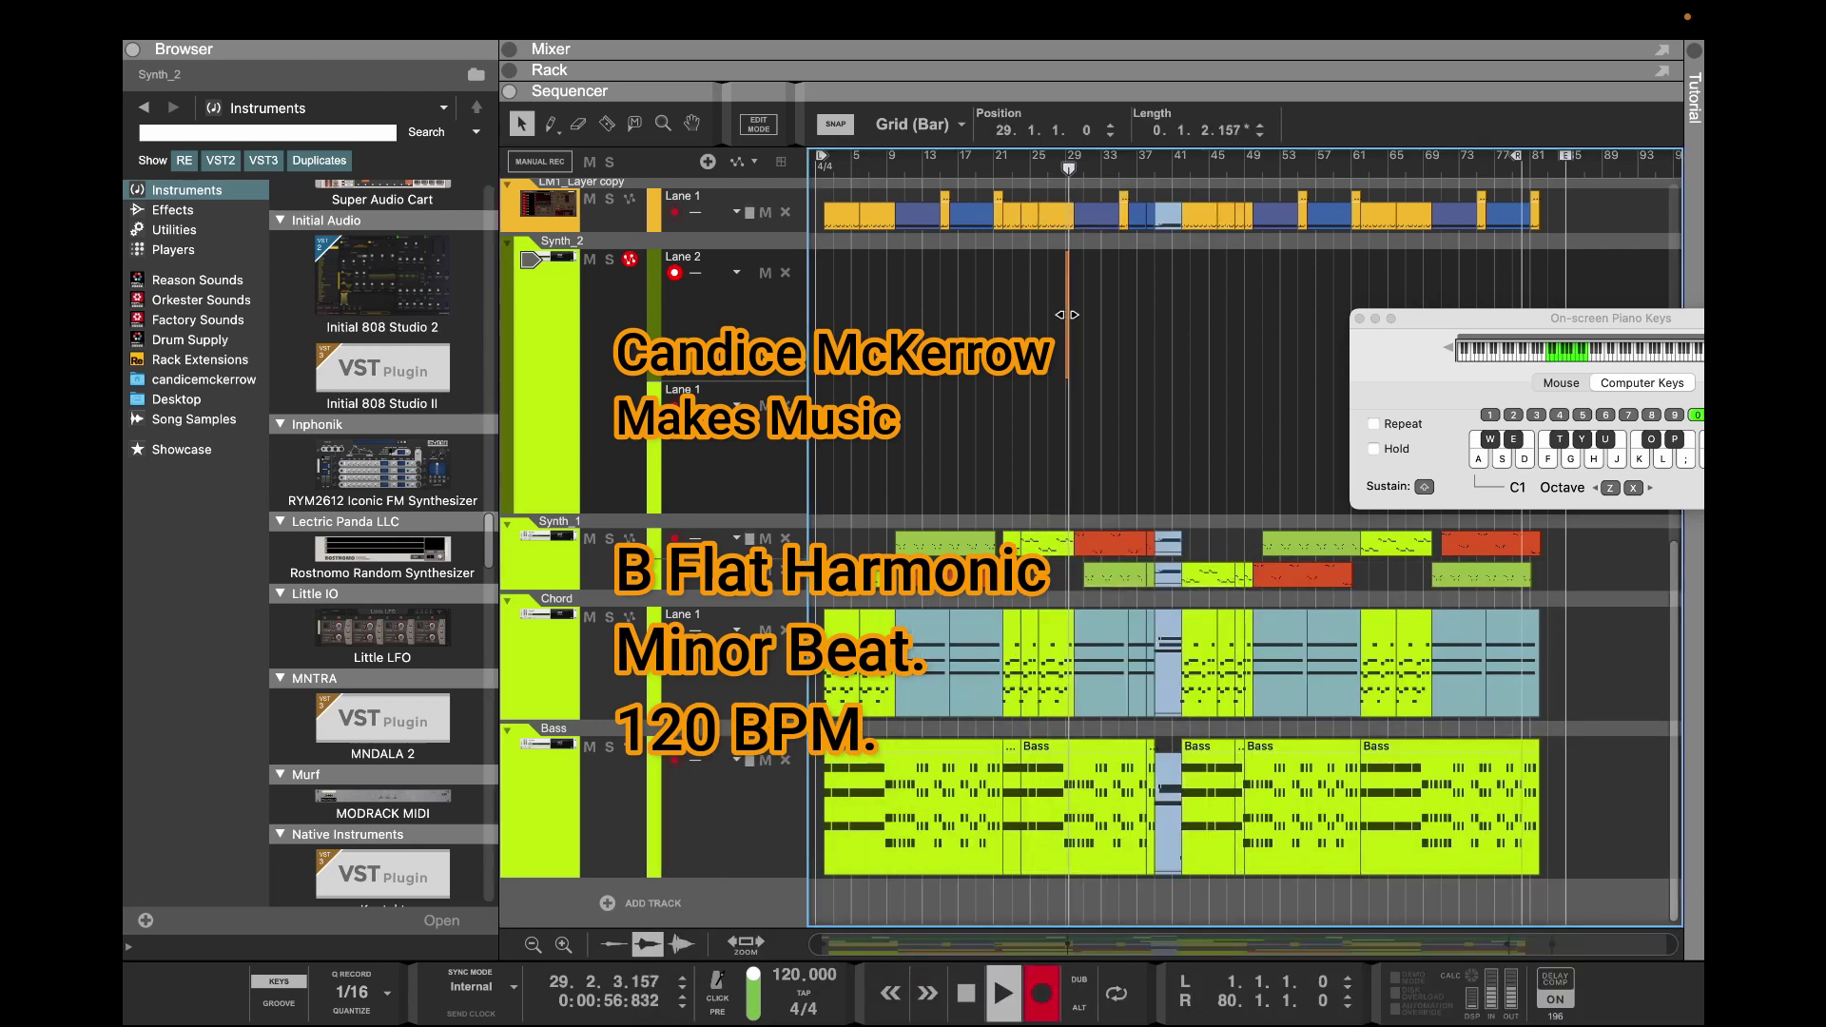
pyautogui.press('h')
pyautogui.press('t')
pyautogui.press('space')
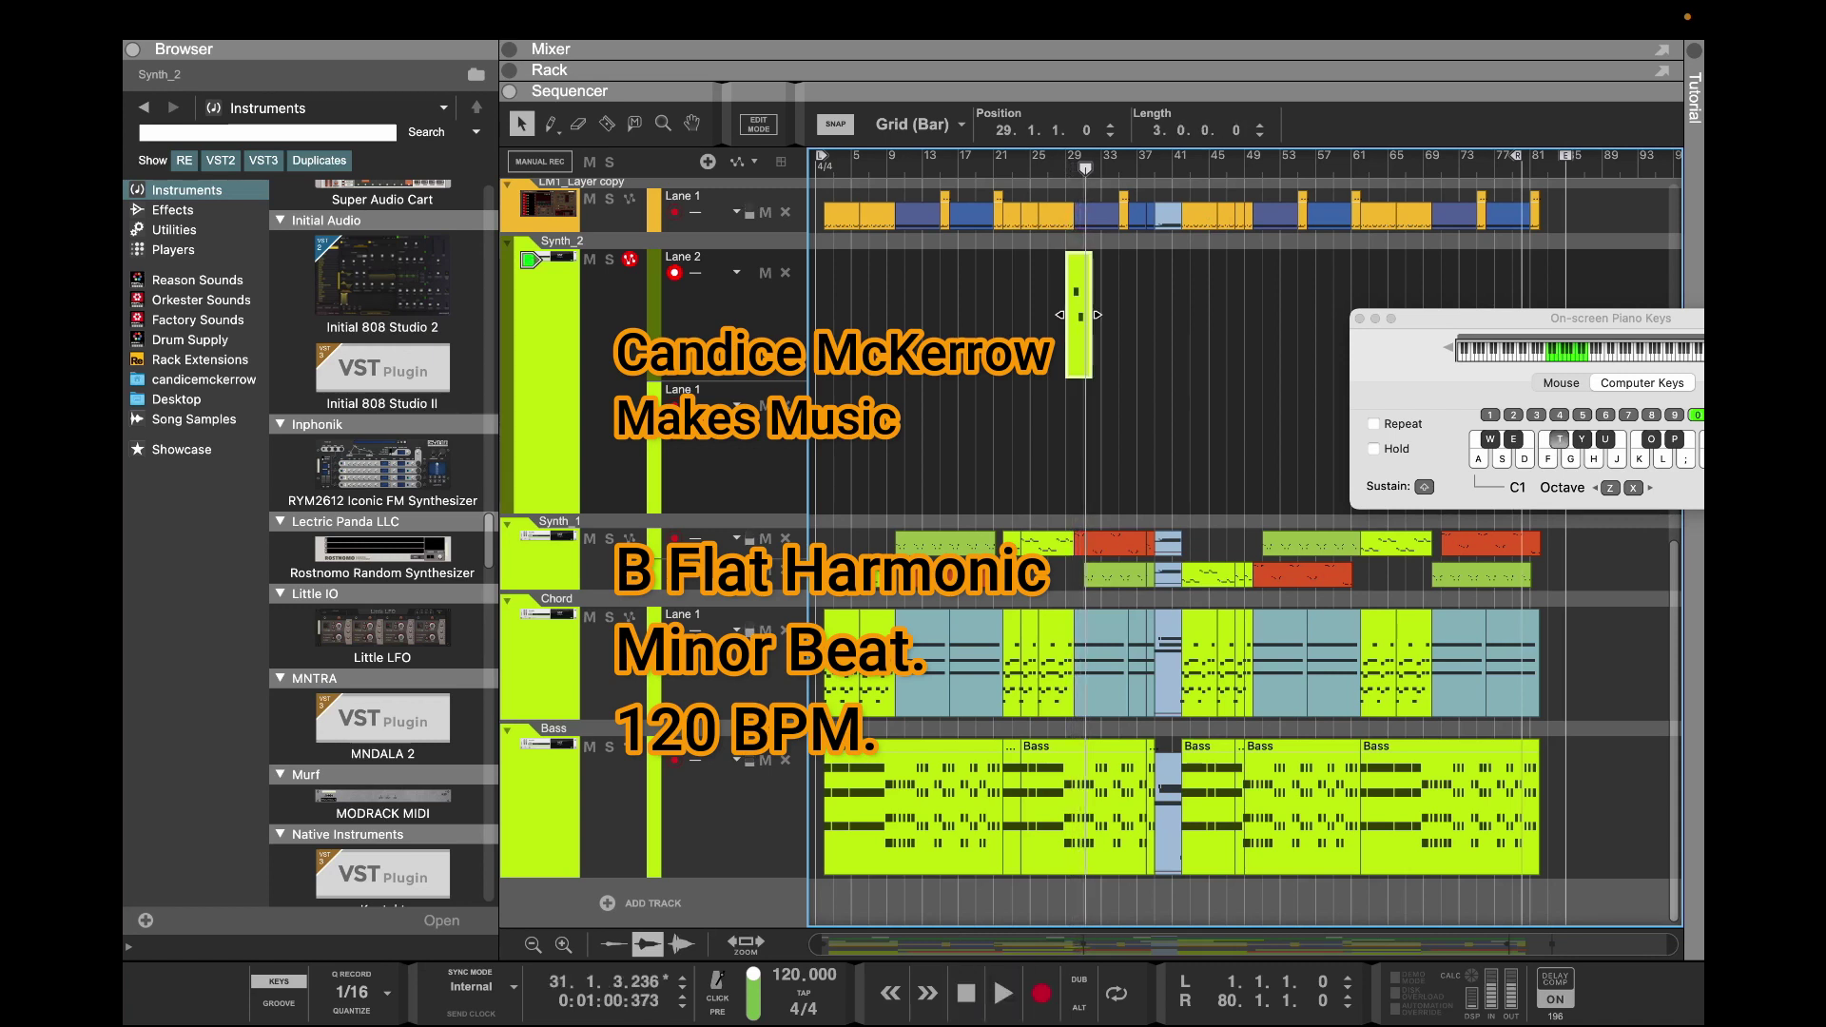
pyautogui.press('Delete')
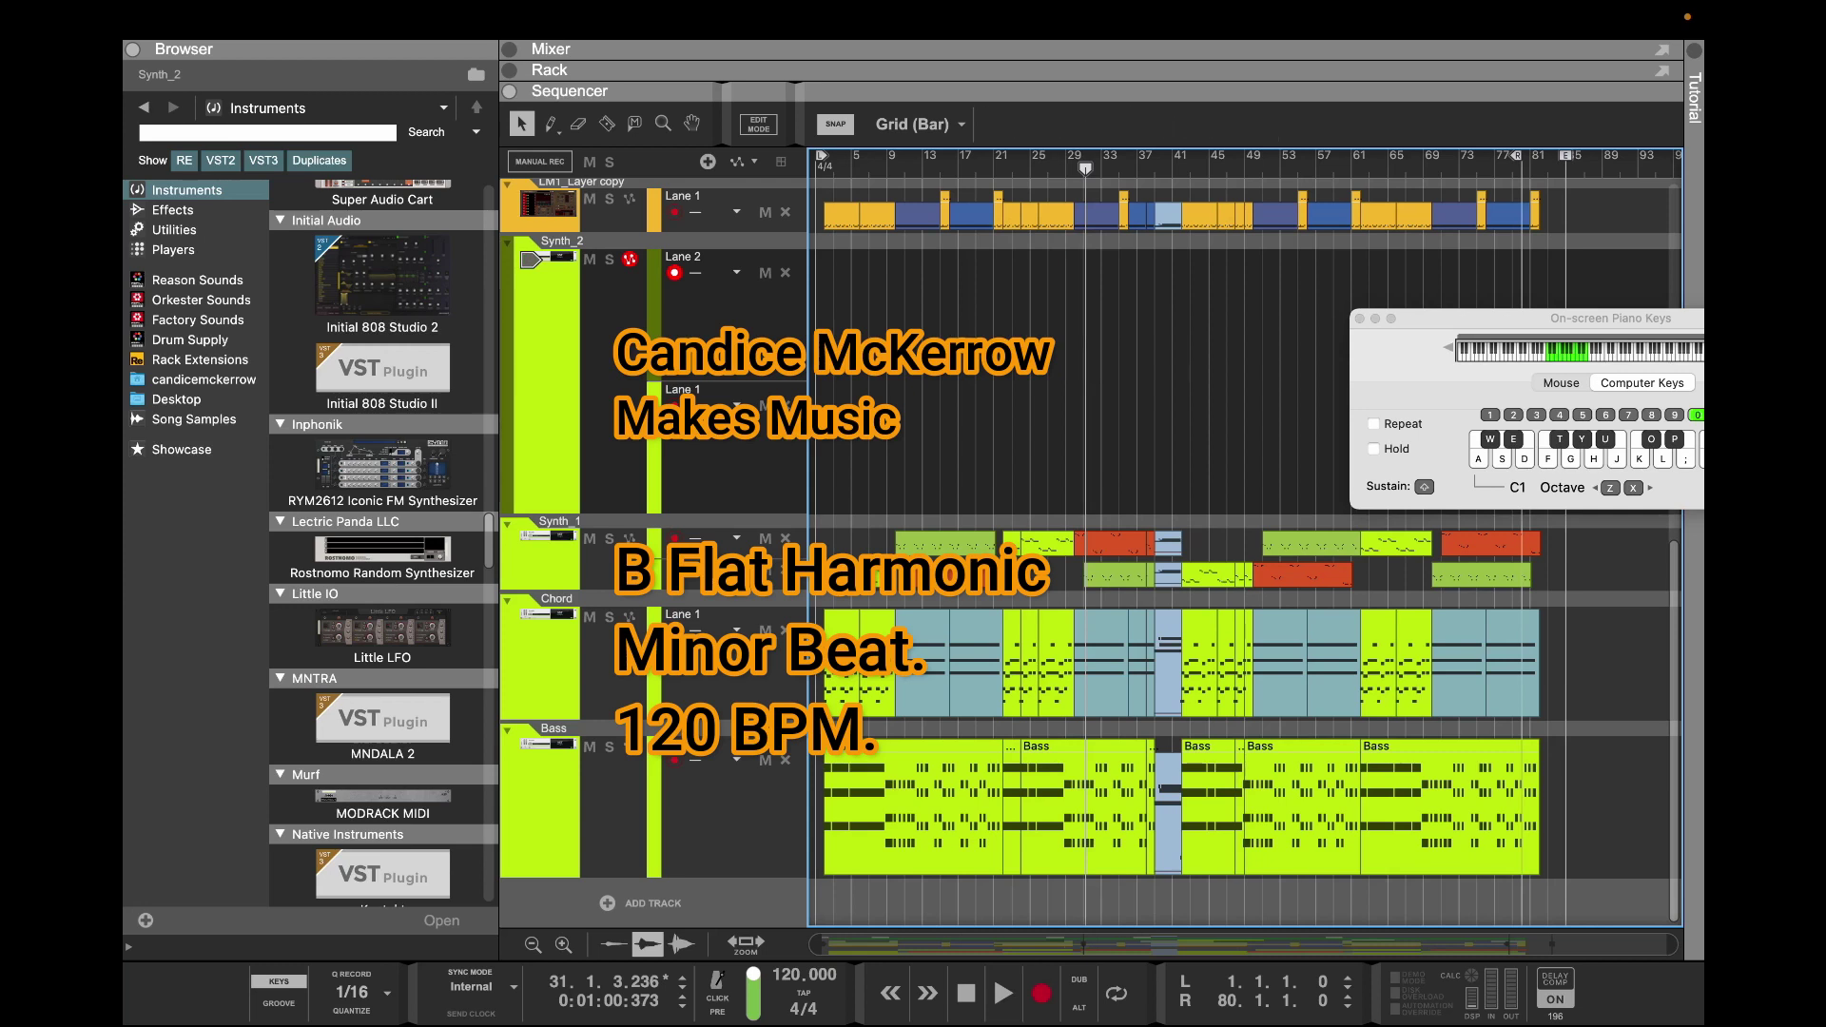
# Show the mixer and rack, reopen the Synth_2 plugin, and play the T note to check its sound
pyautogui.moveTo(985, 295); pyautogui.dragTo(985, 181)
pyautogui.click(985, 160)
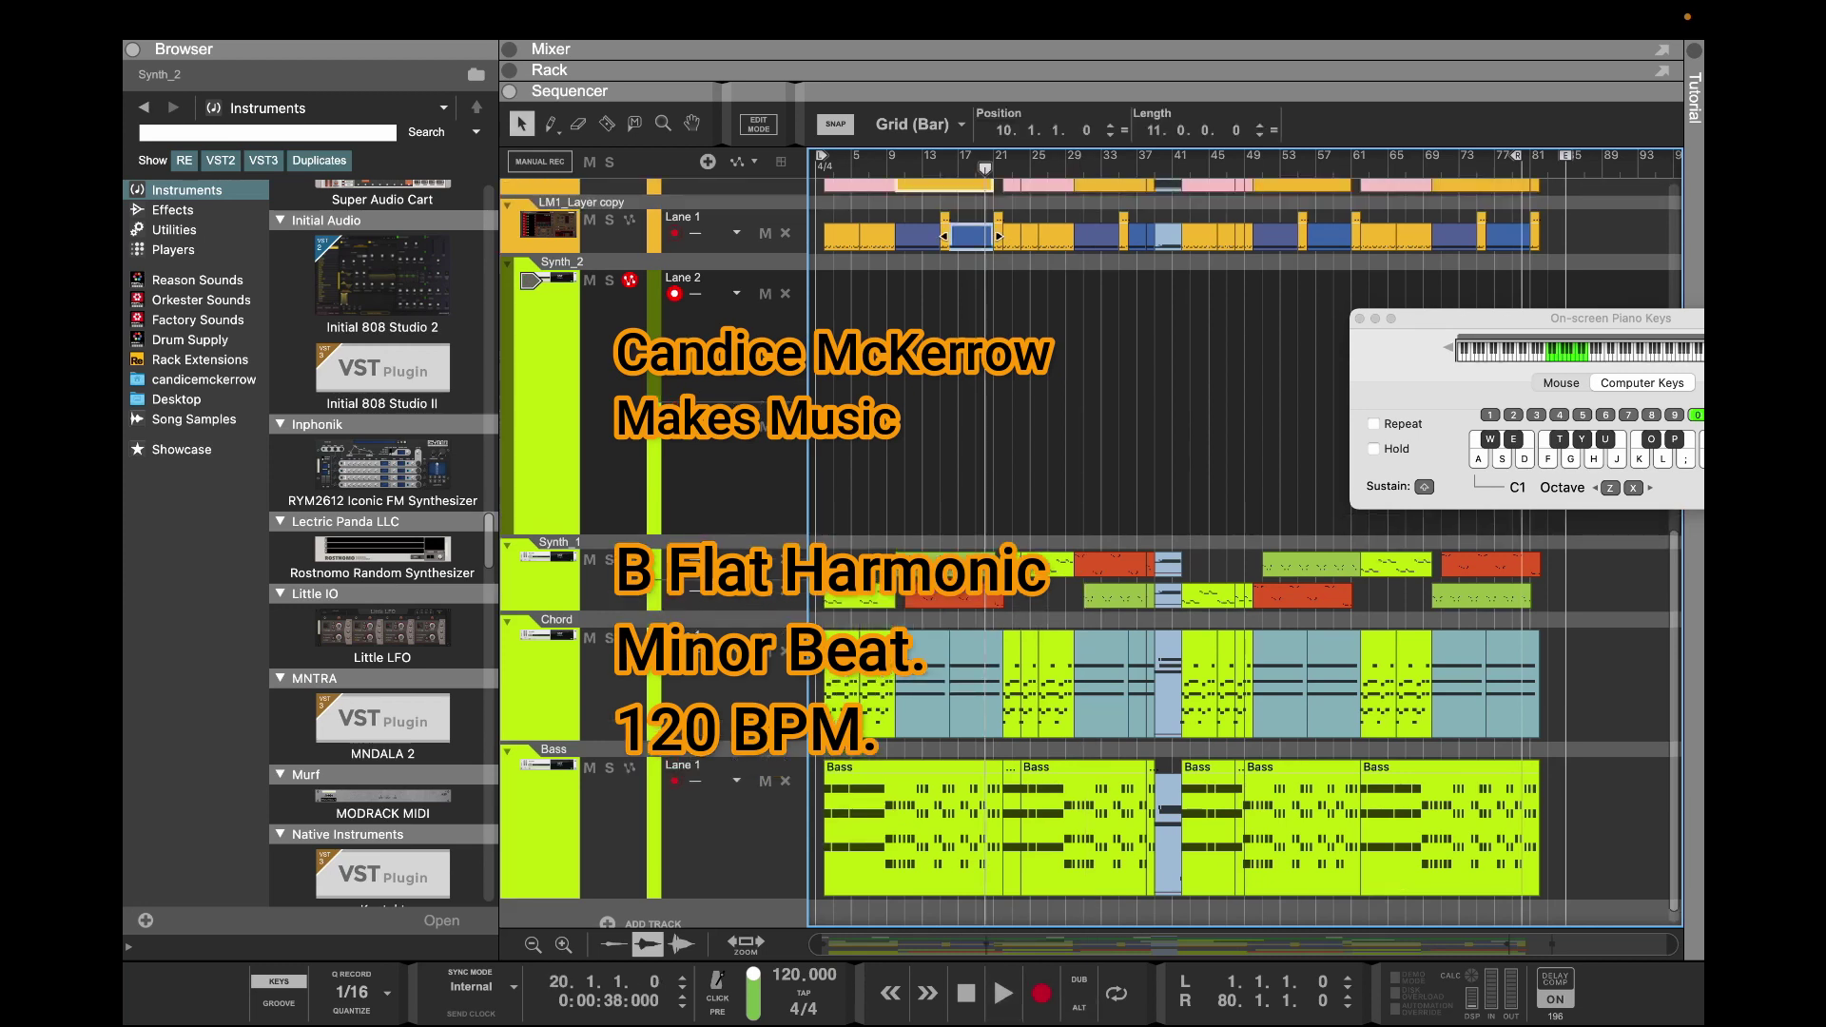
pyautogui.press('F5')
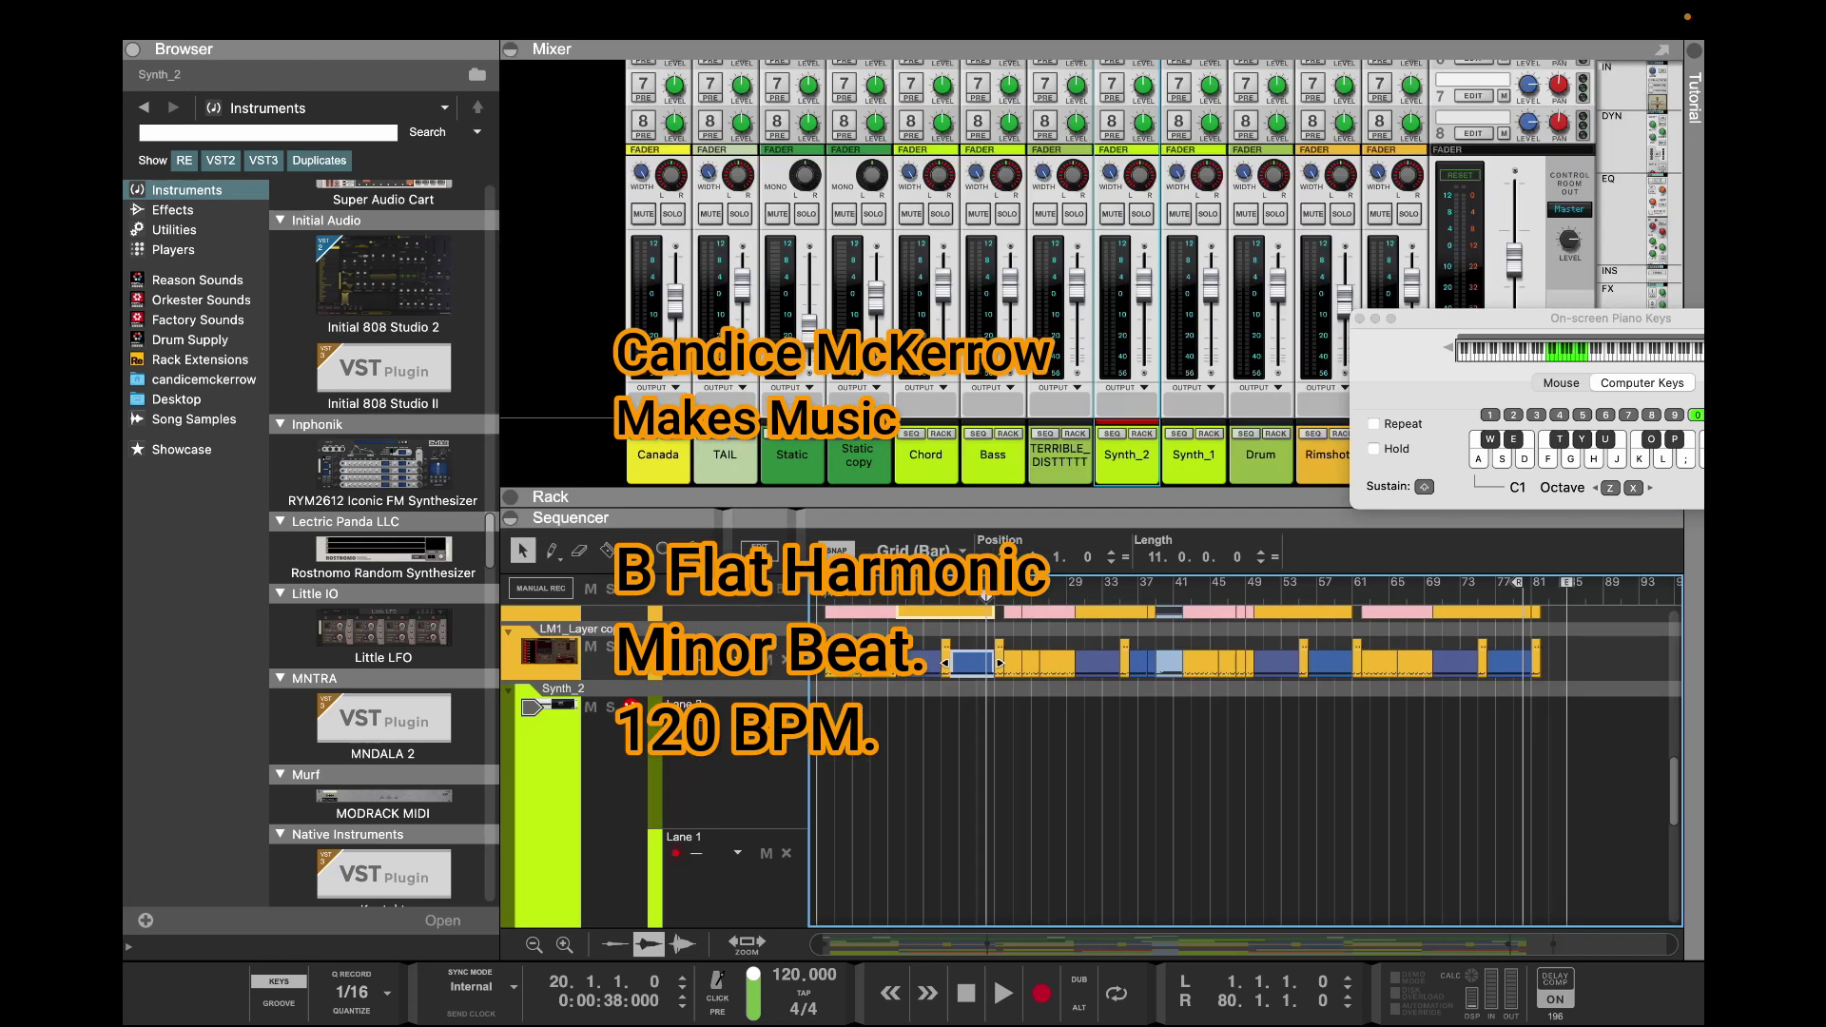
pyautogui.press('F6')
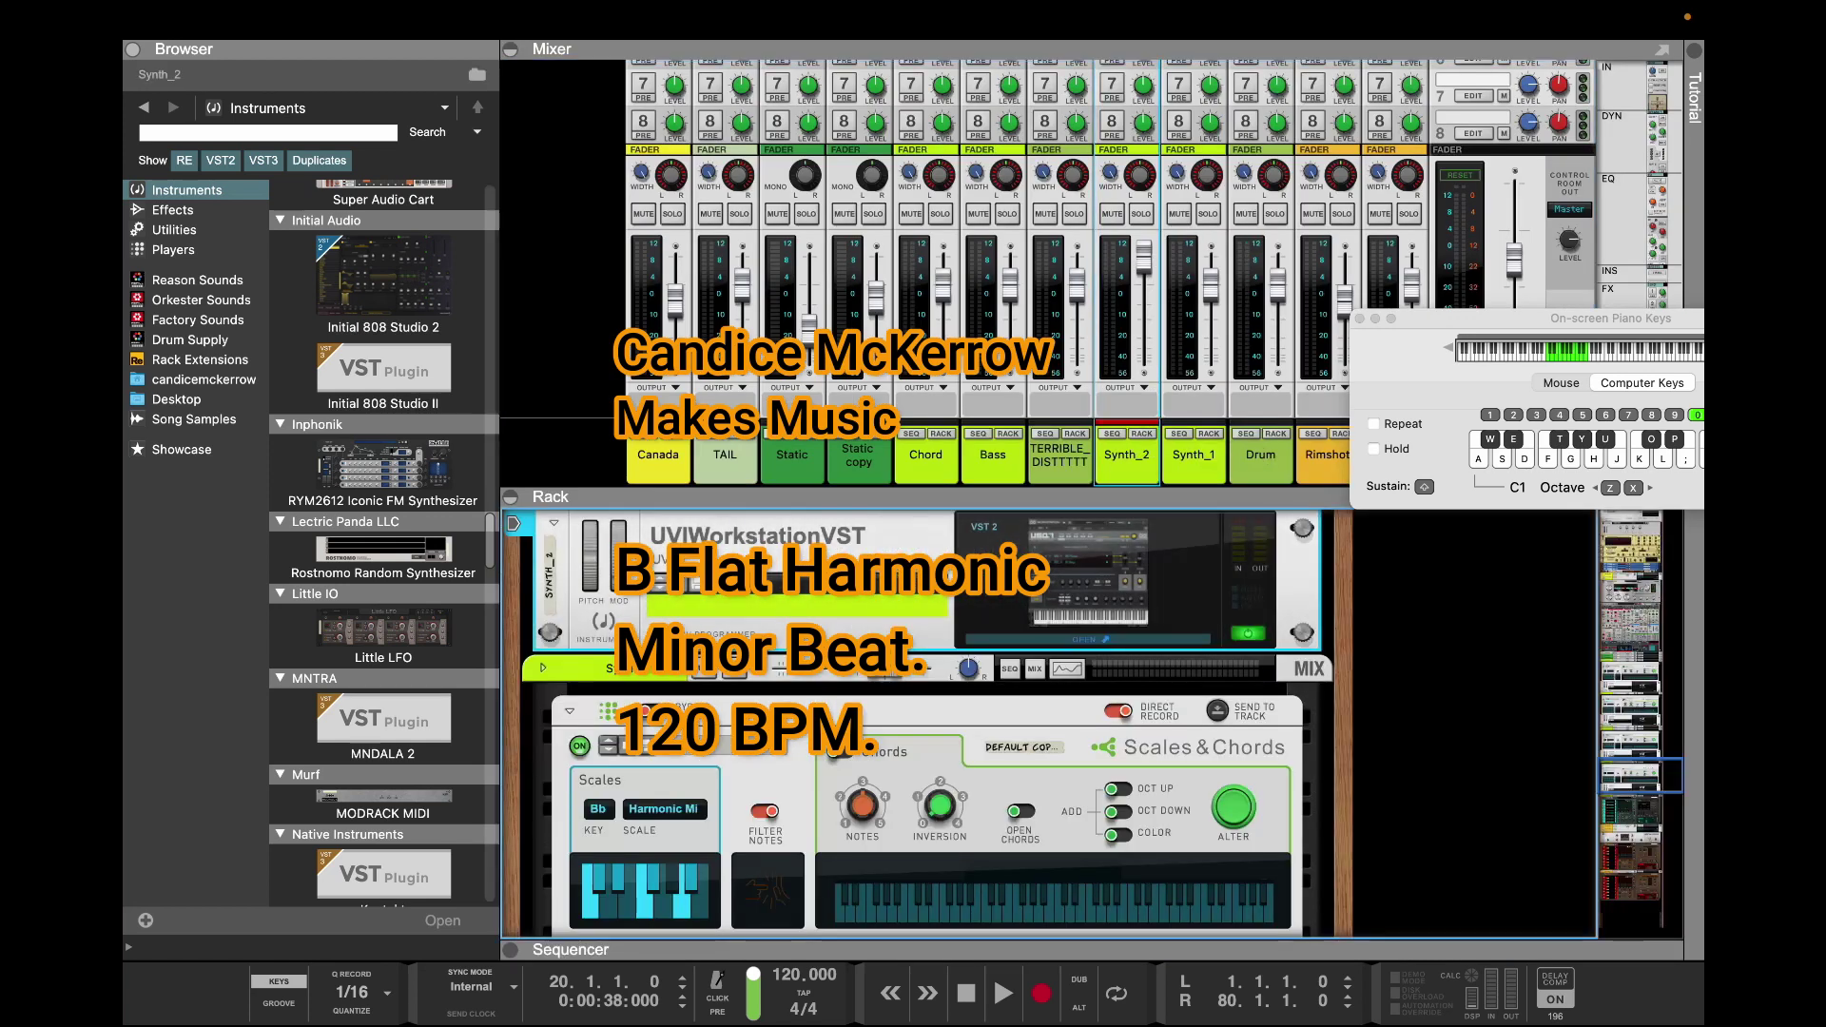
pyautogui.press('t')
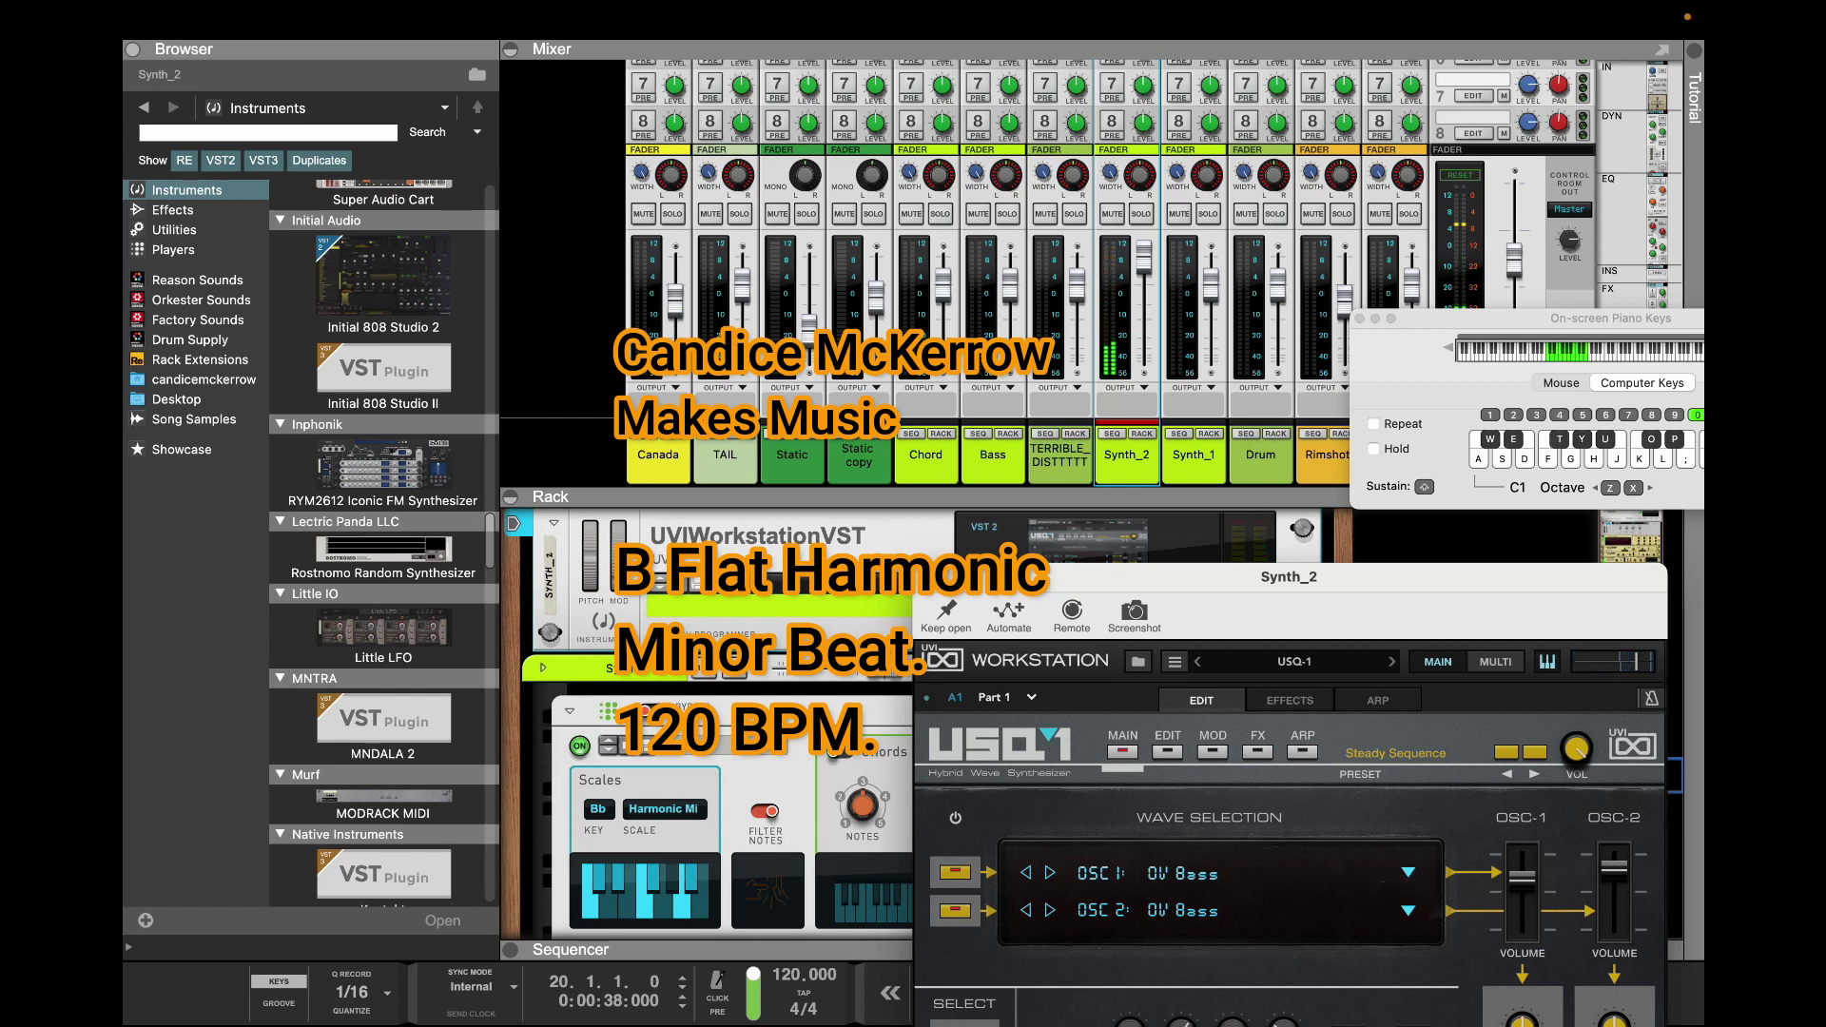
# Return to the Synth_2 track without its plugin window, enlarge the sequencer view to roughly bars 1 to 29, and place the piano keys above it
pyautogui.click(1112, 433)
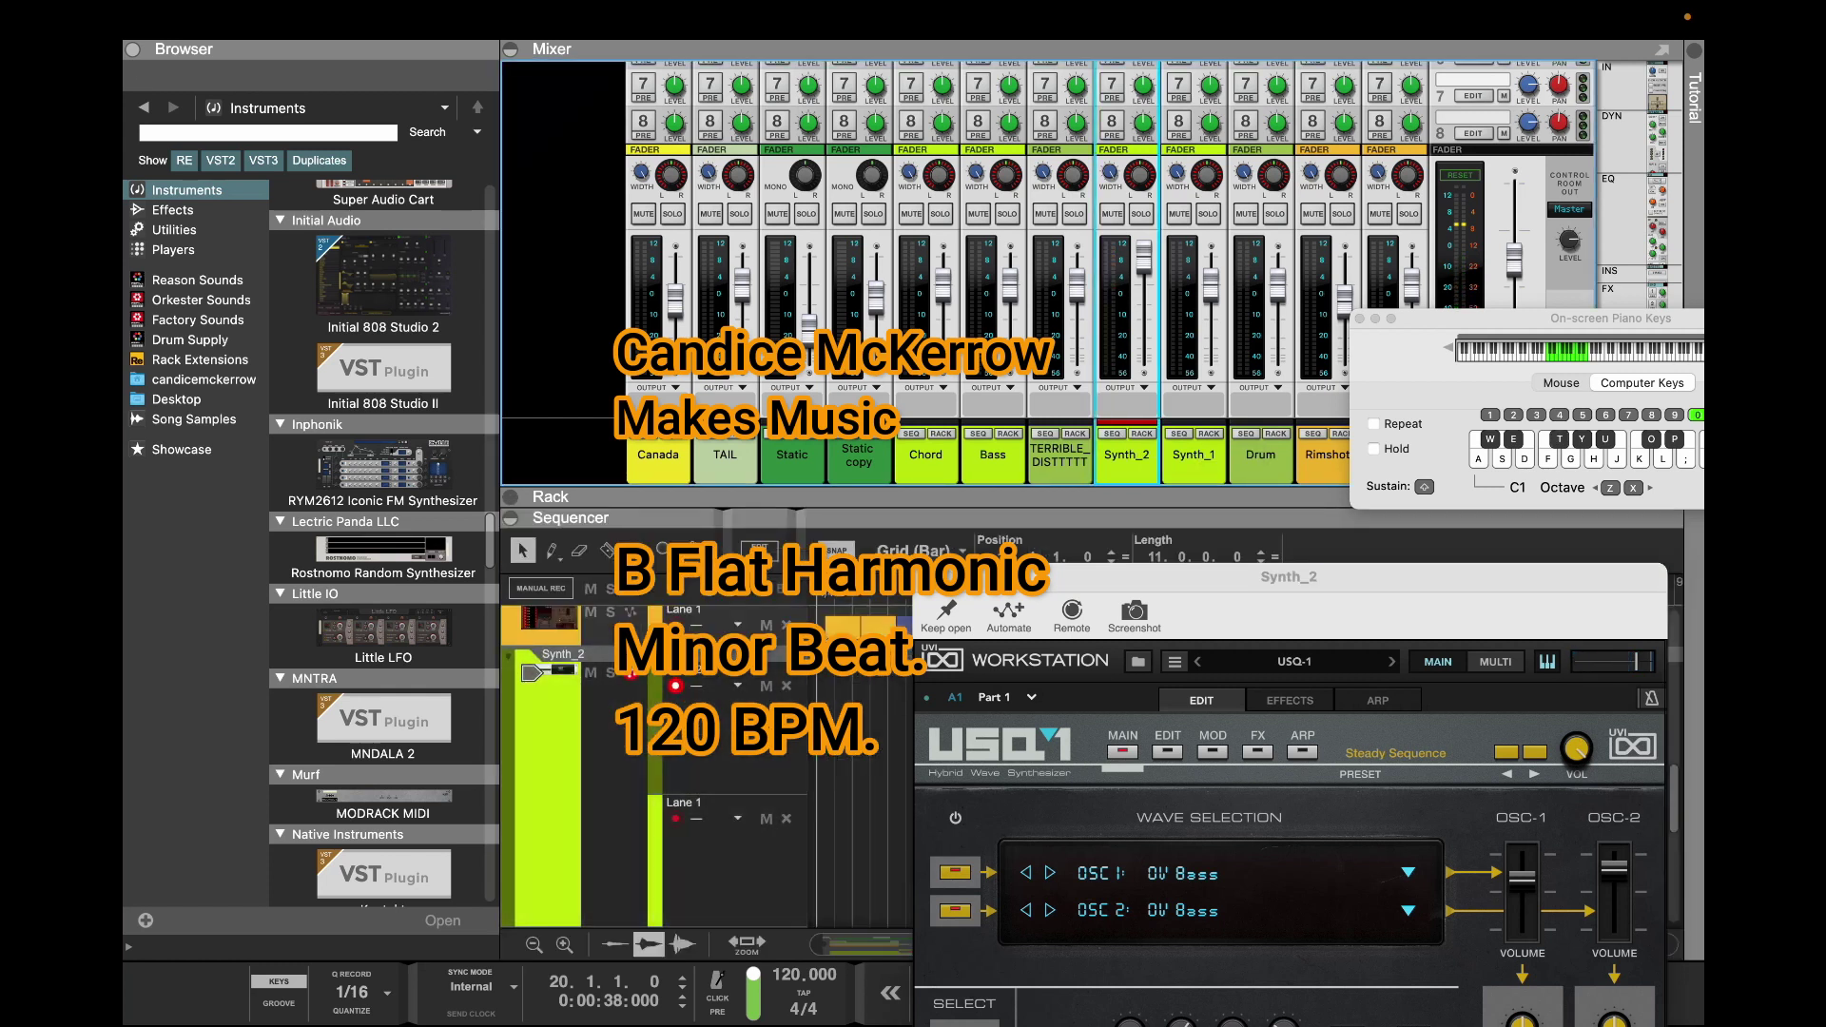
pyautogui.click(927, 576)
pyautogui.moveTo(837, 517); pyautogui.dragTo(836, 226)
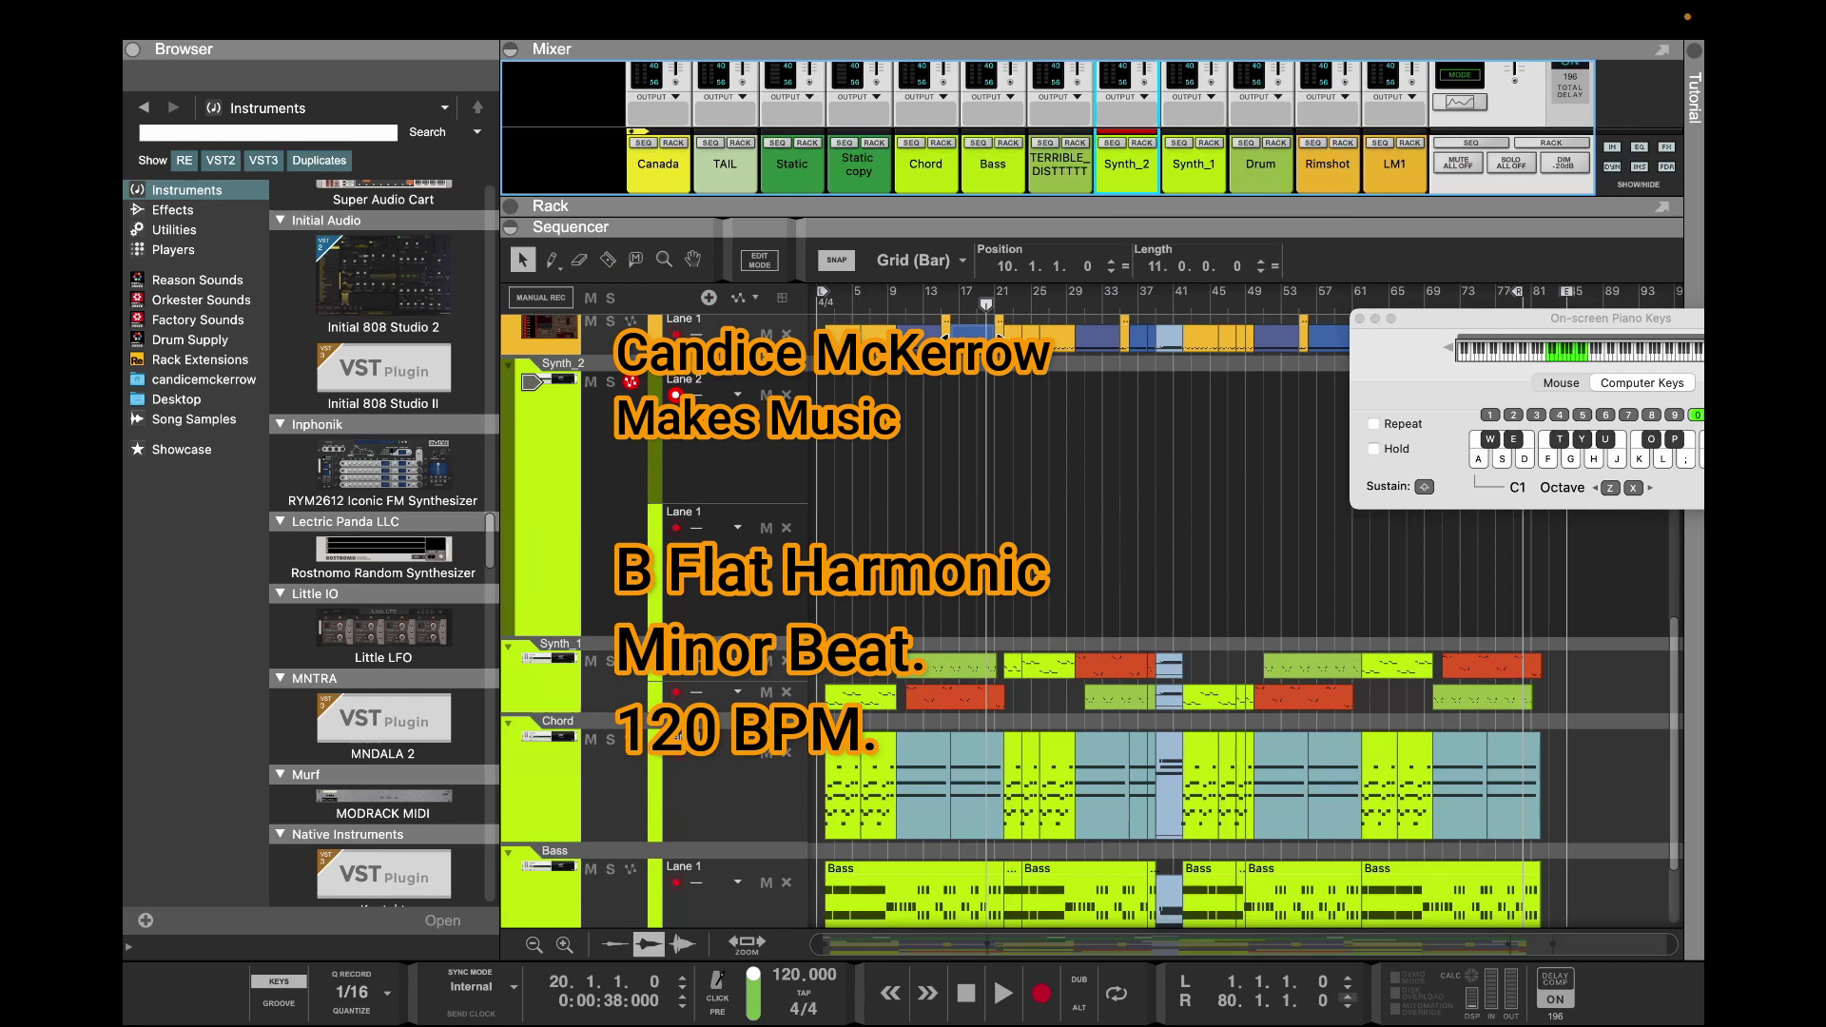
pyautogui.moveTo(1671, 944); pyautogui.dragTo(1110, 944)
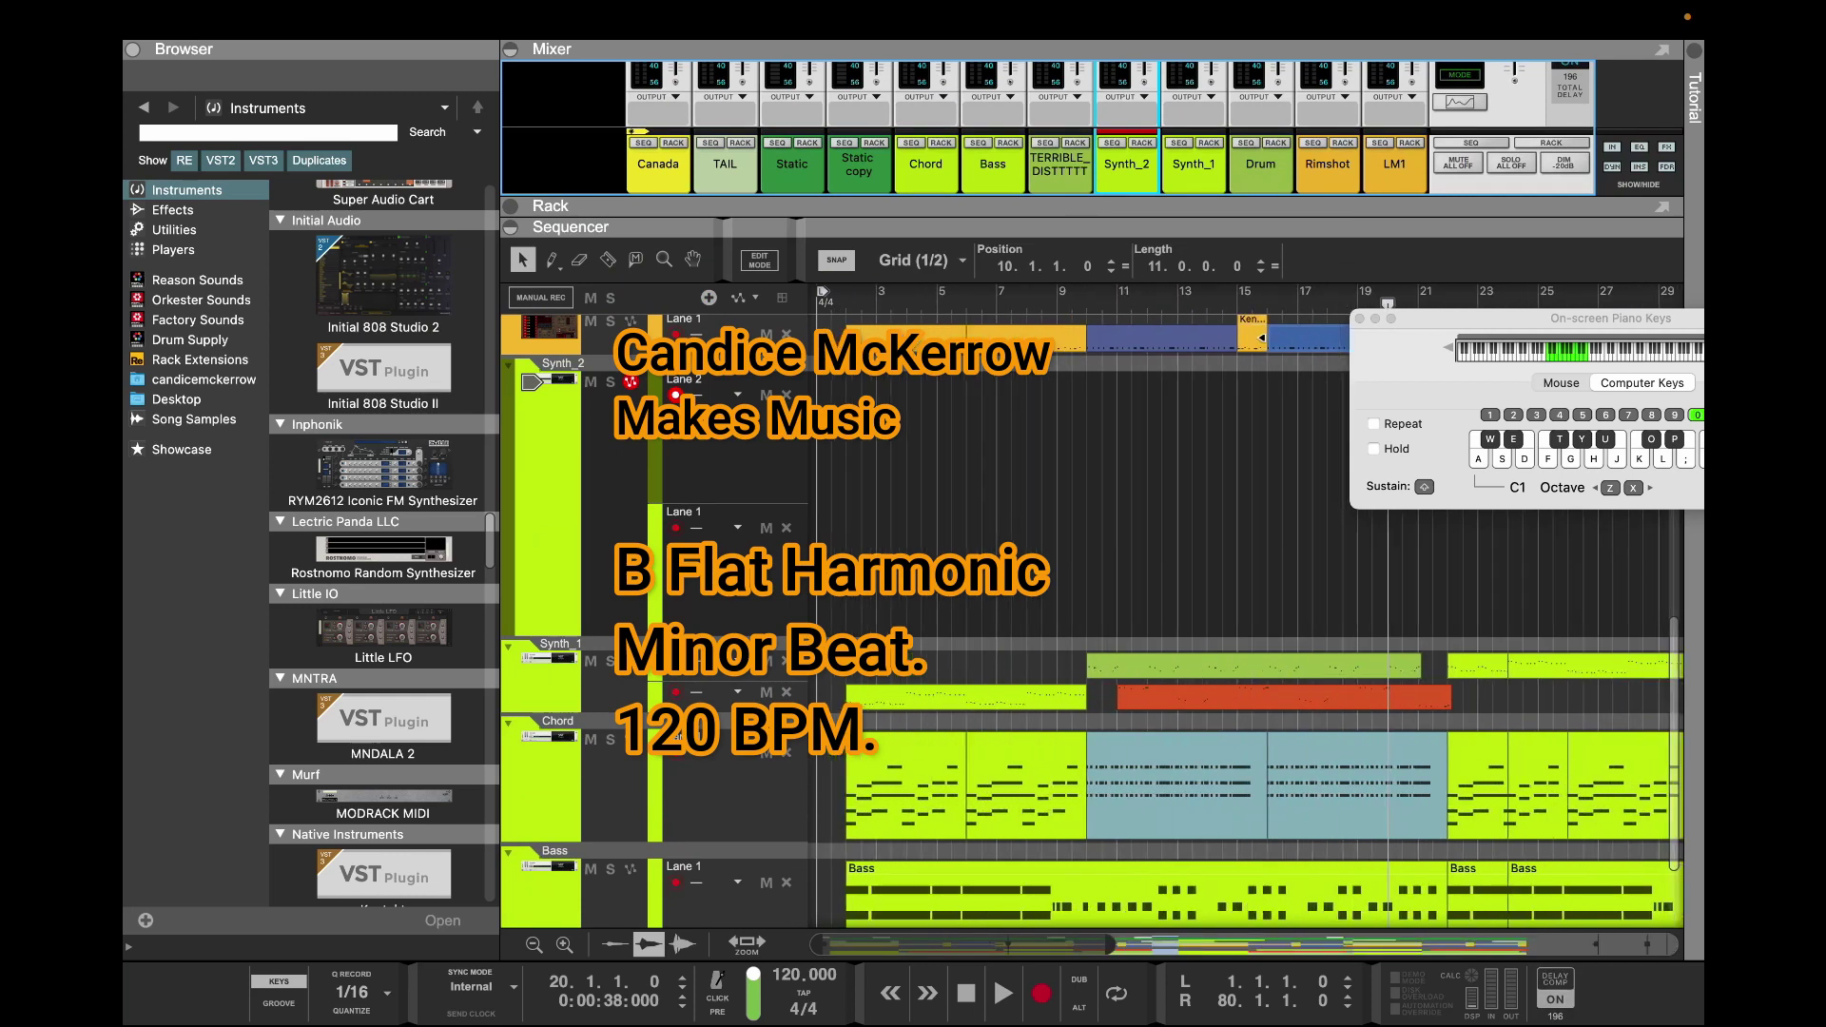
pyautogui.moveTo(1483, 318); pyautogui.dragTo(1146, 73)
# Record a phrase of H, U and T notes on Synth_2 from bar 16 to about bar 22
pyautogui.click(1274, 296)
pyautogui.click(1043, 991)
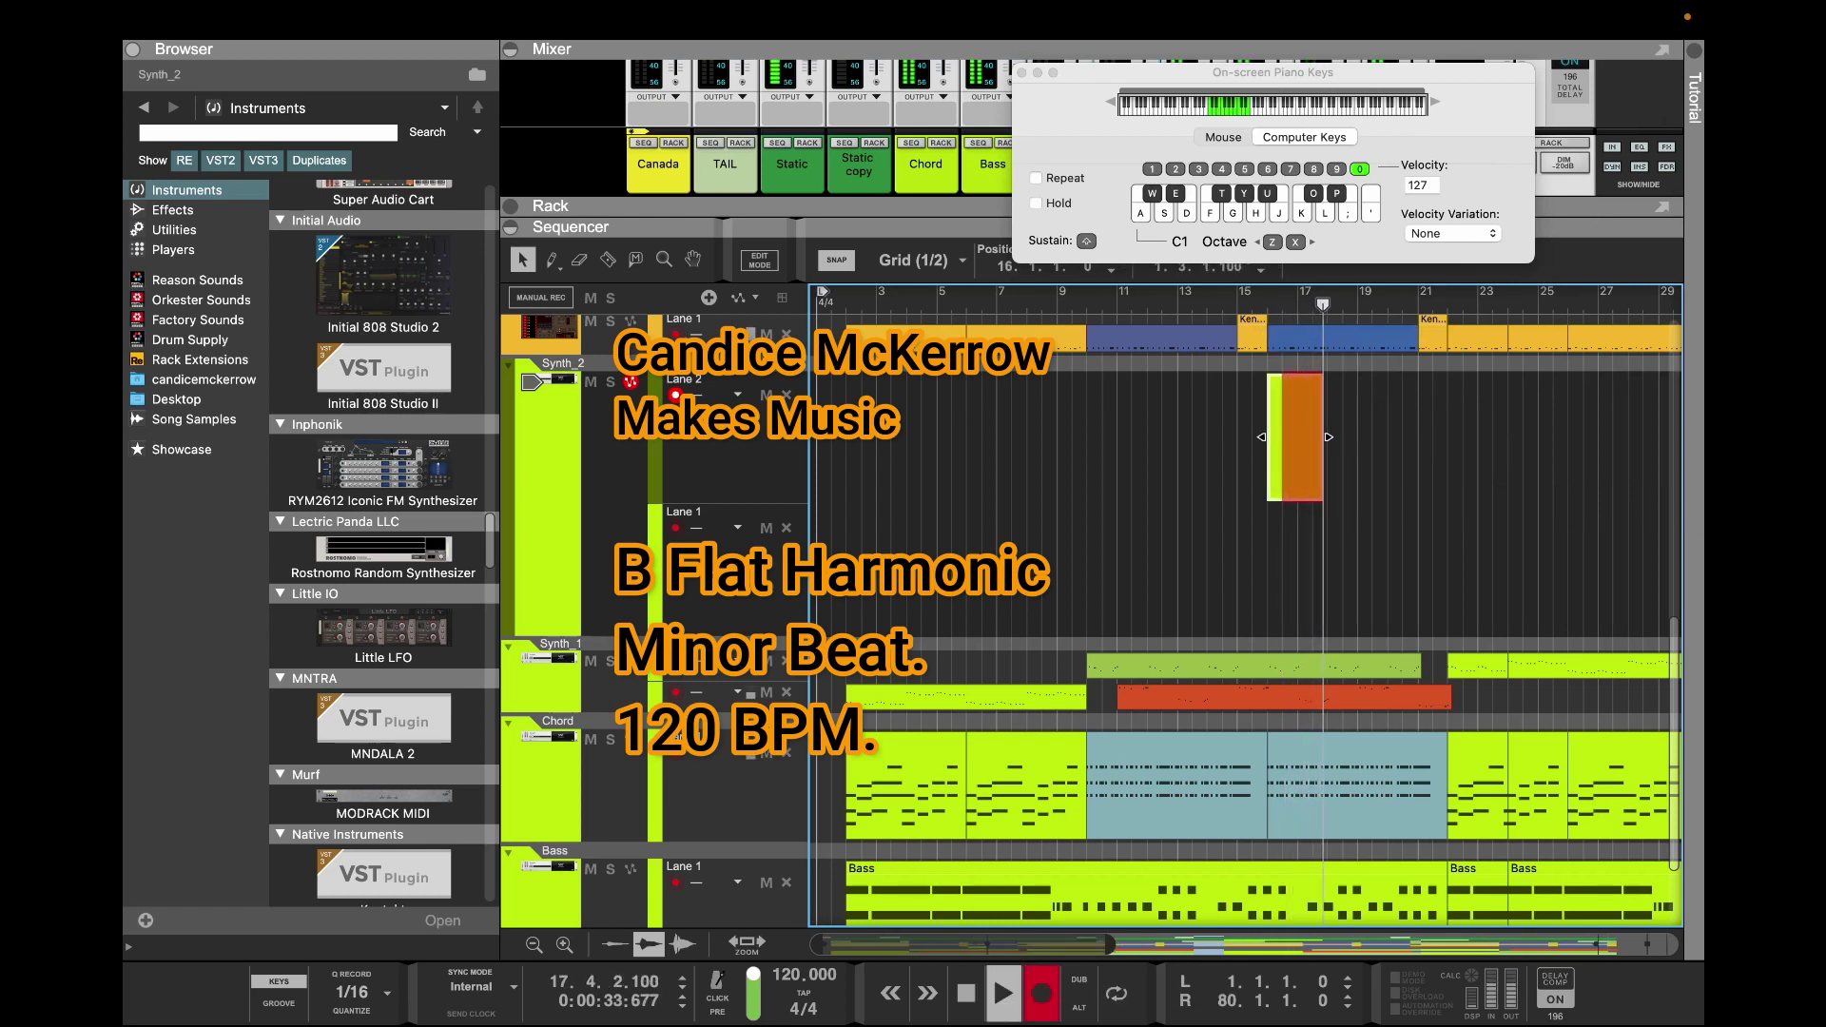
pyautogui.press('h')
pyautogui.press('u')
pyautogui.press('t')
pyautogui.press('h')
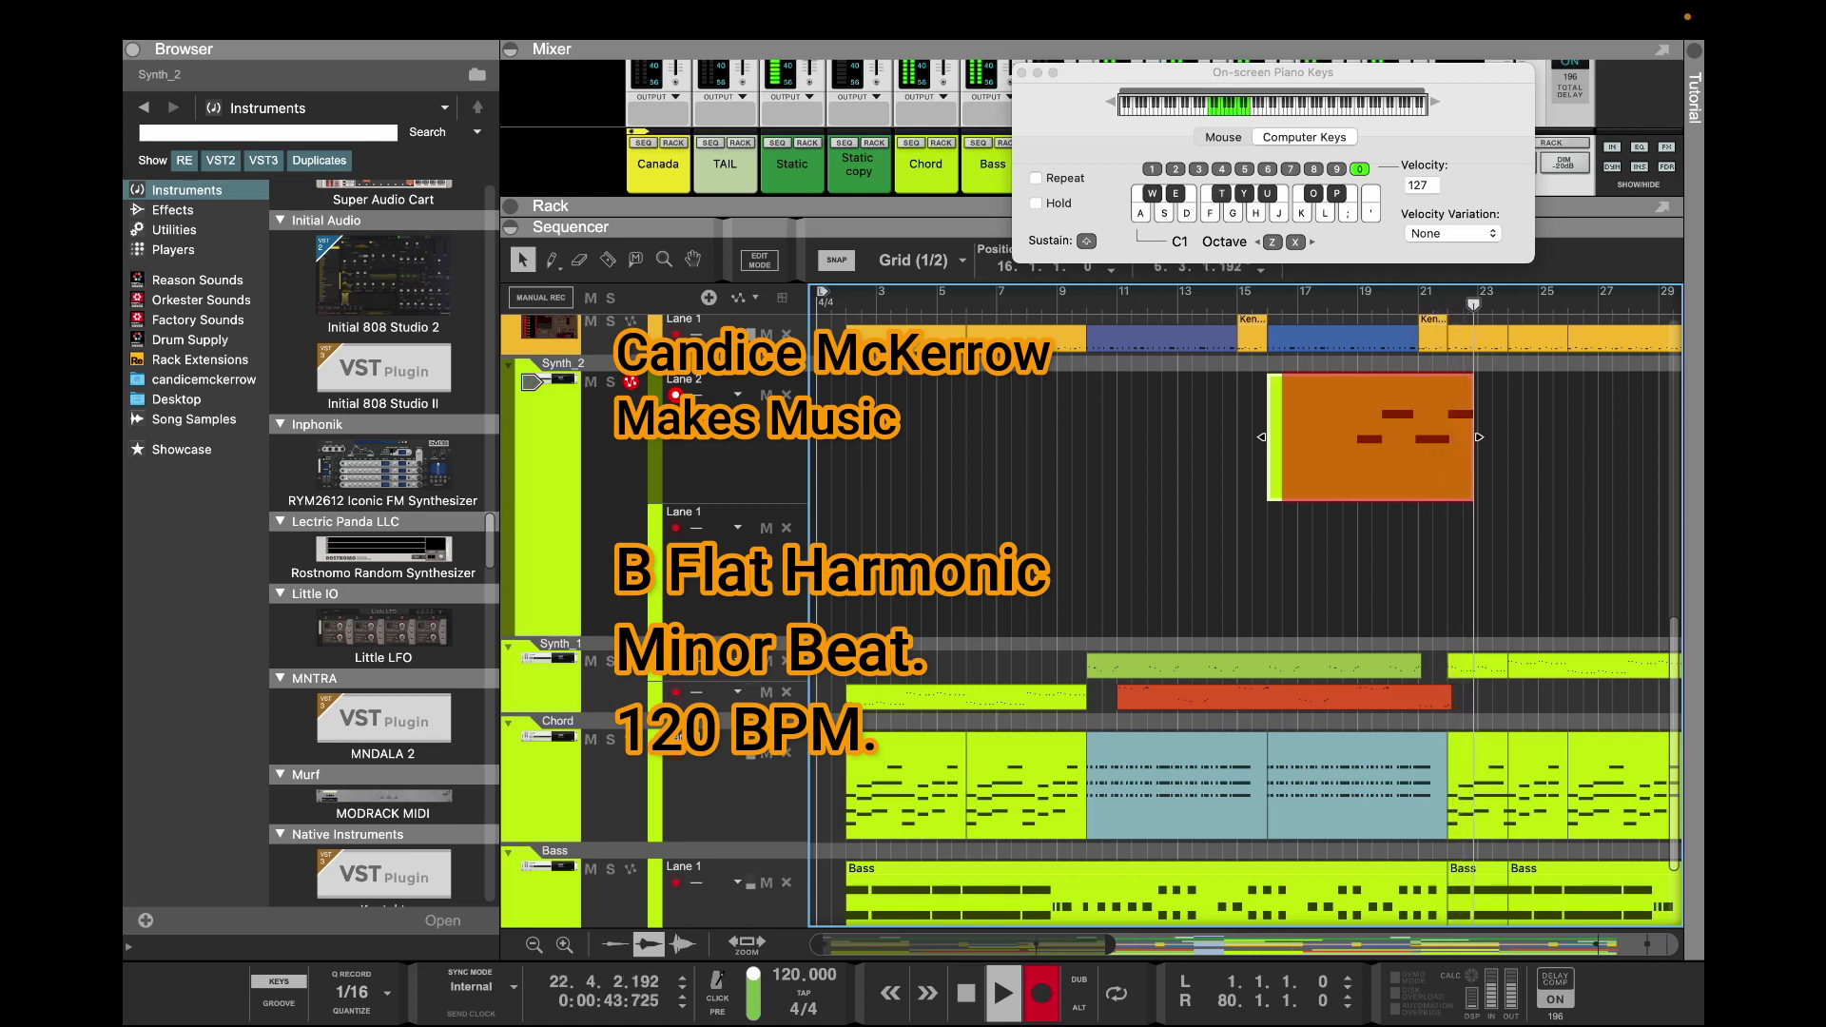
pyautogui.press('space')
pyautogui.rightClick(1111, 451)
pyautogui.click(1151, 959)
pyautogui.press('super+z')
# Quantize the recorded Synth_2 clip and shorten its end to bar 21
pyautogui.rightClick(1112, 411)
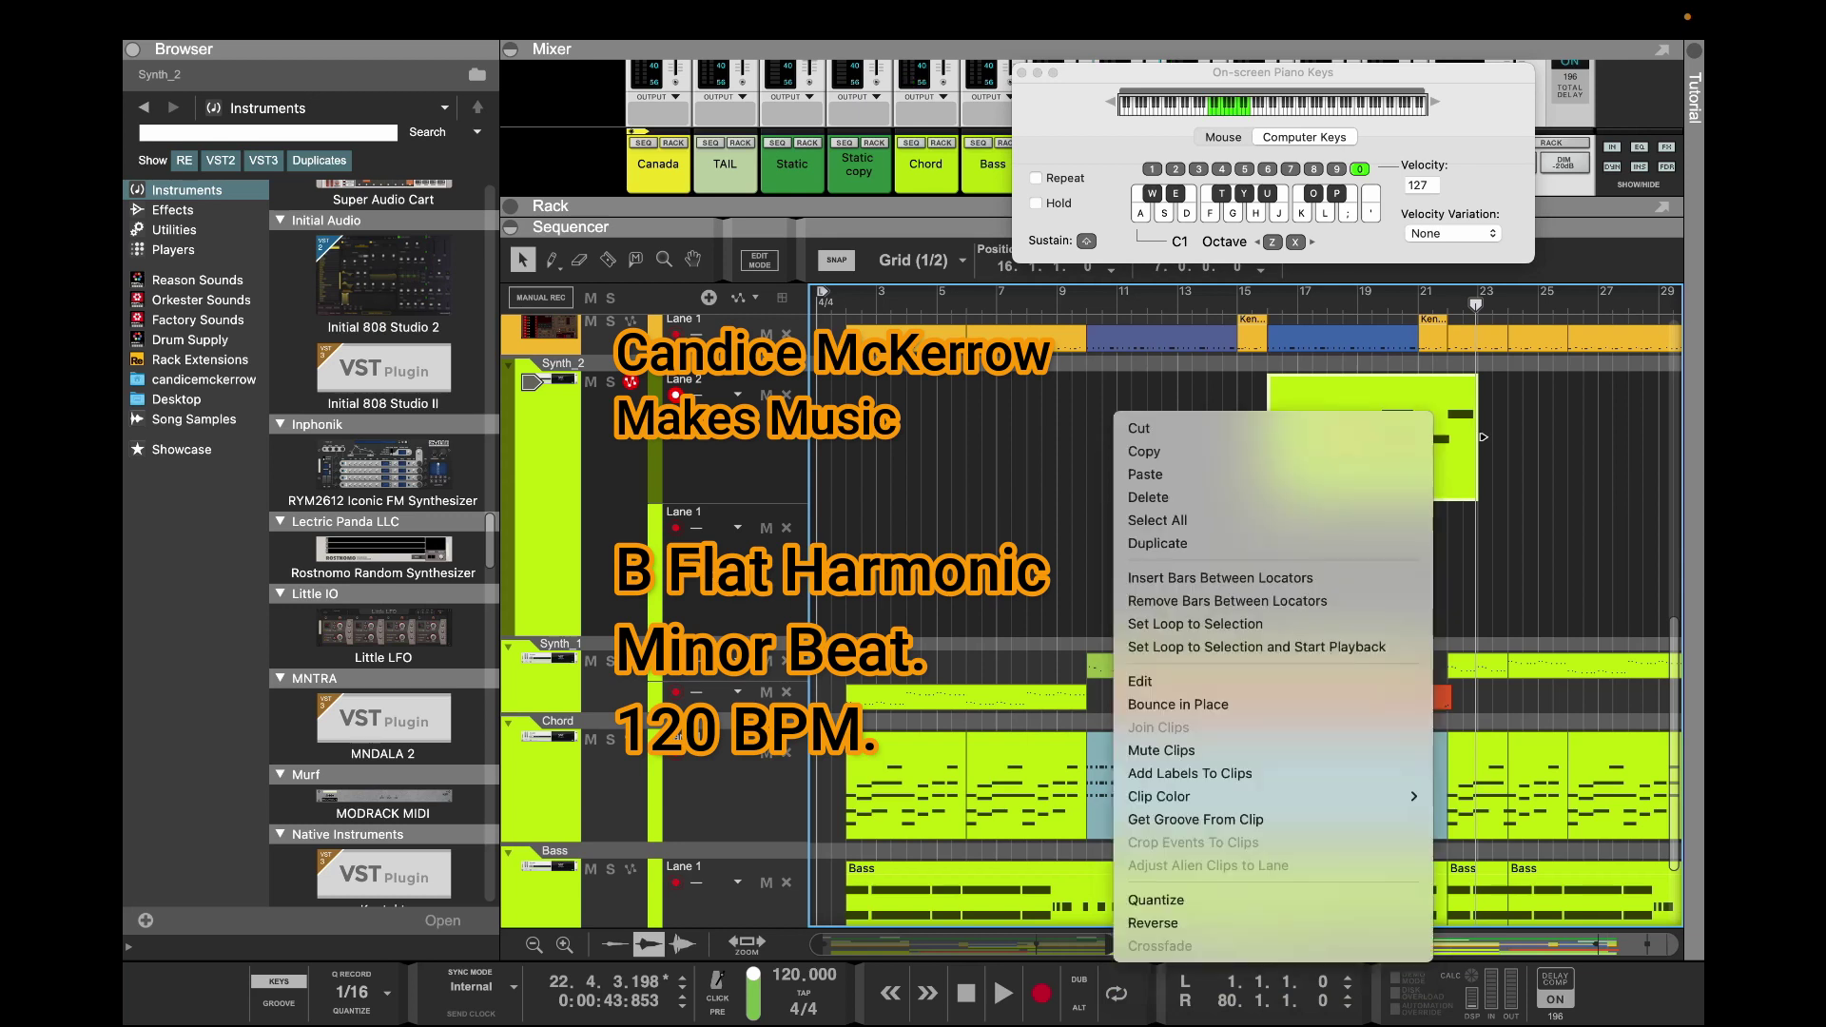
pyautogui.click(1156, 899)
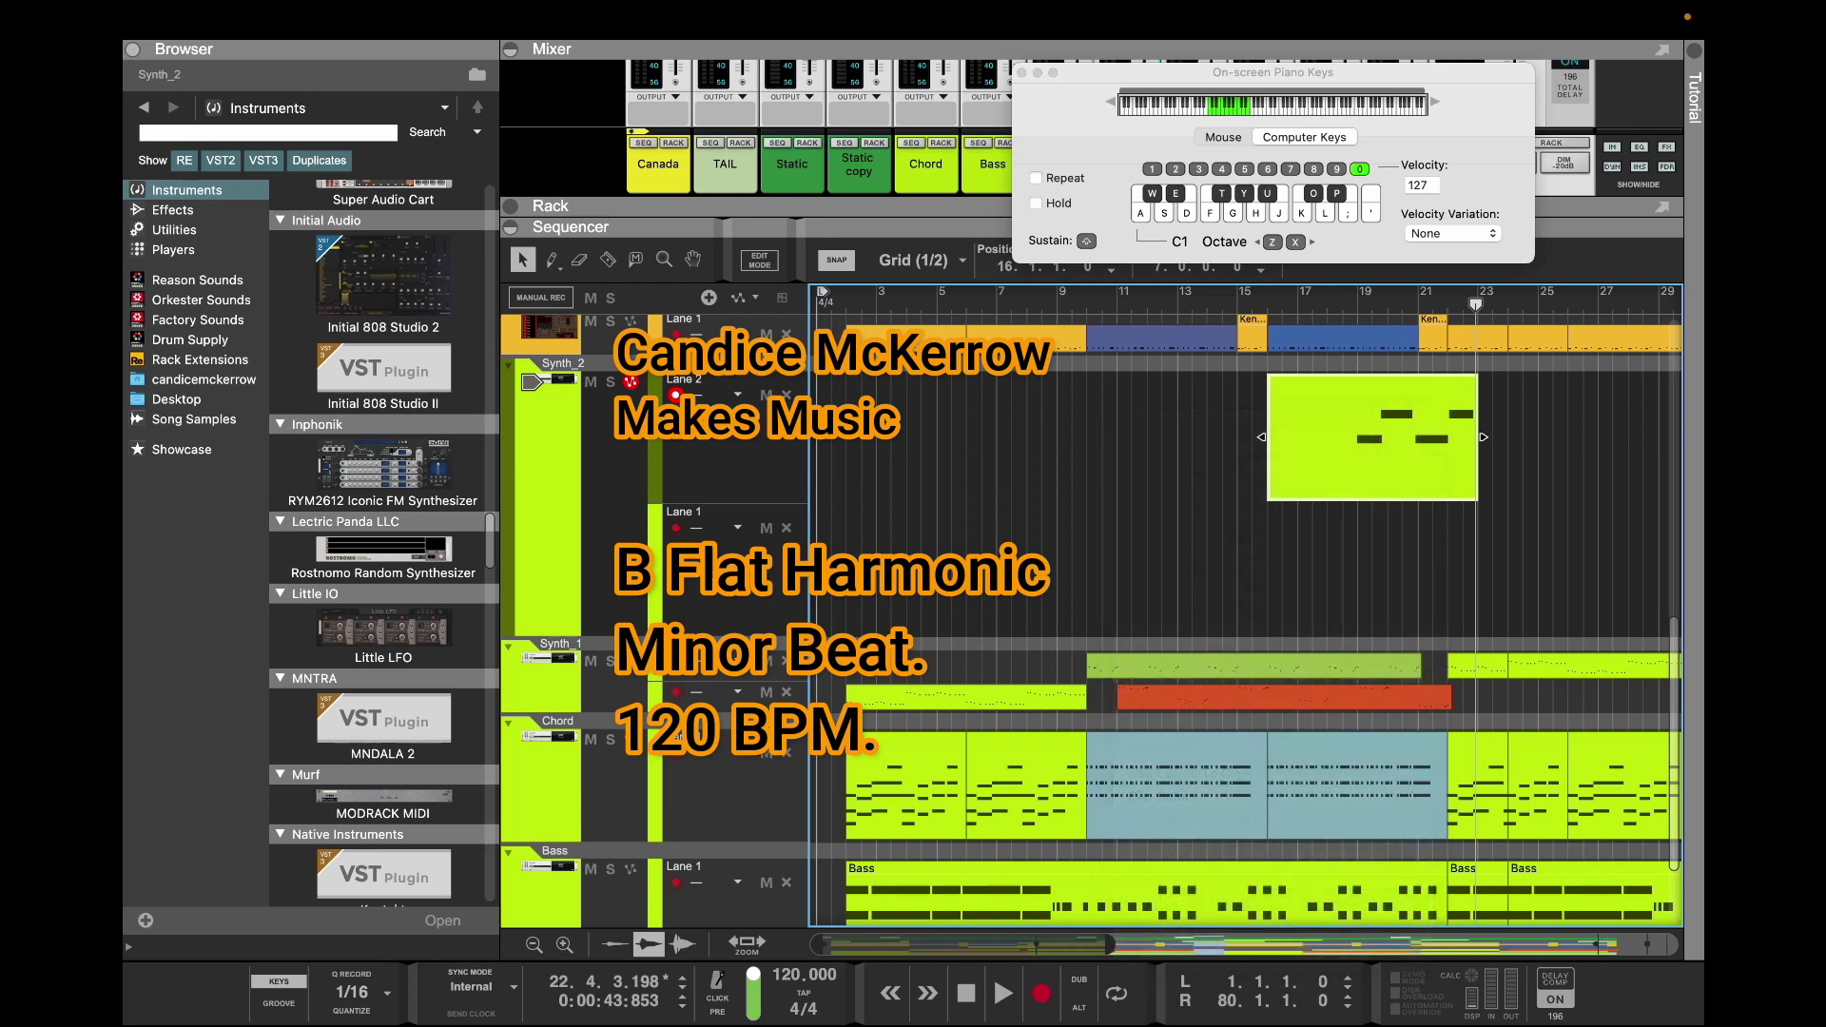
pyautogui.moveTo(1483, 437); pyautogui.dragTo(1432, 436)
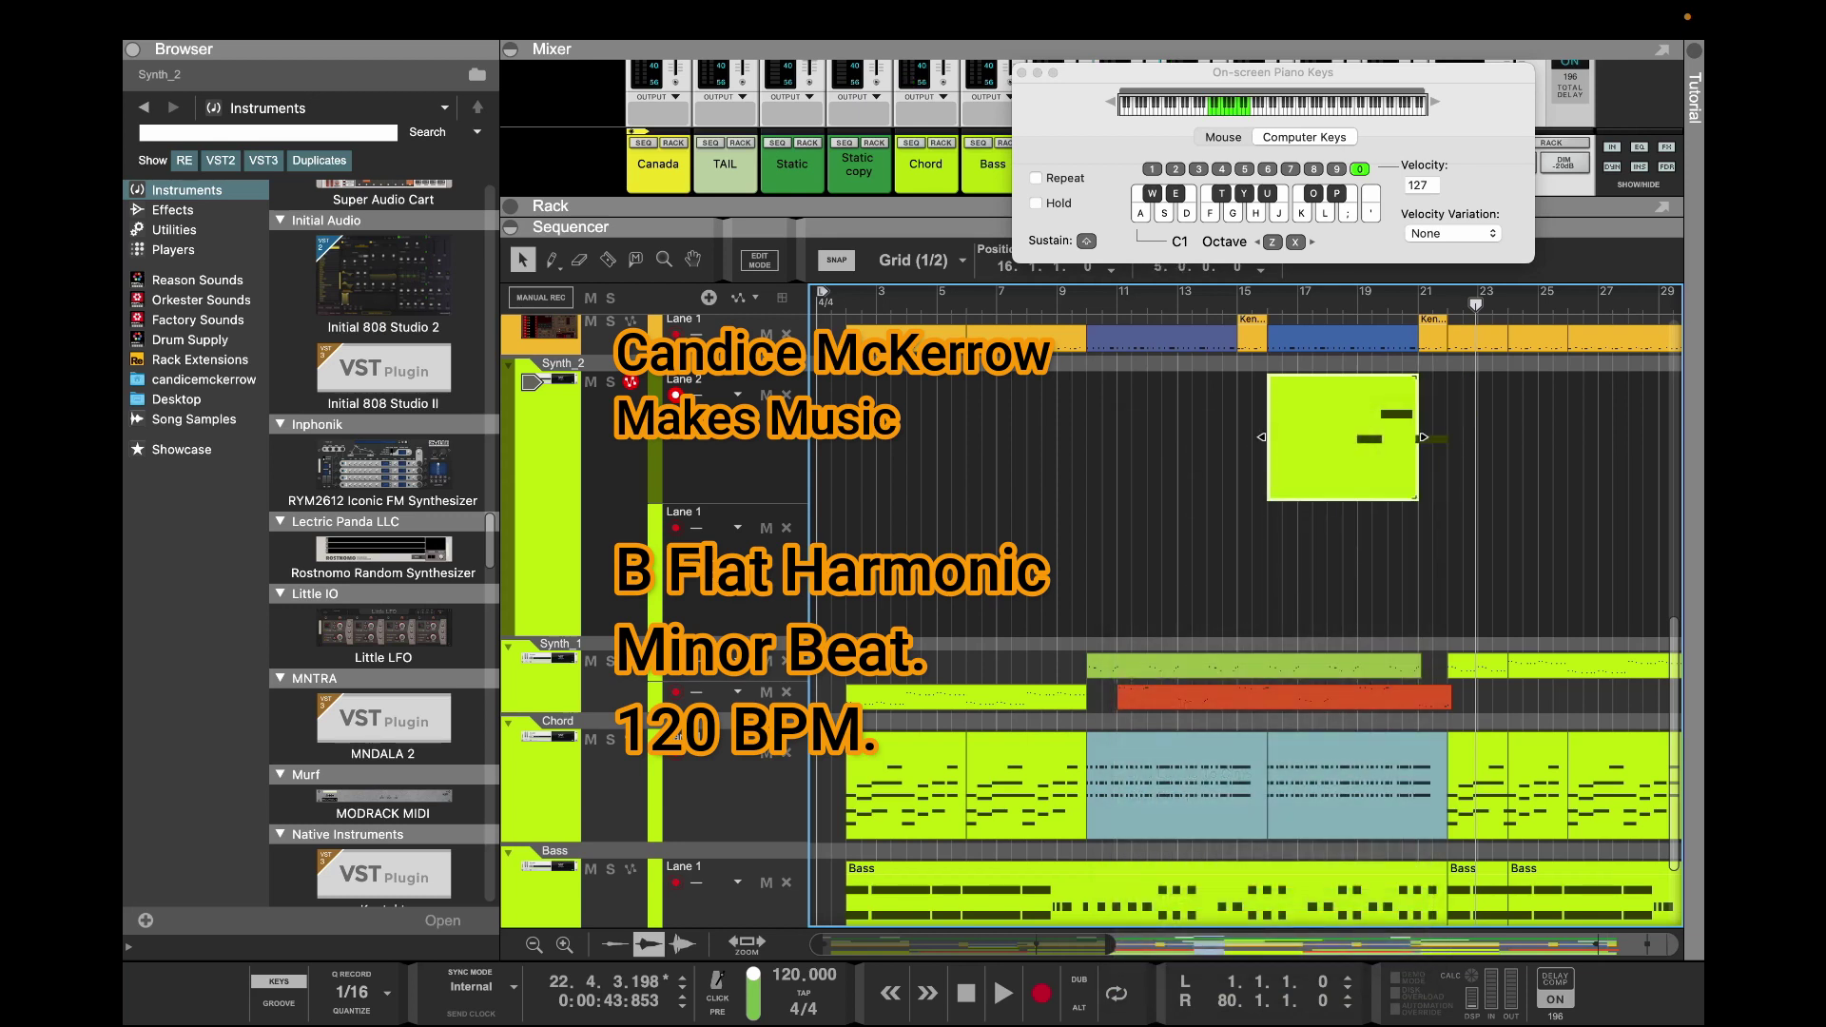
# Reduce the Synth_2 clip to a two-bar, two-note phrase without surplus notes and place it midway through bar 9
pyautogui.moveTo(1262, 438); pyautogui.dragTo(1138, 445)
pyautogui.doubleClick(1122, 449)
pyautogui.moveTo(1470, 663); pyautogui.dragTo(1503, 815)
pyautogui.press('Delete')
pyautogui.press('super+e')
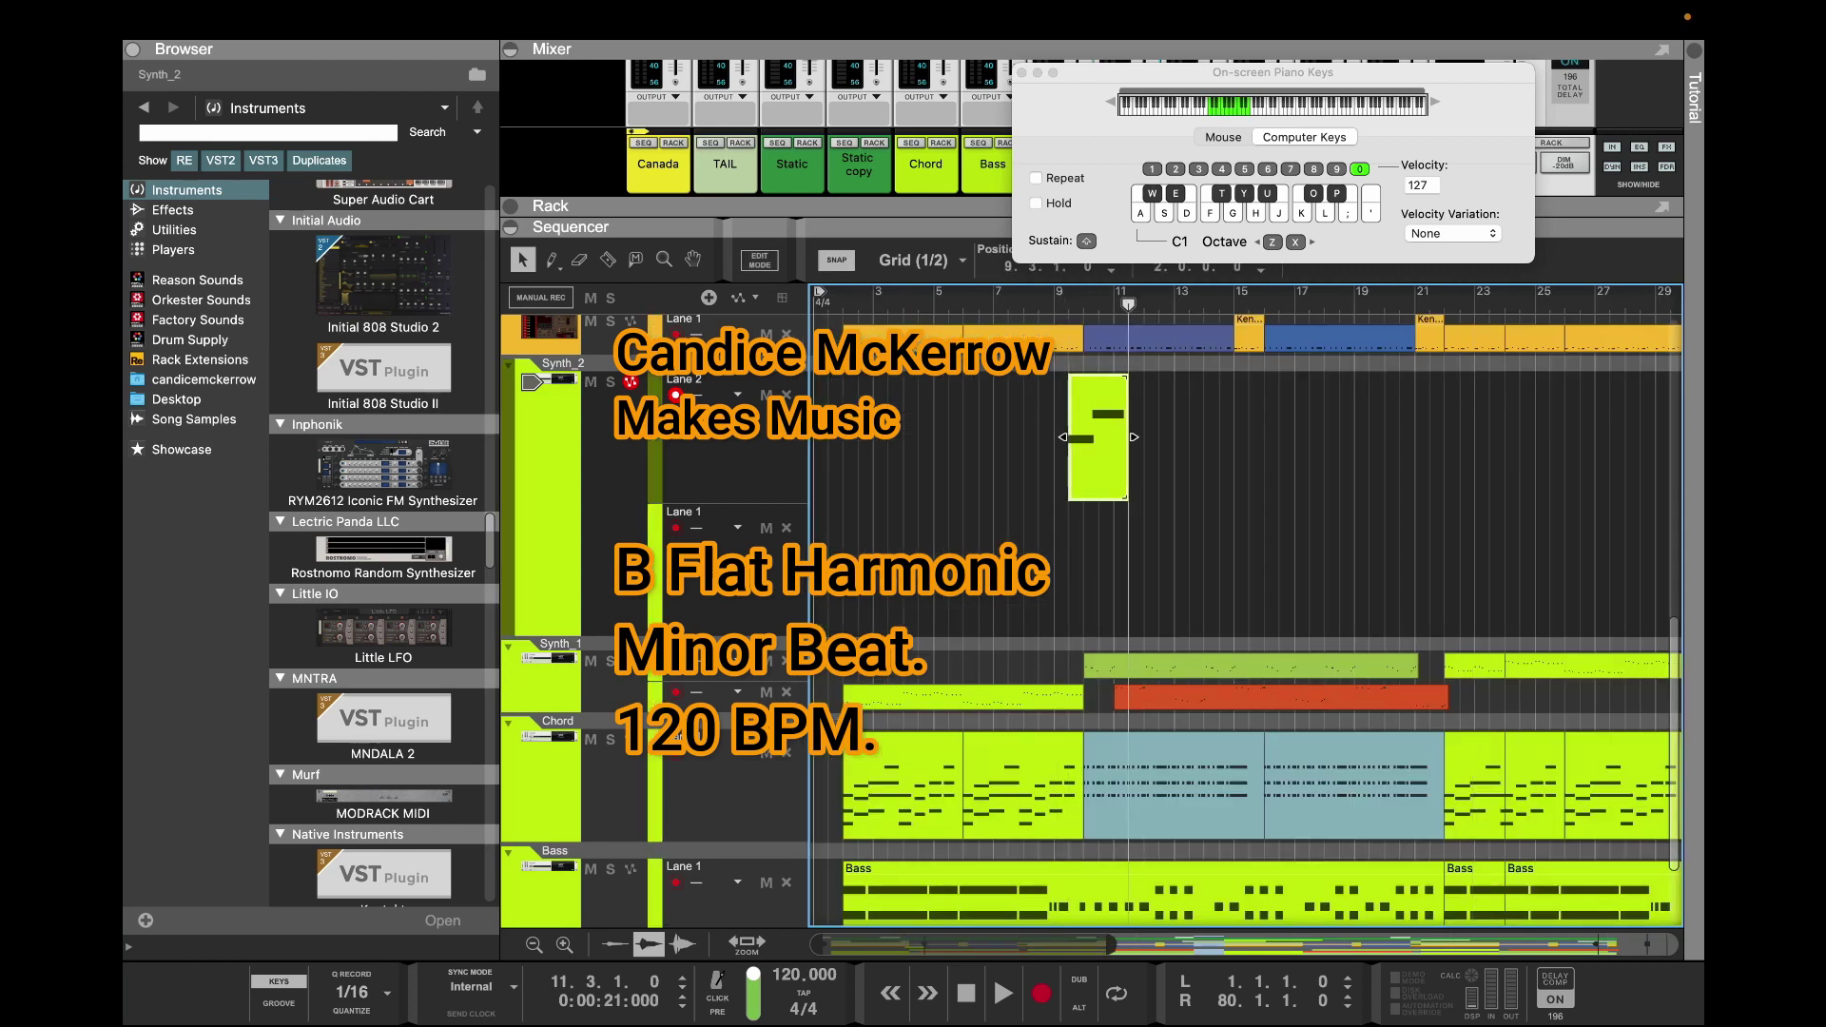
# Try placing a duplicate of the two-bar Synth_2 clip directly after the original
pyautogui.press('super+d')
pyautogui.moveTo(1228, 500); pyautogui.dragTo(1092, 400)
pyautogui.rightClick(1080, 448)
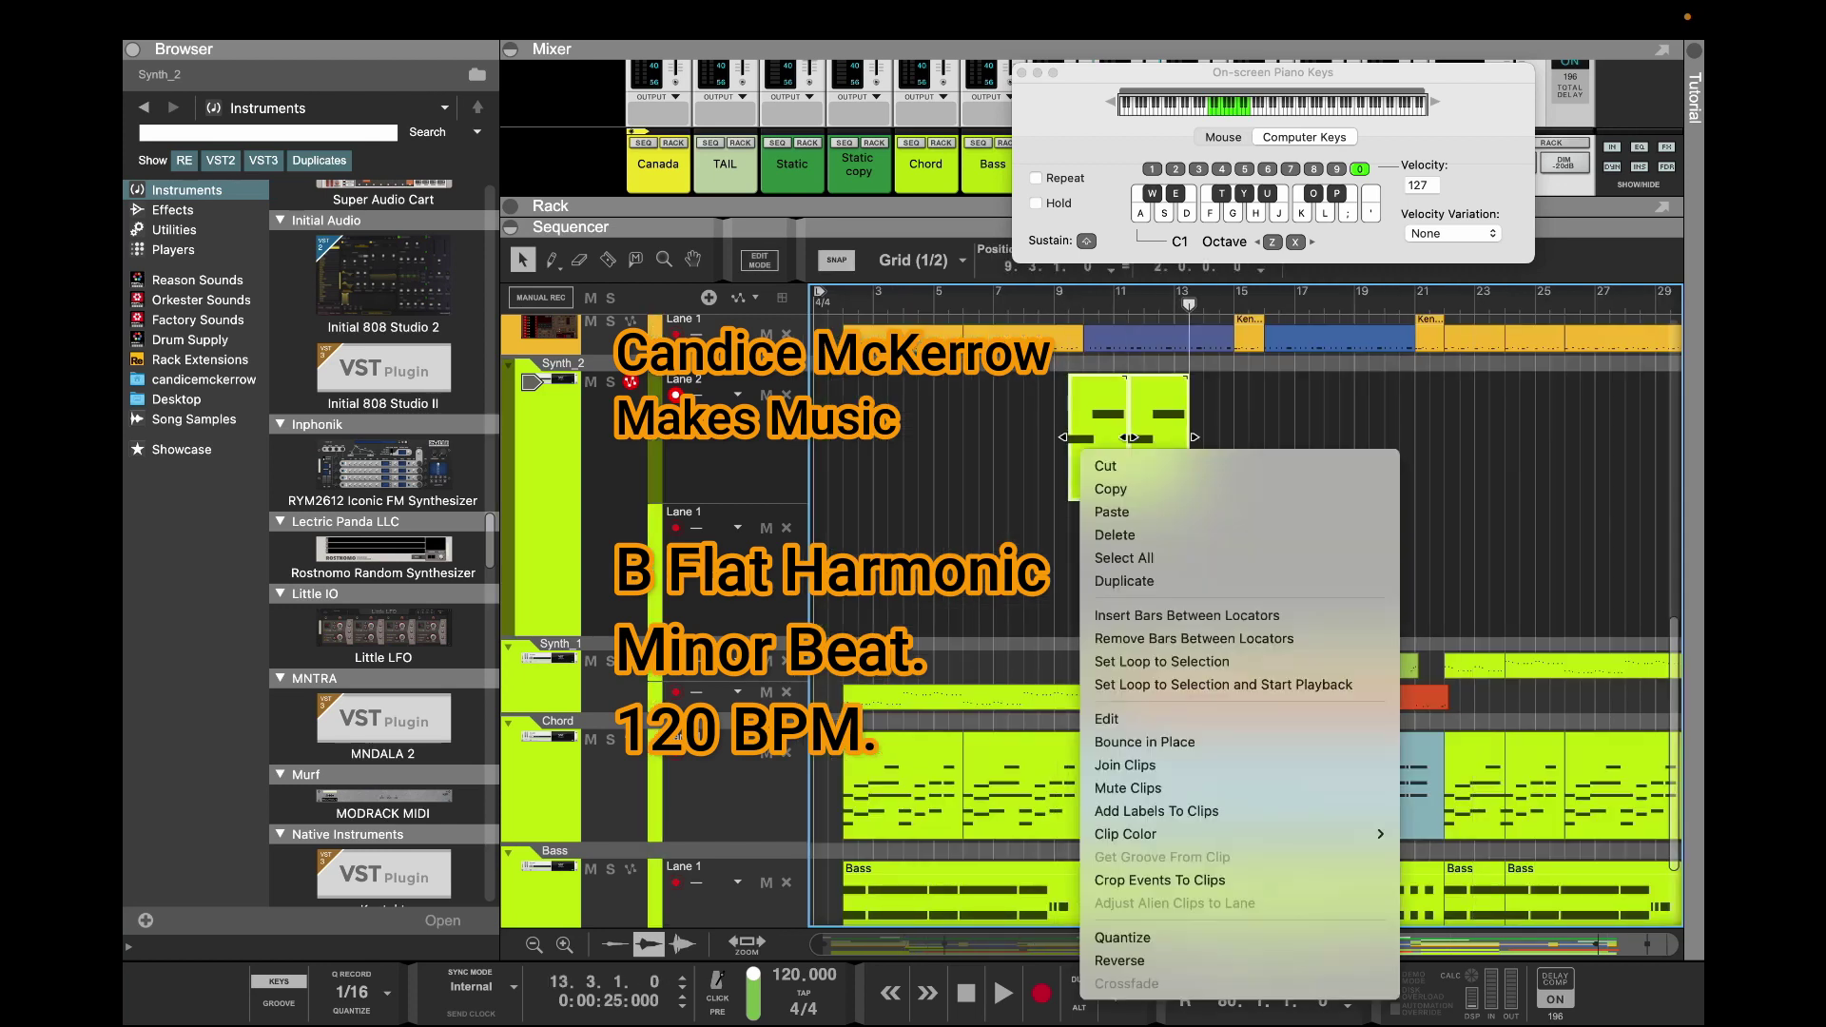
pyautogui.click(1159, 419)
pyautogui.click(1159, 419)
pyautogui.press('Delete')
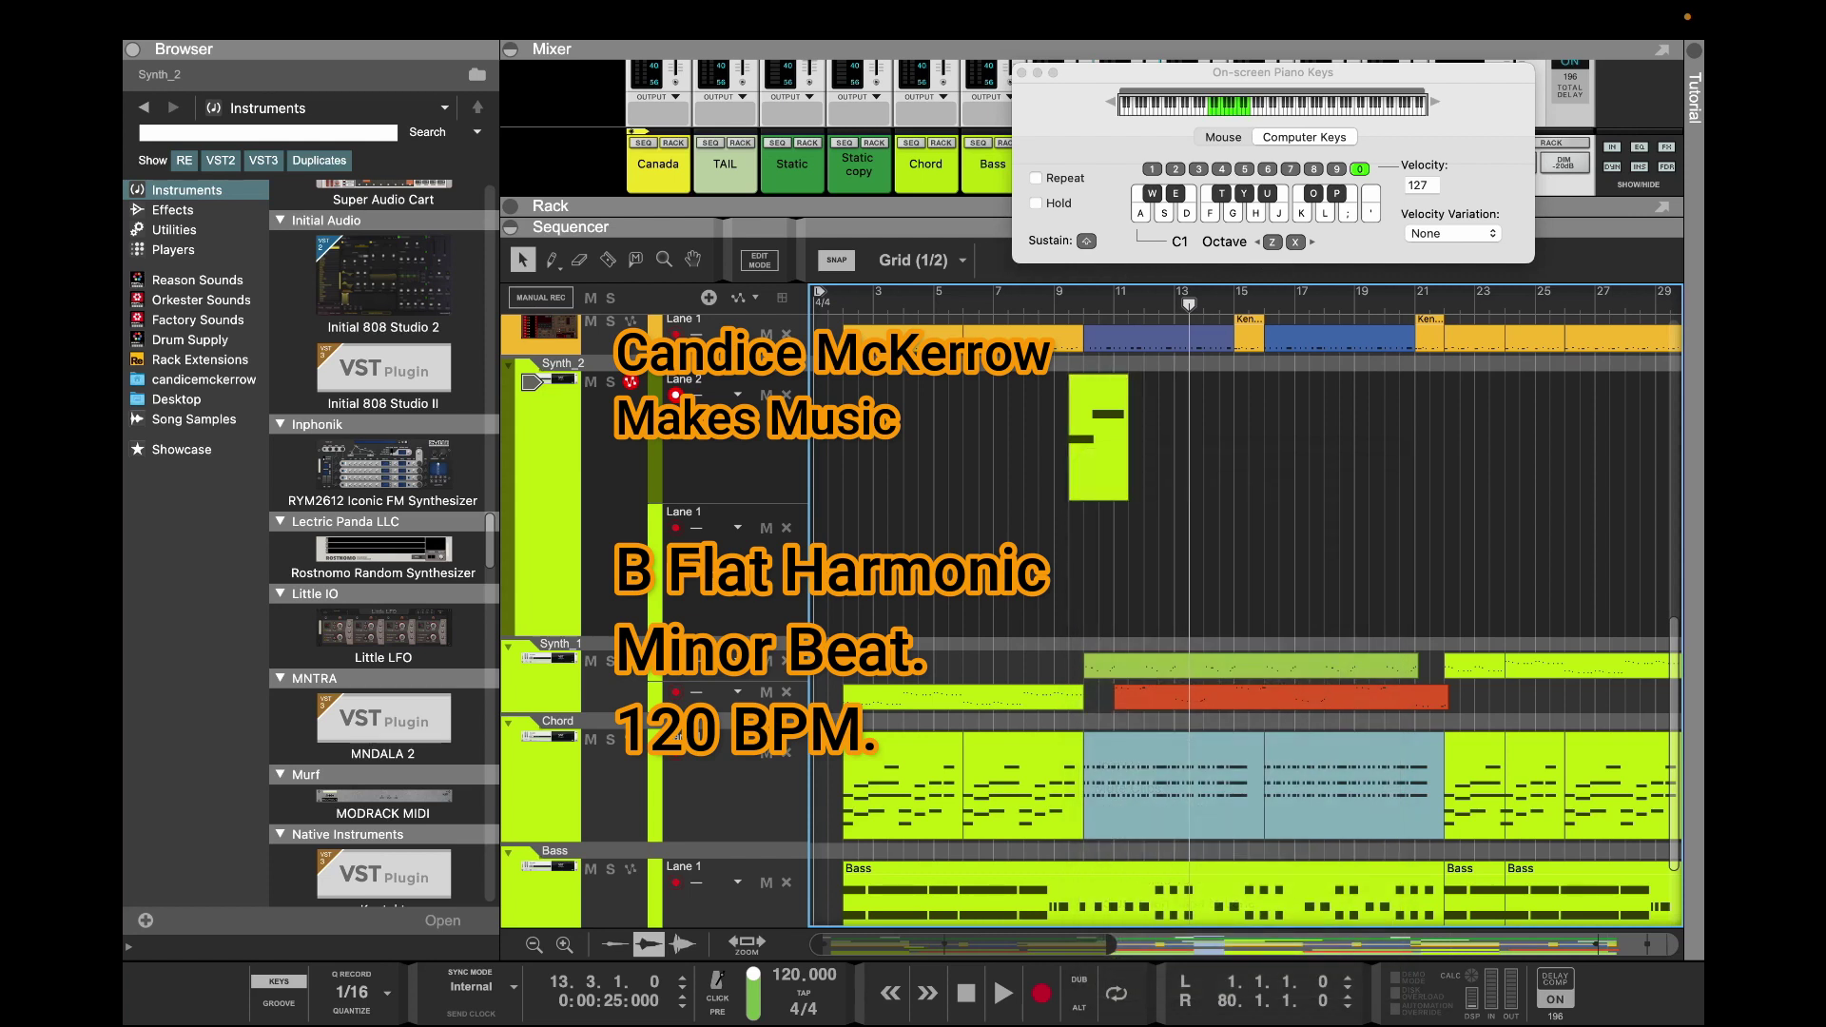
# Duplicate the Synth_2 track with its clip and rename the original track as Bass_Arp
pyautogui.click(554, 383)
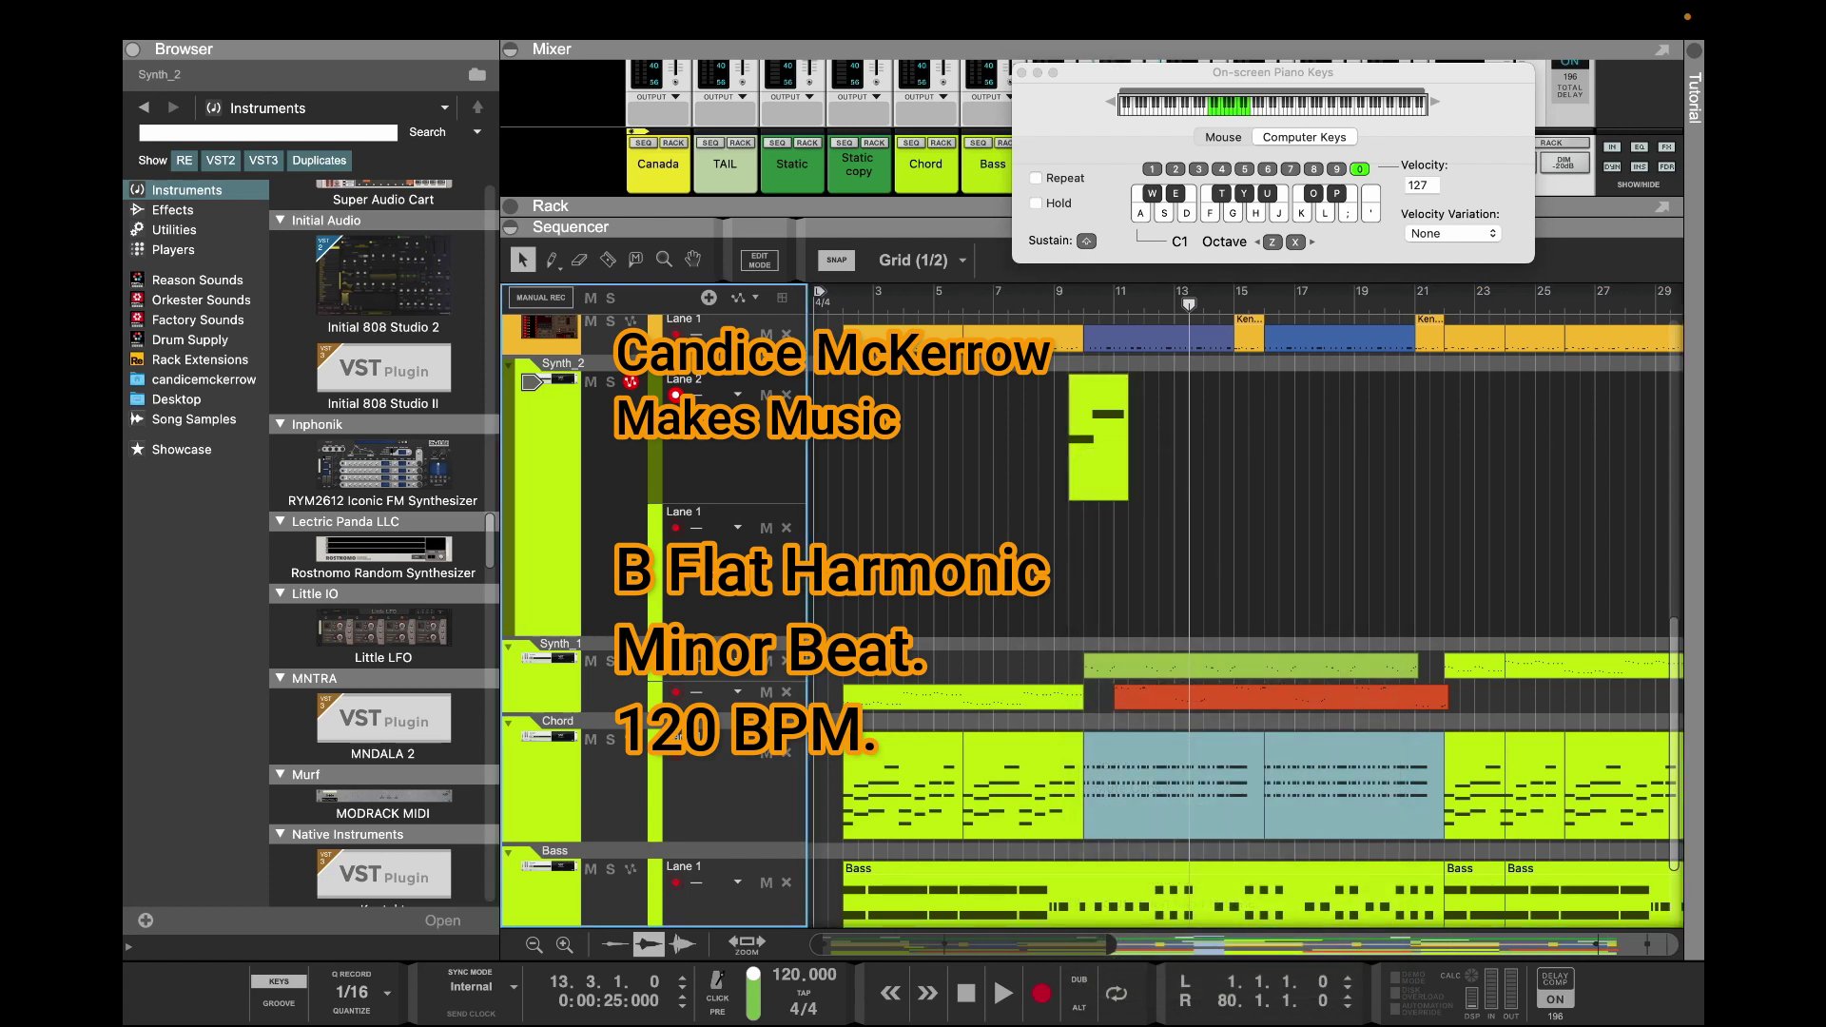
pyautogui.press('super+d')
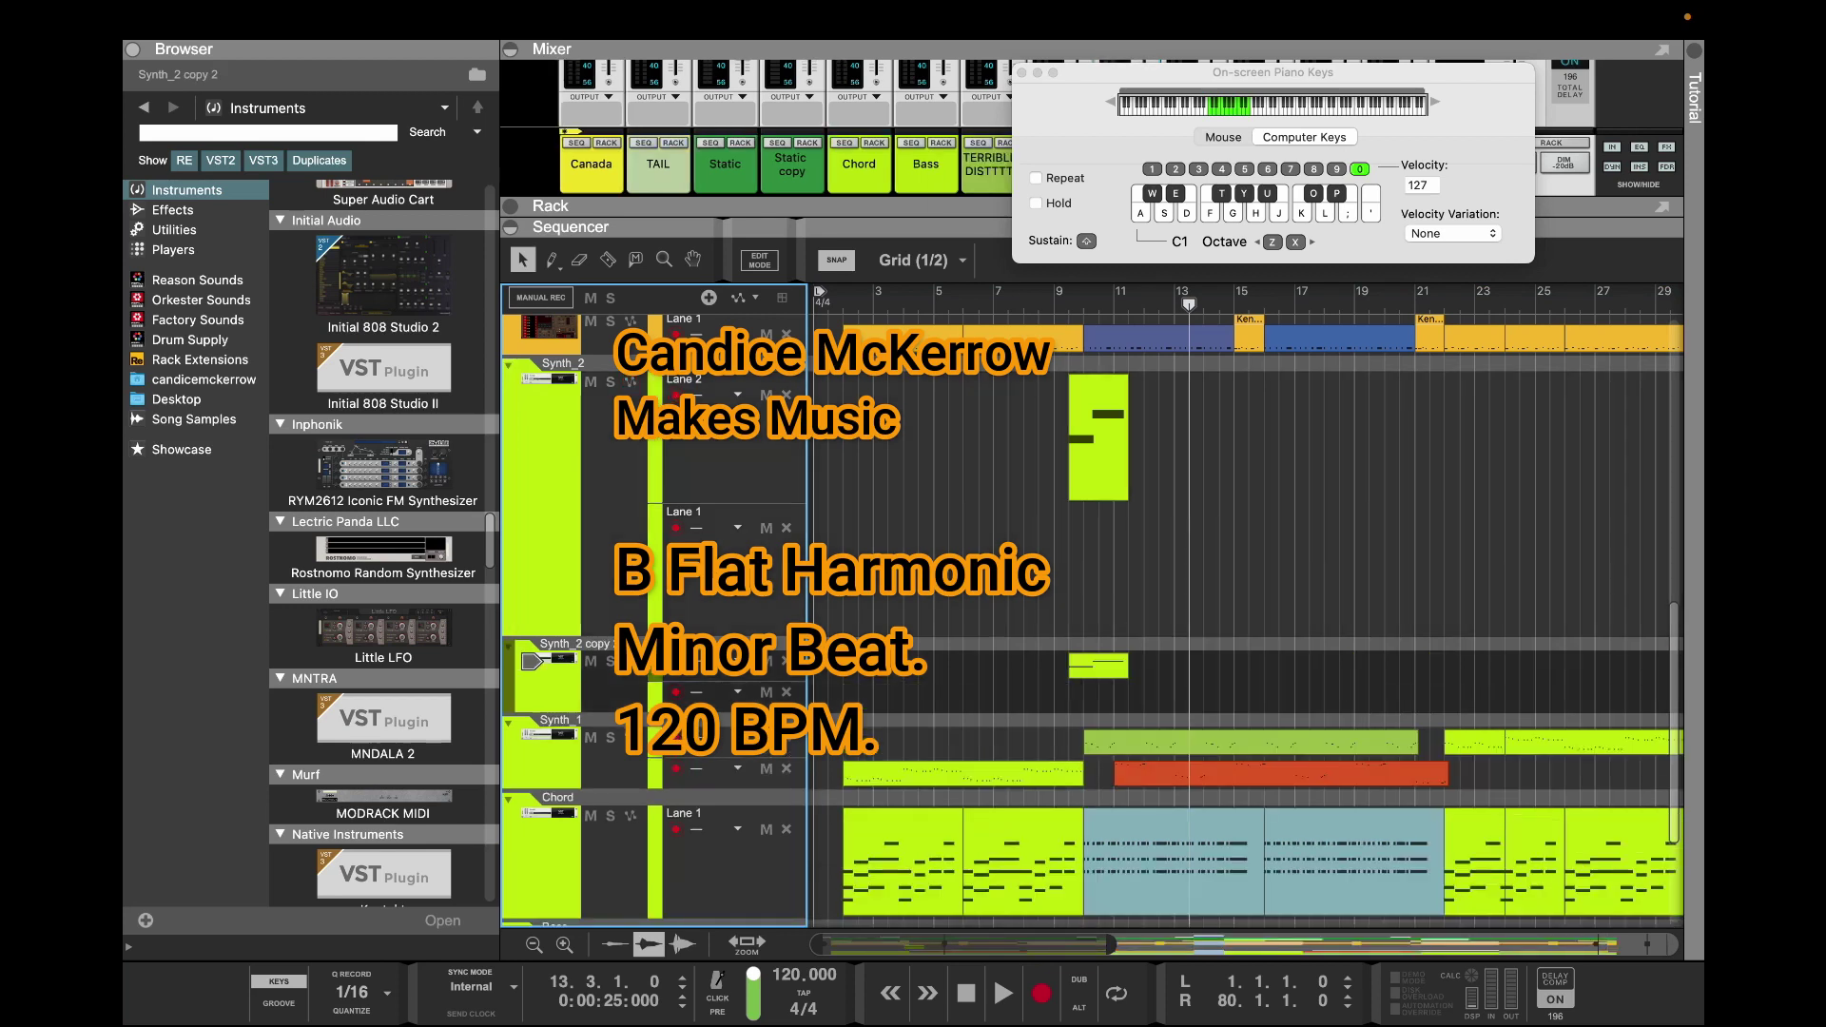
pyautogui.click(530, 381)
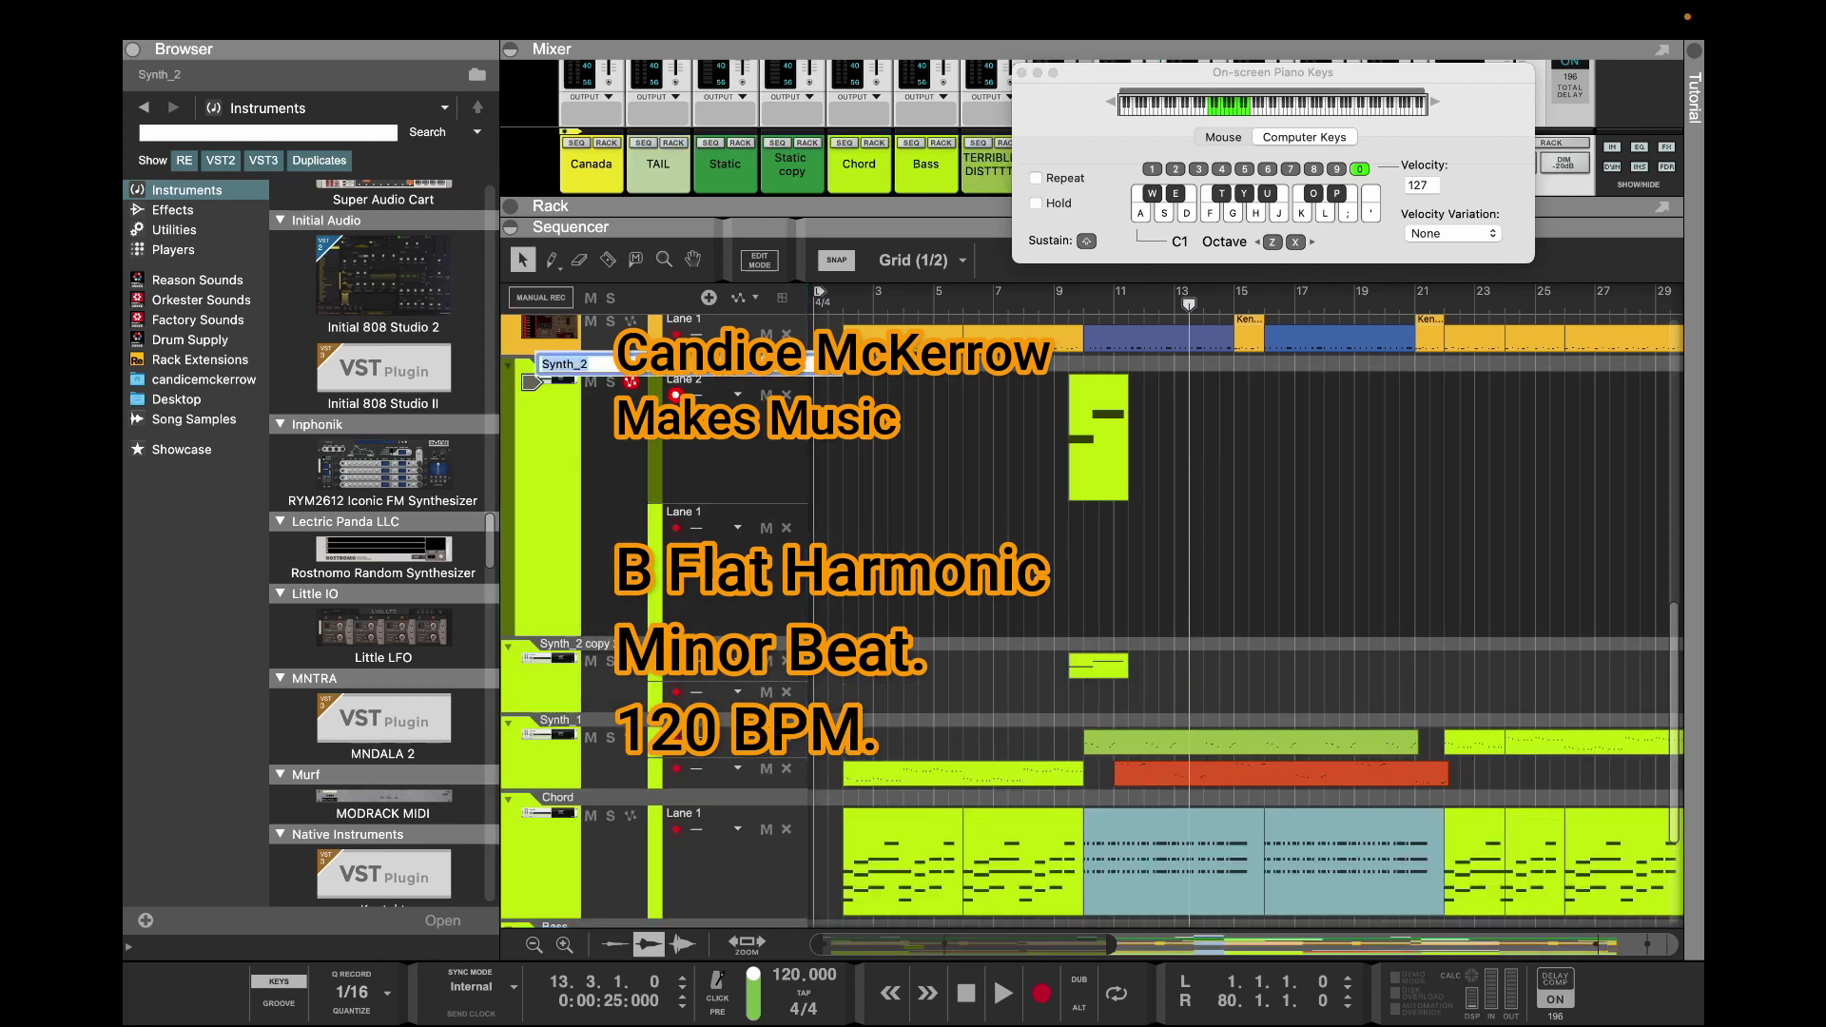
pyautogui.doubleClick(529, 381)
pyautogui.write('Bass_Arp')
pyautogui.press('Return')
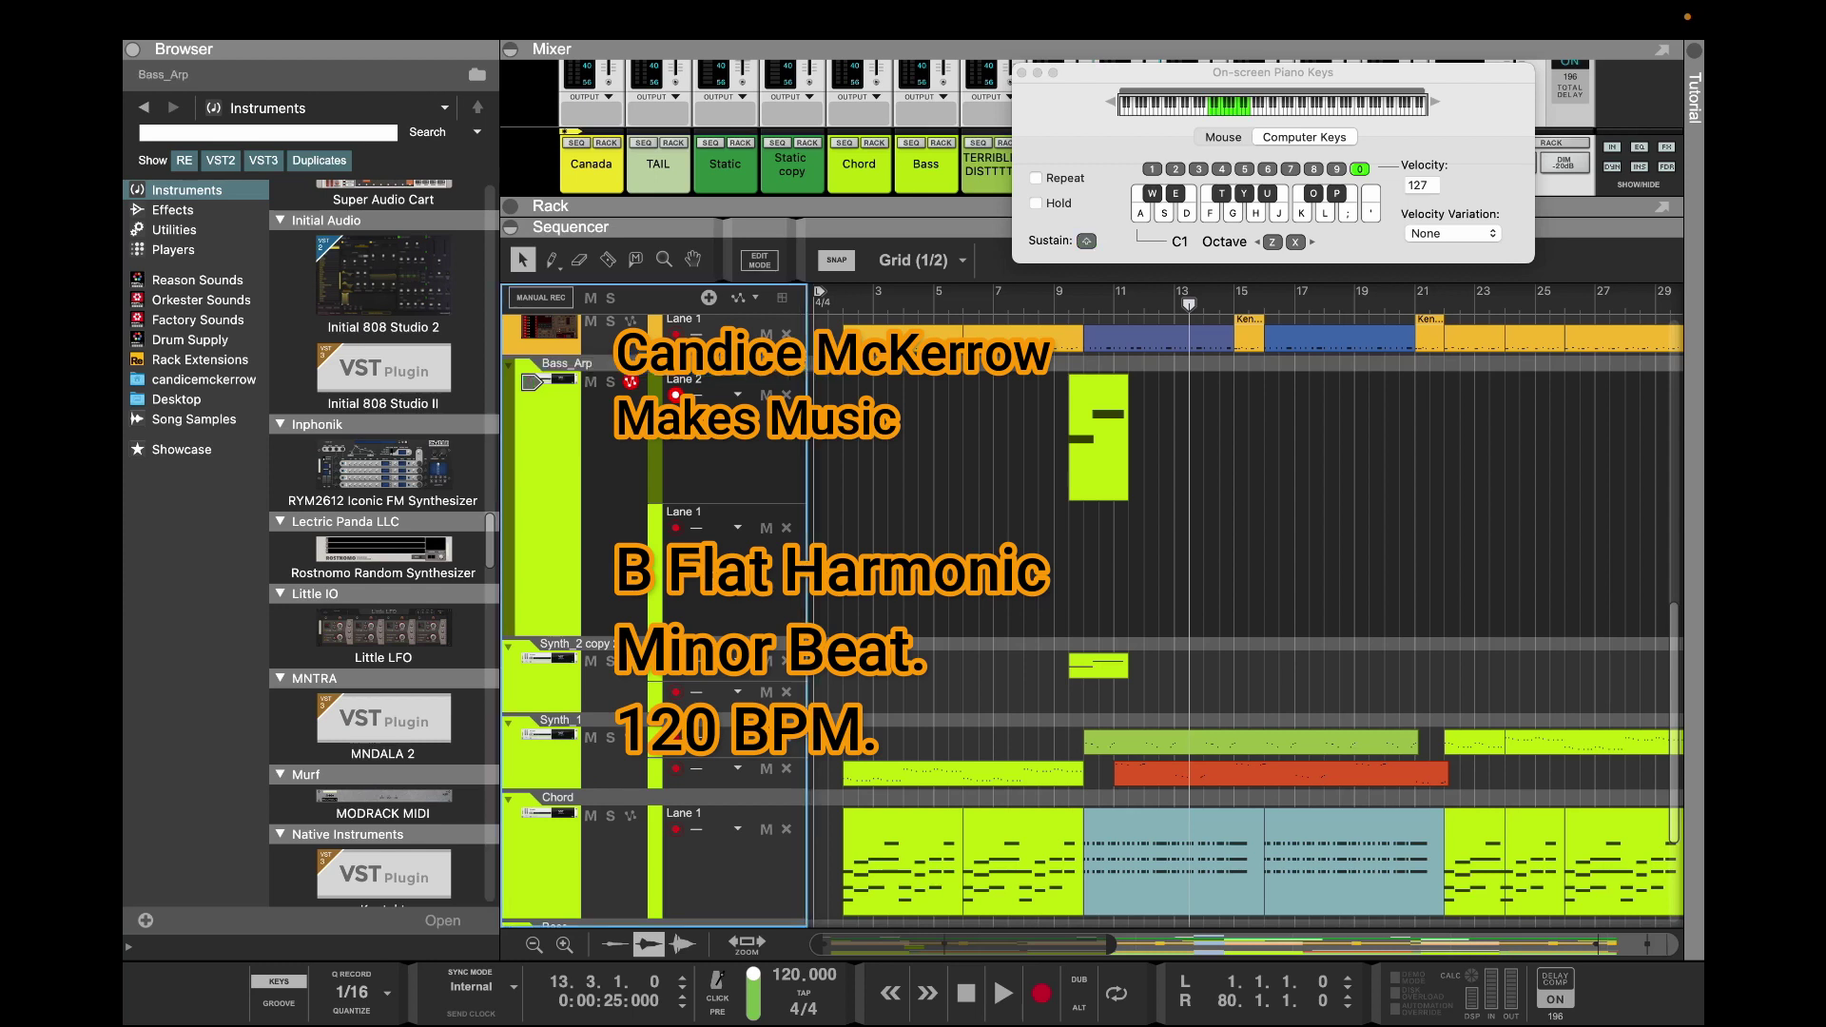
# Rename the duplicated synth track below Bass_Arp as Synth_2 and delete the empty Lane 1 from the Bass_Arp track
pyautogui.doubleClick(574, 643)
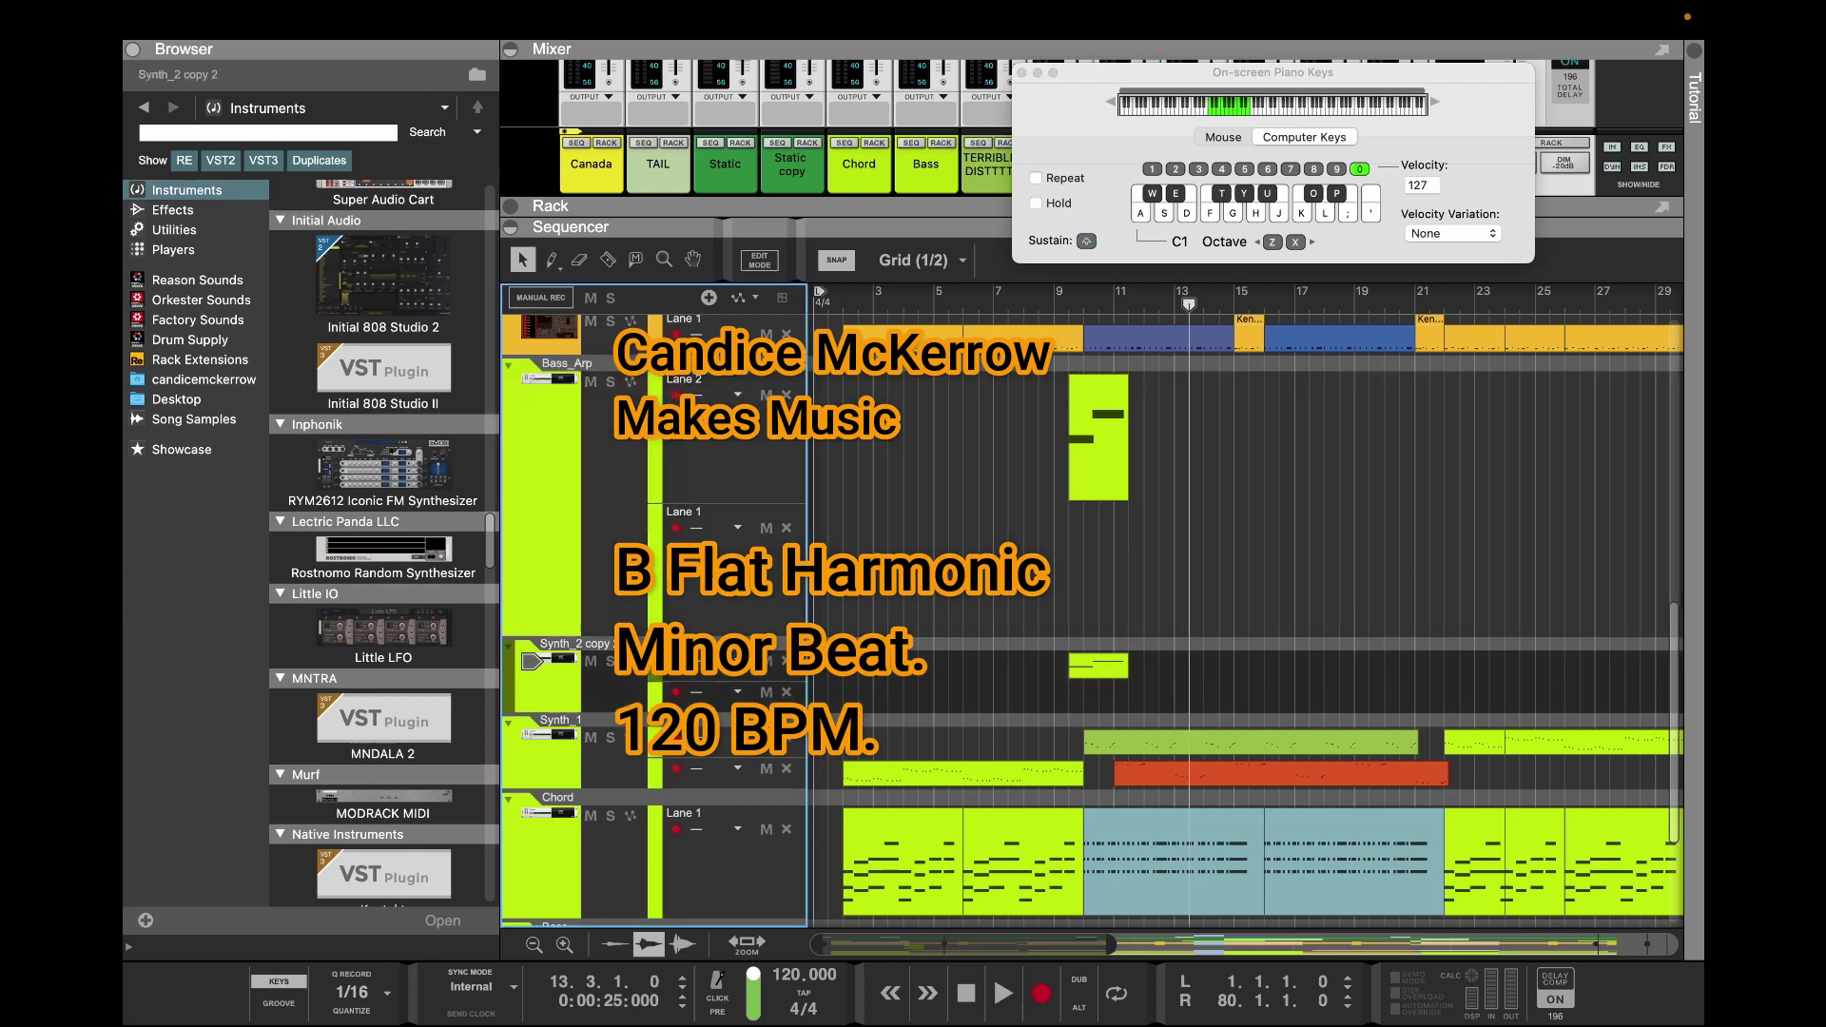
pyautogui.press('Right')
pyautogui.press('BackSpace')
pyautogui.press('BackSpace')
pyautogui.press('BackSpace')
pyautogui.press('BackSpace')
pyautogui.press('BackSpace')
pyautogui.press('BackSpace')
pyautogui.press('BackSpace')
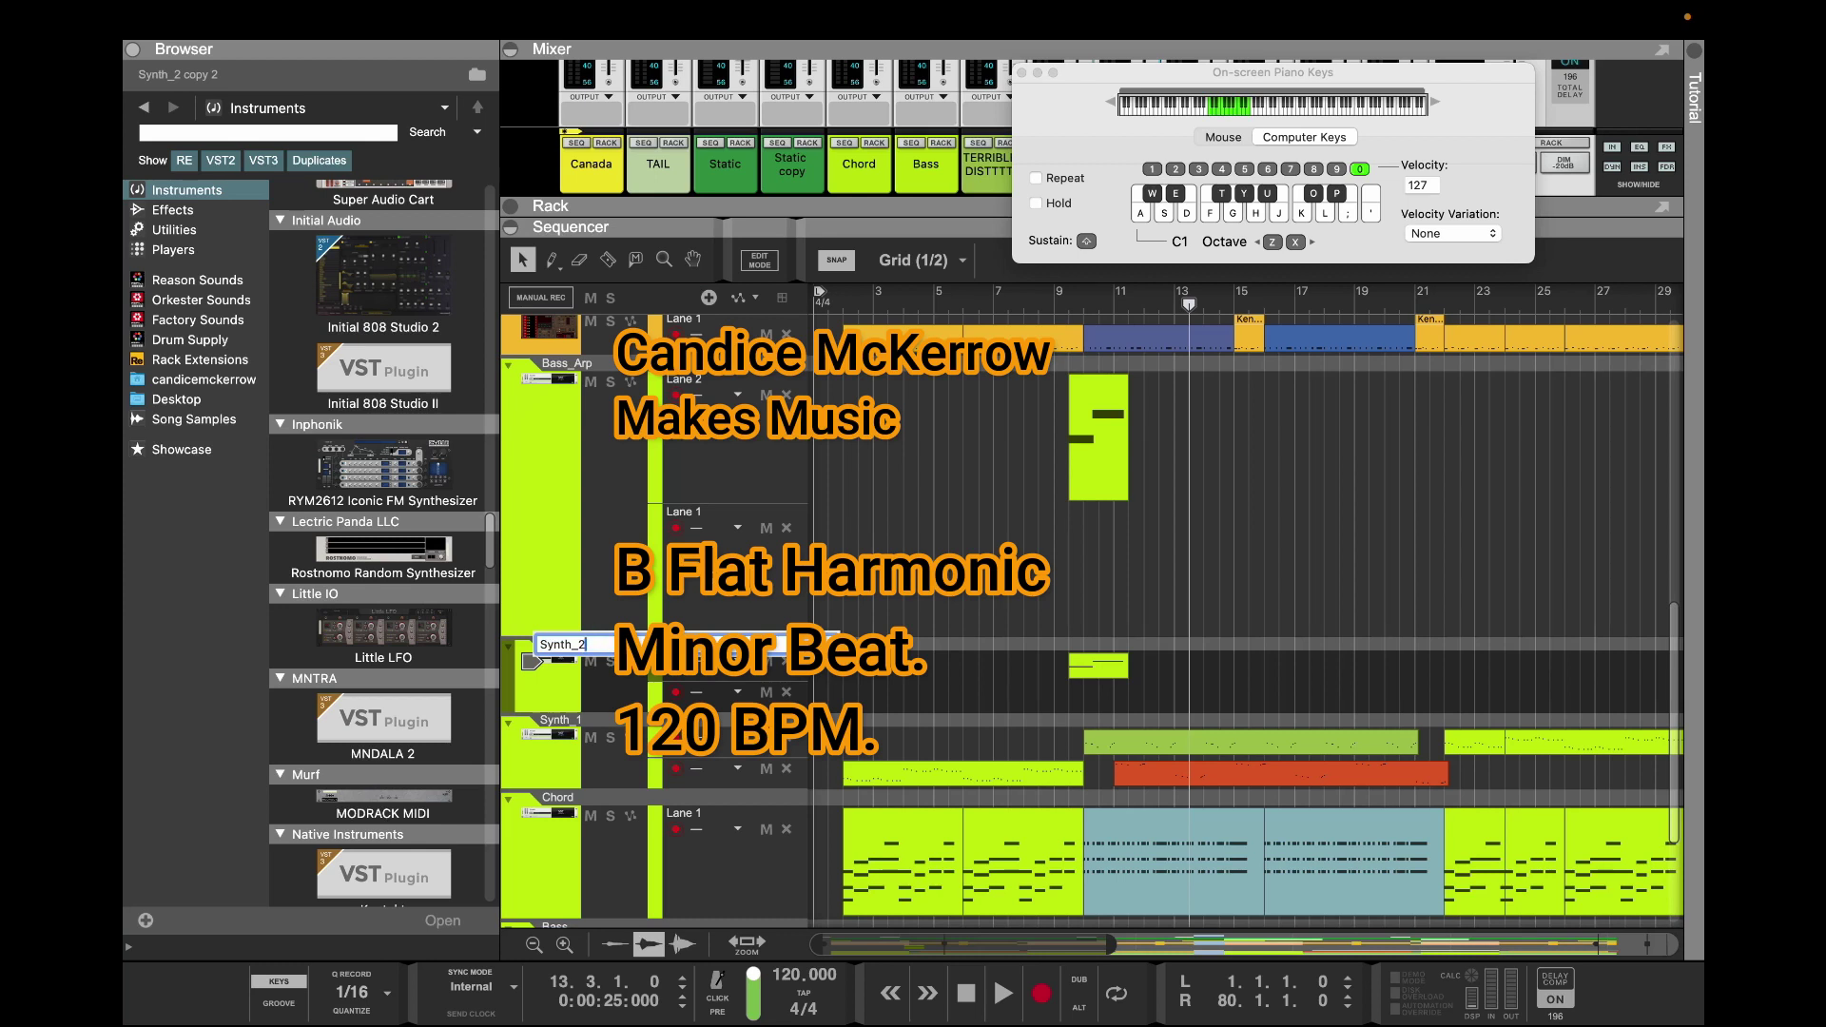
pyautogui.press('Return')
pyautogui.click(786, 528)
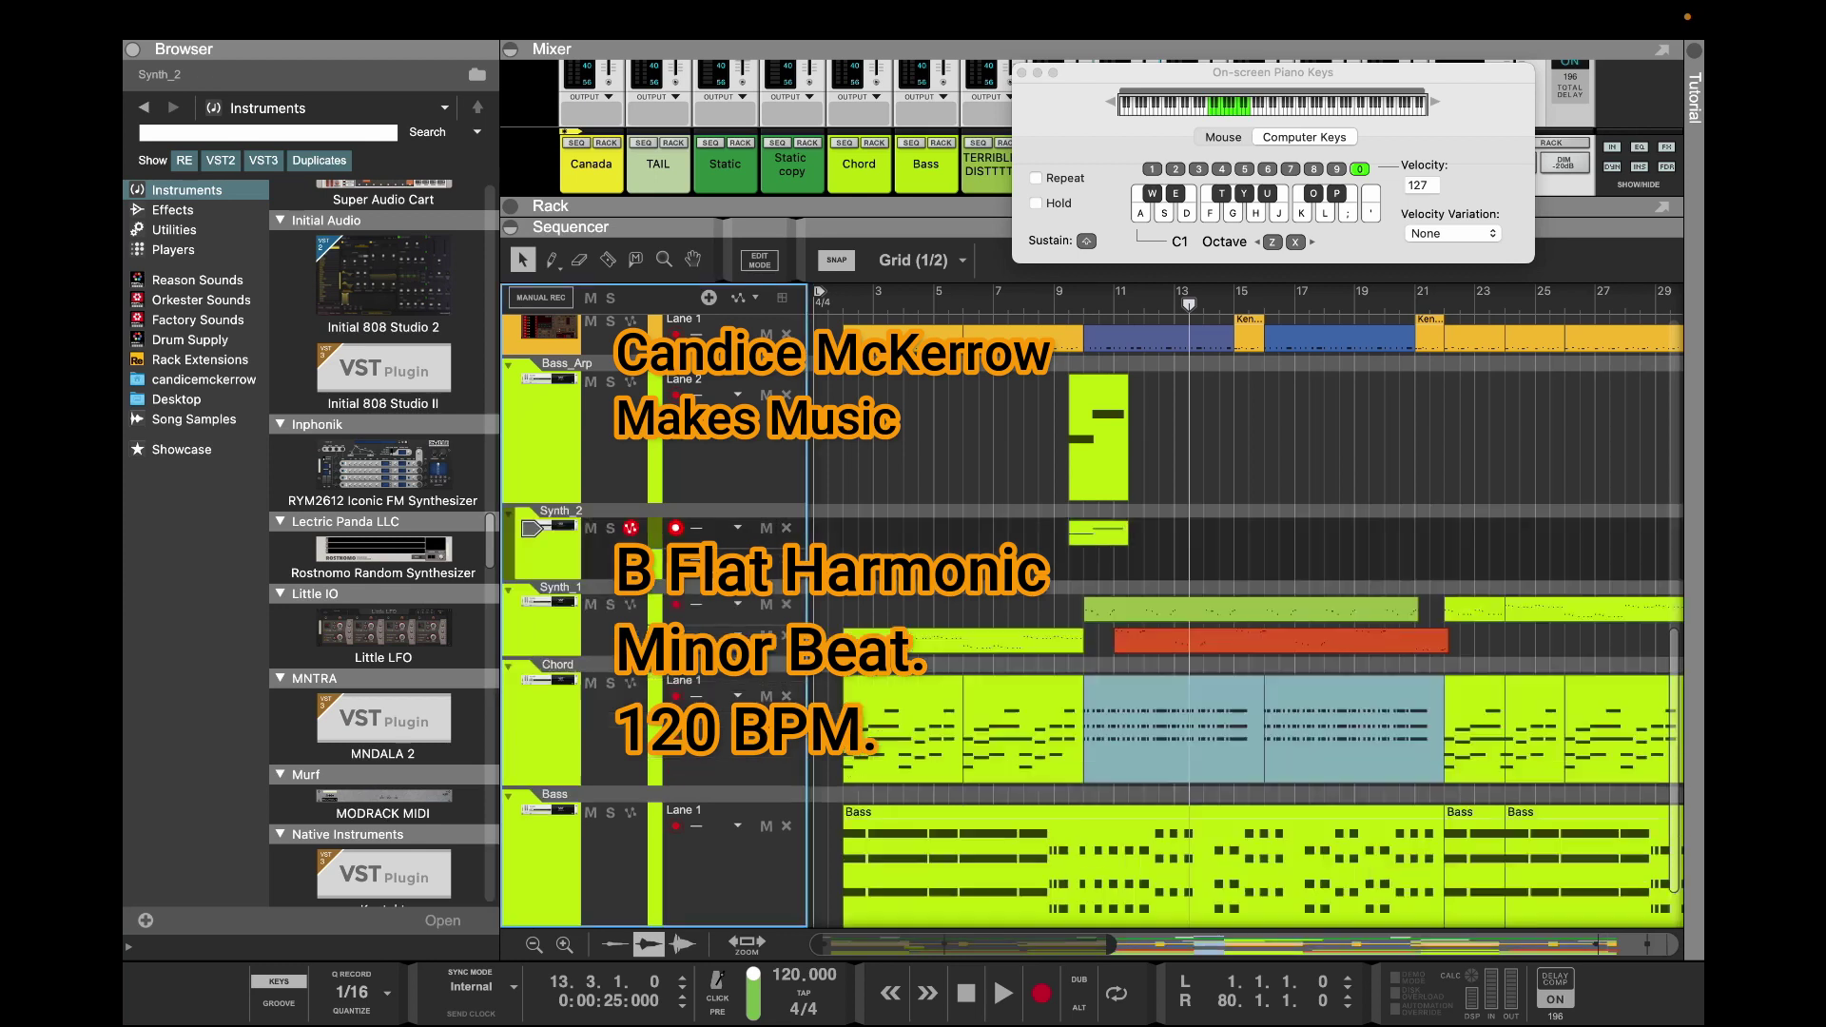
# Reduce the Bass_Arp lane's height and set its two-bar clip's color to Bright Grey
pyautogui.moveTo(761, 503); pyautogui.dragTo(761, 441)
pyautogui.click(1092, 407)
pyautogui.rightClick(1091, 407)
pyautogui.click(1080, 415)
pyautogui.rightClick(1079, 414)
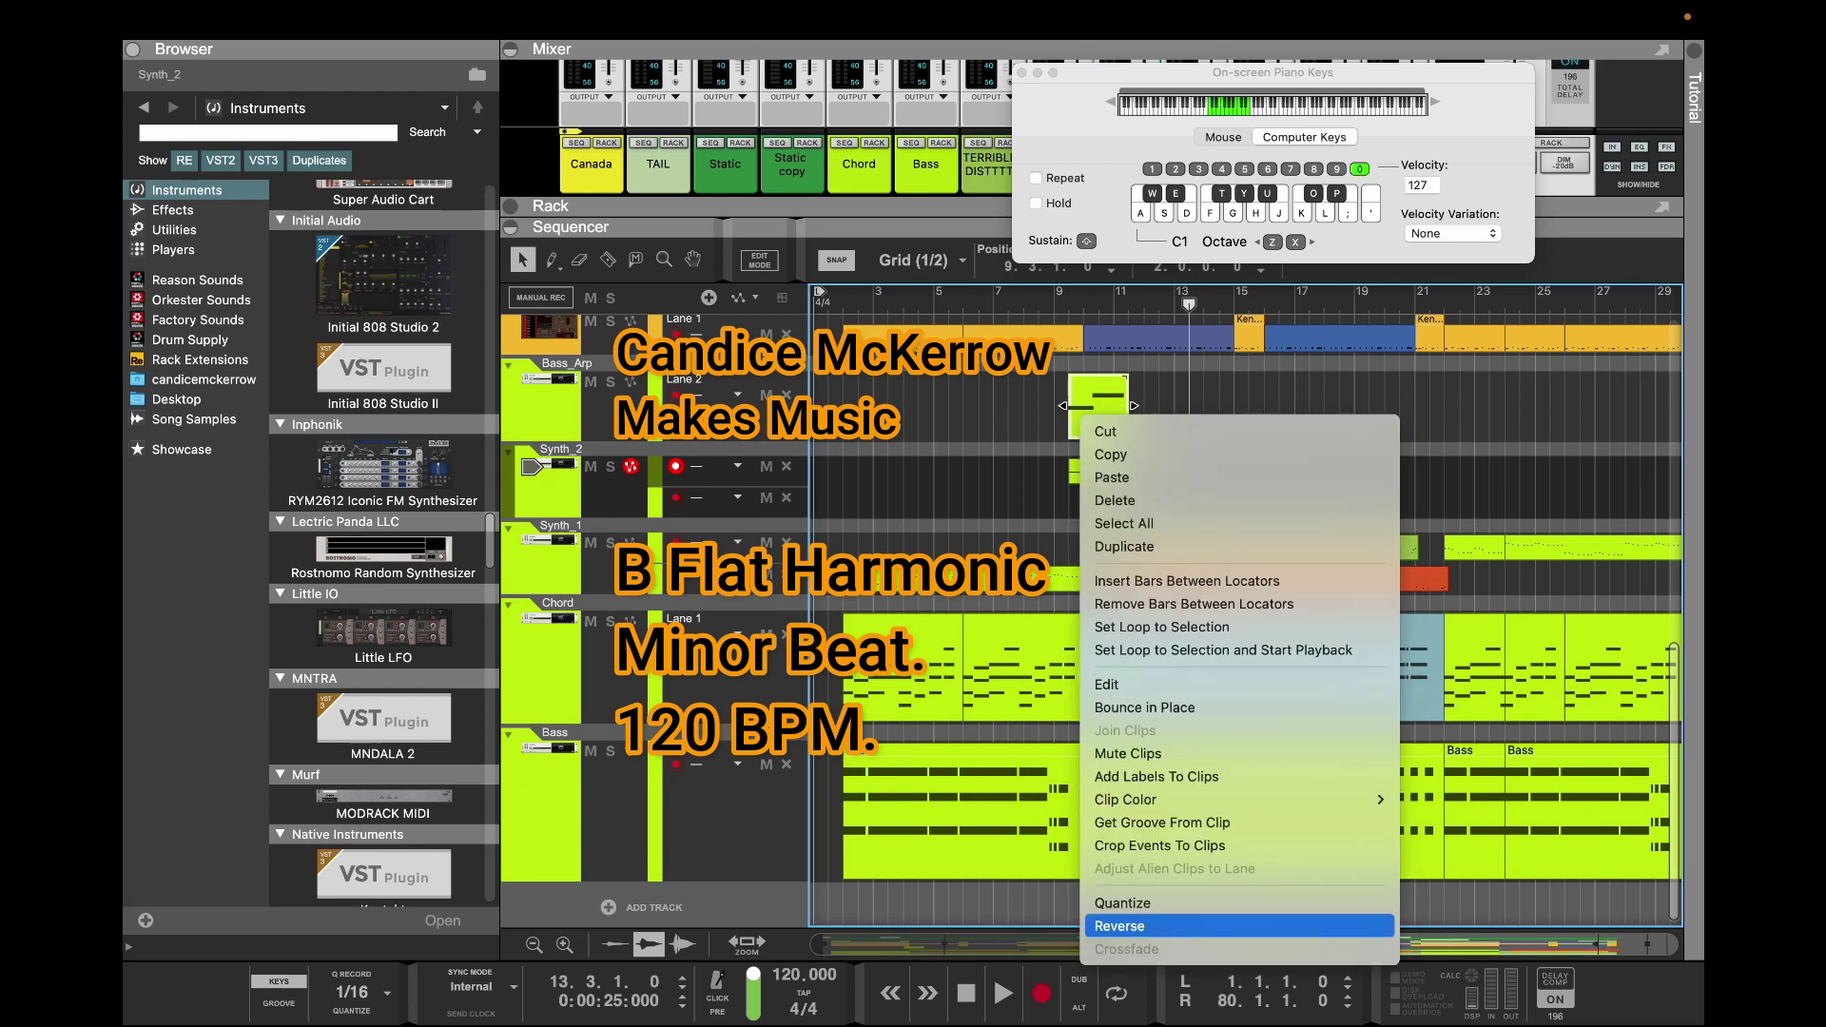
pyautogui.moveTo(1126, 799)
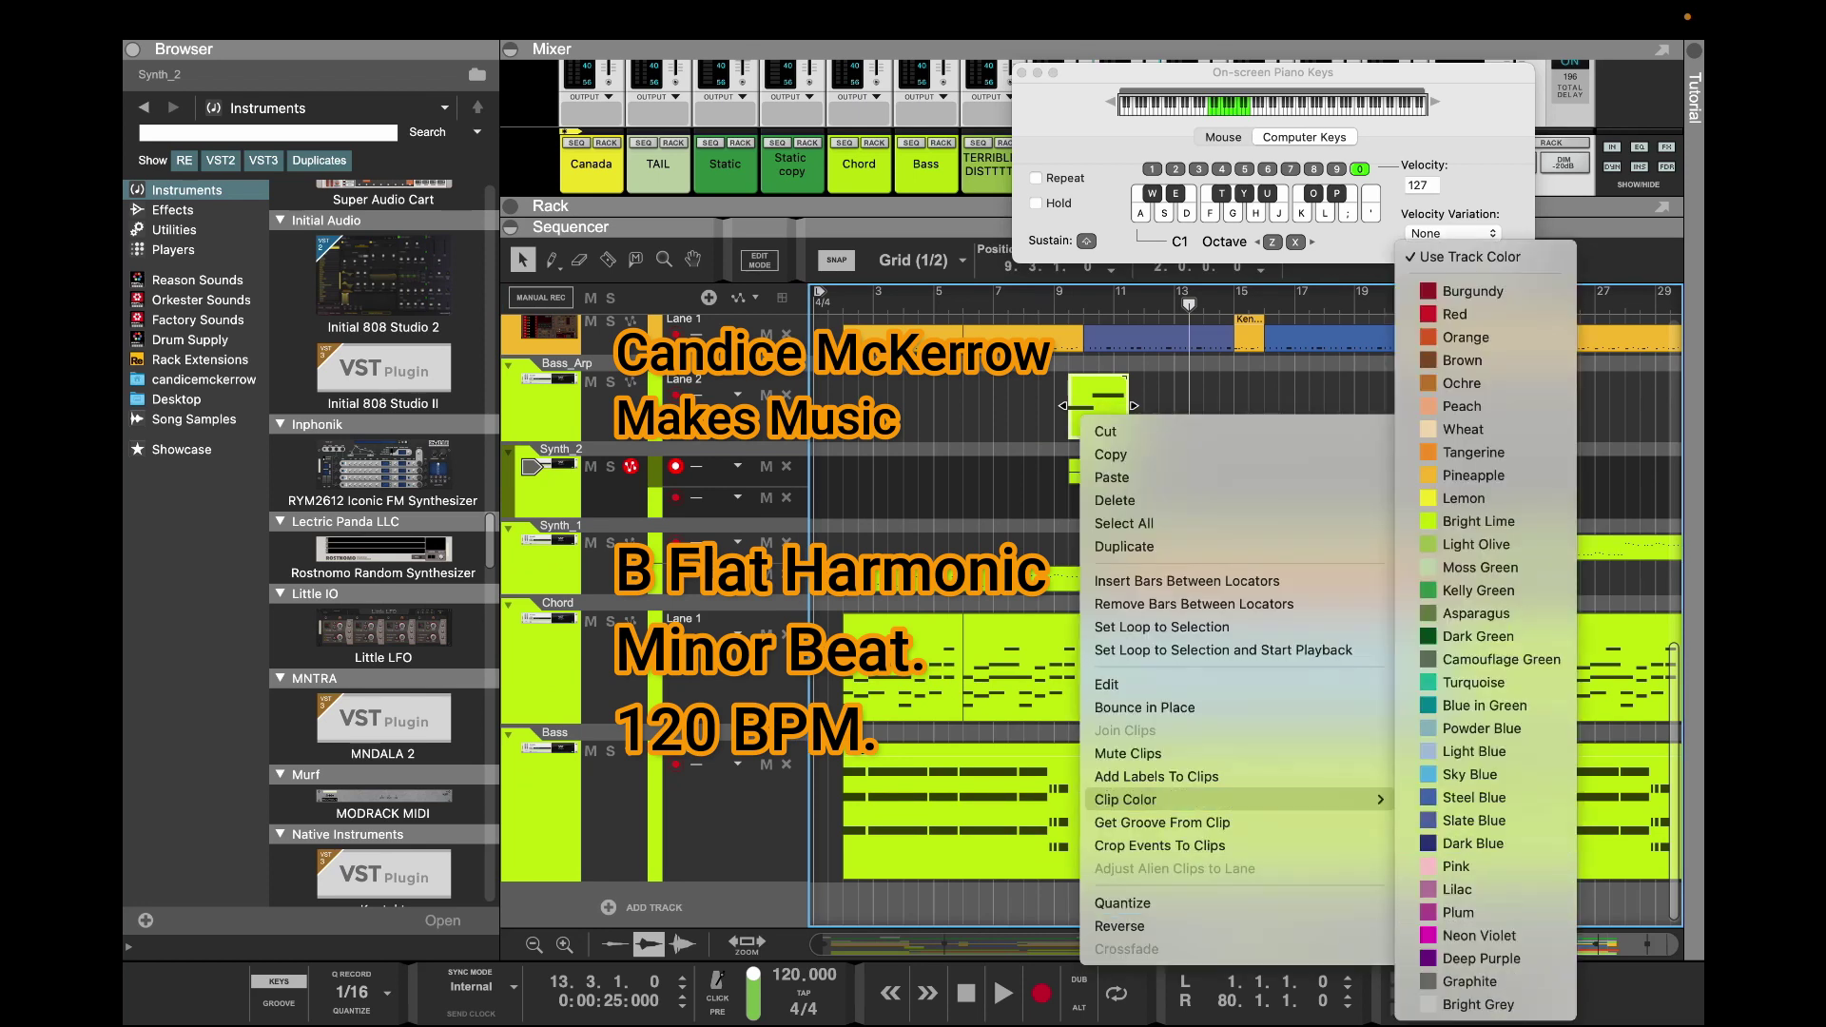
pyautogui.click(1478, 1005)
# Hide the on-screen piano keys and mixer, set the playhead to bar 57, and move the Bass_Arp clip there
pyautogui.hscroll(10, 1247, 605)
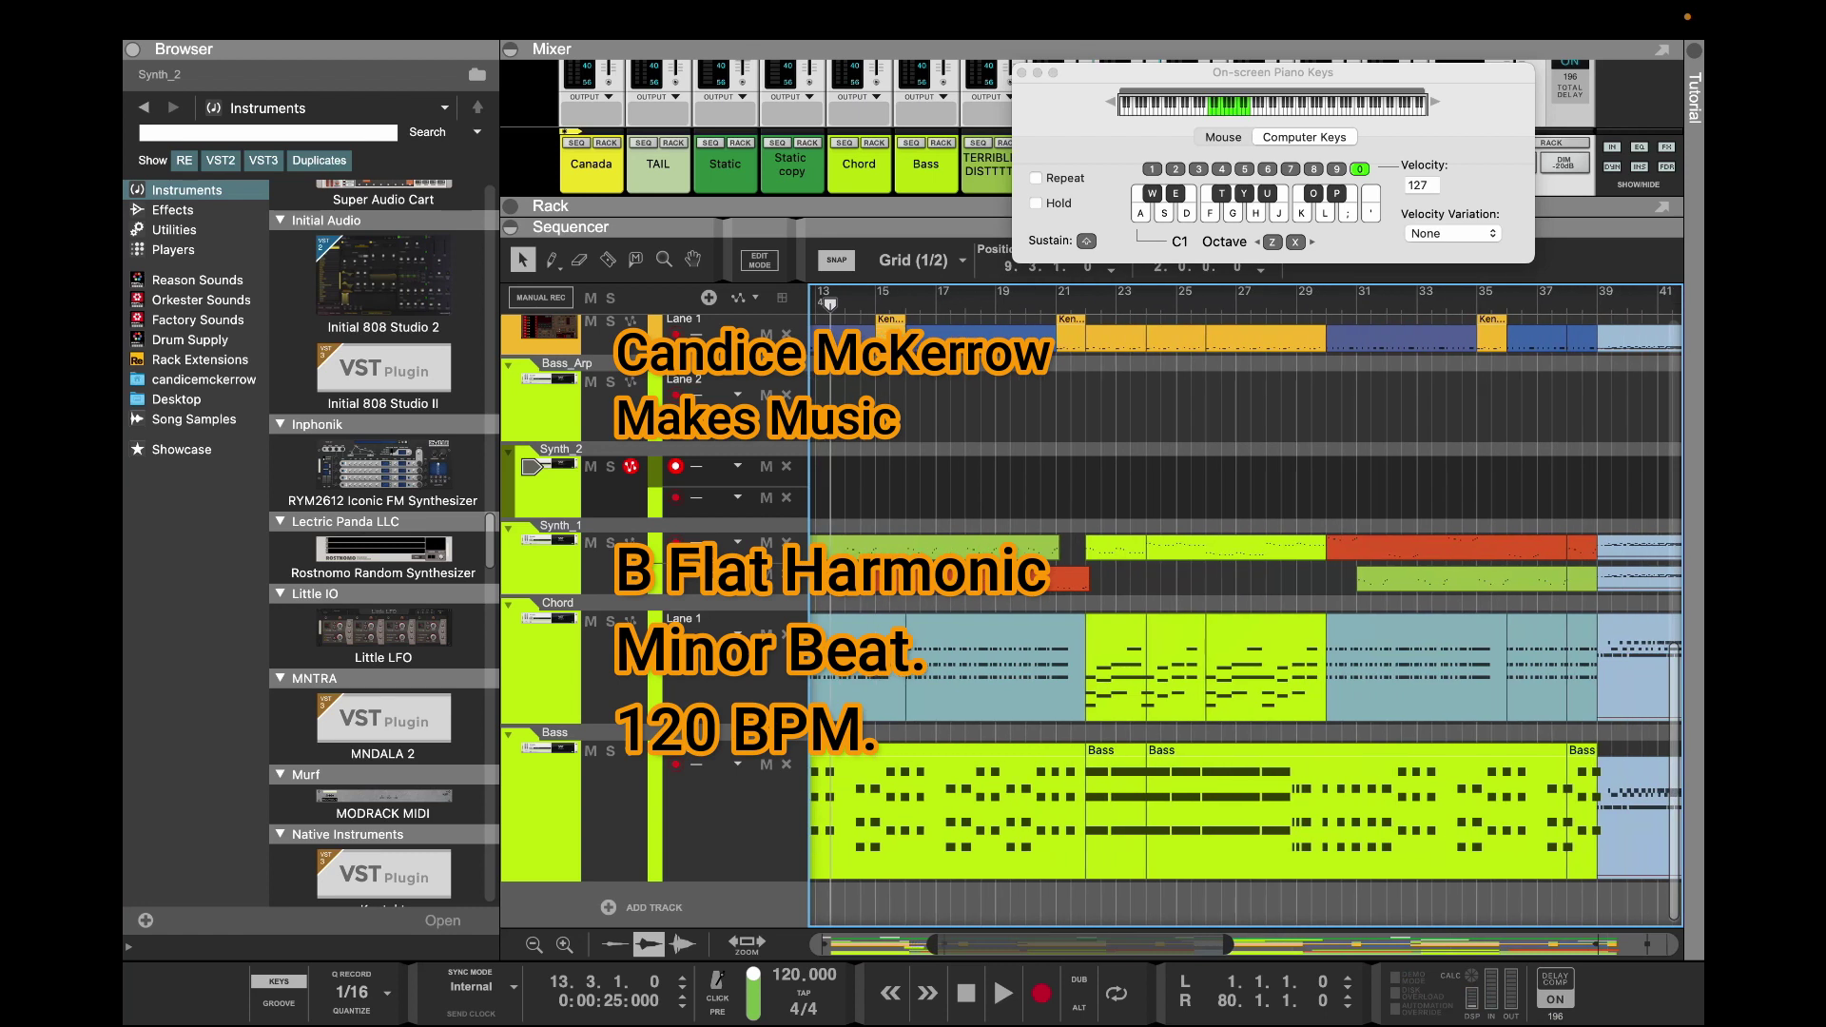
pyautogui.hscroll(6, 1246, 605)
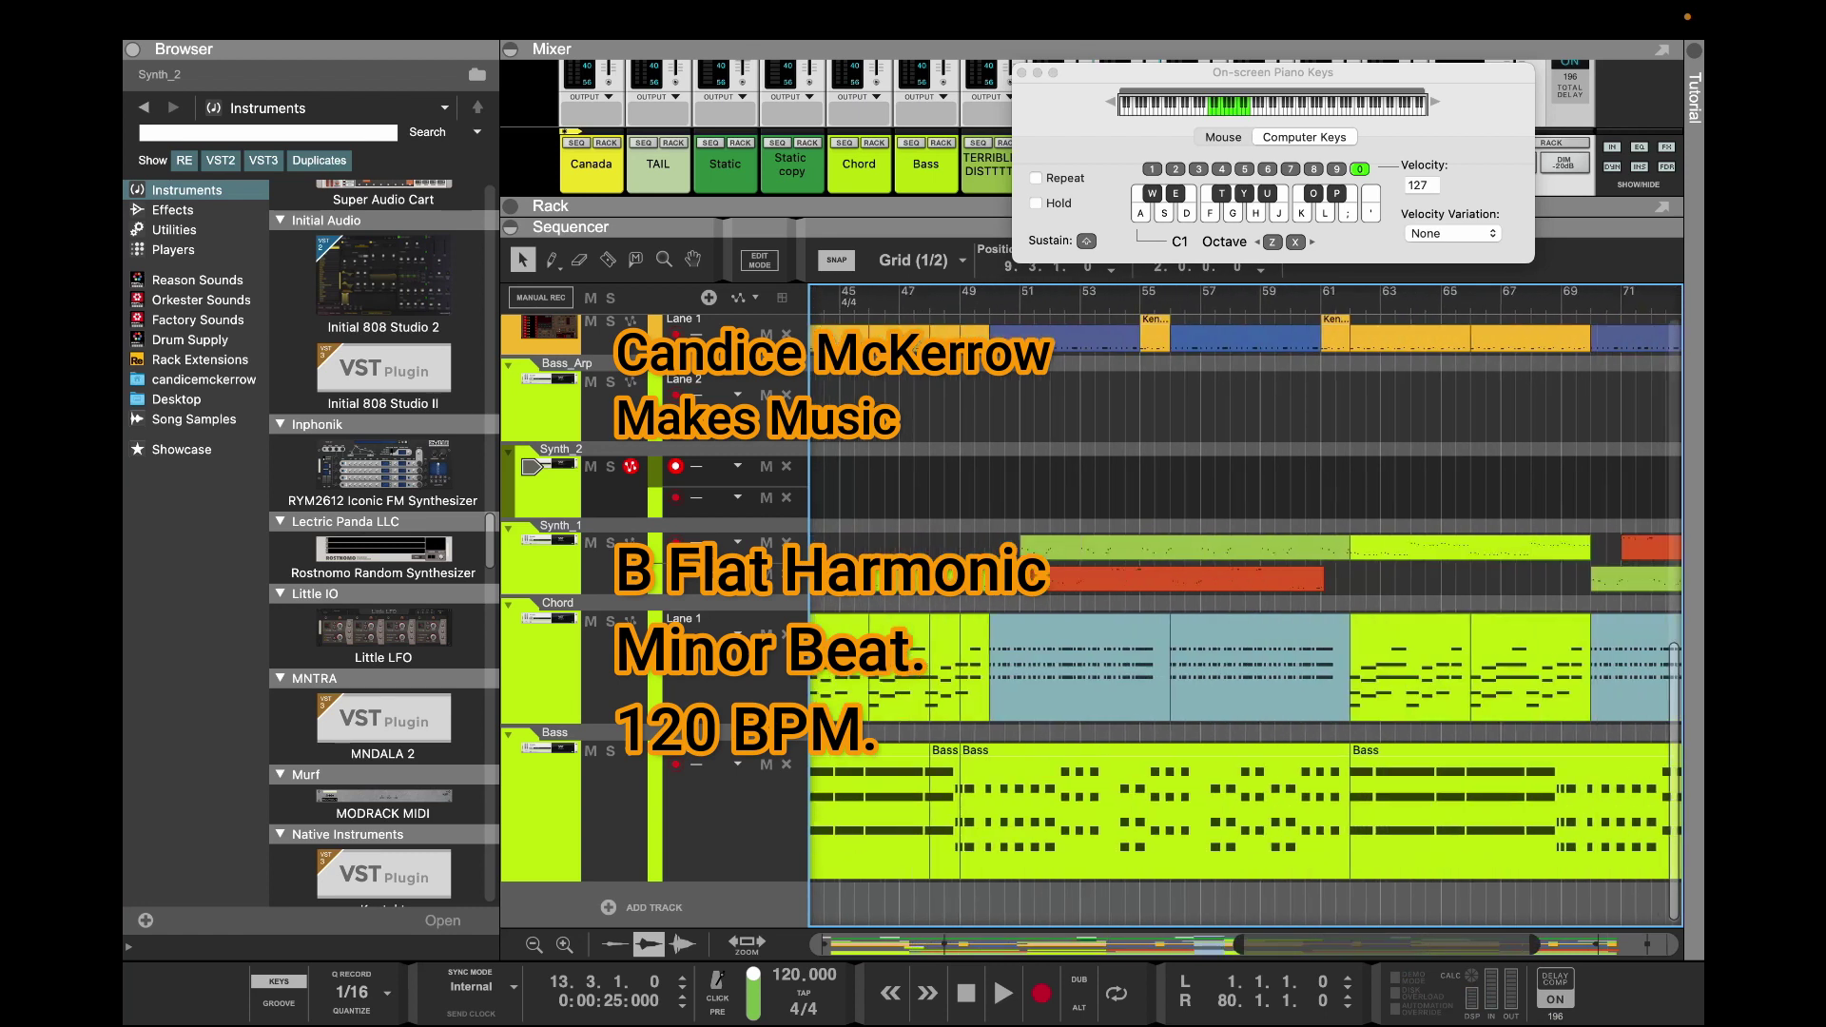
pyautogui.hscroll(-15, 1101, 407)
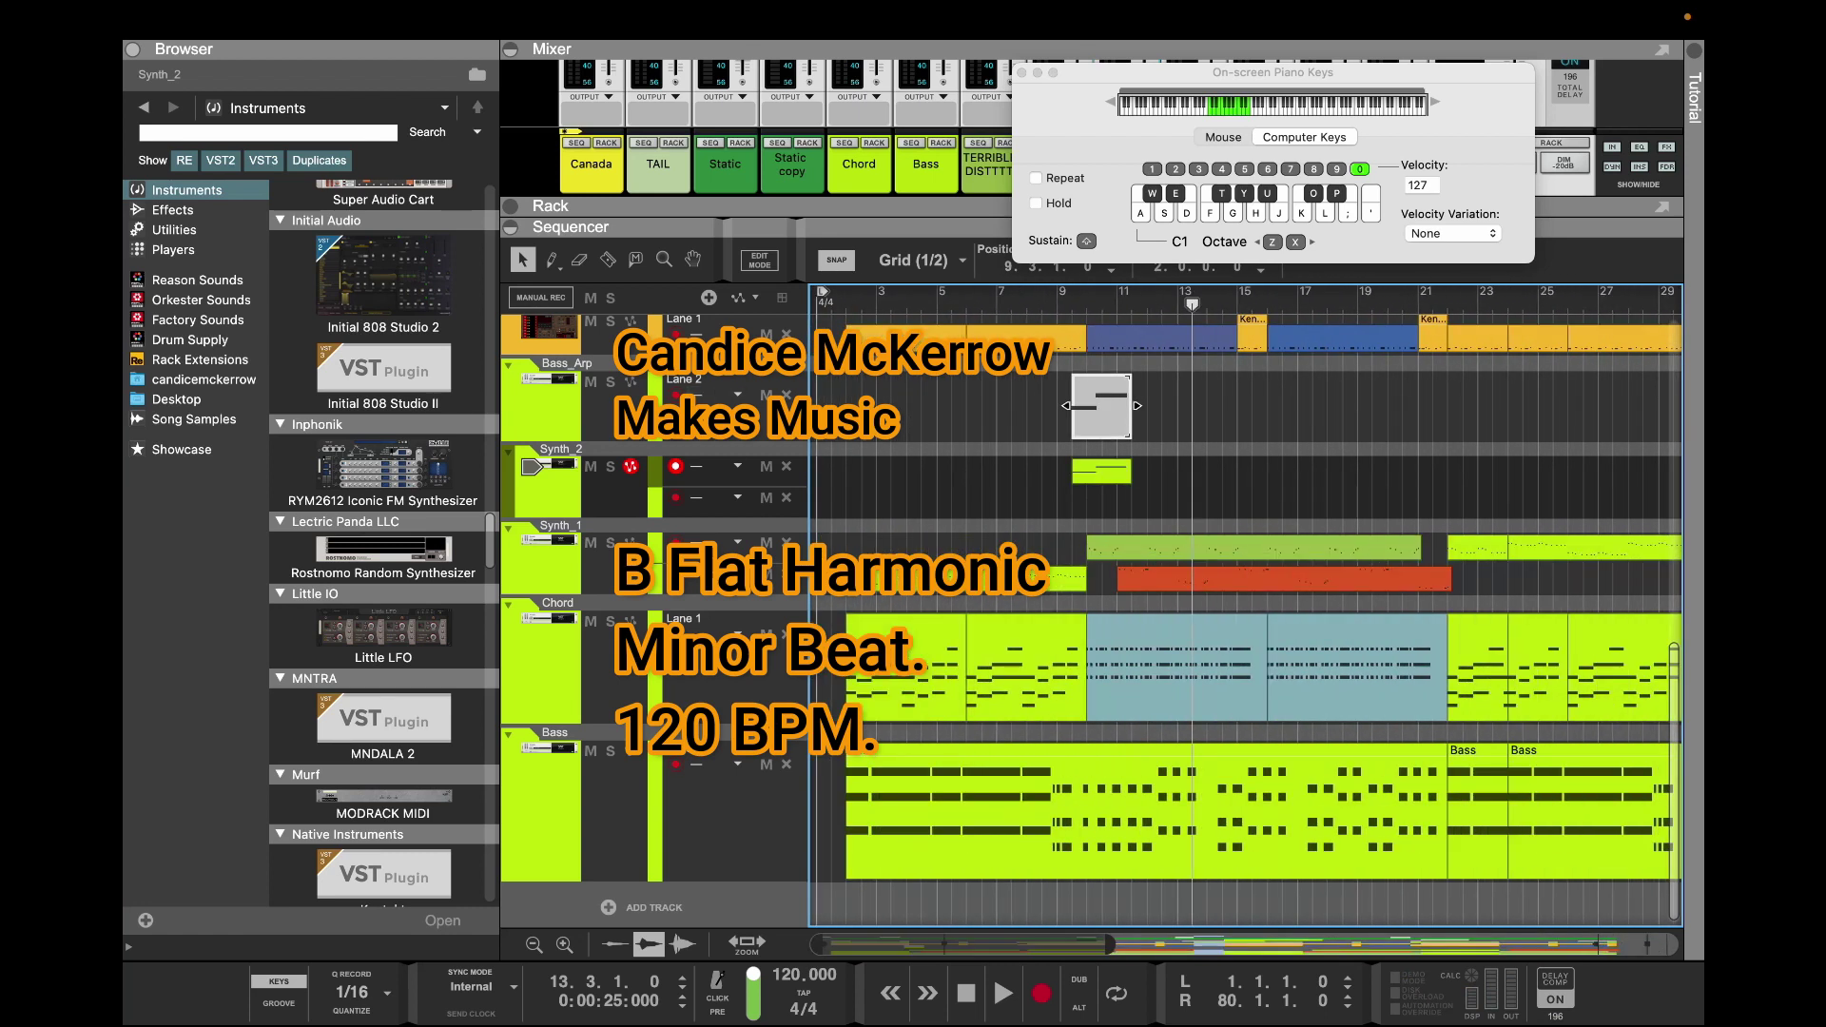
pyautogui.click(1022, 72)
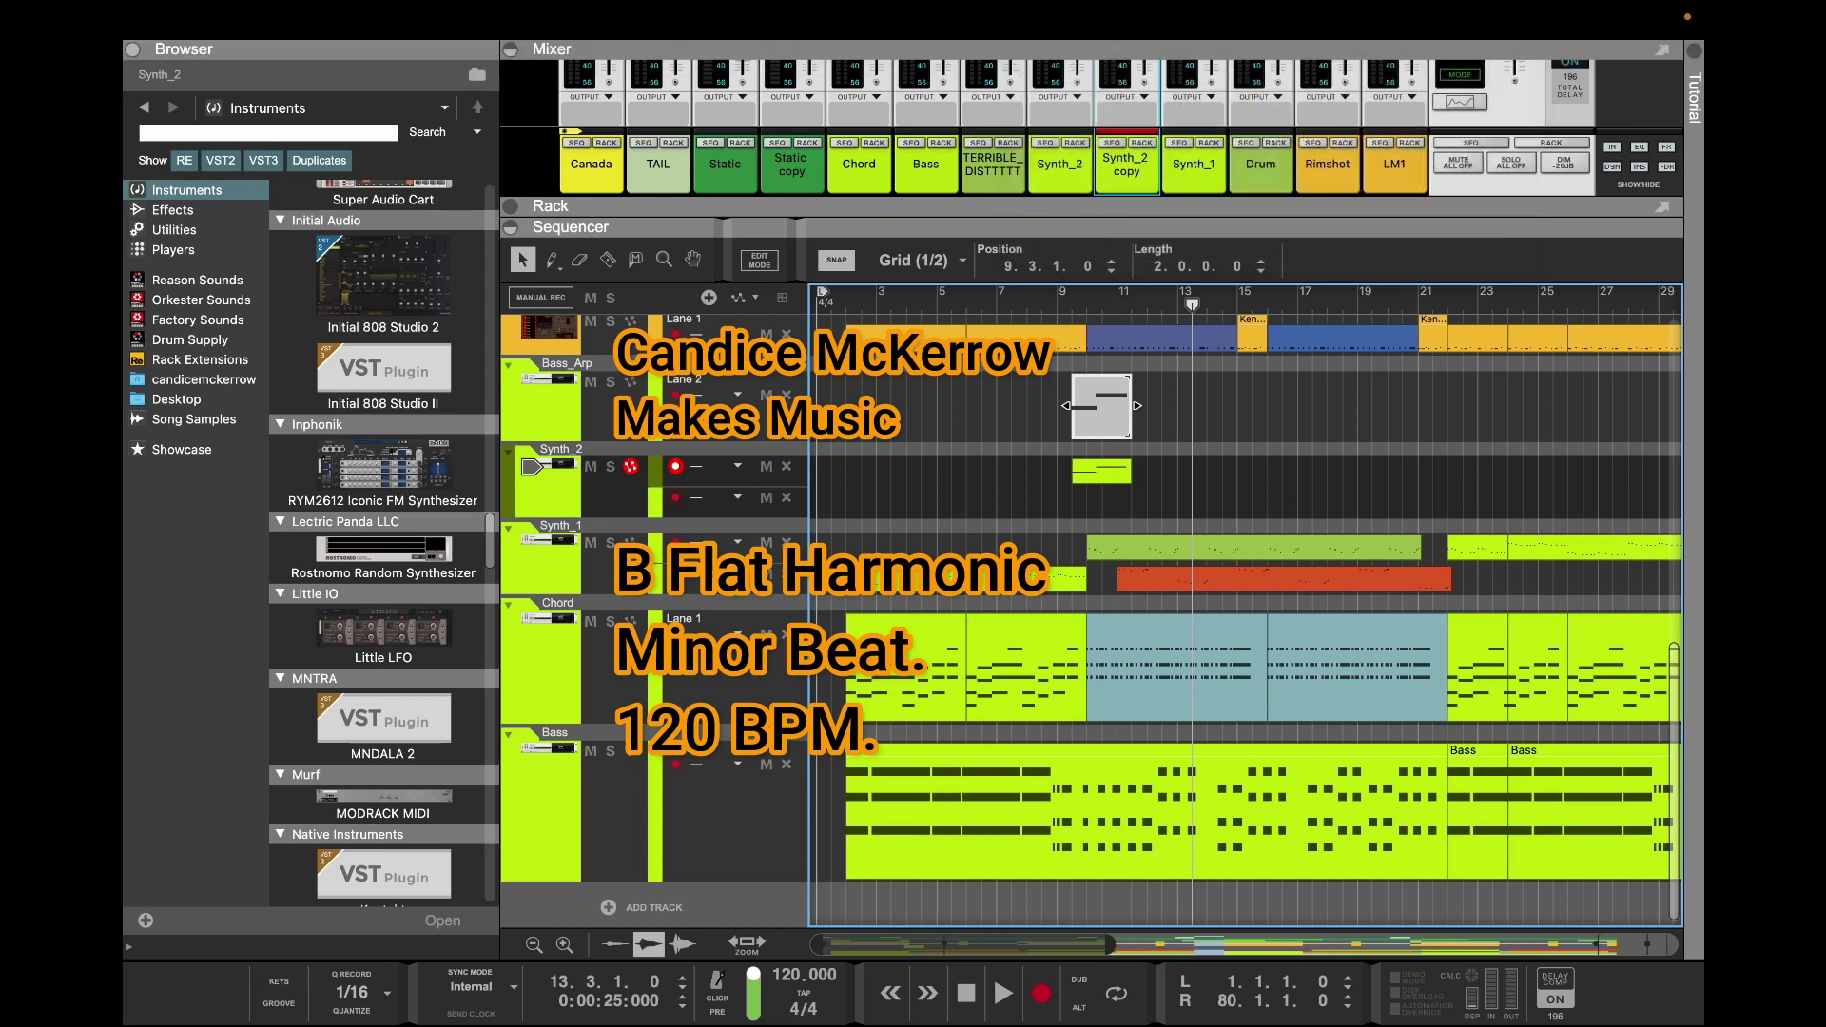
pyautogui.press('F5')
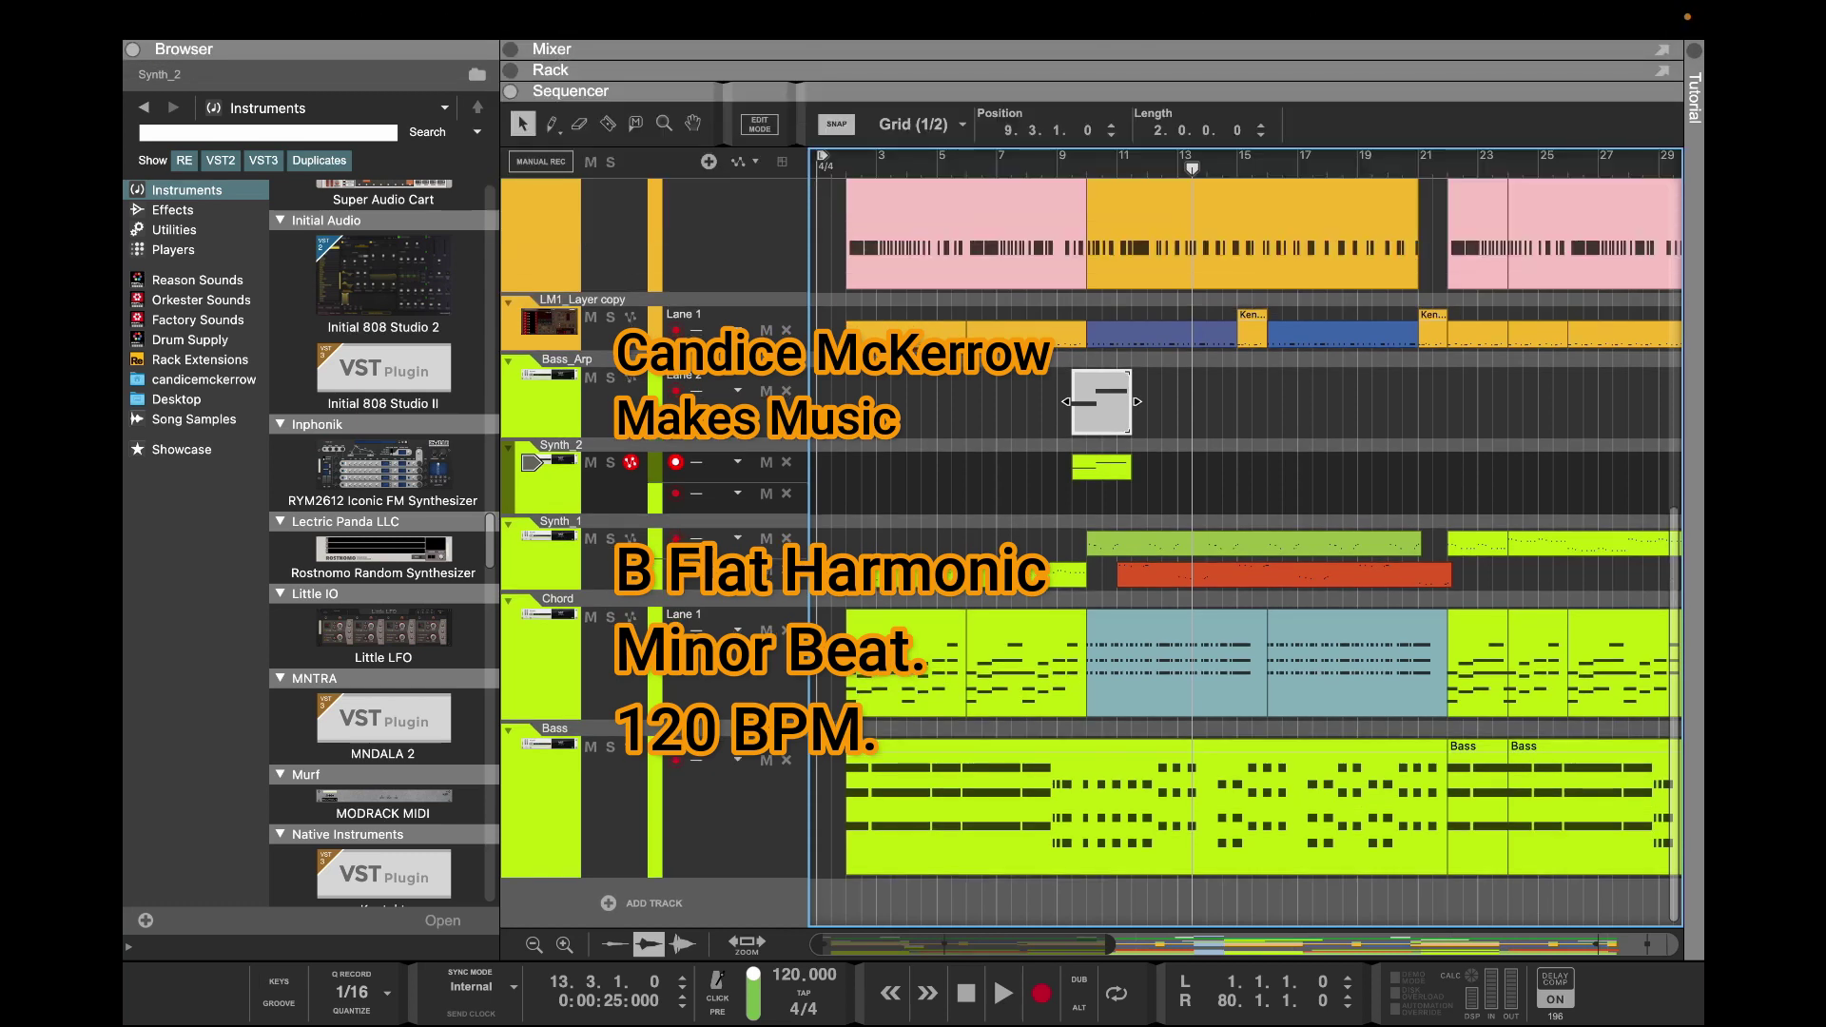
pyautogui.moveTo(1109, 944); pyautogui.dragTo(1672, 944)
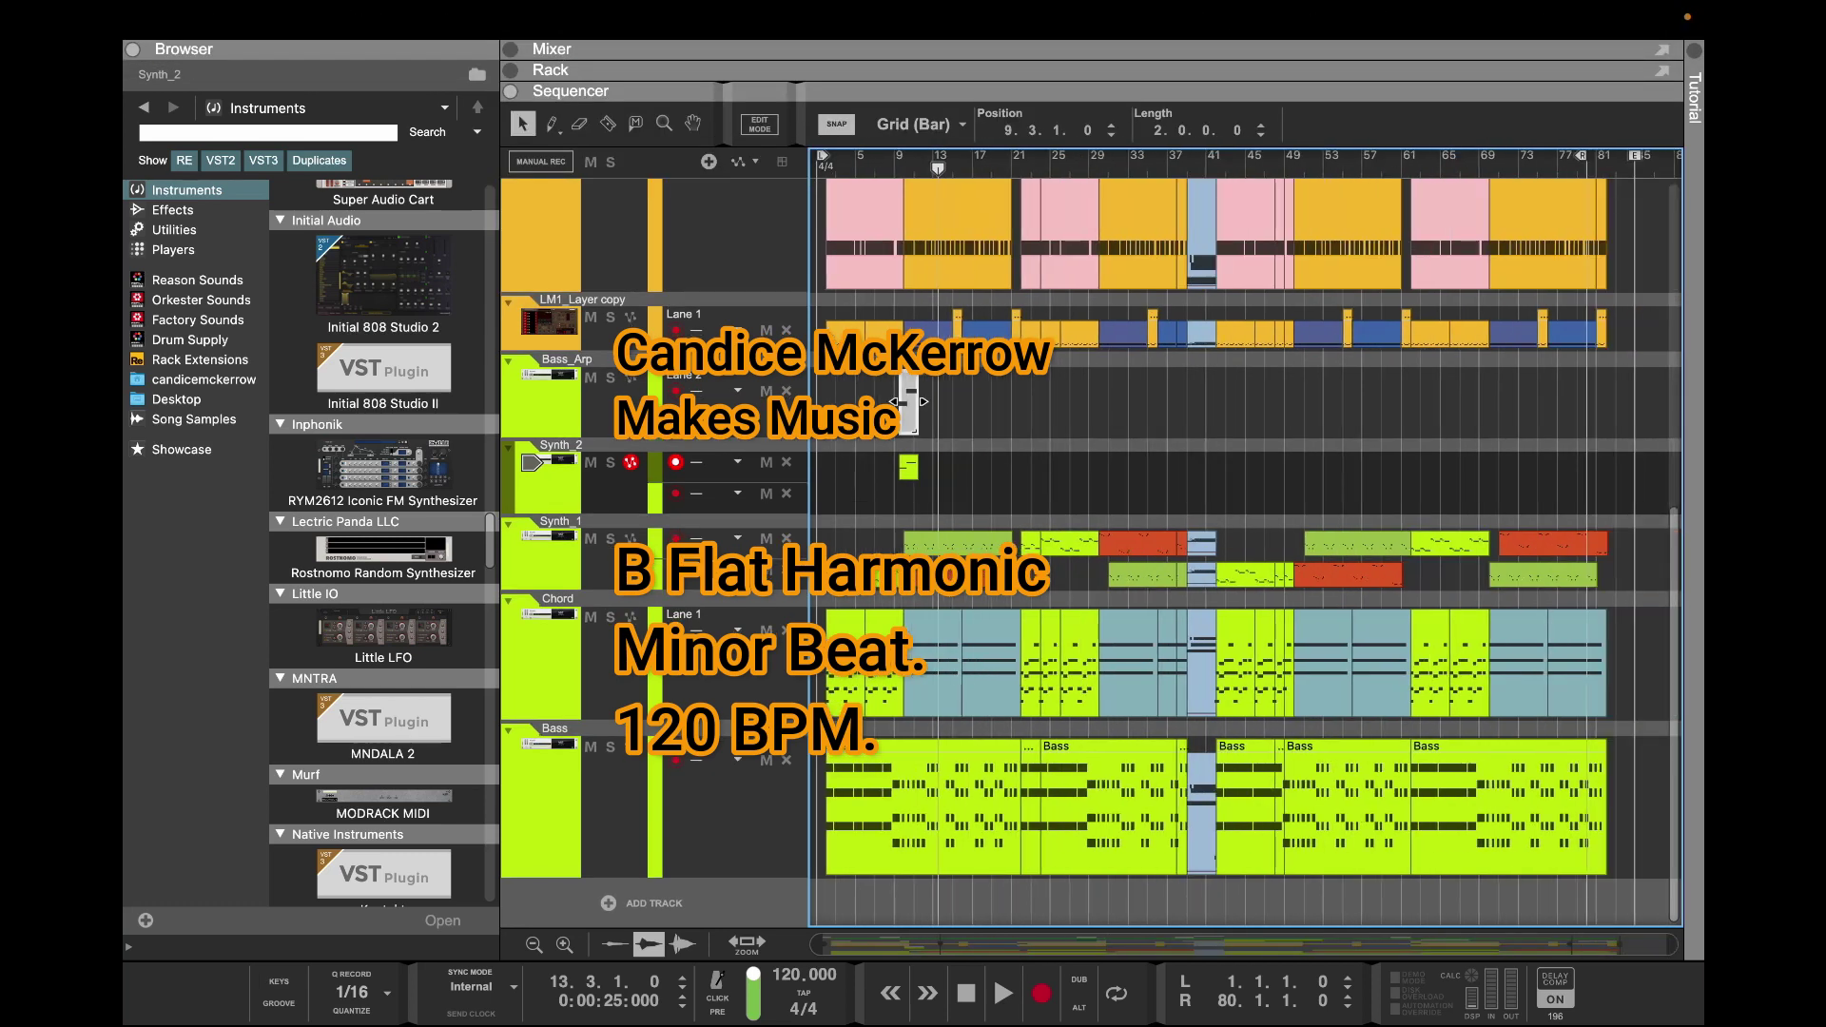
pyautogui.scroll(6, 908, 401)
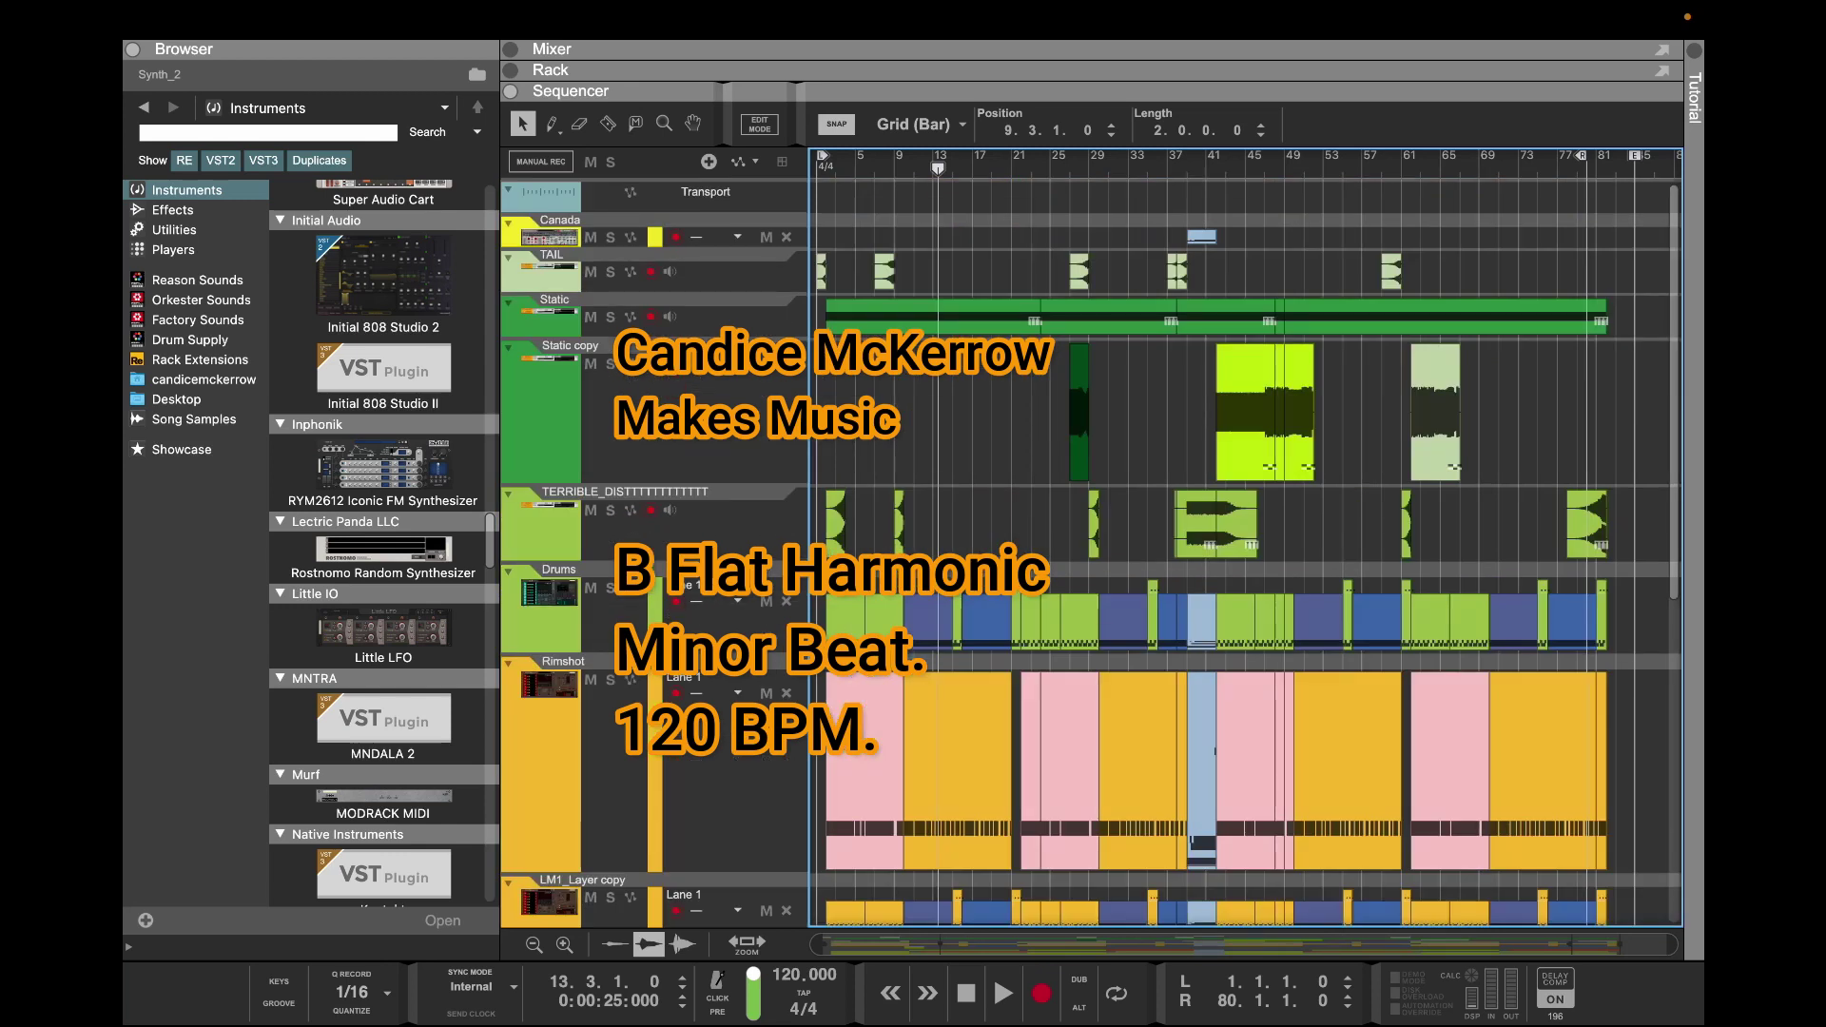
pyautogui.moveTo(1381, 162); pyautogui.dragTo(1362, 162)
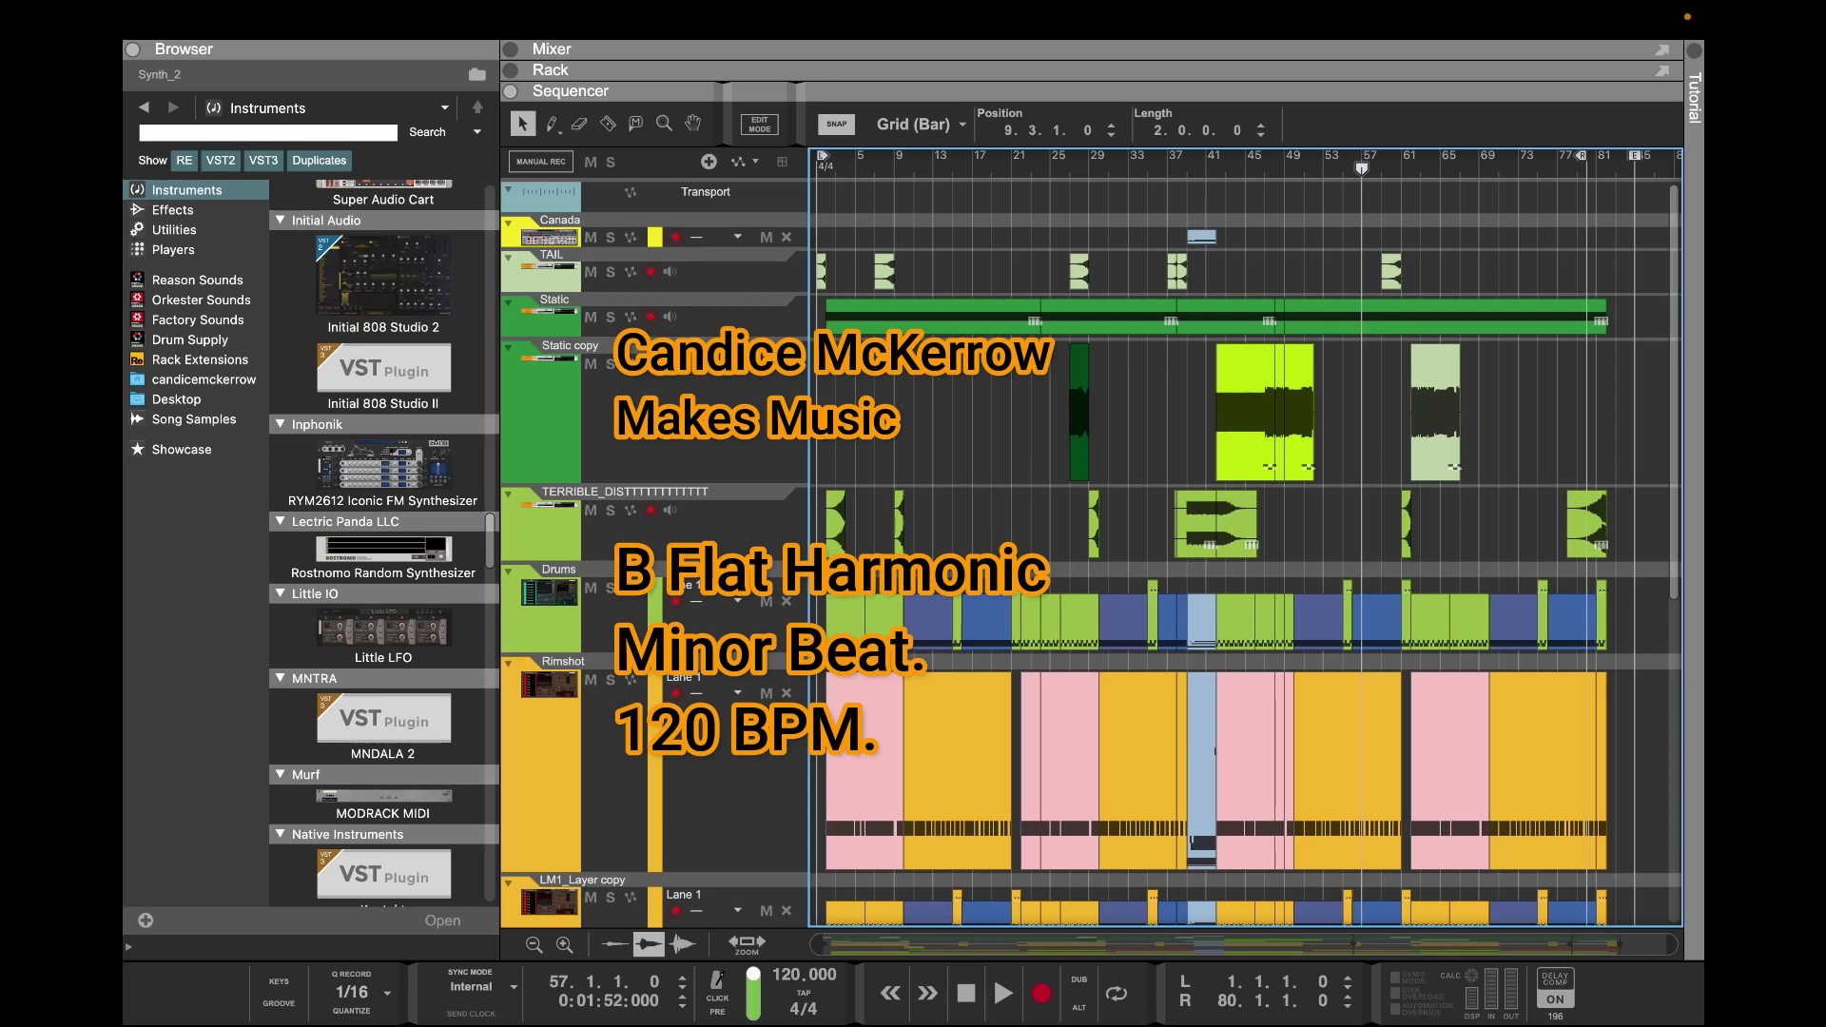
pyautogui.scroll(-6, 909, 401)
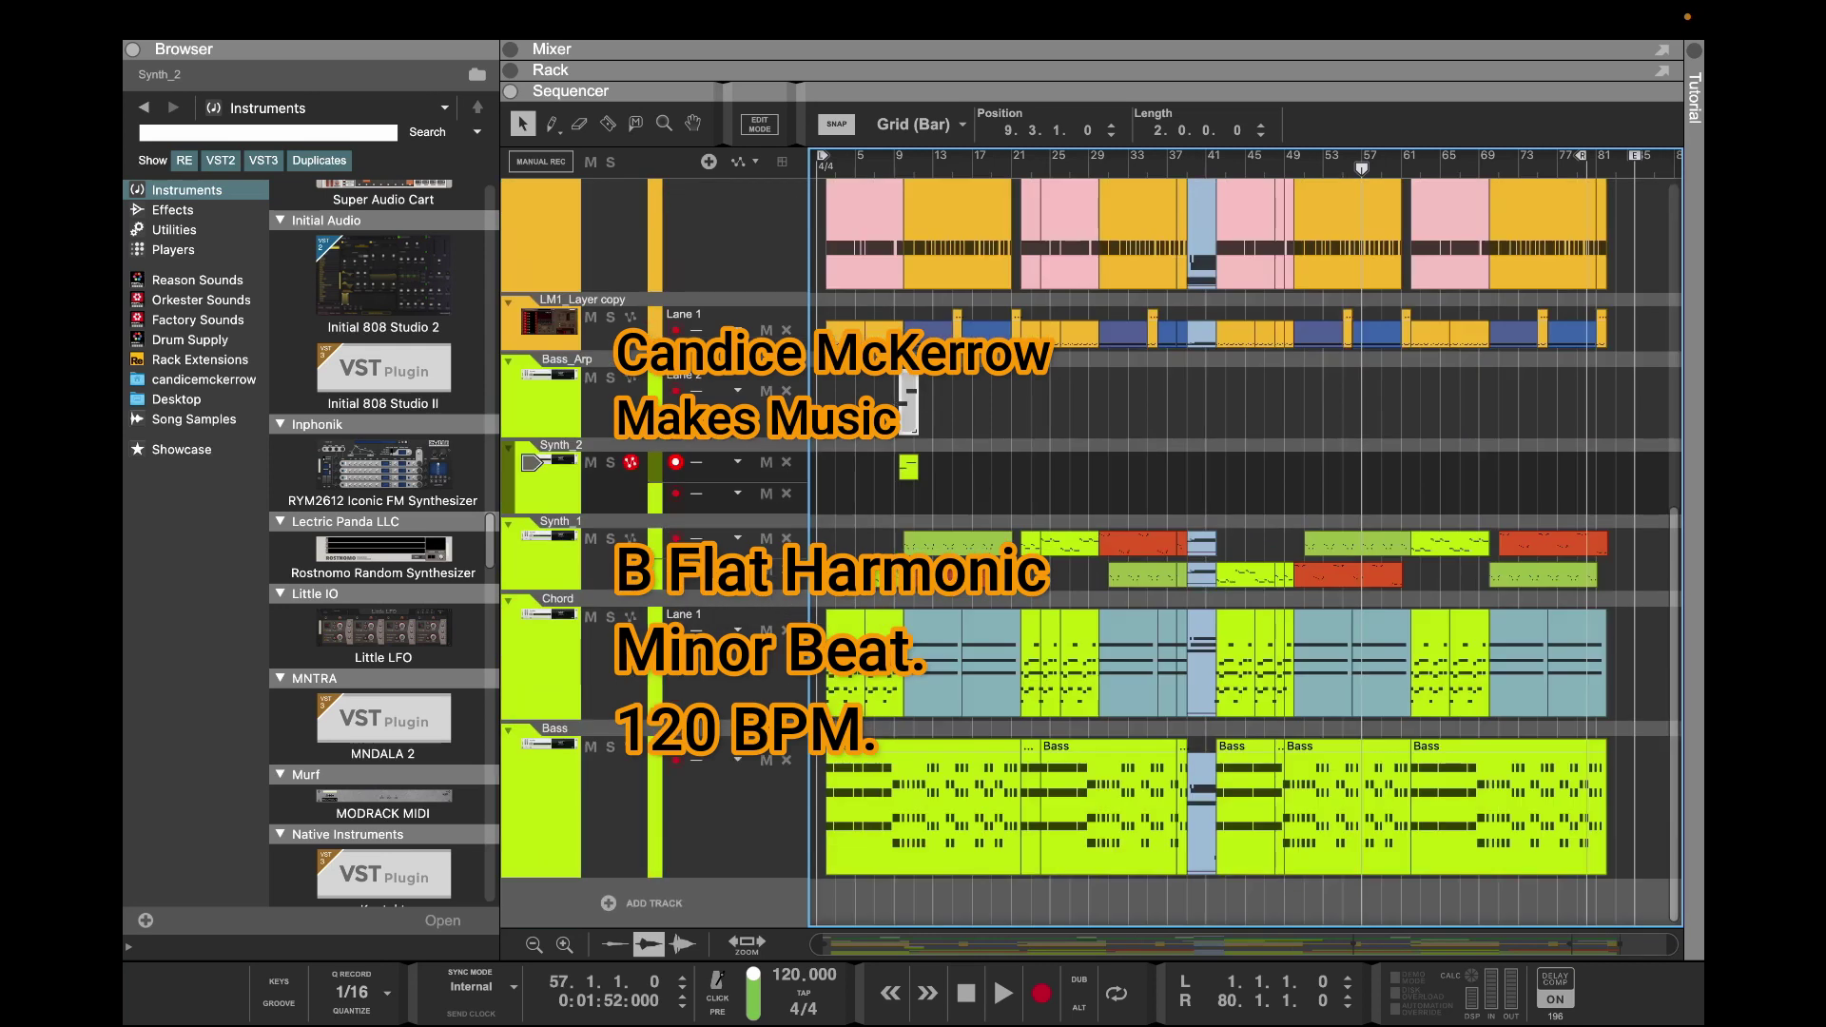
pyautogui.moveTo(908, 402); pyautogui.dragTo(1372, 402)
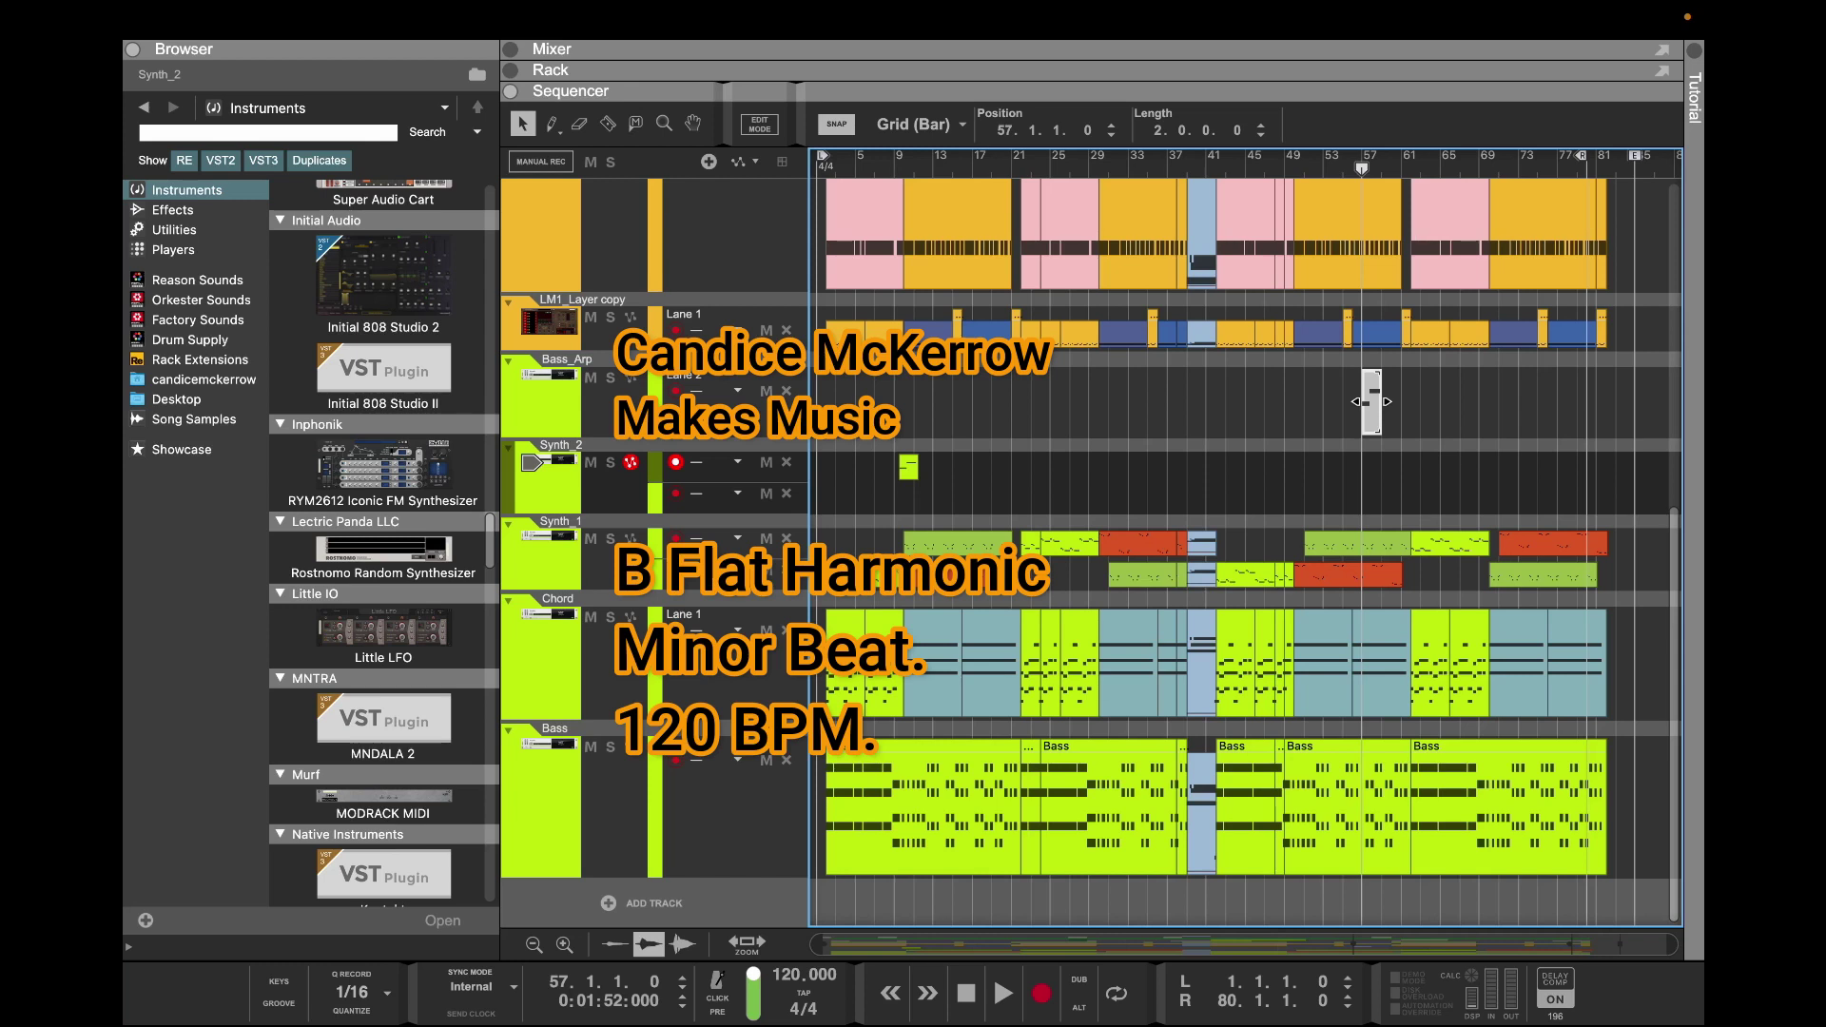
# Split off and delete the two-bar Bass section starting at bar 57, and delete the leftover clip on Synth_2
pyautogui.click(1345, 809)
pyautogui.click(607, 123)
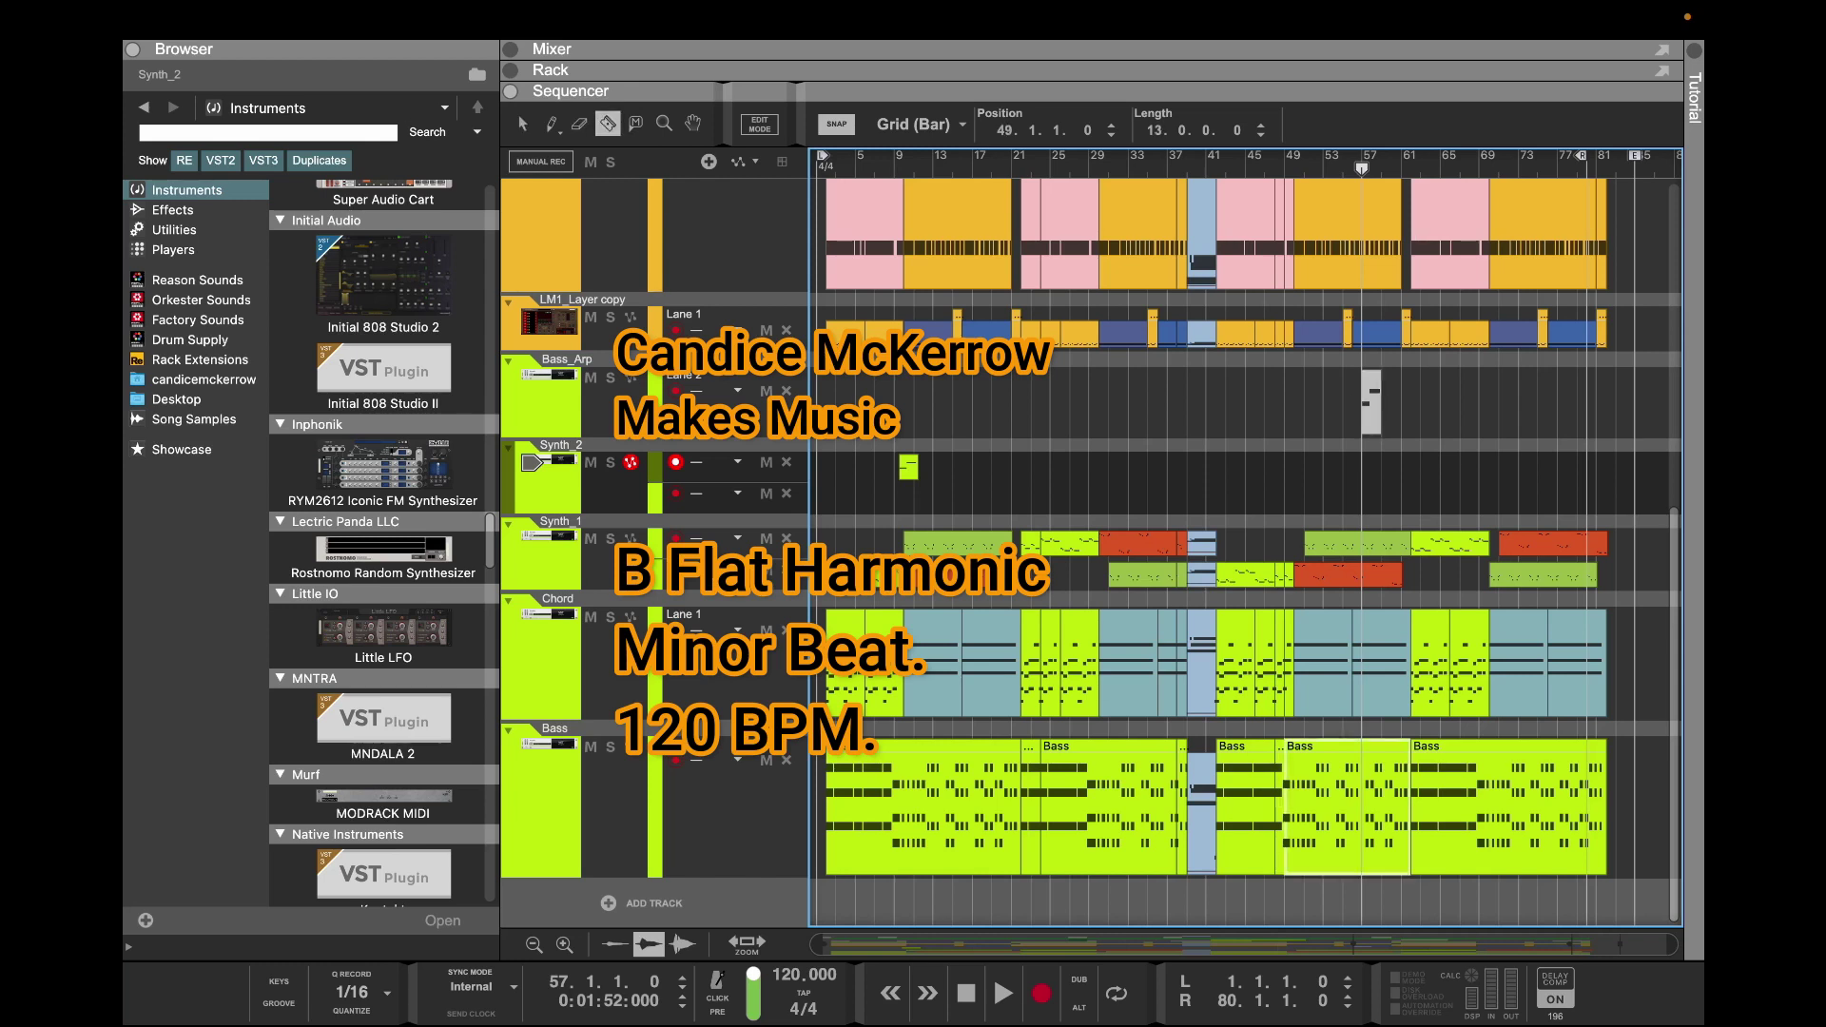
pyautogui.click(1362, 806)
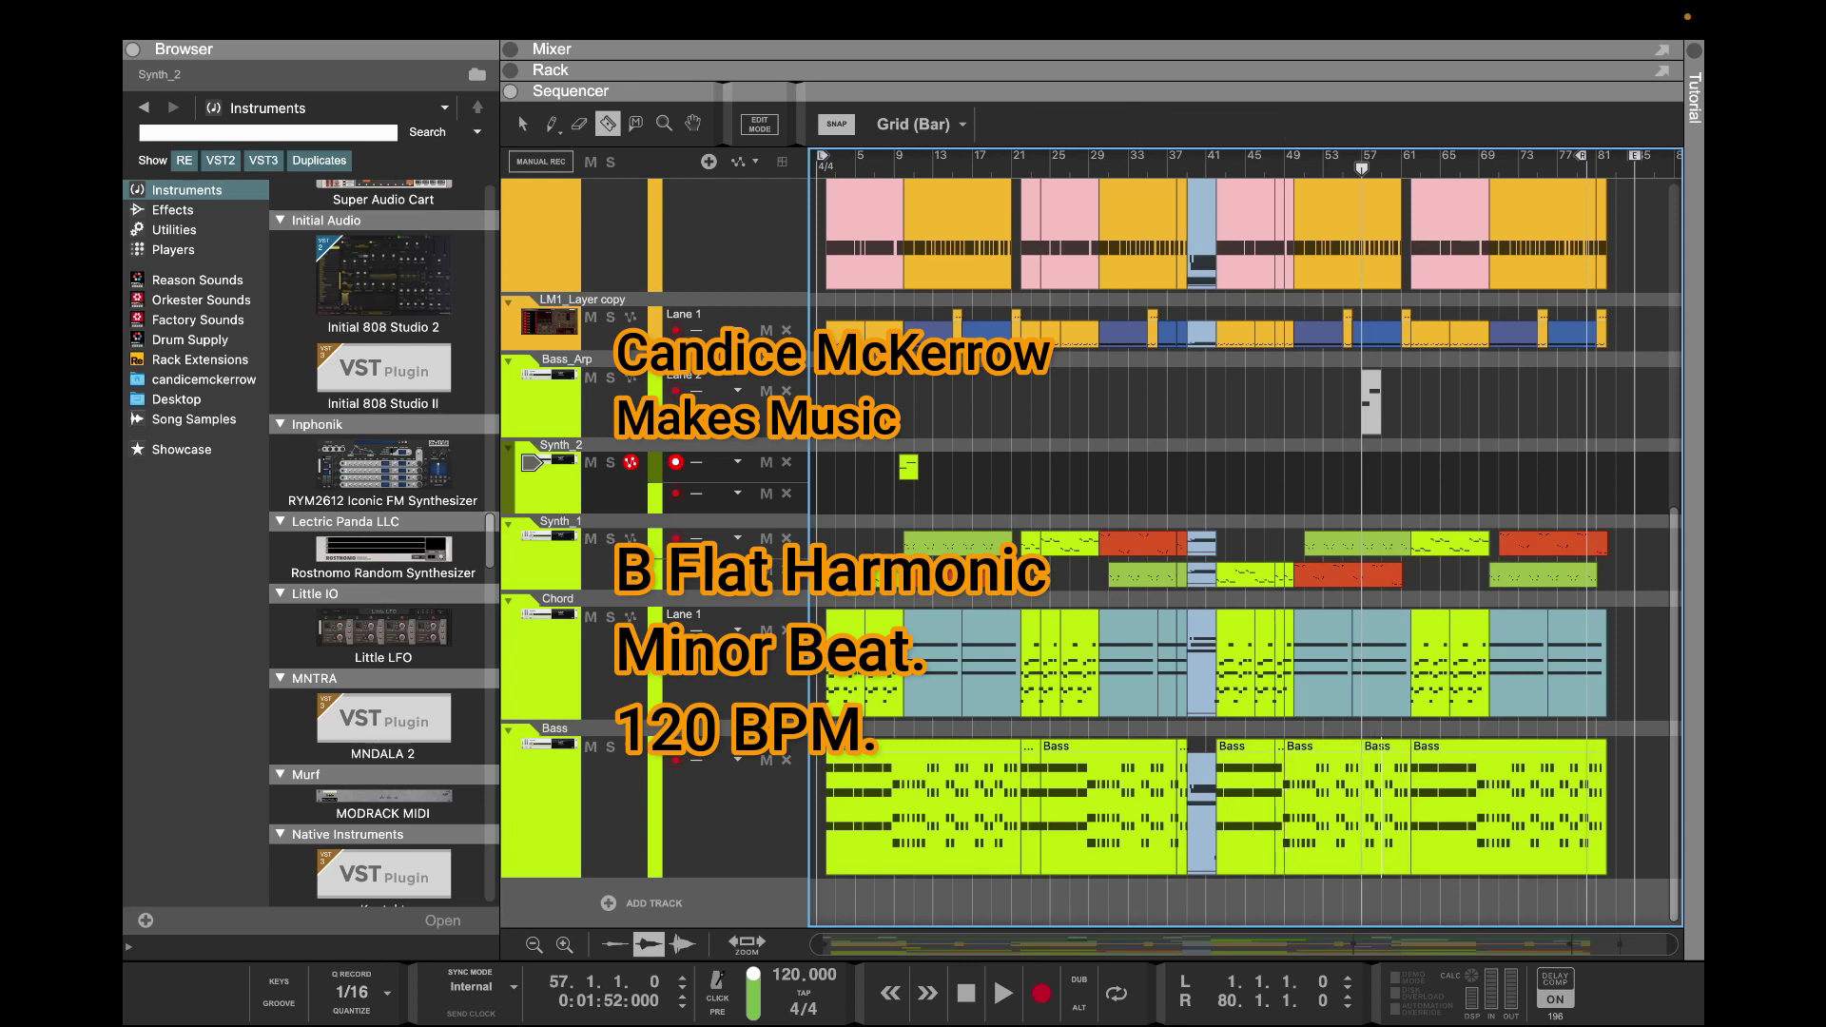
pyautogui.click(522, 123)
pyautogui.click(1371, 814)
pyautogui.press('Delete')
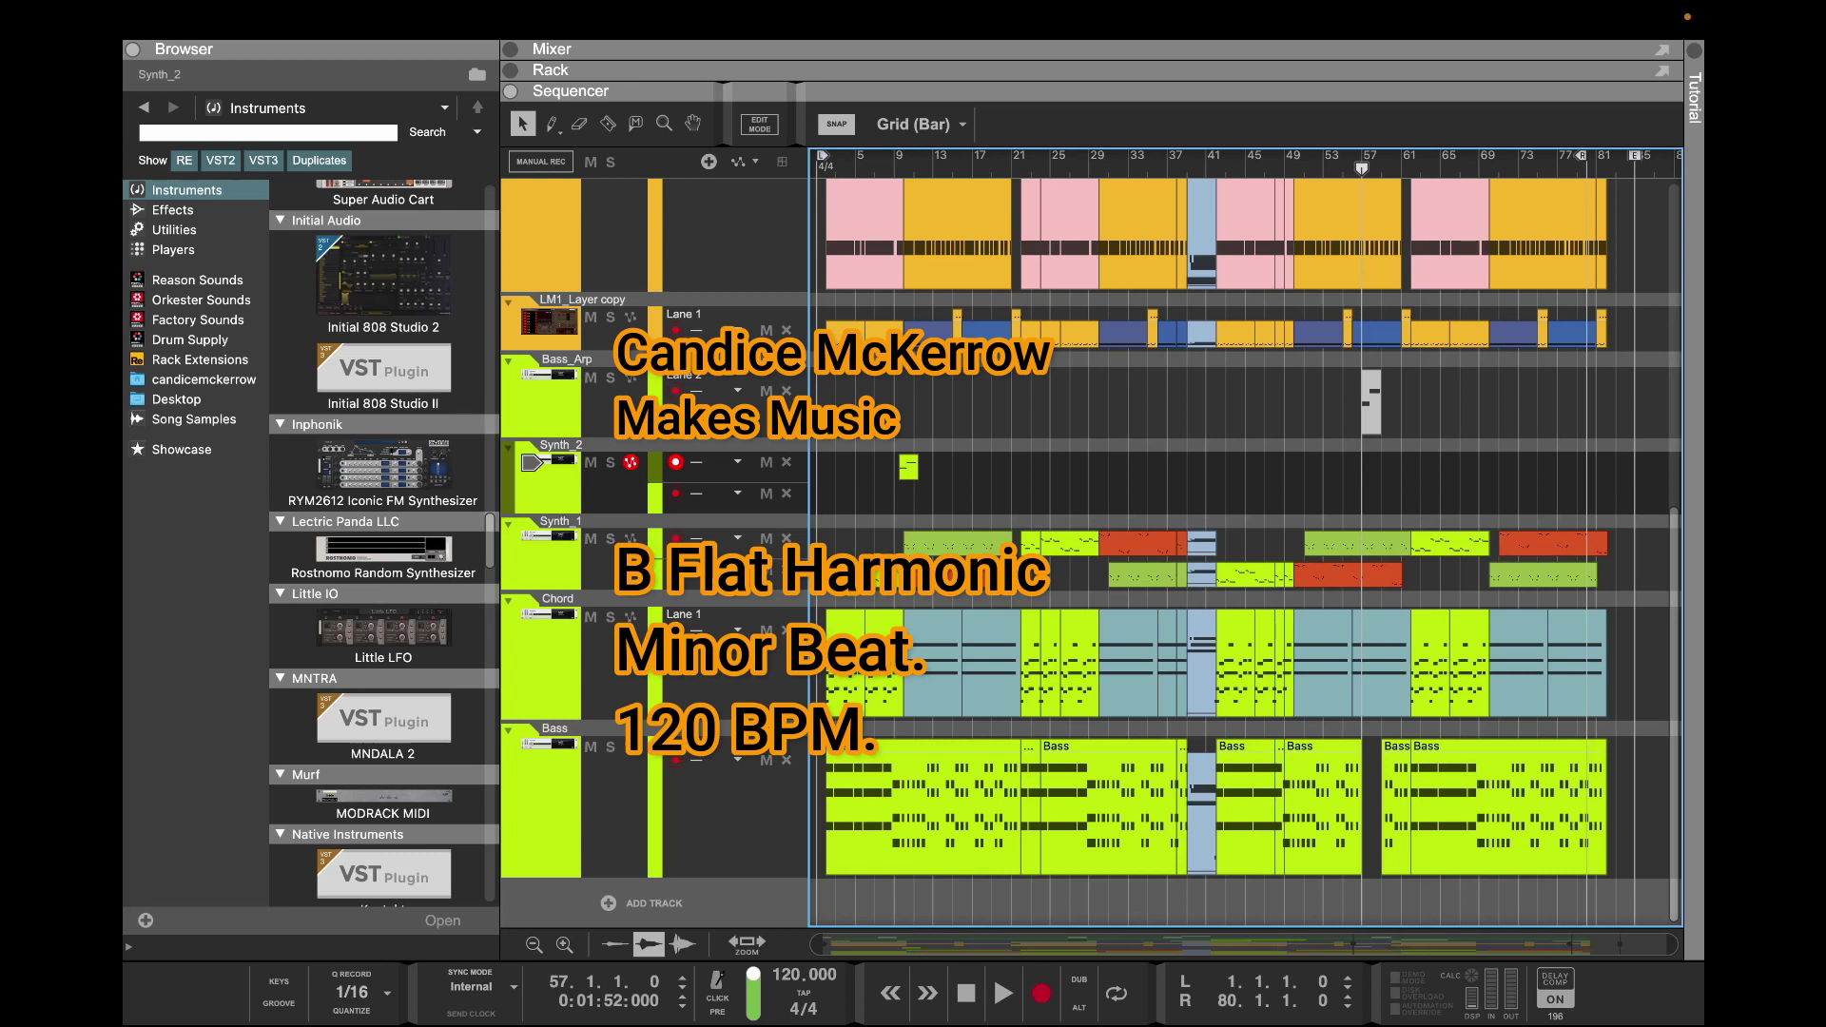
pyautogui.click(908, 467)
pyautogui.press('Delete')
# Show the mixer at a reduced height and rename the Synth_2 copy channel as Synth_2
pyautogui.press('F5')
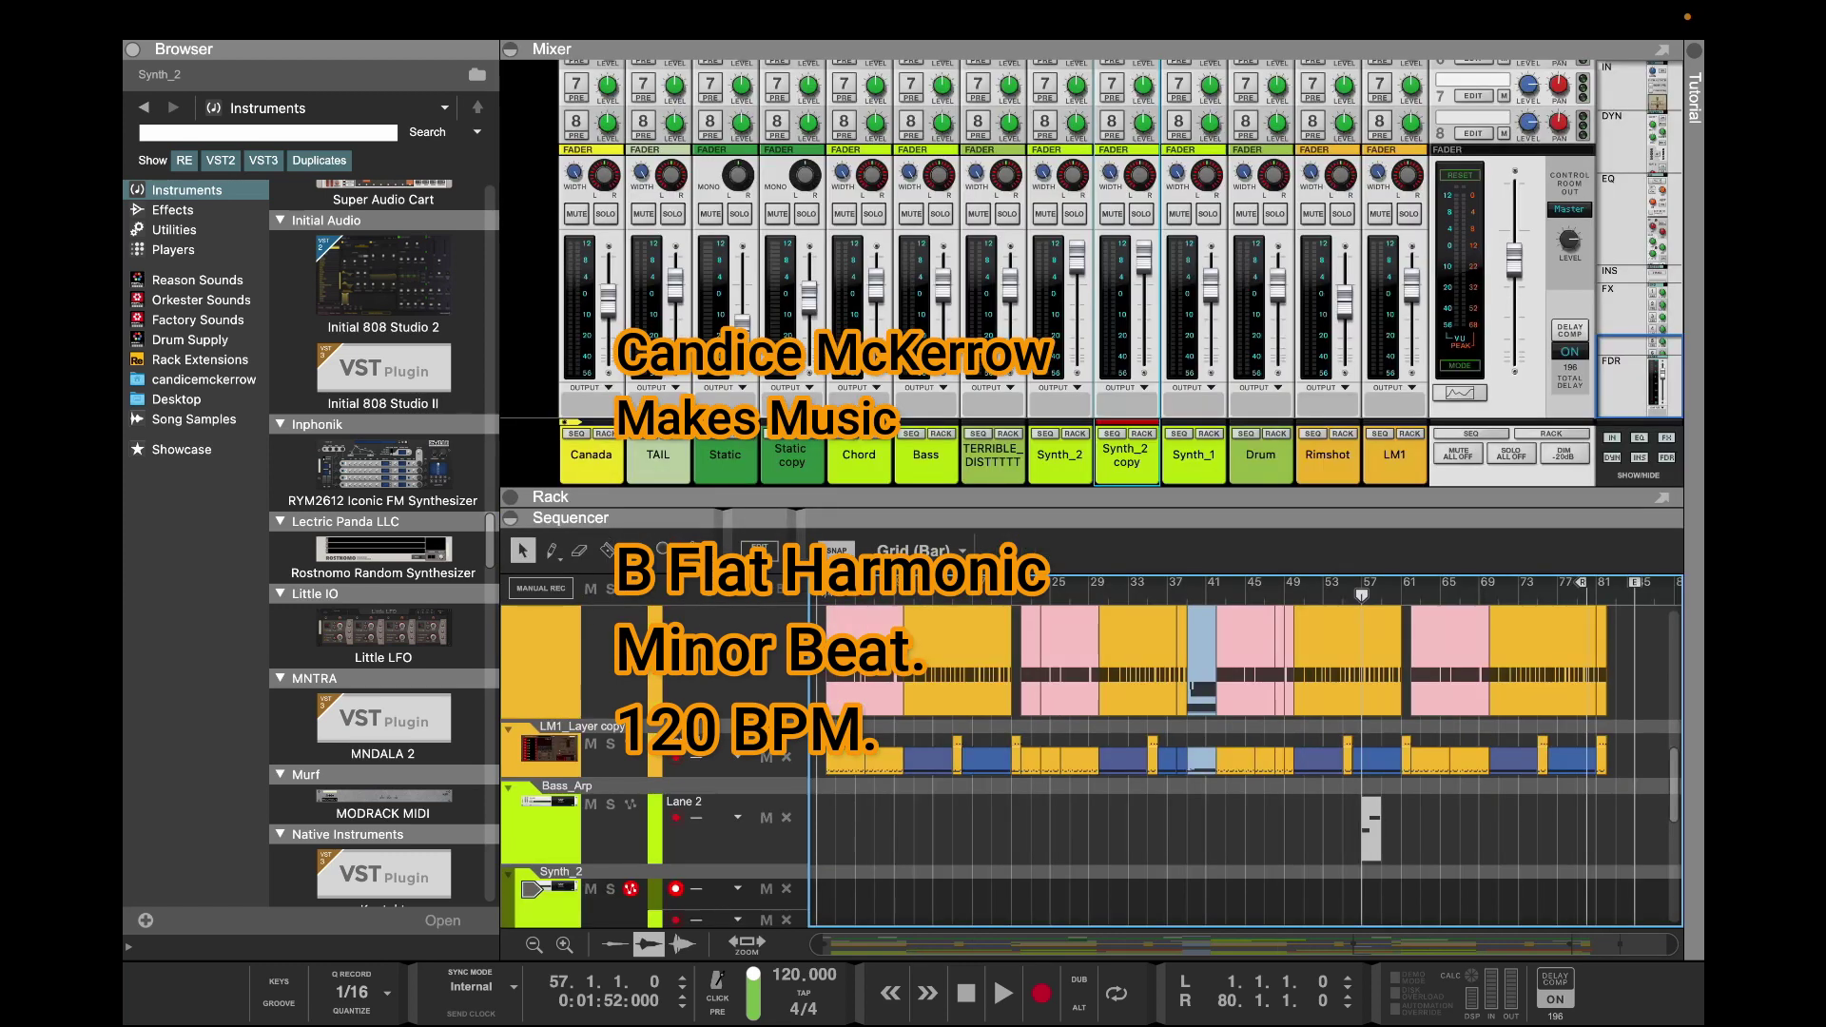
pyautogui.moveTo(1091, 517); pyautogui.dragTo(1091, 409)
pyautogui.click(548, 797)
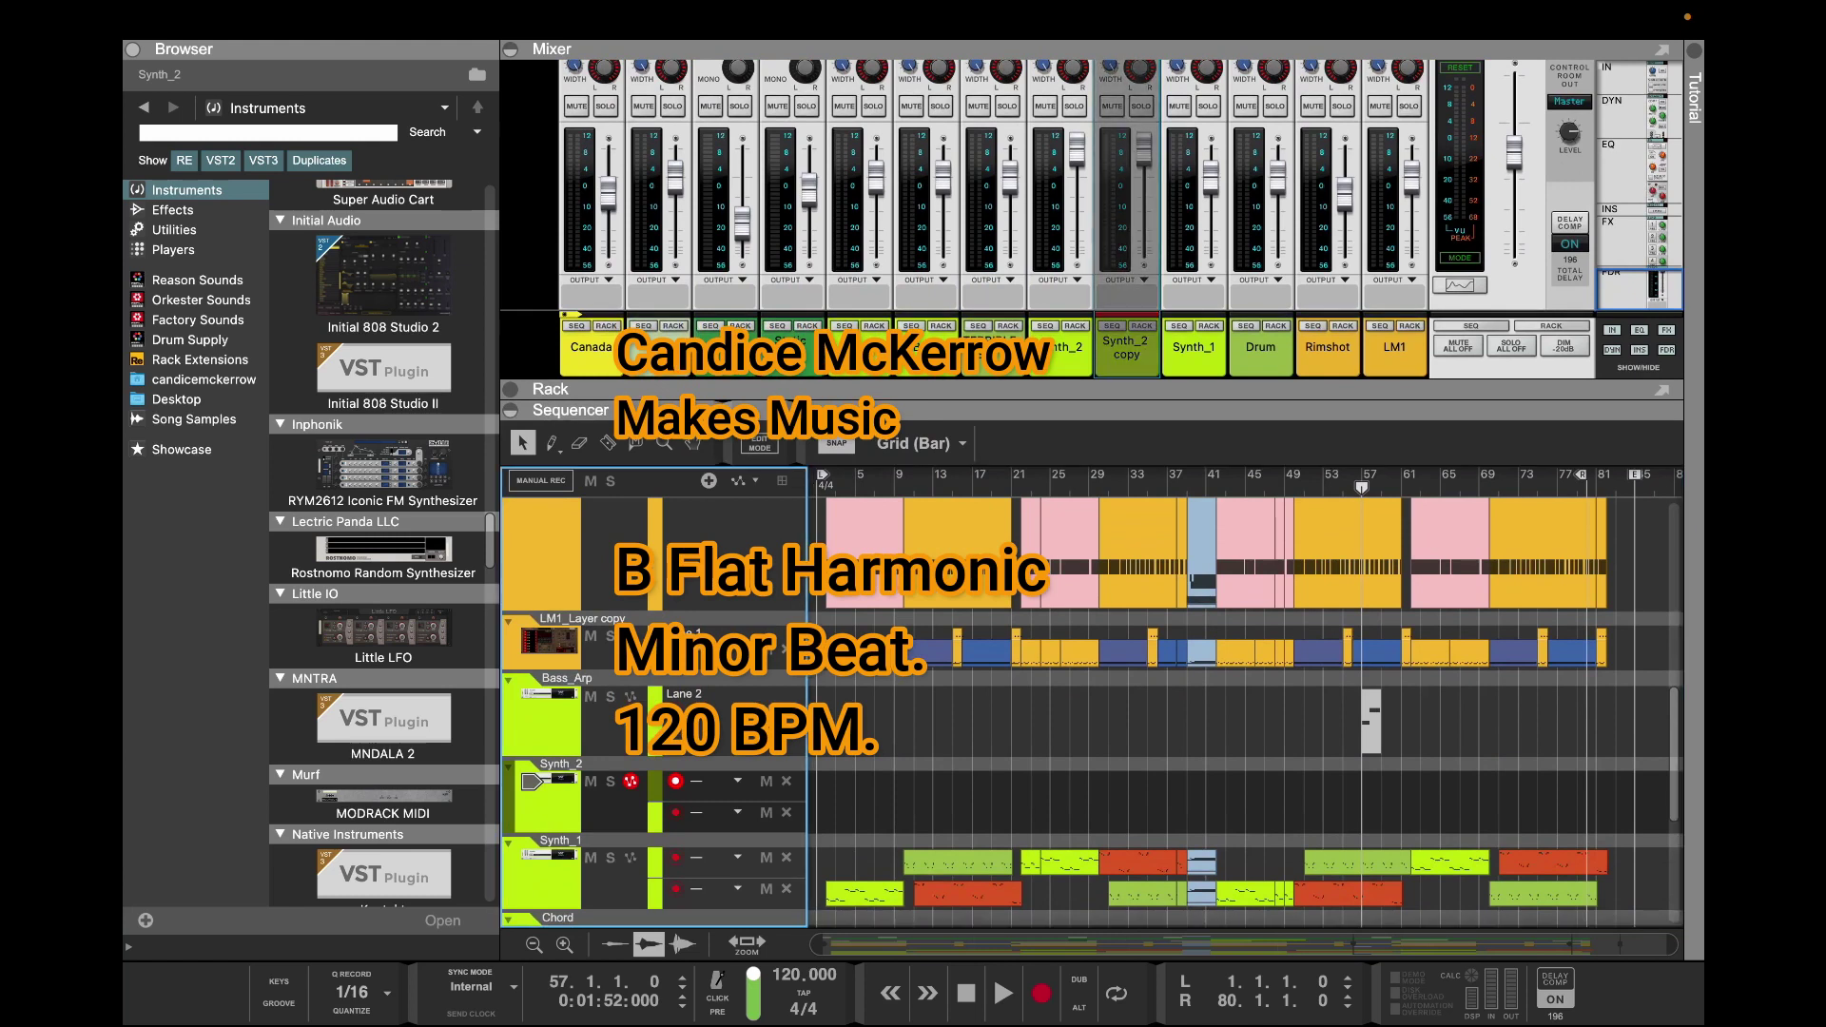
pyautogui.doubleClick(1127, 348)
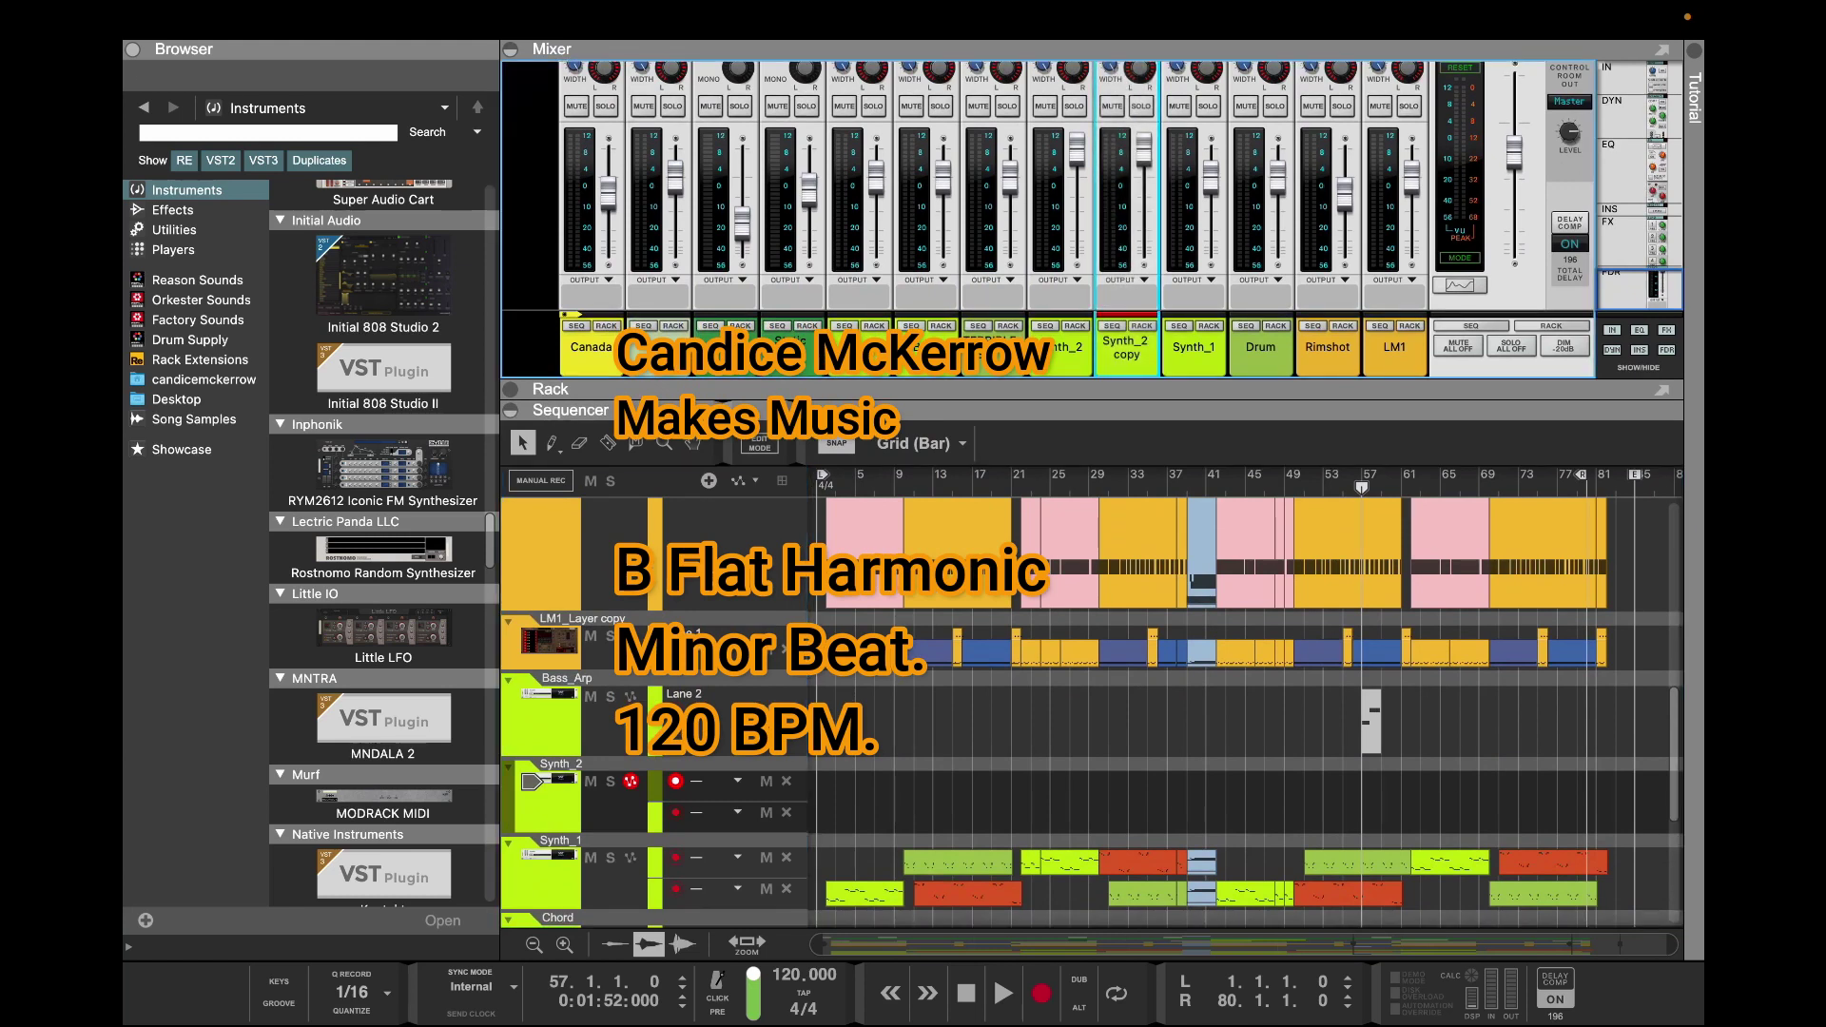
pyautogui.press('End')
pyautogui.press('BackSpace')
pyautogui.press('BackSpace')
pyautogui.press('BackSpace')
pyautogui.press('BackSpace')
pyautogui.press('BackSpace')
pyautogui.press('BackSpace')
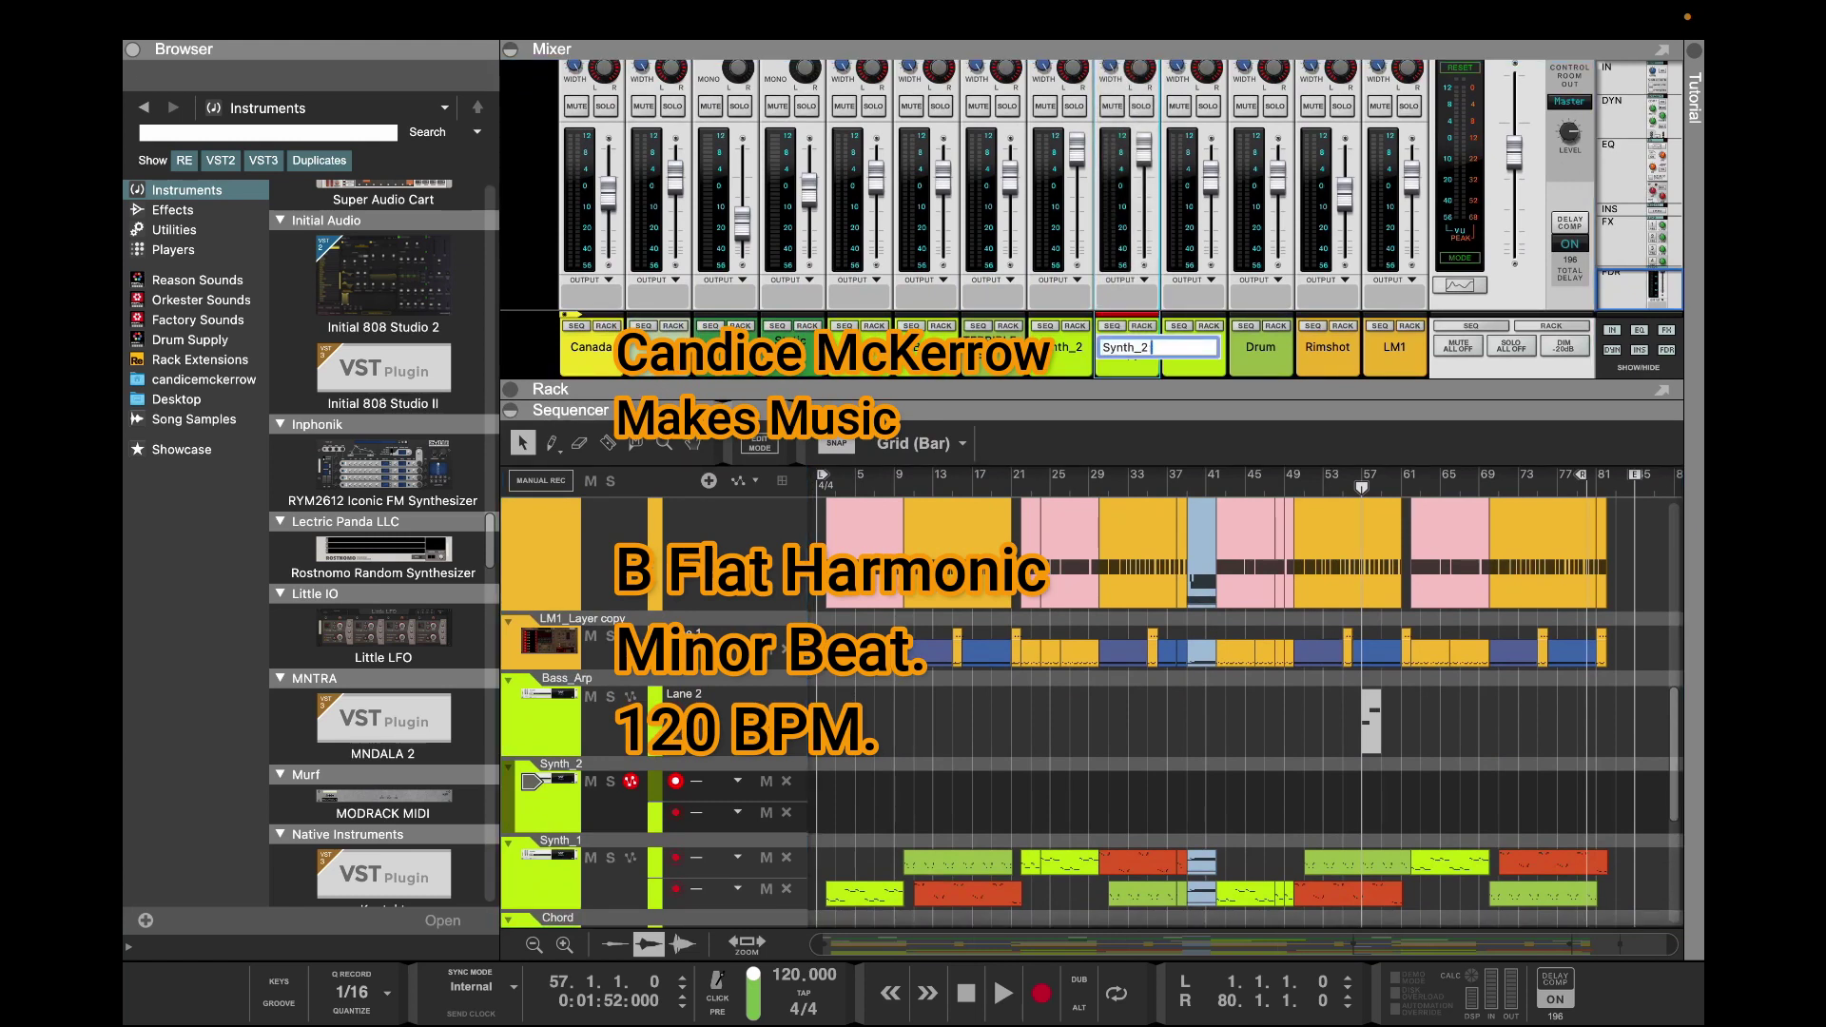
pyautogui.write('1')
pyautogui.press('Return')
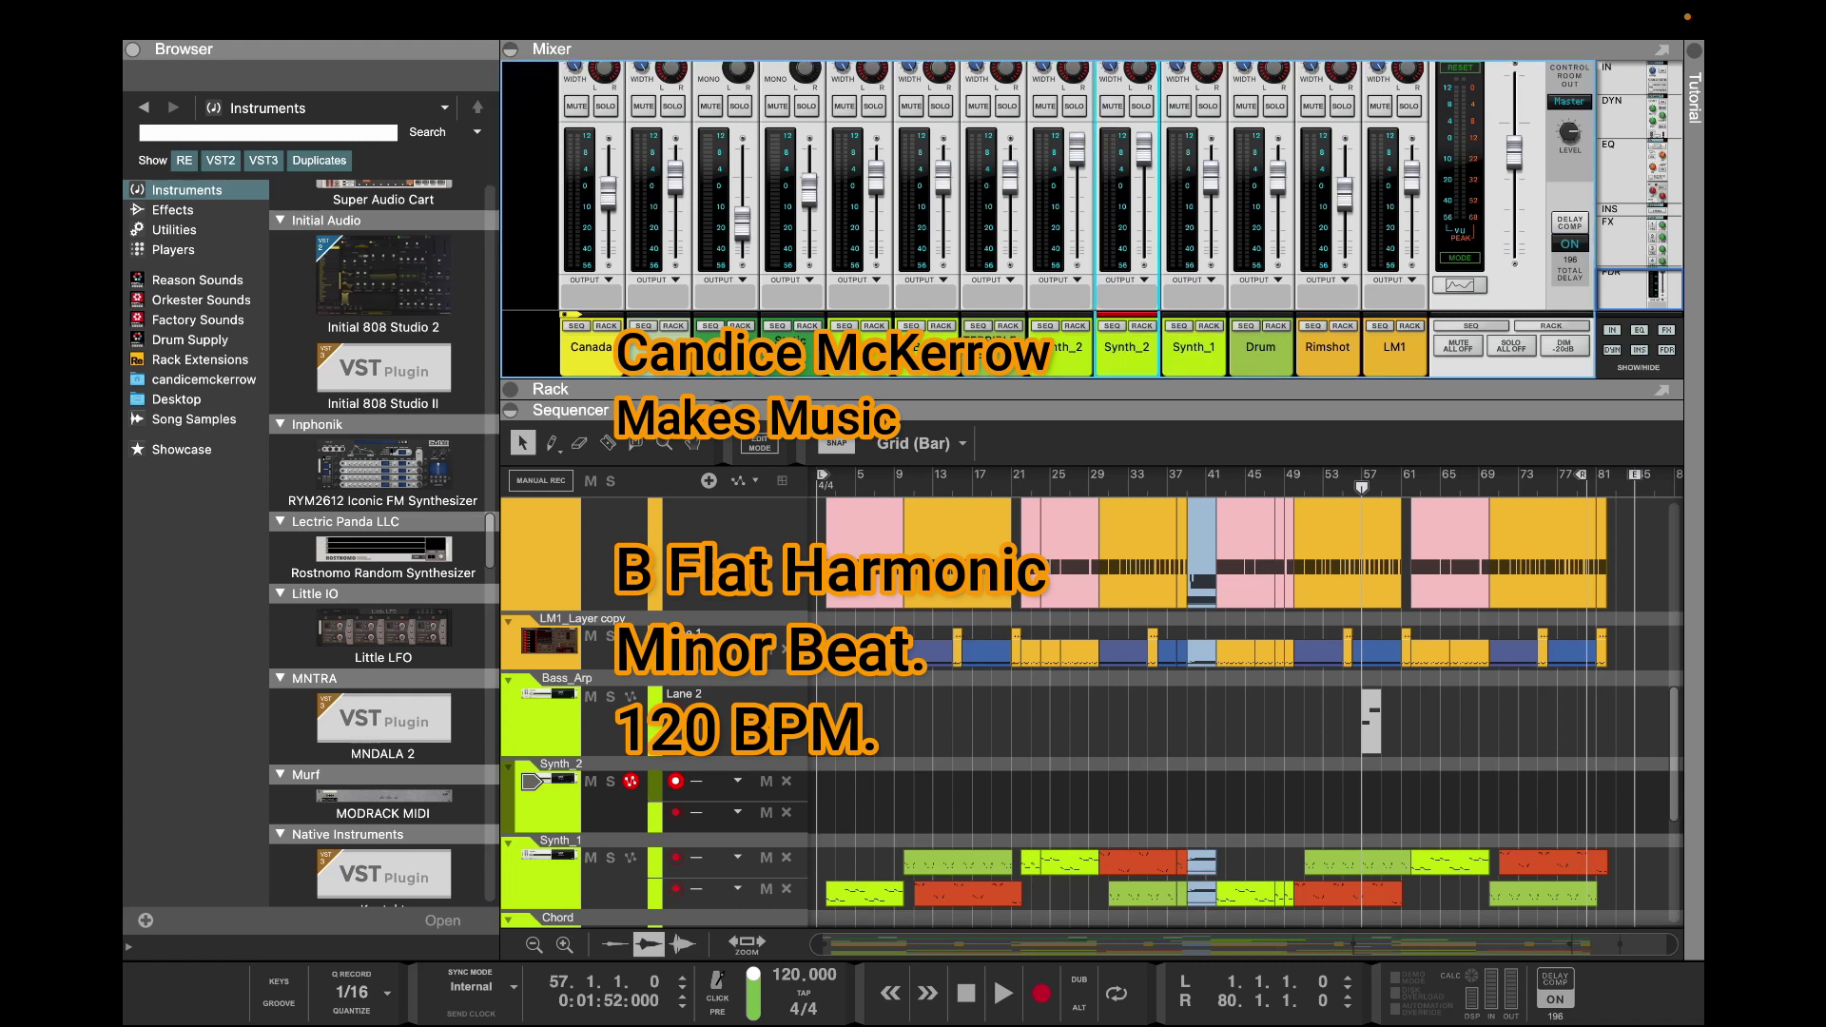
# Rename the Bass_Arp track's mixer channel as Bass_Arp
pyautogui.click(548, 727)
pyautogui.doubleClick(1065, 348)
pyautogui.write('Bass_')
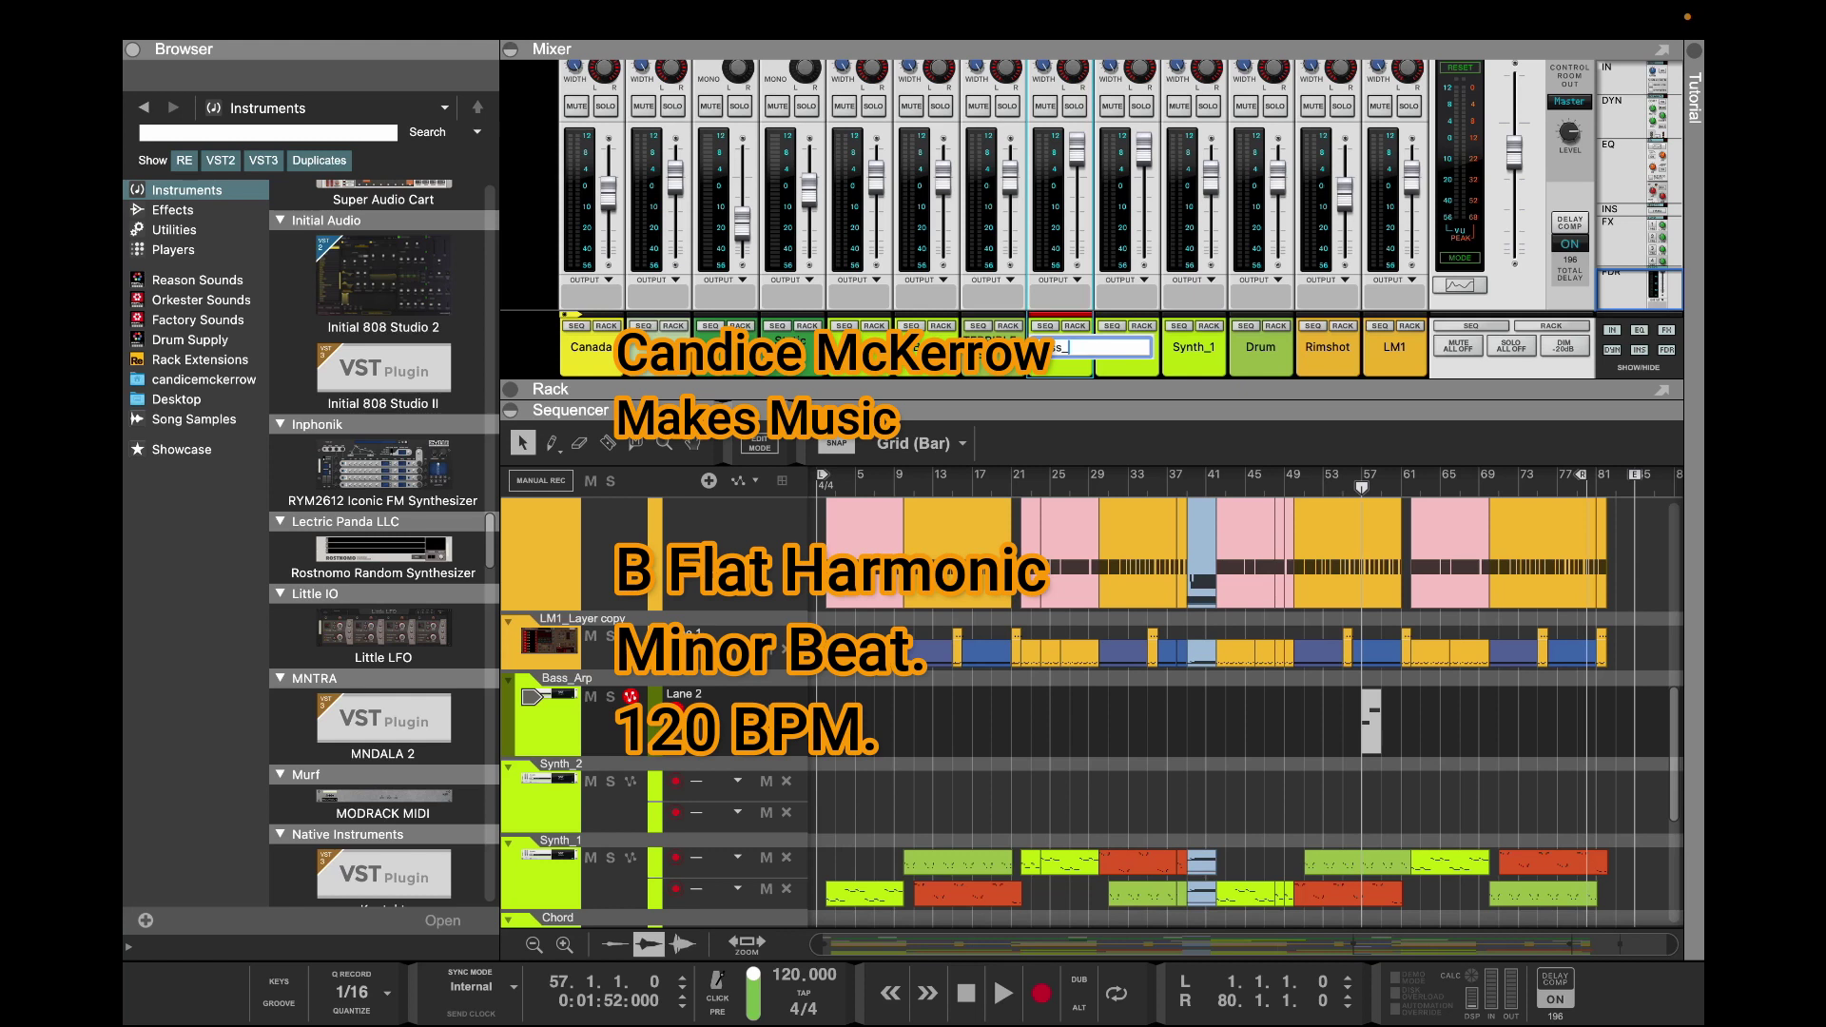
pyautogui.write('Arp')
pyautogui.press('Return')
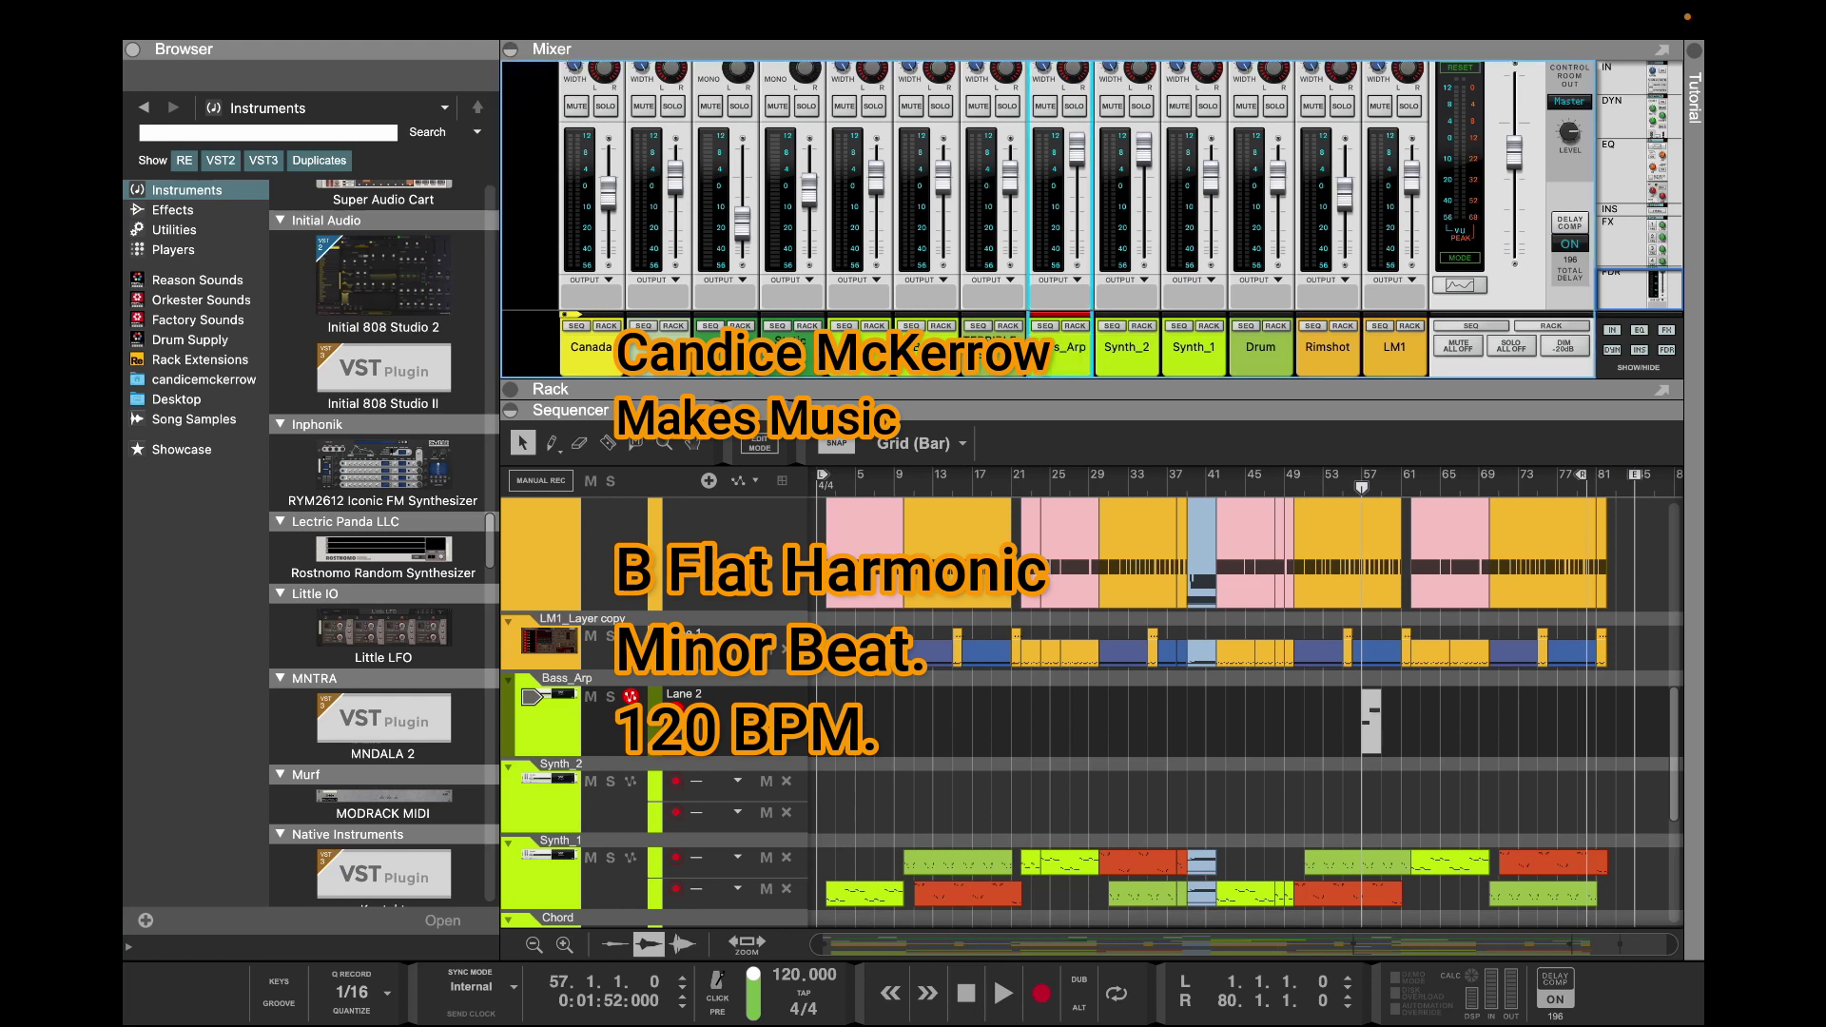
# Open the USQ-1 instrument on the Synth_2 track and advance its preset to The Big One
pyautogui.click(1142, 328)
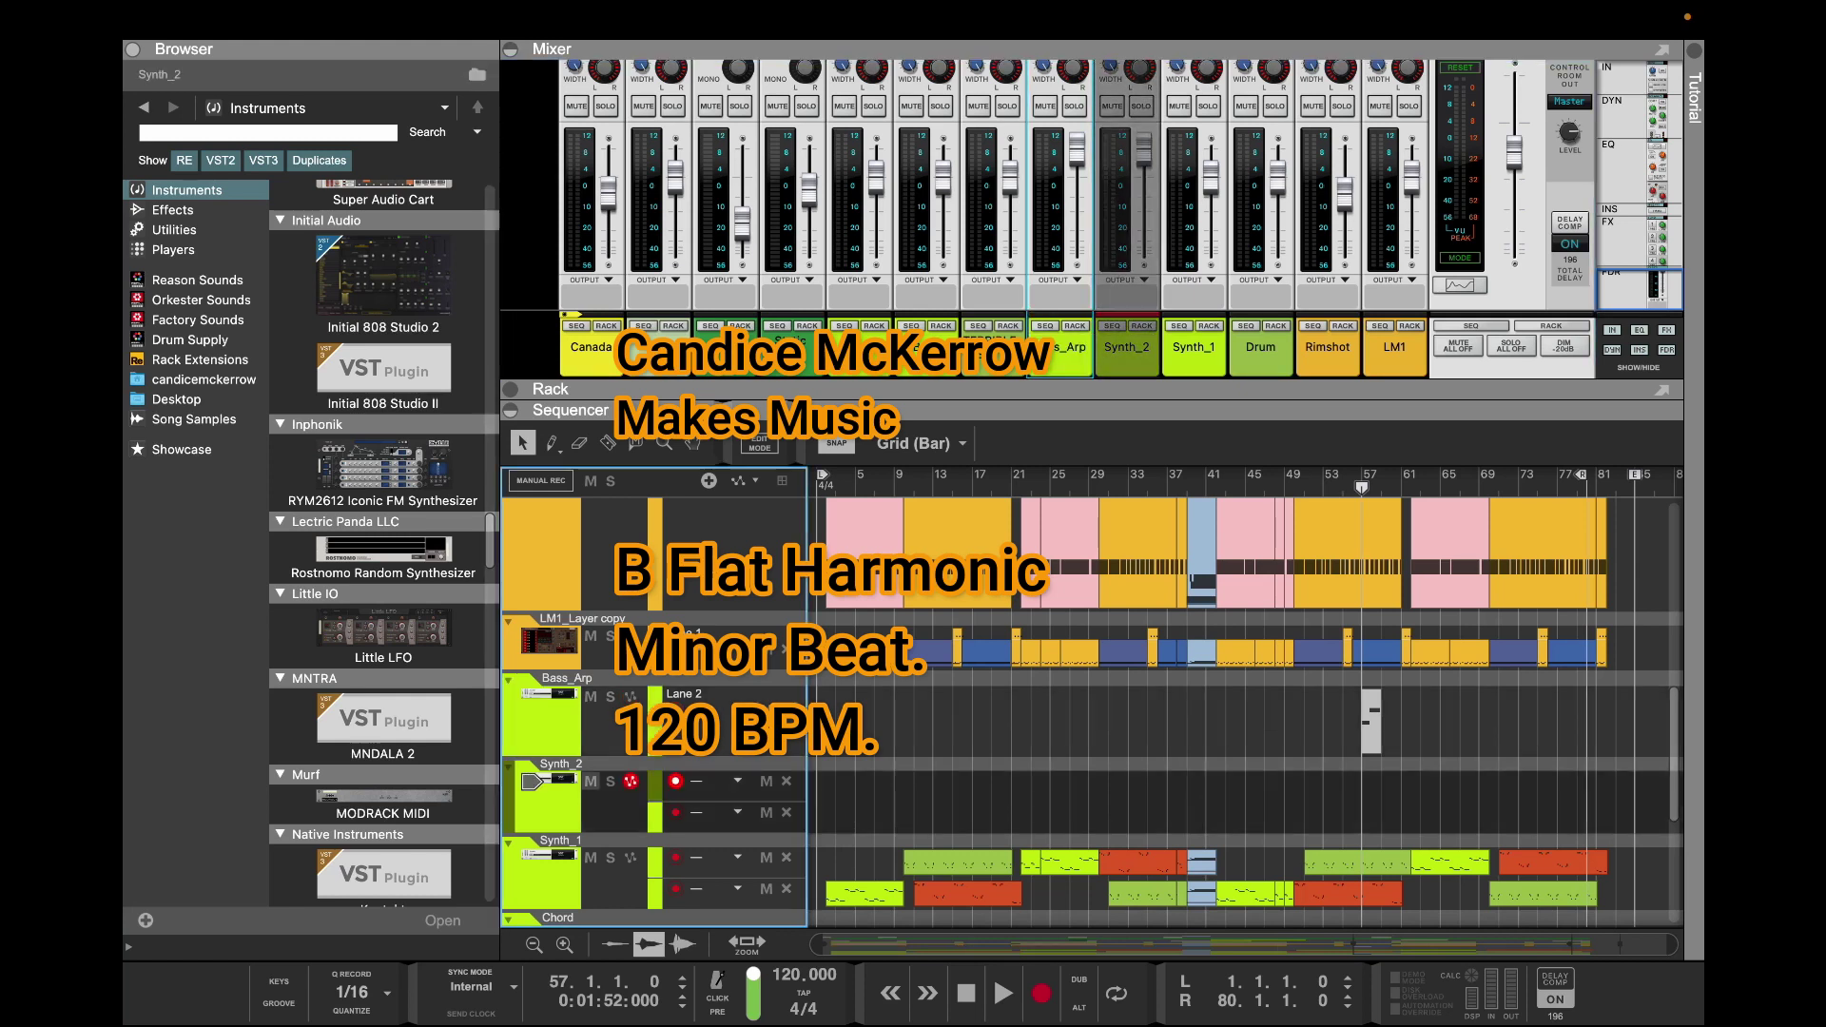
pyautogui.click(1142, 326)
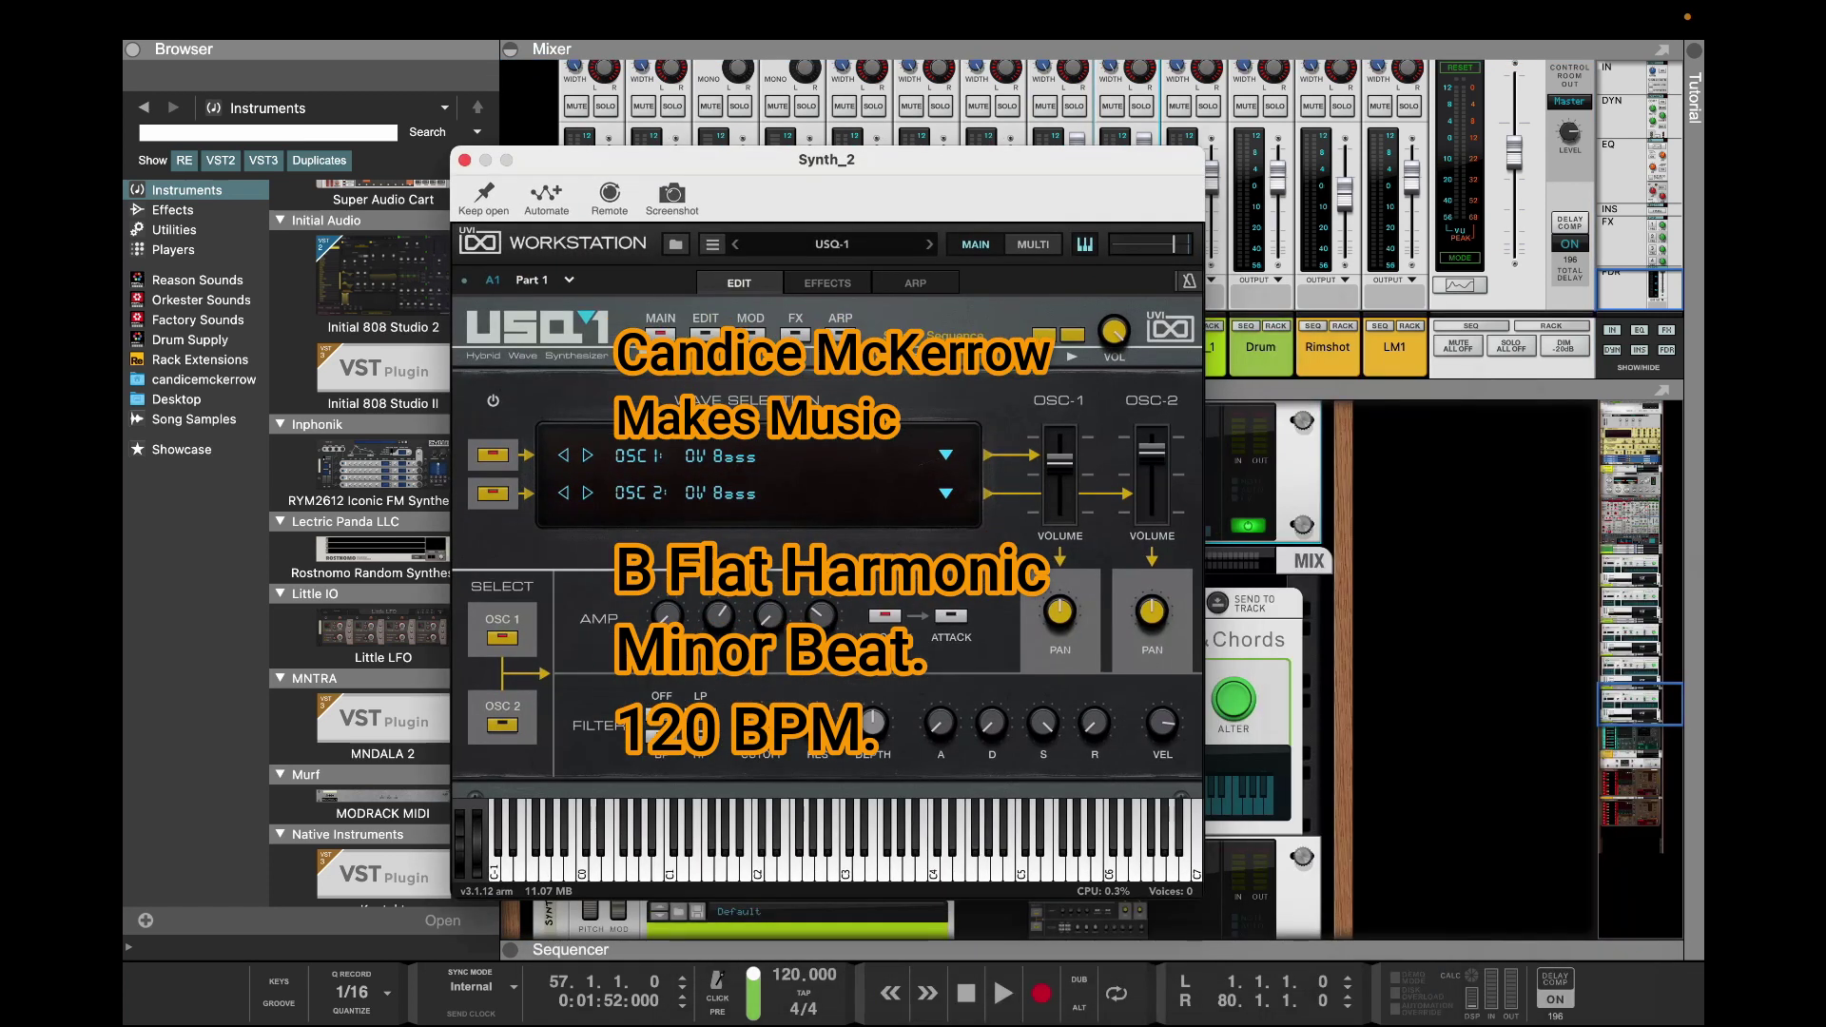
pyautogui.click(1072, 335)
pyautogui.click(1072, 335)
pyautogui.click(1072, 334)
pyautogui.click(1071, 334)
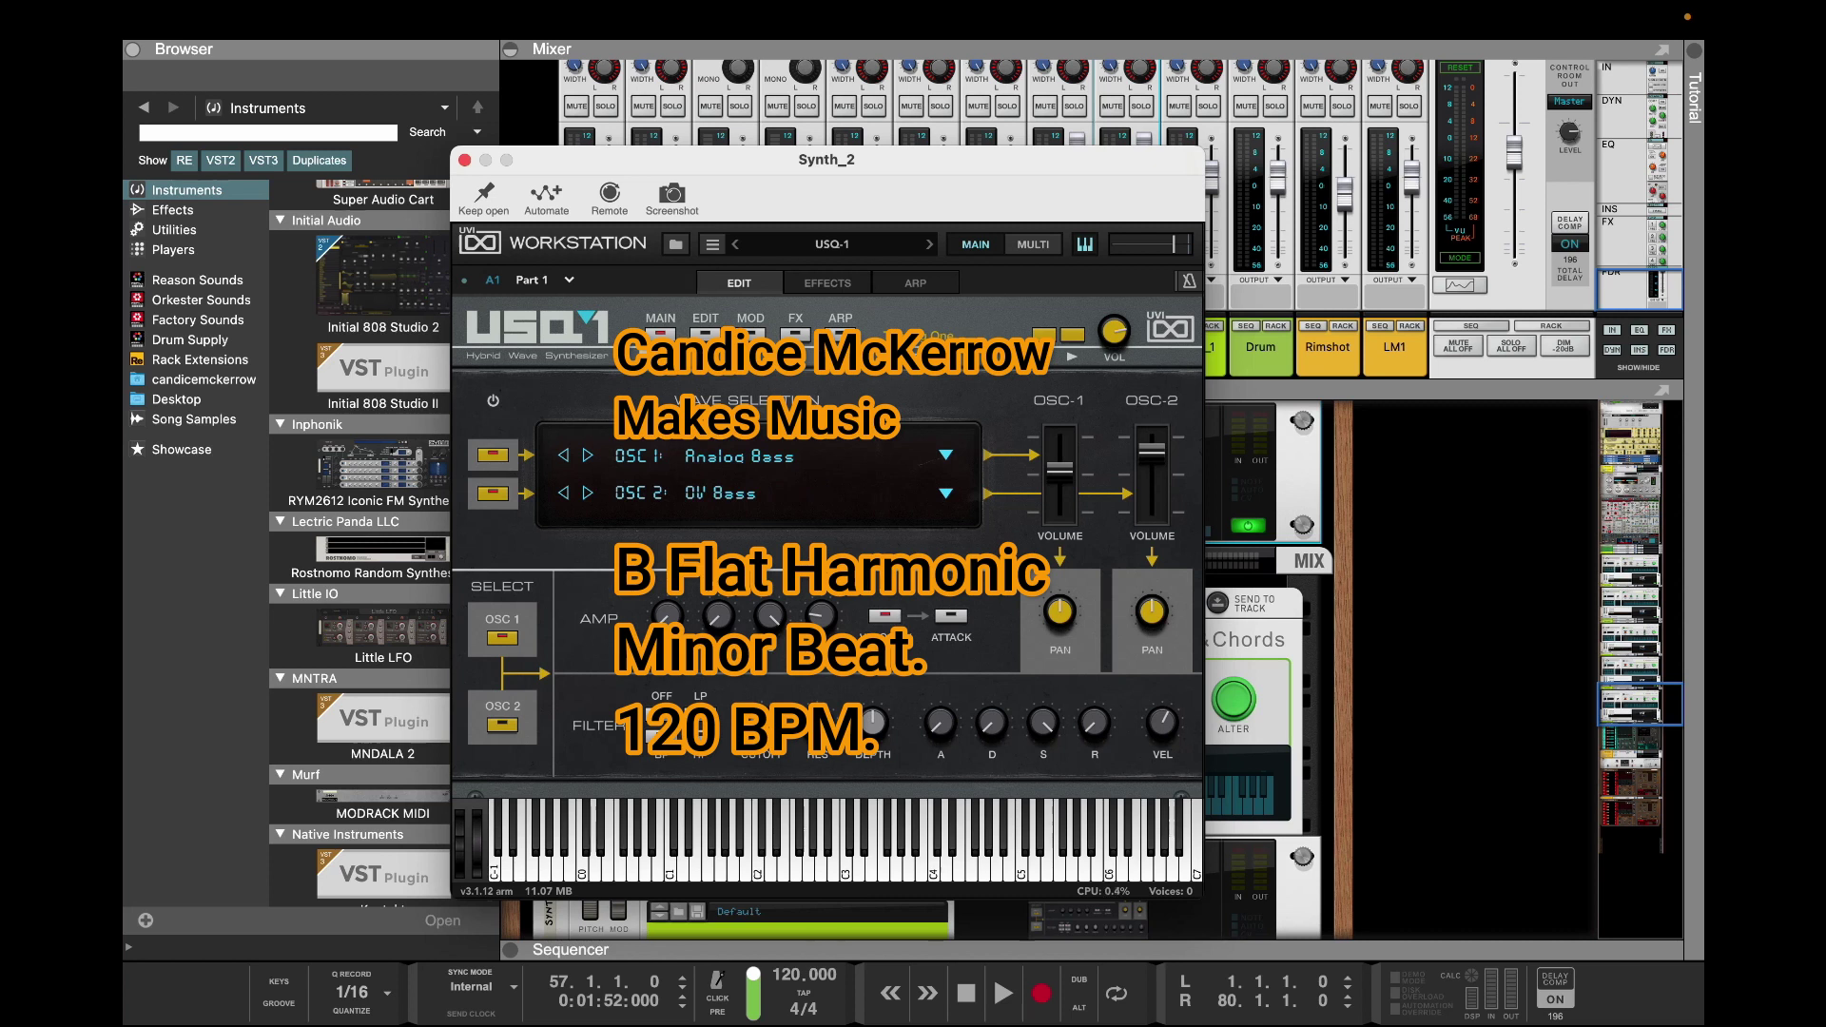
# Show the on-screen piano keys, raise the octave to C3 and audition The Big One on Synth_2
pyautogui.press('F4')
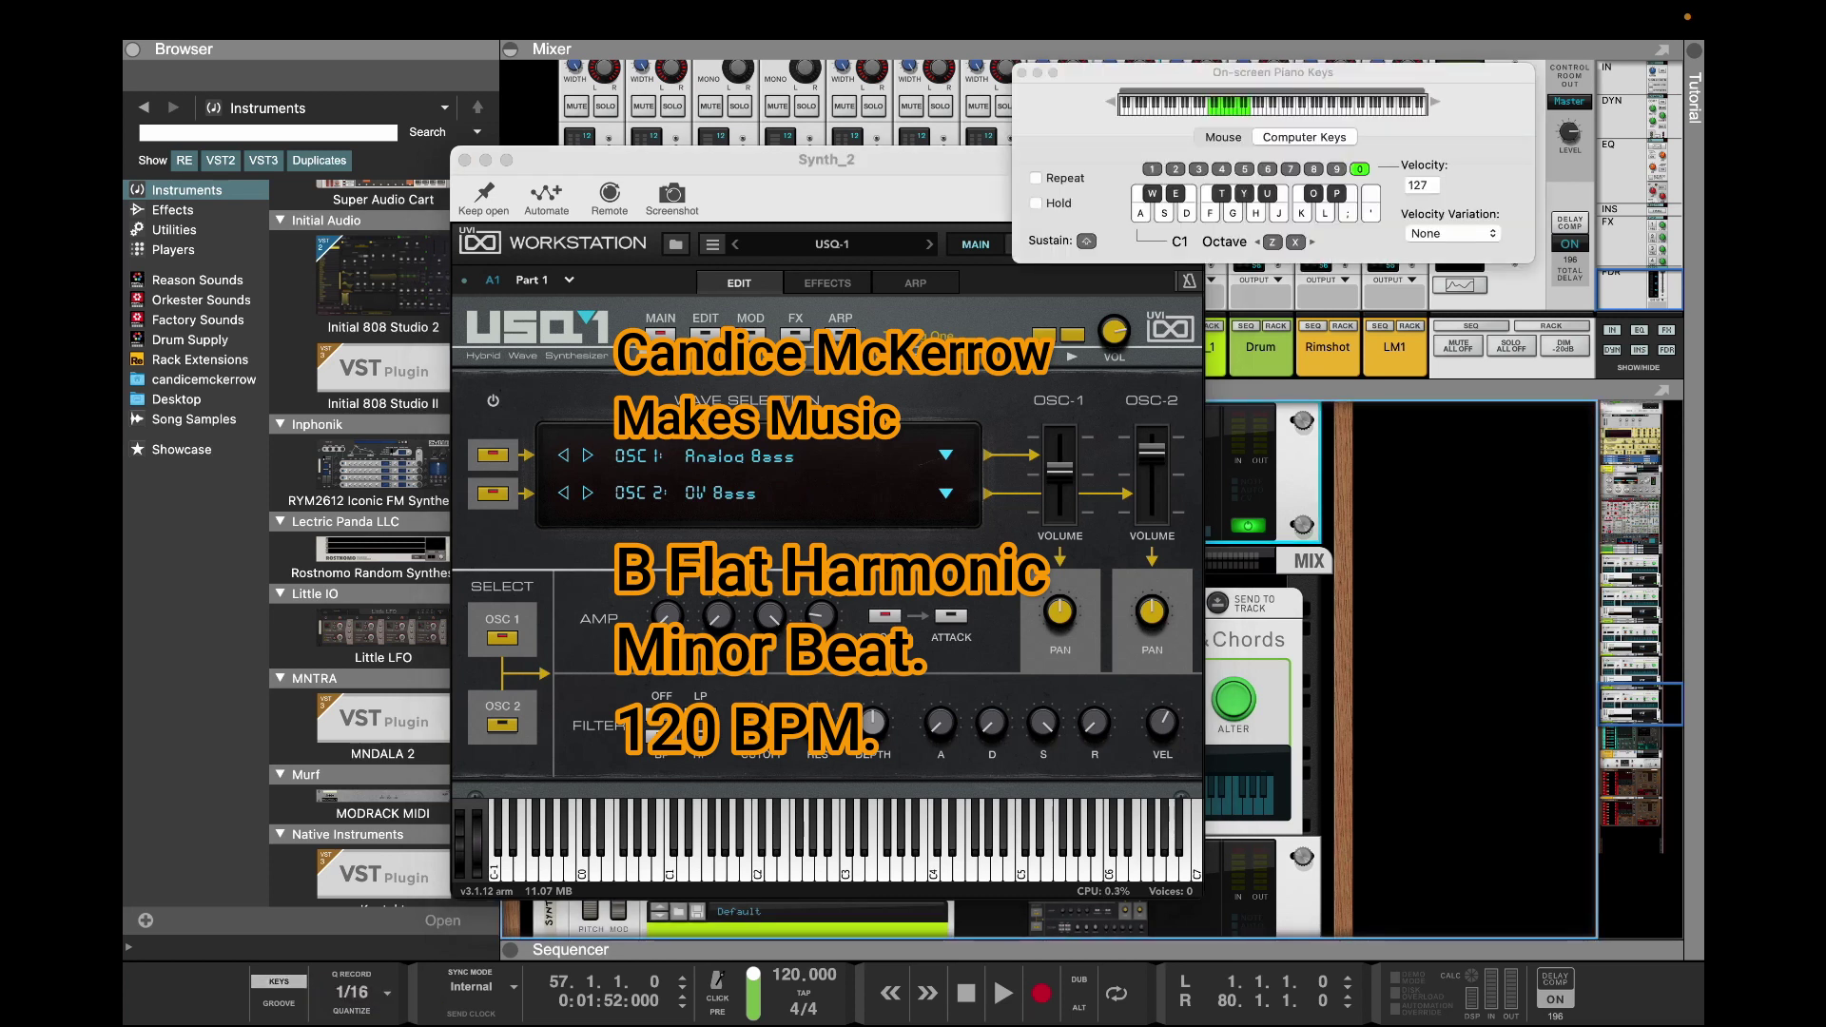
pyautogui.press('t')
pyautogui.press('g')
pyautogui.press('t')
pyautogui.press('t')
pyautogui.press('t')
pyautogui.press('t')
pyautogui.moveTo(827, 160); pyautogui.dragTo(342, 172)
pyautogui.click(1112, 326)
pyautogui.press('t')
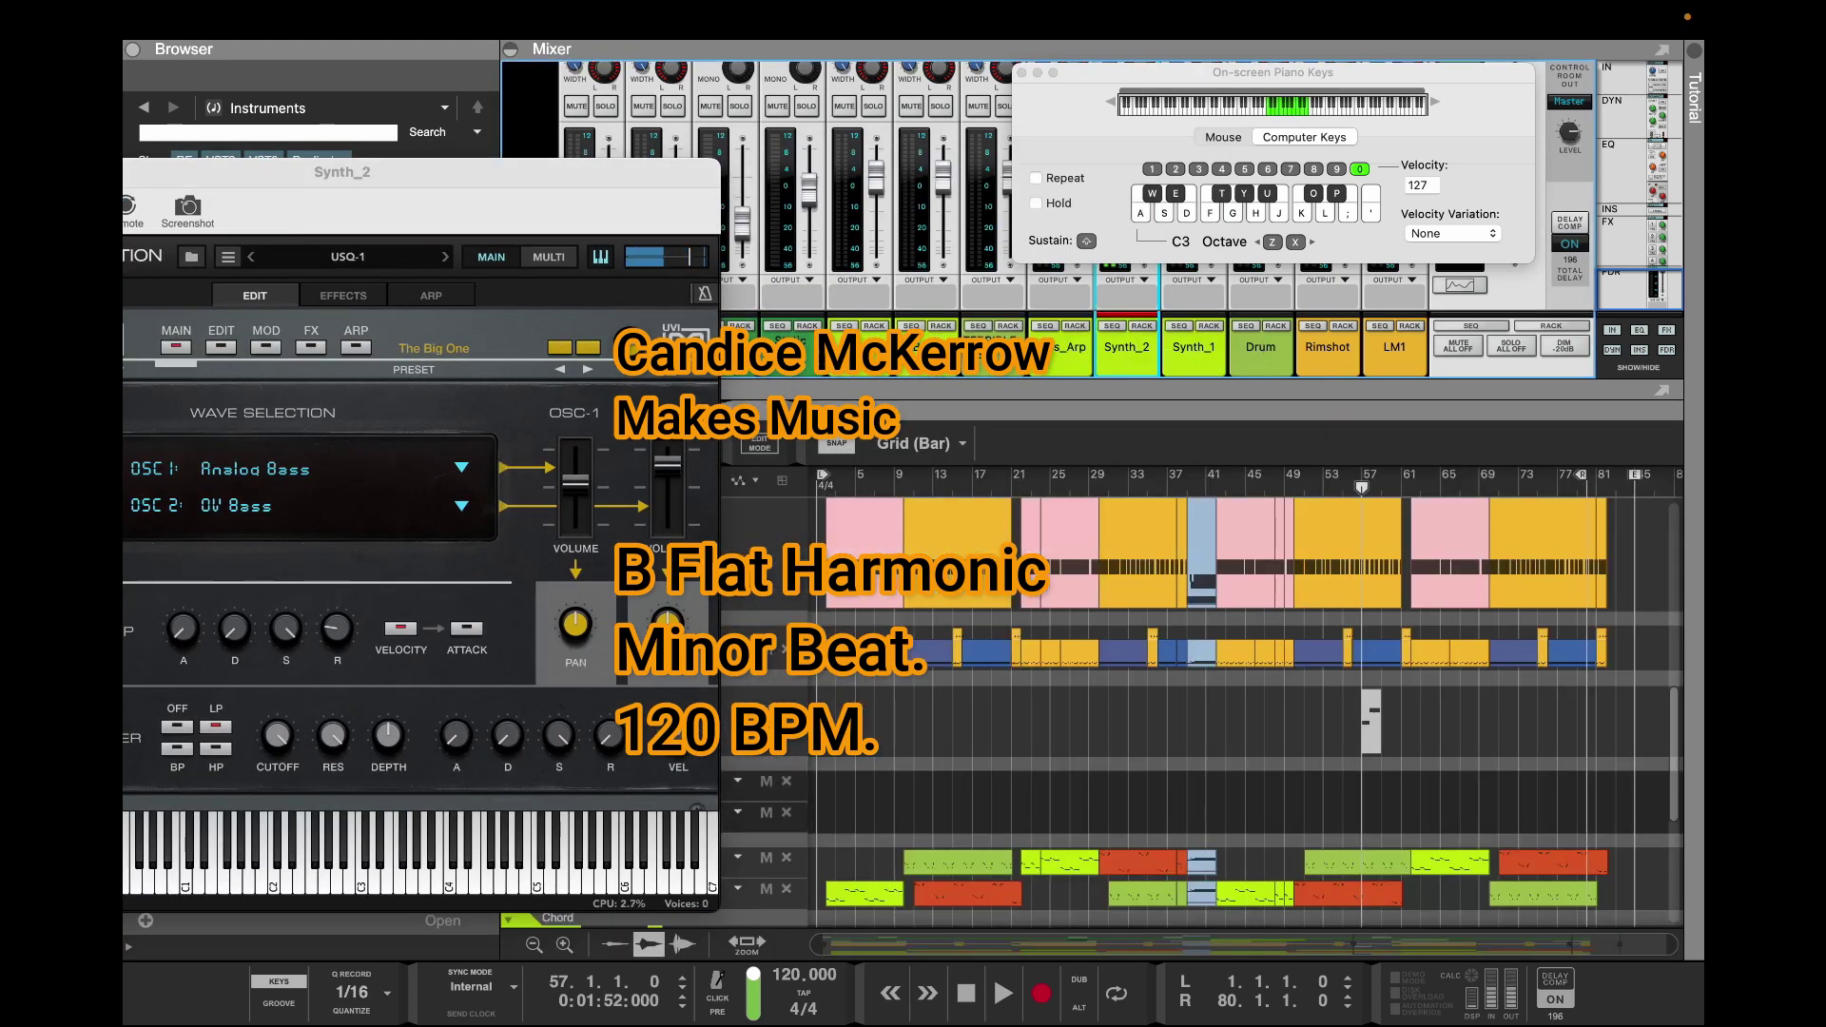
pyautogui.moveTo(652, 179); pyautogui.dragTo(201, 374)
pyautogui.press('t')
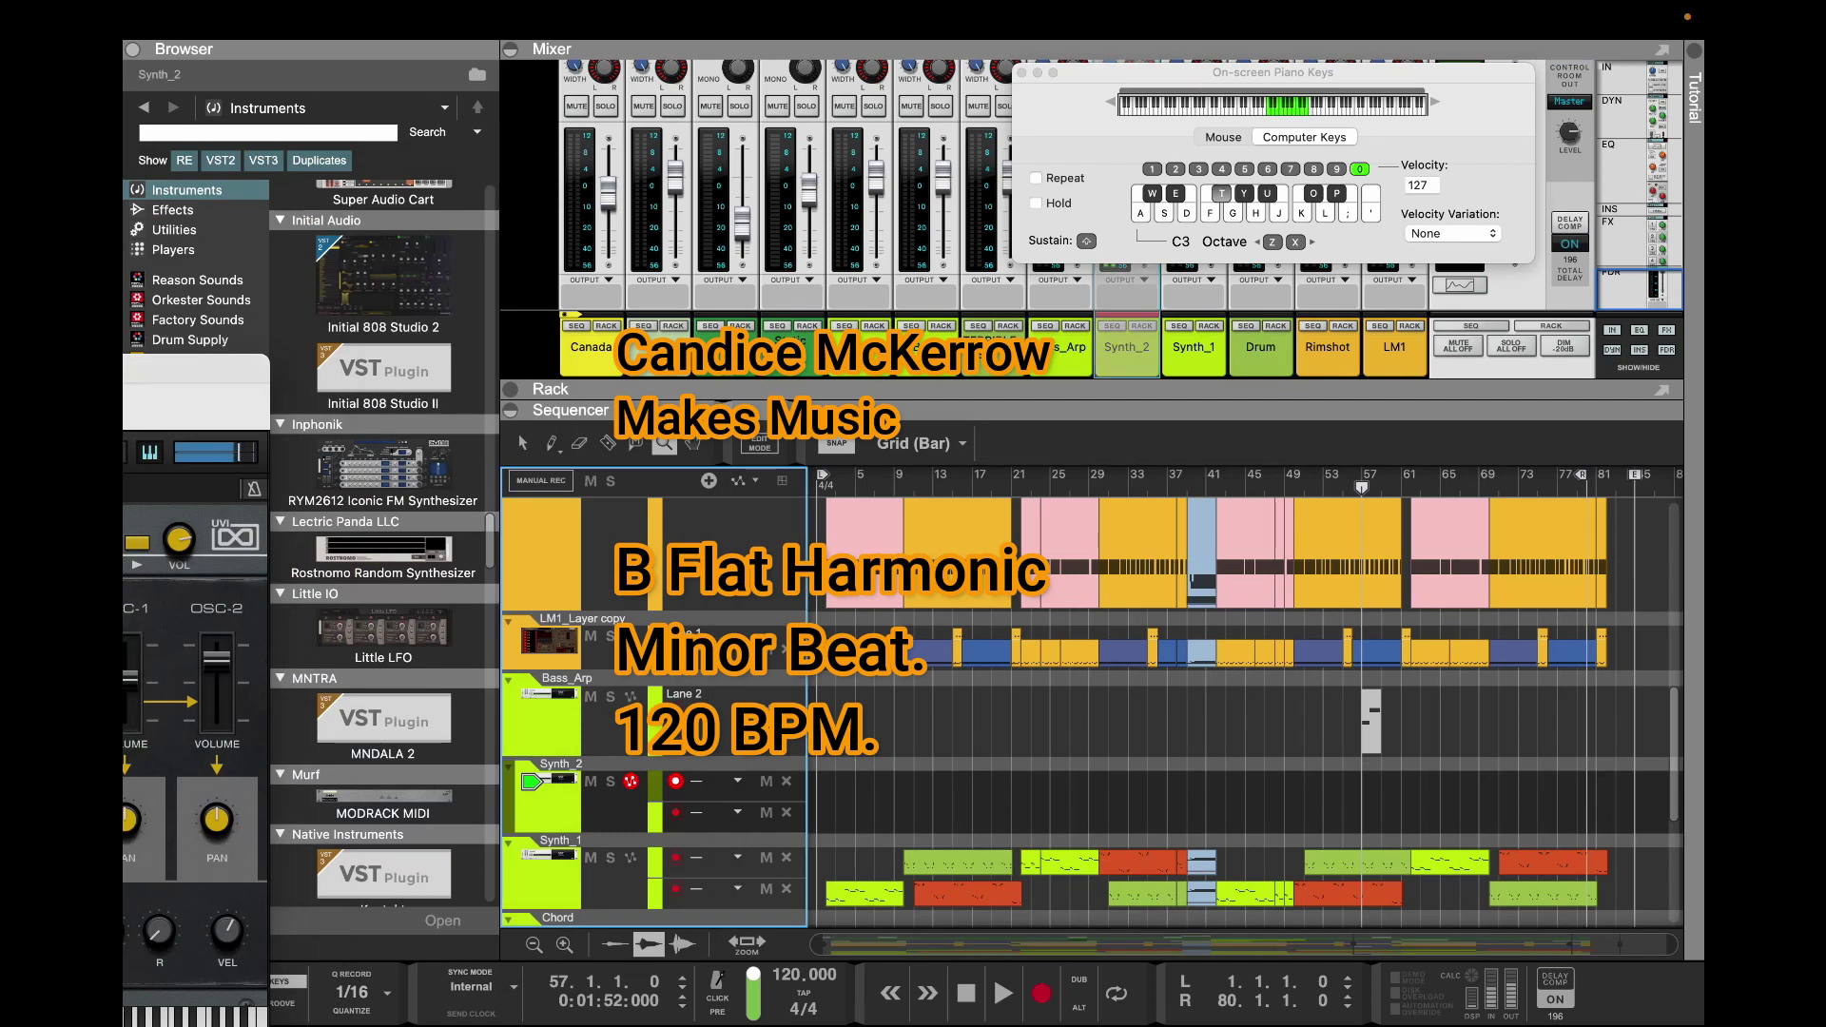
pyautogui.moveTo(201, 369); pyautogui.dragTo(1343, 157)
pyautogui.press('t')
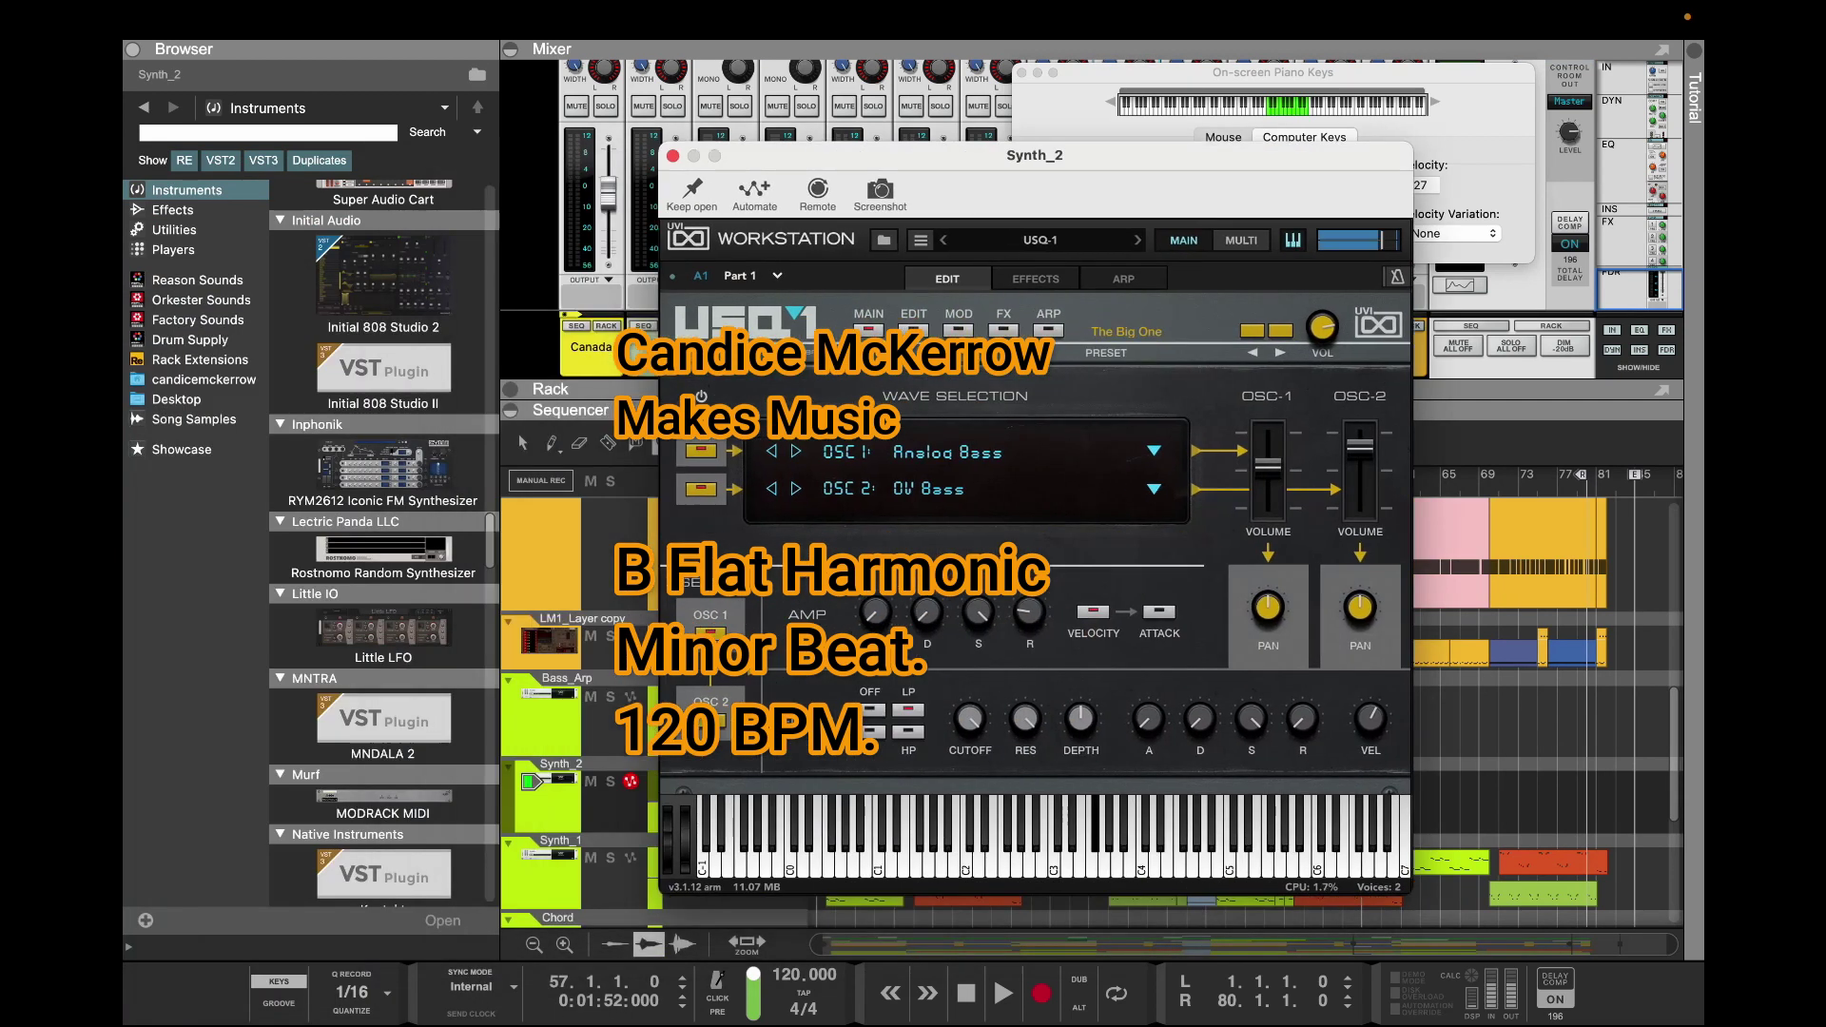
# Advance the Synth_2 preset to Bell Orchestral, audition it with several notes and raise the keyboard octave
pyautogui.click(1280, 331)
pyautogui.press('t')
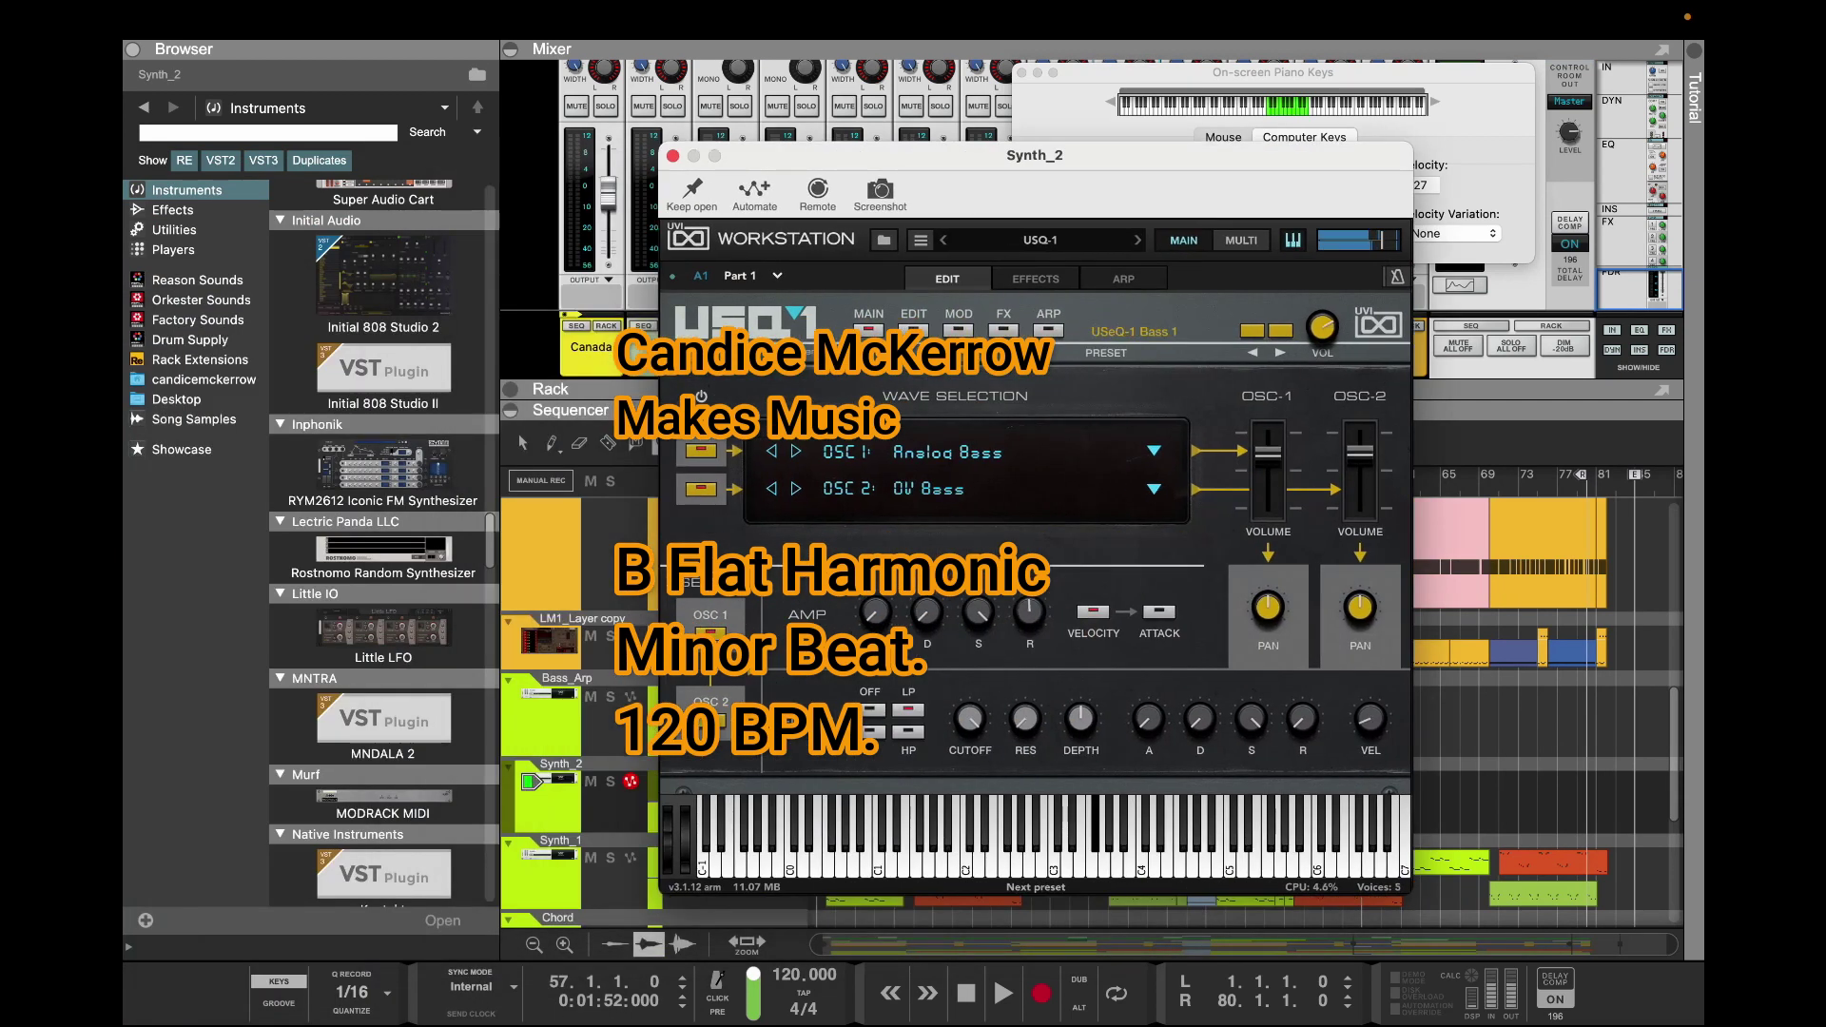
pyautogui.click(1280, 331)
pyautogui.click(1280, 331)
pyautogui.click(1280, 331)
pyautogui.click(1280, 331)
pyautogui.press('t')
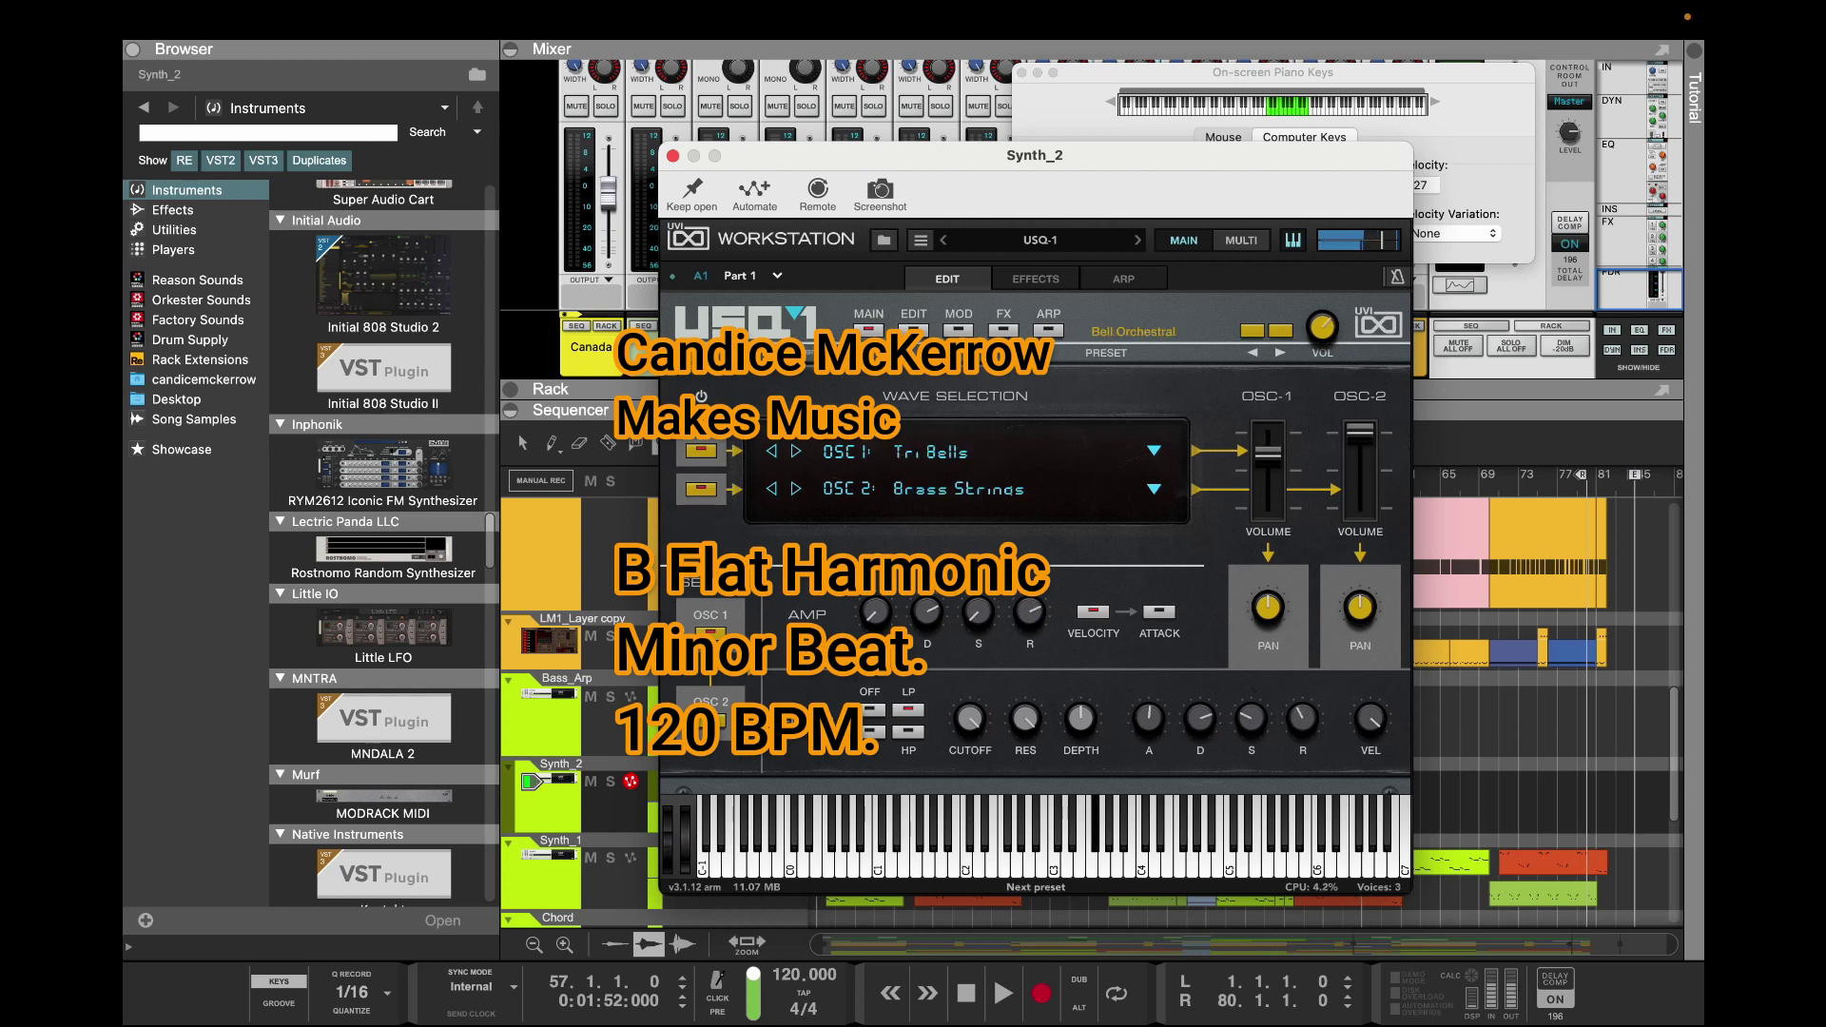
pyautogui.press('f')
pyautogui.press('t')
pyautogui.press('e')
pyautogui.press('x')
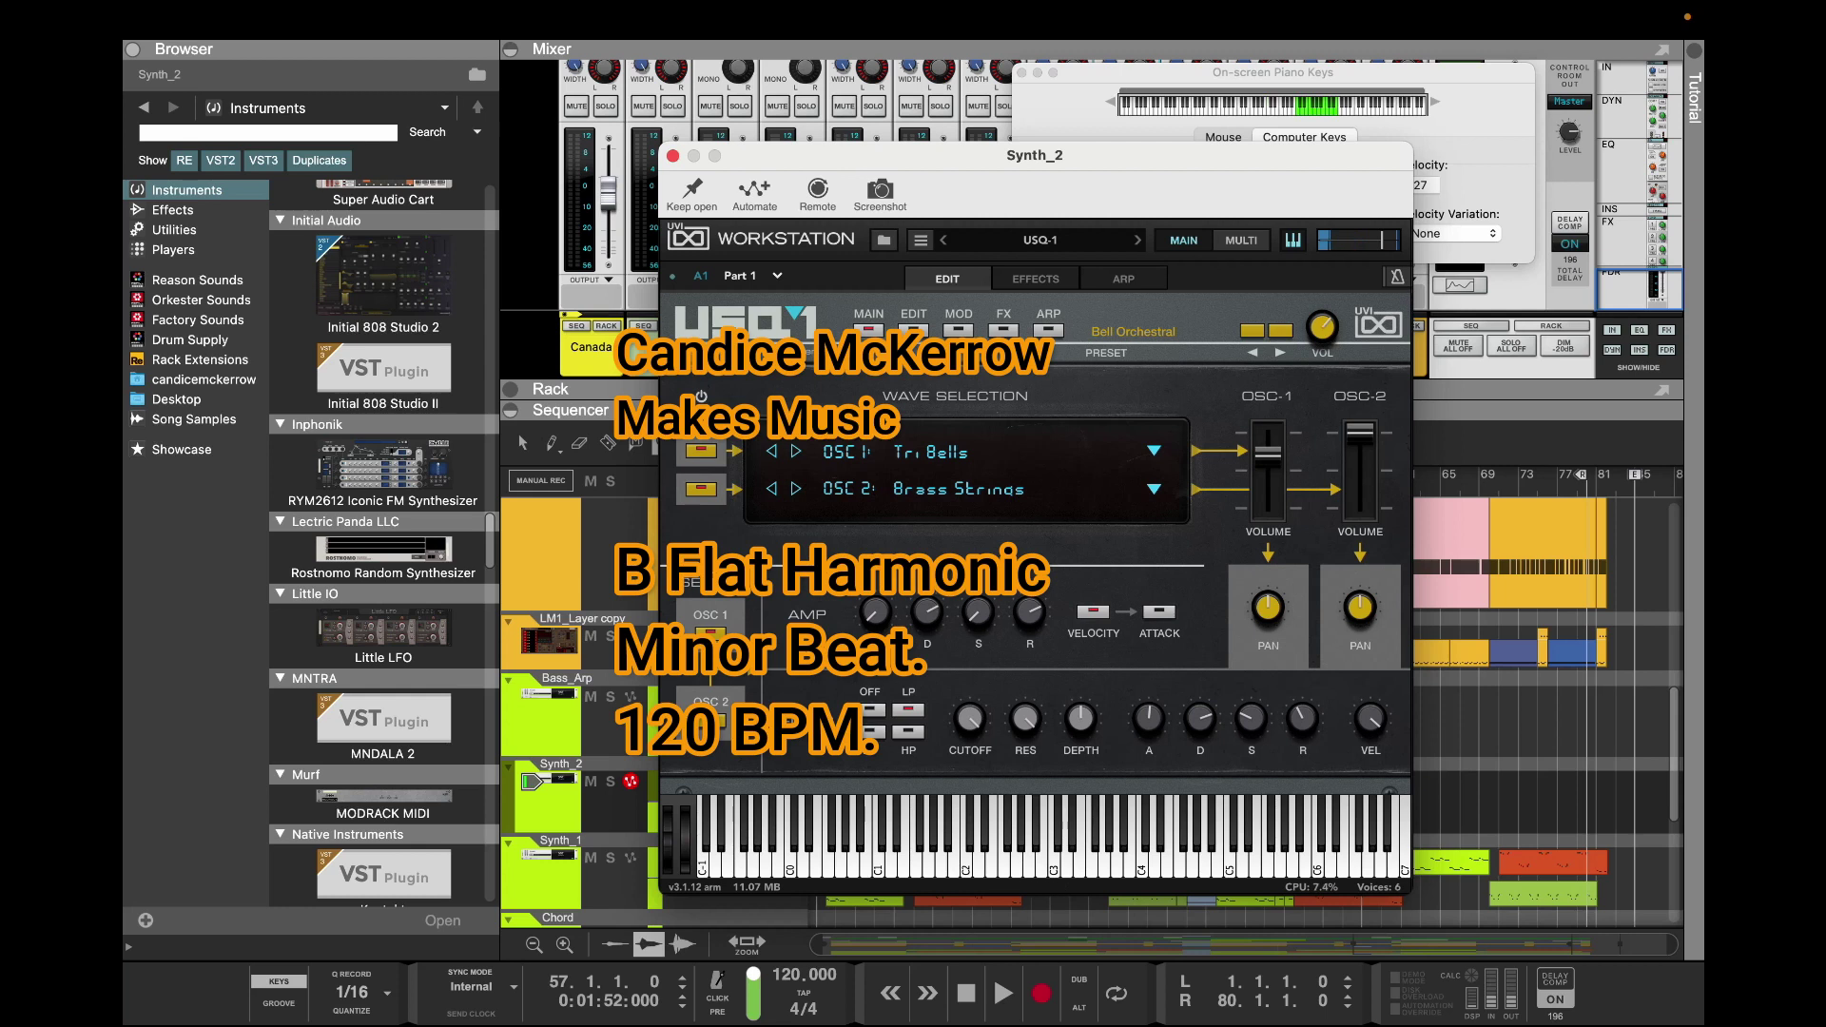
# Bring the on-screen piano keys forward and audition Bell Orchestral on Synth_2 with several more notes
pyautogui.click(1455, 123)
pyautogui.press('g')
pyautogui.press('y')
pyautogui.press('f')
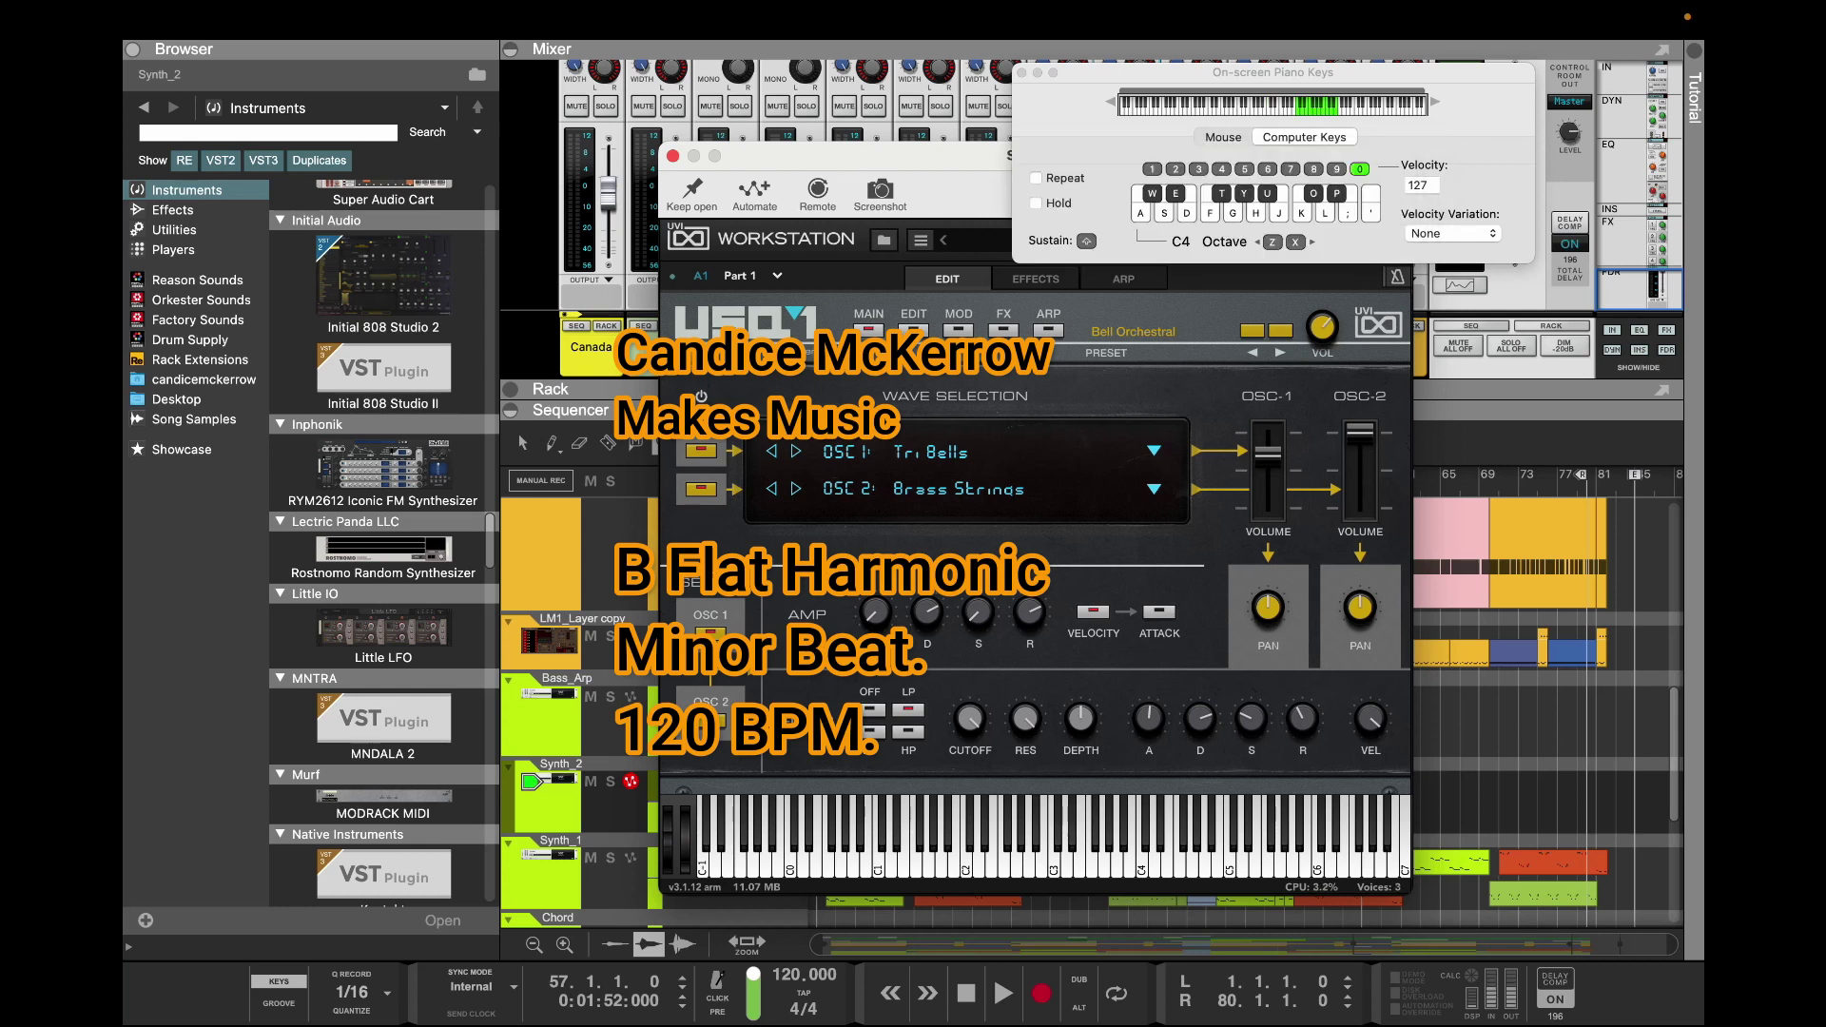
pyautogui.press('f')
pyautogui.press('e')
pyautogui.press('d')
pyautogui.press('h')
pyautogui.press('t')
pyautogui.press('g')
# Add a Quad Note Generator player with the Minor Folksy patch to Synth_2 in the rack and enlarge the rack area
pyautogui.moveTo(855, 155); pyautogui.dragTo(991, 654)
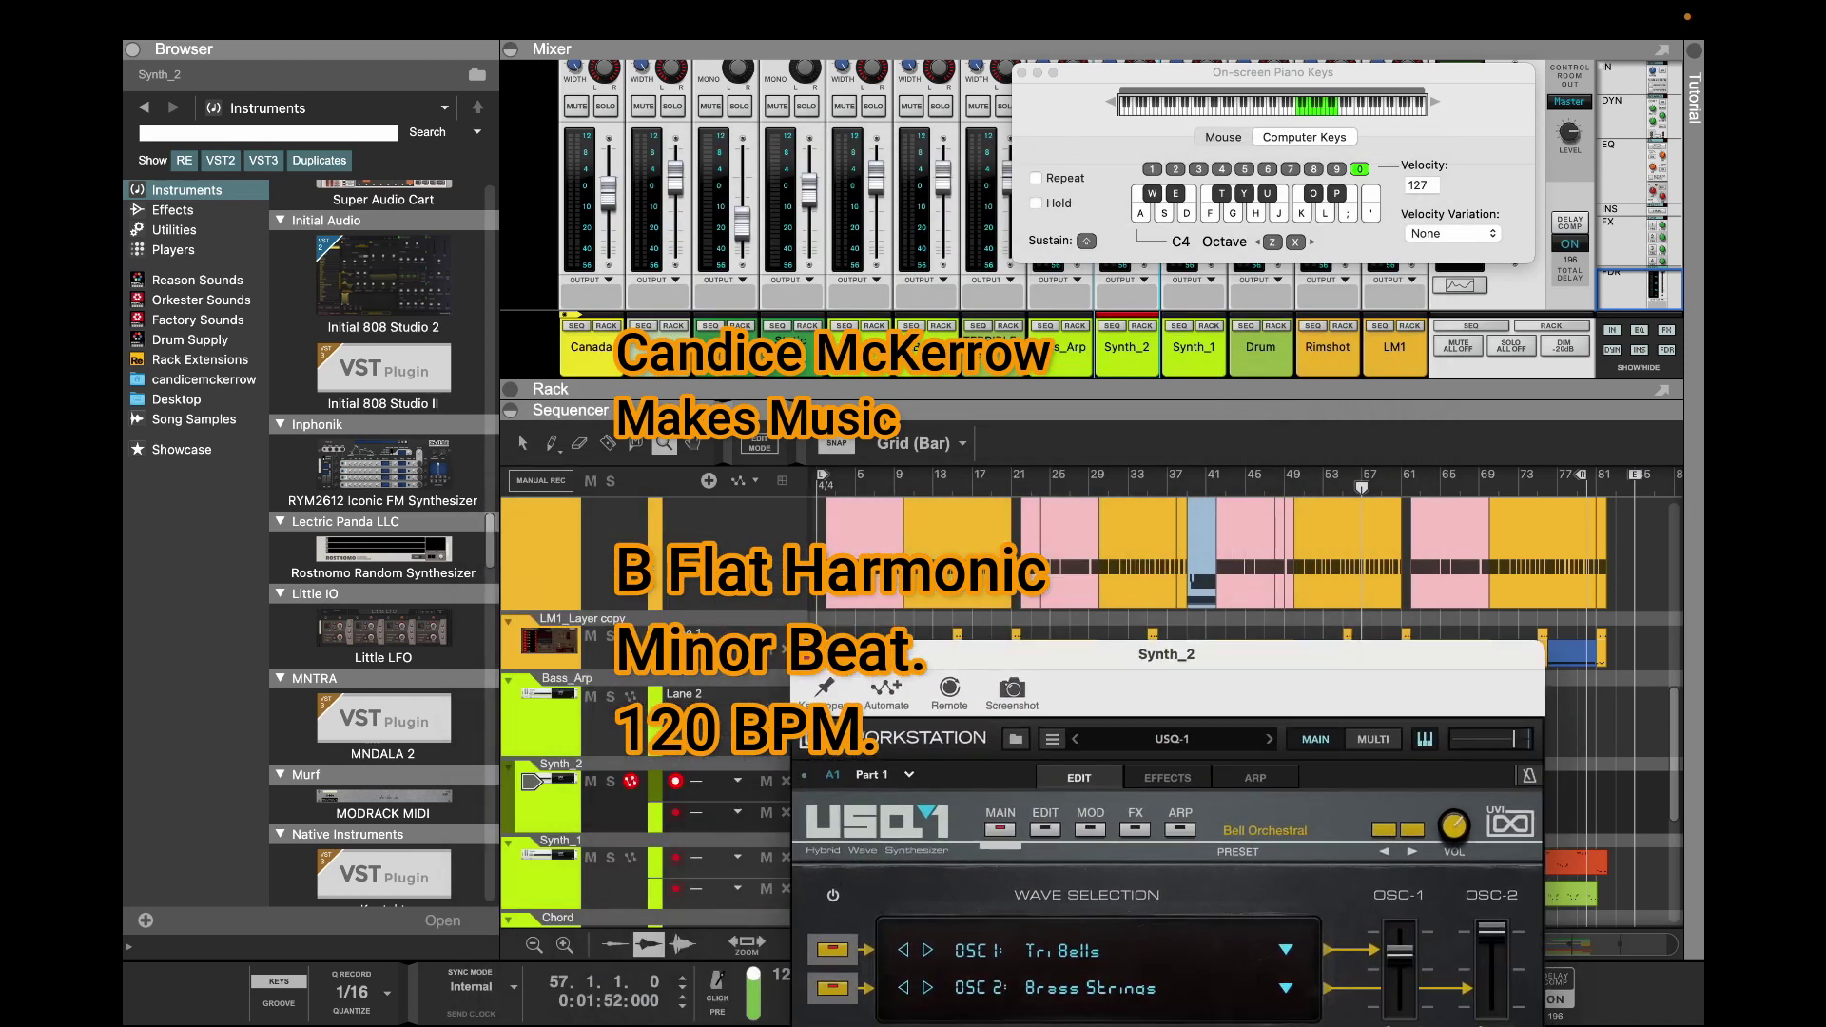
pyautogui.click(1145, 325)
pyautogui.scroll(-4, 927, 542)
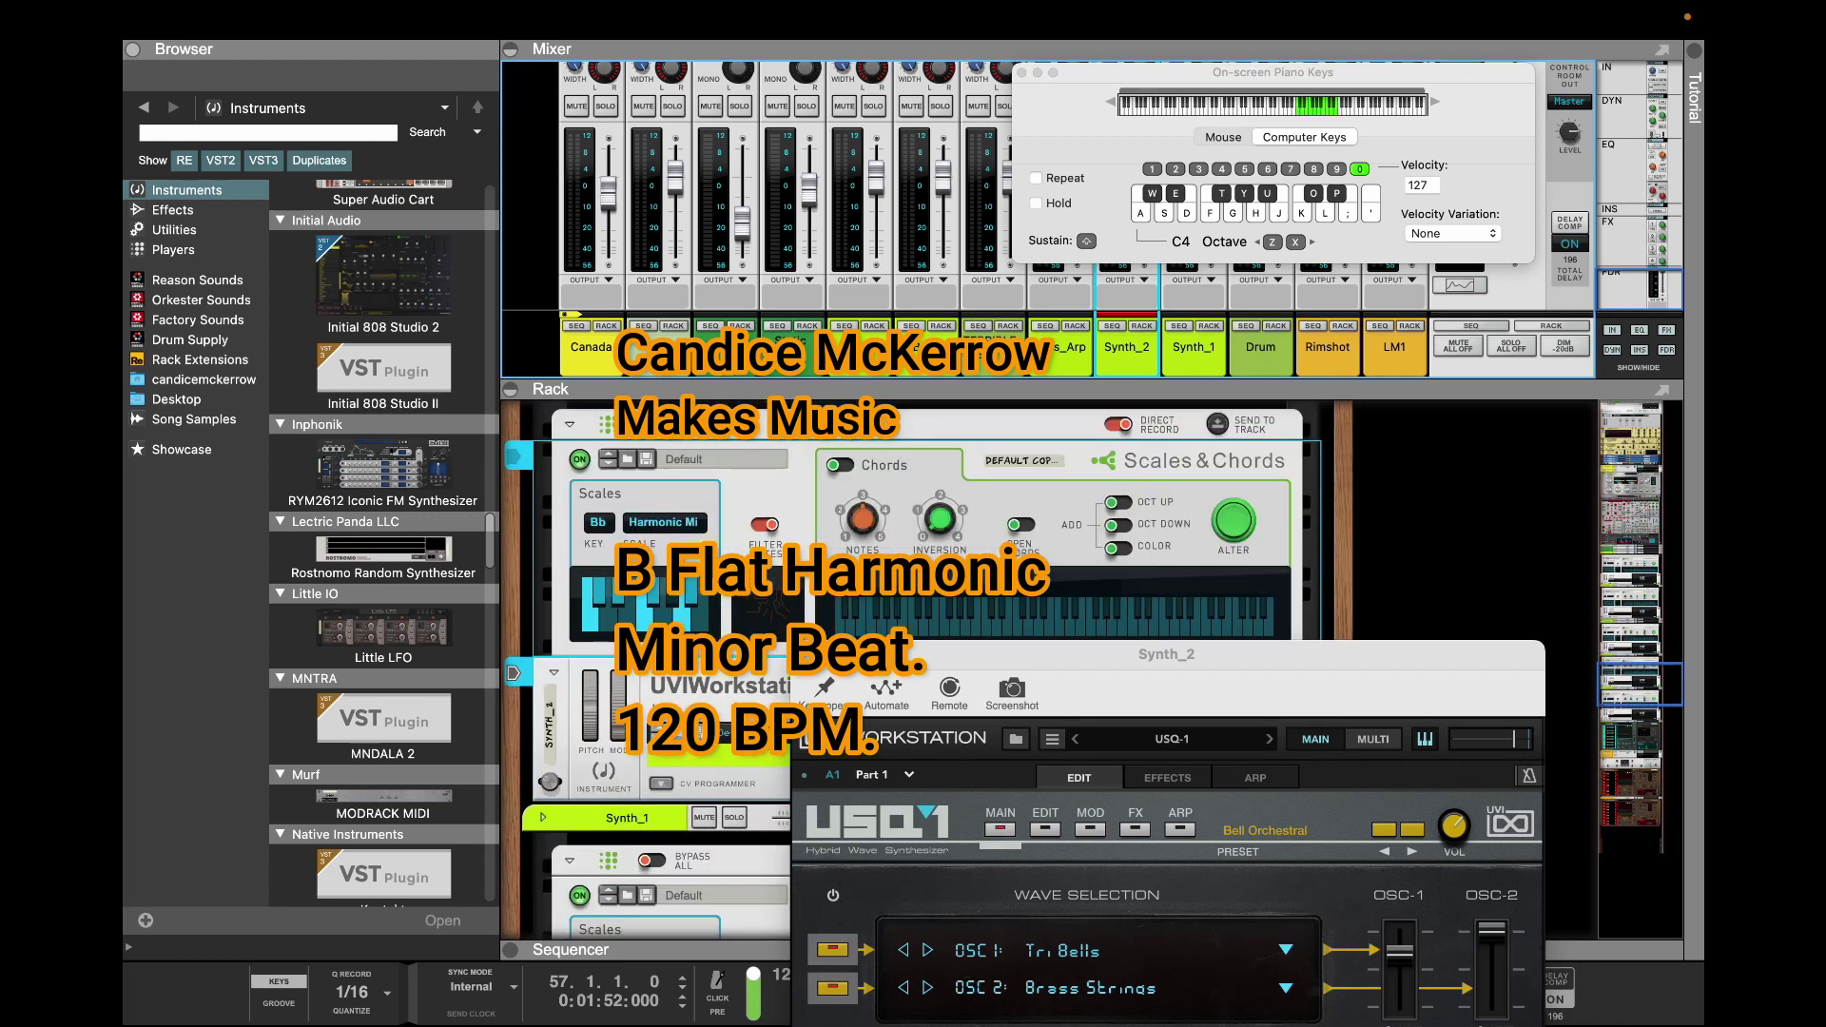
pyautogui.click(173, 250)
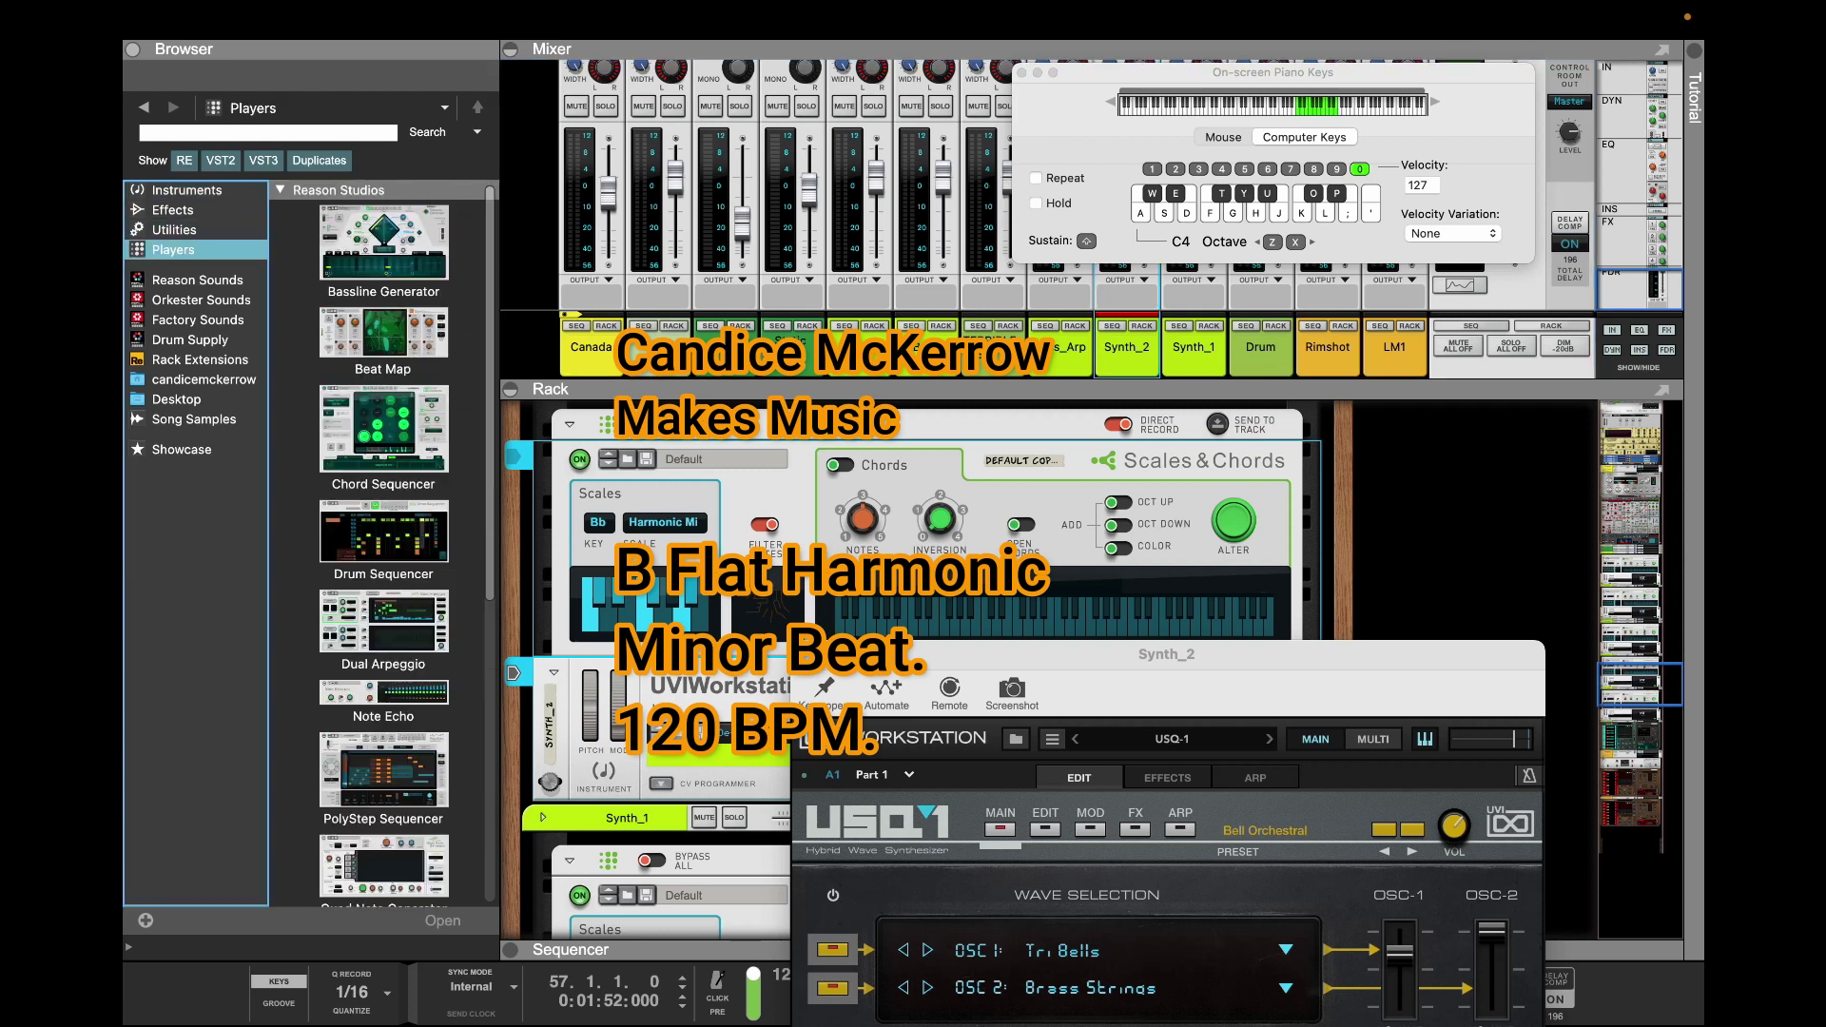
pyautogui.scroll(-5, 383, 436)
pyautogui.moveTo(388, 544); pyautogui.dragTo(795, 645)
pyautogui.moveTo(1167, 654); pyautogui.dragTo(1444, 805)
pyautogui.moveTo(384, 550); pyautogui.dragTo(927, 656)
pyautogui.moveTo(927, 389); pyautogui.dragTo(927, 140)
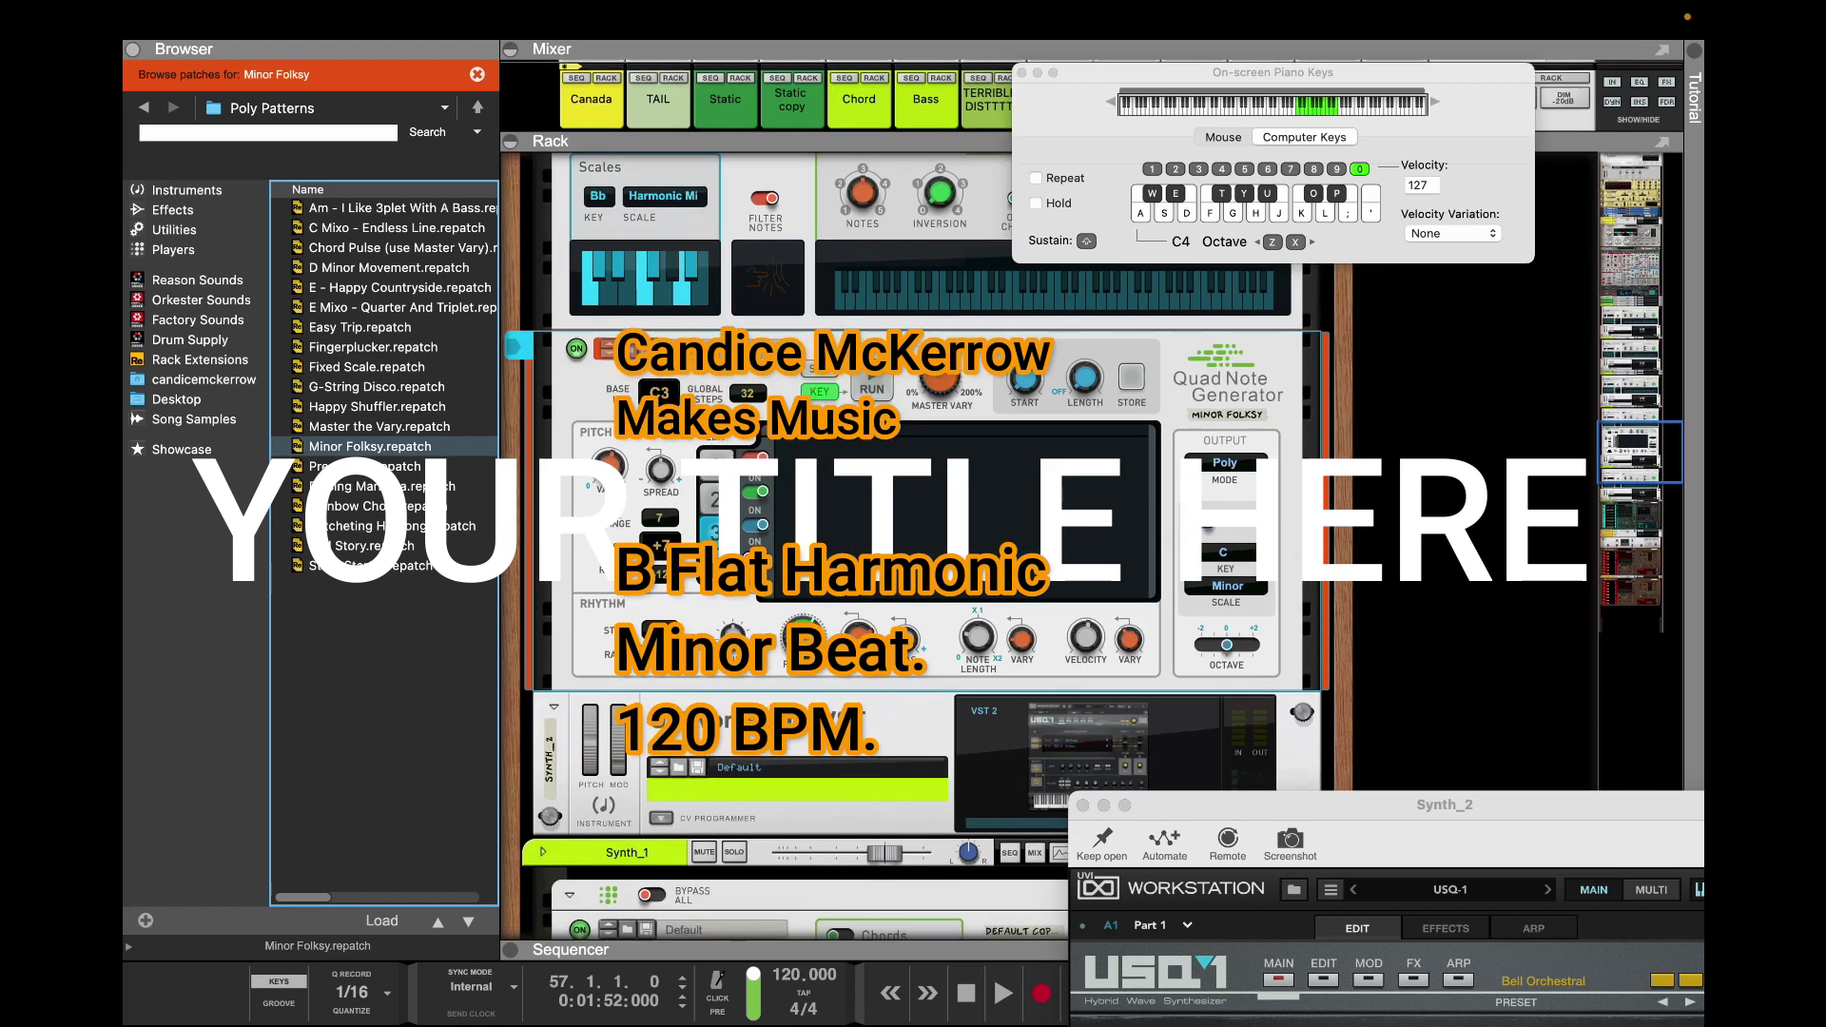
# Set the Quad Note Generator's base key to B2, its output key to B and scale to Harmonic Minor, and audition it
pyautogui.click(659, 391)
pyautogui.moveTo(659, 392); pyautogui.dragTo(659, 397)
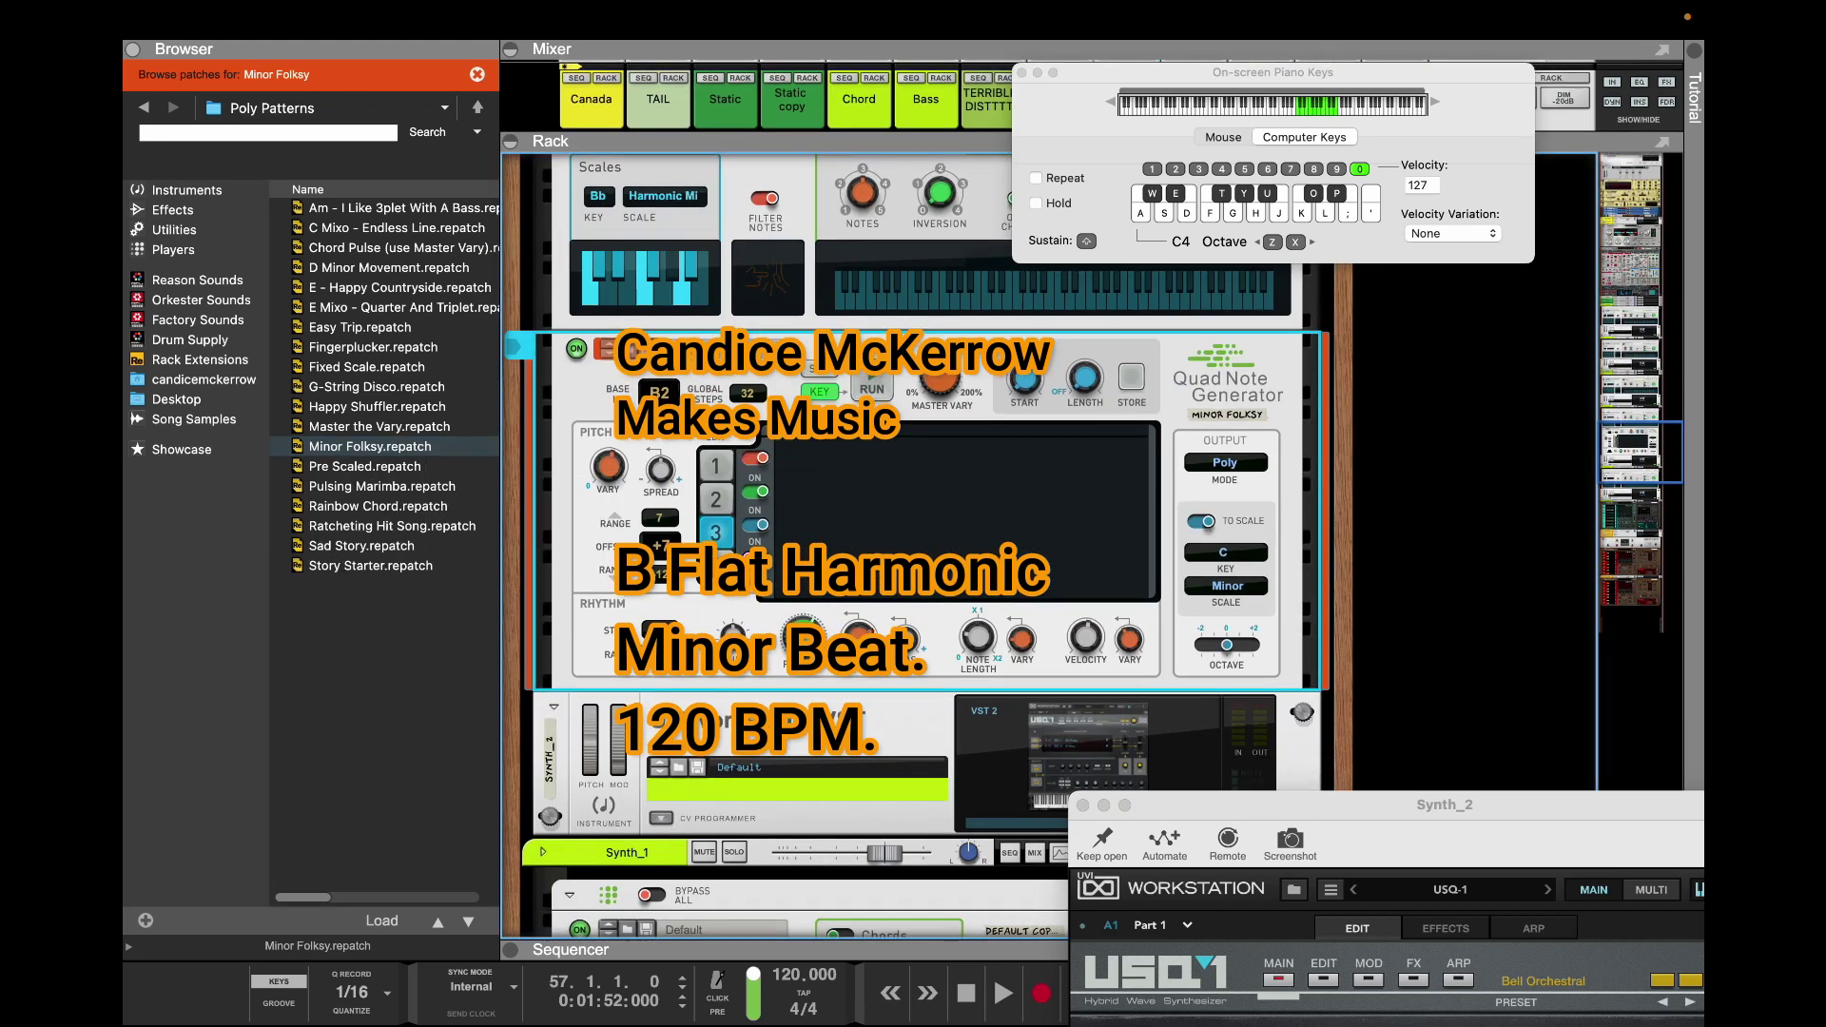
pyautogui.click(1225, 552)
pyautogui.click(1235, 799)
pyautogui.click(1226, 585)
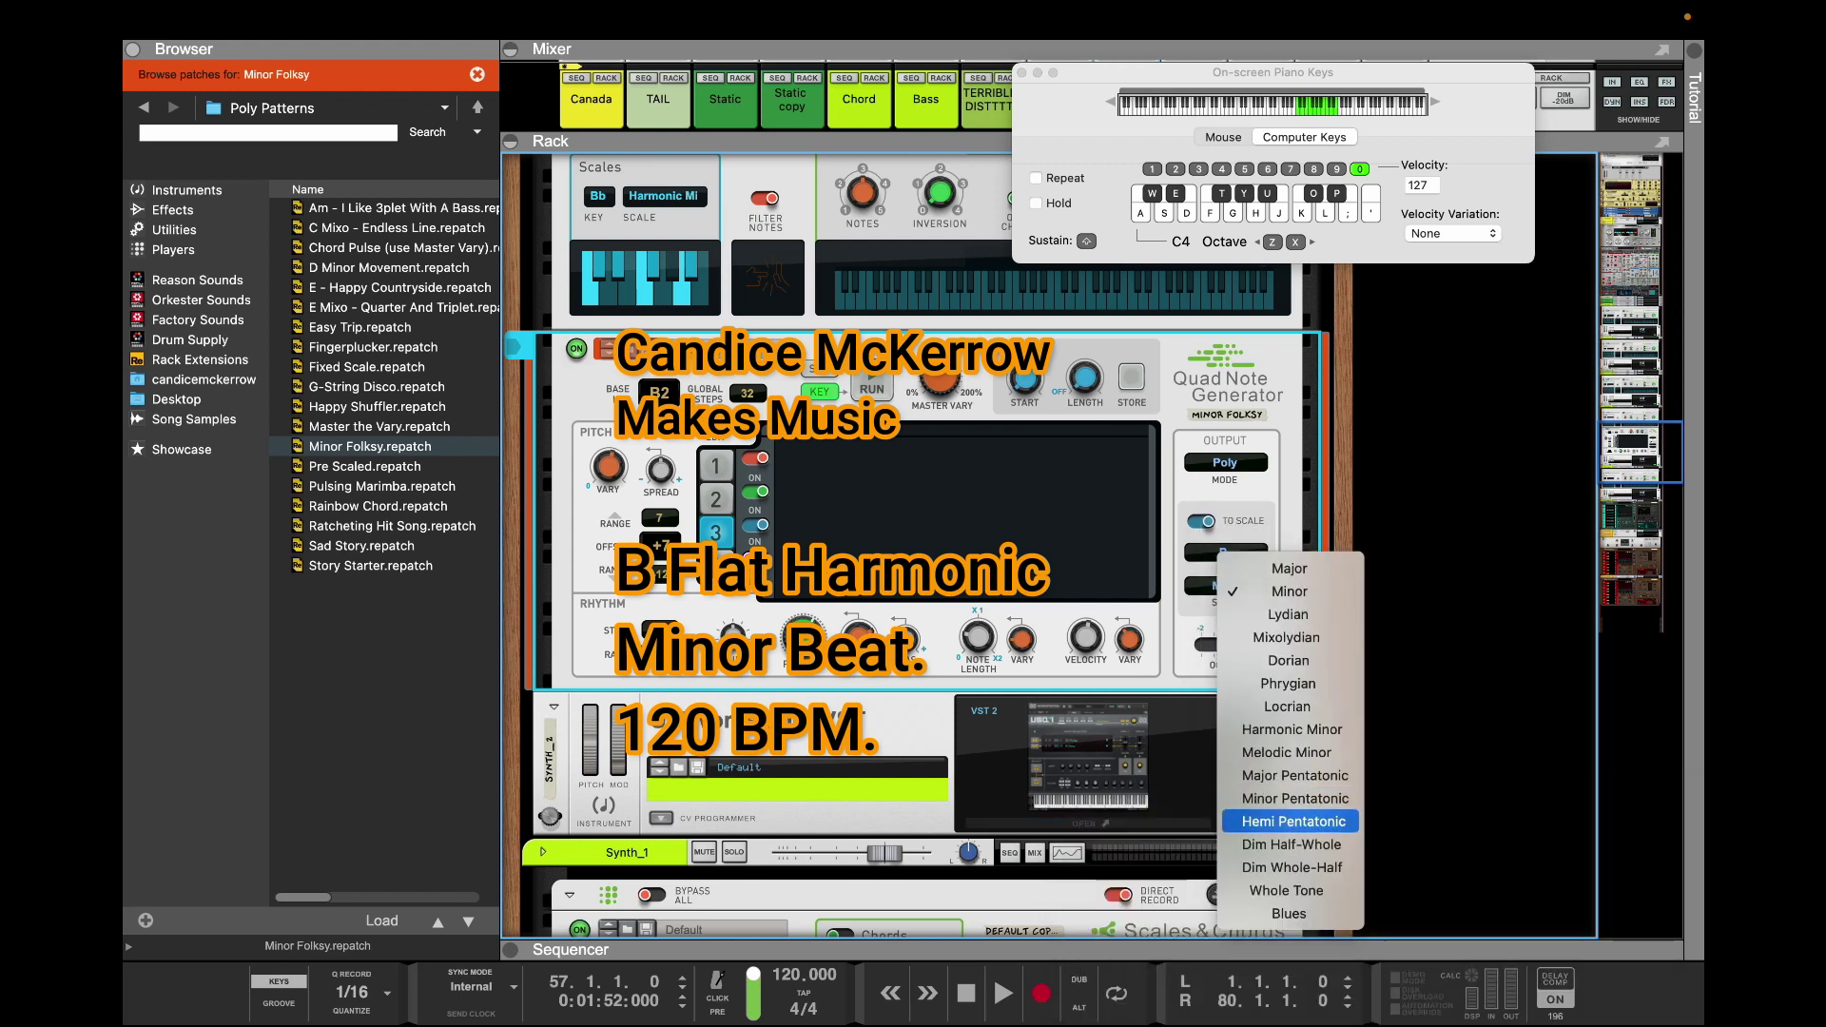
pyautogui.click(1291, 729)
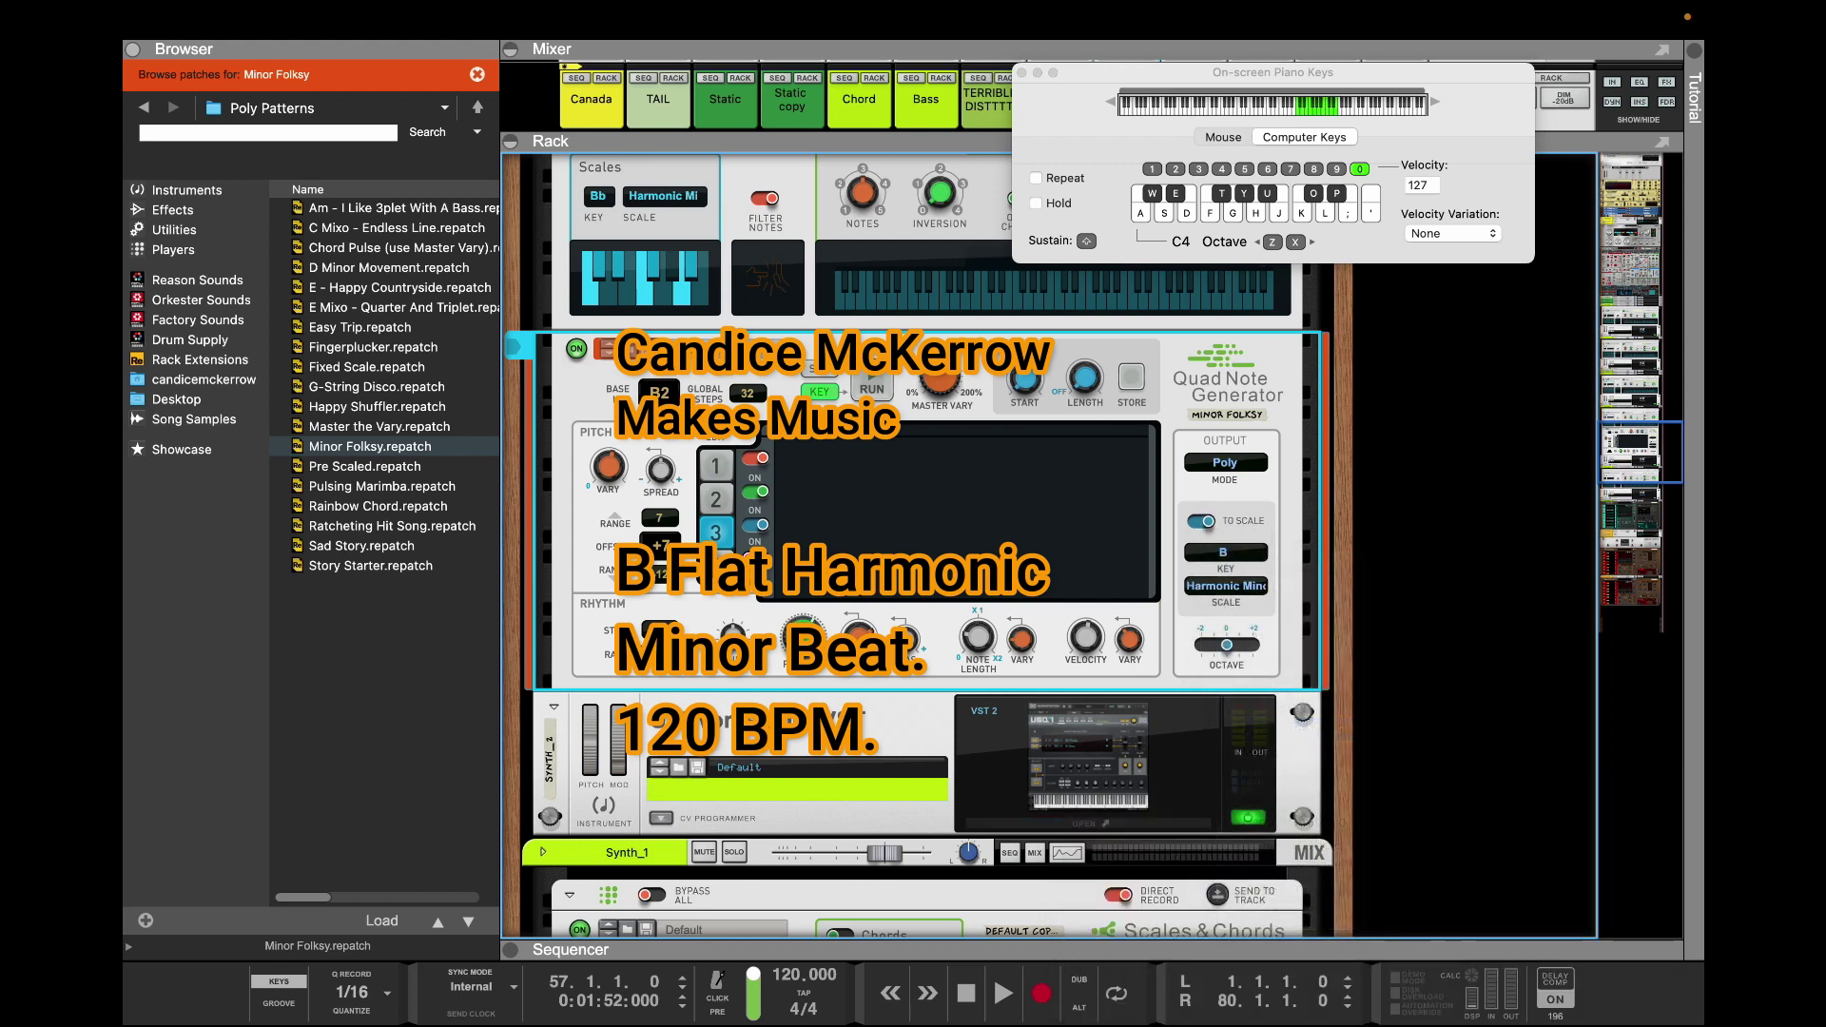
pyautogui.press('t')
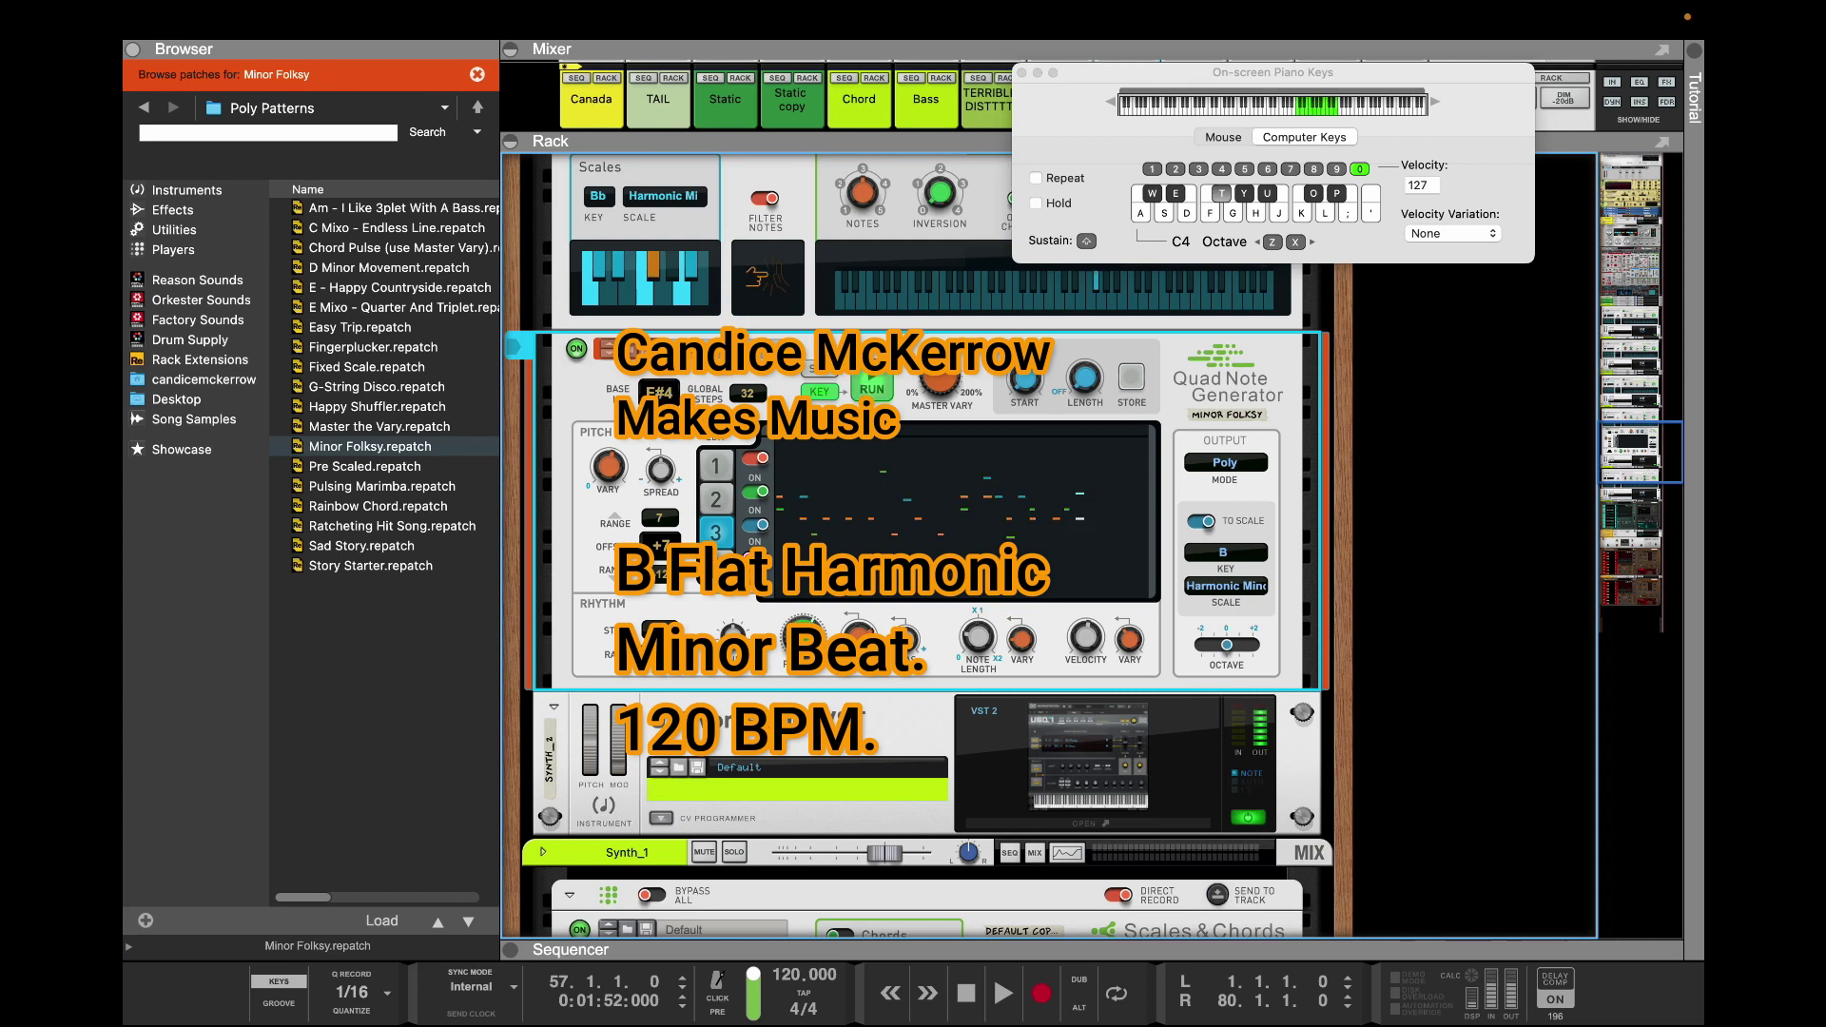
# Set the Quad Note Generator's output mode to Mono High and audition the pattern
pyautogui.click(1225, 463)
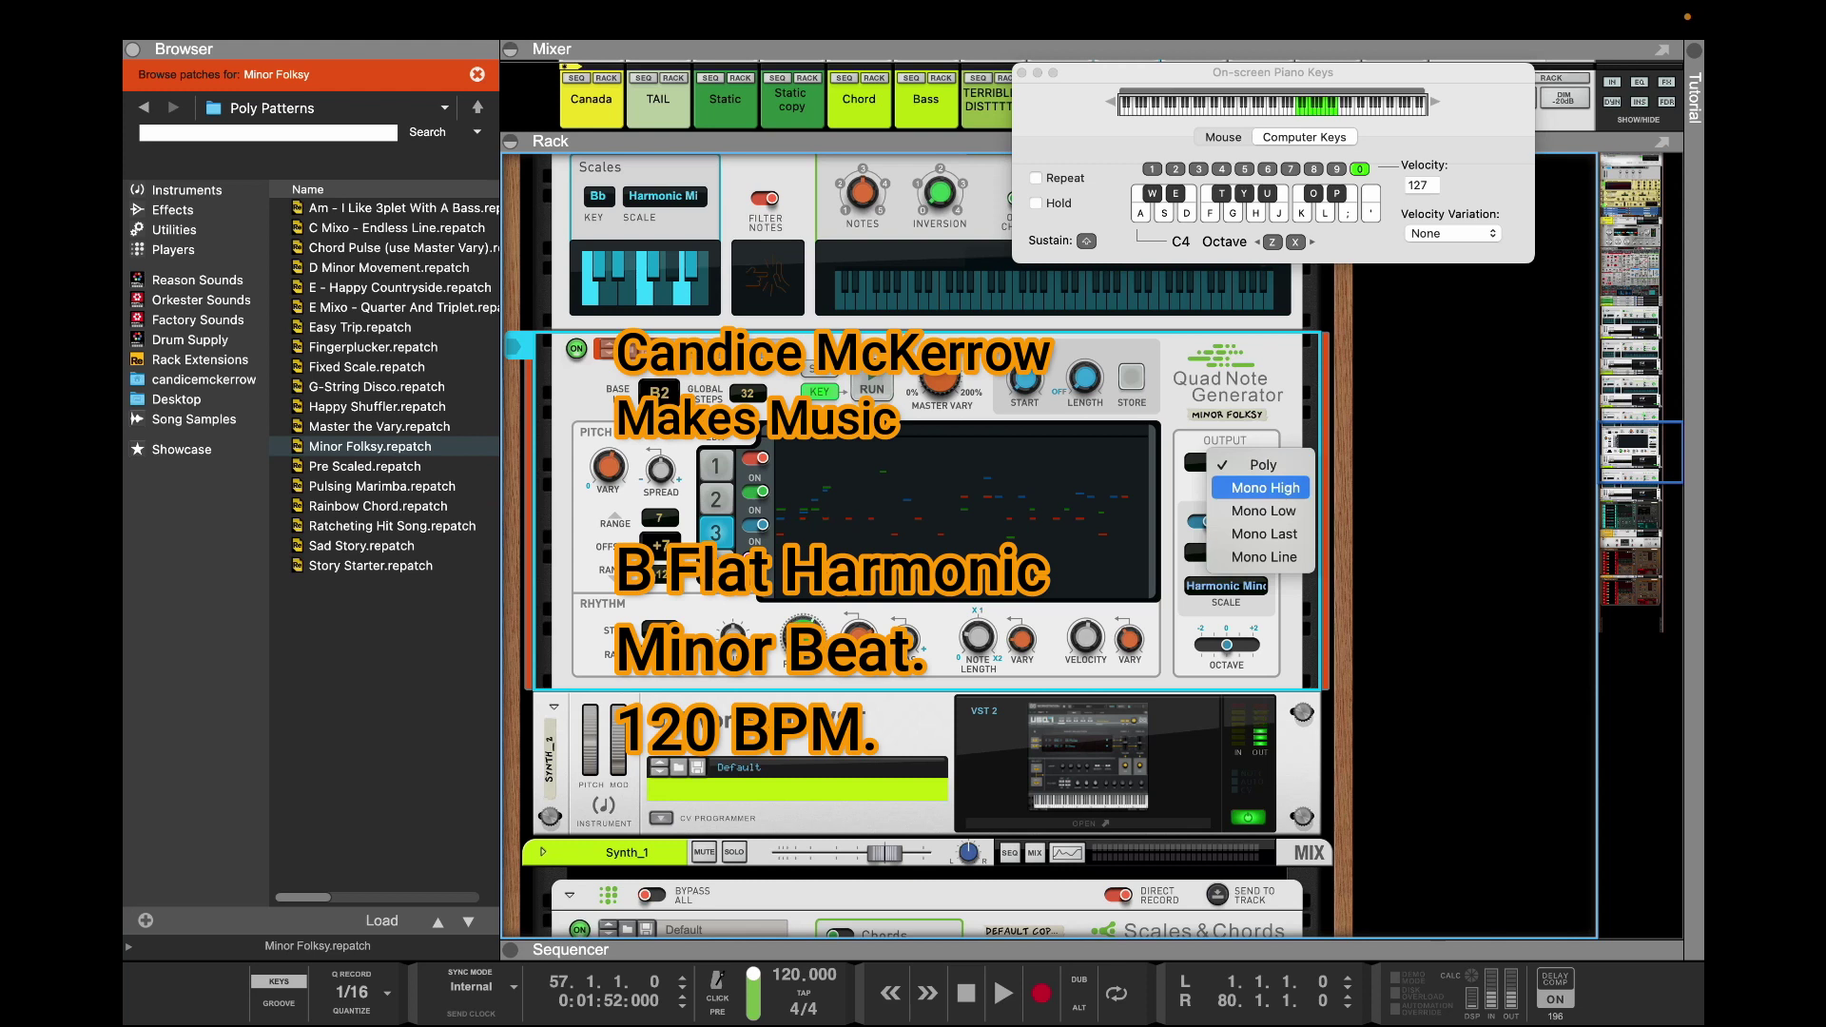
pyautogui.click(1264, 487)
pyautogui.press('t')
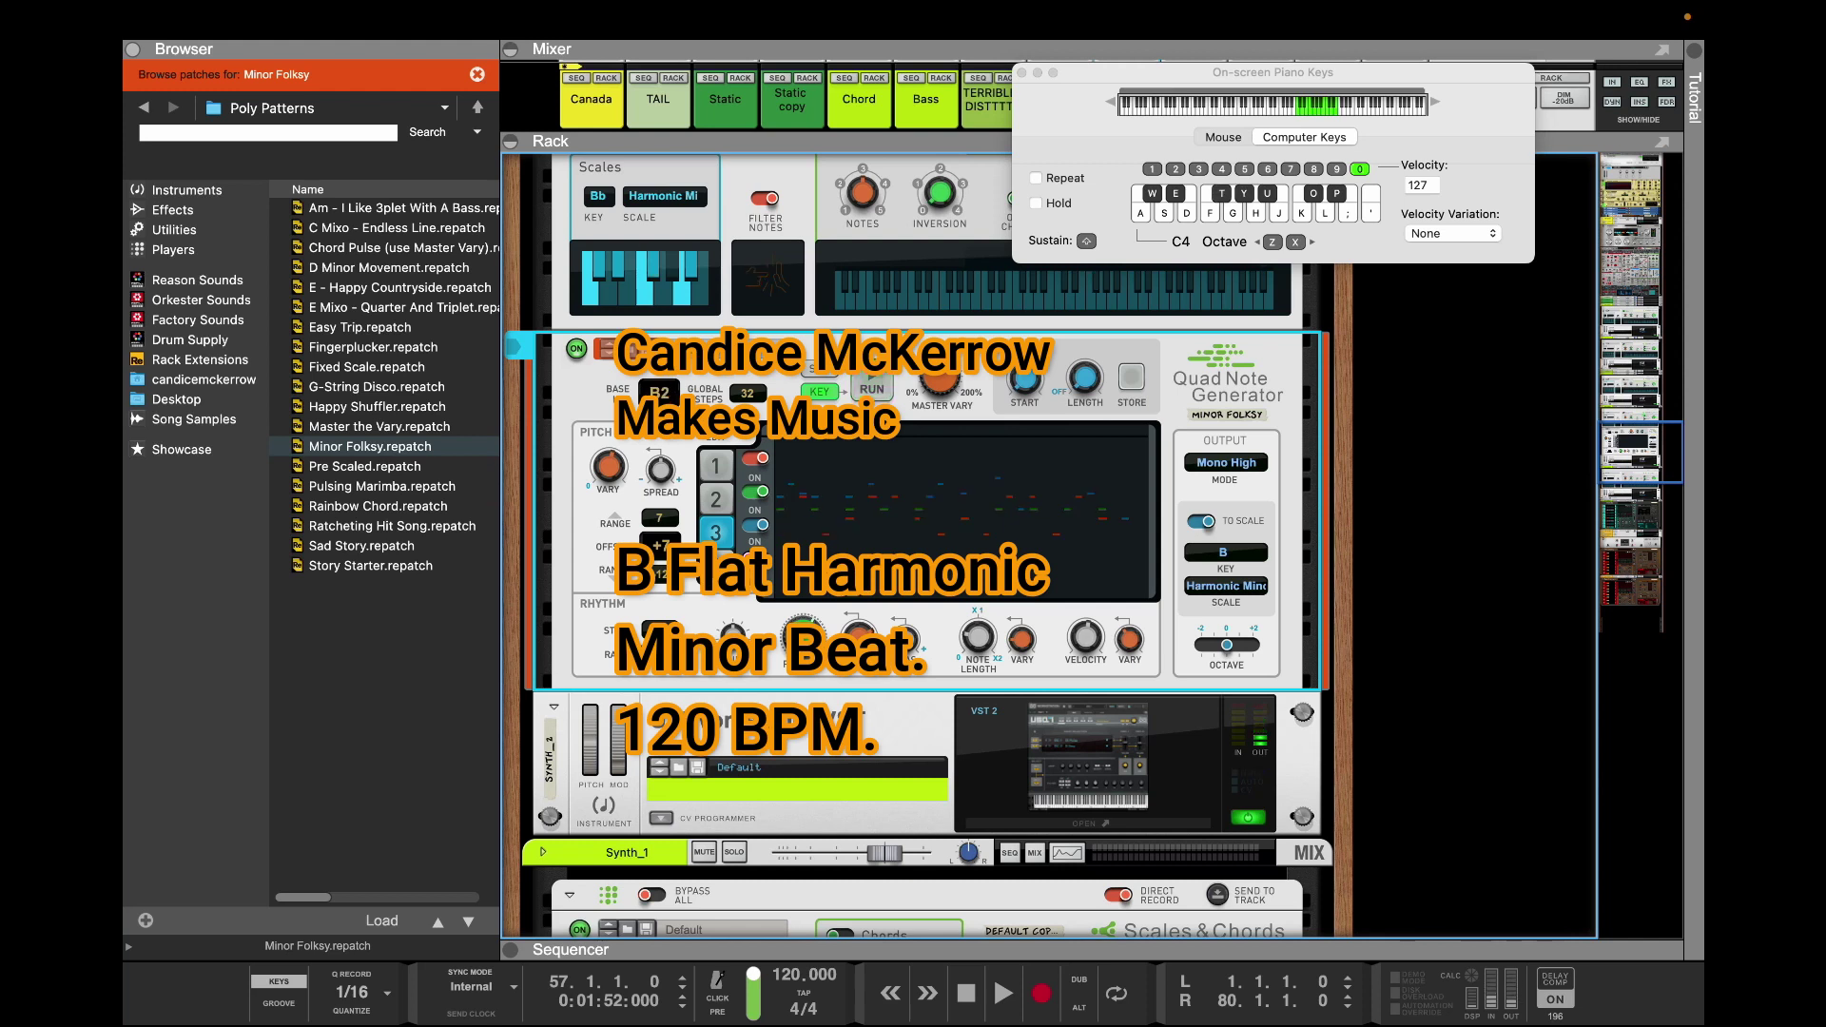
pyautogui.press('t')
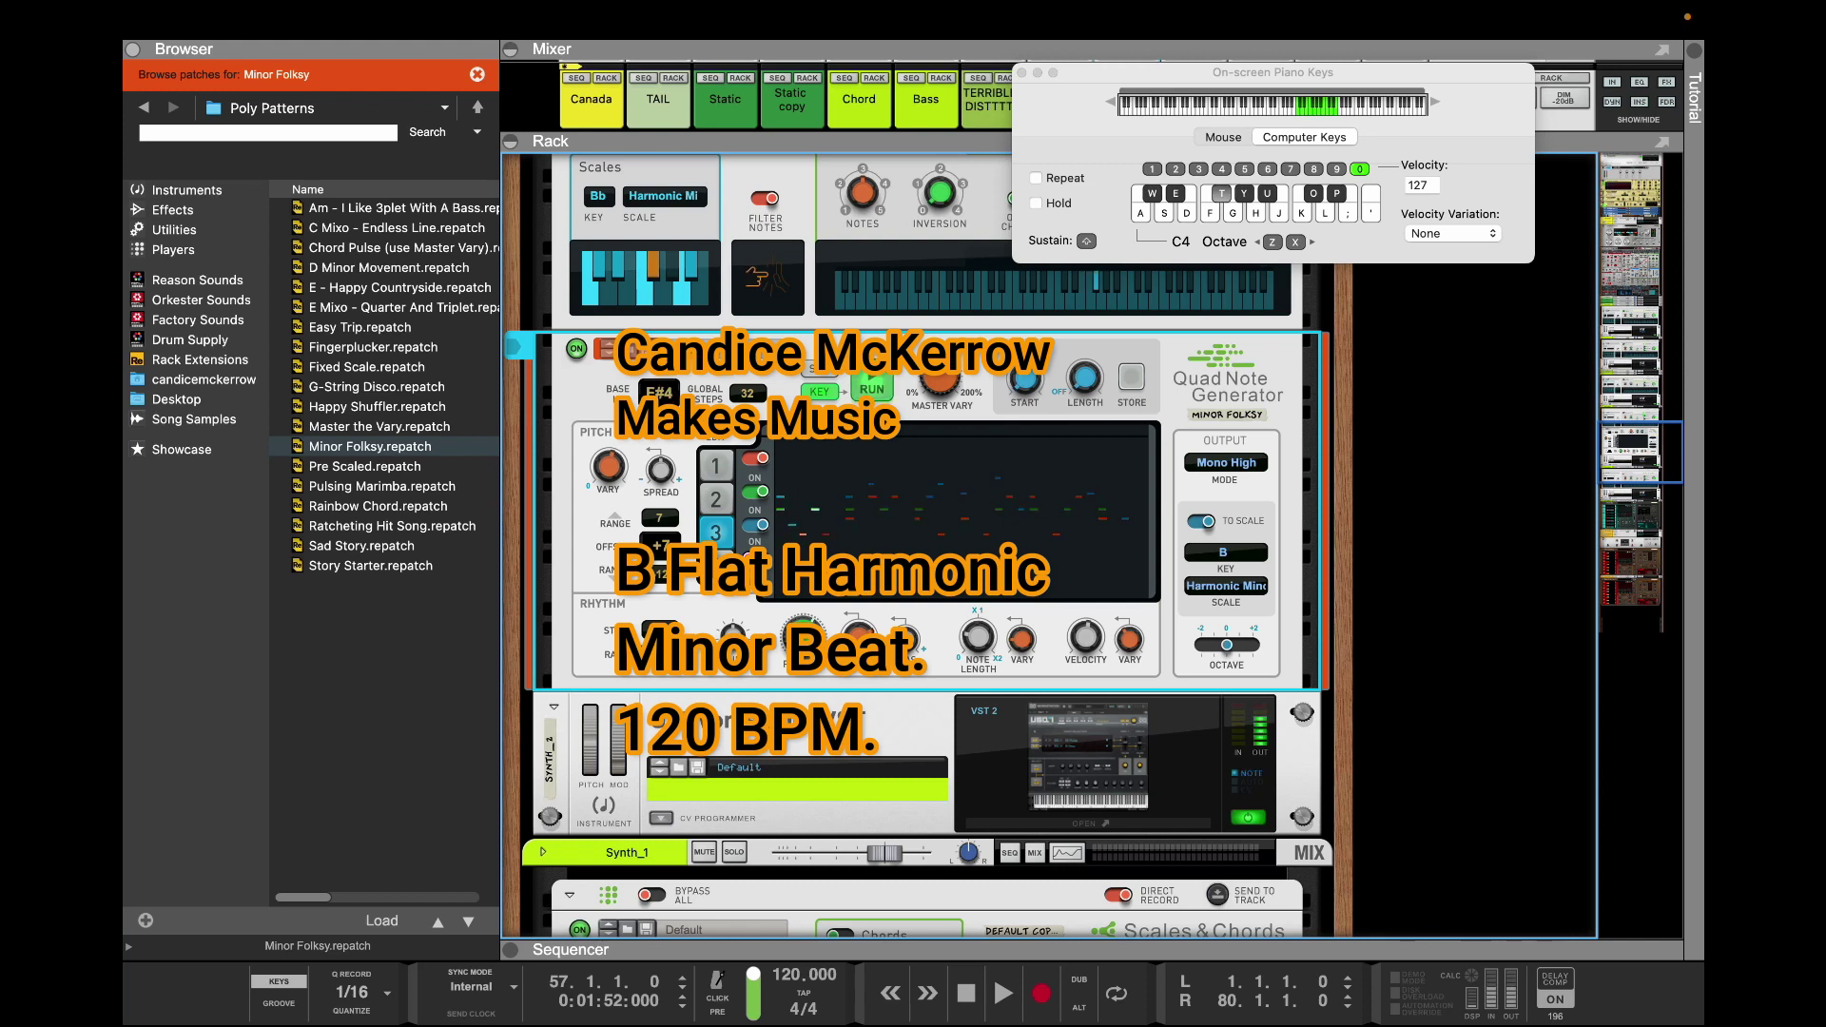
# Switch Synth_2's USQ-1 to the Analog Bass and Bell Pad preset, close its window and audition the pattern with the piano keys moved aside
pyautogui.click(1090, 823)
pyautogui.moveTo(1434, 803); pyautogui.dragTo(642, 289)
pyautogui.click(948, 345)
pyautogui.press('t')
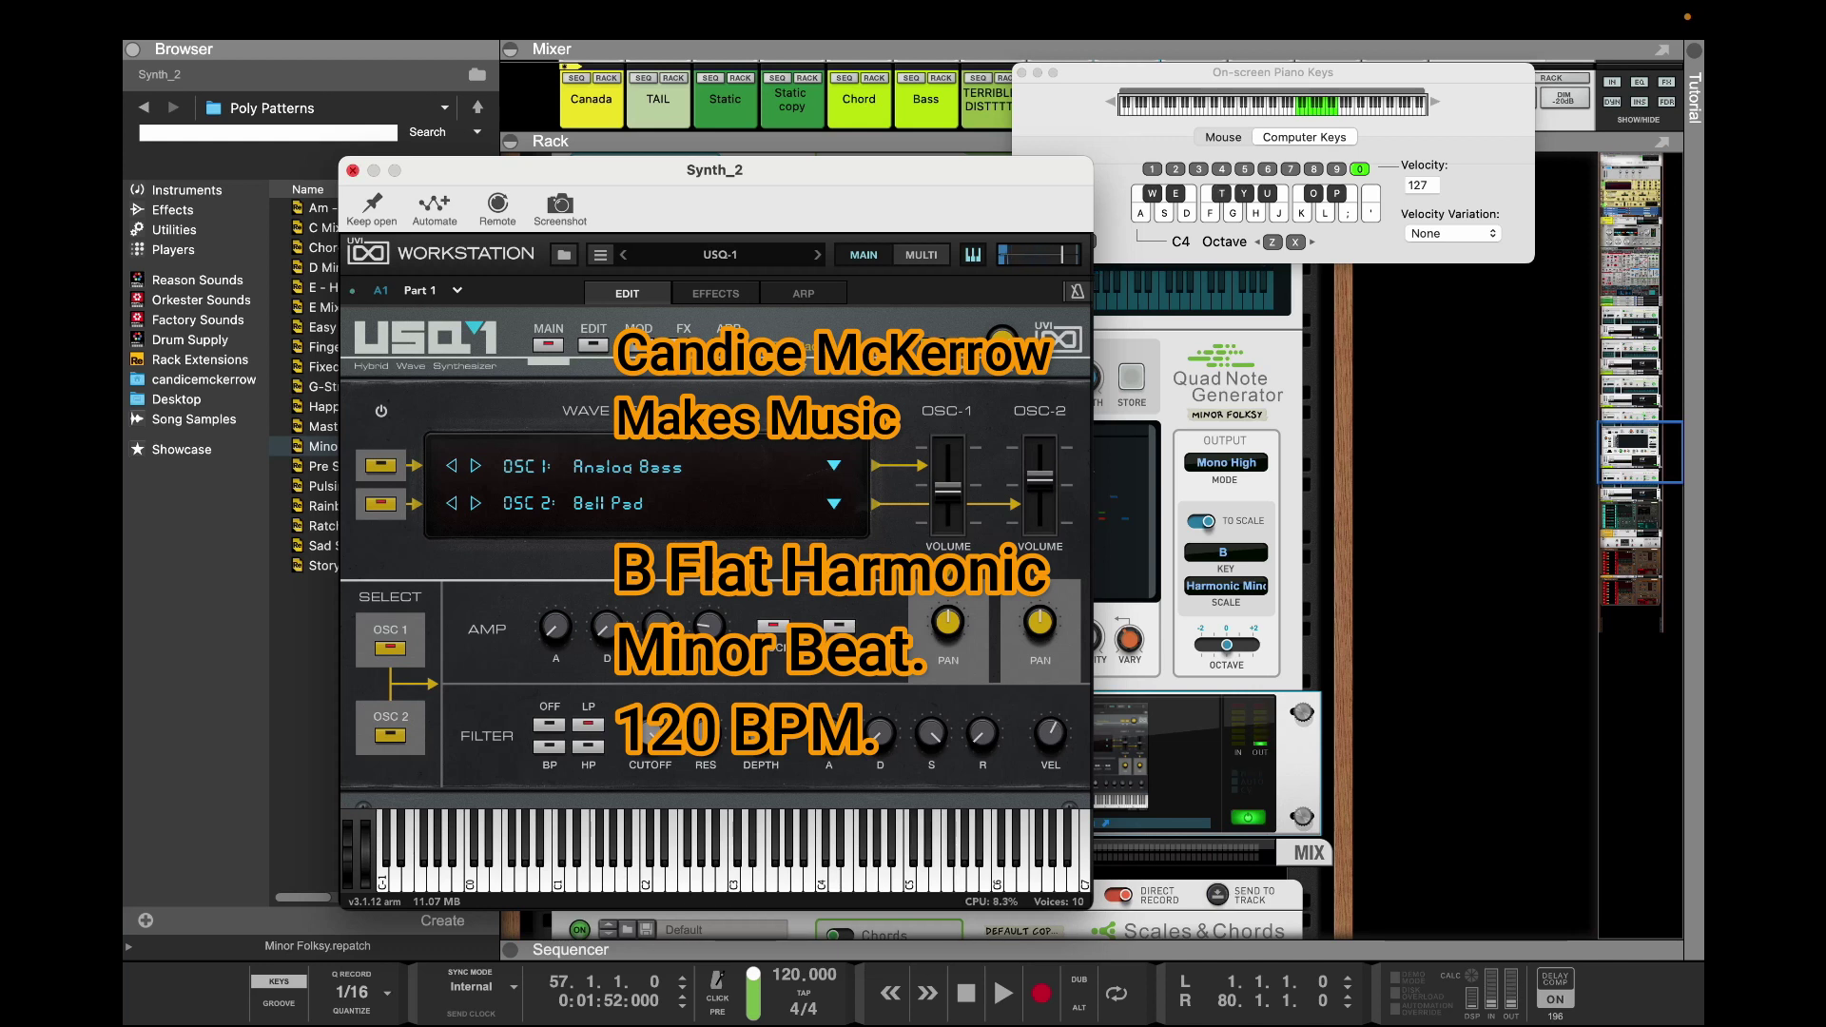
pyautogui.click(353, 171)
pyautogui.moveTo(1189, 73); pyautogui.dragTo(1473, 407)
pyautogui.press('t')
pyautogui.press('t')
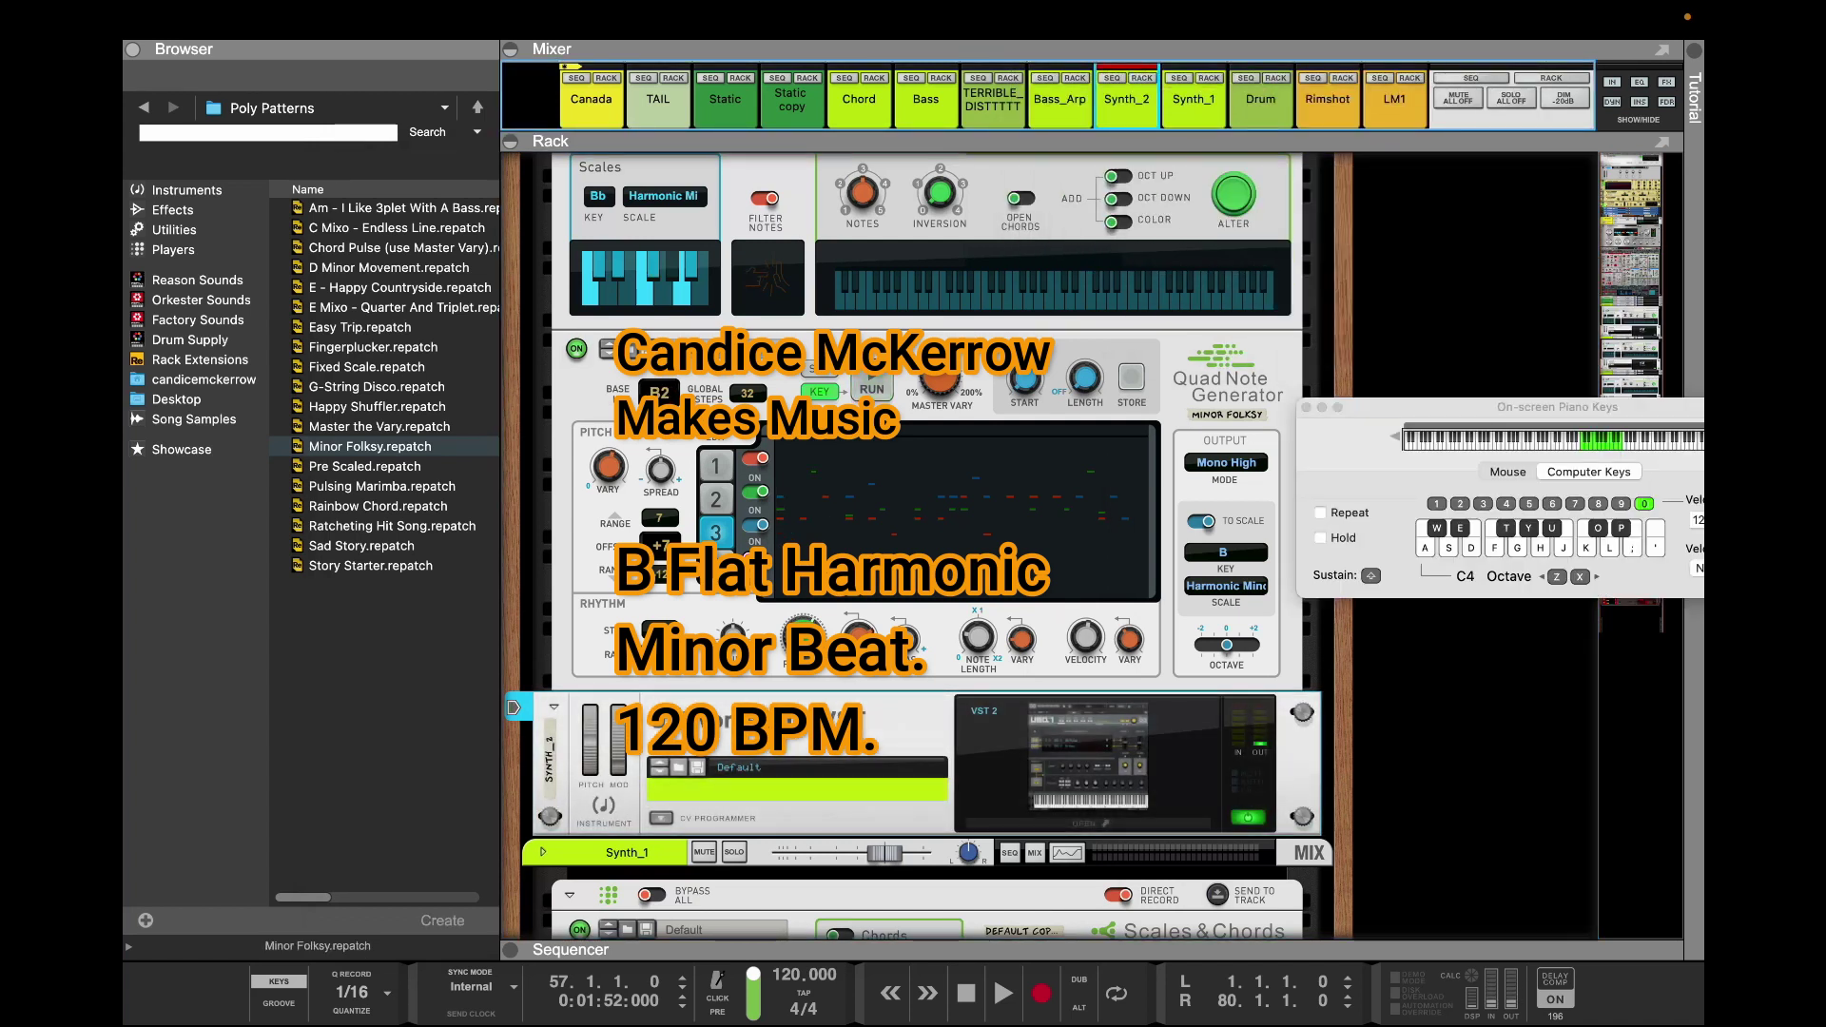
# Enable the high-pass and low-pass filters in Synth_2's Spectrum EQ, auditioning the sound, and close the EQ window
pyautogui.scroll(-1, 927, 547)
pyautogui.scroll(15, 927, 547)
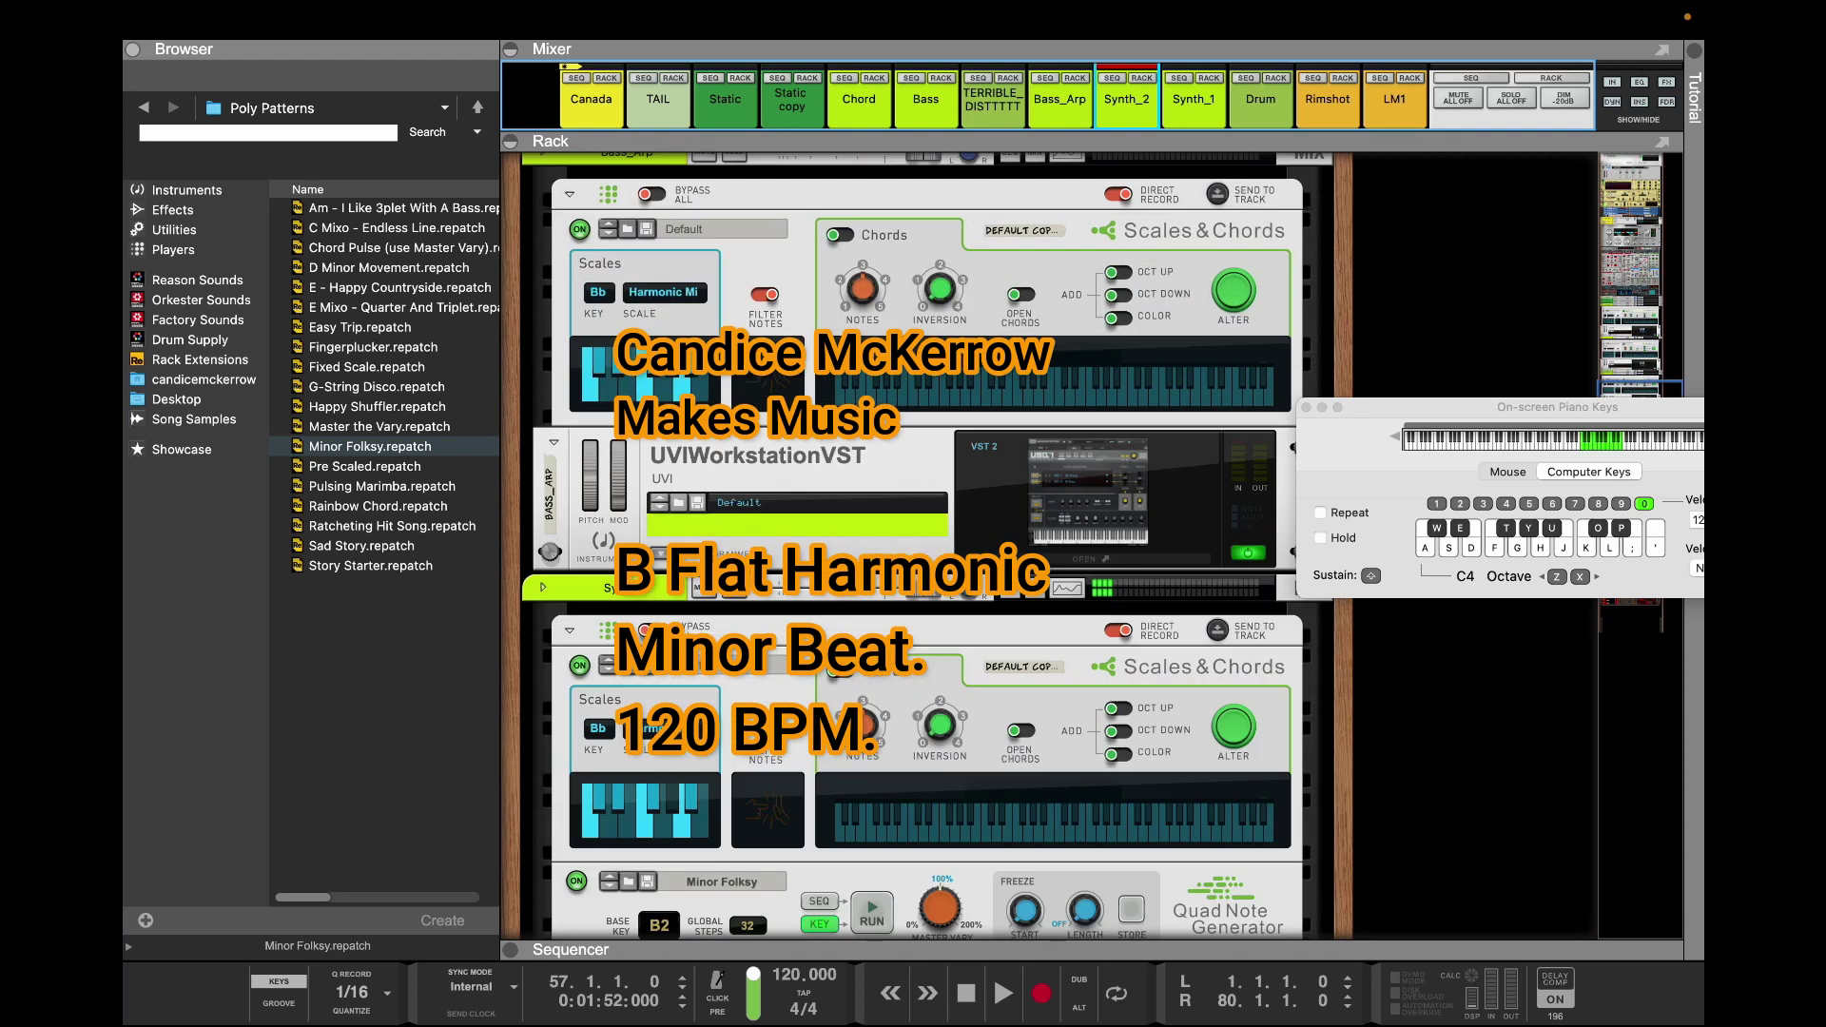
pyautogui.scroll(-2, 927, 547)
pyautogui.click(1067, 510)
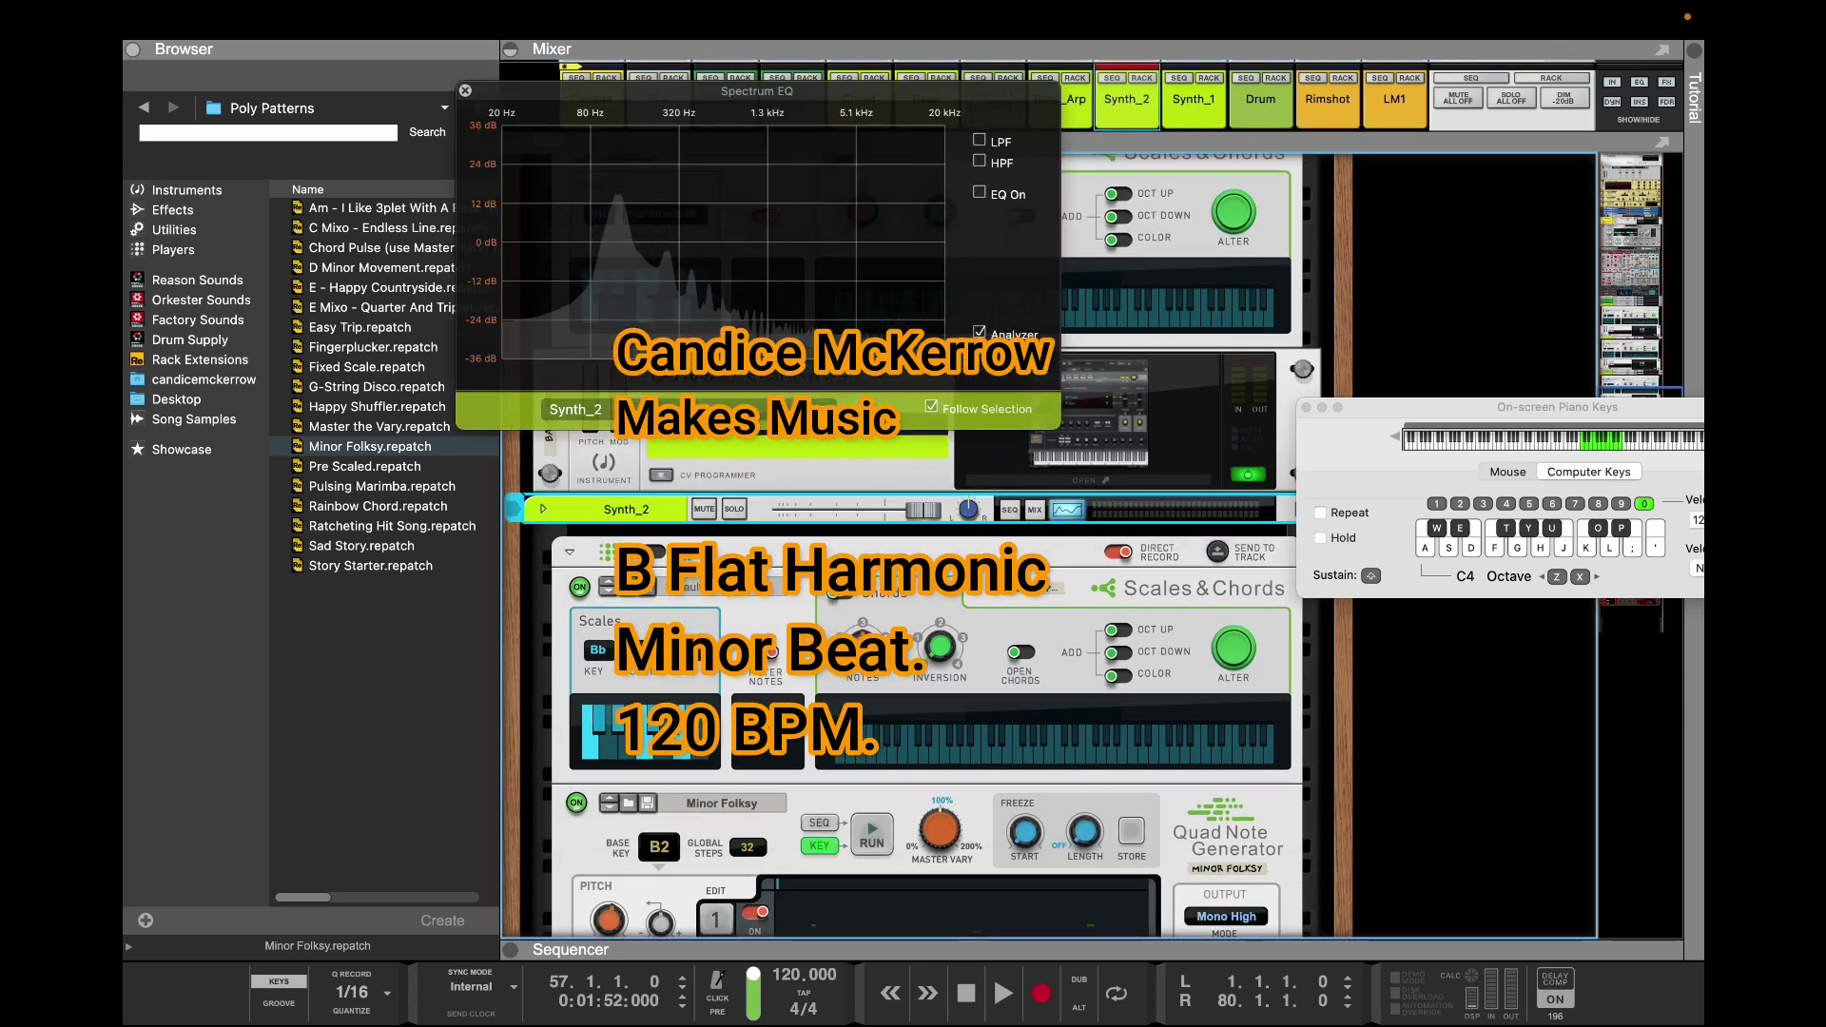
pyautogui.click(979, 161)
pyautogui.click(979, 141)
pyautogui.press('t')
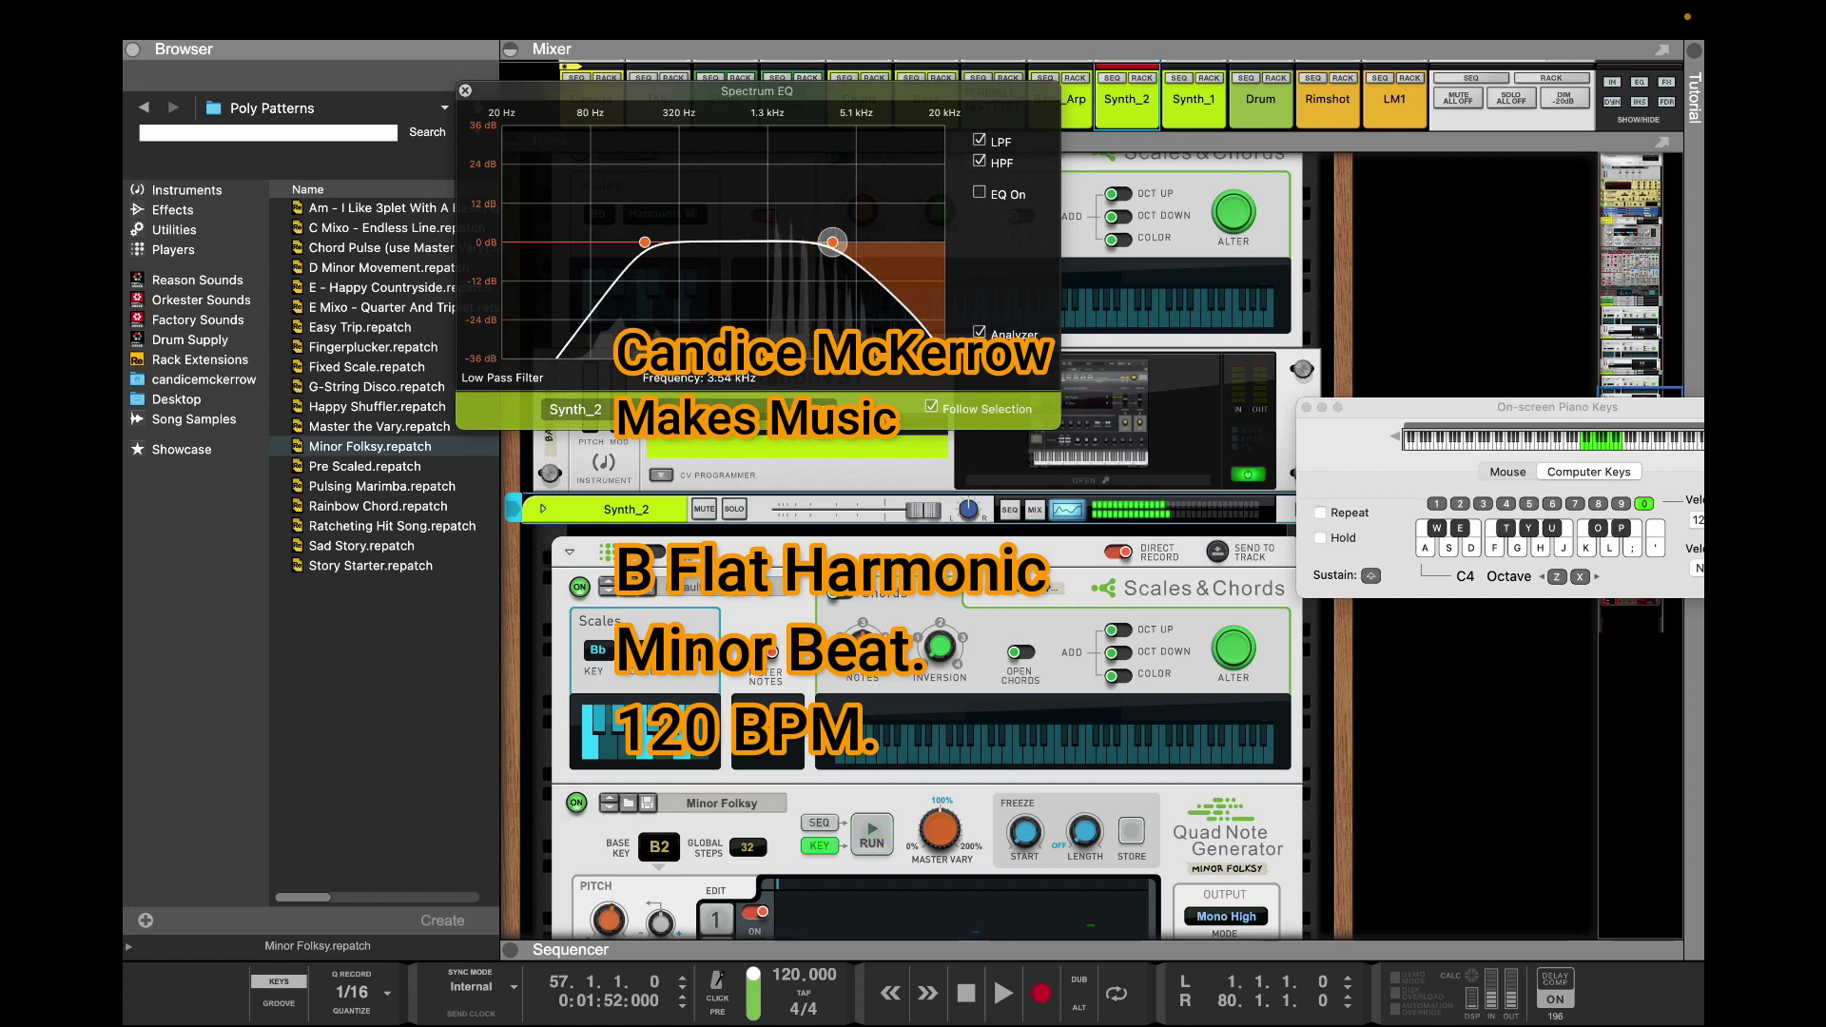
pyautogui.click(465, 90)
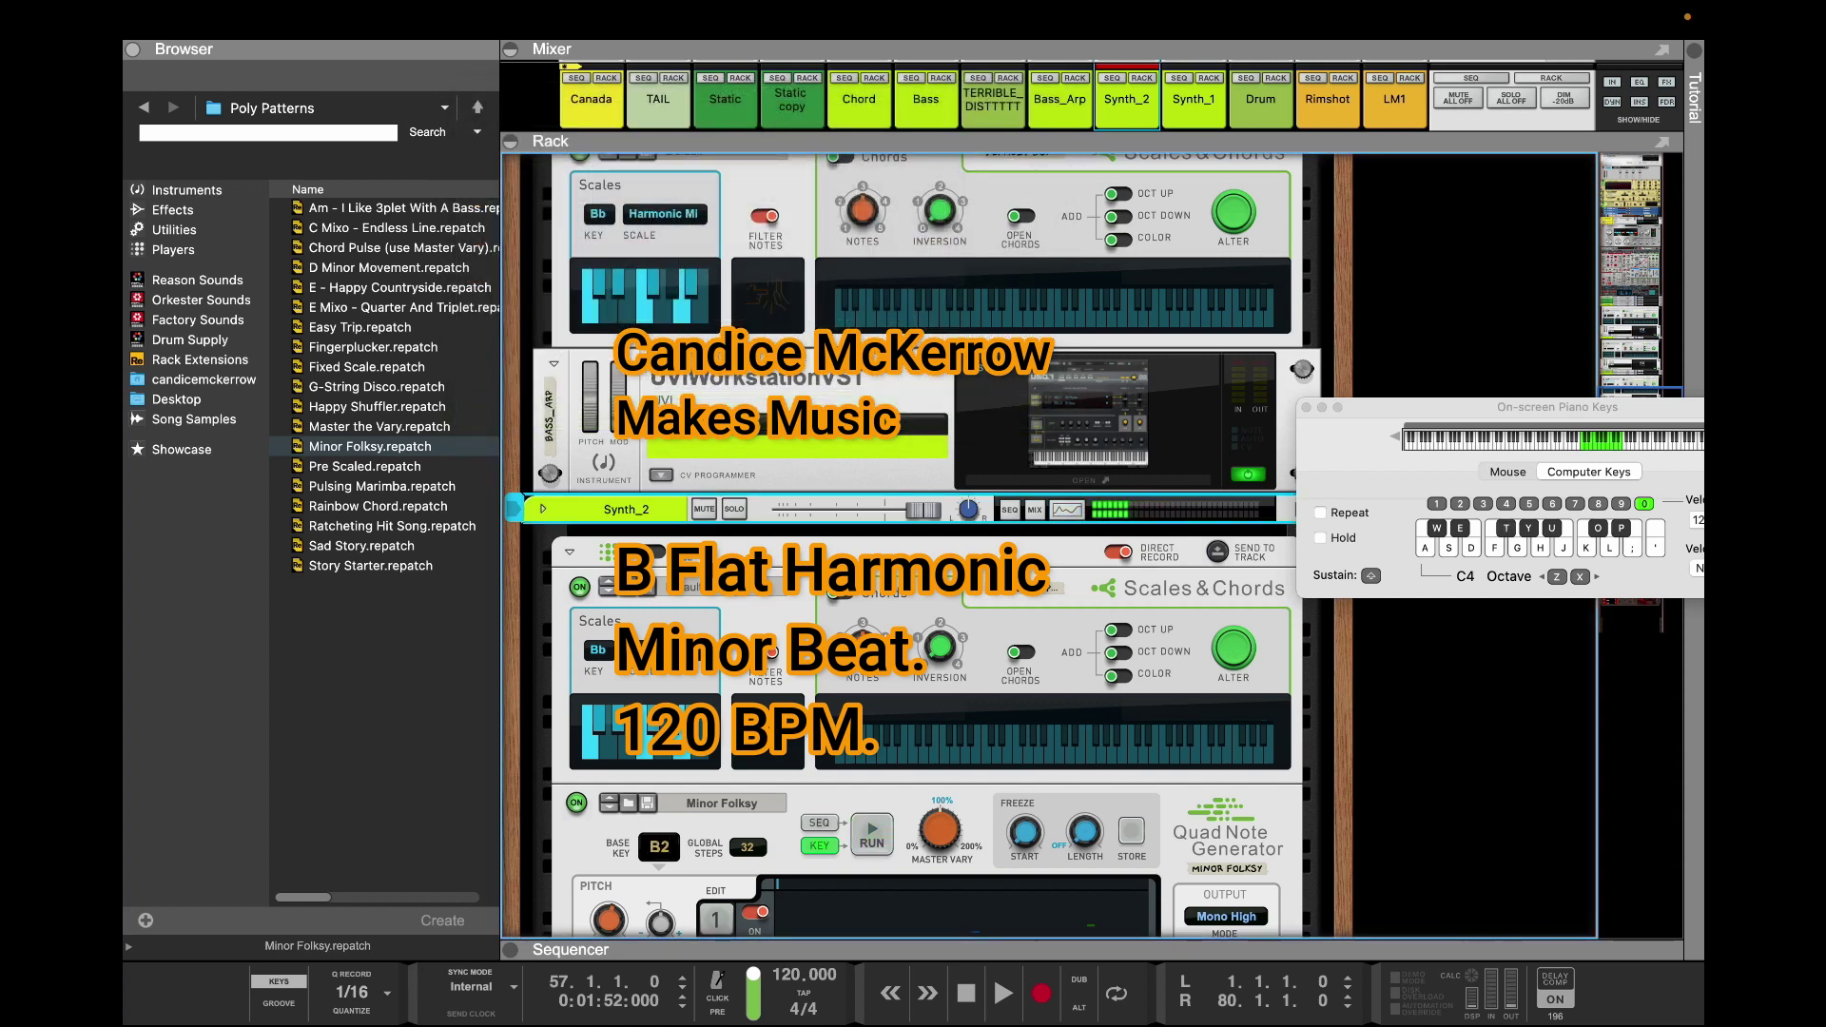
# Show Synth_2 in the sequencer with the mixer collapsed and move its track between TAIL and Static
pyautogui.click(977, 78)
pyautogui.moveTo(1398, 407); pyautogui.dragTo(1695, 355)
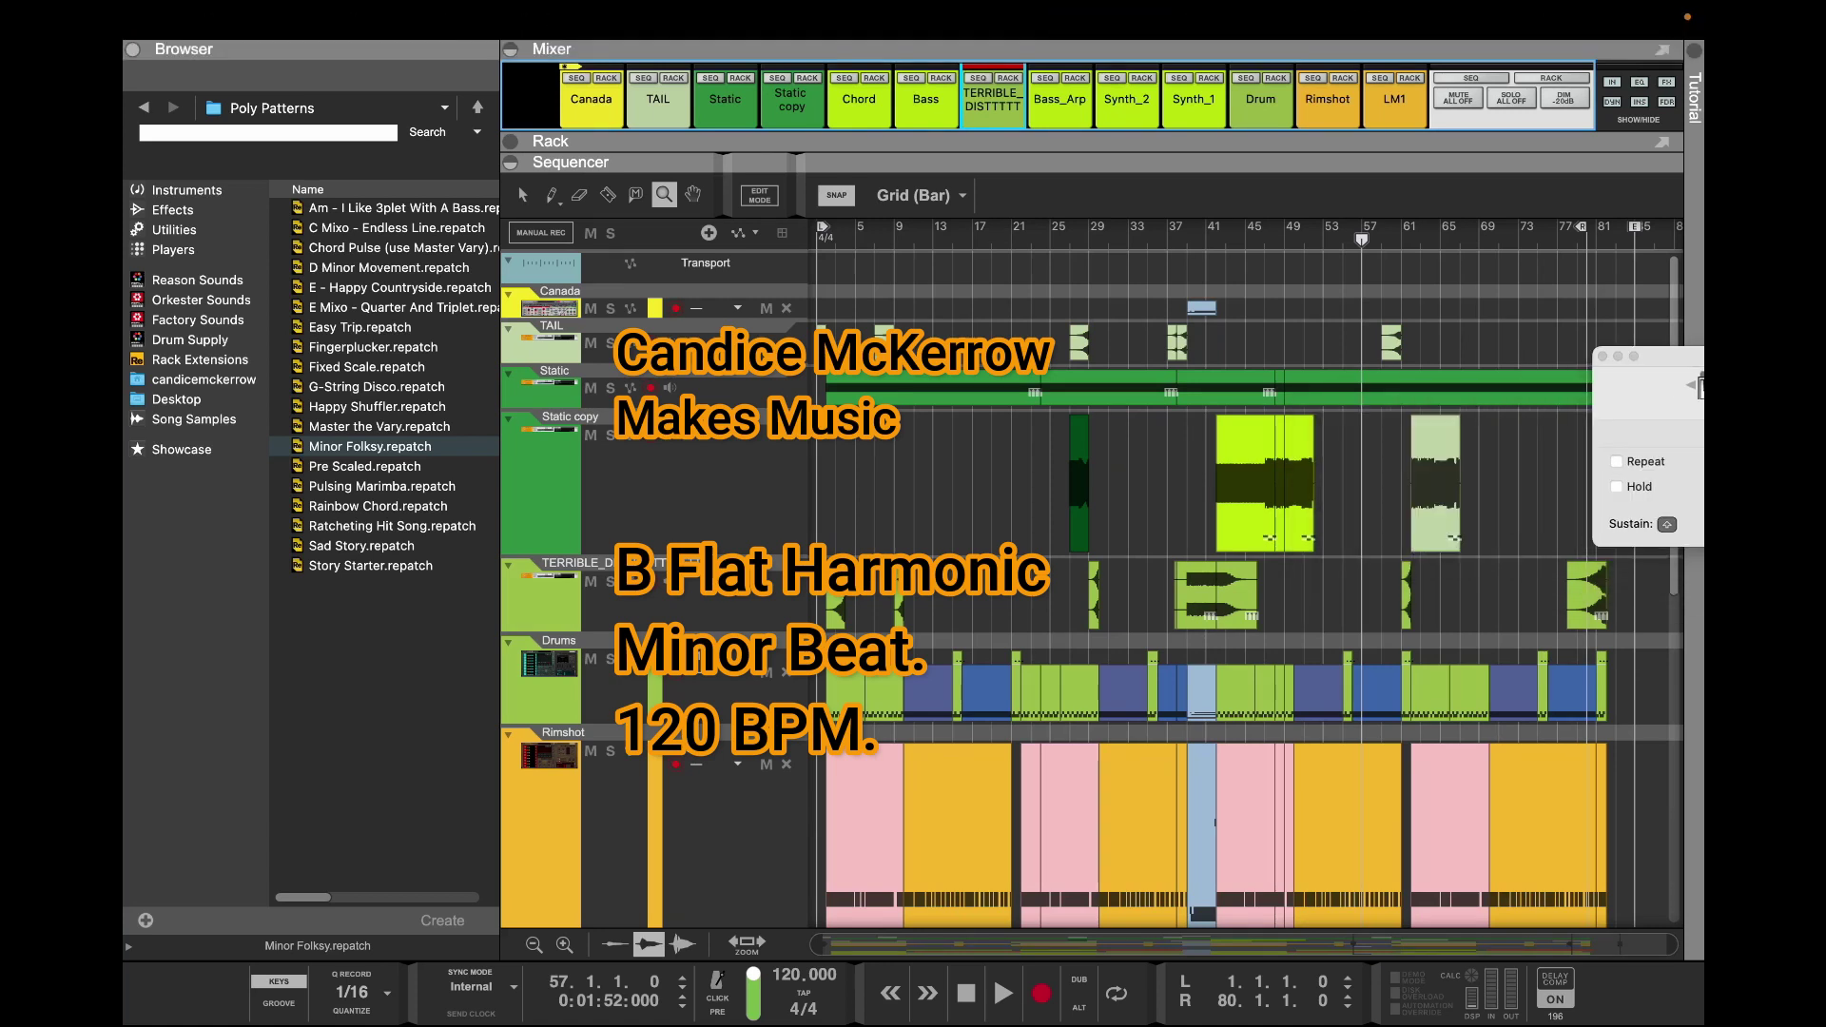
pyautogui.click(1141, 78)
pyautogui.scroll(10, 927, 545)
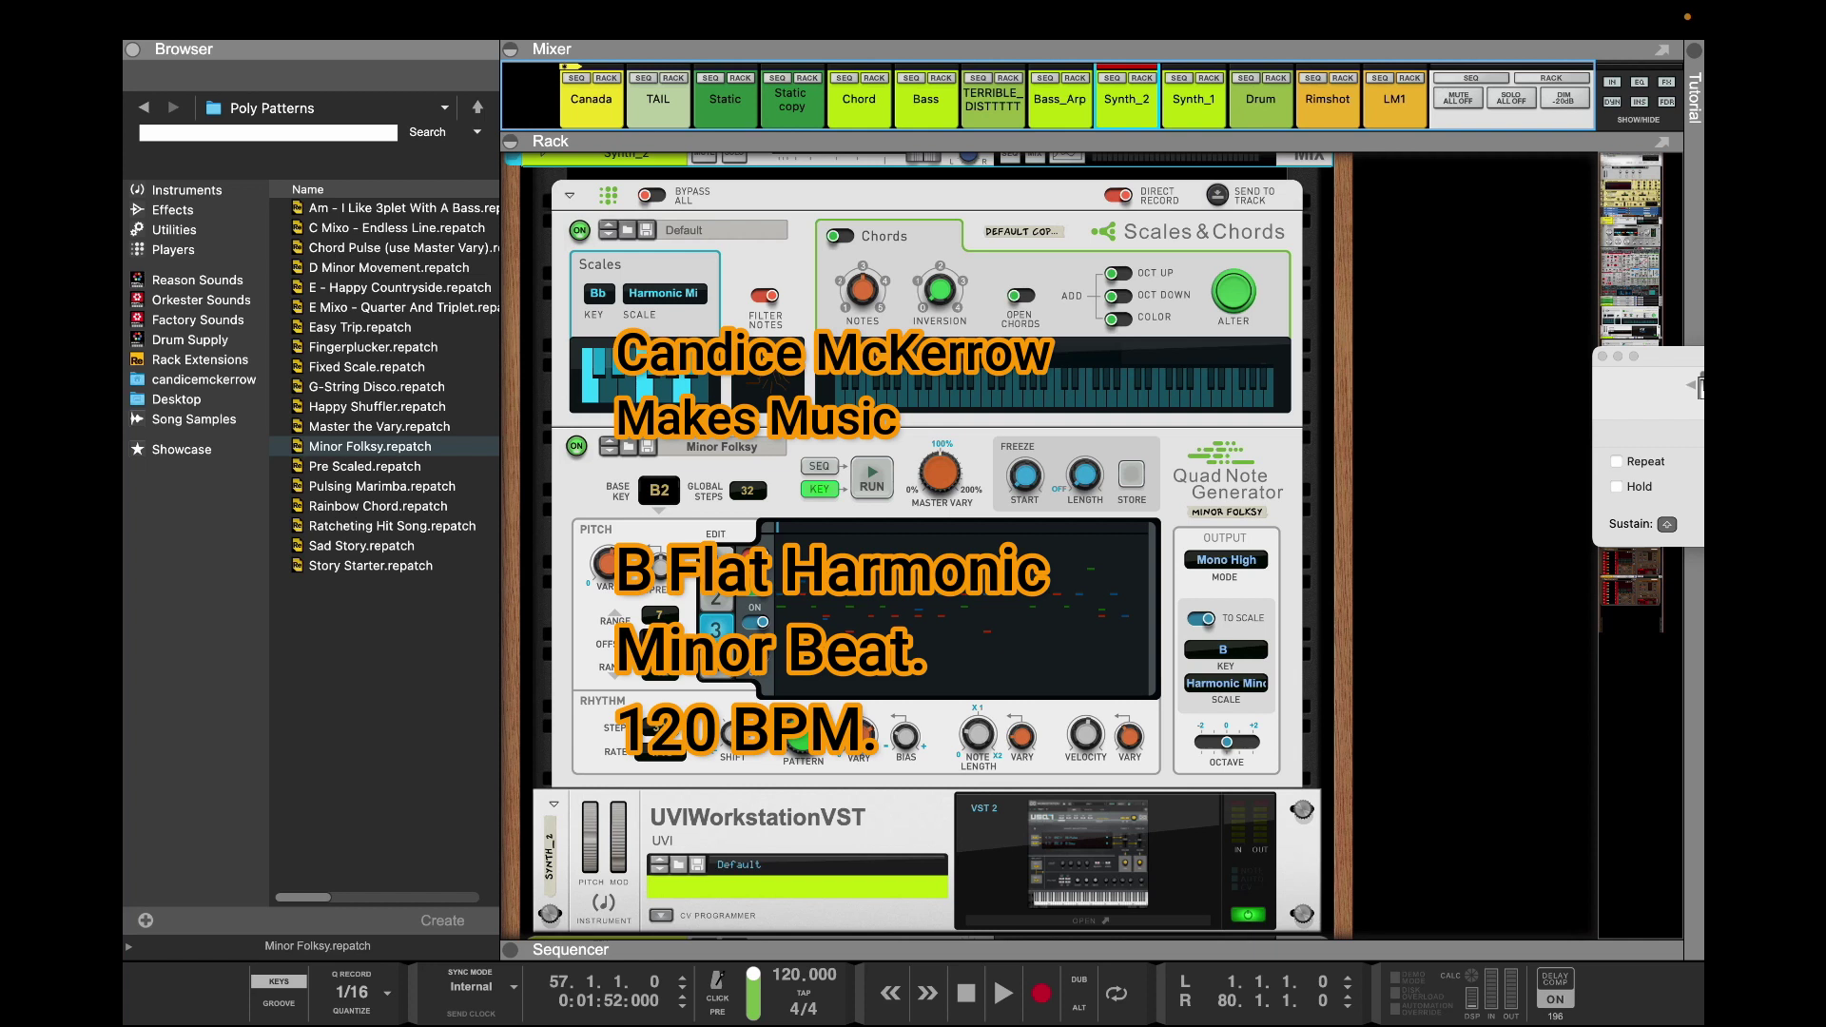
pyautogui.click(1111, 78)
pyautogui.click(511, 49)
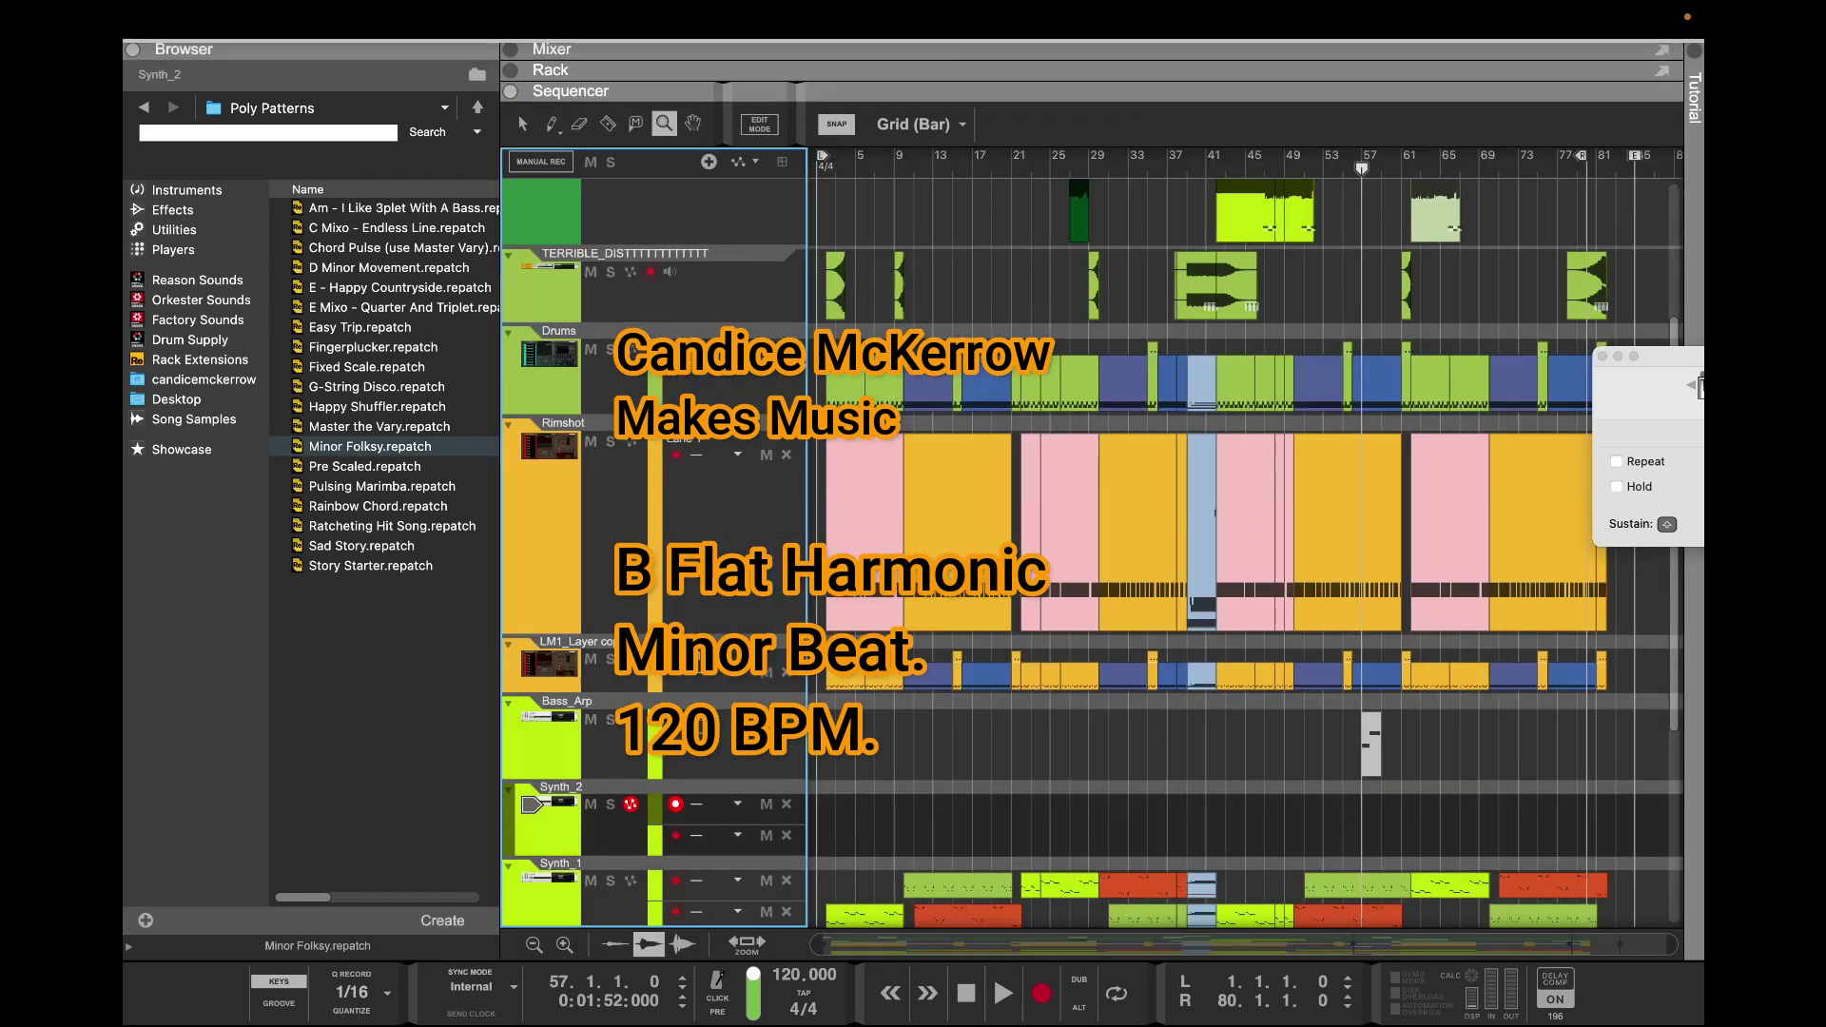
pyautogui.moveTo(509, 818); pyautogui.dragTo(689, 295)
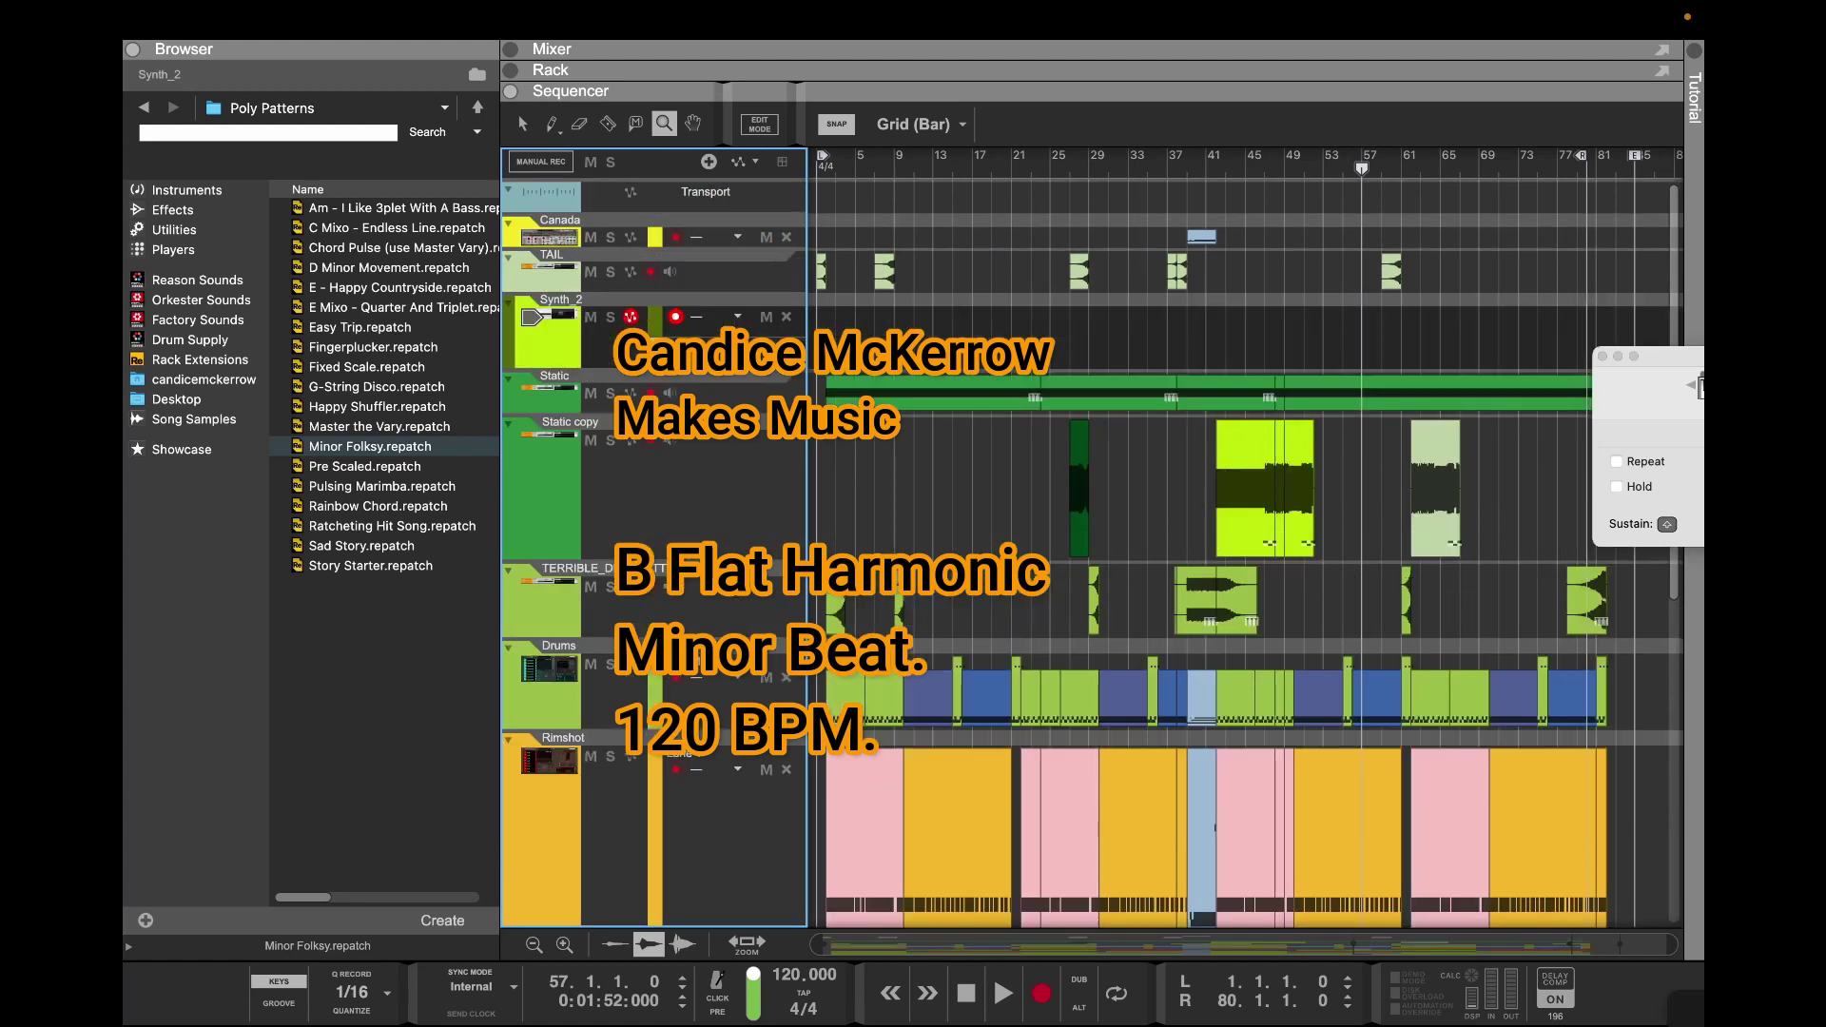
# Record a six-bar Synth_2 clip starting at bar 32
pyautogui.press('h')
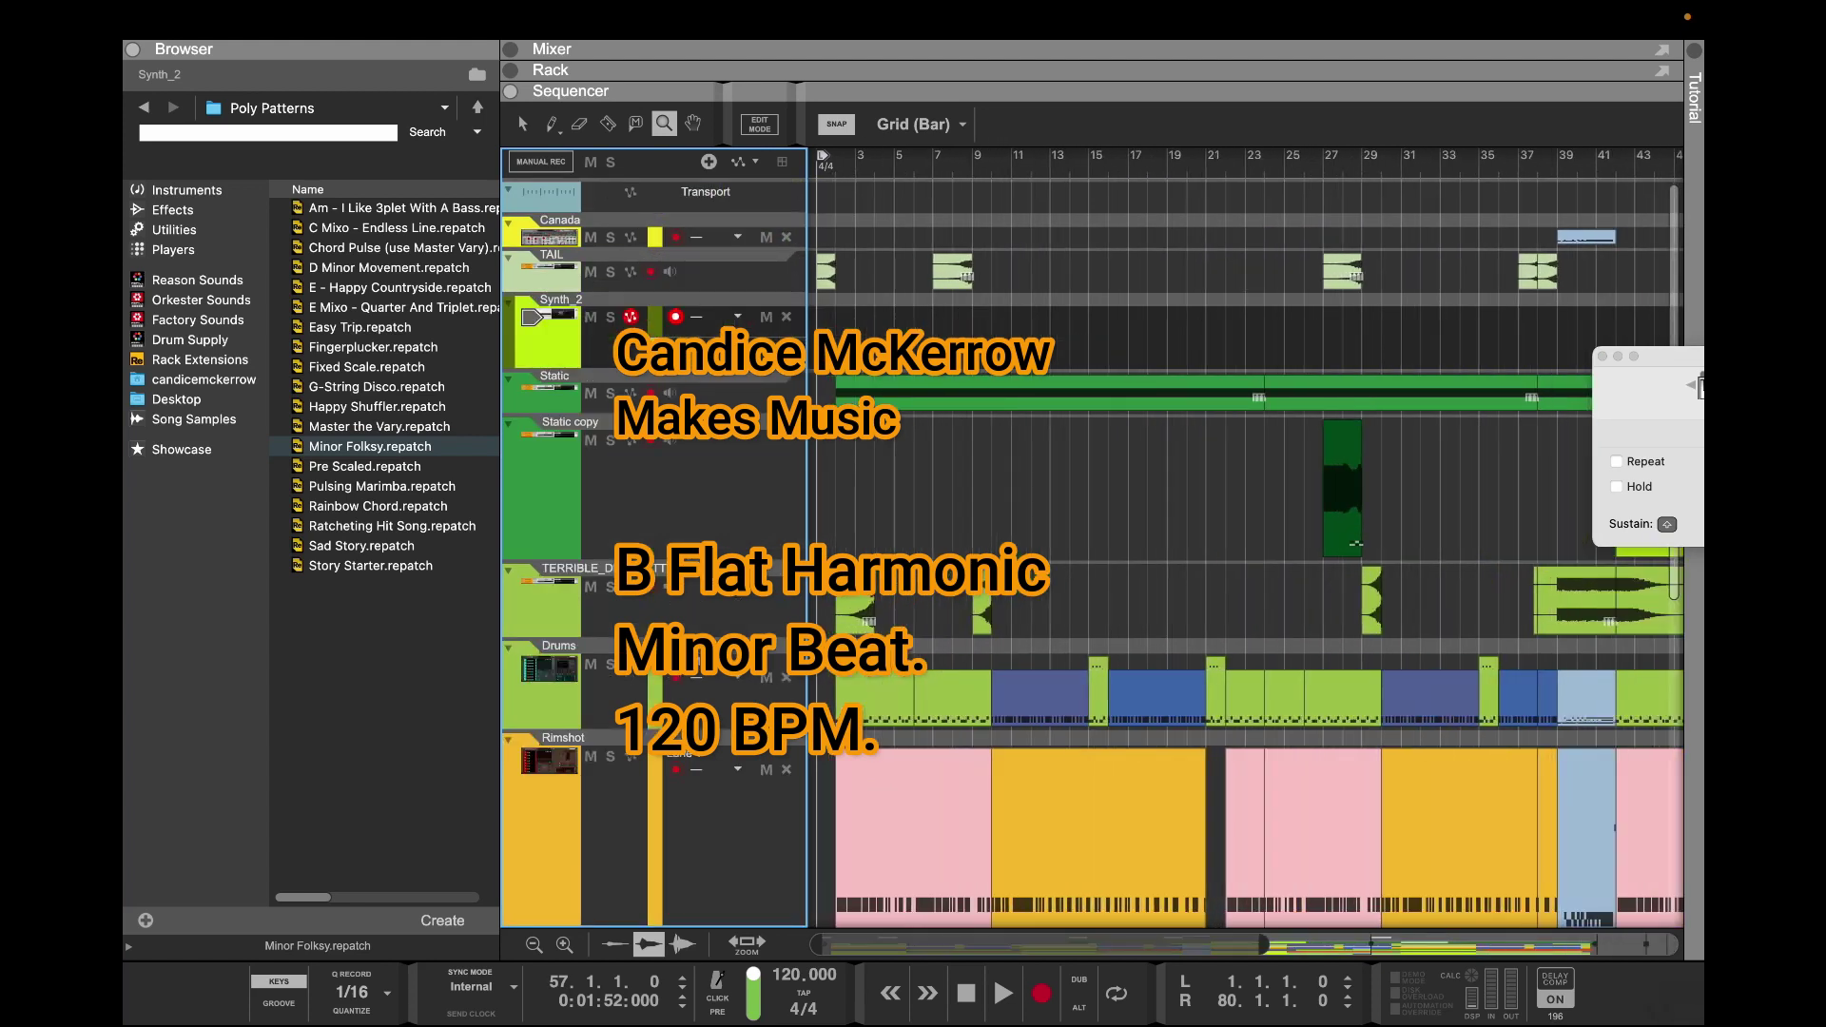
pyautogui.hscroll(10, 1246, 551)
pyautogui.hscroll(-3, 1245, 552)
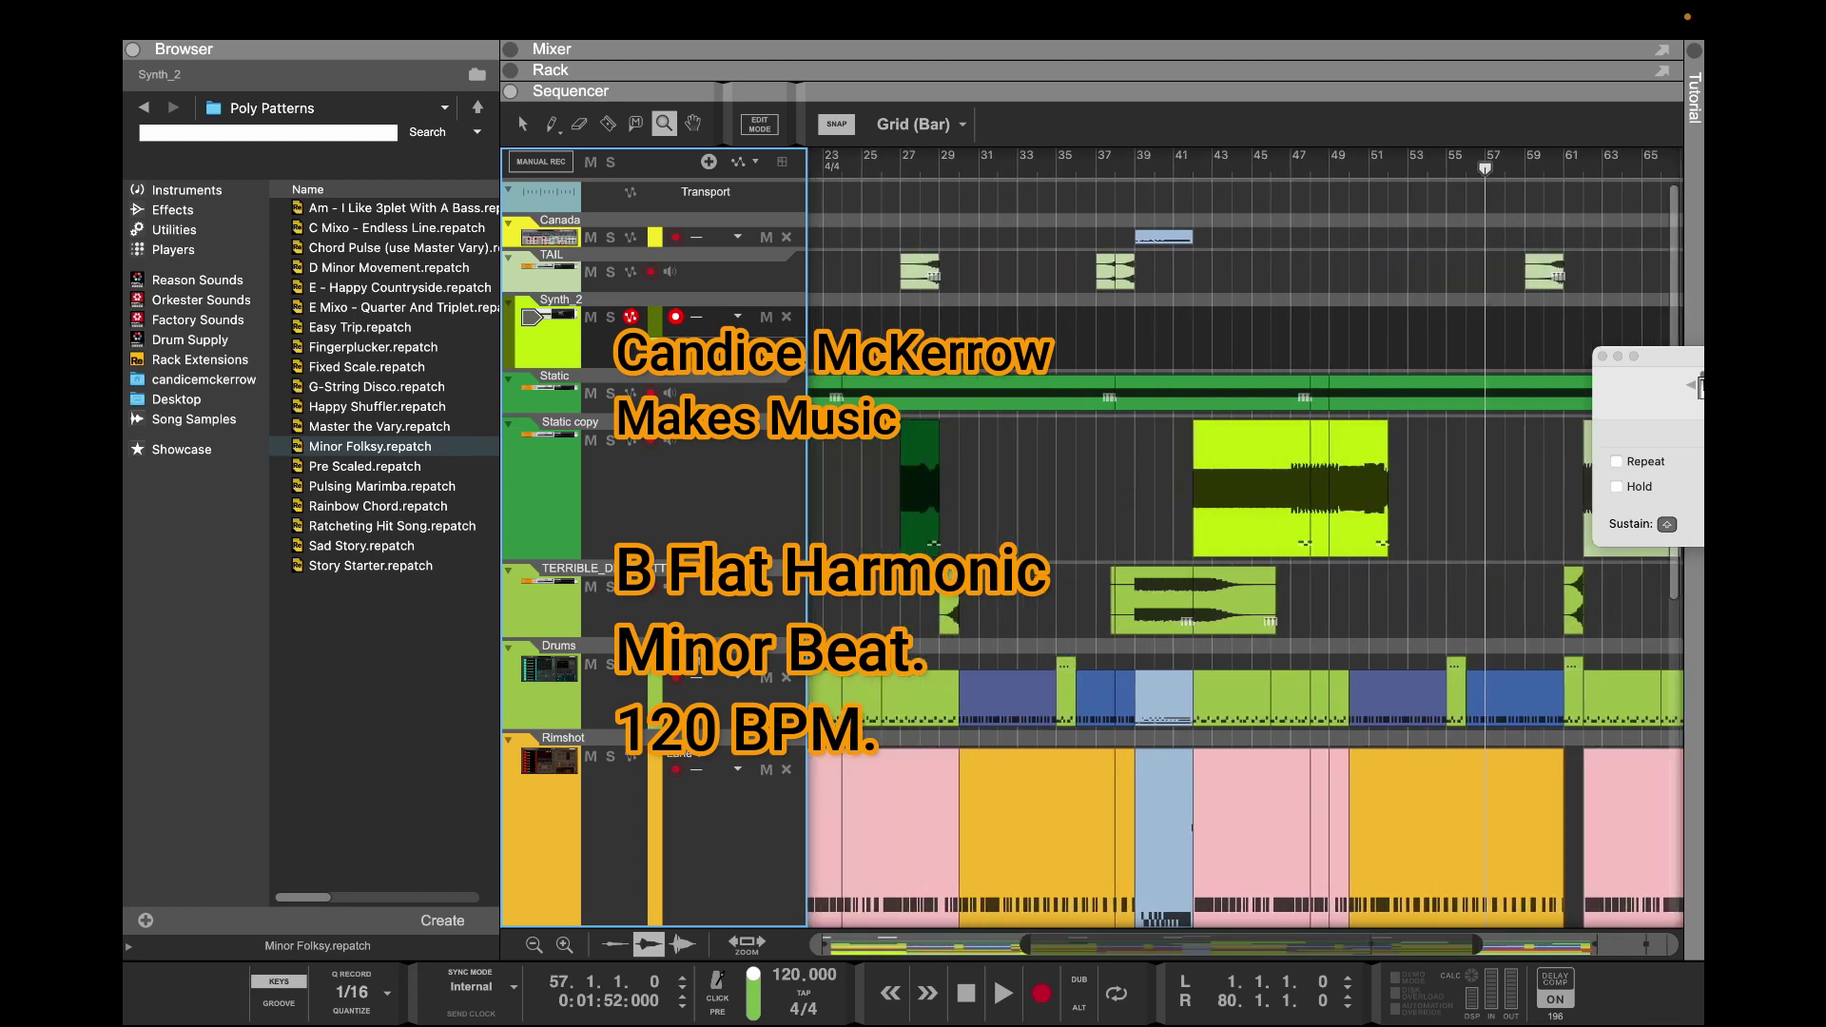
pyautogui.press('q')
pyautogui.click(997, 164)
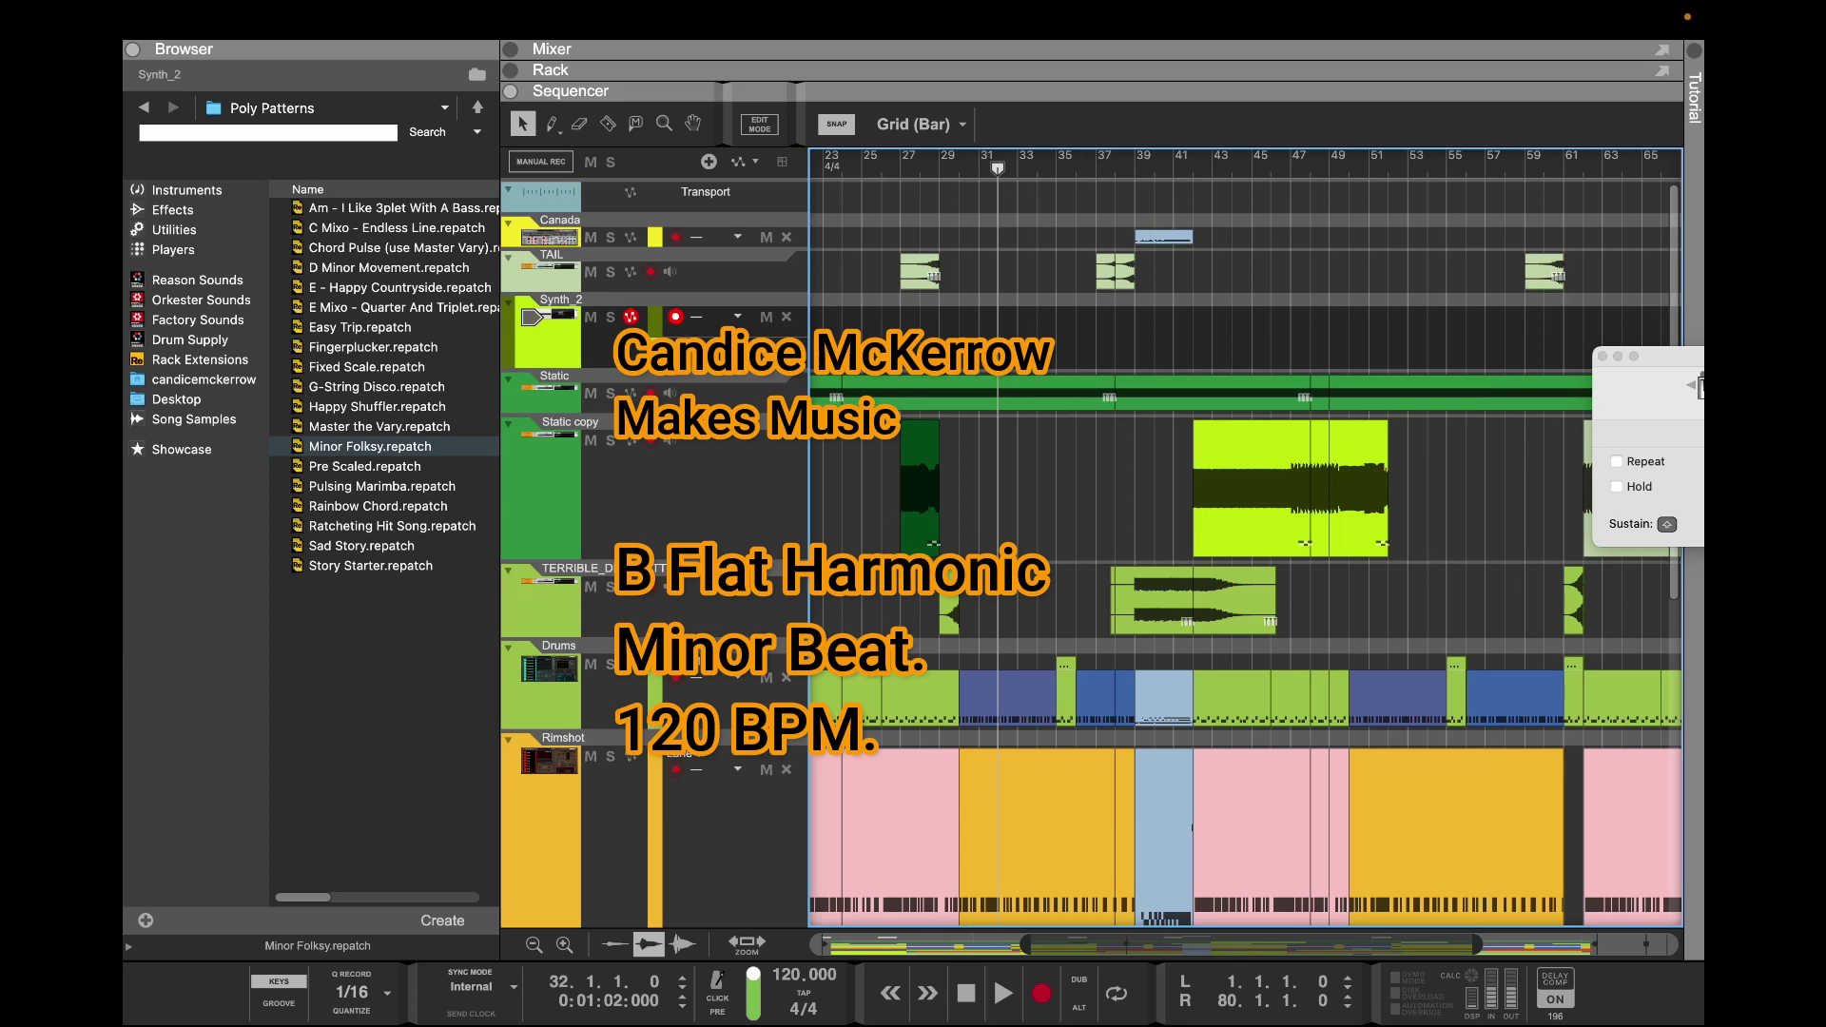
pyautogui.press('super+Return')
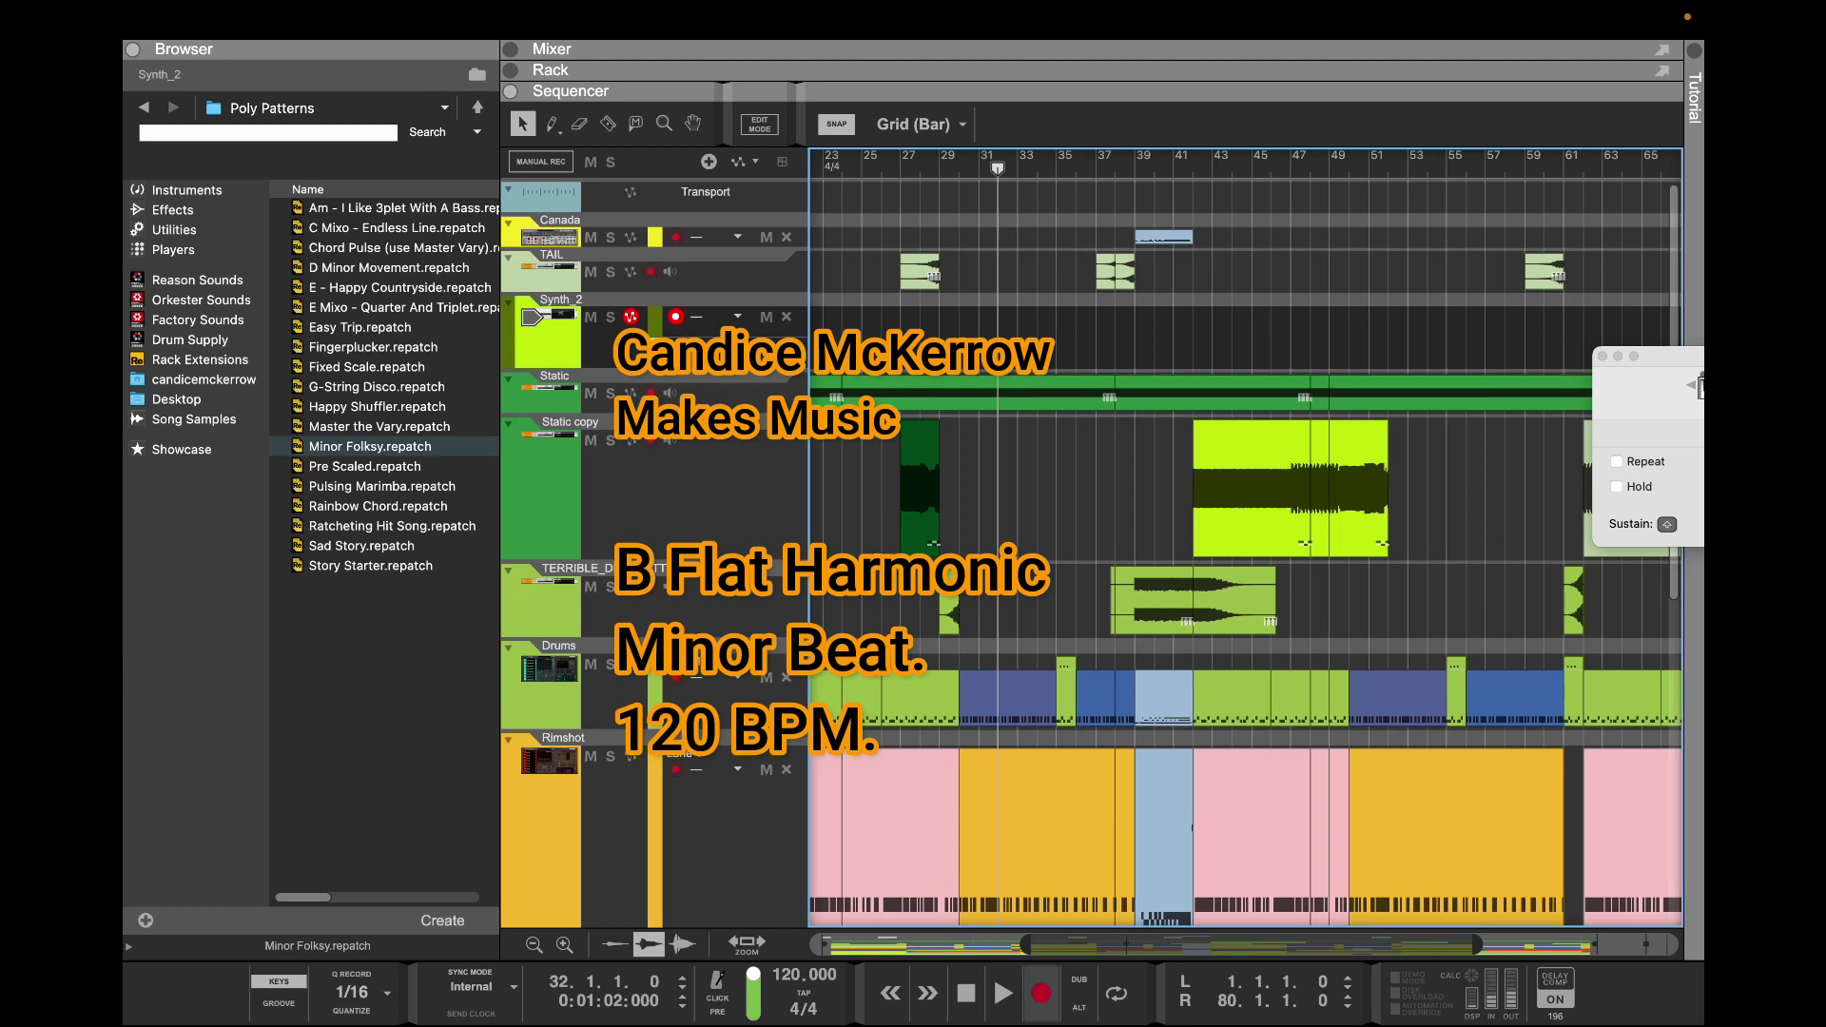
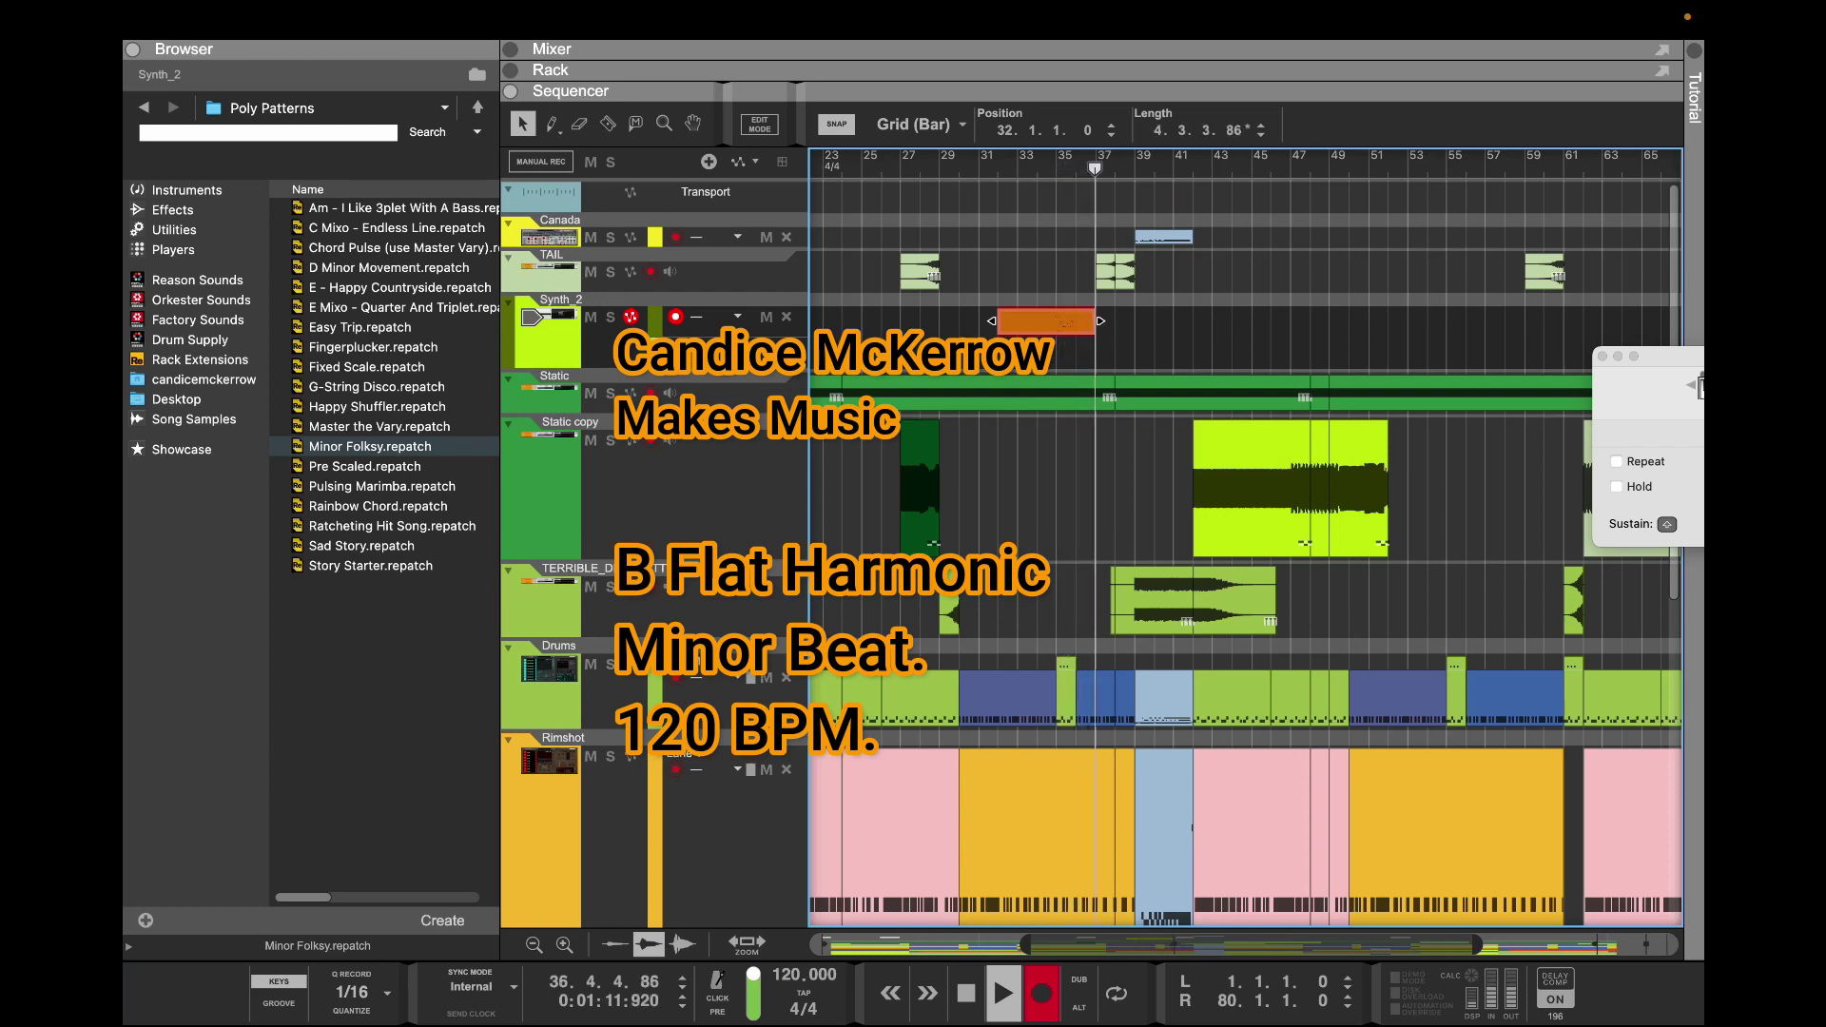
# Record a second Synth_2 clip from bar 57 for about two bars and stop recording
pyautogui.click(1504, 164)
pyautogui.click(1485, 164)
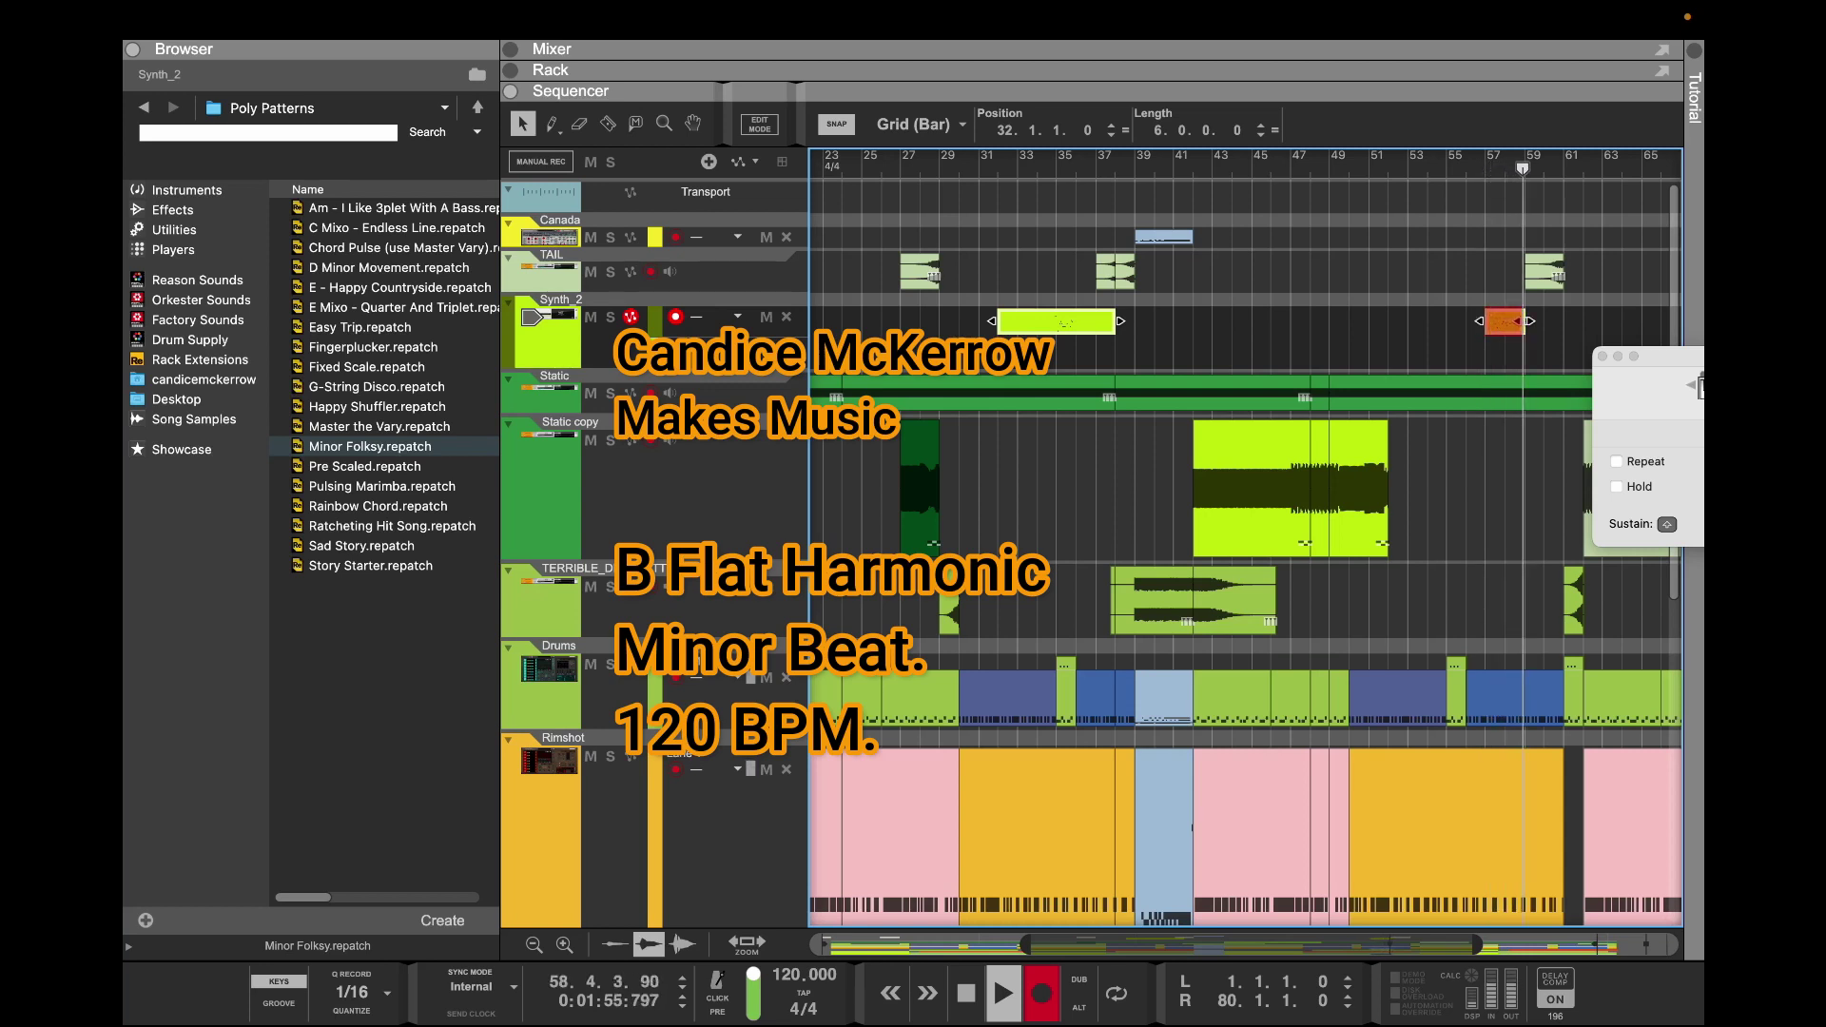
pyautogui.press('space')
# Lower the Synth_2 mixer fader to 0.21 dB and leave the mixer shown above the sequencer
pyautogui.moveTo(1093, 944); pyautogui.dragTo(818, 944)
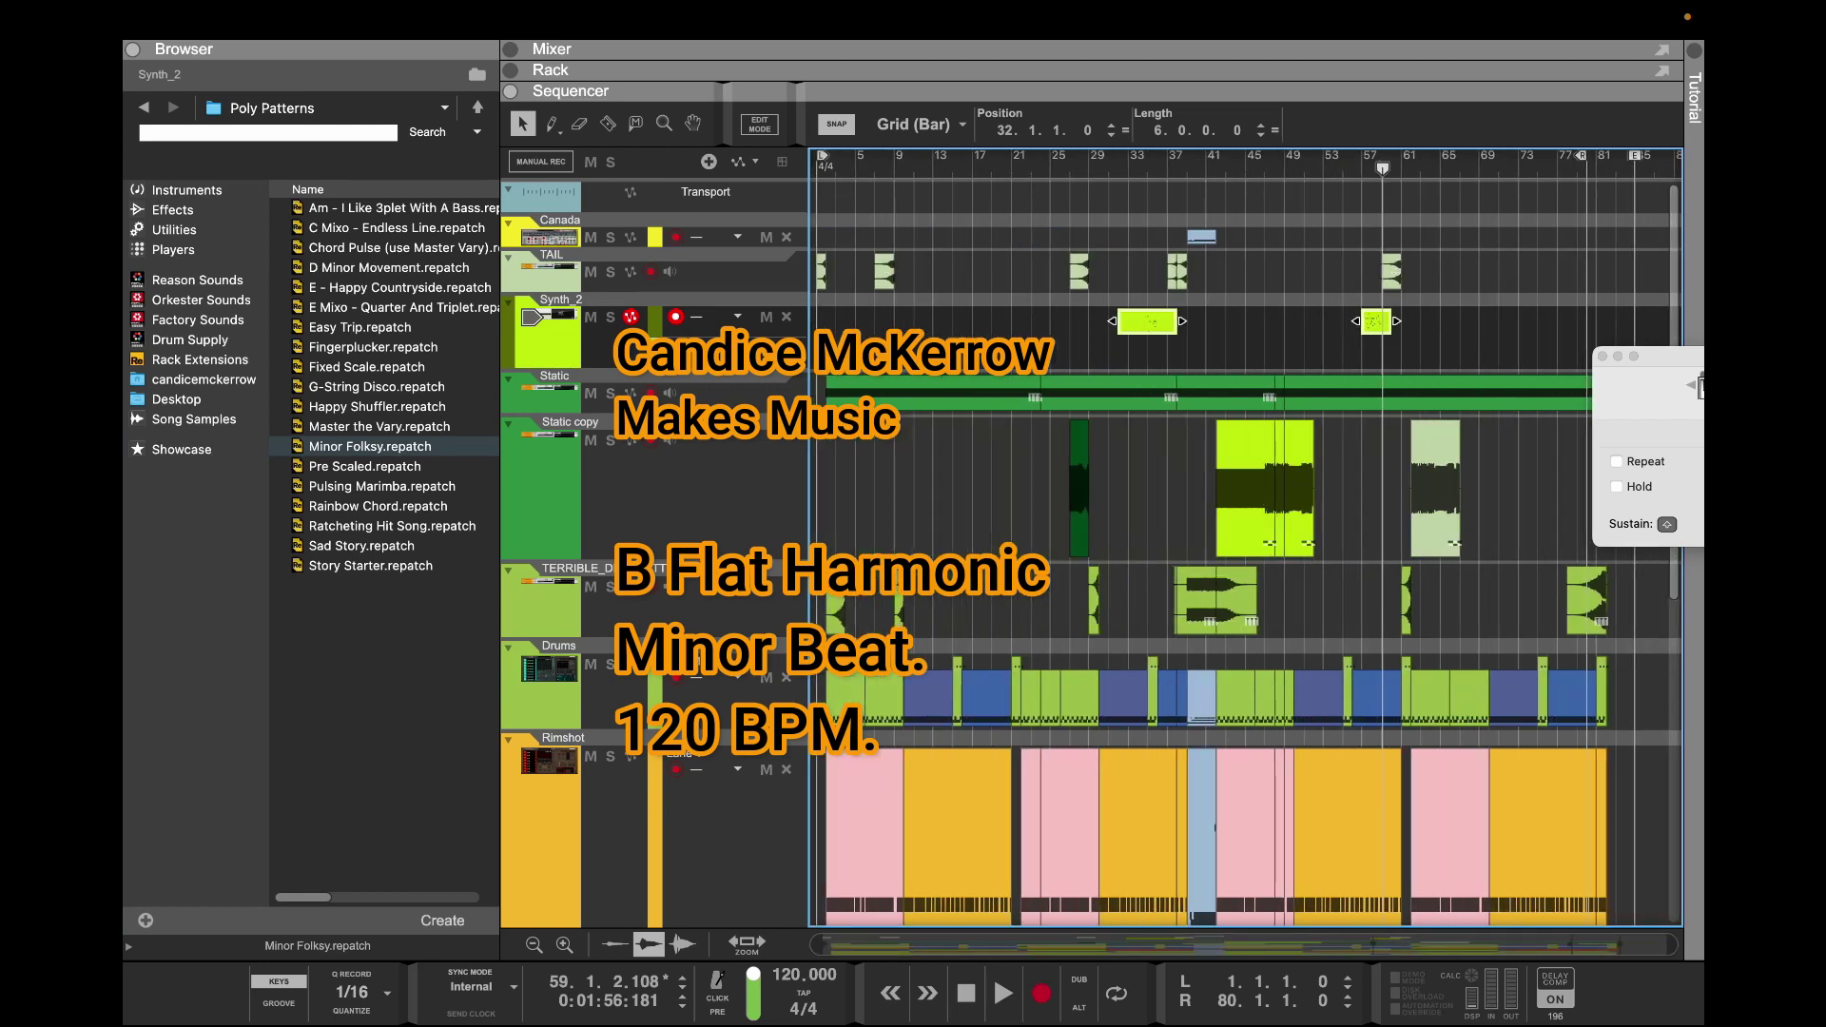
pyautogui.click(500, 19)
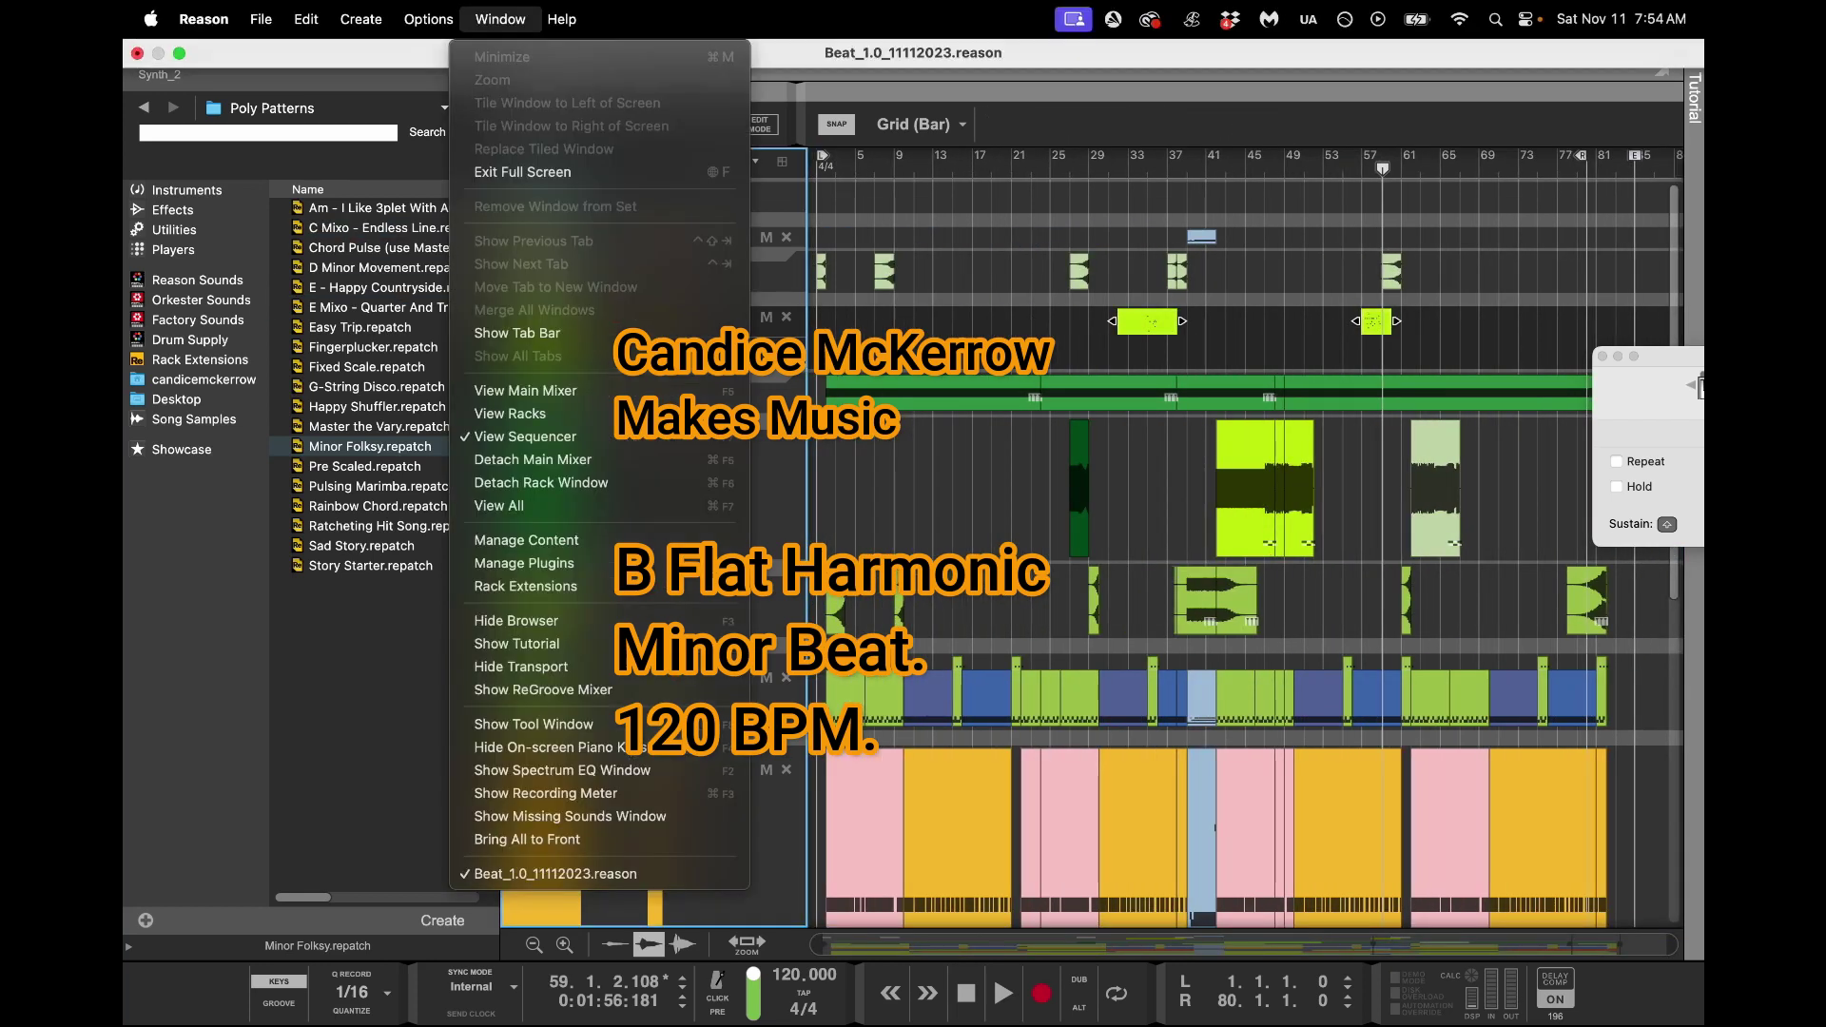
pyautogui.click(510, 50)
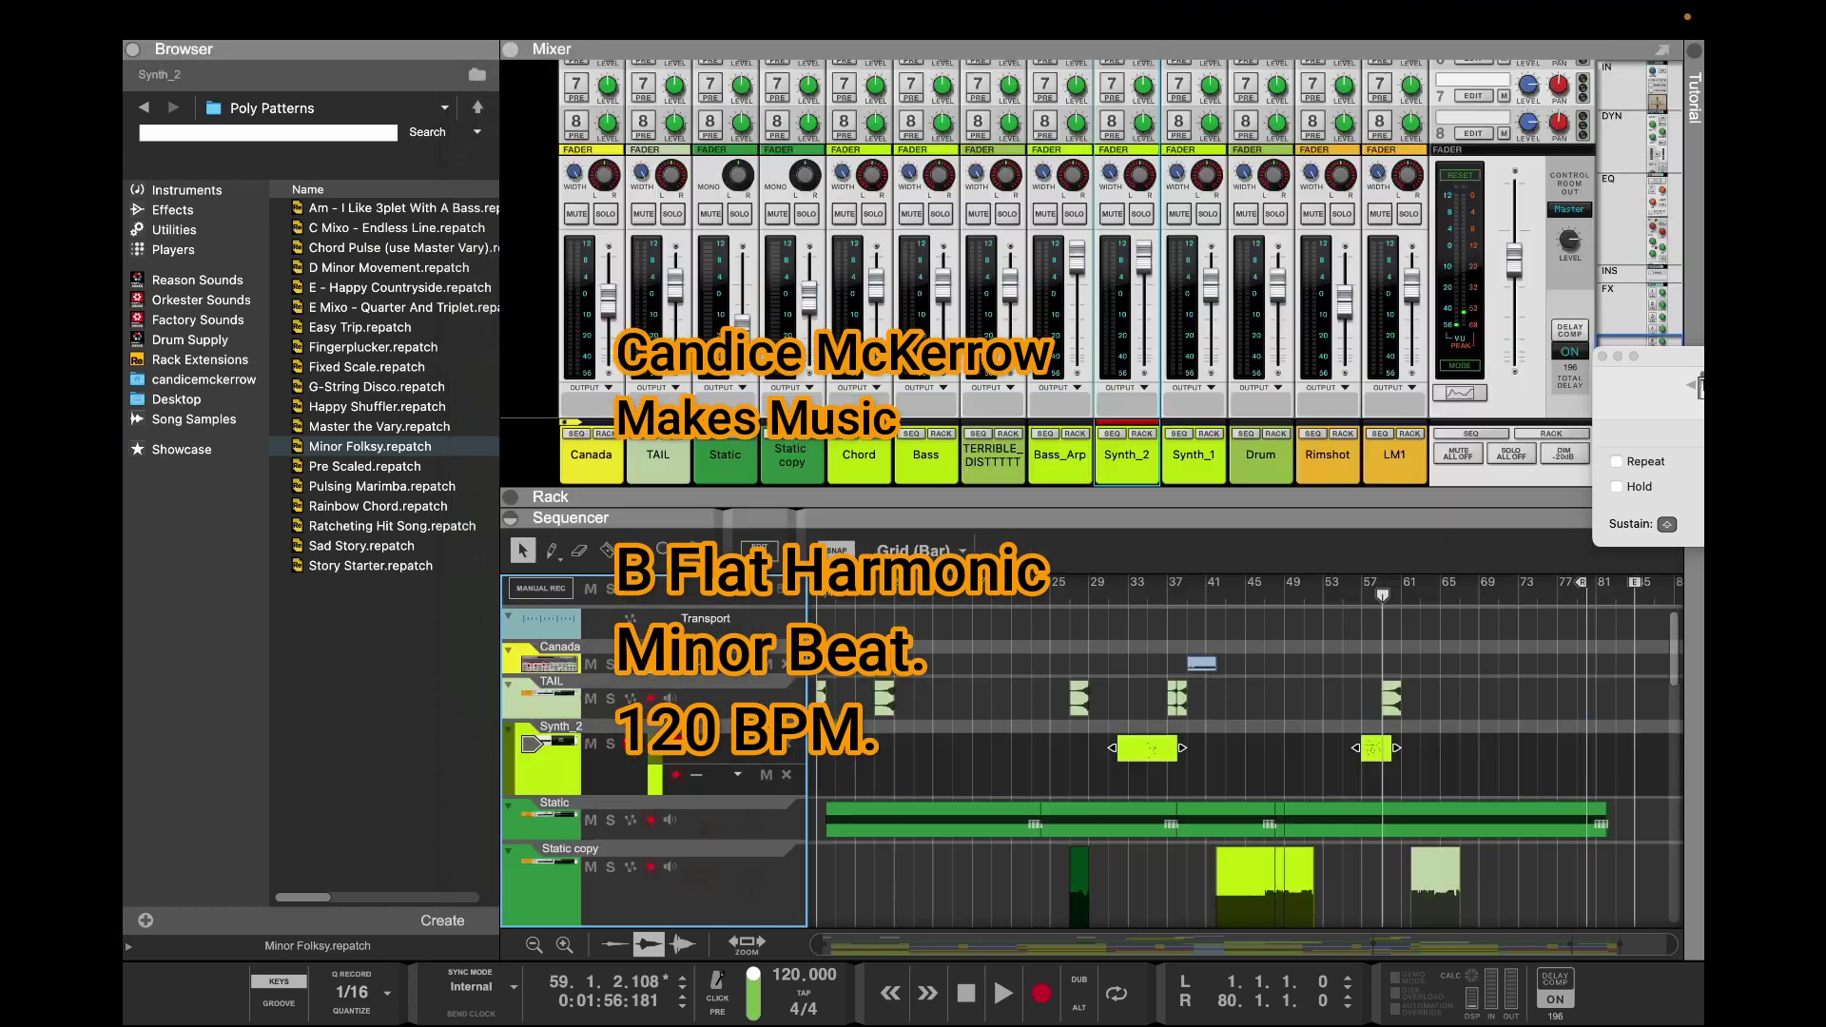
pyautogui.moveTo(1144, 257); pyautogui.dragTo(1144, 286)
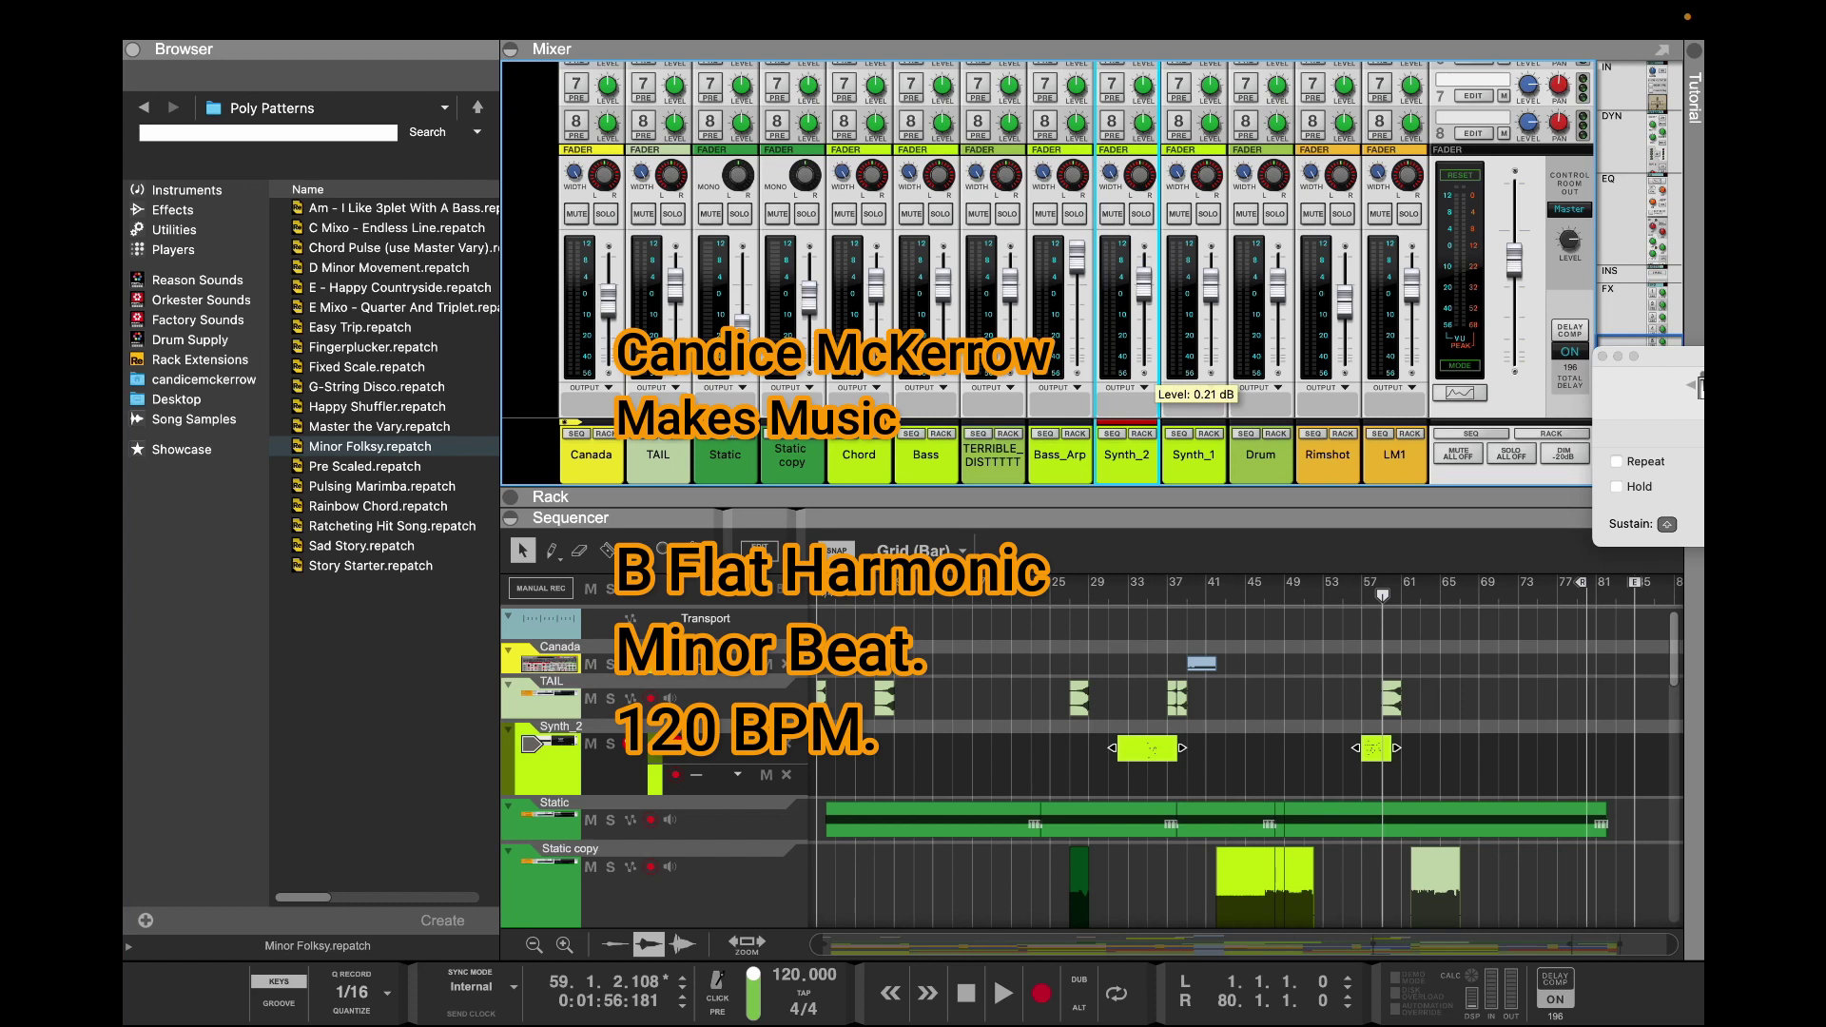
pyautogui.click(510, 50)
pyautogui.click(511, 50)
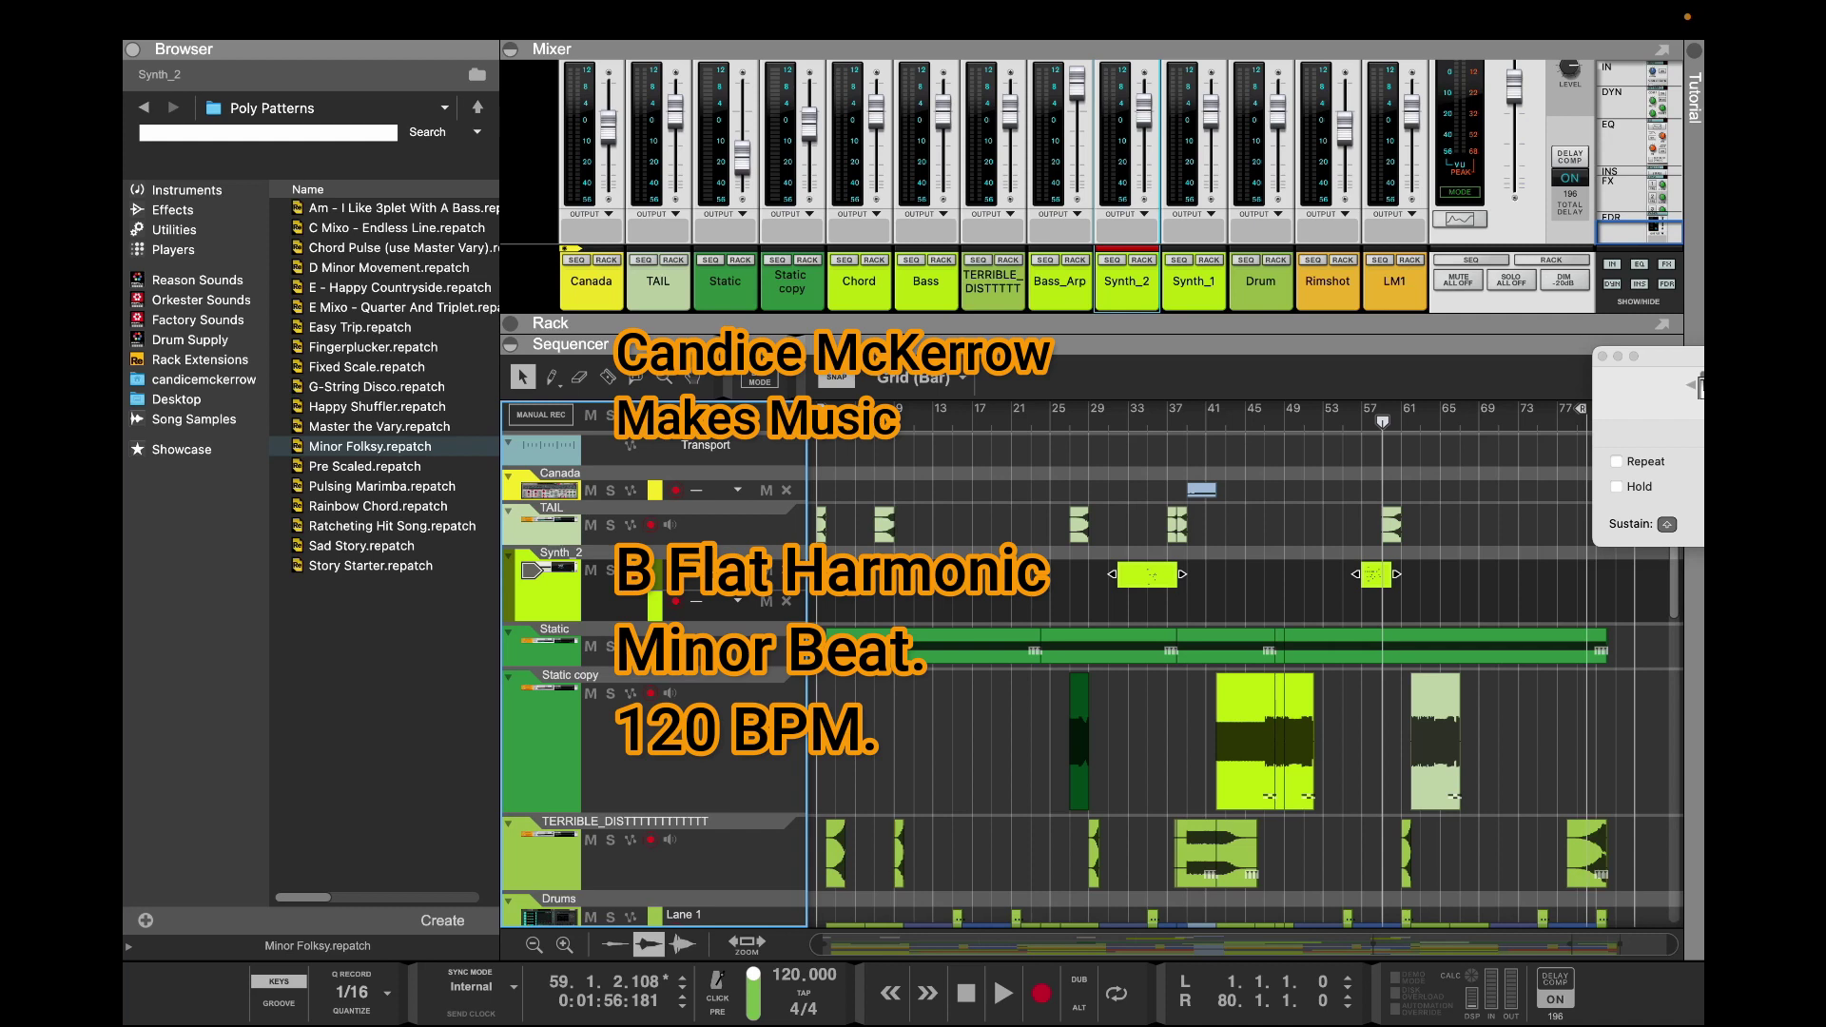
# Move the song position to bar 1 and create a tempo automation lane on the Transport track
pyautogui.moveTo(1382, 421); pyautogui.dragTo(816, 421)
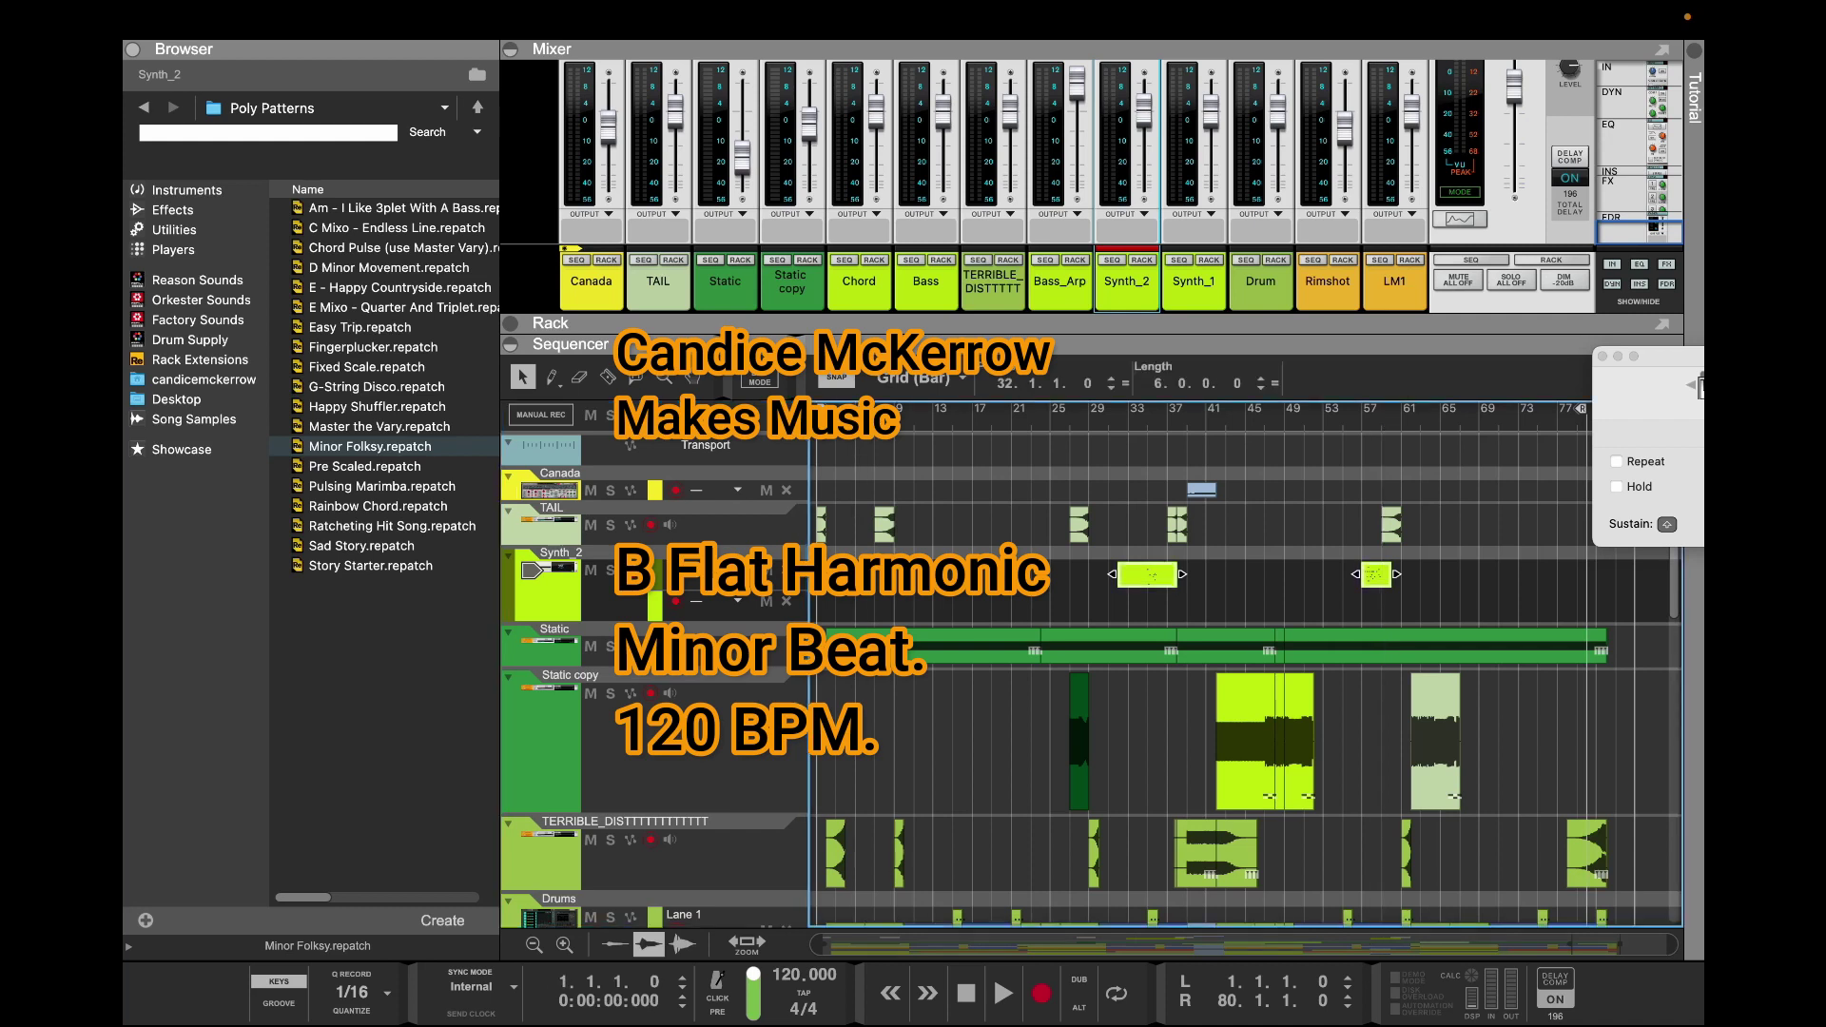
pyautogui.doubleClick(804, 976)
pyautogui.rightClick(777, 976)
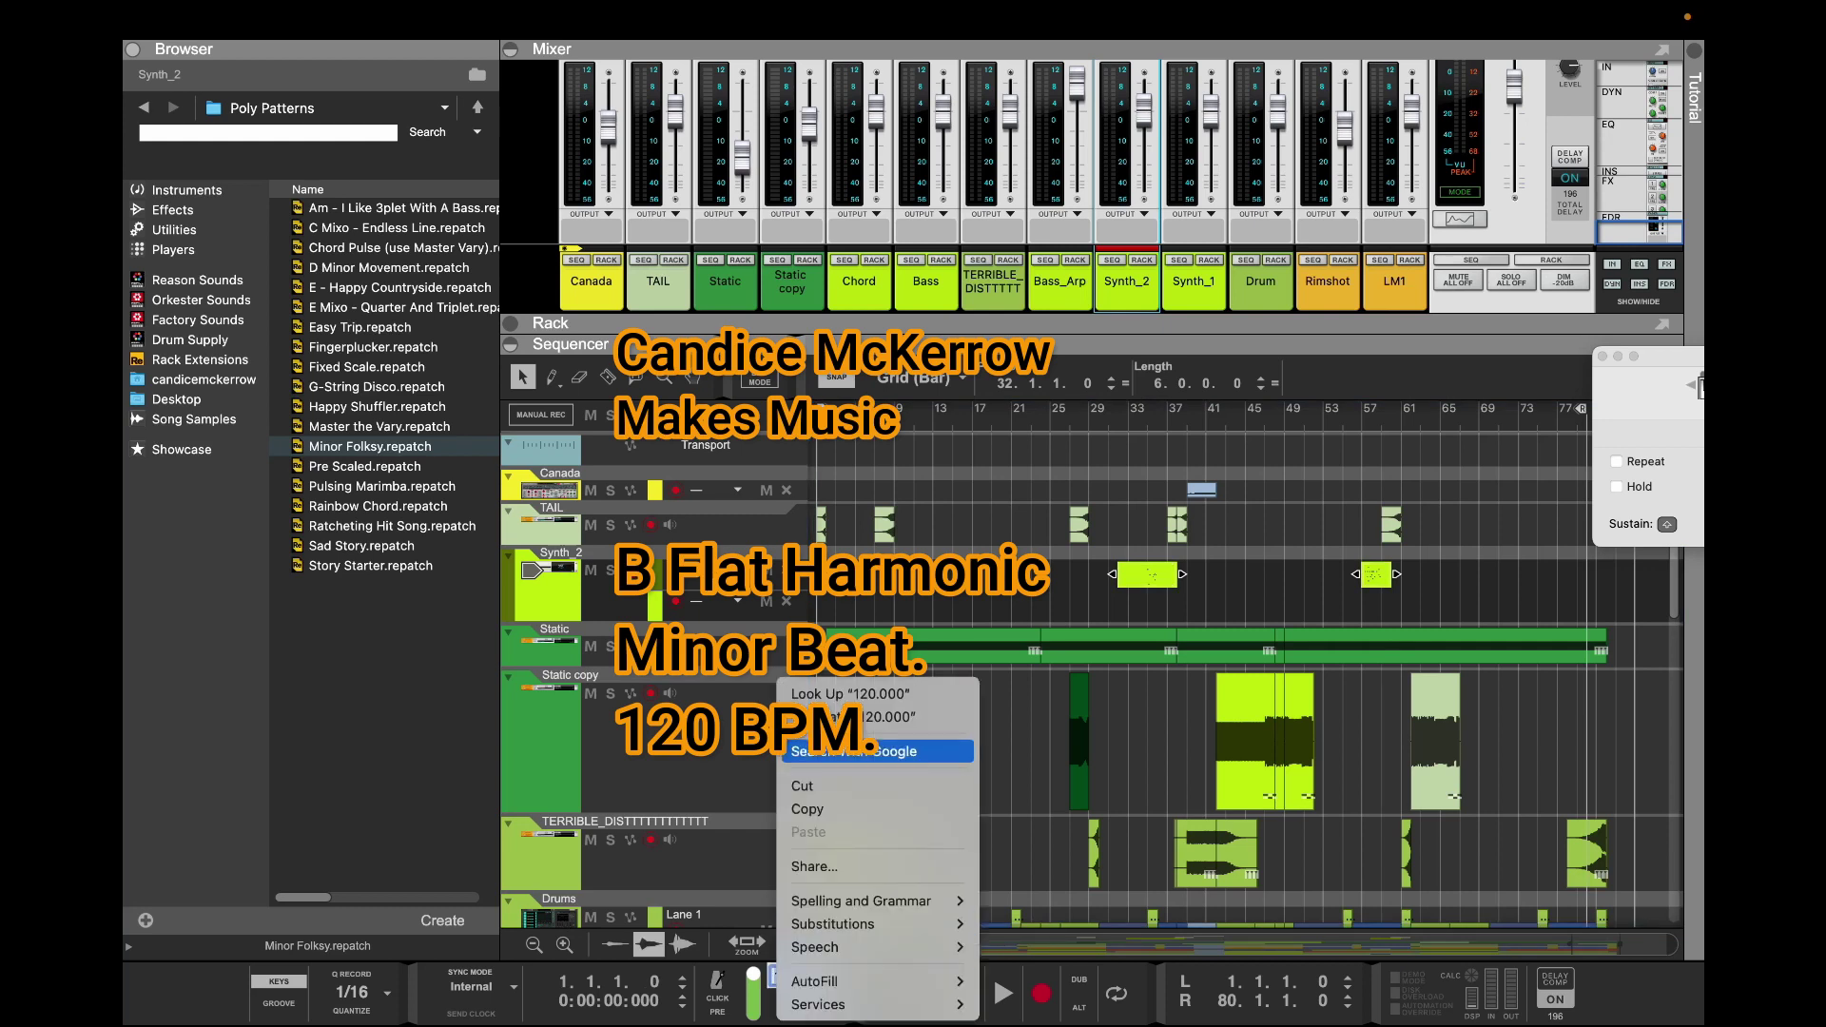
pyautogui.press('Escape')
pyautogui.rightClick(778, 976)
pyautogui.click(917, 609)
pyautogui.click(917, 609)
pyautogui.rightClick(782, 975)
pyautogui.click(825, 877)
# Record tempo automation from bar 1, setting the tempo to 70 BPM during the pass
pyautogui.click(1041, 993)
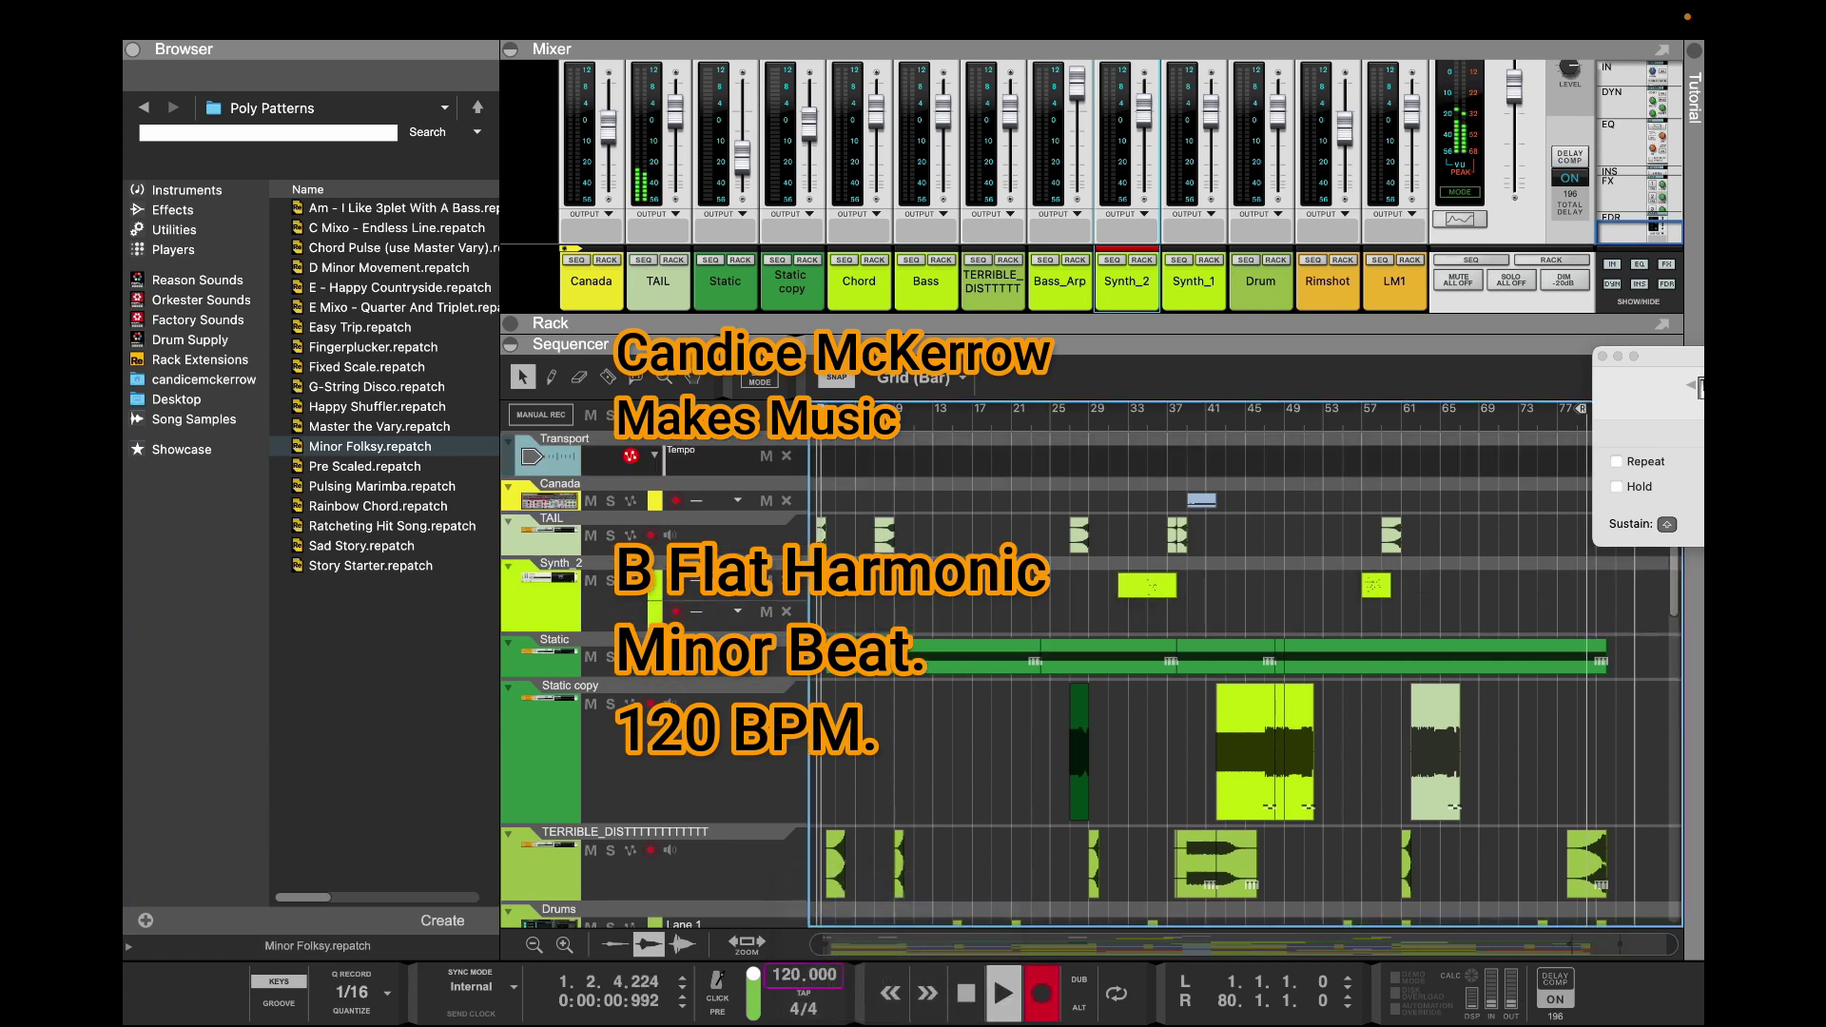
pyautogui.doubleClick(799, 975)
pyautogui.write('70')
pyautogui.press('Return')
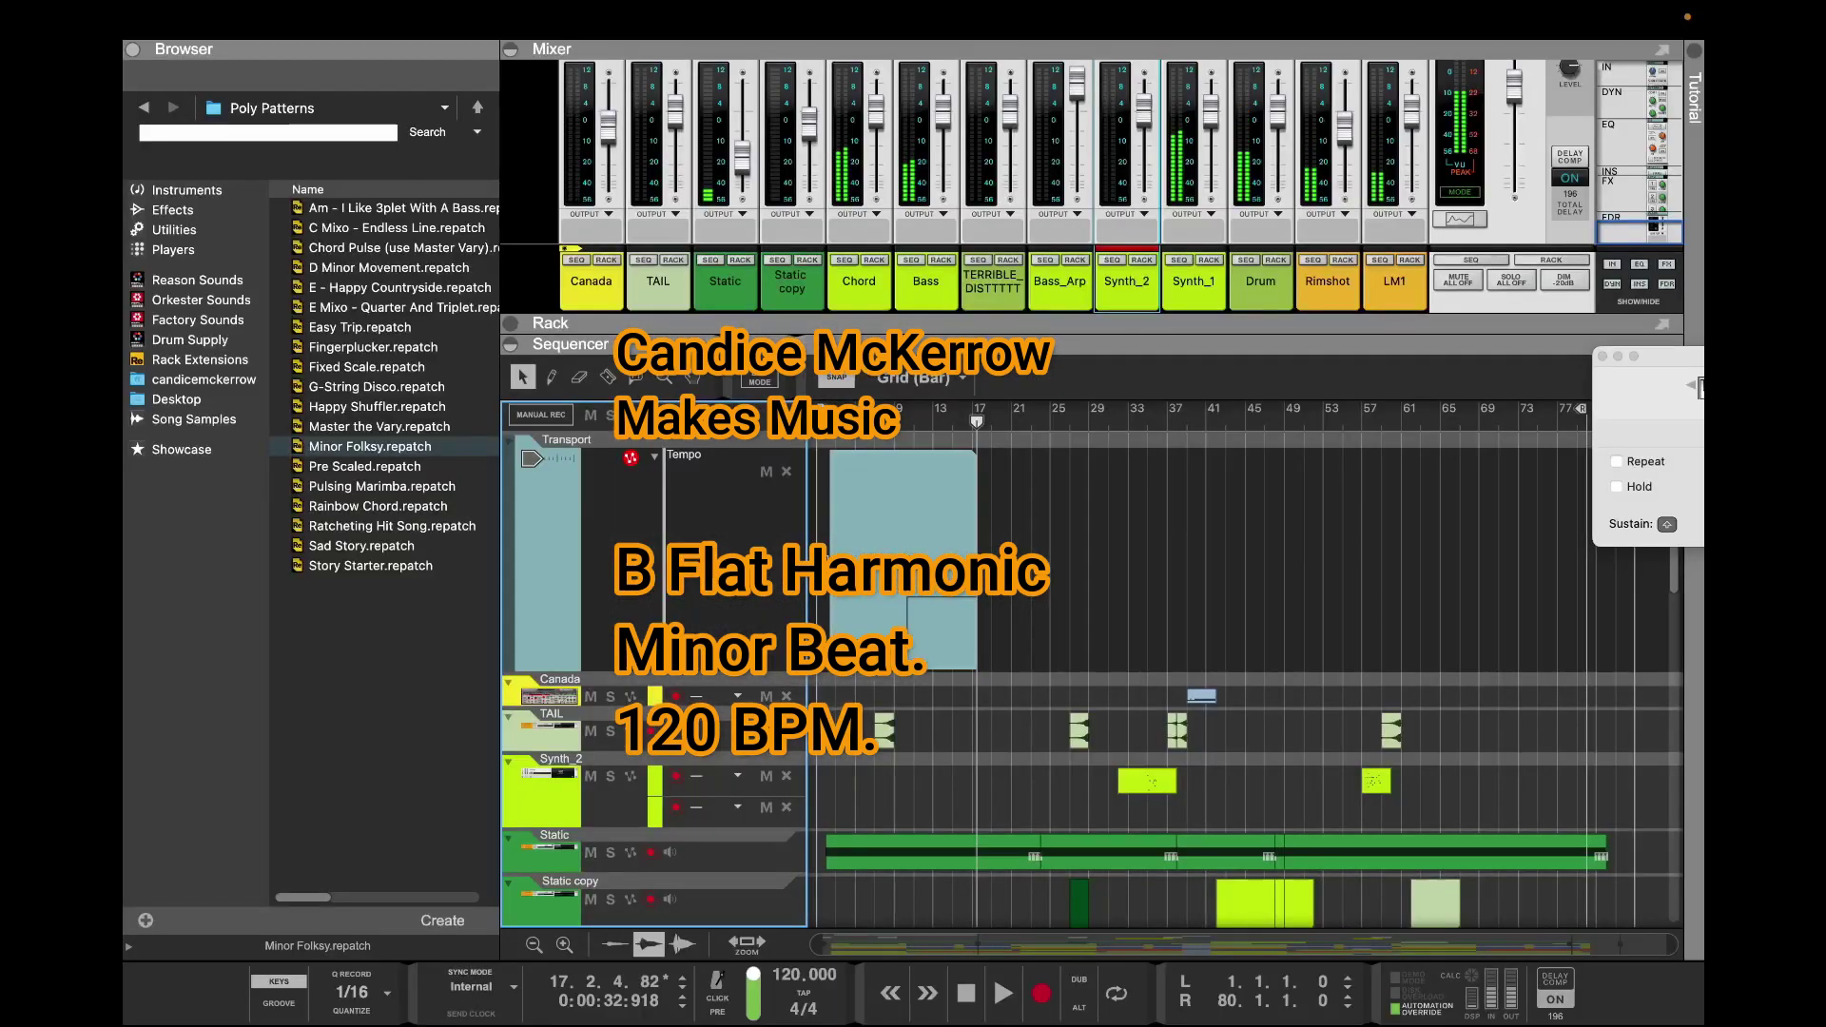
# Split the recorded tempo clip with the Razor tool, undo the cut, and split it near bar 13 instead
pyautogui.click(367, 366)
pyautogui.click(636, 377)
pyautogui.click(608, 378)
pyautogui.click(923, 566)
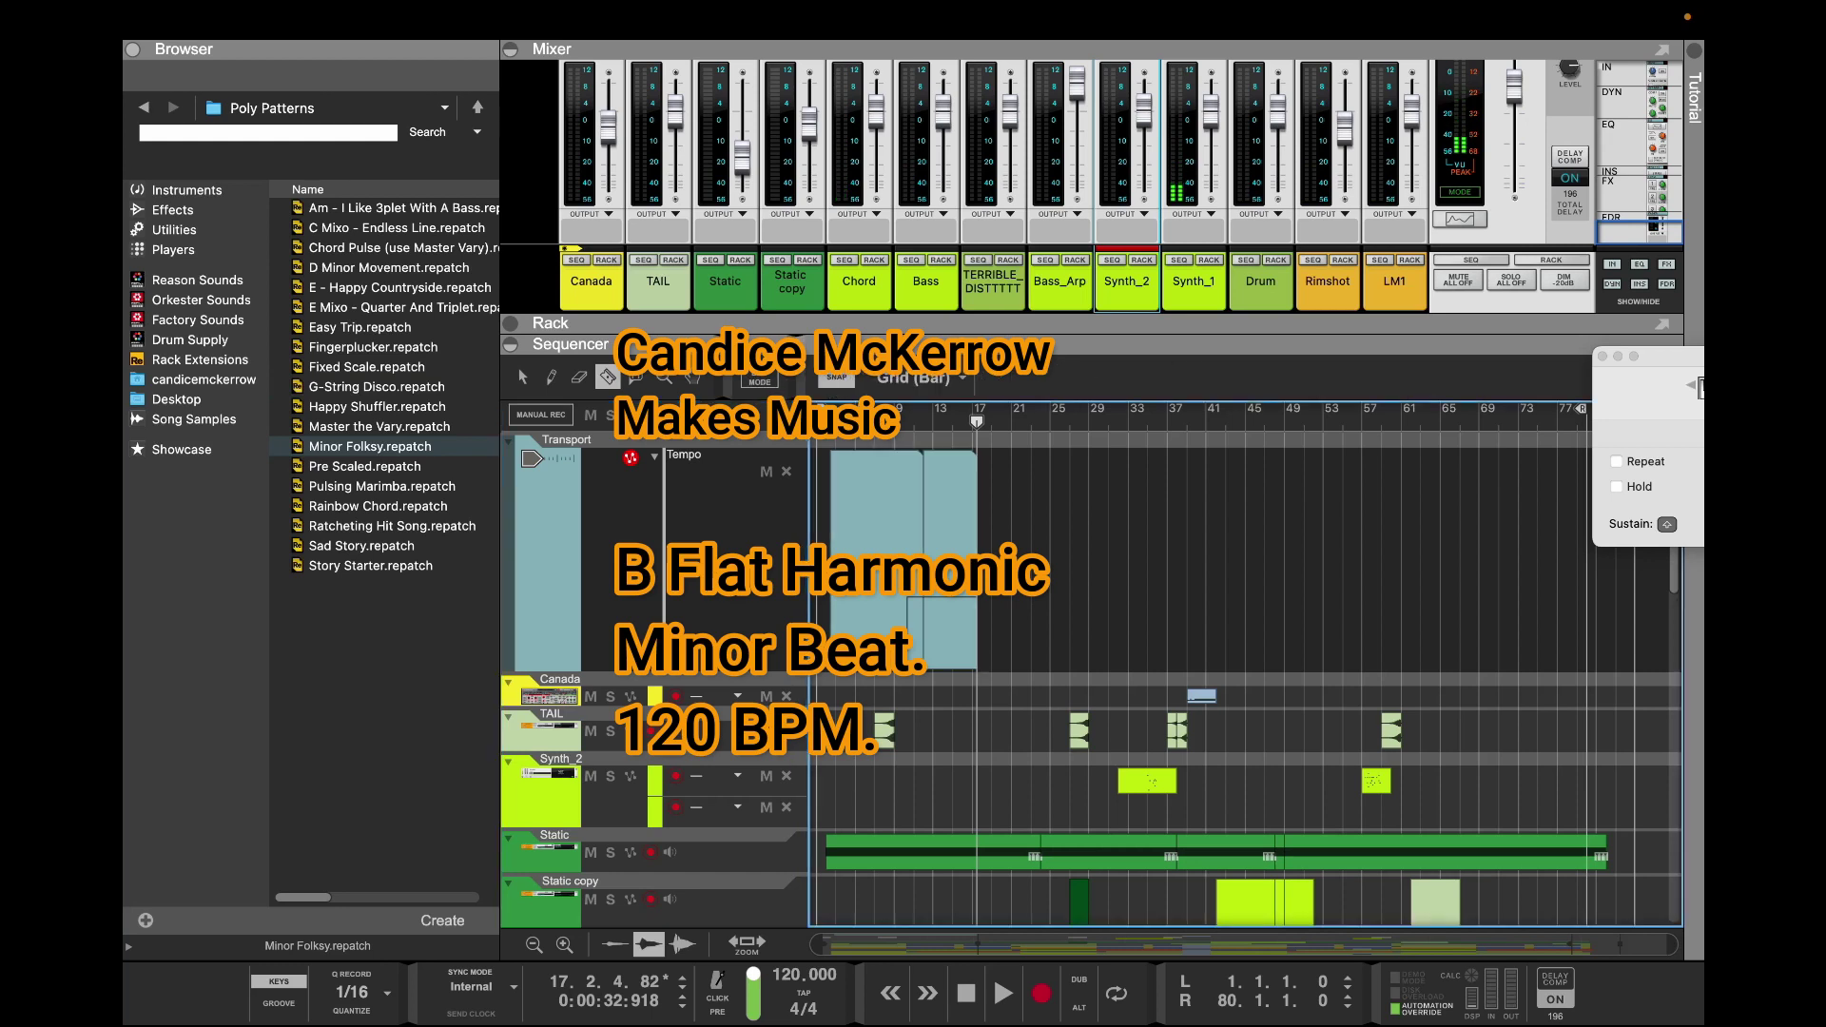
pyautogui.press('super+z')
pyautogui.click(932, 566)
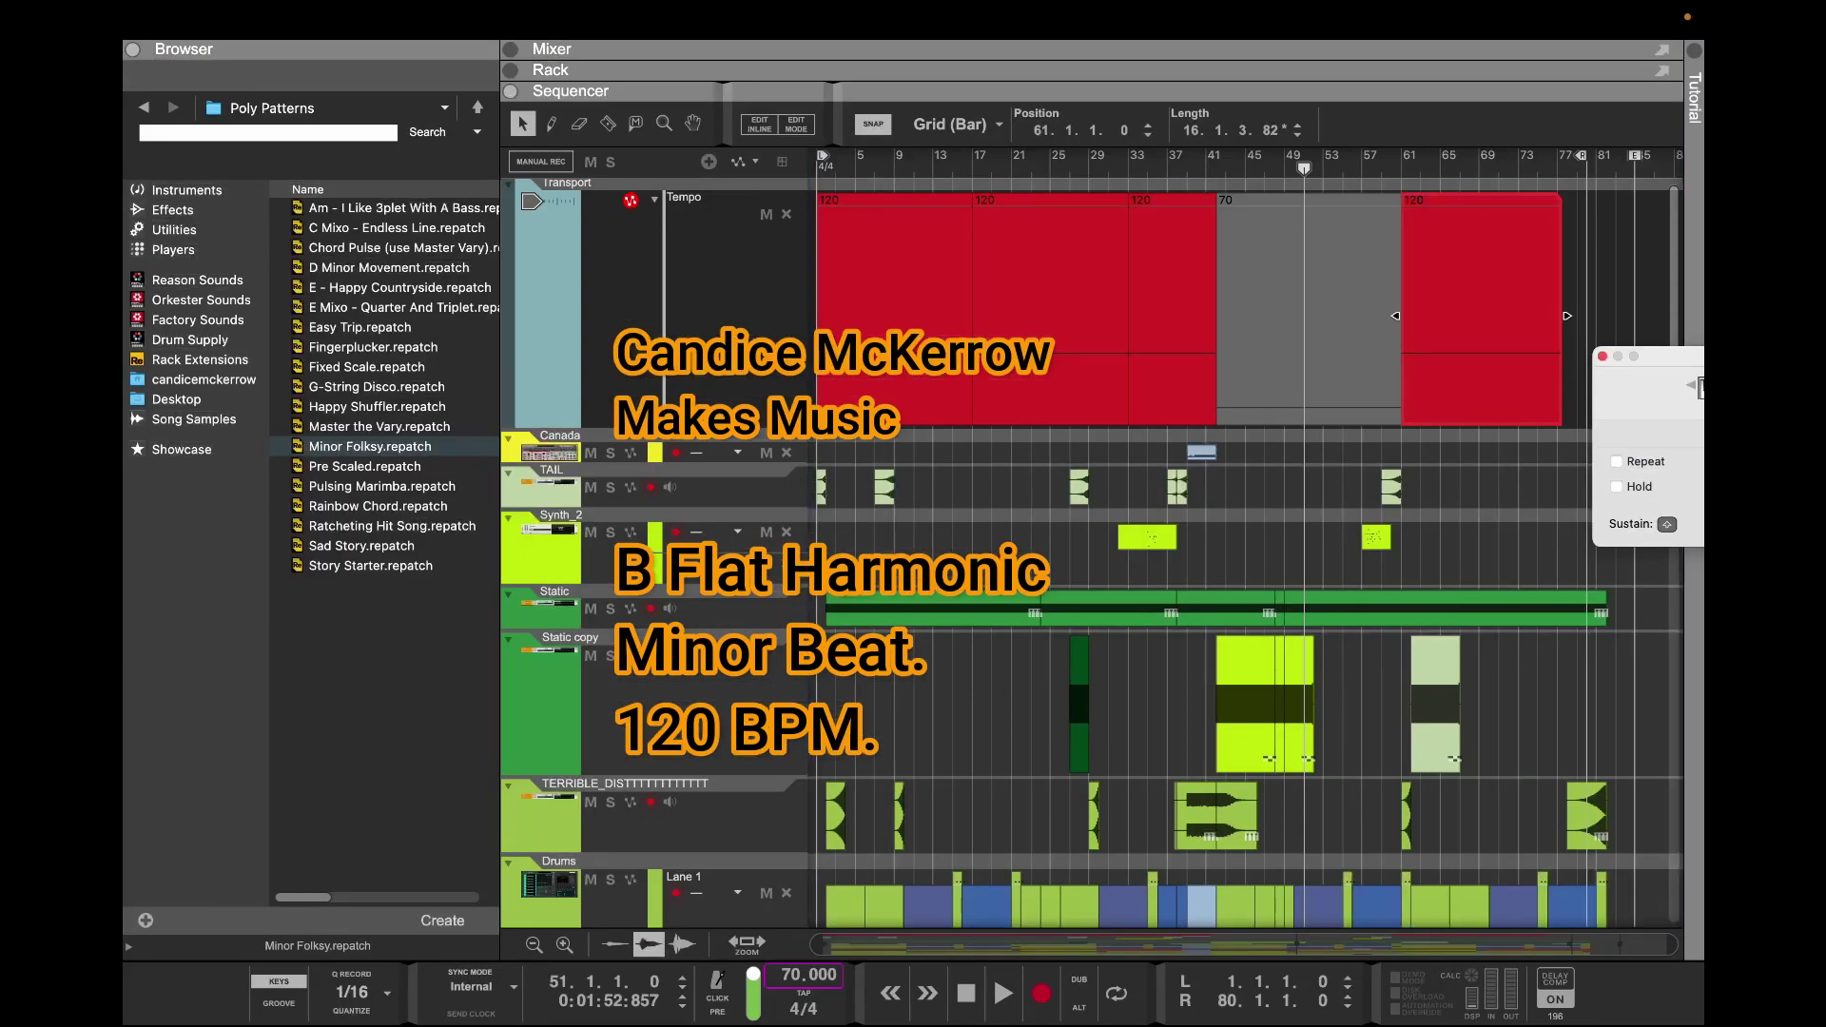
# Copy the last 120 BPM tempo clip onto the song's end and trim the 70 BPM clip to end at bar 59
pyautogui.click(1603, 356)
pyautogui.moveTo(1469, 313); pyautogui.dragTo(1607, 348)
pyautogui.click(1324, 337)
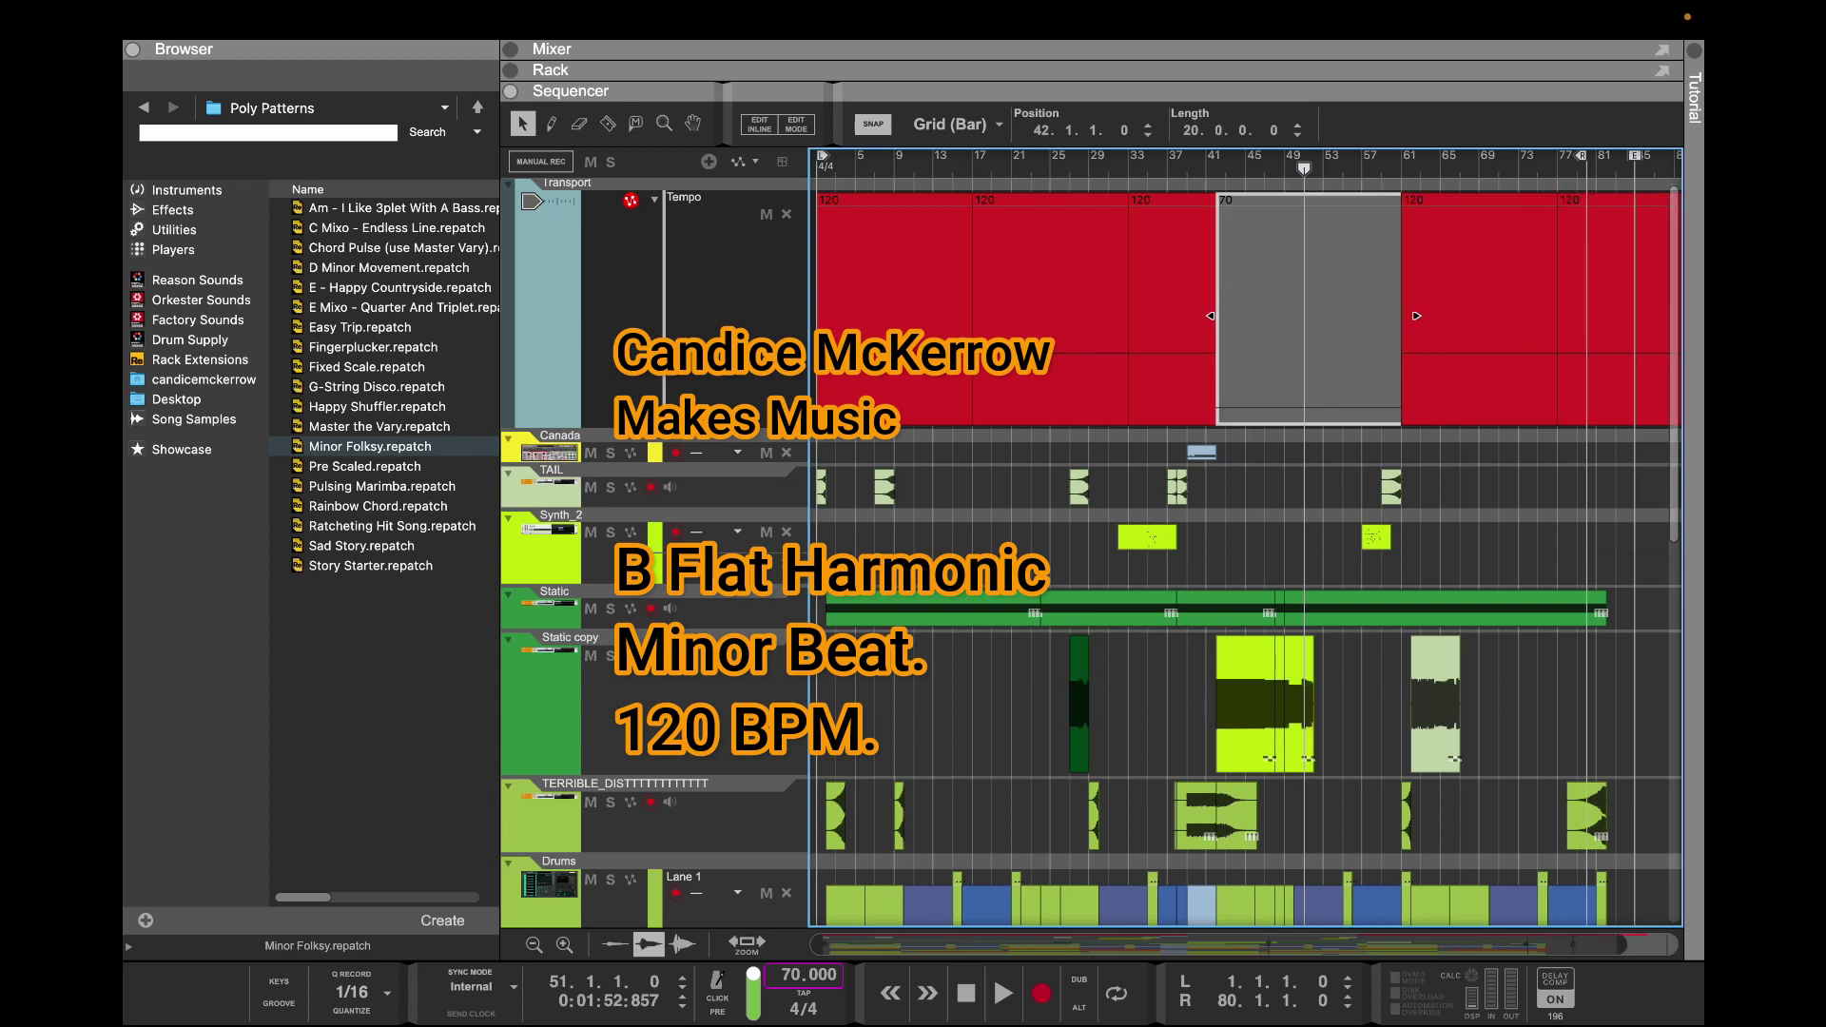
pyautogui.moveTo(1304, 169); pyautogui.dragTo(1382, 168)
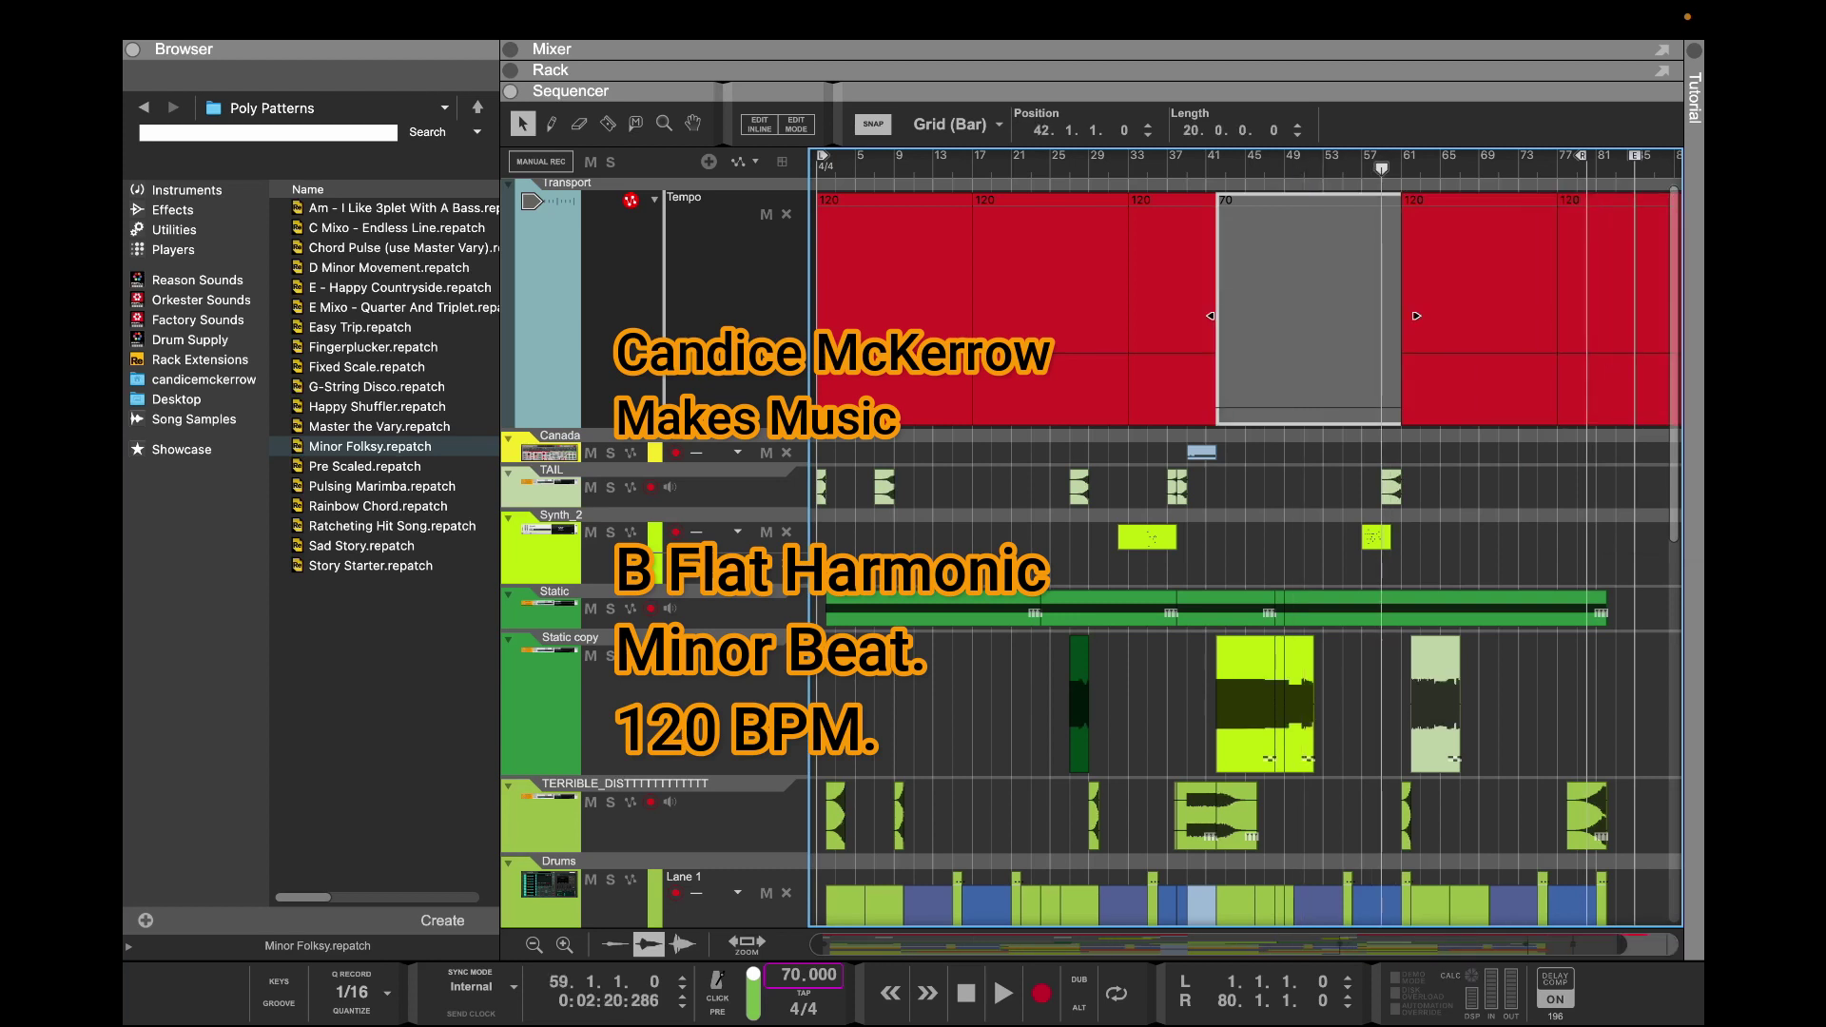
pyautogui.moveTo(1416, 315); pyautogui.dragTo(1384, 320)
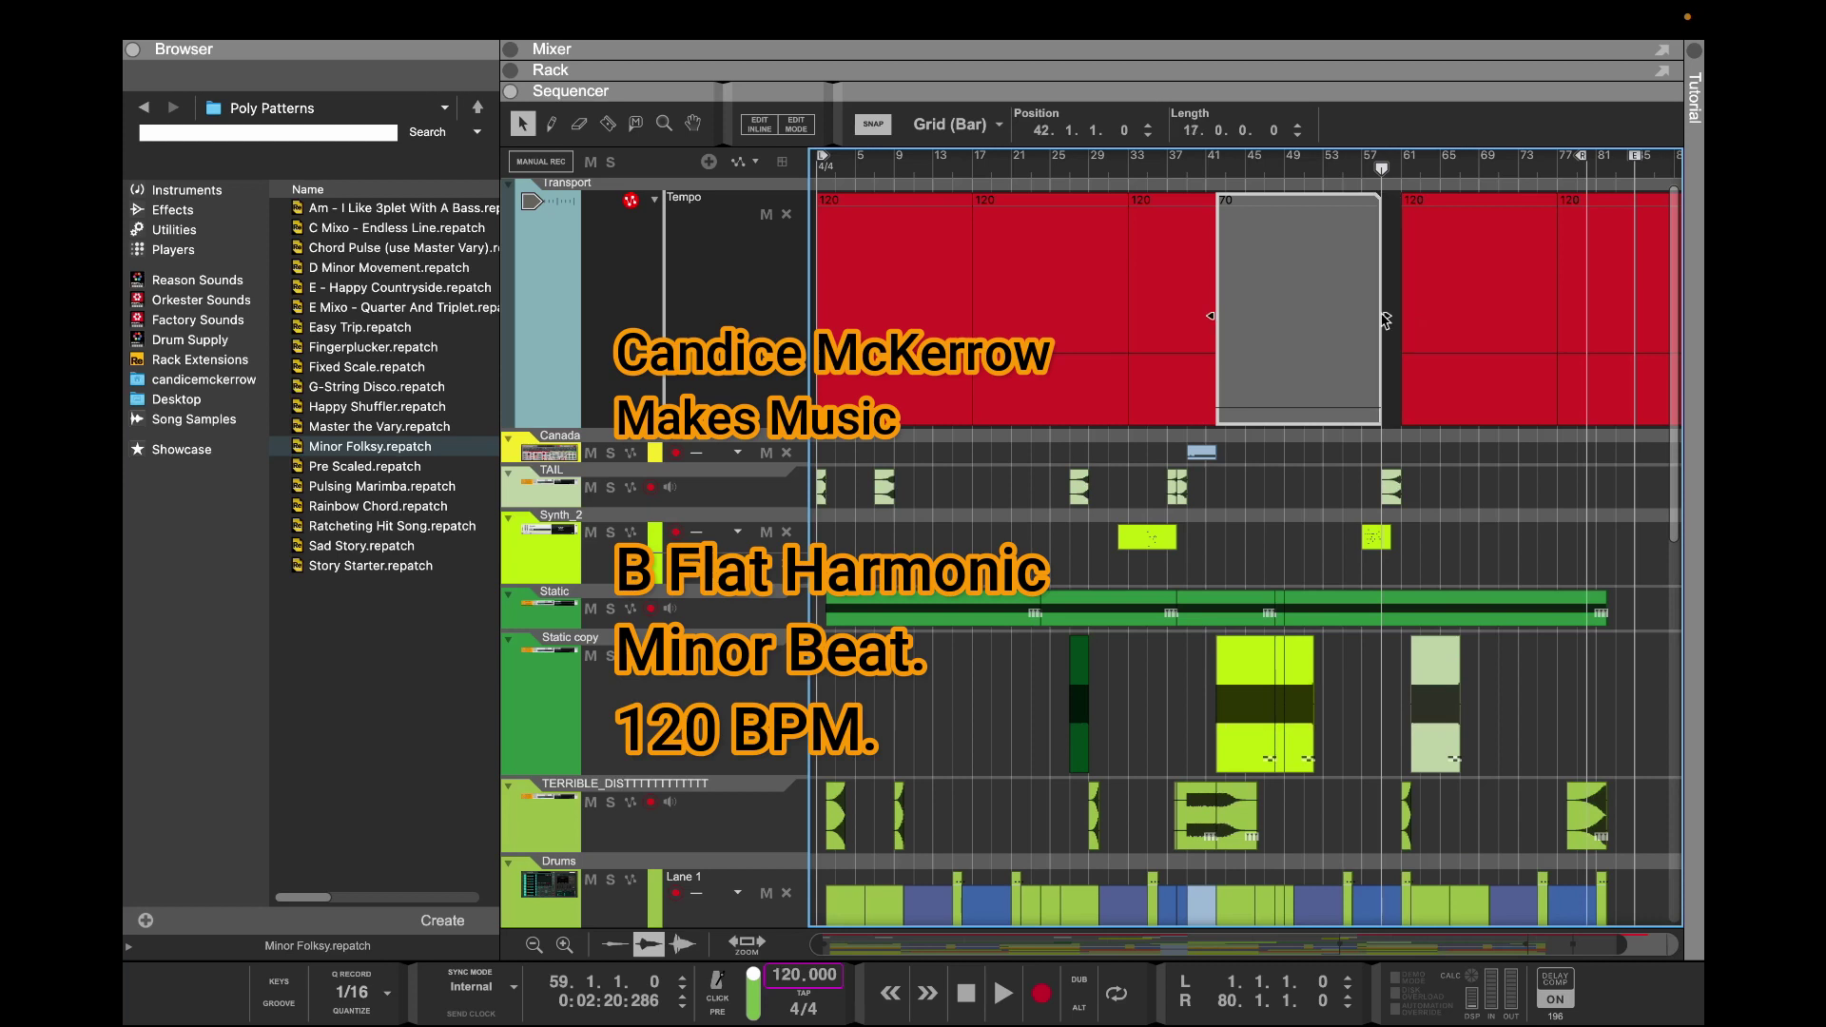
# Duplicate the 70 BPM tempo clip to bar 59 as a two-bar clip ending at bar 61
pyautogui.rightClick(1324, 365)
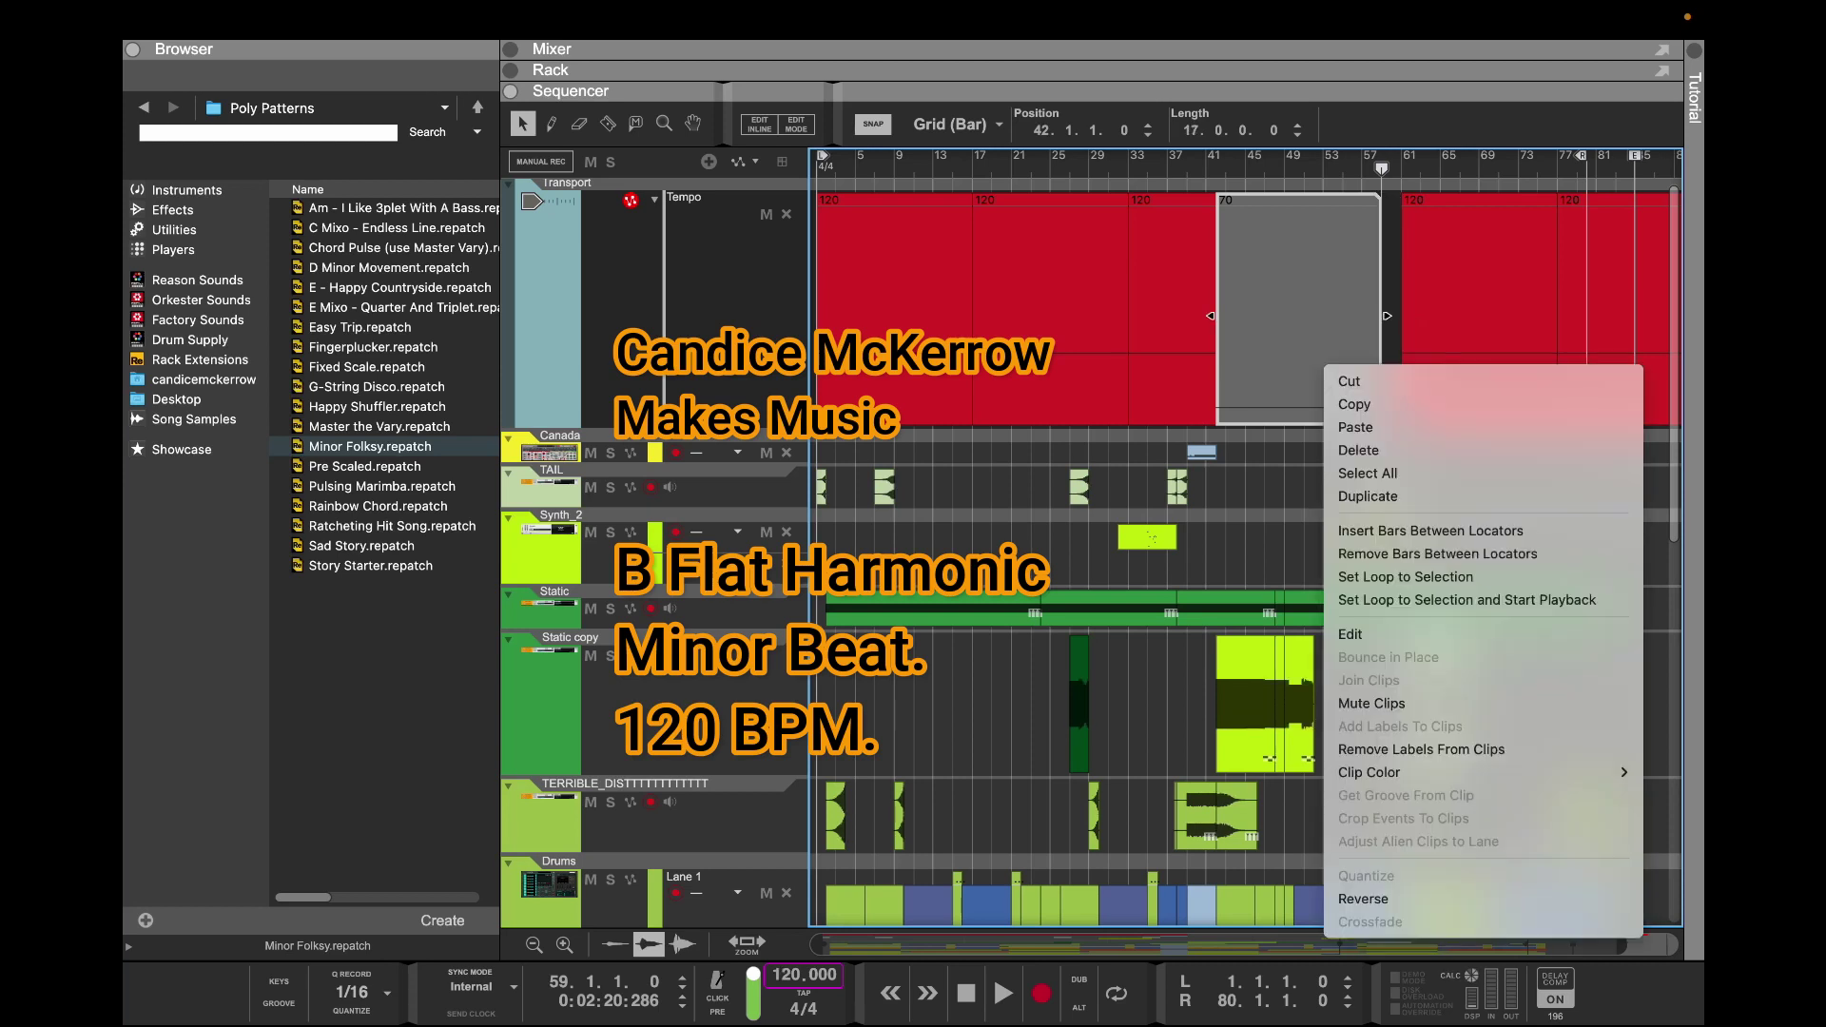
pyautogui.click(1367, 496)
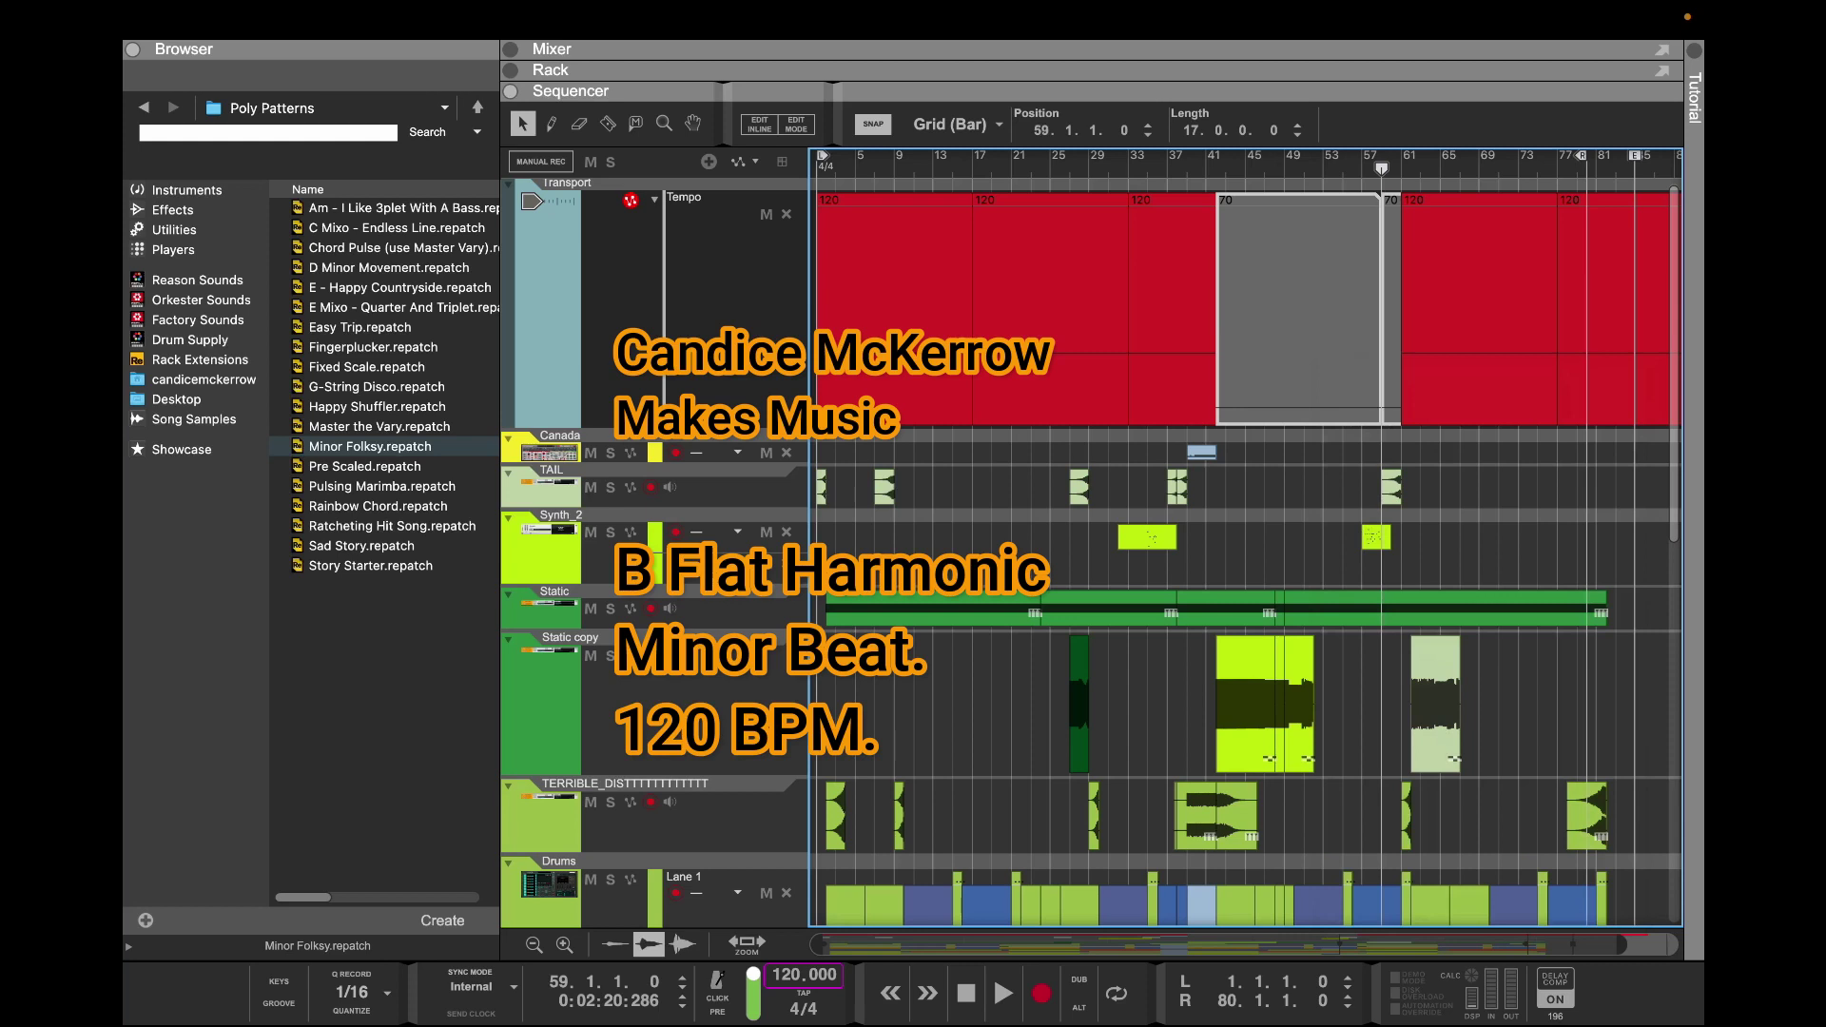
pyautogui.click(1368, 495)
pyautogui.click(1391, 323)
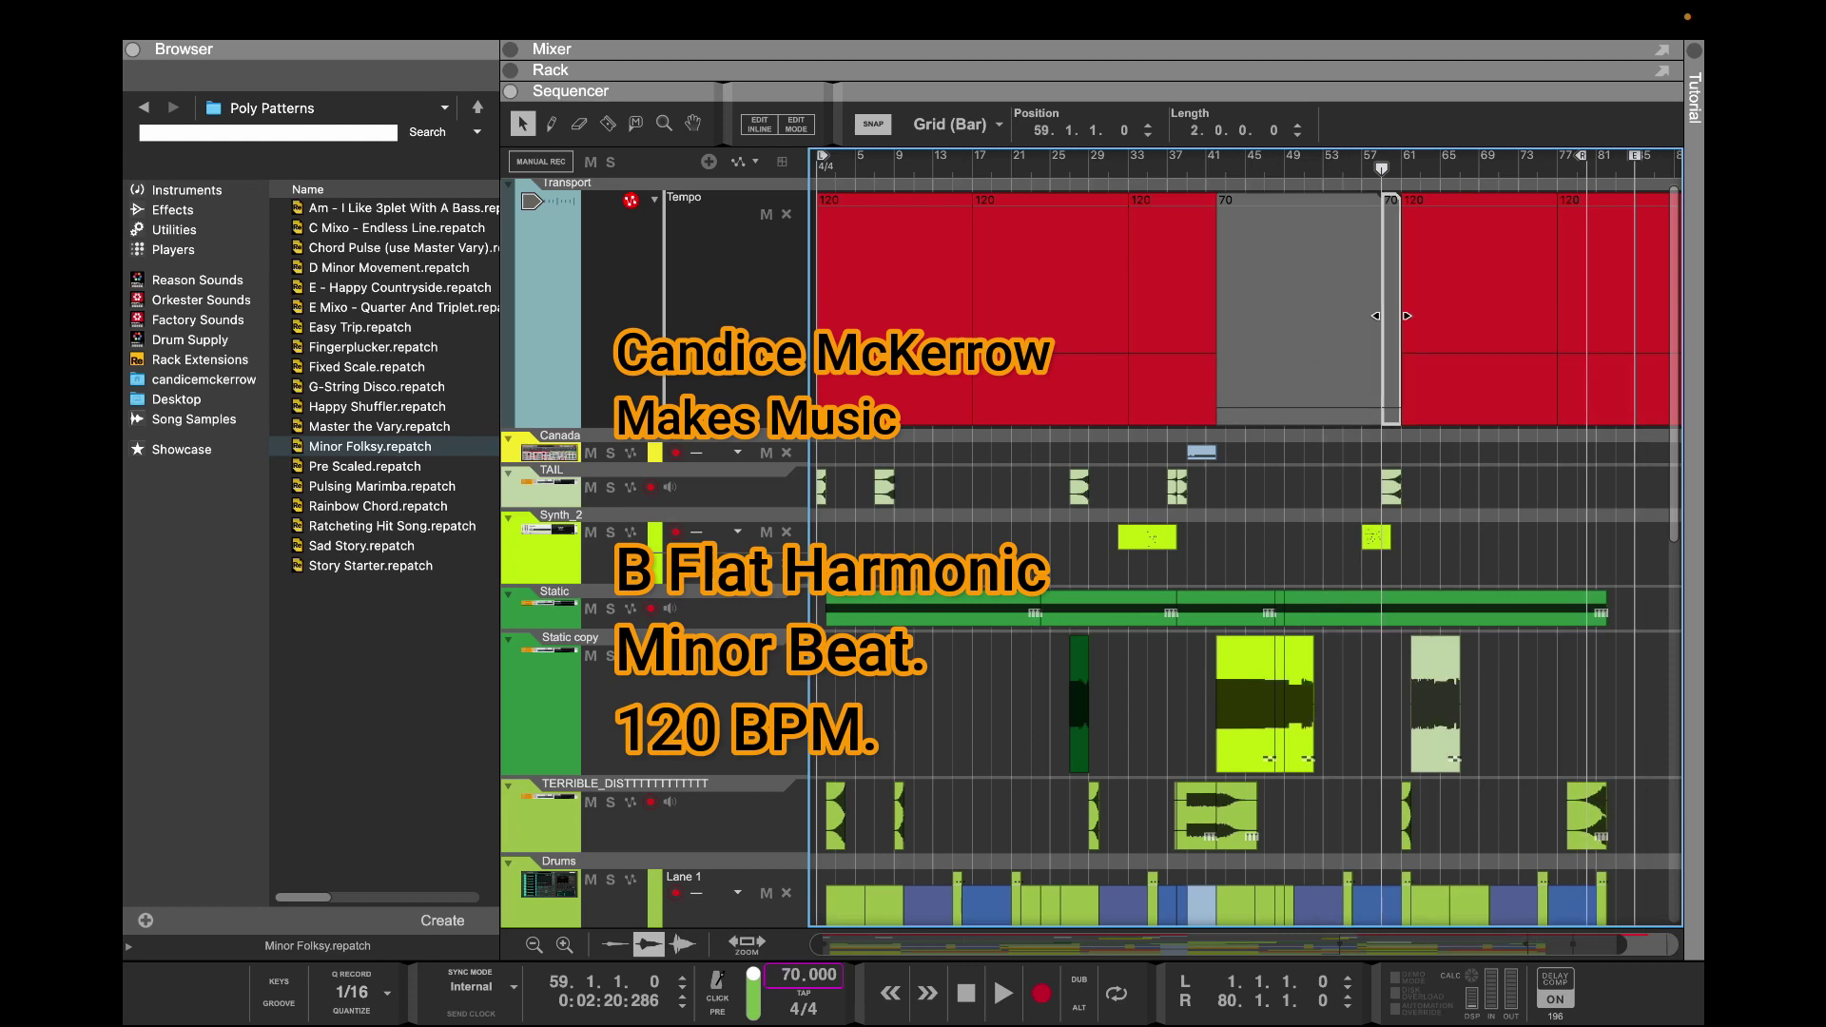
# Open the two-bar tempo clip at bar 59 for editing and raise its end point to 120 BPM
pyautogui.moveTo(816, 944); pyautogui.dragTo(1304, 944)
pyautogui.doubleClick(924, 353)
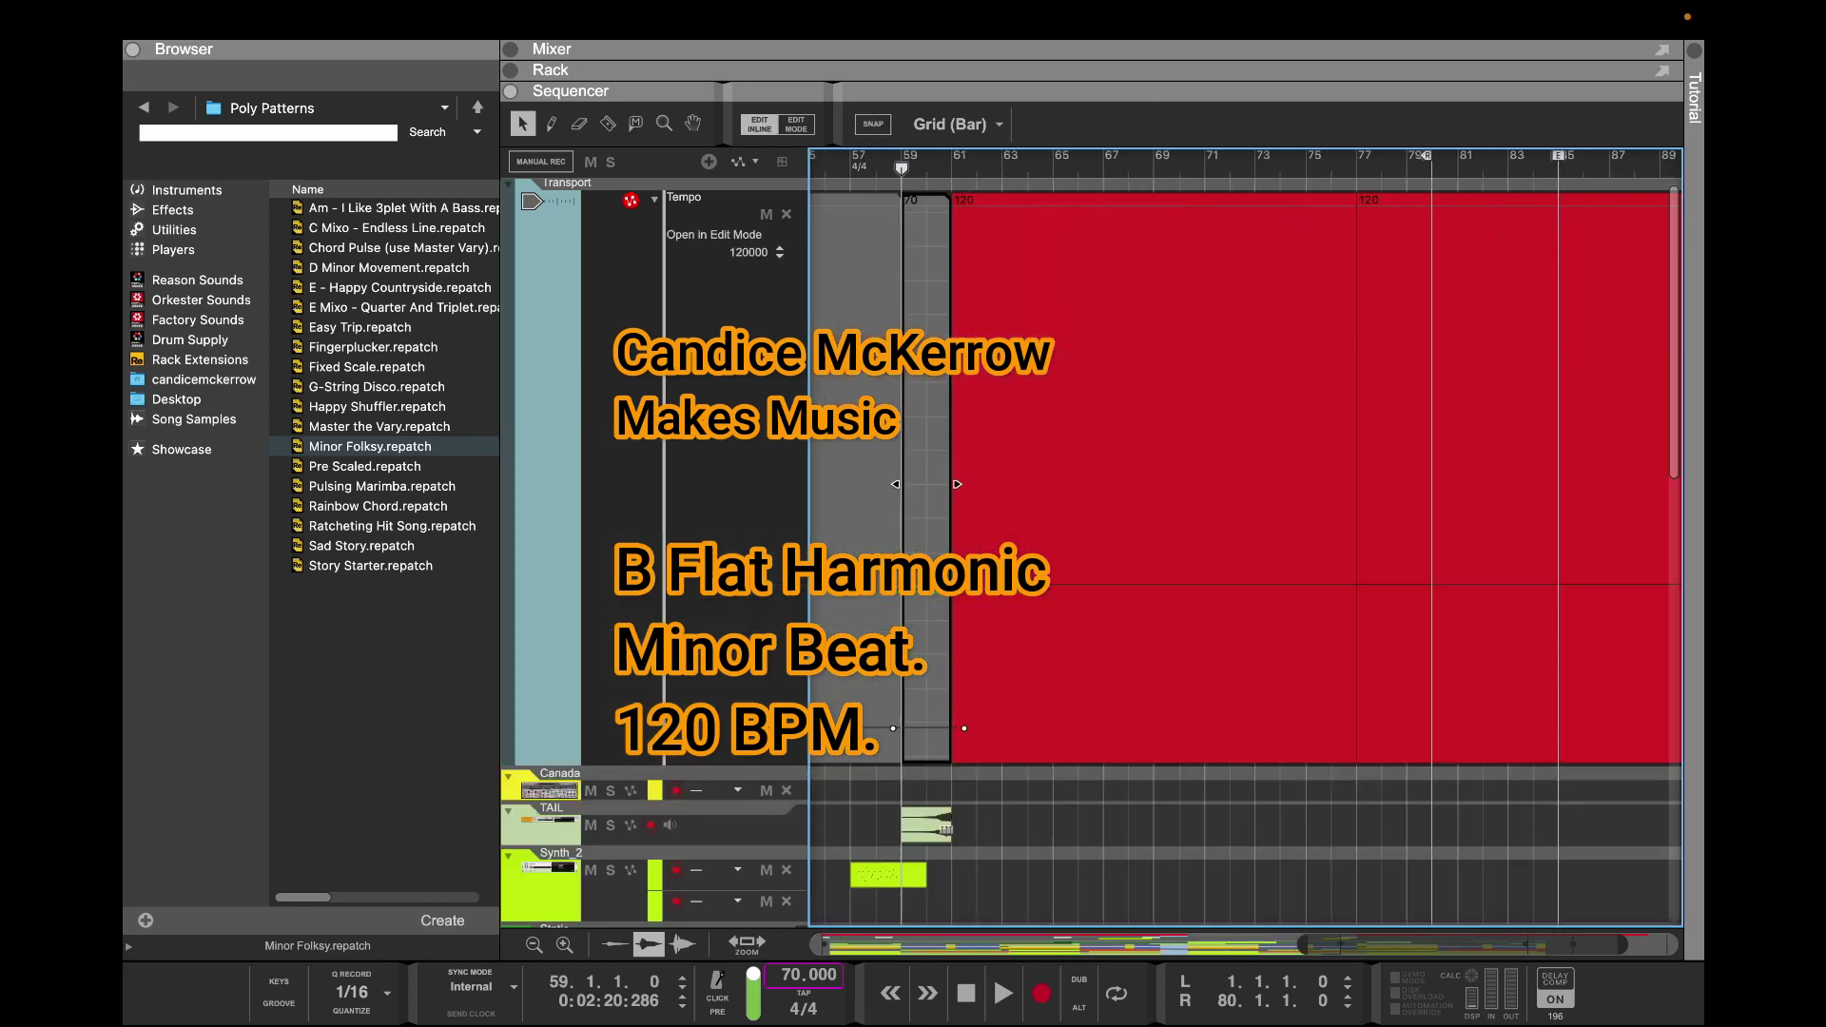
pyautogui.moveTo(964, 729); pyautogui.dragTo(951, 679)
pyautogui.doubleClick(1203, 130)
pyautogui.write('120')
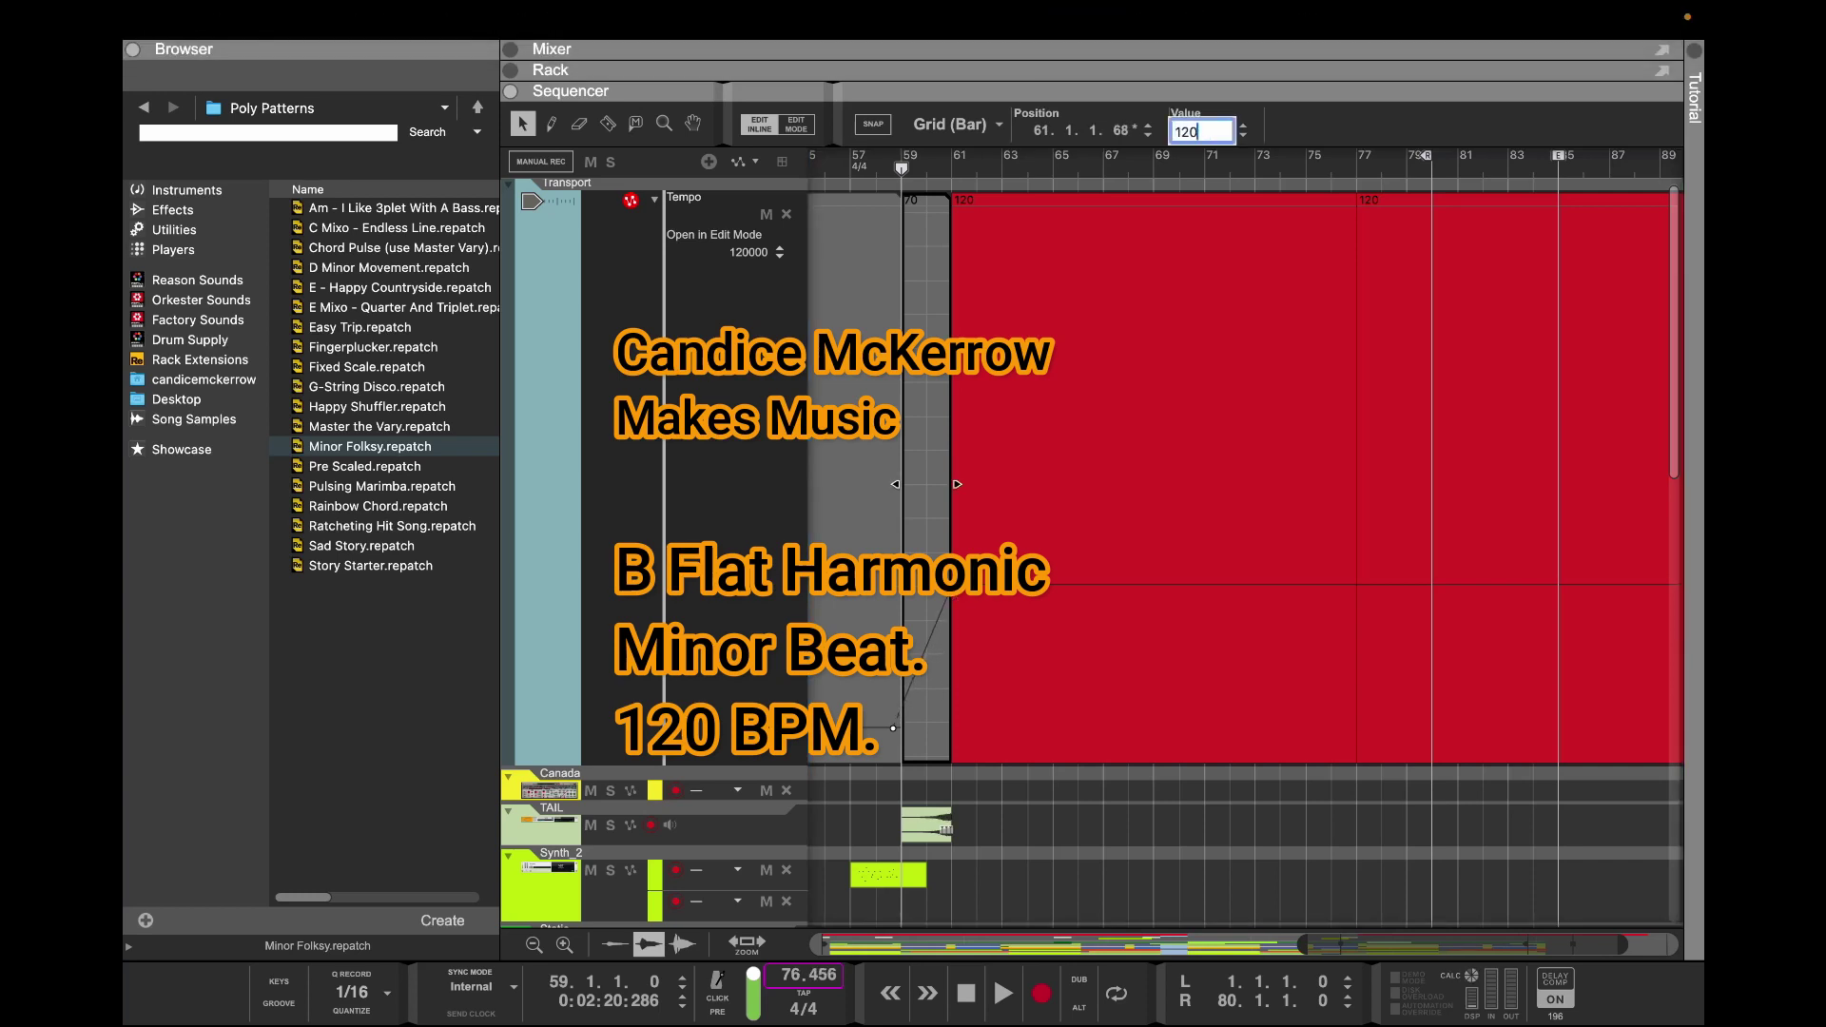
pyautogui.press('Return')
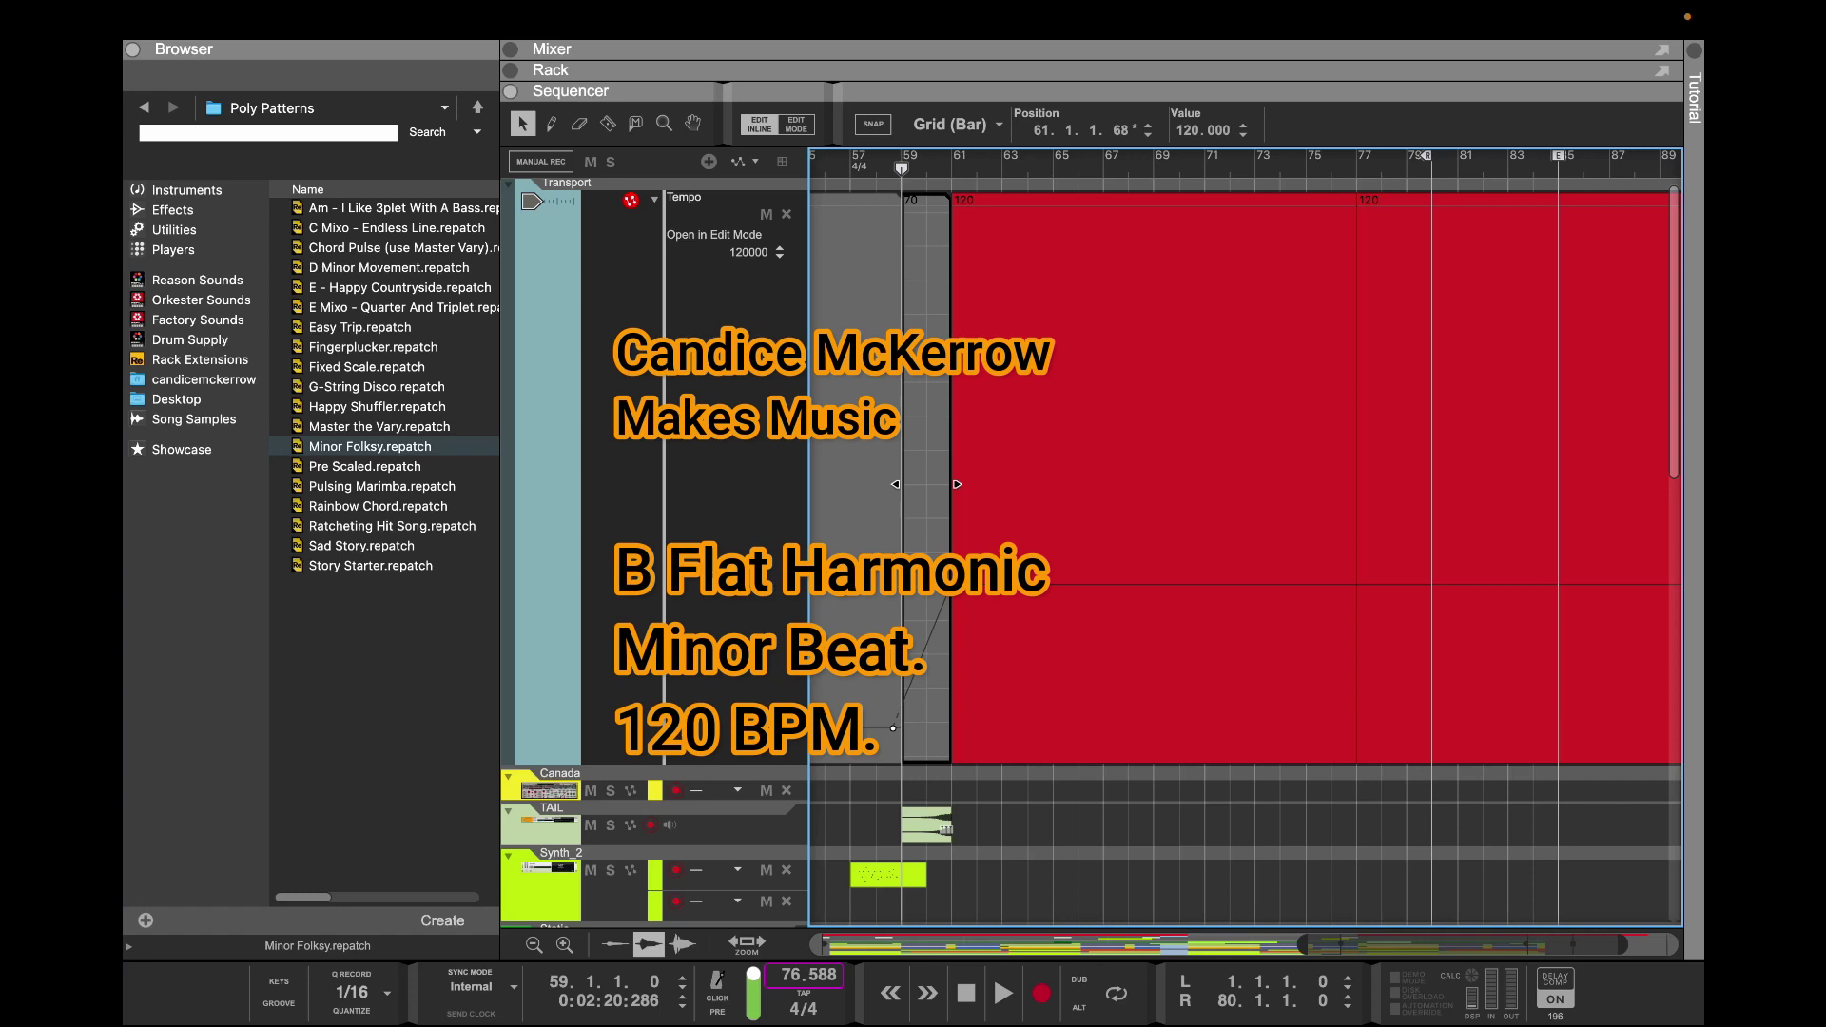
# Draw a 70 BPM tempo point at the start of the bar 59 clip and play the ramp into bar 61
pyautogui.press('Escape')
pyautogui.press('w')
pyautogui.click(904, 728)
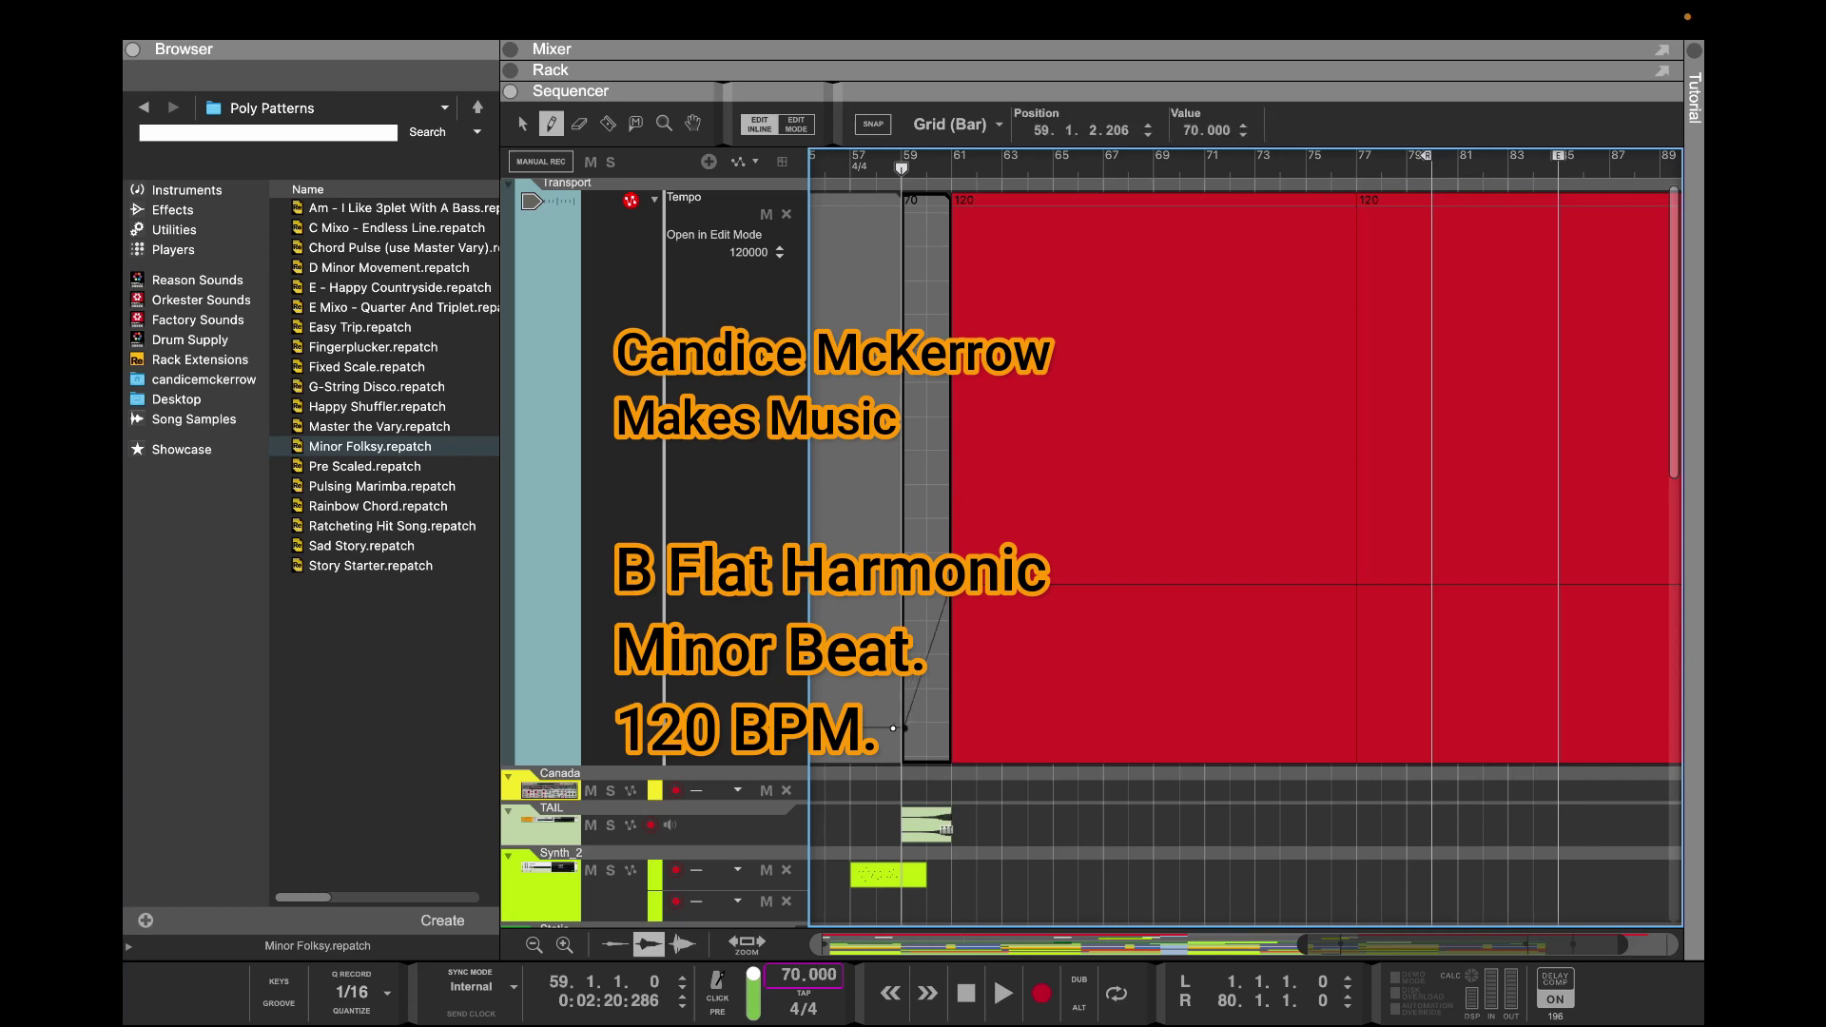
pyautogui.click(523, 123)
pyautogui.press('Escape')
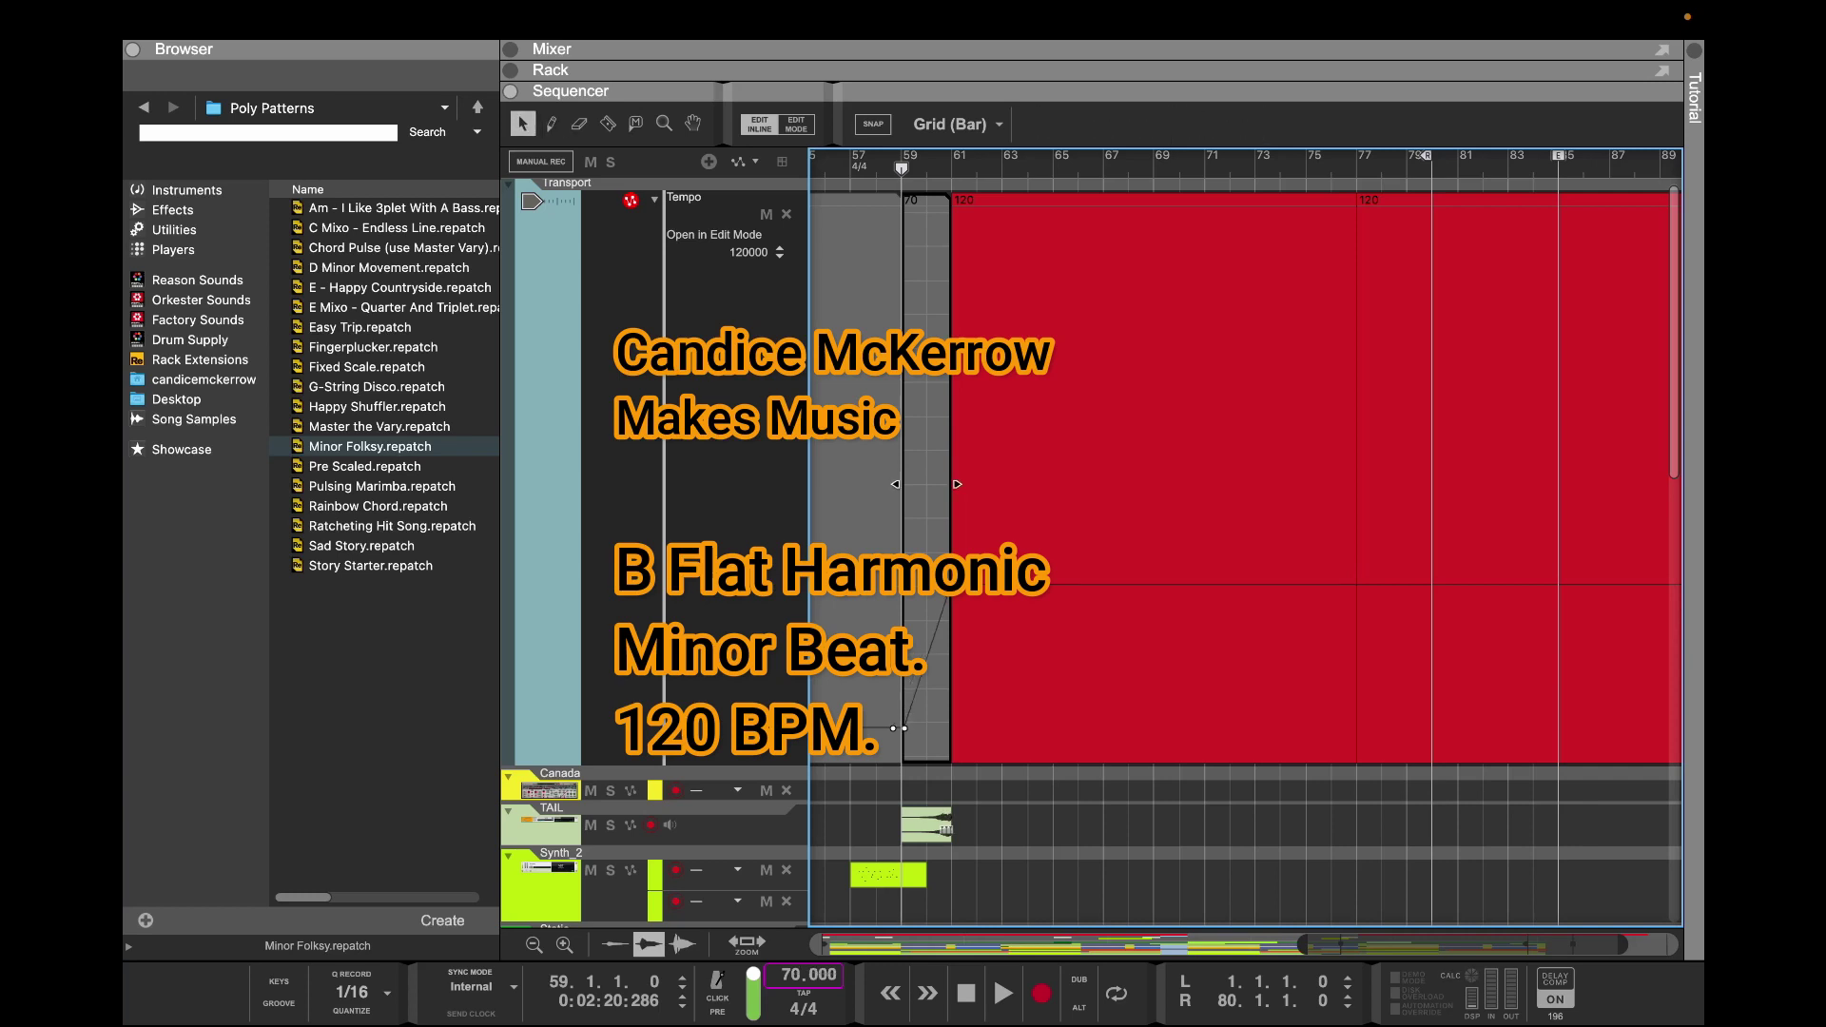
pyautogui.press('space')
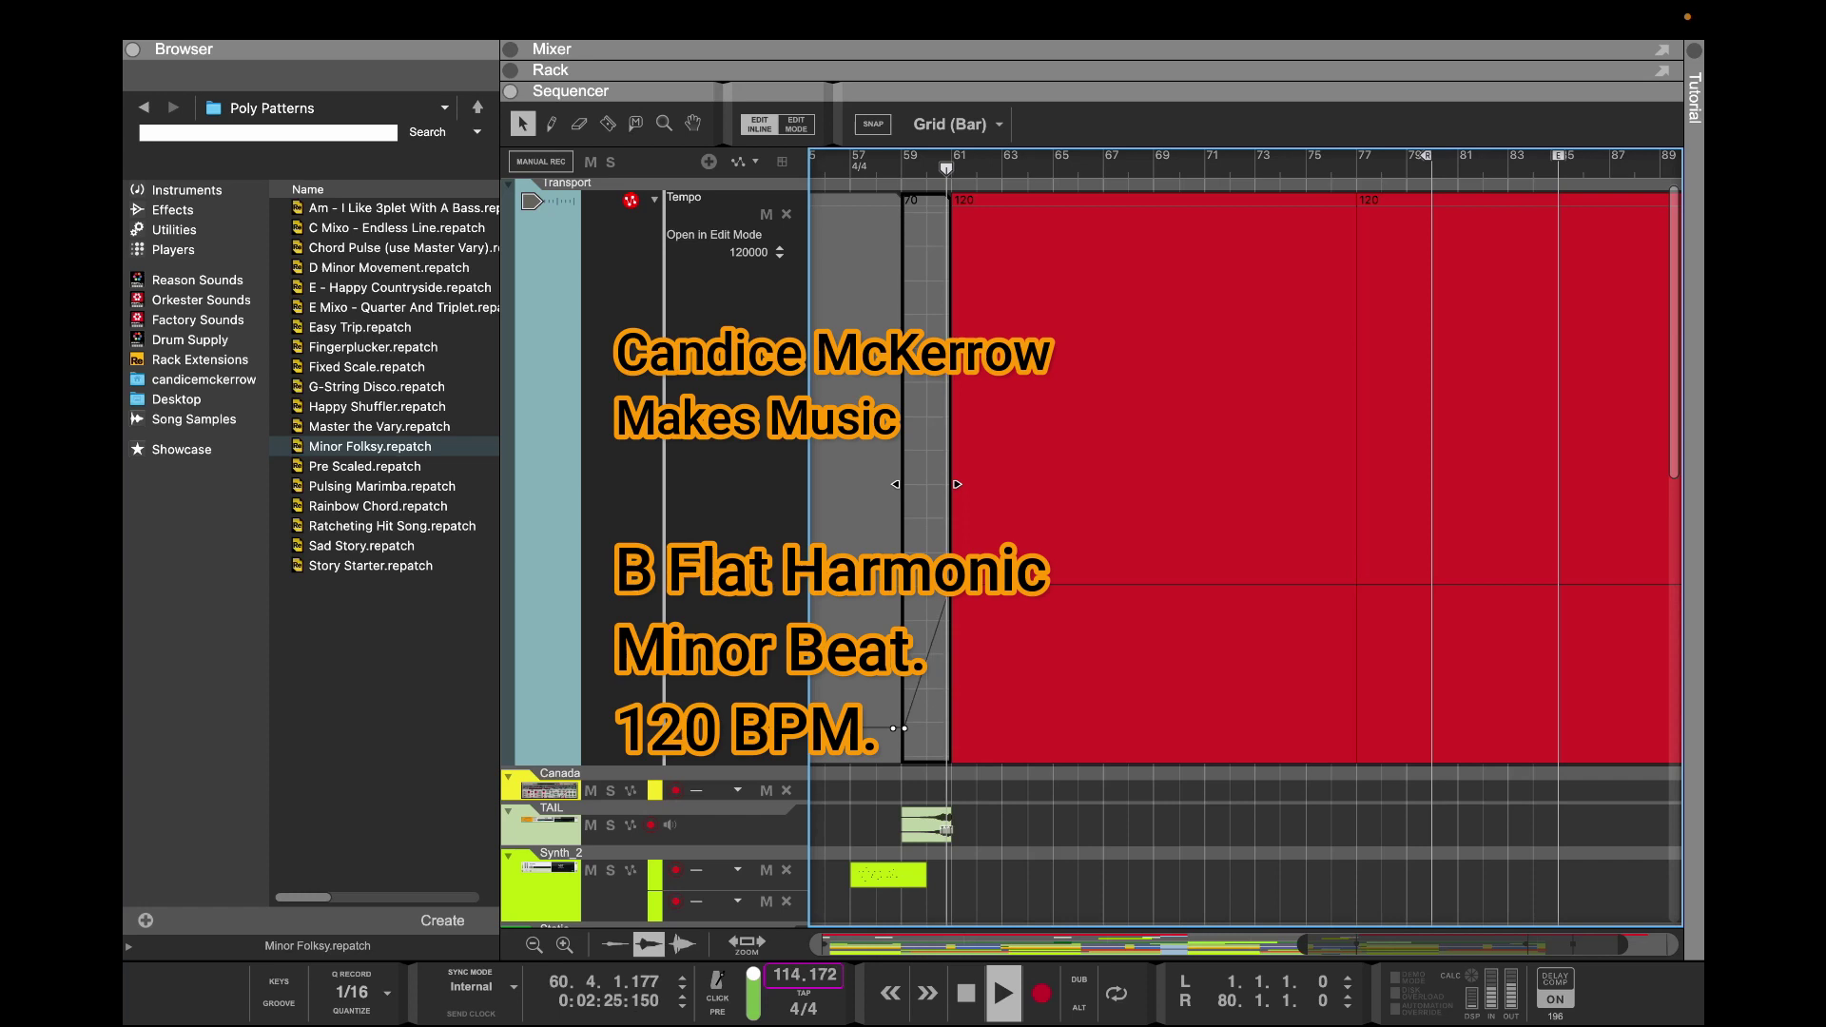
pyautogui.press('space')
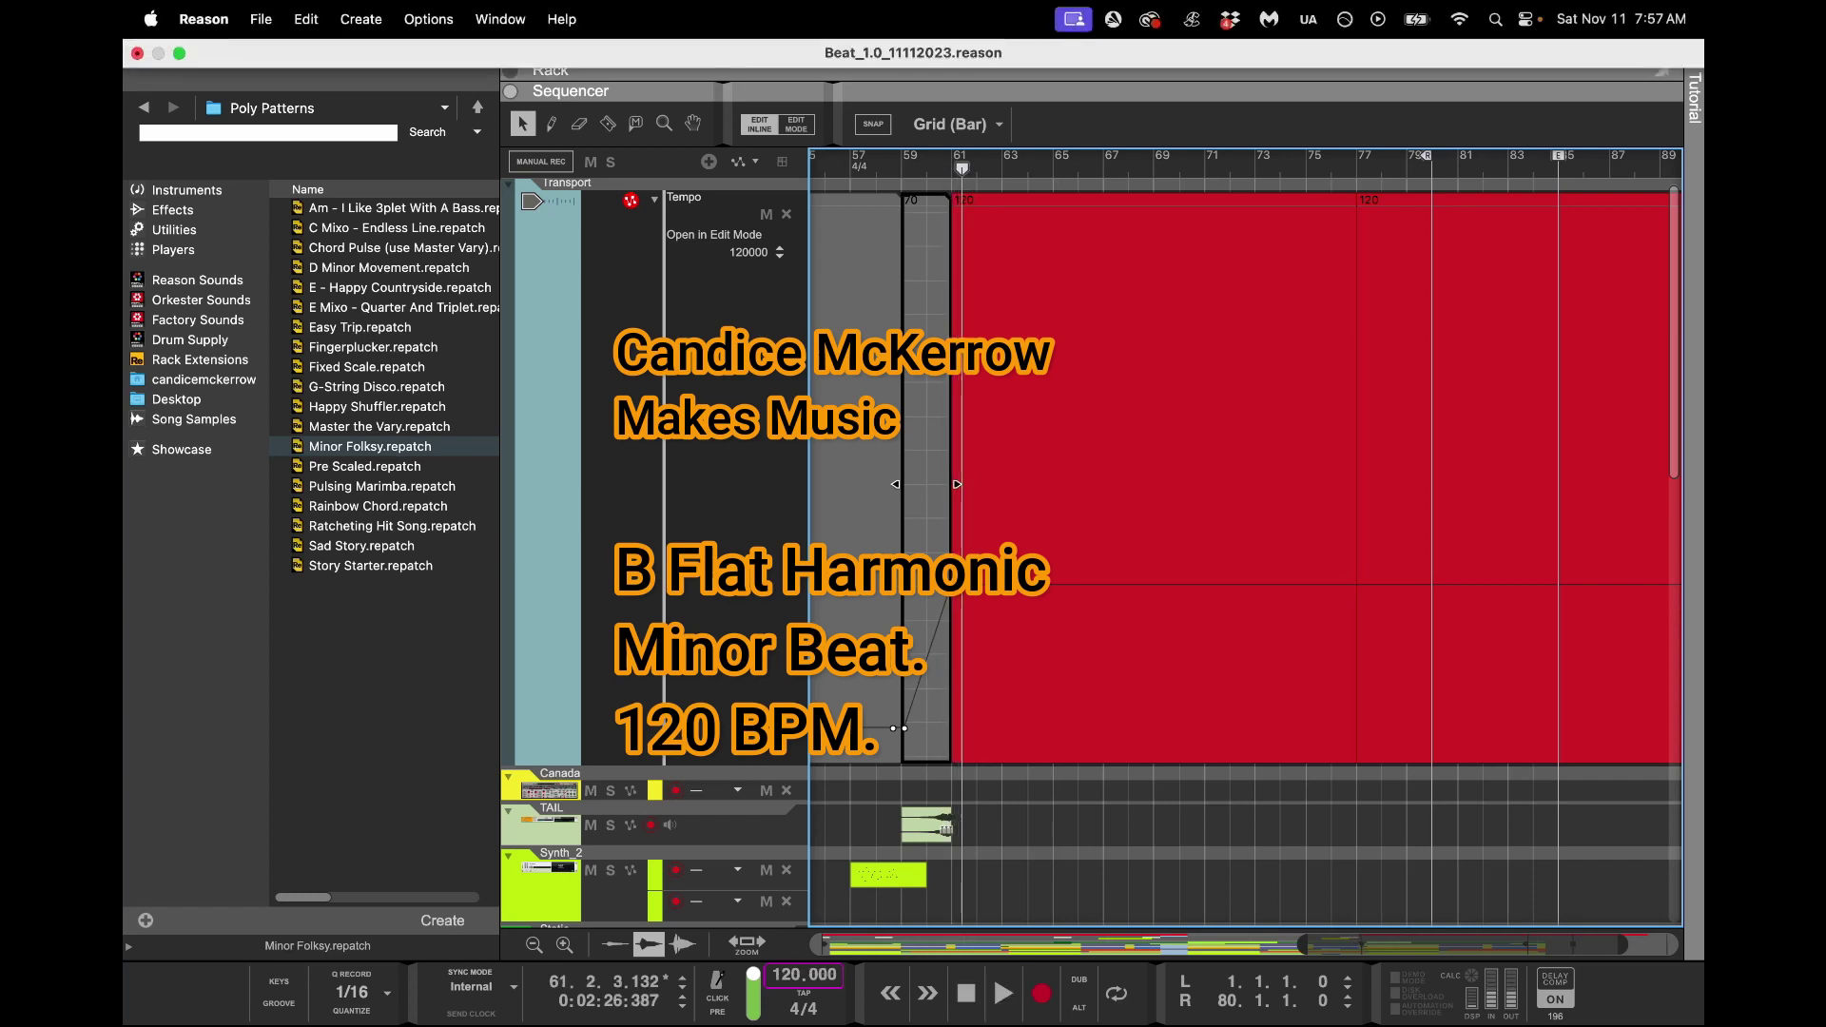
# Expand the mixer, unfold the TAIL audio track device in the rack and open its Spectrum EQ
pyautogui.click(511, 50)
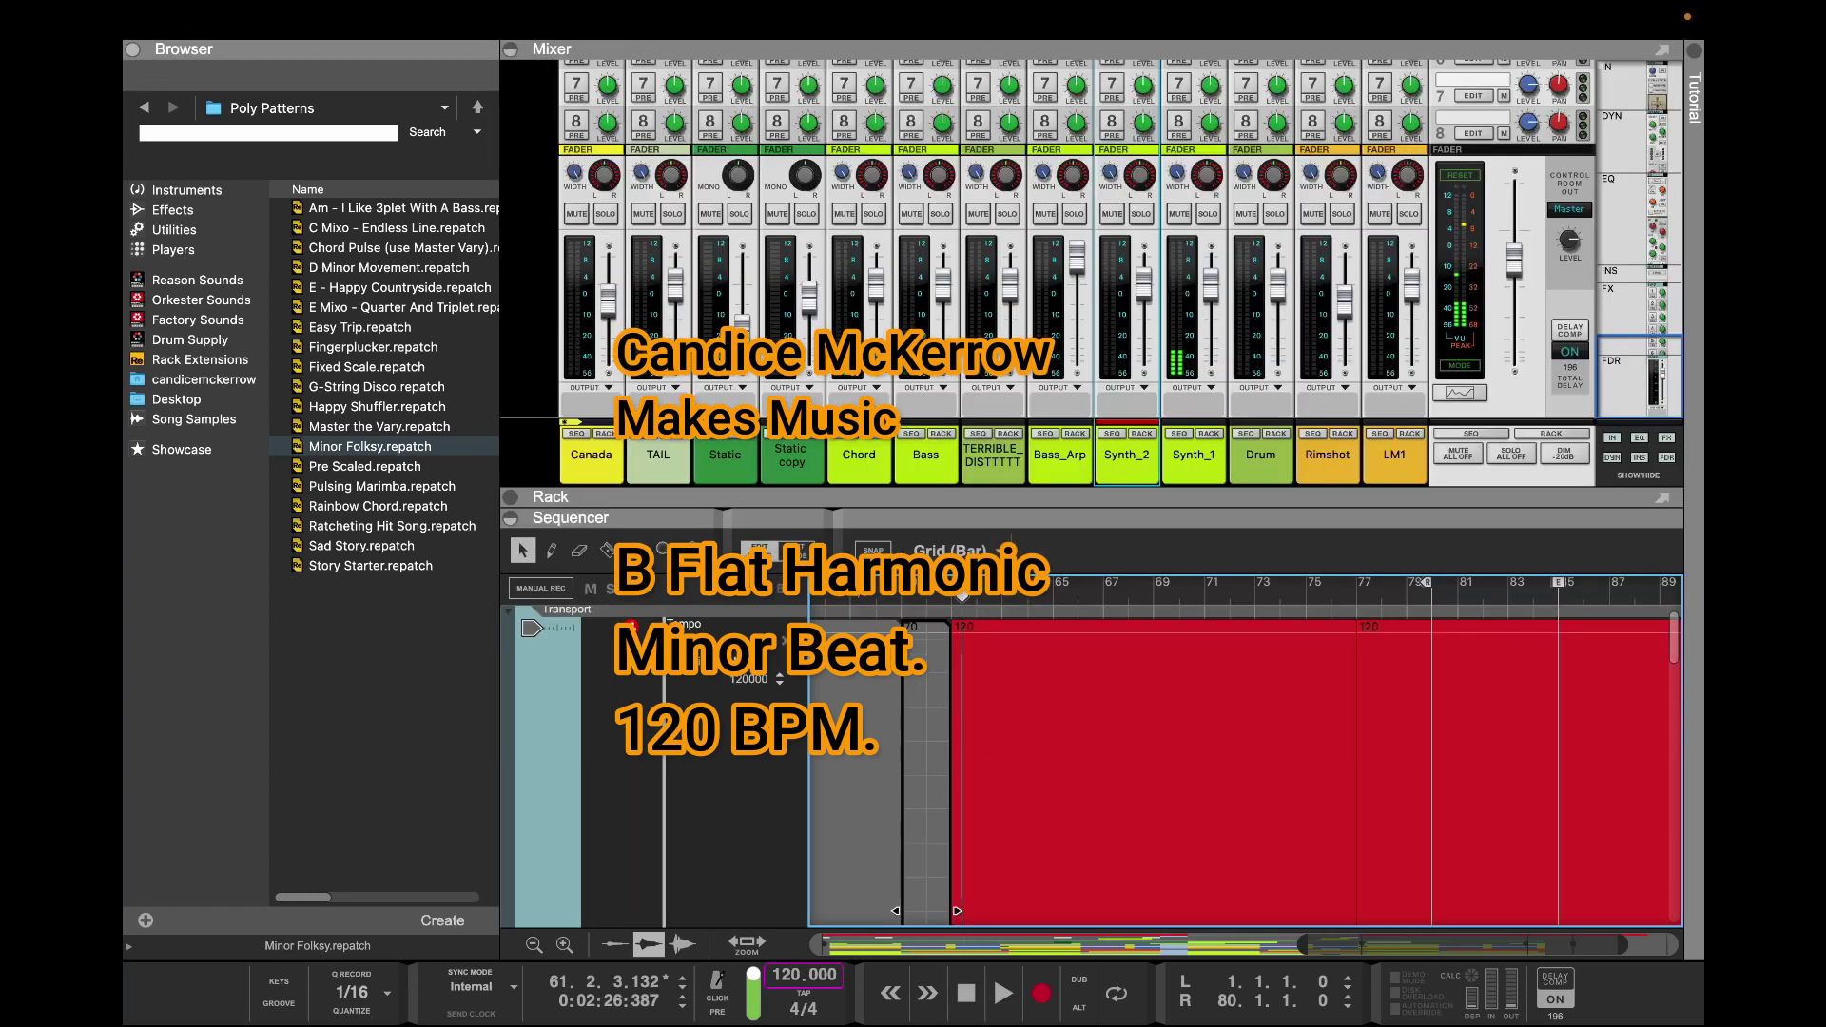
pyautogui.click(673, 434)
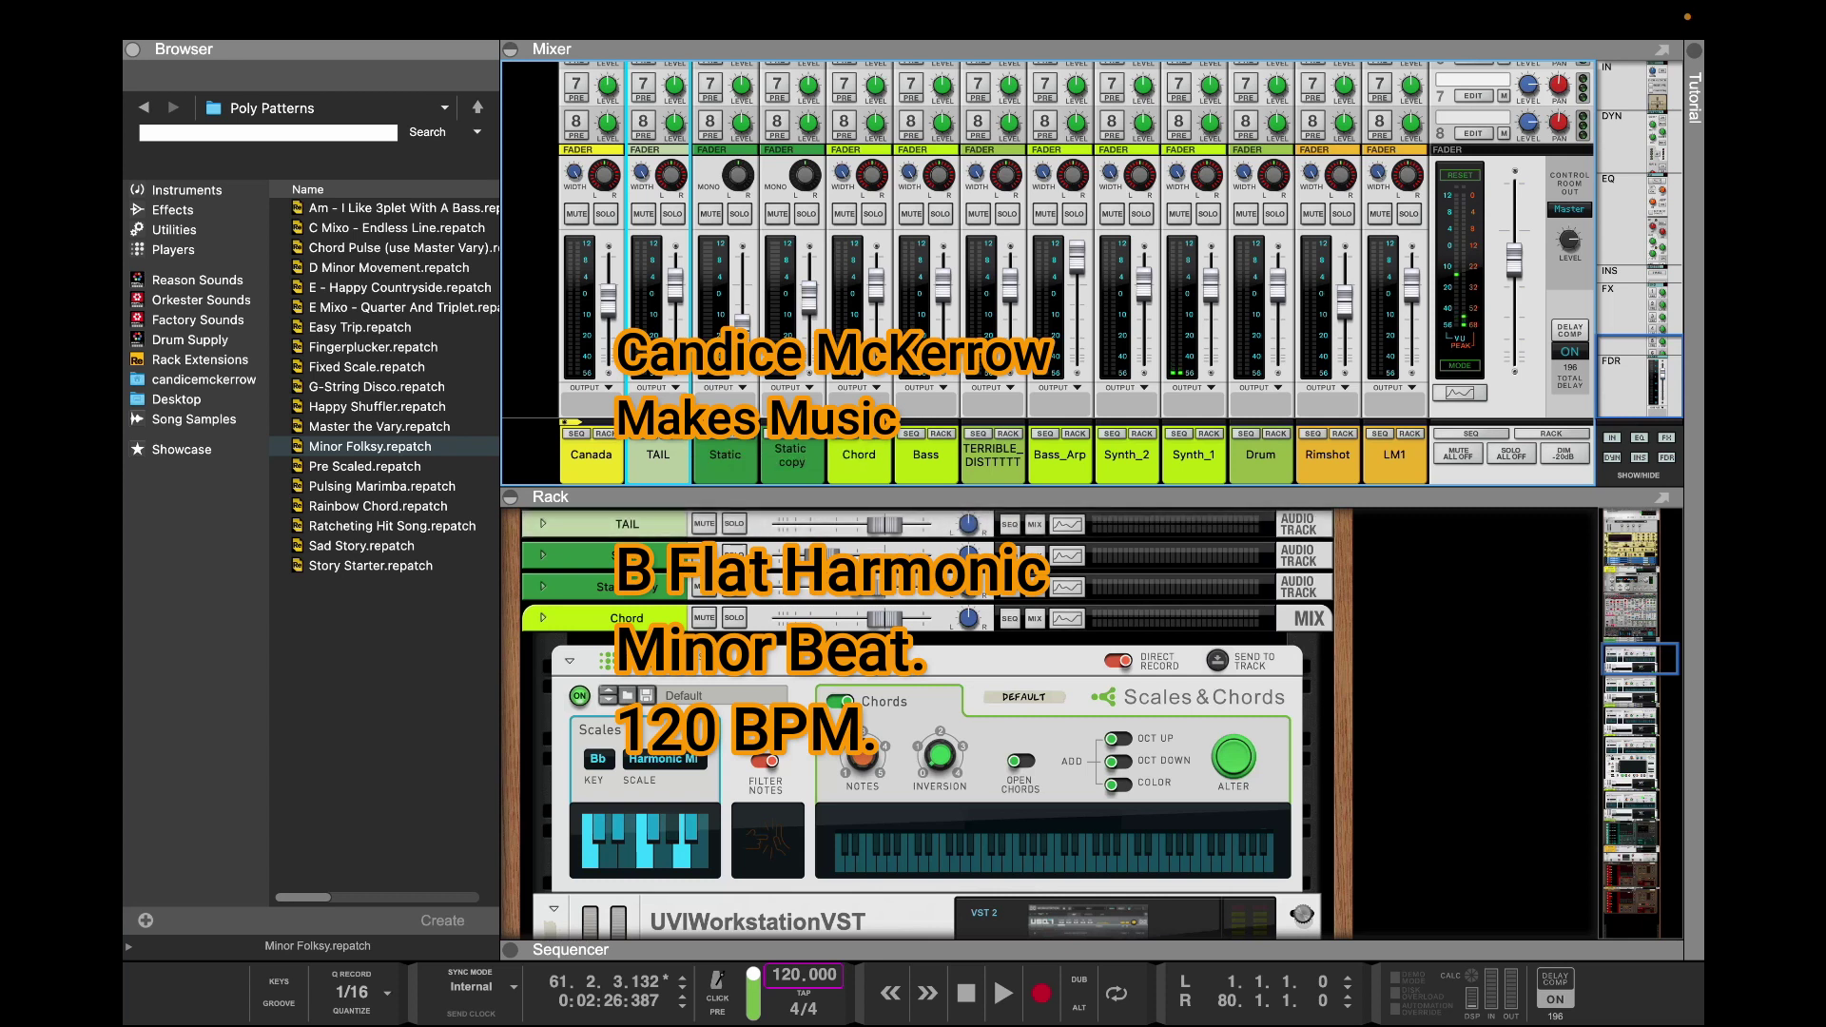
pyautogui.click(542, 523)
pyautogui.click(1067, 525)
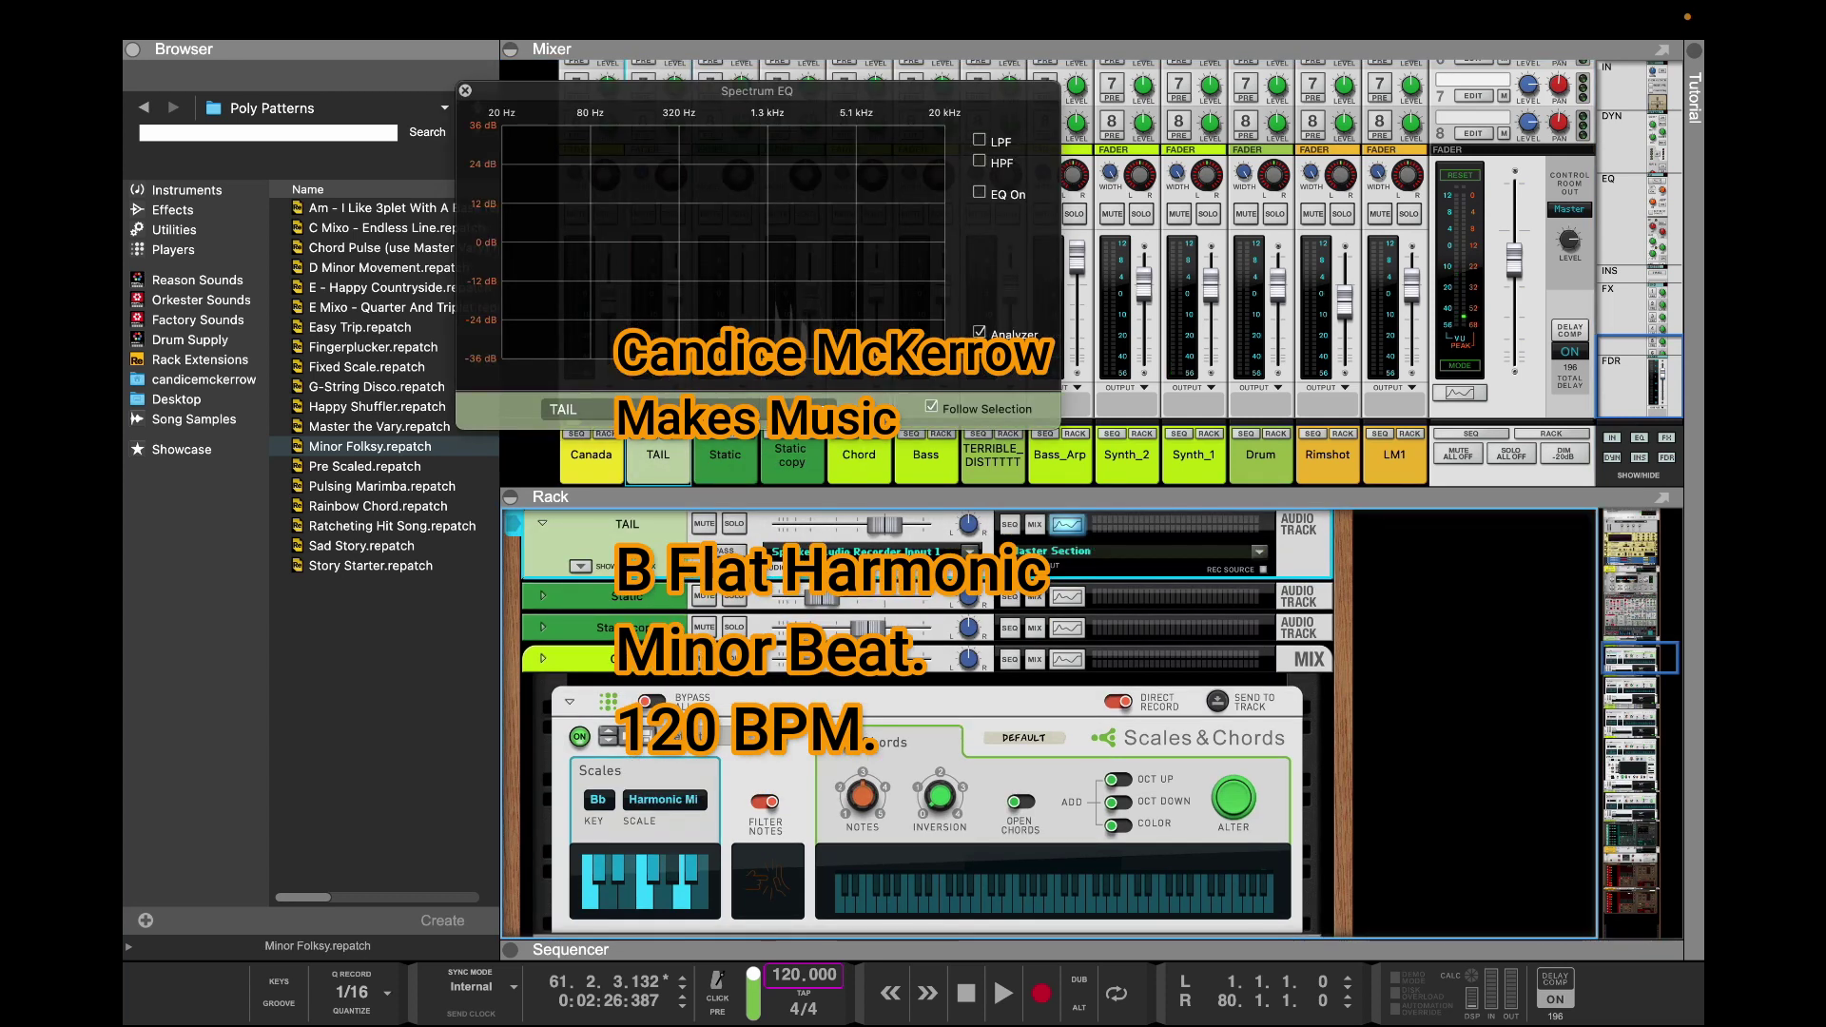
# Enable TAIL's high-pass filter at about 187 Hz and boost its high mids about 11.75 dB near 983 Hz
pyautogui.click(980, 162)
pyautogui.click(979, 162)
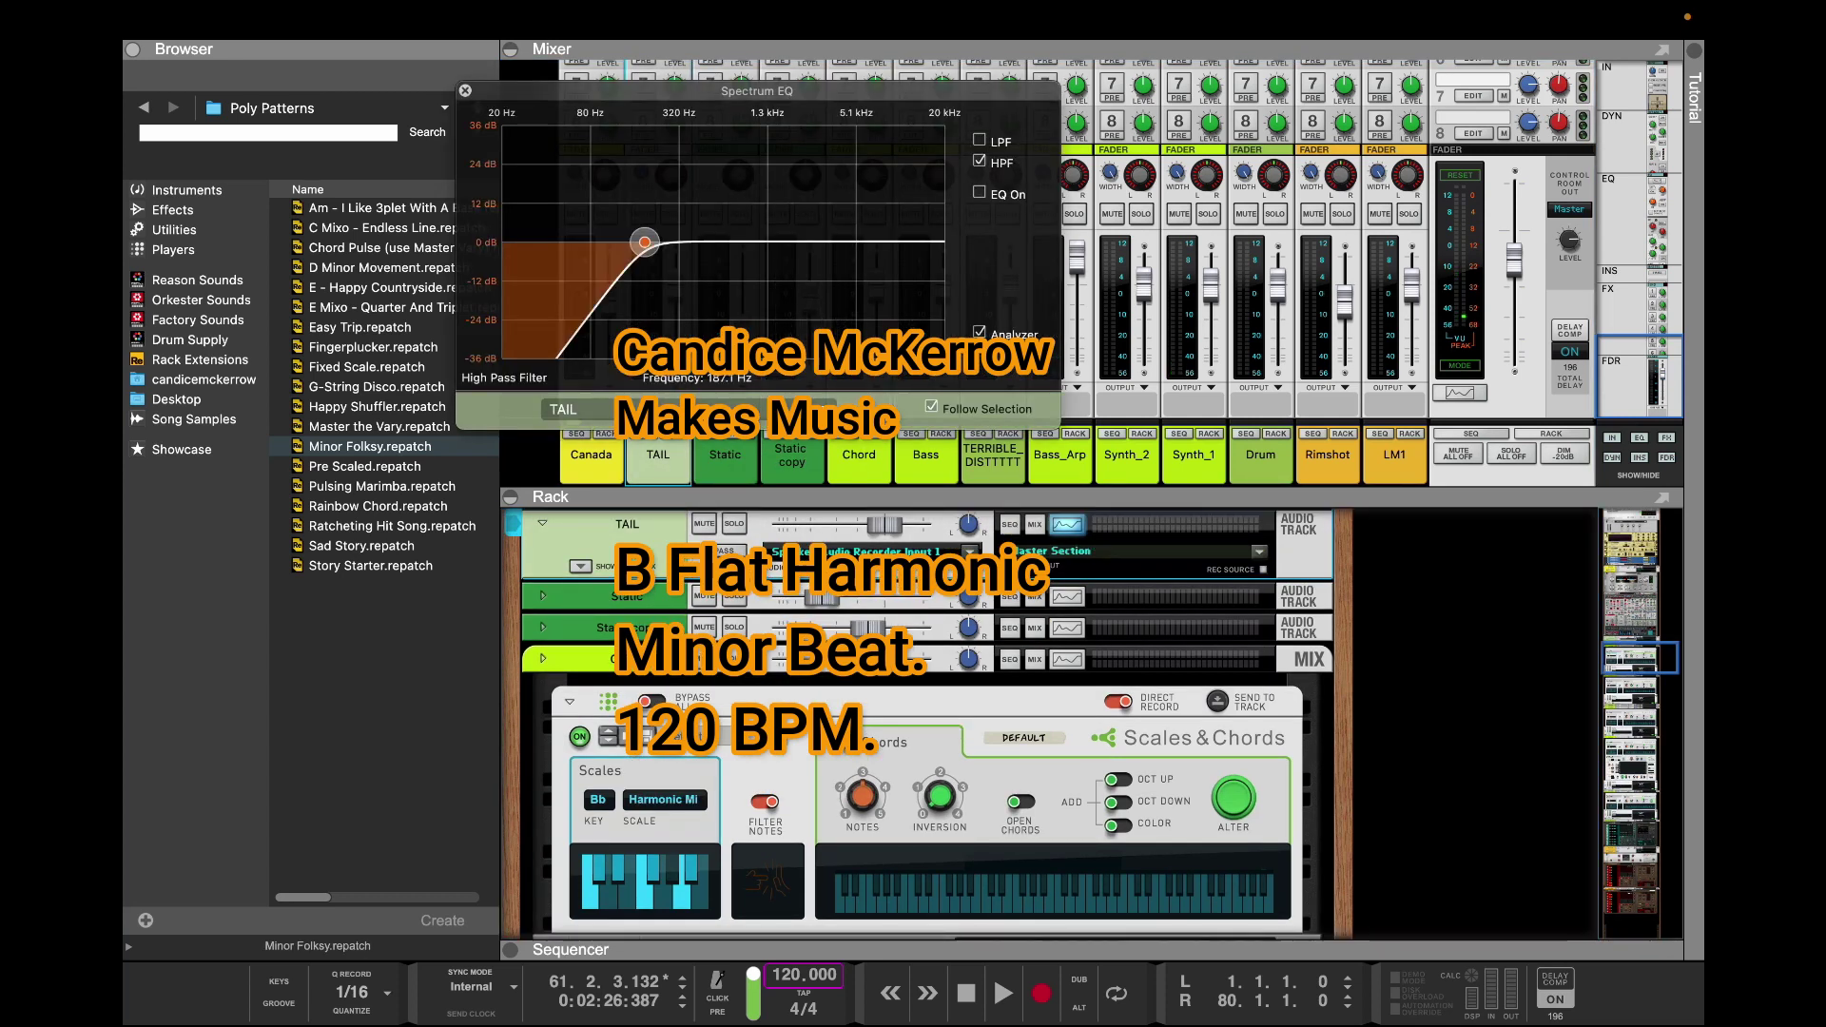
pyautogui.click(979, 192)
pyautogui.moveTo(797, 243); pyautogui.dragTo(750, 203)
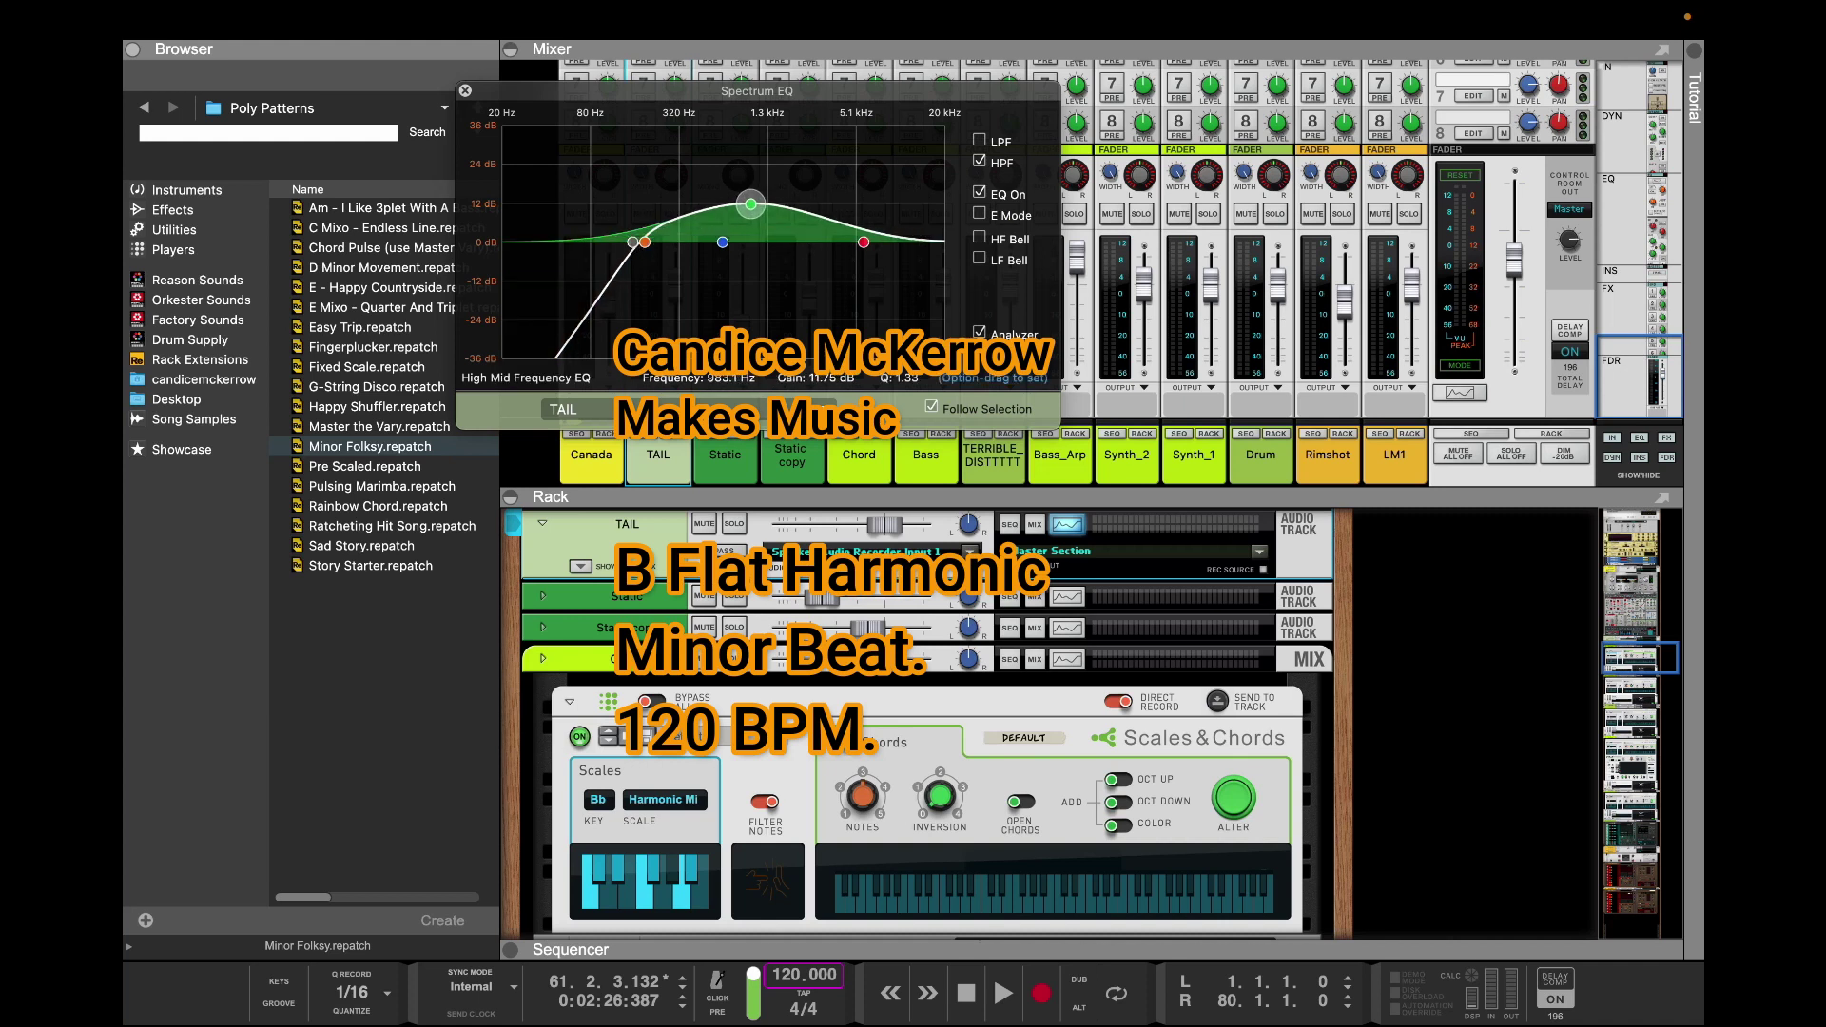
pyautogui.press('F2')
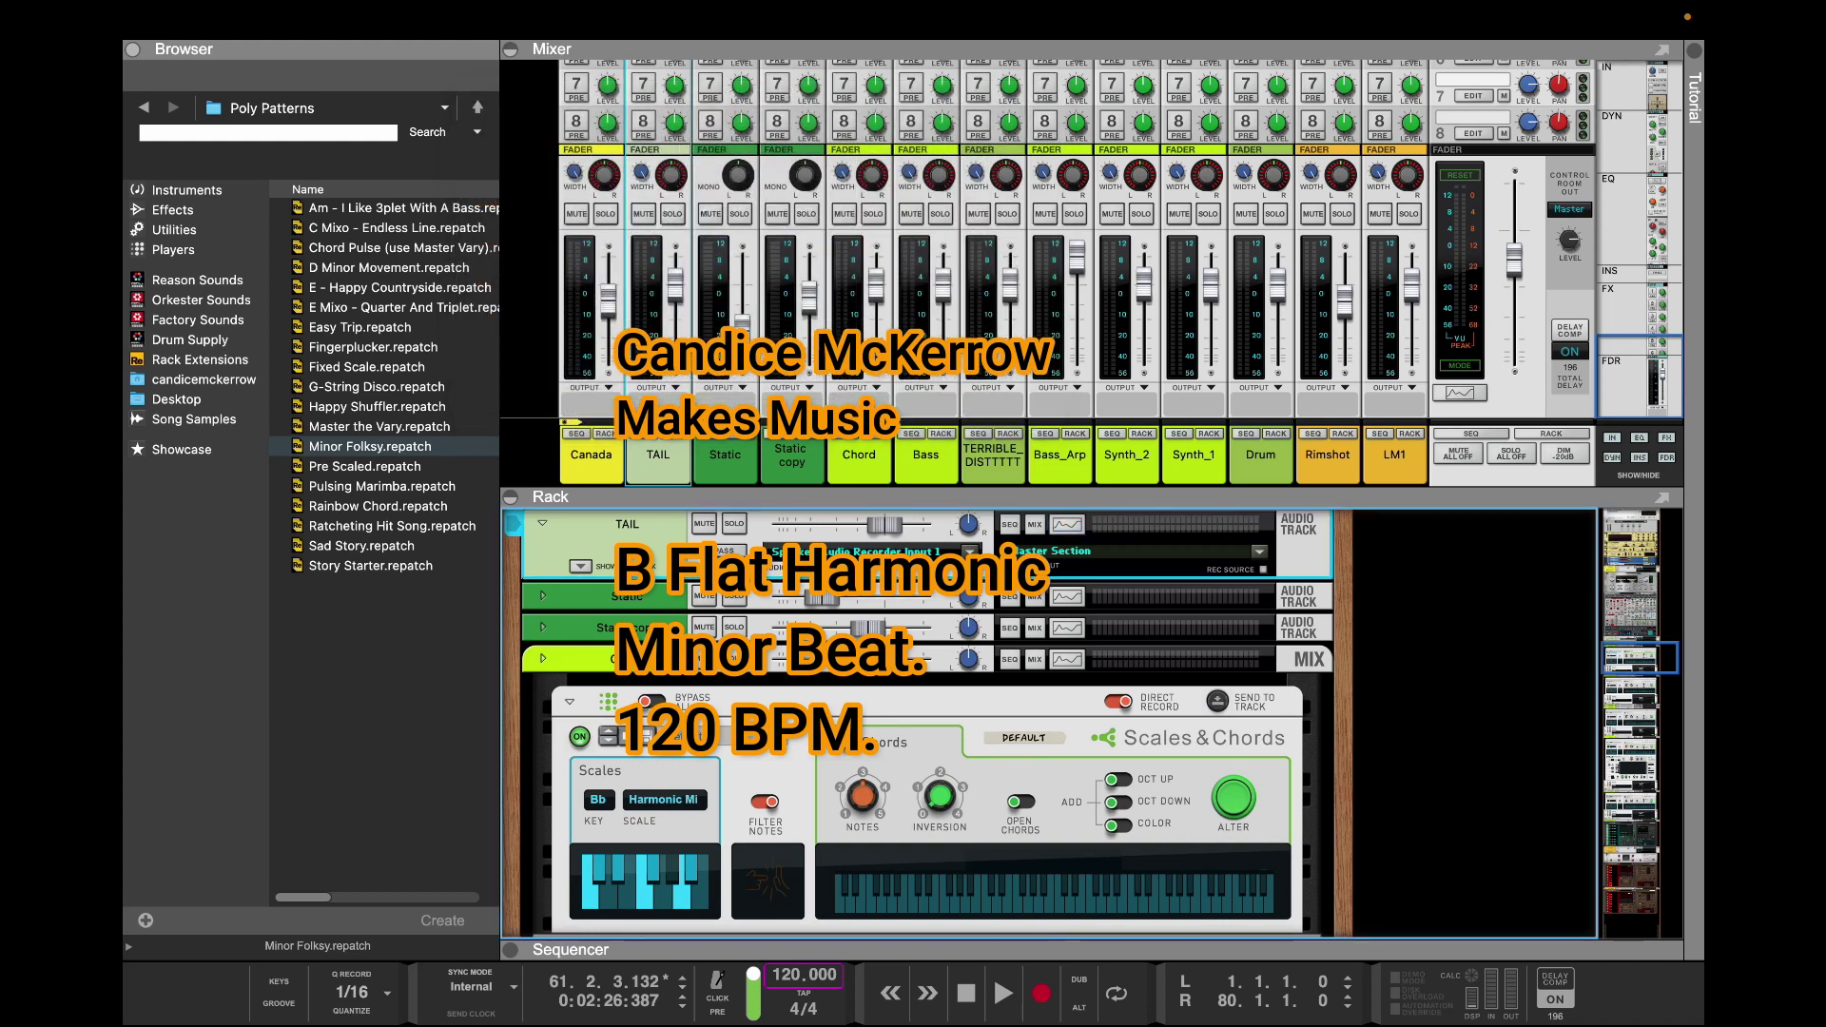
# Reveal the insert FX area of the TAIL audio track device
pyautogui.scroll(3, 928, 723)
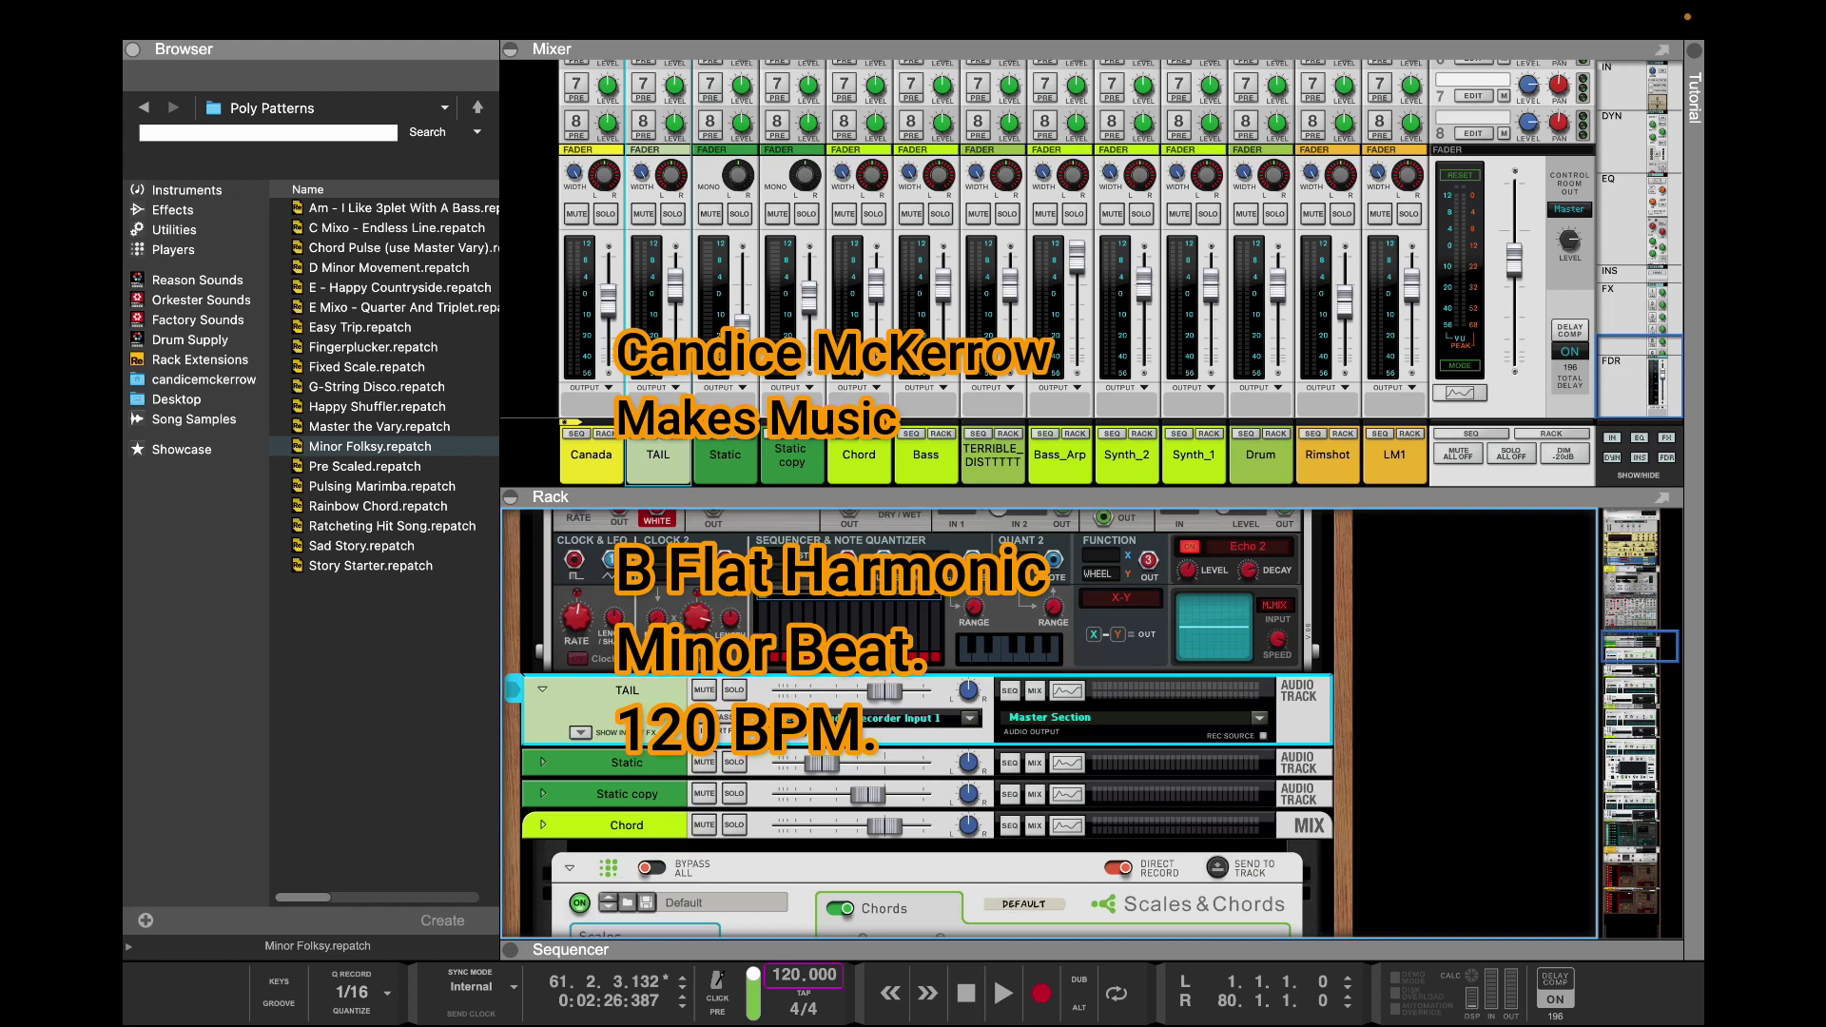
pyautogui.click(542, 689)
pyautogui.click(542, 689)
pyautogui.click(580, 732)
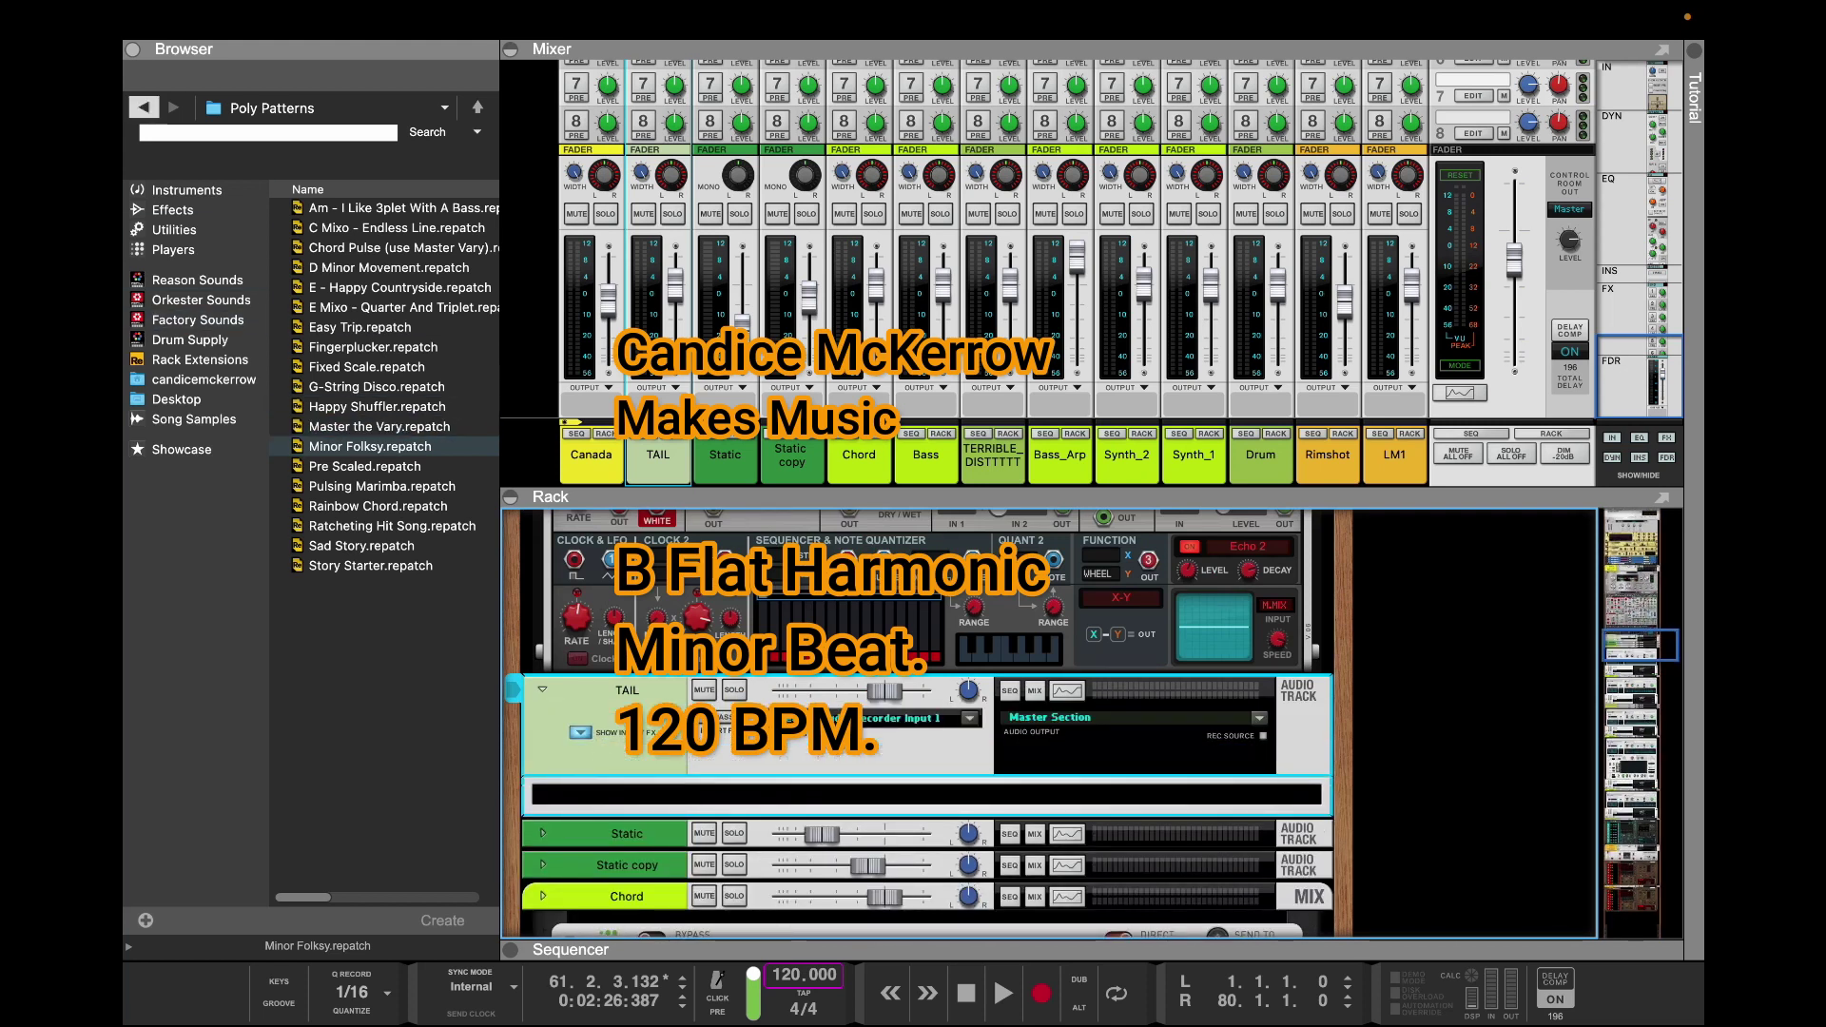
# Add the Forgotten Compressor effect to TAIL's insert FX and load its Glue Compressor patch
pyautogui.click(144, 107)
pyautogui.scroll(-3, 384, 552)
pyautogui.scroll(-1, 384, 552)
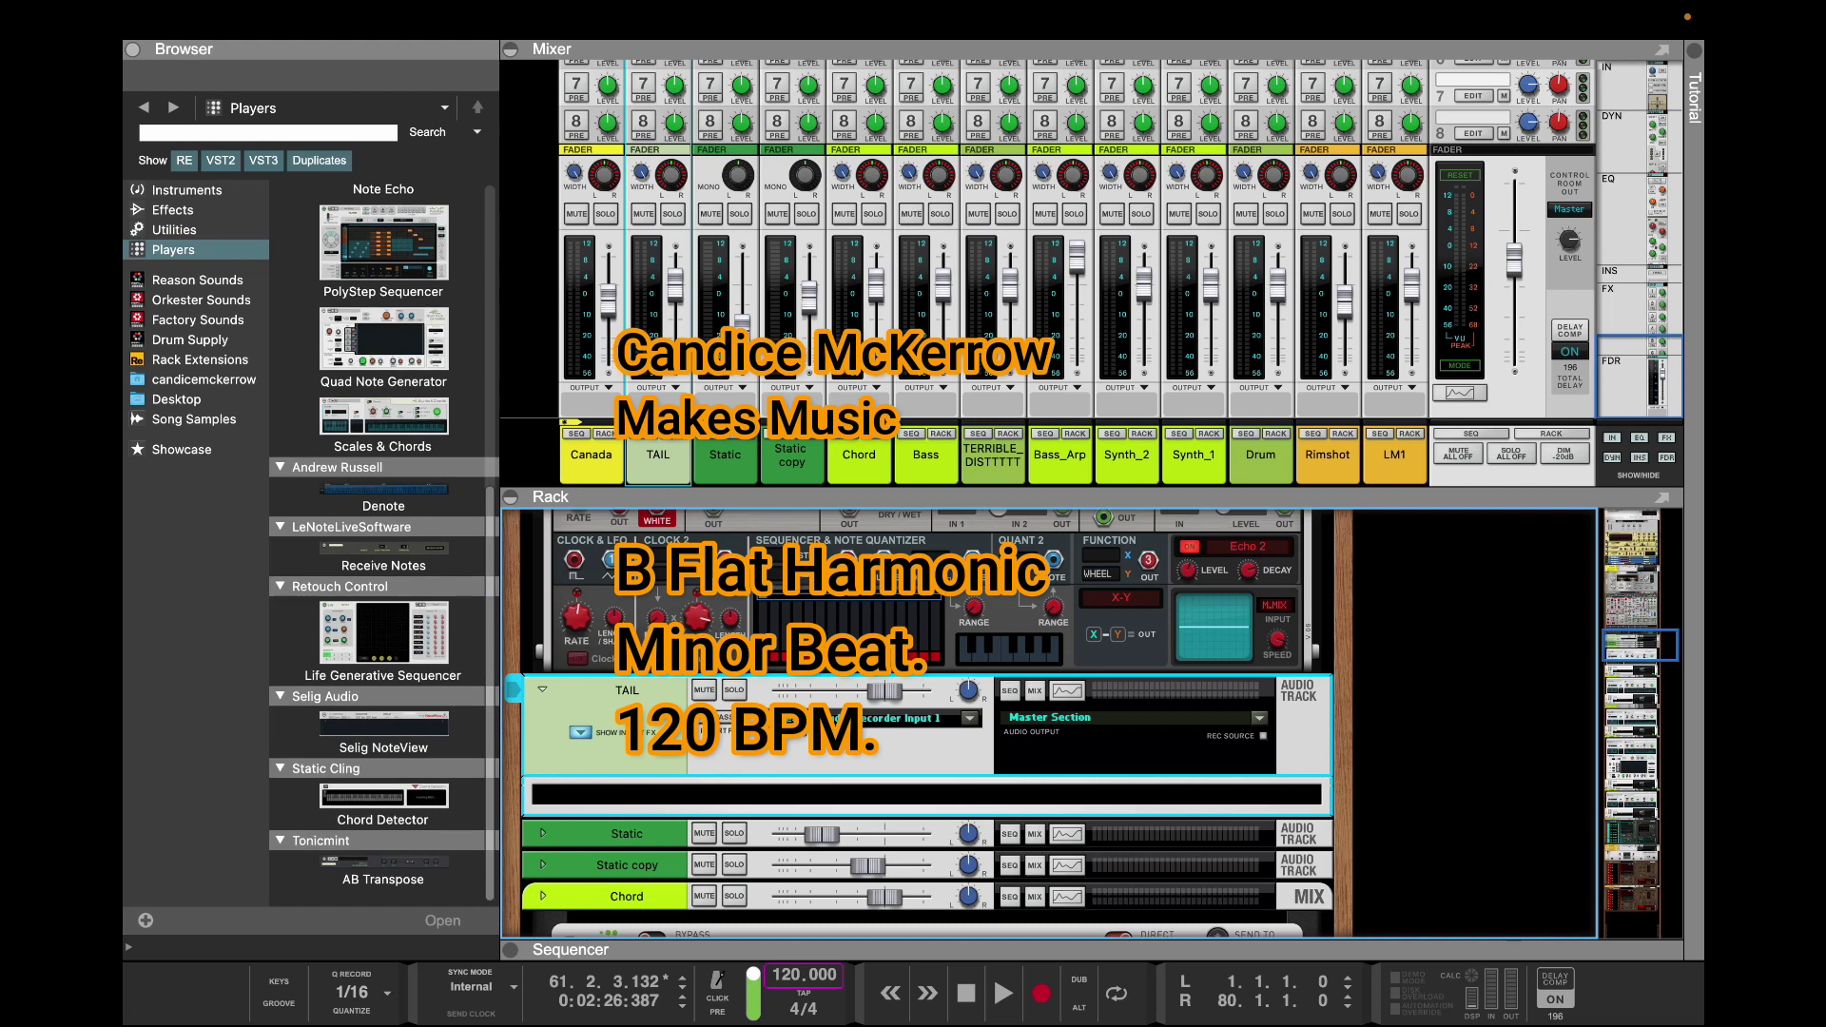
pyautogui.scroll(10, 383, 542)
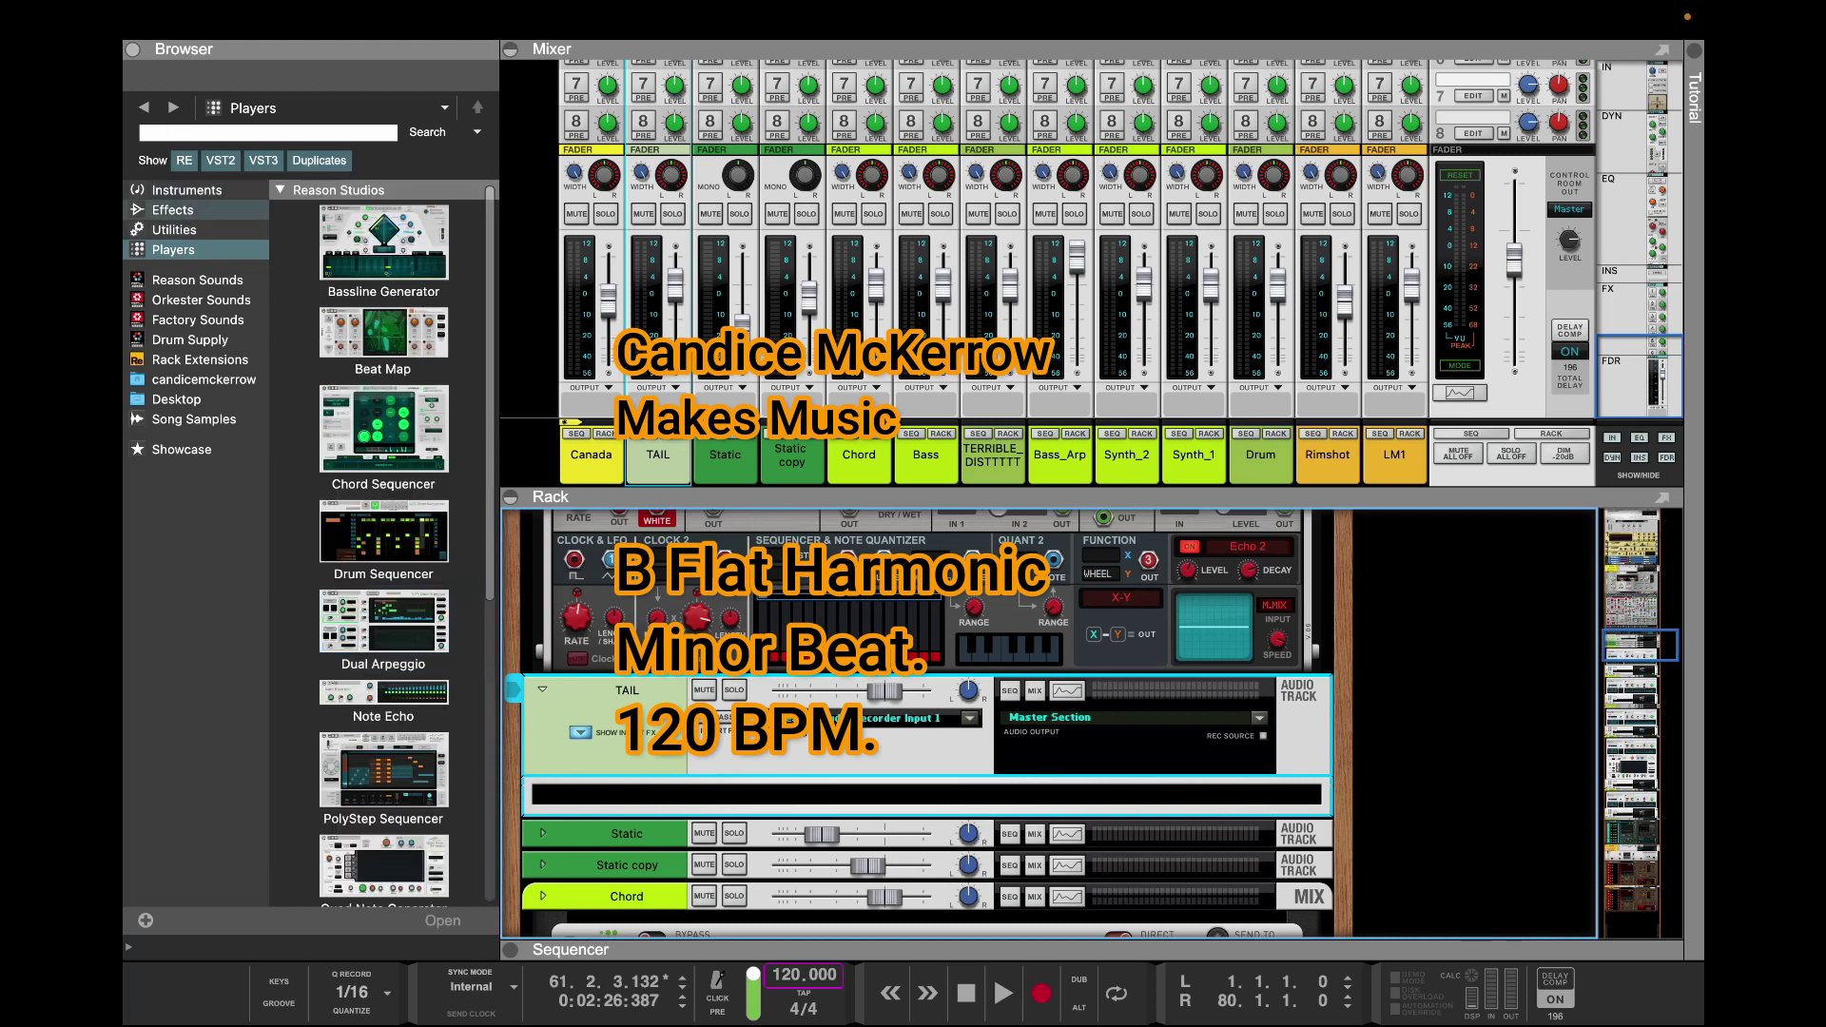
pyautogui.click(173, 210)
pyautogui.scroll(-20, 384, 466)
pyautogui.scroll(-20, 383, 471)
pyautogui.scroll(20, 383, 472)
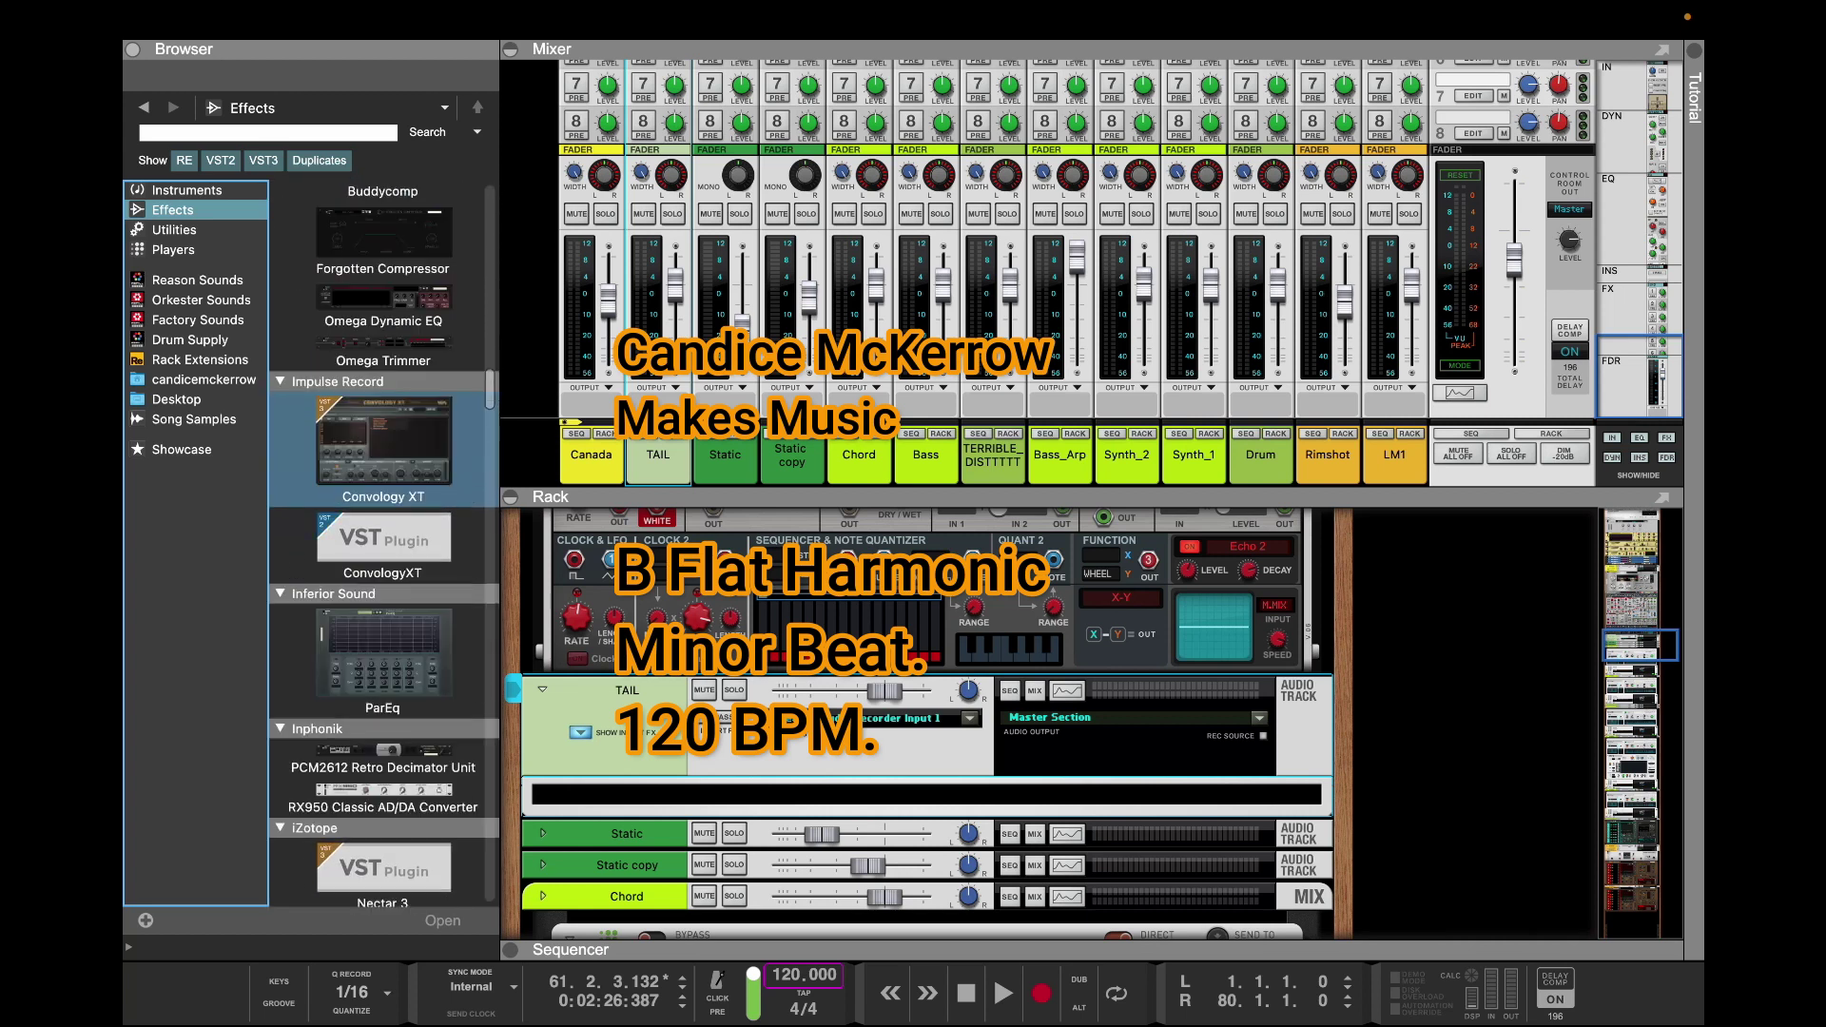
pyautogui.moveTo(383, 233); pyautogui.dragTo(927, 784)
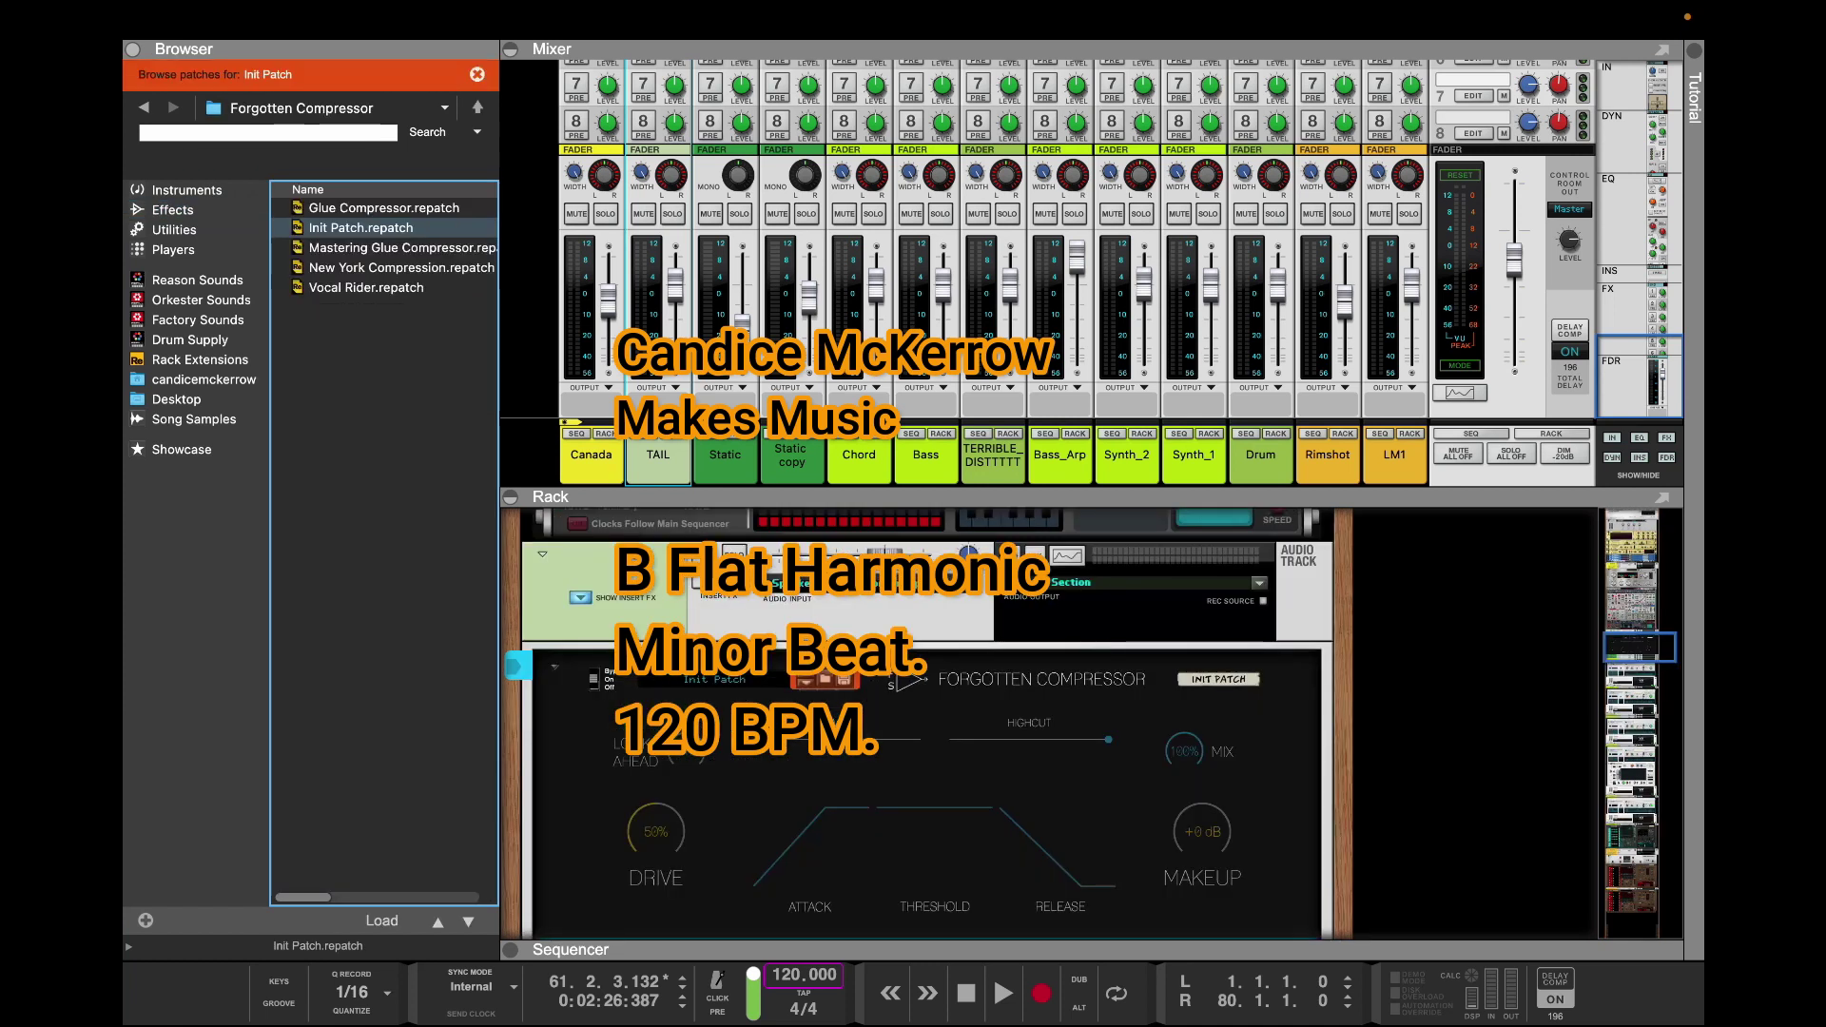
pyautogui.doubleClick(384, 208)
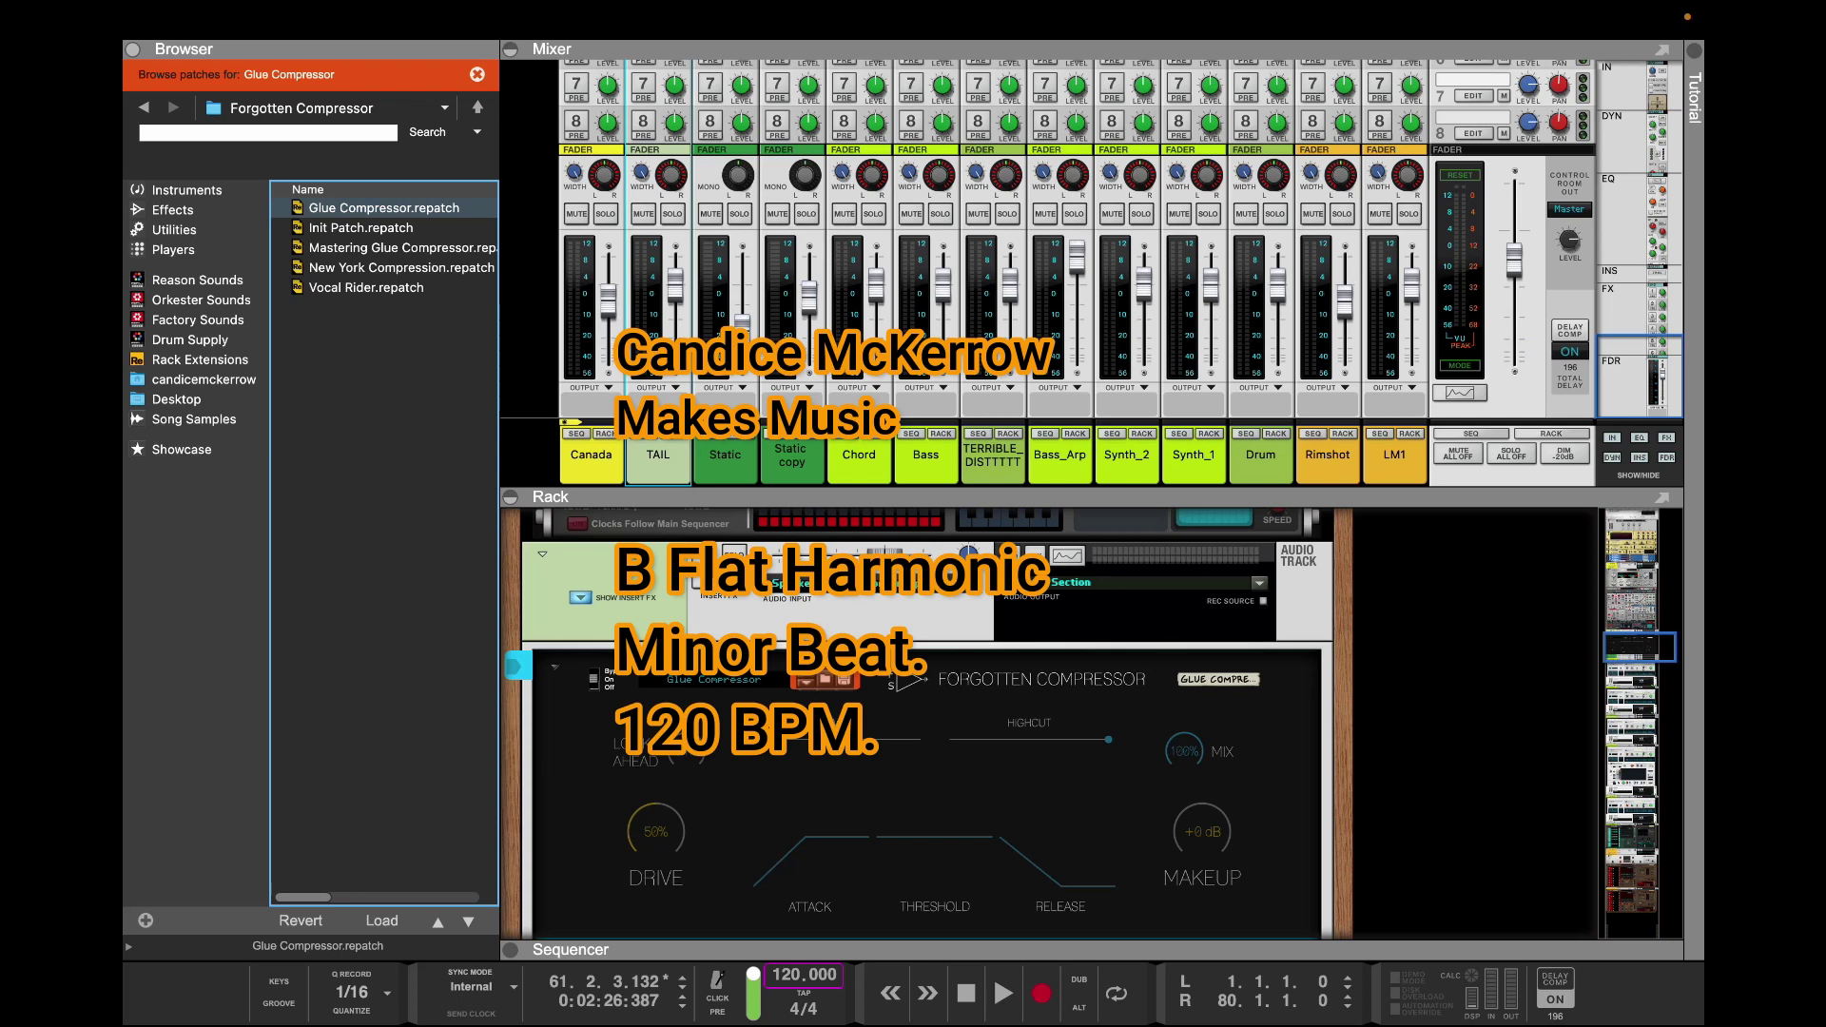
pyautogui.moveTo(656, 833); pyautogui.dragTo(657, 819)
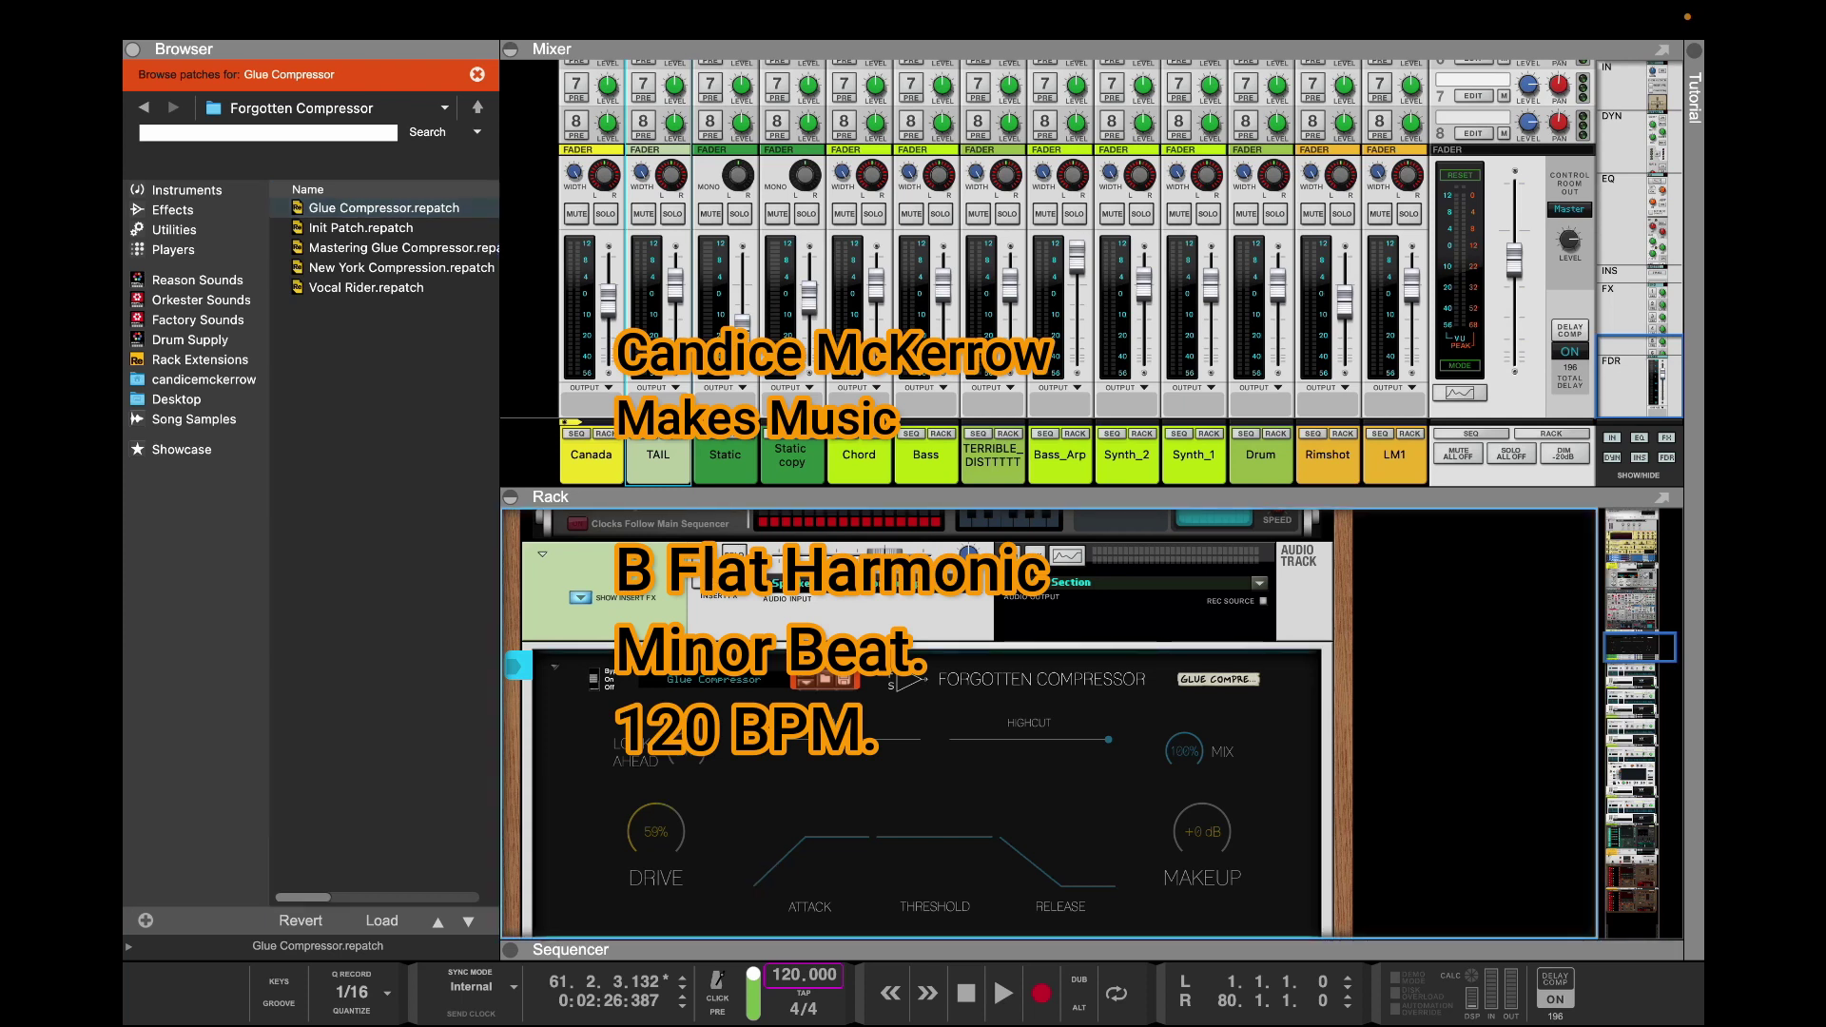
# Show the TAIL track in the sequencer and shrink the mixer to channel labels to enlarge the sequencer
pyautogui.click(656, 448)
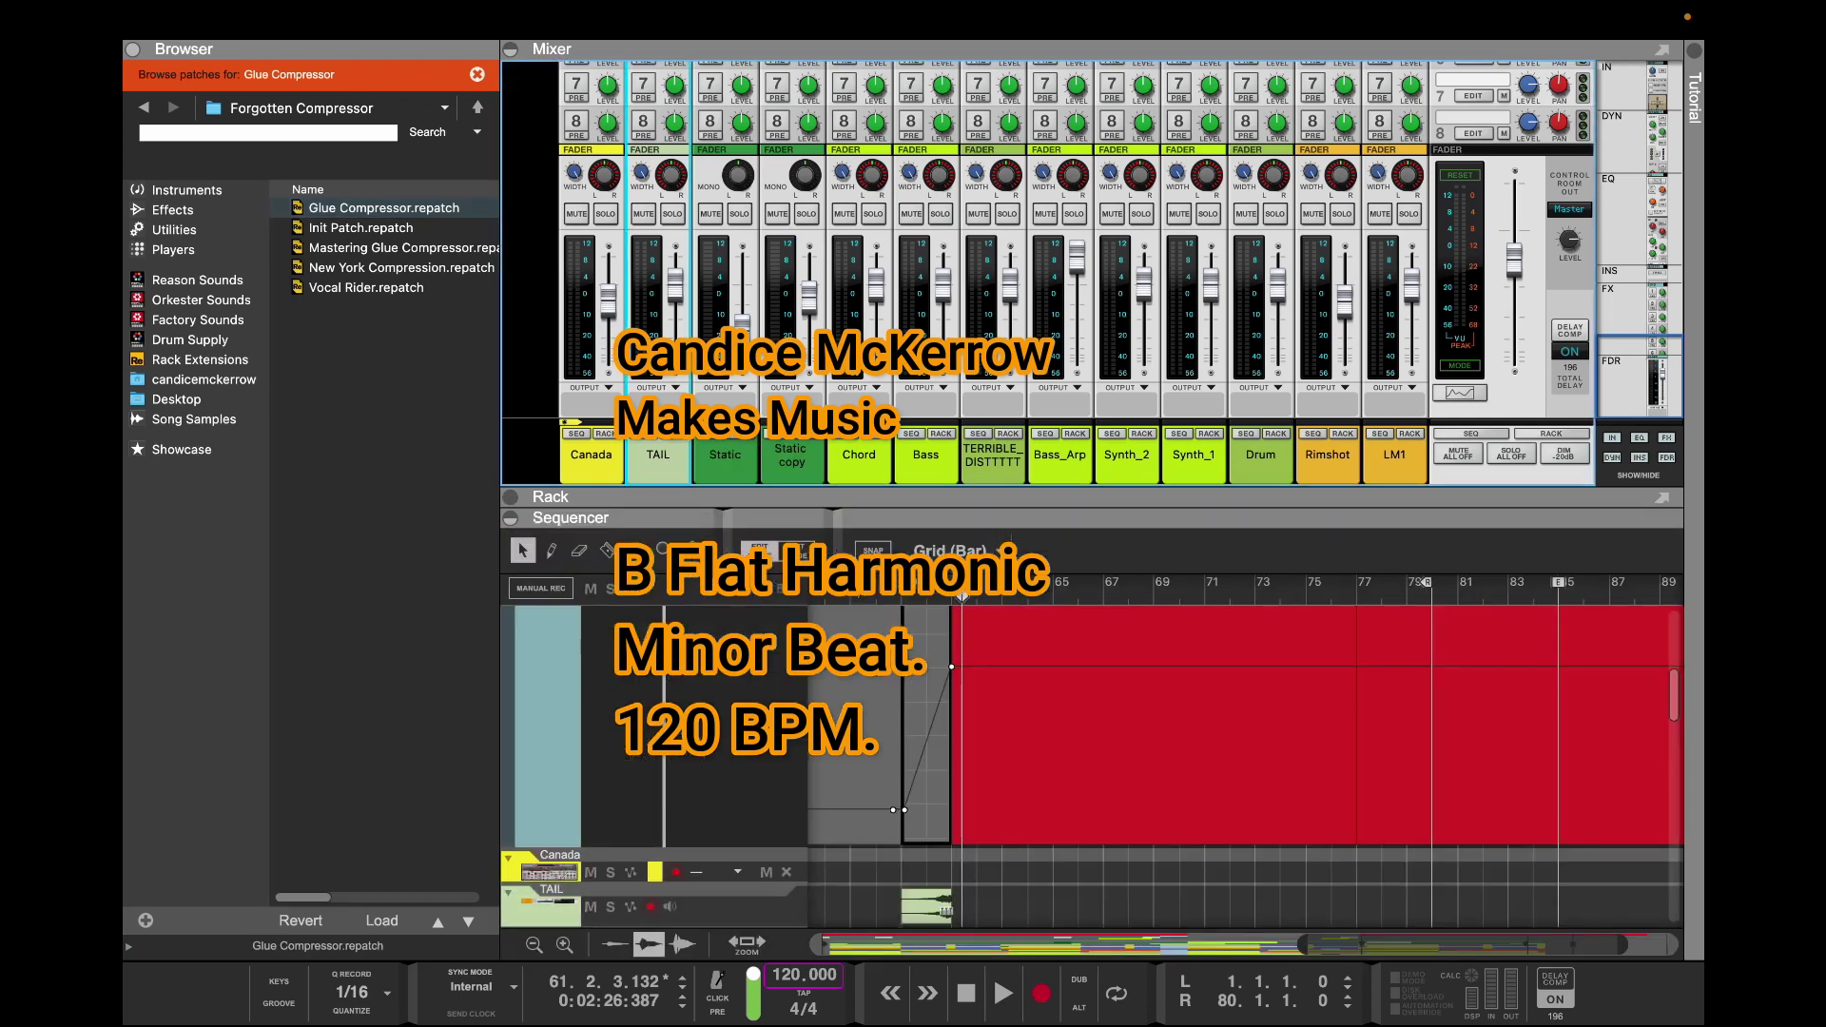
pyautogui.press('Escape')
pyautogui.moveTo(1092, 517); pyautogui.dragTo(1091, 162)
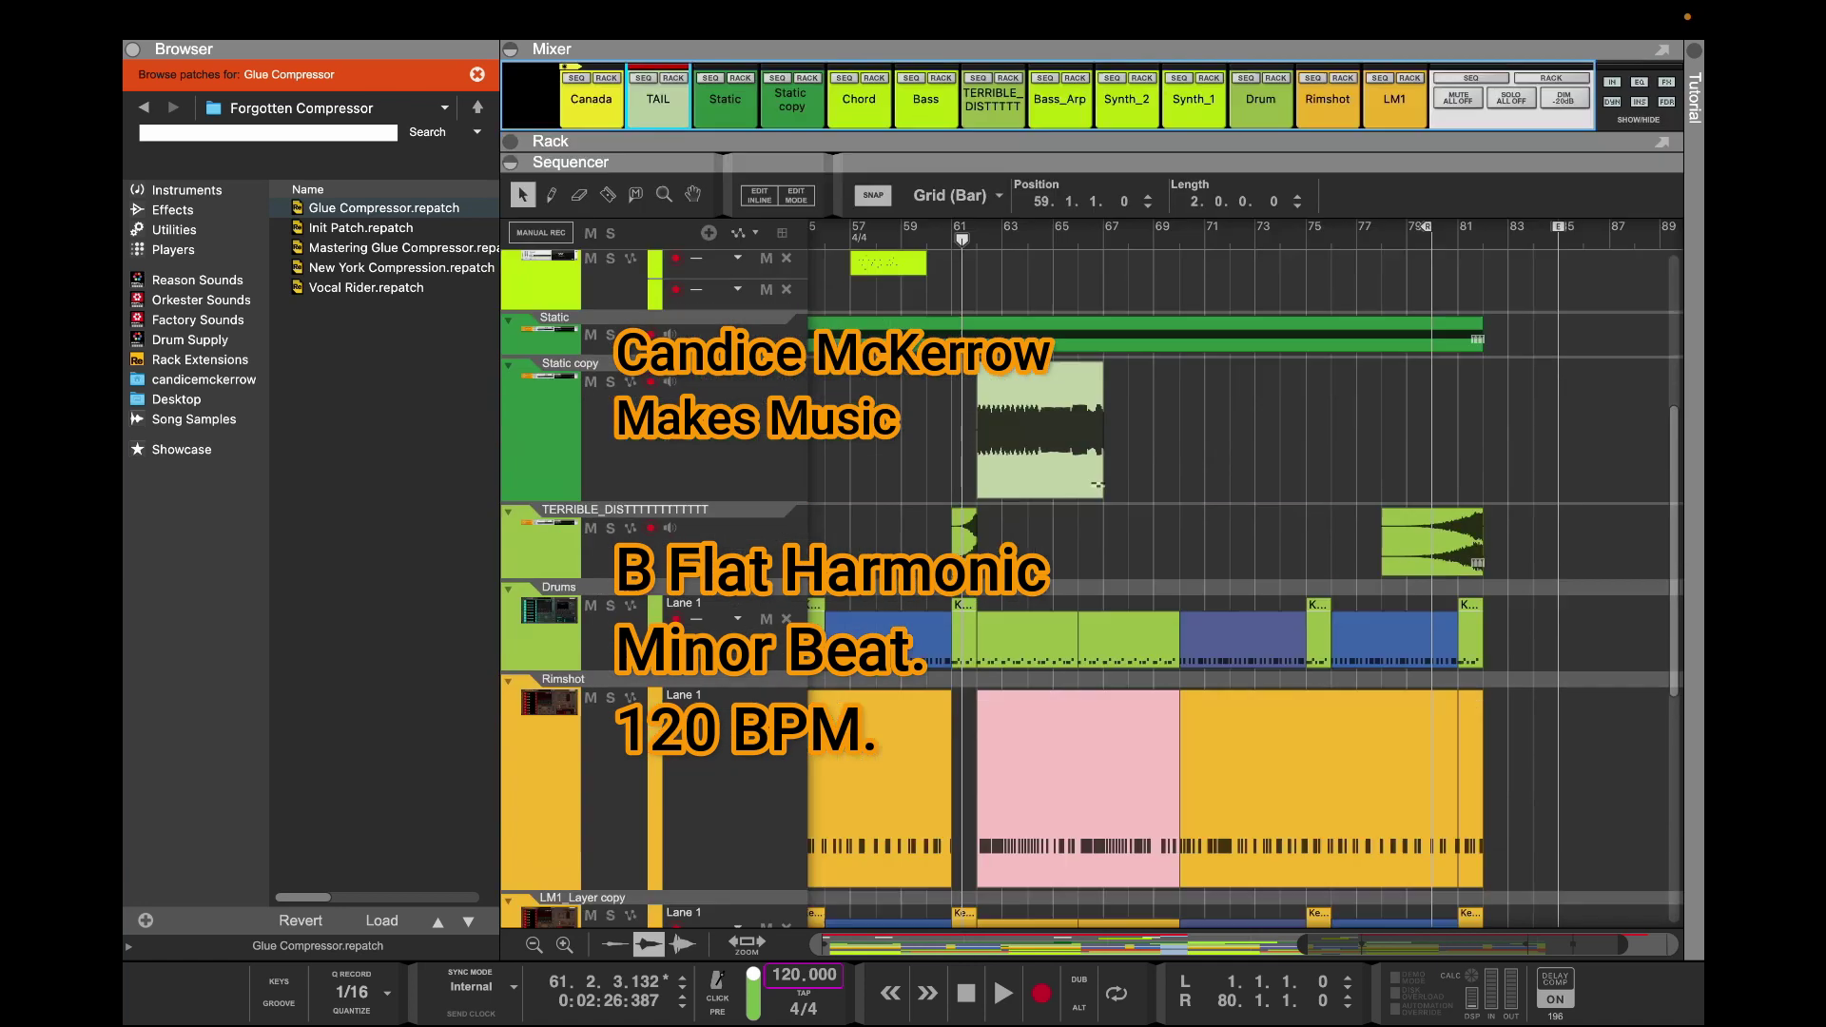
# Audition the Static copy track from bar 61, briefly isolating it from the other tracks
pyautogui.moveTo(962, 238); pyautogui.dragTo(1127, 238)
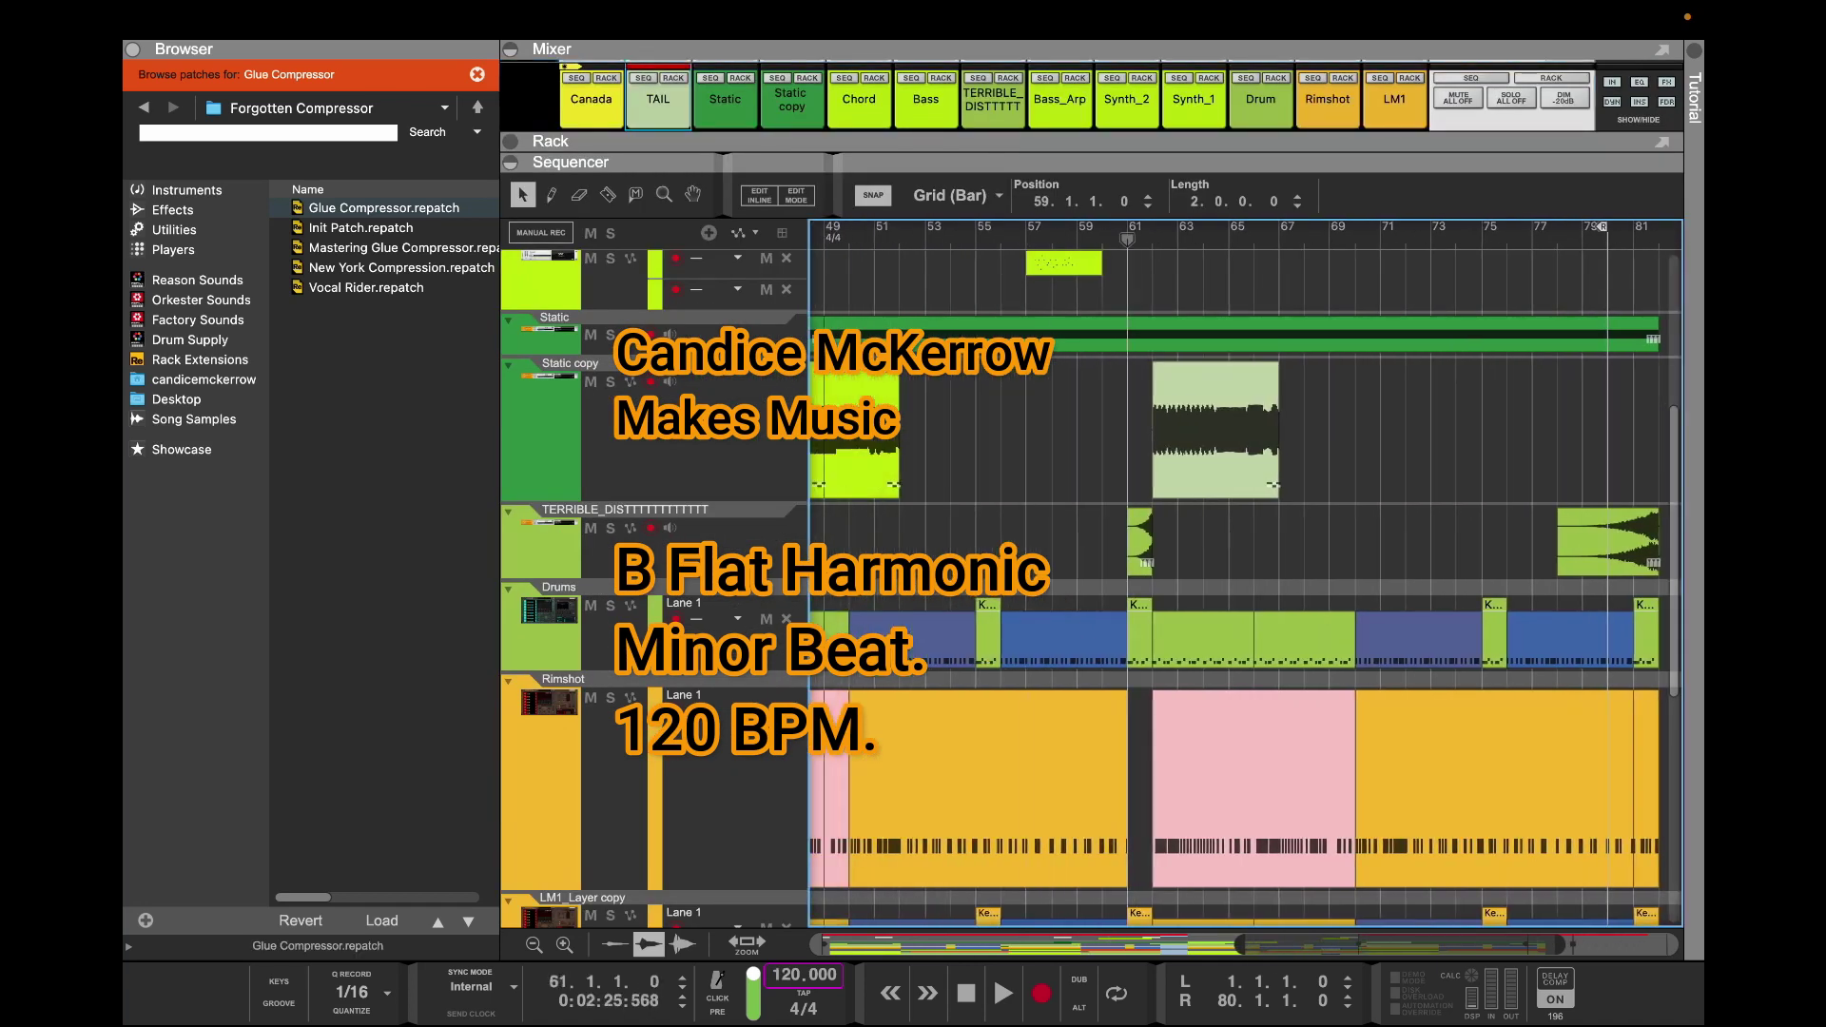
pyautogui.press('space')
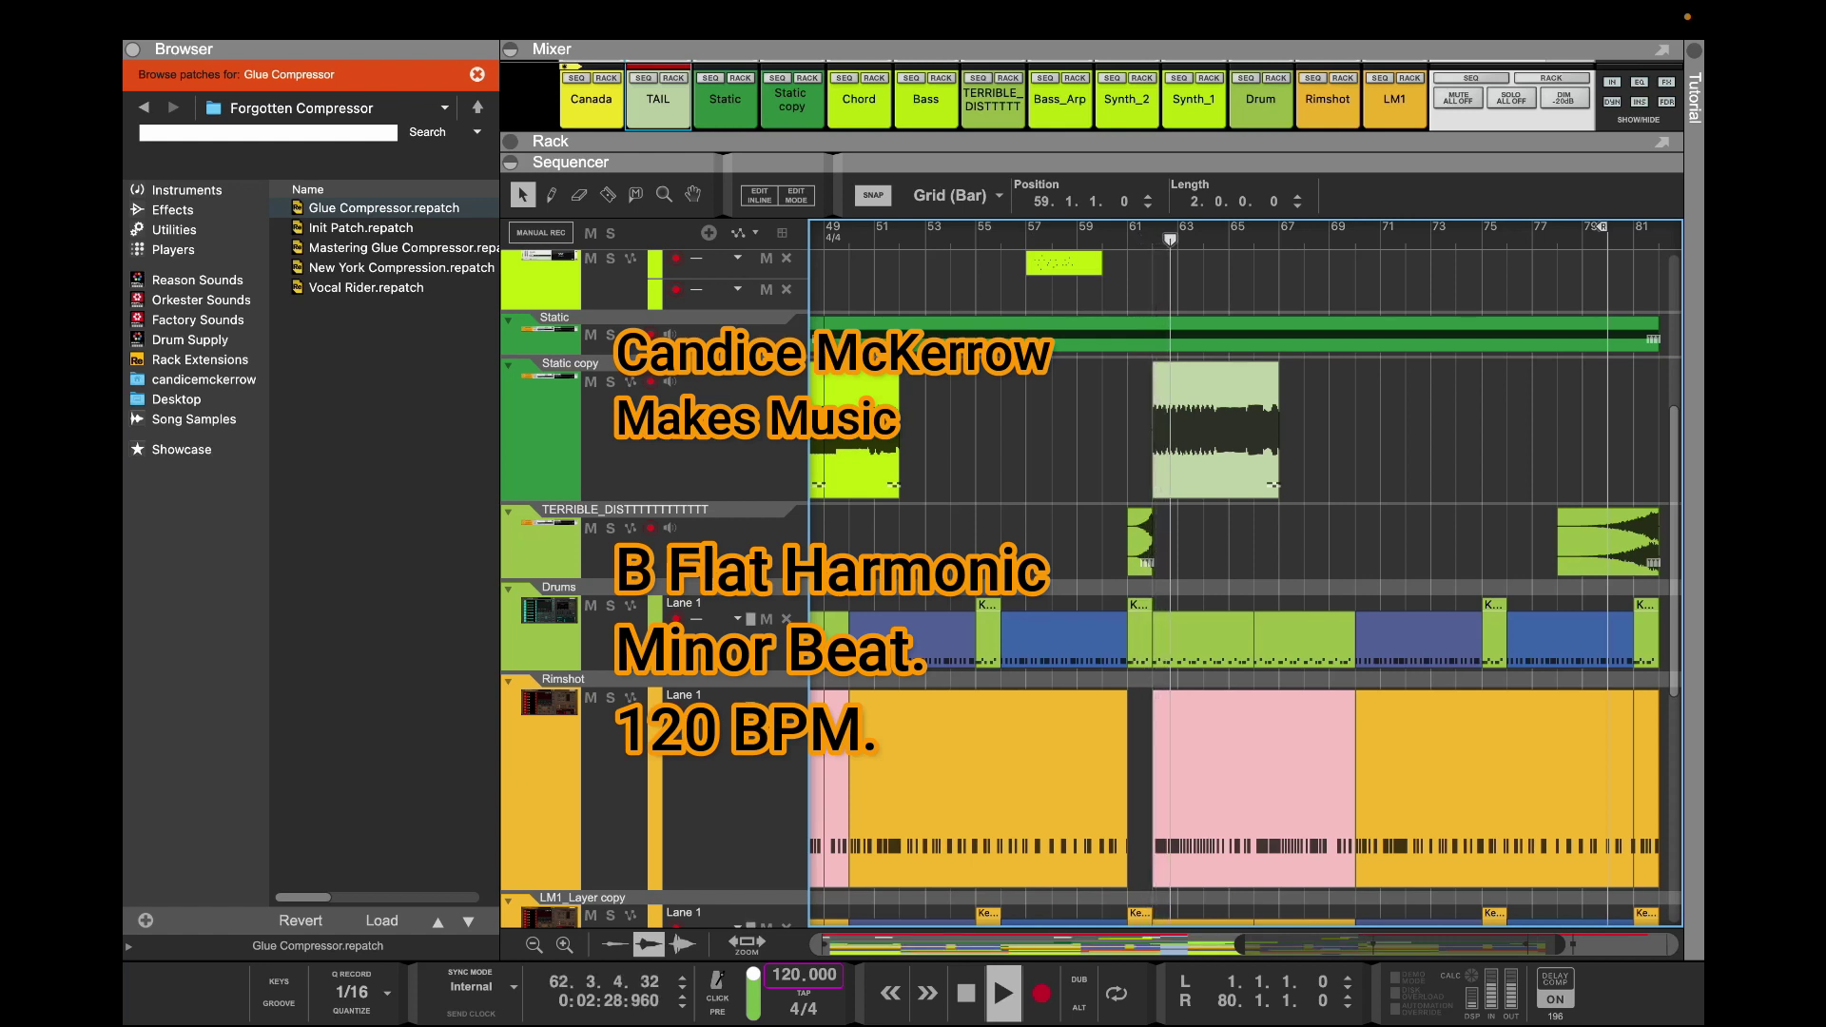
pyautogui.click(610, 382)
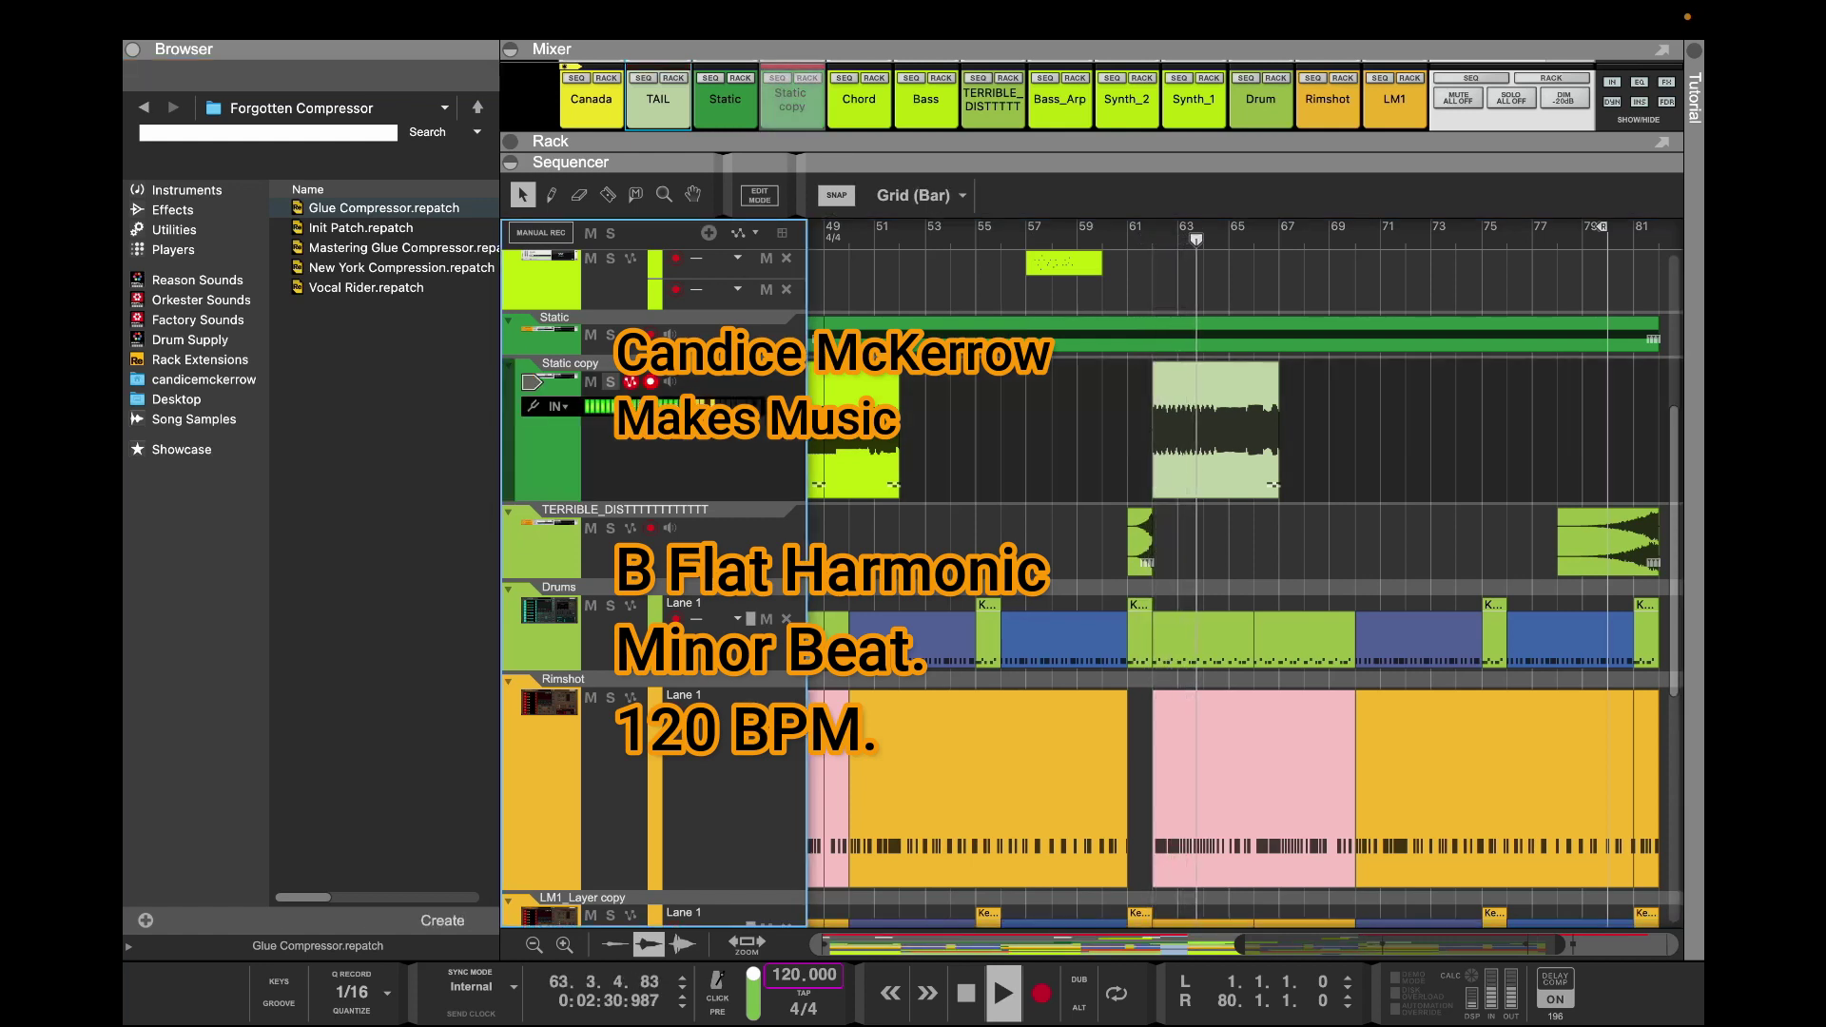
pyautogui.click(610, 383)
pyautogui.press('space')
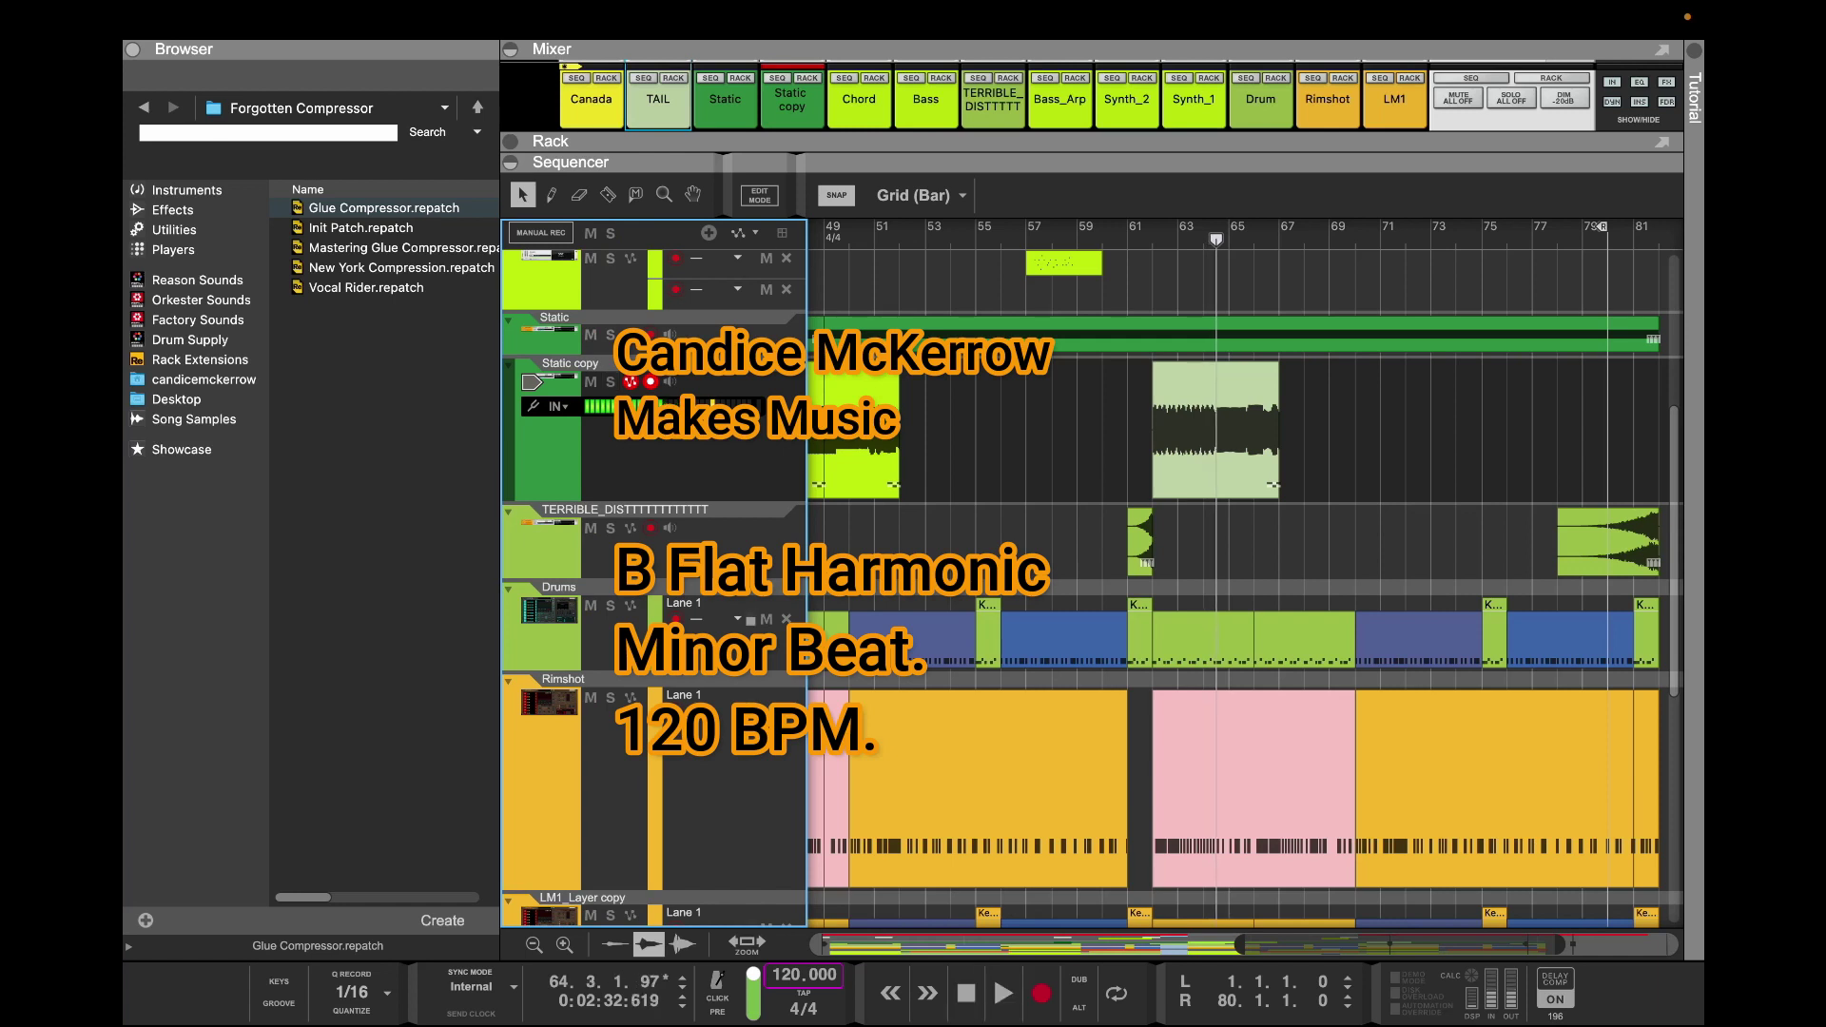
# Open the Static copy audio track's insert FX area and add the Forgotten Compressor with the Glue Compressor patch
pyautogui.click(806, 78)
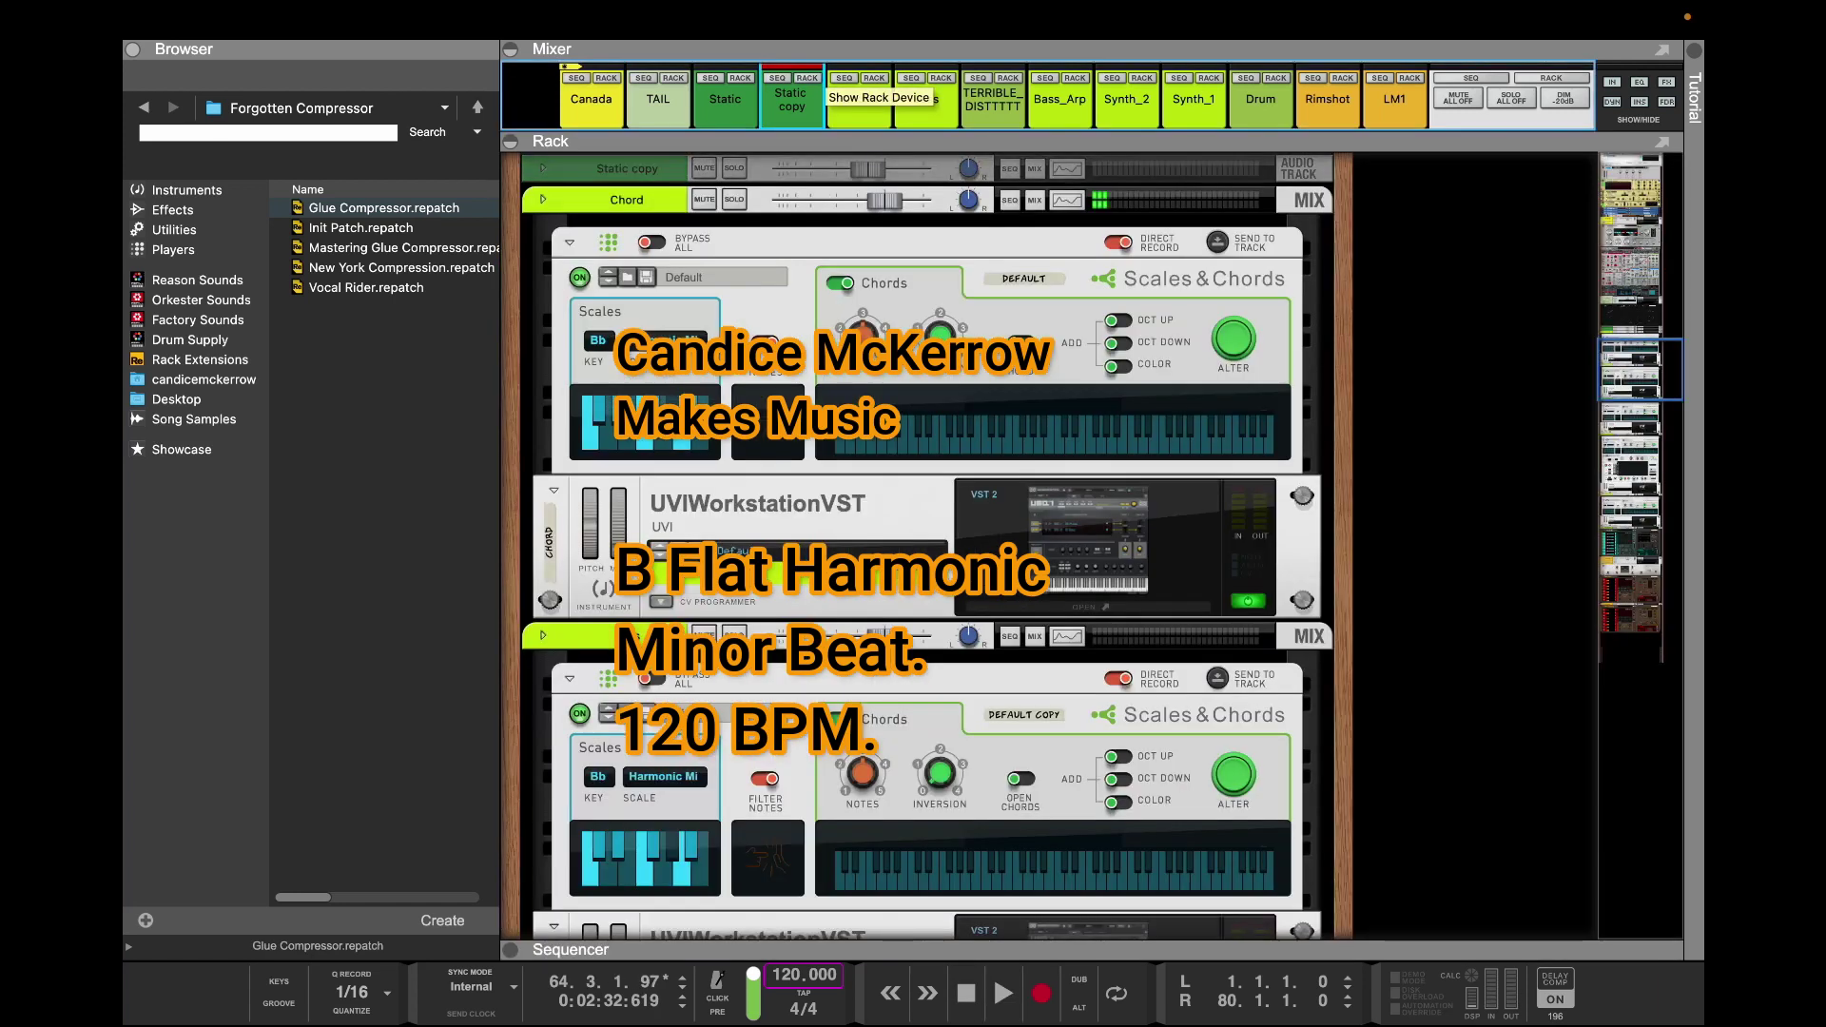
pyautogui.scroll(3, 916, 544)
pyautogui.click(608, 339)
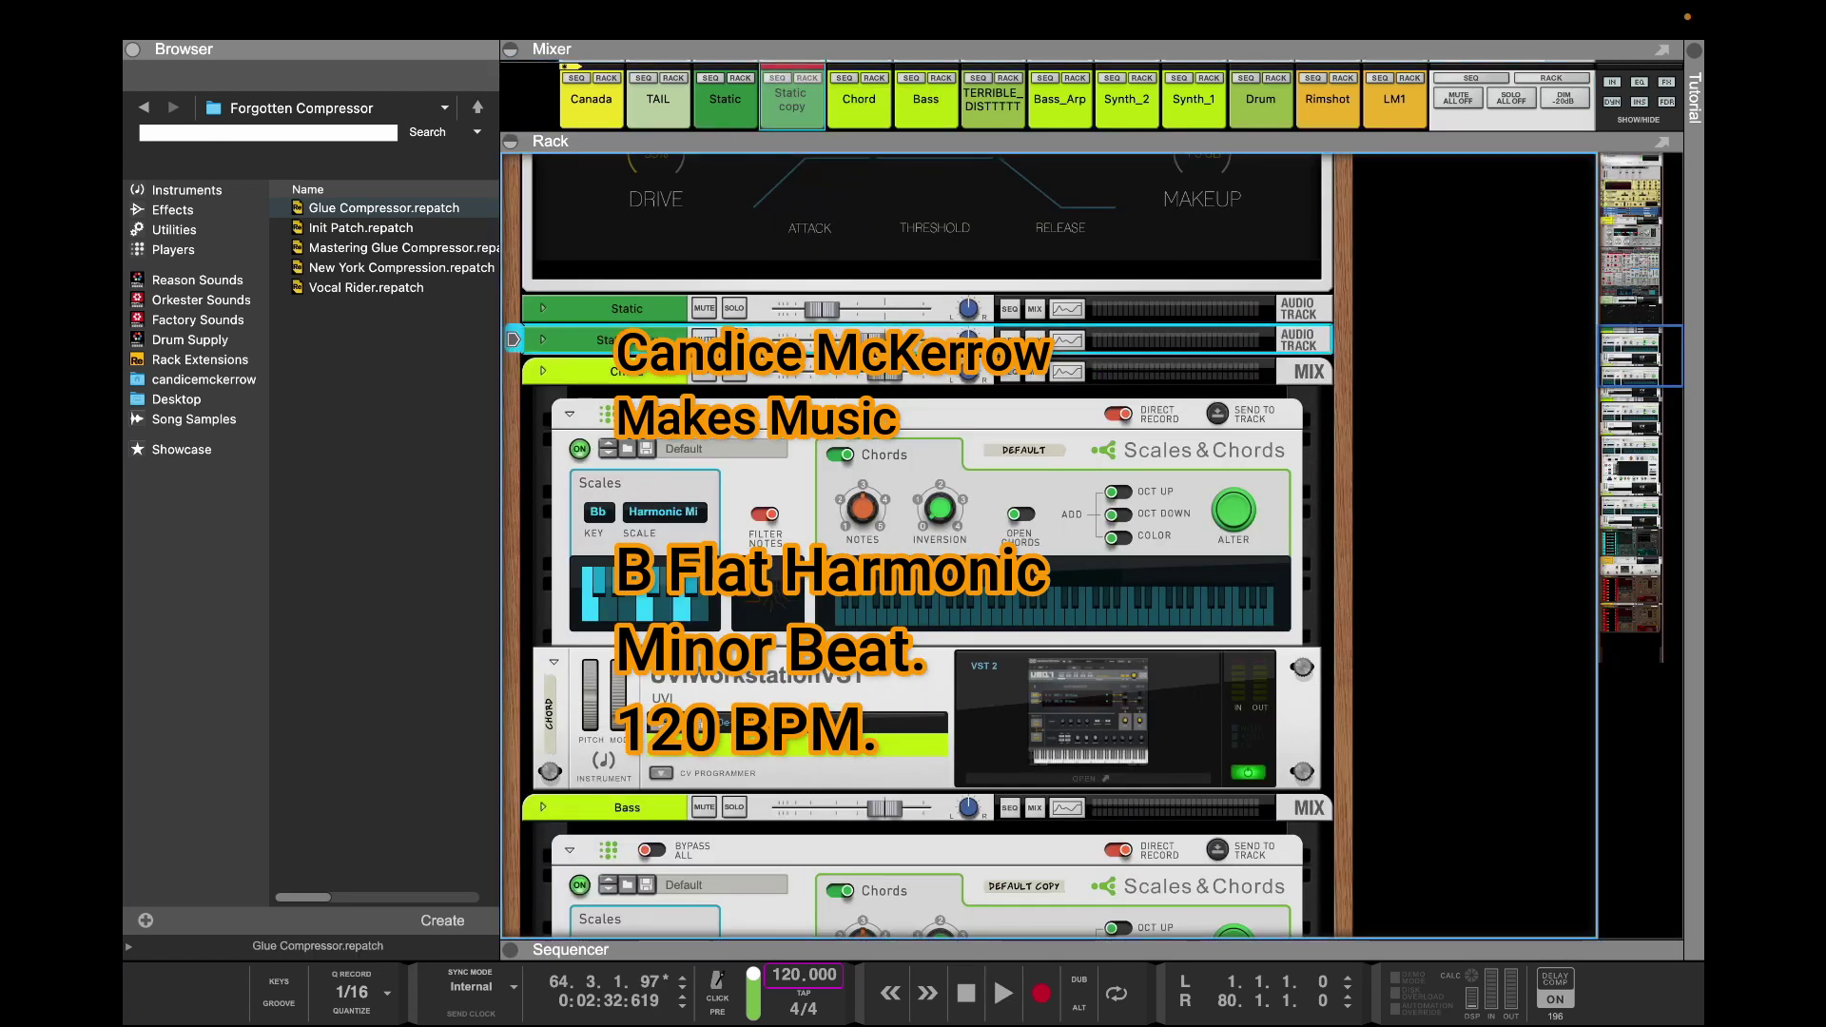
pyautogui.click(543, 339)
pyautogui.click(580, 382)
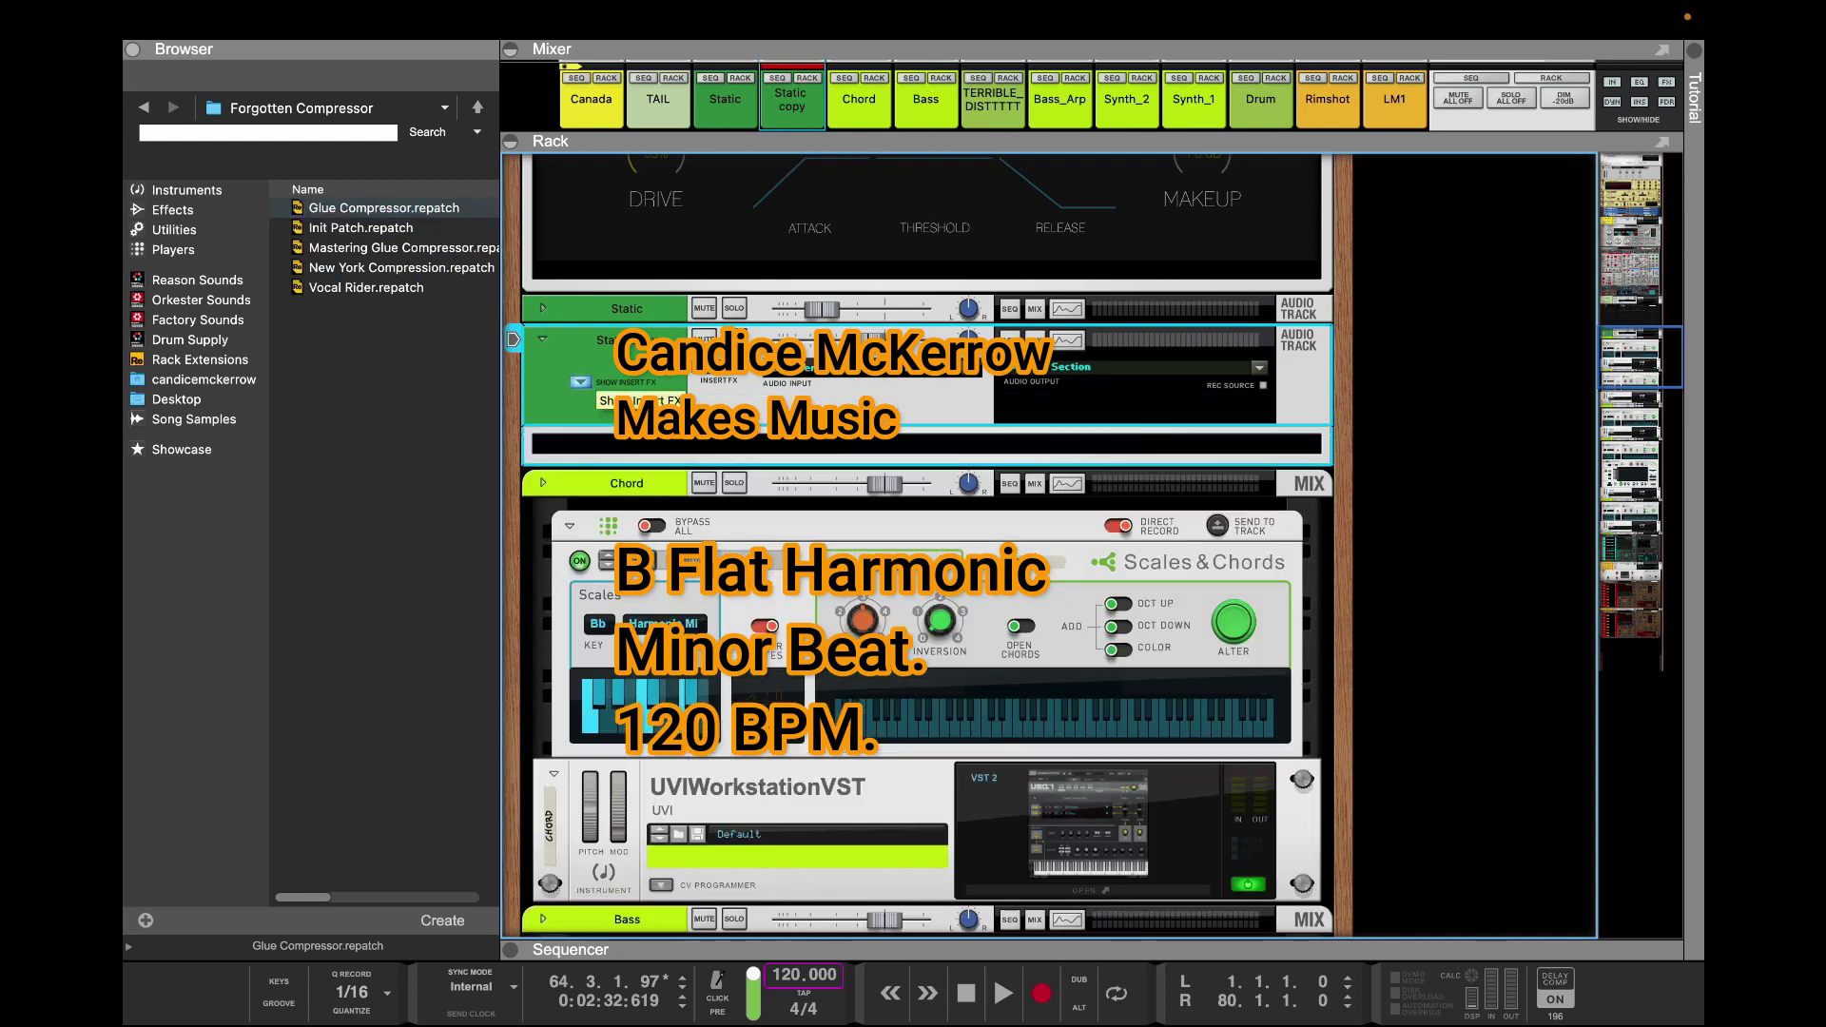
pyautogui.moveTo(380, 208); pyautogui.dragTo(761, 434)
pyautogui.moveTo(926, 434); pyautogui.dragTo(926, 434)
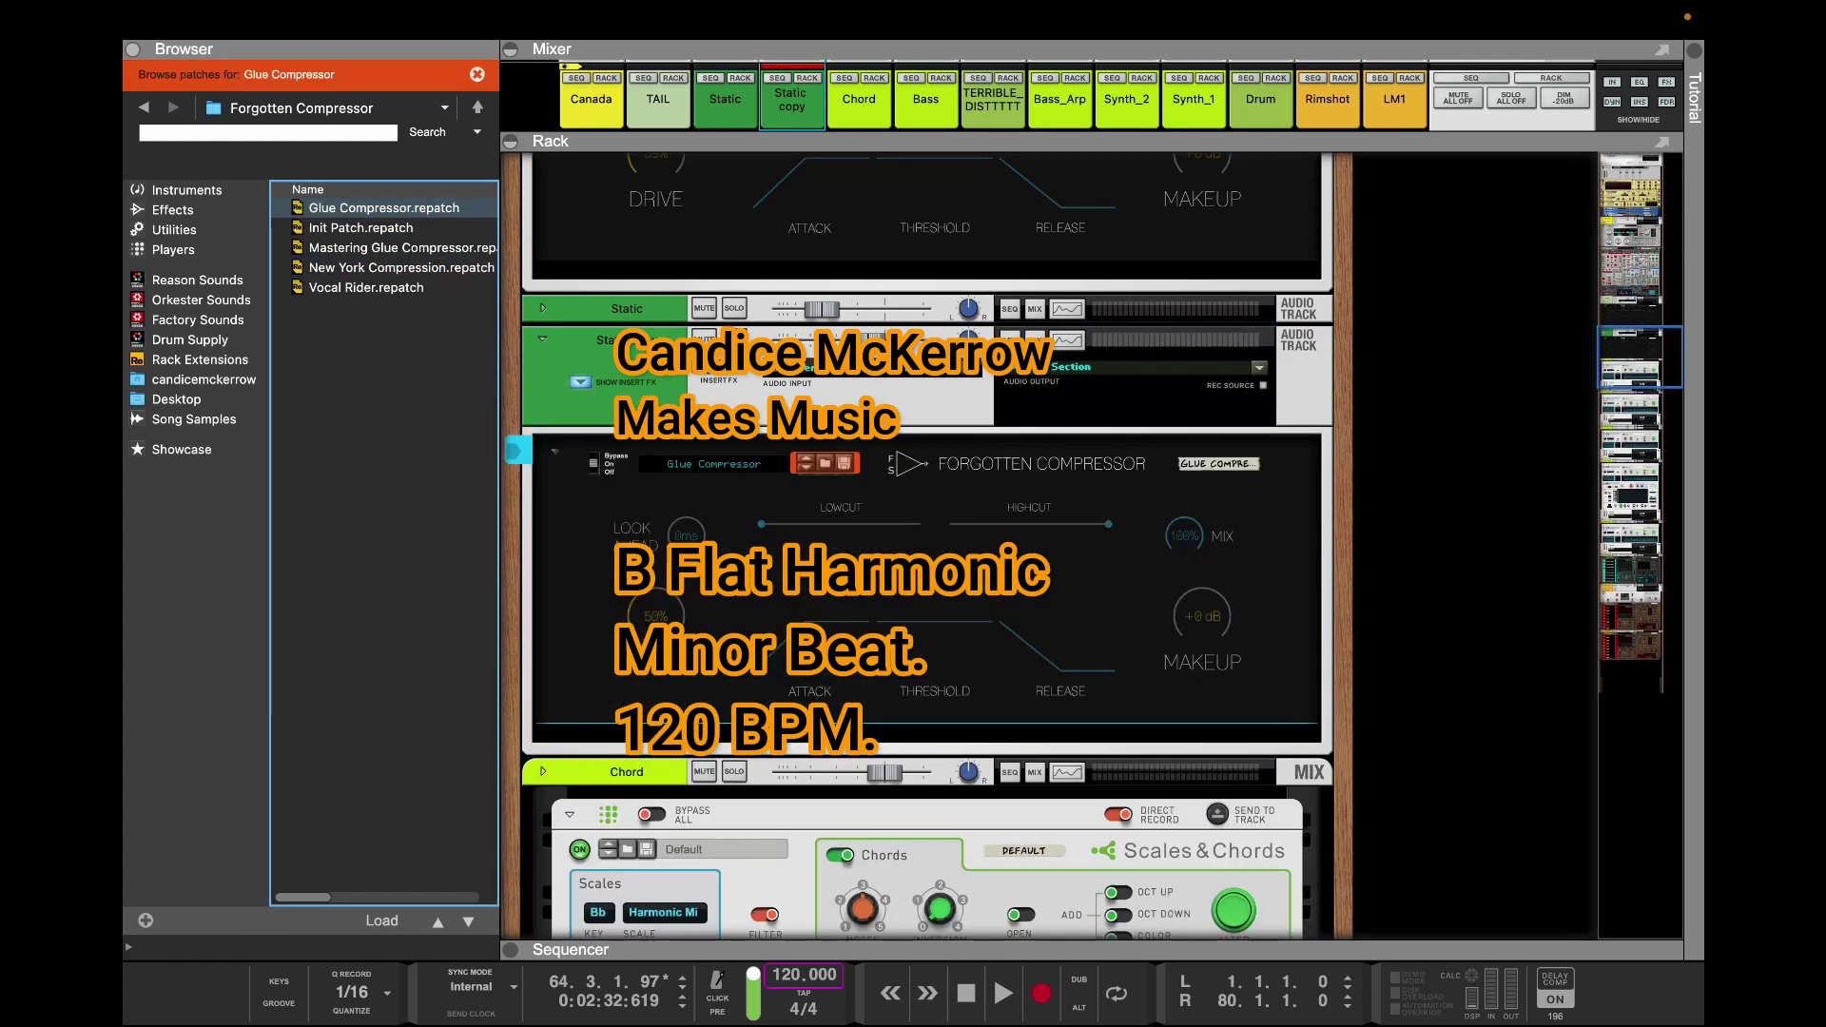
# During playback, set Static copy's Forgotten Compressor to 78% drive and +20 dB makeup gain
pyautogui.press('space')
pyautogui.moveTo(656, 616); pyautogui.dragTo(665, 537)
pyautogui.moveTo(1202, 616); pyautogui.dragTo(1202, 571)
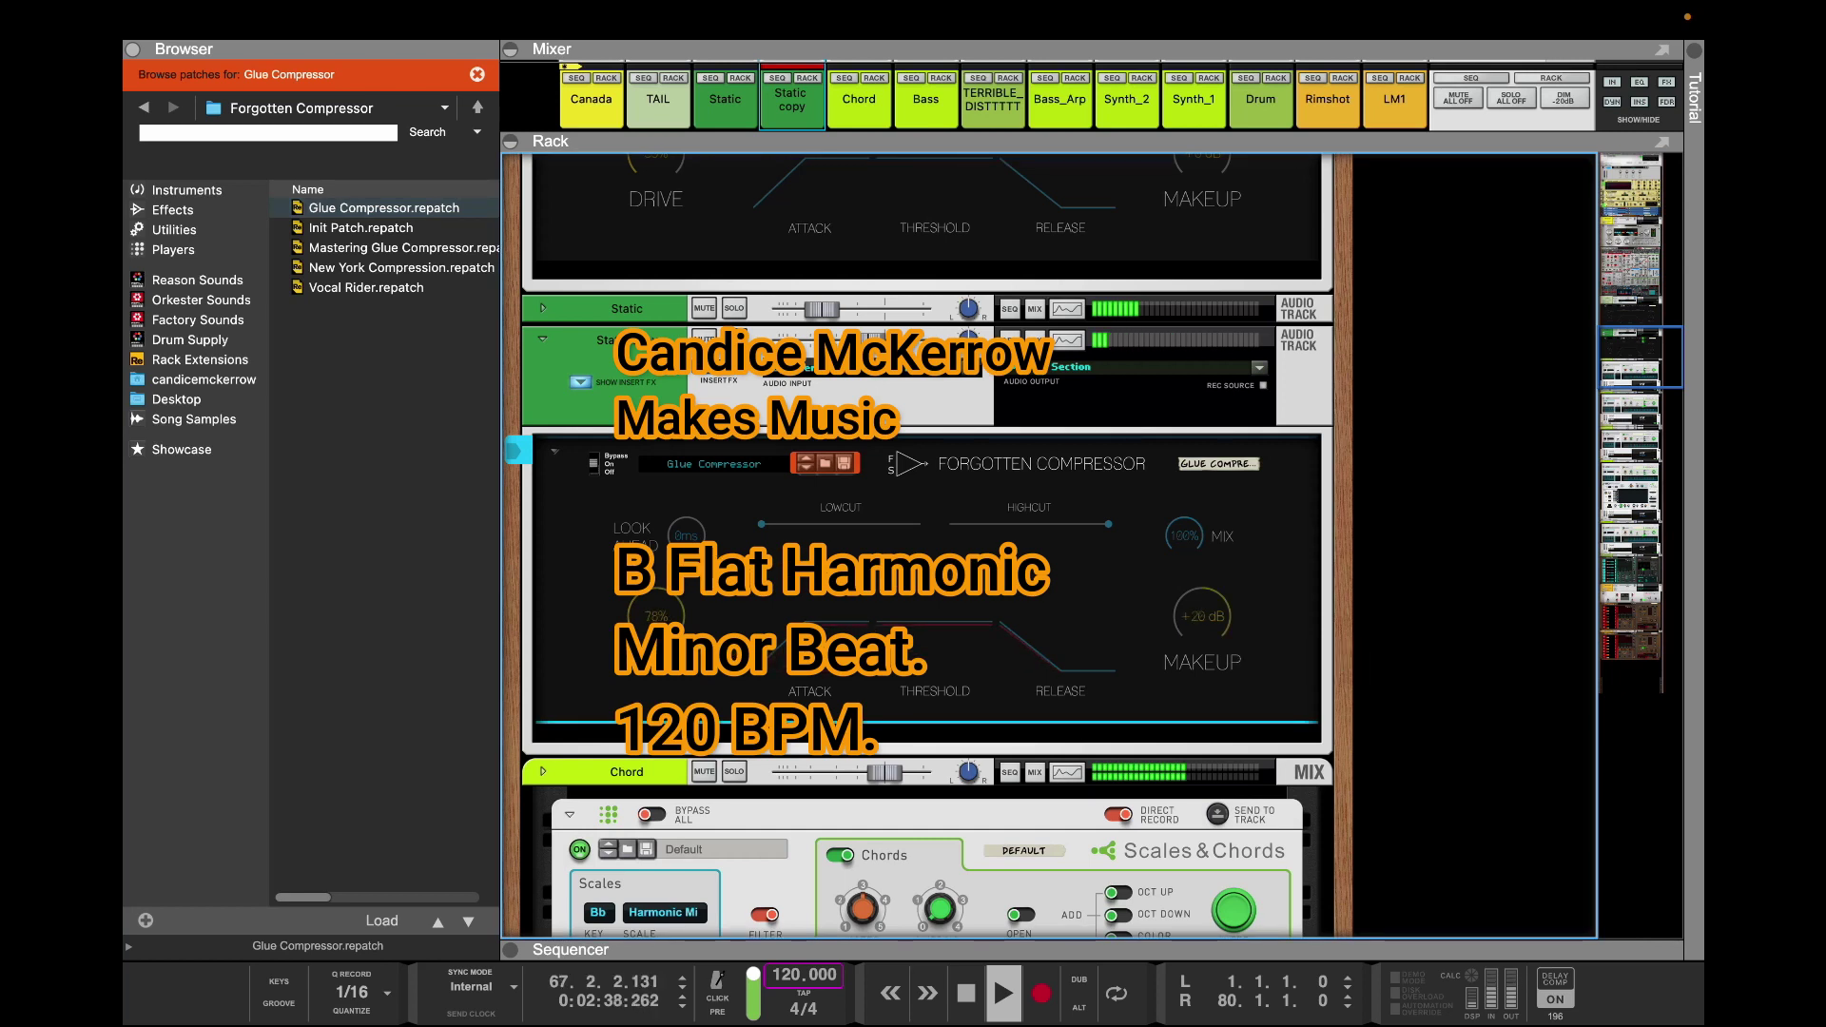
pyautogui.press('space')
# Hide the browser, mixer and rack to show the whole arrangement in the sequencer, and return the song position to bar 1
pyautogui.press('F7')
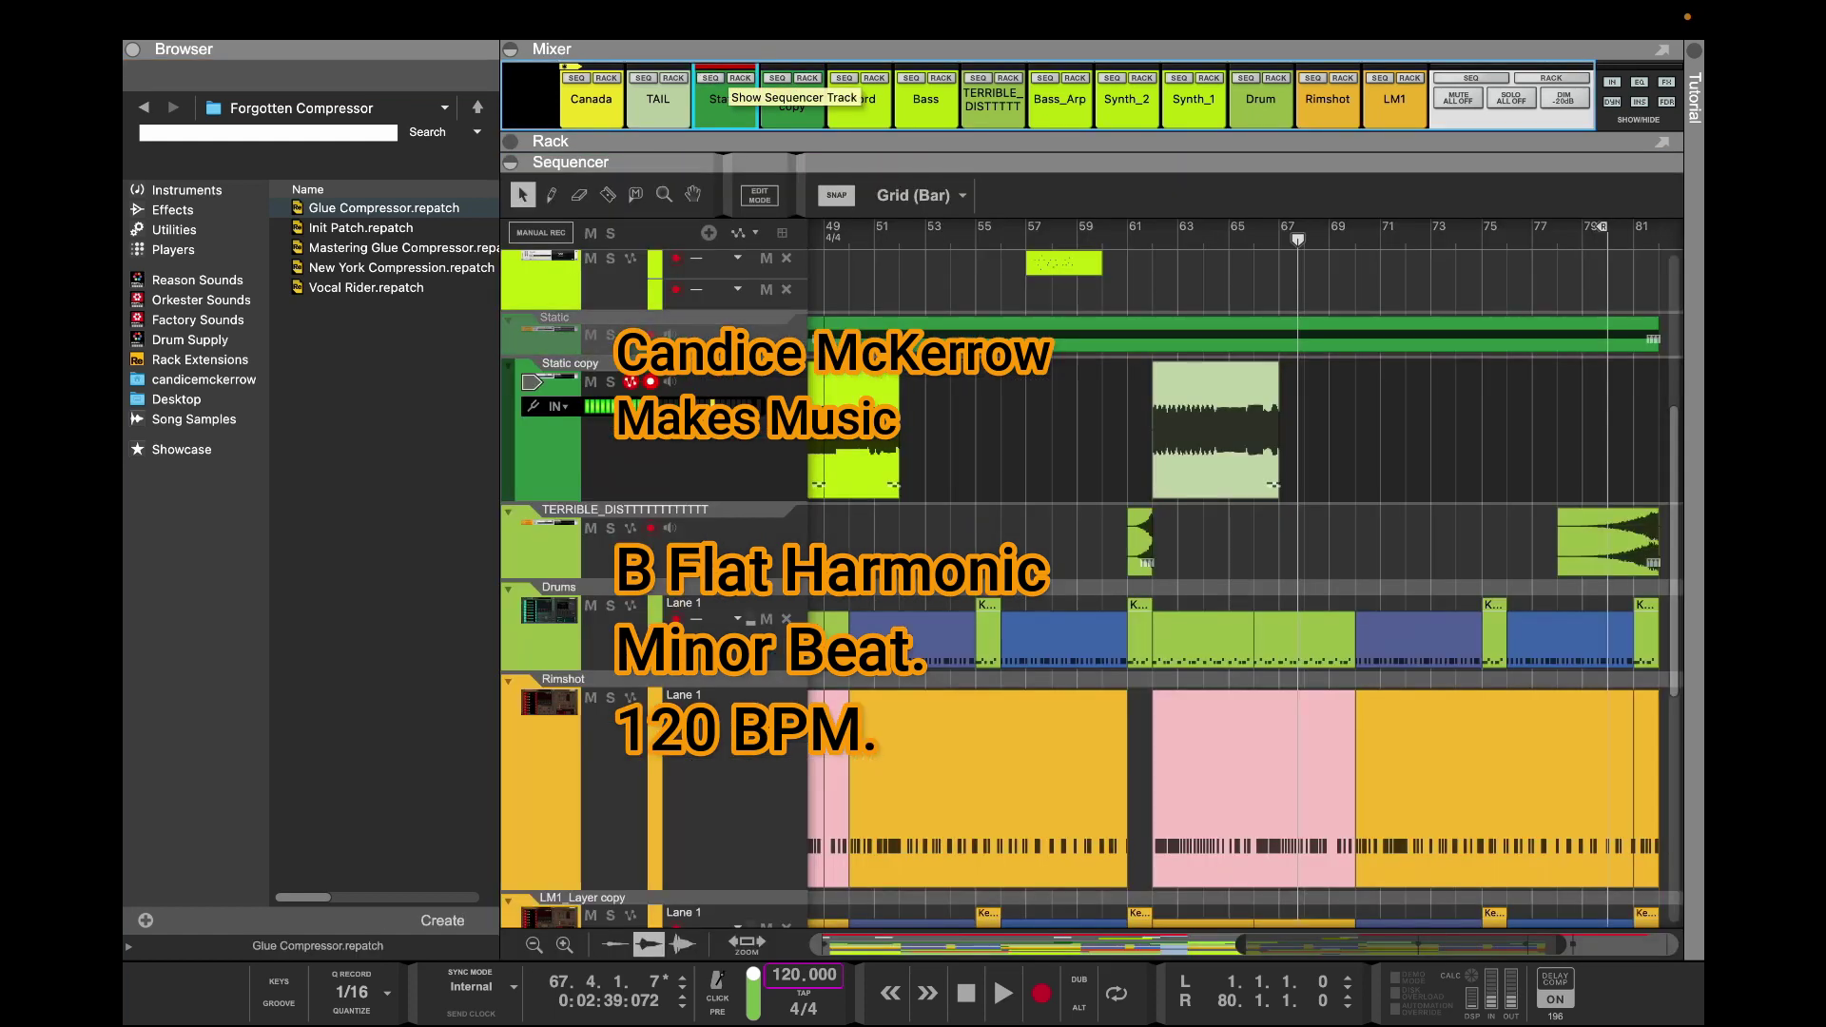
pyautogui.press('F3')
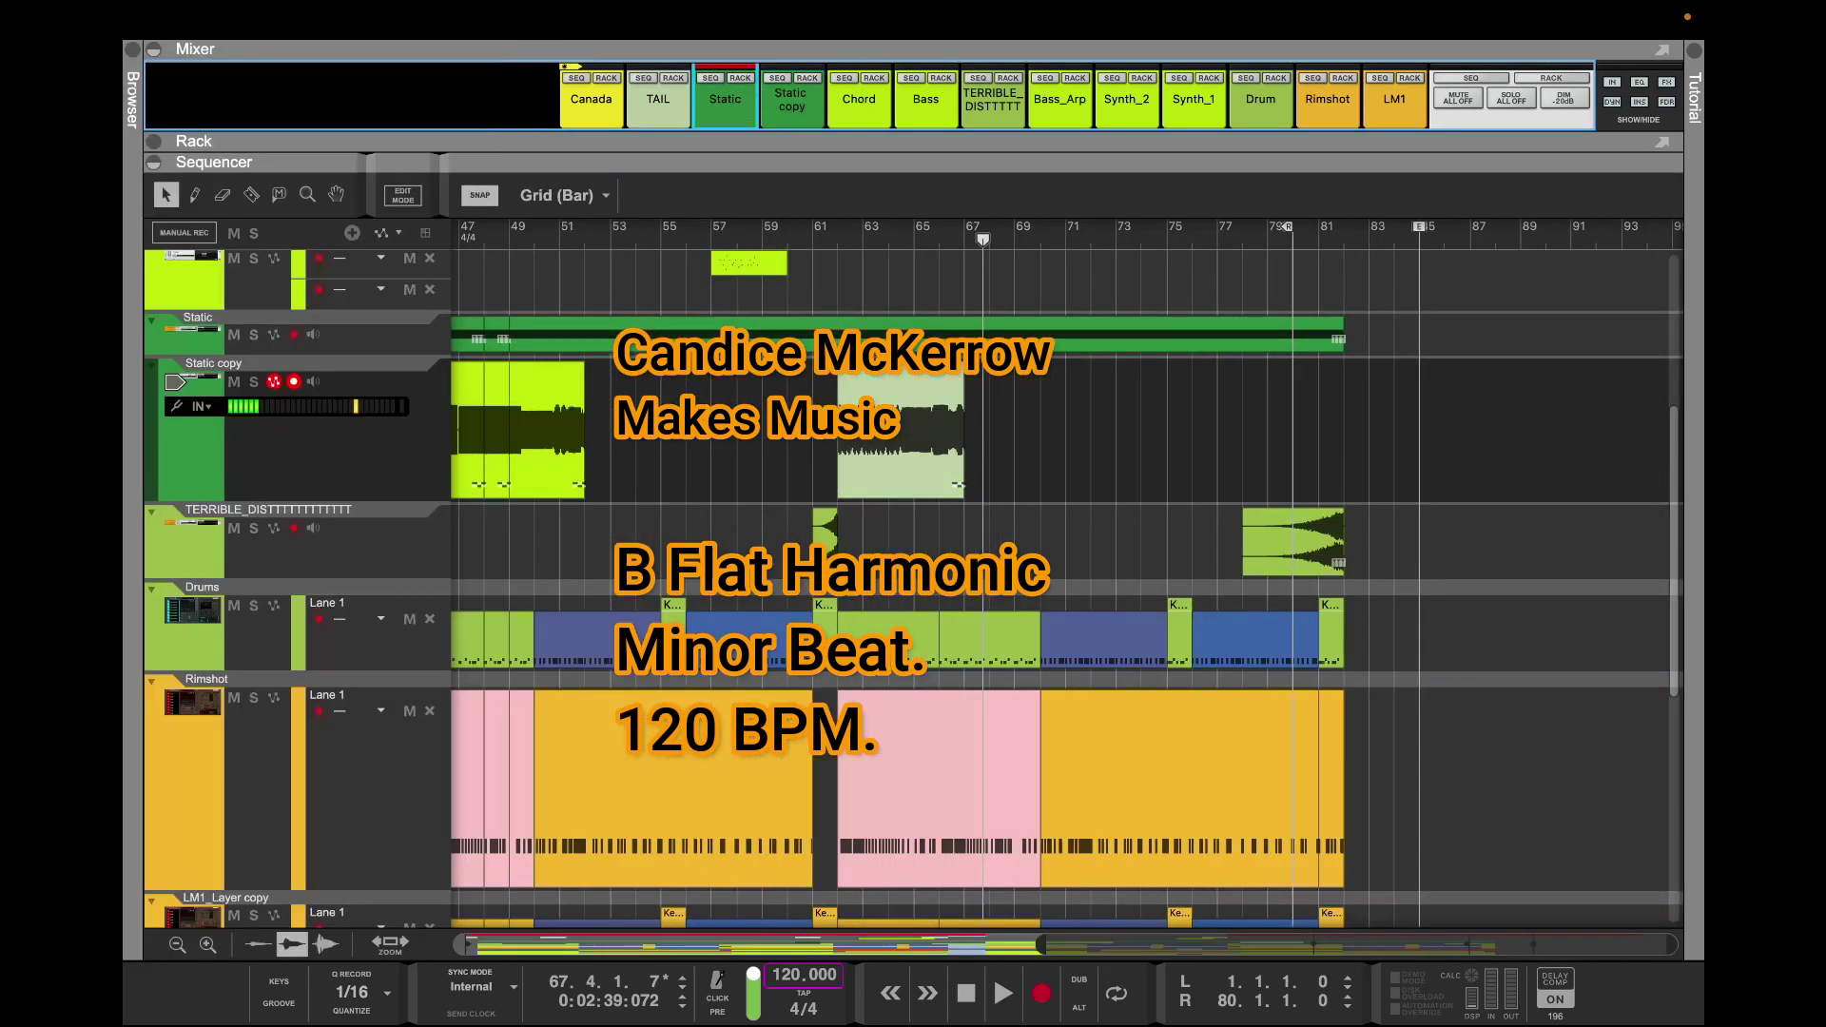
pyautogui.press('F5')
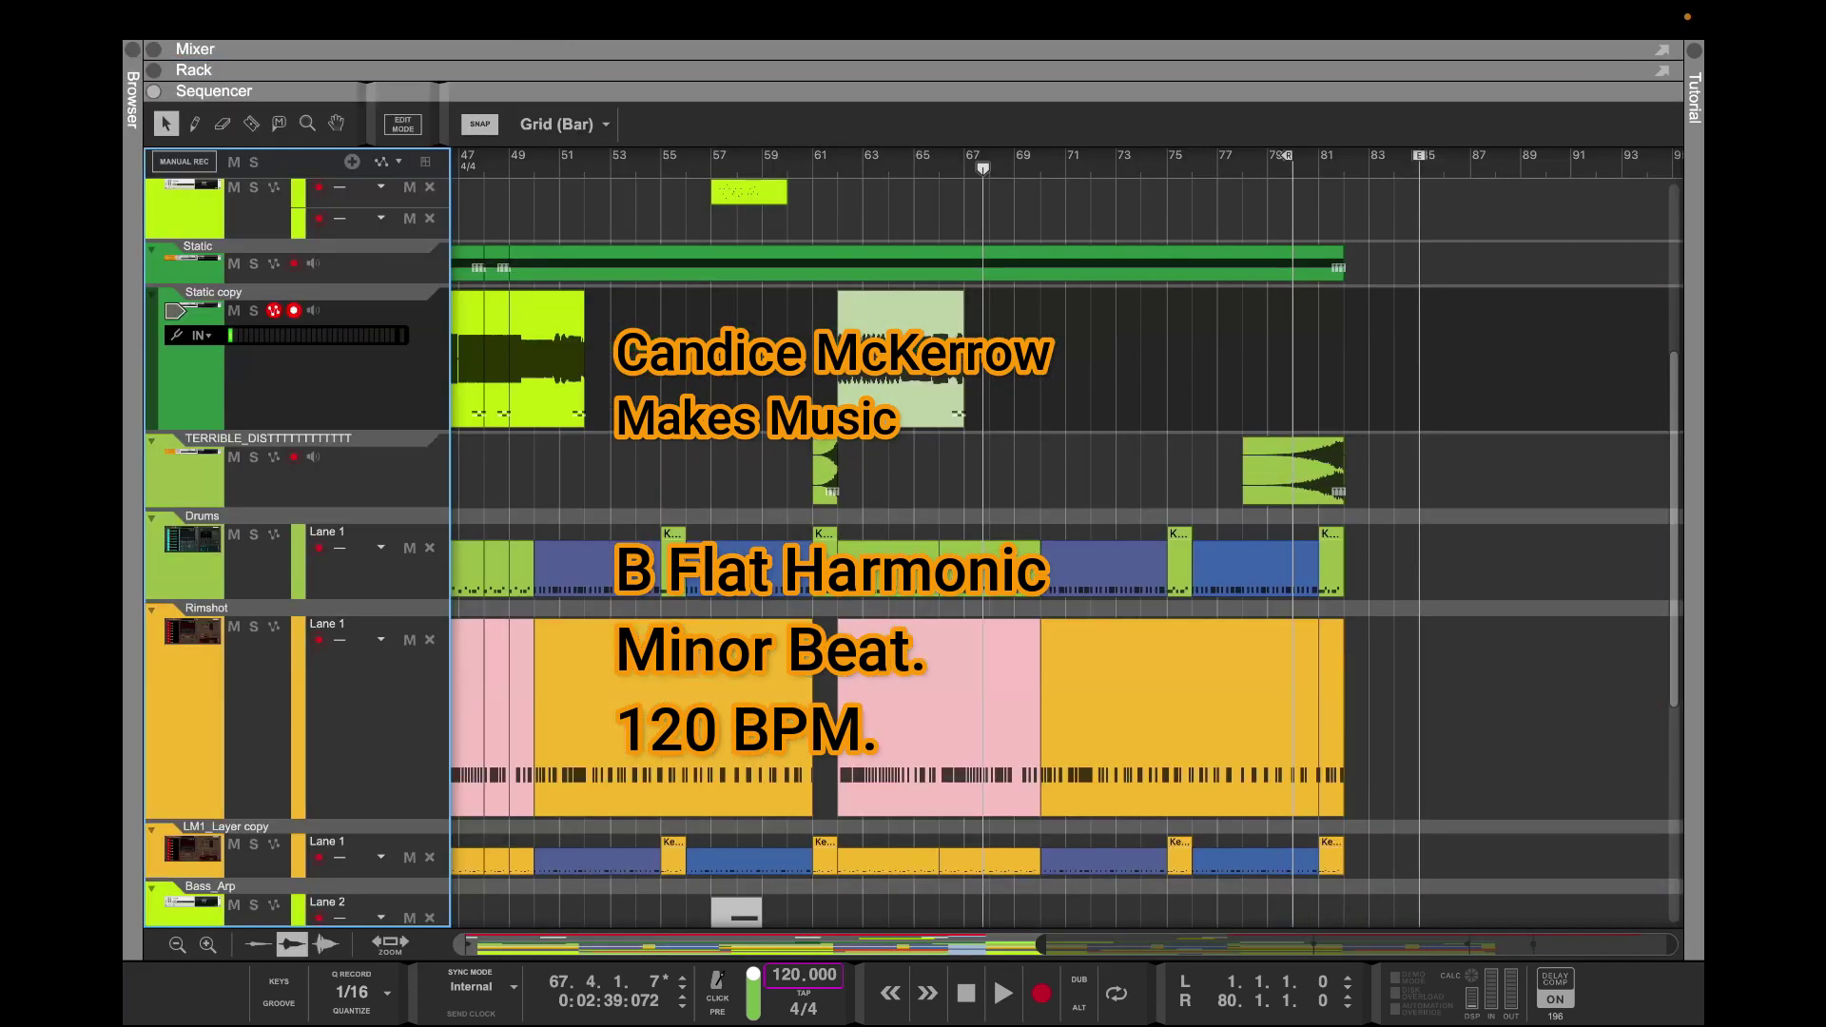
pyautogui.moveTo(1040, 945); pyautogui.dragTo(462, 945)
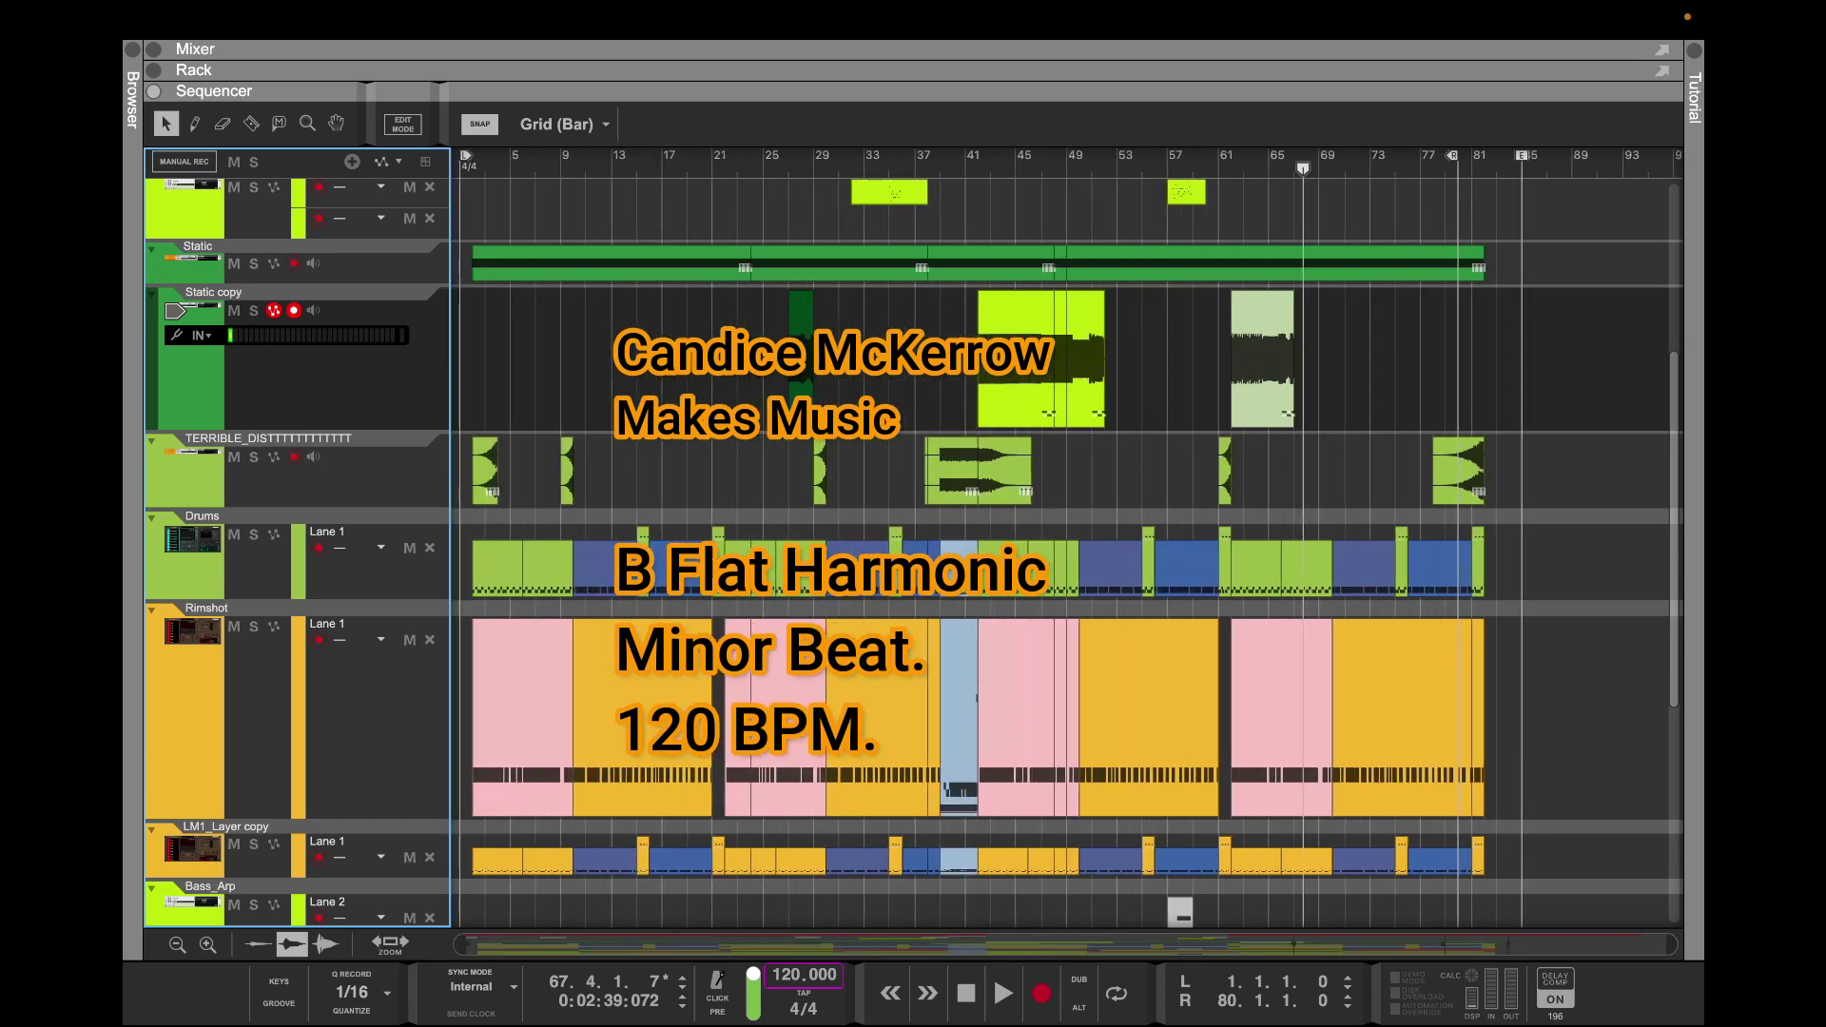
pyautogui.scroll(5, 1205, 320)
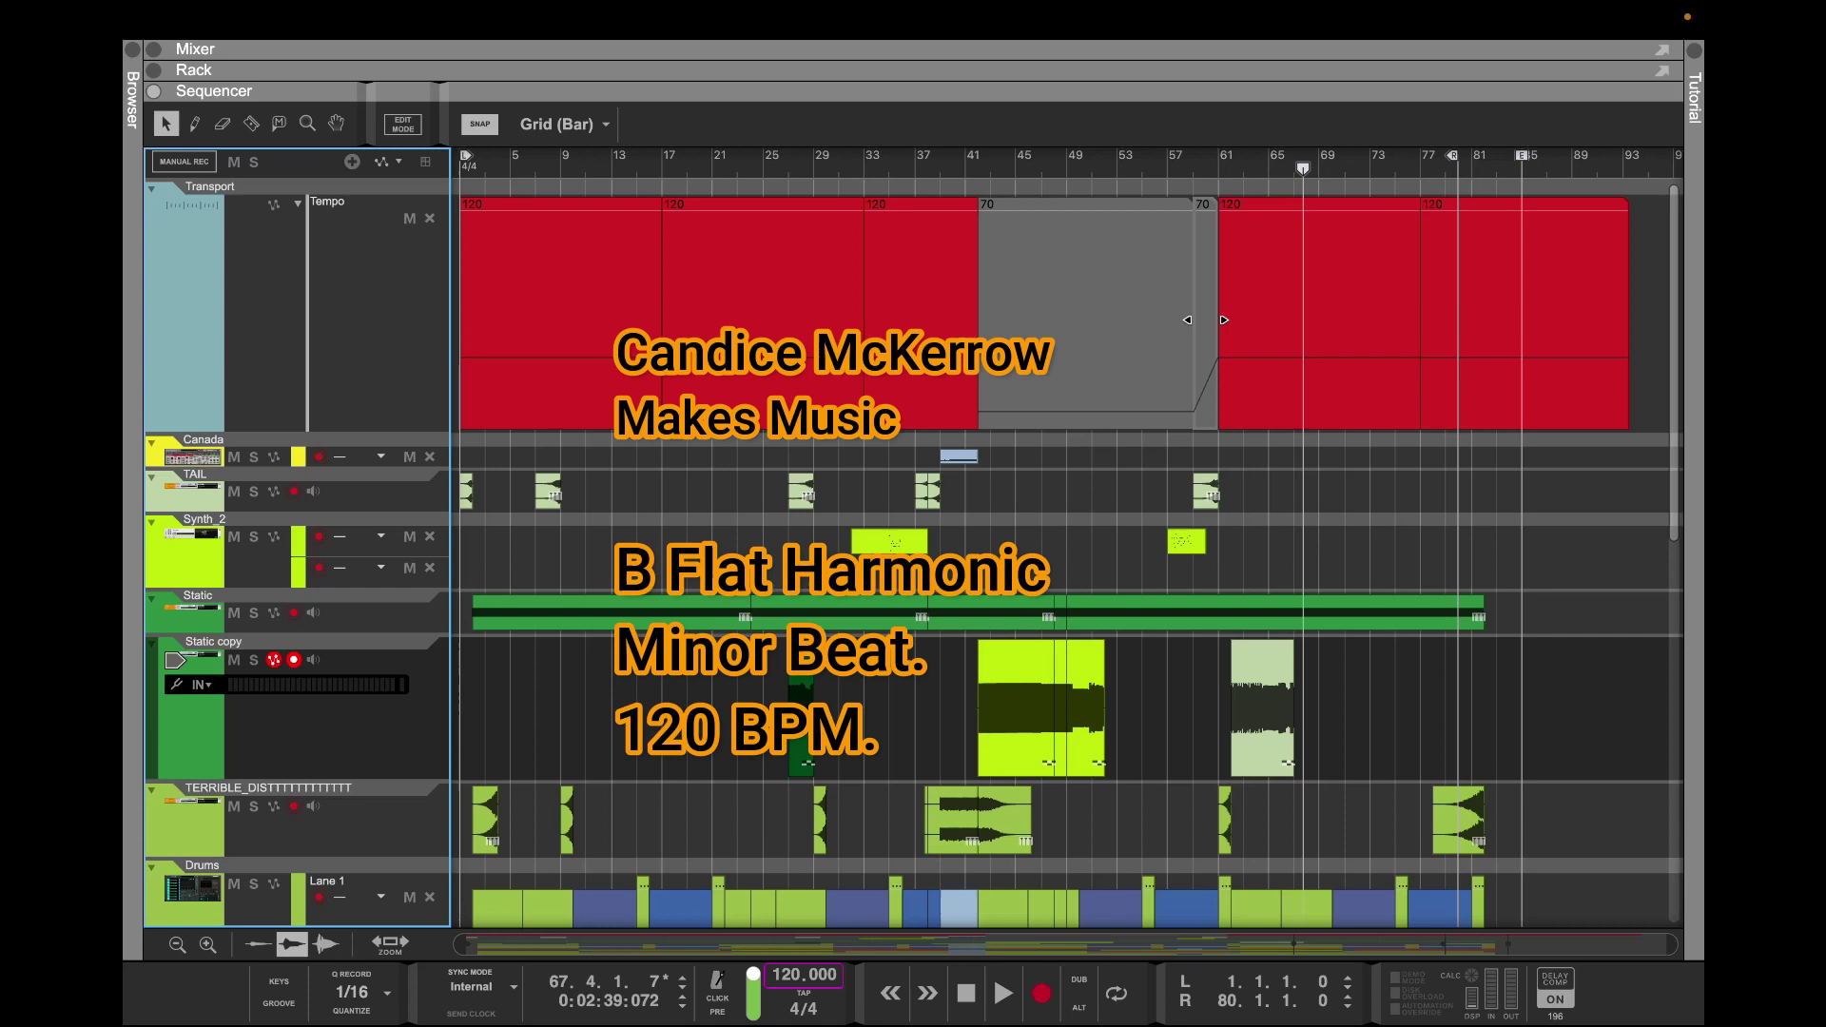
pyautogui.click(1205, 320)
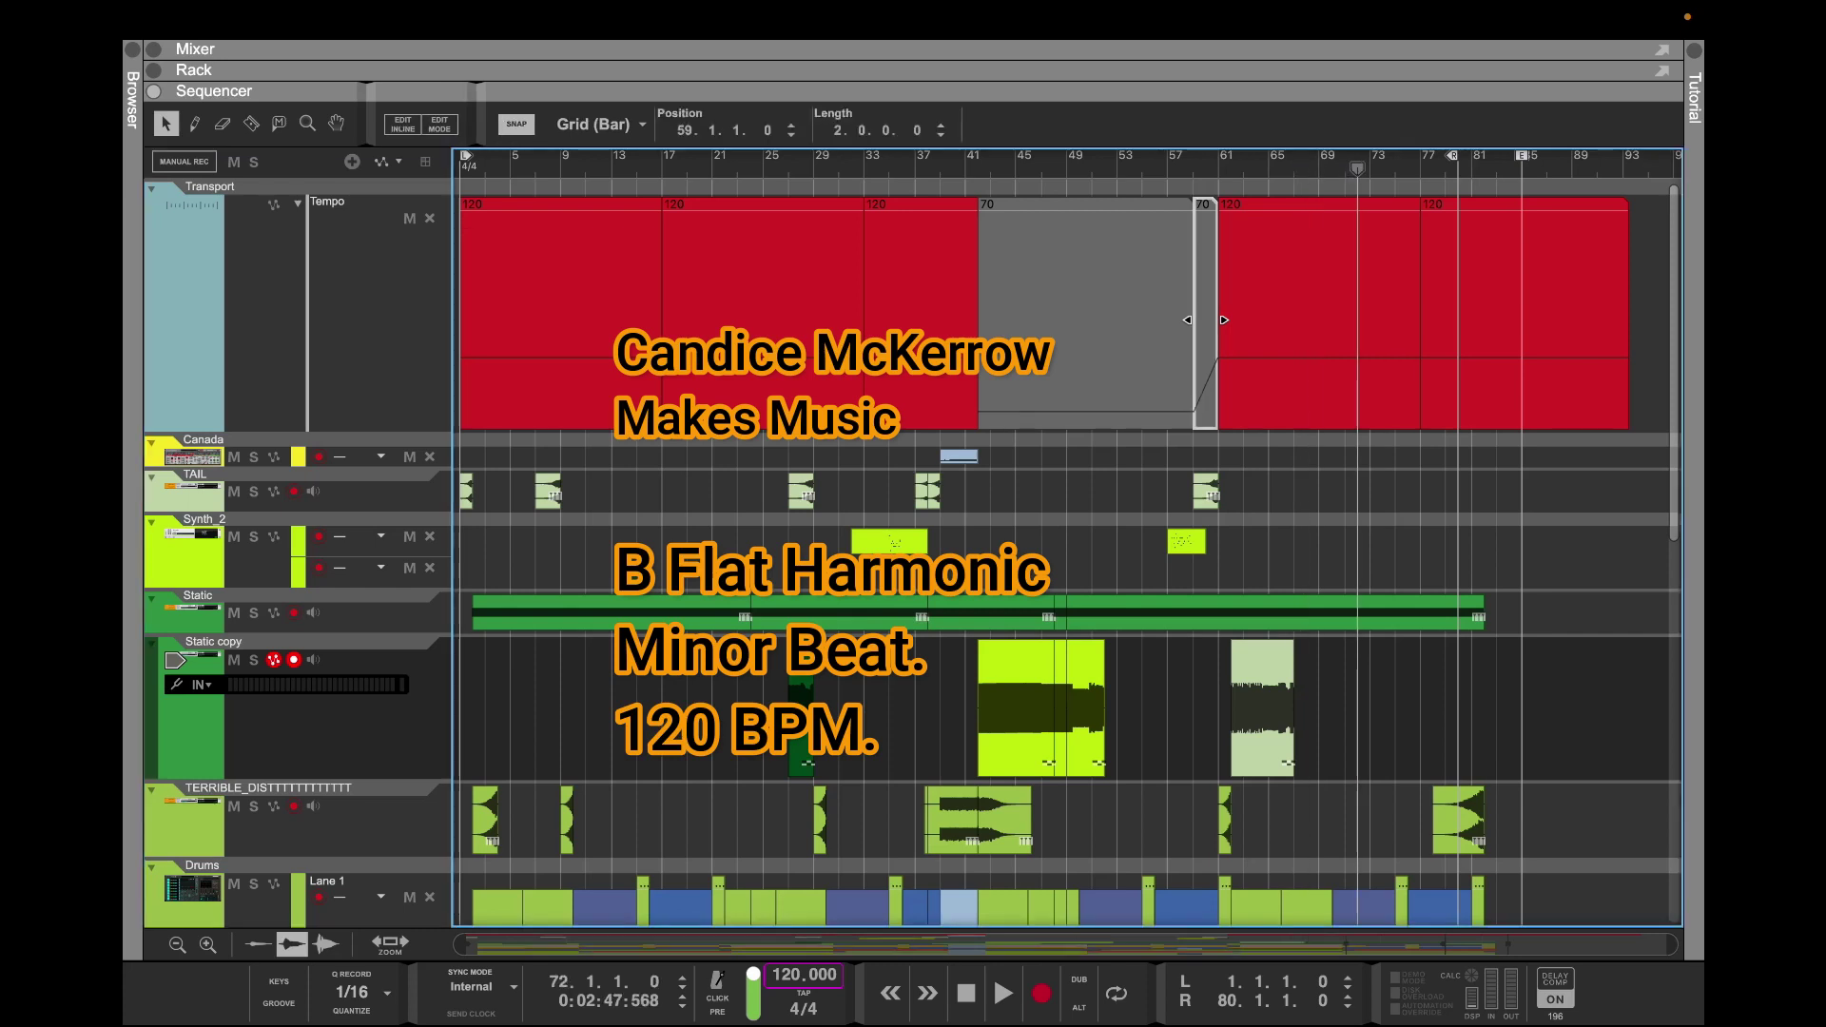
pyautogui.press('space')
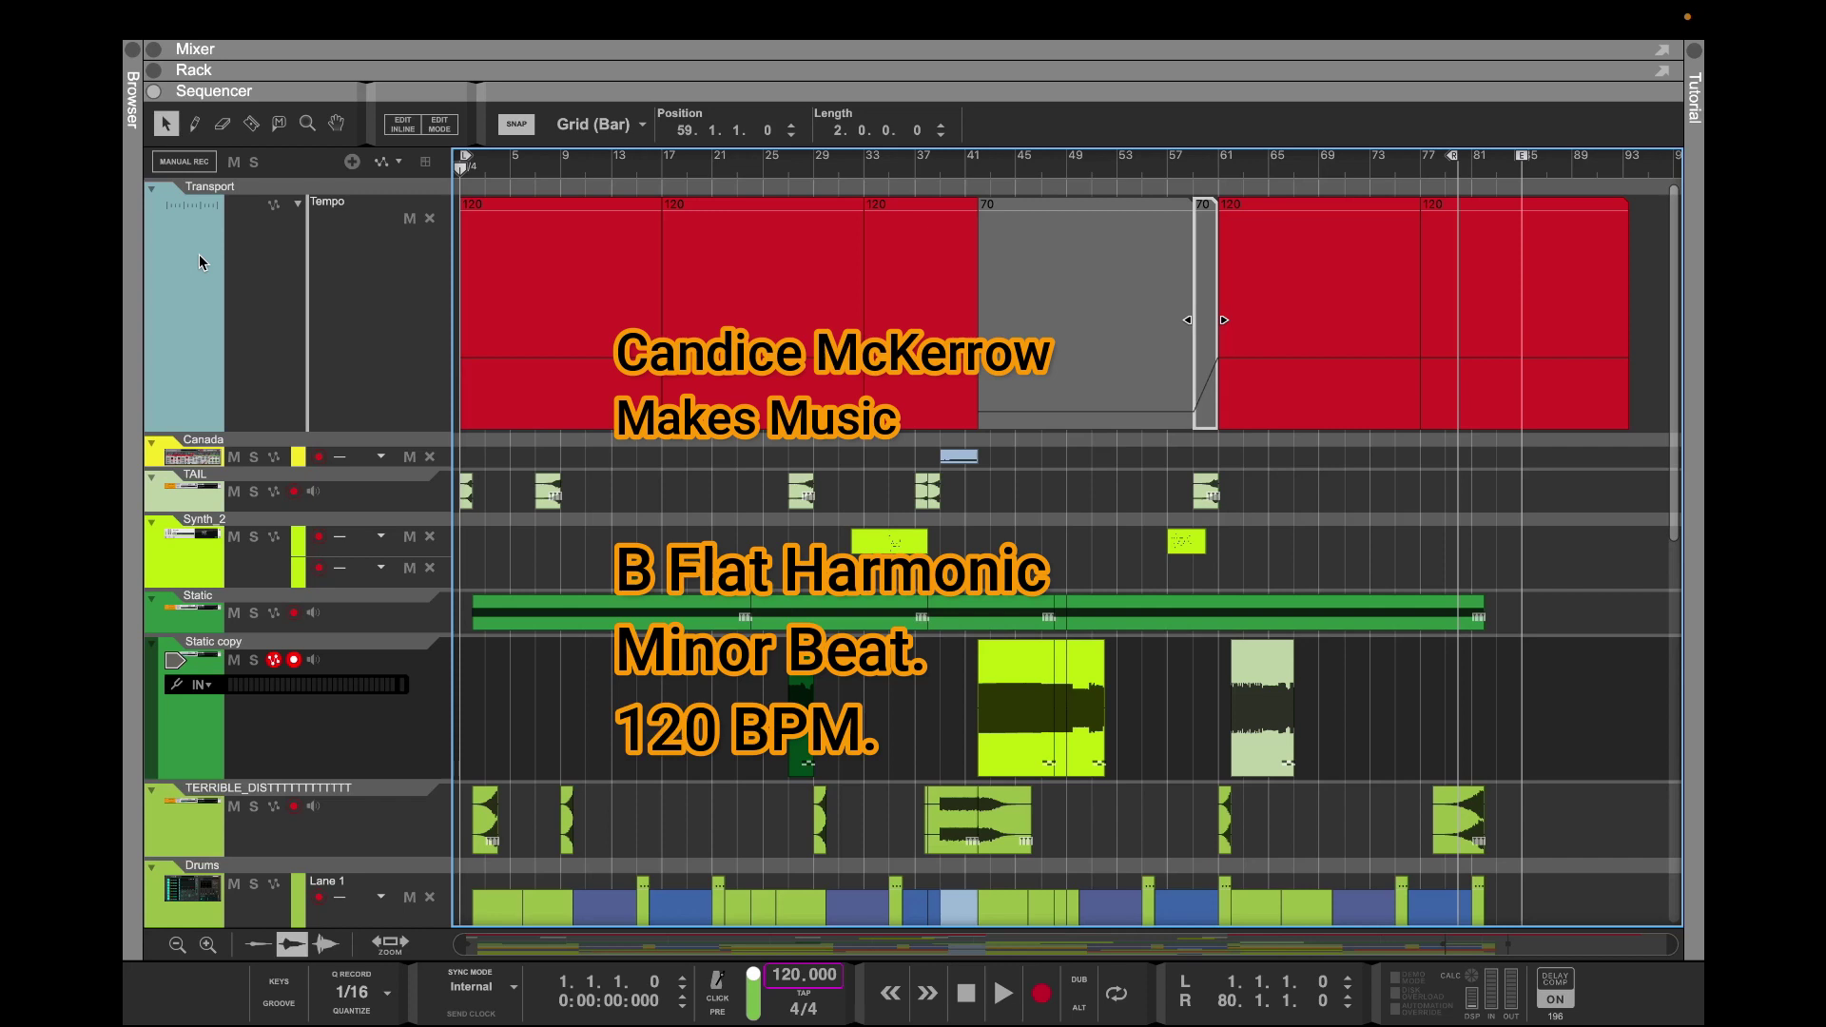
# Delete the empty lane of the Synth_2 track and increase the Canada track's height
pyautogui.click(430, 536)
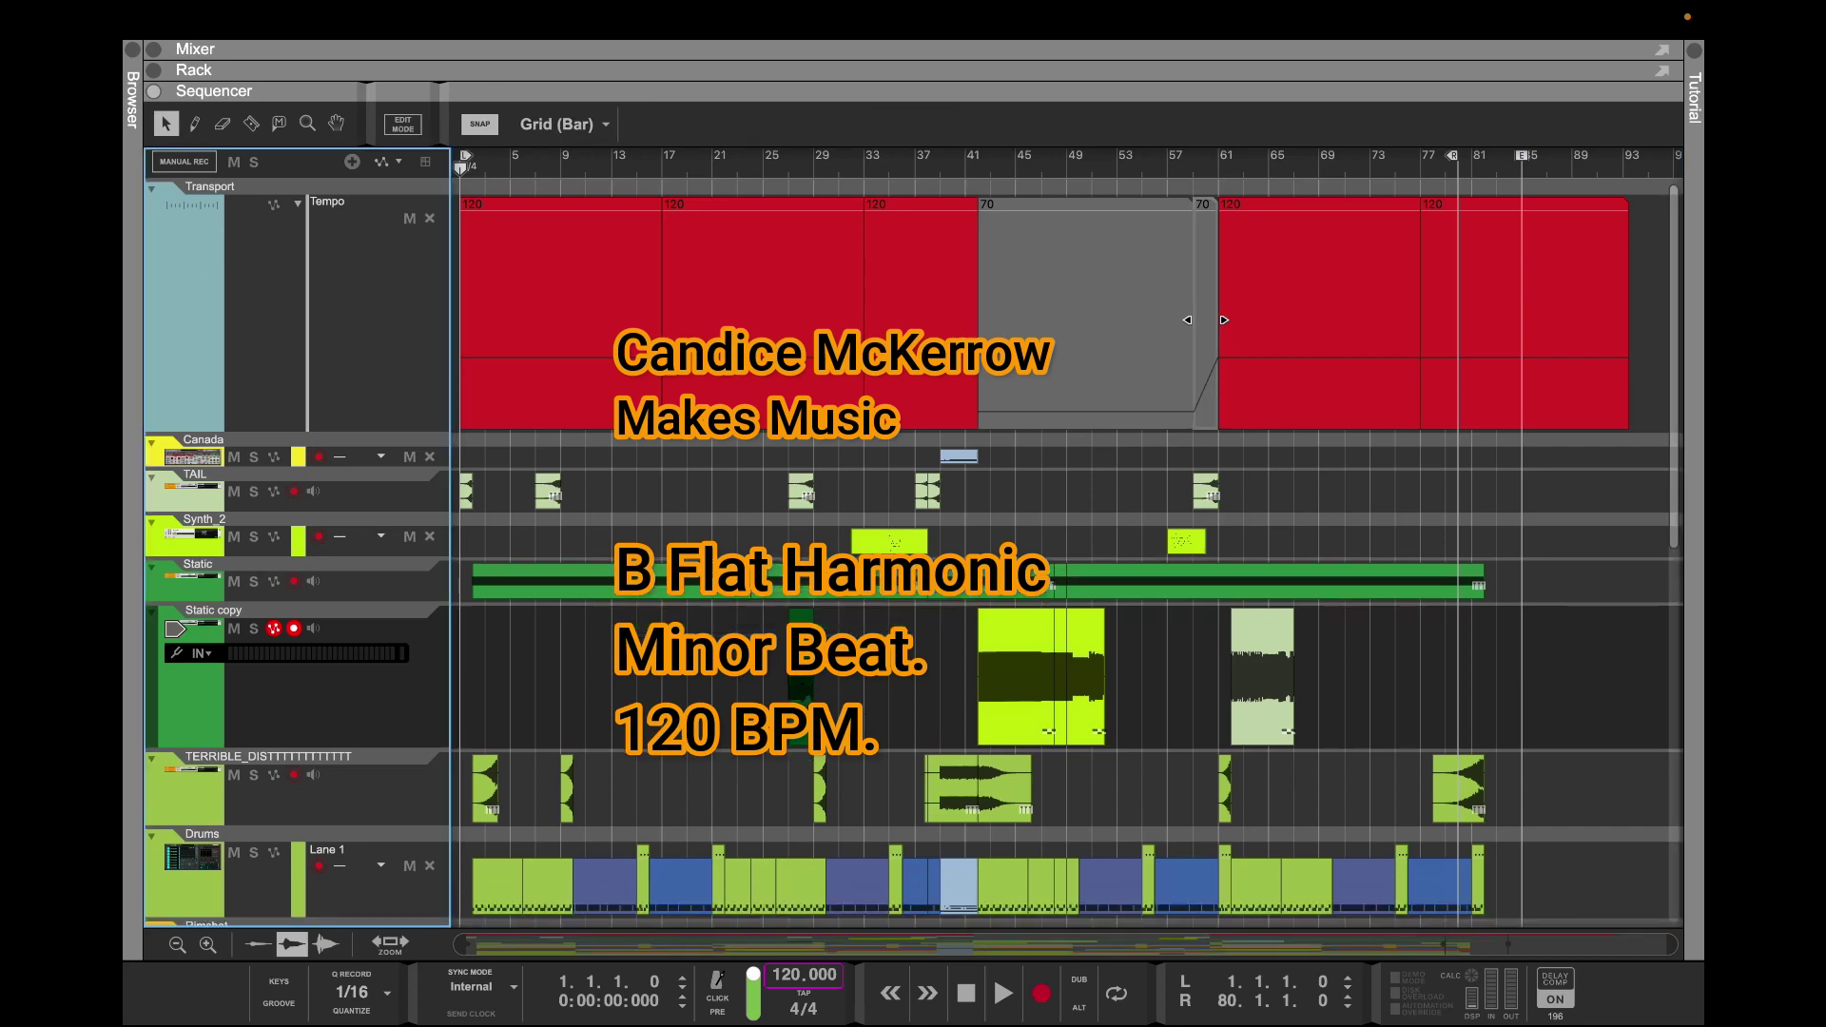
pyautogui.moveTo(297, 469); pyautogui.dragTo(297, 502)
# Reduce the height of the Bass_Arp track
pyautogui.scroll(-10, 914, 553)
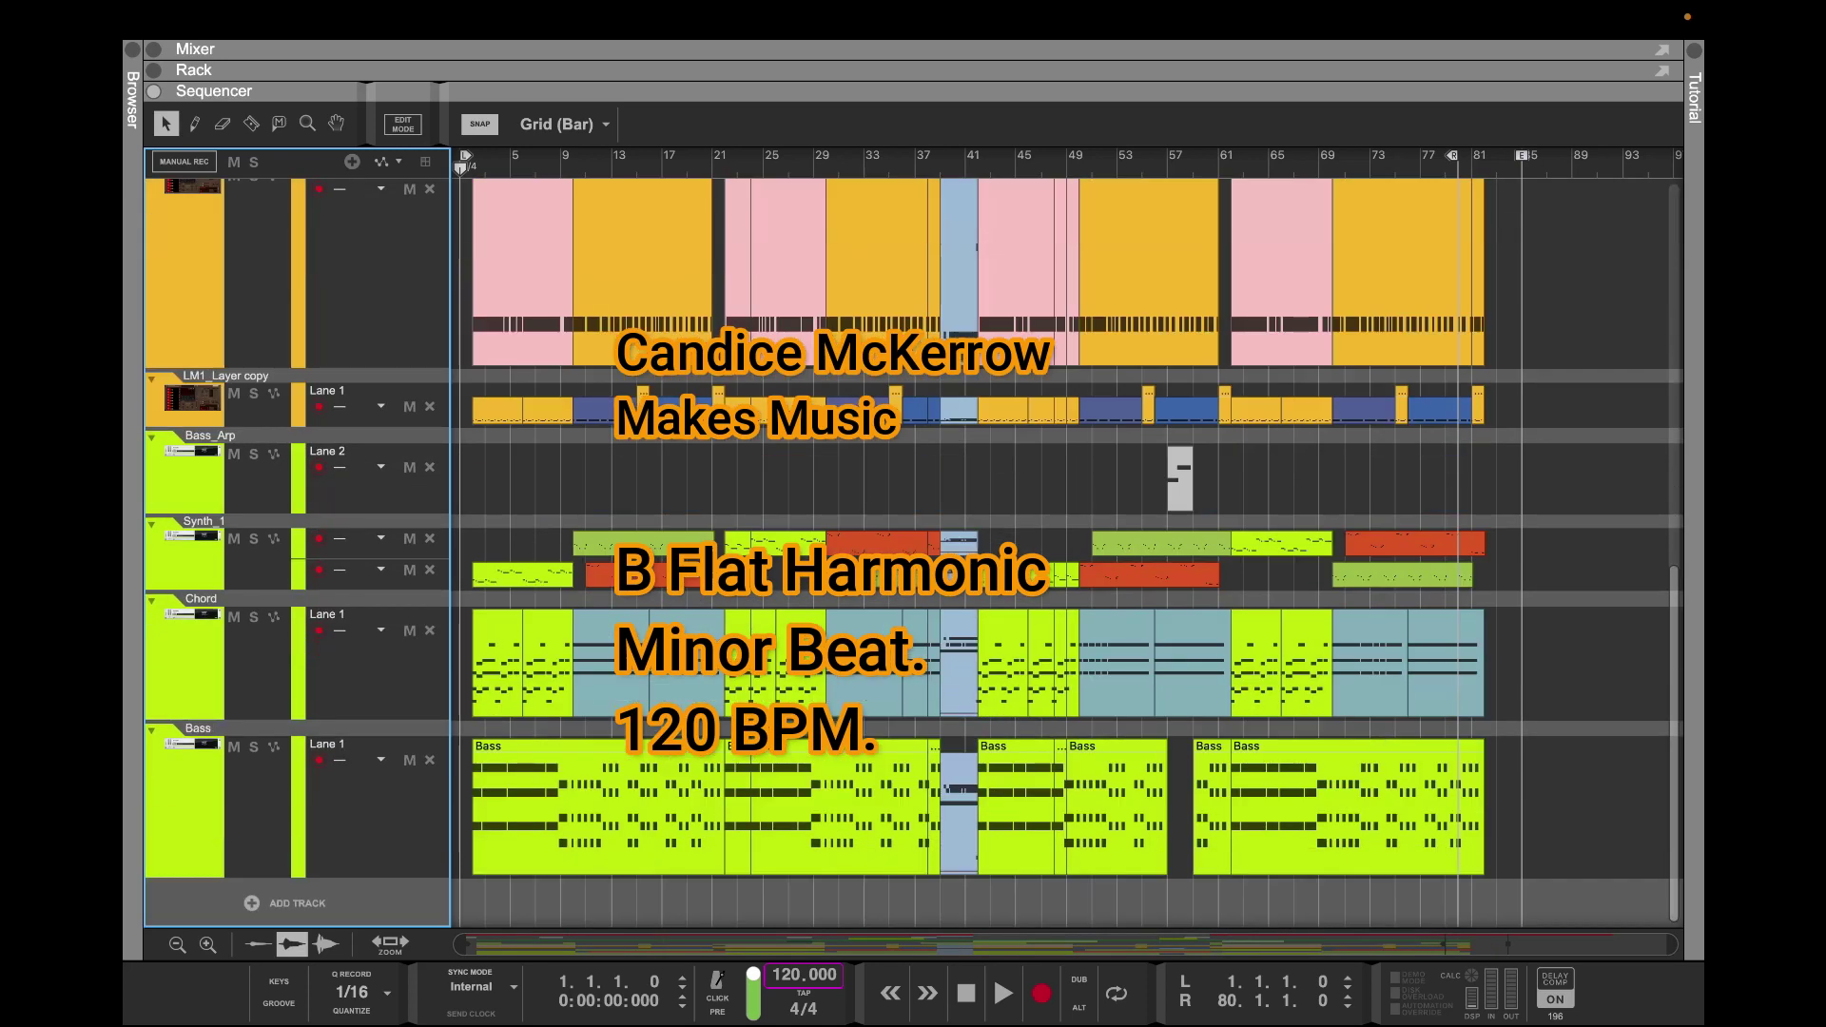
pyautogui.moveTo(297, 514); pyautogui.dragTo(297, 461)
pyautogui.scroll(10, 1205, 319)
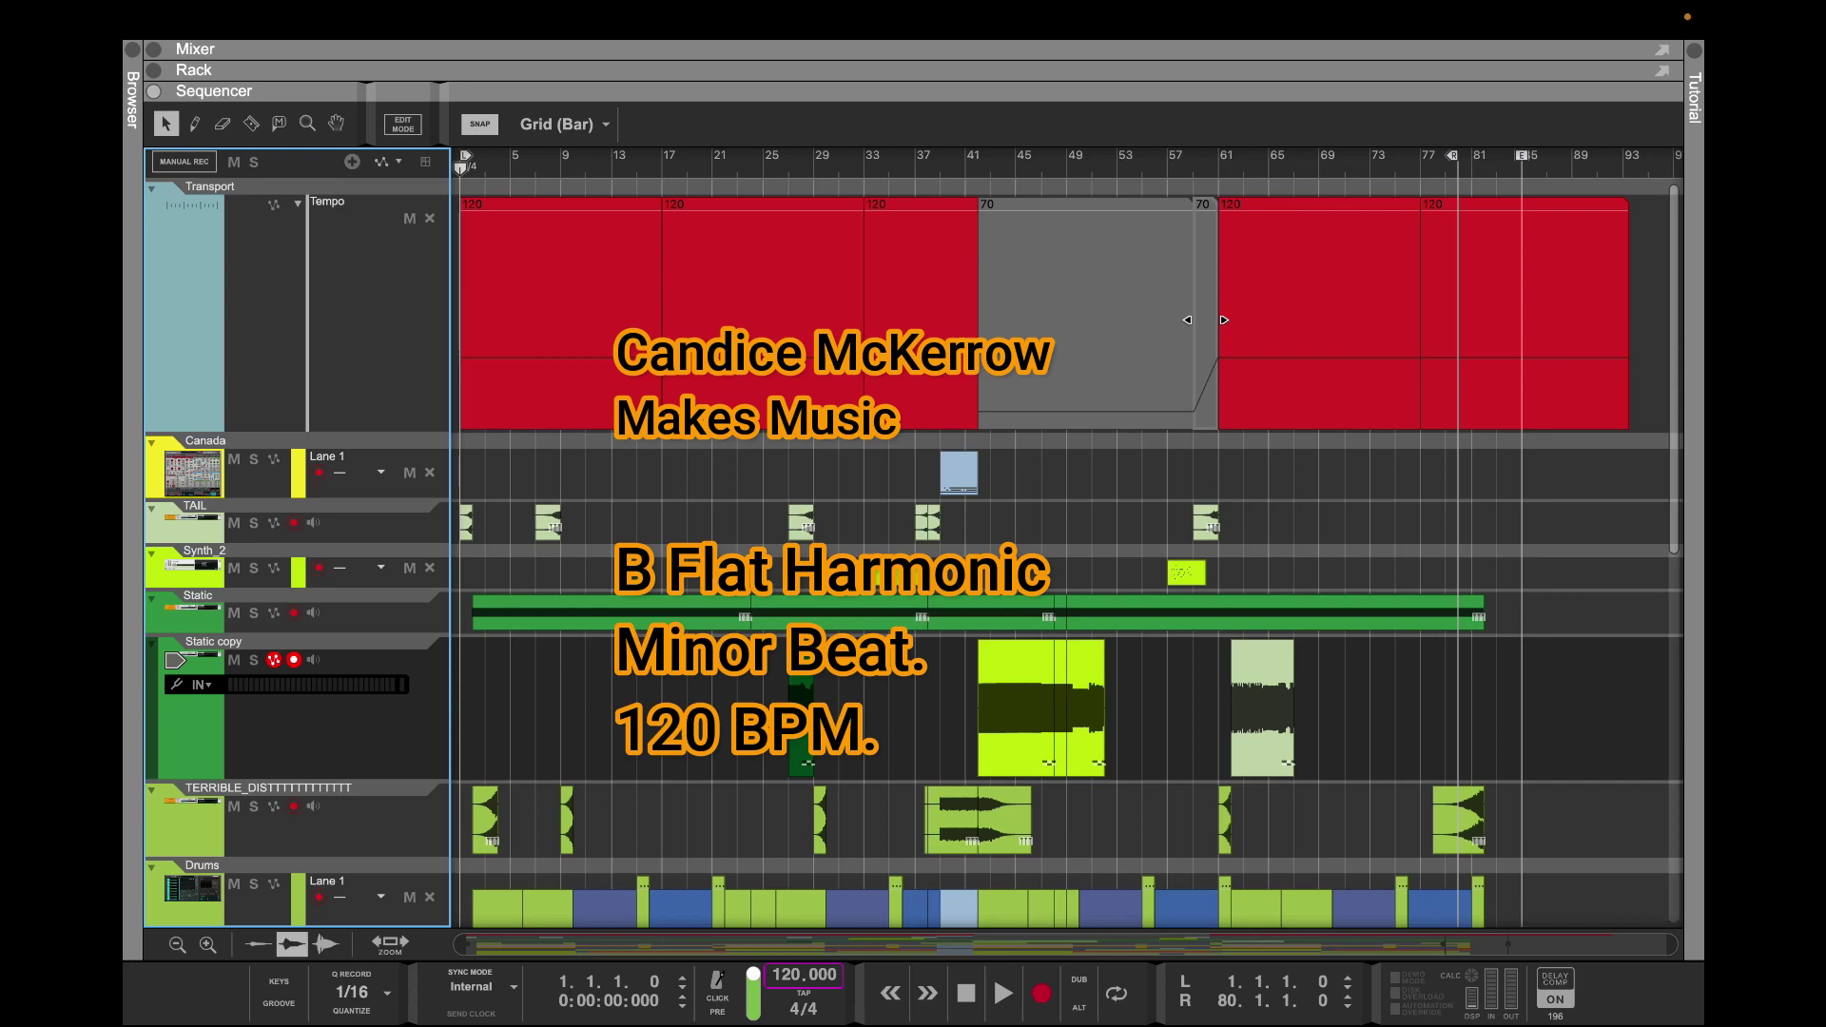
# Play the arrangement from the start through its ending and capture a full-screen screenshot of the lower tracks
pyautogui.press('space')
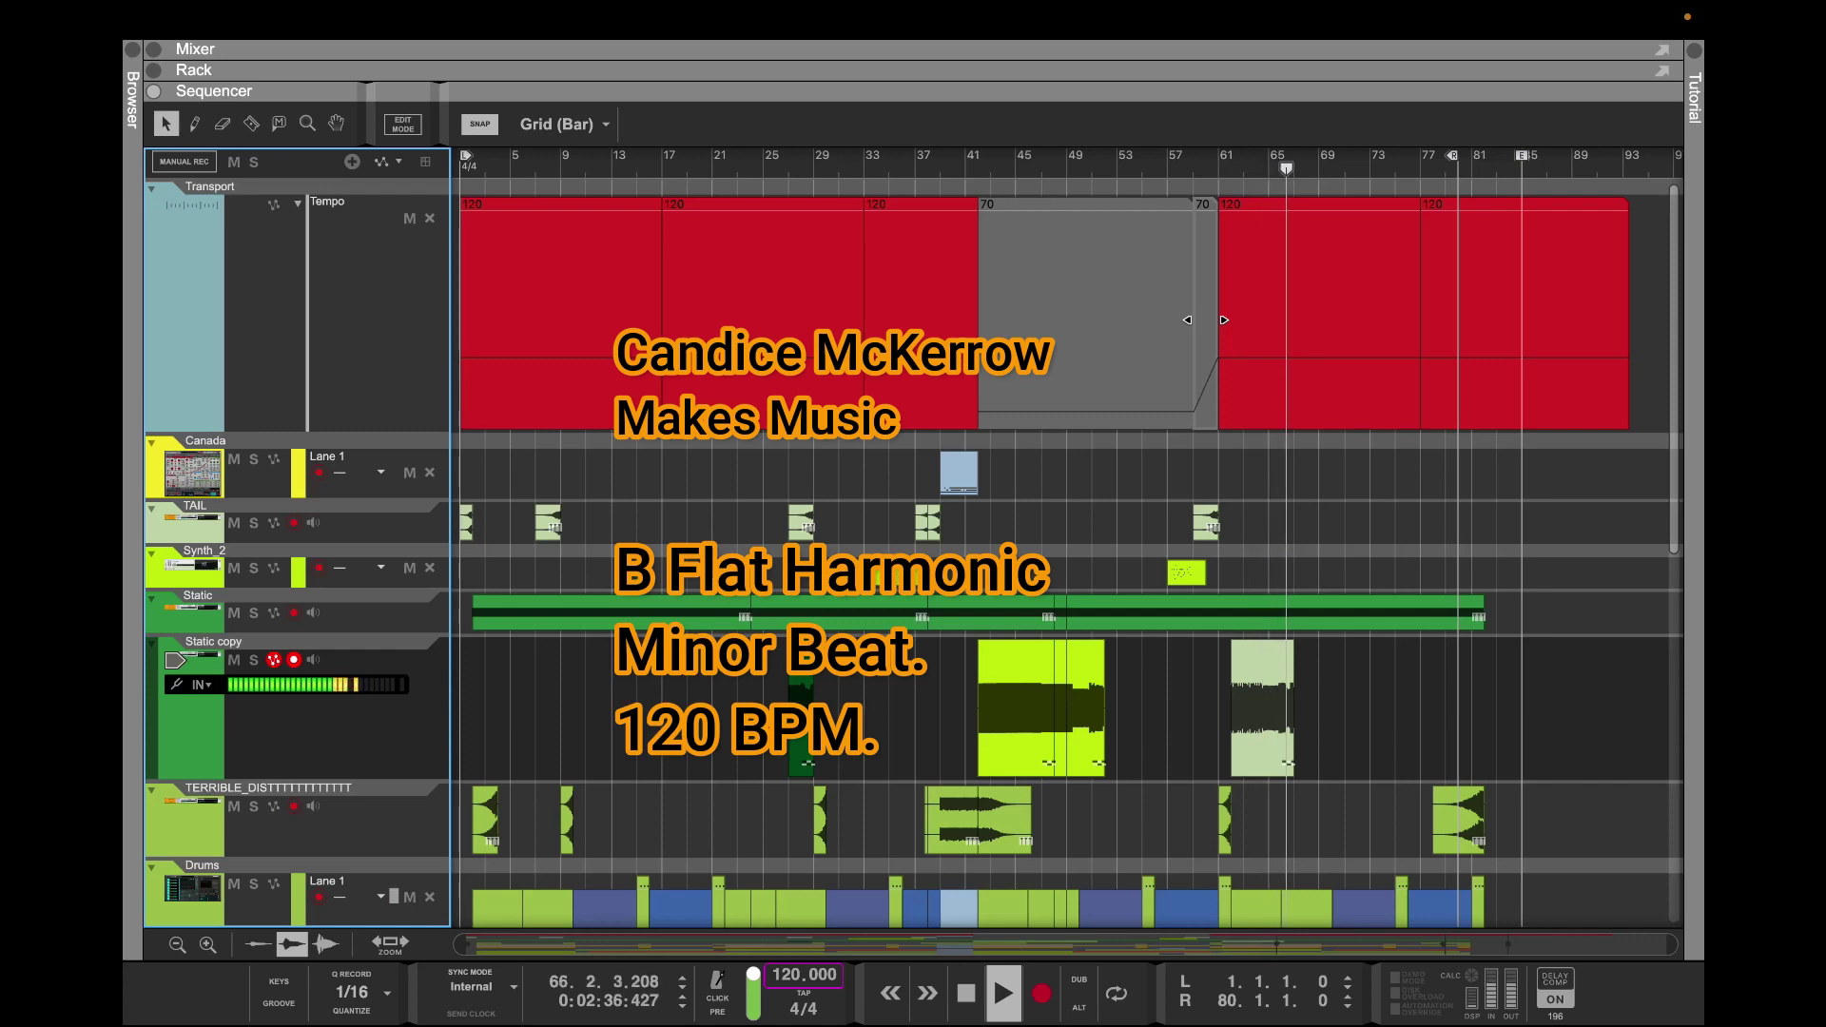
pyautogui.scroll(-10, 1065, 542)
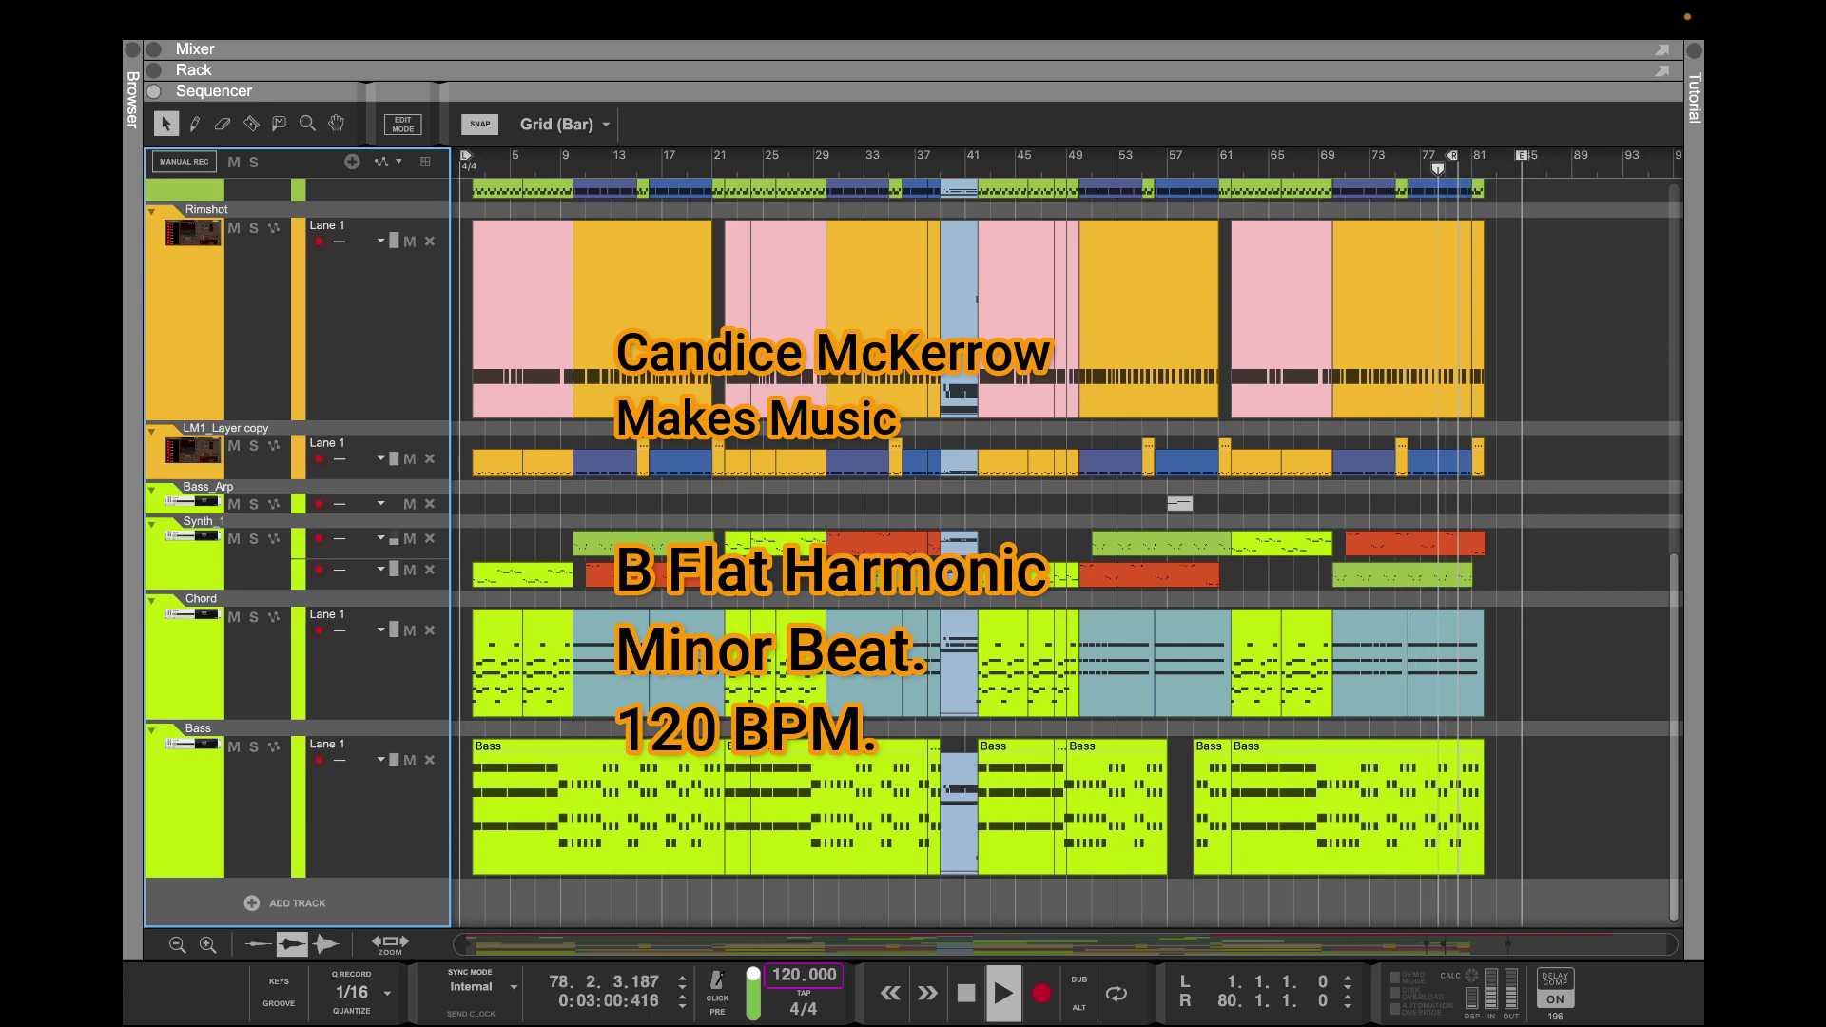
pyautogui.press('super+shift+3')
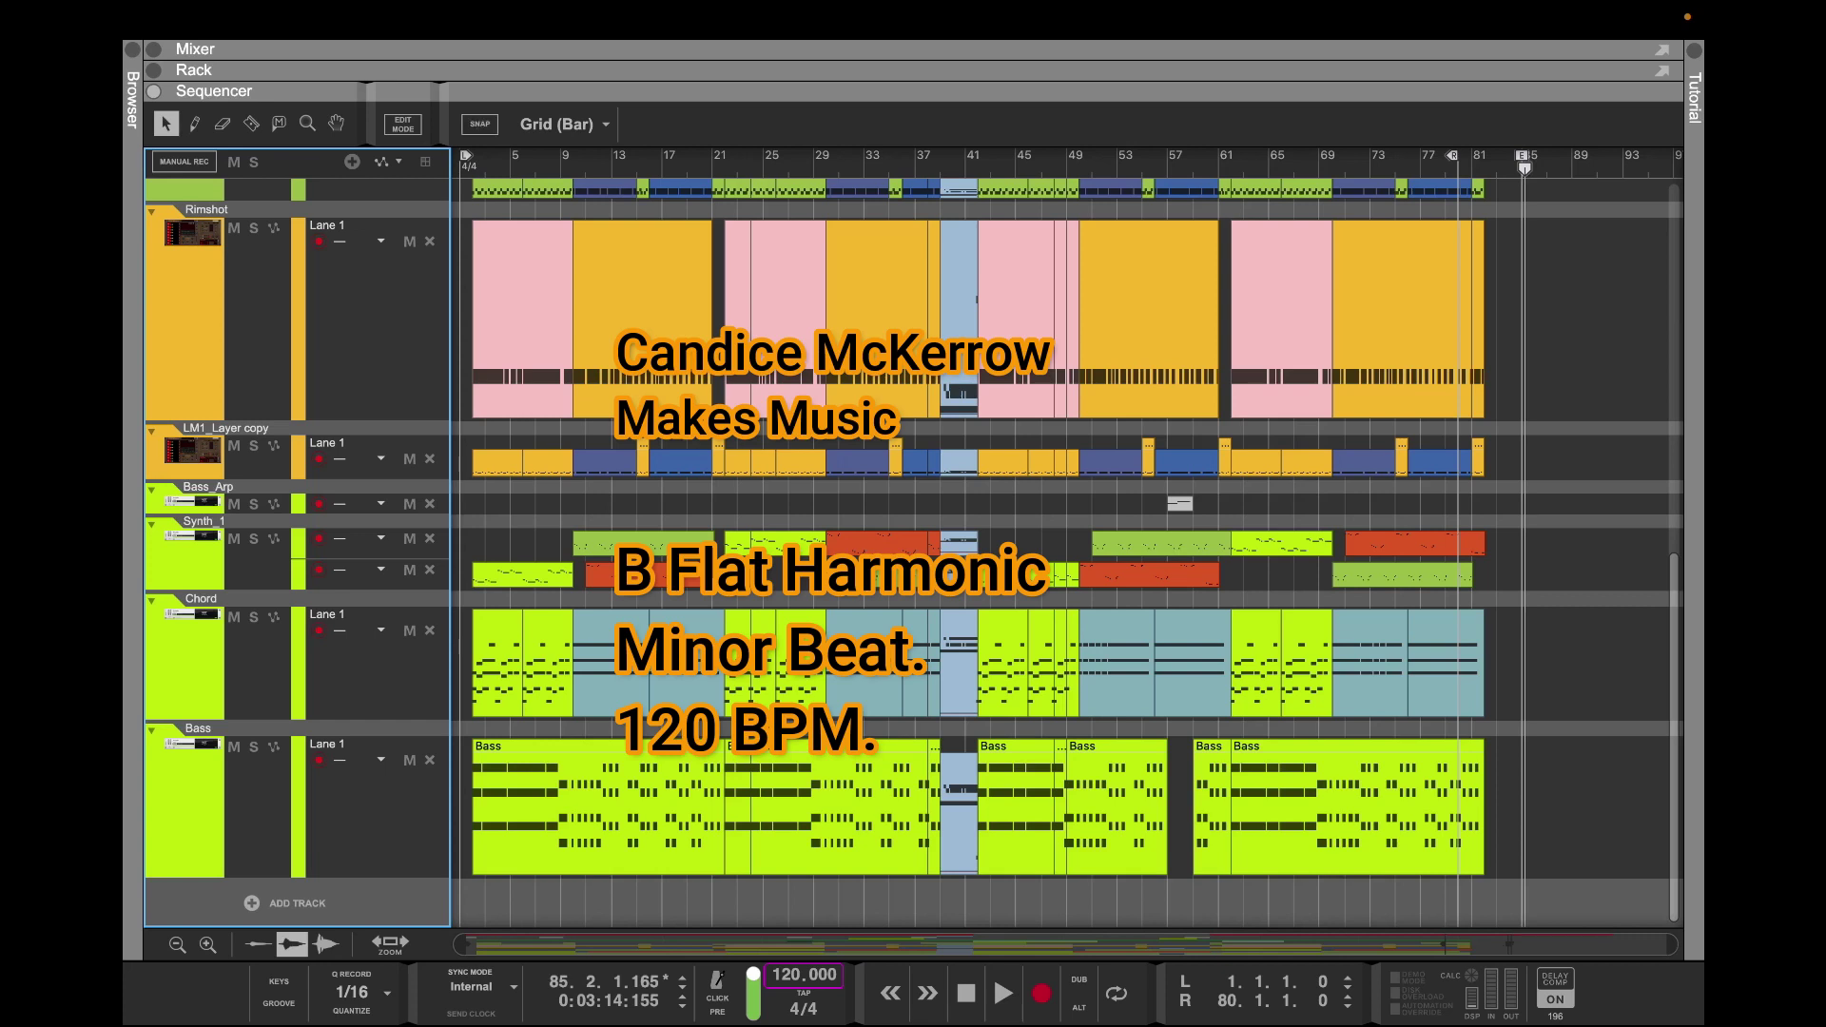
# Move the song's end marker slightly past bar 85 and return the song position to the start
pyautogui.moveTo(1521, 155); pyautogui.dragTo(1525, 155)
pyautogui.hotkey('shift', 'Return')
pyautogui.hotkey('shift', 'Return')
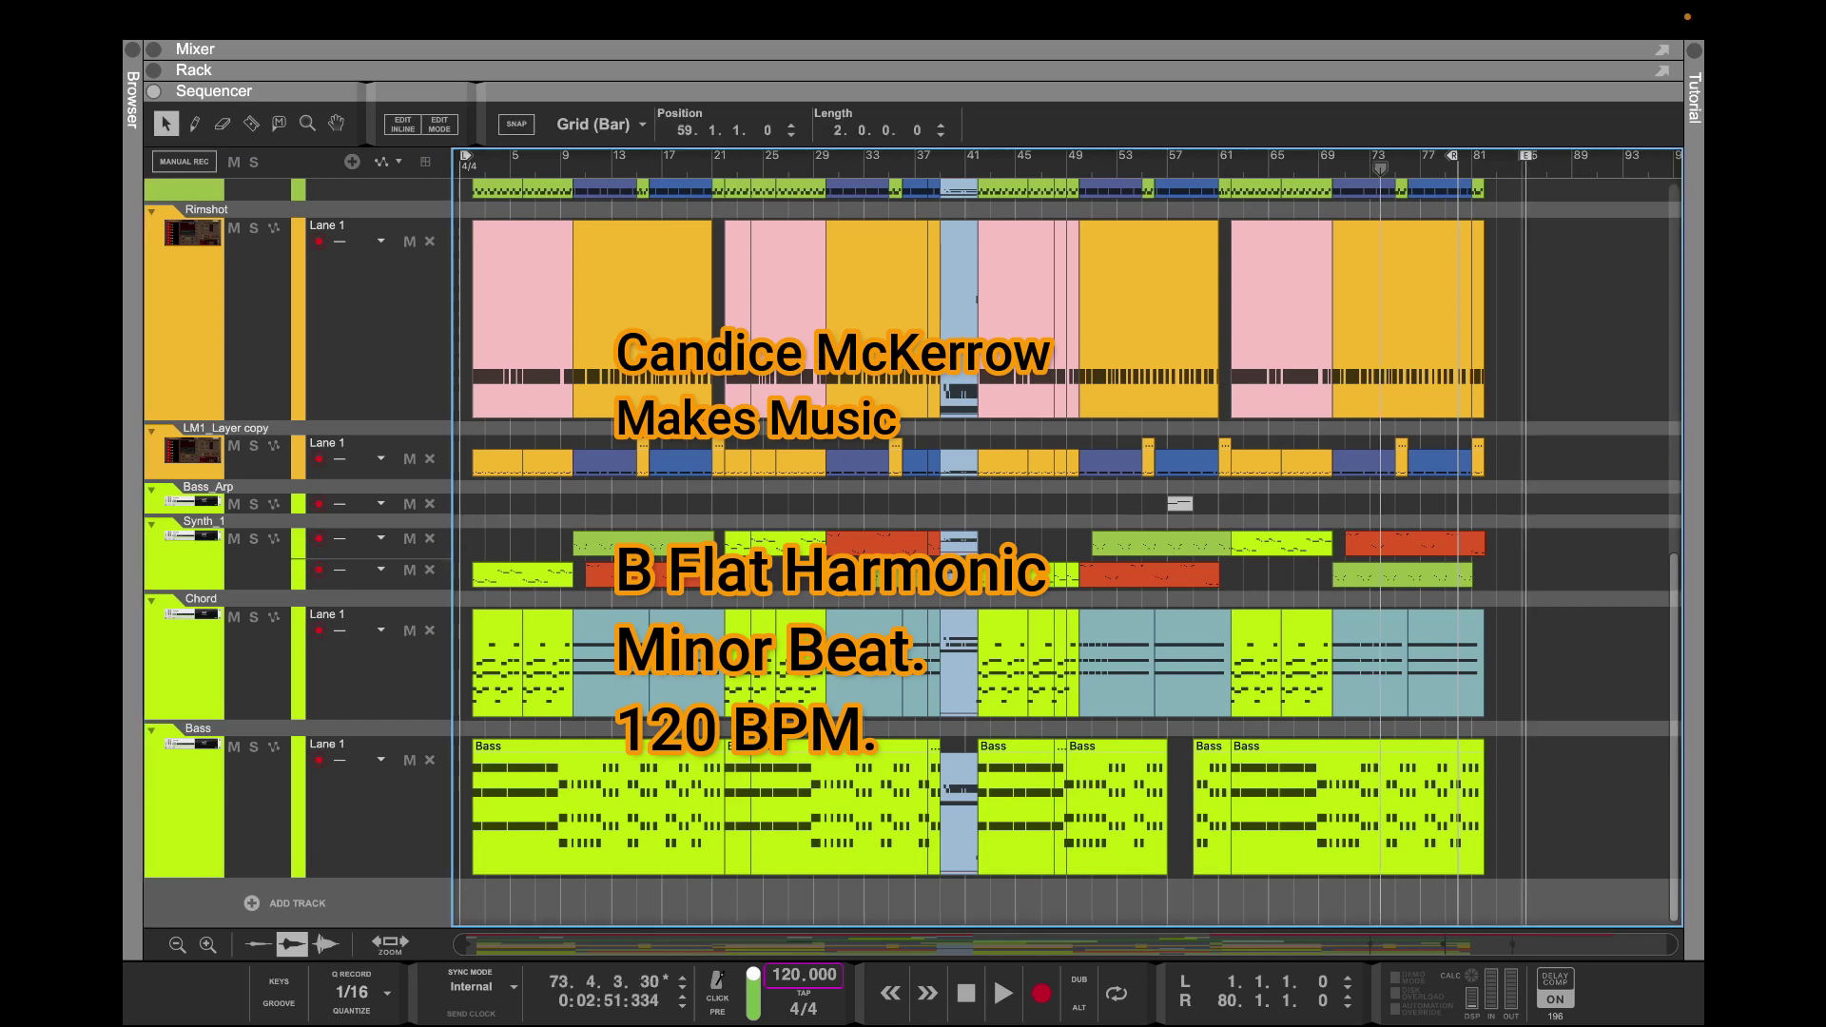
pyautogui.scroll(10, 1204, 319)
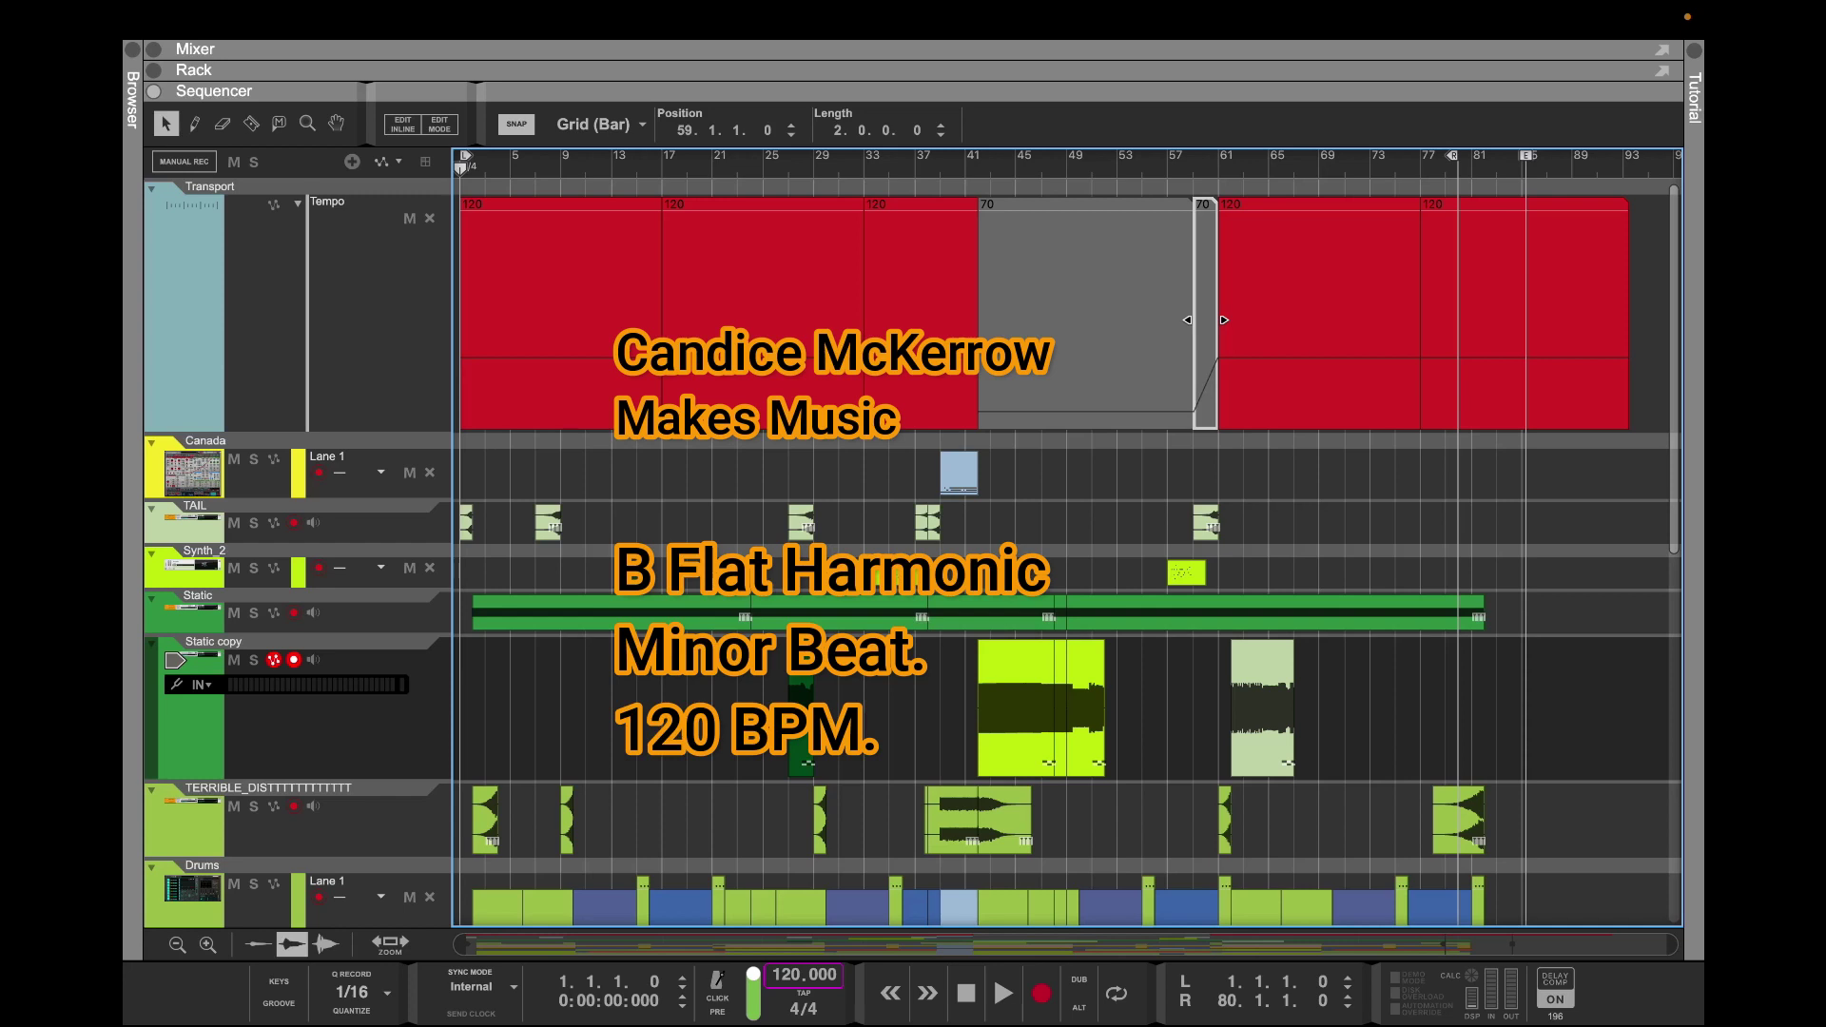
# Take the Reason window out of full screen and switch to Wondershare Filmora
pyautogui.moveTo(912, 5)
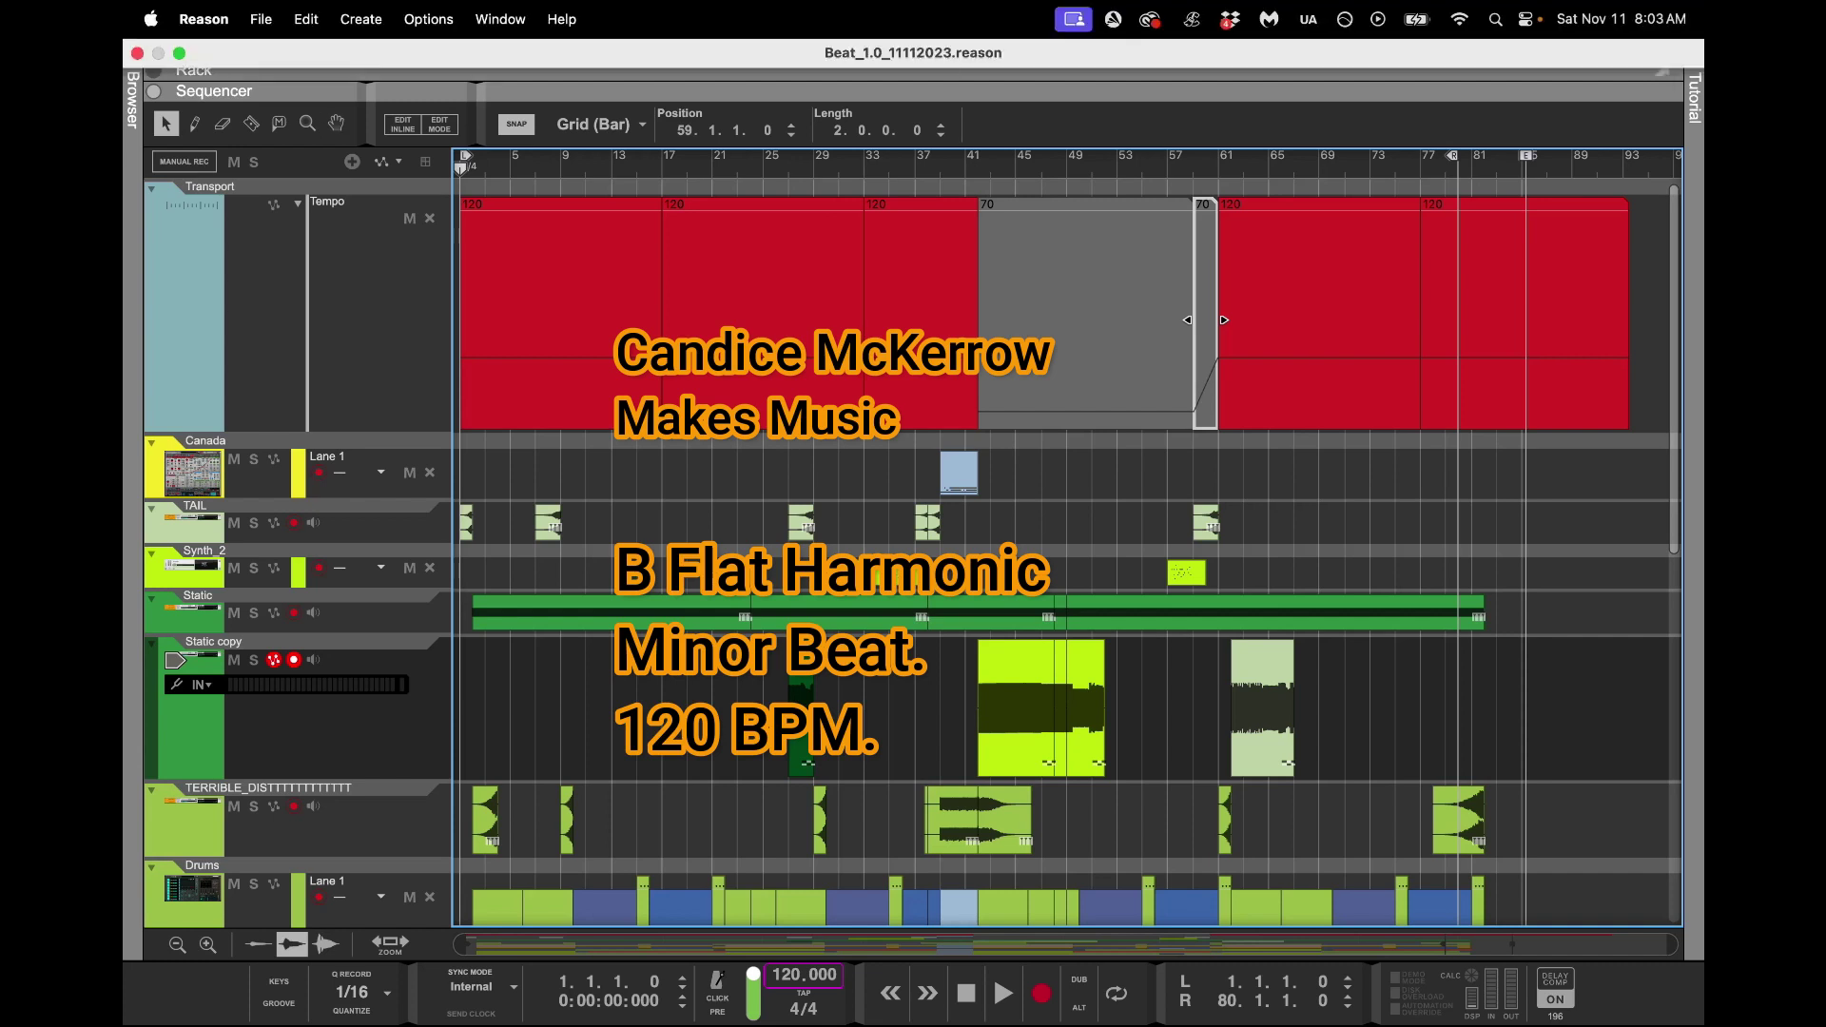
pyautogui.click(179, 52)
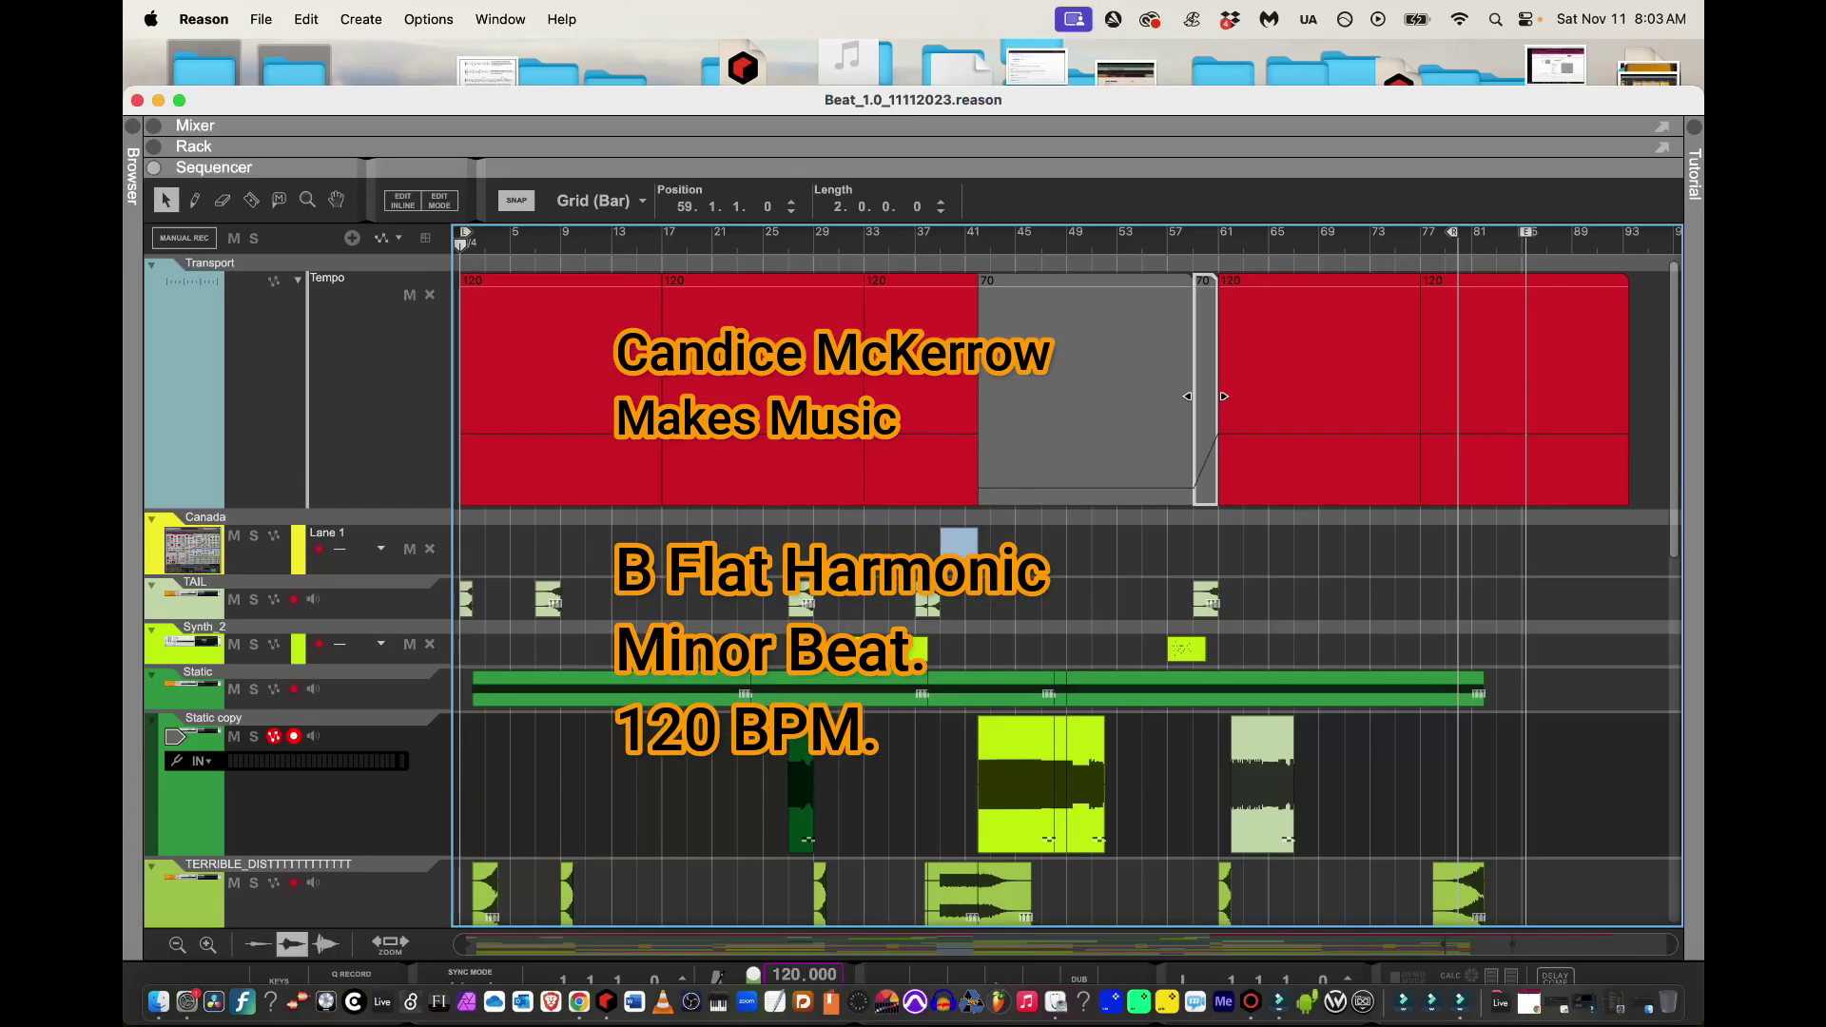
pyautogui.click(1279, 1002)
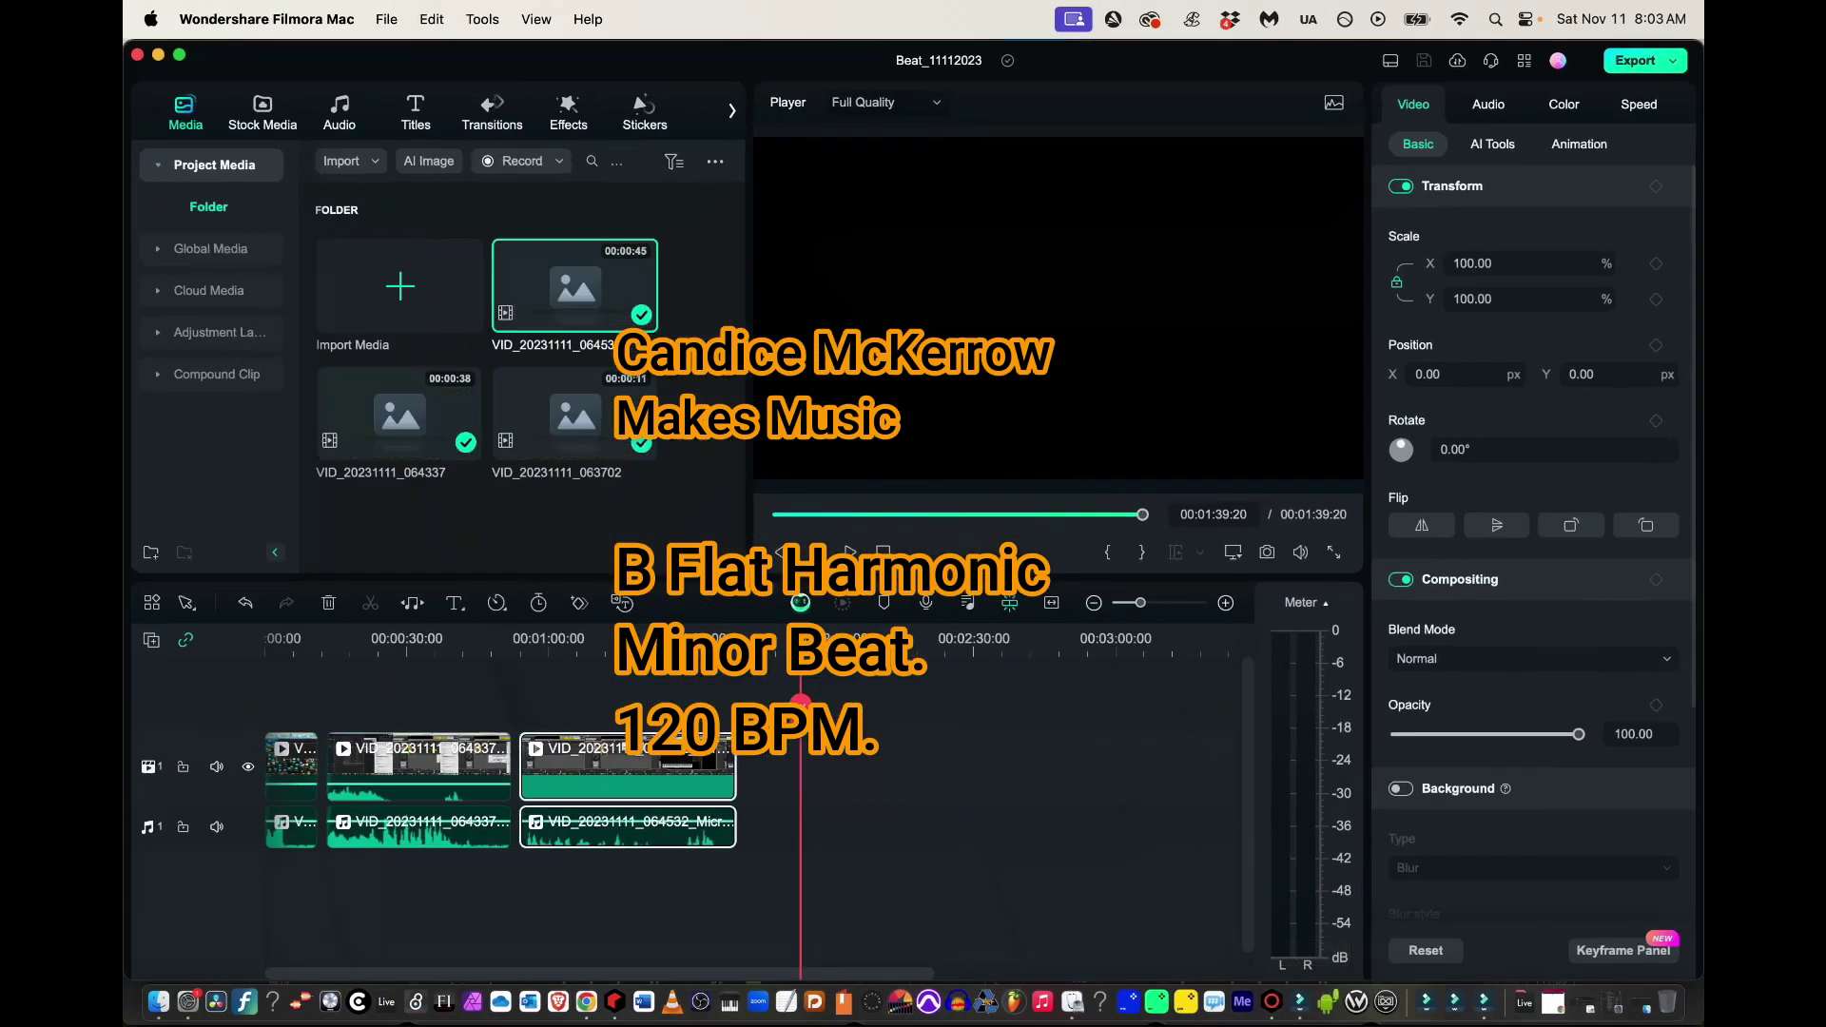